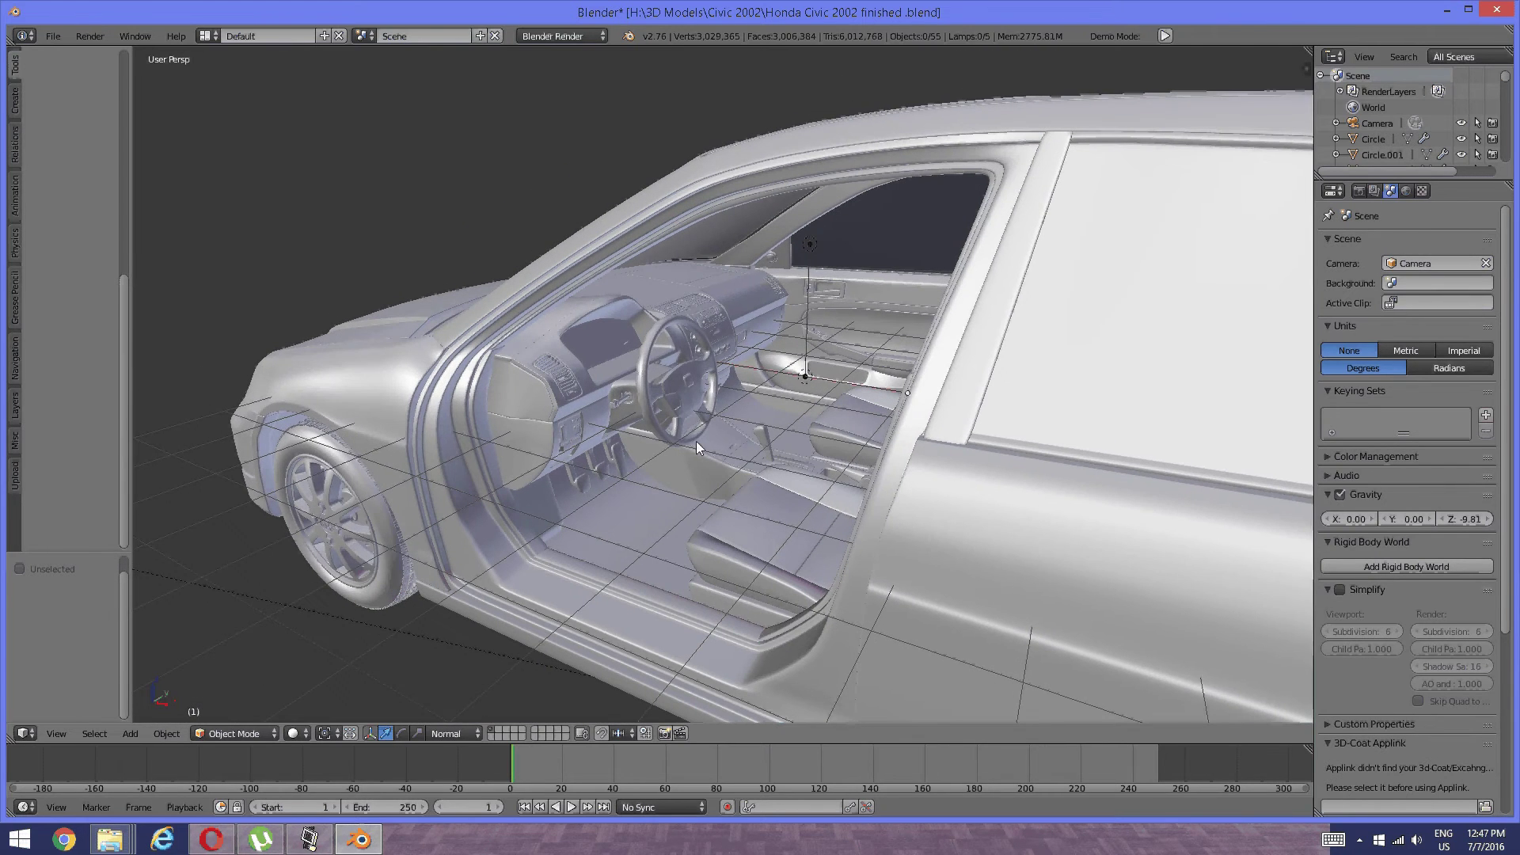
# Switch to the Opera browser and open a new blank tab for a web search.
pyautogui.click(212, 840)
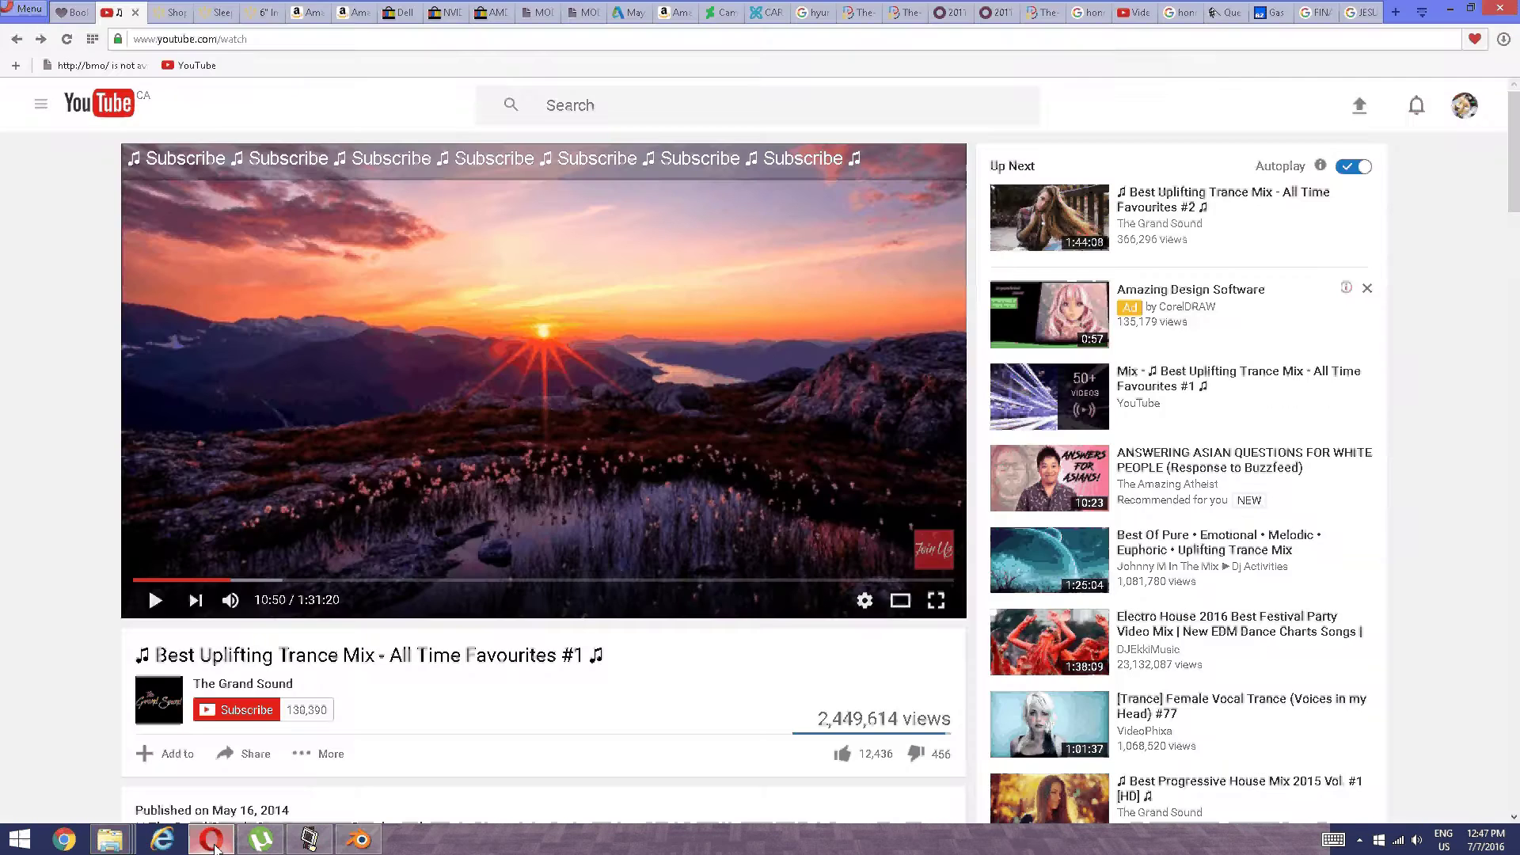
pyautogui.click(212, 839)
pyautogui.click(211, 839)
pyautogui.click(1395, 12)
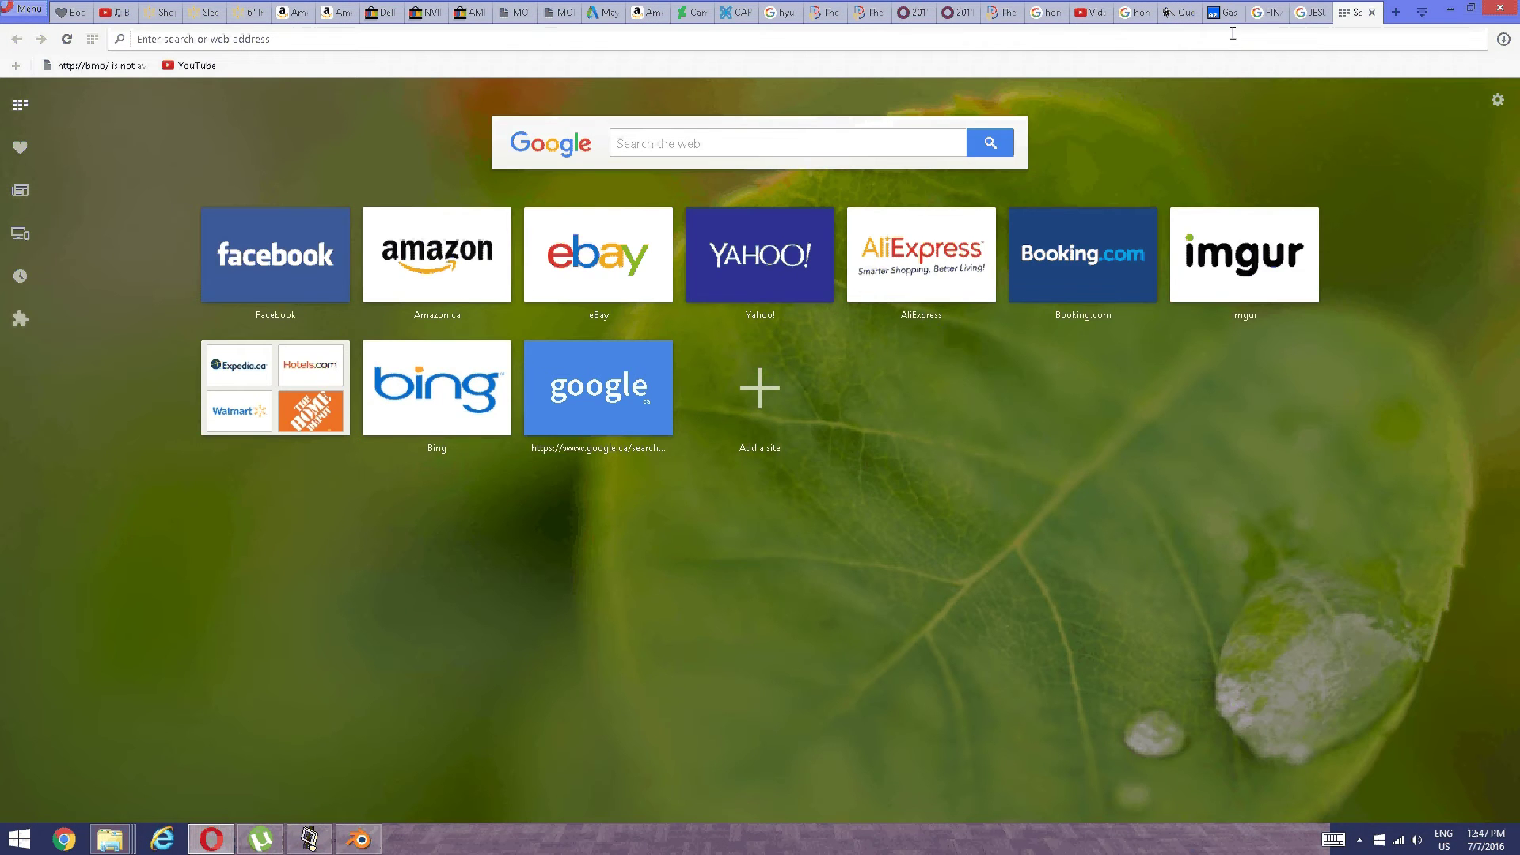
pyautogui.click(1334, 11)
pyautogui.click(1339, 12)
# Search Google for "honda civic 2002 sun visor" and show the image results.
pyautogui.write('HON')
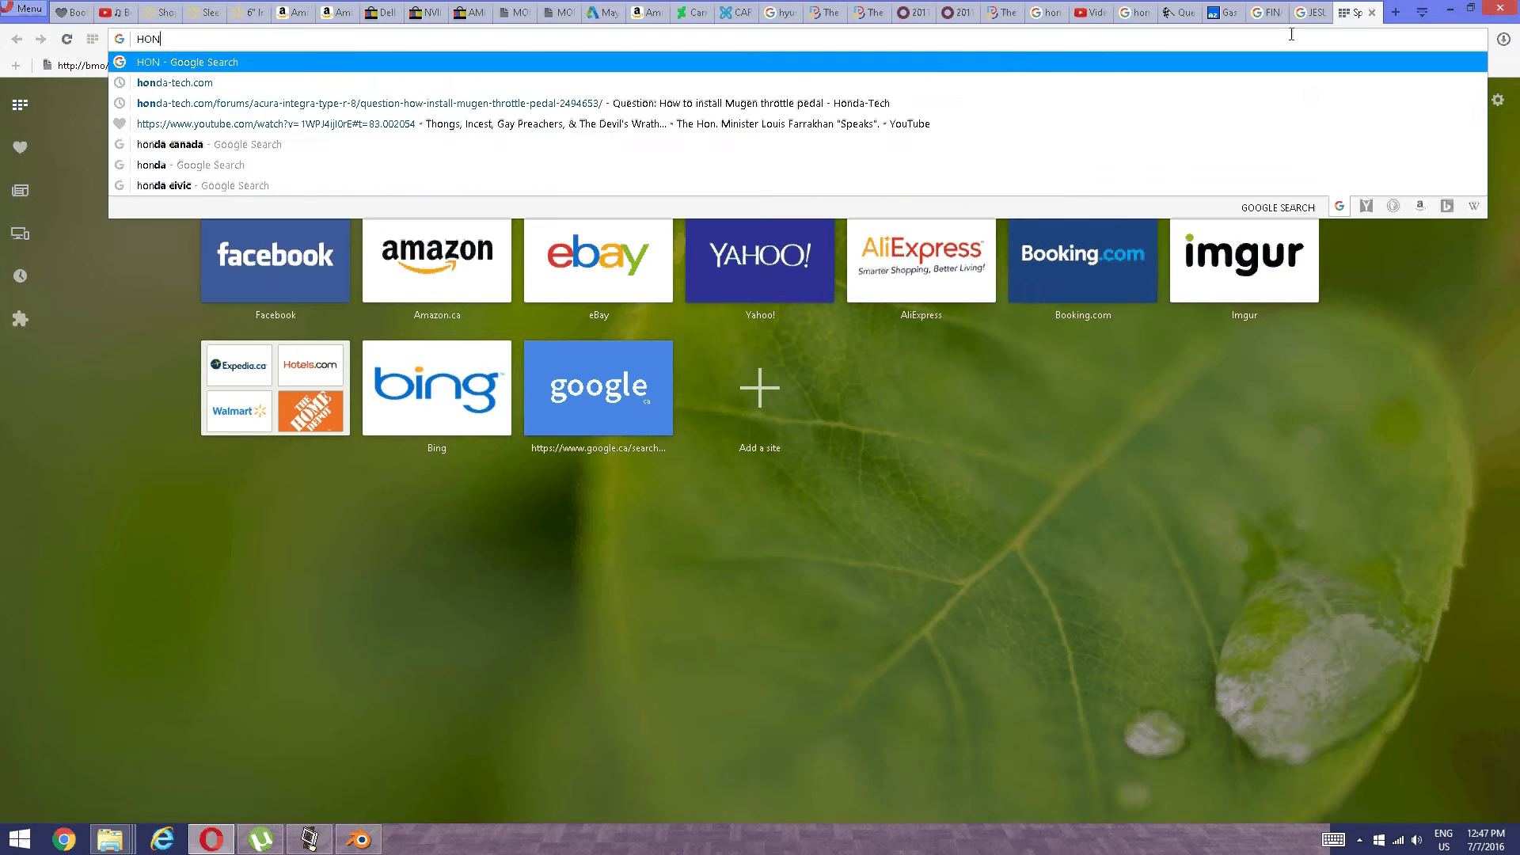
pyautogui.write('DA C')
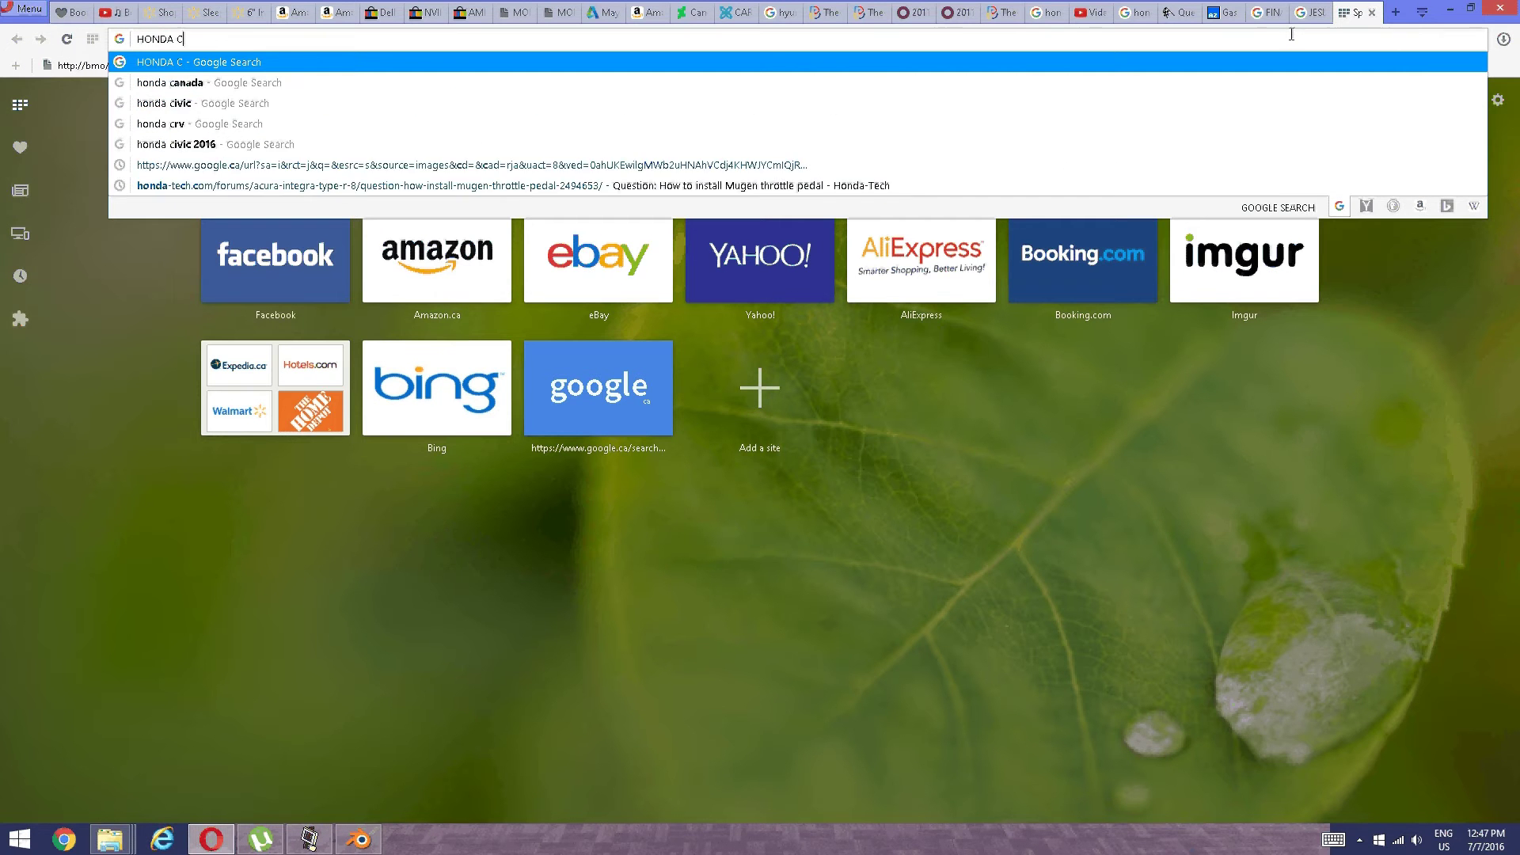
pyautogui.write('IVIC ')
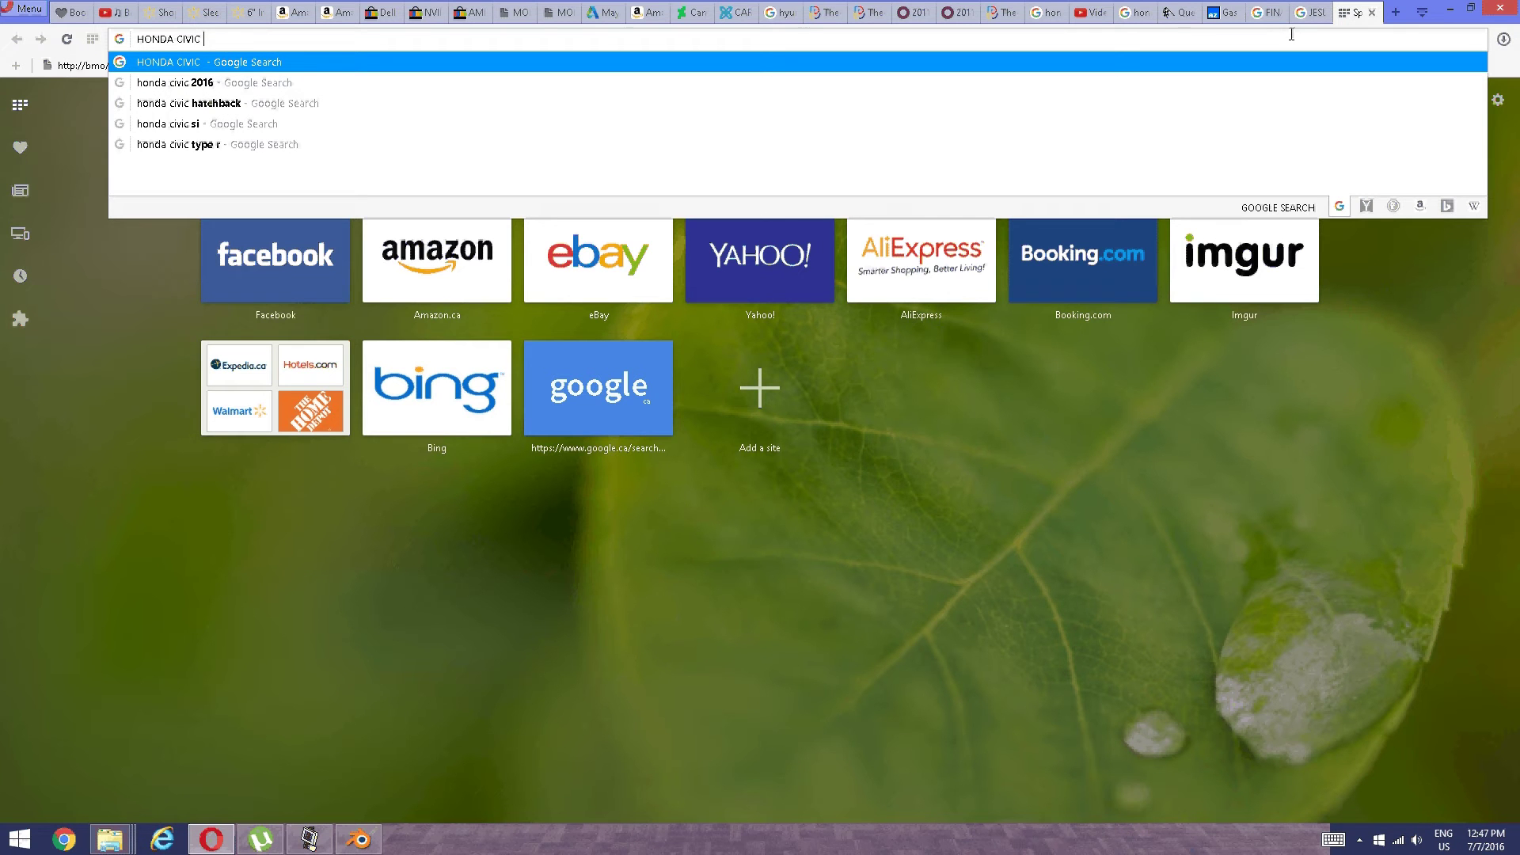
pyautogui.write('2002')
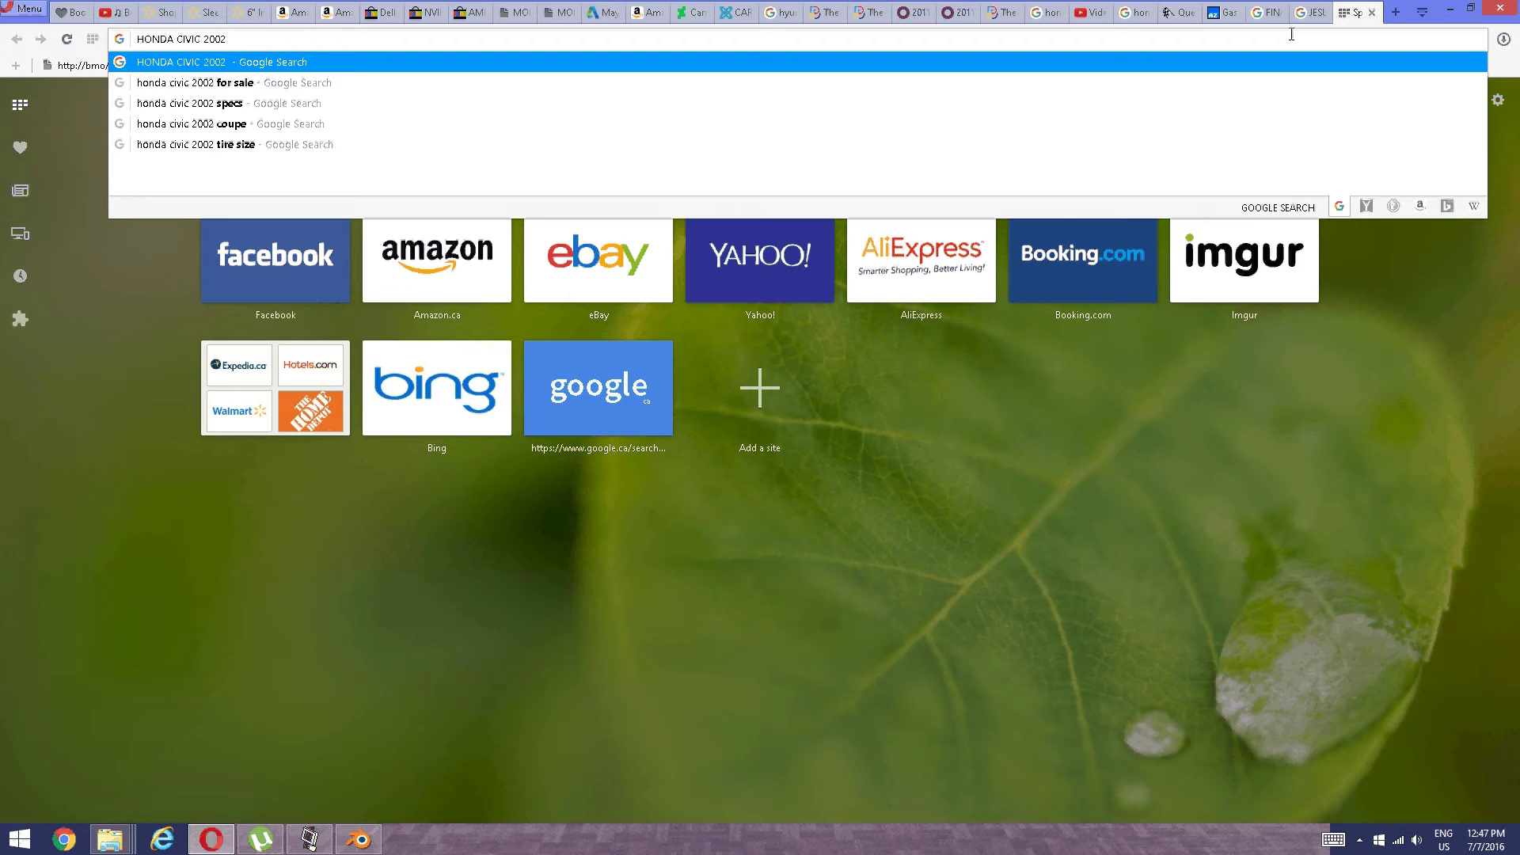
pyautogui.write(' SUN')
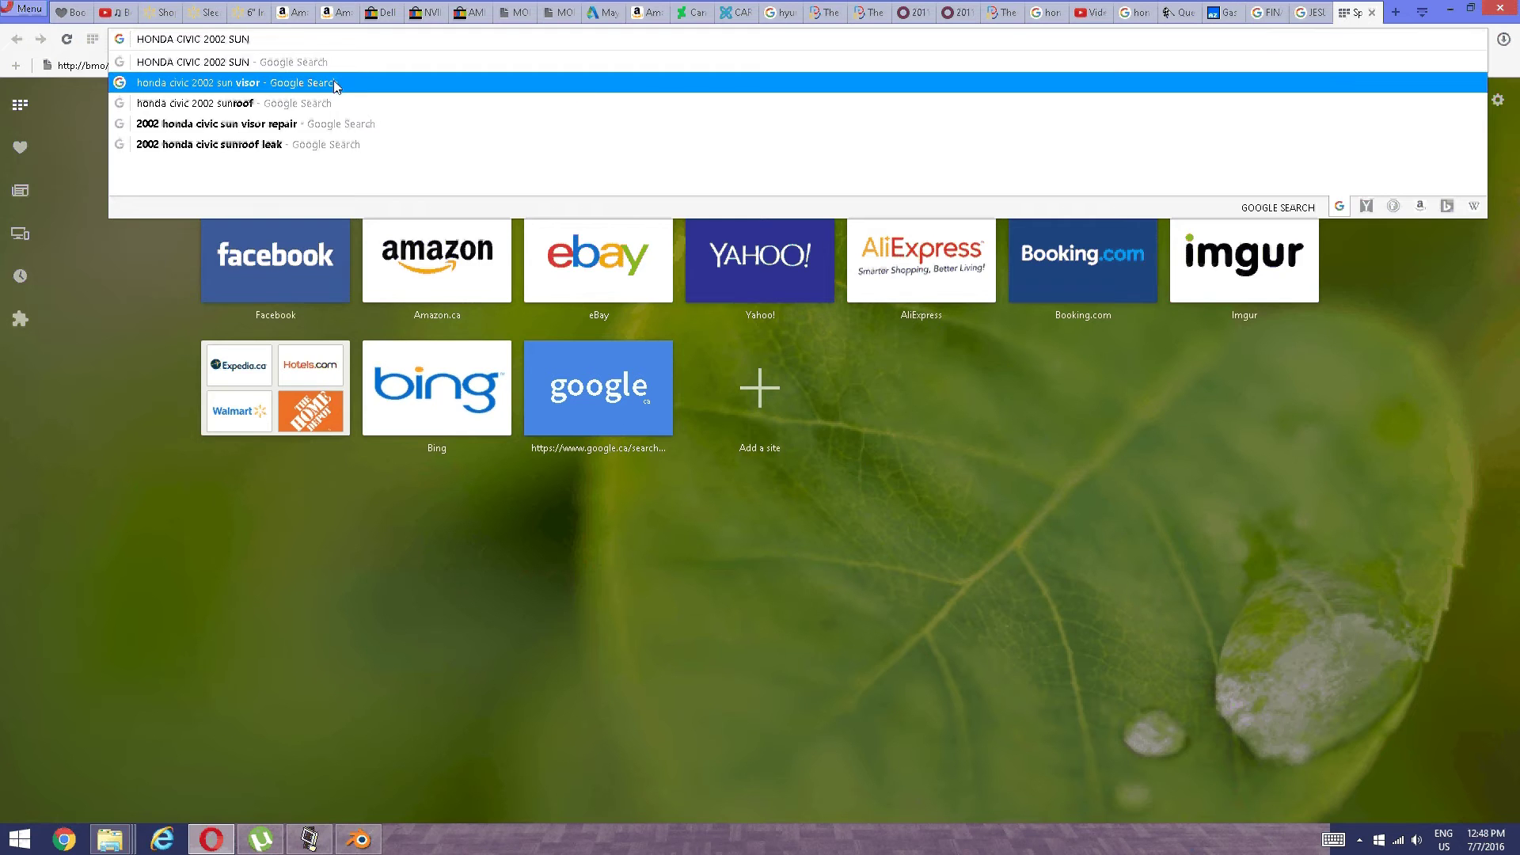
pyautogui.click(247, 82)
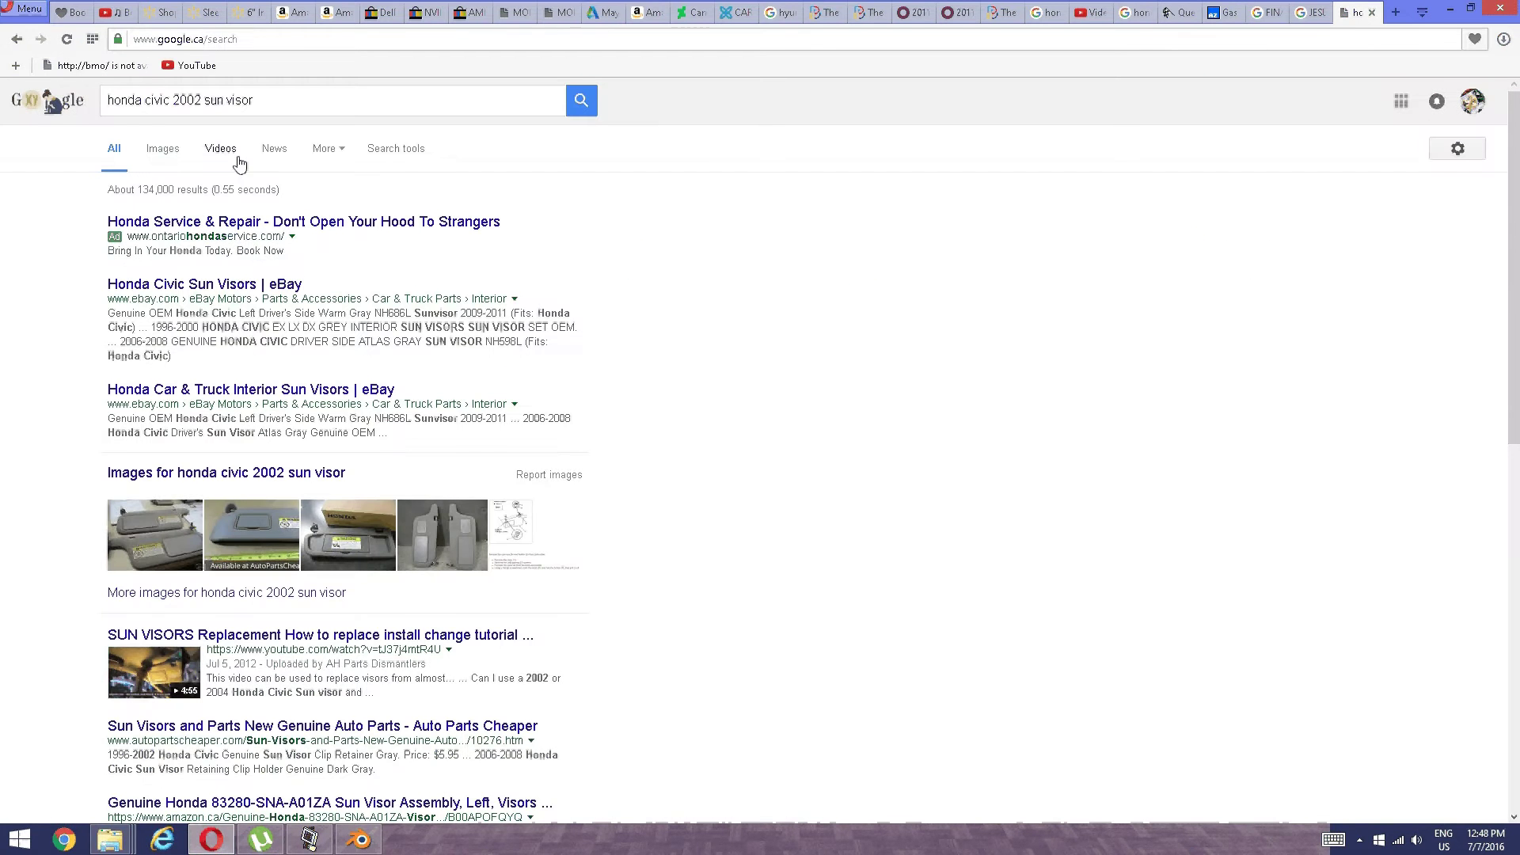
pyautogui.click(161, 151)
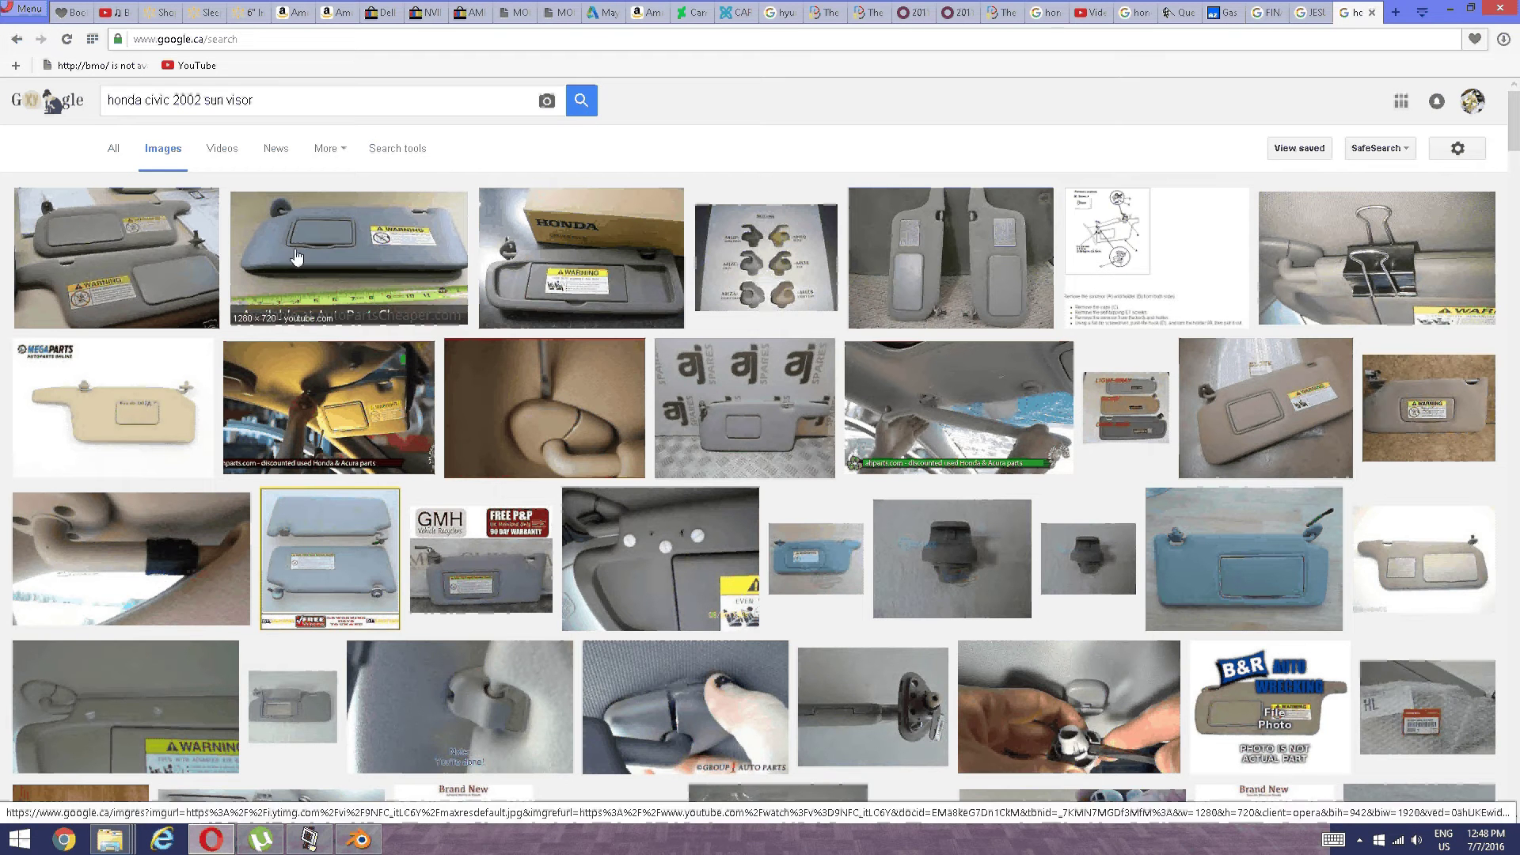
# Open the picture of the two light grey 96-00 Civic sun visors and save it to the Desktop as sunvisors.jpg.
pyautogui.click(193, 275)
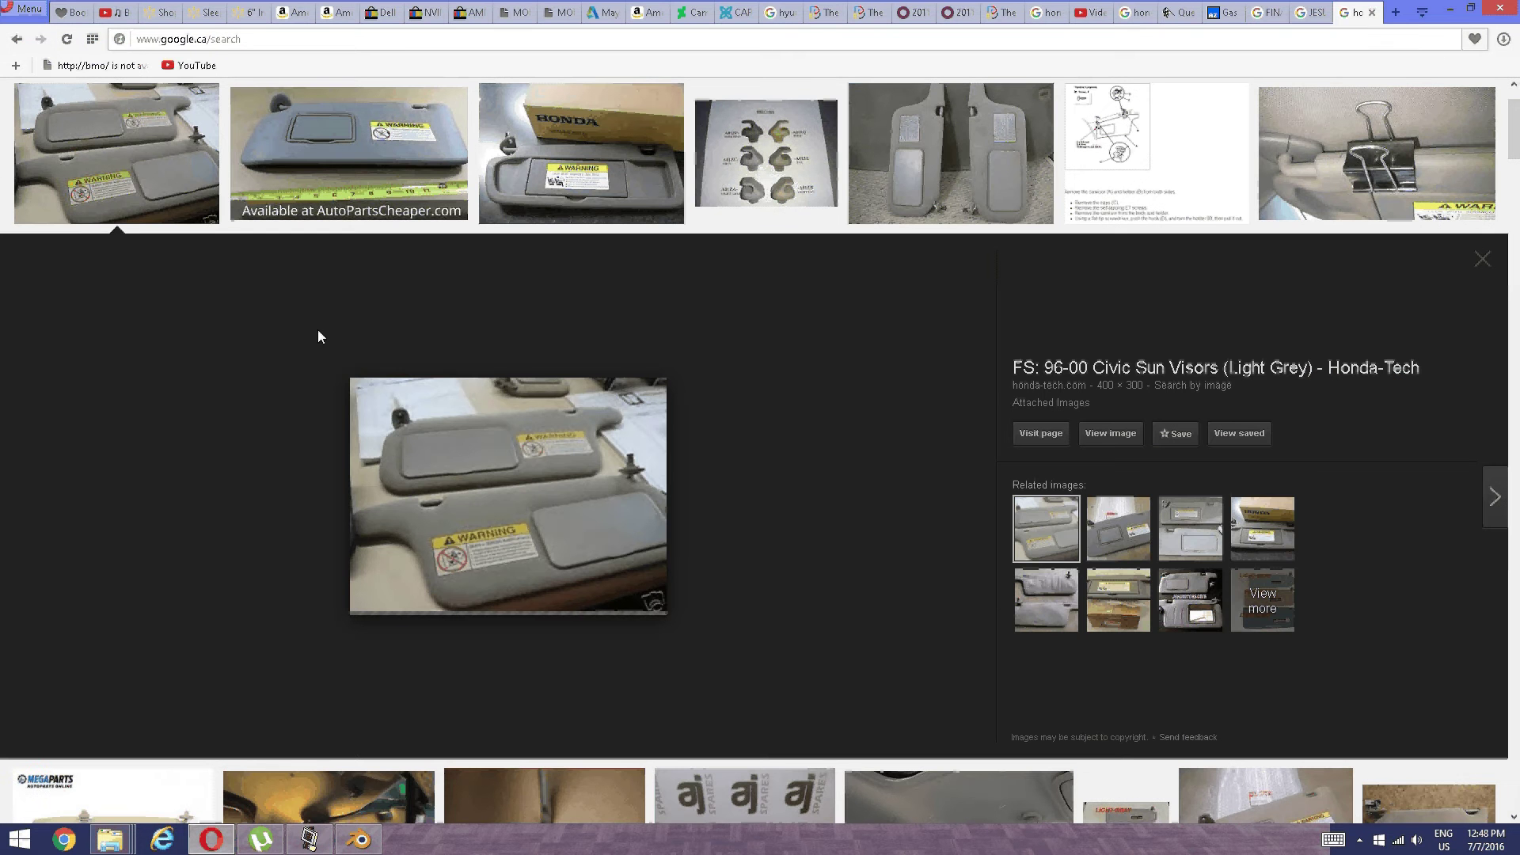
pyautogui.rightClick(590, 465)
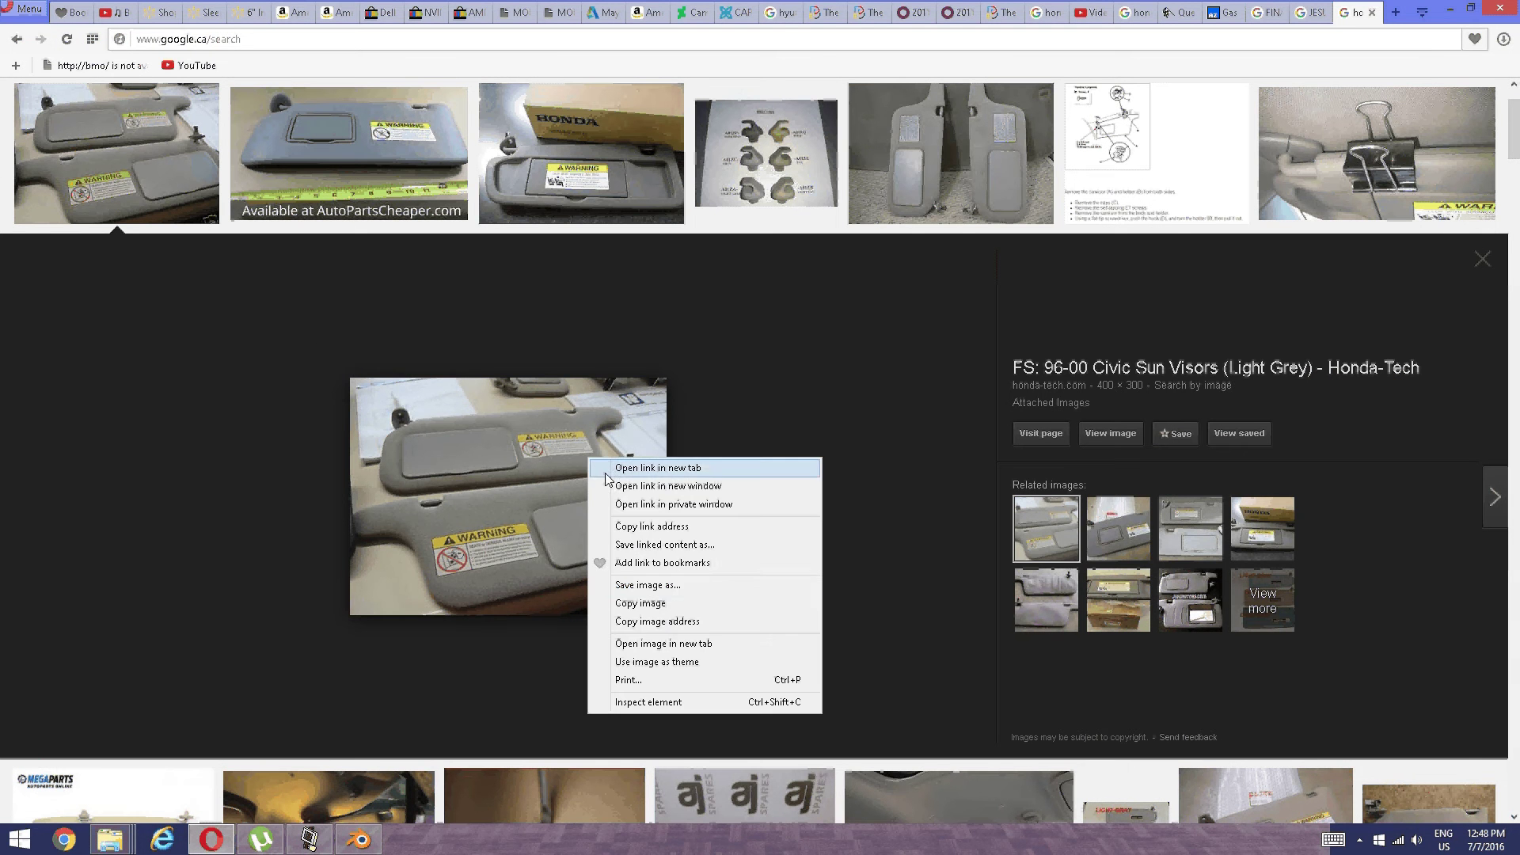
pyautogui.click(645, 583)
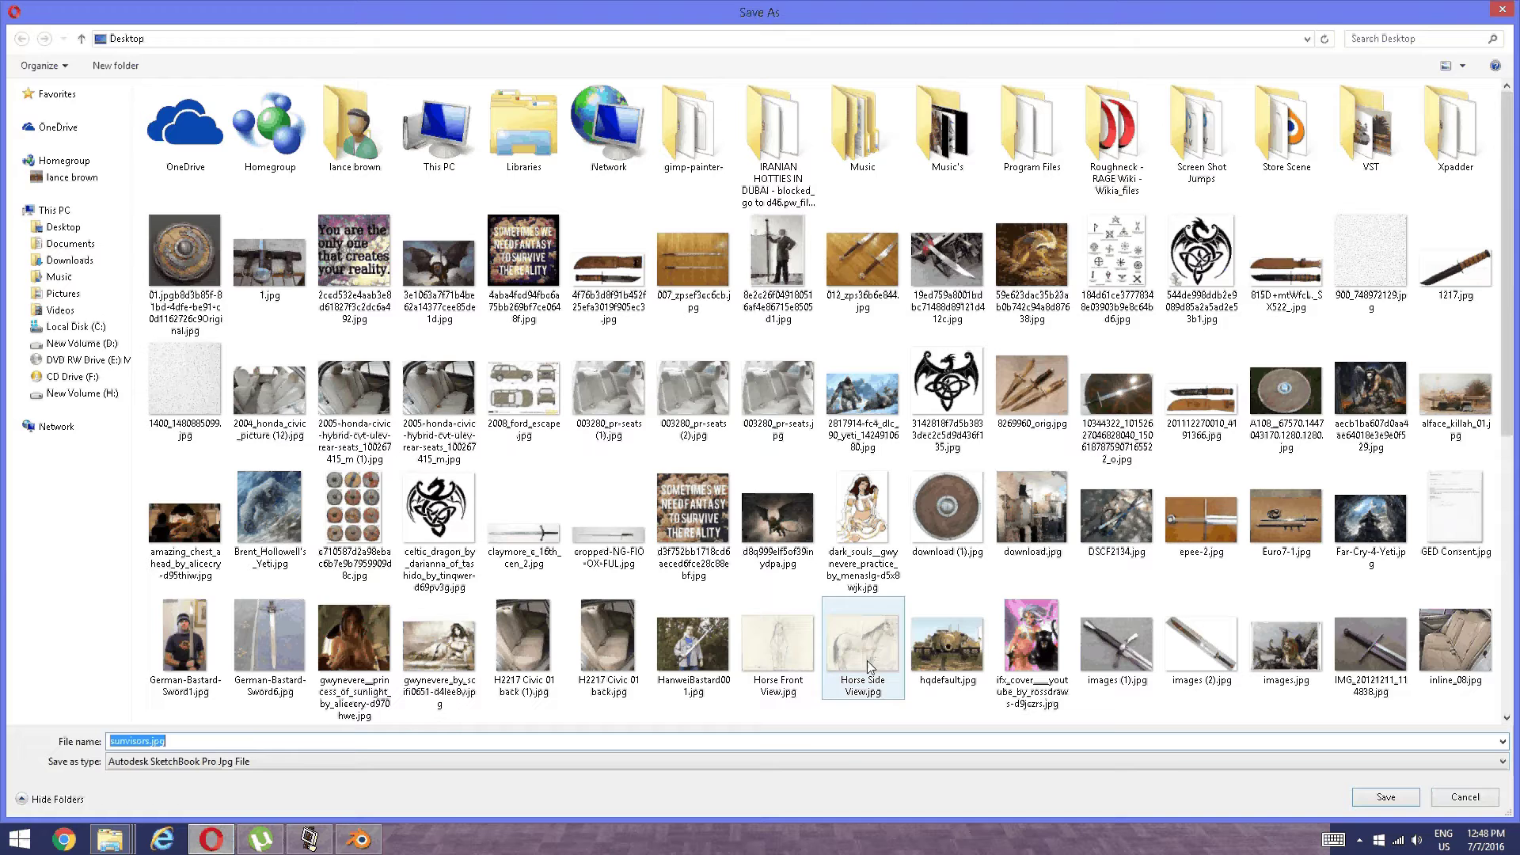
pyautogui.click(1356, 795)
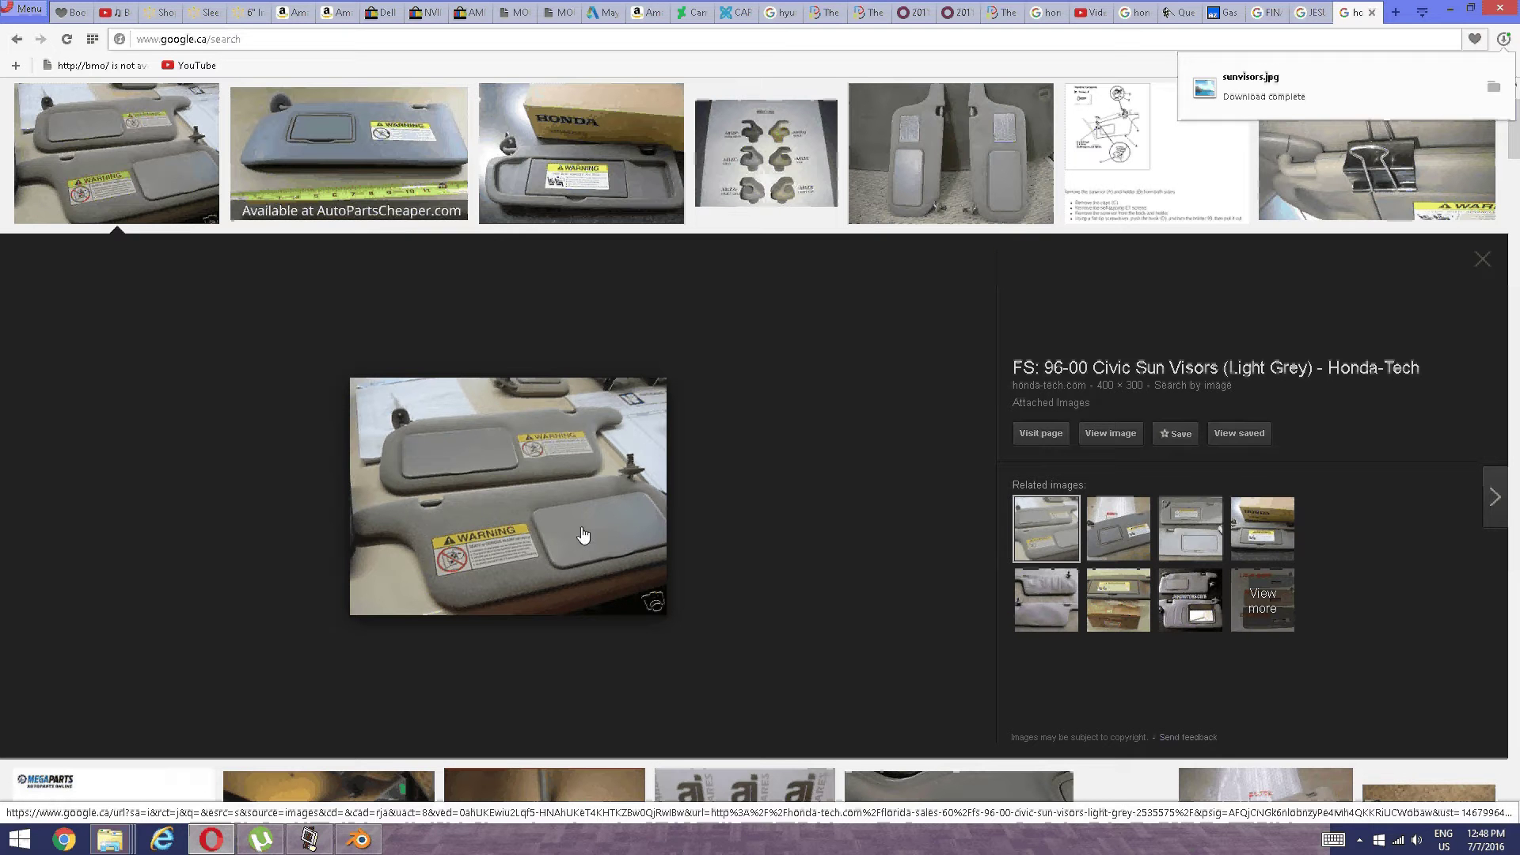
# Examine other sun visor pictures, including related CR-V visors, the visor with the tape measure and the one beside the Honda box.
pyautogui.click(1118, 525)
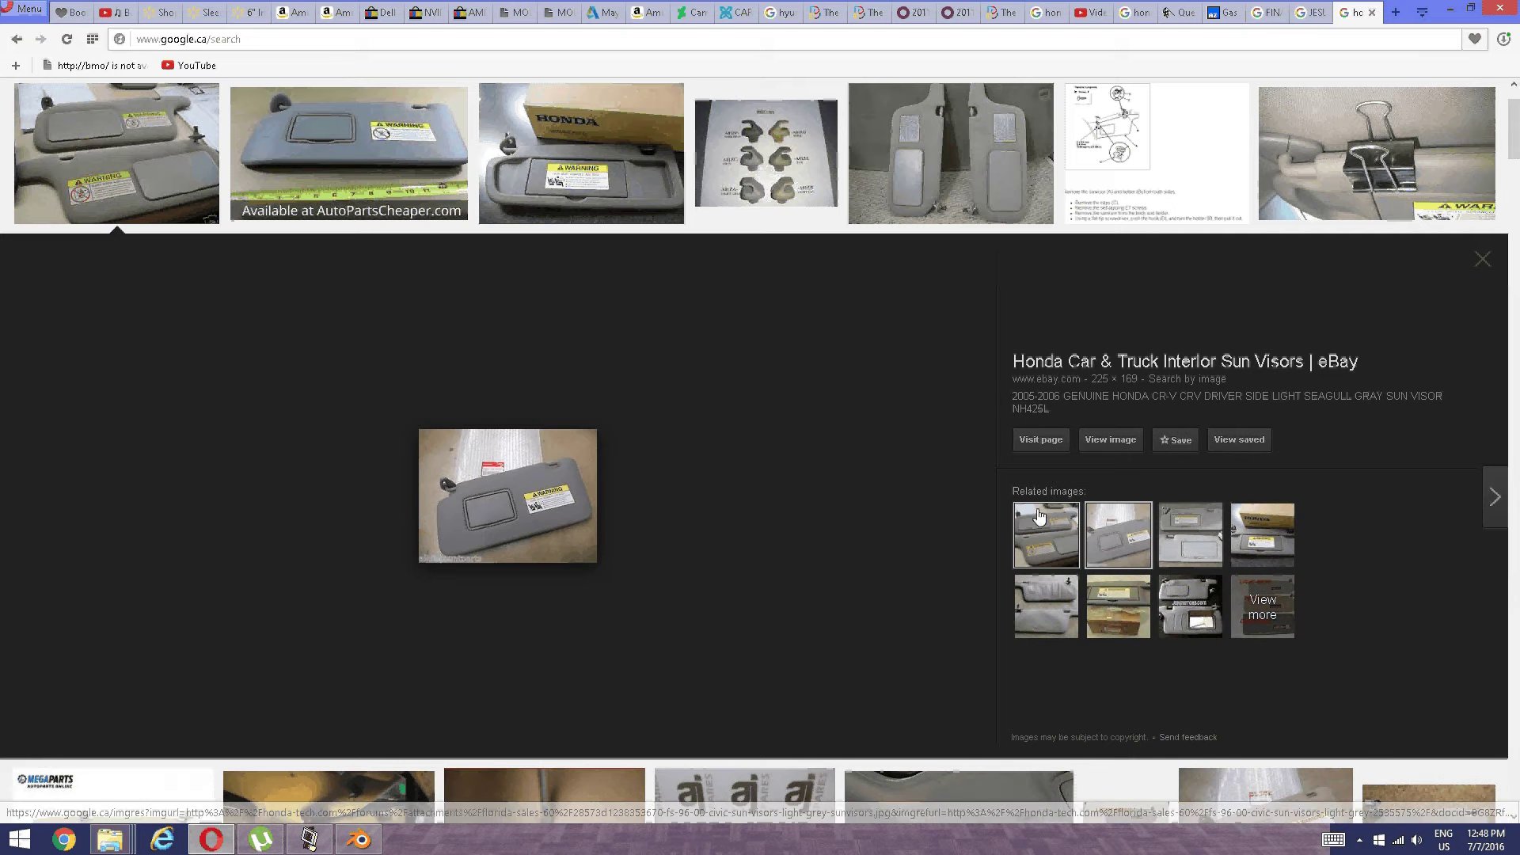
pyautogui.click(1194, 547)
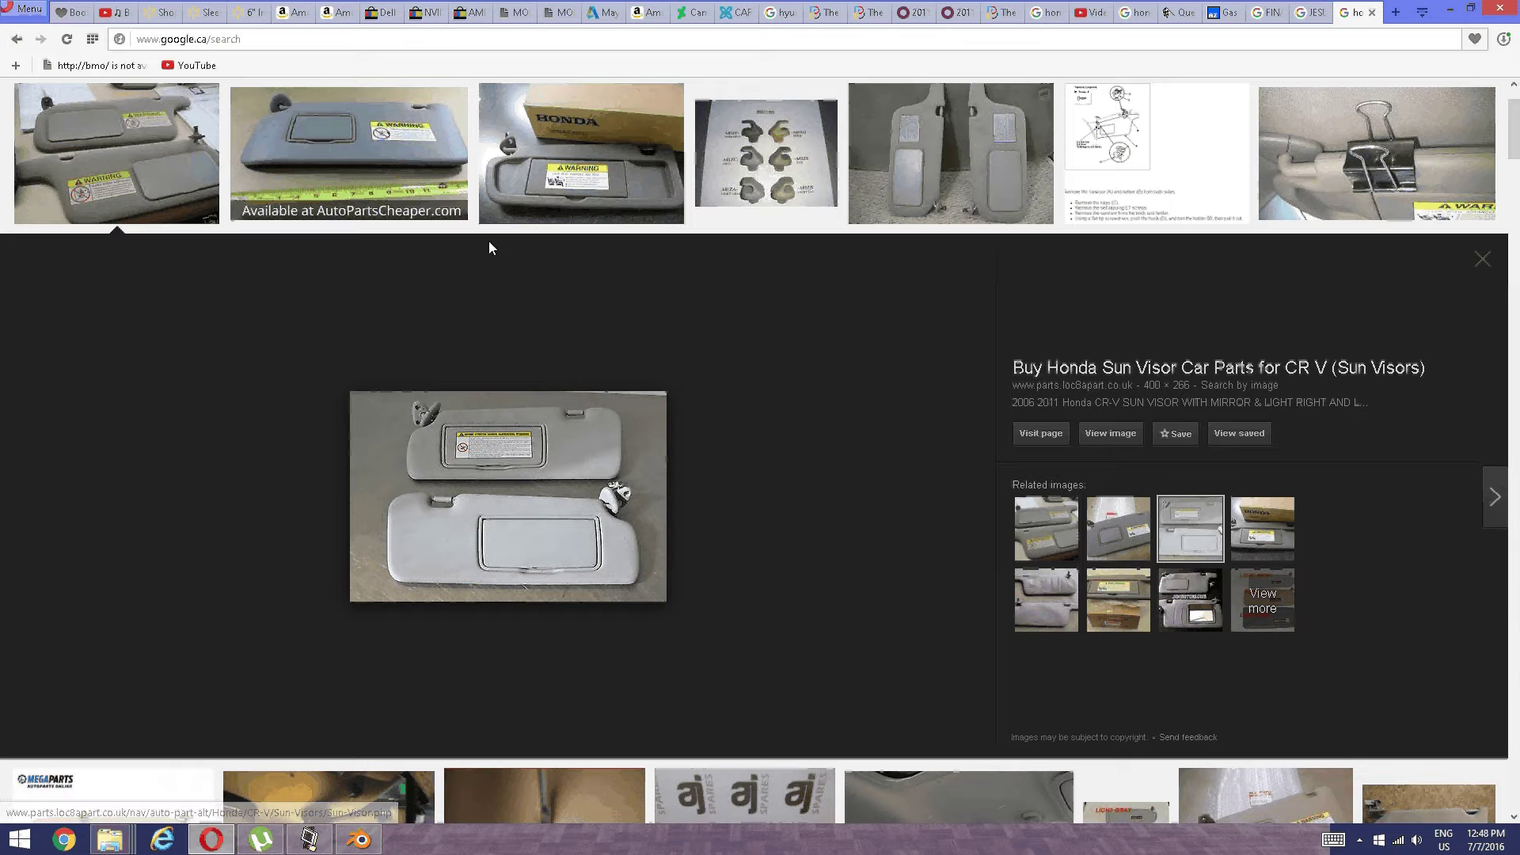
pyautogui.click(422, 174)
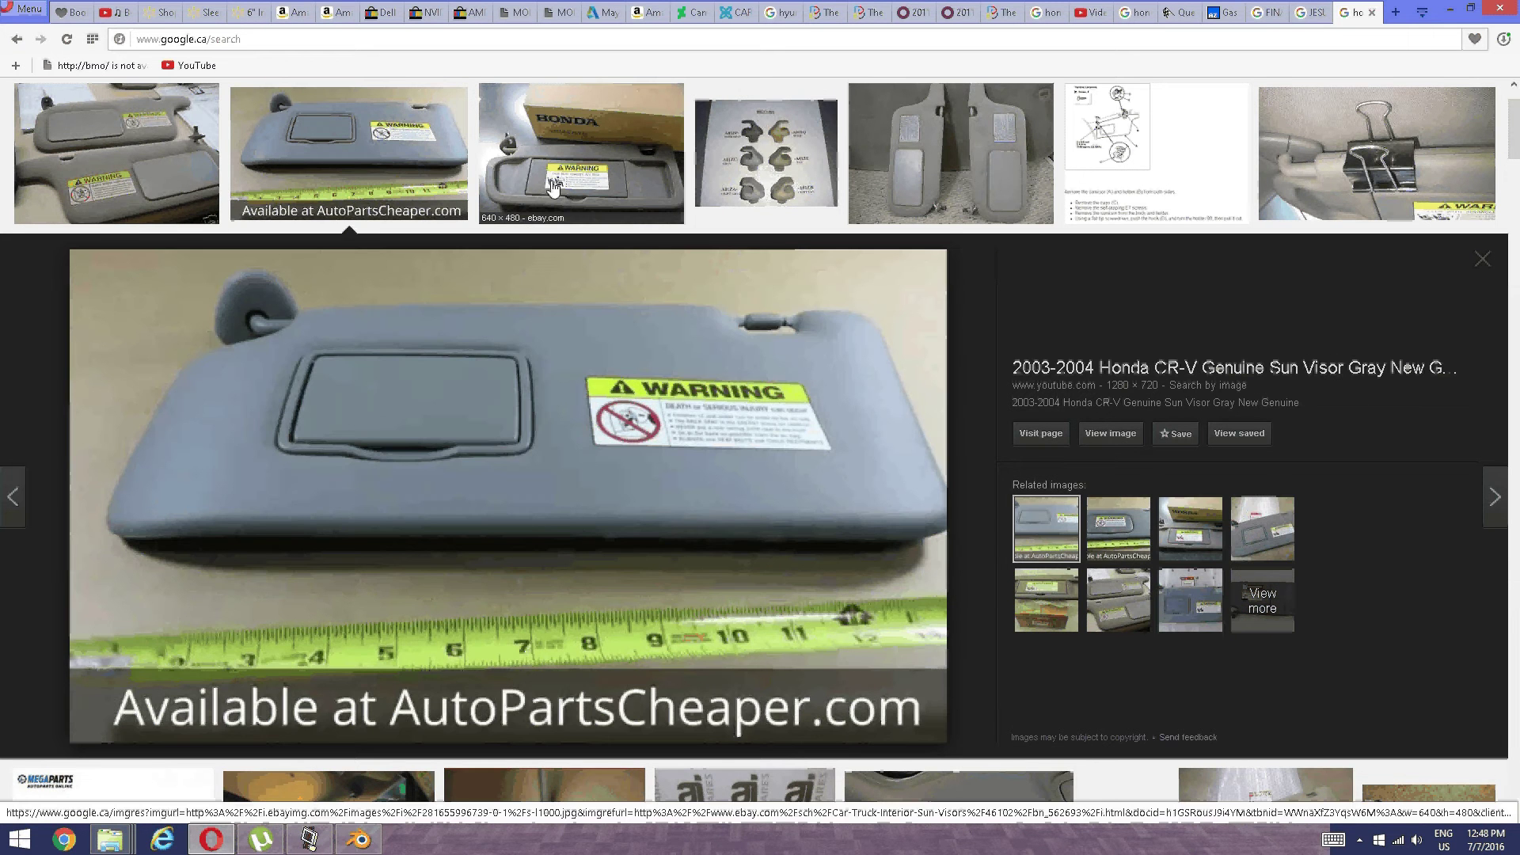
pyautogui.click(597, 181)
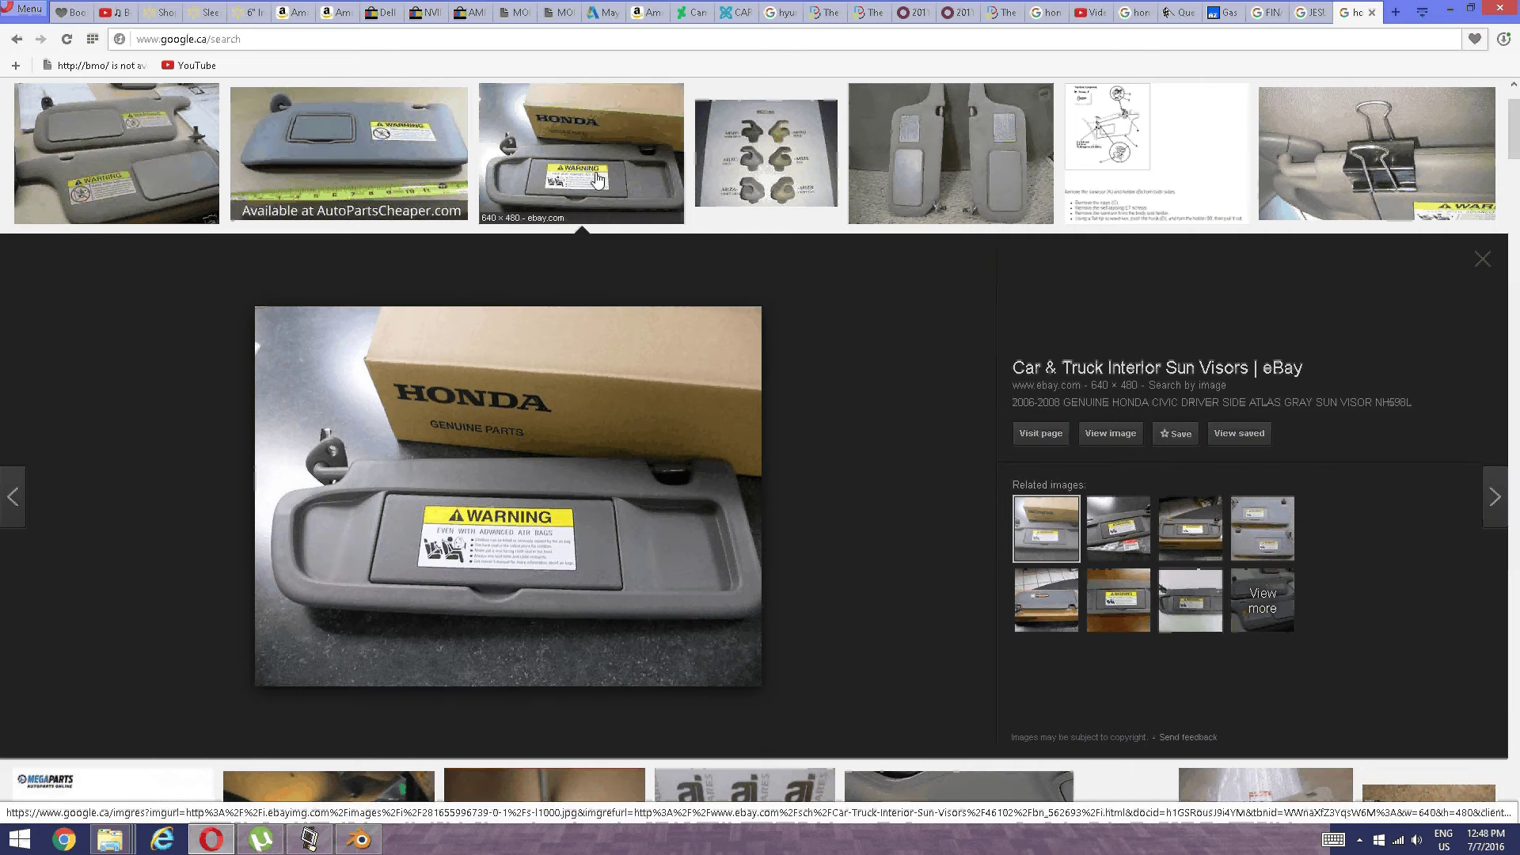
# Open the beige MegaParts Honda Civic sun visor picture and save it to the Desktop as download (2).jpg.
pyautogui.click(113, 150)
pyautogui.scroll(-7, 447, 372)
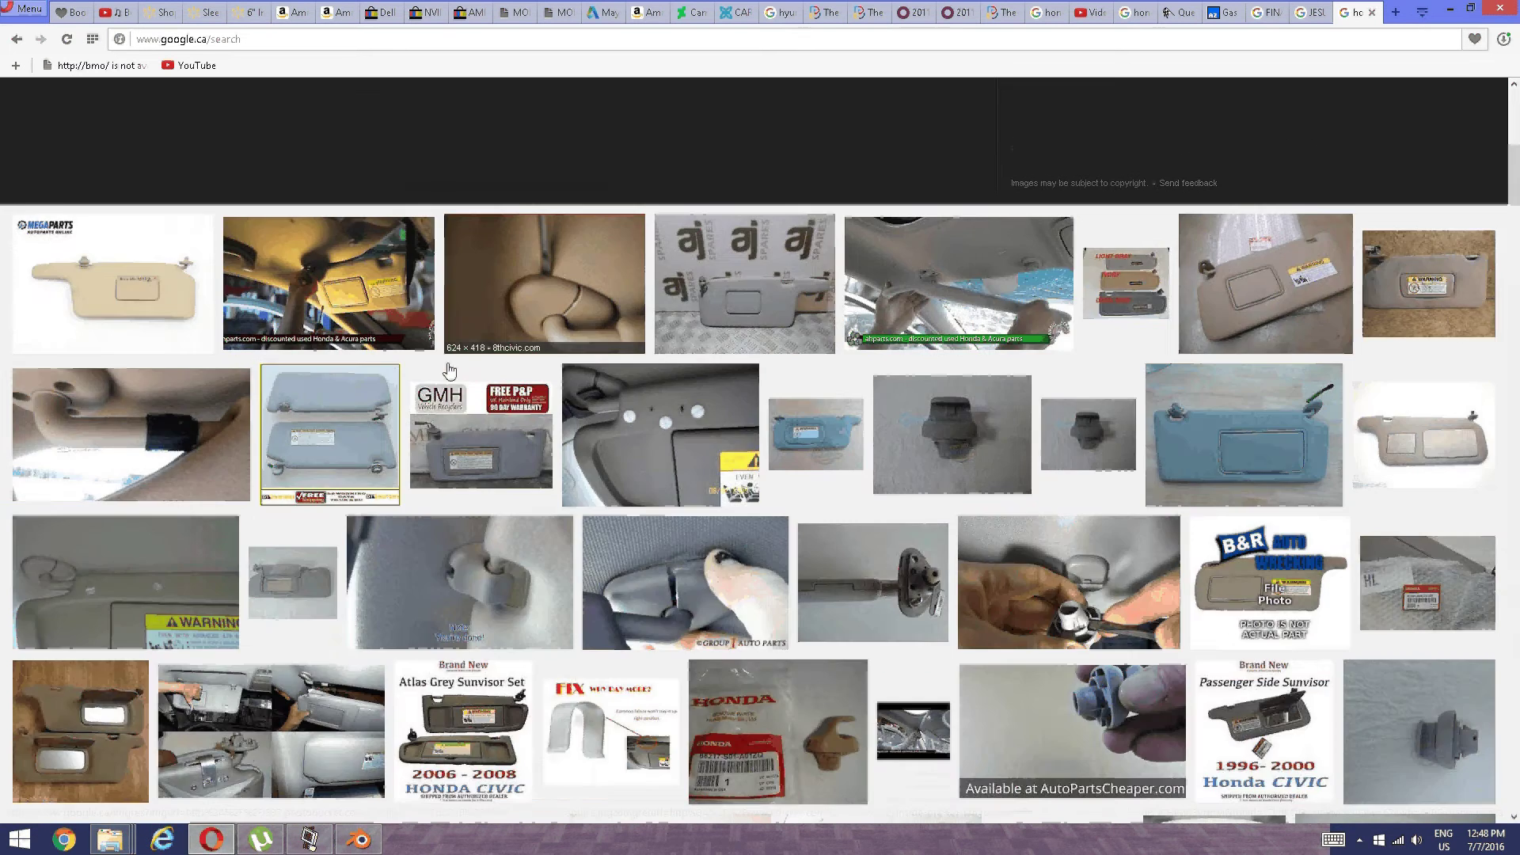
pyautogui.press('Right')
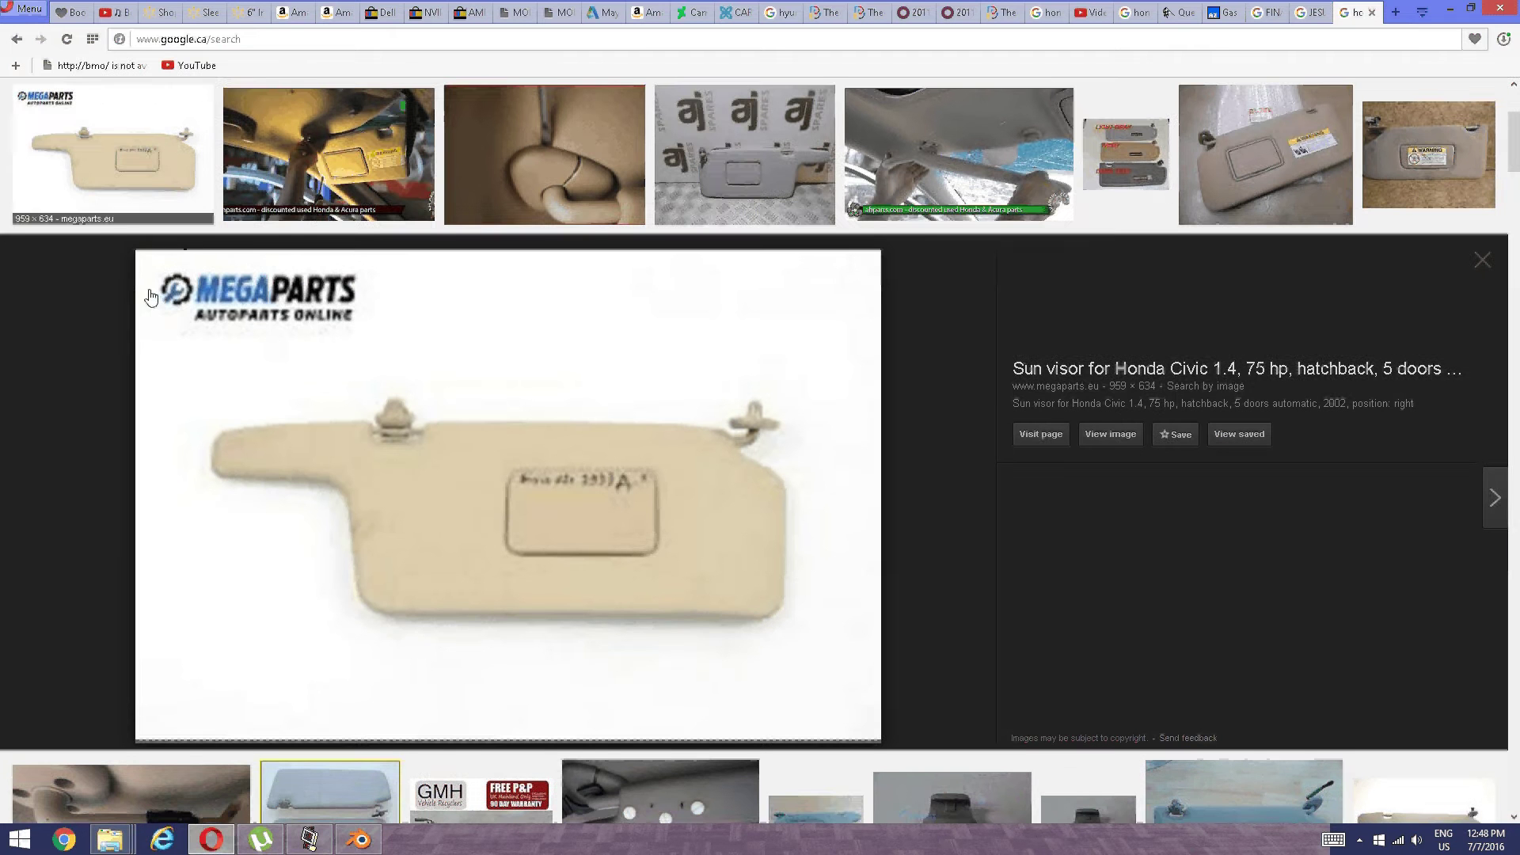
pyautogui.rightClick(695, 449)
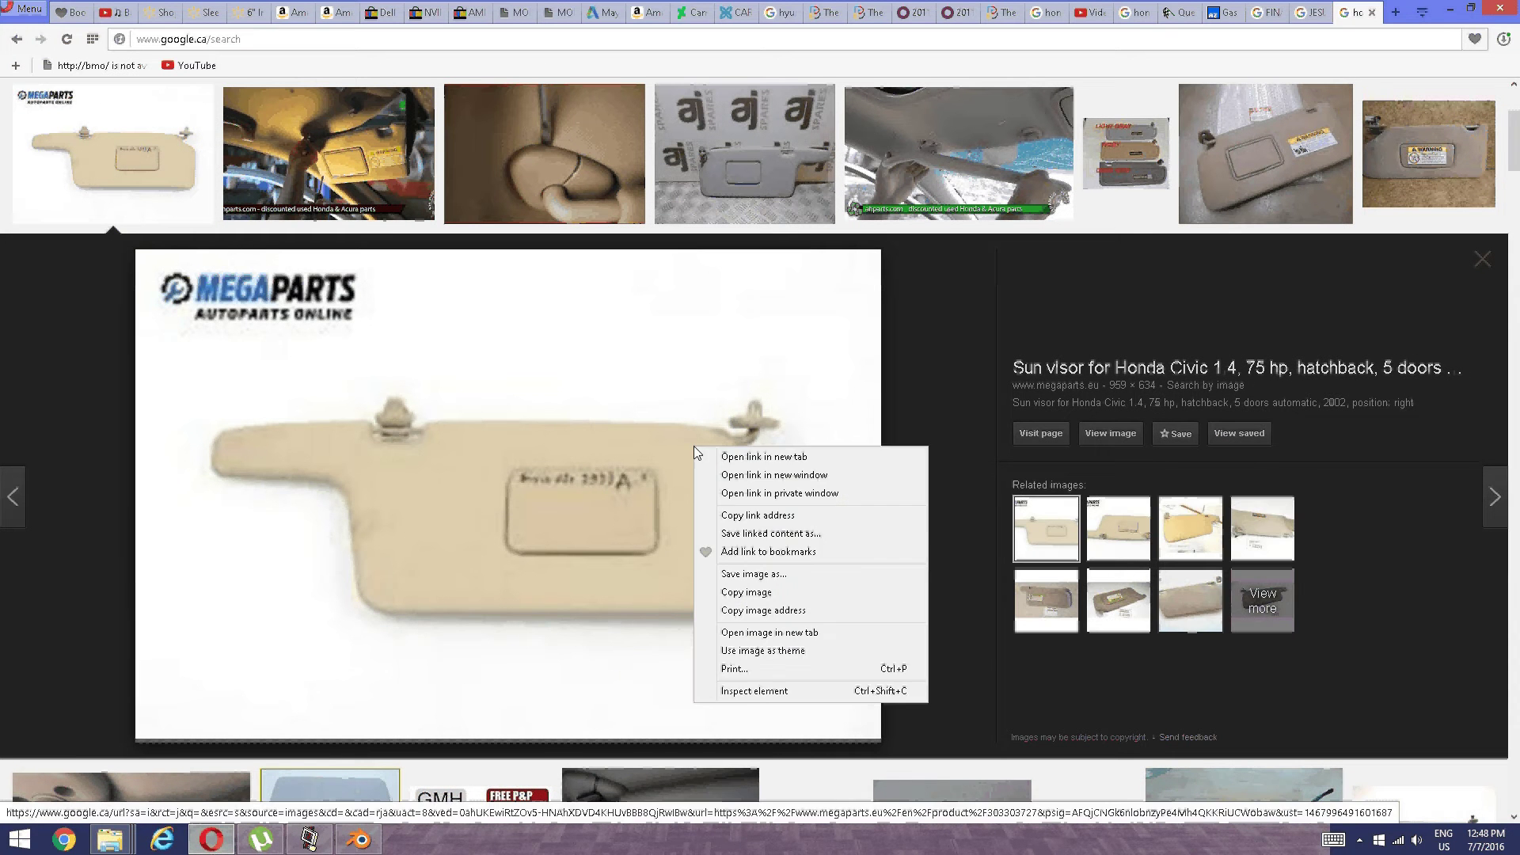
pyautogui.click(747, 578)
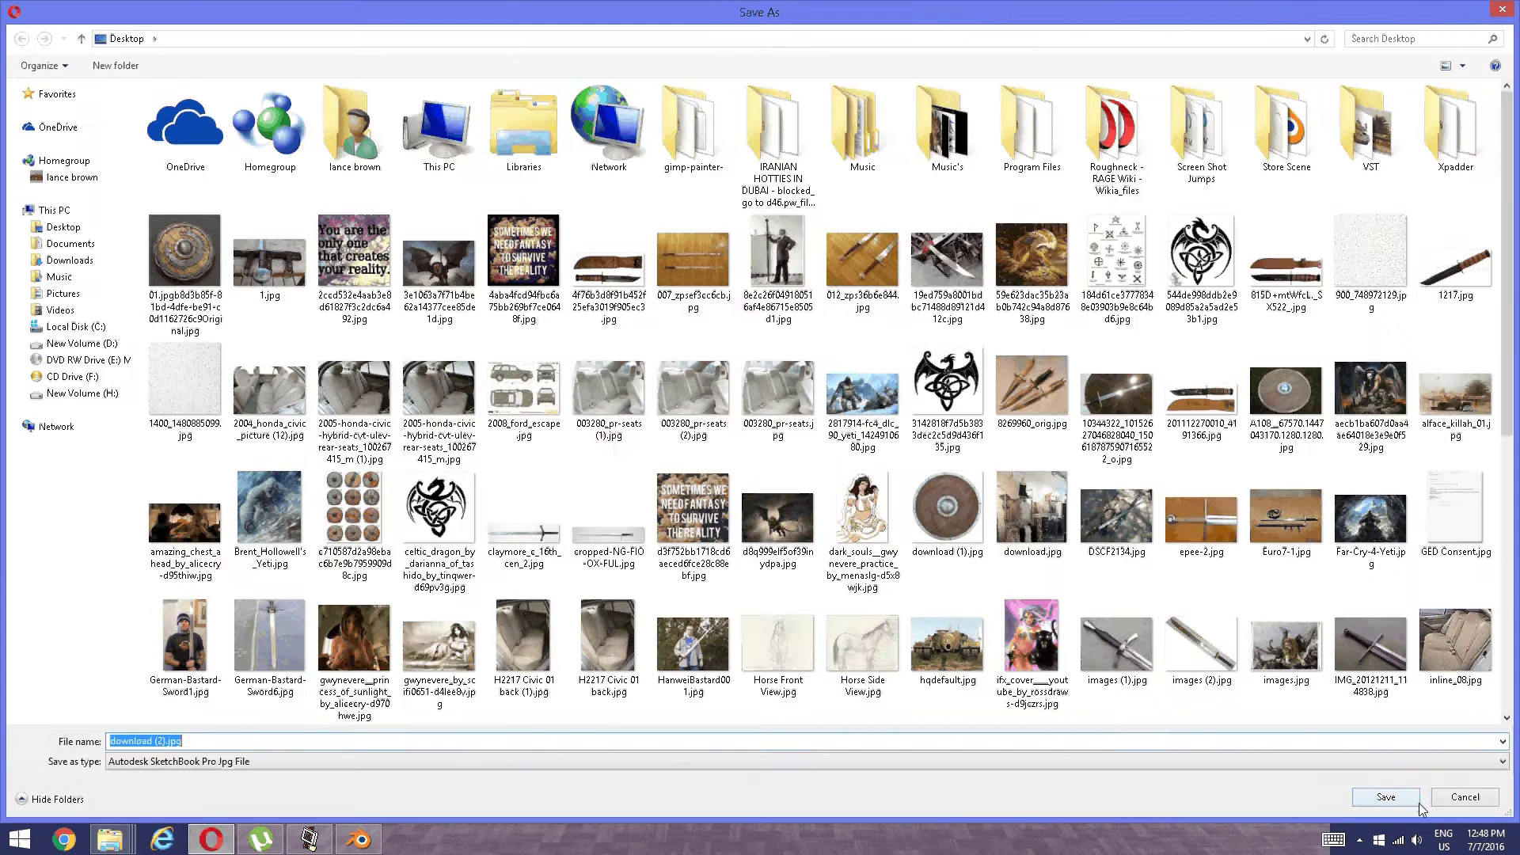
pyautogui.click(1416, 802)
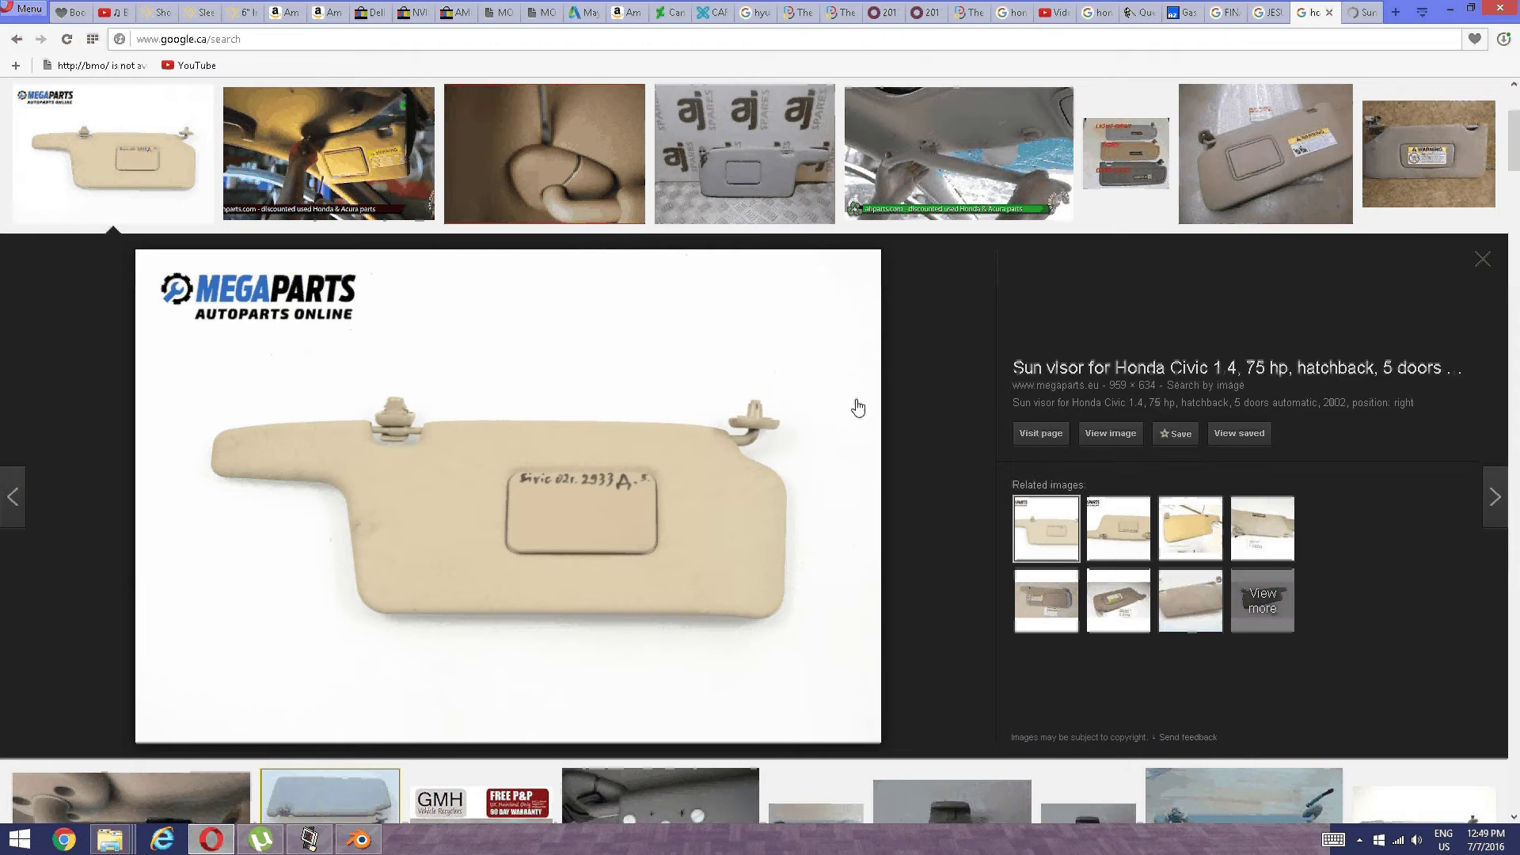
# From the sun visor replacement result, open the related picture labelled Headliner and A-Pillar and save it to the Desktop as headliner.jpg.
pyautogui.scroll(3, 857, 409)
pyautogui.click(1040, 404)
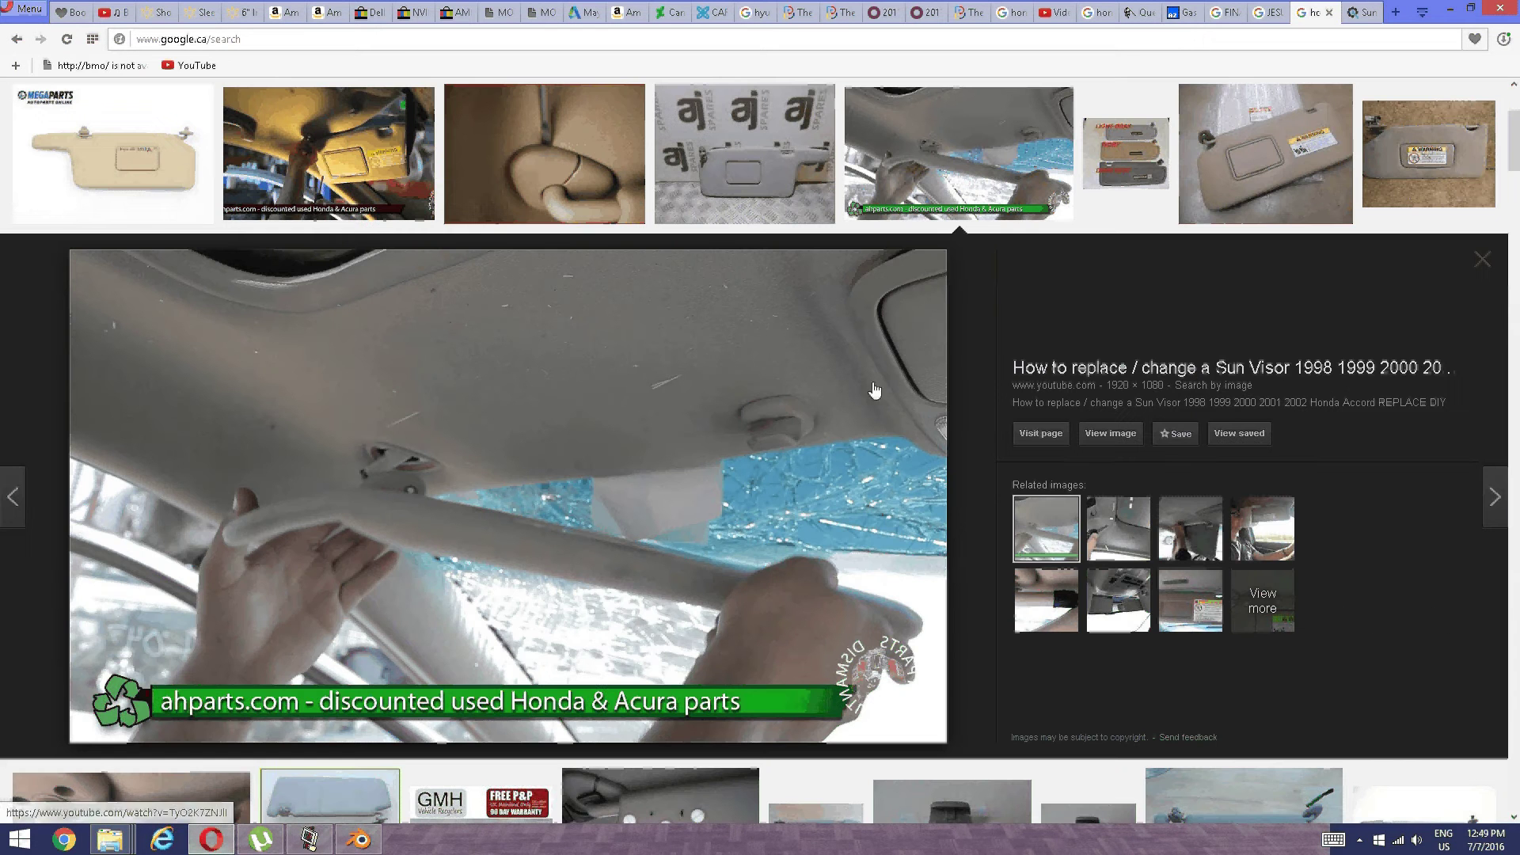
pyautogui.click(1125, 529)
pyautogui.click(1181, 529)
pyautogui.click(1137, 529)
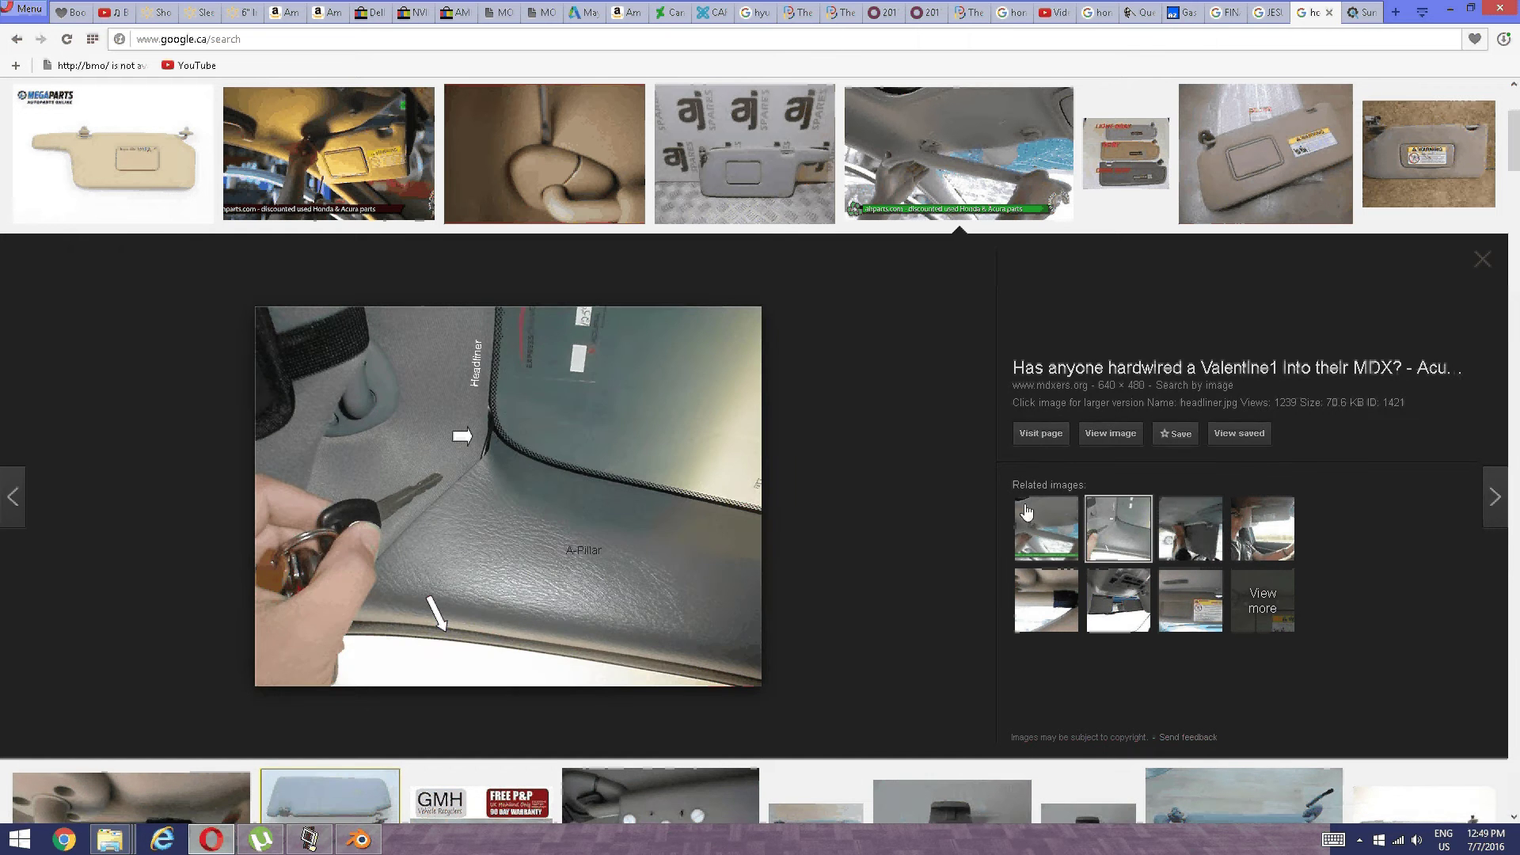
pyautogui.rightClick(455, 356)
pyautogui.click(515, 500)
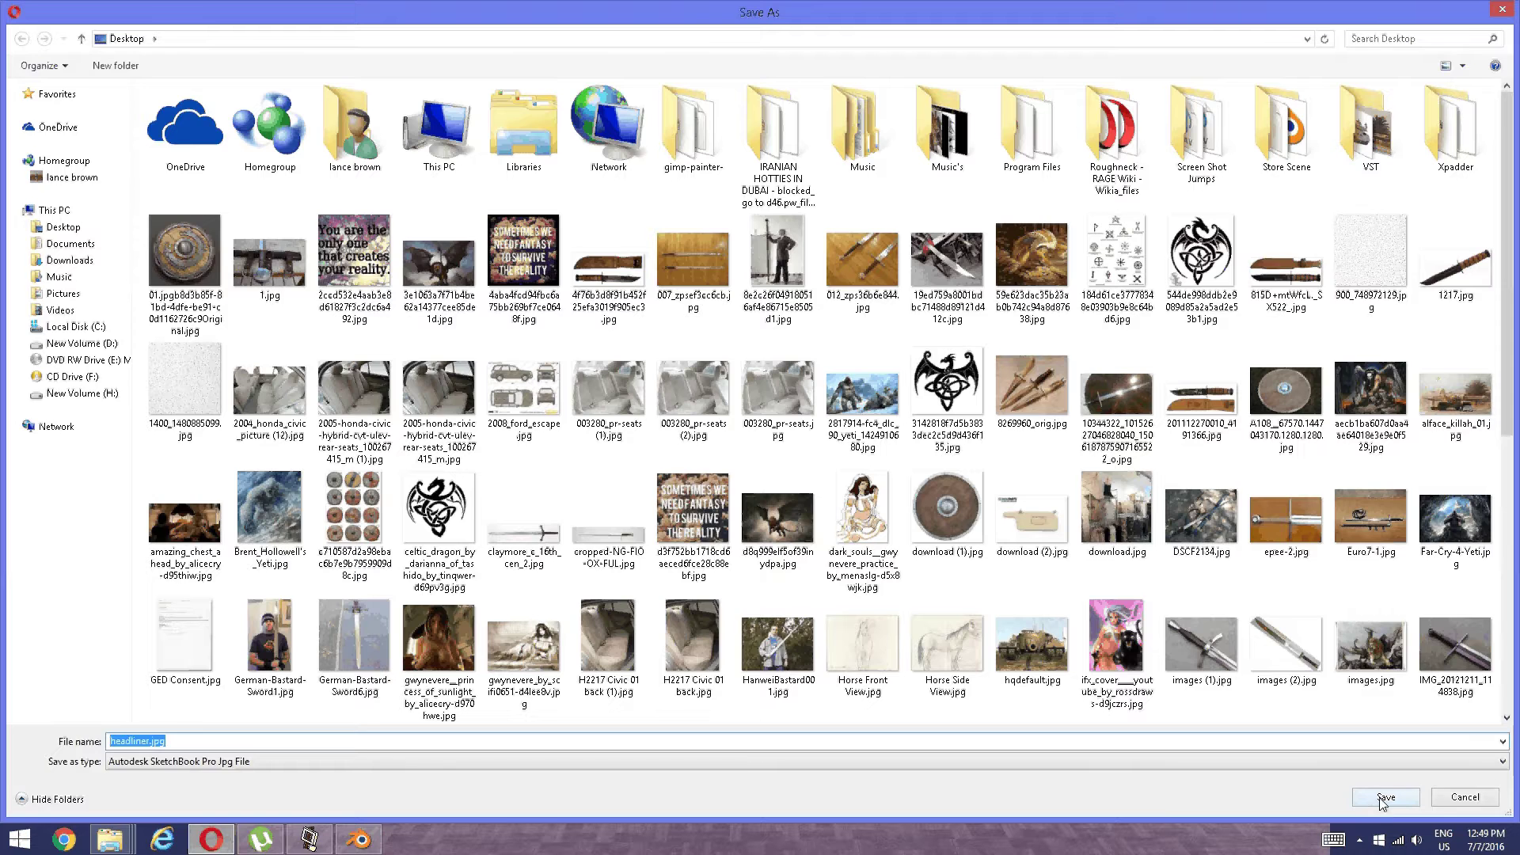
pyautogui.click(1387, 801)
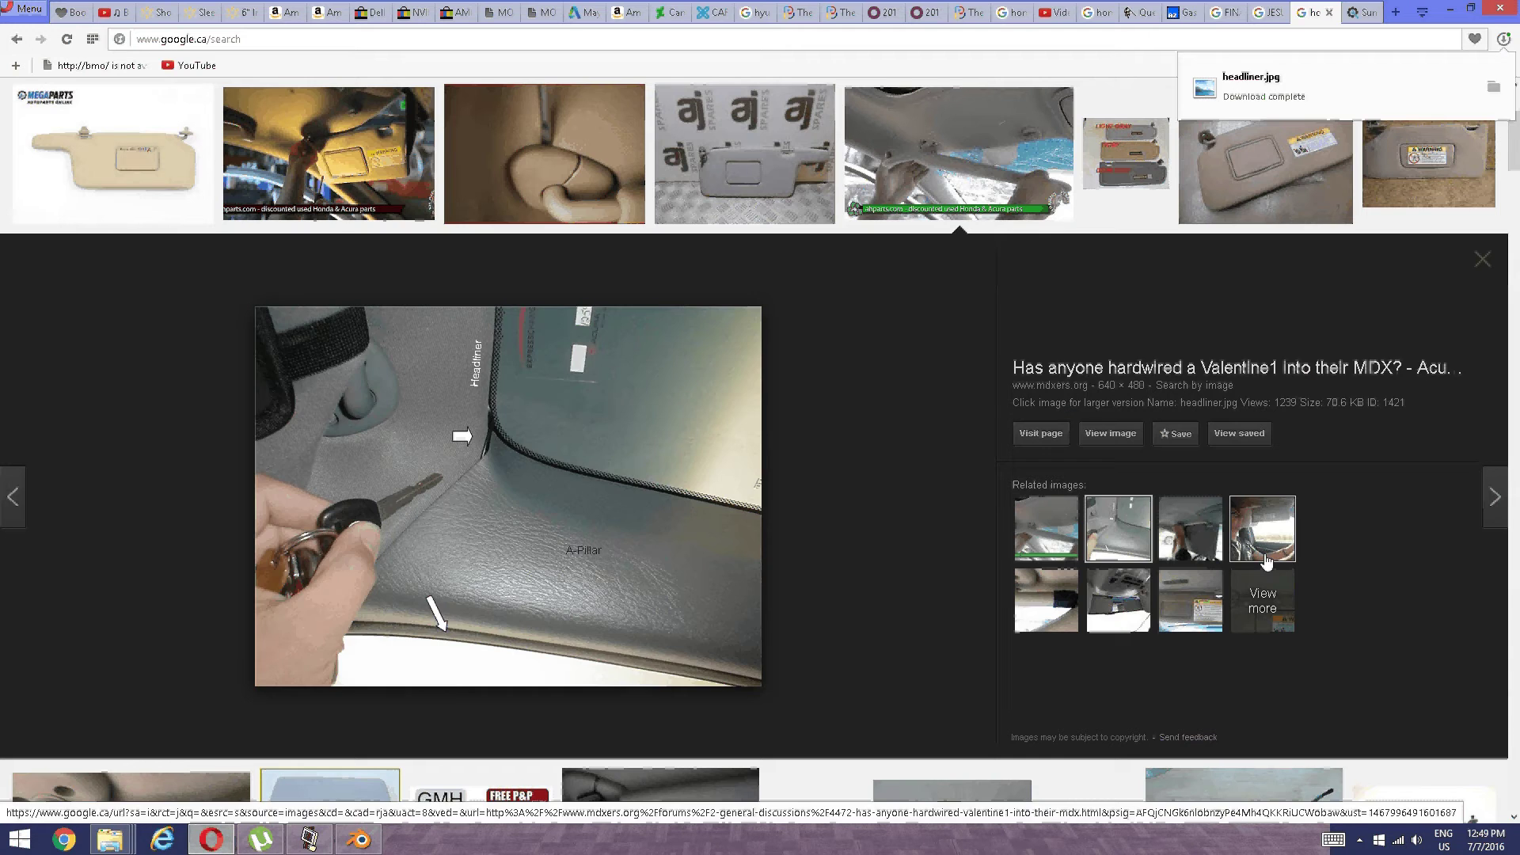
# Examine more related pictures of visors mounted inside cars, including the Acura MDX and Toyota Camry interiors.
pyautogui.click(1265, 559)
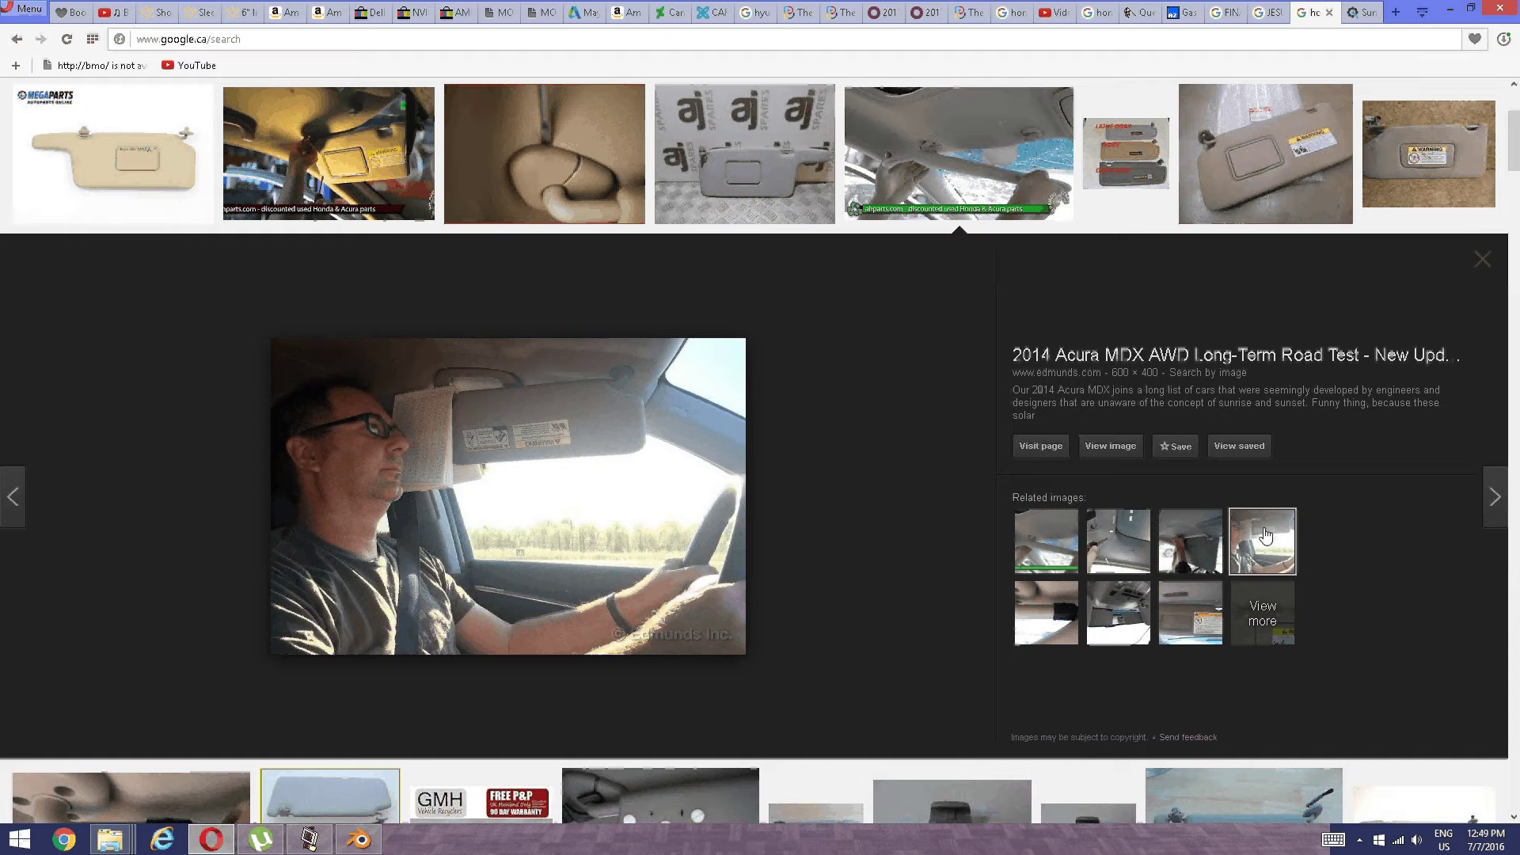
pyautogui.click(1220, 544)
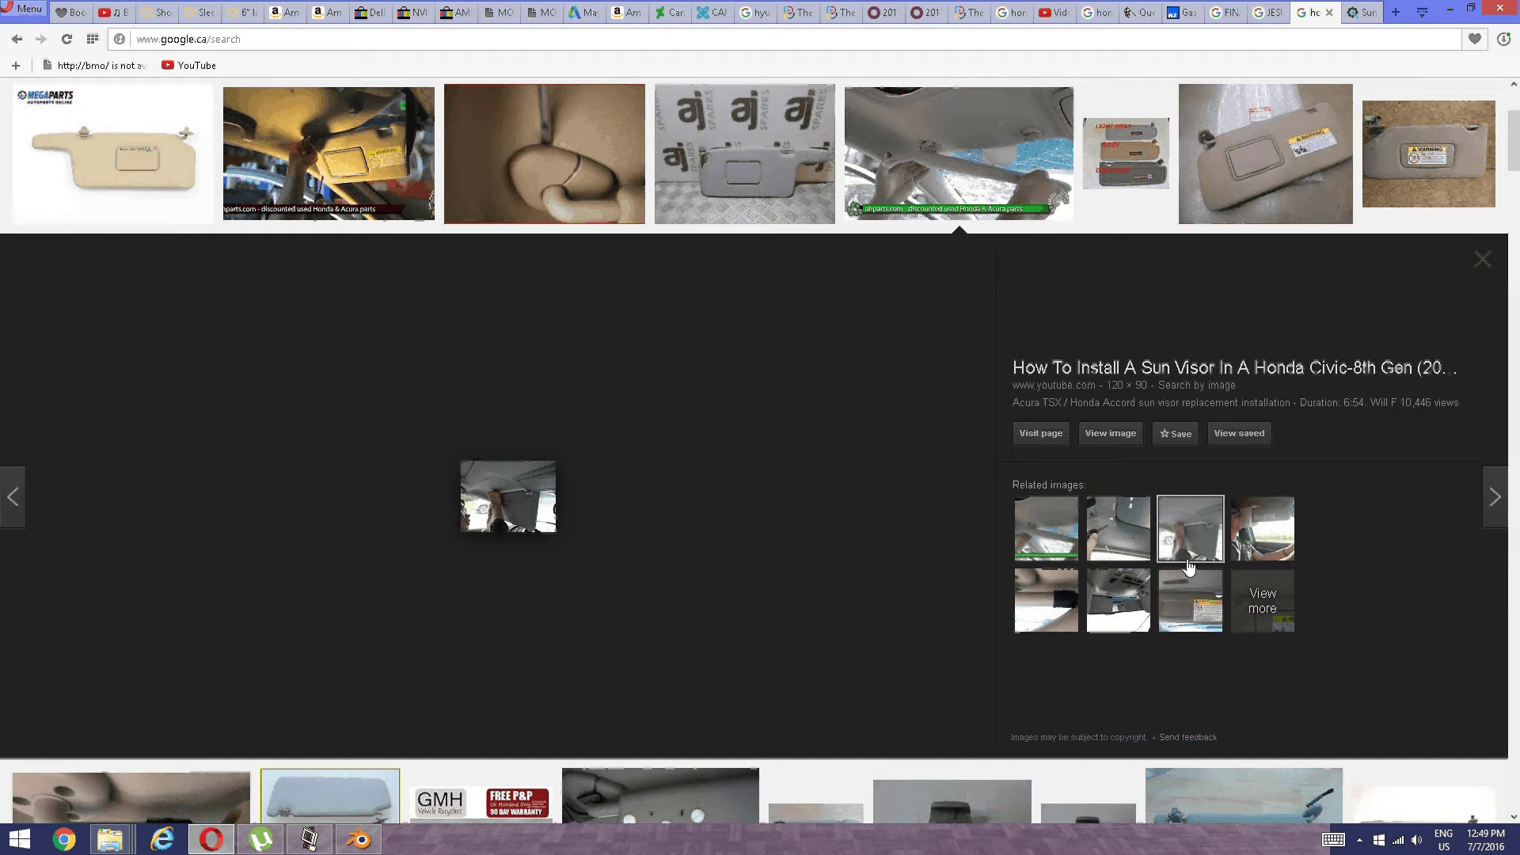
pyautogui.click(1189, 593)
pyautogui.click(1102, 594)
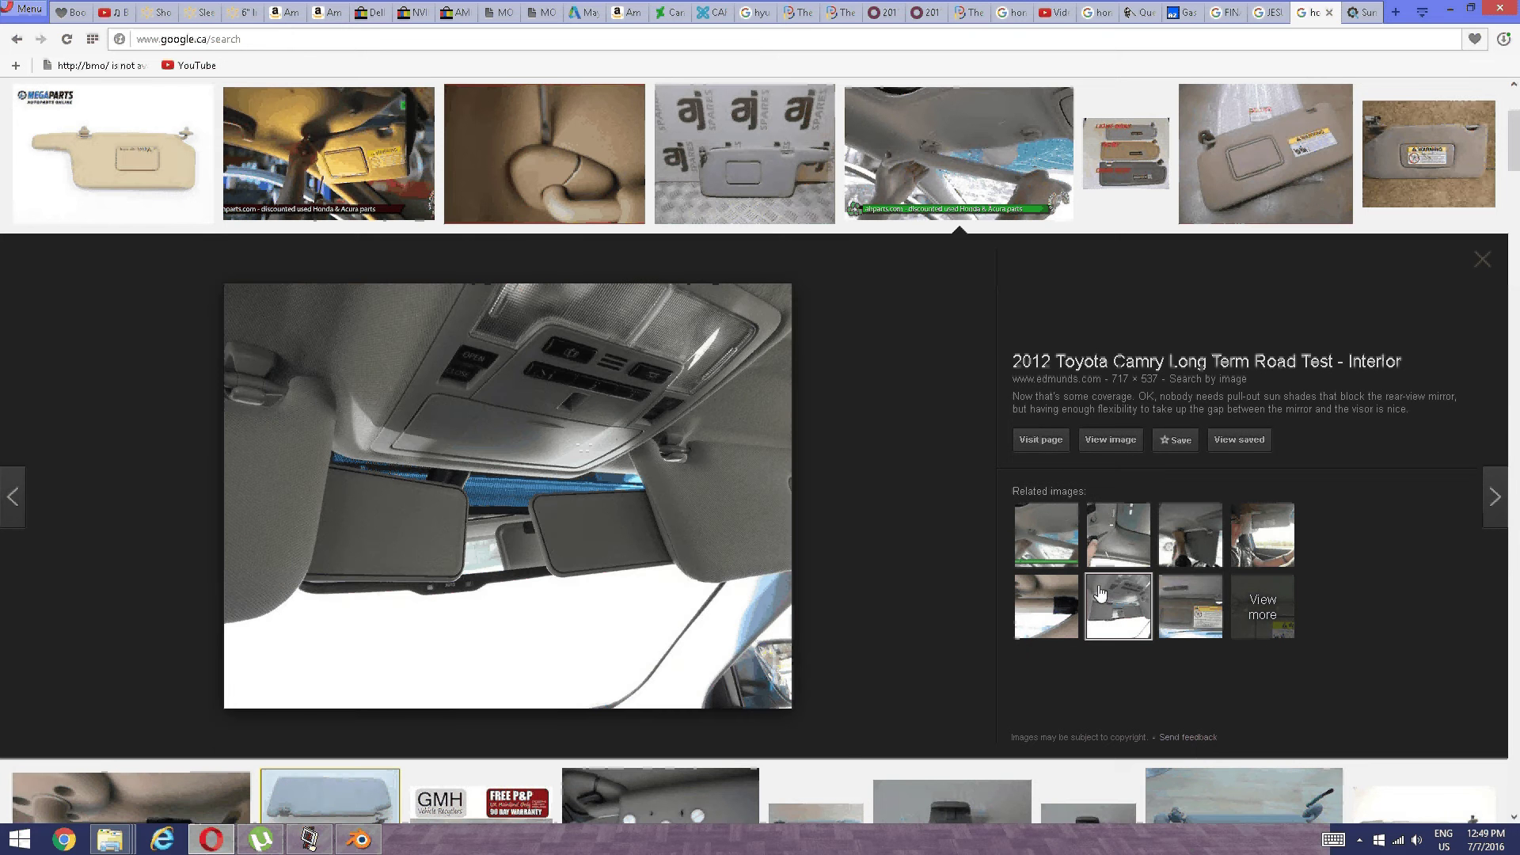
pyautogui.scroll(3, 514, 438)
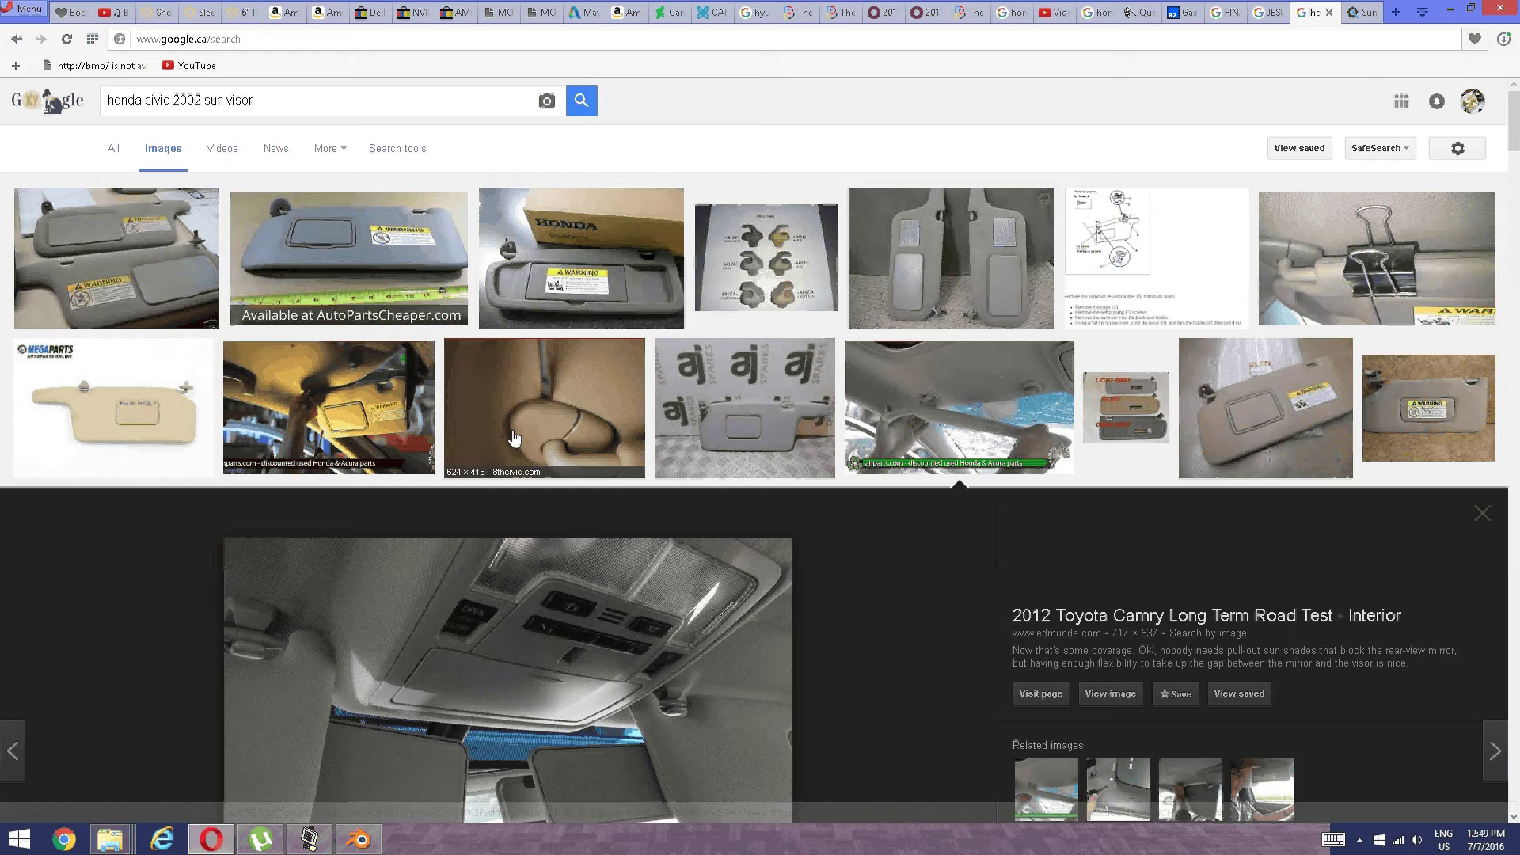
# Shorten the image search query to "honda civic 2002" by removing the words "sun visor".
pyautogui.click(270, 96)
pyautogui.press('BackSpace')
pyautogui.press('BackSpace')
pyautogui.press('BackSpace')
pyautogui.press('BackSpace')
pyautogui.press('BackSpace')
pyautogui.press('BackSpace')
pyautogui.press('BackSpace')
pyautogui.press('BackSpace')
pyautogui.press('BackSpace')
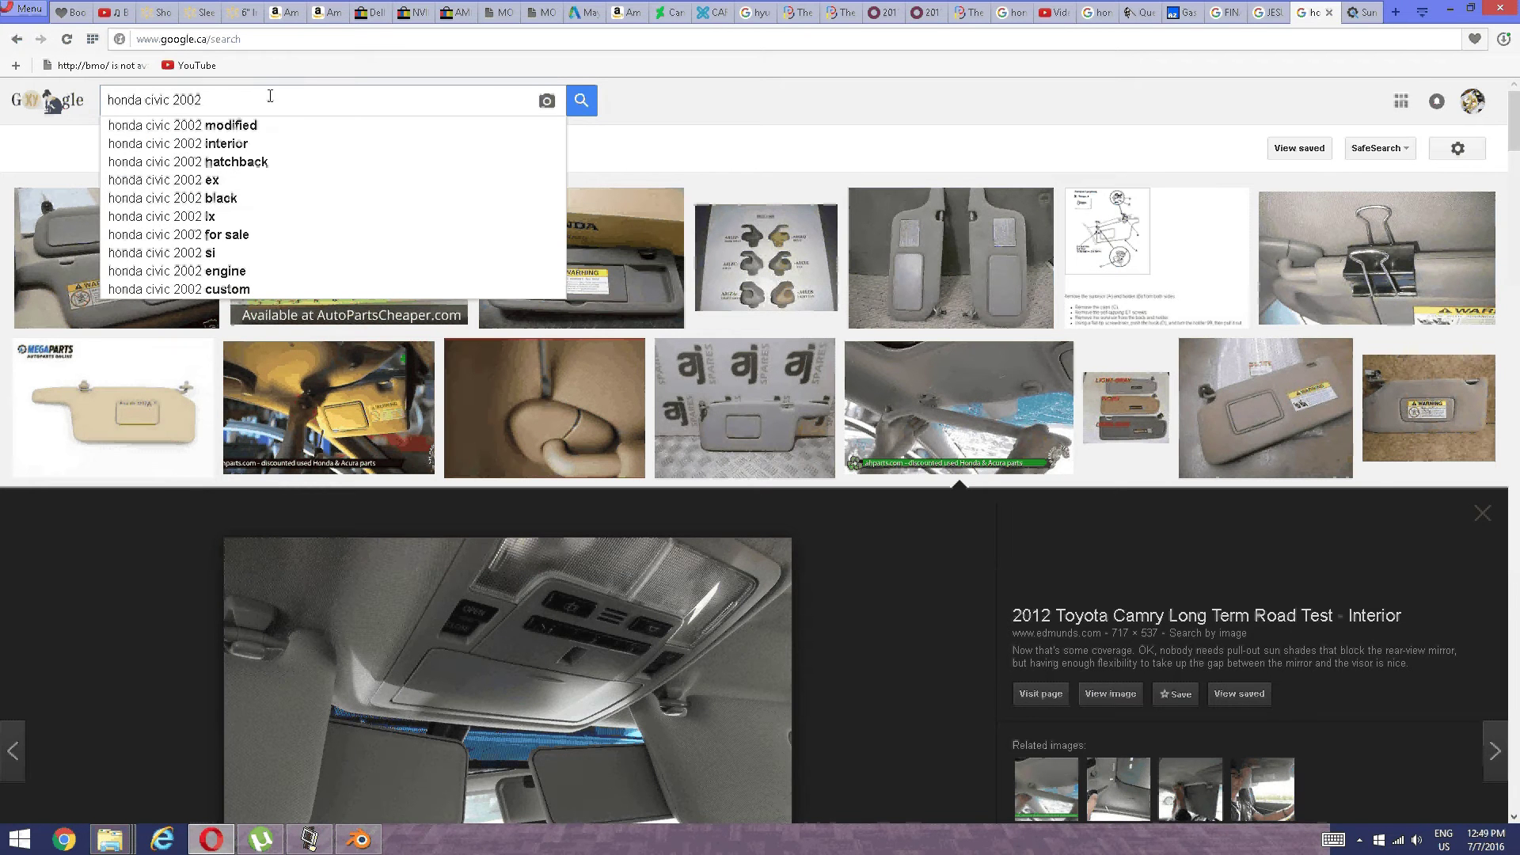
pyautogui.write('GLASS')
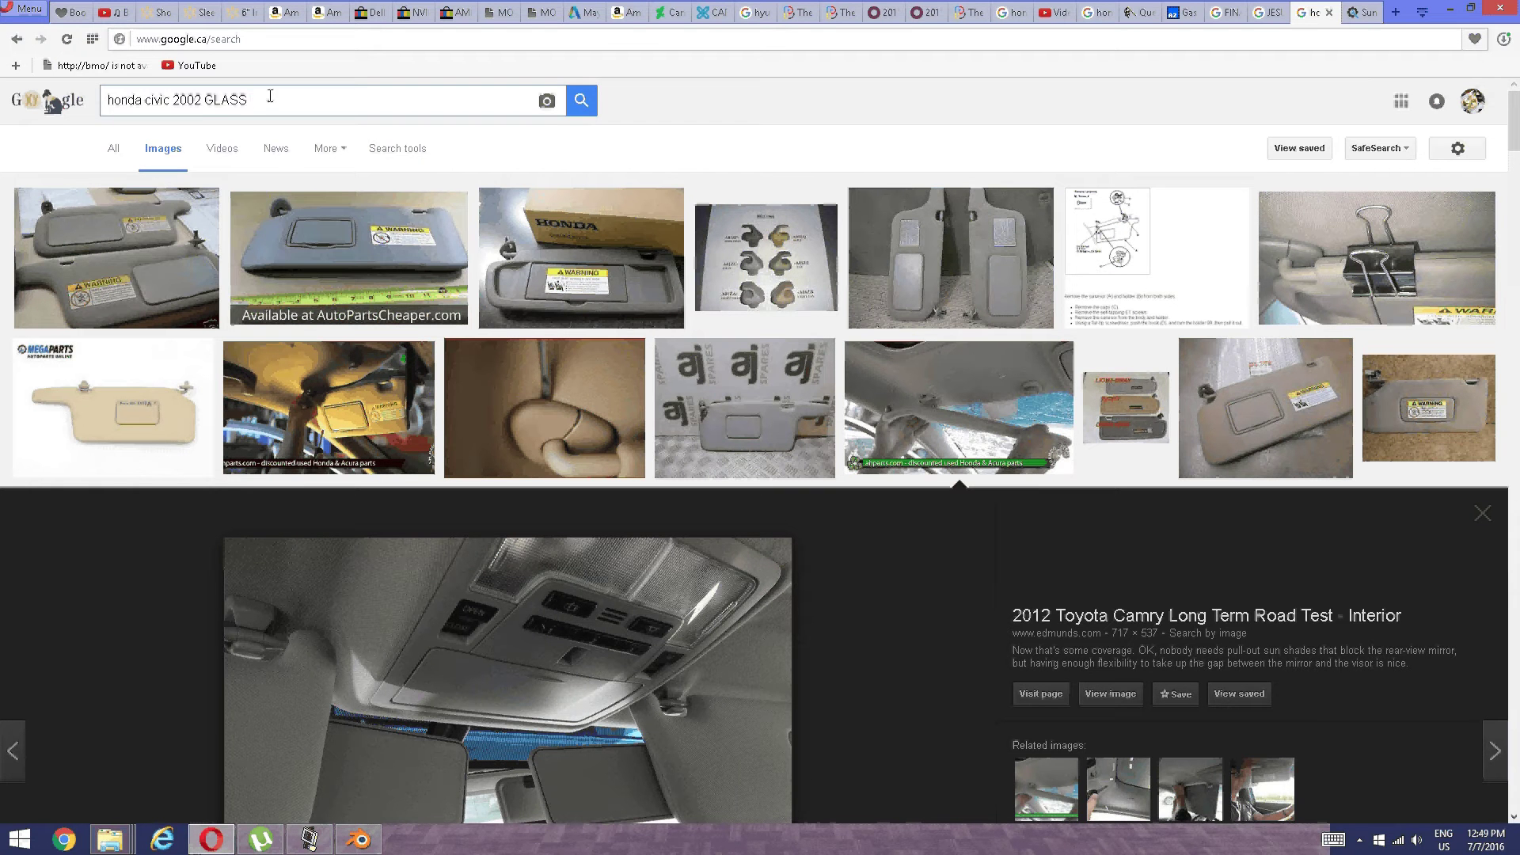
pyautogui.press('BackSpace')
pyautogui.press('BackSpace')
pyautogui.press('BackSpace')
pyautogui.press('BackSpace')
pyautogui.press('BackSpace')
pyautogui.press('BackSpace')
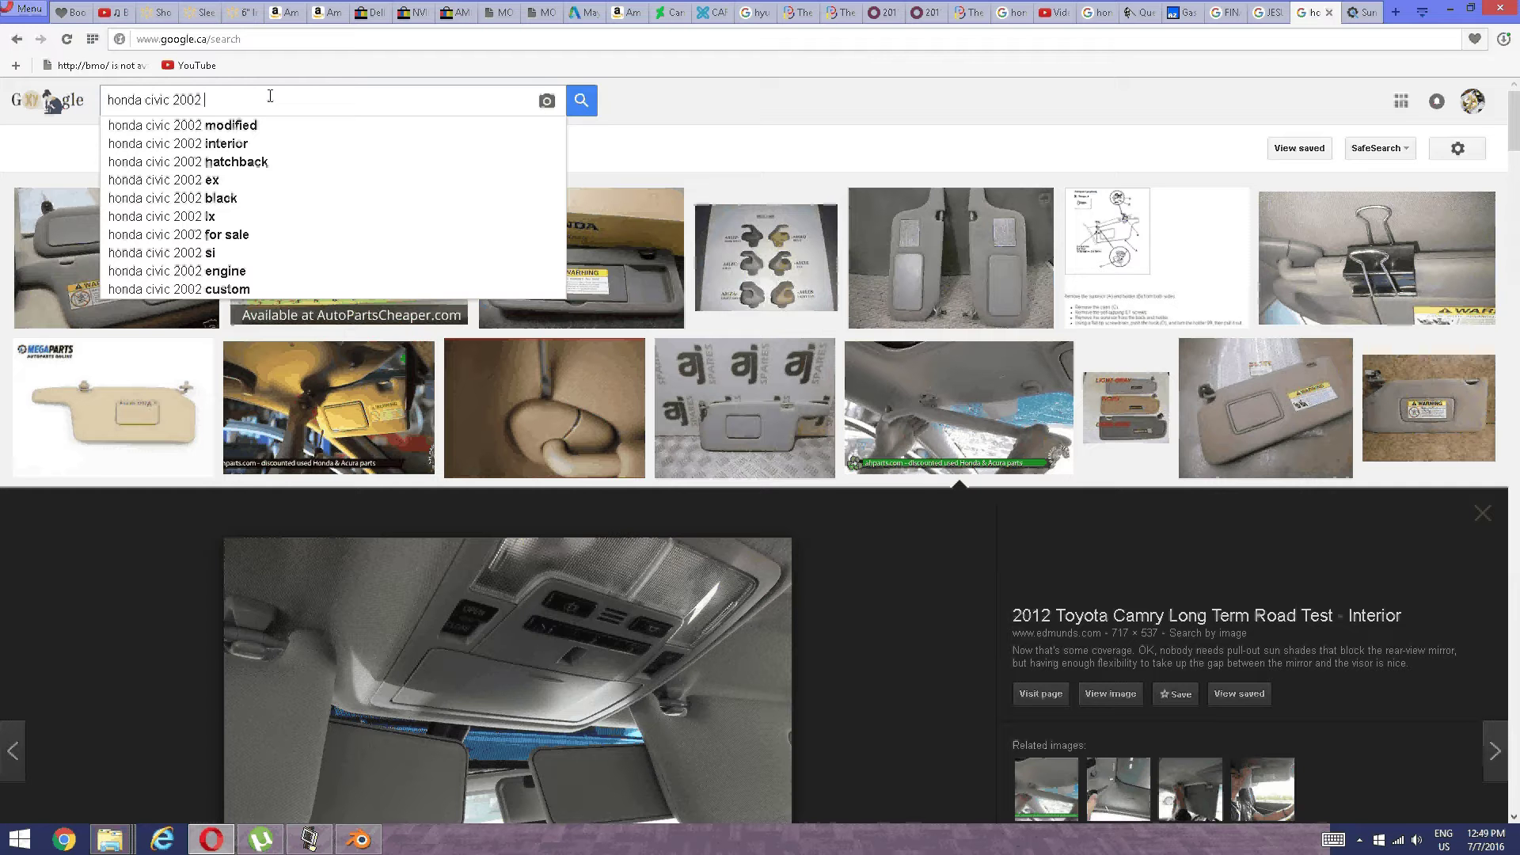
# Extend the image search query to "honda civic 2002 interior LIGHT" and run the search.
pyautogui.click(237, 143)
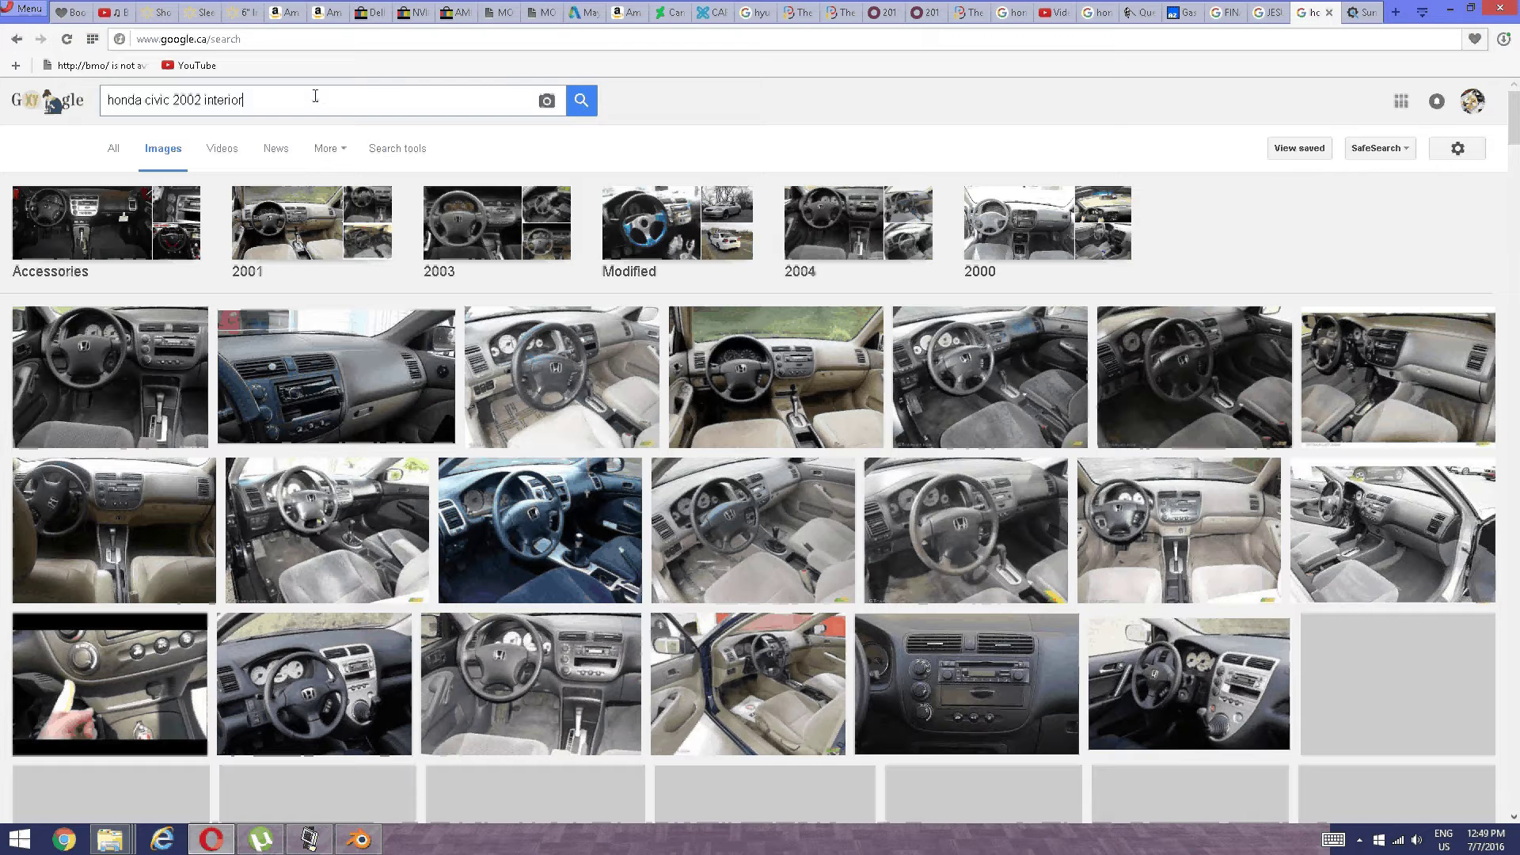
pyautogui.write('LI')
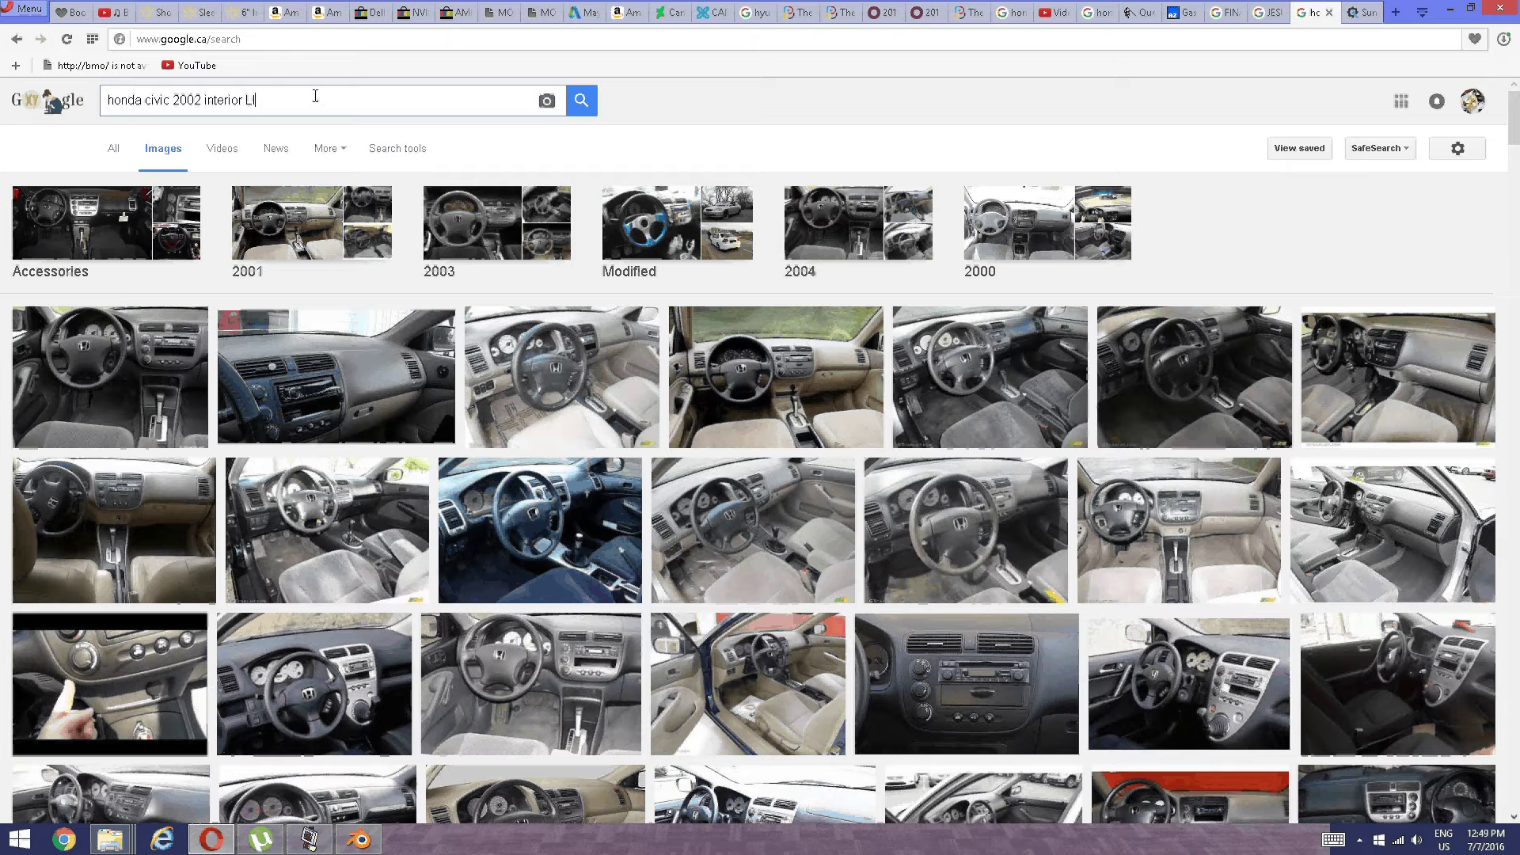
pyautogui.write('GHT')
pyautogui.press('Return')
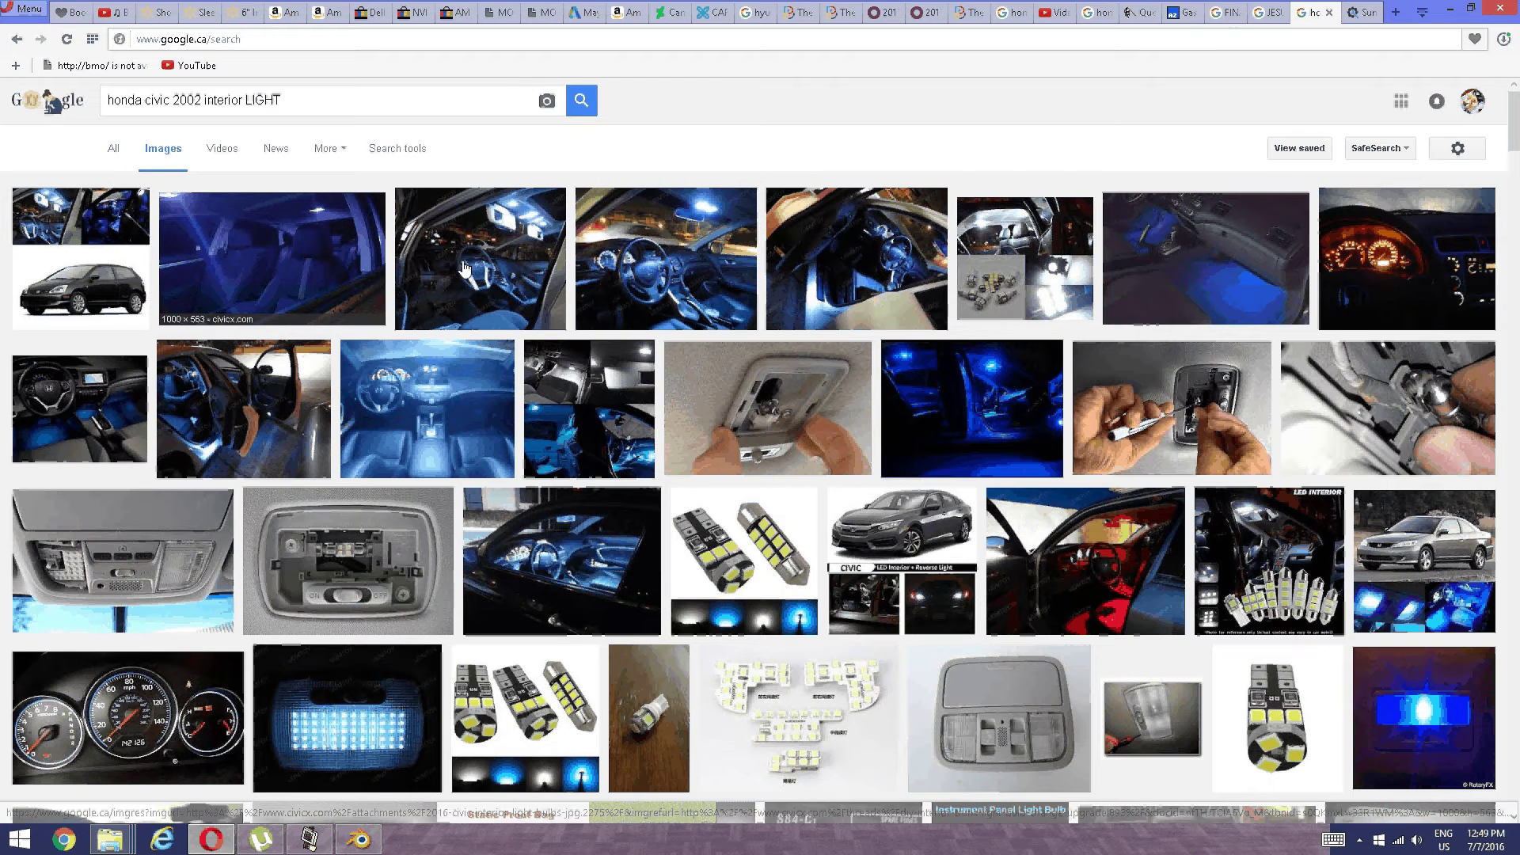
# Examine the lit car interior pictures and the other interior light results for a usable overhead light reference.
pyautogui.click(528, 262)
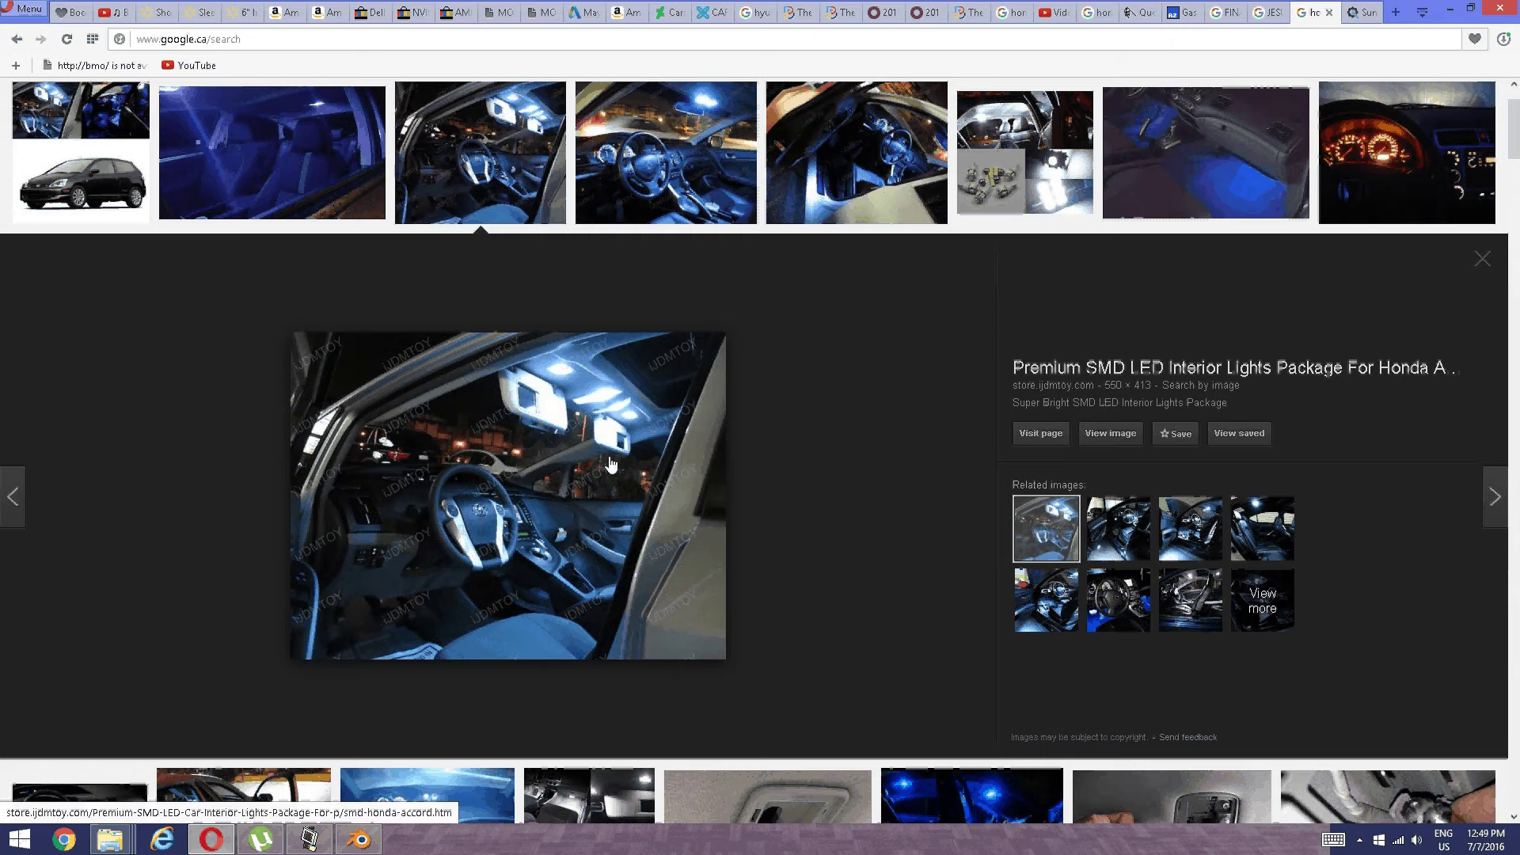
pyautogui.click(292, 141)
pyautogui.click(703, 198)
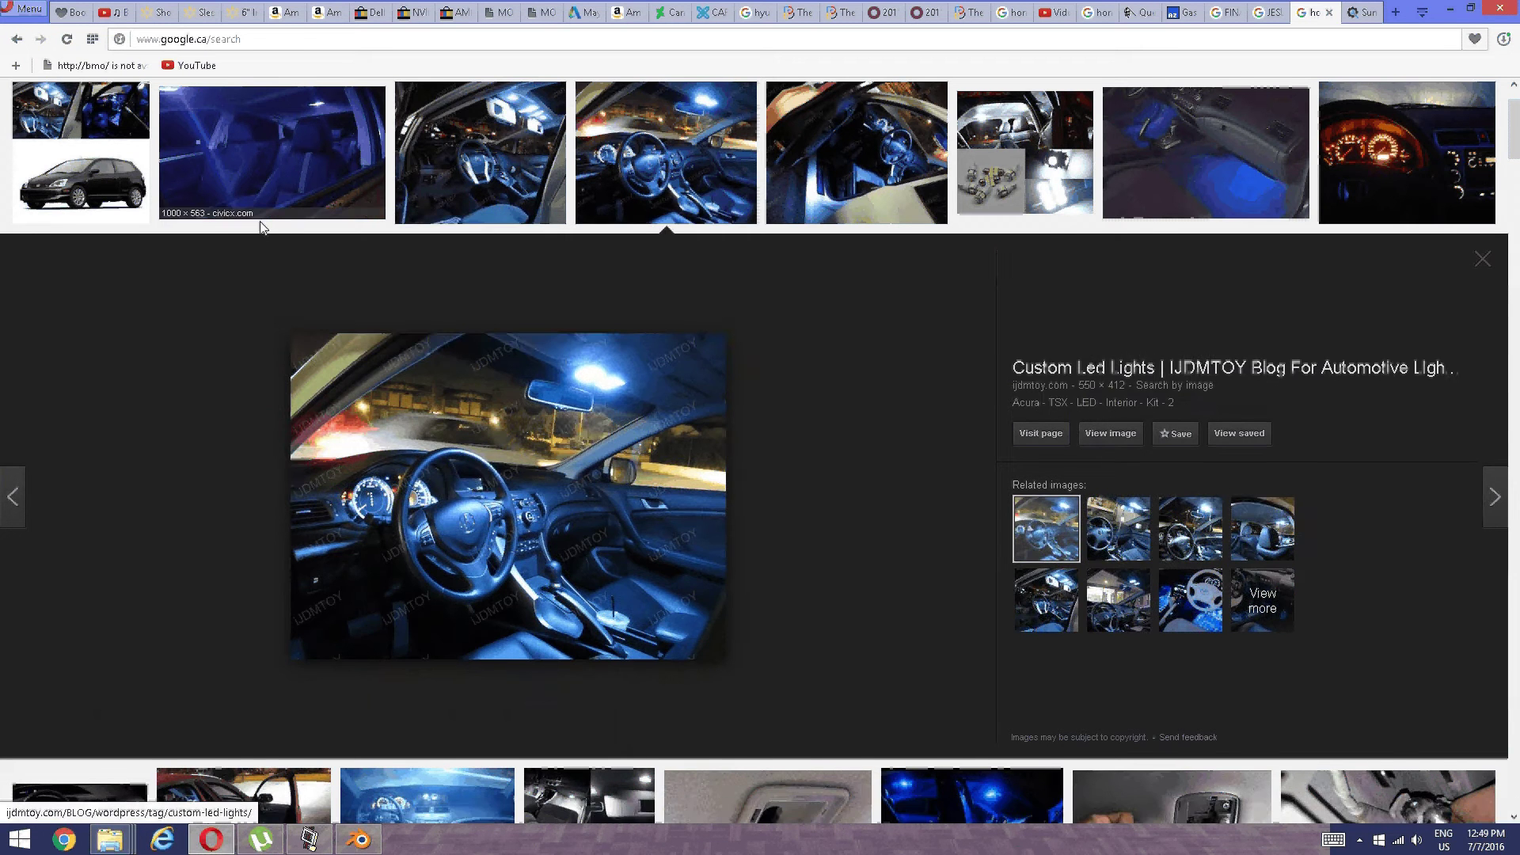
pyautogui.scroll(-3, 940, 211)
pyautogui.scroll(-5, 940, 212)
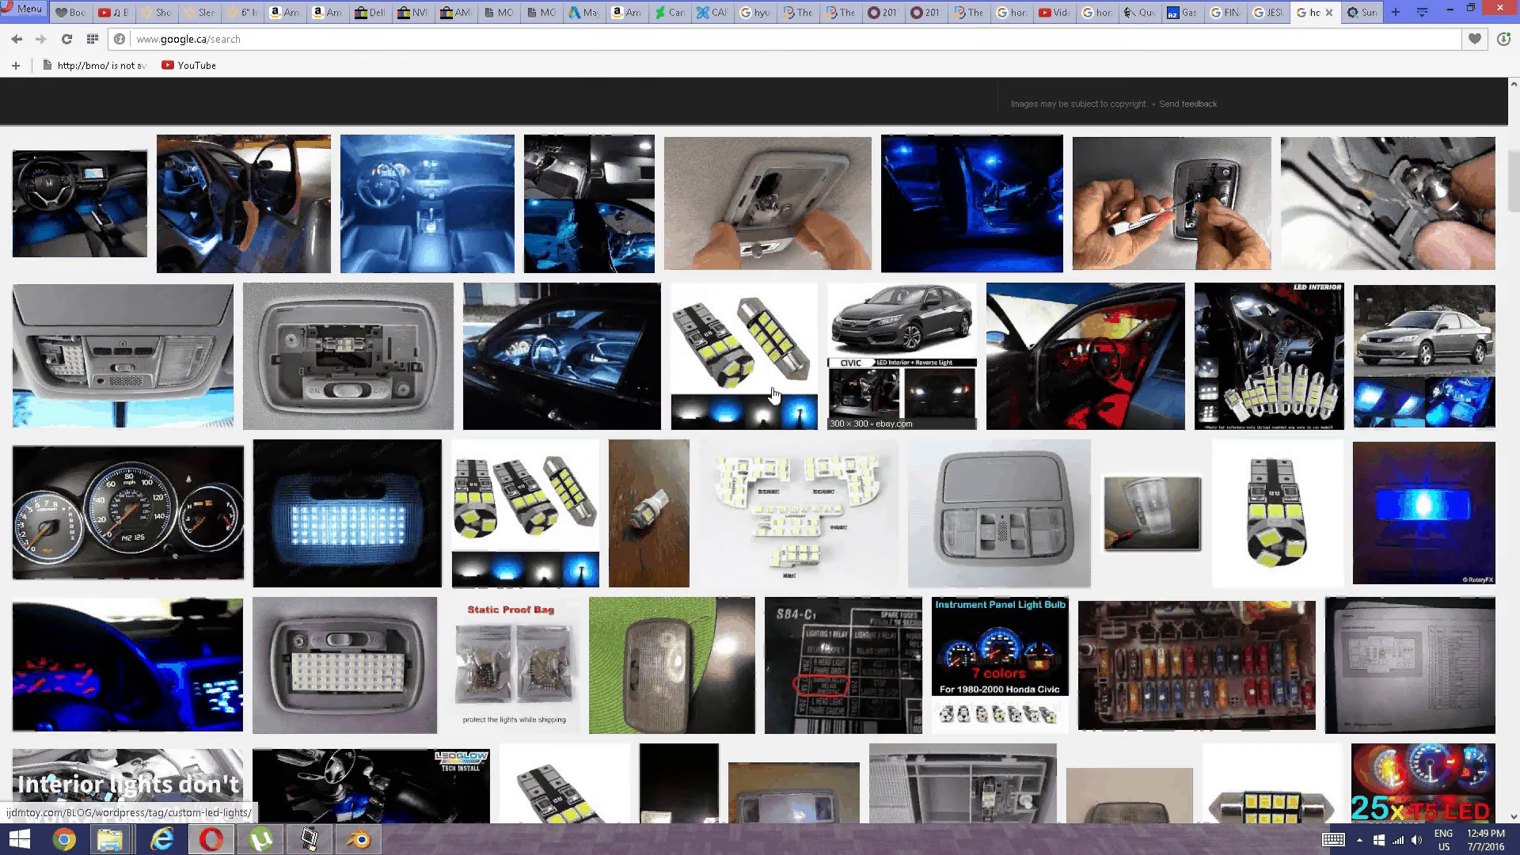
pyautogui.scroll(8, 700, 358)
pyautogui.scroll(-8, 699, 358)
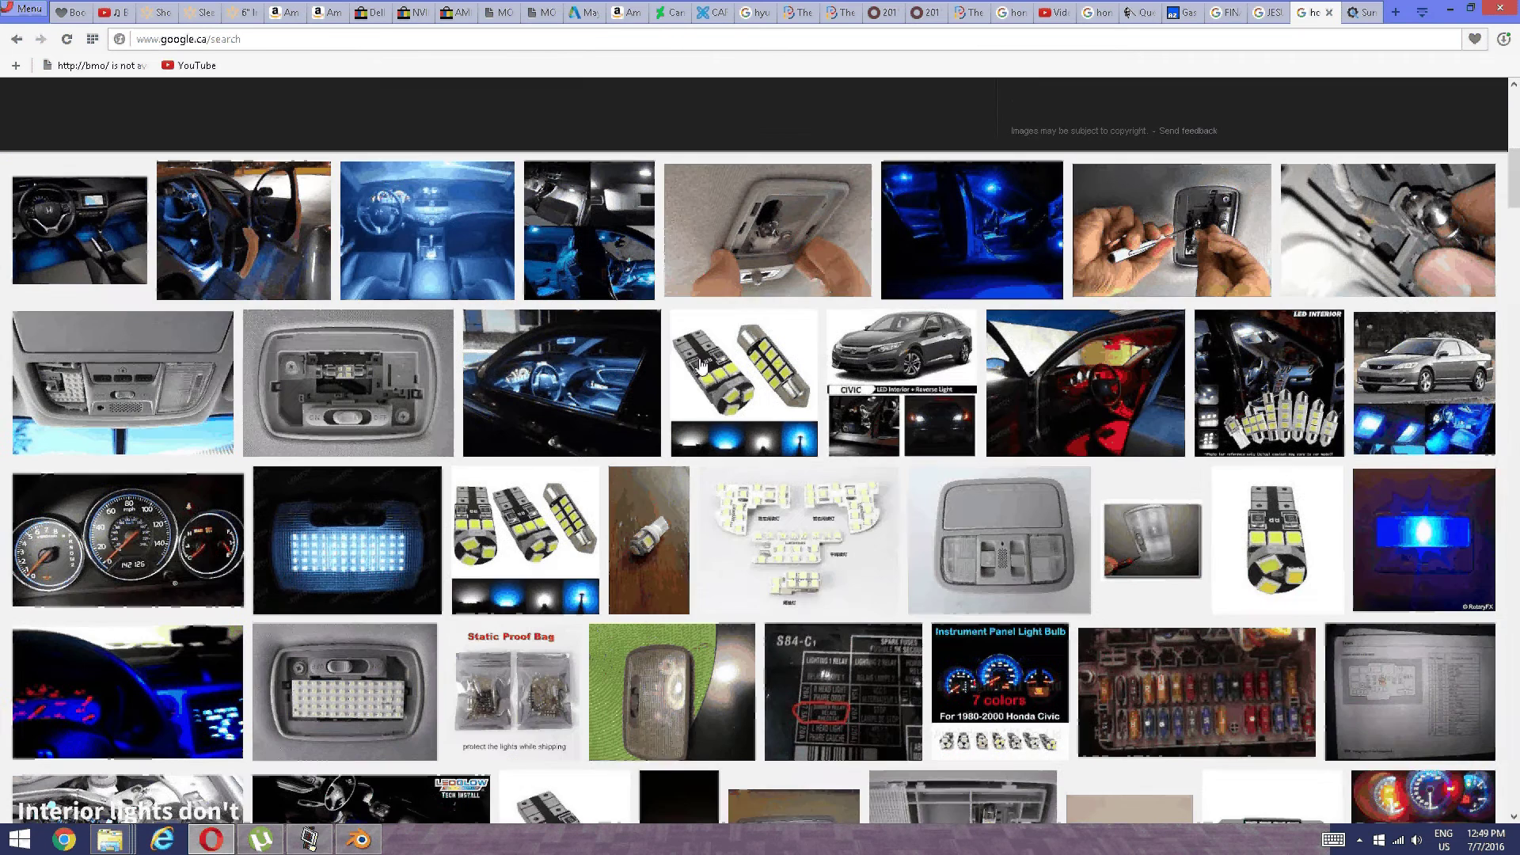
# Open the eBay Honda CR-V overhead console dome light picture and save it to the Desktop as s-l1000 (1).jpg.
pyautogui.click(970, 547)
pyautogui.rightClick(527, 527)
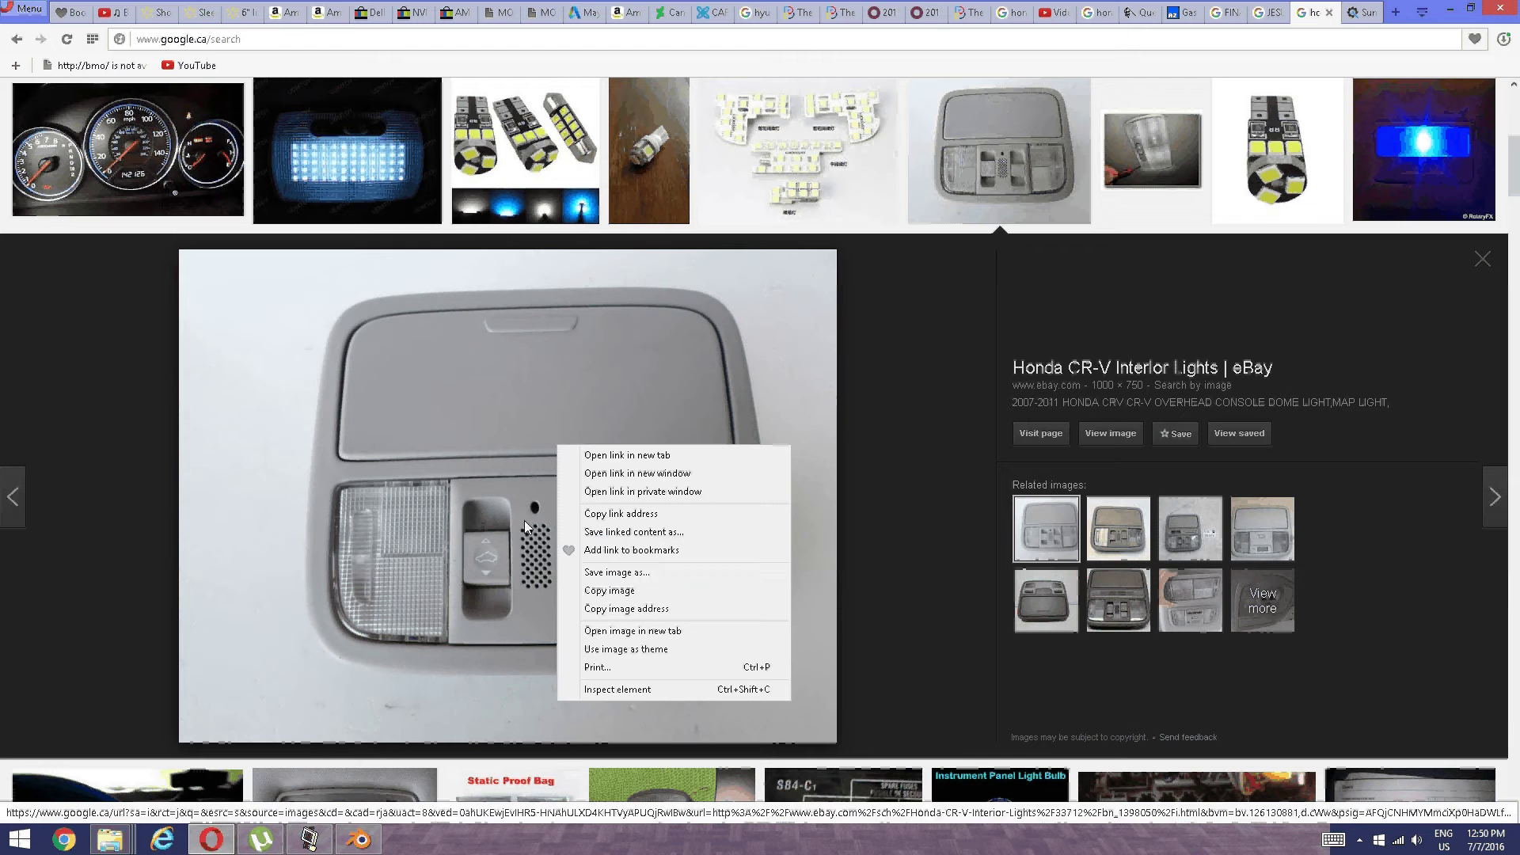
pyautogui.click(616, 571)
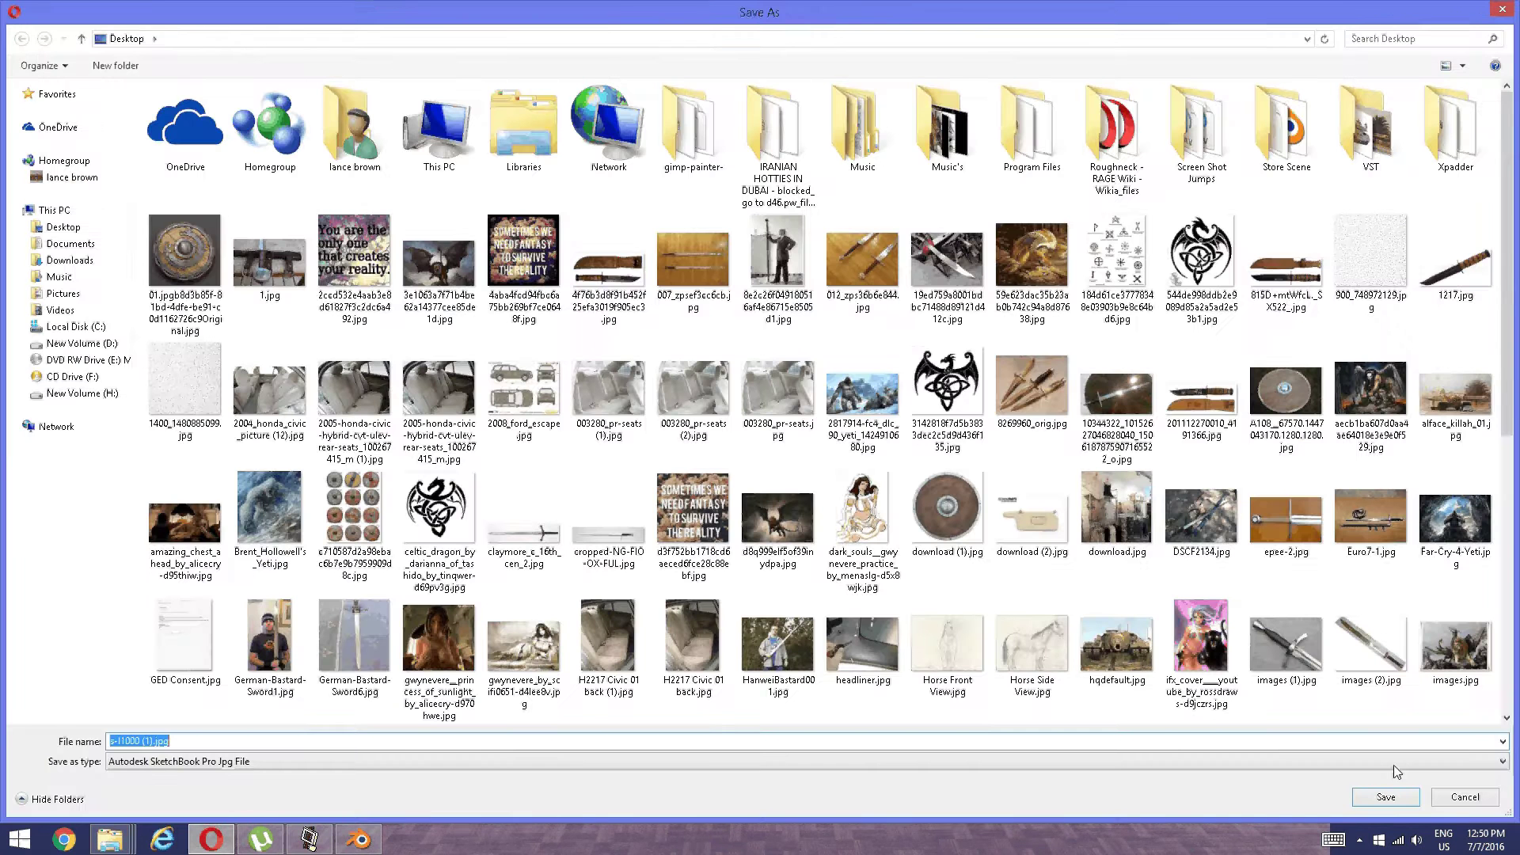
pyautogui.click(1379, 792)
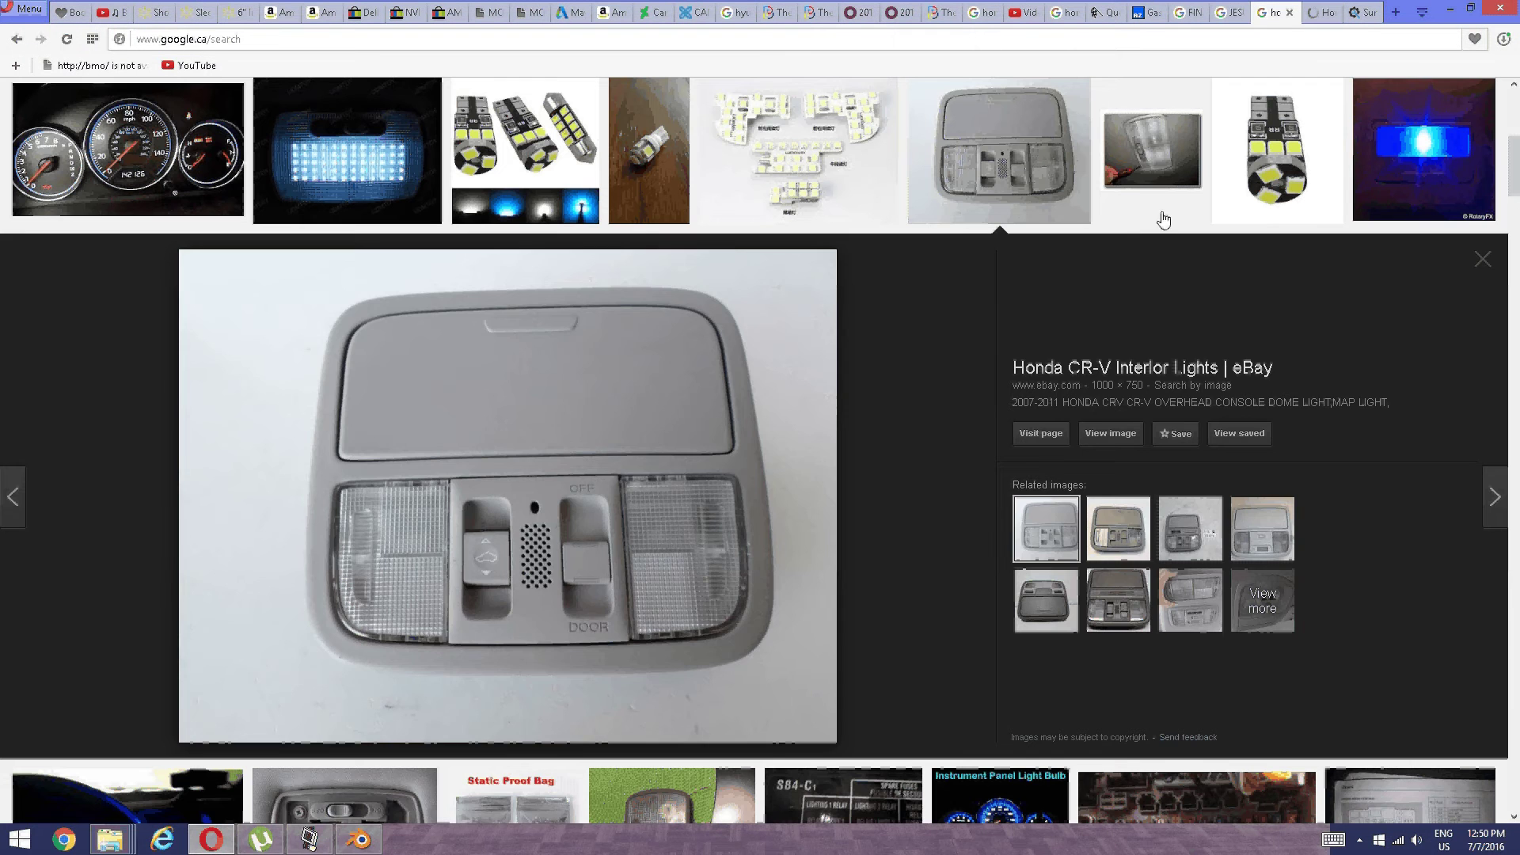
# Browse the related overhead console pictures and save the Honda Civic Forum one with the hand-held light to the Desktop as 0821091614.jpg.
pyautogui.click(1190, 529)
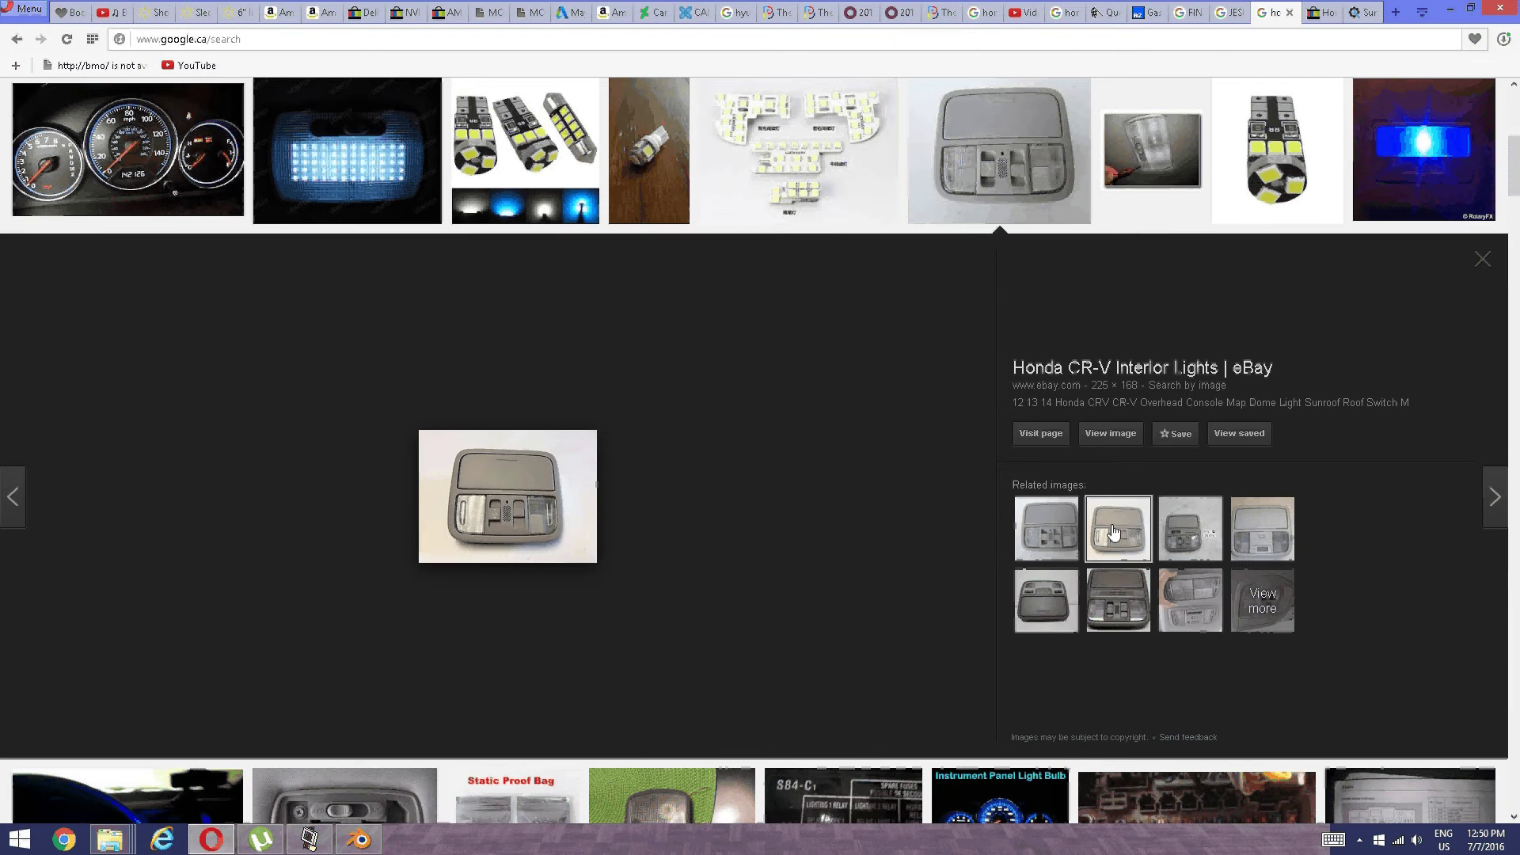
pyautogui.click(1250, 528)
pyautogui.click(1190, 599)
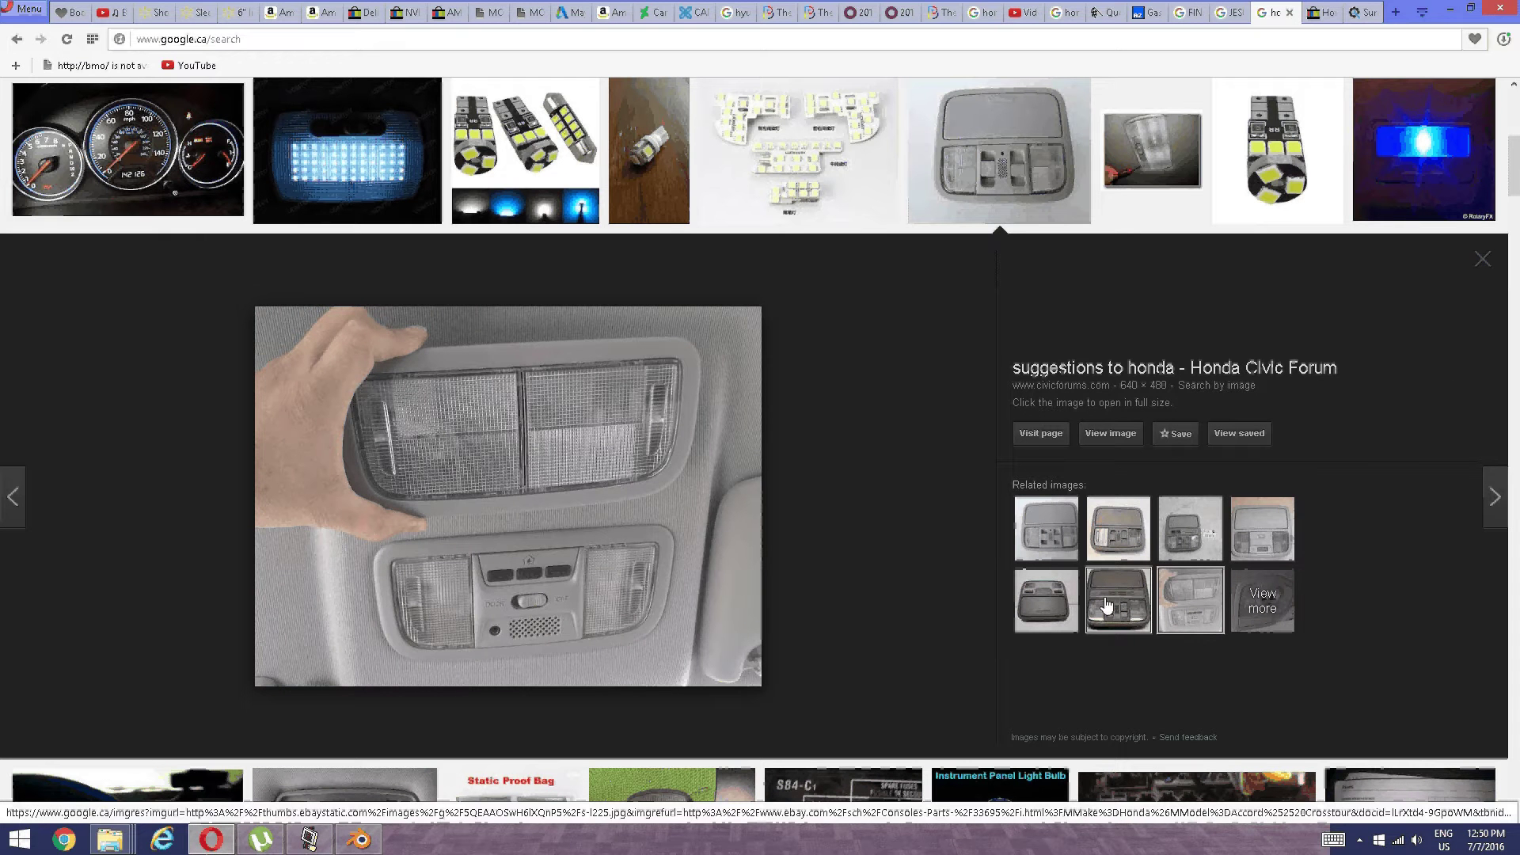
pyautogui.rightClick(563, 424)
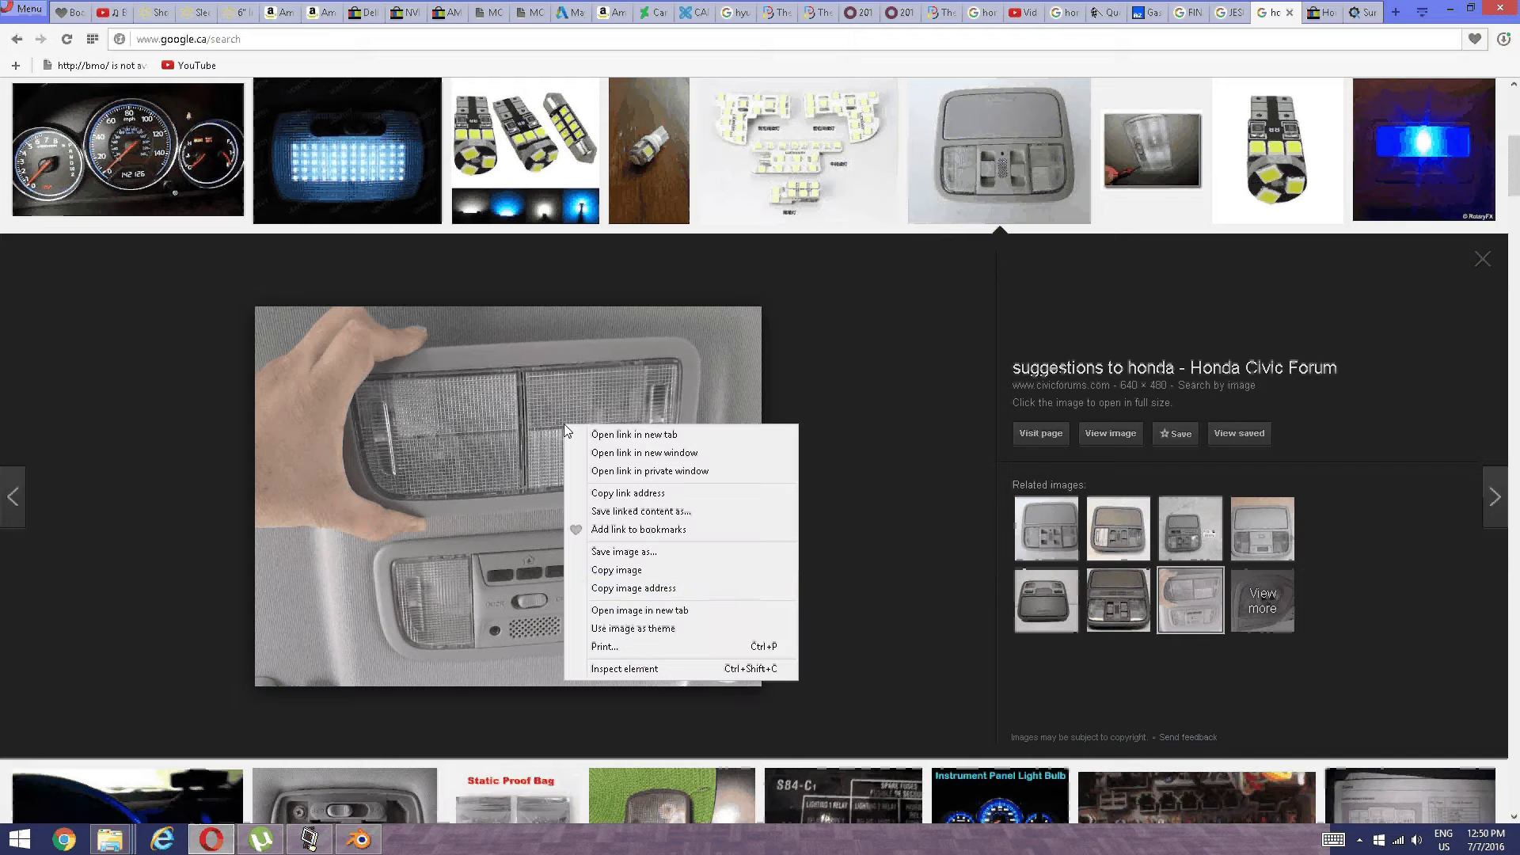
pyautogui.click(638, 551)
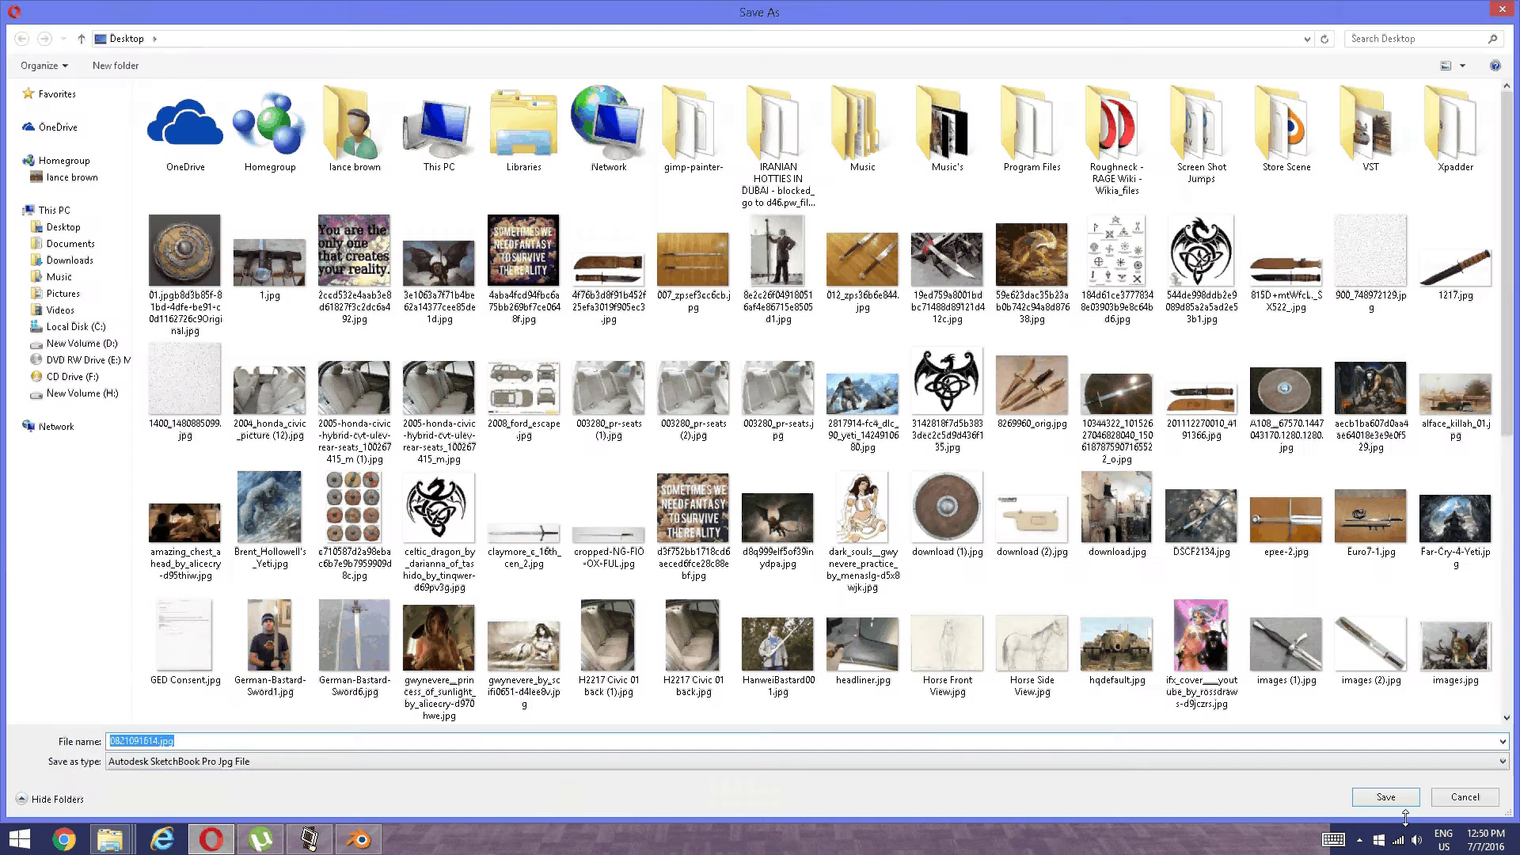
pyautogui.press('Return')
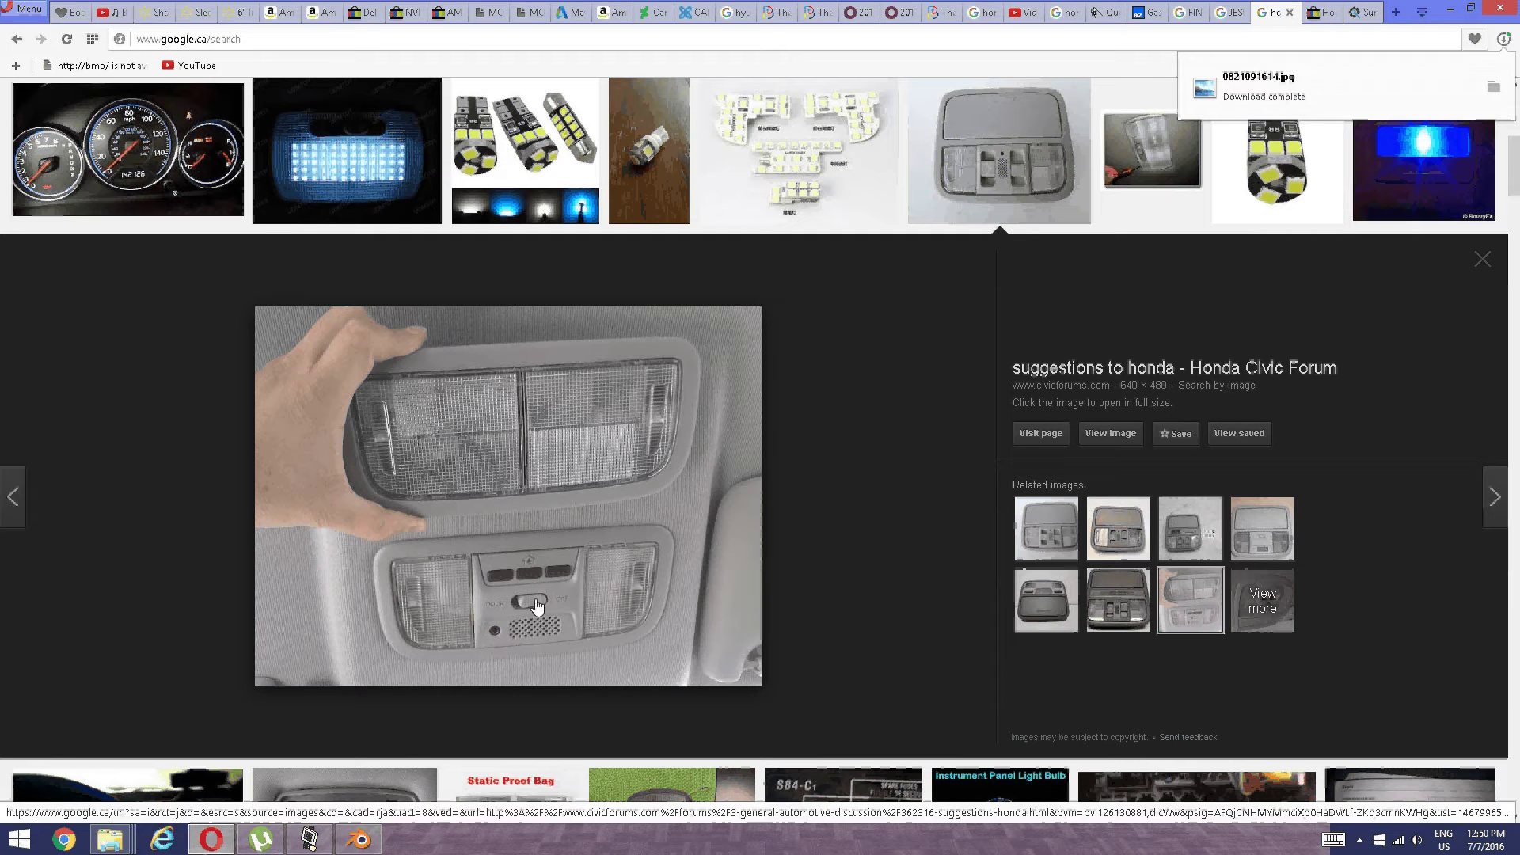
# Return to the large Honda CR-V dome light picture among the related images and save another copy to the Desktop as s-l1000 (2).jpg.
pyautogui.click(1118, 600)
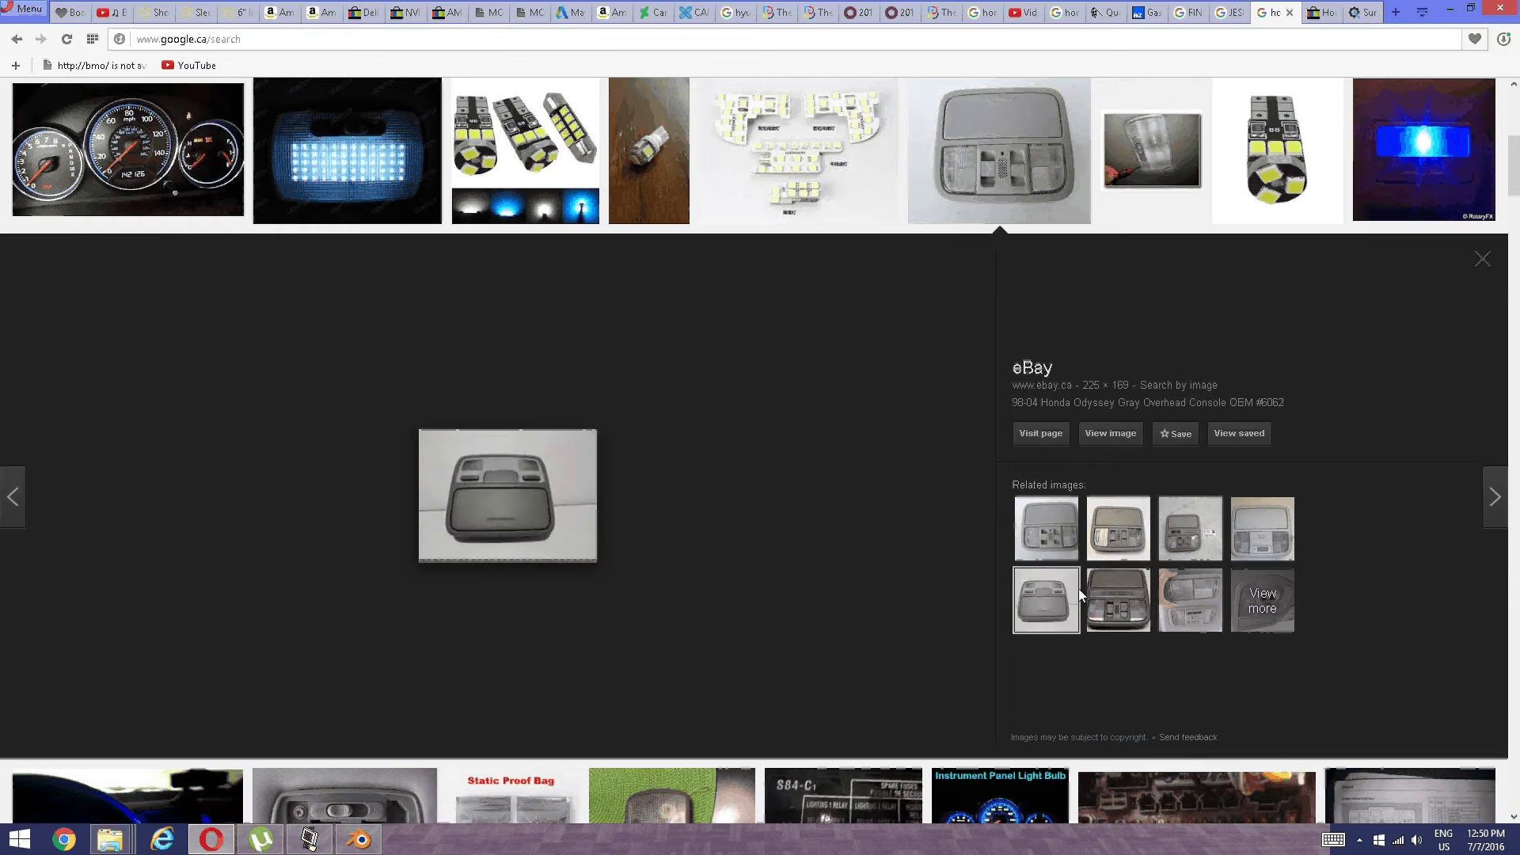
pyautogui.click(1063, 538)
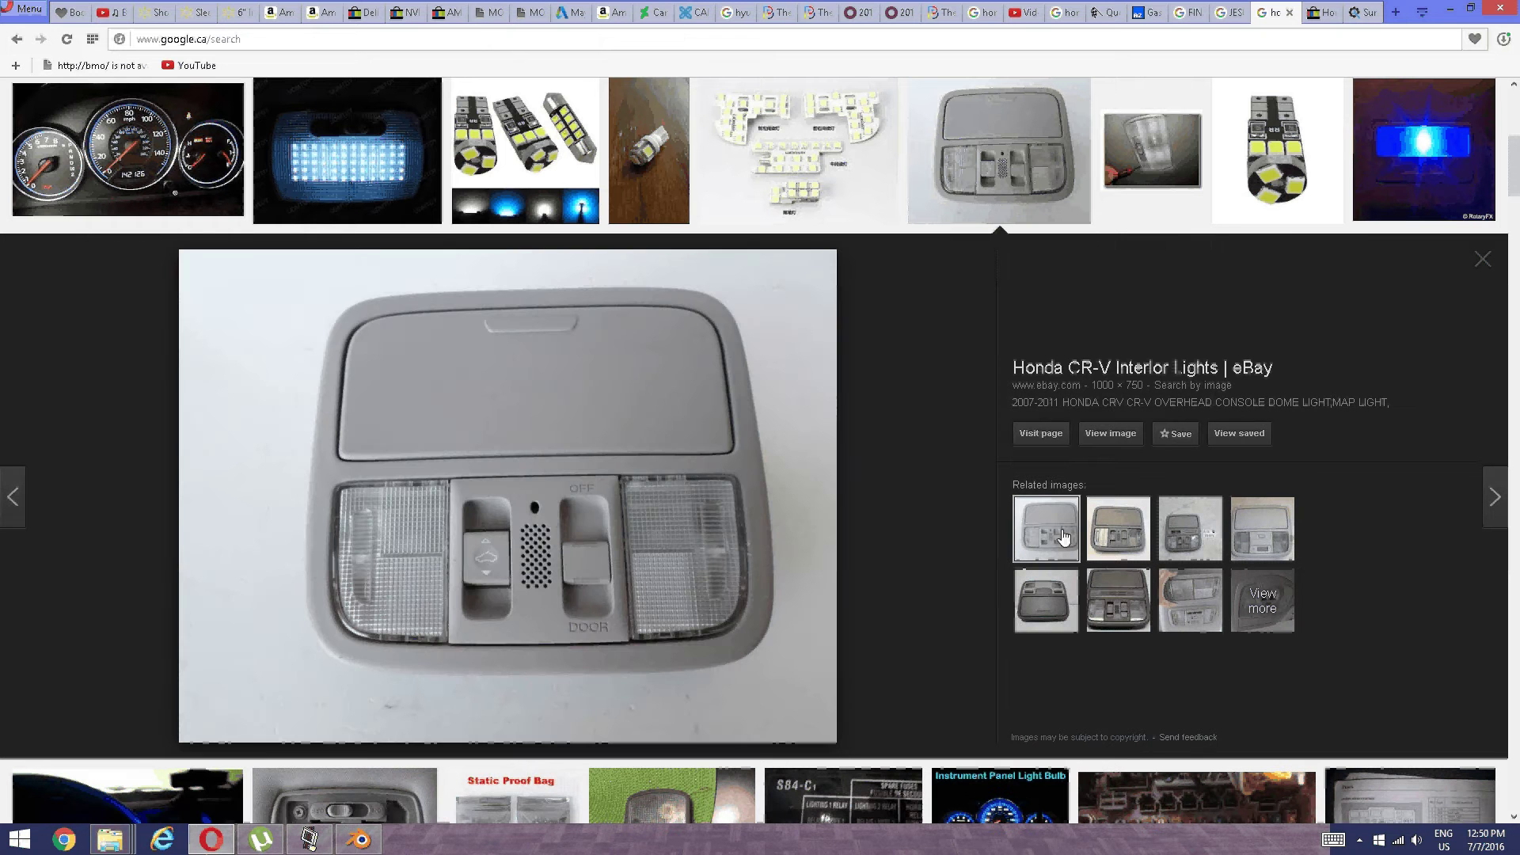
pyautogui.rightClick(559, 432)
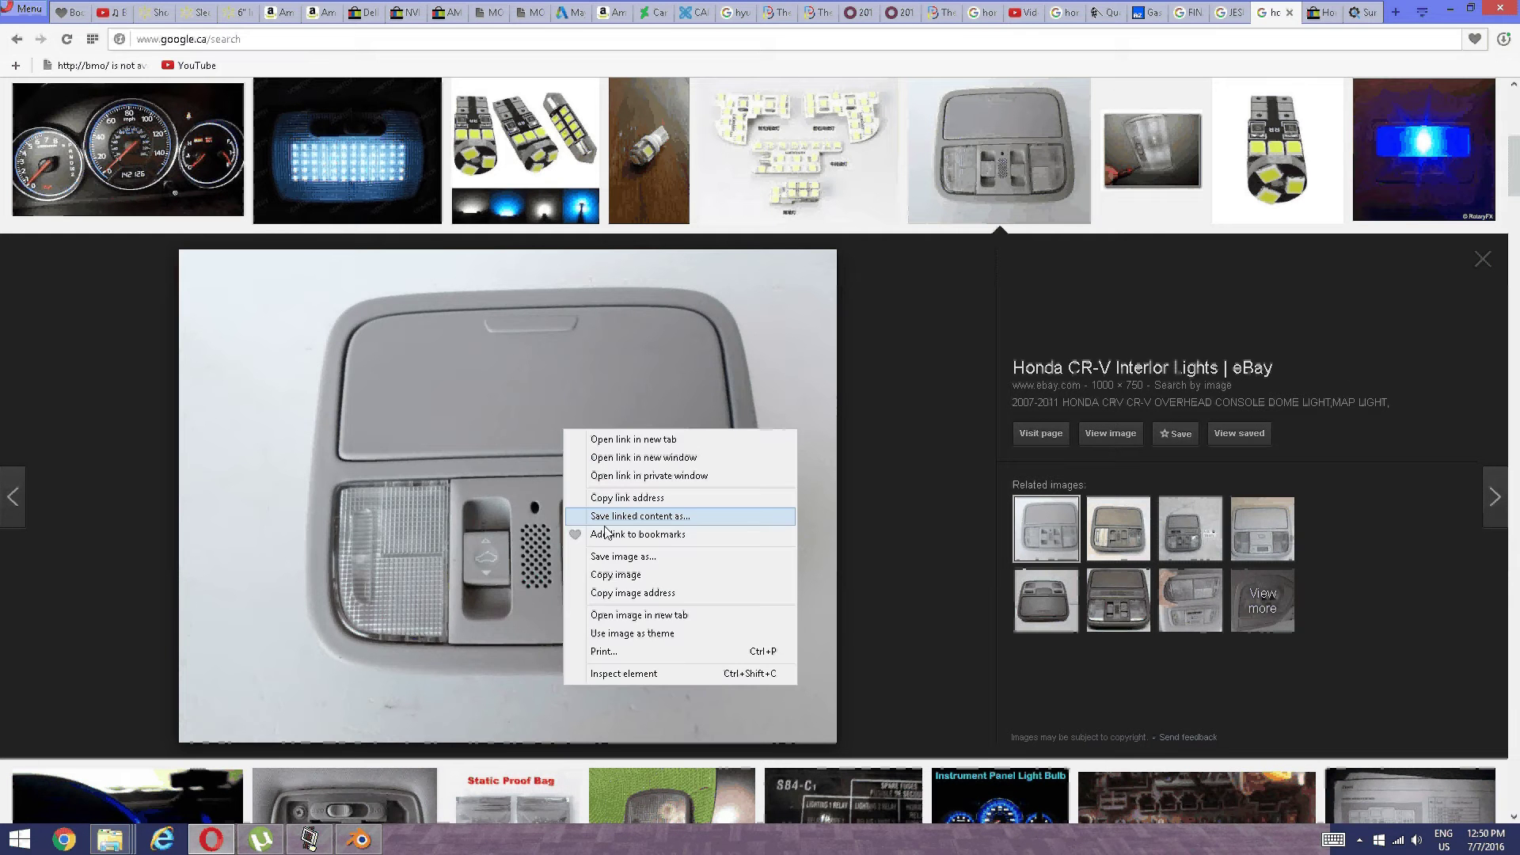
pyautogui.click(602, 554)
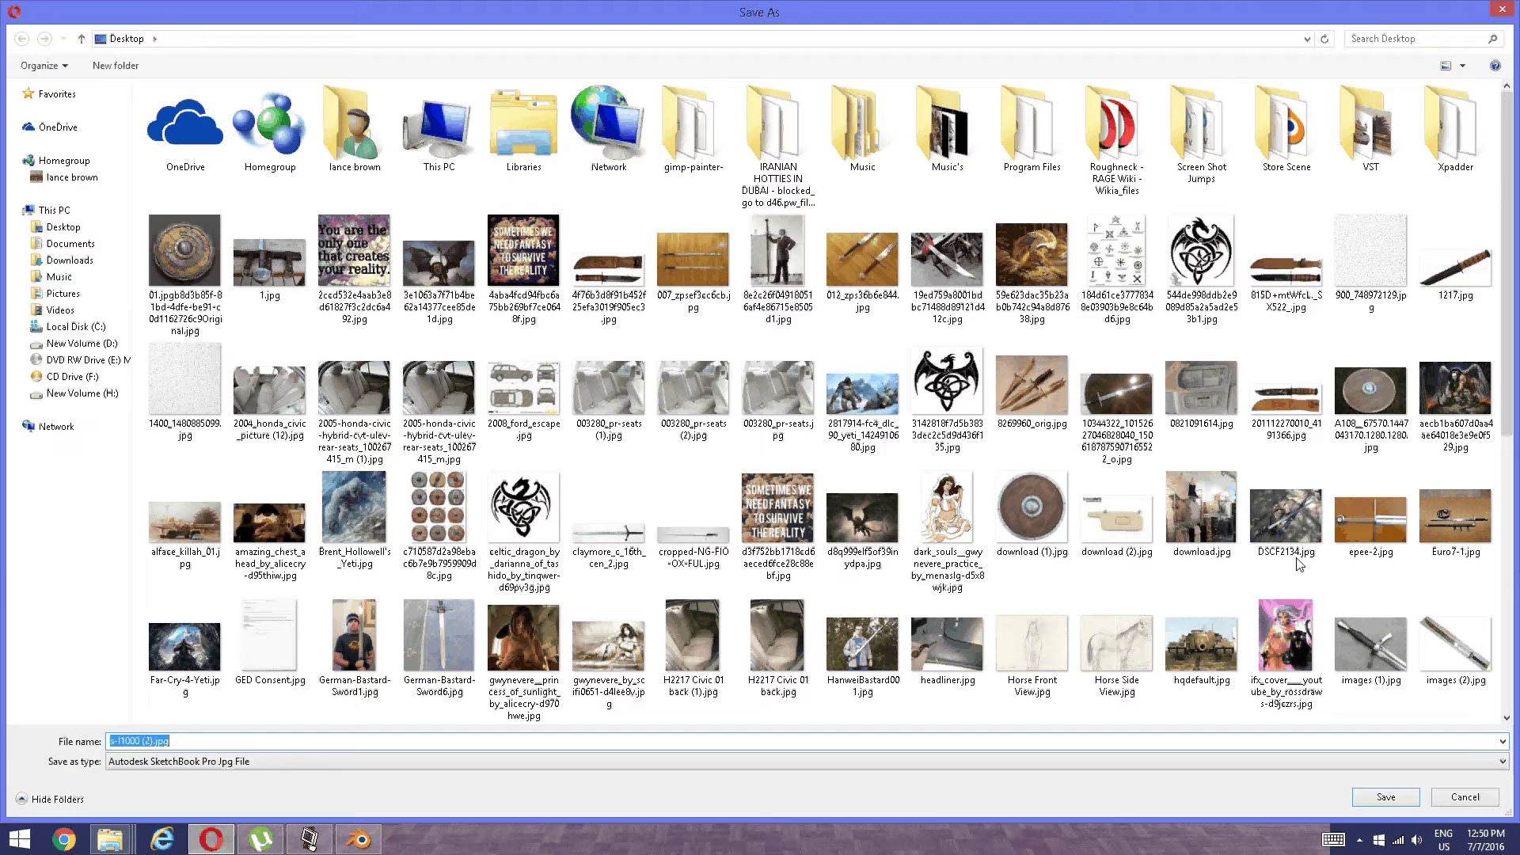
pyautogui.click(1386, 796)
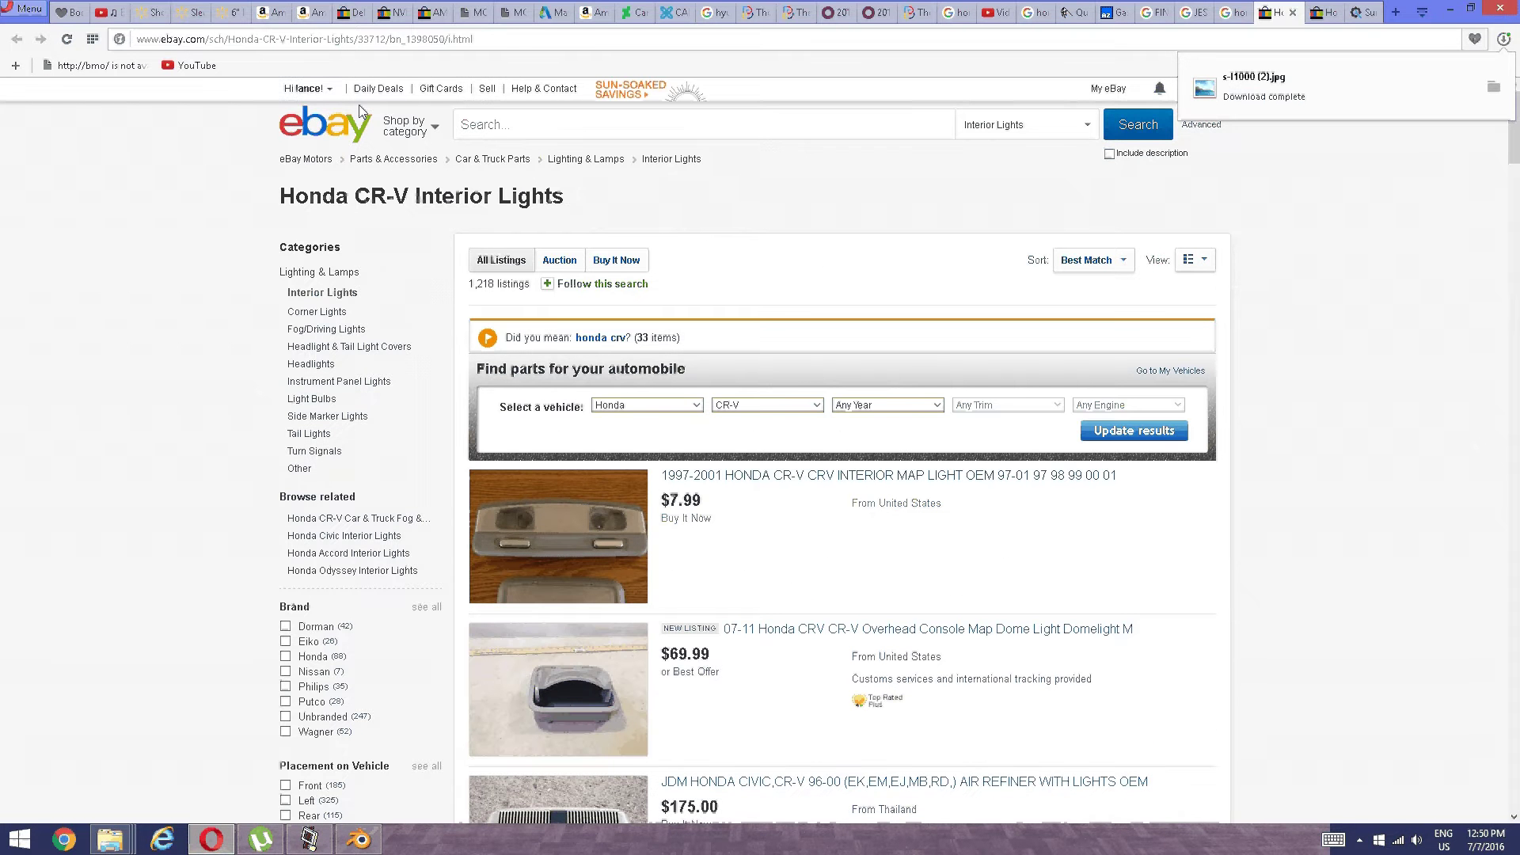
# Go back to the image search, remove "LIGHT" from the query and search for "honda civic 2002 interior".
pyautogui.click(1243, 13)
pyautogui.scroll(6, 574, 289)
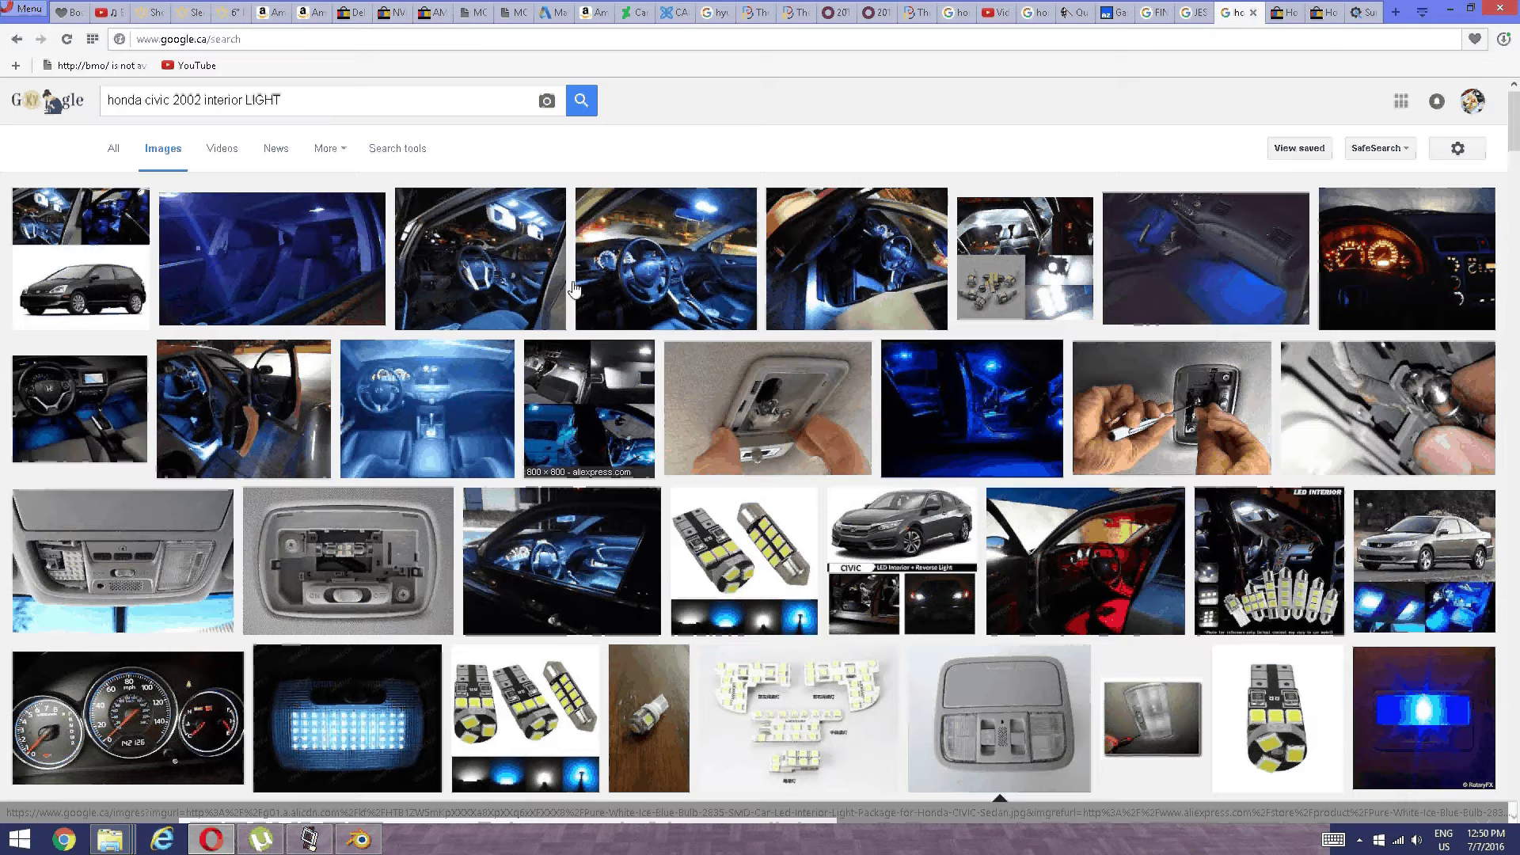
pyautogui.click(332, 94)
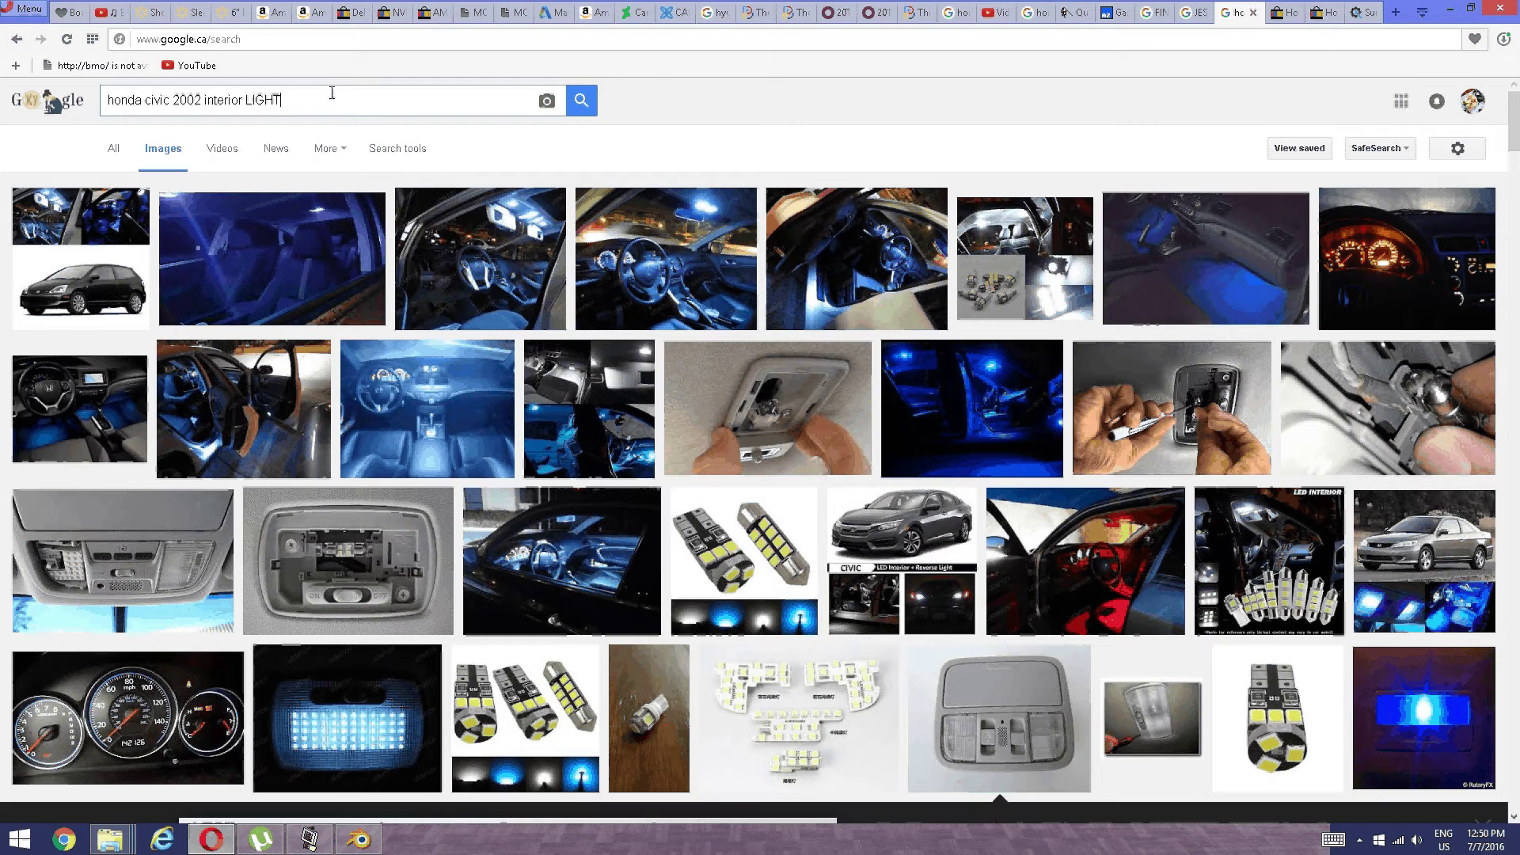
pyautogui.press('BackSpace')
pyautogui.press('BackSpace')
pyautogui.press('BackSpace')
pyautogui.press('BackSpace')
pyautogui.press('BackSpace')
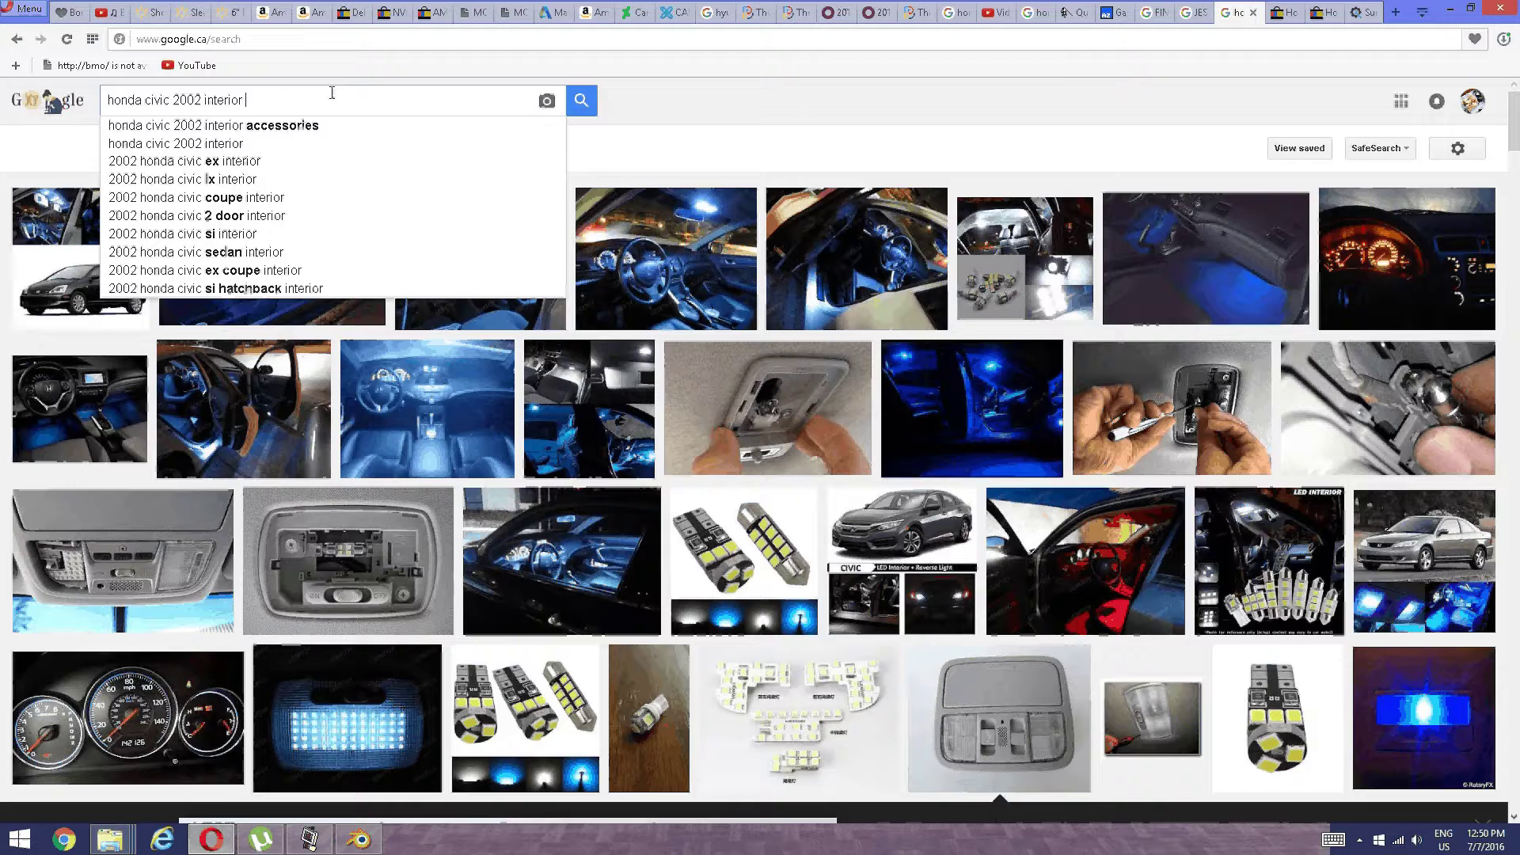
pyautogui.press('Return')
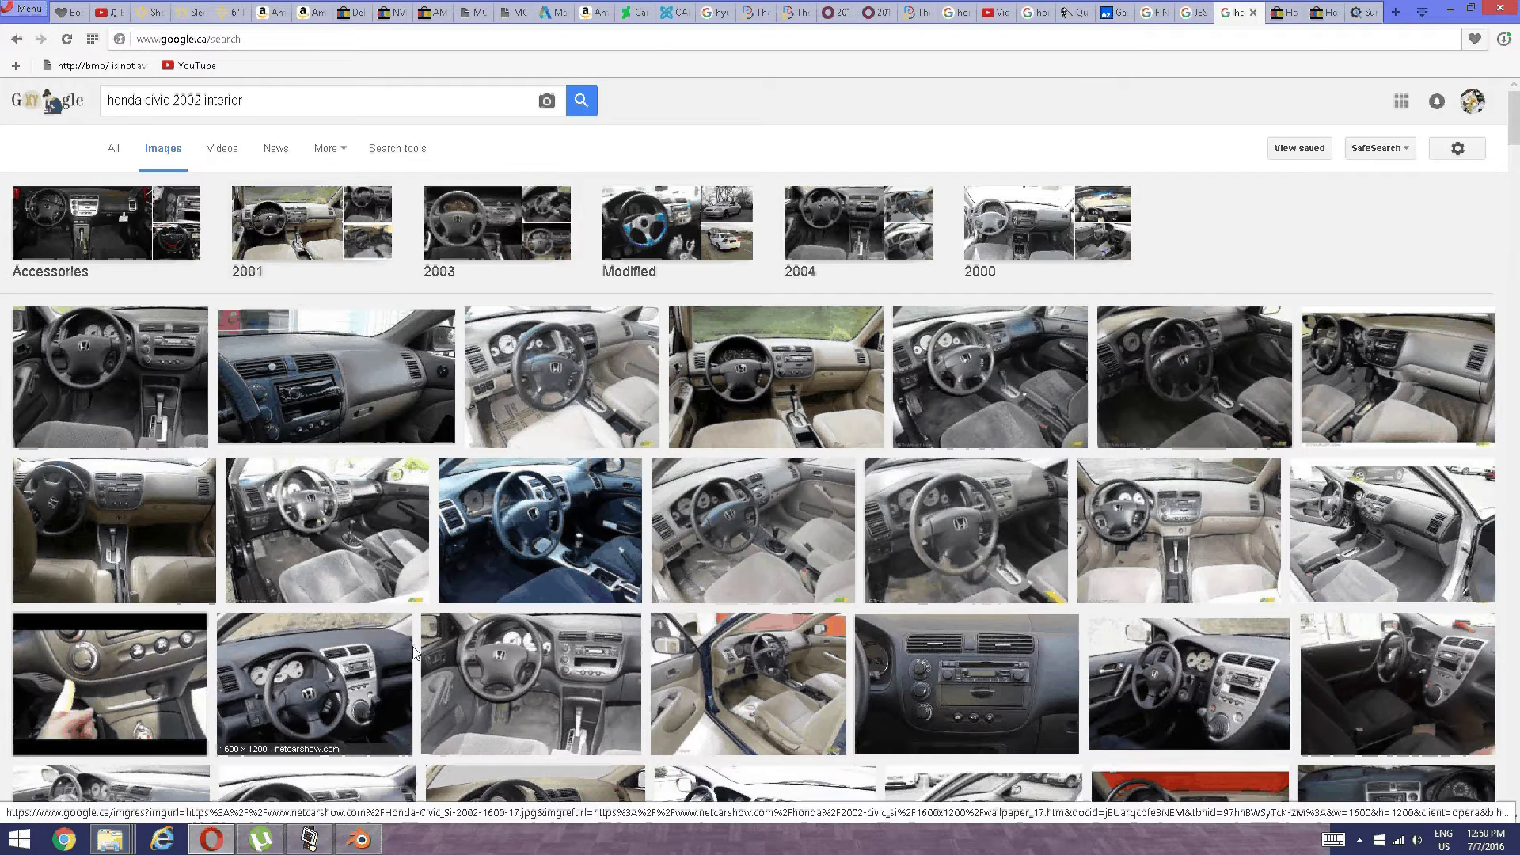
# Extend the query to look for the rear view mirror and show the results for "honda civic 2002 interior REAR VIEW MIRROR".
pyautogui.scroll(-1, 965, 516)
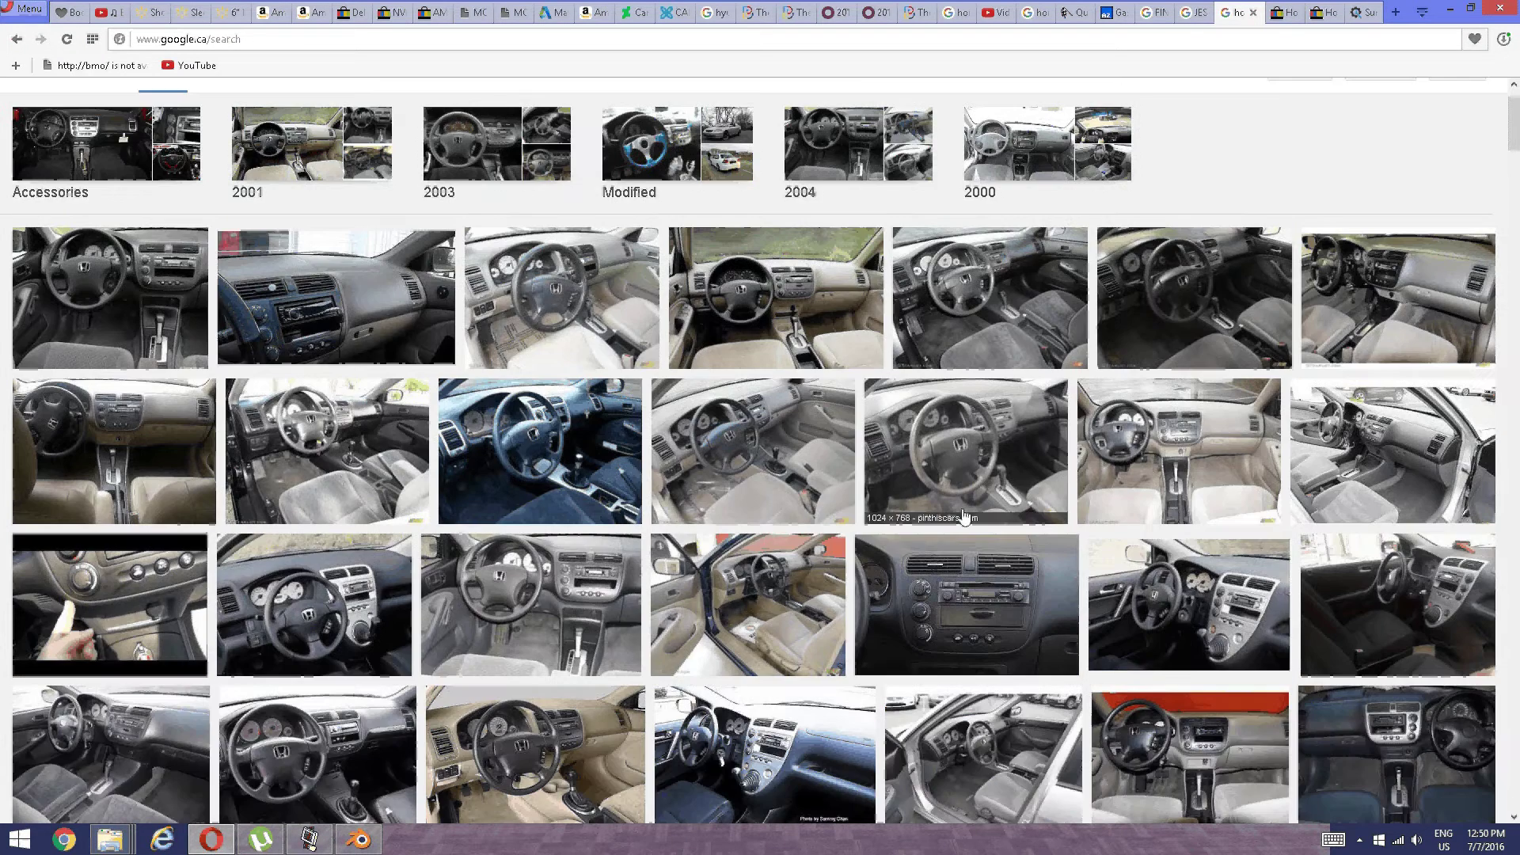
pyautogui.scroll(-1, 965, 517)
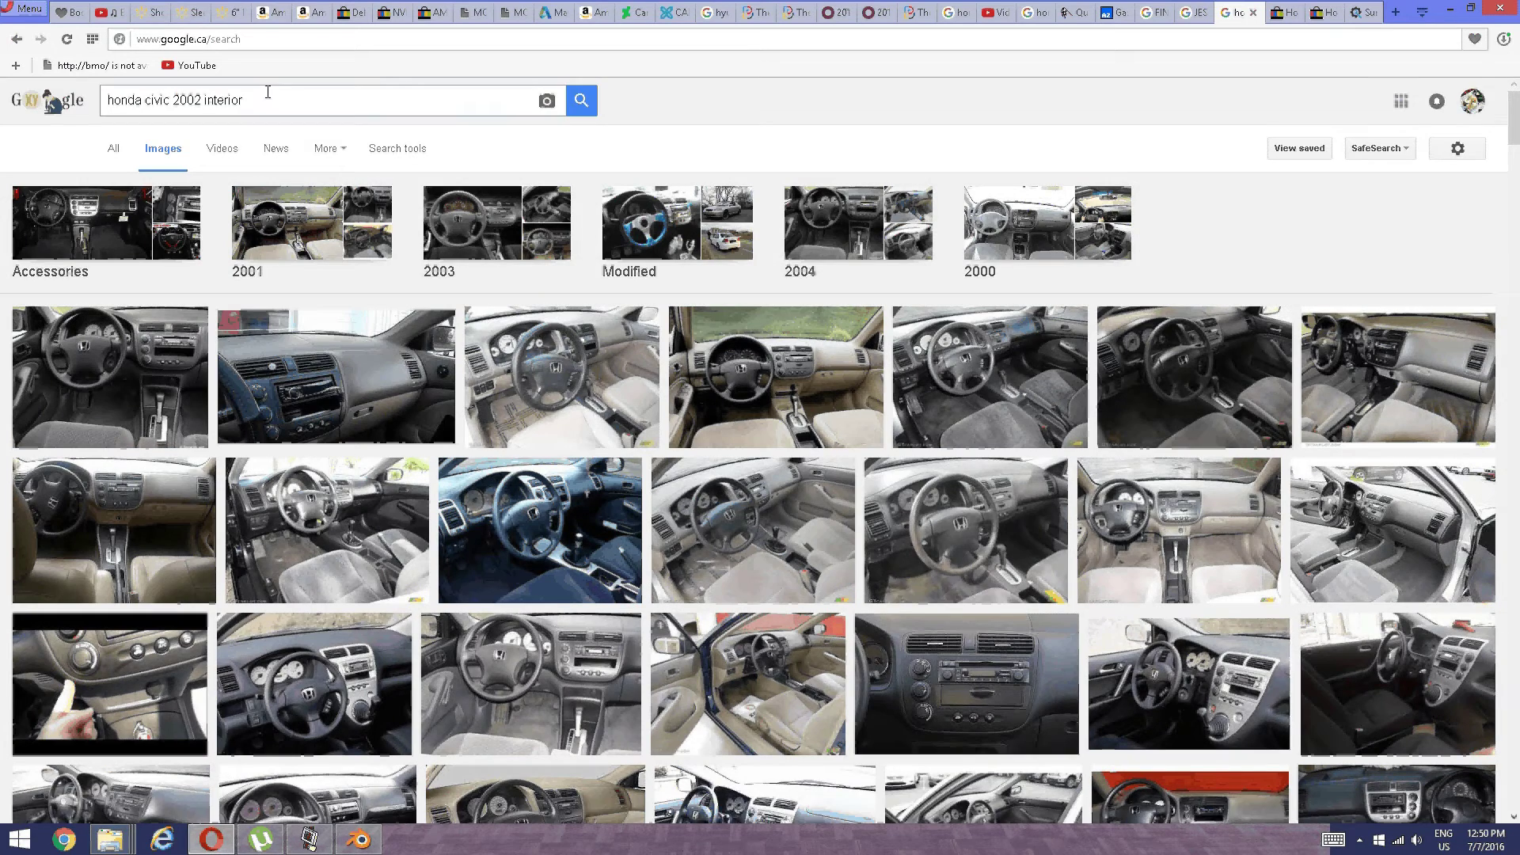
pyautogui.write('RAIR VIE MERRIO')
pyautogui.press('Return')
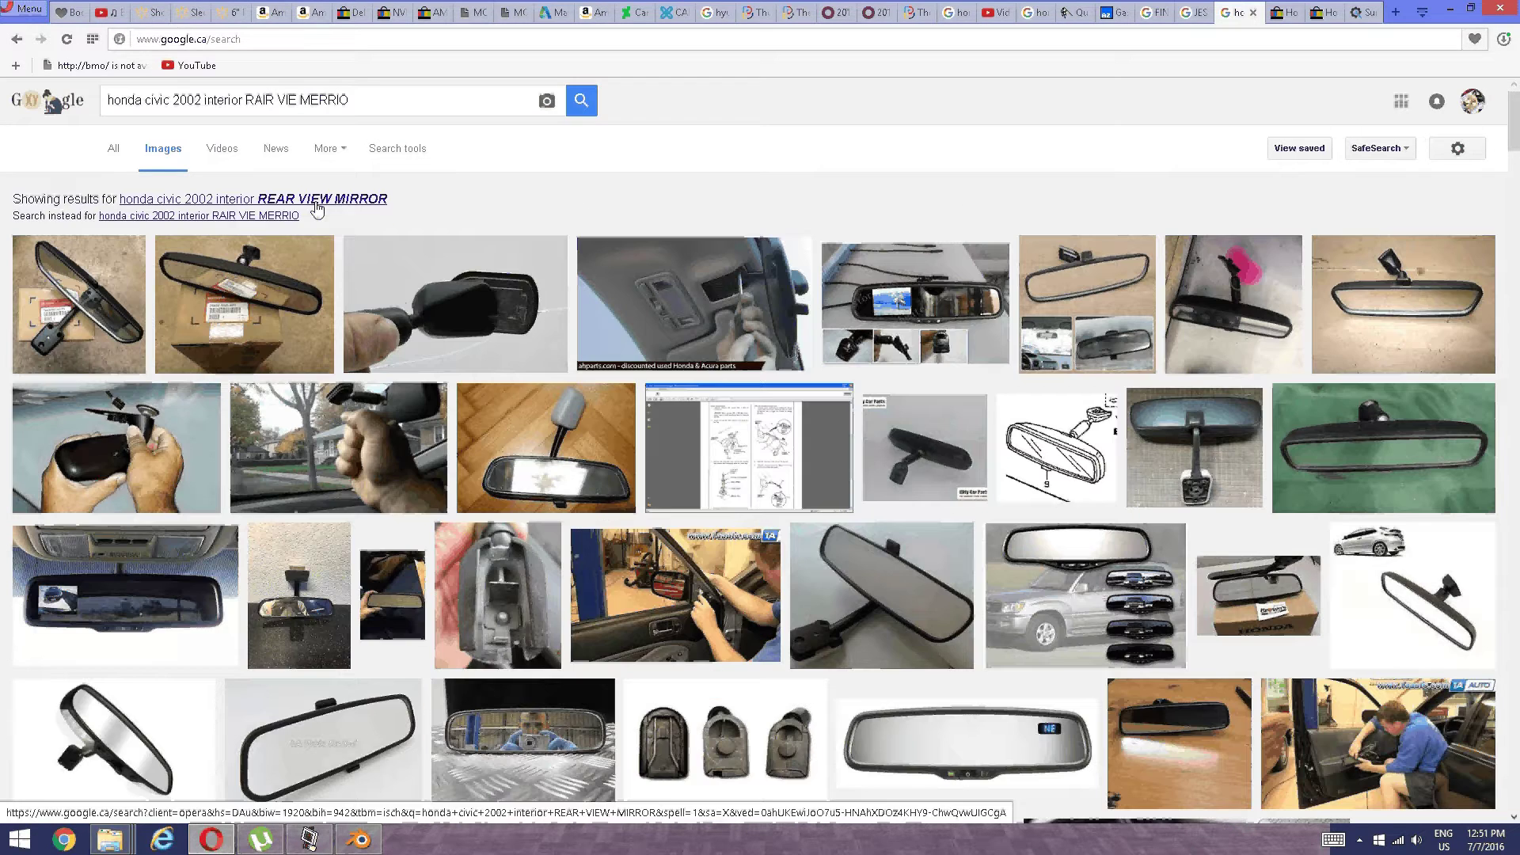
pyautogui.scroll(-1, 325, 219)
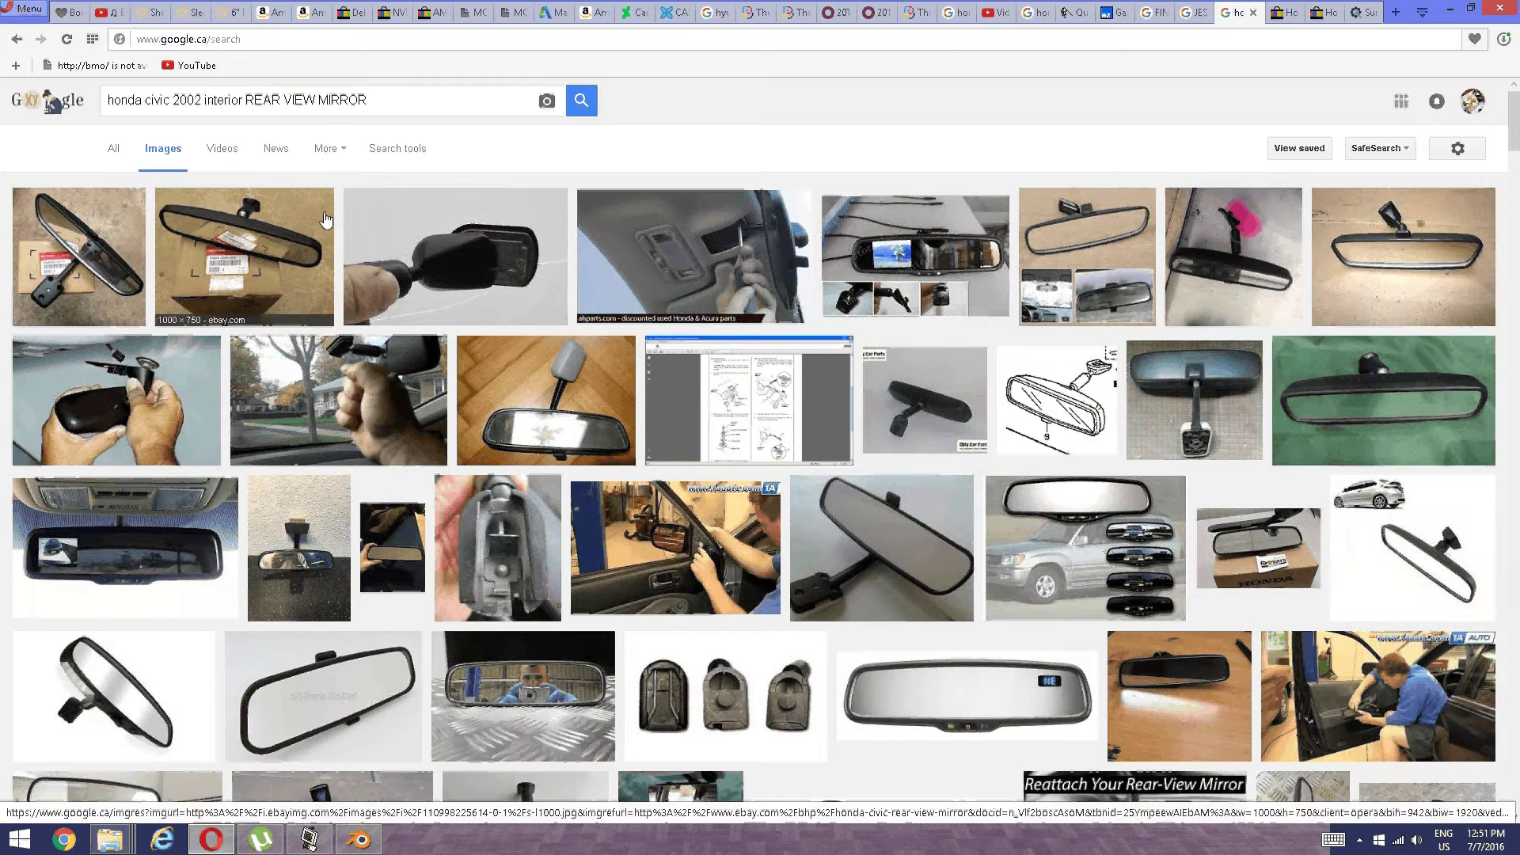
# Open the eBay Honda Civic rear view mirror picture with the mirror lying on its box and save it as s-l1000 (3).jpg.
pyautogui.click(122, 305)
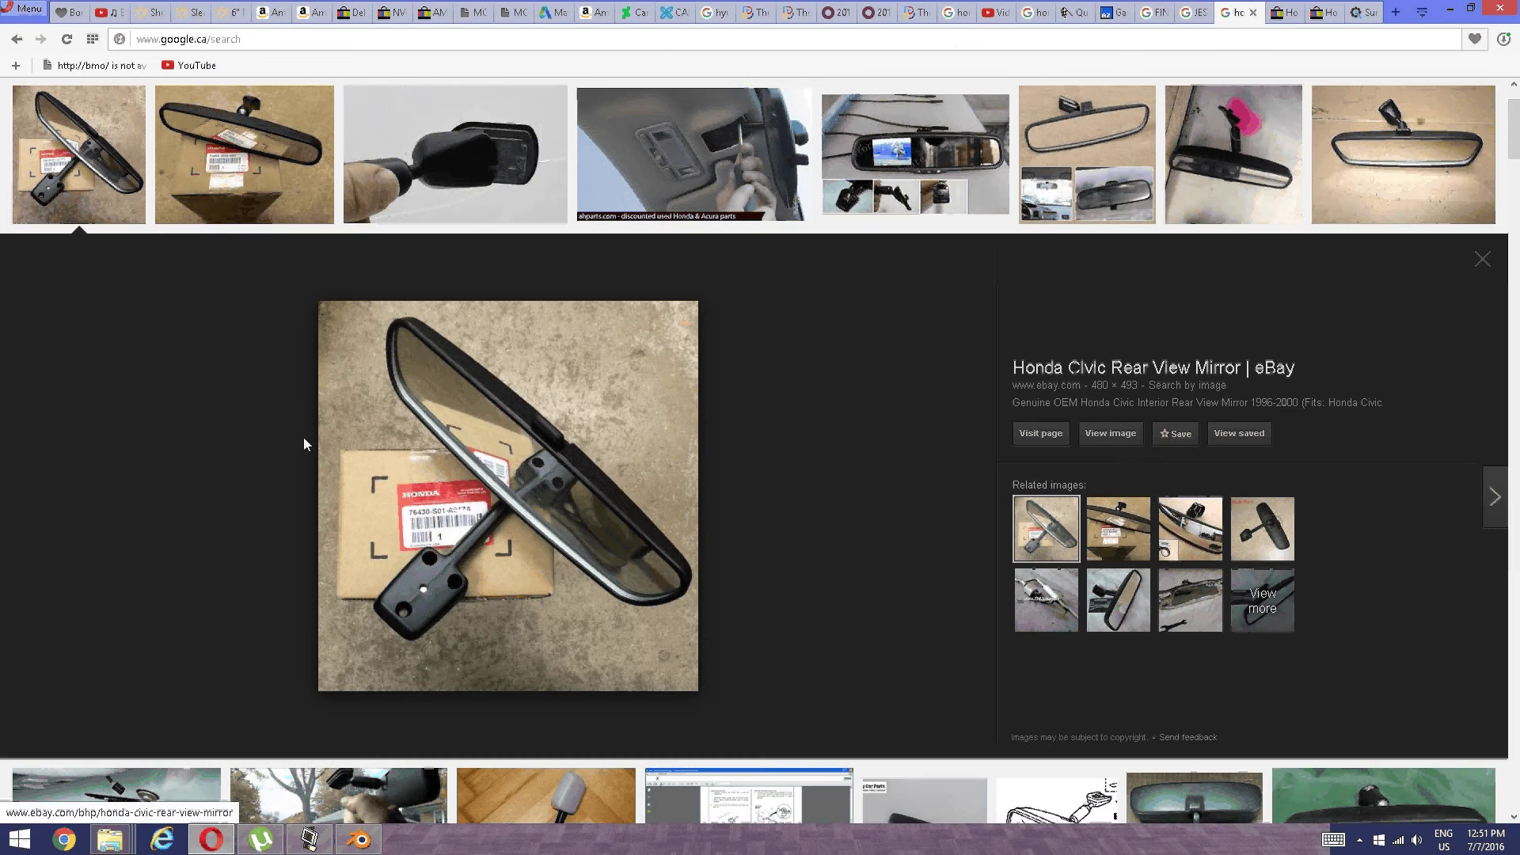
pyautogui.rightClick(487, 421)
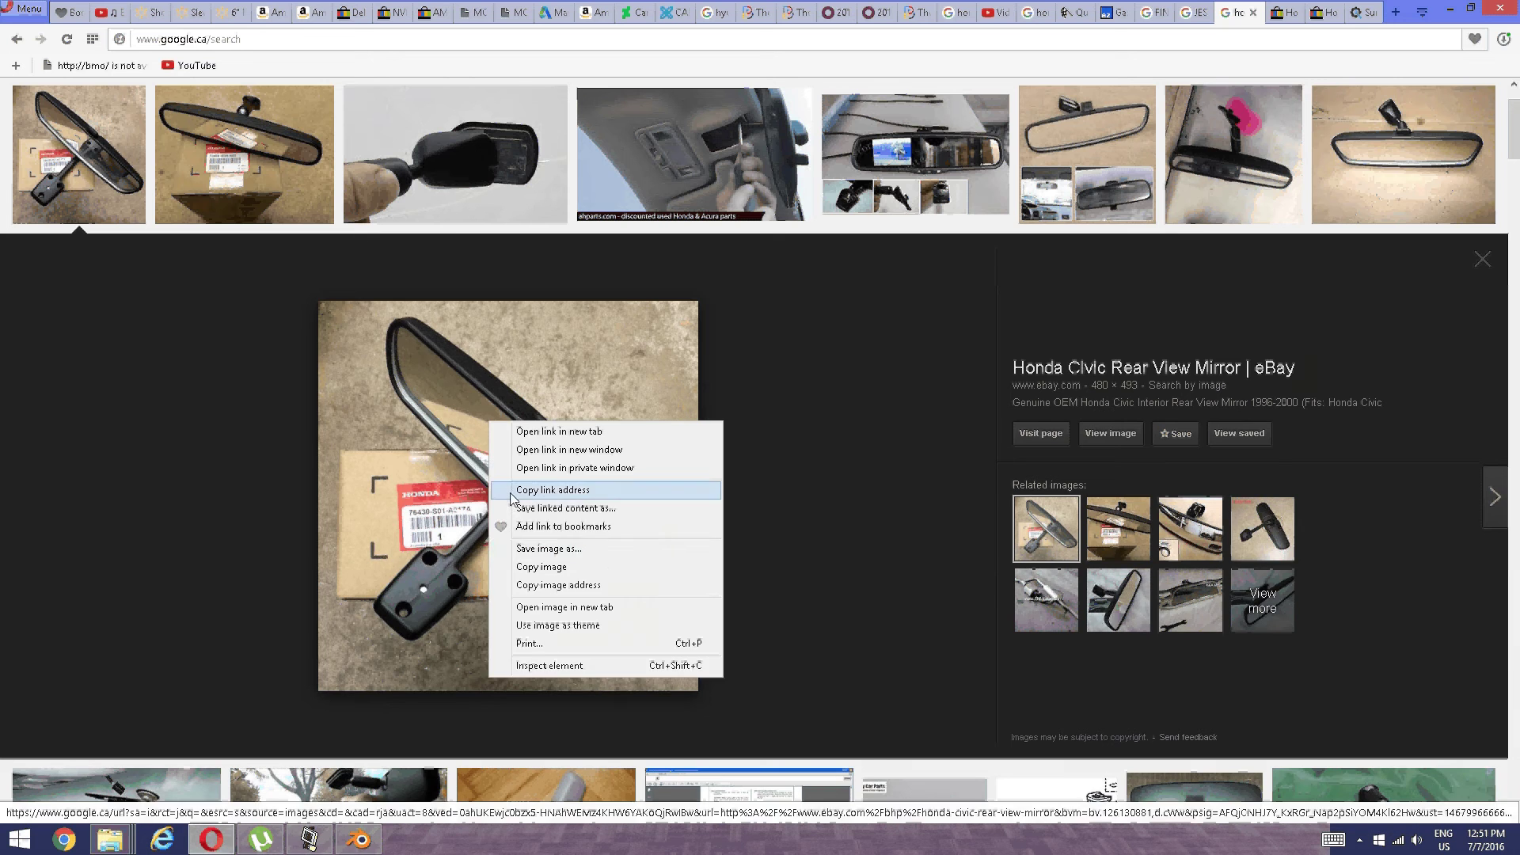
pyautogui.click(535, 549)
pyautogui.click(1378, 794)
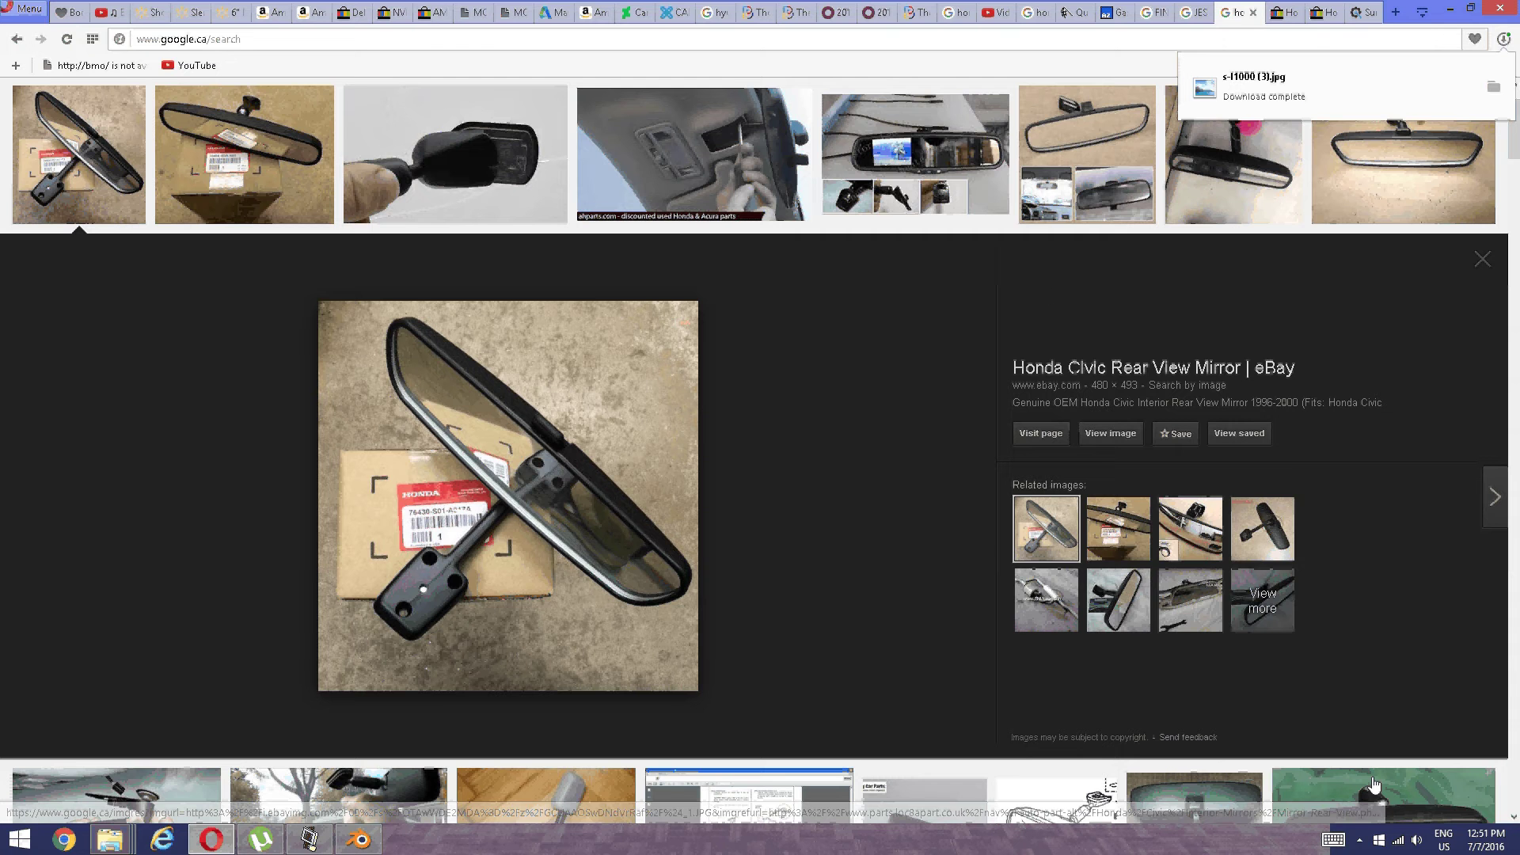
# Examine the pictures of a rearview mirror being reattached and removed by hand to see how it mounts to the windshield.
pyautogui.scroll(2, 1045, 292)
pyautogui.scroll(-5, 864, 339)
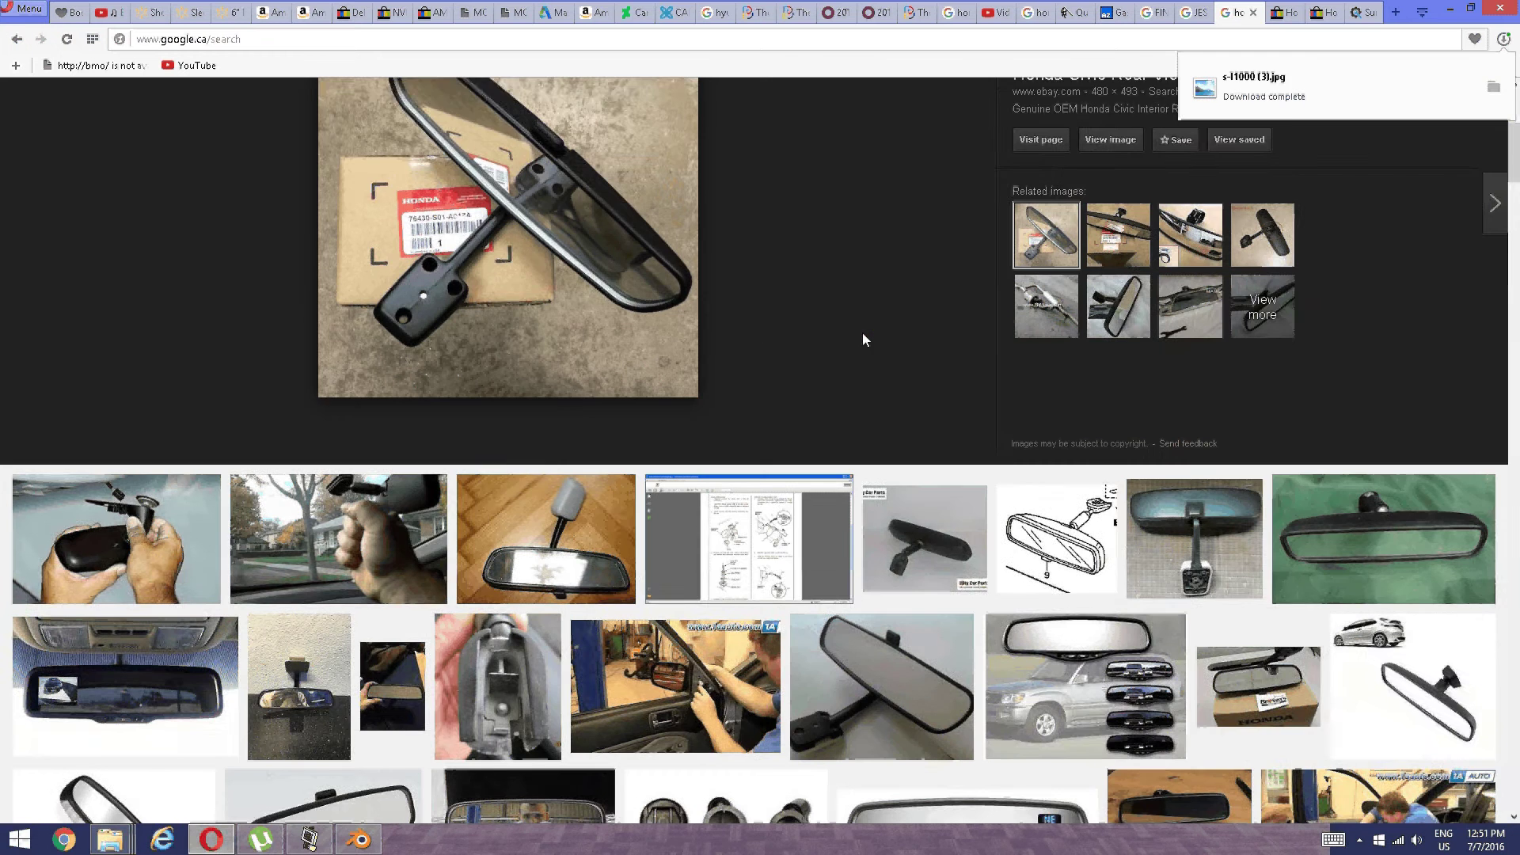
pyautogui.scroll(-1, 864, 339)
pyautogui.click(181, 494)
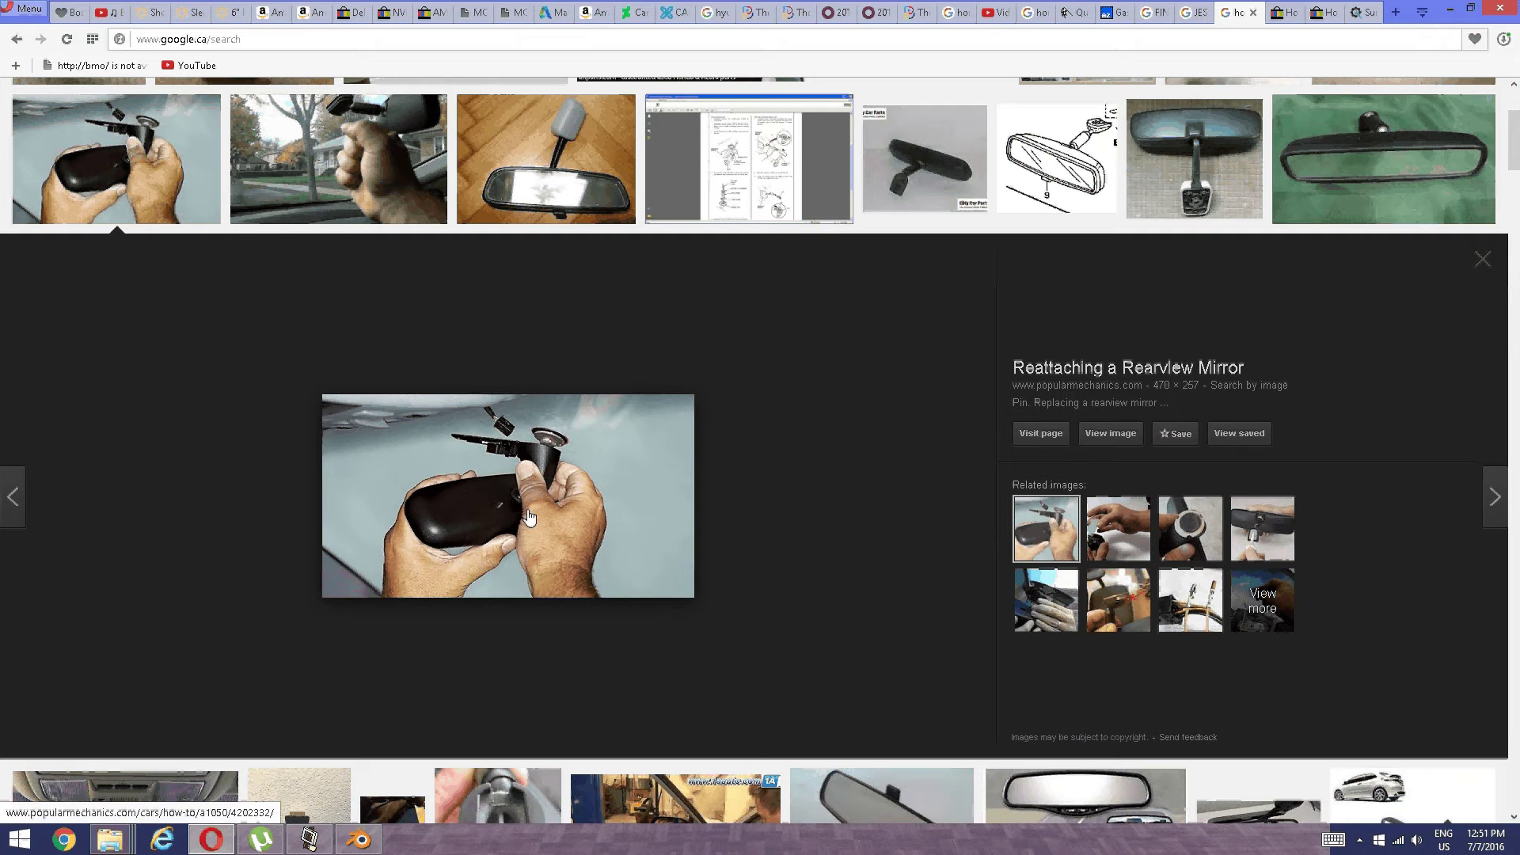
pyautogui.scroll(3, 529, 517)
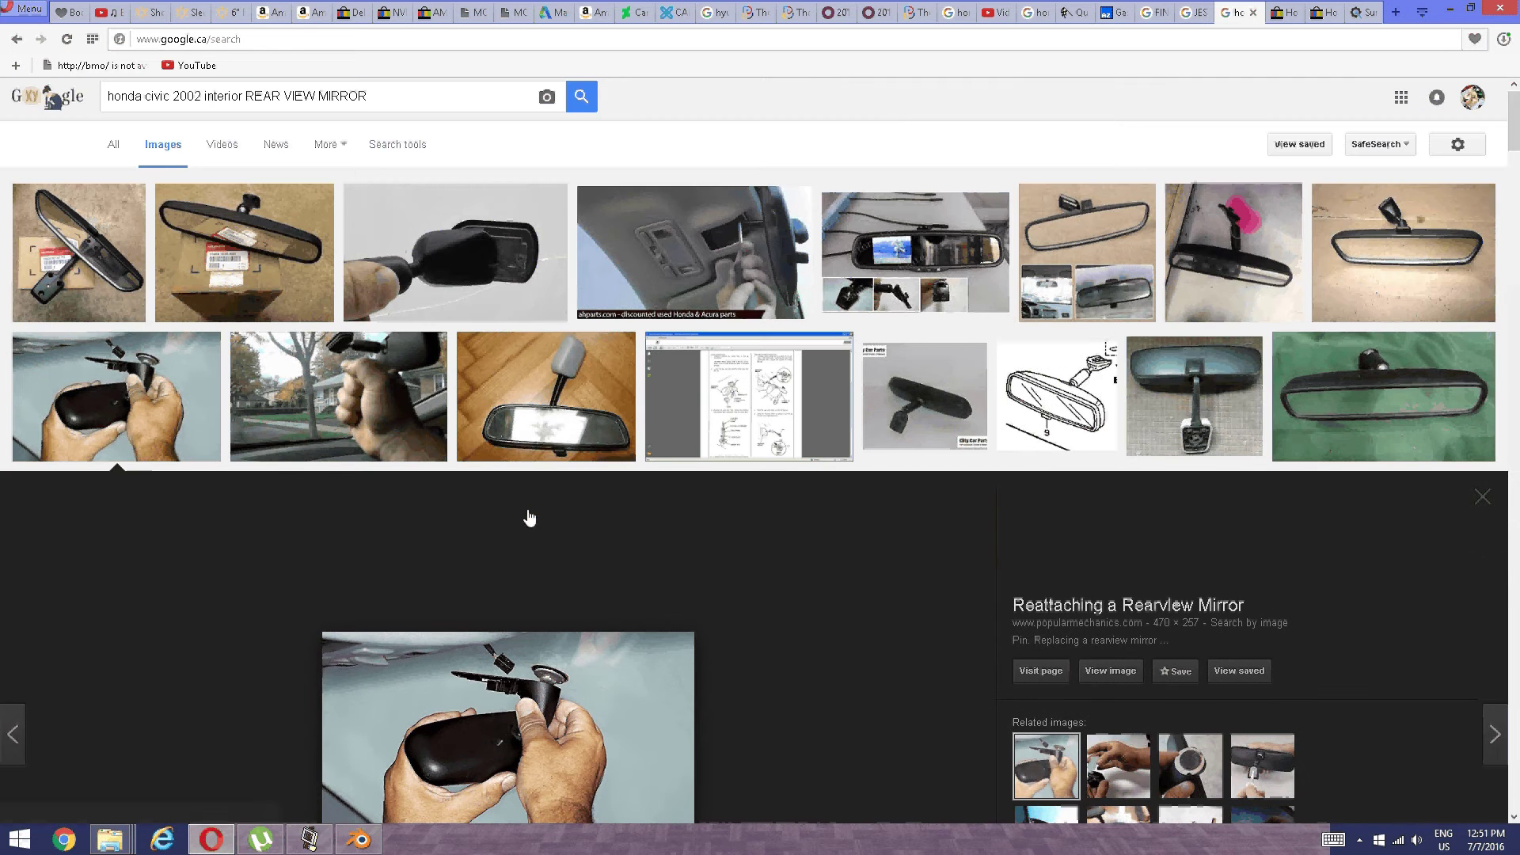
pyautogui.click(425, 398)
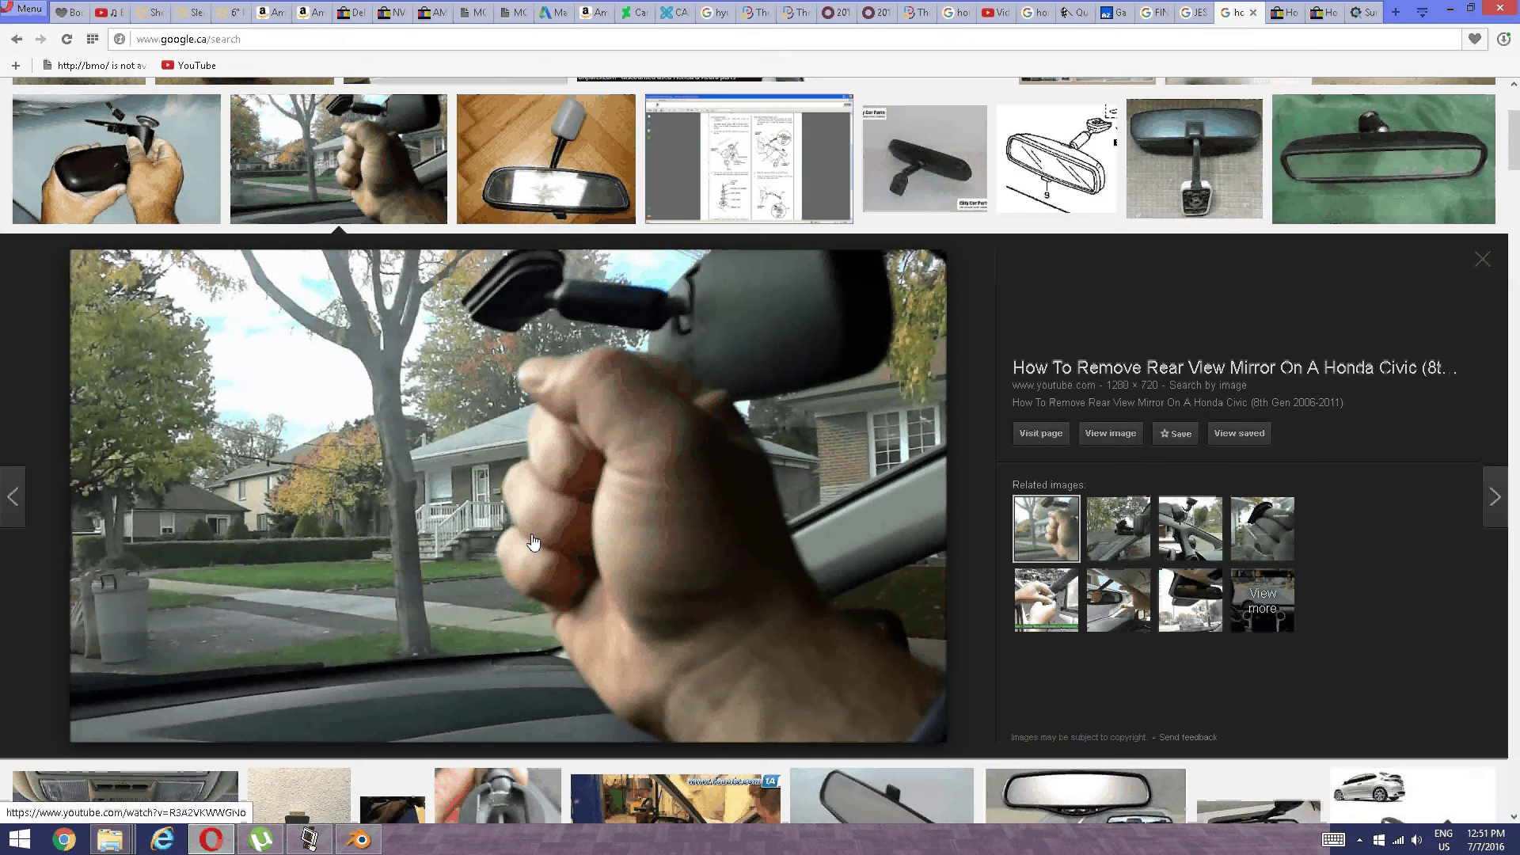
# Save the picture of a hand removing a Honda Civic rear view mirror to the Desktop as maxresdefault (4).jpg.
pyautogui.rightClick(589, 483)
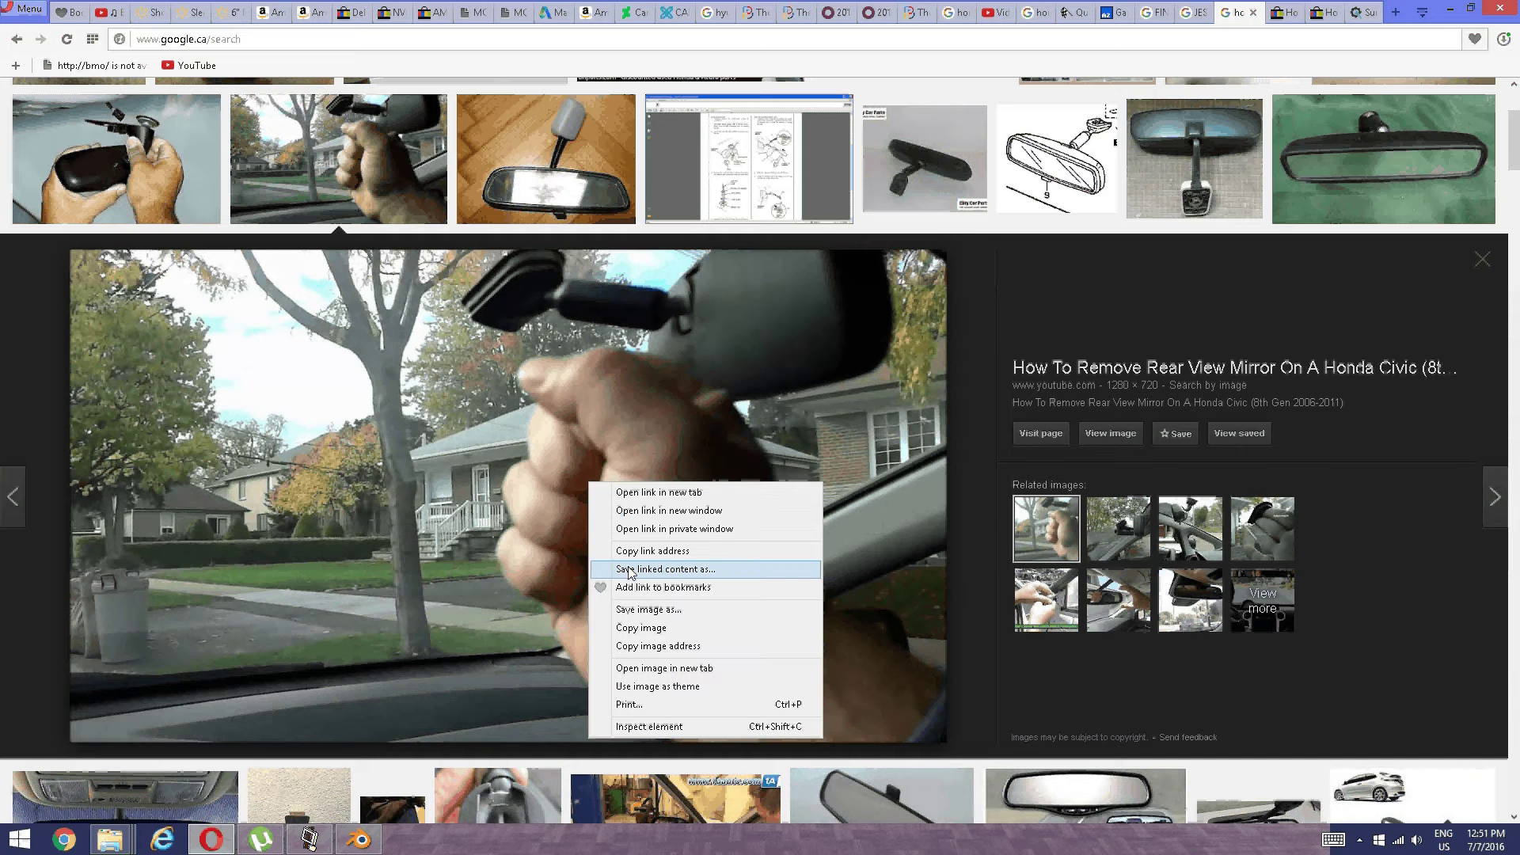
pyautogui.click(643, 610)
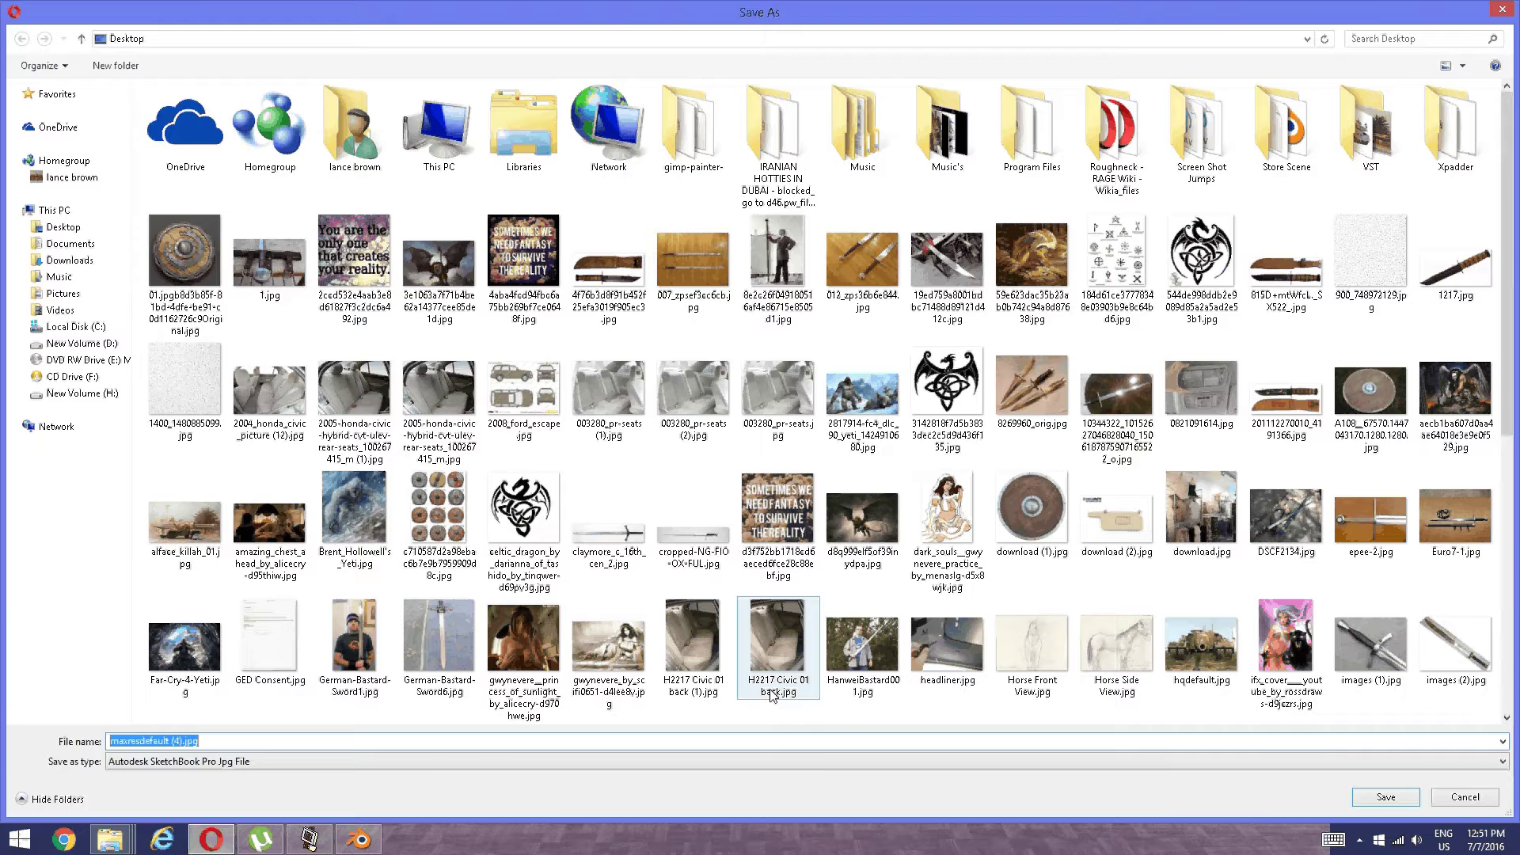
pyautogui.click(1356, 801)
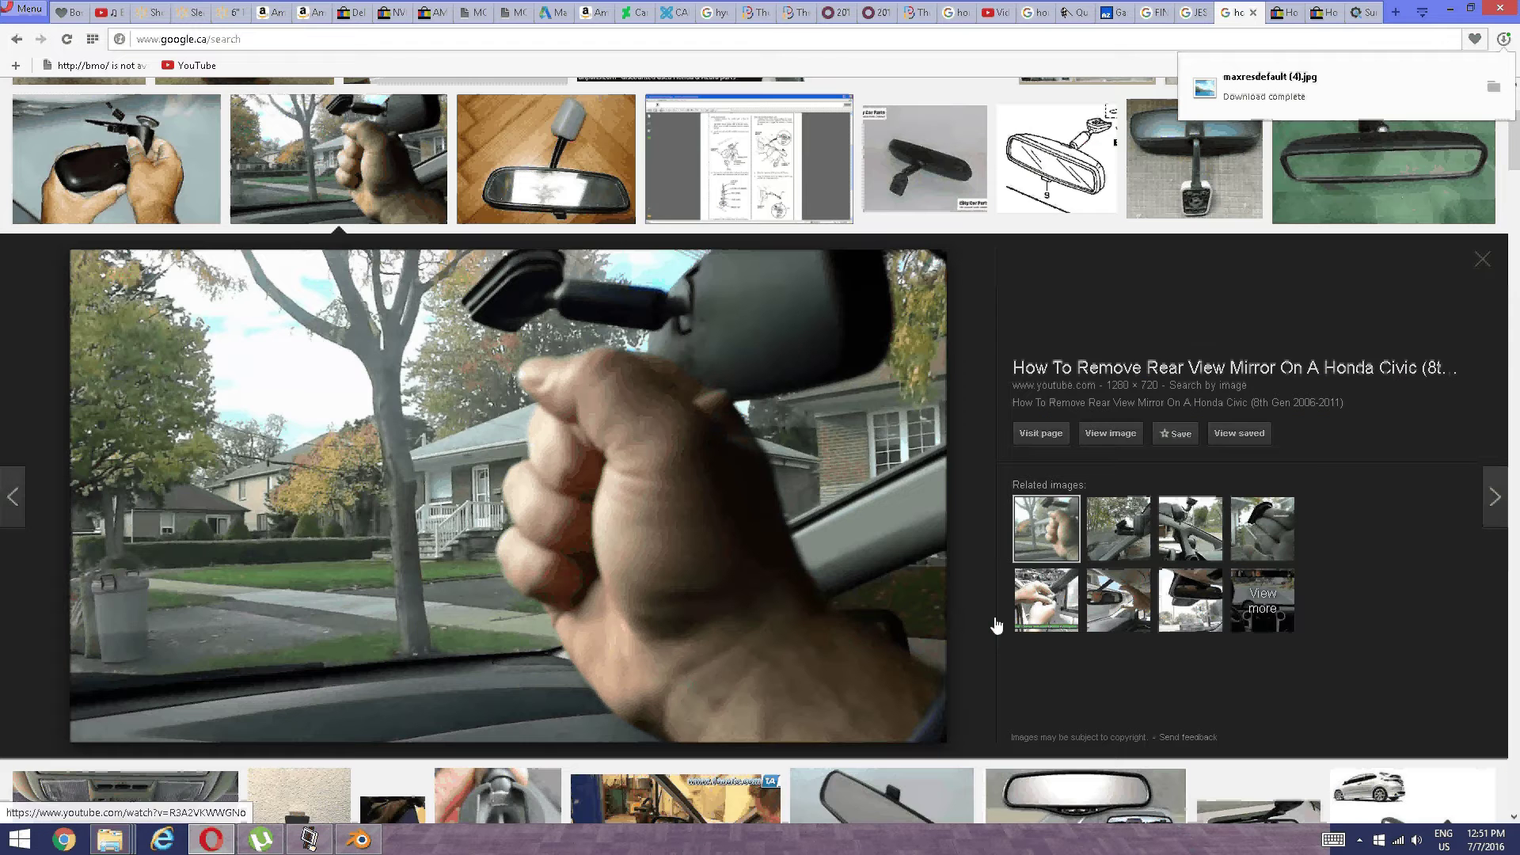
# Open the picture of the rear view mirror with grey mount on a wooden floor and save it as $_1.JPG.
pyautogui.scroll(3, 569, 439)
pyautogui.click(569, 436)
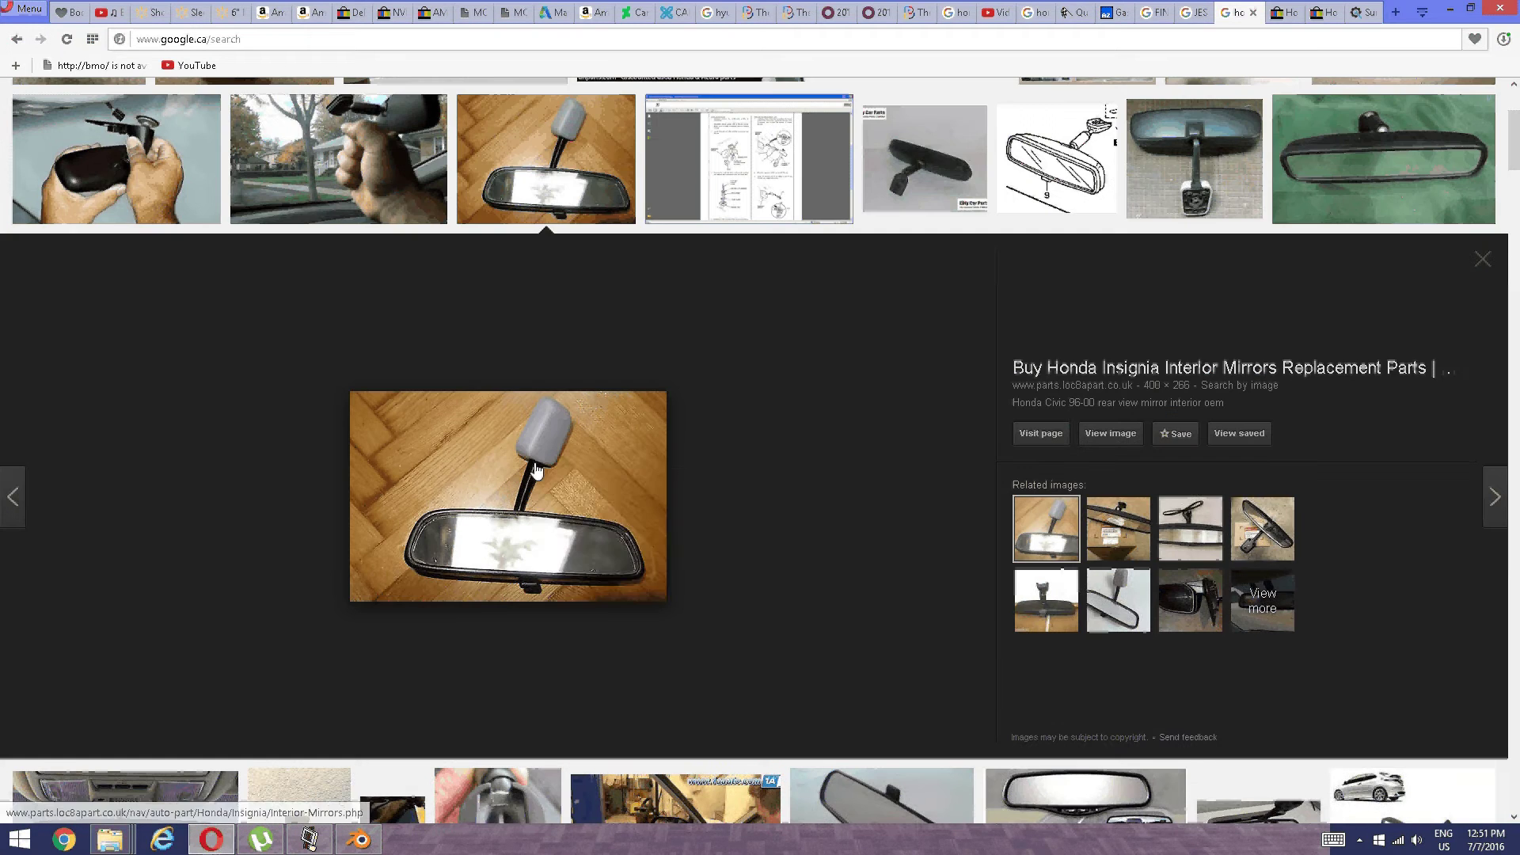
pyautogui.rightClick(530, 463)
pyautogui.click(613, 592)
pyautogui.click(1383, 799)
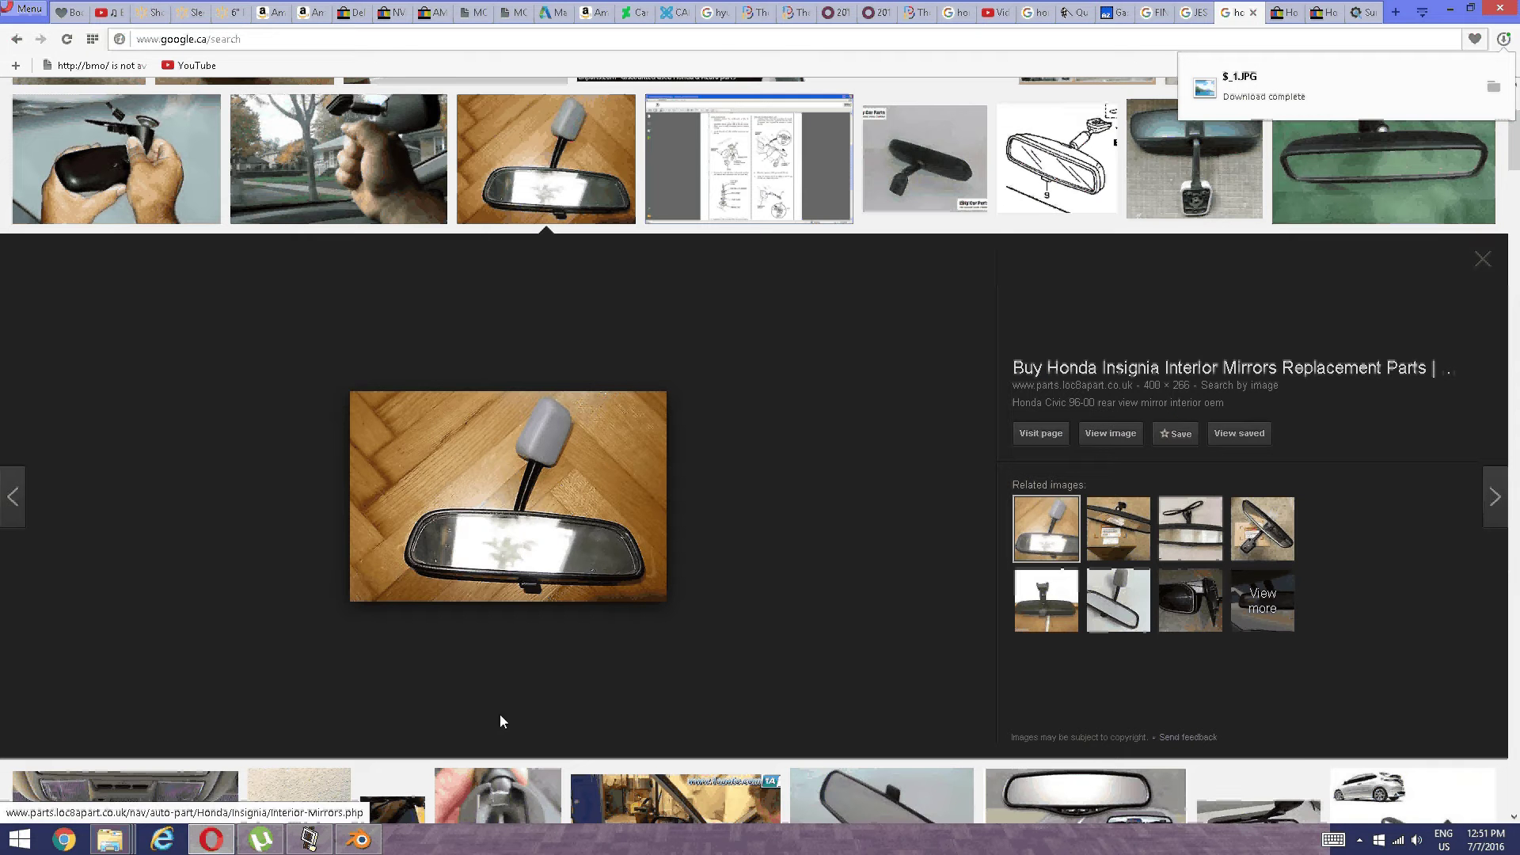
# Reopen the eBay picture of the rear view mirror lying on its Honda box.
pyautogui.scroll(3, 363, 540)
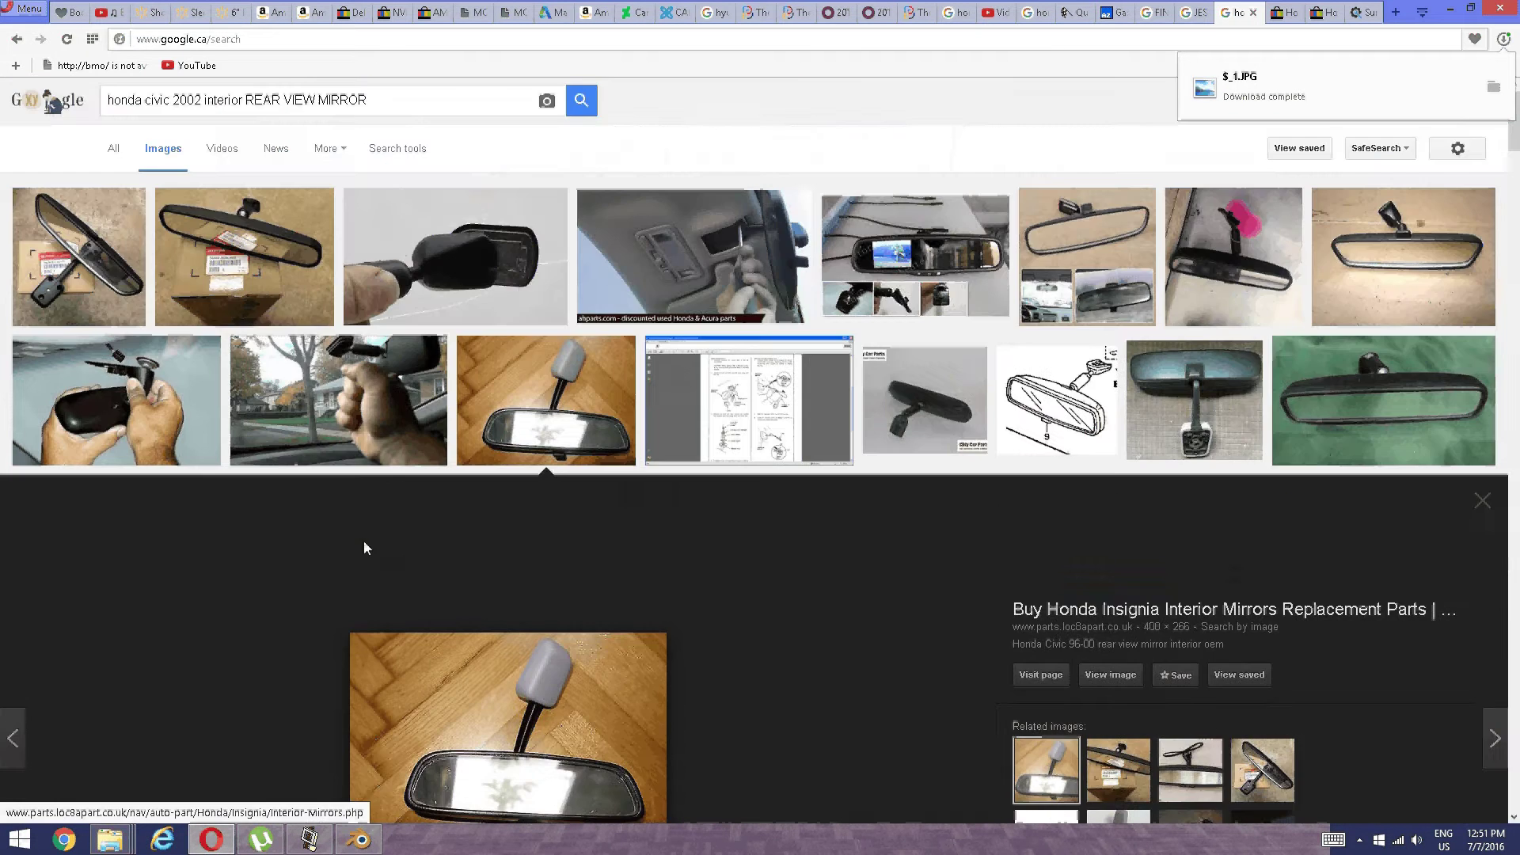
pyautogui.click(95, 274)
pyautogui.rightClick(511, 457)
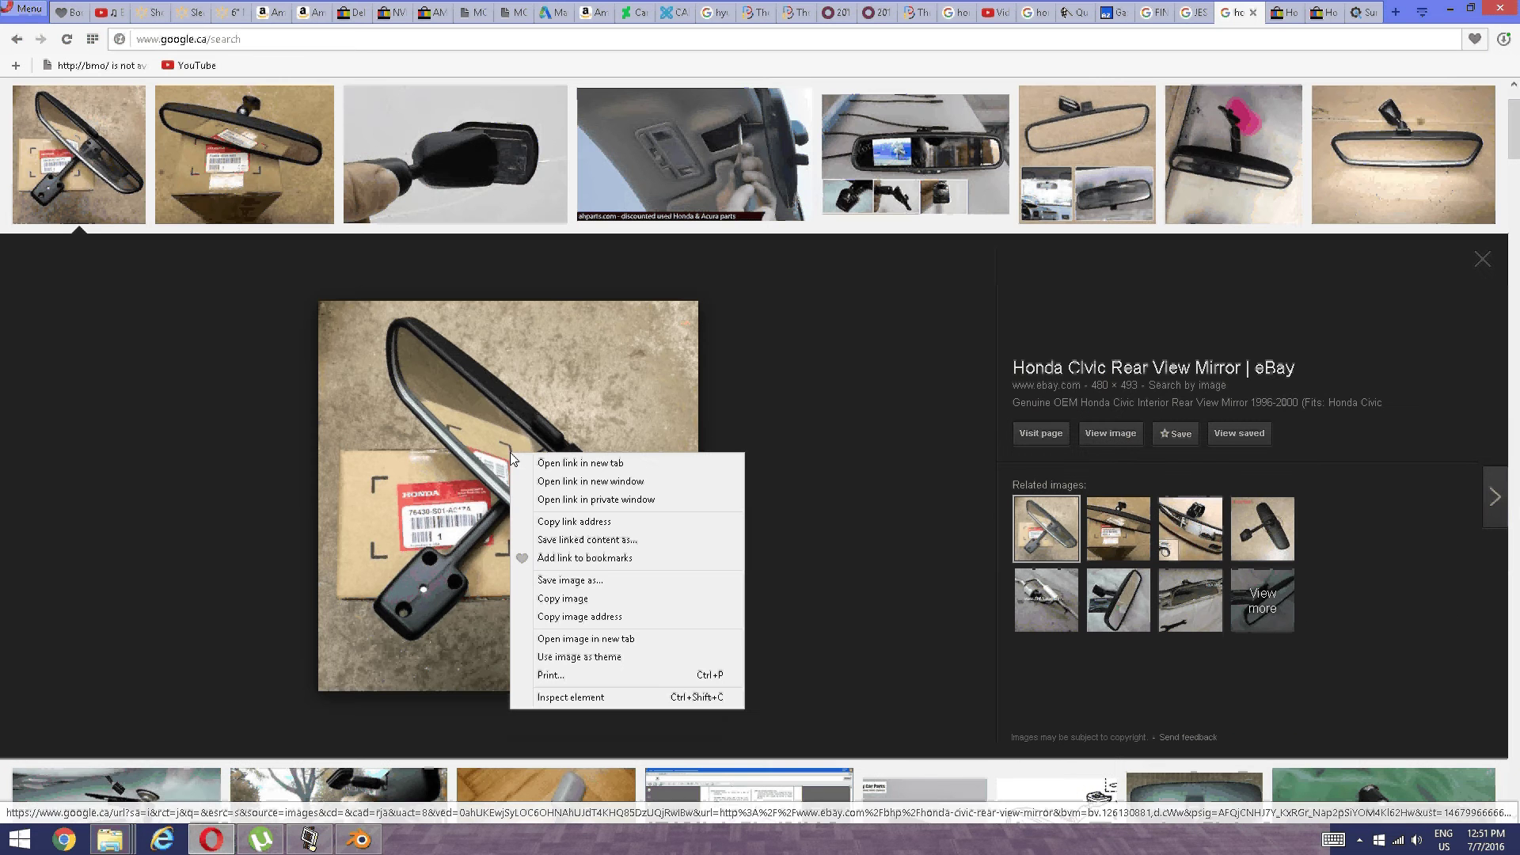
# Switch to Blender and view the whole car model from the top.
pyautogui.click(358, 839)
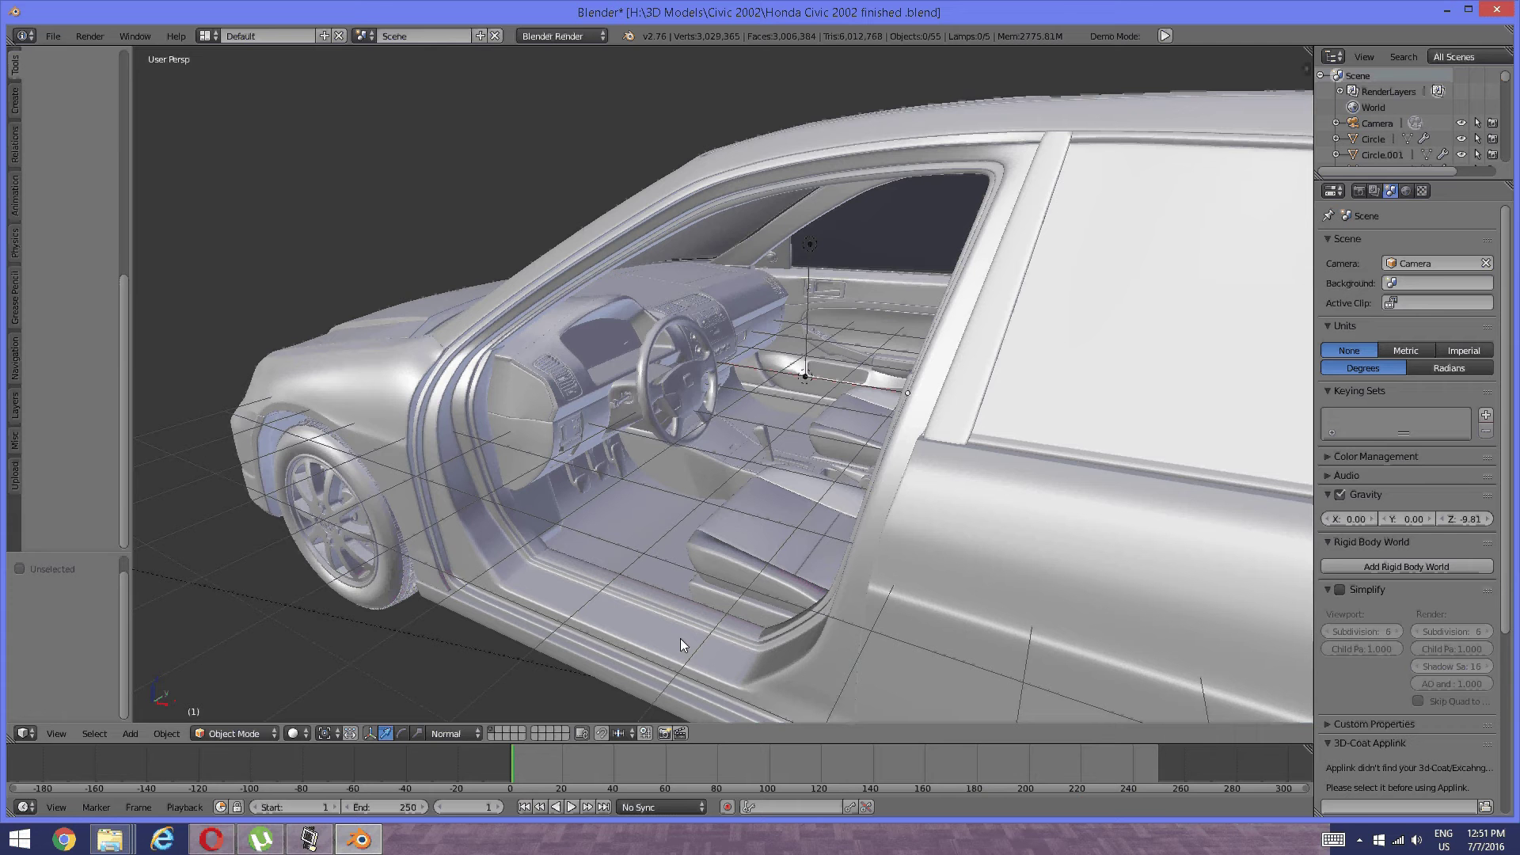
pyautogui.scroll(-7, 701, 551)
pyautogui.moveTo(586, 537); pyautogui.dragTo(589, 543, button='middle')
pyautogui.press('KP_7')
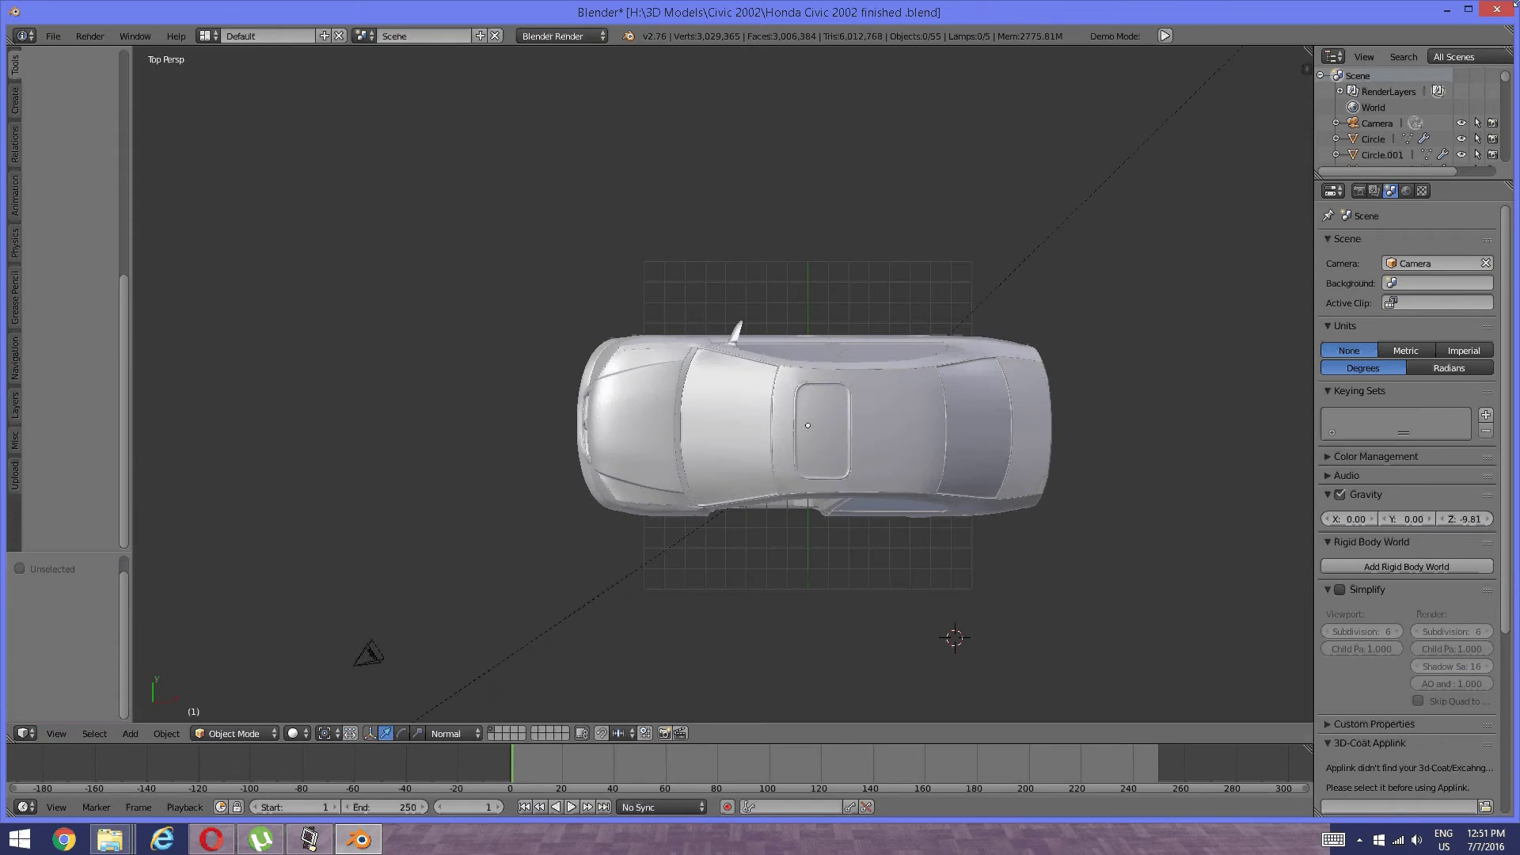
# Minimize the open windows and select the newly saved interior reference pictures on the desktop.
pyautogui.click(1445, 10)
pyautogui.click(1445, 10)
pyautogui.click(1444, 9)
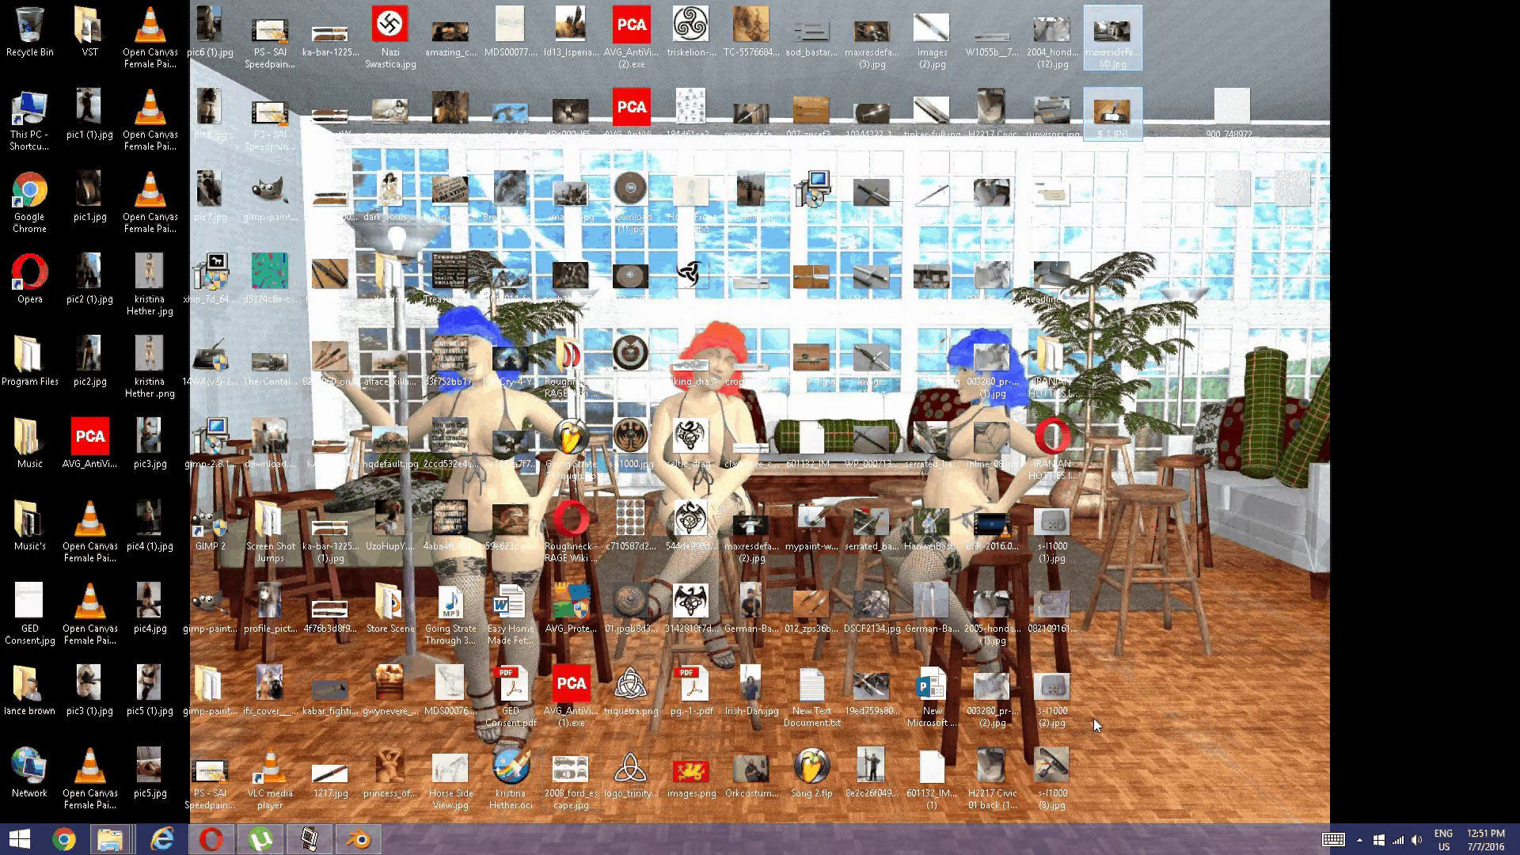
pyautogui.keyDown('ctrl'); pyautogui.moveTo(1095, 784); pyautogui.dragTo(1058, 531); pyautogui.keyUp('ctrl')
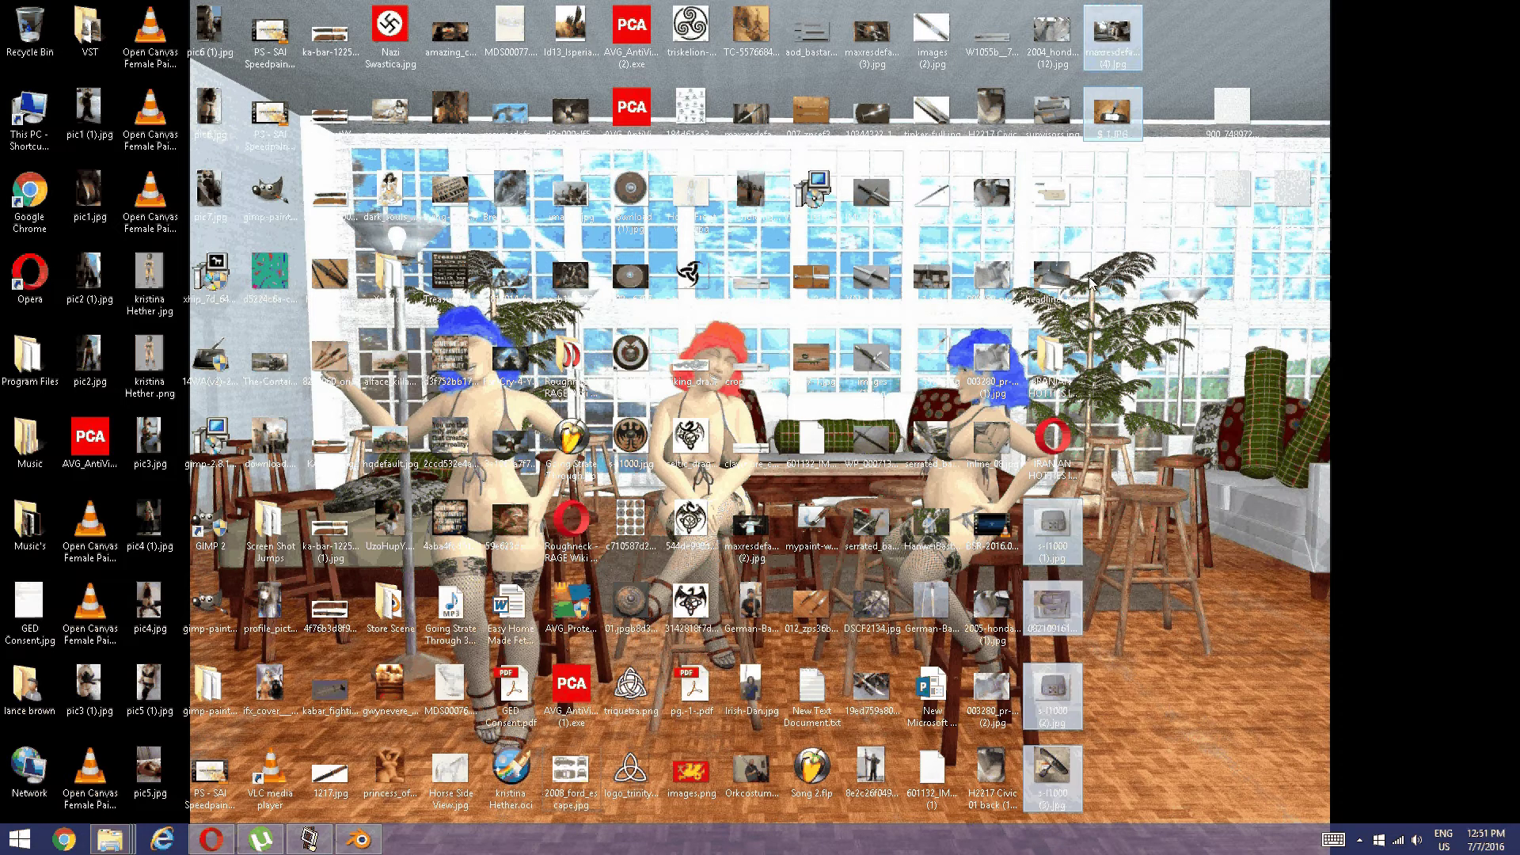
pyautogui.keyDown('ctrl'); pyautogui.moveTo(1091, 283); pyautogui.dragTo(1063, 107); pyautogui.keyUp('ctrl')
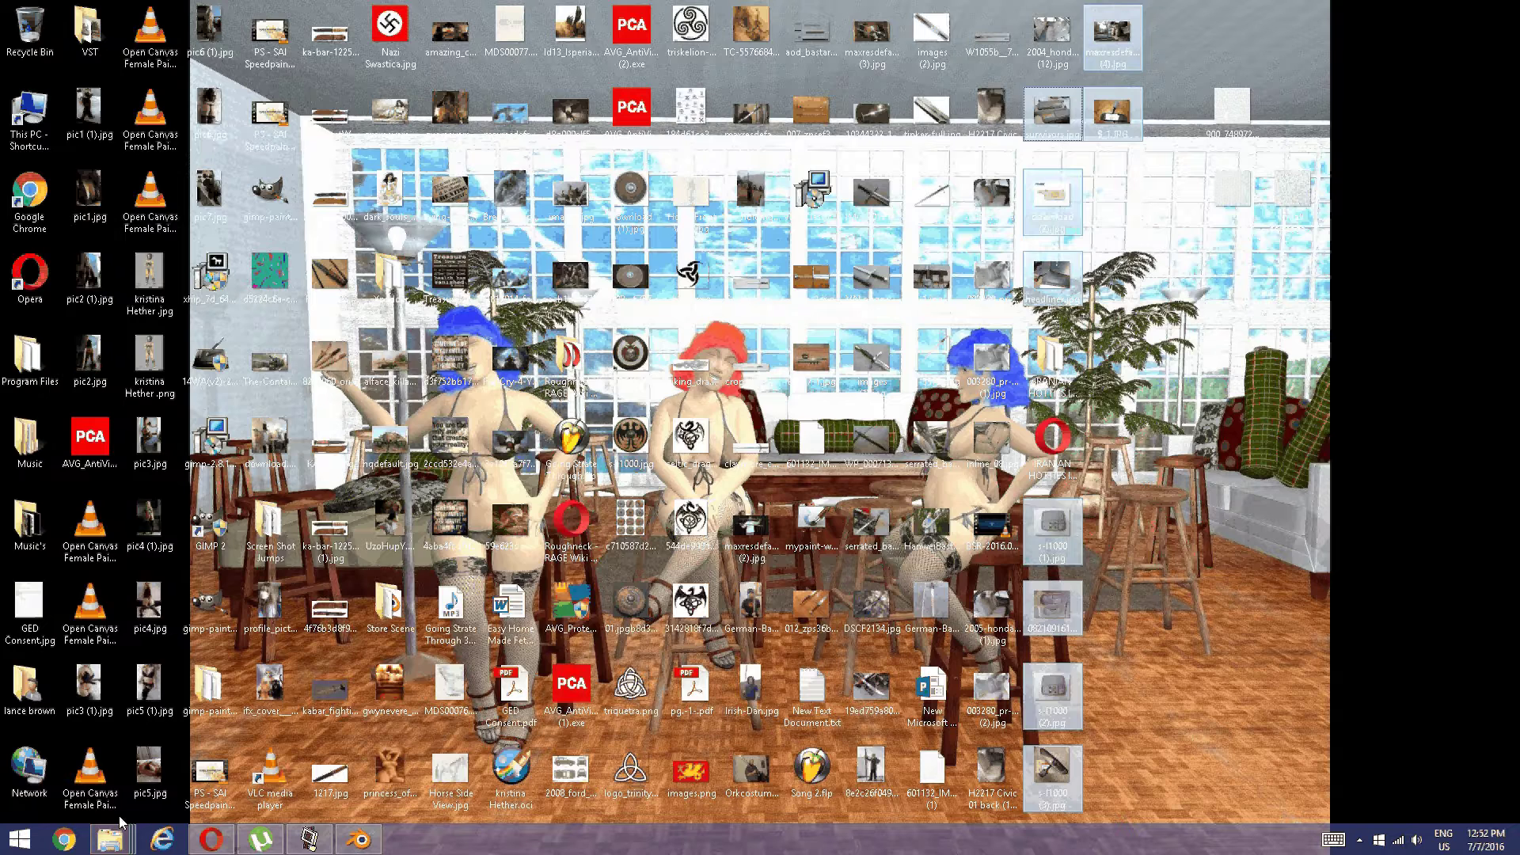
# Paste the copied pictures into New folder inside Civic 2002, keeping both versions of download (2).jpg.
pyautogui.click(110, 837)
pyautogui.rightClick(374, 477)
pyautogui.click(550, 606)
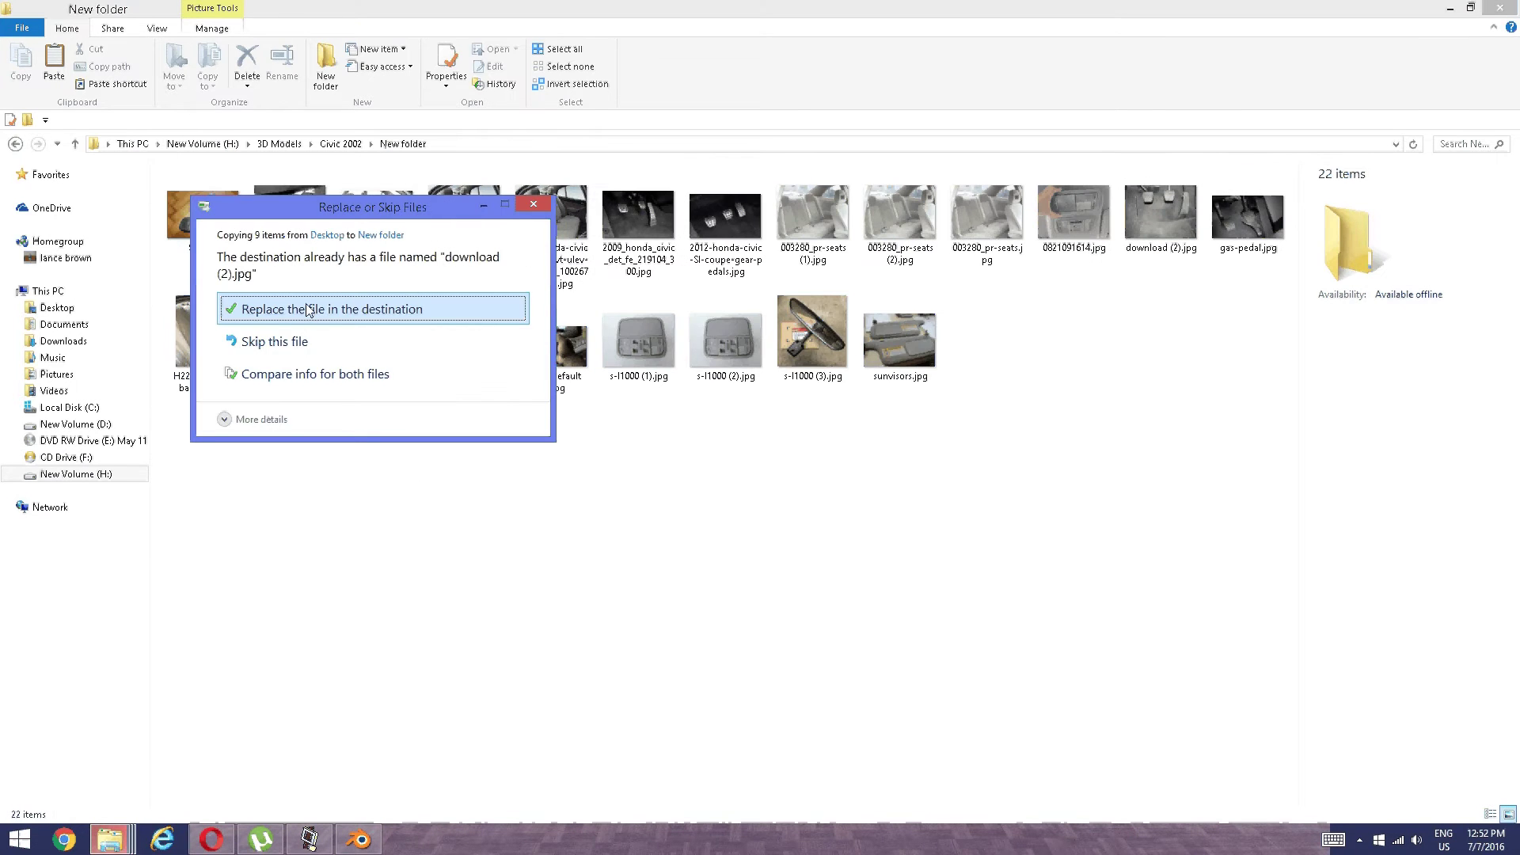
pyautogui.click(306, 373)
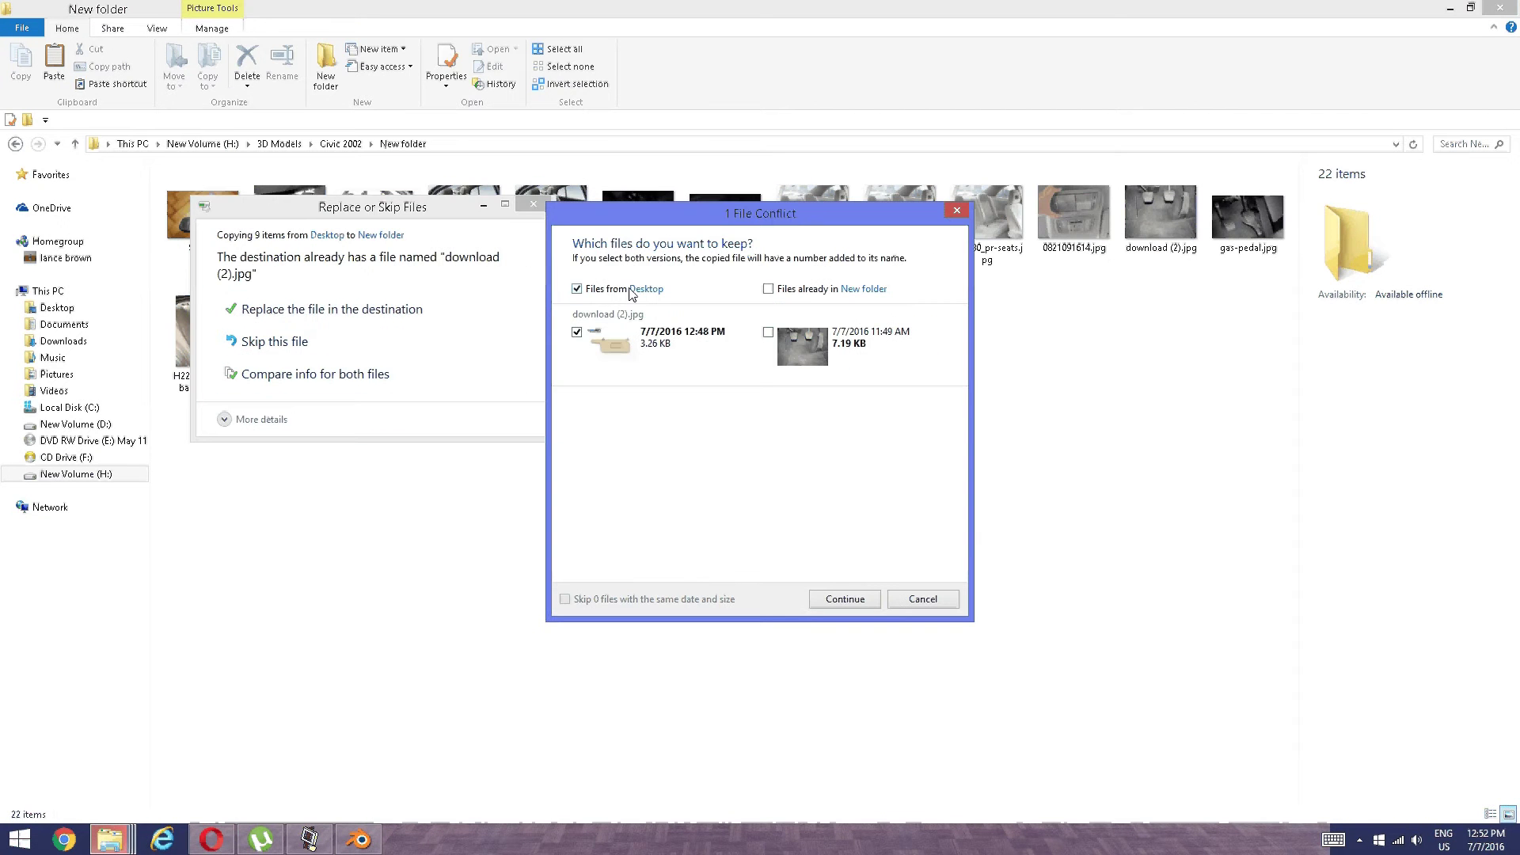
pyautogui.click(768, 288)
pyautogui.click(846, 600)
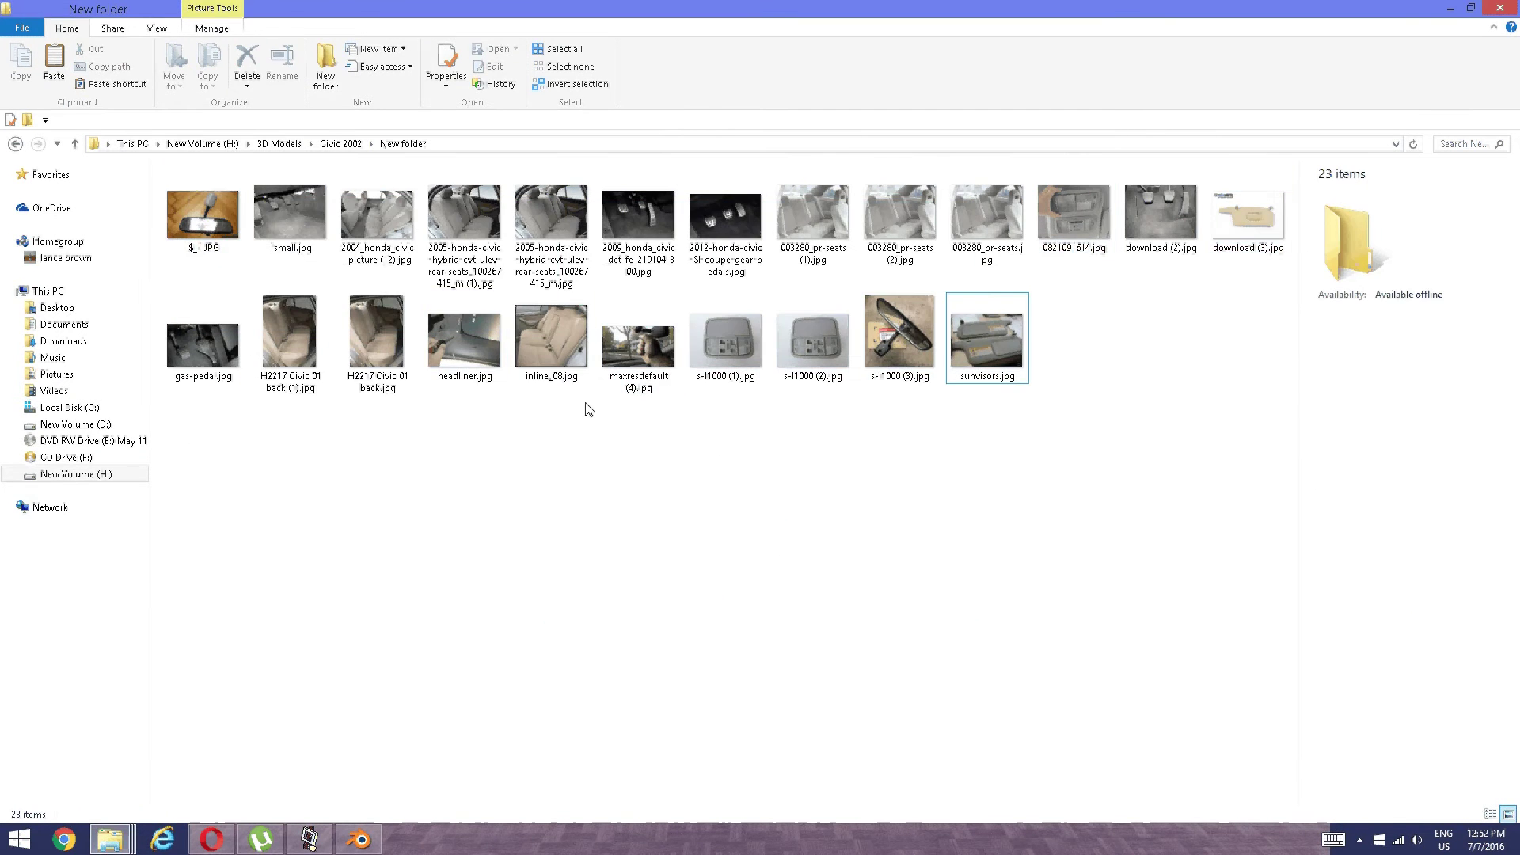
# Open the sun visor picture download (3).jpg as a shape reference and switch back to Blender.
pyautogui.doubleClick(1255, 212)
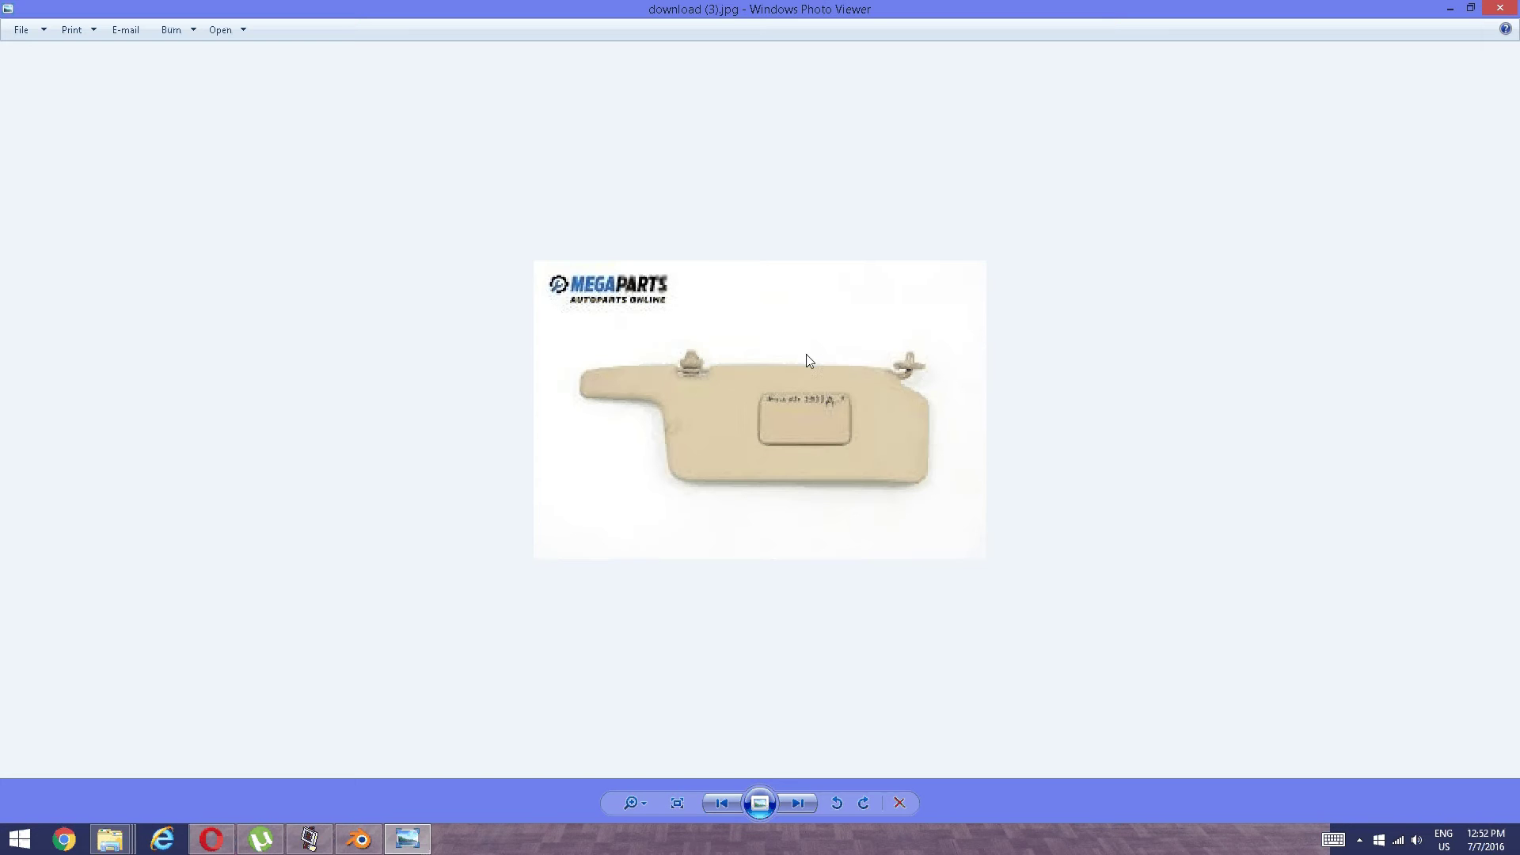
pyautogui.click(309, 841)
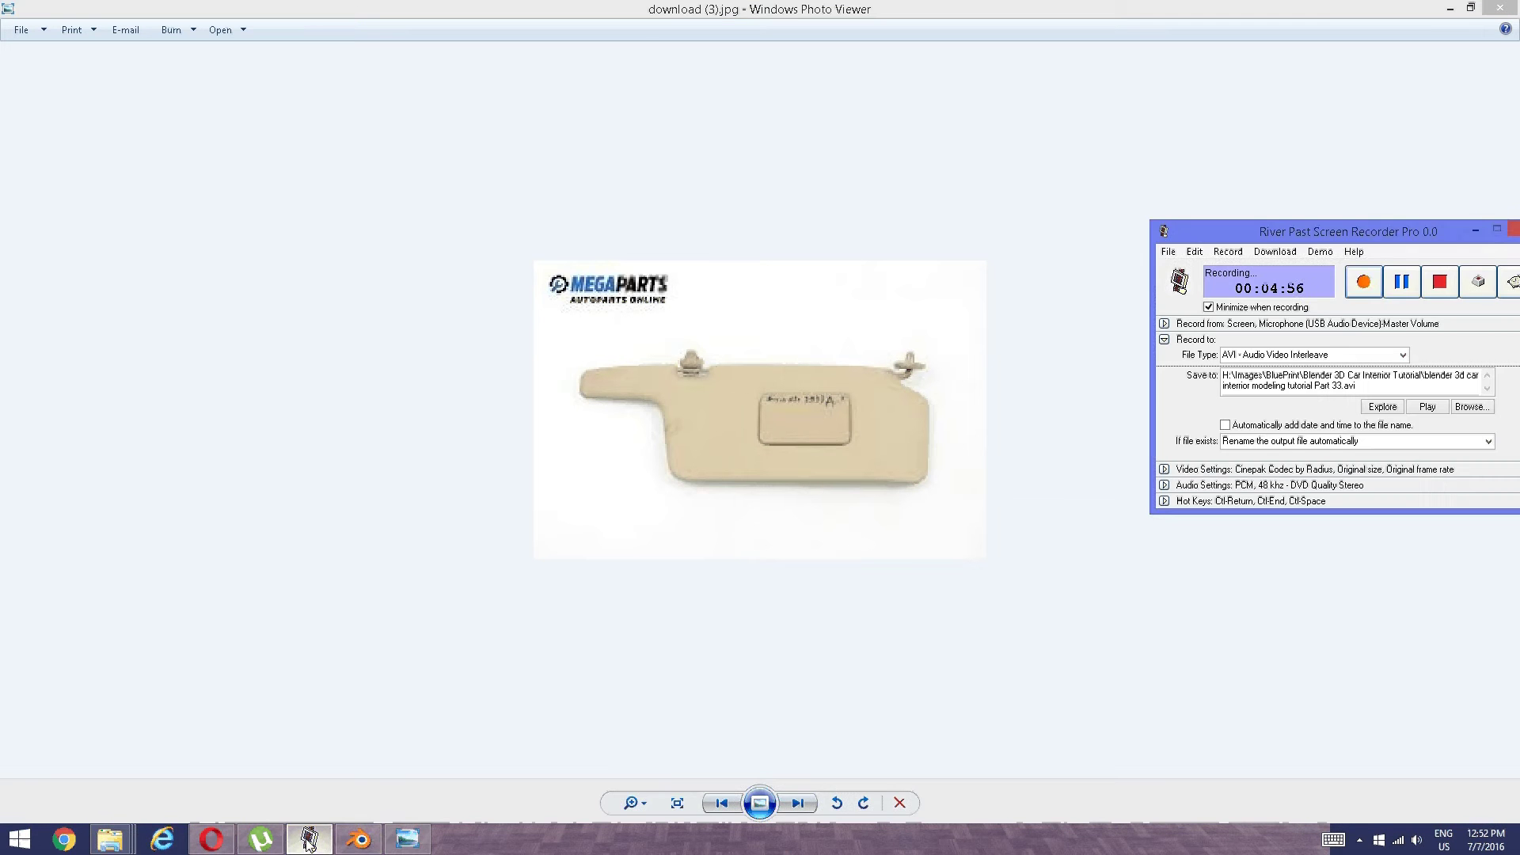
pyautogui.click(358, 839)
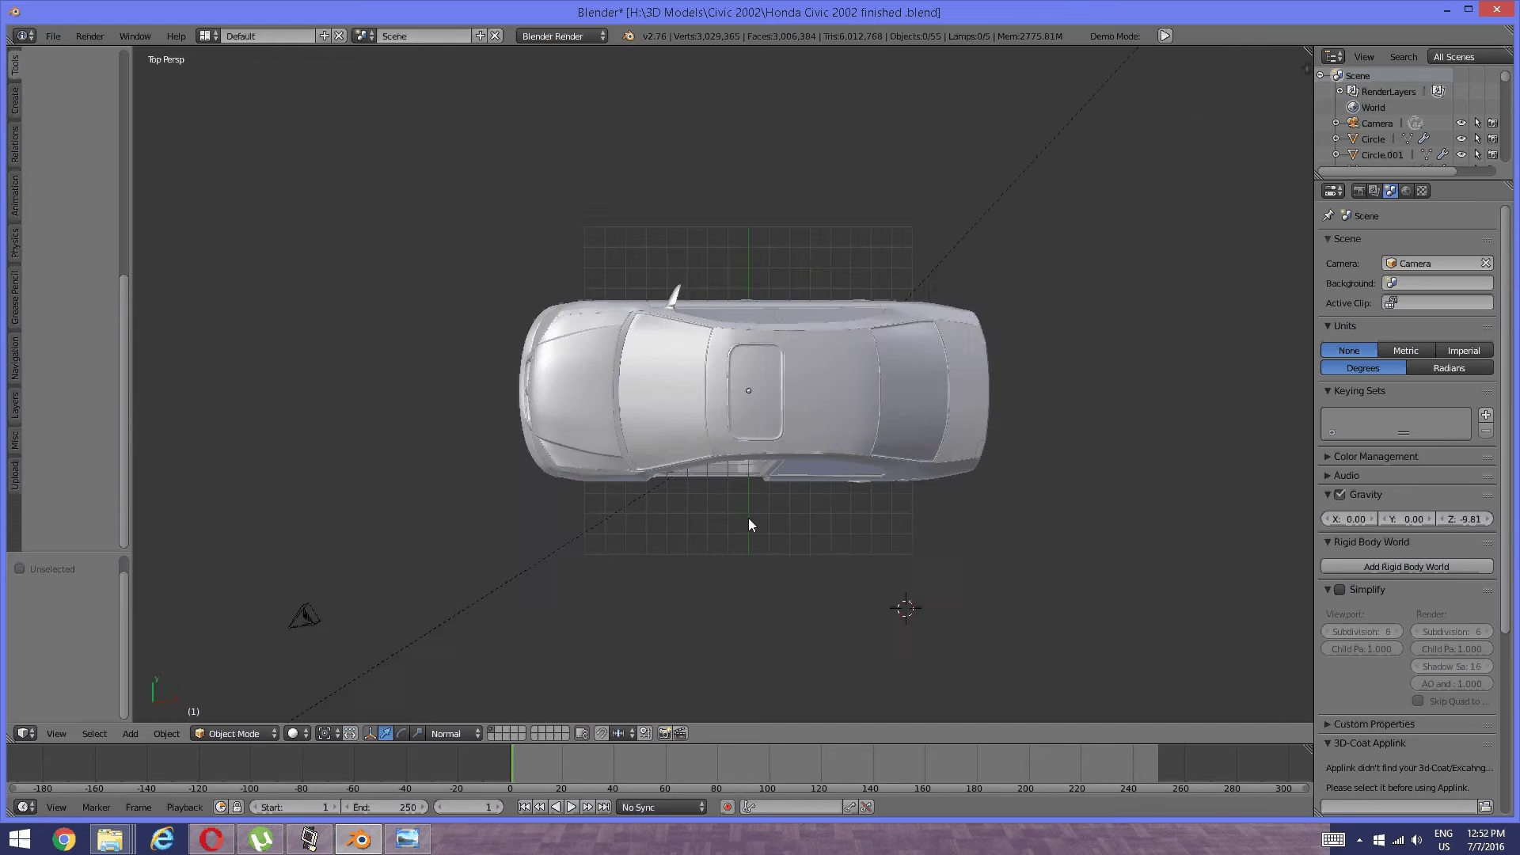
# Place the 3D cursor in the empty space beside the car in orthographic top view and add a plane there.
pyautogui.press('KP_5')
pyautogui.scroll(4, 752, 546)
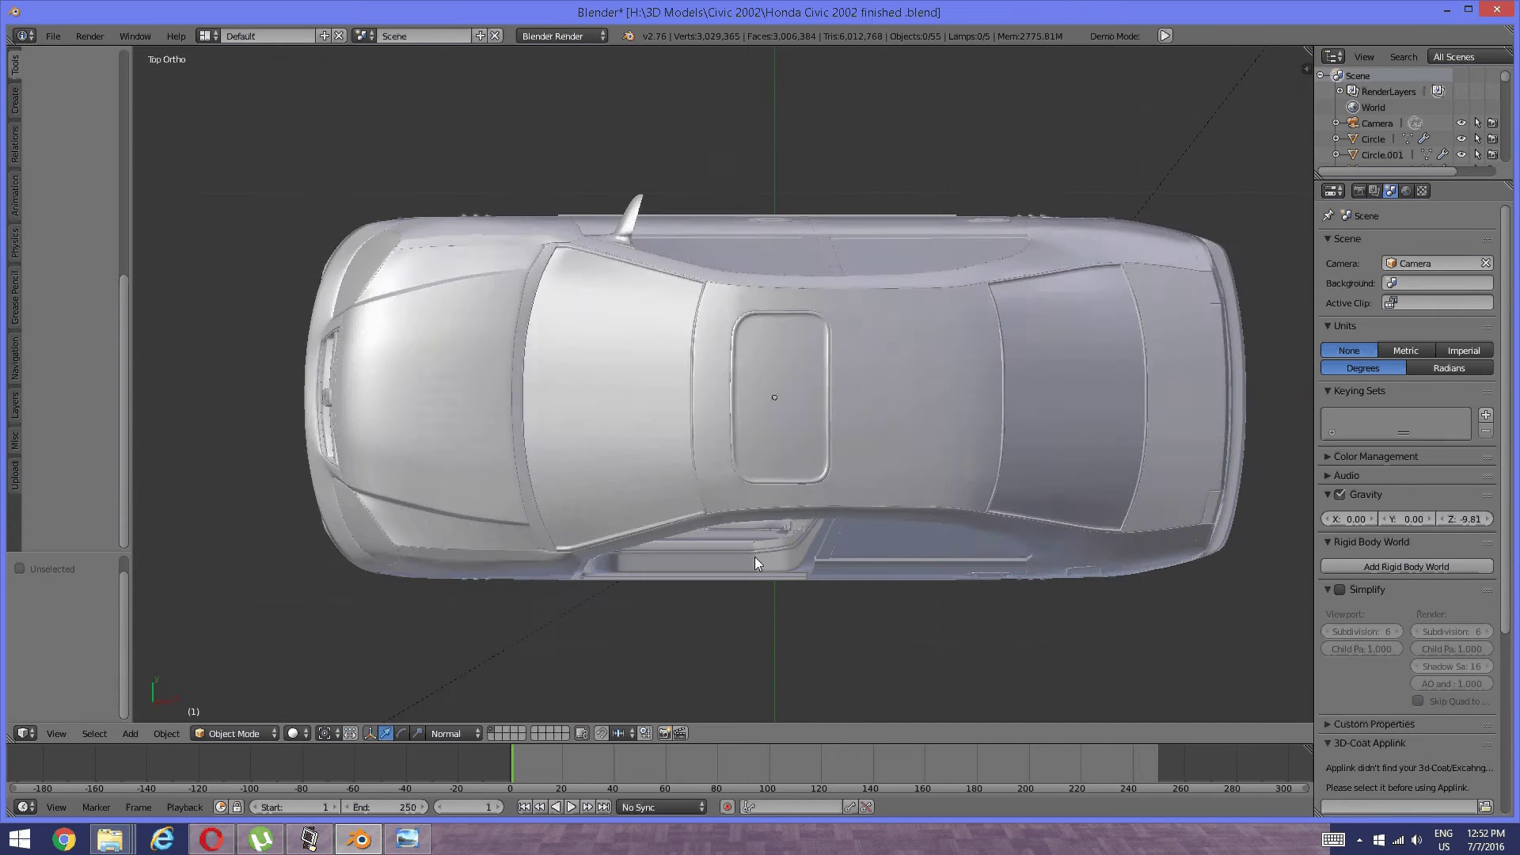
pyautogui.keyDown('shift'); pyautogui.moveTo(743, 629); pyautogui.dragTo(714, 408, button='middle'); pyautogui.keyUp('shift')
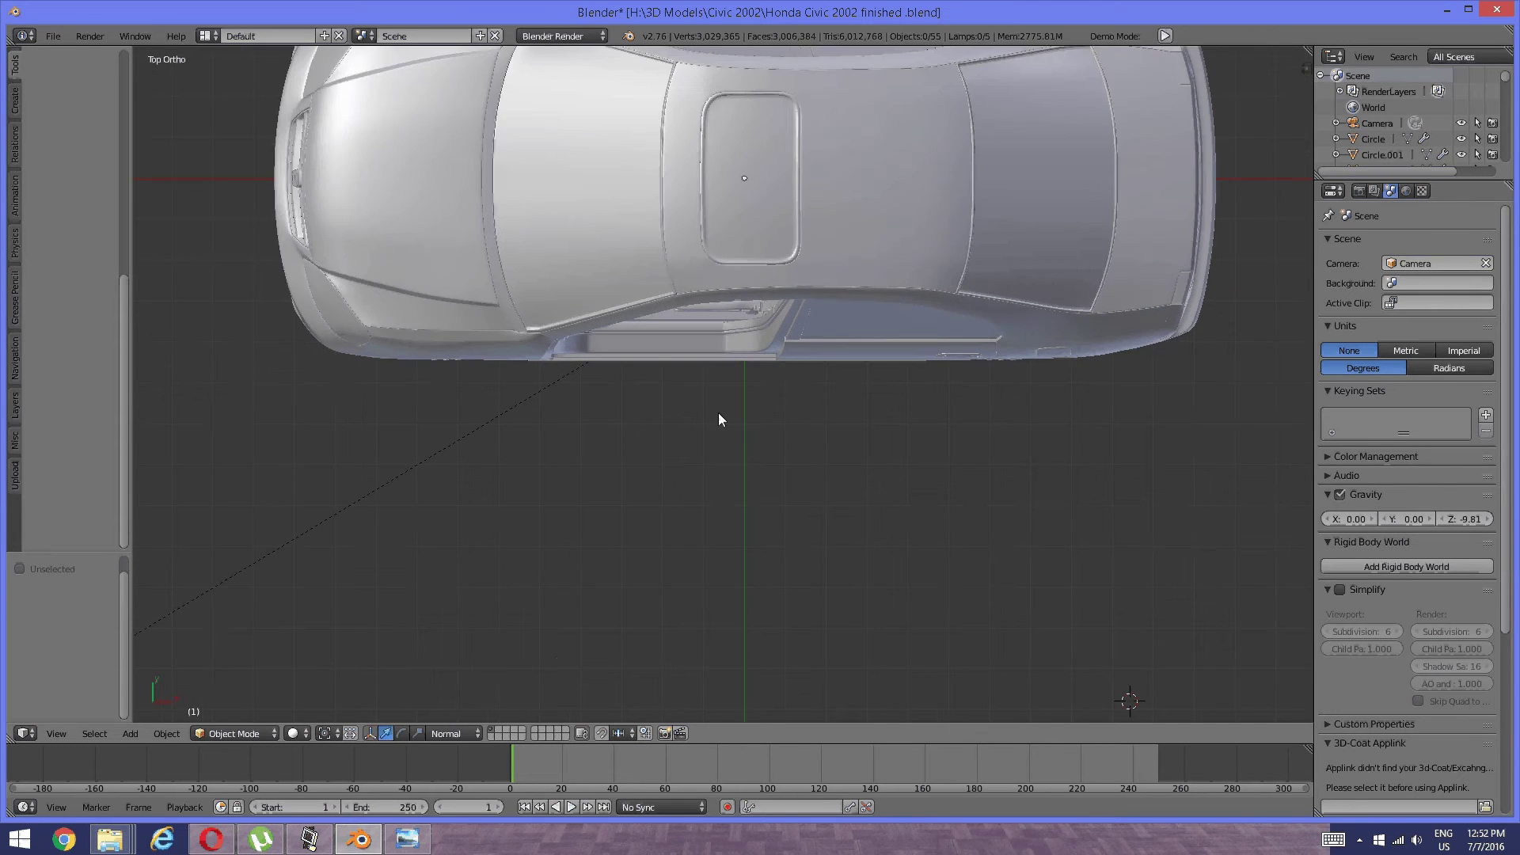
pyautogui.scroll(2, 674, 515)
pyautogui.keyDown('shift'); pyautogui.moveTo(694, 524); pyautogui.dragTo(743, 373, button='middle'); pyautogui.keyUp('shift')
pyautogui.click(726, 519)
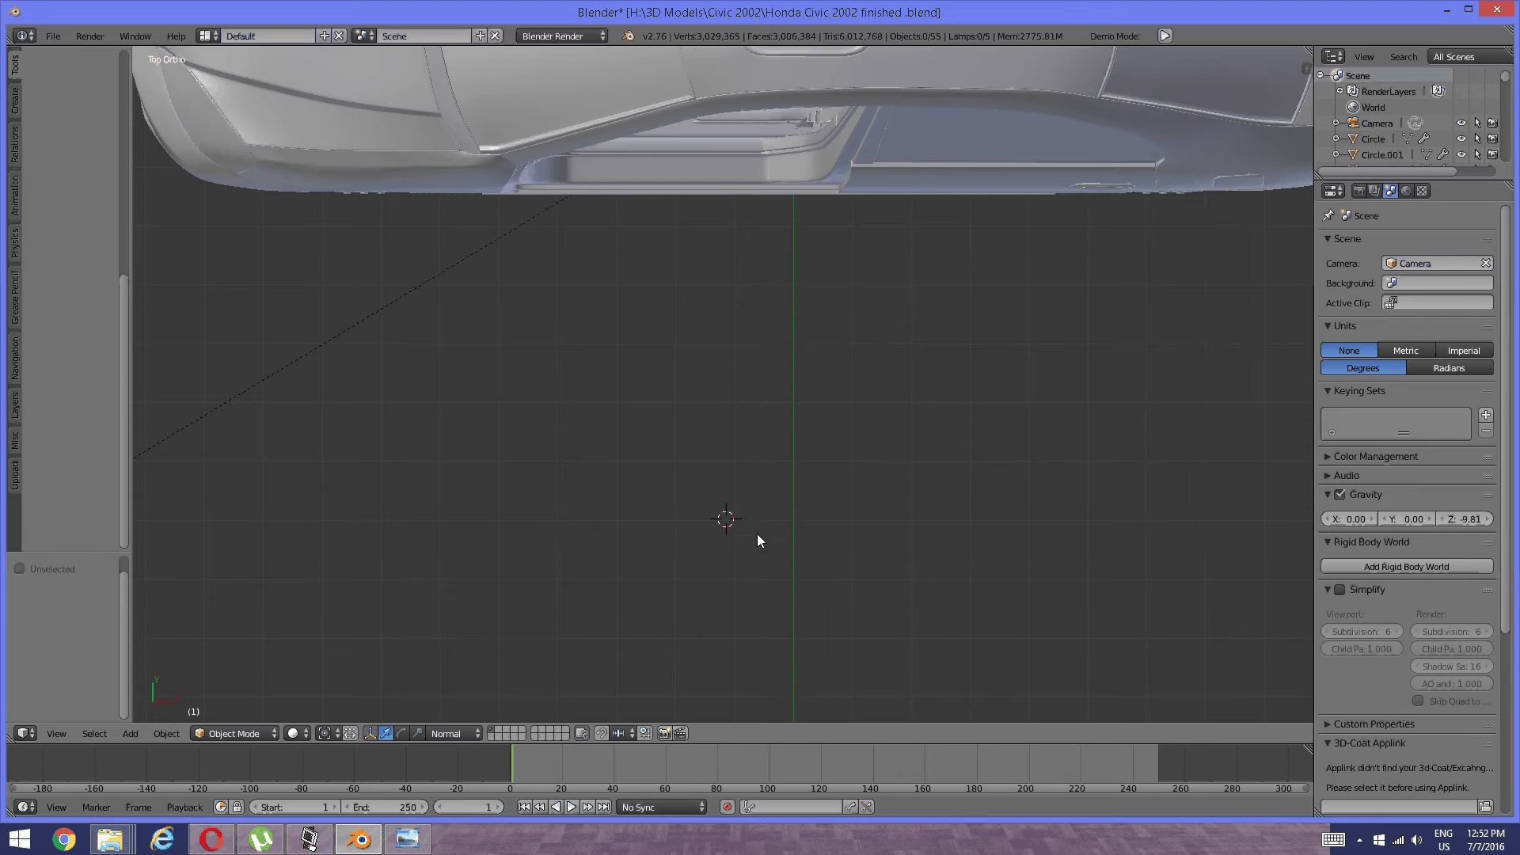
pyautogui.press('space')
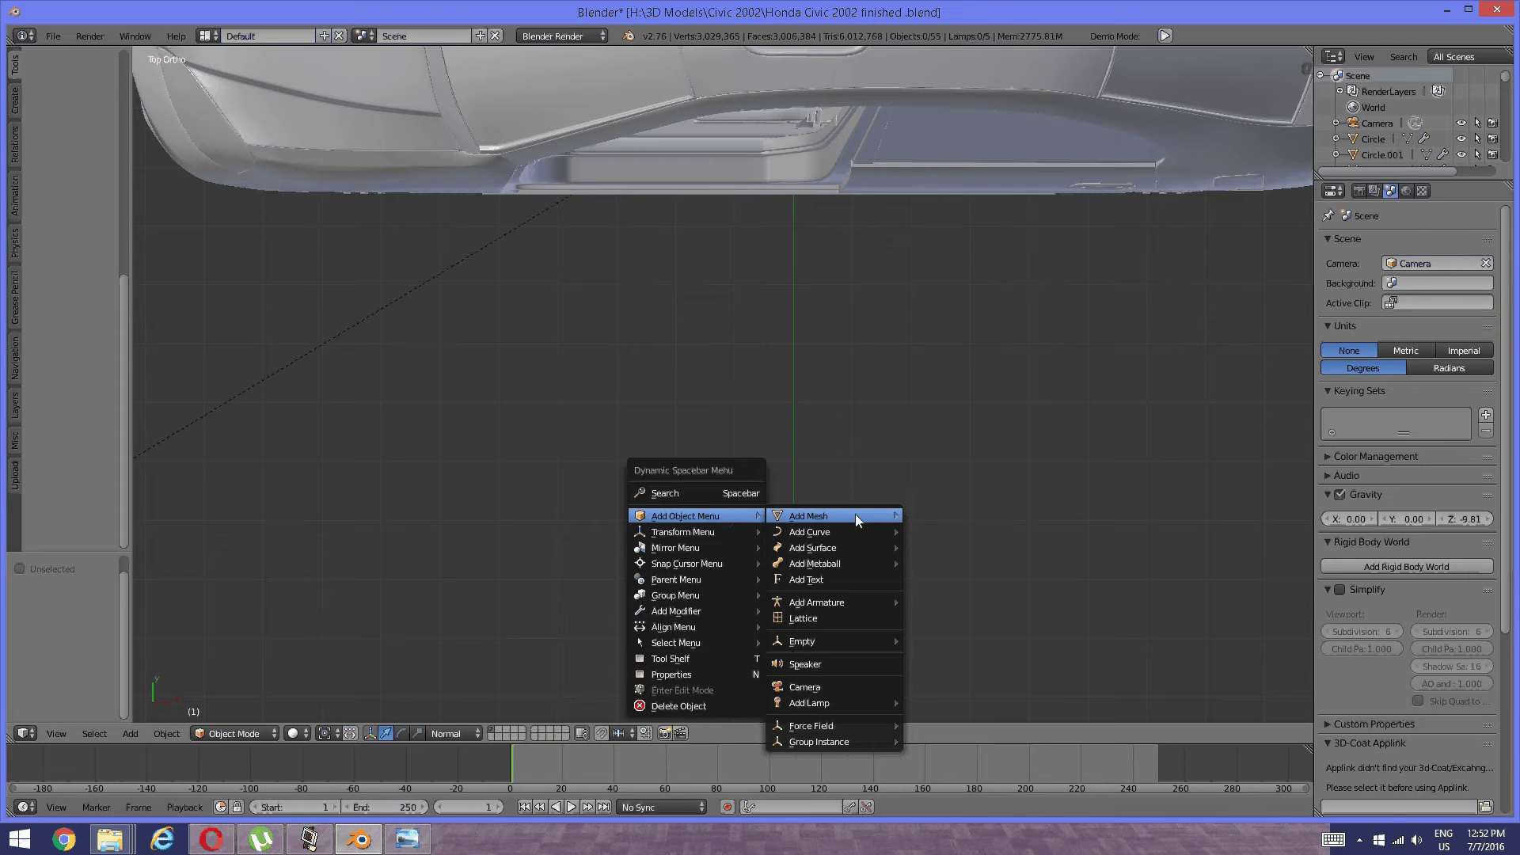
pyautogui.moveTo(855, 515)
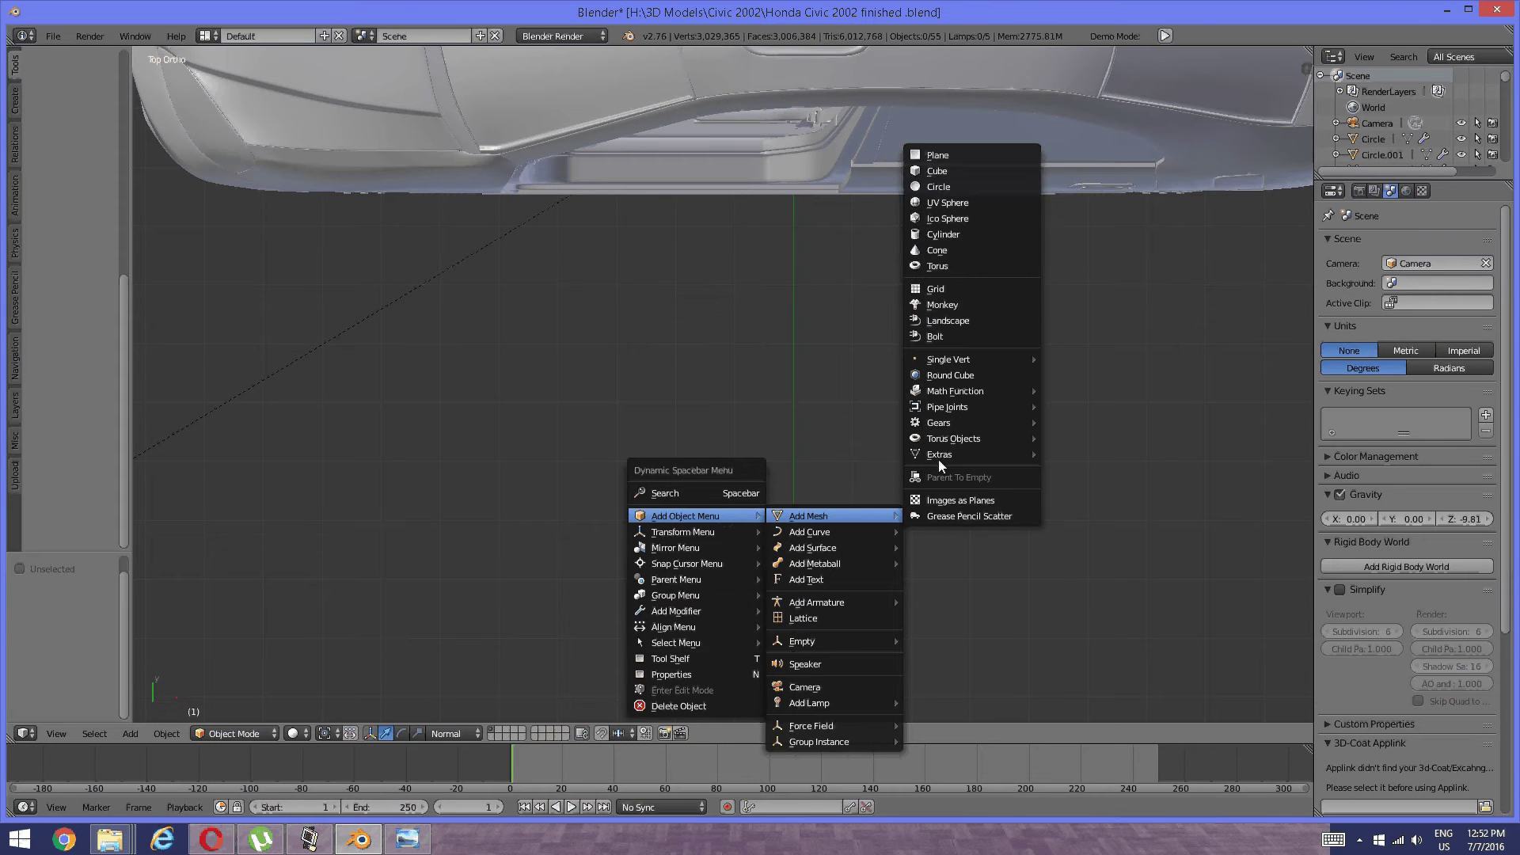
pyautogui.click(940, 156)
# Scale the new plane along the X axis by about 3.26 into a wide rectangle.
pyautogui.keyDown('shift'); pyautogui.moveTo(861, 317); pyautogui.dragTo(806, 360, button='middle'); pyautogui.keyUp('shift')
pyautogui.scroll(3, 760, 253)
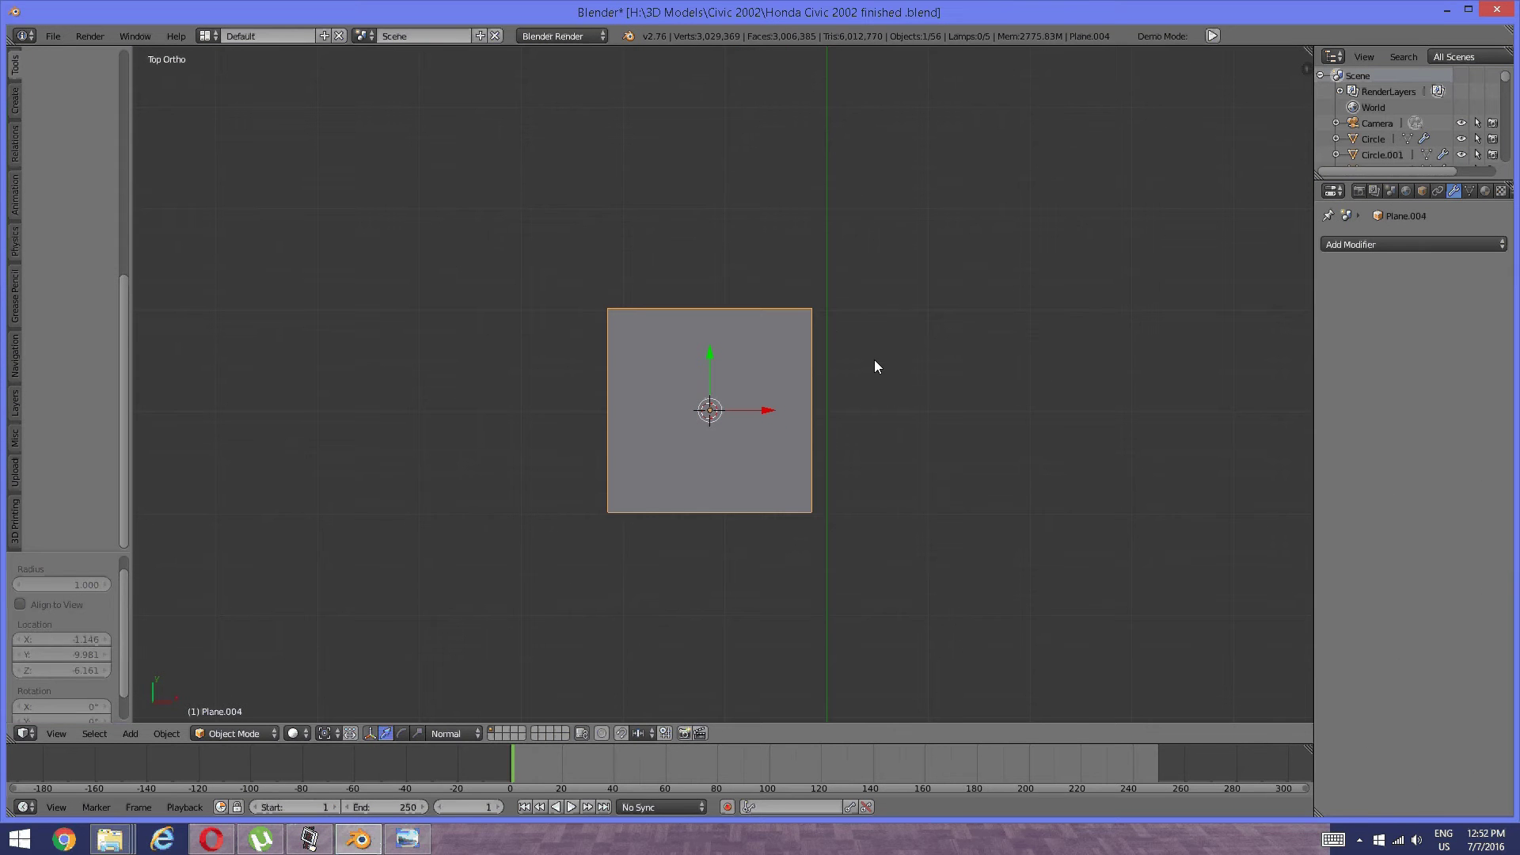
pyautogui.press('s')
pyautogui.rightClick(1049, 397)
pyautogui.scroll(-1, 854, 379)
pyautogui.keyDown('shift'); pyautogui.moveTo(849, 365); pyautogui.dragTo(843, 433, button='middle'); pyautogui.keyUp('shift')
pyautogui.press('s')
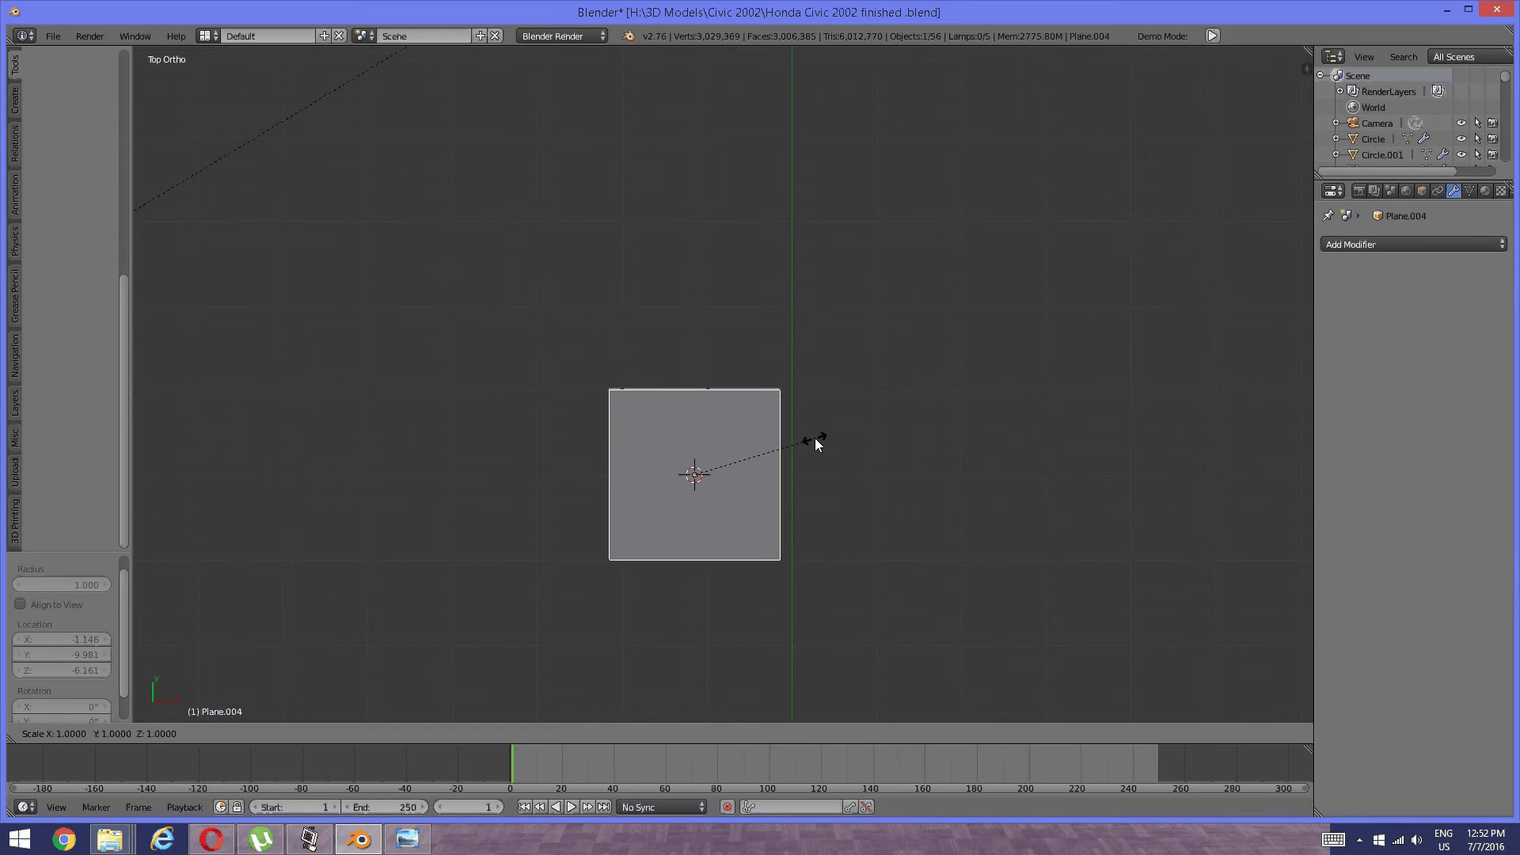
pyautogui.press('x')
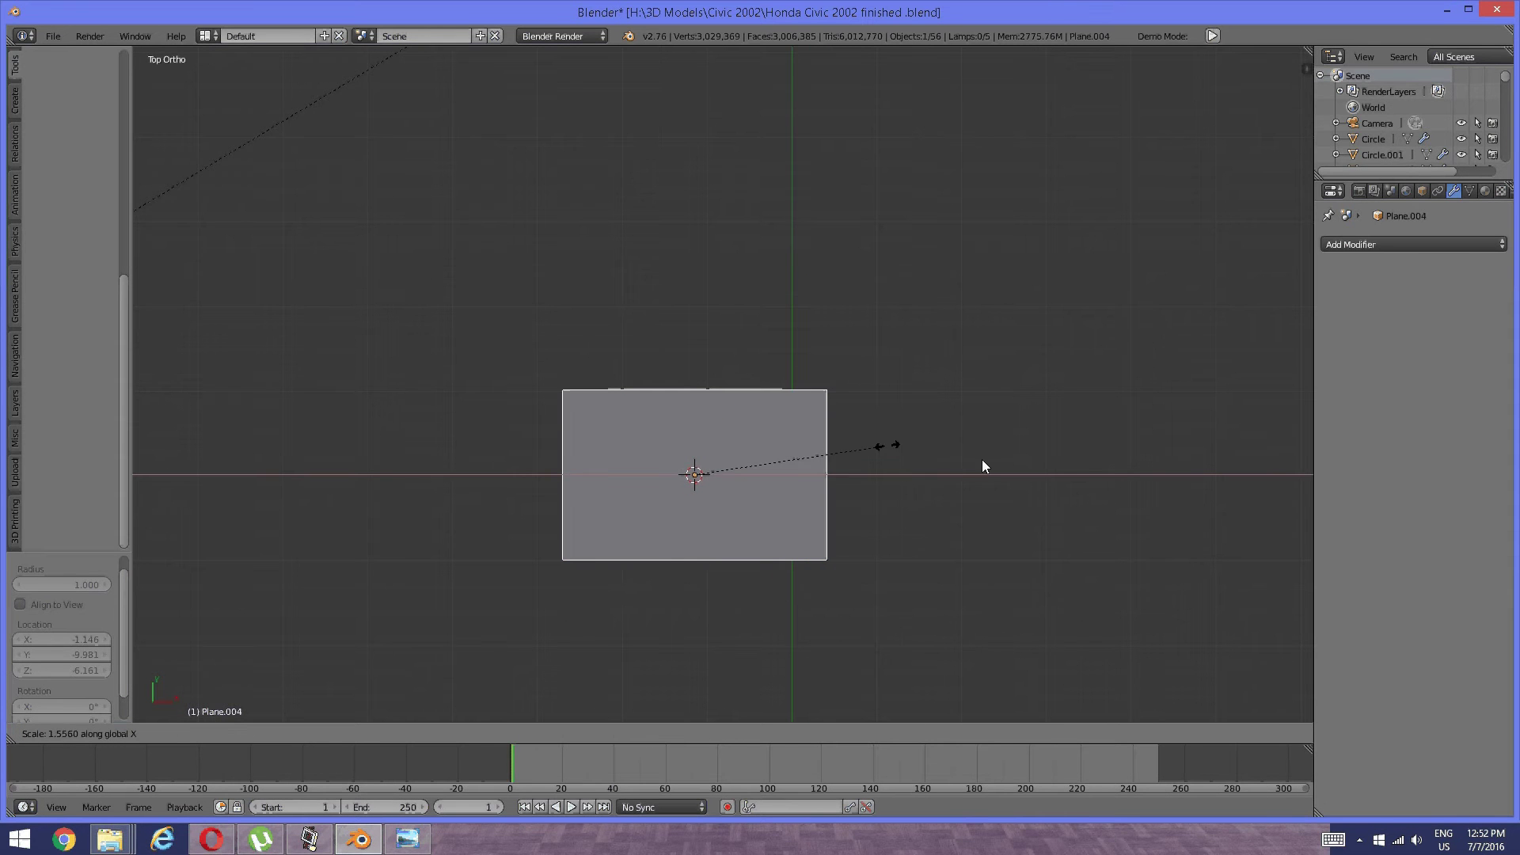
pyautogui.click(1103, 478)
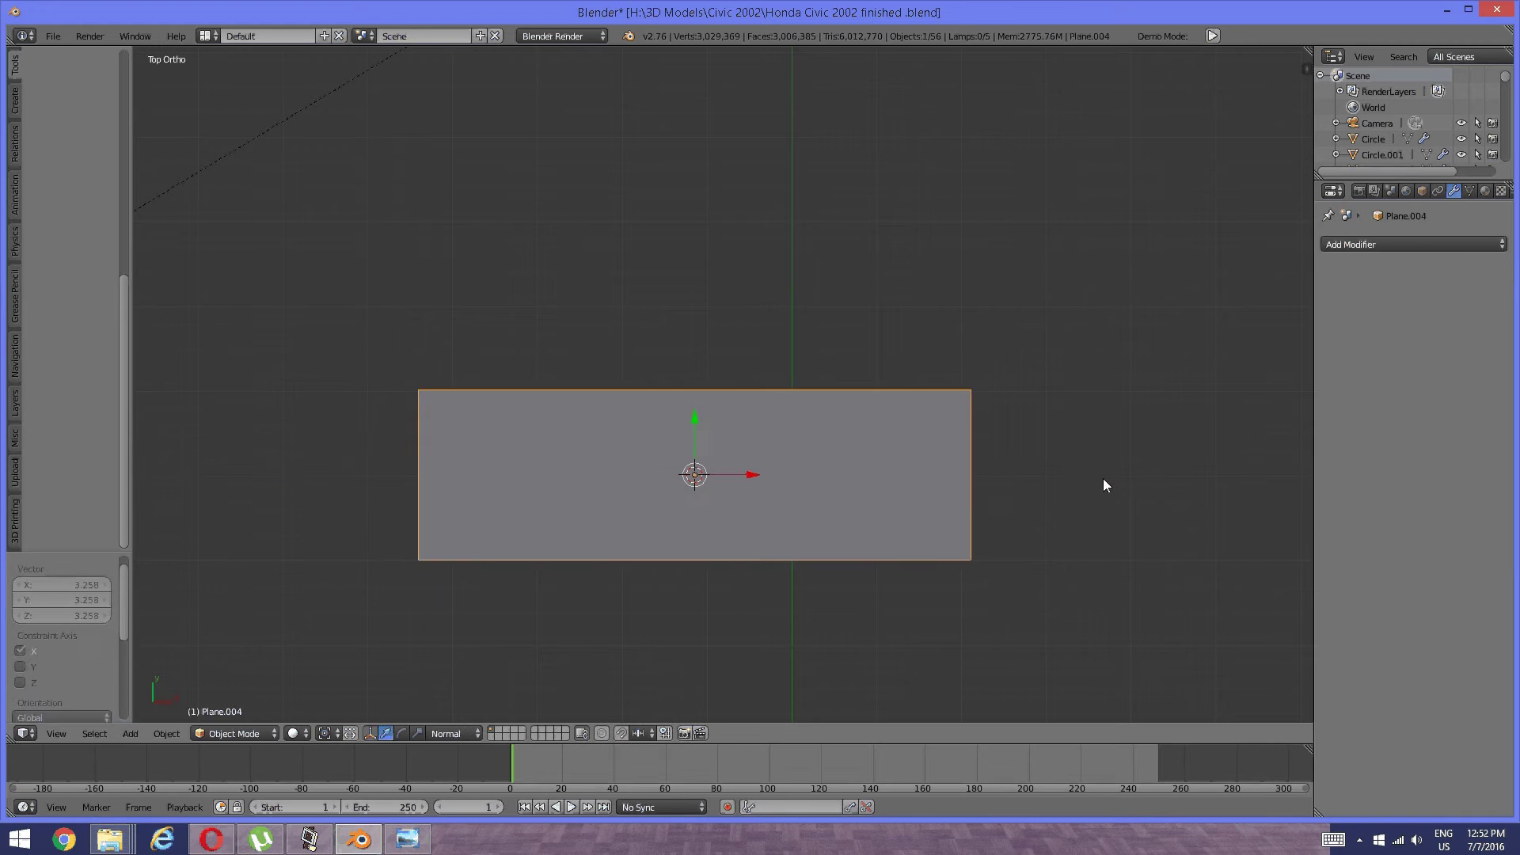
# Switch the wide plane to Edit Mode and deselect all its geometry.
pyautogui.hotkey('ctrl', 'Tab')
pyautogui.hotkey('ctrl', 'Tab')
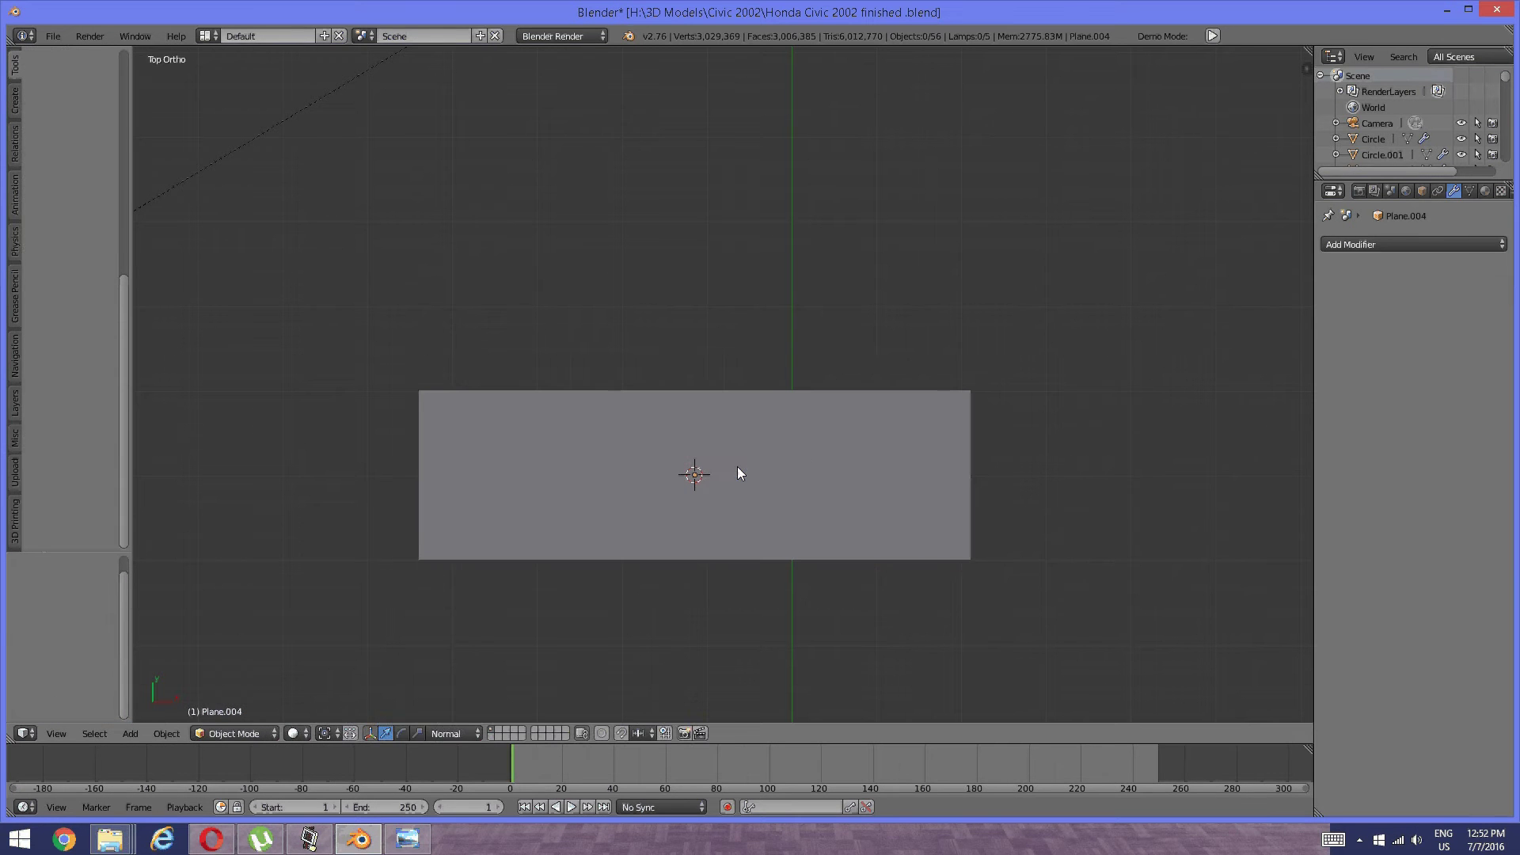
pyautogui.press('Tab')
pyautogui.click(884, 449)
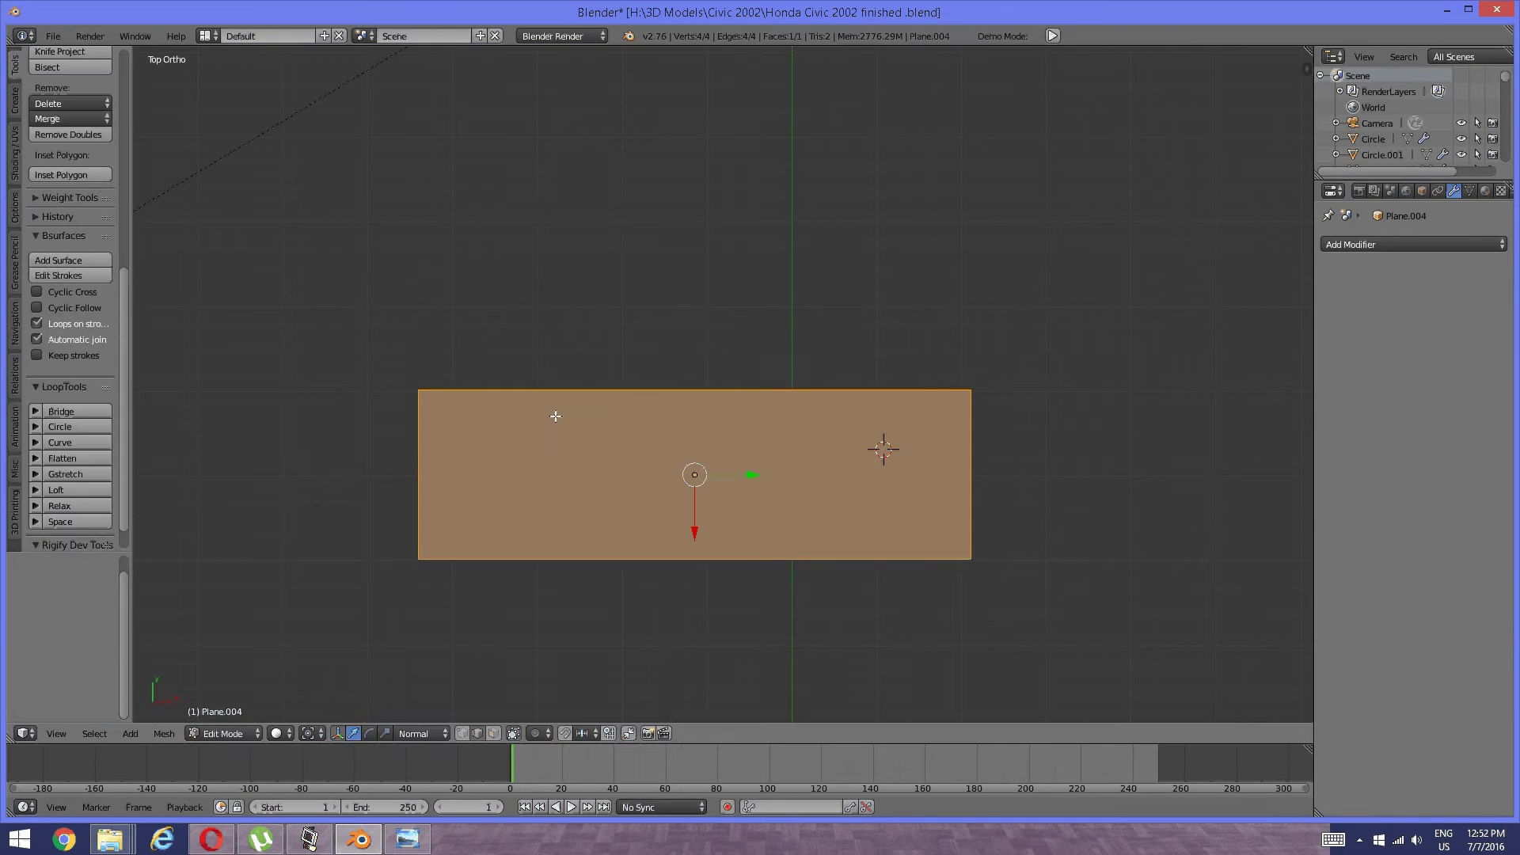
pyautogui.press('a')
# Check the sun visor picture and open the rear view mirror picture $_1.JPG from New folder.
pyautogui.click(392, 839)
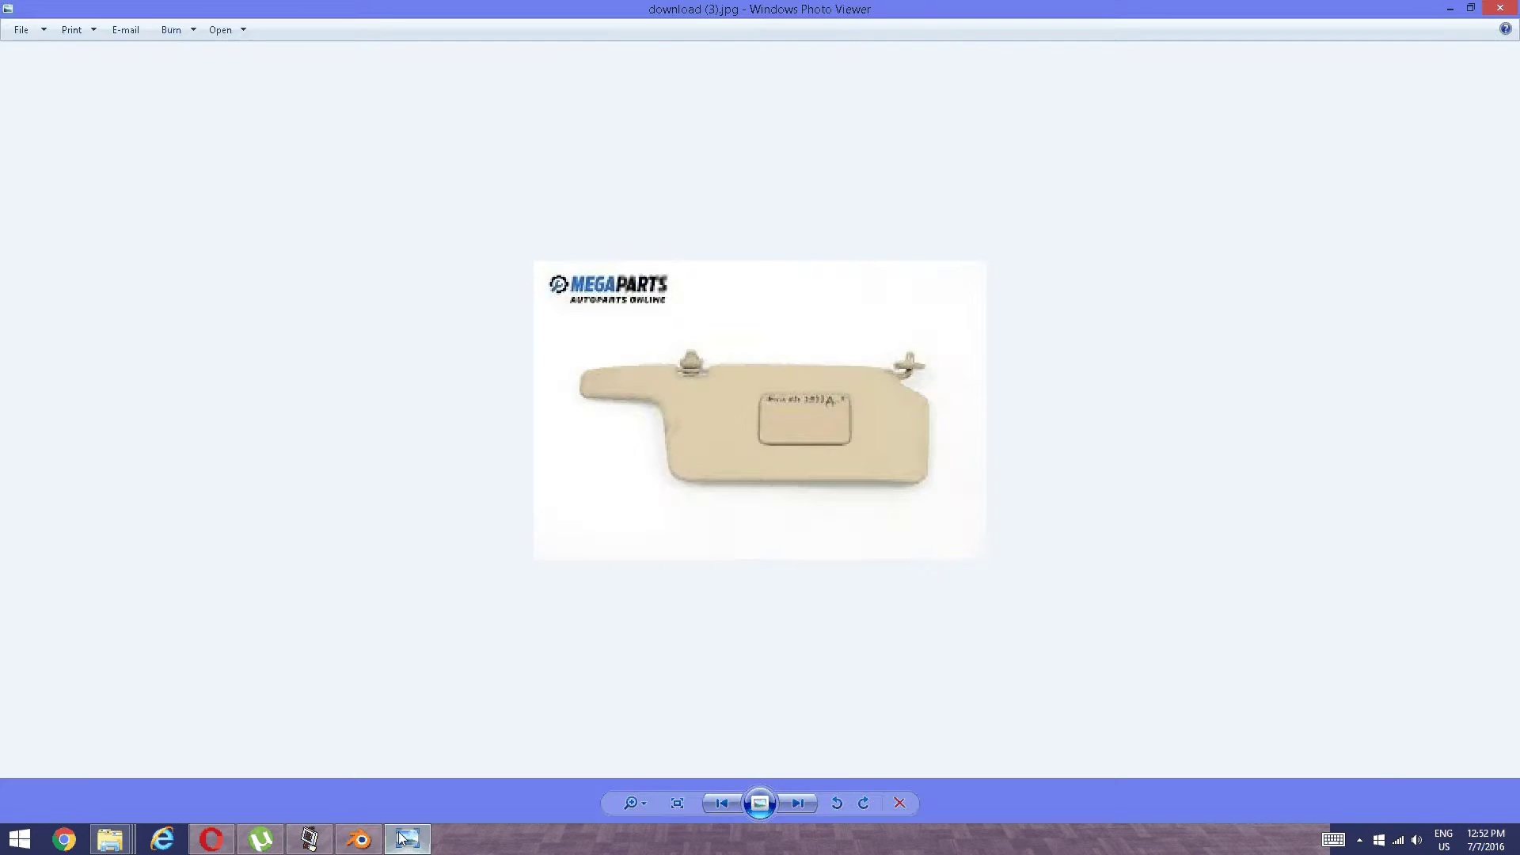
pyautogui.click(396, 839)
pyautogui.moveTo(109, 839)
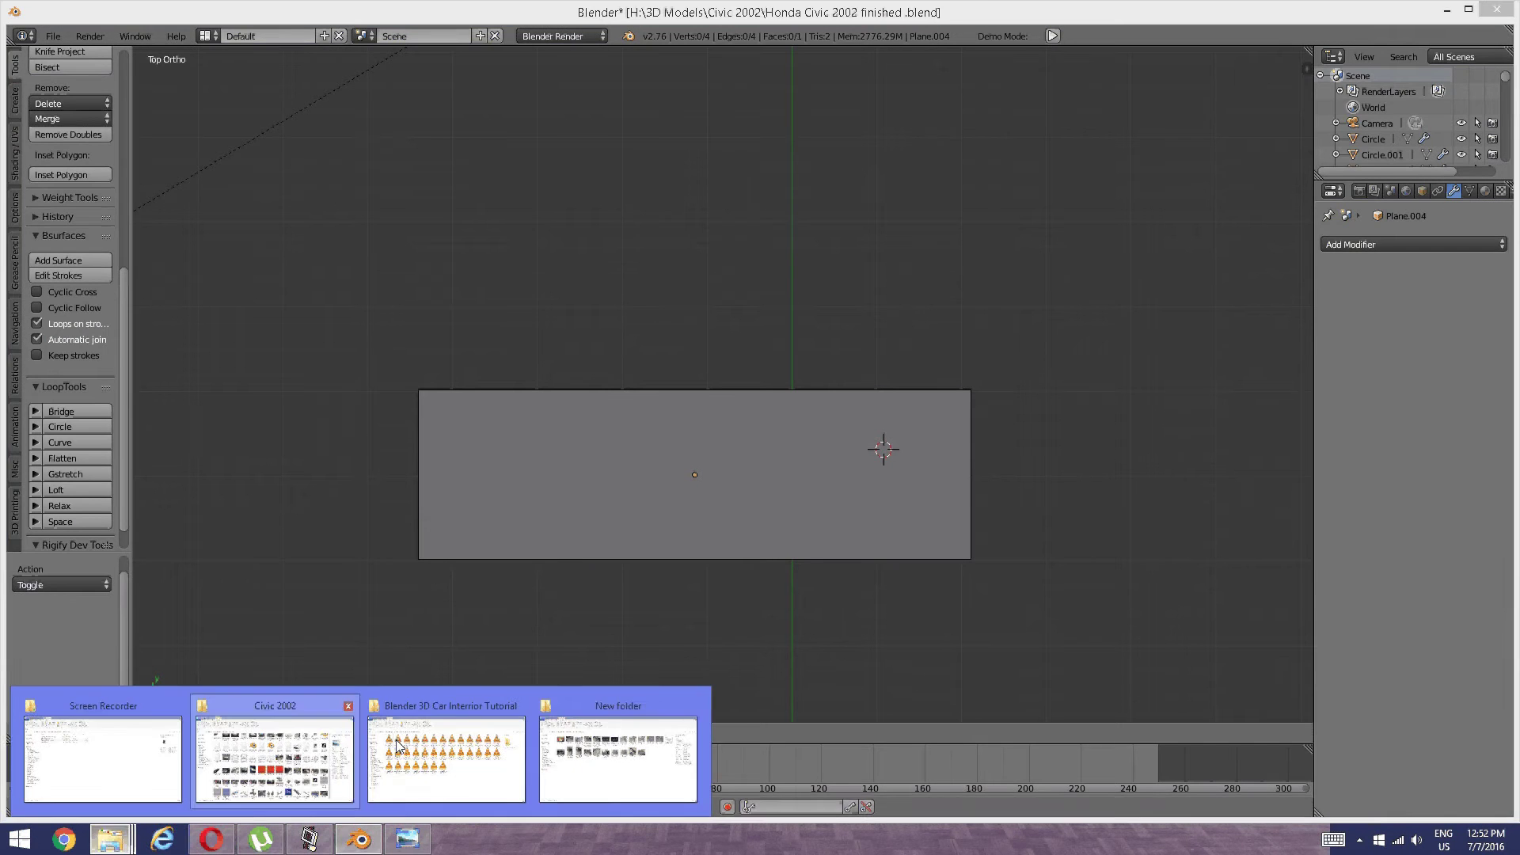
pyautogui.click(563, 774)
pyautogui.click(890, 345)
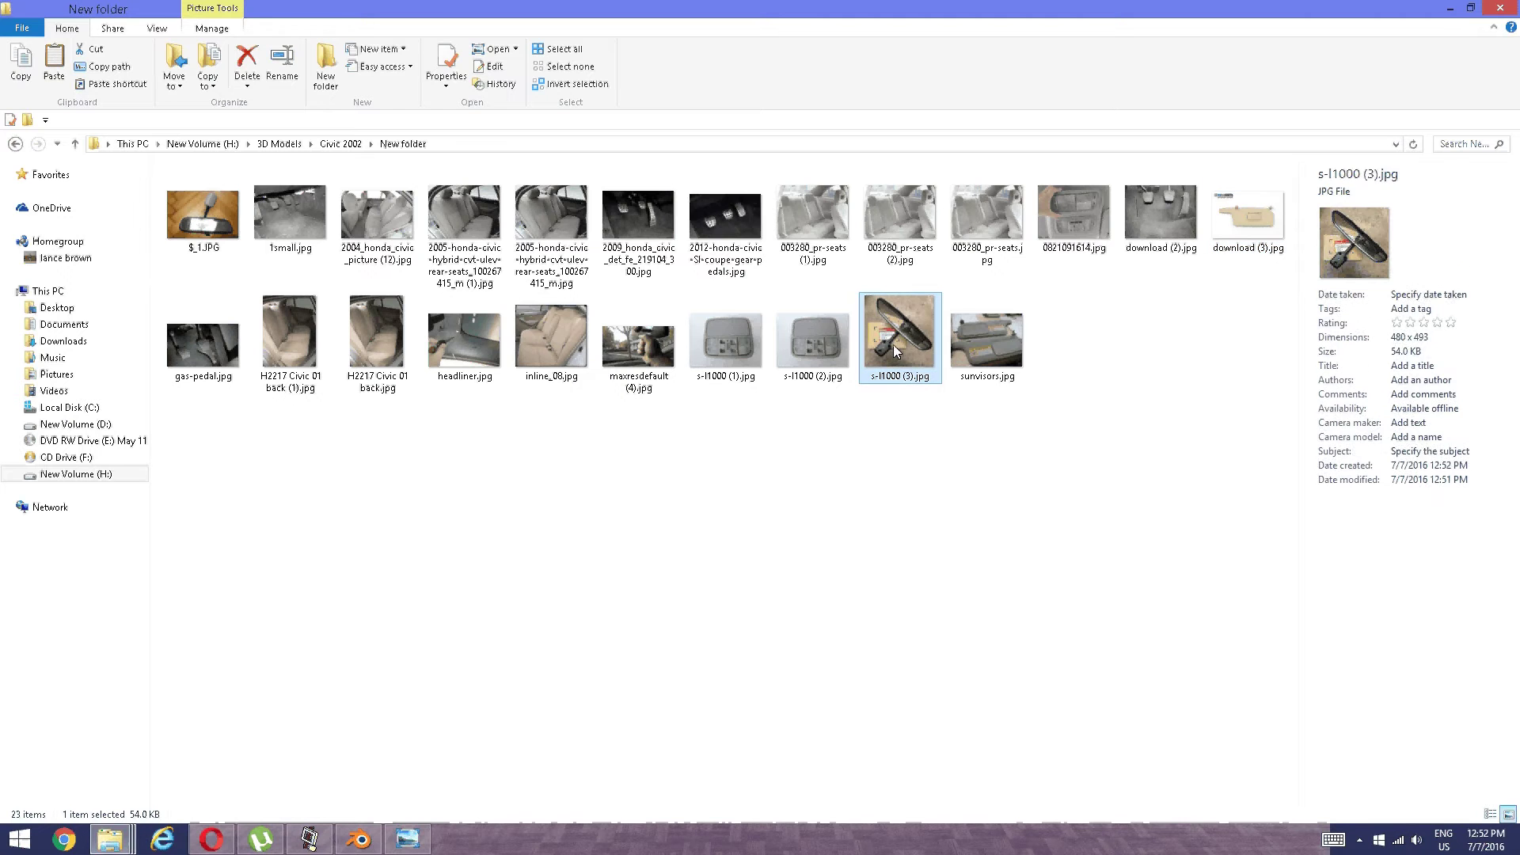
pyautogui.doubleClick(203, 215)
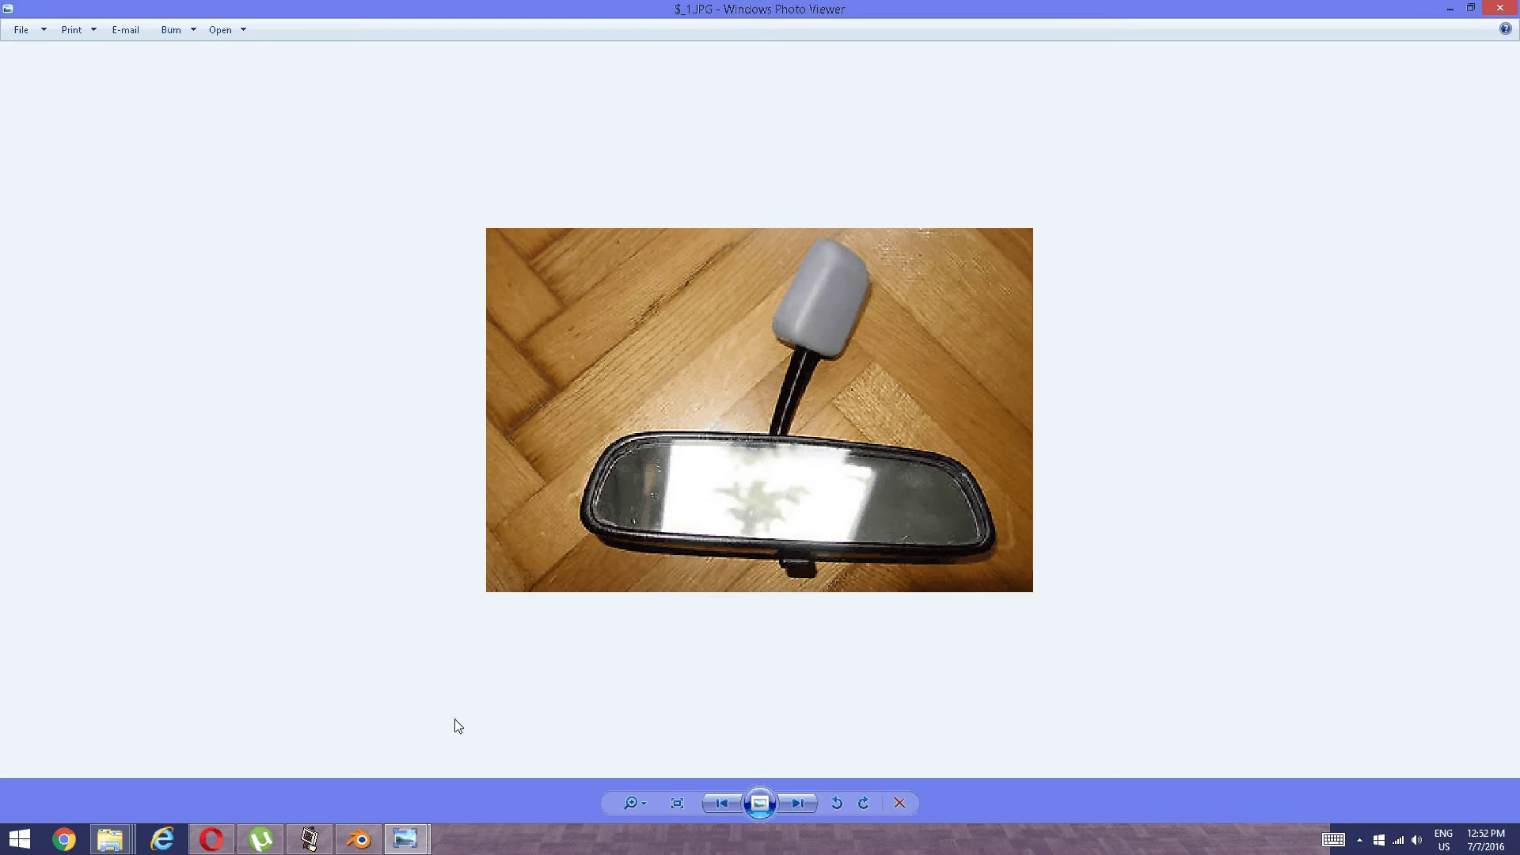
# Return to Blender and set the mesh select mode to Edge for the plane.
pyautogui.click(360, 837)
pyautogui.hotkey('ctrl', 'Tab')
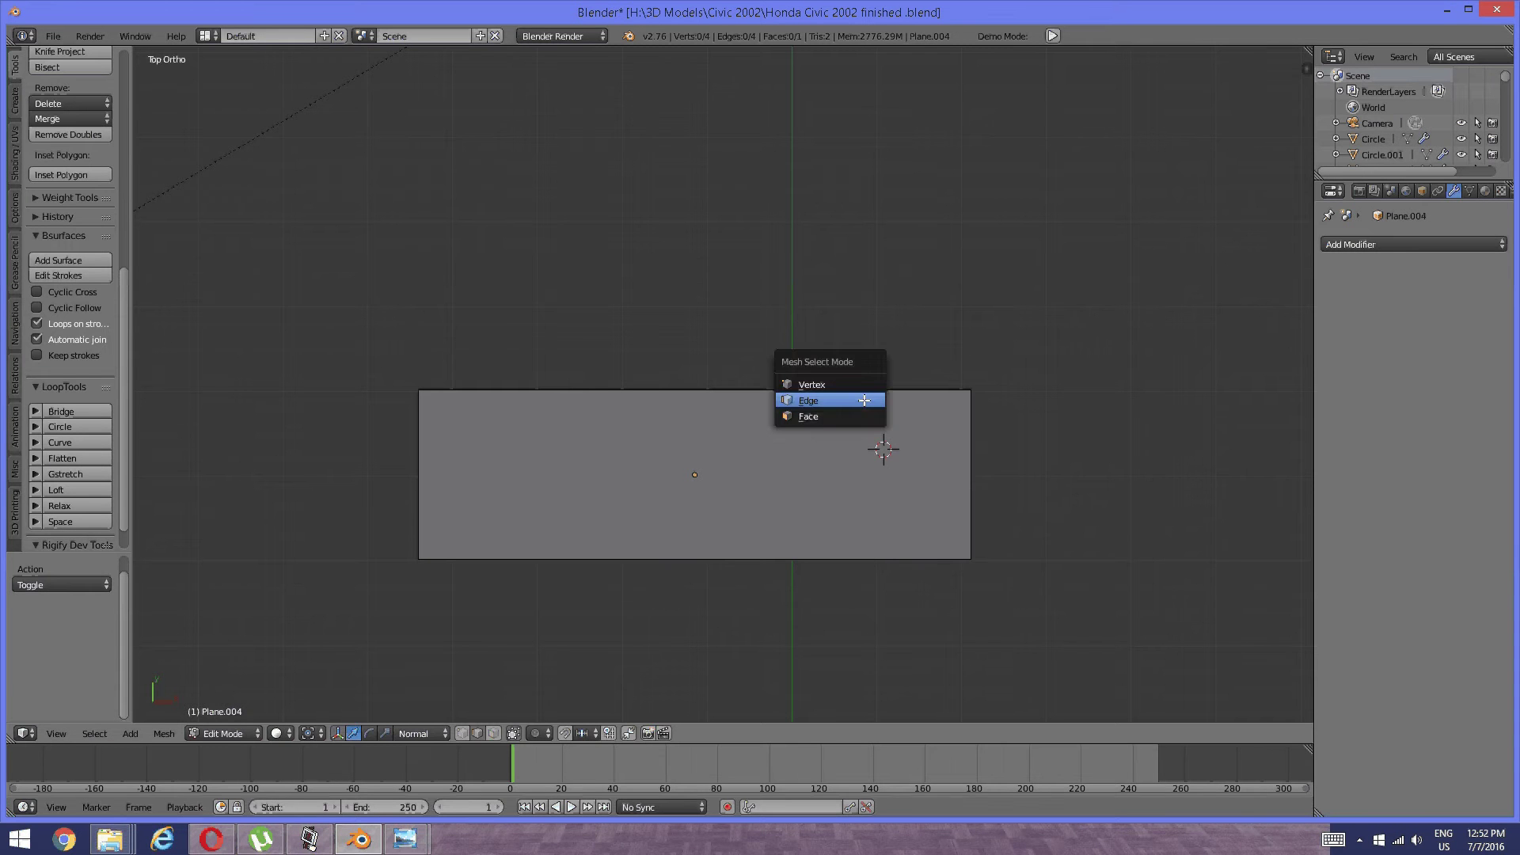
pyautogui.click(864, 401)
pyautogui.press('Tab')
pyautogui.click(892, 397)
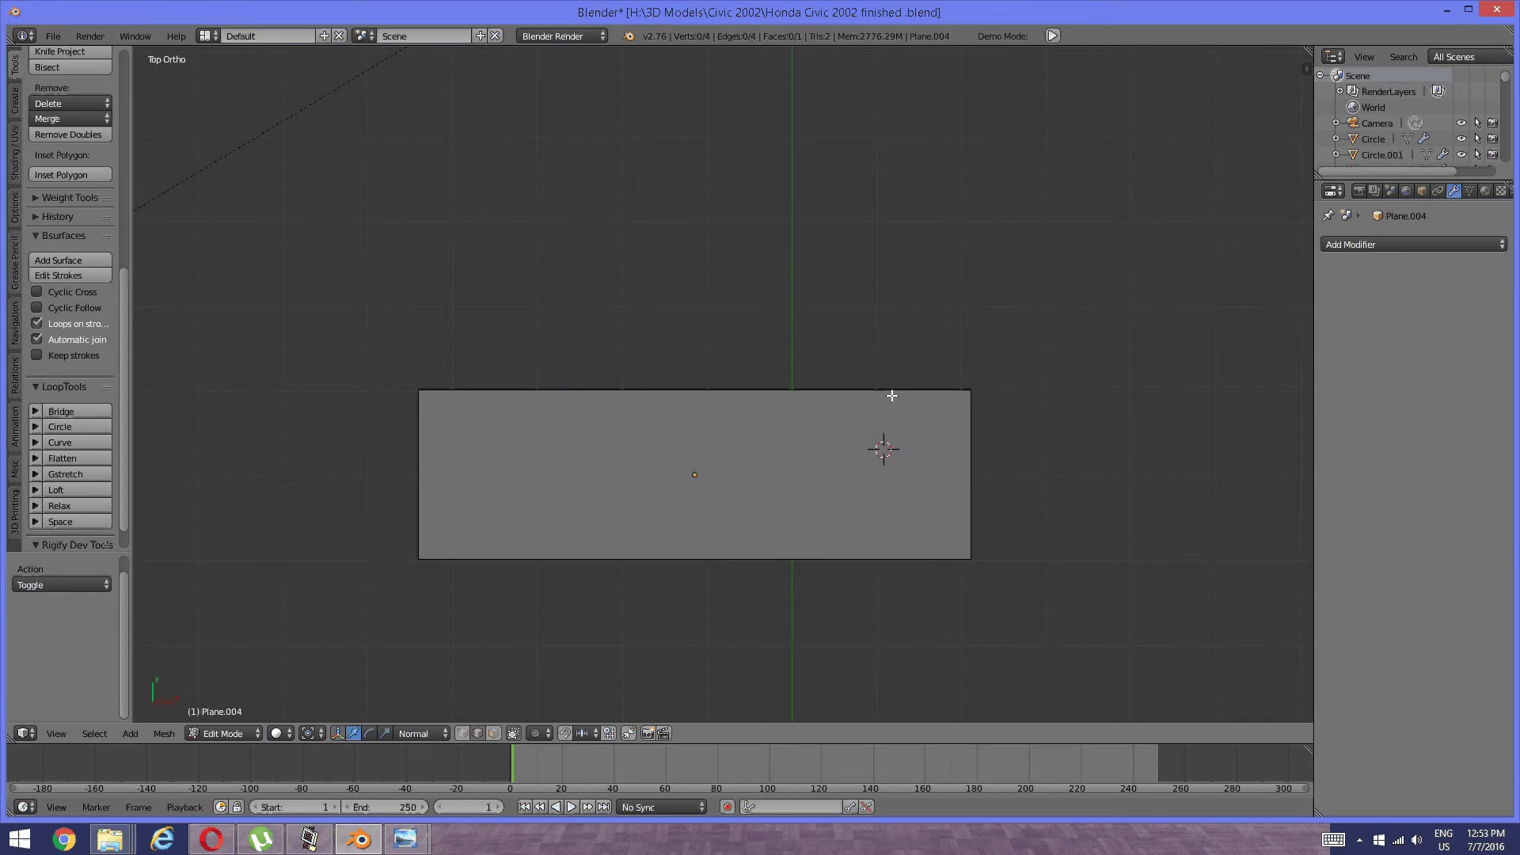
# Switch to vertex selection and scale the plane's two upper corner vertices along the X axis by about 0.86.
pyautogui.hotkey('ctrl', 'Tab')
pyautogui.click(871, 382)
pyautogui.rightClick(961, 396)
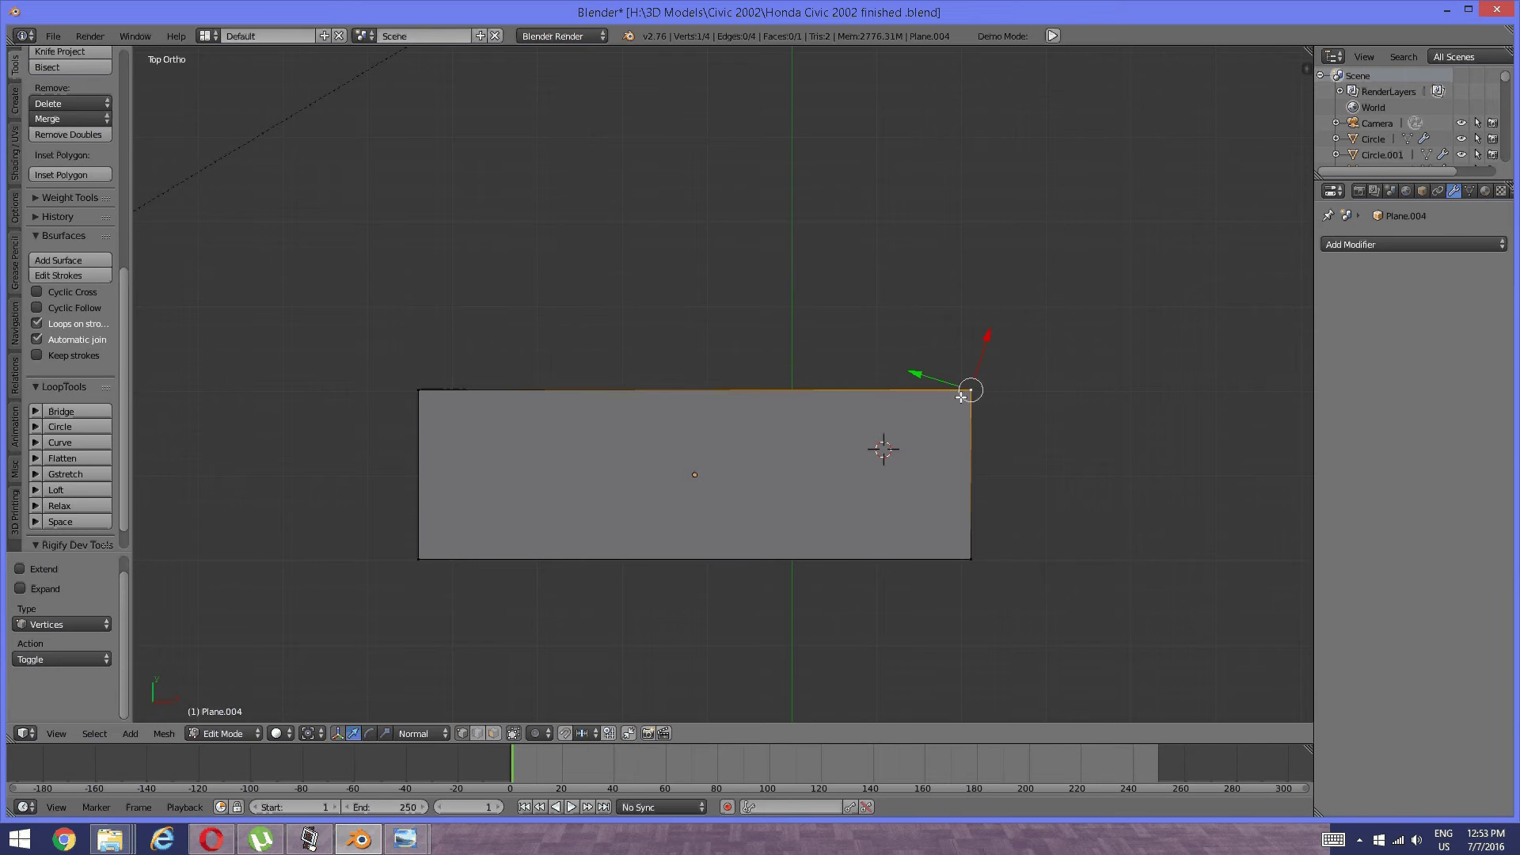
pyautogui.keyDown('shift'); pyautogui.rightClick(399, 384); pyautogui.keyUp('shift')
pyautogui.press('s')
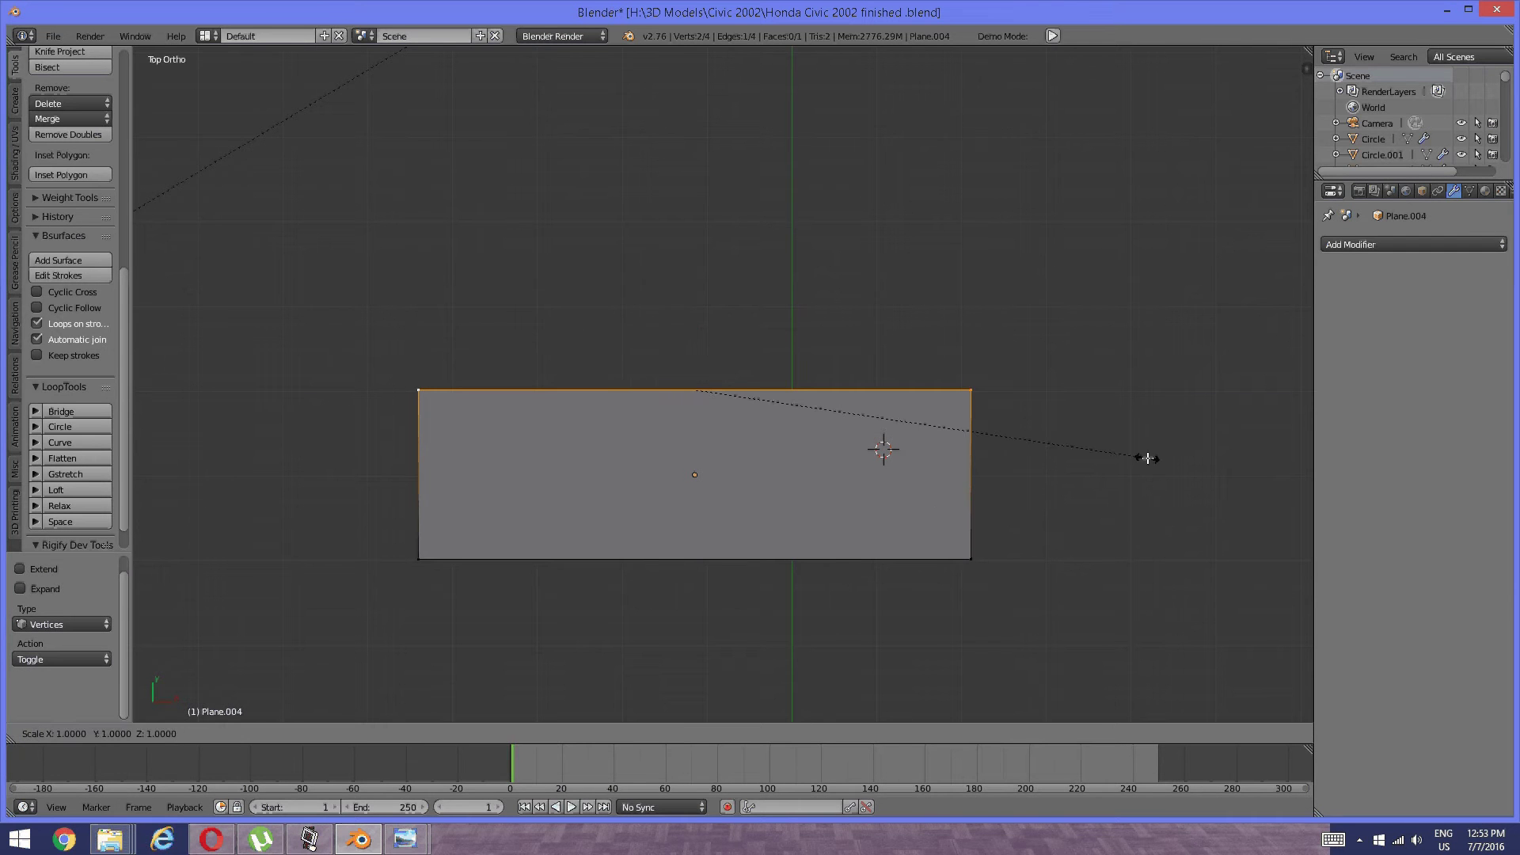
pyautogui.press('x')
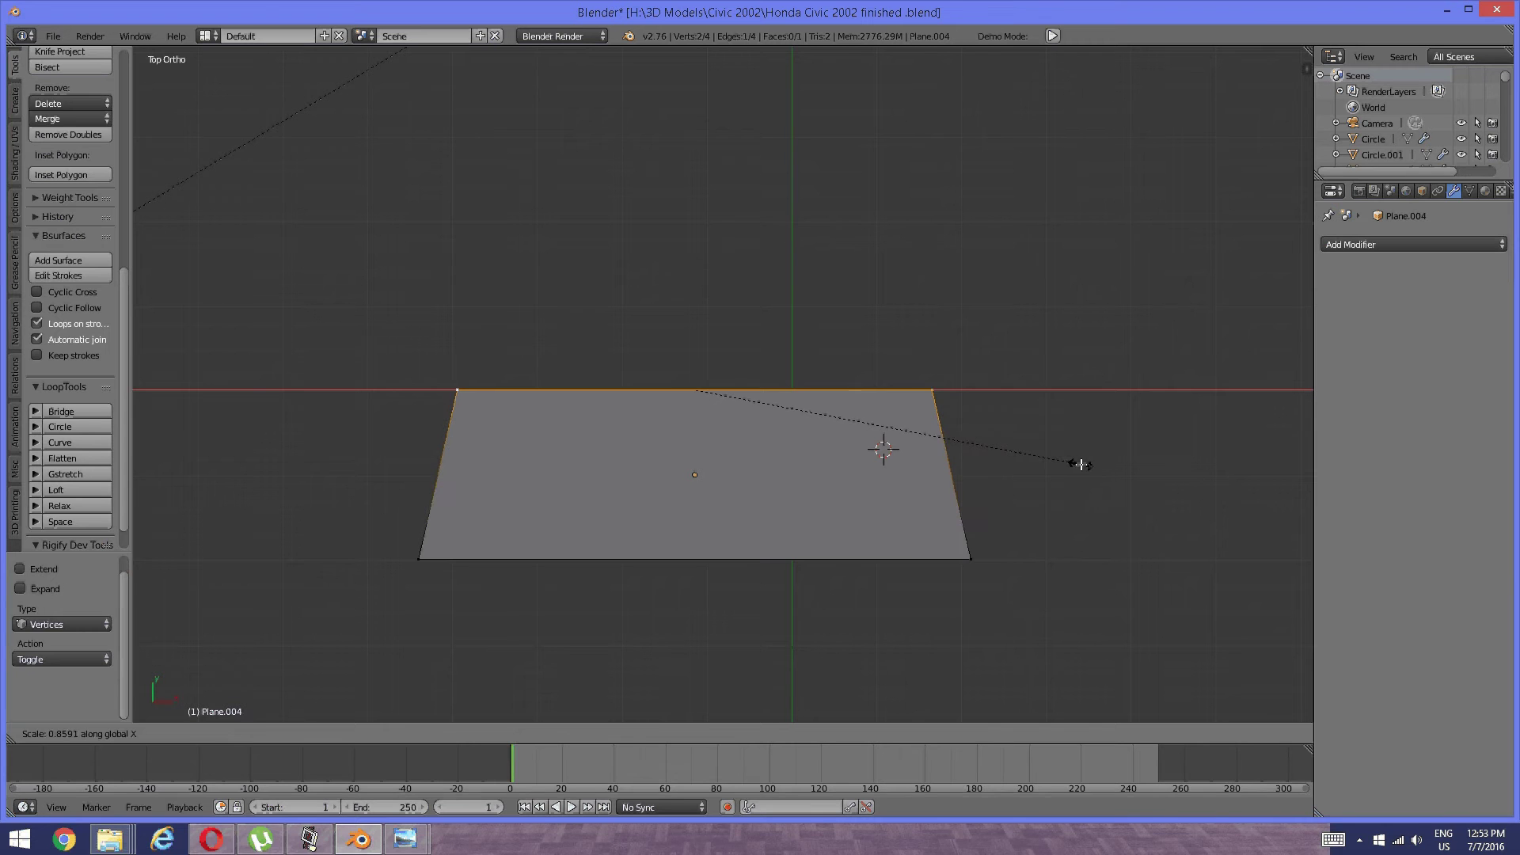
pyautogui.click(1080, 464)
pyautogui.press('a')
# Widen the plane's lower edge by scaling its two vertices 1.349 along X, and shrink it by a factor of 0.940.
pyautogui.rightClick(969, 558)
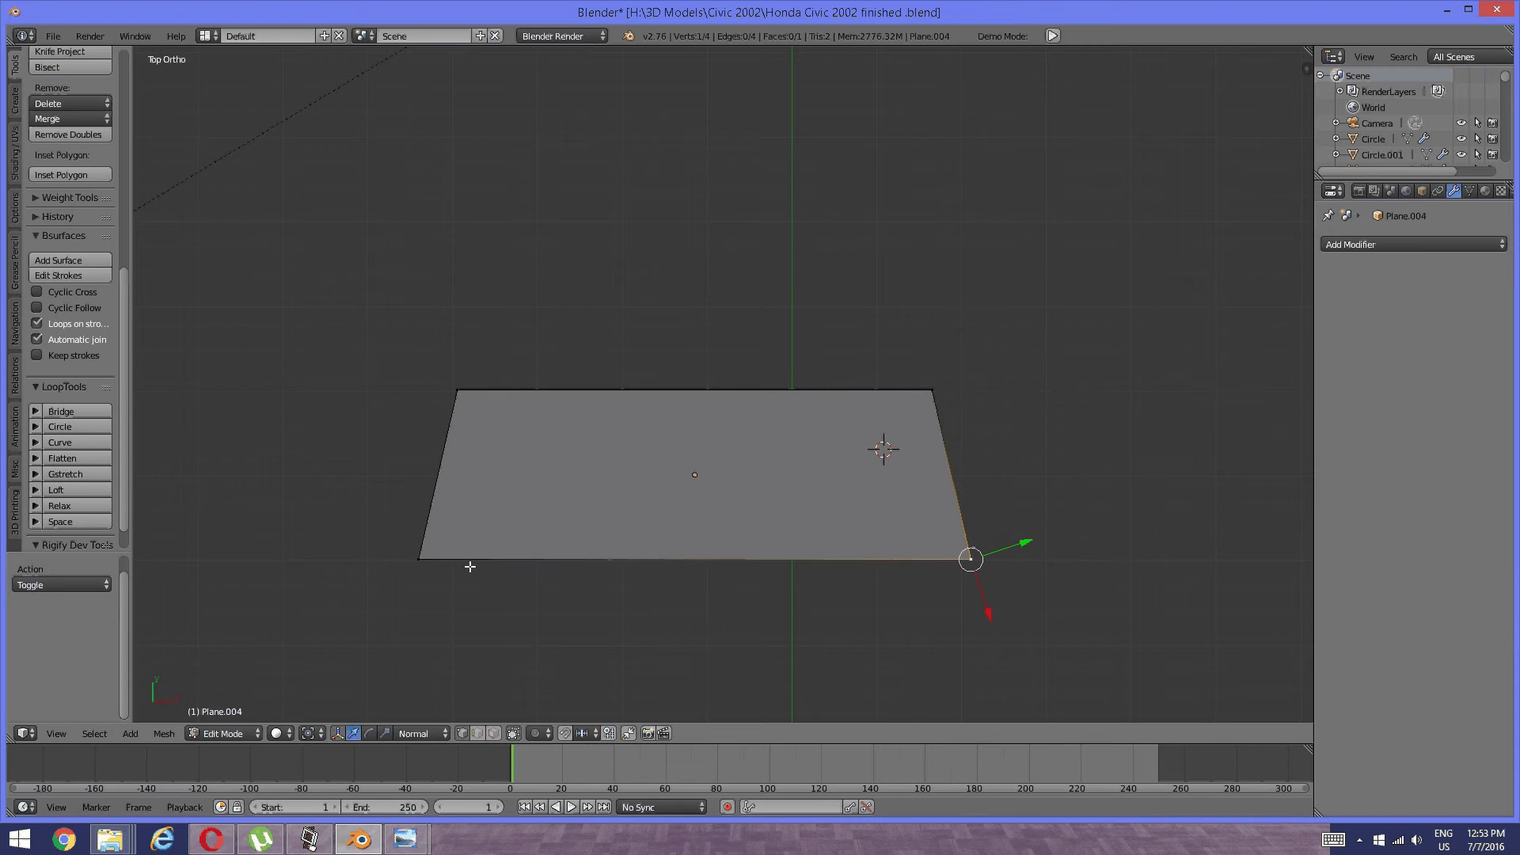
pyautogui.keyDown('shift'); pyautogui.rightClick(419, 569); pyautogui.keyUp('shift')
pyautogui.press('s')
pyautogui.press('x')
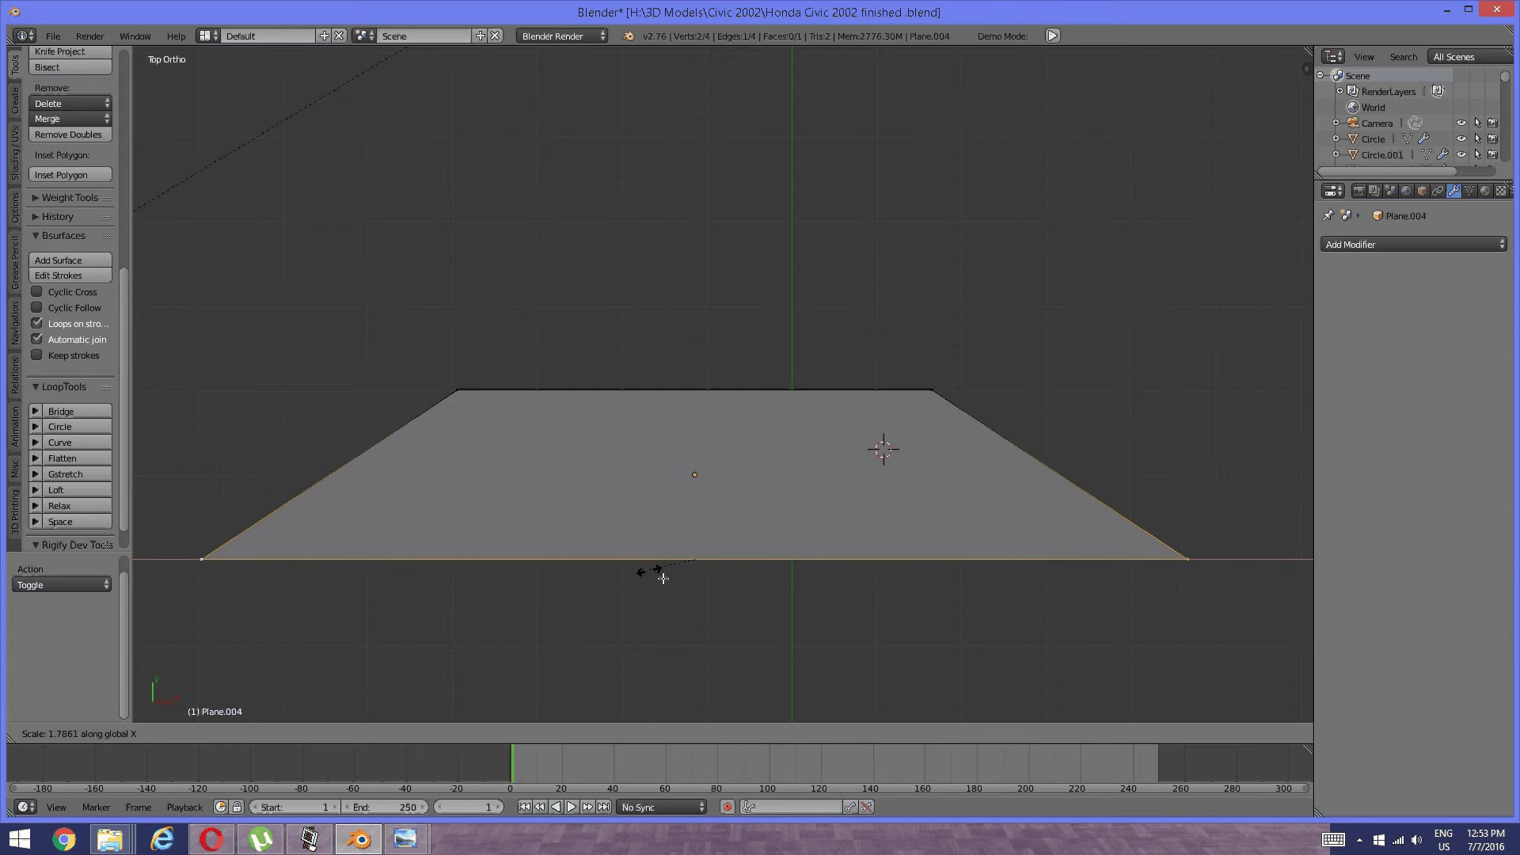
pyautogui.click(693, 566)
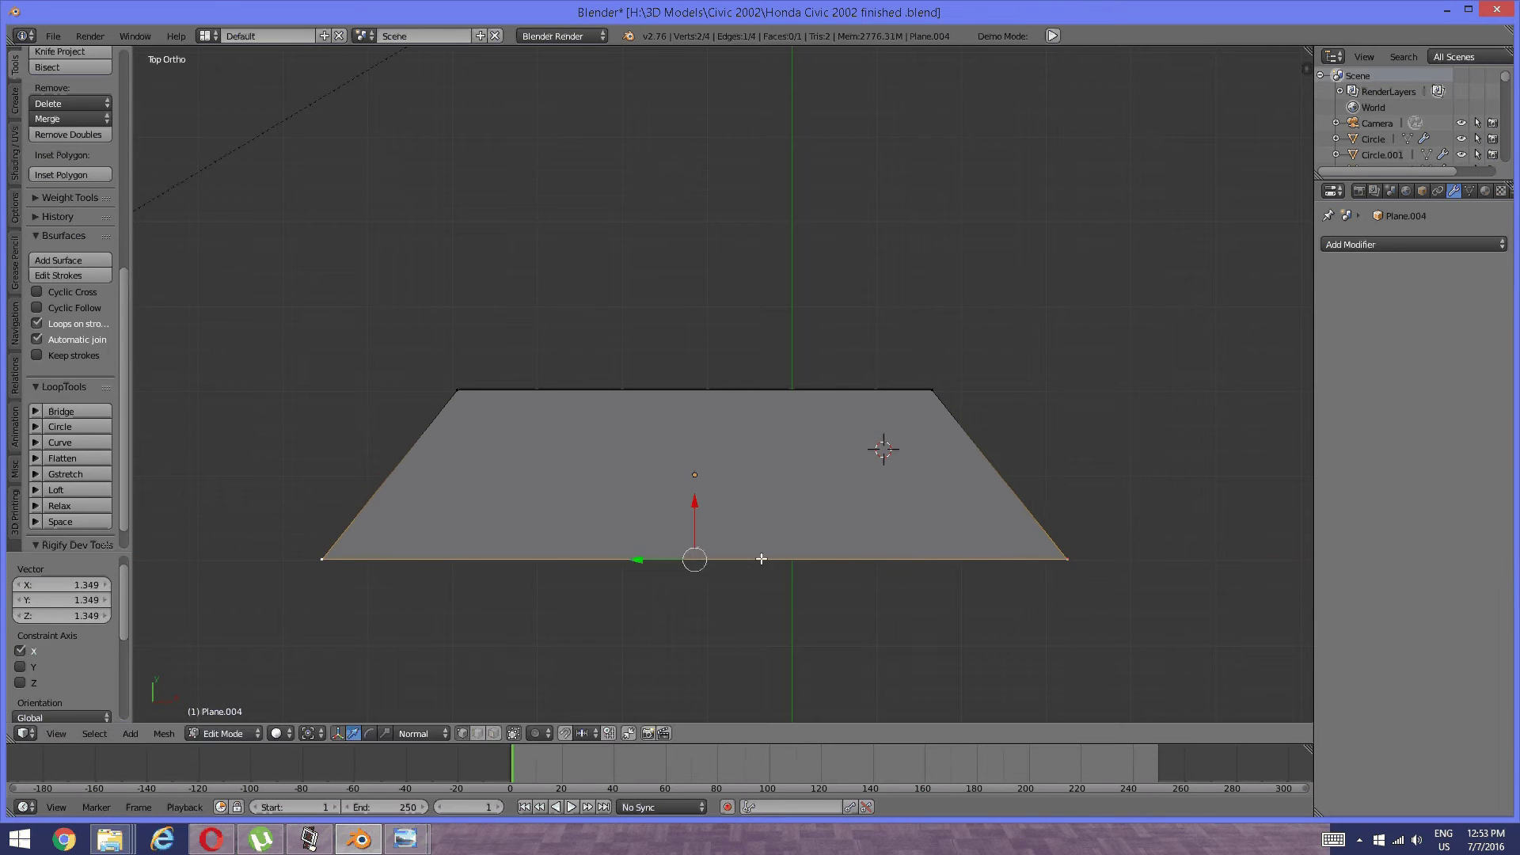
pyautogui.press('s')
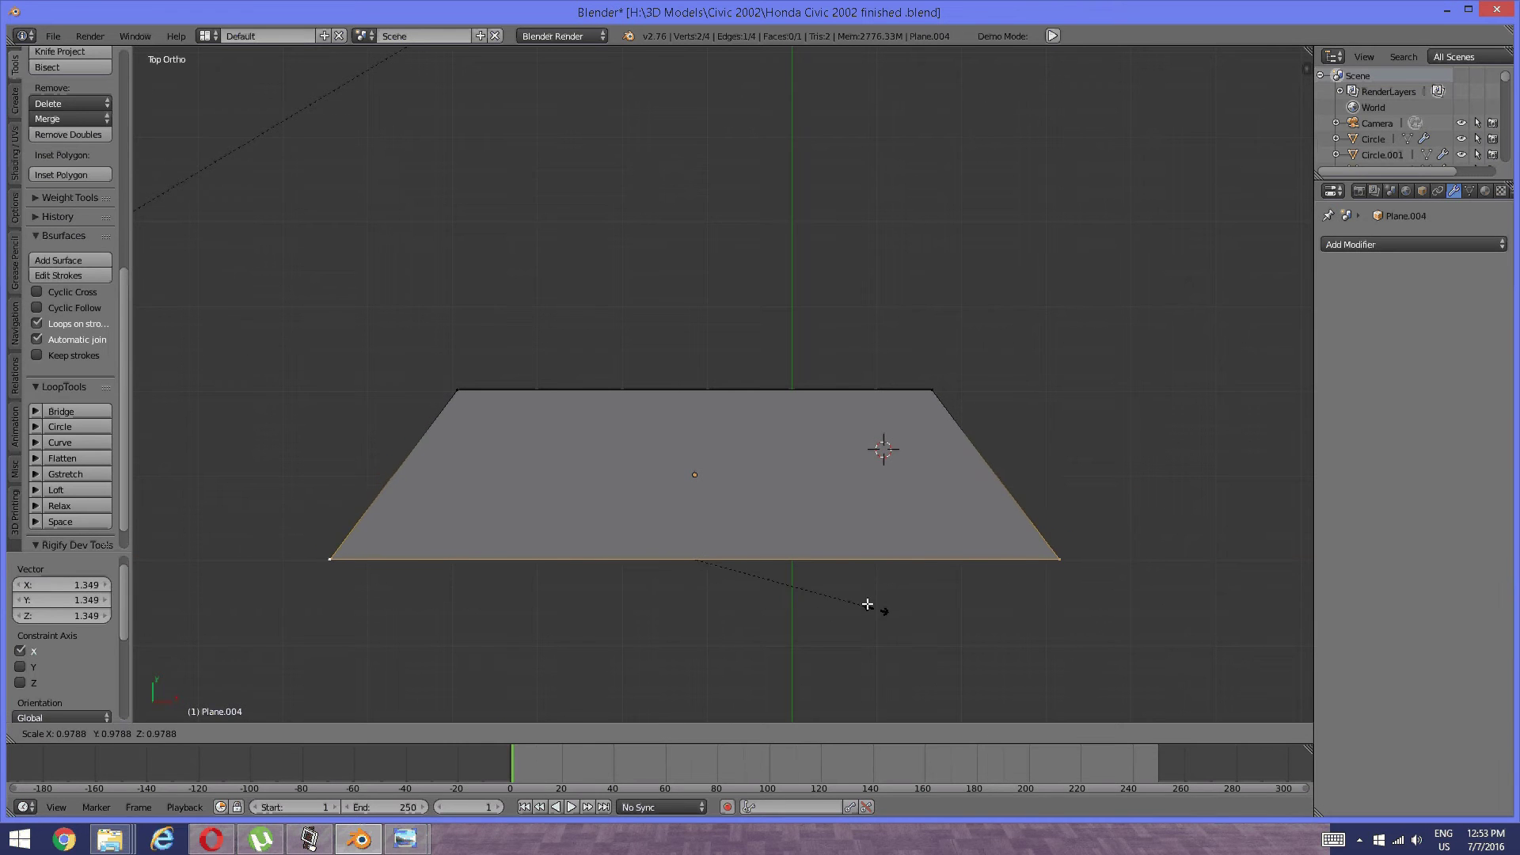
pyautogui.click(778, 572)
pyautogui.keyDown('shift'); pyautogui.rightClick(931, 390); pyautogui.keyUp('shift')
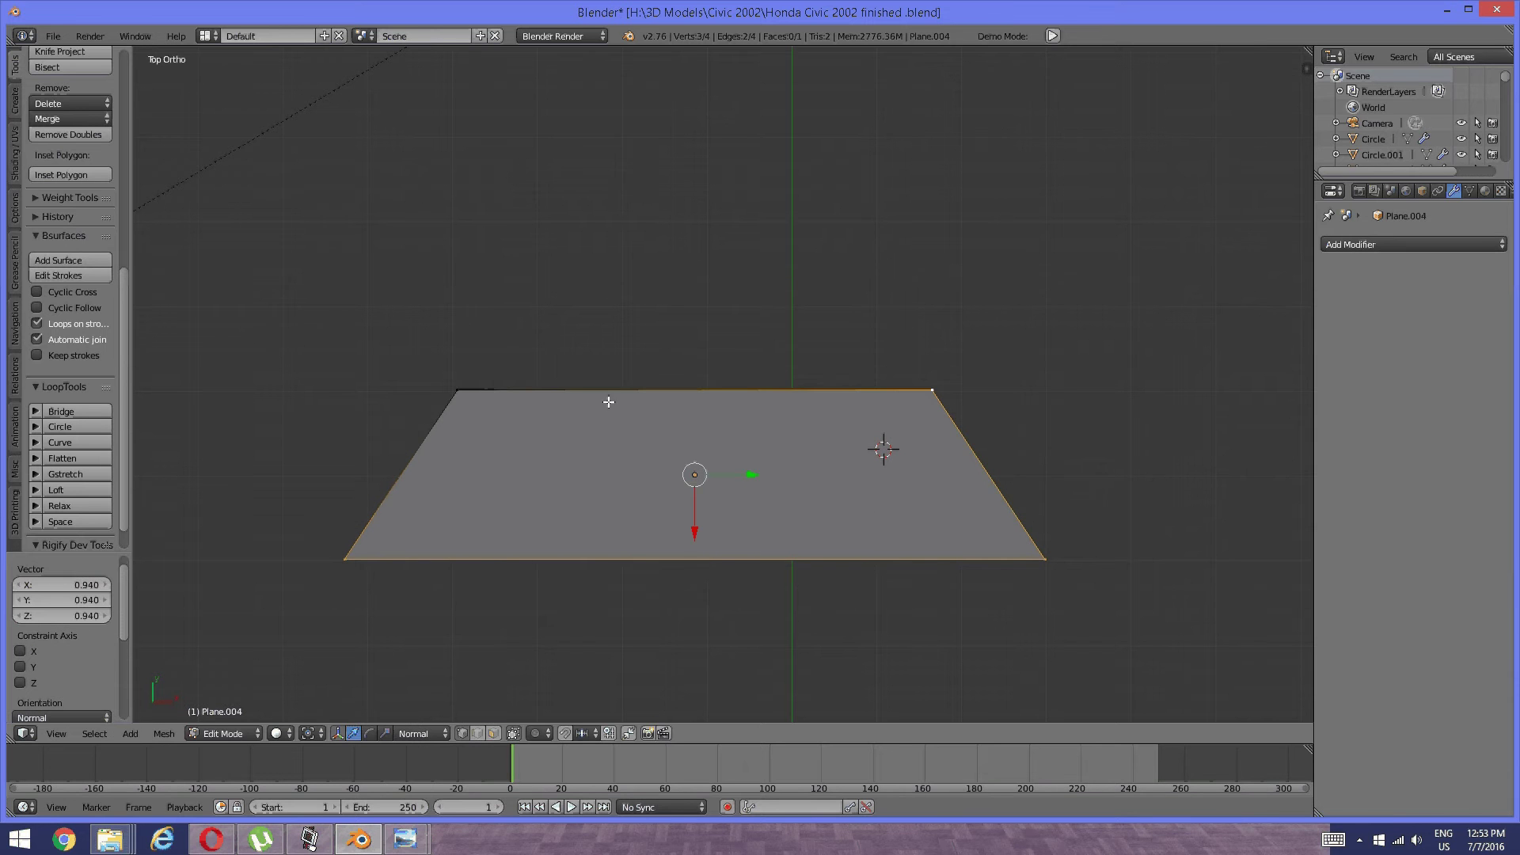
pyautogui.keyDown('shift'); pyautogui.rightClick(463, 385); pyautogui.keyUp('shift')
pyautogui.press('w')
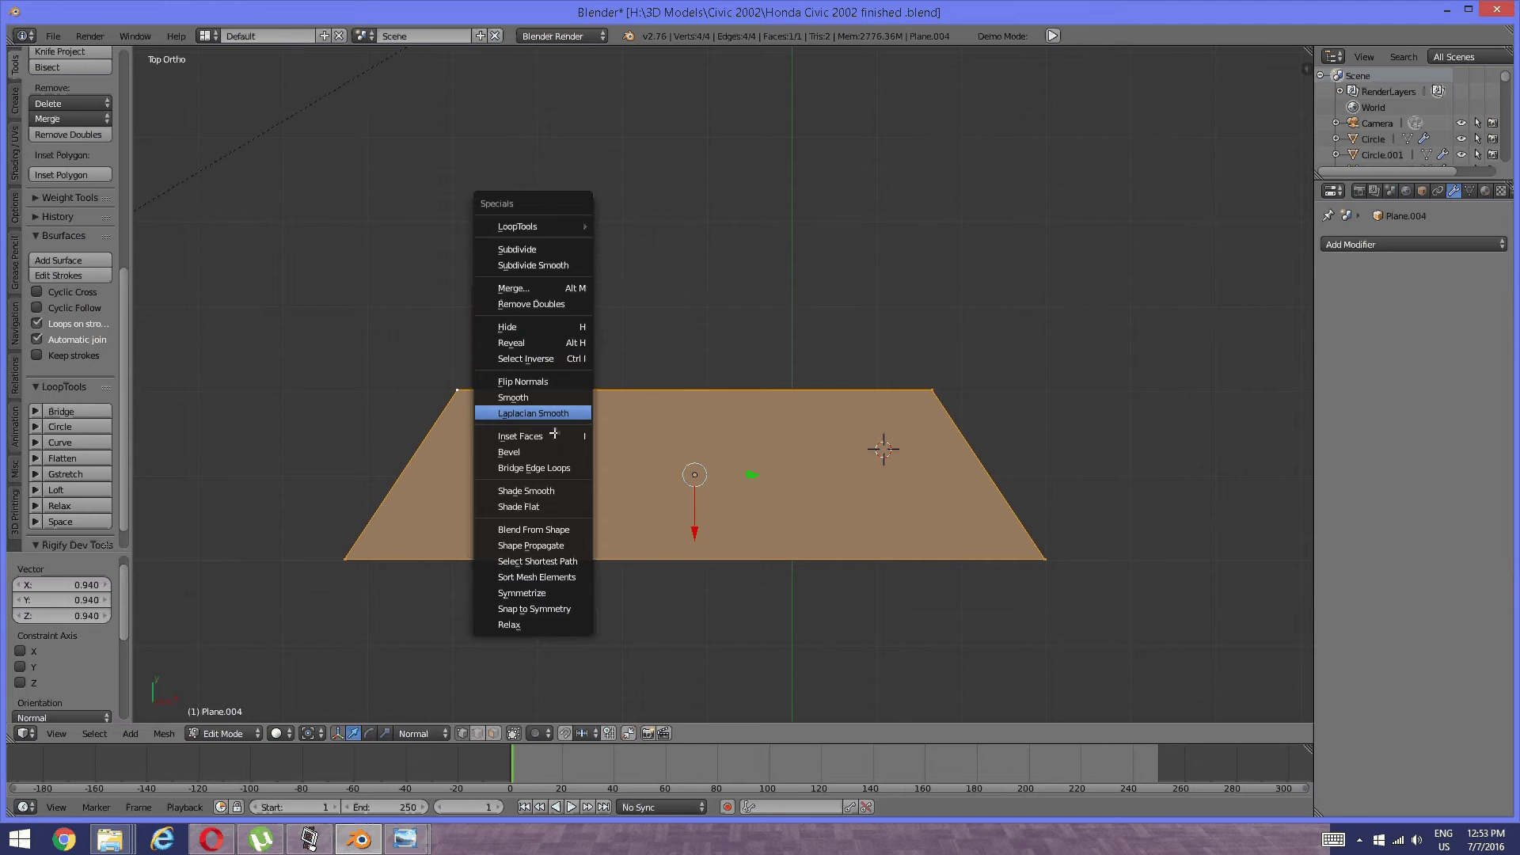
pyautogui.click(557, 448)
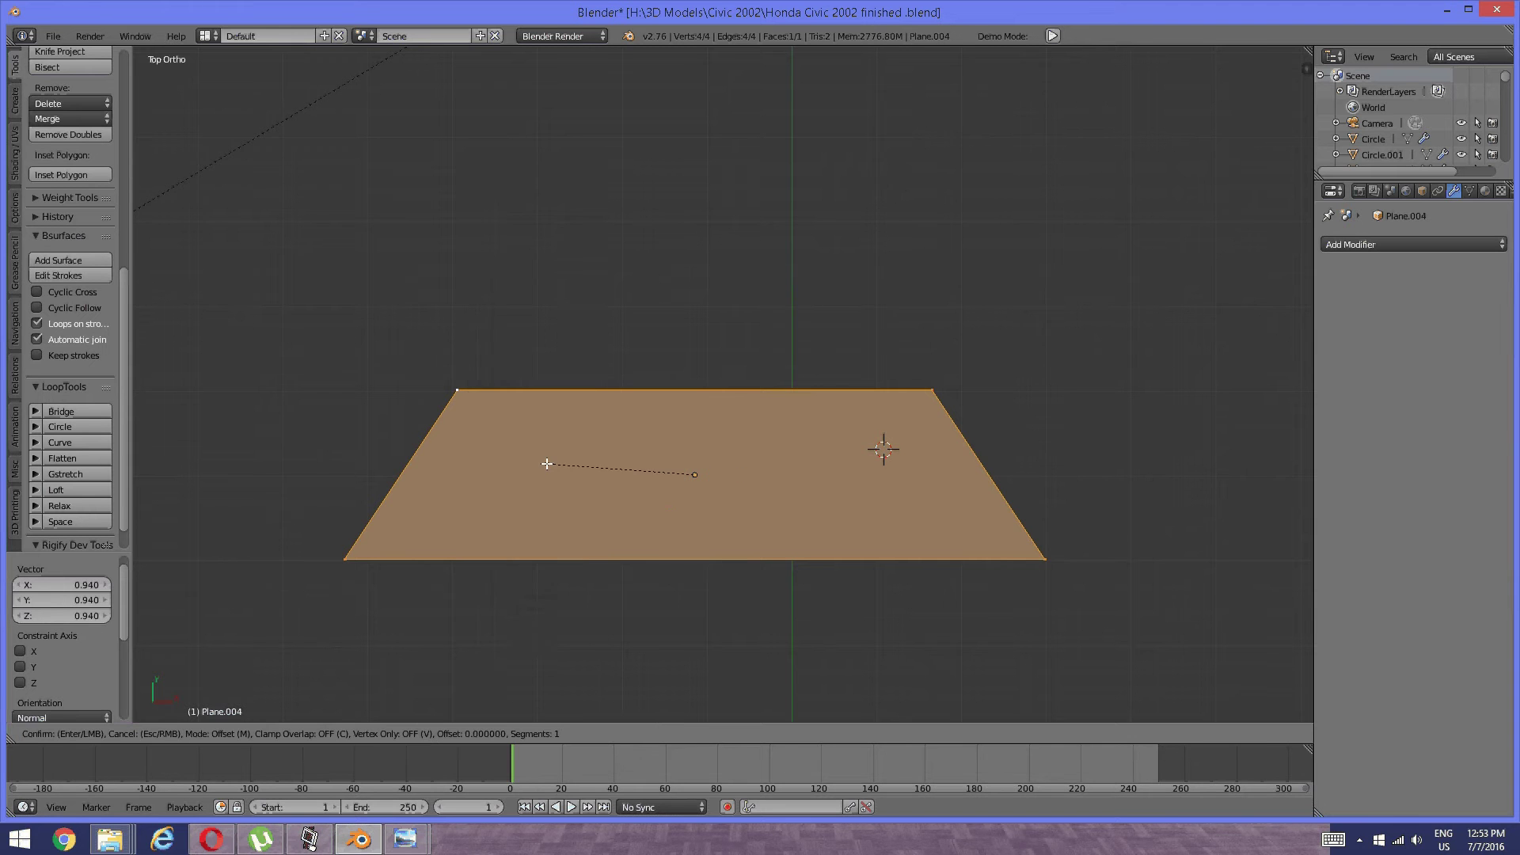
pyautogui.rightClick(508, 496)
pyautogui.press('a')
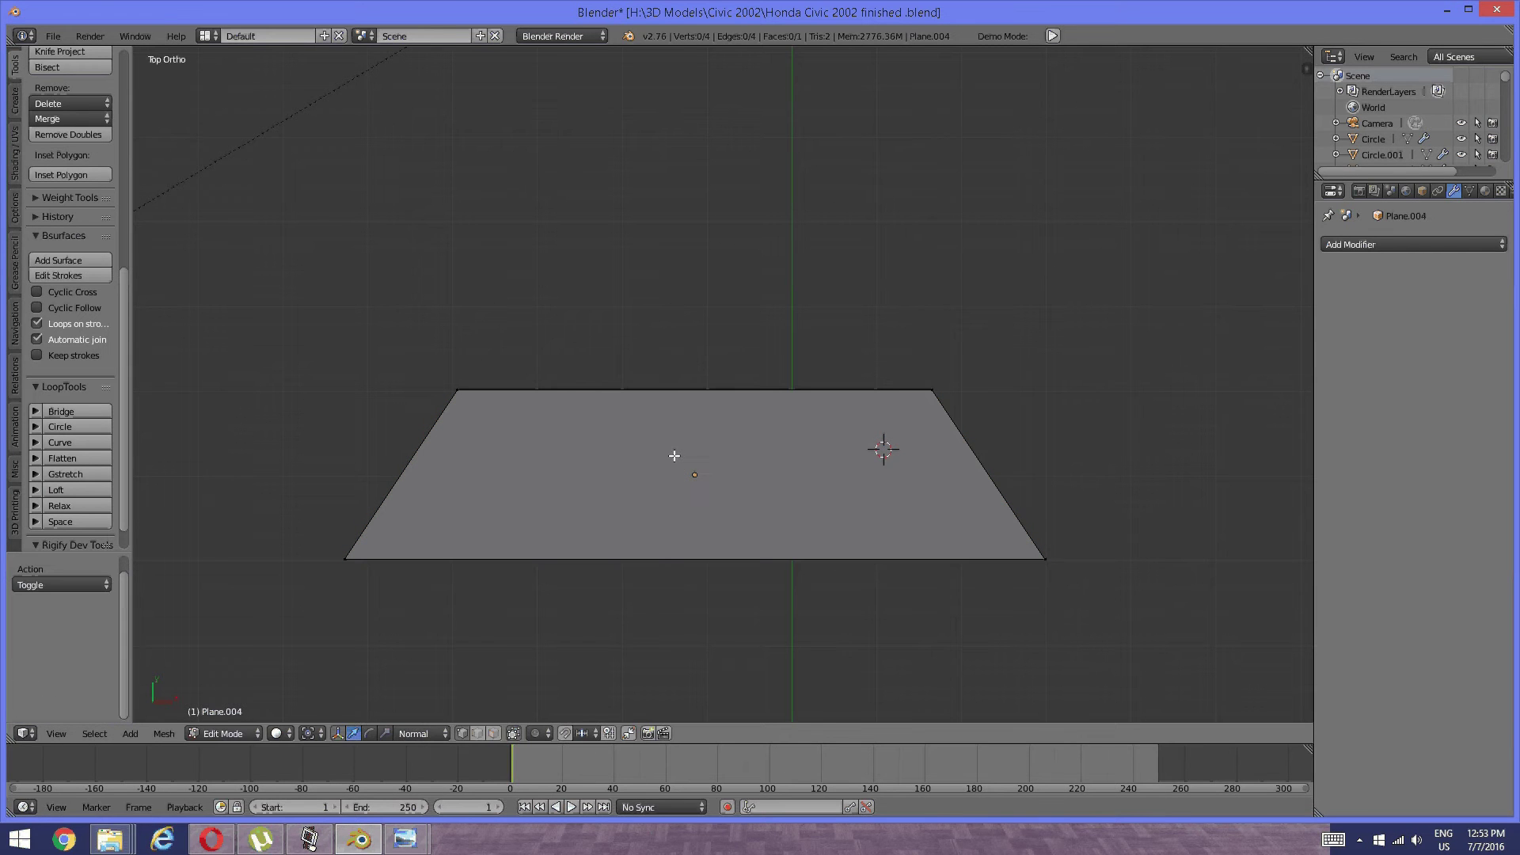
# Add two horizontal loop cuts to the trapezoid, one slid close to its upper edge and one close to its lower edge.
pyautogui.hotkey('ctrl', 'r')
pyautogui.click(931, 416)
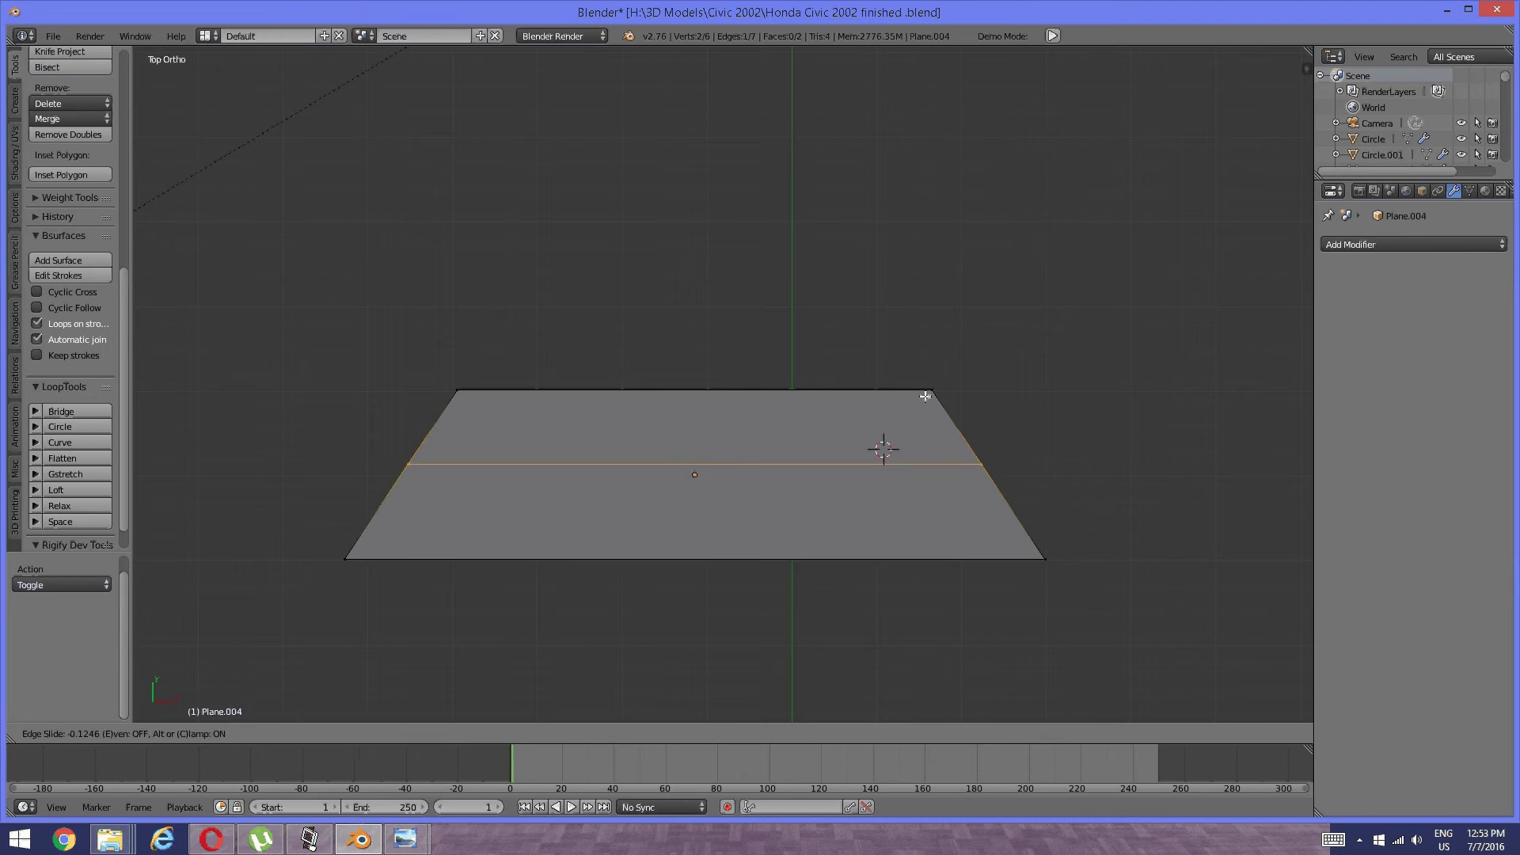
pyautogui.click(906, 356)
pyautogui.press('a')
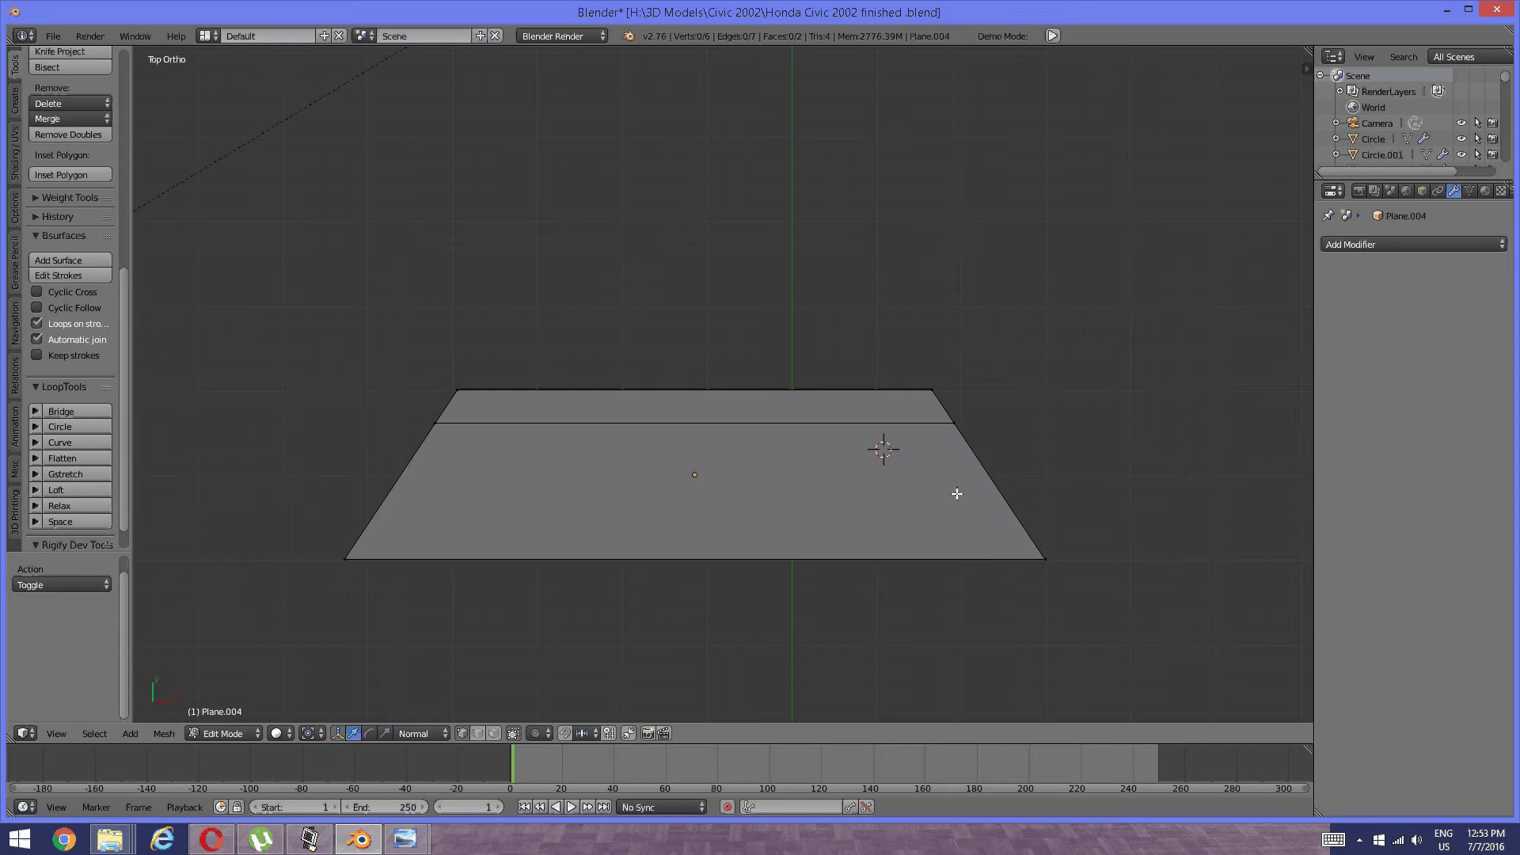
pyautogui.hotkey('ctrl', 'r')
pyautogui.click(988, 513)
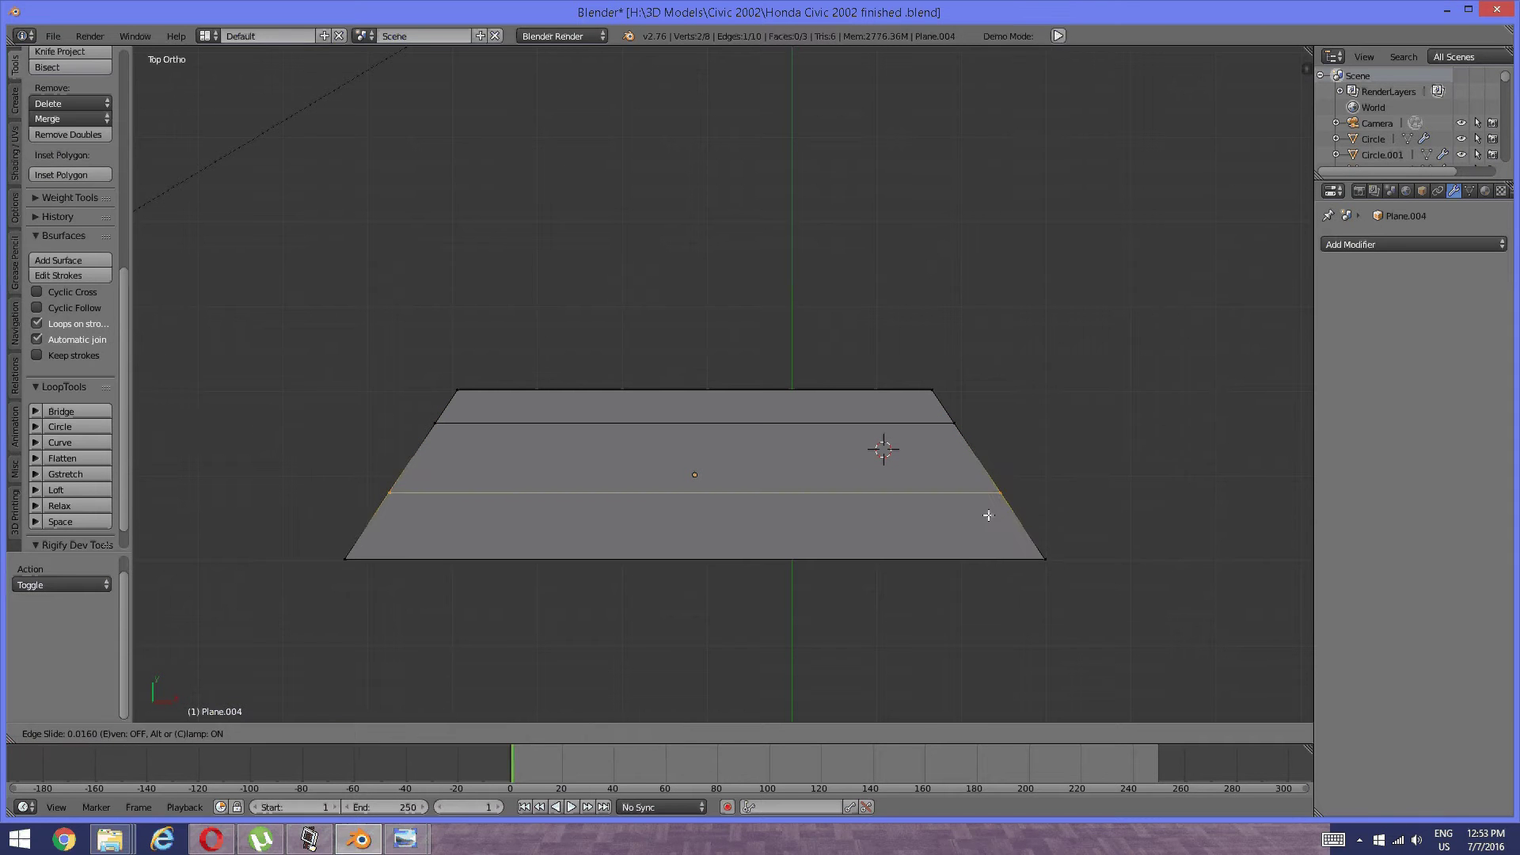
pyautogui.click(994, 548)
pyautogui.press('a')
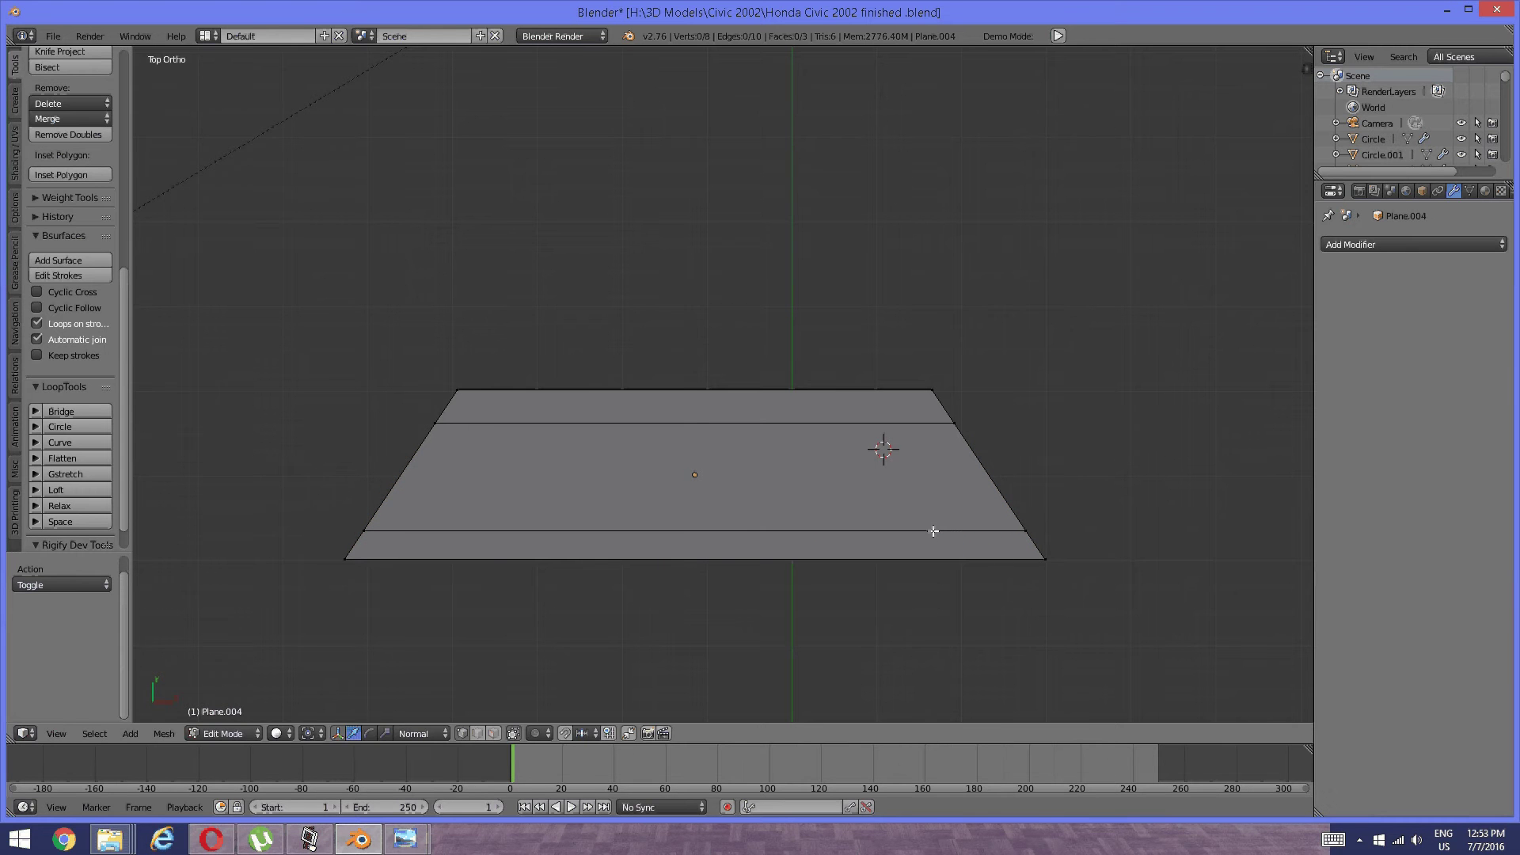
# Add a crosswise loop cut near the trapezoid's right side and another halfway across the remaining left part.
pyautogui.hotkey('ctrl', 'r')
pyautogui.click(934, 530)
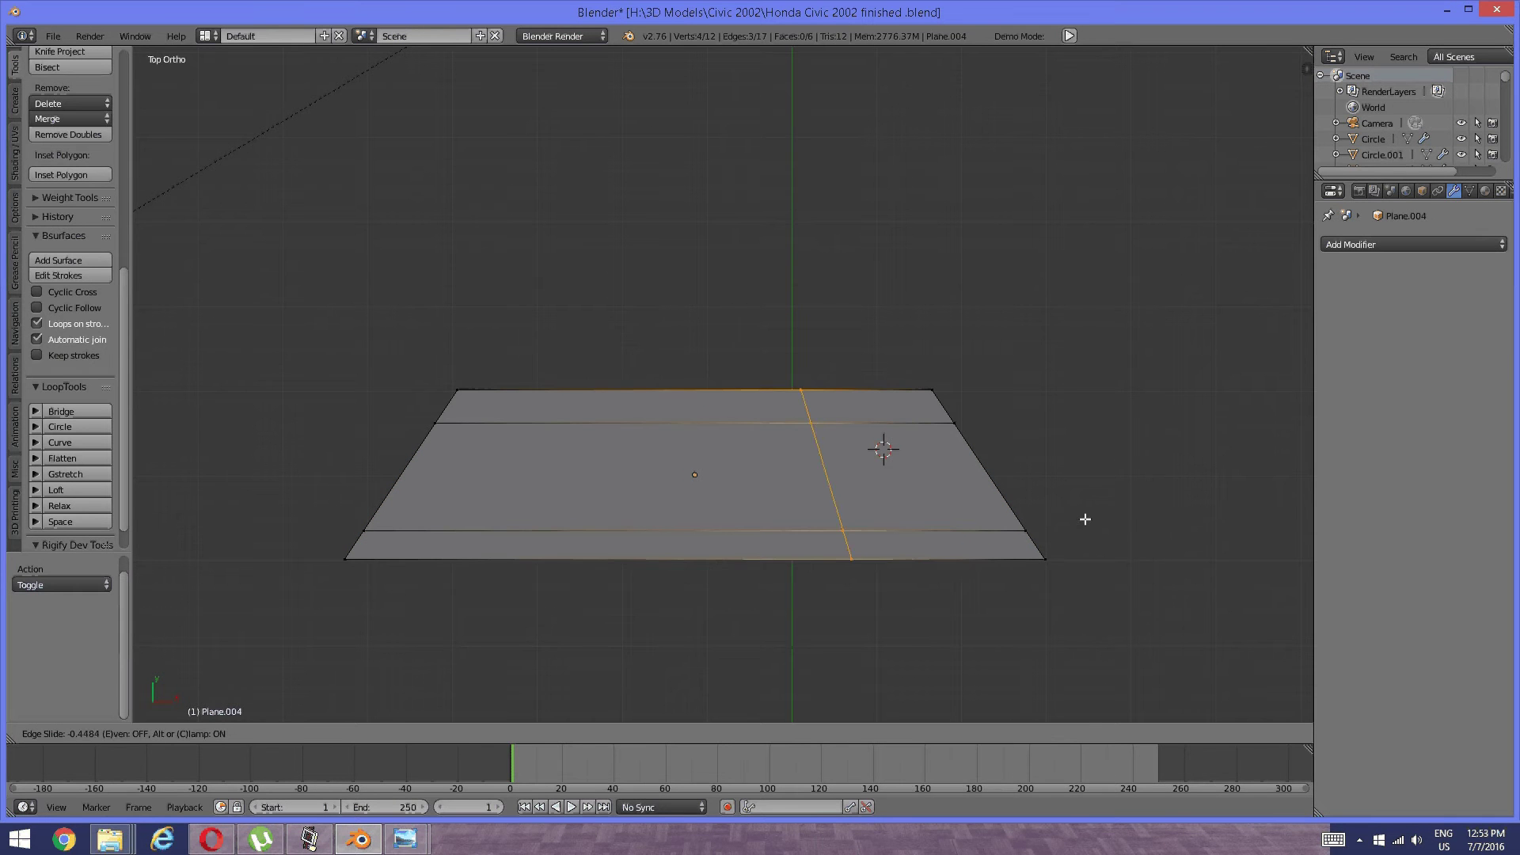
pyautogui.click(1167, 516)
pyautogui.press('a')
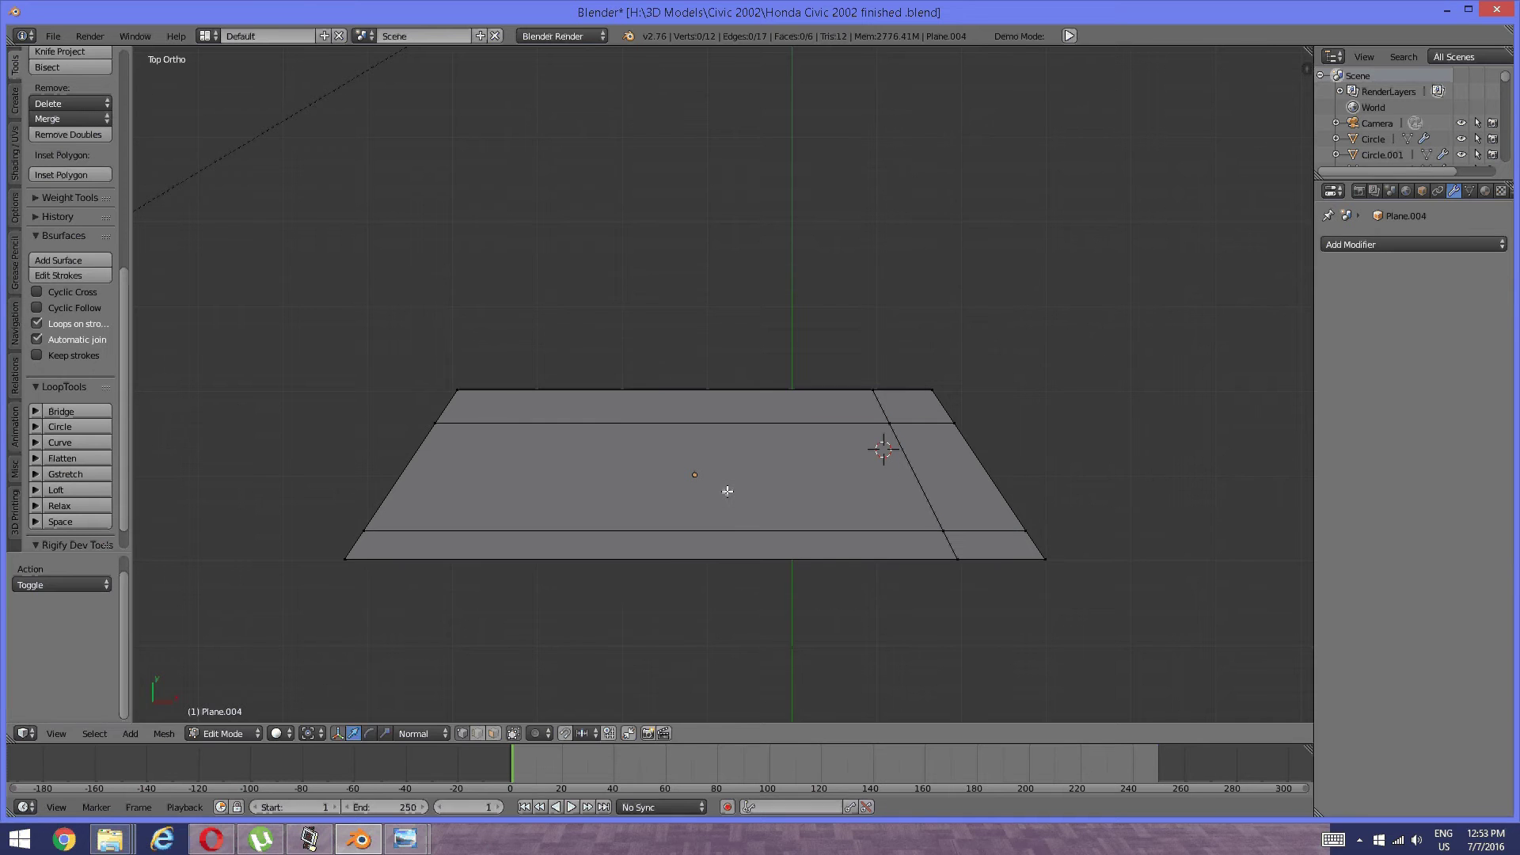
pyautogui.hotkey('ctrl', 'r')
pyautogui.click(628, 444)
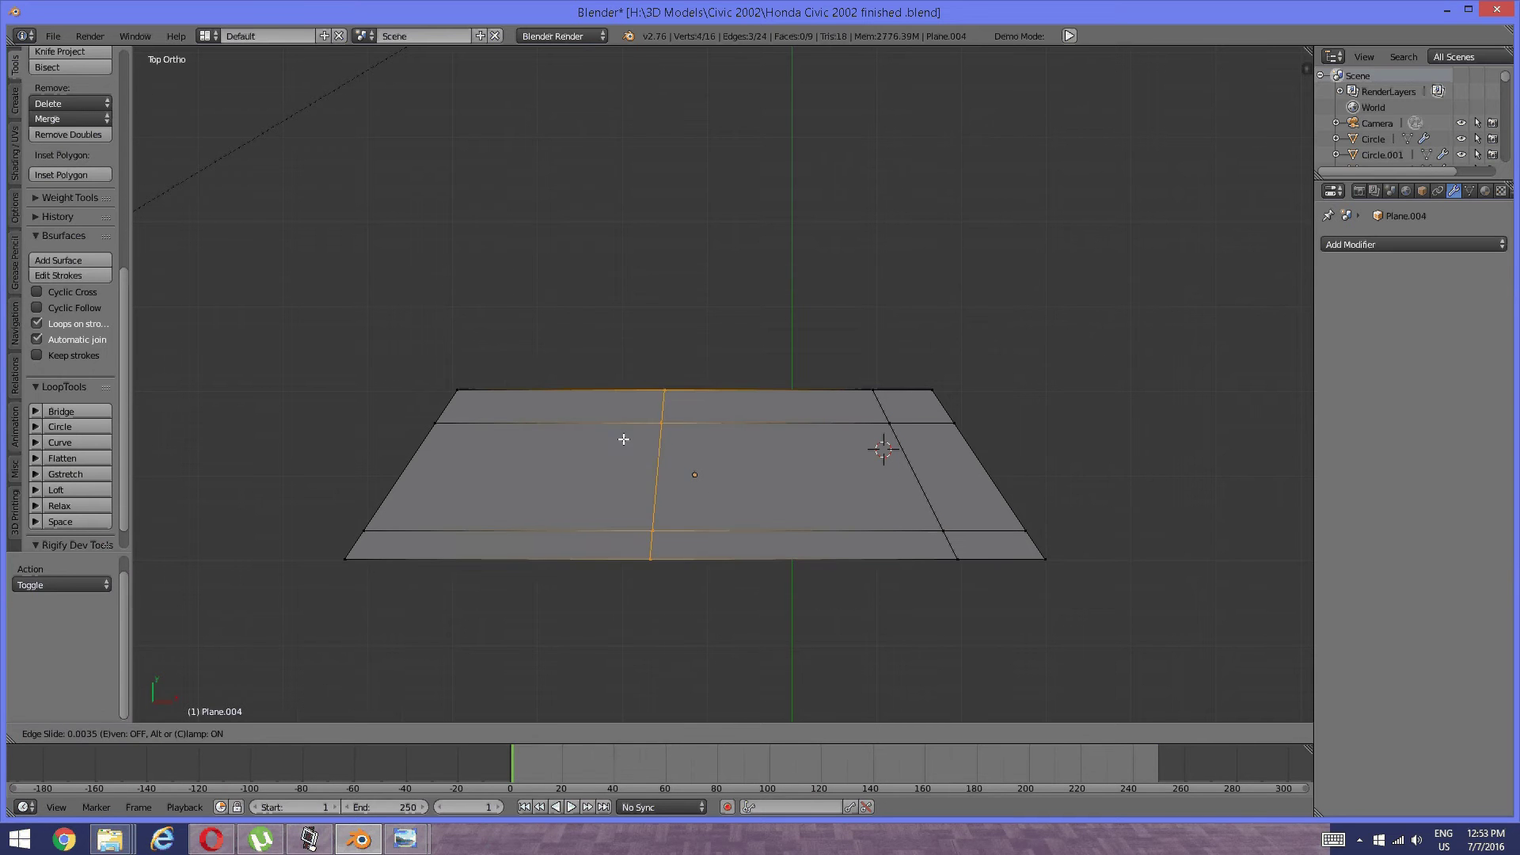
pyautogui.rightClick(546, 437)
pyautogui.press('a')
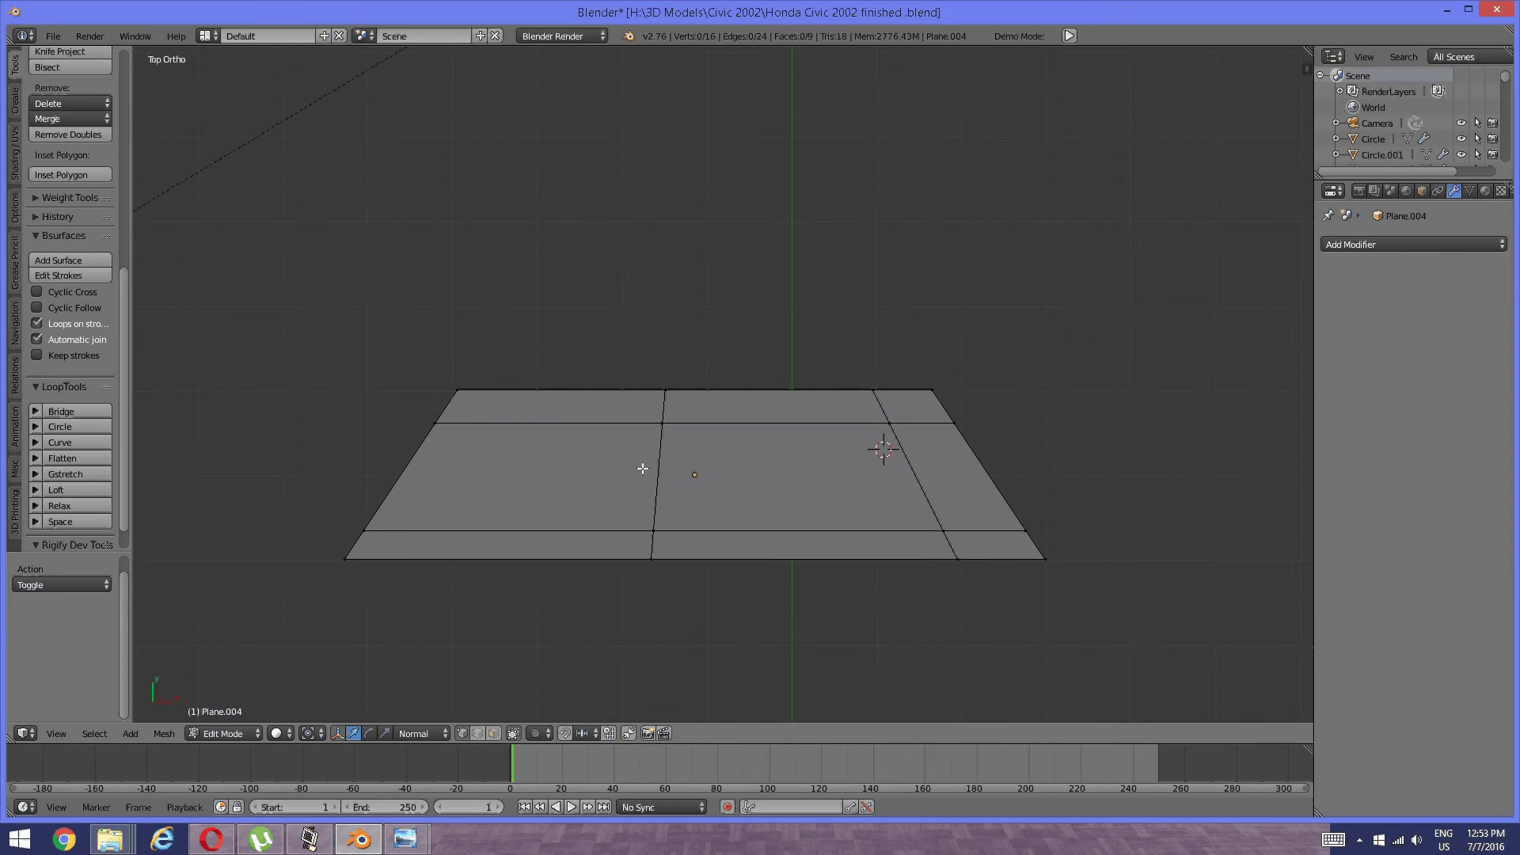
# Dissolve the two crosswise edge loops on the trapezoid.
pyautogui.keyDown('alt'); pyautogui.rightClick(658, 475); pyautogui.keyUp('alt')
pyautogui.hotkey('ctrl', 'x')
pyautogui.keyDown('alt'); pyautogui.rightClick(882, 444); pyautogui.keyUp('alt')
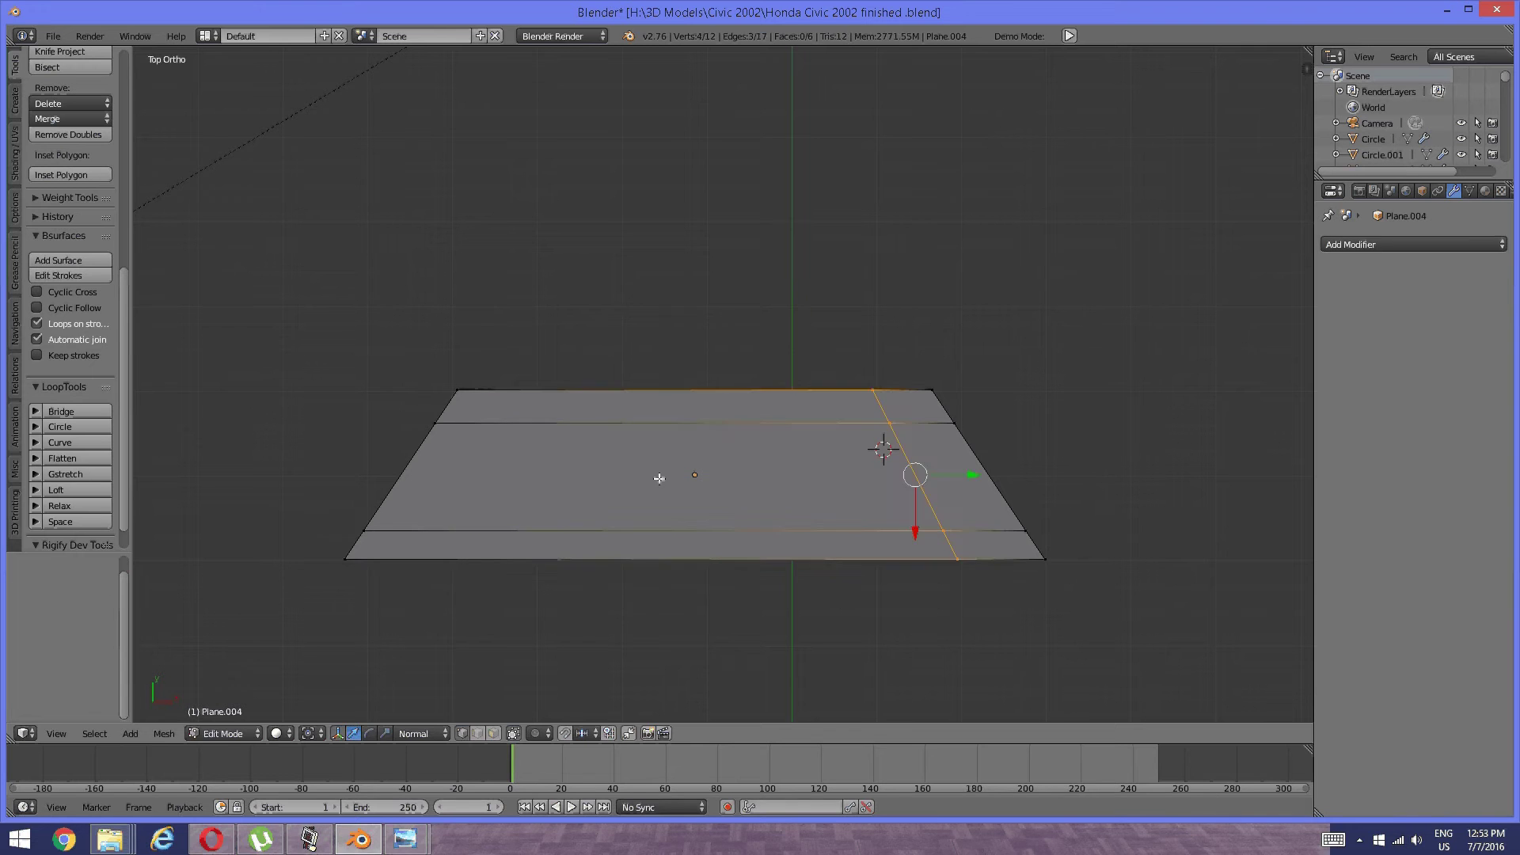
pyautogui.hotkey('ctrl', 'x')
# Add a vertical loop cut exactly at the centre of the trapezoid and clear the selection.
pyautogui.hotkey('ctrl', 'r')
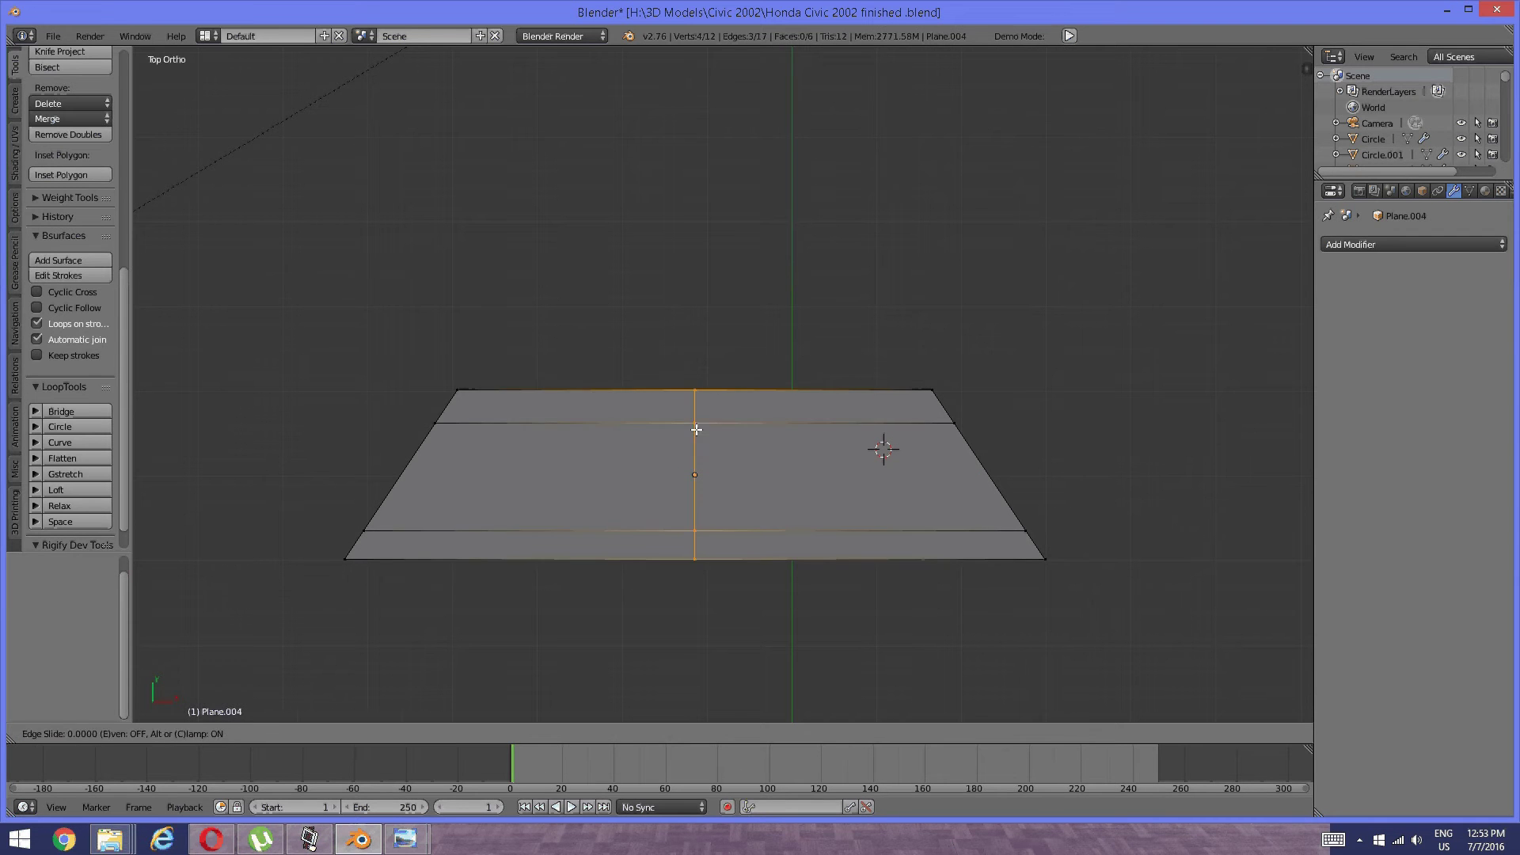
pyautogui.click(694, 450)
pyautogui.rightClick(696, 455)
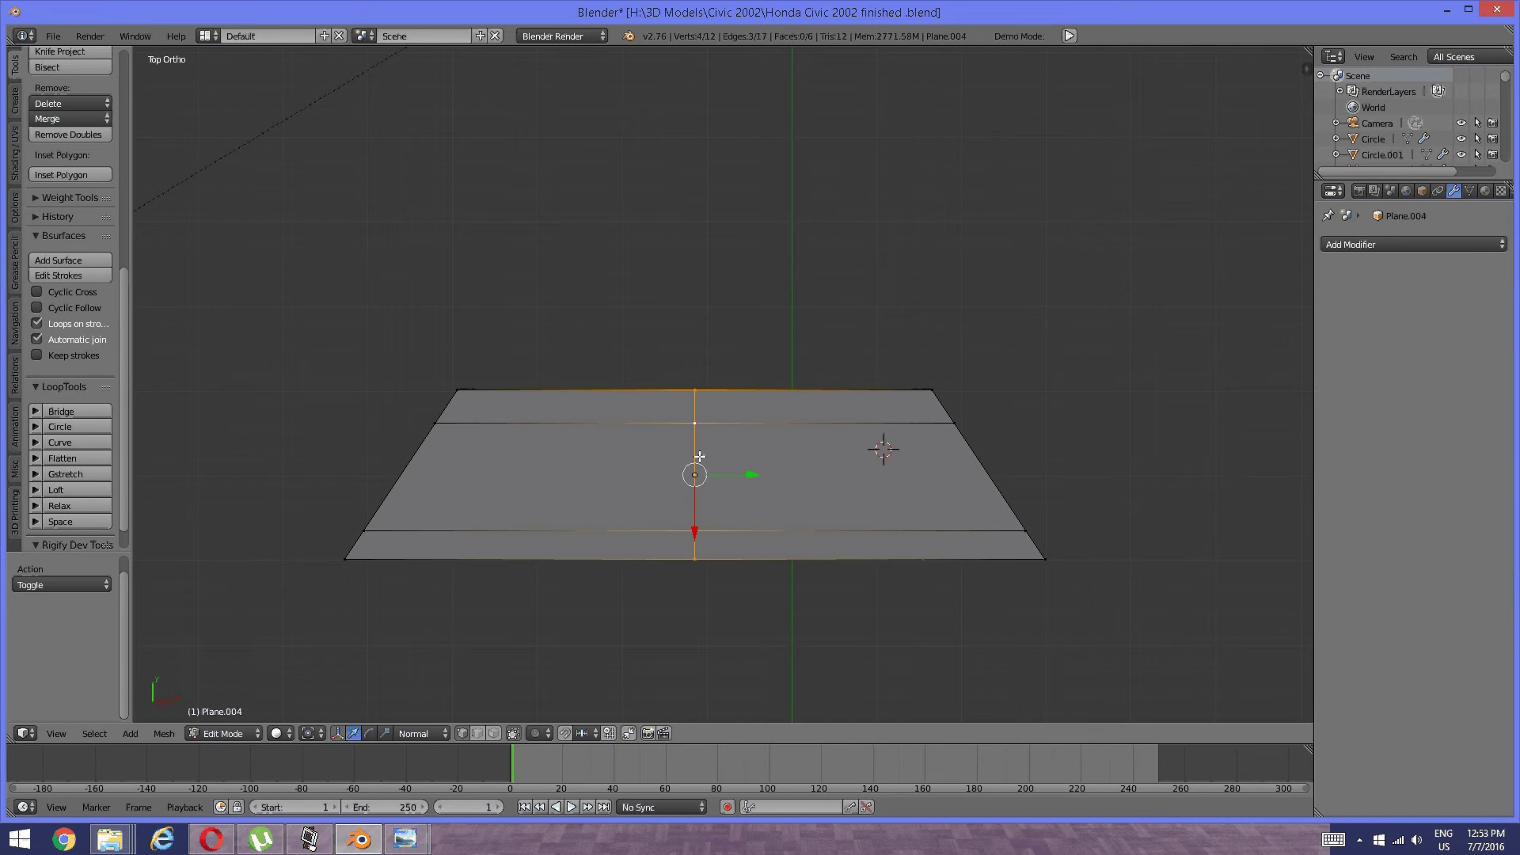
pyautogui.press('a')
# Add a loop cut in each half of the trapezoid, slid close to the right and left slanted sides.
pyautogui.hotkey('ctrl', 'r')
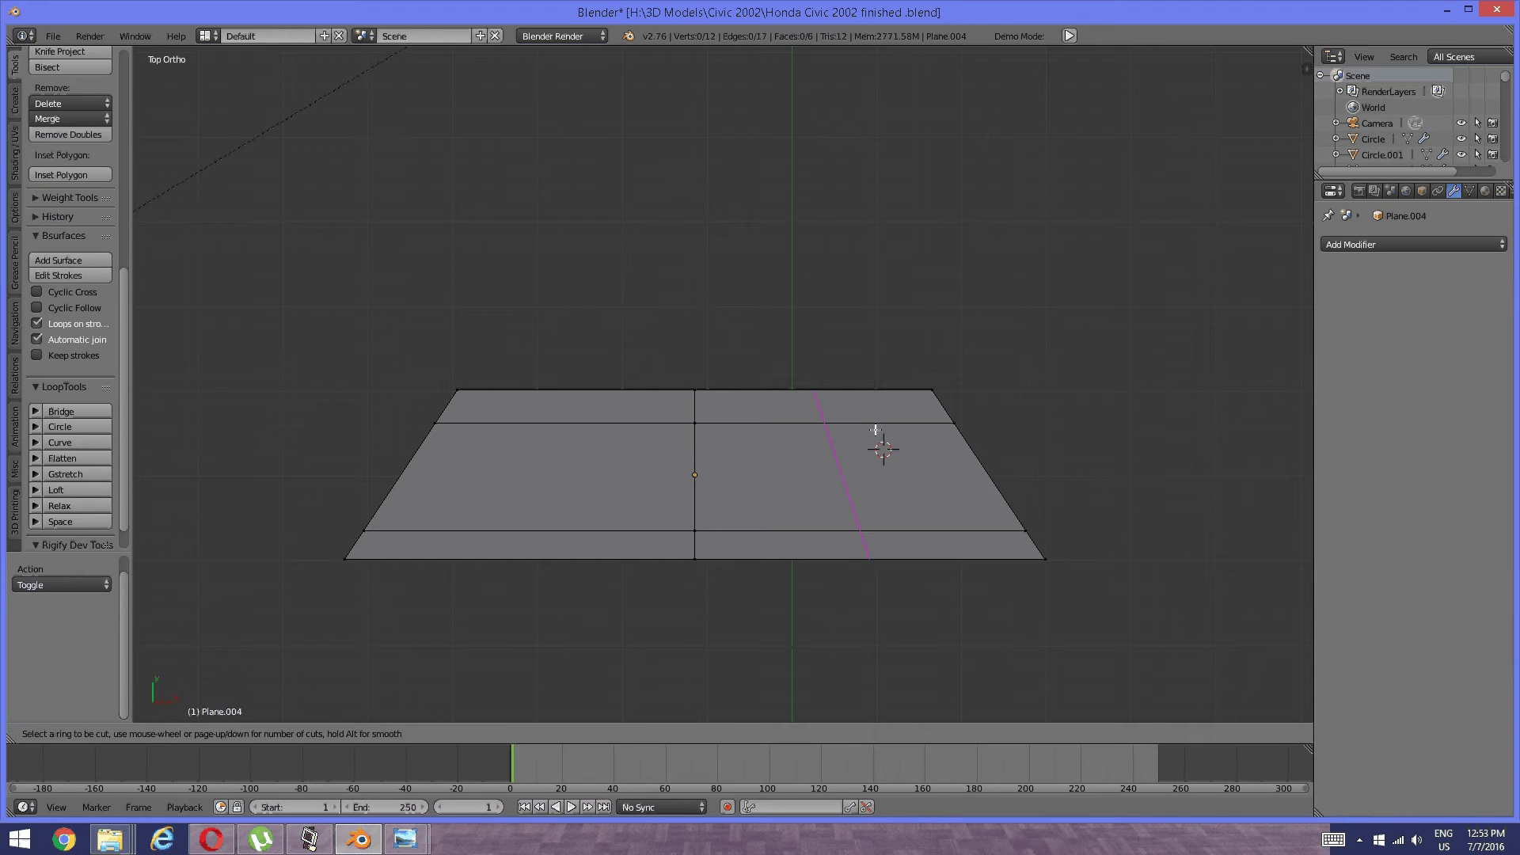
pyautogui.click(881, 442)
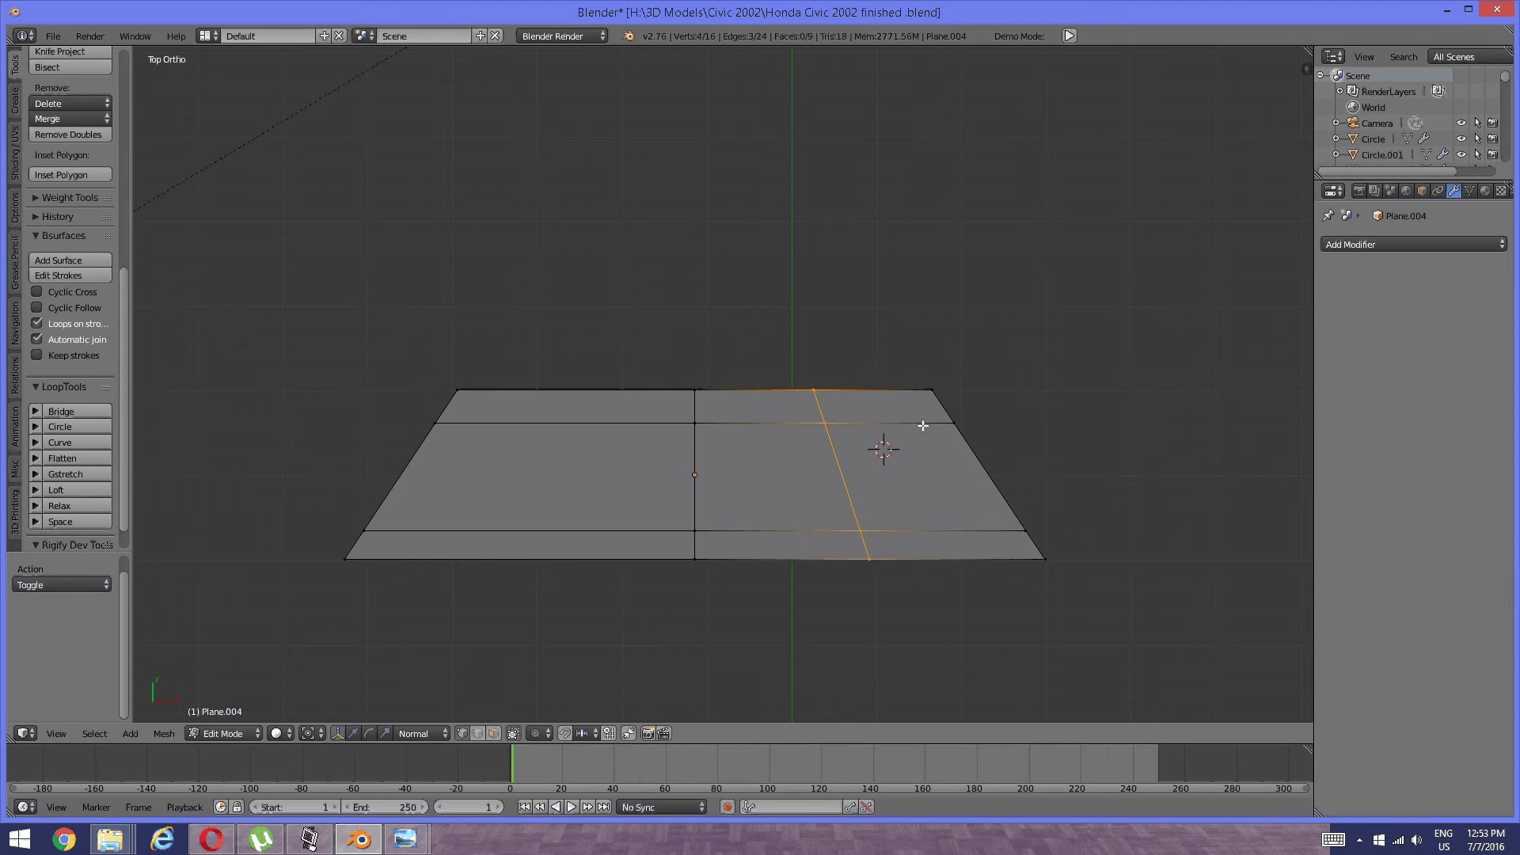
pyautogui.click(1006, 423)
pyautogui.press('a')
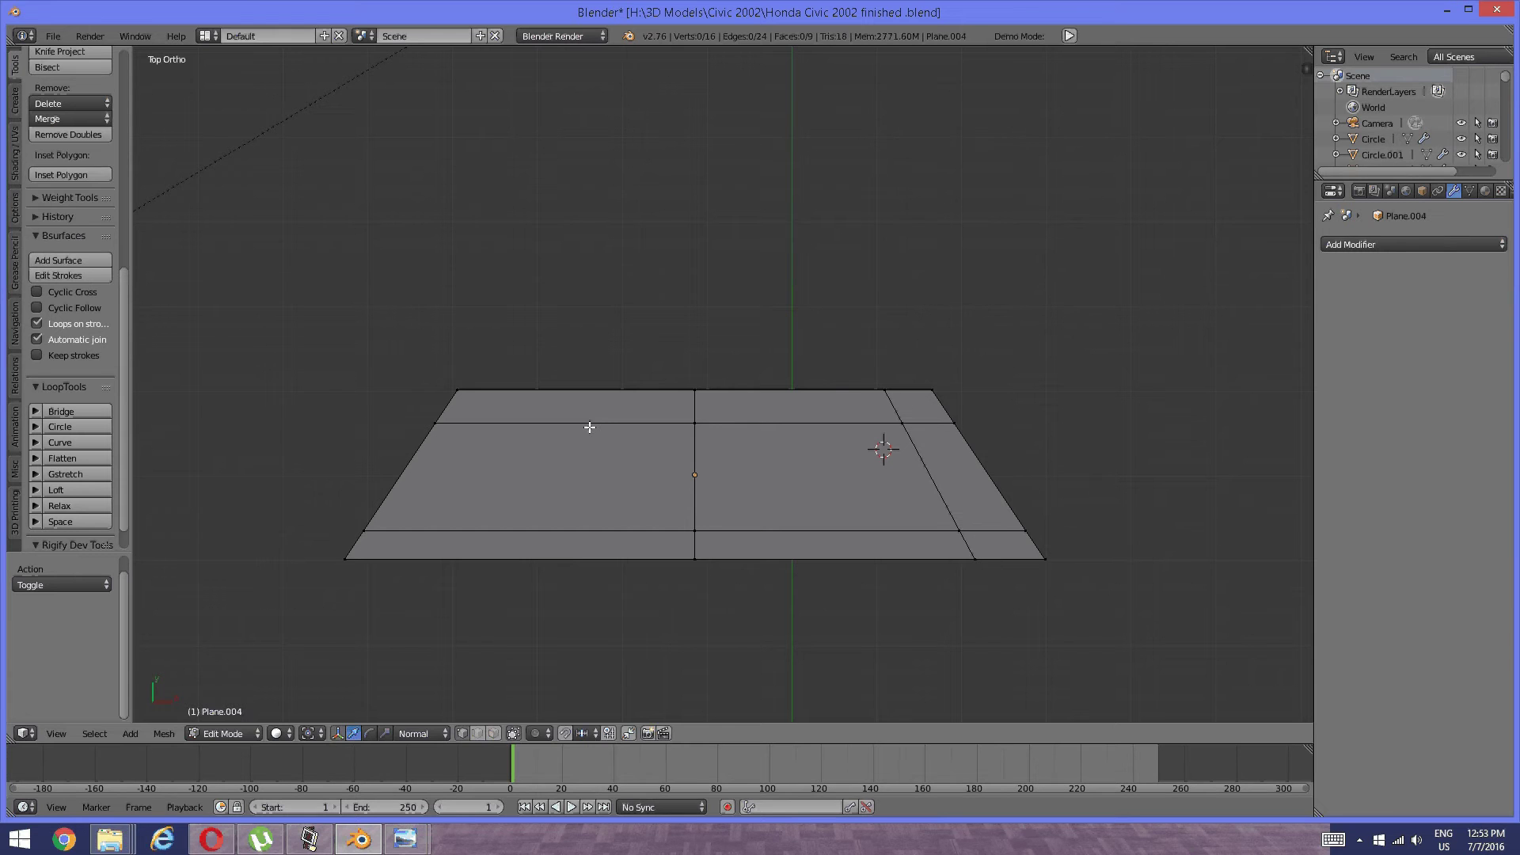
pyautogui.hotkey('ctrl', 'r')
pyautogui.click(588, 425)
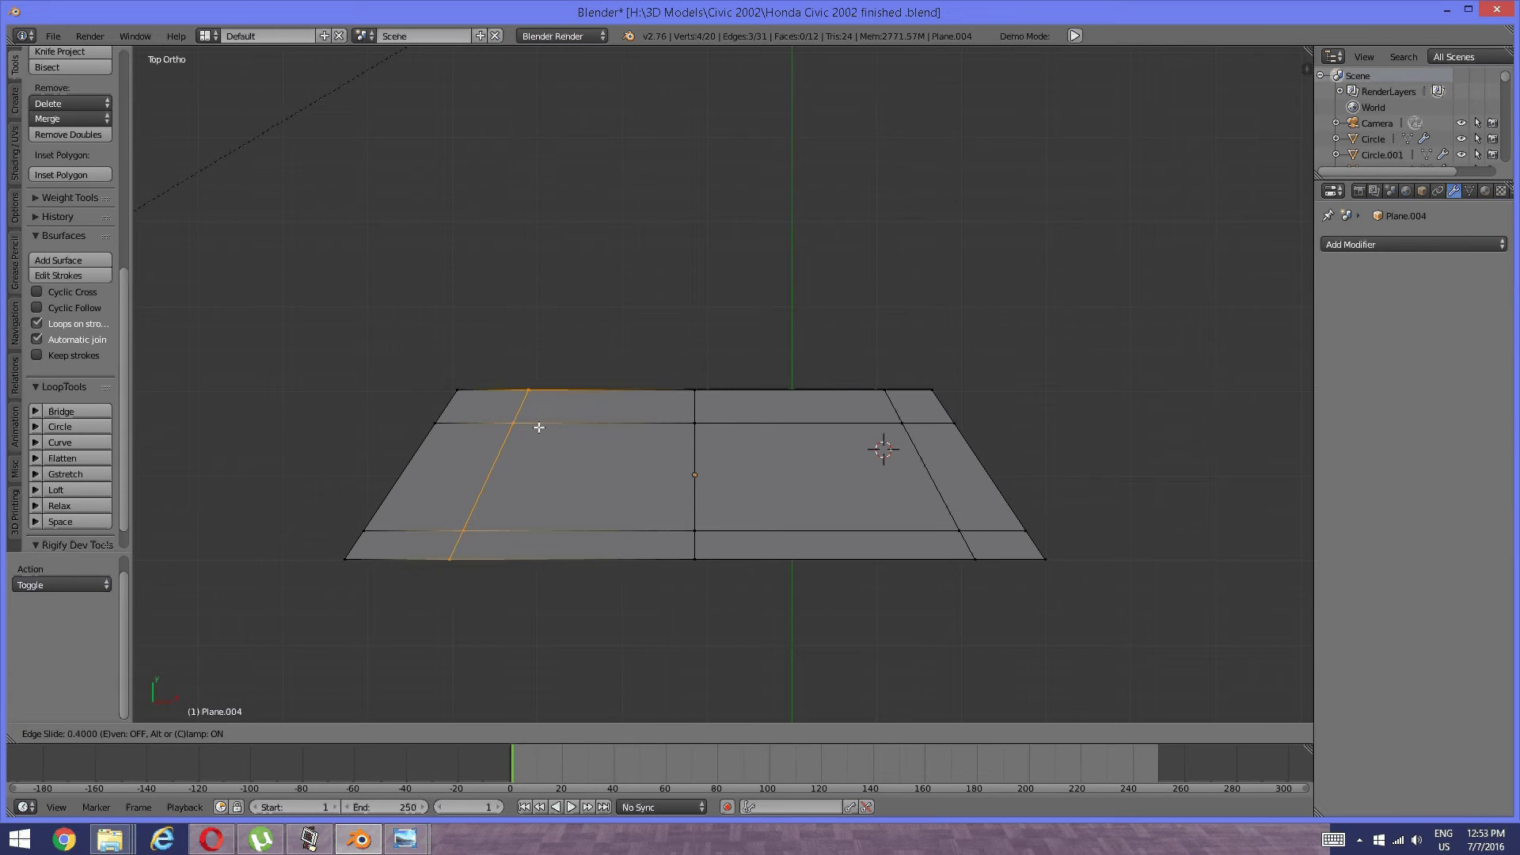
pyautogui.click(509, 431)
pyautogui.press('a')
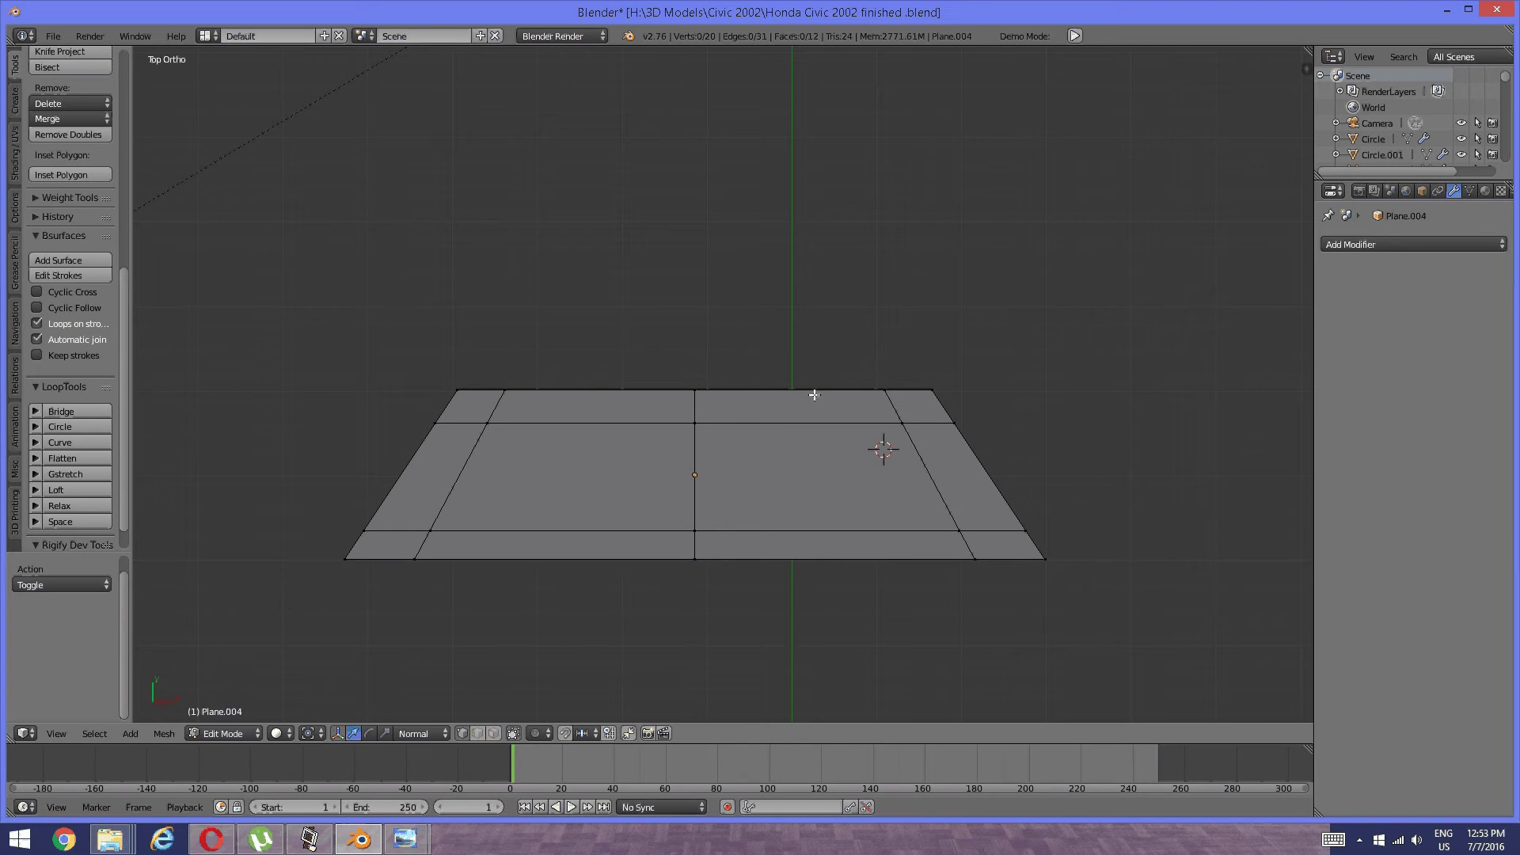
# Select the trapezoid's two upper corner vertices and scale them inward by 0.947.
pyautogui.rightClick(942, 390)
pyautogui.keyDown('shift'); pyautogui.rightClick(1046, 562); pyautogui.keyUp('shift')
pyautogui.rightClick(948, 394)
pyautogui.keyDown('shift'); pyautogui.rightClick(456, 401); pyautogui.keyUp('shift')
pyautogui.press('s')
pyautogui.click(1177, 441)
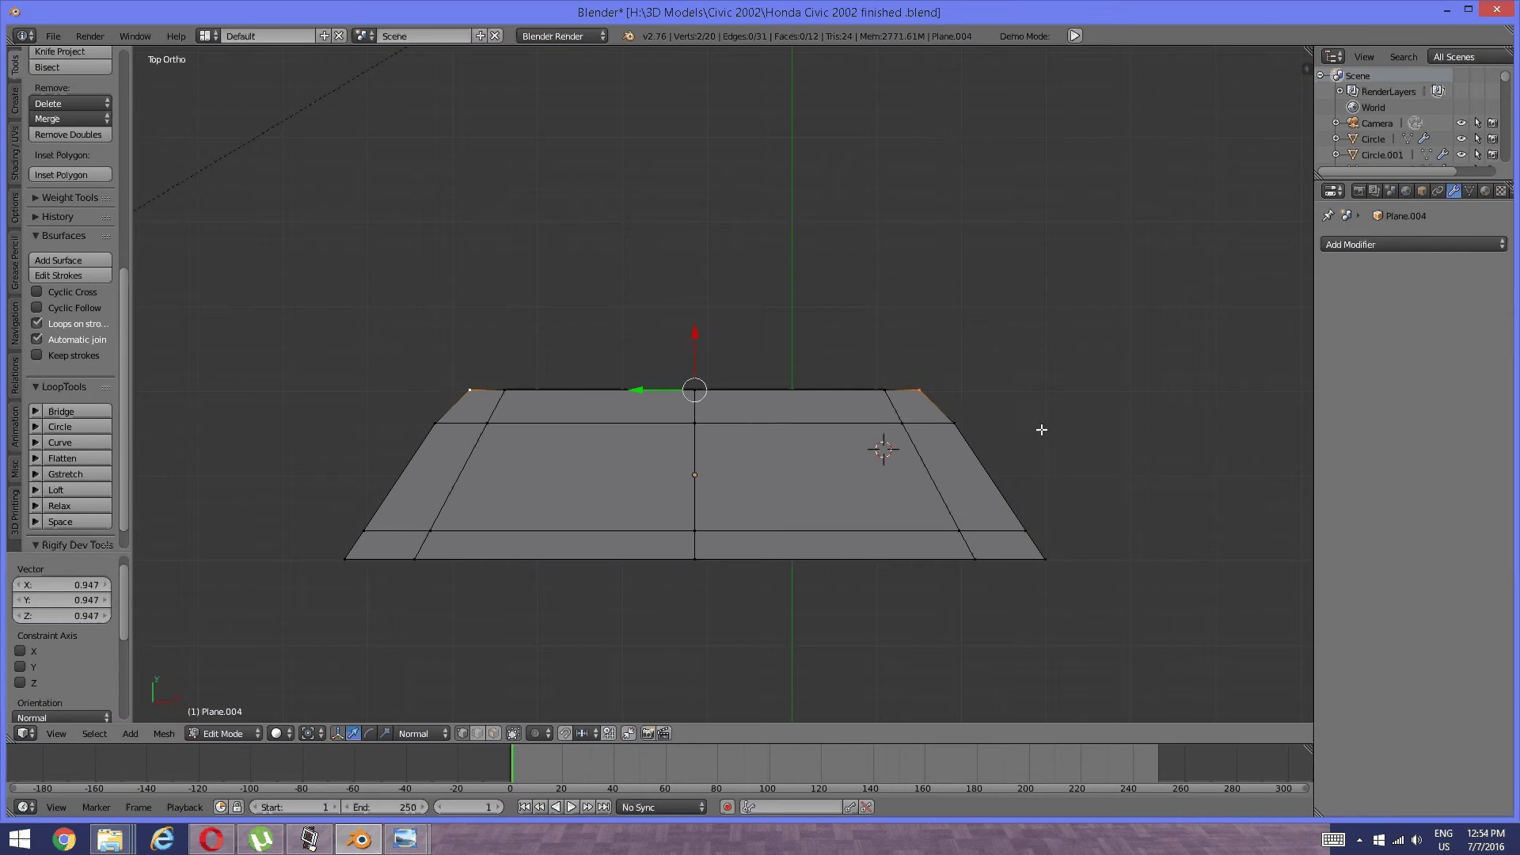
pyautogui.press('s')
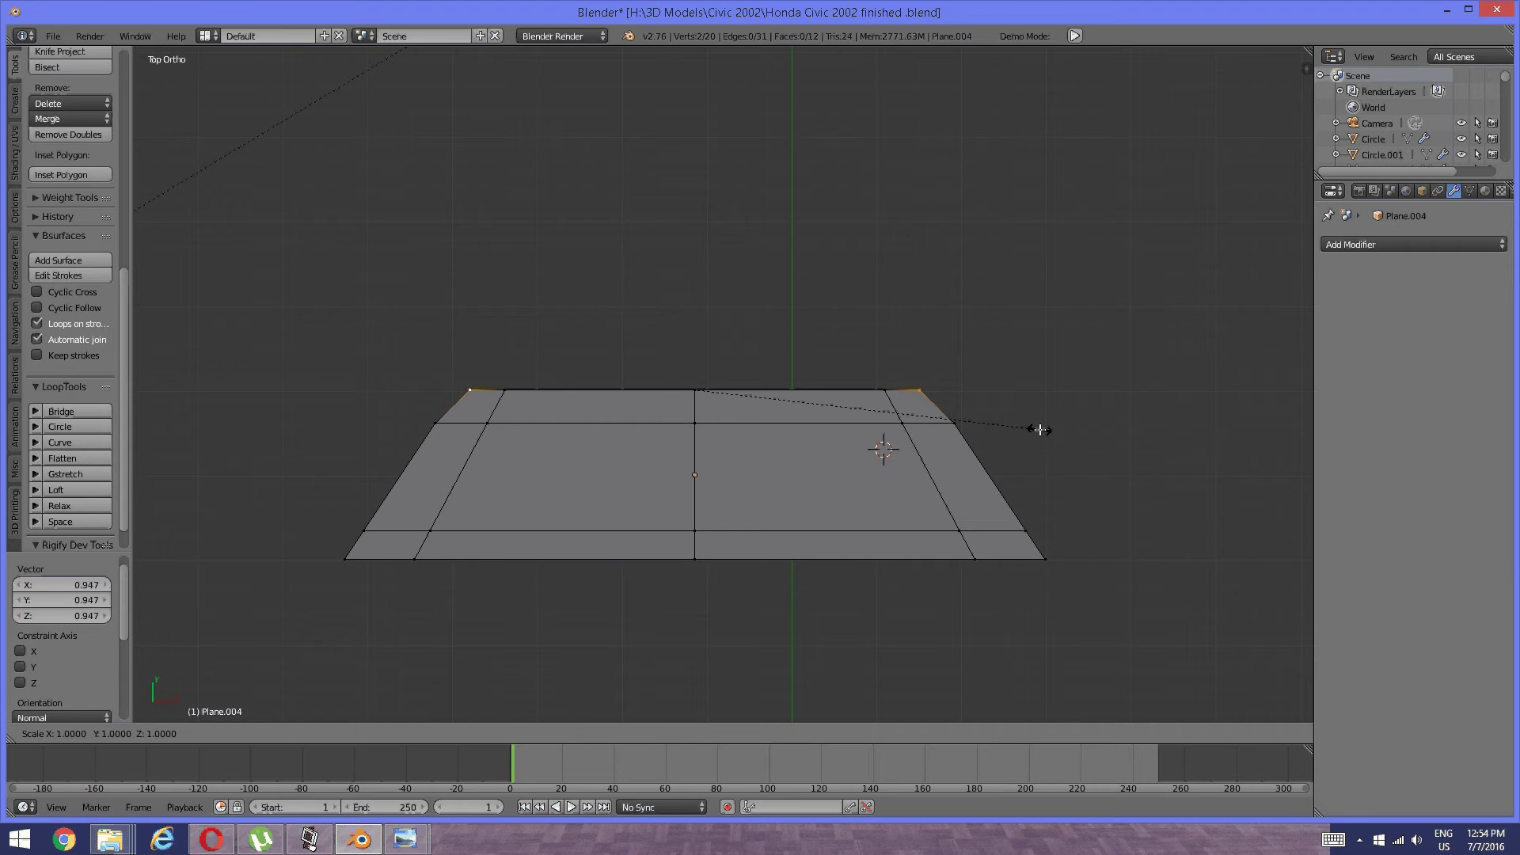
pyautogui.press('y')
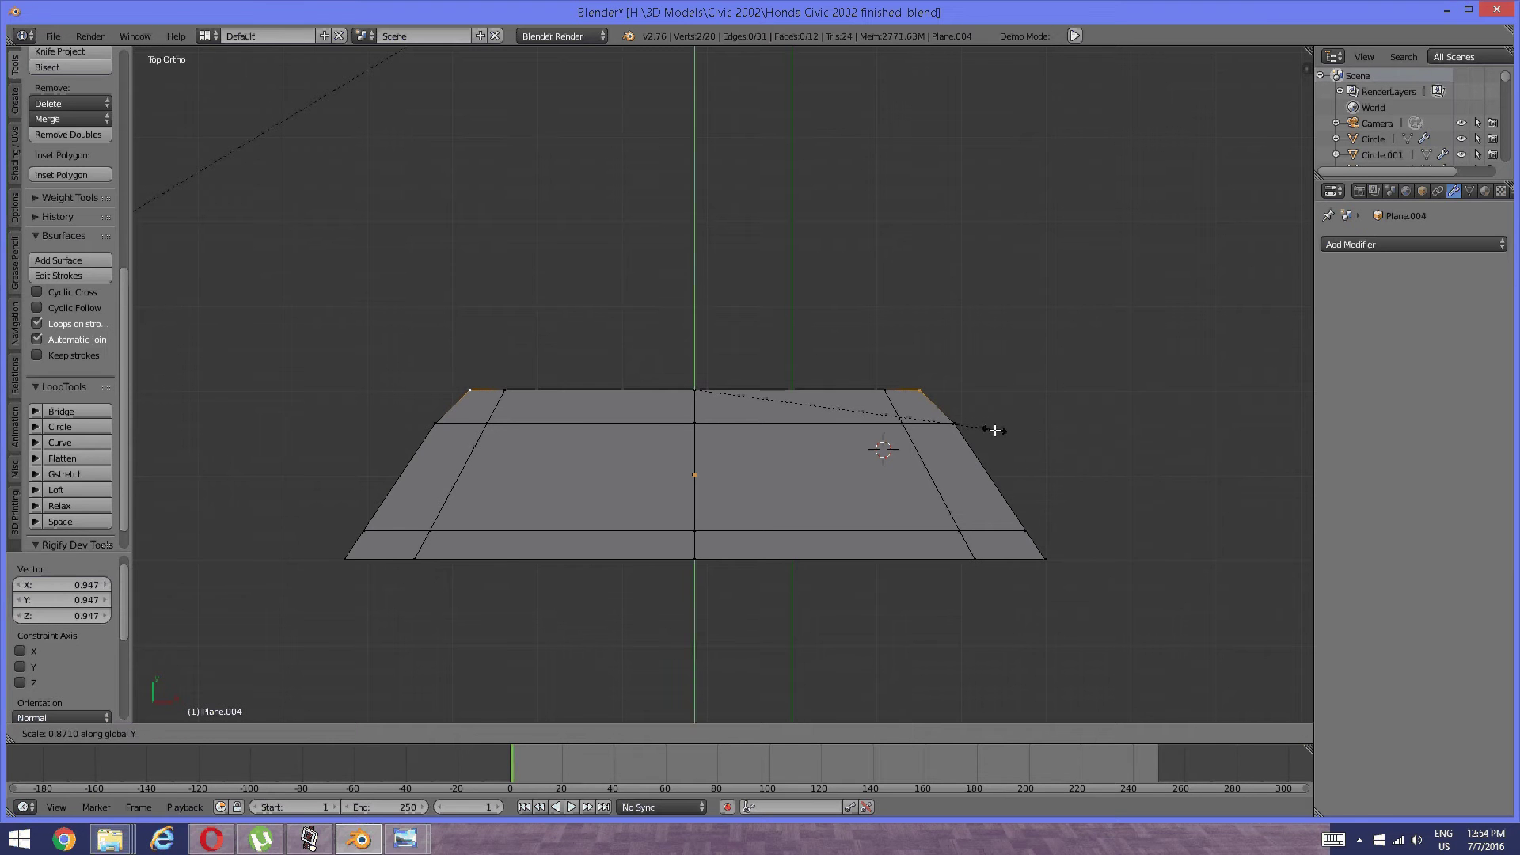
pyautogui.rightClick(967, 438)
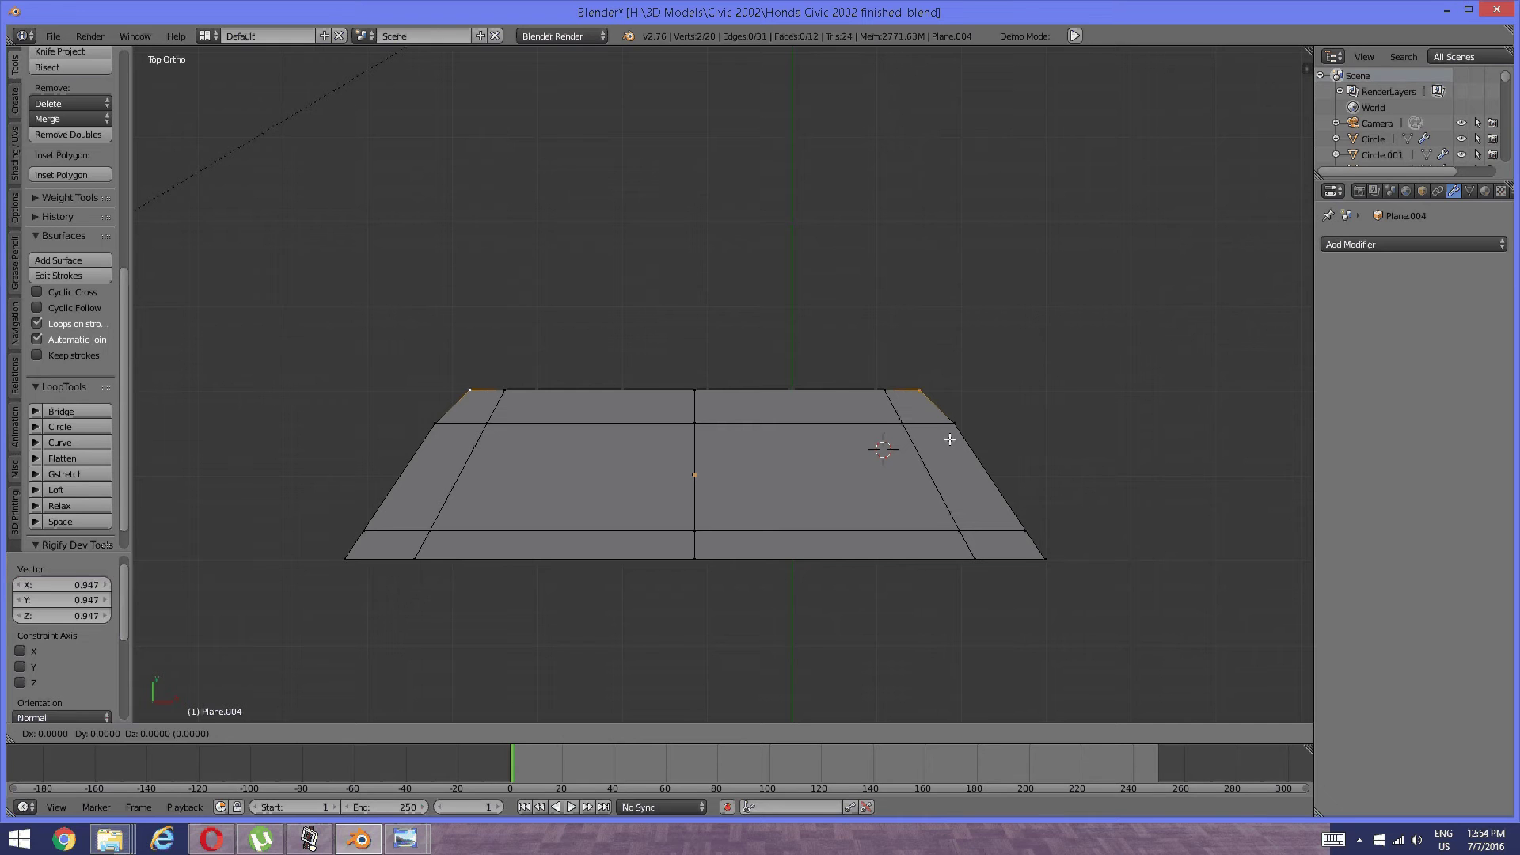
# Move the two upper corner vertices slightly down to round off the upper corners, and clear the selection.
pyautogui.press('Escape')
pyautogui.press('a')
# Select the trapezoid's two lower corner vertices and scale them along the X axis by 0.937.
pyautogui.rightClick(1032, 563)
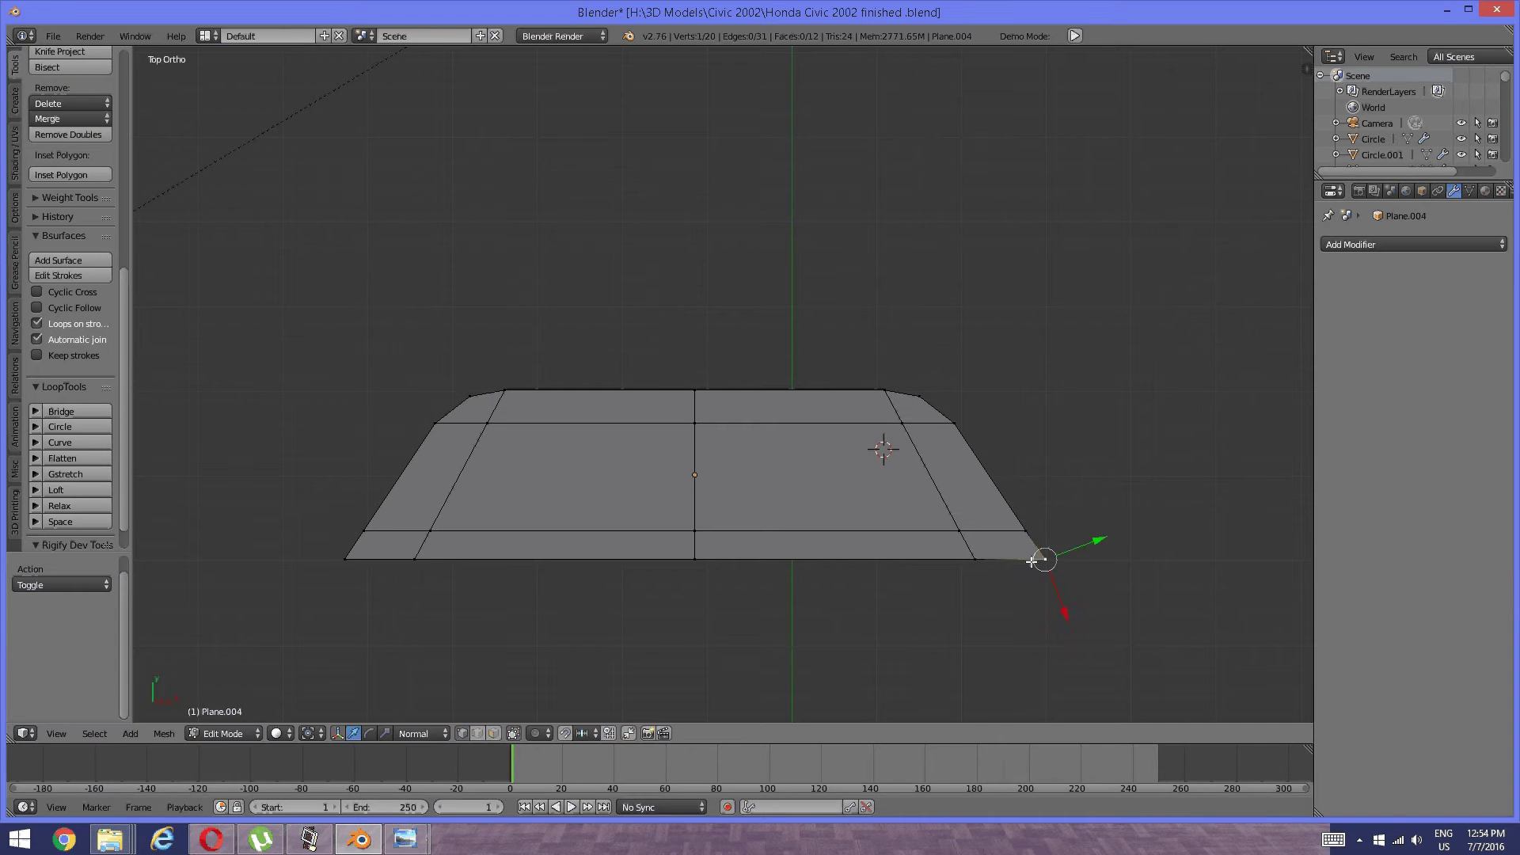
pyautogui.keyDown('shift'); pyautogui.rightClick(337, 560); pyautogui.keyUp('shift')
pyautogui.press('s')
pyautogui.press('x')
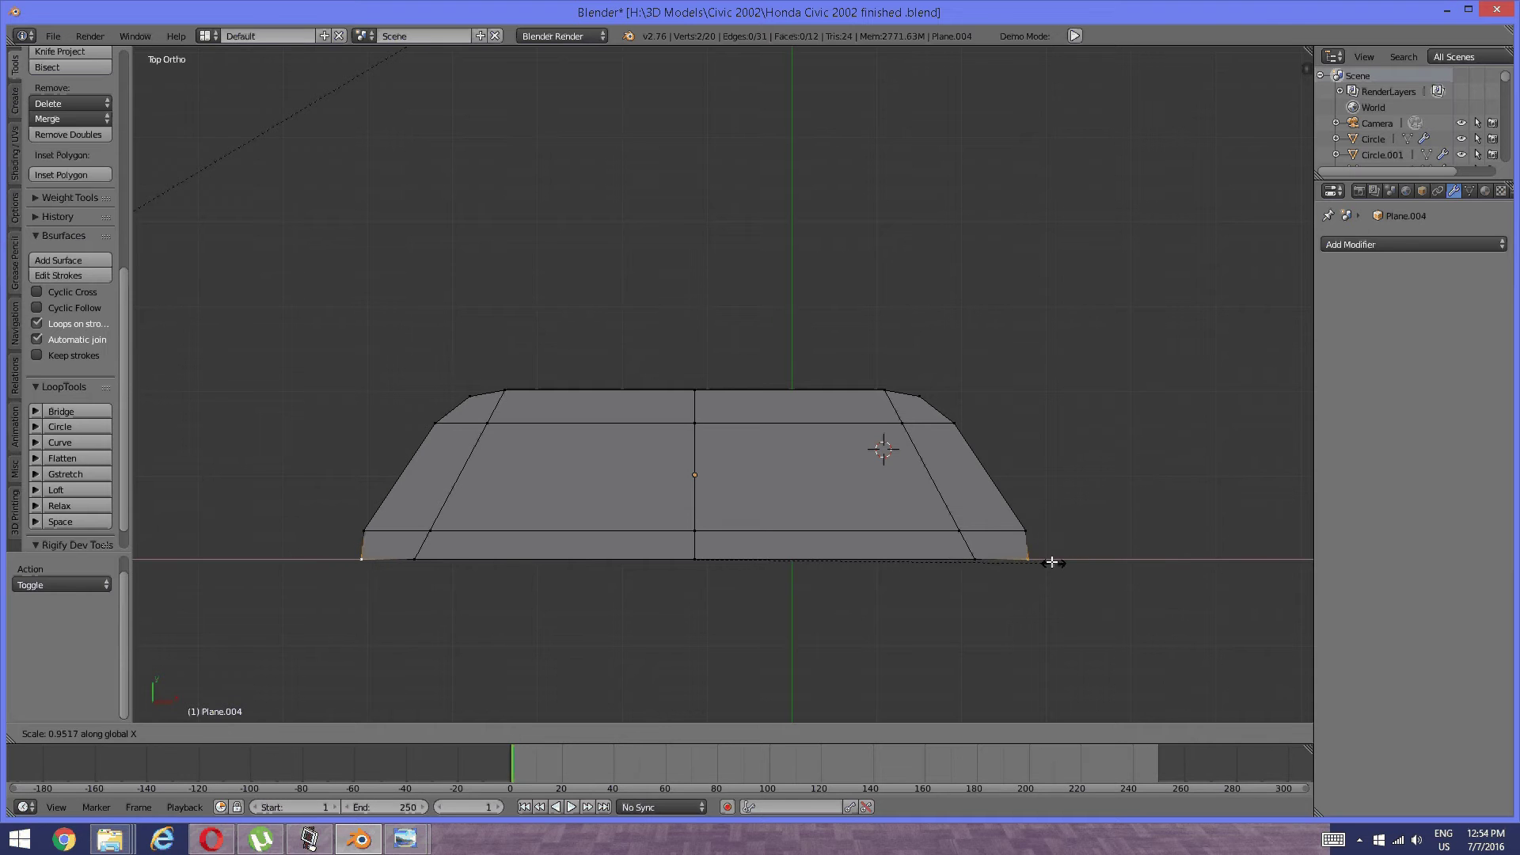
pyautogui.click(1036, 564)
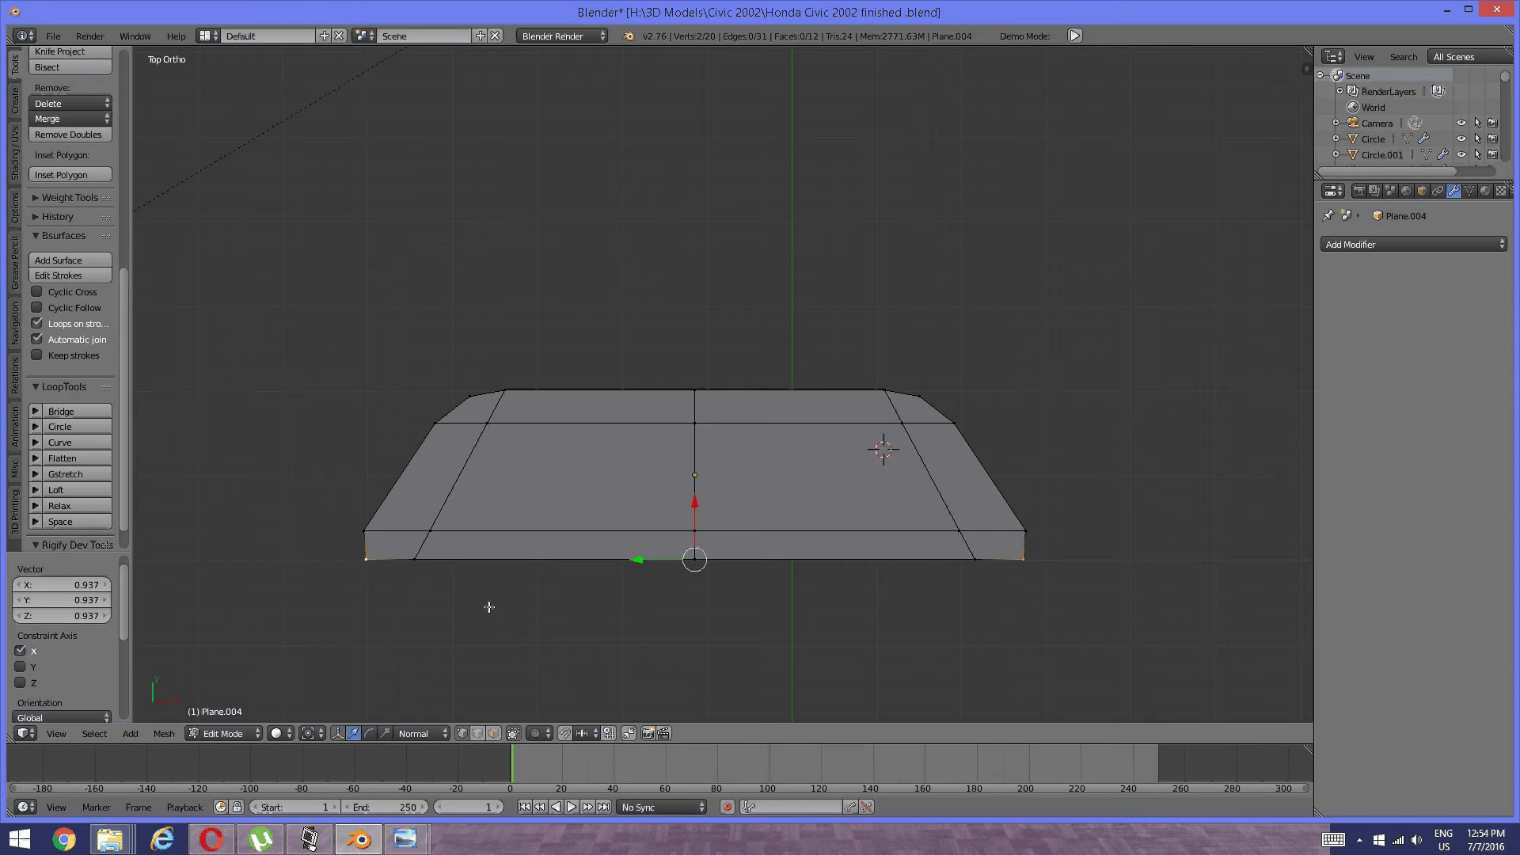
# Move the trapezoid's two lower corner vertices slightly up along the Y axis, then clear the selection.
pyautogui.press('g')
pyautogui.press('y')
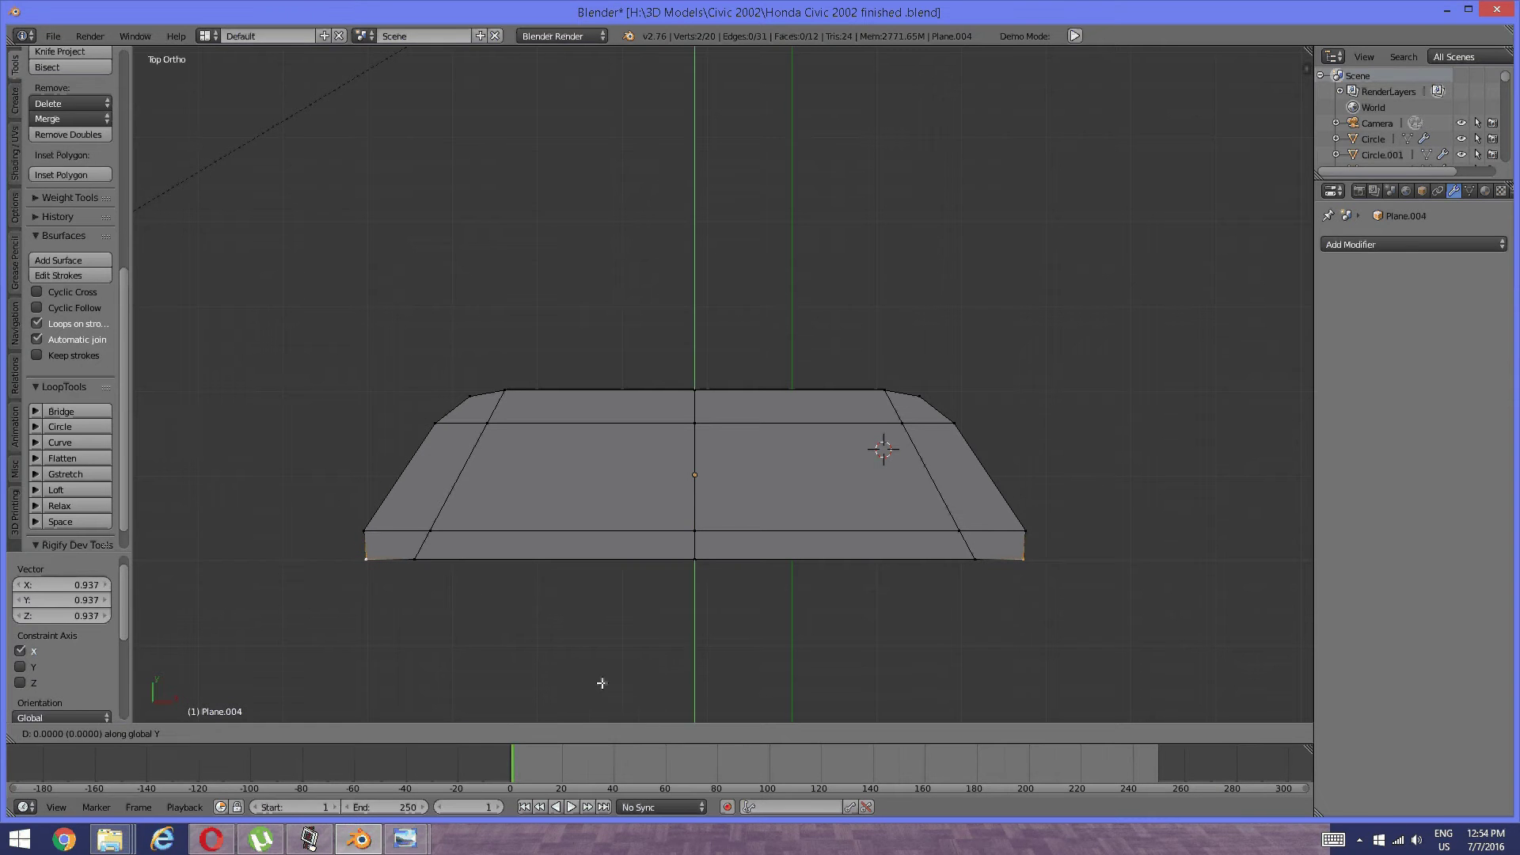
pyautogui.click(601, 676)
pyautogui.press('a')
# Scale the two lower-edge vertices next to the corners outward along X by about 1.06, then clear the selection.
pyautogui.rightClick(964, 580)
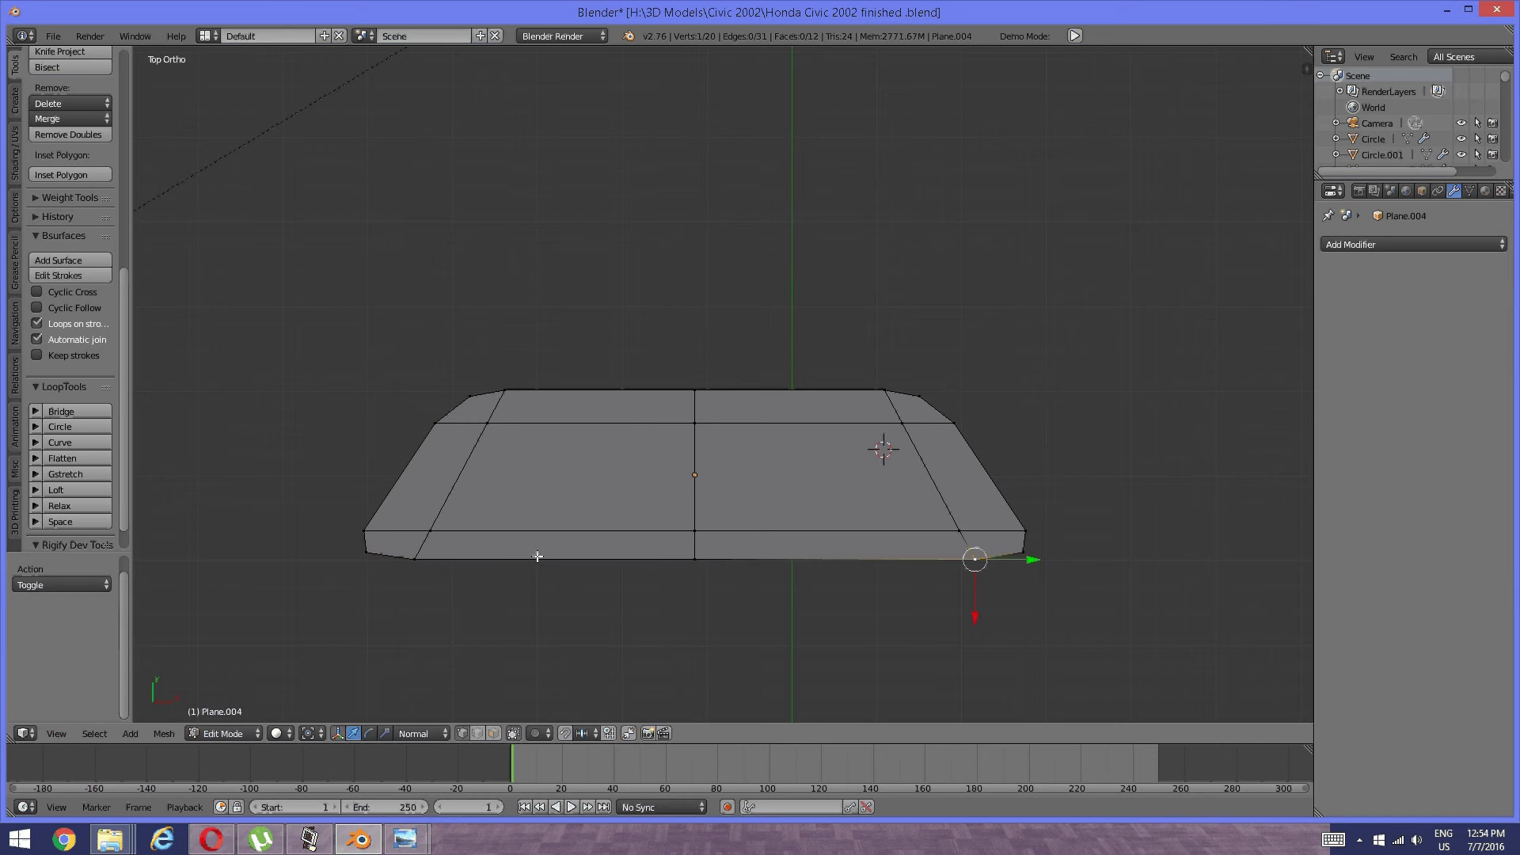
pyautogui.keyDown('shift'); pyautogui.rightClick(413, 560); pyautogui.keyUp('shift')
pyautogui.press('s')
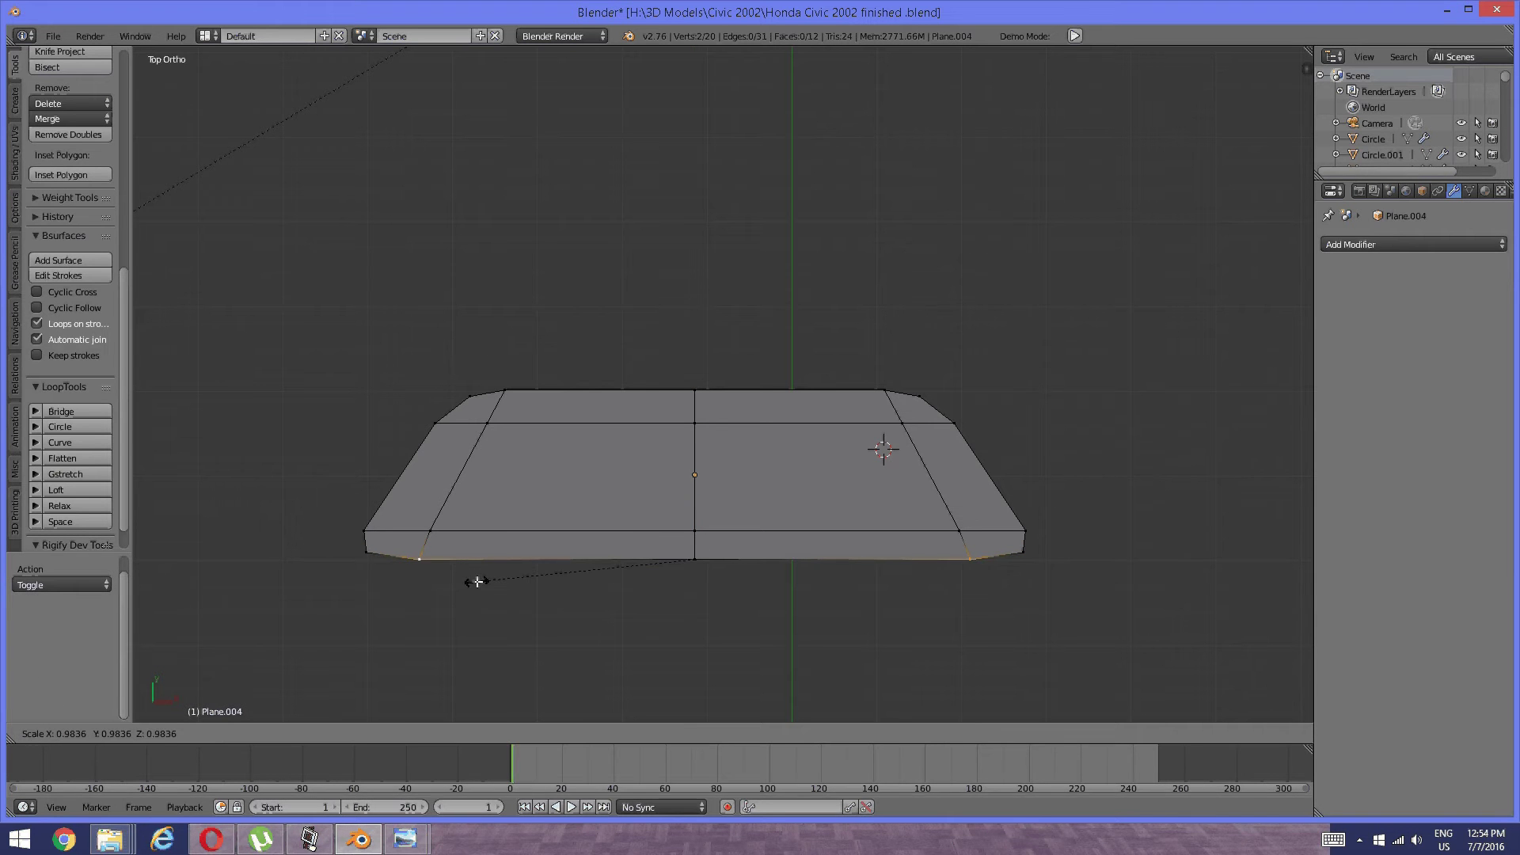
pyautogui.press('x')
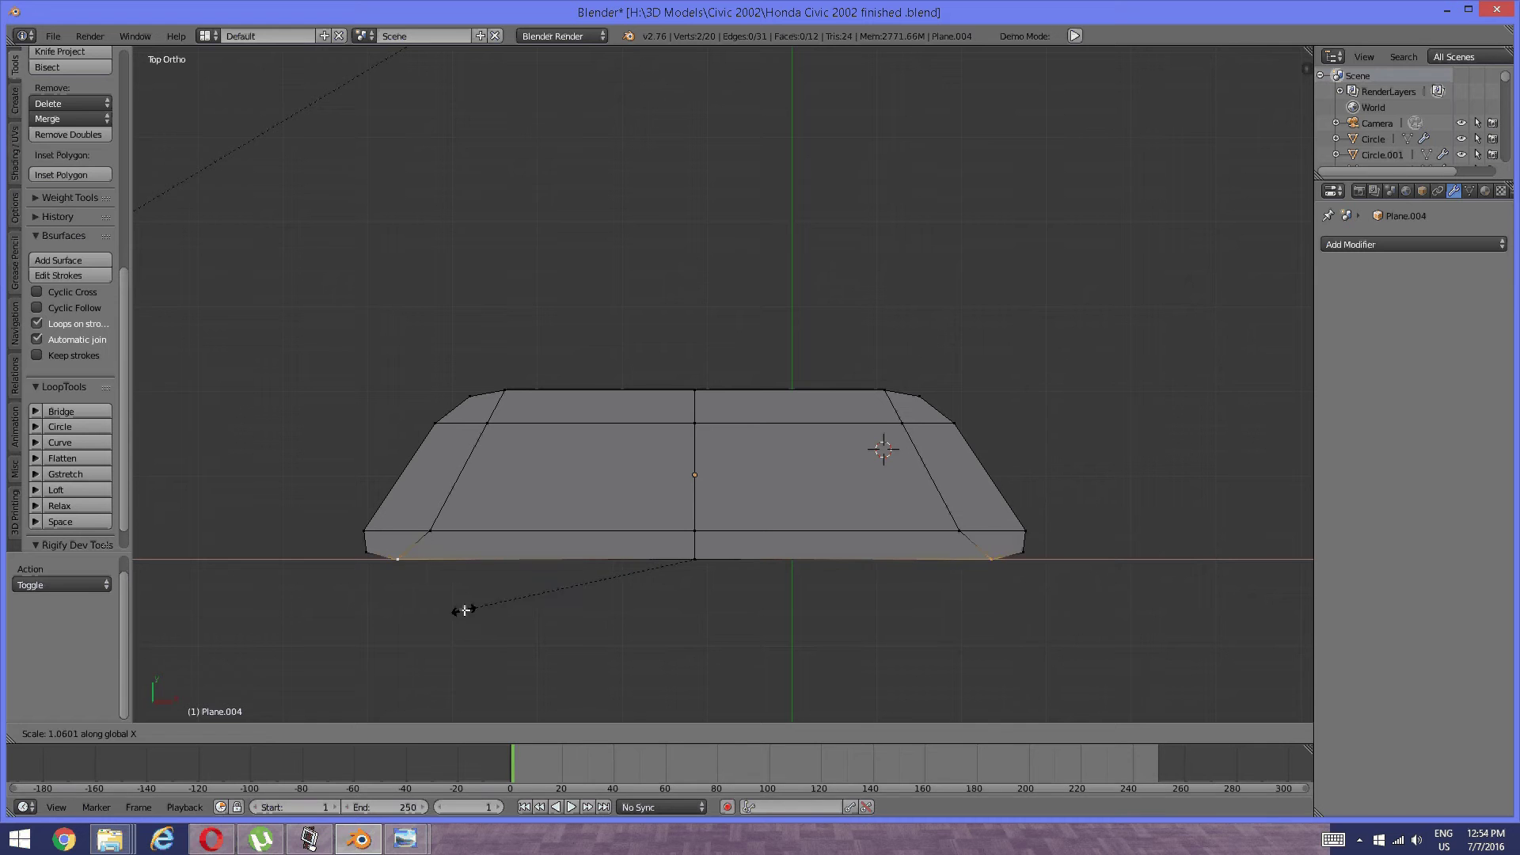
pyautogui.click(463, 611)
pyautogui.press('a')
# Select the four vertices of each upper corner, scale them along X by about 1.08, and clear the selection.
pyautogui.keyDown('shift'); pyautogui.moveTo(491, 543); pyautogui.dragTo(472, 559, button='middle'); pyautogui.keyUp('shift')
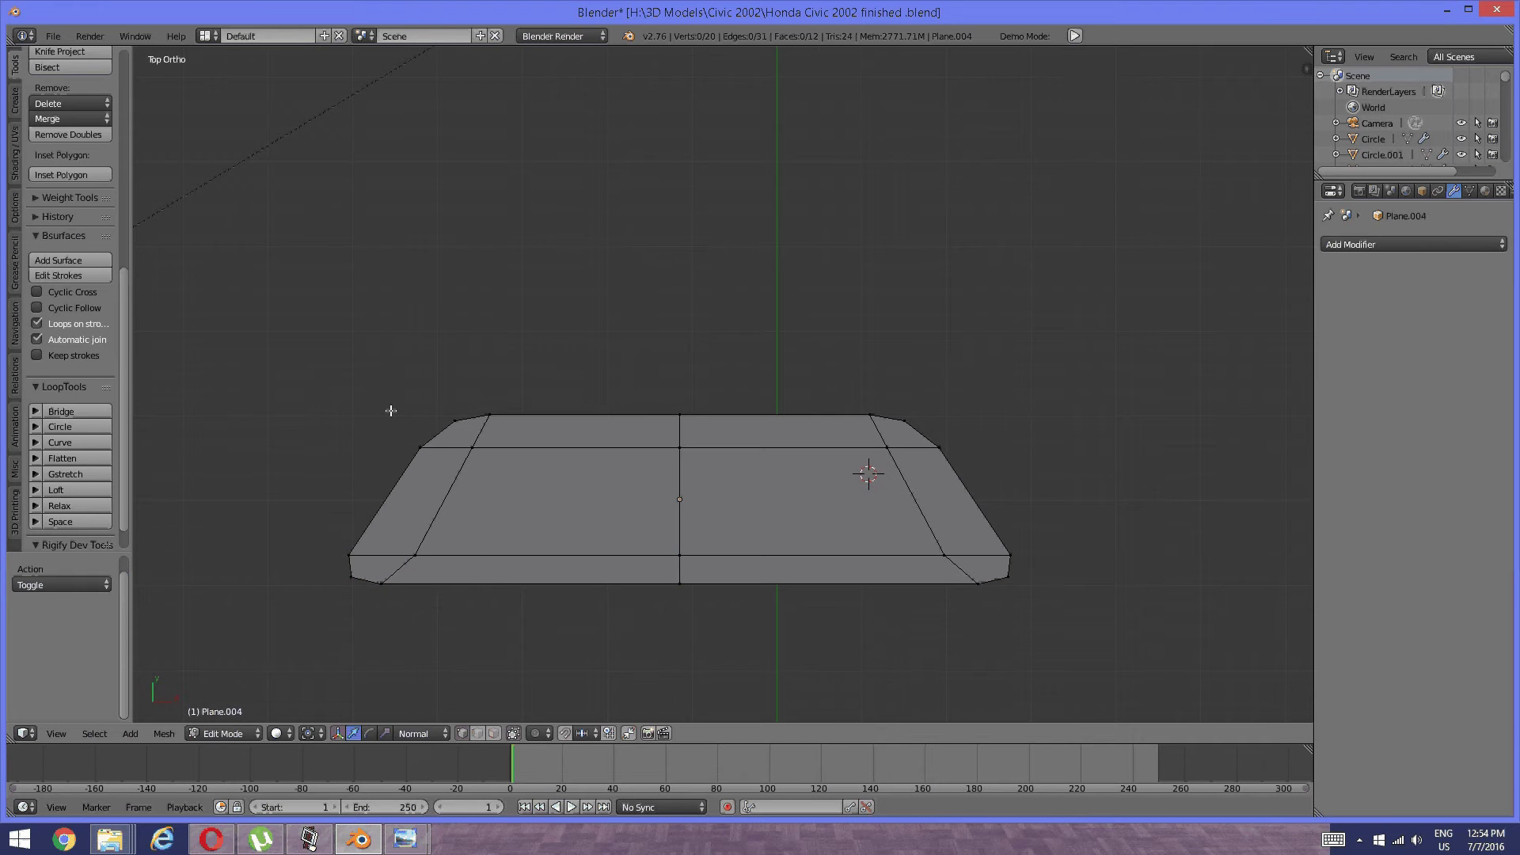
pyautogui.press('c')
pyautogui.moveTo(385, 426); pyautogui.dragTo(499, 431)
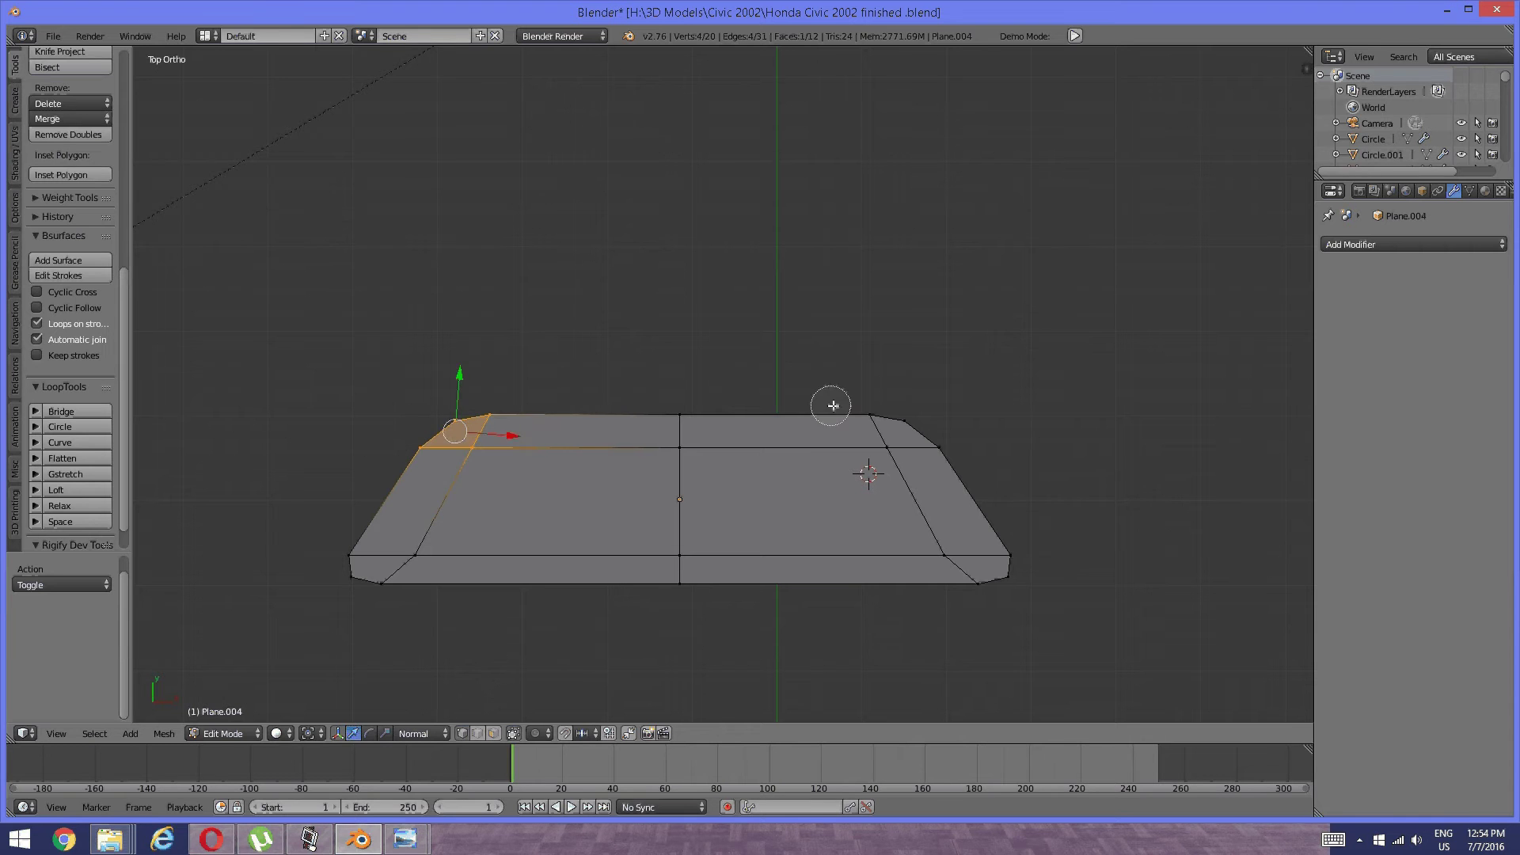
pyautogui.moveTo(875, 419); pyautogui.dragTo(942, 428)
pyautogui.press('Escape')
pyautogui.press('s')
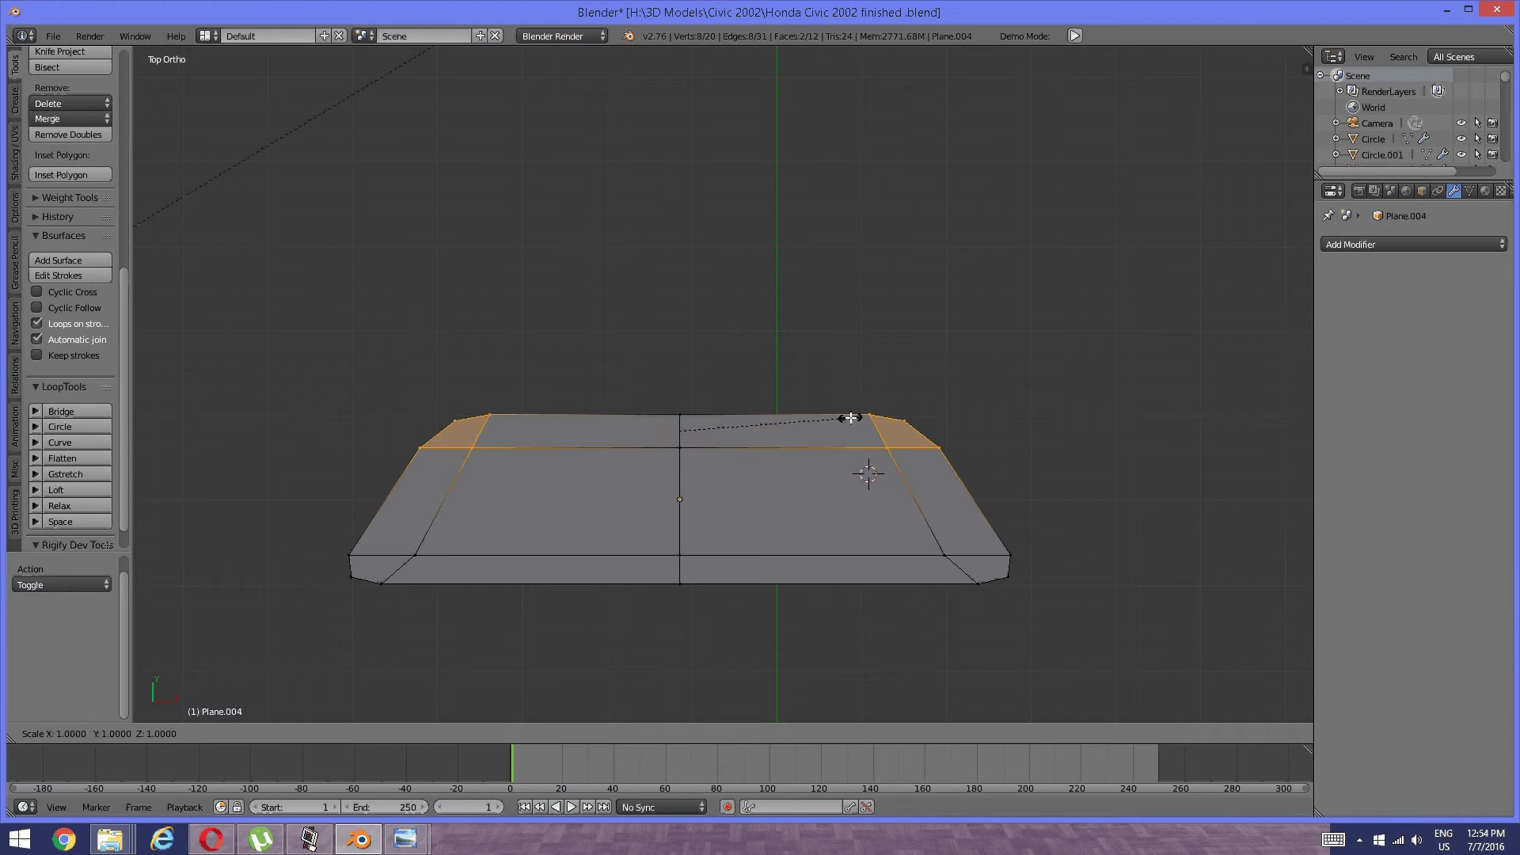
pyautogui.press('x')
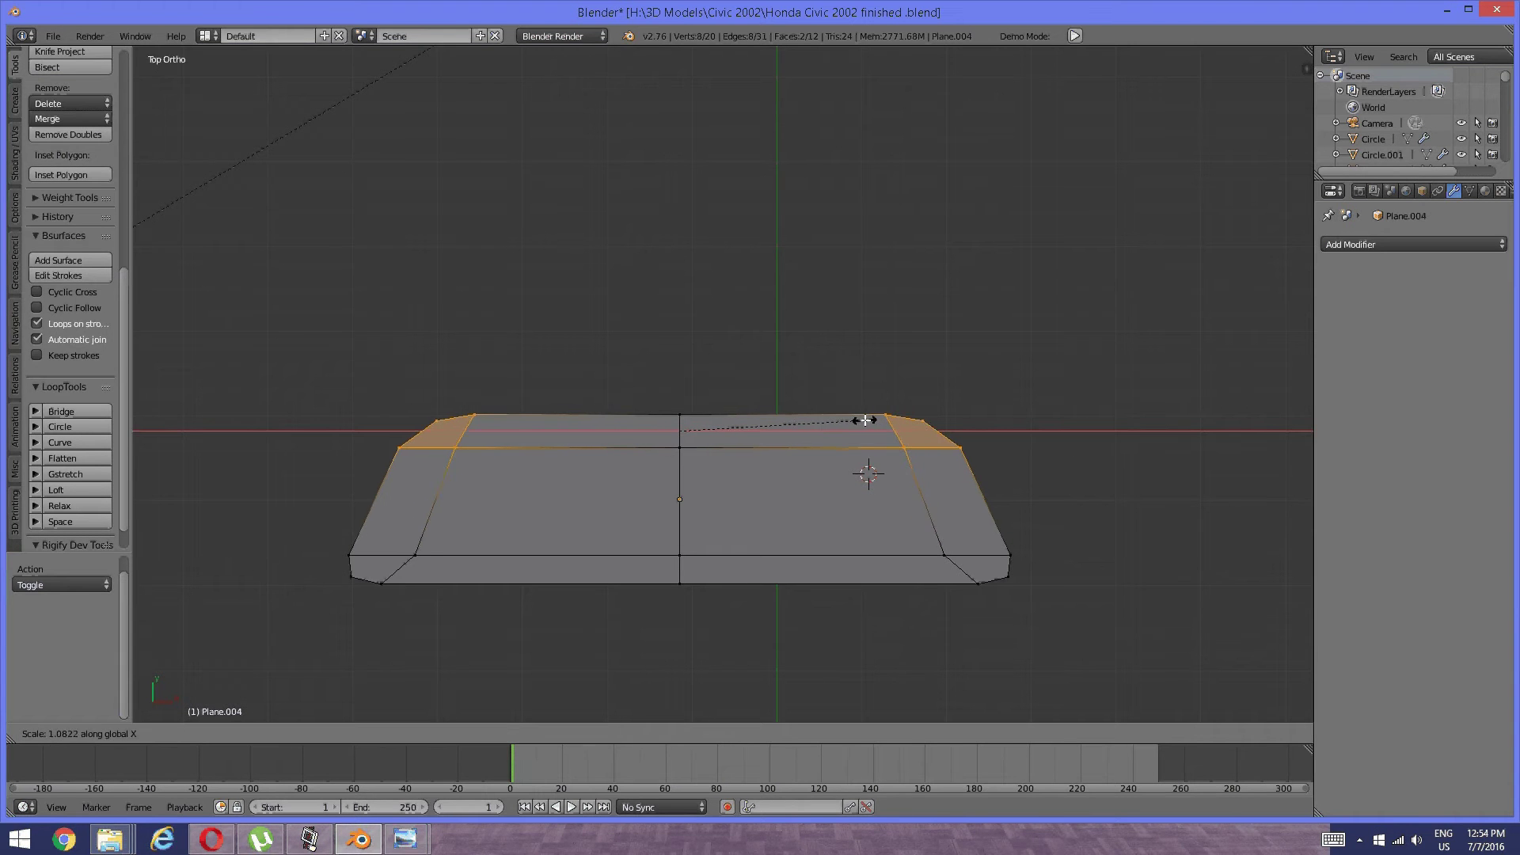
pyautogui.click(864, 421)
pyautogui.press('a')
# Scale the two inner vertices near the lower corners outward along X by about 1.05, then clear the selection.
pyautogui.scroll(1, 729, 507)
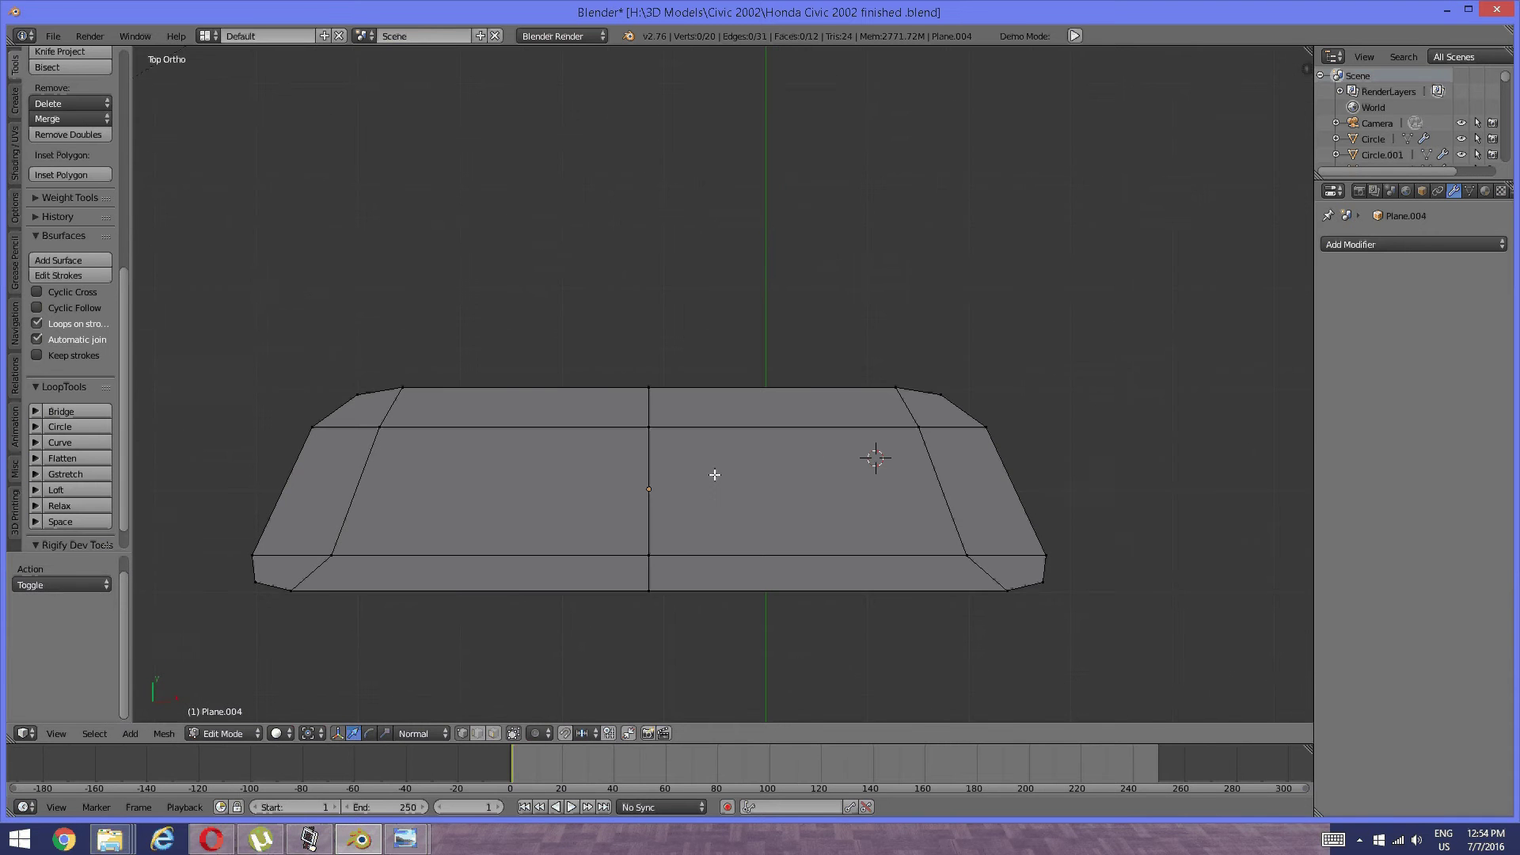
pyautogui.rightClick(965, 553)
pyautogui.keyDown('shift'); pyautogui.rightClick(331, 555); pyautogui.keyUp('shift')
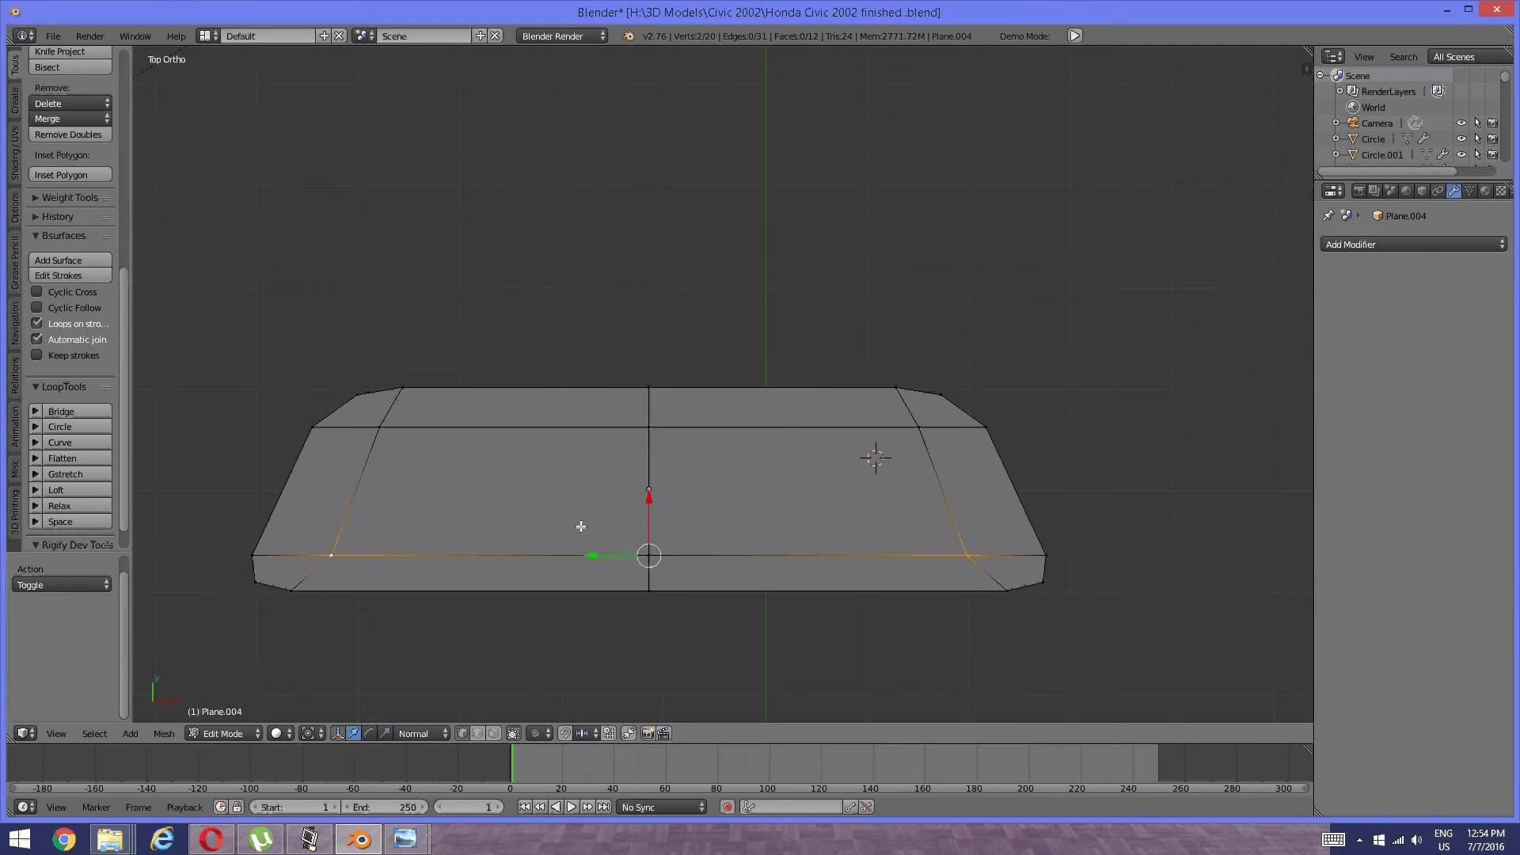
pyautogui.press('s')
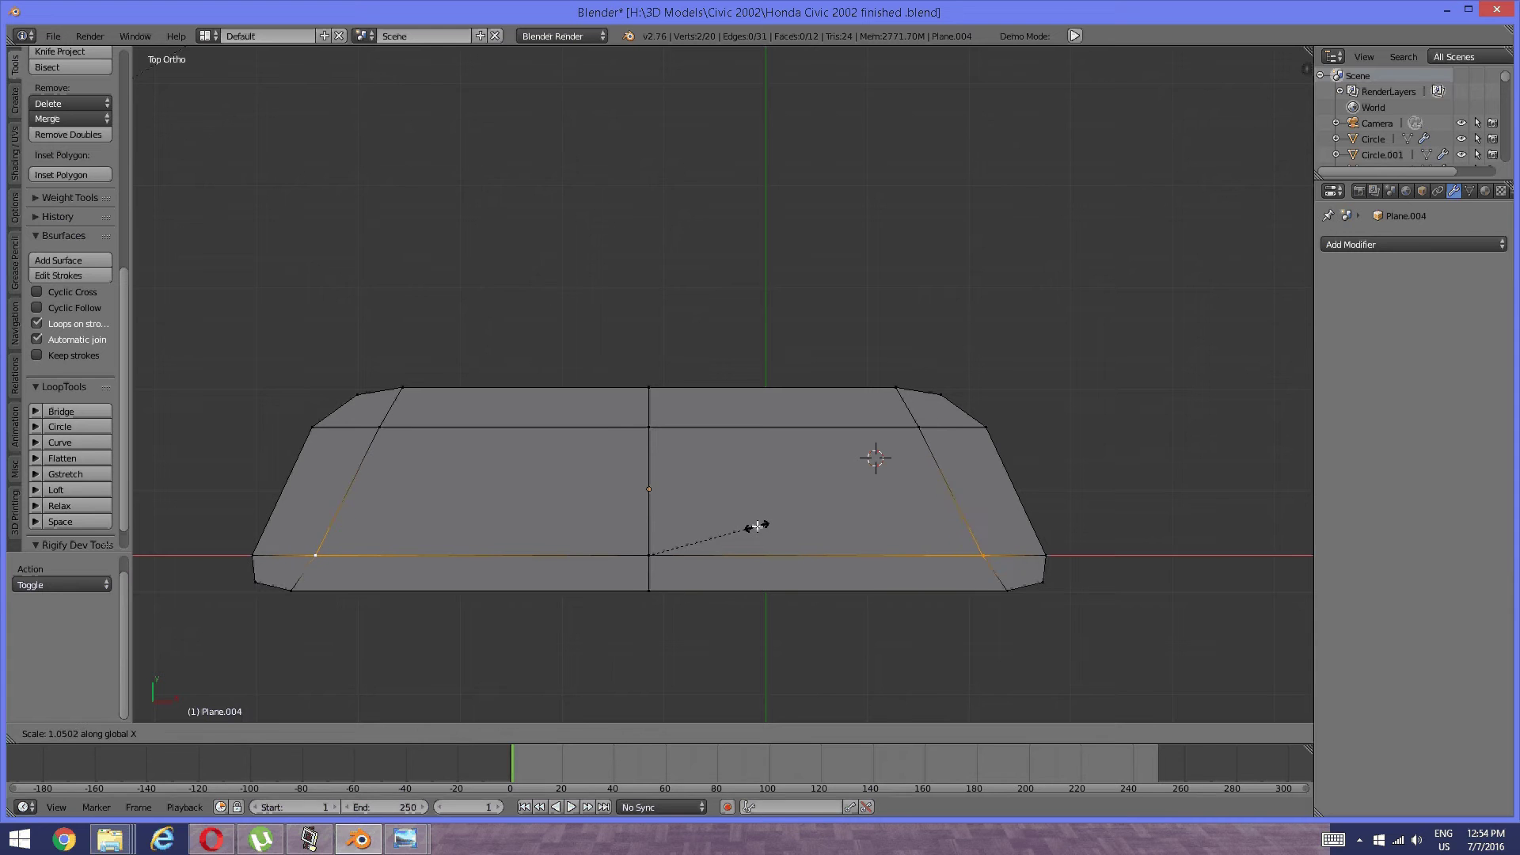
pyautogui.click(760, 526)
pyautogui.press('a')
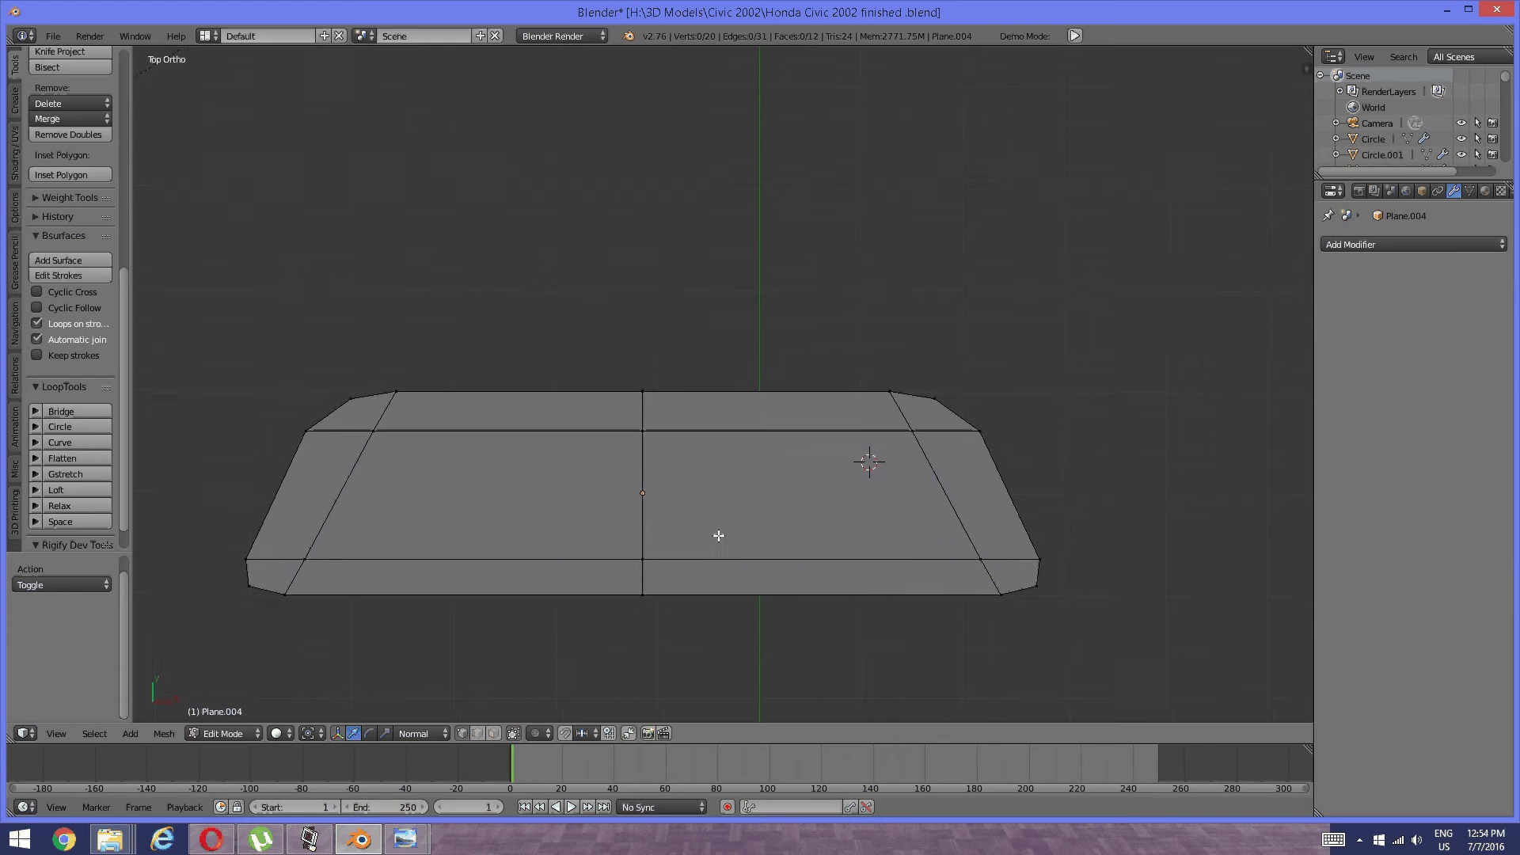
# In vertex select mode, select the entire outer outline of the trapezoid, including both long sides, both slanted ends and the corners.
pyautogui.moveTo(868, 455)
pyautogui.mouseDown(button='middle')
pyautogui.moveTo(737, 472)
pyautogui.moveTo(733, 499)
pyautogui.moveTo(804, 369)
pyautogui.moveTo(781, 441)
pyautogui.moveTo(844, 428)
pyautogui.moveTo(867, 440)
pyautogui.mouseUp(button='middle')
pyautogui.hotkey('ctrl', 'Tab')
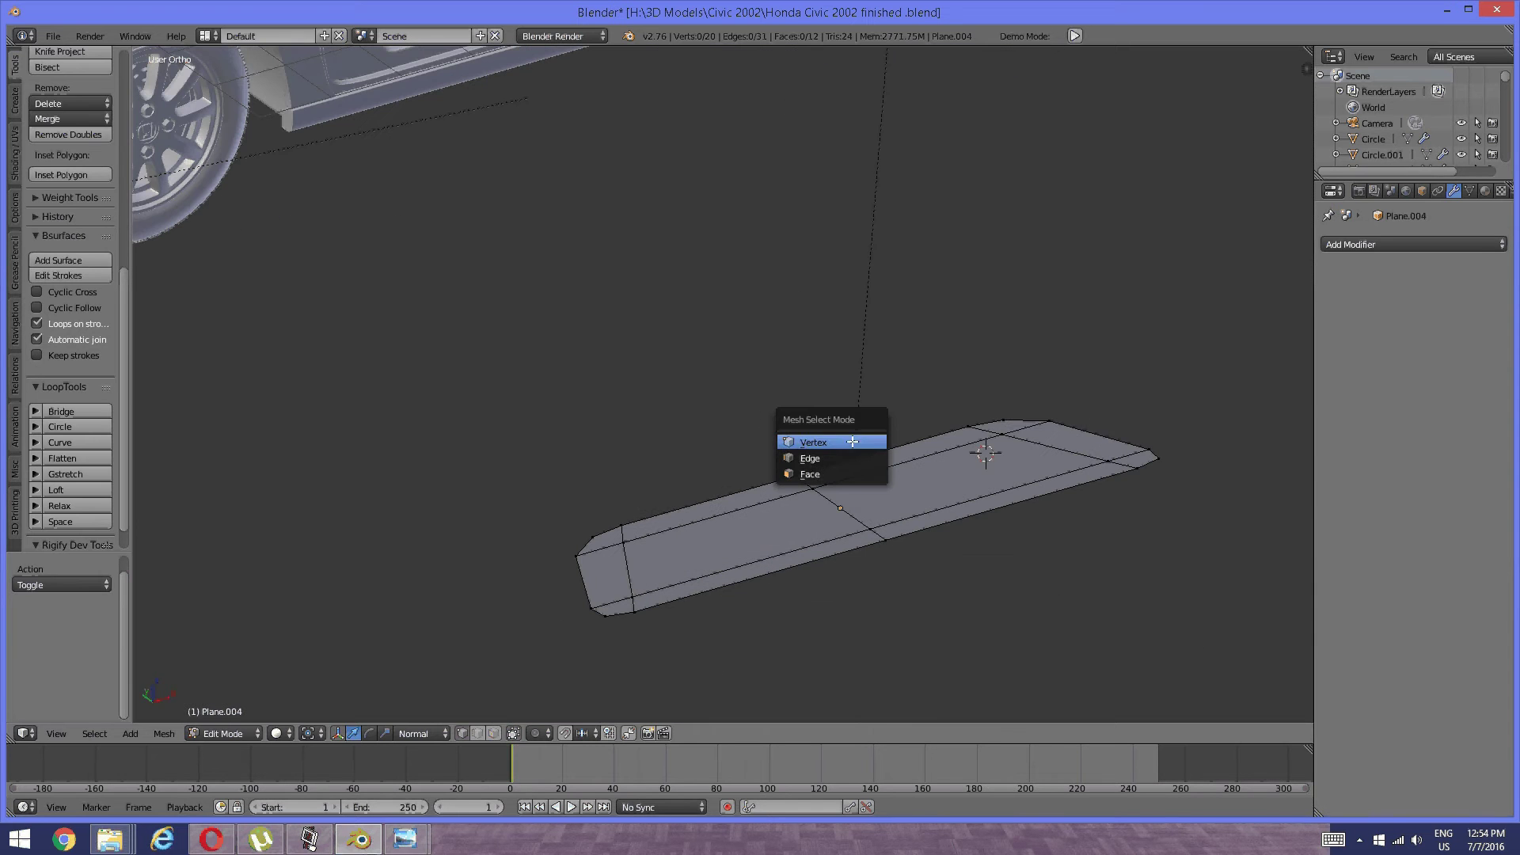
pyautogui.click(868, 447)
pyautogui.keyDown('alt'); pyautogui.rightClick(764, 573); pyautogui.keyUp('alt')
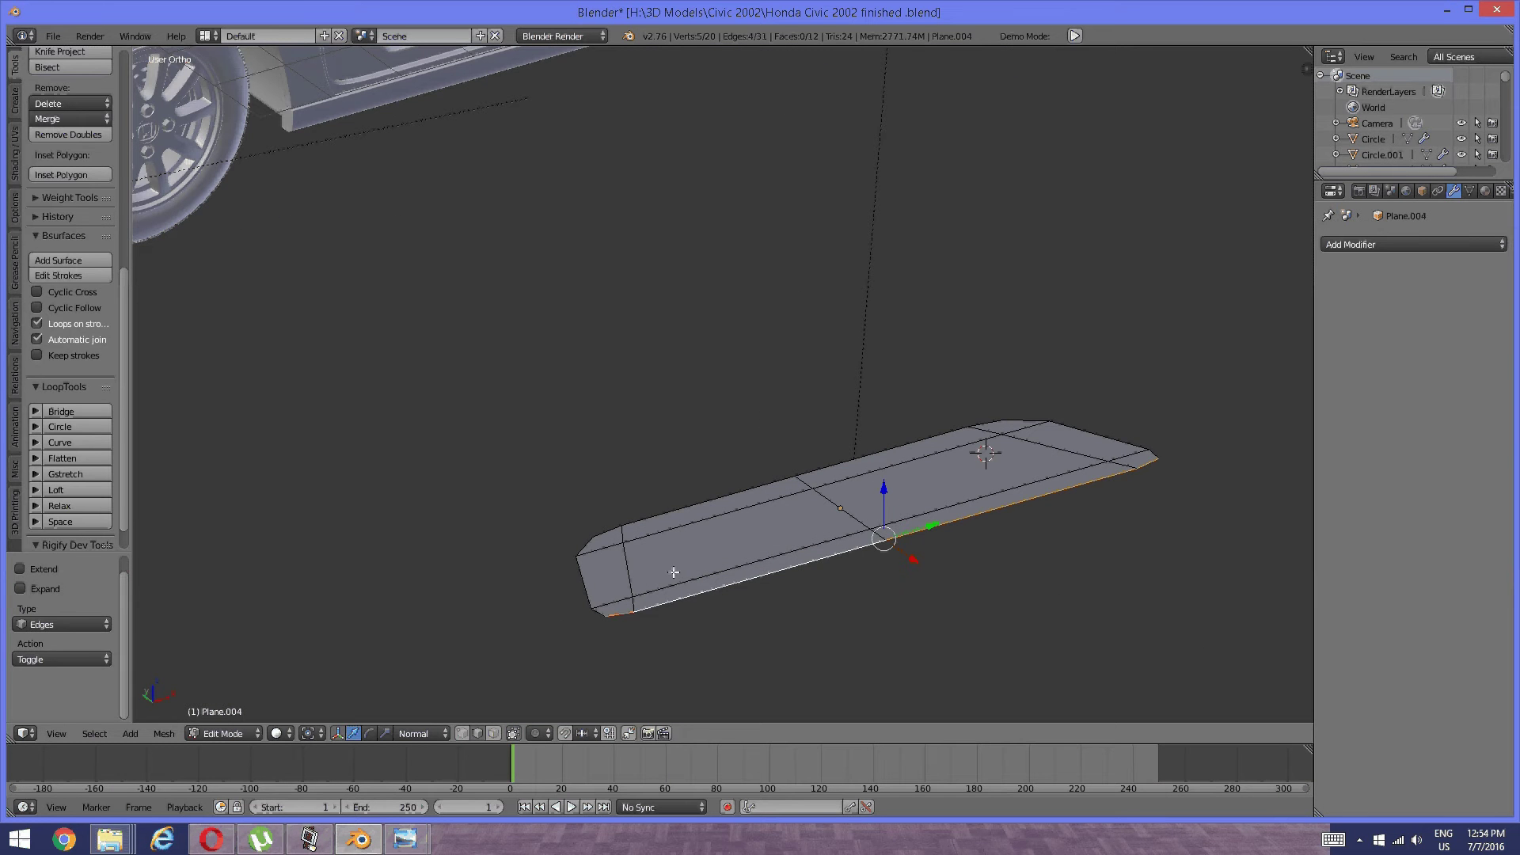
pyautogui.press('a')
pyautogui.keyDown('alt'); pyautogui.rightClick(692, 592); pyautogui.keyUp('alt')
pyautogui.moveTo(692, 592); pyautogui.dragTo(617, 579, button='middle')
pyautogui.keyDown('alt'); pyautogui.keyDown('shift'); pyautogui.rightClick(617, 504); pyautogui.keyUp('shift'); pyautogui.keyUp('alt')
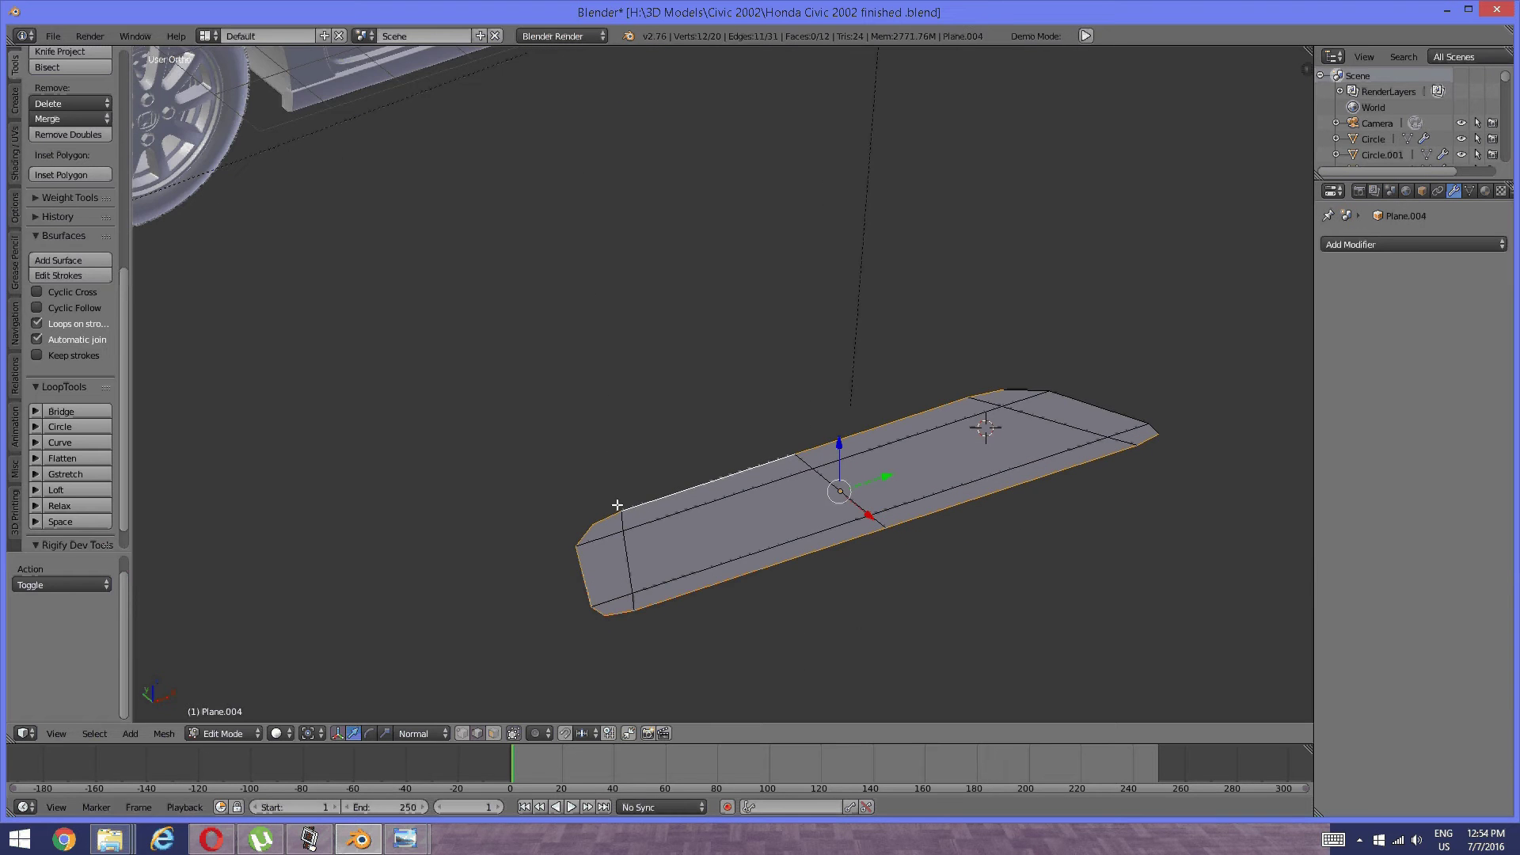
pyautogui.moveTo(832, 468); pyautogui.dragTo(694, 497, button='middle')
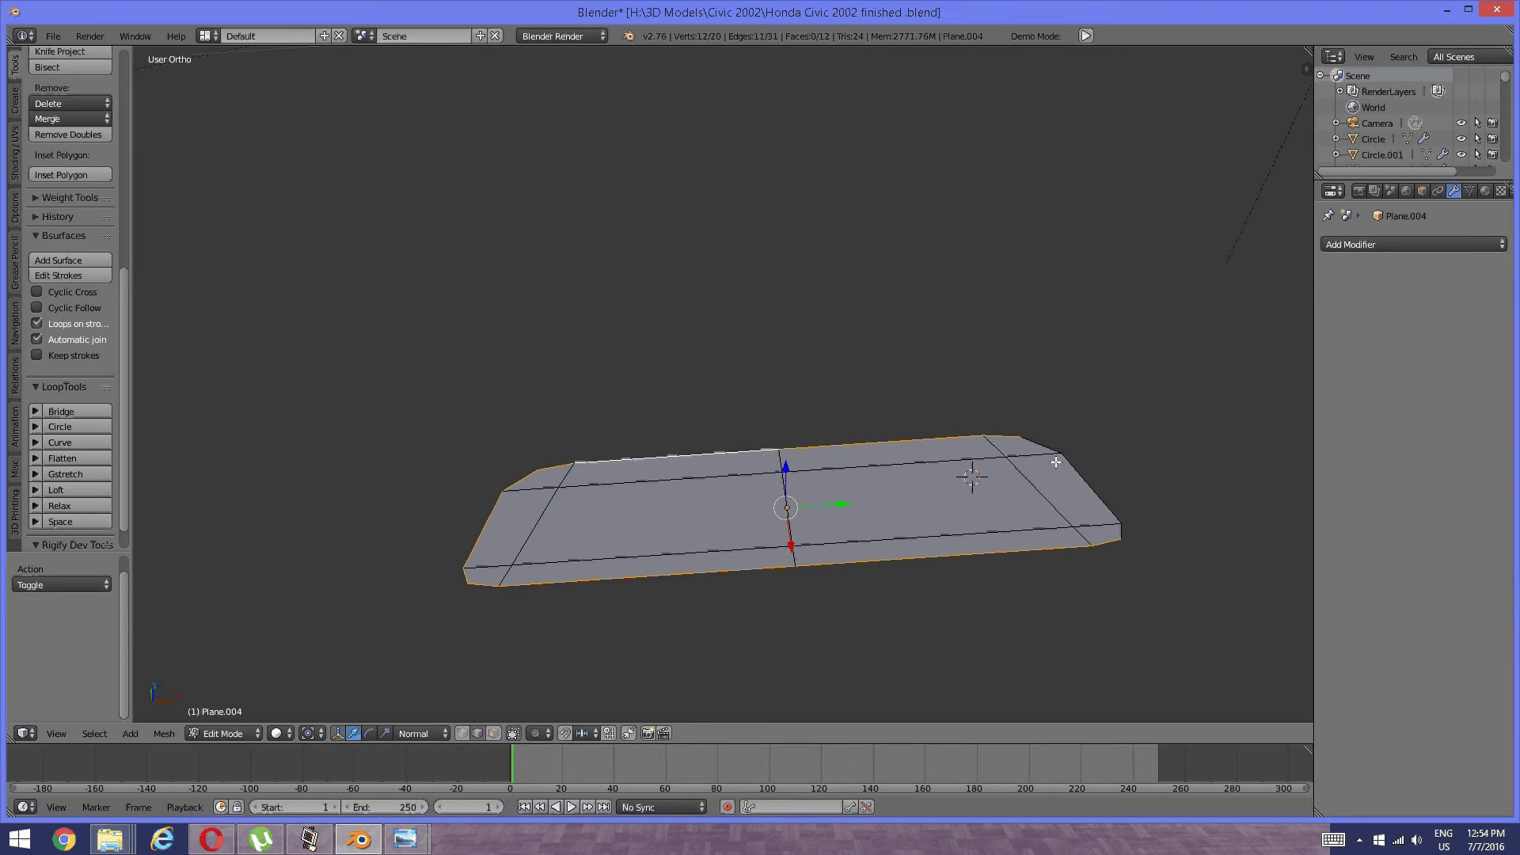
pyautogui.keyDown('alt'); pyautogui.keyDown('shift'); pyautogui.rightClick(1092, 465); pyautogui.keyUp('shift'); pyautogui.keyUp('alt')
# Extrude the selected outline and scale it by 1.018 to form a thin border around the trapezoid.
pyautogui.moveTo(871, 515); pyautogui.dragTo(884, 523, button='middle')
pyautogui.press('e')
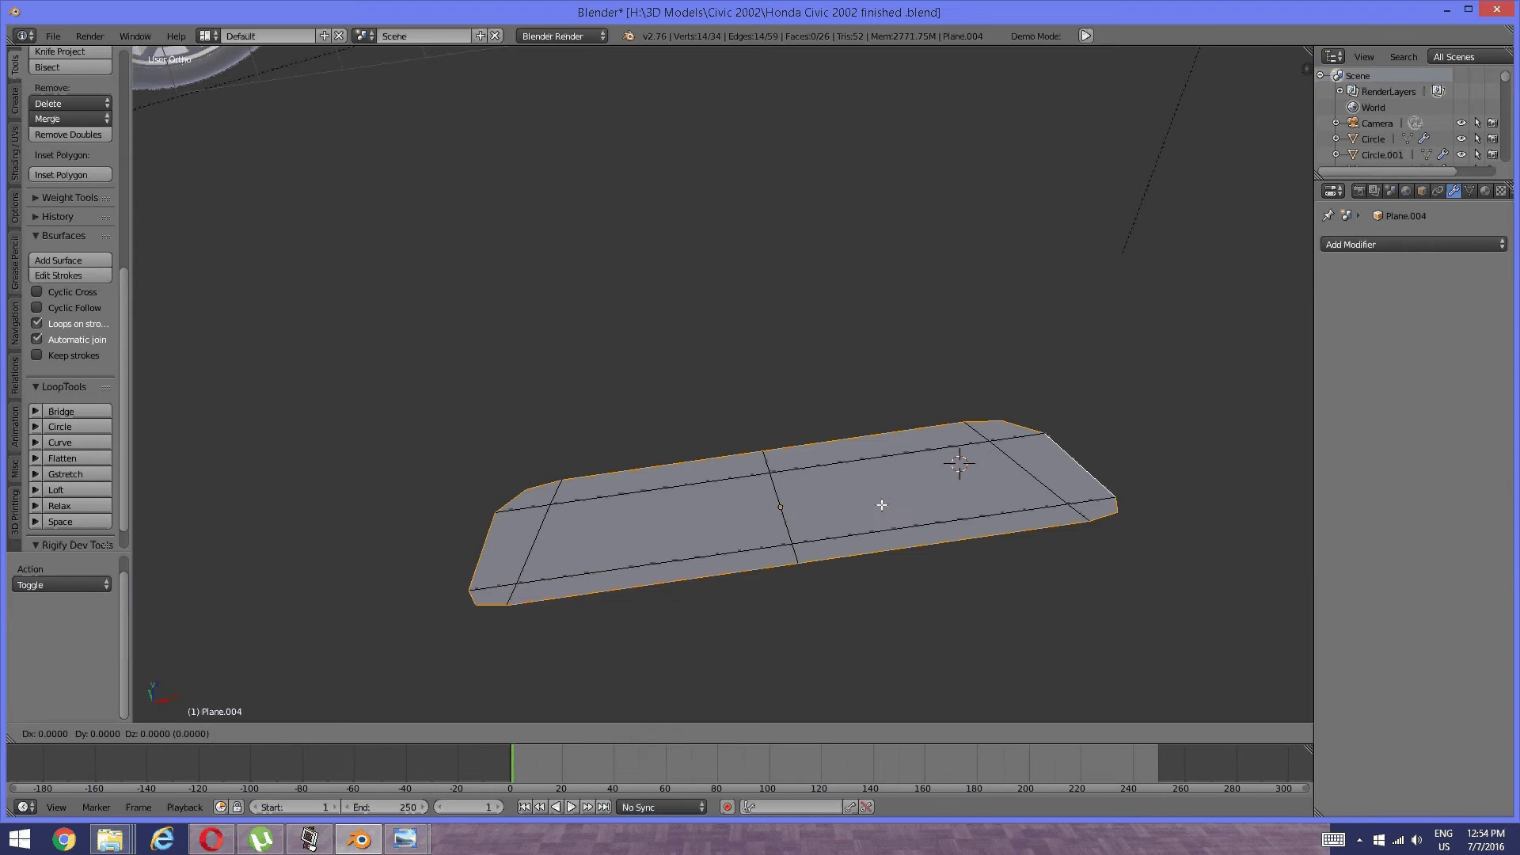
pyautogui.press('s')
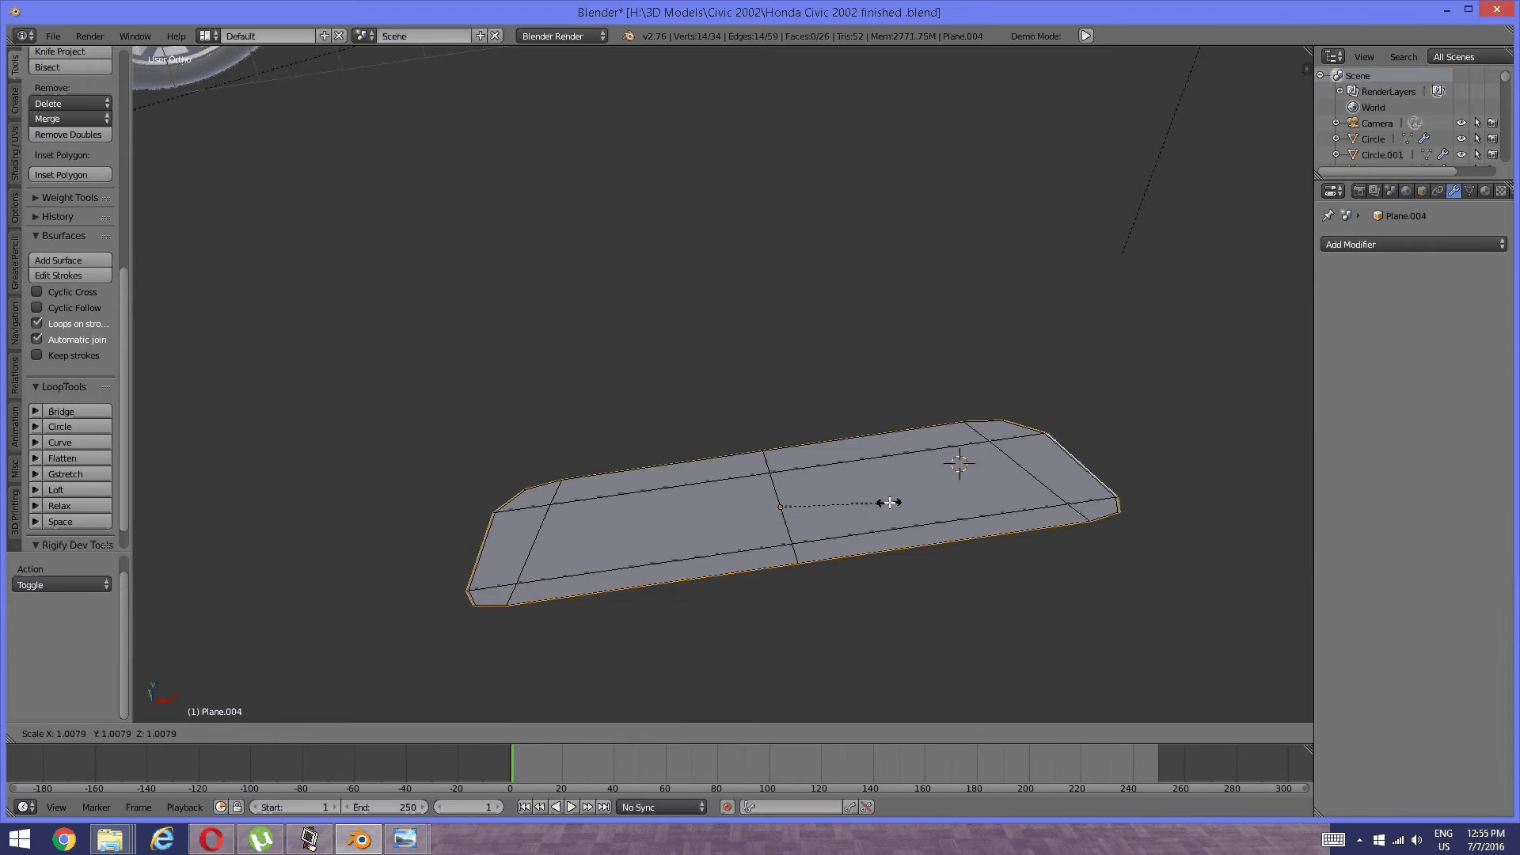
pyautogui.click(898, 502)
# Scale the new border outline by 1.019 along X and slightly along Y, then clear the selection.
pyautogui.moveTo(898, 502); pyautogui.dragTo(824, 515, button='middle')
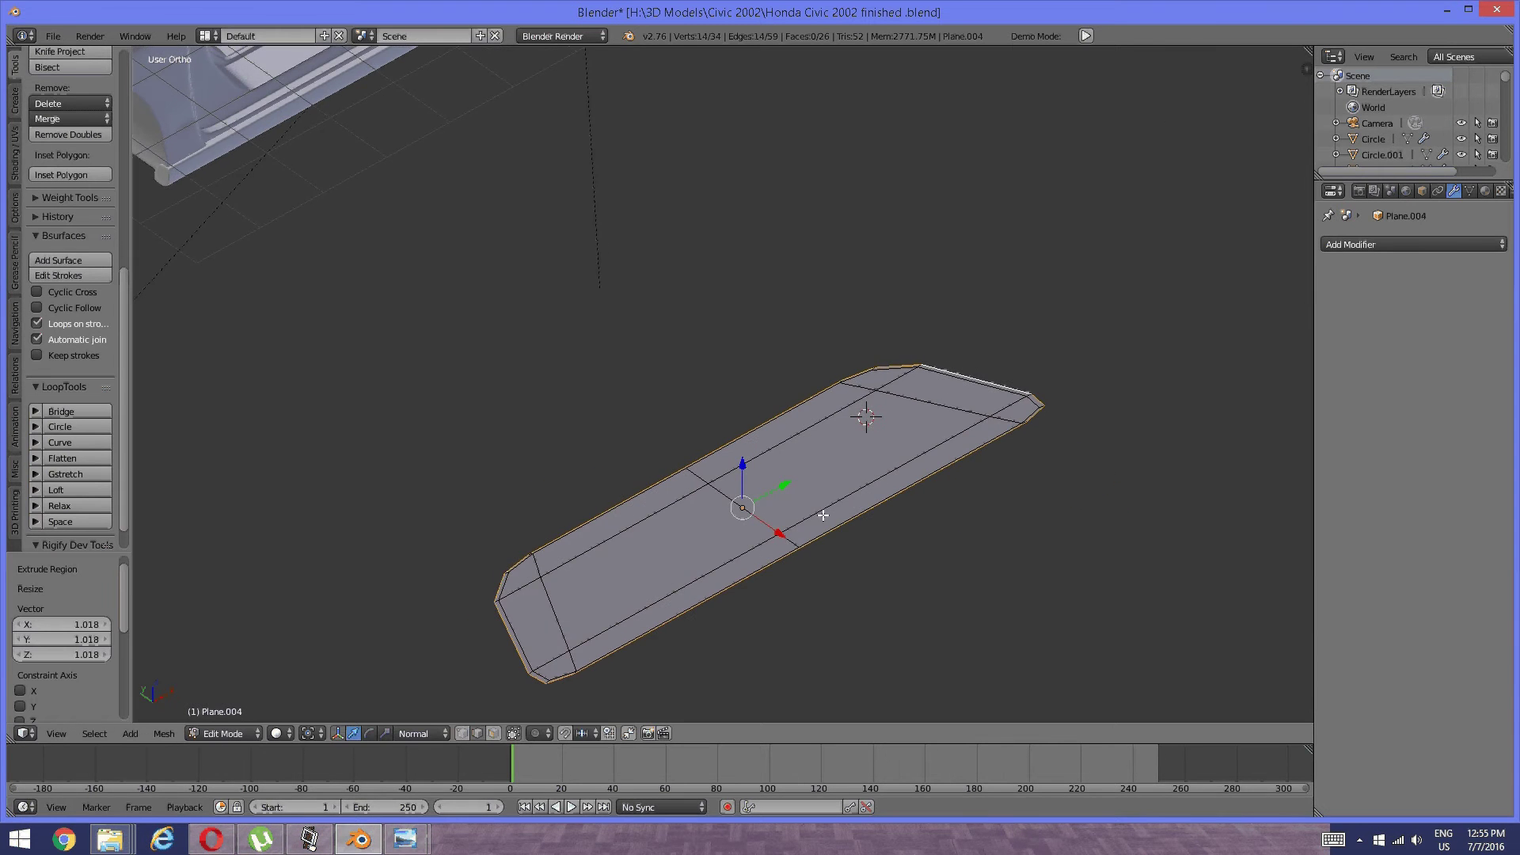
pyautogui.press('s')
pyautogui.press('x')
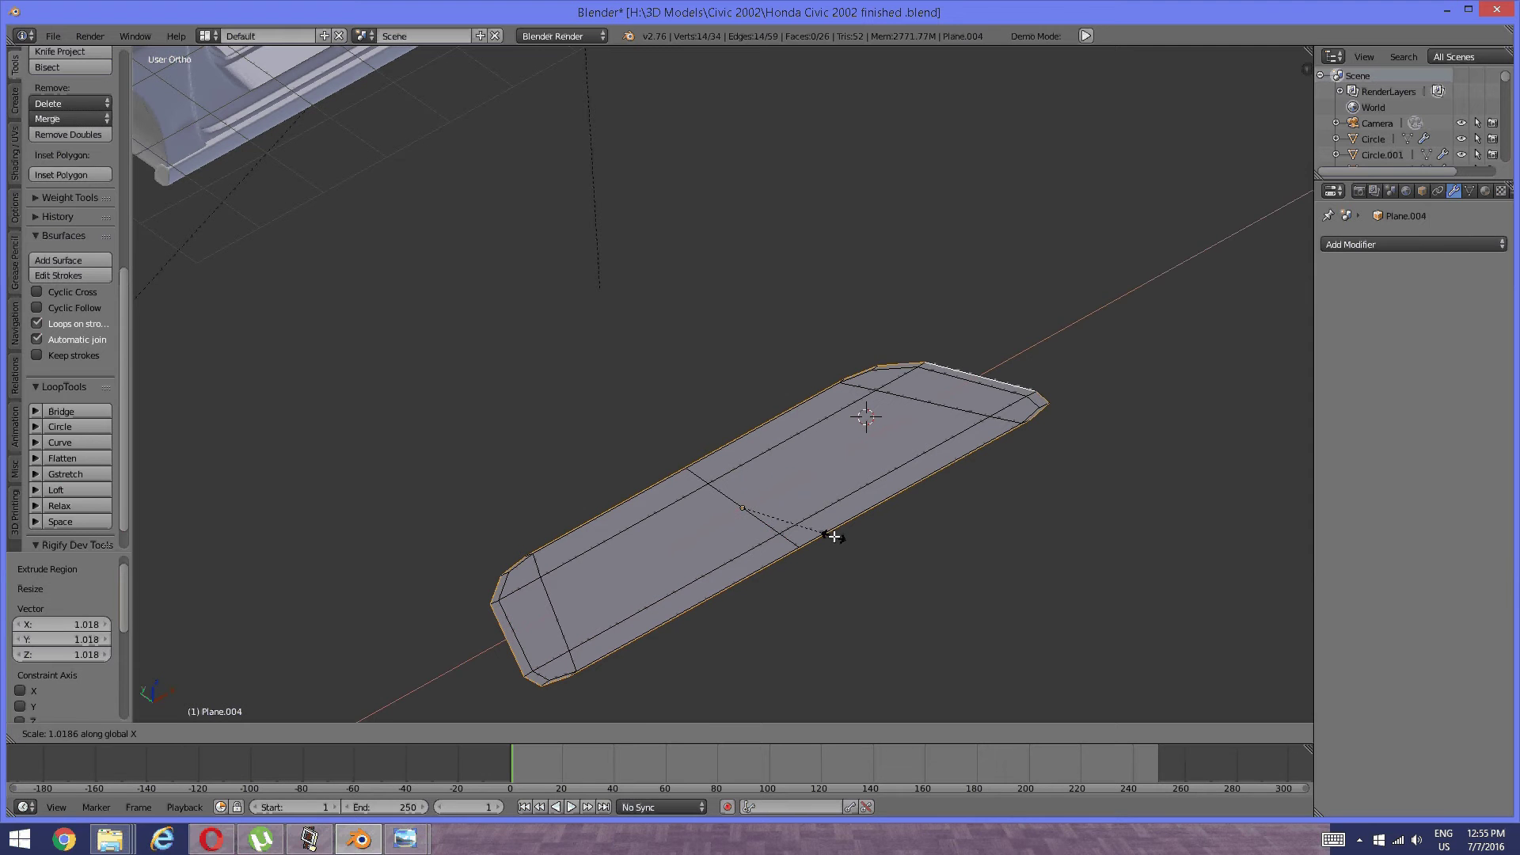
pyautogui.click(834, 536)
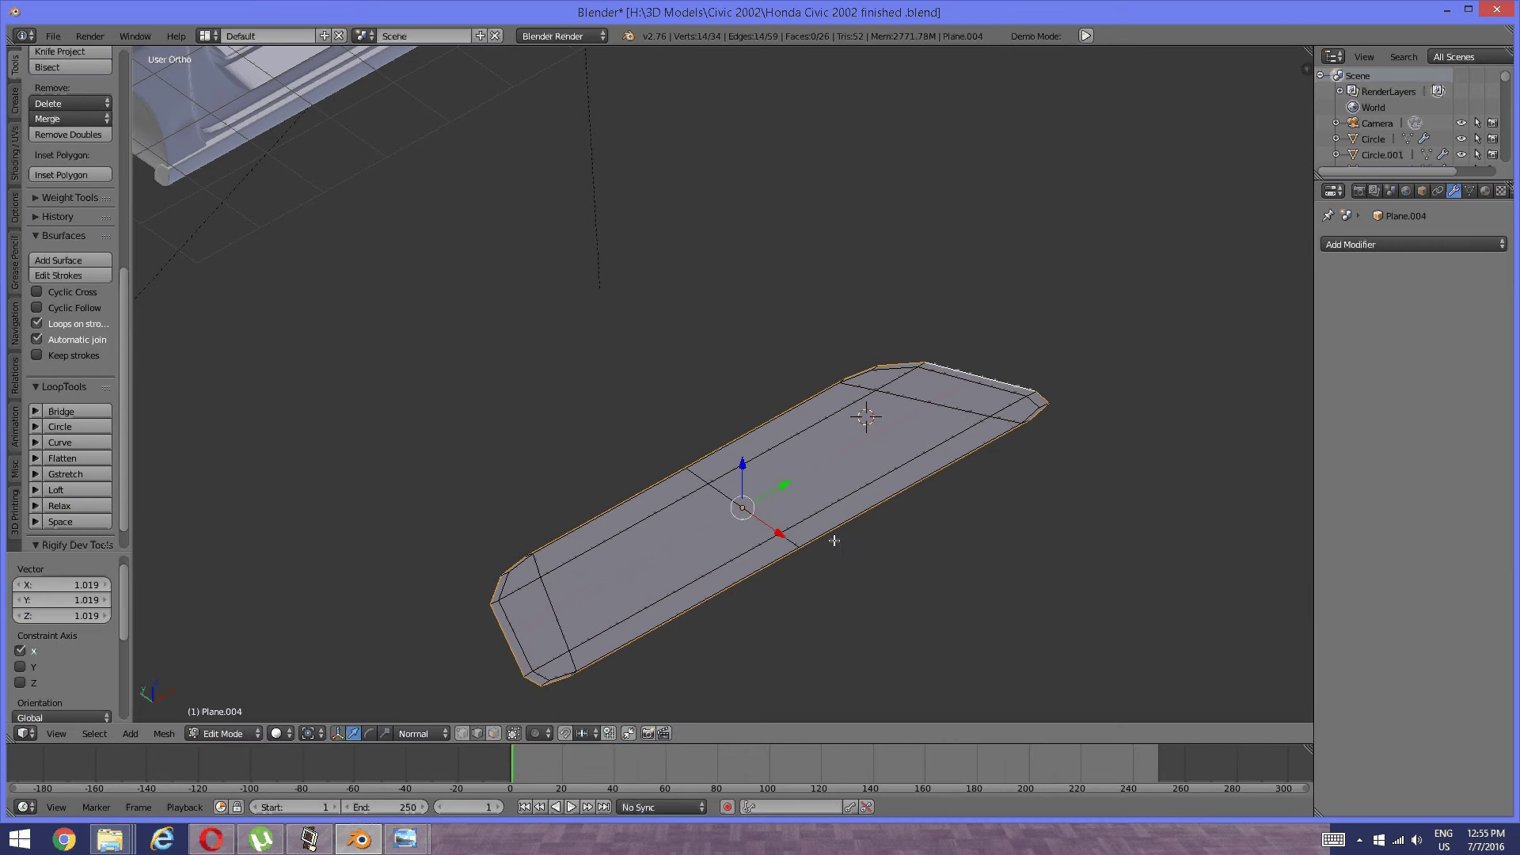
pyautogui.press('s')
pyautogui.press('y')
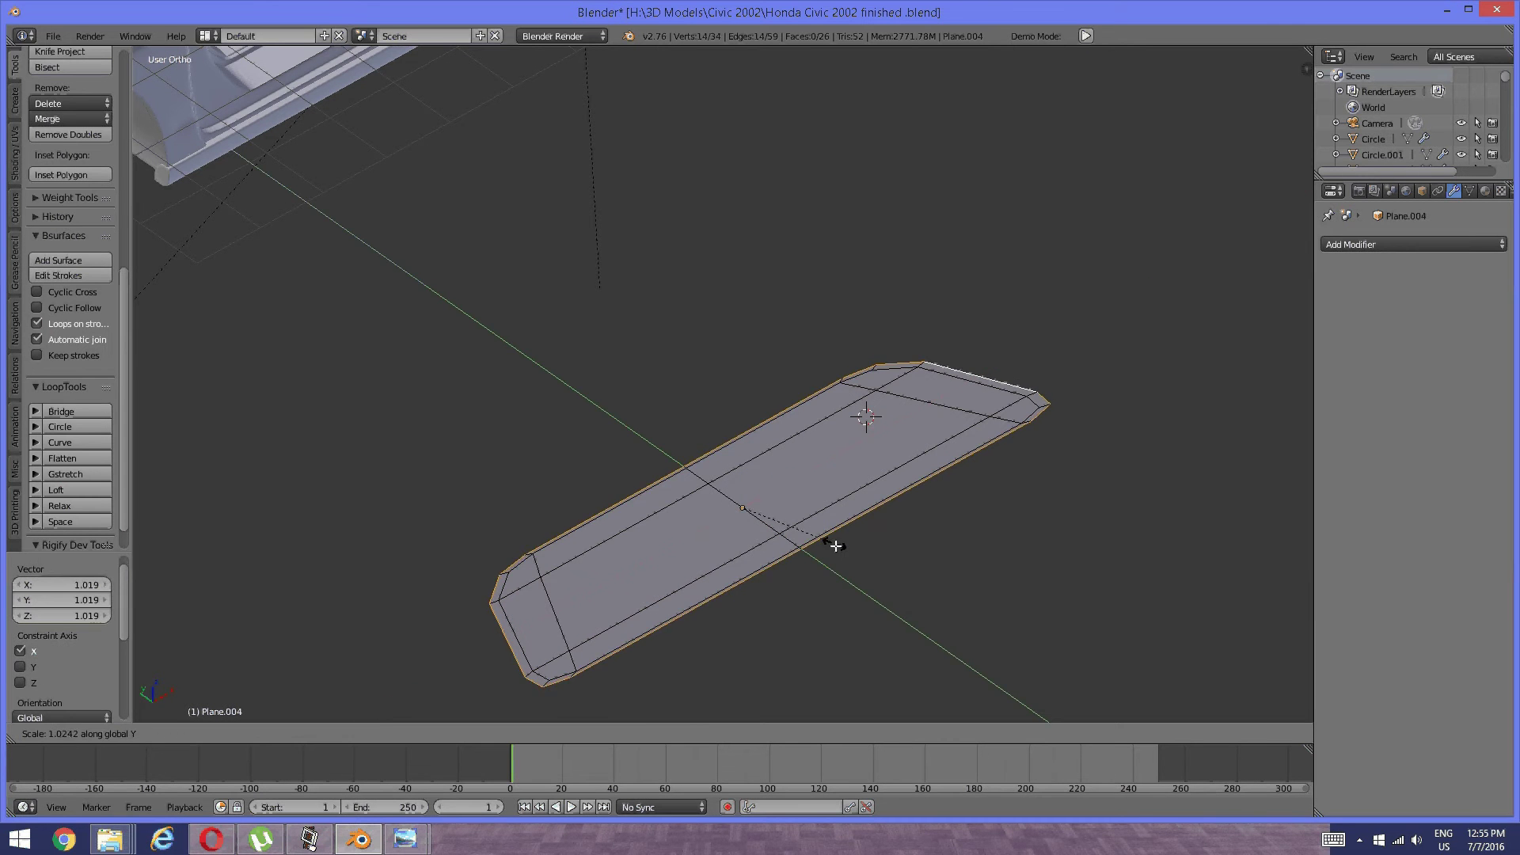
pyautogui.click(835, 526)
pyautogui.press('a')
# Select the edge loop just inside the thin border, duplicate it in place, and lower the copy by 0.154.
pyautogui.moveTo(834, 527); pyautogui.dragTo(796, 535, button='middle')
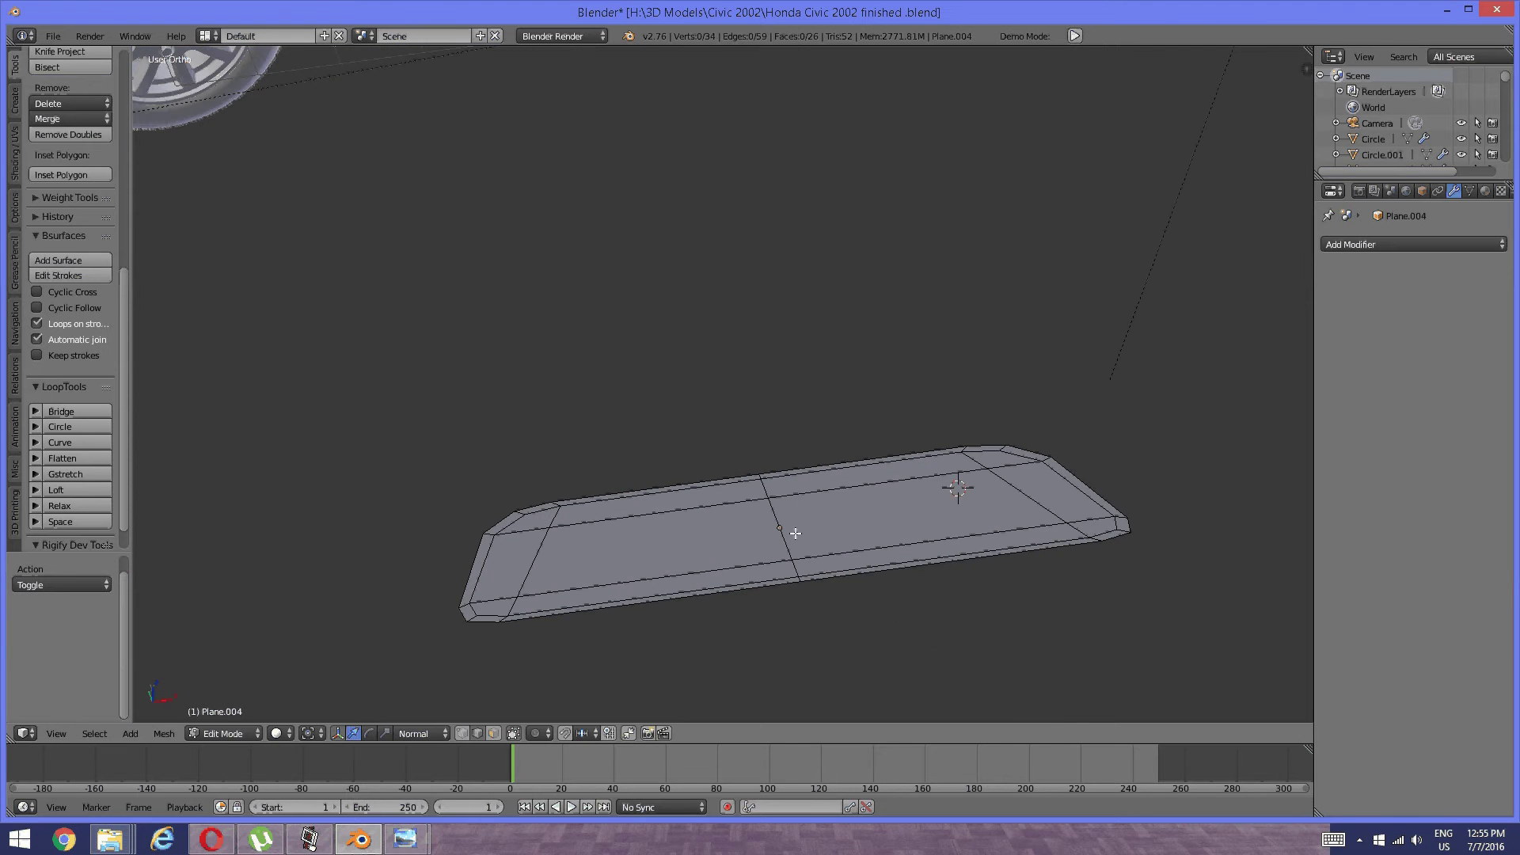
pyautogui.keyDown('alt'); pyautogui.click(777, 582); pyautogui.keyUp('alt')
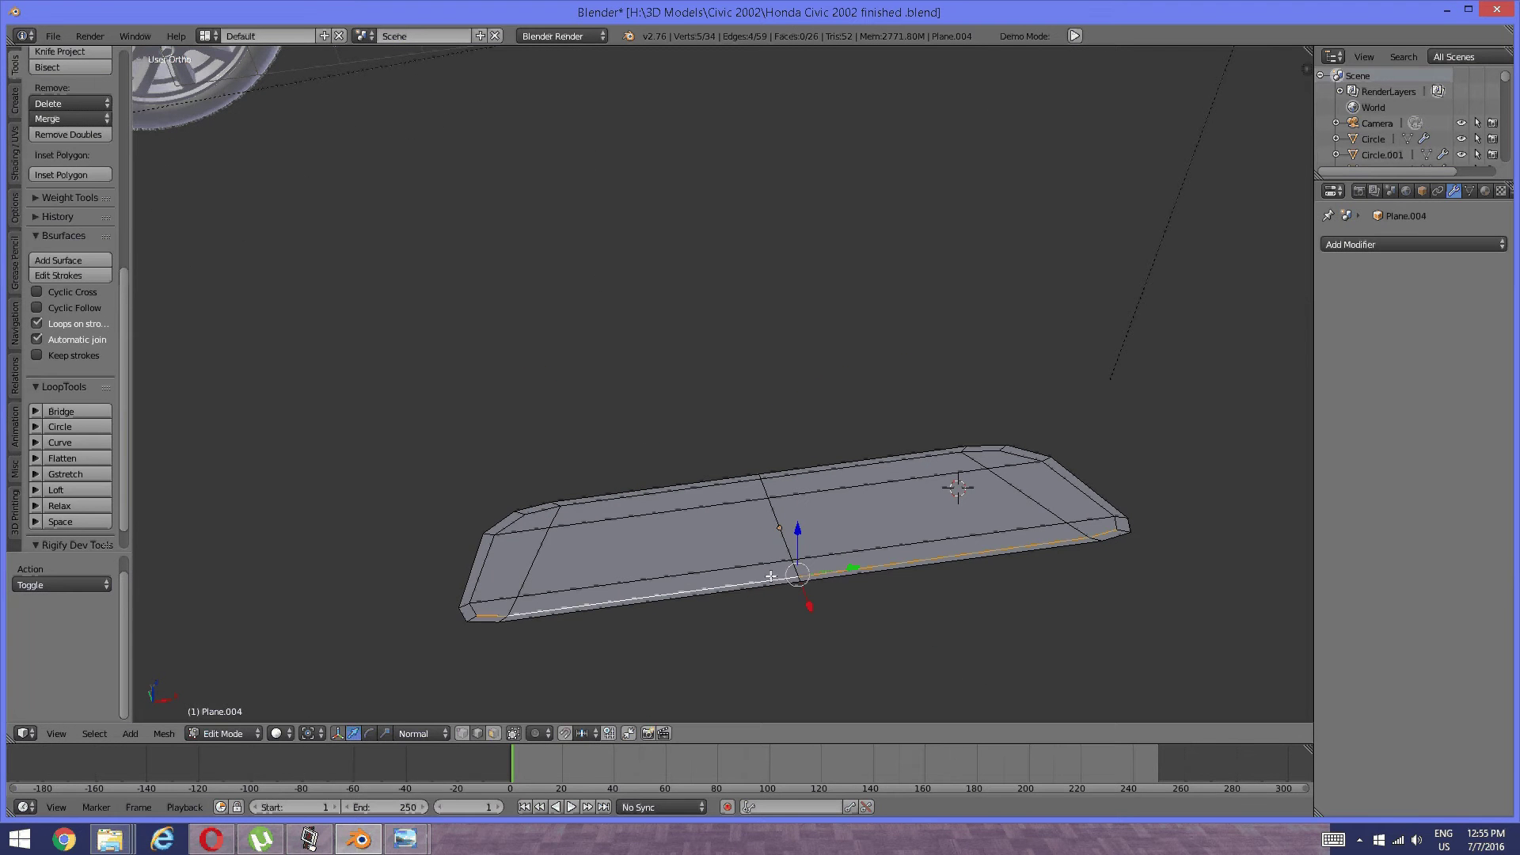
pyautogui.keyDown('alt'); pyautogui.keyDown('shift'); pyautogui.click(541, 508); pyautogui.keyUp('shift'); pyautogui.keyUp('alt')
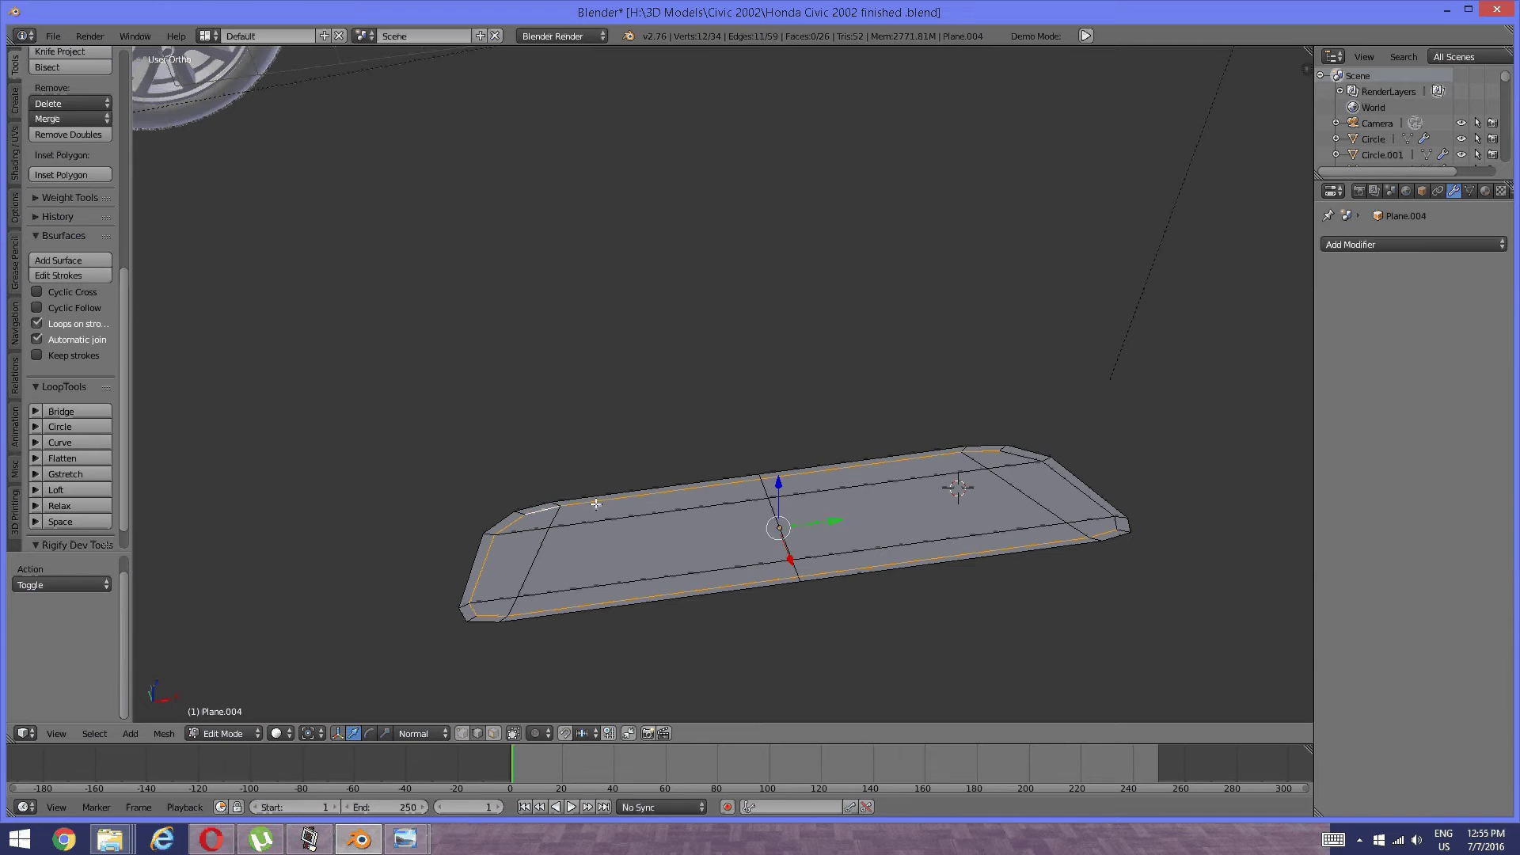
pyautogui.keyDown('alt'); pyautogui.keyDown('shift'); pyautogui.click(1030, 458); pyautogui.keyUp('shift'); pyautogui.keyUp('alt')
pyautogui.moveTo(804, 551); pyautogui.dragTo(838, 543, button='middle')
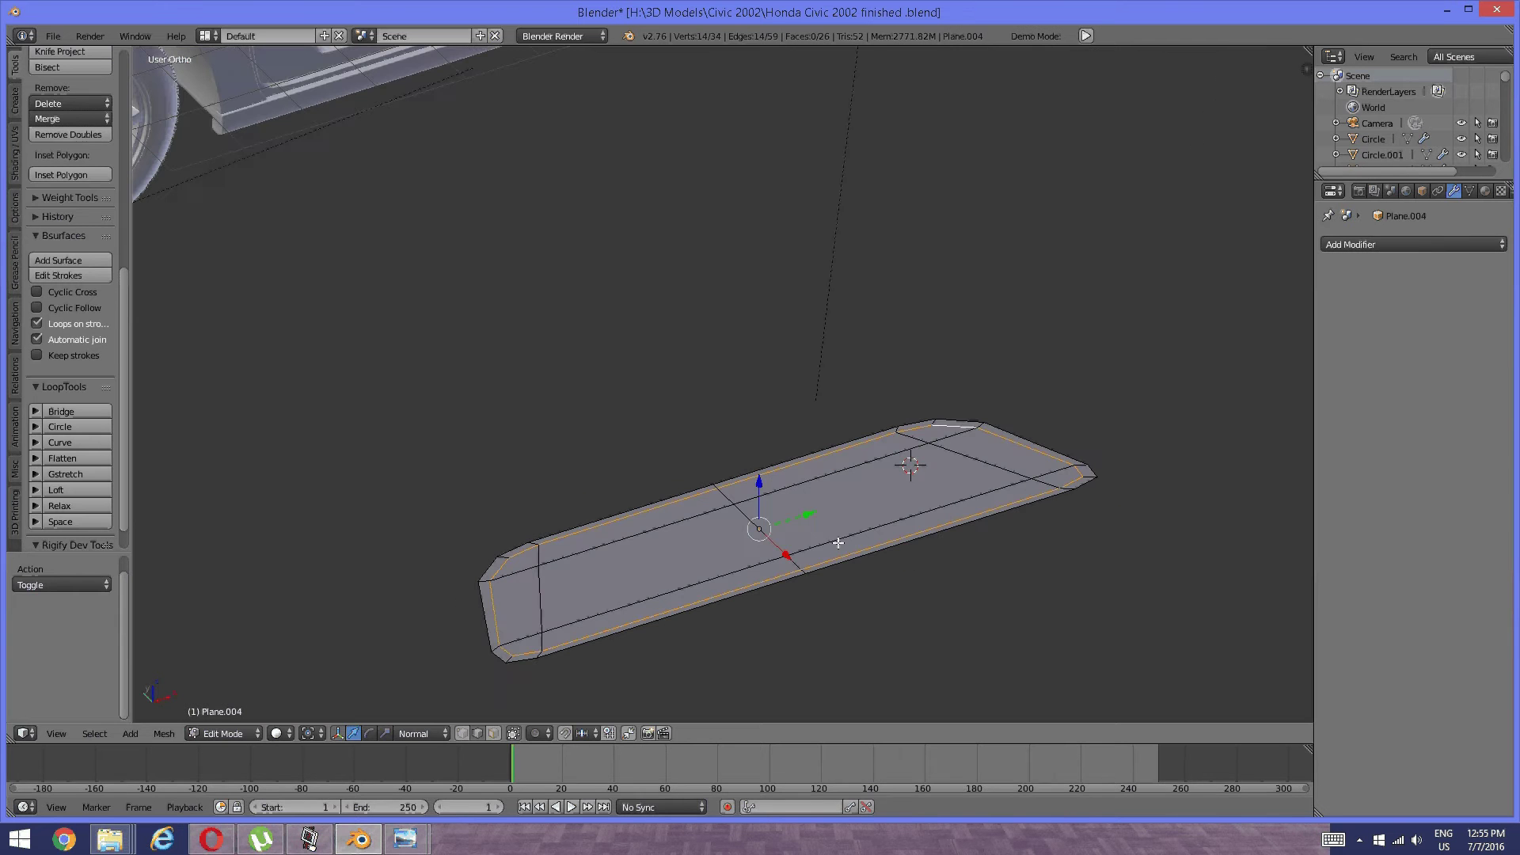
pyautogui.hotkey('shift', 'd')
pyautogui.rightClick(827, 536)
pyautogui.moveTo(735, 585); pyautogui.dragTo(742, 568, button='middle')
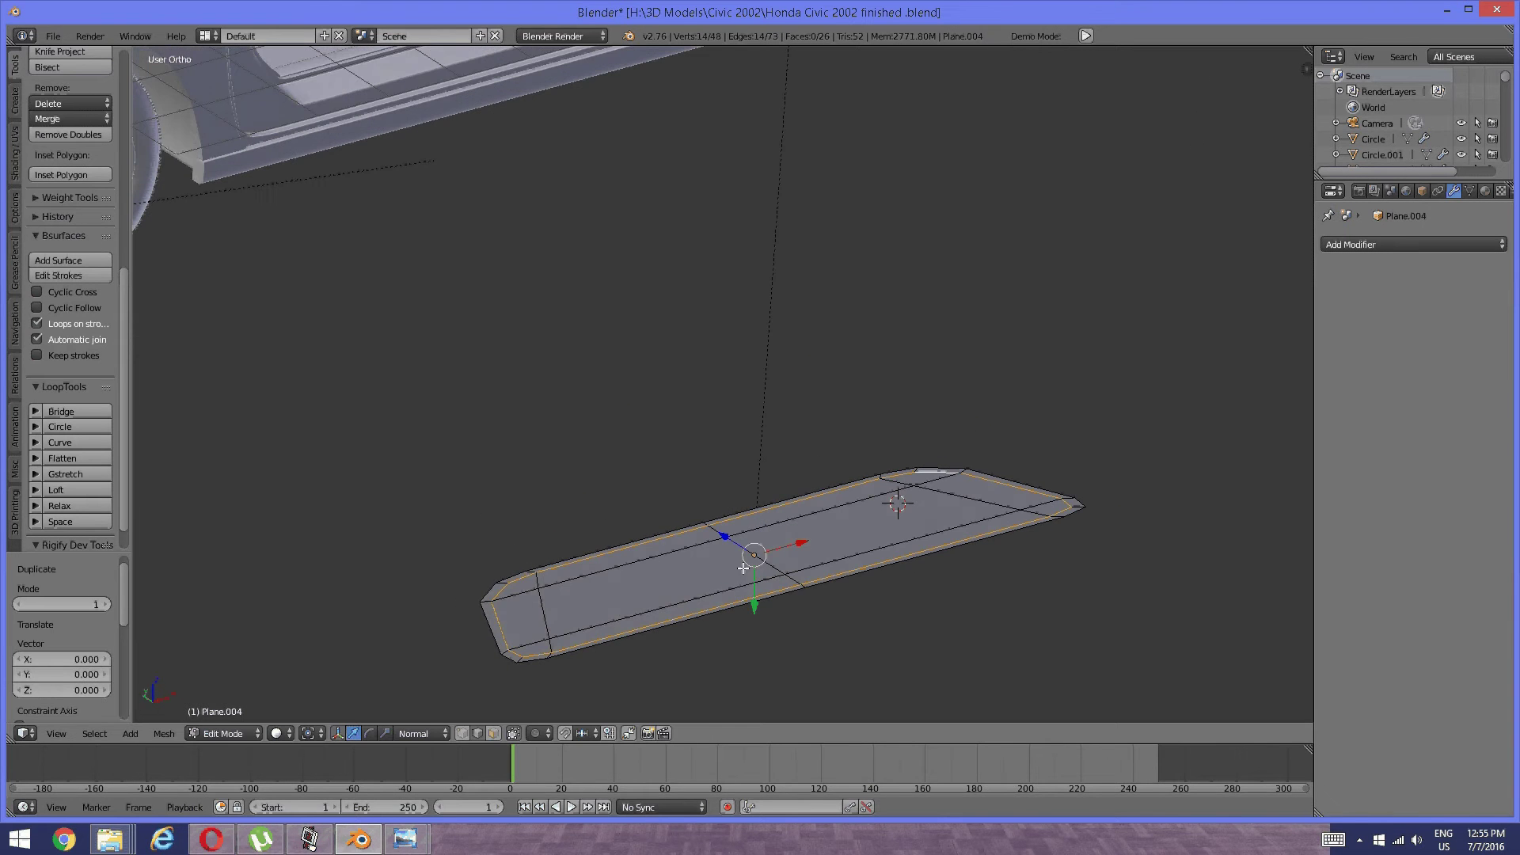
pyautogui.moveTo(754, 600); pyautogui.dragTo(754, 622)
# Extrude the duplicated outline 0.390 upward along Z to form the tray's inner wall.
pyautogui.press('e')
pyautogui.press('z')
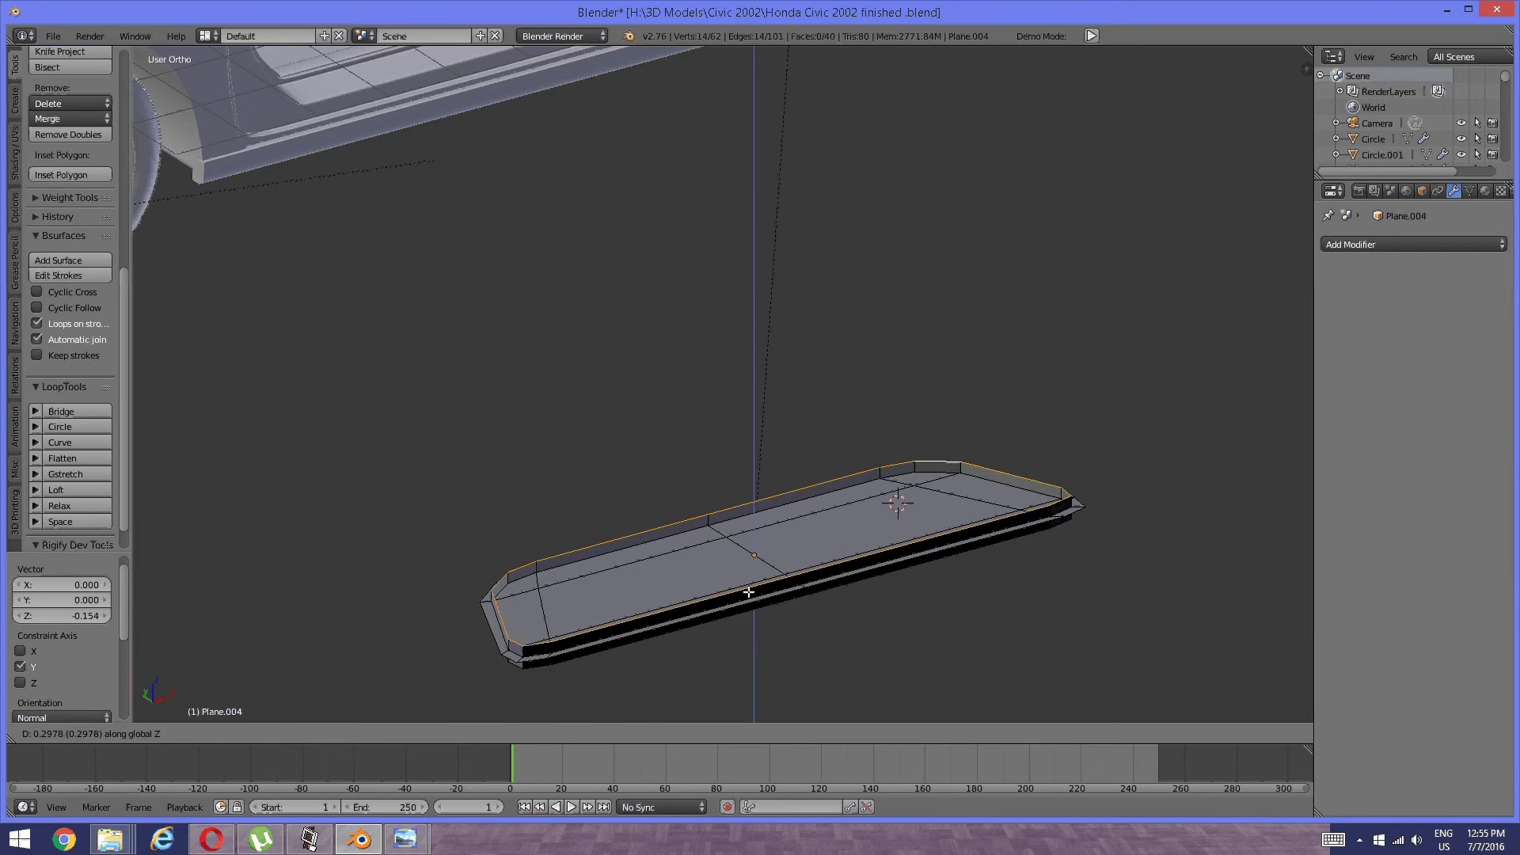
pyautogui.click(739, 599)
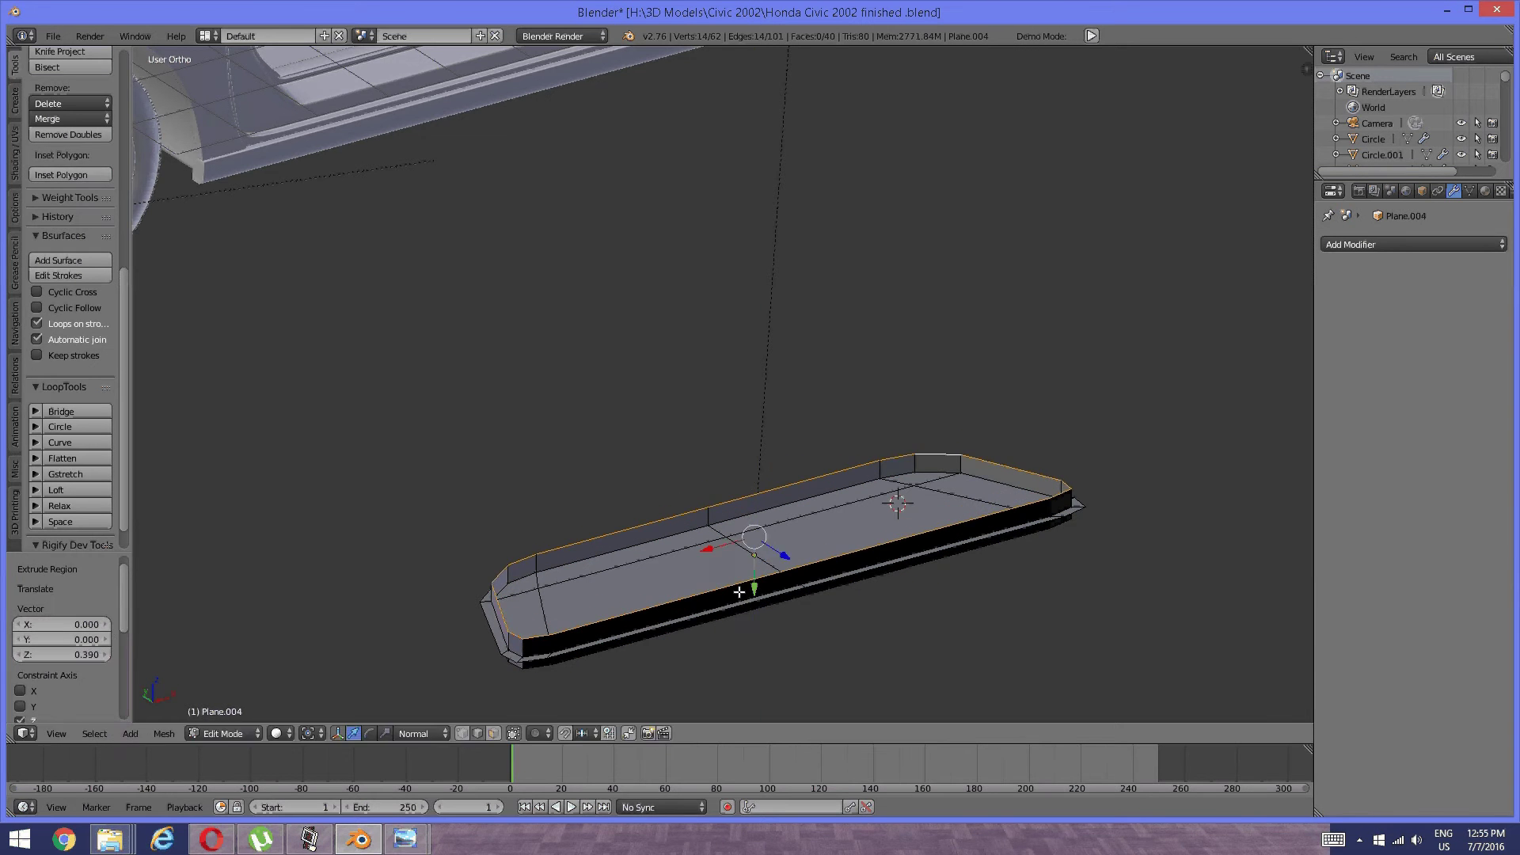
# Extrude the wall's upper edge outward into a rim scaled by 1.135, and widen it by 1.172 along its normal X axis.
pyautogui.moveTo(739, 598); pyautogui.dragTo(733, 533, button='middle')
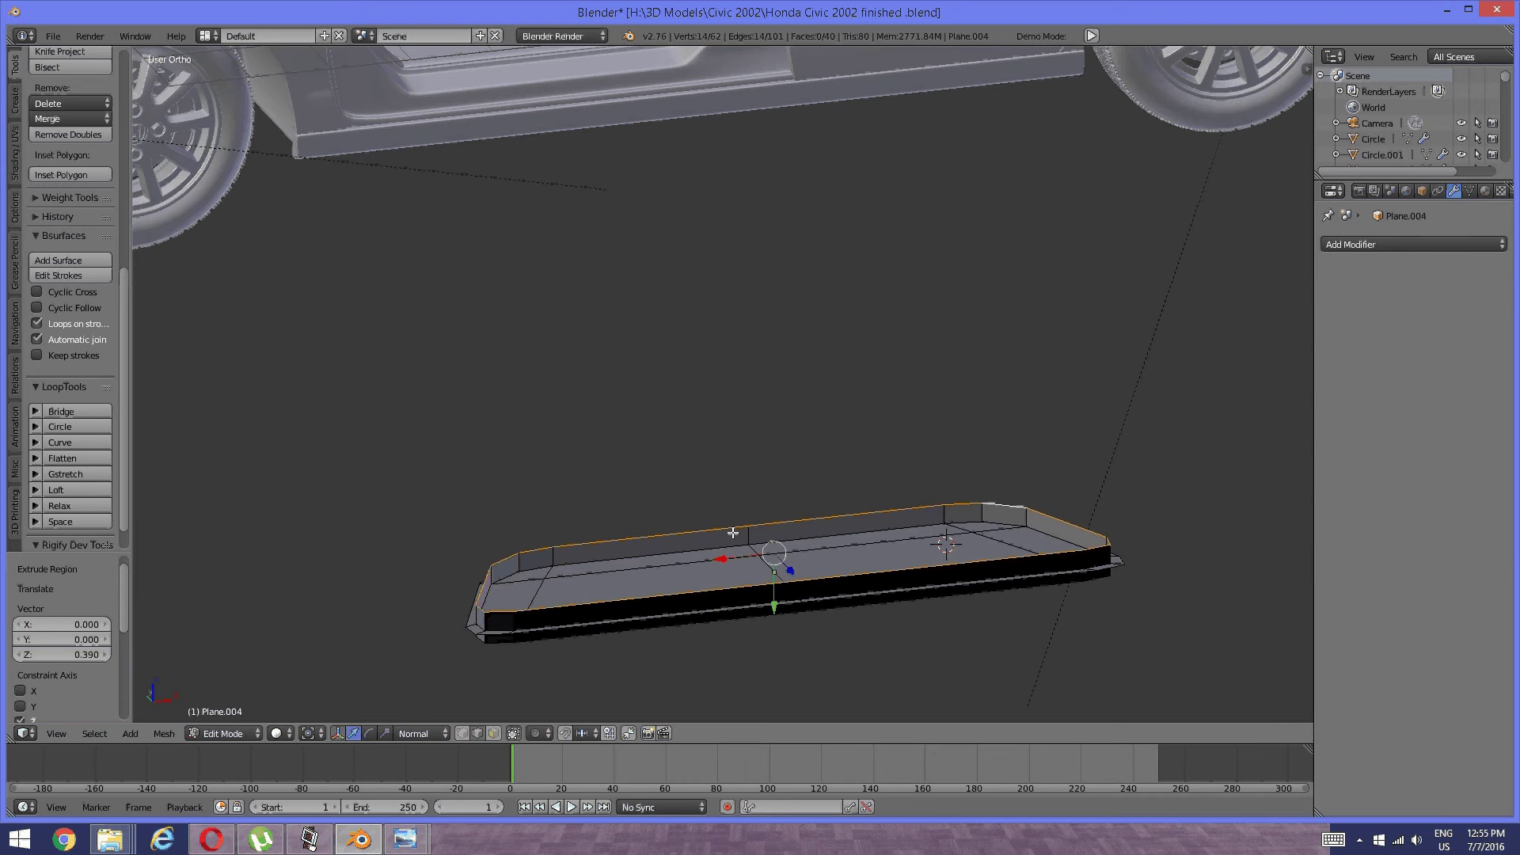
pyautogui.press('e')
pyautogui.press('s')
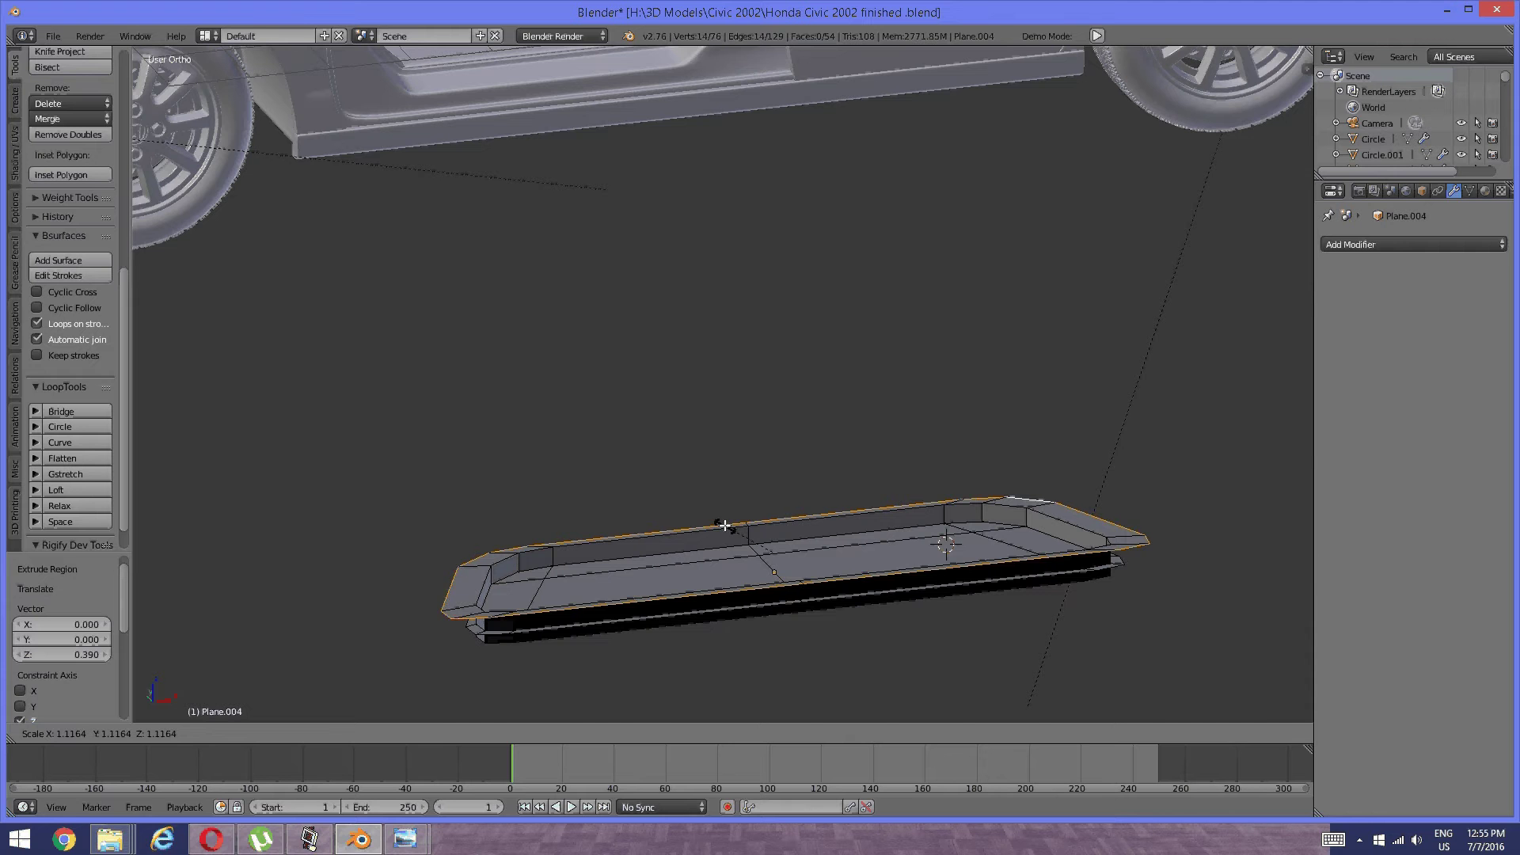
pyautogui.click(724, 528)
pyautogui.moveTo(724, 528); pyautogui.dragTo(552, 600, button='middle')
pyautogui.click(385, 733)
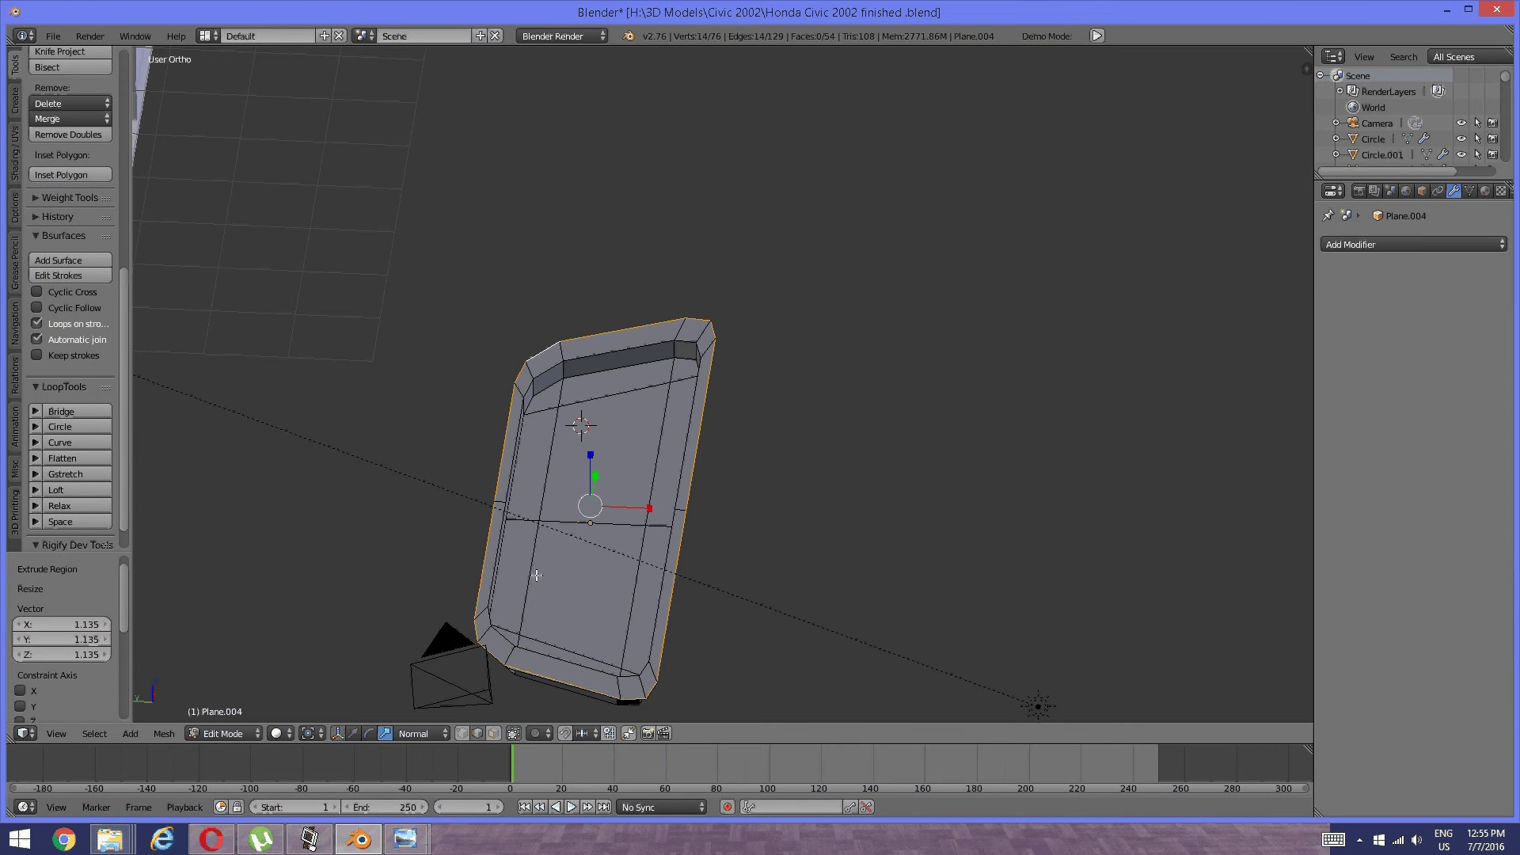
pyautogui.moveTo(651, 509); pyautogui.dragTo(709, 501)
# Extrude the rim's outer edge 0.635 downward along Z as an outer wall, and switch the manipulator to translate.
pyautogui.moveTo(709, 500); pyautogui.dragTo(645, 440, button='middle')
pyautogui.press('e')
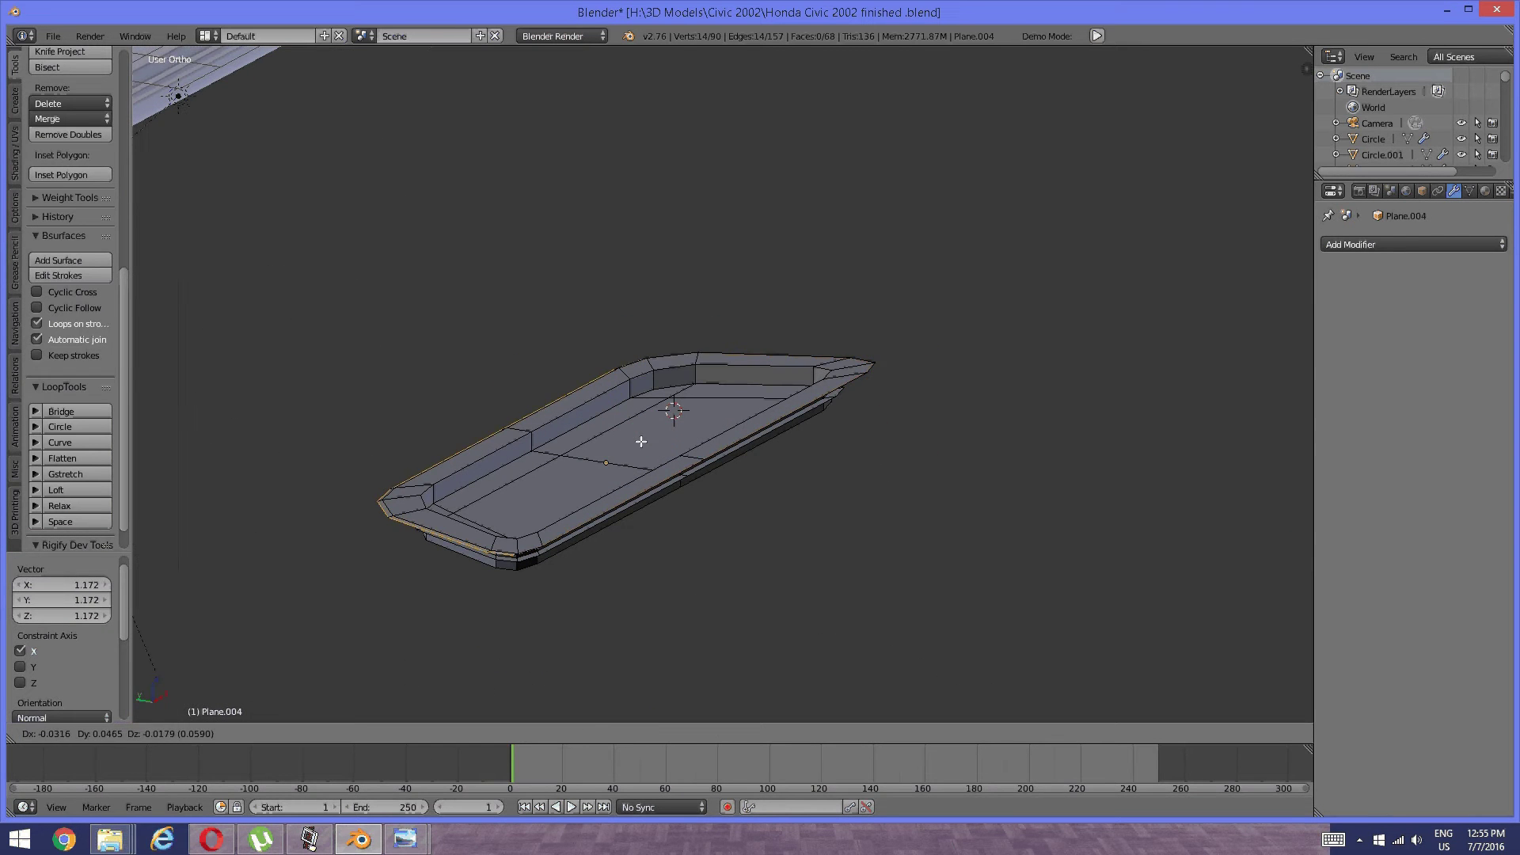
pyautogui.press('z')
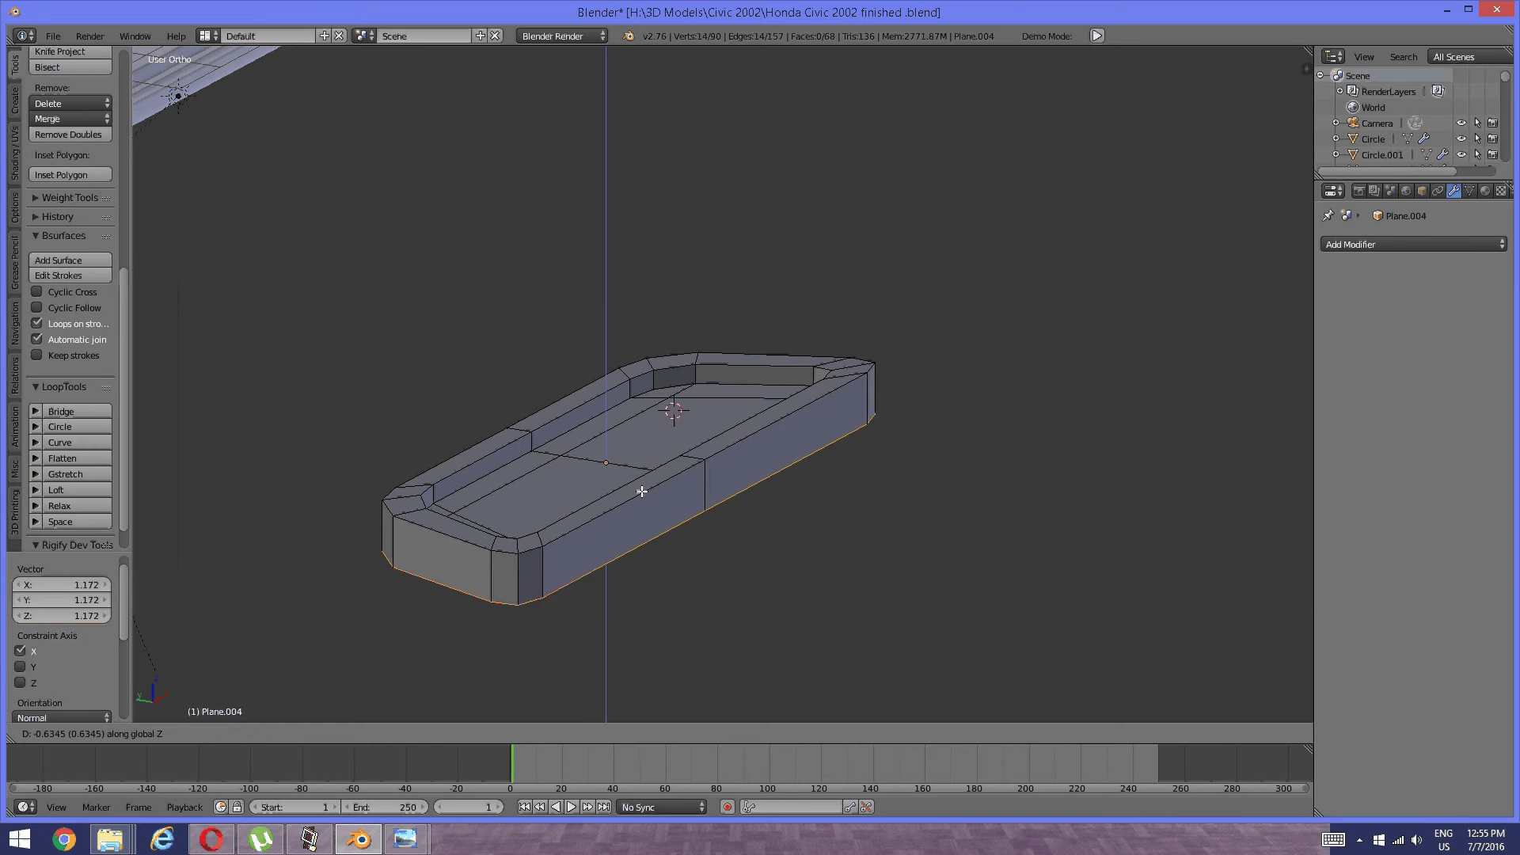
pyautogui.click(639, 490)
pyautogui.moveTo(639, 491); pyautogui.dragTo(486, 600, button='middle')
pyautogui.click(354, 733)
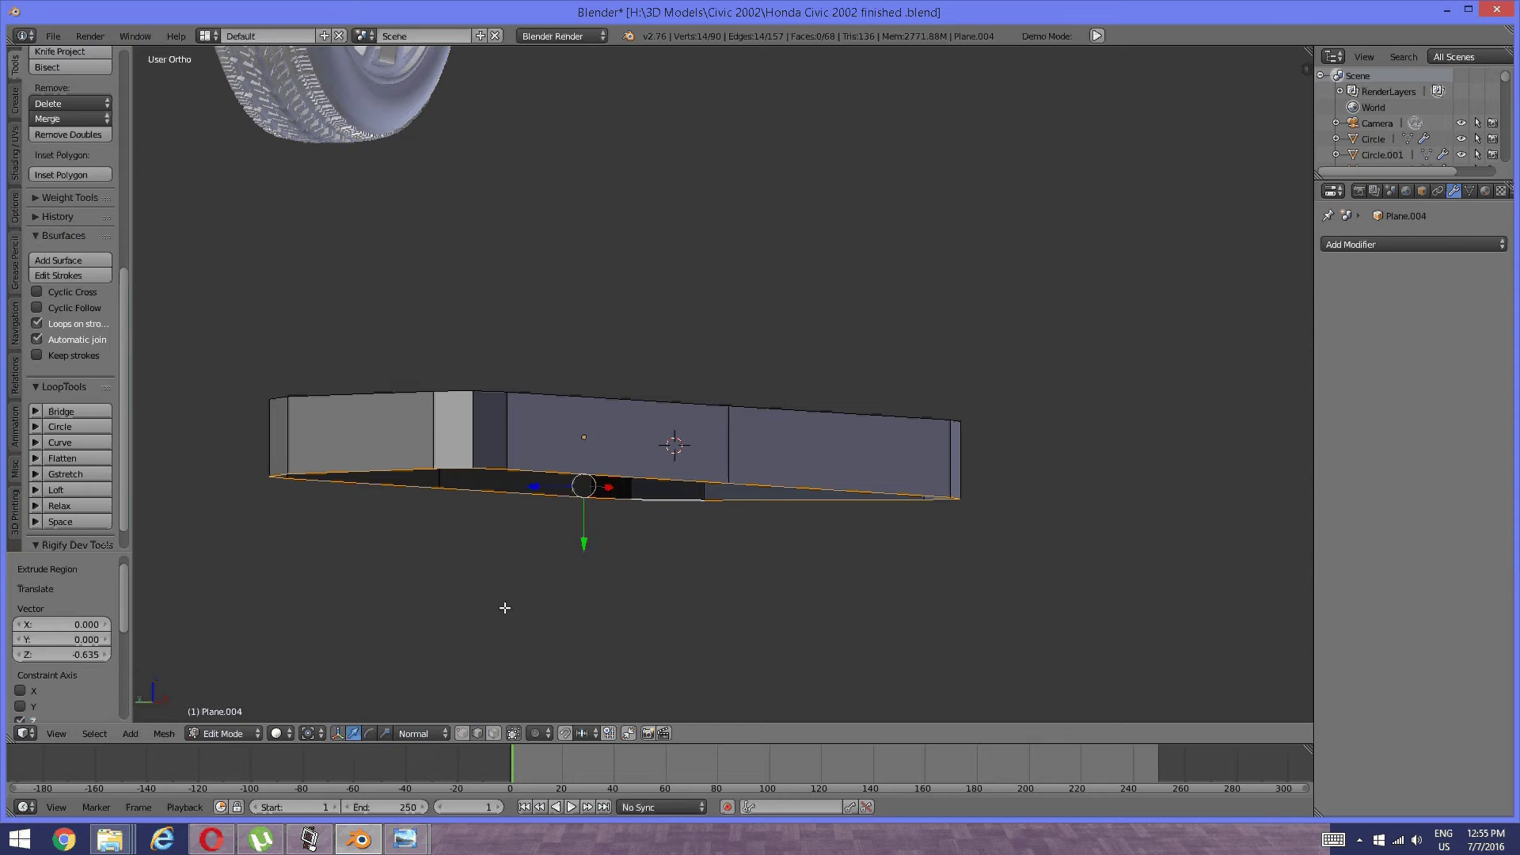
# Lower the outer wall's bottom edge loop by 0.013 and extrude it inward, scaled uniformly by 0.794.
pyautogui.moveTo(583, 545); pyautogui.dragTo(581, 549)
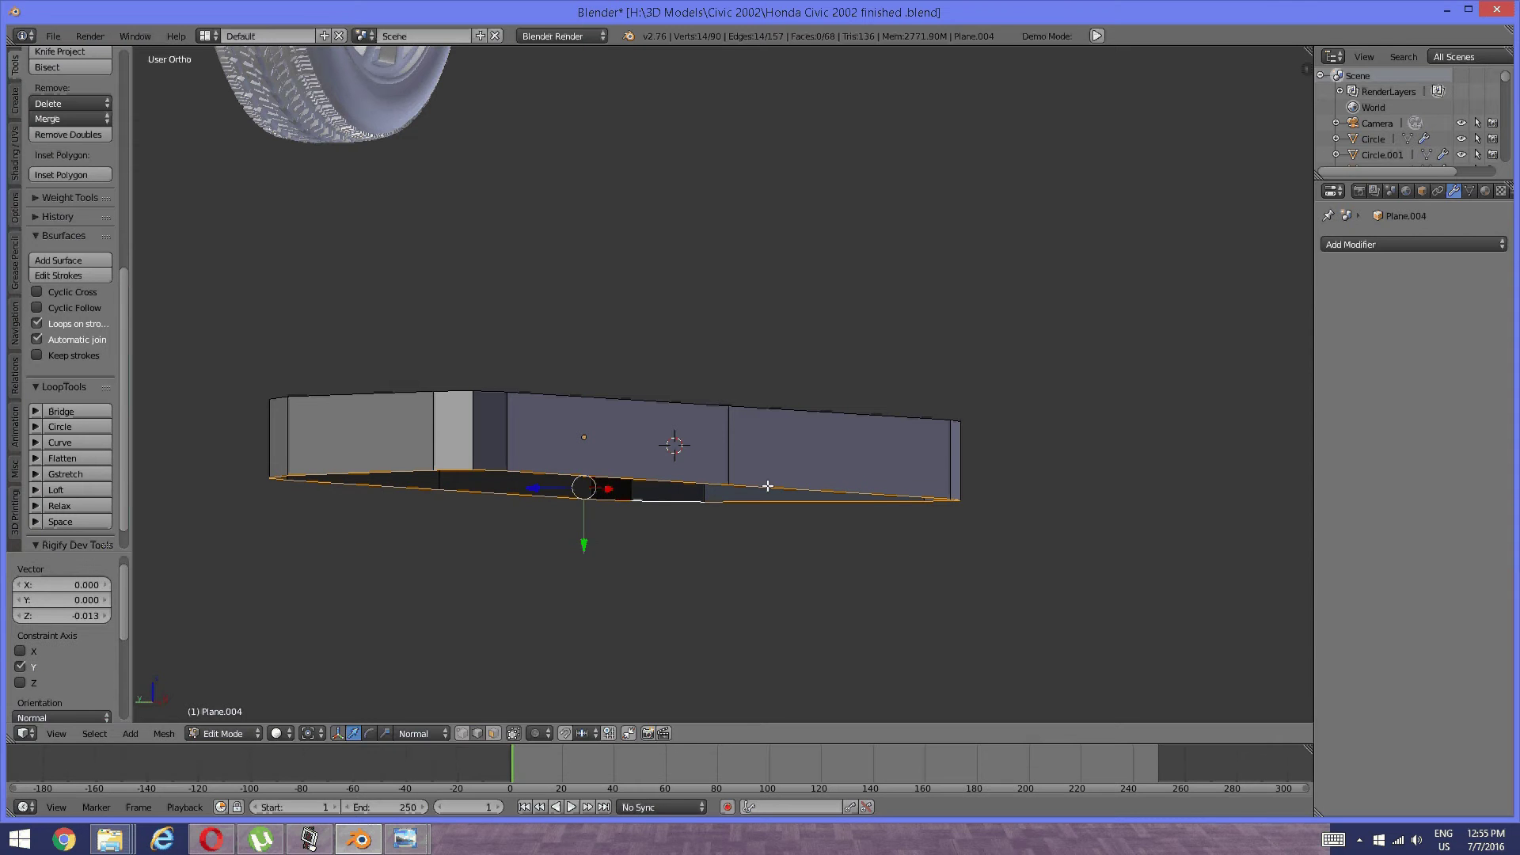
pyautogui.press('e')
pyautogui.press('s')
pyautogui.press('z')
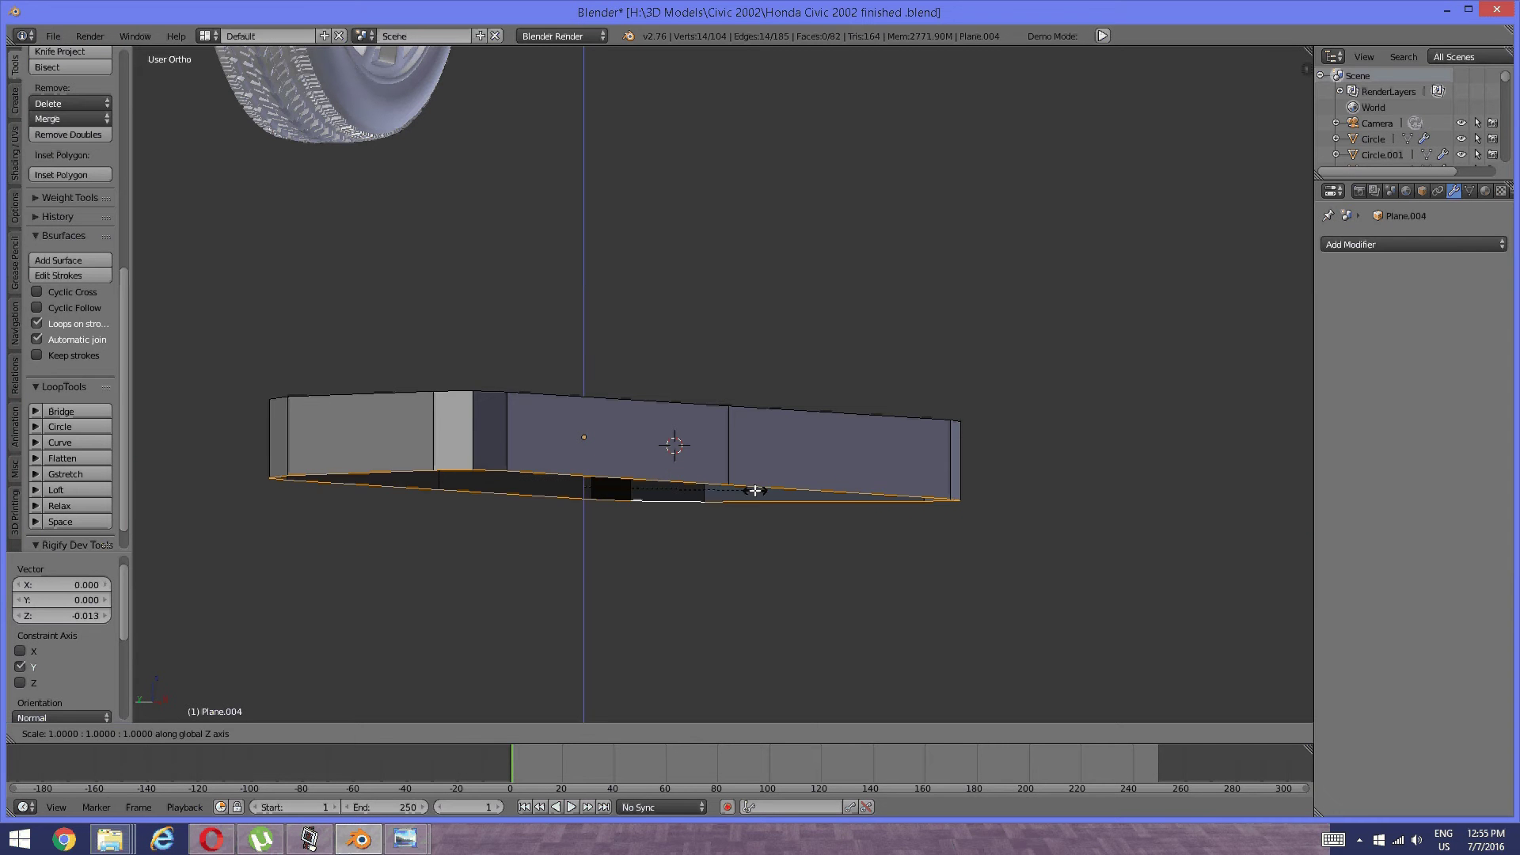
pyautogui.rightClick(729, 495)
pyautogui.moveTo(730, 496); pyautogui.dragTo(967, 464, button='middle')
pyautogui.press('s')
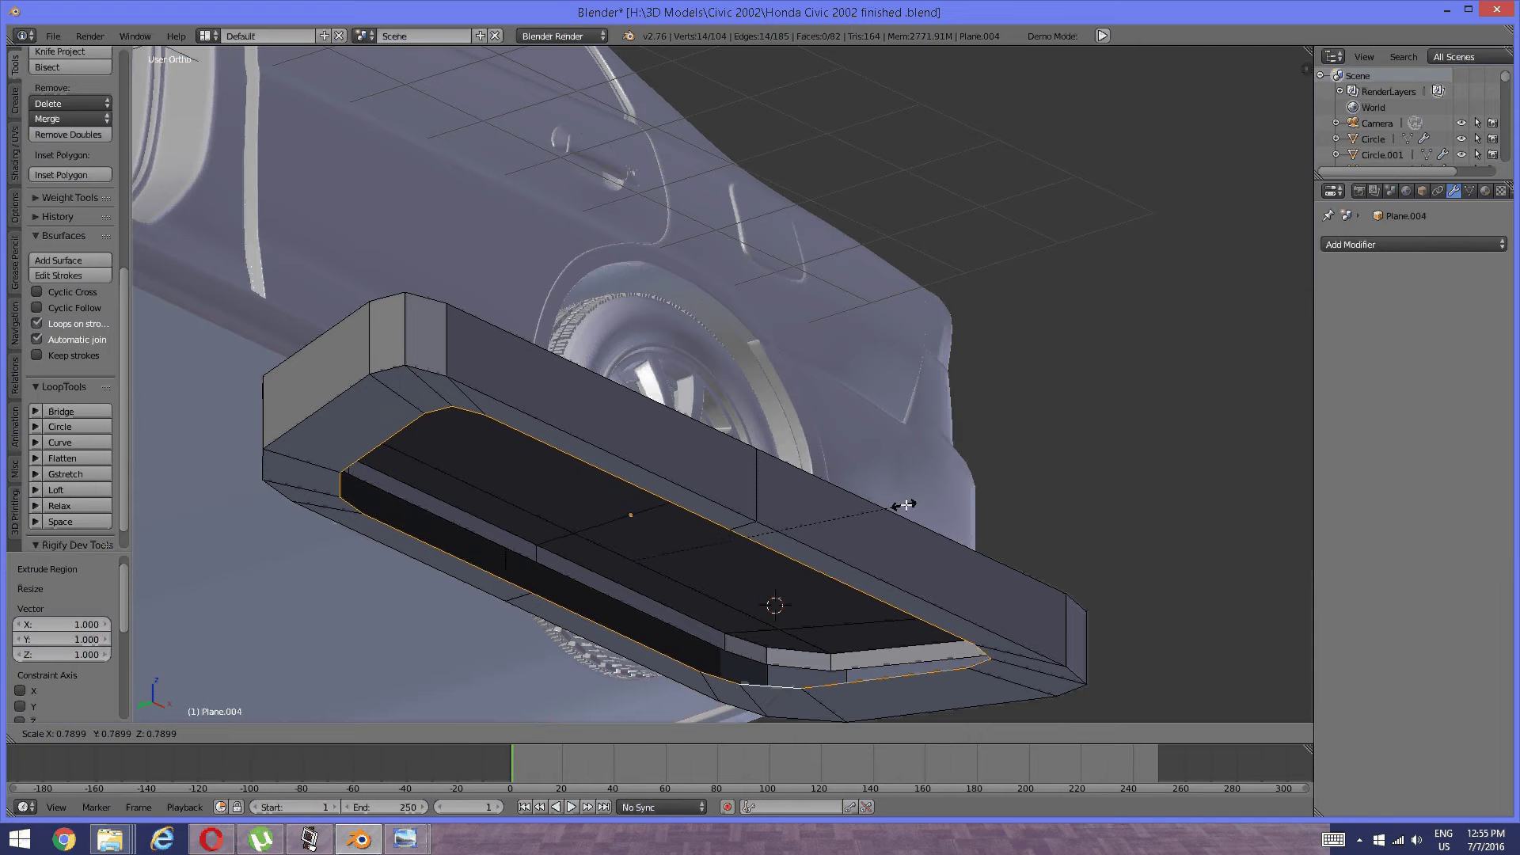
pyautogui.click(905, 505)
pyautogui.moveTo(905, 506); pyautogui.dragTo(798, 527, button='middle')
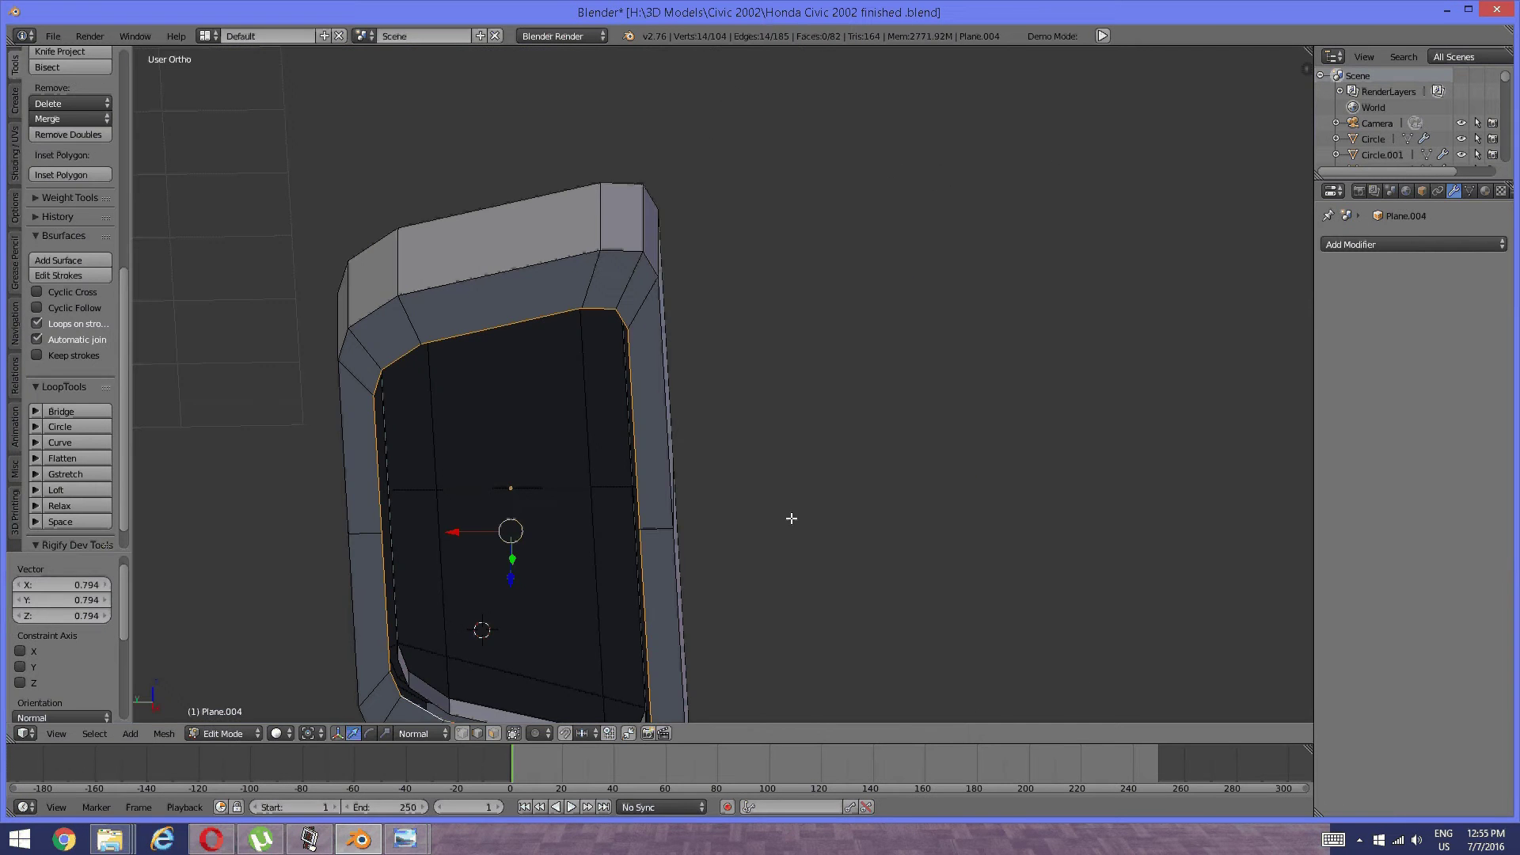
# Move the extruded inner edge loop down along Z by 0.228, and by a further 0.032.
pyautogui.moveTo(693, 509); pyautogui.dragTo(570, 481, button='middle')
pyautogui.press('g')
pyautogui.press('z')
pyautogui.click(657, 431)
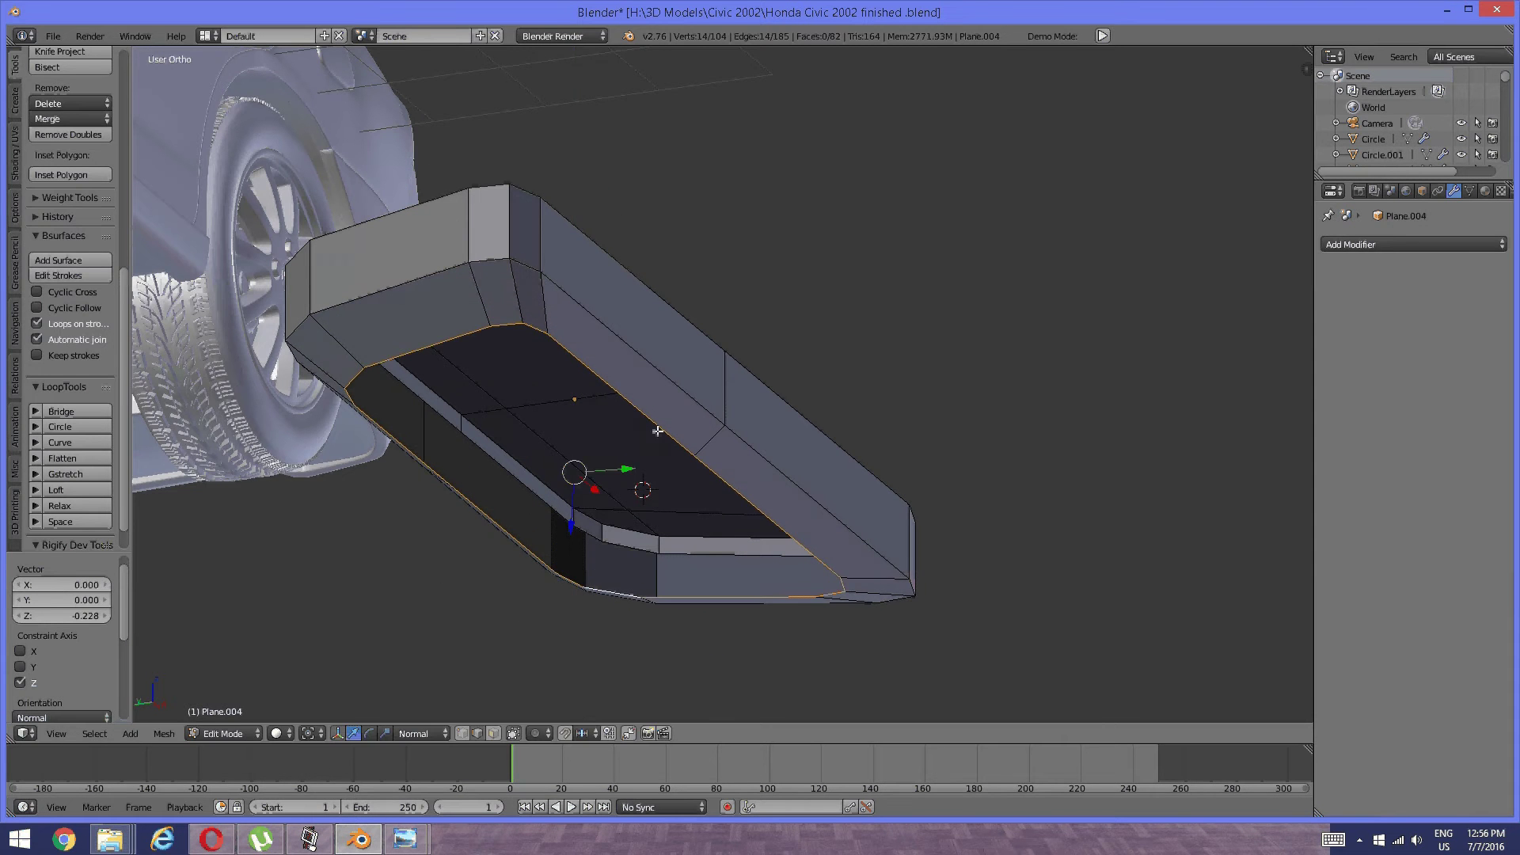
pyautogui.moveTo(657, 431); pyautogui.dragTo(974, 468, button='middle')
pyautogui.press('g')
pyautogui.press('z')
pyautogui.click(804, 475)
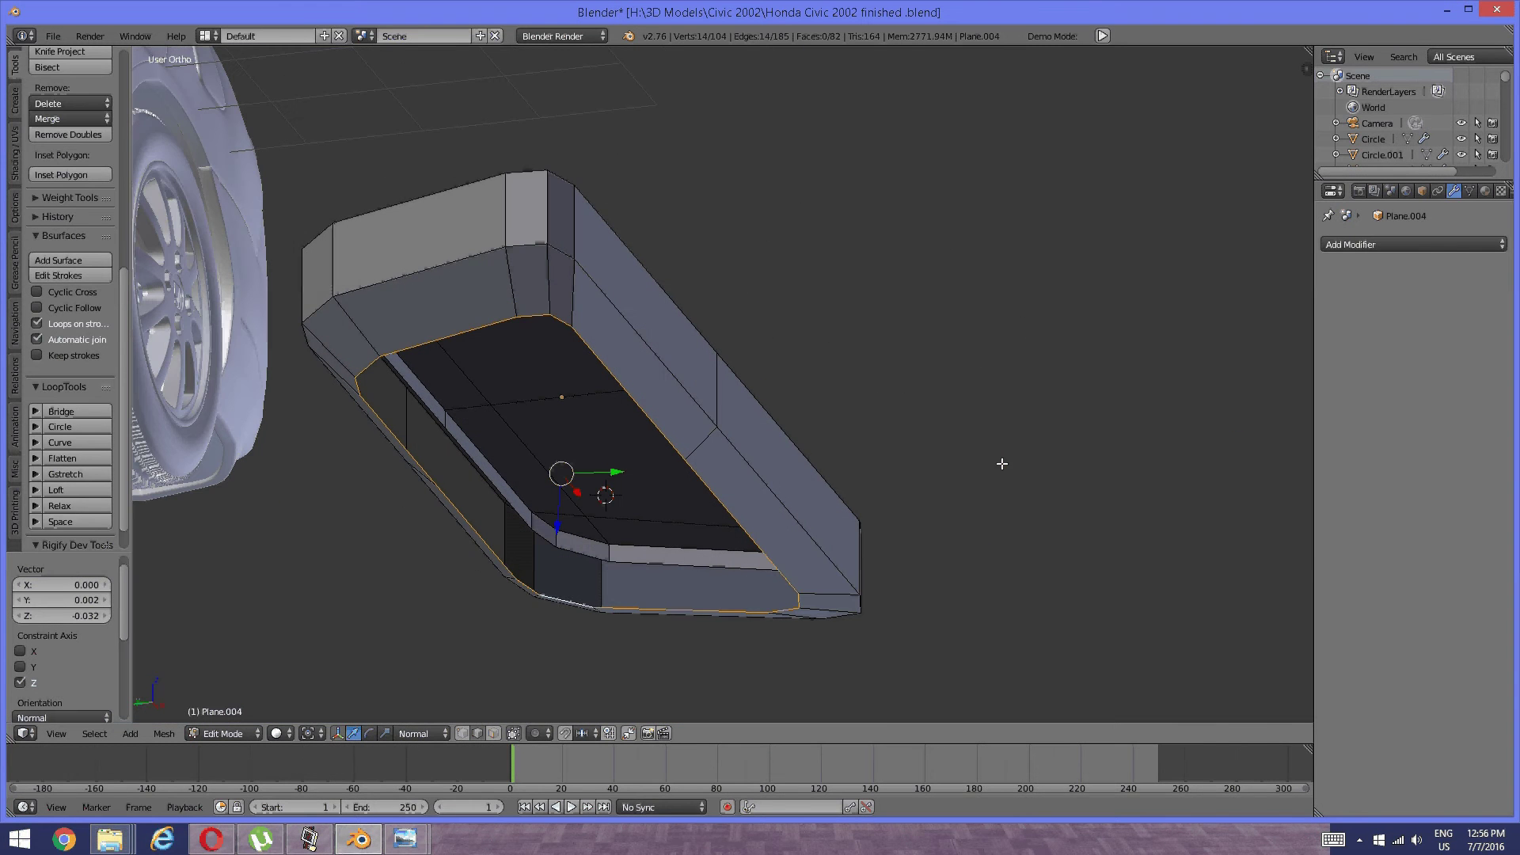
# Extrude the lowered underside loop inward, scaled to about 0.65.
pyautogui.press('e')
pyautogui.press('s')
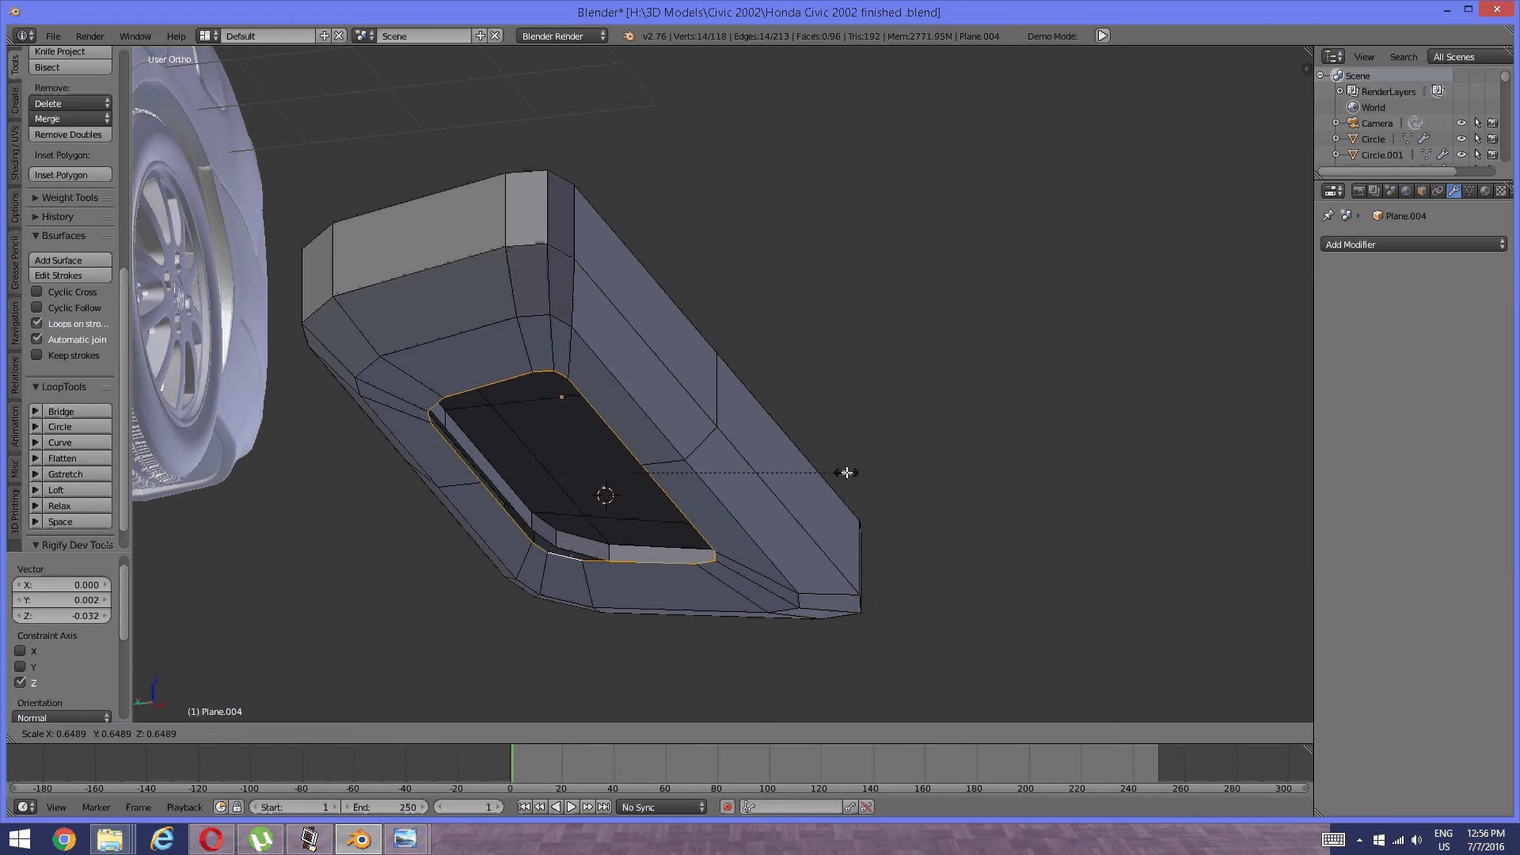
pyautogui.click(845, 468)
# Fill the two large central faces of the underside opening between its opposite long edges.
pyautogui.moveTo(578, 476); pyautogui.dragTo(752, 398, button='middle')
pyautogui.keyDown('shift'); pyautogui.moveTo(661, 312); pyautogui.dragTo(703, 457, button='middle'); pyautogui.keyUp('shift')
pyautogui.moveTo(703, 458); pyautogui.dragTo(706, 417, button='middle')
pyautogui.press('a')
pyautogui.rightClick(740, 307)
pyautogui.keyDown('shift'); pyautogui.rightClick(747, 477); pyautogui.keyUp('shift')
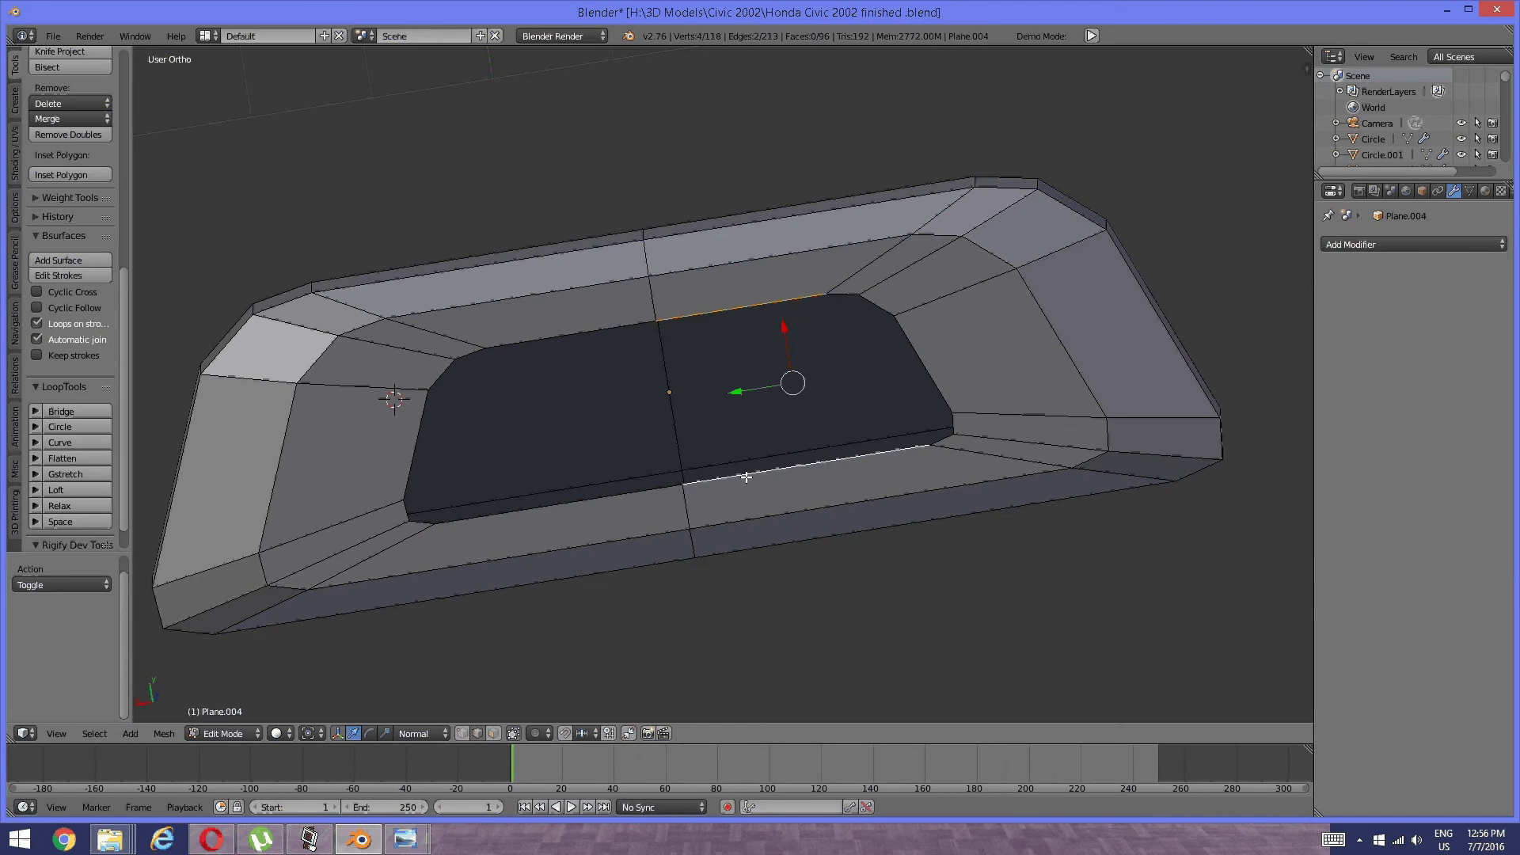
pyautogui.press('f')
pyautogui.press('a')
pyautogui.rightClick(600, 377)
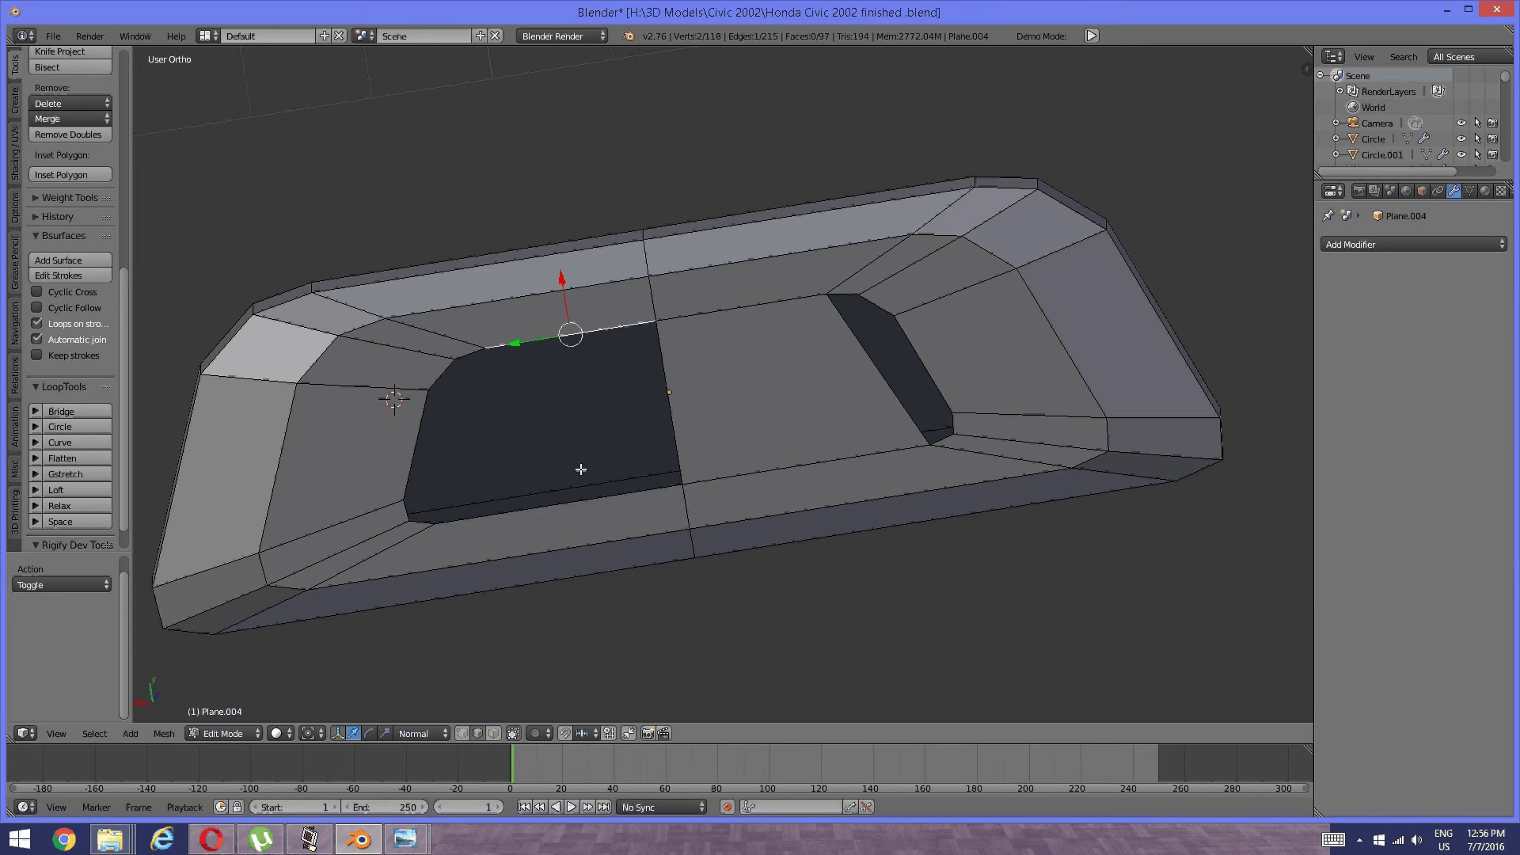
pyautogui.keyDown('shift'); pyautogui.rightClick(587, 495); pyautogui.keyUp('shift')
pyautogui.press('f')
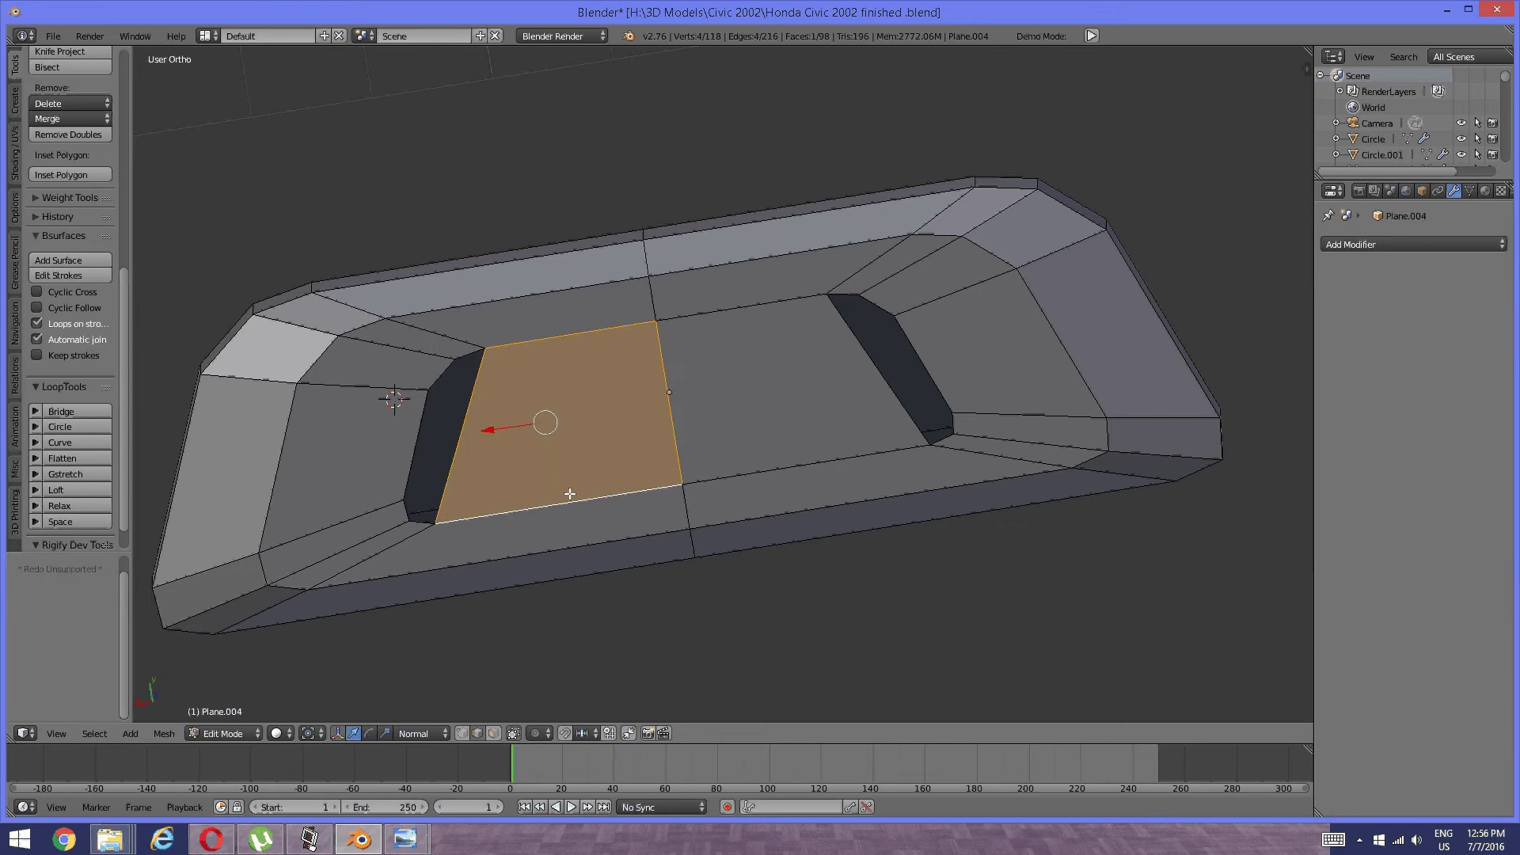
# Fill a face between the short corner edges at each end of the underside opening.
pyautogui.press('a')
pyautogui.rightClick(422, 513)
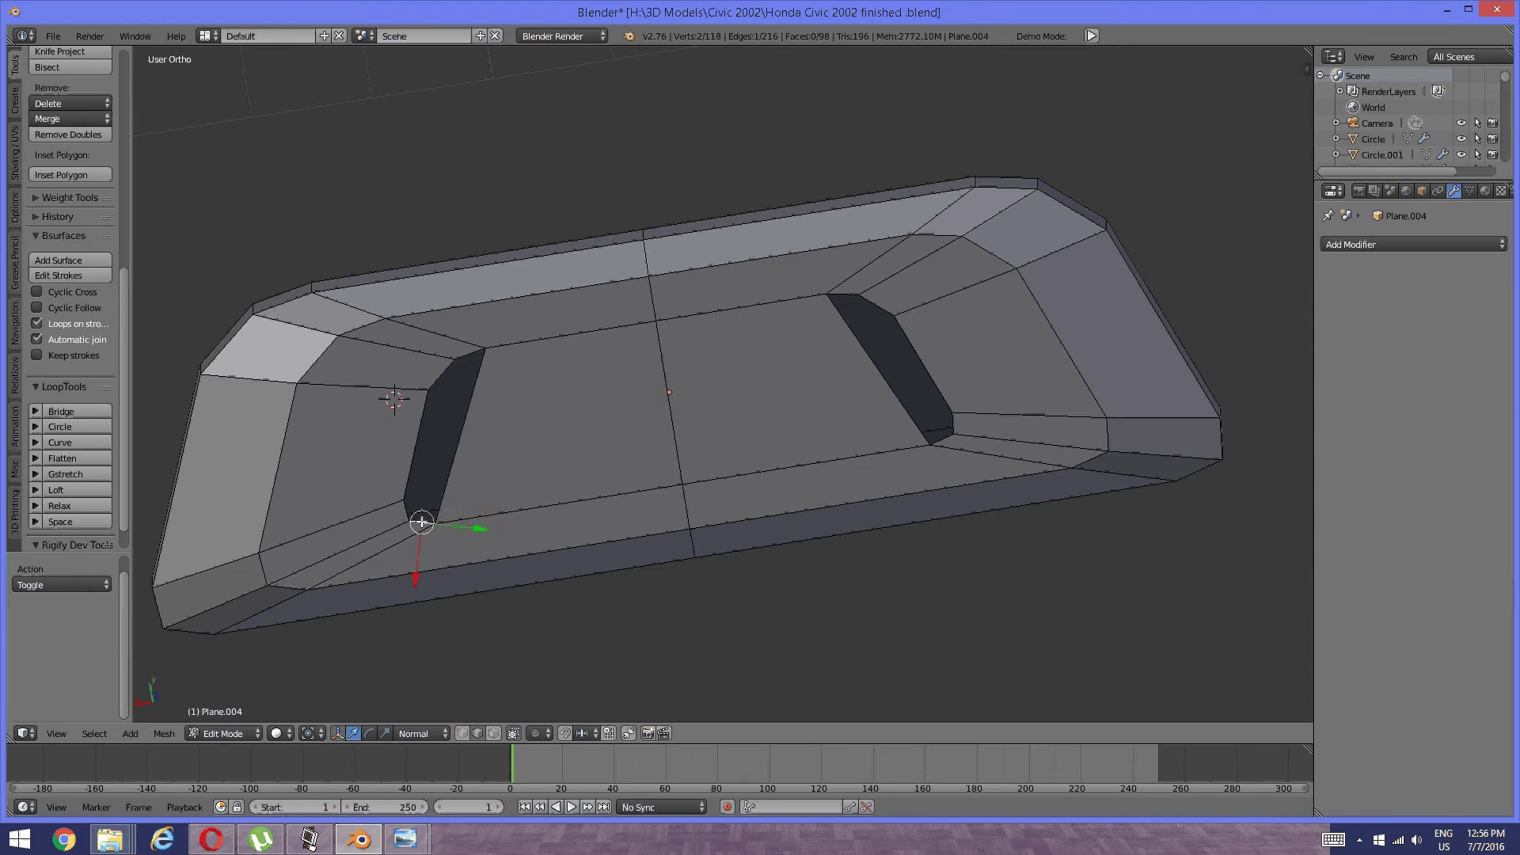
pyautogui.keyDown('shift'); pyautogui.rightClick(472, 355); pyautogui.keyUp('shift')
pyautogui.press('f')
pyautogui.press('a')
pyautogui.rightClick(934, 424)
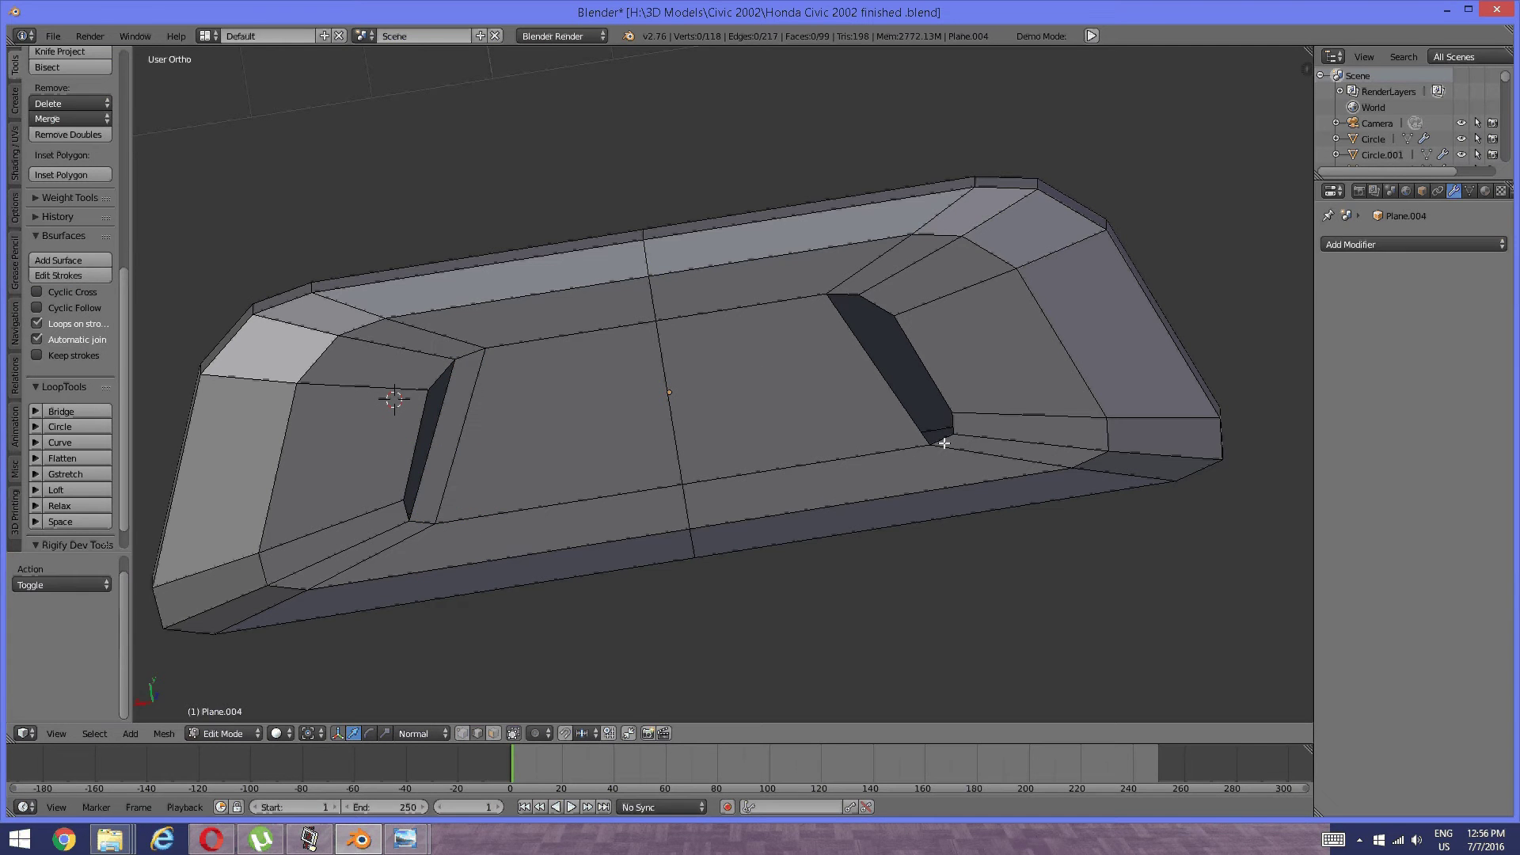
pyautogui.keyDown('shift'); pyautogui.rightClick(845, 296); pyautogui.keyUp('shift')
pyautogui.press('f')
pyautogui.press('a')
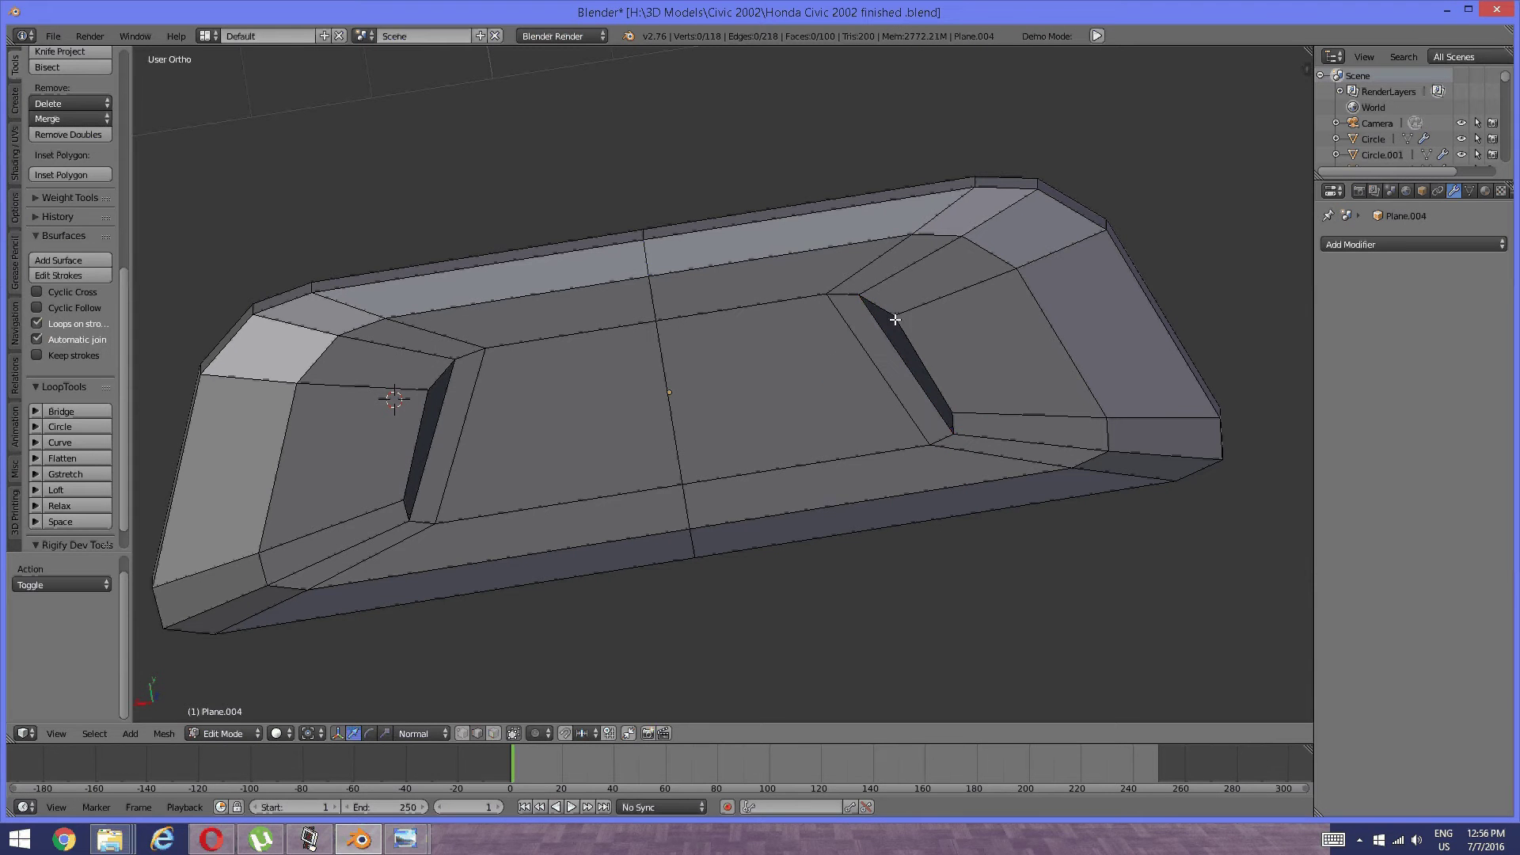
# Fill the two remaining narrow gaps at the ends of the underside.
pyautogui.keyDown('alt'); pyautogui.rightClick(883, 311); pyautogui.keyUp('alt')
pyautogui.keyDown('alt'); pyautogui.keyDown('shift'); pyautogui.rightClick(416, 412); pyautogui.keyUp('shift'); pyautogui.keyUp('alt')
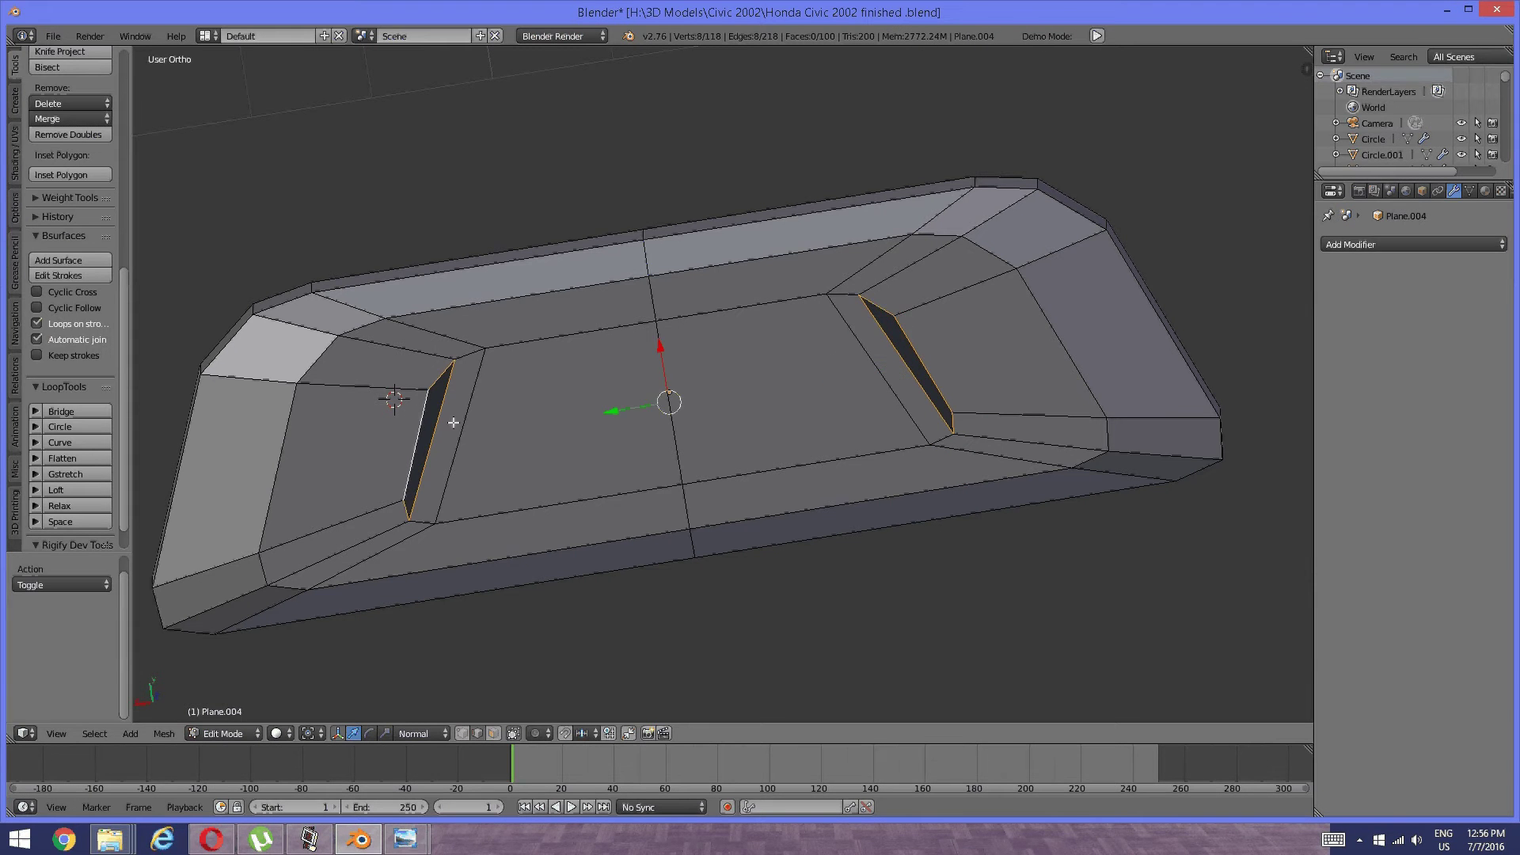
pyautogui.press('f')
pyautogui.press('a')
# Bevel very slightly the outer wall's bottom edge loop together with the next loop inward on the underside.
pyautogui.moveTo(580, 431); pyautogui.dragTo(602, 473, button='middle')
pyautogui.hotkey('ctrl', 'Tab')
pyautogui.click(602, 473)
pyautogui.keyDown('alt'); pyautogui.rightClick(800, 292); pyautogui.keyUp('alt')
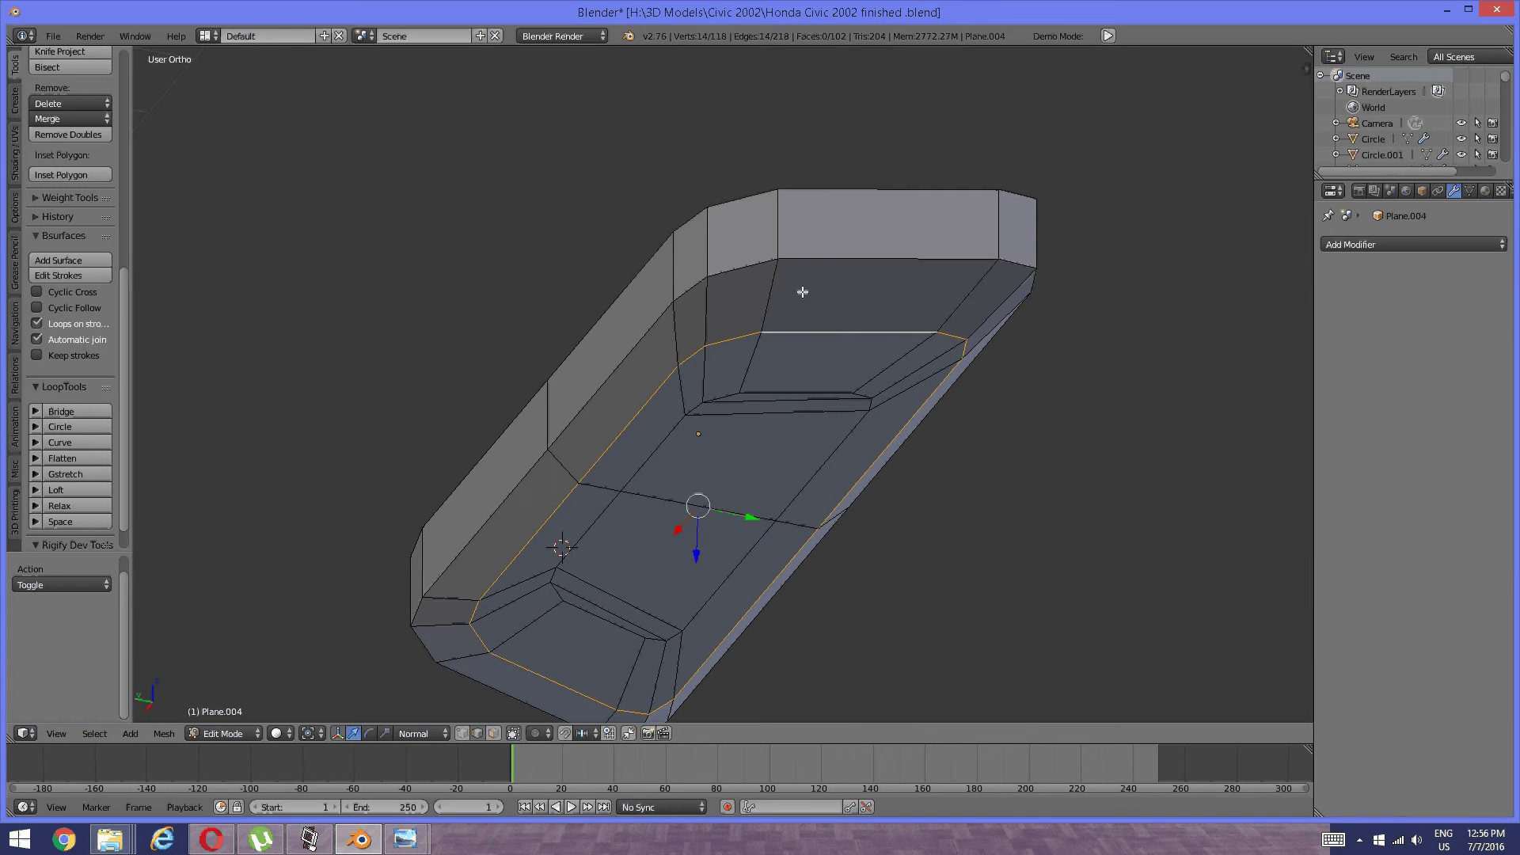
pyautogui.keyDown('alt'); pyautogui.keyDown('shift'); pyautogui.rightClick(823, 257); pyautogui.keyUp('shift'); pyautogui.keyUp('alt')
pyautogui.scroll(-1, 879, 265)
pyautogui.scroll(4, 750, 394)
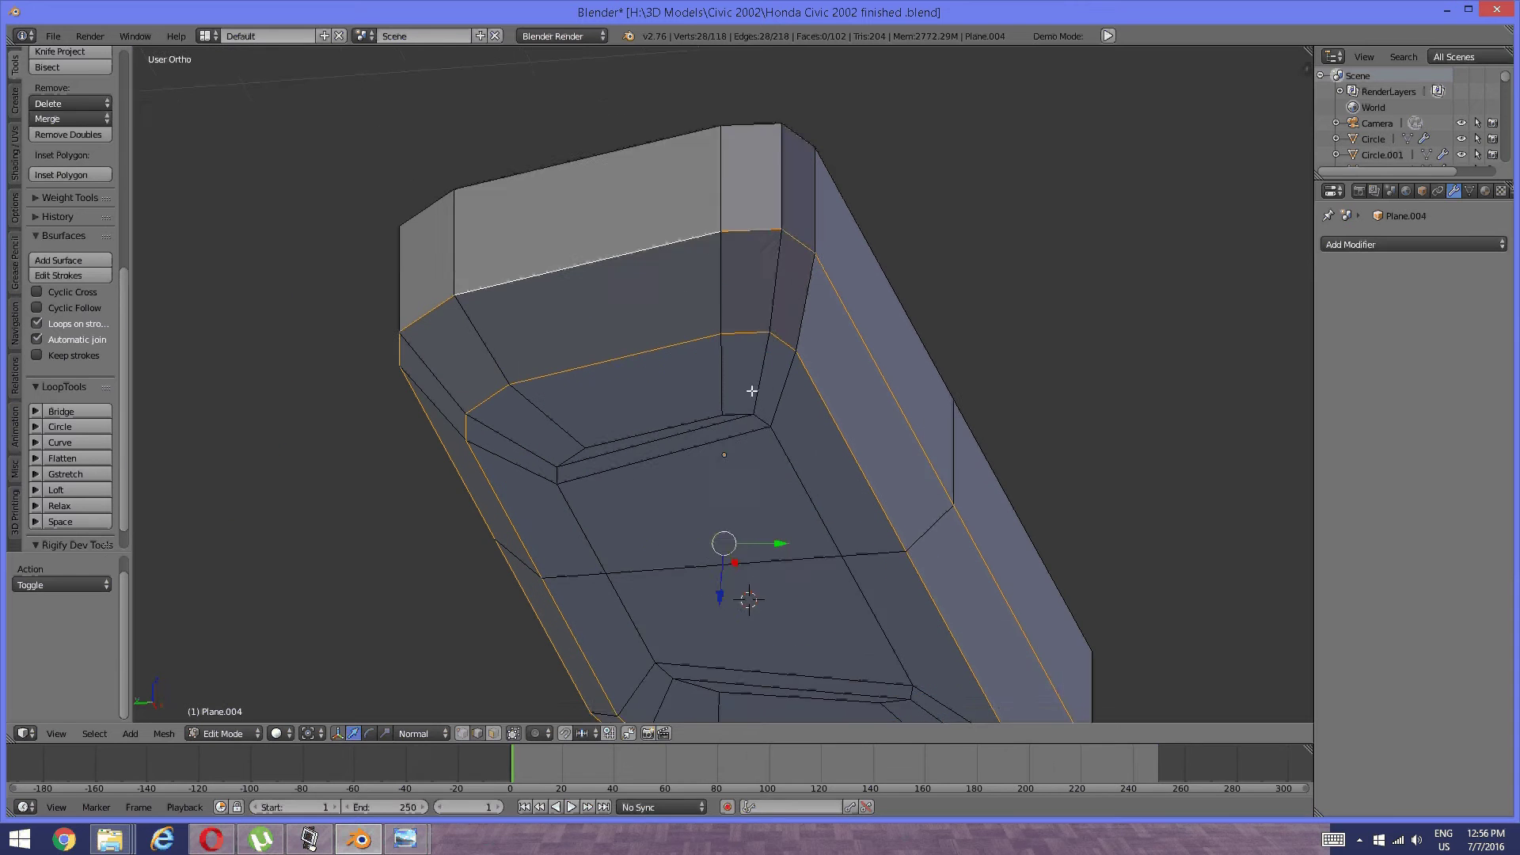
pyautogui.press('w')
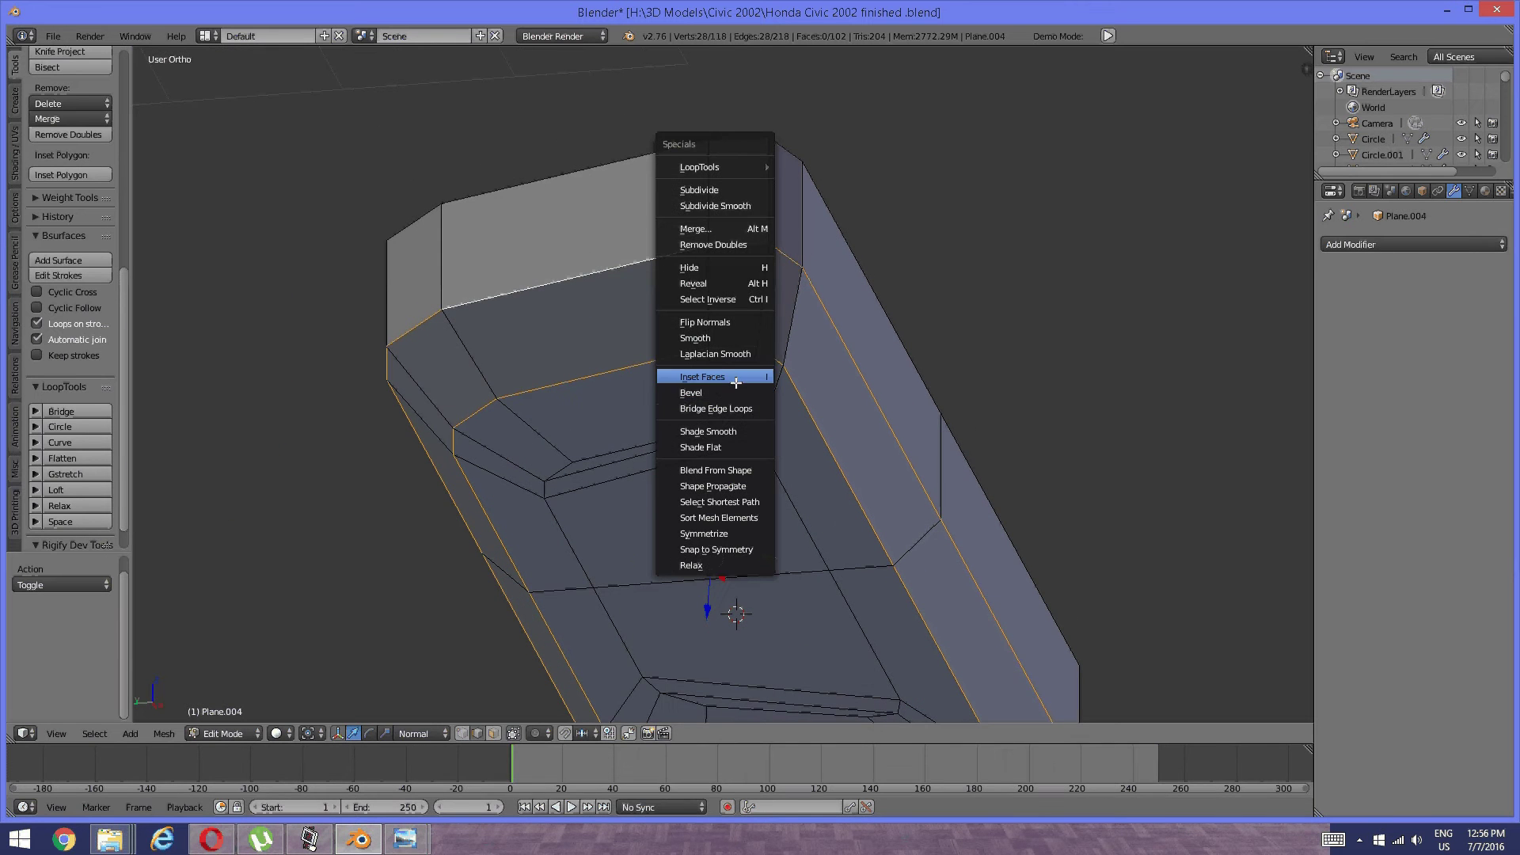
pyautogui.click(741, 394)
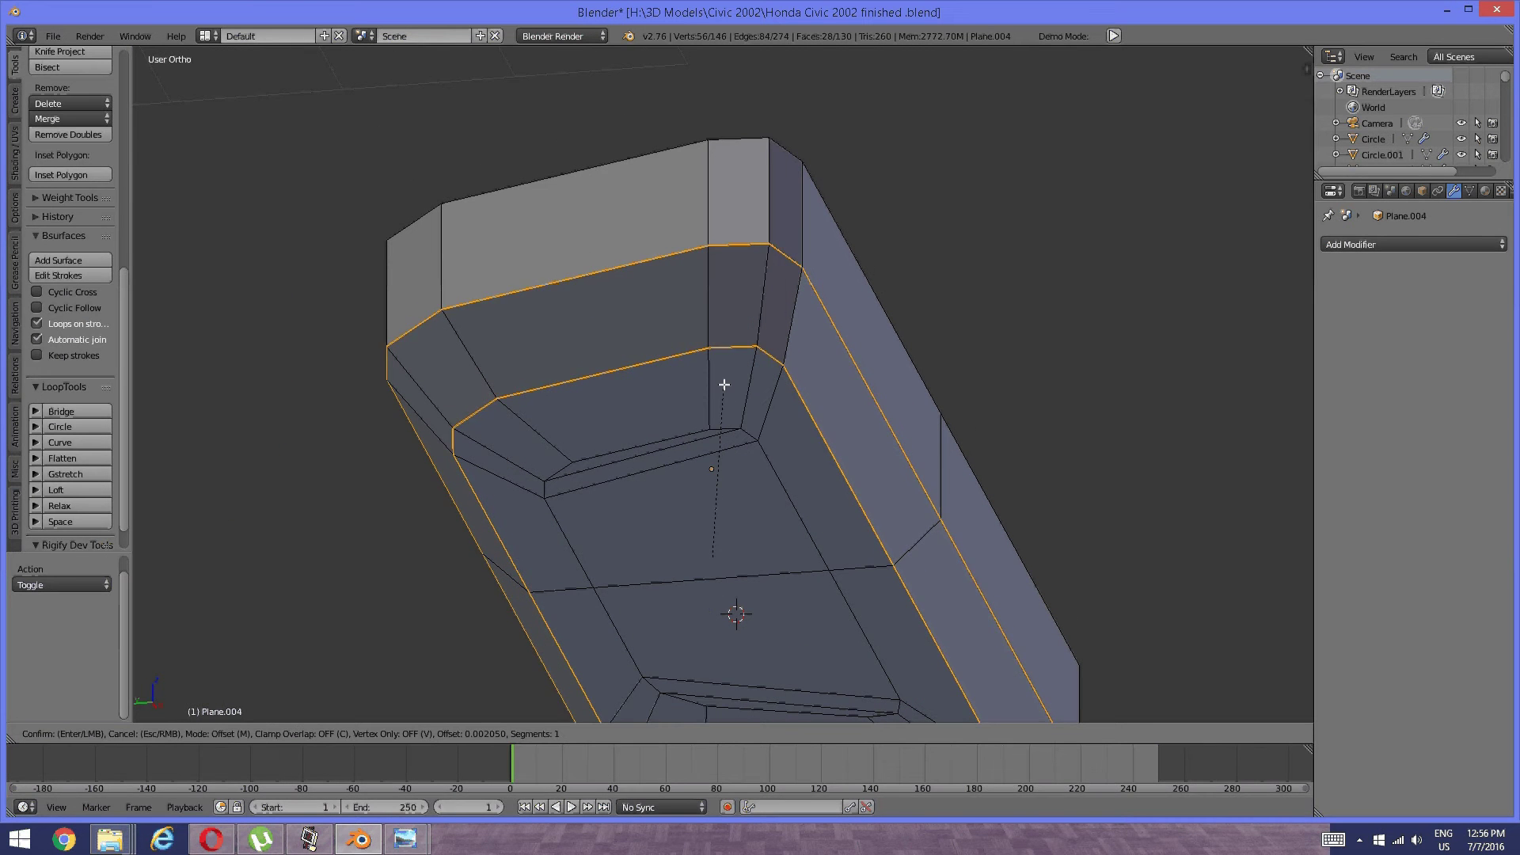
pyautogui.click(726, 377)
pyautogui.press('w')
pyautogui.moveTo(878, 261); pyautogui.dragTo(715, 377, button='middle')
pyautogui.press('a')
# Add a loop cut around the outer wall and slide it close to the rim's outer edge.
pyautogui.press('KP_0')
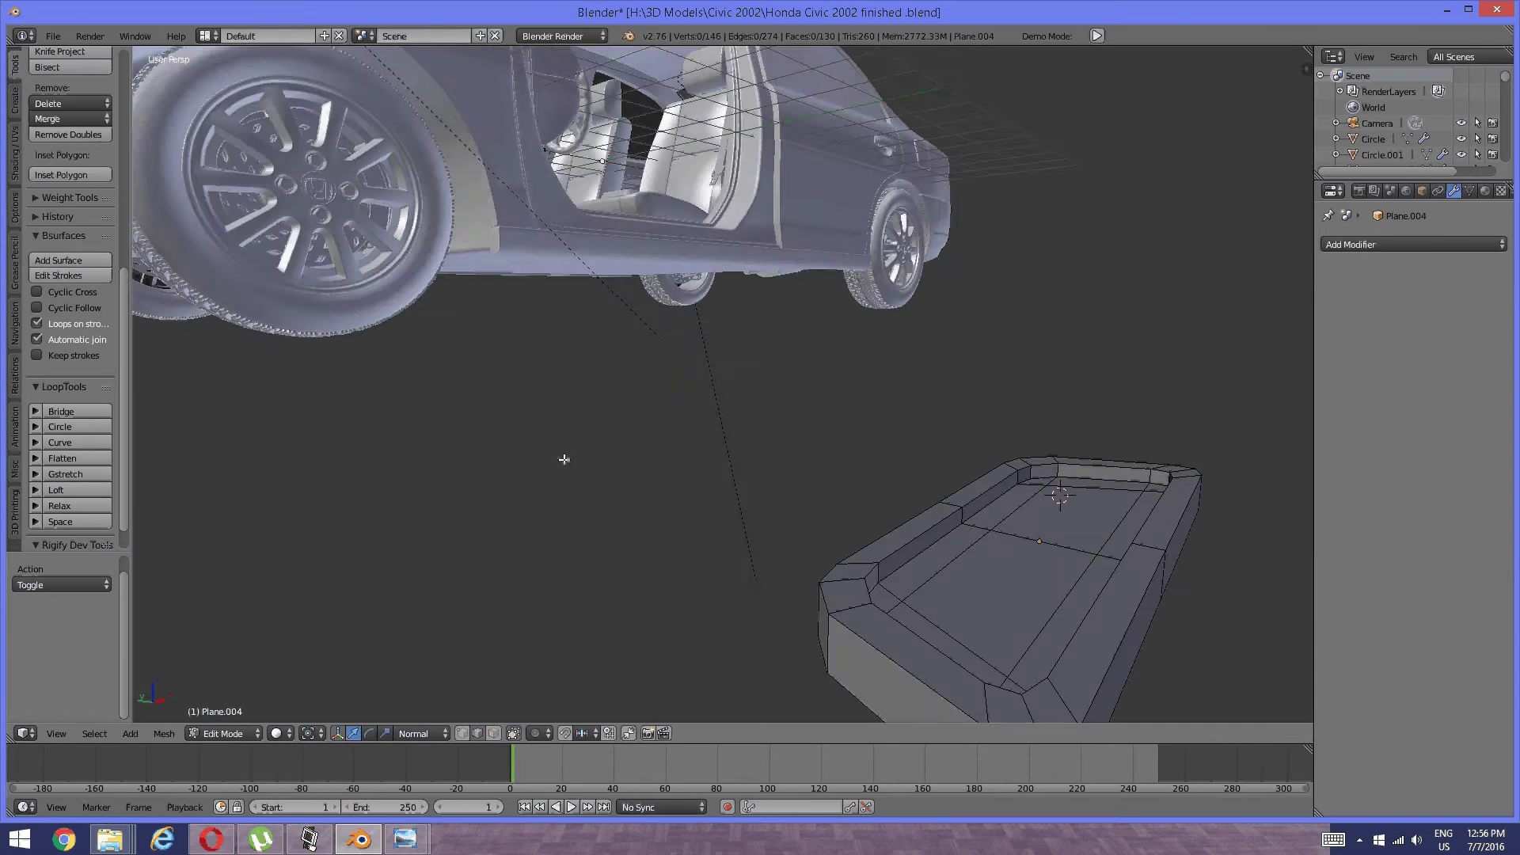
pyautogui.press('KP_0')
pyautogui.scroll(2, 942, 464)
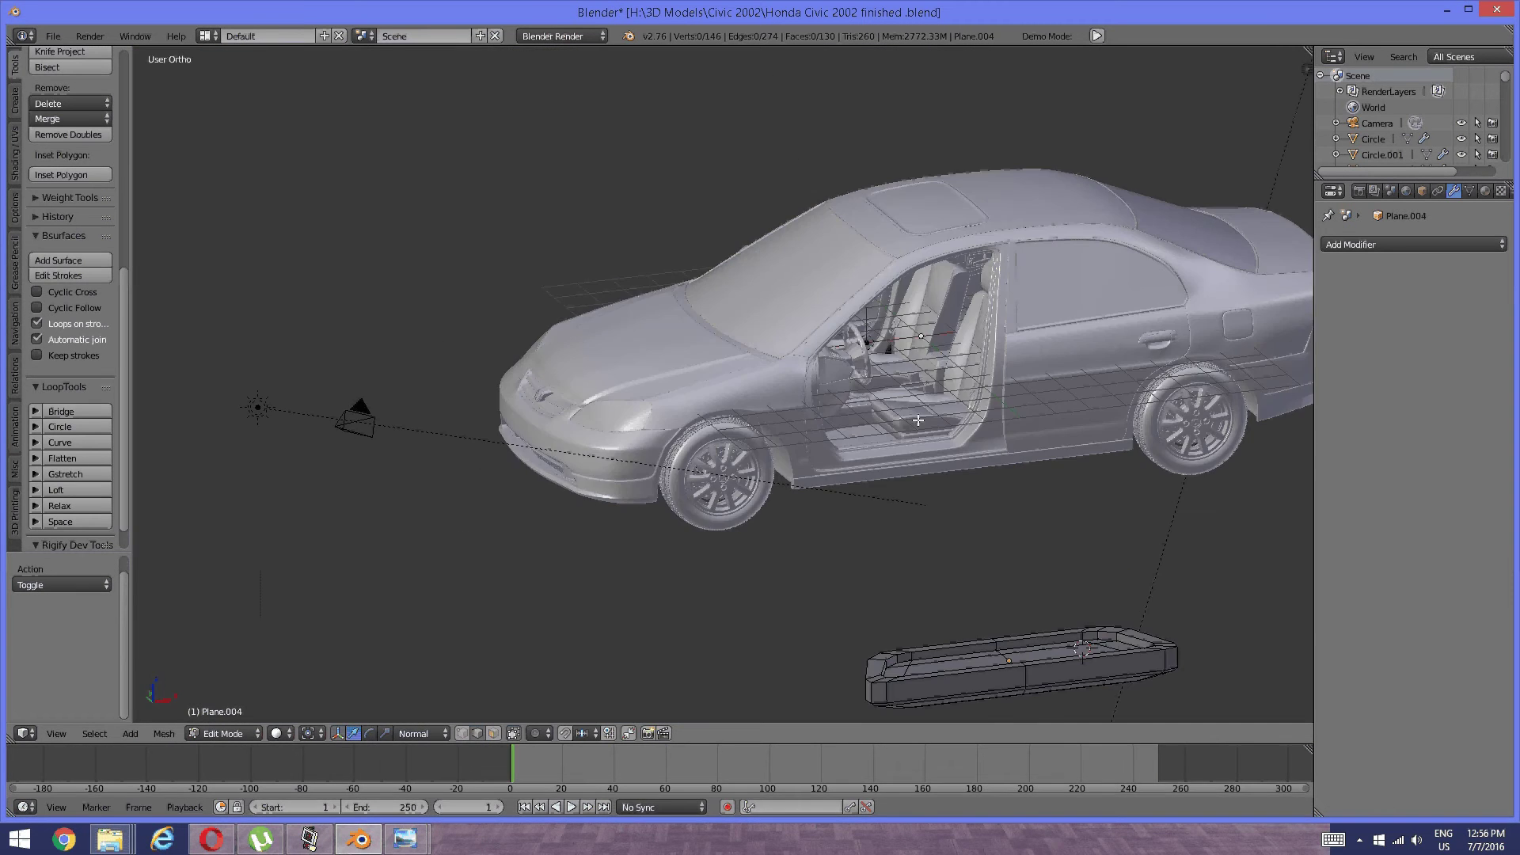
pyautogui.keyDown('shift'); pyautogui.moveTo(1075, 589); pyautogui.dragTo(889, 335, button='middle'); pyautogui.keyUp('shift')
pyautogui.scroll(5, 910, 414)
pyautogui.moveTo(930, 407); pyautogui.dragTo(809, 402, button='middle')
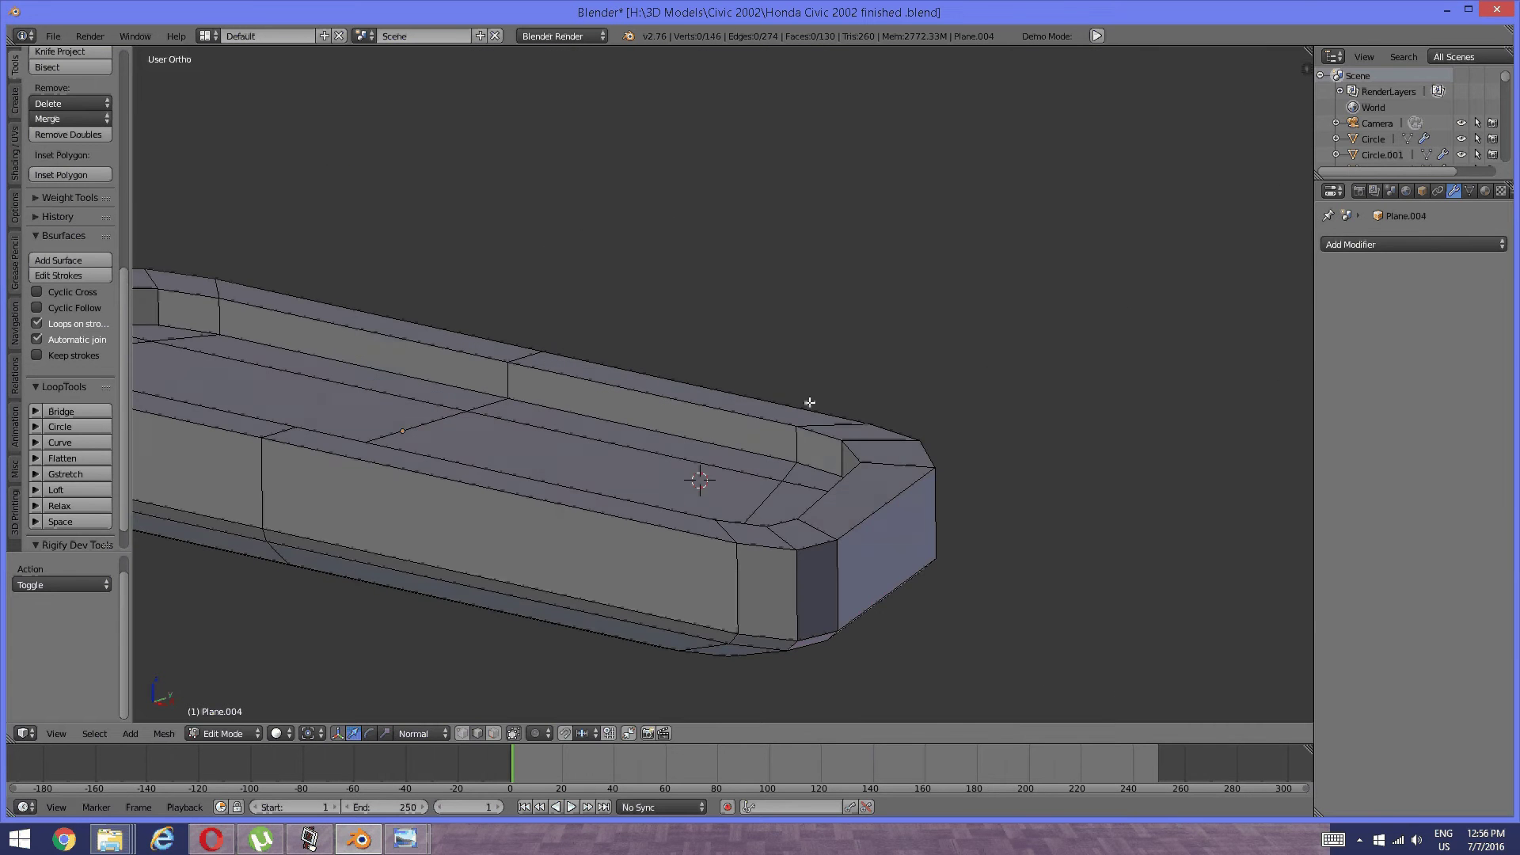
pyautogui.keyDown('shift'); pyautogui.moveTo(679, 440); pyautogui.dragTo(800, 499, button='middle'); pyautogui.keyUp('shift')
pyautogui.hotkey('ctrl', 'r')
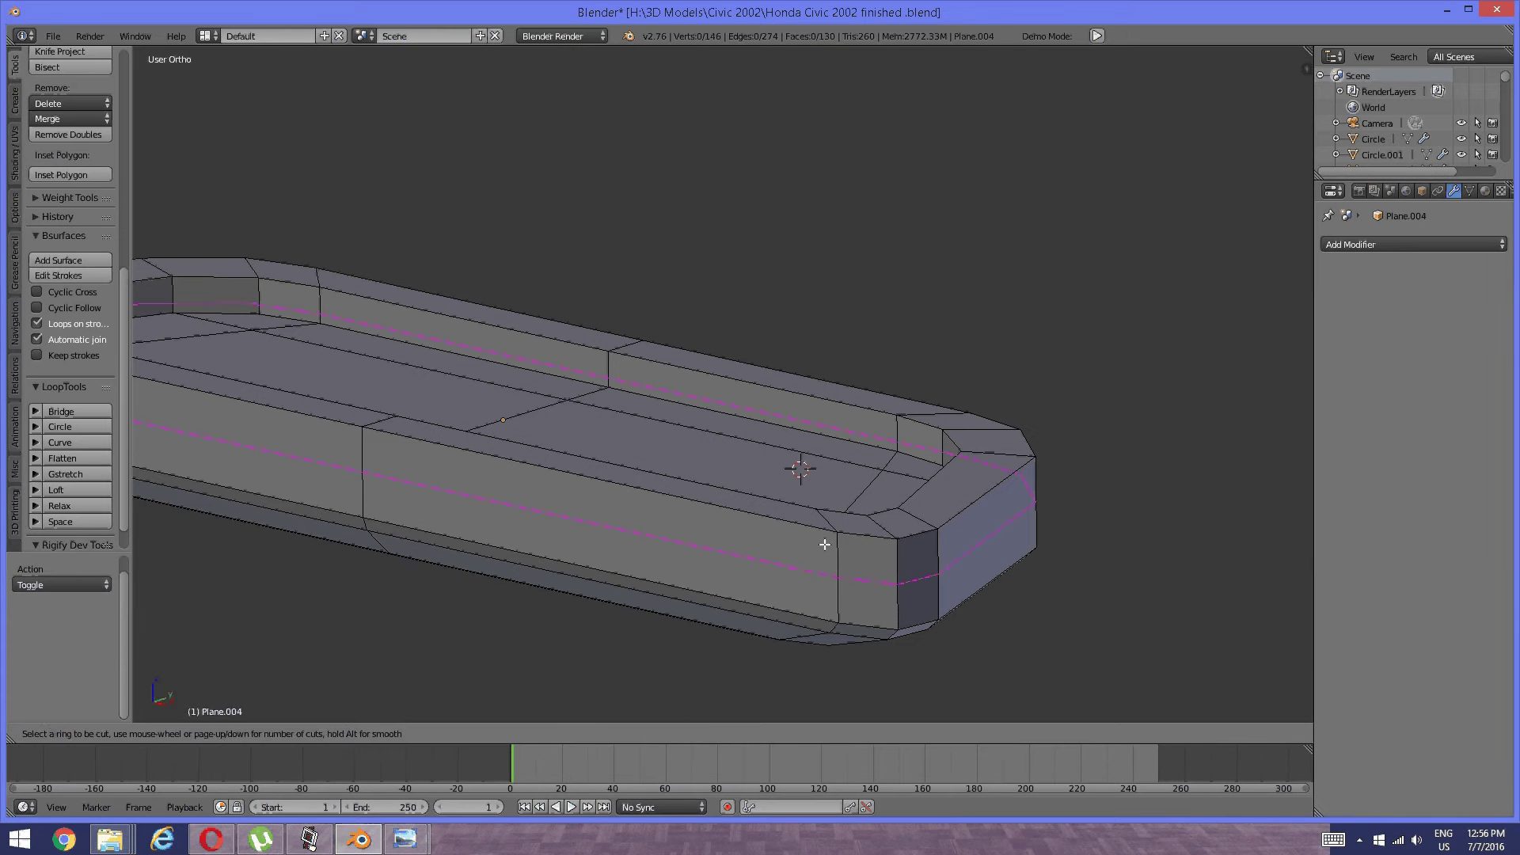
pyautogui.click(821, 536)
pyautogui.click(819, 504)
pyautogui.press('a')
# Add a loop cut around the inner wall and slide it up close to the rim's inner edge.
pyautogui.moveTo(818, 504); pyautogui.dragTo(862, 436, button='middle')
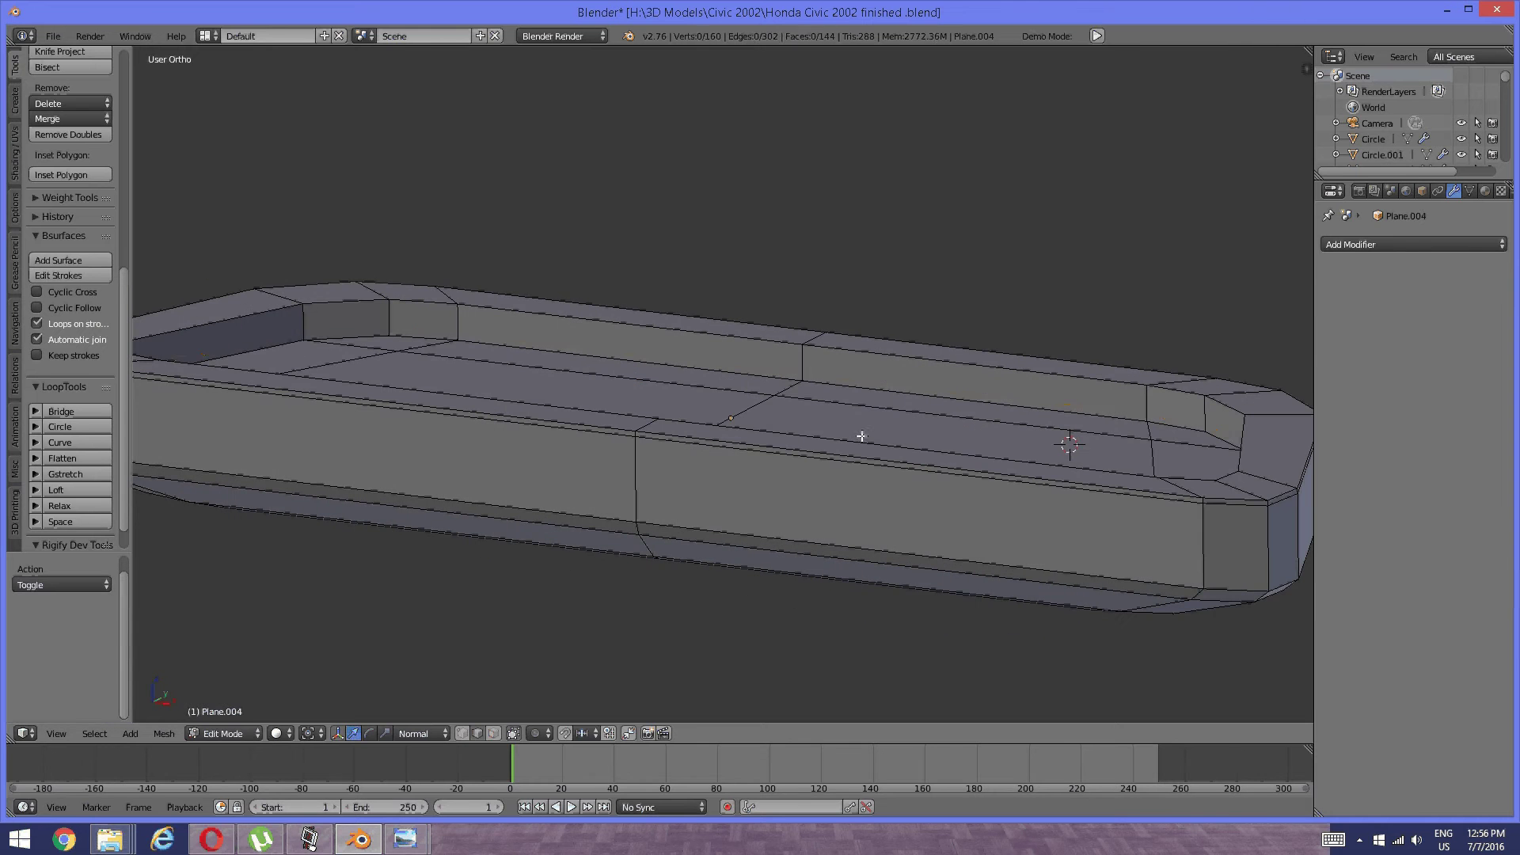
pyautogui.hotkey('ctrl', 'r')
pyautogui.click(808, 369)
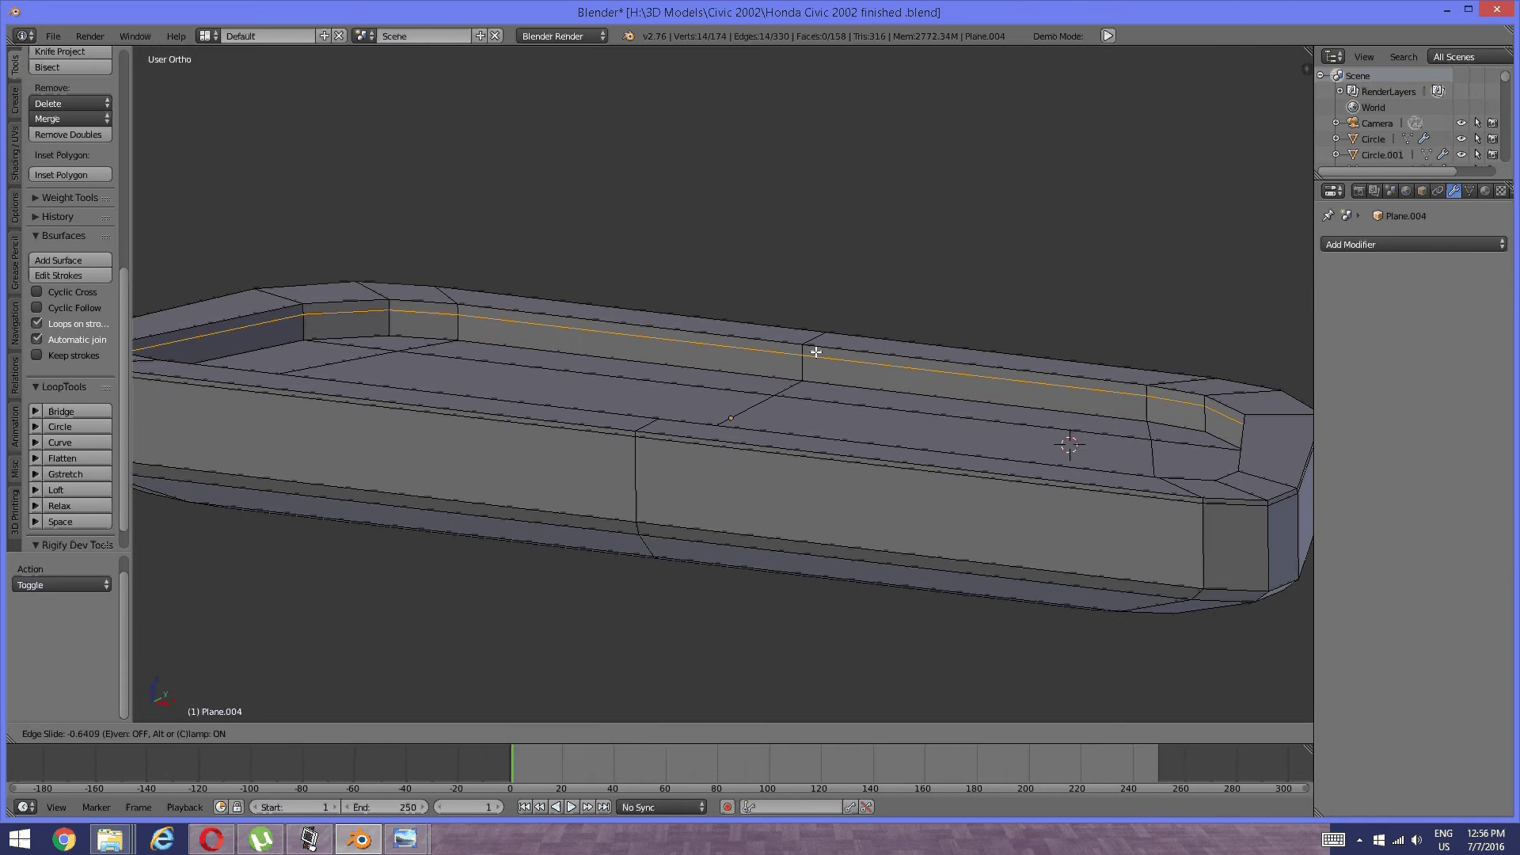
pyautogui.click(824, 344)
pyautogui.press('a')
# Set the transform orientation to Global and scale the whole tray by 1.142 along X in top view.
pyautogui.scroll(-3, 821, 349)
pyautogui.moveTo(821, 349); pyautogui.dragTo(857, 453, button='middle')
pyautogui.scroll(-3, 611, 346)
pyautogui.moveTo(611, 346); pyautogui.dragTo(674, 428, button='middle')
pyautogui.scroll(3, 635, 368)
pyautogui.rightClick(678, 404)
pyautogui.press('a')
pyautogui.press('a')
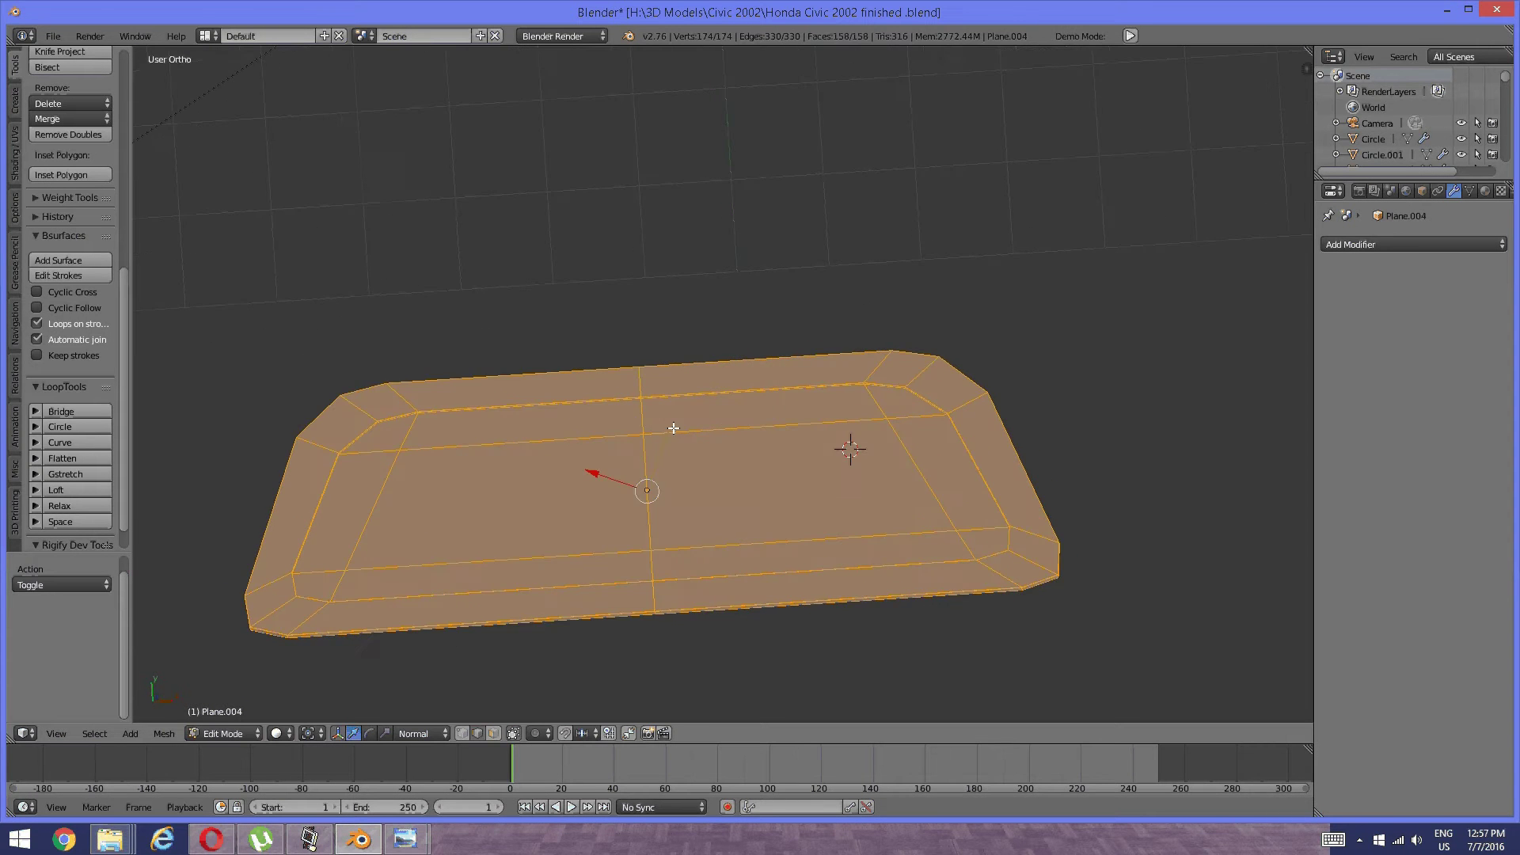
pyautogui.press('KP_7')
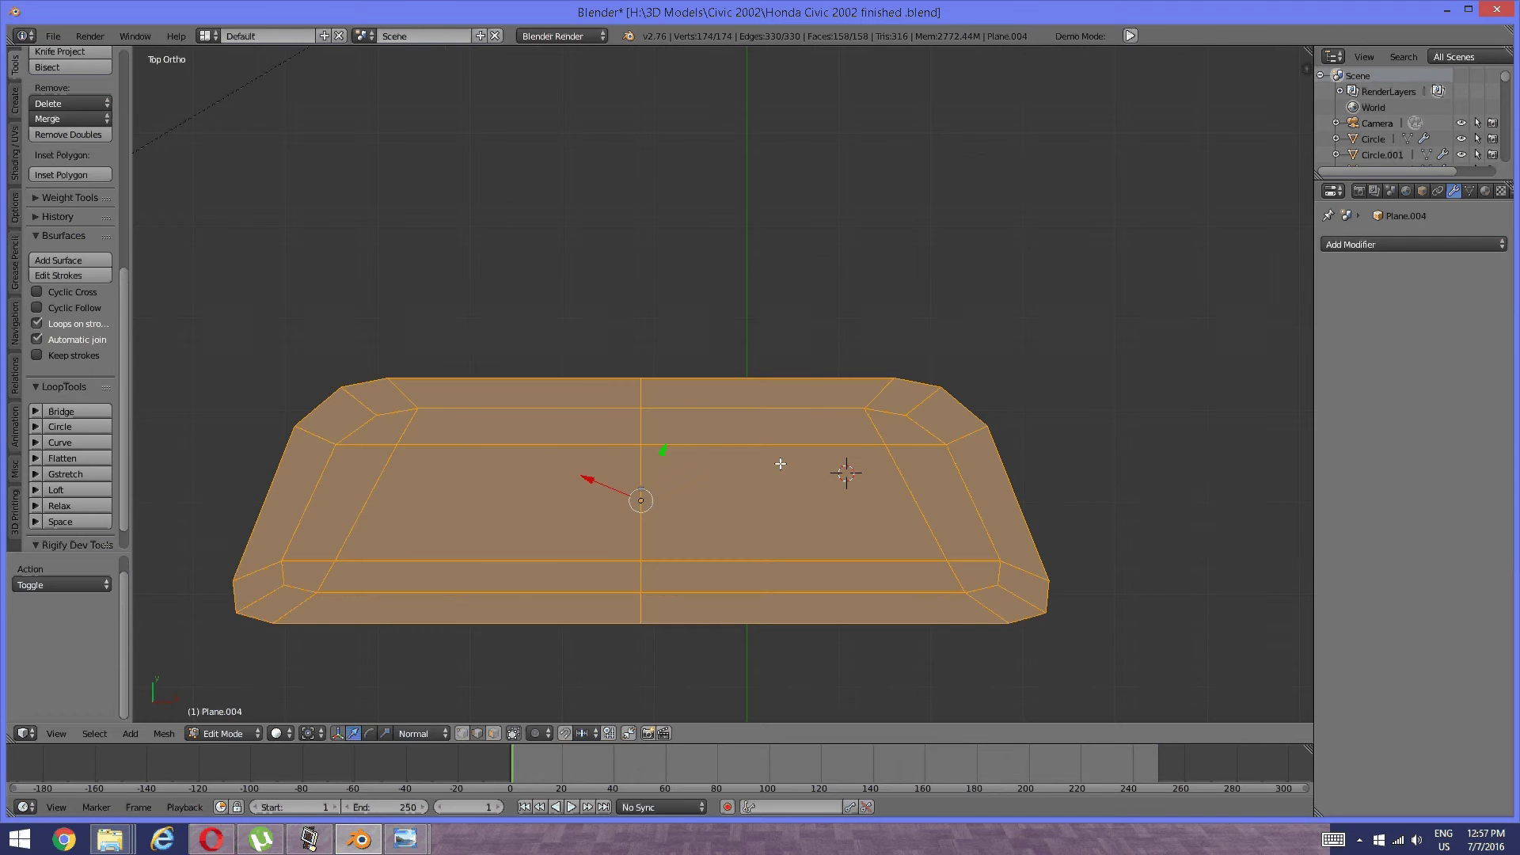
pyautogui.press('s')
pyautogui.press('Escape')
pyautogui.click(420, 733)
pyautogui.click(430, 715)
pyautogui.press('s')
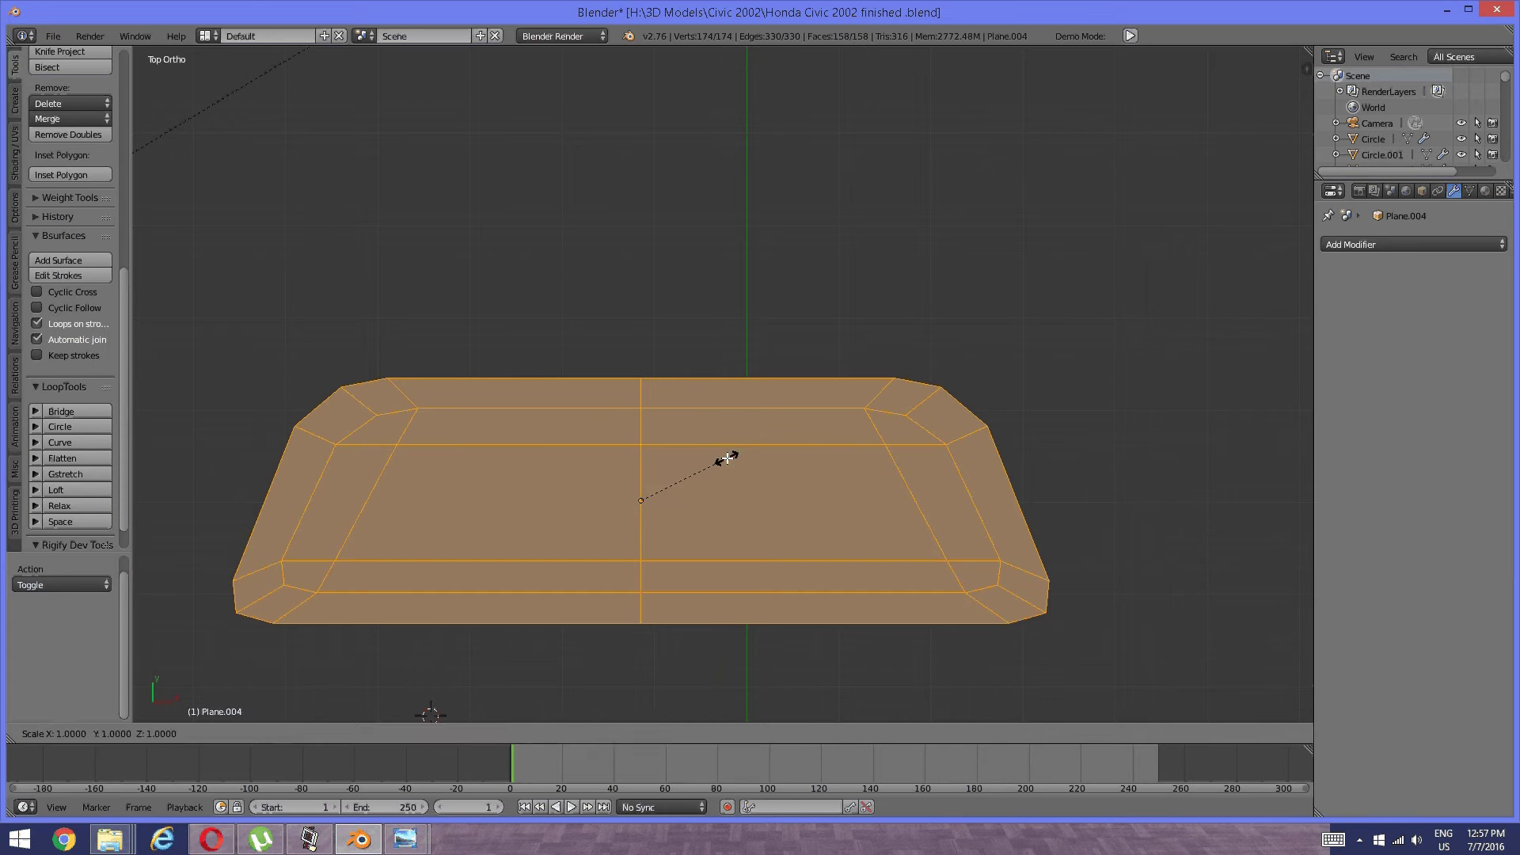
pyautogui.press('x')
pyautogui.click(743, 460)
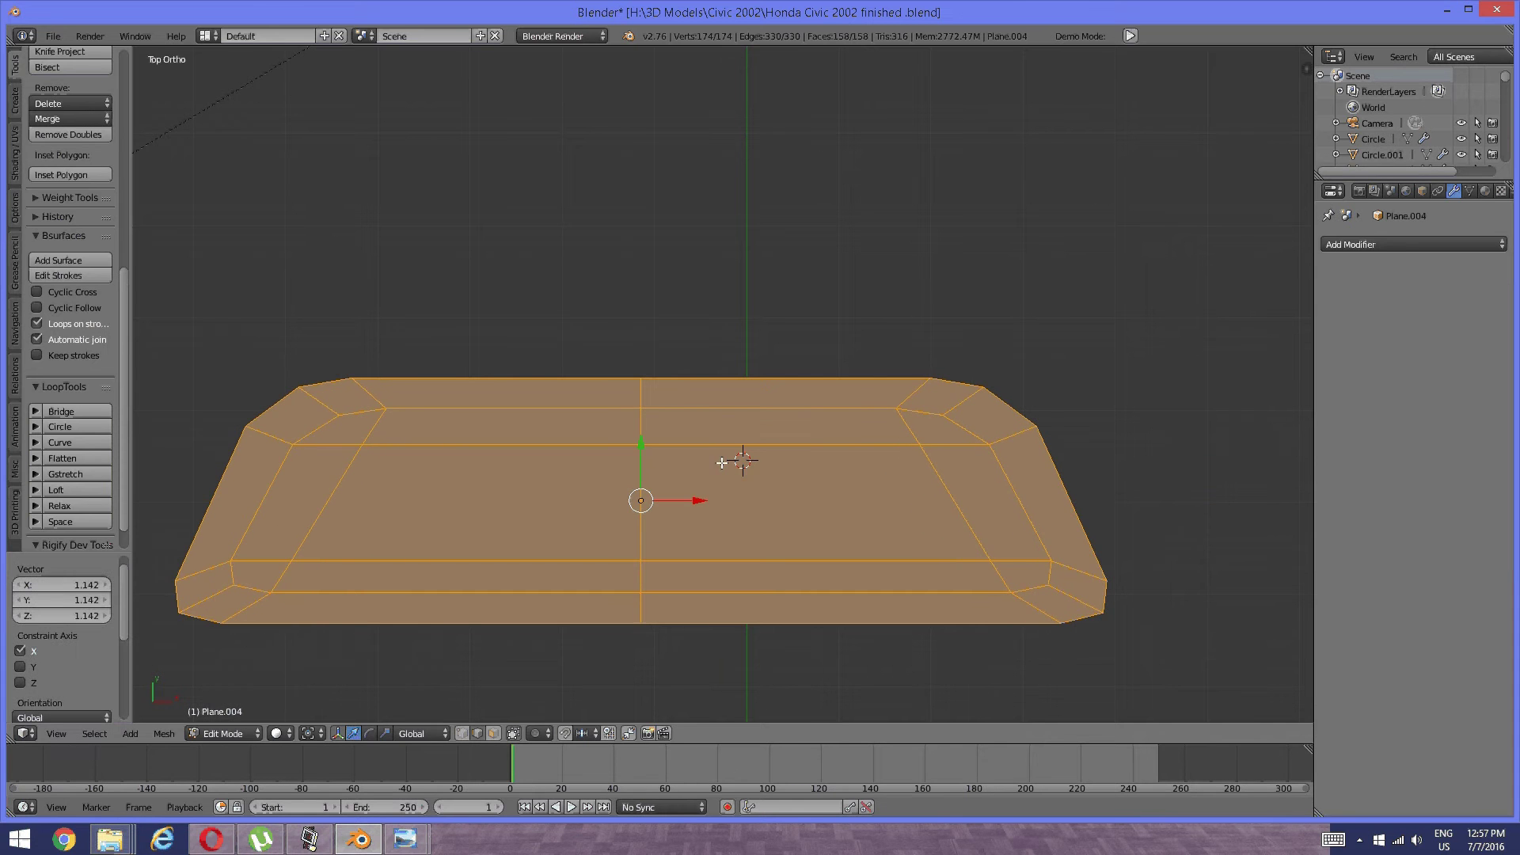
# Scale the whole tray slightly along the global Y axis.
pyautogui.moveTo(728, 468); pyautogui.dragTo(800, 349, button='middle')
pyautogui.press('s')
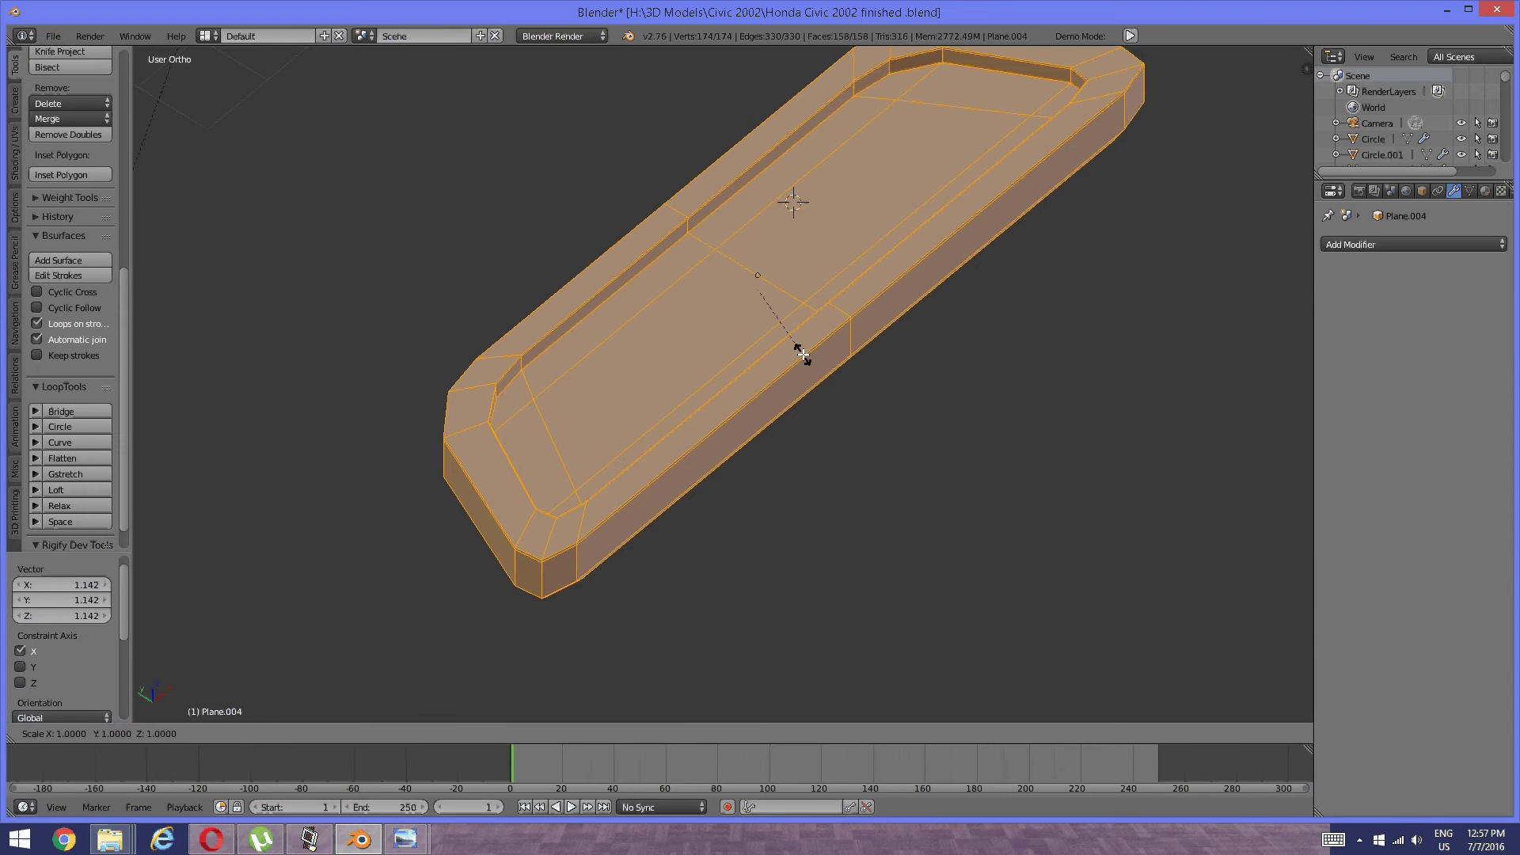
pyautogui.press('y')
pyautogui.click(811, 356)
pyautogui.press('a')
# Add a Subdivision Surface modifier to the tray with 2 view subdivisions, and check the smoothed shape from above and below.
pyautogui.moveTo(815, 357); pyautogui.dragTo(789, 360, button='middle')
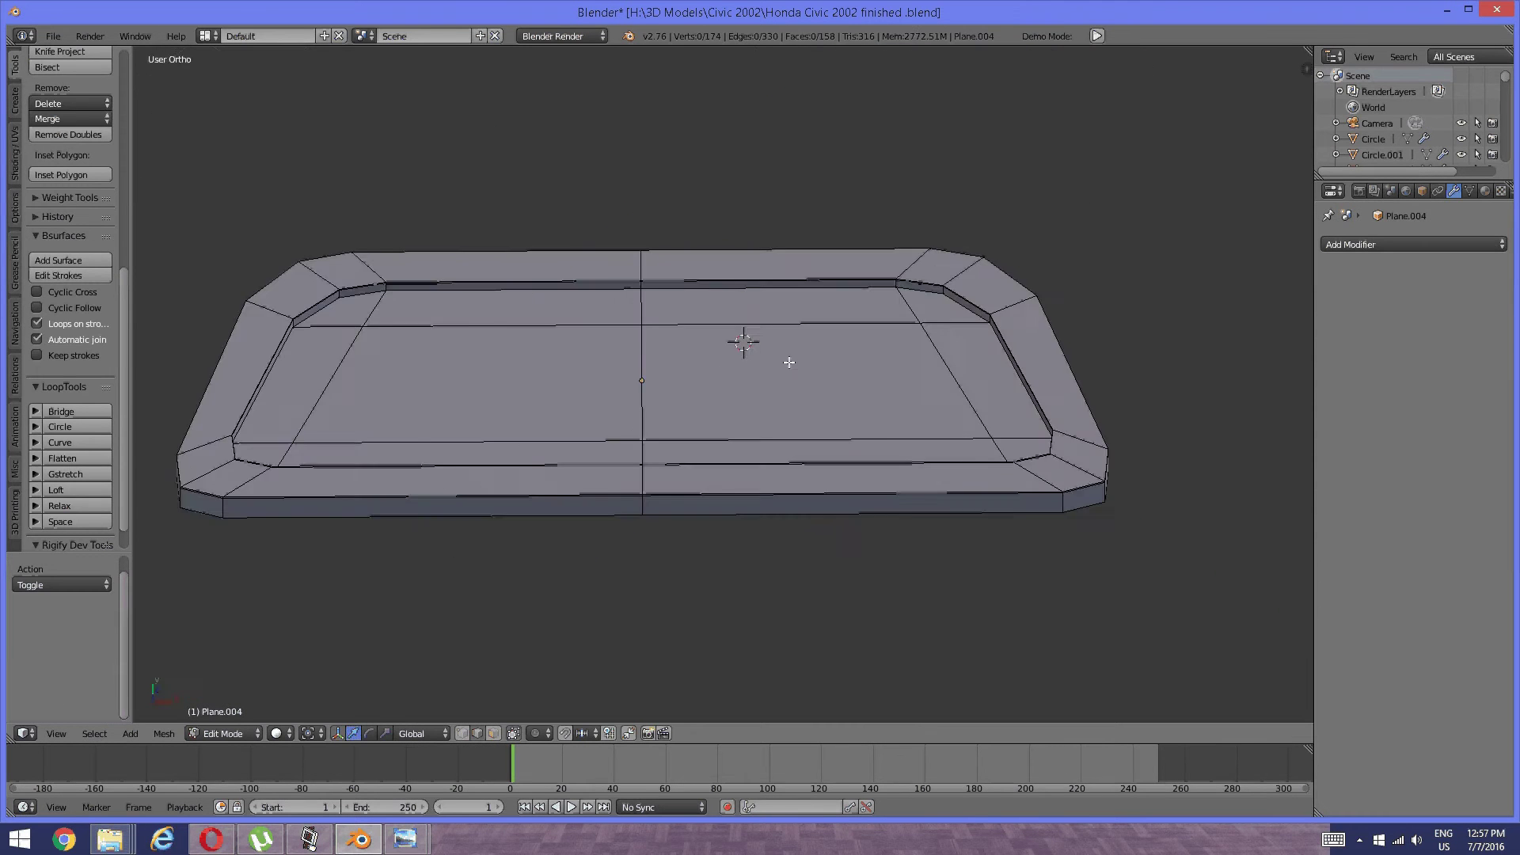
pyautogui.scroll(-3, 683, 392)
pyautogui.moveTo(683, 392); pyautogui.dragTo(712, 424, button='middle')
pyautogui.scroll(3, 713, 424)
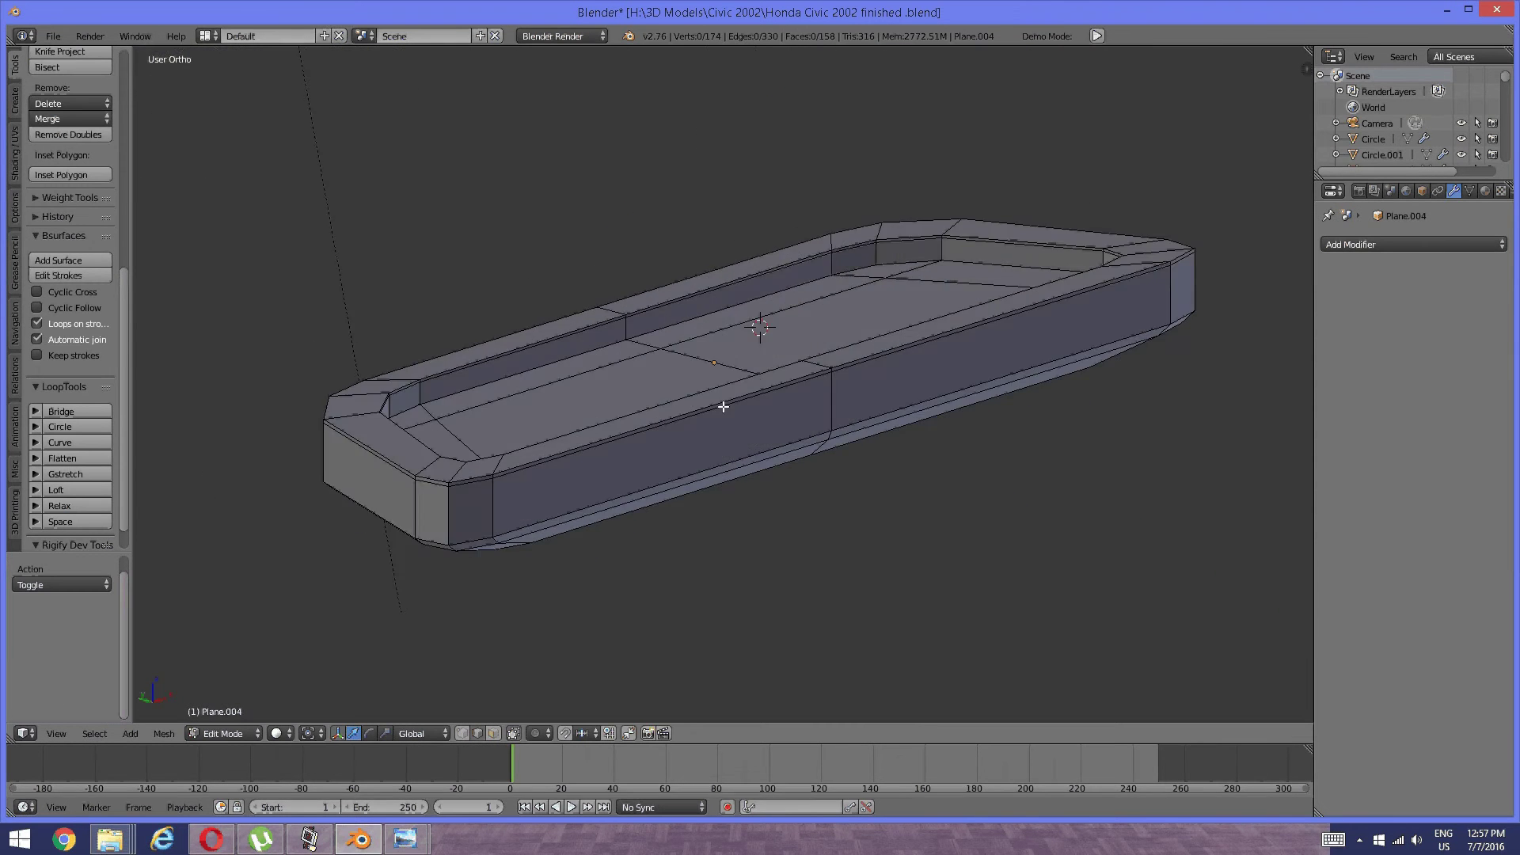
pyautogui.click(1377, 249)
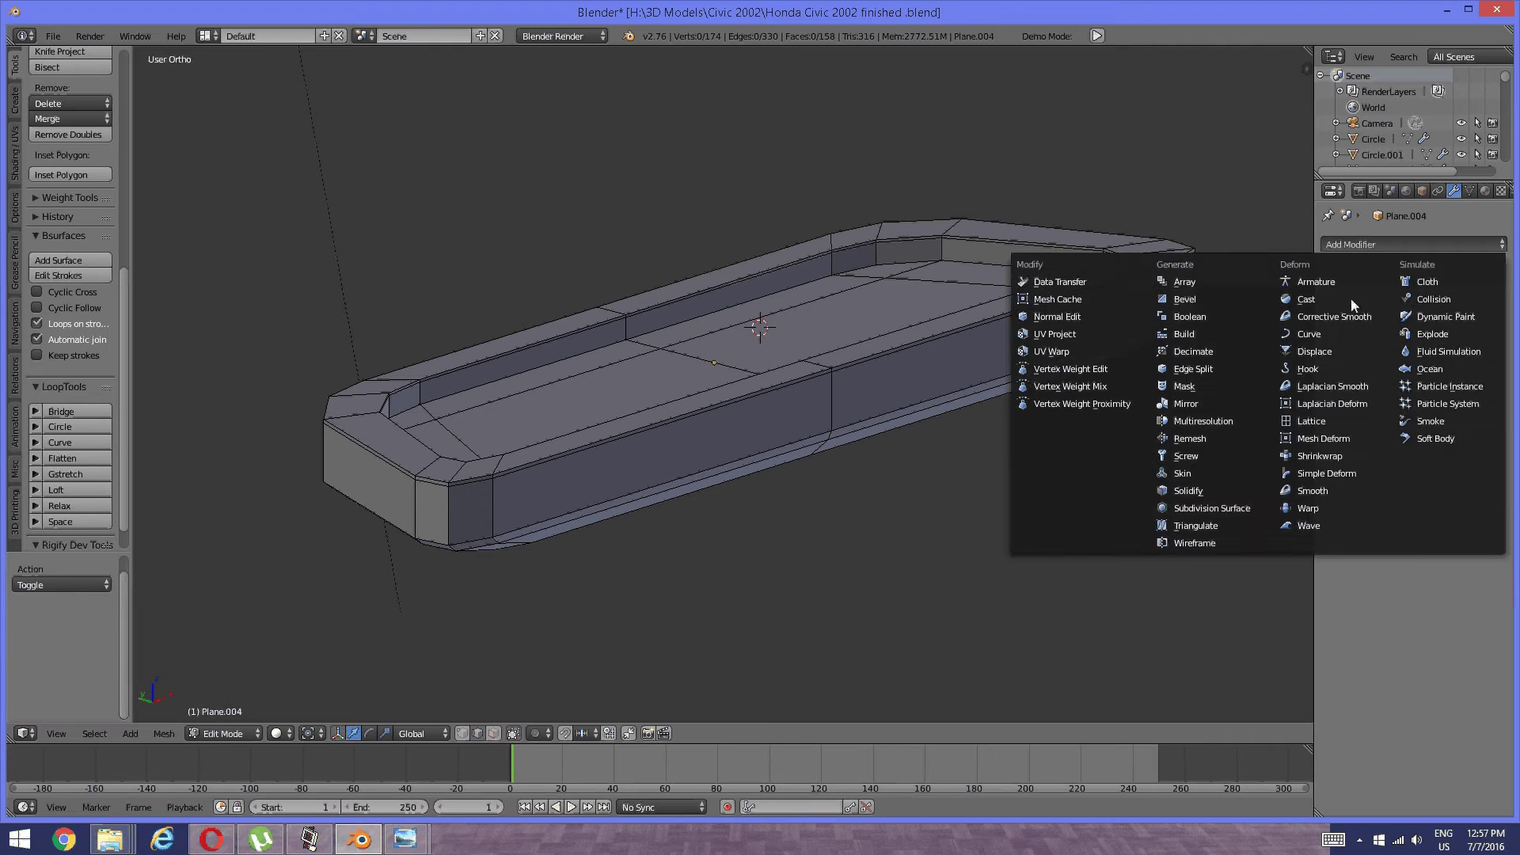
pyautogui.click(1216, 500)
pyautogui.click(1405, 353)
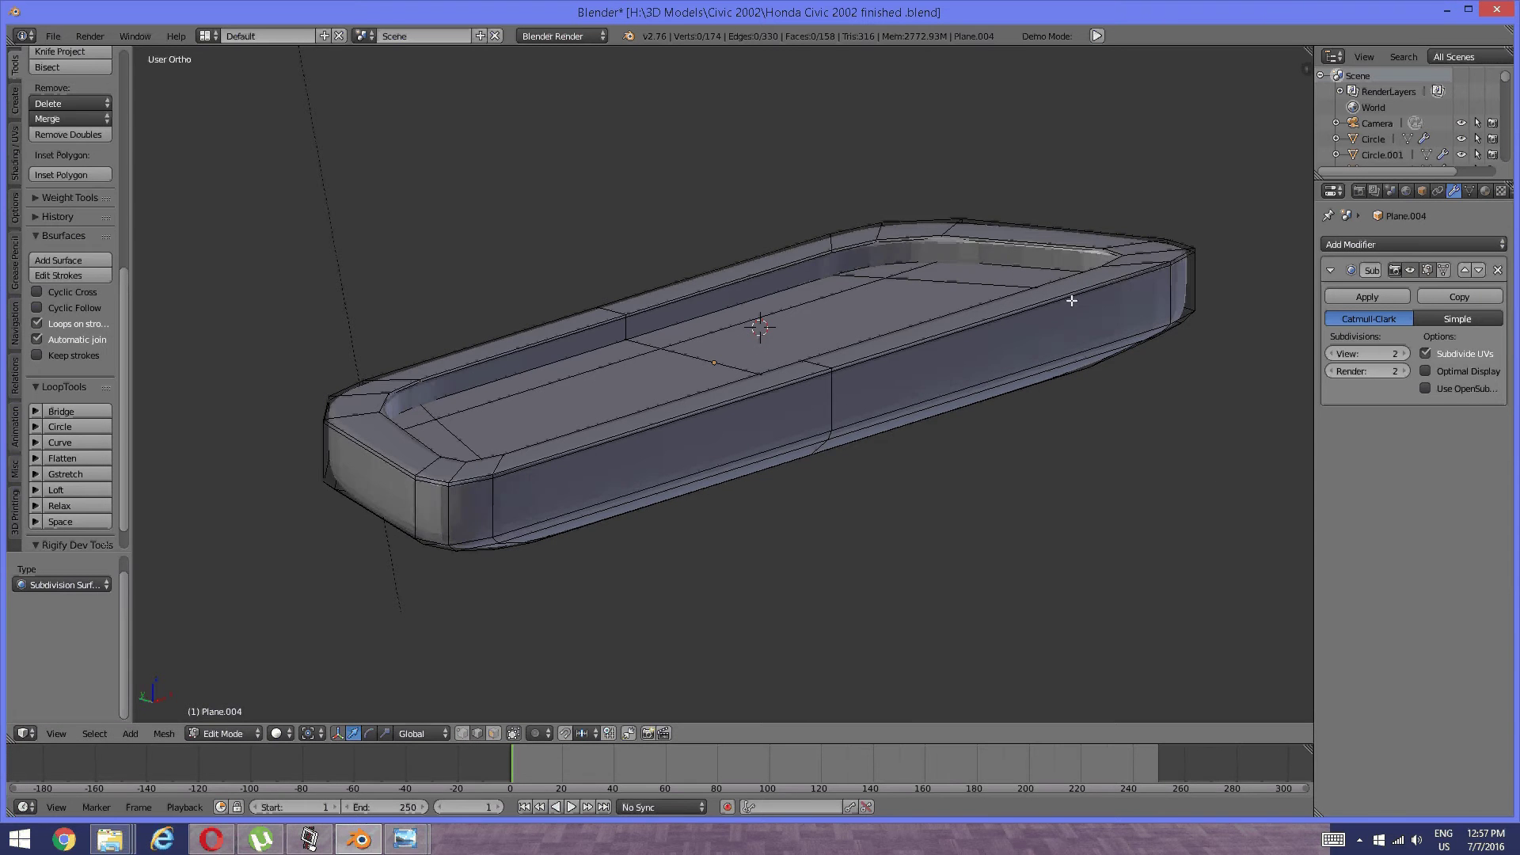
pyautogui.scroll(-2, 776, 258)
pyautogui.moveTo(776, 258); pyautogui.dragTo(554, 487, button='middle')
pyautogui.press('a')
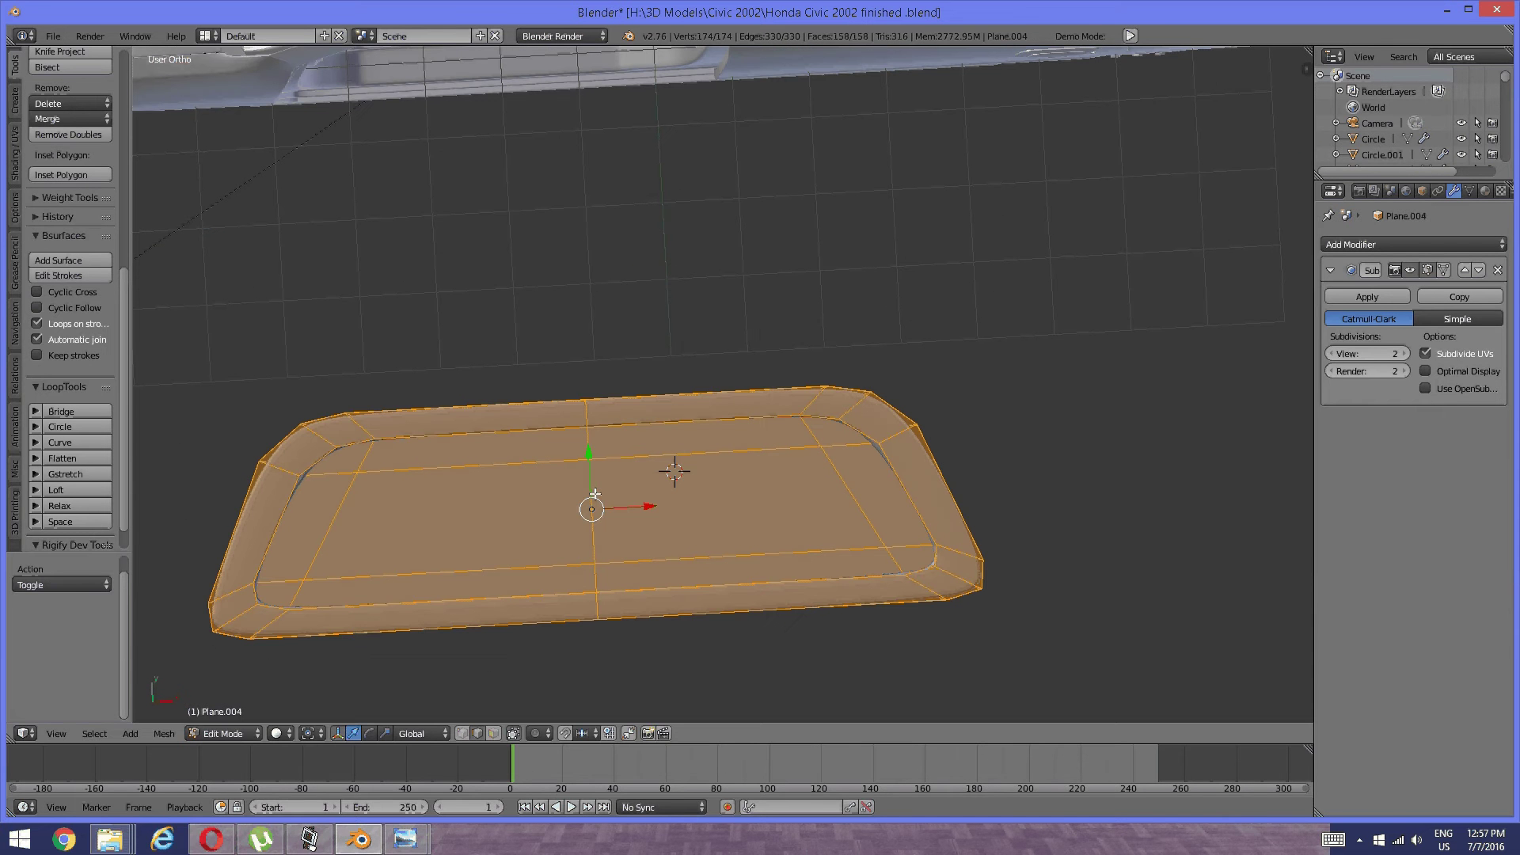
pyautogui.press('a')
pyautogui.moveTo(595, 494); pyautogui.dragTo(536, 296, button='middle')
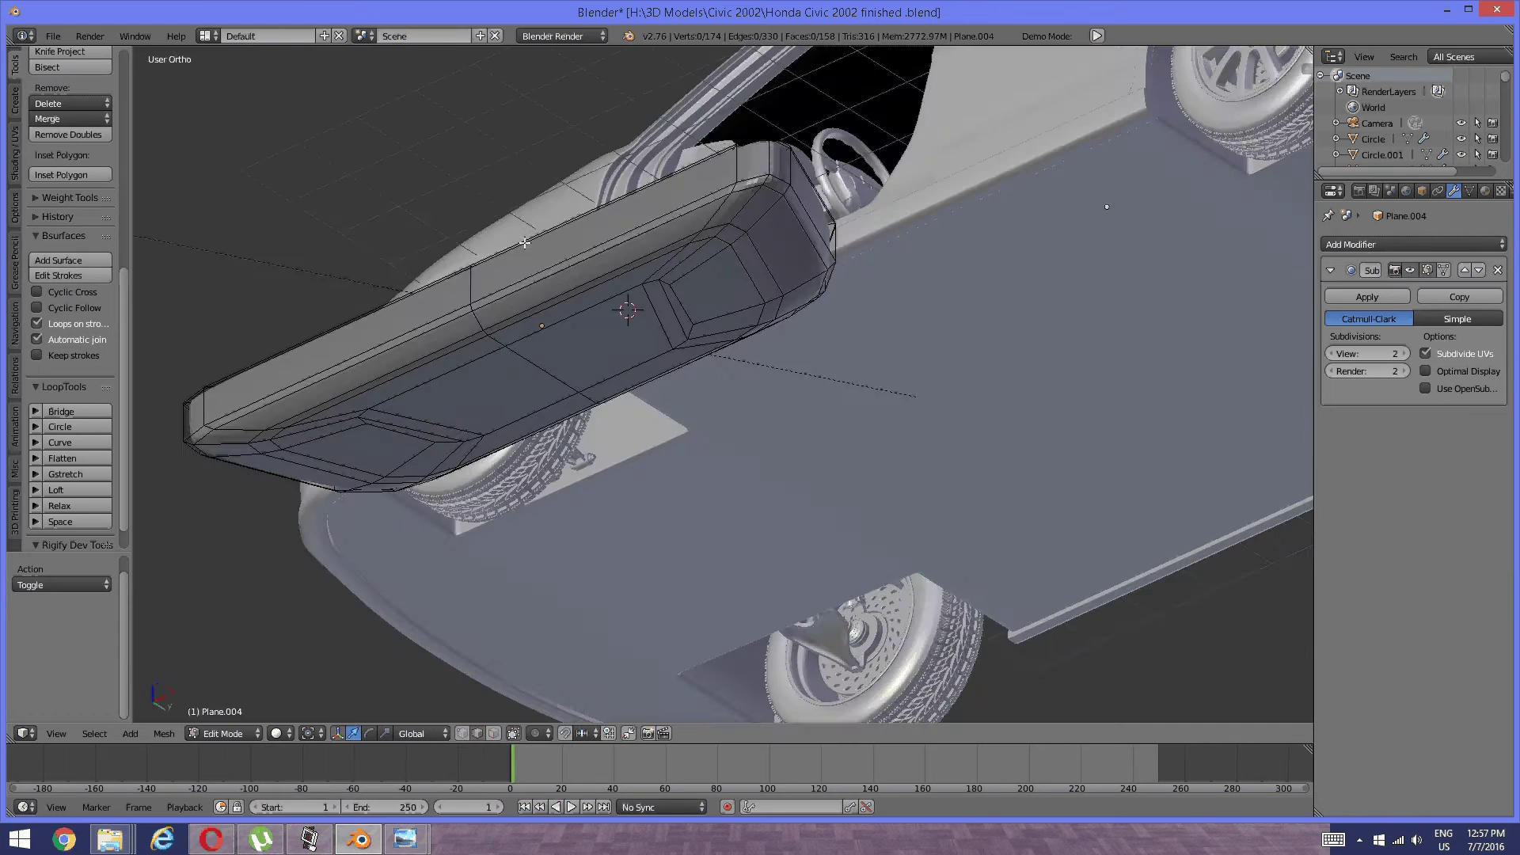
# Isolate the tray-like mirror housing in local view and compare its shape with the rear-view mirror photo $_1.JPG from several angles.
pyautogui.press('KP_Divide')
pyautogui.moveTo(450, 316); pyautogui.dragTo(520, 310, button='middle')
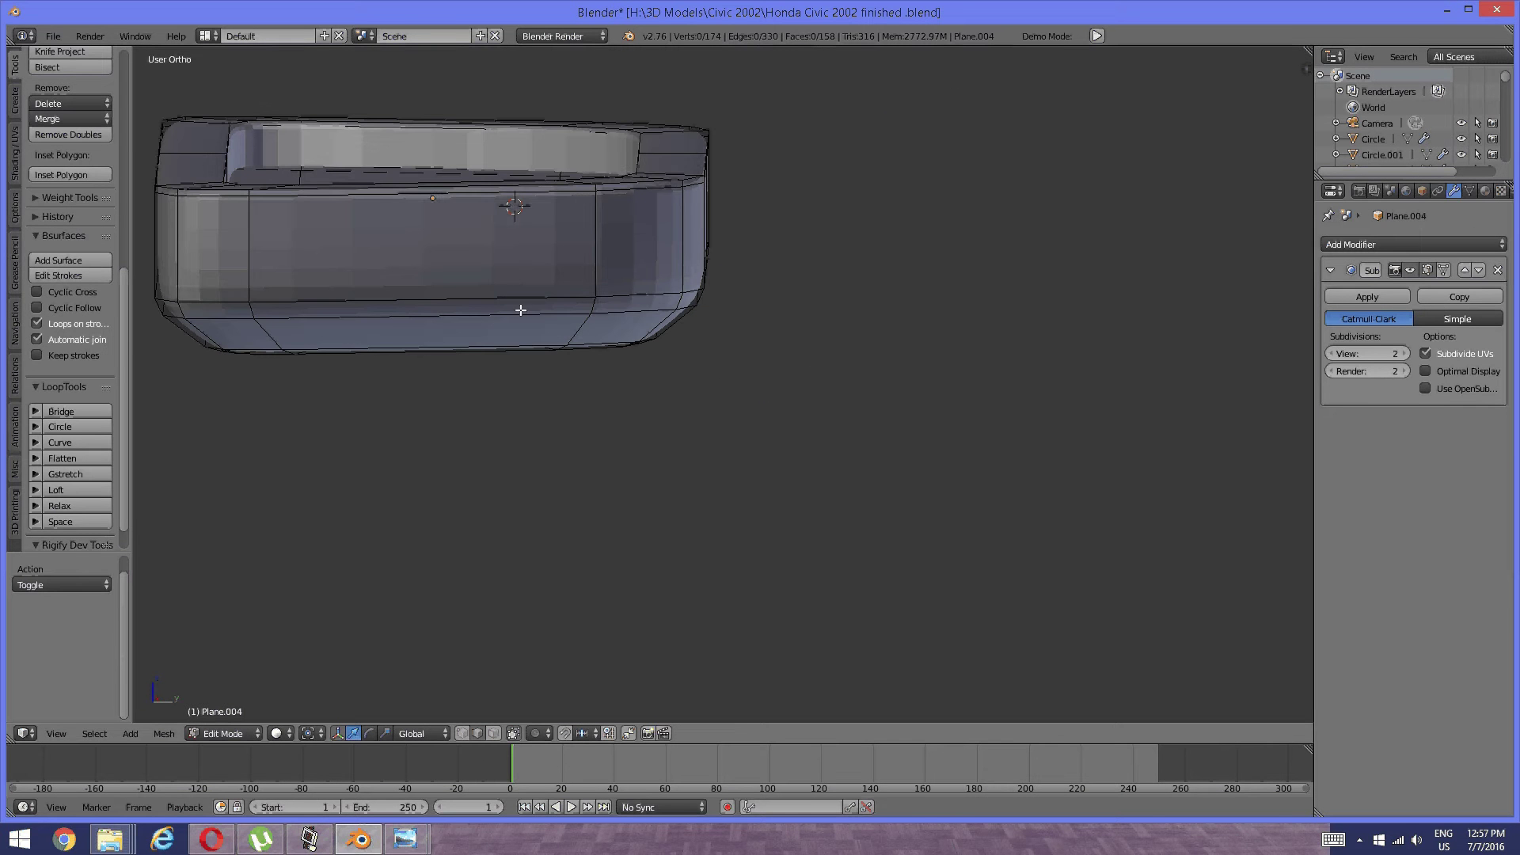
pyautogui.moveTo(406, 839)
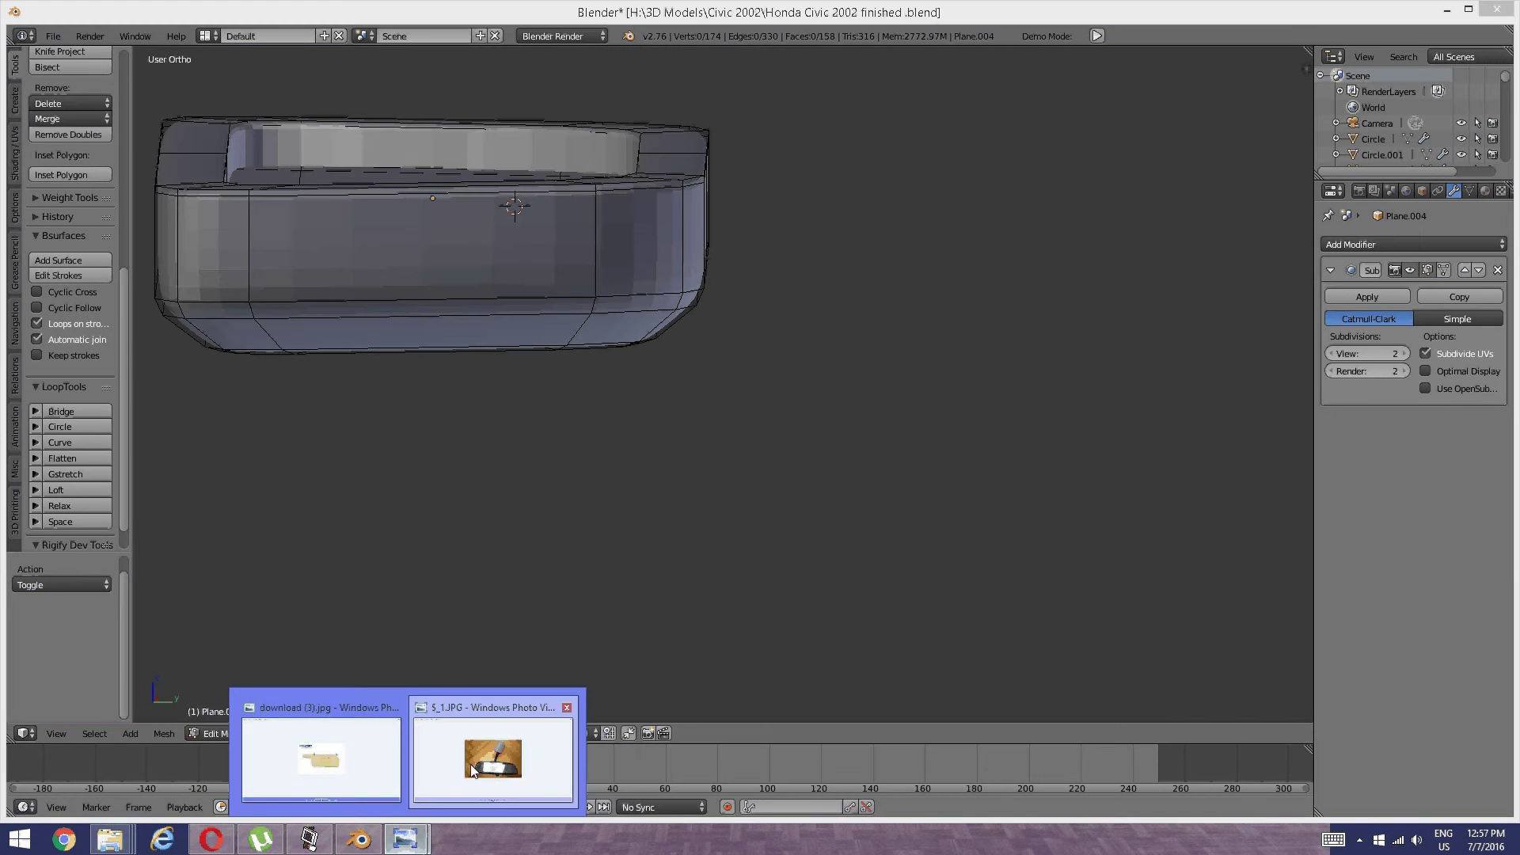
pyautogui.click(470, 763)
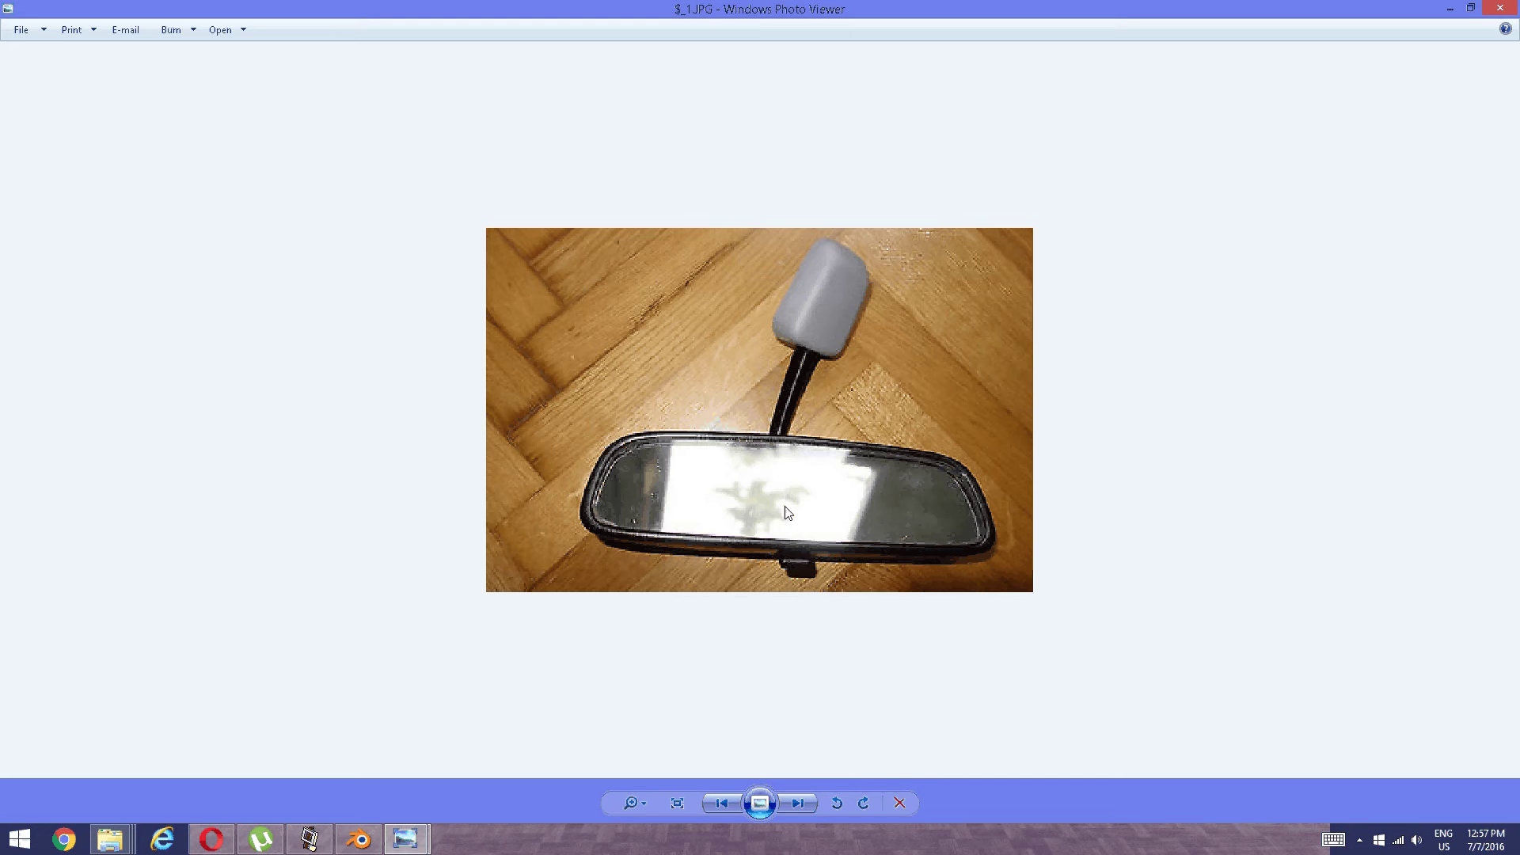
pyautogui.click(310, 839)
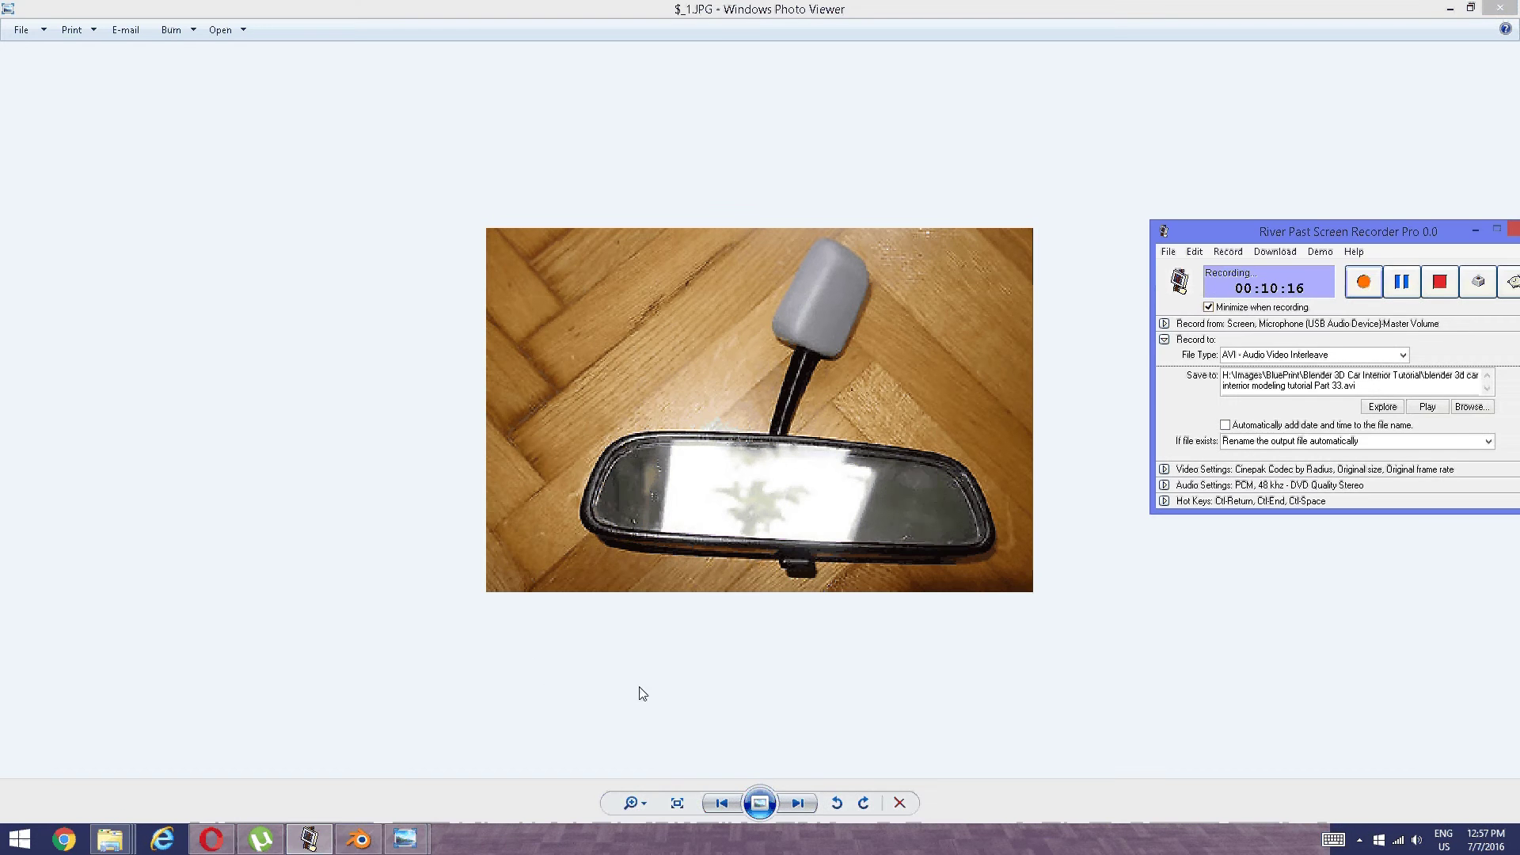
pyautogui.click(360, 840)
pyautogui.scroll(6, 540, 411)
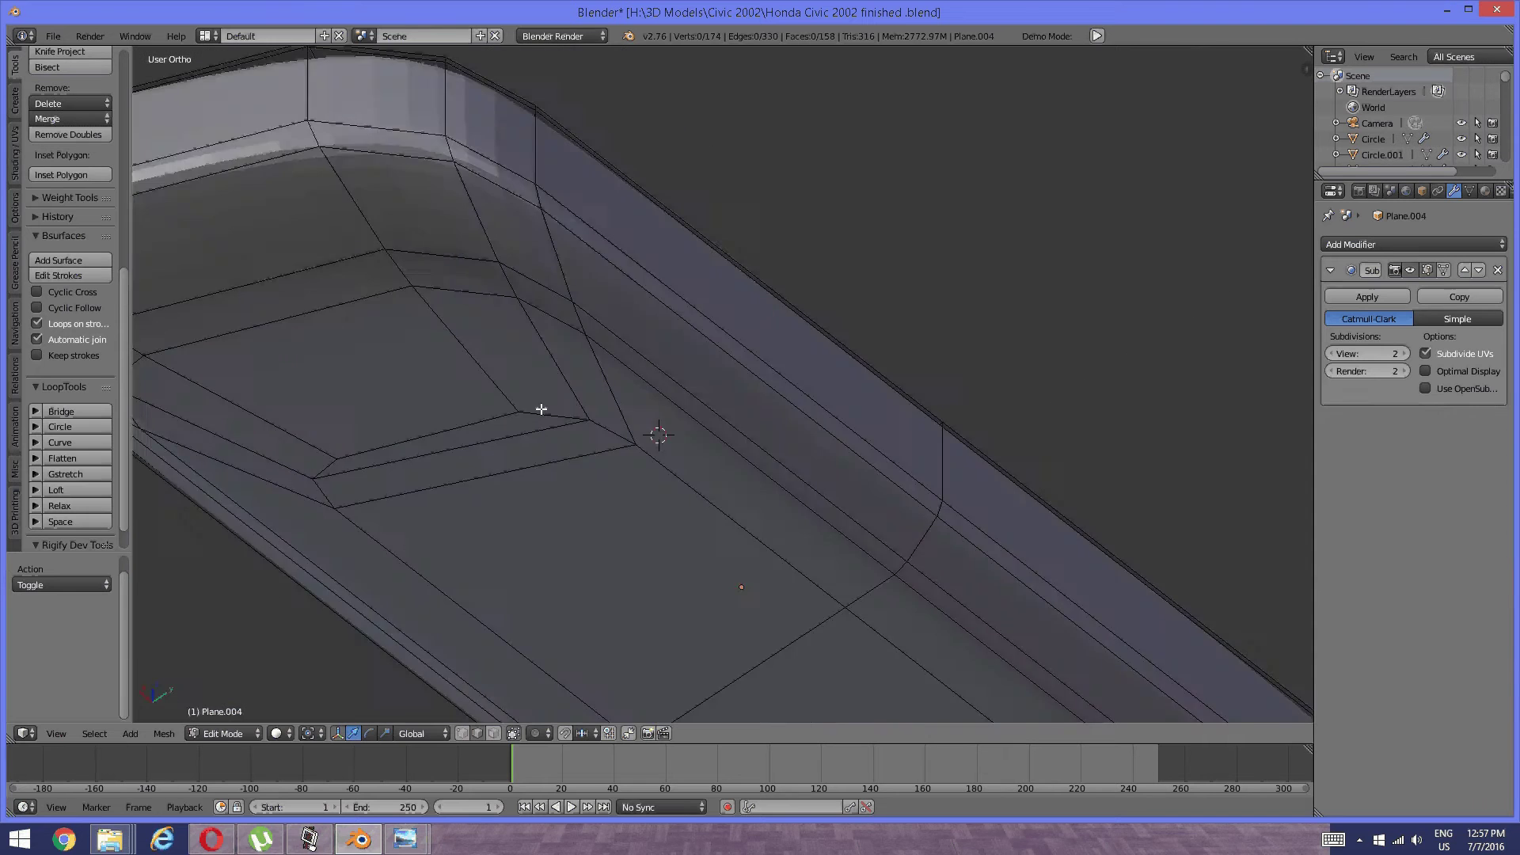
pyautogui.moveTo(556, 464); pyautogui.dragTo(577, 492, button='middle')
pyautogui.scroll(-4, 553, 451)
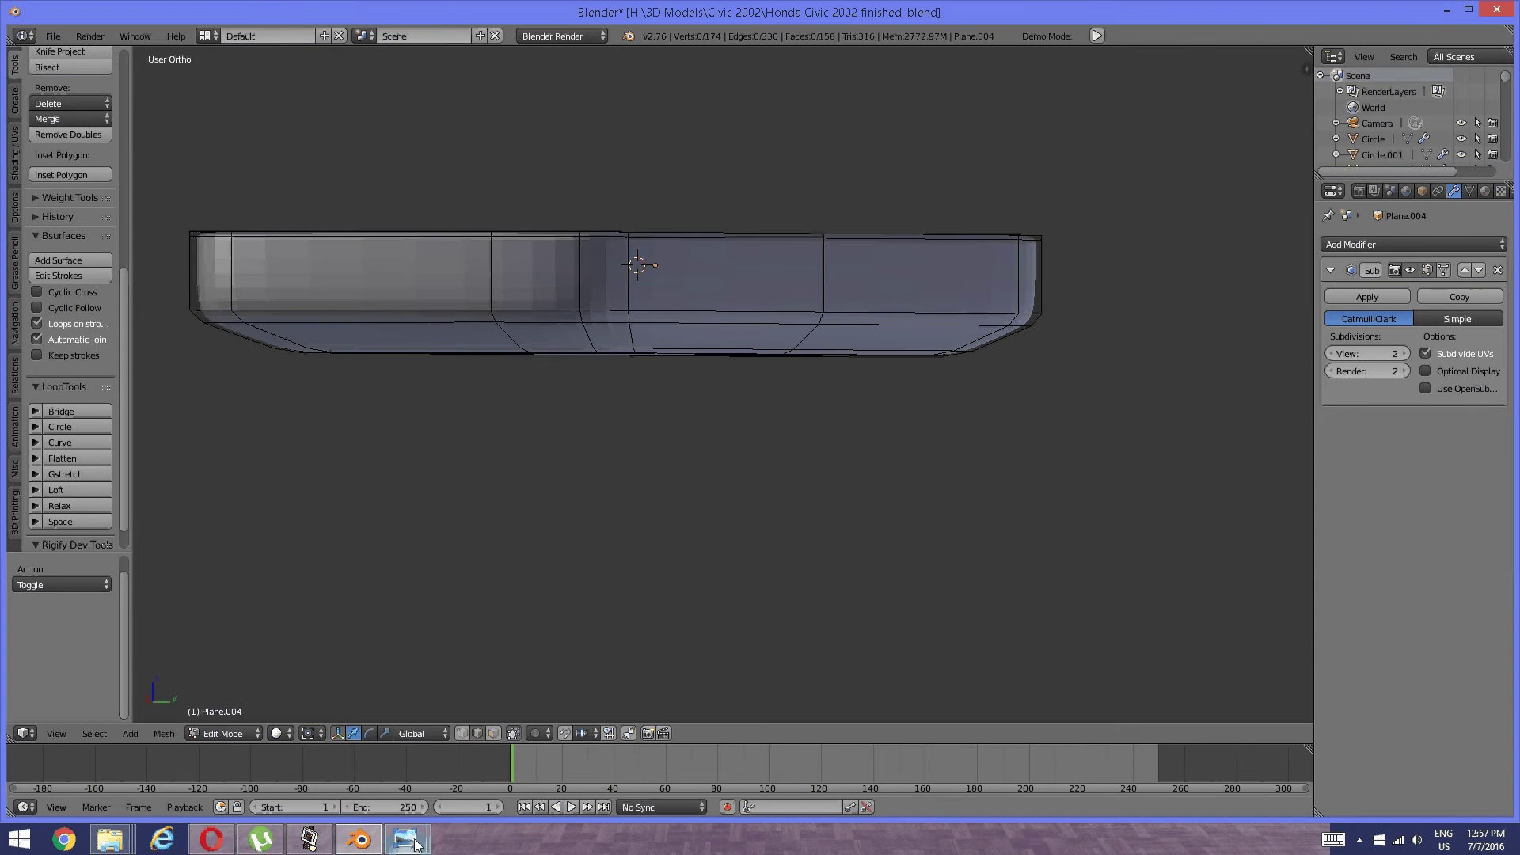
pyautogui.moveTo(406, 839)
pyautogui.click(470, 781)
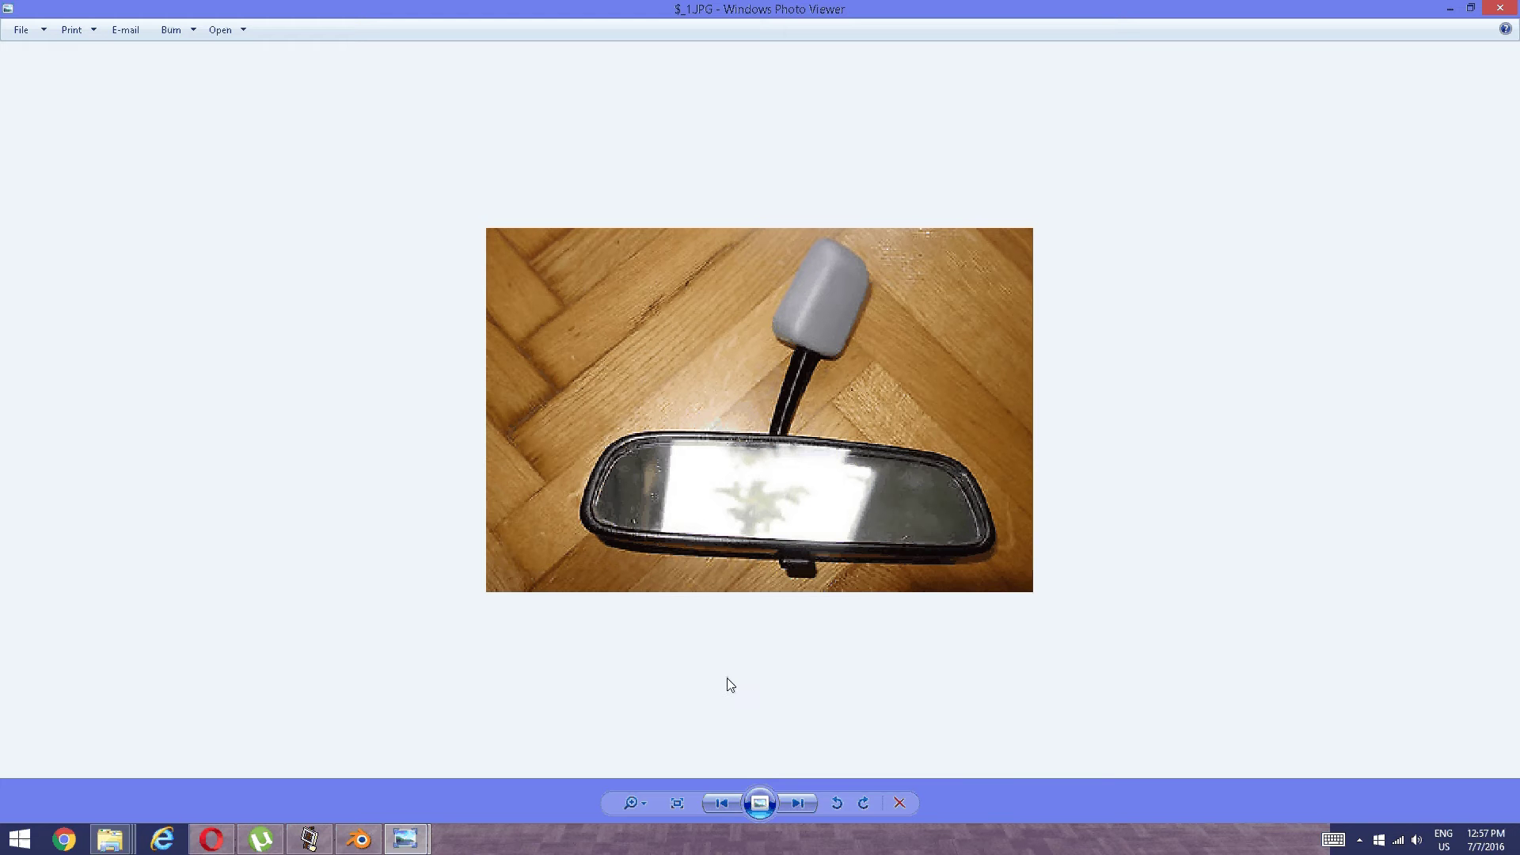
pyautogui.click(309, 839)
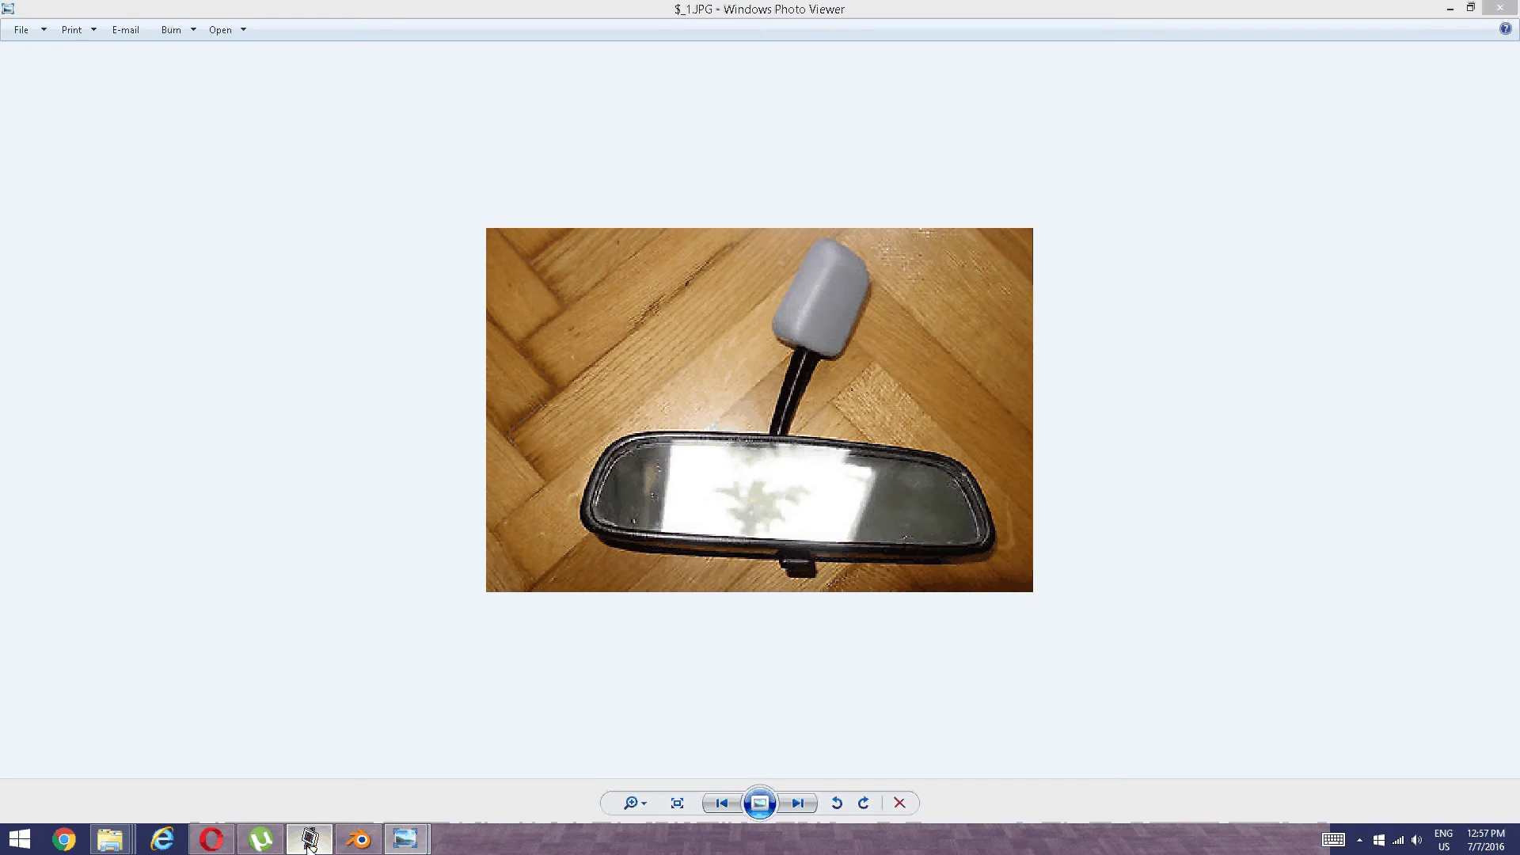
pyautogui.click(359, 840)
pyautogui.moveTo(475, 661); pyautogui.dragTo(492, 536, button='middle')
pyautogui.scroll(5, 580, 445)
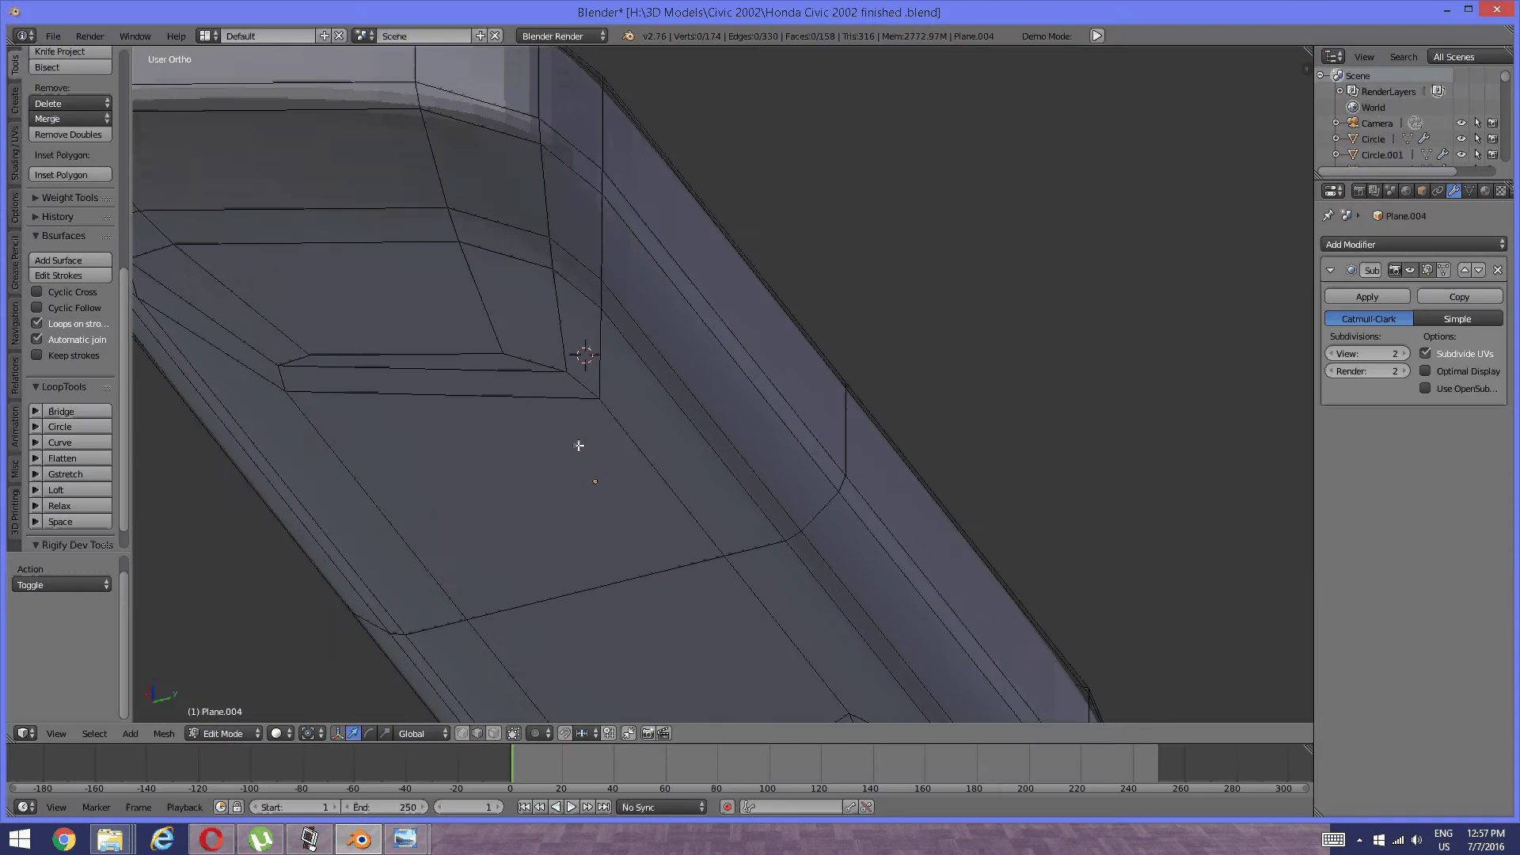
# In edge select mode, snap the 3D cursor to the central edge of the housing's underside.
pyautogui.moveTo(541, 413); pyautogui.dragTo(554, 472, button='middle')
pyautogui.hotkey('ctrl', 'Tab')
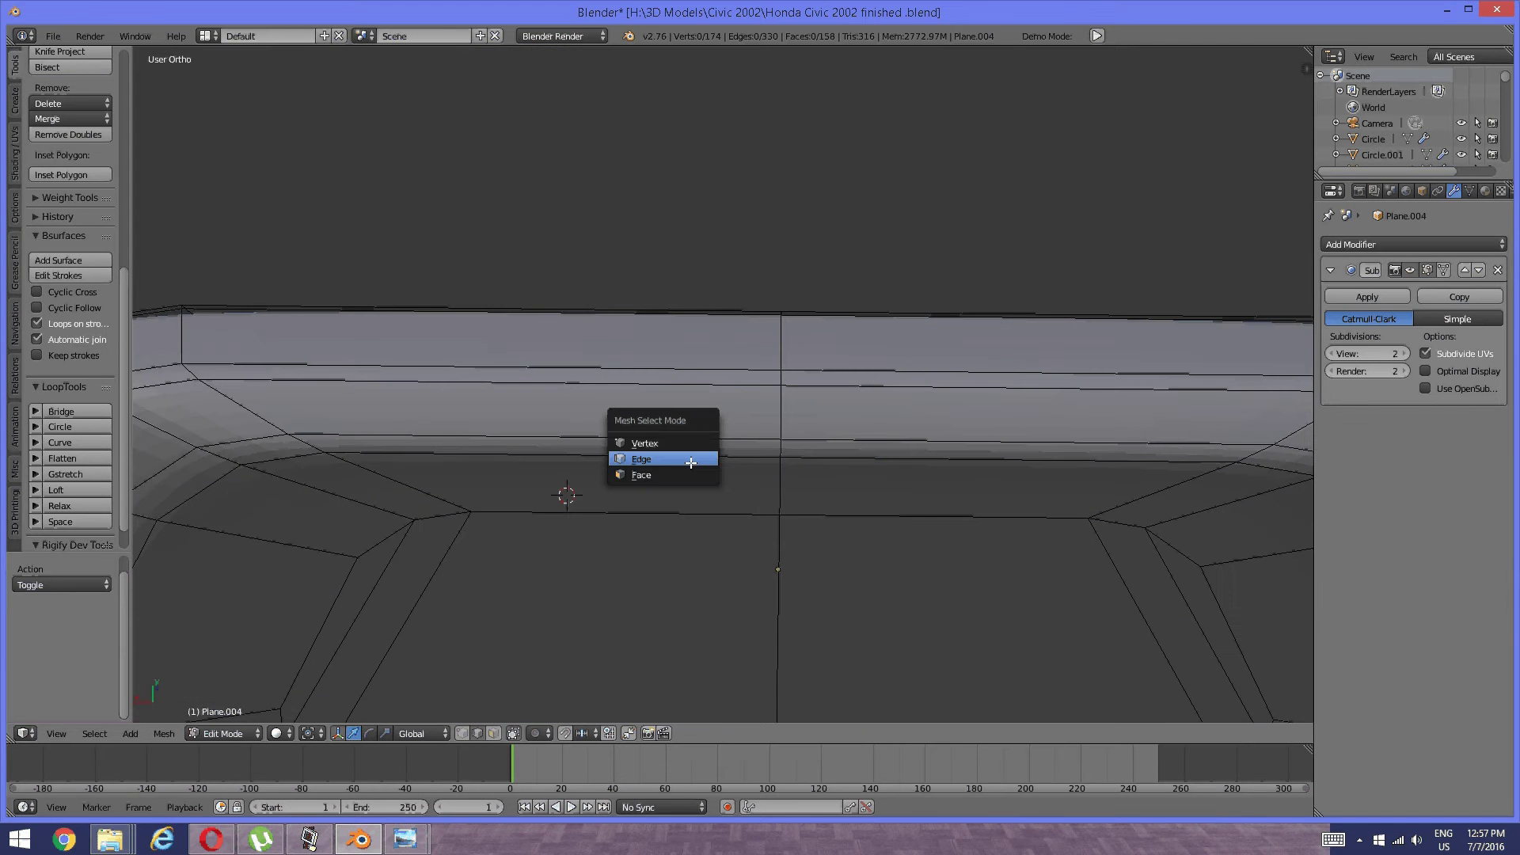
pyautogui.click(688, 463)
pyautogui.keyDown('shift'); pyautogui.moveTo(688, 466); pyautogui.dragTo(636, 348, button='middle'); pyautogui.keyUp('shift')
pyautogui.rightClick(724, 529)
pyautogui.hotkey('shift', 's')
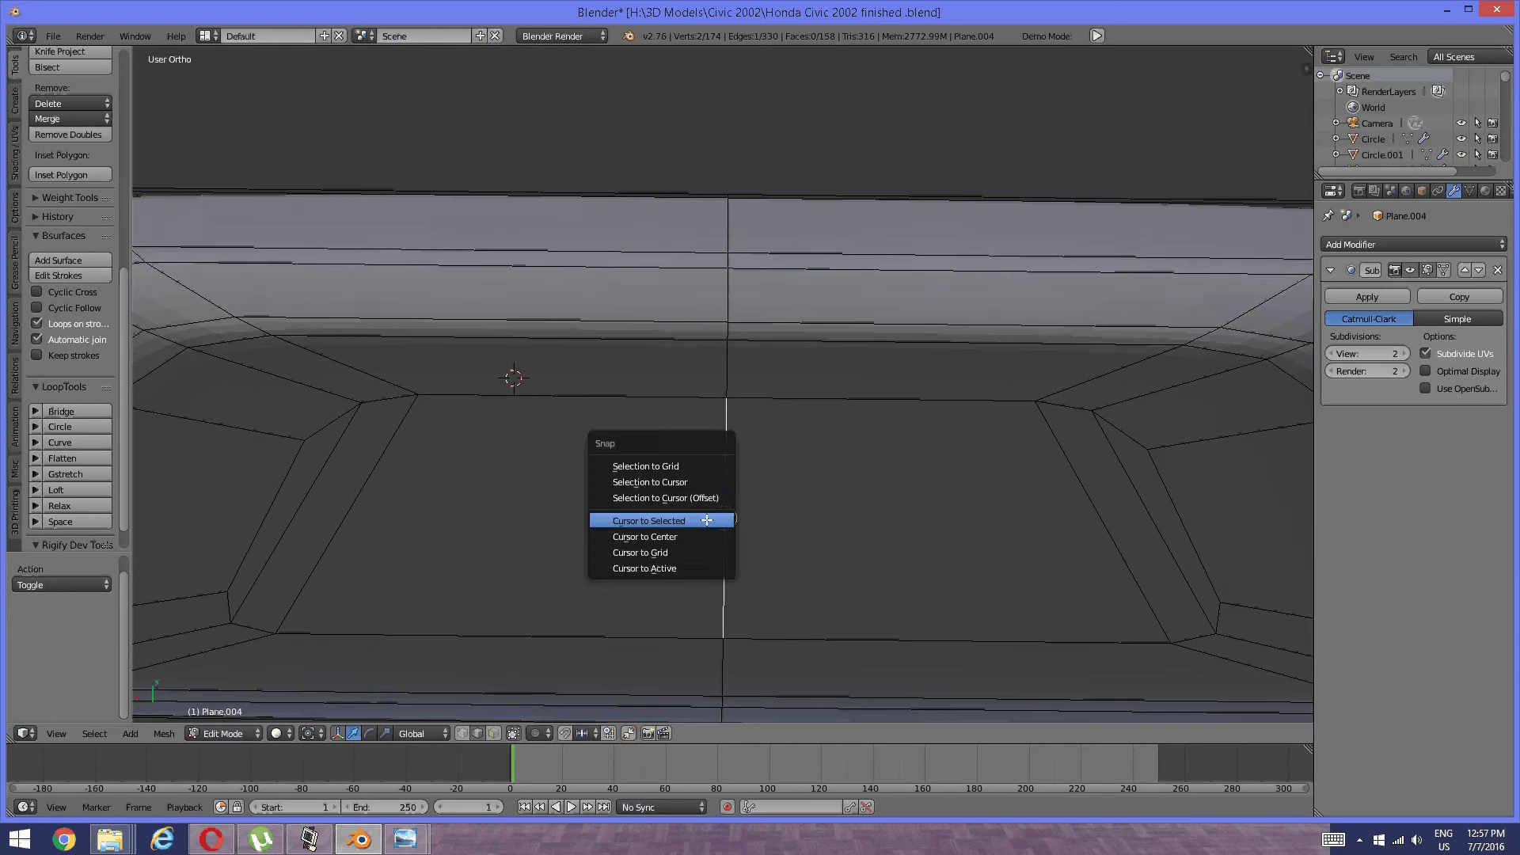
pyautogui.click(707, 519)
# Add a cube at the 3D cursor within the housing mesh and scale it uniformly to 0.521.
pyautogui.scroll(-2, 630, 496)
pyautogui.moveTo(608, 493); pyautogui.dragTo(643, 482, button='middle')
pyautogui.press('Tab')
pyautogui.click(553, 484)
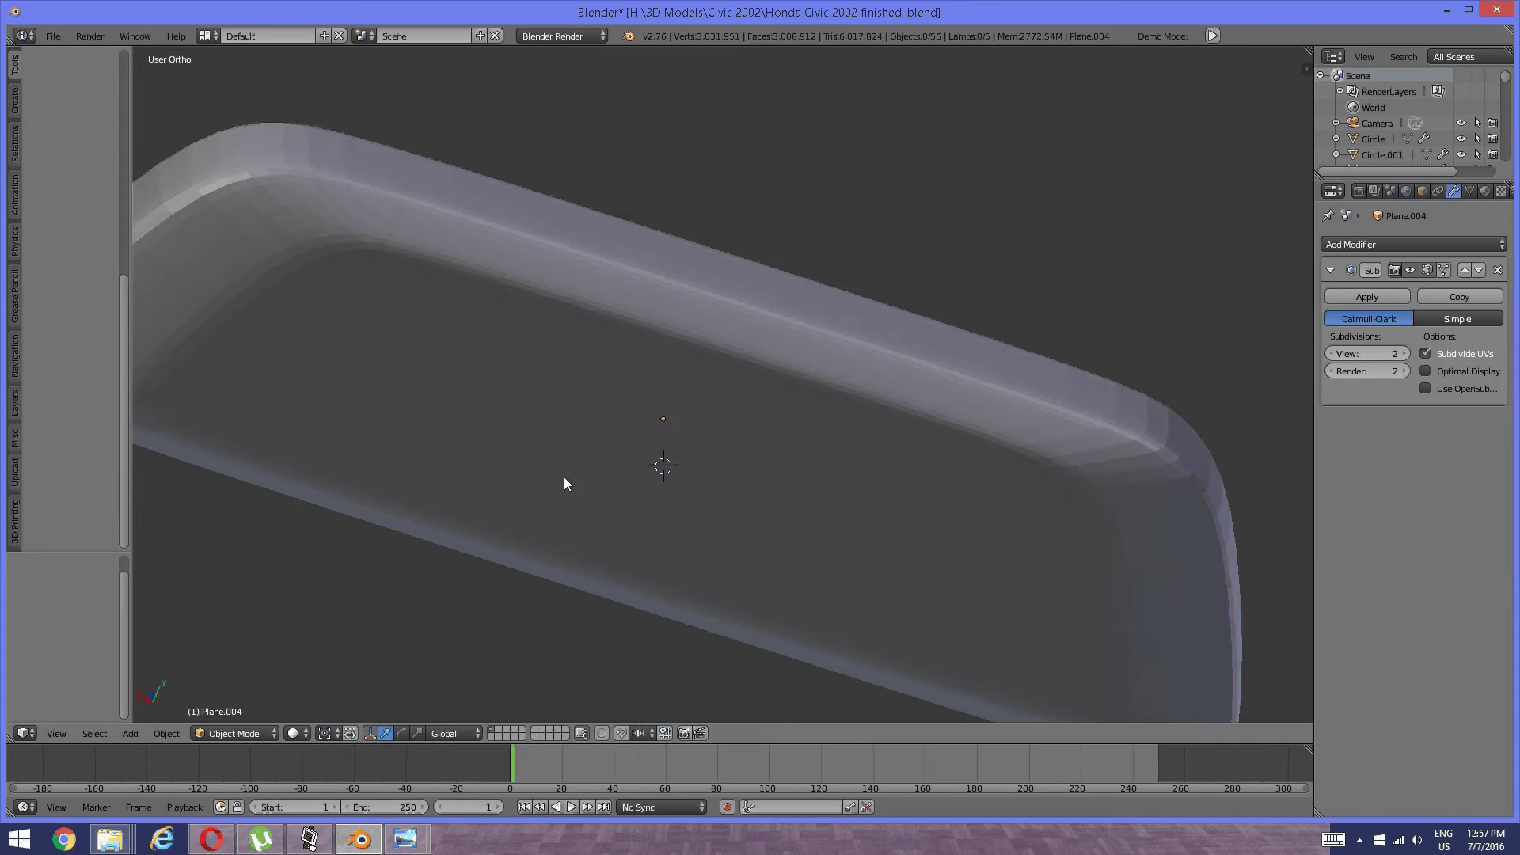
pyautogui.press('Tab')
pyautogui.click(716, 474)
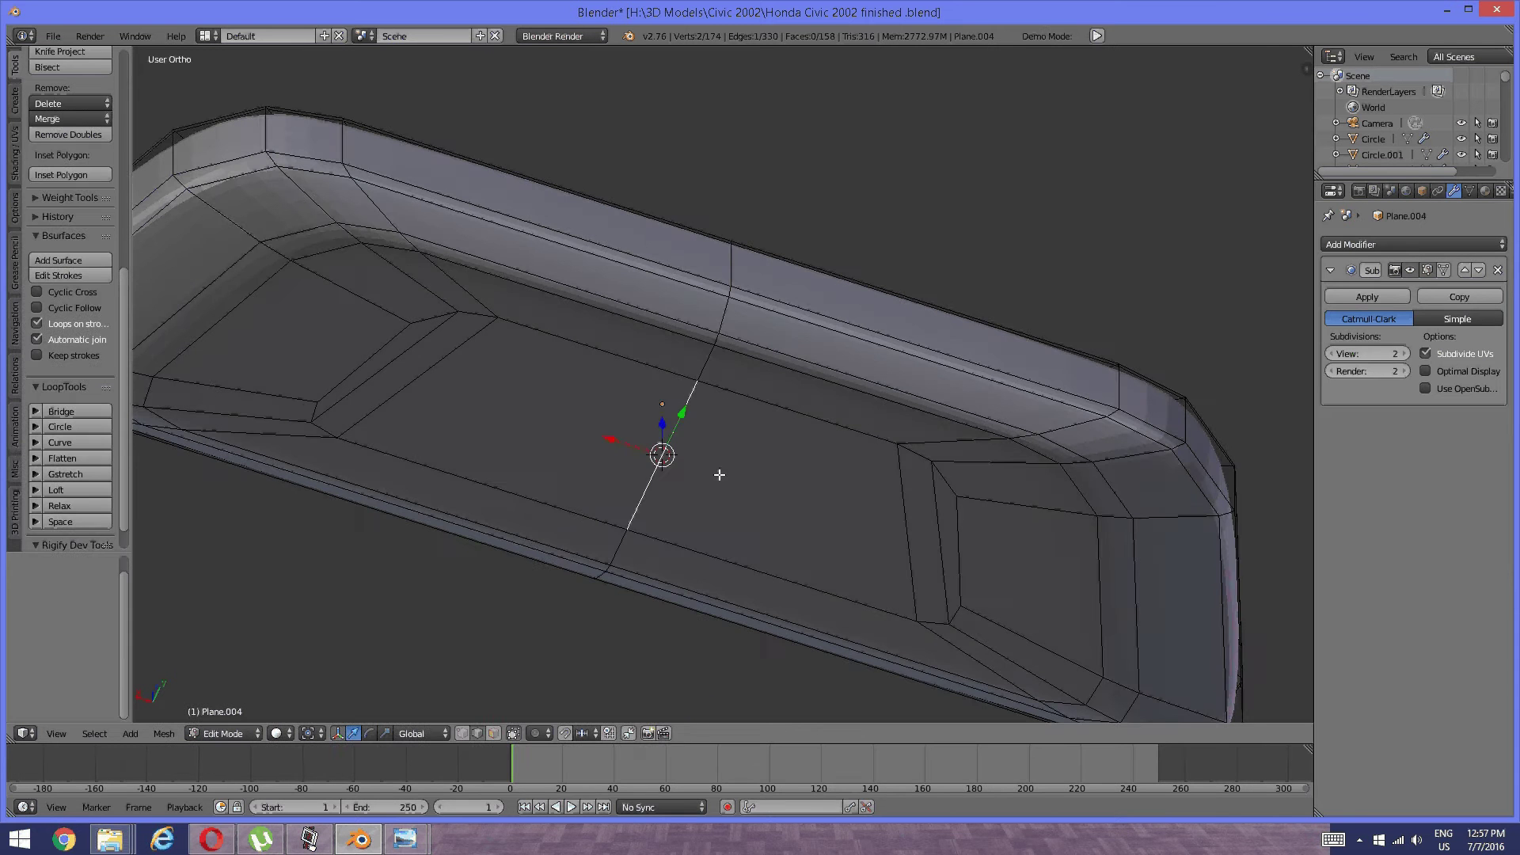
pyautogui.press('space')
pyautogui.moveTo(665, 499)
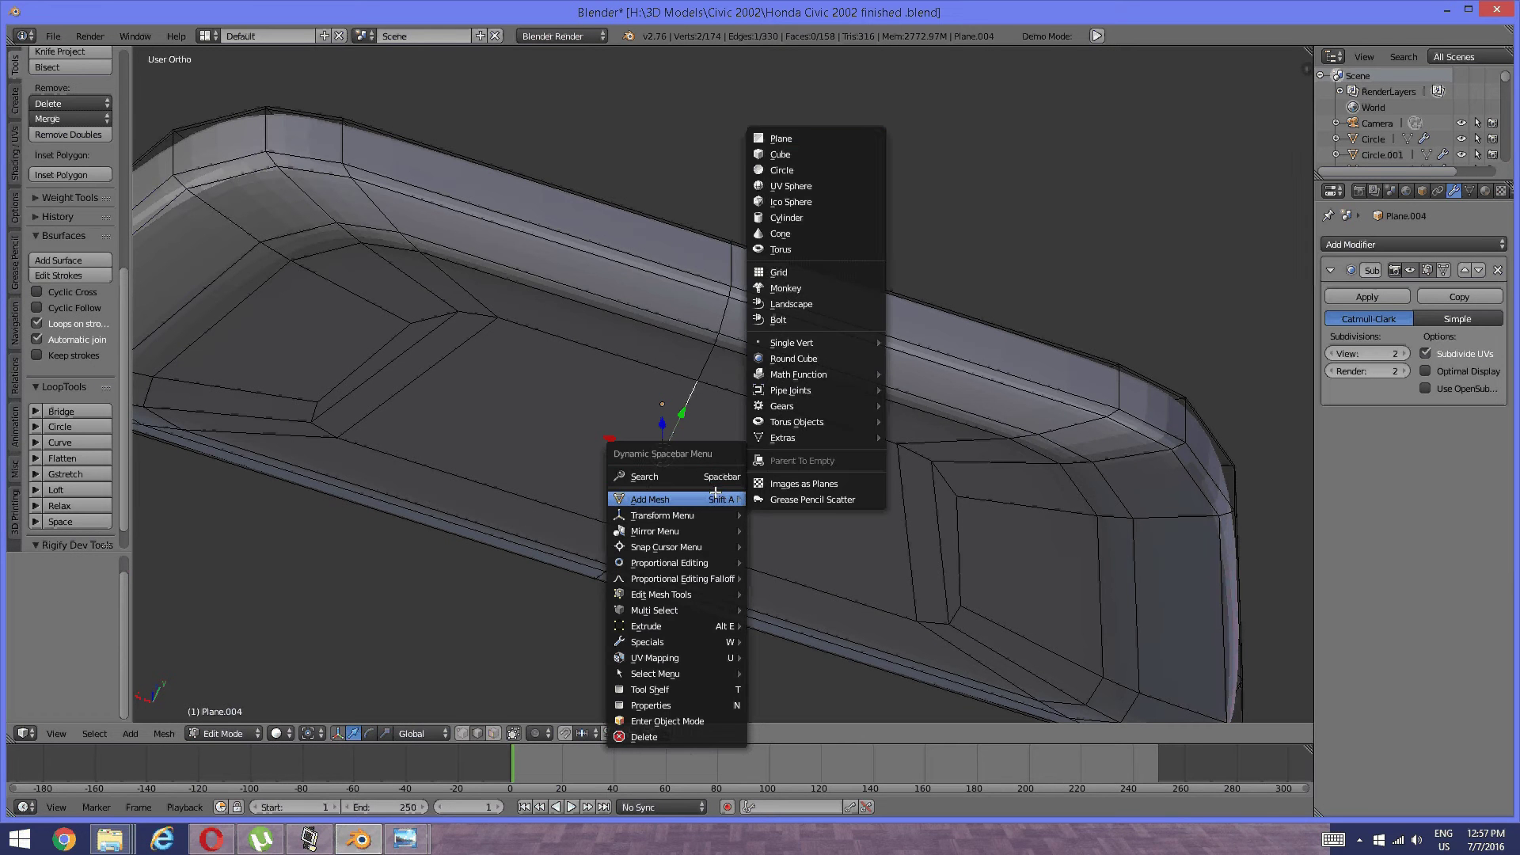
pyautogui.click(816, 156)
pyautogui.press('s')
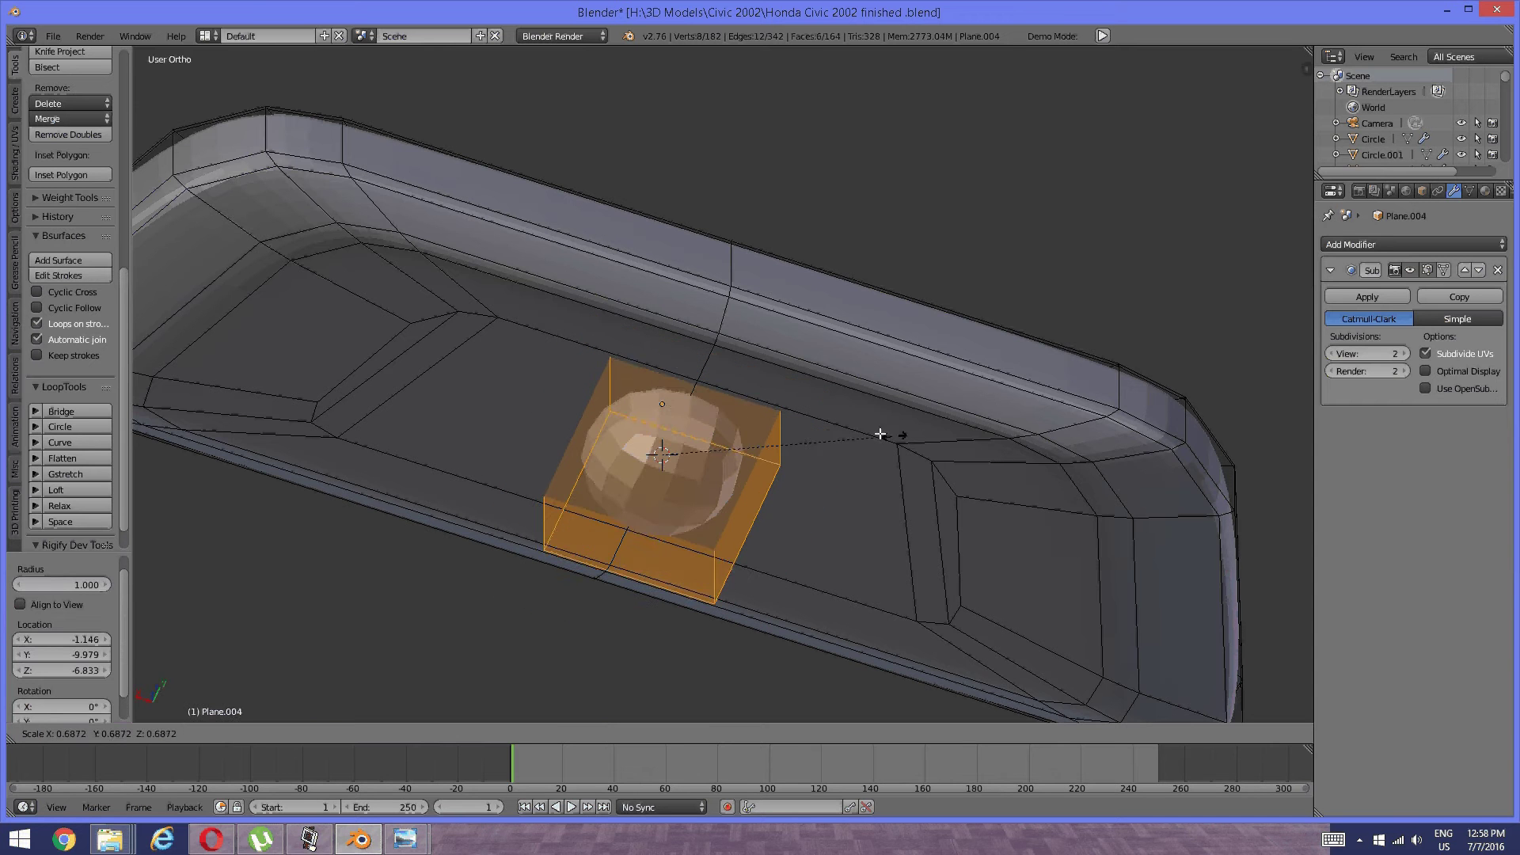
pyautogui.click(838, 431)
# Lower the cube 0.020 along the global Z axis.
pyautogui.moveTo(838, 430); pyautogui.dragTo(610, 372, button='middle')
pyautogui.press('g')
pyautogui.press('z')
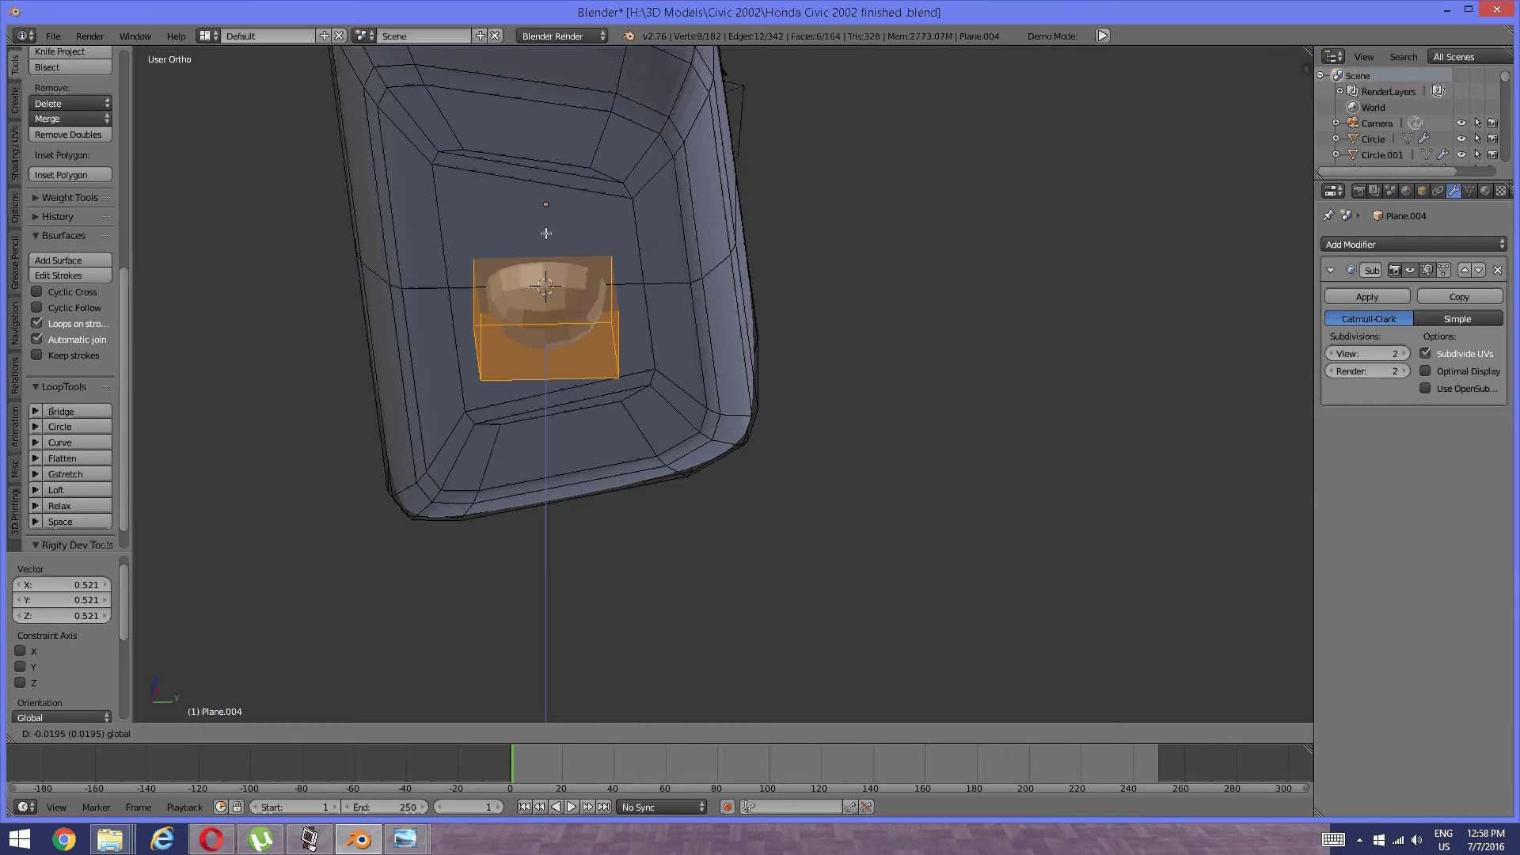
pyautogui.click(547, 232)
# Subdivide the cube with 3 cuts and deselect everything.
pyautogui.moveTo(702, 244); pyautogui.dragTo(736, 392, button='middle')
pyautogui.press('w')
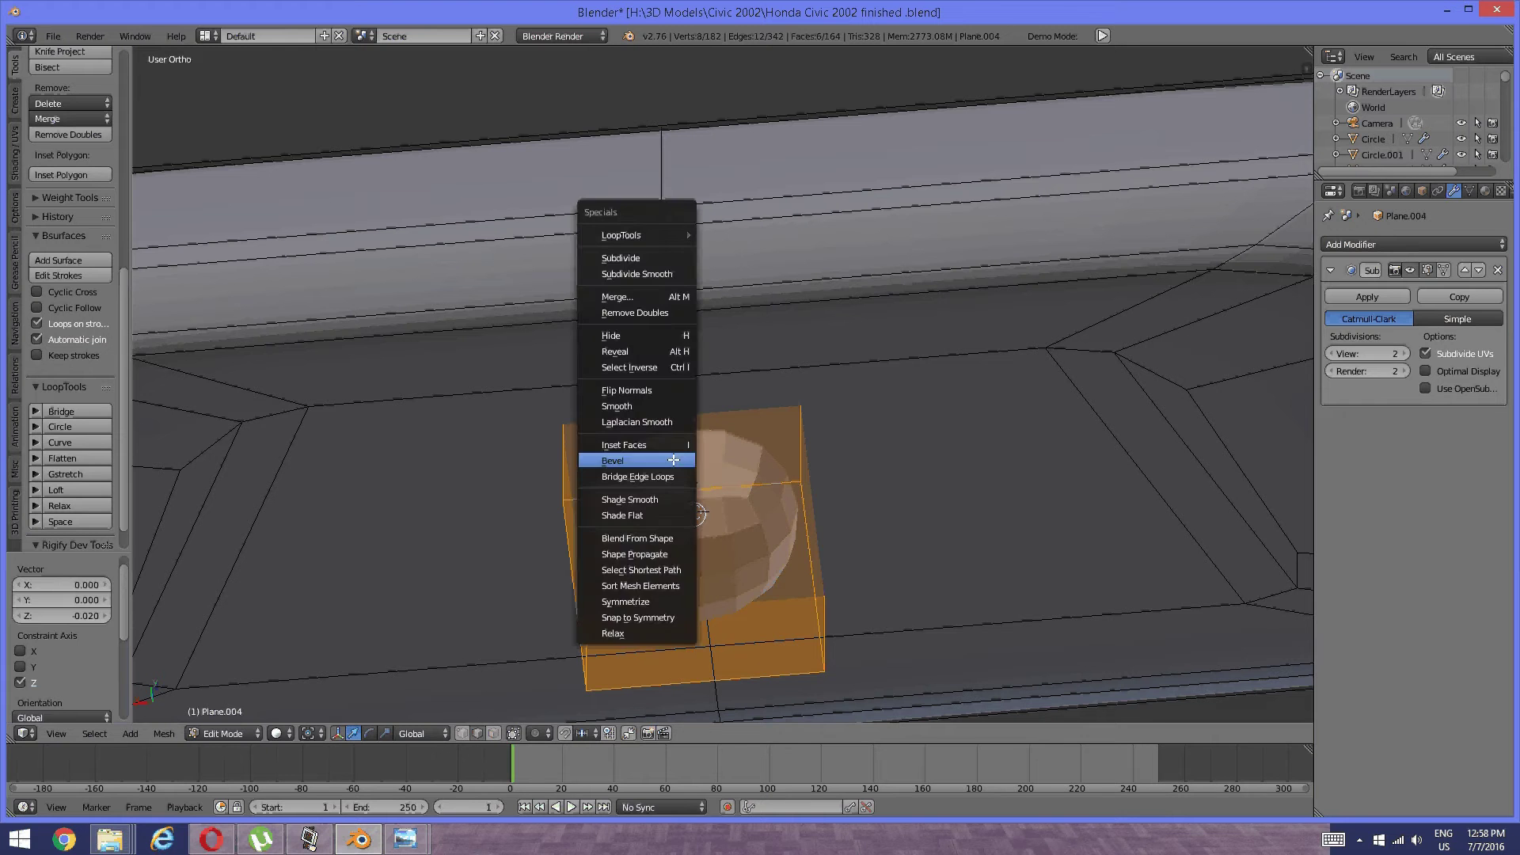
pyautogui.click(624, 262)
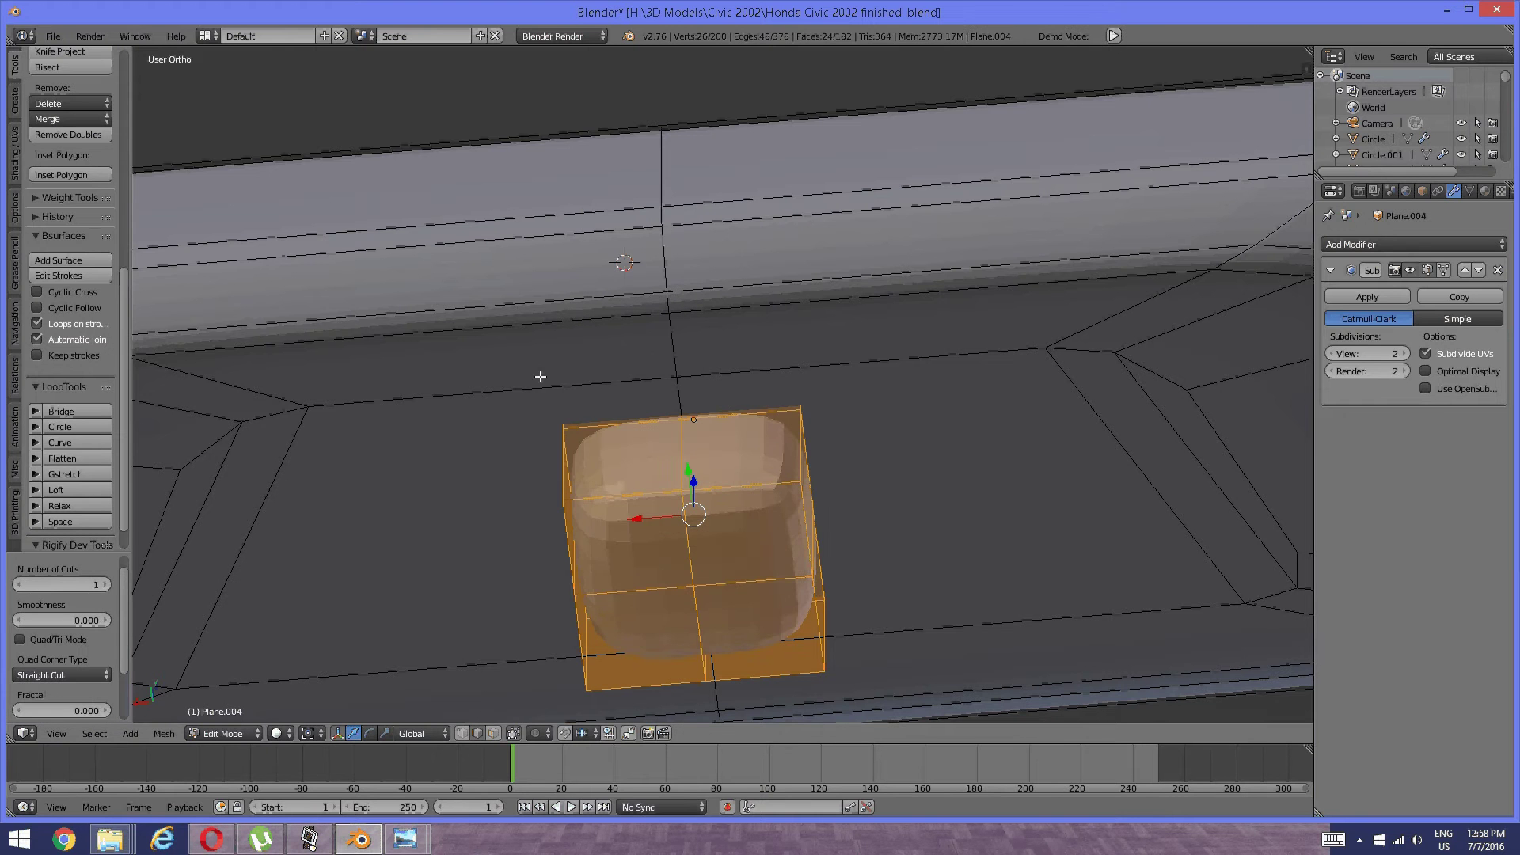
pyautogui.click(105, 585)
pyautogui.click(105, 585)
pyautogui.press('a')
# Duplicate the four central faces on the block's +Y side and raise the copy 0.101 along Z.
pyautogui.scroll(-1, 554, 502)
pyautogui.moveTo(553, 502); pyautogui.dragTo(578, 402, button='middle')
pyautogui.rightClick(654, 411)
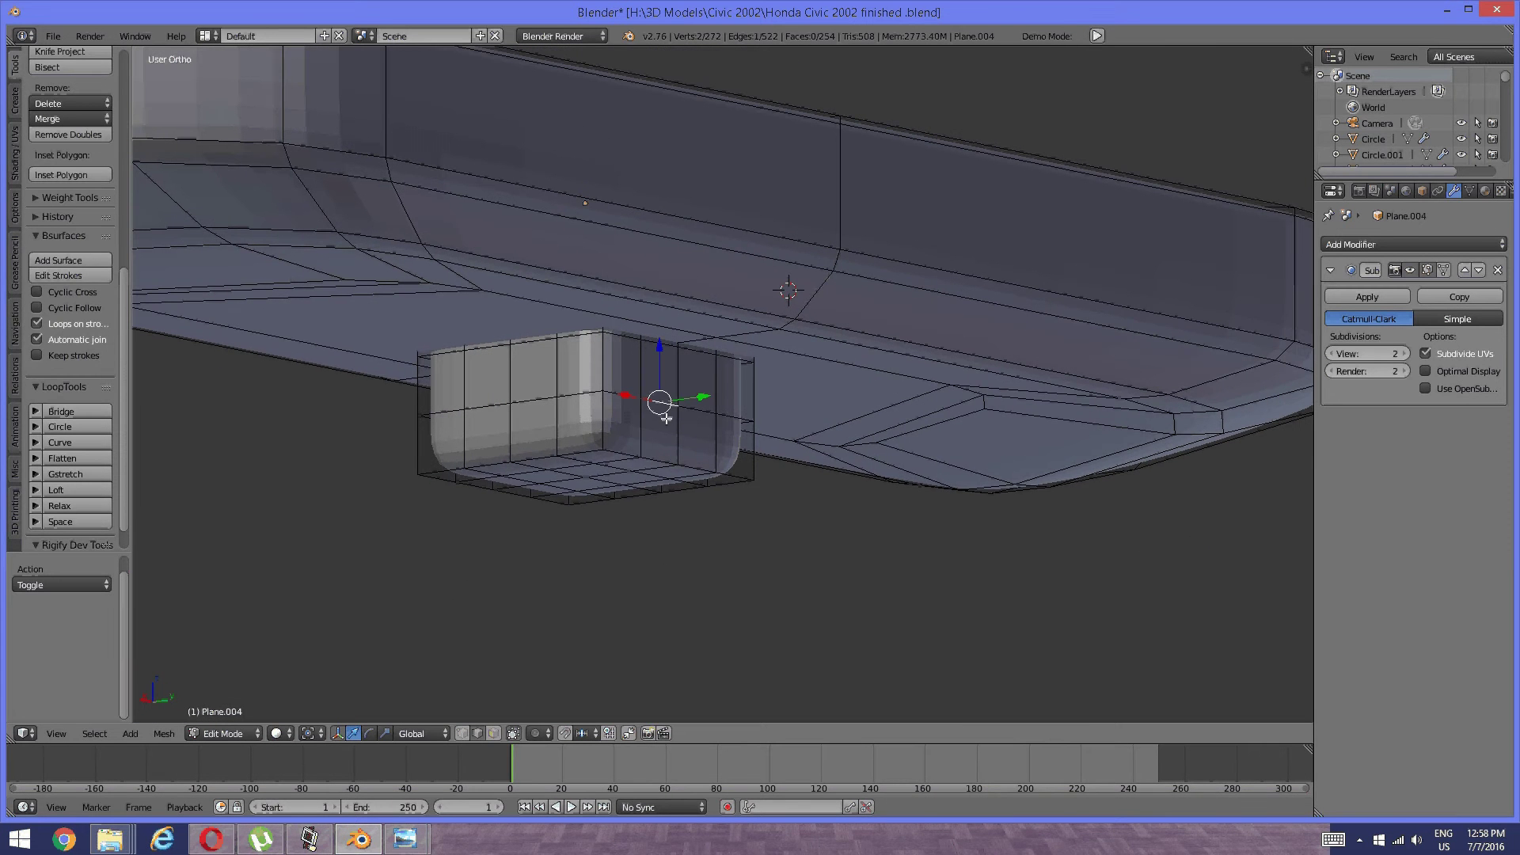
pyautogui.hotkey('ctrl', 'Tab')
pyautogui.click(665, 441)
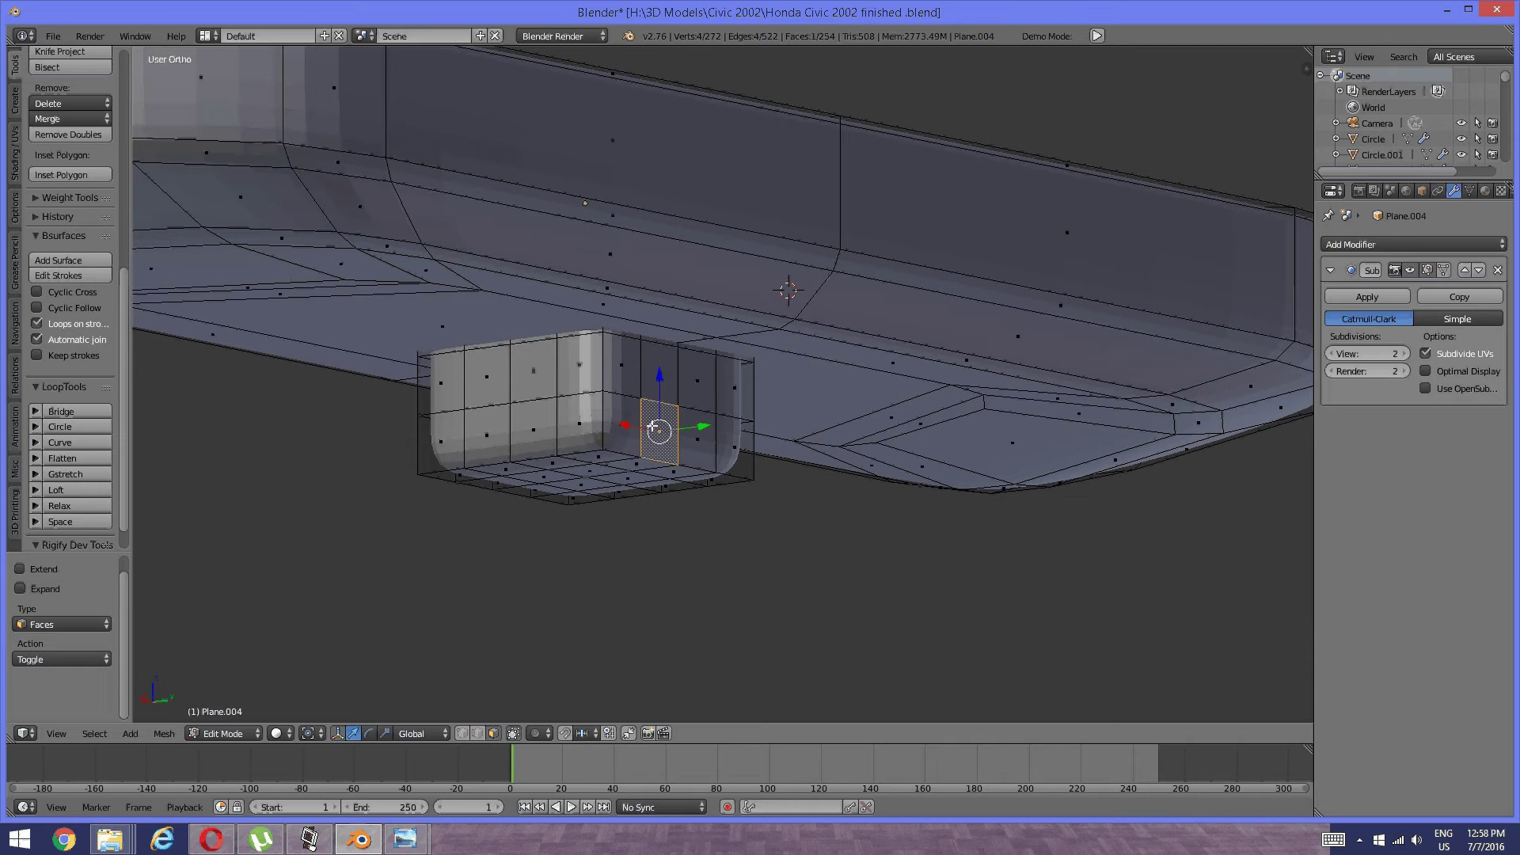
pyautogui.keyDown('shift'); pyautogui.rightClick(694, 387); pyautogui.keyUp('shift')
pyautogui.keyDown('shift'); pyautogui.rightClick(660, 378); pyautogui.keyUp('shift')
pyautogui.scroll(-2, 649, 379)
pyautogui.moveTo(642, 379); pyautogui.dragTo(631, 472, button='middle')
pyautogui.hotkey('shift', 'd')
pyautogui.rightClick(642, 362)
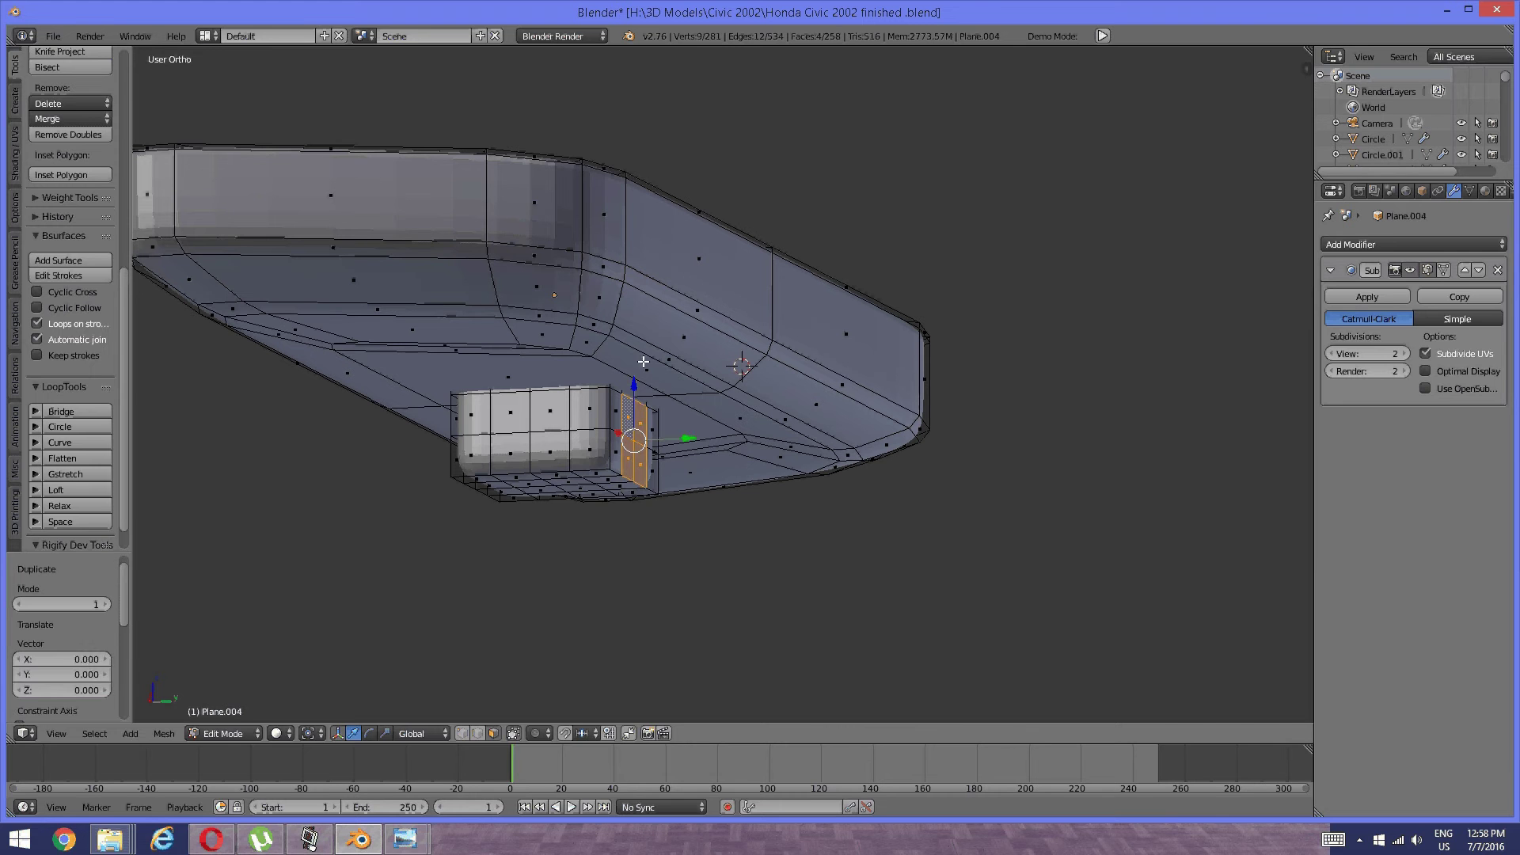
pyautogui.press('g')
pyautogui.press('z')
pyautogui.click(640, 389)
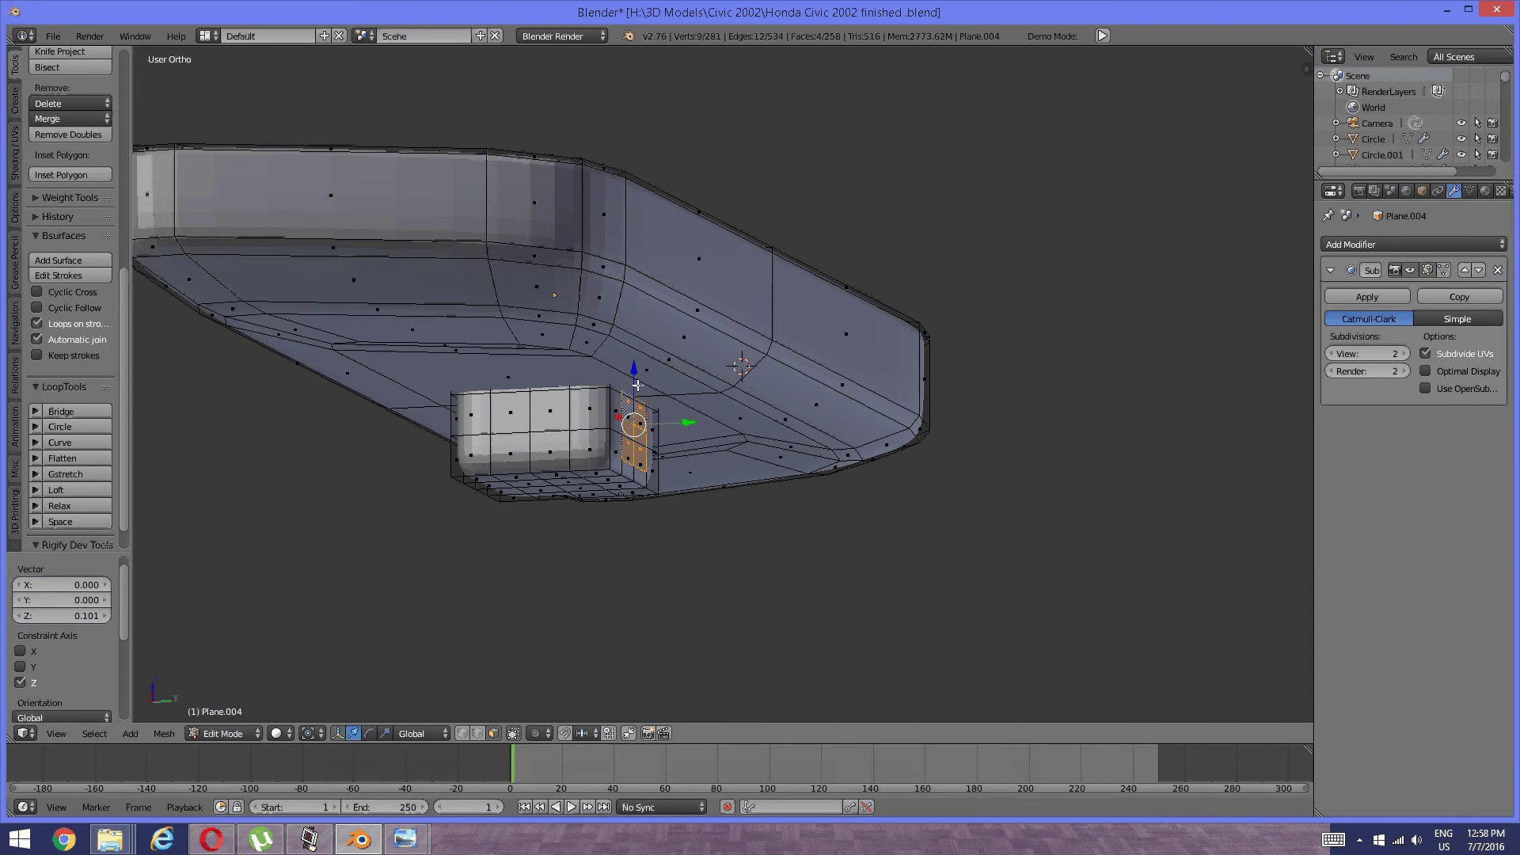
# Extrude the duplicated faces outward into a long arm and scale its end faces to 0.763.
pyautogui.press('e')
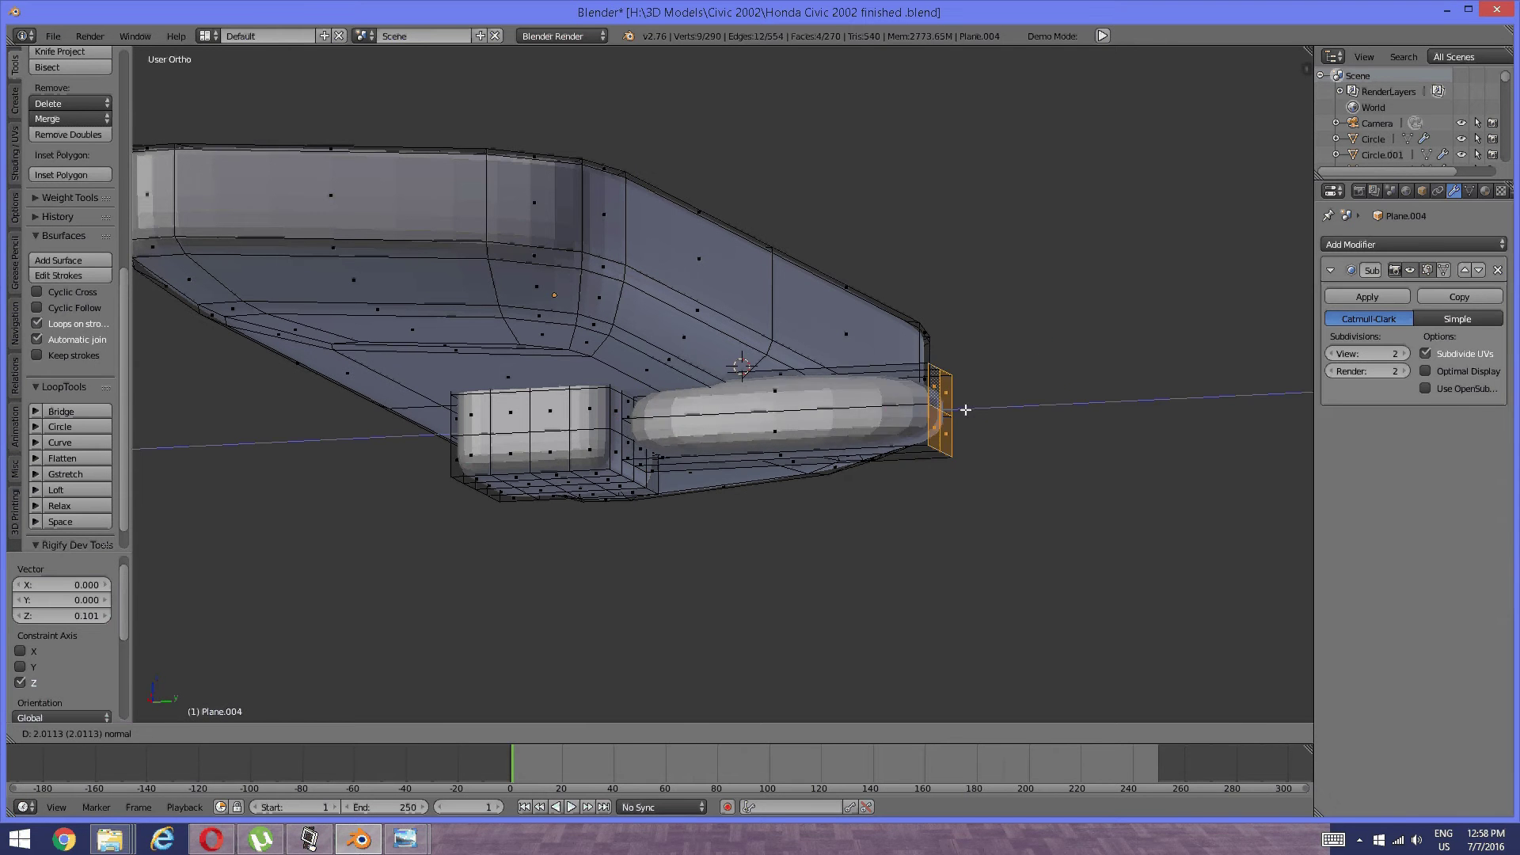
pyautogui.click(1060, 408)
pyautogui.moveTo(1059, 407); pyautogui.dragTo(1012, 430, button='middle')
pyautogui.press('s')
pyautogui.click(1111, 418)
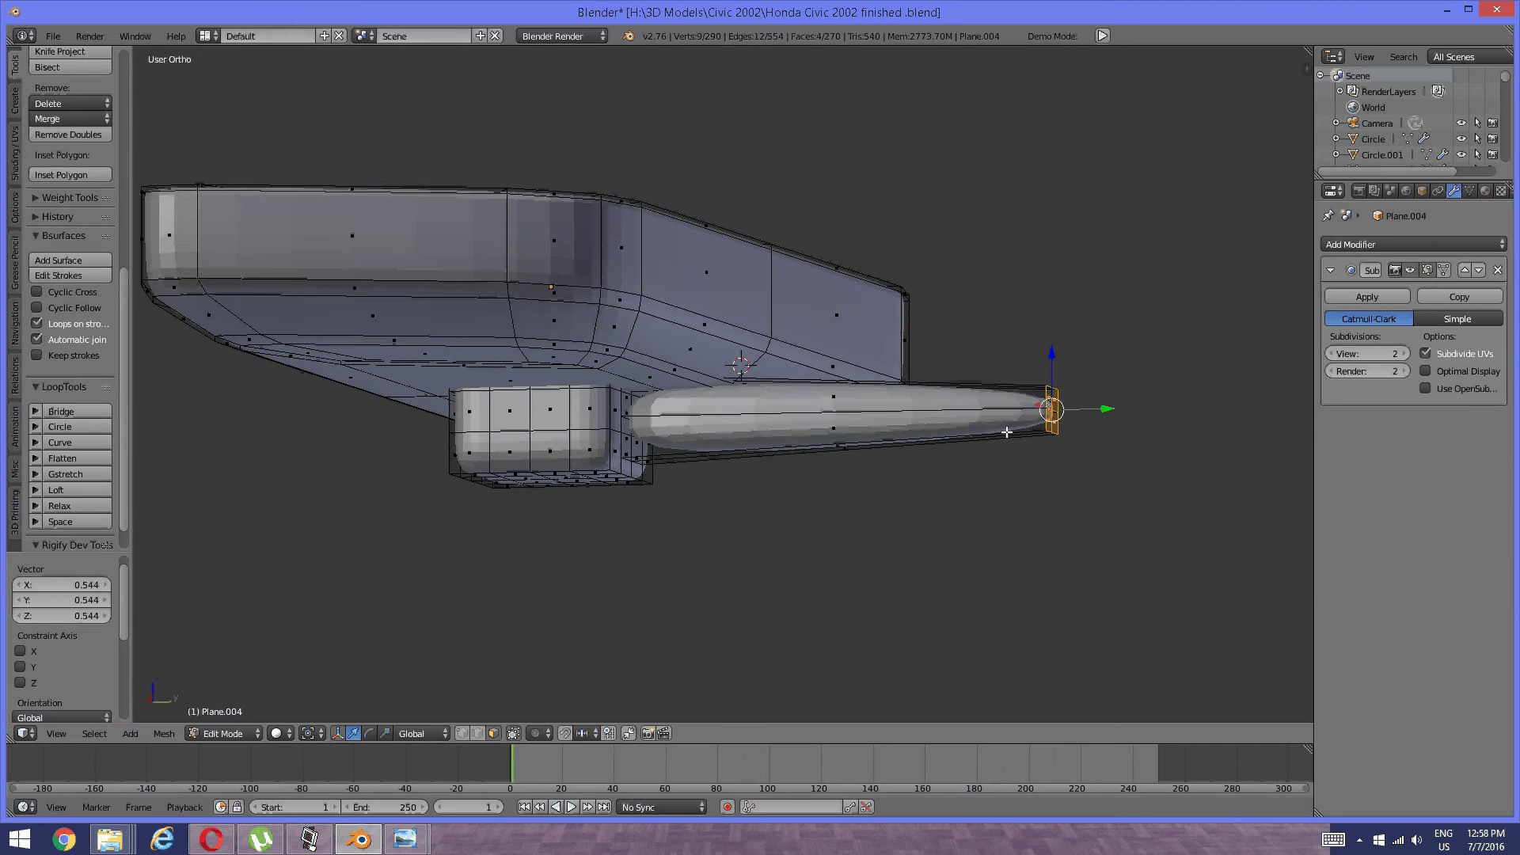
pyautogui.press('s')
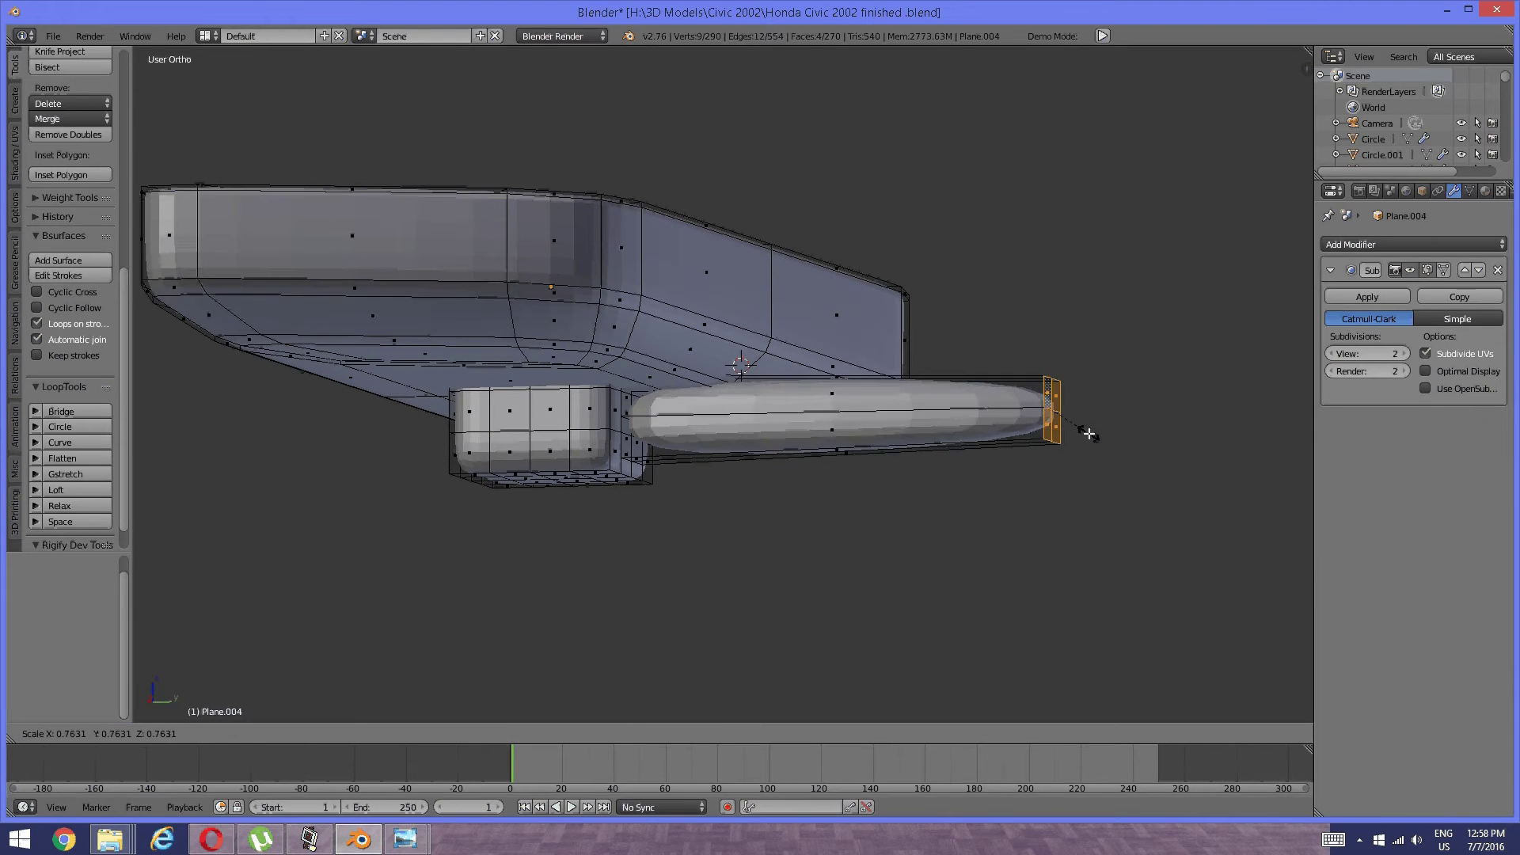
pyautogui.click(1076, 416)
# Shorten the arm by moving its end faces along Y by -1.189 and then by -0.825.
pyautogui.moveTo(1076, 417); pyautogui.dragTo(1057, 412, button='middle')
pyautogui.press('g')
pyautogui.press('y')
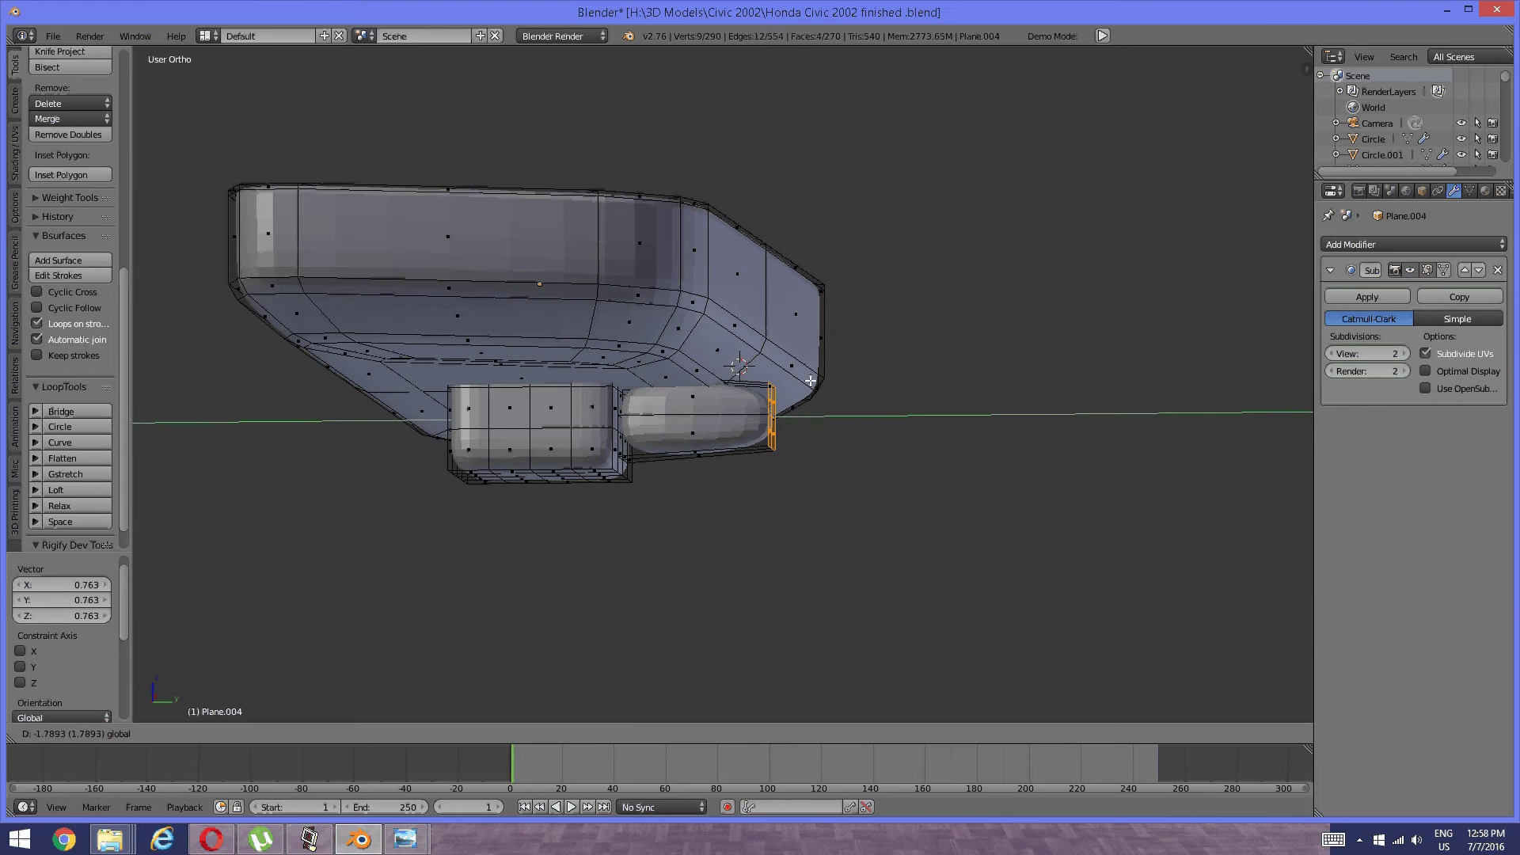
pyautogui.click(887, 413)
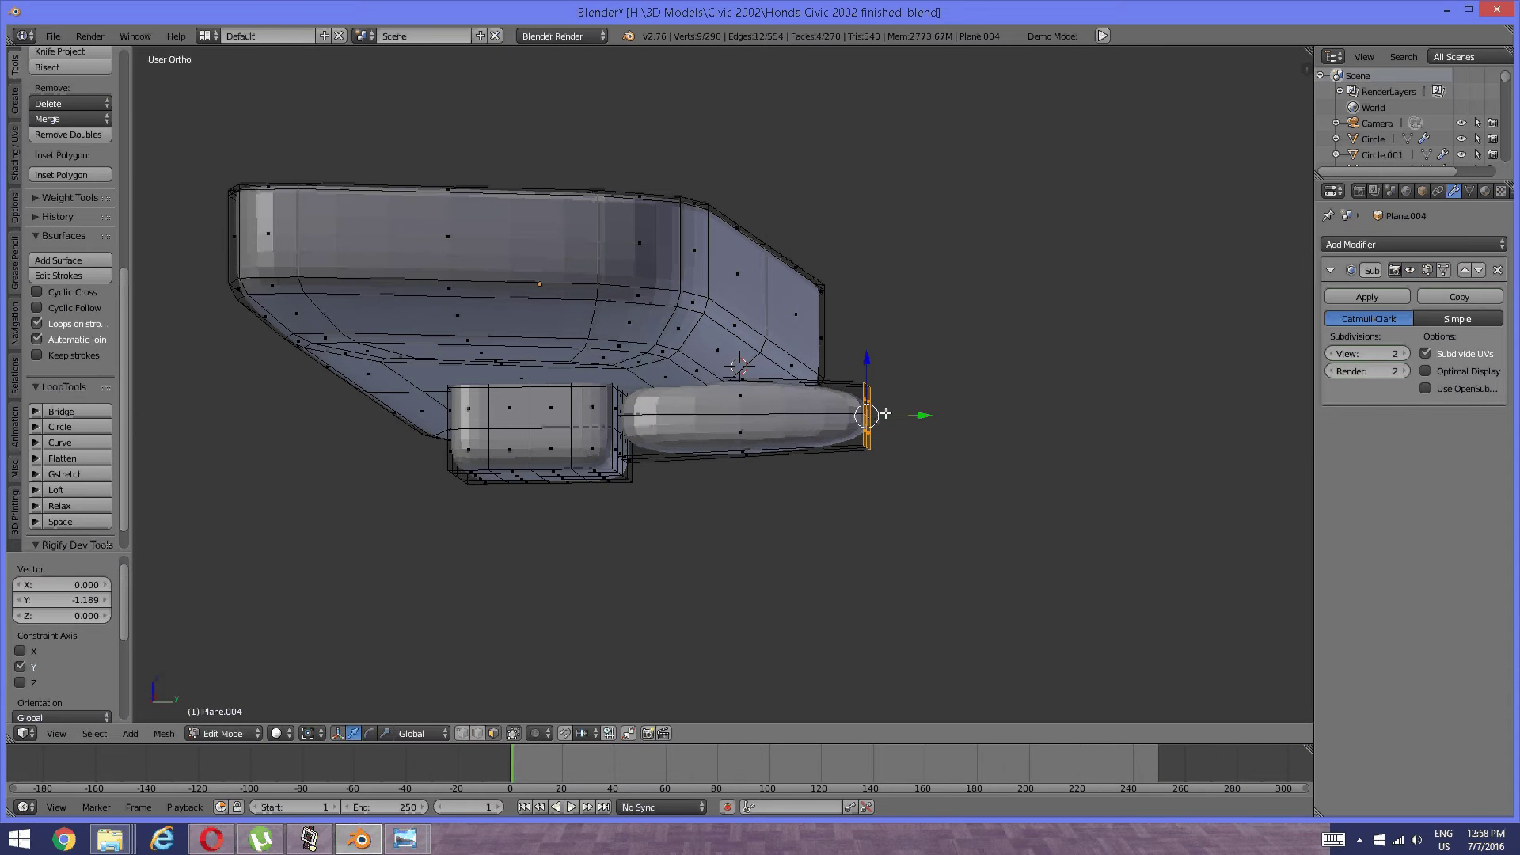
pyautogui.press('g')
pyautogui.press('y')
pyautogui.click(785, 405)
# Bend the arm downward by moving its end faces -0.080 along Z.
pyautogui.moveTo(783, 403); pyautogui.dragTo(720, 381, button='middle')
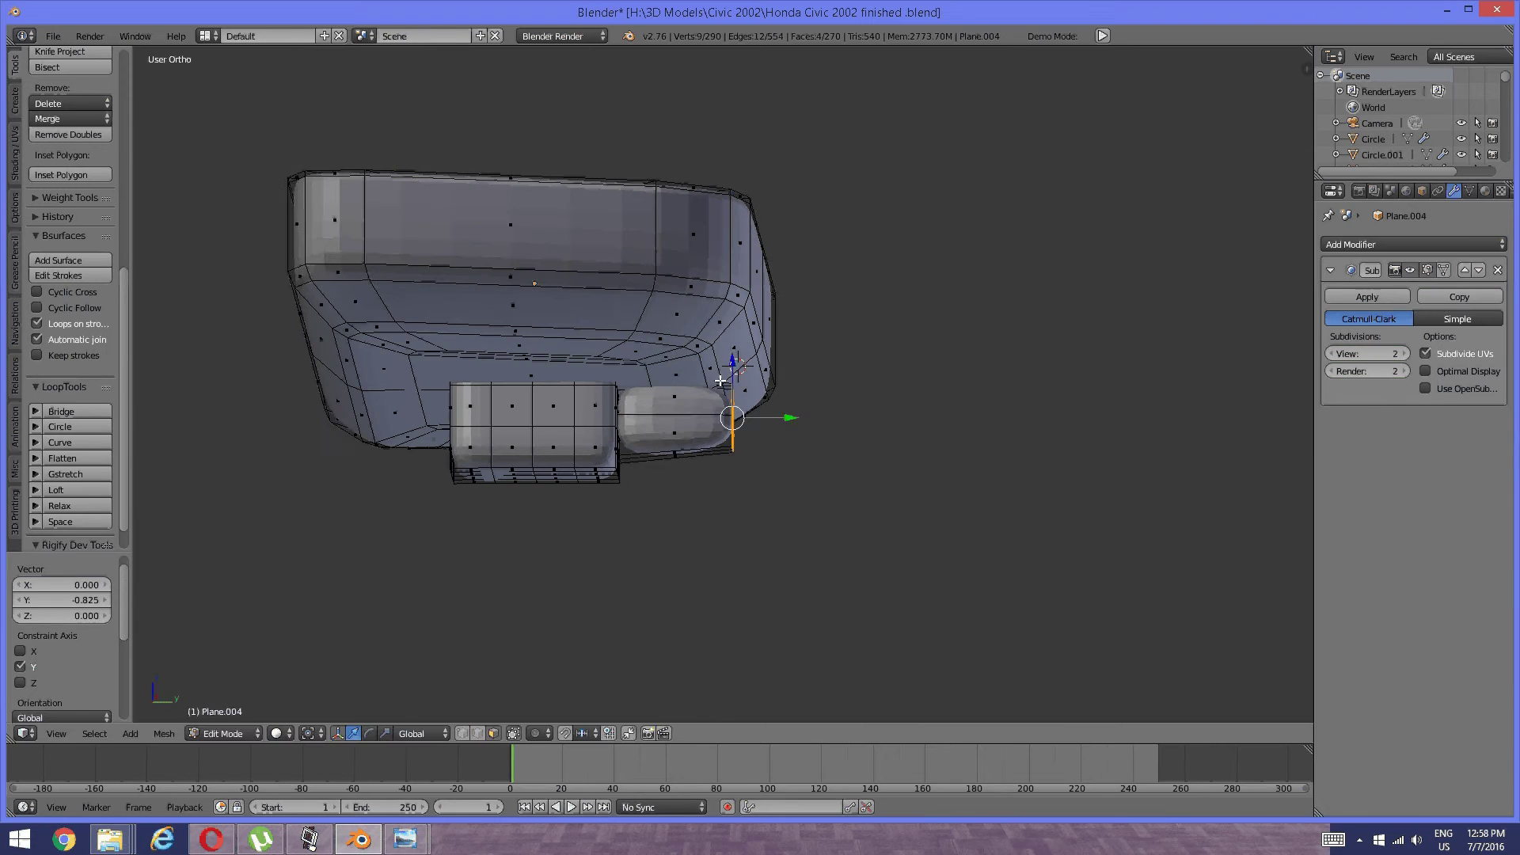
pyautogui.press('g')
pyautogui.press('z')
pyautogui.click(732, 369)
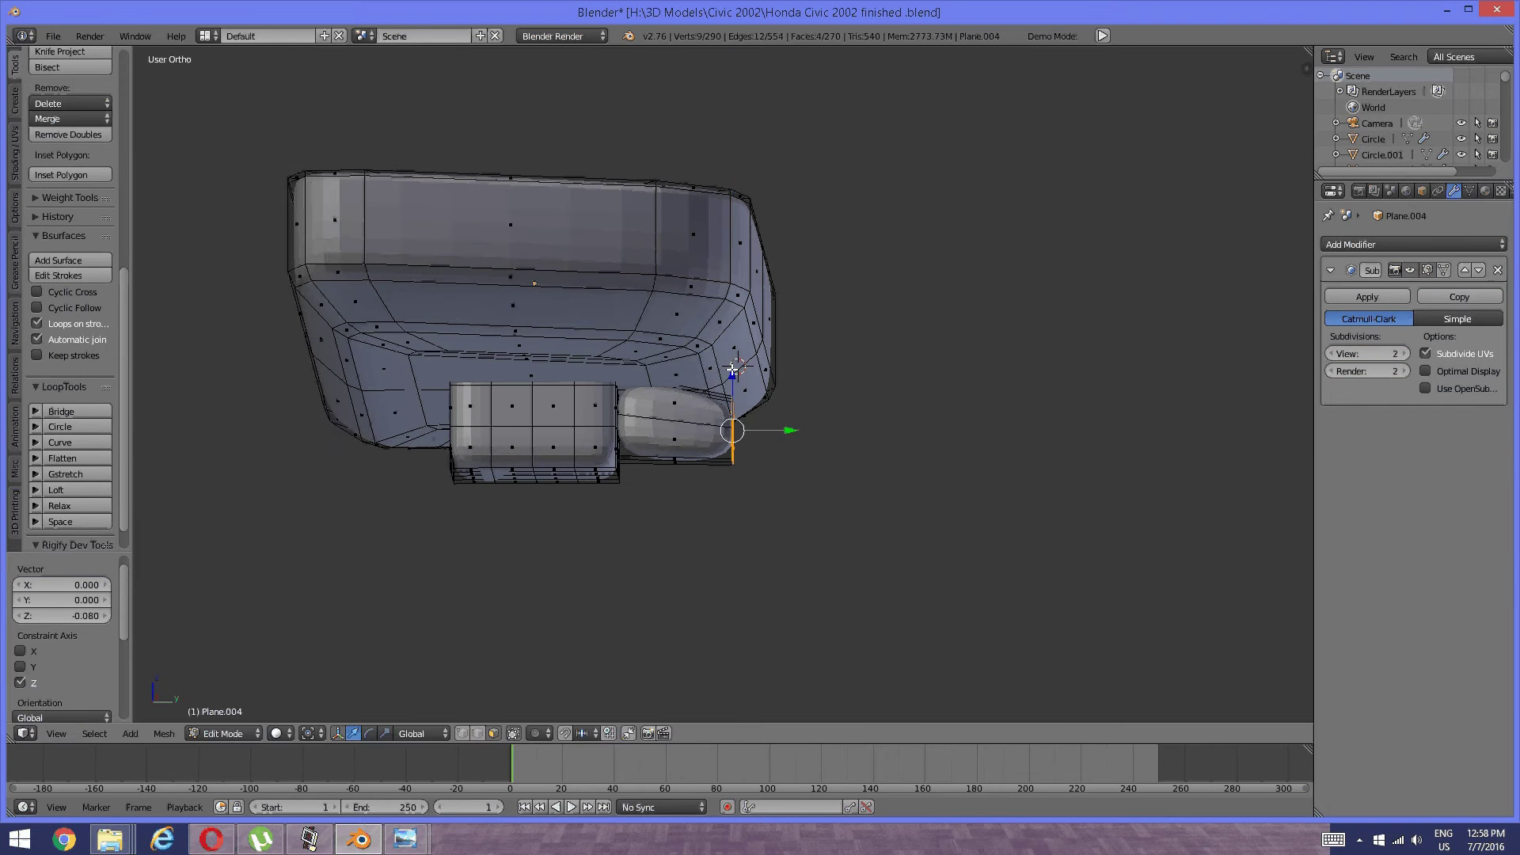
pyautogui.moveTo(748, 381)
pyautogui.mouseDown(button='middle')
pyautogui.moveTo(754, 362)
pyautogui.moveTo(749, 380)
pyautogui.mouseUp(button='middle')
pyautogui.press('g')
pyautogui.press('z')
pyautogui.click(765, 370)
# Check the mirror's stem in the reference photo and extrude the arm's end faces 1.685 along Y.
pyautogui.scroll(2, 749, 382)
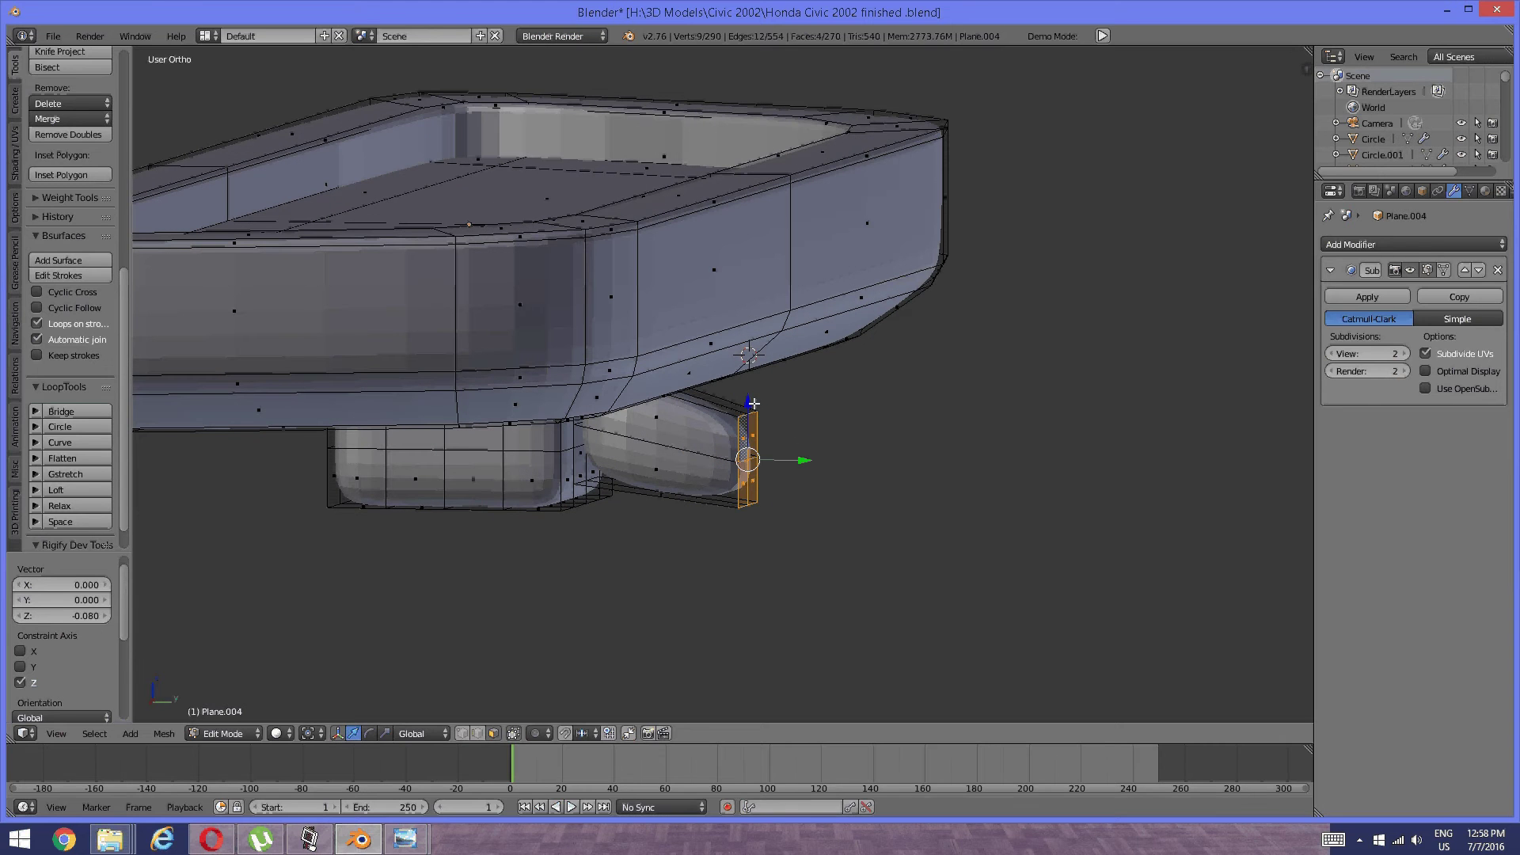
pyautogui.moveTo(404, 838)
pyautogui.click(453, 771)
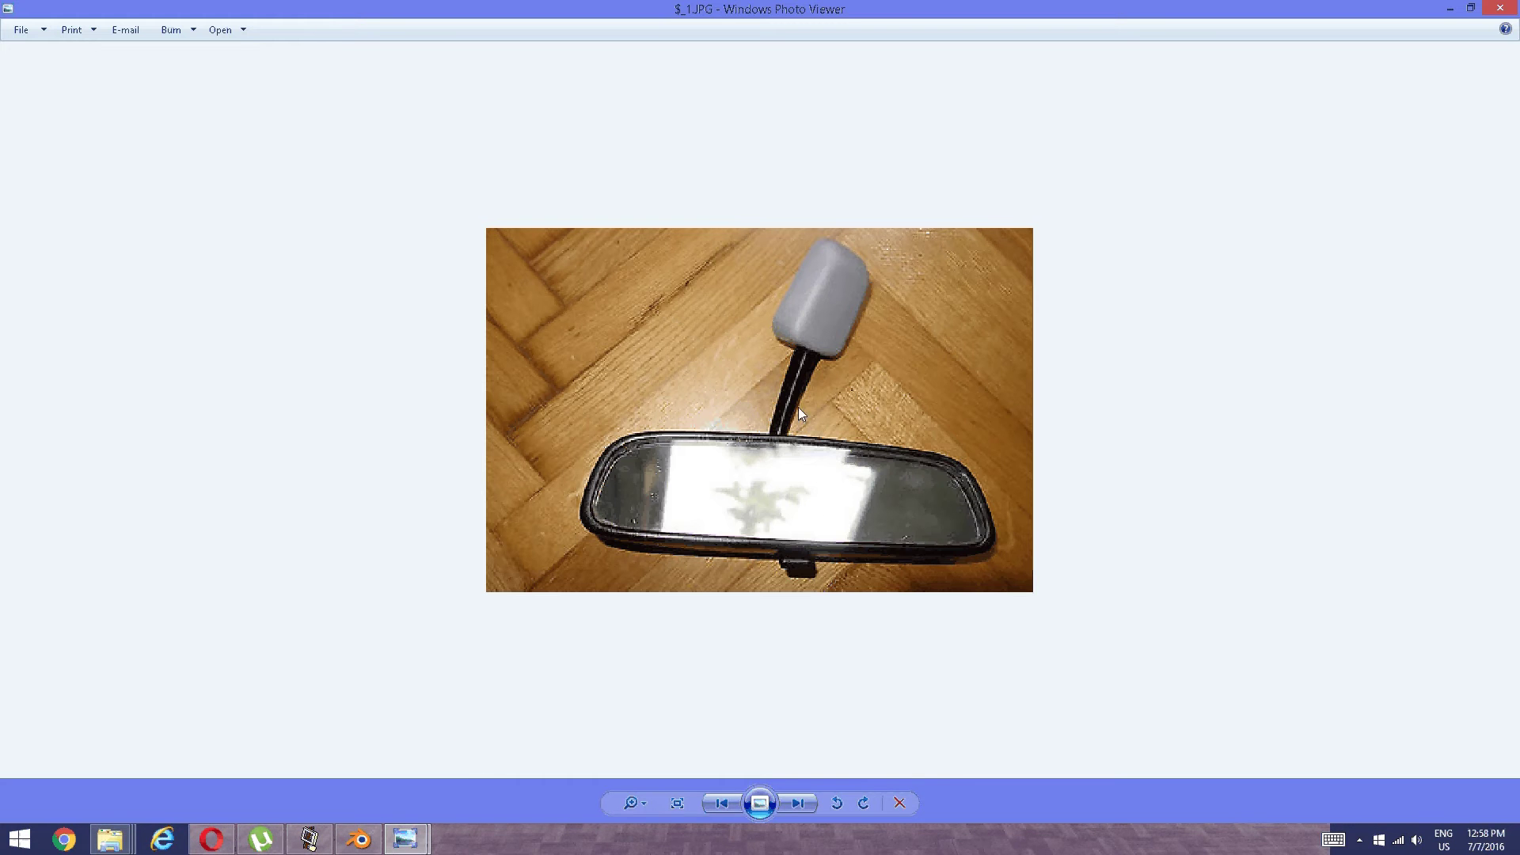
pyautogui.click(362, 839)
pyautogui.scroll(-2, 582, 582)
pyautogui.moveTo(595, 567); pyautogui.dragTo(638, 546, button='middle')
pyautogui.press('e')
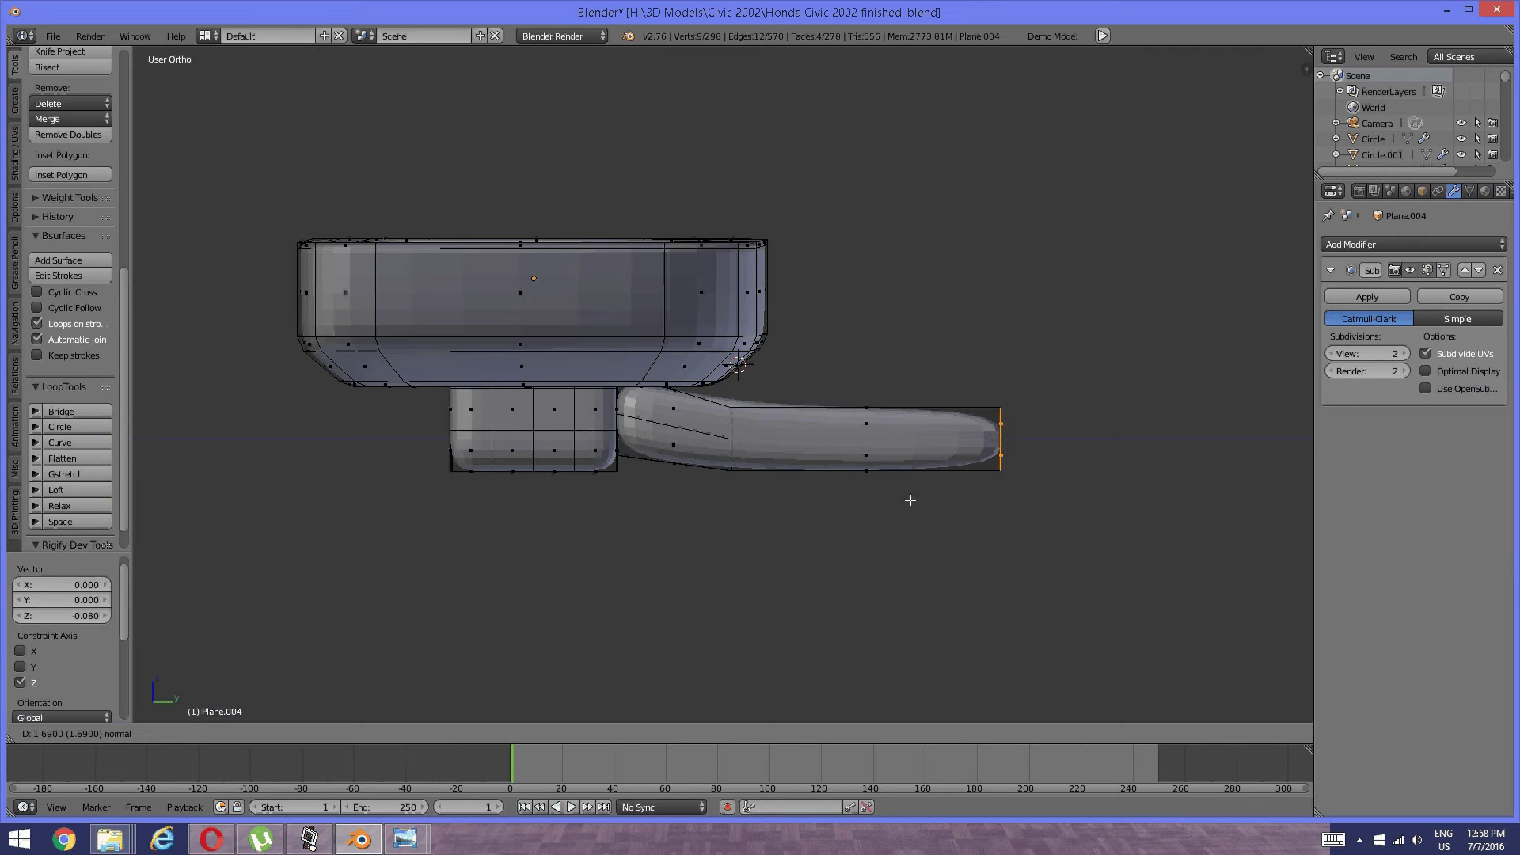
pyautogui.click(911, 500)
# Compare the arm with the reference photo again and move its end faces -0.314 along Y.
pyautogui.moveTo(405, 840)
pyautogui.click(519, 768)
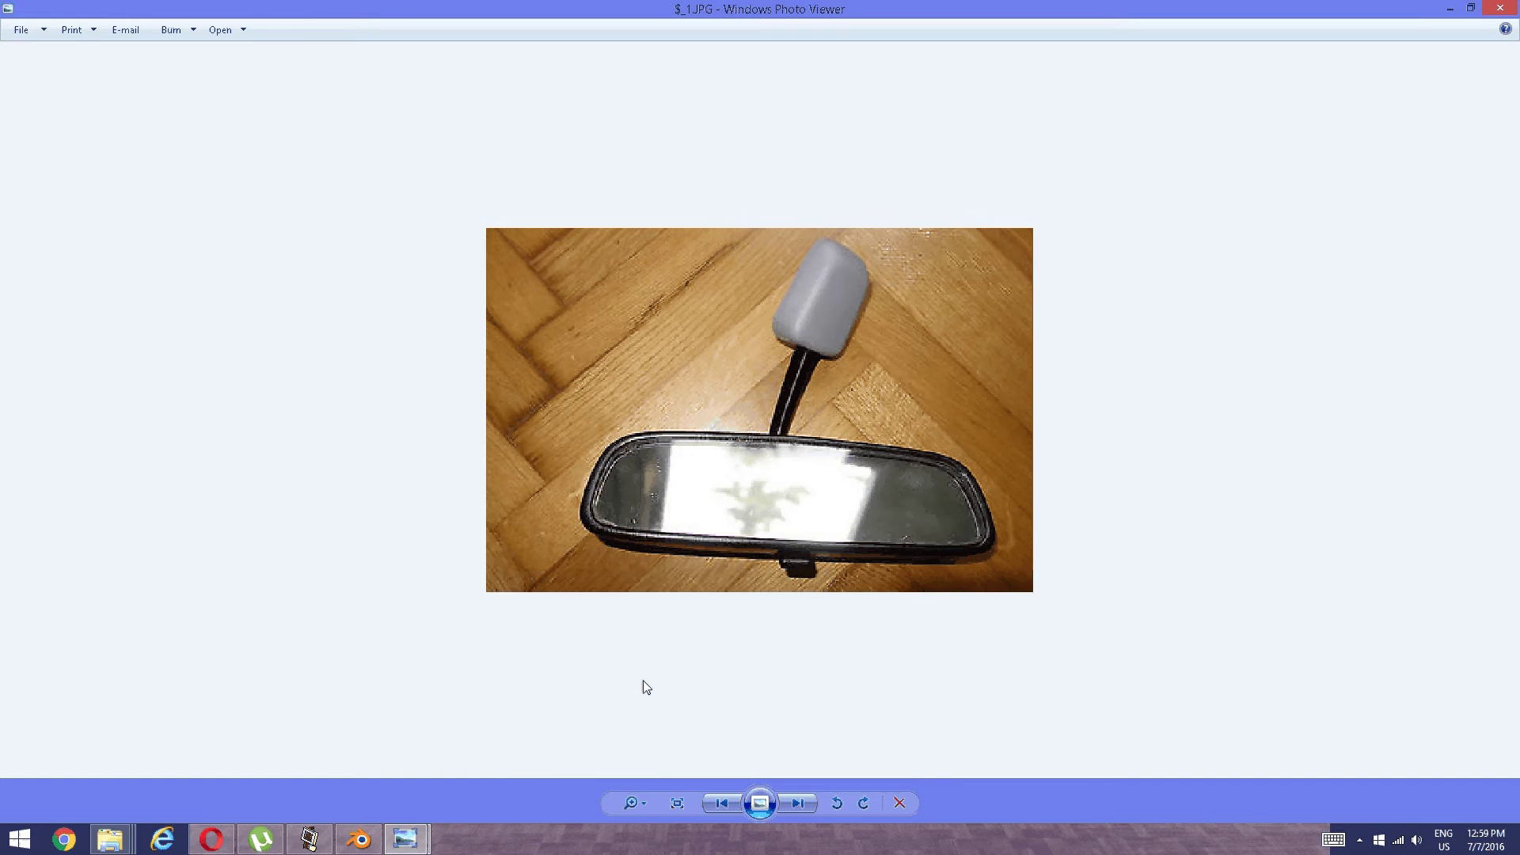
pyautogui.click(359, 840)
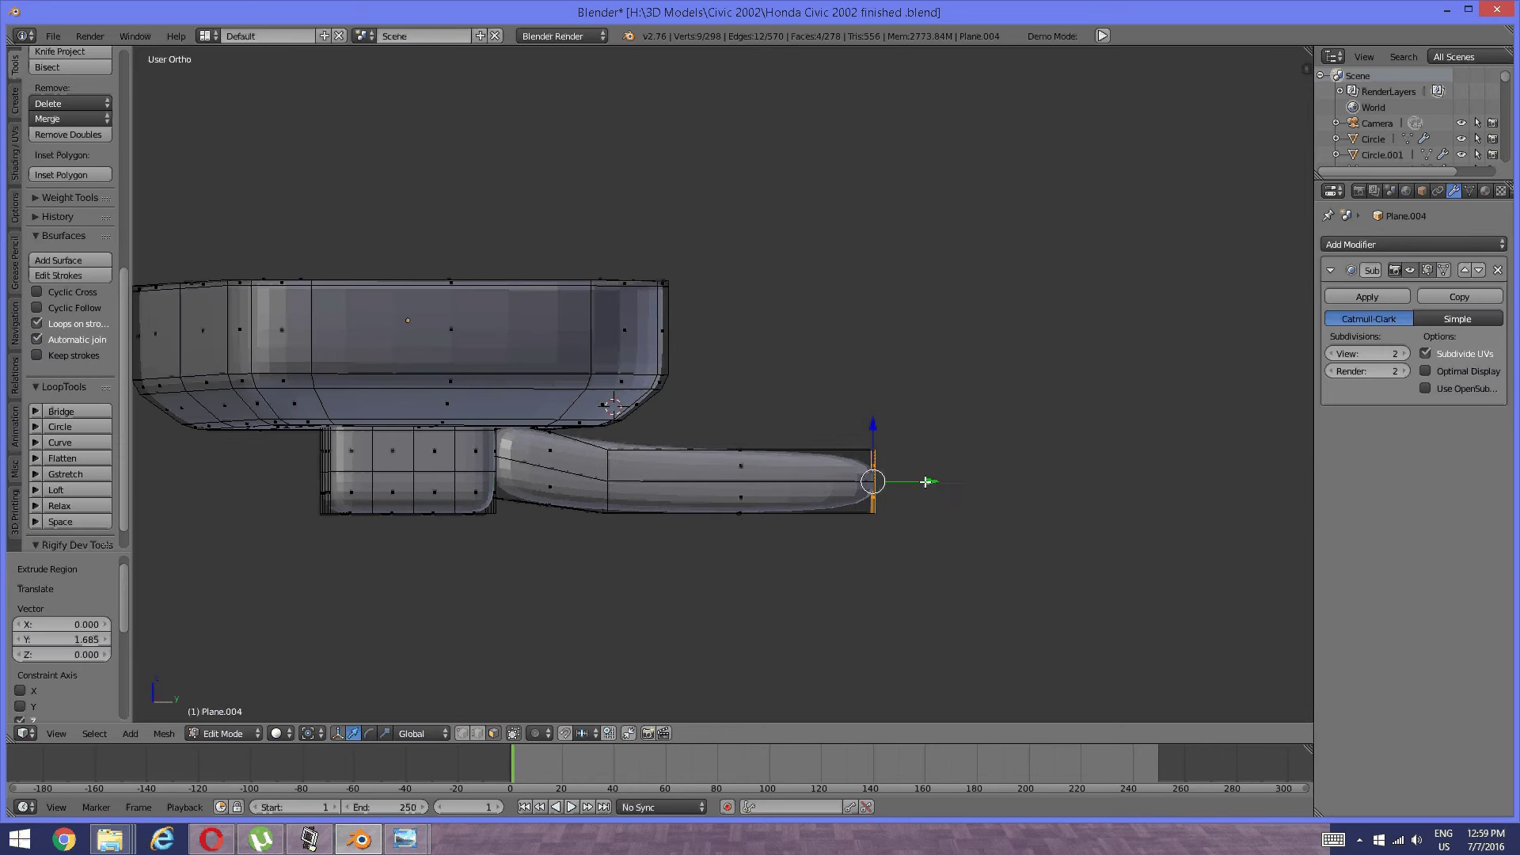
pyautogui.moveTo(926, 481); pyautogui.dragTo(872, 486)
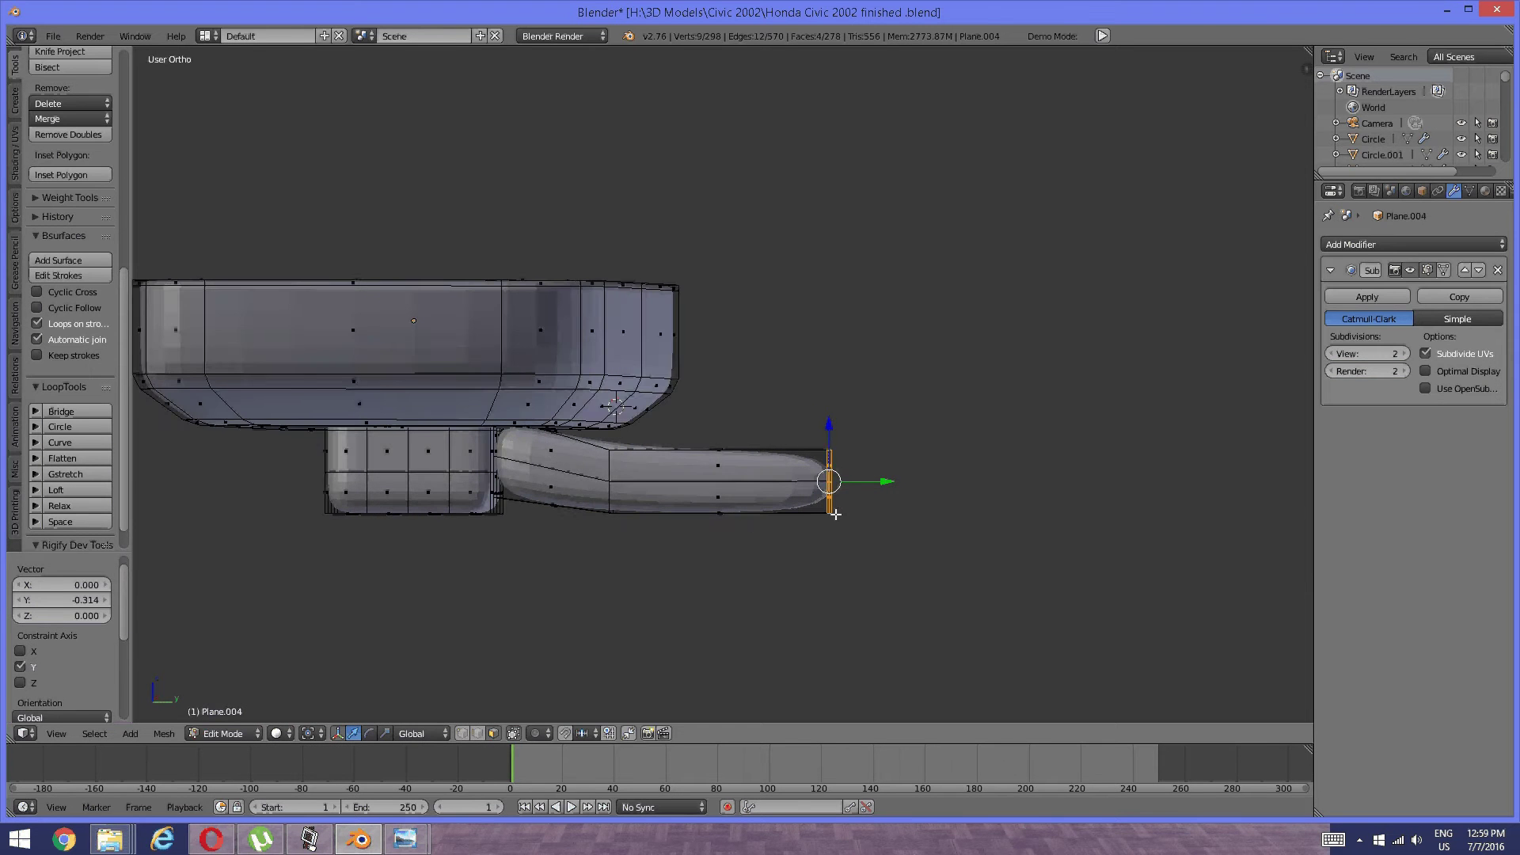
# Extrude the arm's end faces along Y and raise them along Z to angle the new segment upward.
pyautogui.press('e')
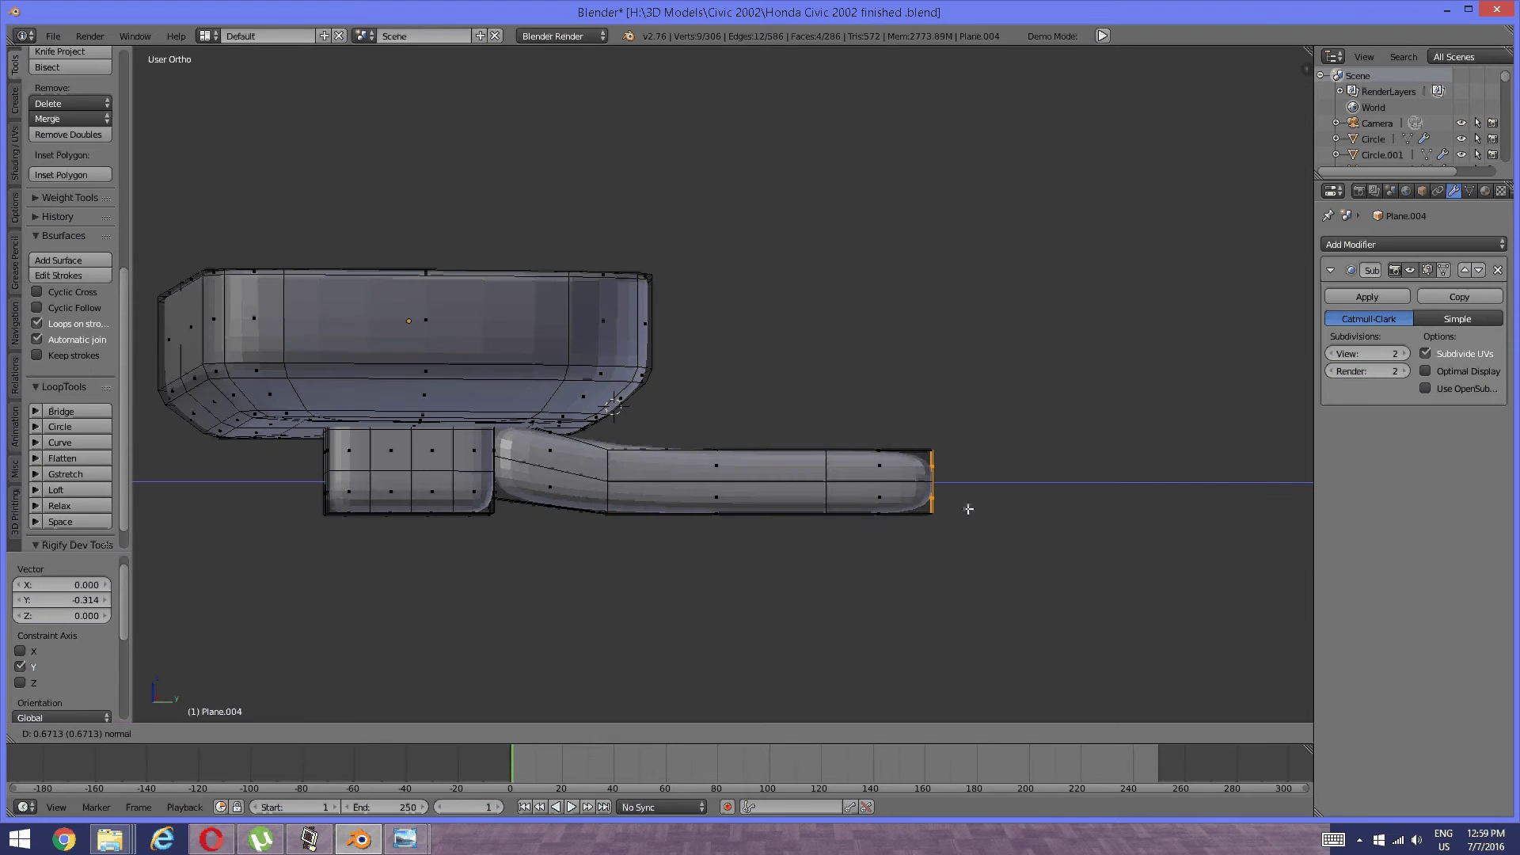
pyautogui.click(1148, 498)
pyautogui.moveTo(1131, 430); pyautogui.dragTo(1122, 321)
pyautogui.moveTo(1122, 320); pyautogui.dragTo(905, 502, button='middle')
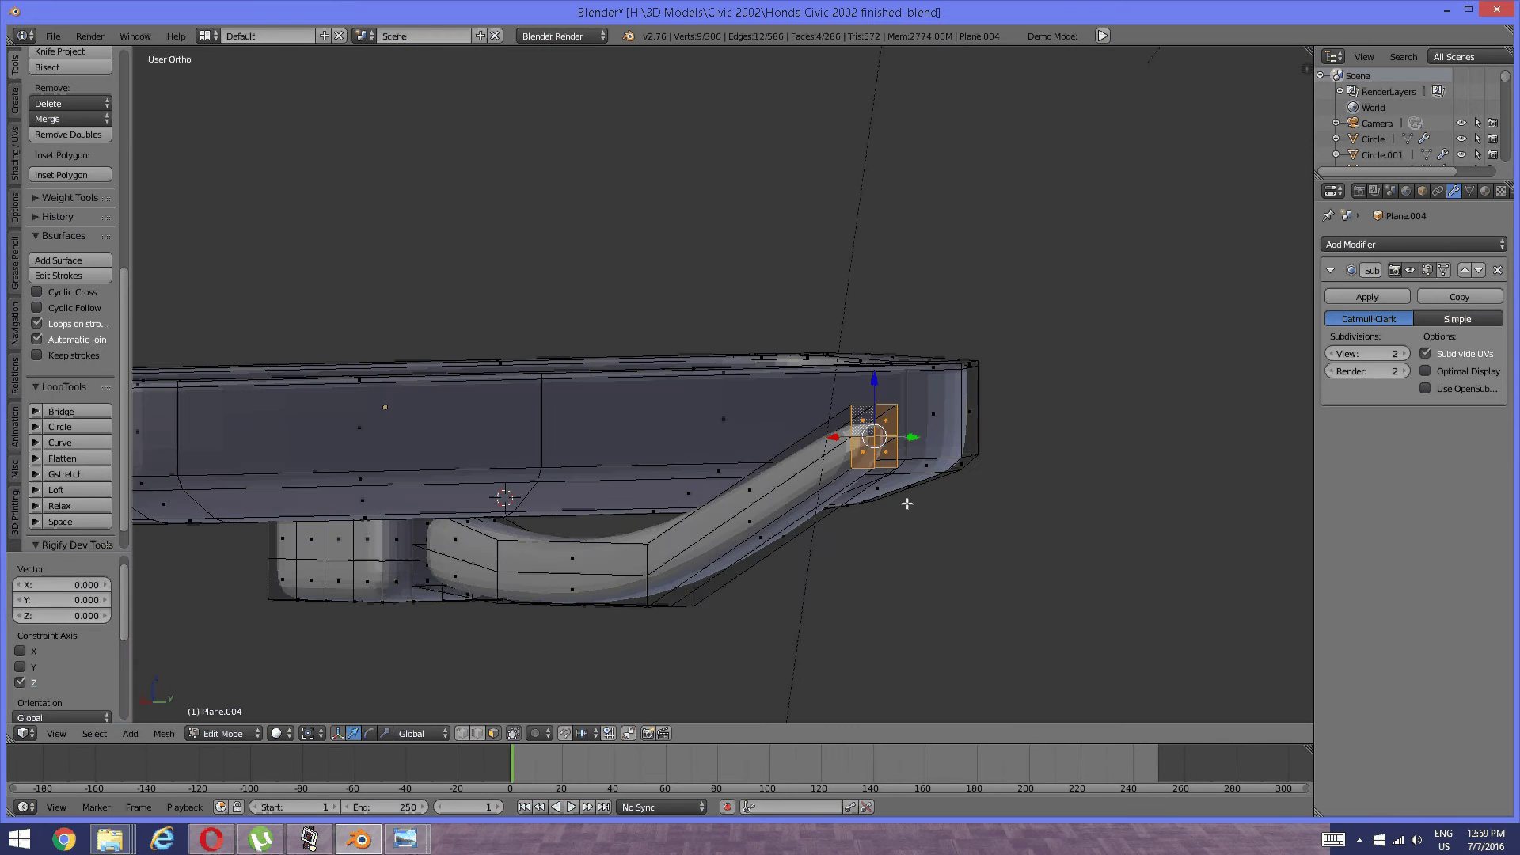
# Scale the arm's end faces by 1.424 and compare the arm with the mirror reference photo.
pyautogui.press('s')
pyautogui.click(947, 515)
pyautogui.scroll(-2, 799, 497)
pyautogui.moveTo(800, 497); pyautogui.dragTo(841, 381, button='middle')
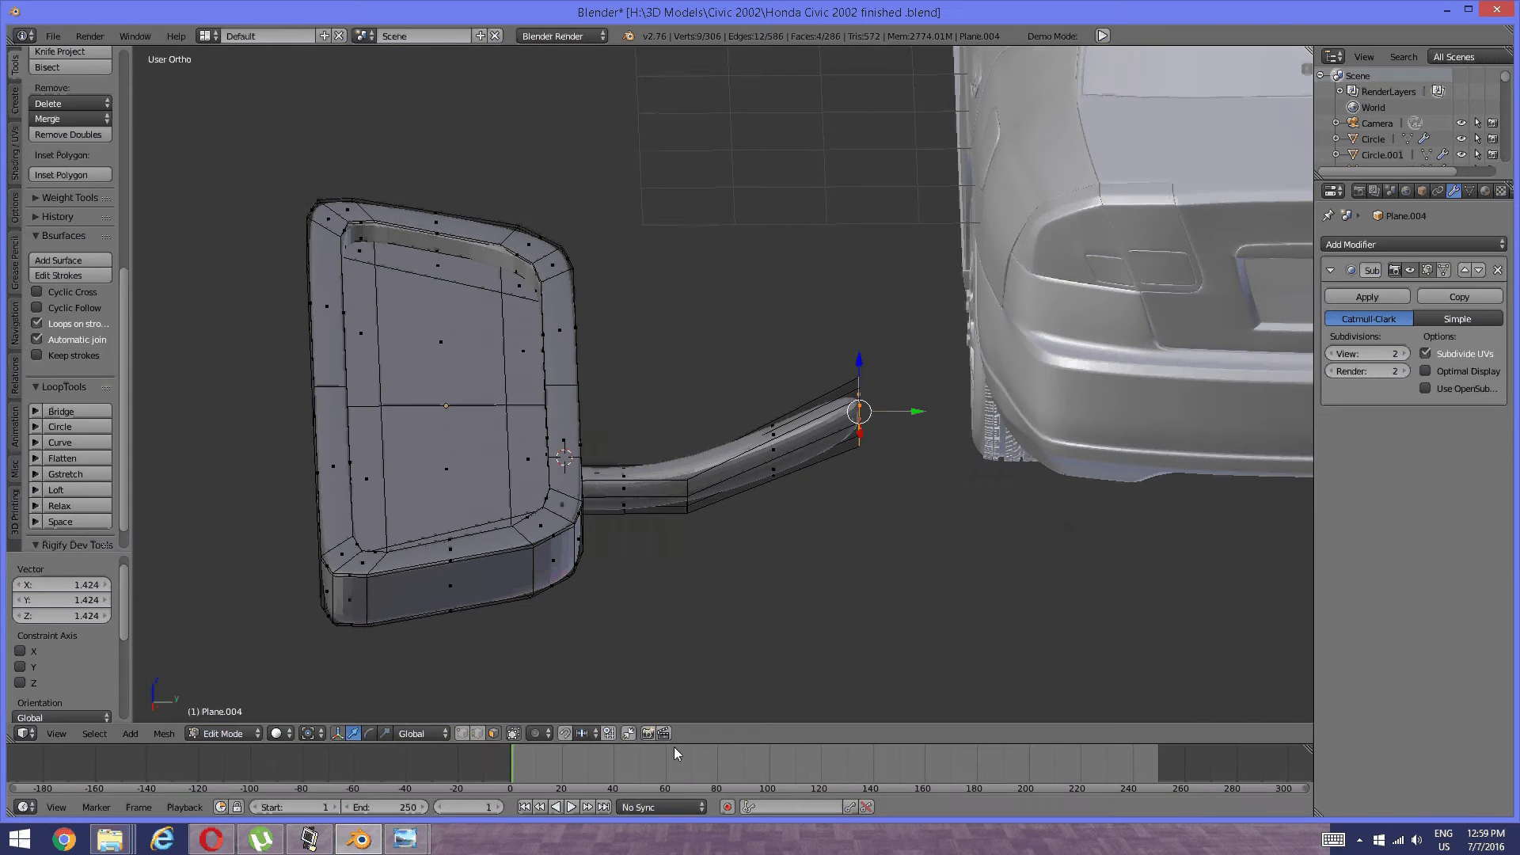
pyautogui.moveTo(405, 839)
pyautogui.click(487, 749)
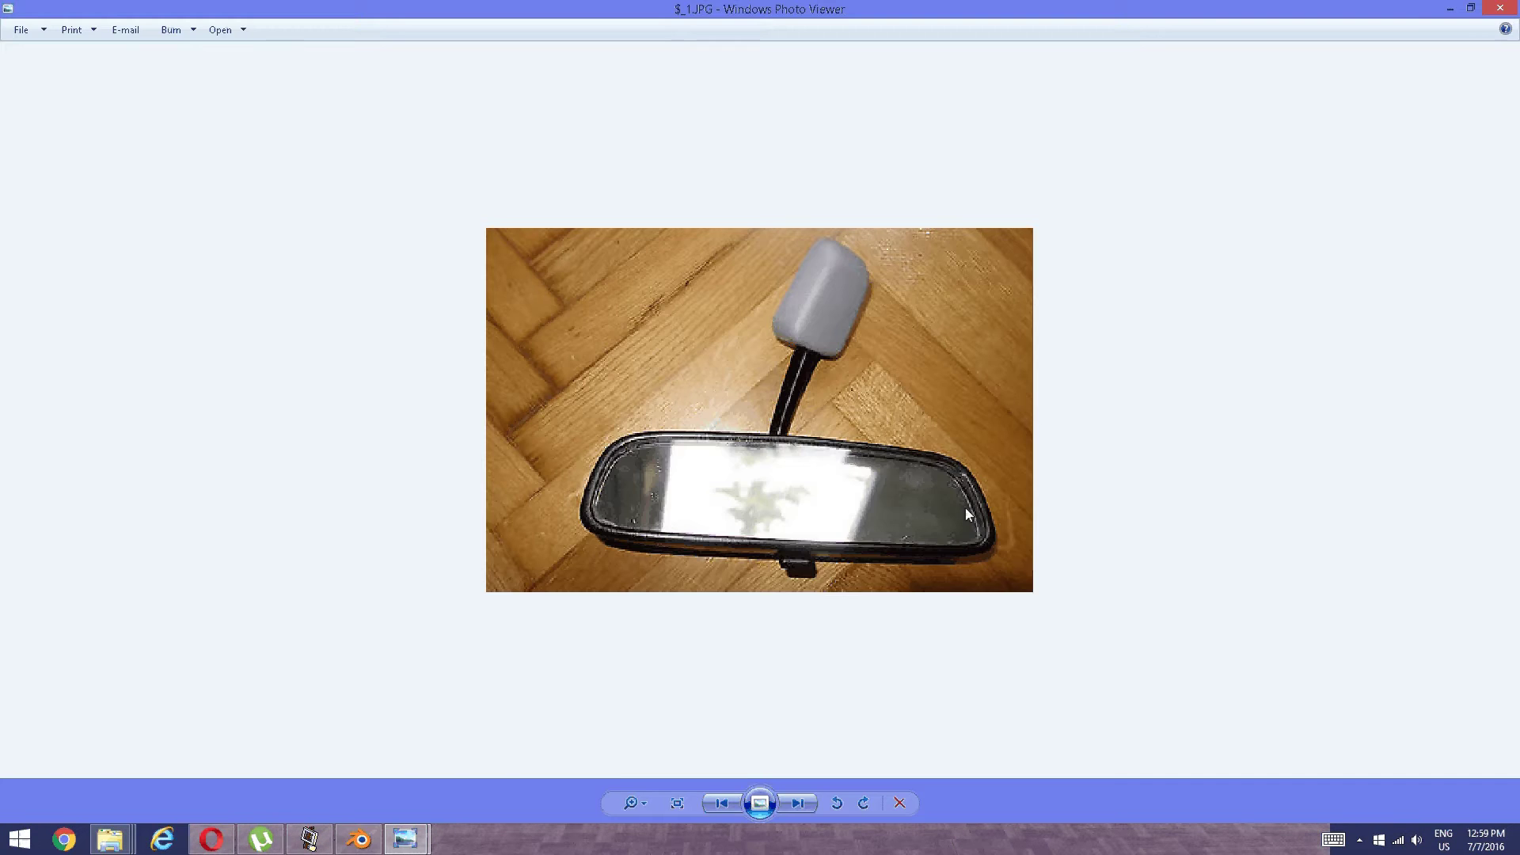
pyautogui.click(356, 839)
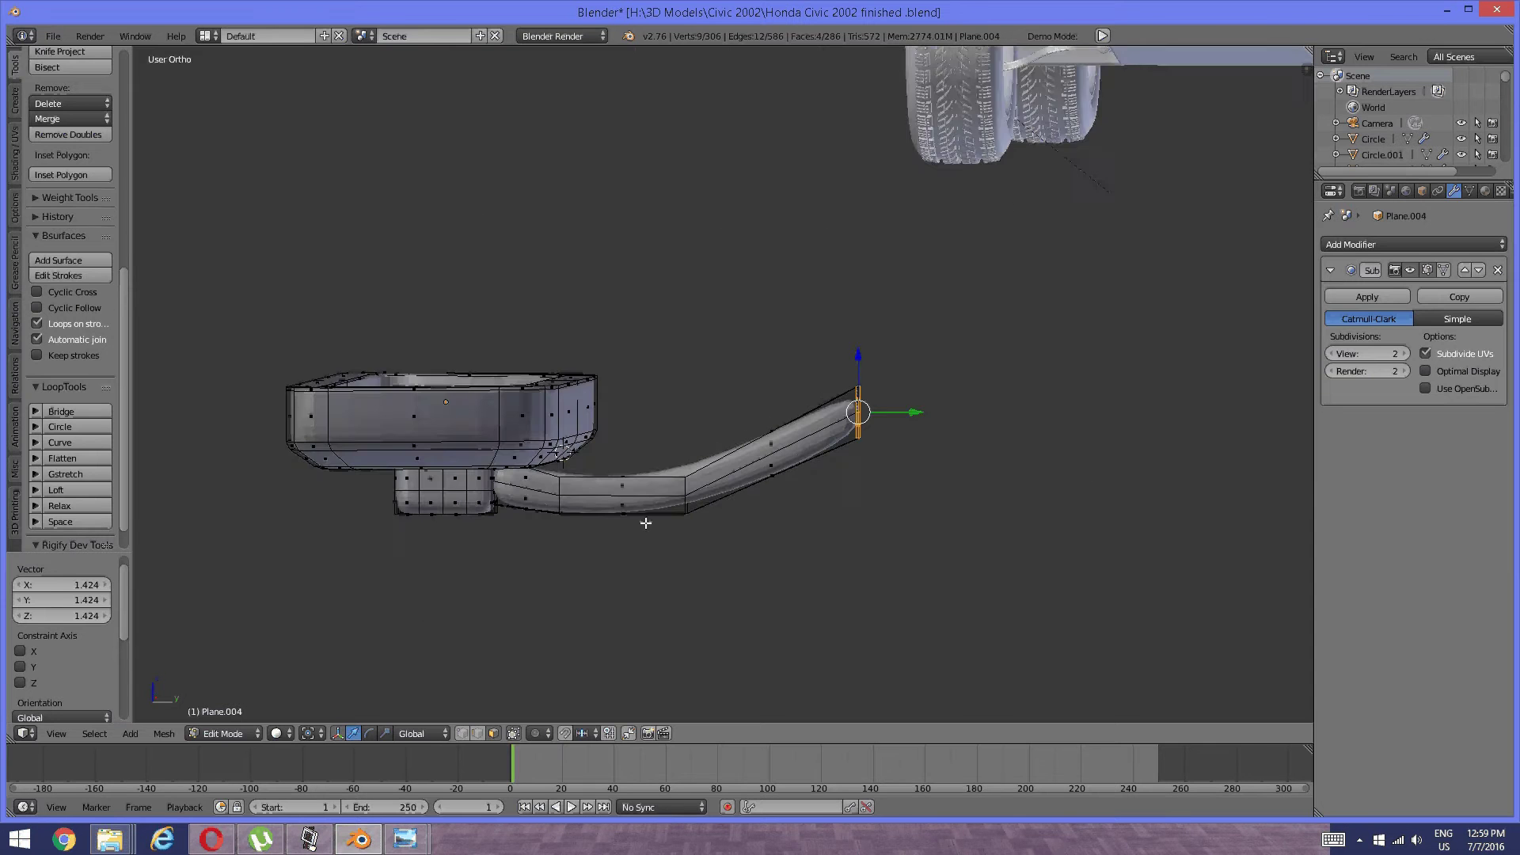
# Adjust the arm's end faces, duplicate them in place and move the copy -0.149 along Y.
pyautogui.moveTo(899, 407); pyautogui.dragTo(893, 365)
pyautogui.moveTo(895, 365); pyautogui.dragTo(920, 385, button='middle')
pyautogui.keyDown('shift'); pyautogui.moveTo(920, 385); pyautogui.dragTo(802, 464, button='middle'); pyautogui.keyUp('shift')
pyautogui.scroll(3, 807, 423)
pyautogui.hotkey('shift', 'd')
pyautogui.rightClick(889, 392)
pyautogui.moveTo(816, 479); pyautogui.dragTo(791, 482)
pyautogui.click(790, 482)
# Scale the duplicated faces by 1.951 and check the mounting block's shape in the reference photo.
pyautogui.press('s')
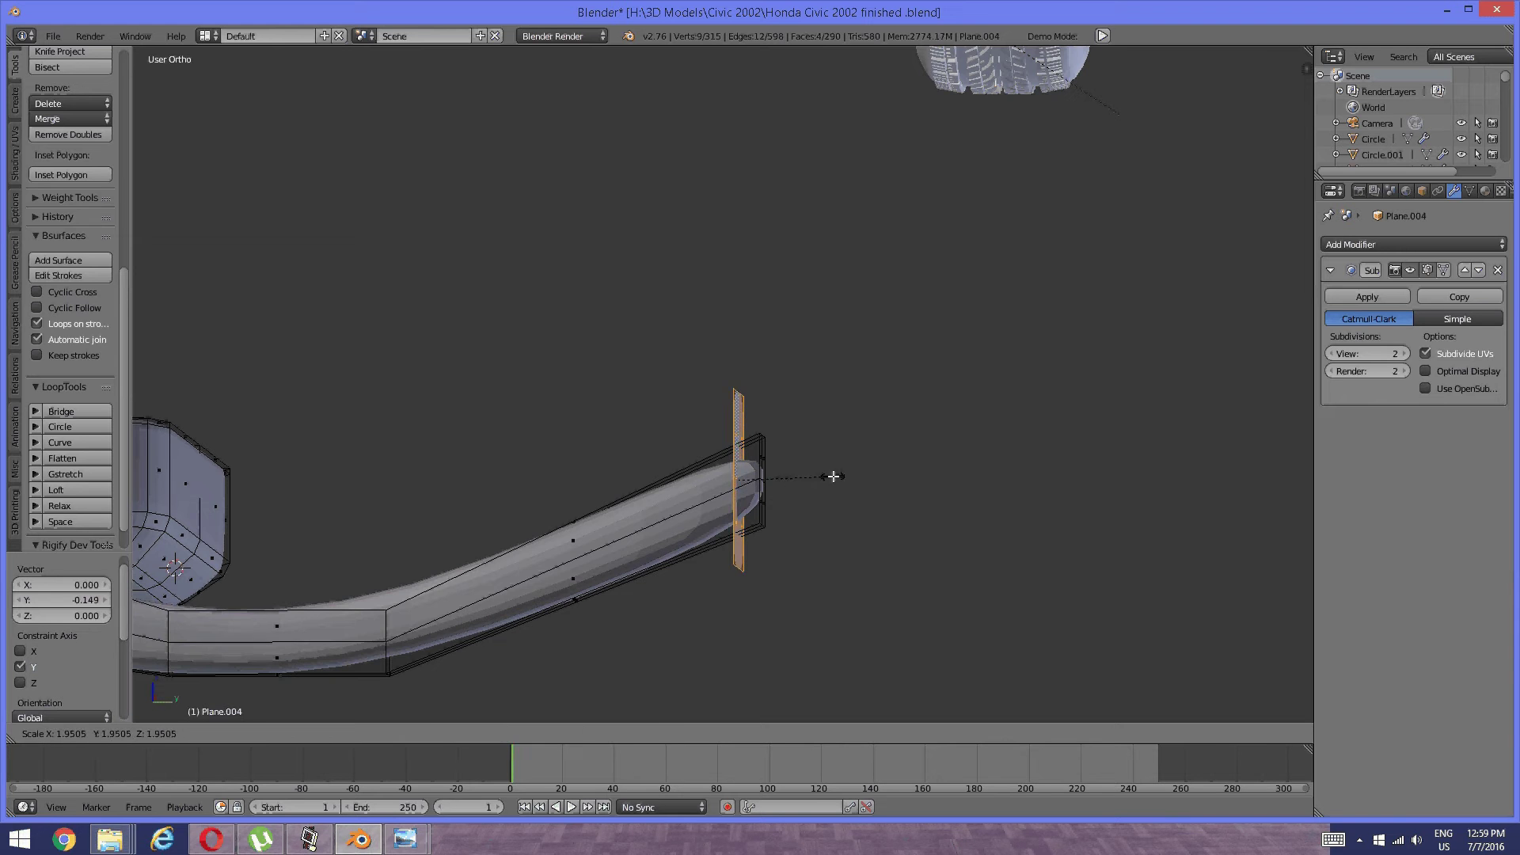
pyautogui.click(824, 472)
pyautogui.moveTo(813, 473)
pyautogui.mouseDown(button='middle')
pyautogui.moveTo(727, 475)
pyautogui.moveTo(783, 480)
pyautogui.mouseUp(button='middle')
pyautogui.scroll(-1, 727, 476)
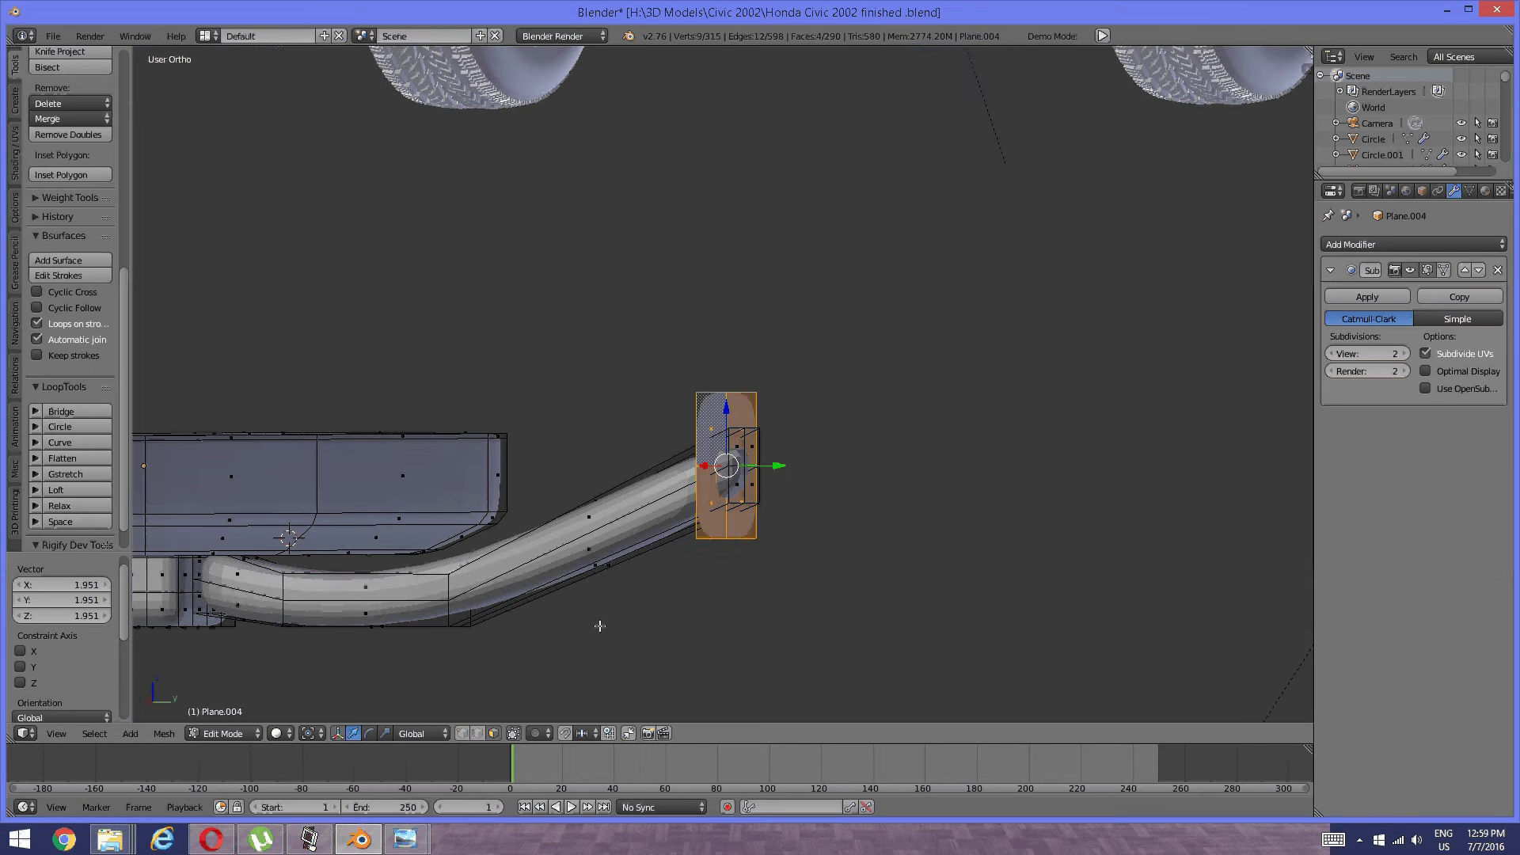
pyautogui.moveTo(405, 839)
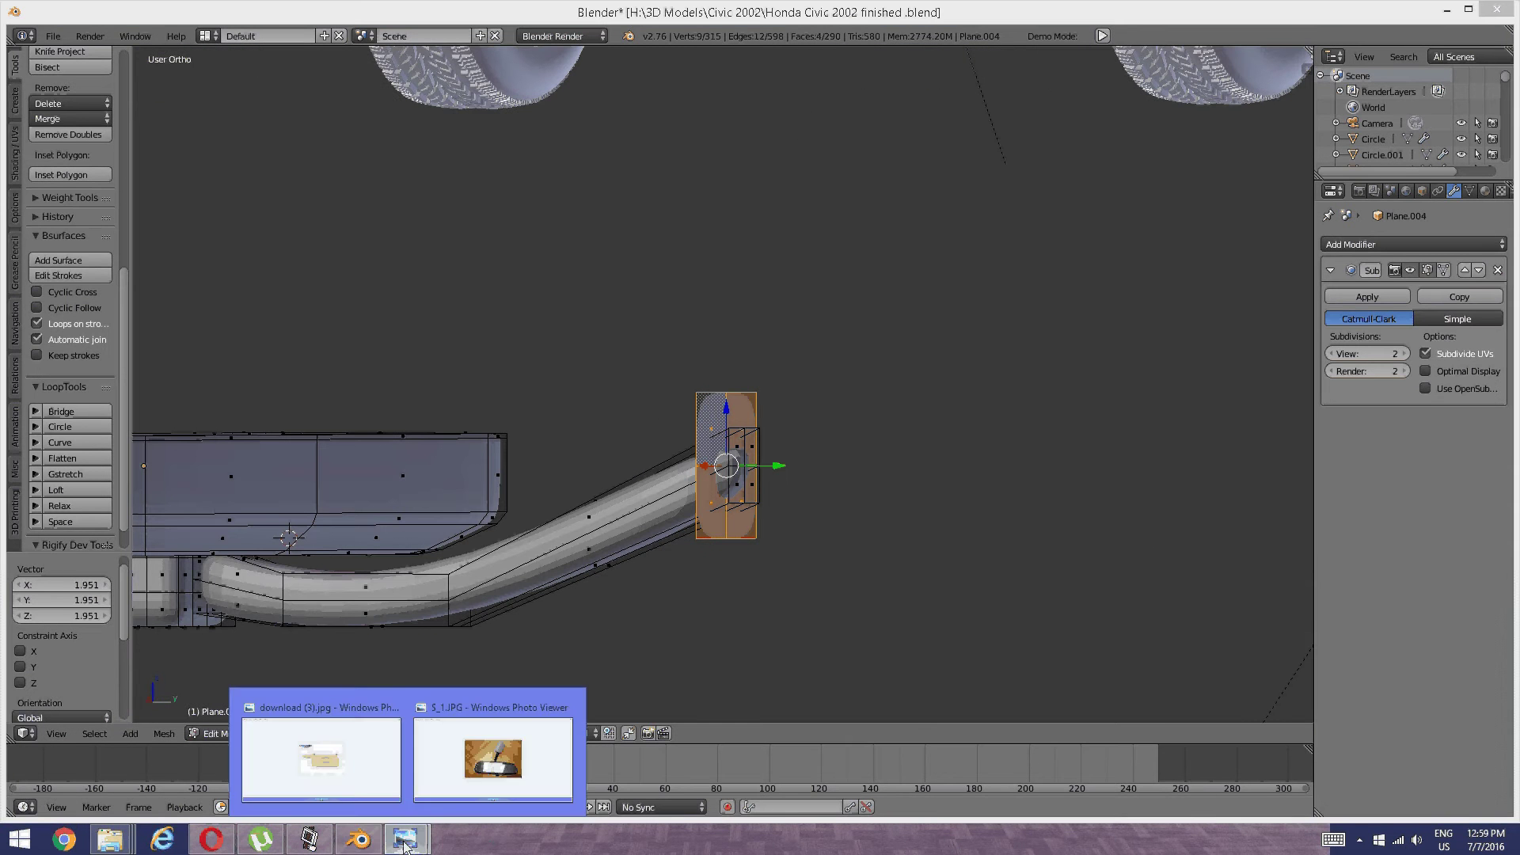
pyautogui.click(526, 769)
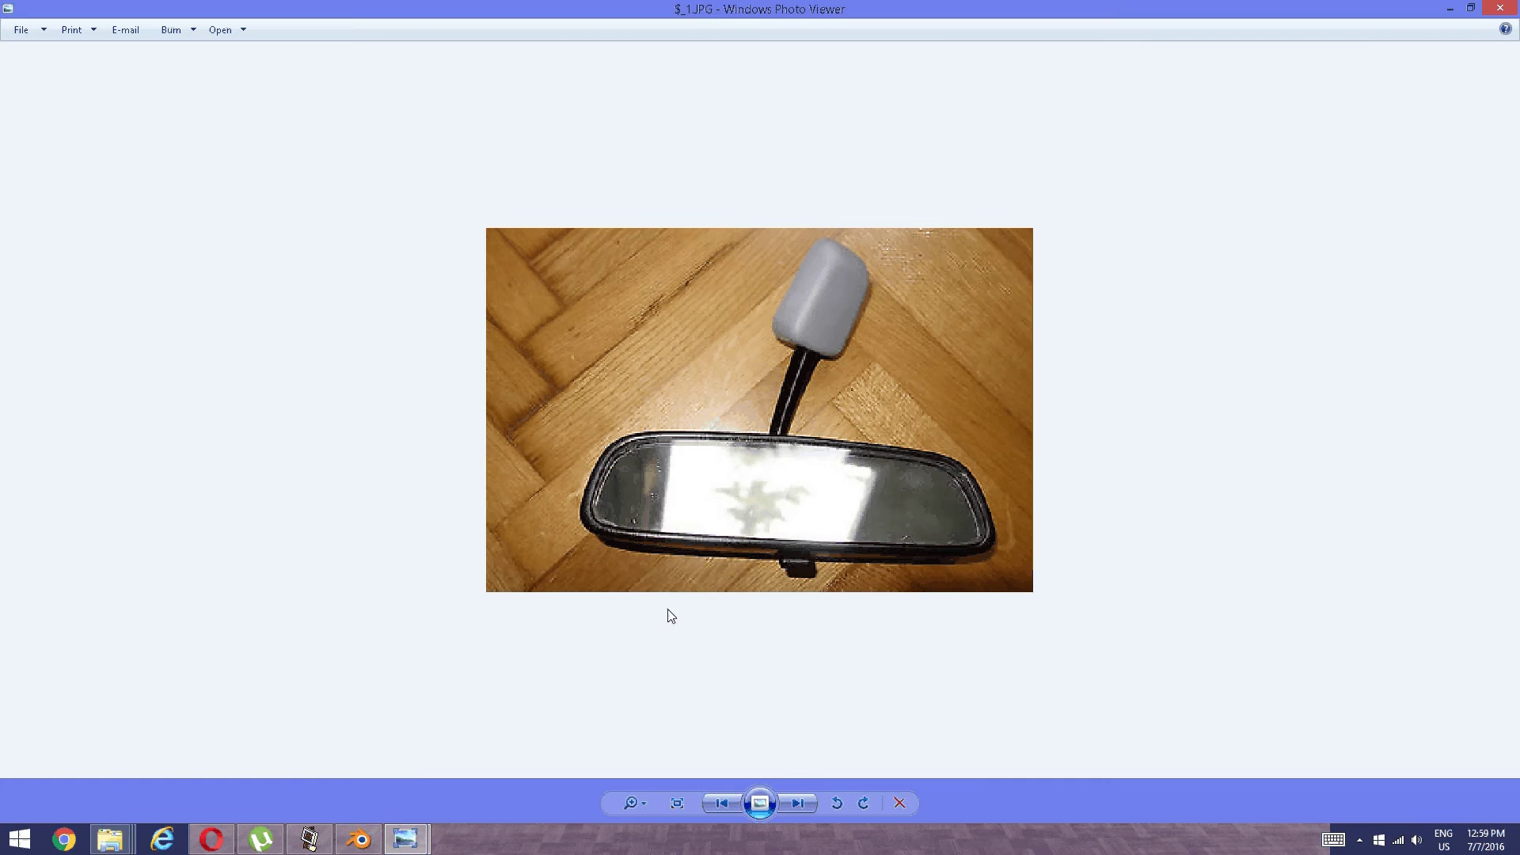
pyautogui.click(360, 839)
# Widen the duplicated faces by a factor of 1.745 along X.
pyautogui.moveTo(852, 406); pyautogui.dragTo(722, 408, button='middle')
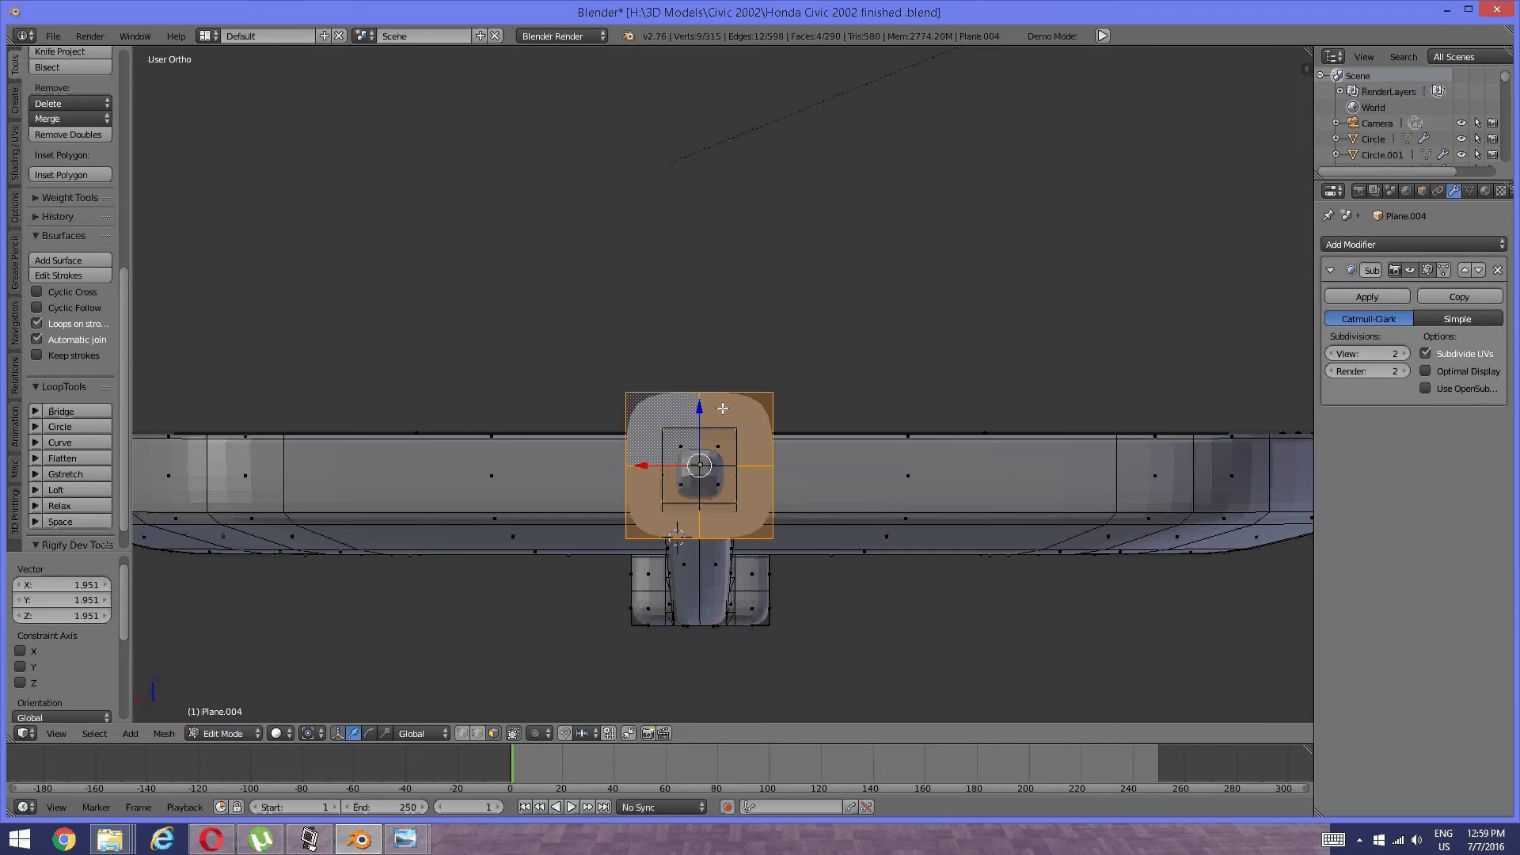
pyautogui.press('s')
pyautogui.press('x')
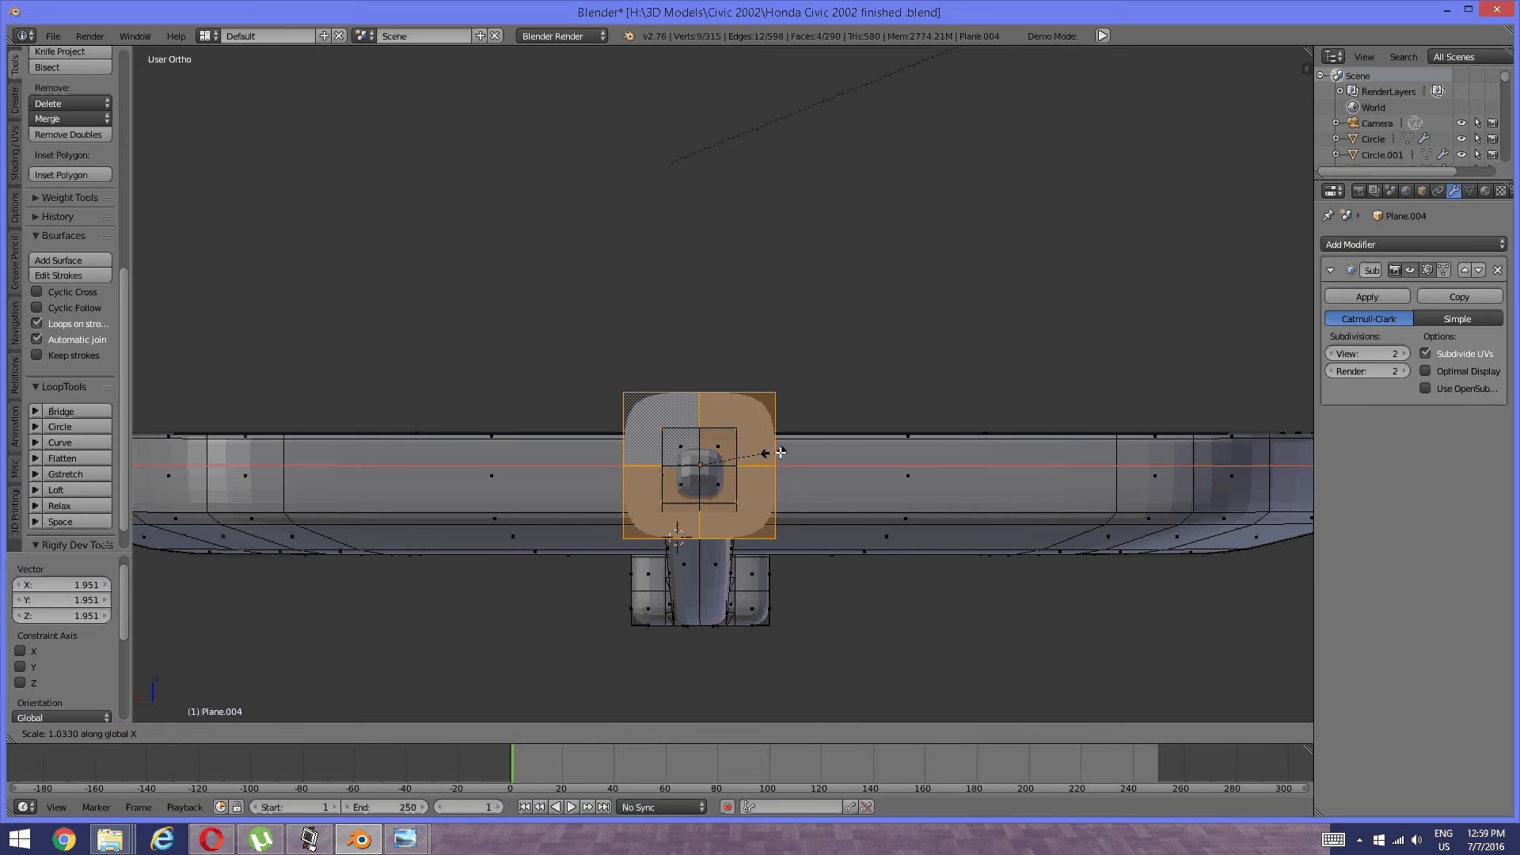
pyautogui.click(812, 456)
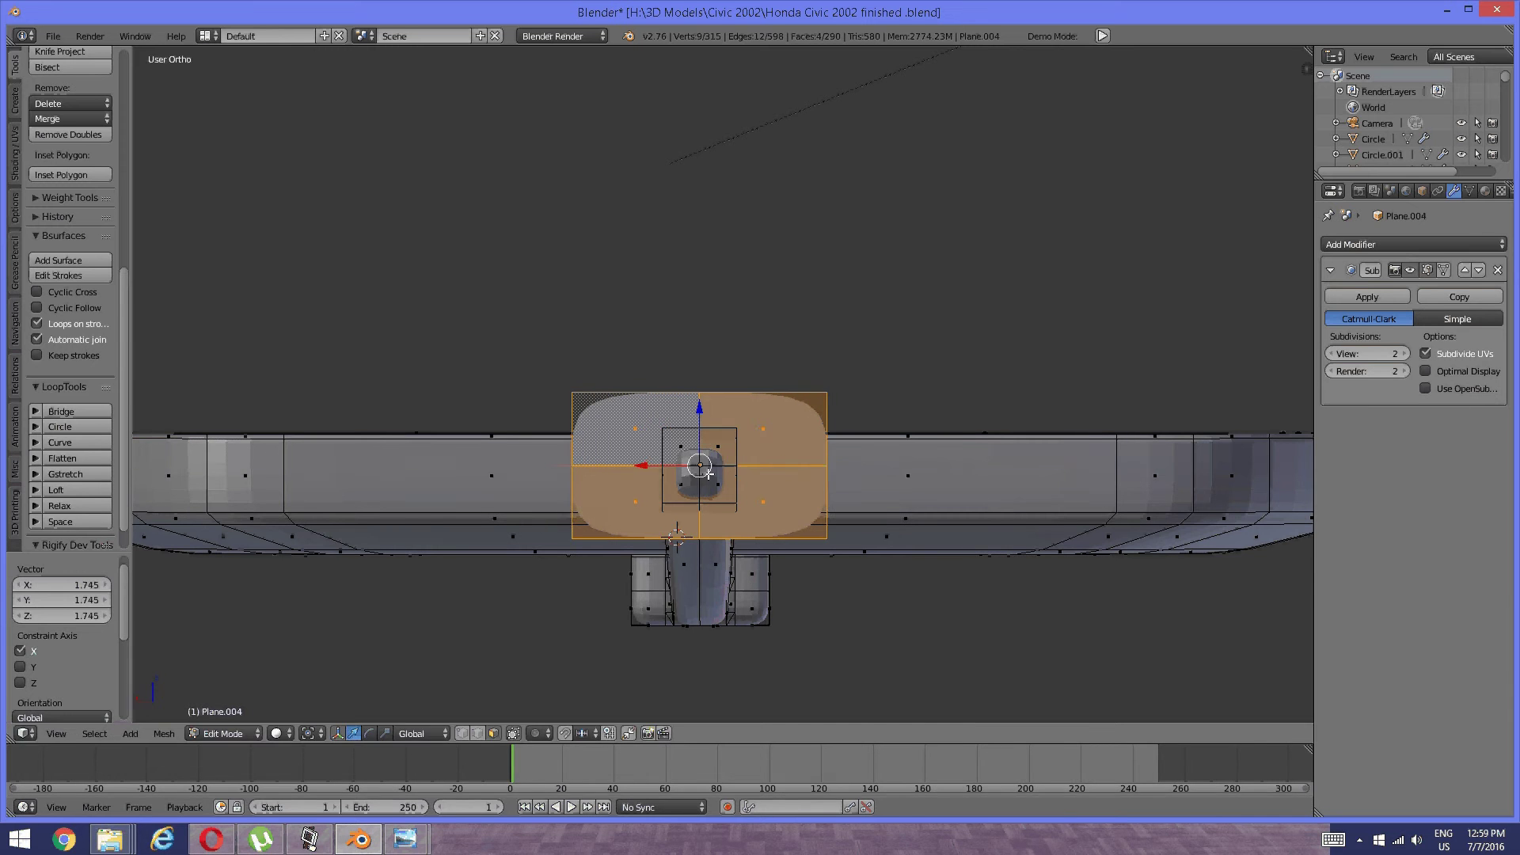
pyautogui.moveTo(812, 456); pyautogui.dragTo(733, 468, button='middle')
# Scale the duplicated faces by 1.276 along Z, and reduce them again to about 0.87 along Z.
pyautogui.press('s')
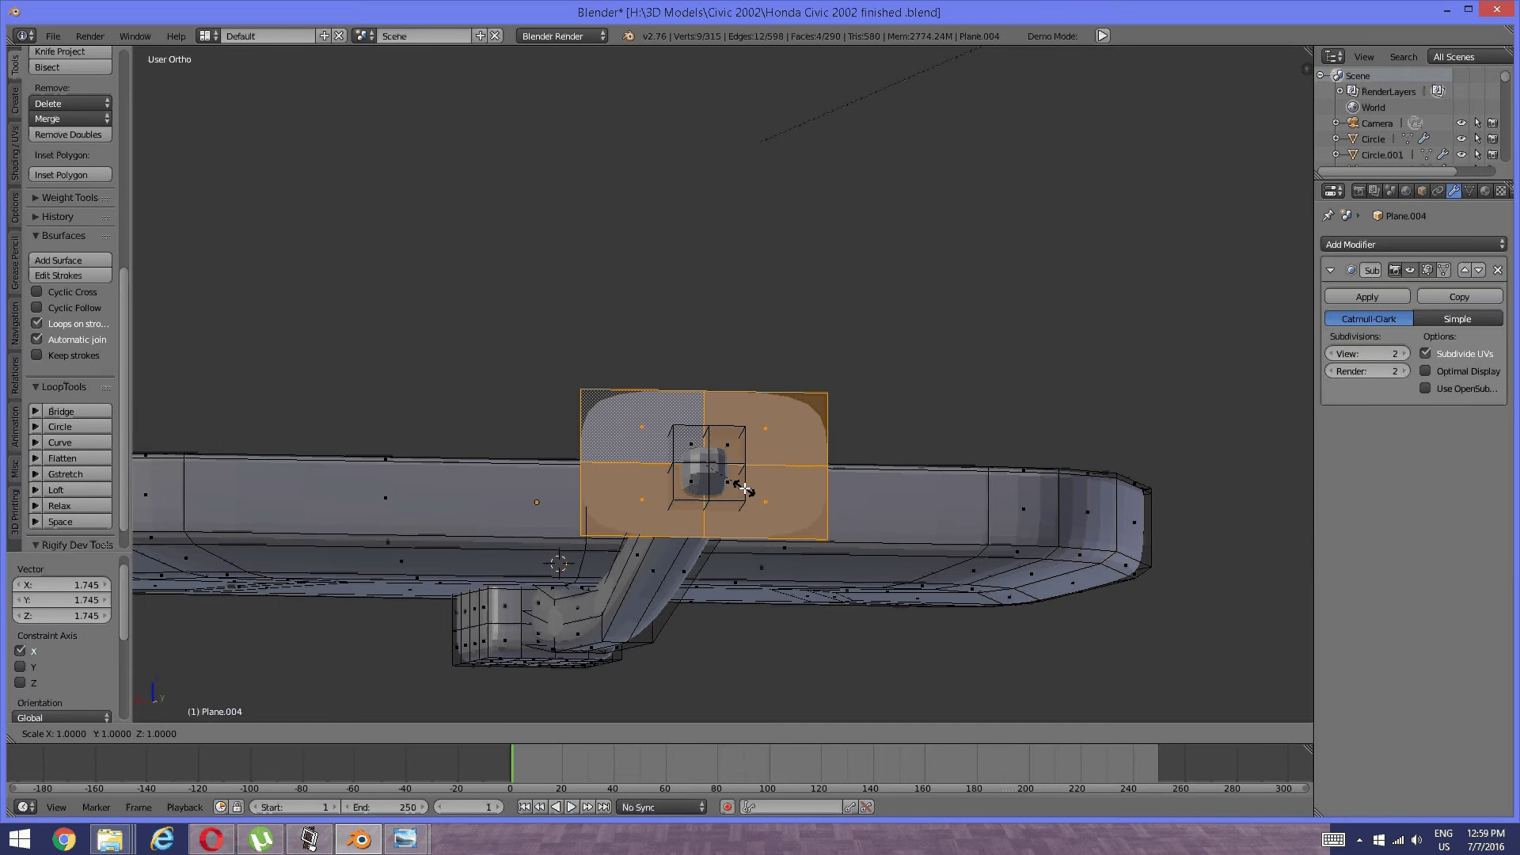
pyautogui.press('z')
pyautogui.click(754, 500)
pyautogui.moveTo(754, 500); pyautogui.dragTo(767, 486, button='middle')
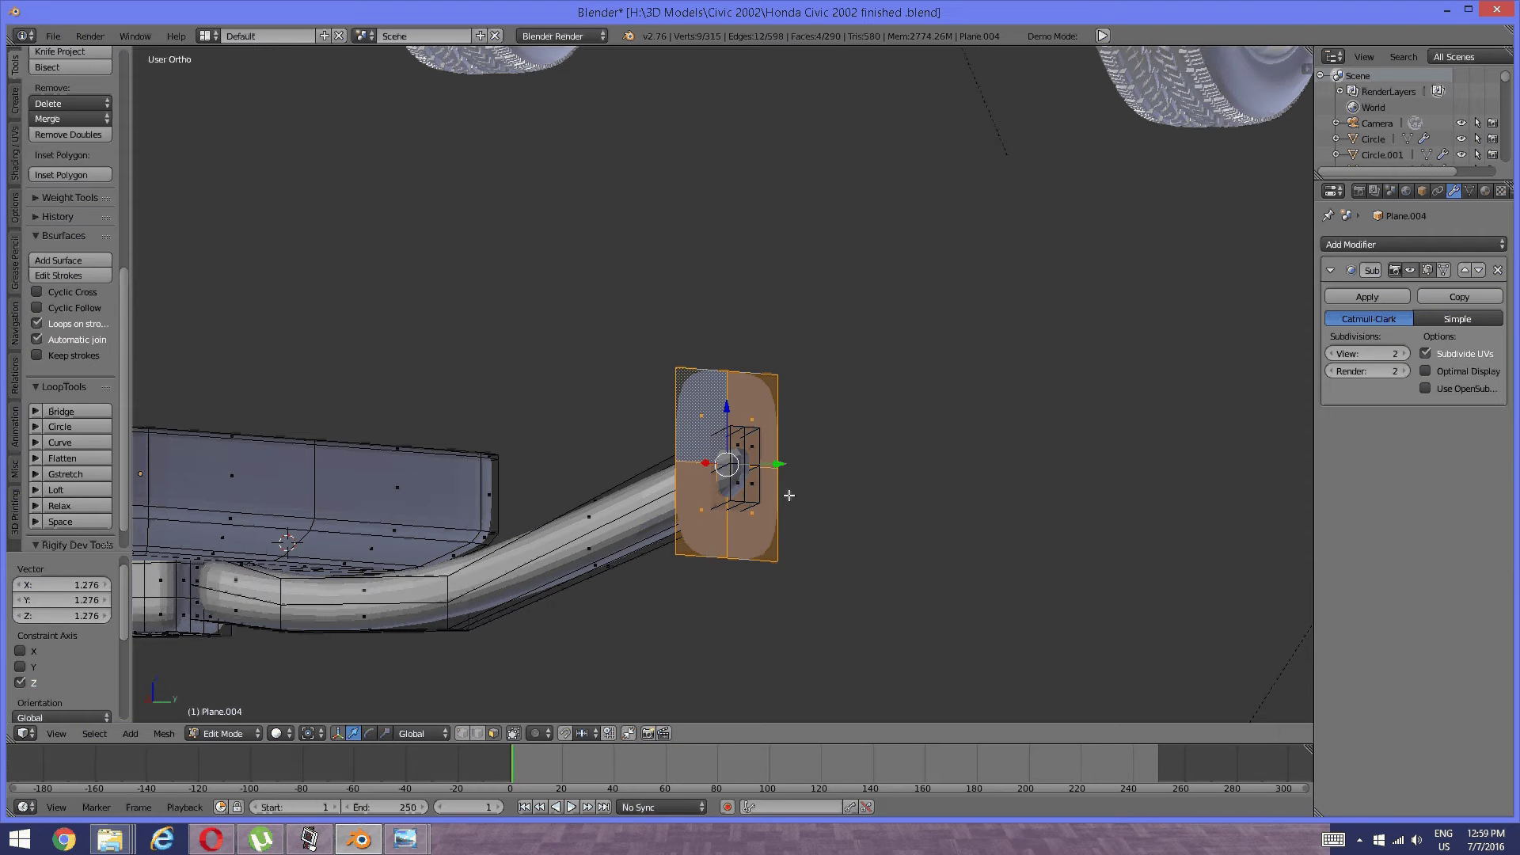
pyautogui.press('s')
pyautogui.press('z')
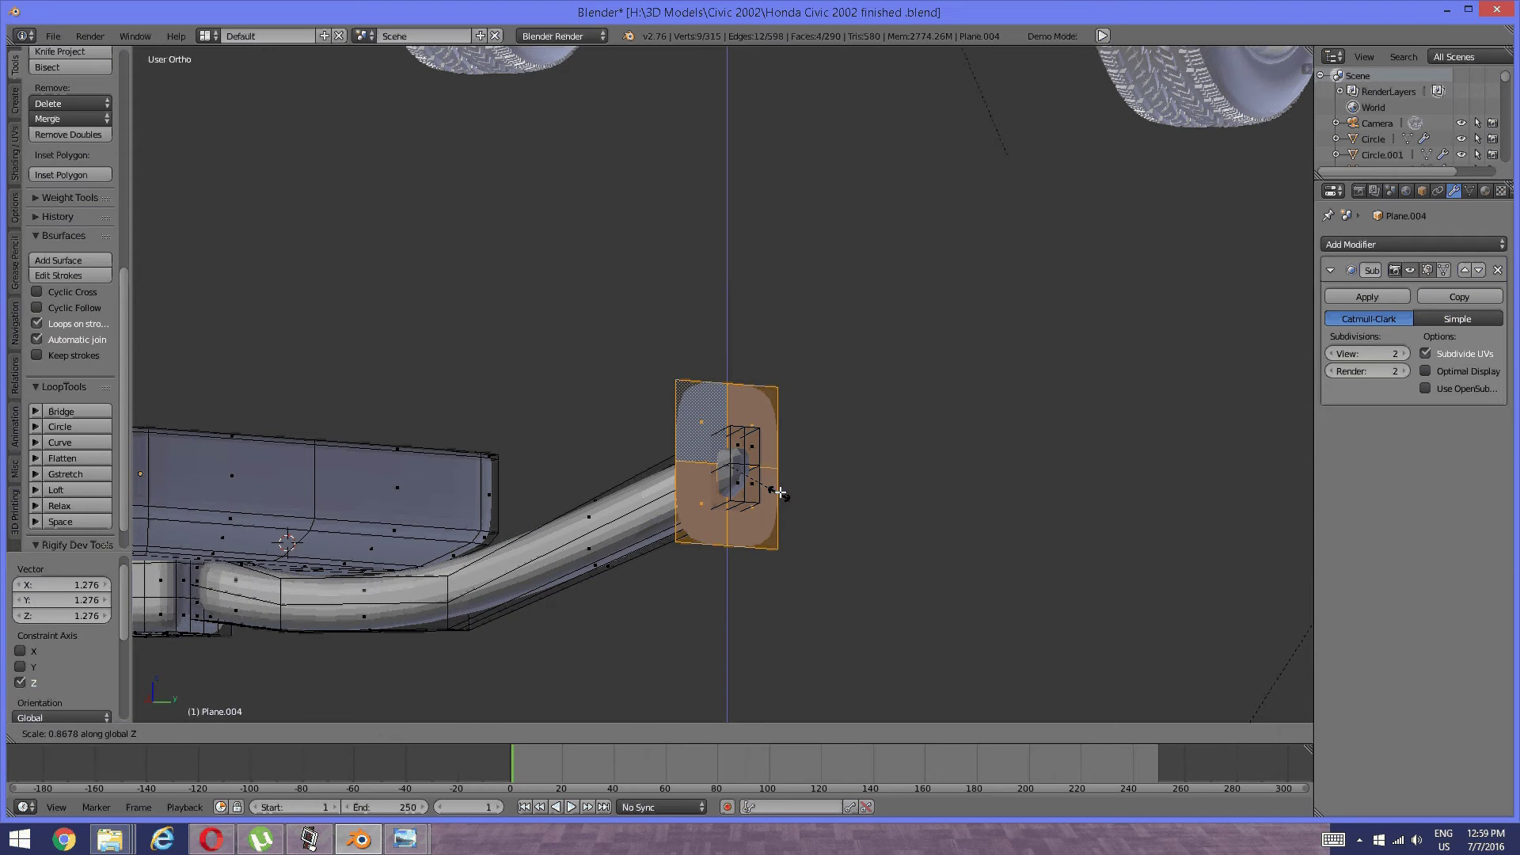
pyautogui.click(780, 493)
# Extrude the duplicated faces 2.721 along Y to form the mounting block and compare it with the reference photo.
pyautogui.press('e')
pyautogui.click(1106, 457)
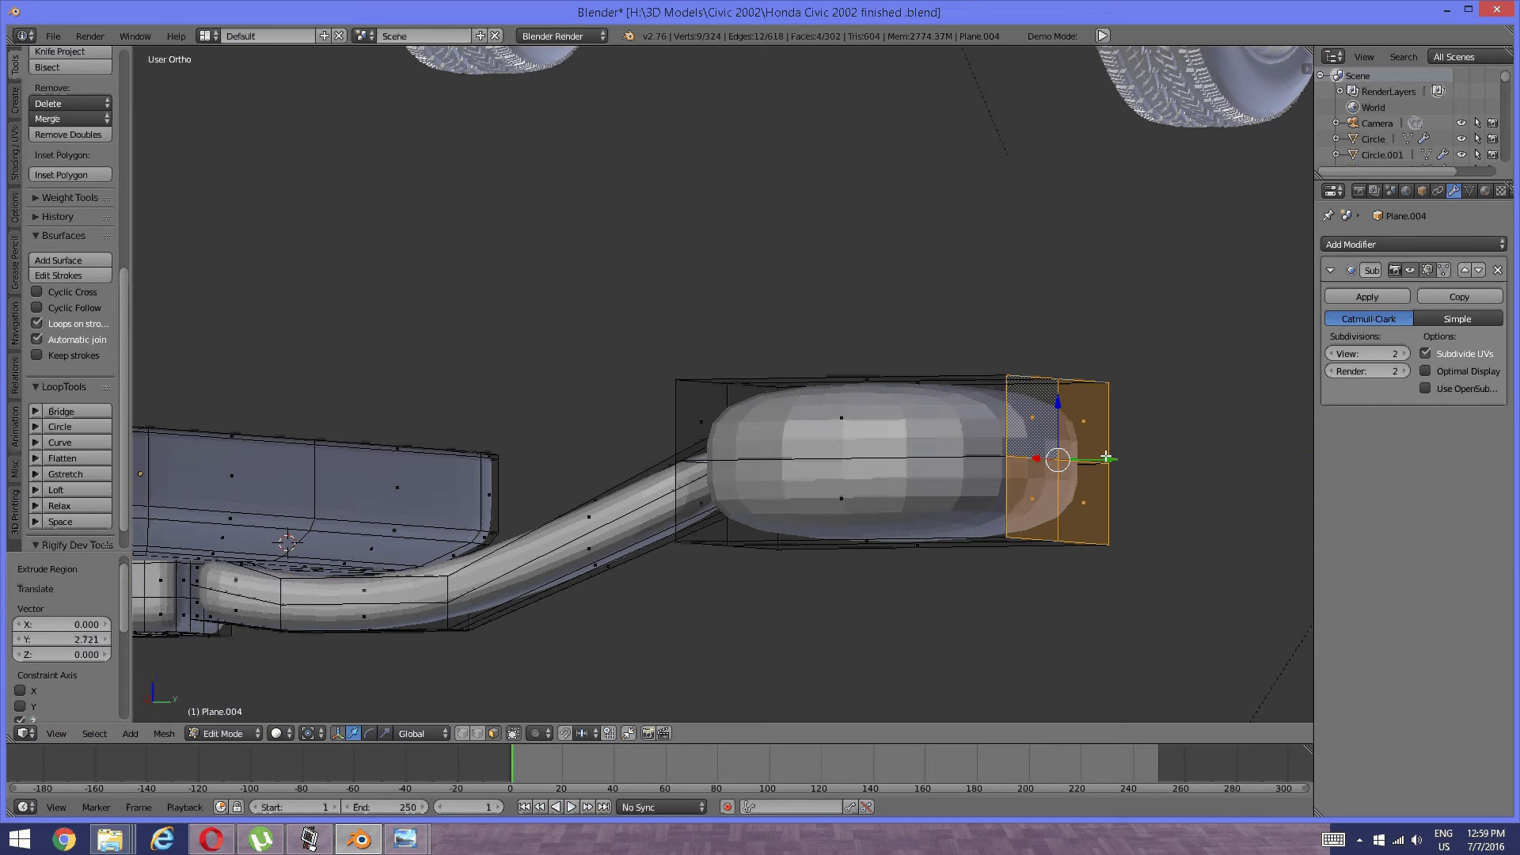
pyautogui.hotkey('alt', 'Tab')
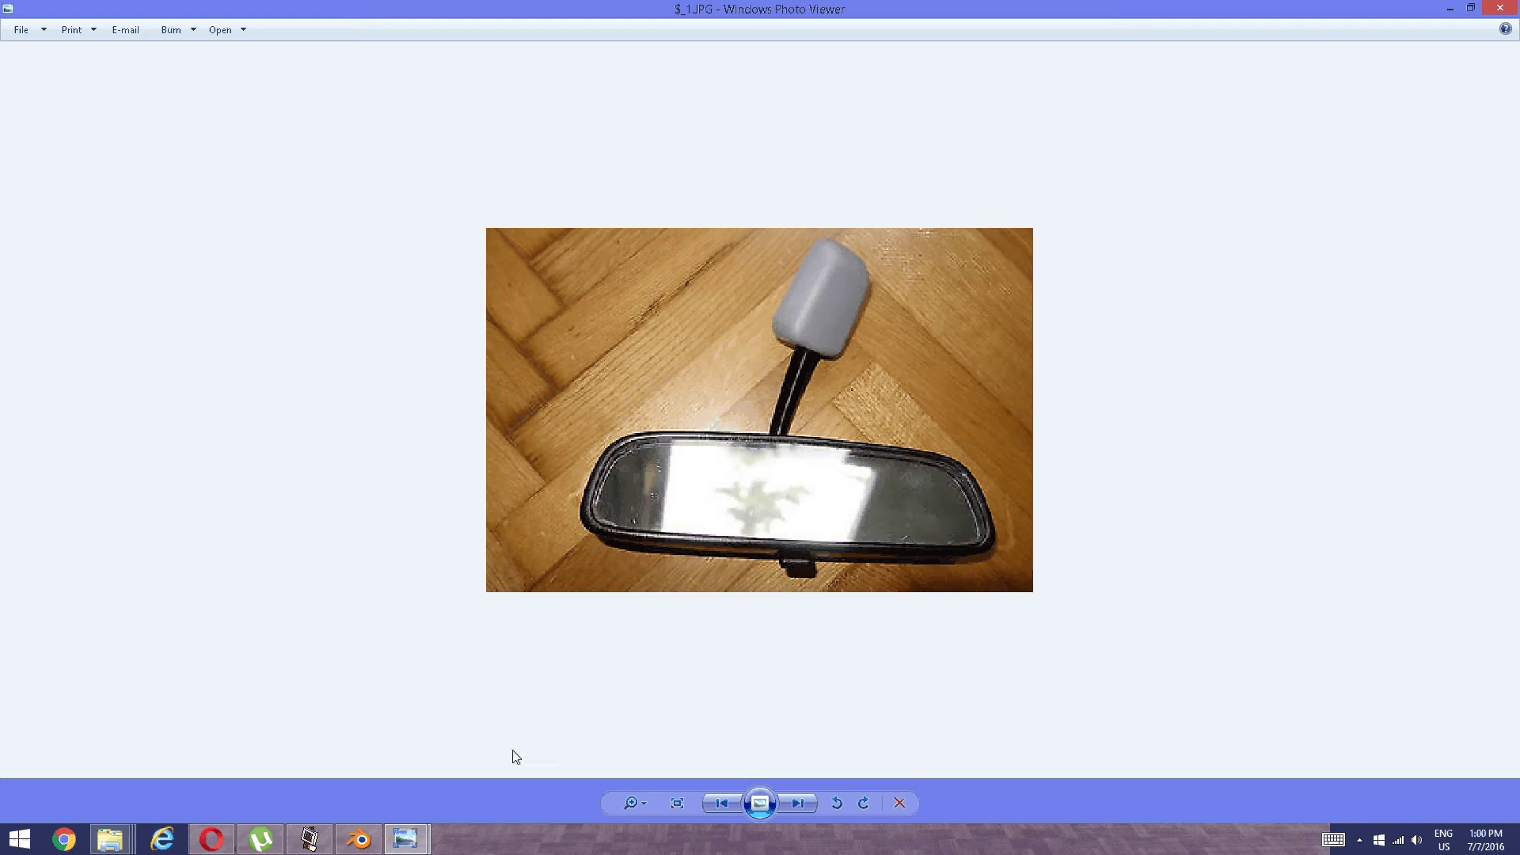
pyautogui.click(359, 839)
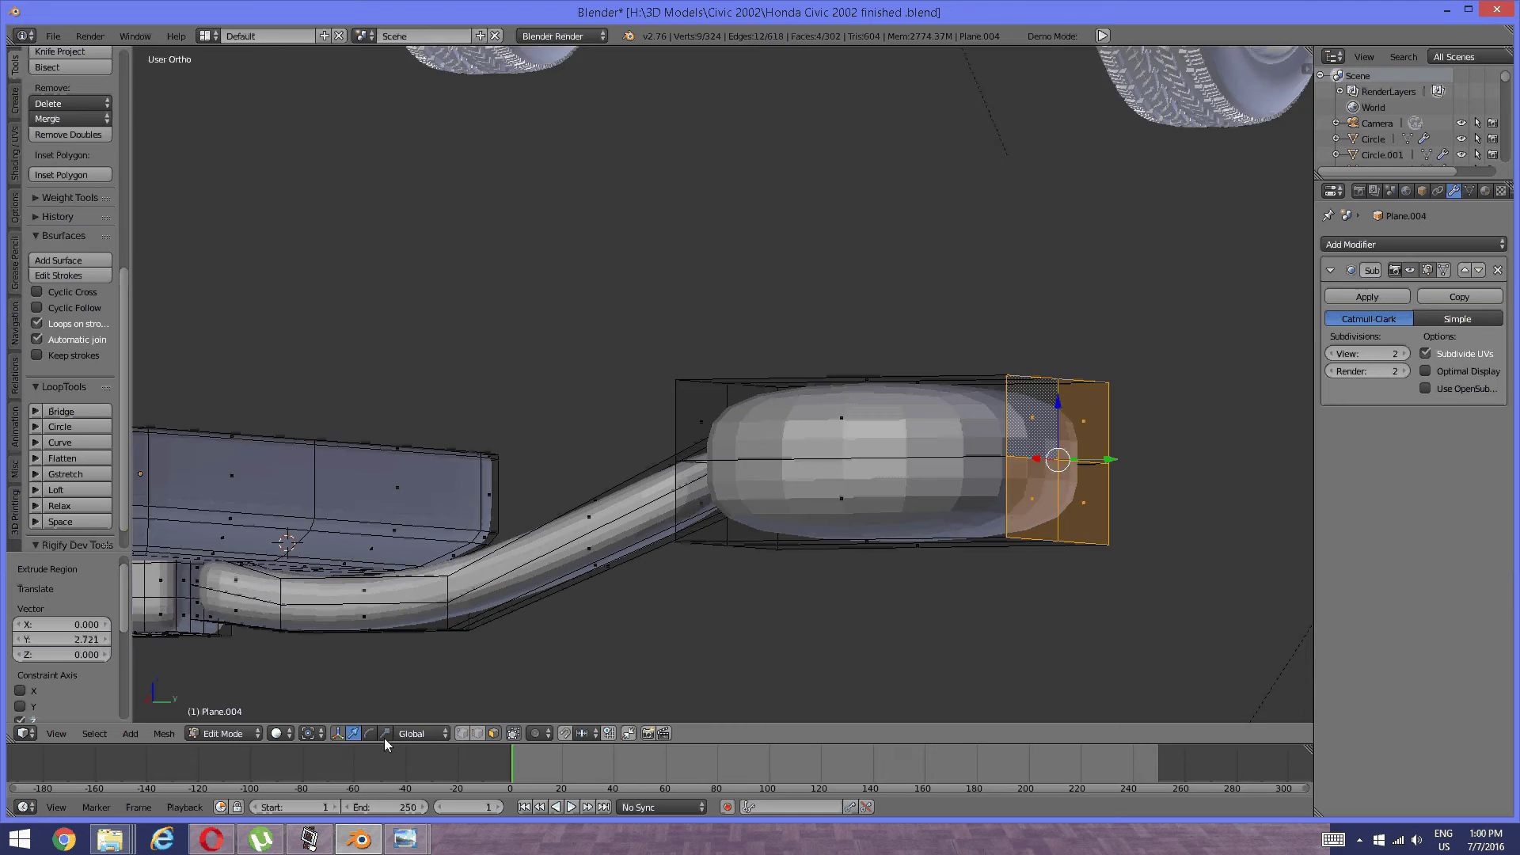
# Tilt the mounting block upward by moving its end faces 1.026 and then 0.043 along Z.
pyautogui.moveTo(592, 602); pyautogui.dragTo(645, 611, button='middle')
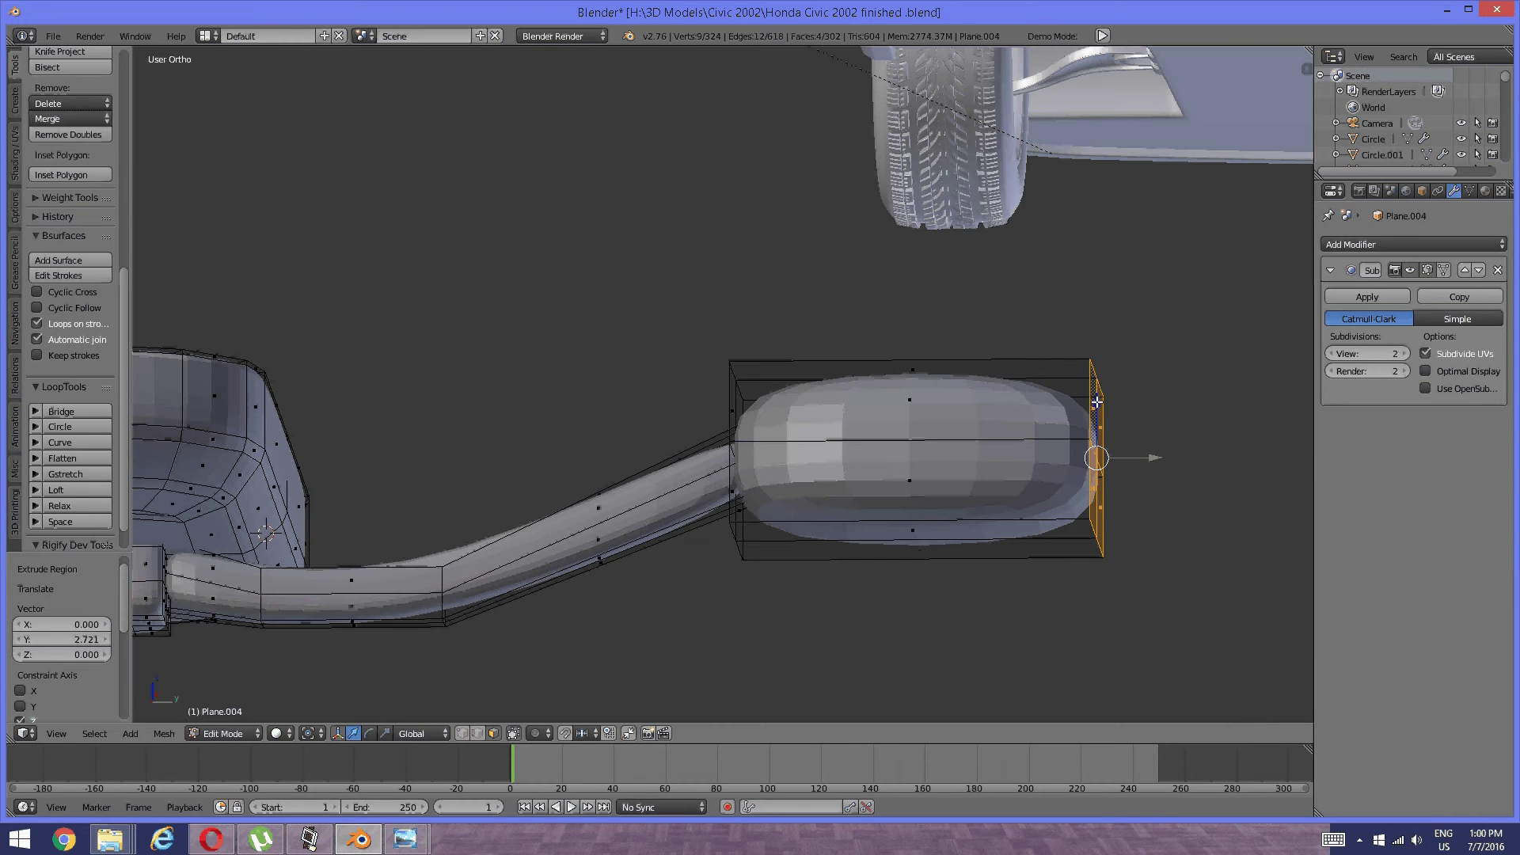
pyautogui.press('g')
pyautogui.press('z')
pyautogui.click(1090, 270)
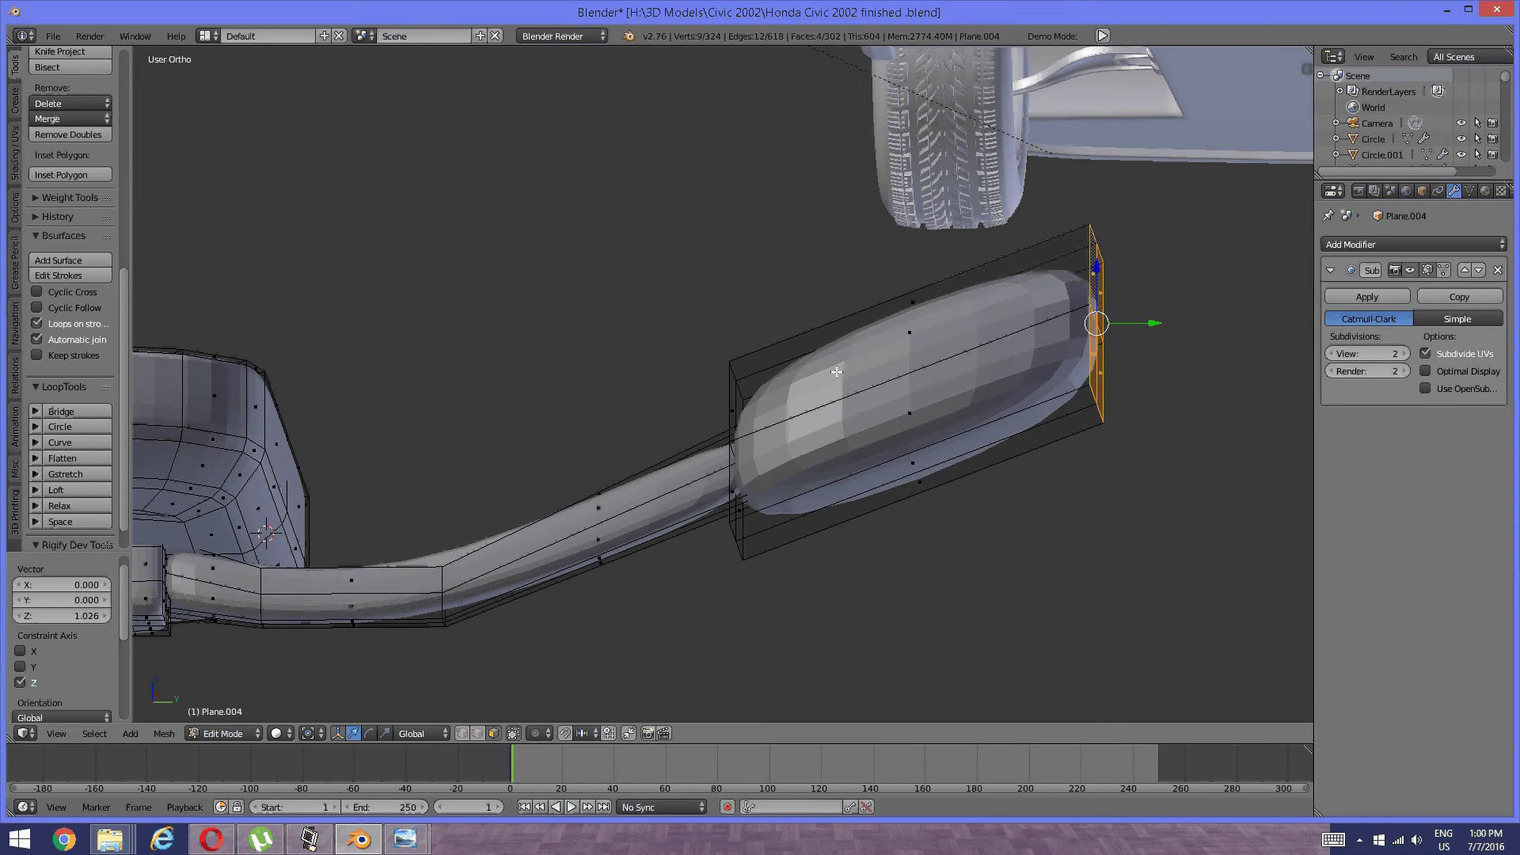
pyautogui.scroll(-2, 825, 384)
pyautogui.moveTo(825, 384); pyautogui.dragTo(831, 299, button='middle')
pyautogui.press('g')
pyautogui.press('z')
pyautogui.click(984, 293)
# Taper the mounting block by scaling its end faces to about 0.83 along X.
pyautogui.scroll(3, 753, 339)
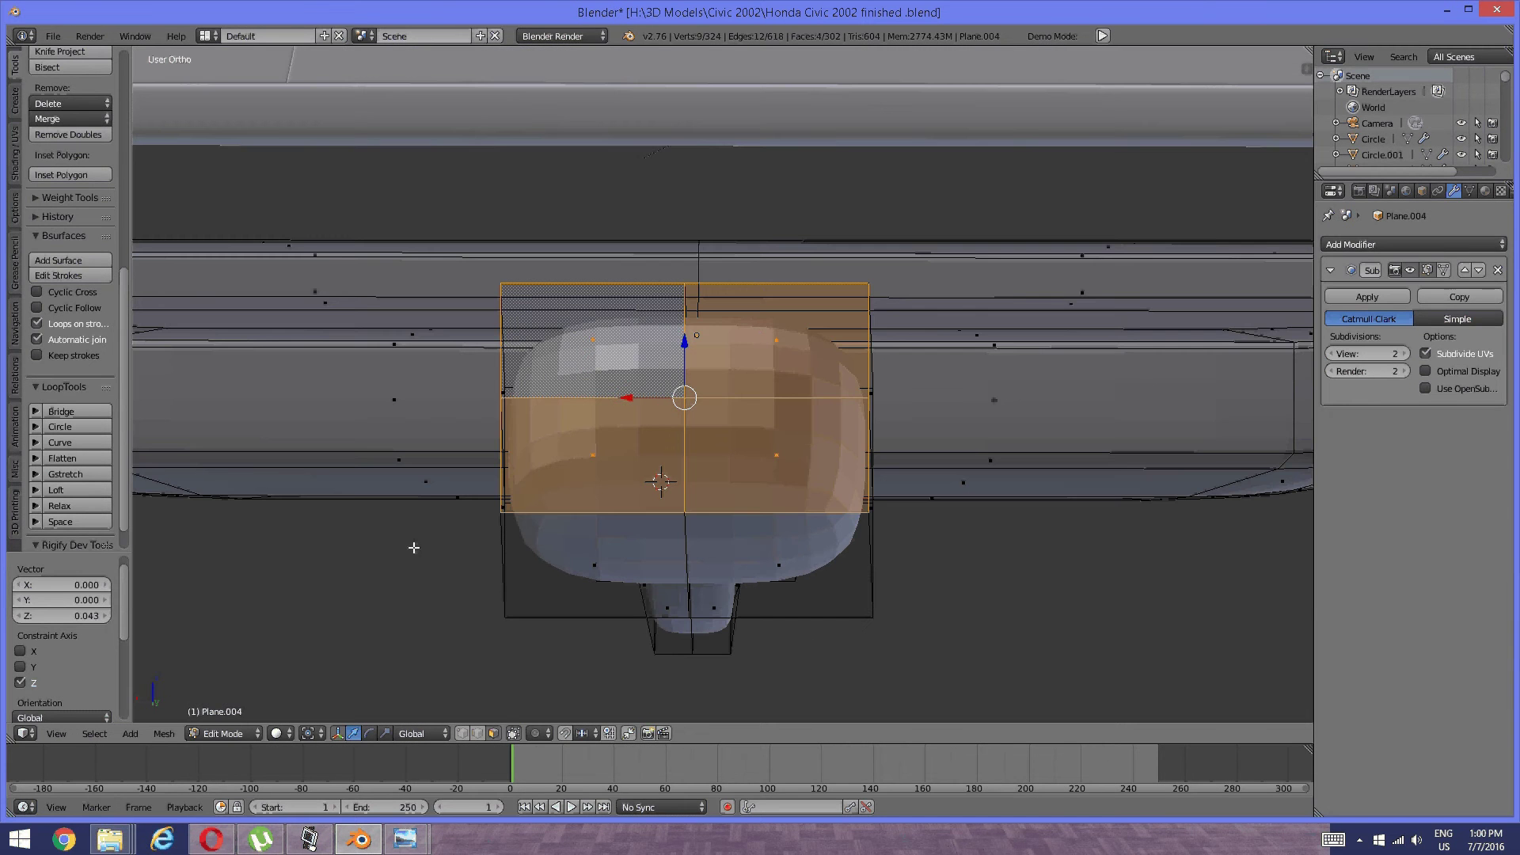
pyautogui.press('s')
pyautogui.press('x')
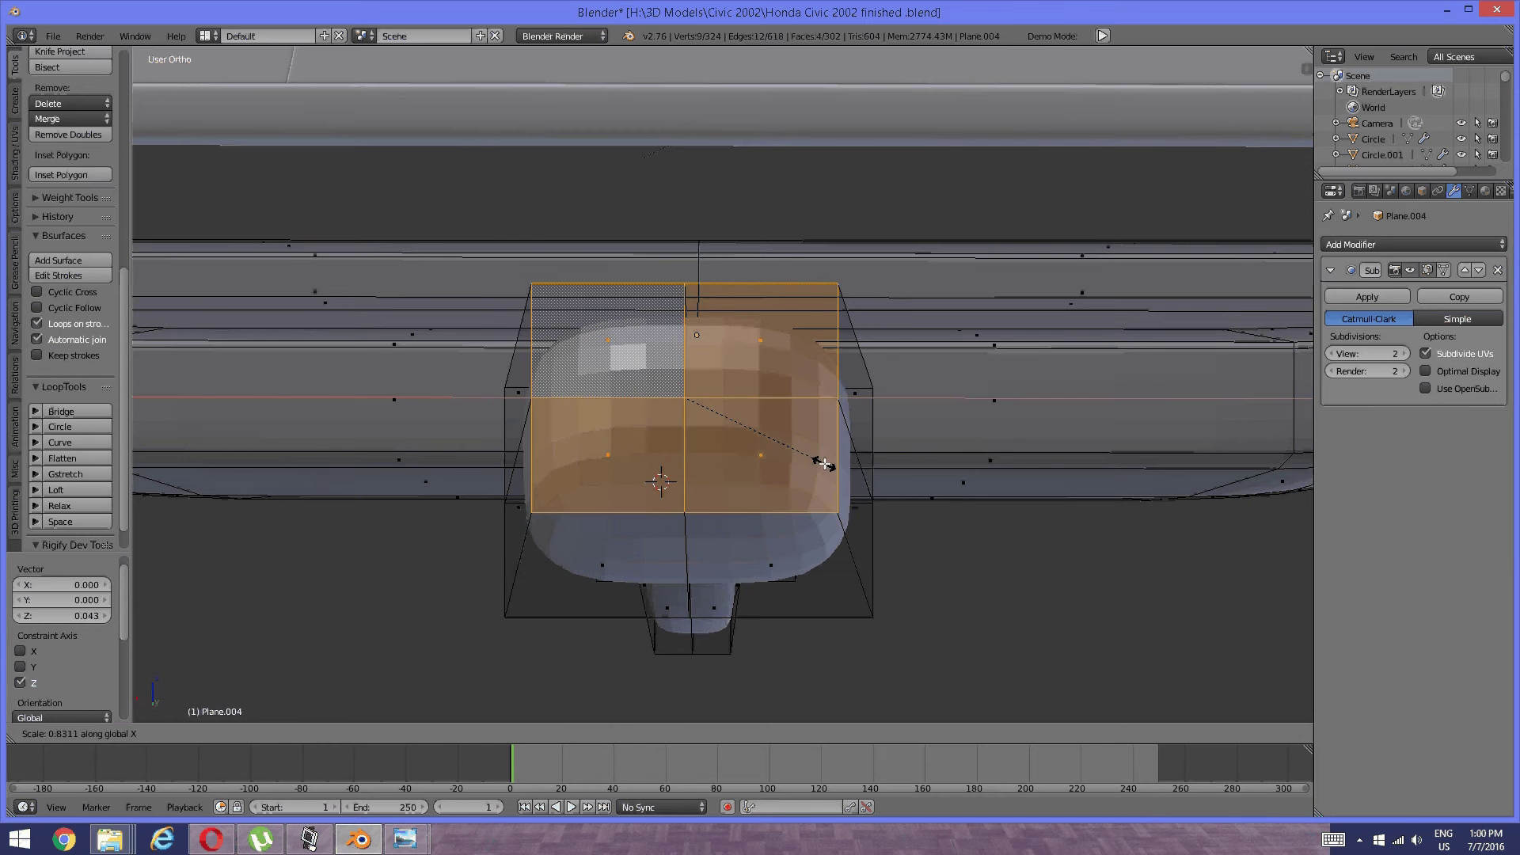
pyautogui.click(813, 463)
pyautogui.moveTo(813, 463); pyautogui.dragTo(687, 386, button='middle')
# Add a loop cut across the mounting block, nearer its far end than the arm.
pyautogui.press('a')
pyautogui.hotkey('ctrl', 'r')
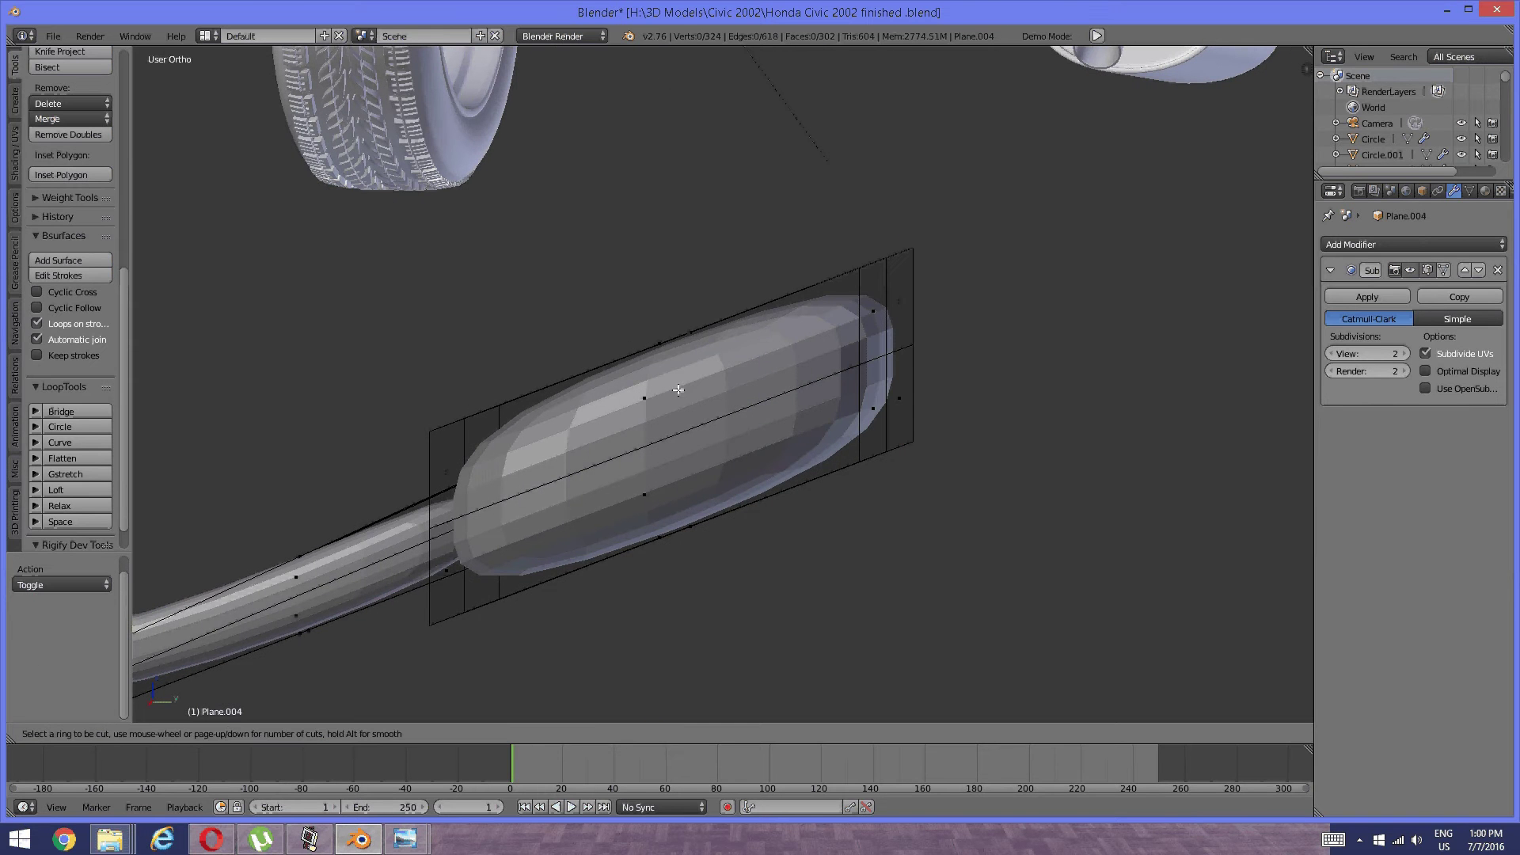
pyautogui.click(739, 389)
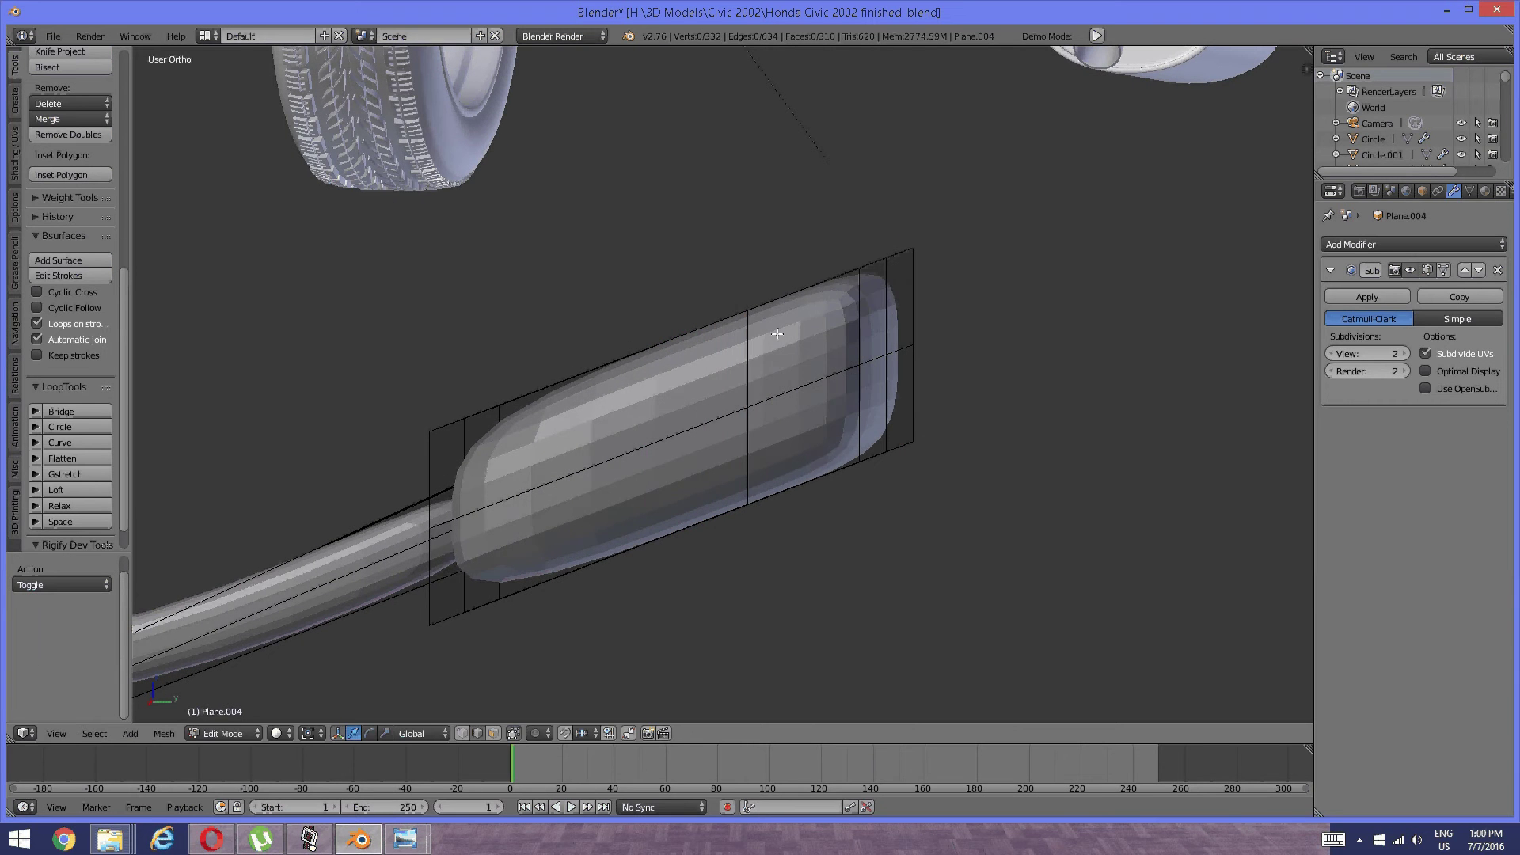
# Switch to edge selection and lower the upper edge at the mounting block's far end to form a sloped corner.
pyautogui.moveTo(744, 389); pyautogui.dragTo(792, 338, button='middle')
pyautogui.hotkey('ctrl', 'Tab')
pyautogui.click(792, 321)
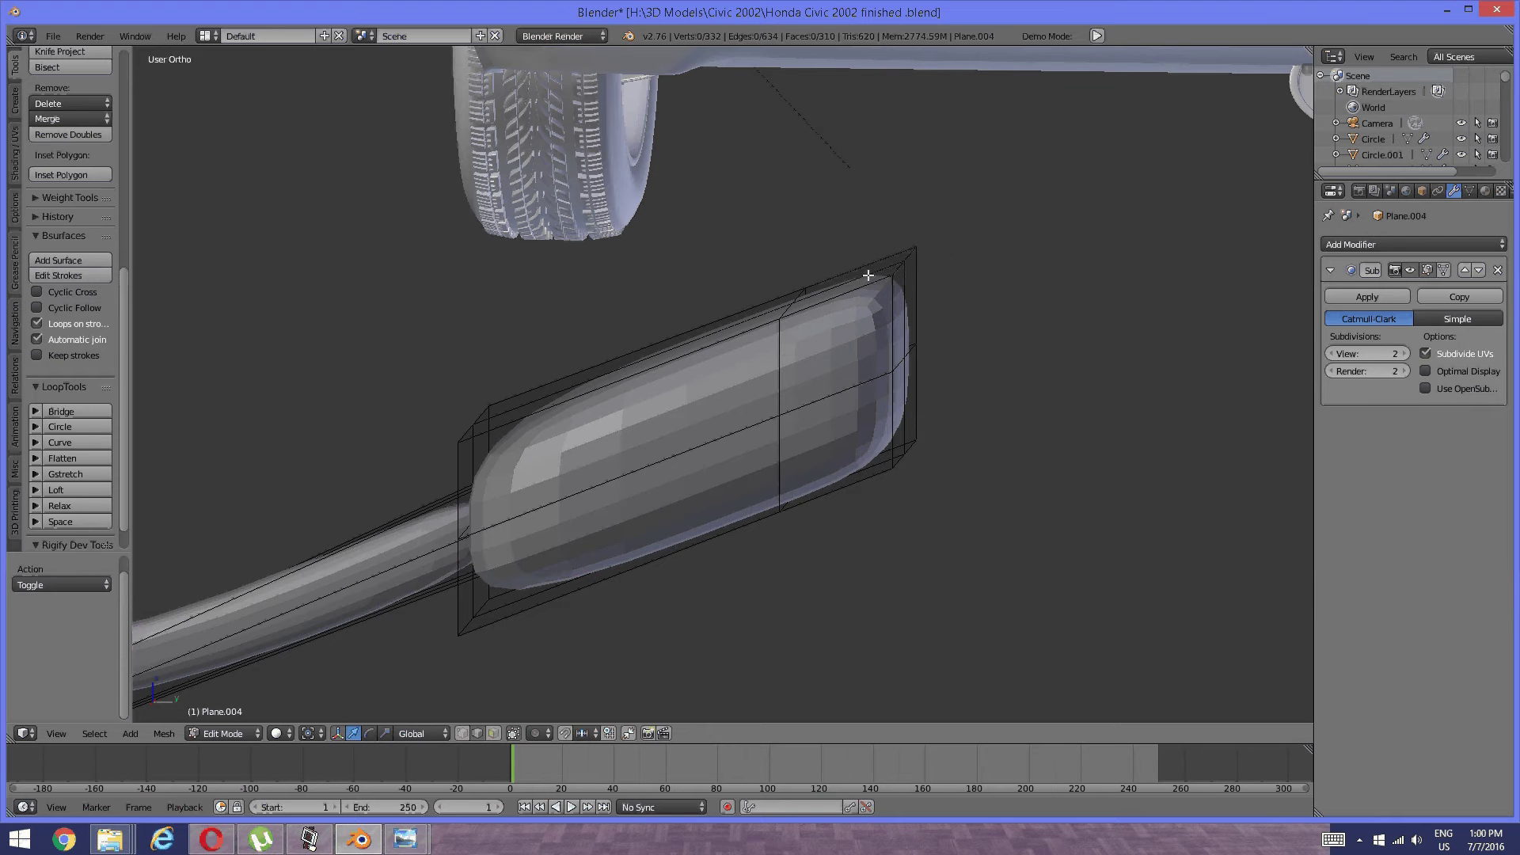
pyautogui.keyDown('alt'); pyautogui.rightClick(897, 270); pyautogui.keyUp('alt')
pyautogui.moveTo(907, 209); pyautogui.dragTo(897, 274)
pyautogui.moveTo(824, 327); pyautogui.dragTo(849, 329, button='middle')
pyautogui.press('a')
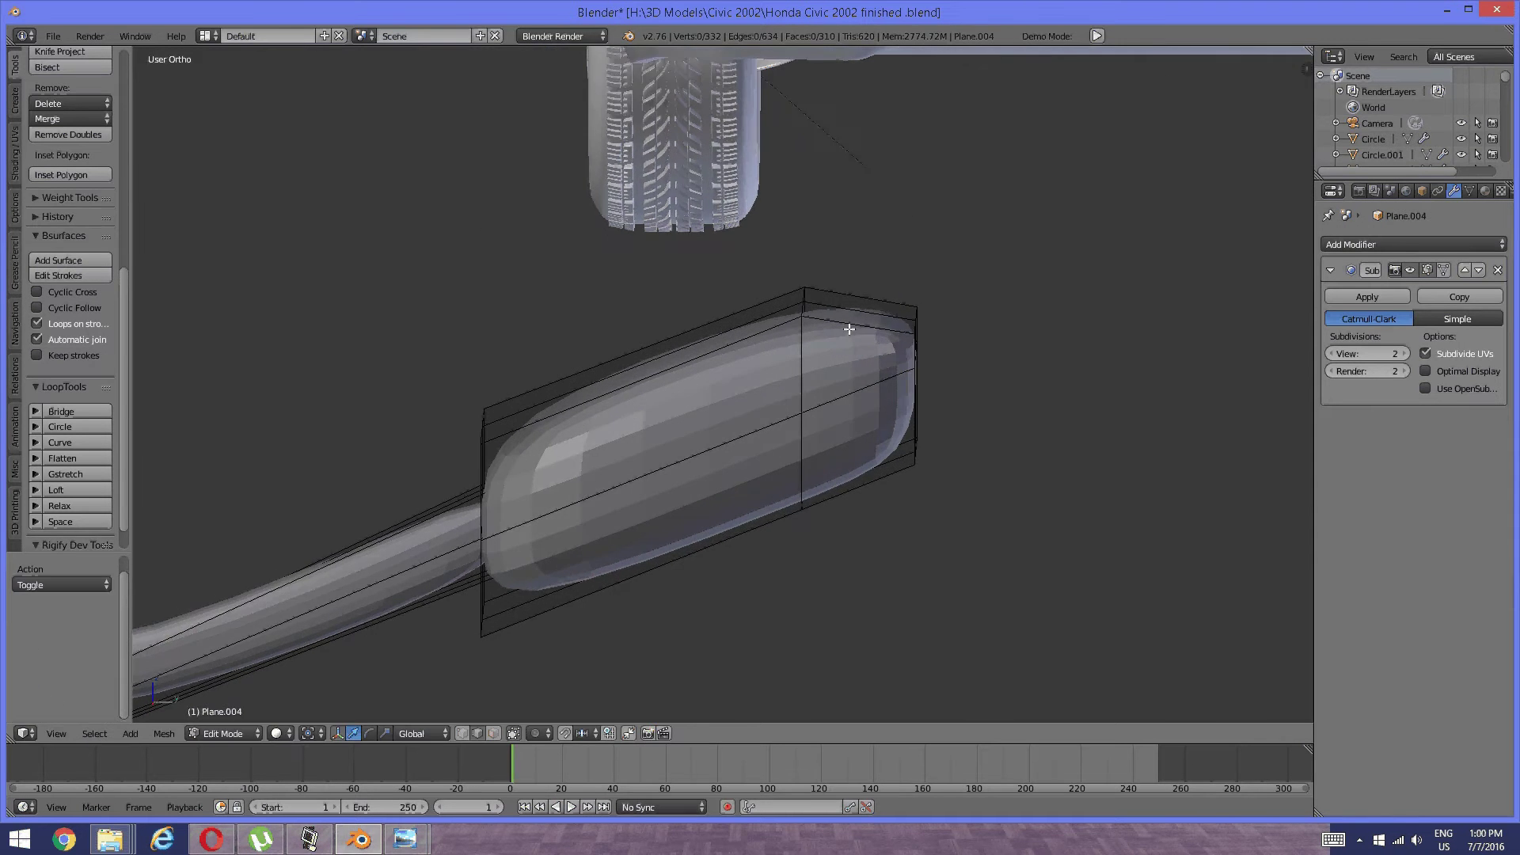
# Add two loop cuts on the block's sloped section, one beside the existing cut and one near the far end.
pyautogui.hotkey('ctrl', 'r')
pyautogui.click(850, 336)
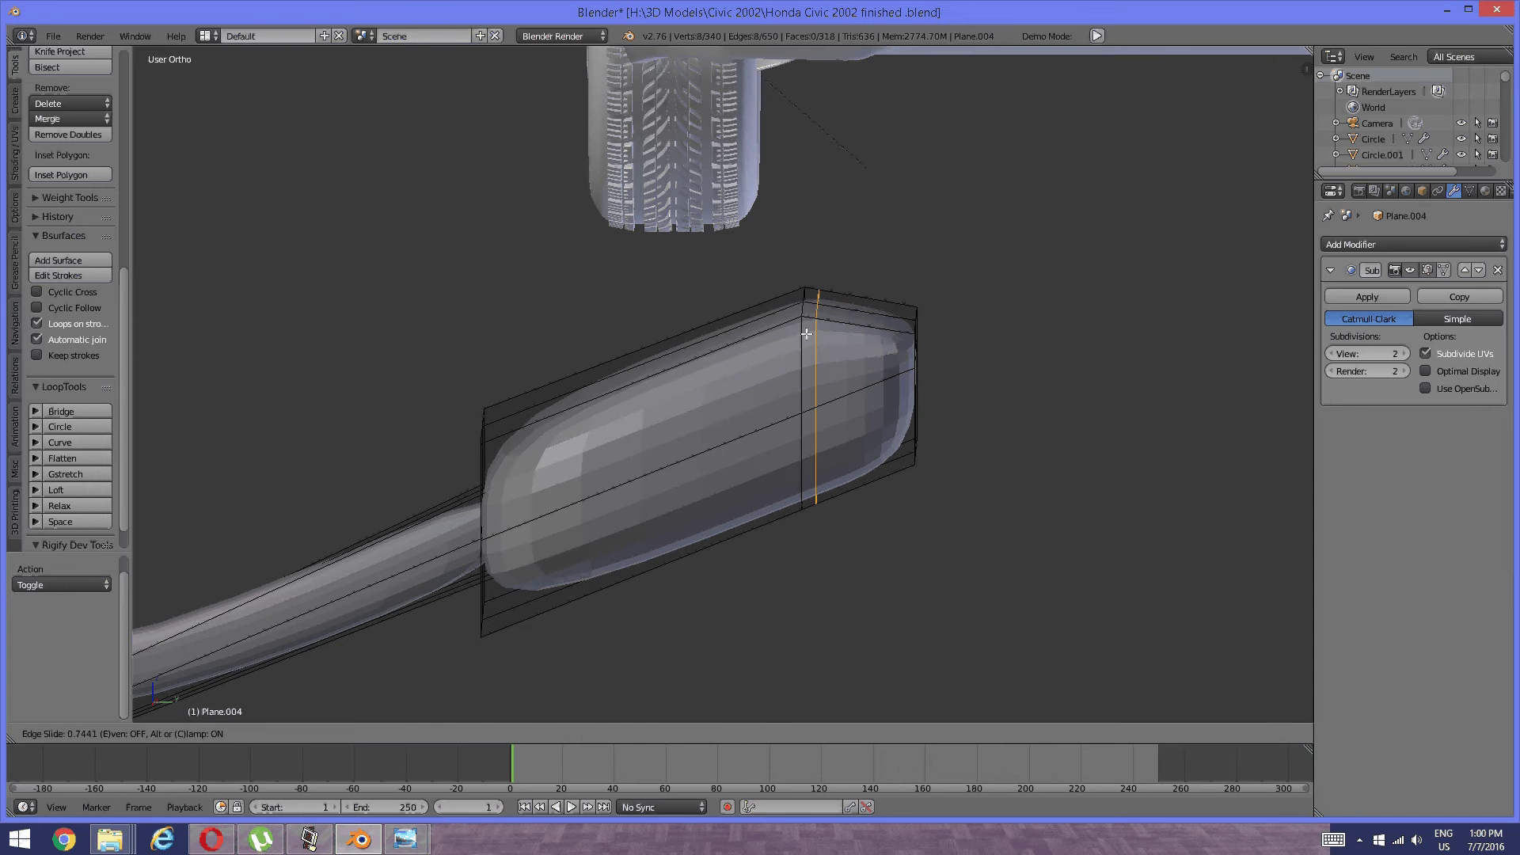
pyautogui.click(826, 326)
pyautogui.hotkey('ctrl', 'r')
pyautogui.click(847, 331)
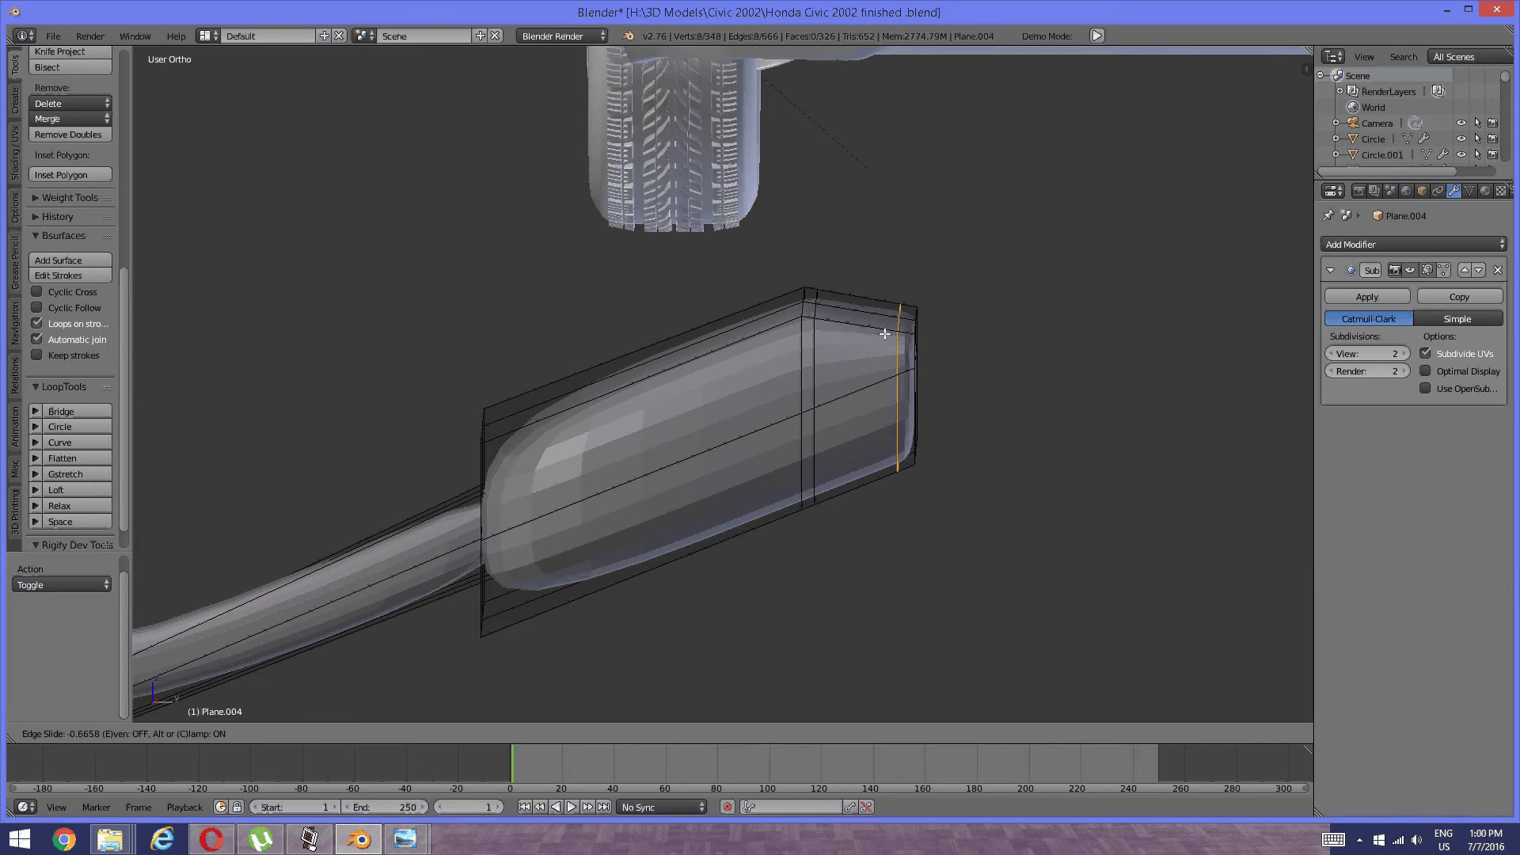
pyautogui.click(886, 333)
pyautogui.press('a')
# Add a loop cut tight against the mounting block's arm-side end to sharpen that edge.
pyautogui.moveTo(626, 388); pyautogui.dragTo(515, 483, button='middle')
pyautogui.hotkey('ctrl', 'r')
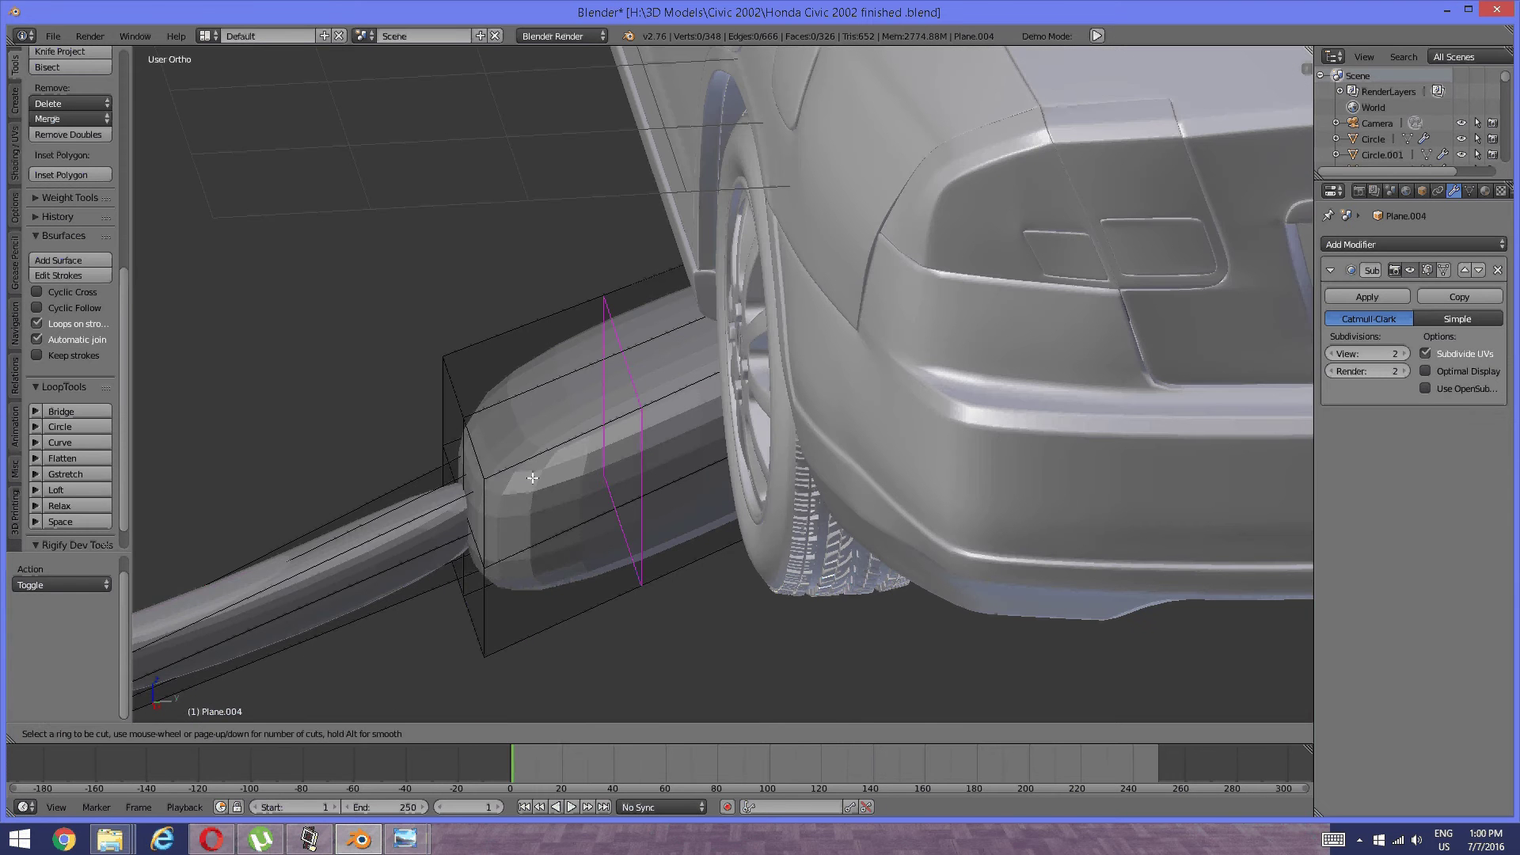
pyautogui.click(532, 479)
pyautogui.click(371, 505)
pyautogui.press('a')
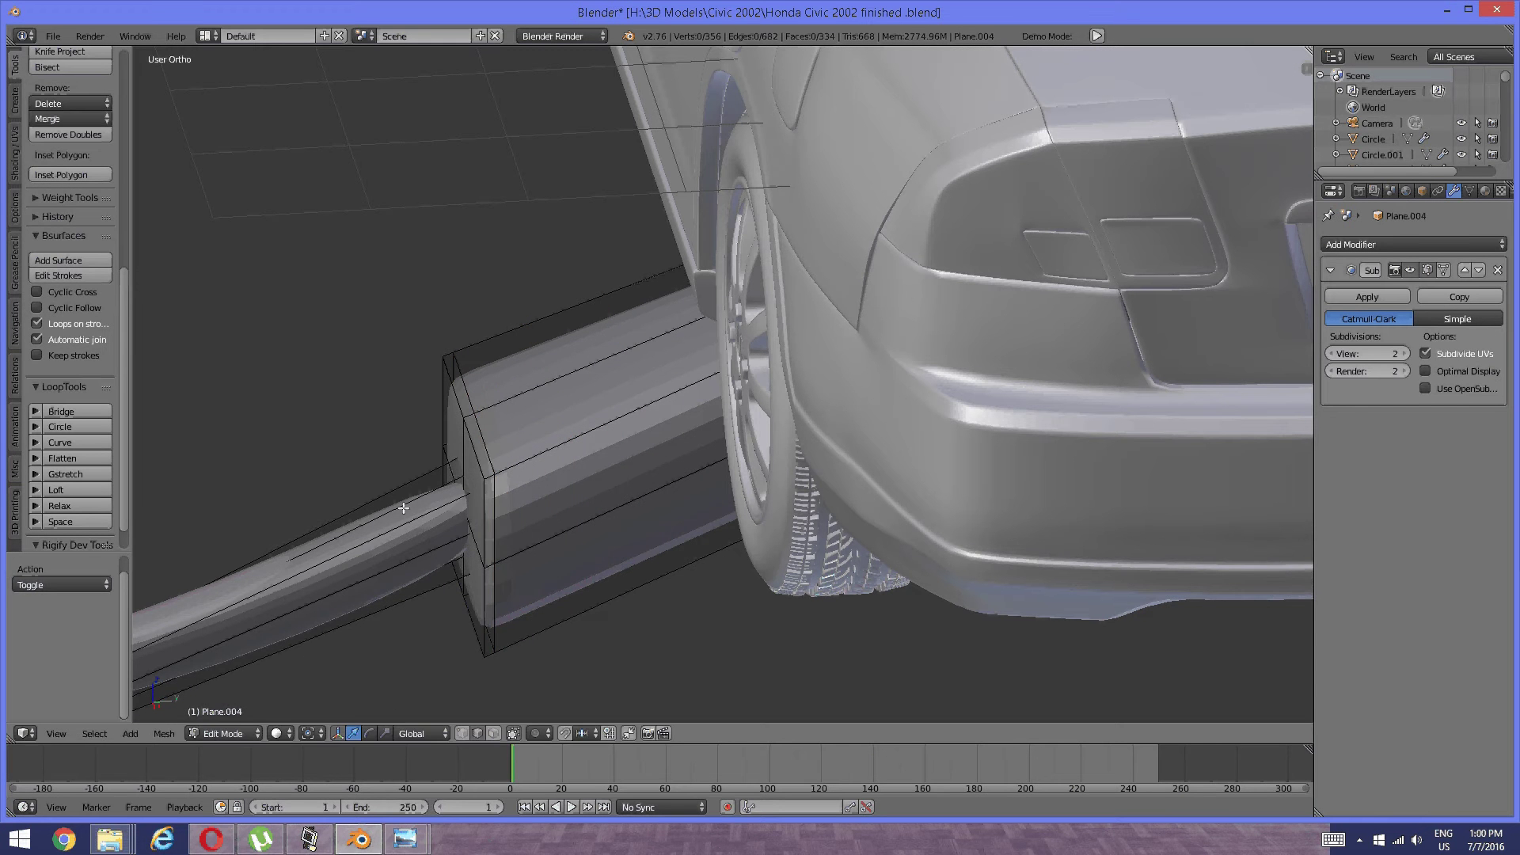
# Add a lengthwise loop cut close to the mounting block's upper edges to sharpen them.
pyautogui.moveTo(404, 508); pyautogui.dragTo(524, 511, button='middle')
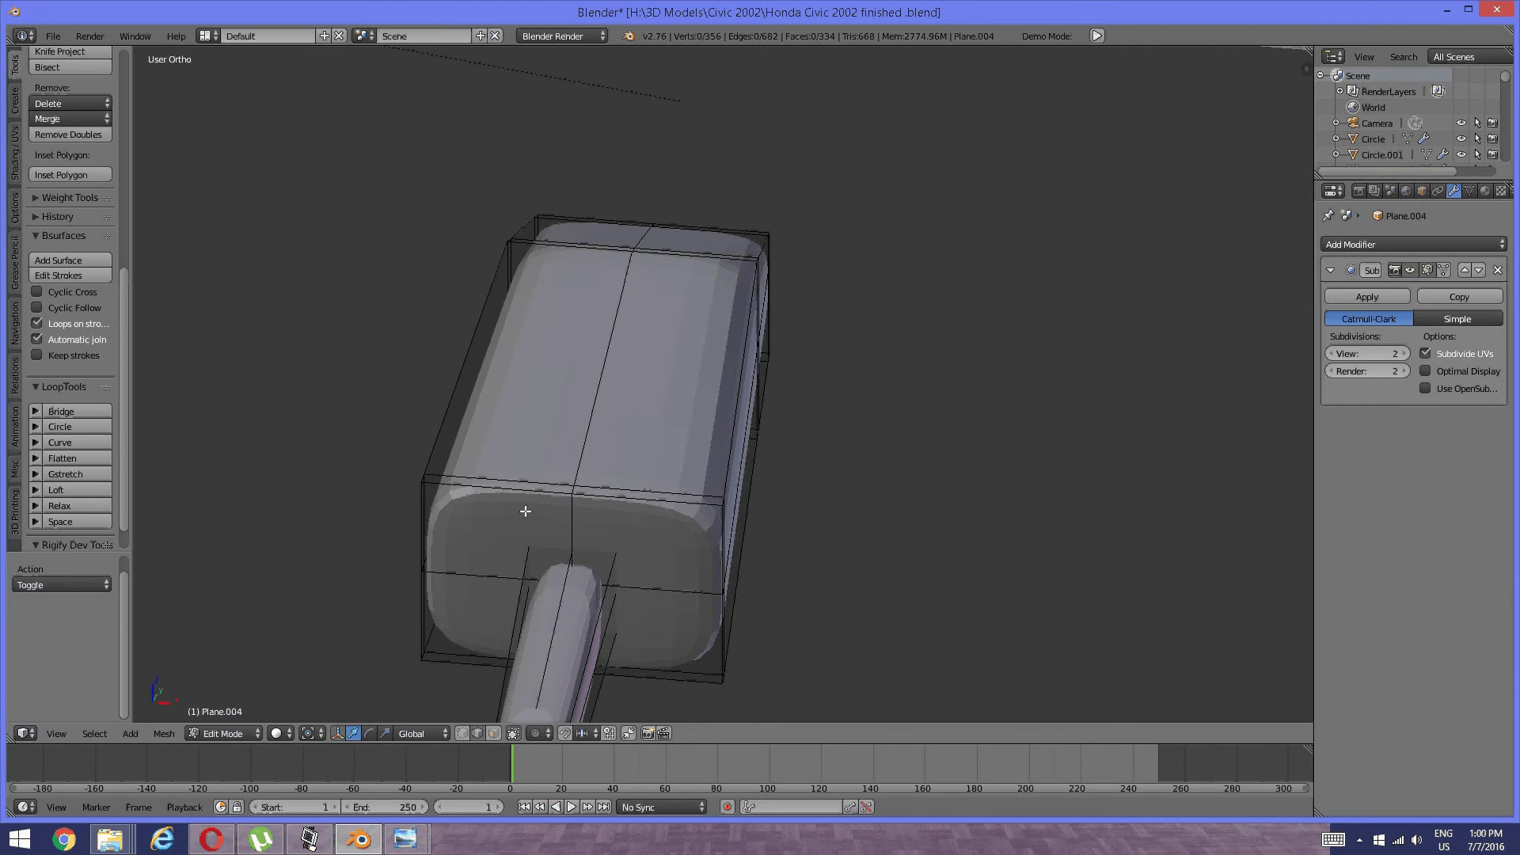
pyautogui.hotkey('ctrl', 'r')
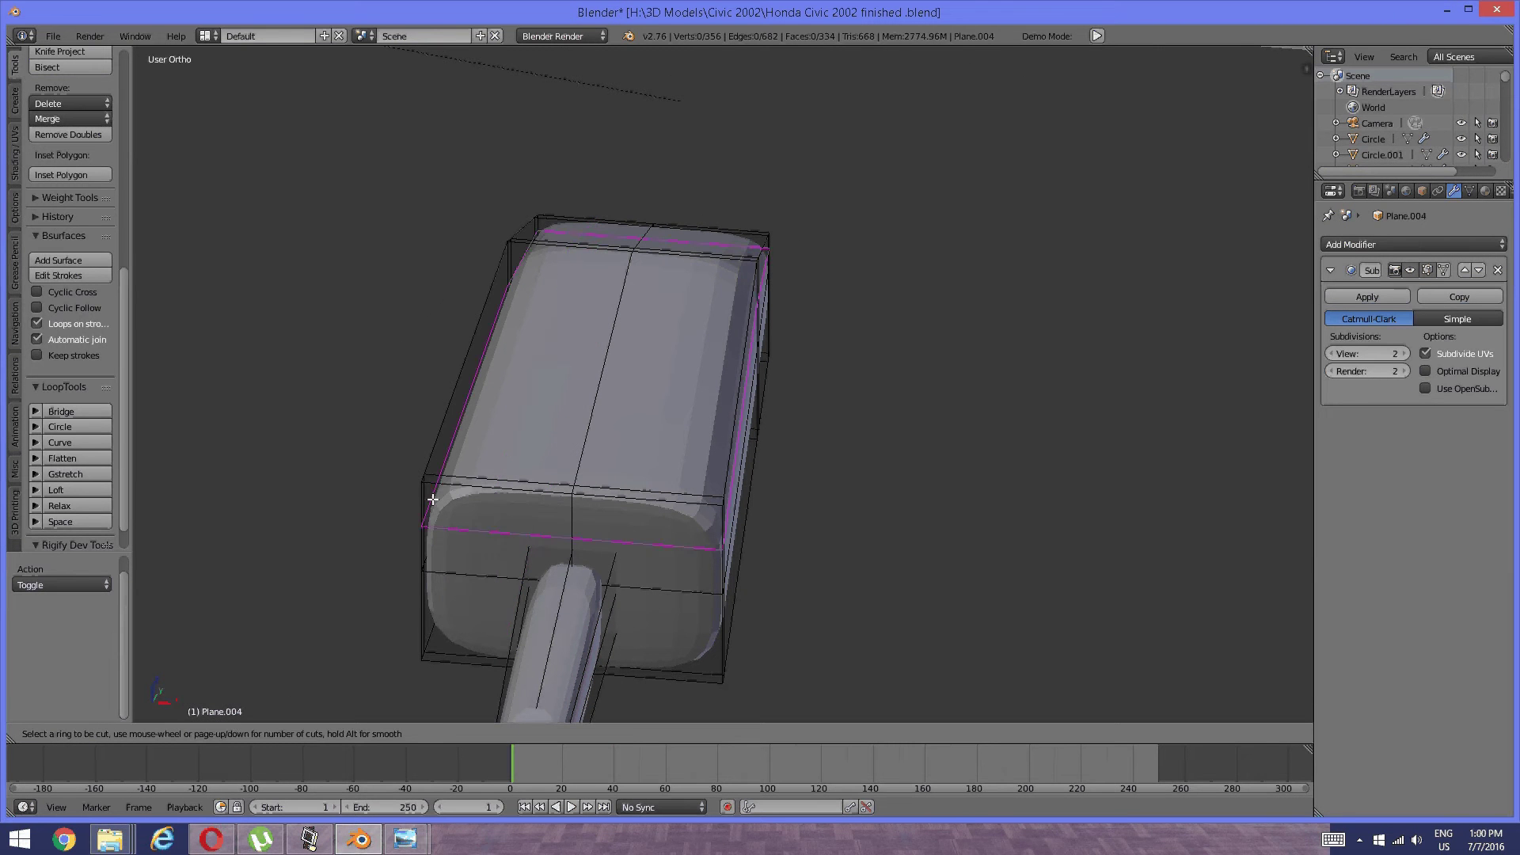
pyautogui.click(430, 498)
pyautogui.click(430, 498)
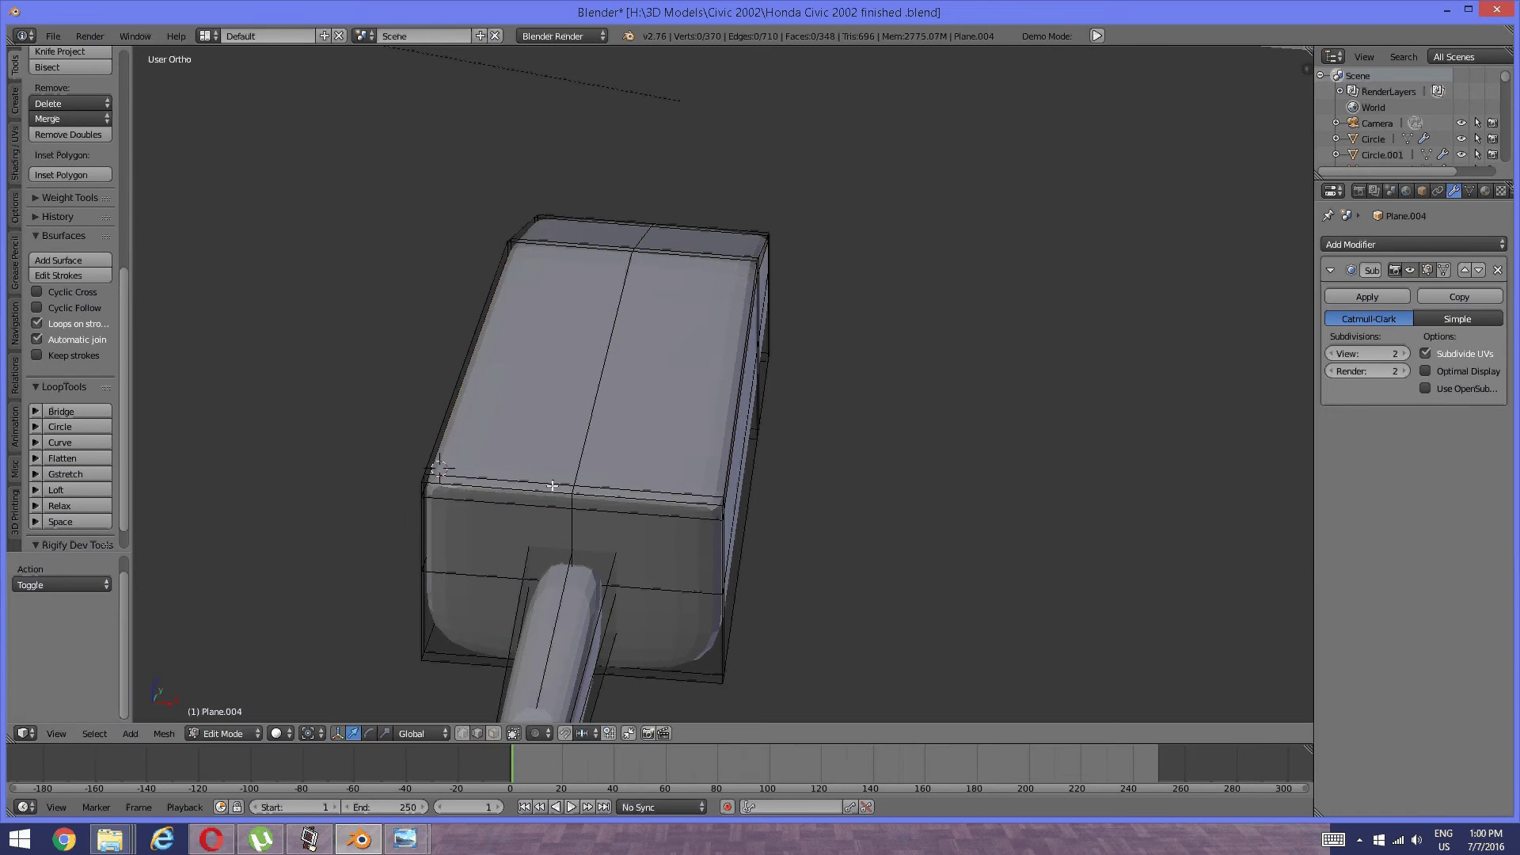
# Add a lengthwise loop cut close to the mounting block's lower edges to sharpen them.
pyautogui.moveTo(430, 498); pyautogui.dragTo(605, 370, button='middle')
pyautogui.scroll(-3, 702, 407)
pyautogui.scroll(3, 605, 369)
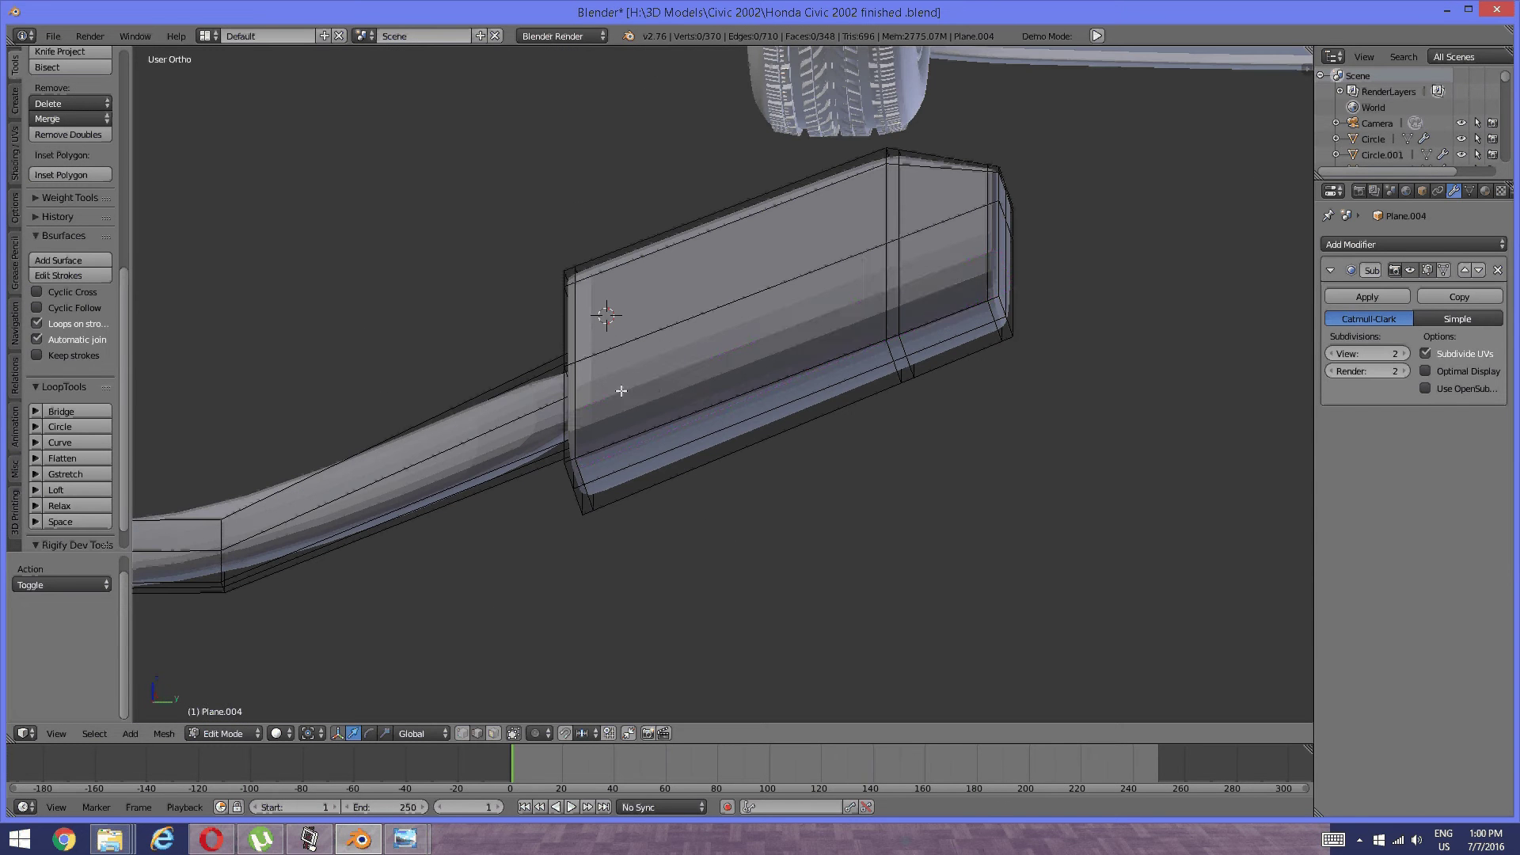
pyautogui.hotkey('ctrl', 'r')
pyautogui.click(569, 440)
pyautogui.click(570, 466)
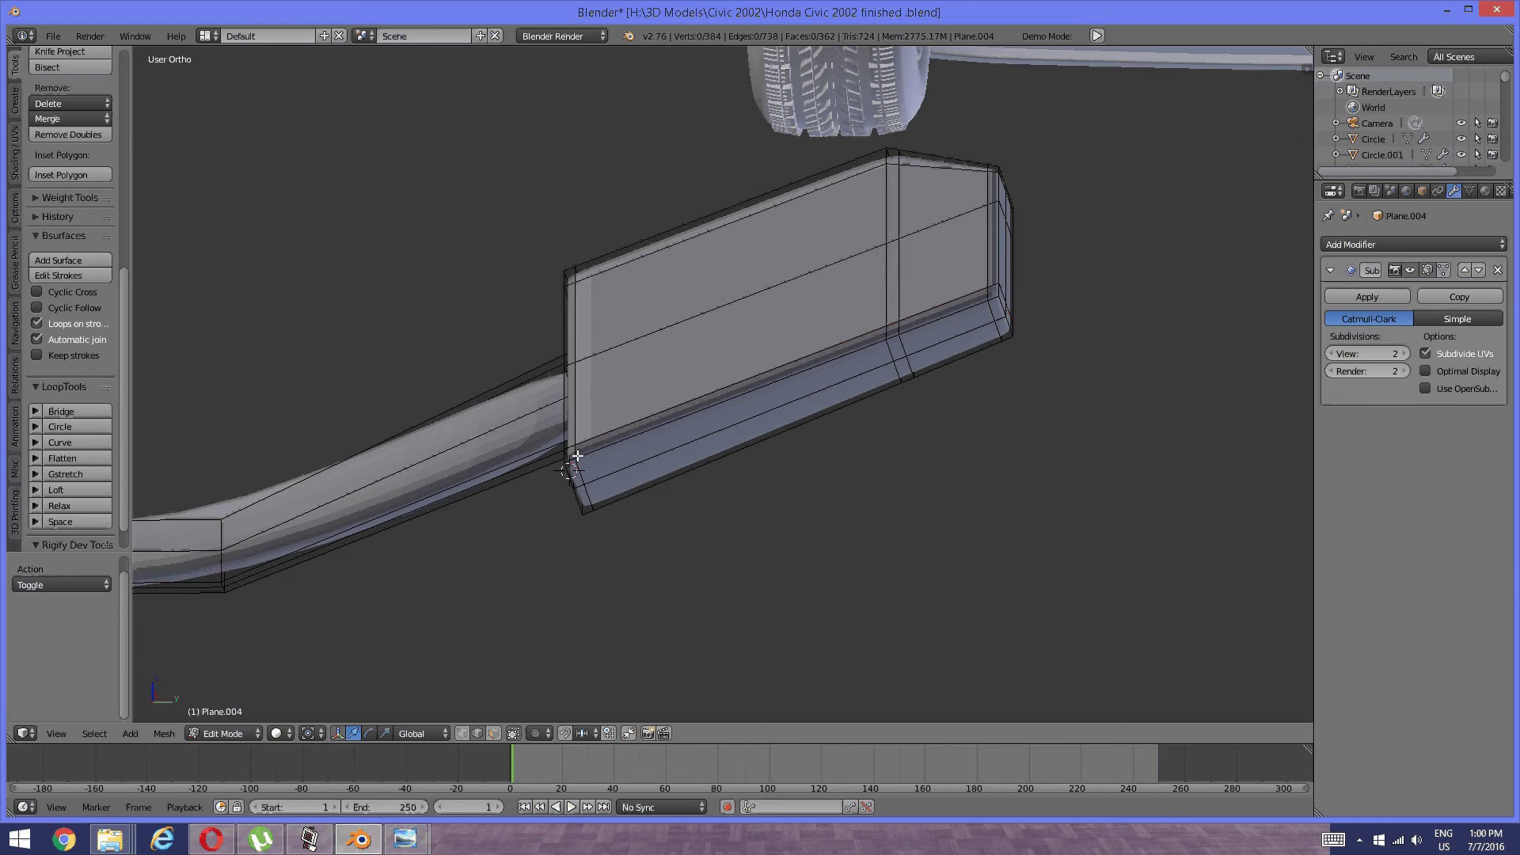
# Add a loop cut on the arm tight against the small block on the mirror housing's back.
pyautogui.scroll(-5, 577, 467)
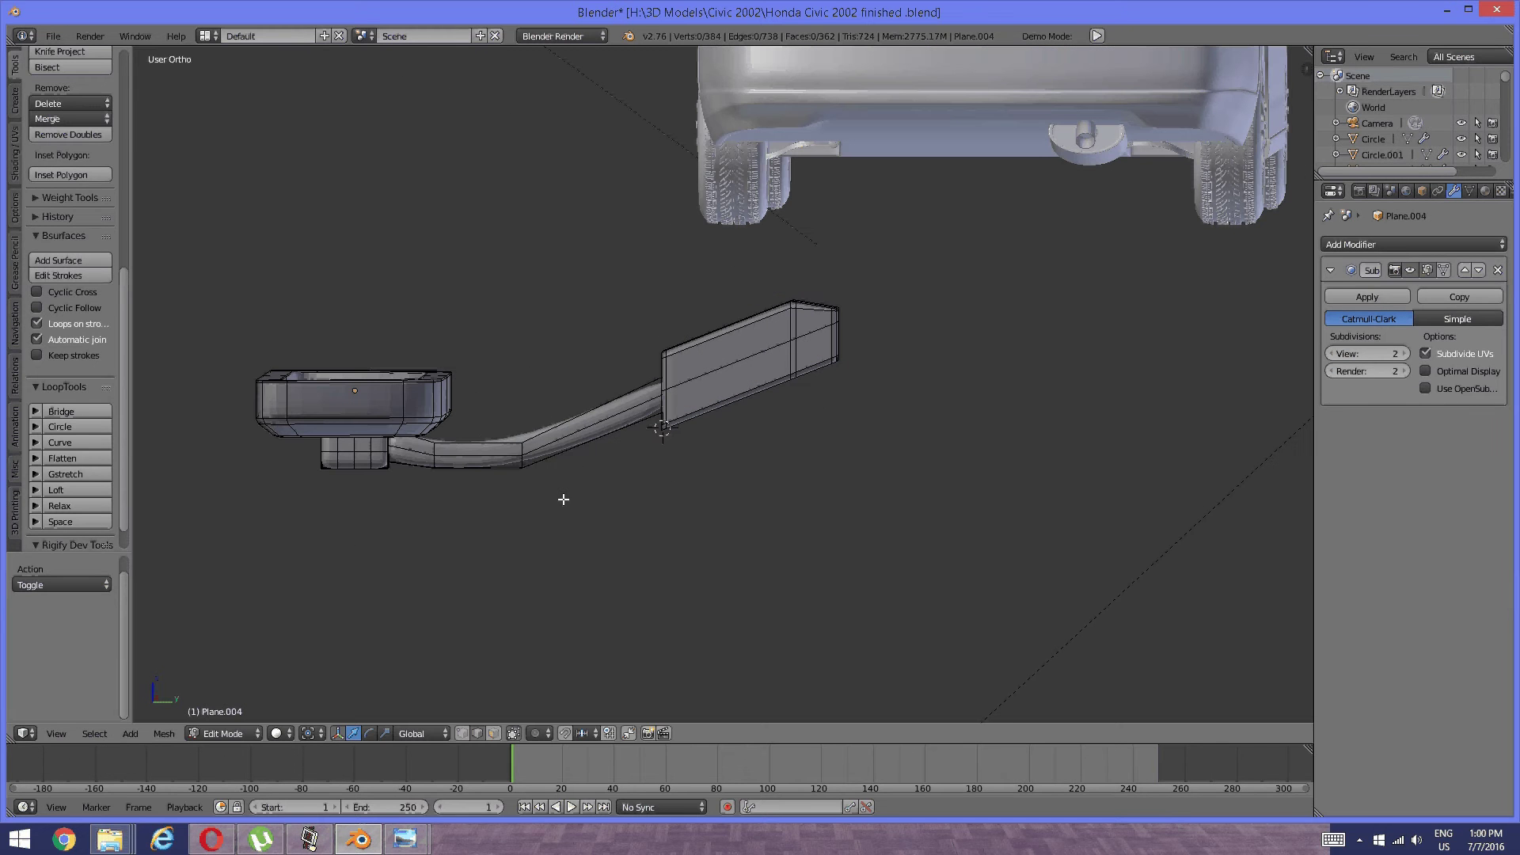
pyautogui.press('Tab')
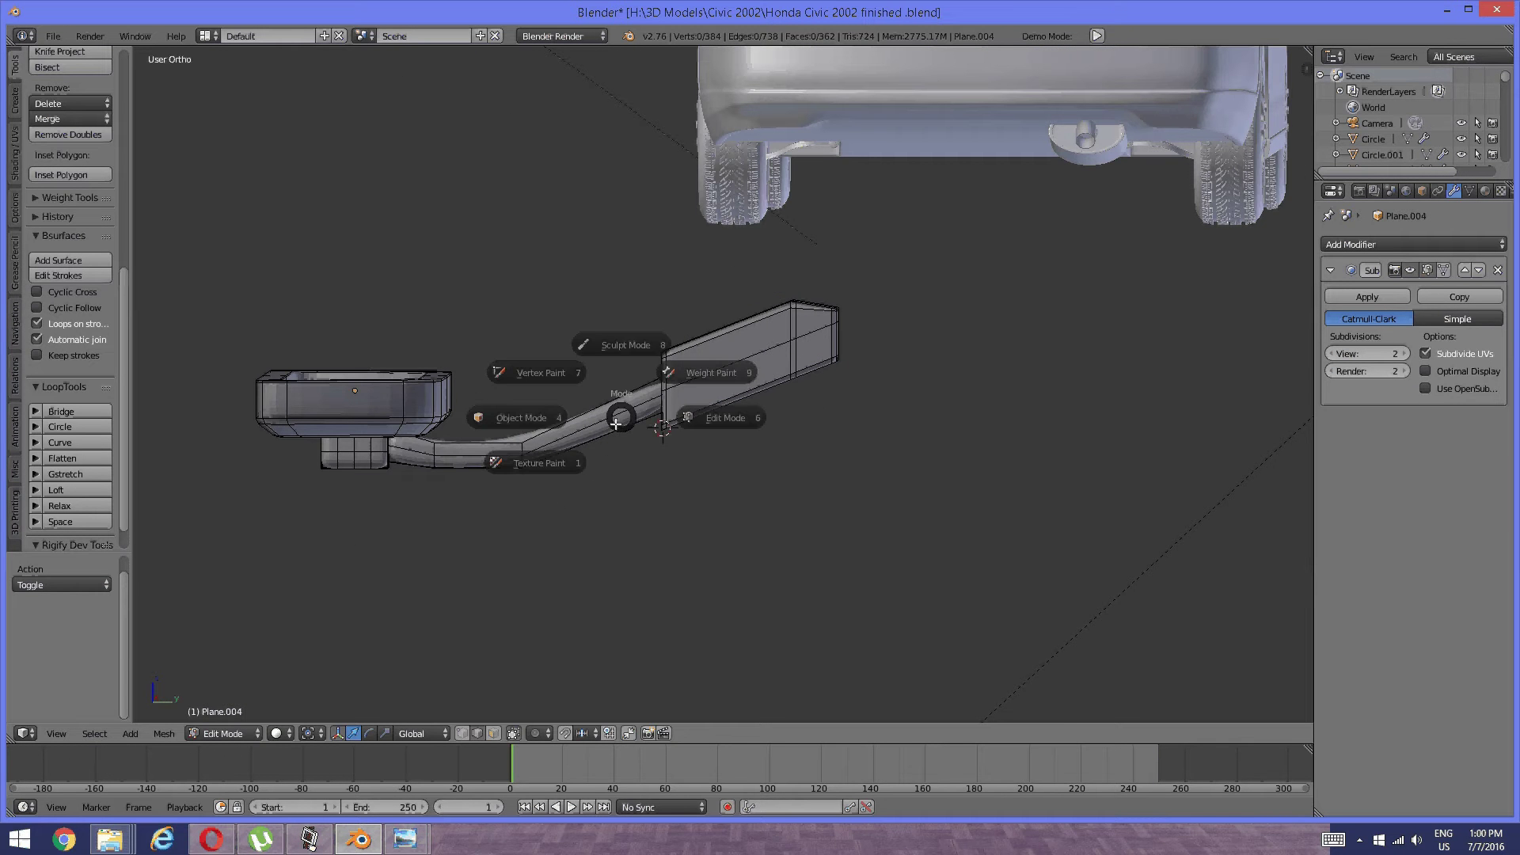
pyautogui.press('Tab')
pyautogui.keyDown('shift'); pyautogui.moveTo(652, 382); pyautogui.dragTo(710, 412, button='middle'); pyautogui.keyUp('shift')
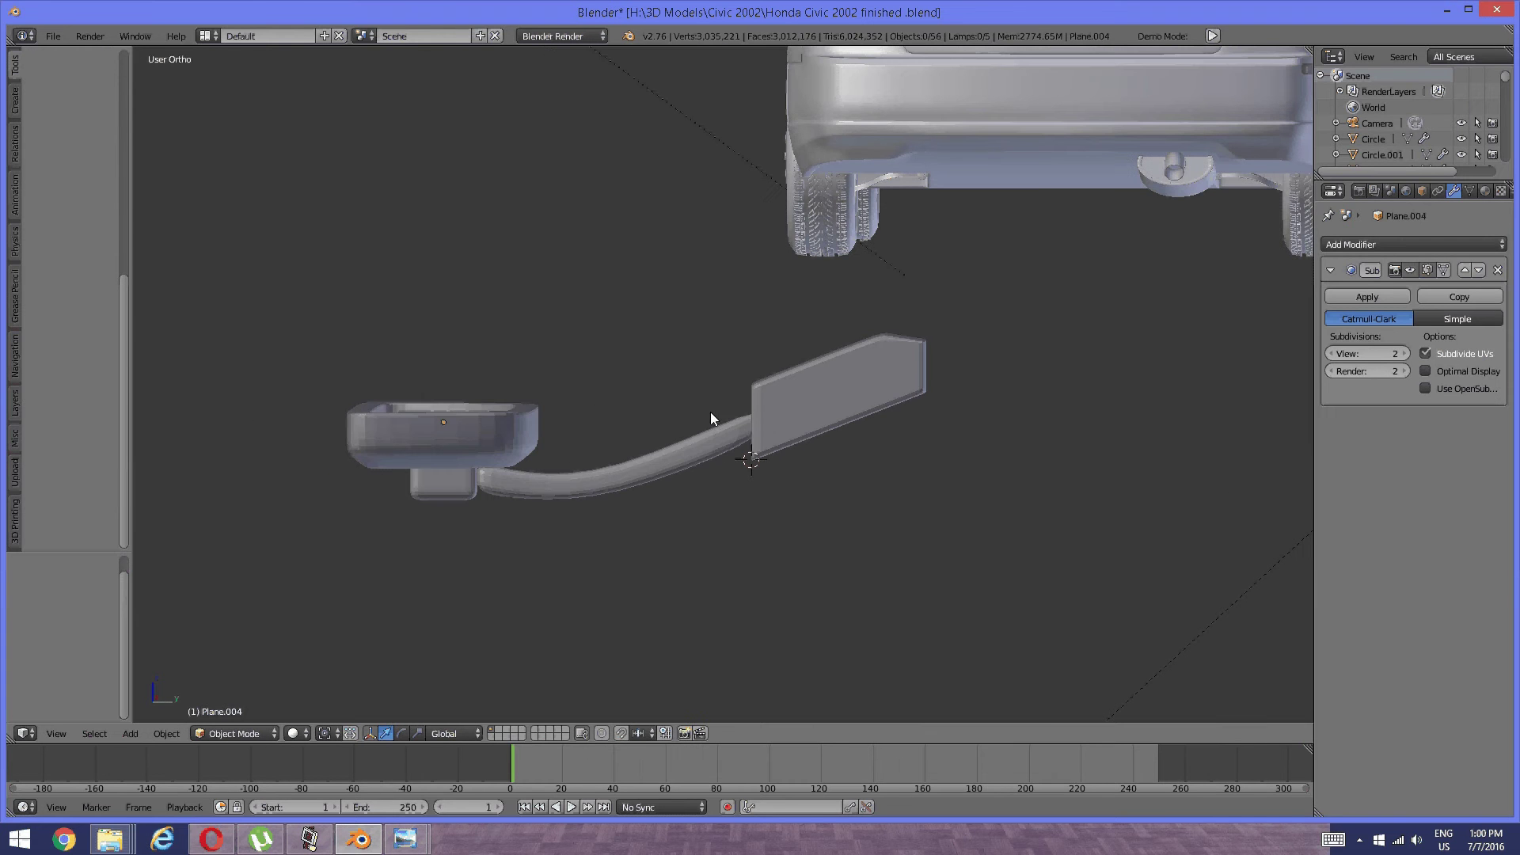
pyautogui.scroll(2, 696, 422)
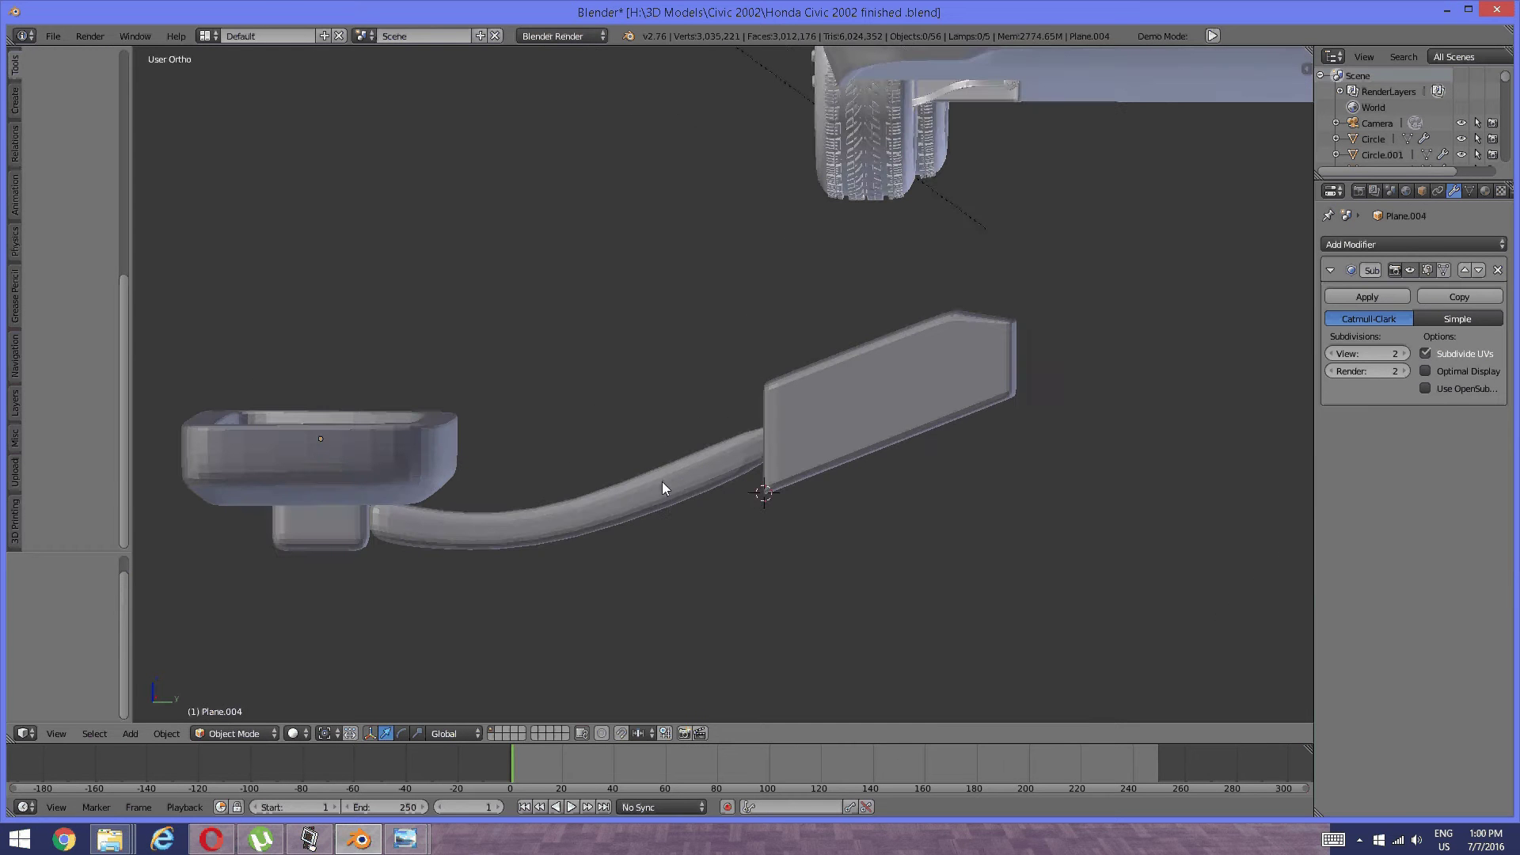
pyautogui.press('Tab')
pyautogui.click(760, 479)
pyautogui.scroll(3, 758, 480)
pyautogui.keyDown('shift'); pyautogui.moveTo(444, 559); pyautogui.dragTo(817, 380, button='middle'); pyautogui.keyUp('shift')
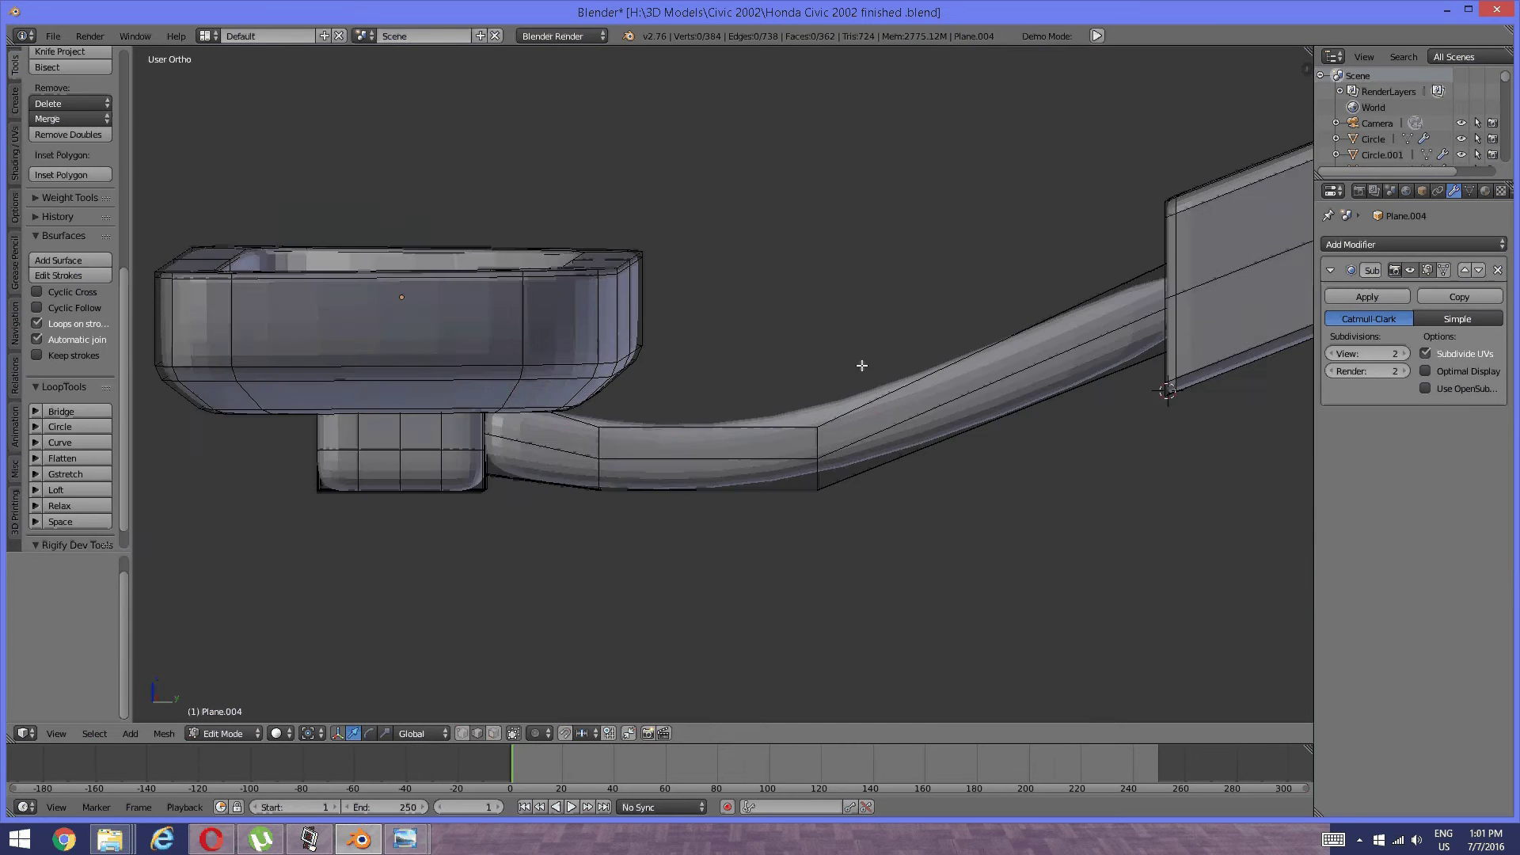
pyautogui.scroll(4, 859, 365)
pyautogui.keyDown('shift'); pyautogui.moveTo(525, 507); pyautogui.dragTo(771, 401, button='middle'); pyautogui.keyUp('shift')
pyautogui.hotkey('ctrl', 'r')
pyautogui.click(597, 432)
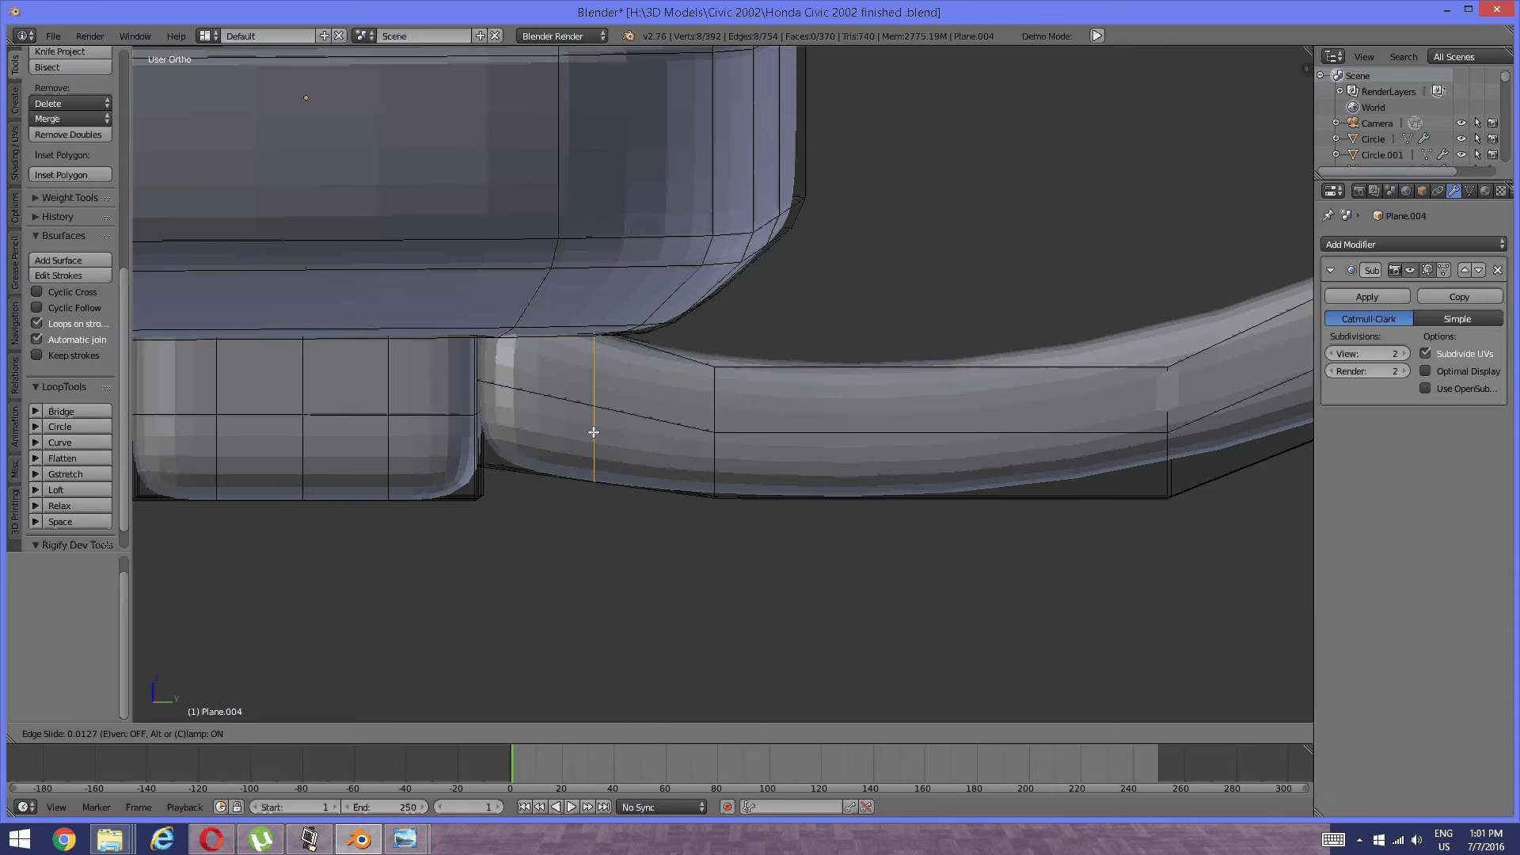
pyautogui.click(484, 412)
pyautogui.press('a')
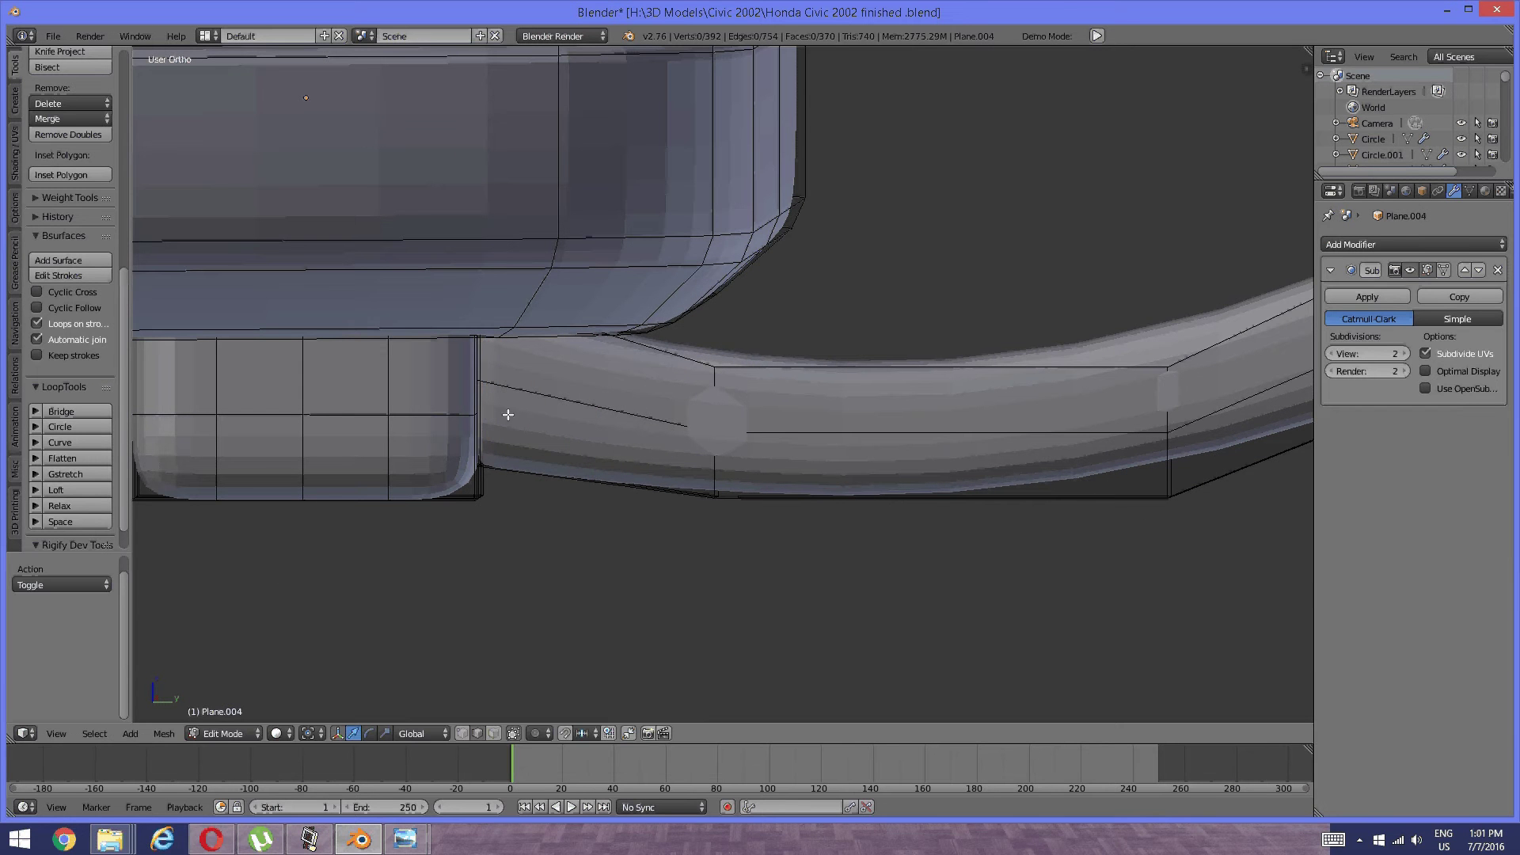
# Add a loop cut on the arm's sloped section close to the mounting block.
pyautogui.moveTo(805, 373)
pyautogui.mouseDown(button='middle')
pyautogui.moveTo(631, 407)
pyautogui.moveTo(812, 383)
pyautogui.mouseUp(button='middle')
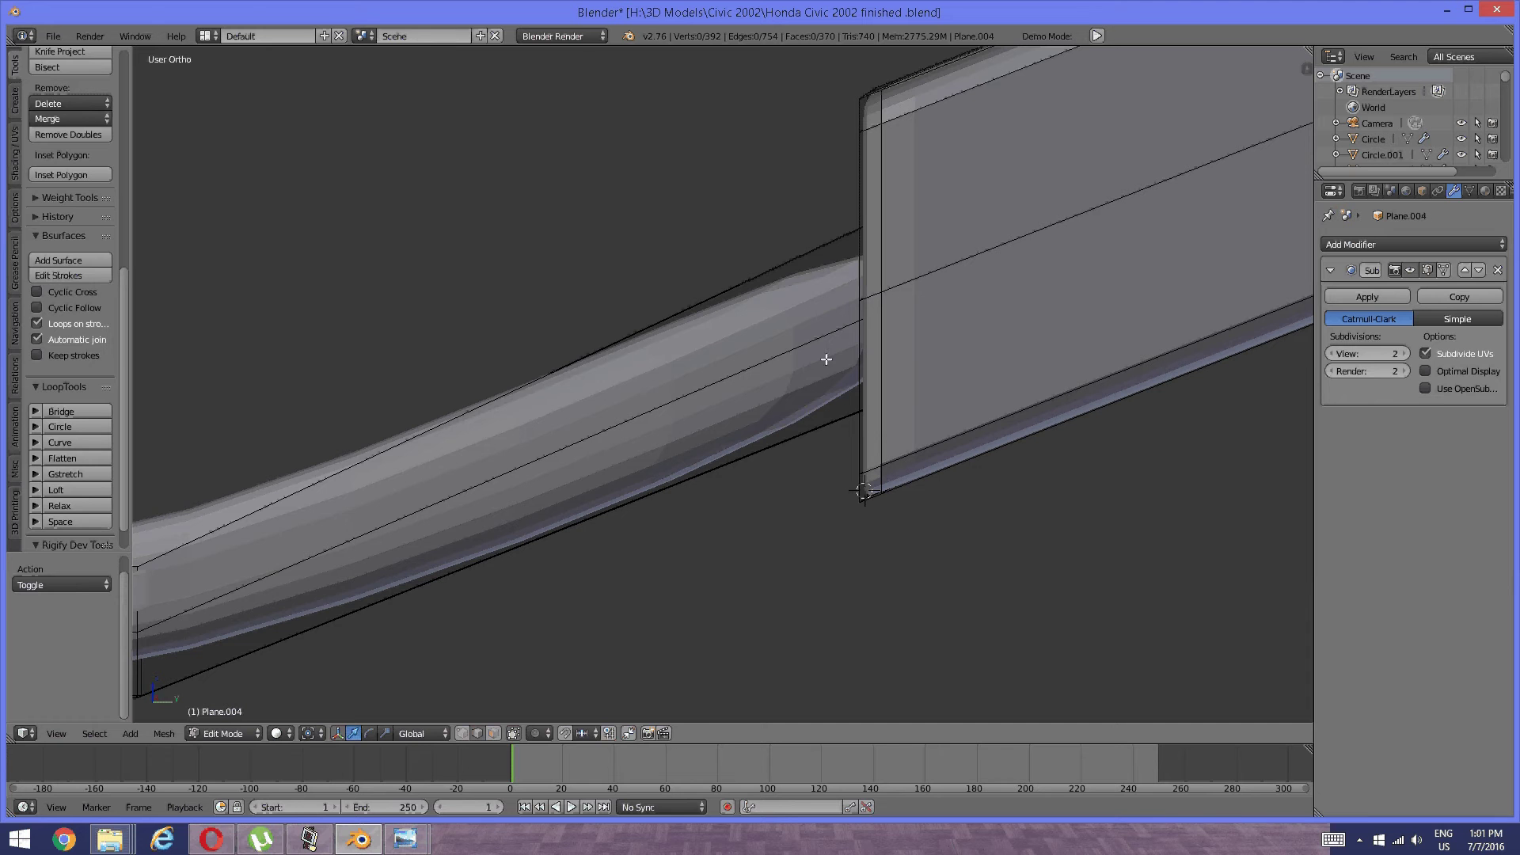
pyautogui.hotkey('ctrl', 'r')
pyautogui.click(780, 372)
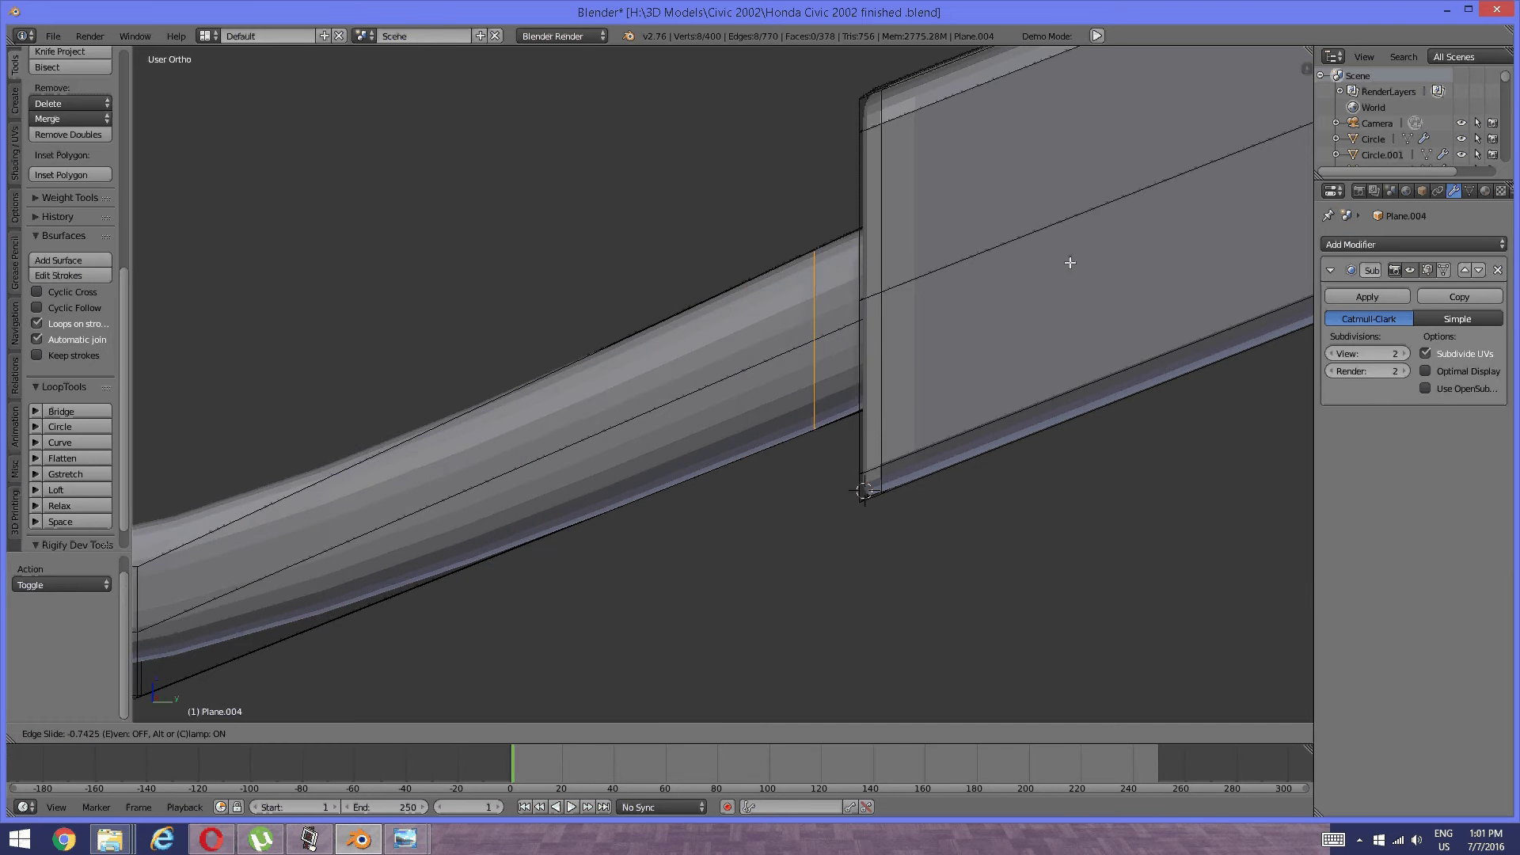
pyautogui.click(1072, 258)
pyautogui.press('a')
# Add a loop cut on the arm's sloped section right beside the bend to sharpen it.
pyautogui.moveTo(1072, 258); pyautogui.dragTo(753, 442, button='middle')
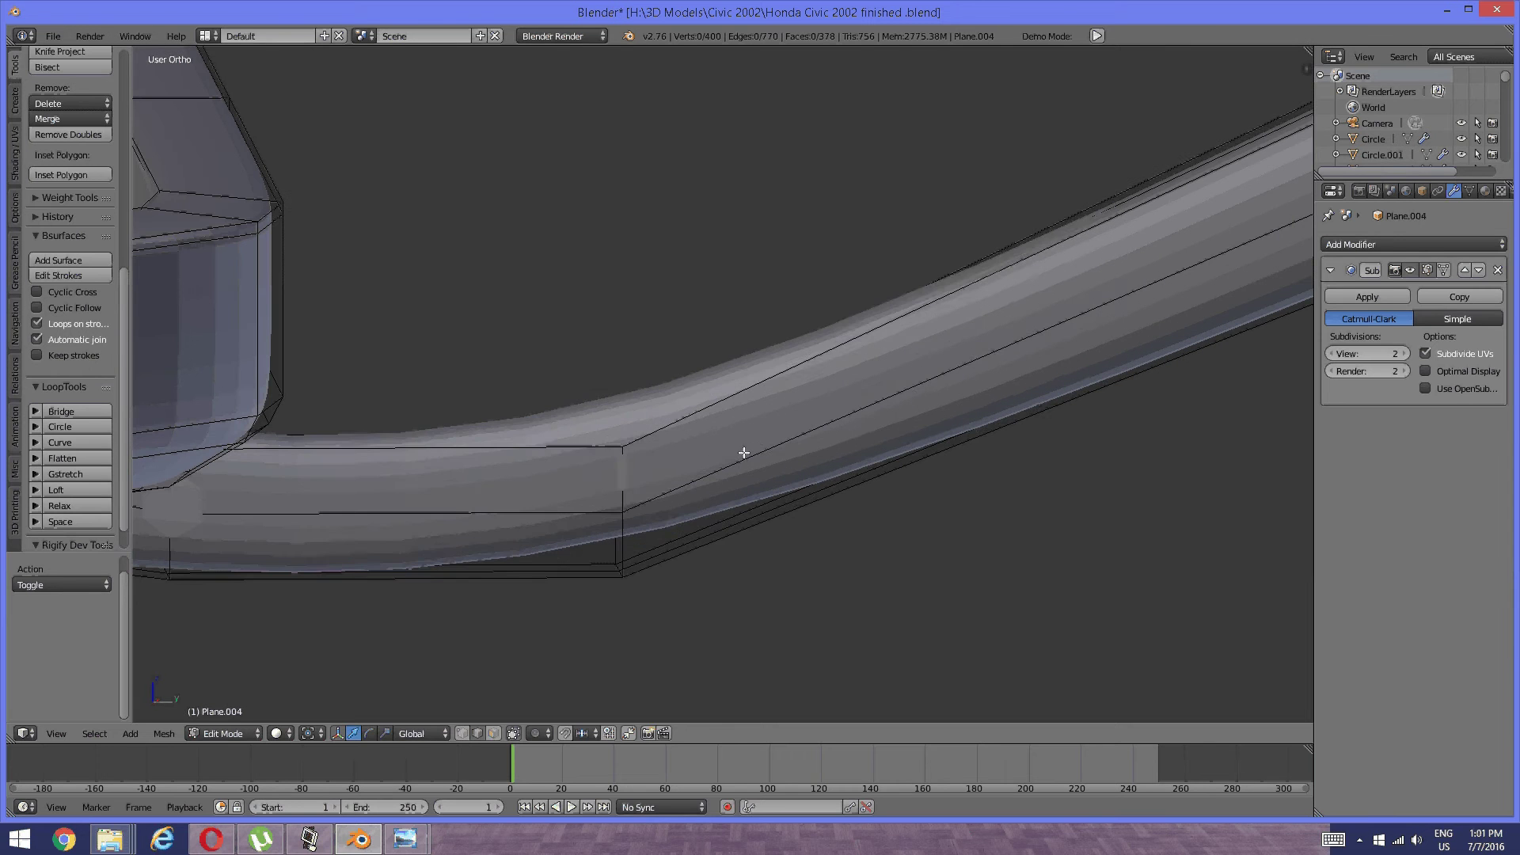
pyautogui.hotkey('ctrl', 'r')
pyautogui.click(743, 451)
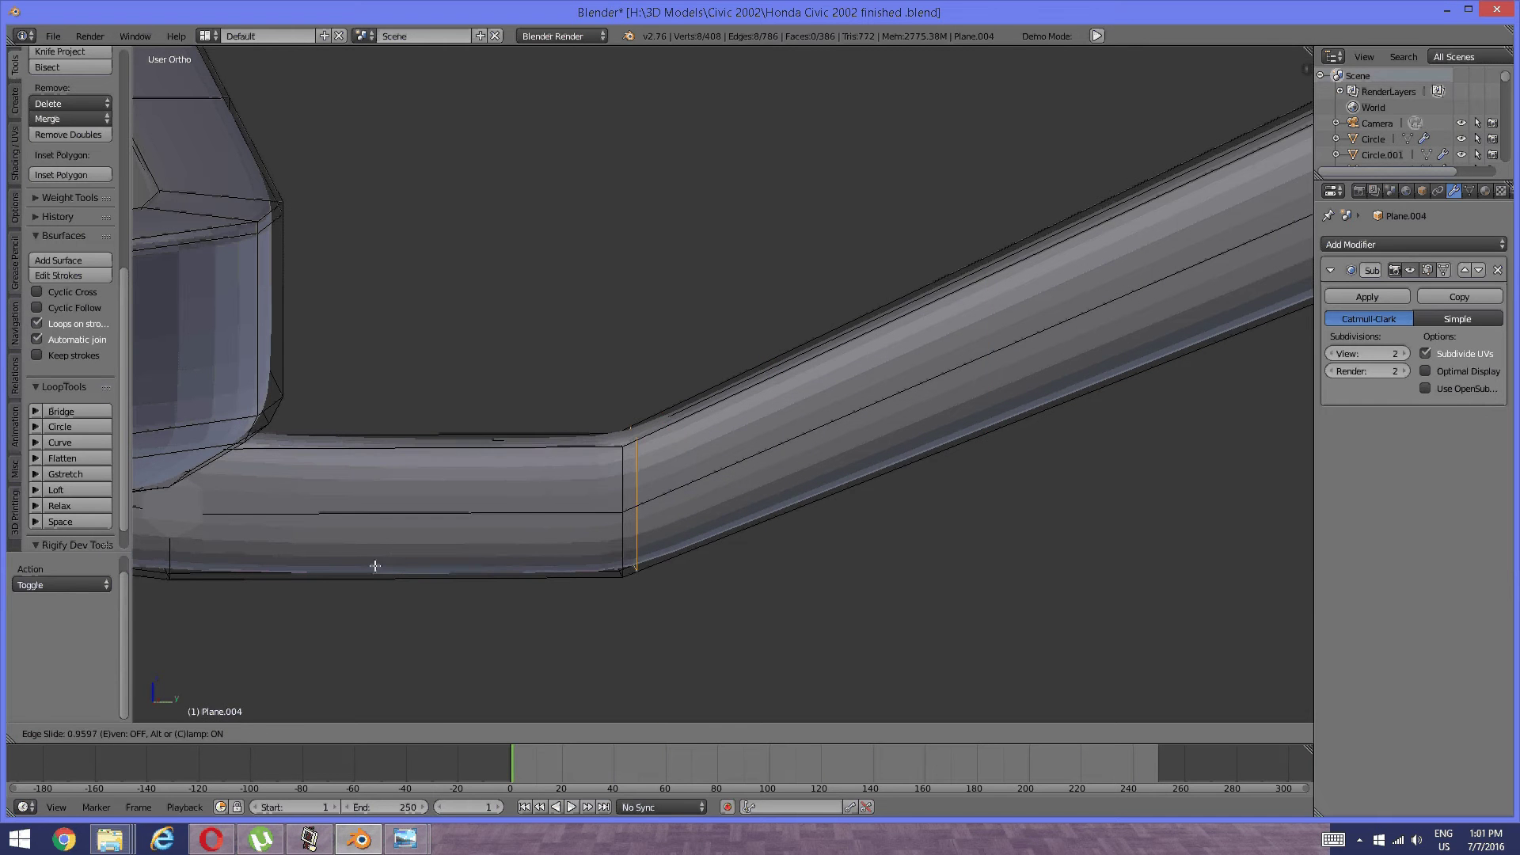
pyautogui.click(625, 502)
pyautogui.press('a')
# Add a loop cut on the arm's straight section right beside the bend nearest the mirror housing.
pyautogui.moveTo(625, 501); pyautogui.dragTo(539, 466, button='middle')
pyautogui.hotkey('ctrl', 'r')
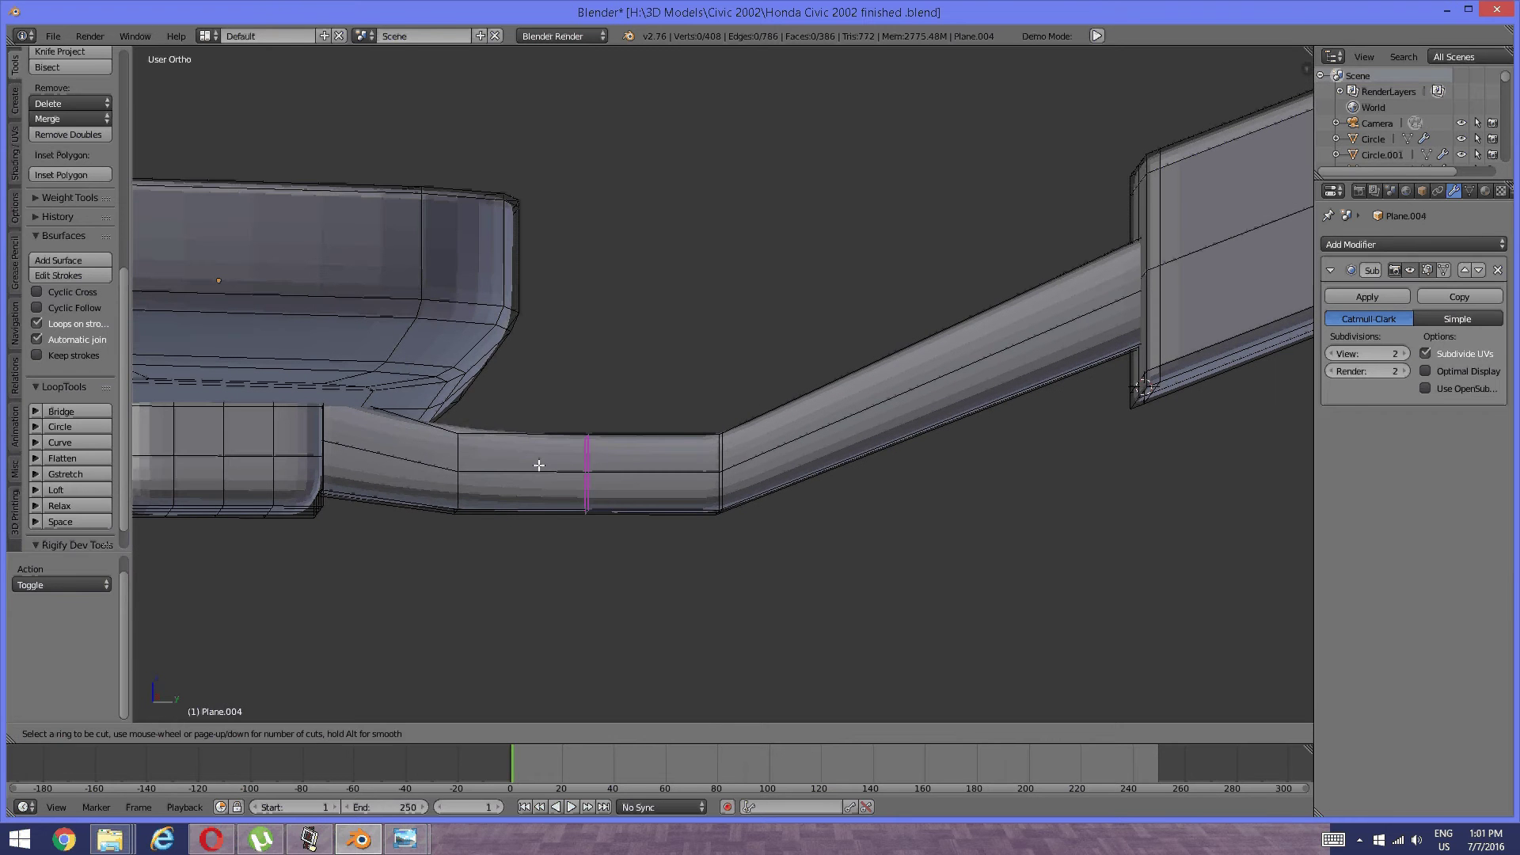
pyautogui.click(537, 466)
pyautogui.click(458, 475)
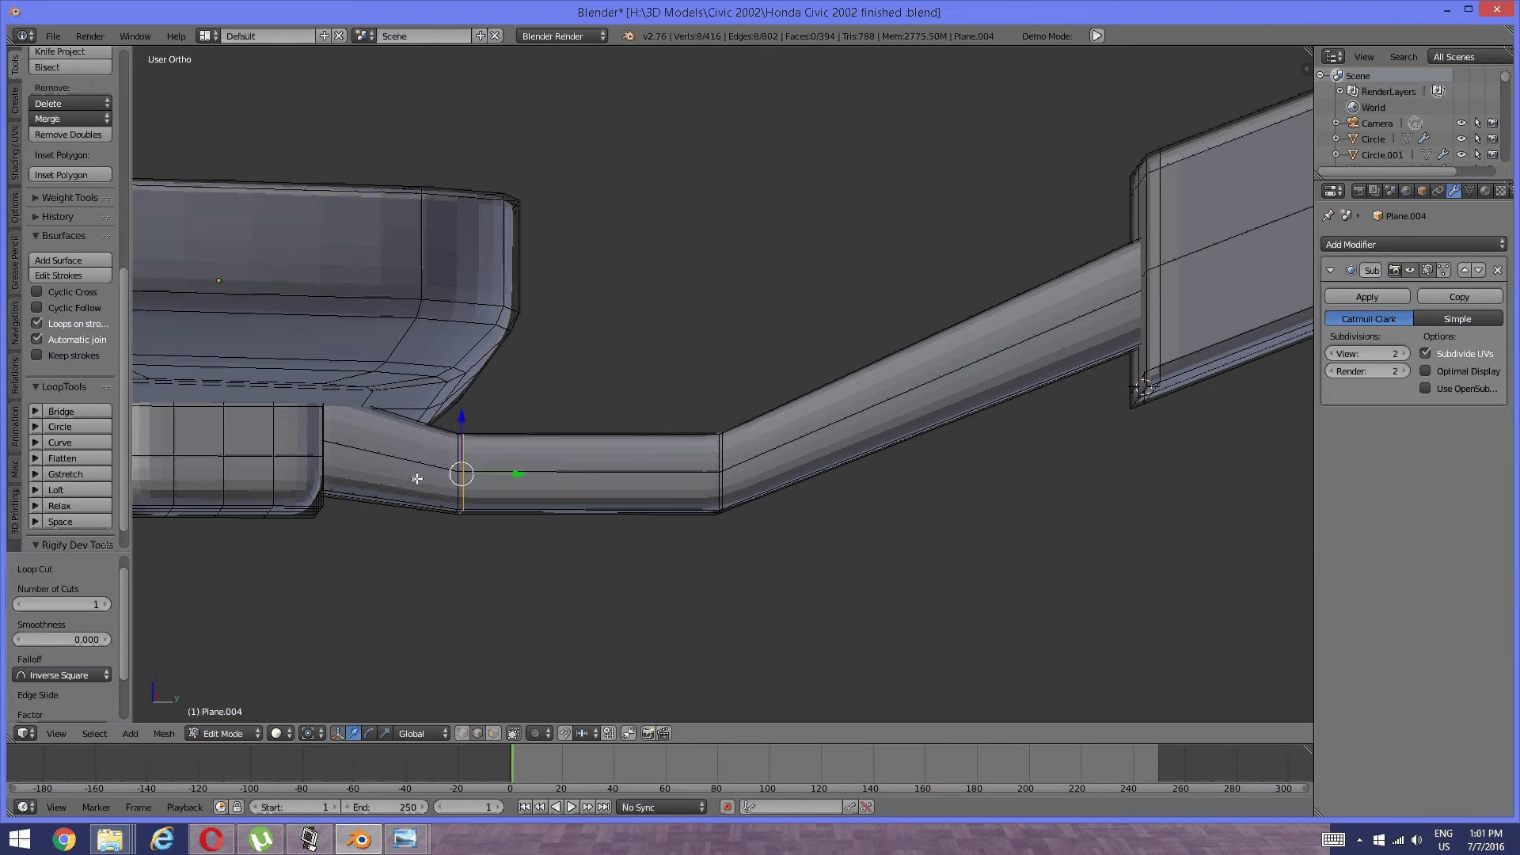
pyautogui.press('a')
# In a right-side wireframe view, rotate the arm's sloped section and mounting block about -37.5°, then move them -0.890 in Y and 1.793 in Z.
pyautogui.moveTo(621, 401); pyautogui.dragTo(901, 363, button='middle')
pyautogui.scroll(4, 617, 426)
pyautogui.scroll(-3, 703, 434)
pyautogui.press('KP_3')
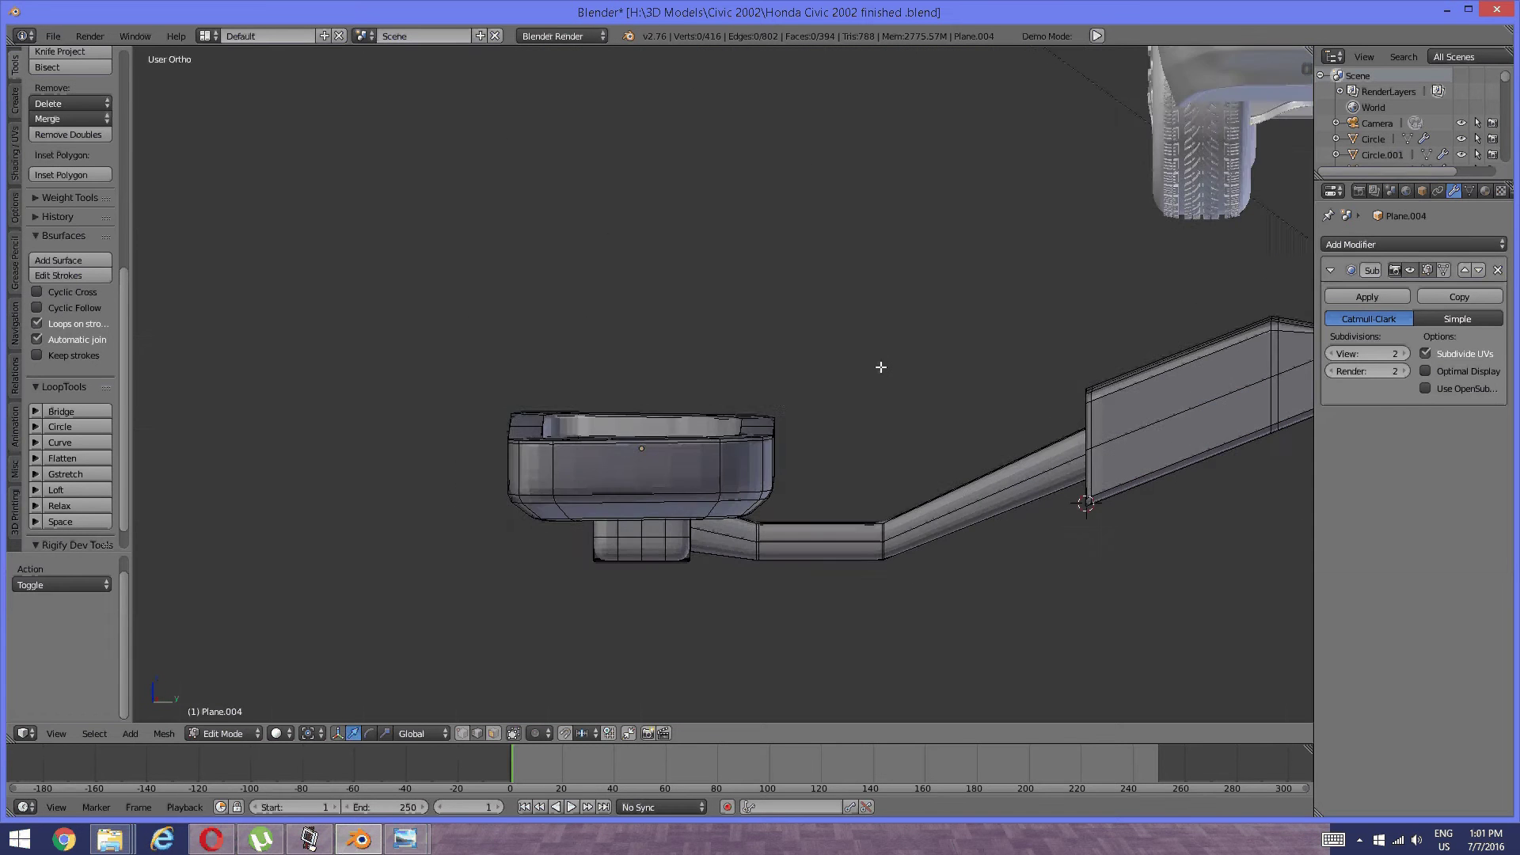
pyautogui.scroll(-2, 942, 295)
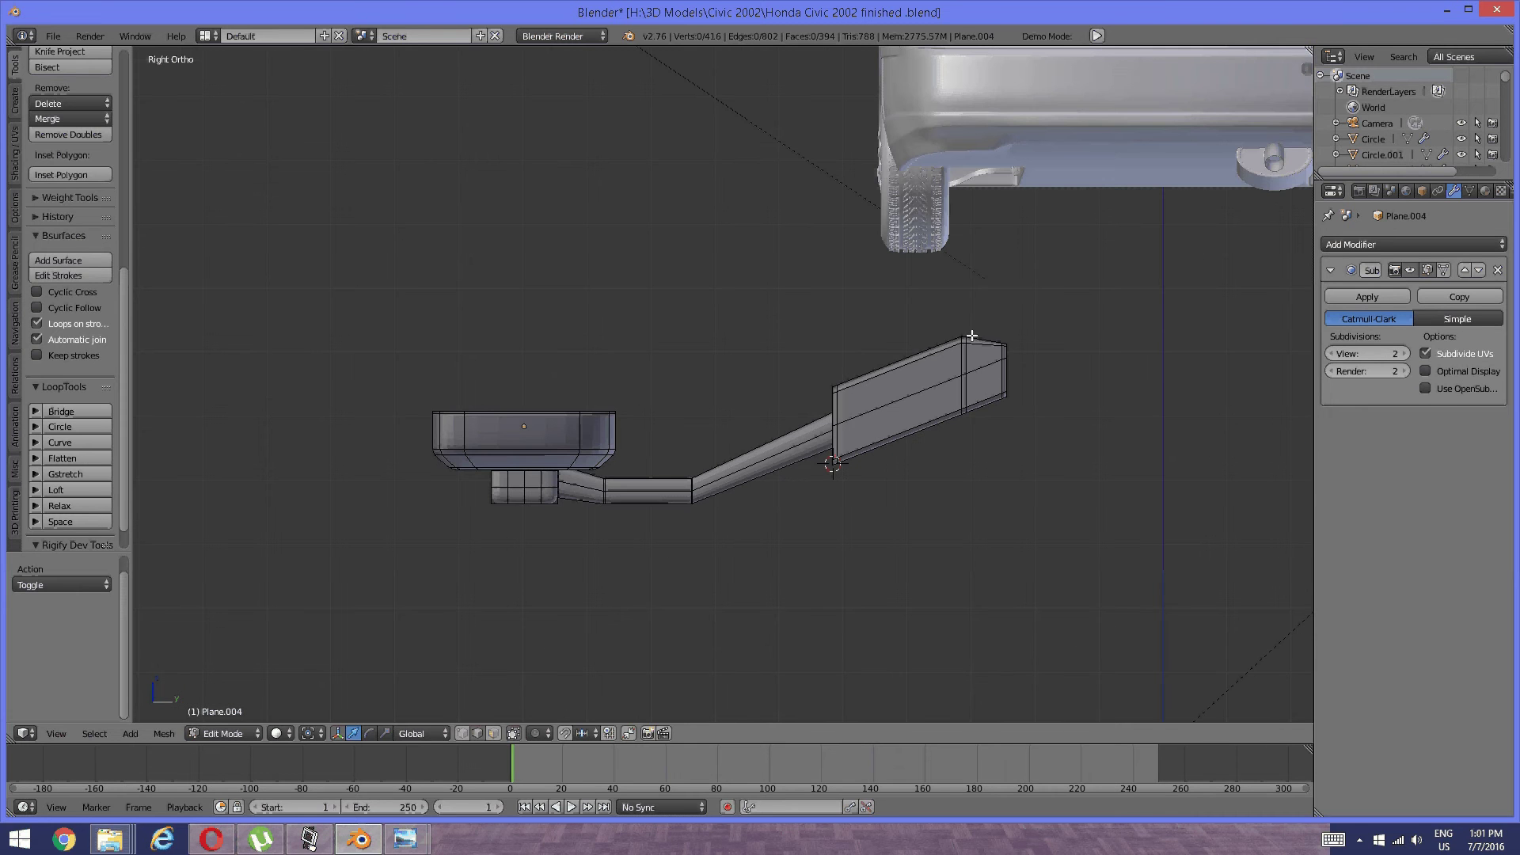
pyautogui.press('z')
pyautogui.click(1059, 338)
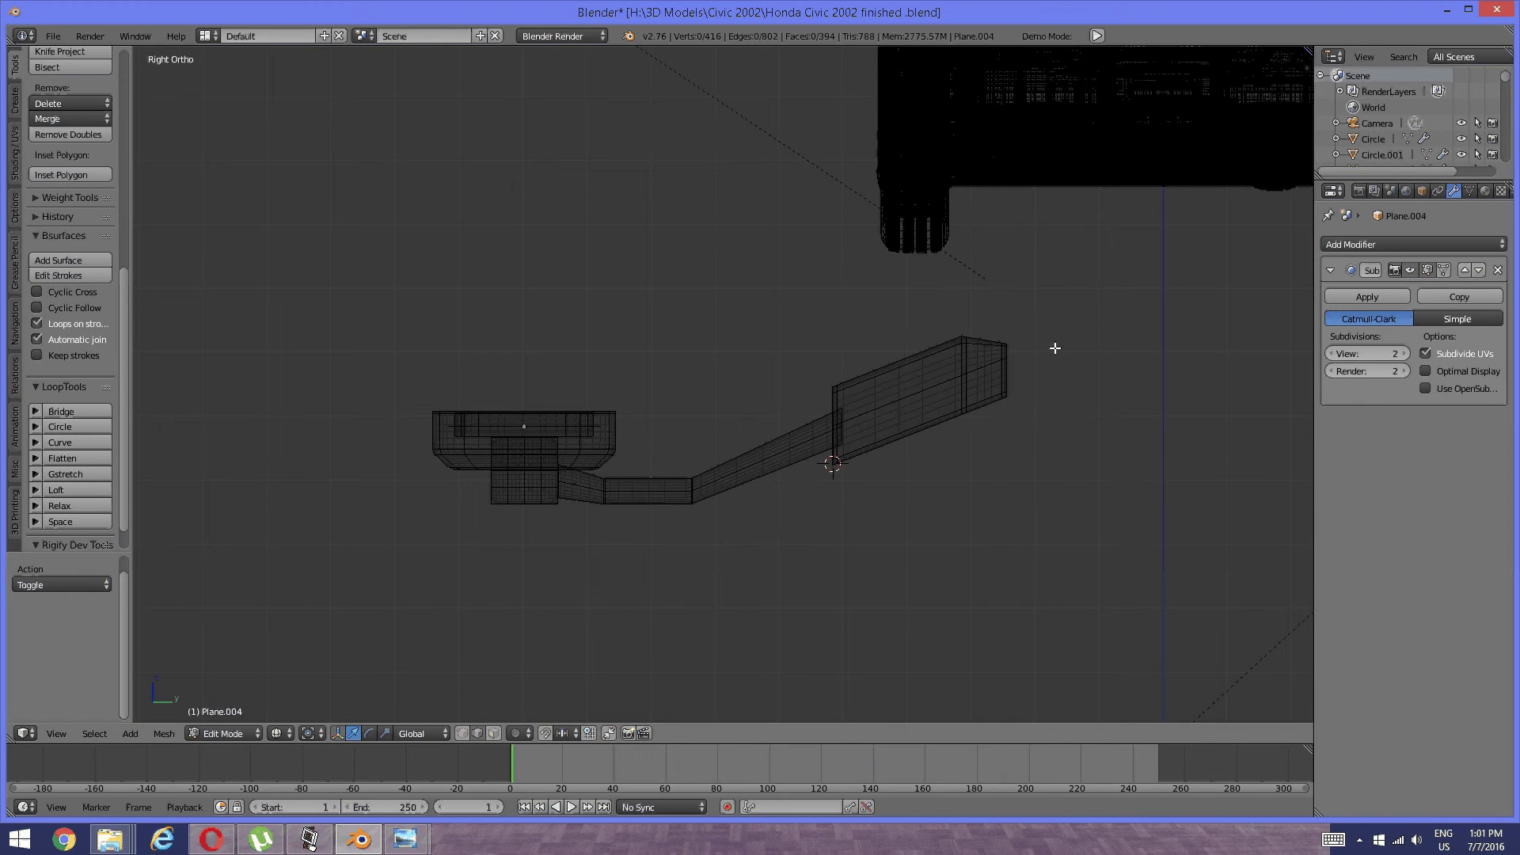
pyautogui.hotkey('ctrl', 'Tab')
pyautogui.click(1038, 330)
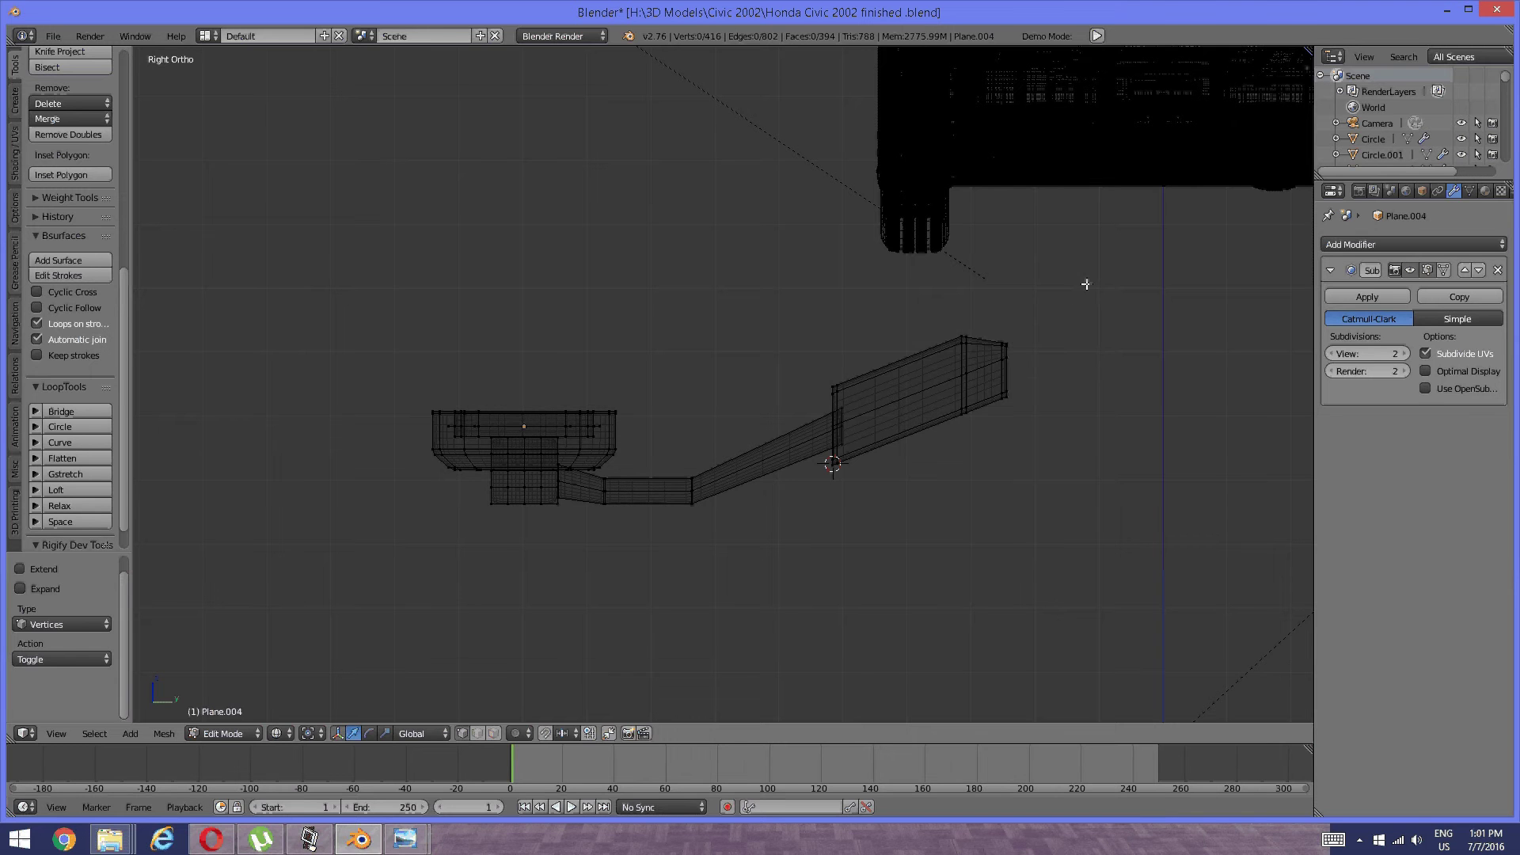
pyautogui.press('b')
pyautogui.moveTo(1121, 235); pyautogui.dragTo(613, 586)
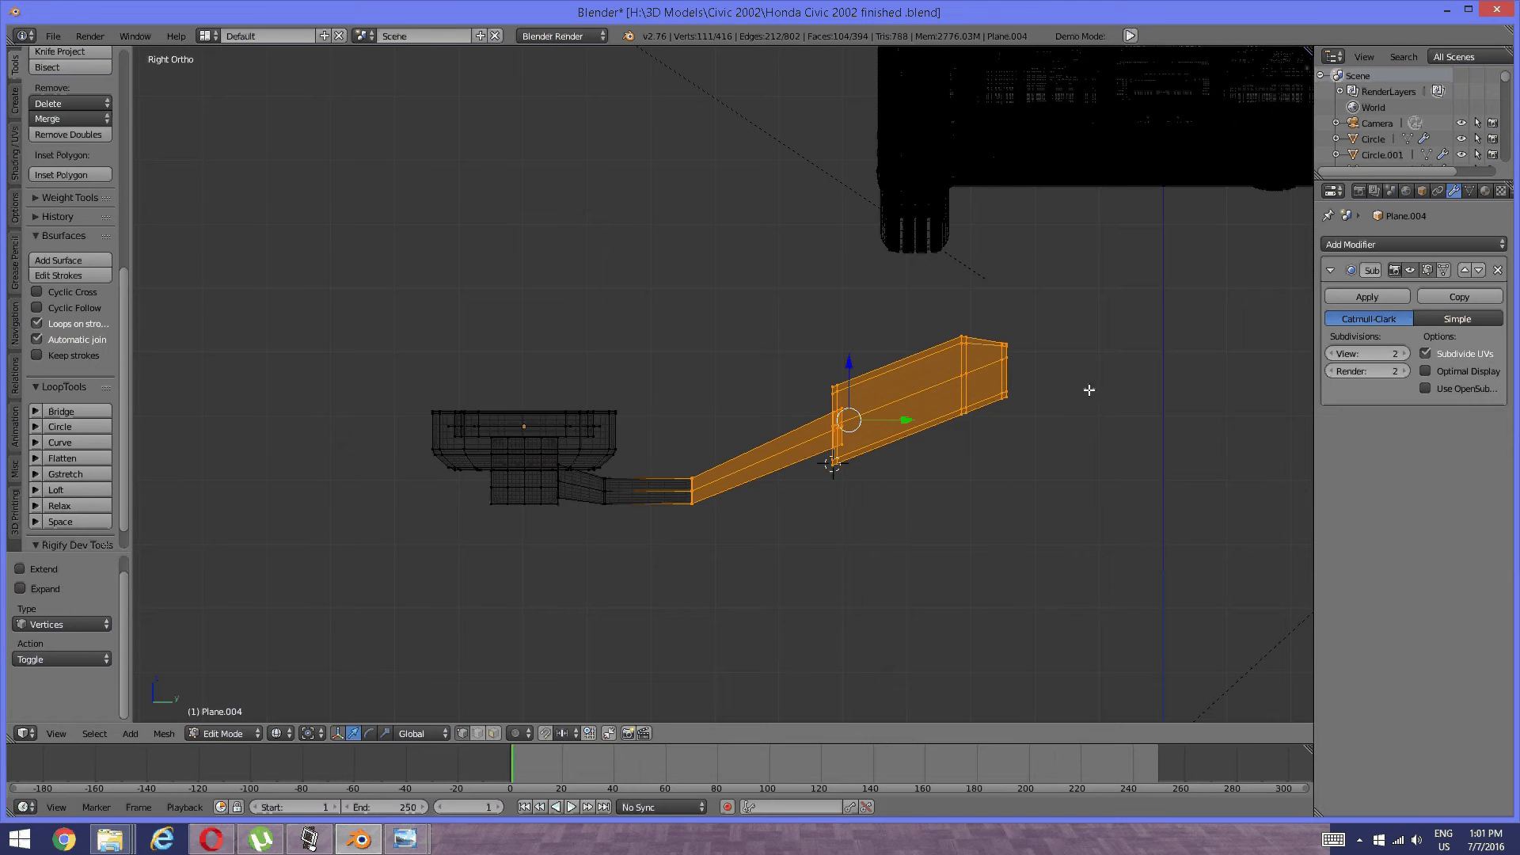
pyautogui.press('r')
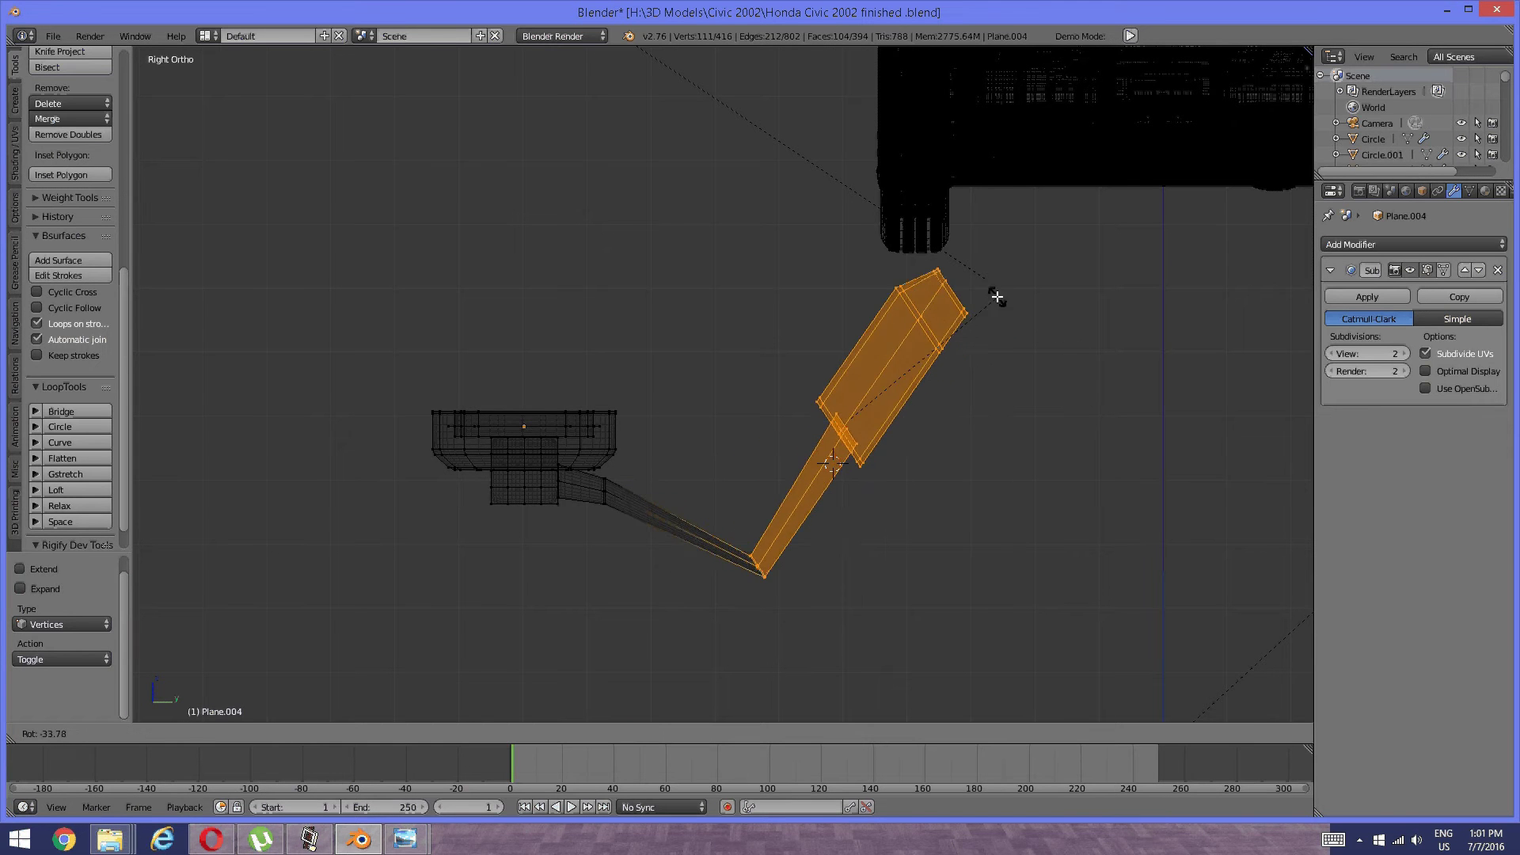
pyautogui.click(985, 293)
pyautogui.press('g')
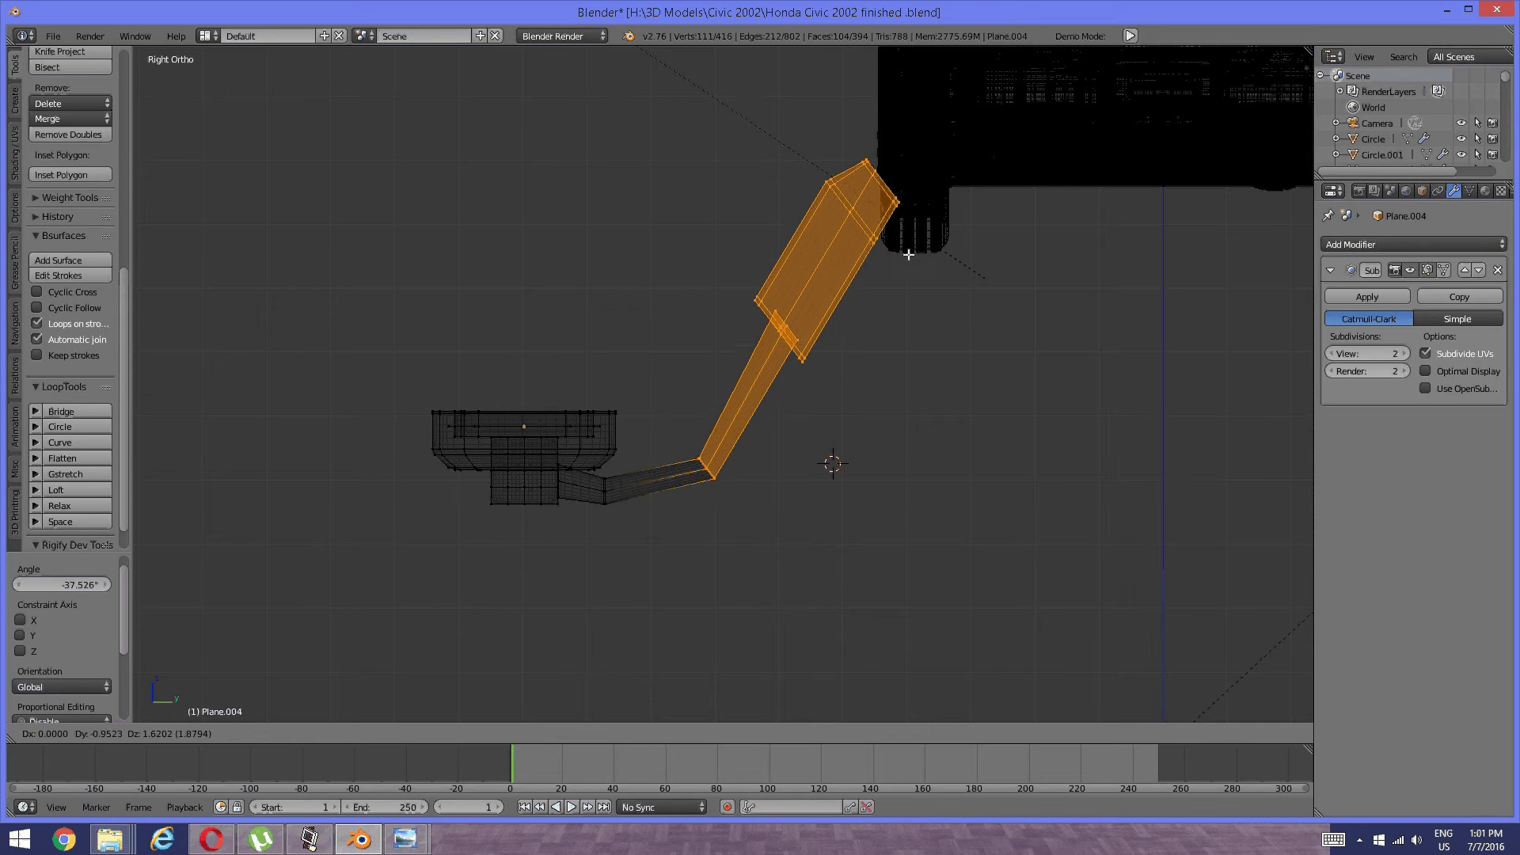
pyautogui.click(913, 244)
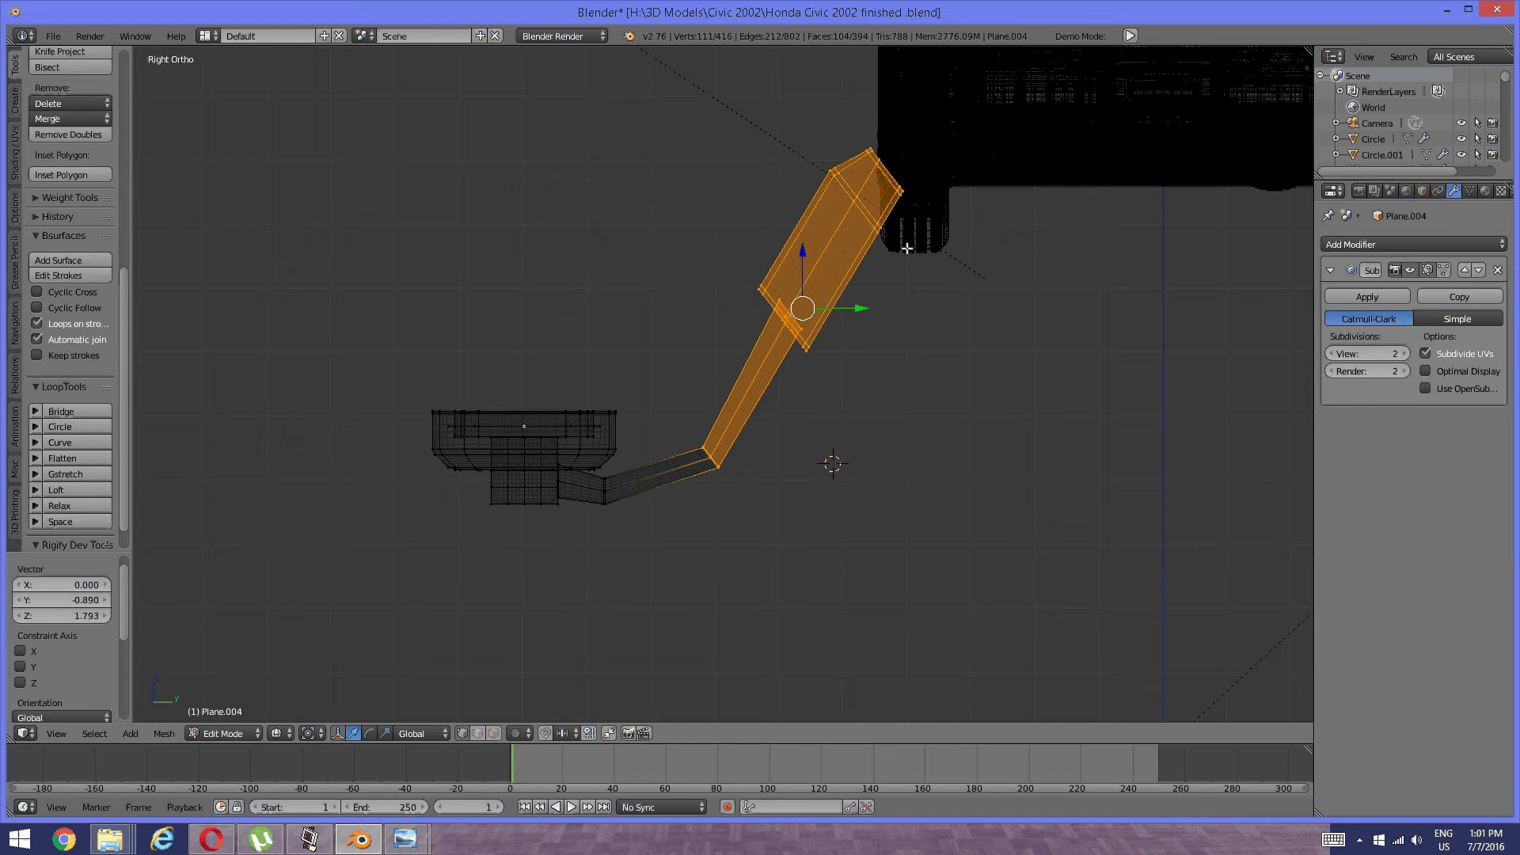
# Rotate the arm section and mounting block about 6°, shift them about 0.28 in Y and -0.22 in Z, and return to solid shading.
pyautogui.keyDown('shift'); pyautogui.moveTo(881, 251); pyautogui.dragTo(888, 265, button='middle'); pyautogui.keyUp('shift')
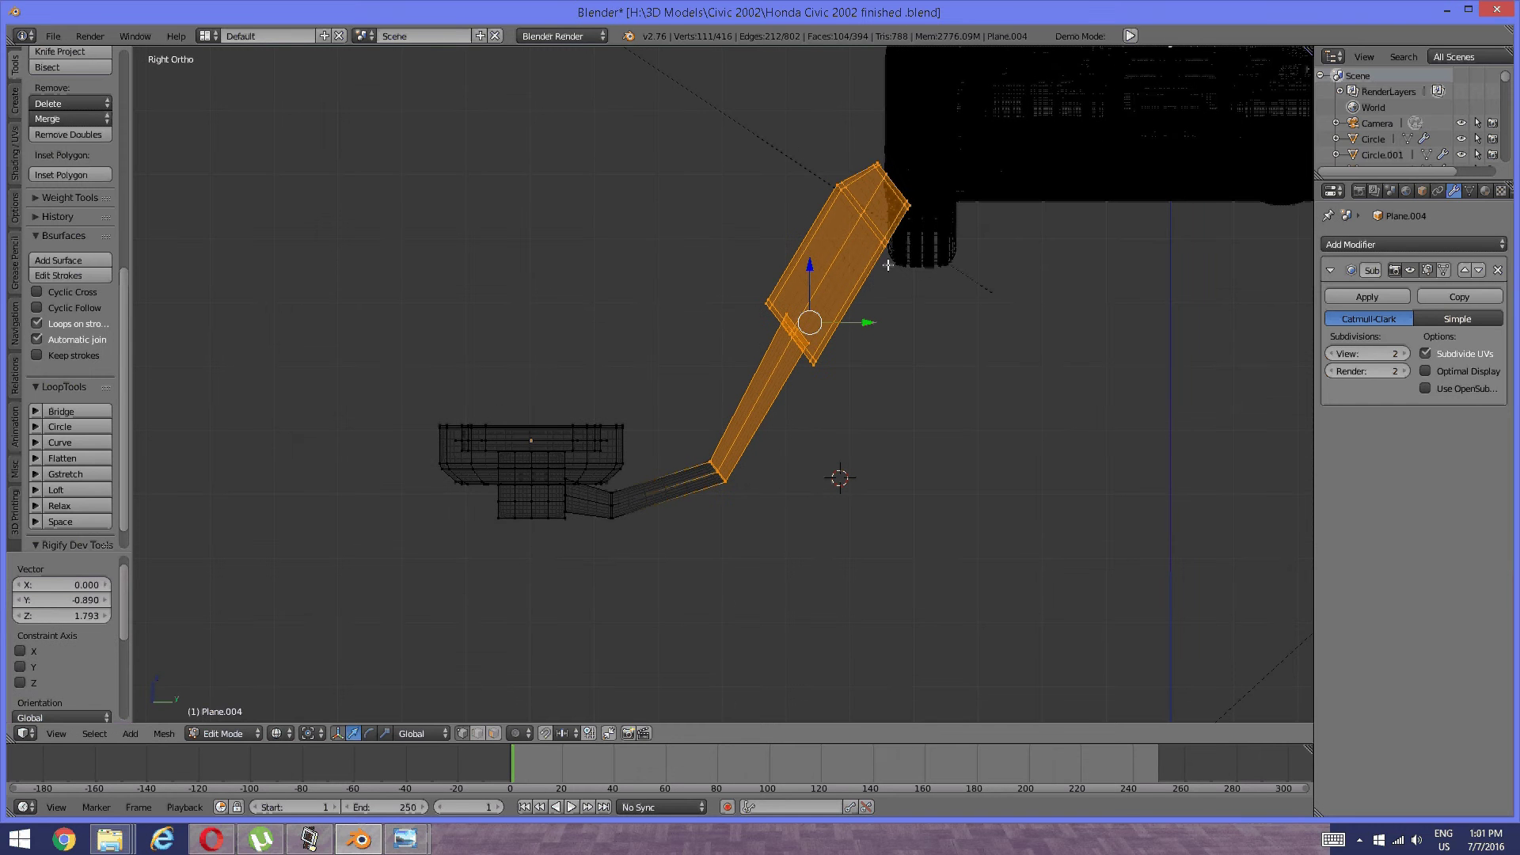
pyautogui.press('r')
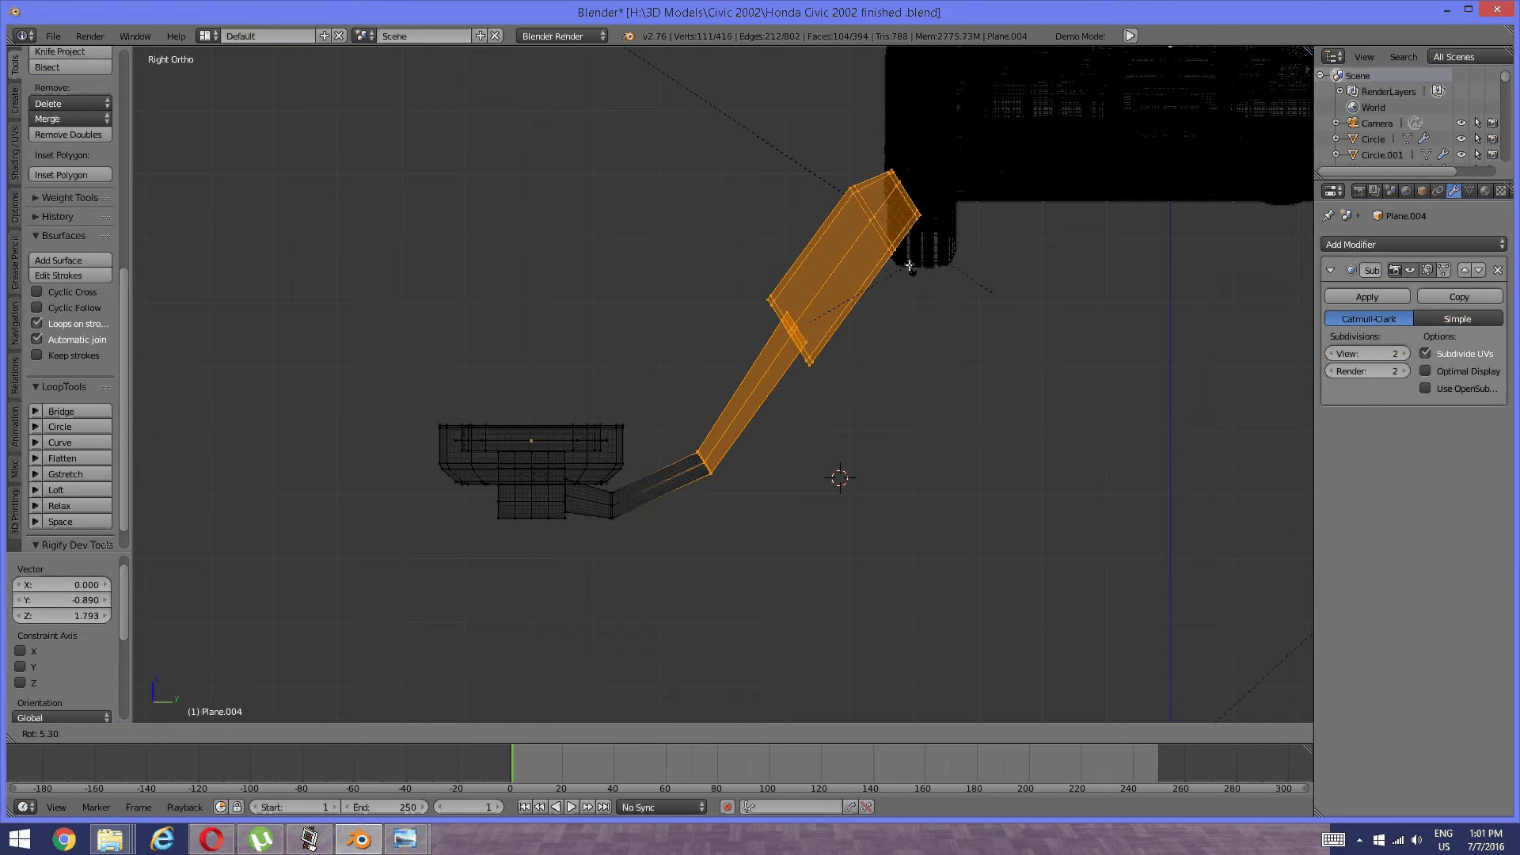
pyautogui.click(906, 265)
pyautogui.press('g')
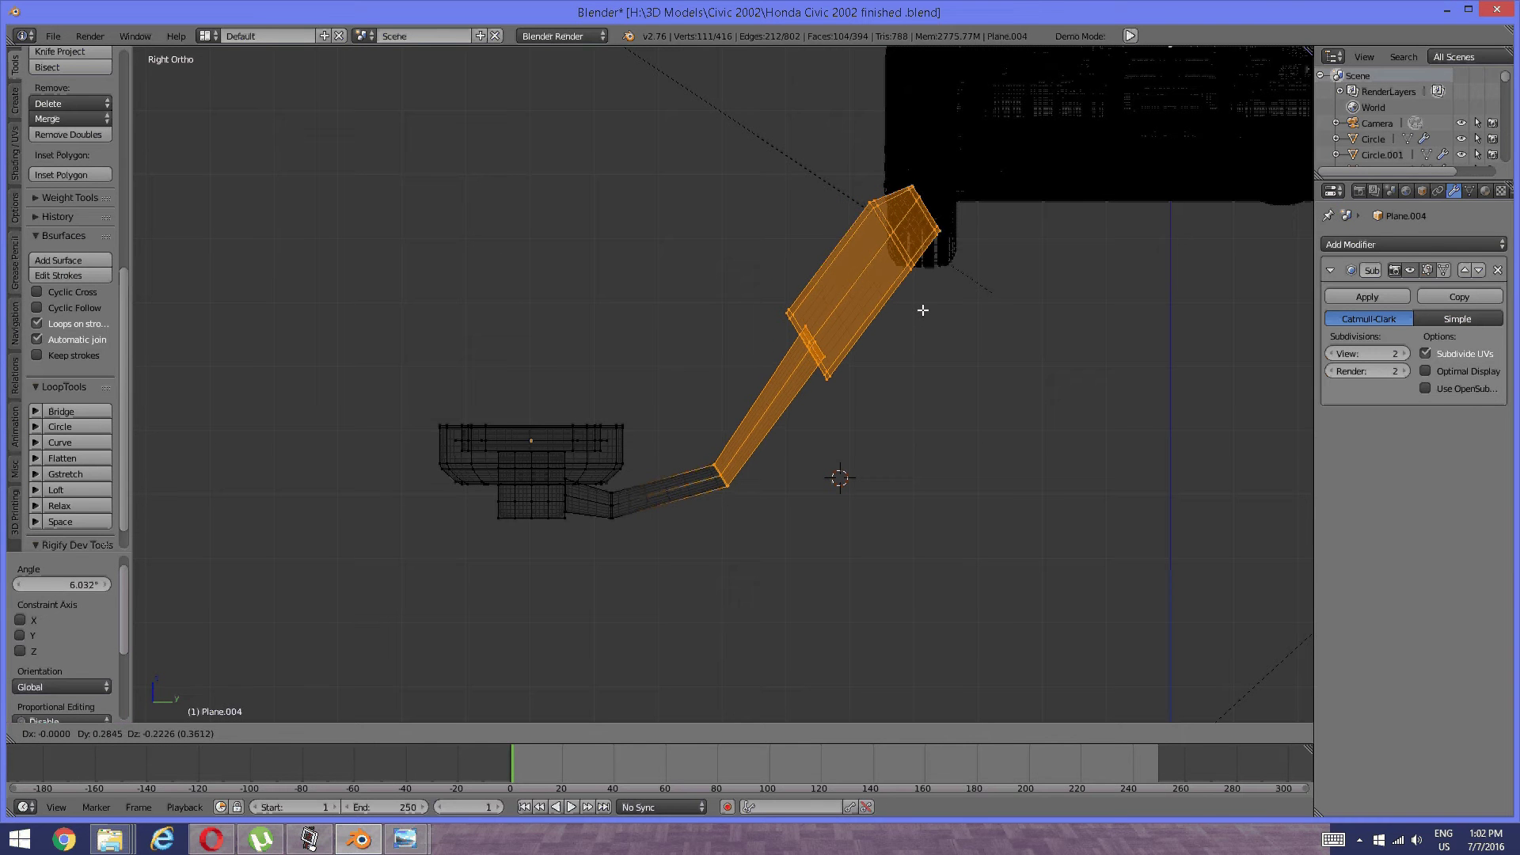
pyautogui.click(923, 311)
pyautogui.press('a')
pyautogui.moveTo(720, 336); pyautogui.dragTo(779, 349, button='middle')
pyautogui.press('z')
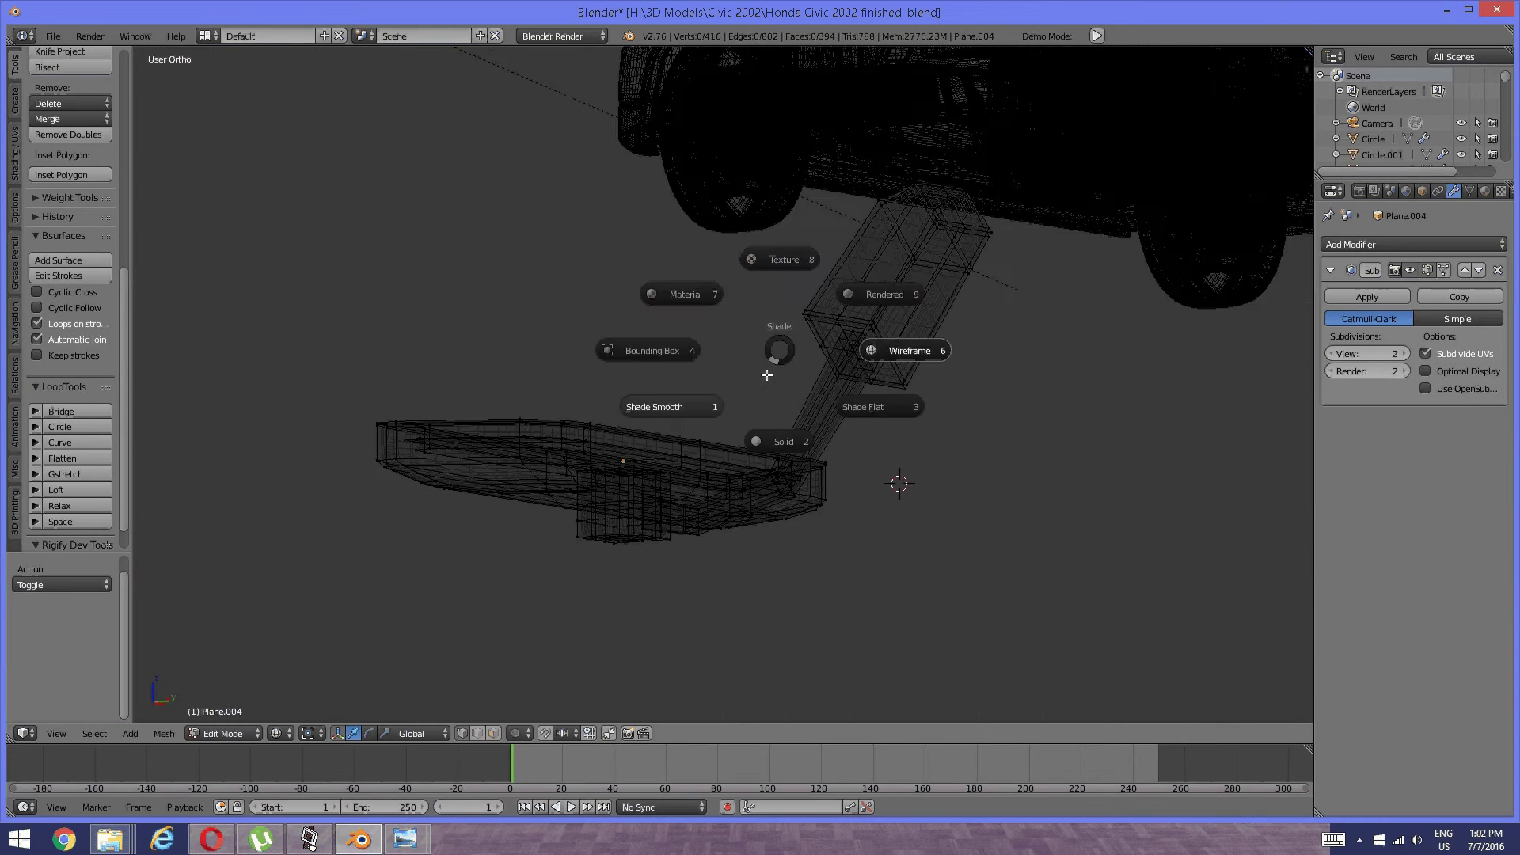
pyautogui.click(773, 439)
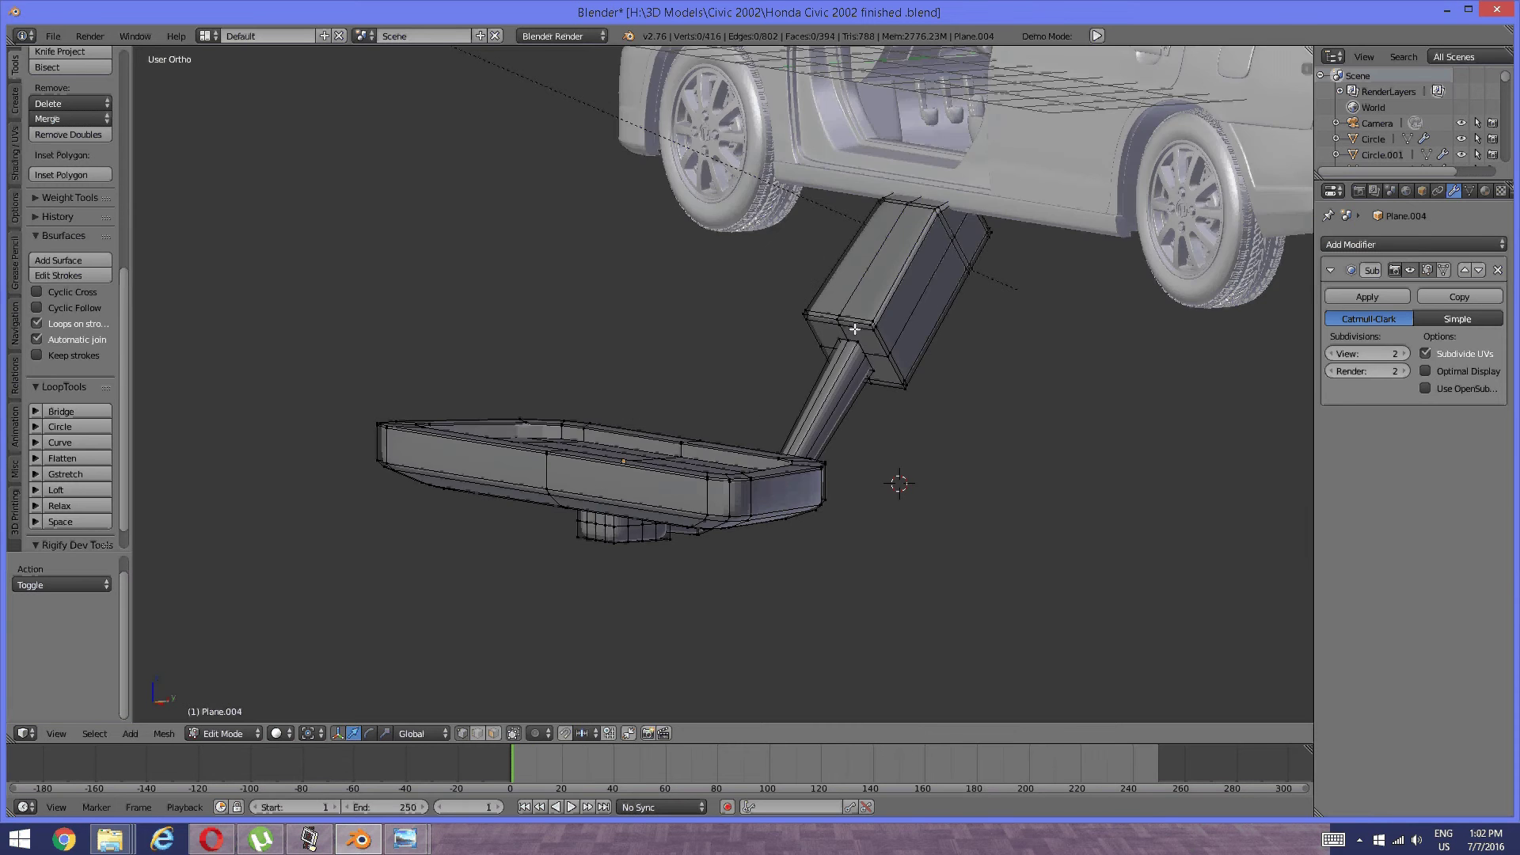
# Snap the 3D cursor to the short edge on the housing's back, between its rim and the small block.
pyautogui.moveTo(774, 439)
pyautogui.mouseDown(button='middle')
pyautogui.moveTo(700, 338)
pyautogui.moveTo(919, 358)
pyautogui.moveTo(943, 311)
pyautogui.moveTo(790, 383)
pyautogui.moveTo(677, 342)
pyautogui.moveTo(890, 469)
pyautogui.moveTo(844, 435)
pyautogui.moveTo(1072, 478)
pyautogui.moveTo(937, 438)
pyautogui.moveTo(1053, 456)
pyautogui.moveTo(737, 448)
pyautogui.moveTo(757, 421)
pyautogui.mouseUp(button='middle')
pyautogui.press('Tab')
pyautogui.click(681, 342)
pyautogui.scroll(3, 872, 472)
pyautogui.rightClick(709, 442)
pyautogui.press('Tab')
pyautogui.click(832, 430)
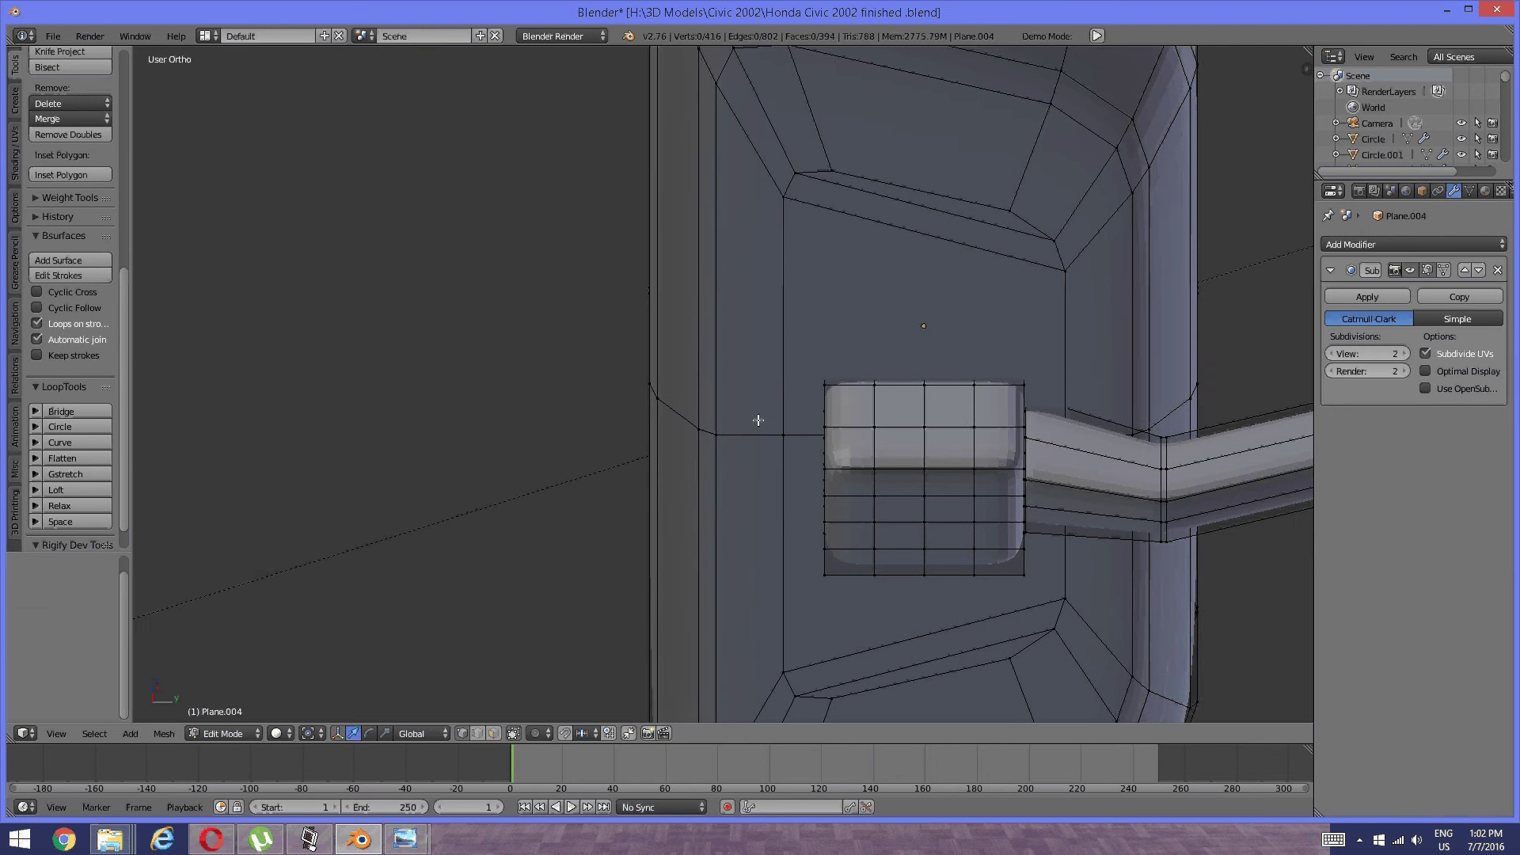
pyautogui.hotkey('ctrl', 'Tab')
pyautogui.rightClick(741, 435)
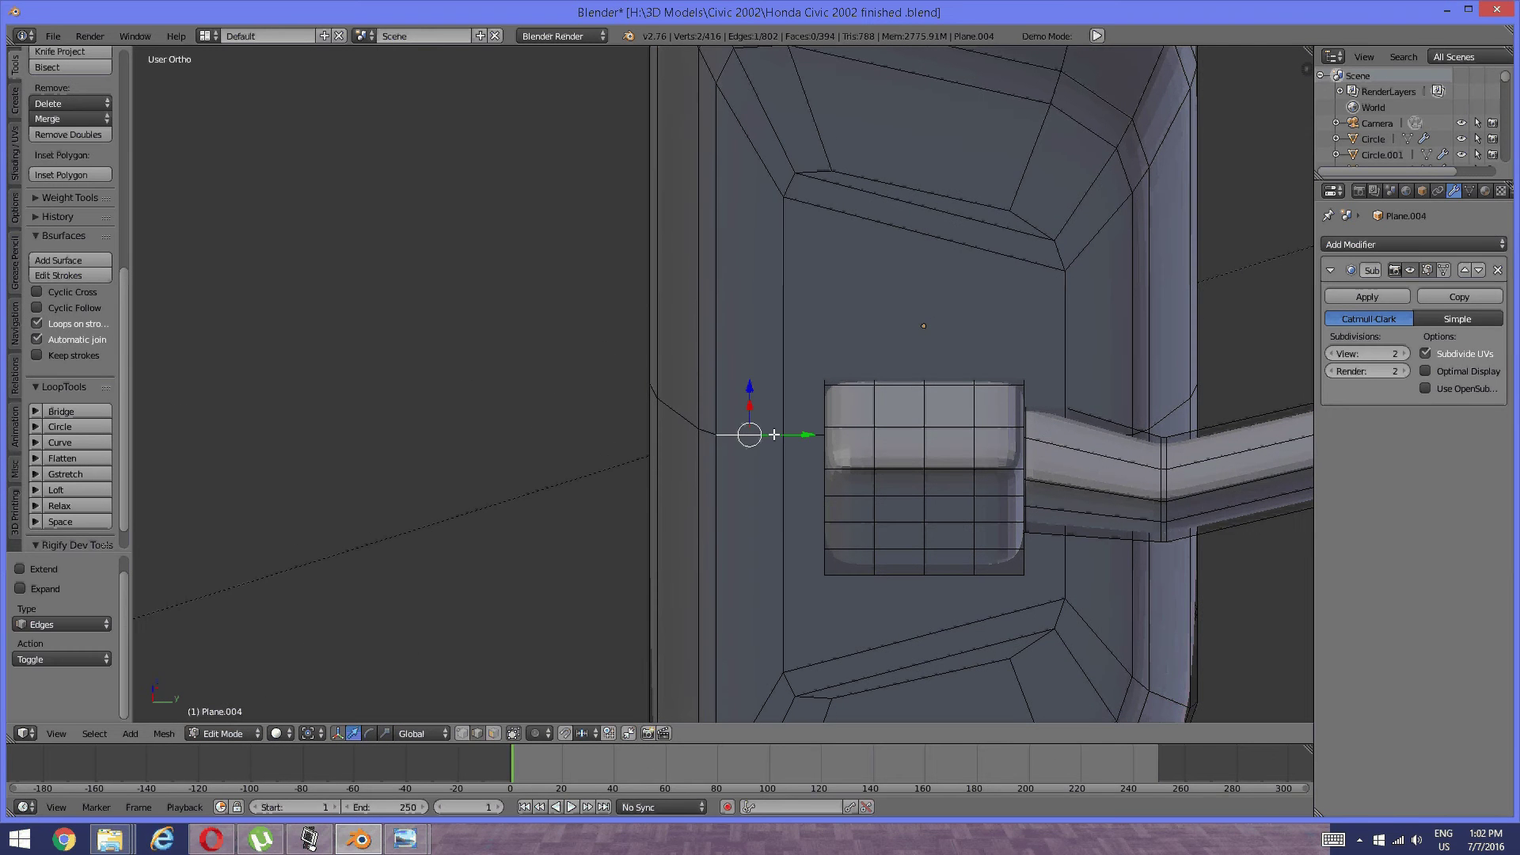
pyautogui.hotkey('shift', 's')
pyautogui.click(772, 444)
# Add a cube at the 3D cursor and scale it uniformly to about 0.192.
pyautogui.moveTo(697, 400)
pyautogui.mouseDown(button='middle')
pyautogui.moveTo(710, 373)
pyautogui.moveTo(711, 386)
pyautogui.mouseUp(button='middle')
pyautogui.press('Tab')
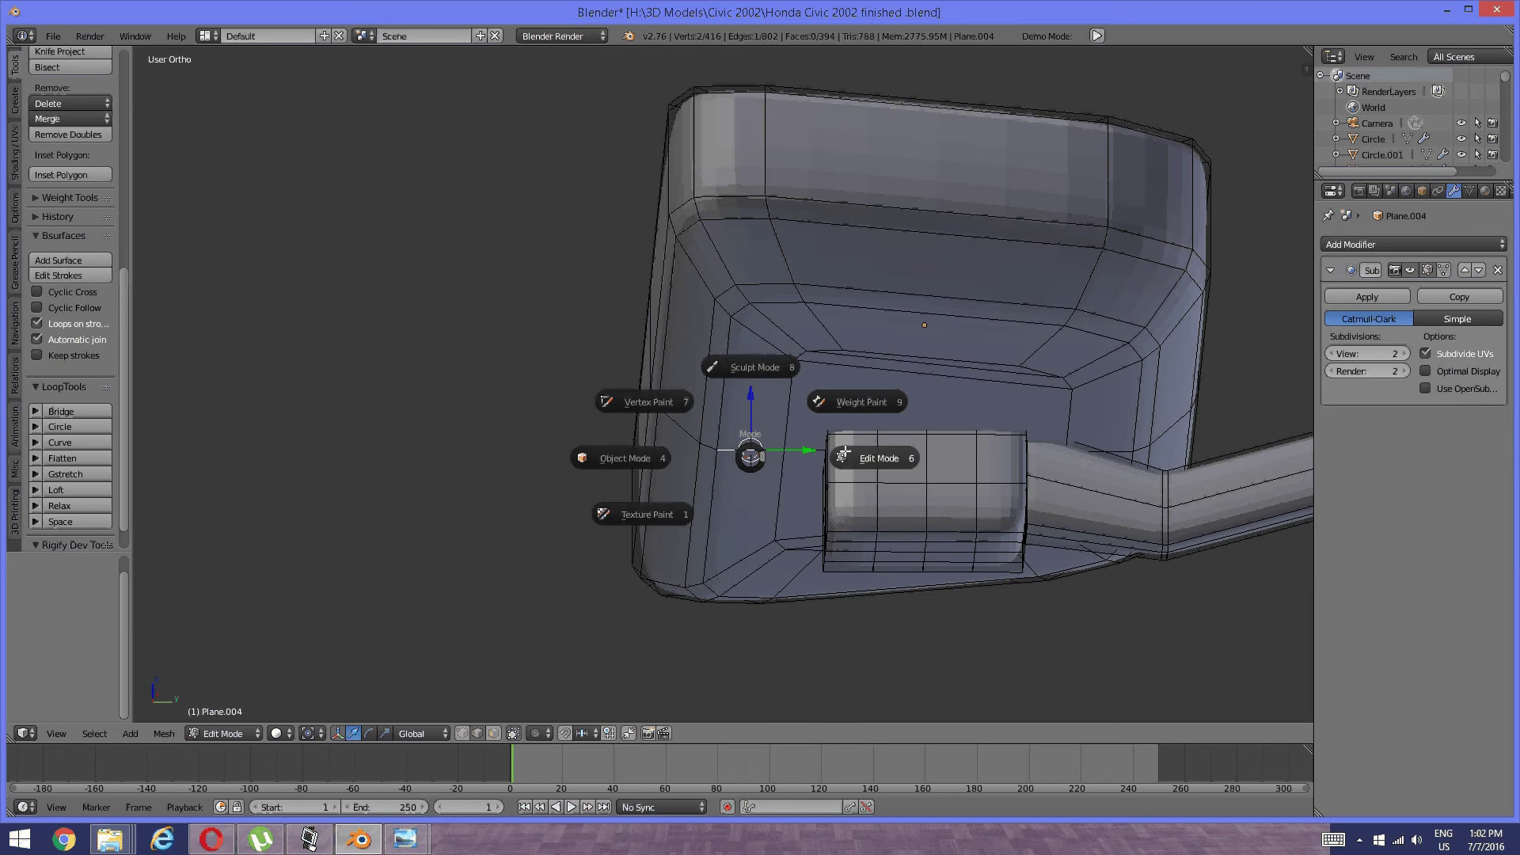
pyautogui.click(868, 456)
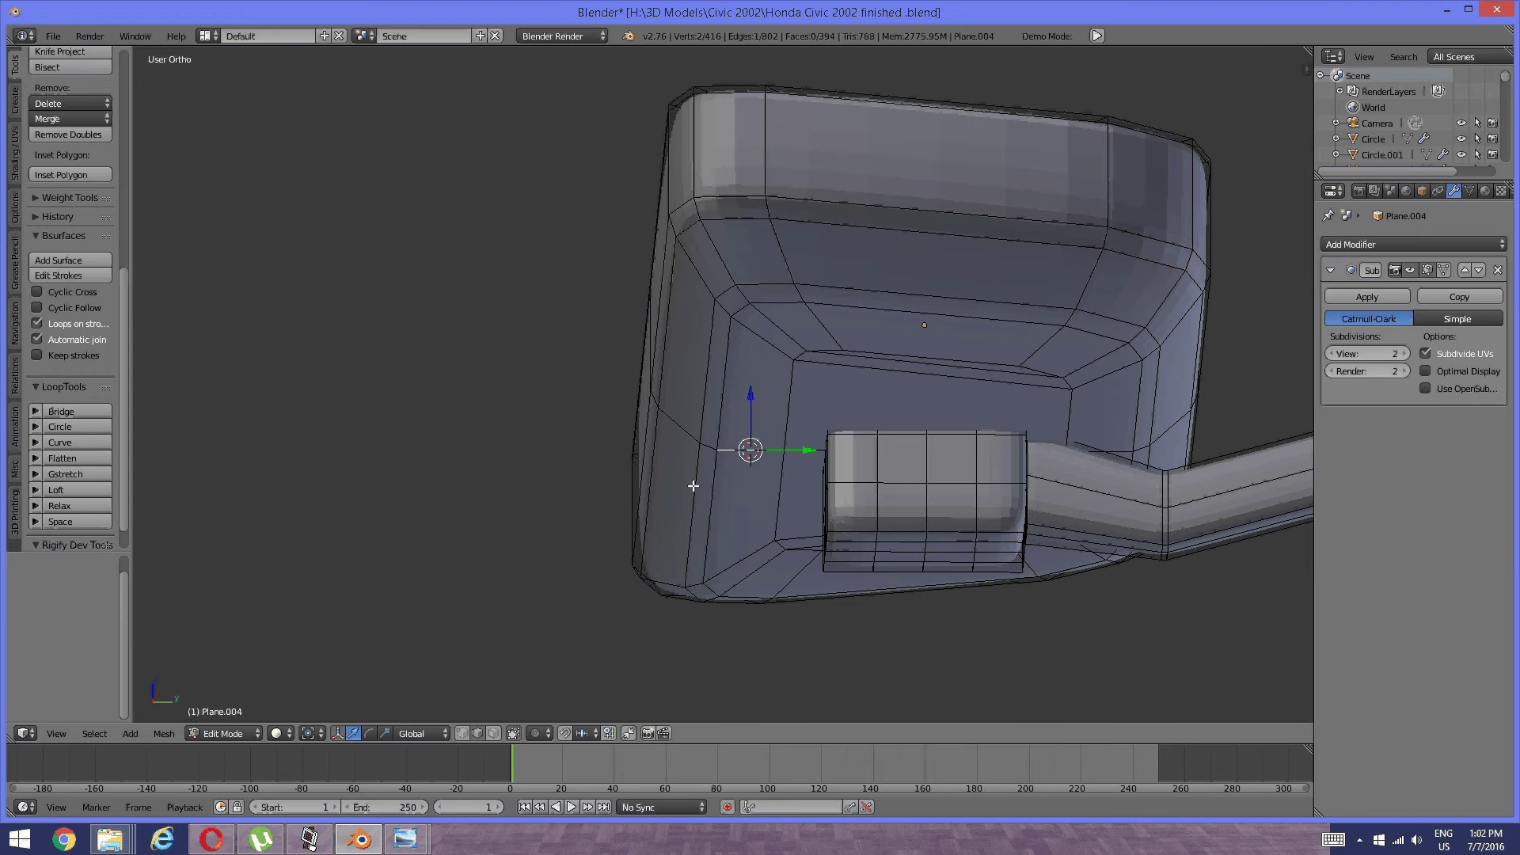
pyautogui.press('space')
pyautogui.moveTo(697, 486)
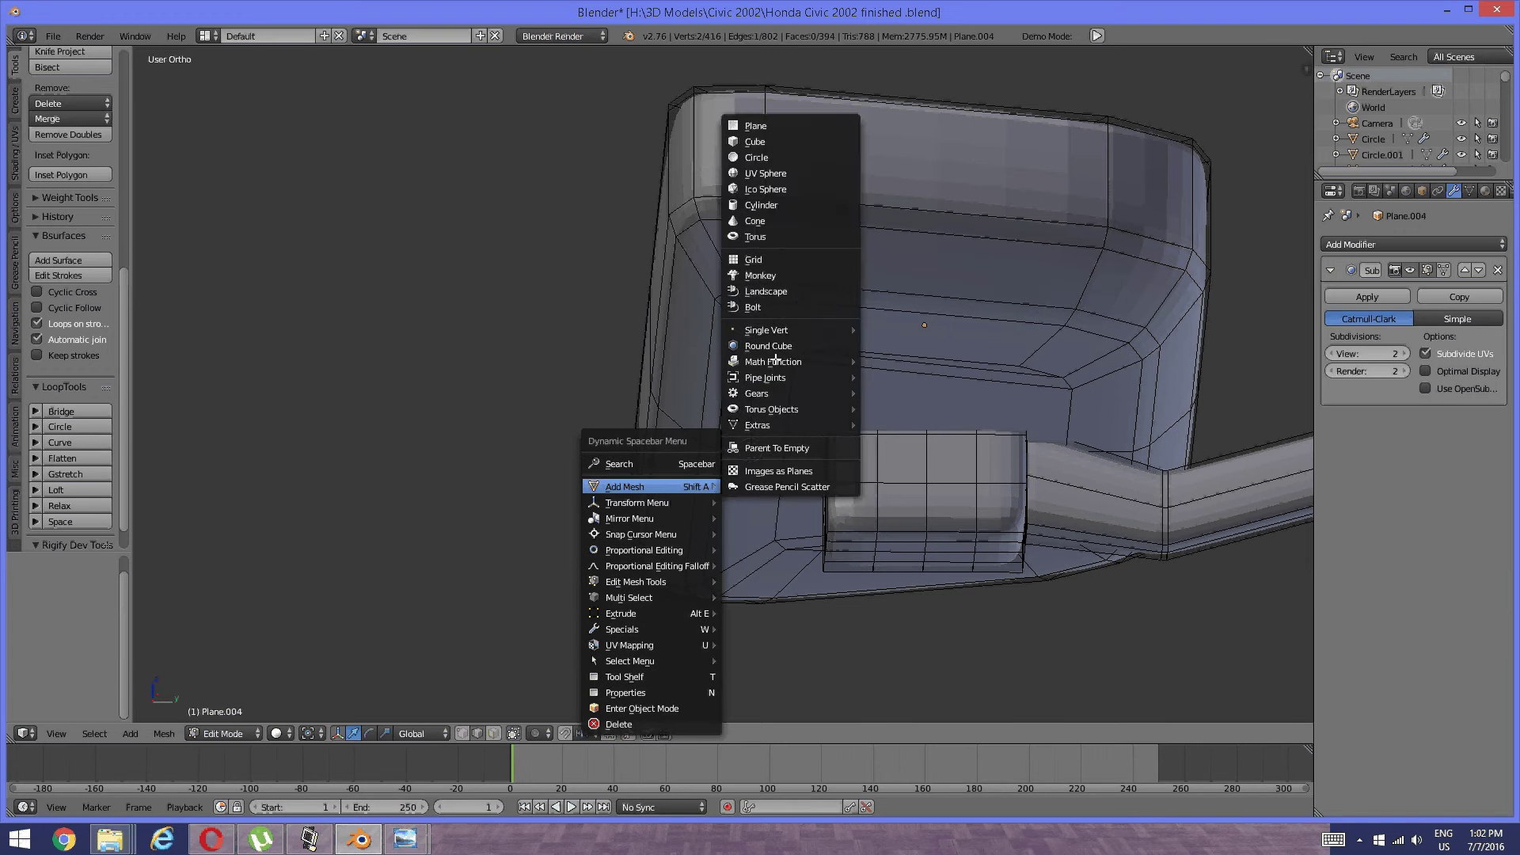
pyautogui.click(754, 141)
pyautogui.press('s')
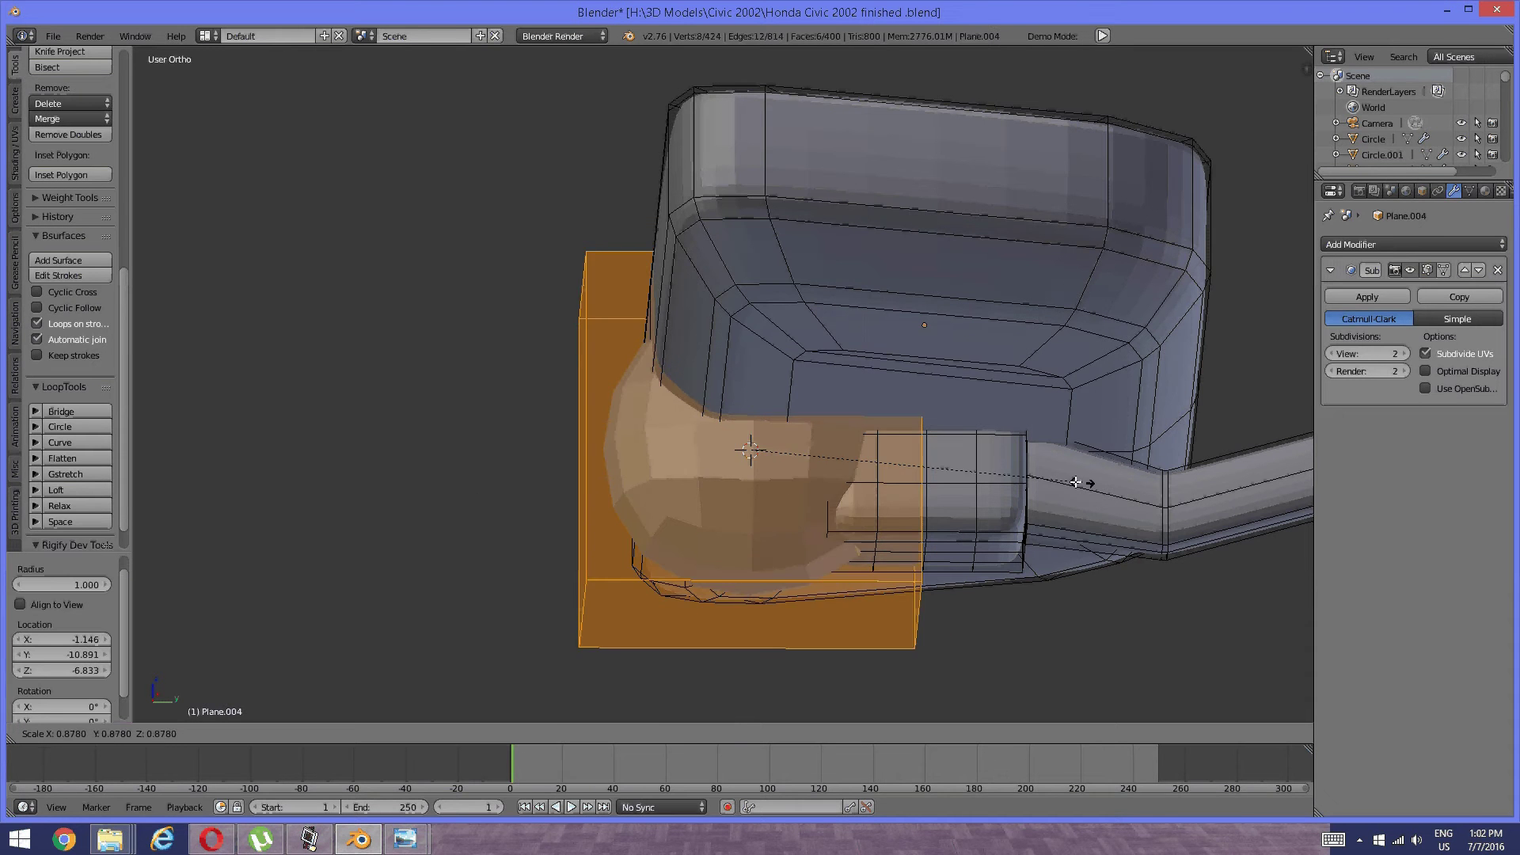
pyautogui.click(820, 435)
# Scale the new cube by about 2.132 along X and 0.406 along Y to form a wide, thin plate.
pyautogui.scroll(3, 821, 435)
pyautogui.moveTo(820, 435); pyautogui.dragTo(859, 460, button='middle')
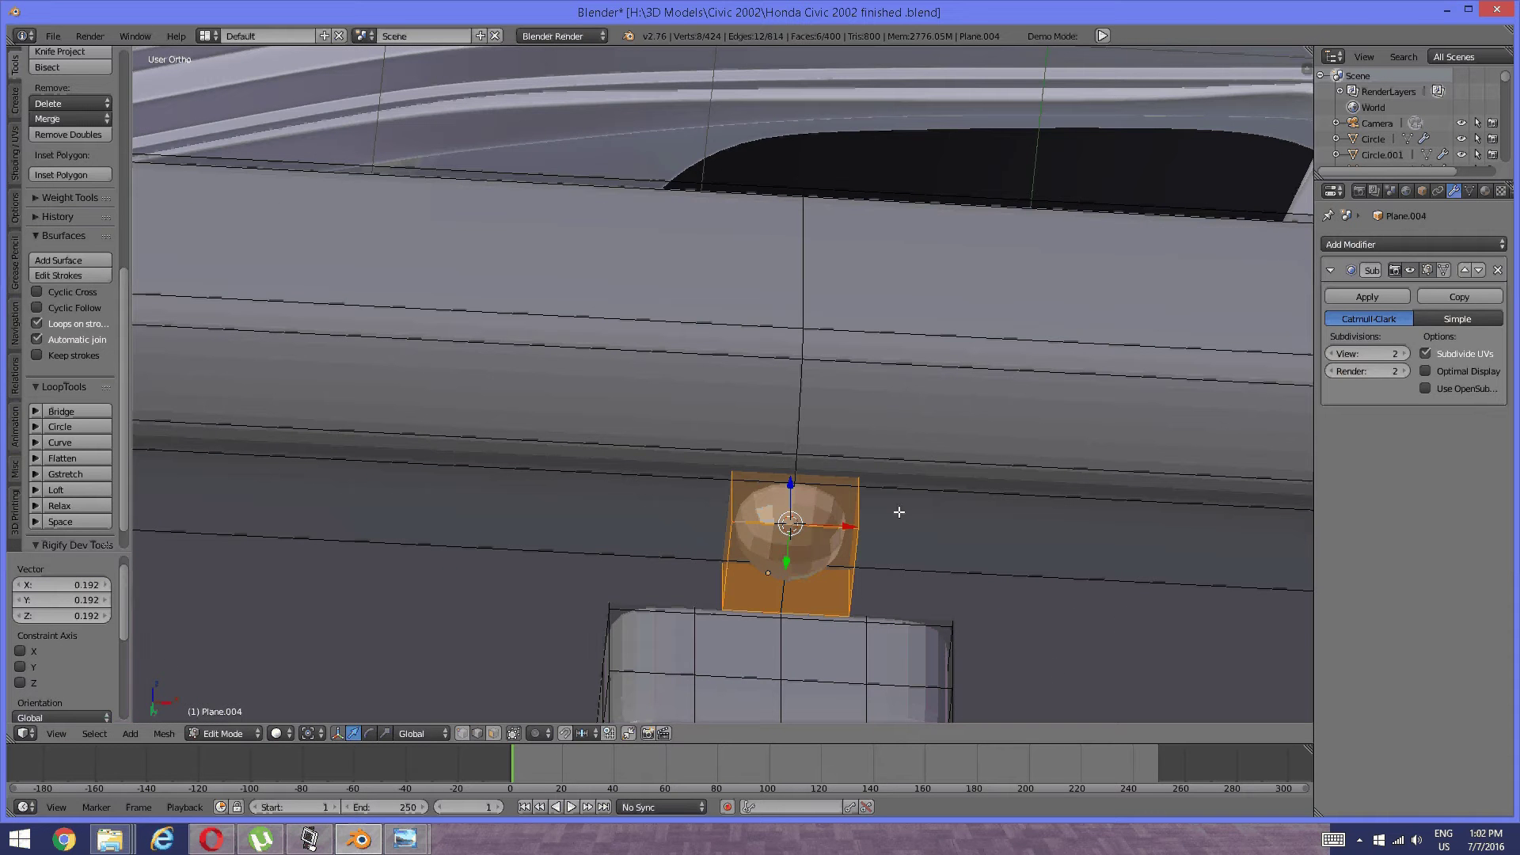
pyautogui.press('s')
pyautogui.press('x')
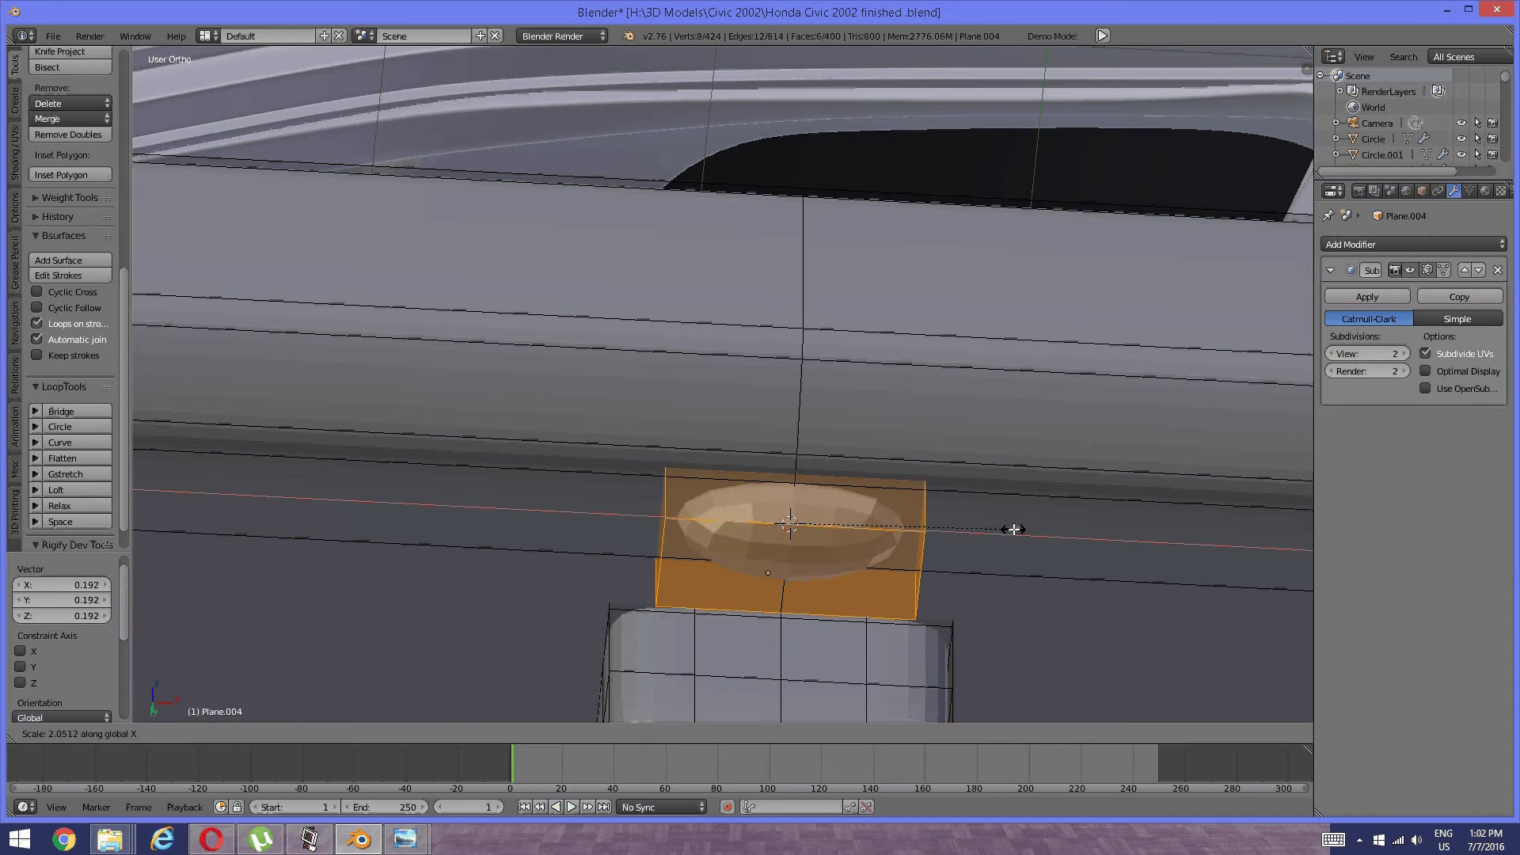
pyautogui.click(998, 519)
pyautogui.moveTo(997, 520); pyautogui.dragTo(800, 521, button='middle')
pyautogui.press('s')
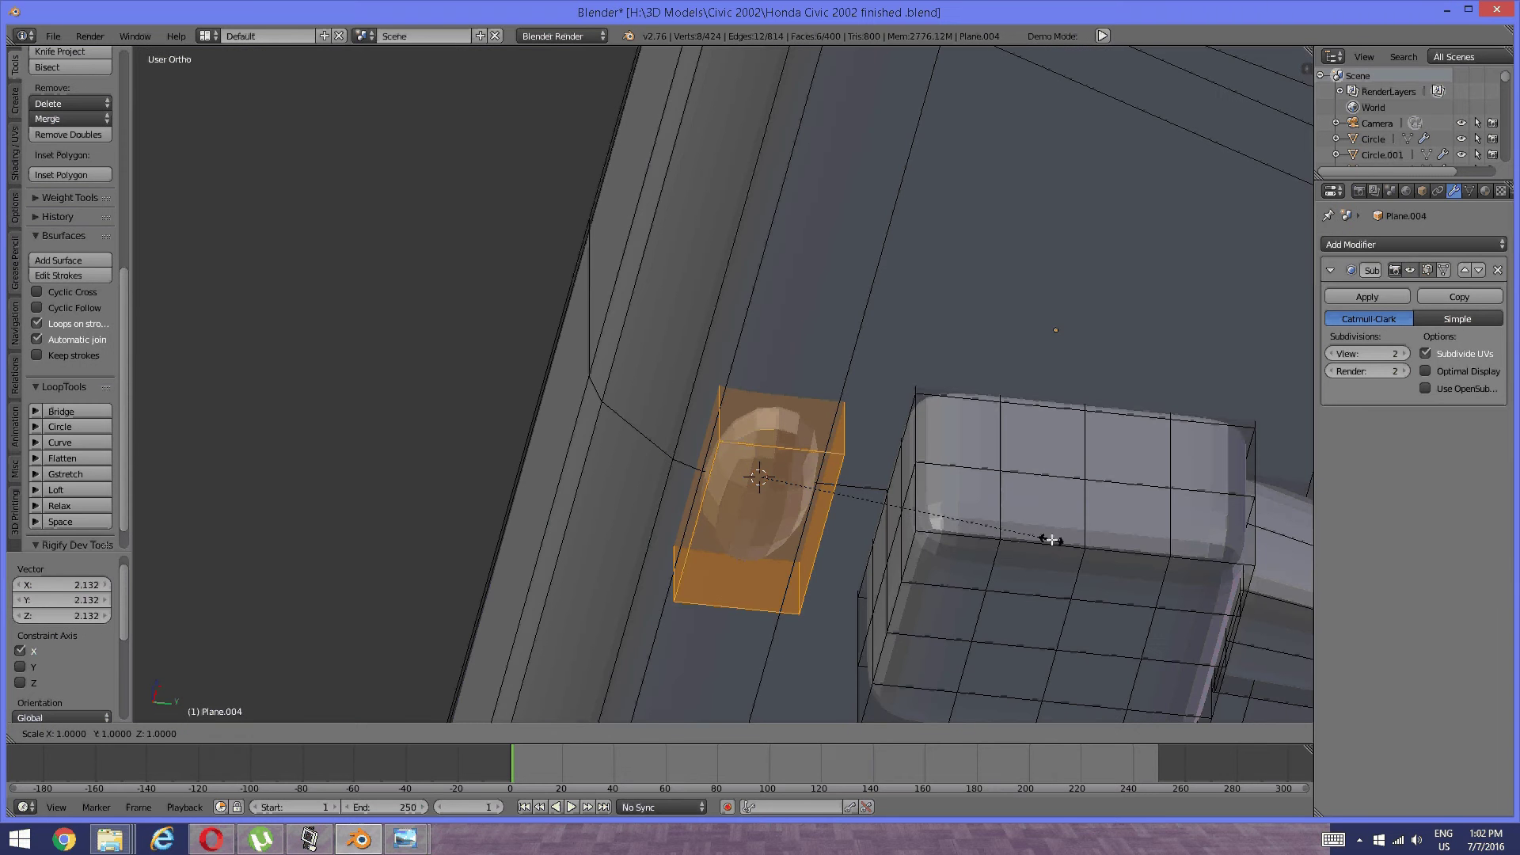
pyautogui.press('y')
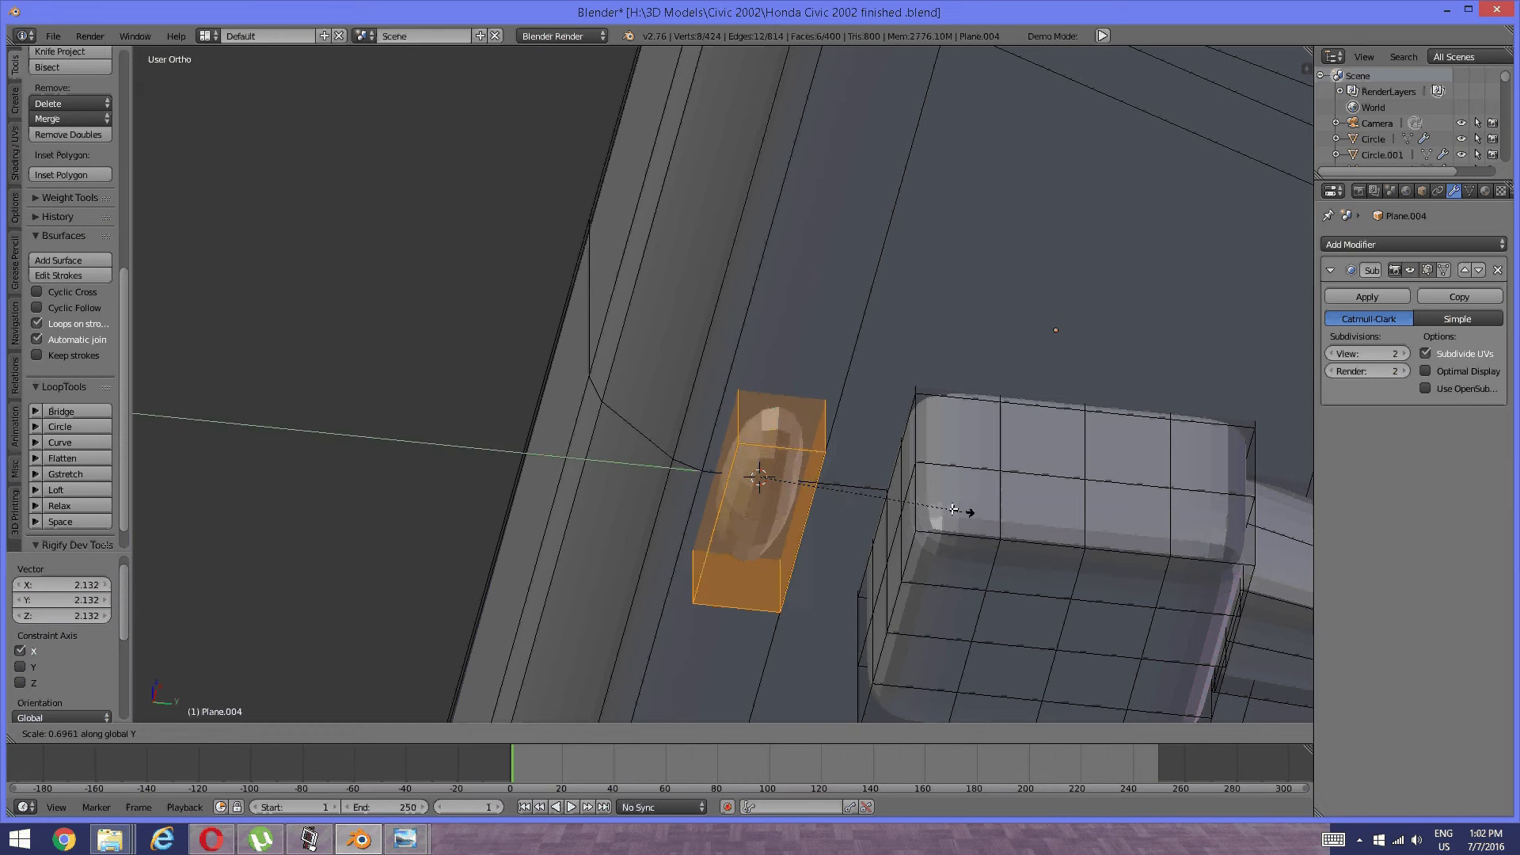
pyautogui.click(881, 483)
# Move the plate about -0.139 along Z at the back of the mirror housing.
pyautogui.scroll(-3, 881, 484)
pyautogui.moveTo(881, 484); pyautogui.dragTo(816, 475, button='middle')
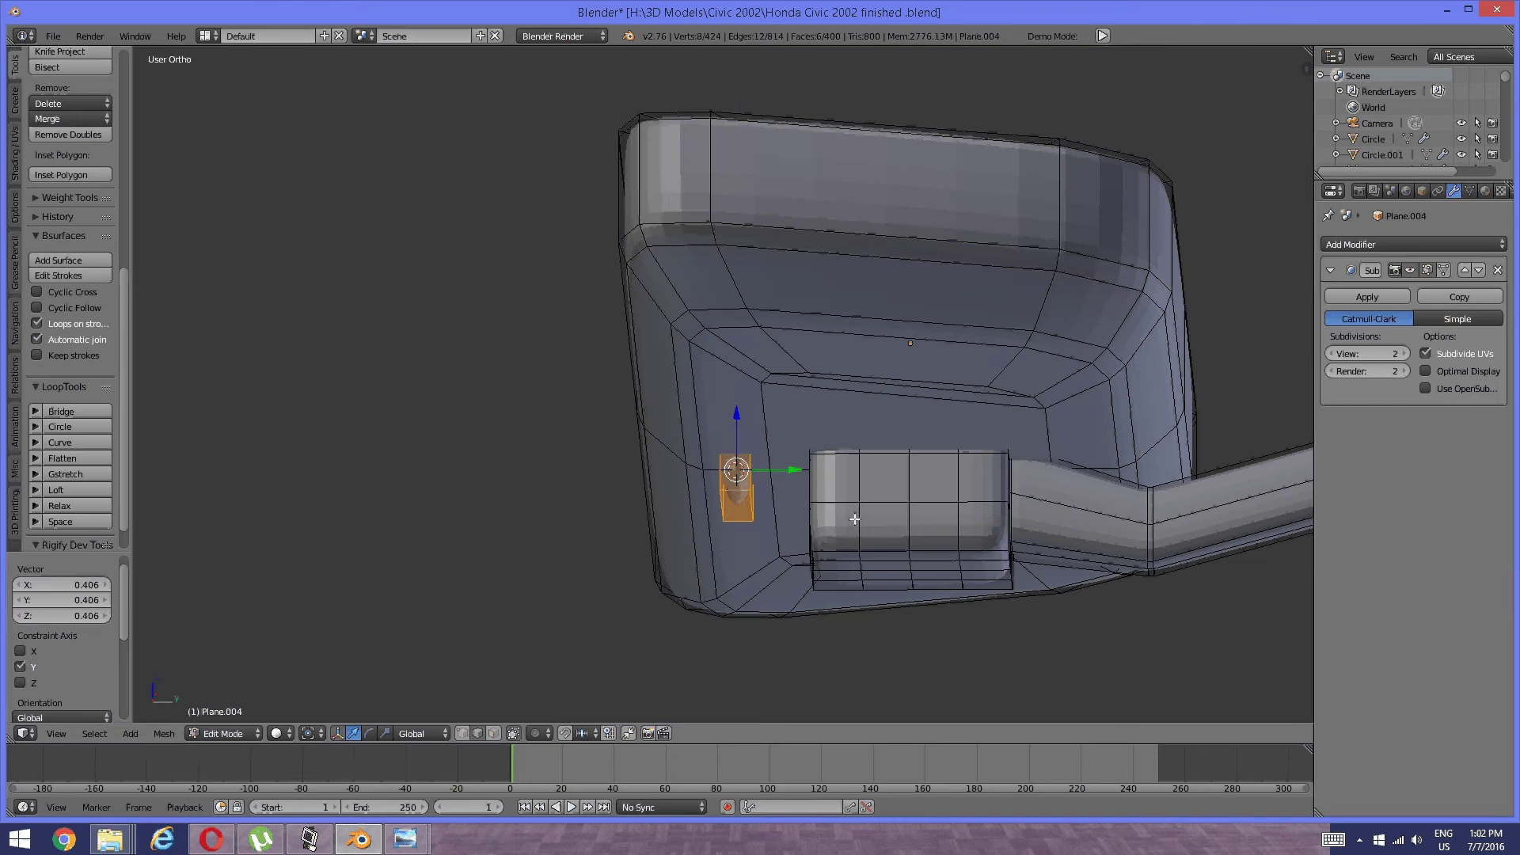
pyautogui.press('g')
pyautogui.press('z')
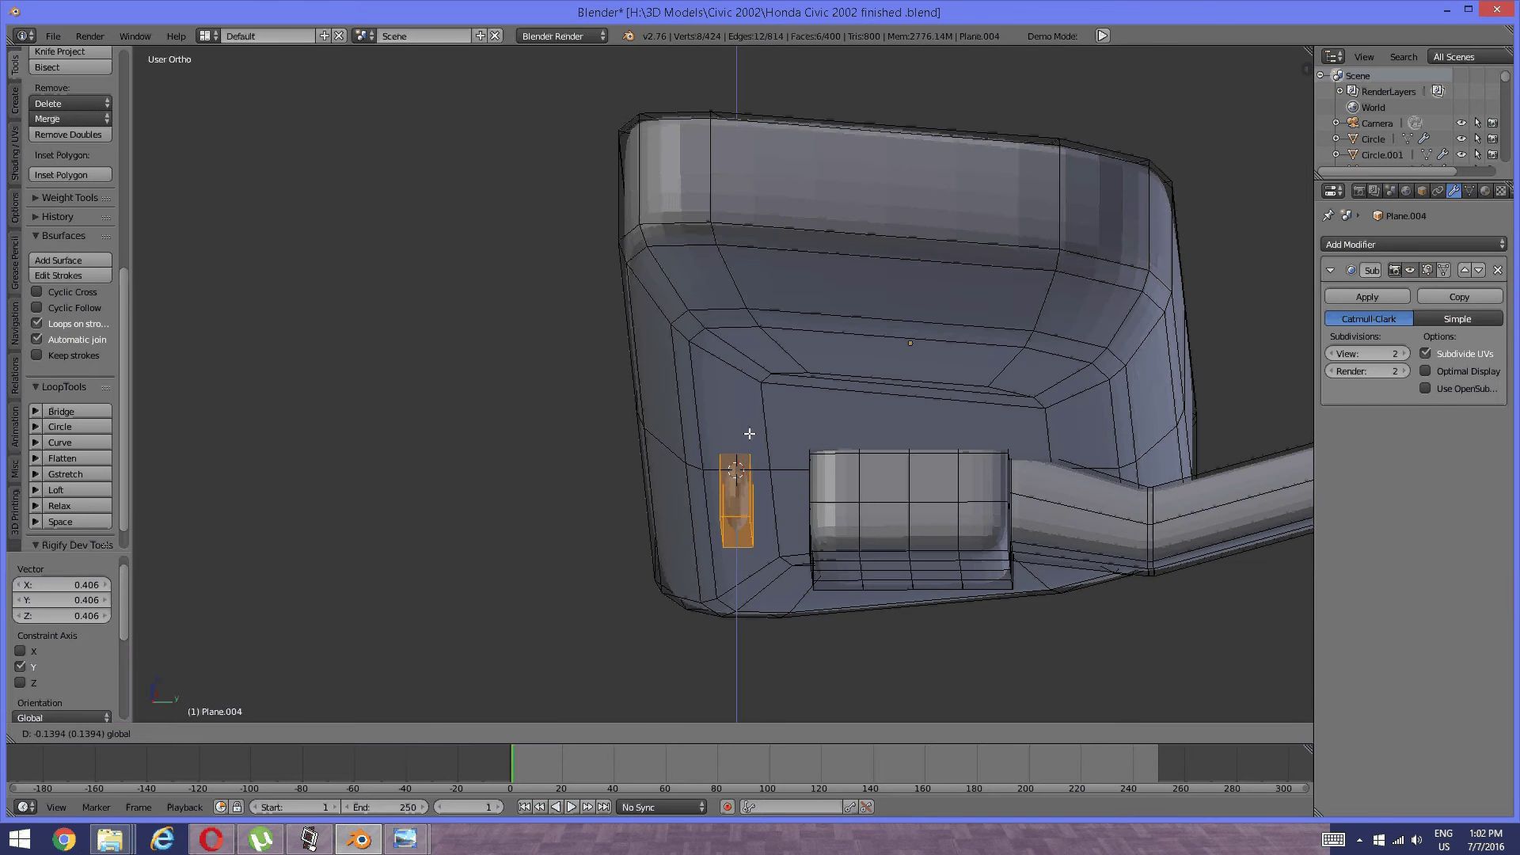
pyautogui.click(737, 457)
# In face select mode, select the plate's bottom face and move it about -0.393 along Y to slant the plate.
pyautogui.scroll(4, 748, 456)
pyautogui.keyDown('shift'); pyautogui.moveTo(772, 445); pyautogui.dragTo(776, 387, button='middle'); pyautogui.keyUp('shift')
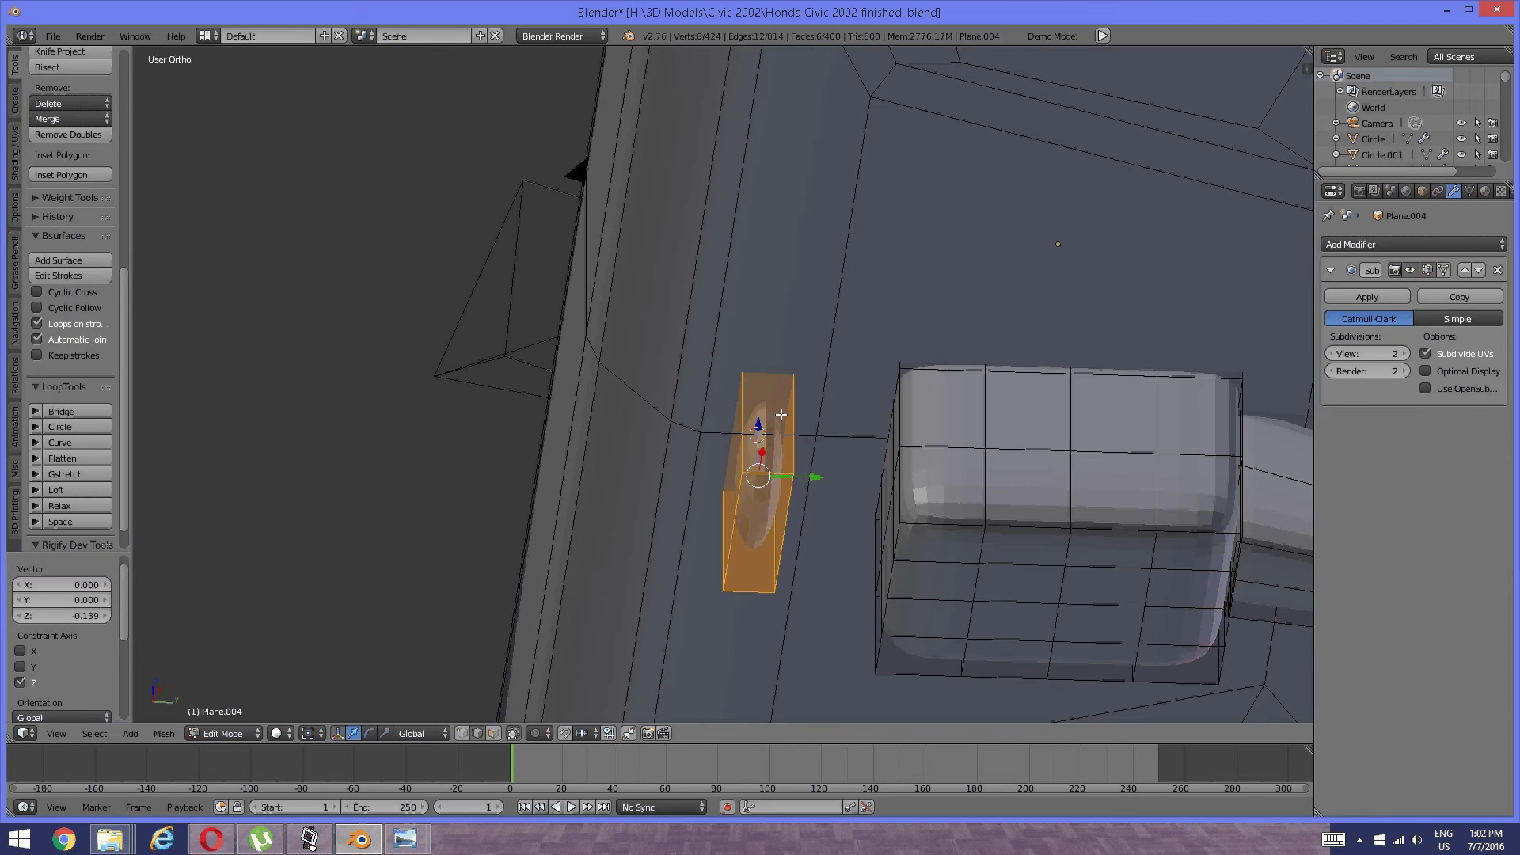
pyautogui.press('a')
pyautogui.hotkey('ctrl', 'Tab')
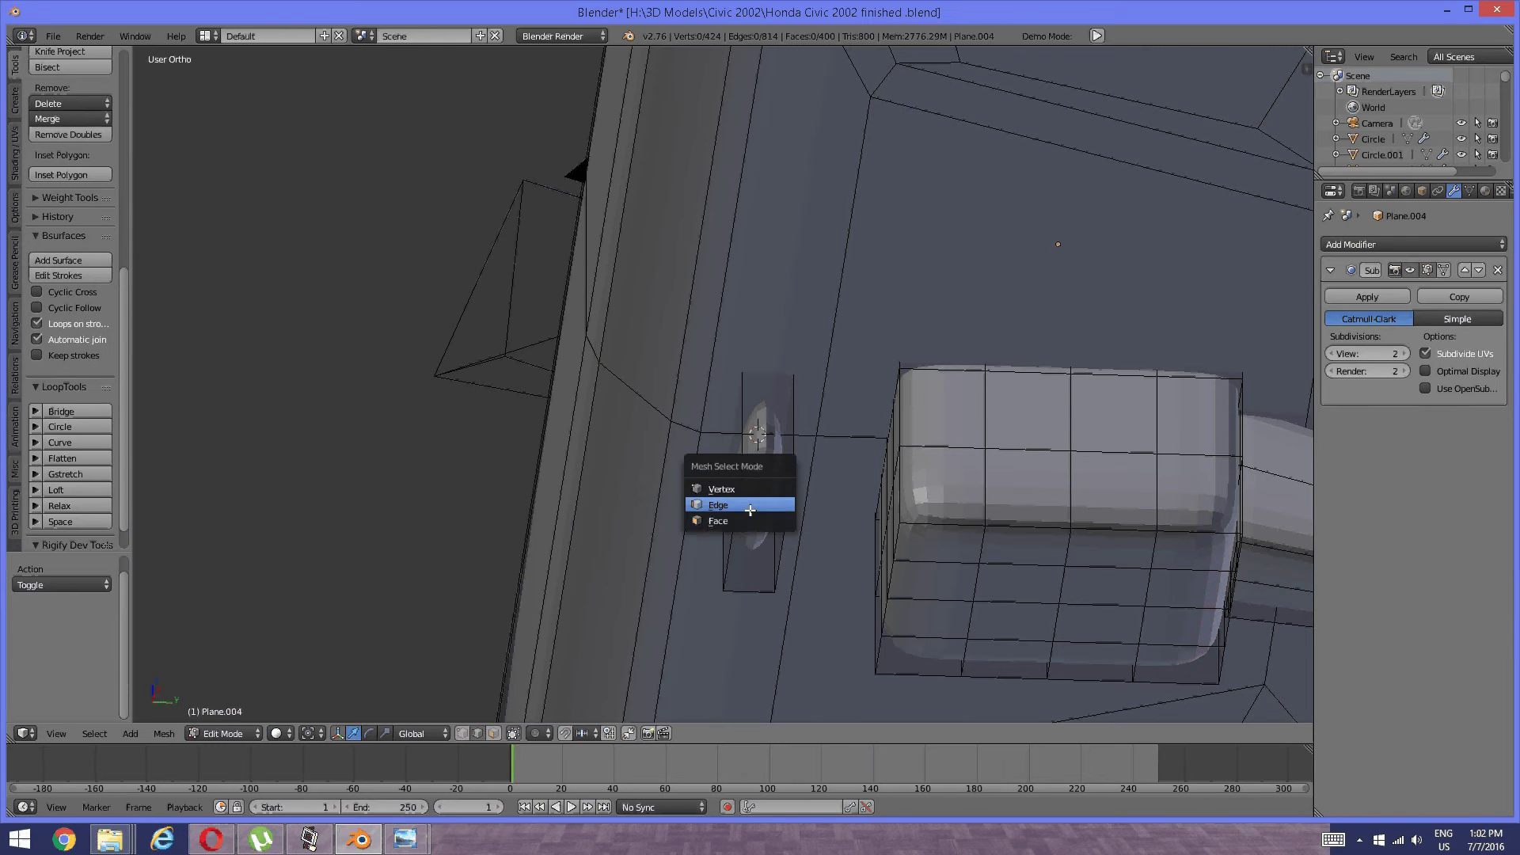
pyautogui.click(749, 520)
pyautogui.rightClick(759, 524)
pyautogui.scroll(-3, 772, 492)
pyautogui.moveTo(773, 491); pyautogui.dragTo(792, 509, button='middle')
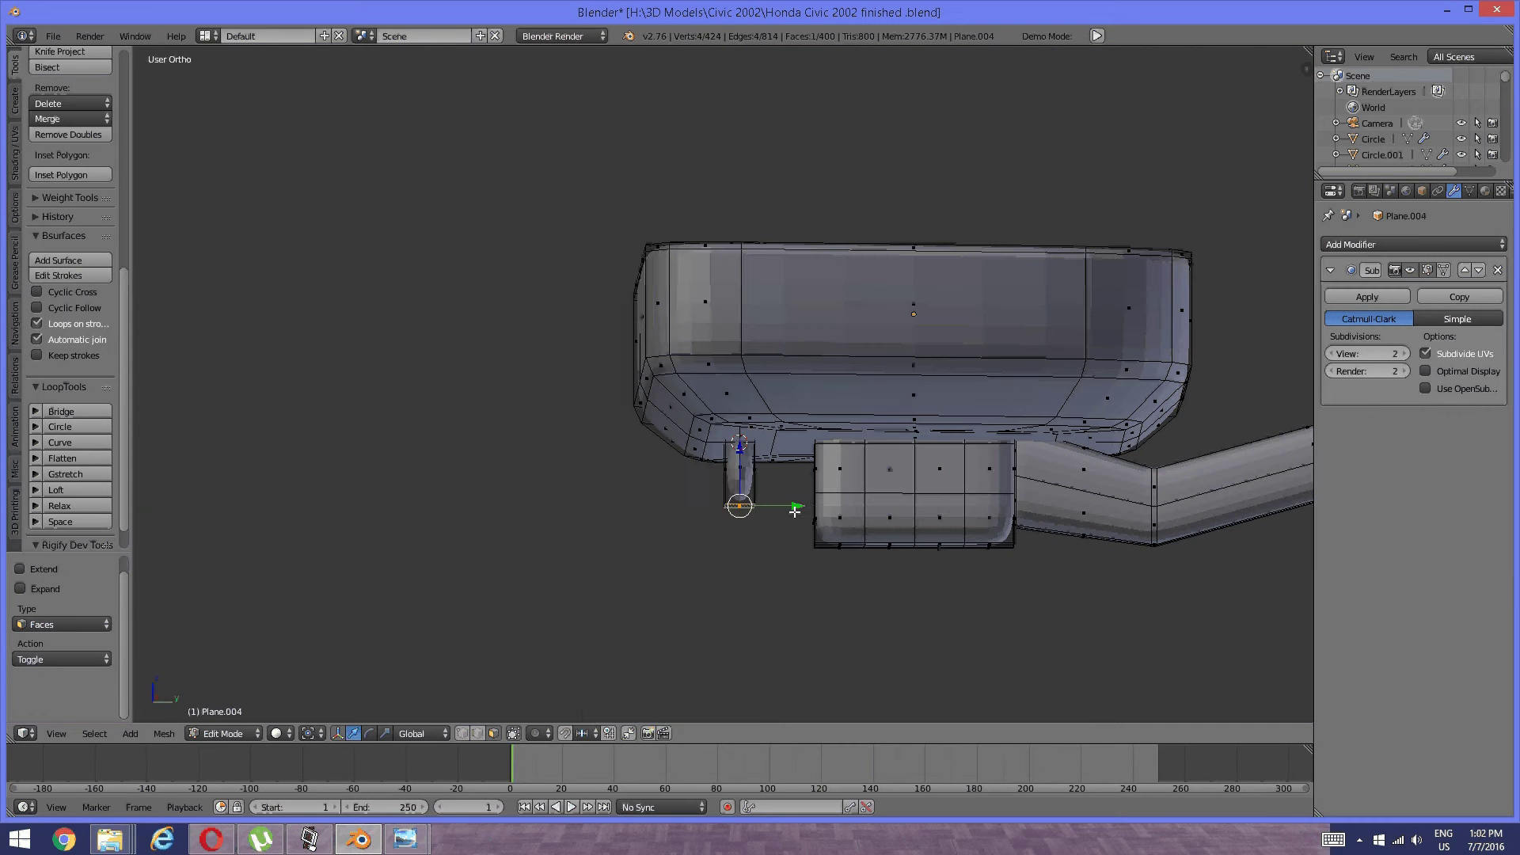
pyautogui.press('g')
pyautogui.press('y')
pyautogui.click(722, 513)
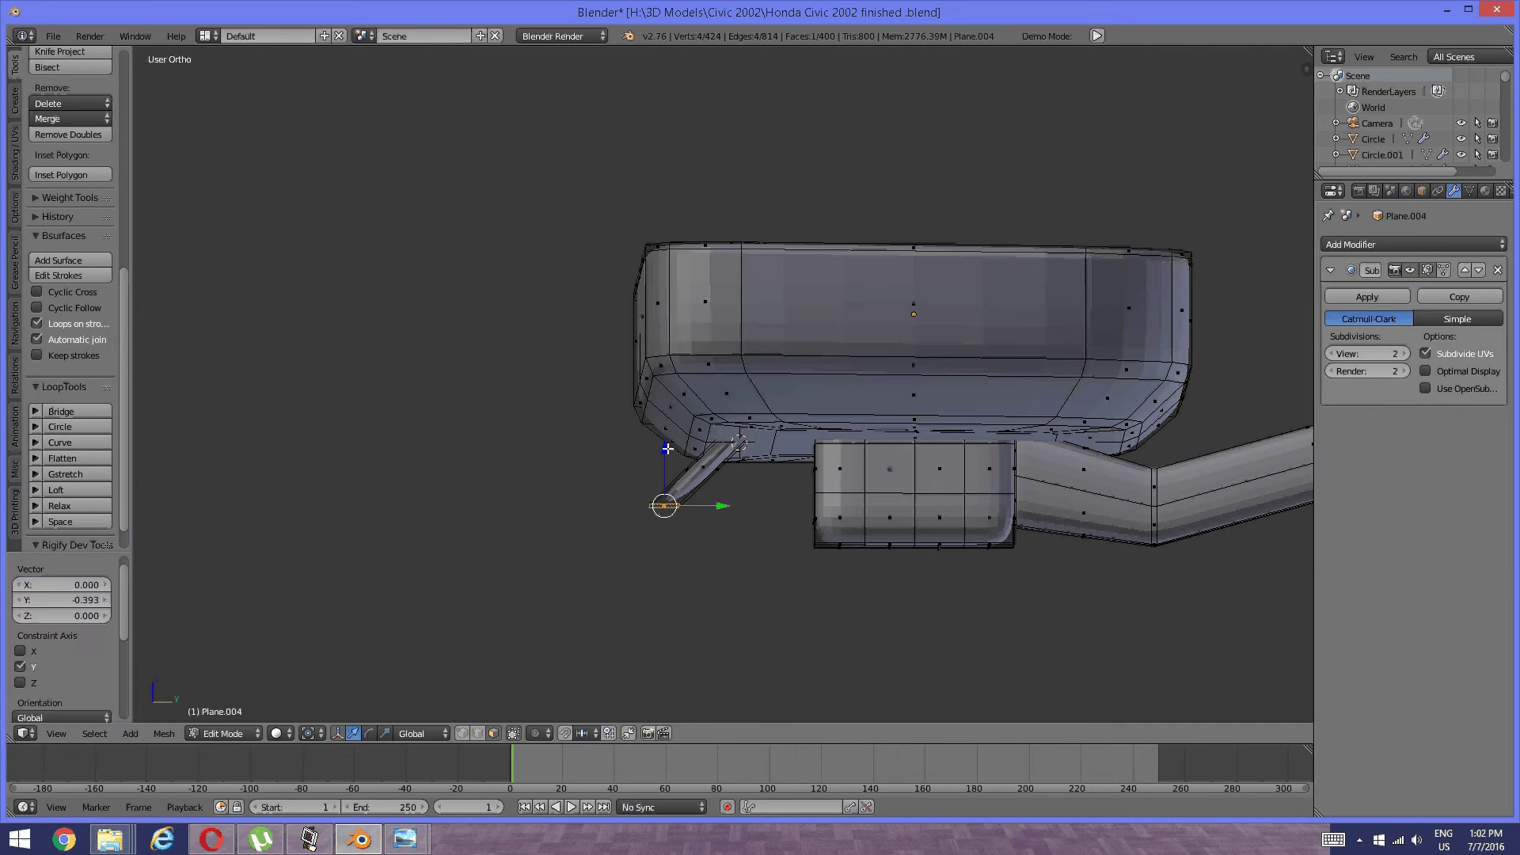
# Extend the slanted plate by moving its bottom face -0.178 in Z, -0.278 in Y and -0.124 in Z.
pyautogui.press('g')
pyautogui.press('z')
pyautogui.click(727, 538)
pyautogui.press('g')
pyautogui.press('y')
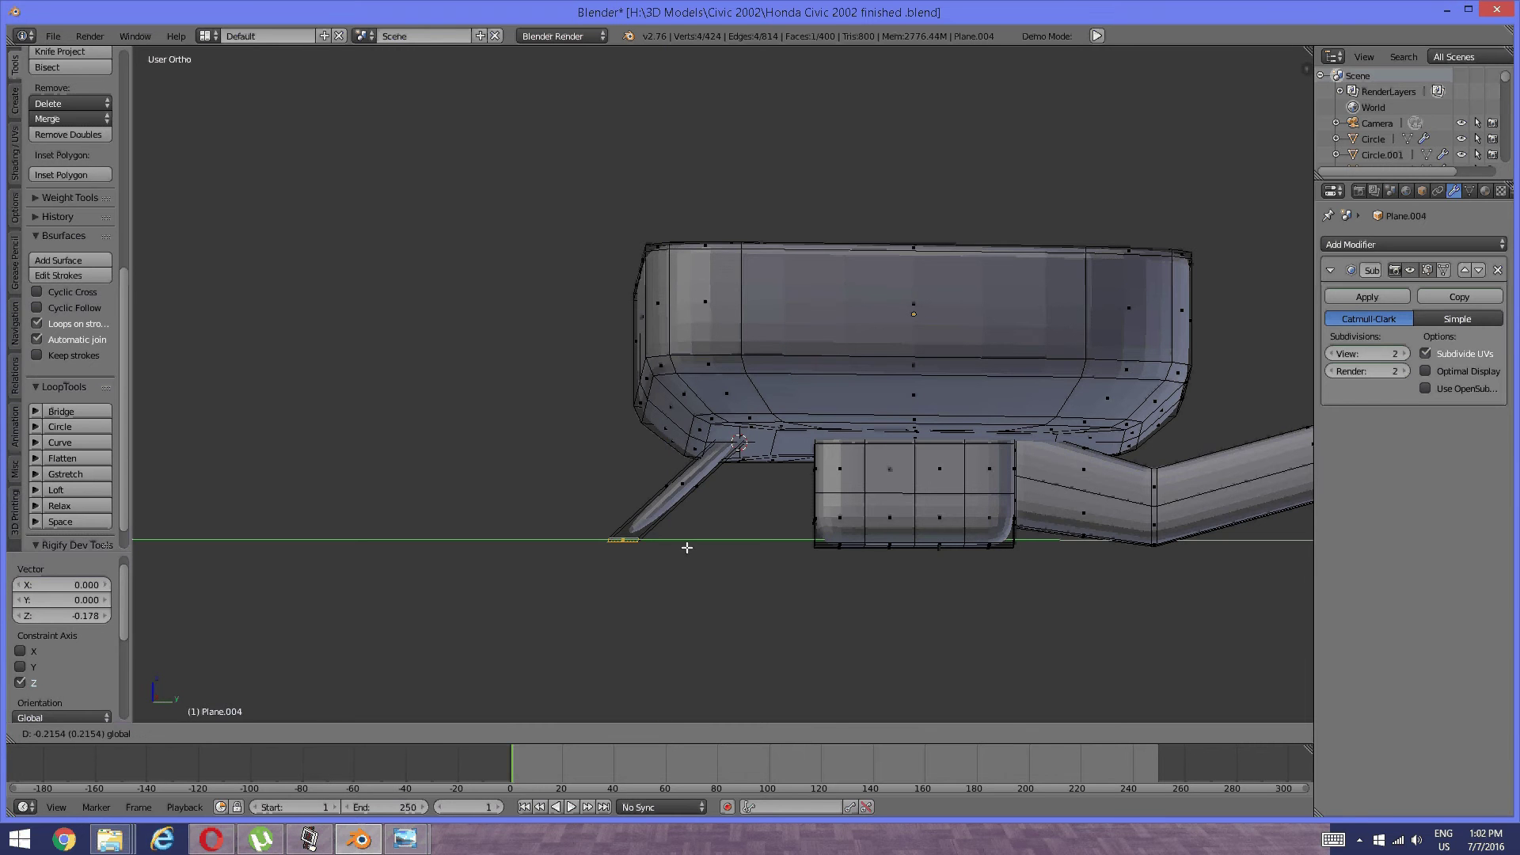
pyautogui.click(675, 546)
pyautogui.press('g')
pyautogui.press('z')
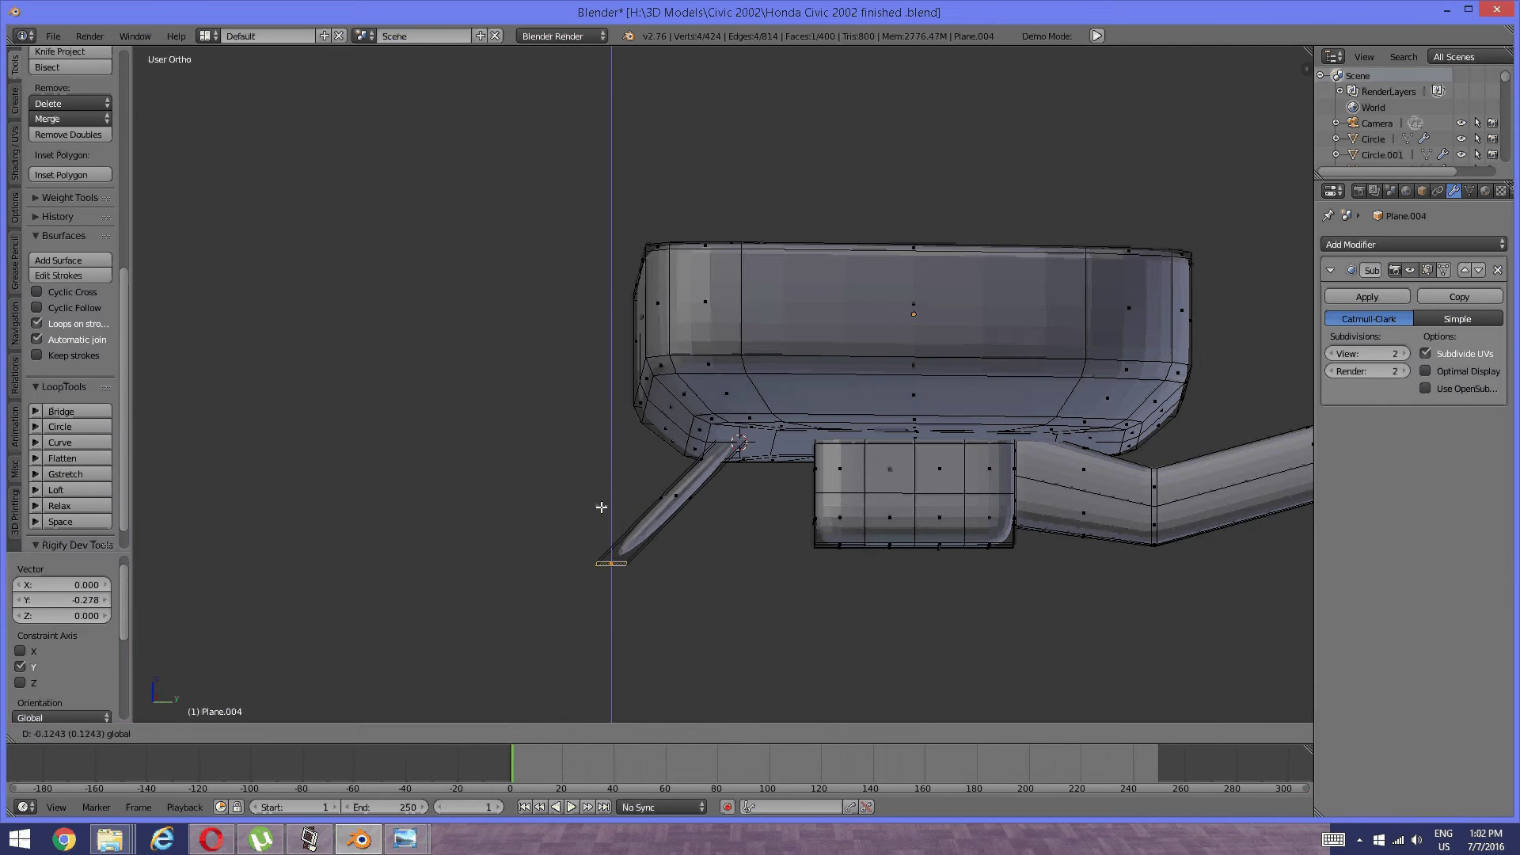
pyautogui.click(601, 507)
# Add a loop cut around the slanted plate and slide it close to the lower end.
pyautogui.scroll(3, 611, 516)
pyautogui.moveTo(610, 516); pyautogui.dragTo(652, 444, button='middle')
pyautogui.scroll(-5, 686, 517)
pyautogui.scroll(3, 685, 517)
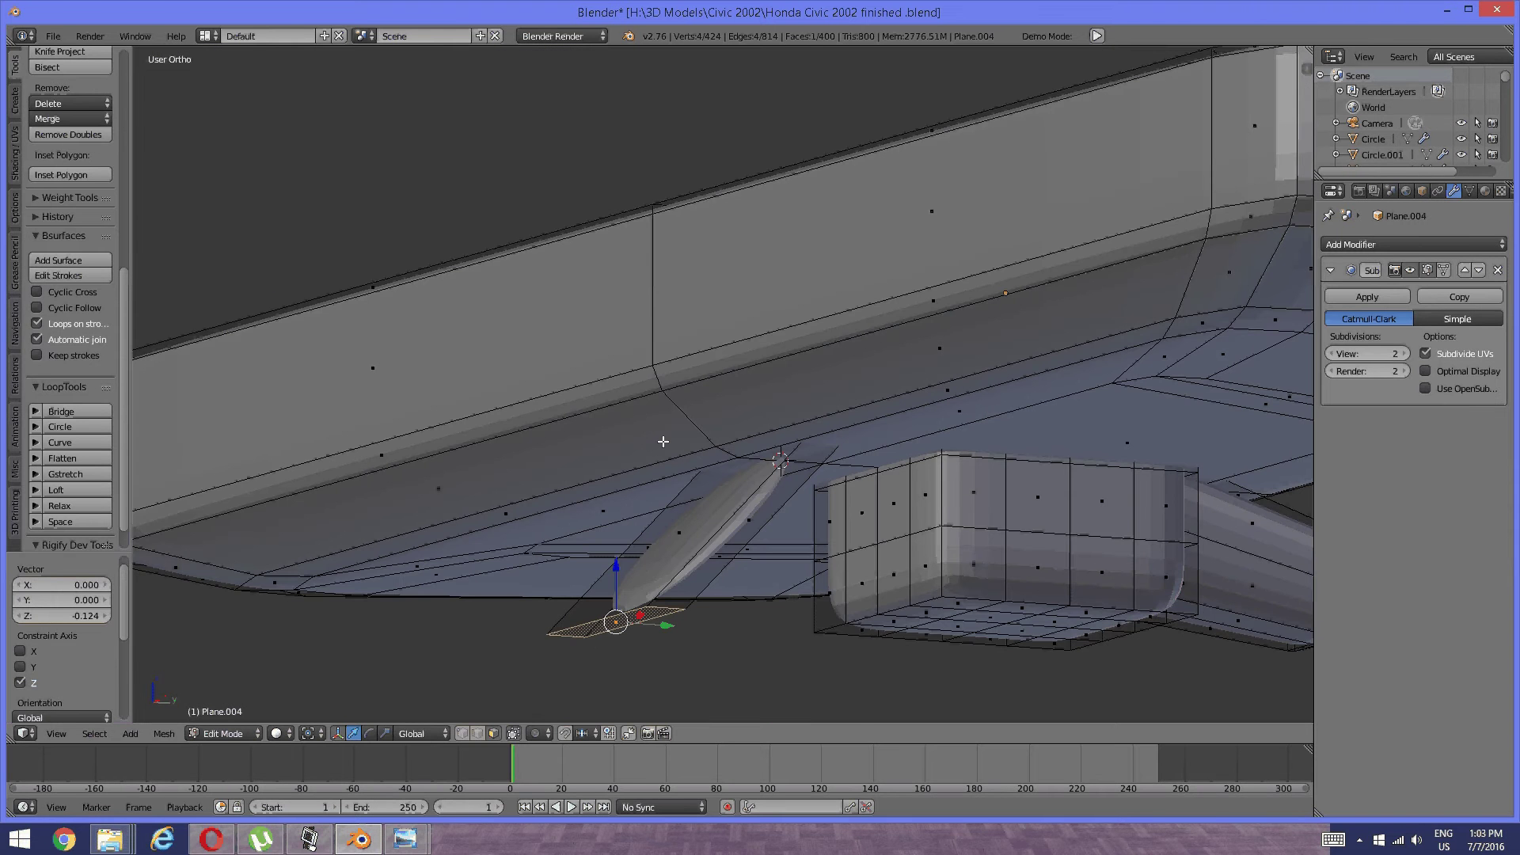
pyautogui.press('ctrl+KP_Add')
pyautogui.moveTo(664, 441); pyautogui.dragTo(723, 502, button='middle')
pyautogui.press('a')
pyautogui.scroll(2, 716, 503)
pyautogui.hotkey('ctrl', 'r')
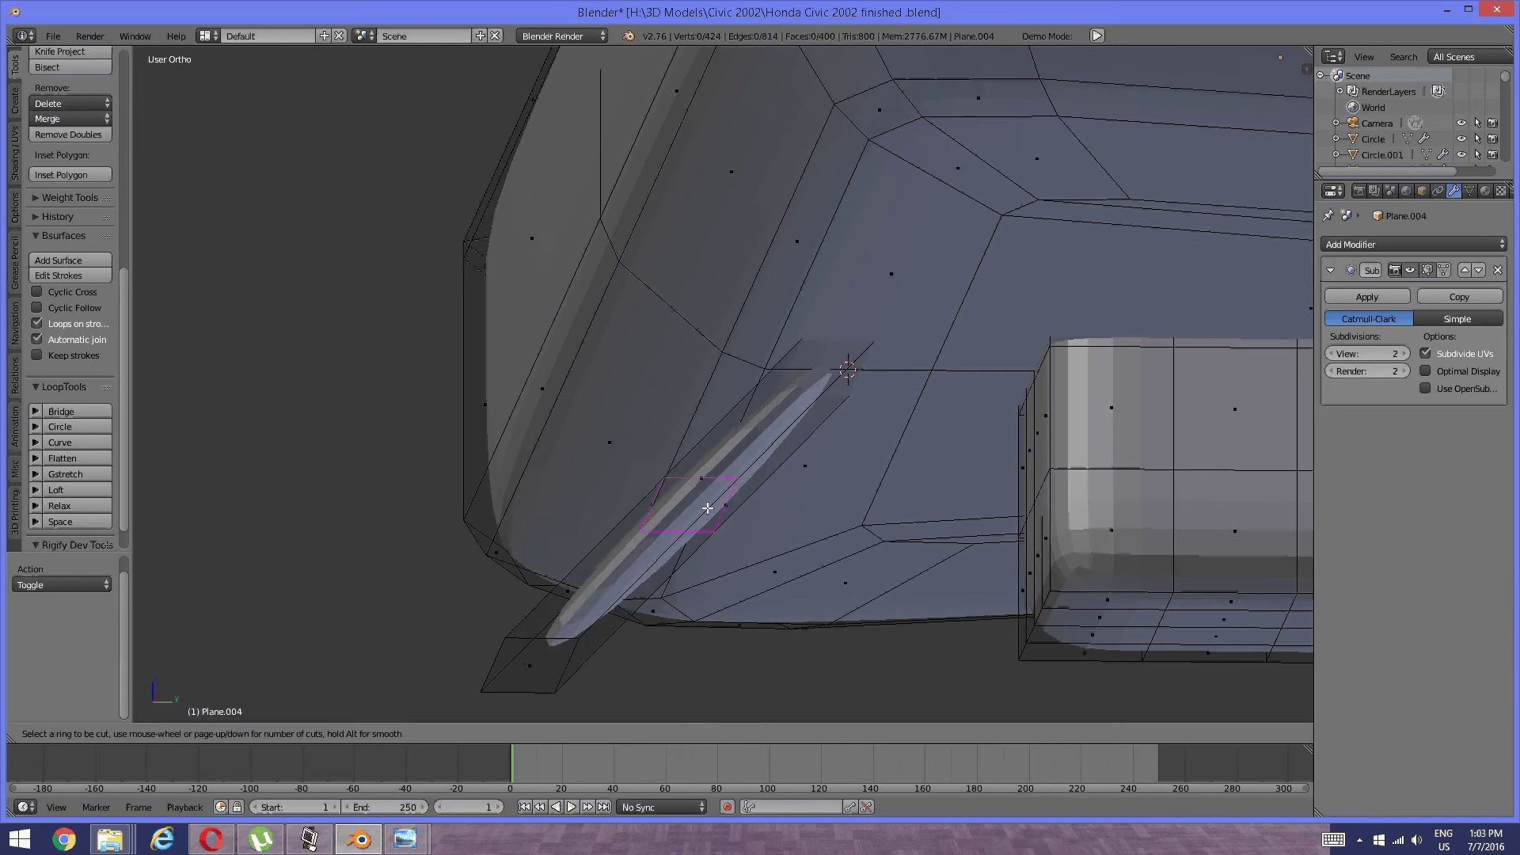
pyautogui.click(707, 507)
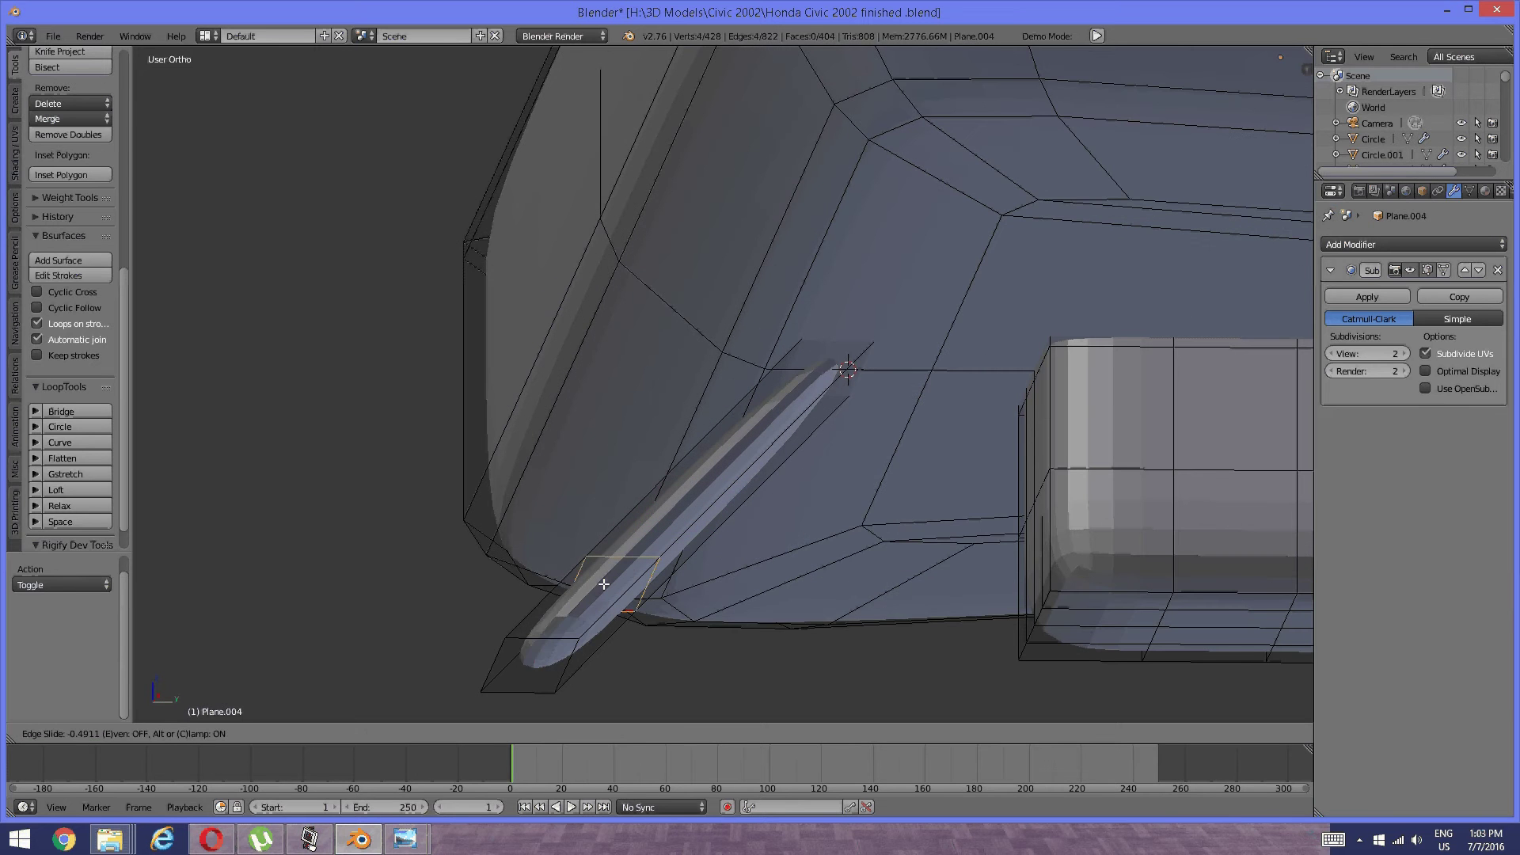
pyautogui.click(544, 654)
pyautogui.press('a')
# Add two lengthwise loop cuts to the slanted plate, one close to each of its narrow sides.
pyautogui.moveTo(544, 649); pyautogui.dragTo(694, 610, button='middle')
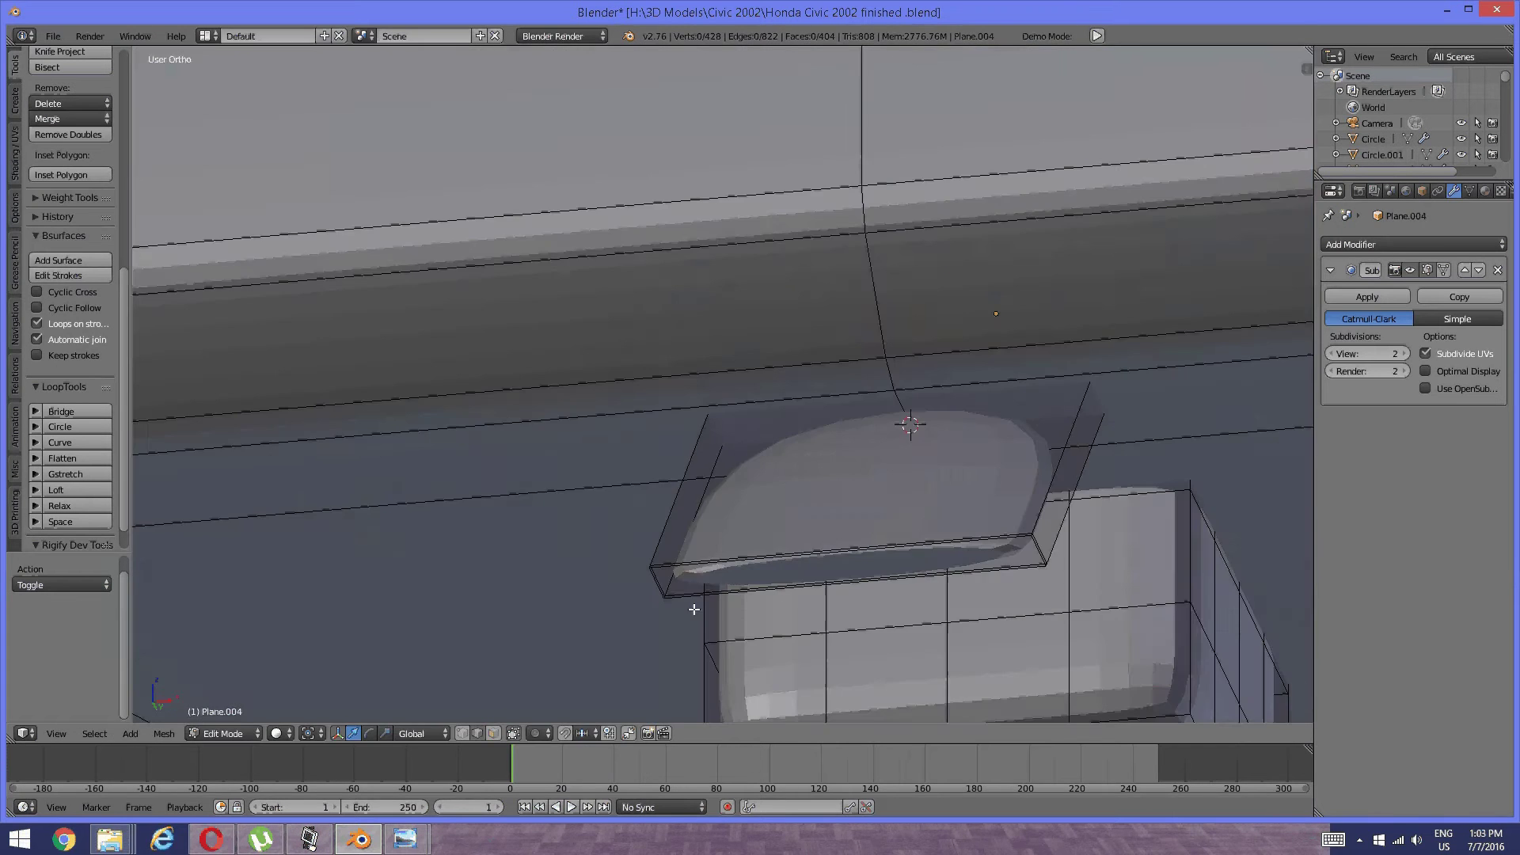
pyautogui.hotkey('ctrl', 'r')
pyautogui.click(903, 548)
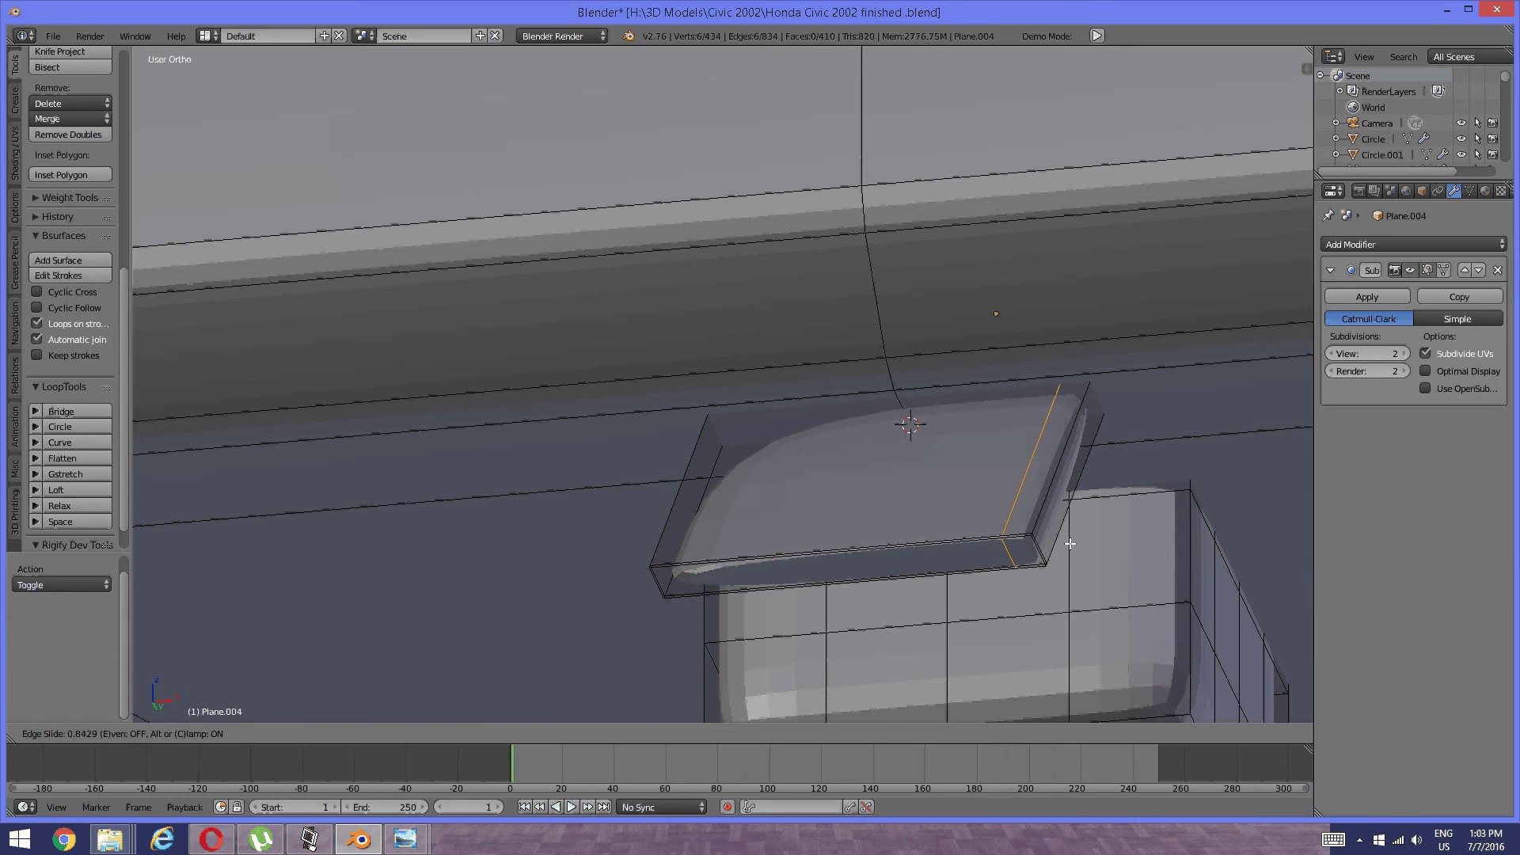
pyautogui.click(1085, 539)
pyautogui.press('a')
pyautogui.moveTo(1085, 540); pyautogui.dragTo(906, 536, button='middle')
pyautogui.hotkey('ctrl', 'r')
pyautogui.click(899, 542)
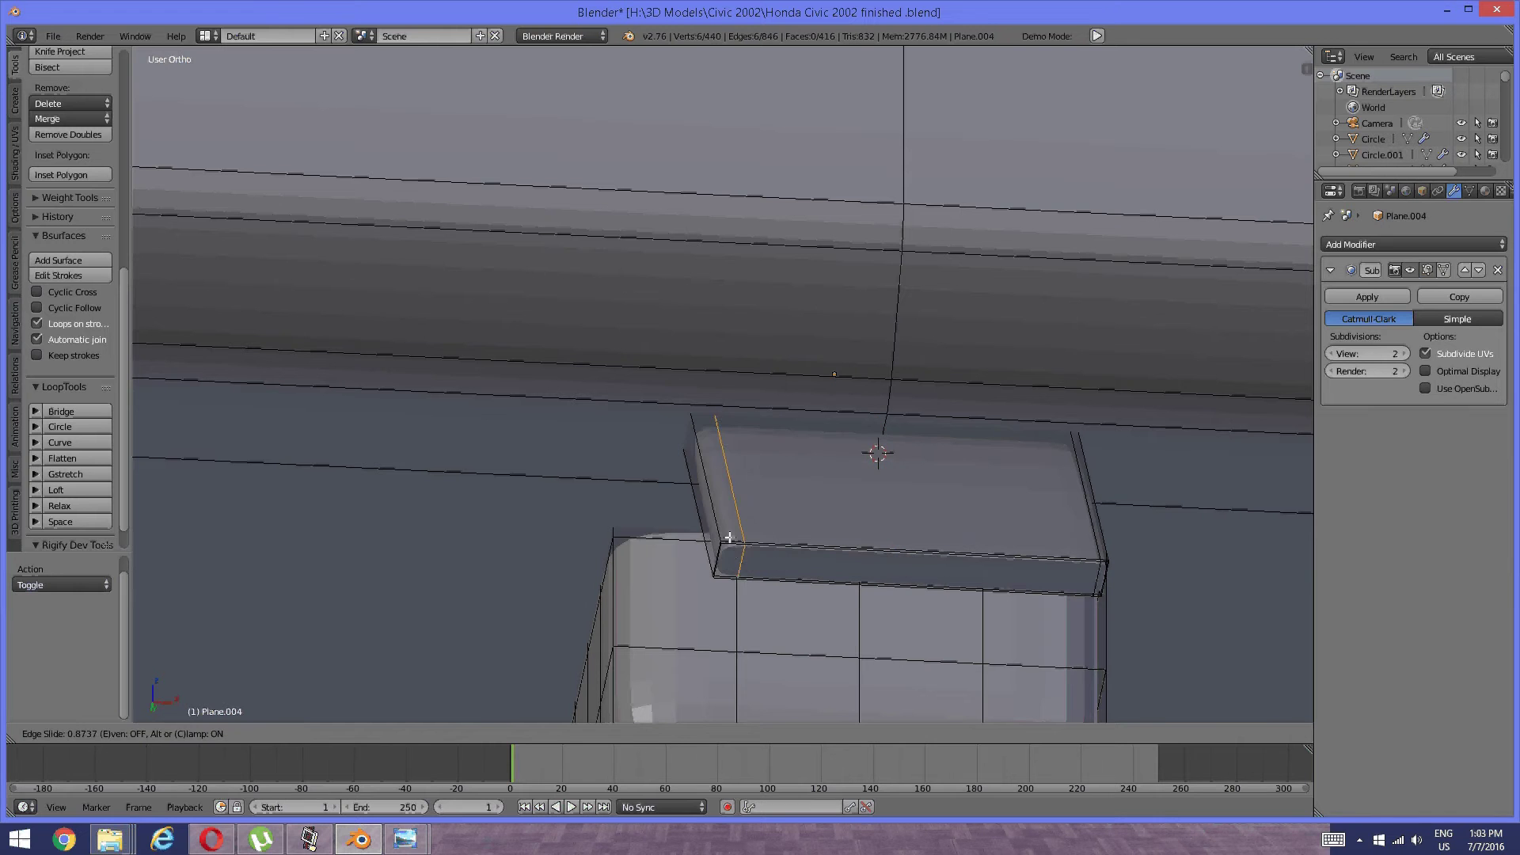
pyautogui.click(771, 539)
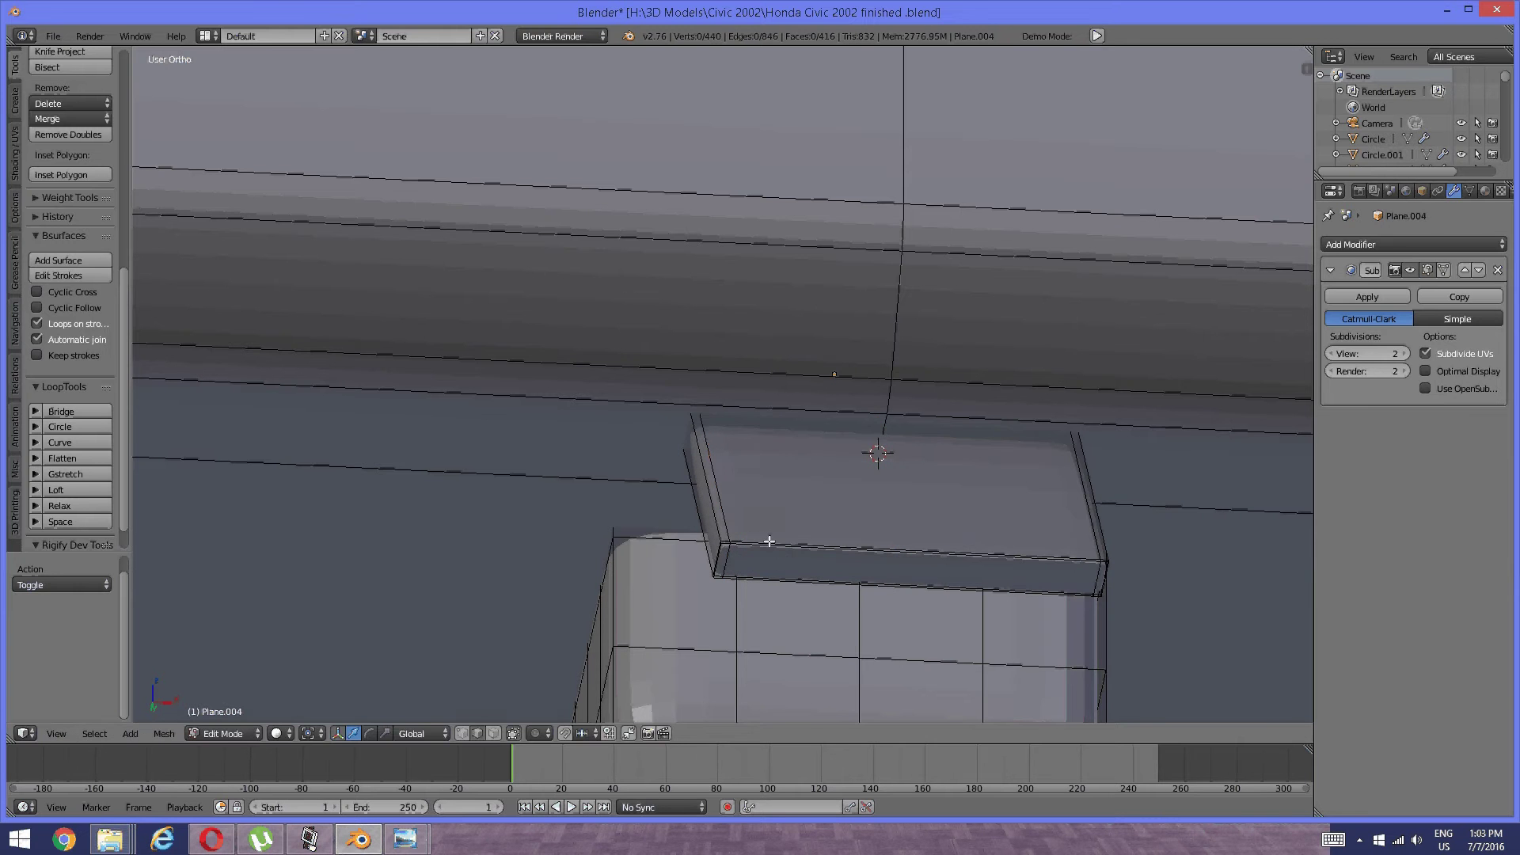
pyautogui.press('a')
# Add two loop cuts around the plate's thickness, one close to each of its broad faces.
pyautogui.moveTo(771, 539)
pyautogui.mouseDown(button='middle')
pyautogui.moveTo(807, 520)
pyautogui.moveTo(744, 524)
pyautogui.mouseUp(button='middle')
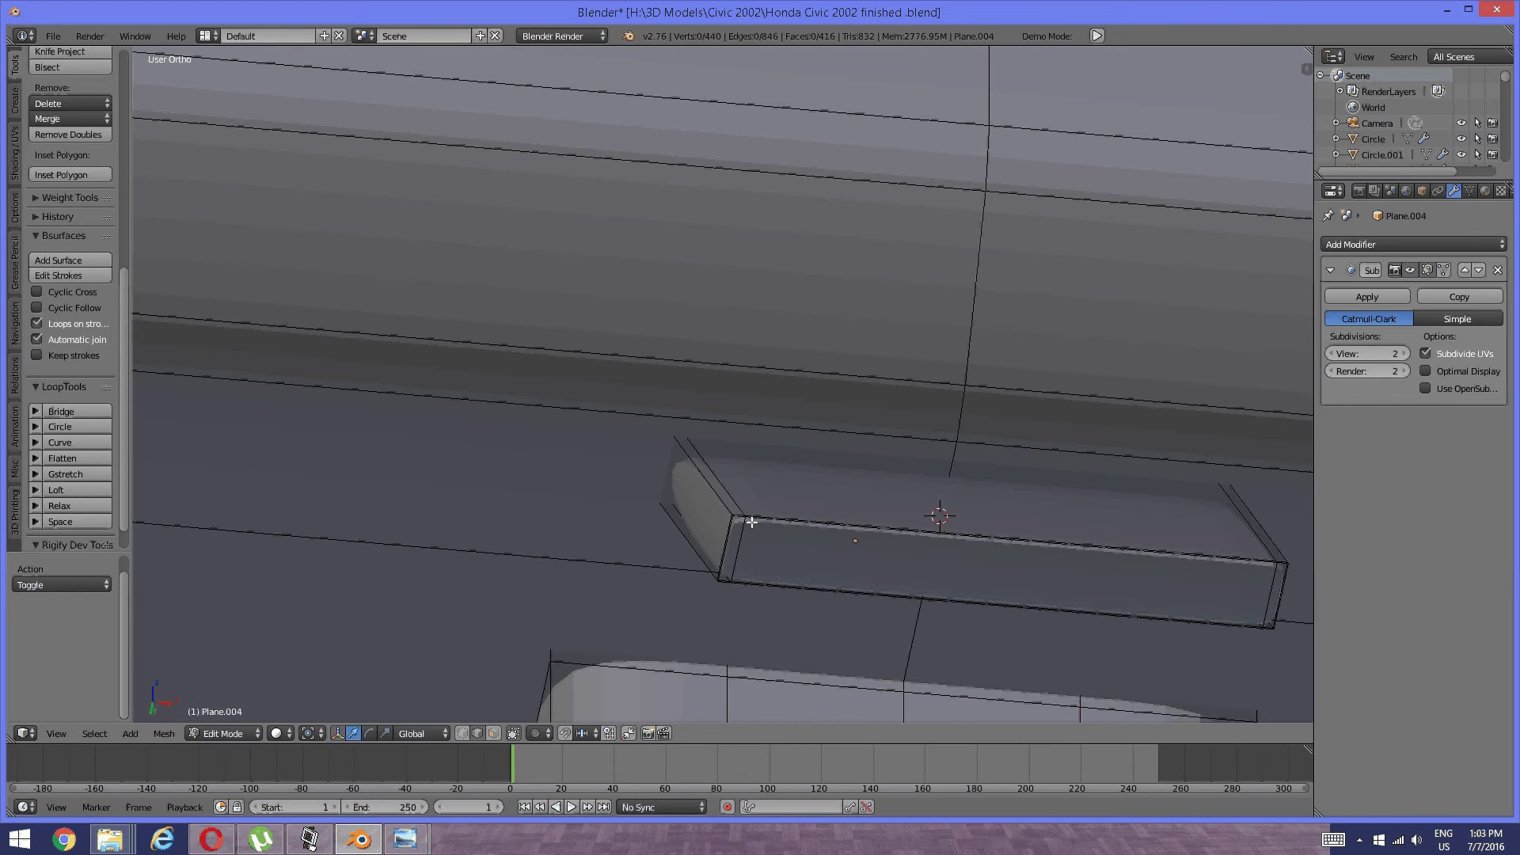
pyautogui.hotkey('ctrl', 'r')
pyautogui.click(741, 525)
pyautogui.click(750, 545)
pyautogui.press('a')
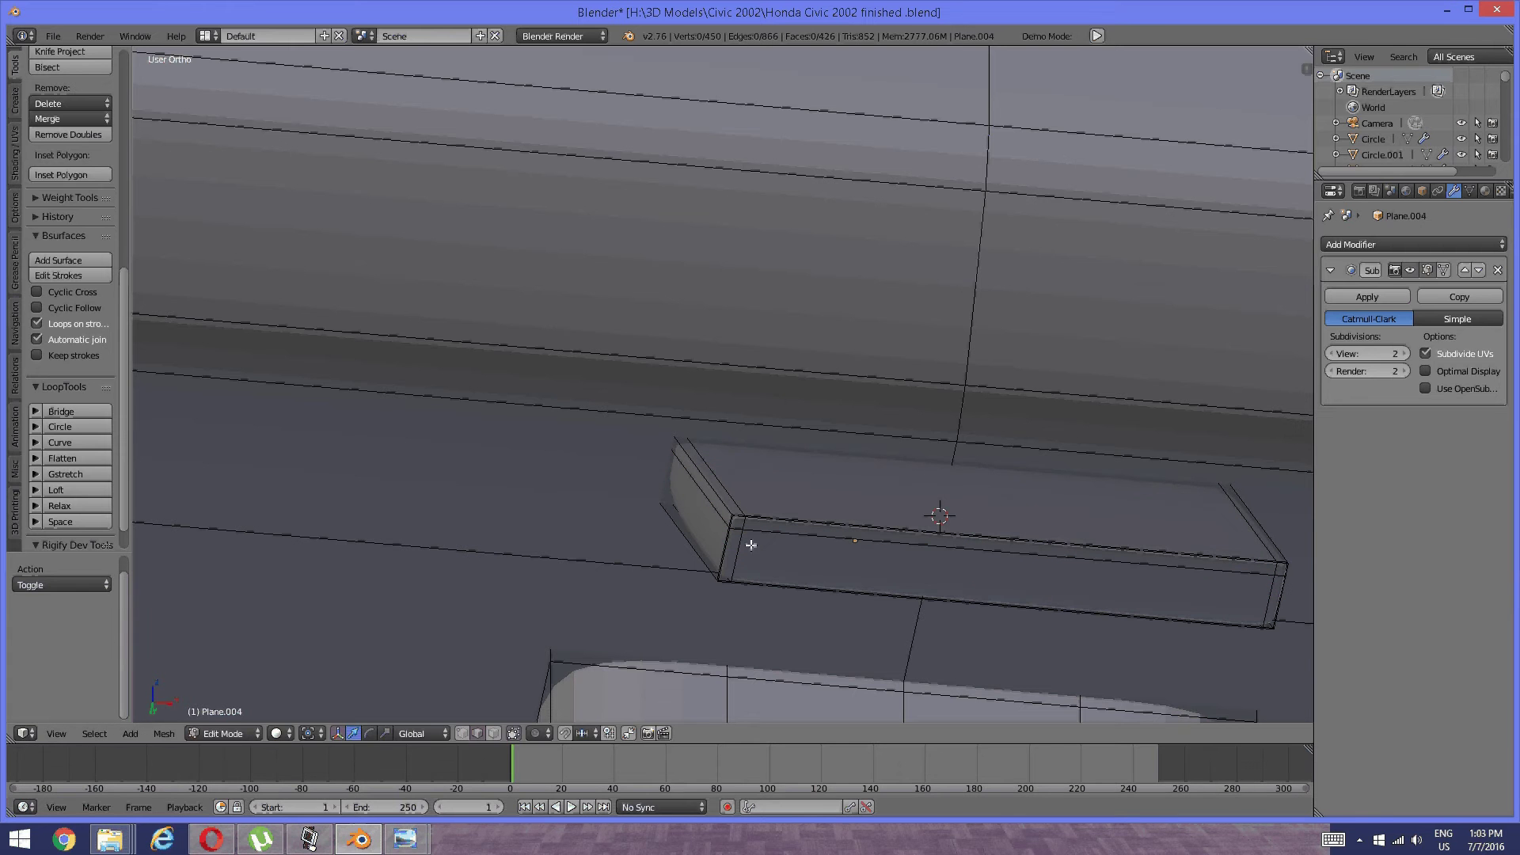
pyautogui.hotkey('ctrl', 'r')
pyautogui.click(743, 545)
pyautogui.click(735, 546)
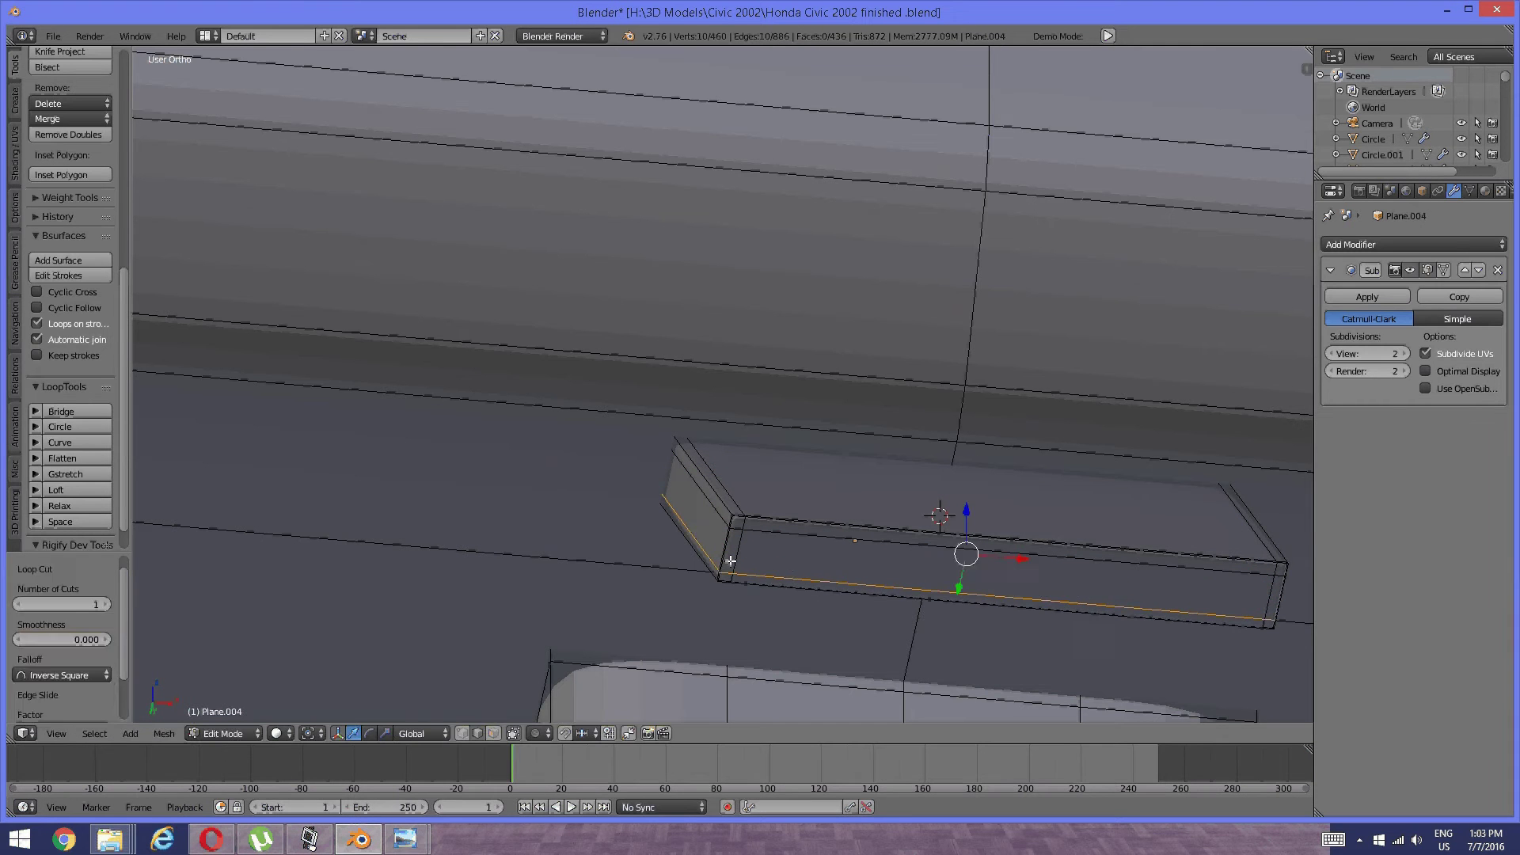
pyautogui.press('a')
# Select the linked geometry of the mirror housing shell and hide it to expose the plate's upper end.
pyautogui.moveTo(775, 514); pyautogui.dragTo(692, 544, button='middle')
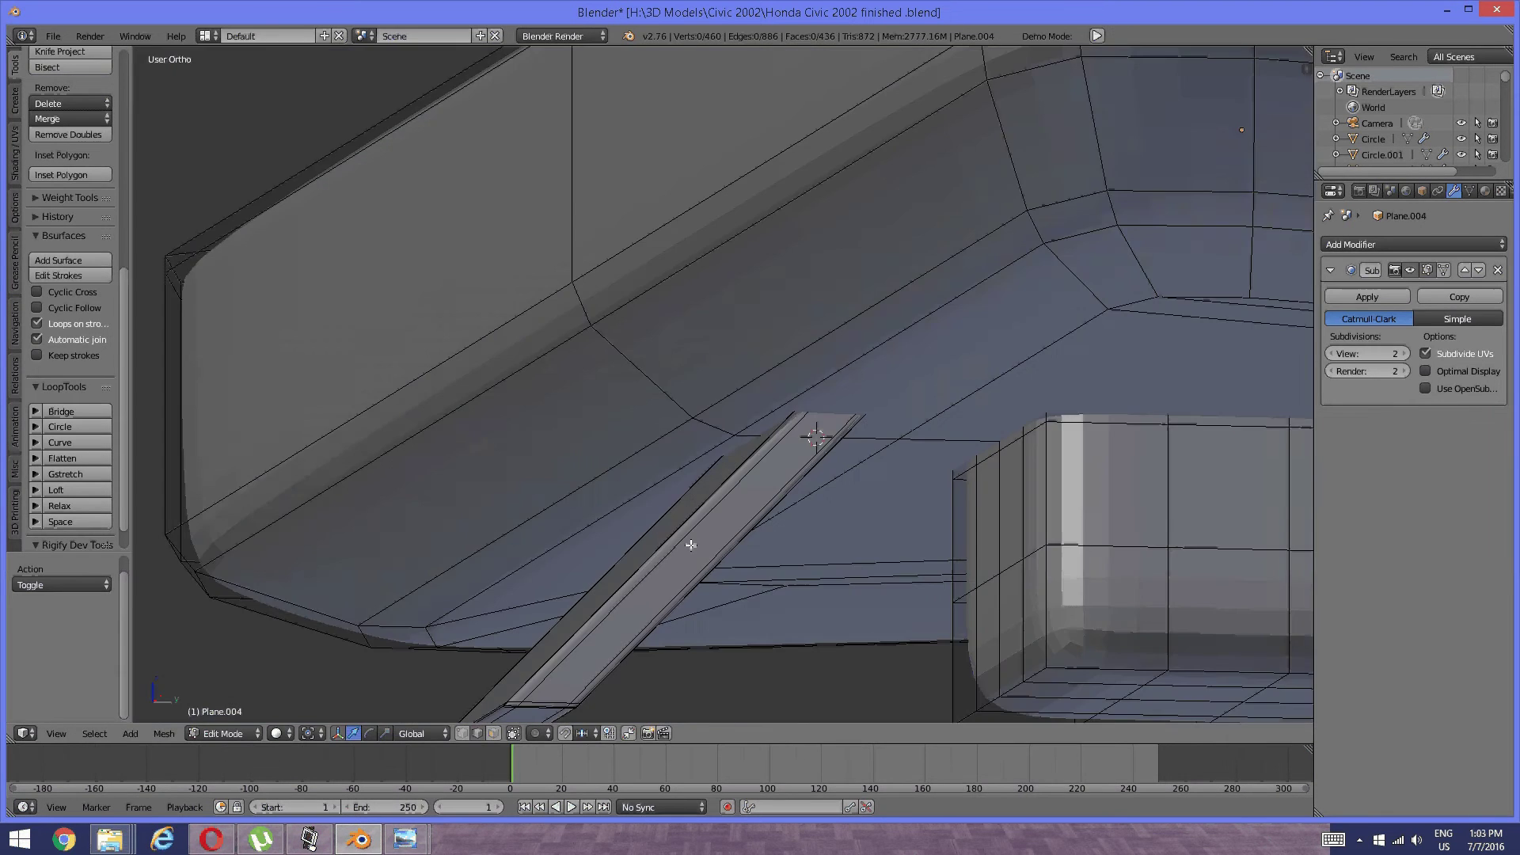
pyautogui.rightClick(833, 369)
pyautogui.hotkey('ctrl', 'l')
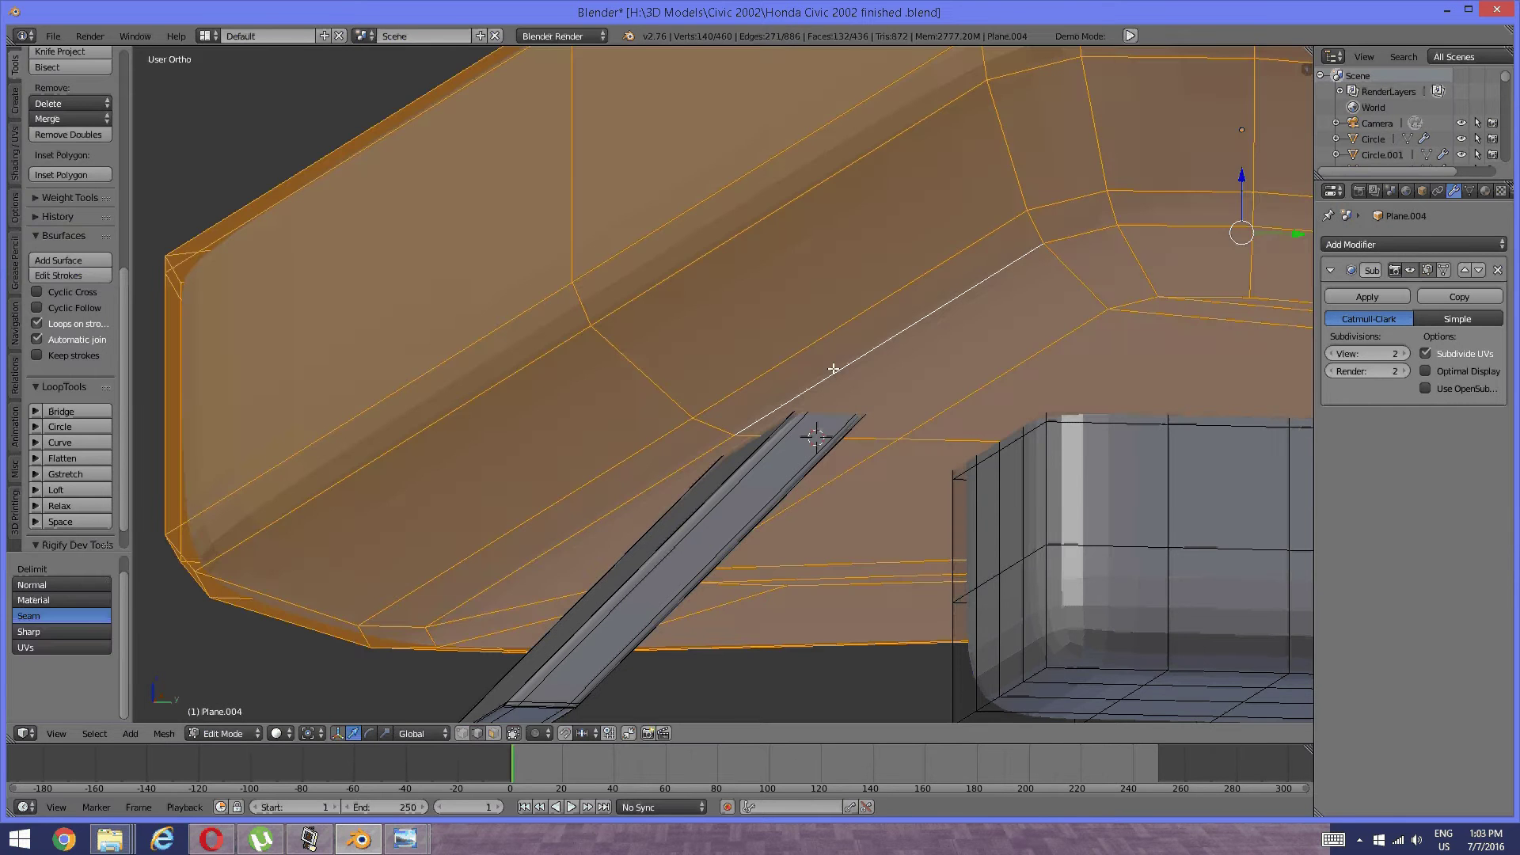
pyautogui.press('h')
# Add a loop cut across the slanted plate toward its upper end.
pyautogui.moveTo(831, 362); pyautogui.dragTo(822, 418, button='middle')
pyautogui.hotkey('ctrl', 'r')
pyautogui.click(823, 467)
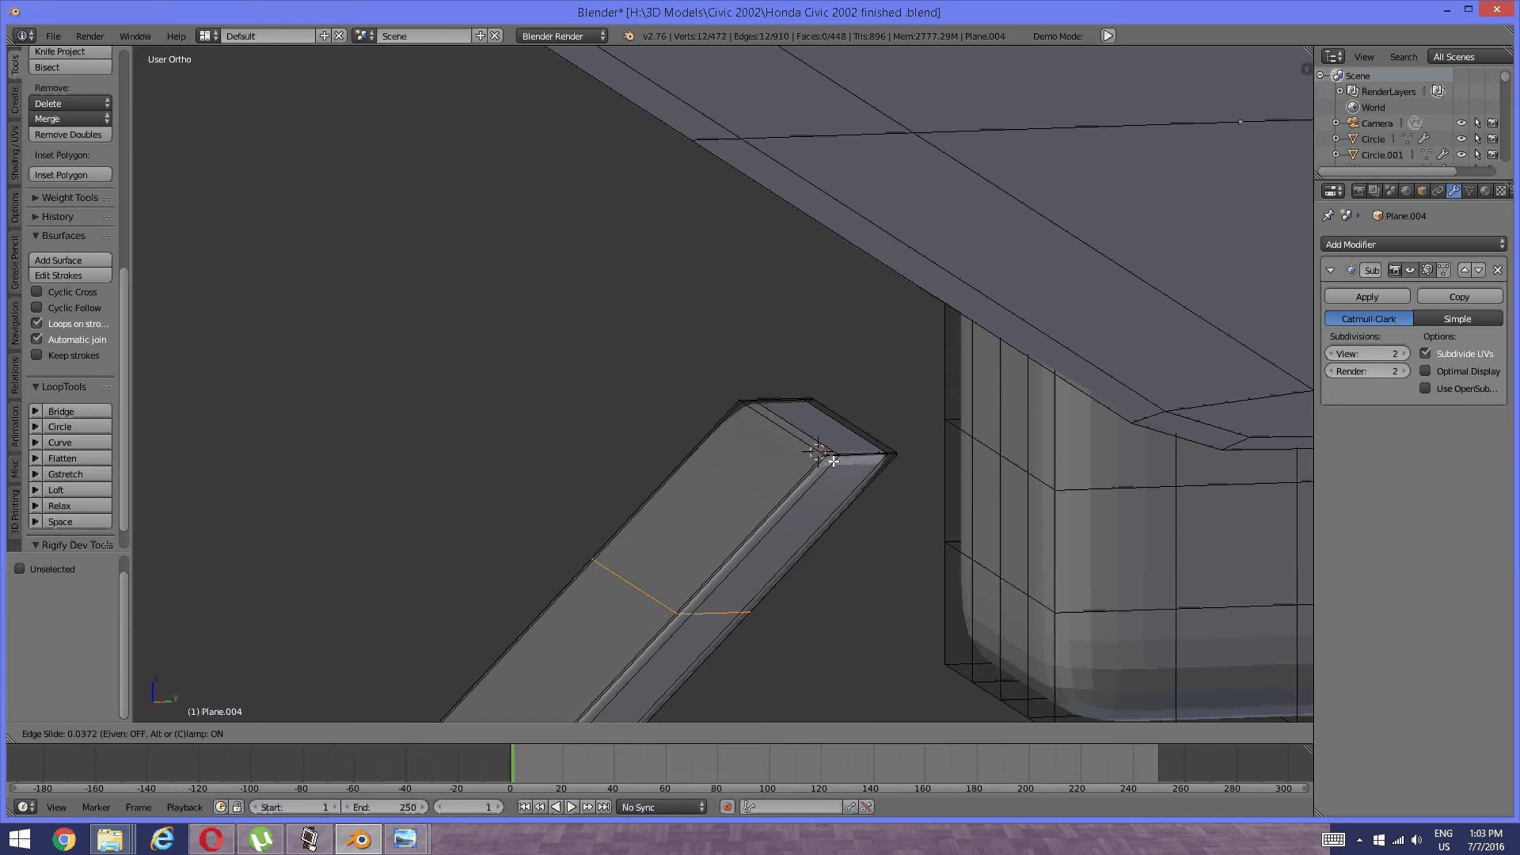
# Slide the new edge loop close to the end of the mirror's small lever and return to Object Mode.
pyautogui.click(956, 315)
pyautogui.press('a')
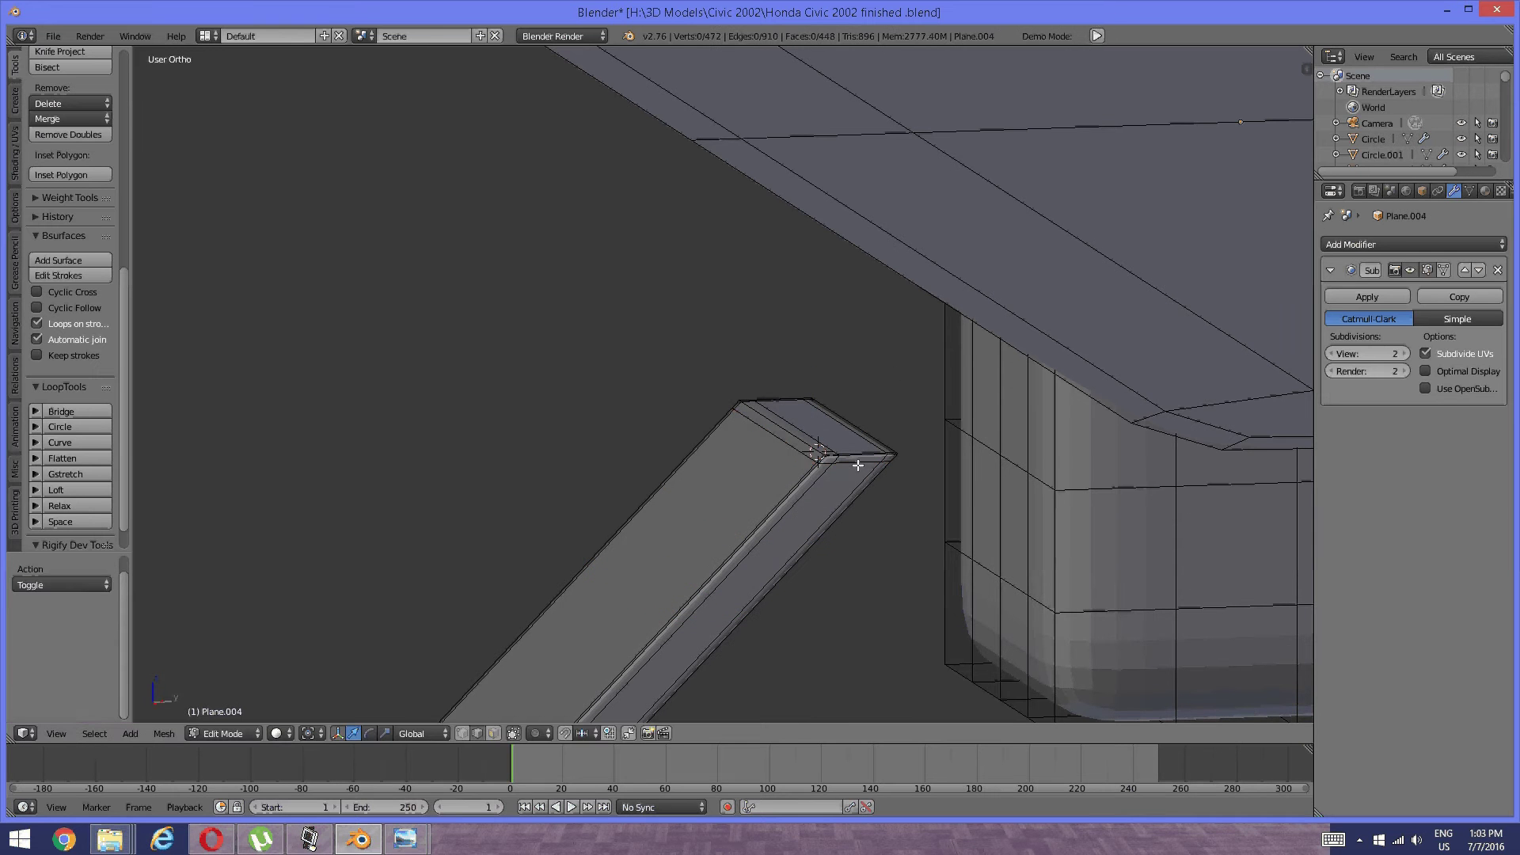
pyautogui.scroll(-2, 815, 444)
pyautogui.press('a')
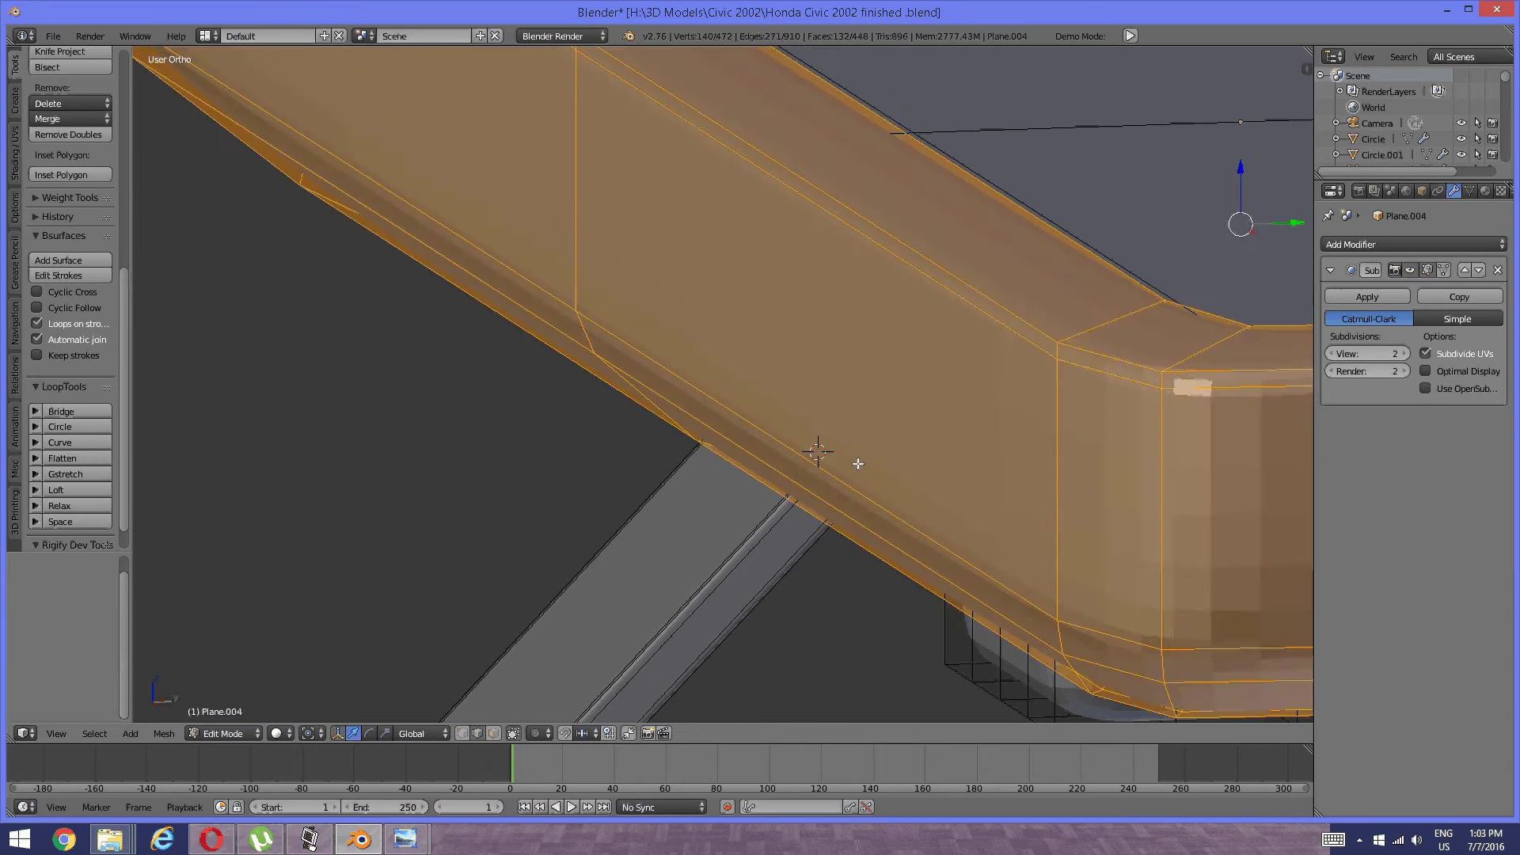
pyautogui.press('a')
pyautogui.scroll(-4, 818, 448)
pyautogui.moveTo(937, 399)
pyautogui.mouseDown(button='middle')
pyautogui.moveTo(916, 414)
pyautogui.moveTo(934, 404)
pyautogui.mouseUp(button='middle')
pyautogui.keyDown('shift'); pyautogui.moveTo(987, 346); pyautogui.dragTo(904, 412, button='middle'); pyautogui.keyUp('shift')
pyautogui.moveTo(904, 412); pyautogui.dragTo(872, 445, button='middle')
pyautogui.press('Tab')
pyautogui.click(757, 446)
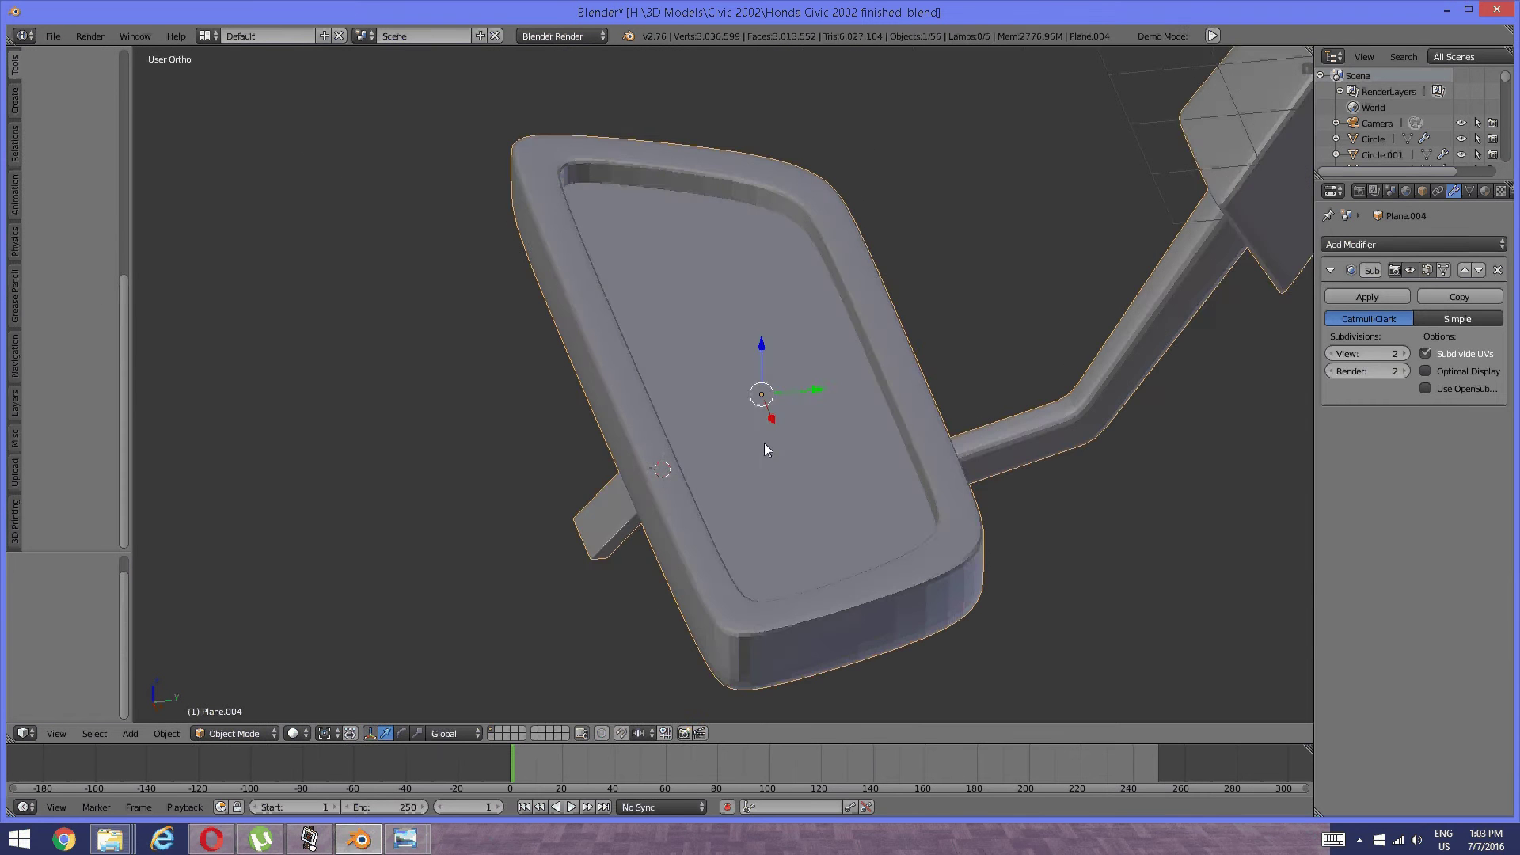
# Snap the 3D cursor to the centre of the eight faces on the large flat side of the mirror's mounting block.
pyautogui.keyDown('shift'); pyautogui.moveTo(1221, 292); pyautogui.dragTo(1023, 416, button='middle'); pyautogui.keyUp('shift')
pyautogui.scroll(2, 1006, 360)
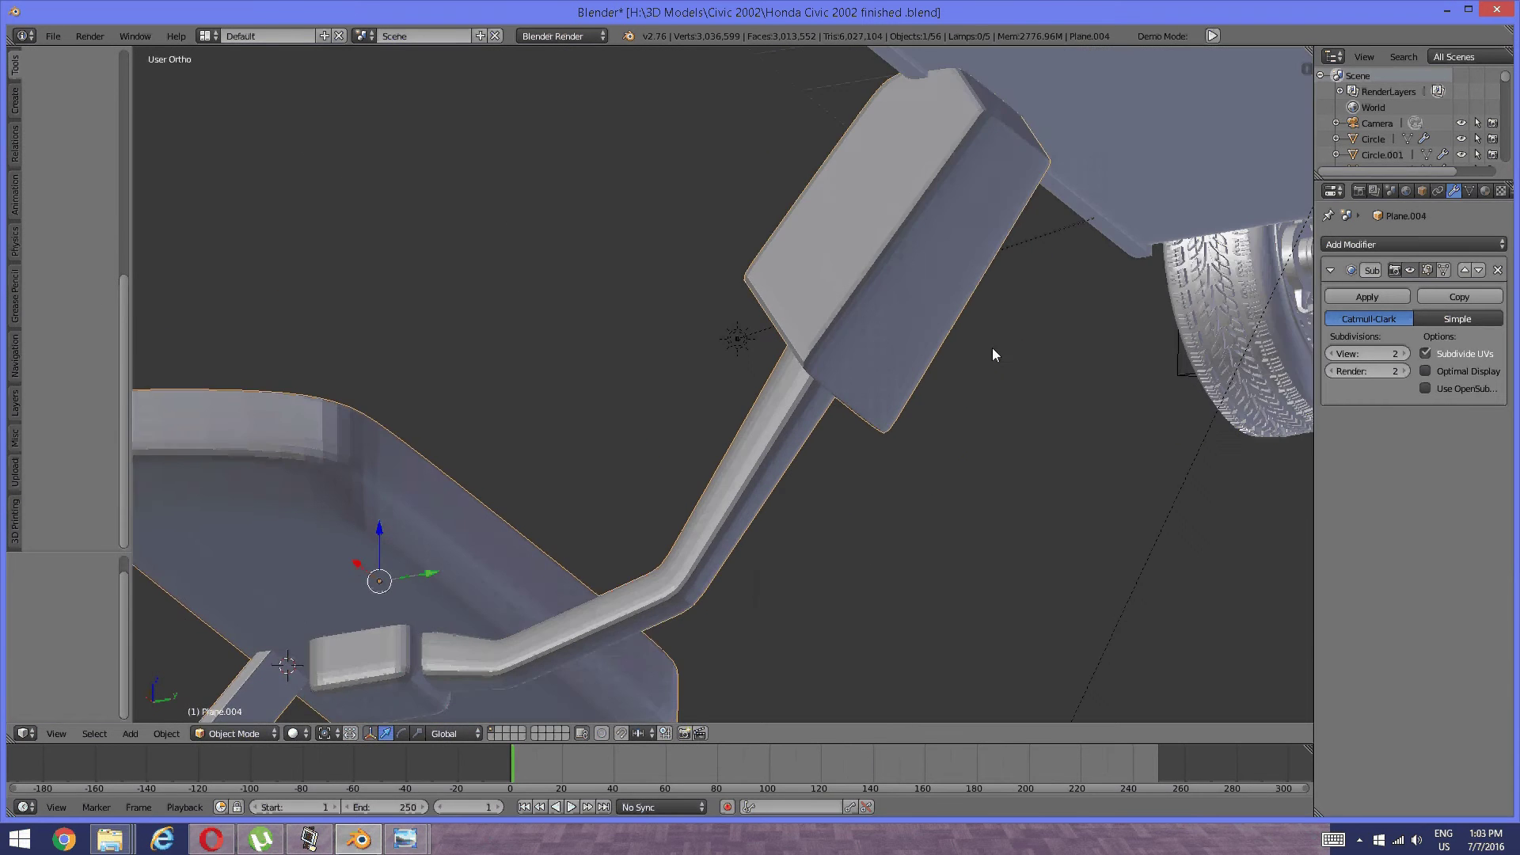
pyautogui.press('Tab')
pyautogui.click(1079, 333)
pyautogui.keyDown('shift'); pyautogui.moveTo(960, 361); pyautogui.dragTo(851, 412, button='middle'); pyautogui.keyUp('shift')
pyautogui.scroll(1, 865, 321)
pyautogui.moveTo(866, 316); pyautogui.dragTo(847, 319, button='middle')
pyautogui.hotkey('ctrl', 'Tab')
pyautogui.click(848, 319)
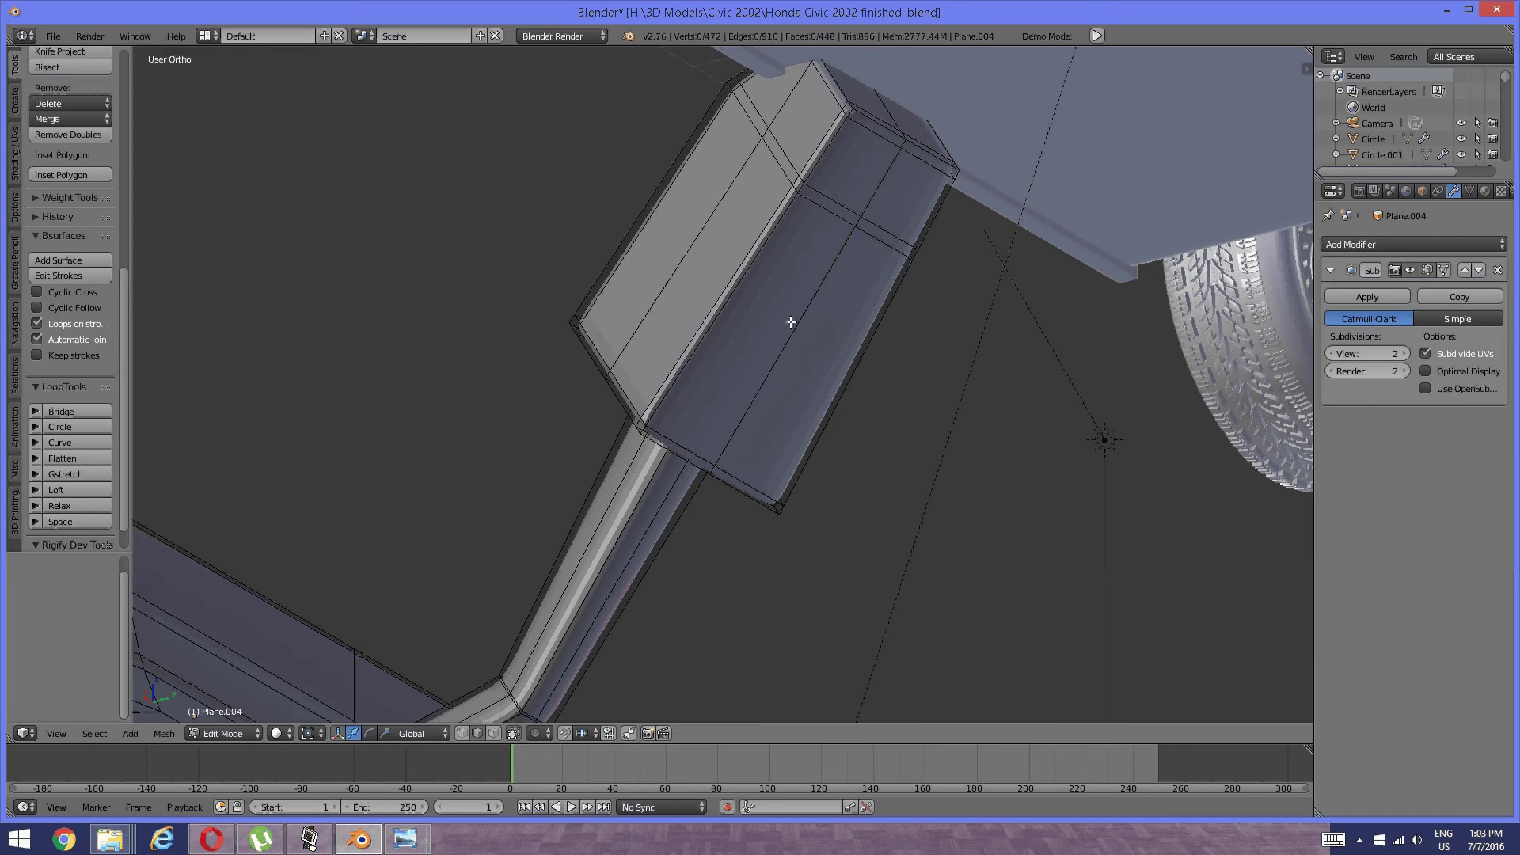
pyautogui.hotkey('ctrl', 'Tab')
pyautogui.click(813, 329)
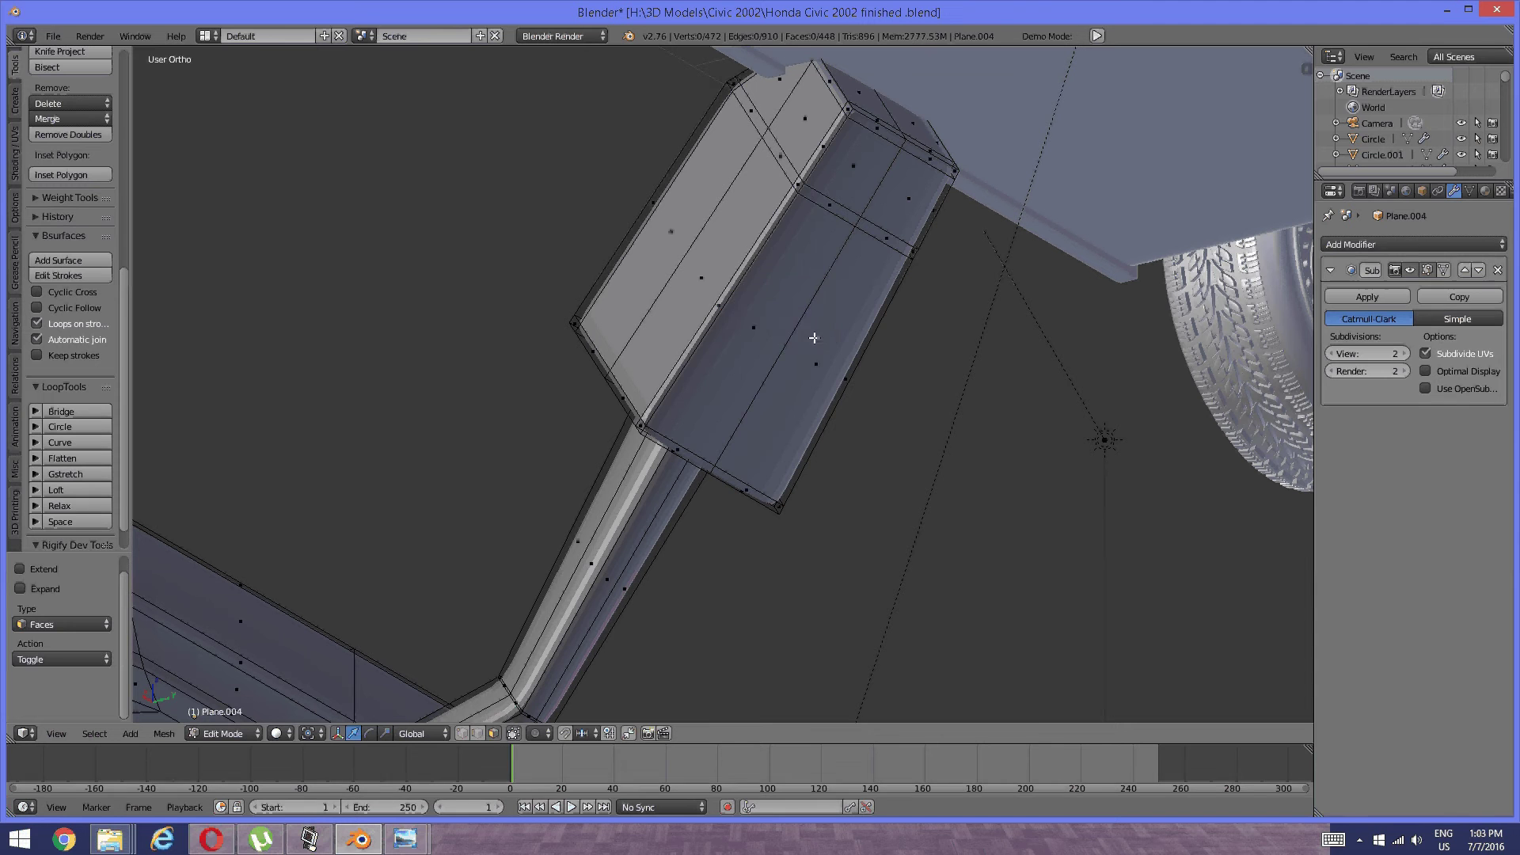
pyautogui.rightClick(813, 336)
pyautogui.keyDown('shift'); pyautogui.rightClick(769, 314); pyautogui.keyUp('shift')
pyautogui.keyDown('shift'); pyautogui.rightClick(823, 207); pyautogui.keyUp('shift')
pyautogui.keyDown('shift'); pyautogui.rightClick(885, 238); pyautogui.keyUp('shift')
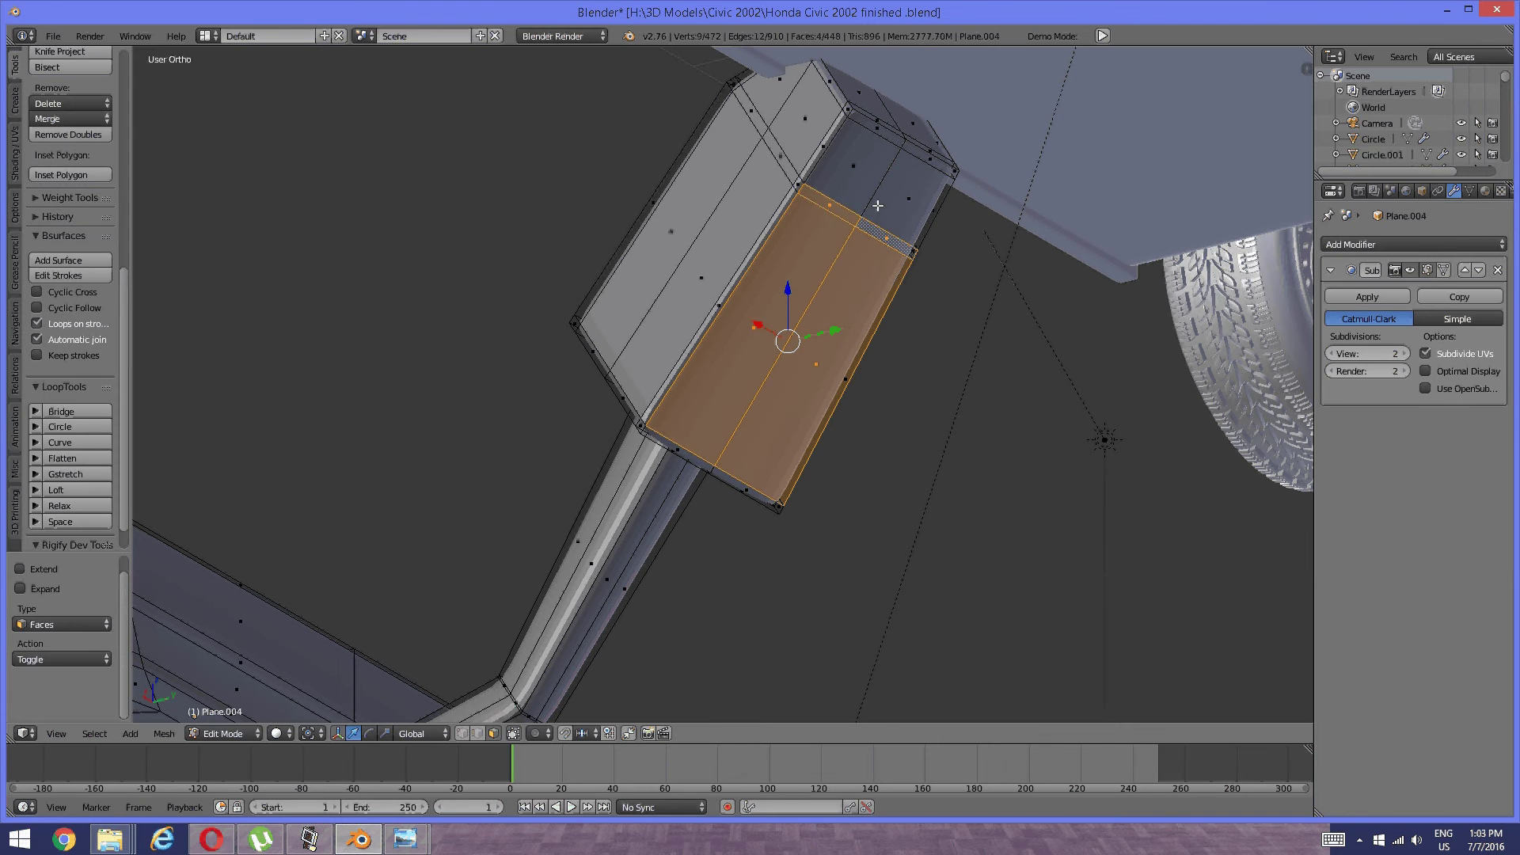
pyautogui.keyDown('shift'); pyautogui.rightClick(911, 194); pyautogui.keyUp('shift')
pyautogui.keyDown('shift'); pyautogui.rightClick(844, 174); pyautogui.keyUp('shift')
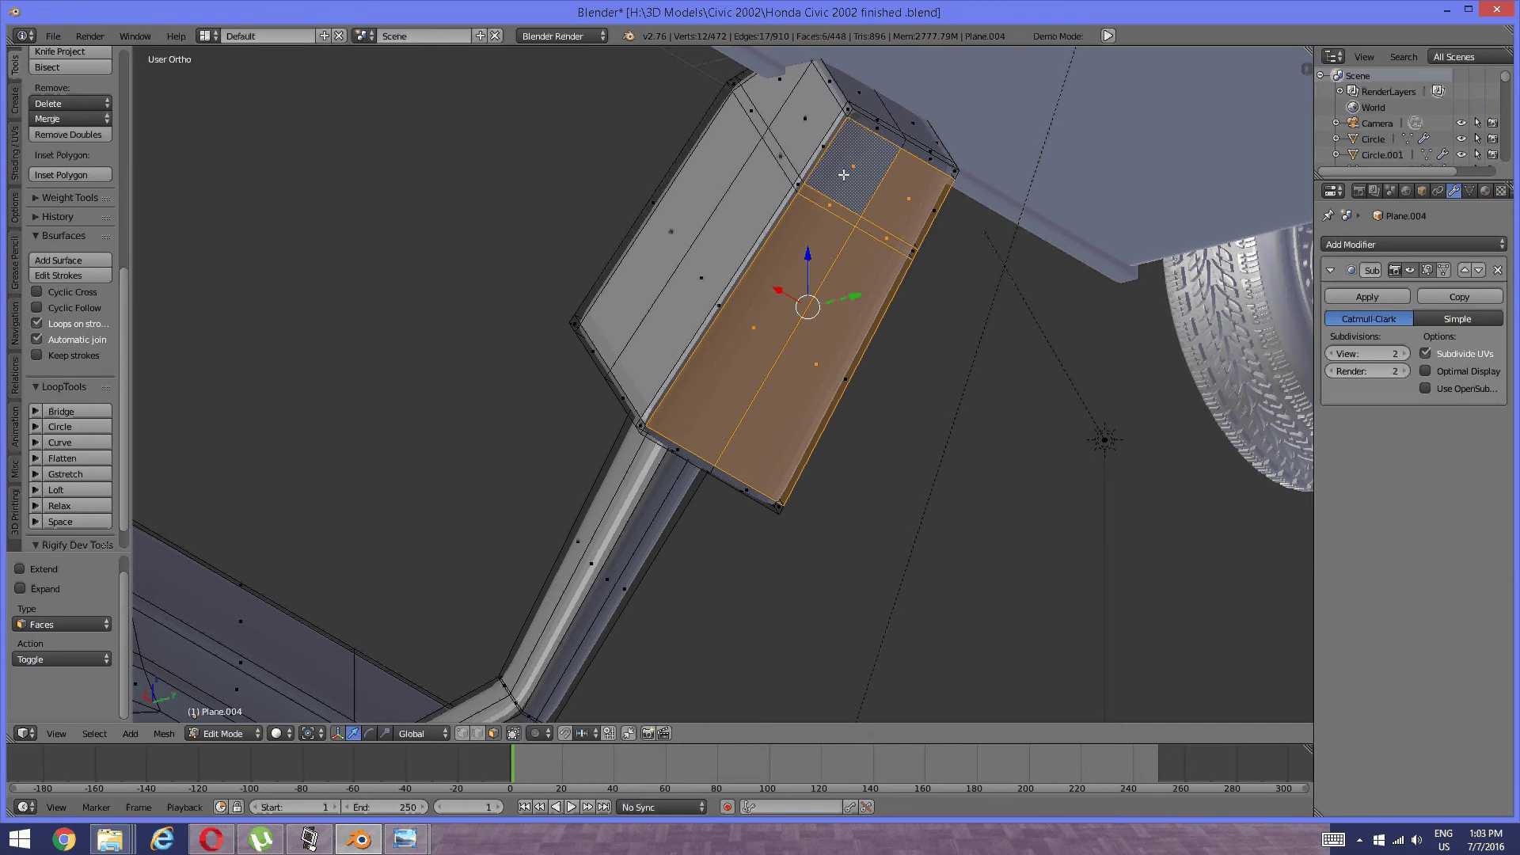
pyautogui.keyDown('shift'); pyautogui.rightClick(879, 133); pyautogui.keyUp('shift')
pyautogui.keyDown('shift'); pyautogui.rightClick(919, 153); pyautogui.keyUp('shift')
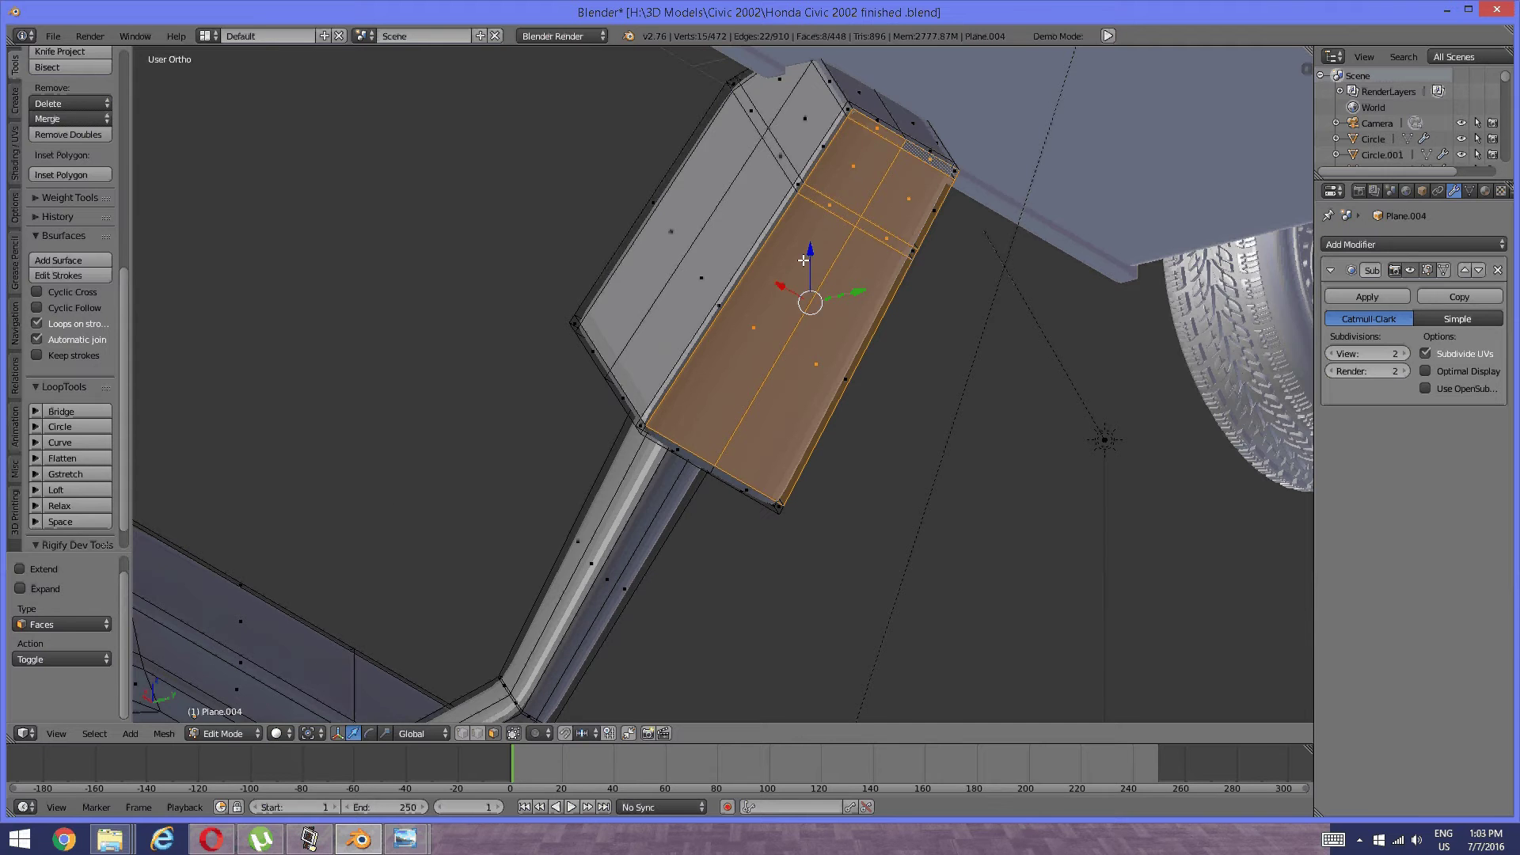
pyautogui.scroll(-2, 811, 255)
pyautogui.moveTo(811, 255); pyautogui.dragTo(806, 316, button='middle')
pyautogui.hotkey('shift', 's')
pyautogui.click(804, 316)
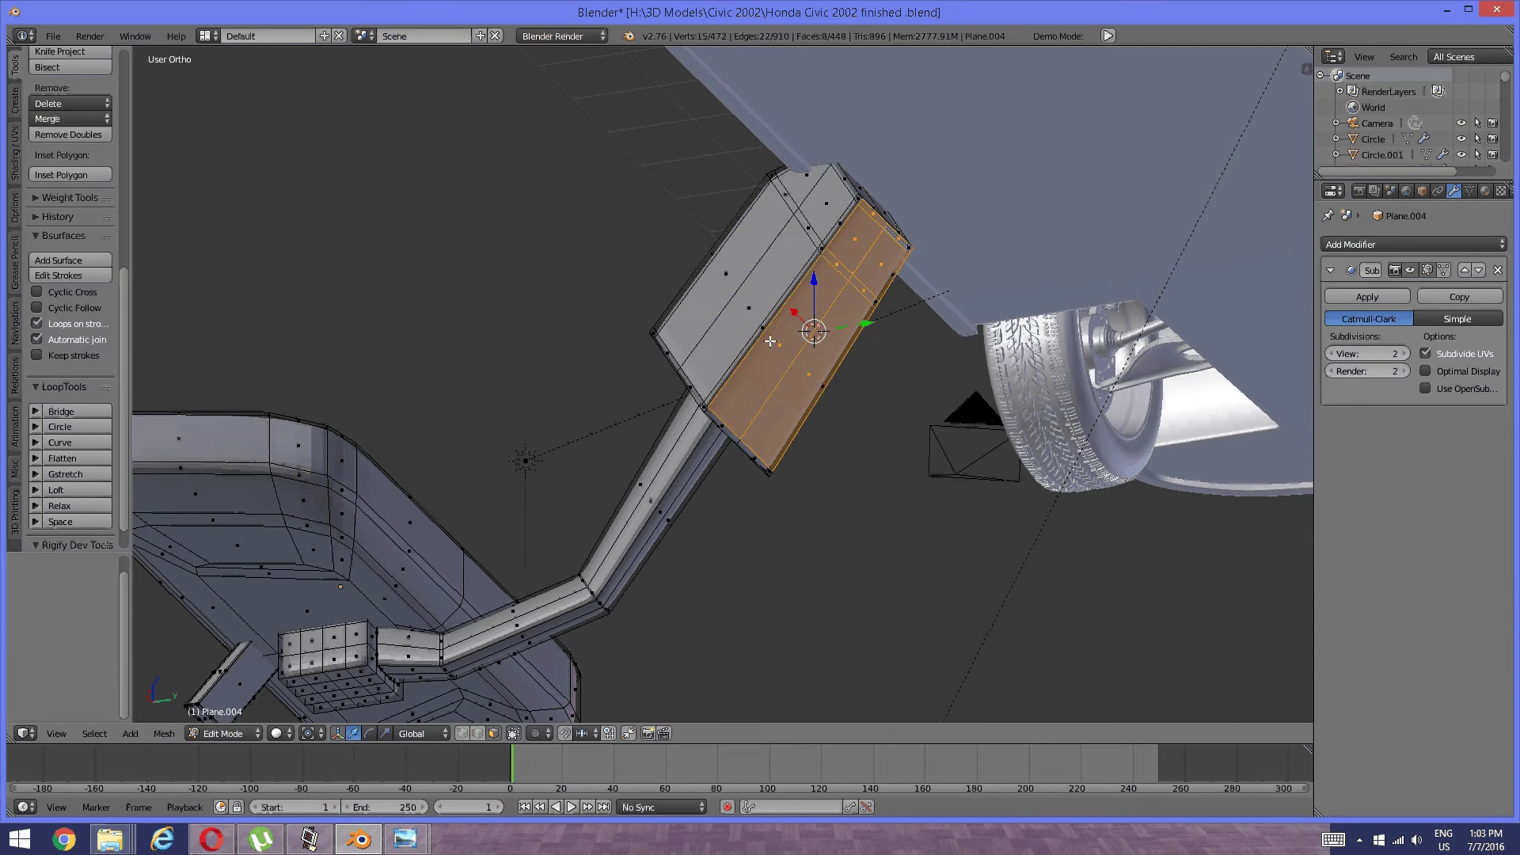
# In Object Mode, set the mirror's origin to the 3D cursor.
pyautogui.press('Tab')
pyautogui.click(679, 358)
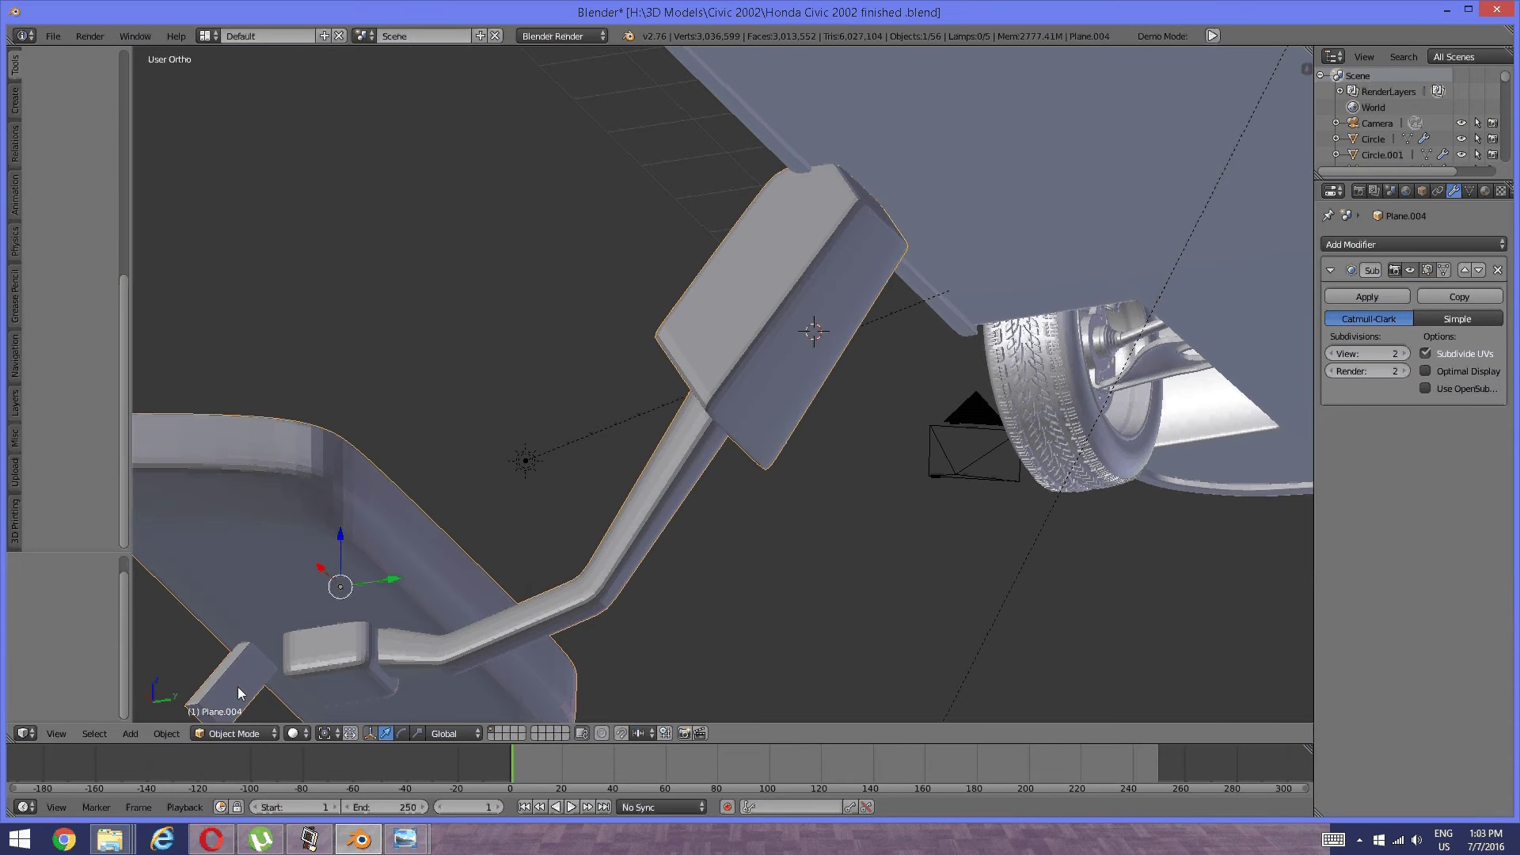
pyautogui.click(170, 733)
pyautogui.moveTo(215, 659)
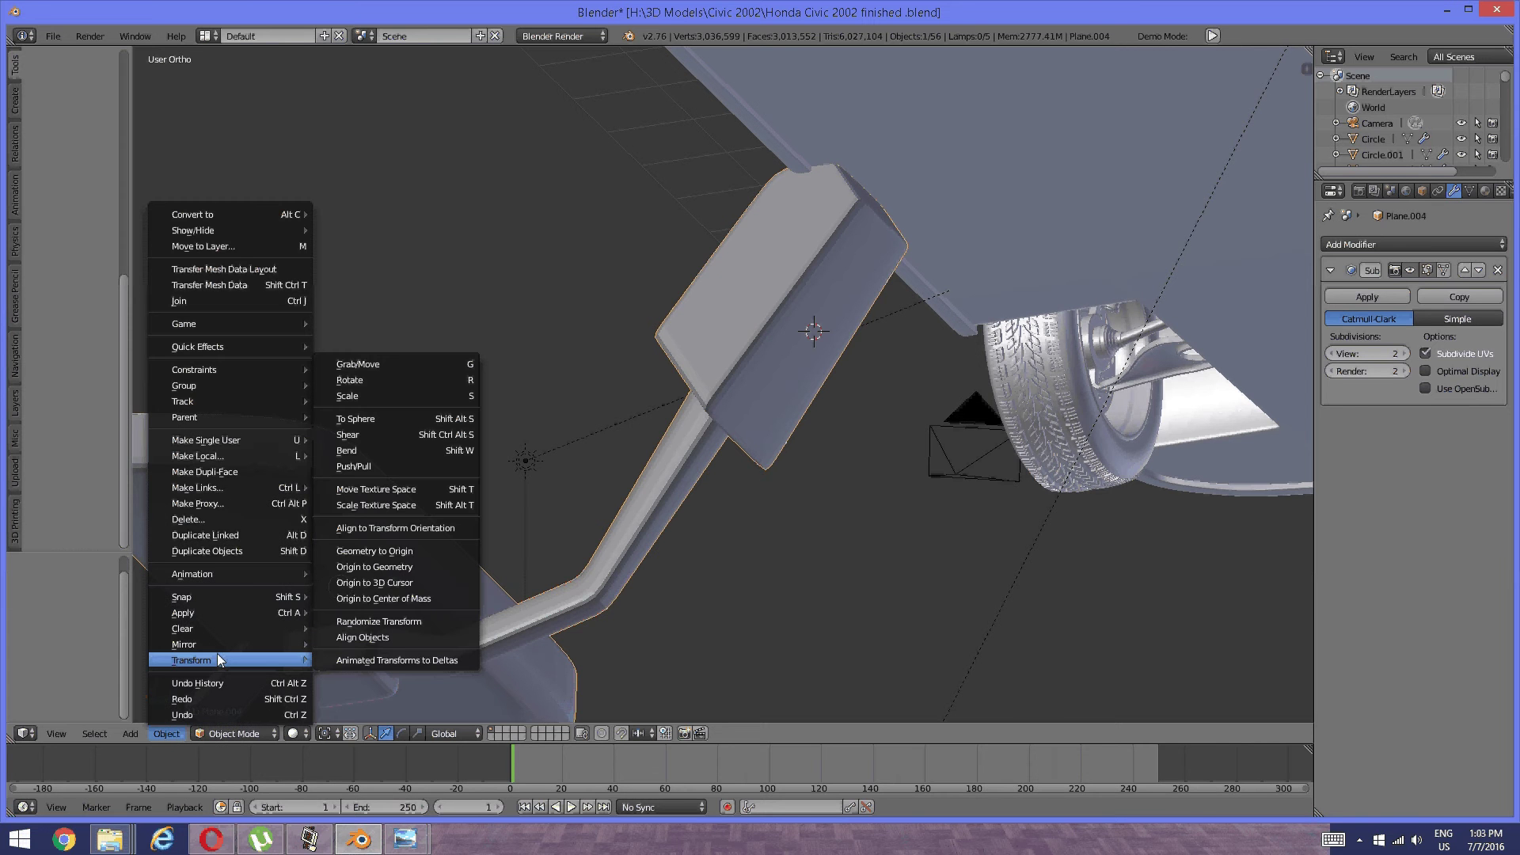
pyautogui.click(371, 581)
# Scale the whole mirror down uniformly by a factor of about 0.189.
pyautogui.moveTo(696, 564); pyautogui.dragTo(732, 436, button='middle')
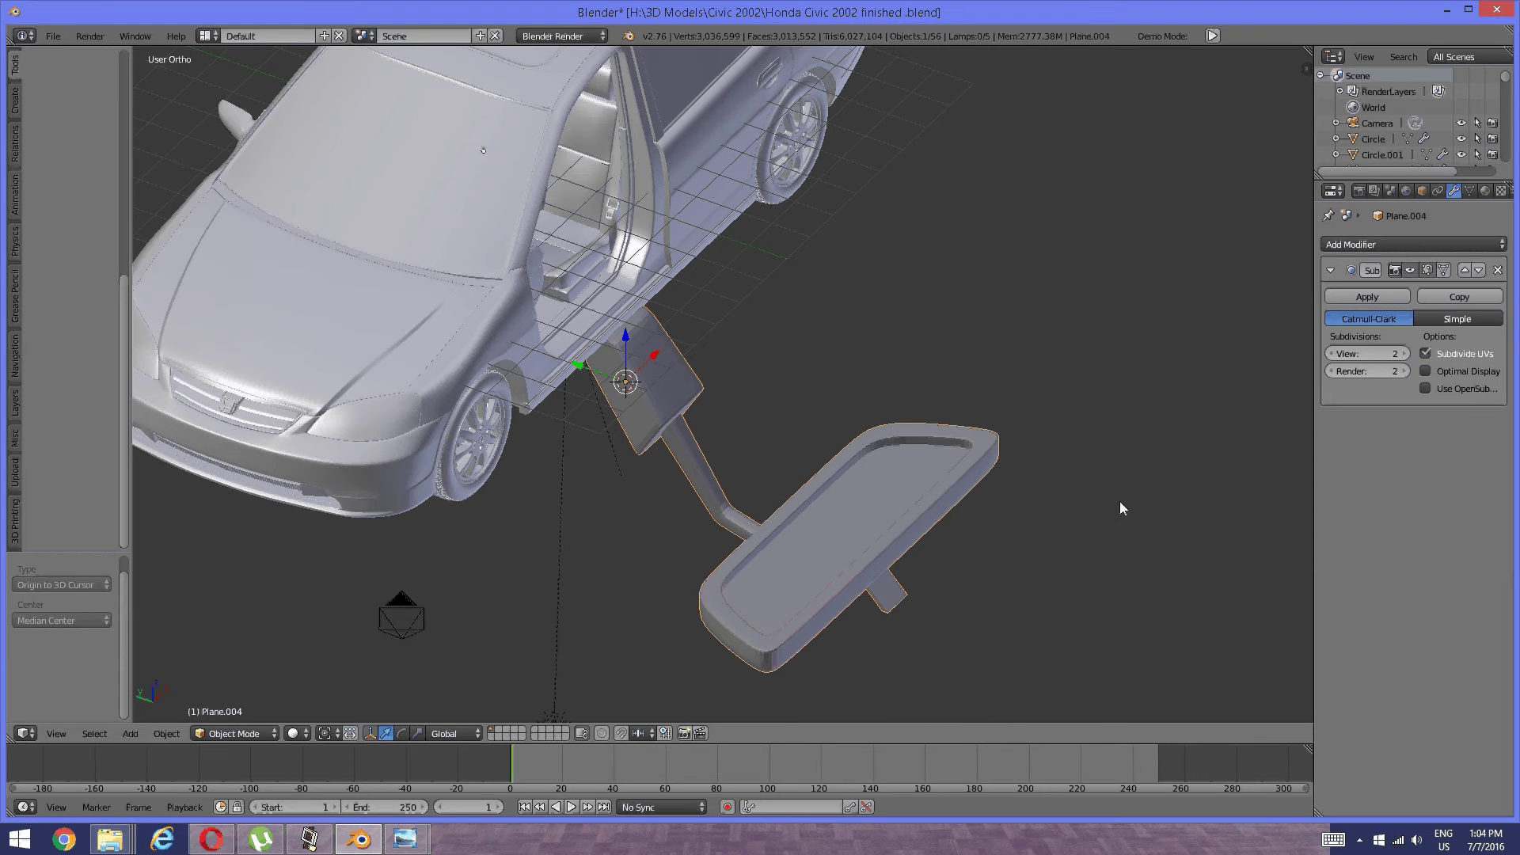
pyautogui.press('s')
pyautogui.click(764, 372)
pyautogui.keyDown('shift'); pyautogui.moveTo(770, 366); pyautogui.dragTo(706, 460, button='middle'); pyautogui.keyUp('shift')
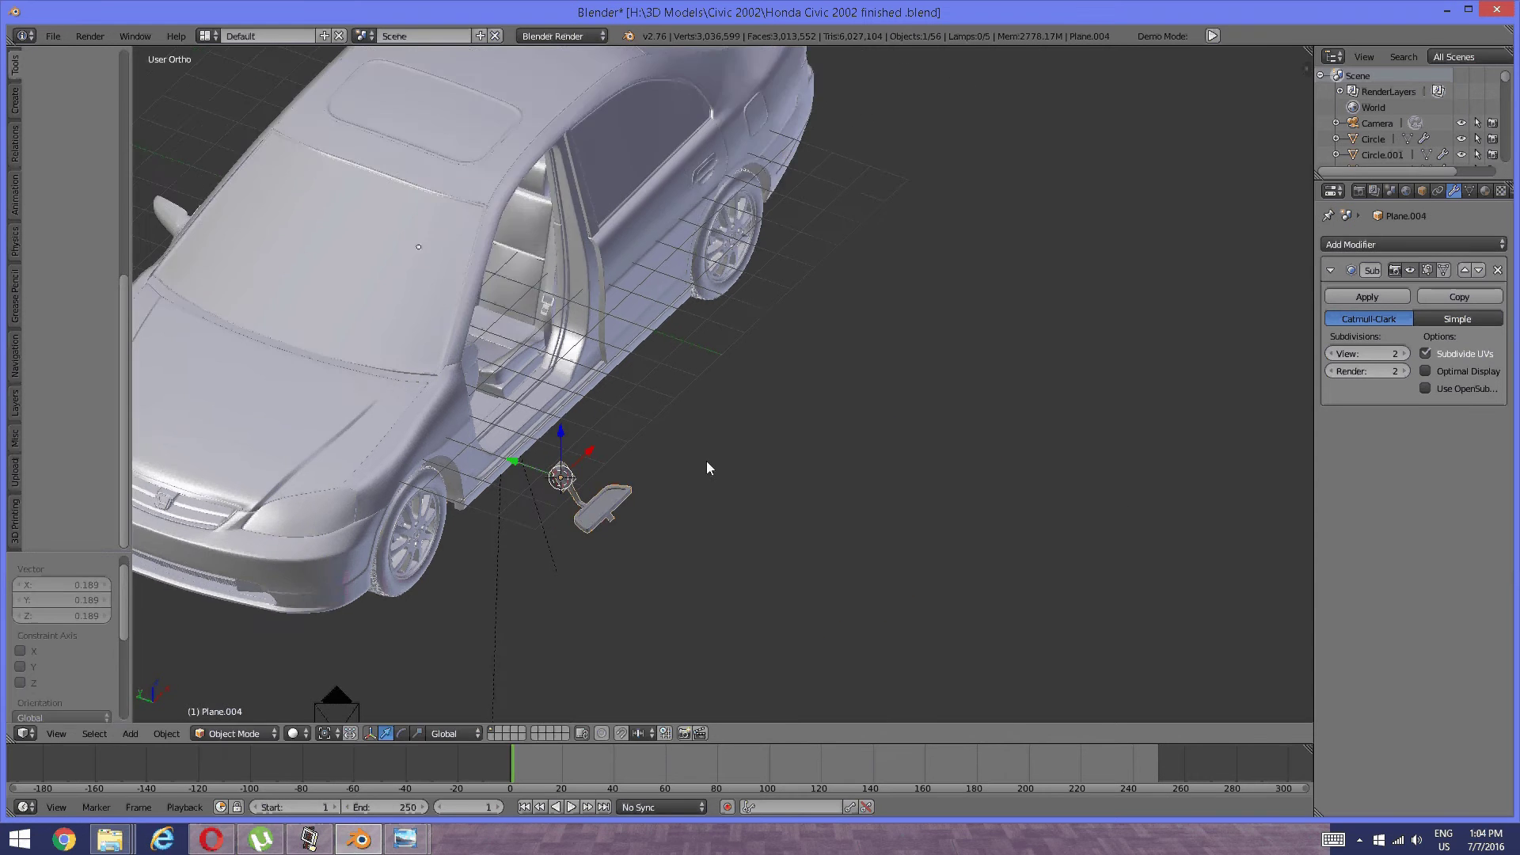
# Rotate the mirror by -90° in the right orthographic view.
pyautogui.press('KP_3')
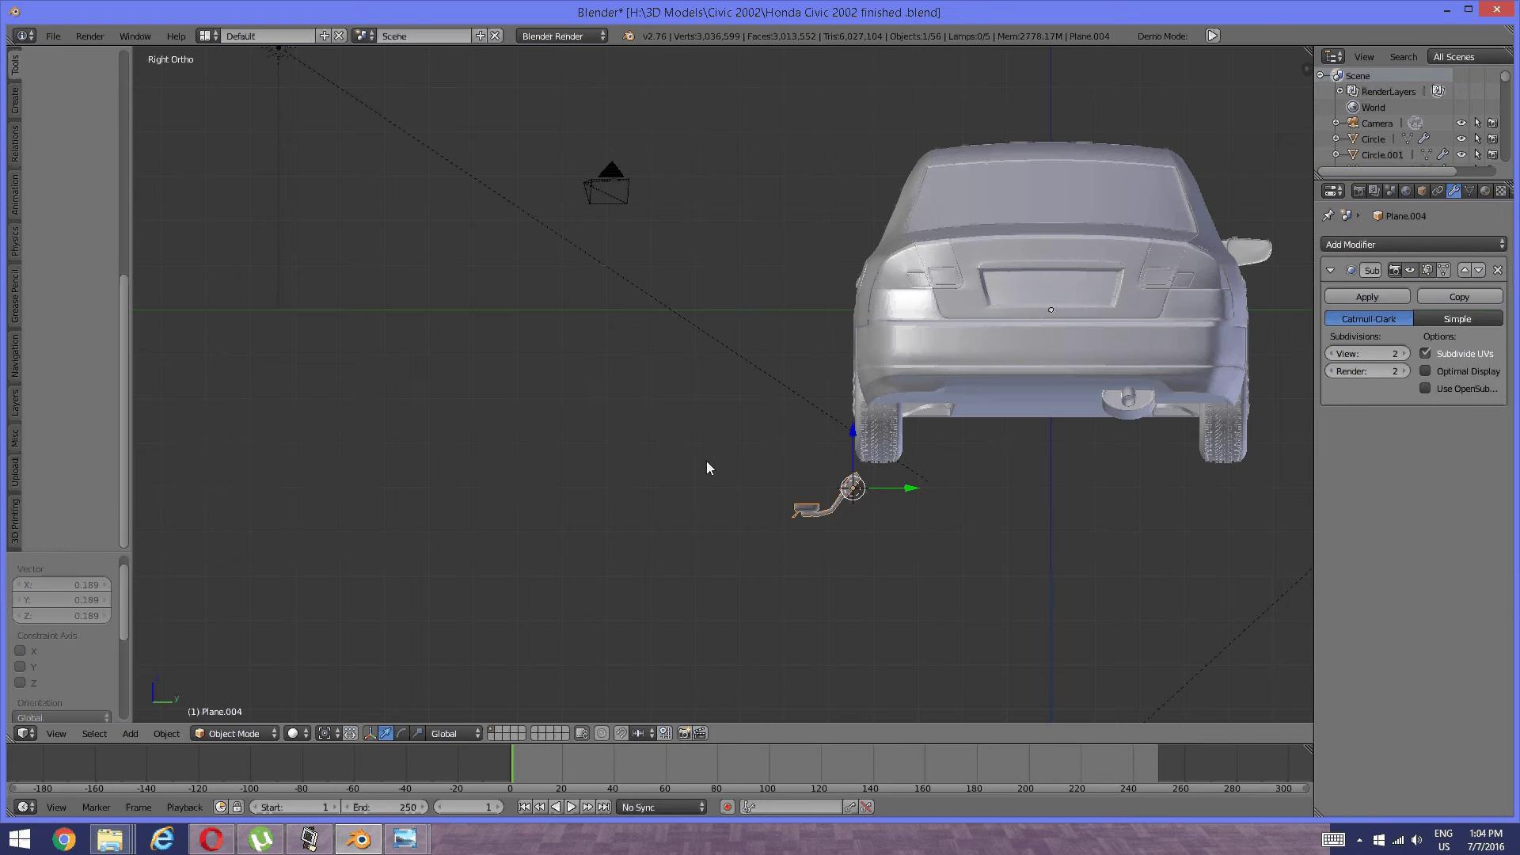
pyautogui.press('r')
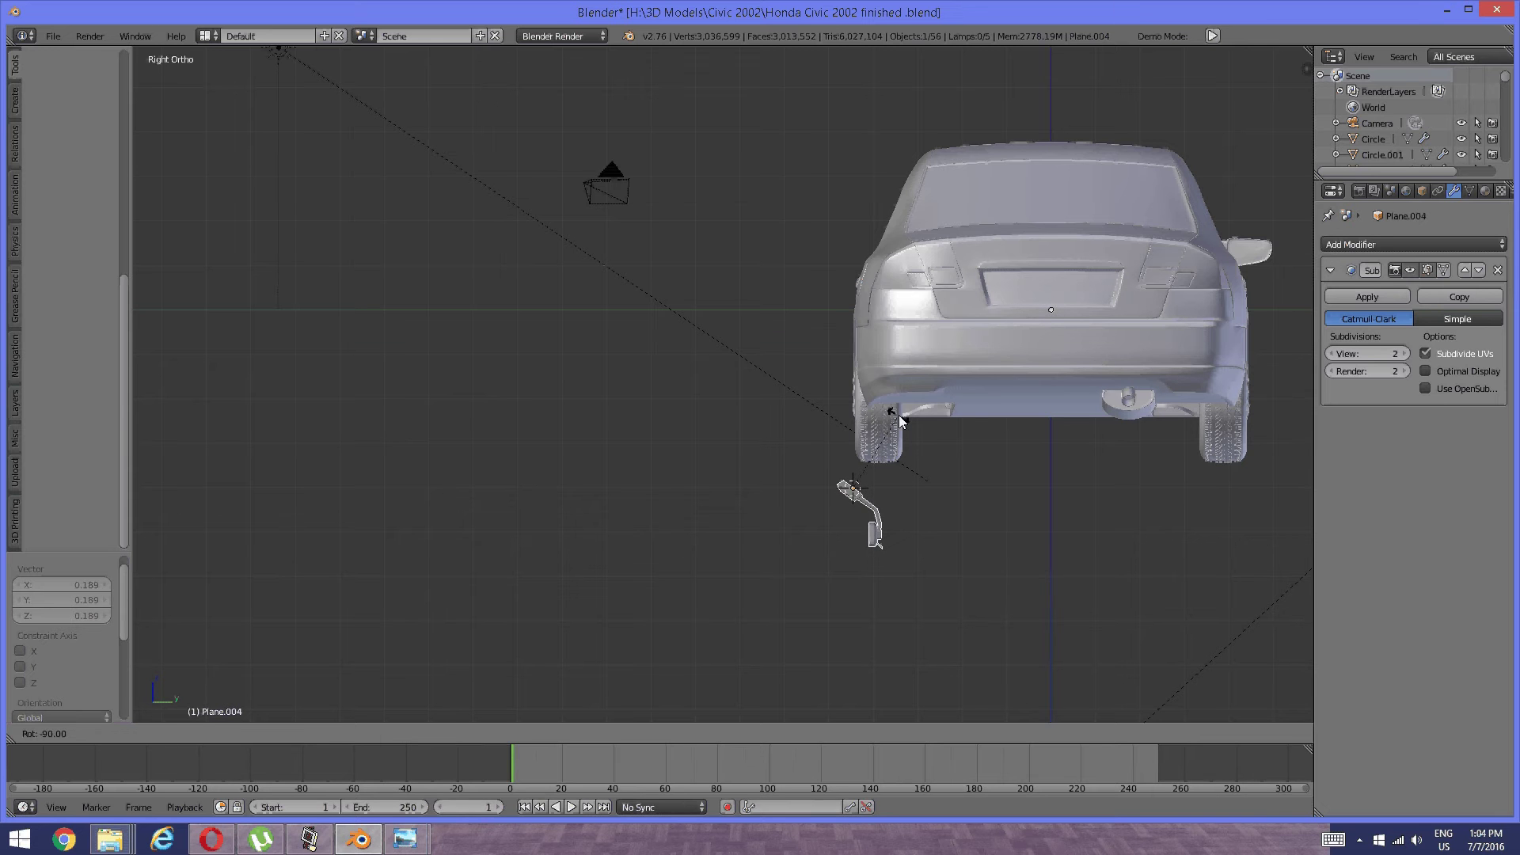
pyautogui.click(899, 415)
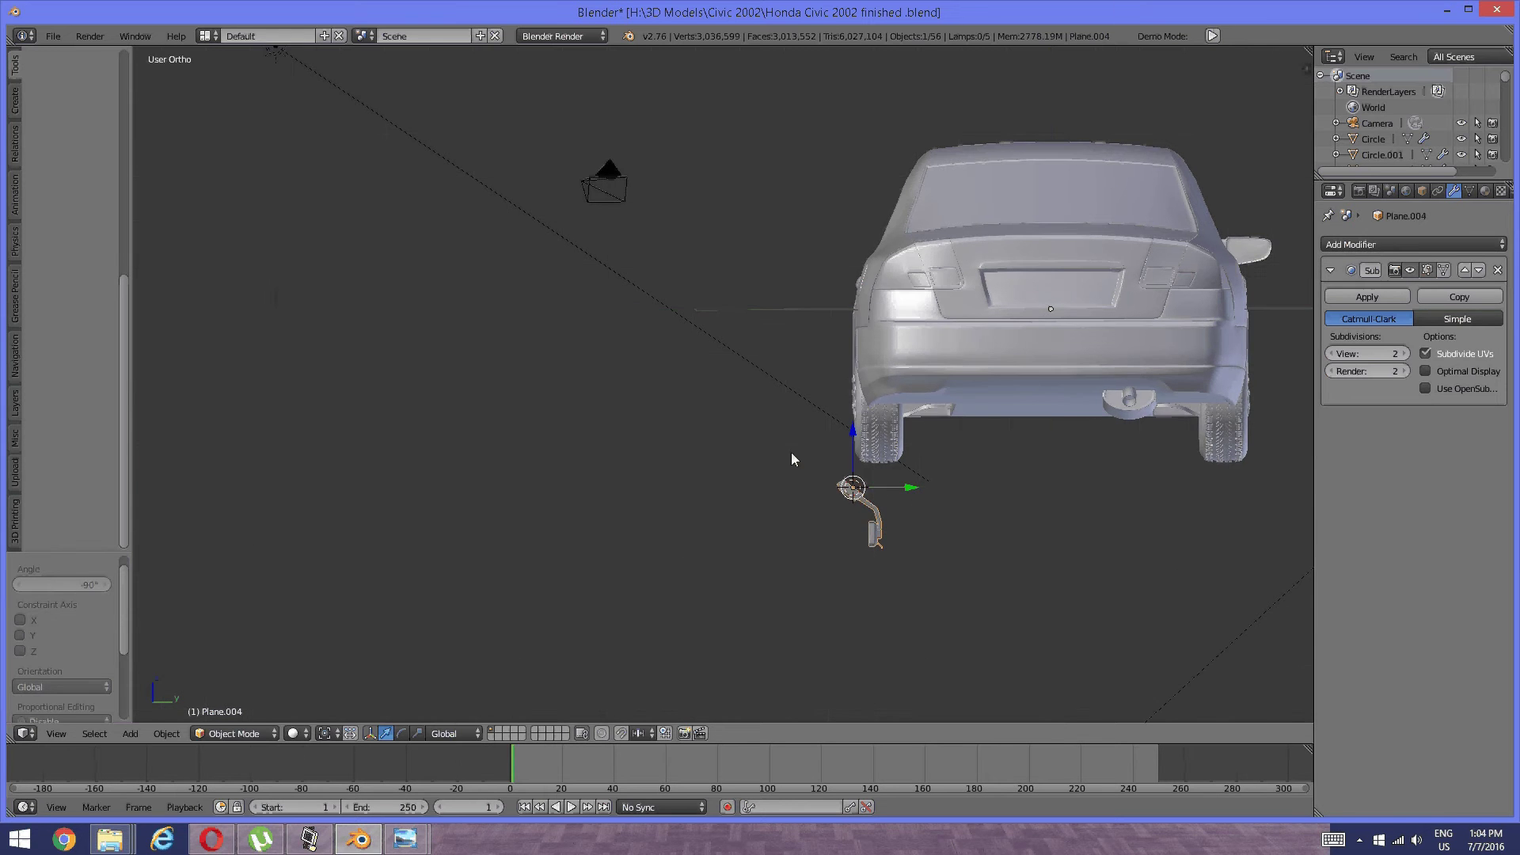
# In the top view, move the mirror about 2.08 units away from the car's side and rotate it by -90°.
pyautogui.press('KP_7')
pyautogui.keyDown('shift'); pyautogui.moveTo(708, 373); pyautogui.dragTo(717, 410, button='middle'); pyautogui.keyUp('shift')
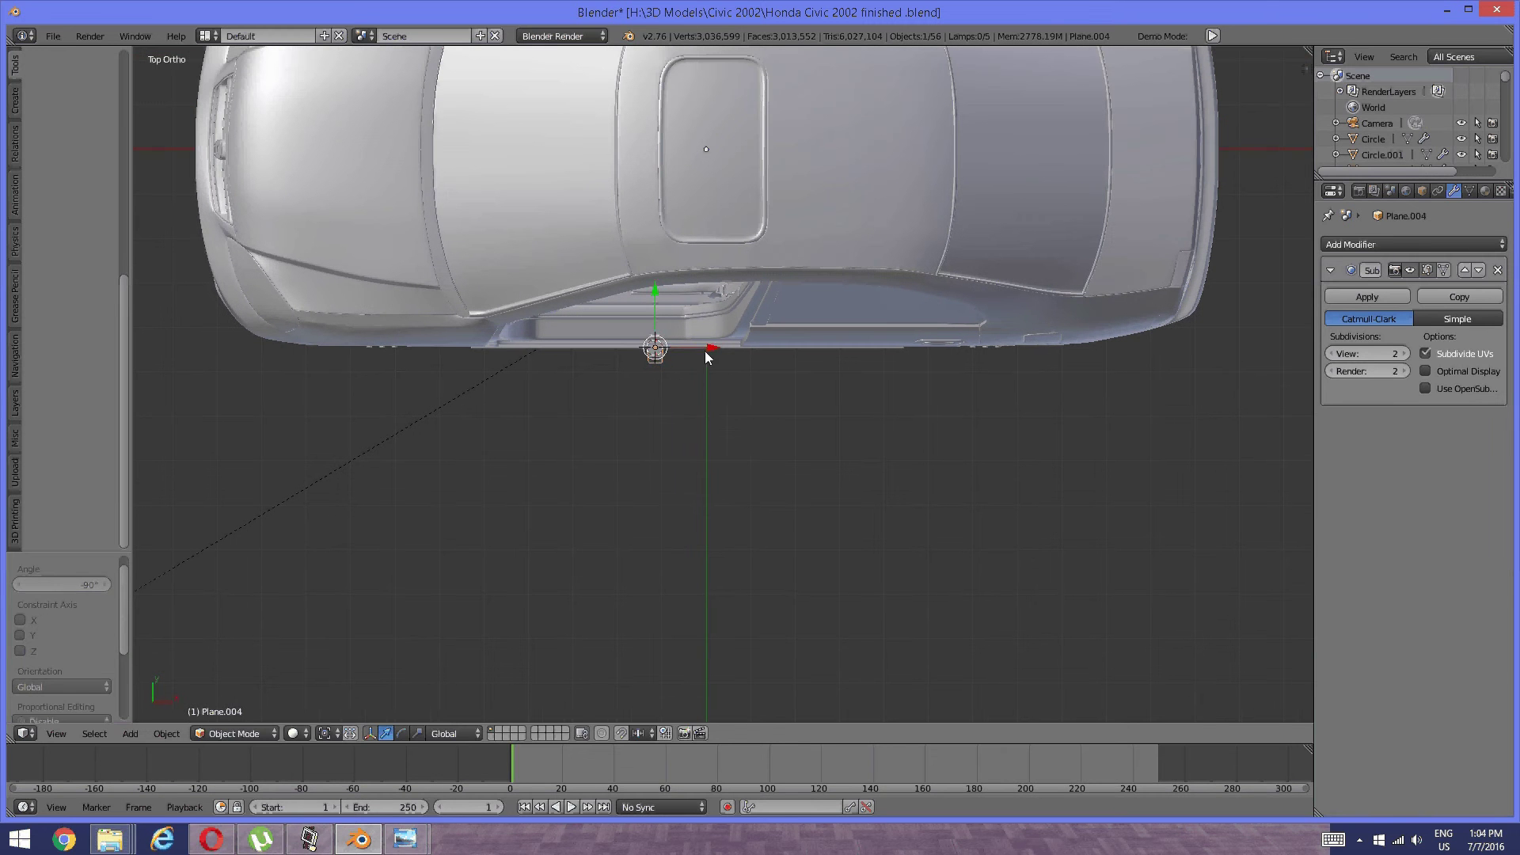
pyautogui.press('g')
pyautogui.click(703, 448)
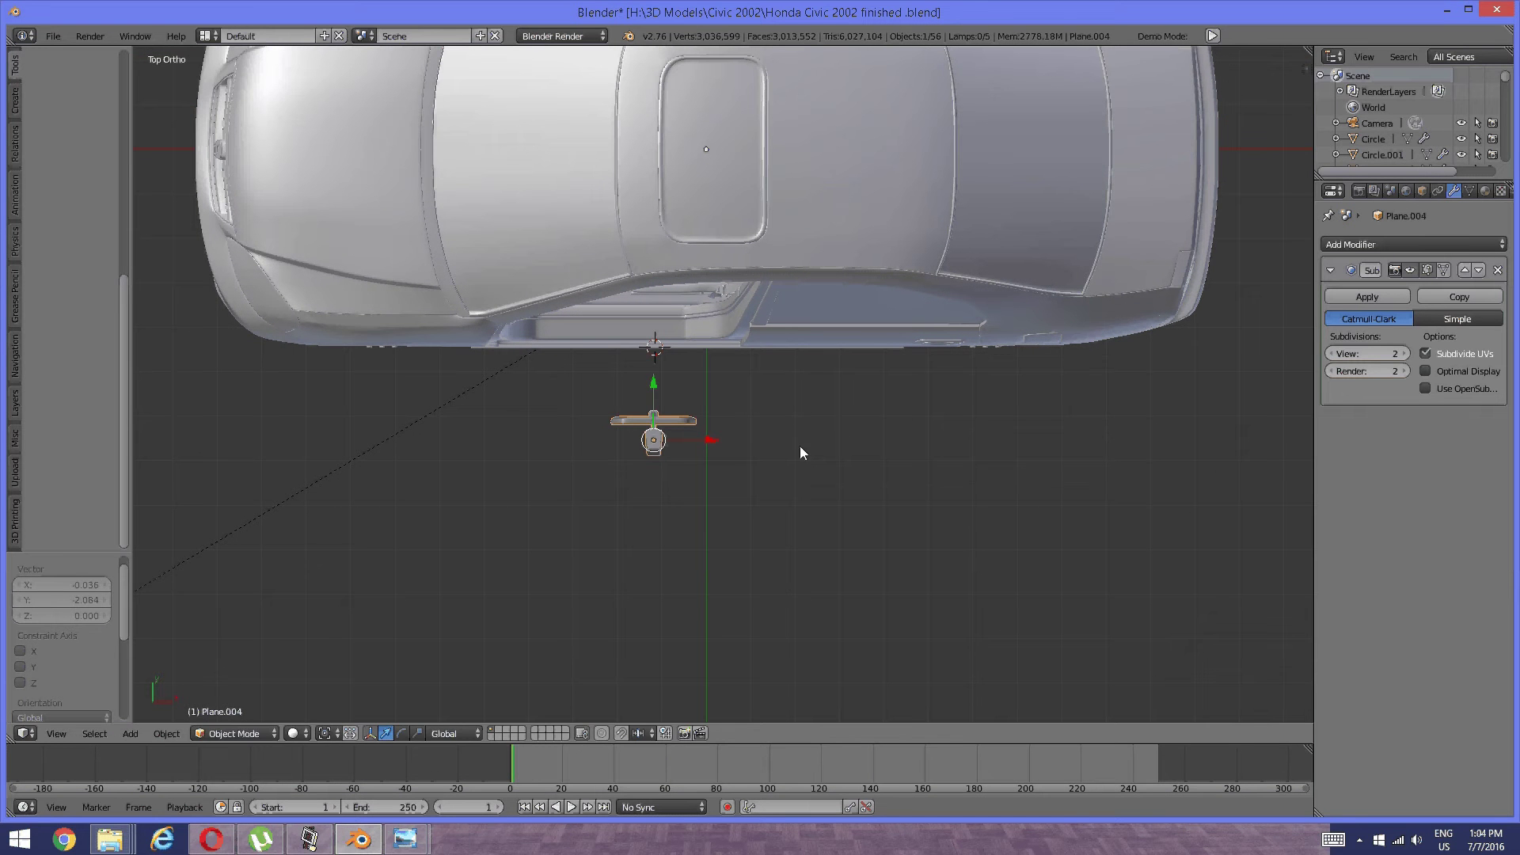
pyautogui.press('r')
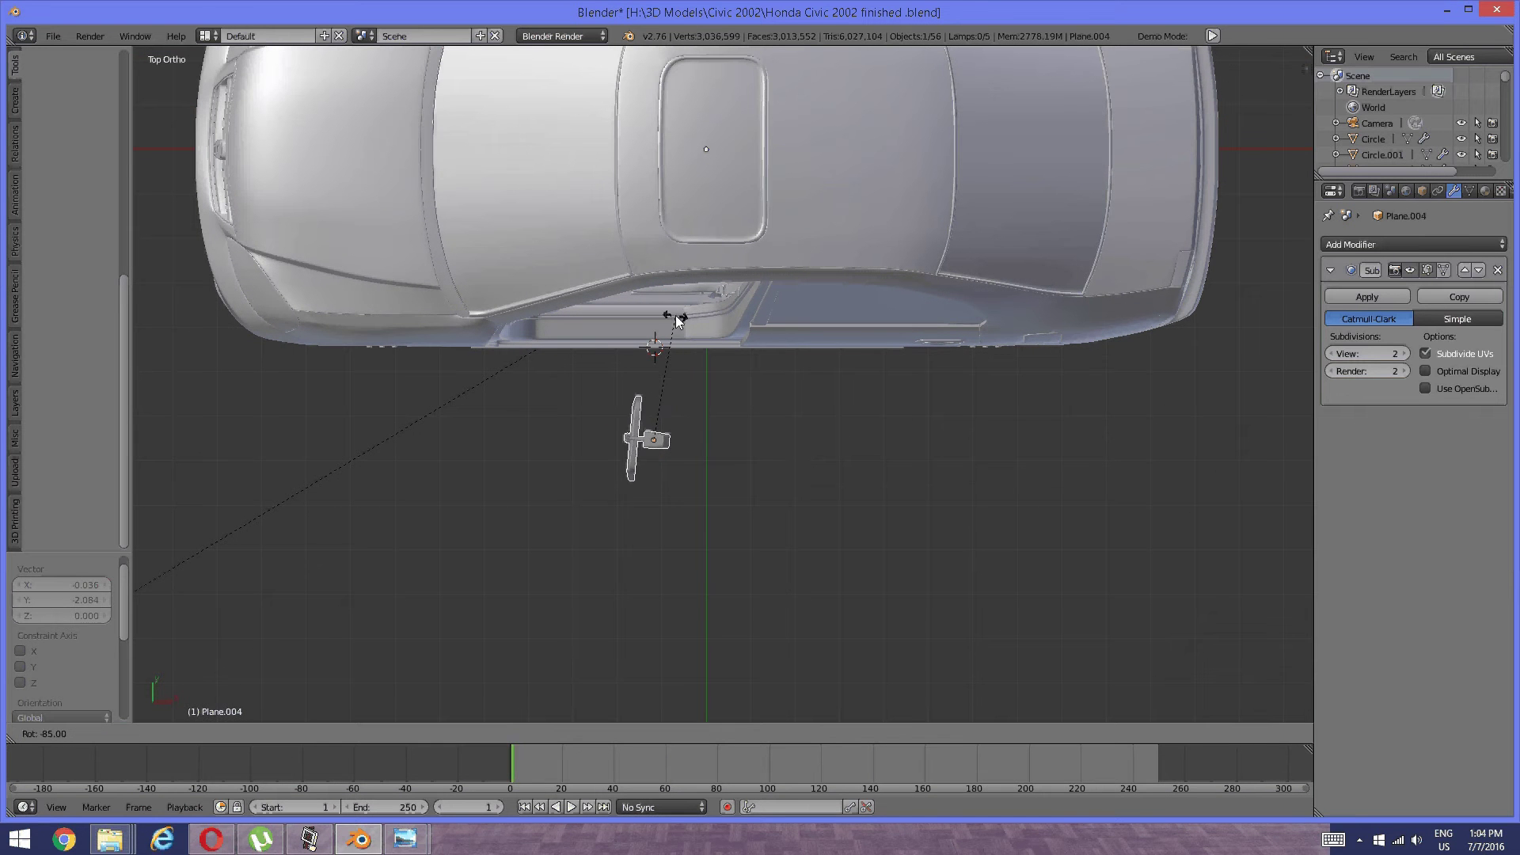
pyautogui.click(673, 318)
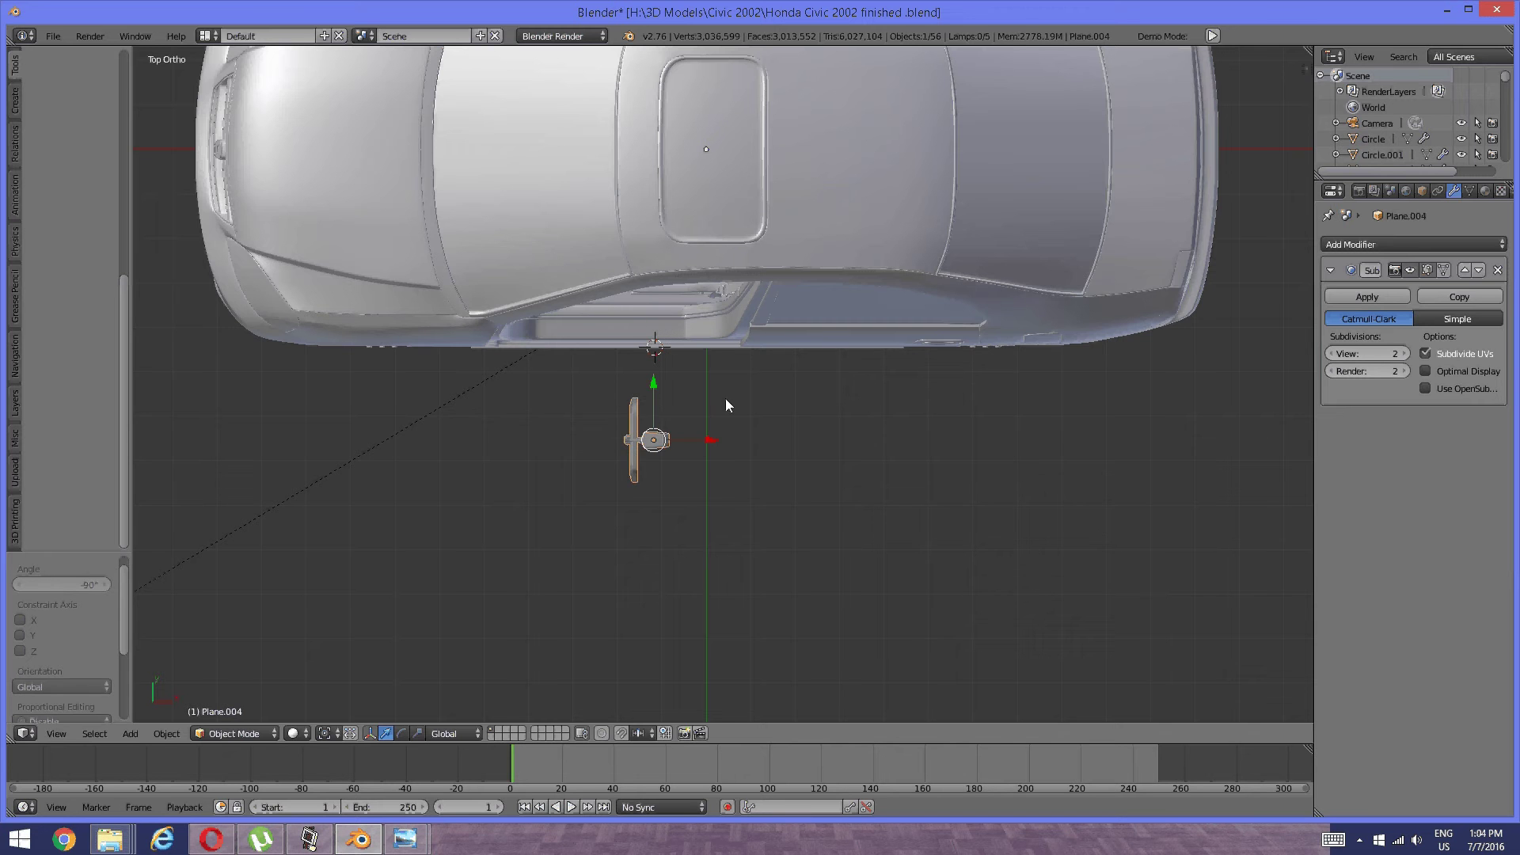
# Raise the mirror about 6.04 units along the Z axis.
pyautogui.scroll(2, 730, 423)
pyautogui.moveTo(730, 423); pyautogui.dragTo(640, 532, button='middle')
pyautogui.keyDown('shift'); pyautogui.moveTo(638, 586); pyautogui.dragTo(649, 476, button='middle'); pyautogui.keyUp('shift')
pyautogui.moveTo(589, 602); pyautogui.dragTo(612, 230)
pyautogui.click(613, 227)
# In perspective view, move the mirror about 5.75 units along the Y axis into the car's interior.
pyautogui.scroll(4, 601, 236)
pyautogui.moveTo(586, 246); pyautogui.dragTo(502, 321, button='middle')
pyautogui.press('KP_5')
pyautogui.scroll(-6, 502, 321)
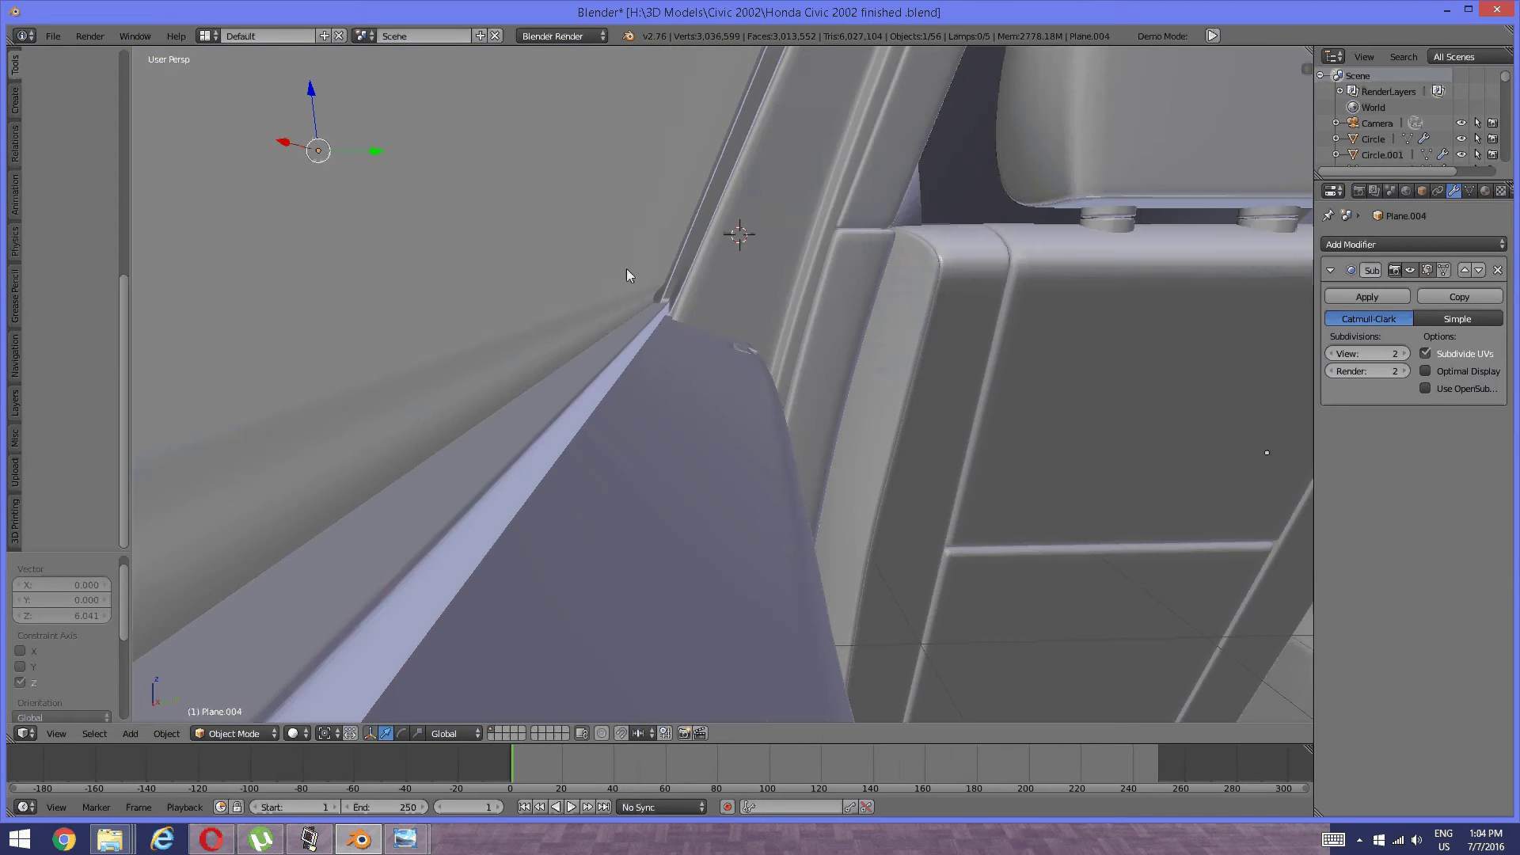
pyautogui.moveTo(718, 254); pyautogui.dragTo(373, 377, button='middle')
pyautogui.scroll(3, 459, 305)
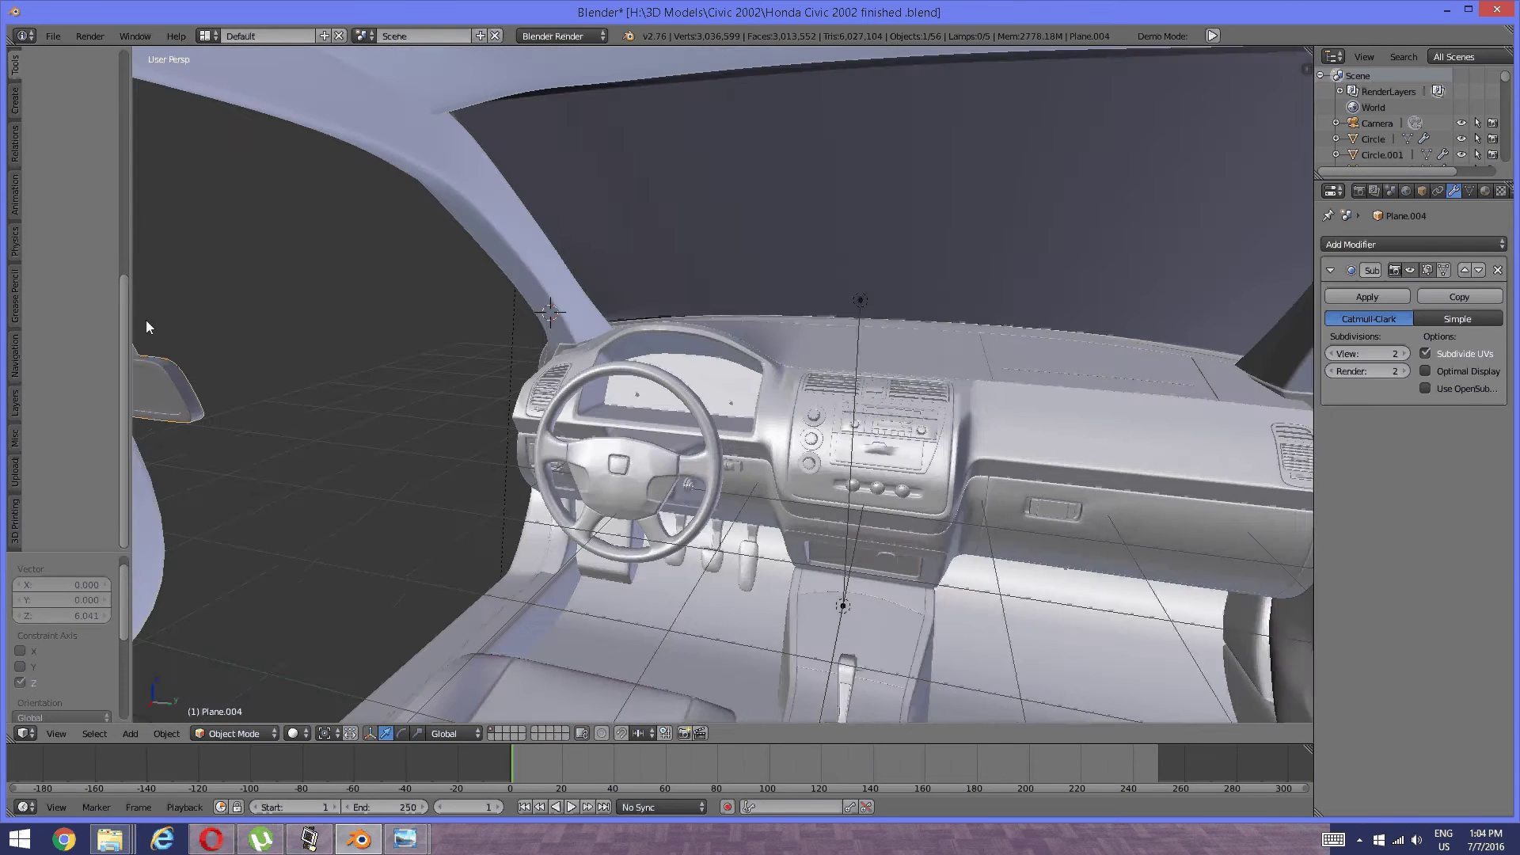
pyautogui.keyDown('shift'); pyautogui.moveTo(190, 350); pyautogui.dragTo(280, 318, button='middle'); pyautogui.keyUp('shift')
pyautogui.scroll(-3, 281, 318)
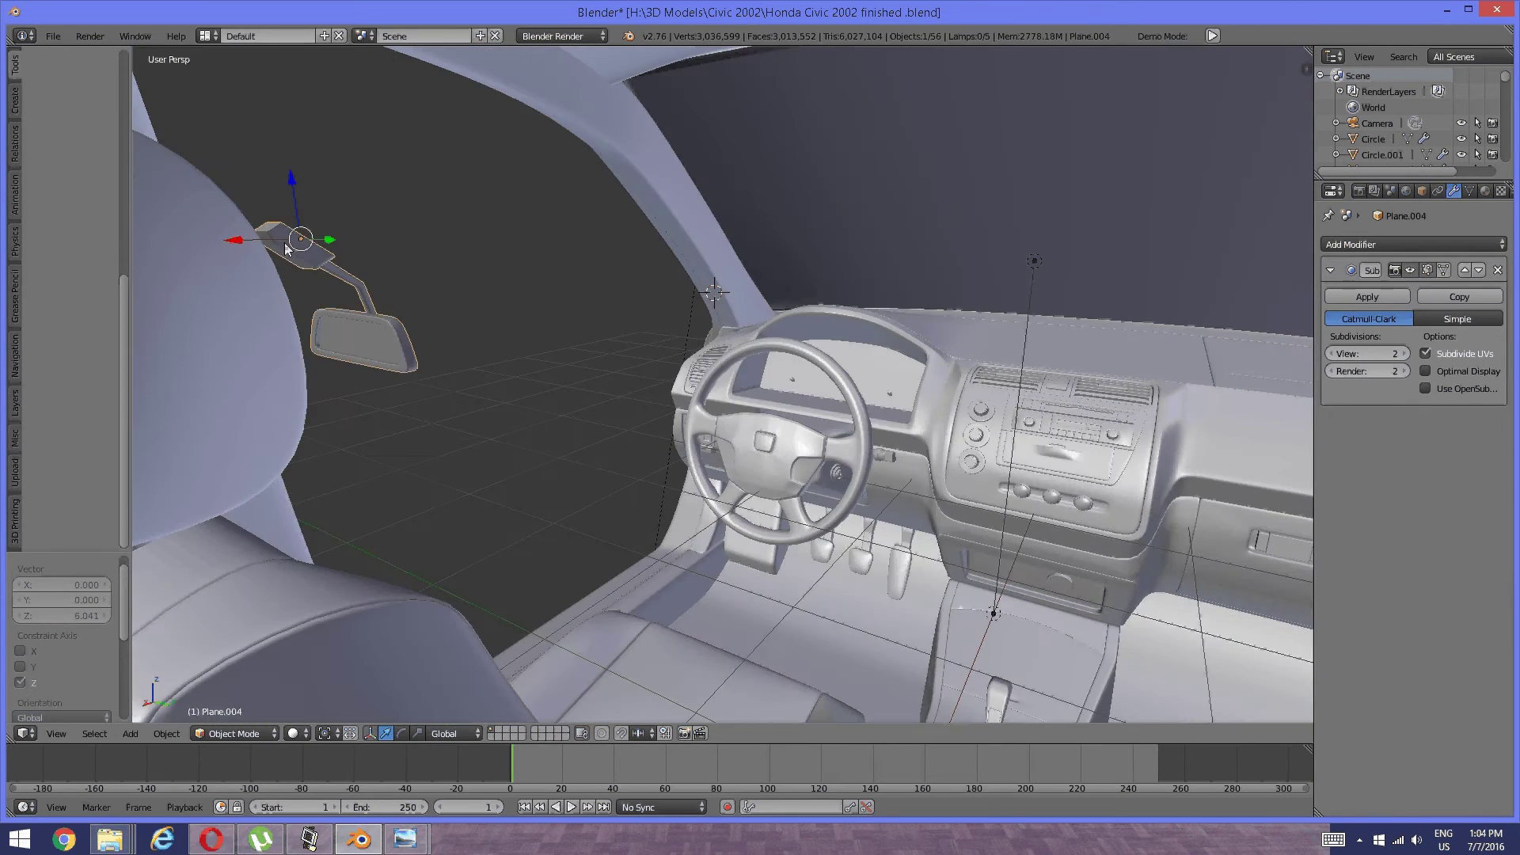
pyautogui.moveTo(285, 244); pyautogui.dragTo(909, 277)
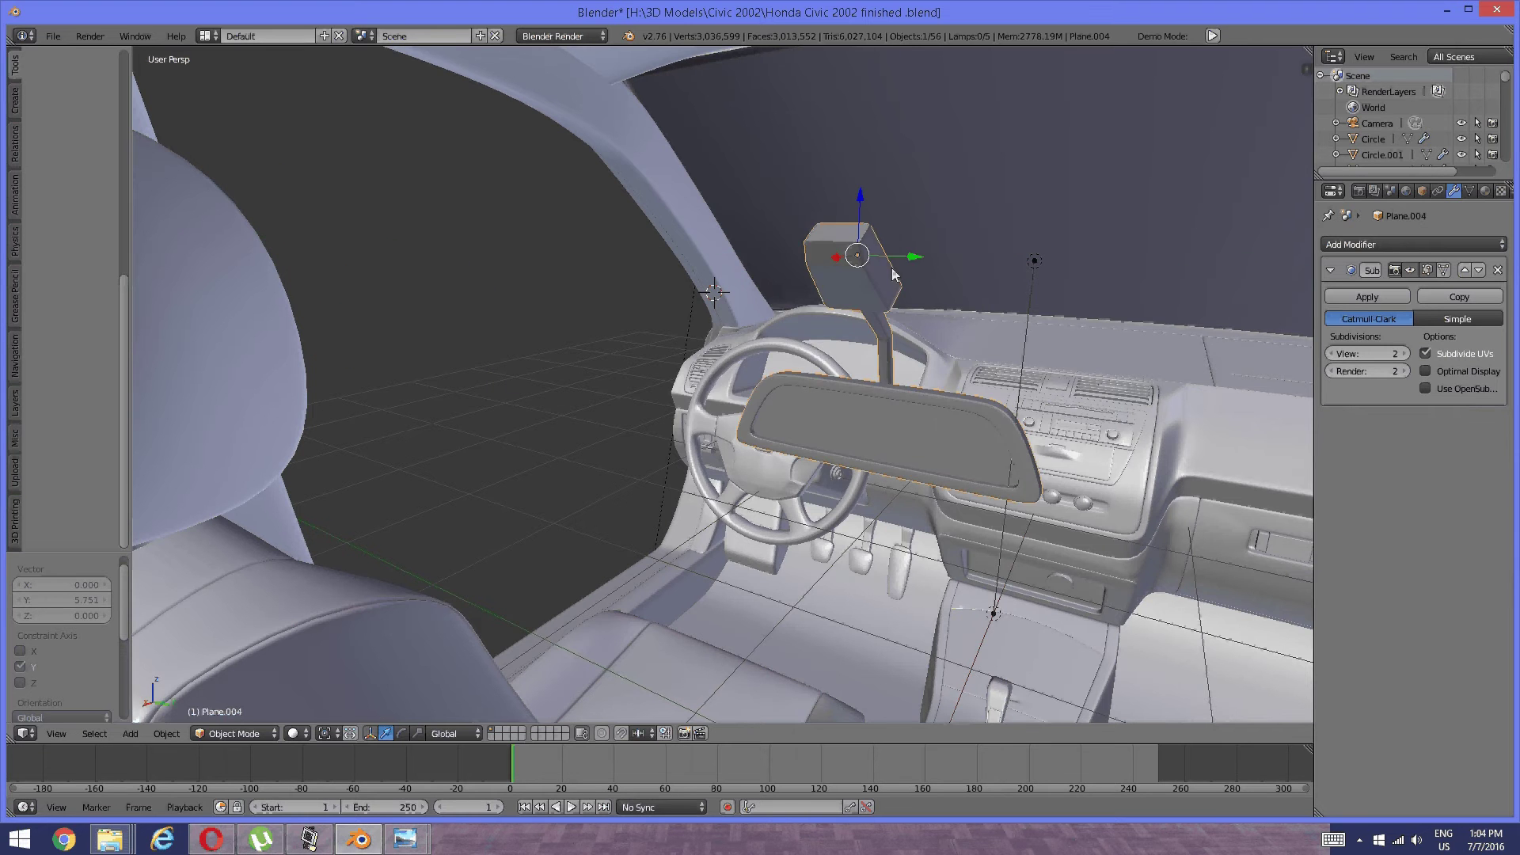
# Snap the 3D cursor to the upper central edge of the windshield mesh, using edge selection in Edit Mode.
pyautogui.moveTo(1037, 246); pyautogui.dragTo(582, 355, button='middle')
pyautogui.rightClick(553, 364)
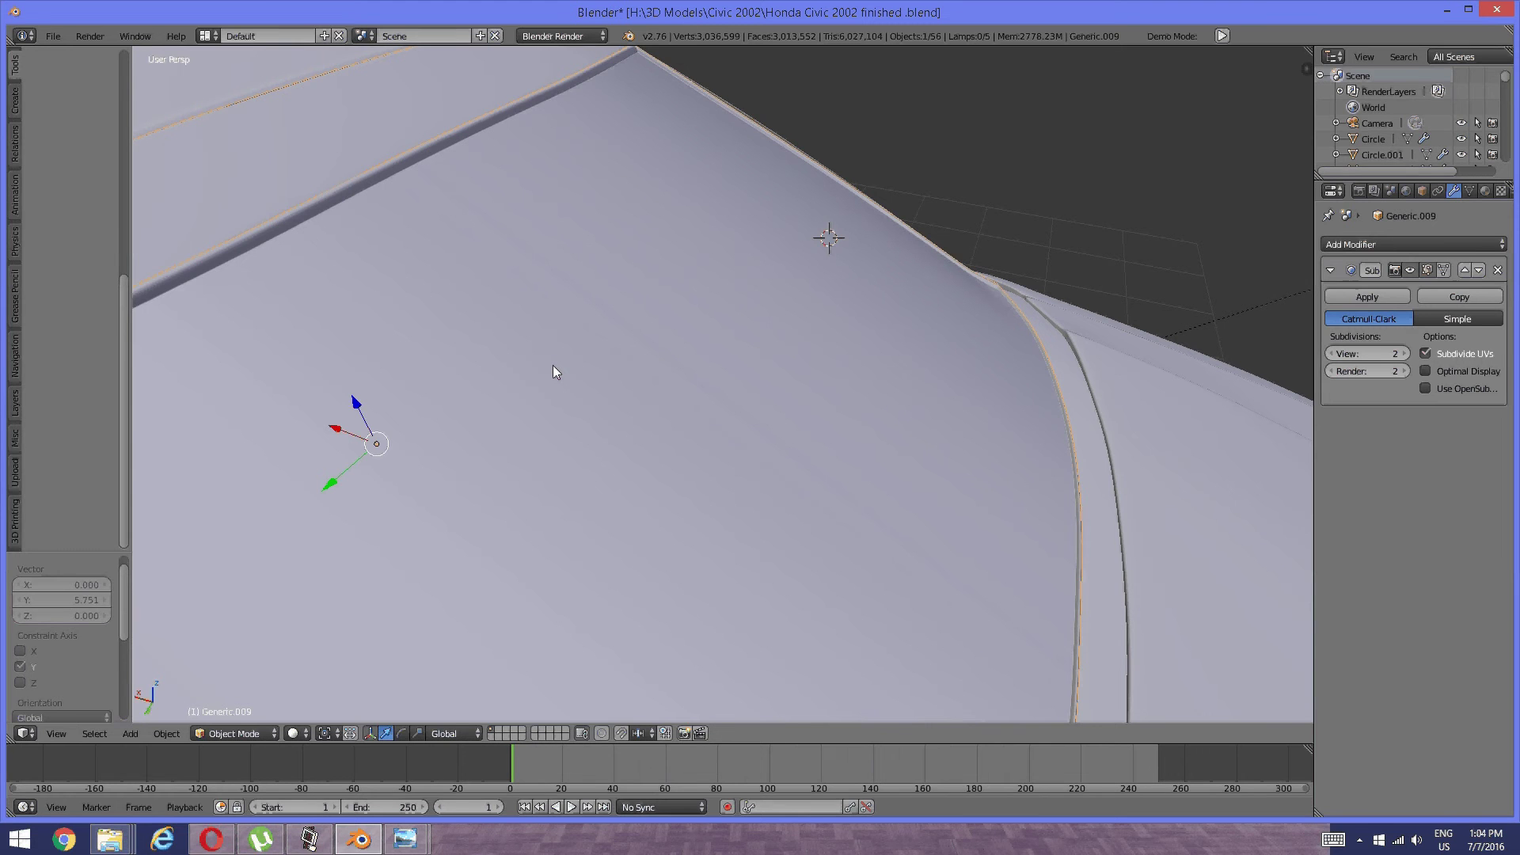
pyautogui.press('Tab')
pyautogui.click(681, 363)
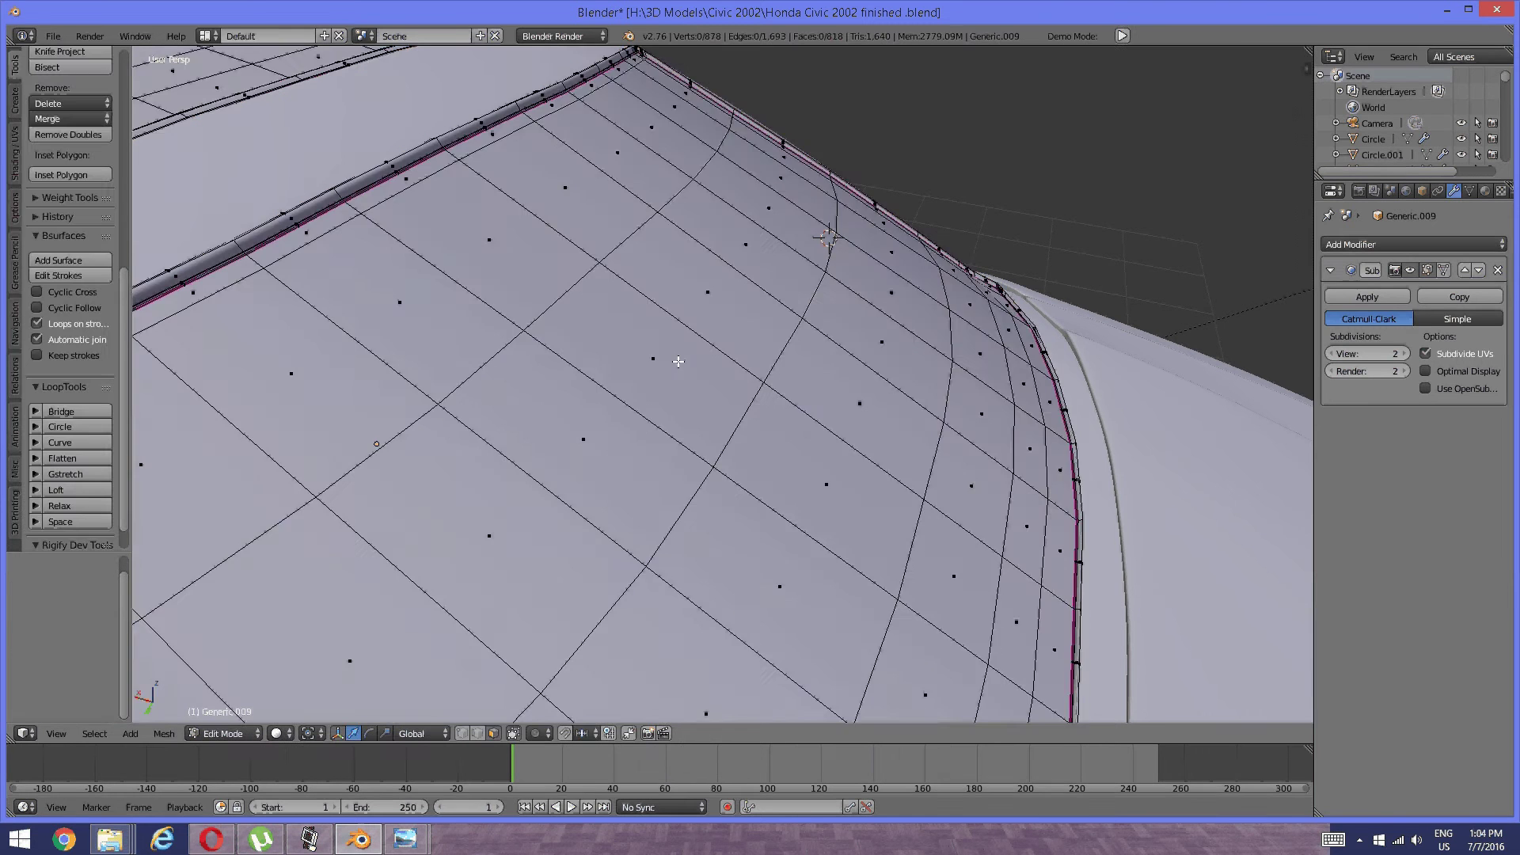
pyautogui.scroll(-8, 608, 360)
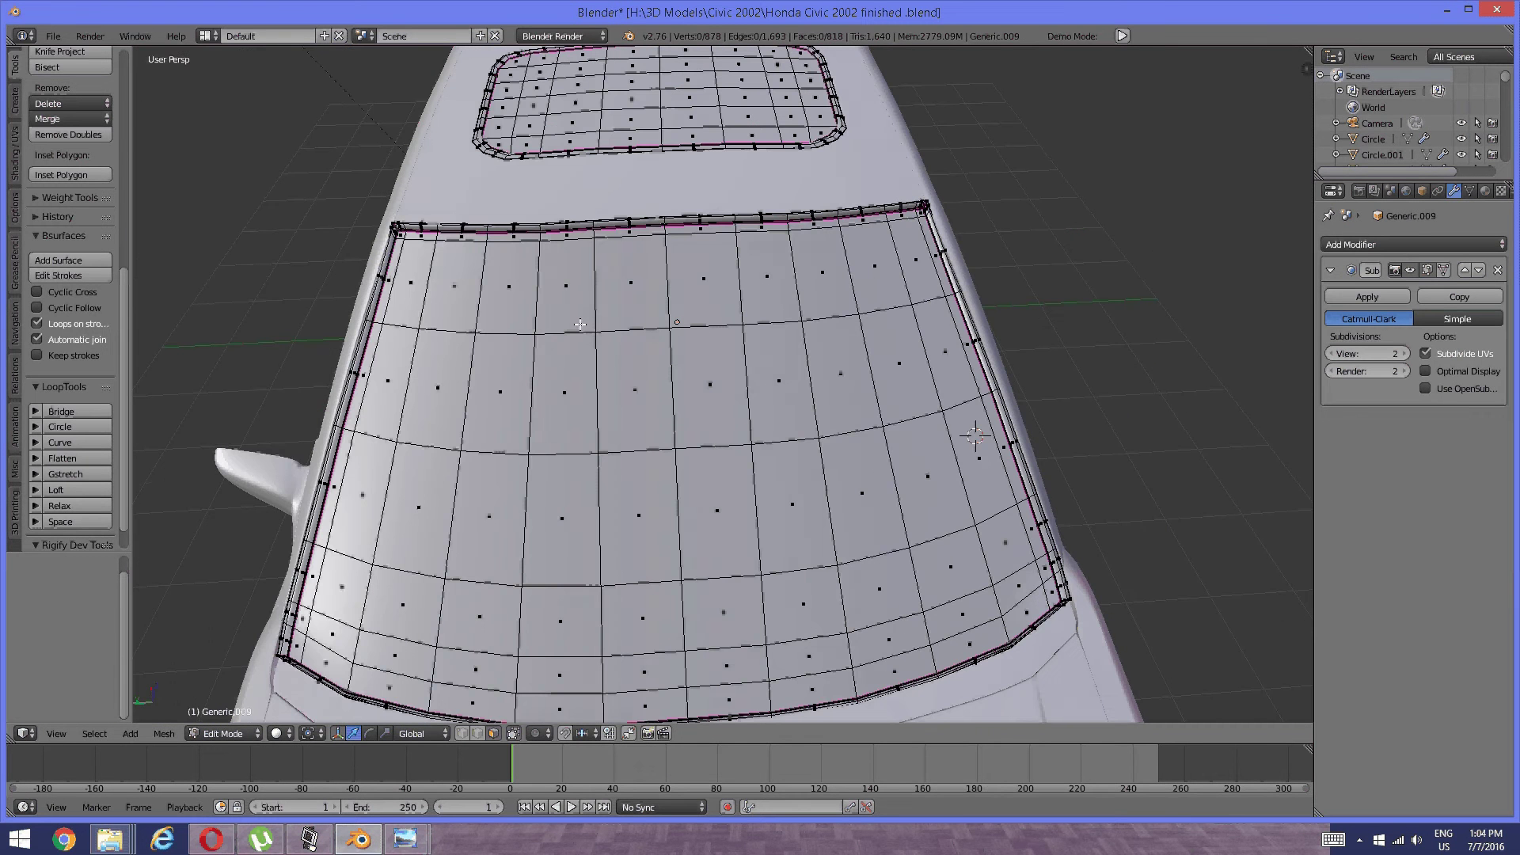
pyautogui.hotkey('ctrl', 'Tab')
pyautogui.click(554, 309)
pyautogui.rightClick(665, 283)
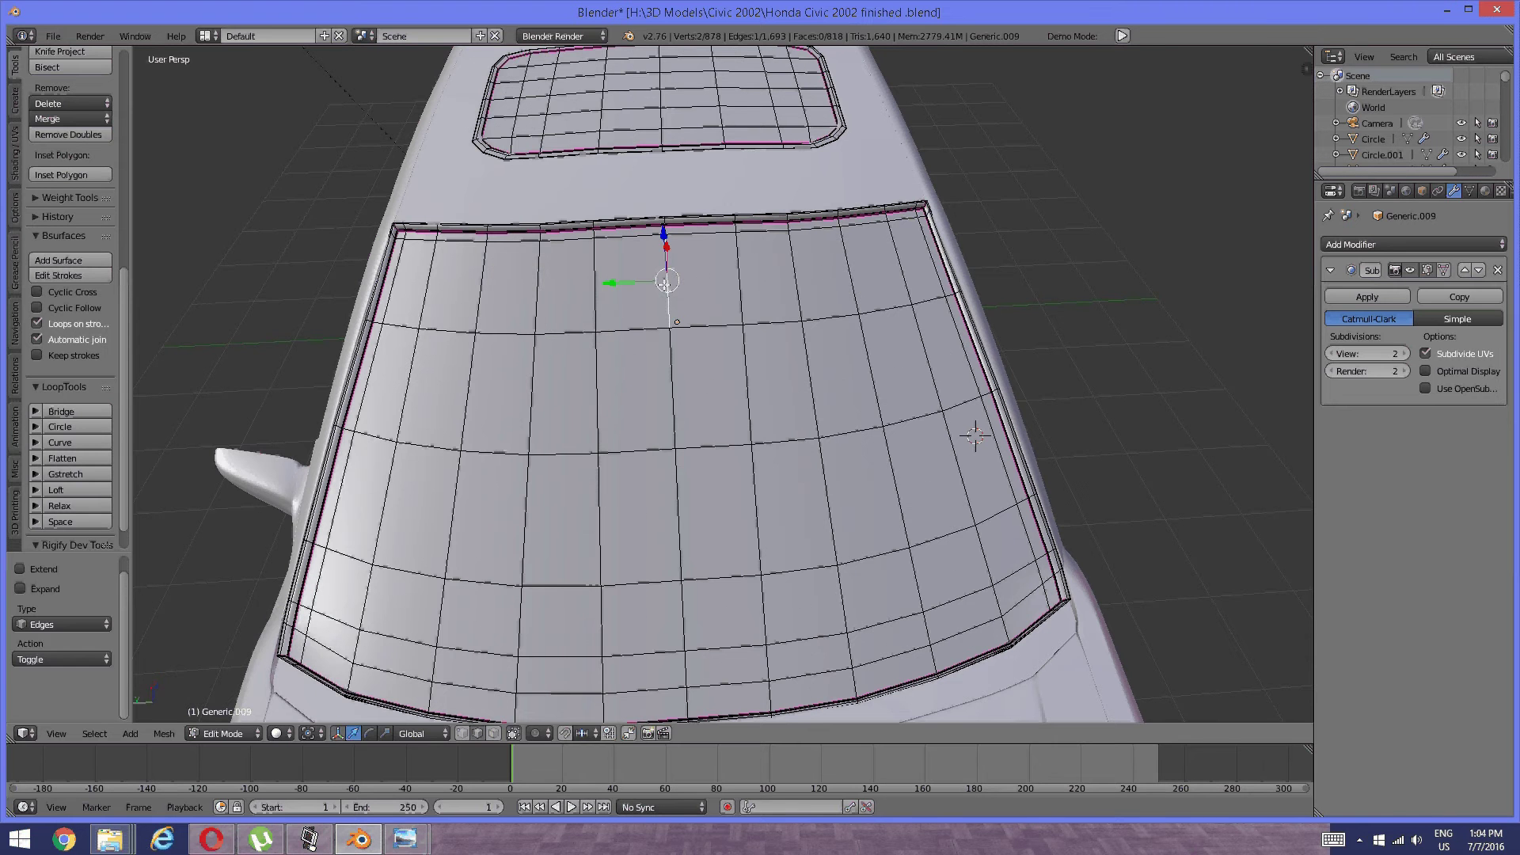
pyautogui.hotkey('shift', 's')
pyautogui.click(659, 337)
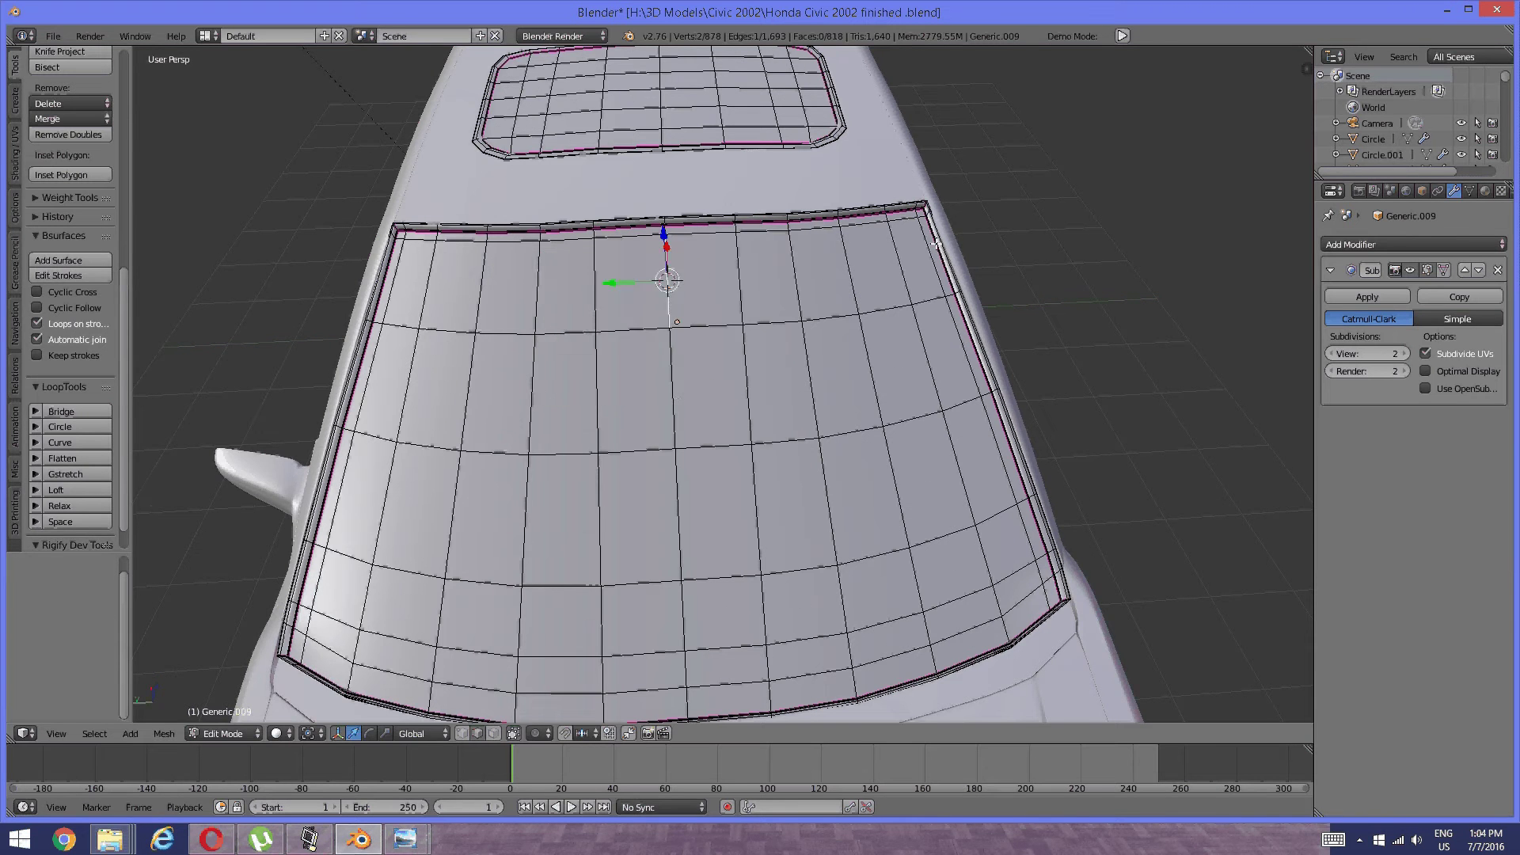
# Return to Object Mode and snap the rear-view mirror to the 3D cursor on the windshield.
pyautogui.moveTo(659, 337); pyautogui.dragTo(841, 390, button='middle')
pyautogui.scroll(5, 836, 337)
pyautogui.moveTo(785, 317); pyautogui.dragTo(779, 320, button='middle')
pyautogui.press('Tab')
pyautogui.click(661, 304)
pyautogui.scroll(-2, 797, 353)
pyautogui.scroll(1, 779, 319)
pyautogui.rightClick(942, 355)
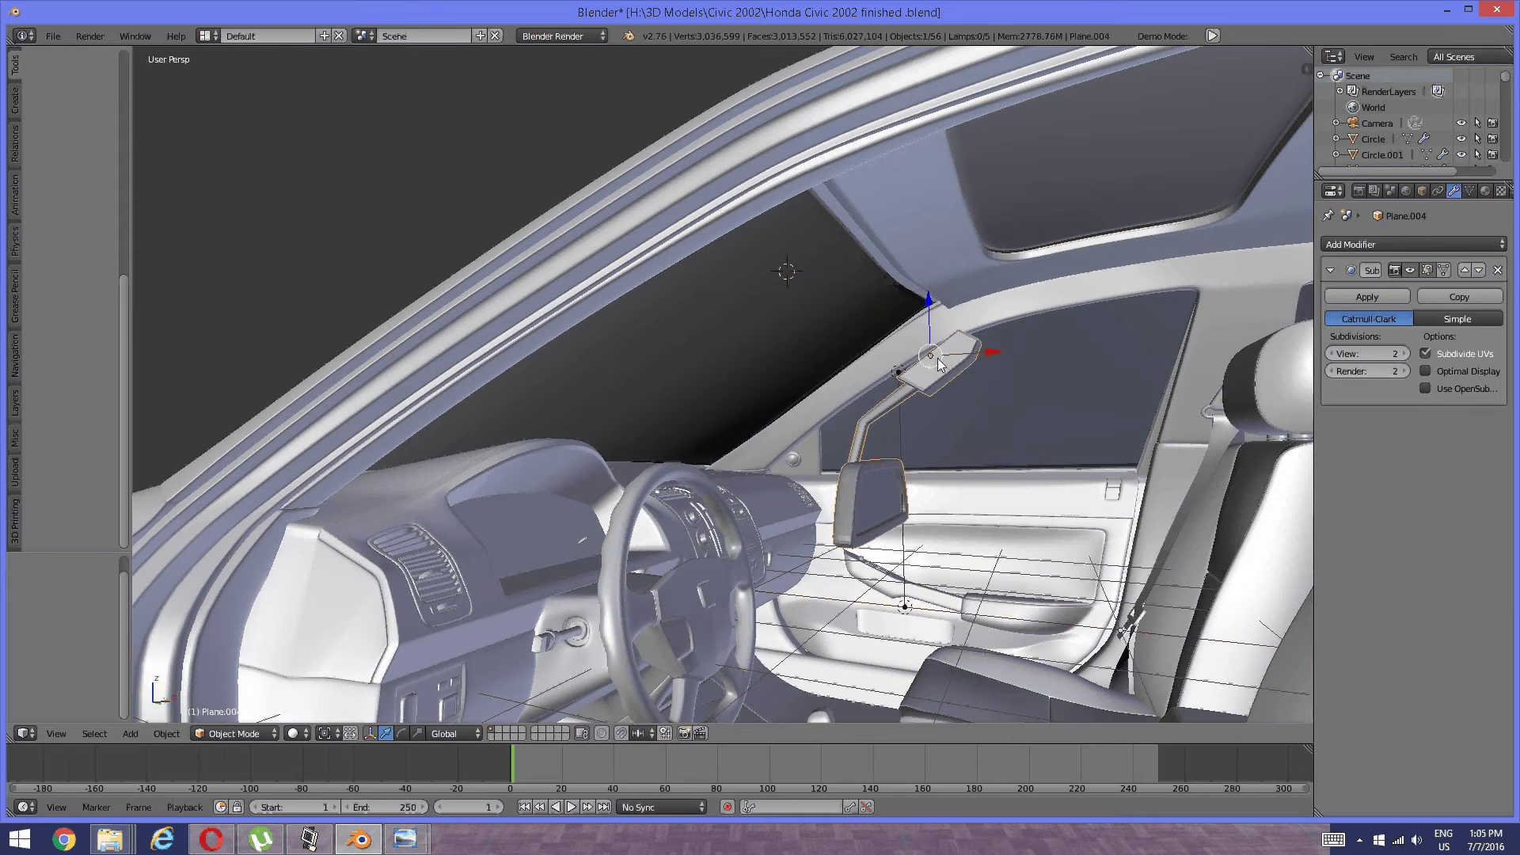
pyautogui.hotkey('shift', 's')
pyautogui.click(933, 349)
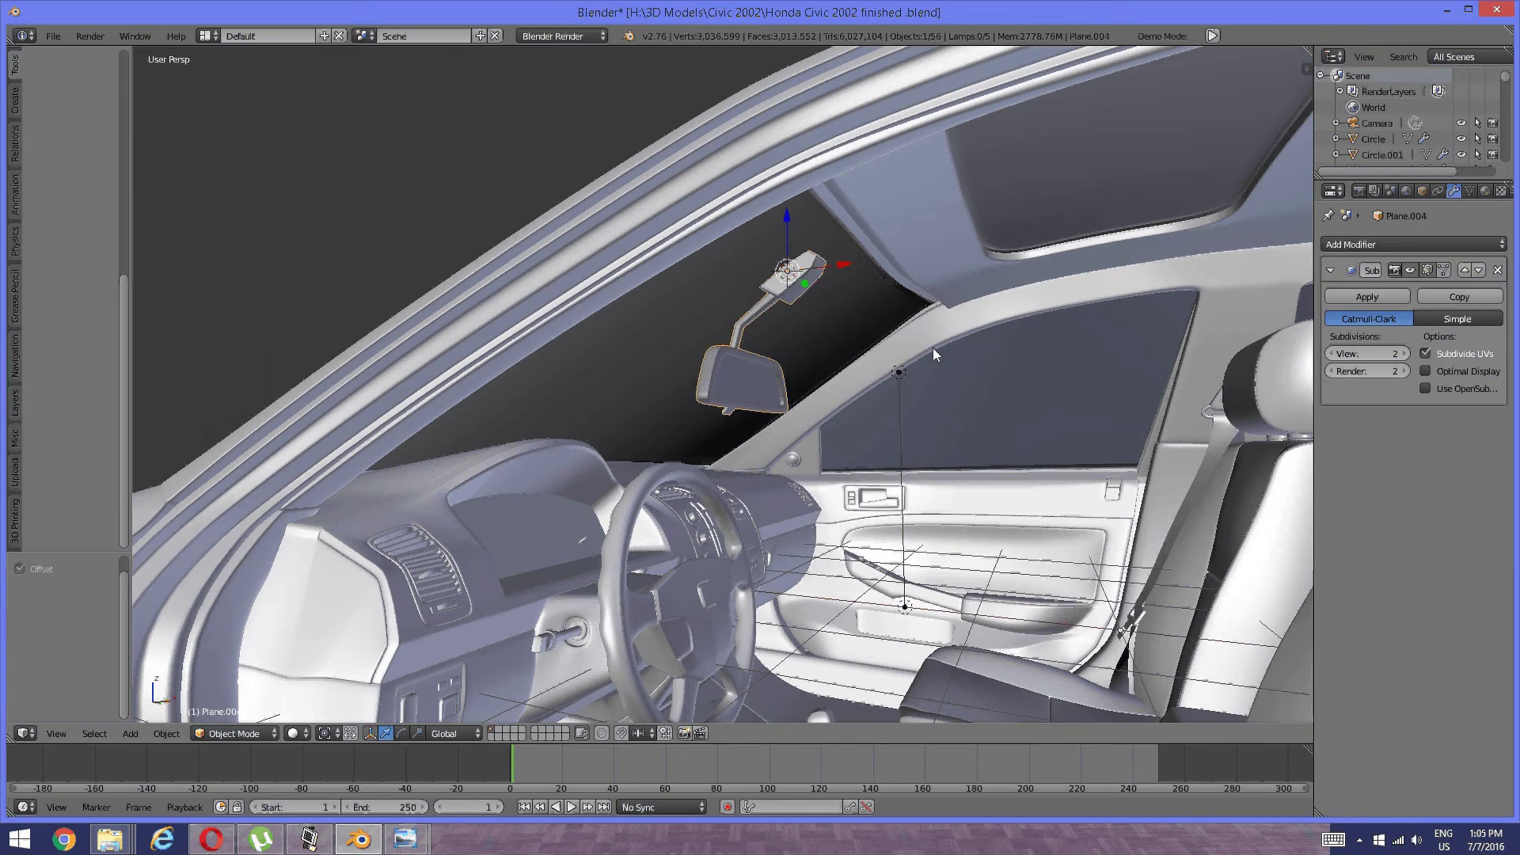
# Scale the mirror down by a factor of about 0.455 and fine-tune its size to suit the car's interior.
pyautogui.moveTo(933, 349); pyautogui.dragTo(934, 387, button='middle')
pyautogui.press('s')
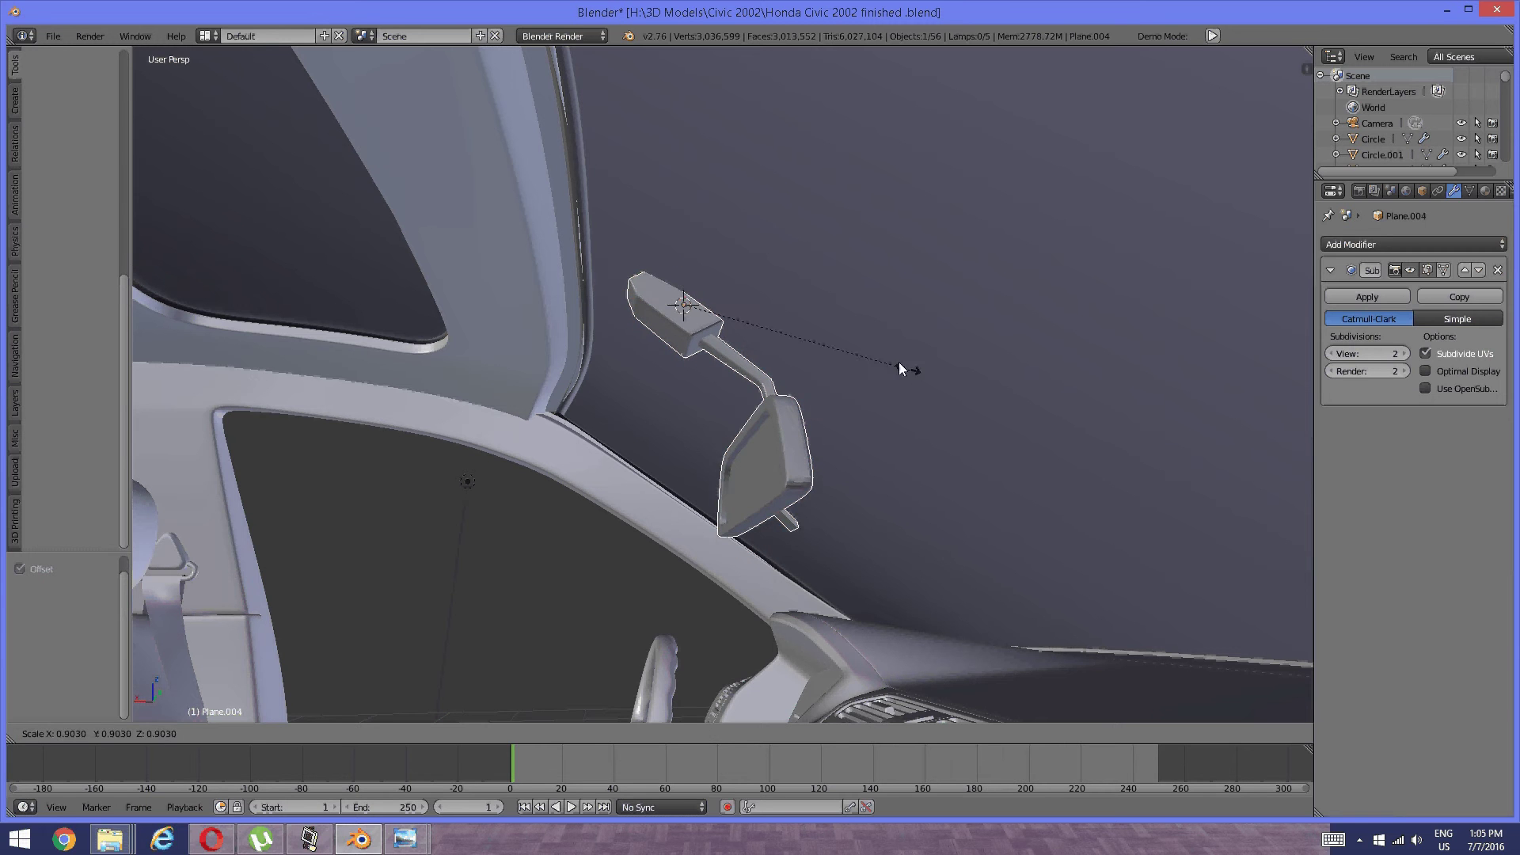
pyautogui.click(768, 331)
pyautogui.moveTo(767, 330); pyautogui.dragTo(784, 435, button='middle')
pyautogui.scroll(-2, 780, 425)
pyautogui.press('s')
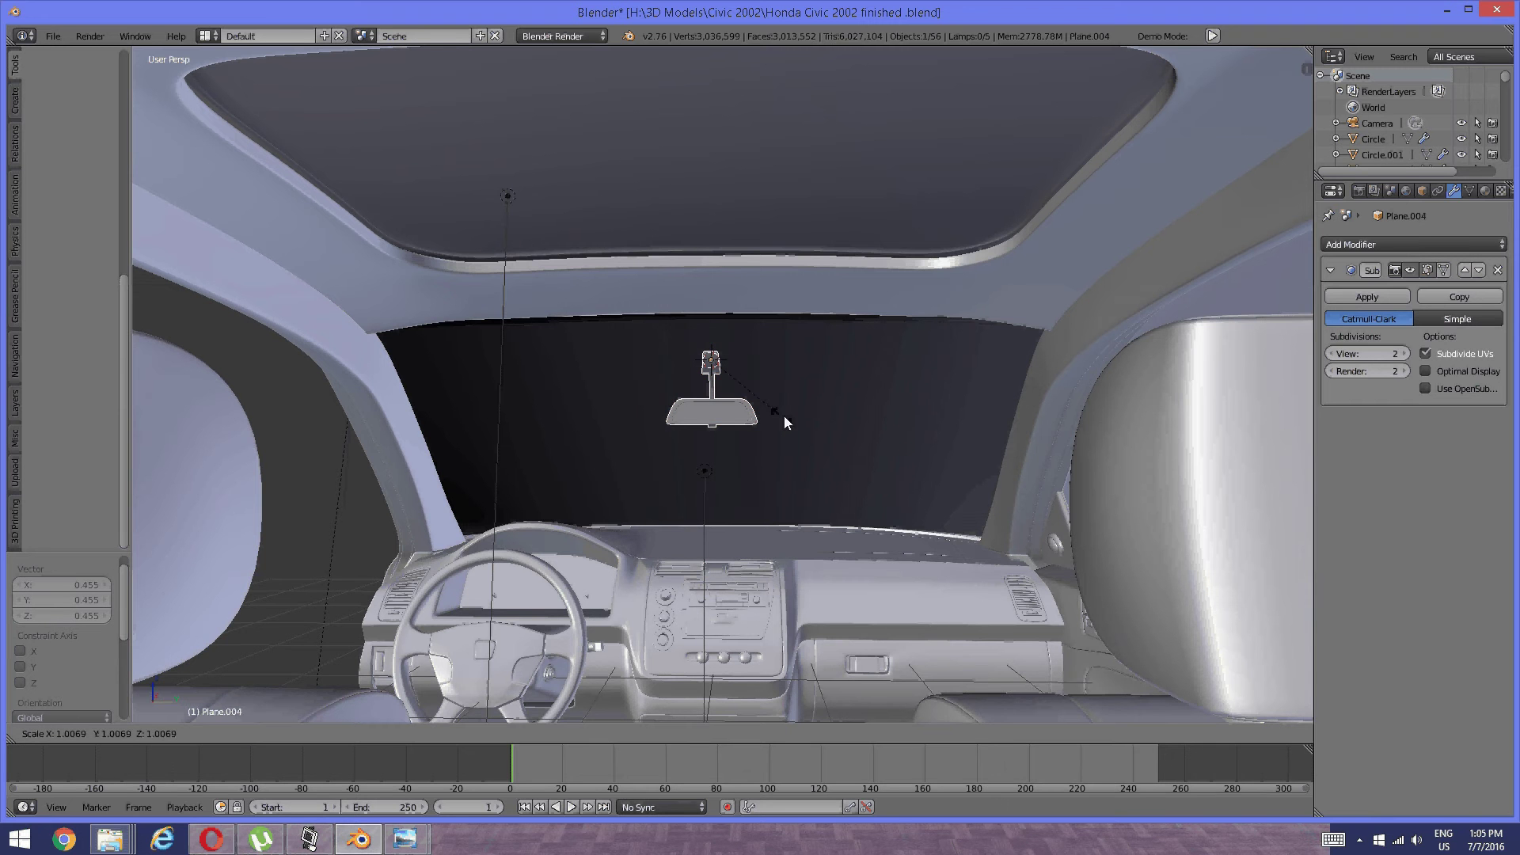
pyautogui.click(787, 415)
# Move the mirror about 0.197 units along the X axis near the windshield's upper edge.
pyautogui.moveTo(788, 415); pyautogui.dragTo(849, 360, button='middle')
pyautogui.moveTo(833, 363); pyautogui.dragTo(804, 368)
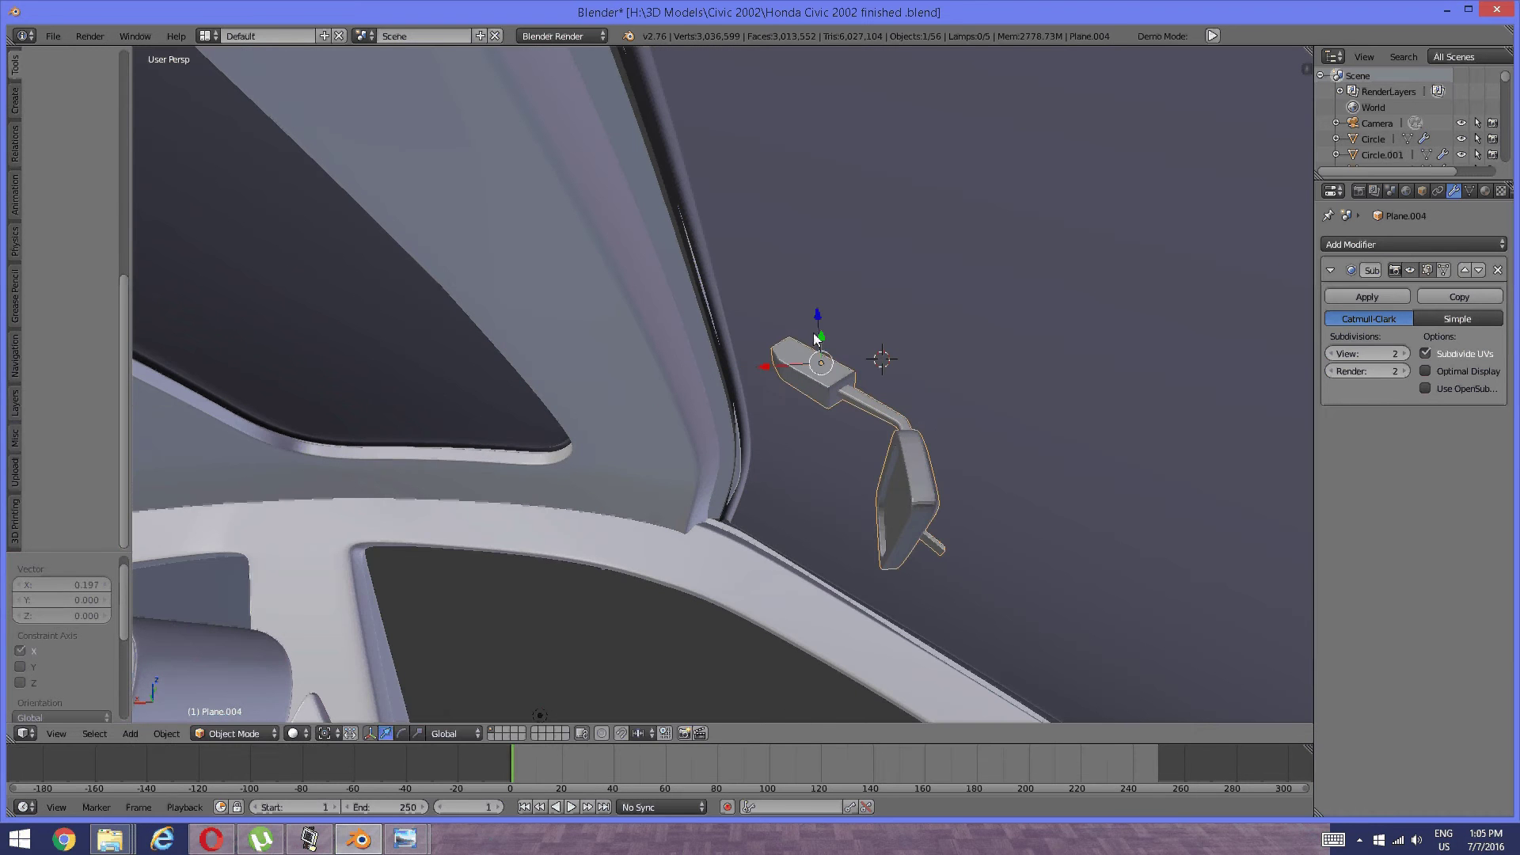
# Raise the rear-view mirror about 0.096 units along the Z axis.
pyautogui.moveTo(814, 333); pyautogui.dragTo(803, 348, button='middle')
pyautogui.moveTo(802, 348); pyautogui.dragTo(806, 332)
# Examine the mirror mount in the reference photo maxresdefault (4).jpg from the New folder directory, and return to Blender.
pyautogui.moveTo(405, 839)
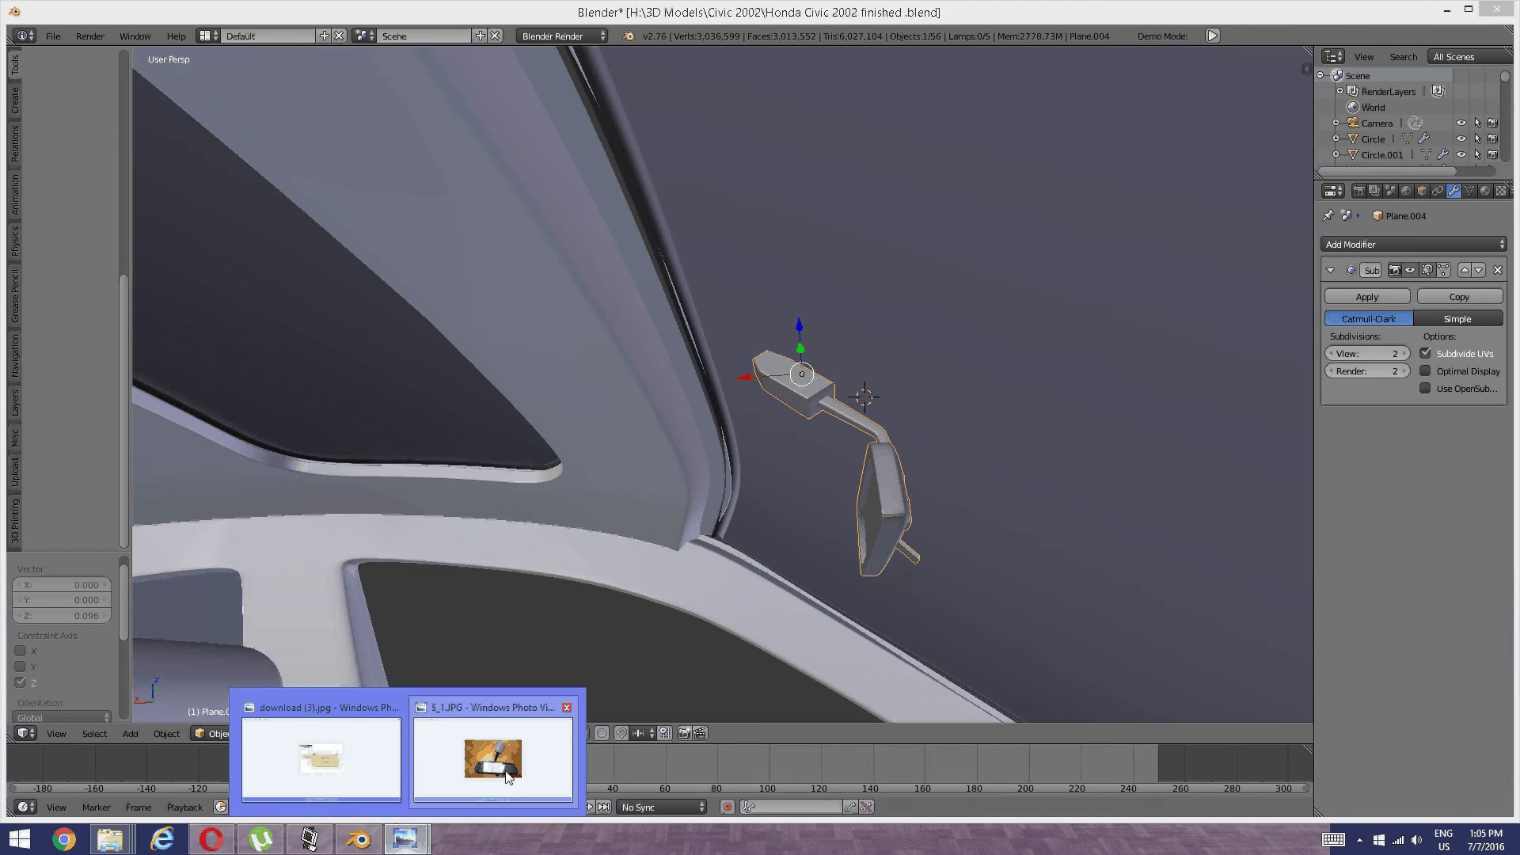
pyautogui.moveTo(508, 776)
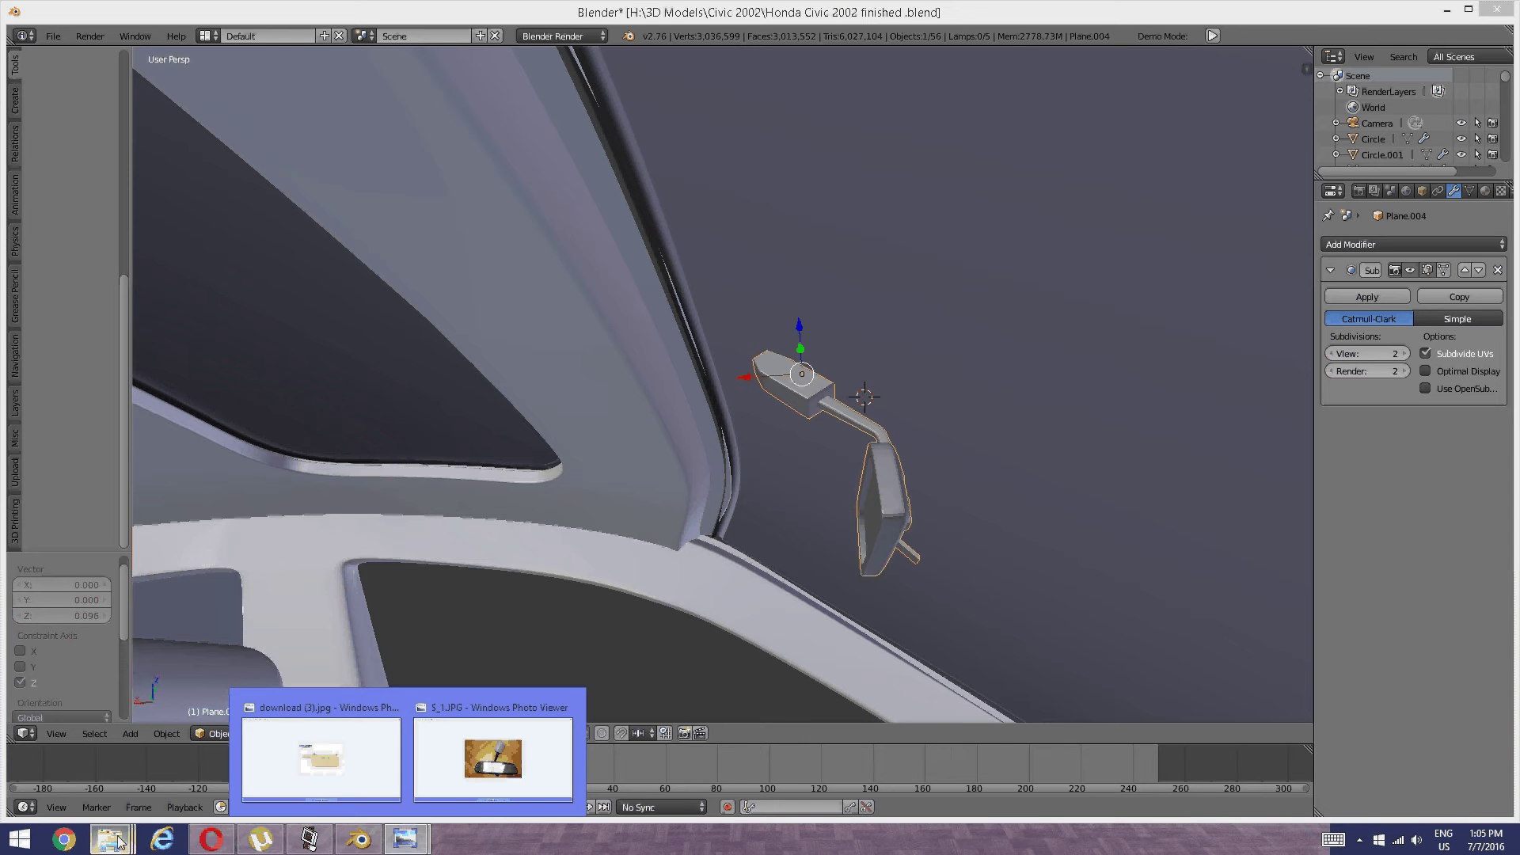
pyautogui.moveTo(112, 840)
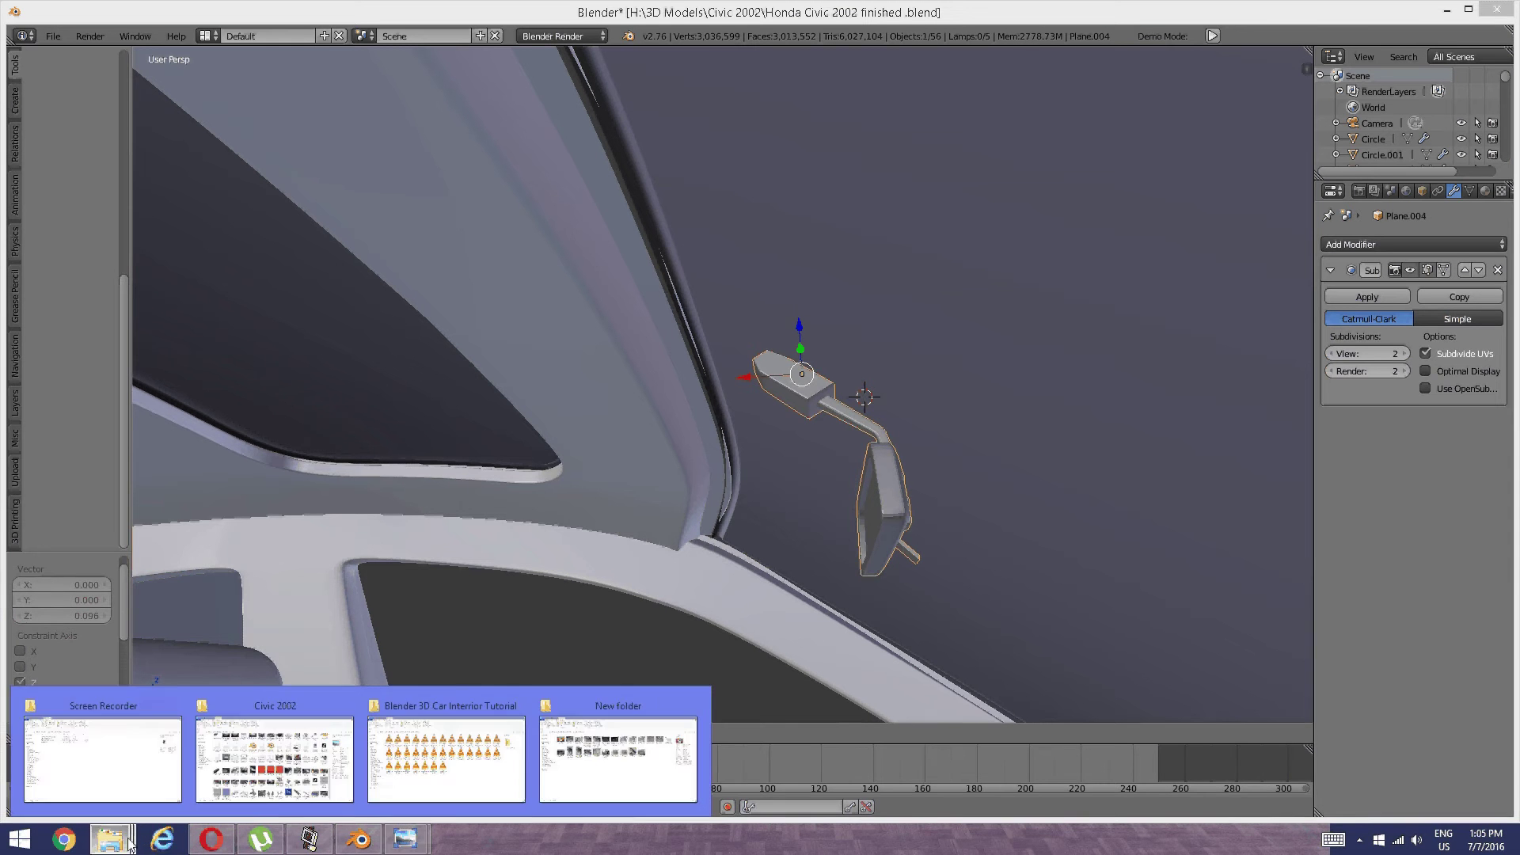
pyautogui.click(636, 744)
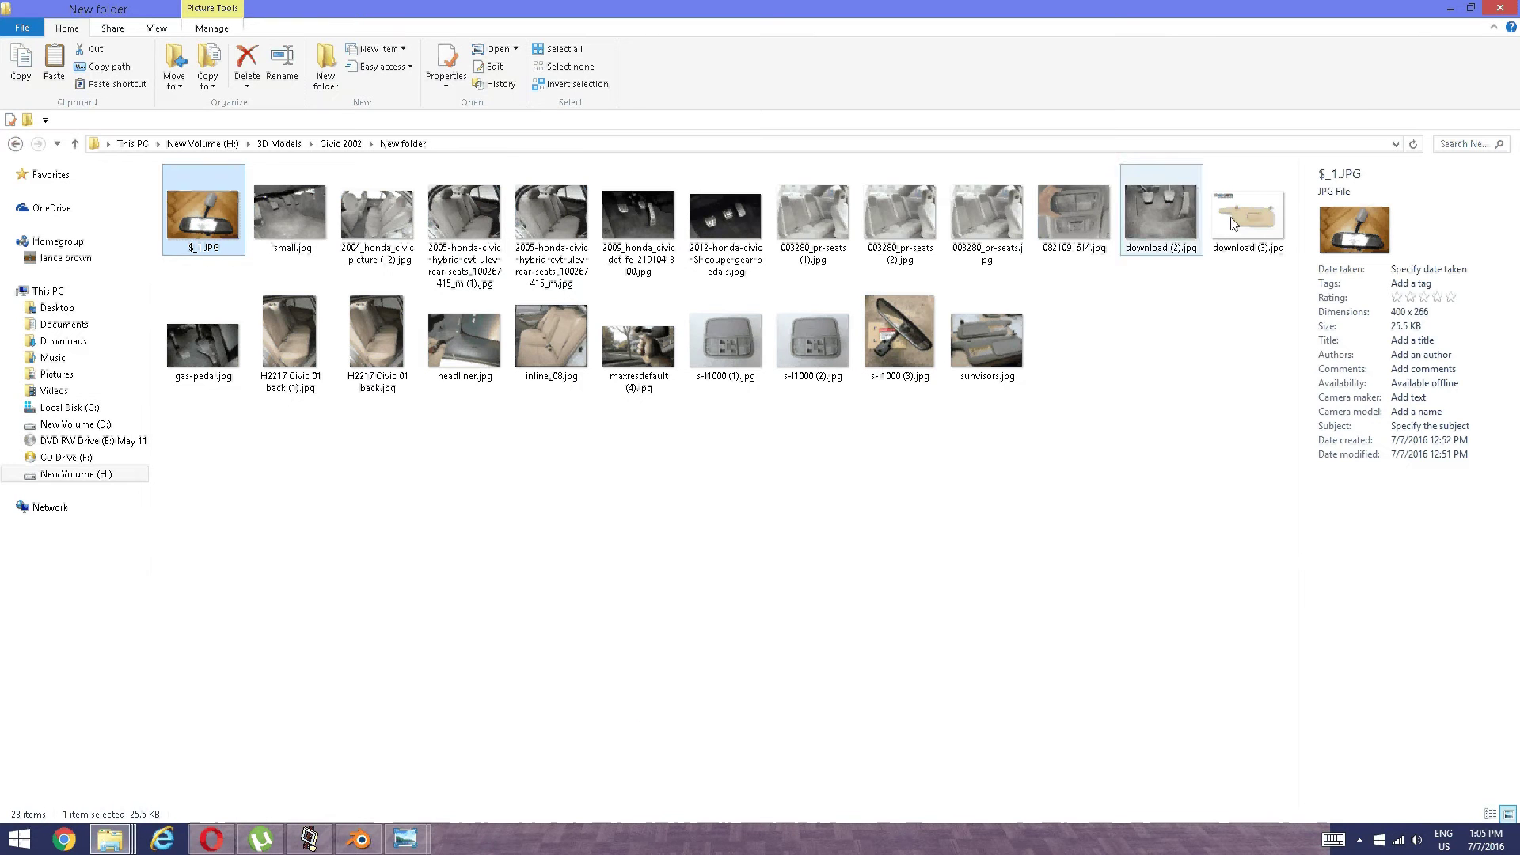
pyautogui.doubleClick(643, 345)
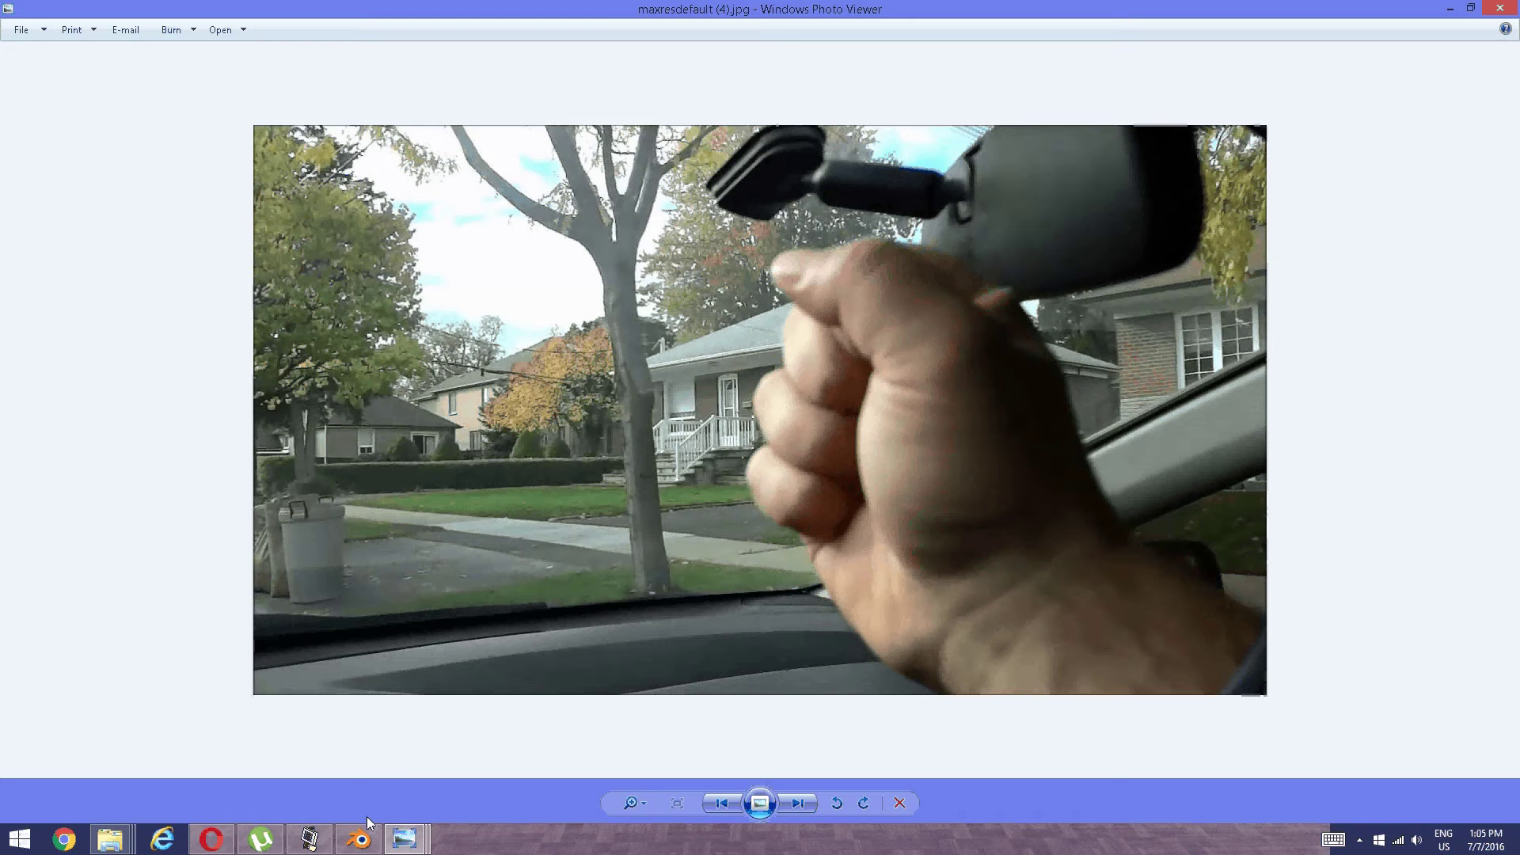
pyautogui.click(358, 838)
# In Edit Mode, select the mirror's whole mounting block and rotate it about 6.938° around the Y axis.
pyautogui.scroll(2, 857, 388)
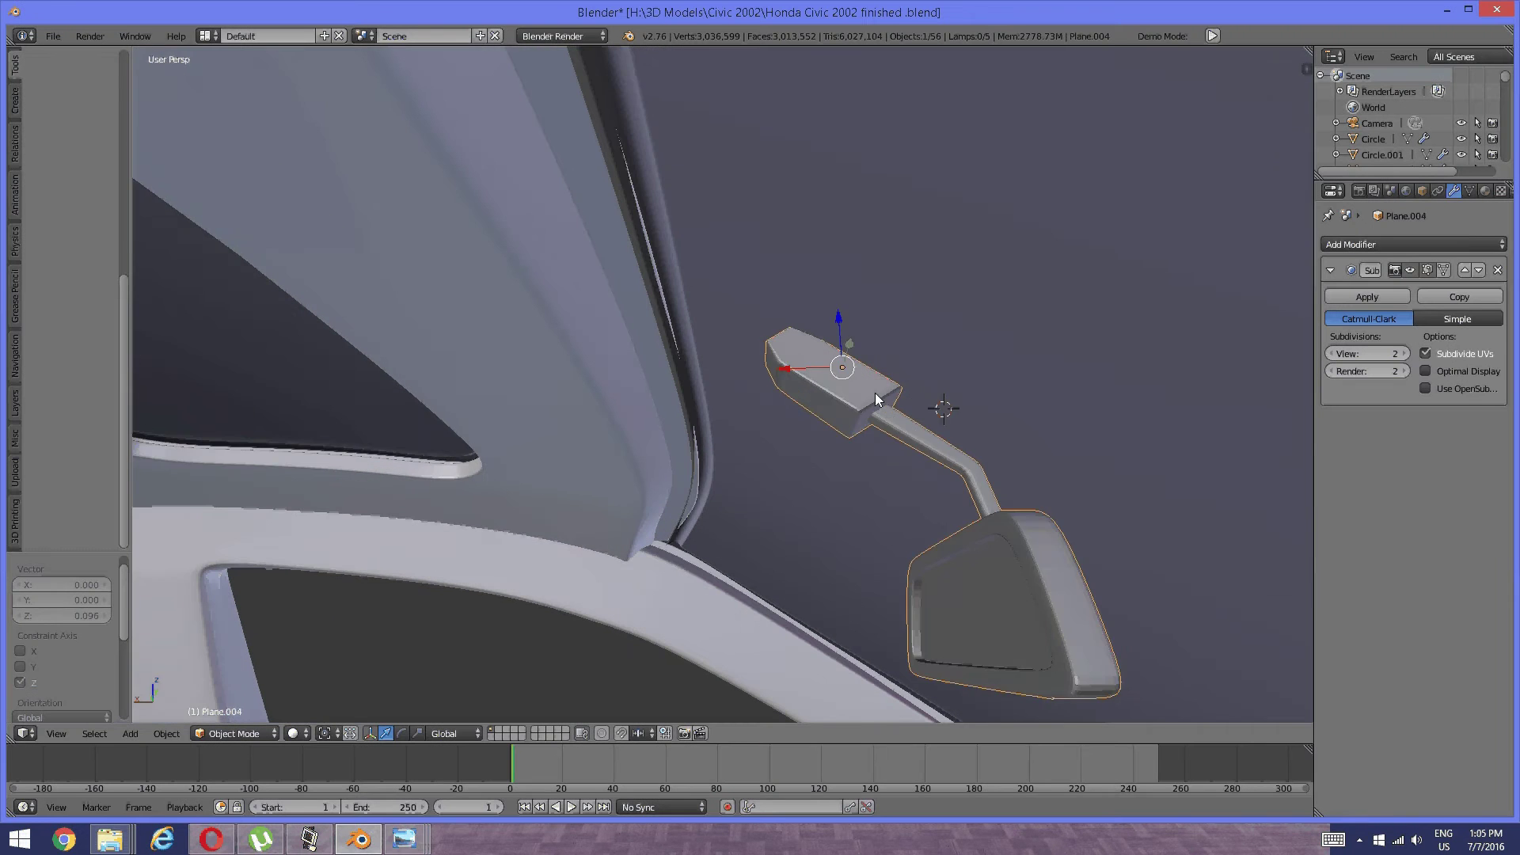
pyautogui.moveTo(876, 393); pyautogui.dragTo(695, 387, button='middle')
pyautogui.press('Tab')
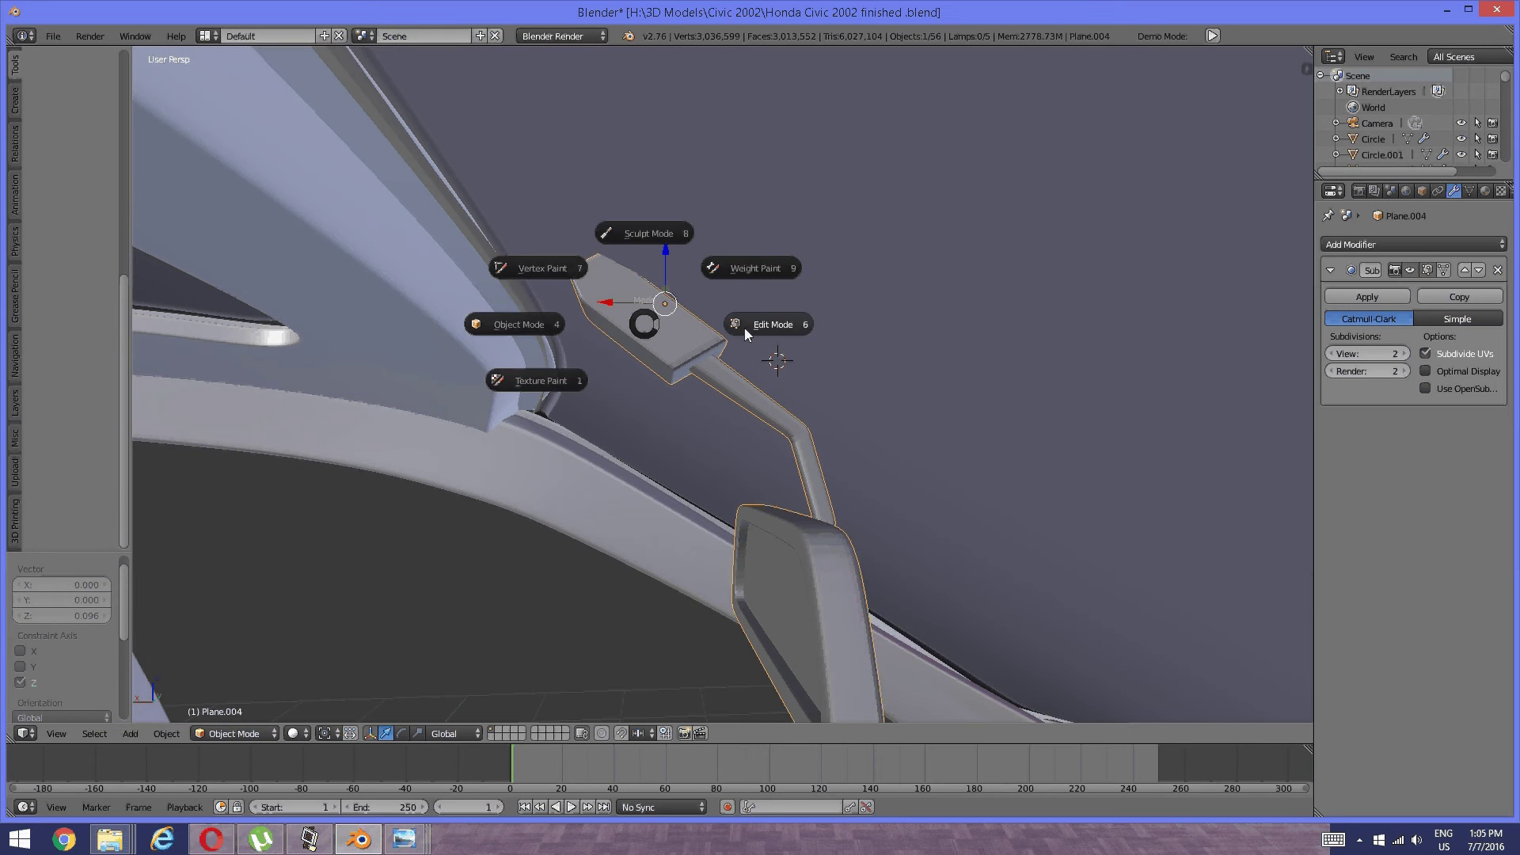
pyautogui.click(744, 327)
pyautogui.moveTo(744, 328); pyautogui.dragTo(684, 369, button='middle')
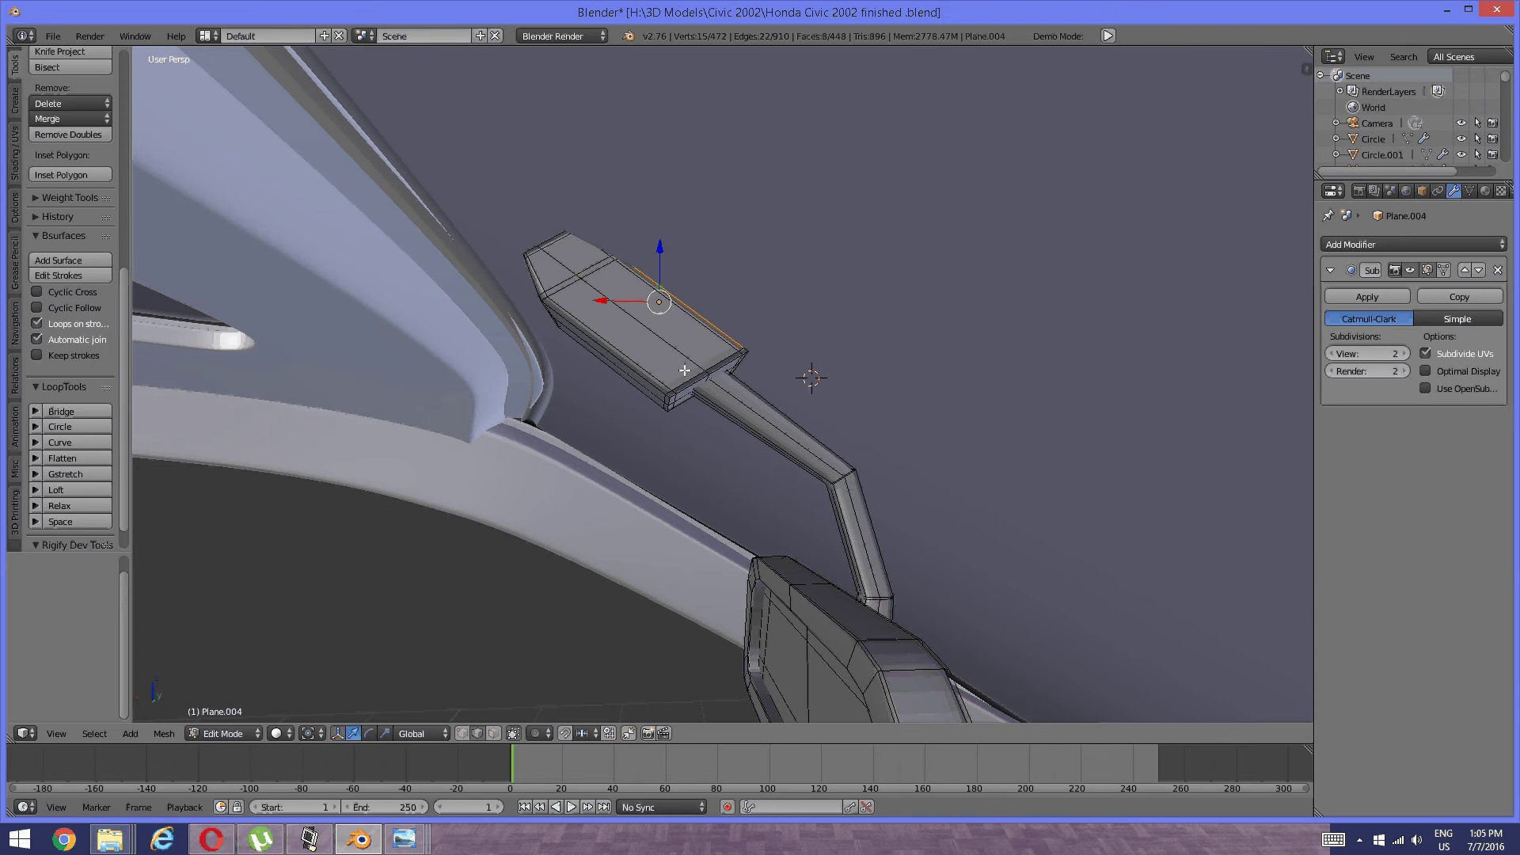
pyautogui.press('l')
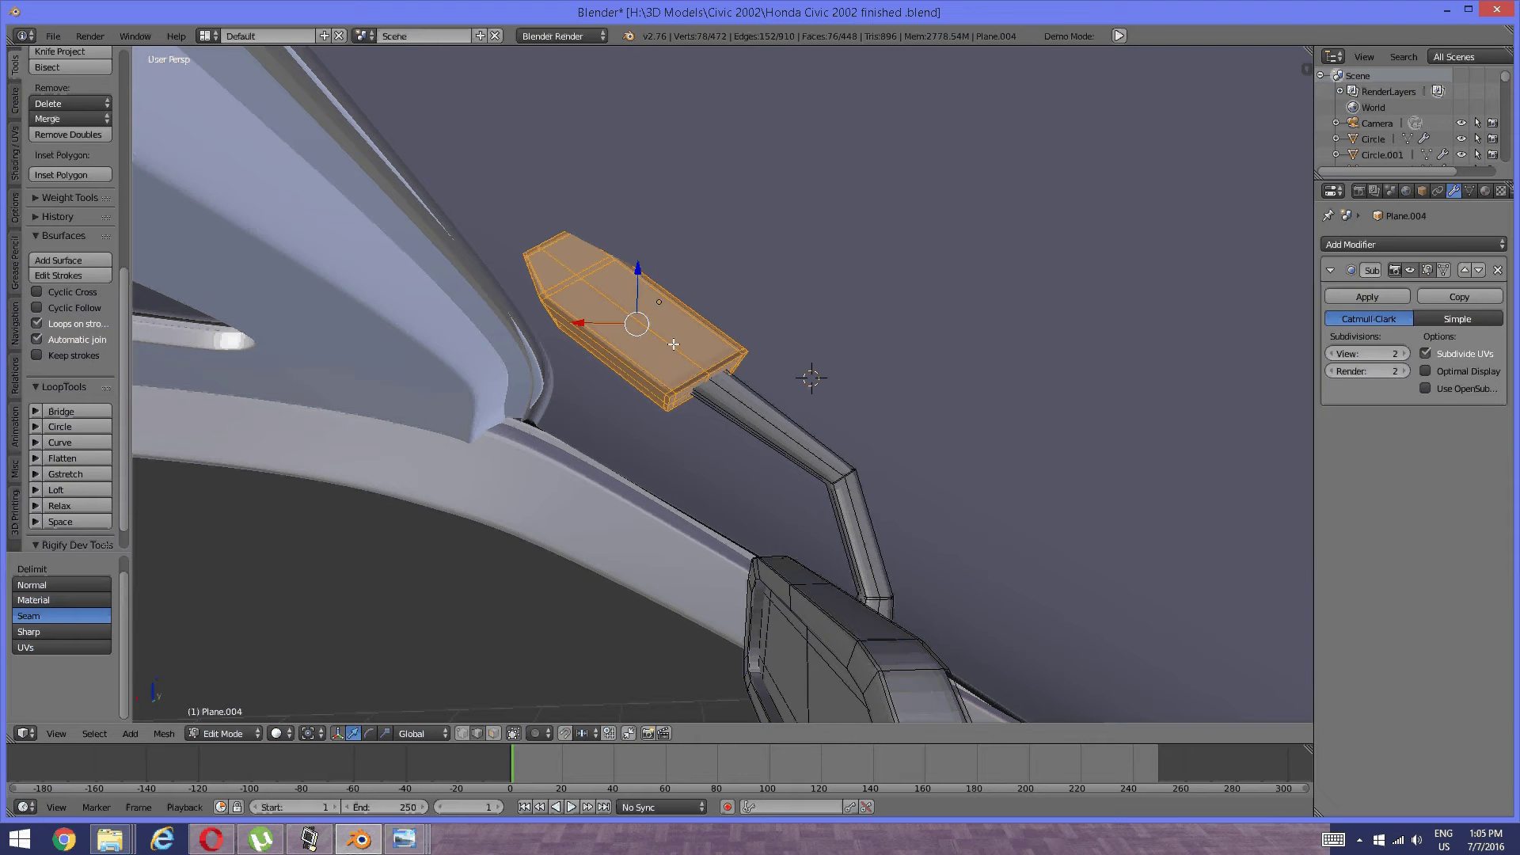
pyautogui.click(369, 733)
pyautogui.moveTo(450, 533); pyautogui.dragTo(515, 434, button='middle')
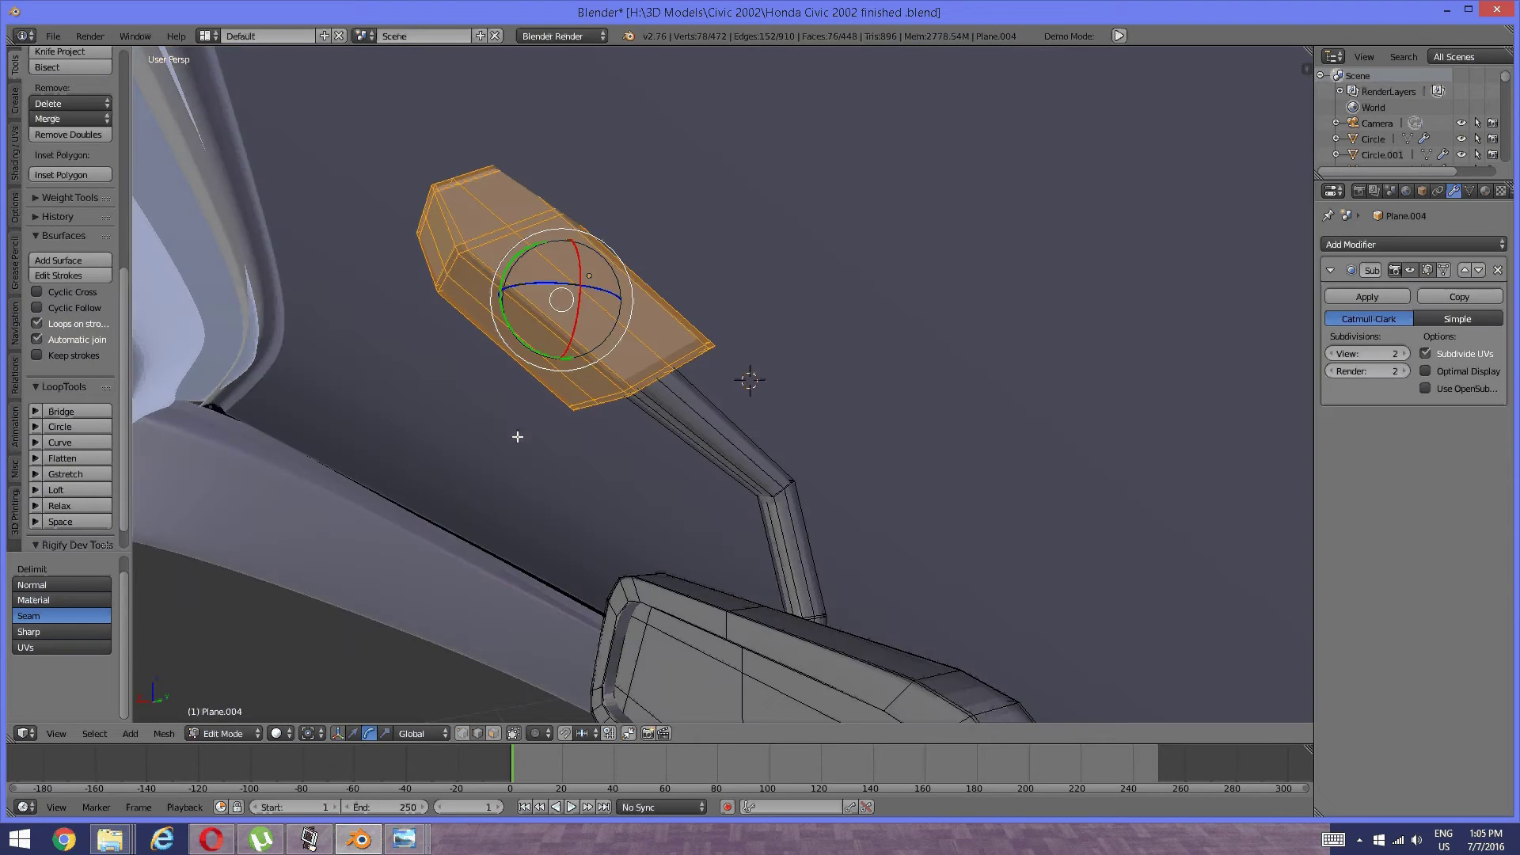
pyautogui.press('r')
pyautogui.press('y')
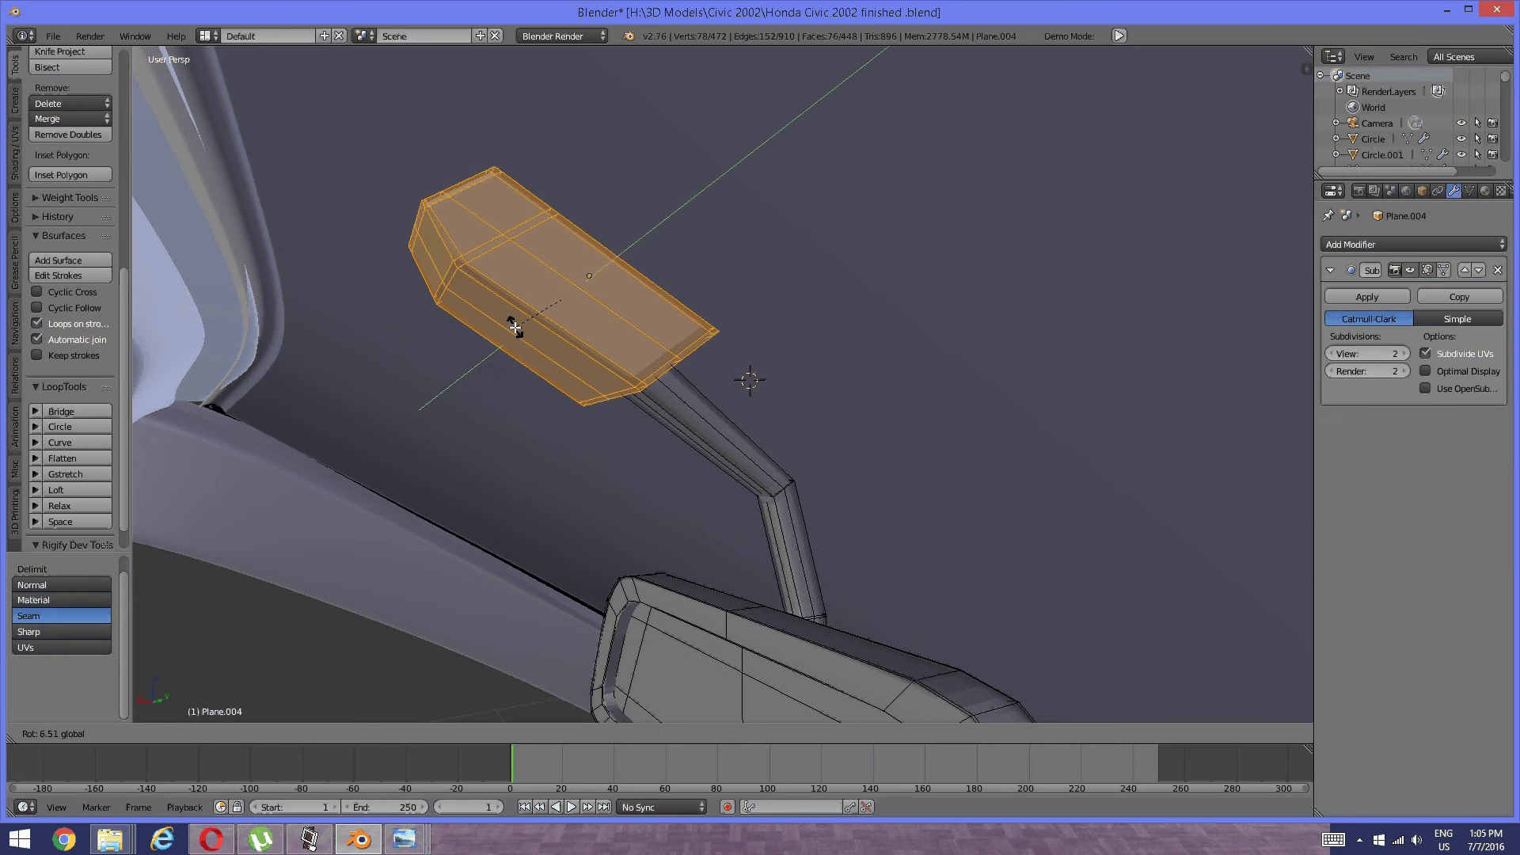
pyautogui.click(513, 330)
# Fine-tune the mounting block's tilt around the Y axis to follow the windshield slope, and return to Object Mode.
pyautogui.moveTo(512, 329); pyautogui.dragTo(562, 329, button='middle')
pyautogui.scroll(2, 562, 330)
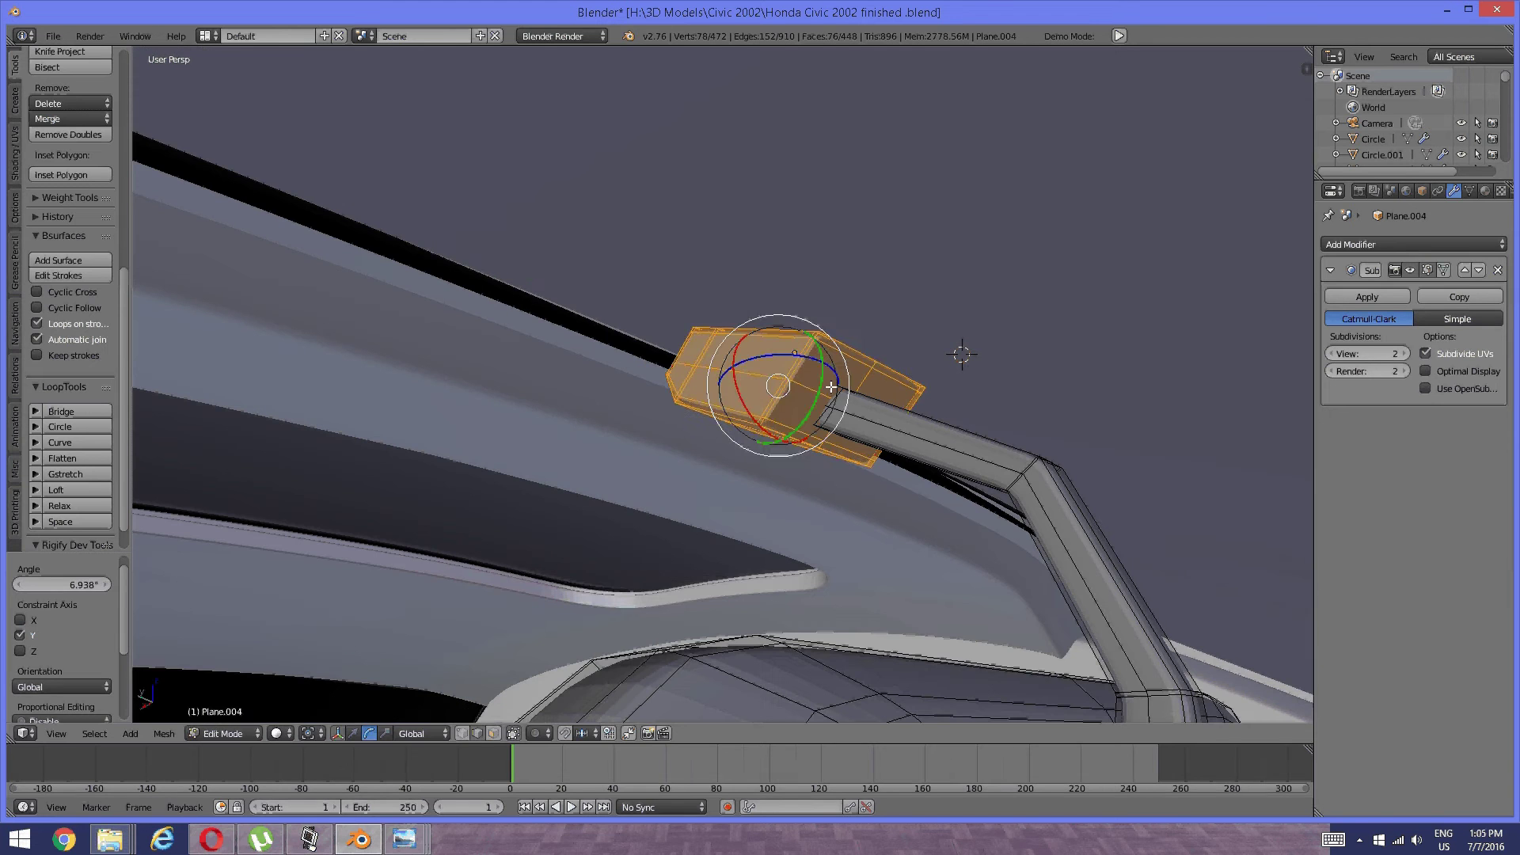
pyautogui.press('r')
pyautogui.press('y')
pyautogui.click(821, 386)
pyautogui.moveTo(821, 386); pyautogui.dragTo(771, 434, button='middle')
pyautogui.press('Tab')
pyautogui.click(635, 441)
# Switch to the translate manipulator and nudge the mirror very slightly along the Z axis.
pyautogui.moveTo(634, 440); pyautogui.dragTo(622, 445, button='middle')
pyautogui.click(386, 733)
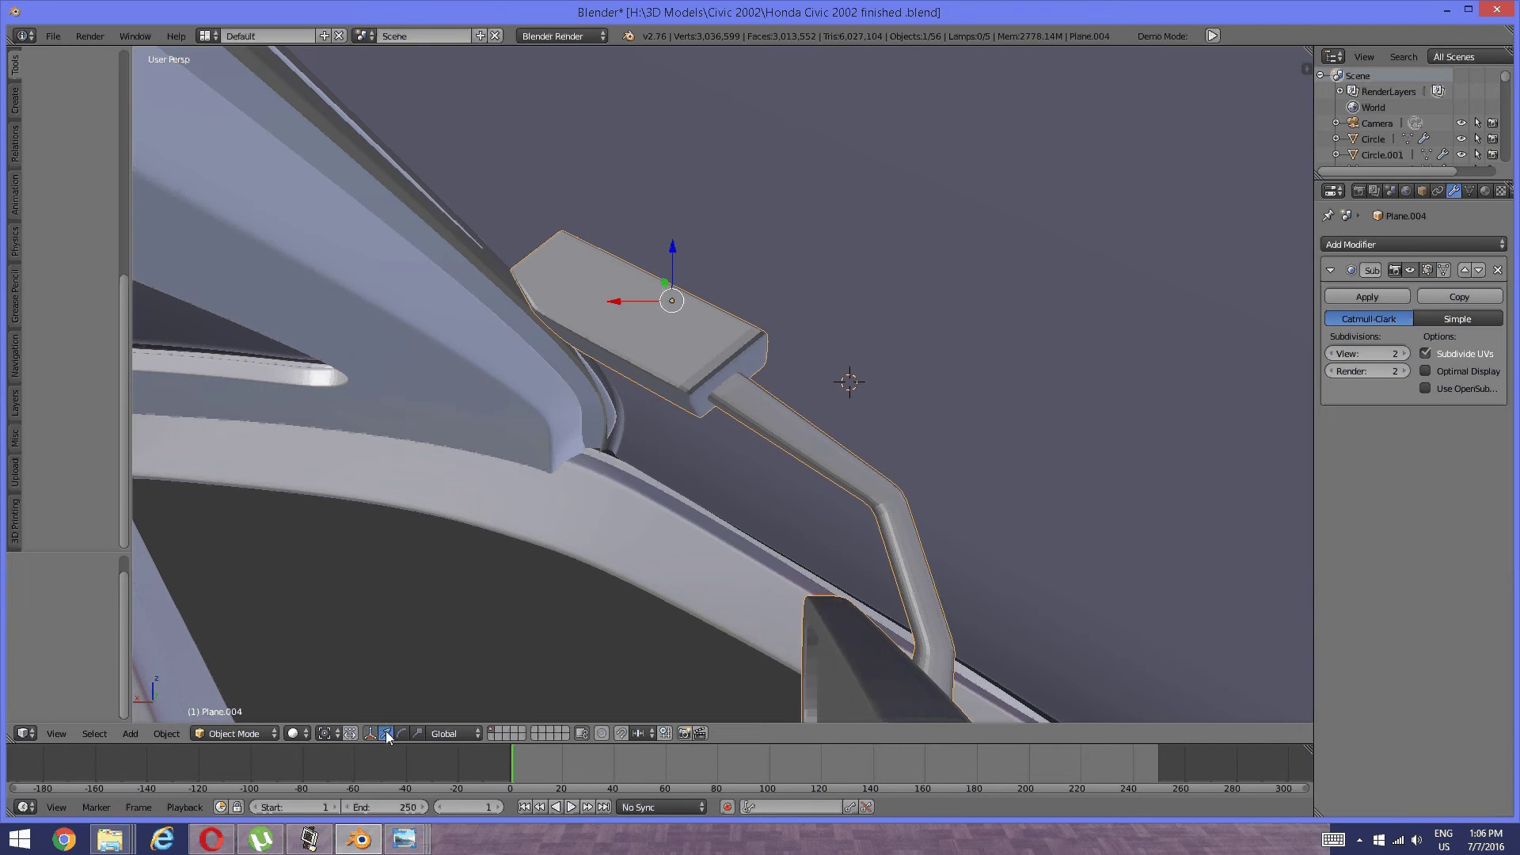
pyautogui.moveTo(725, 353); pyautogui.dragTo(836, 190, button='middle')
pyautogui.moveTo(836, 190); pyautogui.dragTo(834, 191)
pyautogui.moveTo(834, 198); pyautogui.dragTo(365, 333, button='middle')
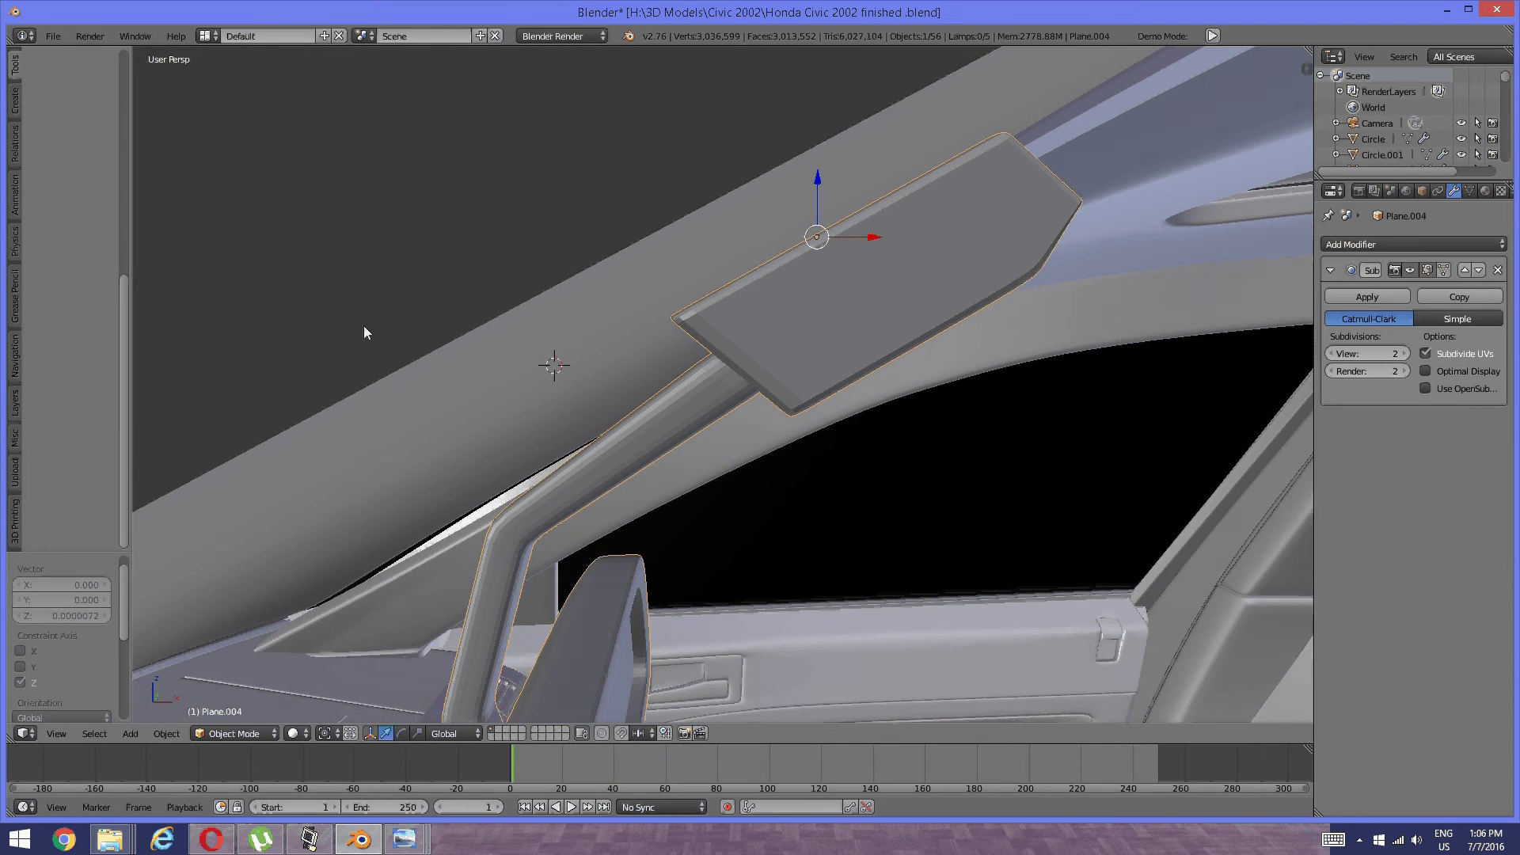
# Examine the mirror's fit against the windshield from outside the car and from inside the cabin.
pyautogui.scroll(-7, 526, 364)
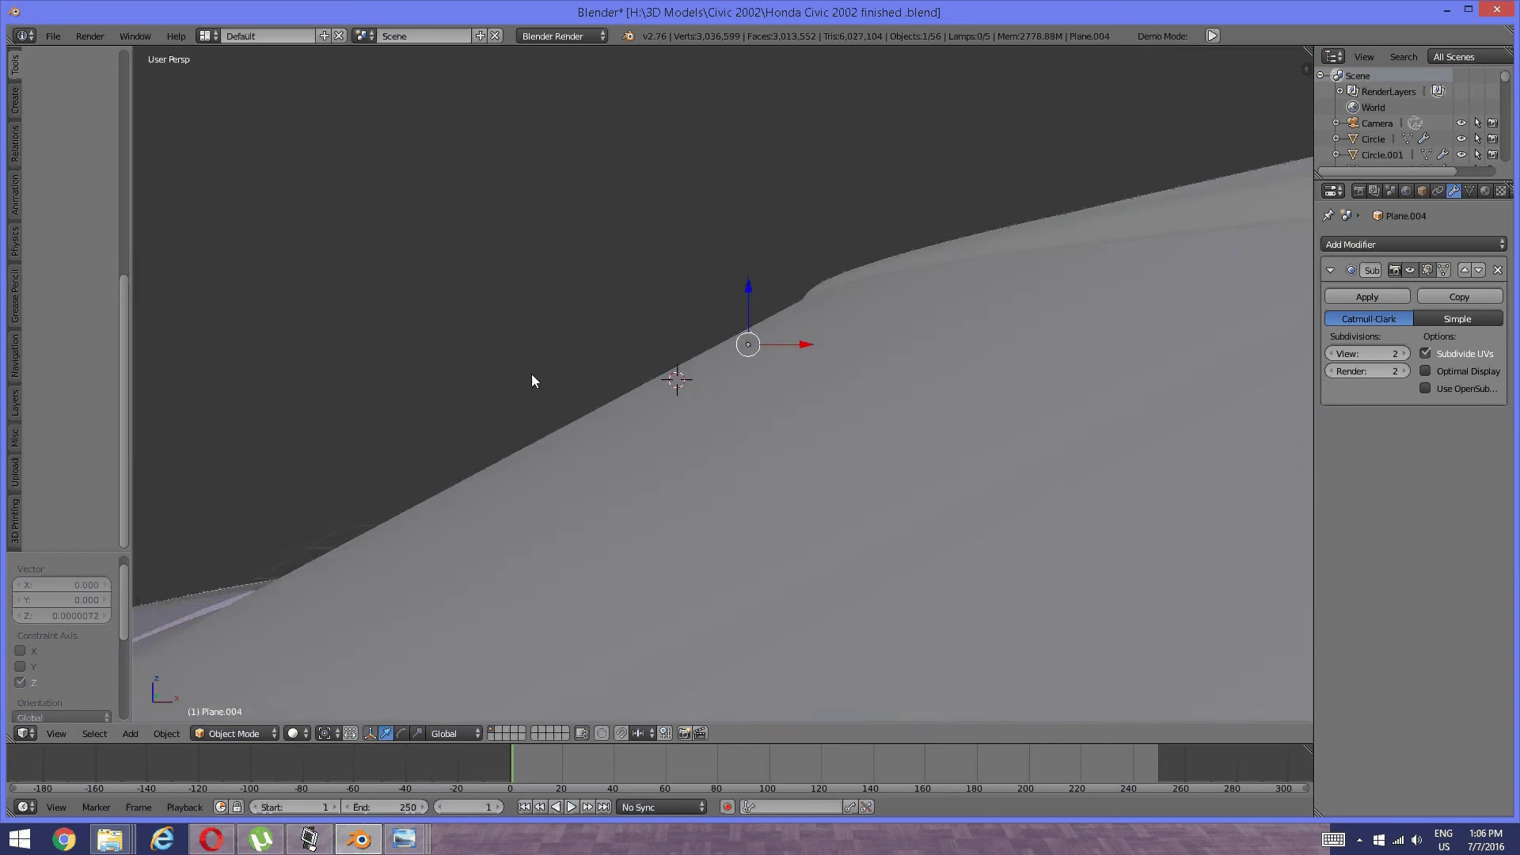
pyautogui.moveTo(638, 407); pyautogui.dragTo(632, 425, button='middle')
pyautogui.moveTo(663, 491); pyautogui.dragTo(607, 425, button='middle')
pyautogui.scroll(-8, 634, 421)
pyautogui.scroll(6, 628, 403)
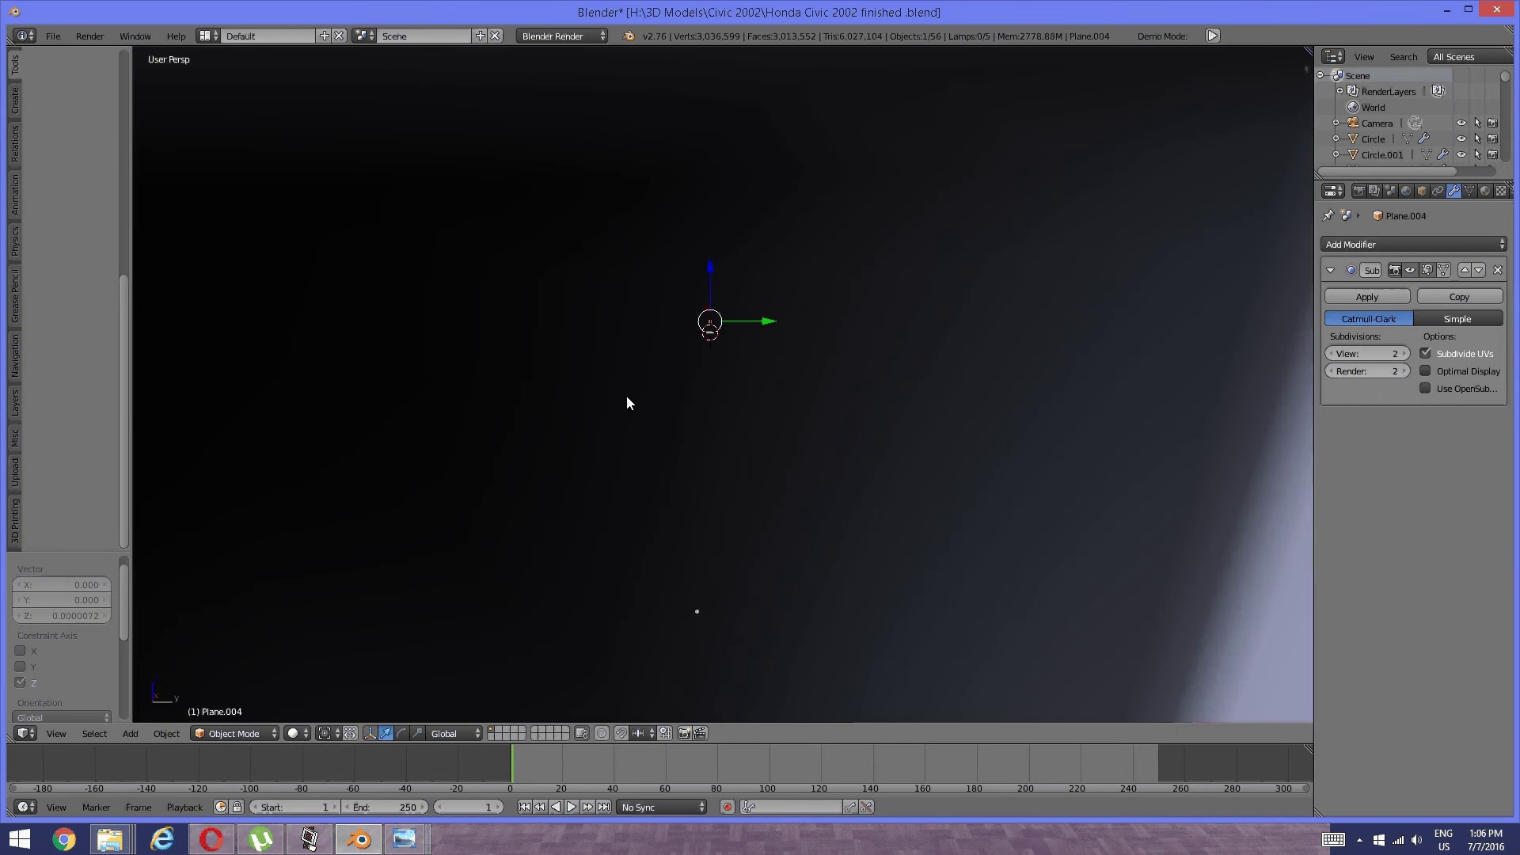
pyautogui.scroll(-4, 654, 404)
pyautogui.moveTo(686, 407); pyautogui.dragTo(877, 445, button='middle')
pyautogui.scroll(4, 760, 398)
pyautogui.scroll(2, 759, 403)
pyautogui.scroll(3, 686, 430)
pyautogui.scroll(-3, 686, 430)
# Join the rear-view mirror into the windshield object, with the windshield as the active object.
pyautogui.press('a')
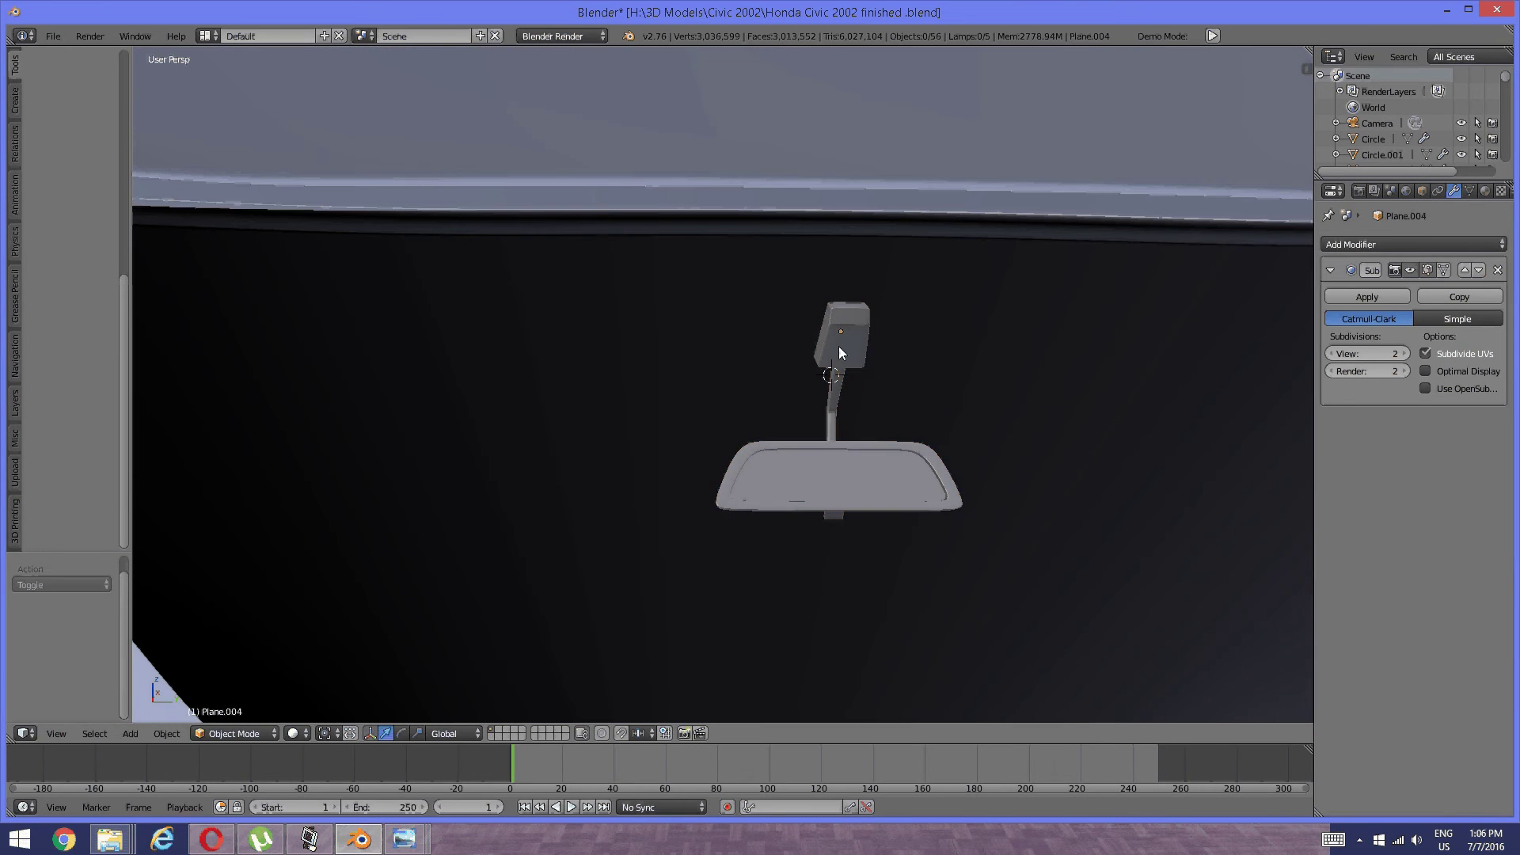
pyautogui.rightClick(838, 346)
pyautogui.keyDown('shift'); pyautogui.rightClick(957, 350); pyautogui.keyUp('shift')
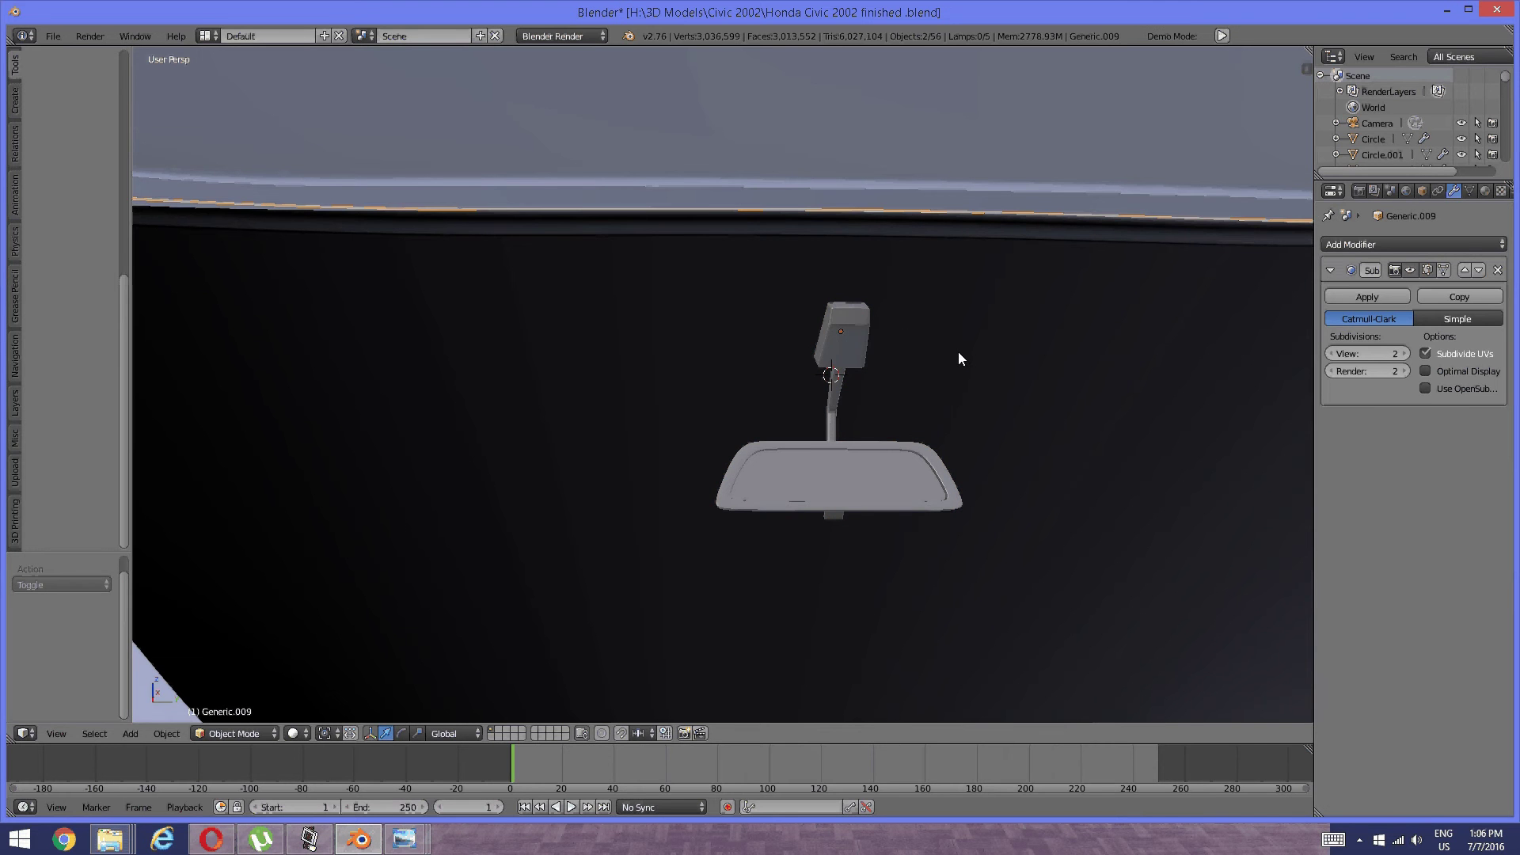
pyautogui.hotkey('ctrl', 'j')
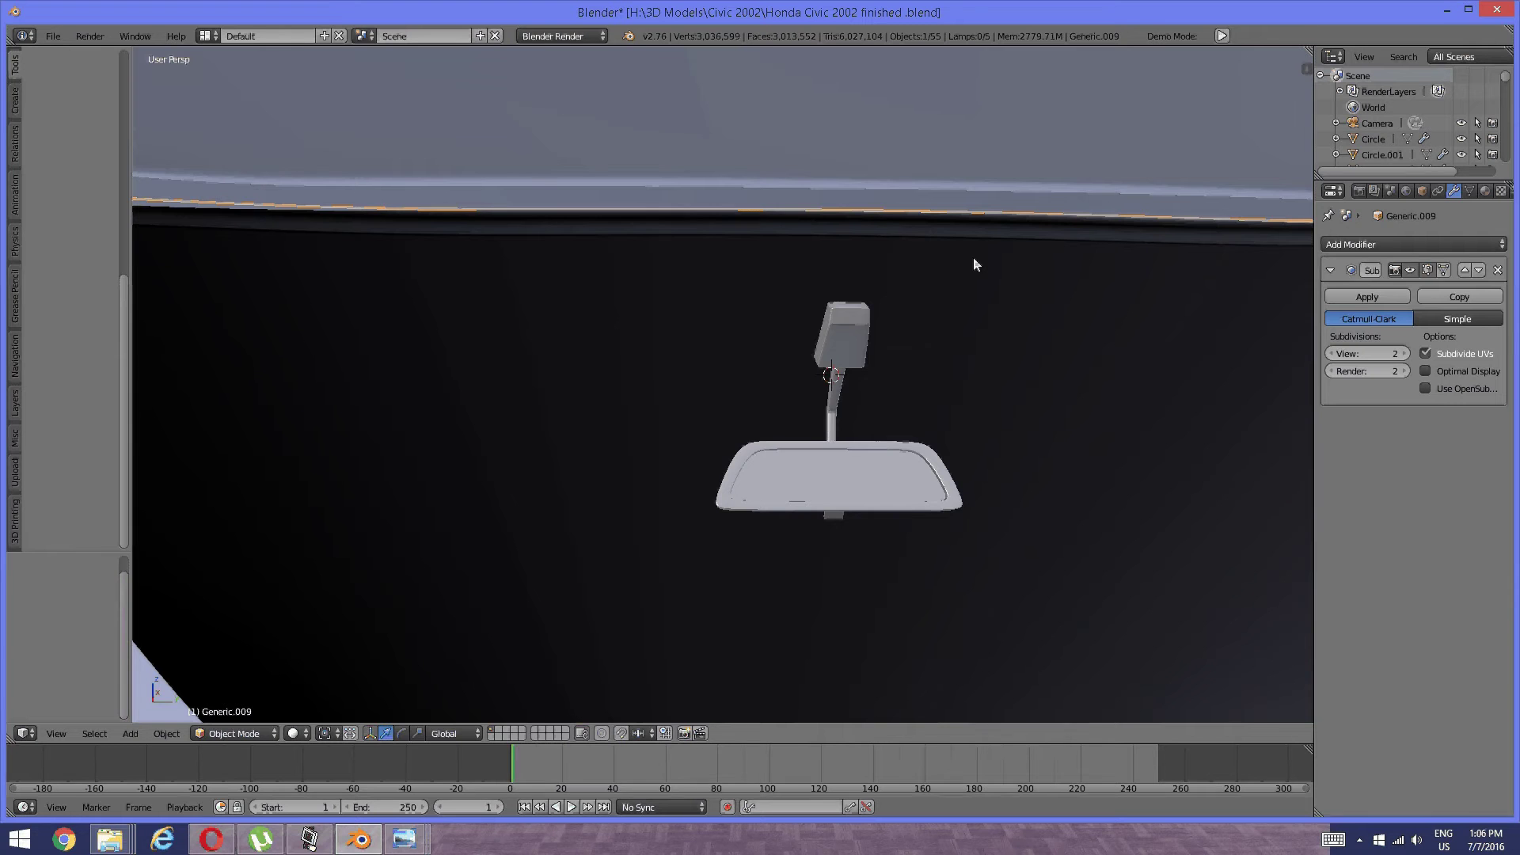
# Examine the joined mirror from inside the cabin and from outside the whole car.
pyautogui.moveTo(974, 264); pyautogui.dragTo(918, 359, button='middle')
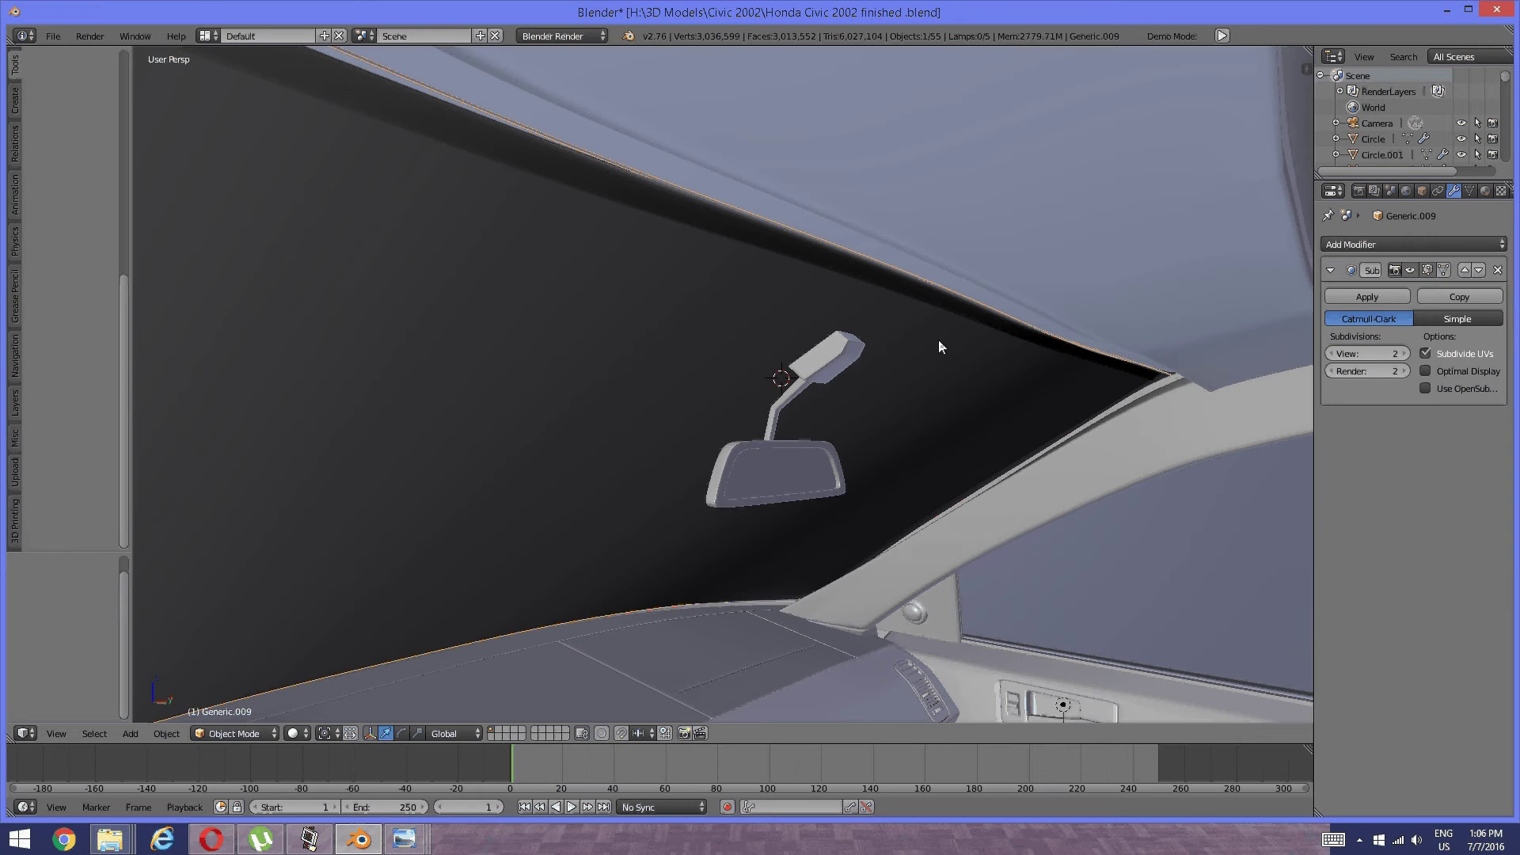
pyautogui.moveTo(687, 378); pyautogui.dragTo(652, 421, button='middle')
pyautogui.scroll(-10, 653, 421)
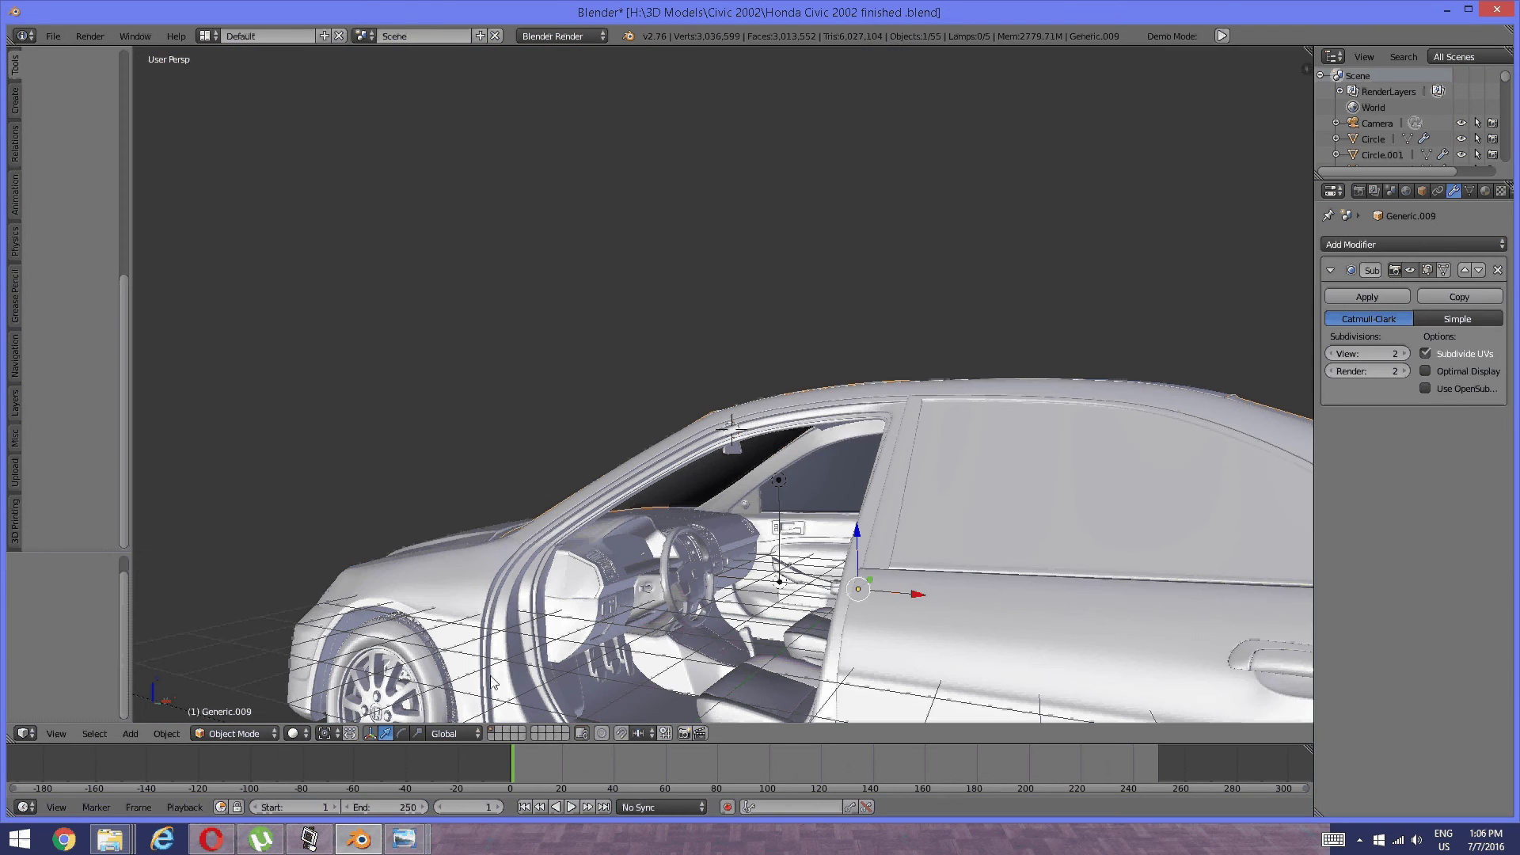
pyautogui.click(309, 839)
pyautogui.click(309, 839)
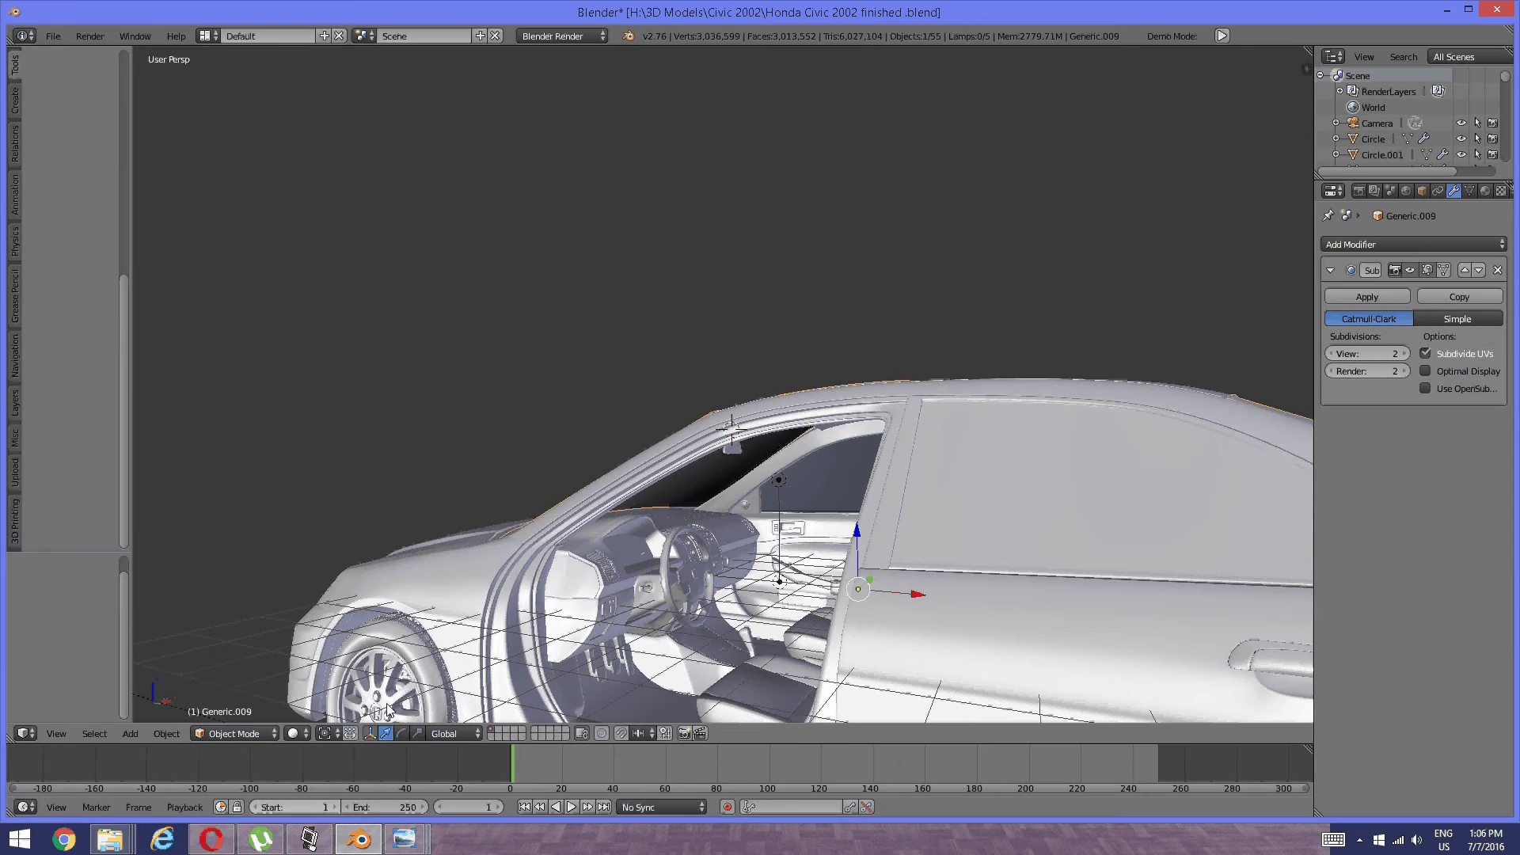
pyautogui.scroll(-4, 502, 538)
pyautogui.moveTo(581, 570); pyautogui.dragTo(608, 489, button='middle')
# Set the view to top orthographic and examine the sun visor reference photo download (3).jpg.
pyautogui.press('KP_5')
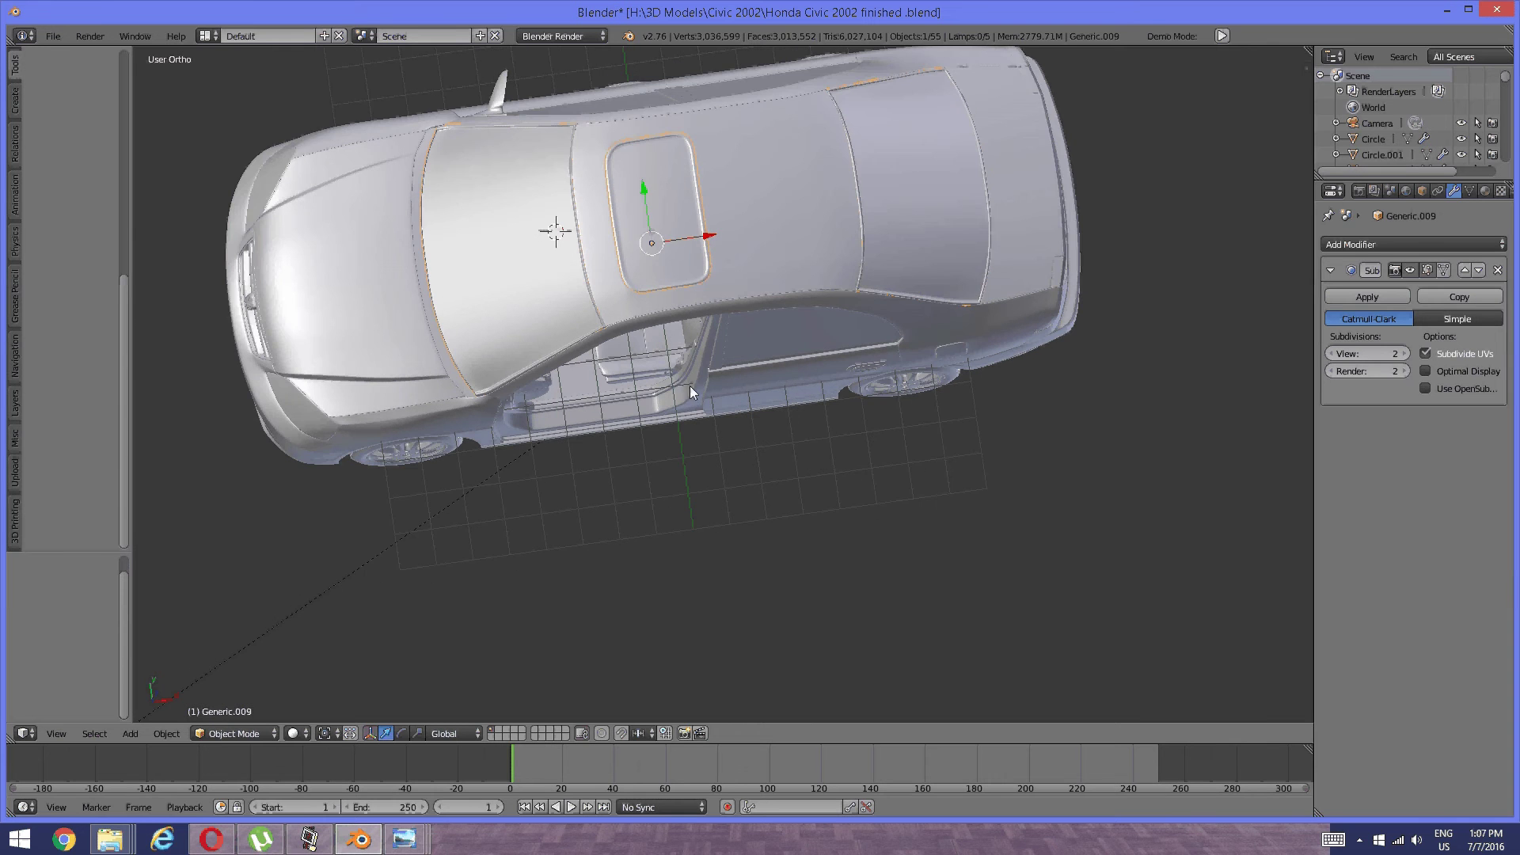
pyautogui.press('KP_7')
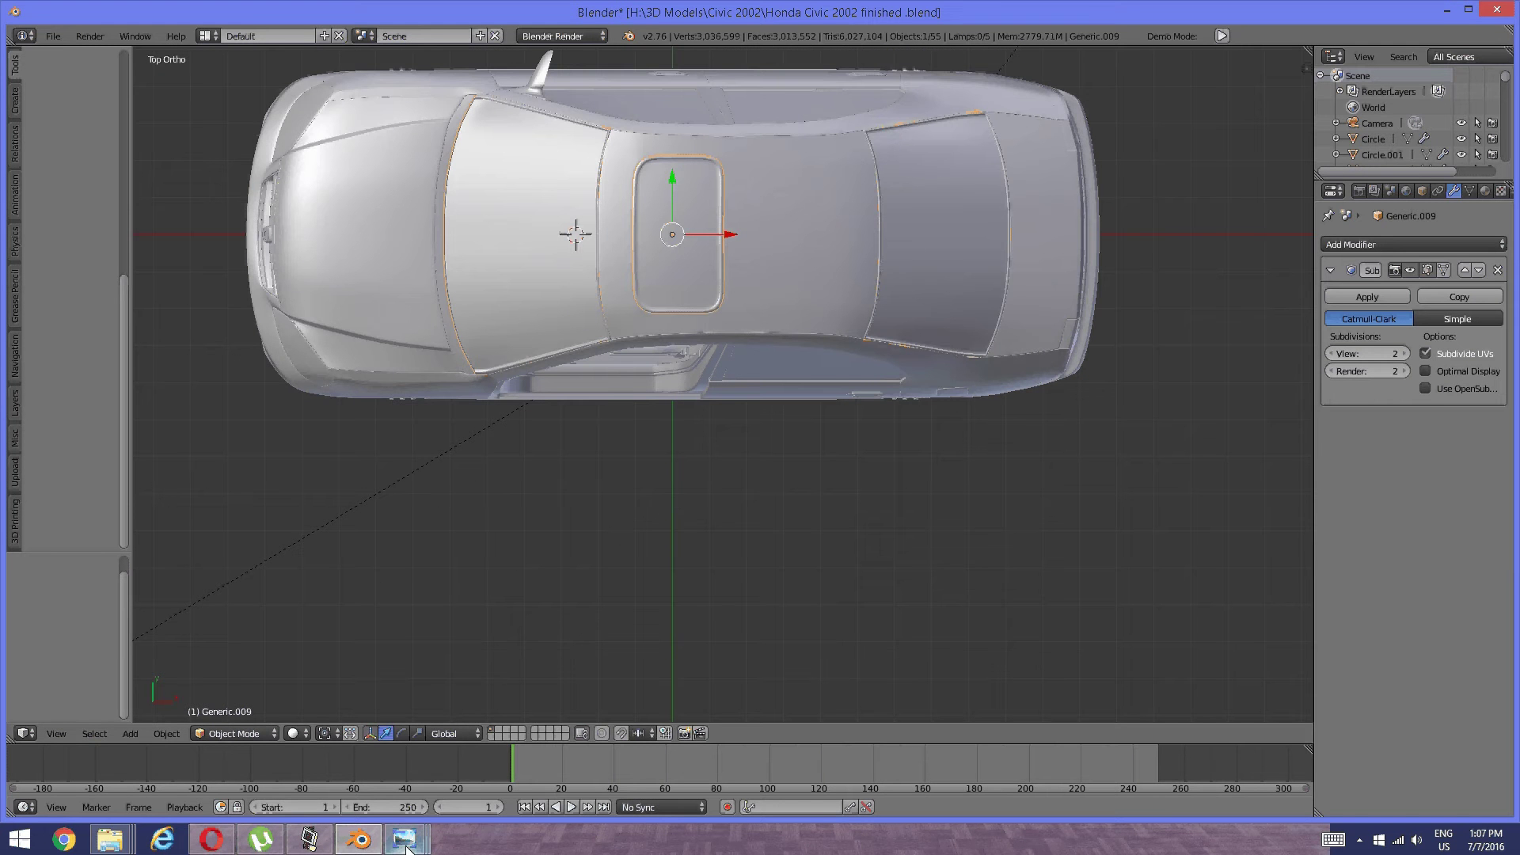
pyautogui.moveTo(404, 839)
pyautogui.click(400, 772)
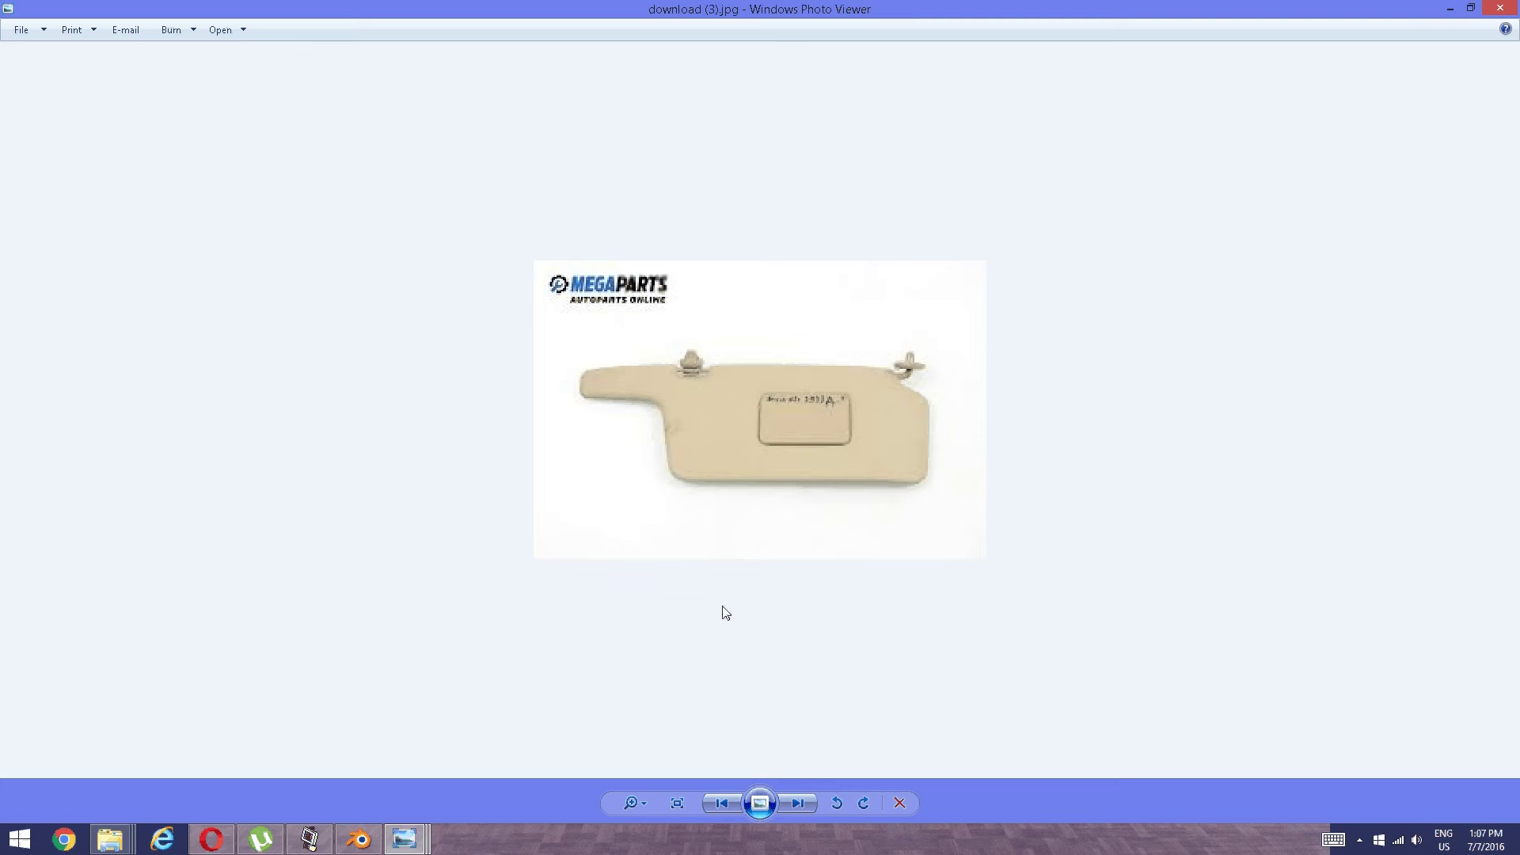
pyautogui.moveTo(359, 839)
pyautogui.click(408, 792)
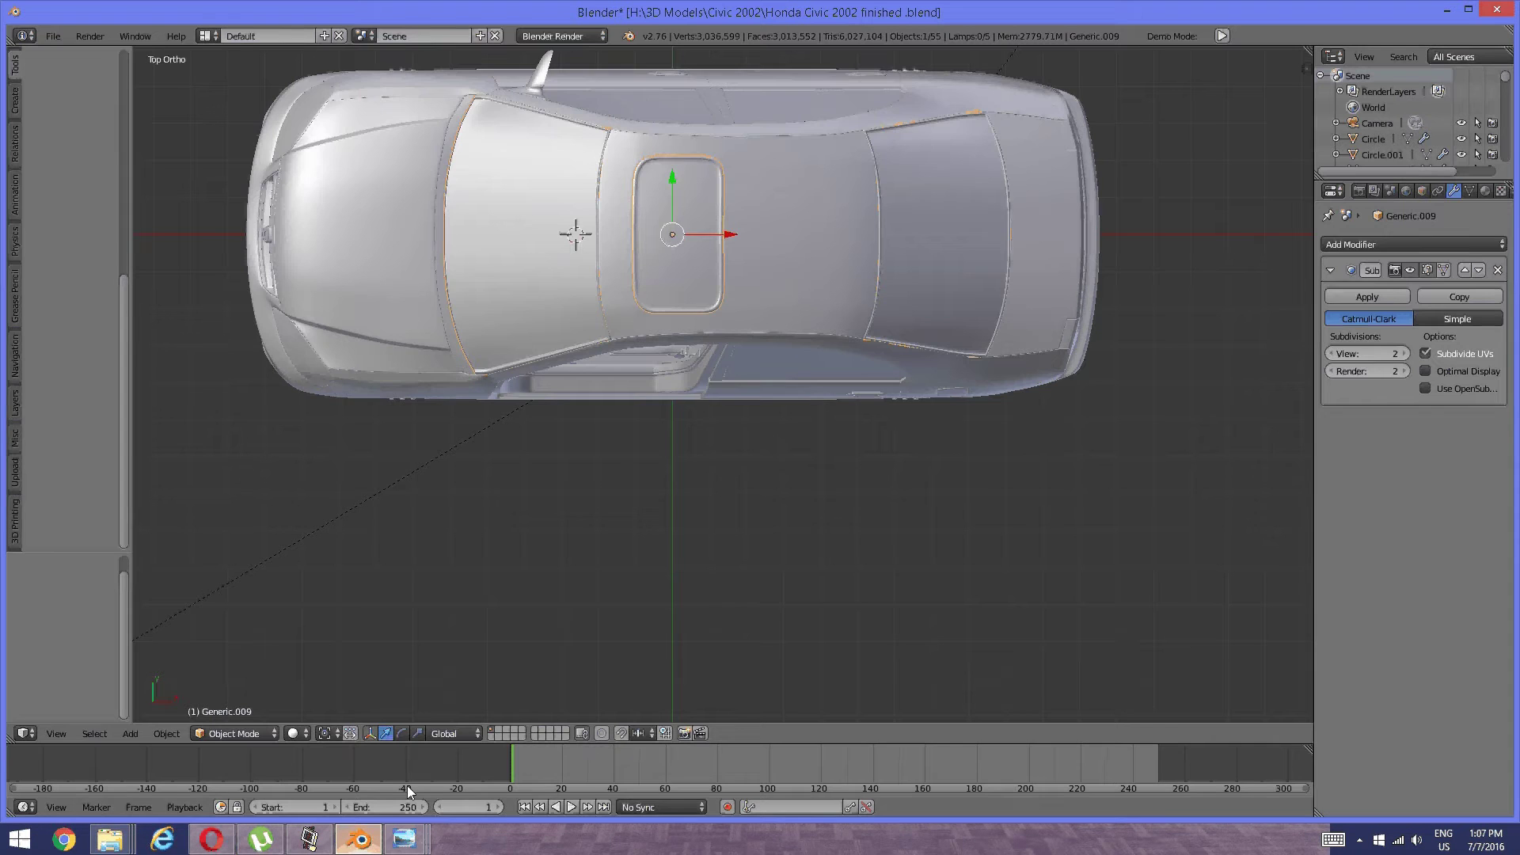
# Deselect everything, place the 3D cursor in the empty space beside the car, and add a mesh cube there.
pyautogui.keyDown('shift'); pyautogui.moveTo(715, 594); pyautogui.dragTo(728, 434, button='middle'); pyautogui.keyUp('shift')
pyautogui.press('a')
pyautogui.scroll(2, 662, 435)
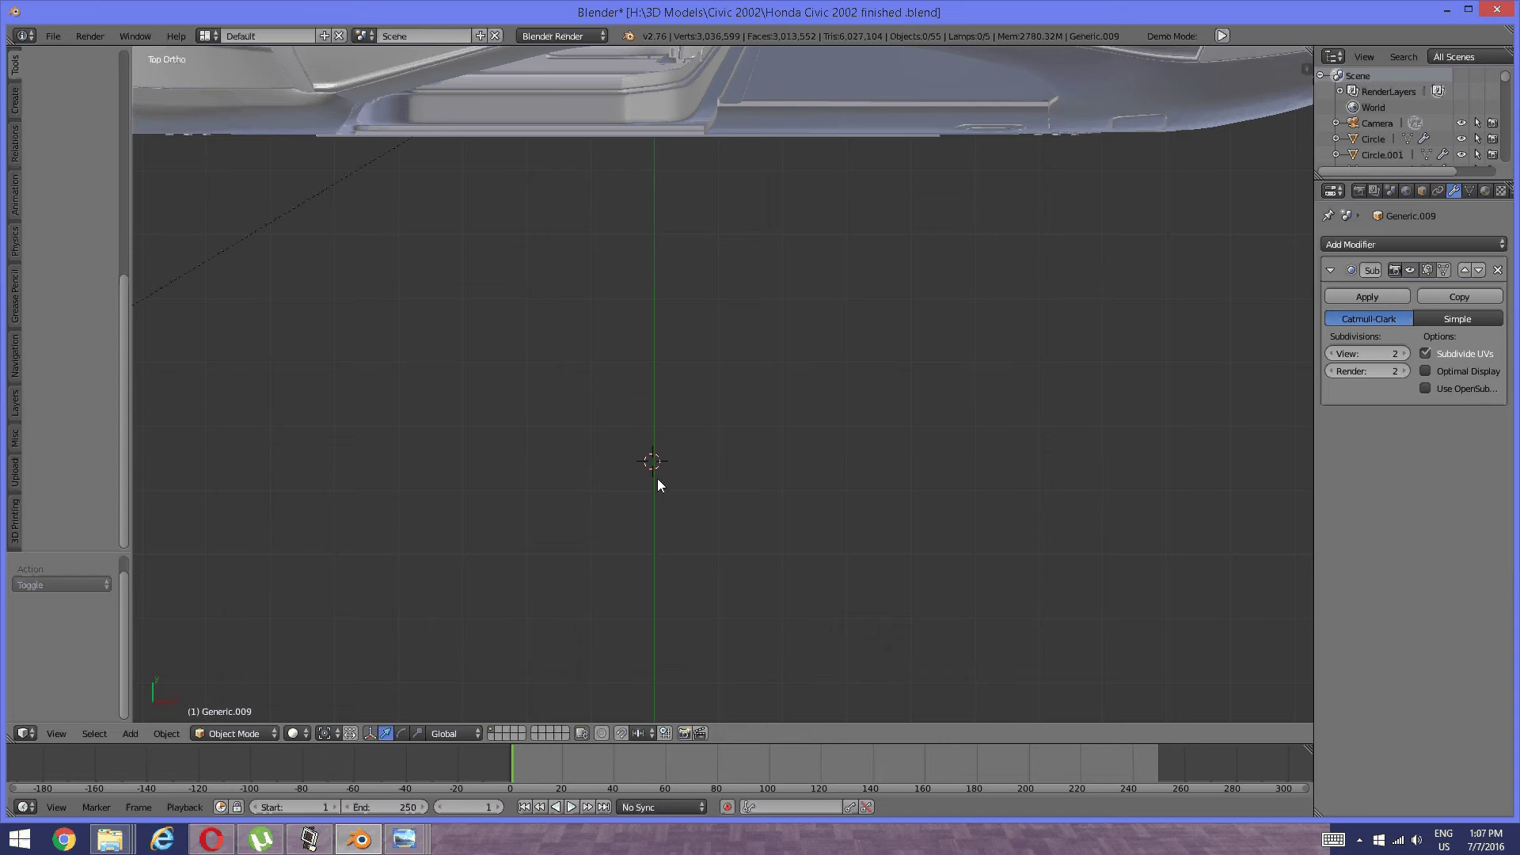
pyautogui.press('space')
pyautogui.moveTo(662, 503)
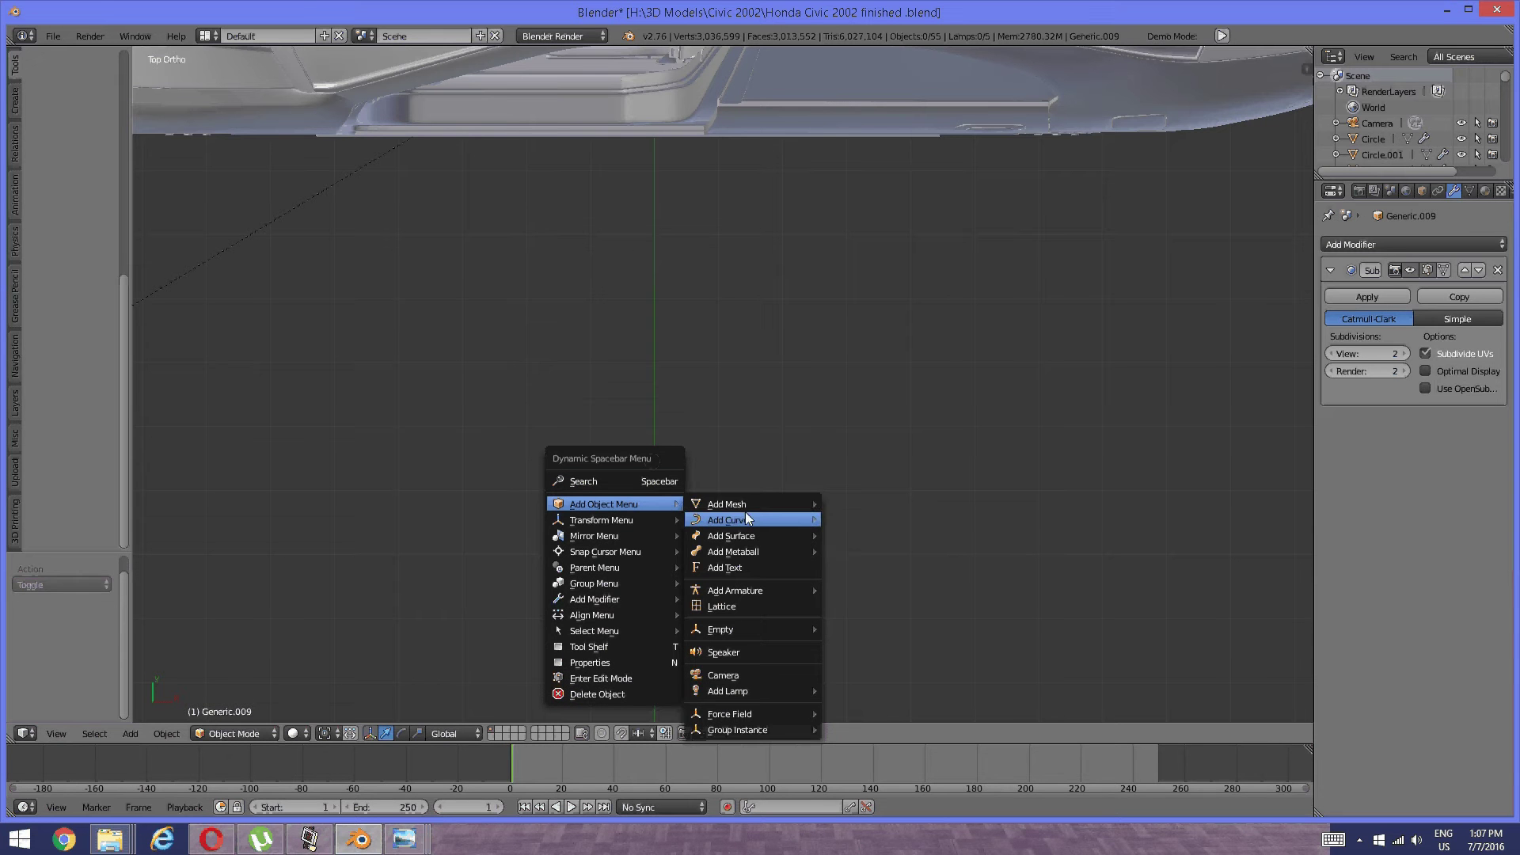
pyautogui.moveTo(744, 506)
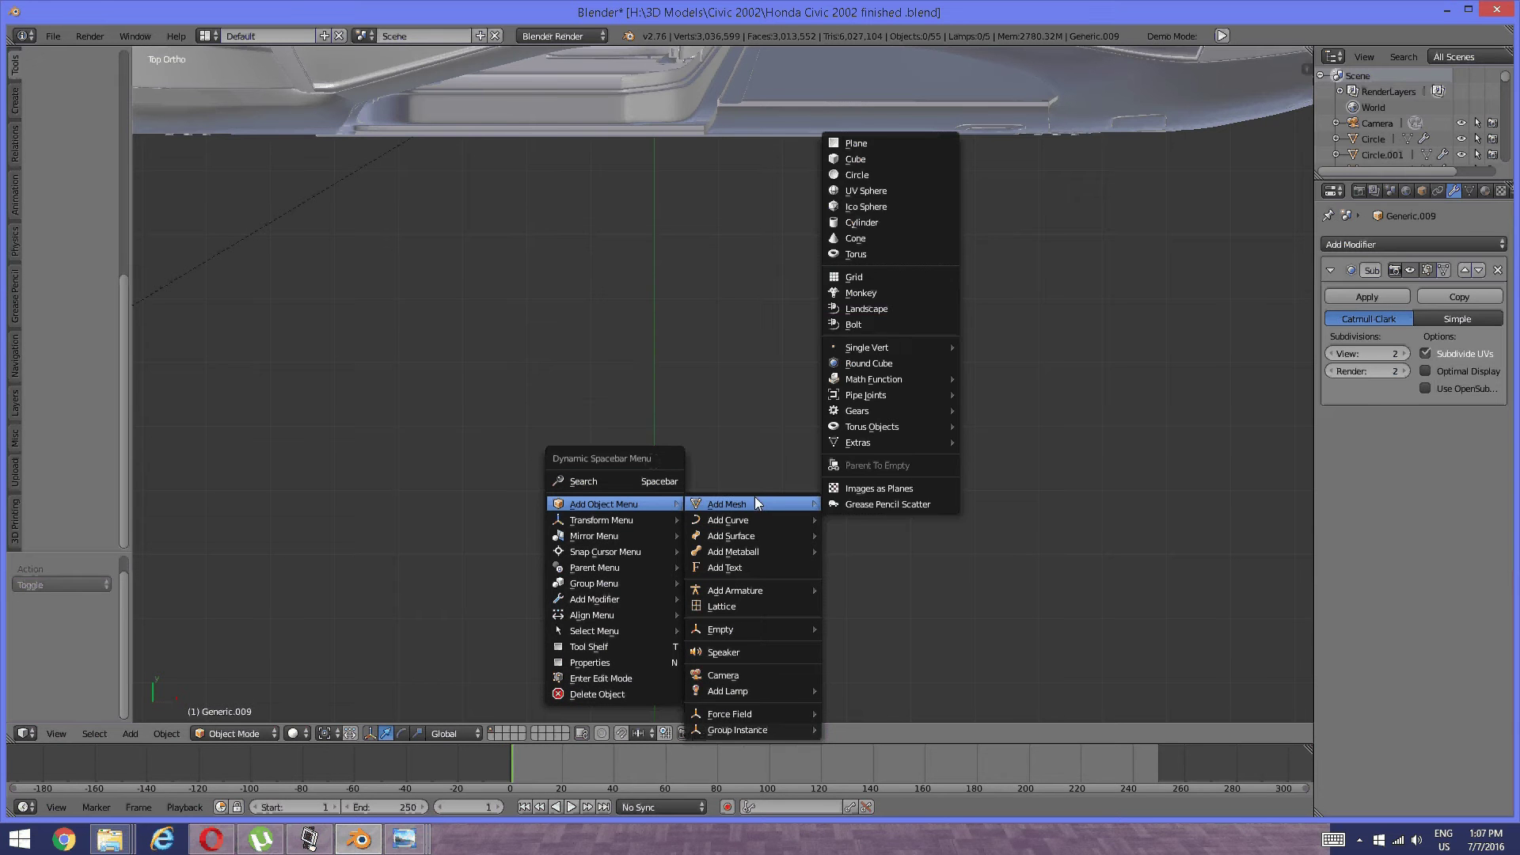
pyautogui.click(856, 159)
# In top view, scale the cube up by about 2.001 and stretch it along X to roughly twice its depth.
pyautogui.moveTo(749, 449); pyautogui.dragTo(705, 423, button='middle')
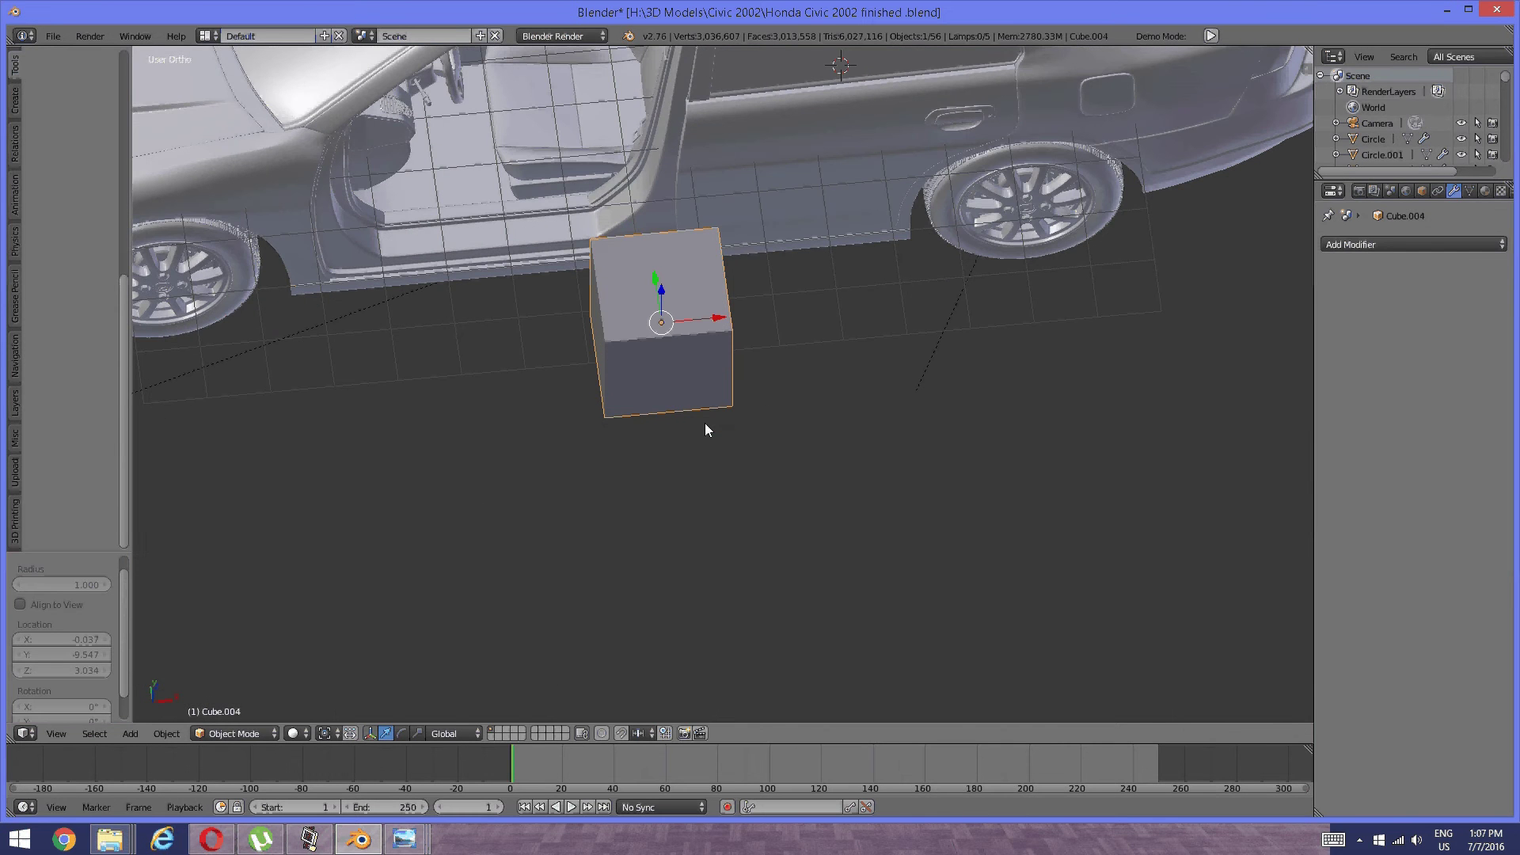
pyautogui.press('KP_7')
pyautogui.press('s')
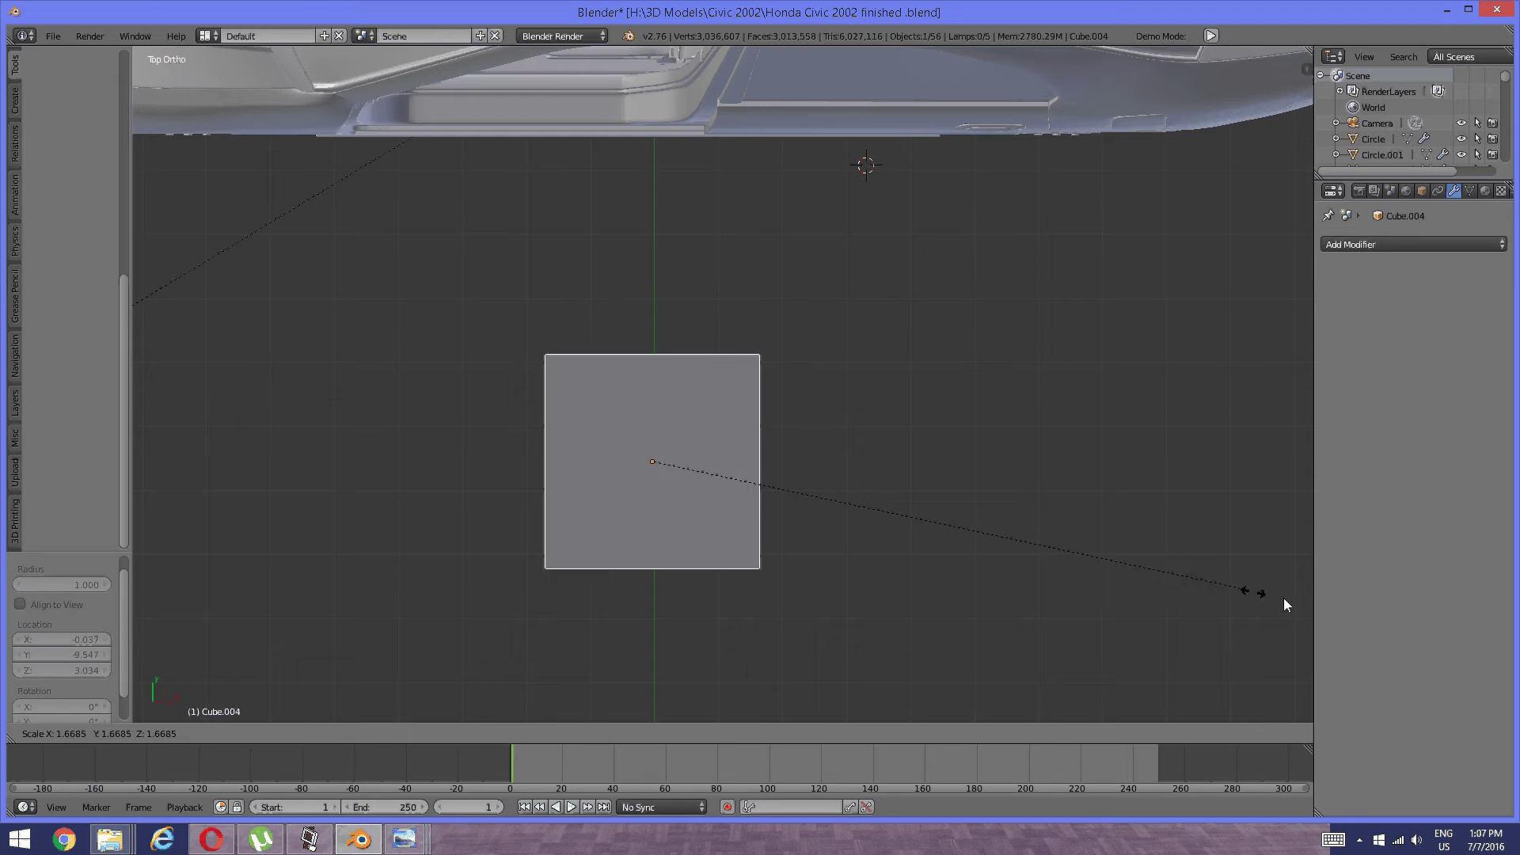
pyautogui.click(185, 605)
pyautogui.press('s')
pyautogui.press('x')
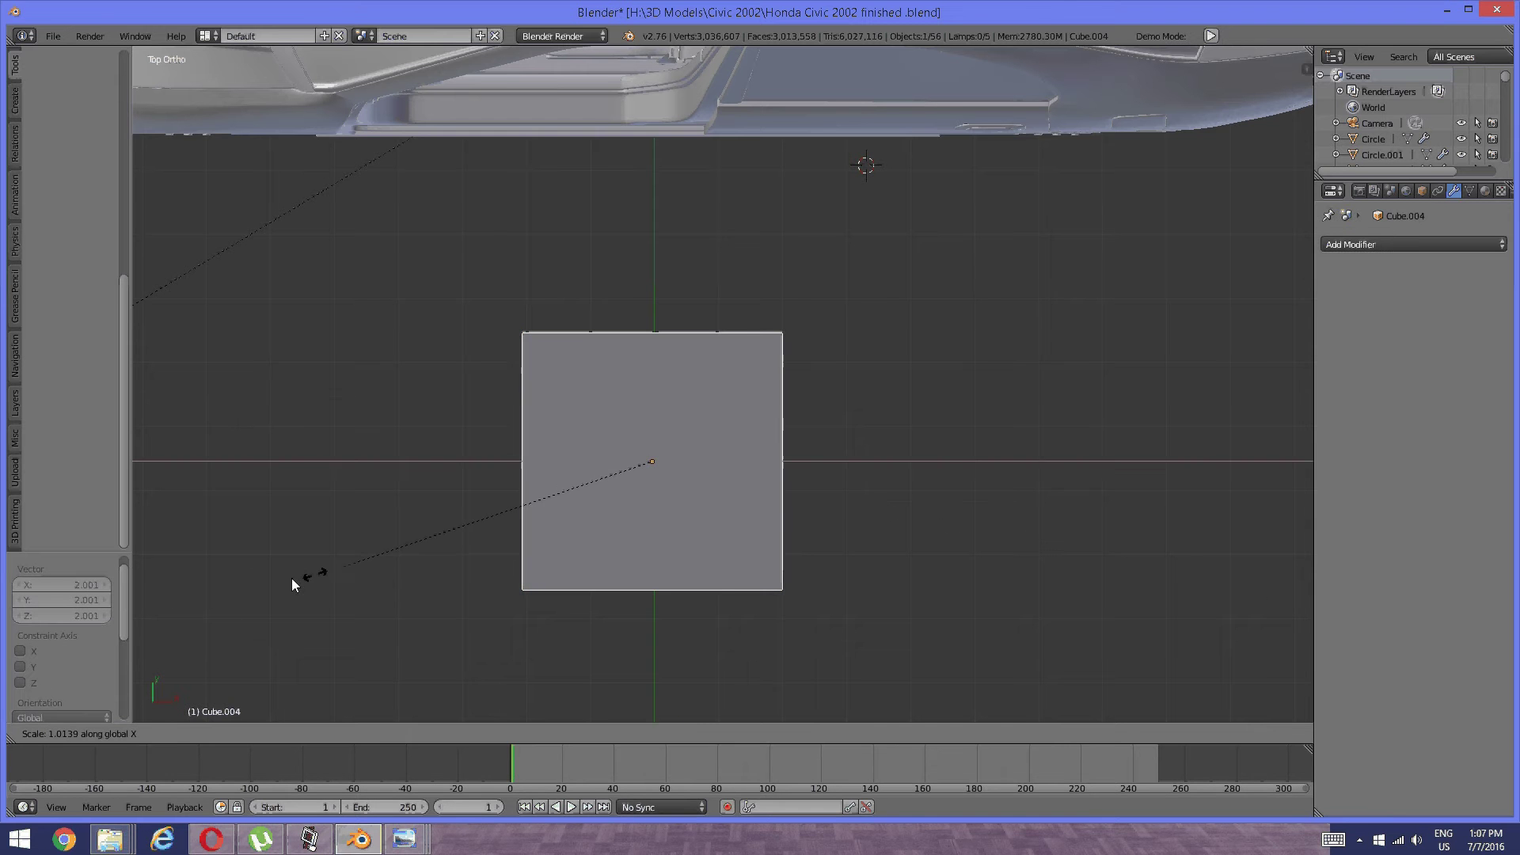
pyautogui.click(1153, 624)
# In Edit Mode, cut one lengthwise edge loop along X through the box, slightly nearer the car than its centre.
pyautogui.press('Tab')
pyautogui.click(921, 578)
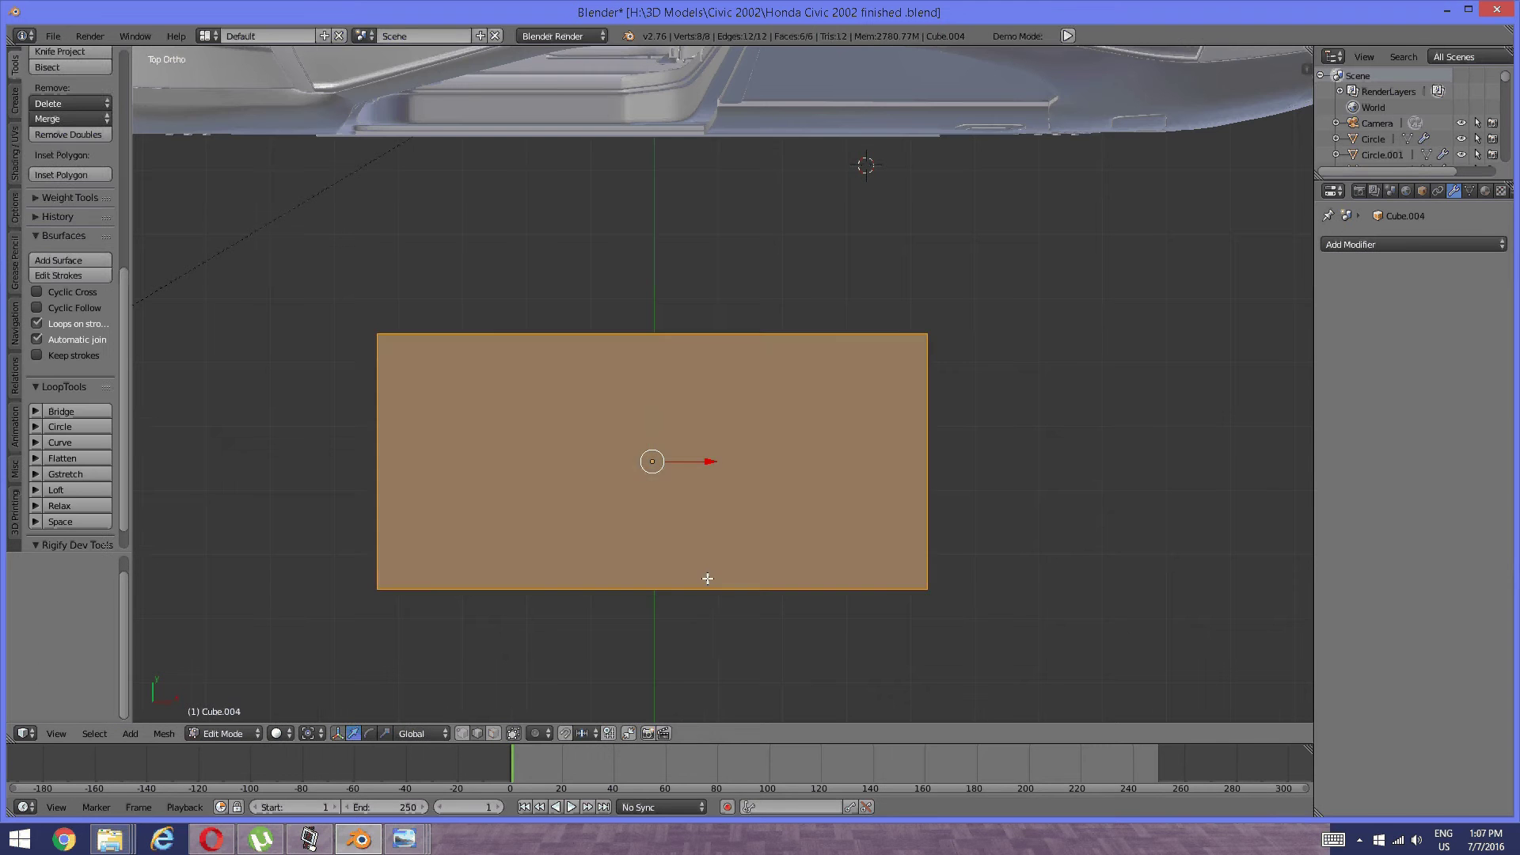
pyautogui.keyDown('shift'); pyautogui.moveTo(707, 577); pyautogui.dragTo(818, 556, button='middle'); pyautogui.keyUp('shift')
pyautogui.press('a')
pyautogui.hotkey('ctrl', 'r')
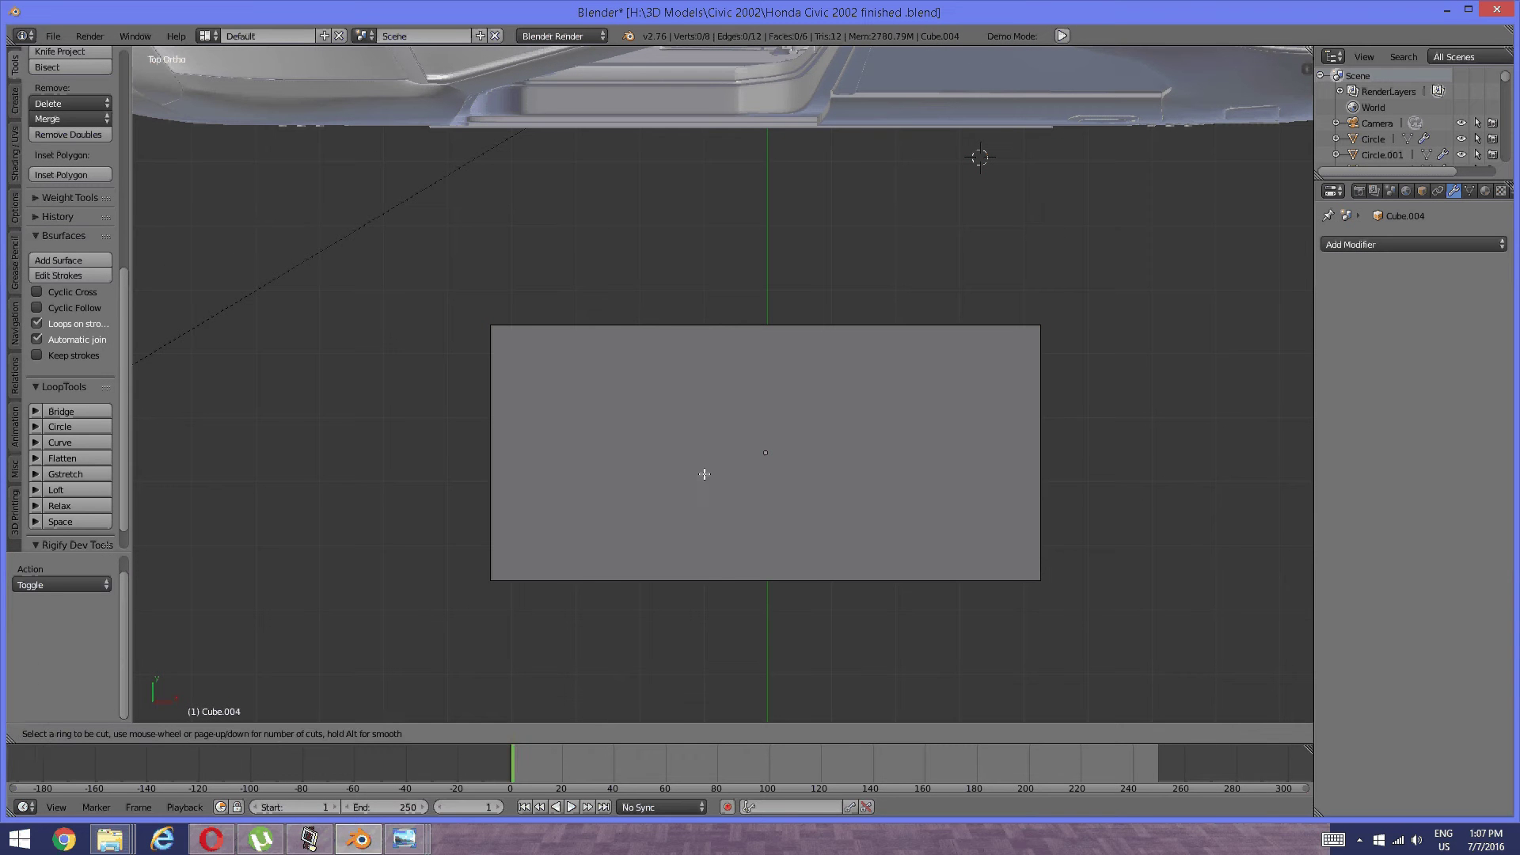
pyautogui.click(502, 448)
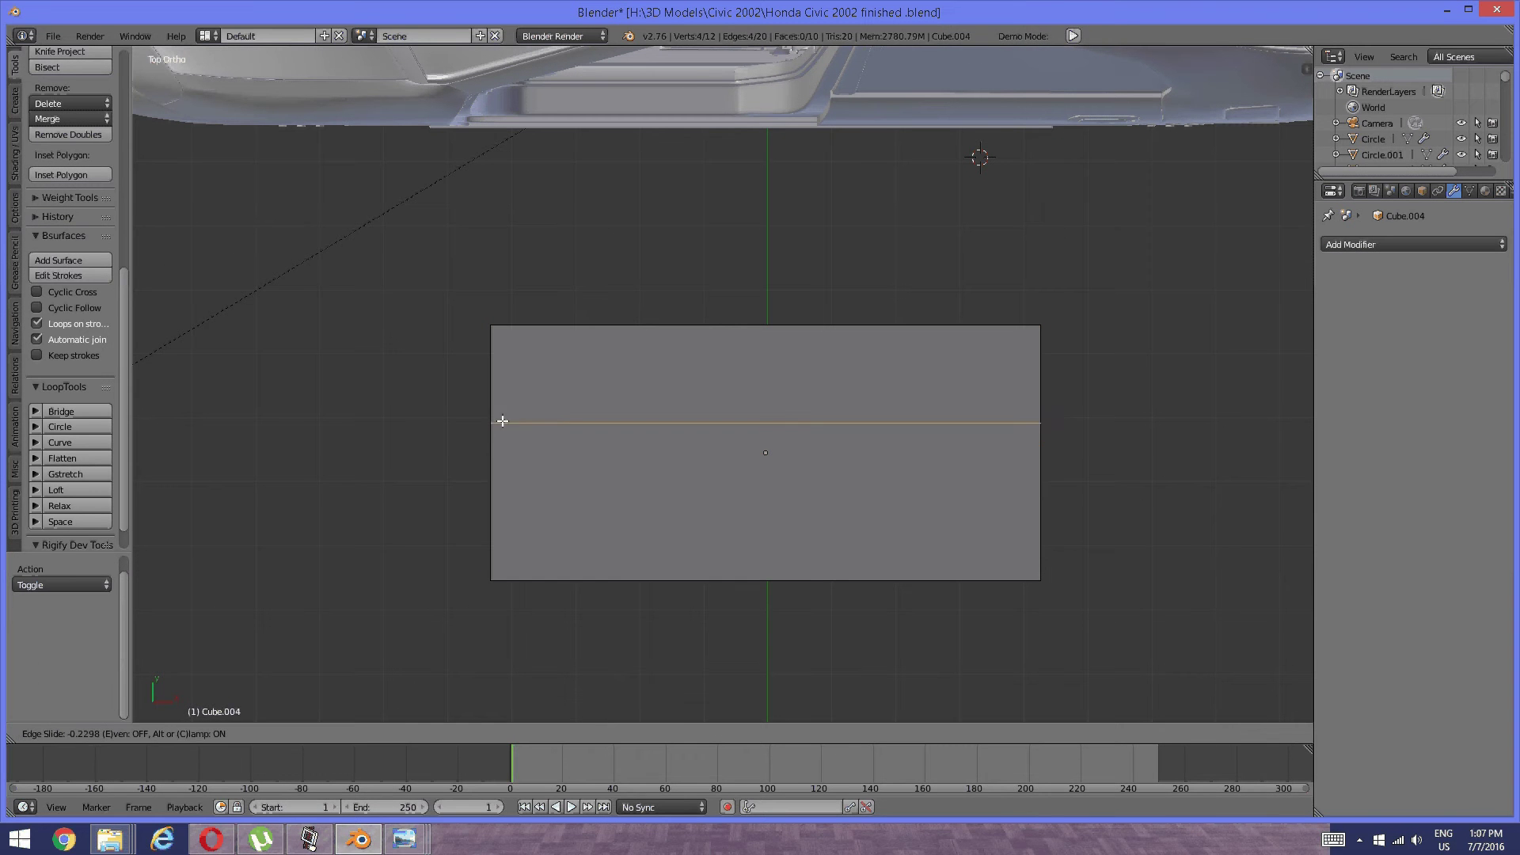
pyautogui.click(516, 427)
pyautogui.press('a')
pyautogui.keyDown('shift'); pyautogui.moveTo(766, 394); pyautogui.dragTo(808, 397, button='middle'); pyautogui.keyUp('shift')
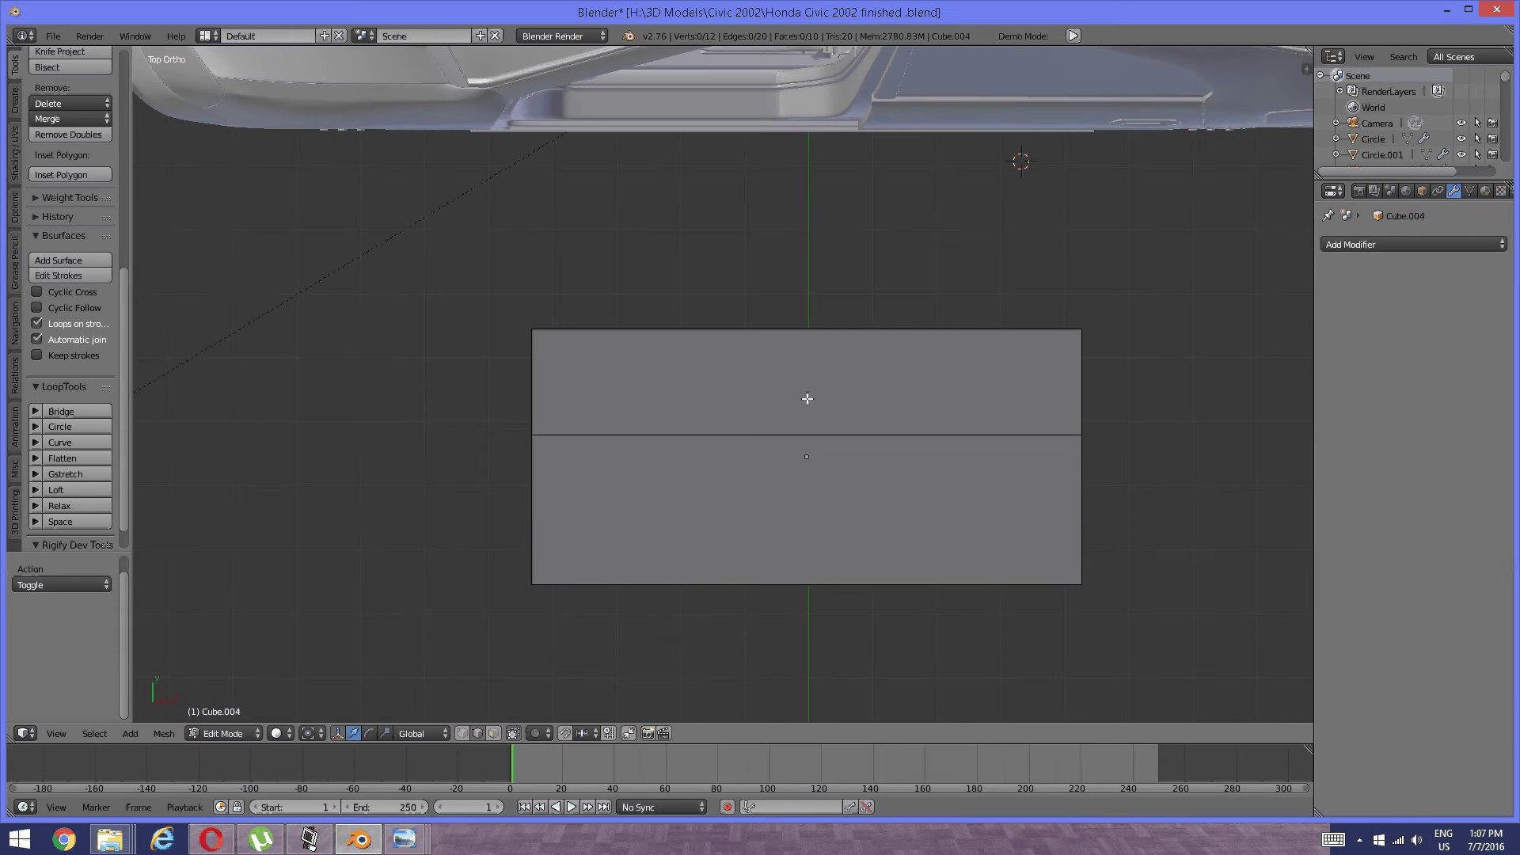
# Check the sun visor reference photo download (3).jpg, and cut two crosswise edge loops near the box's -X end to match it.
pyautogui.moveTo(404, 837)
pyautogui.click(256, 765)
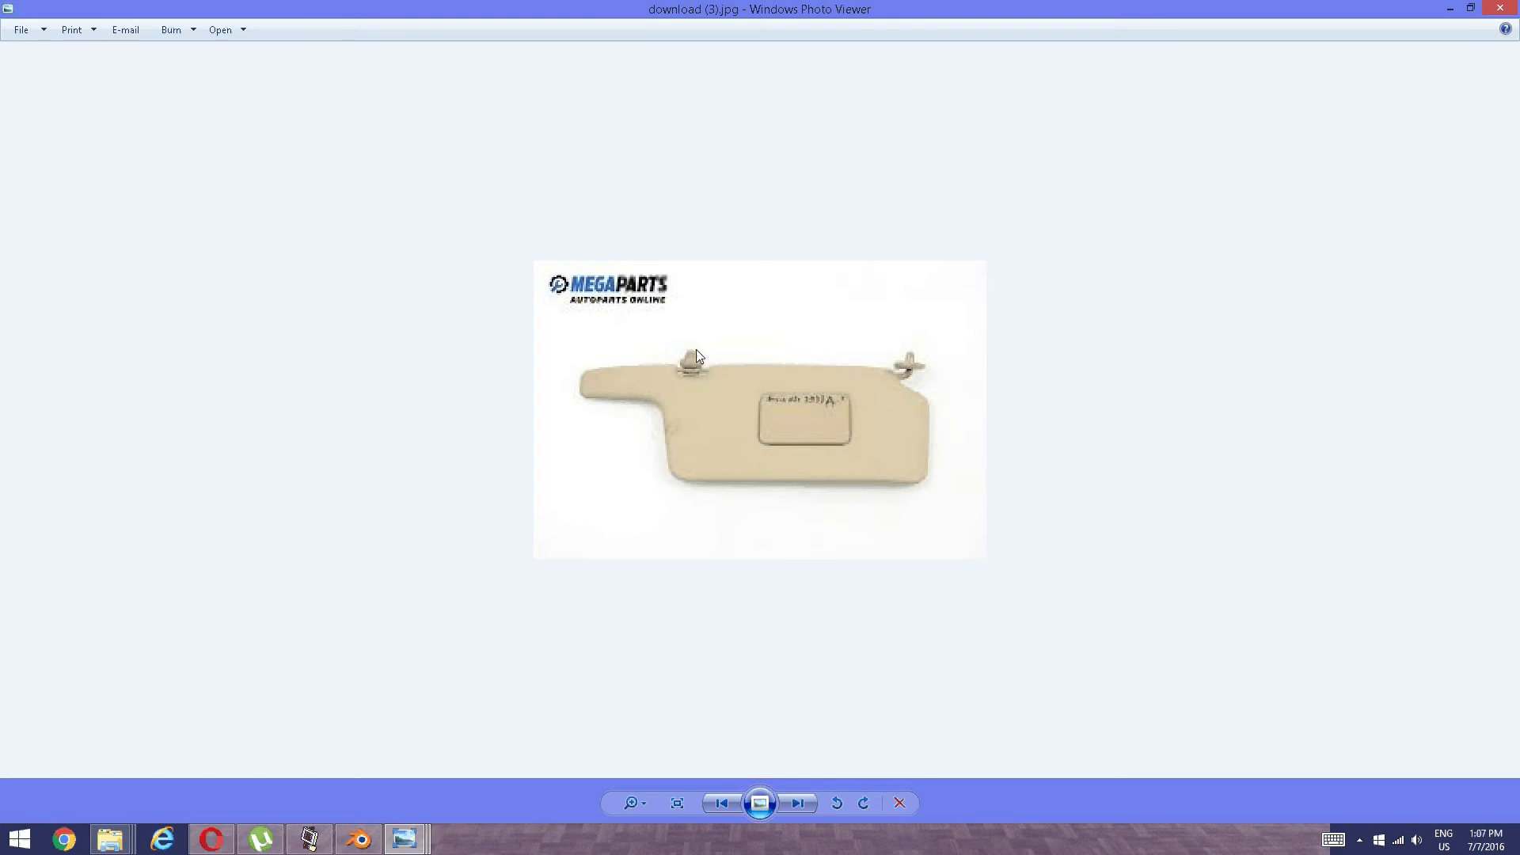
pyautogui.click(311, 839)
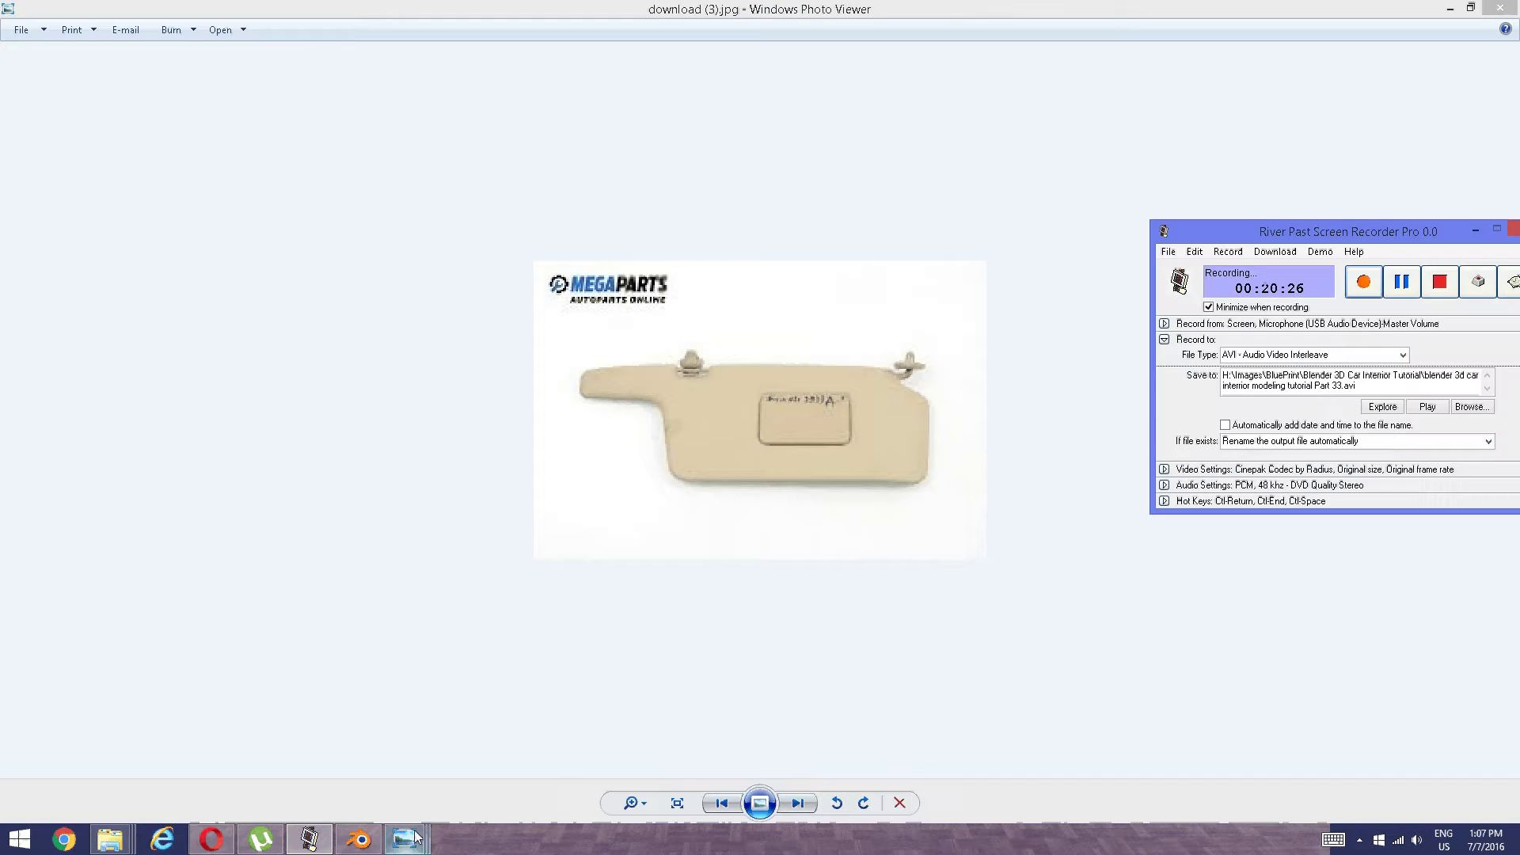
pyautogui.click(359, 840)
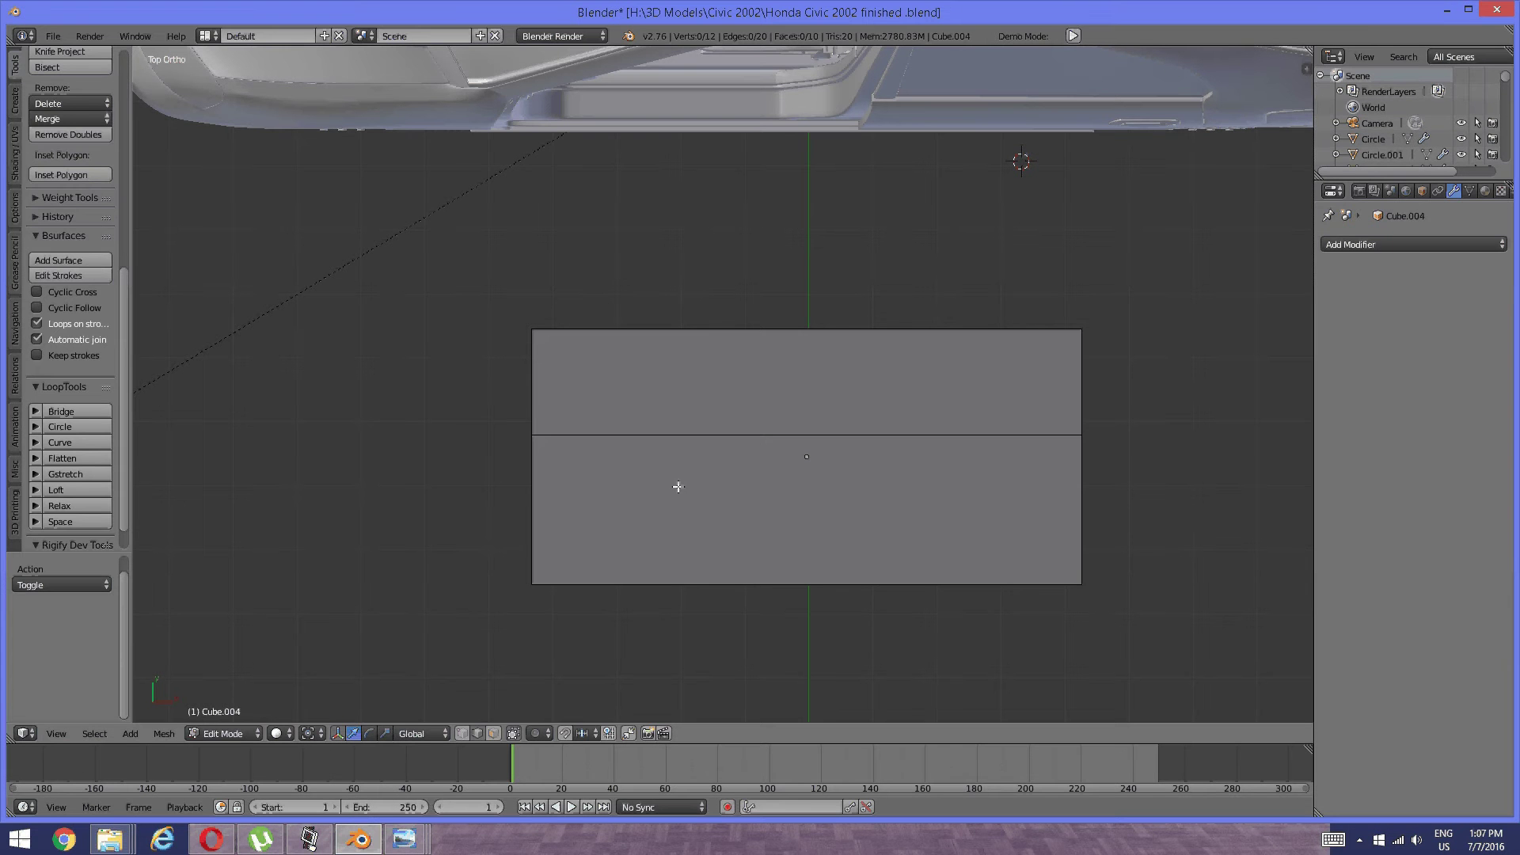
pyautogui.hotkey('ctrl', 'r')
pyautogui.click(607, 404)
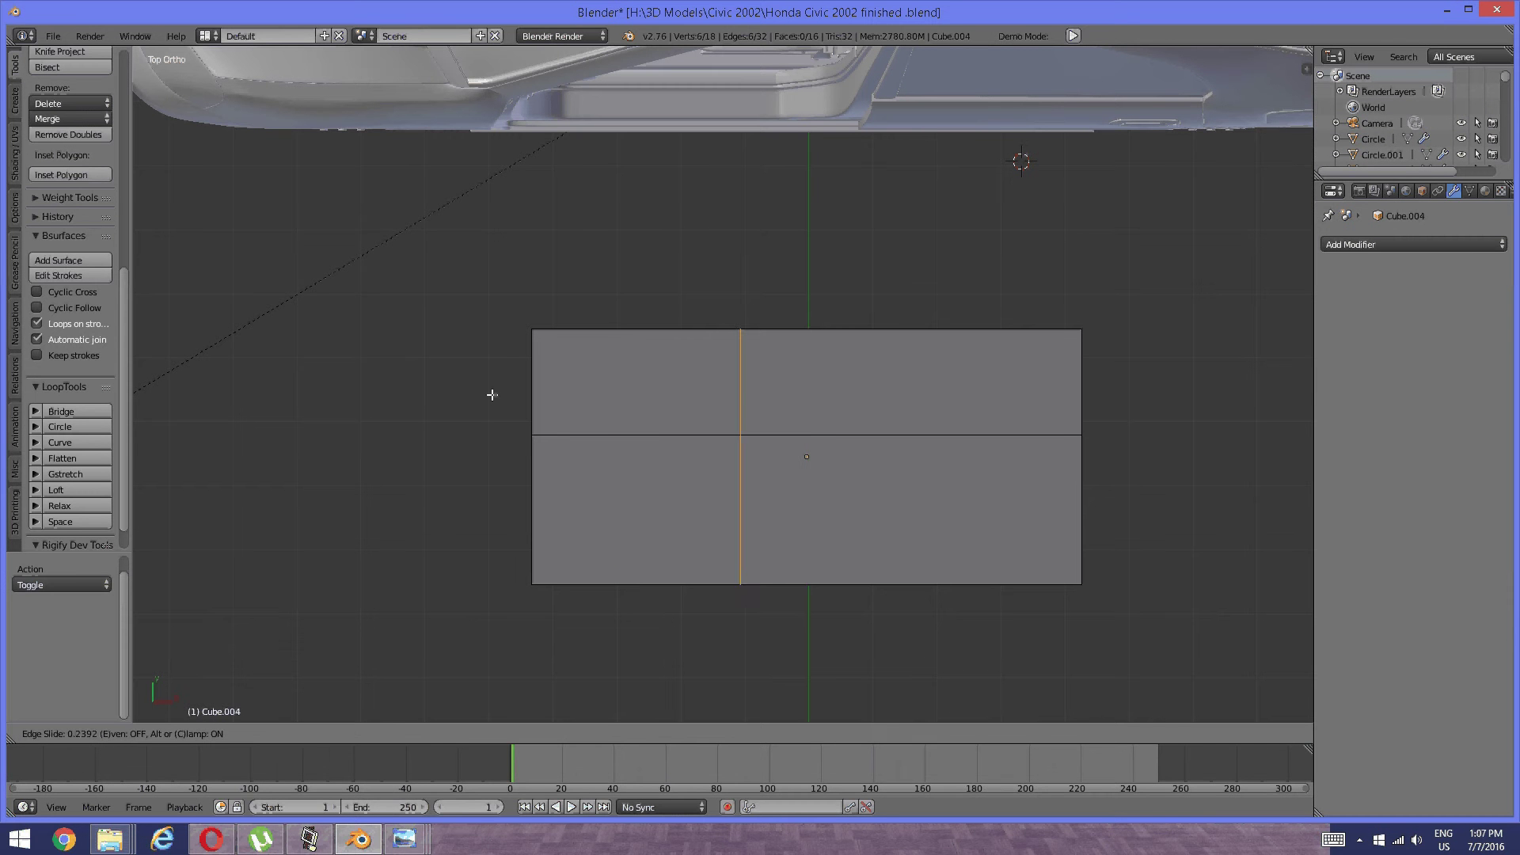
pyautogui.click(370, 395)
pyautogui.hotkey('ctrl', 'r')
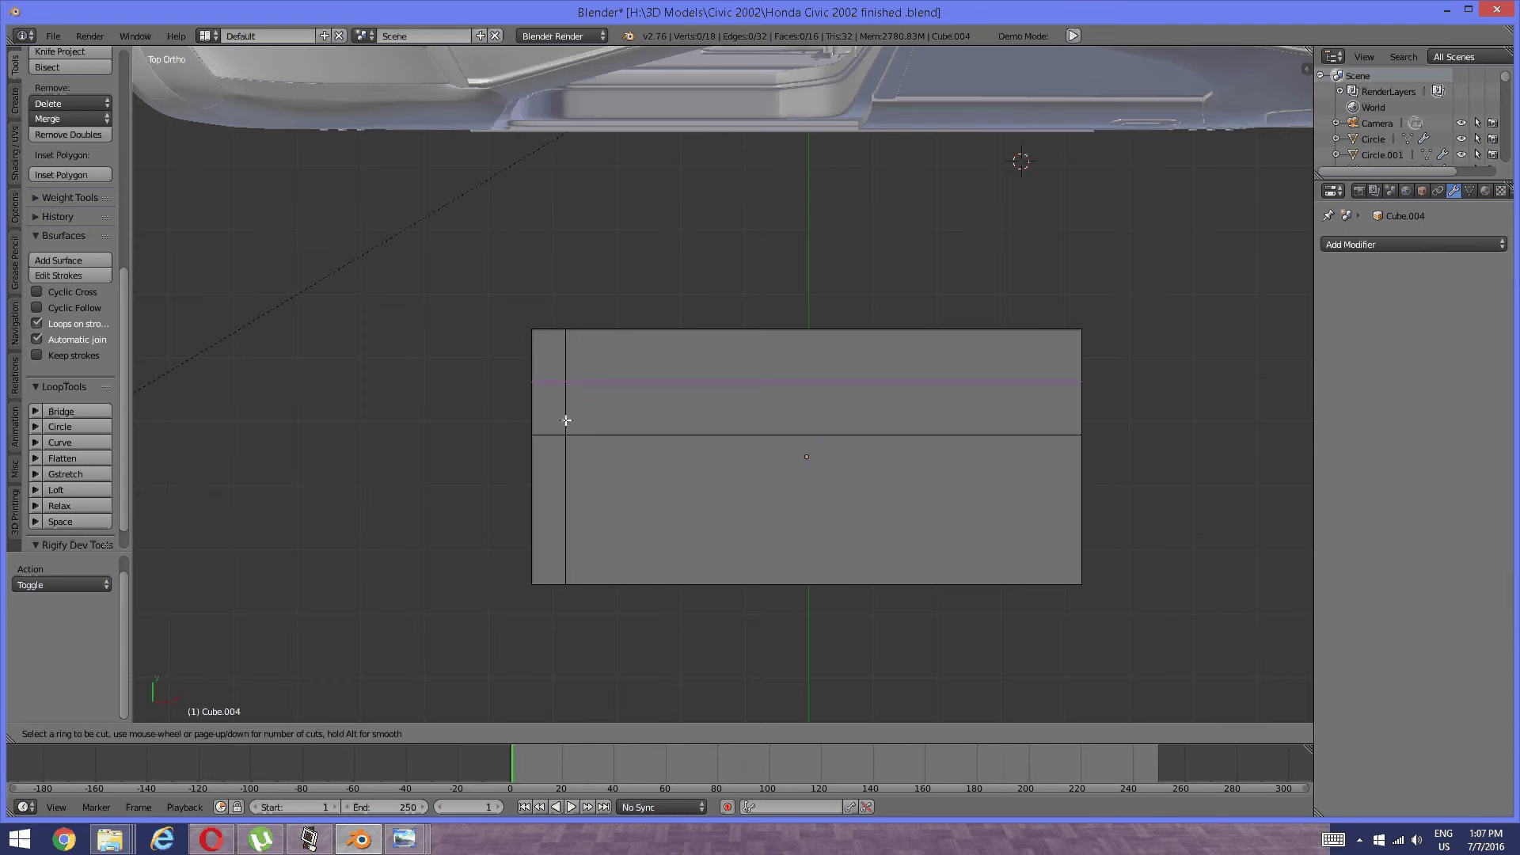
pyautogui.click(612, 409)
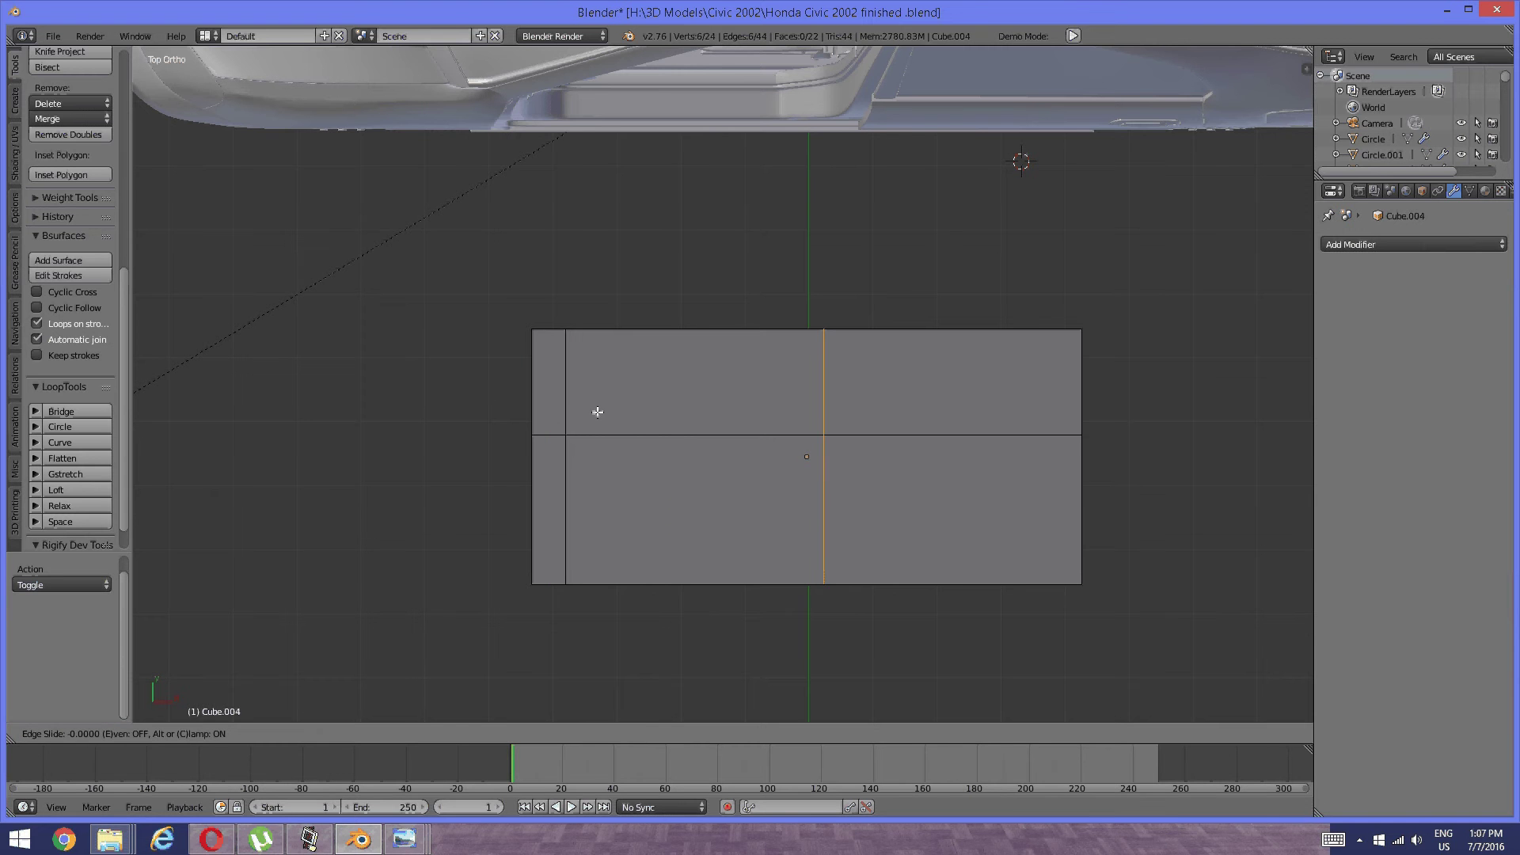
pyautogui.click(452, 406)
pyautogui.press('a')
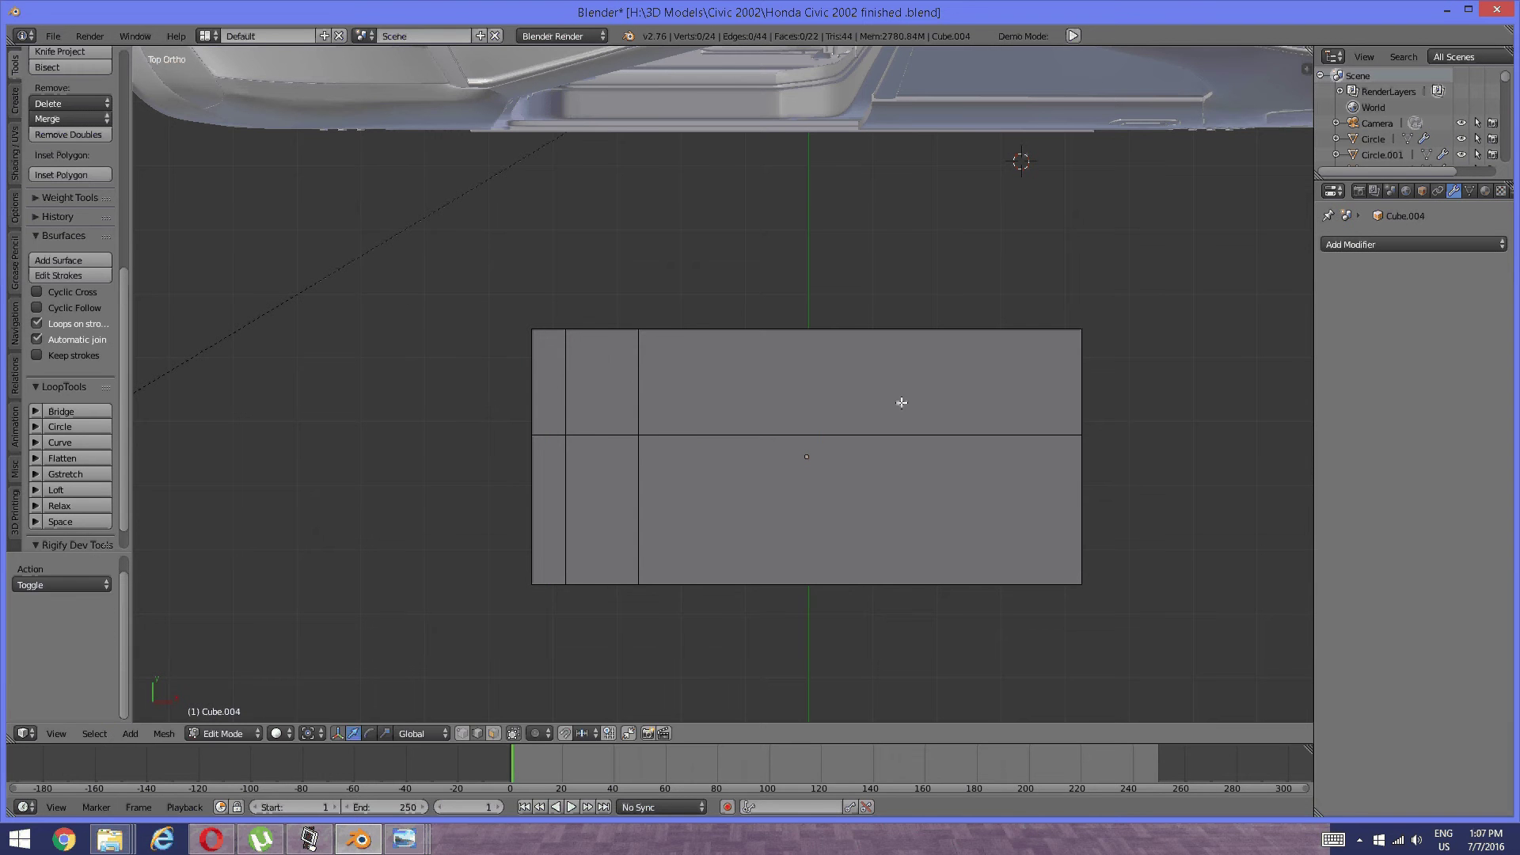
# Edge Slide the inner of the two crosswise loops by a factor of -0.177 towards the -X end.
pyautogui.keyDown('alt'); pyautogui.rightClick(645, 407); pyautogui.keyUp('alt')
pyautogui.hotkey('ctrl', 'e')
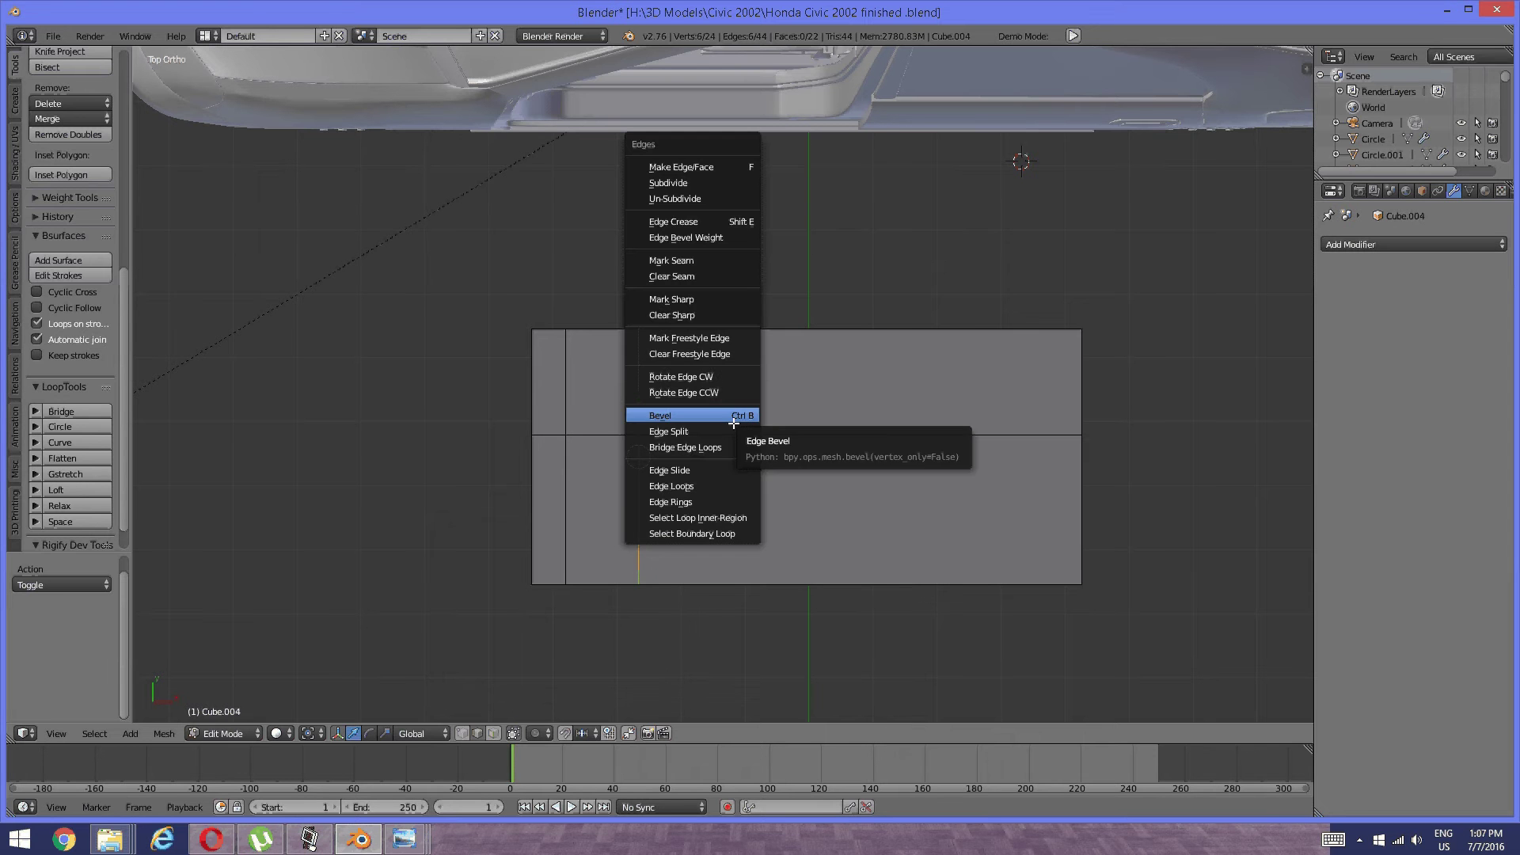
pyautogui.click(669, 470)
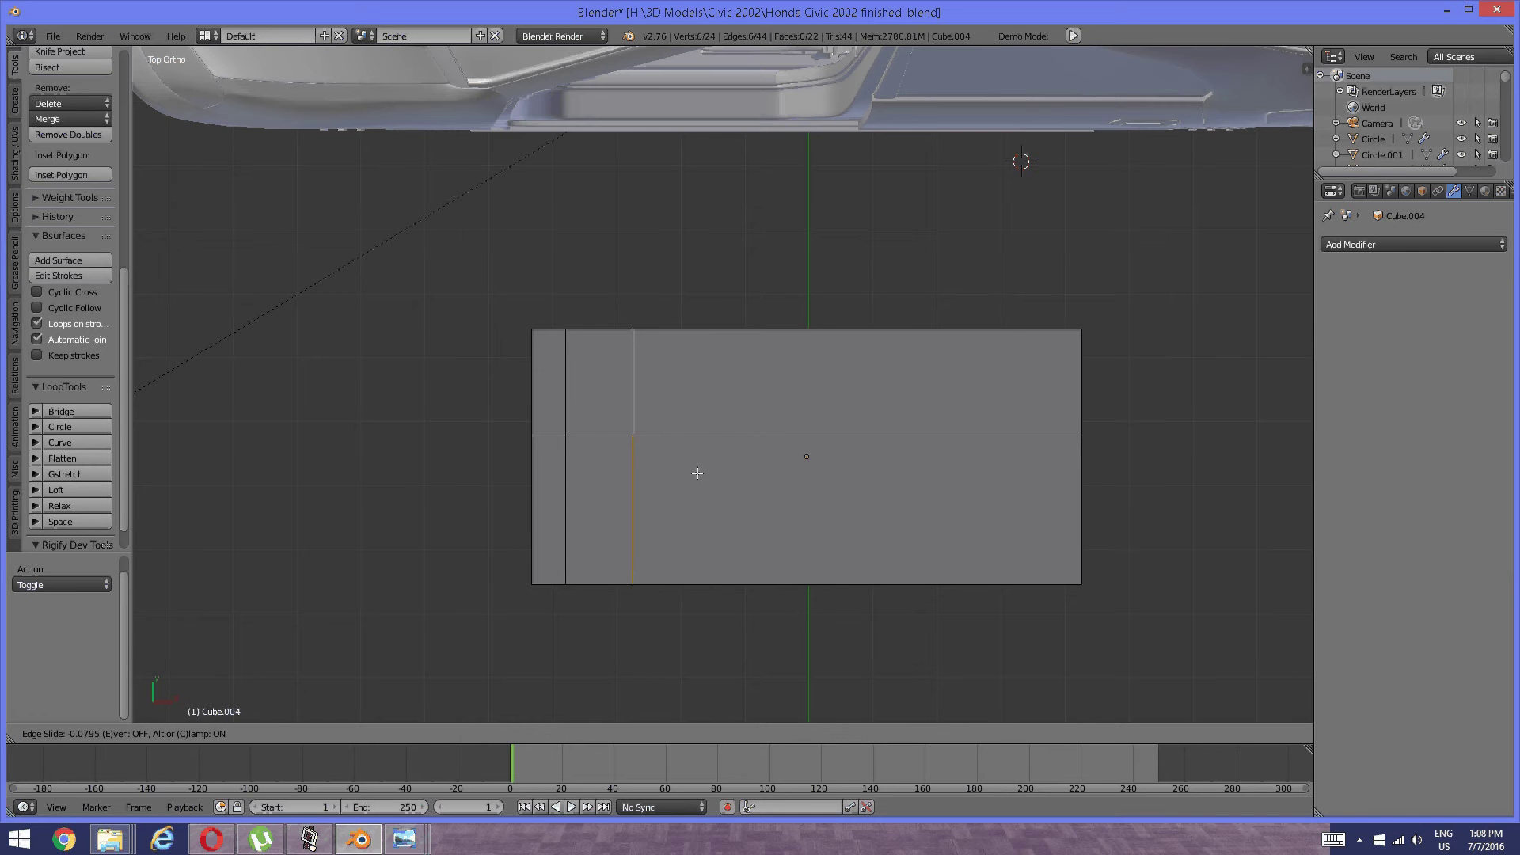
pyautogui.click(671, 479)
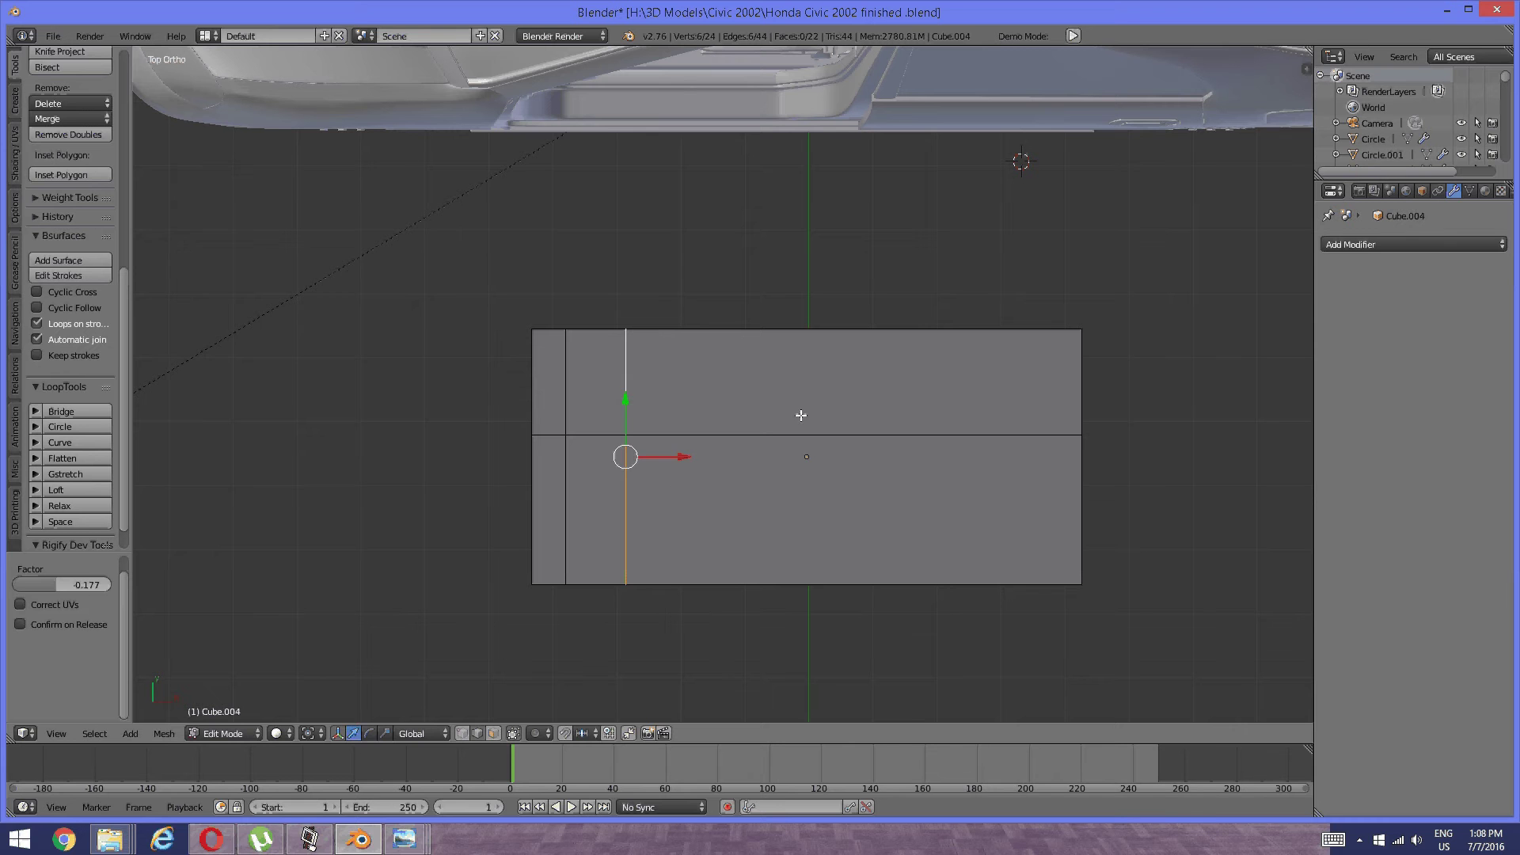
pyautogui.press('a')
# Cut two more crosswise edge loops close together near the box's +X end.
pyautogui.hotkey('ctrl', 'r')
pyautogui.click(886, 414)
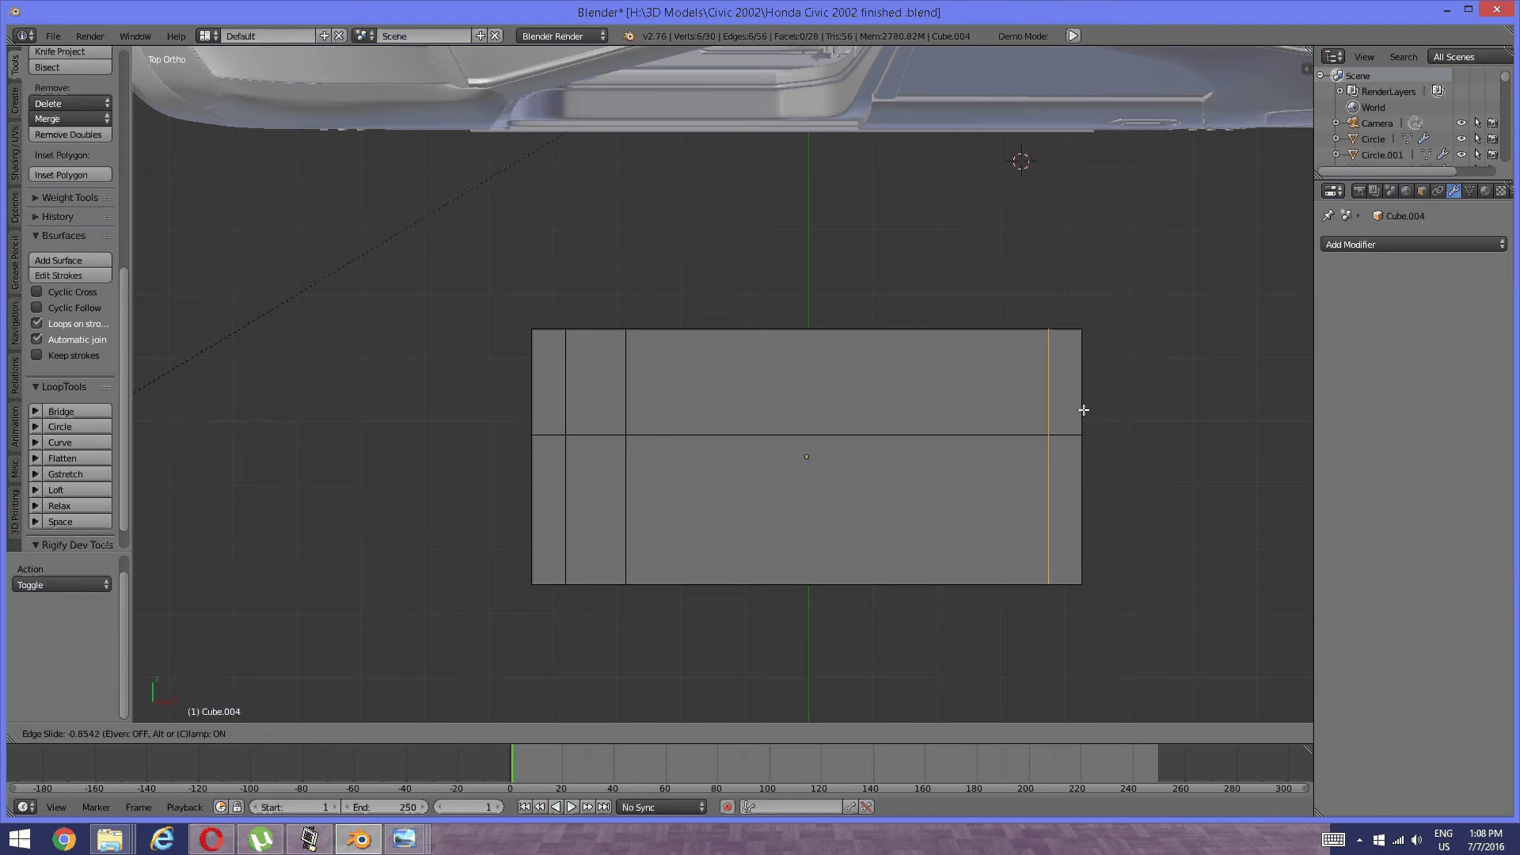
pyautogui.click(1082, 410)
pyautogui.press('a')
pyautogui.hotkey('ctrl', 'r')
pyautogui.click(960, 406)
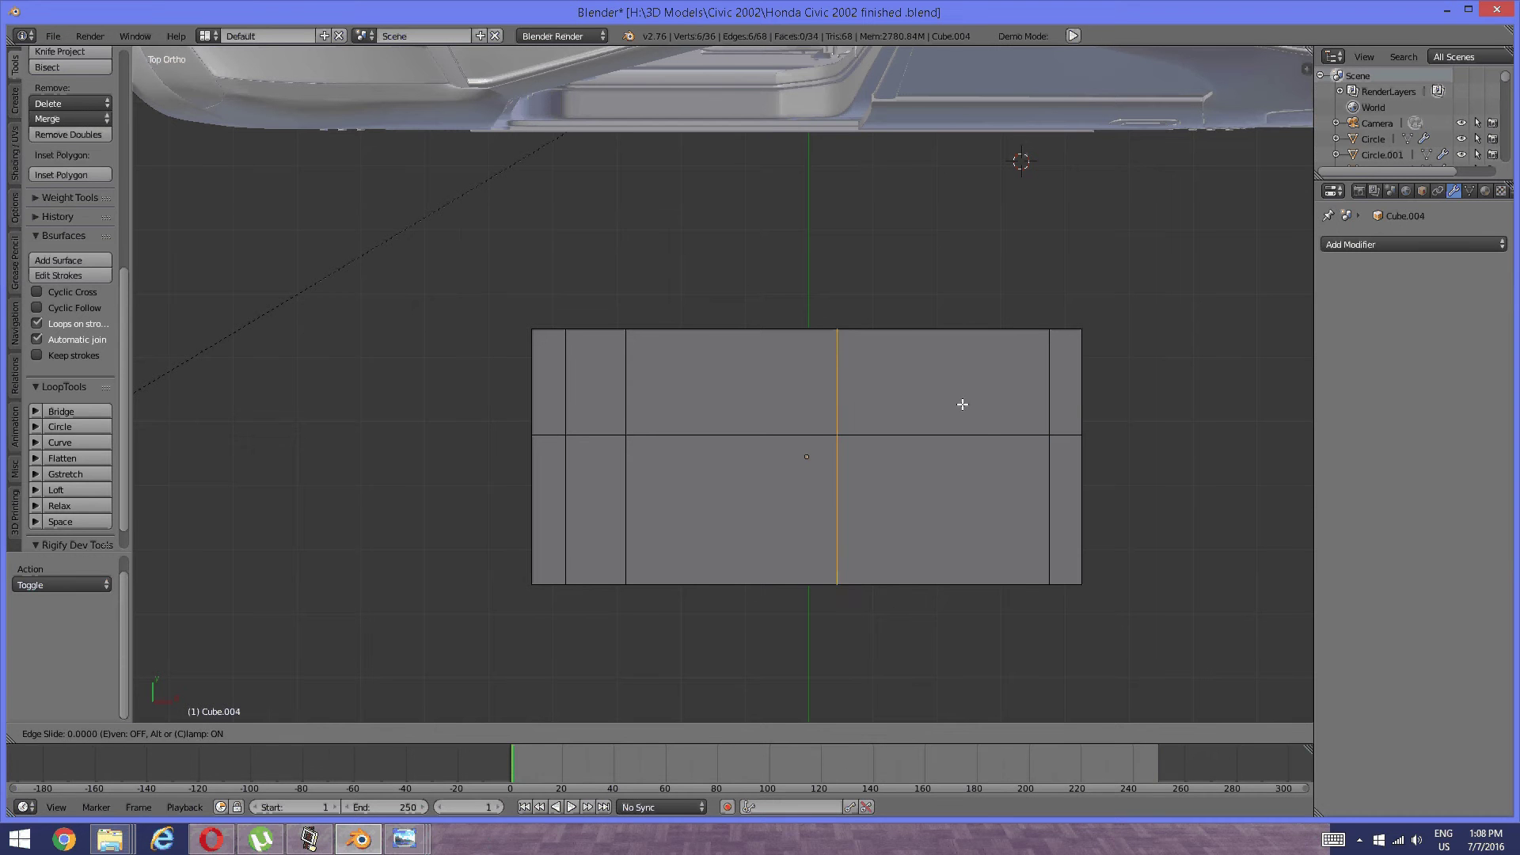
pyautogui.click(1111, 406)
pyautogui.press('a')
pyautogui.moveTo(848, 475); pyautogui.dragTo(849, 590, button='middle')
pyautogui.rightClick(767, 488)
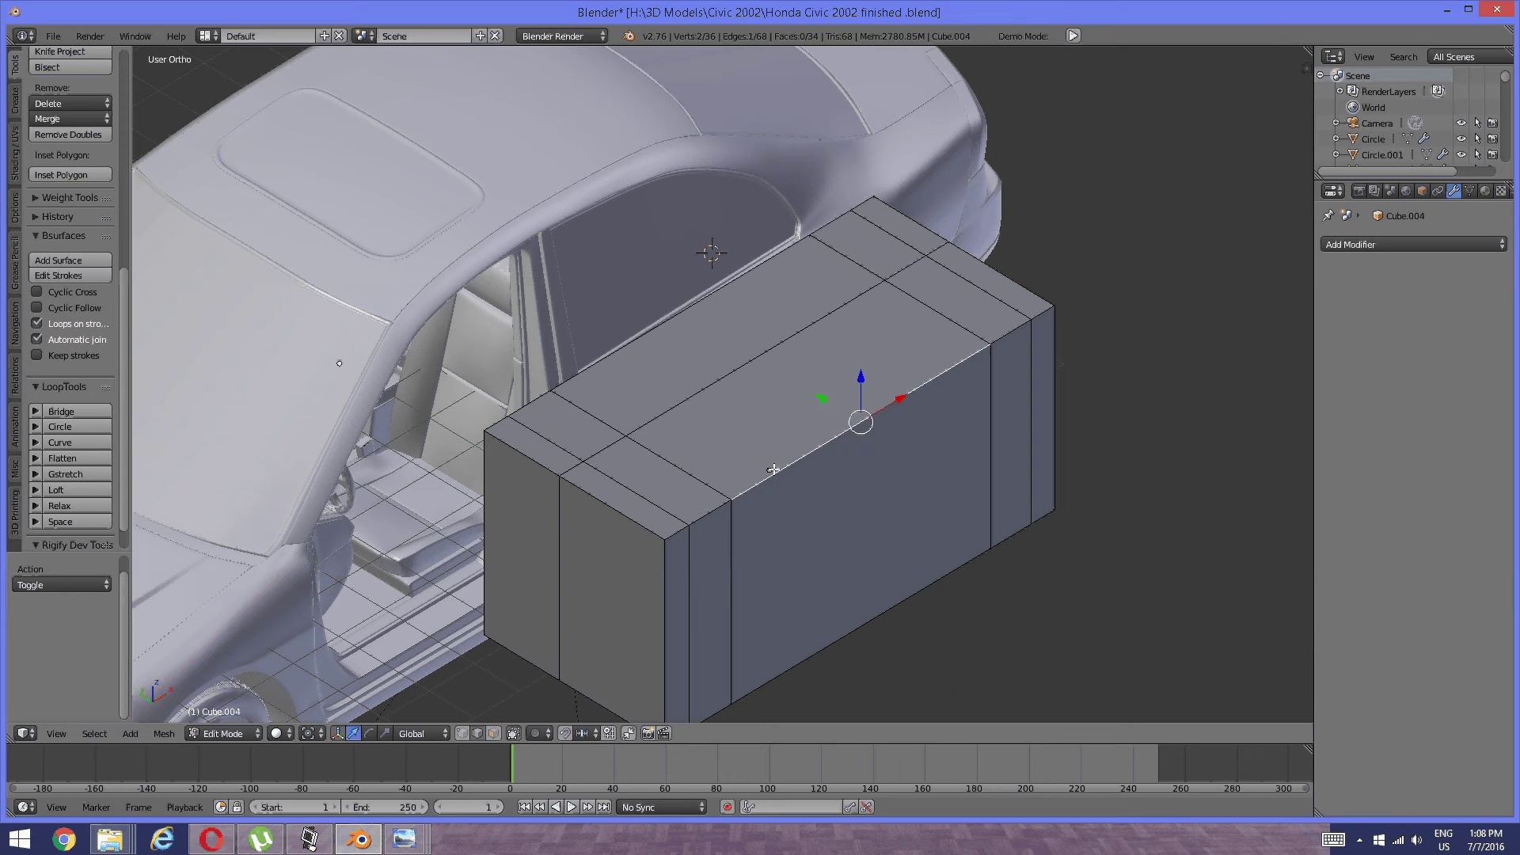
pyautogui.hotkey('ctrl', 'l')
pyautogui.moveTo(808, 454); pyautogui.dragTo(840, 392, button='middle')
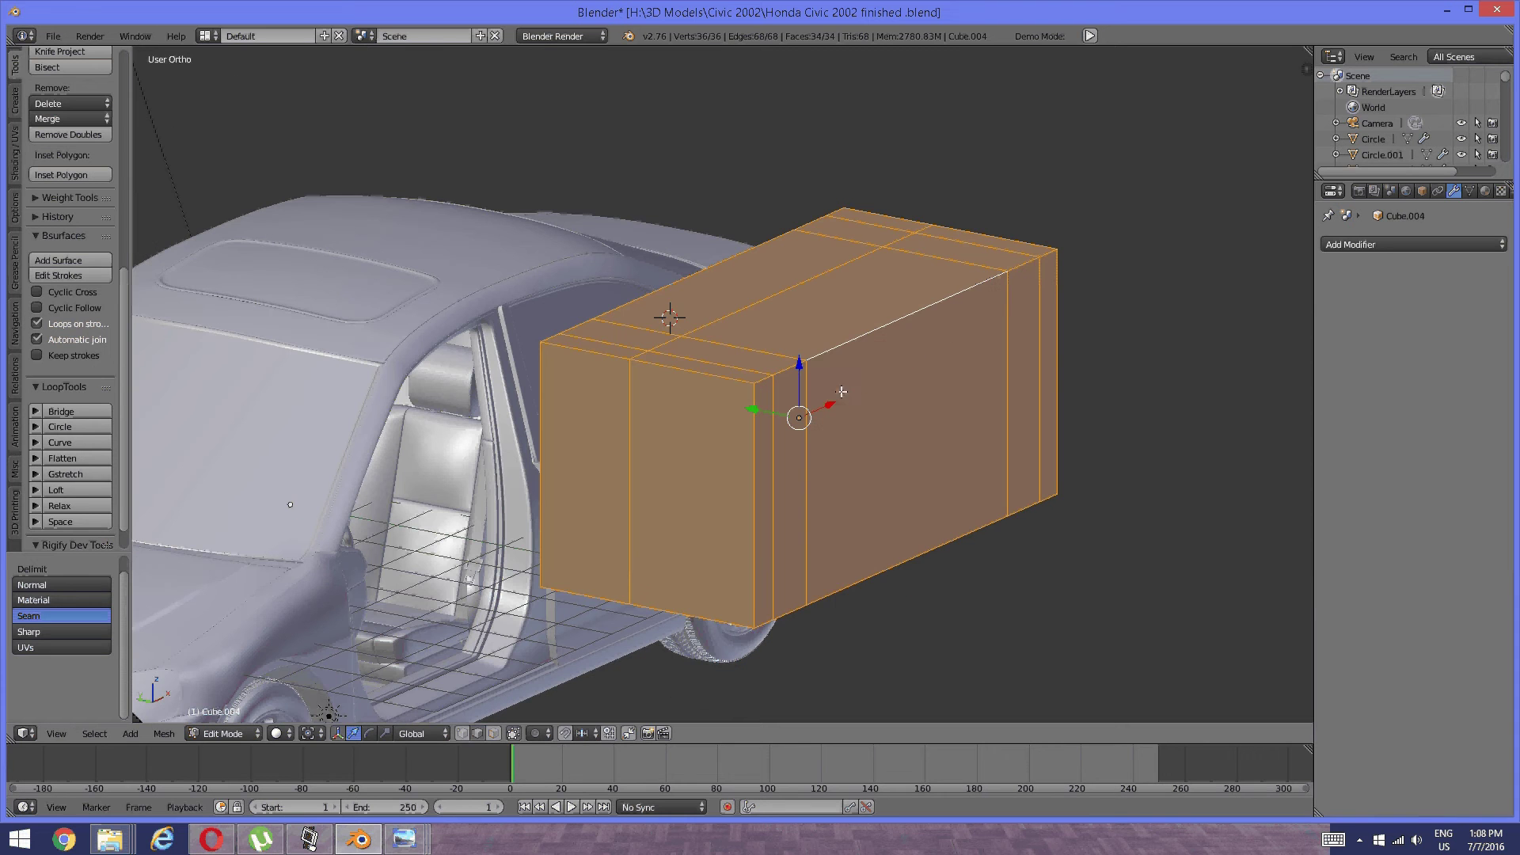
pyautogui.press('a')
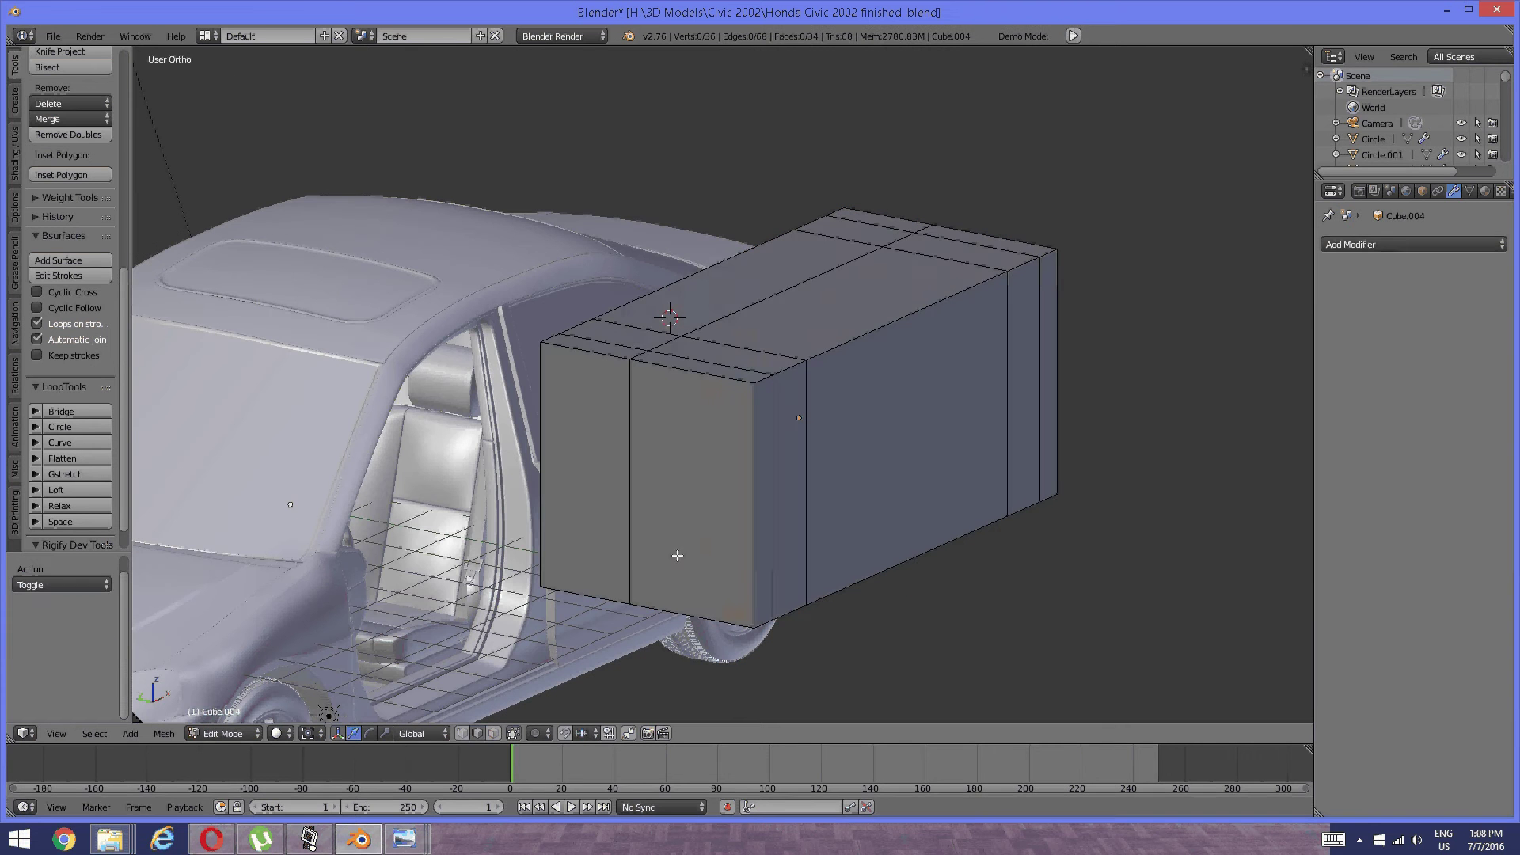
# Cut a horizontal edge loop around the box exactly at mid-height.
pyautogui.hotkey('ctrl', 'r')
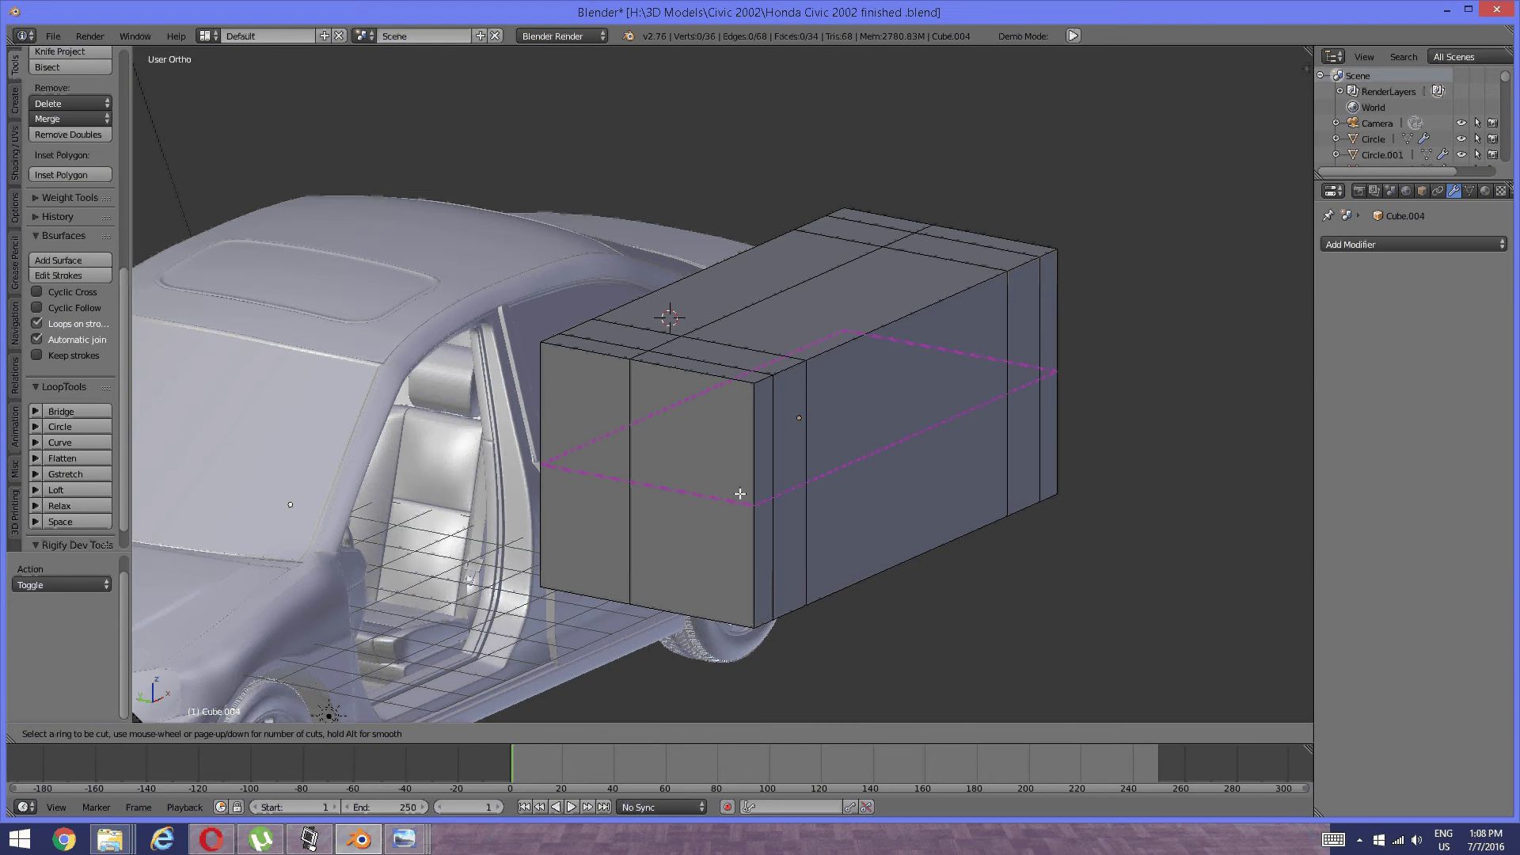
pyautogui.click(739, 493)
pyautogui.rightClick(750, 478)
# Select the whole linked box and scale it along Z by 0.060 to flatten it into a thin slab.
pyautogui.rightClick(750, 478)
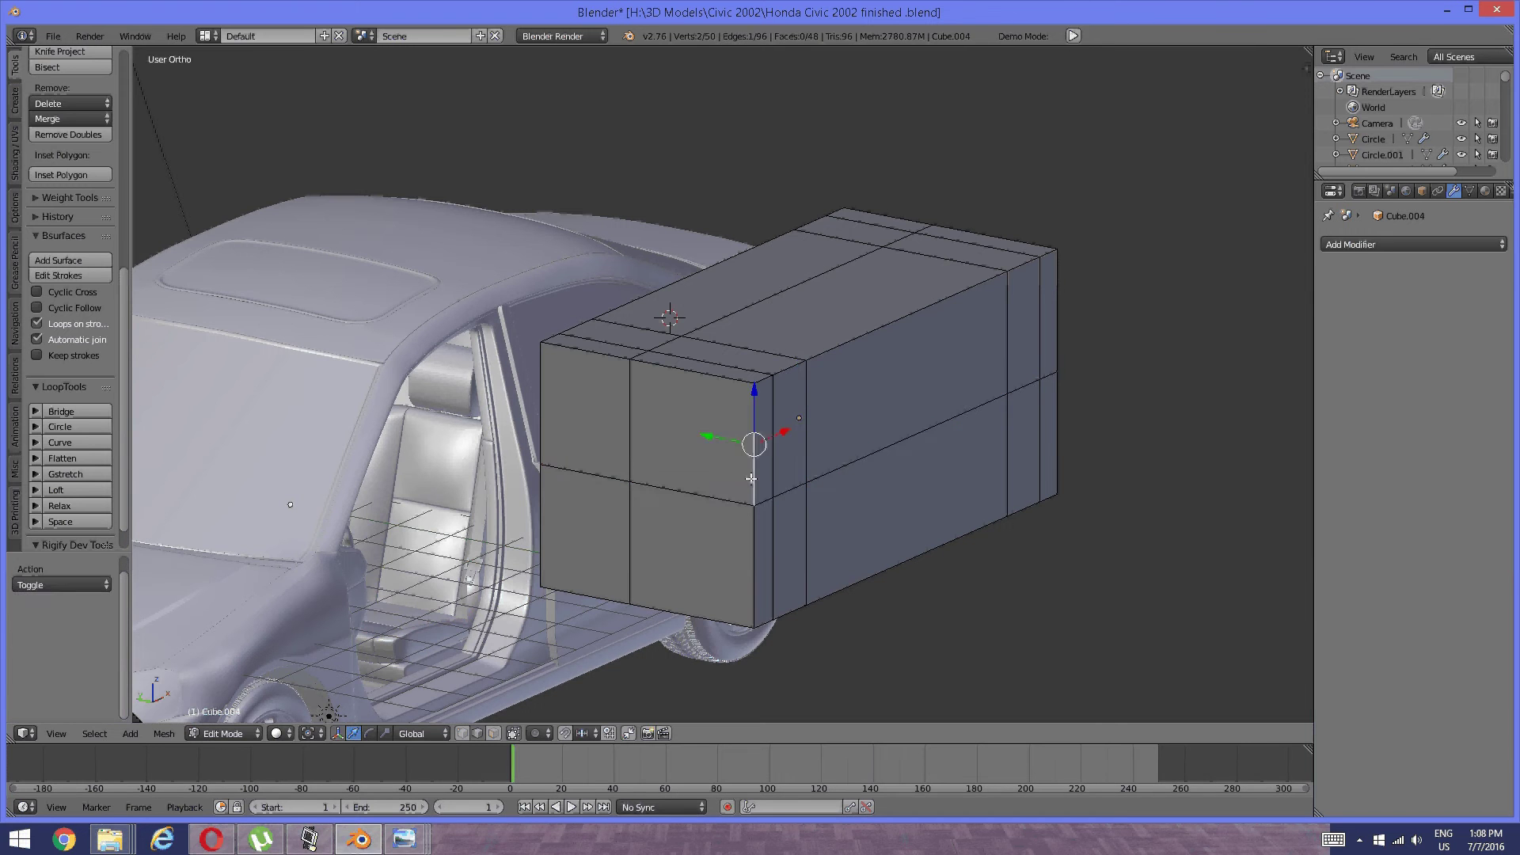
pyautogui.hotkey('ctrl', 'l')
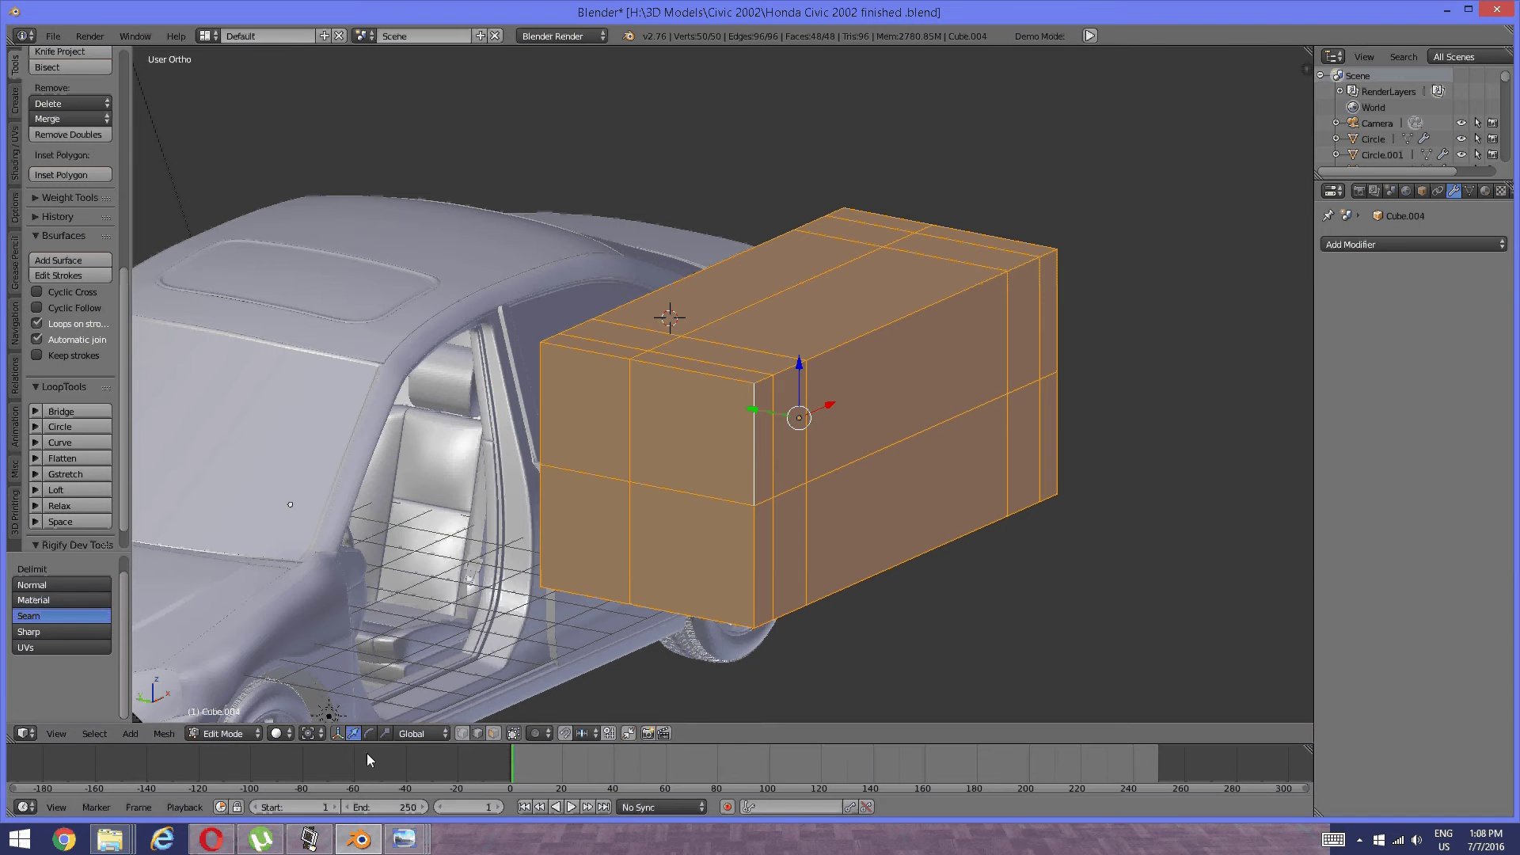
pyautogui.click(385, 733)
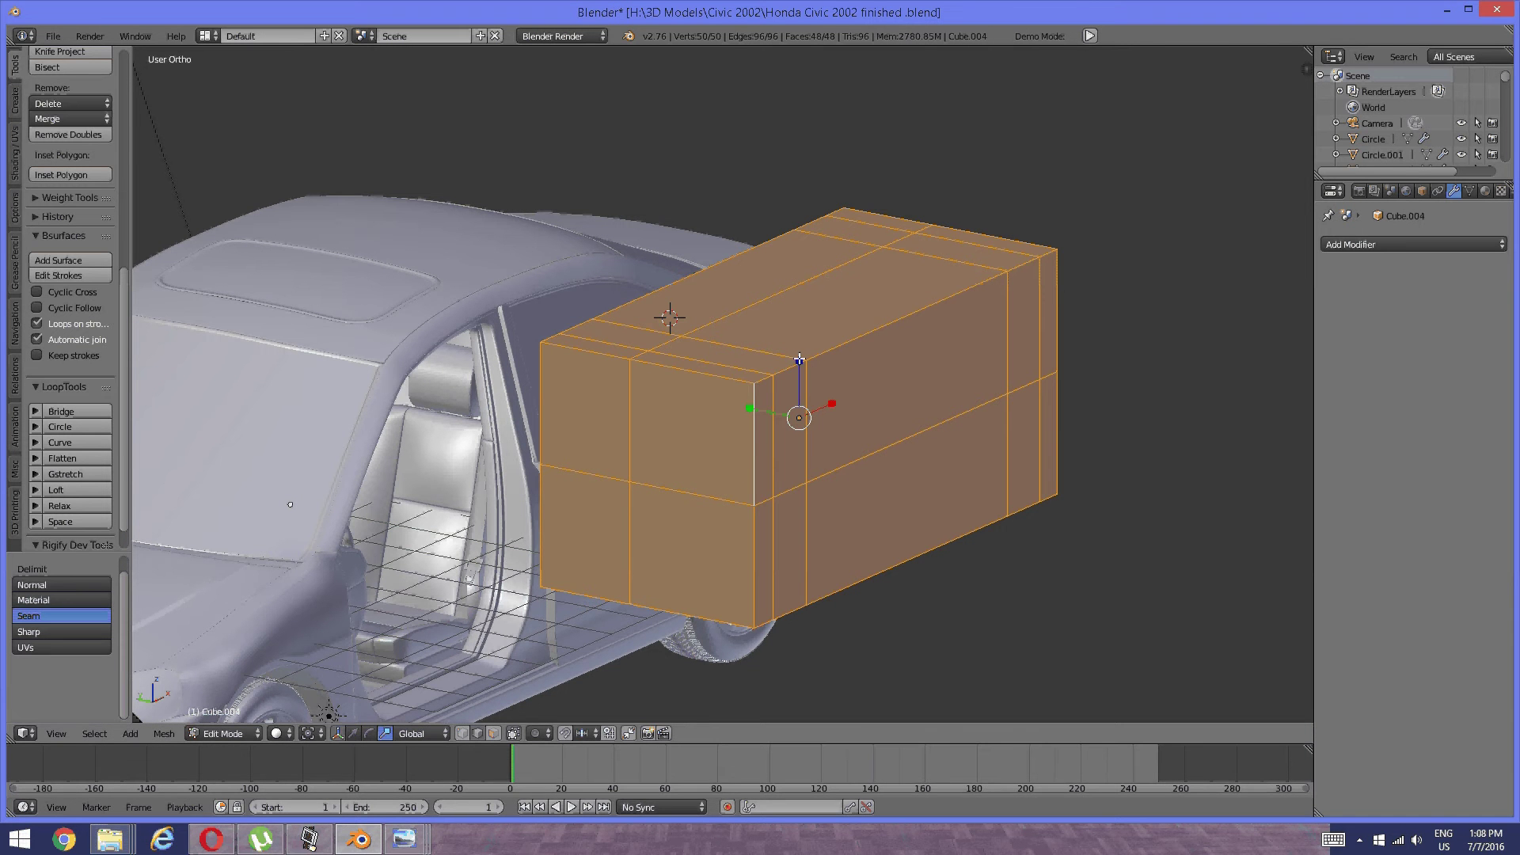
pyautogui.moveTo(800, 361); pyautogui.dragTo(794, 433)
pyautogui.hotkey('ctrl', 'z')
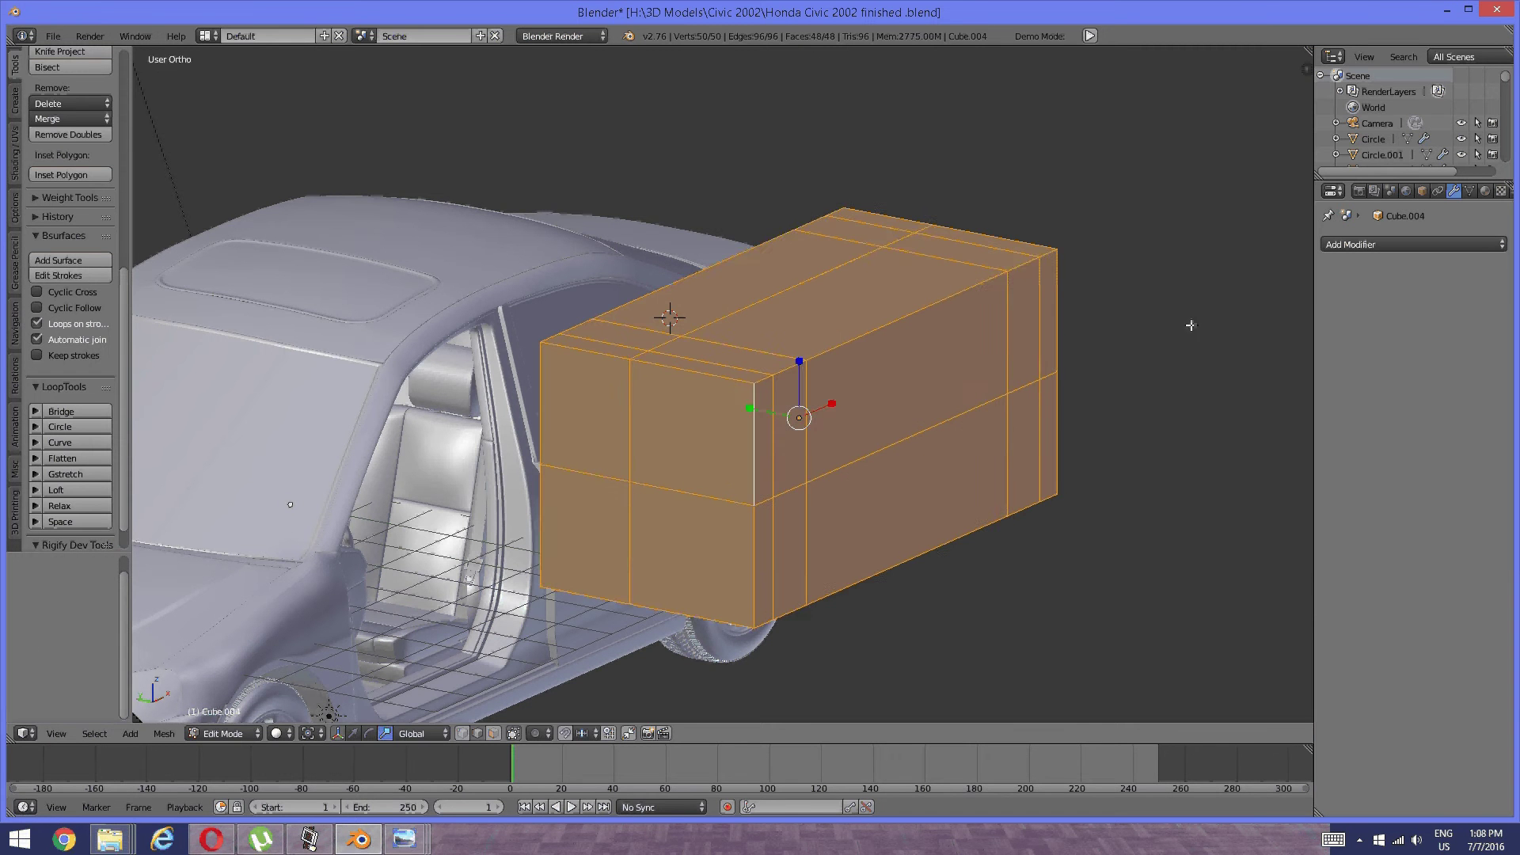
pyautogui.press('s')
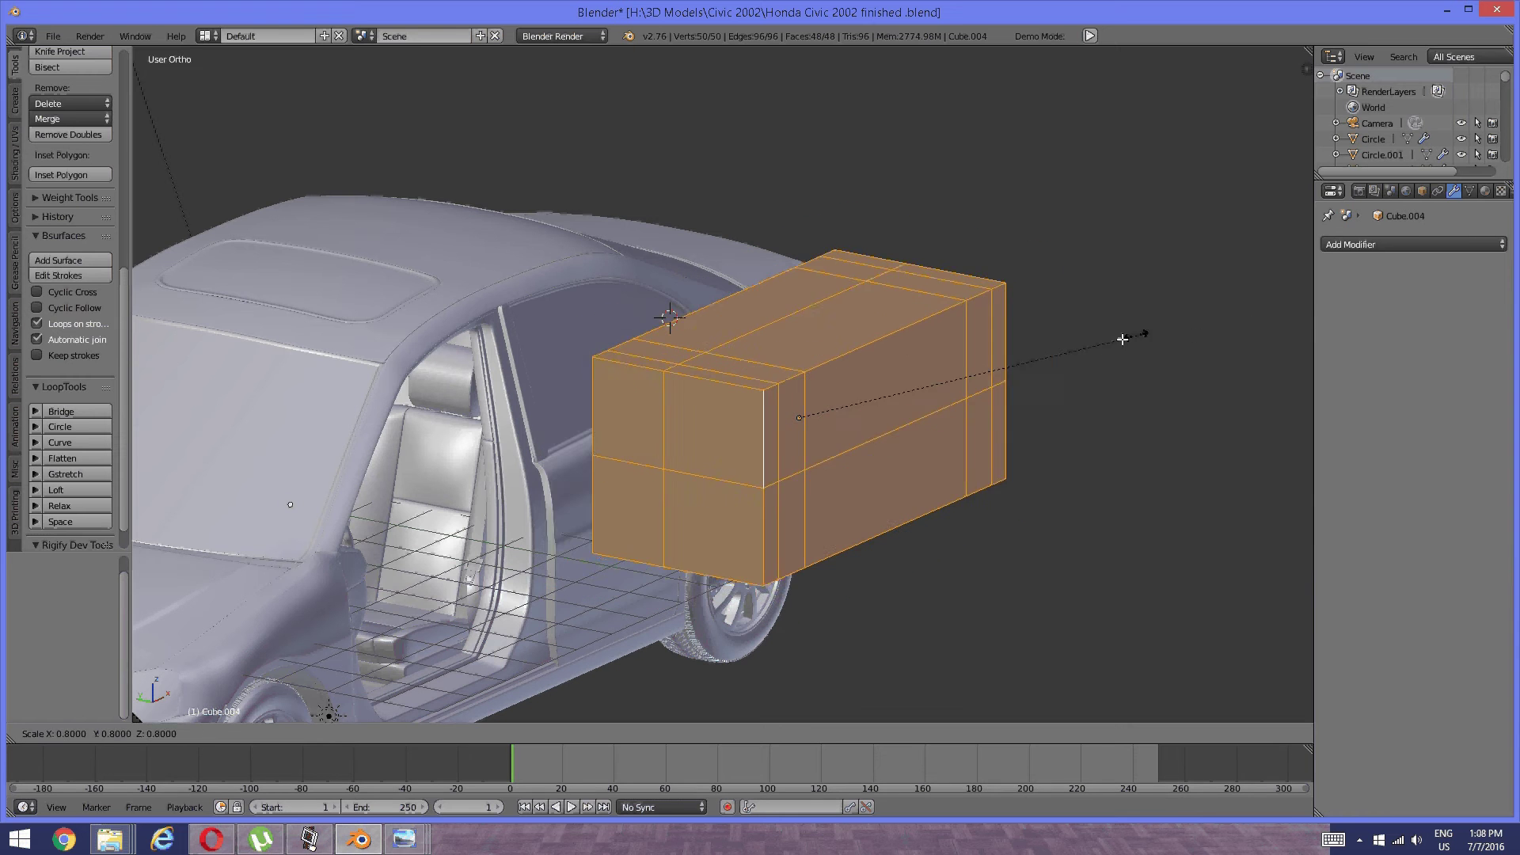
pyautogui.press('z')
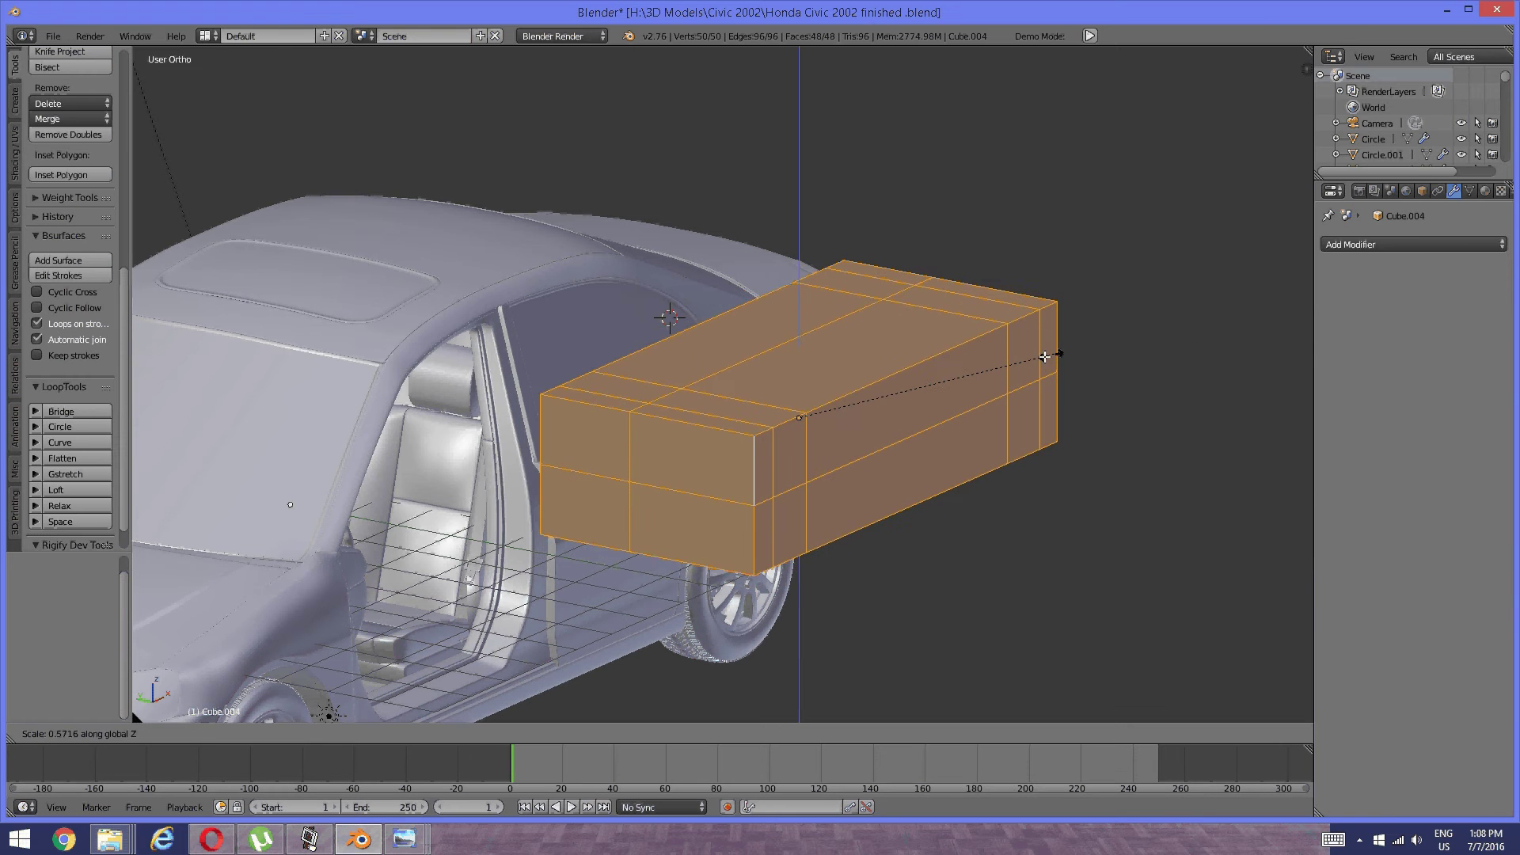
pyautogui.click(824, 430)
pyautogui.scroll(5, 824, 430)
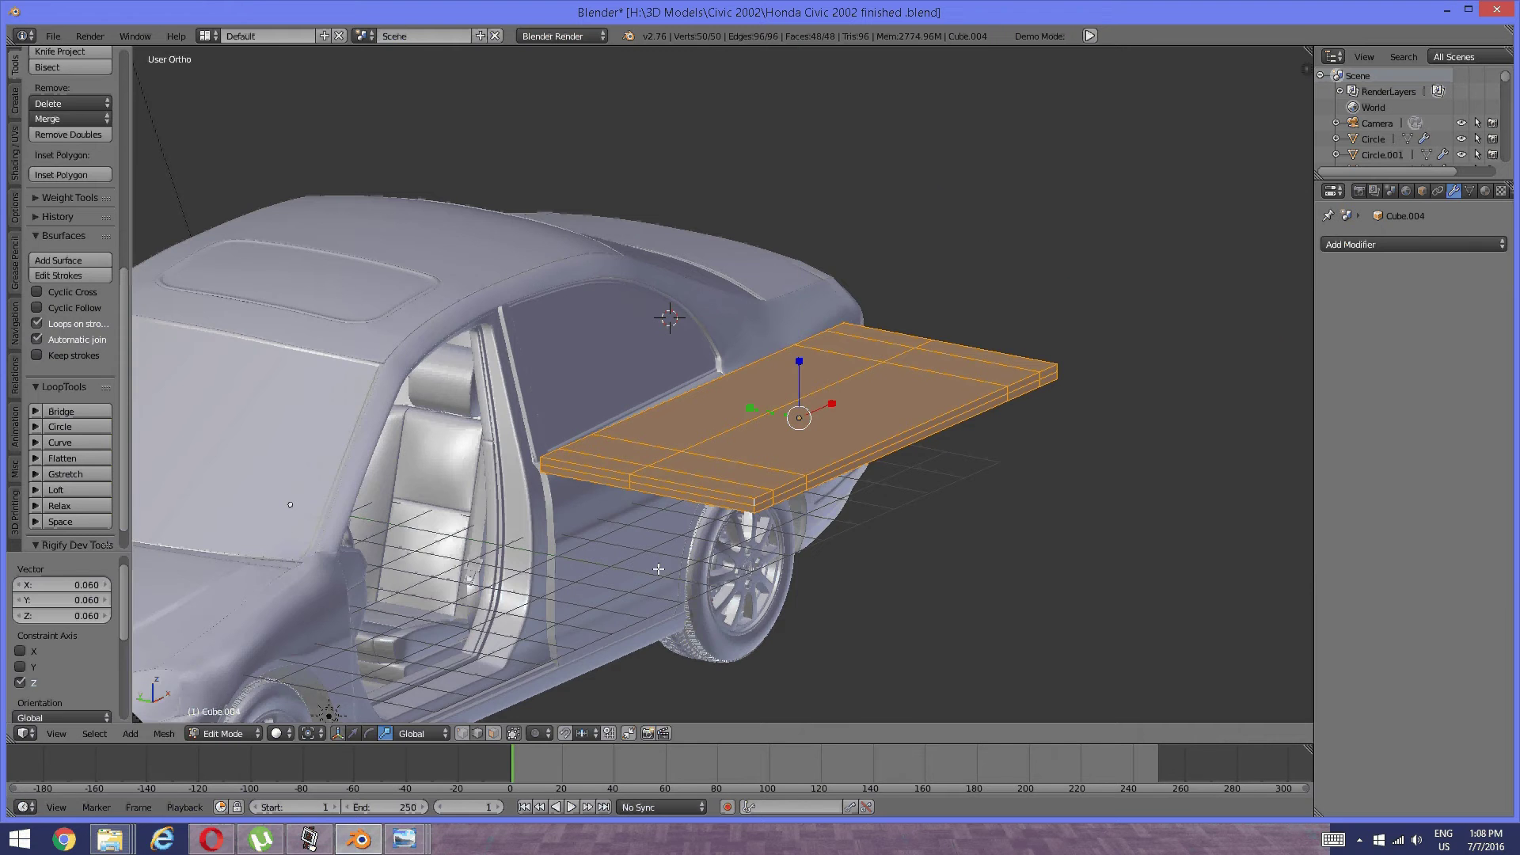
pyautogui.press('a')
# Extrude the two car-side faces on the slab's -X end by -3.638 along X, and move them back 0.421 to form the visor's arm.
pyautogui.hotkey('ctrl', 'Tab')
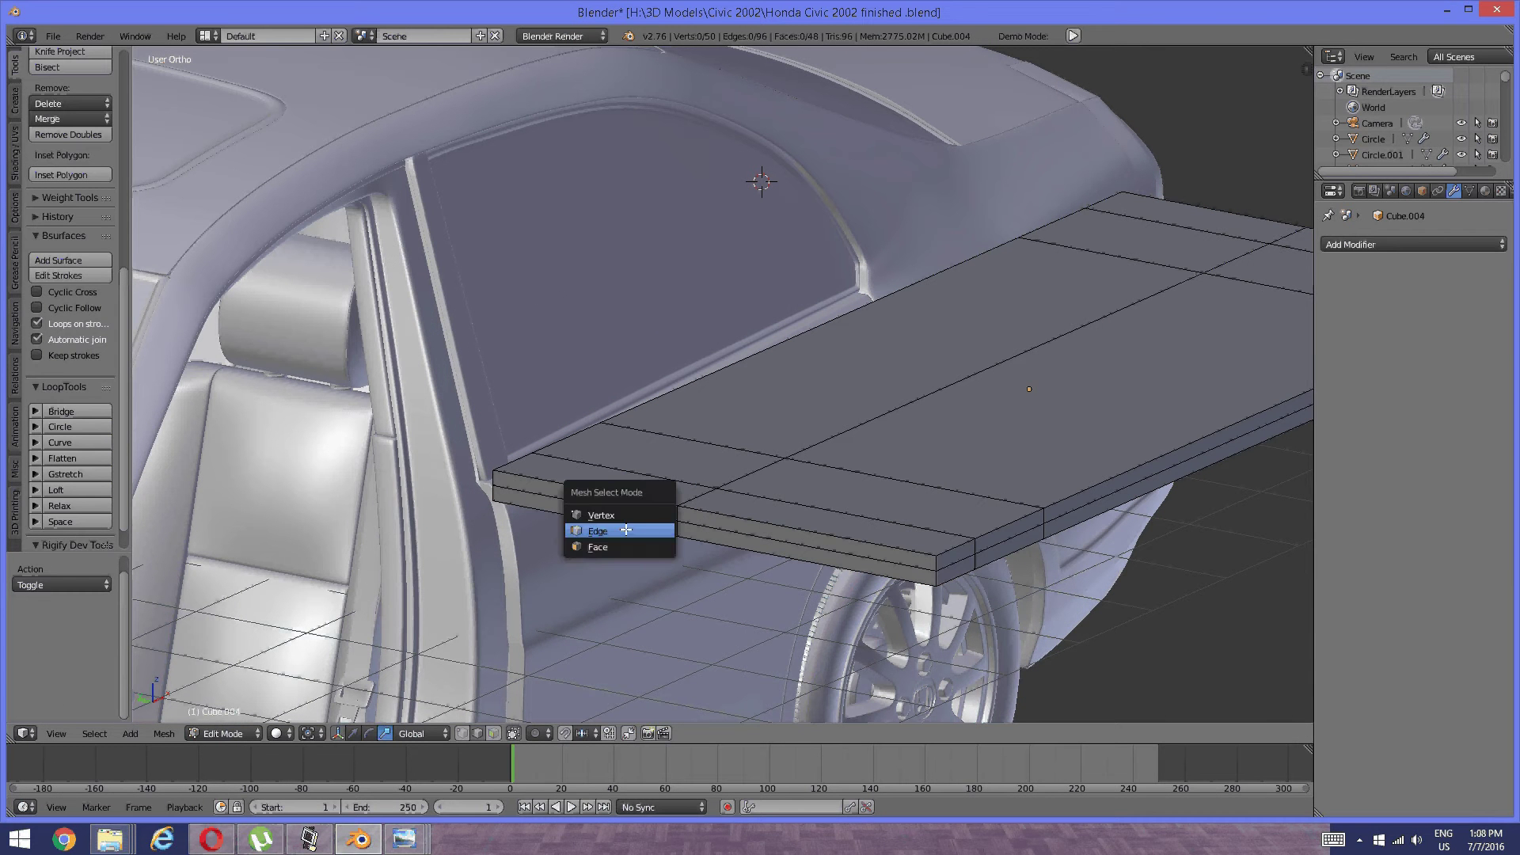
pyautogui.click(620, 546)
pyautogui.rightClick(590, 493)
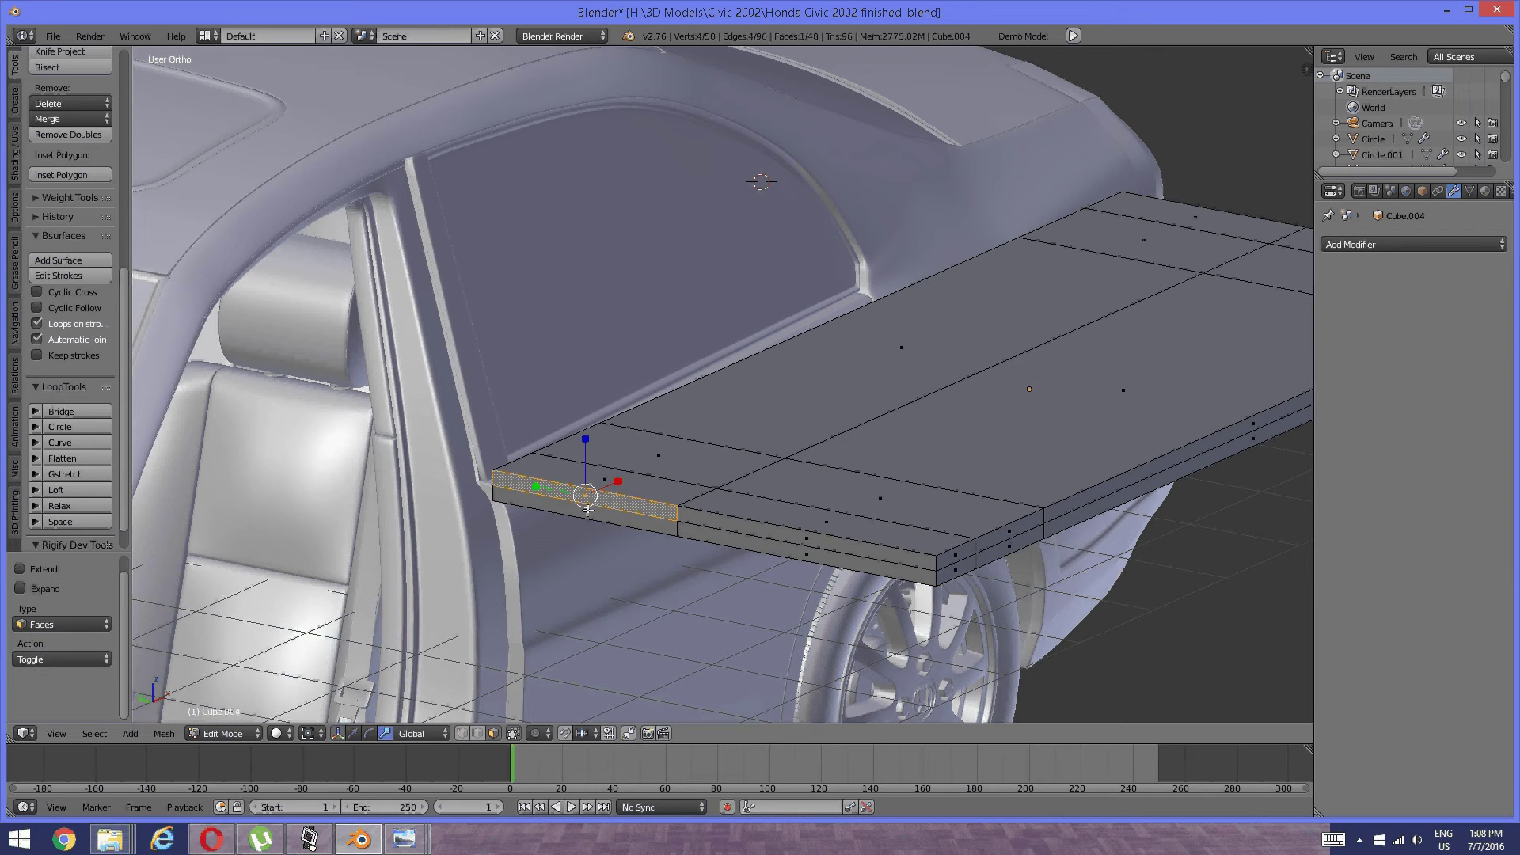
pyautogui.keyDown('shift'); pyautogui.rightClick(589, 504); pyautogui.keyUp('shift')
pyautogui.moveTo(601, 507); pyautogui.dragTo(734, 501, button='middle')
pyautogui.press('e')
pyautogui.click(595, 548)
pyautogui.scroll(-3, 697, 505)
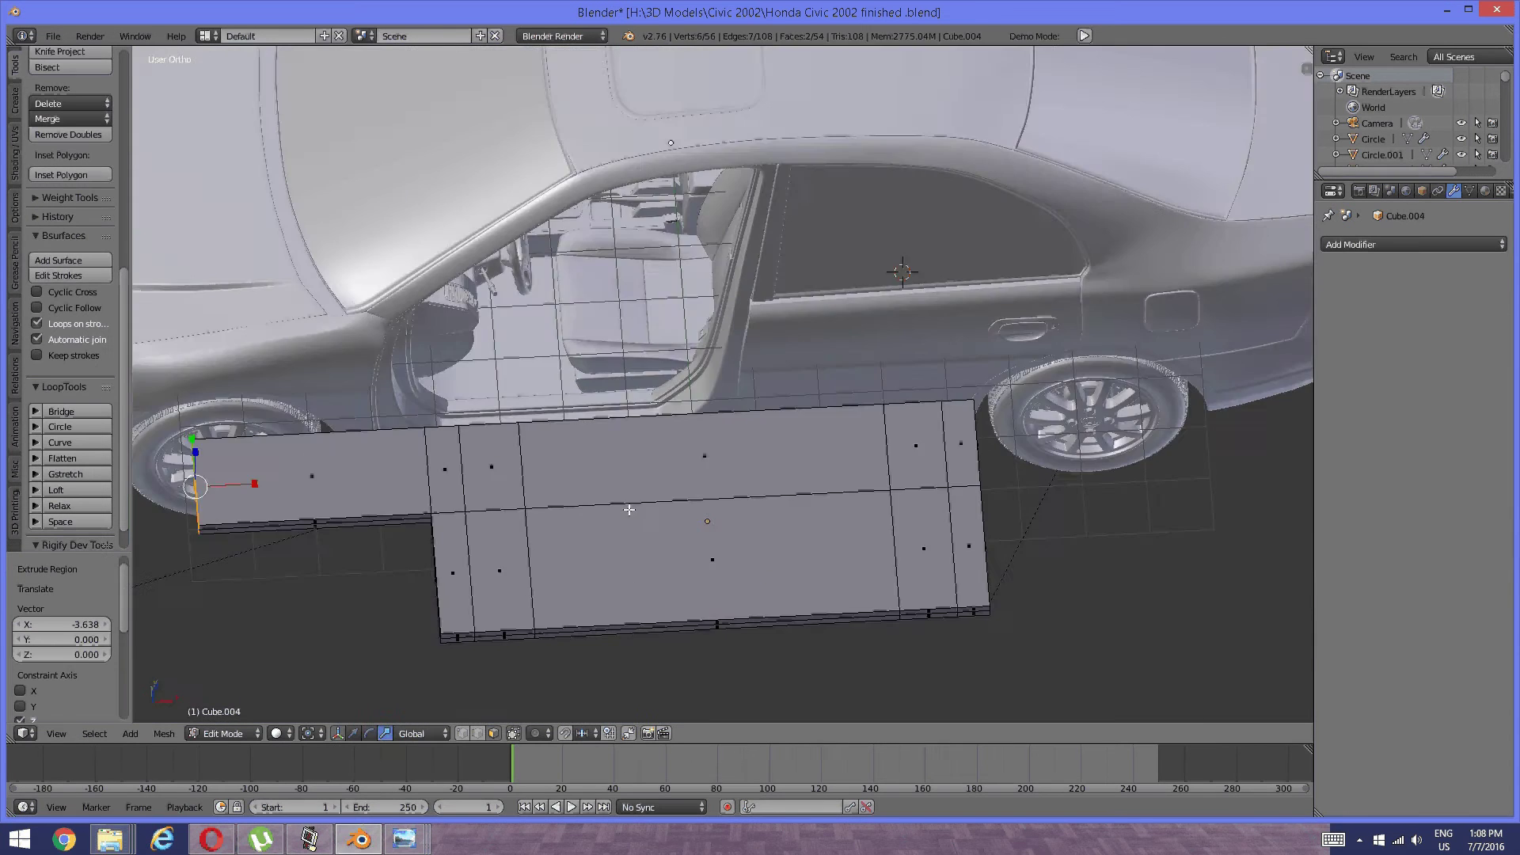
pyautogui.moveTo(680, 458); pyautogui.dragTo(844, 463, button='middle')
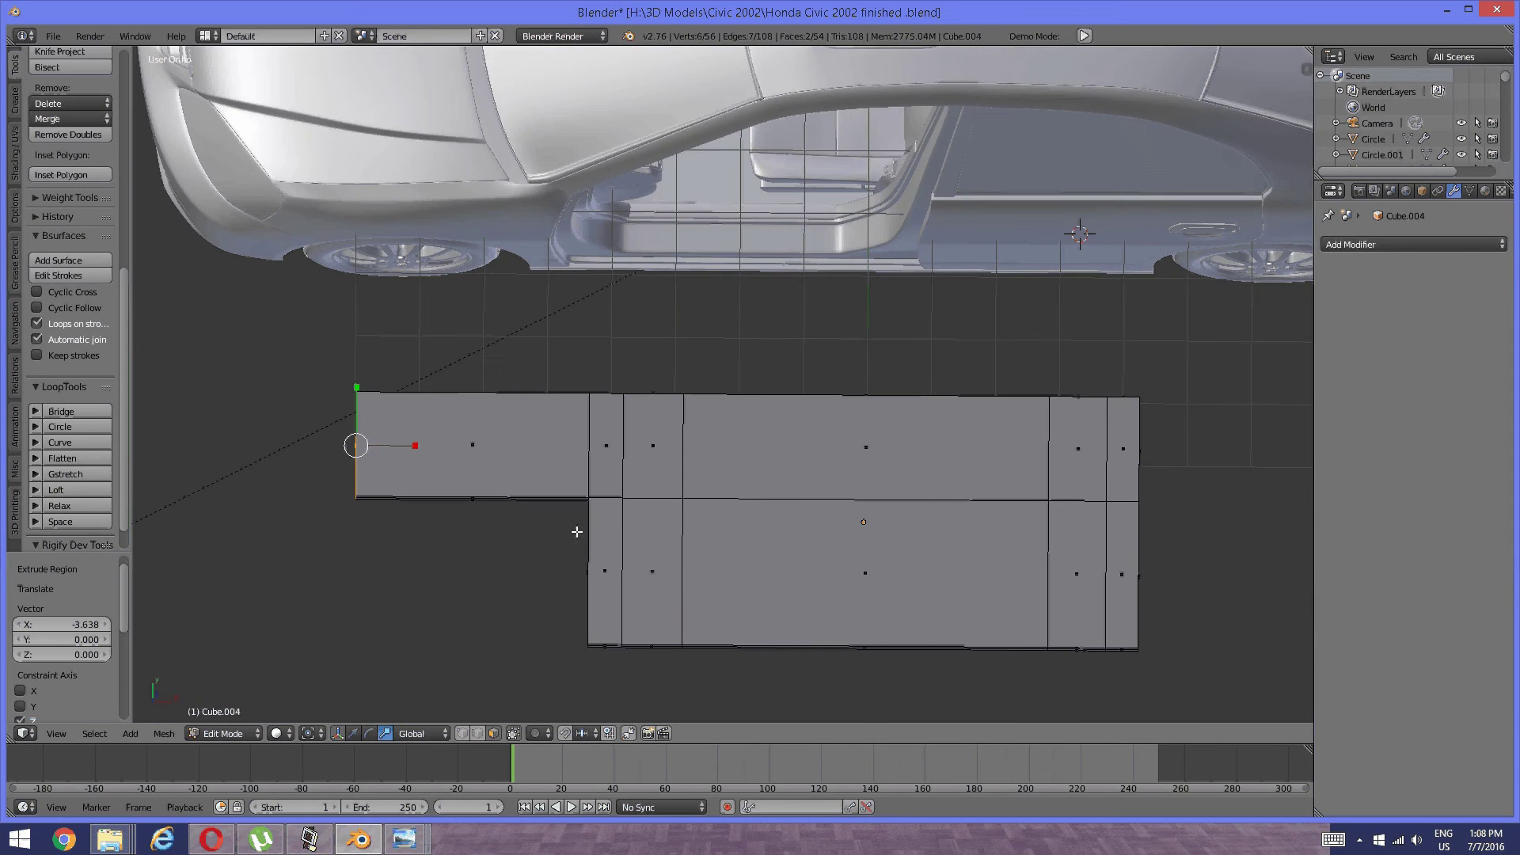
pyautogui.click(353, 733)
pyautogui.moveTo(404, 445); pyautogui.dragTo(430, 446)
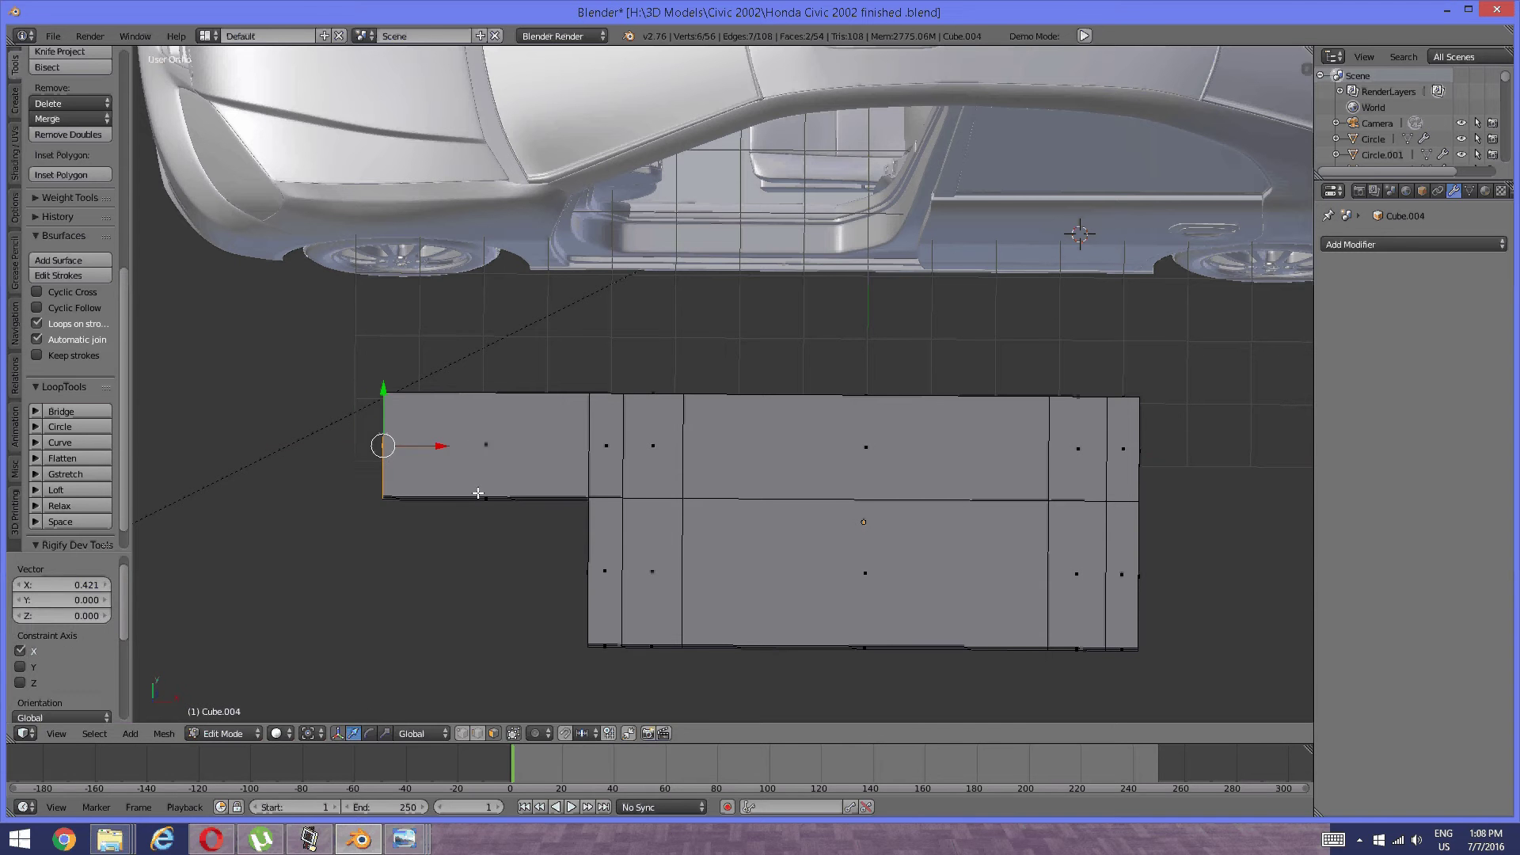
# Select all the mid-height edges along the slab's outer long side, from the arm's inner side to the +X end.
pyautogui.moveTo(478, 493); pyautogui.dragTo(598, 404, button='middle')
pyautogui.scroll(2, 599, 404)
pyautogui.keyDown('shift'); pyautogui.moveTo(661, 463); pyautogui.dragTo(611, 392, button='middle'); pyautogui.keyUp('shift')
pyautogui.press('a')
pyautogui.hotkey('ctrl', 'Tab')
pyautogui.click(590, 375)
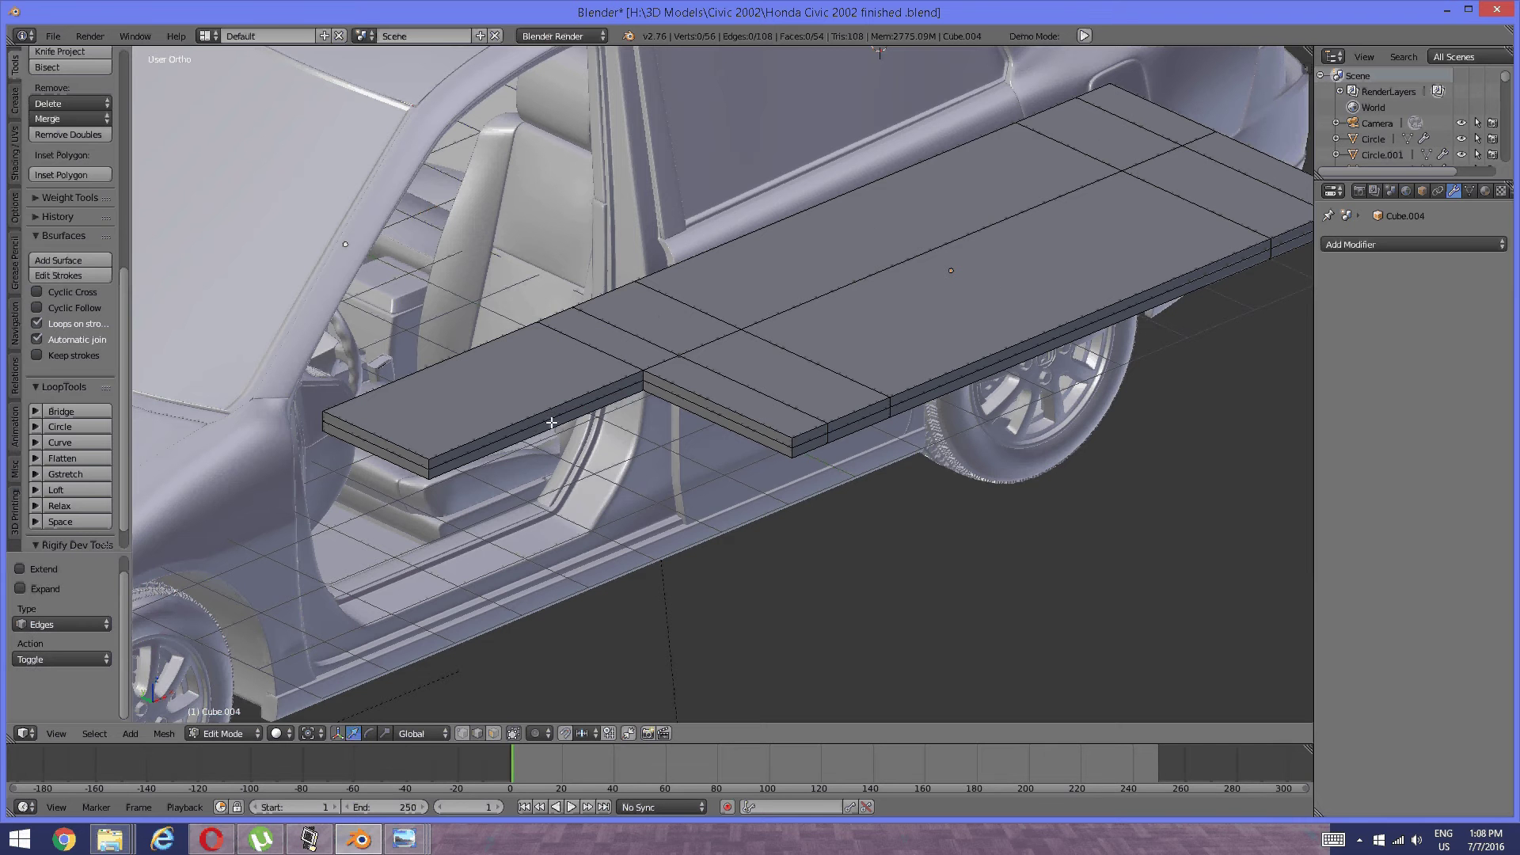
pyautogui.rightClick(554, 418)
pyautogui.keyDown('shift'); pyautogui.rightClick(804, 440); pyautogui.keyUp('shift')
pyautogui.keyDown('shift'); pyautogui.rightClick(844, 433); pyautogui.keyUp('shift')
pyautogui.keyDown('shift'); pyautogui.moveTo(802, 445); pyautogui.dragTo(640, 520, button='middle'); pyautogui.keyUp('shift')
pyautogui.hotkey('ctrl', 'z')
pyautogui.keyDown('shift'); pyautogui.rightClick(711, 485); pyautogui.keyUp('shift')
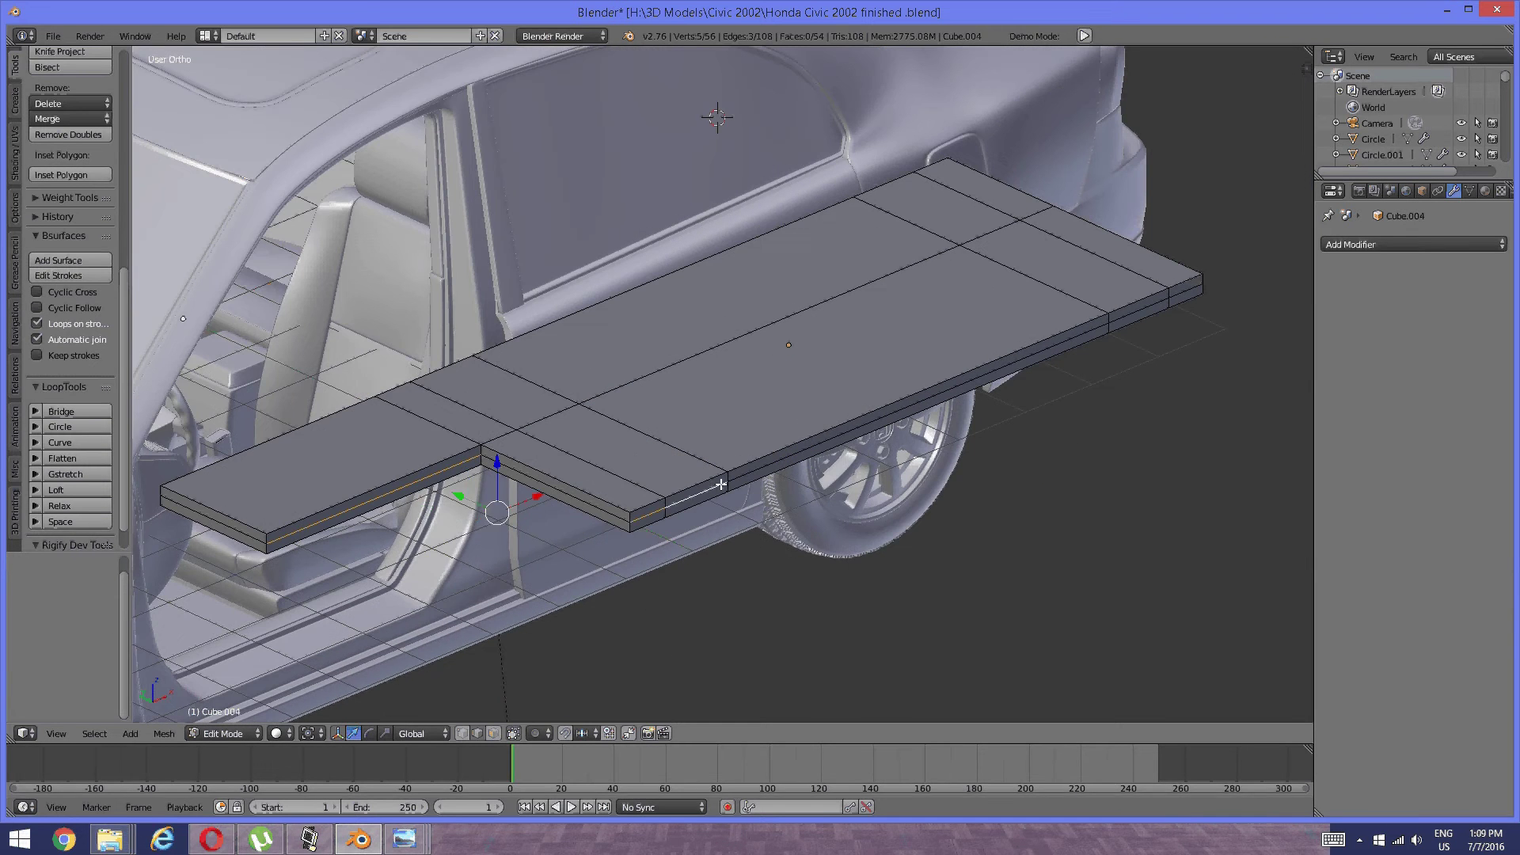
pyautogui.keyDown('shift'); pyautogui.rightClick(792, 457); pyautogui.keyUp('shift')
pyautogui.keyDown('shift'); pyautogui.rightClick(1145, 309); pyautogui.keyUp('shift')
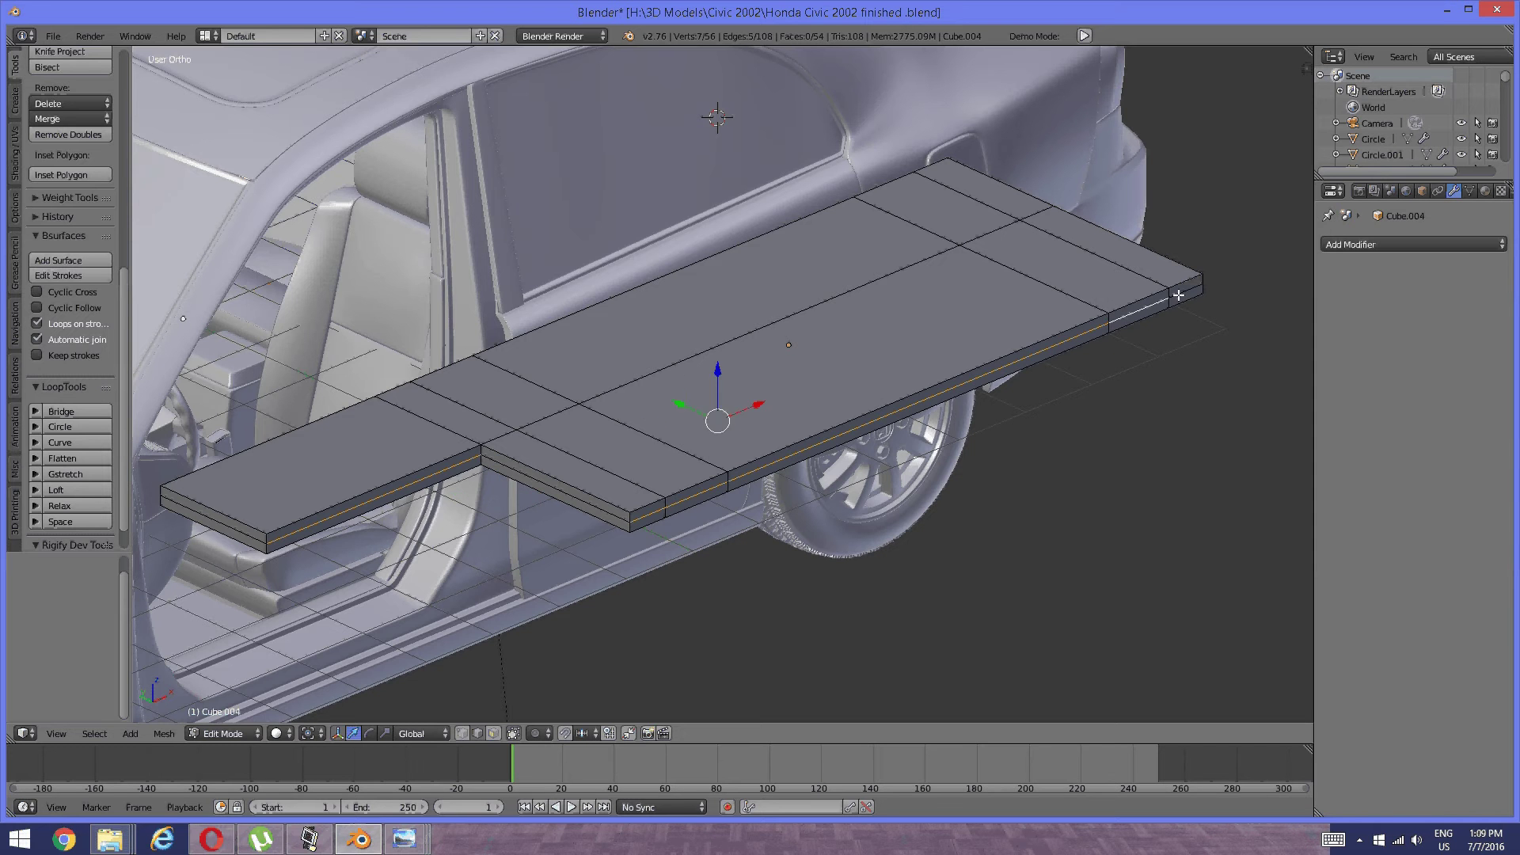
pyautogui.keyDown('shift'); pyautogui.rightClick(1180, 296); pyautogui.keyUp('shift')
# Add all the mid-height edges along the slab's car-side long side to the selection.
pyautogui.scroll(-2, 730, 415)
pyautogui.moveTo(729, 415); pyautogui.dragTo(831, 509, button='middle')
pyautogui.keyDown('shift'); pyautogui.rightClick(805, 504); pyautogui.keyUp('shift')
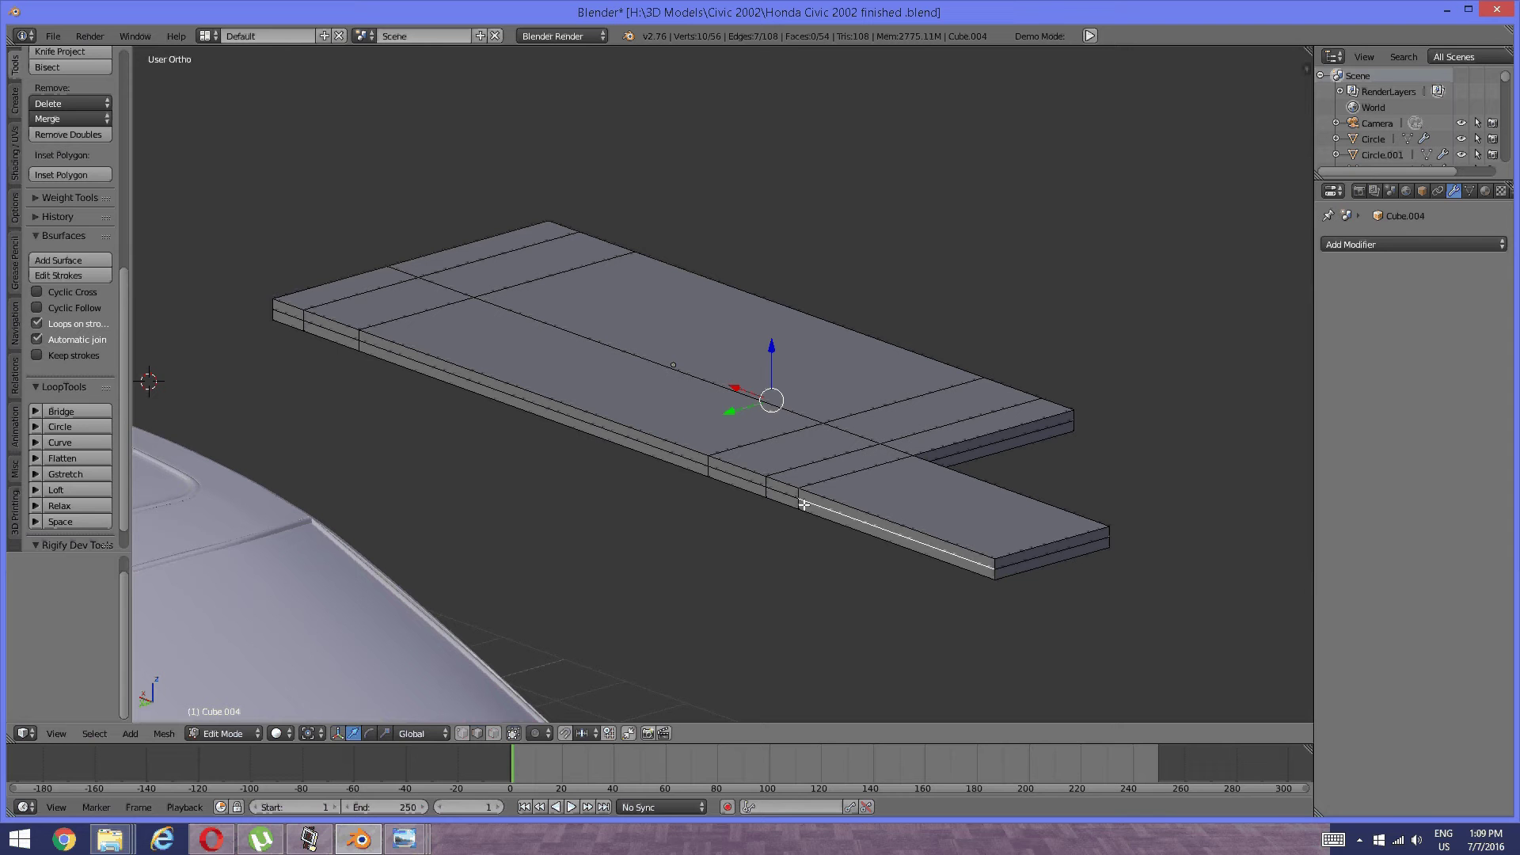
pyautogui.keyDown('shift'); pyautogui.rightClick(765, 492); pyautogui.keyUp('shift')
pyautogui.keyDown('shift'); pyautogui.rightClick(658, 458); pyautogui.keyUp('shift')
pyautogui.keyDown('shift'); pyautogui.rightClick(653, 449); pyautogui.keyUp('shift')
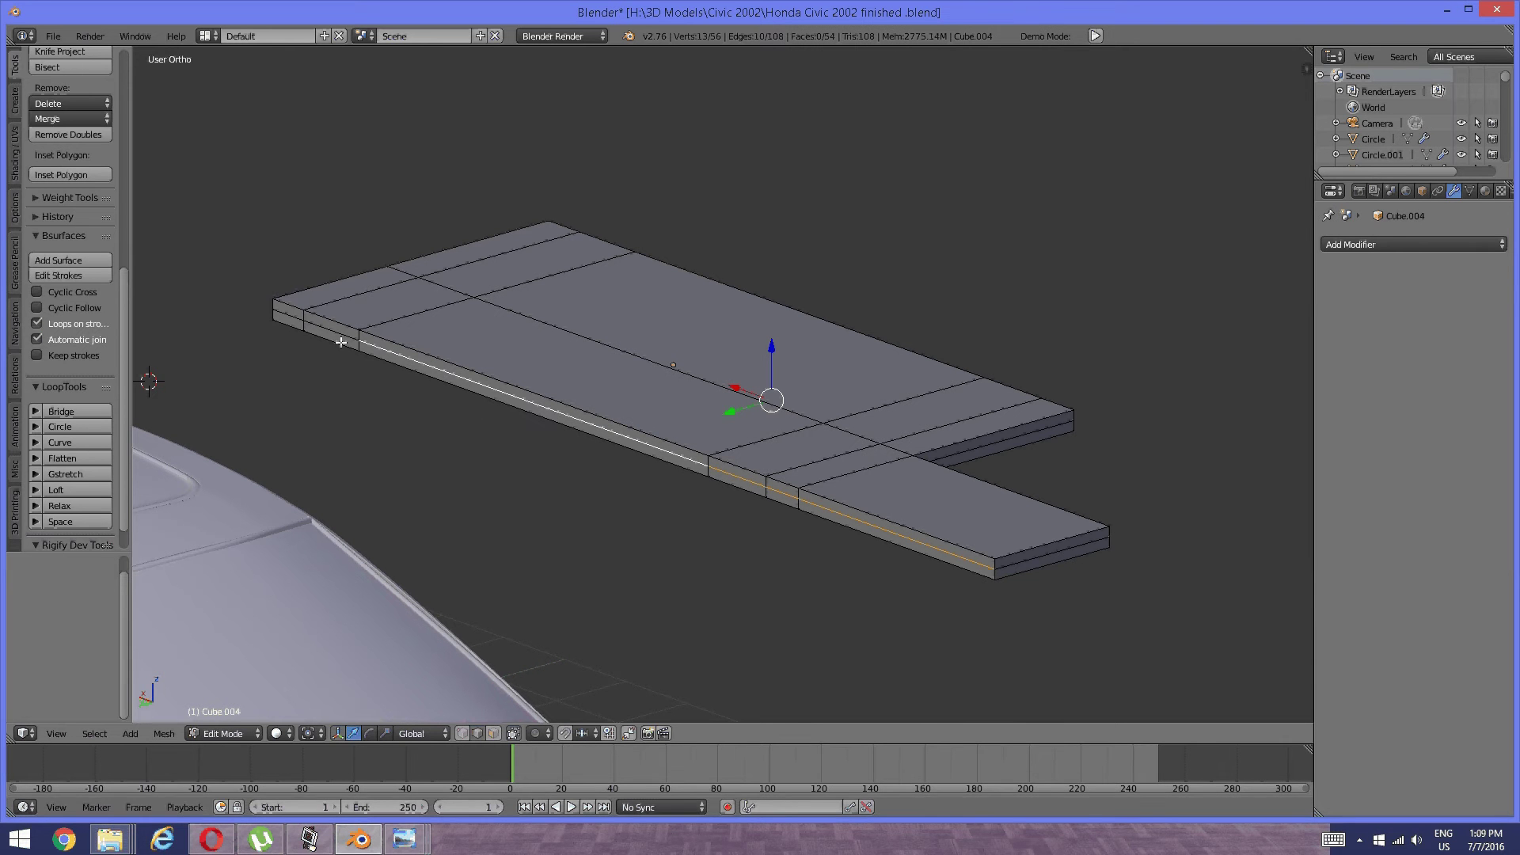
pyautogui.keyDown('shift'); pyautogui.rightClick(331, 333); pyautogui.keyUp('shift')
pyautogui.keyDown('shift'); pyautogui.rightClick(285, 310); pyautogui.keyUp('shift')
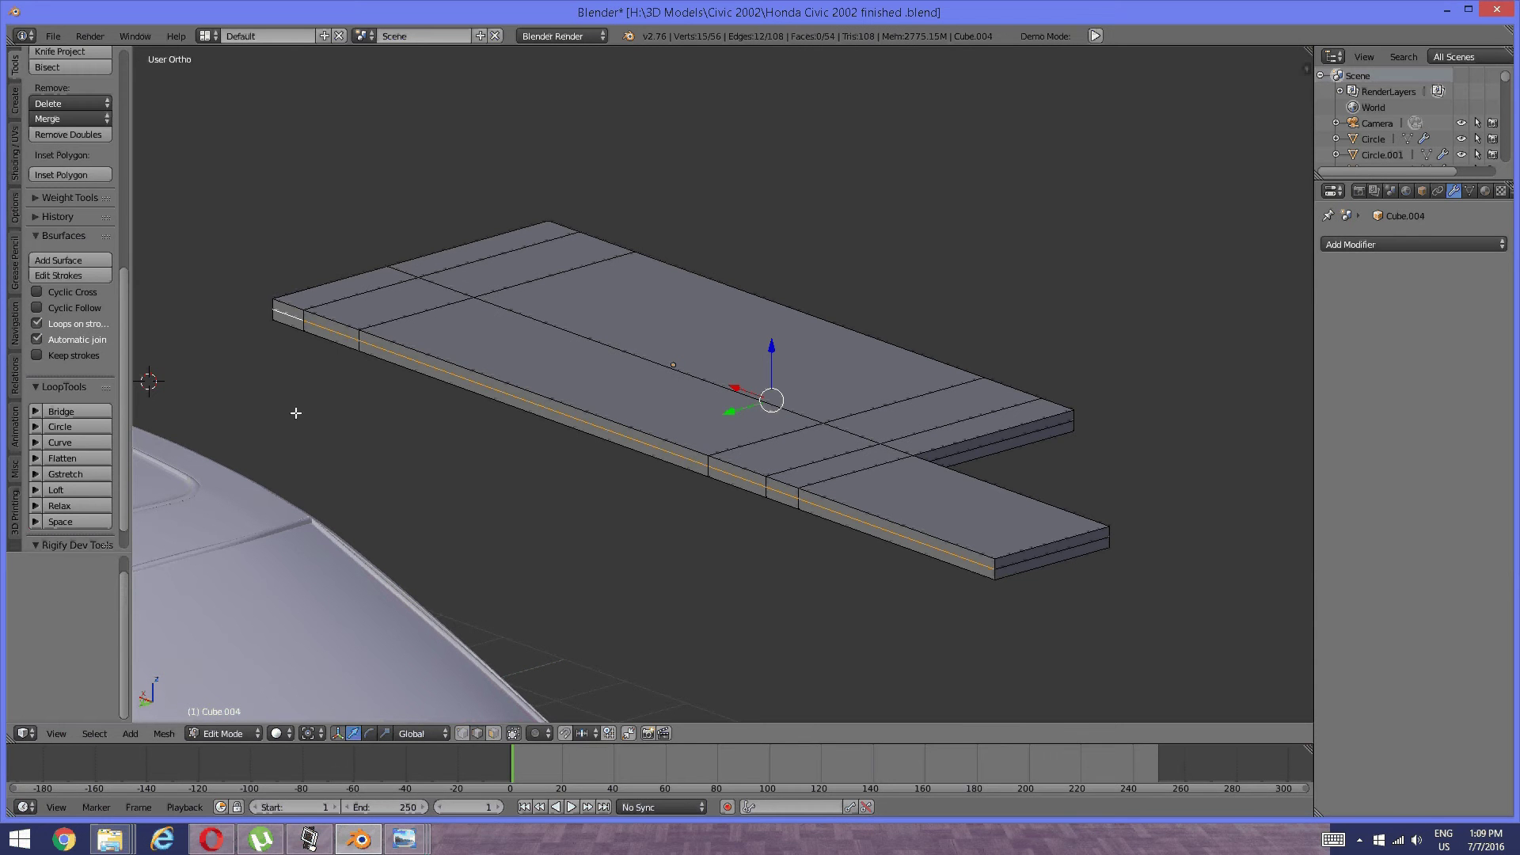
# Scale the selected mid-height edges outward along Y on both long sides, leaving out the arm's inner-side edge.
pyautogui.moveTo(298, 414); pyautogui.dragTo(425, 434, button='middle')
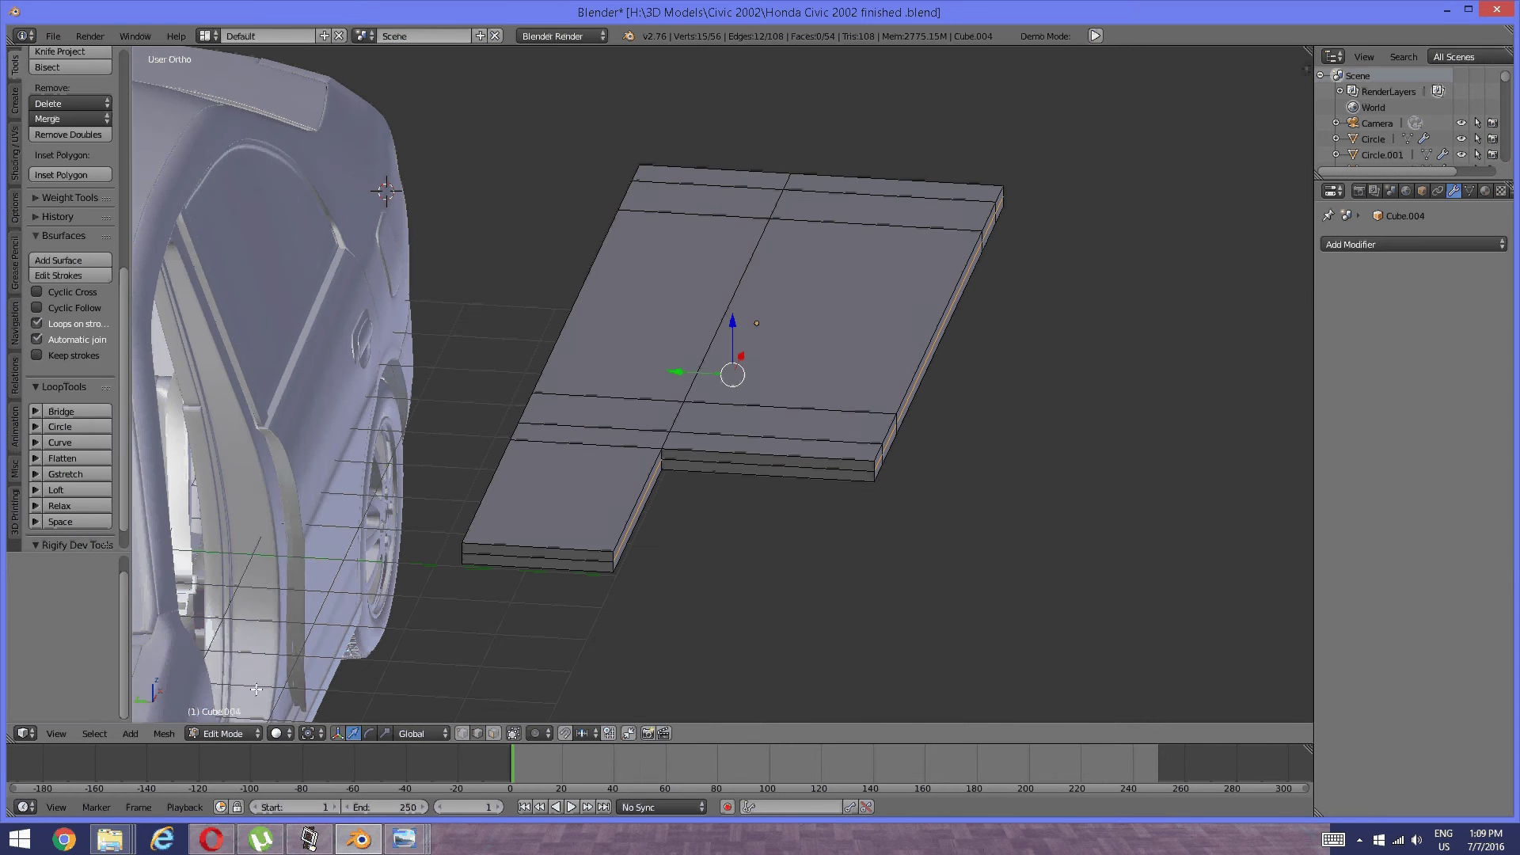
pyautogui.click(385, 733)
pyautogui.moveTo(676, 371); pyautogui.dragTo(669, 378)
pyautogui.keyDown('shift'); pyautogui.rightClick(649, 491); pyautogui.keyUp('shift')
pyautogui.moveTo(682, 373); pyautogui.dragTo(665, 388)
pyautogui.press('a')
# Move the mid-height edge on the arm's inner side outward along Y to give that side a pointed profile.
pyautogui.rightClick(648, 498)
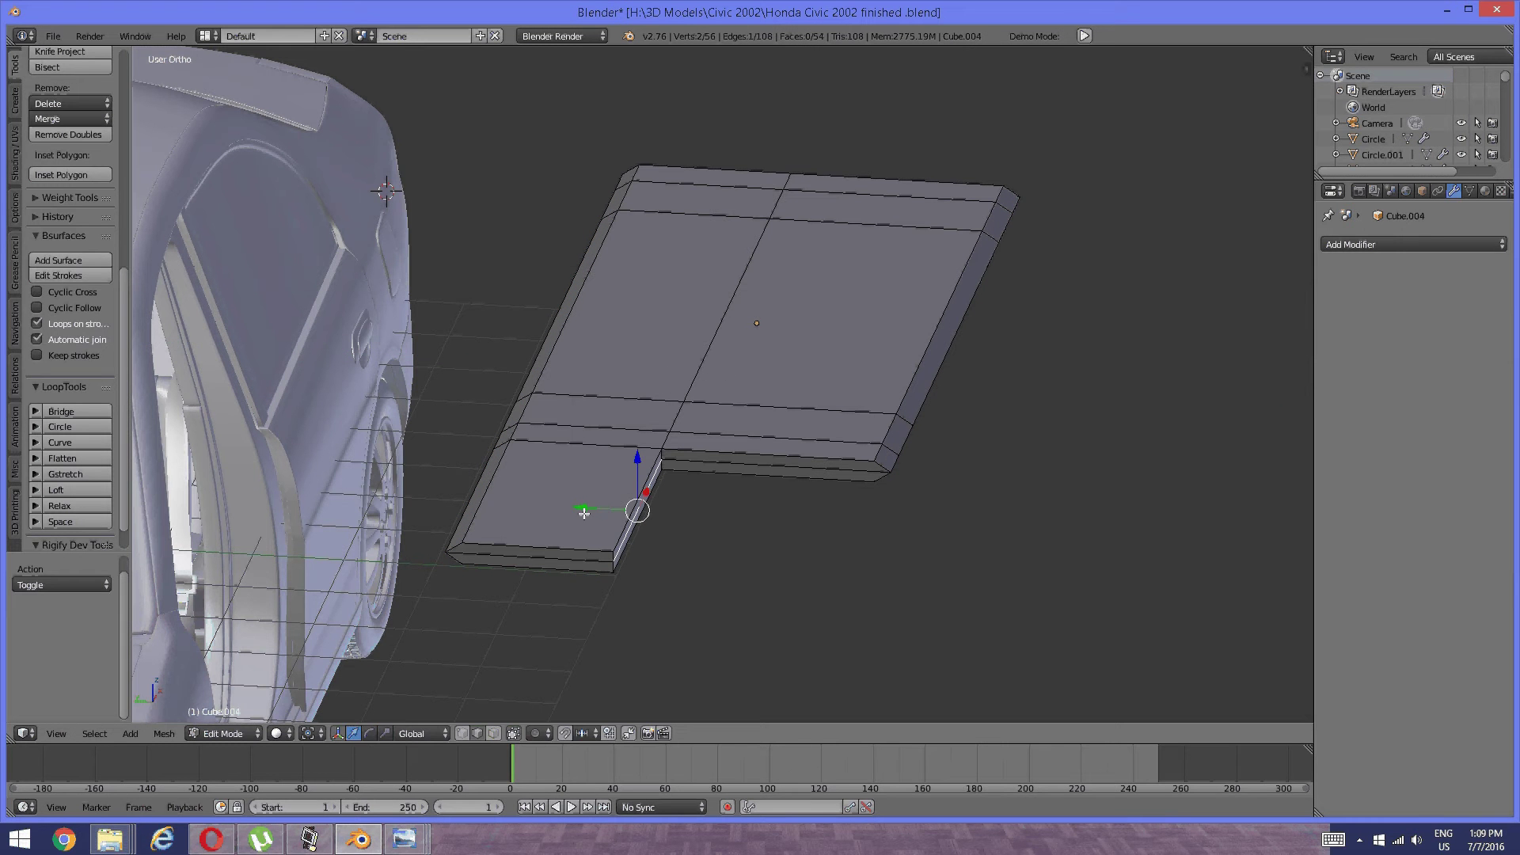
pyautogui.moveTo(596, 508); pyautogui.dragTo(604, 512)
pyautogui.press('a')
# Move the mid-height edges on the arm's tip and the body's shoulder by -0.305 along X.
pyautogui.moveTo(720, 455); pyautogui.dragTo(625, 446, button='middle')
pyautogui.rightClick(619, 557)
pyautogui.keyDown('shift'); pyautogui.rightClick(816, 463); pyautogui.keyUp('shift')
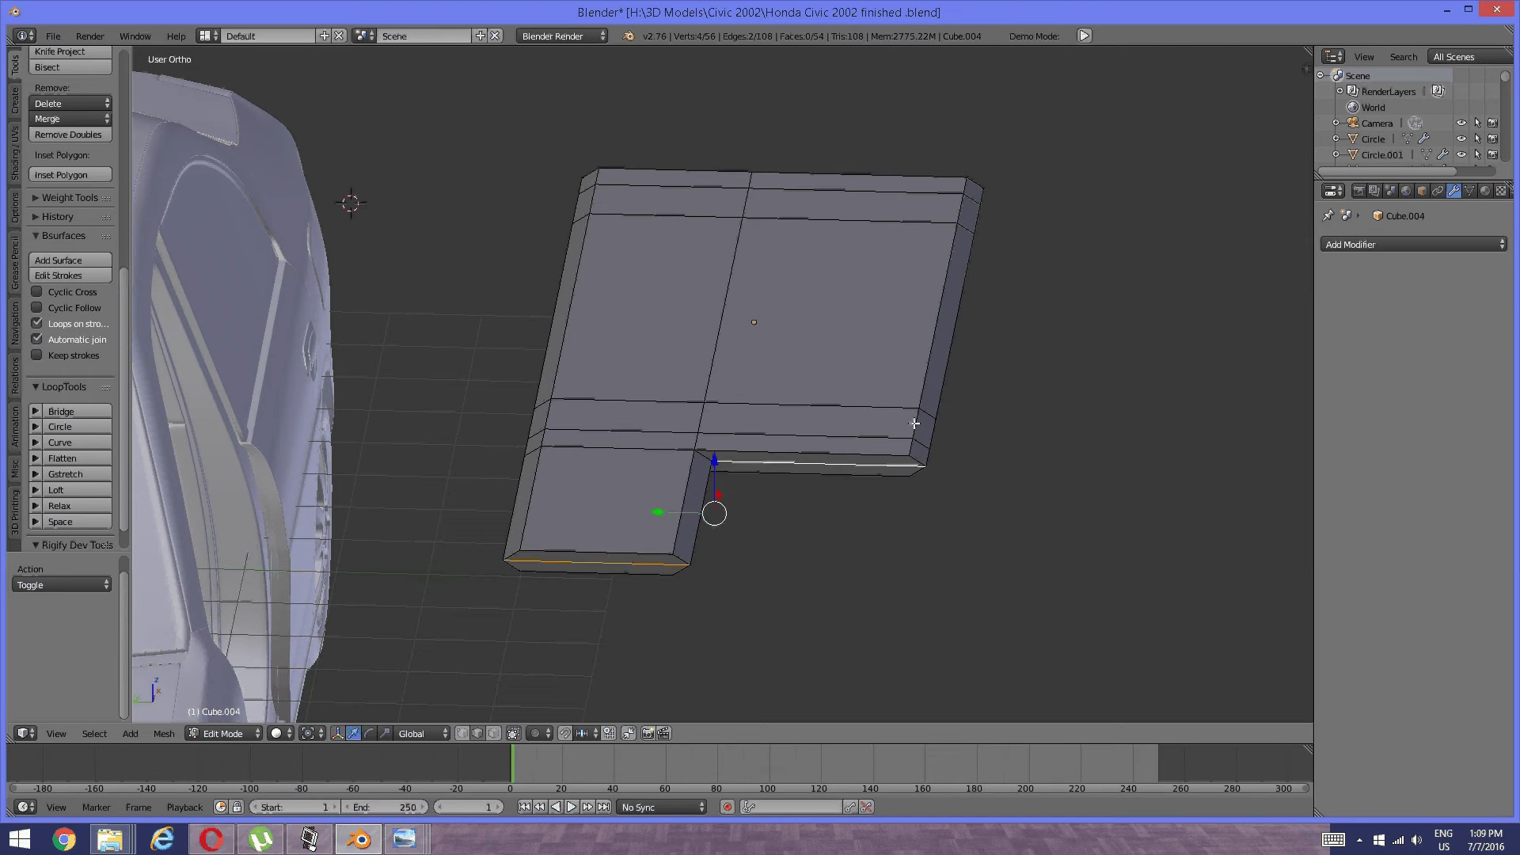
pyautogui.moveTo(816, 463); pyautogui.dragTo(947, 380, button='middle')
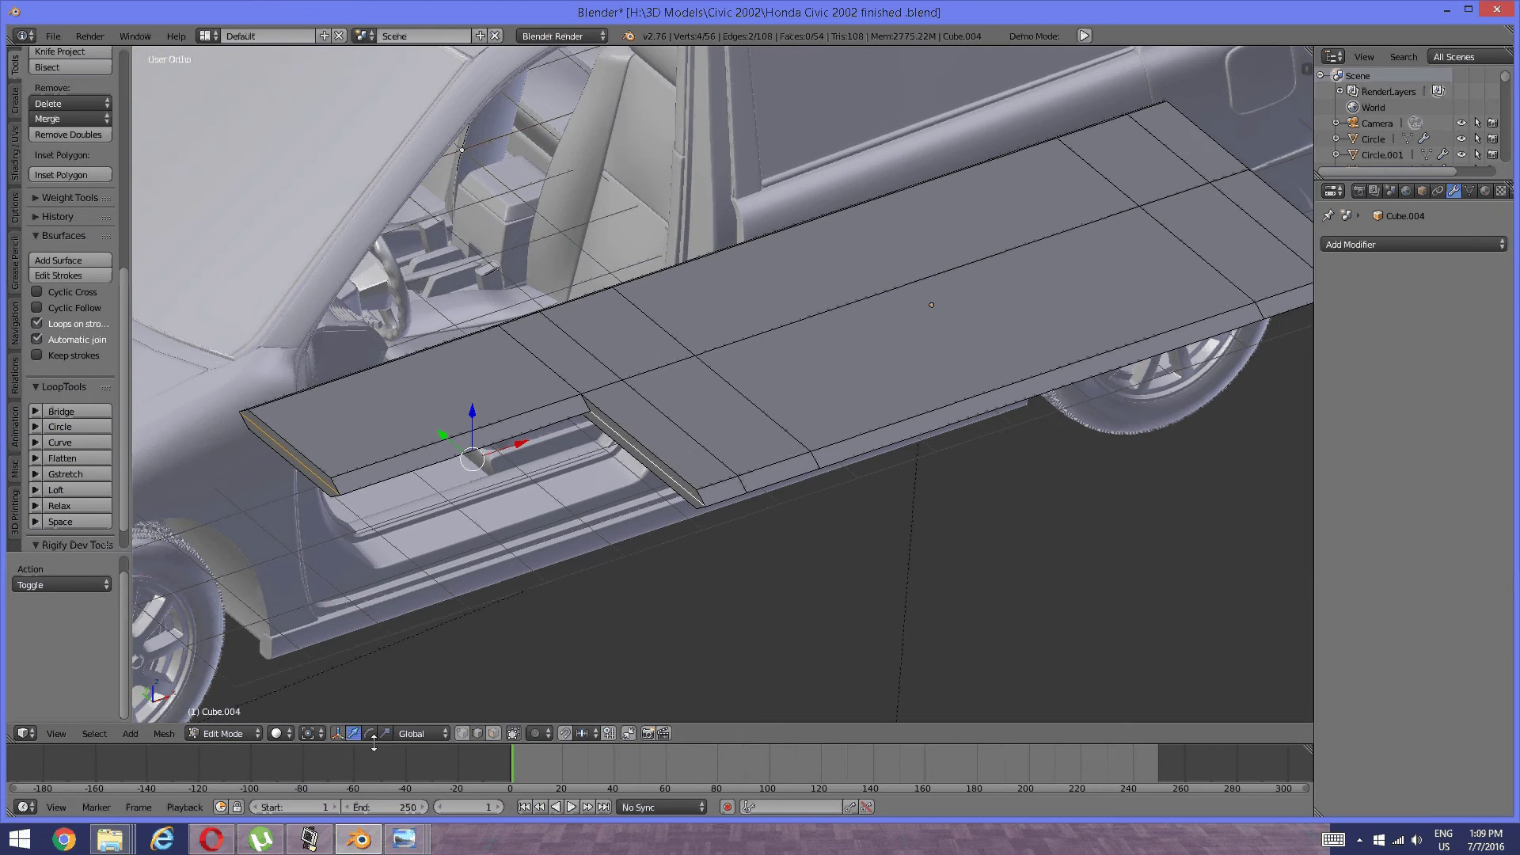
pyautogui.moveTo(516, 444); pyautogui.dragTo(488, 453)
pyautogui.moveTo(830, 370); pyautogui.dragTo(899, 390, button='middle')
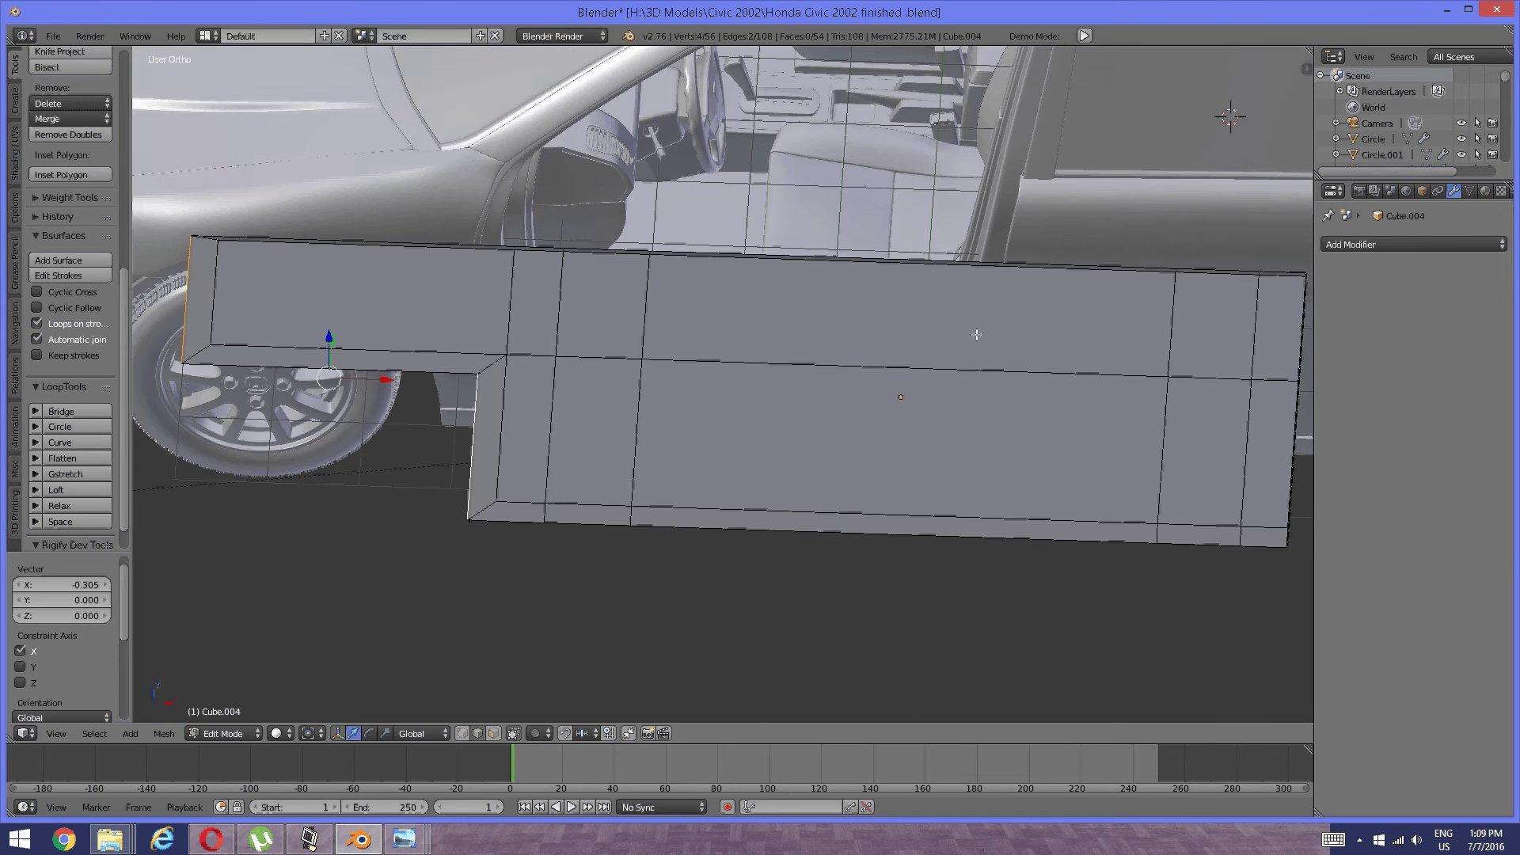
# Move the two mid-height edges on the body's +X end outward along X.
pyautogui.keyDown('shift'); pyautogui.moveTo(977, 336); pyautogui.dragTo(482, 351, button='middle'); pyautogui.keyUp('shift')
pyautogui.moveTo(738, 456); pyautogui.dragTo(810, 425, button='middle')
pyautogui.scroll(2, 808, 430)
pyautogui.rightClick(630, 459)
pyautogui.keyDown('shift'); pyautogui.rightClick(754, 377); pyautogui.keyUp('shift')
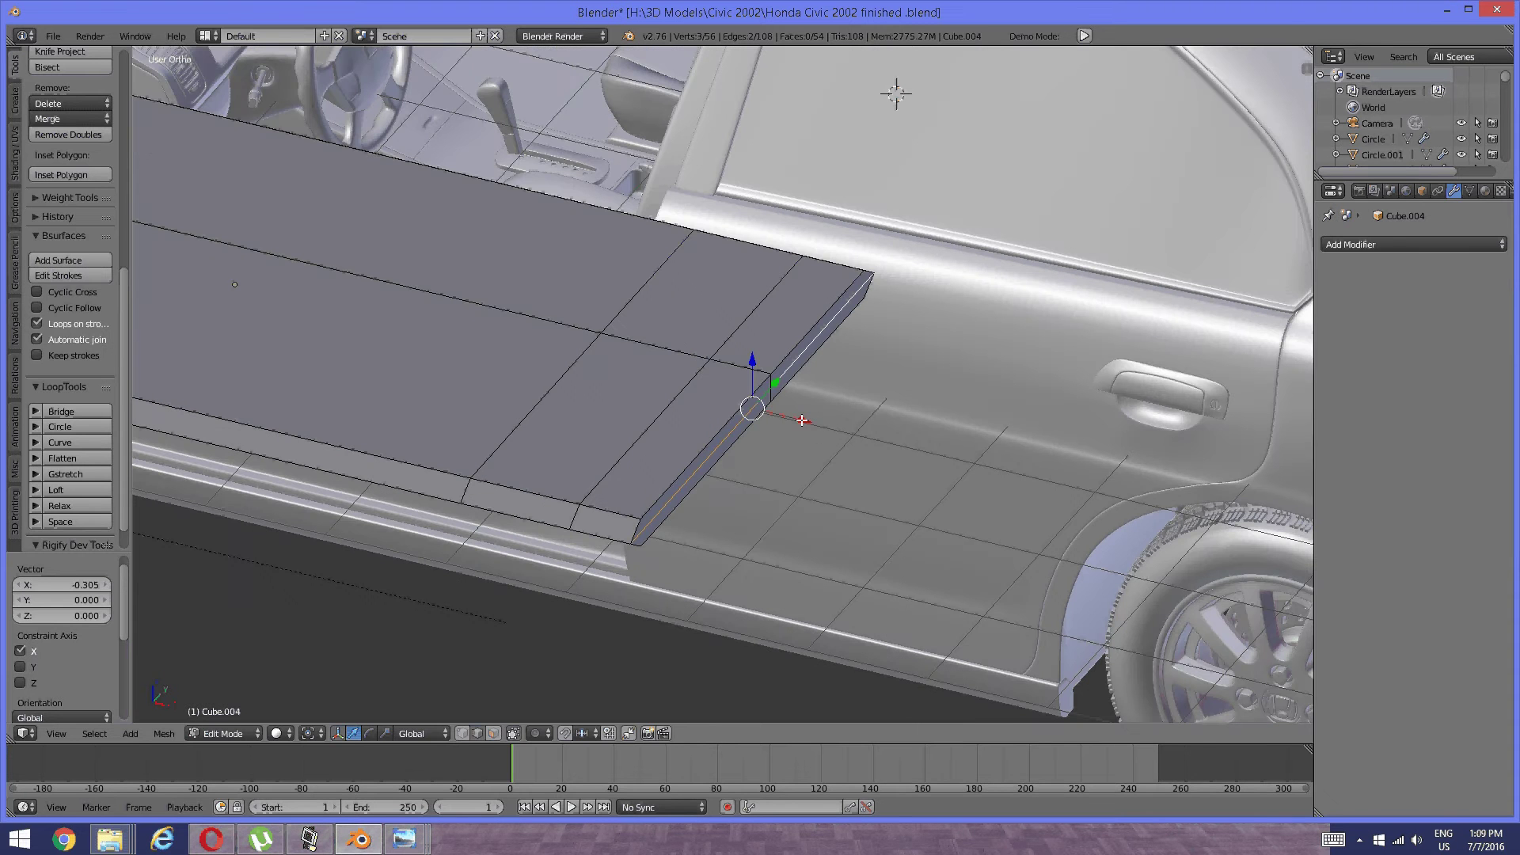
pyautogui.moveTo(811, 425); pyautogui.dragTo(804, 417)
pyautogui.scroll(-2, 736, 421)
pyautogui.moveTo(653, 426); pyautogui.dragTo(719, 435, button='middle')
pyautogui.press('a')
# Cut two crosswise edge loops through the arm, one near its tip and one near the body.
pyautogui.keyDown('shift'); pyautogui.moveTo(459, 482); pyautogui.dragTo(940, 451, button='middle'); pyautogui.keyUp('shift')
pyautogui.moveTo(656, 443); pyautogui.dragTo(829, 475, button='middle')
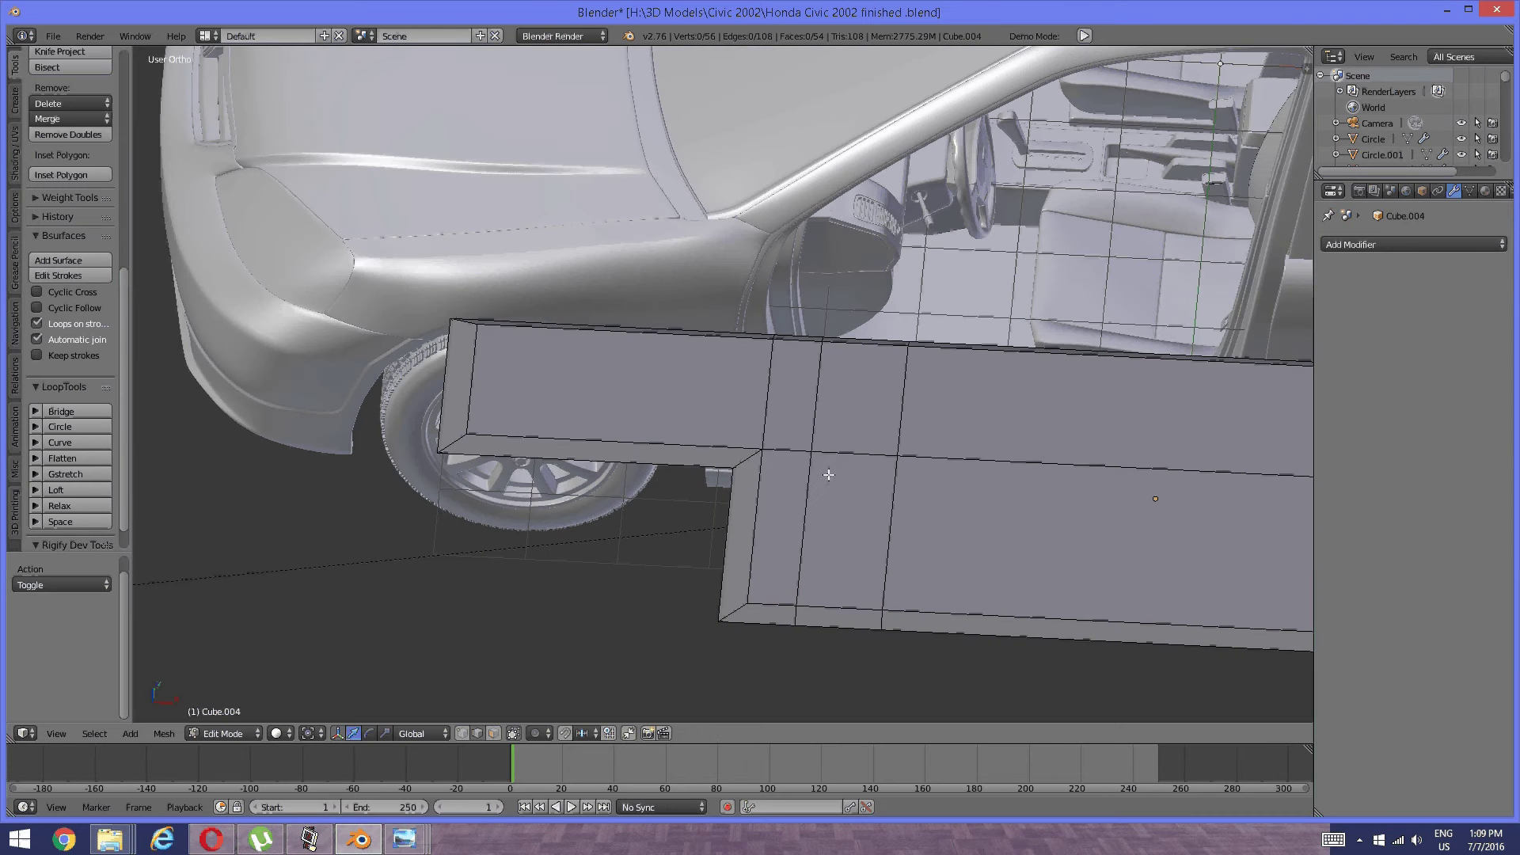
pyautogui.hotkey('ctrl', 'r')
pyautogui.click(558, 407)
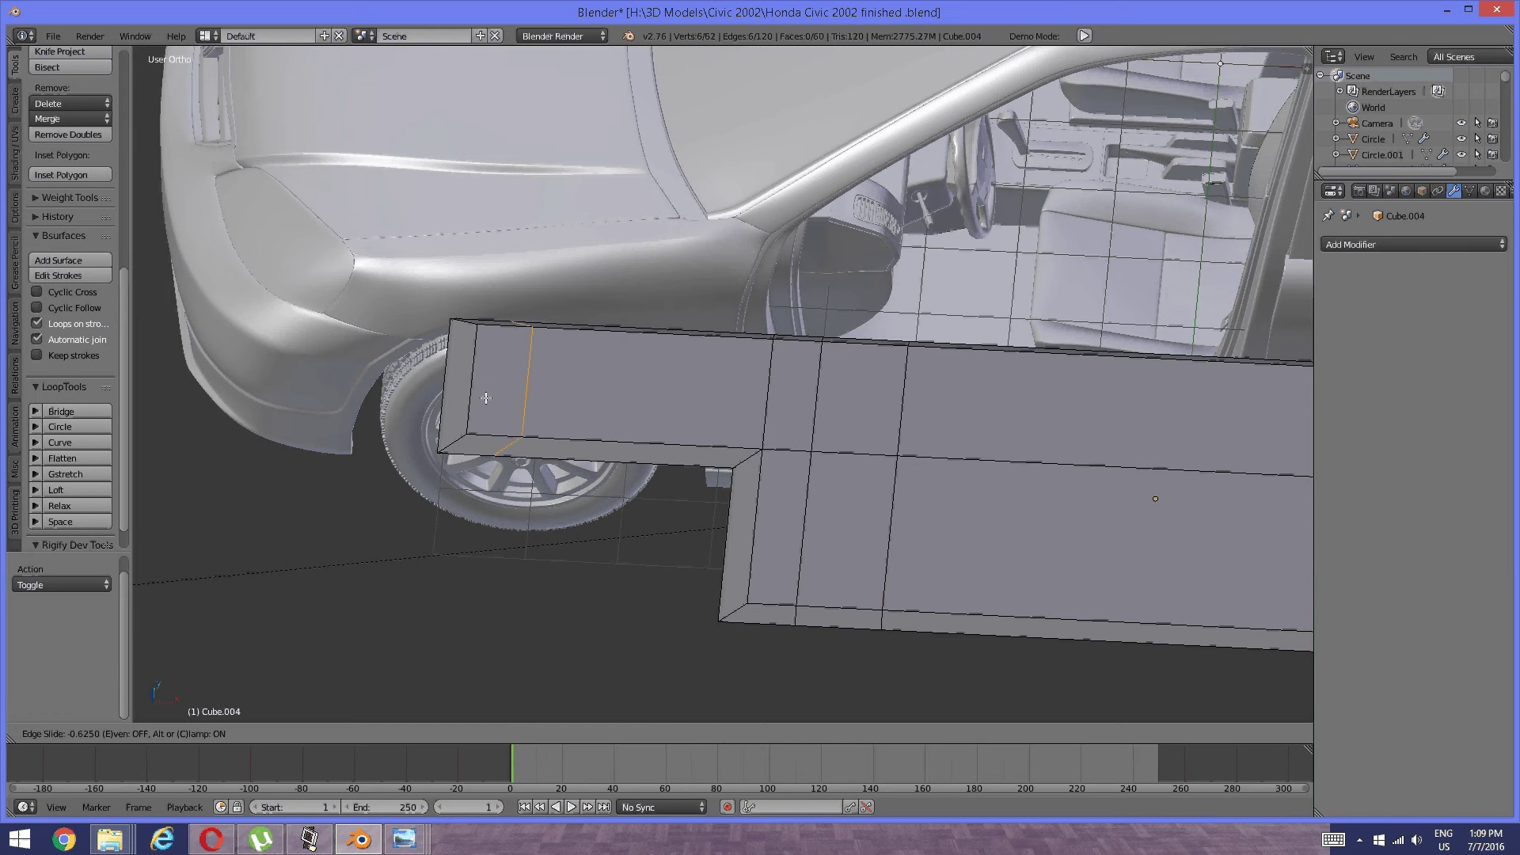
pyautogui.click(486, 398)
pyautogui.press('a')
pyautogui.hotkey('ctrl', 'r')
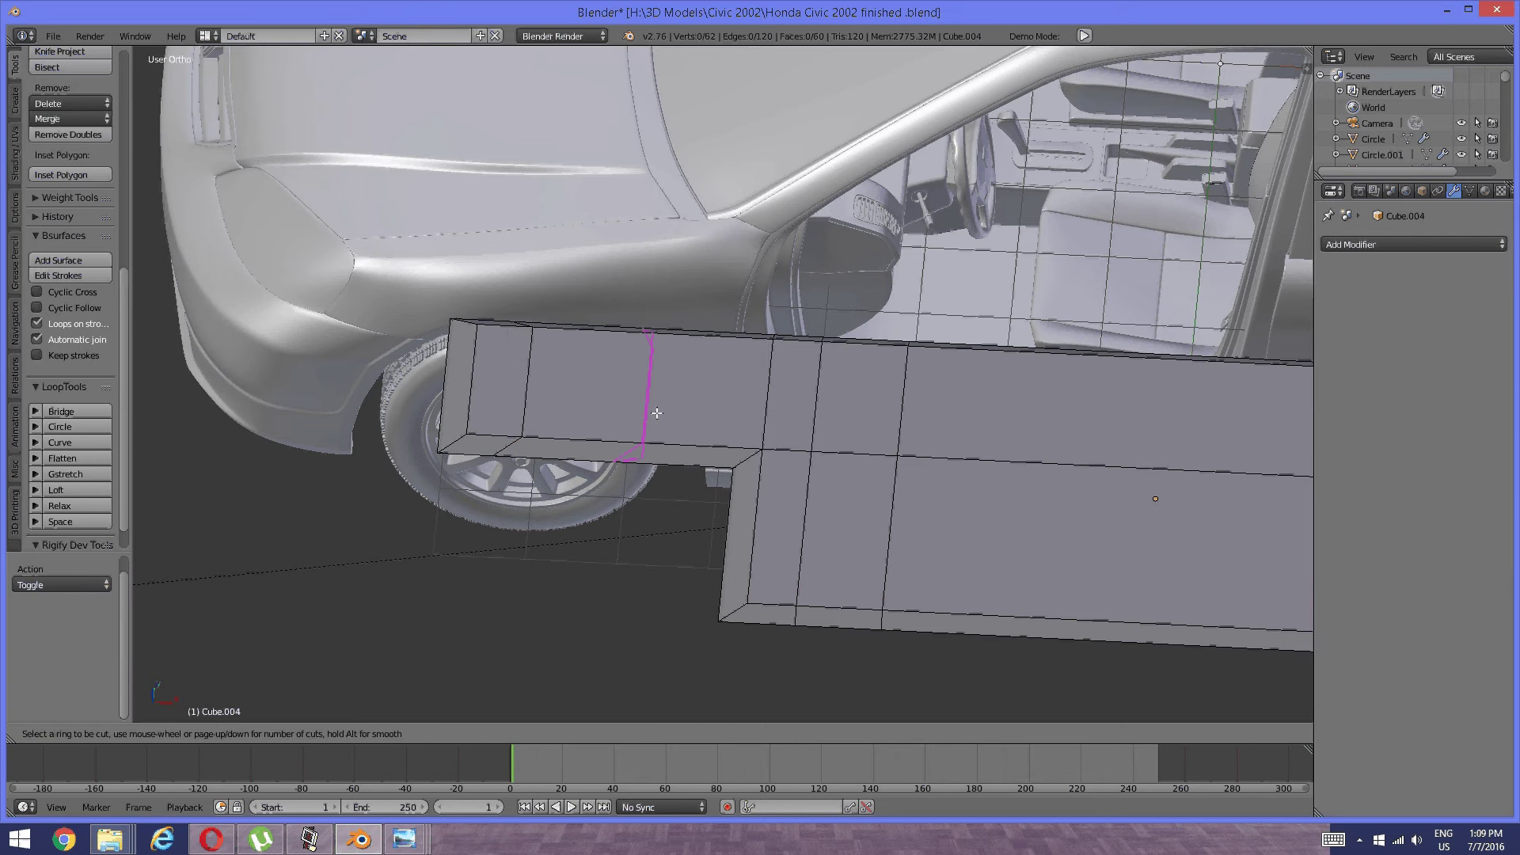
pyautogui.click(644, 408)
pyautogui.click(696, 392)
pyautogui.press('a')
# Cut a lengthwise edge loop through the body's outer half and move it along Y close to the outer long side.
pyautogui.keyDown('shift'); pyautogui.moveTo(786, 409); pyautogui.dragTo(558, 428, button='middle'); pyautogui.keyUp('shift')
pyautogui.scroll(-2, 634, 401)
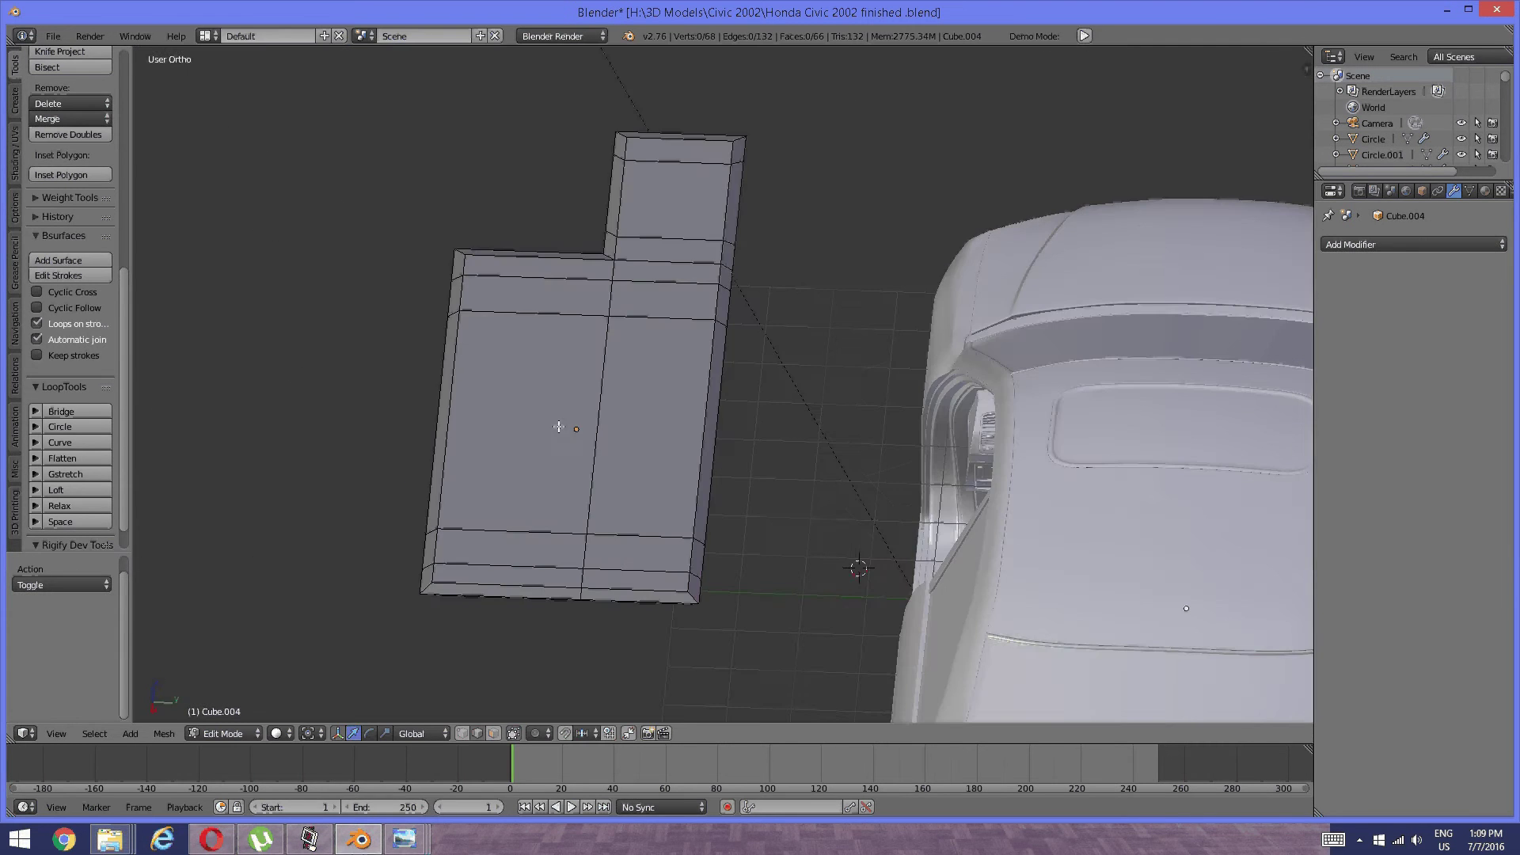
pyautogui.hotkey('ctrl', 'r')
pyautogui.click(517, 497)
pyautogui.click(512, 537)
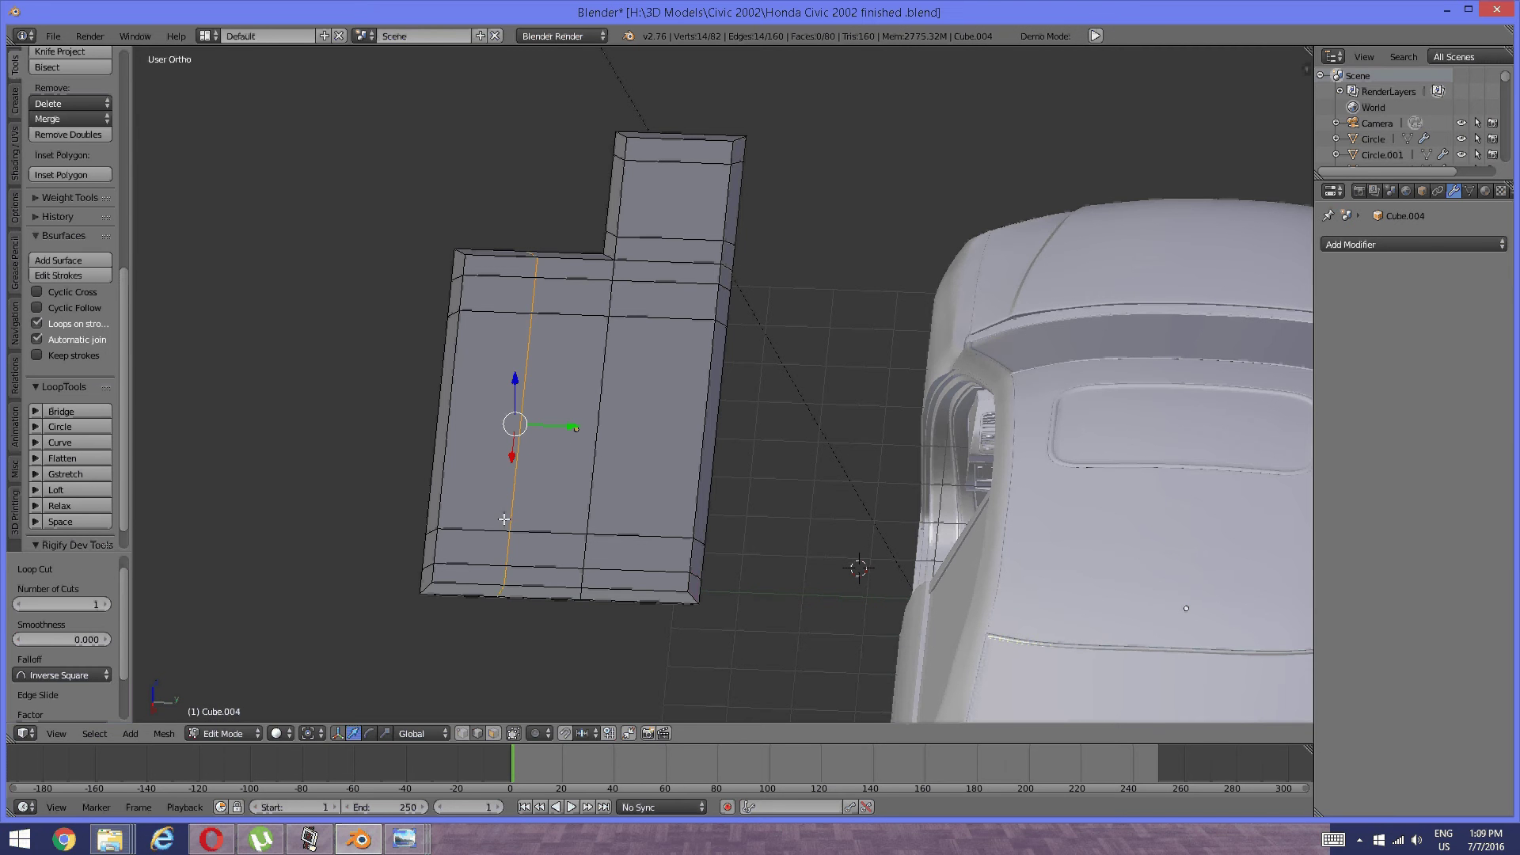
pyautogui.moveTo(576, 427); pyautogui.dragTo(543, 424)
pyautogui.press('a')
pyautogui.keyDown('shift'); pyautogui.moveTo(635, 412); pyautogui.dragTo(600, 410, button='middle'); pyautogui.keyUp('shift')
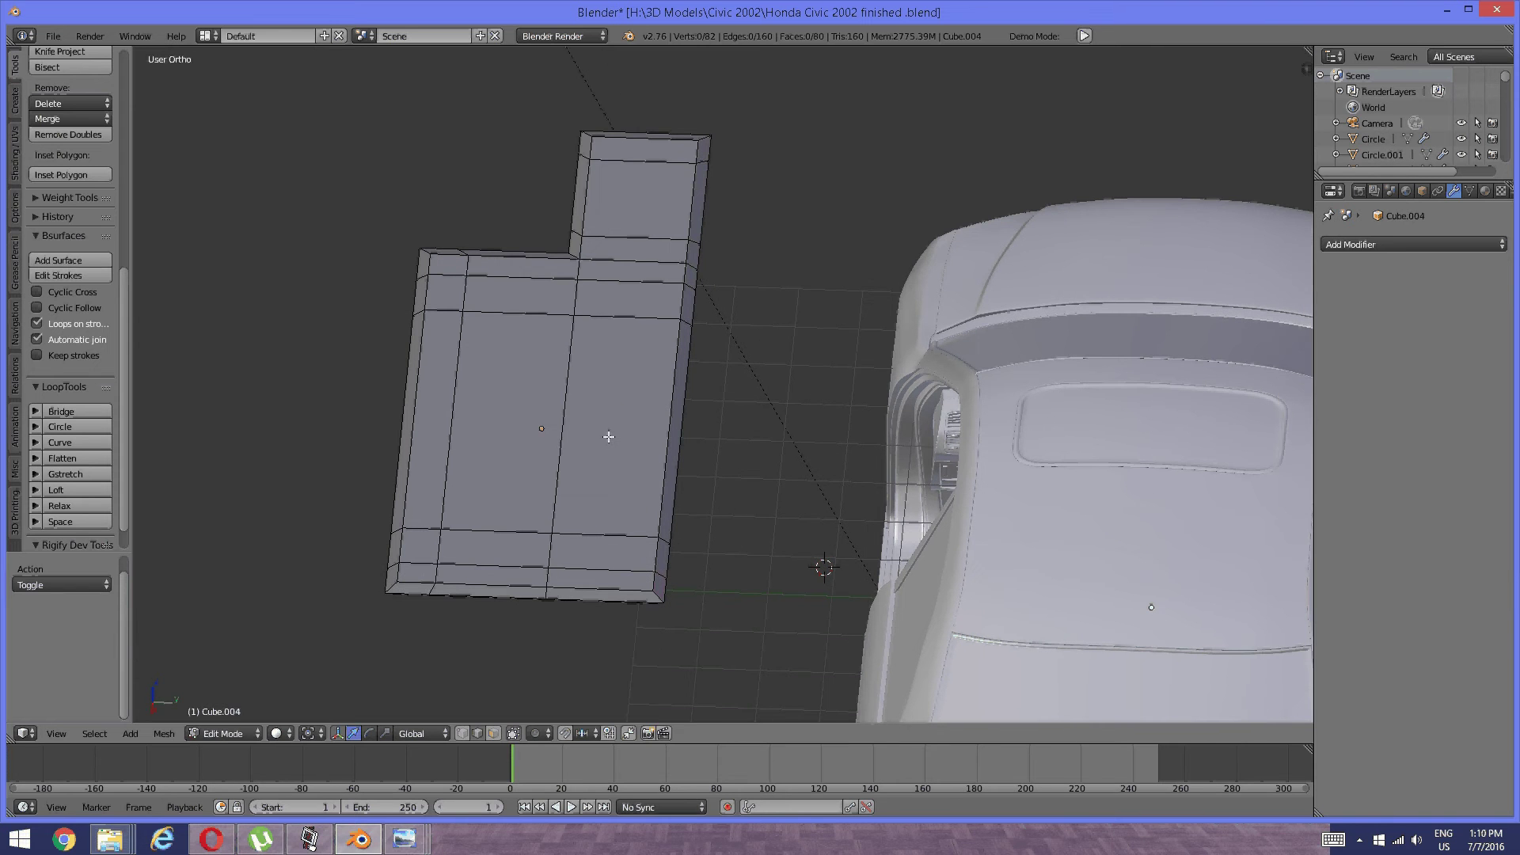
# Cut two lengthwise edge loops through the car-side half and arm, one near the car-side edge and one midway to the centre loop.
pyautogui.press('w')
pyautogui.press('Escape')
pyautogui.hotkey('ctrl', 'r')
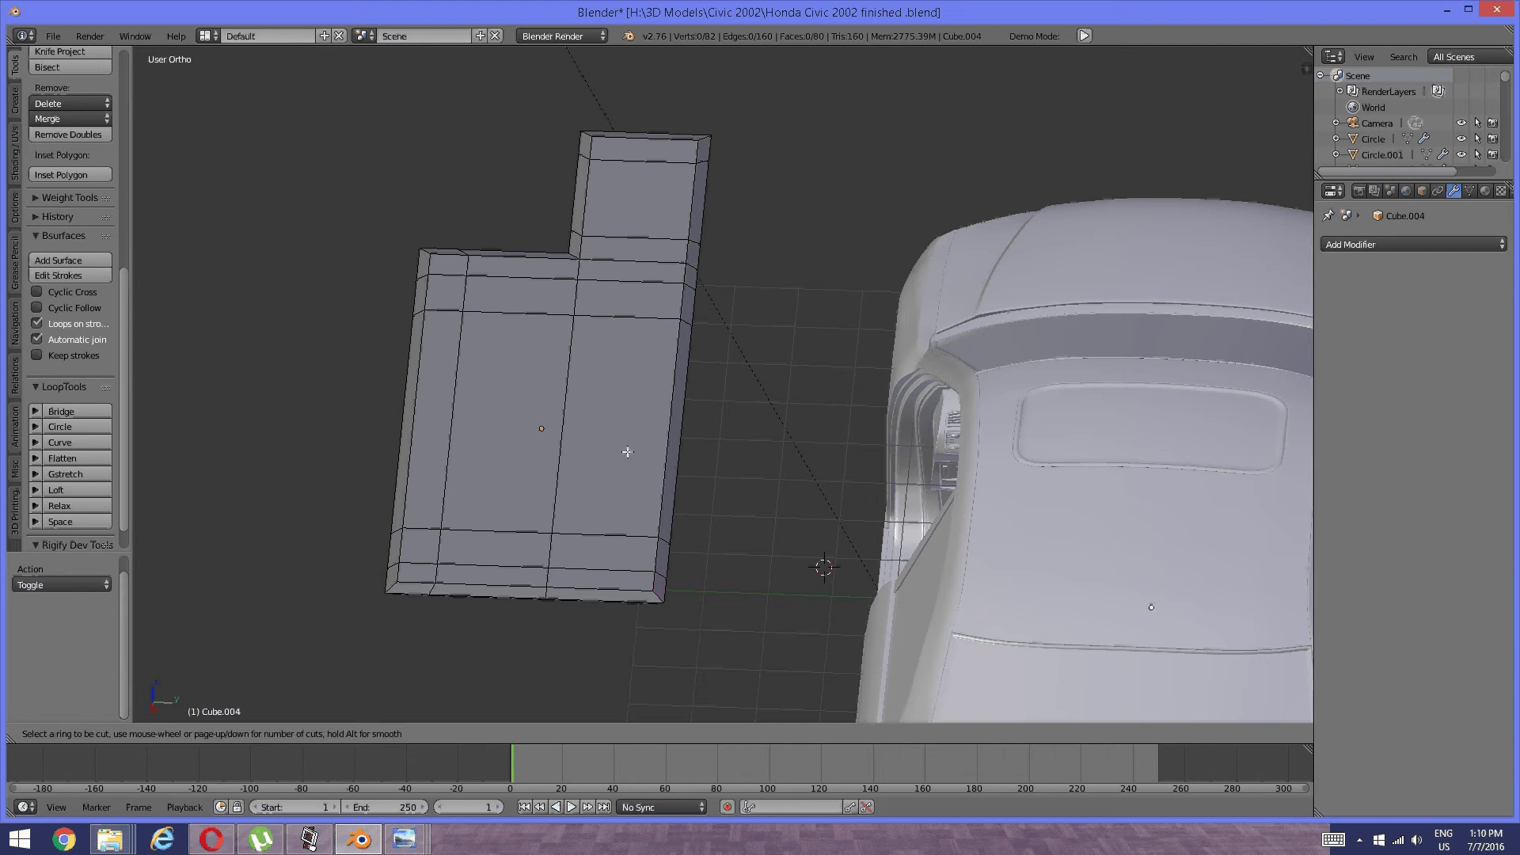
pyautogui.click(620, 519)
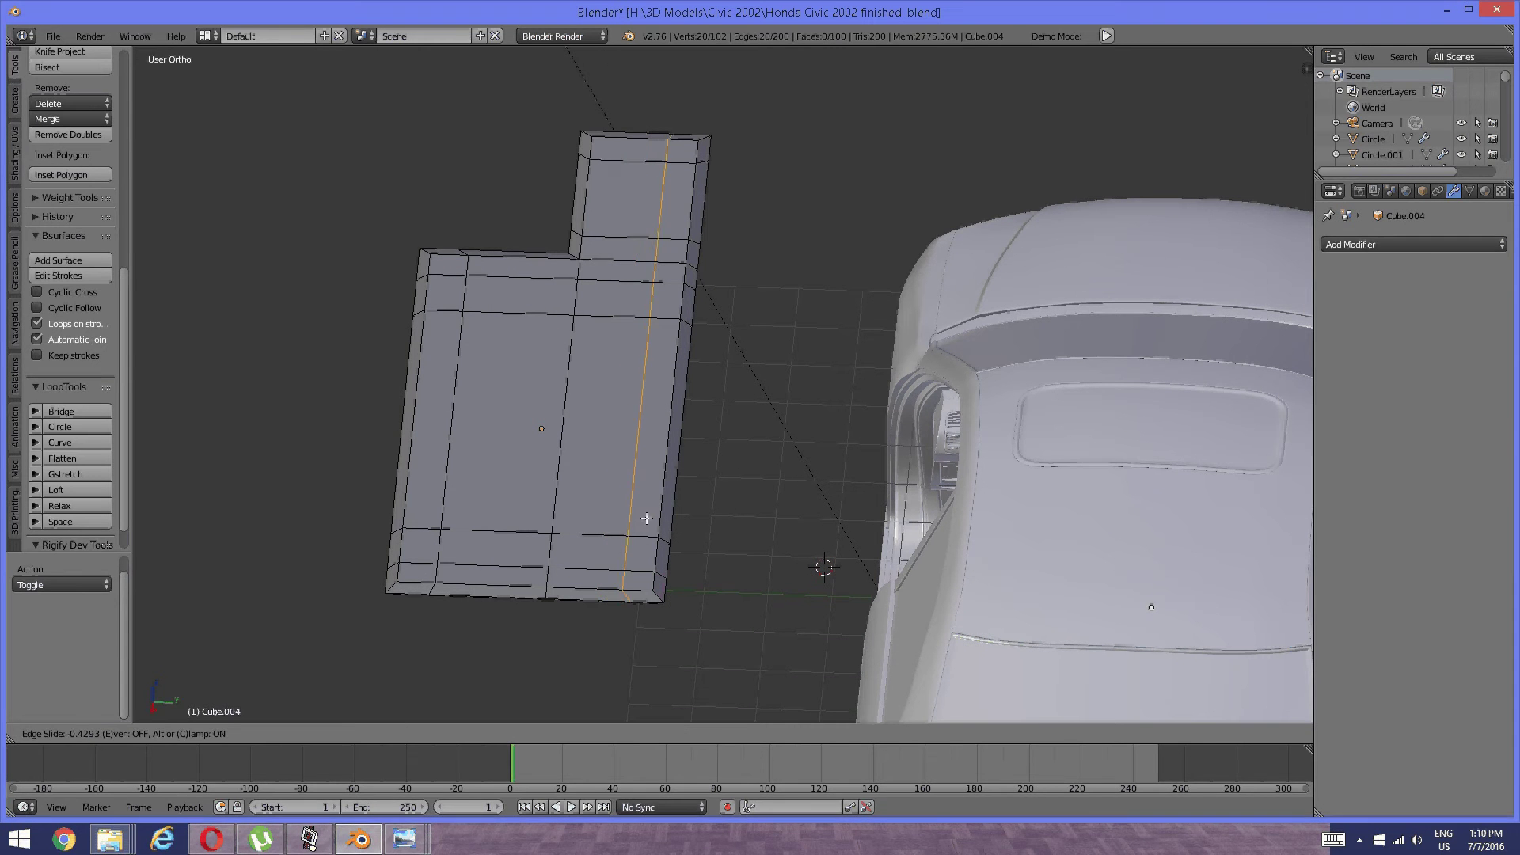
pyautogui.click(638, 509)
pyautogui.click(644, 518)
pyautogui.press('a')
pyautogui.hotkey('ctrl', 'r')
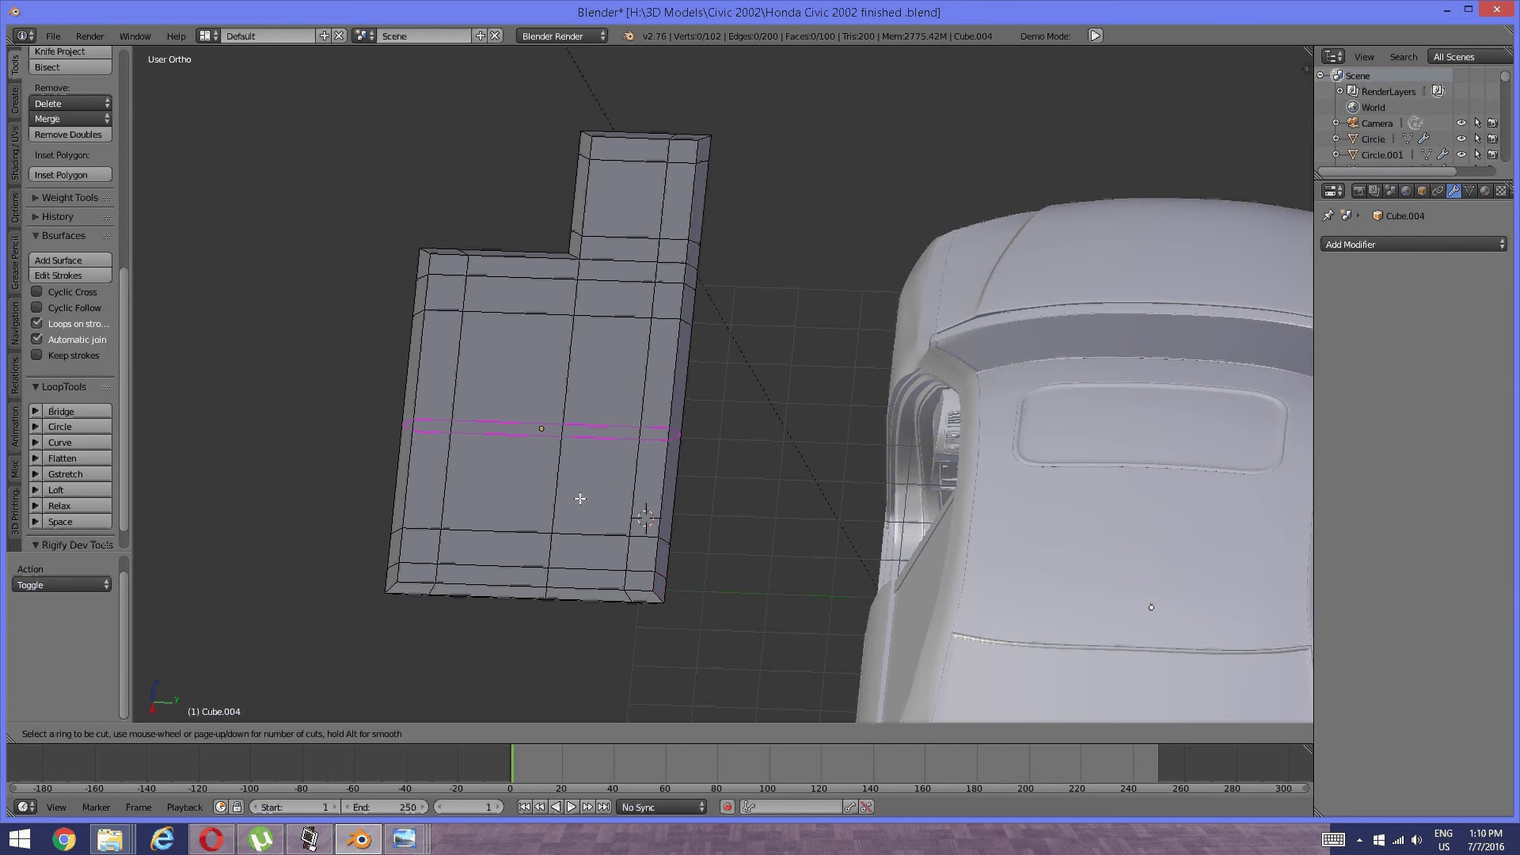
pyautogui.doubleClick(578, 528)
pyautogui.press('a')
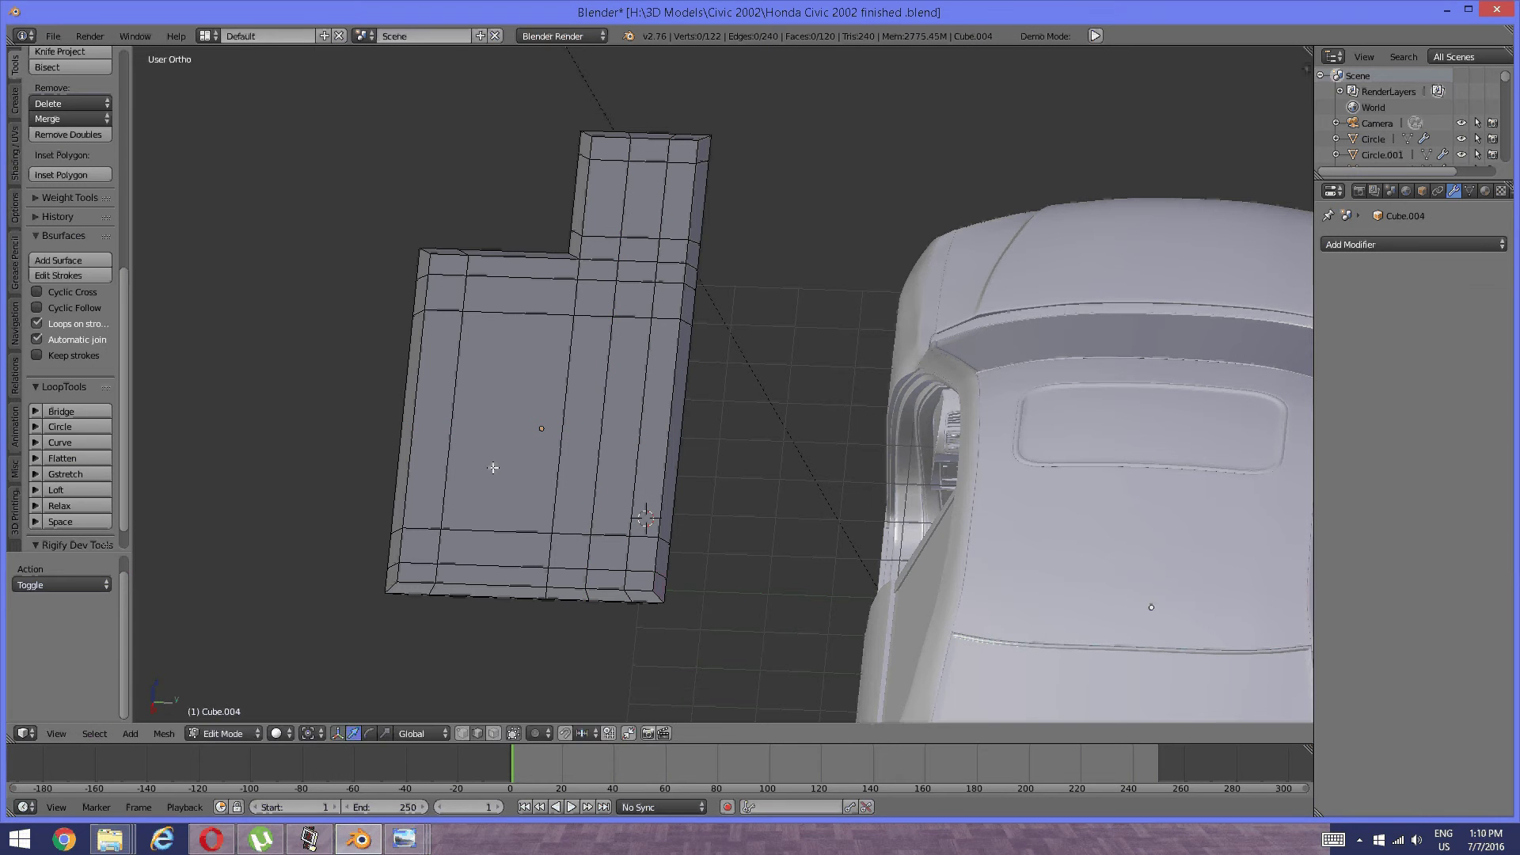
# Cut another lengthwise edge loop through the body's outer half, close to the centre loop.
pyautogui.hotkey('ctrl', 'r')
pyautogui.click(516, 500)
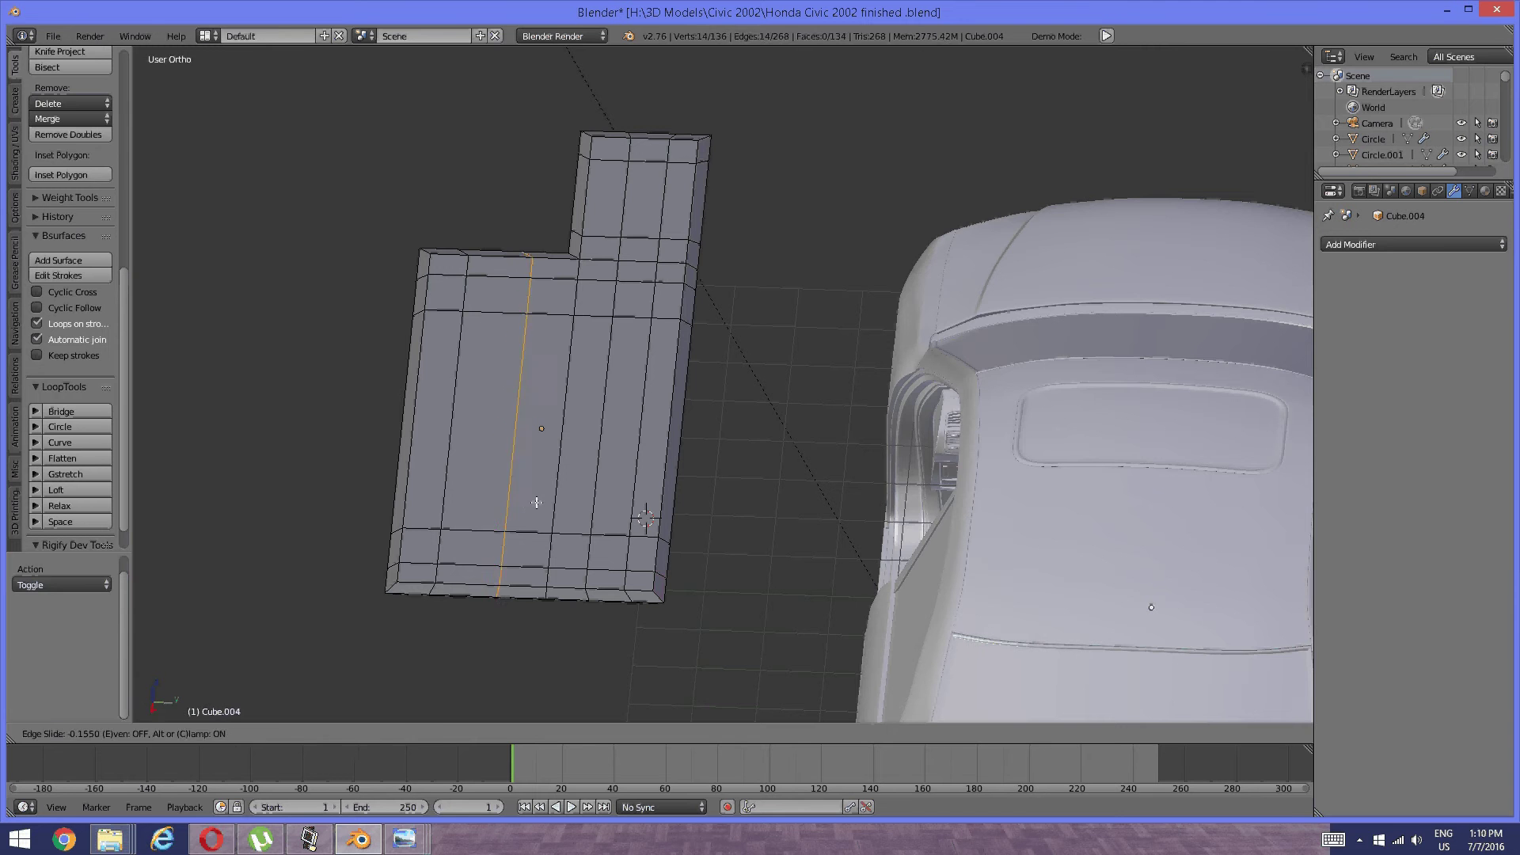
pyautogui.click(546, 511)
pyautogui.press('a')
# Select the top and bevel faces at the car-side edge in the crosswise strips near the arm and near the +X end.
pyautogui.moveTo(610, 391); pyautogui.dragTo(499, 407, button='middle')
pyautogui.scroll(4, 659, 360)
pyautogui.moveTo(660, 359); pyautogui.dragTo(634, 424, button='middle')
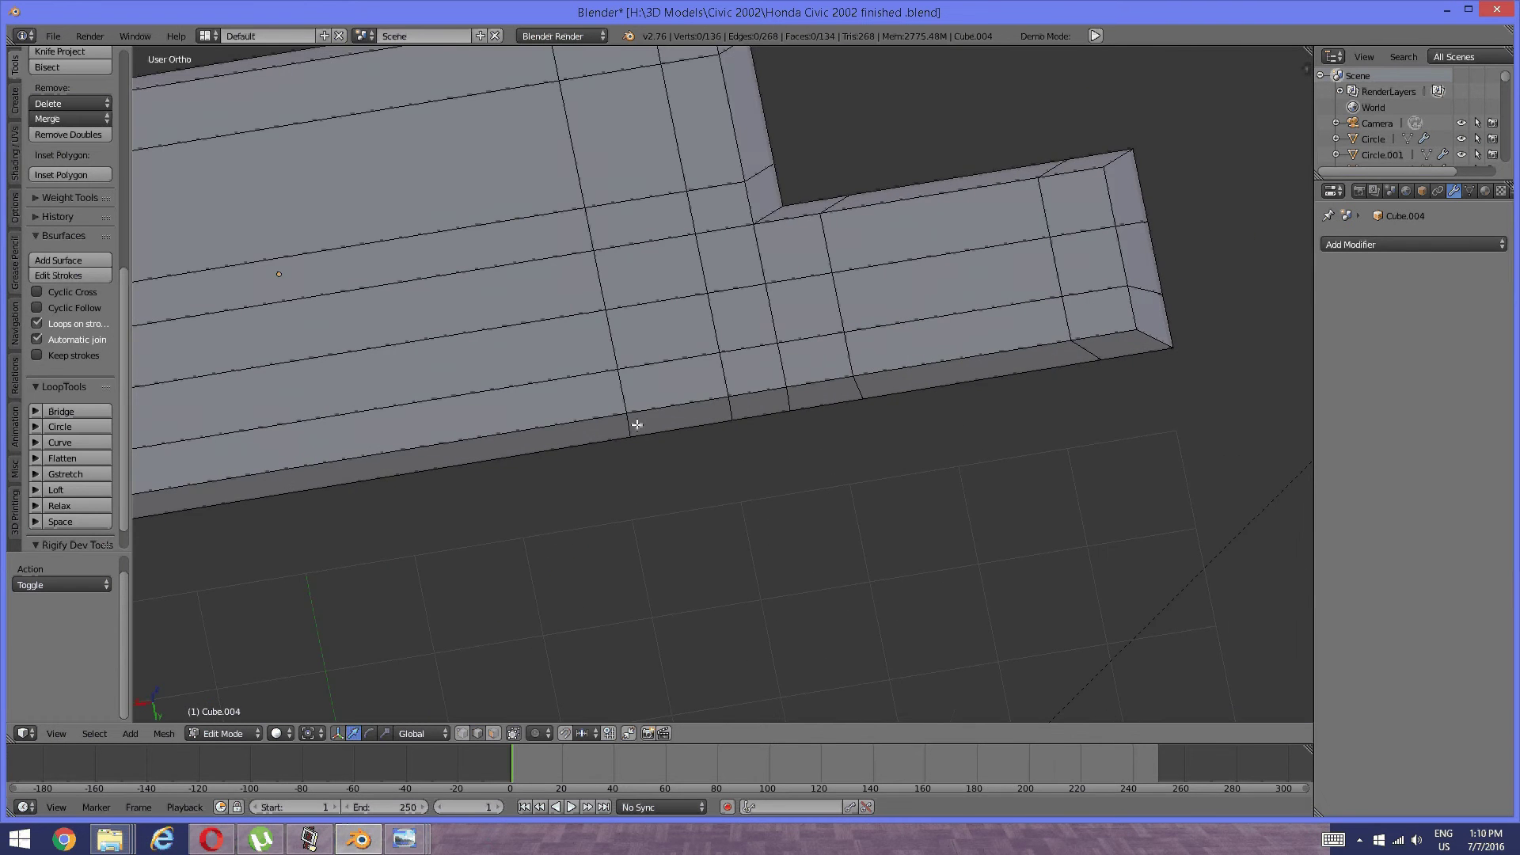
pyautogui.hotkey('ctrl', 'Tab')
pyautogui.click(625, 440)
pyautogui.rightClick(678, 417)
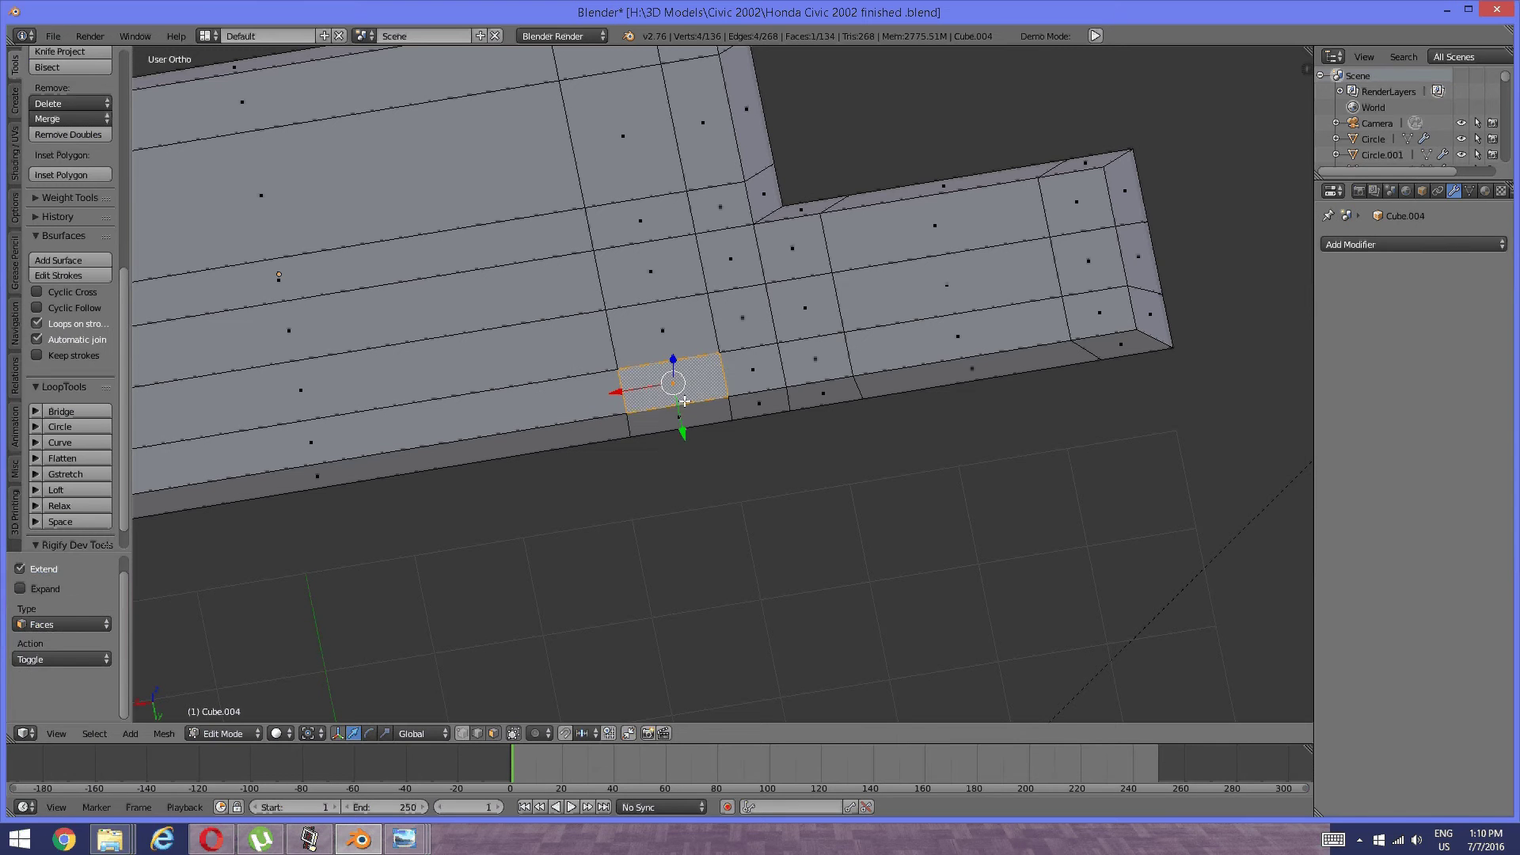
pyautogui.keyDown('shift'); pyautogui.rightClick(679, 417); pyautogui.keyUp('shift')
pyautogui.rightClick(679, 417)
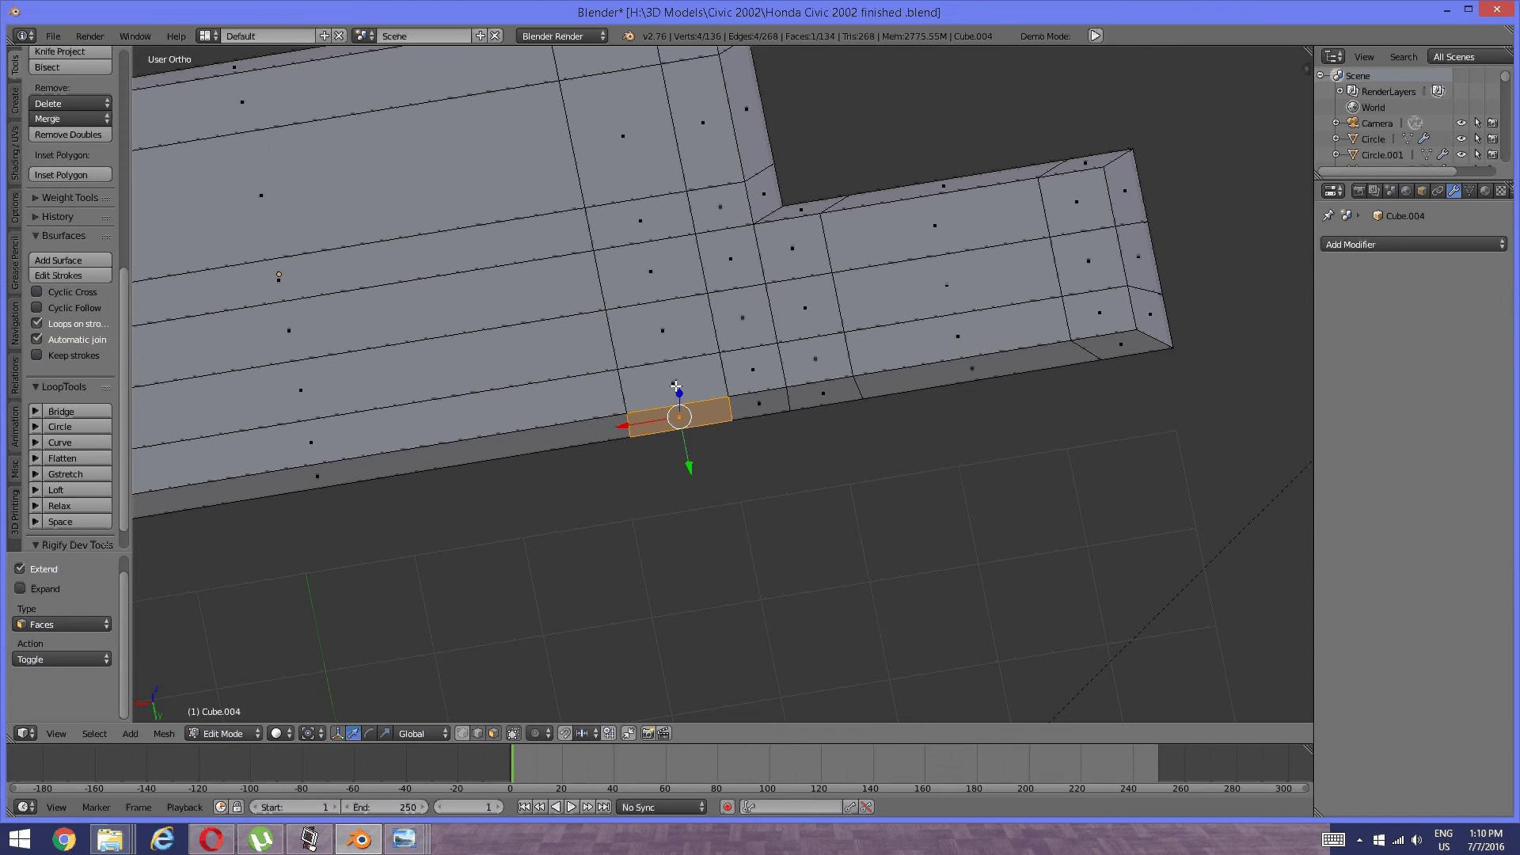
pyautogui.keyDown('shift'); pyautogui.rightClick(677, 394); pyautogui.keyUp('shift')
pyautogui.moveTo(677, 394); pyautogui.dragTo(673, 379, button='middle')
pyautogui.moveTo(942, 325); pyautogui.dragTo(638, 550, button='middle')
pyautogui.keyDown('shift'); pyautogui.rightClick(580, 612); pyautogui.keyUp('shift')
pyautogui.keyDown('shift'); pyautogui.rightClick(580, 612); pyautogui.keyUp('shift')
pyautogui.moveTo(582, 614); pyautogui.dragTo(459, 362, button='middle')
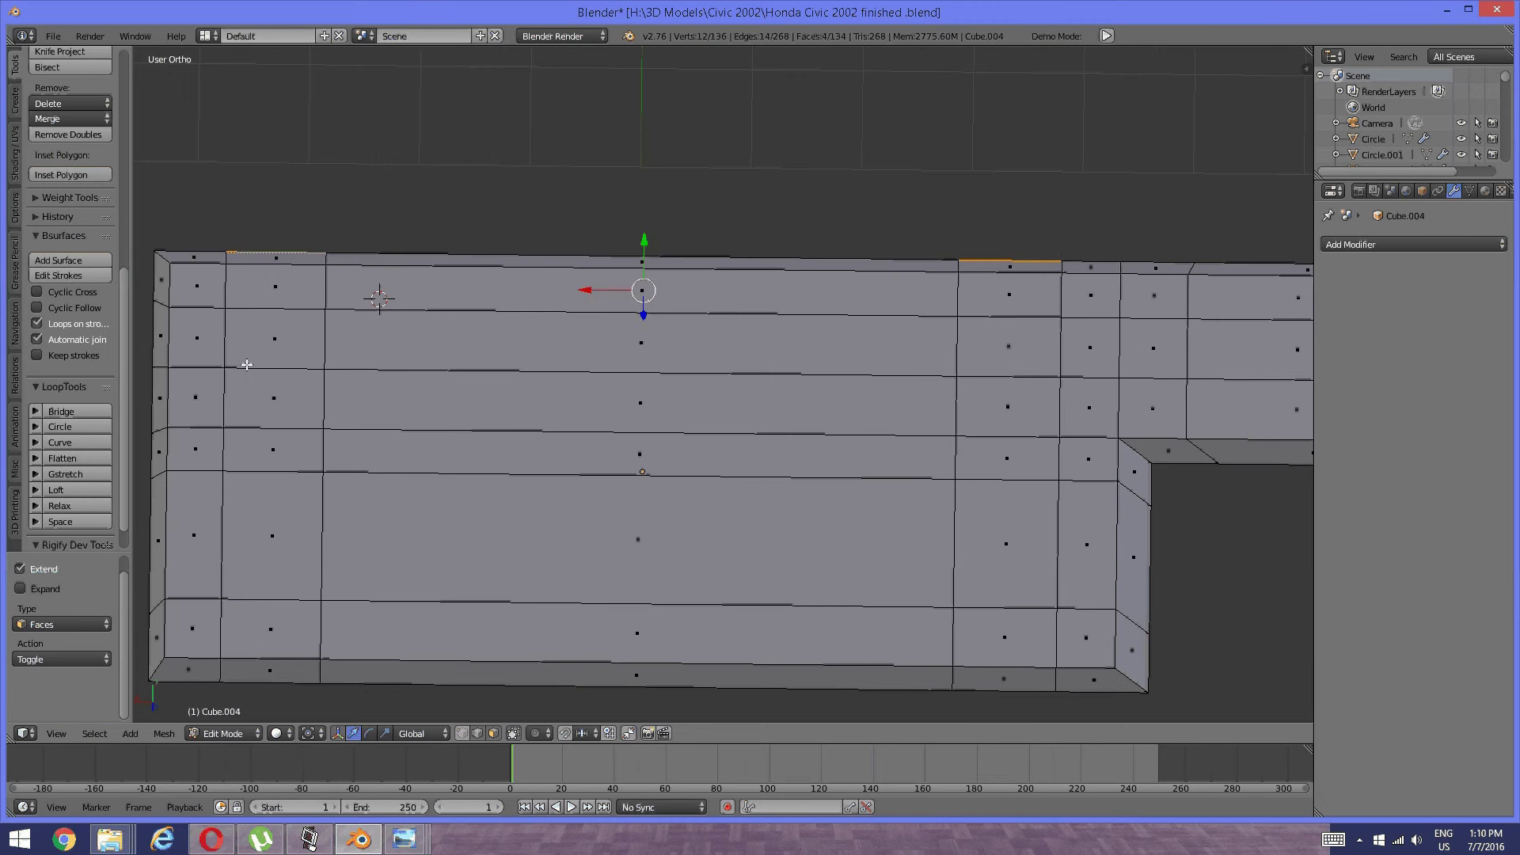
# Add the matching underside faces in both strips, try bridging the two groups with LoopTools Bridge, and undo it.
pyautogui.keyDown('shift'); pyautogui.rightClick(275, 260); pyautogui.keyUp('shift')
pyautogui.keyDown('shift'); pyautogui.rightClick(275, 284); pyautogui.keyUp('shift')
pyautogui.keyDown('shift'); pyautogui.moveTo(554, 316); pyautogui.dragTo(313, 329, button='middle'); pyautogui.keyUp('shift')
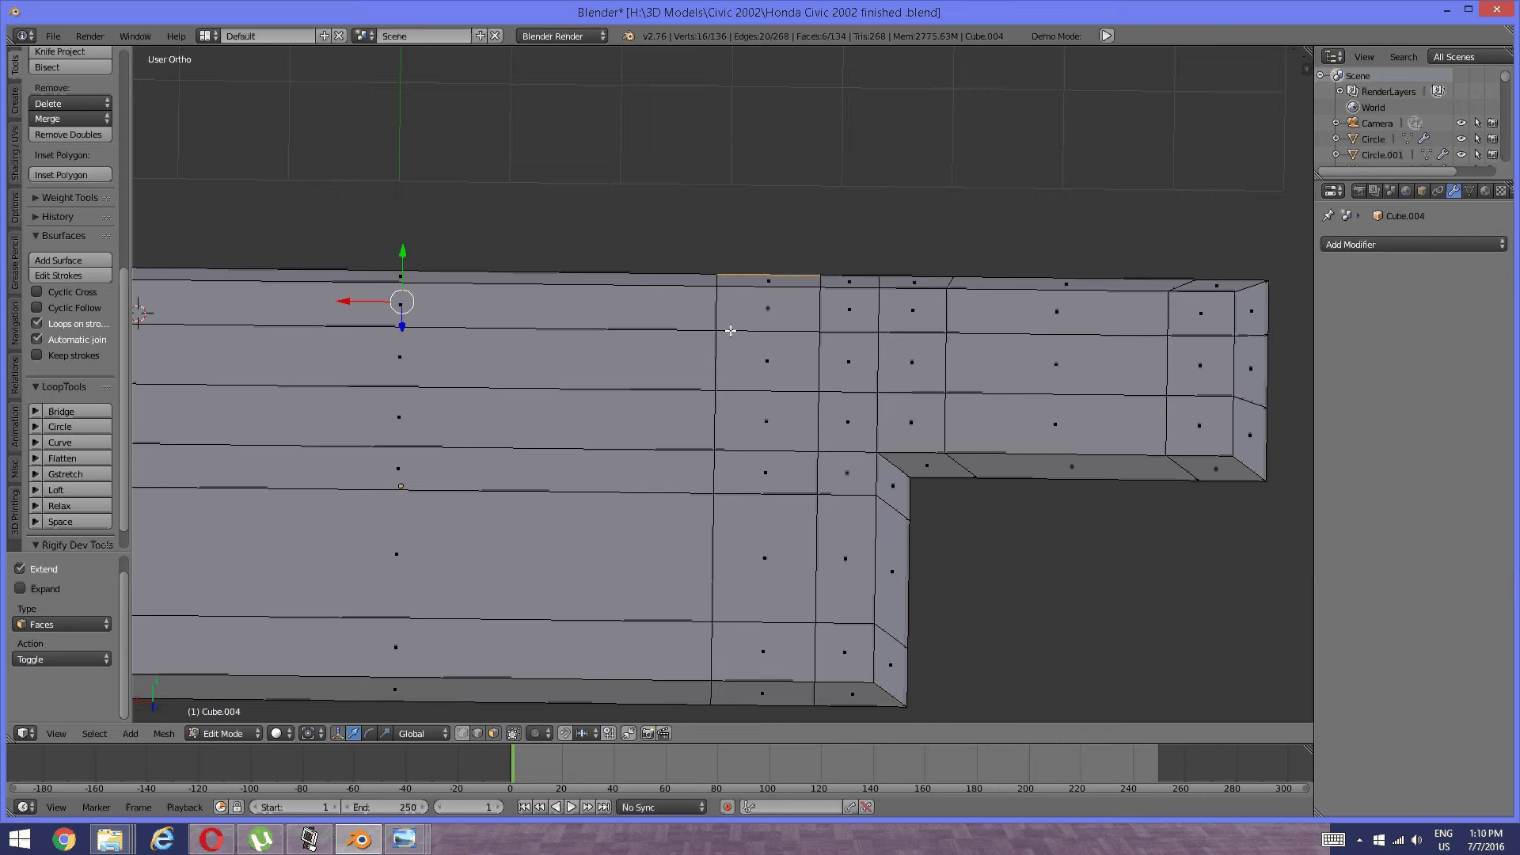
pyautogui.keyDown('shift'); pyautogui.rightClick(767, 283); pyautogui.keyUp('shift')
pyautogui.keyDown('shift'); pyautogui.rightClick(769, 301); pyautogui.keyUp('shift')
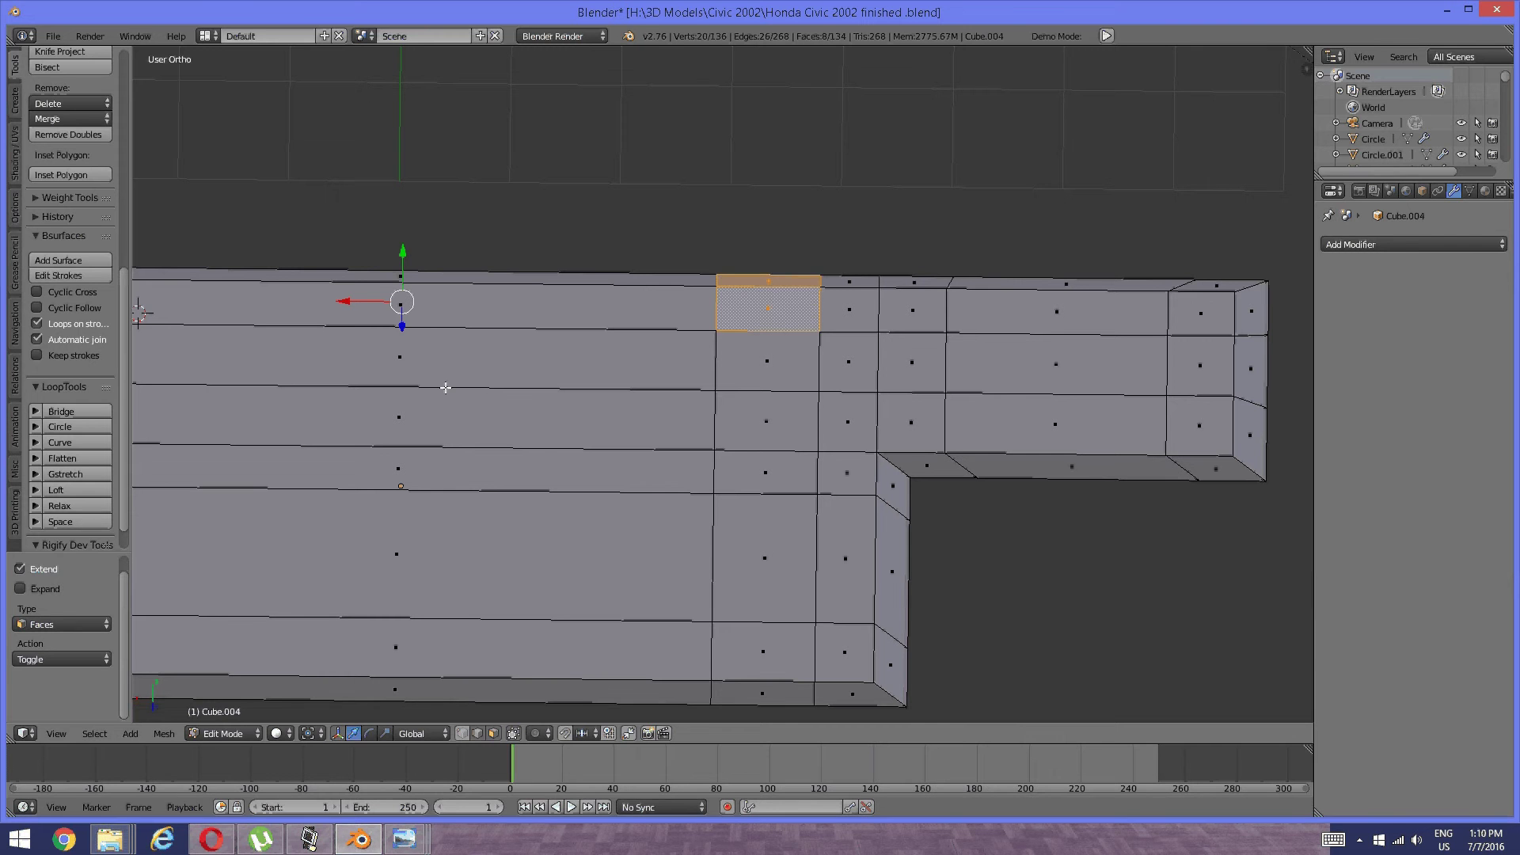
pyautogui.keyDown('shift'); pyautogui.moveTo(441, 387); pyautogui.dragTo(871, 412, button='middle'); pyautogui.keyUp('shift')
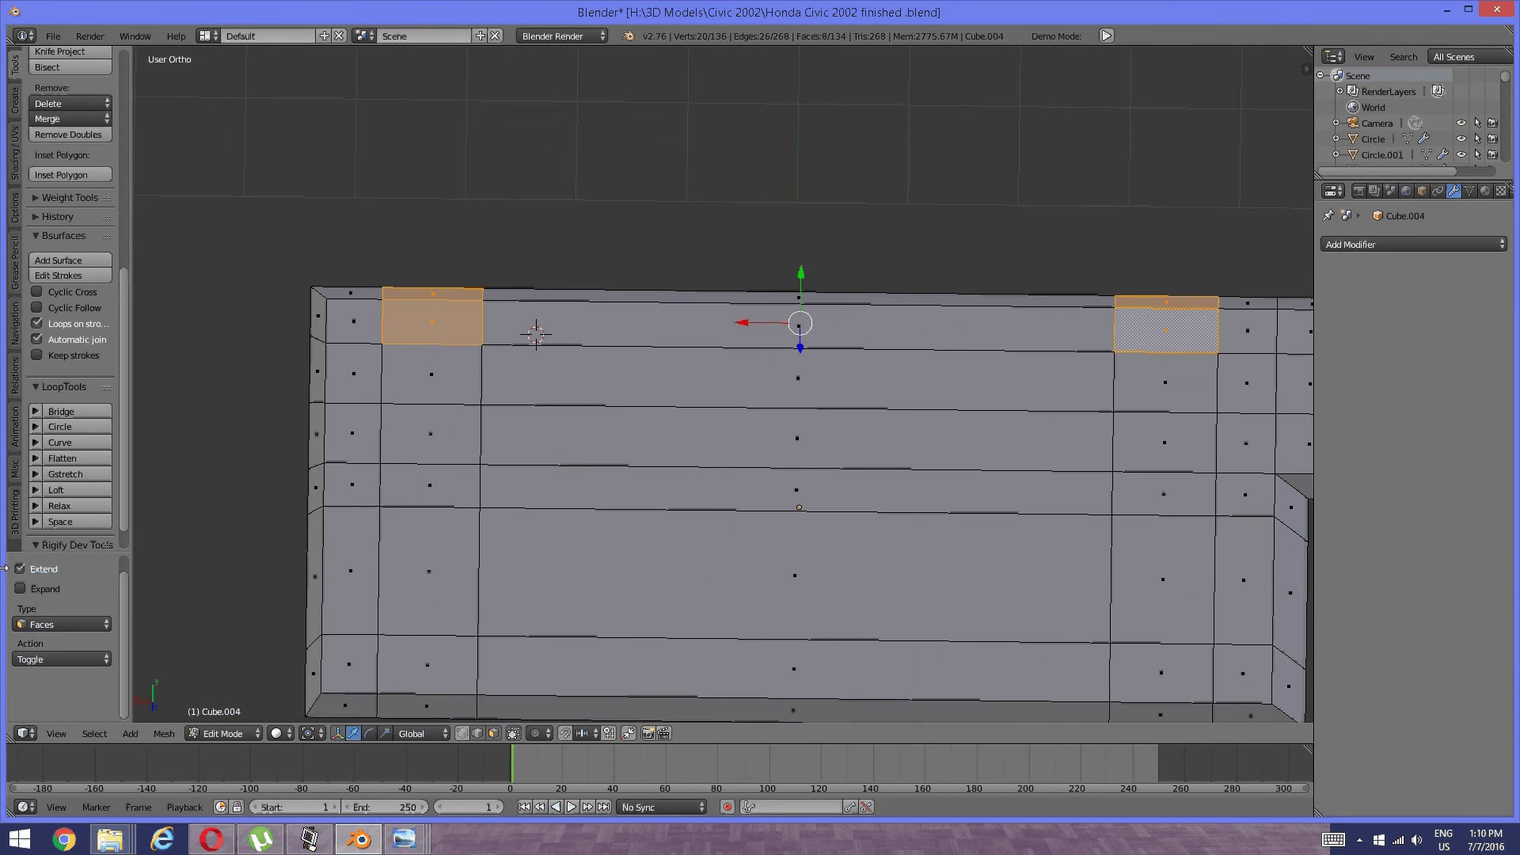
pyautogui.click(59, 411)
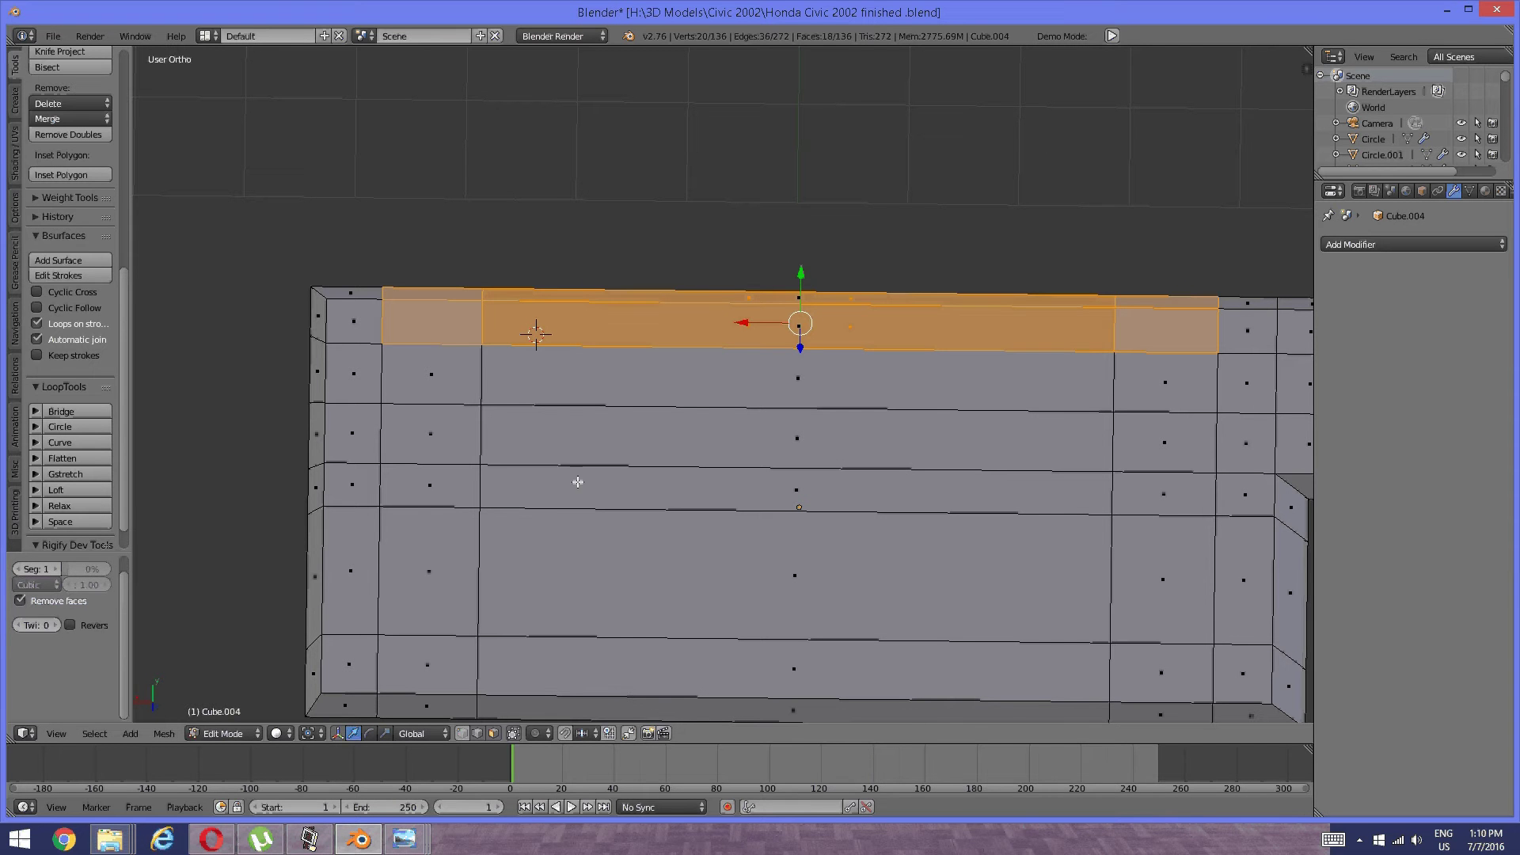
pyautogui.hotkey('ctrl', 'z')
pyautogui.press('a')
pyautogui.rightClick(456, 338)
pyautogui.keyDown('shift'); pyautogui.rightClick(450, 302); pyautogui.keyUp('shift')
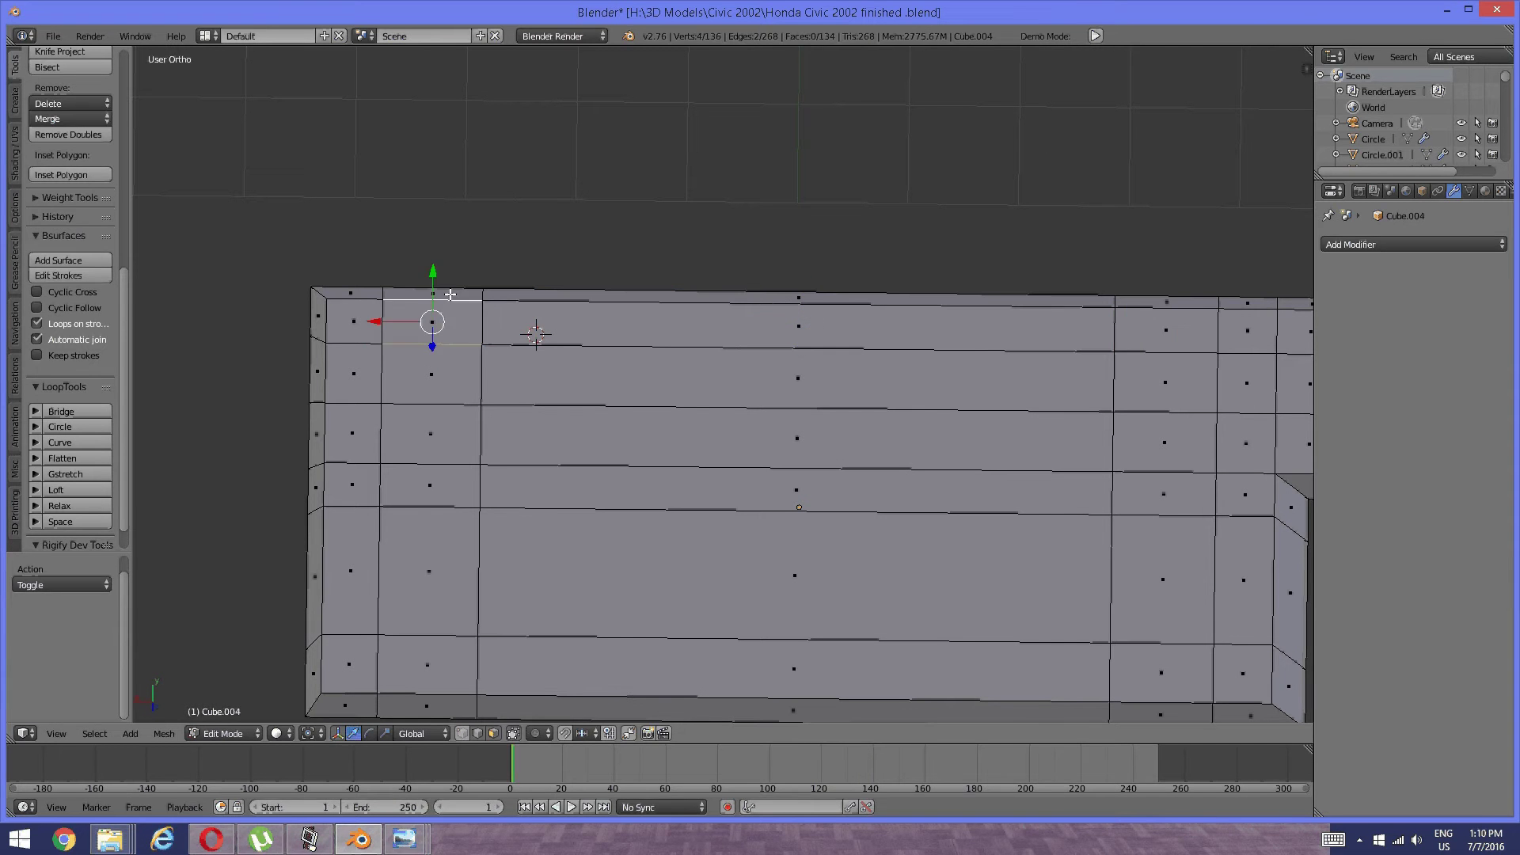
pyautogui.press('a')
# Select the four top and underside faces at the car-side edge near the +X end and bridge them with LoopTools Bridge using 2 segments.
pyautogui.hotkey('ctrl', 'Tab')
pyautogui.click(444, 316)
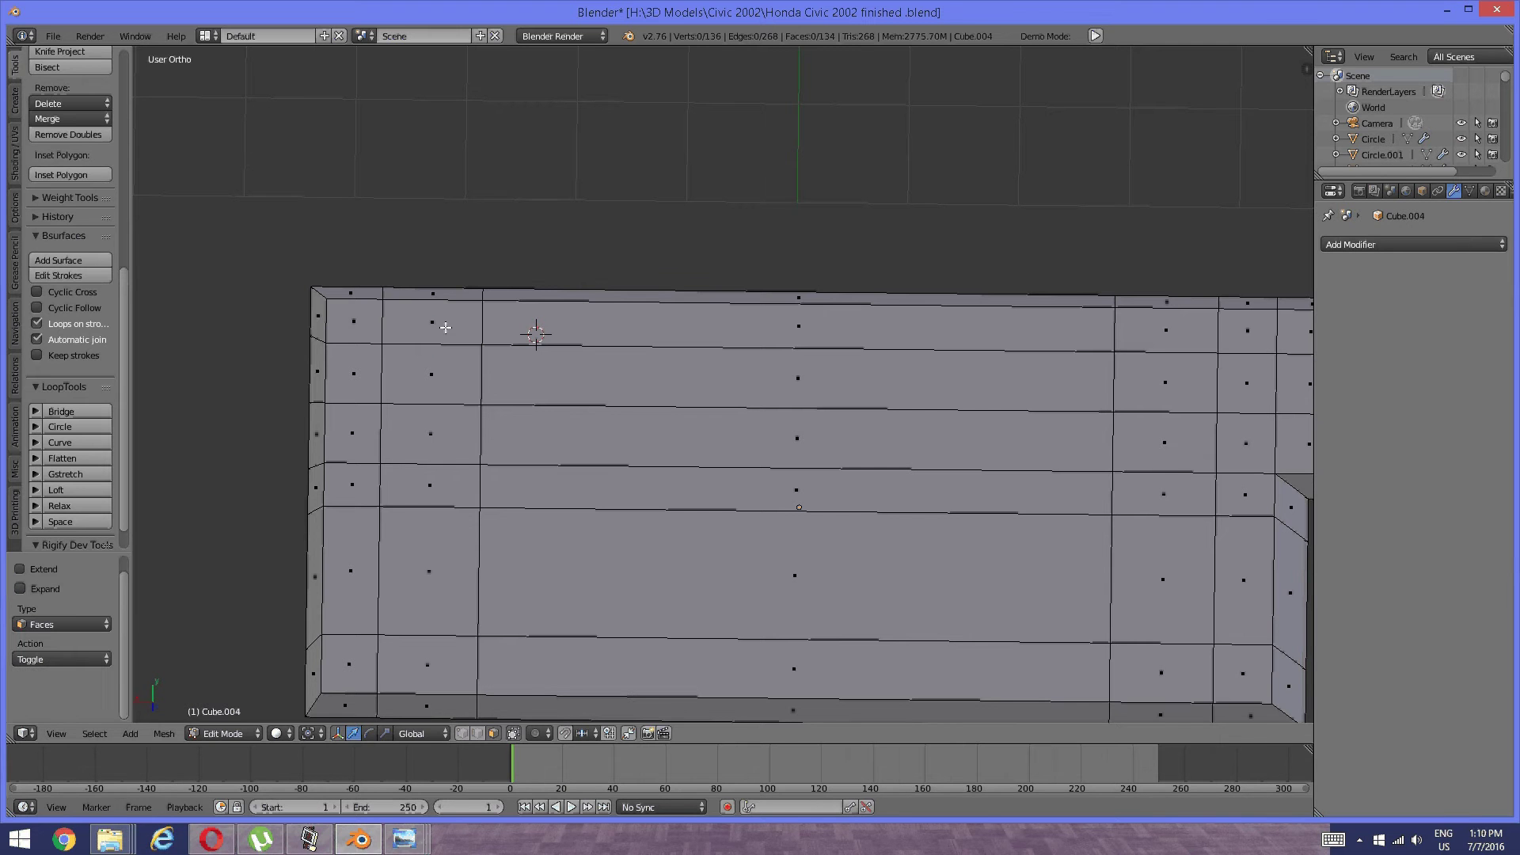
pyautogui.rightClick(421, 294)
pyautogui.press('KP_Divide')
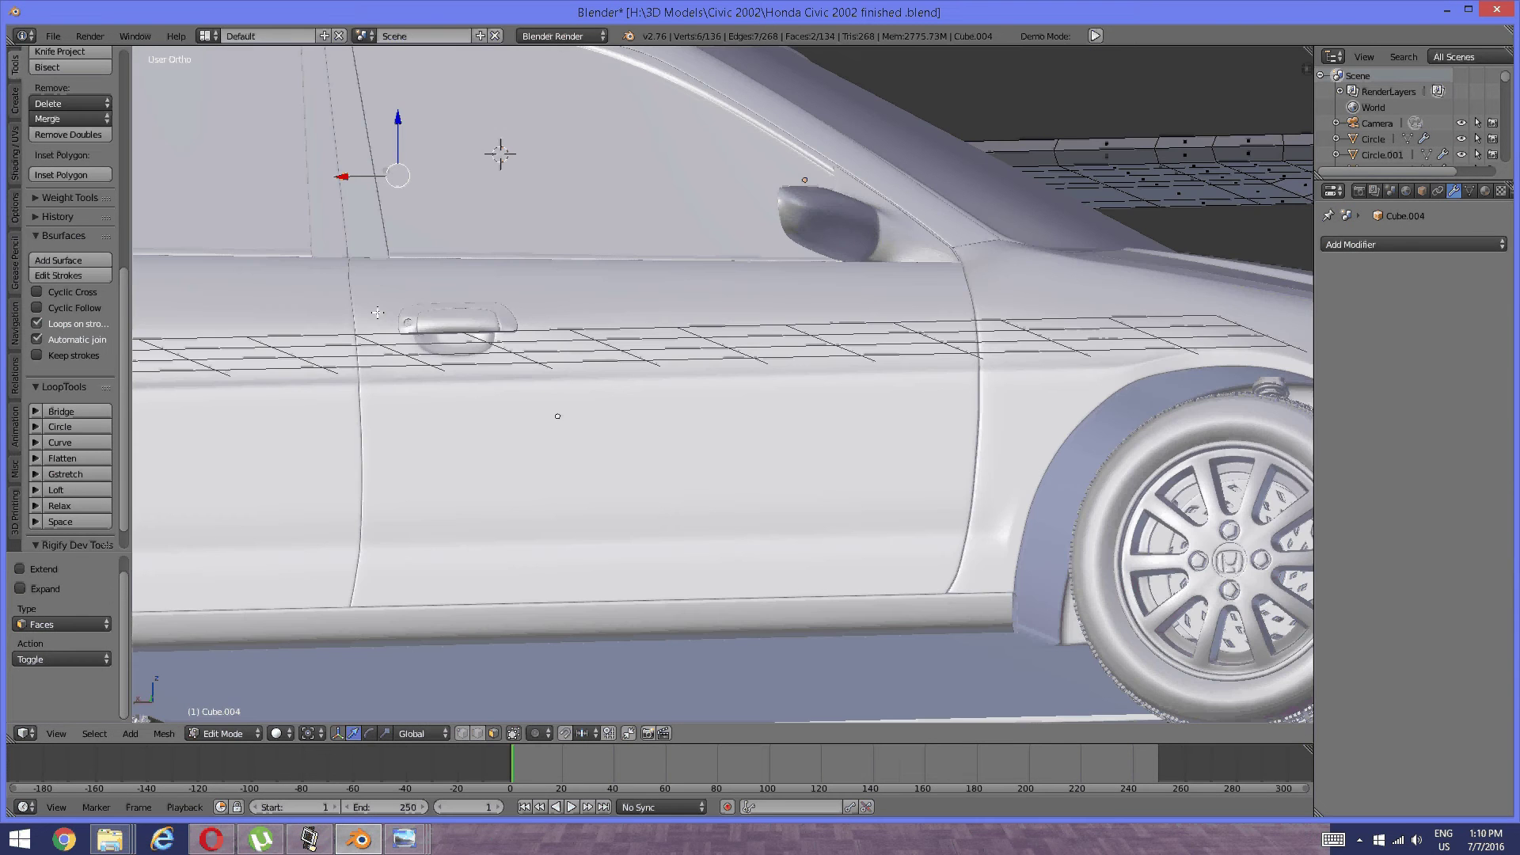
pyautogui.moveTo(378, 313); pyautogui.dragTo(439, 466, button='middle')
pyautogui.keyDown('shift'); pyautogui.rightClick(466, 520); pyautogui.keyUp('shift')
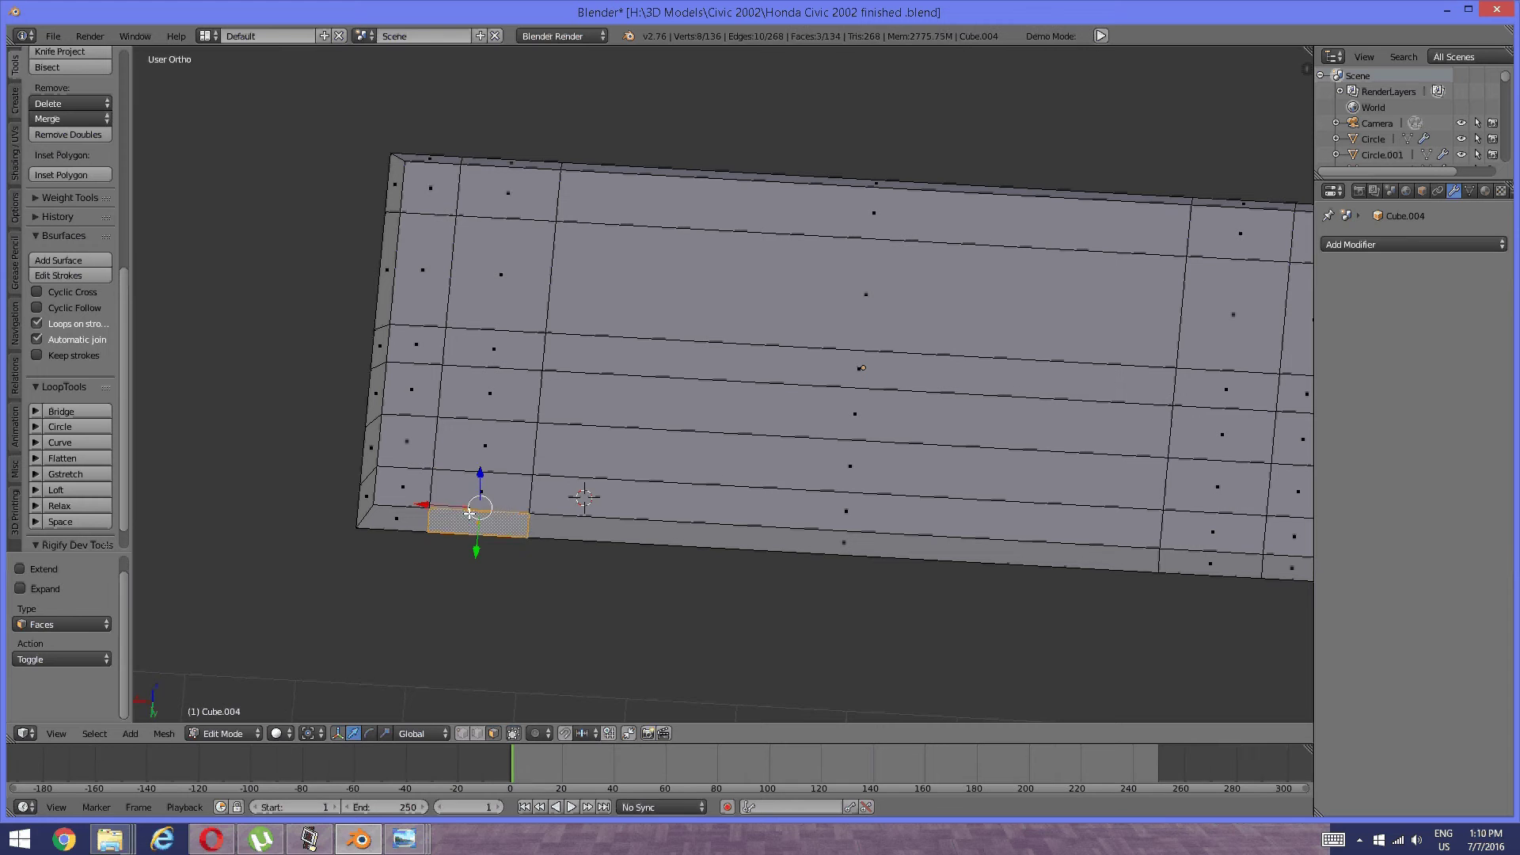
pyautogui.keyDown('shift'); pyautogui.rightClick(476, 502); pyautogui.keyUp('shift')
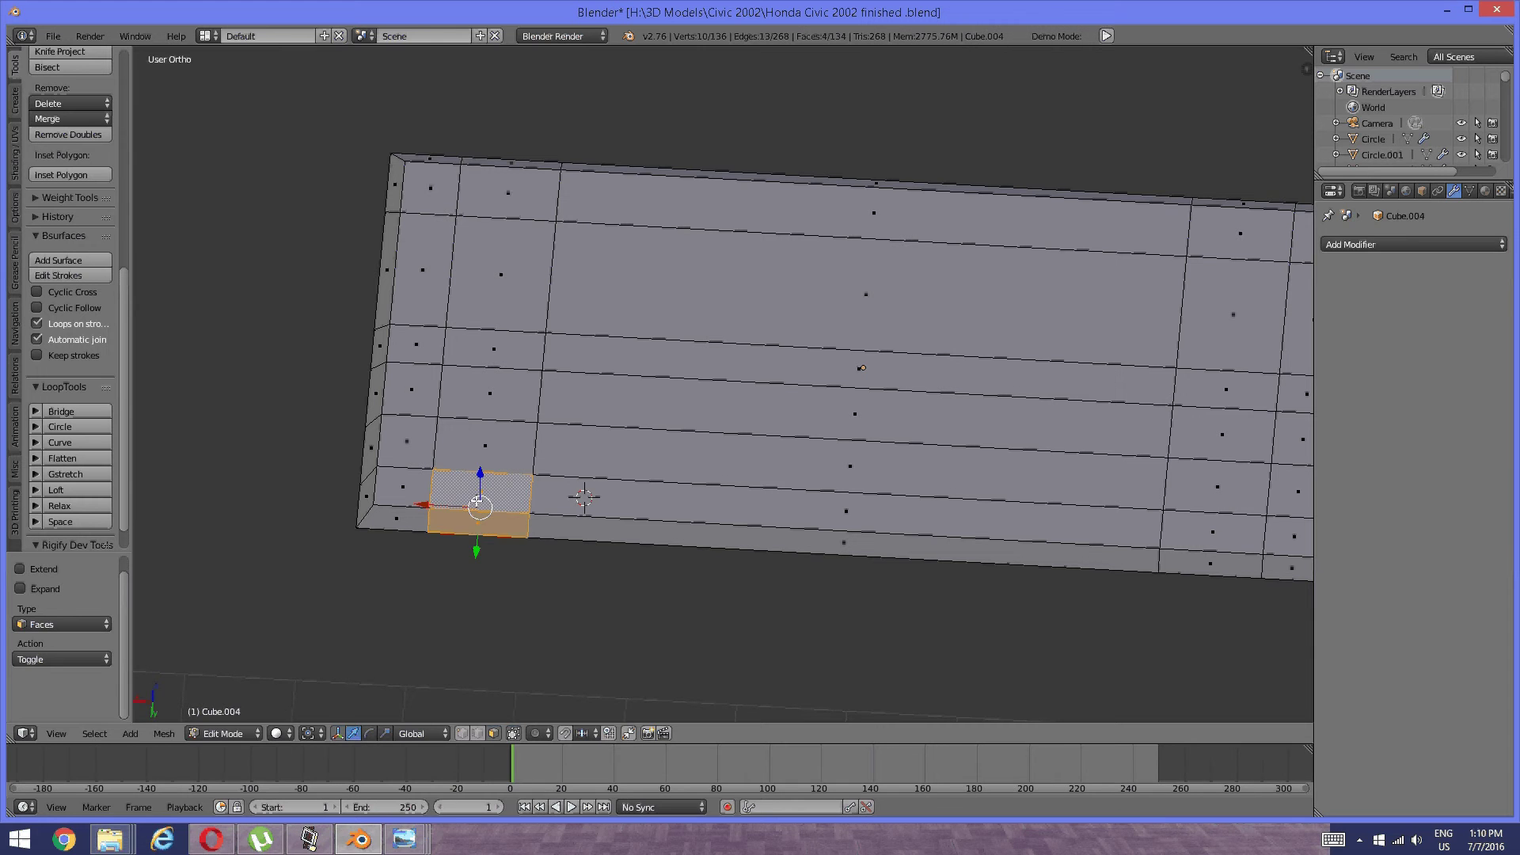
pyautogui.click(59, 412)
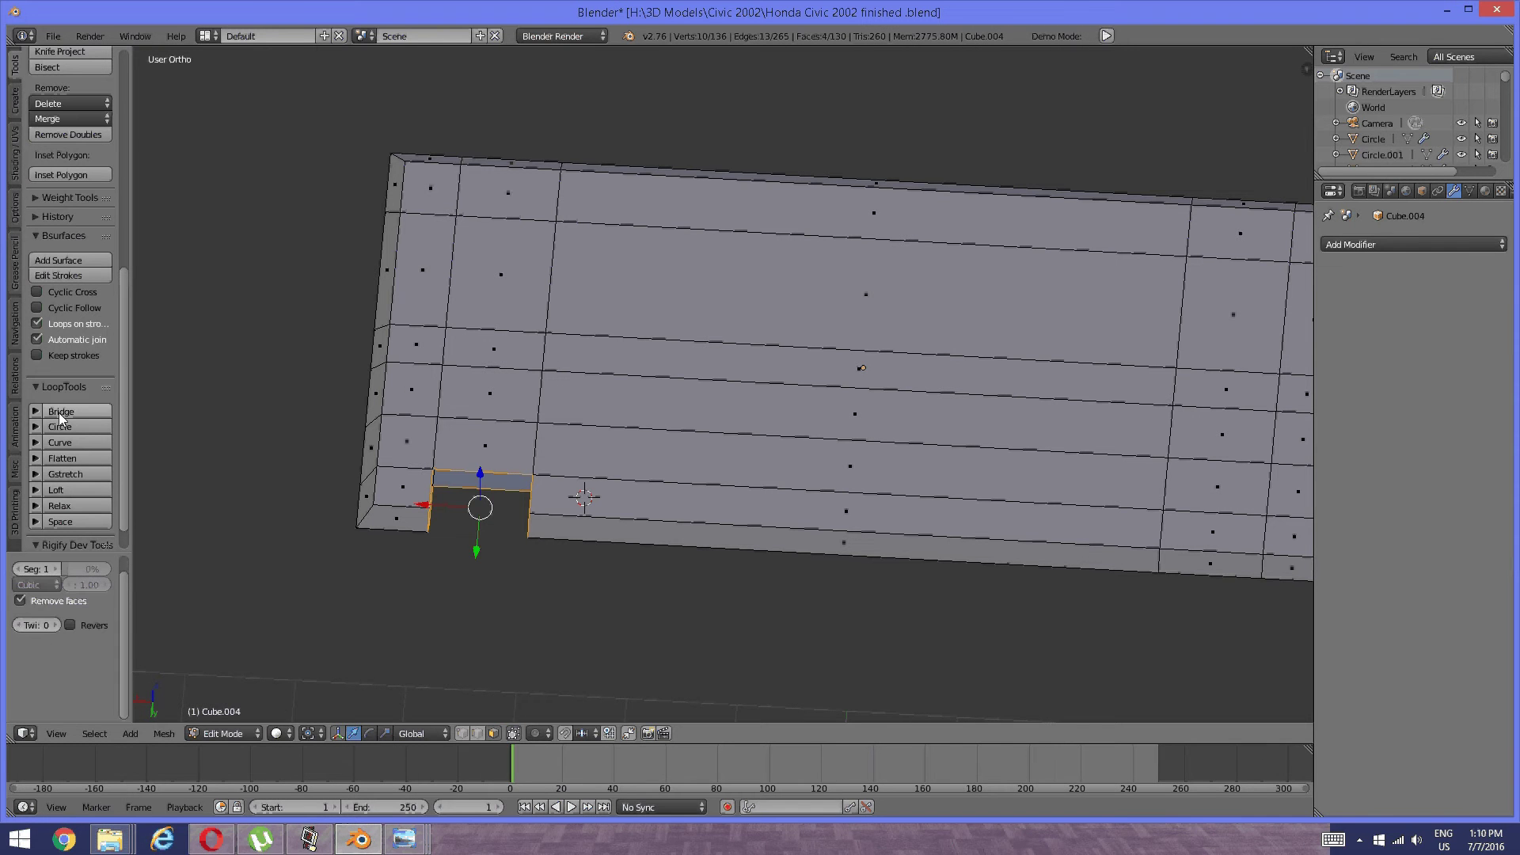
pyautogui.click(57, 568)
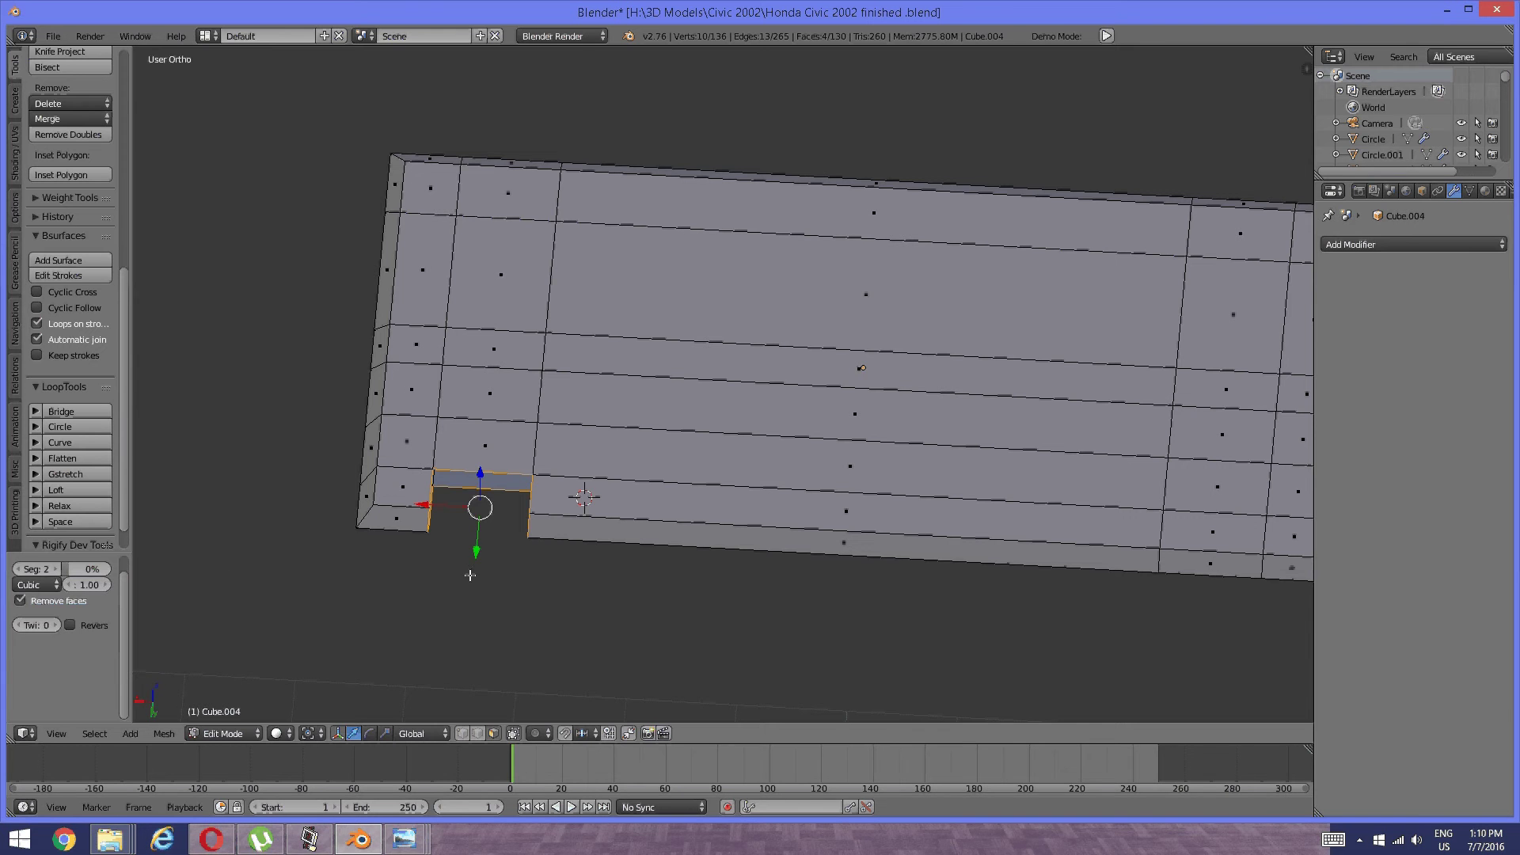
# Select the open border edges of the notch near the +X end, excluding its outer end edges, and bridge them with LoopTools Bridge.
pyautogui.press('a')
pyautogui.moveTo(499, 567); pyautogui.dragTo(448, 527, button='middle')
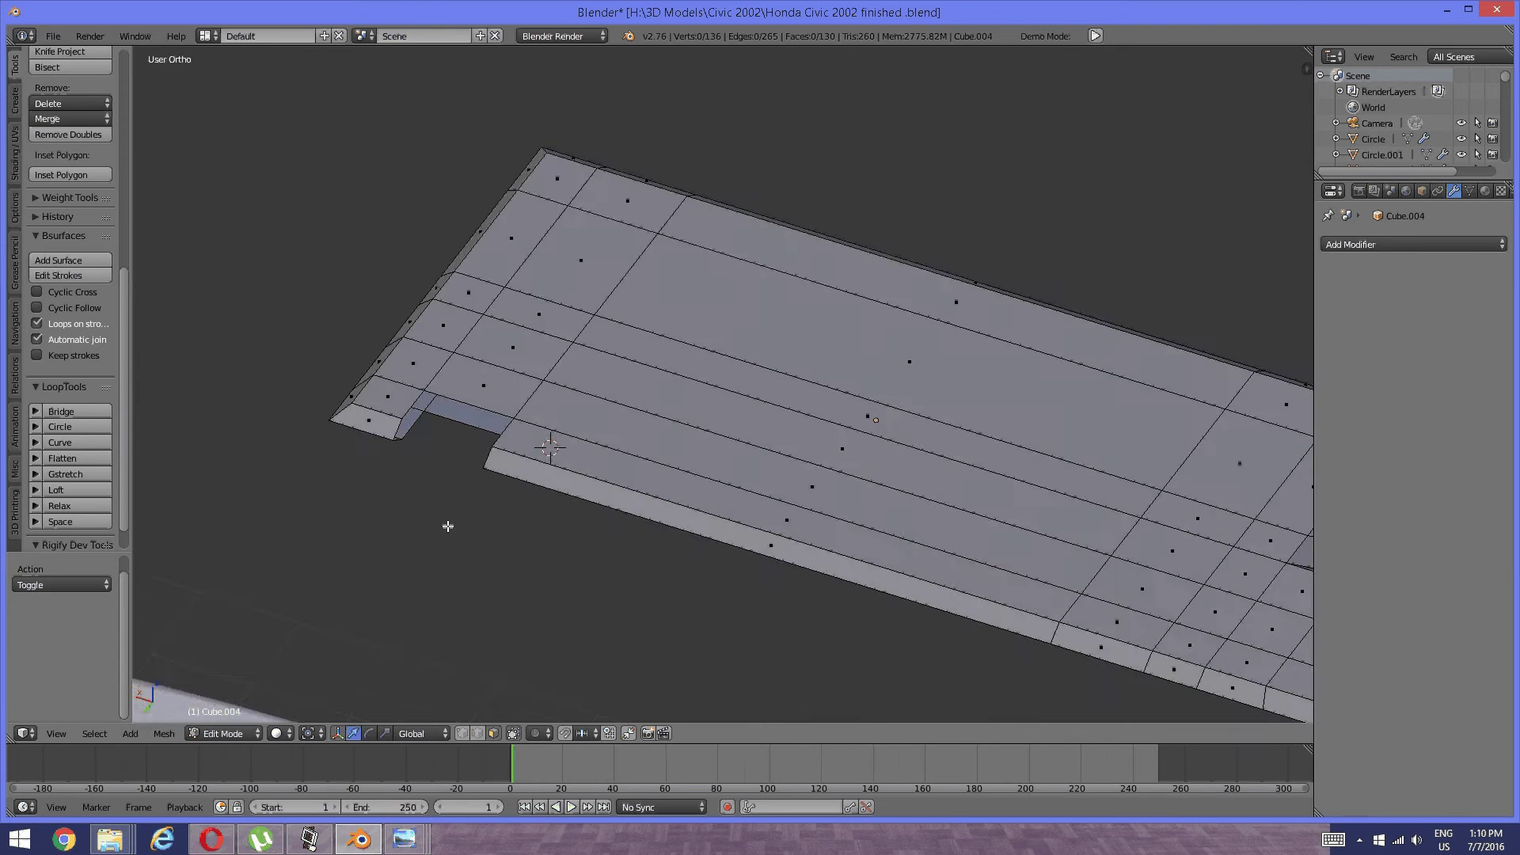
pyautogui.hotkey('ctrl', 'Tab')
pyautogui.click(459, 388)
pyautogui.scroll(3, 411, 441)
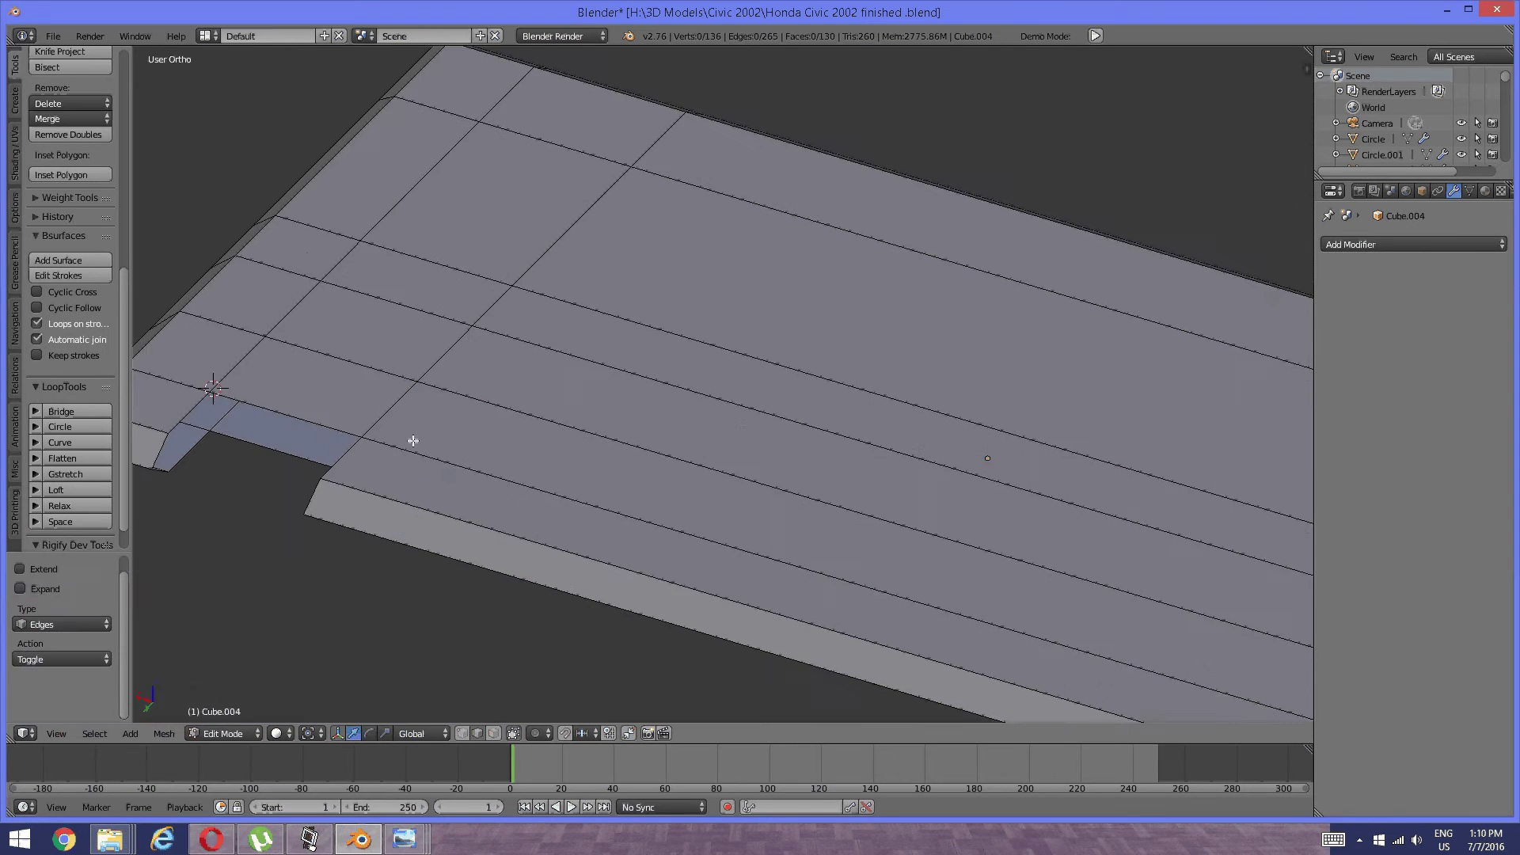
pyautogui.scroll(-1, 707, 465)
pyautogui.scroll(1, 707, 464)
pyautogui.keyDown('alt'); pyautogui.rightClick(535, 453); pyautogui.keyUp('alt')
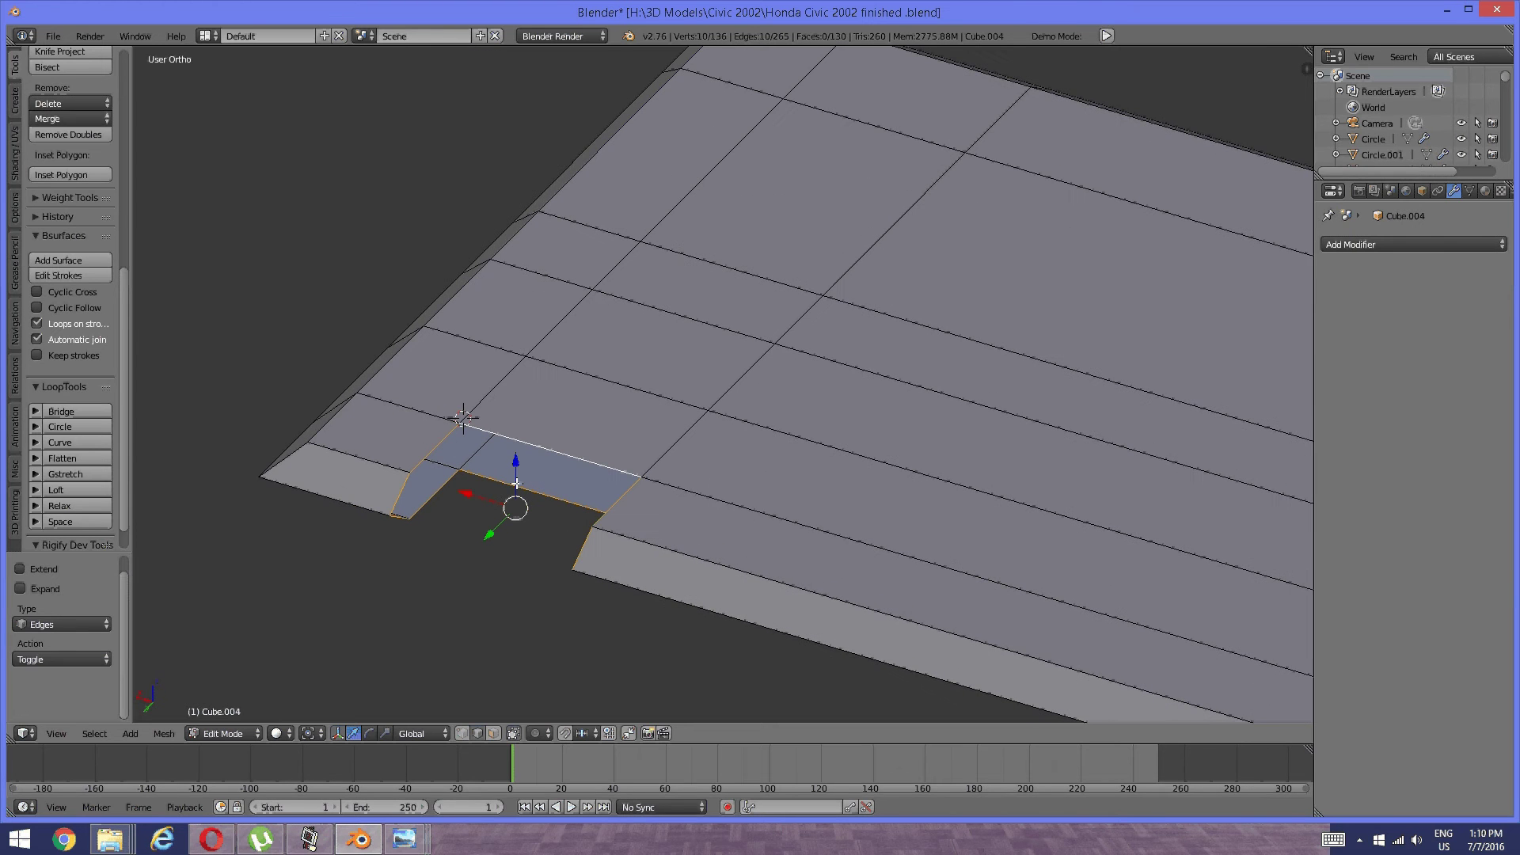
pyautogui.keyDown('shift'); pyautogui.rightClick(409, 502); pyautogui.keyUp('shift')
pyautogui.keyDown('shift'); pyautogui.rightClick(410, 515); pyautogui.keyUp('shift')
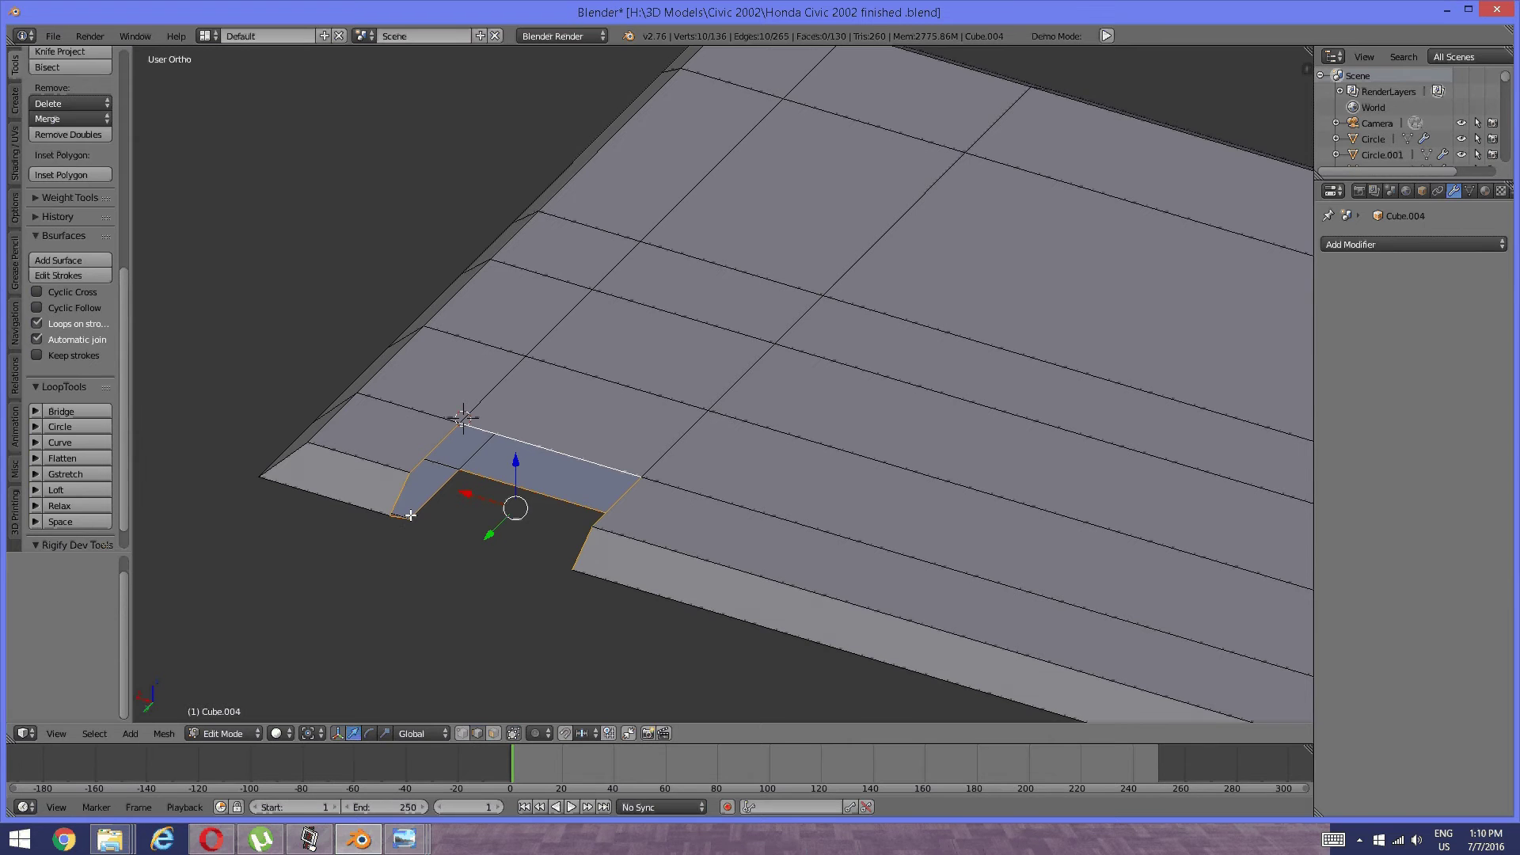
pyautogui.moveTo(407, 525); pyautogui.dragTo(780, 538, button='middle')
pyautogui.keyDown('shift'); pyautogui.rightClick(414, 537); pyautogui.keyUp('shift')
pyautogui.keyDown('shift'); pyautogui.rightClick(414, 560); pyautogui.keyUp('shift')
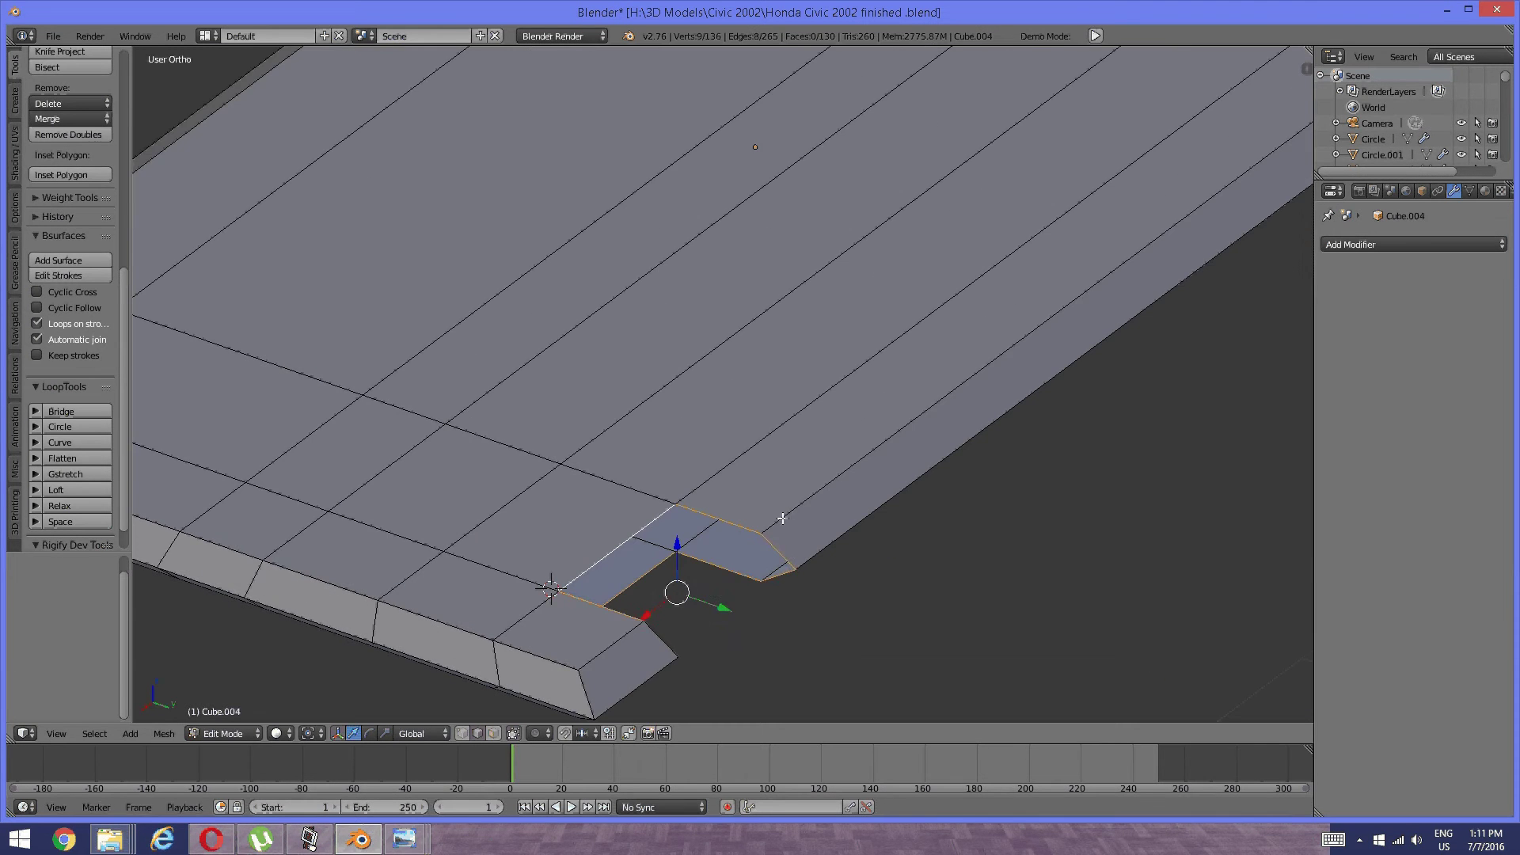
pyautogui.keyDown('shift'); pyautogui.rightClick(785, 548); pyautogui.keyUp('shift')
pyautogui.click(78, 411)
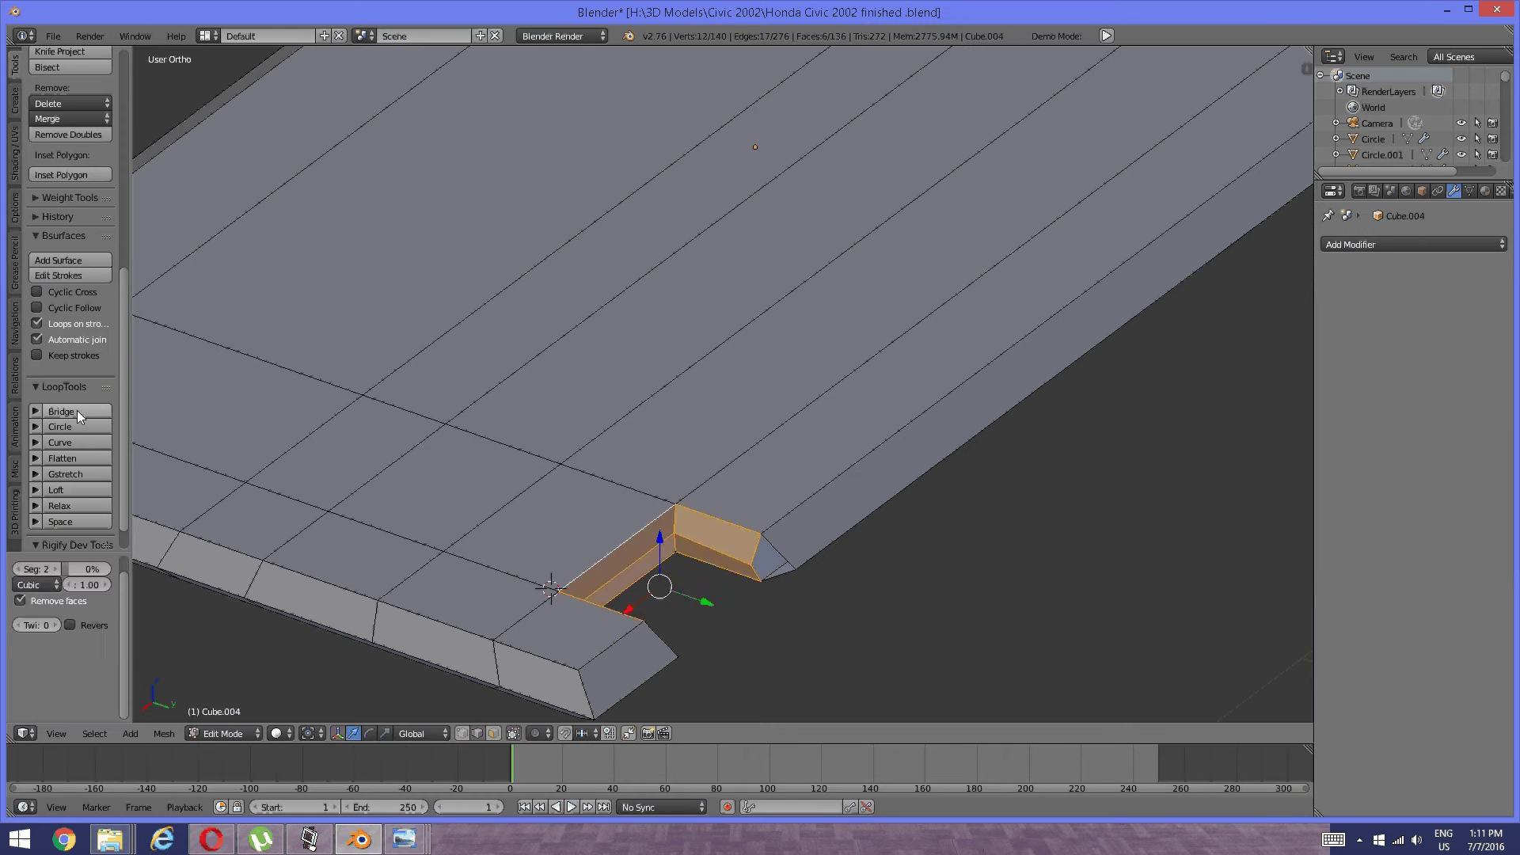
# Undo both bridge operations at the car-side edge and clear the selection.
pyautogui.press('a')
pyautogui.moveTo(756, 546); pyautogui.dragTo(661, 553, button='middle')
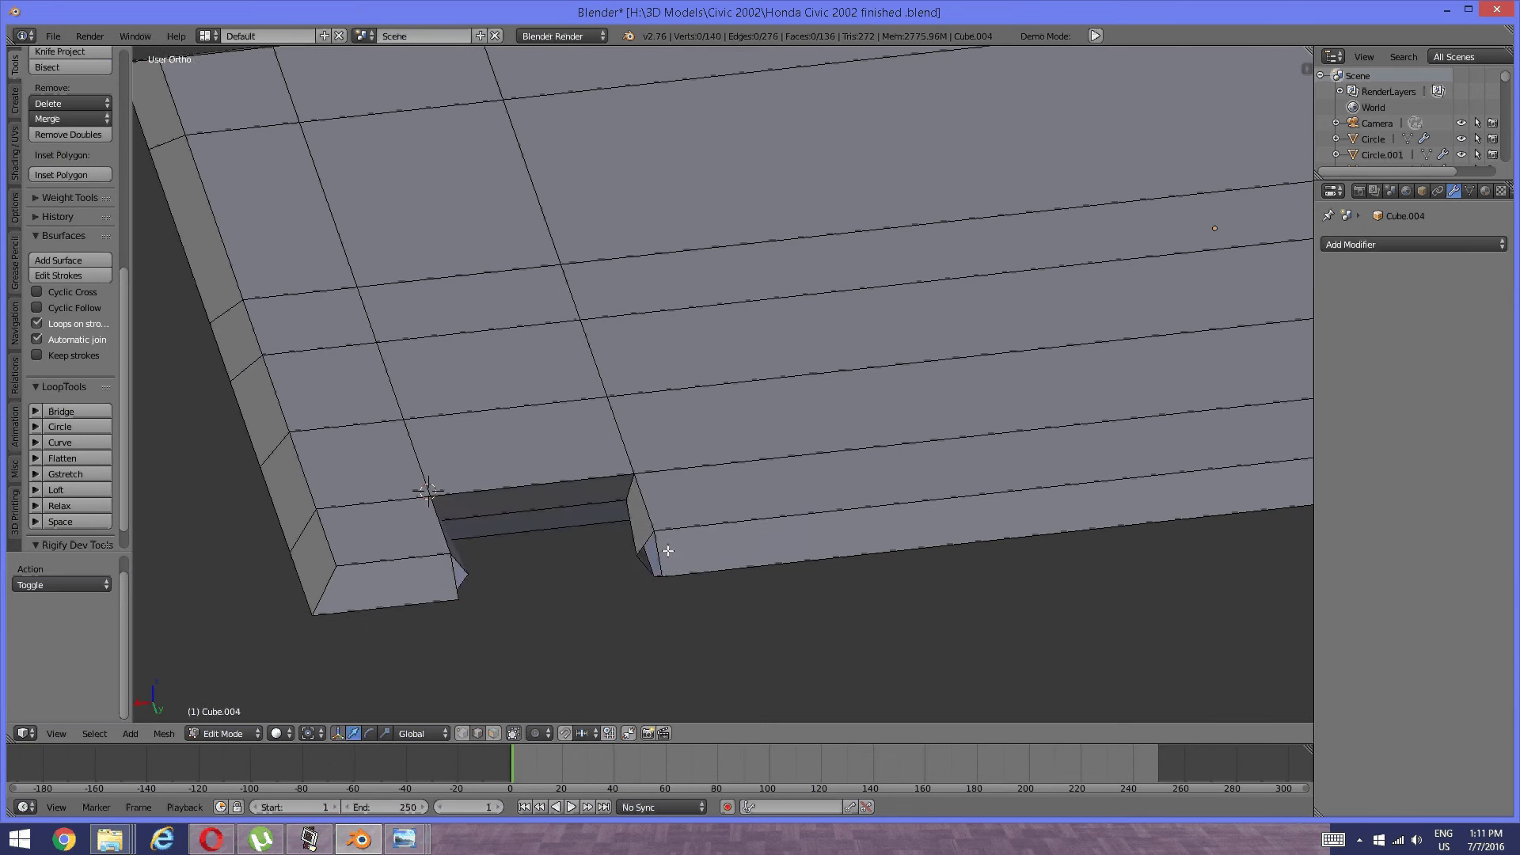
pyautogui.hotkey('ctrl', 'z')
pyautogui.hotkey('ctrl', 'z')
pyautogui.hotkey('ctrl', 'z')
pyautogui.hotkey('ctrl', 'z')
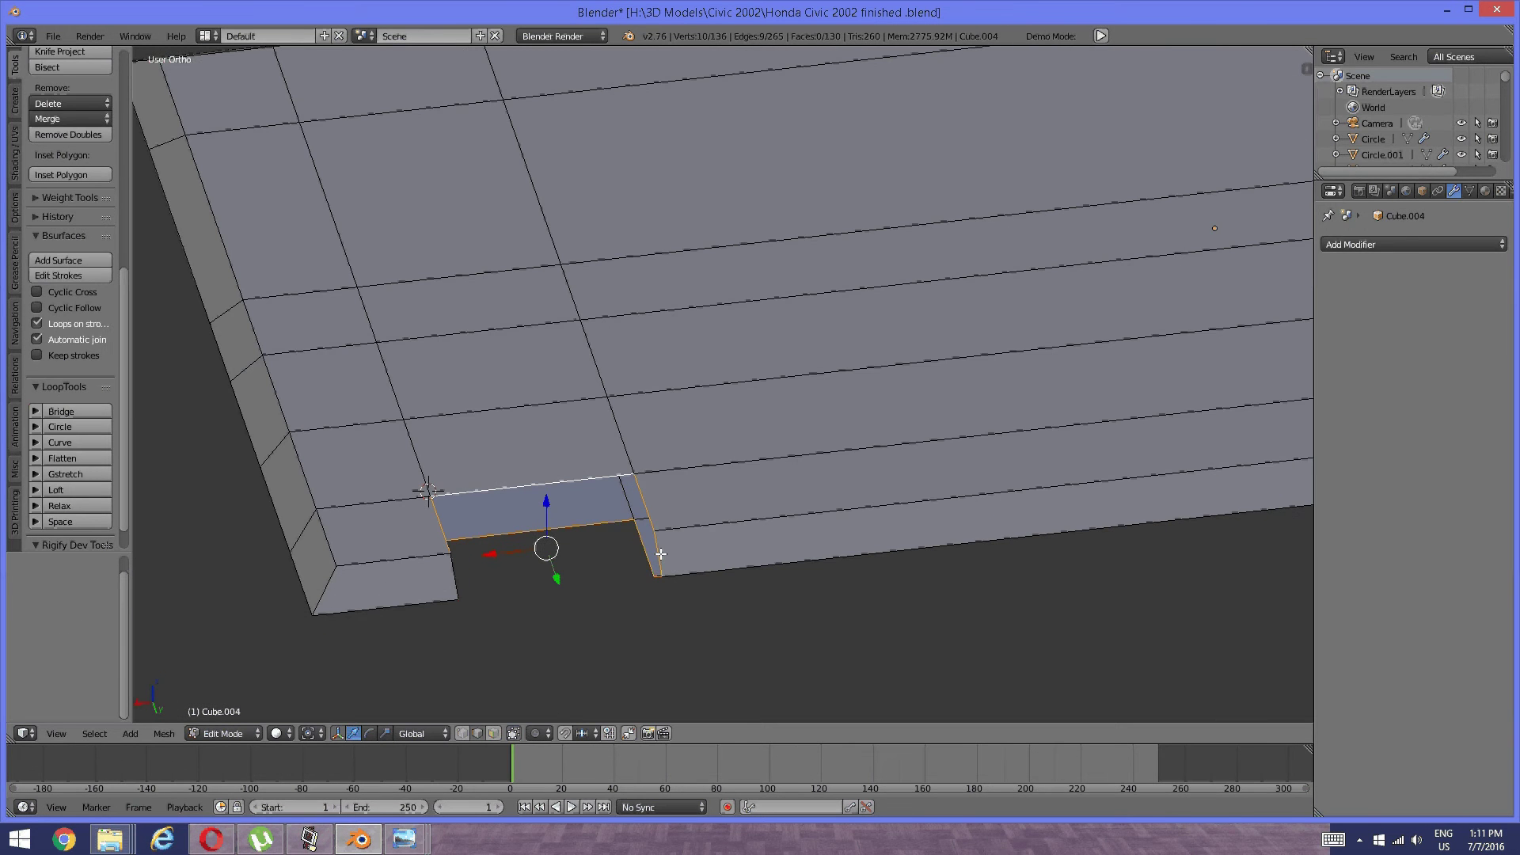
pyautogui.hotkey('ctrl', 'z')
pyautogui.hotkey('ctrl', 'z')
pyautogui.hotkey('ctrl', 'z')
pyautogui.hotkey('ctrl', 'z')
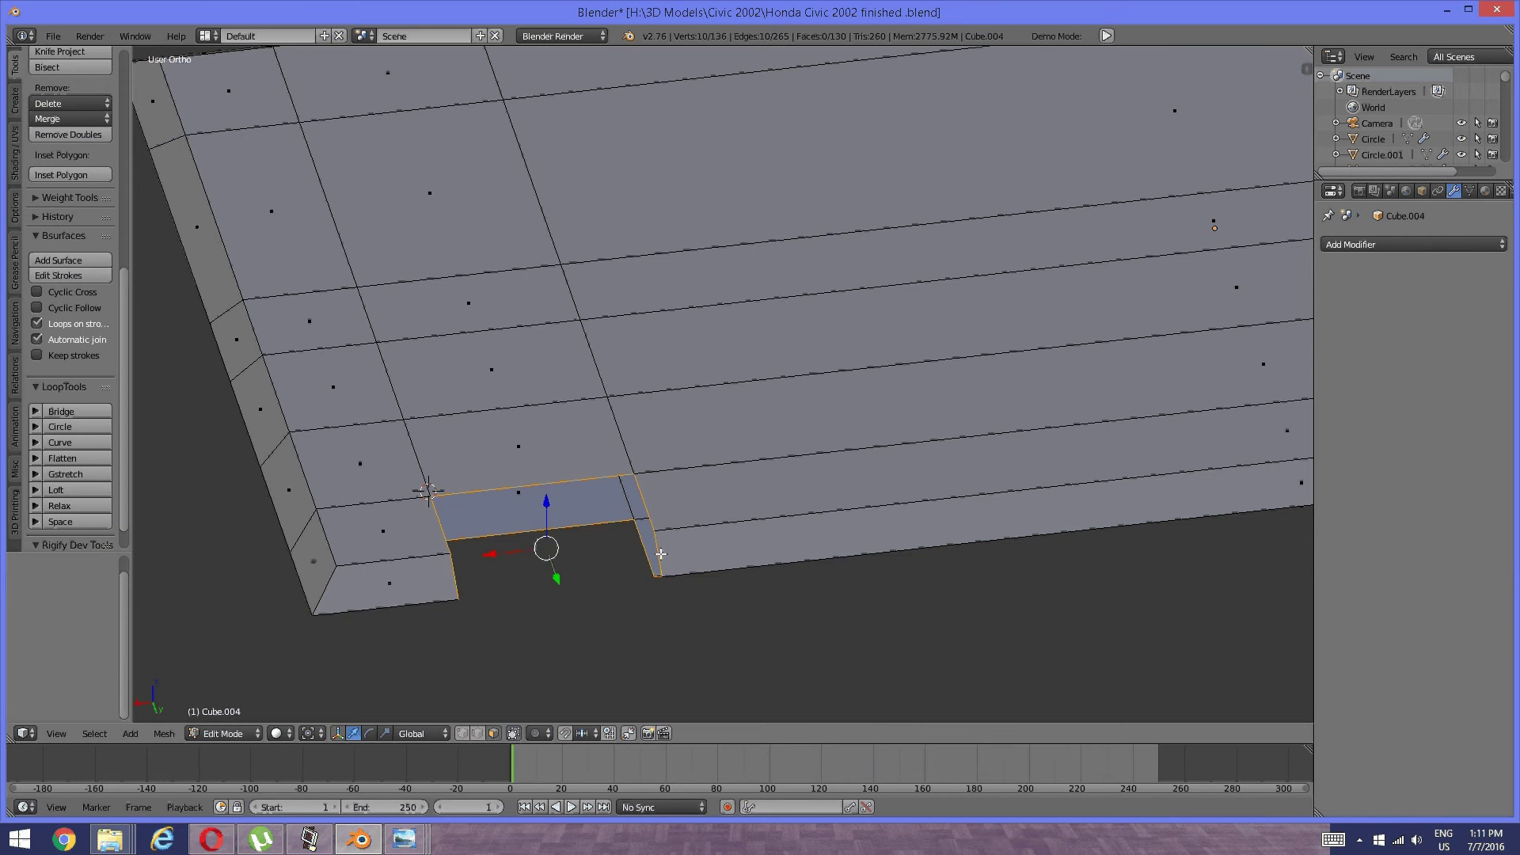
pyautogui.moveTo(602, 564); pyautogui.dragTo(747, 451, button='middle')
pyautogui.rightClick(484, 621)
pyautogui.press('1')
pyautogui.press('2')
pyautogui.keyDown('shift'); pyautogui.rightClick(555, 621); pyautogui.keyUp('shift')
pyautogui.press('a')
# Bridge the top and underside faces just inside the car-side bevel in both crosswise strips with LoopTools Bridge, using 2 segments.
pyautogui.rightClick(498, 588)
pyautogui.keyDown('shift'); pyautogui.rightClick(747, 452); pyautogui.keyUp('shift')
pyautogui.moveTo(824, 346); pyautogui.dragTo(596, 507, button='middle')
pyautogui.keyDown('shift'); pyautogui.moveTo(1051, 365); pyautogui.dragTo(657, 446, button='middle'); pyautogui.keyUp('shift')
pyautogui.scroll(-3, 642, 426)
pyautogui.moveTo(754, 397); pyautogui.dragTo(617, 315, button='middle')
pyautogui.keyDown('shift'); pyautogui.rightClick(734, 437); pyautogui.keyUp('shift')
pyautogui.moveTo(734, 437); pyautogui.dragTo(713, 408, button='middle')
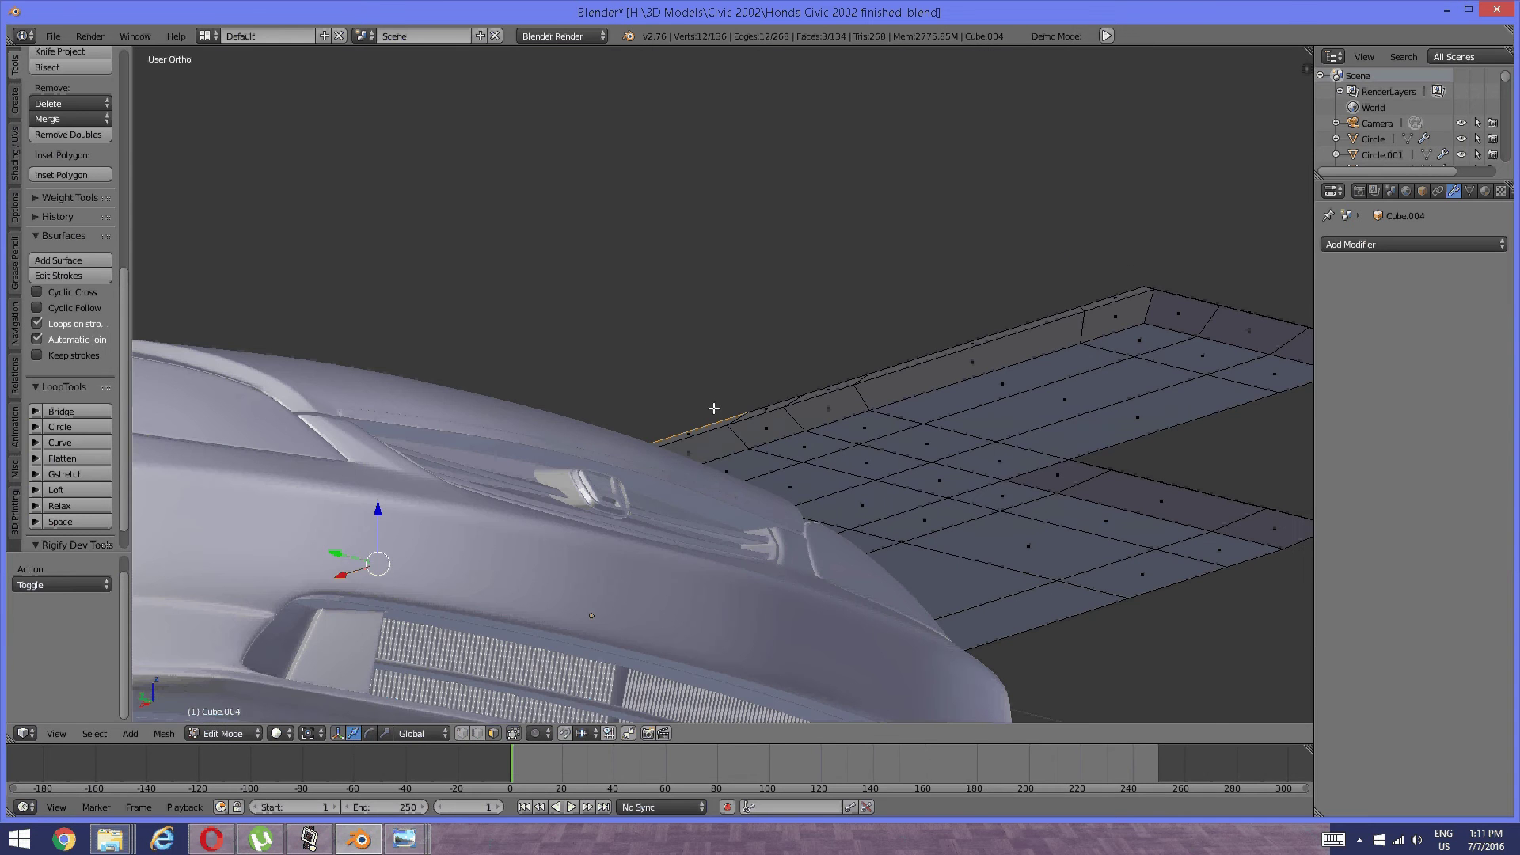
pyautogui.keyDown('shift'); pyautogui.rightClick(733, 465); pyautogui.keyUp('shift')
pyautogui.moveTo(600, 353); pyautogui.dragTo(712, 434, button='middle')
pyautogui.keyDown('shift'); pyautogui.moveTo(713, 434); pyautogui.dragTo(1045, 455, button='middle'); pyautogui.keyUp('shift')
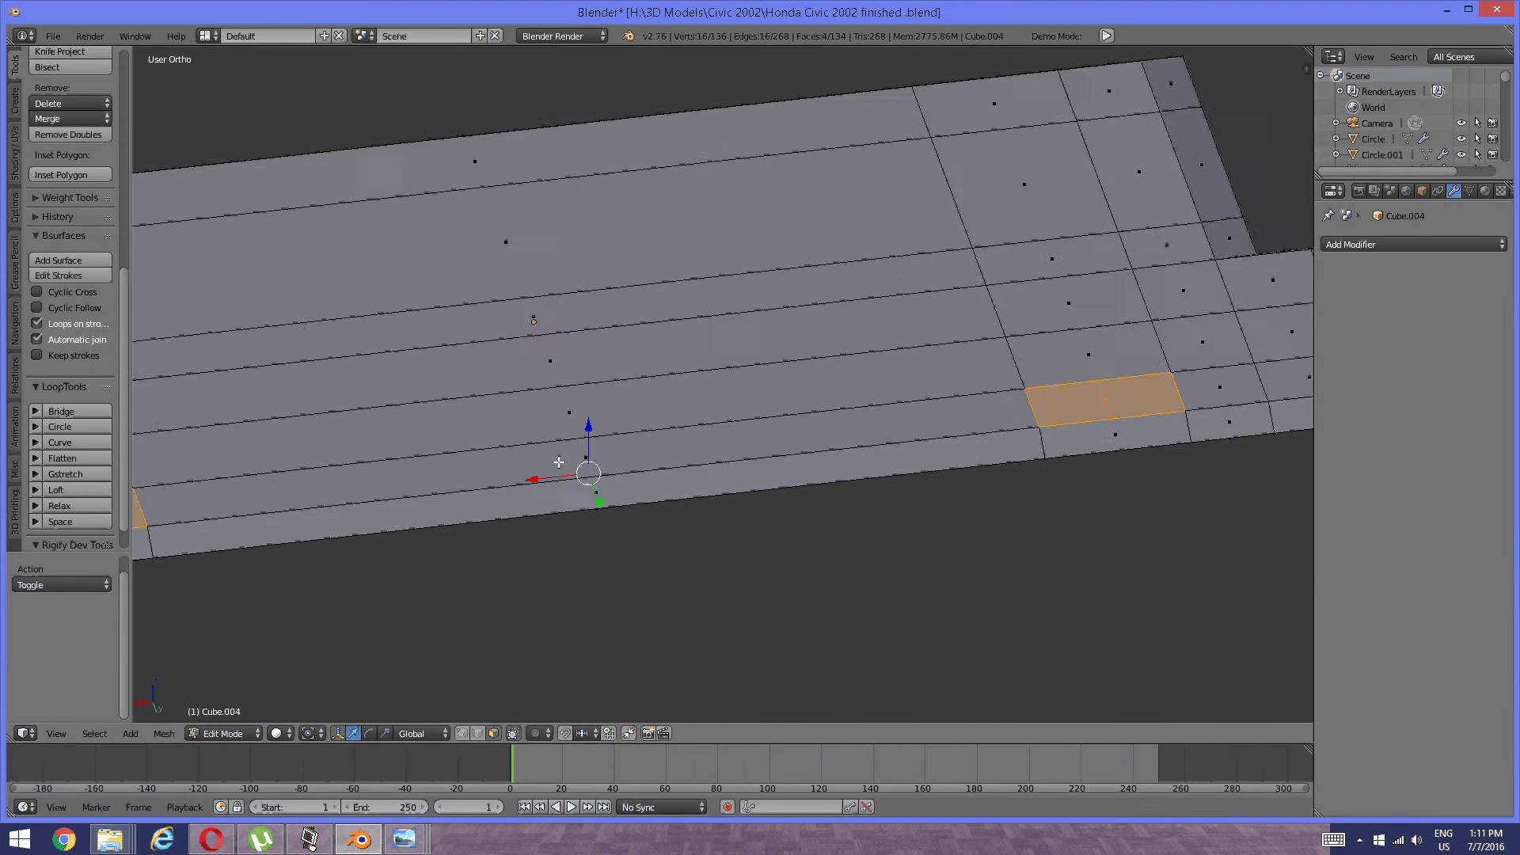
pyautogui.keyDown('shift'); pyautogui.moveTo(560, 462); pyautogui.dragTo(803, 422, button='middle'); pyautogui.keyUp('shift')
pyautogui.scroll(3, 906, 418)
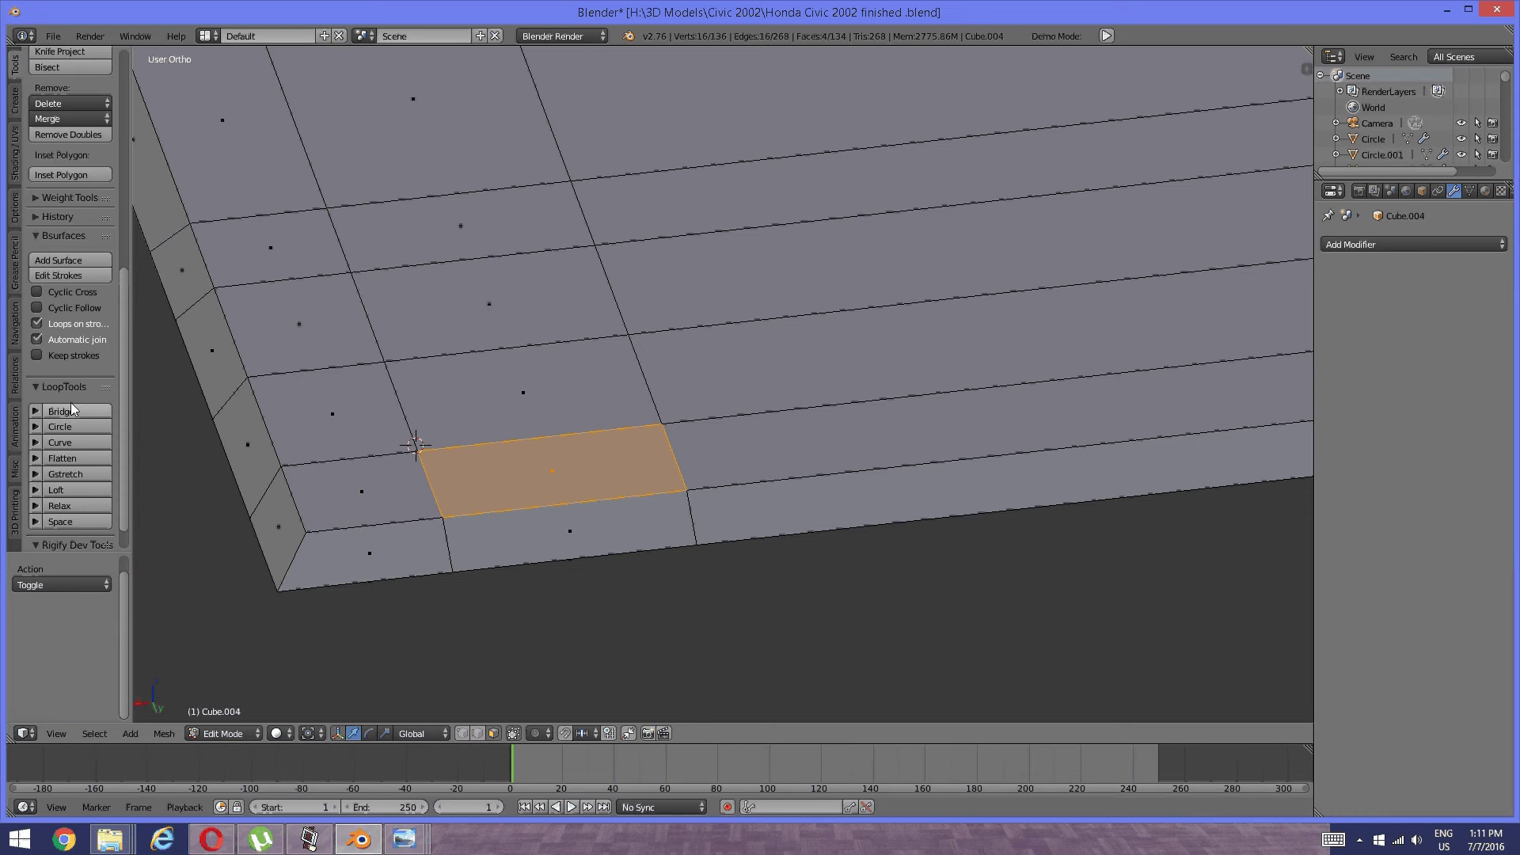
pyautogui.click(71, 408)
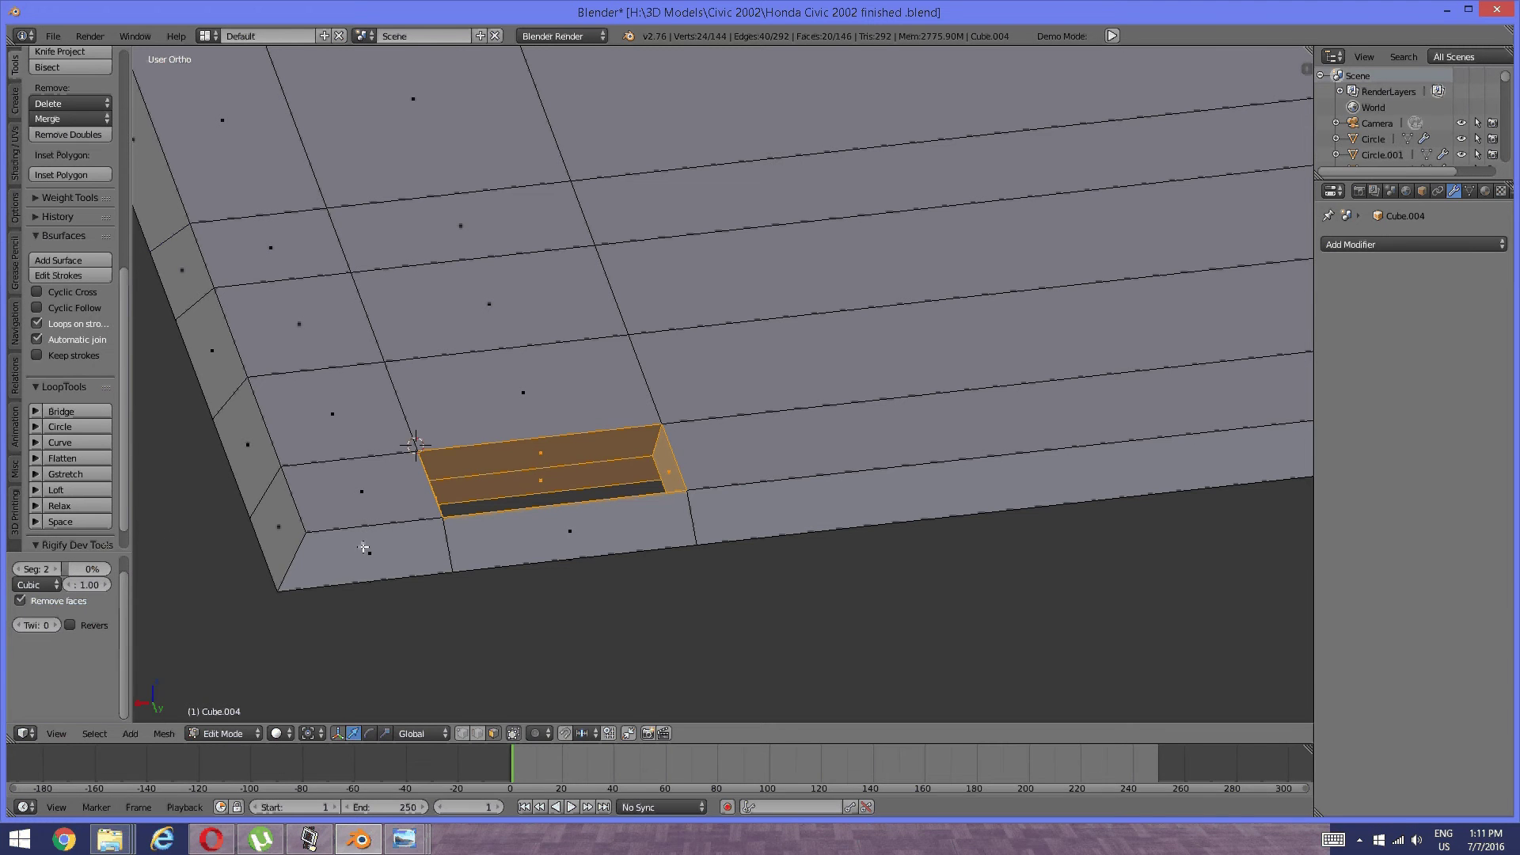
# Delete the upper and lower bevel faces on the car-side edge beside the hole near the +X end.
pyautogui.press('a')
pyautogui.moveTo(592, 529); pyautogui.dragTo(639, 503, button='middle')
pyautogui.rightClick(638, 534)
pyautogui.keyDown('shift'); pyautogui.rightClick(647, 419); pyautogui.keyUp('shift')
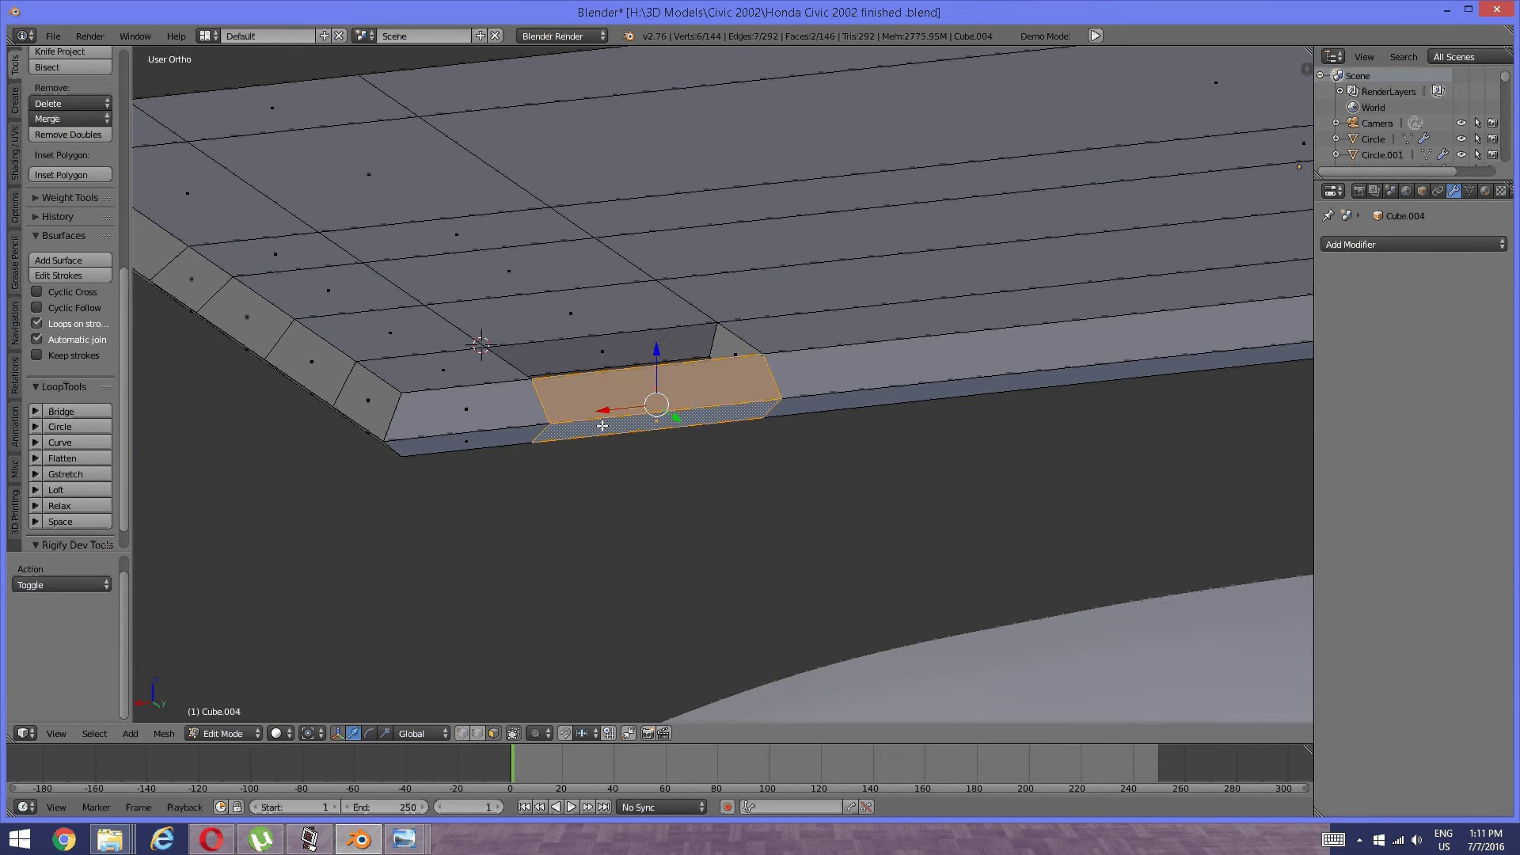
pyautogui.moveTo(601, 421); pyautogui.dragTo(627, 485, button='middle')
pyautogui.keyDown('shift'); pyautogui.moveTo(770, 465); pyautogui.dragTo(667, 442, button='middle'); pyautogui.keyUp('shift')
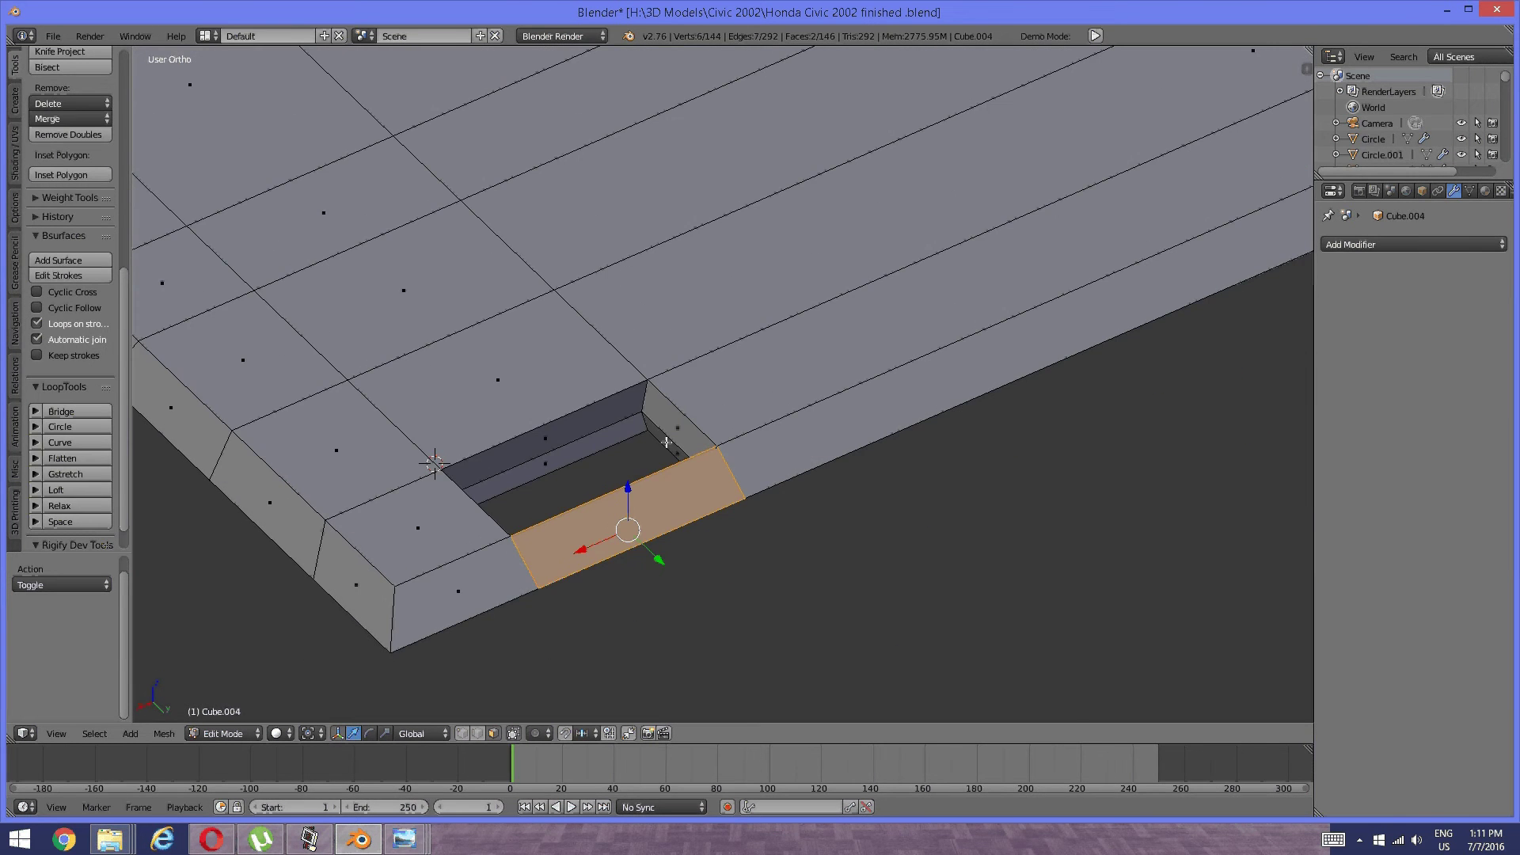
pyautogui.press('x')
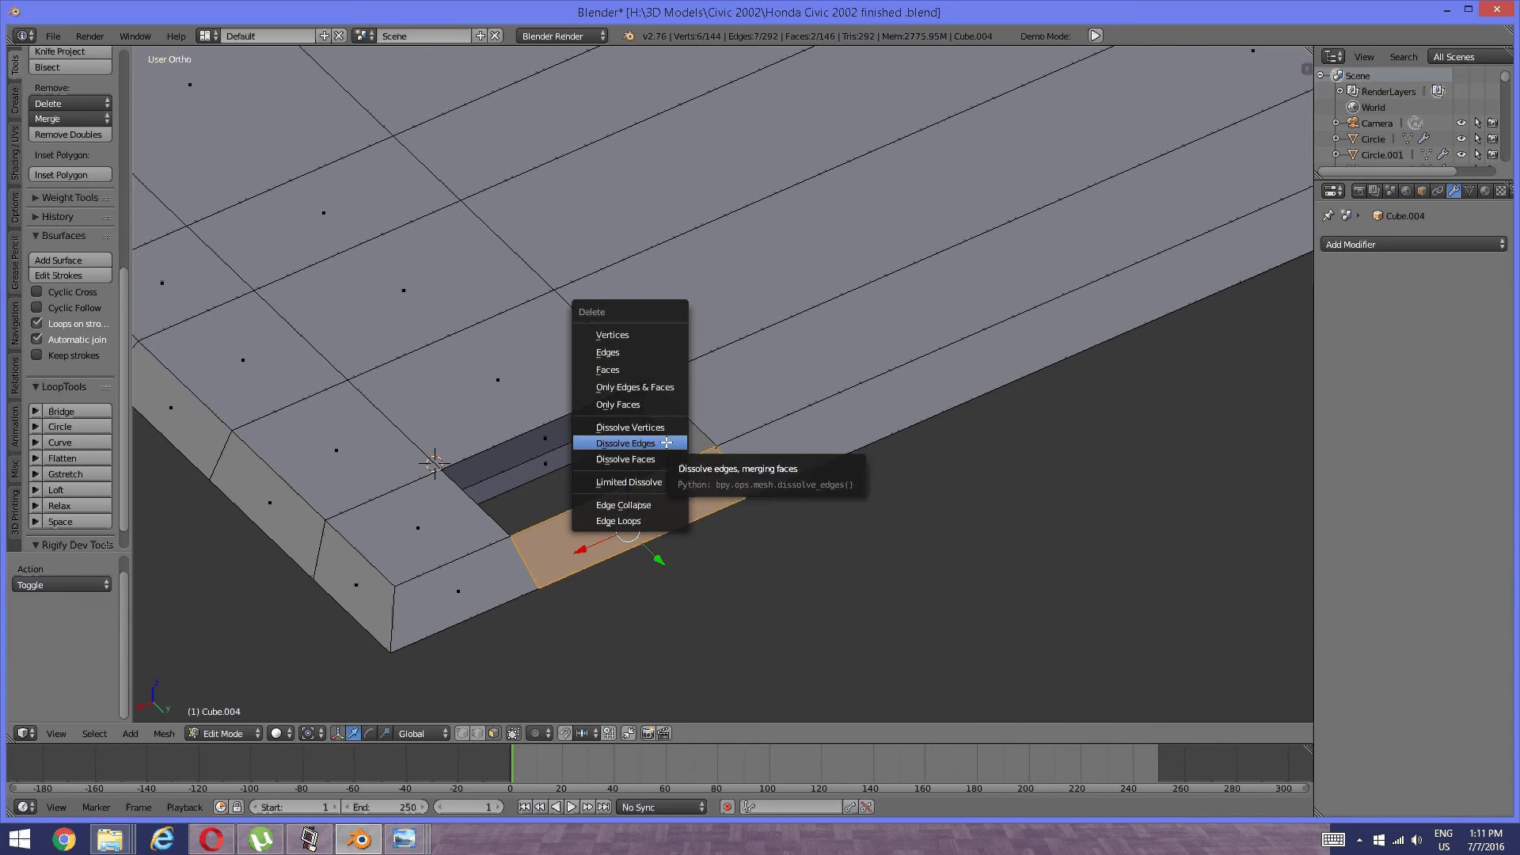
pyautogui.click(633, 365)
# Delete the upper and lower bevel faces on the car-side edge beside the hole near the arm.
pyautogui.scroll(-2, 744, 395)
pyautogui.moveTo(804, 390); pyautogui.dragTo(990, 396, button='middle')
pyautogui.keyDown('shift'); pyautogui.moveTo(1267, 382); pyautogui.dragTo(498, 400, button='middle'); pyautogui.keyUp('shift')
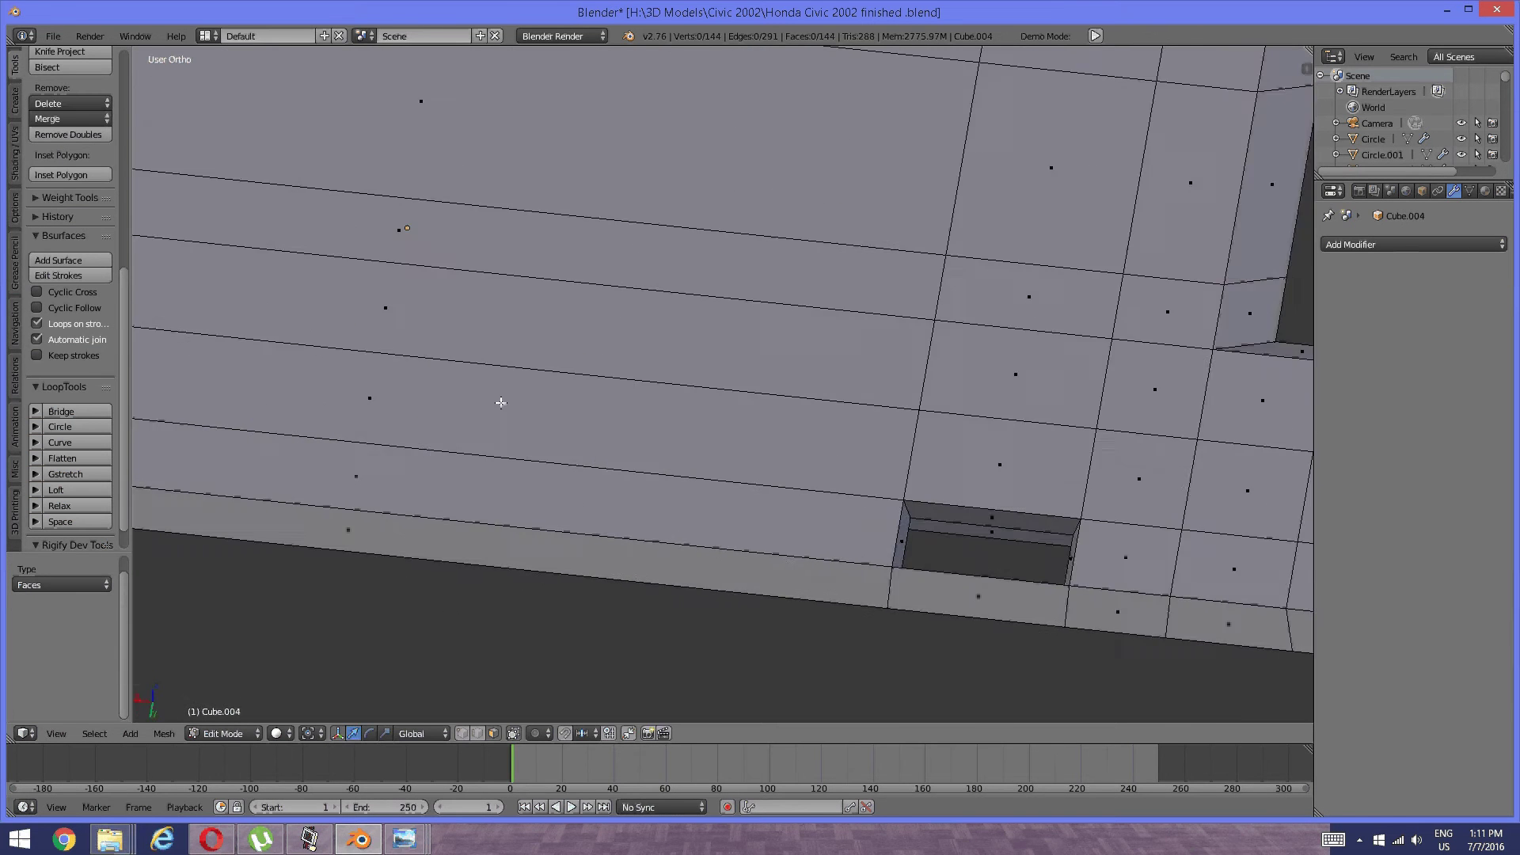
pyautogui.moveTo(772, 455); pyautogui.dragTo(784, 502, button='middle')
pyautogui.rightClick(776, 549)
pyautogui.moveTo(707, 574); pyautogui.dragTo(680, 355, button='middle')
pyautogui.keyDown('shift'); pyautogui.rightClick(684, 350); pyautogui.keyUp('shift')
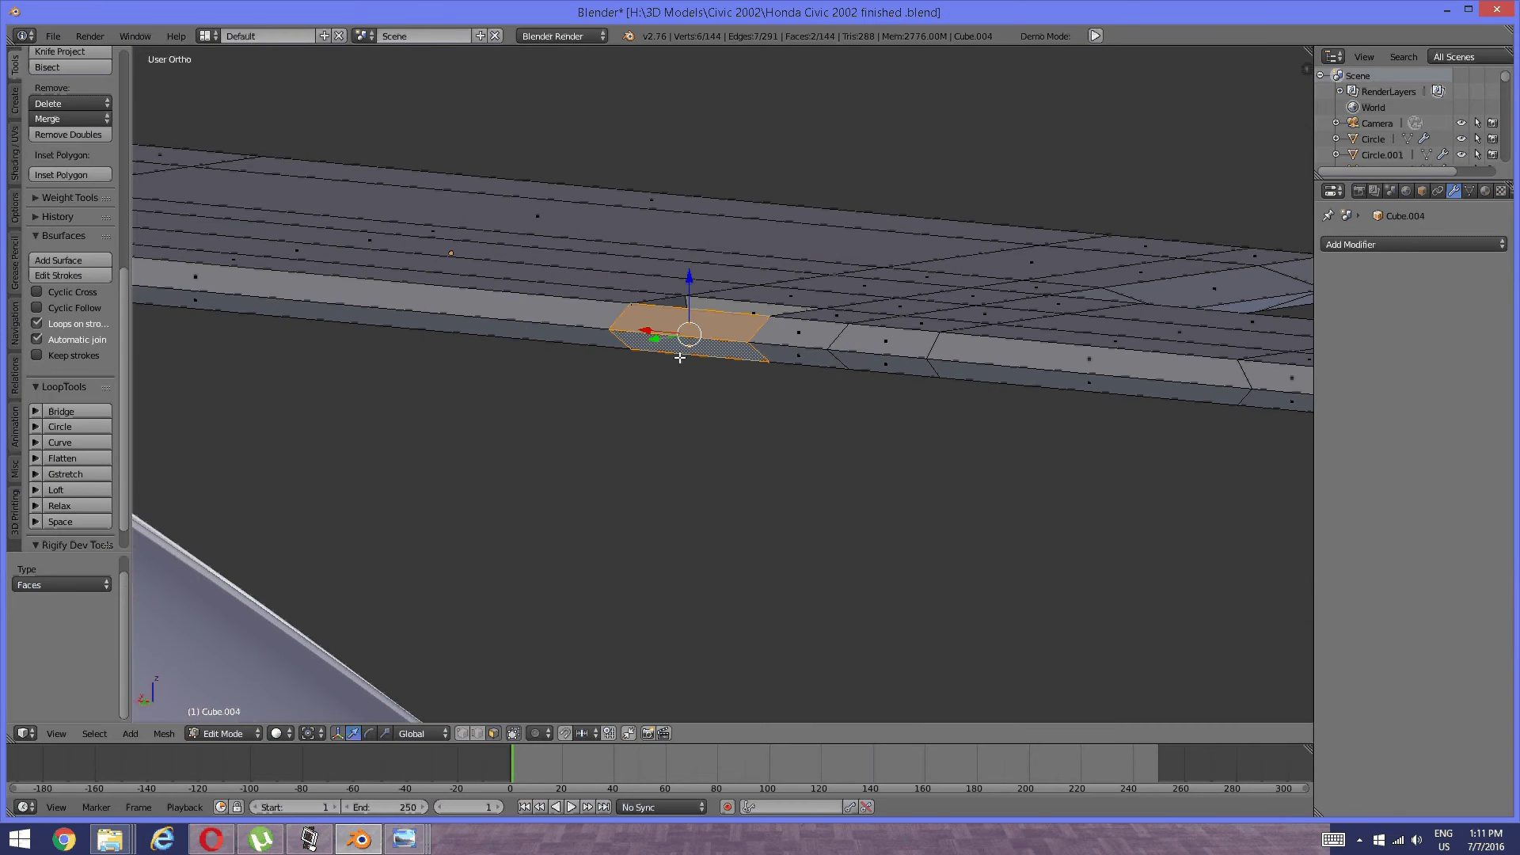
pyautogui.press('x')
pyautogui.click(679, 362)
# Delete the leftover wall faces along the open car-side edge of both notches.
pyautogui.moveTo(675, 380); pyautogui.dragTo(767, 516, button='middle')
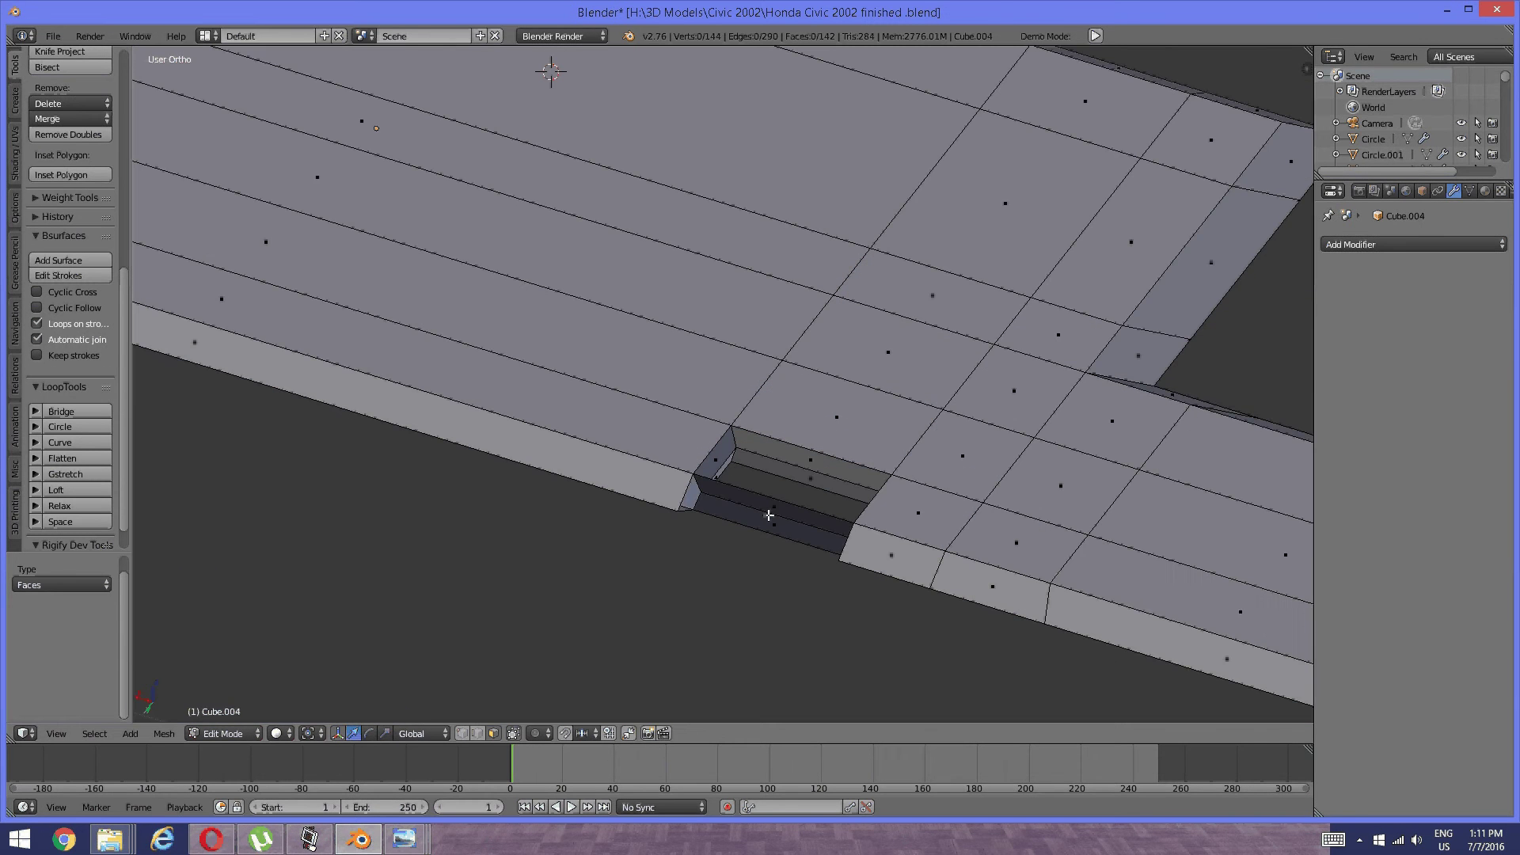
pyautogui.rightClick(764, 506)
pyautogui.moveTo(627, 512); pyautogui.dragTo(547, 487, button='middle')
pyautogui.keyDown('shift'); pyautogui.rightClick(546, 487); pyautogui.keyUp('shift')
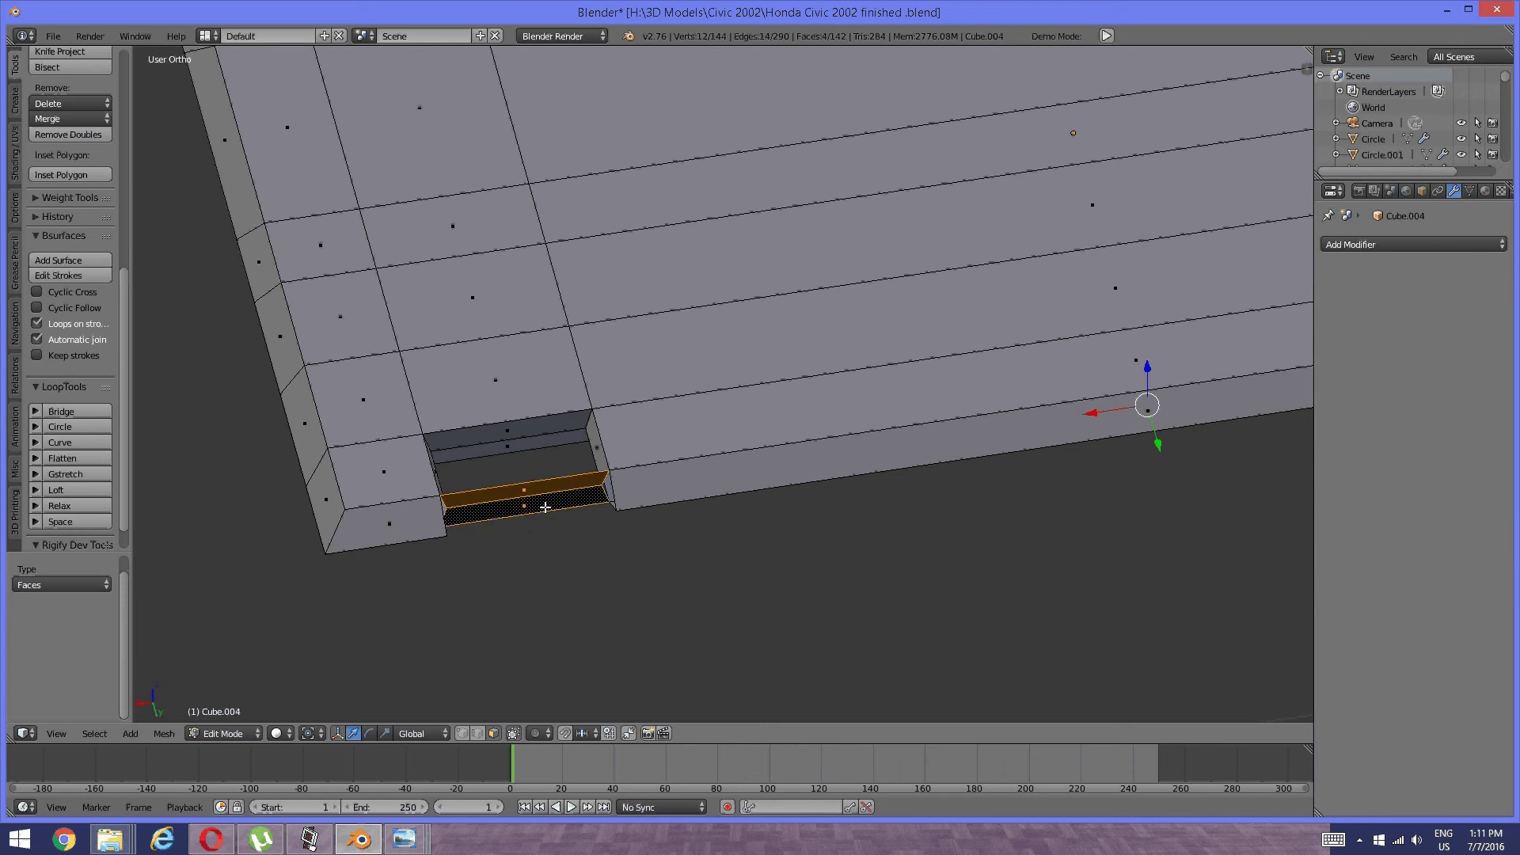
pyautogui.press('x')
pyautogui.click(538, 510)
# Merge the stray wall vertex at each outer corner of the notch near the +X end into the bevel edge vertex with At Last.
pyautogui.moveTo(540, 510); pyautogui.dragTo(591, 512, button='middle')
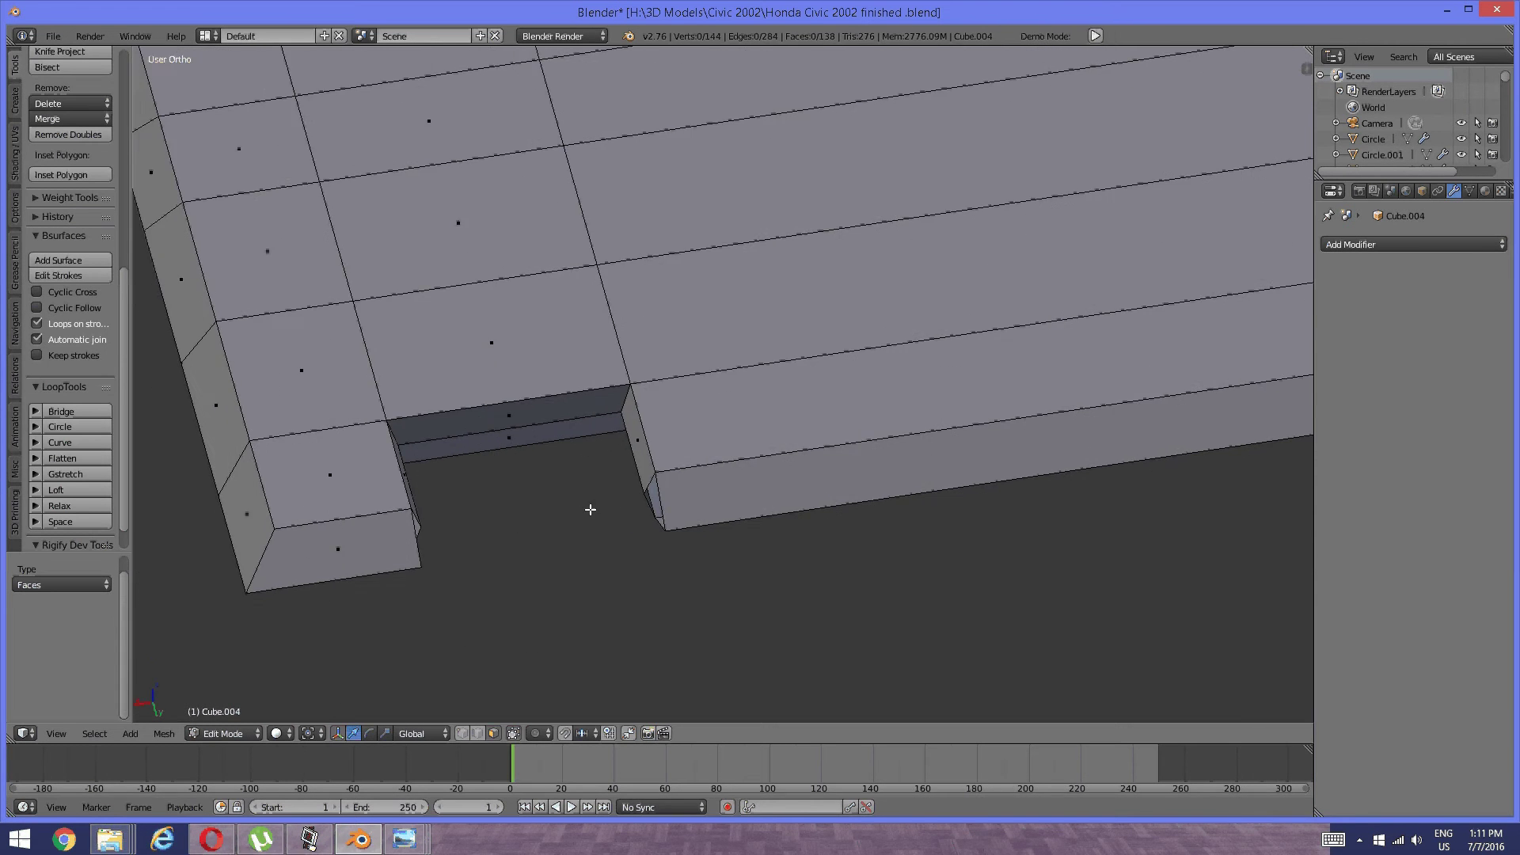
pyautogui.hotkey('ctrl', 'Tab')
pyautogui.click(546, 494)
pyautogui.rightClick(420, 527)
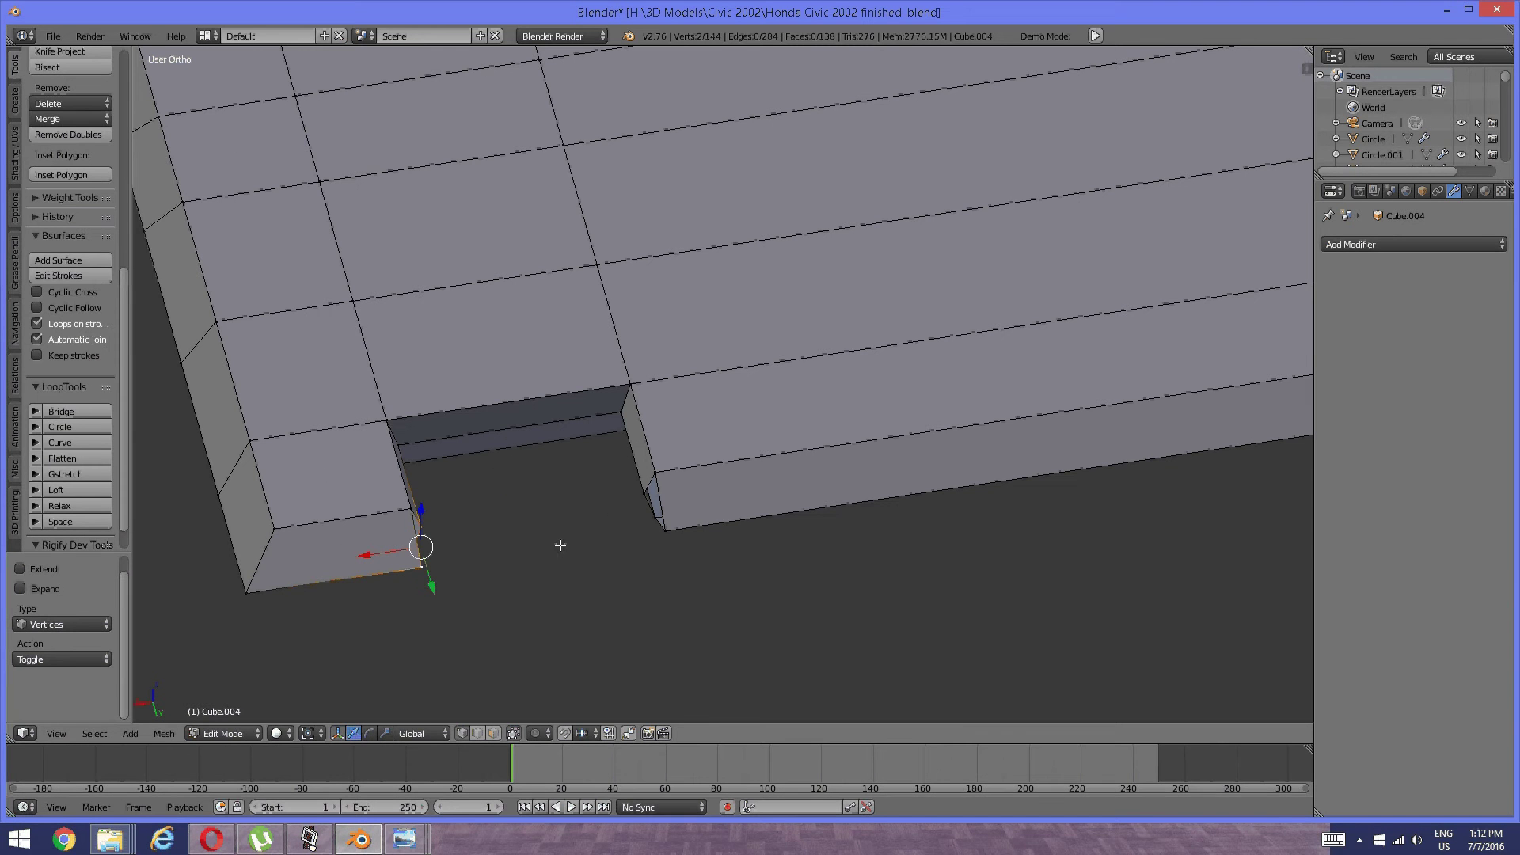
pyautogui.hotkey('alt', 'm')
pyautogui.click(533, 495)
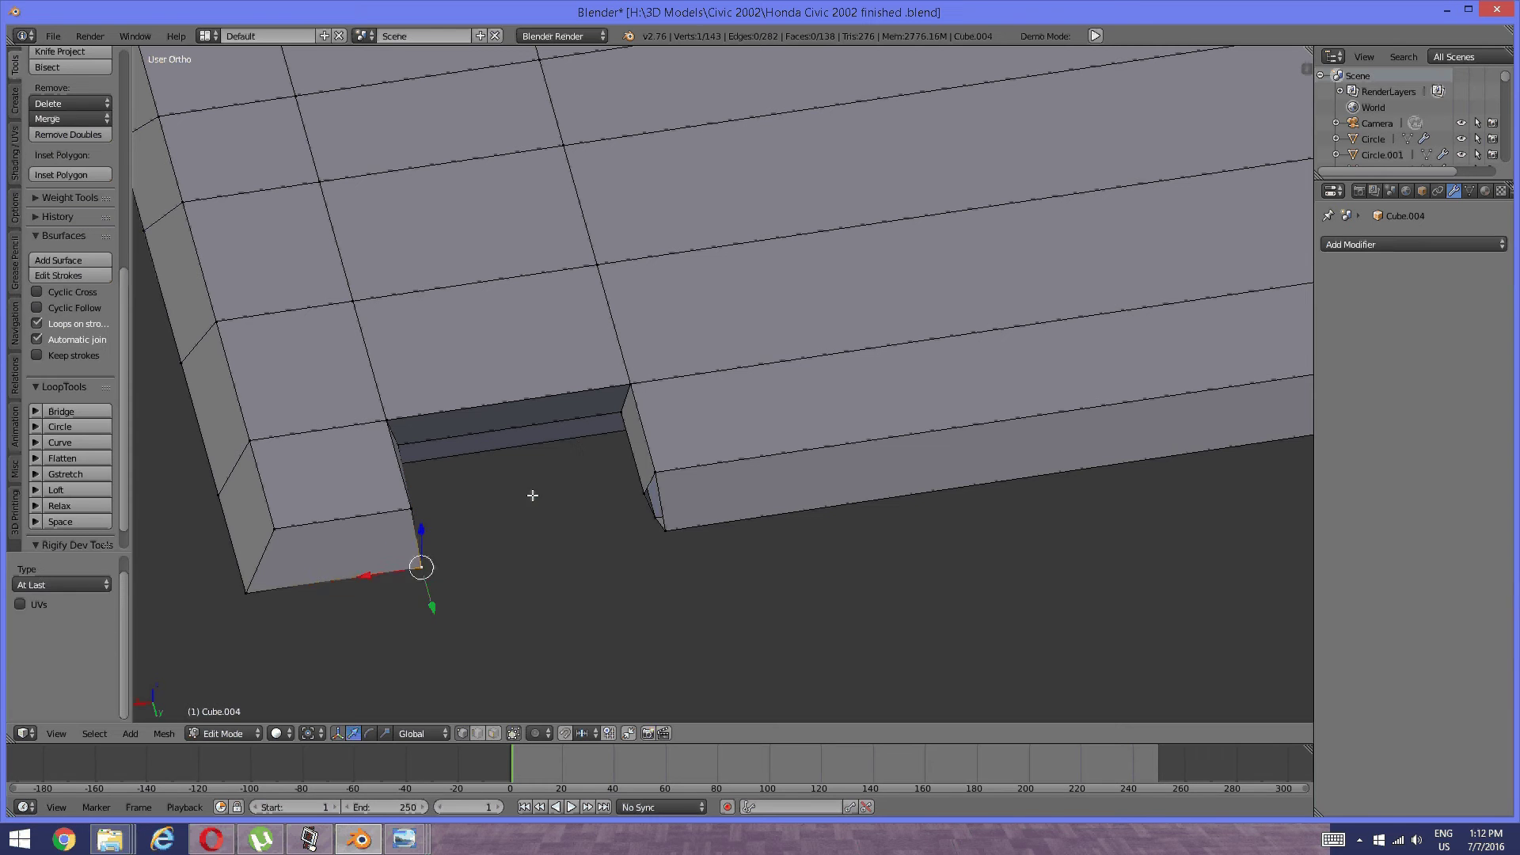
pyautogui.press('a')
pyautogui.rightClick(642, 497)
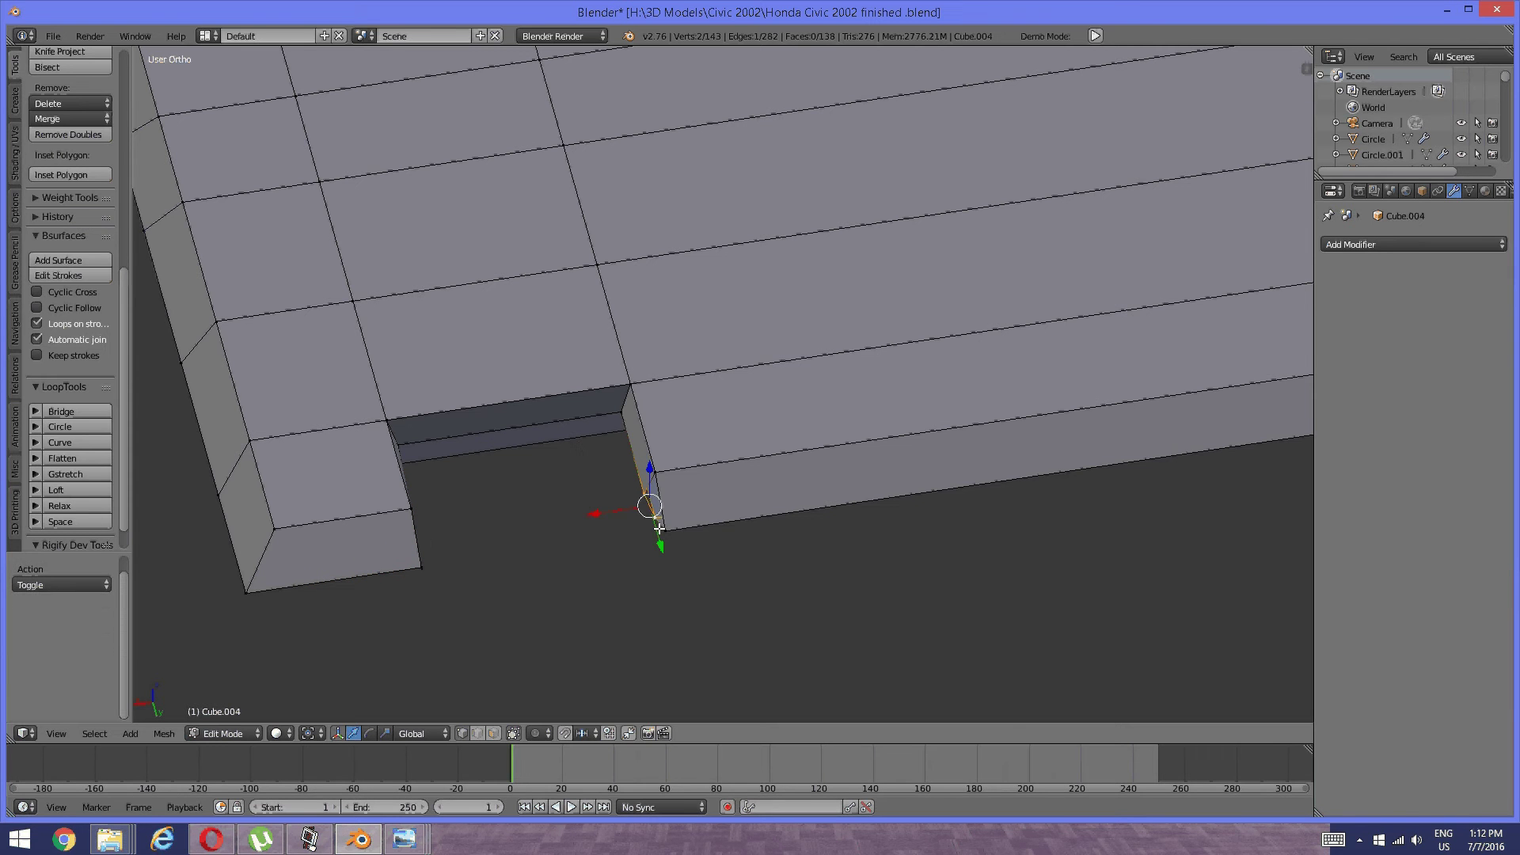
pyautogui.rightClick(657, 524)
pyautogui.hotkey('alt', 'm')
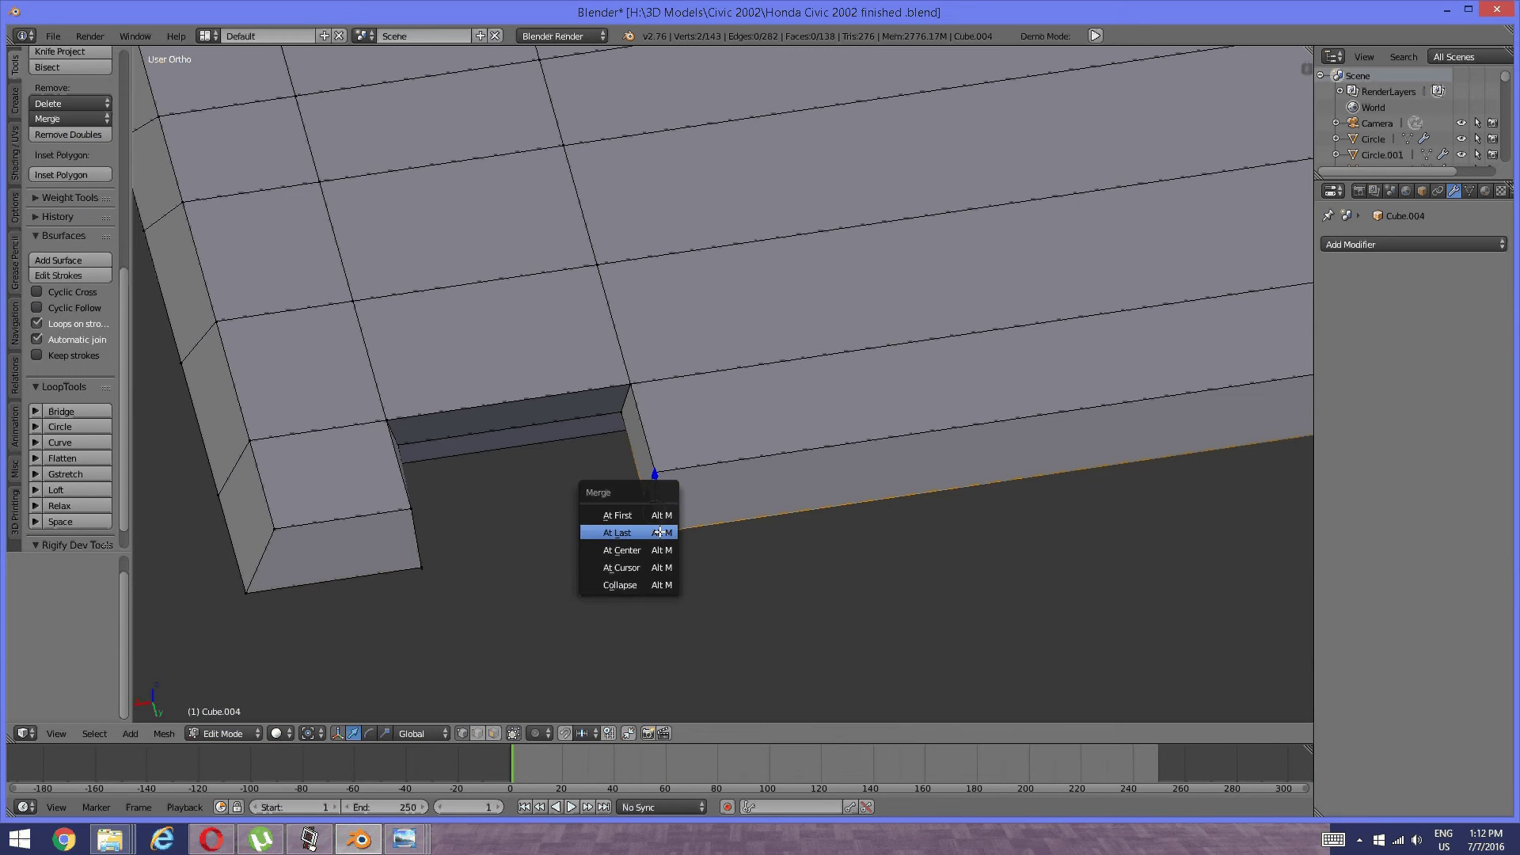
pyautogui.click(659, 532)
pyautogui.press('a')
# Merge the stray wall vertices at both outer corners of the notch near the arm into the bevel edge vertices with At Last.
pyautogui.moveTo(716, 478); pyautogui.dragTo(574, 411, button='middle')
pyautogui.rightClick(548, 395)
pyautogui.keyDown('shift'); pyautogui.rightClick(519, 428); pyautogui.keyUp('shift')
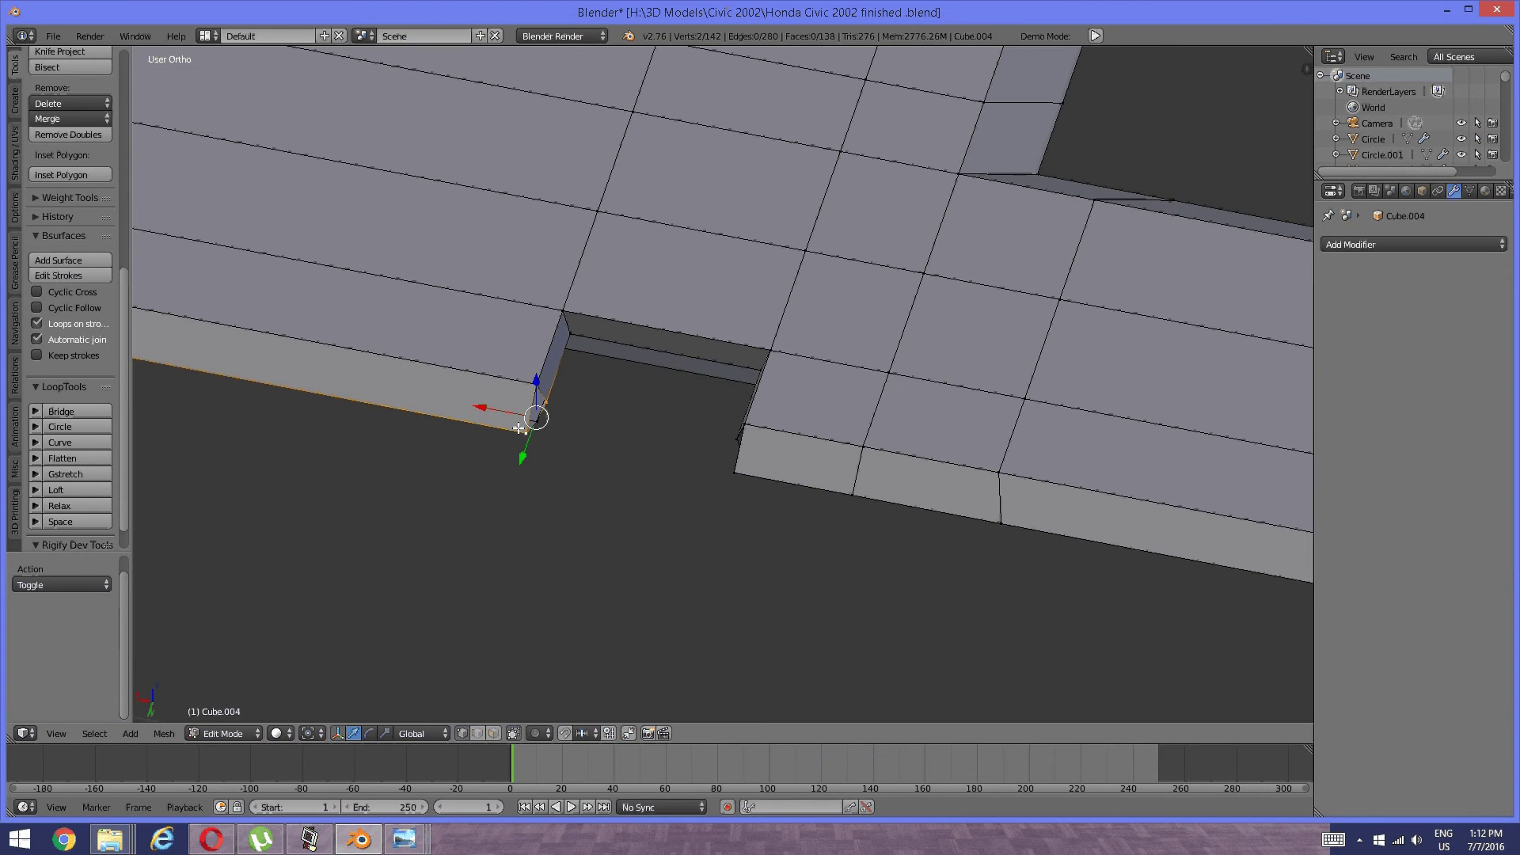
pyautogui.hotkey('alt', 'm')
pyautogui.click(518, 429)
pyautogui.press('a')
pyautogui.moveTo(518, 429); pyautogui.dragTo(583, 431, button='middle')
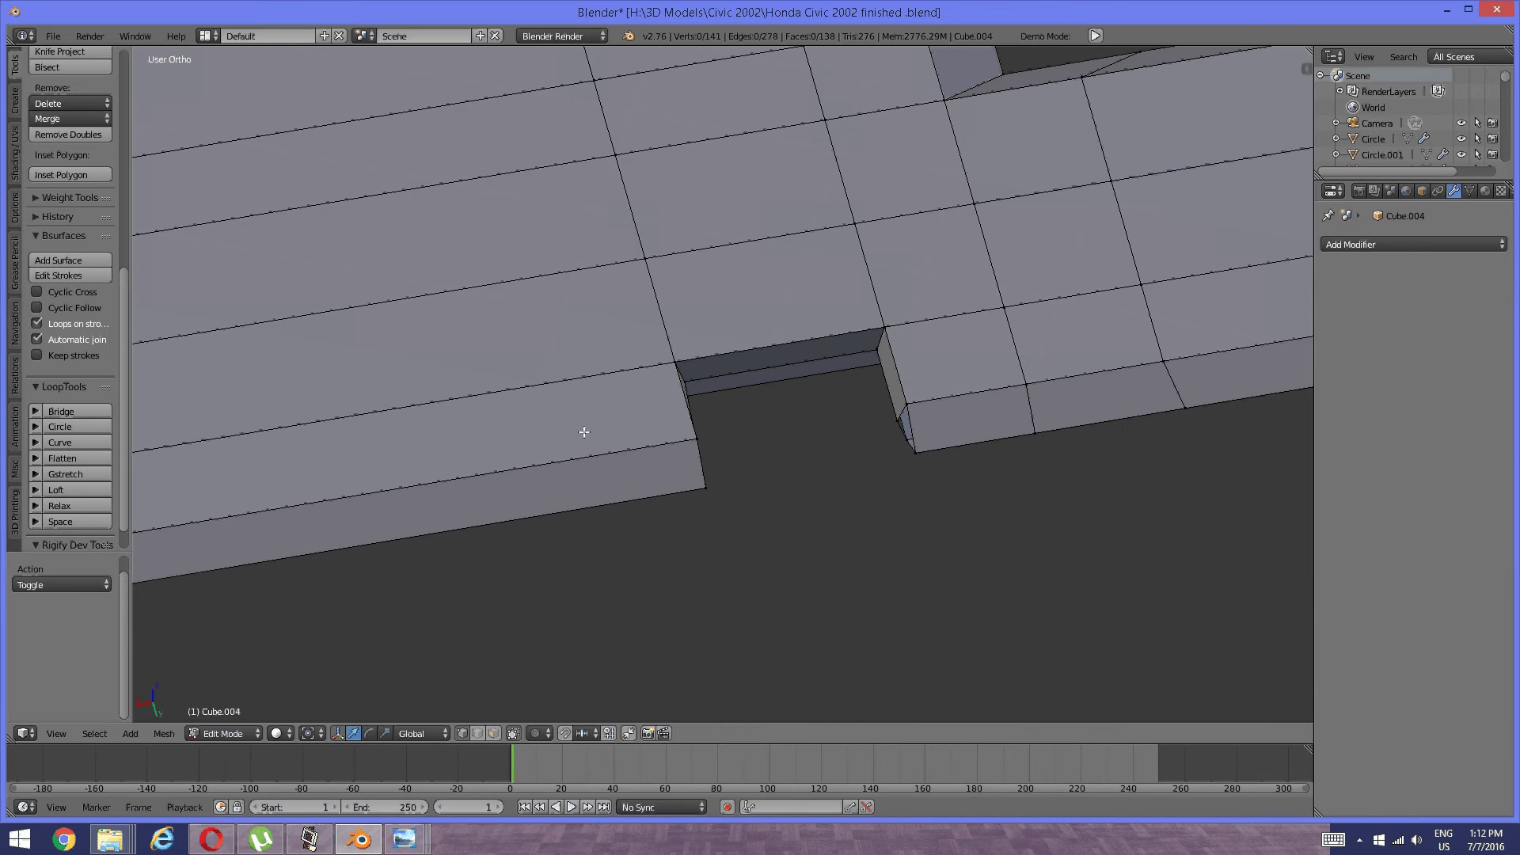
pyautogui.rightClick(915, 413)
pyautogui.keyDown('shift'); pyautogui.rightClick(929, 453); pyautogui.keyUp('shift')
pyautogui.hotkey('alt', 'm')
pyautogui.click(918, 445)
pyautogui.press('a')
# Cut a crosswise edge loop through the strip containing the notch near the arm, slid toward the strip's arm side.
pyautogui.moveTo(919, 445); pyautogui.dragTo(798, 415, button='middle')
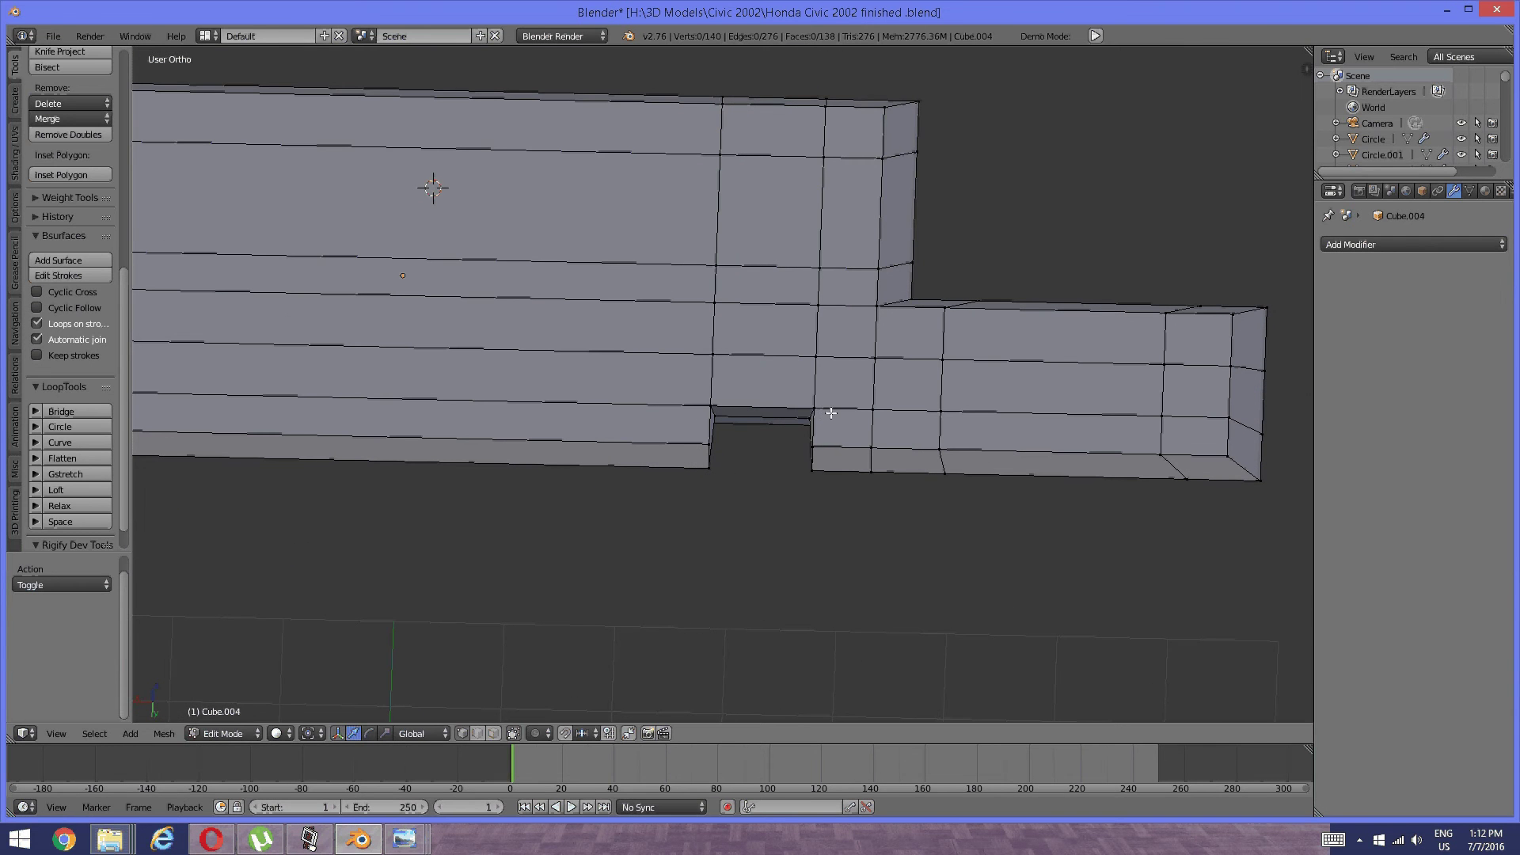
pyautogui.hotkey('ctrl', 'r')
pyautogui.click(791, 400)
pyautogui.click(825, 396)
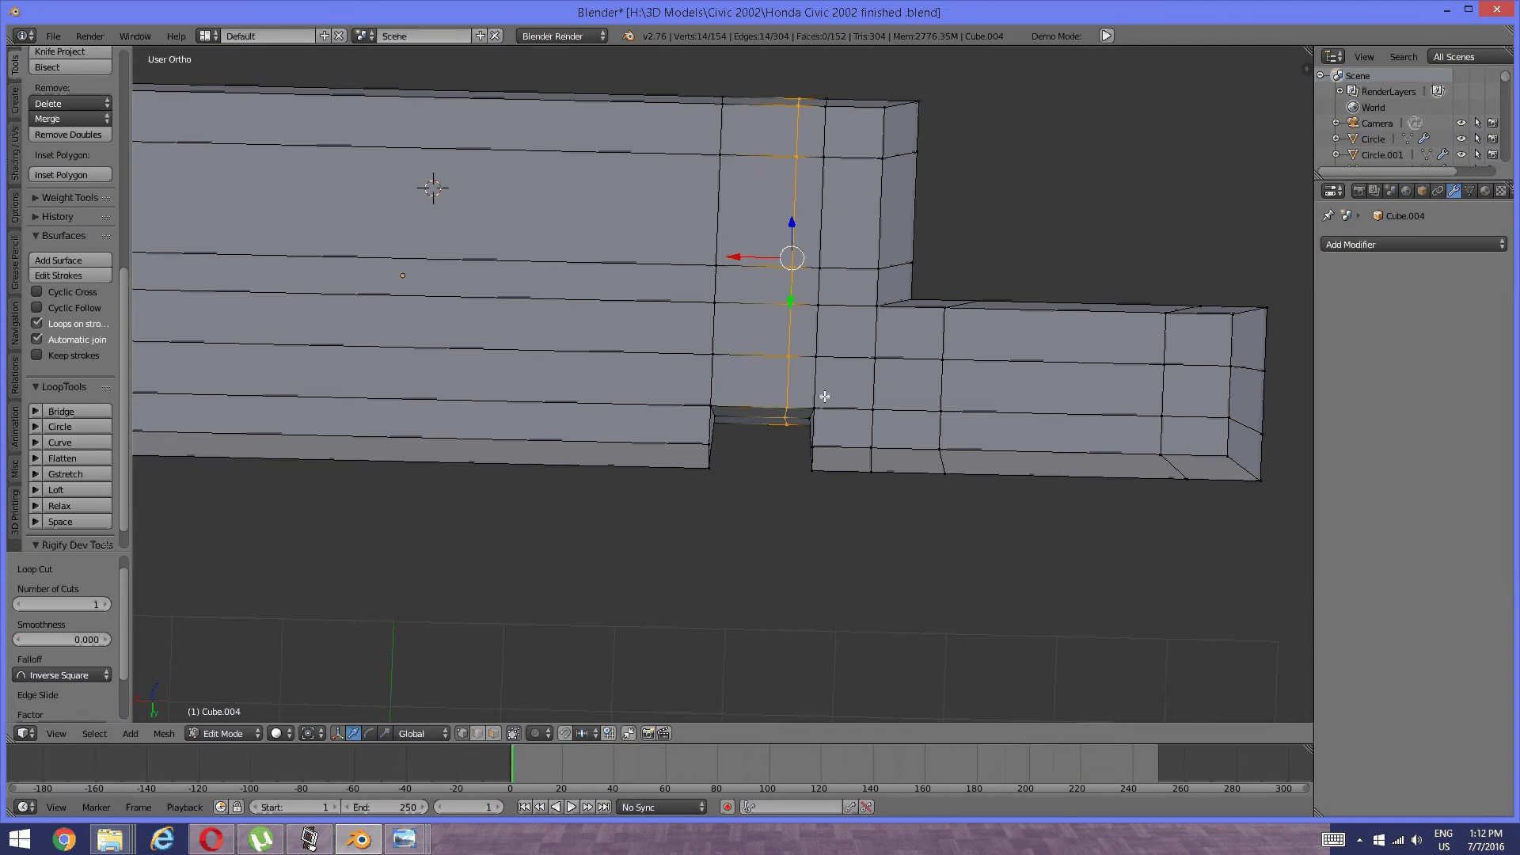
# Cut another crosswise edge loop through the strip containing the notch near the arm, slid toward the side facing away from the arm.
pyautogui.press('a')
pyautogui.hotkey('ctrl', 'r')
pyautogui.click(759, 393)
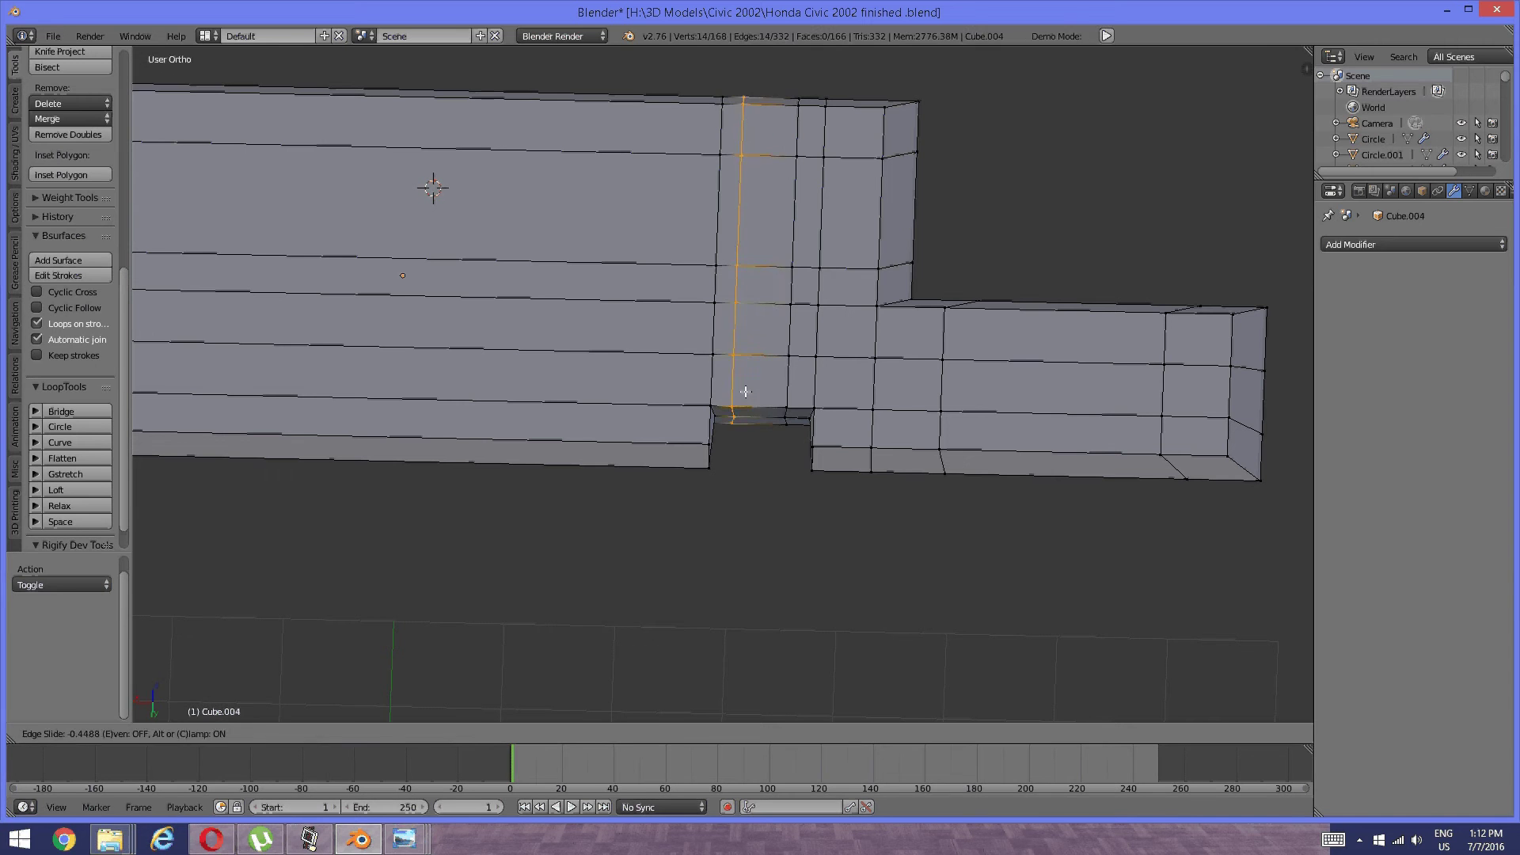
pyautogui.click(745, 391)
pyautogui.press('a')
# Cut a crosswise supporting edge loop just outside each side of the notch near the arm.
pyautogui.hotkey('ctrl', 'r')
pyautogui.click(631, 428)
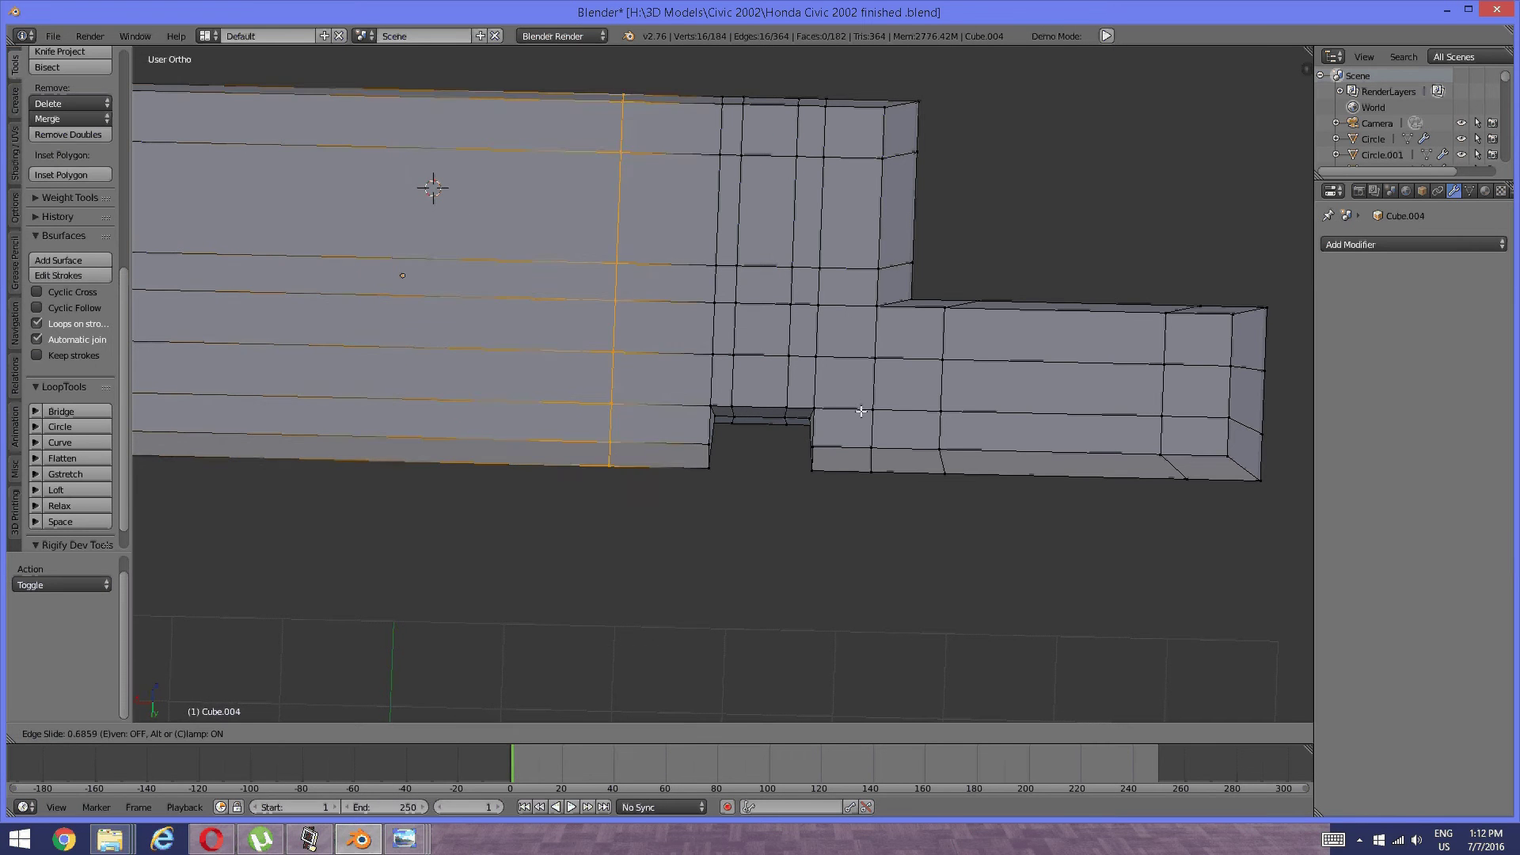
pyautogui.click(918, 415)
pyautogui.press('a')
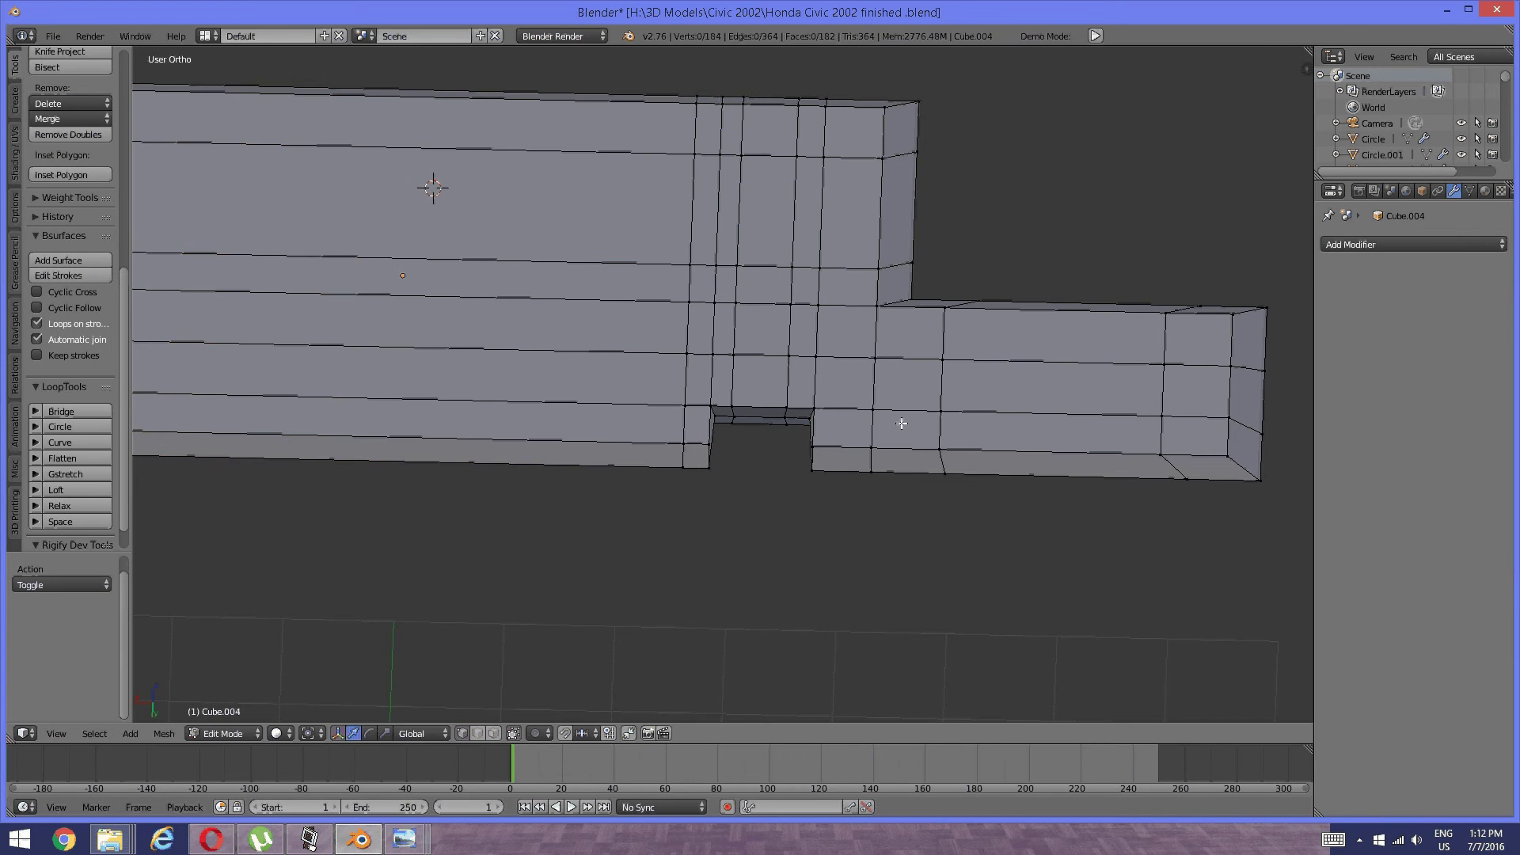
pyautogui.hotkey('ctrl', 'r')
pyautogui.click(847, 425)
pyautogui.click(844, 427)
pyautogui.press('a')
# Cut a crosswise edge loop through the long central section, slid close to the notch near the +X end.
pyautogui.moveTo(841, 425); pyautogui.dragTo(746, 402, button='middle')
pyautogui.hotkey('ctrl', 'r')
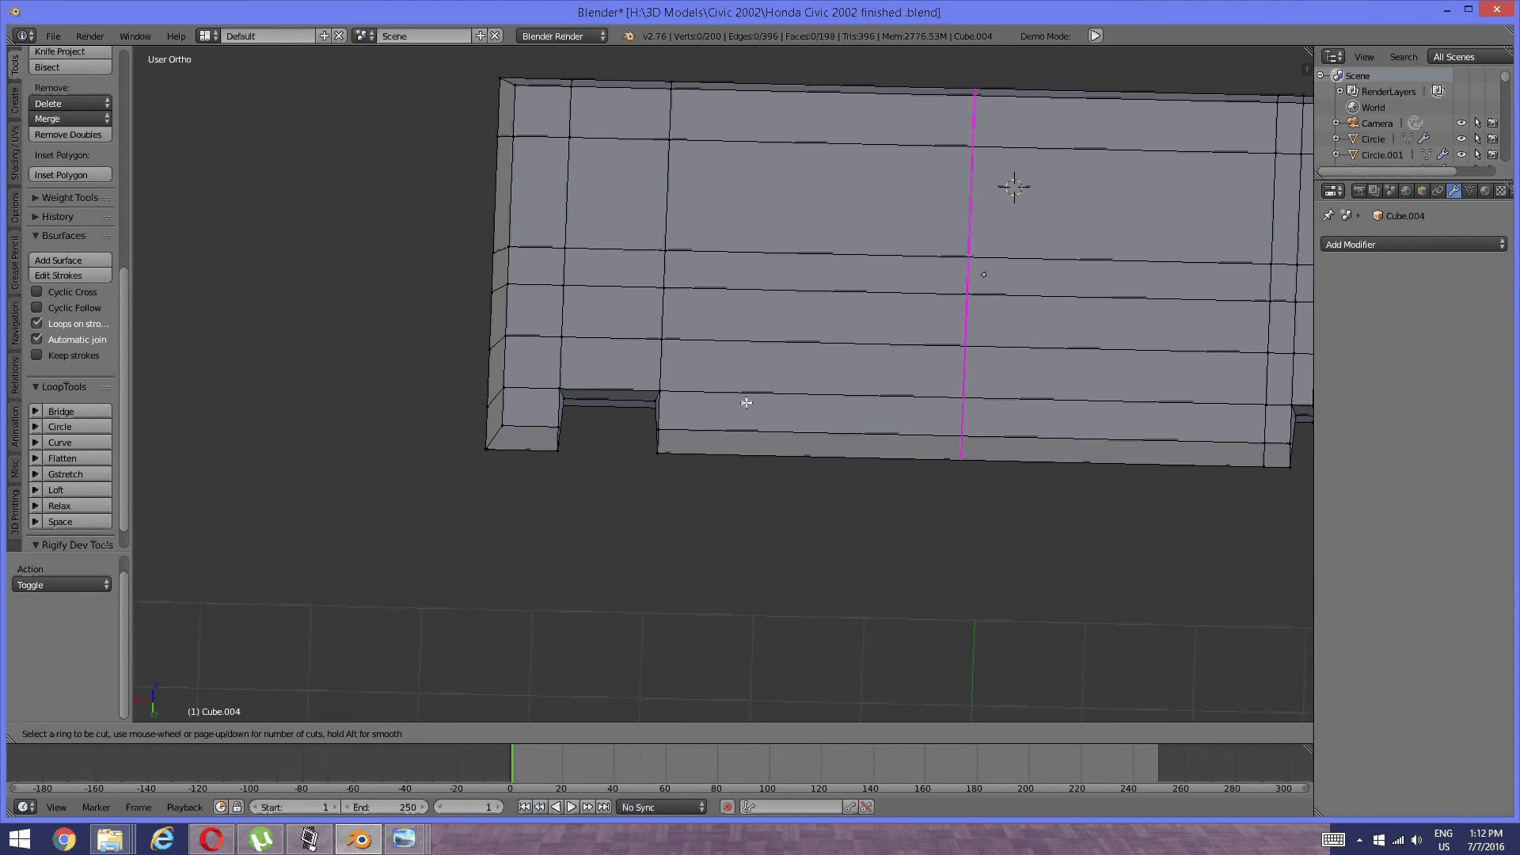
pyautogui.click(746, 402)
pyautogui.click(468, 386)
pyautogui.press('a')
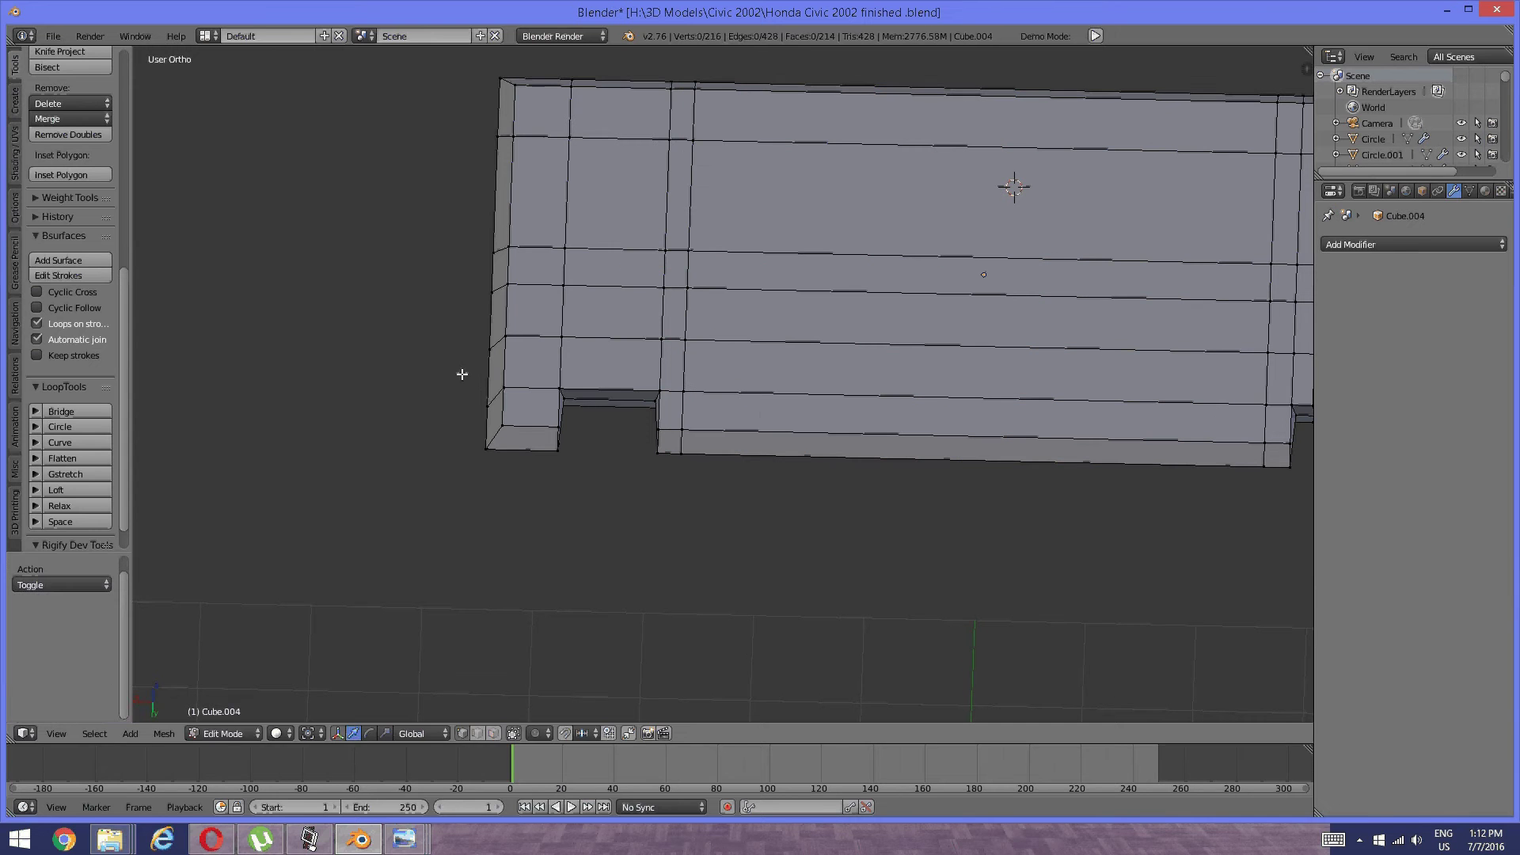
# Cut two crosswise edge loops through the strip containing the notch near the +X end, one slid toward each side wall.
pyautogui.hotkey('ctrl', 'r')
pyautogui.click(609, 388)
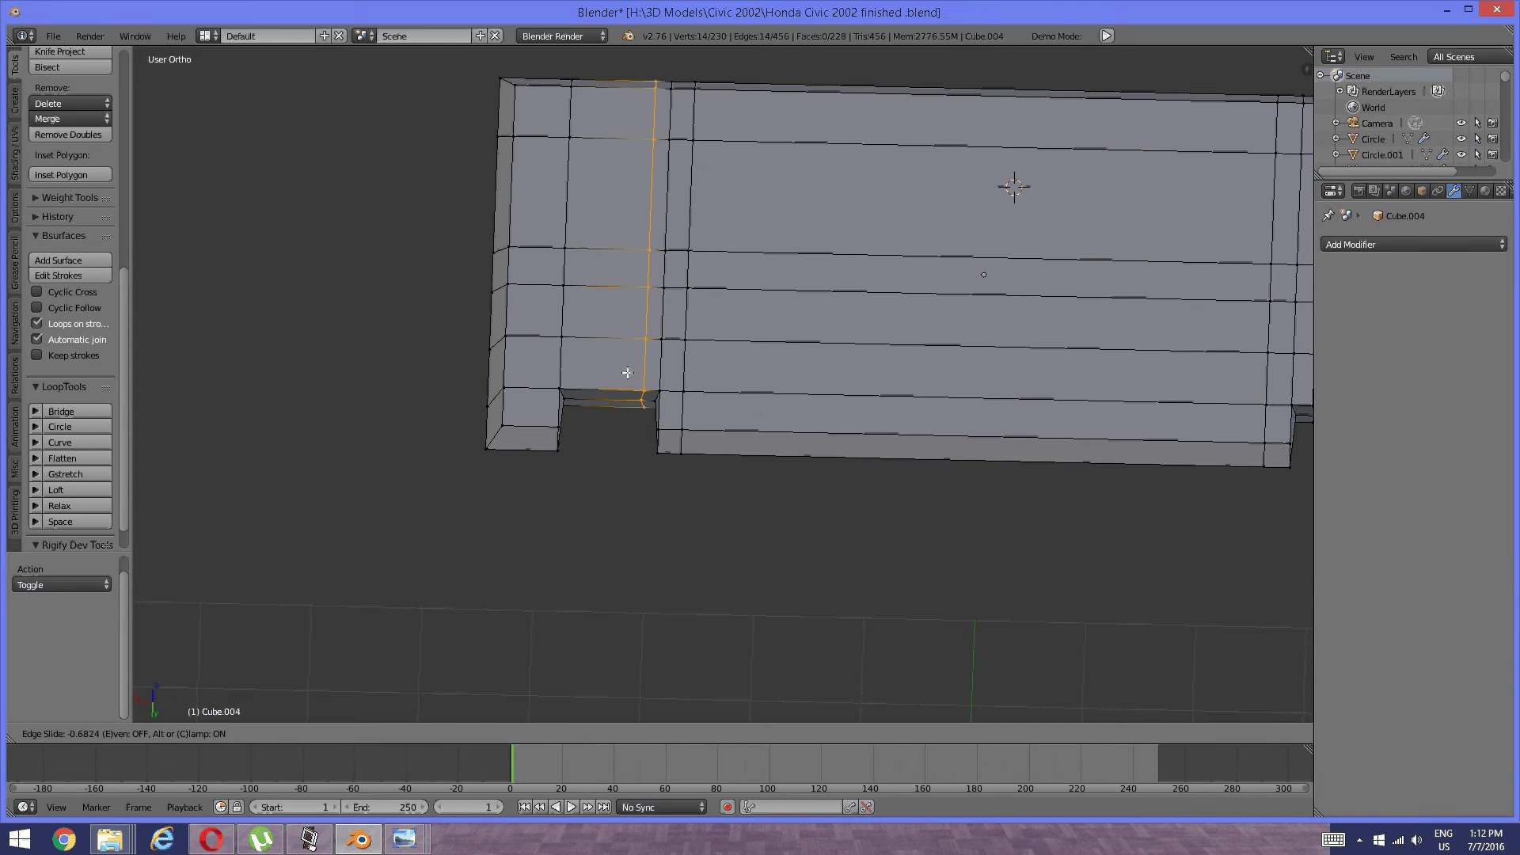
pyautogui.click(614, 388)
pyautogui.press('a')
pyautogui.hotkey('ctrl', 'r')
pyautogui.click(611, 391)
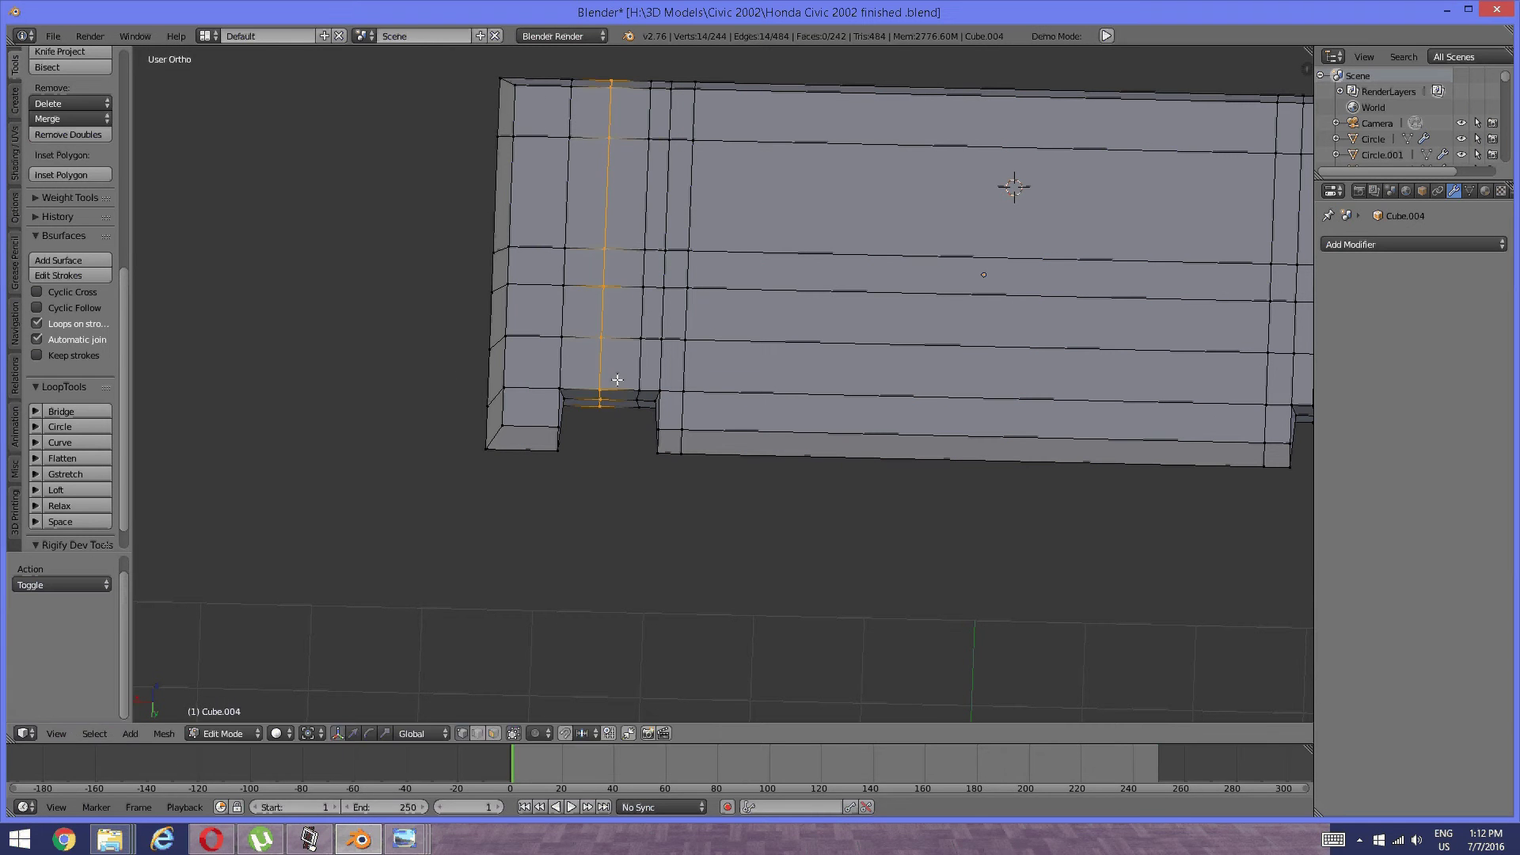
pyautogui.click(592, 388)
pyautogui.press('a')
# Cut a crosswise edge loop through the outer end strip beside the notch near the +X end, slid close to the notch.
pyautogui.hotkey('ctrl', 'r')
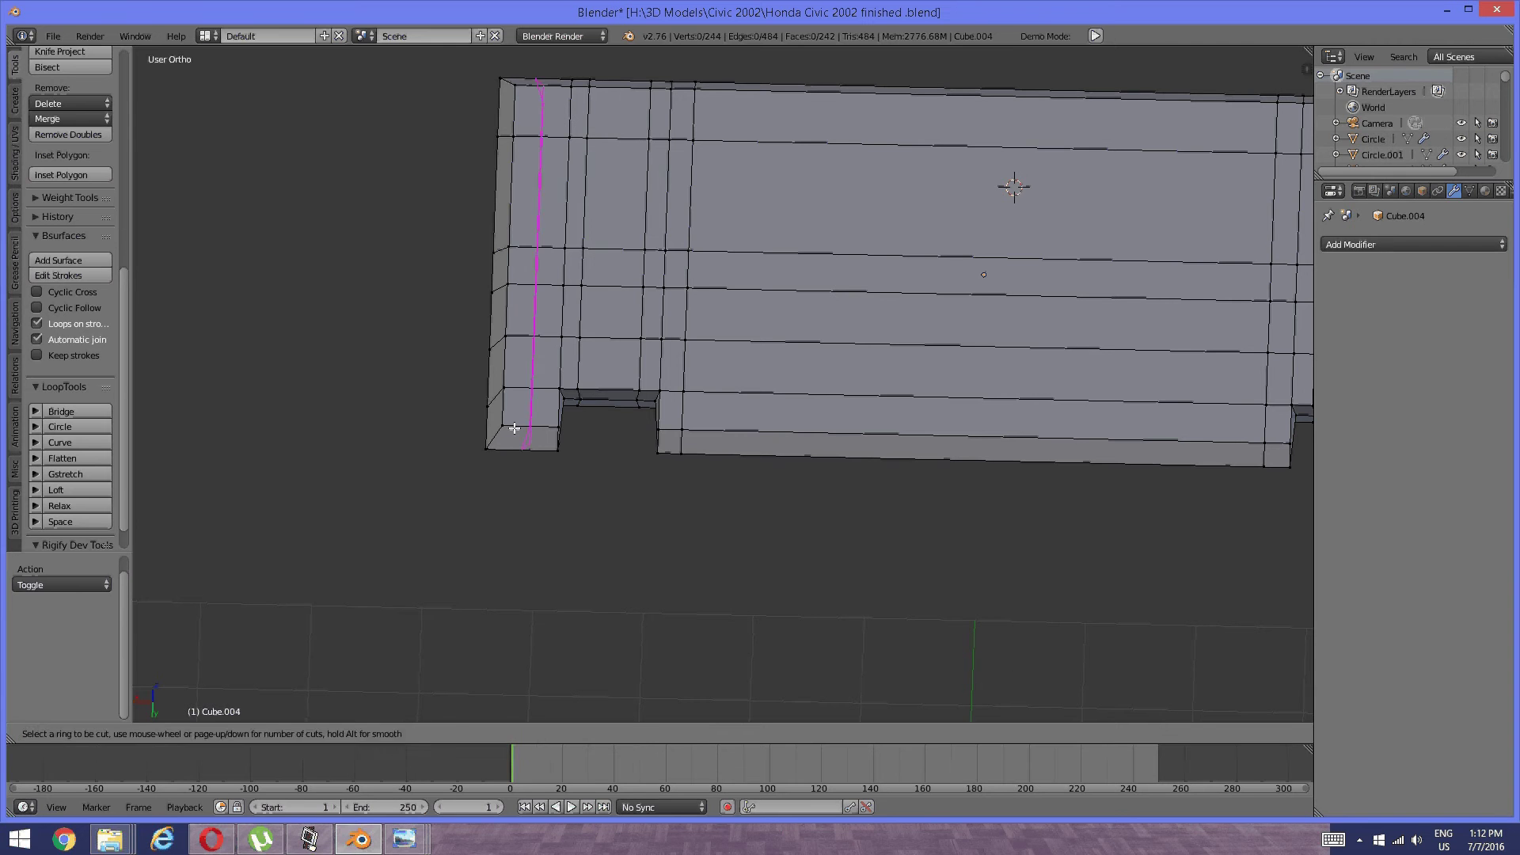
pyautogui.click(509, 425)
pyautogui.click(525, 427)
pyautogui.press('a')
# Compare the notched edge with the sun visor reference photo in Windows Photo Viewer and return to Blender.
pyautogui.scroll(-2, 526, 428)
pyautogui.moveTo(549, 428); pyautogui.dragTo(689, 455, button='middle')
pyautogui.scroll(4, 672, 421)
pyautogui.scroll(-3, 647, 470)
pyautogui.scroll(3, 637, 468)
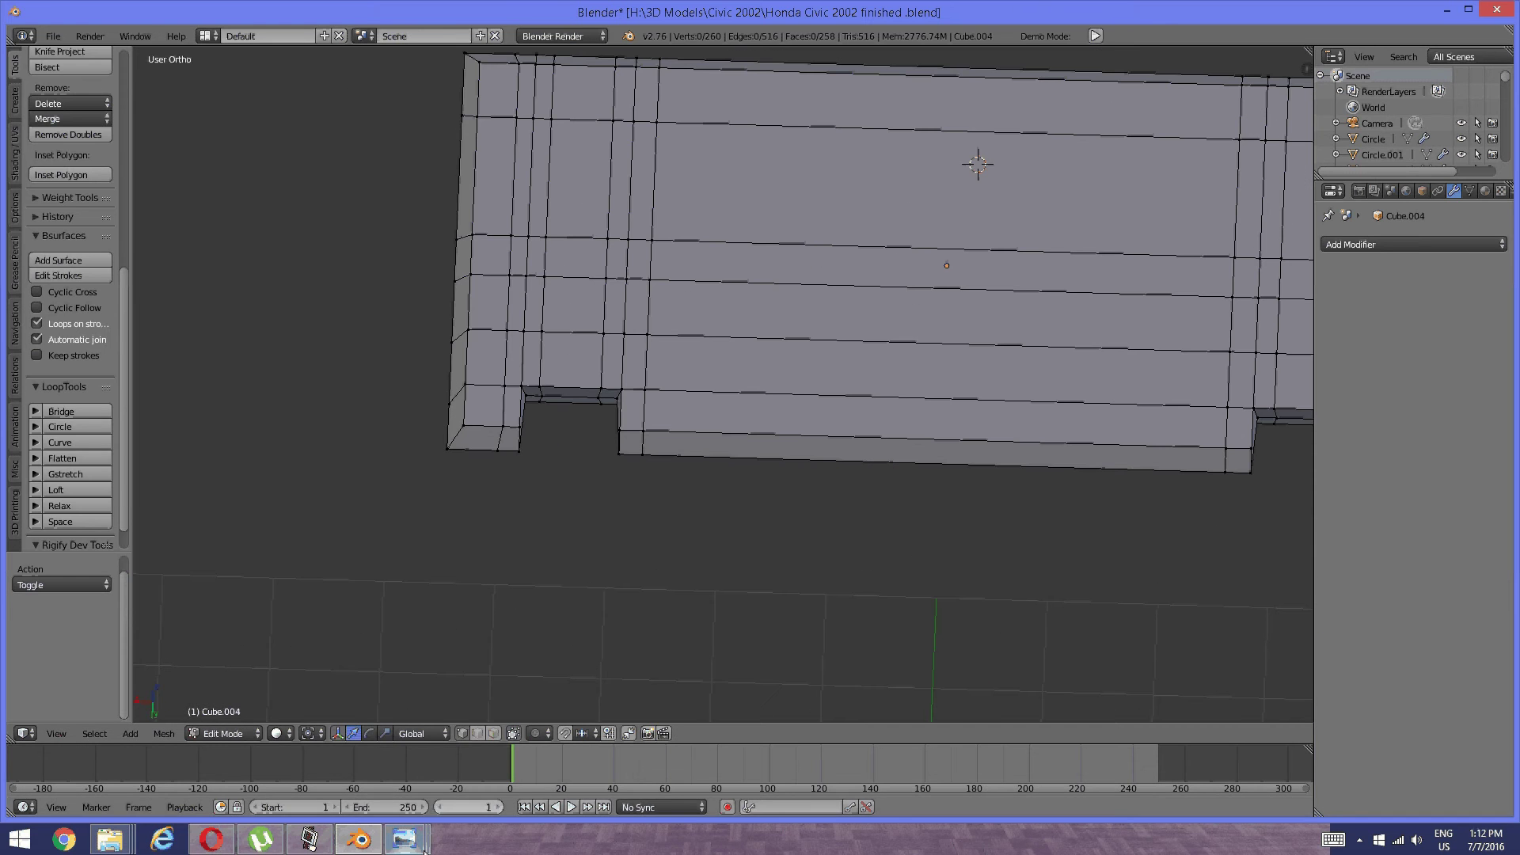
pyautogui.moveTo(404, 839)
pyautogui.click(288, 764)
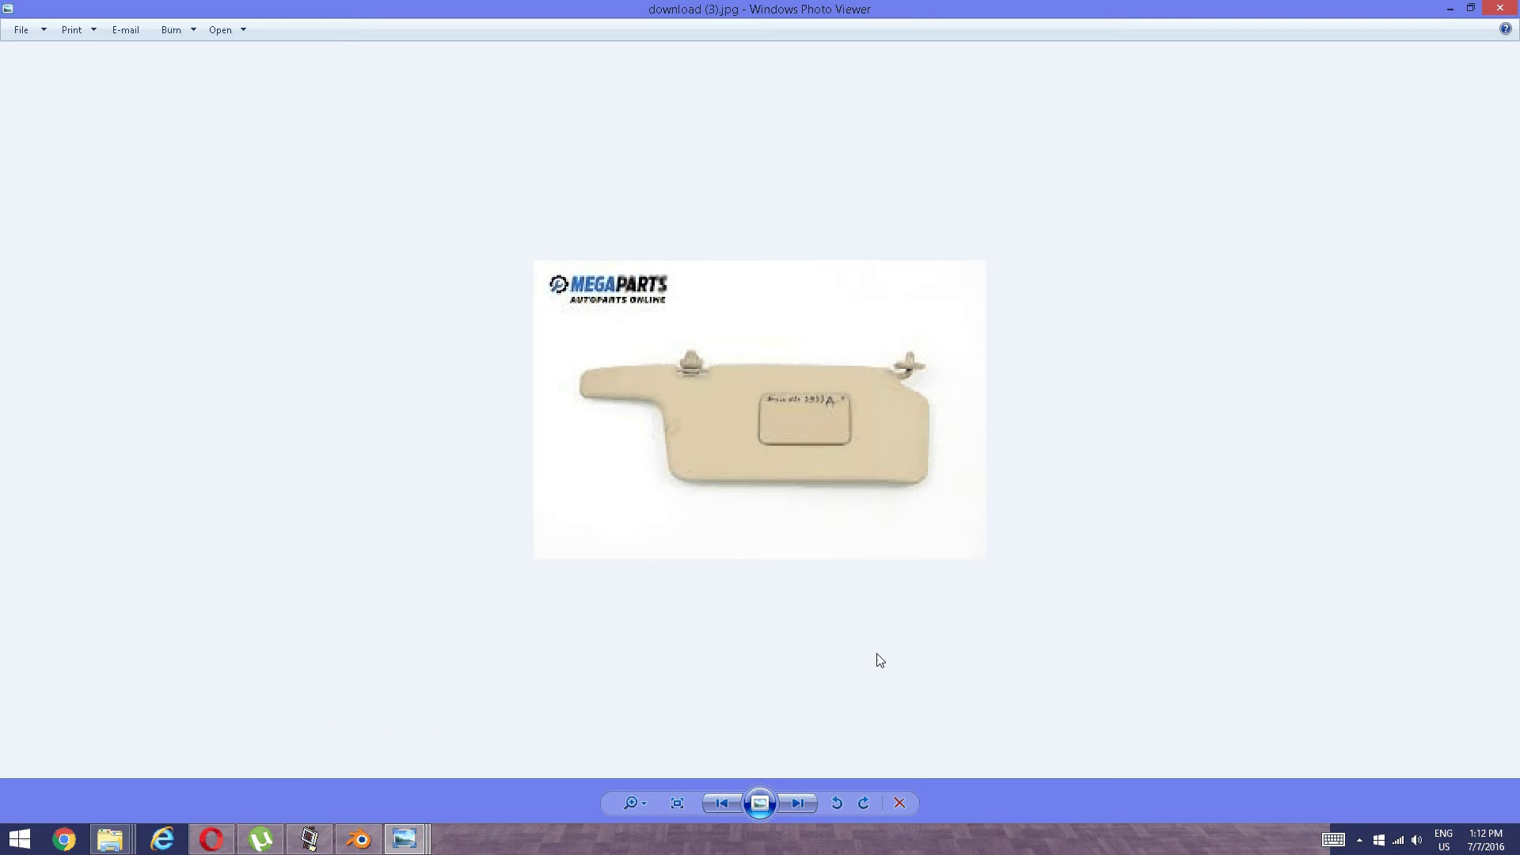
pyautogui.click(359, 839)
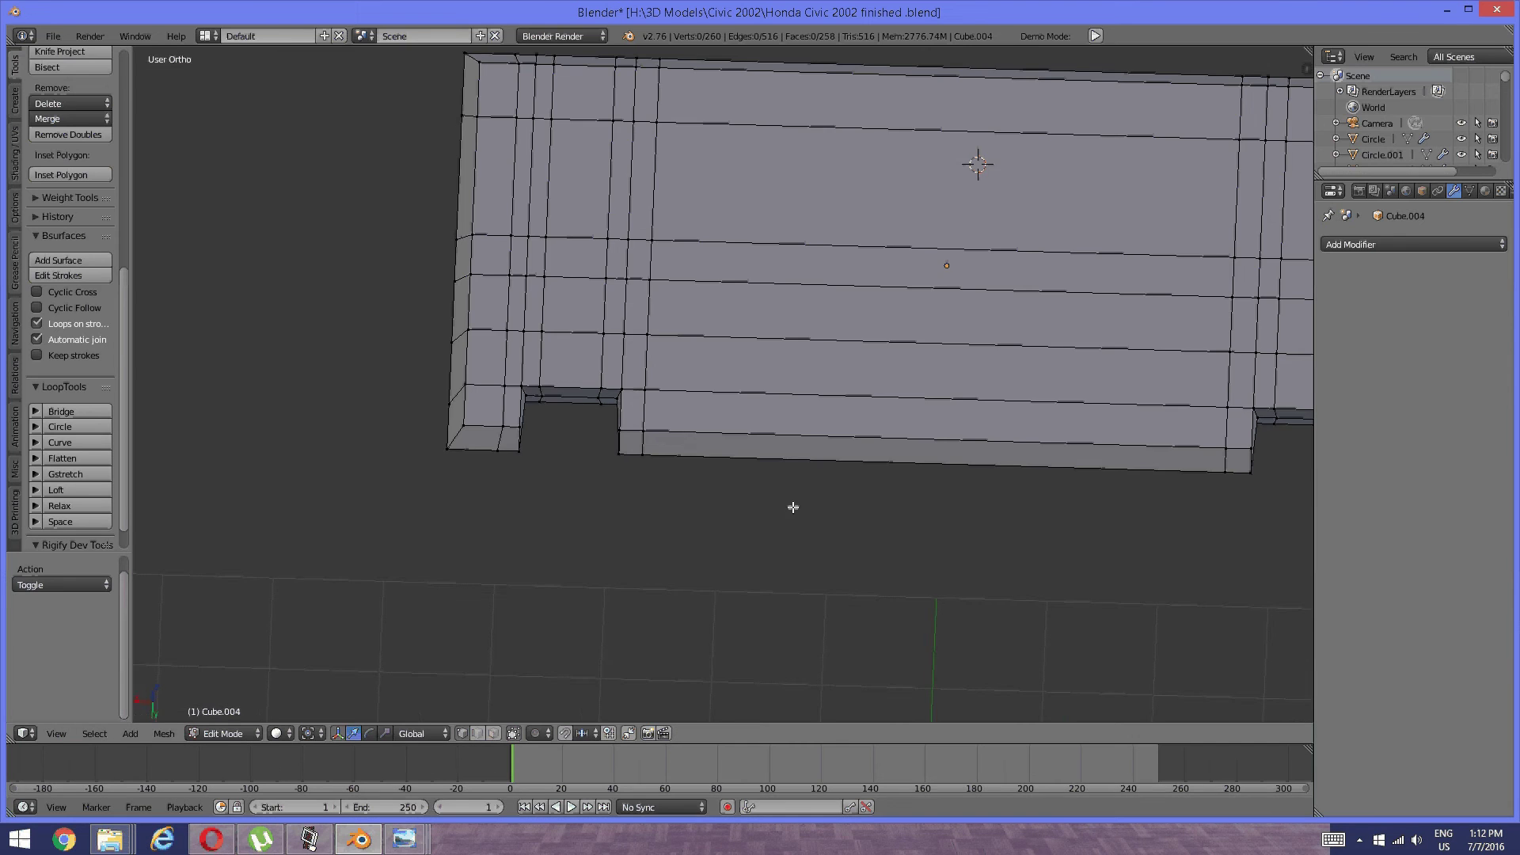
# Snap the 3D cursor to the midpoint of the four side wall faces of the notch near the +X end.
pyautogui.scroll(2, 676, 465)
pyautogui.moveTo(794, 507); pyautogui.dragTo(746, 459, button='middle')
pyautogui.scroll(1, 777, 444)
pyautogui.hotkey('ctrl', 'Tab')
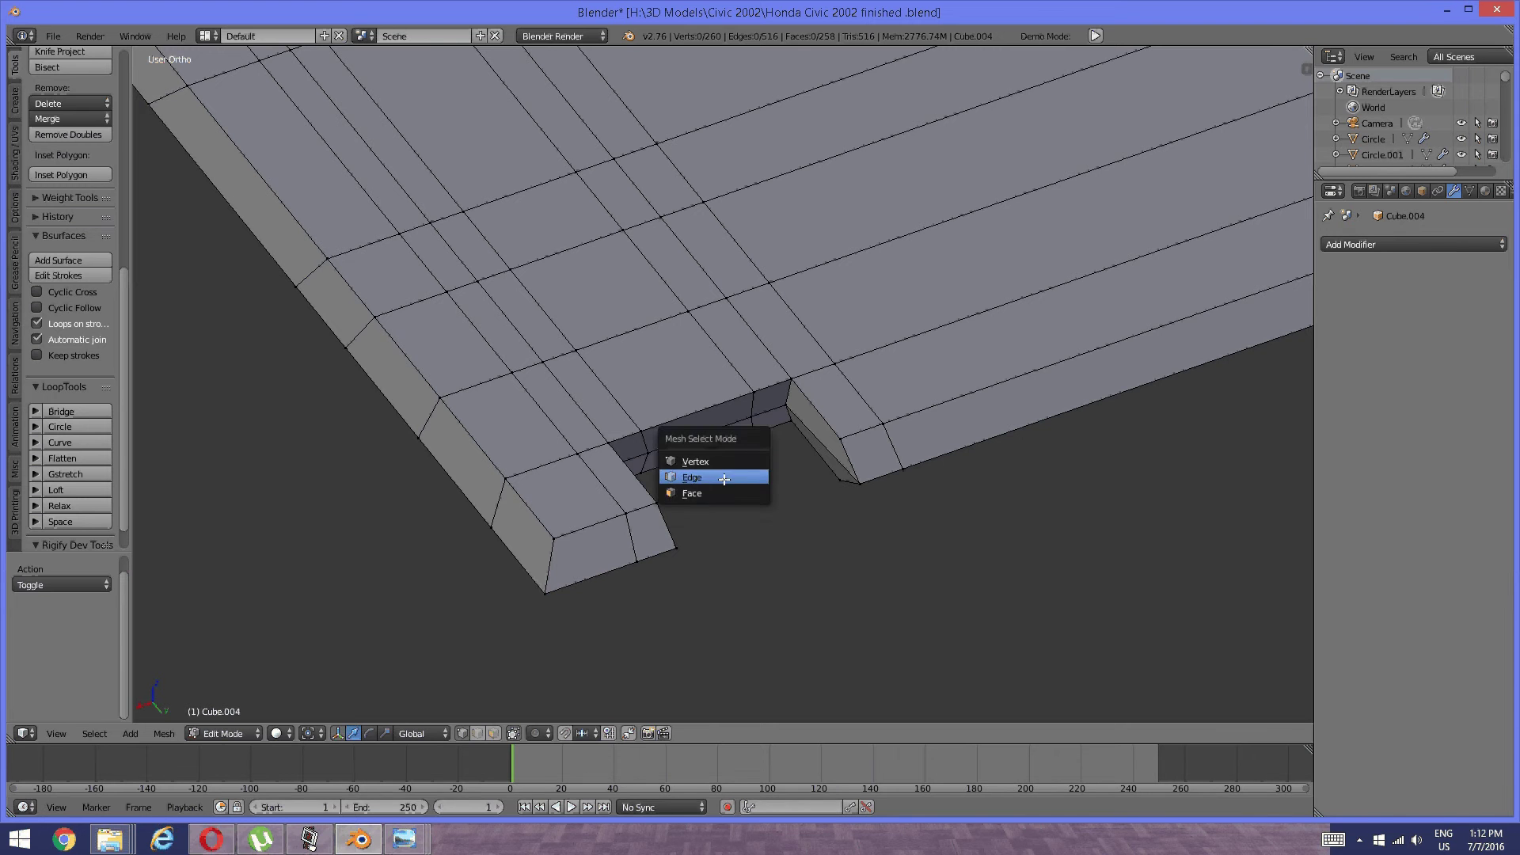
pyautogui.click(718, 488)
pyautogui.rightClick(815, 444)
pyautogui.keyDown('shift'); pyautogui.rightClick(817, 436); pyautogui.keyUp('shift')
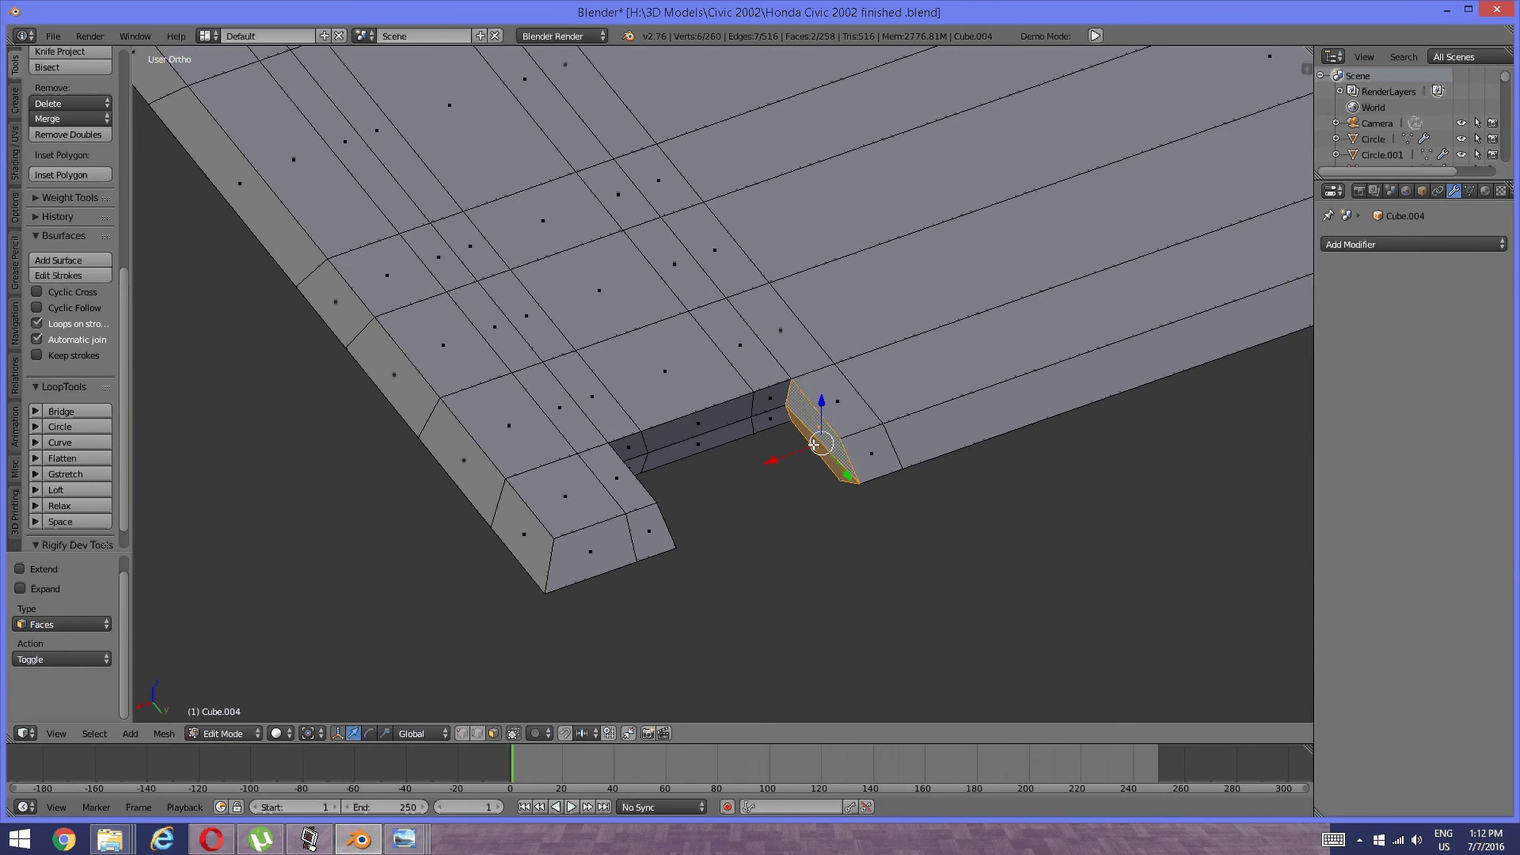
pyautogui.moveTo(818, 435); pyautogui.dragTo(468, 394, button='middle')
pyautogui.keyDown('shift'); pyautogui.rightClick(507, 404); pyautogui.keyUp('shift')
pyautogui.keyDown('shift'); pyautogui.rightClick(445, 378); pyautogui.keyUp('shift')
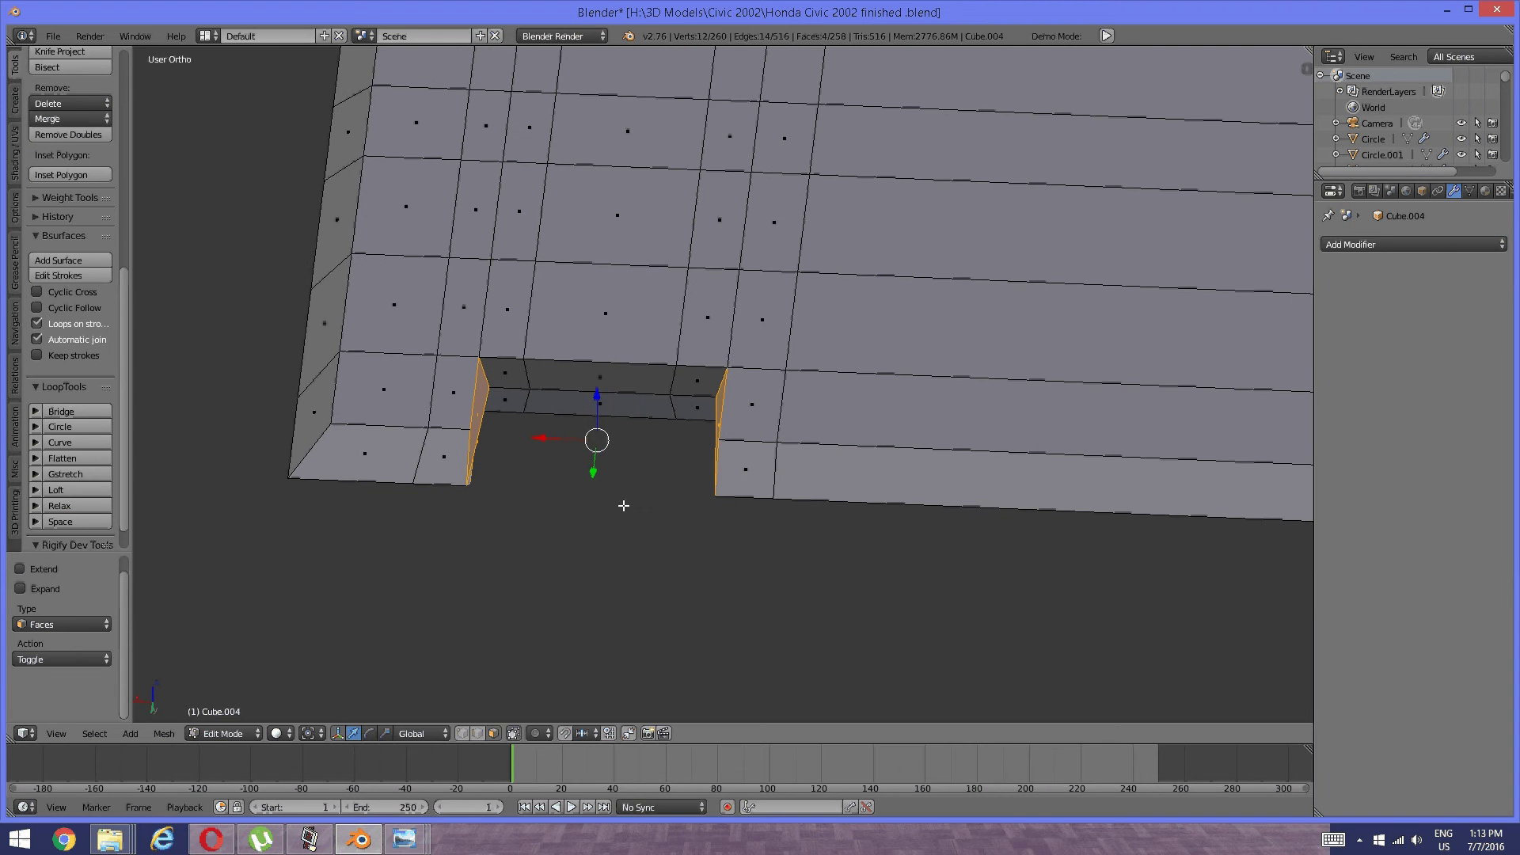
pyautogui.hotkey('shift', 's')
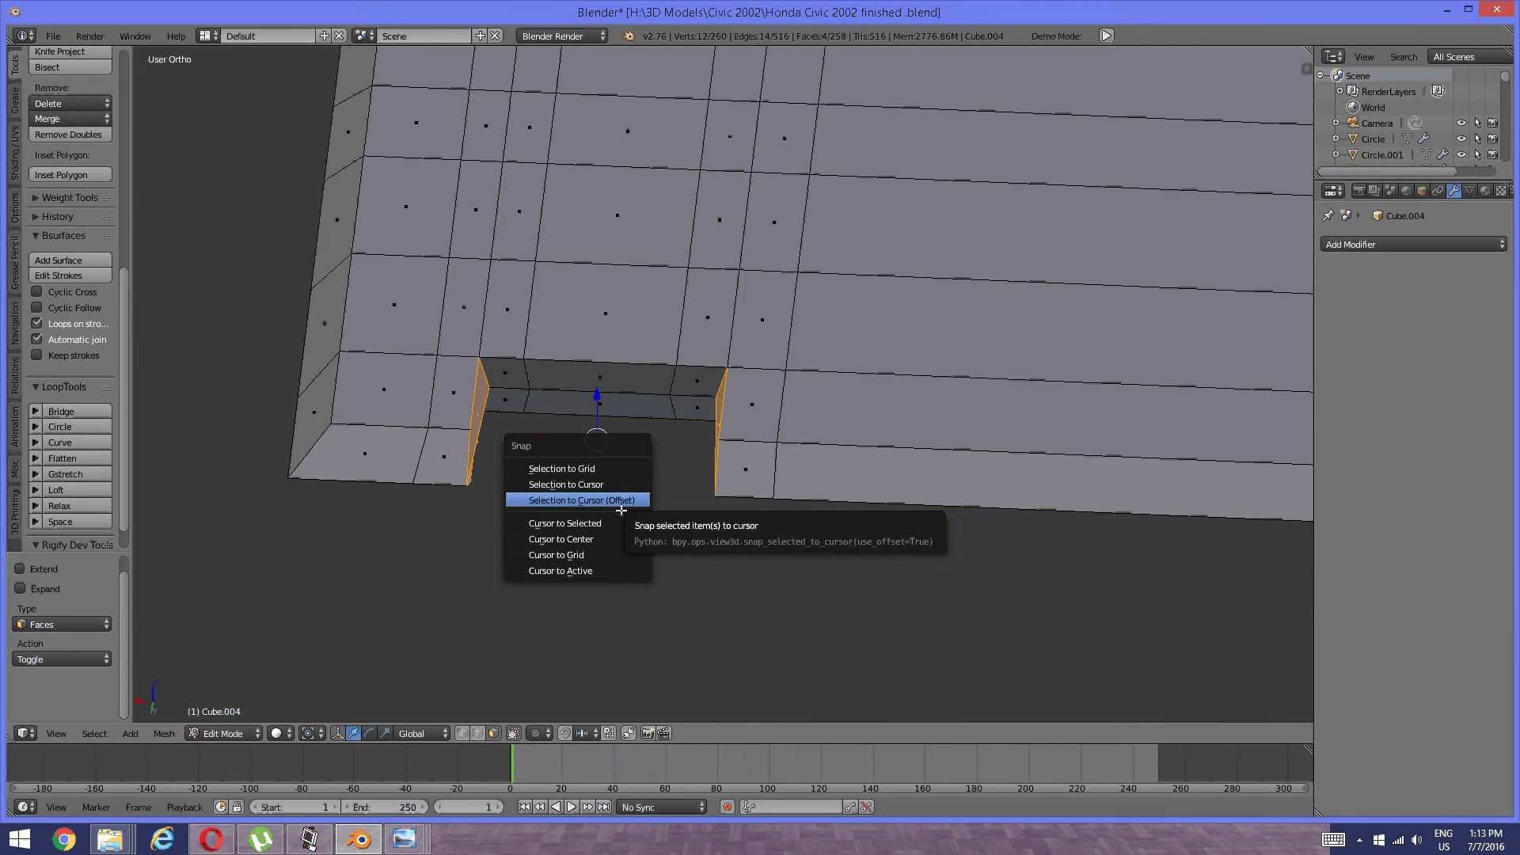
pyautogui.click(621, 517)
pyautogui.press('a')
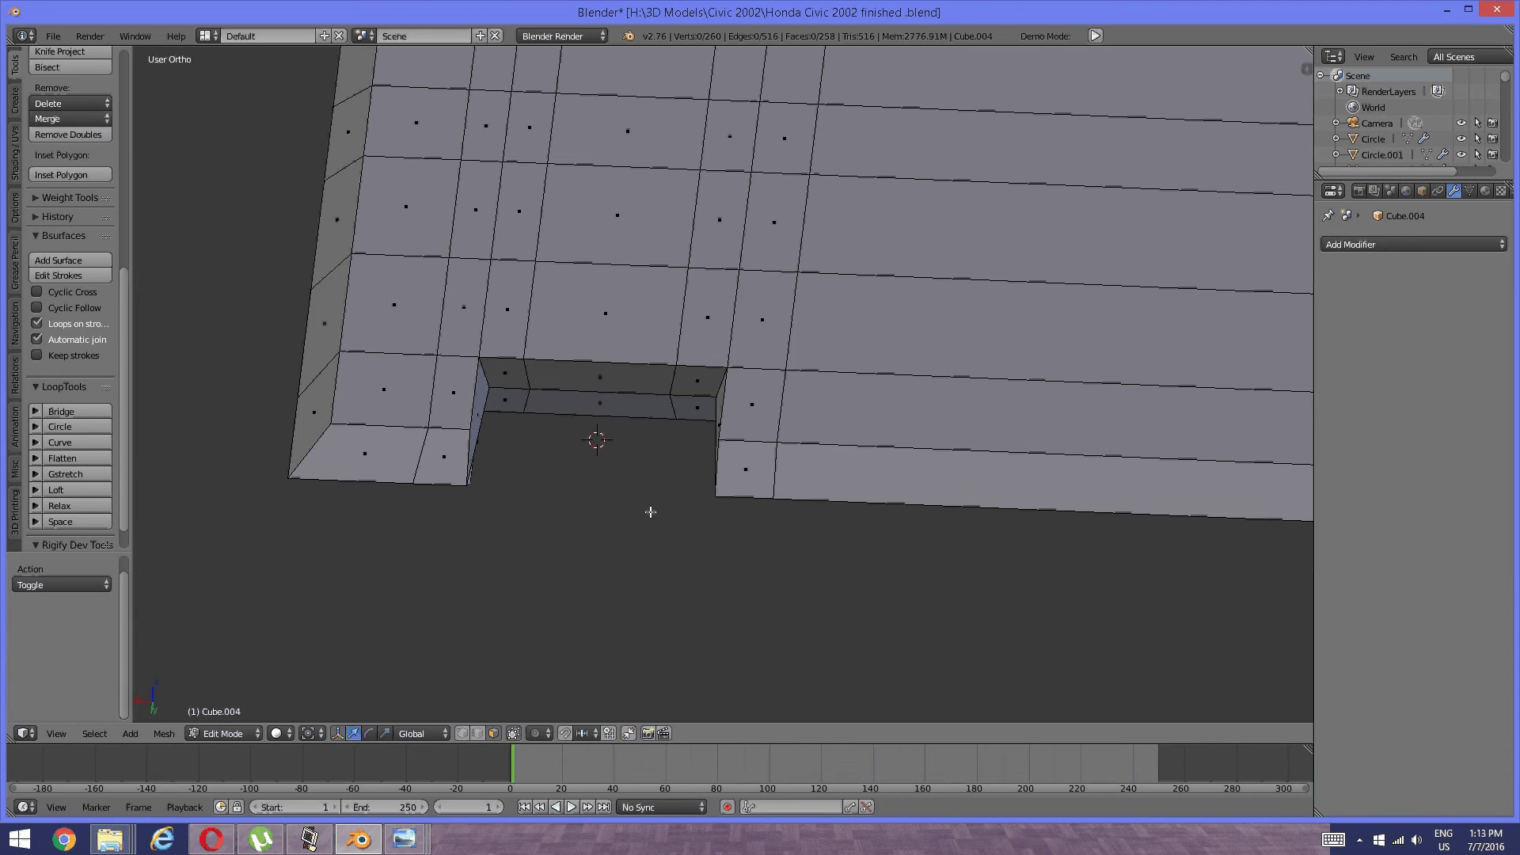
# Add a 32-vertex cylinder at the 3D cursor with its cap fill type set to Triangle Fan.
pyautogui.press('space')
pyautogui.moveTo(662, 532)
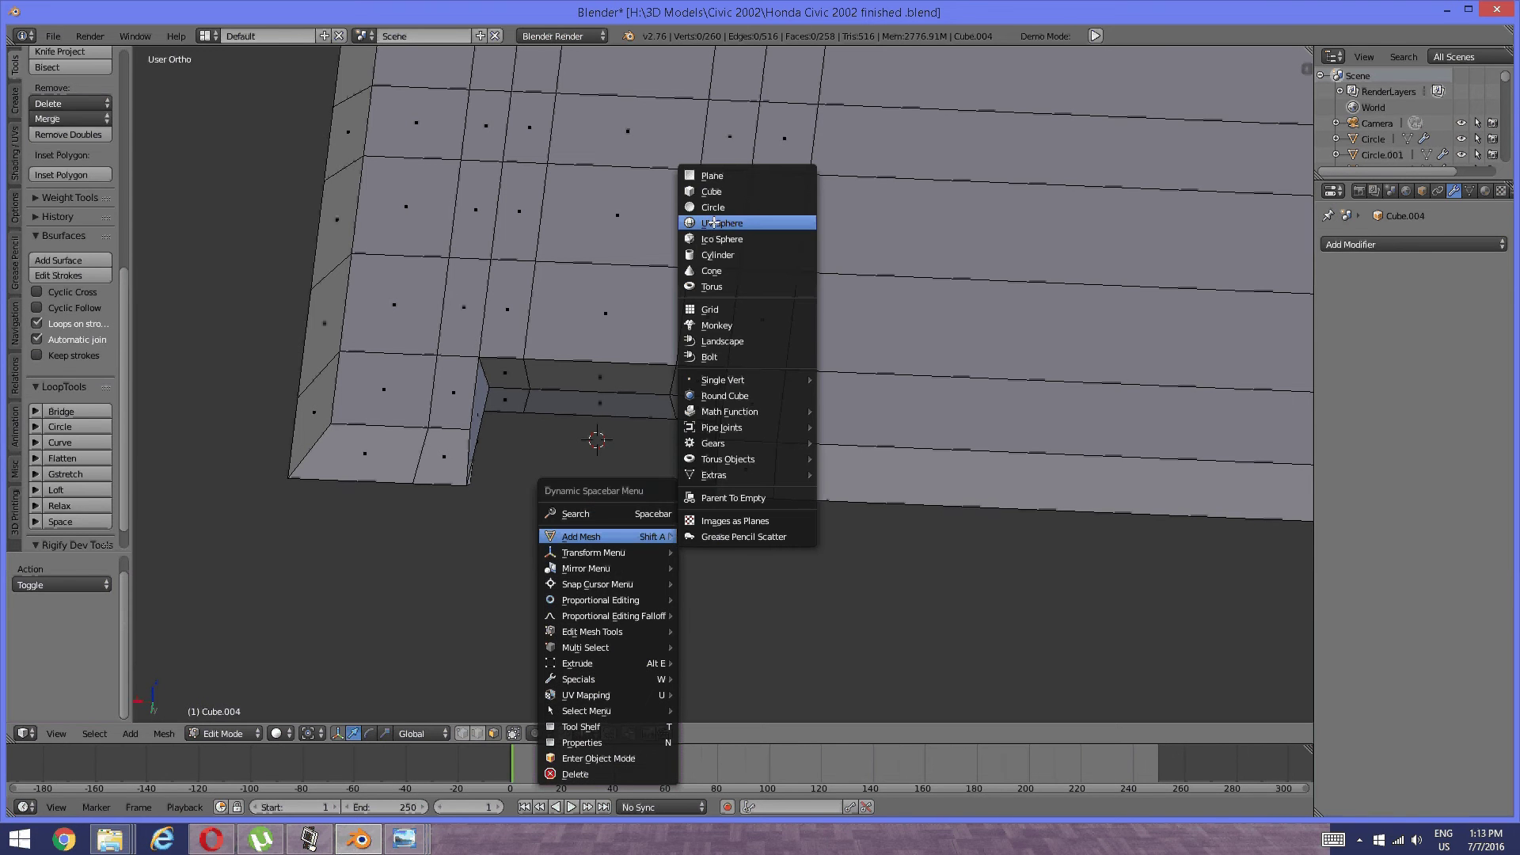
pyautogui.click(724, 251)
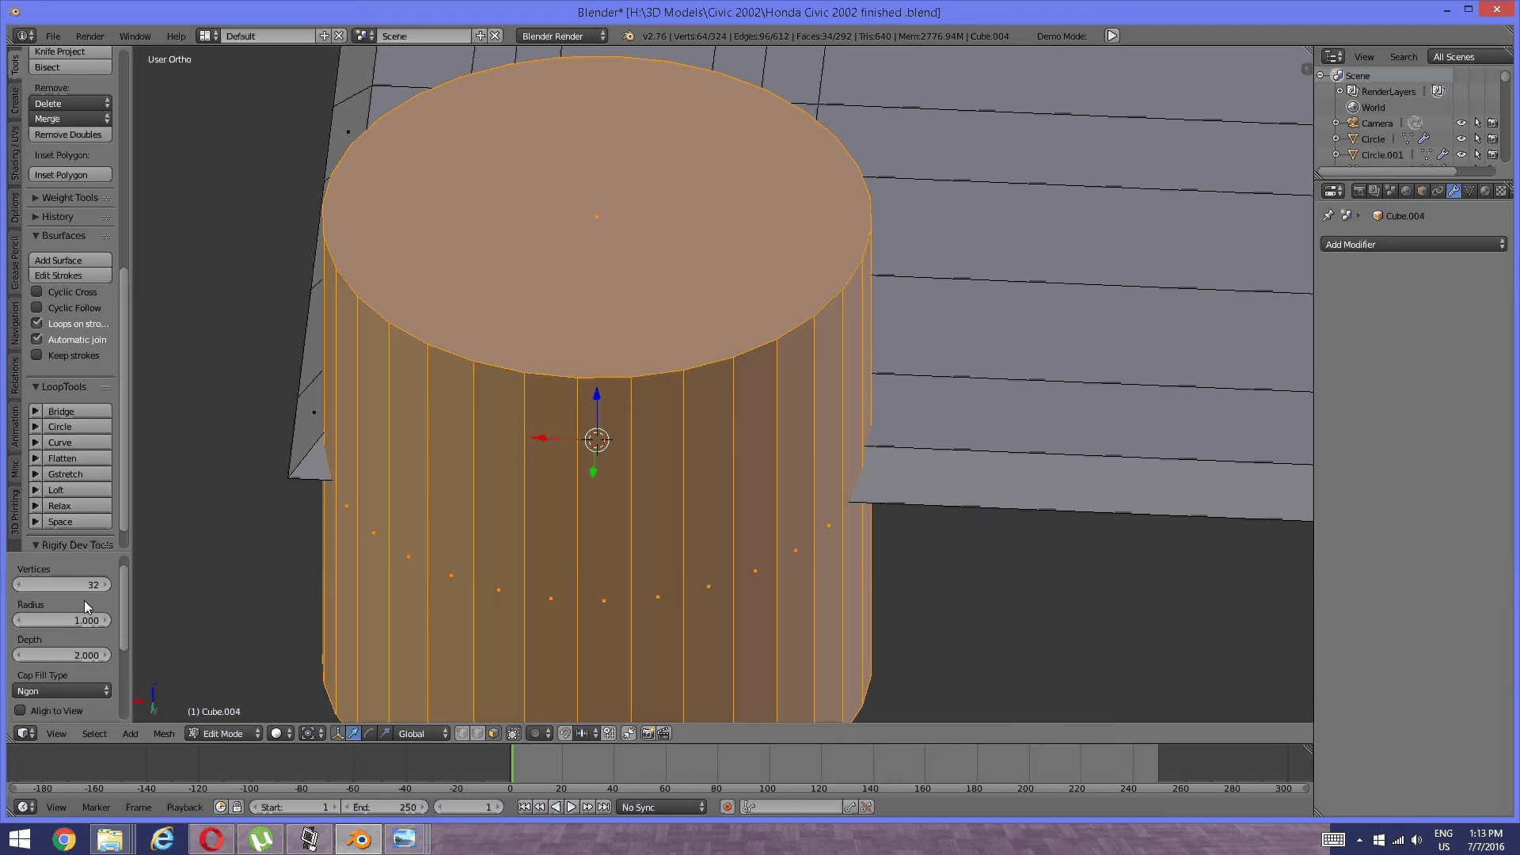
pyautogui.scroll(-2, 85, 619)
pyautogui.scroll(-3, 85, 619)
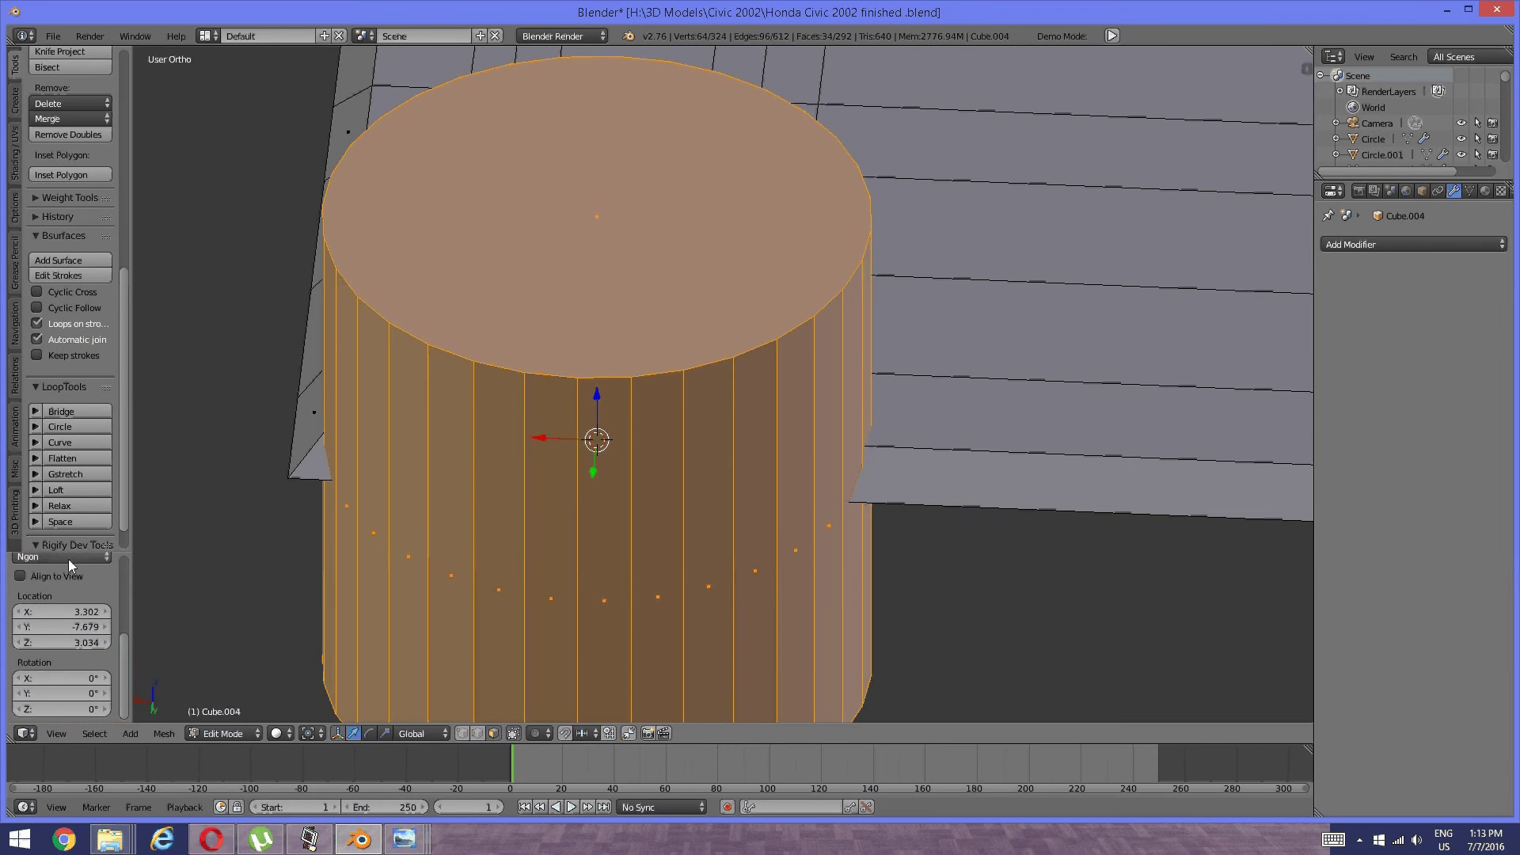
pyautogui.click(69, 558)
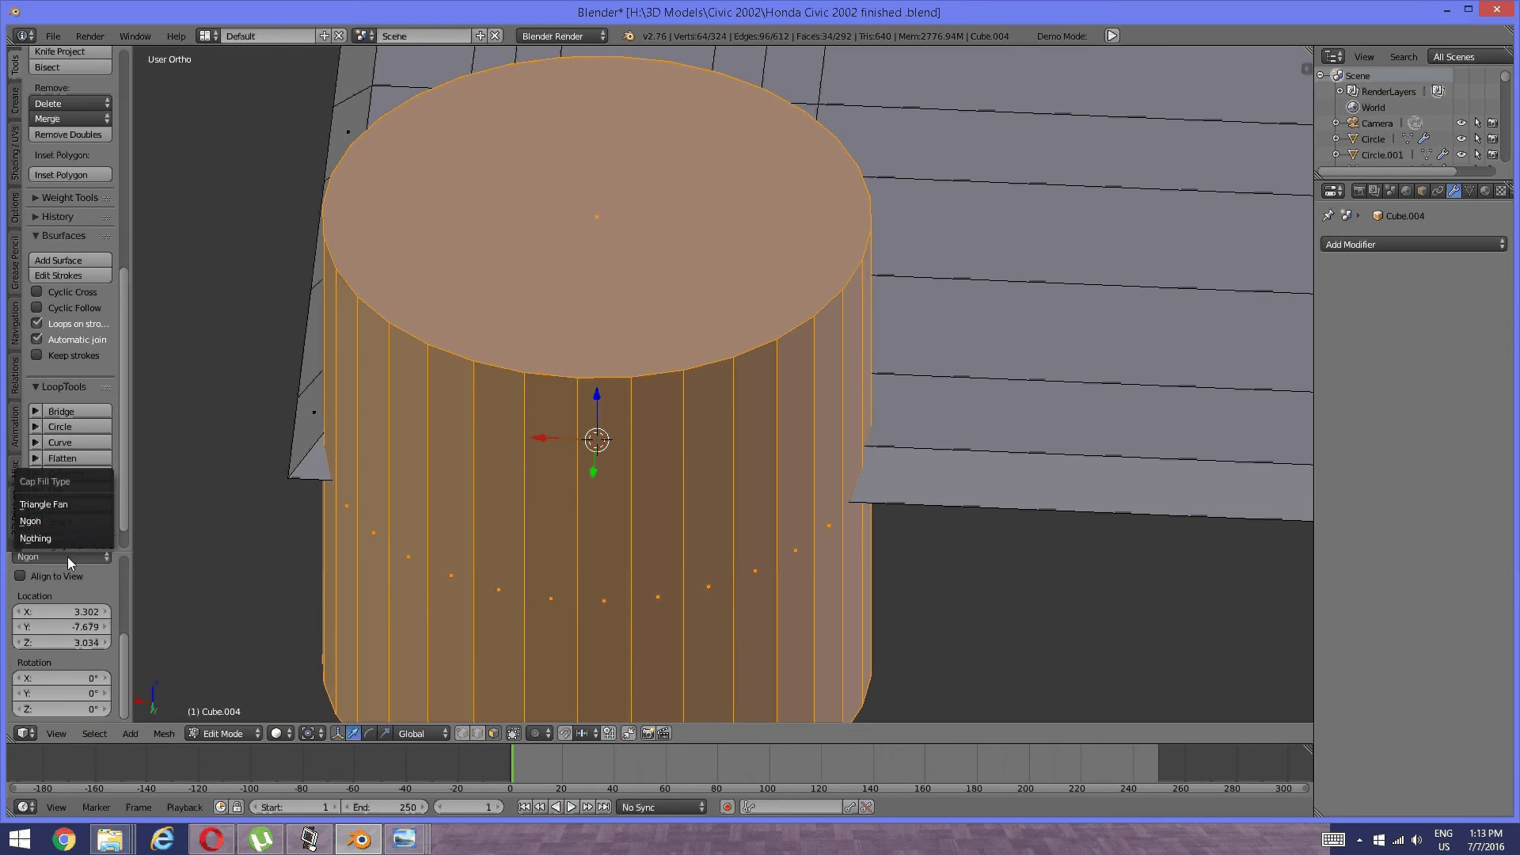
pyautogui.click(56, 517)
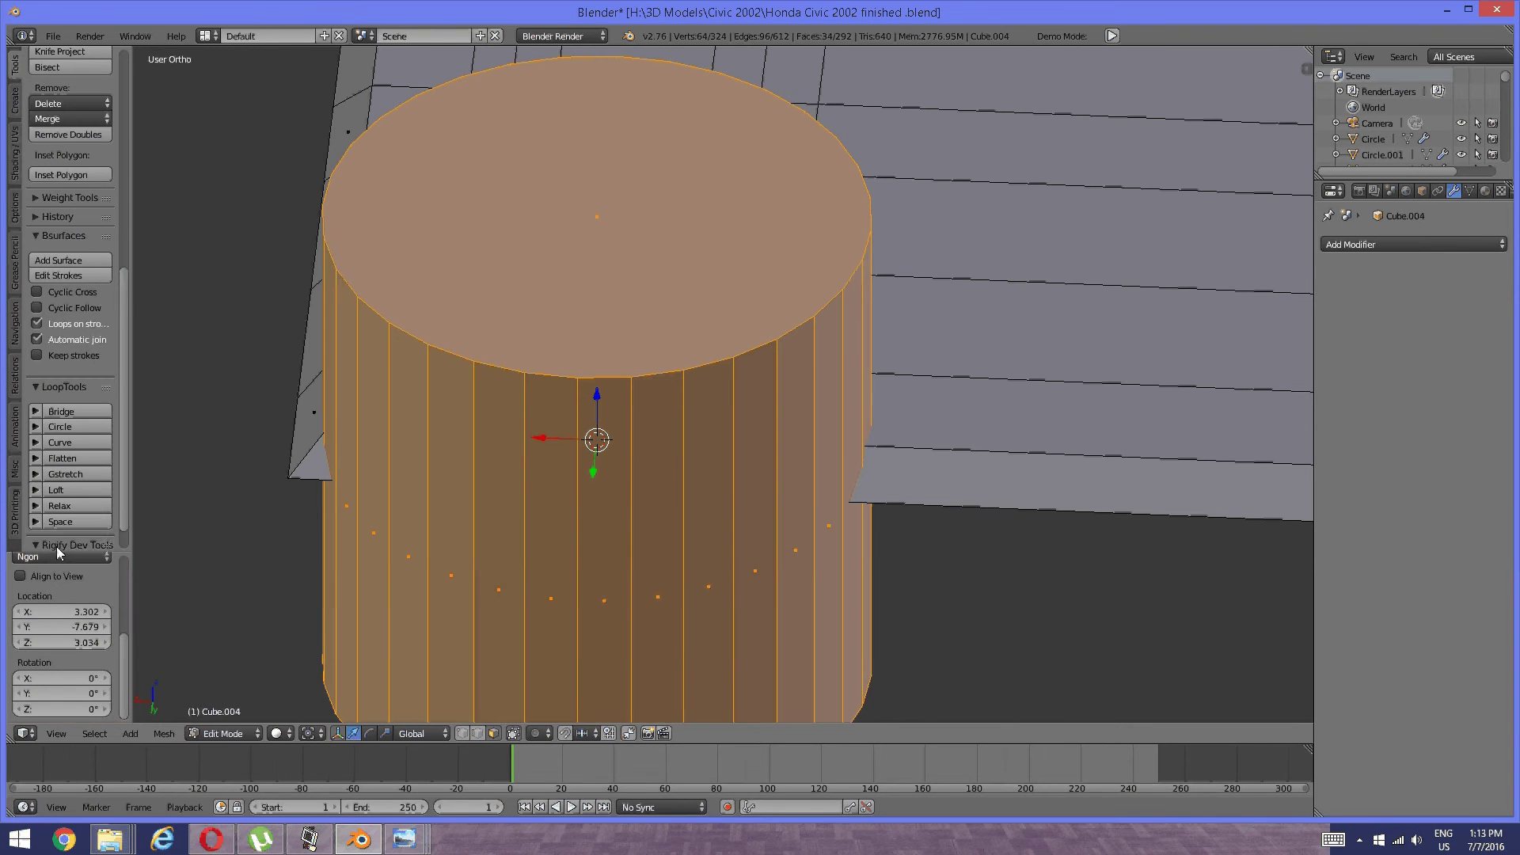
pyautogui.click(60, 554)
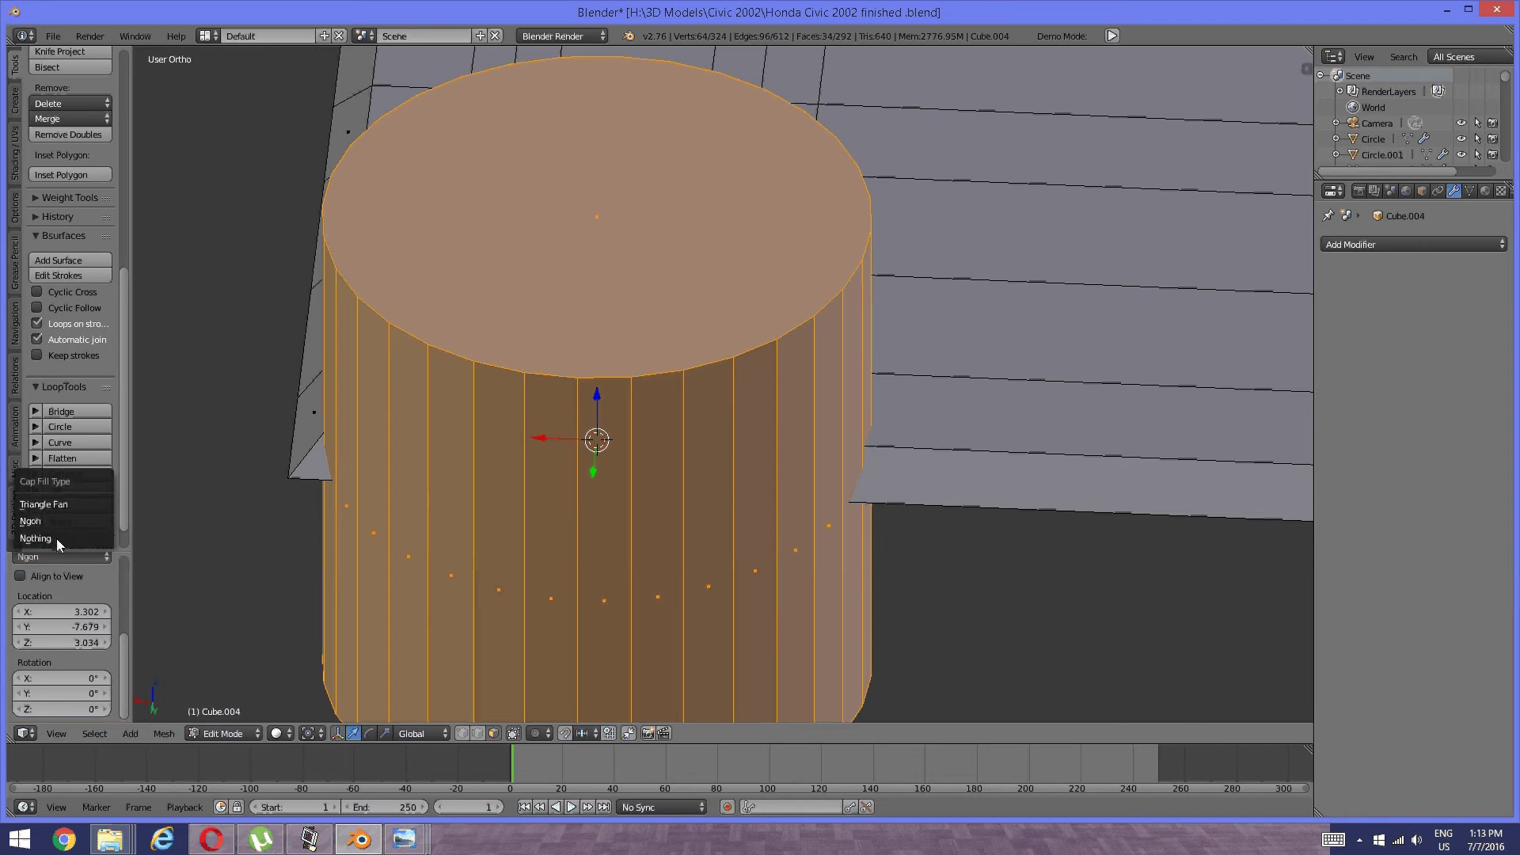
pyautogui.click(52, 510)
pyautogui.press('a')
pyautogui.scroll(-2, 444, 412)
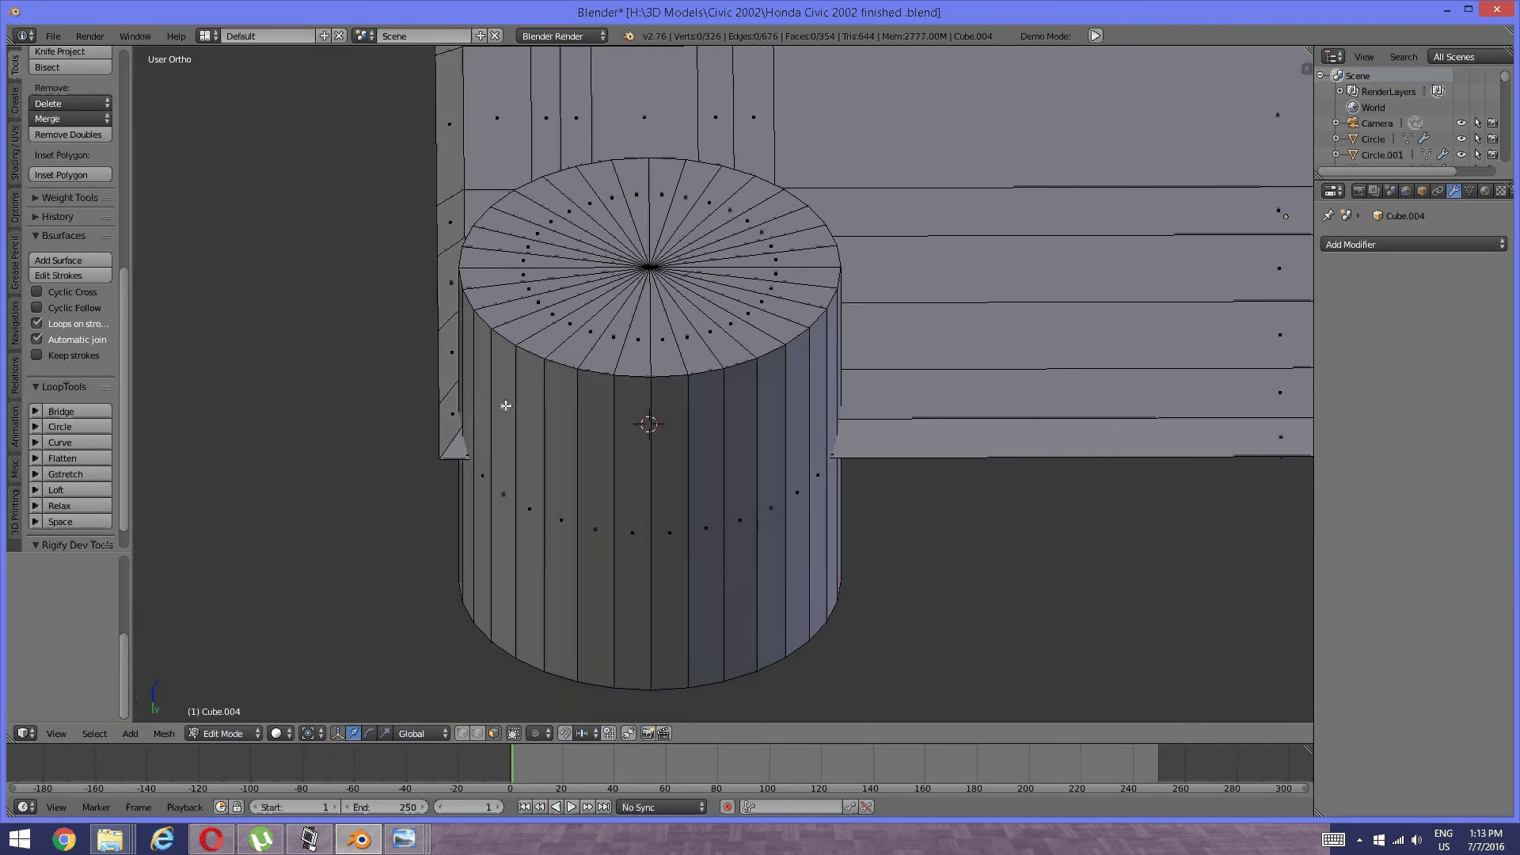
# Cut 14 evenly spaced edge loops around the cylinder's side wall.
pyautogui.hotkey('ctrl', 'r')
pyautogui.scroll(11, 615, 495)
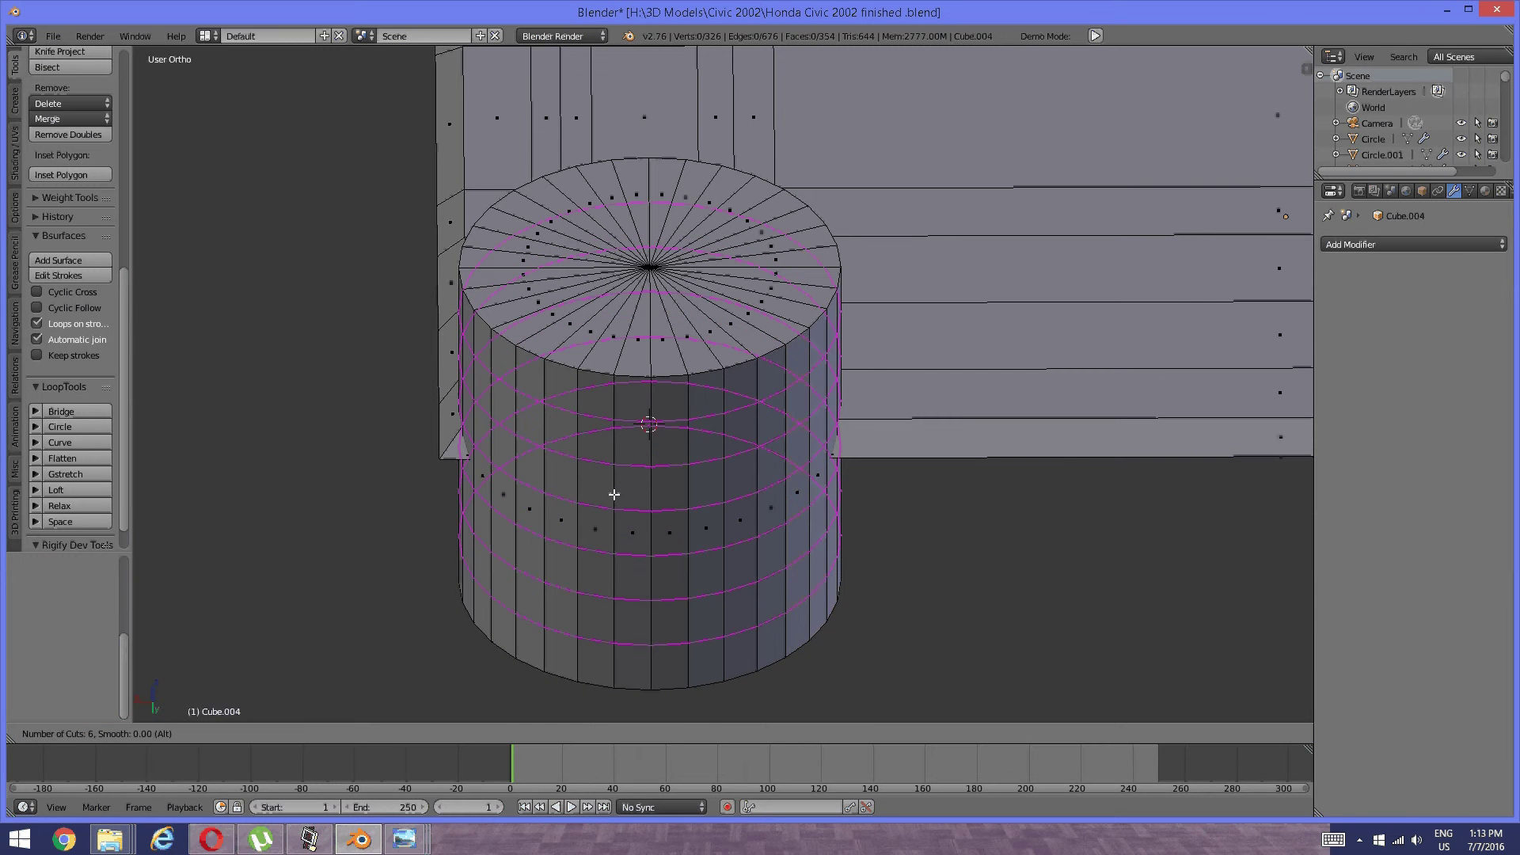
pyautogui.scroll(2, 614, 495)
pyautogui.click(614, 495)
pyautogui.click(615, 494)
pyautogui.press('a')
# Select the whole linked cylinder and rotate it so that it lies lengthwise along the X axis.
pyautogui.moveTo(585, 417); pyautogui.dragTo(590, 412, button='middle')
pyautogui.rightClick(613, 409)
pyautogui.hotkey('ctrl', 'l')
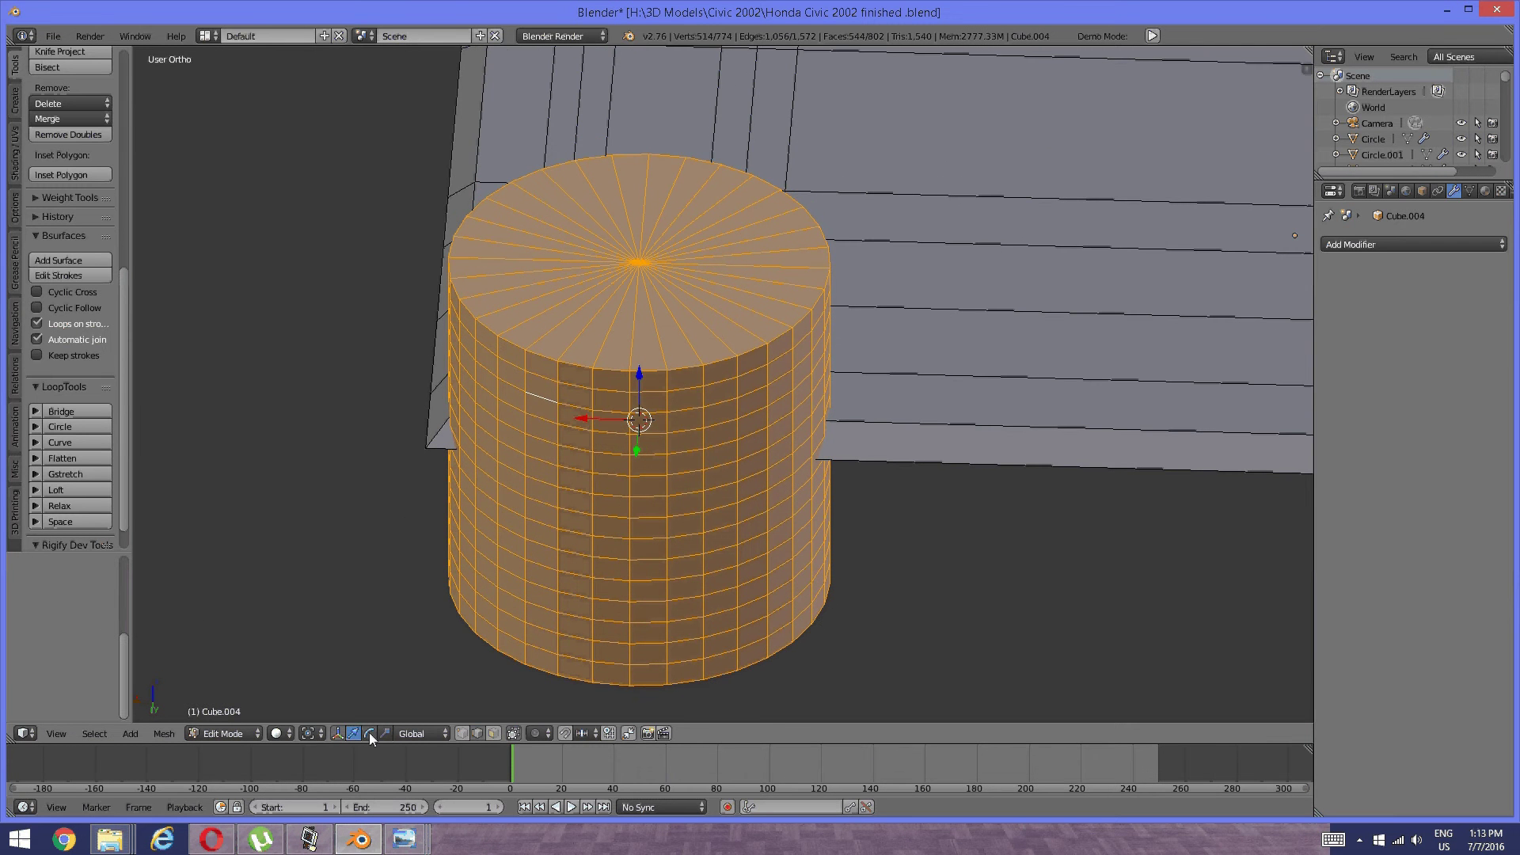
pyautogui.click(370, 733)
pyautogui.moveTo(666, 379); pyautogui.dragTo(643, 536)
# Scale the cylinder down uniformly to a slim pin size that fits inside the notch.
pyautogui.press('s')
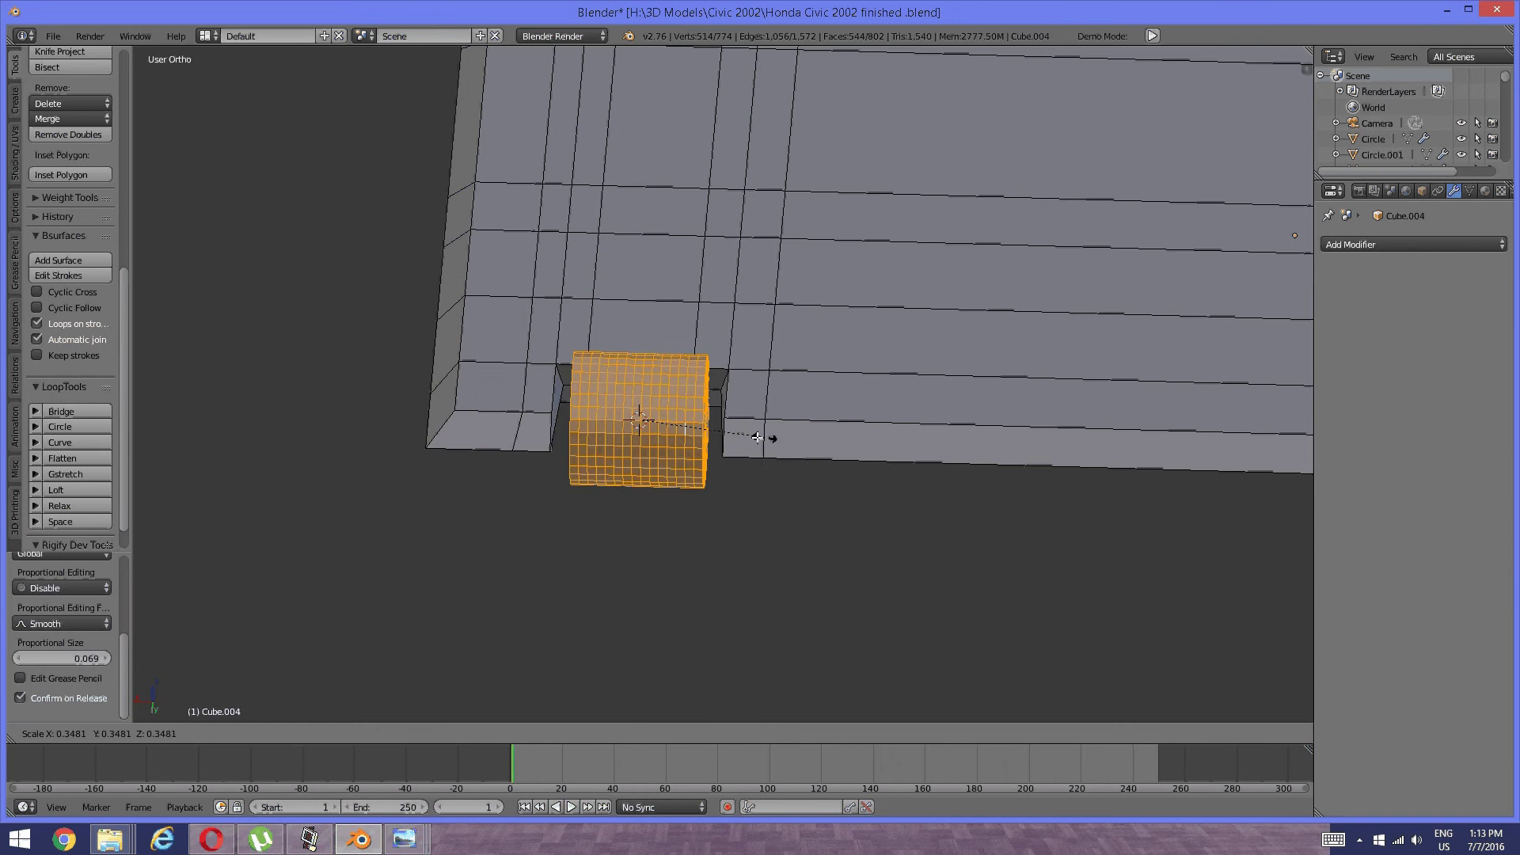
pyautogui.click(704, 442)
pyautogui.scroll(4, 647, 444)
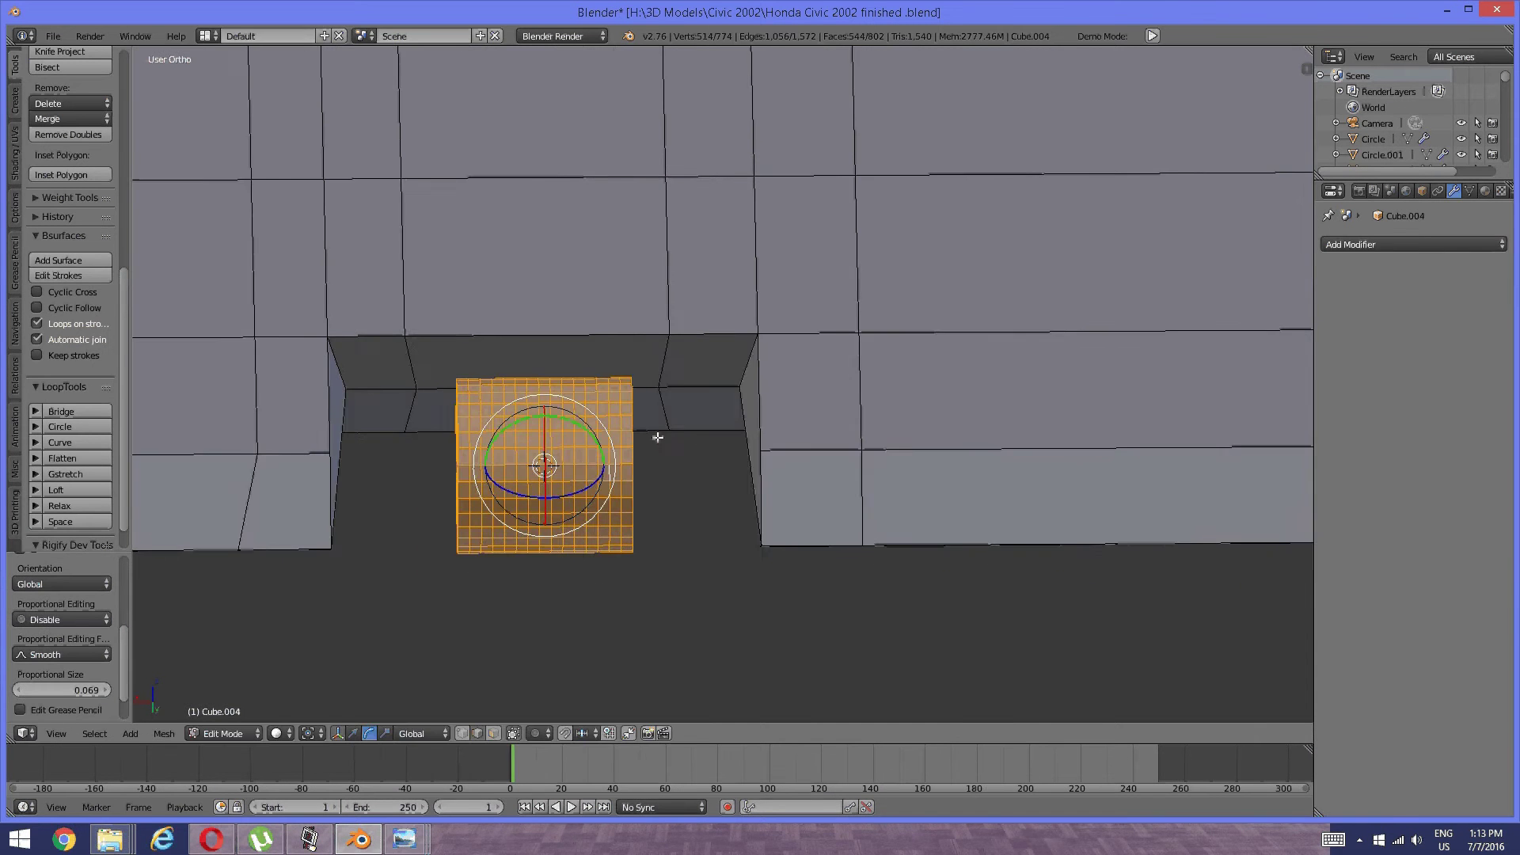
pyautogui.press('s')
pyautogui.click(817, 423)
pyautogui.moveTo(816, 424); pyautogui.dragTo(736, 442, button='middle')
# Stretch the cylinder along X by a factor of about 5 so it spans the notch between both side walls.
pyautogui.press('s')
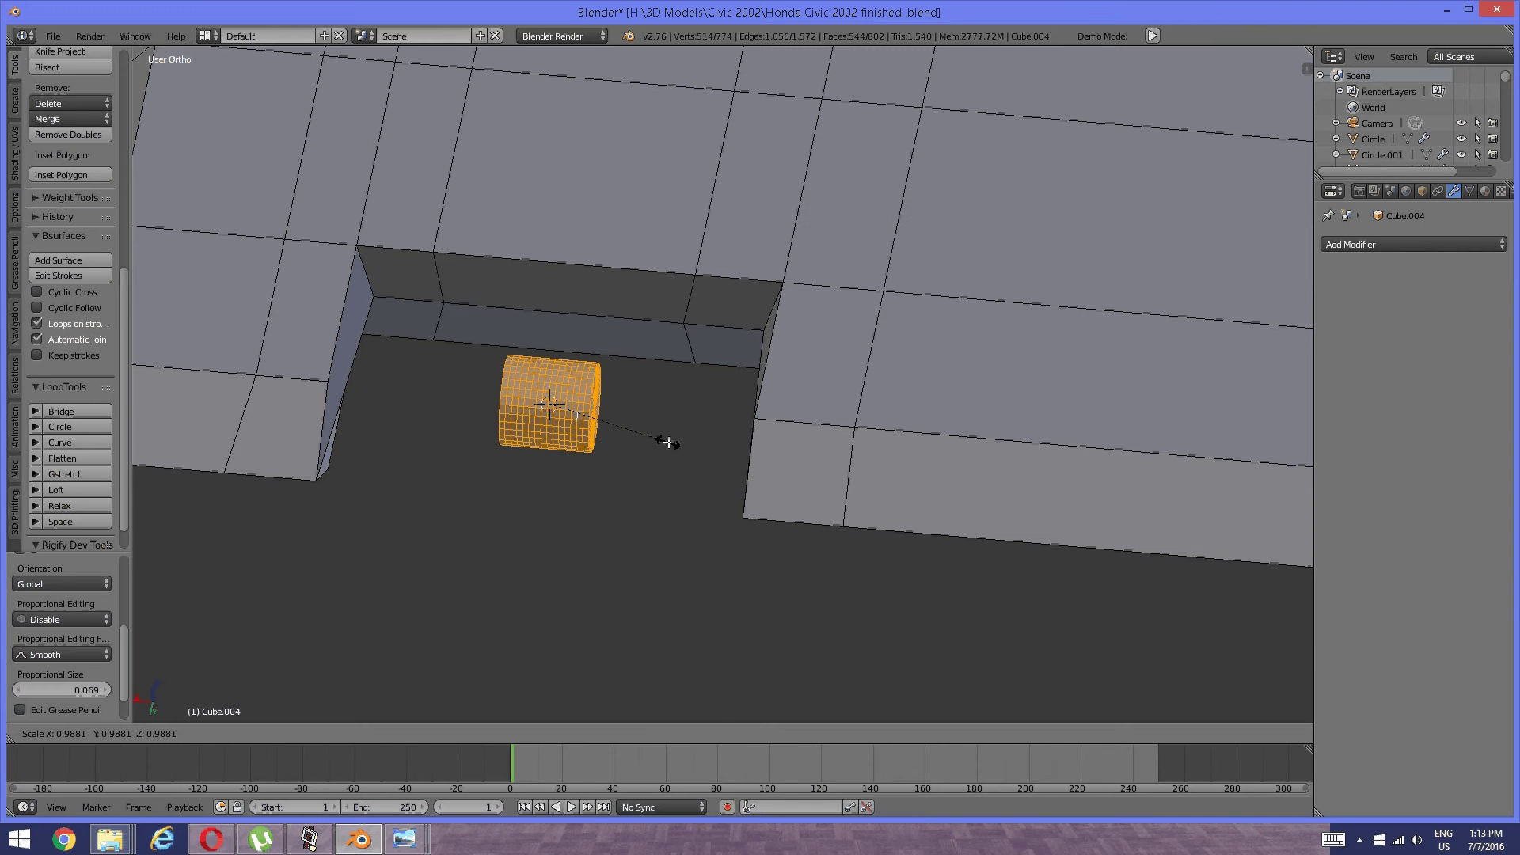
pyautogui.press('x')
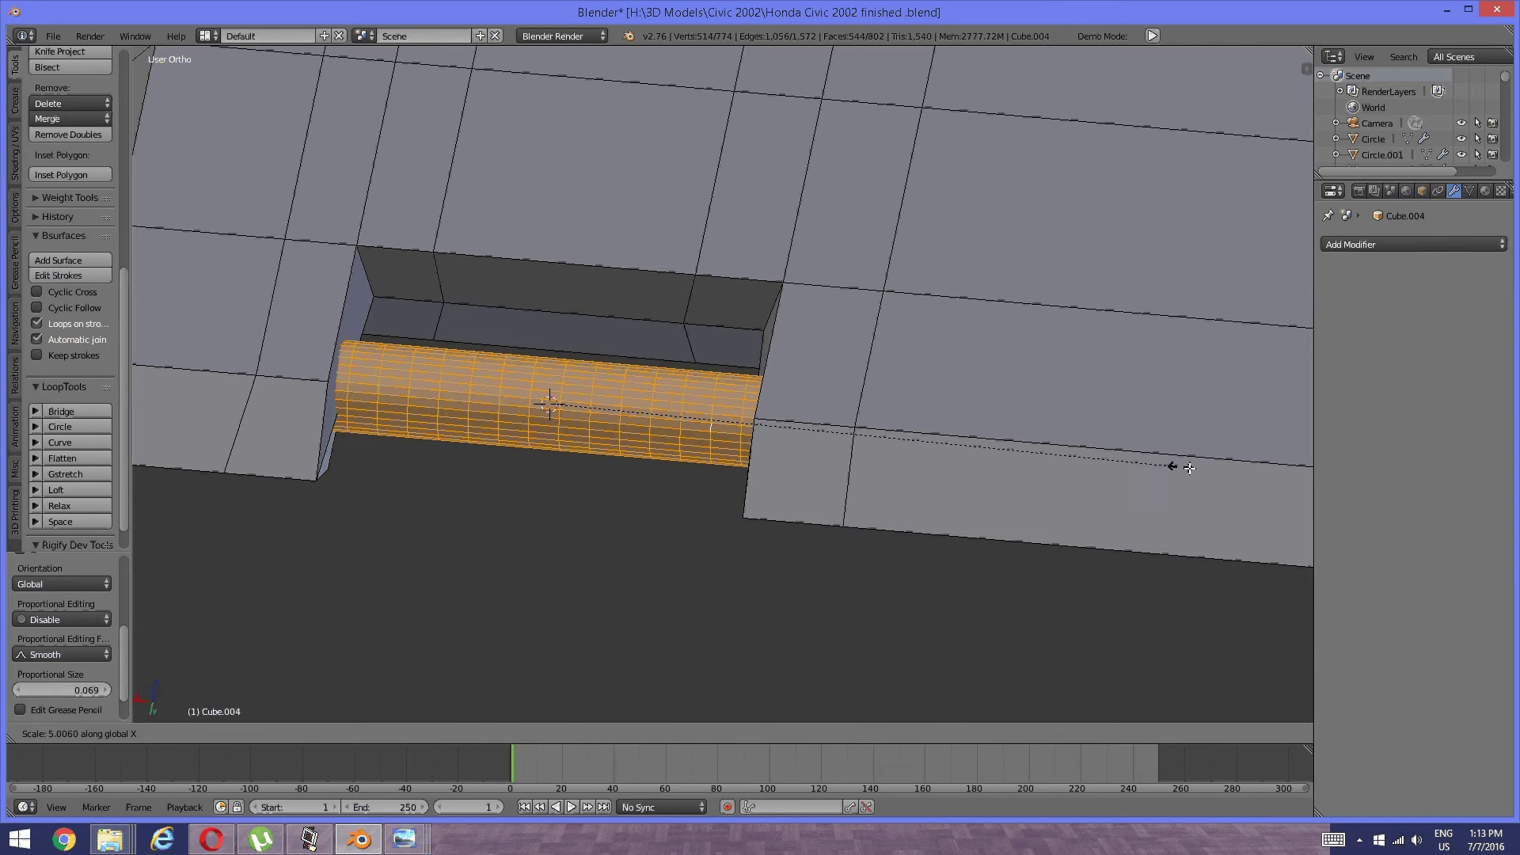
pyautogui.click(1209, 471)
pyautogui.moveTo(1204, 468); pyautogui.dragTo(576, 397, button='middle')
pyautogui.scroll(-2, 411, 363)
pyautogui.keyDown('shift'); pyautogui.moveTo(560, 235); pyautogui.dragTo(348, 602, button='middle'); pyautogui.keyUp('shift')
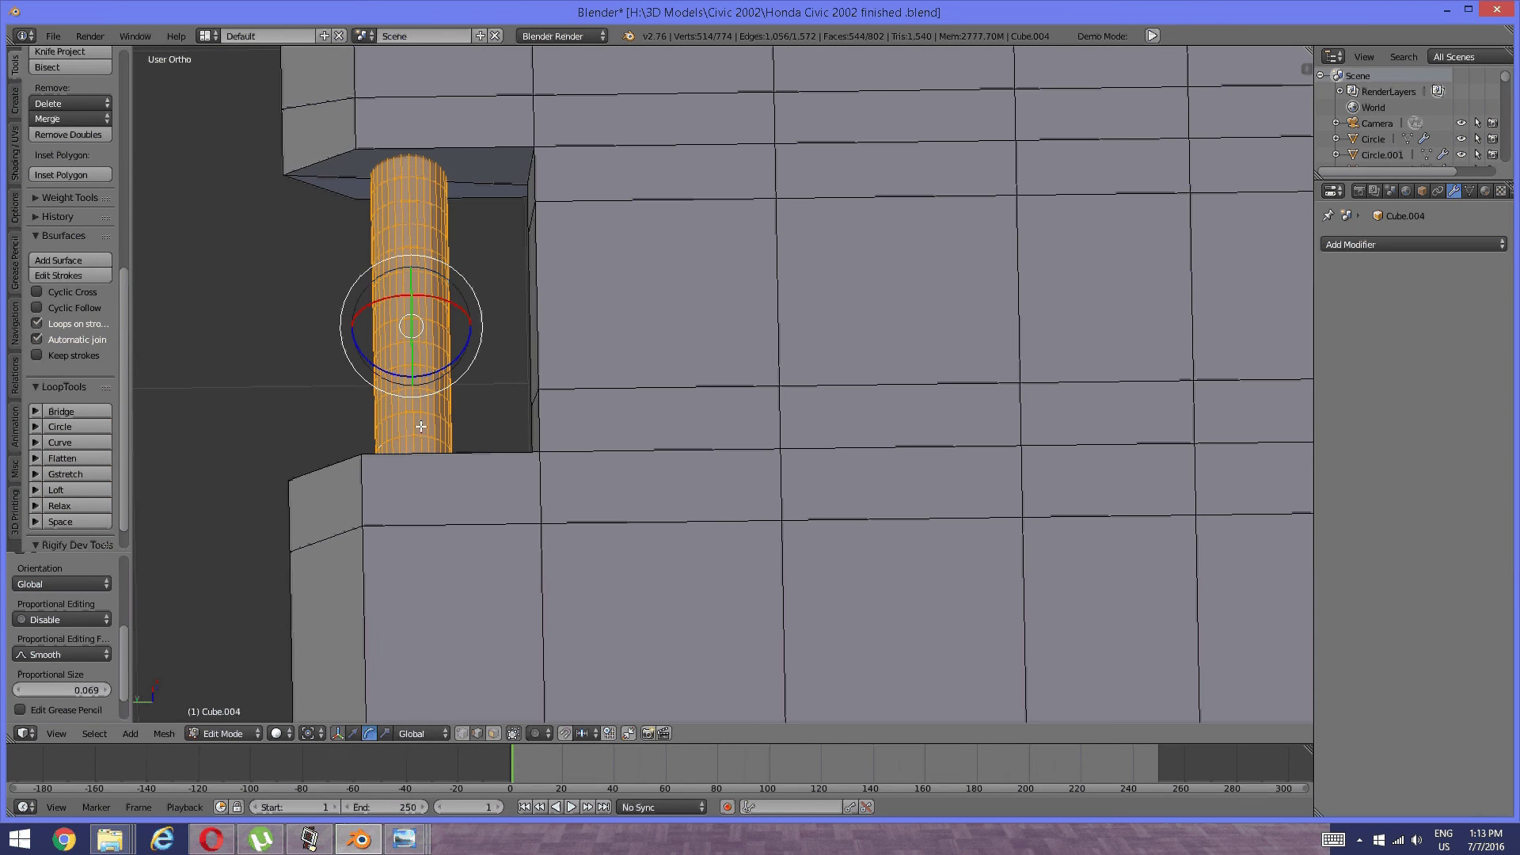
# Duplicate the pin and move the copy along the X axis toward the notch near the arm.
pyautogui.click(353, 733)
pyautogui.scroll(-3, 475, 356)
pyautogui.moveTo(546, 278); pyautogui.dragTo(558, 311, button='middle')
pyautogui.scroll(-3, 420, 253)
pyautogui.keyDown('shift'); pyautogui.moveTo(546, 297); pyautogui.dragTo(343, 286, button='middle'); pyautogui.keyUp('shift')
pyautogui.scroll(1, 500, 317)
pyautogui.moveTo(518, 431); pyautogui.dragTo(559, 329, button='middle')
pyautogui.scroll(1, 584, 315)
pyautogui.scroll(2, 638, 312)
pyautogui.scroll(-3, 582, 301)
pyautogui.moveTo(903, 285); pyautogui.dragTo(883, 305, button='middle')
pyautogui.keyDown('shift'); pyautogui.moveTo(883, 305); pyautogui.dragTo(516, 357, button='middle'); pyautogui.keyUp('shift')
pyautogui.hotkey('shift', 'd')
pyautogui.rightClick(621, 388)
pyautogui.keyDown('shift'); pyautogui.moveTo(313, 436); pyautogui.dragTo(607, 410, button='middle'); pyautogui.keyUp('shift')
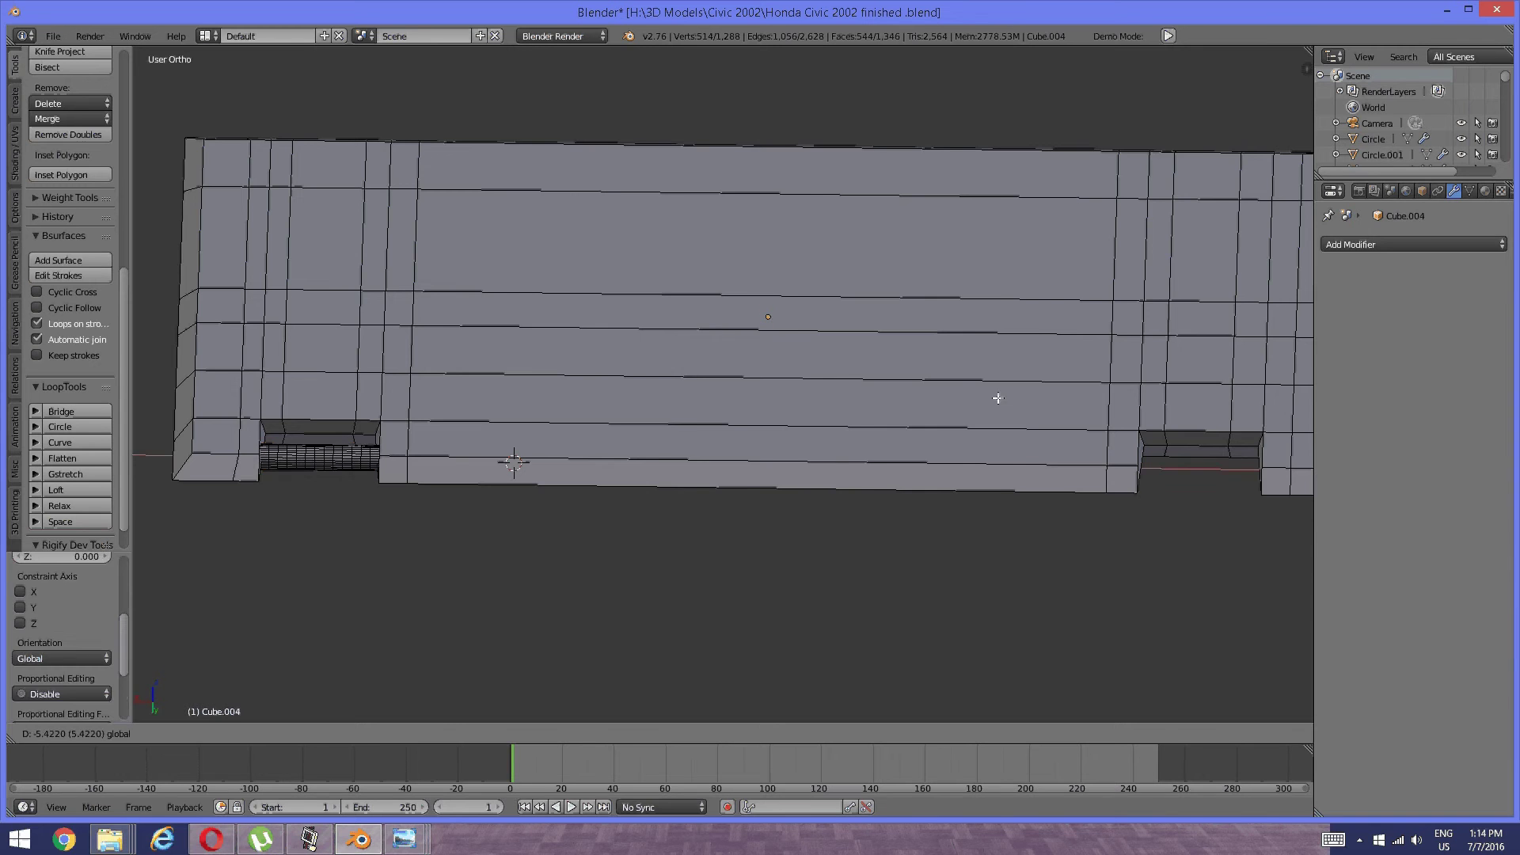
pyautogui.click(1069, 400)
# Adjust the copied pin along X so it sits between the side walls of the notch near the arm.
pyautogui.keyDown('shift'); pyautogui.moveTo(863, 405); pyautogui.dragTo(463, 423, button='middle'); pyautogui.keyUp('shift')
pyautogui.moveTo(586, 484); pyautogui.dragTo(751, 477)
pyautogui.keyDown('shift'); pyautogui.moveTo(628, 483); pyautogui.dragTo(604, 462, button='middle'); pyautogui.keyUp('shift')
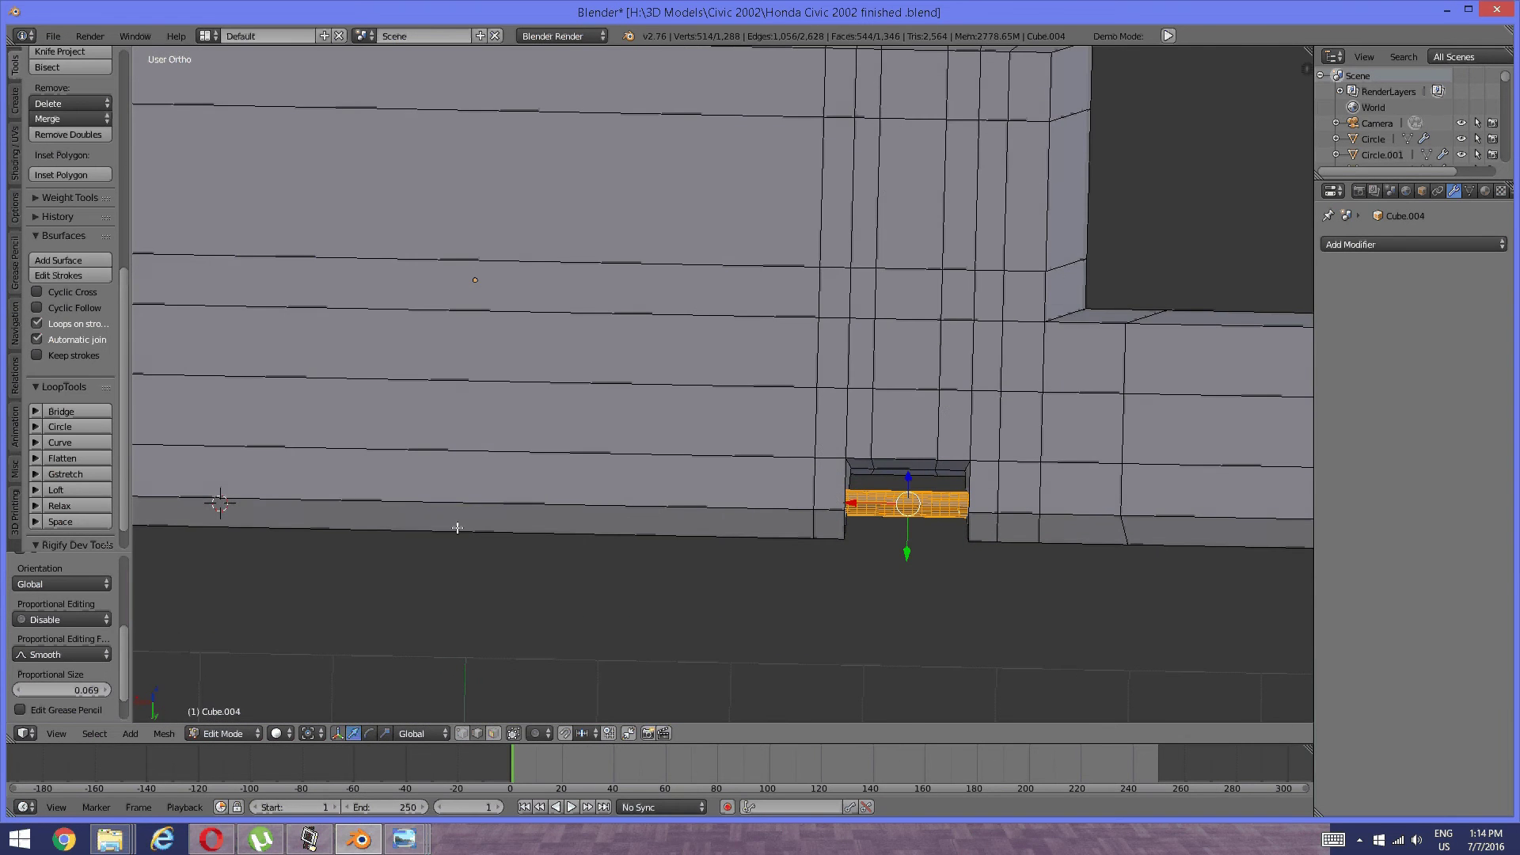
# Duplicate the pin in the notch near the arm in place and shorten the copy along X to about 0.7.
pyautogui.moveTo(457, 527); pyautogui.dragTo(772, 518, button='middle')
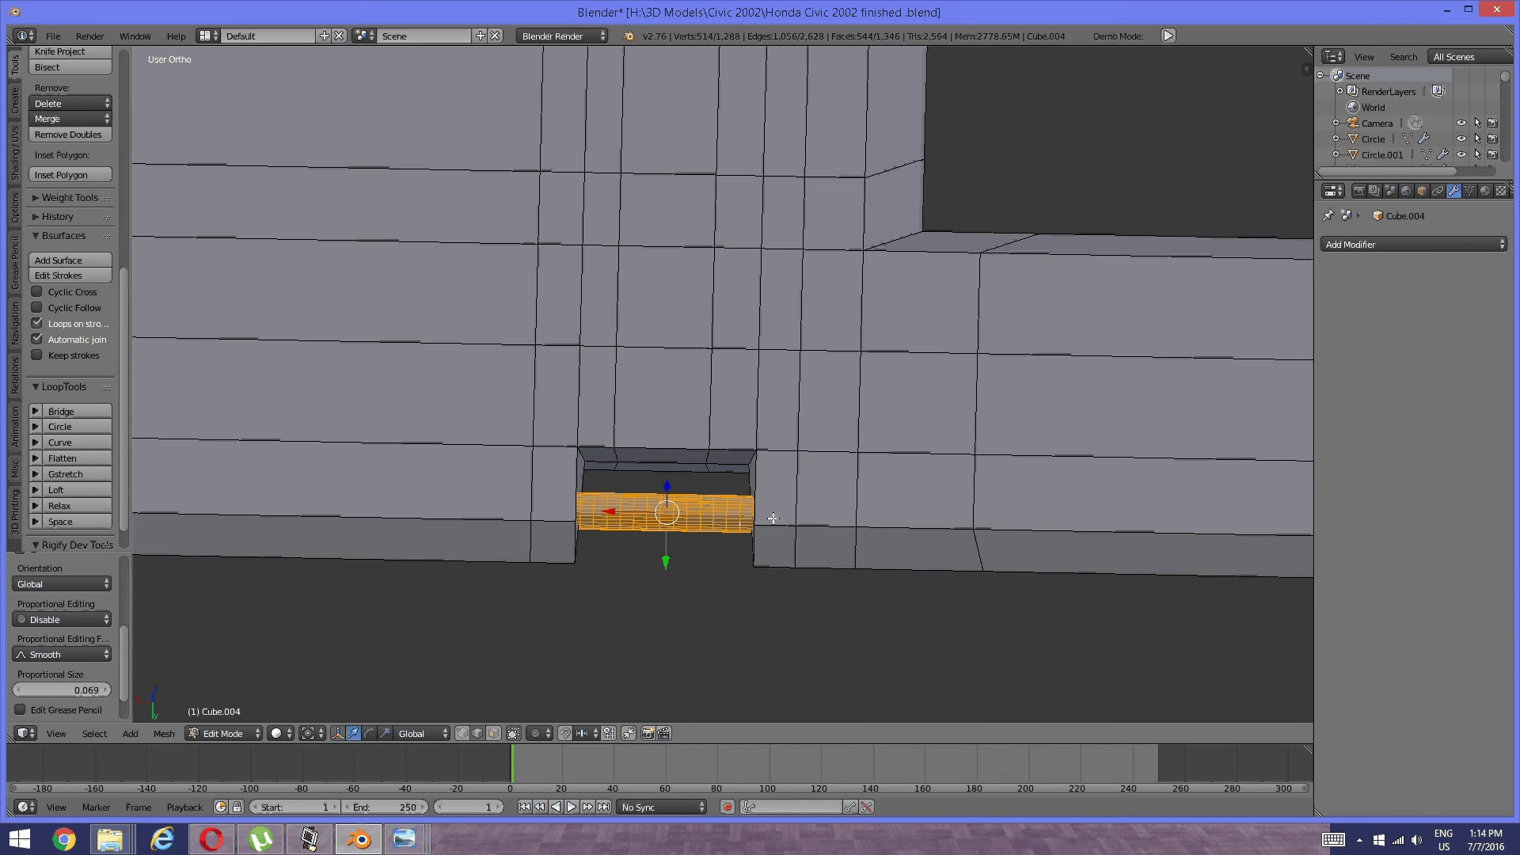
pyautogui.hotkey('shift', 's')
pyautogui.hotkey('shift', 'd')
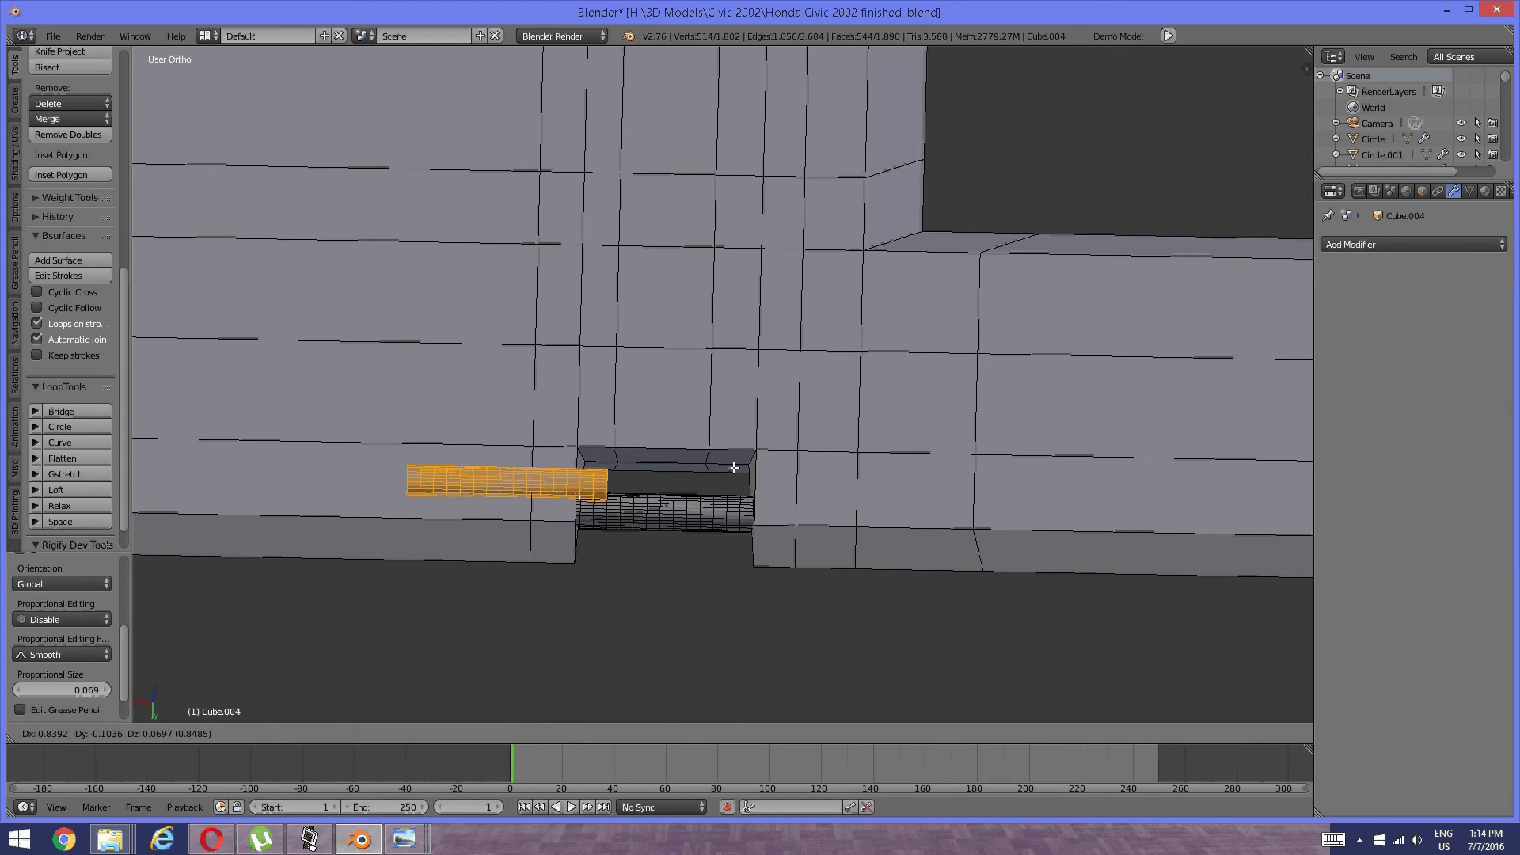
pyautogui.click(835, 502)
pyautogui.press('s')
pyautogui.press('x')
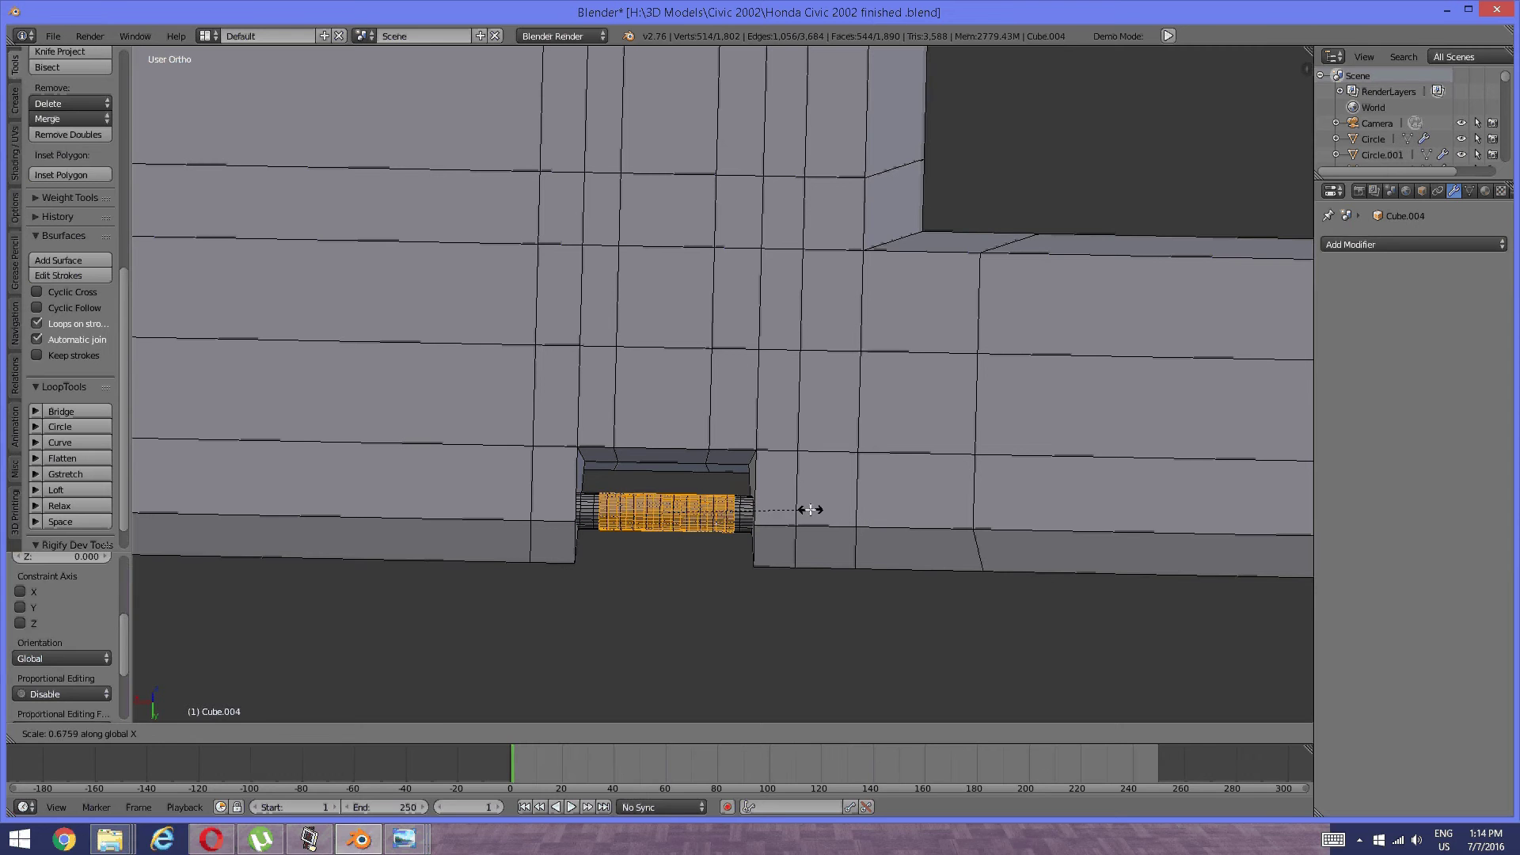
pyautogui.click(810, 509)
# Thicken the shortened copy into a sleeve around the pin, scaling it by about 2 in Y and Z only.
pyautogui.press('s')
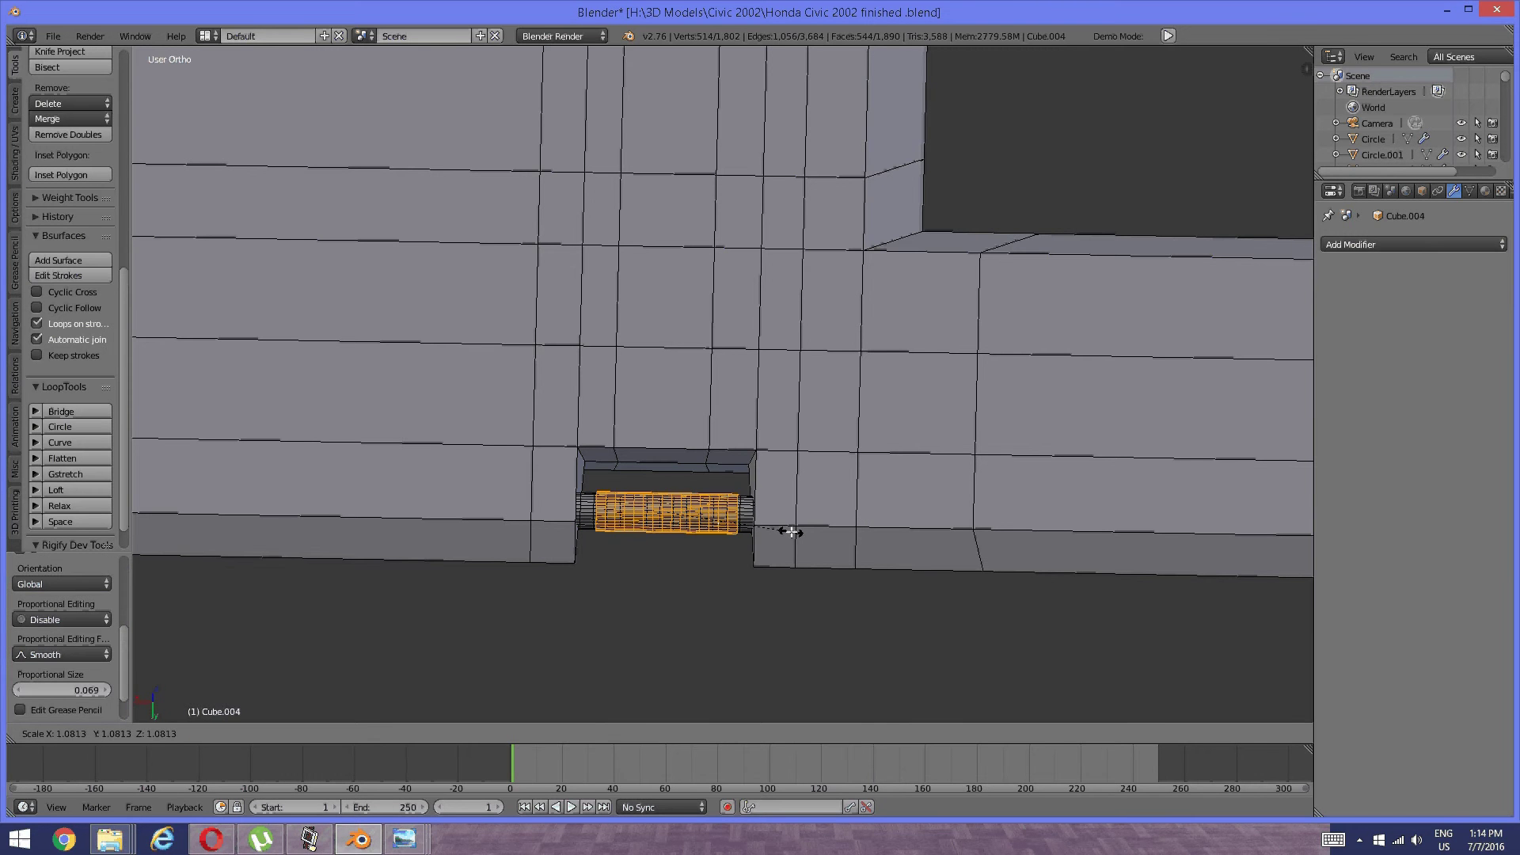
pyautogui.hotkey('shift', 'z')
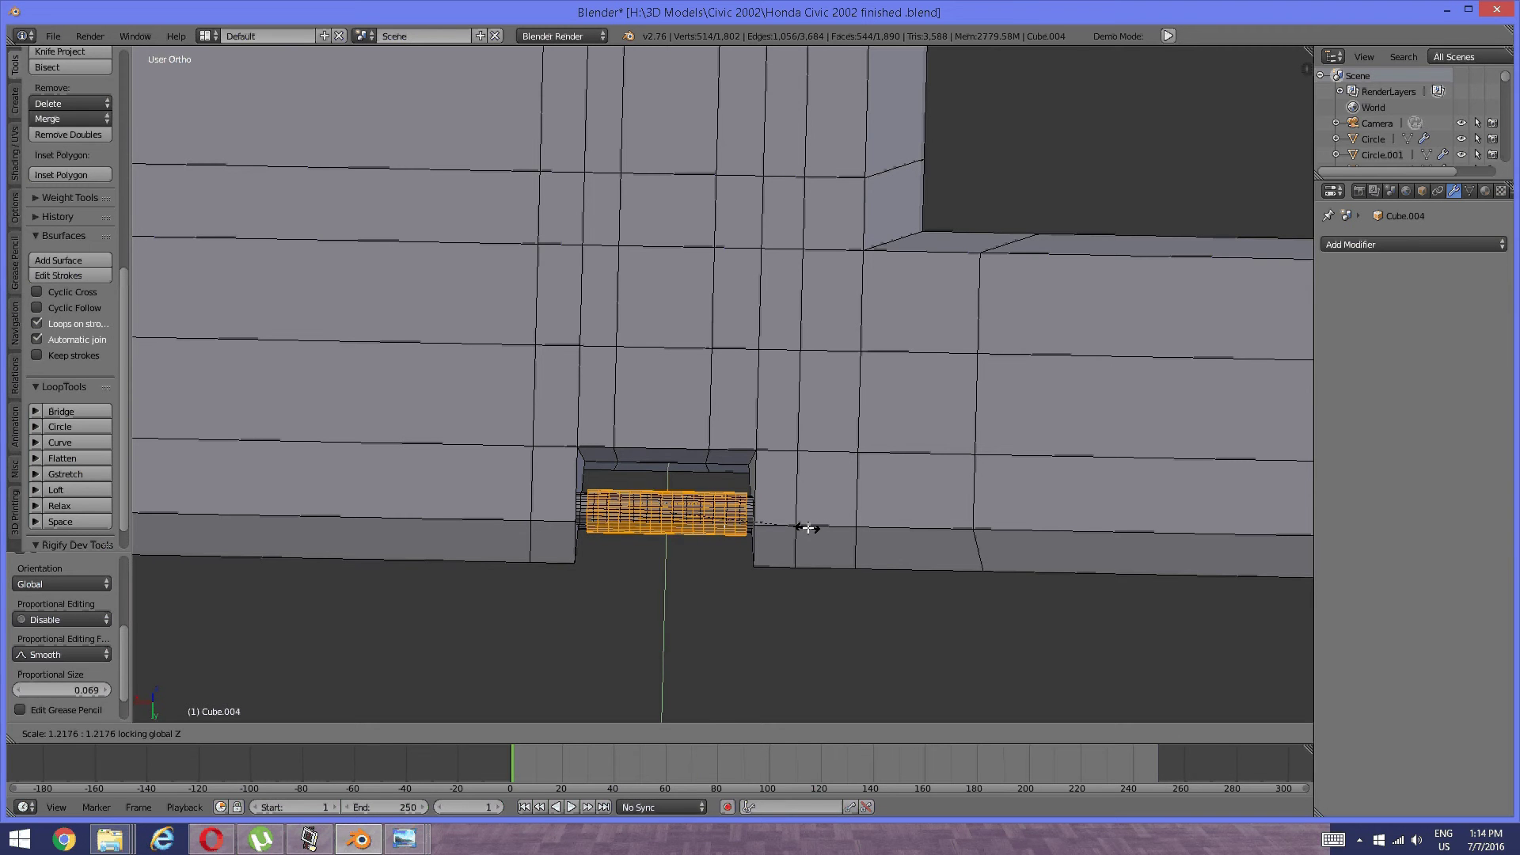
pyautogui.hotkey('shift', 'x')
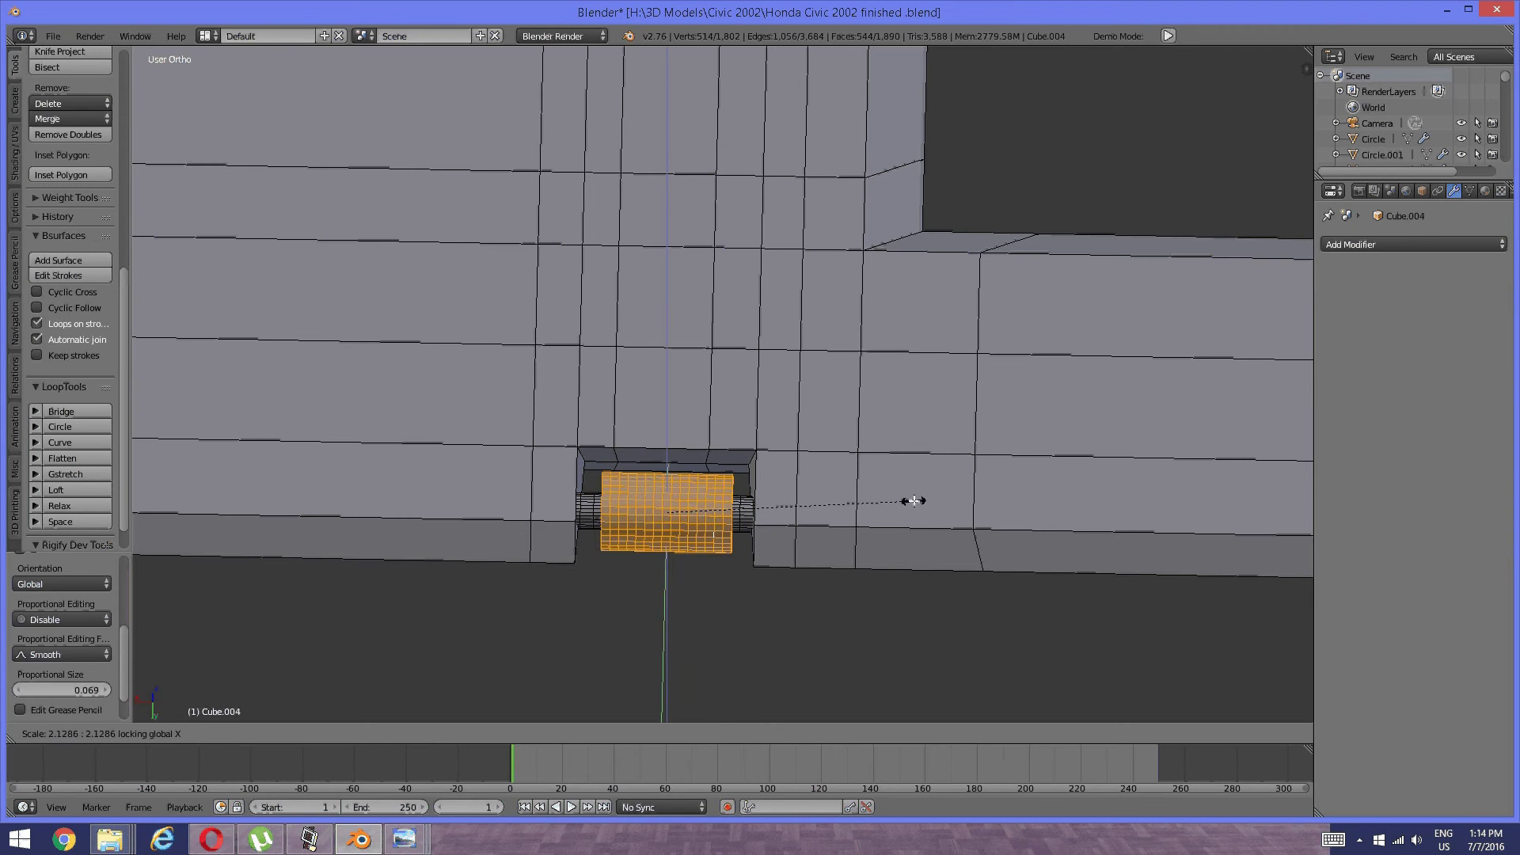
pyautogui.click(902, 504)
# Duplicate the thick sleeve and move the copy along X onto the pin in the notch at the visor's outer end.
pyautogui.moveTo(902, 504); pyautogui.dragTo(861, 493, button='middle')
pyautogui.hotkey('shift', 'd')
pyautogui.rightClick(933, 448)
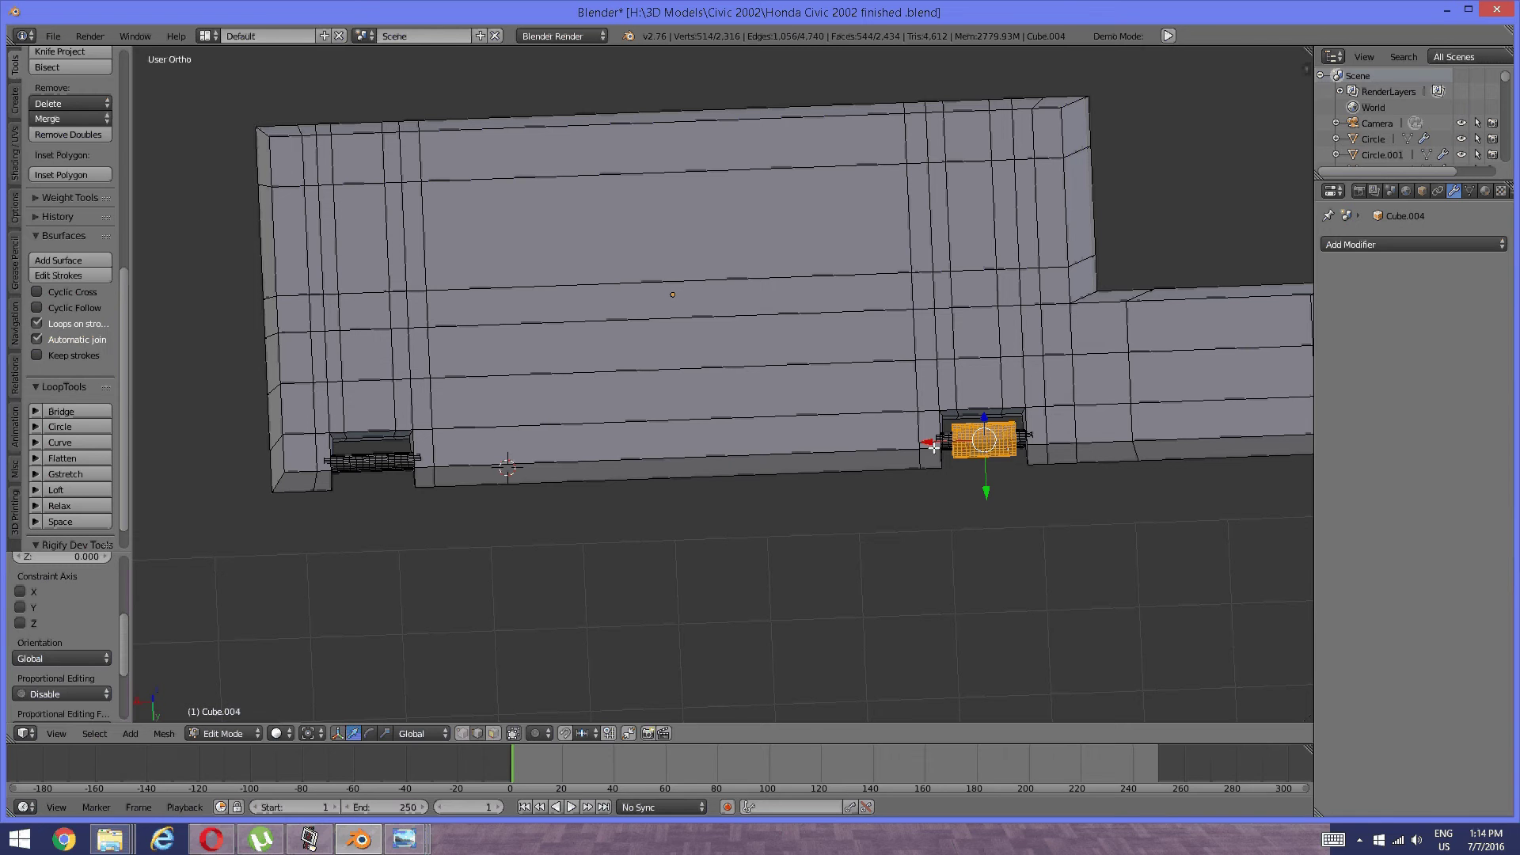
pyautogui.press('g')
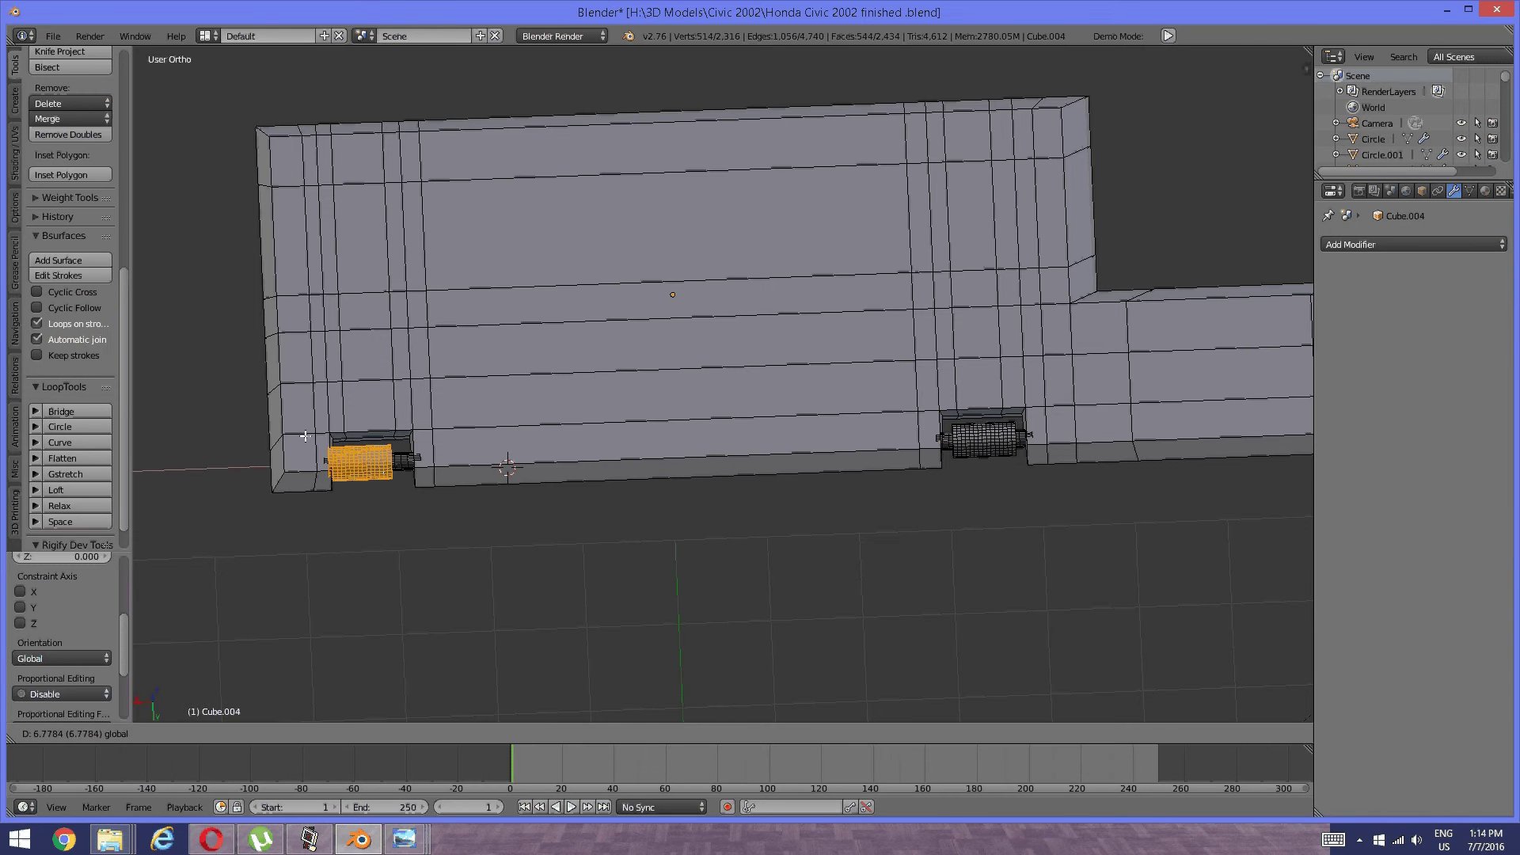
pyautogui.click(319, 436)
# Add a Subdivision Surface modifier to the visor and set its view subdivisions to 2.
pyautogui.scroll(4, 383, 512)
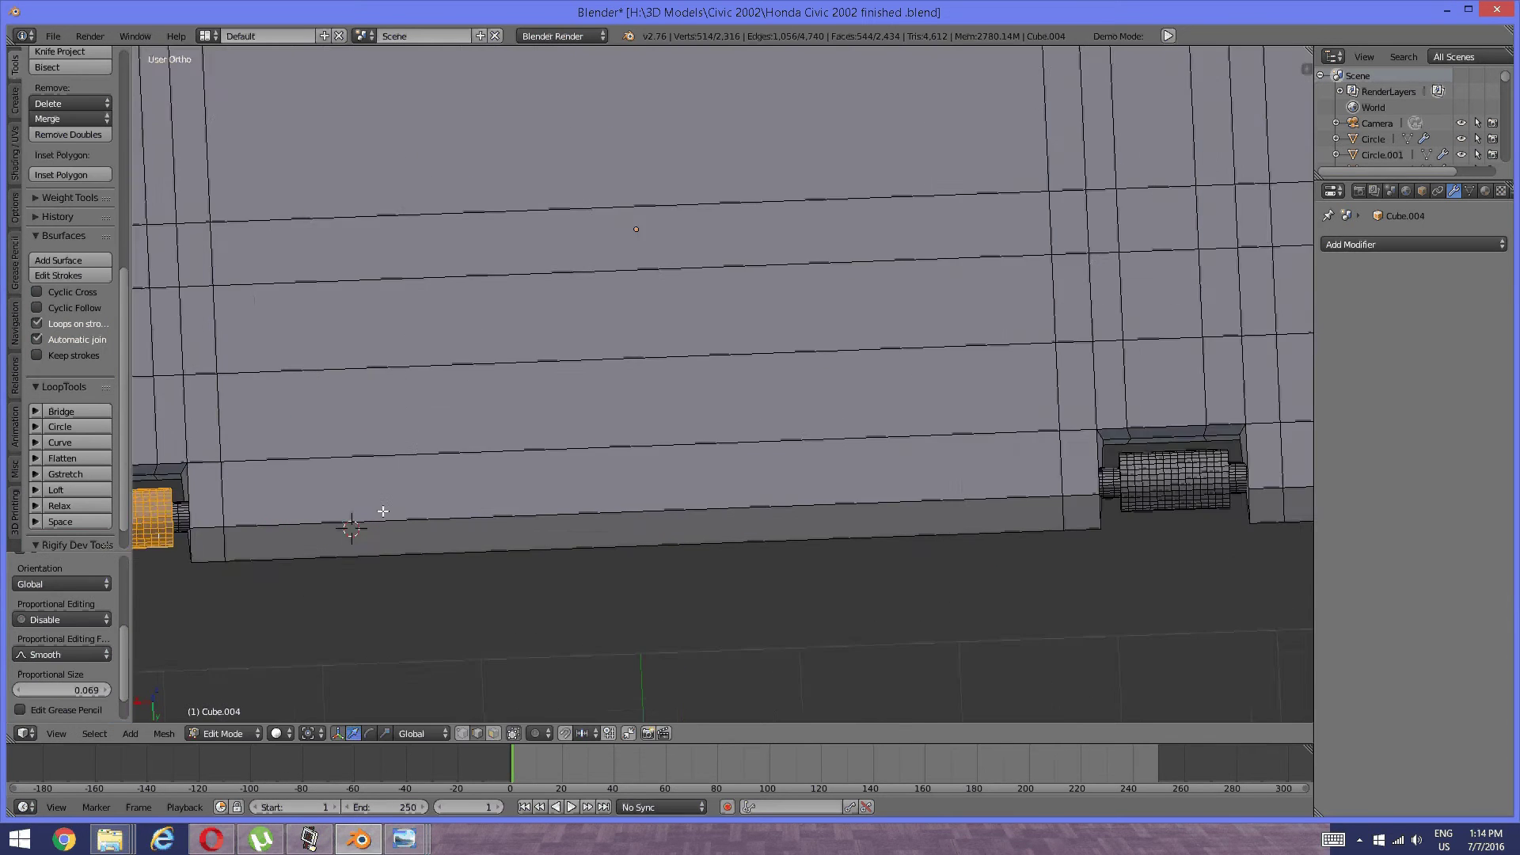
pyautogui.keyDown('shift'); pyautogui.moveTo(310, 510); pyautogui.dragTo(1113, 397, button='middle'); pyautogui.keyUp('shift')
pyautogui.click(1397, 244)
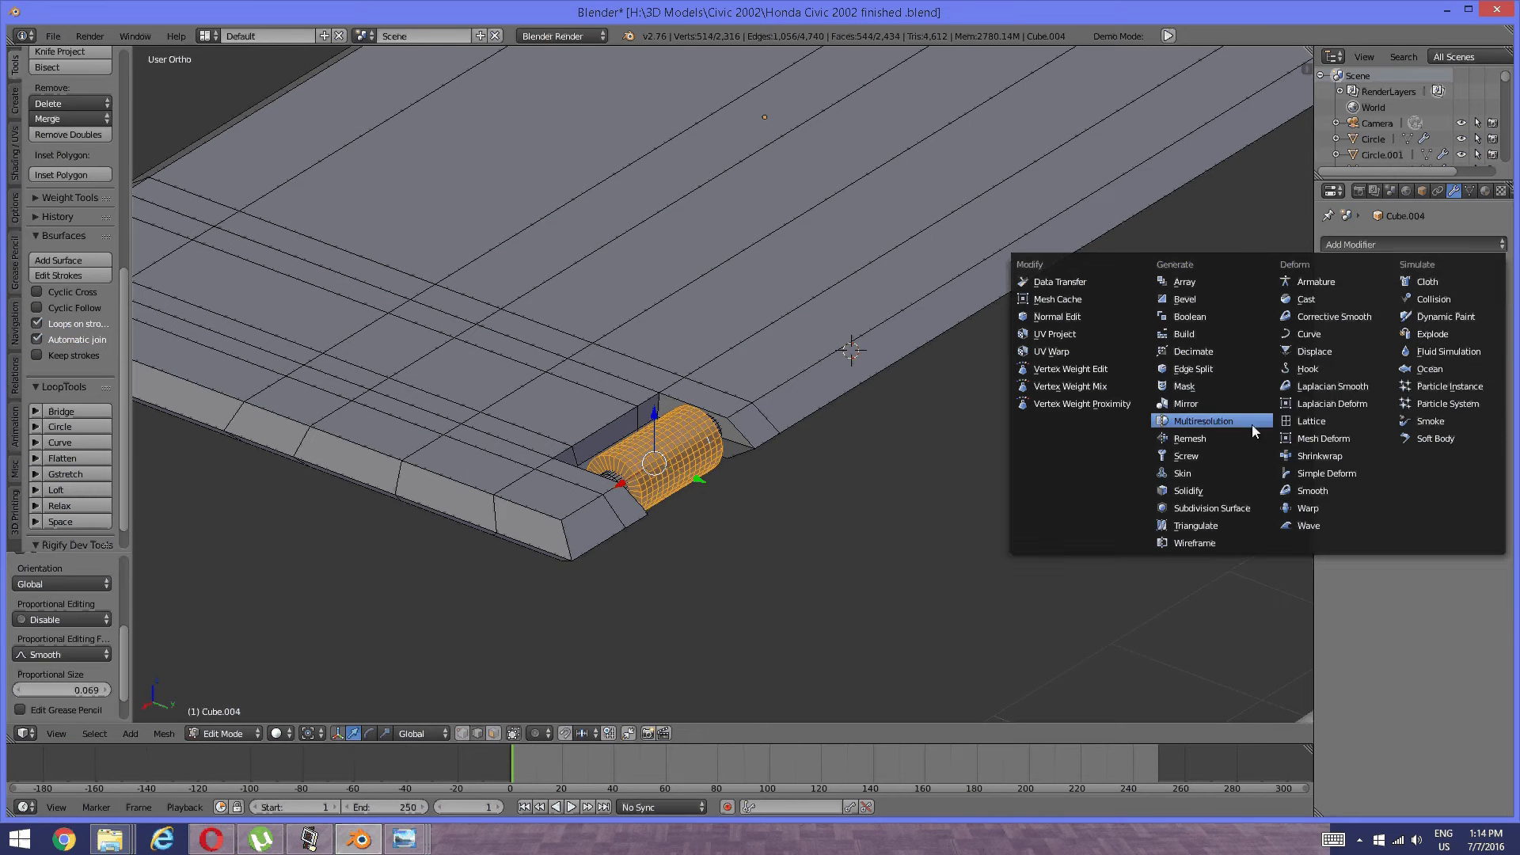
pyautogui.click(1200, 507)
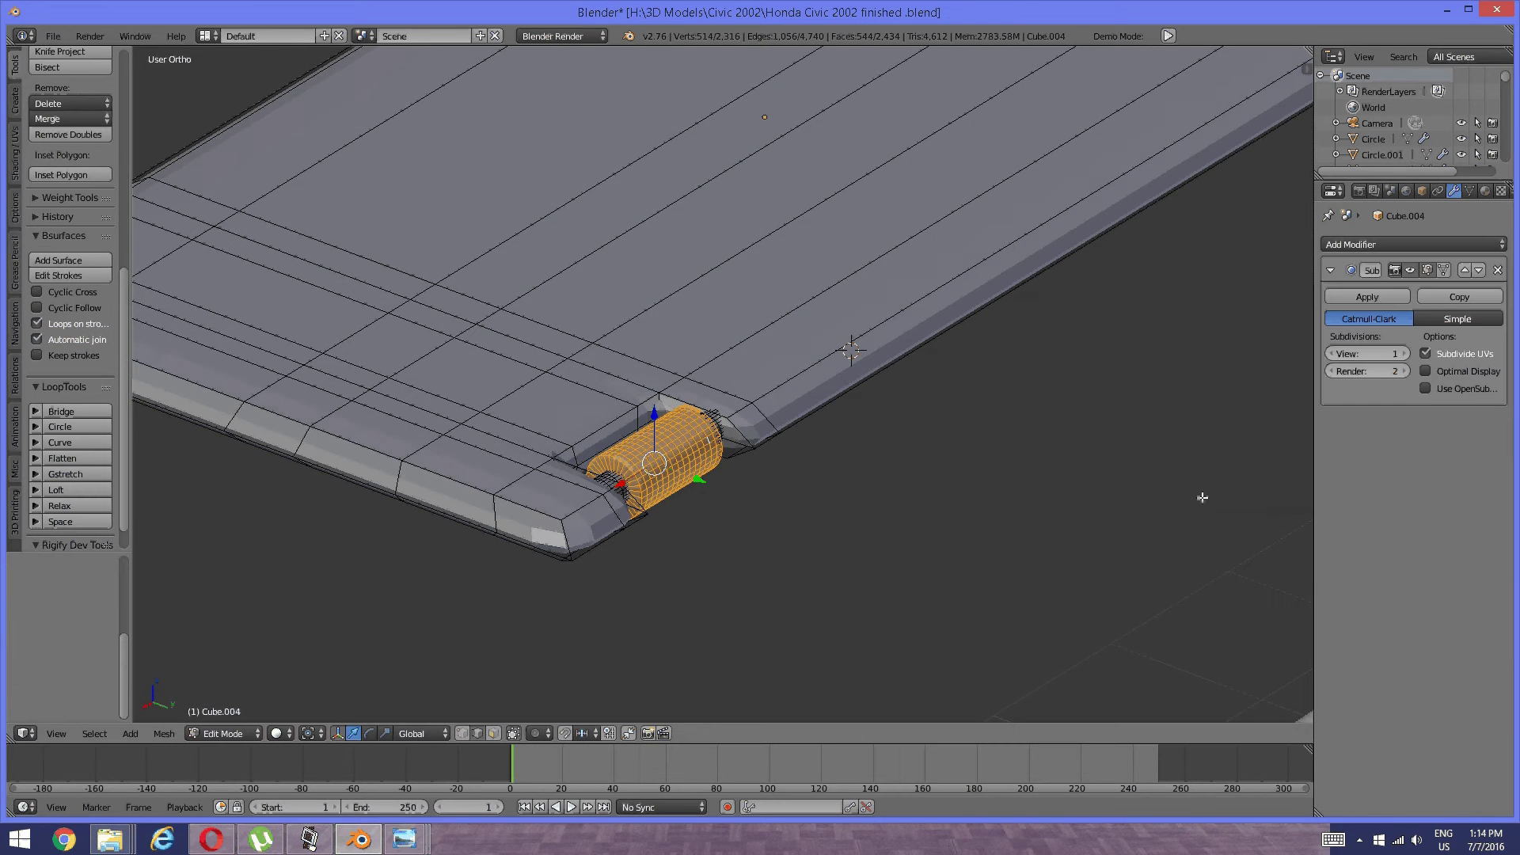
pyautogui.click(1406, 354)
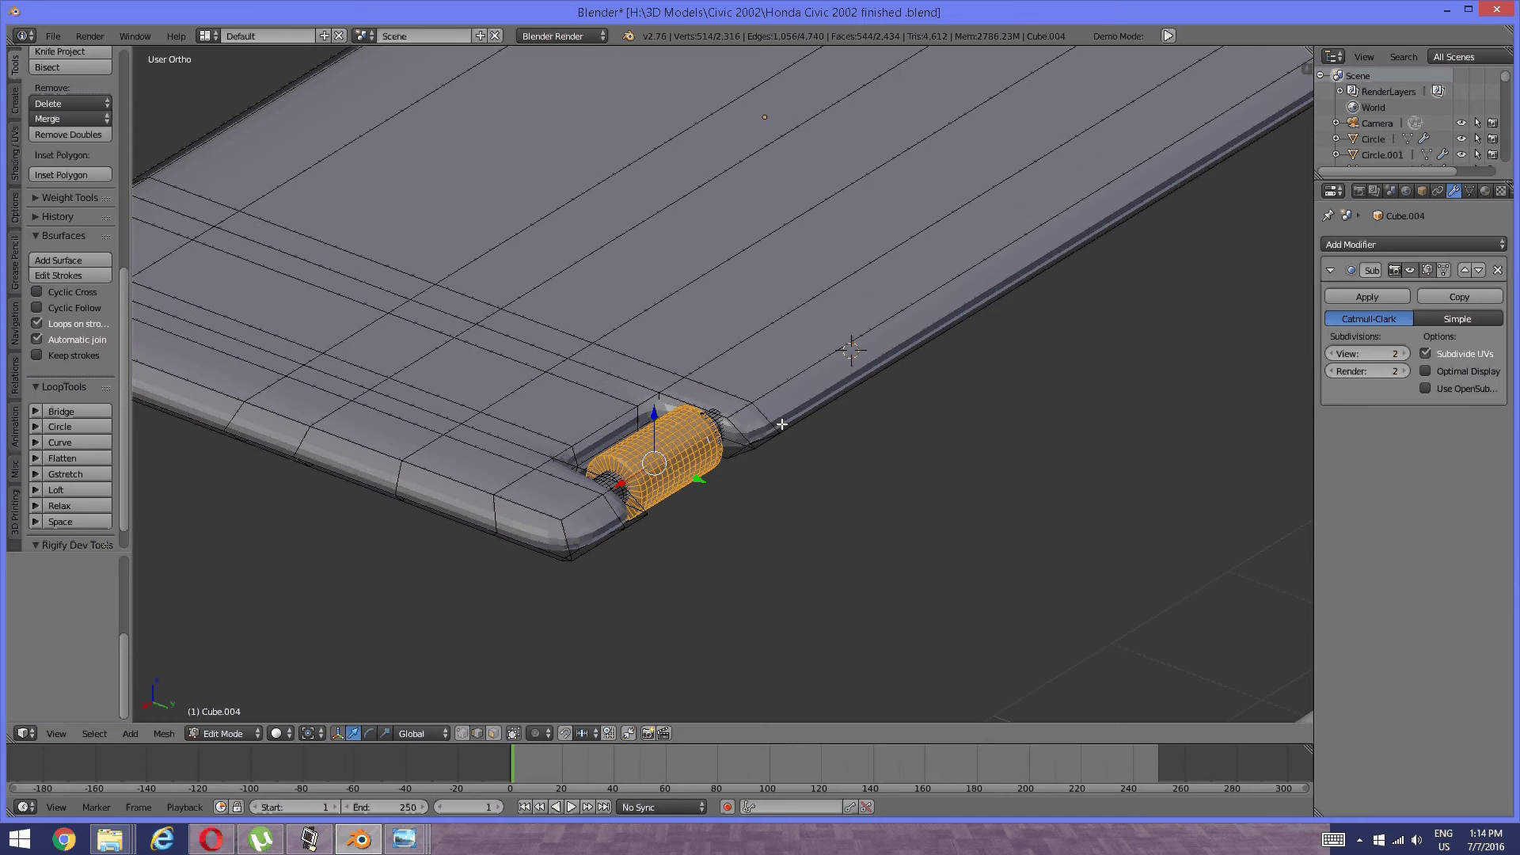
# Cut a supporting edge loop through the end section beyond the outer notch, close to the notched long edge.
pyautogui.moveTo(780, 424); pyautogui.dragTo(832, 440, button='middle')
pyautogui.press('a')
pyautogui.hotkey('ctrl', 'r')
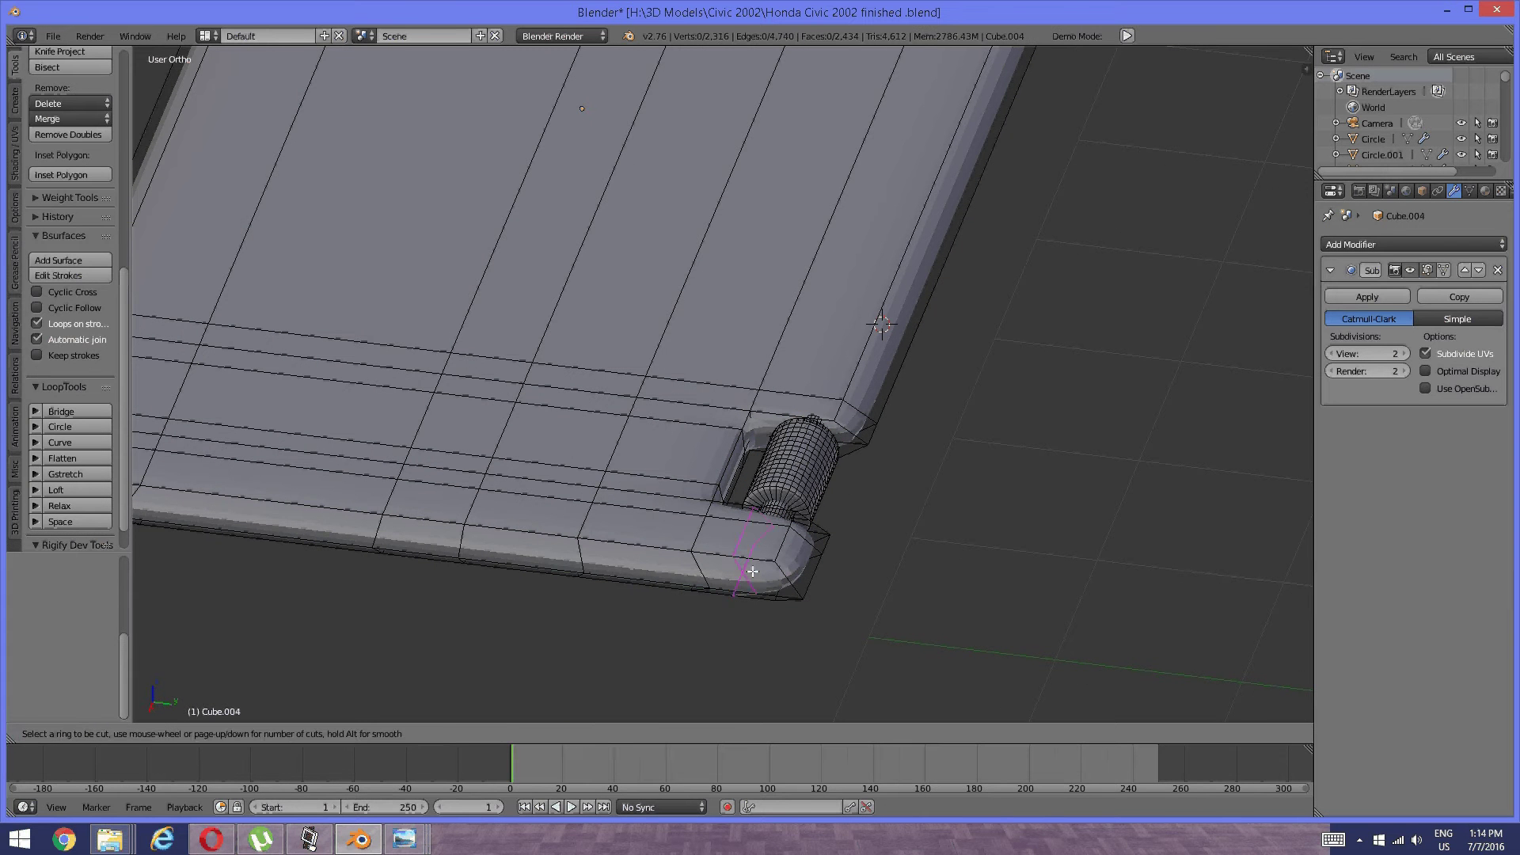
pyautogui.click(752, 571)
pyautogui.click(774, 567)
pyautogui.press('a')
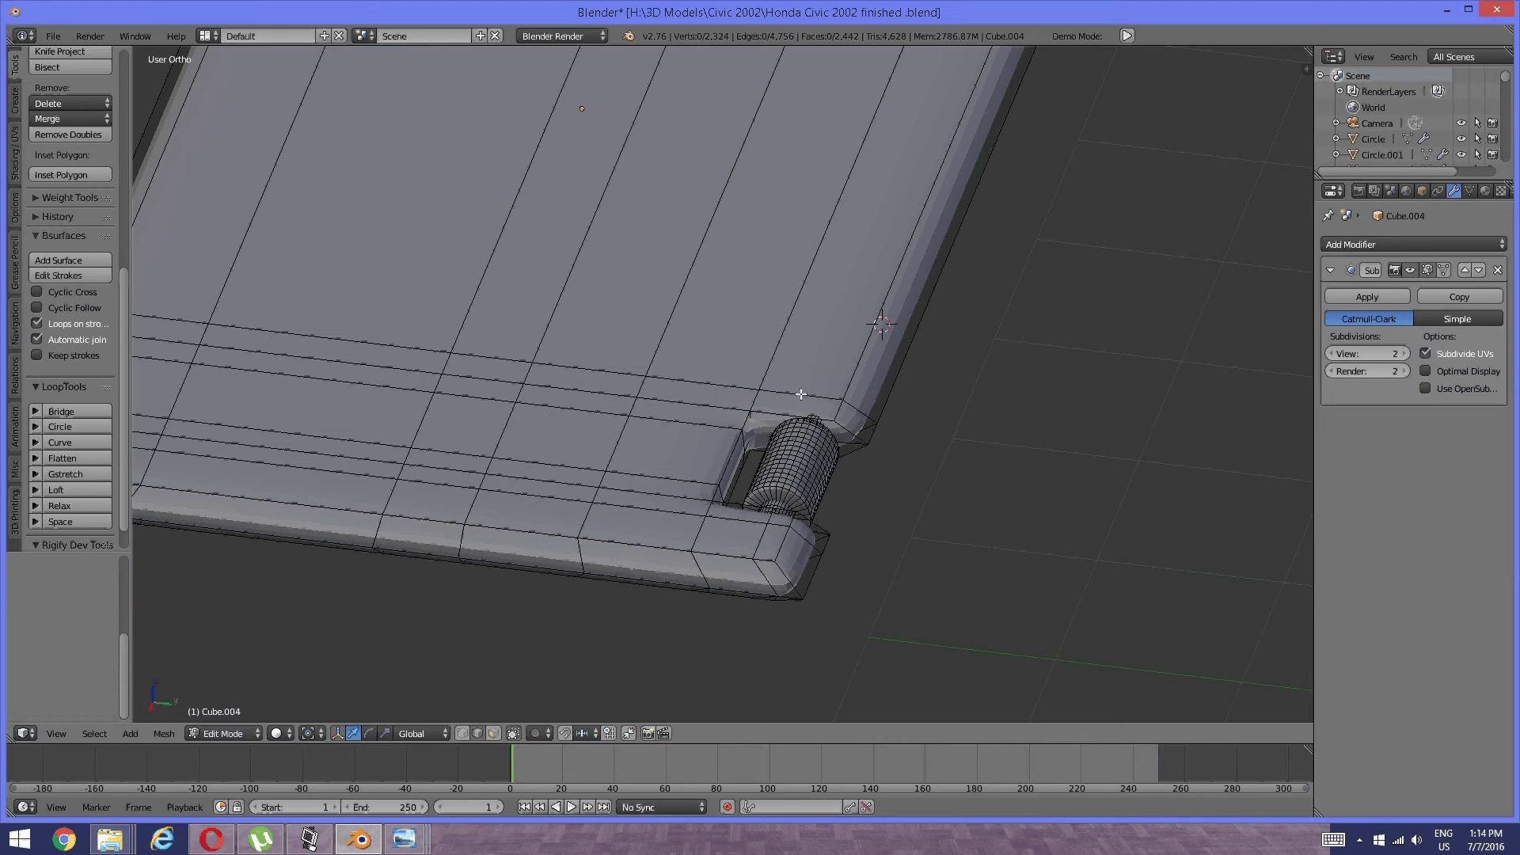
# Cut supporting edge loops near the notched long edge, one in the section between the notches and one in the arm section.
pyautogui.hotkey('ctrl', 'r')
pyautogui.click(851, 392)
pyautogui.click(850, 392)
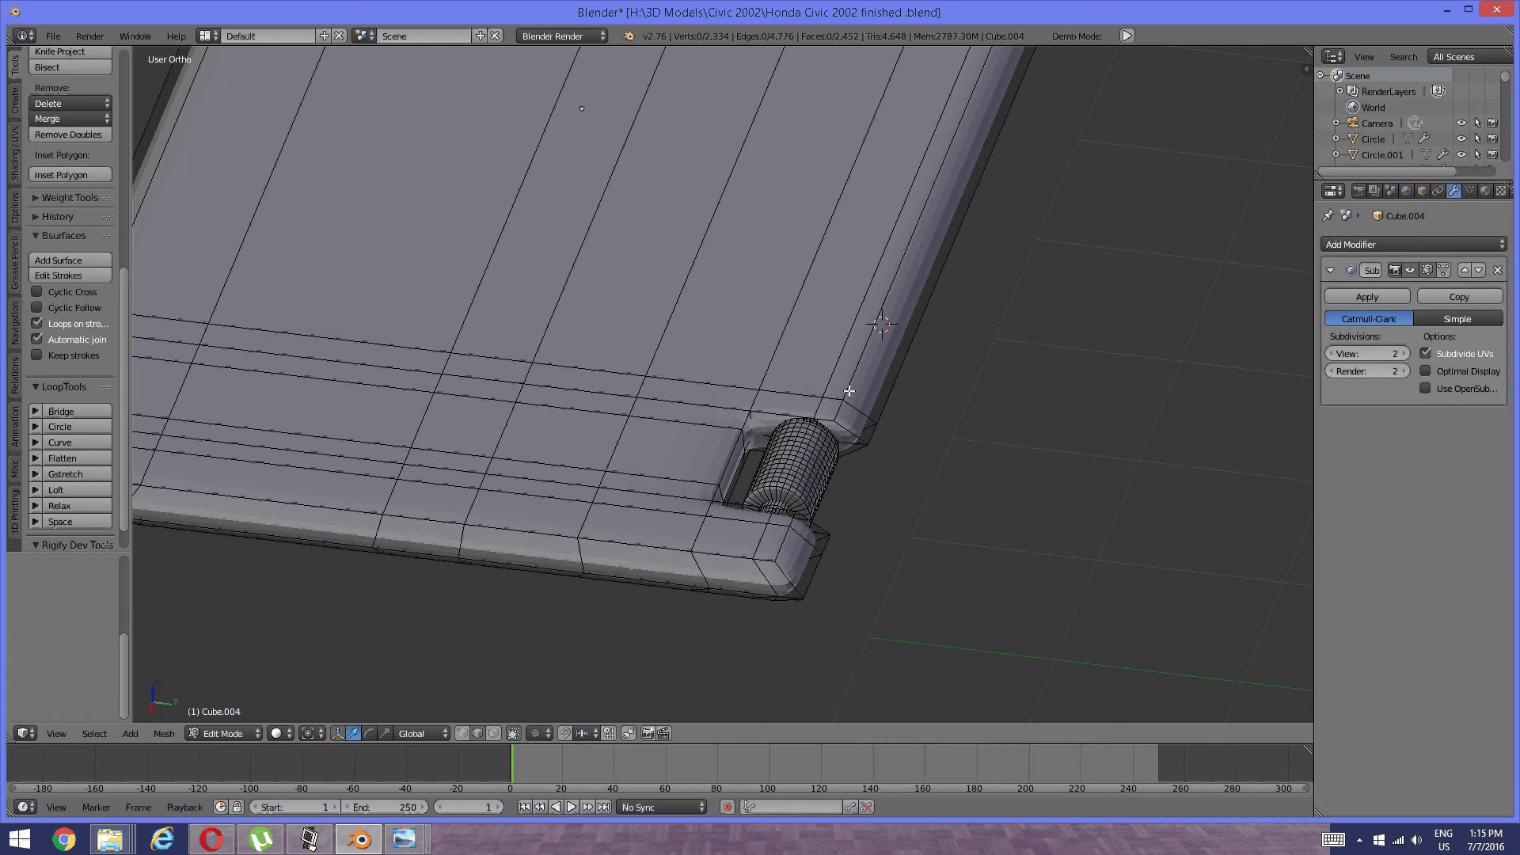
pyautogui.moveTo(1004, 237); pyautogui.dragTo(764, 346, button='middle')
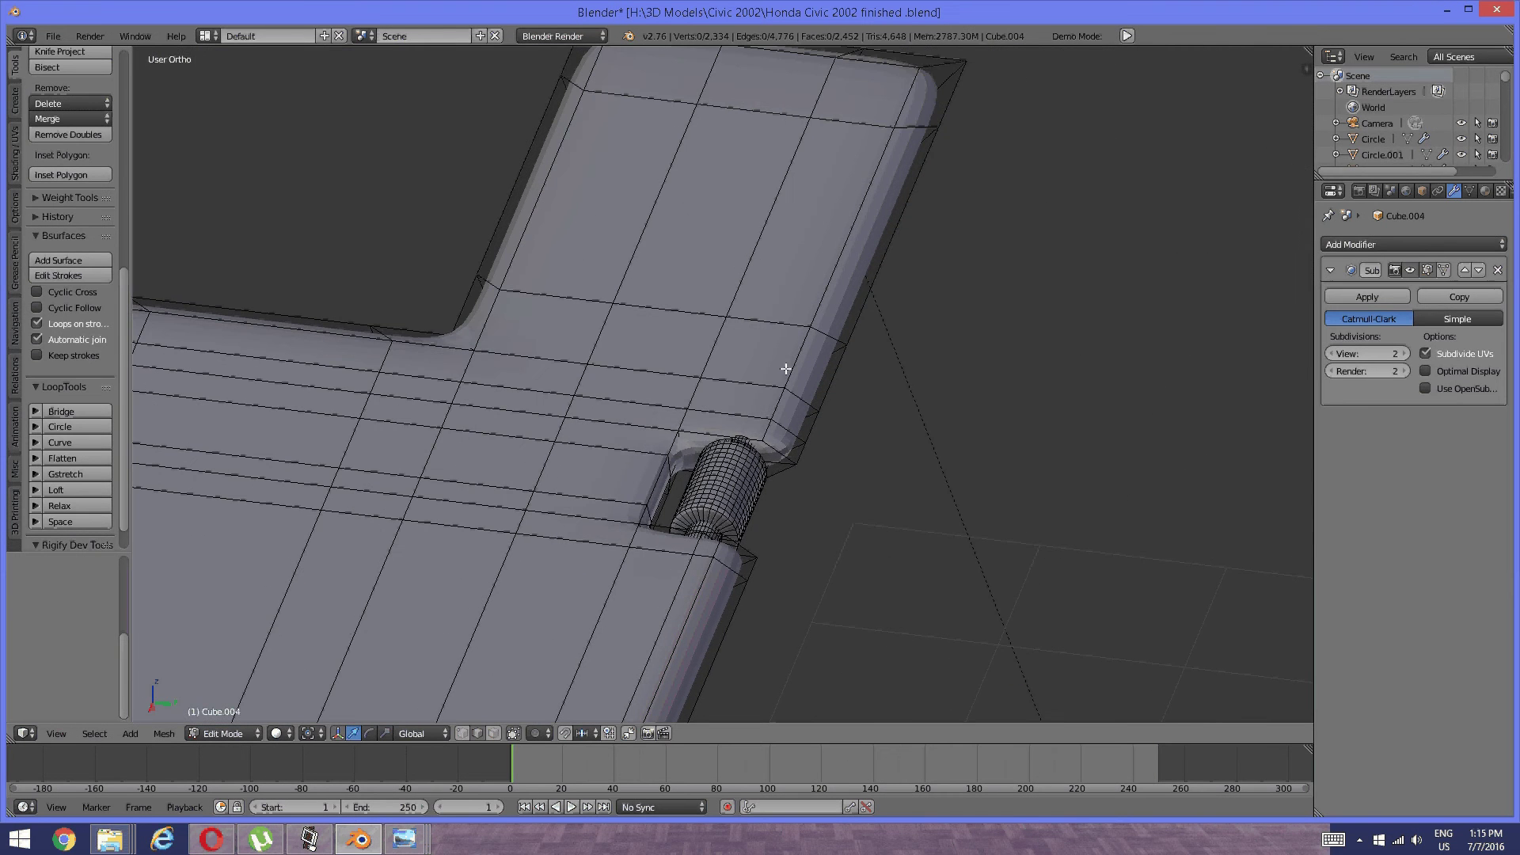
pyautogui.hotkey('ctrl', 'r')
pyautogui.click(782, 340)
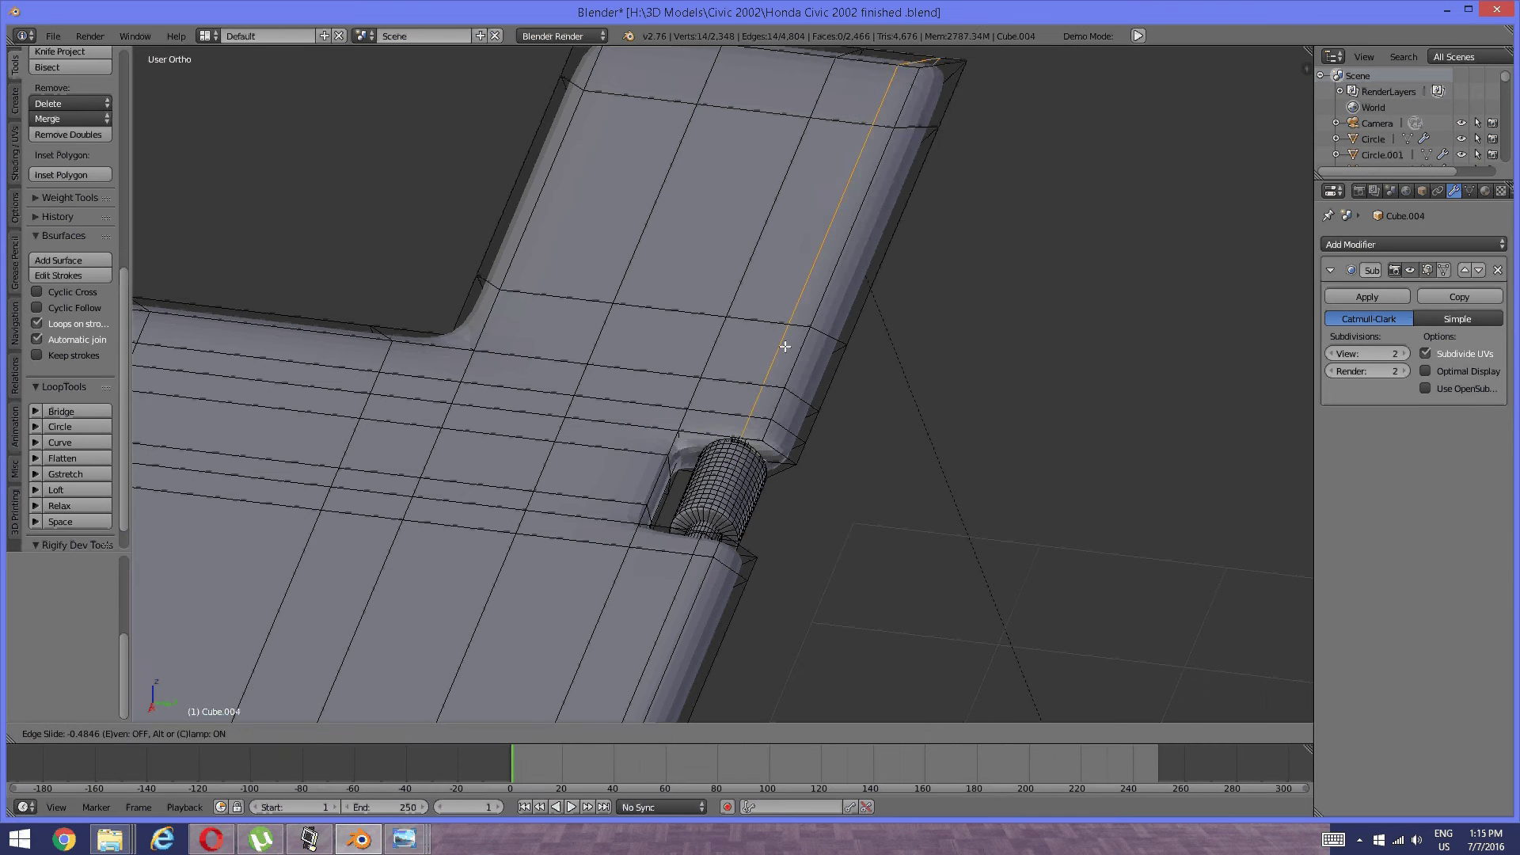
pyautogui.click(791, 343)
# Cut an edge loop through the section between the notches, close to the level of the notches' inner wall.
pyautogui.scroll(-5, 801, 343)
pyautogui.moveTo(695, 402); pyautogui.dragTo(734, 407, button='middle')
pyautogui.keyDown('shift'); pyautogui.moveTo(670, 485); pyautogui.dragTo(790, 301, button='middle'); pyautogui.keyUp('shift')
pyautogui.scroll(2, 768, 522)
pyautogui.scroll(3, 823, 443)
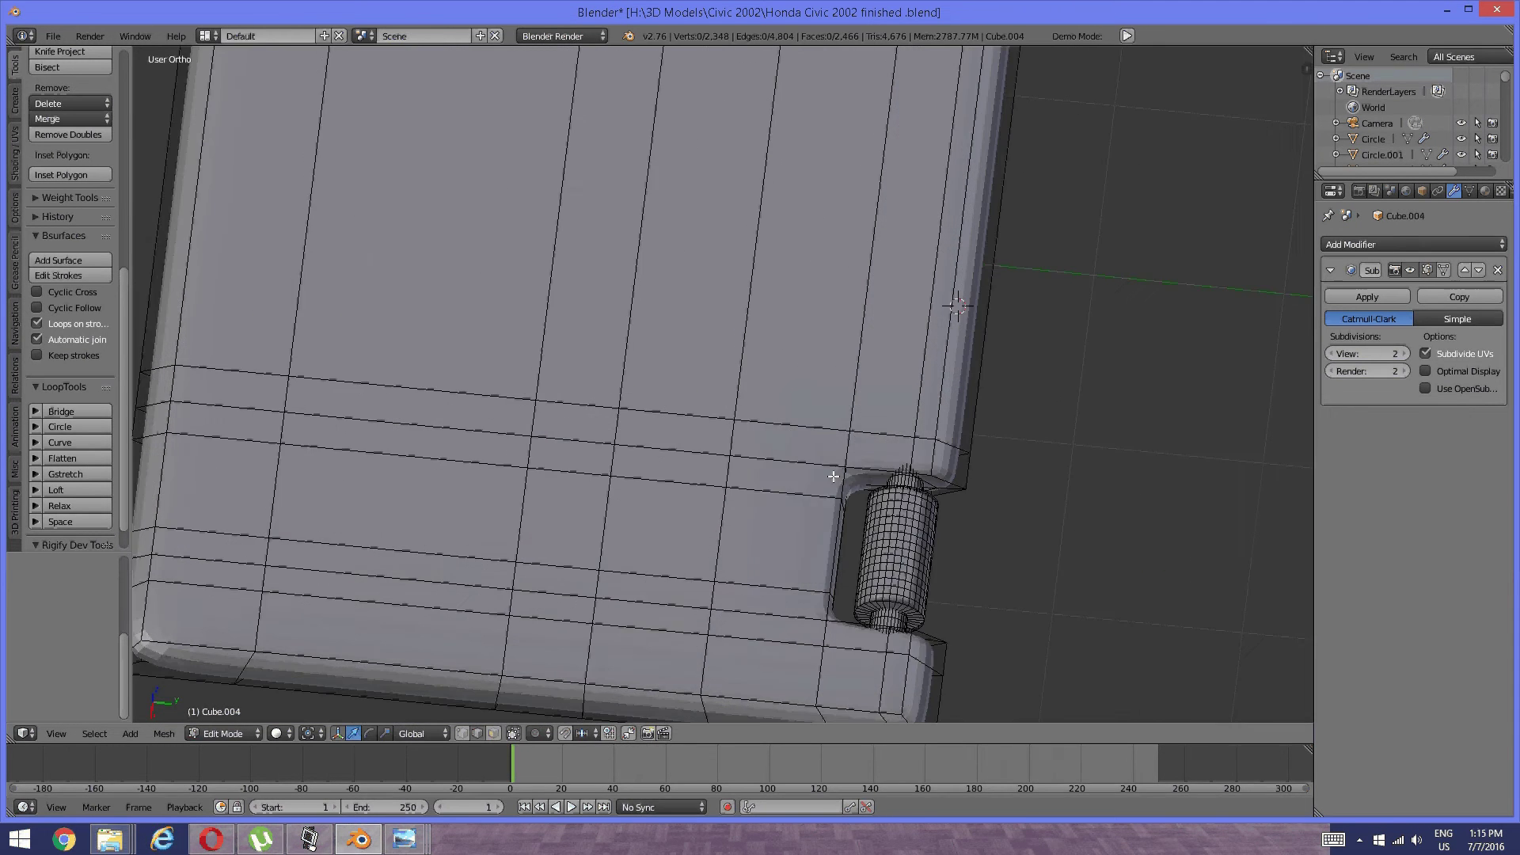
pyautogui.keyDown('shift'); pyautogui.moveTo(834, 478); pyautogui.dragTo(814, 421, button='middle'); pyautogui.keyUp('shift')
pyautogui.hotkey('ctrl', 'r')
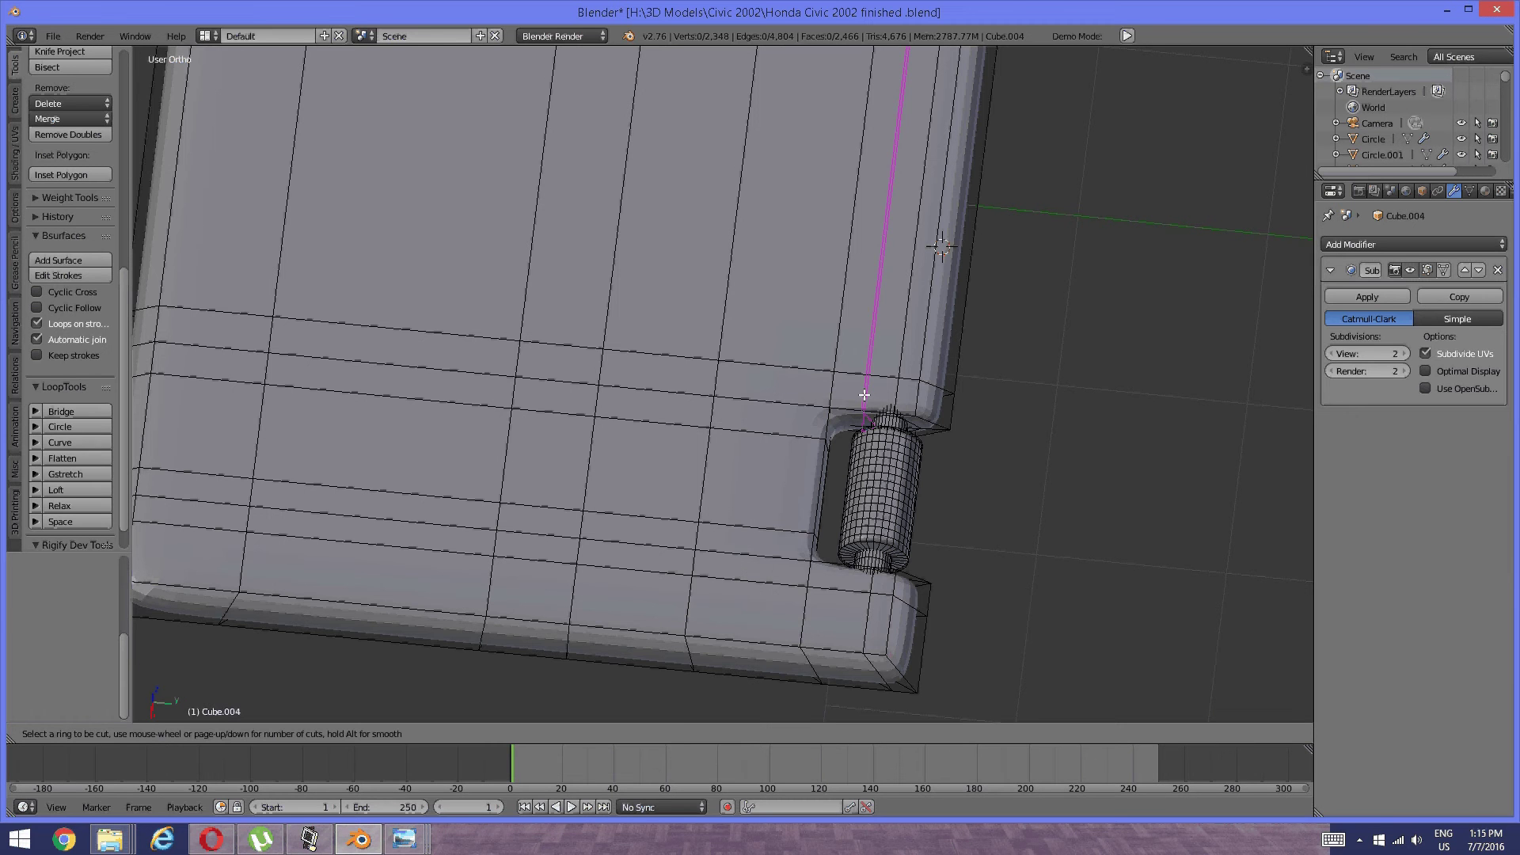
pyautogui.click(864, 395)
pyautogui.click(852, 397)
pyautogui.press('a')
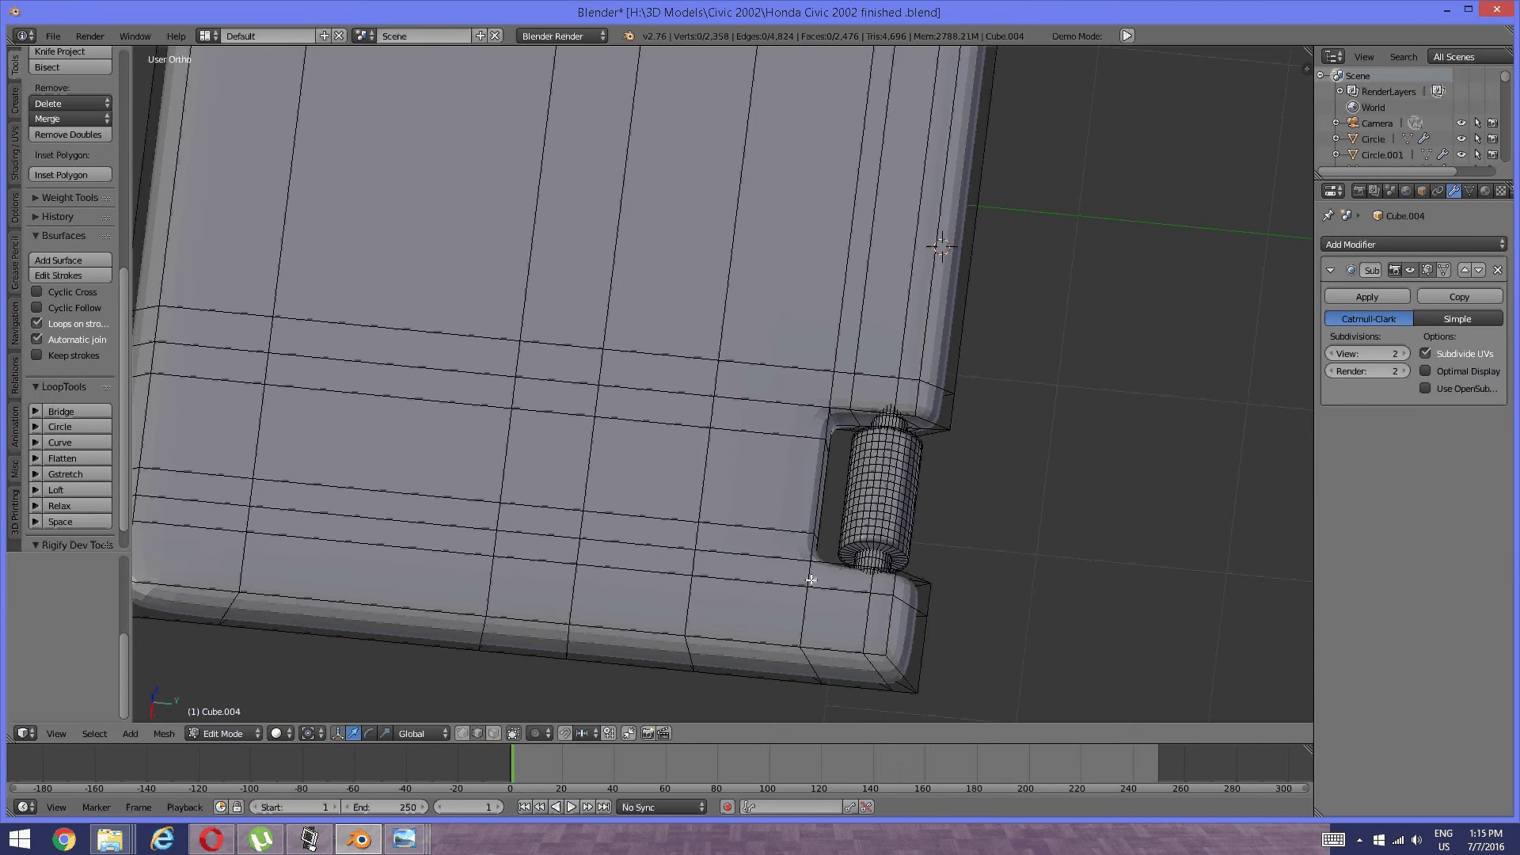
# Cut an edge loop through the outer end section and slide it toward the level of the notch's inner wall.
pyautogui.hotkey('ctrl', 'r')
pyautogui.click(836, 581)
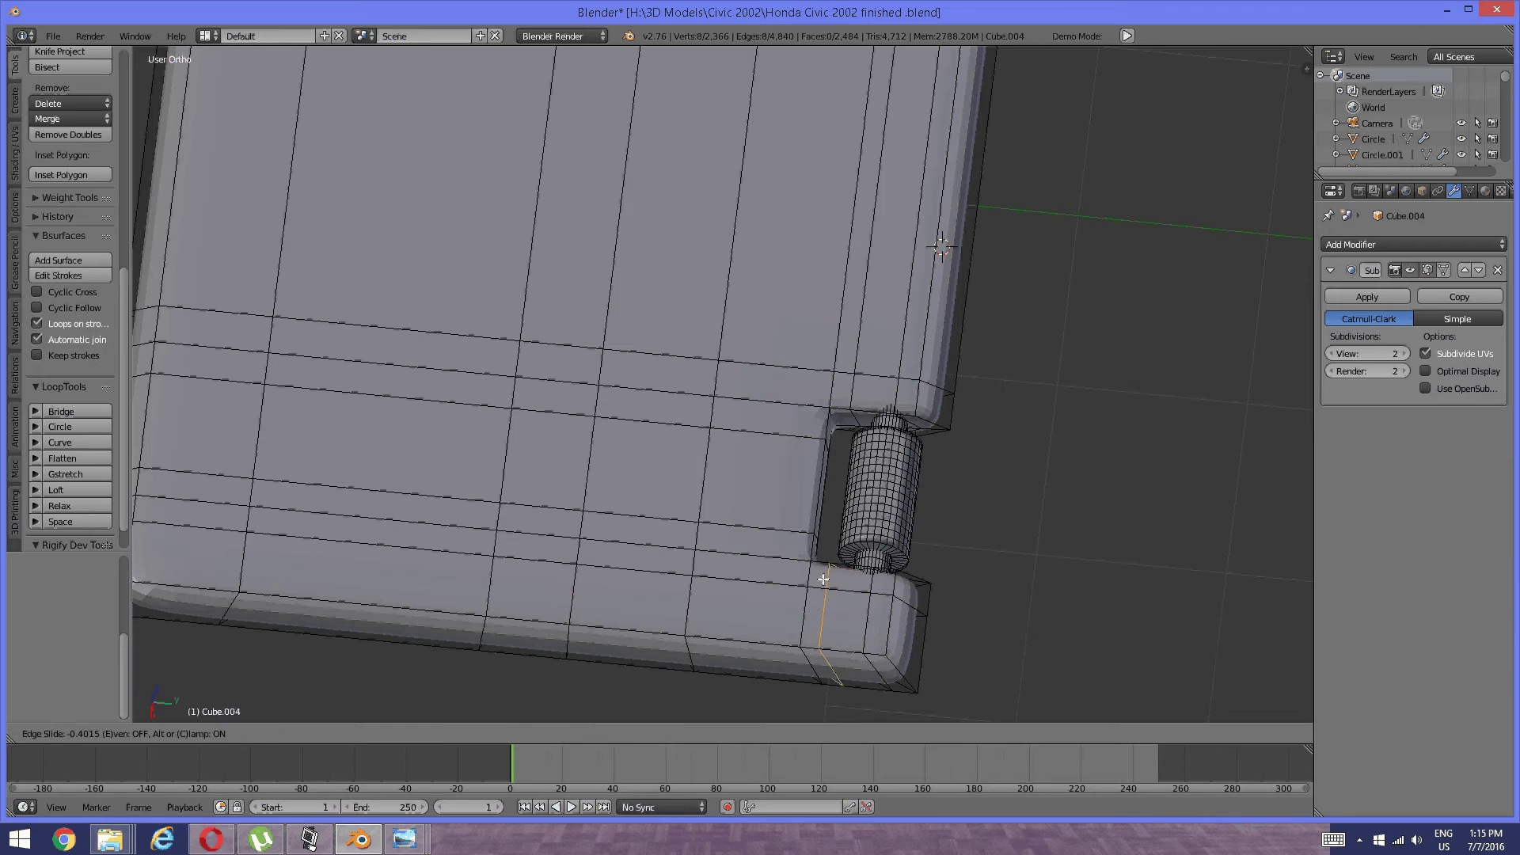
pyautogui.click(822, 580)
pyautogui.press('a')
# Cut an edge loop through the arm section and slide it toward the level of the adjacent notch's inner wall.
pyautogui.keyDown('shift'); pyautogui.moveTo(923, 173); pyautogui.dragTo(862, 388, button='middle'); pyautogui.keyUp('shift')
pyautogui.keyDown('shift'); pyautogui.moveTo(930, 111); pyautogui.dragTo(856, 380, button='middle'); pyautogui.keyUp('shift')
pyautogui.keyDown('shift'); pyautogui.moveTo(819, 198); pyautogui.dragTo(810, 407, button='middle'); pyautogui.keyUp('shift')
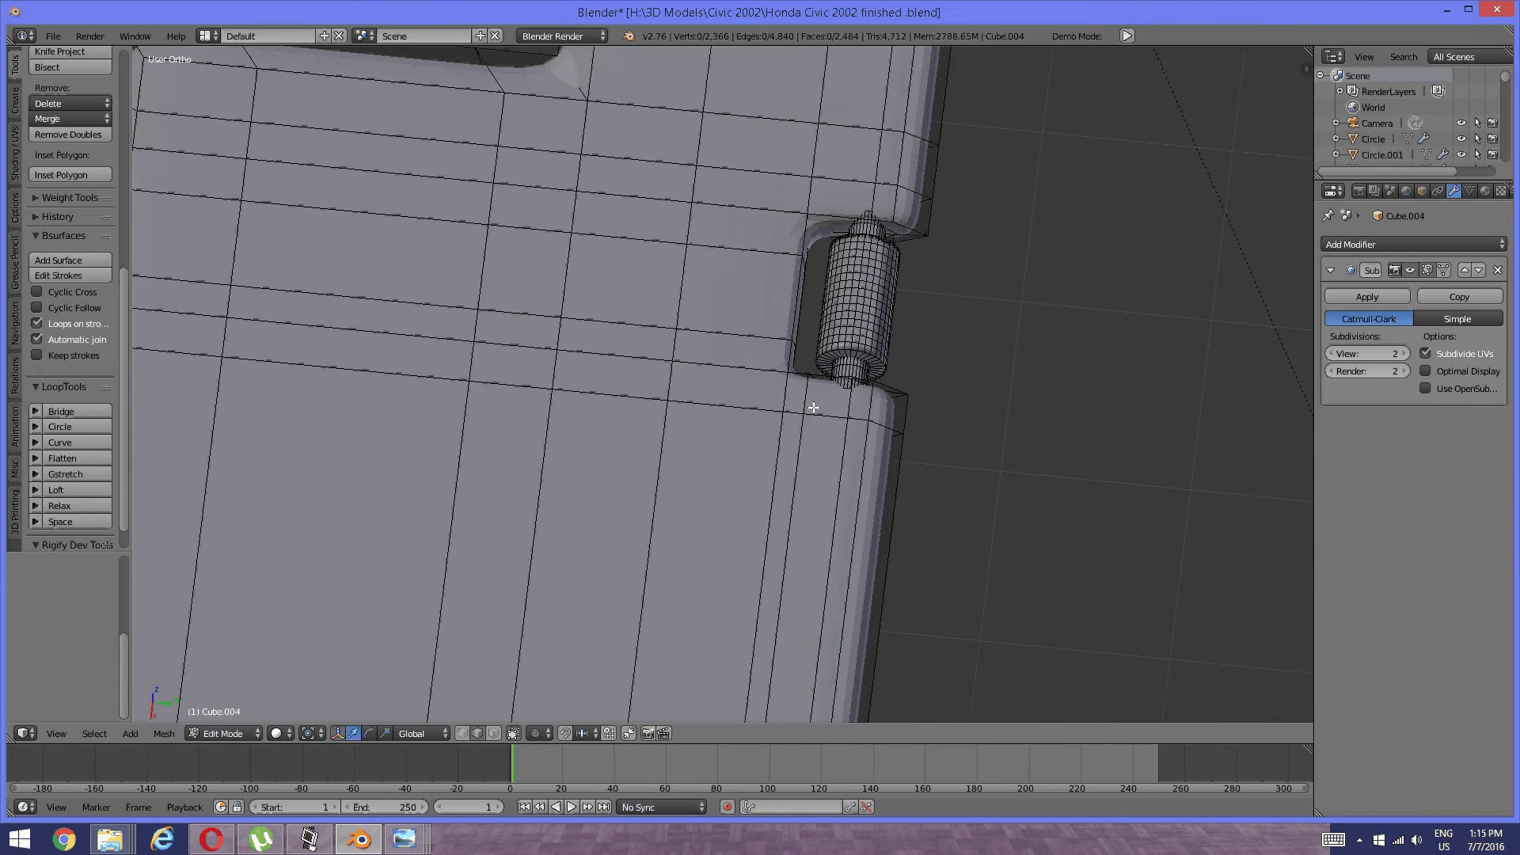
pyautogui.keyDown('shift'); pyautogui.moveTo(841, 222); pyautogui.dragTo(840, 248, button='middle'); pyautogui.keyUp('shift')
pyautogui.hotkey('ctrl', 'r')
pyautogui.click(838, 247)
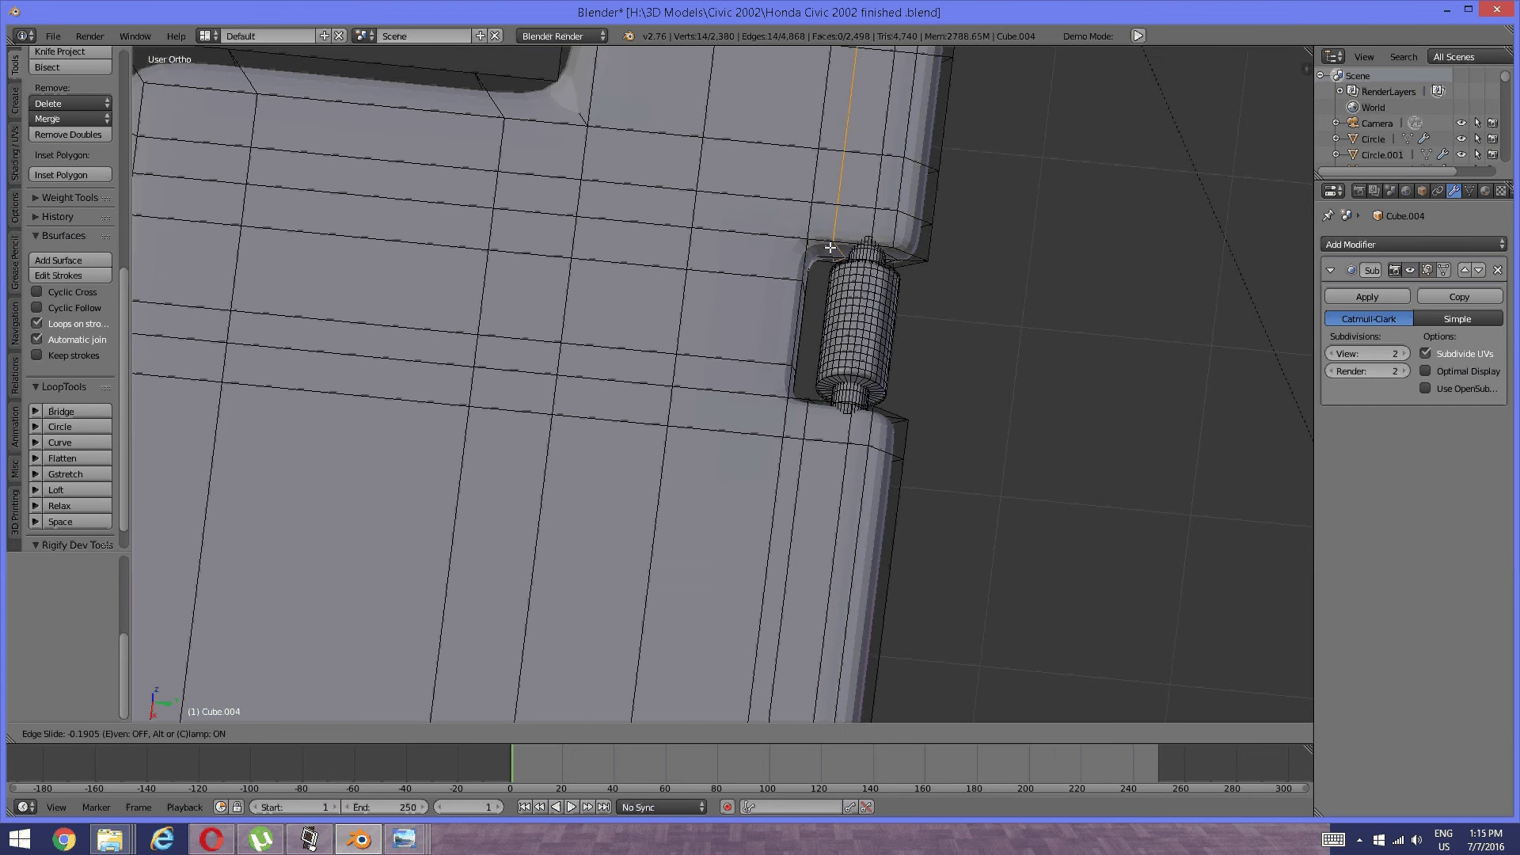
pyautogui.click(823, 247)
pyautogui.press('a')
# Switch to Object Mode and inspect the smoothed visor with its notches and pins.
pyautogui.scroll(-6, 824, 246)
pyautogui.moveTo(823, 246); pyautogui.dragTo(575, 473, button='middle')
pyautogui.keyDown('shift'); pyautogui.moveTo(950, 525); pyautogui.dragTo(746, 448, button='middle'); pyautogui.keyUp('shift')
pyautogui.scroll(3, 801, 479)
pyautogui.press('Tab')
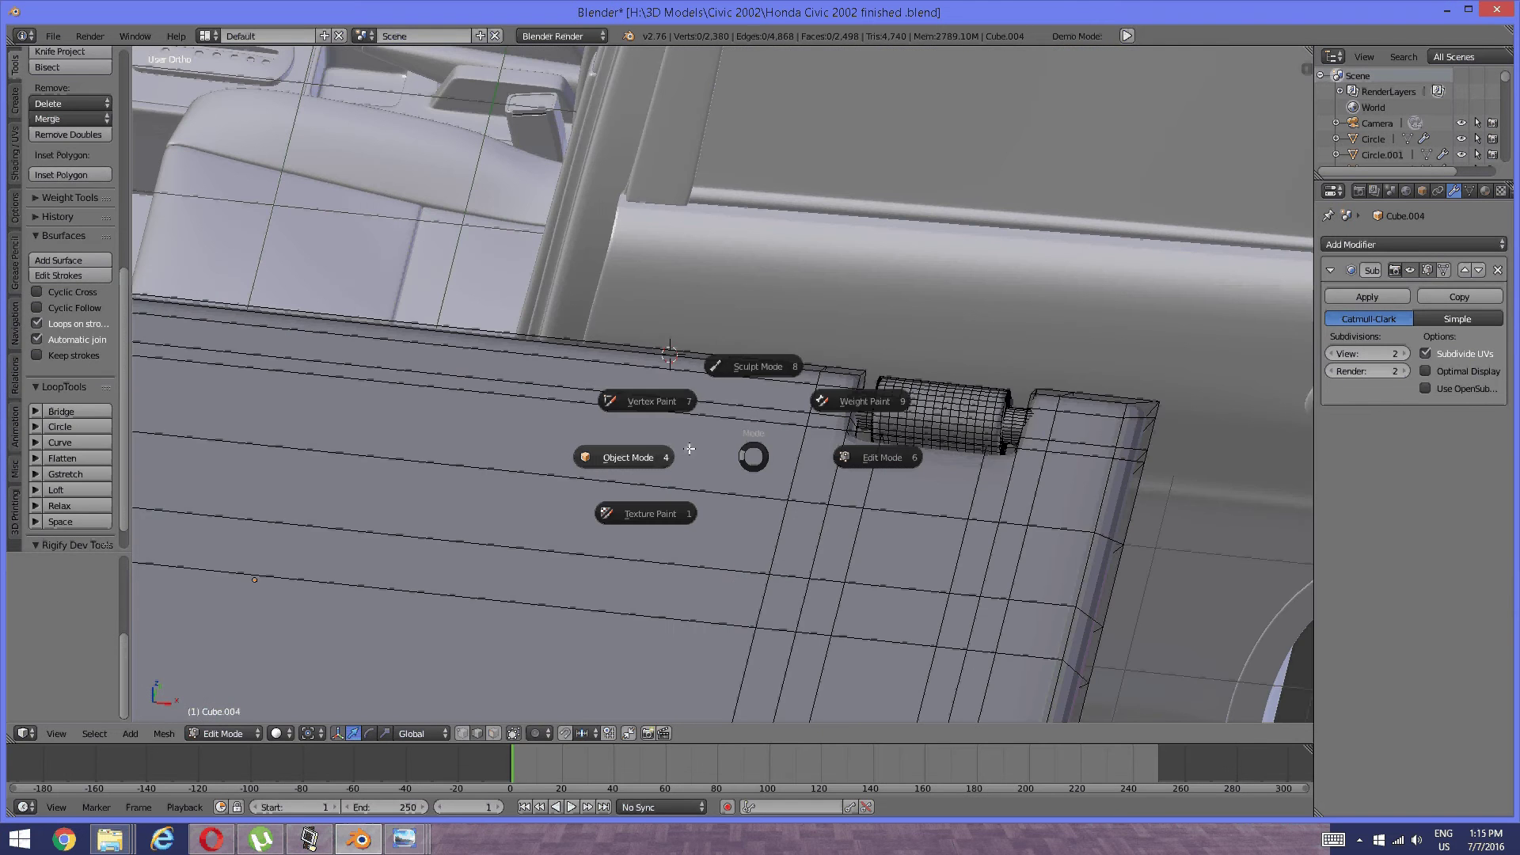
pyautogui.click(643, 455)
pyautogui.scroll(-2, 771, 392)
pyautogui.moveTo(771, 392); pyautogui.dragTo(630, 449, button='middle')
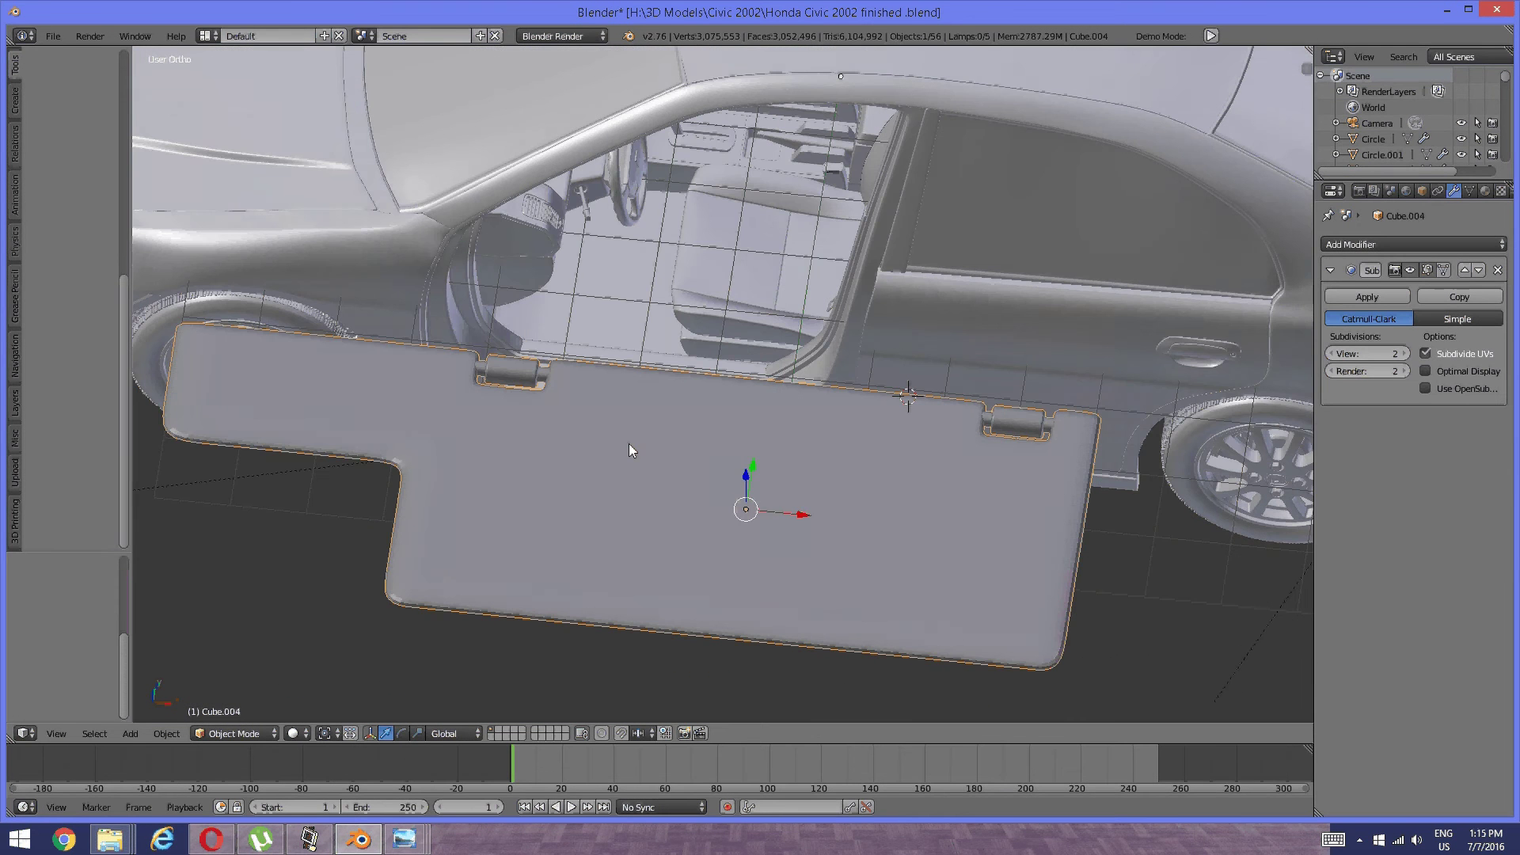
# Check the sun visor reference photo download (3).jpg in Windows Photo Viewer and return to Blender.
pyautogui.moveTo(404, 840)
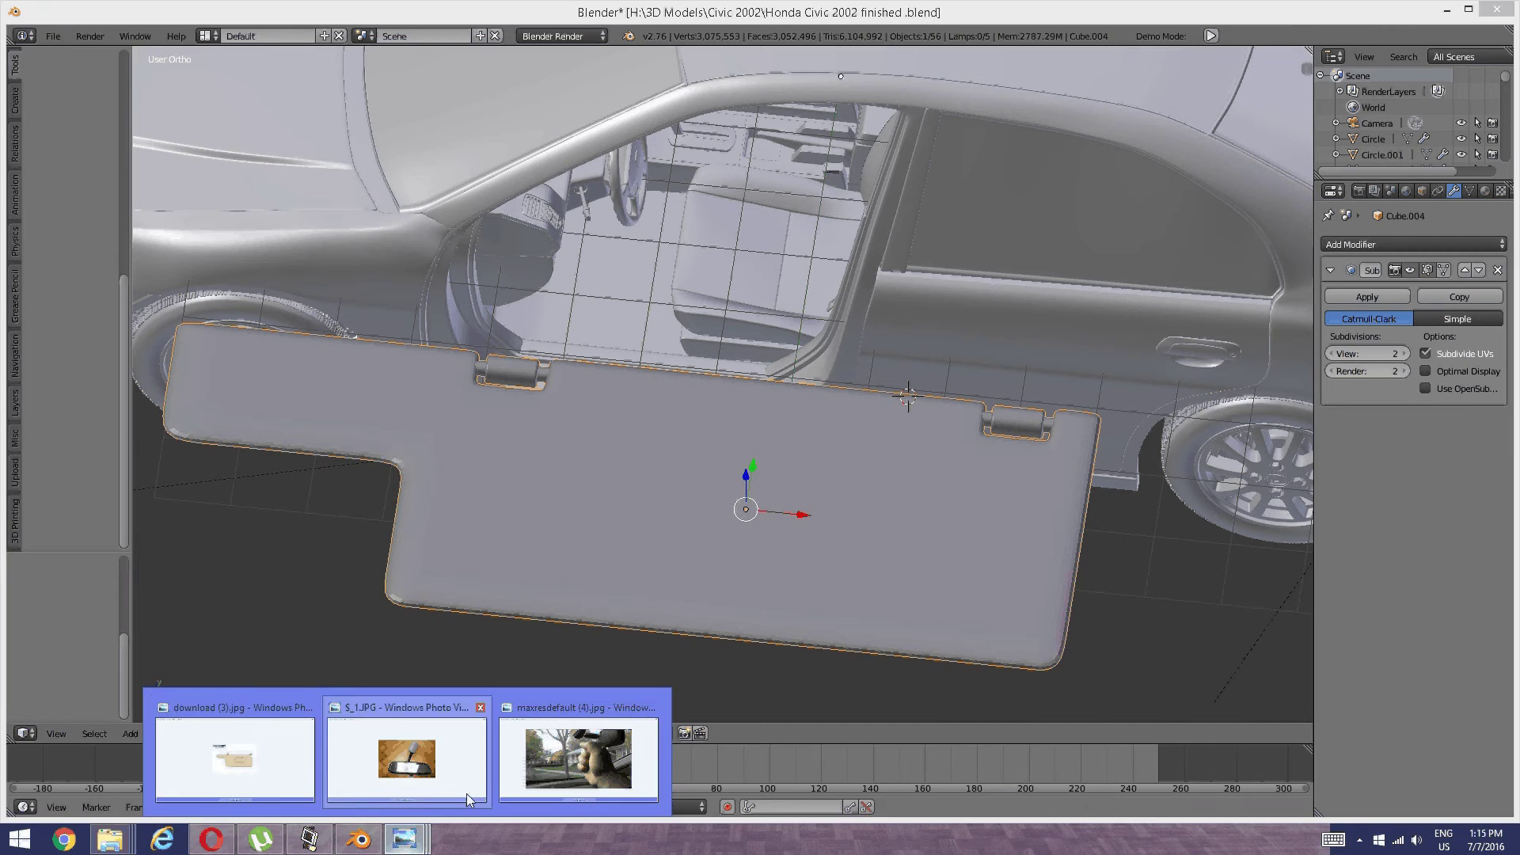
pyautogui.click(237, 756)
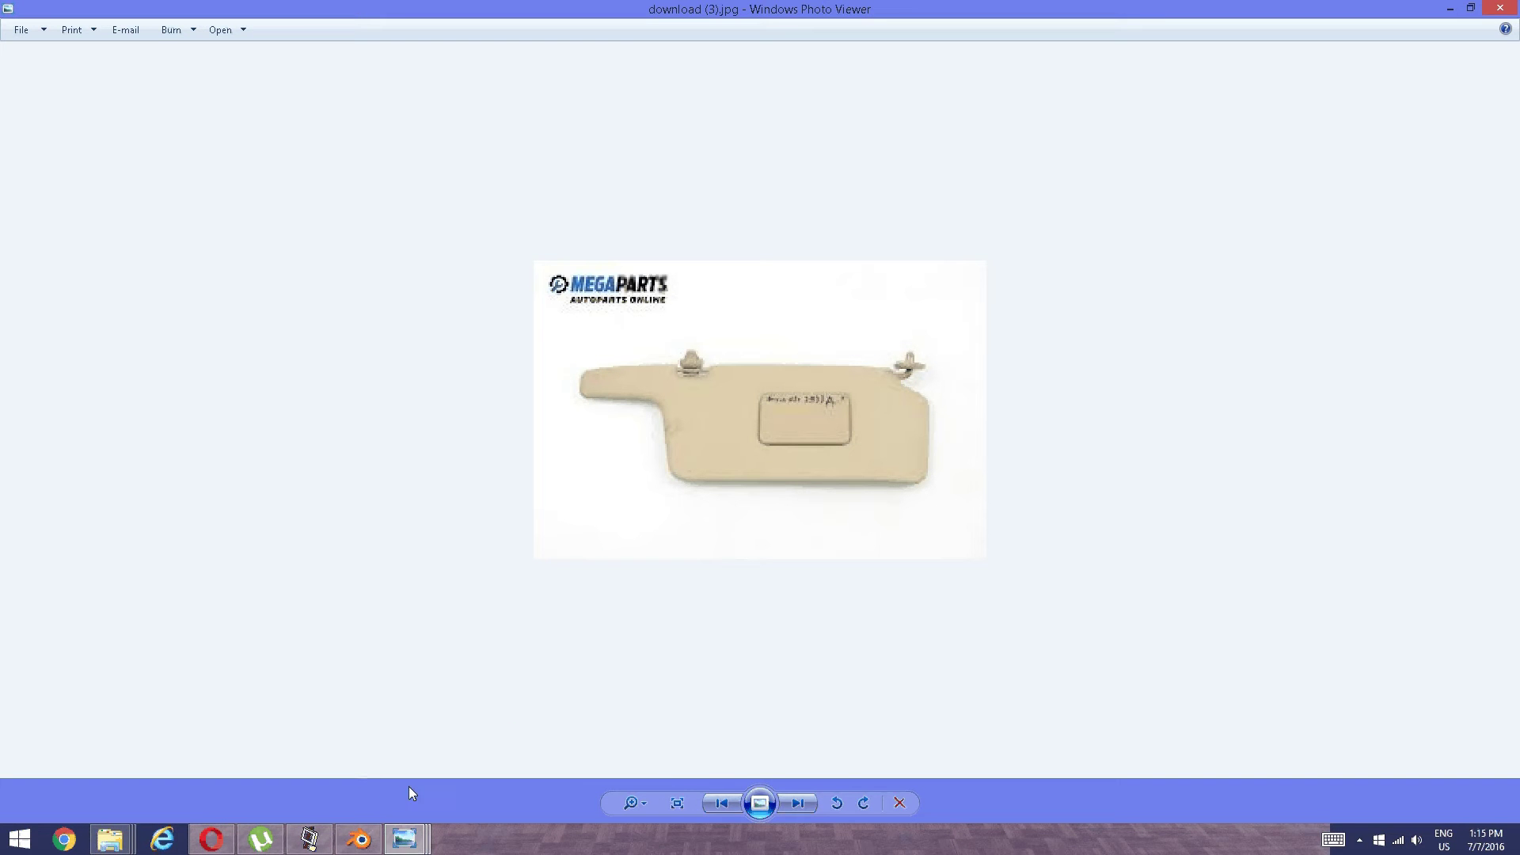
pyautogui.click(359, 839)
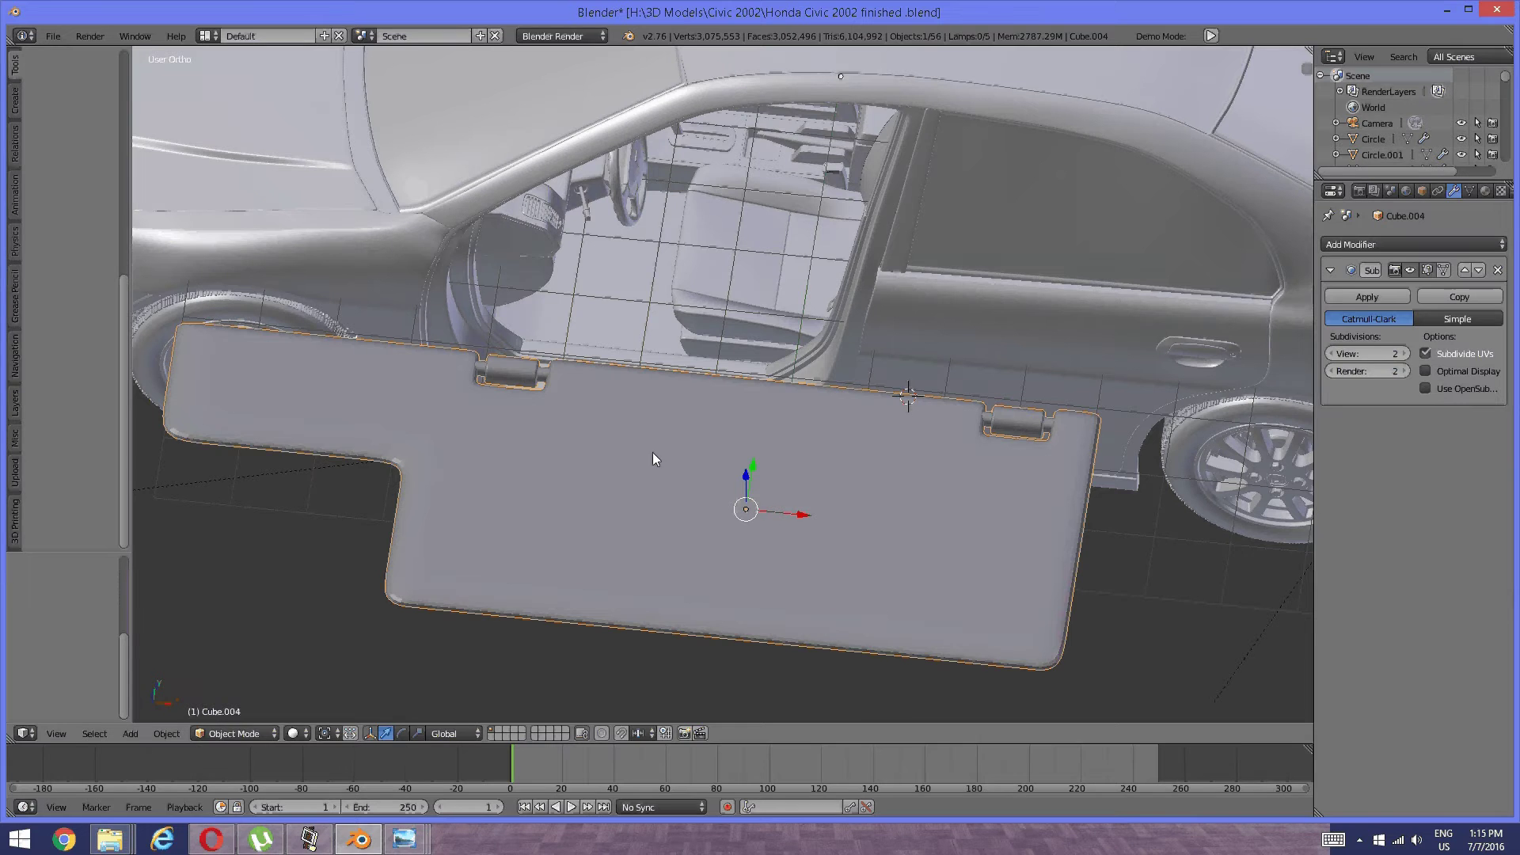
# In Edit Mode with face selection, select the four wide adjacent faces in the middle of the visor's front.
pyautogui.scroll(3, 652, 453)
pyautogui.press('Tab')
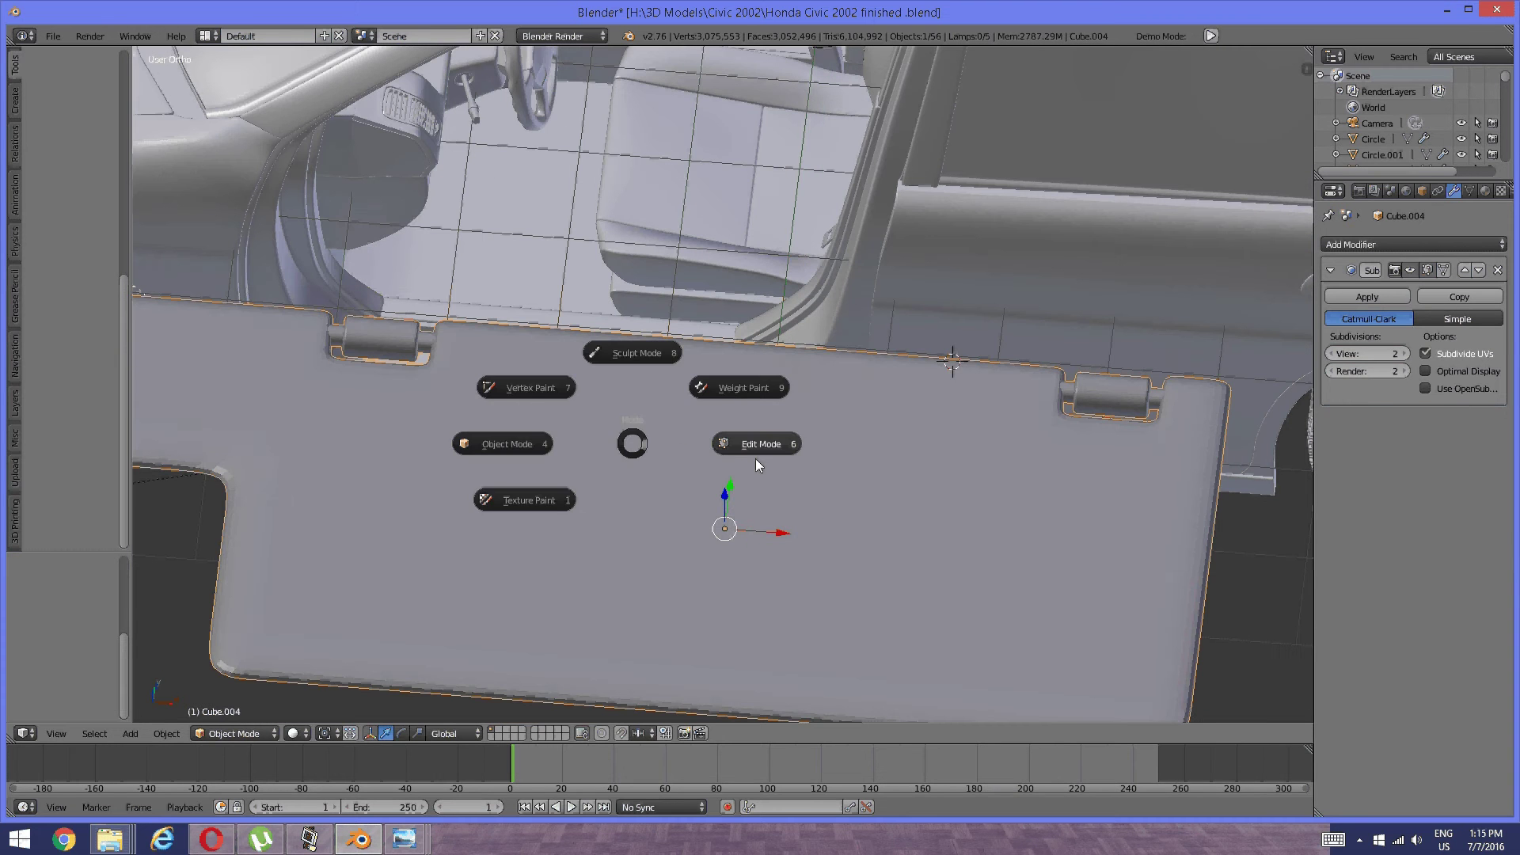
pyautogui.click(758, 444)
pyautogui.hotkey('ctrl', 'Tab')
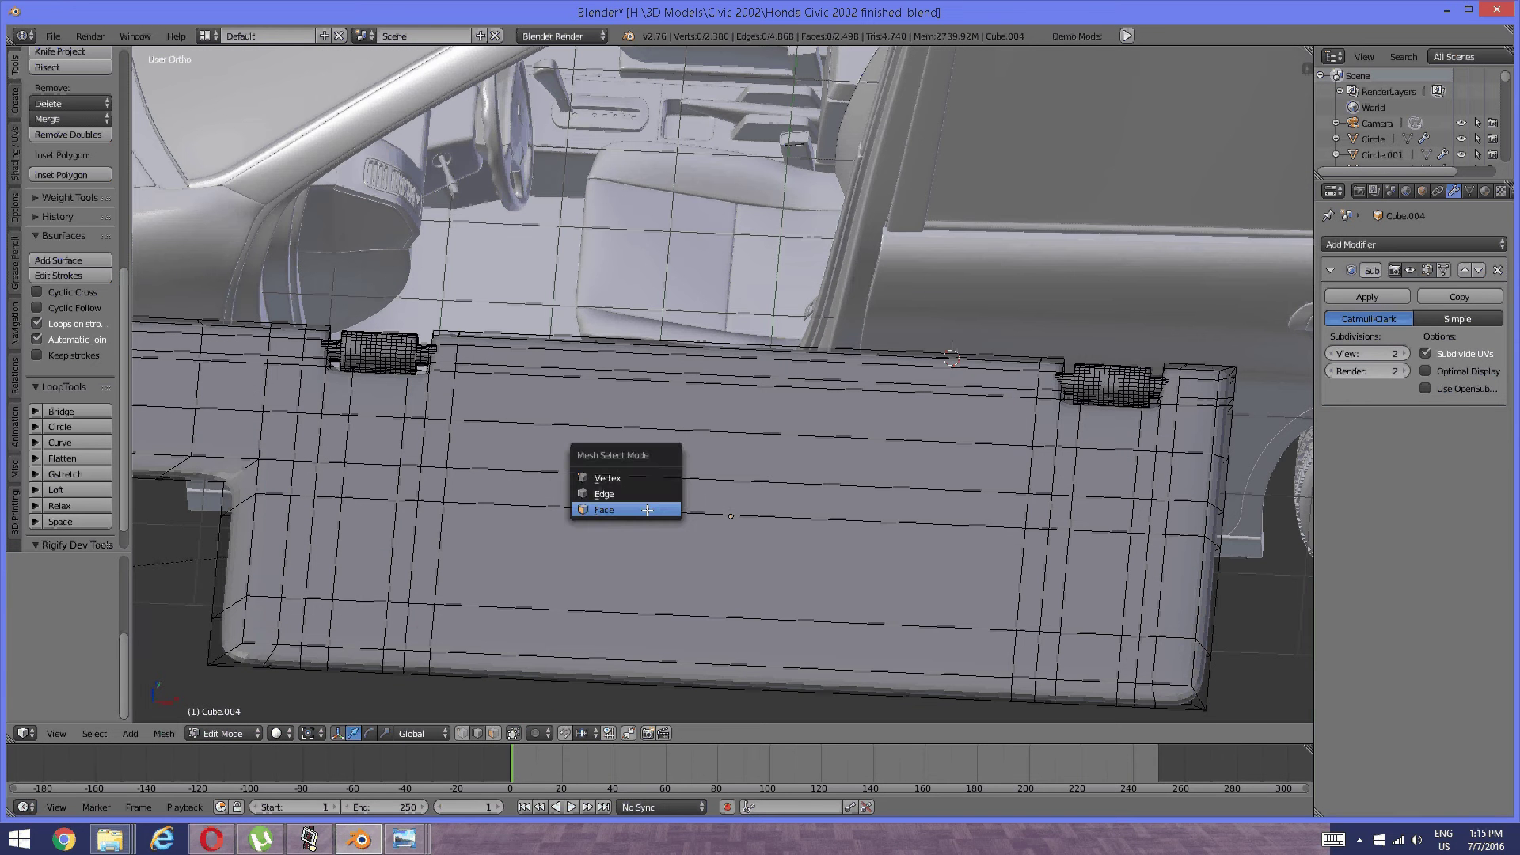
pyautogui.click(647, 510)
pyautogui.rightClick(663, 471)
pyautogui.keyDown('shift'); pyautogui.rightClick(679, 489); pyautogui.keyUp('shift')
pyautogui.keyDown('shift'); pyautogui.rightClick(668, 533); pyautogui.keyUp('shift')
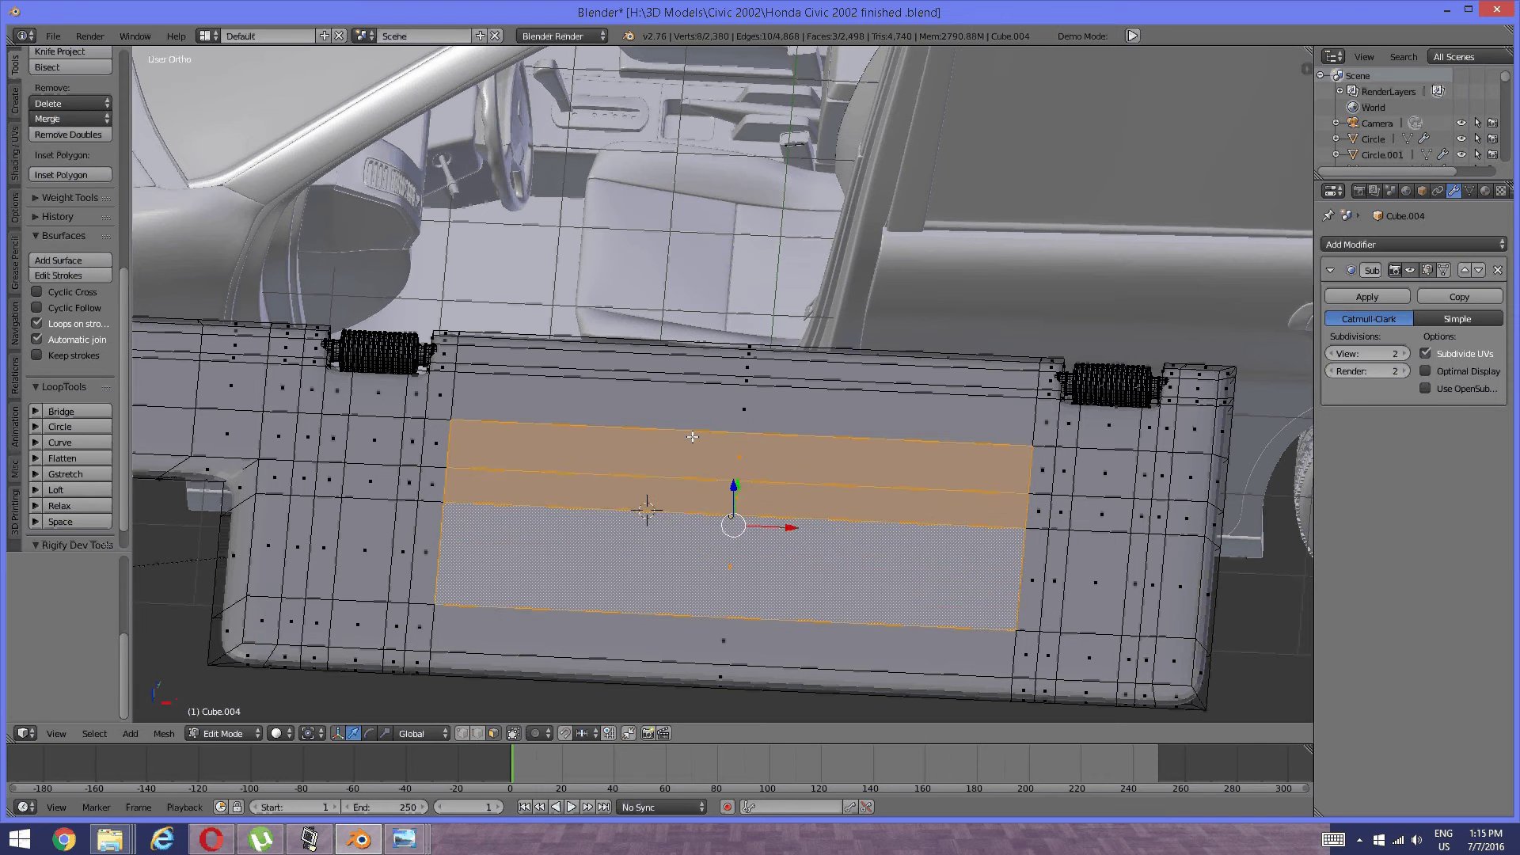
pyautogui.keyDown('shift'); pyautogui.rightClick(735, 428); pyautogui.keyUp('shift')
# Duplicate the four selected faces in place and scale the copy down uniformly to about 0.65 for the mirror panel.
pyautogui.hotkey('shift', 'd')
pyautogui.rightClick(699, 434)
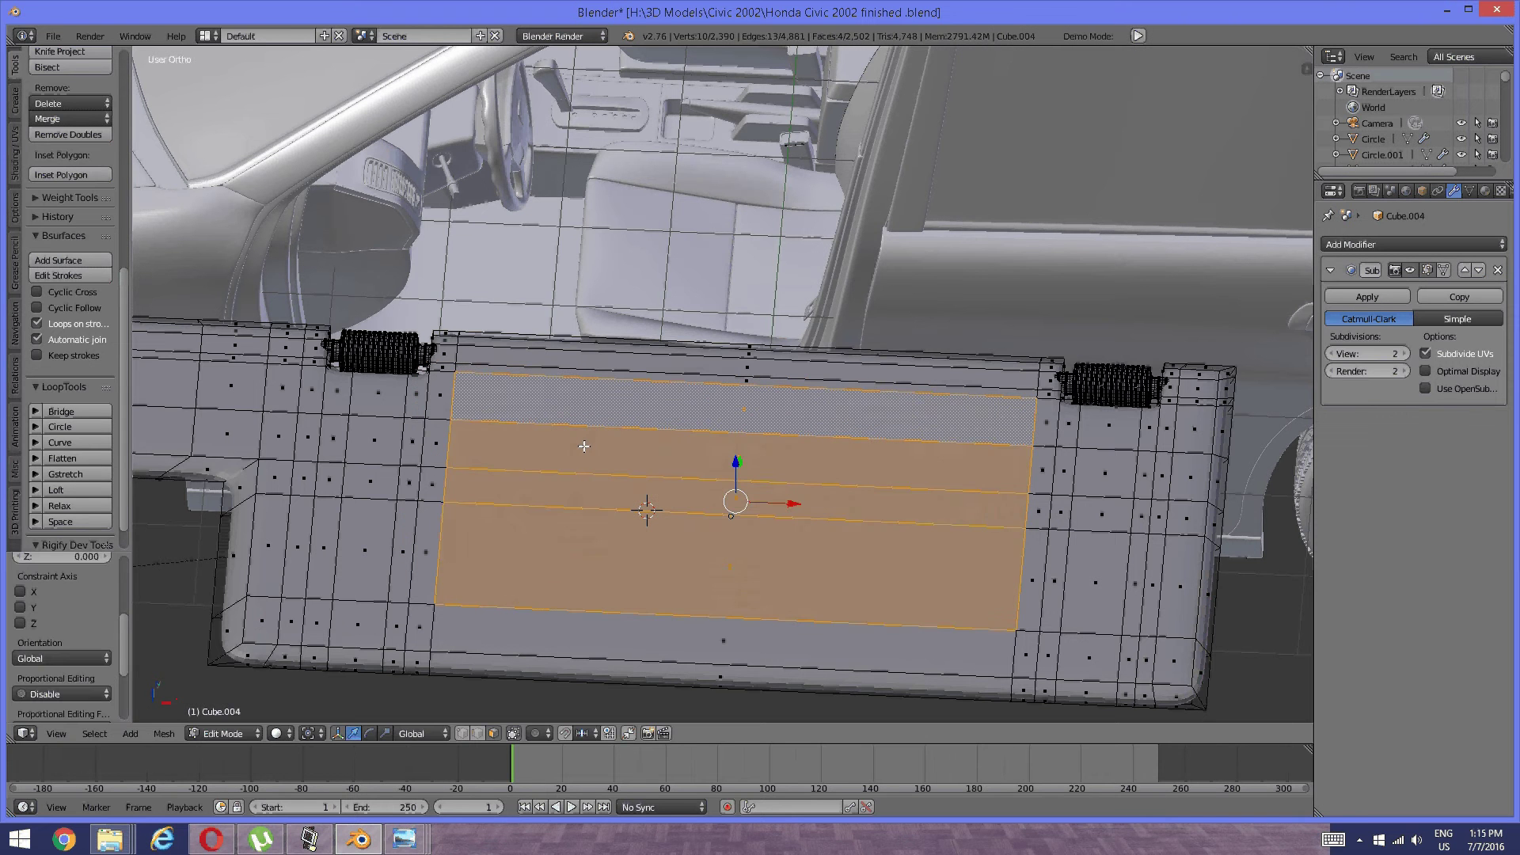
pyautogui.press('s')
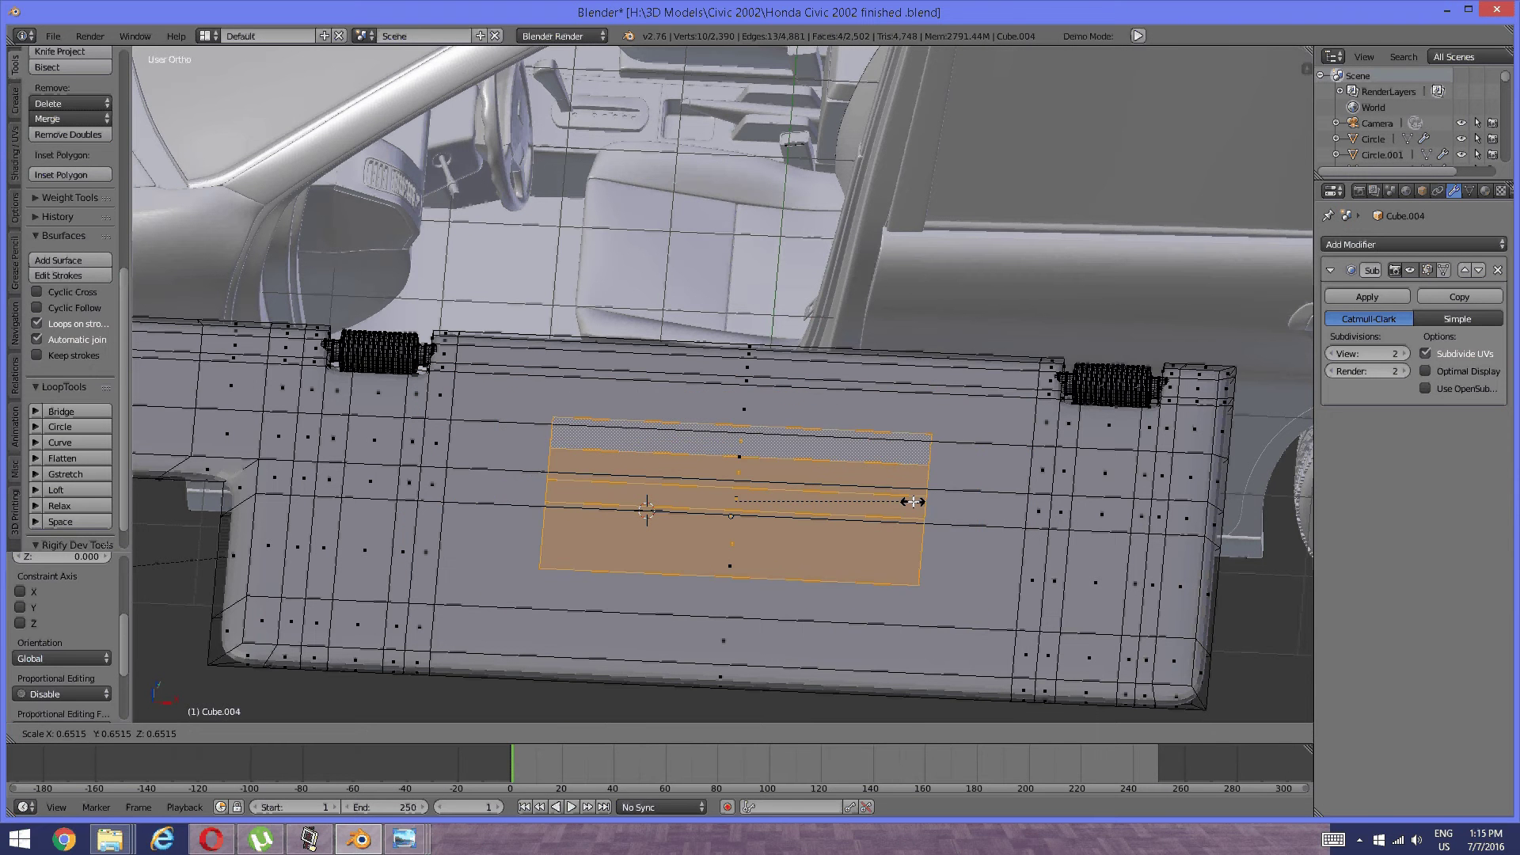
pyautogui.click(916, 499)
# Extrude the scaled mirror panel faces slightly outward along their normal to give the panel thickness.
pyautogui.moveTo(782, 489); pyautogui.dragTo(744, 501, button='middle')
pyautogui.press('e')
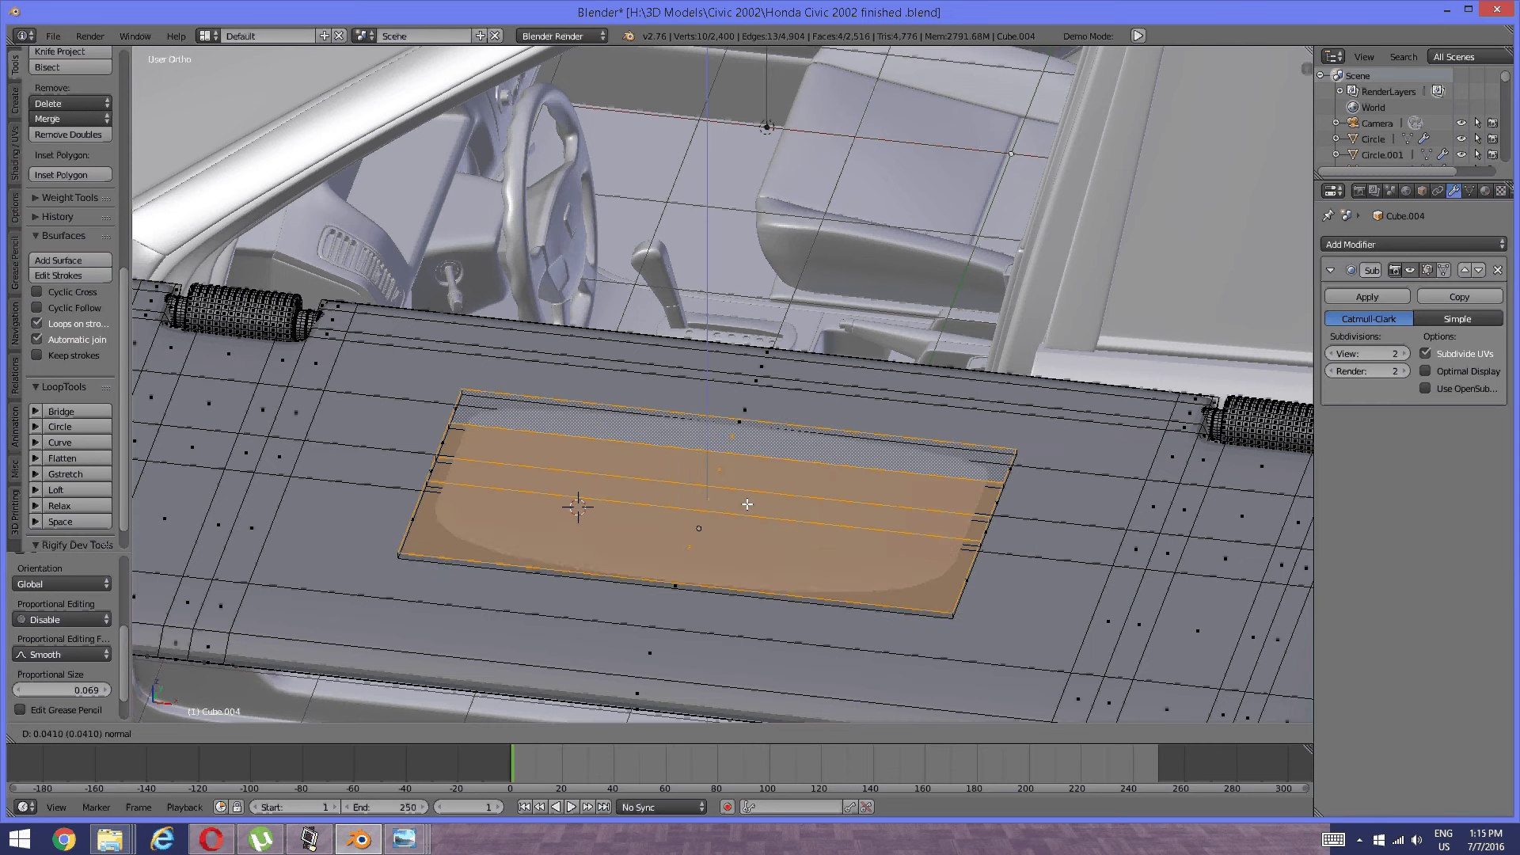
pyautogui.click(747, 503)
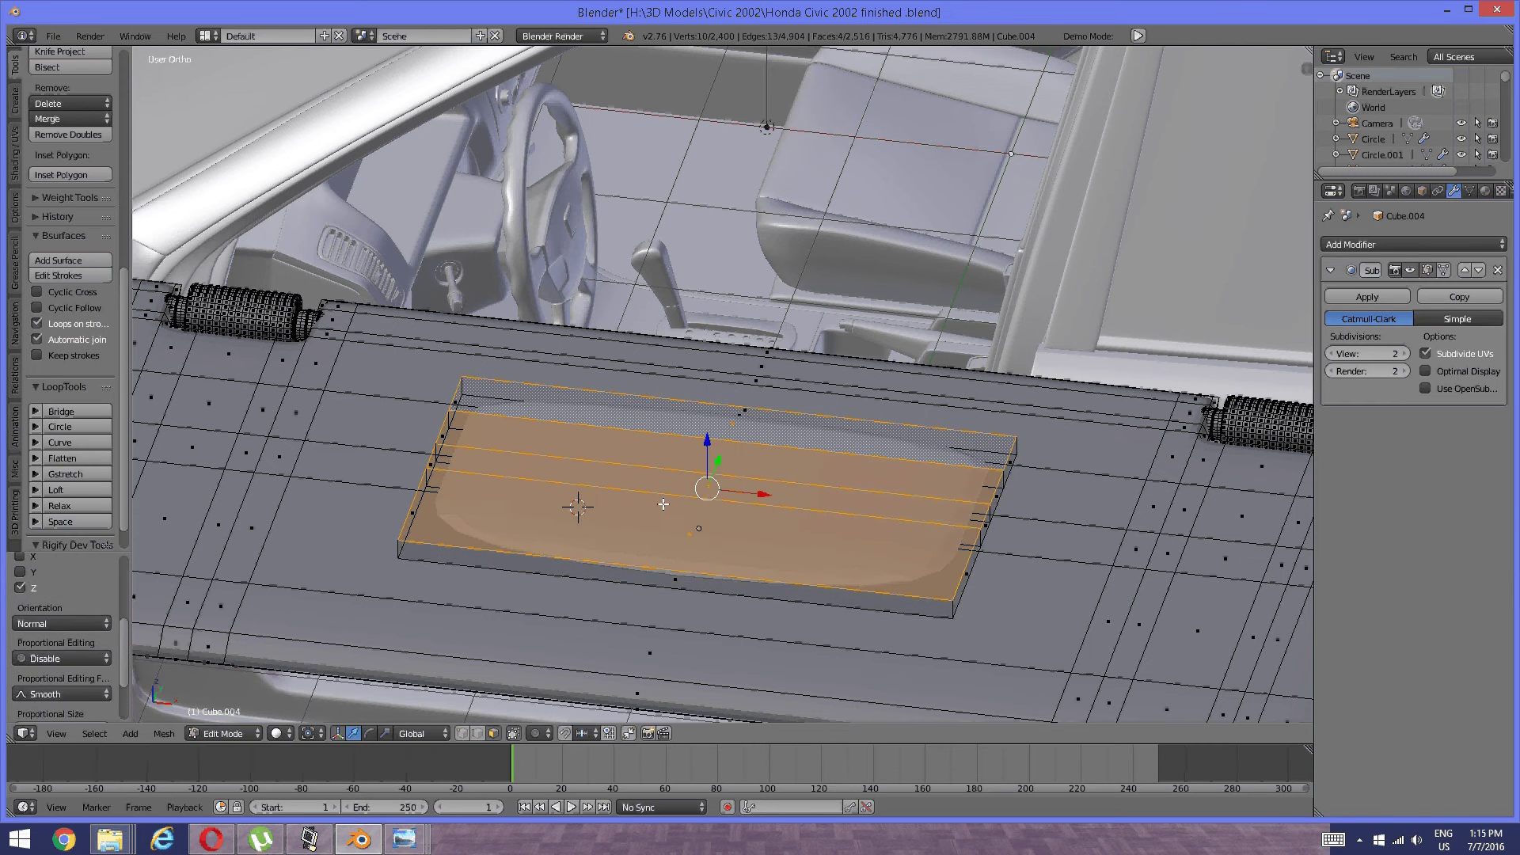
# Add two edge loops around the mirror panel's thin rim, one near its base and one near its front face.
pyautogui.moveTo(663, 504); pyautogui.dragTo(507, 475, button='middle')
pyautogui.press('a')
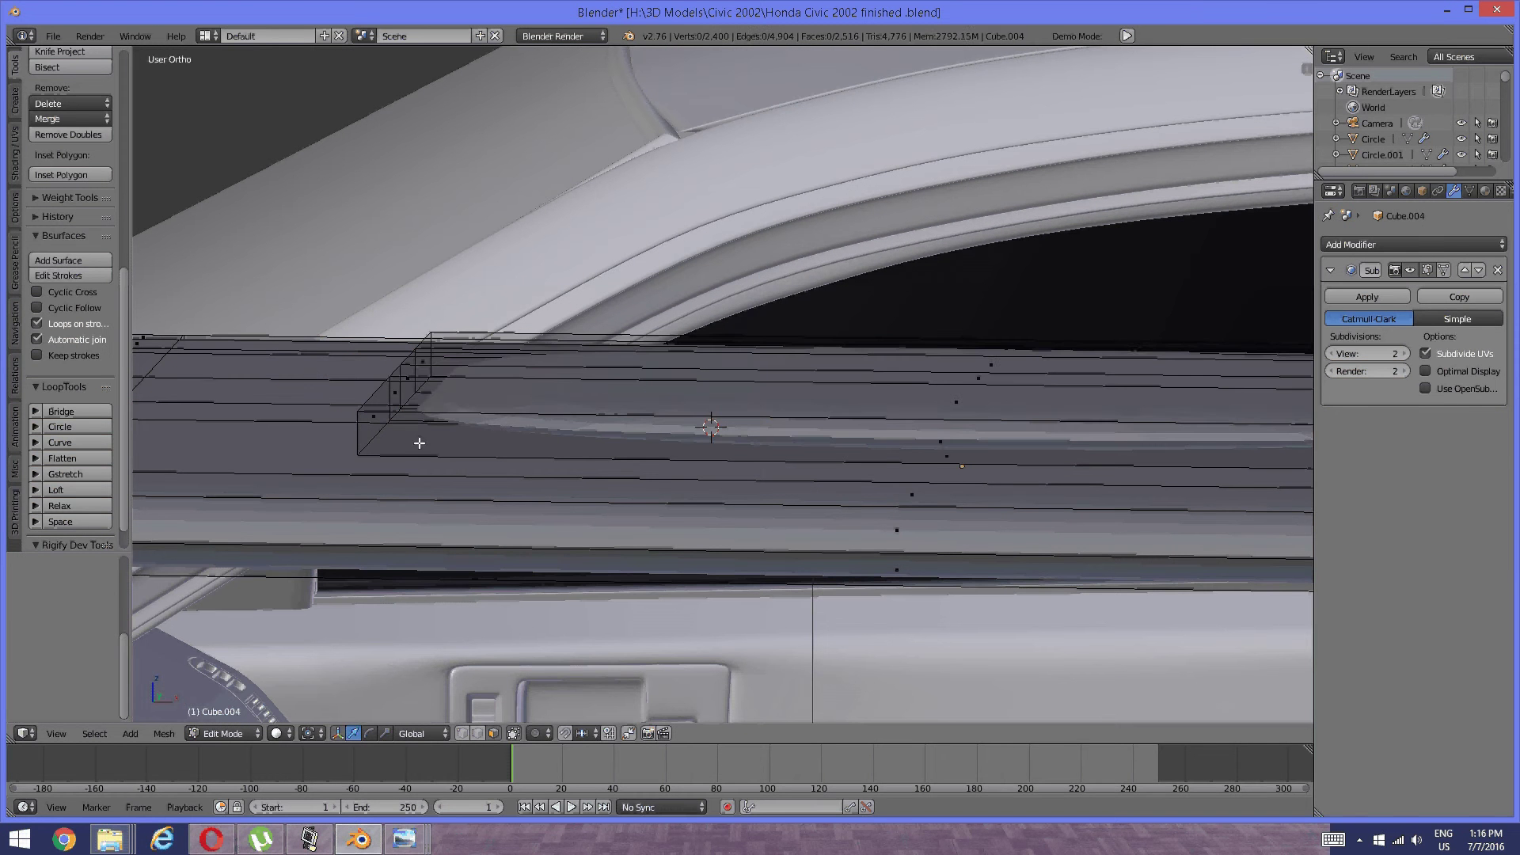
pyautogui.hotkey('ctrl', 'r')
pyautogui.click(363, 430)
pyautogui.click(360, 448)
pyautogui.press('a')
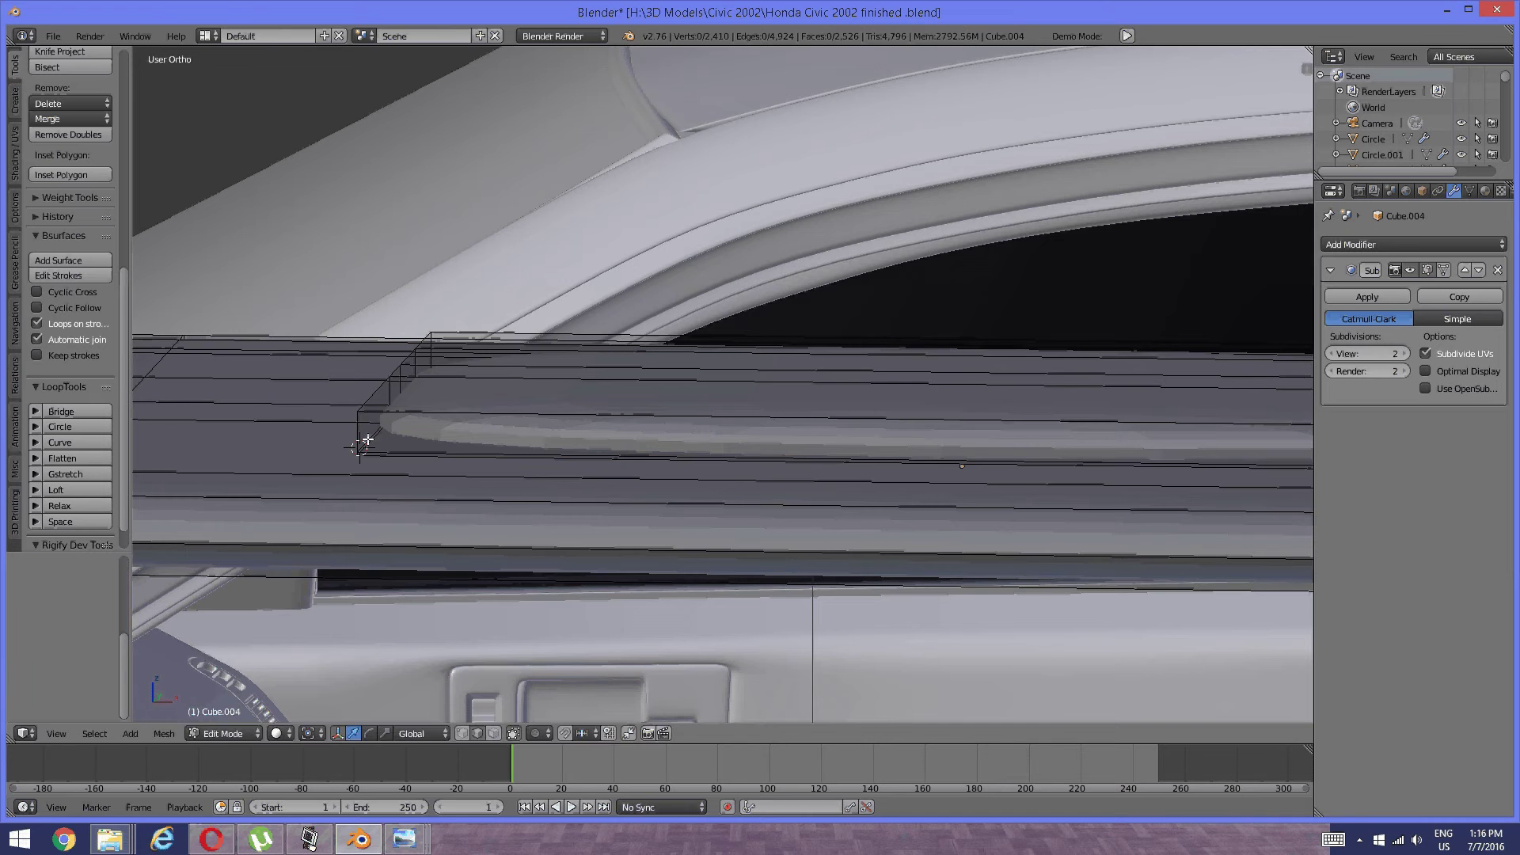
pyautogui.hotkey('ctrl', 'r')
pyautogui.click(375, 432)
pyautogui.click(374, 432)
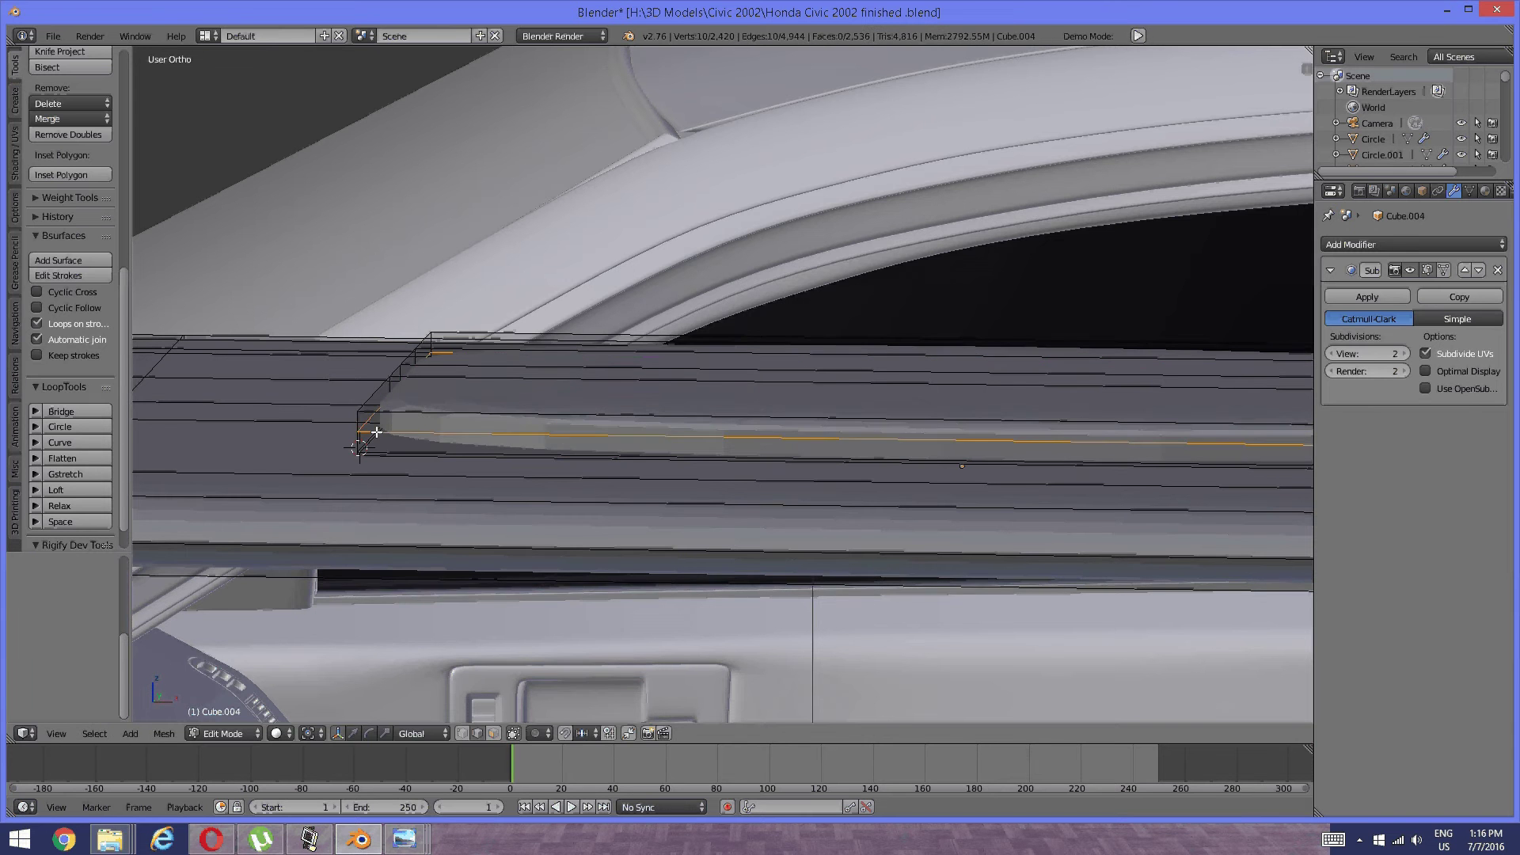
pyautogui.press('a')
# Try to add a centred crosswise loop cut on the mirror panel.
pyautogui.moveTo(418, 385); pyautogui.dragTo(431, 406, button='middle')
pyautogui.scroll(-2, 696, 407)
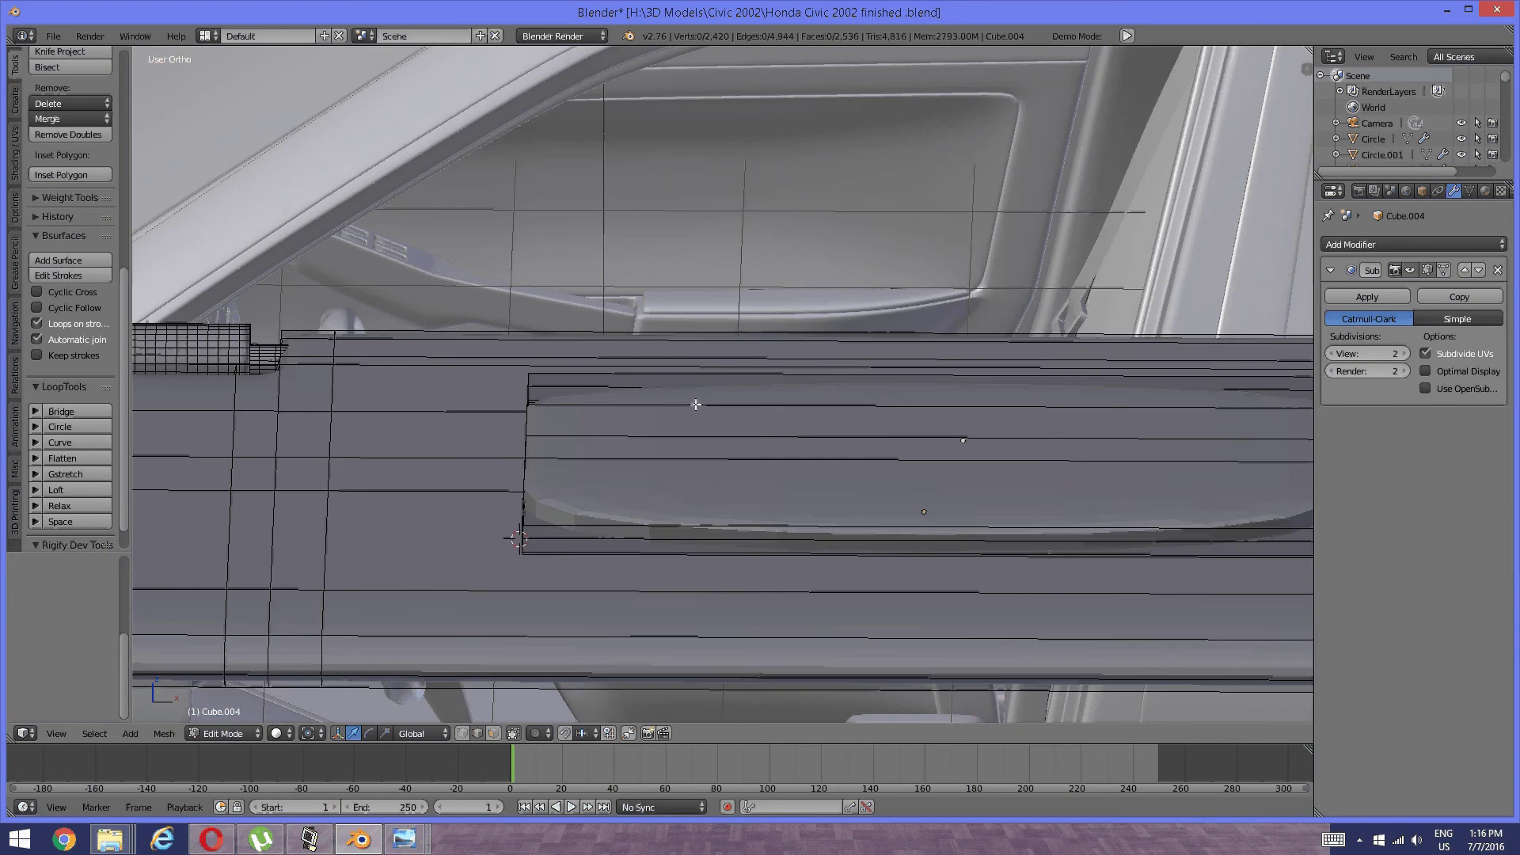
pyautogui.keyDown('shift'); pyautogui.moveTo(696, 407); pyautogui.dragTo(594, 407, button='middle'); pyautogui.keyUp('shift')
pyautogui.hotkey('ctrl', 'r')
pyautogui.click(516, 478)
pyautogui.click(516, 478)
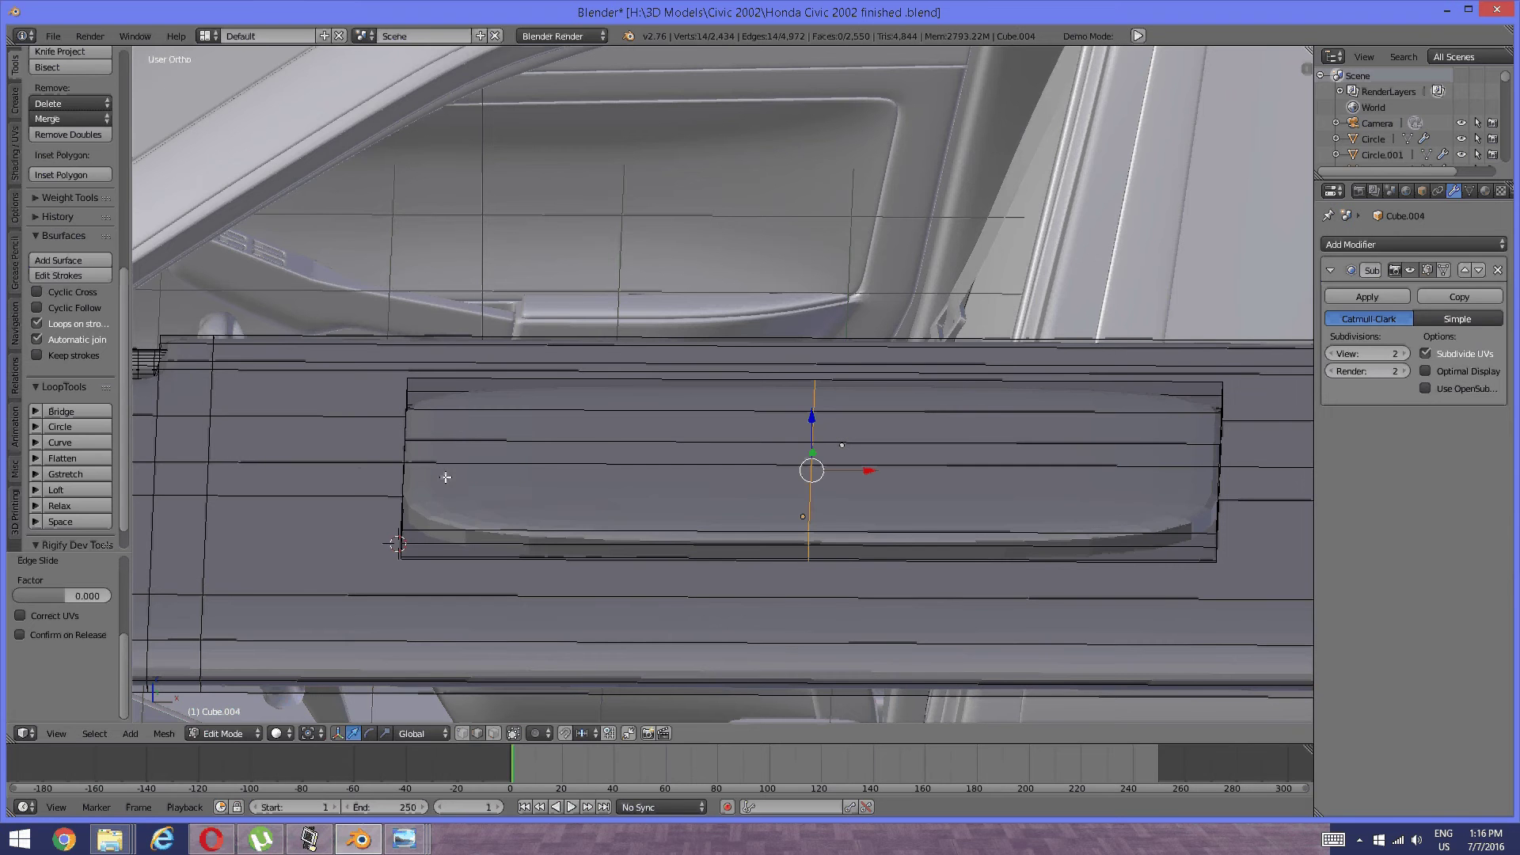
pyautogui.hotkey('ctrl', 'z')
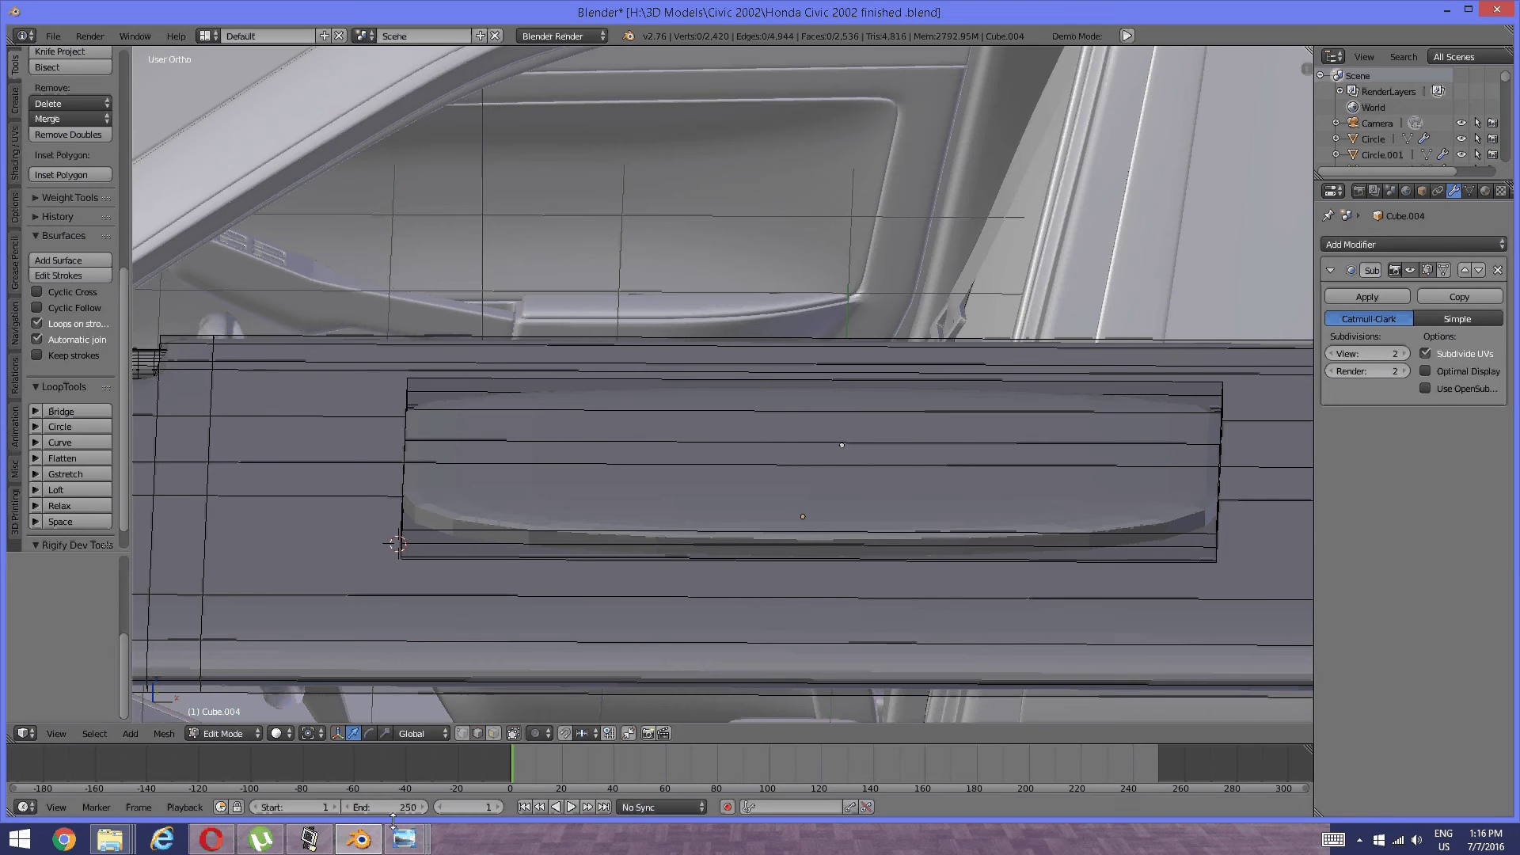
# Compare the mirror panel with the reference photo download (3).jpg in Windows Photo Viewer and return to Blender.
pyautogui.moveTo(405, 837)
pyautogui.click(240, 747)
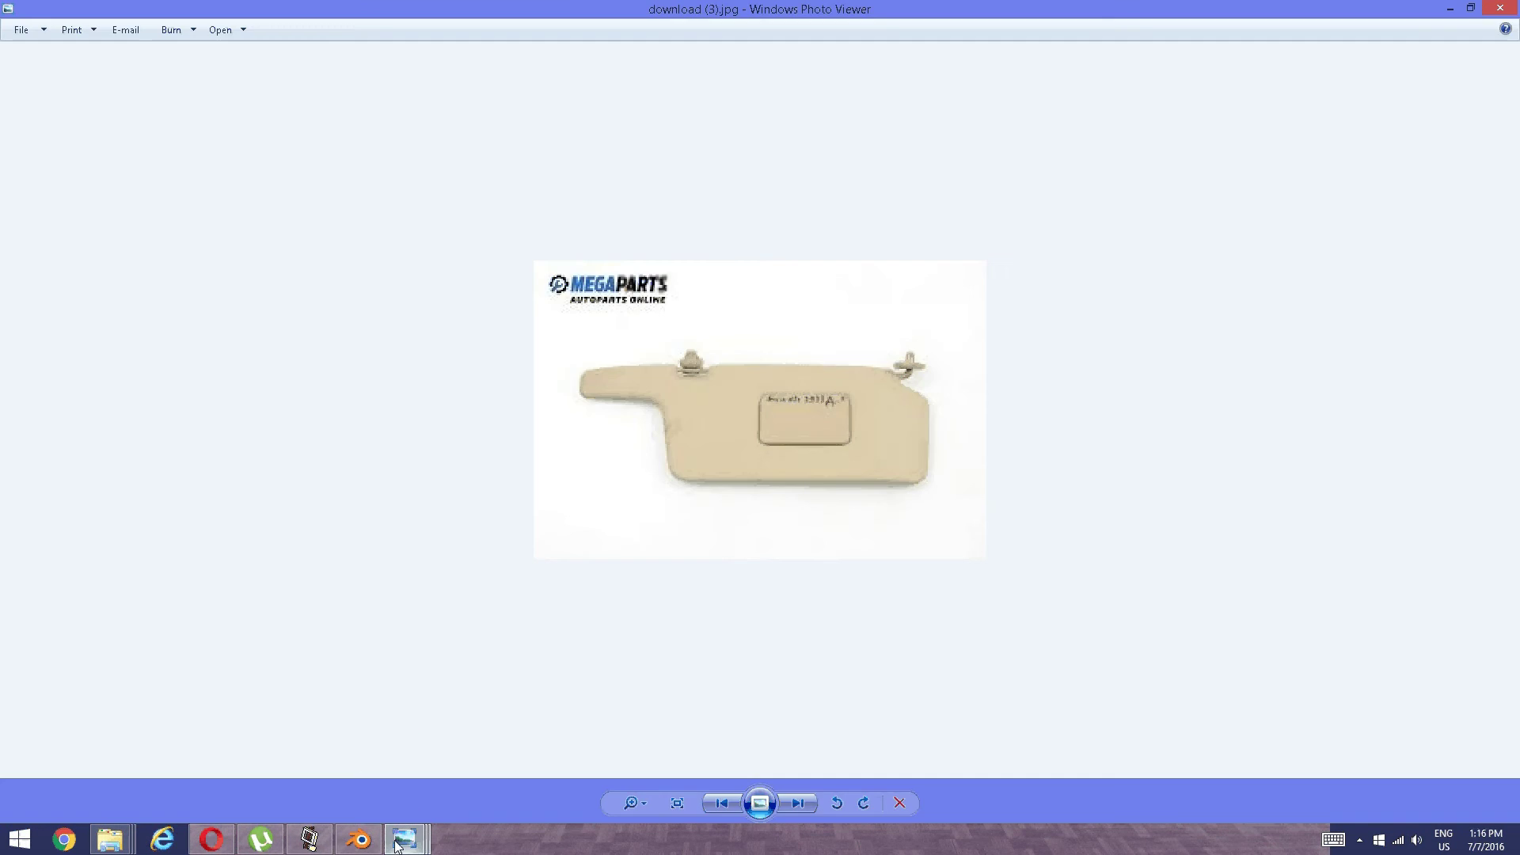
pyautogui.click(359, 839)
# Add two crosswise loop cuts to the mirror panel, each slid close to one short end, to tighten its corners.
pyautogui.moveTo(505, 631); pyautogui.dragTo(696, 519, button='middle')
pyautogui.scroll(-2, 696, 519)
pyautogui.hotkey('ctrl', 'r')
pyautogui.click(787, 532)
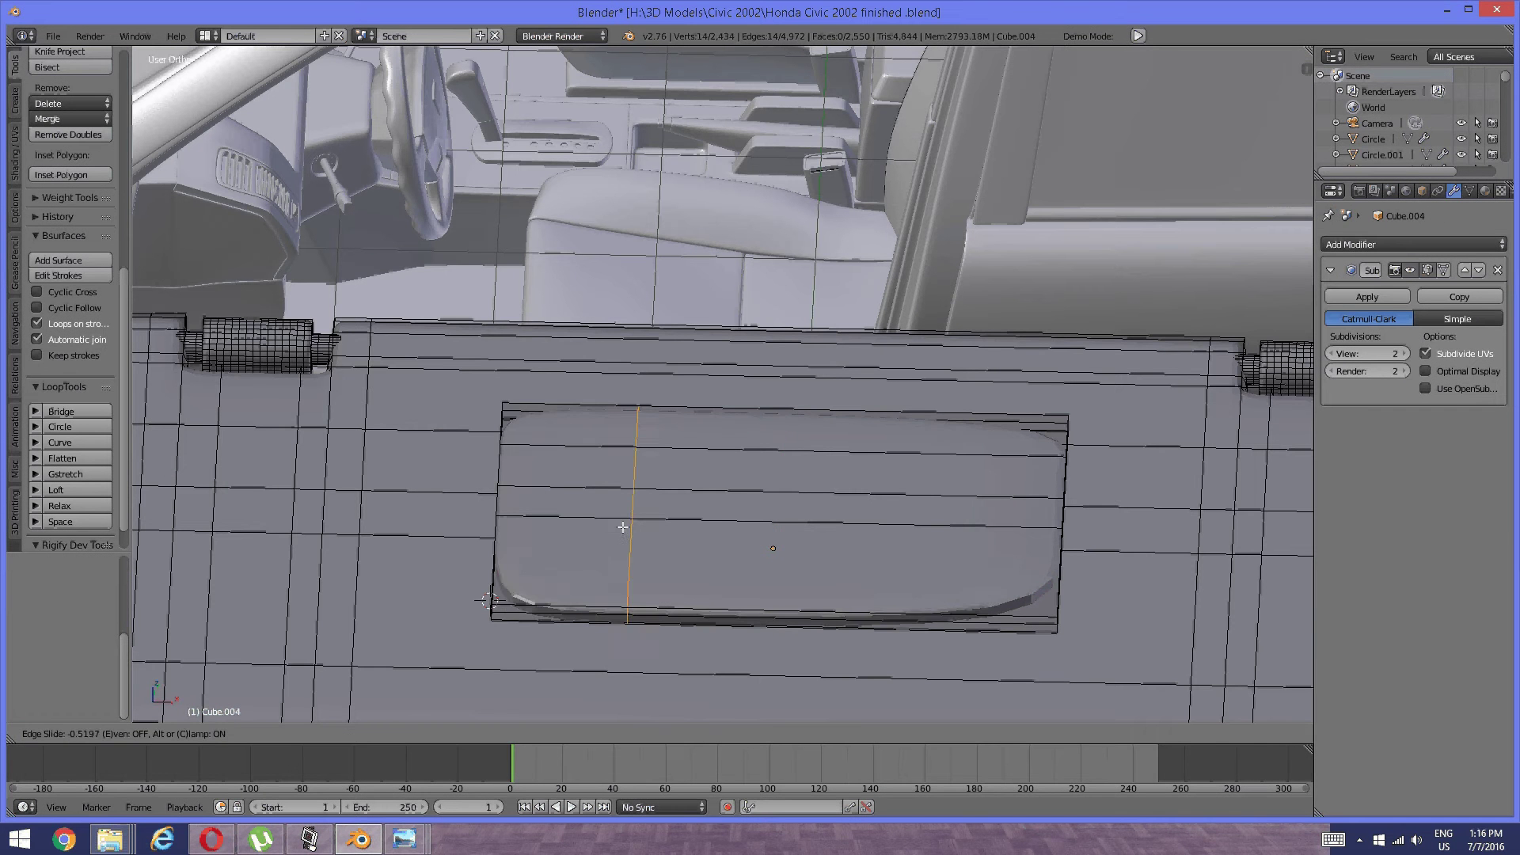
pyautogui.click(541, 526)
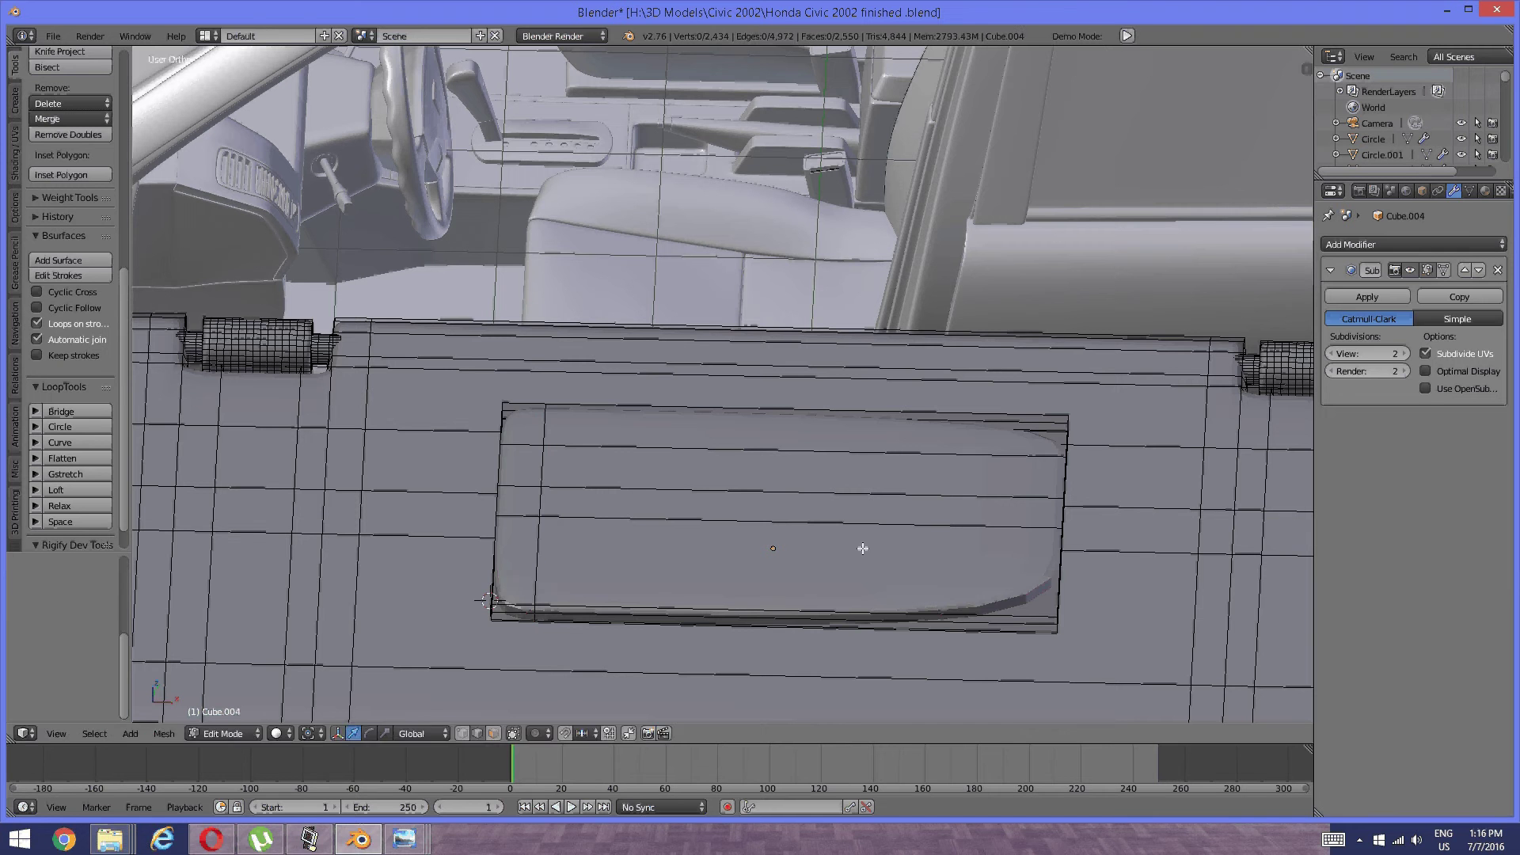
pyautogui.hotkey('ctrl', 'r')
pyautogui.click(863, 548)
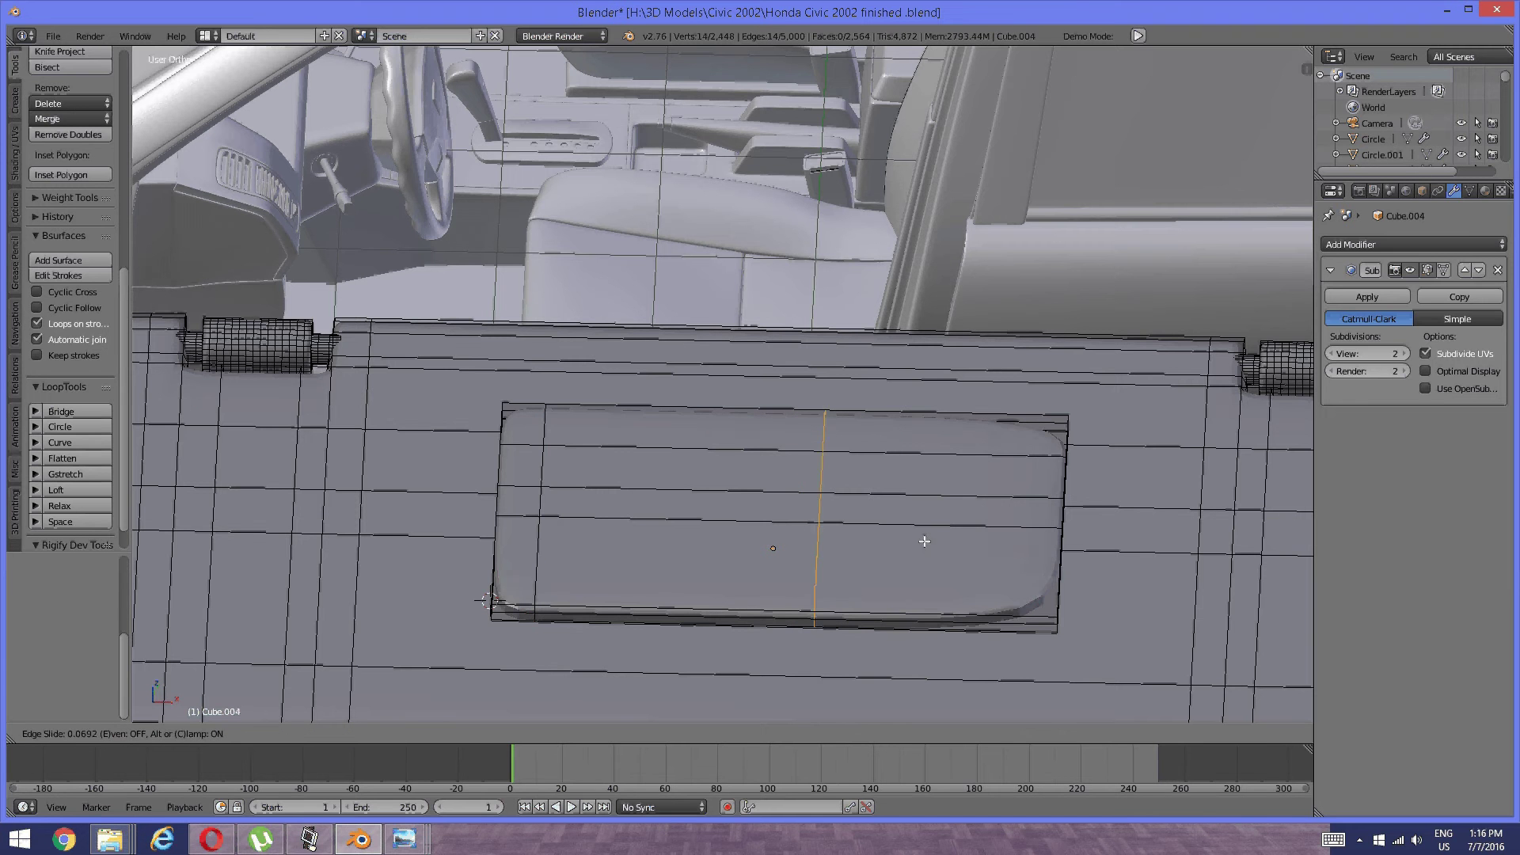
pyautogui.click(1085, 551)
pyautogui.press('a')
# Add a lengthwise loop cut in the mirror panel's widest strip, slid slightly towards the long edge, and return to Object Mode.
pyautogui.moveTo(1084, 551); pyautogui.dragTo(643, 541, button='middle')
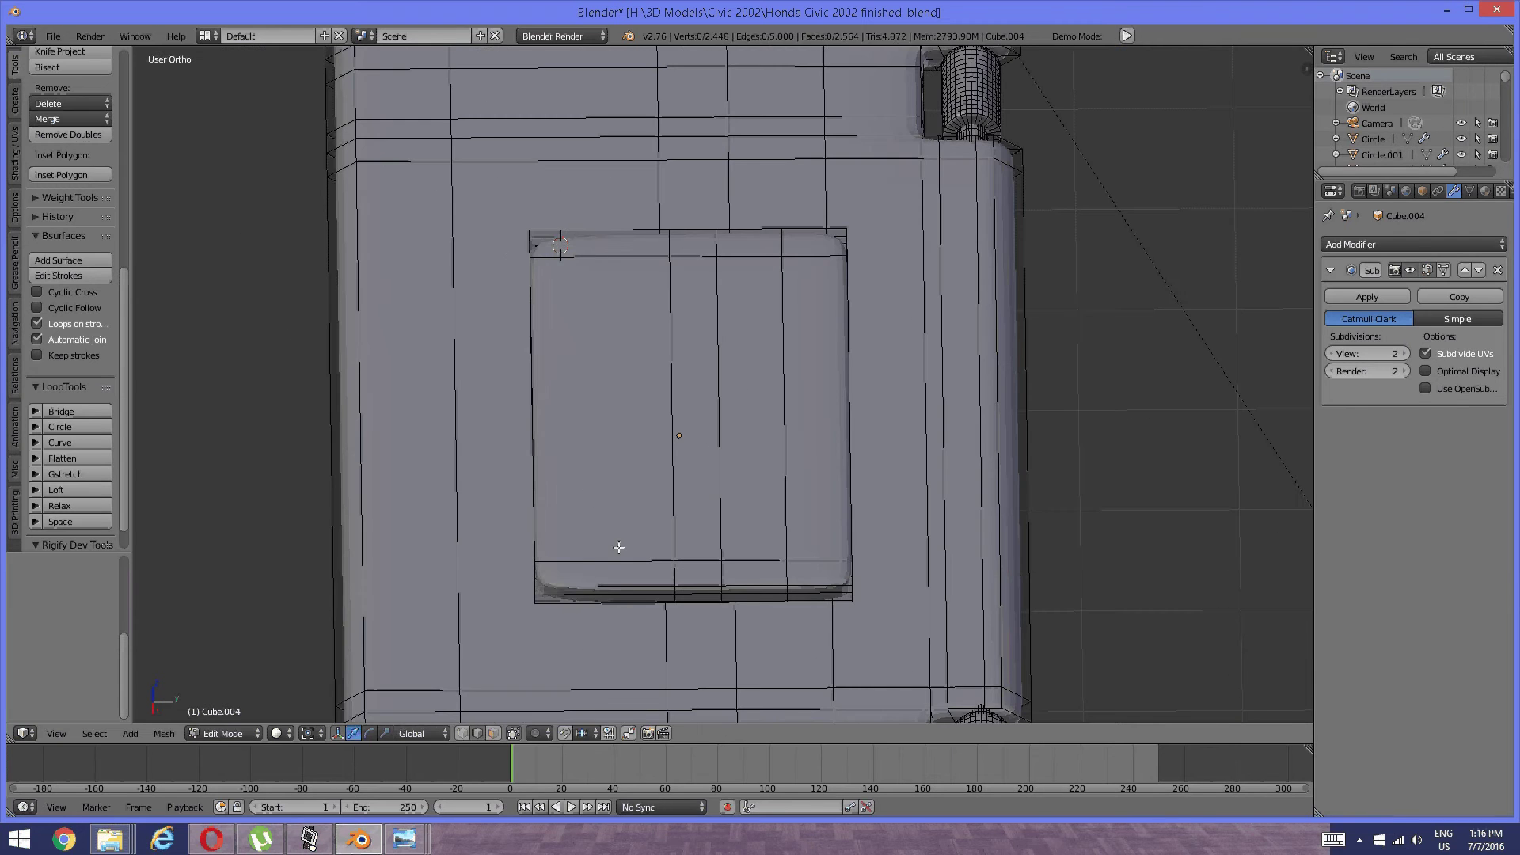
pyautogui.hotkey('ctrl', 'r')
pyautogui.click(617, 545)
pyautogui.click(597, 549)
pyautogui.press('a')
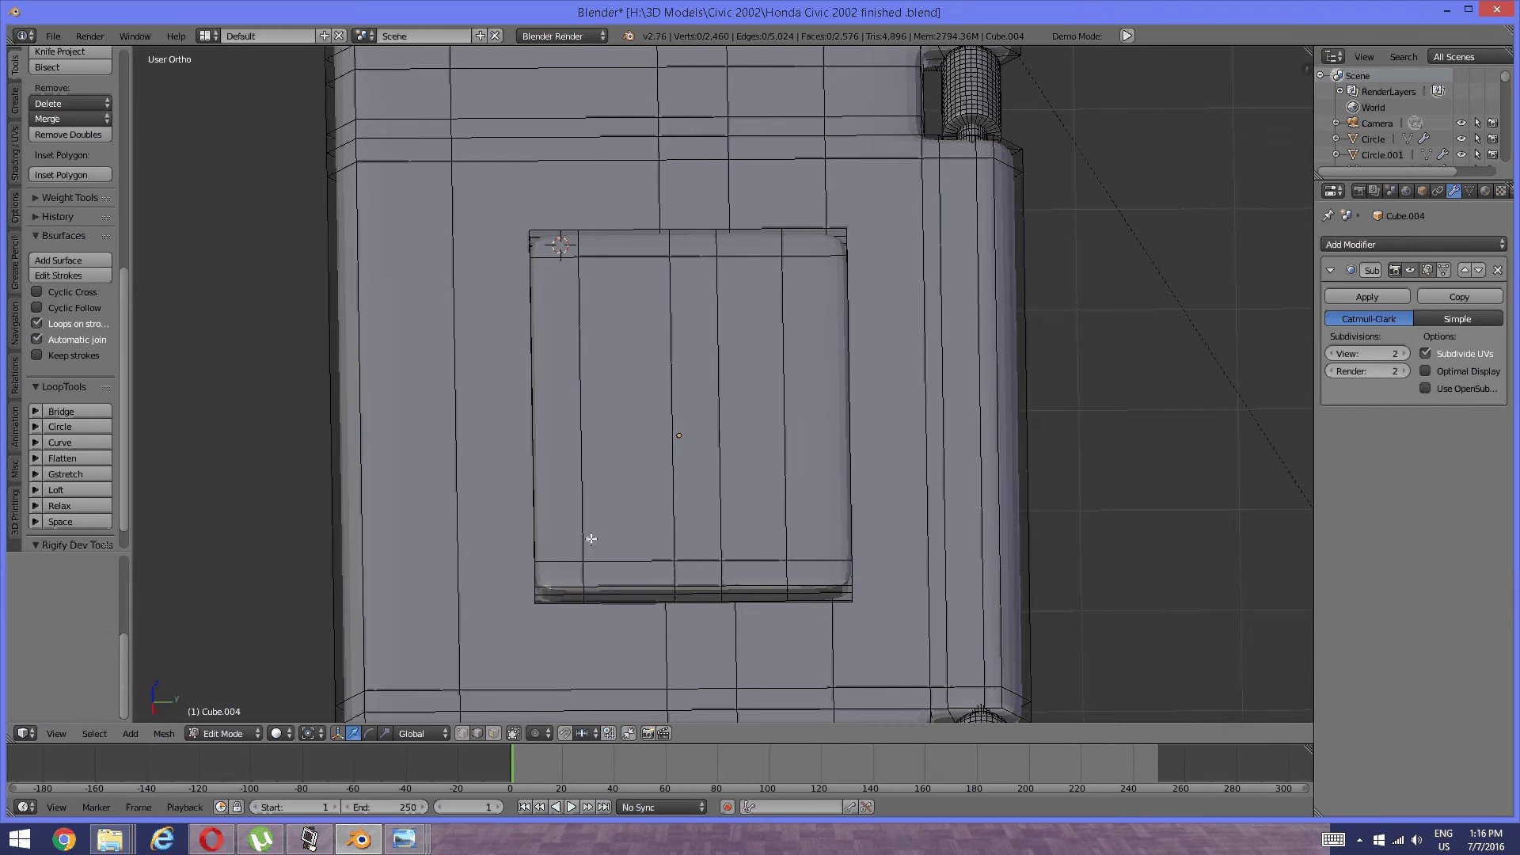
pyautogui.moveTo(590, 536); pyautogui.dragTo(669, 529, button='middle')
pyautogui.press('Tab')
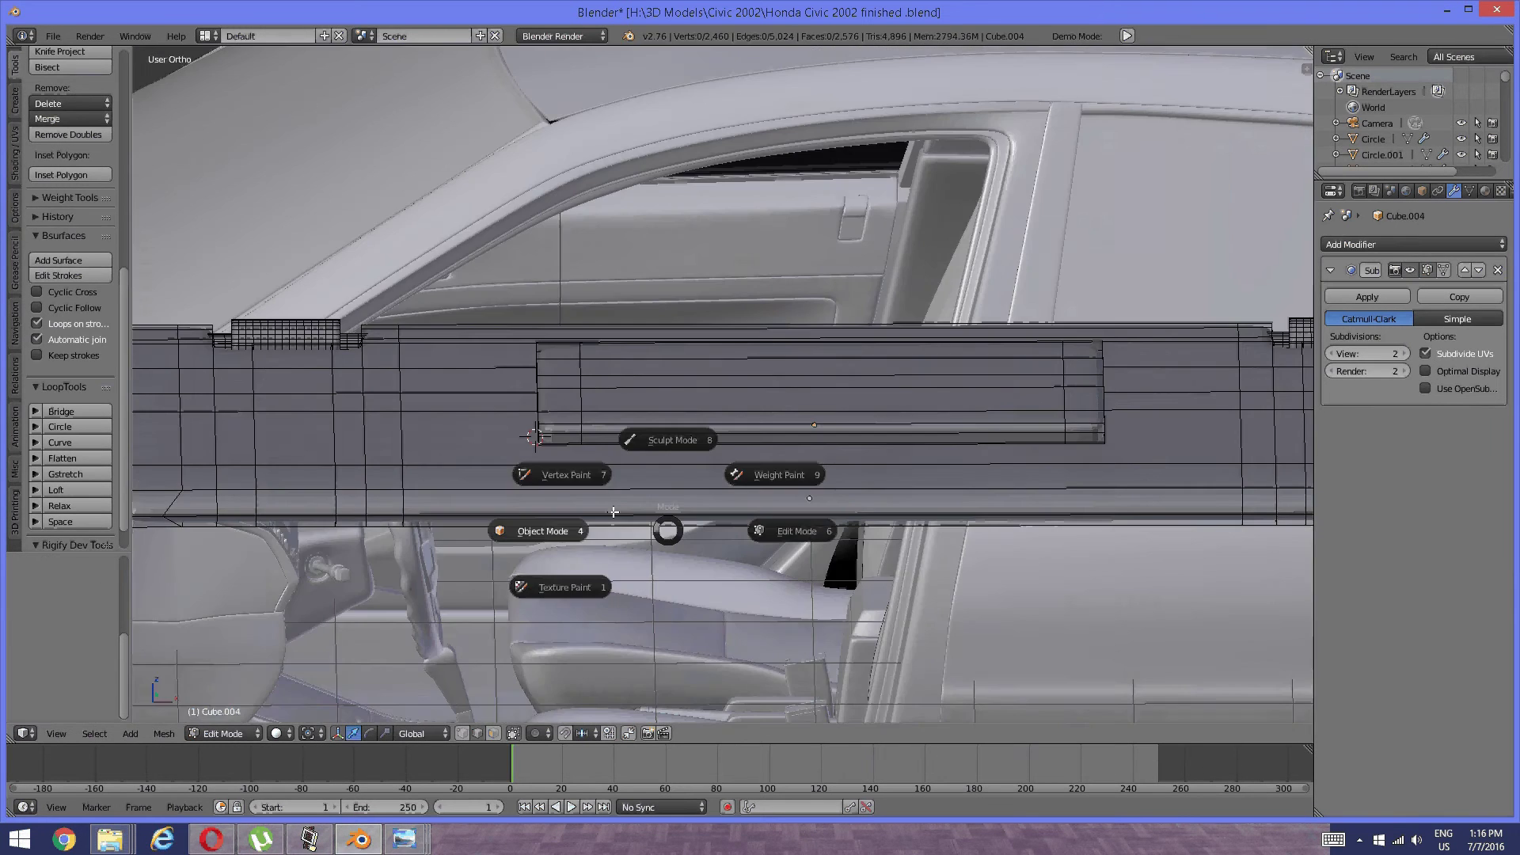
pyautogui.click(534, 528)
pyautogui.scroll(-2, 862, 423)
pyautogui.moveTo(863, 427); pyautogui.dragTo(754, 447, button='middle')
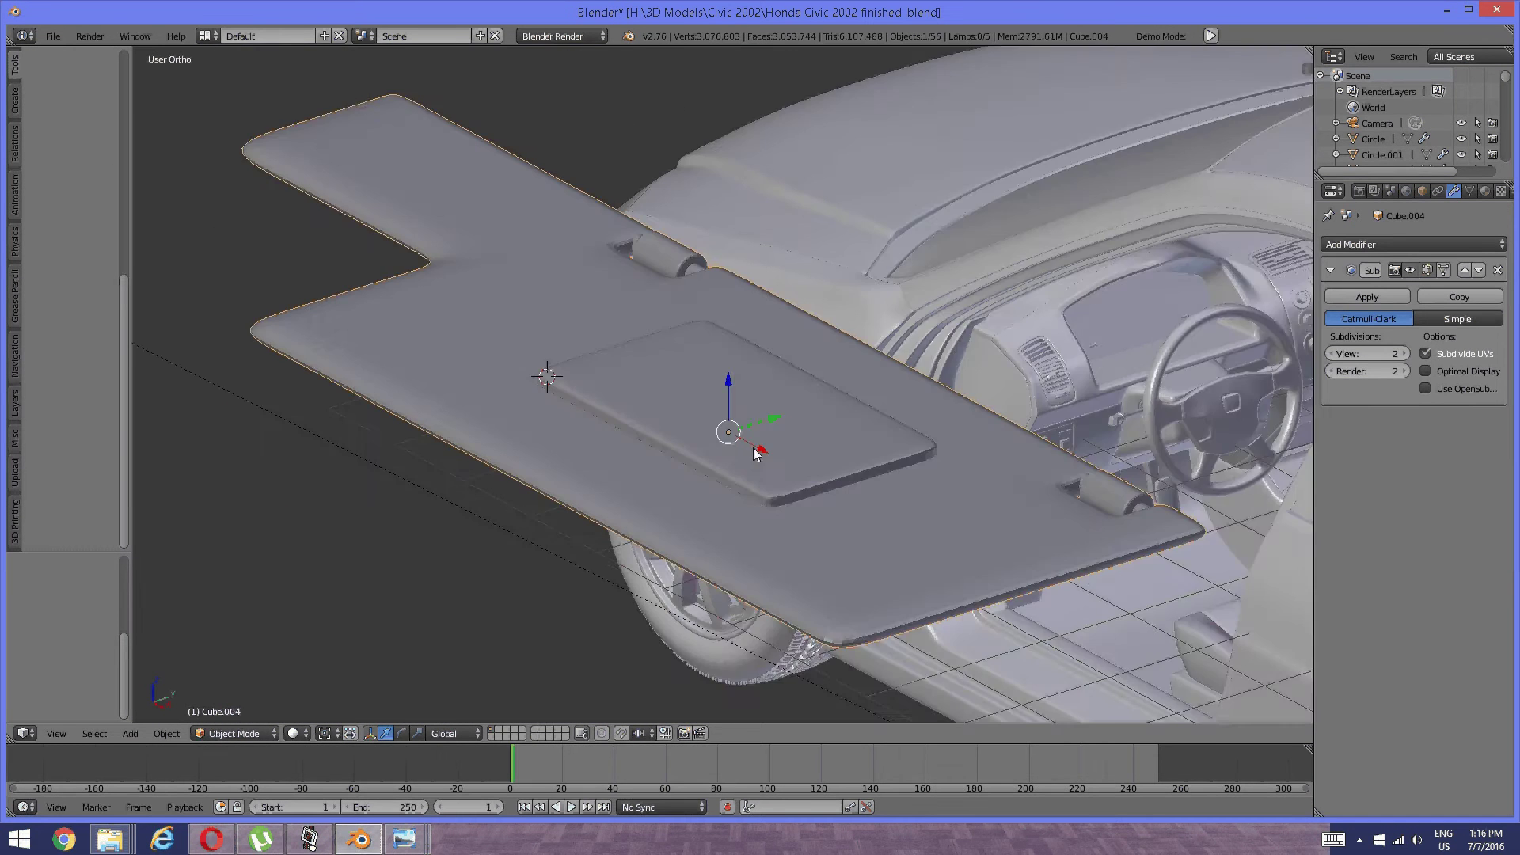
# In Edit Mode, select the whole linked mirror panel, lower it along Z by about 0.05 into the visor, and return to Object Mode.
pyautogui.scroll(2, 755, 452)
pyautogui.press('Tab')
pyautogui.click(848, 460)
pyautogui.rightClick(793, 438)
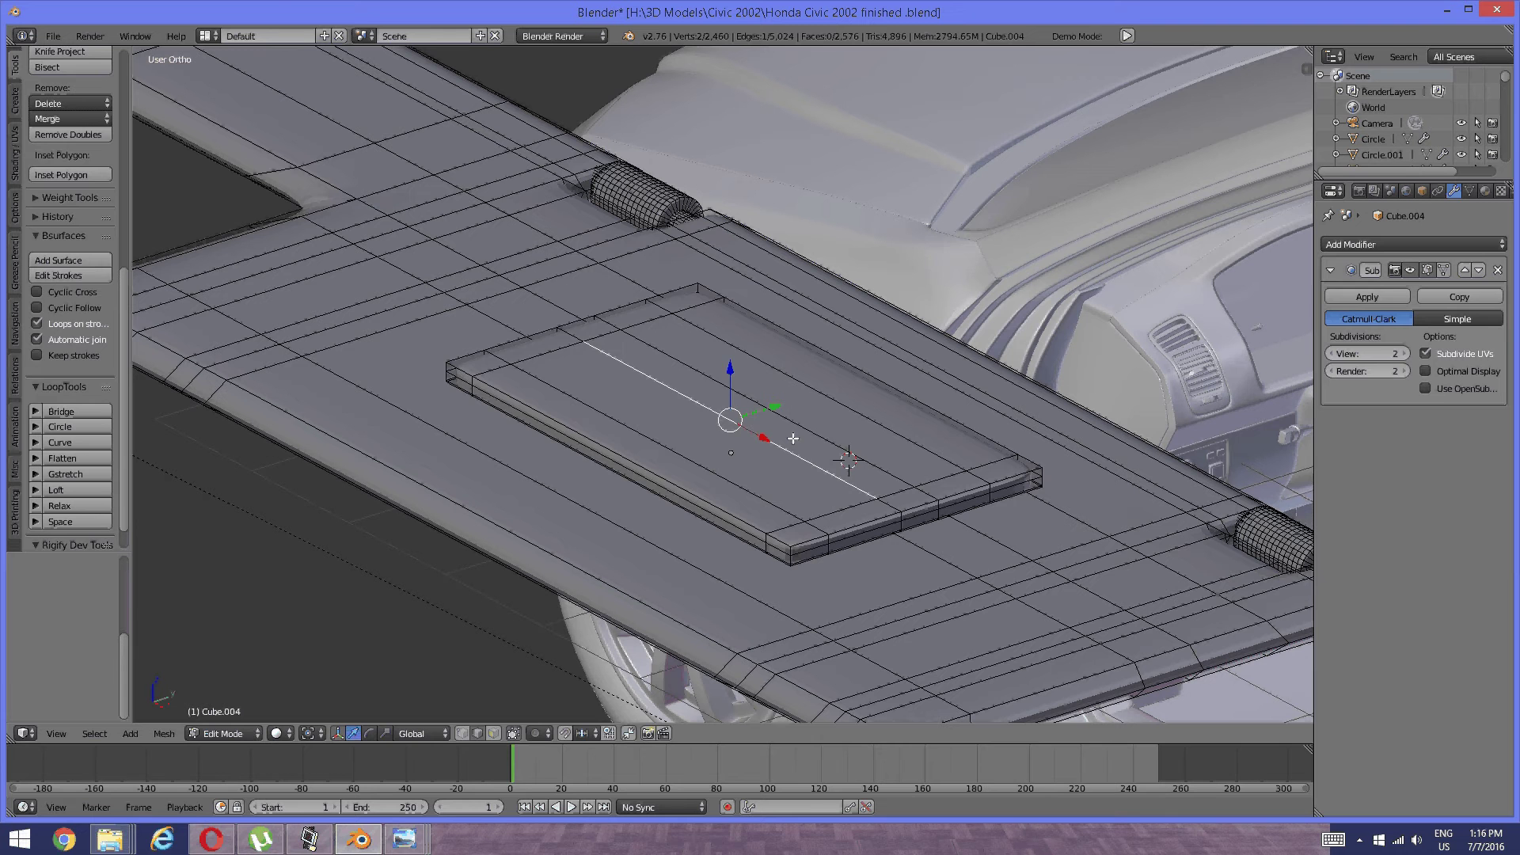
pyautogui.hotkey('ctrl', 'l')
pyautogui.moveTo(744, 374); pyautogui.dragTo(736, 379)
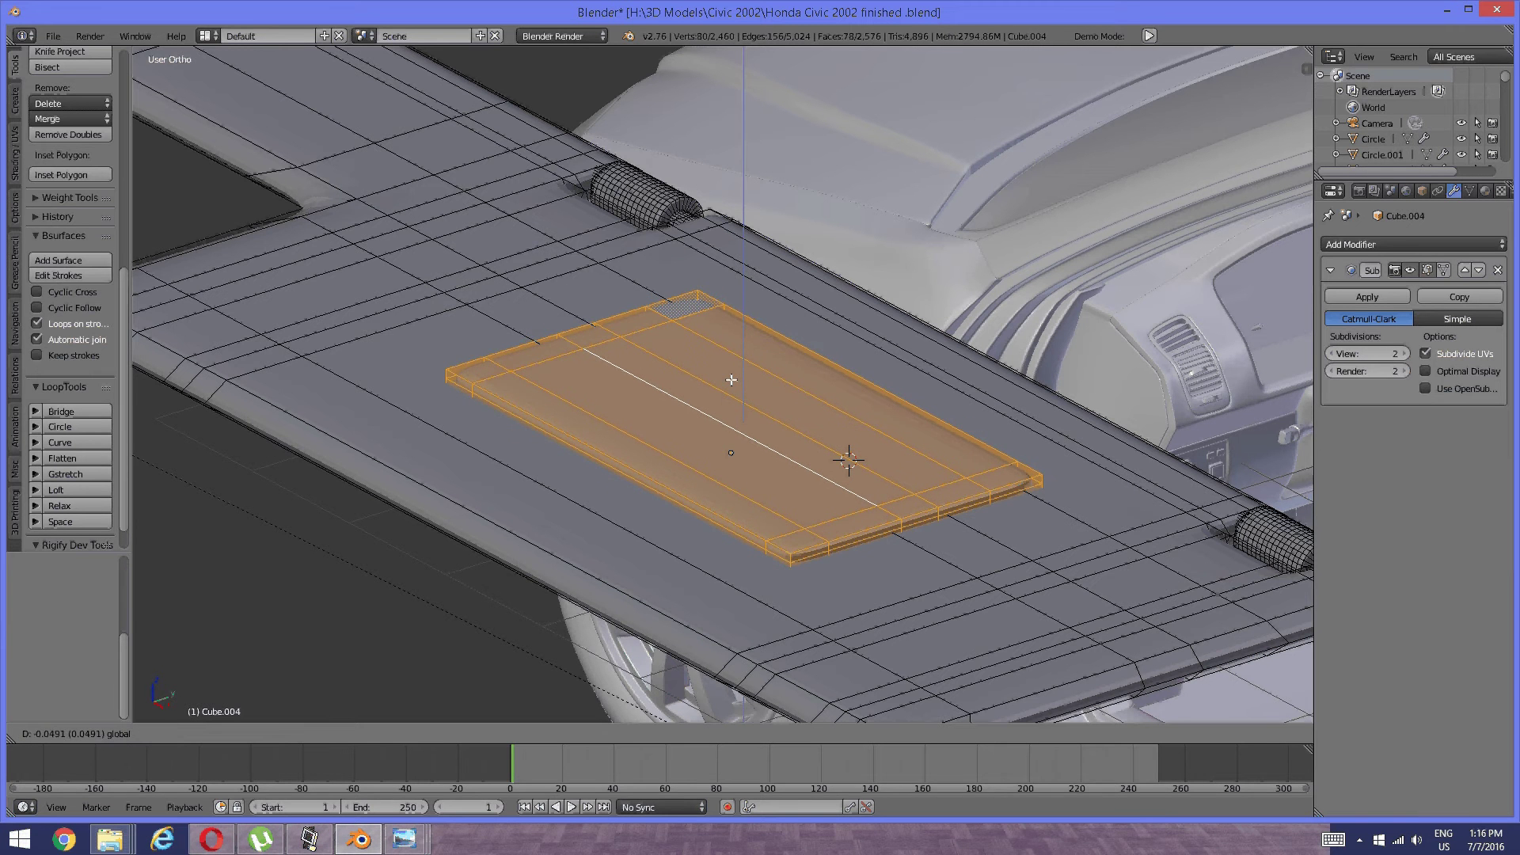
pyautogui.press('Tab')
pyautogui.click(648, 383)
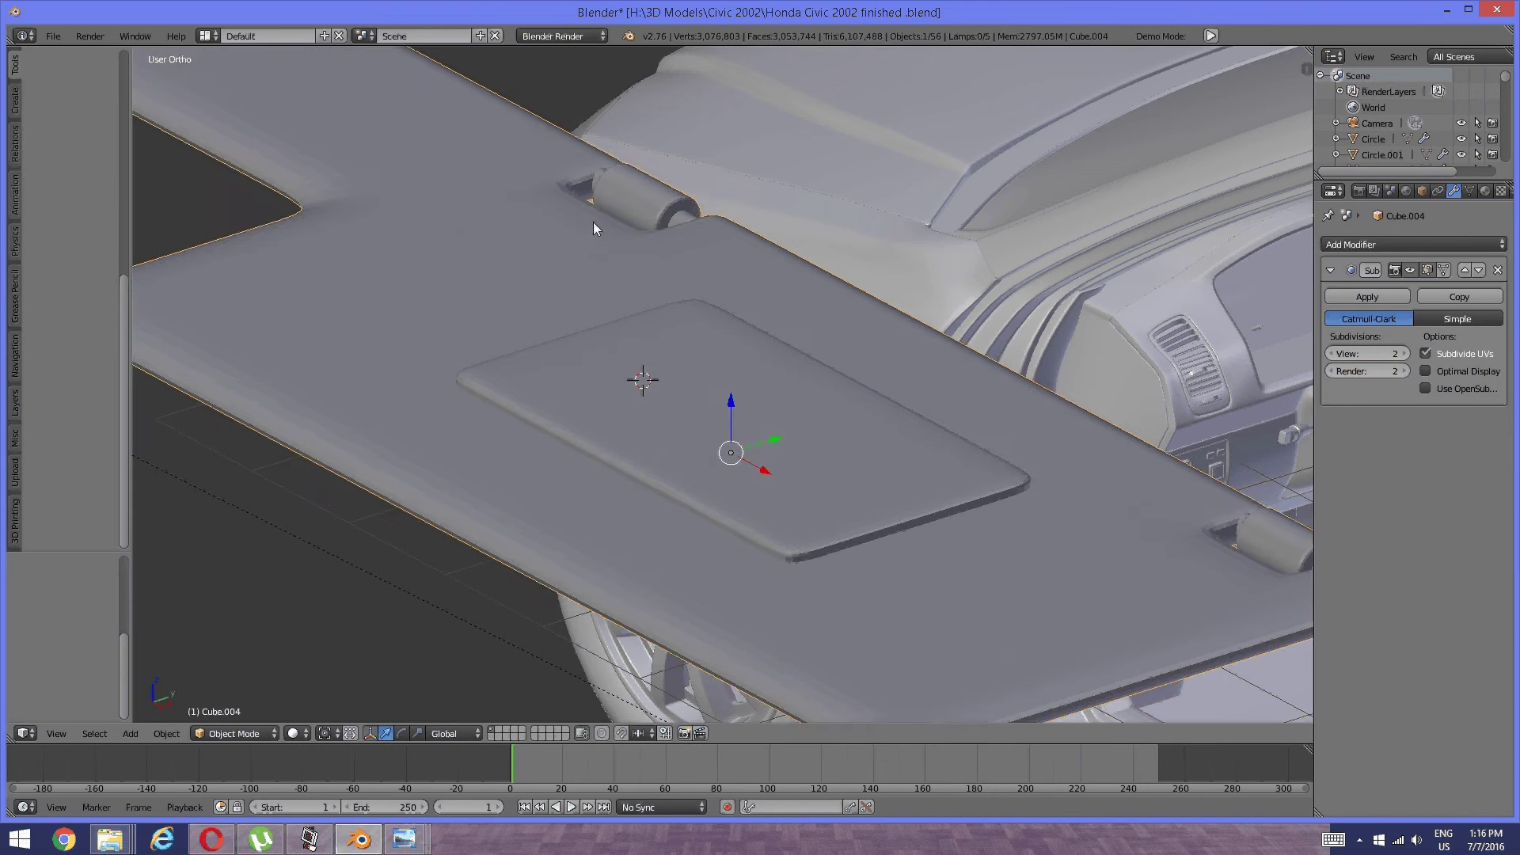
# Examine the visor's outline, mirror panel and mounting pins from several angles beside the car.
pyautogui.scroll(-6, 647, 225)
pyautogui.moveTo(632, 275); pyautogui.dragTo(633, 382, button='middle')
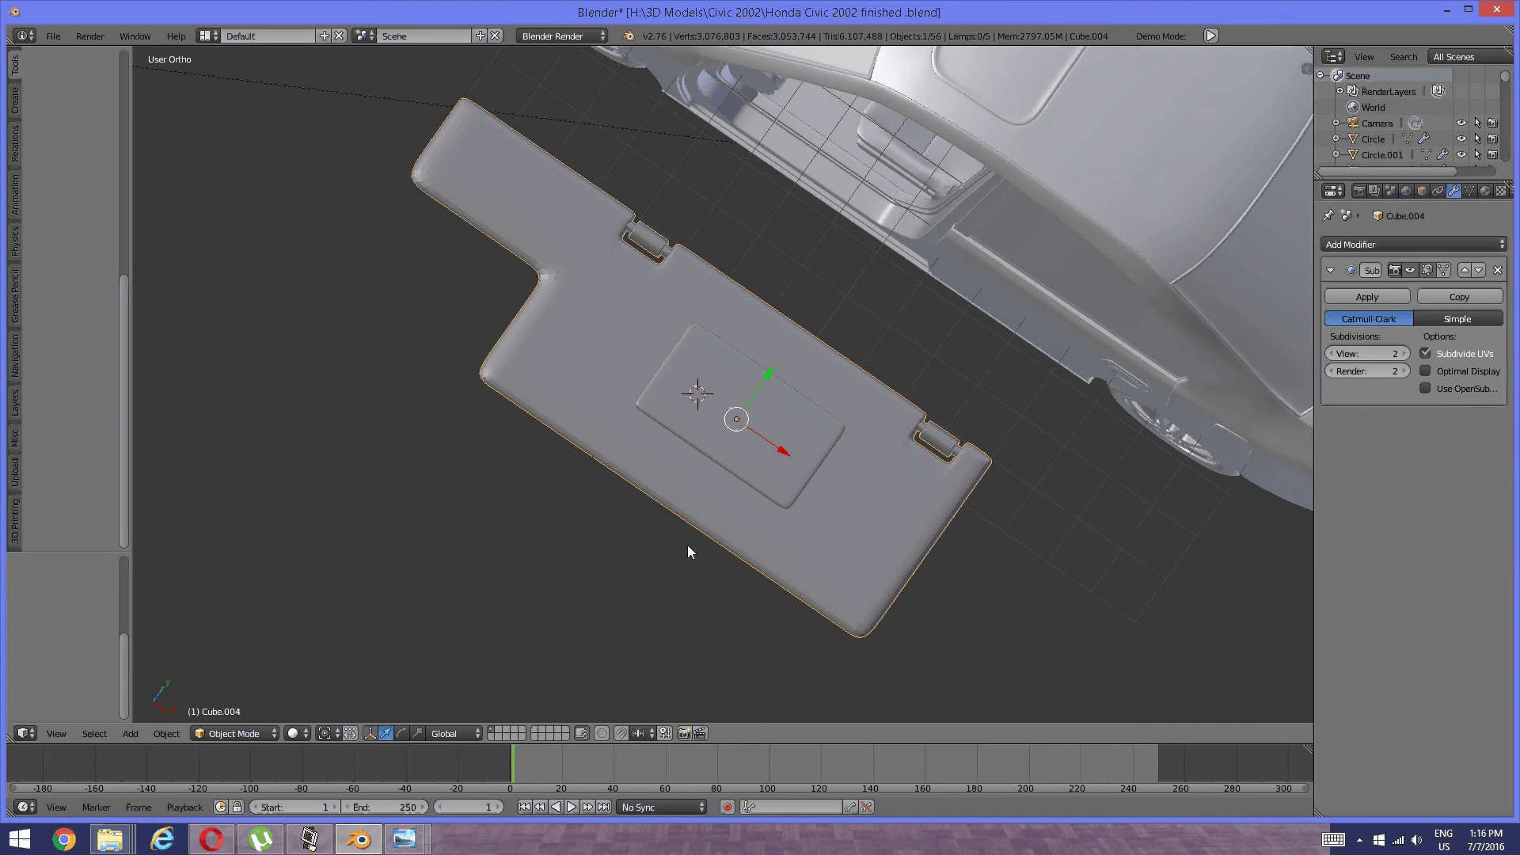
pyautogui.moveTo(772, 485); pyautogui.dragTo(706, 448, button='middle')
pyautogui.scroll(13, 98, 202)
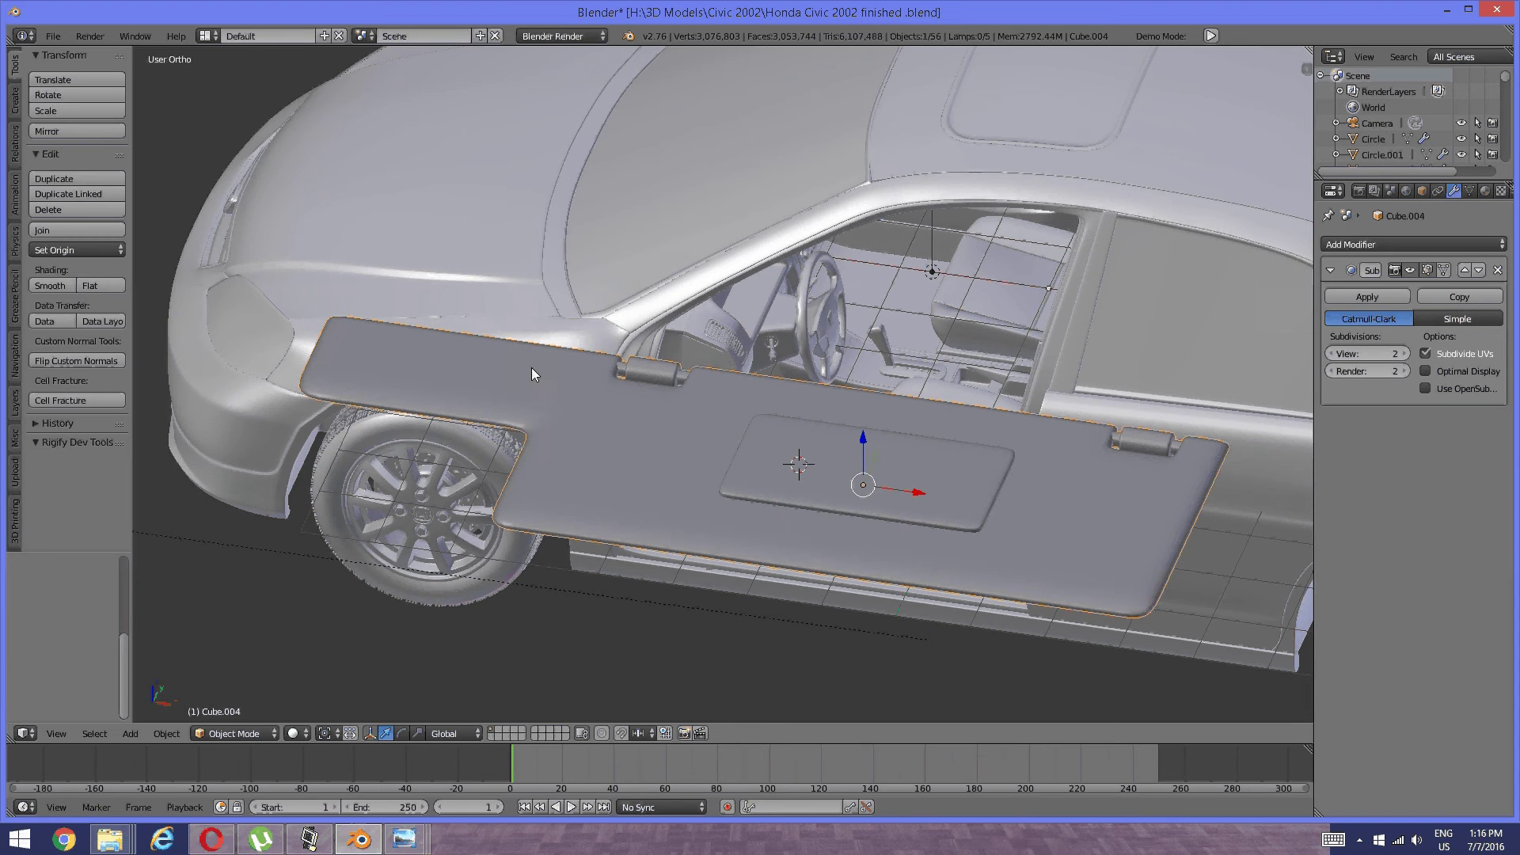
pyautogui.moveTo(531, 367); pyautogui.dragTo(581, 329, button='middle')
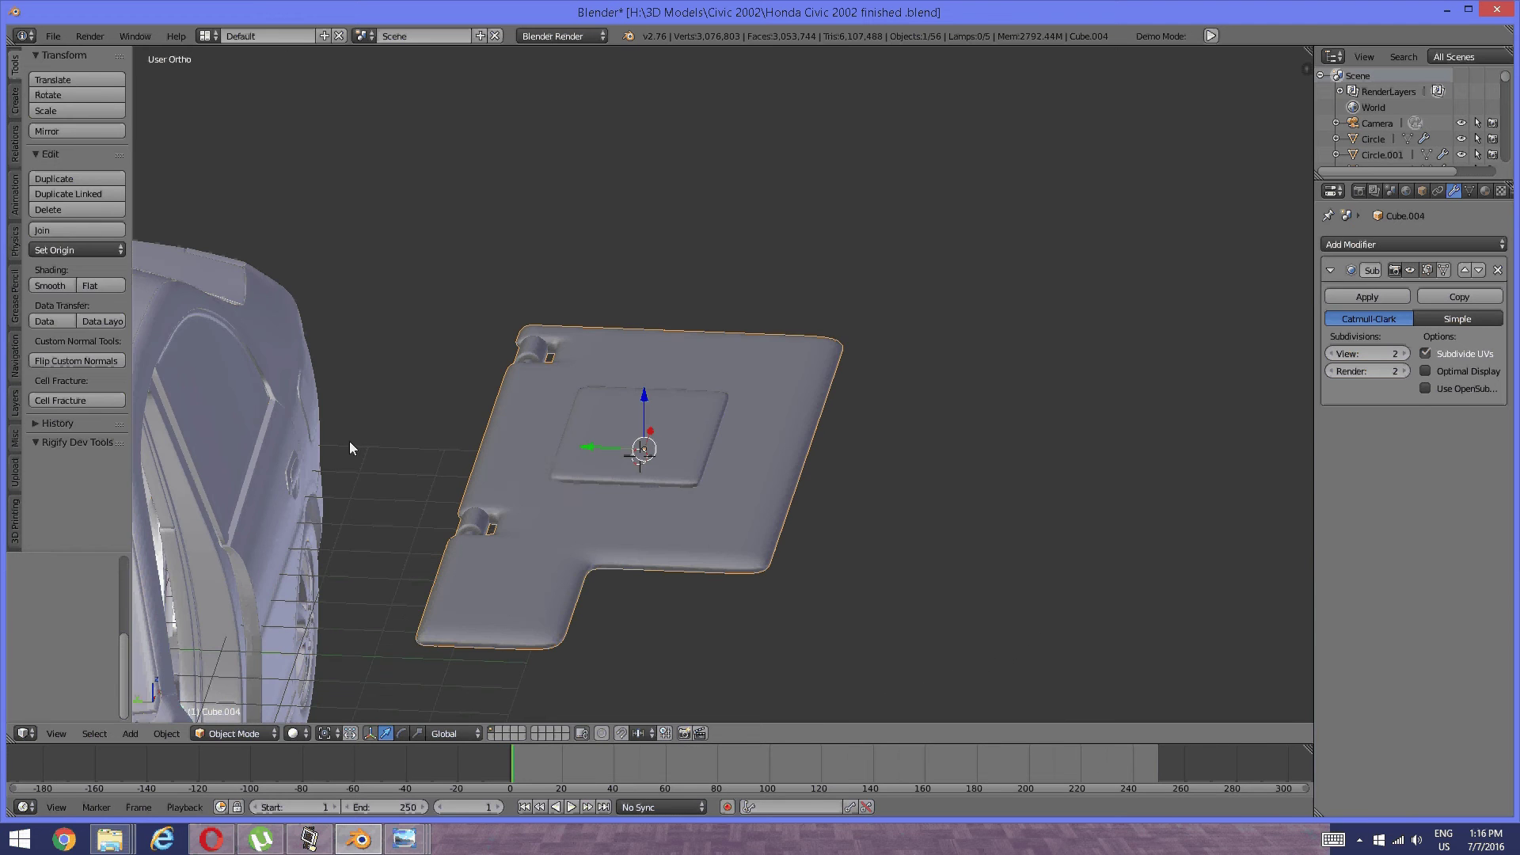
pyautogui.press('KP_2')
pyautogui.press('KP_2')
pyautogui.press('KP_2')
pyautogui.press('KP_2')
pyautogui.press('KP_2')
pyautogui.press('KP_2')
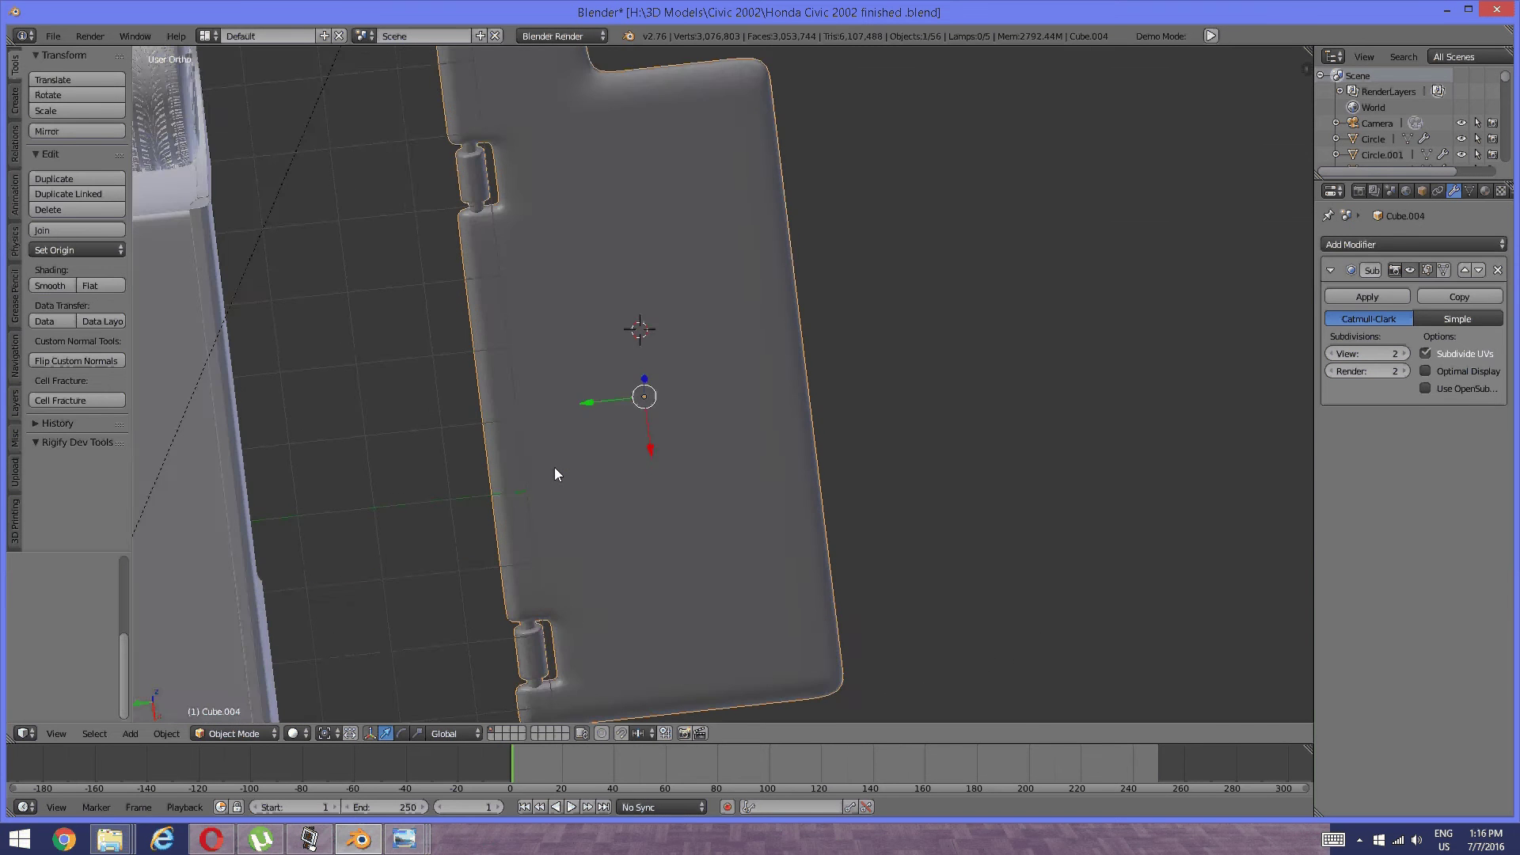
# Flip the visor in side view so its mirror panel faces down, and rotate it a quarter turn in top view.
pyautogui.press('KP_1')
pyautogui.press('KP_3')
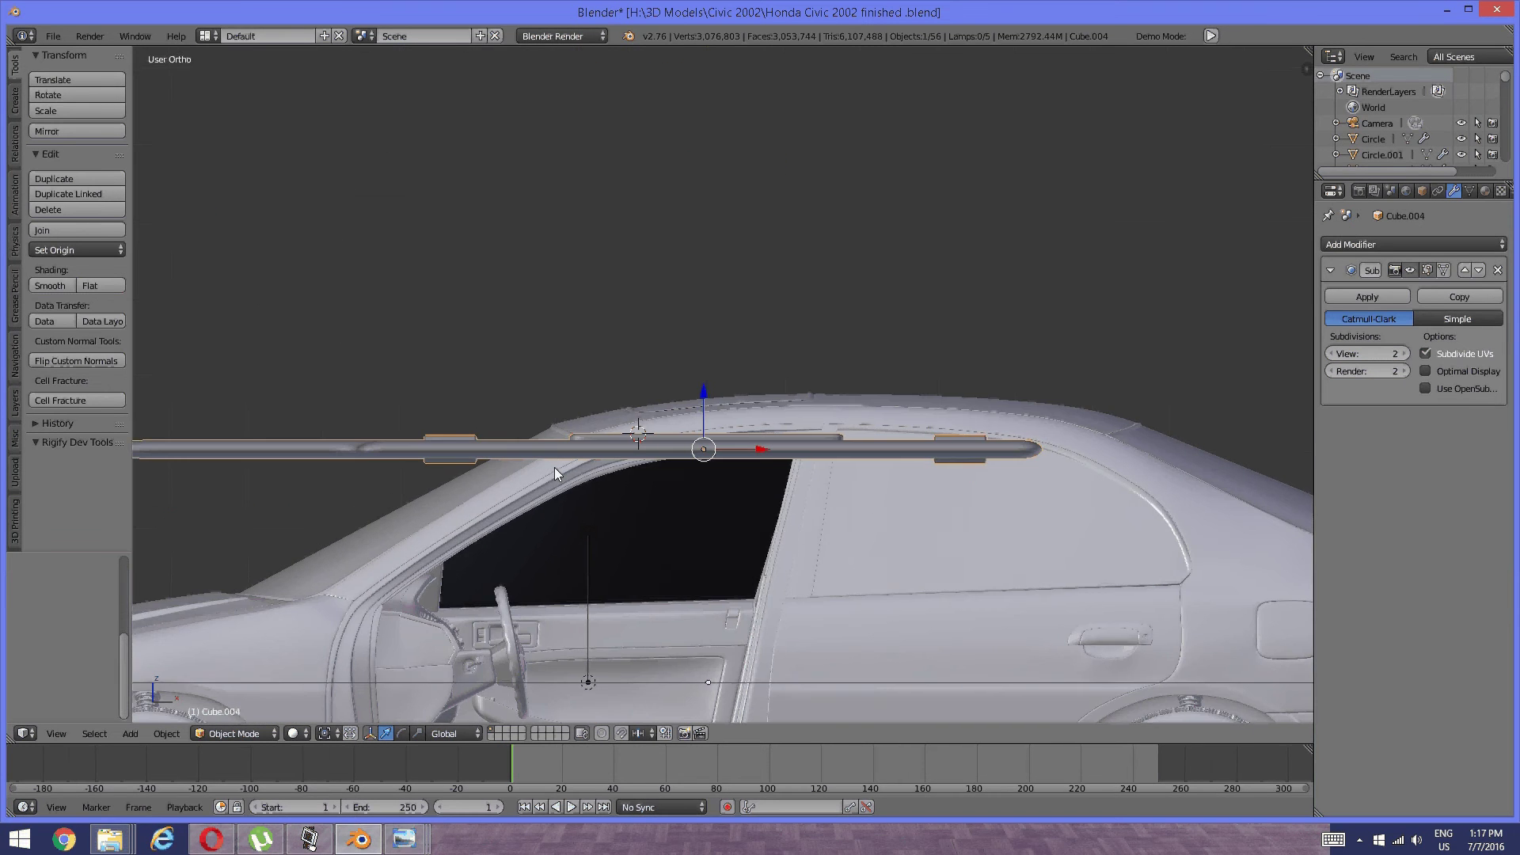
pyautogui.press('r')
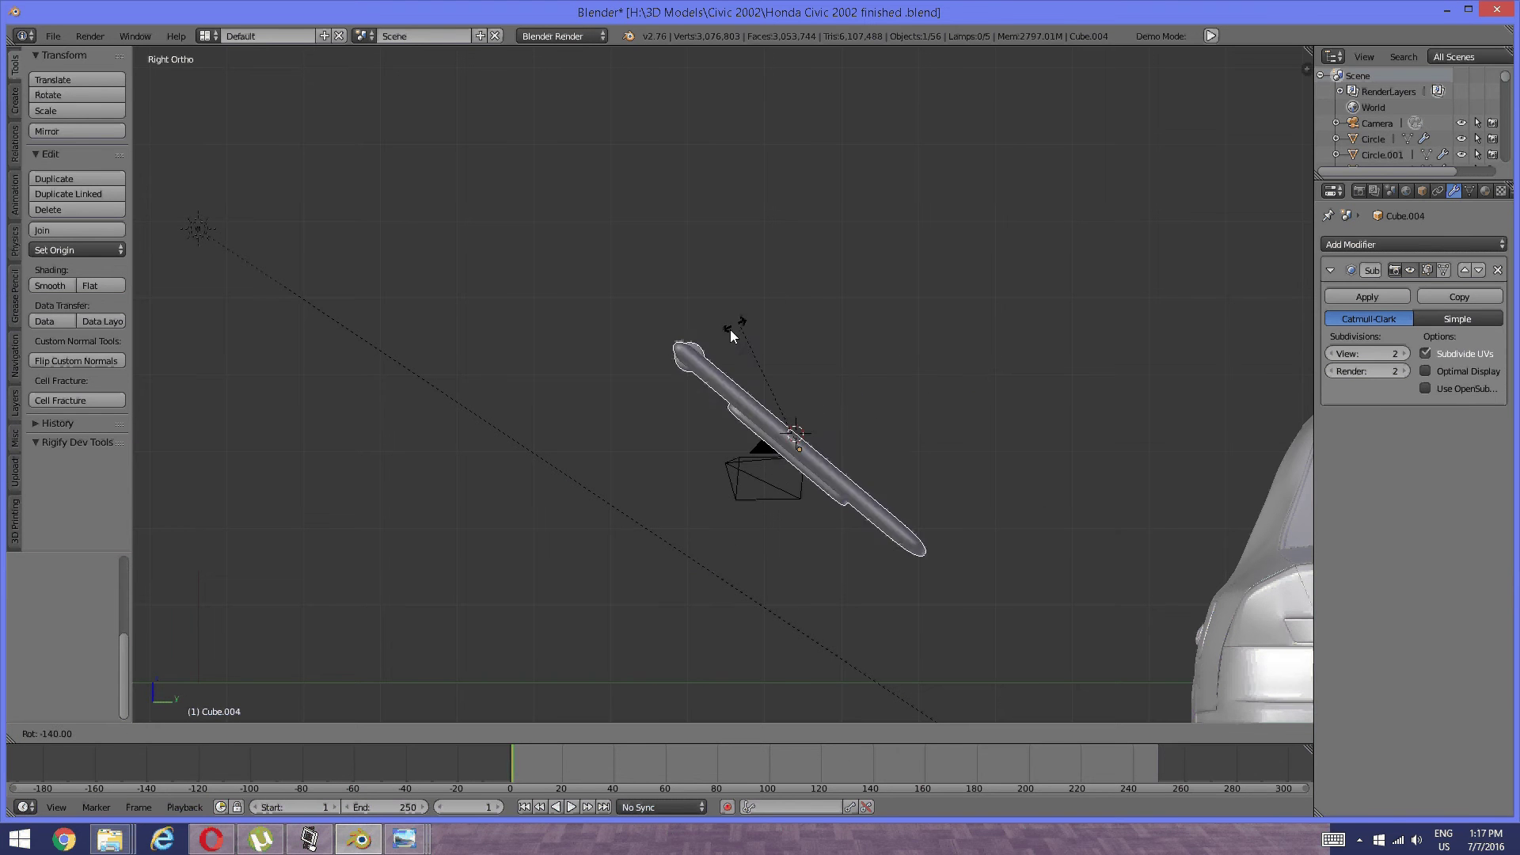
pyautogui.click(719, 402)
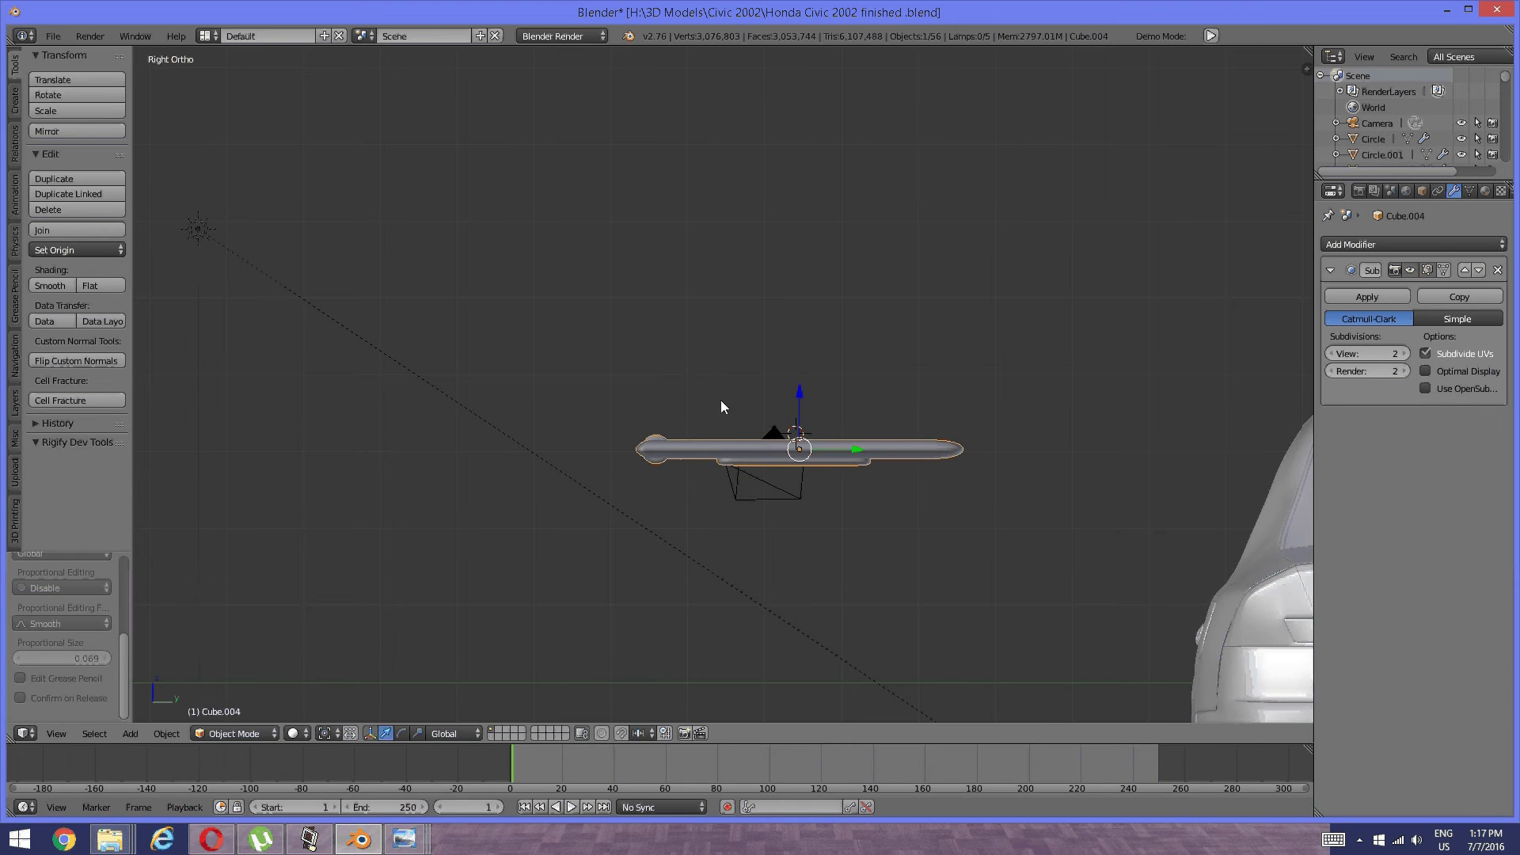
pyautogui.press('KP_7')
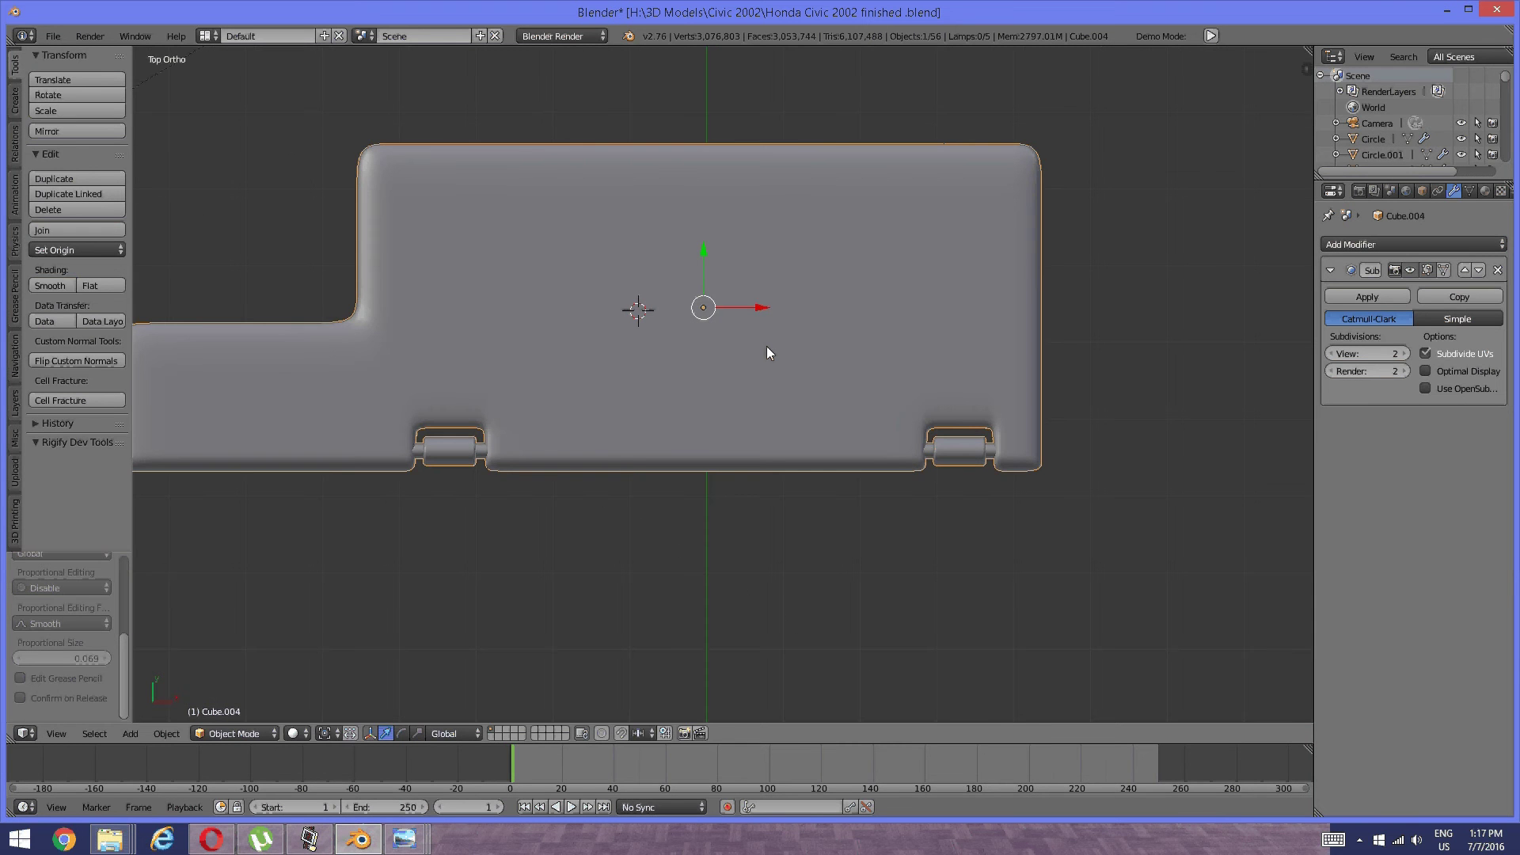
pyautogui.press('r')
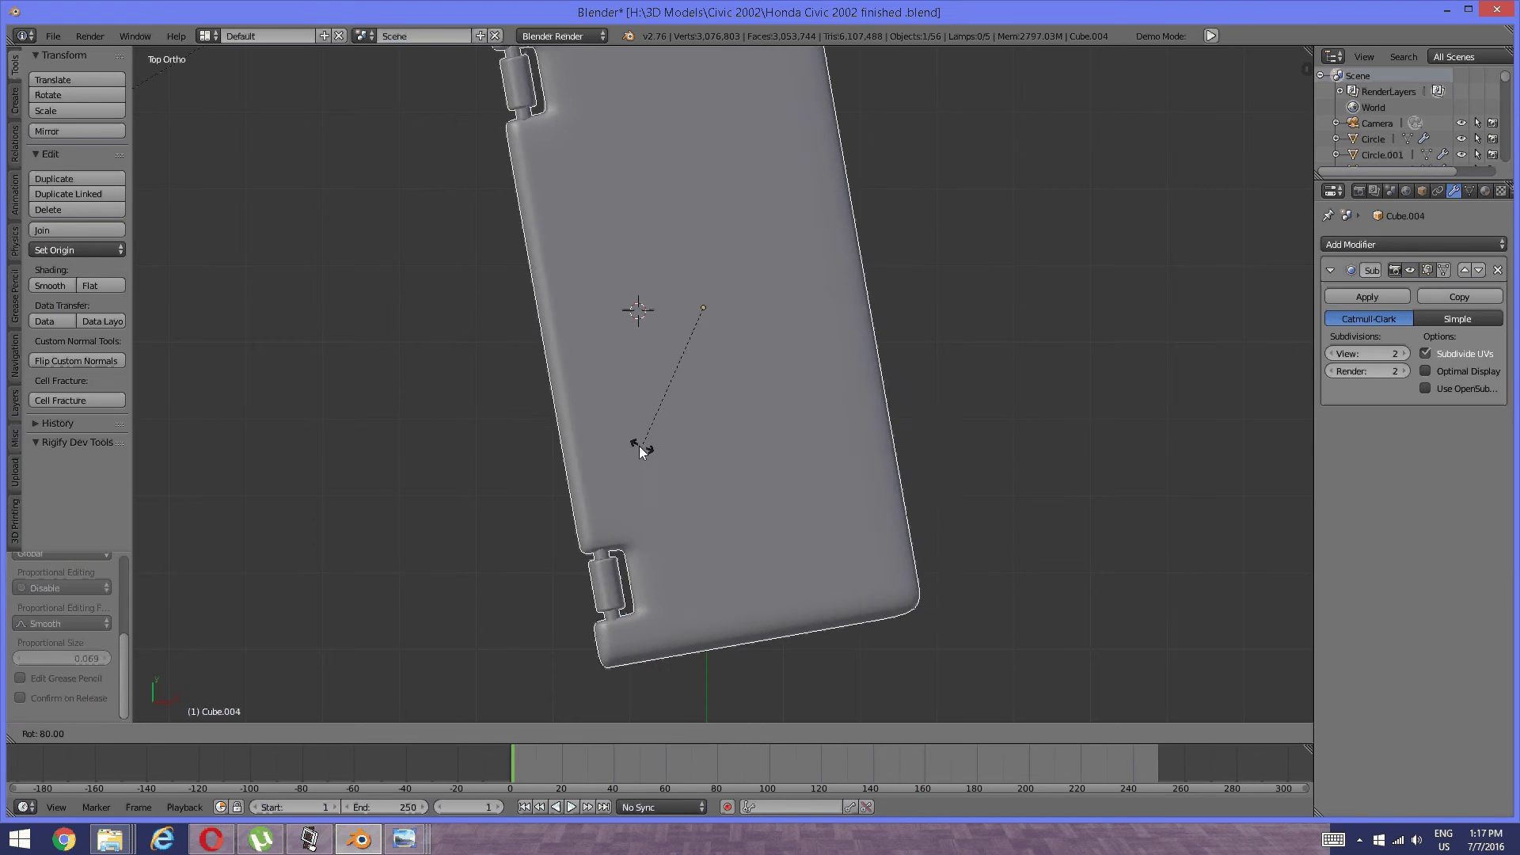
pyautogui.click(616, 445)
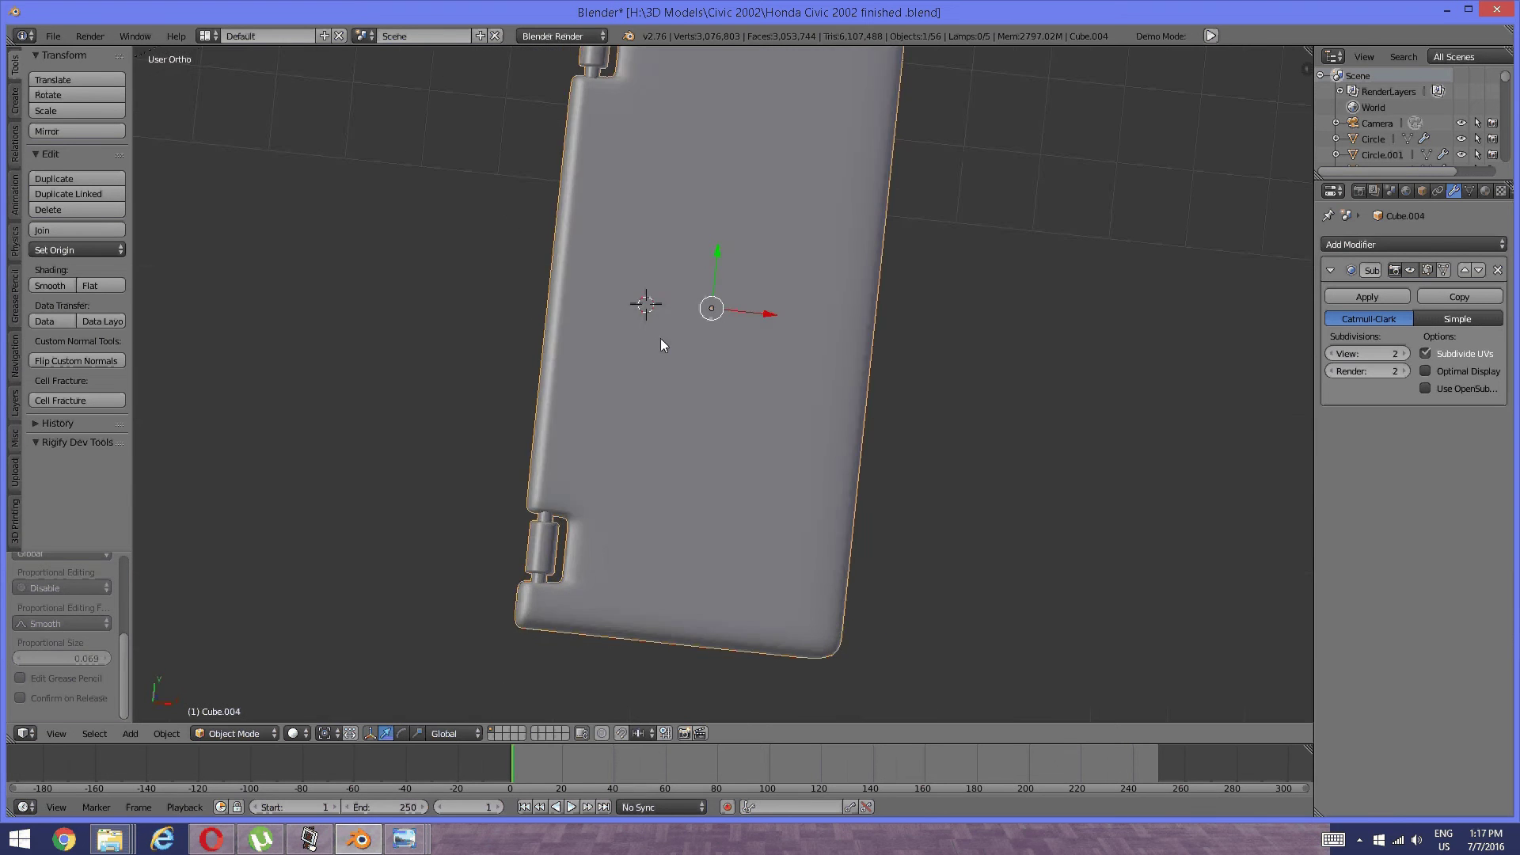
# Scale the visor down uniformly to about a quarter of its size to suit the car's interior.
pyautogui.moveTo(660, 339); pyautogui.dragTo(578, 394, button='middle')
pyautogui.scroll(4, 633, 434)
pyautogui.scroll(-3, 633, 434)
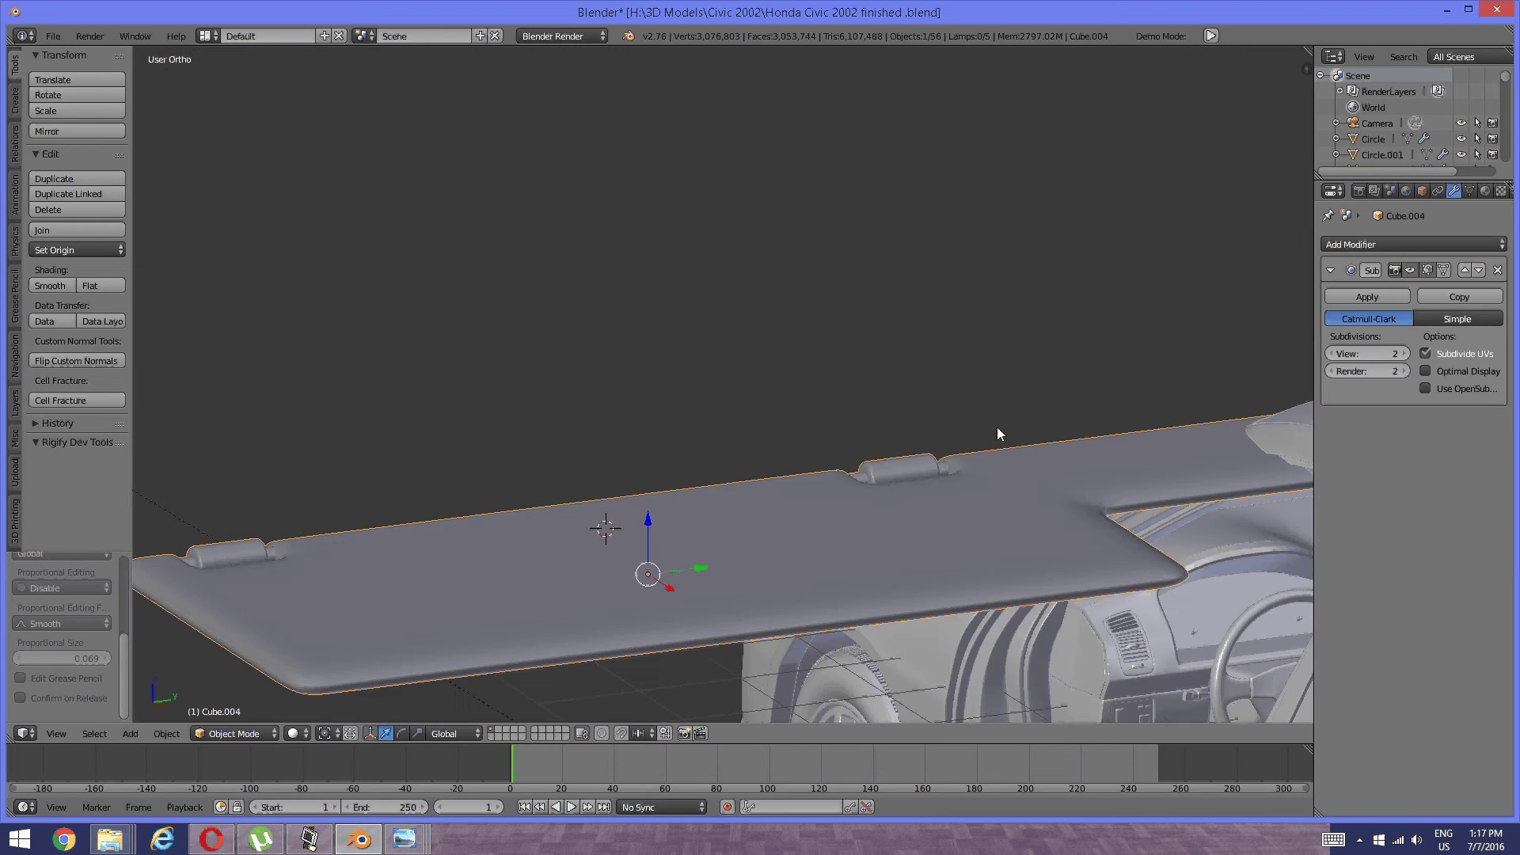
pyautogui.press('s')
pyautogui.click(725, 506)
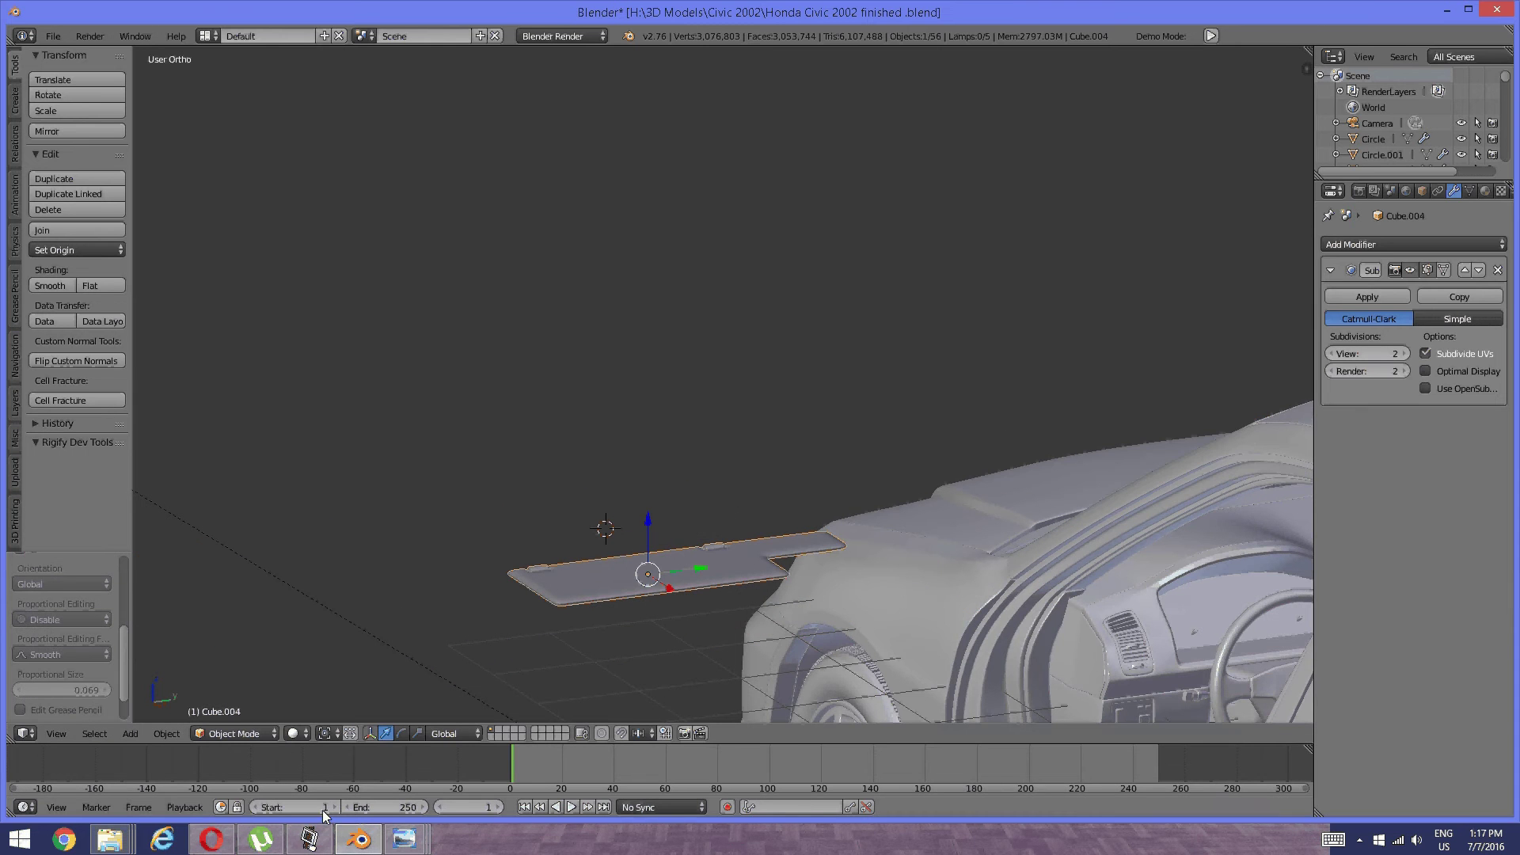
# Move the visor into the car, just under the roof above the steering wheel.
pyautogui.moveTo(459, 706); pyautogui.dragTo(515, 392, button='middle')
pyautogui.moveTo(515, 389); pyautogui.dragTo(1194, 328)
pyautogui.scroll(2, 1193, 328)
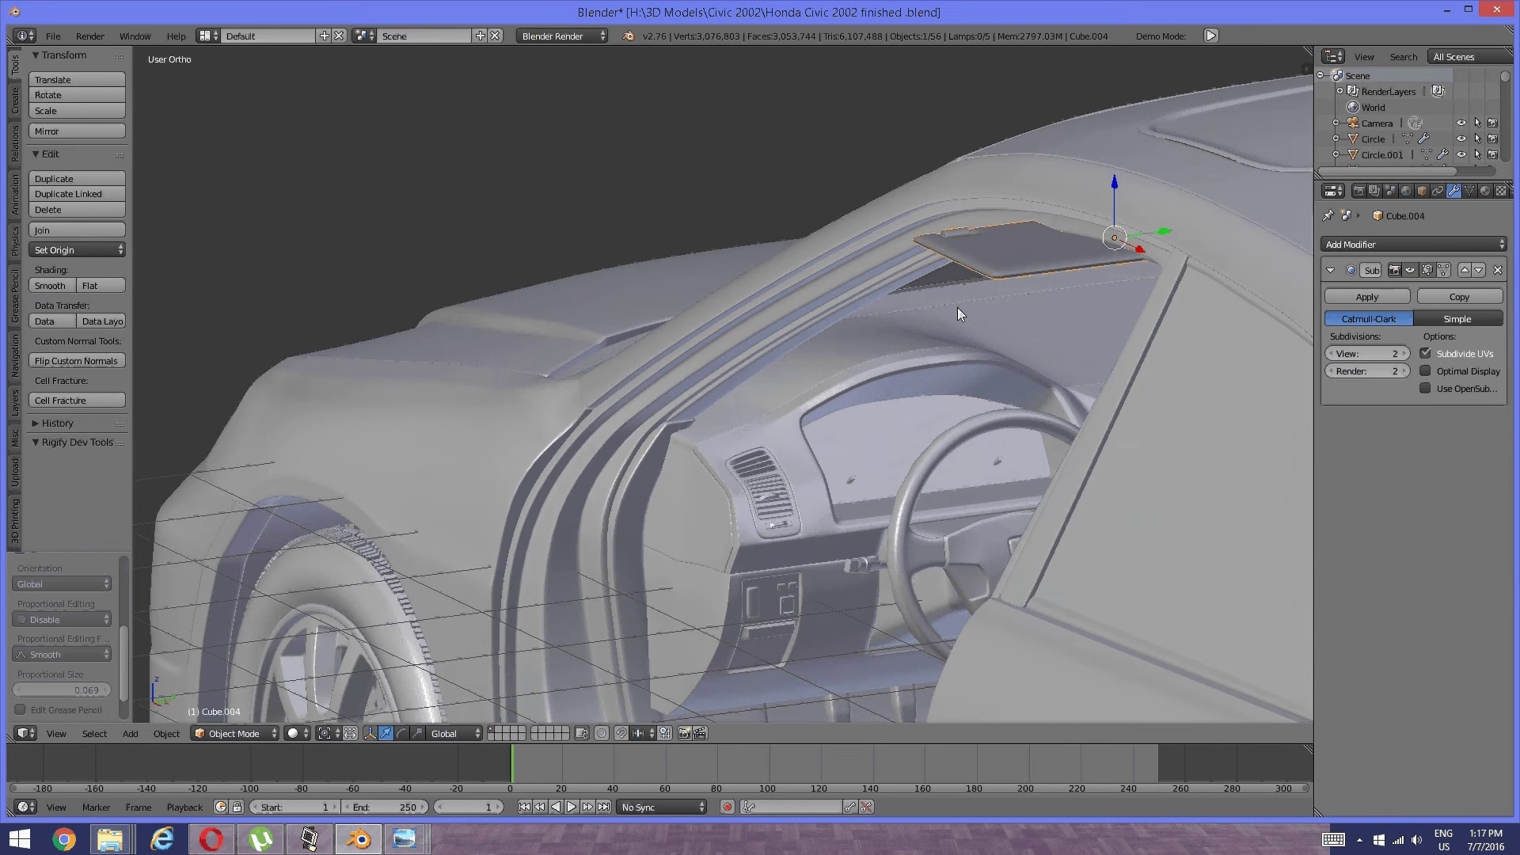
# Switch to perspective view inside the cabin and shift the visor along X to the driver's side top edge of the windshield.
pyautogui.press('KP_5')
pyautogui.scroll(3, 969, 321)
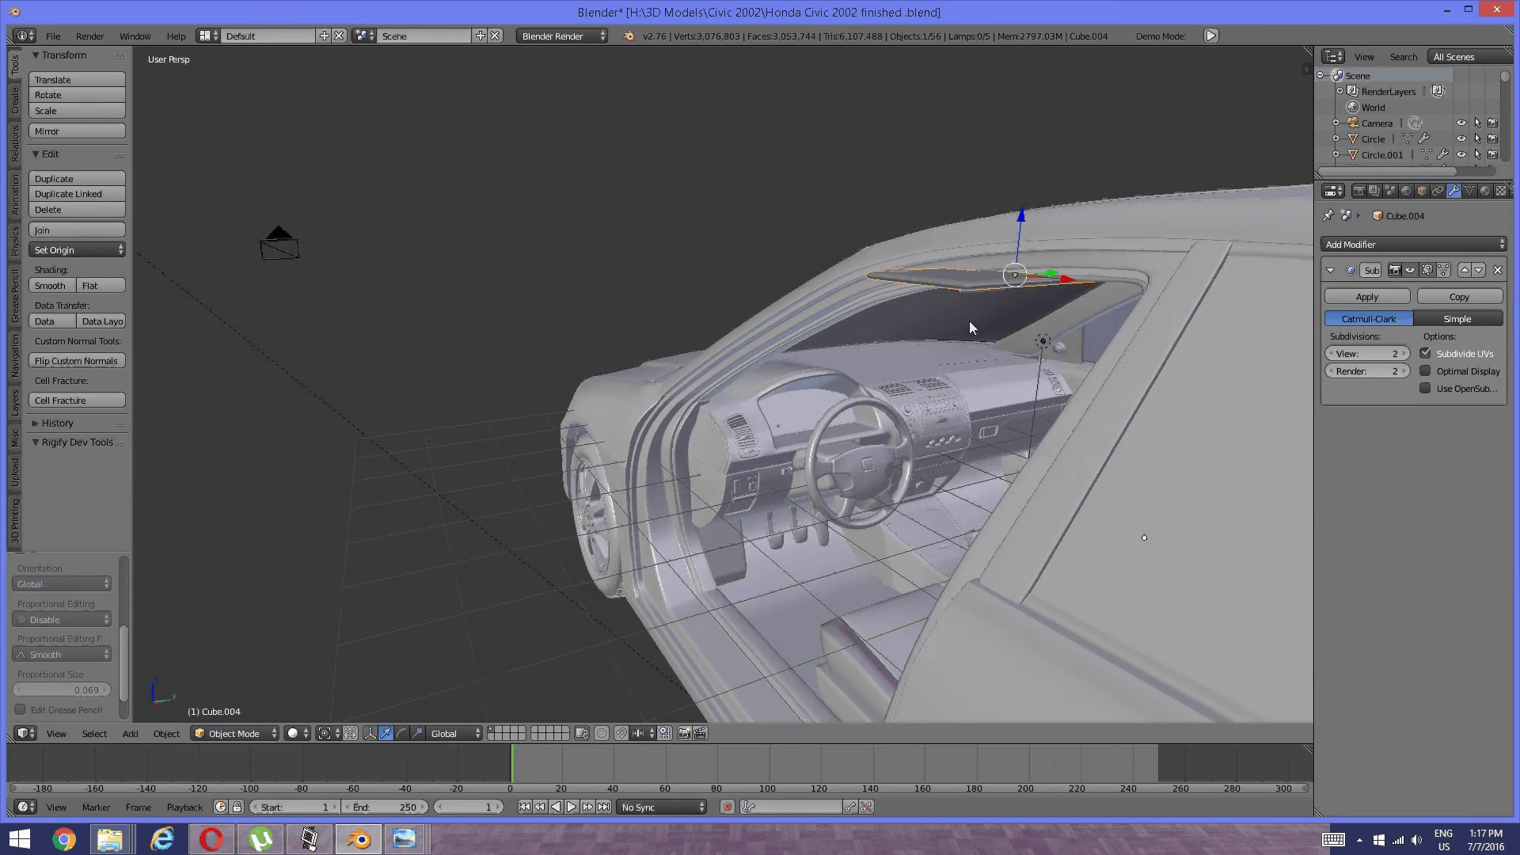
pyautogui.moveTo(950, 353); pyautogui.dragTo(916, 358, button='middle')
pyautogui.scroll(-3, 934, 397)
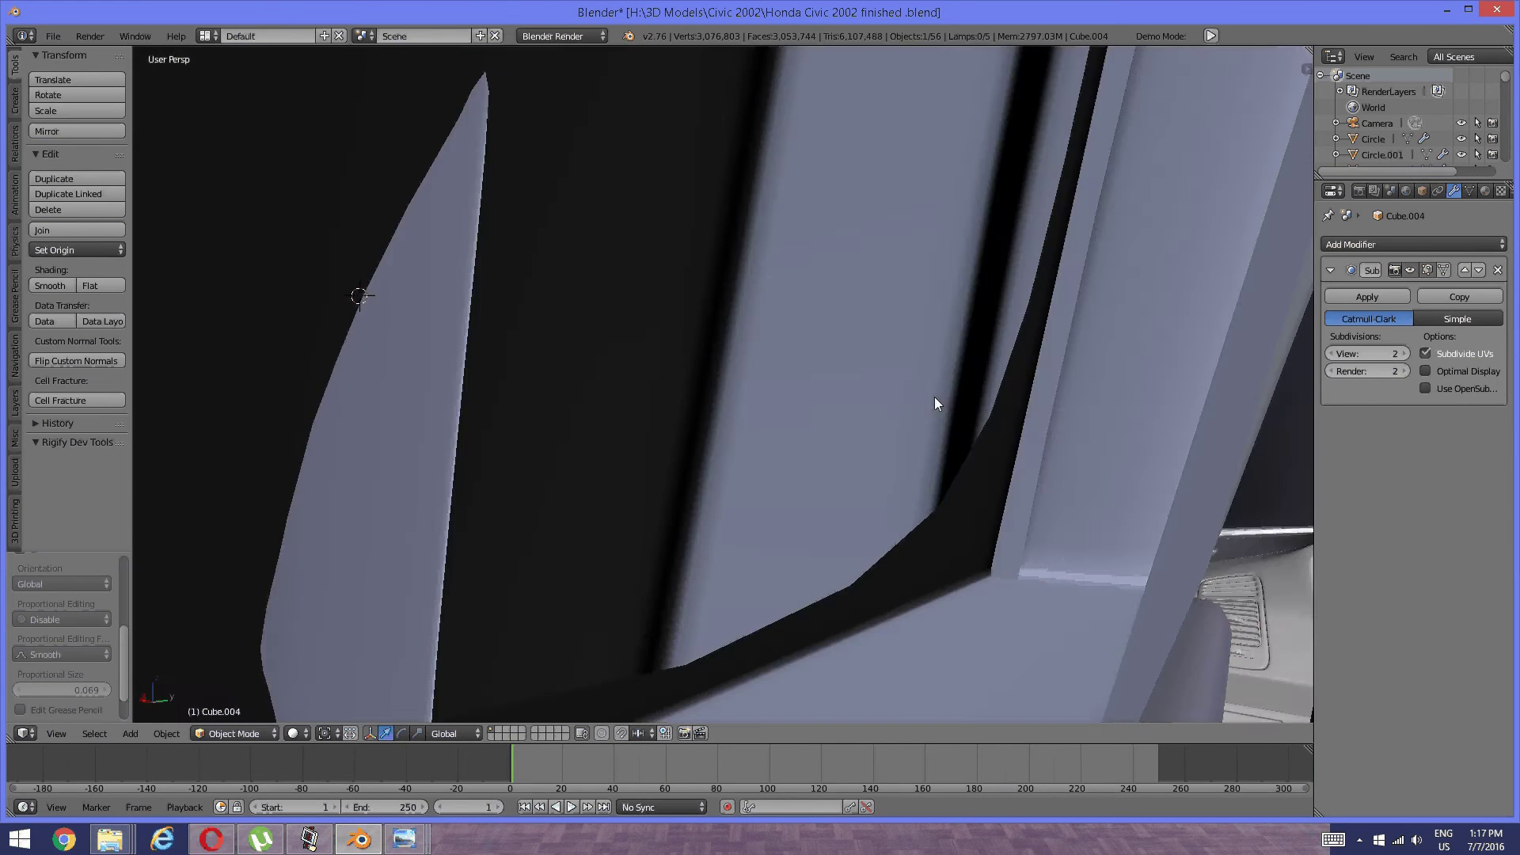
pyautogui.scroll(2, 934, 396)
pyautogui.keyDown('shift'); pyautogui.moveTo(938, 326); pyautogui.dragTo(557, 428, button='middle'); pyautogui.keyUp('shift')
pyautogui.scroll(-4, 575, 333)
pyautogui.scroll(3, 593, 402)
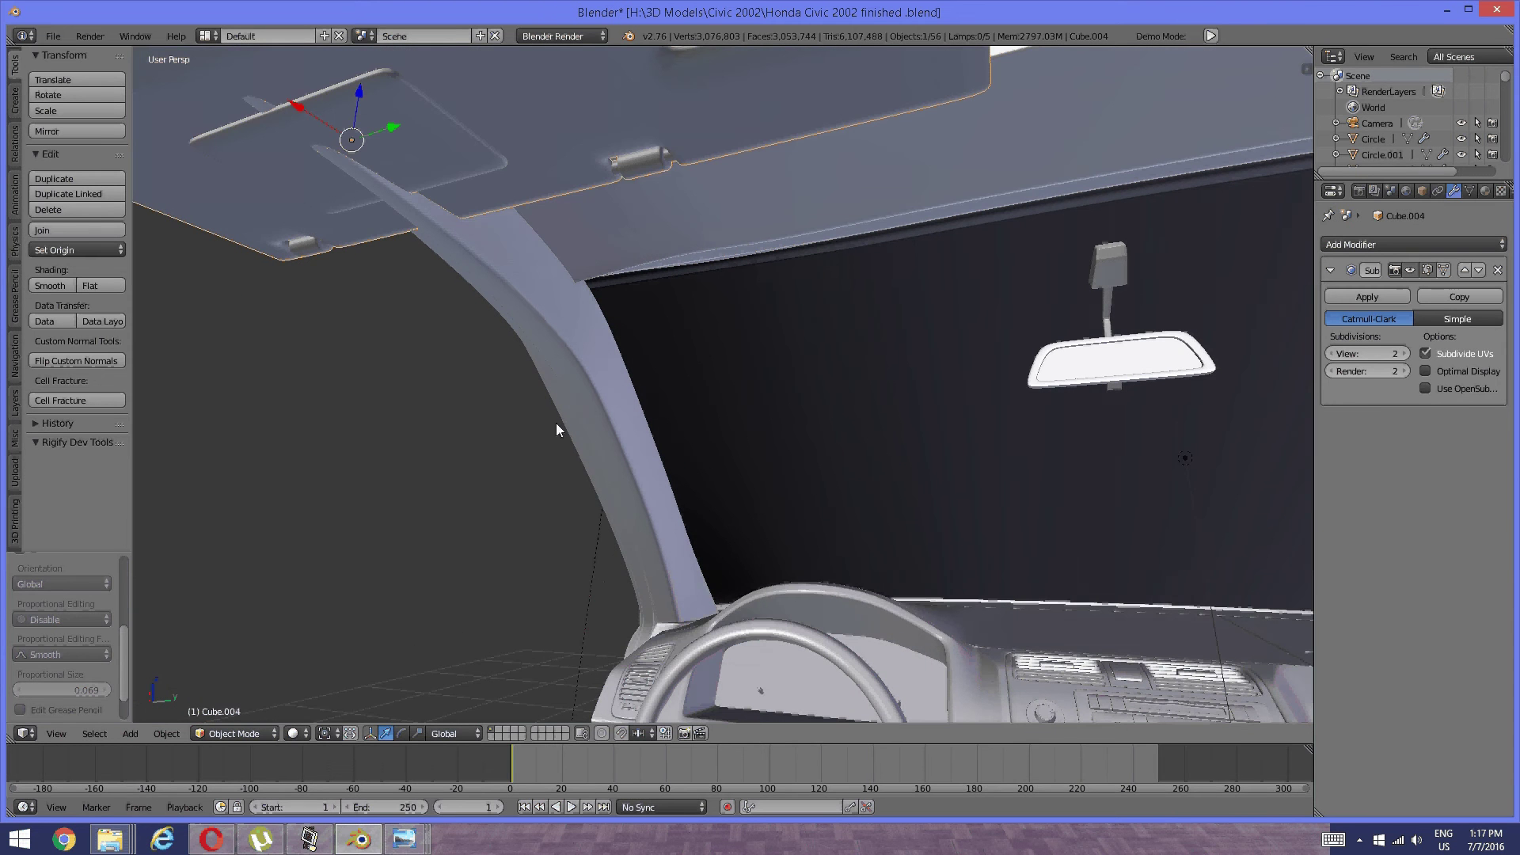
pyautogui.moveTo(303, 107); pyautogui.dragTo(1001, 254)
# Scale the visor up slightly to fit the driver's side of the windshield's top edge.
pyautogui.moveTo(1032, 246); pyautogui.dragTo(820, 363, button='middle')
pyautogui.scroll(3, 810, 321)
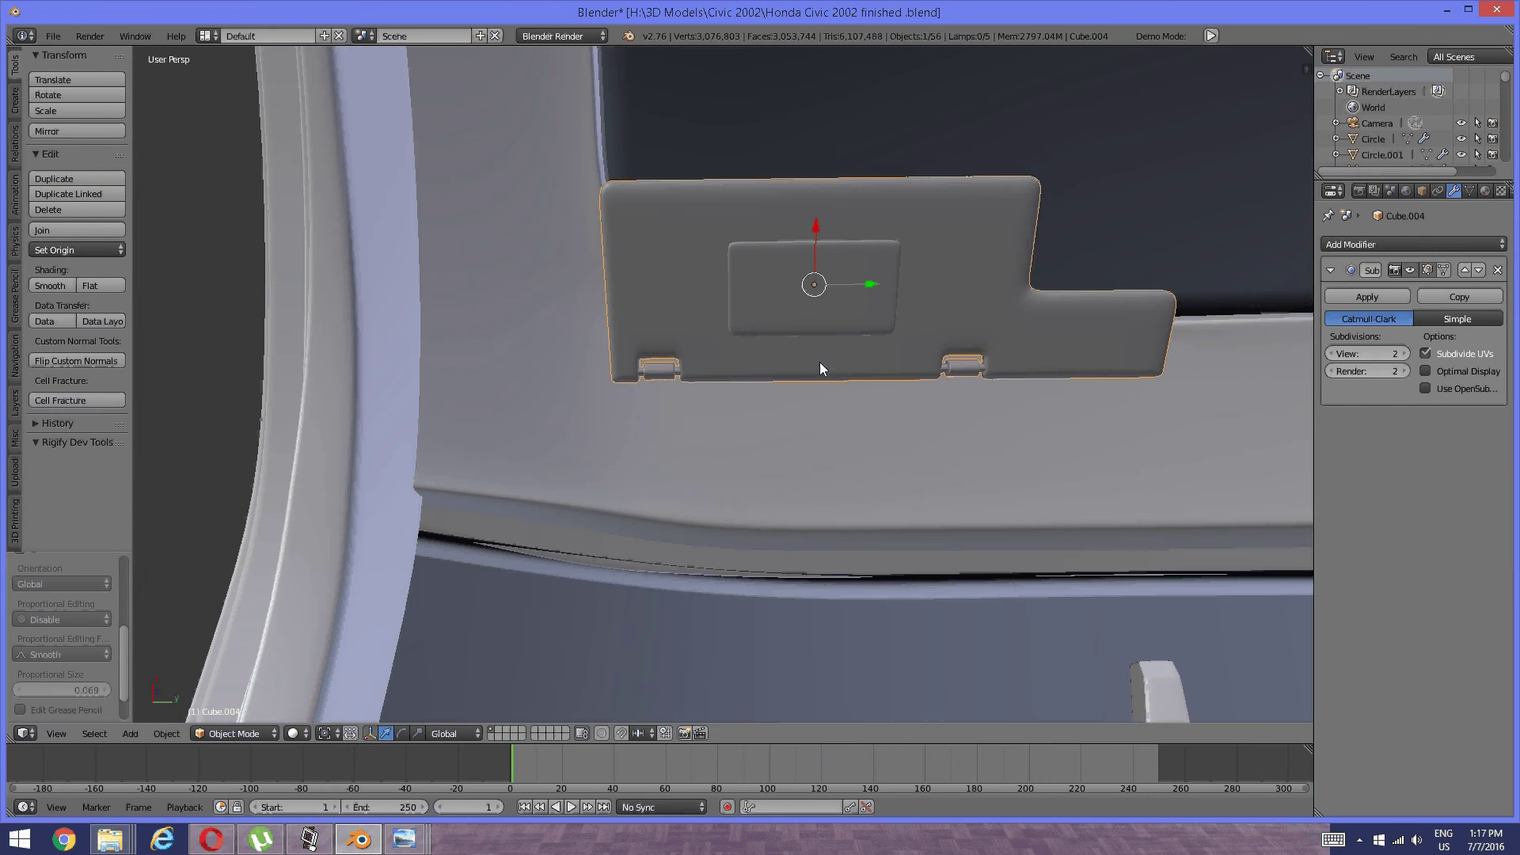
pyautogui.press('s')
pyautogui.click(923, 350)
pyautogui.click(923, 350)
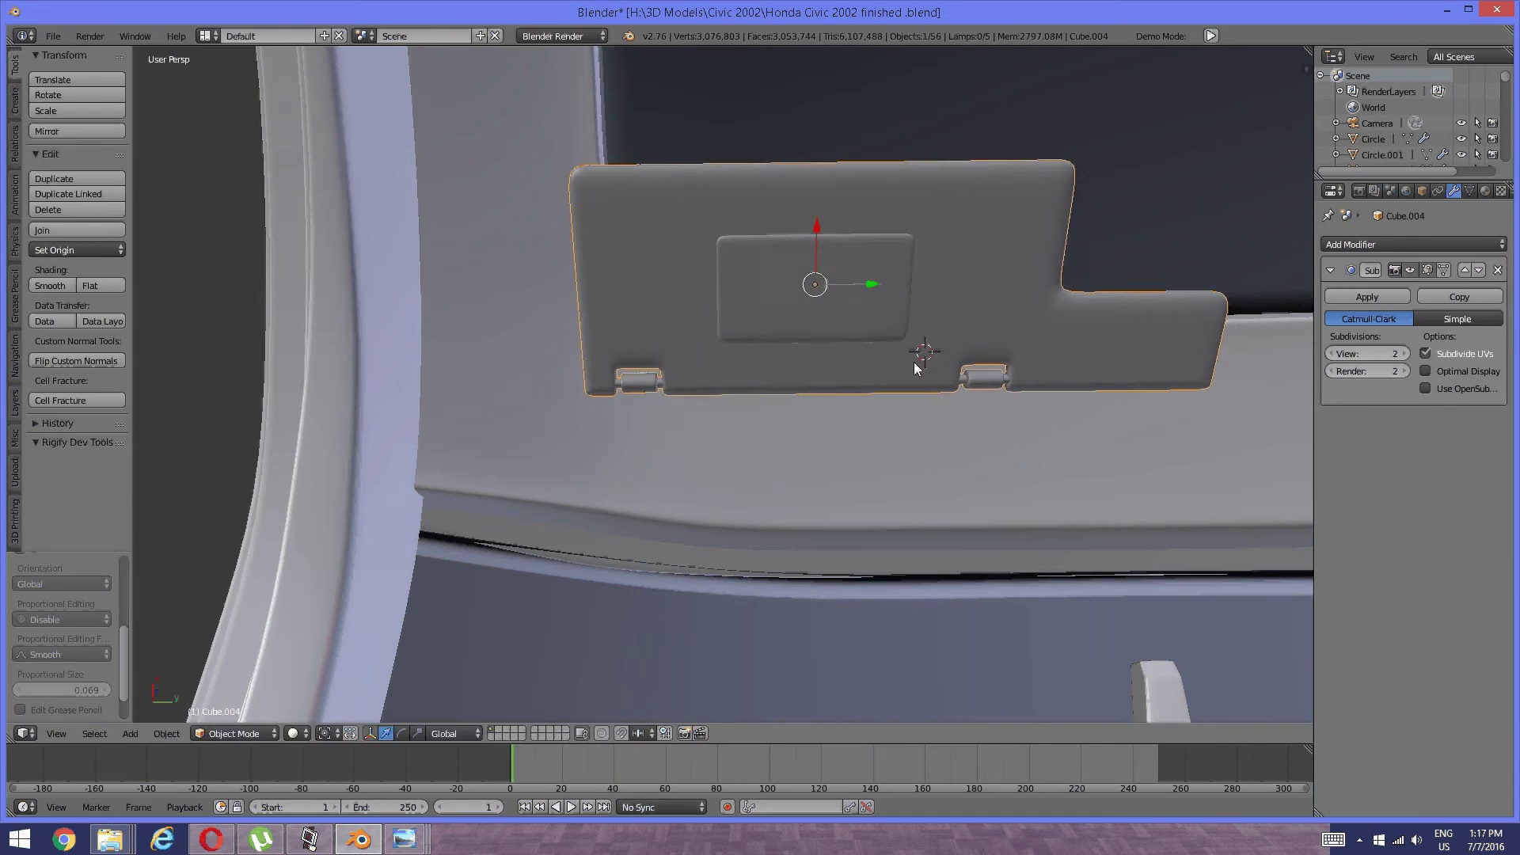
# Move the visor along X toward the windshield's top edge and scale it down uniformly to about 0.92.
pyautogui.keyDown('shift'); pyautogui.moveTo(824, 268); pyautogui.dragTo(865, 259, button='middle'); pyautogui.keyUp('shift')
pyautogui.moveTo(858, 218); pyautogui.dragTo(845, 358)
pyautogui.press('s')
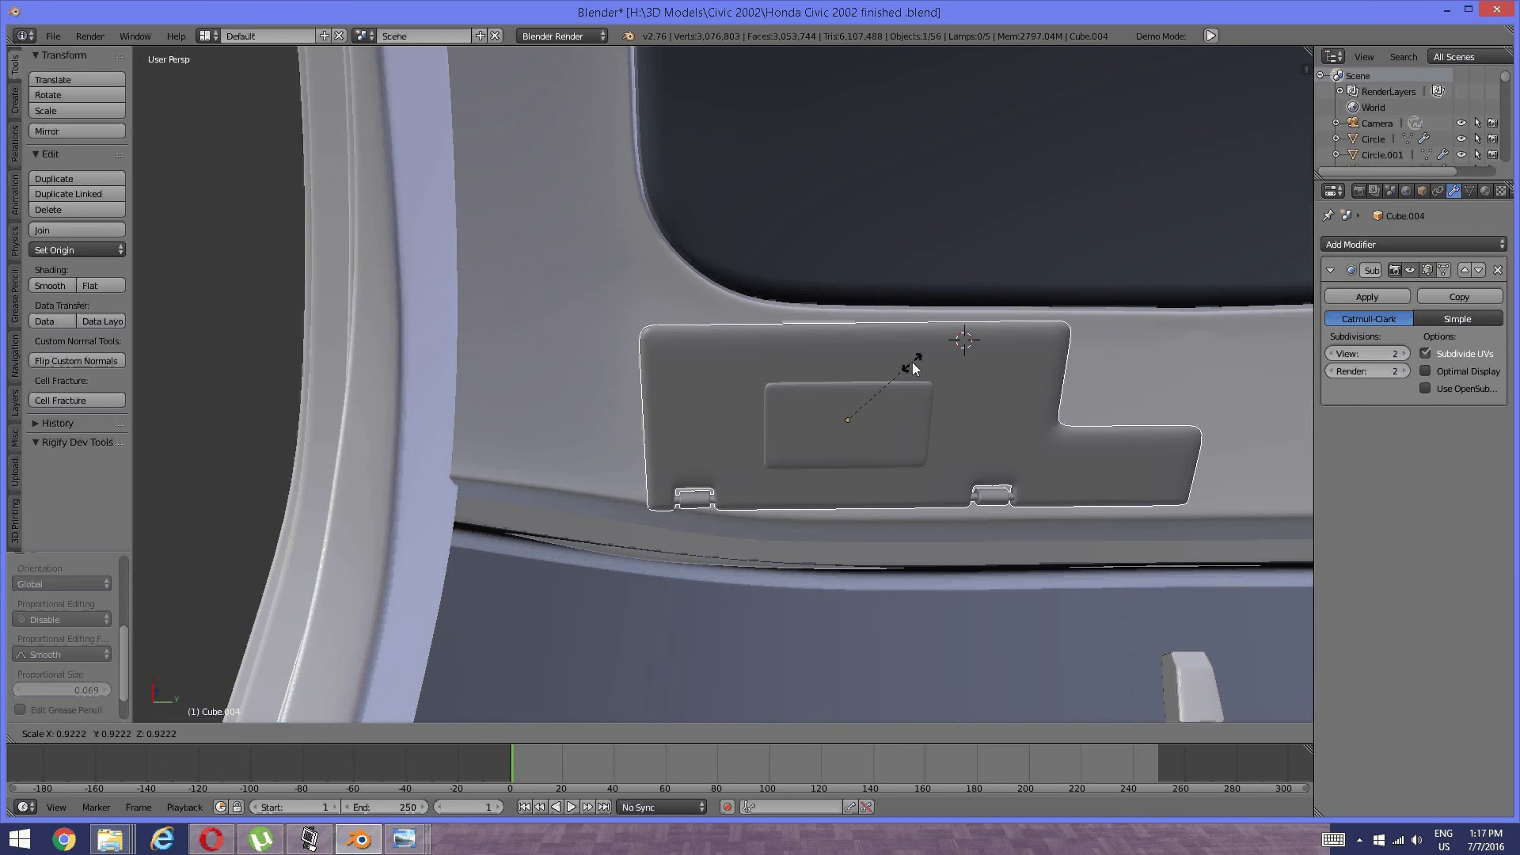
pyautogui.click(912, 363)
# Shift the visor sideways along Y toward the driver's side corner of the roof, below the sunroof opening.
pyautogui.press('g')
pyautogui.click(758, 400)
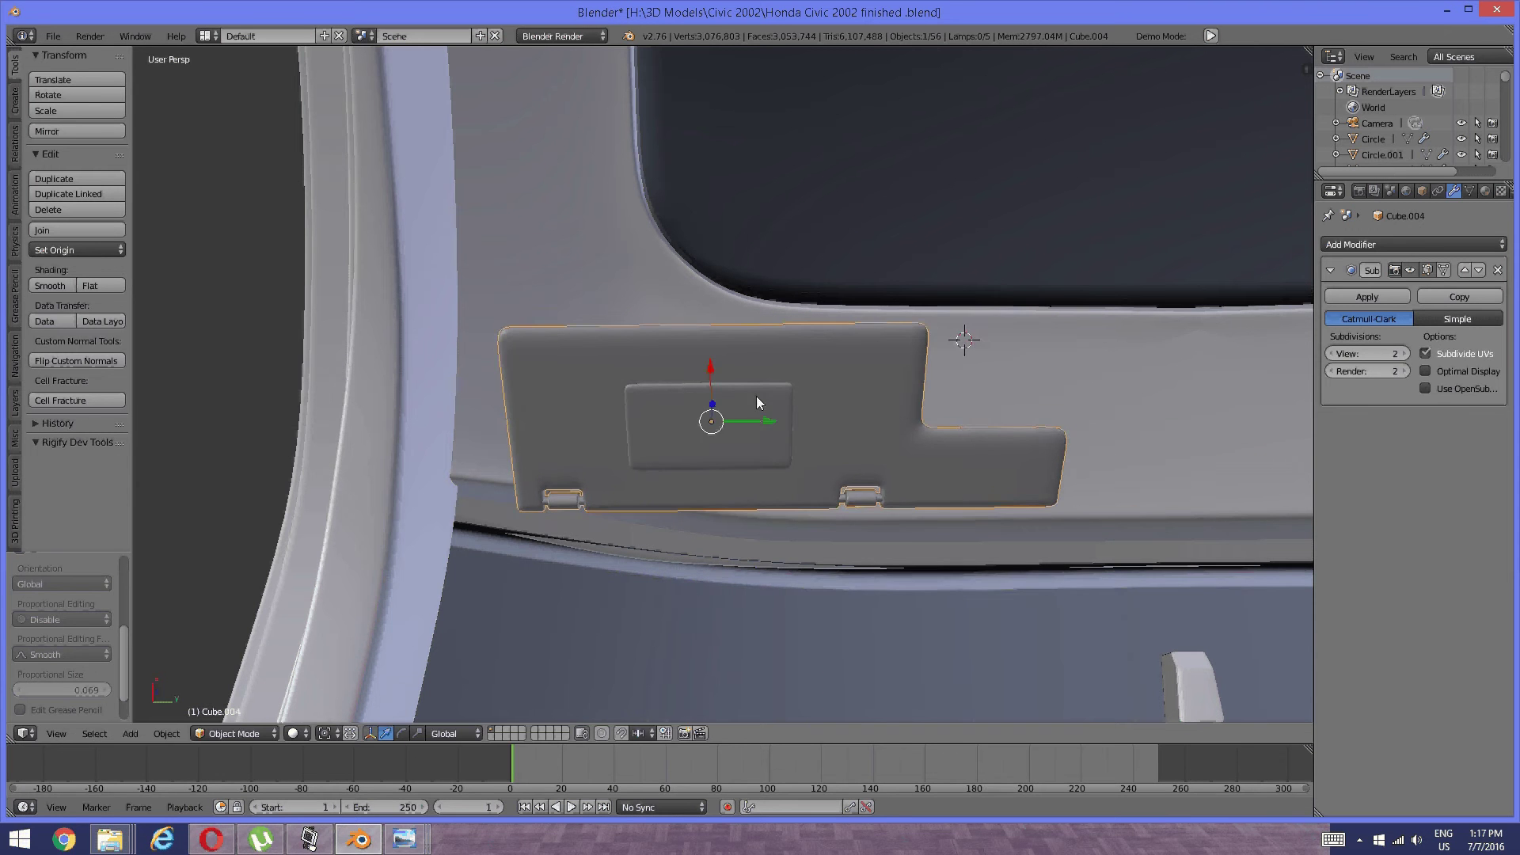
pyautogui.keyDown('shift'); pyautogui.moveTo(757, 396); pyautogui.dragTo(724, 420, button='middle'); pyautogui.keyUp('shift')
pyautogui.moveTo(746, 443); pyautogui.dragTo(720, 448)
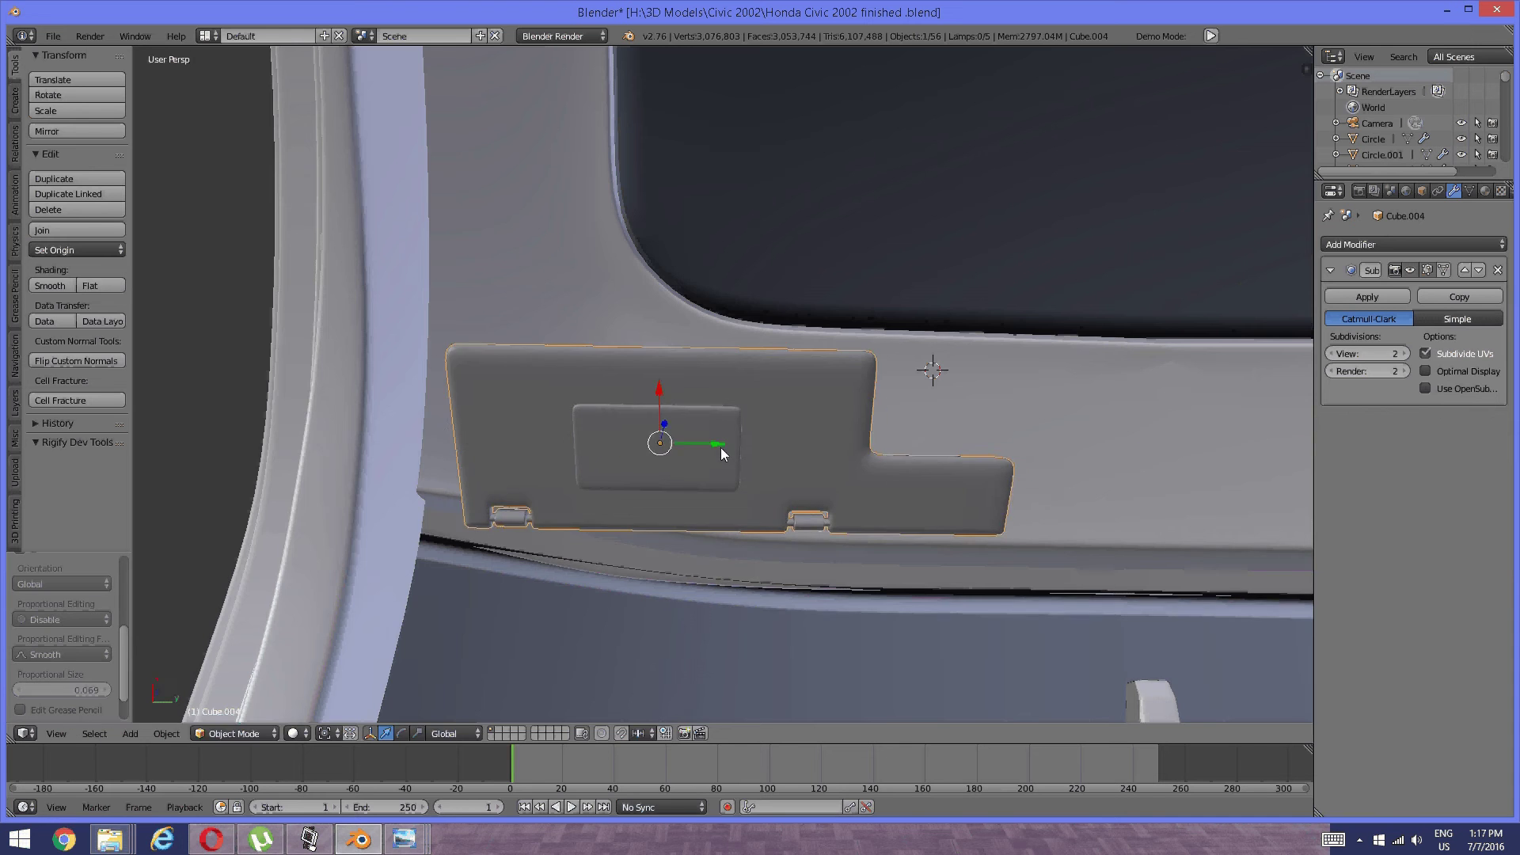
# Rotate the visor slightly about Z to line it up with the curve of the windshield's top edge.
pyautogui.moveTo(721, 448)
pyautogui.mouseDown(button='middle')
pyautogui.moveTo(644, 447)
pyautogui.moveTo(566, 498)
pyautogui.moveTo(661, 439)
pyautogui.moveTo(712, 491)
pyautogui.moveTo(641, 524)
pyautogui.moveTo(678, 532)
pyautogui.moveTo(639, 526)
pyautogui.moveTo(693, 475)
pyautogui.moveTo(695, 421)
pyautogui.moveTo(604, 377)
pyautogui.moveTo(729, 366)
pyautogui.moveTo(733, 422)
pyautogui.mouseUp(button='middle')
pyautogui.scroll(-2, 738, 353)
pyautogui.click(401, 733)
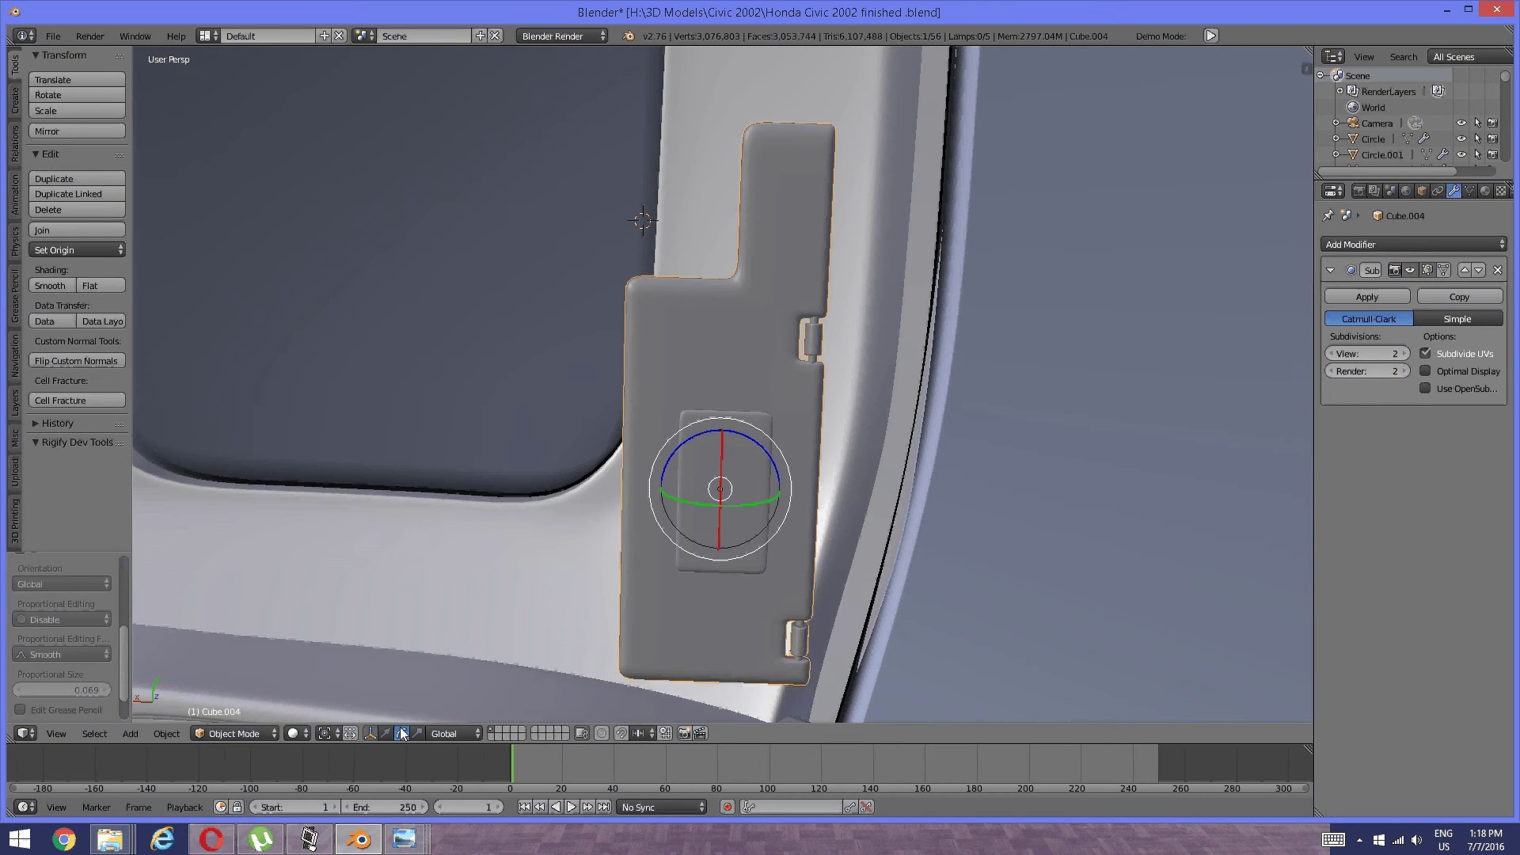
pyautogui.moveTo(625, 531); pyautogui.dragTo(675, 430, button='middle')
pyautogui.moveTo(675, 428); pyautogui.dragTo(685, 422)
pyautogui.moveTo(572, 478); pyautogui.dragTo(389, 601, button='middle')
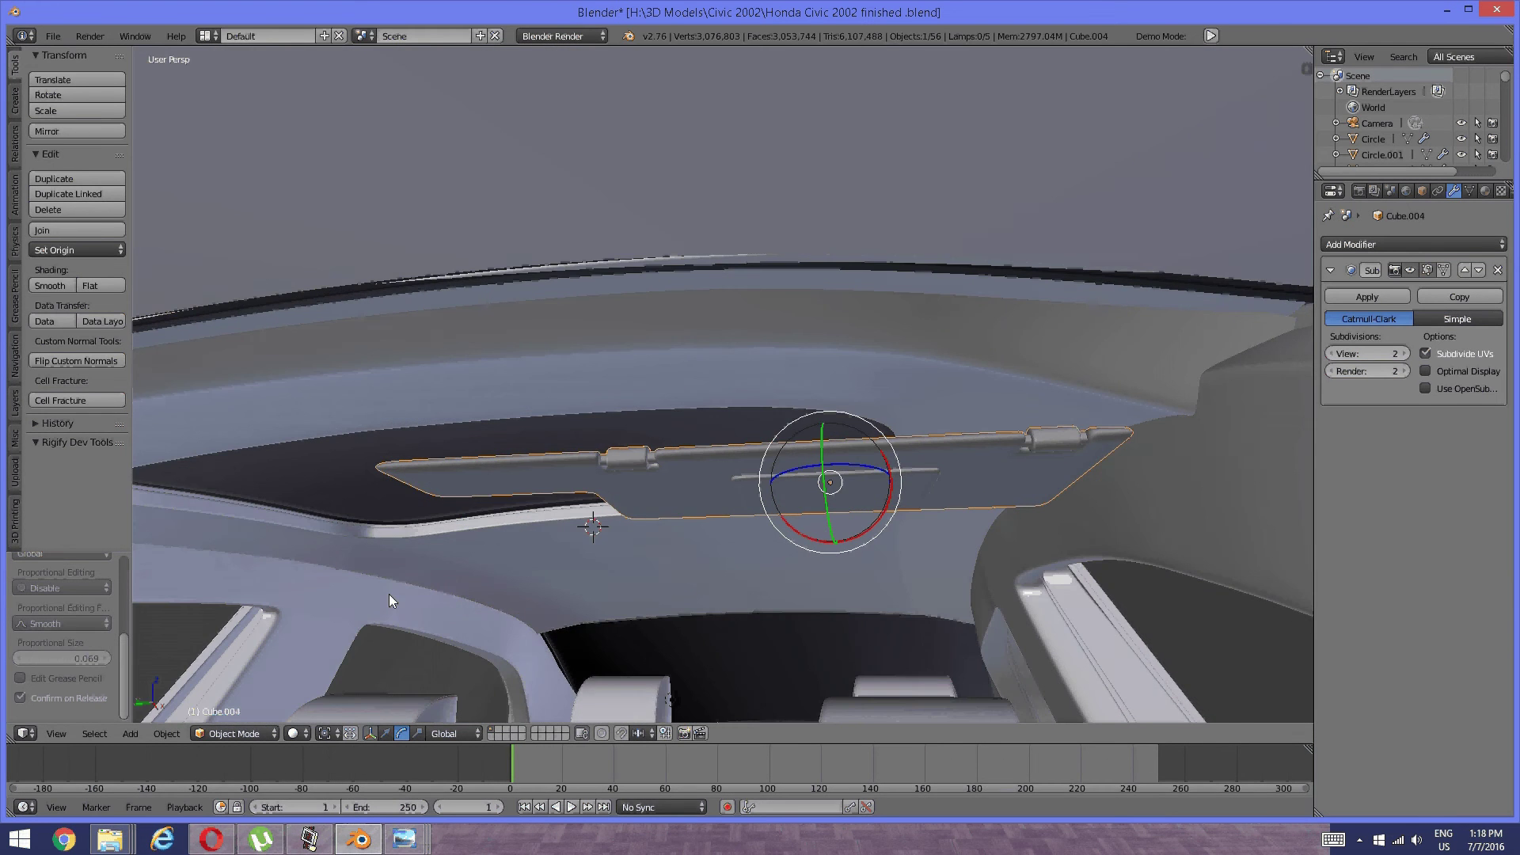
# Raise the visor along Z toward the roof lining.
pyautogui.press('g')
pyautogui.press('z')
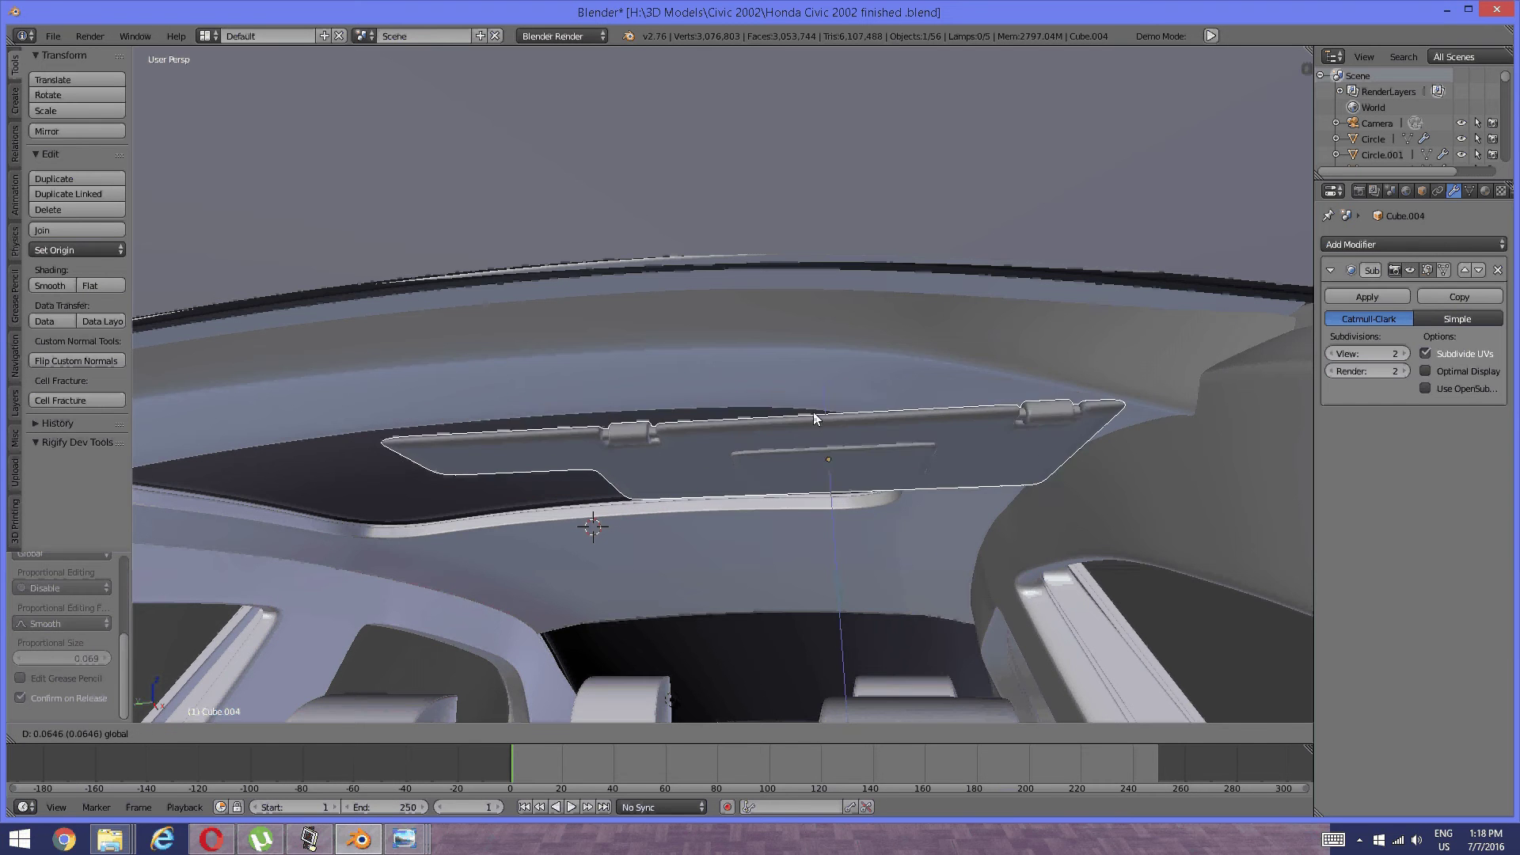
pyautogui.click(902, 405)
pyautogui.moveTo(902, 399); pyautogui.dragTo(886, 406, button='middle')
pyautogui.scroll(2, 676, 453)
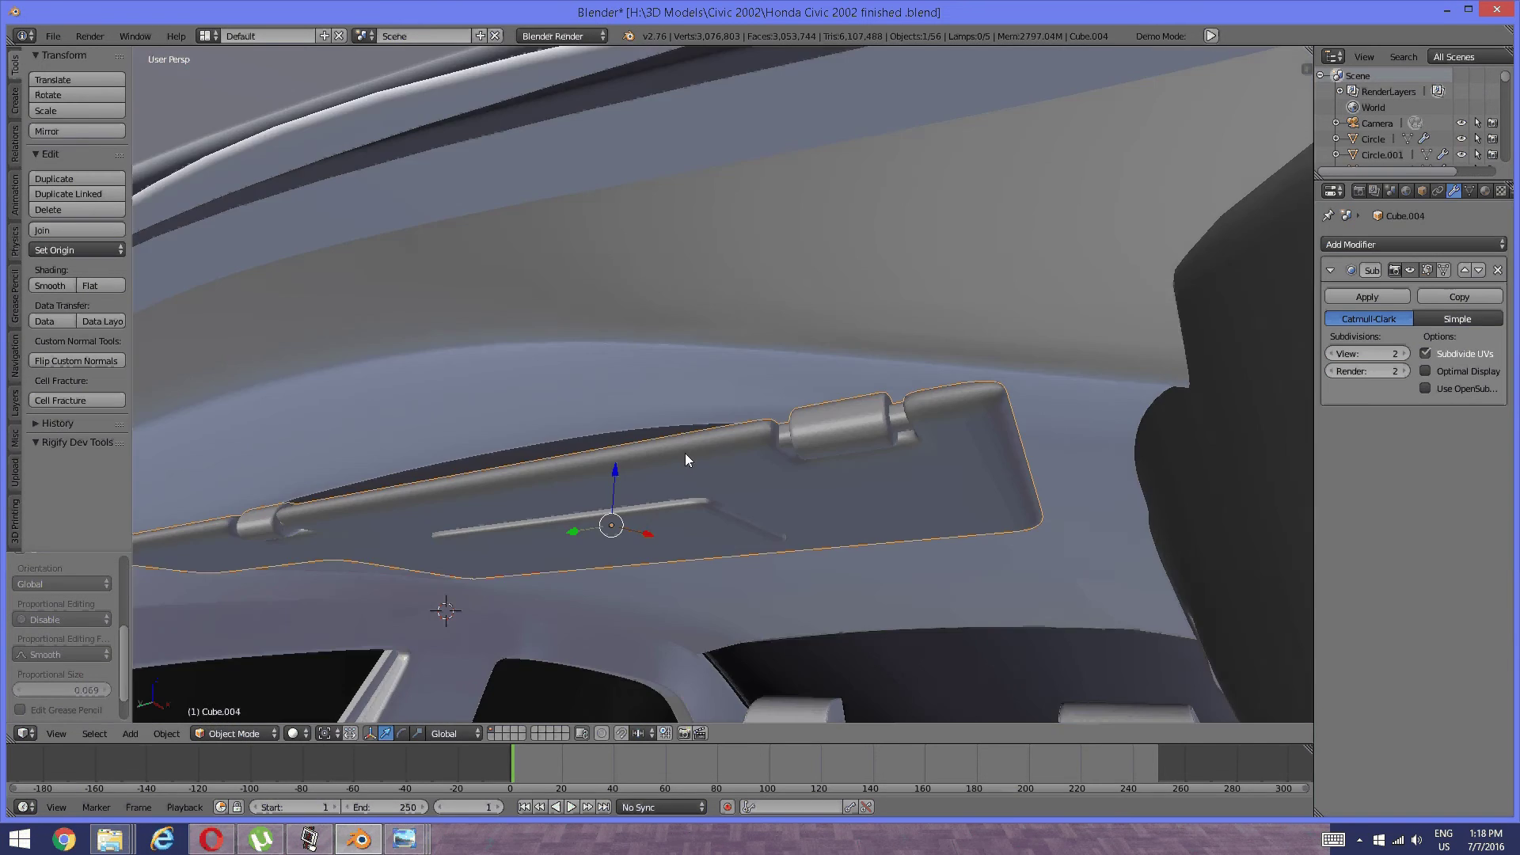
# Select the outer hinge pin's linked mesh on the visor and snap the 3D cursor to it.
pyautogui.moveTo(686, 453); pyautogui.dragTo(829, 459, button='middle')
pyautogui.press('Tab')
pyautogui.click(938, 449)
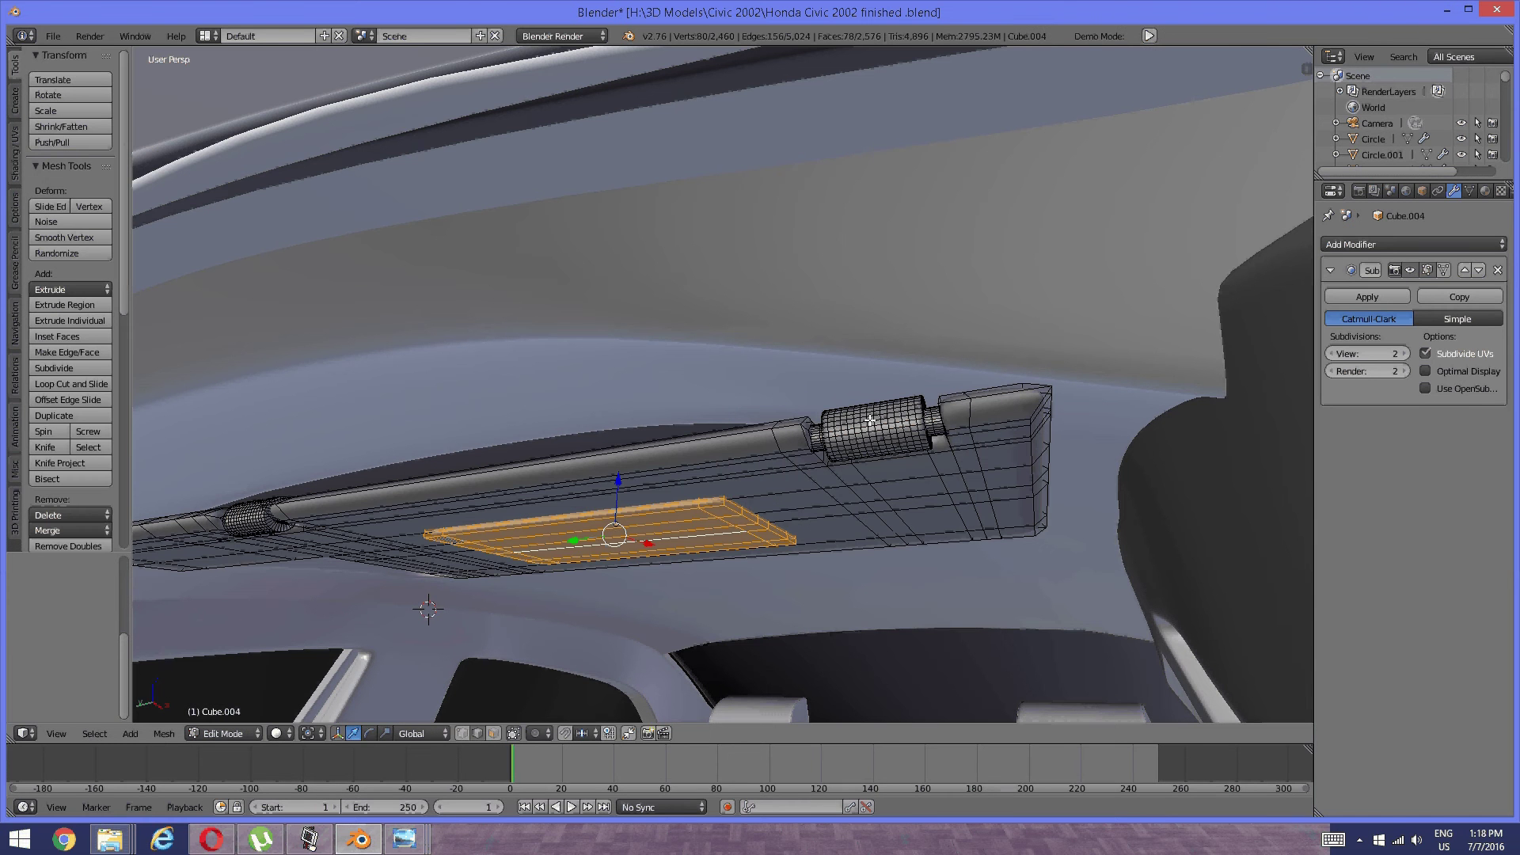
pyautogui.press('l')
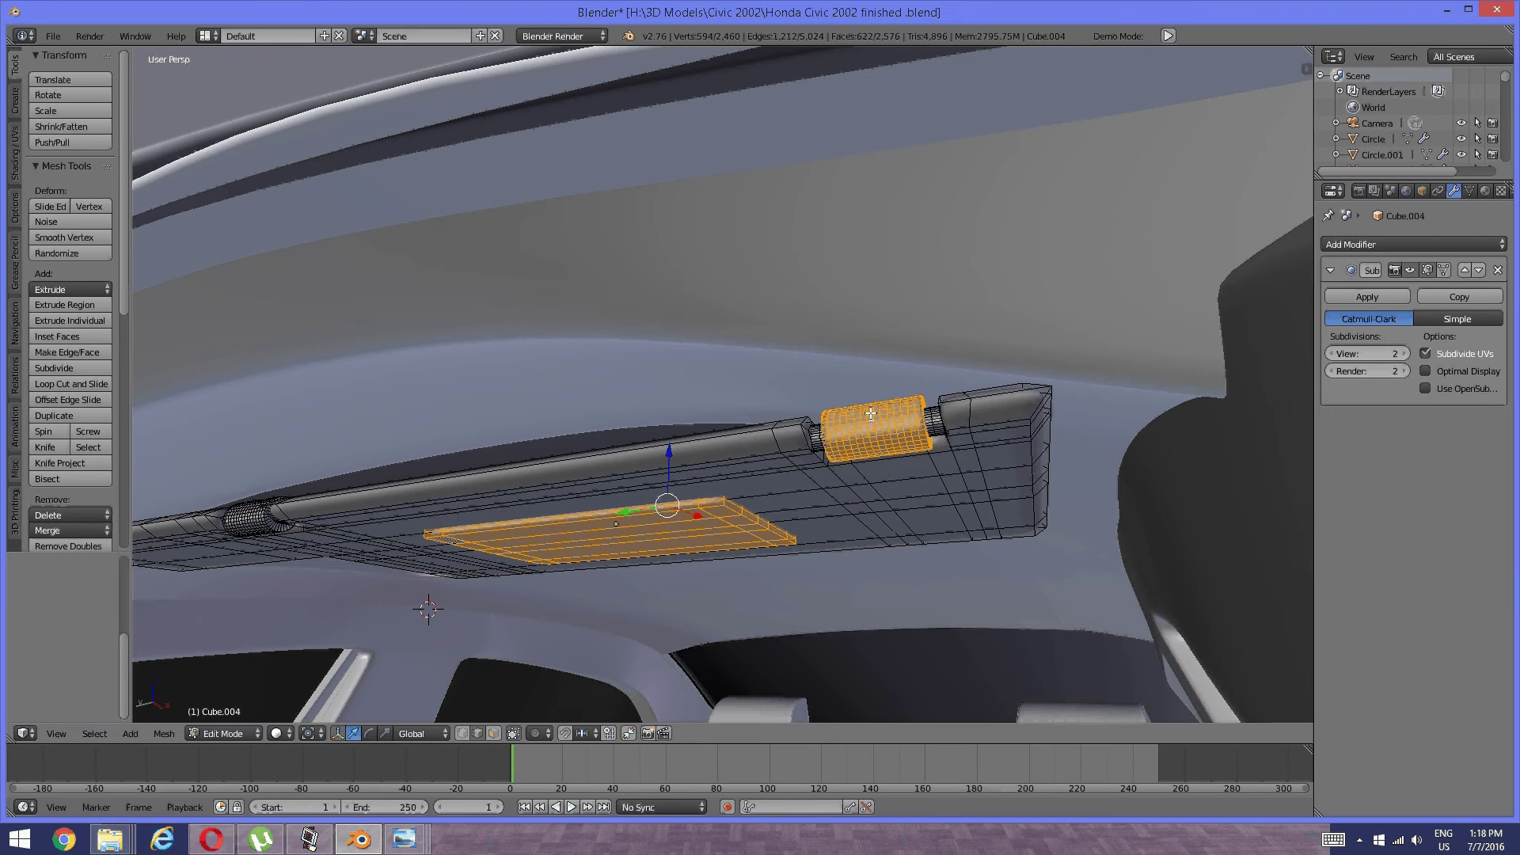
pyautogui.press('a')
pyautogui.rightClick(862, 422)
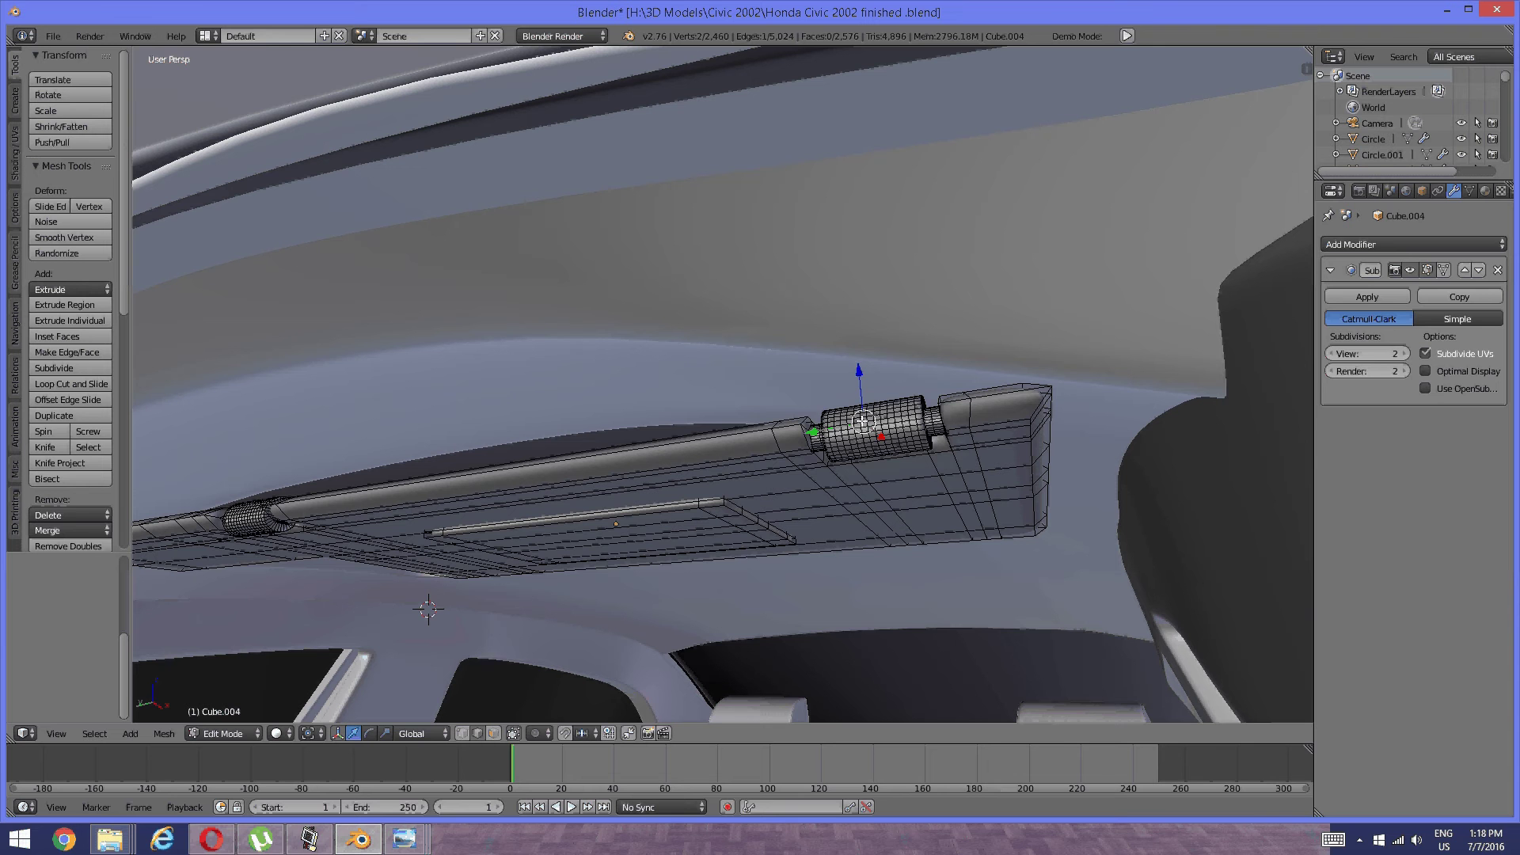
pyautogui.press('l')
pyautogui.hotkey('shift', 's')
pyautogui.click(863, 422)
# Return to Object Mode and set the visor's origin to the 3D cursor at the outer hinge pin.
pyautogui.press('a')
pyautogui.press('Tab')
pyautogui.click(116, 635)
pyautogui.click(165, 733)
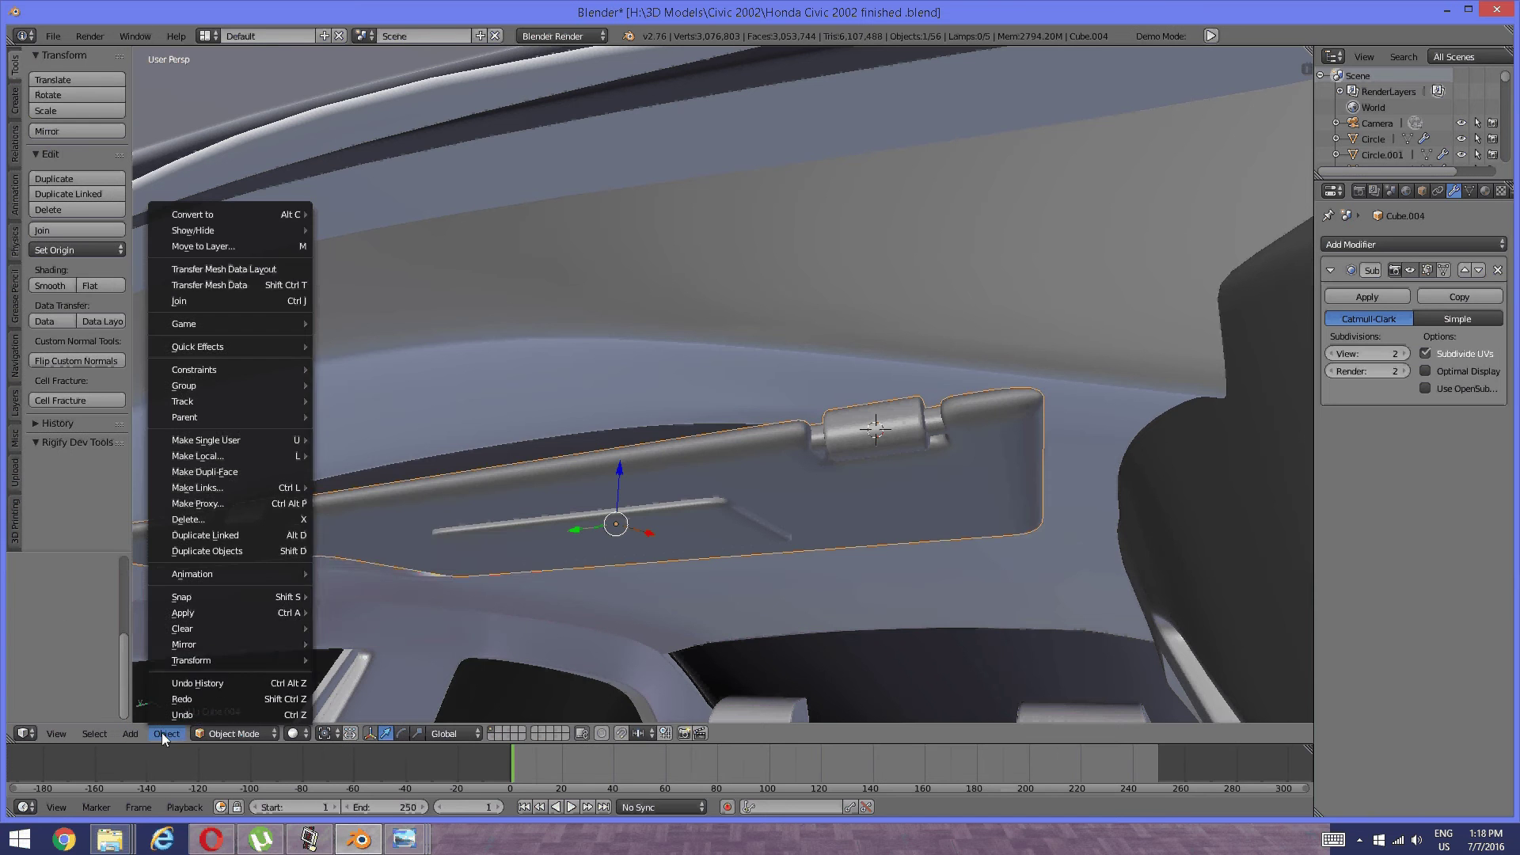
pyautogui.moveTo(225, 663)
pyautogui.click(392, 586)
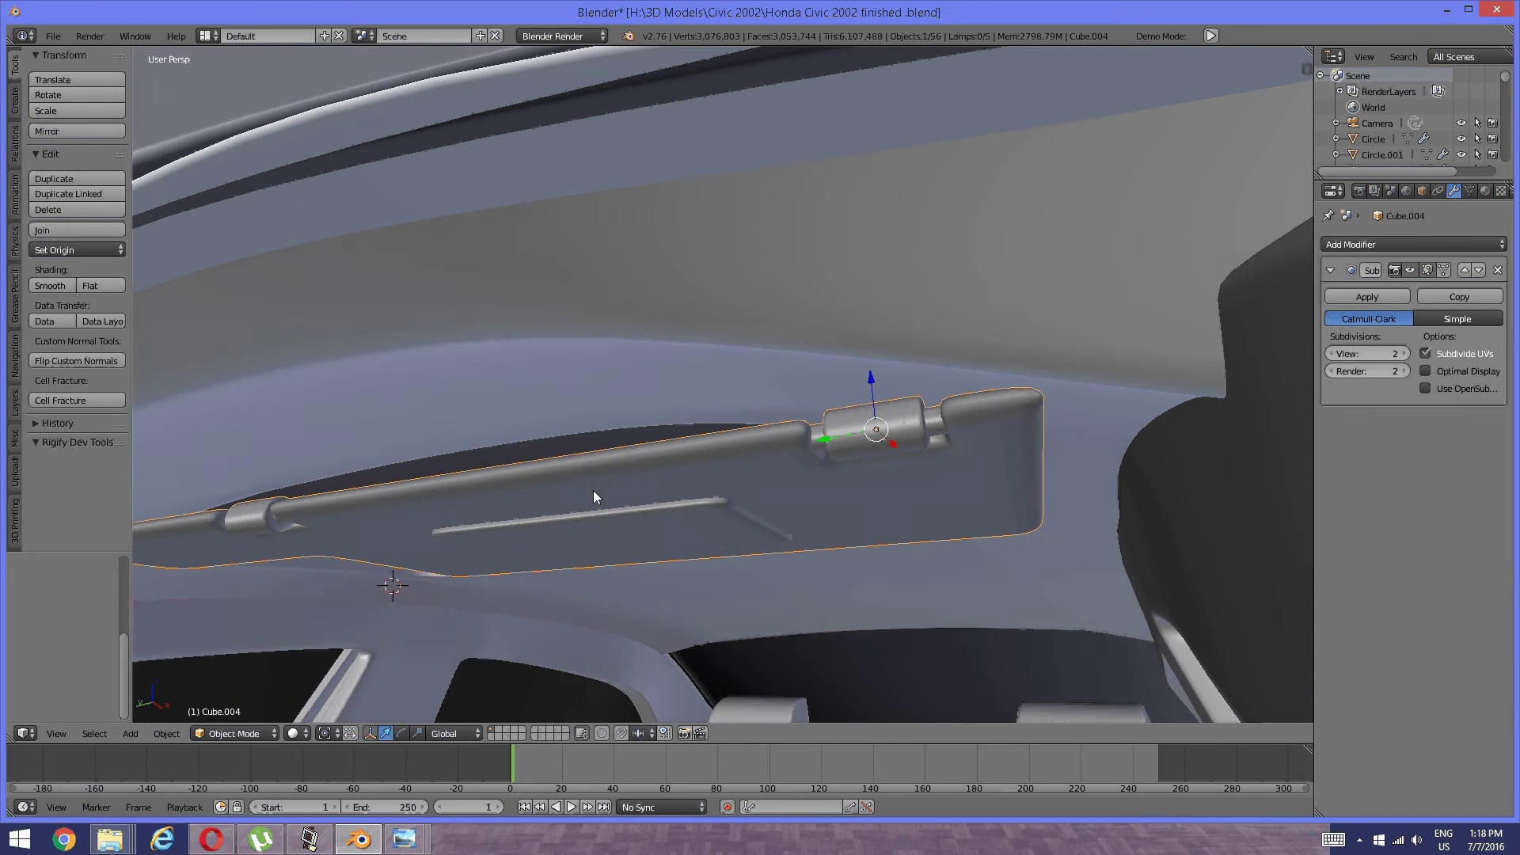
# Raise the visor slightly further along Z so it sits closer to the roof.
pyautogui.moveTo(657, 467); pyautogui.dragTo(657, 469, button='middle')
pyautogui.scroll(-1, 663, 467)
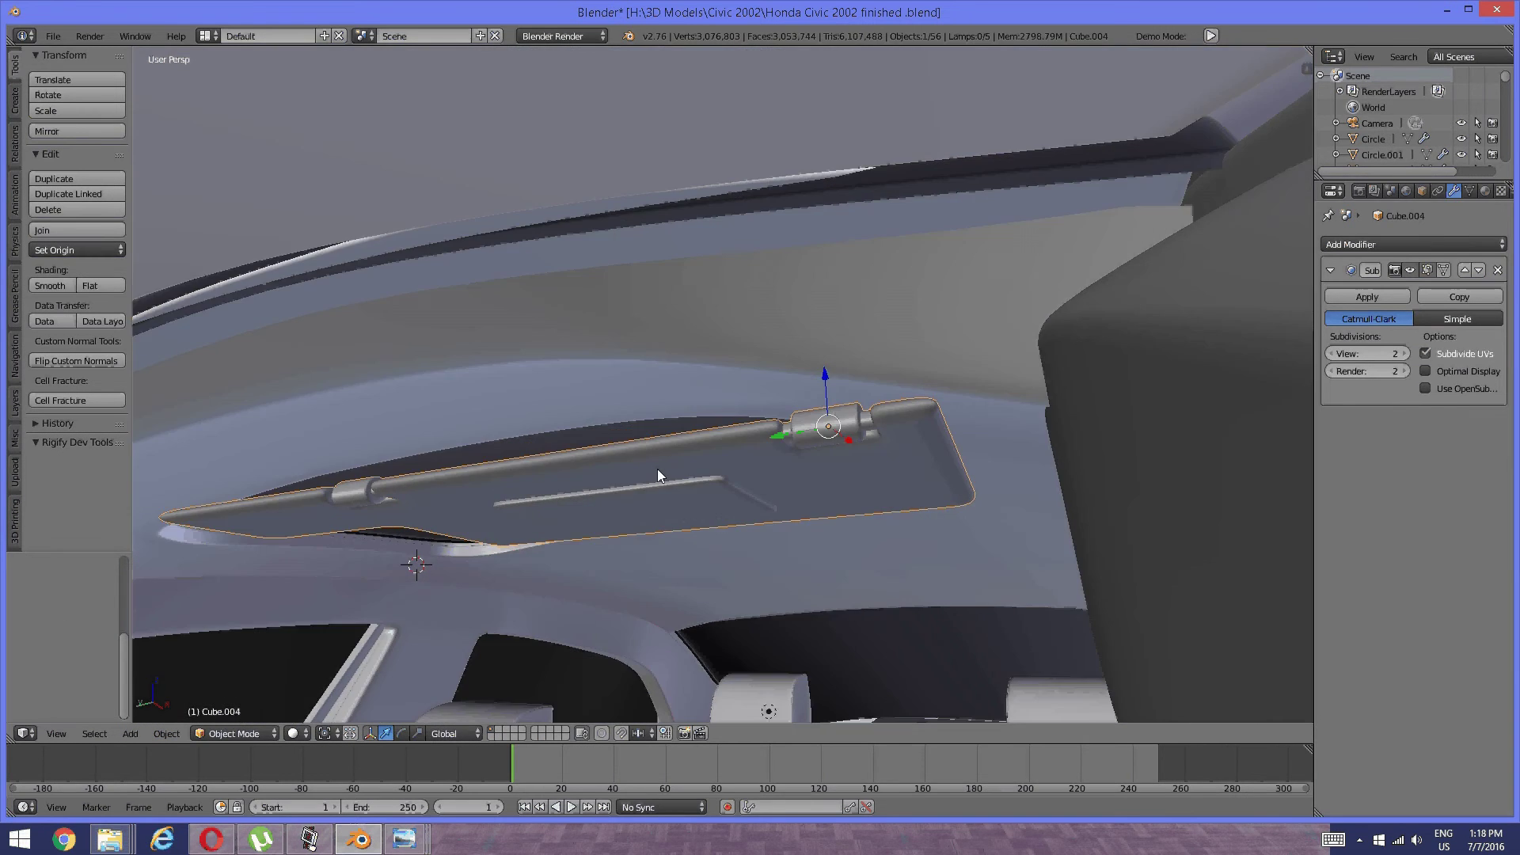
pyautogui.moveTo(826, 377); pyautogui.dragTo(868, 343)
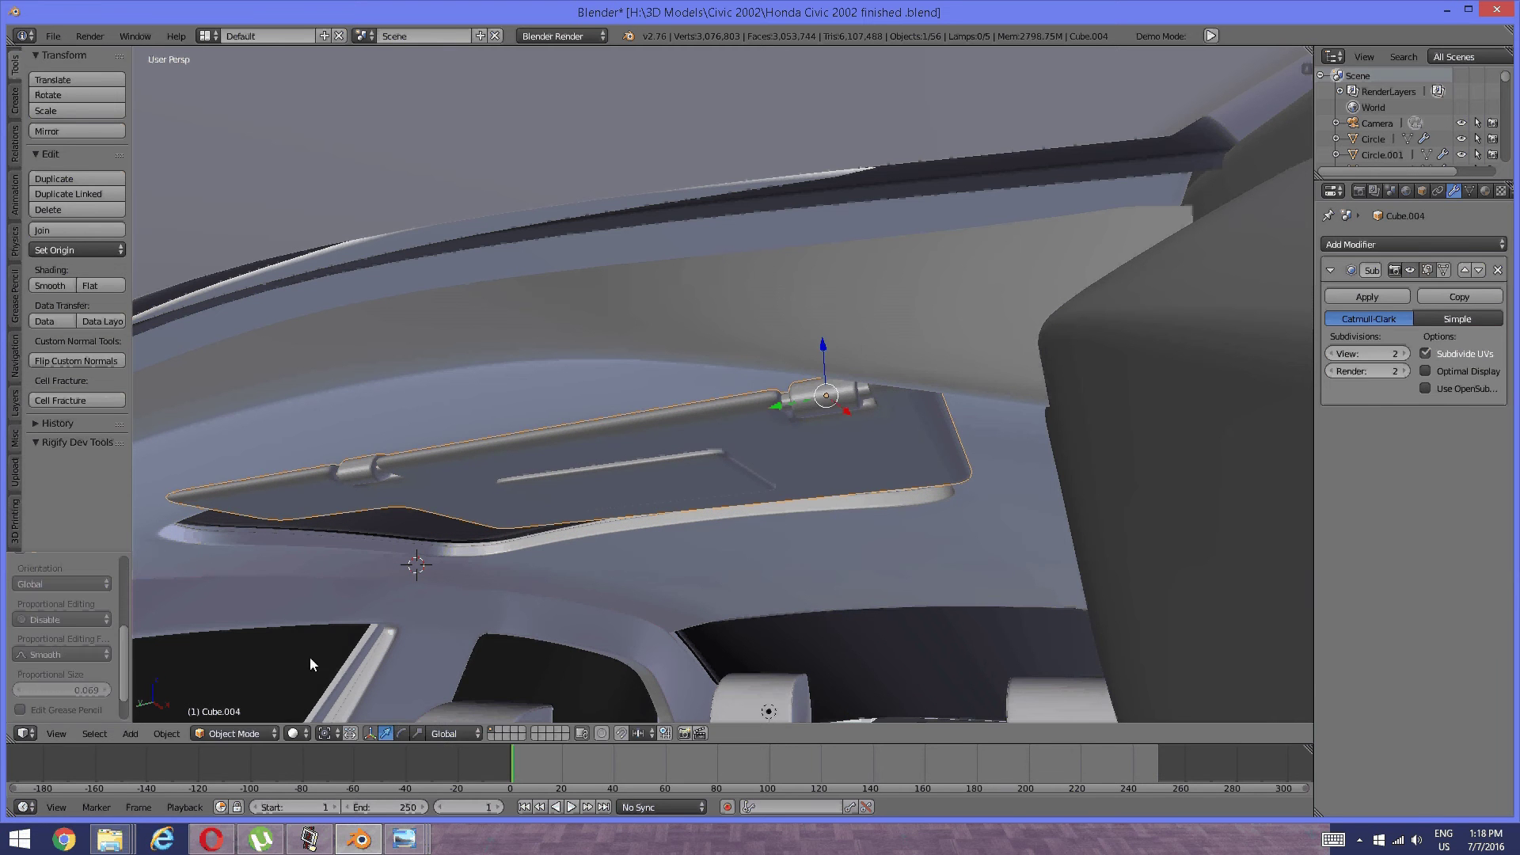
# Rotate the visor around its outer hinge pin to align it with the roof and windshield edge.
pyautogui.click(401, 734)
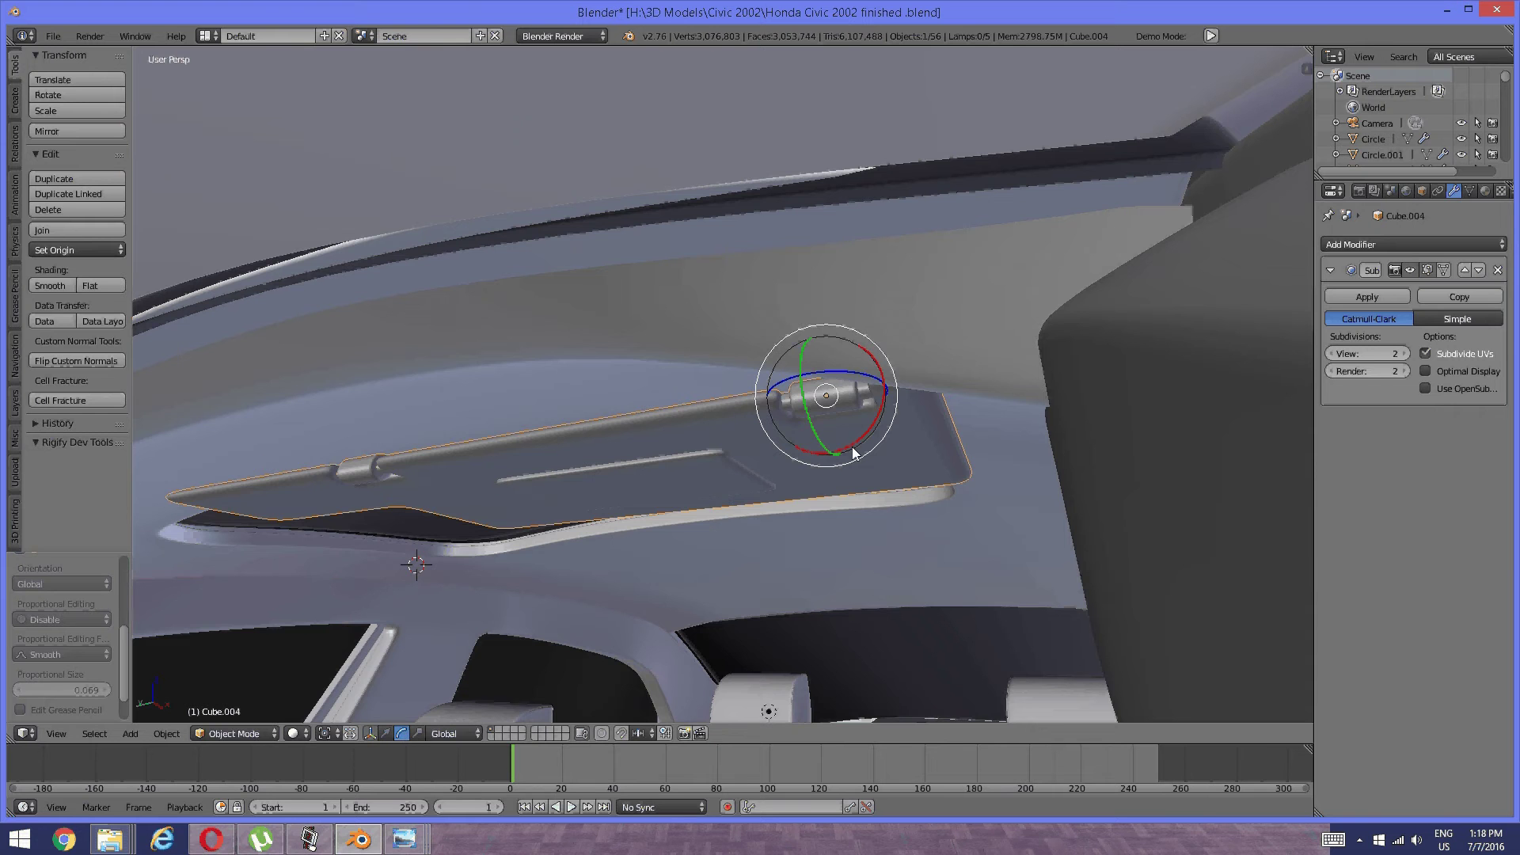
pyautogui.moveTo(878, 407); pyautogui.dragTo(869, 405, button='middle')
pyautogui.moveTo(847, 366); pyautogui.dragTo(807, 424)
pyautogui.moveTo(564, 518); pyautogui.dragTo(687, 440, button='middle')
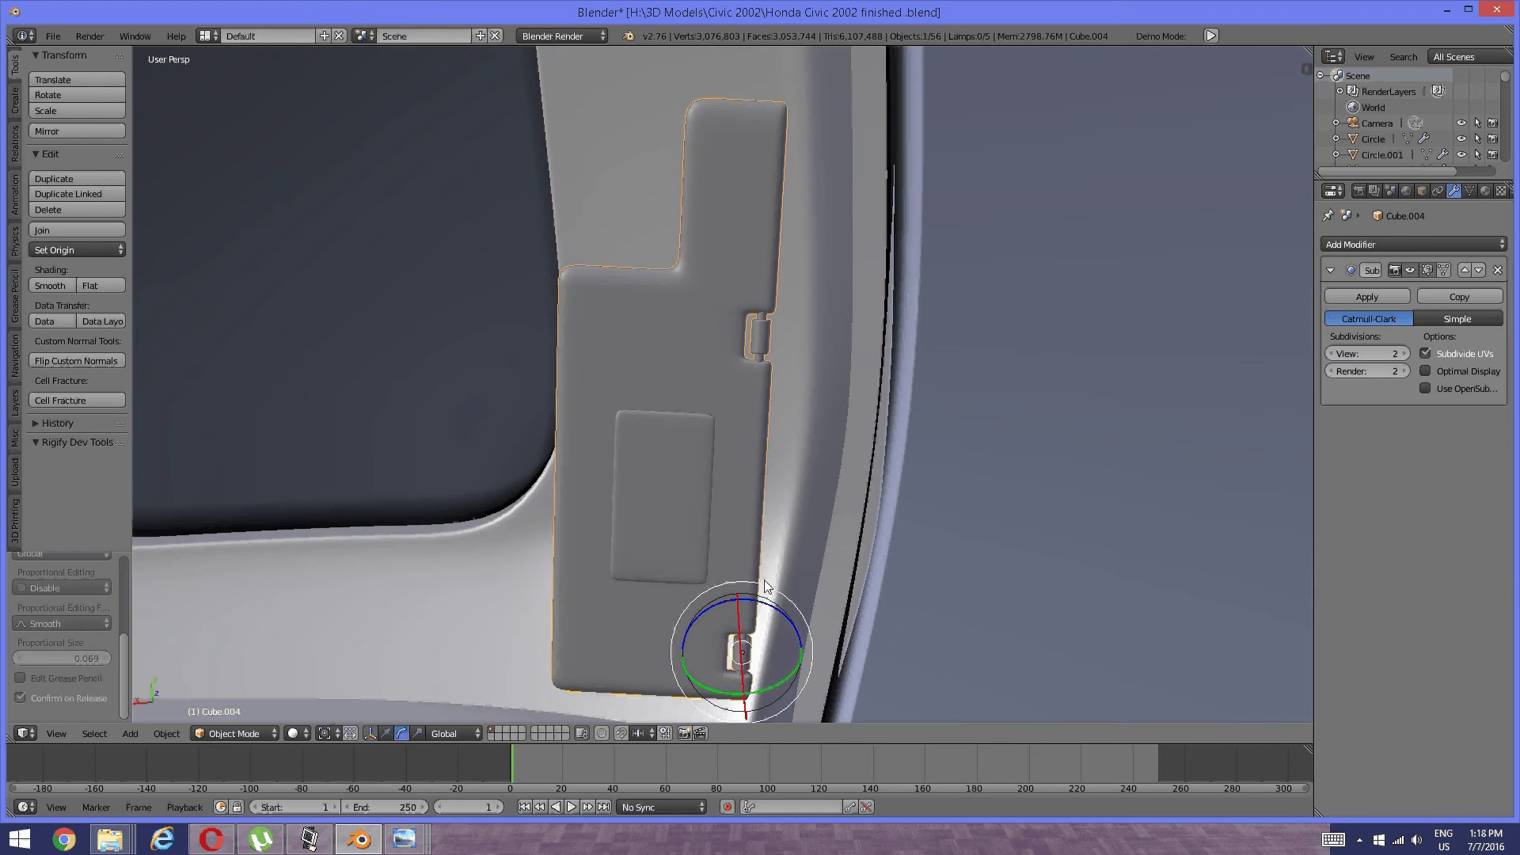
pyautogui.moveTo(759, 600); pyautogui.dragTo(827, 590)
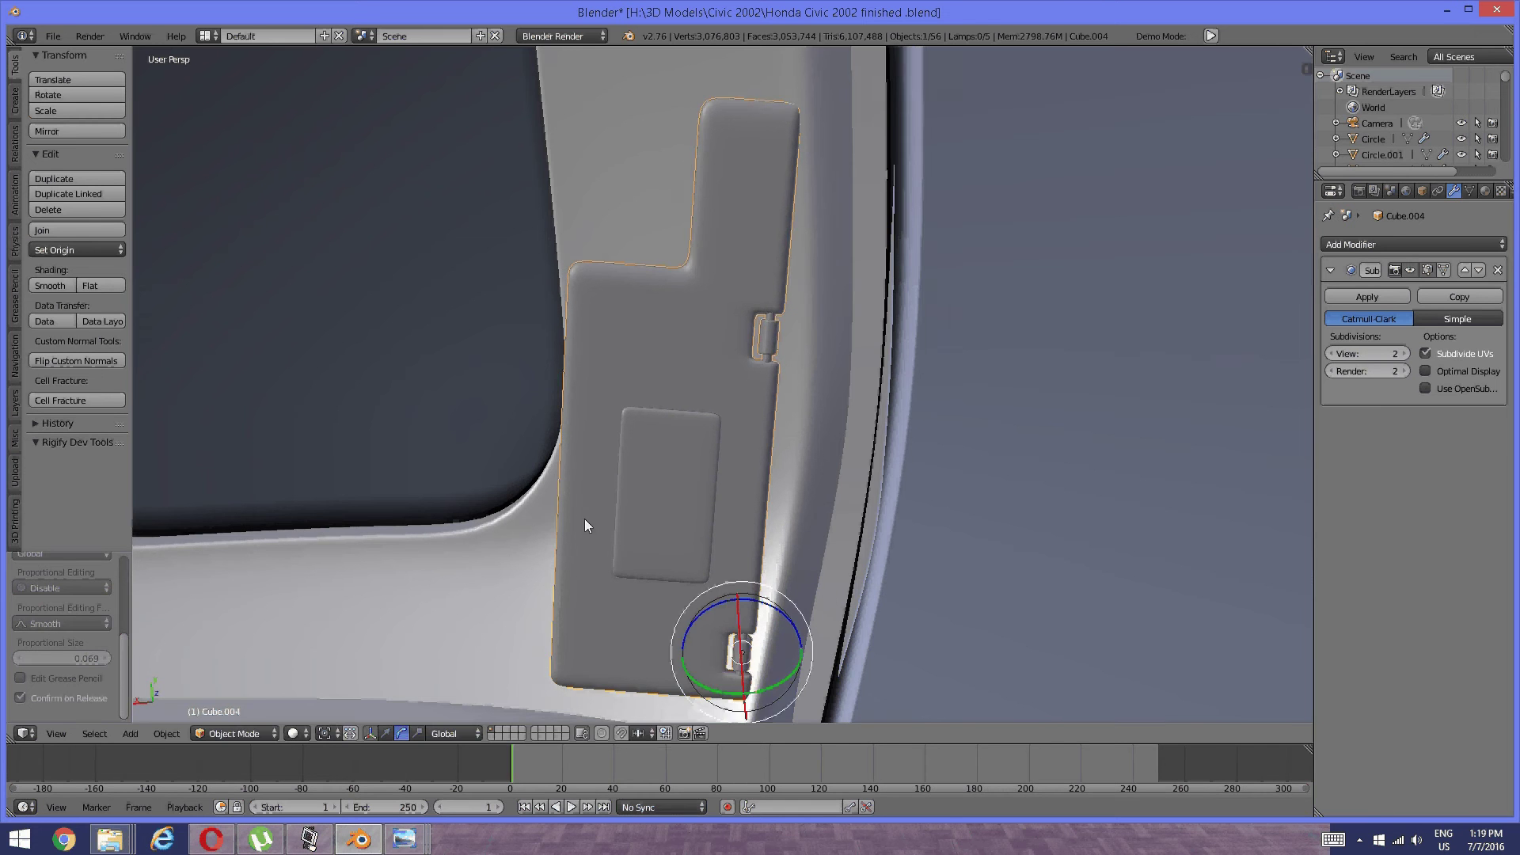
pyautogui.moveTo(585, 520); pyautogui.dragTo(638, 473, button='middle')
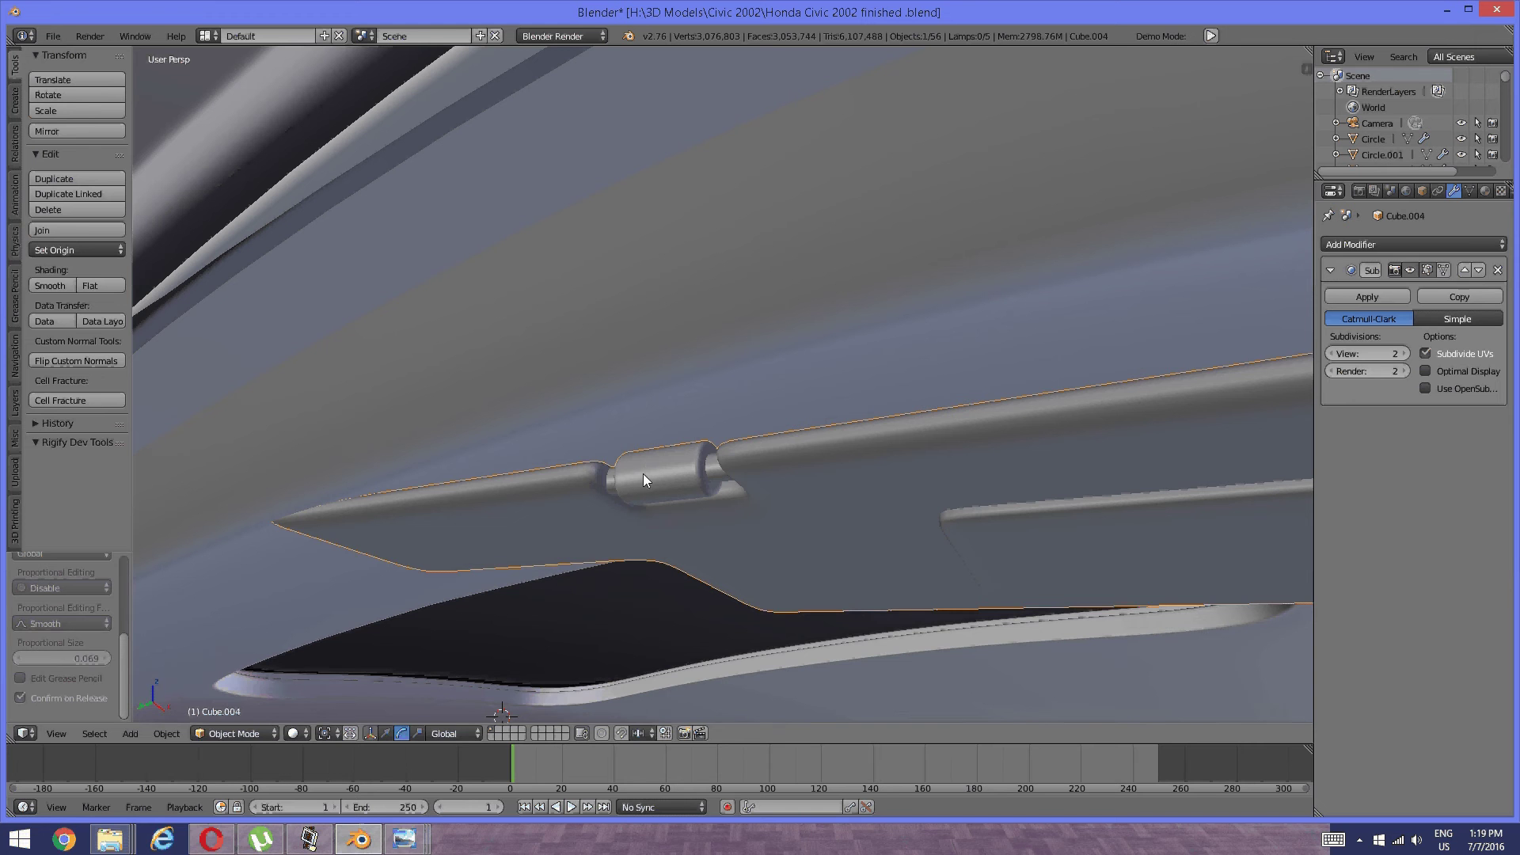
pyautogui.press('Tab')
pyautogui.click(777, 477)
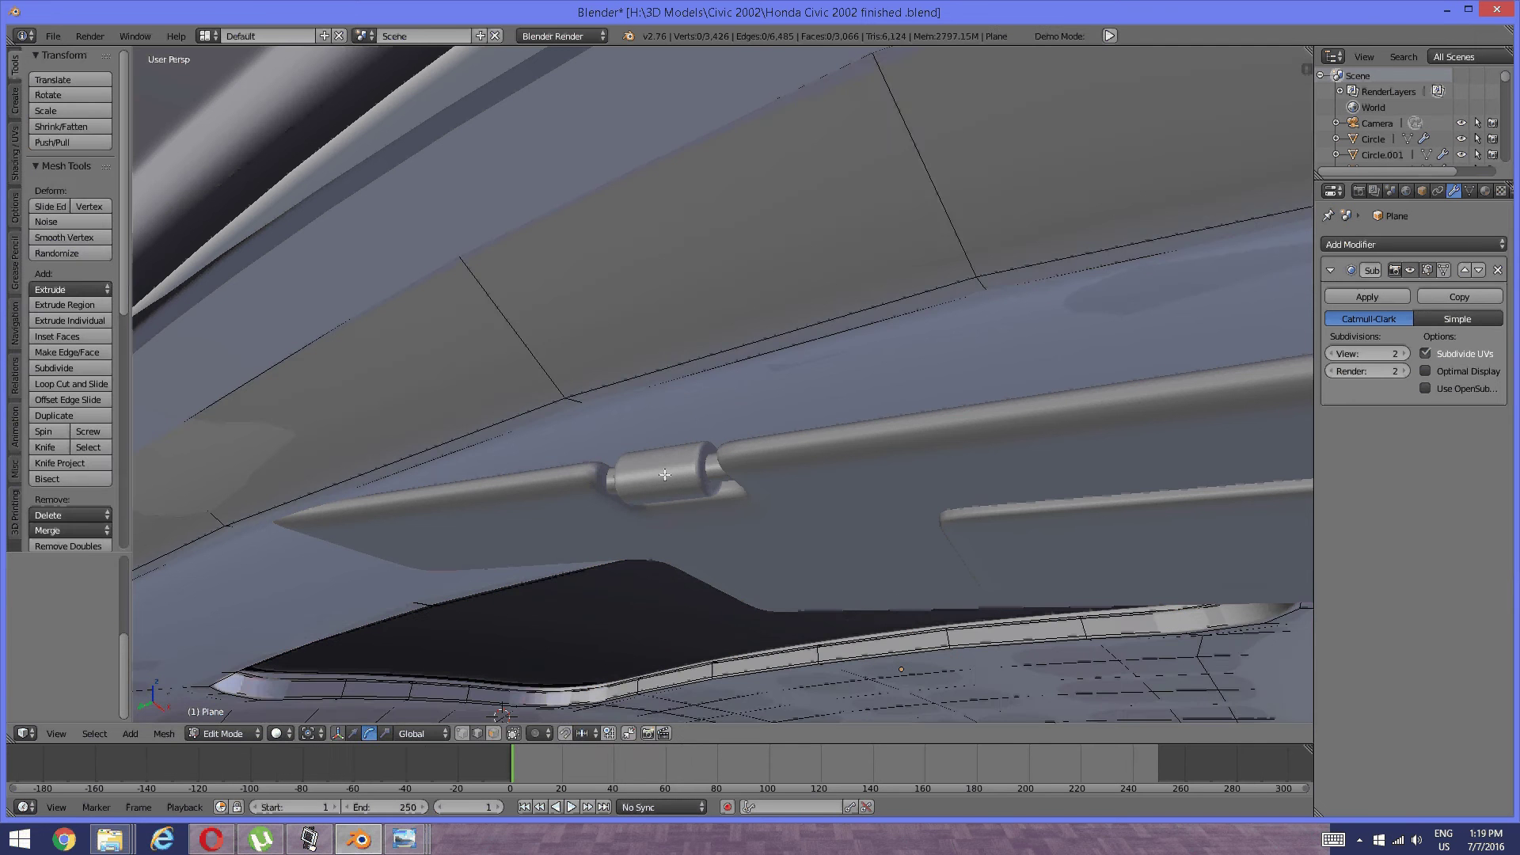
pyautogui.press('Tab')
pyautogui.click(570, 475)
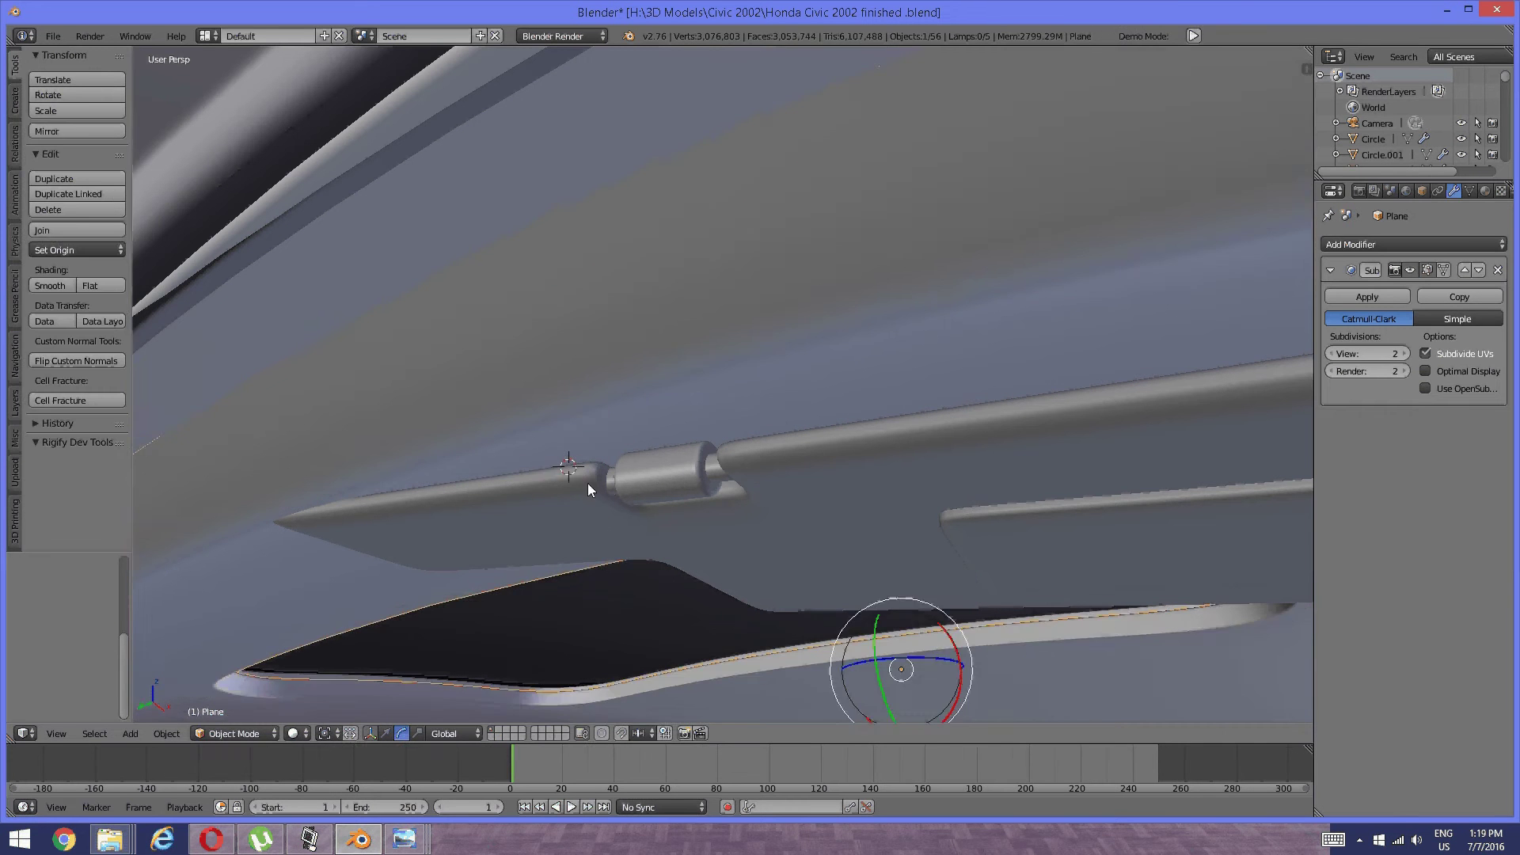
# Select the visor, enter Edit Mode and isolate it in local view, close to the inner hinge pin.
pyautogui.rightClick(619, 478)
pyautogui.press('Tab')
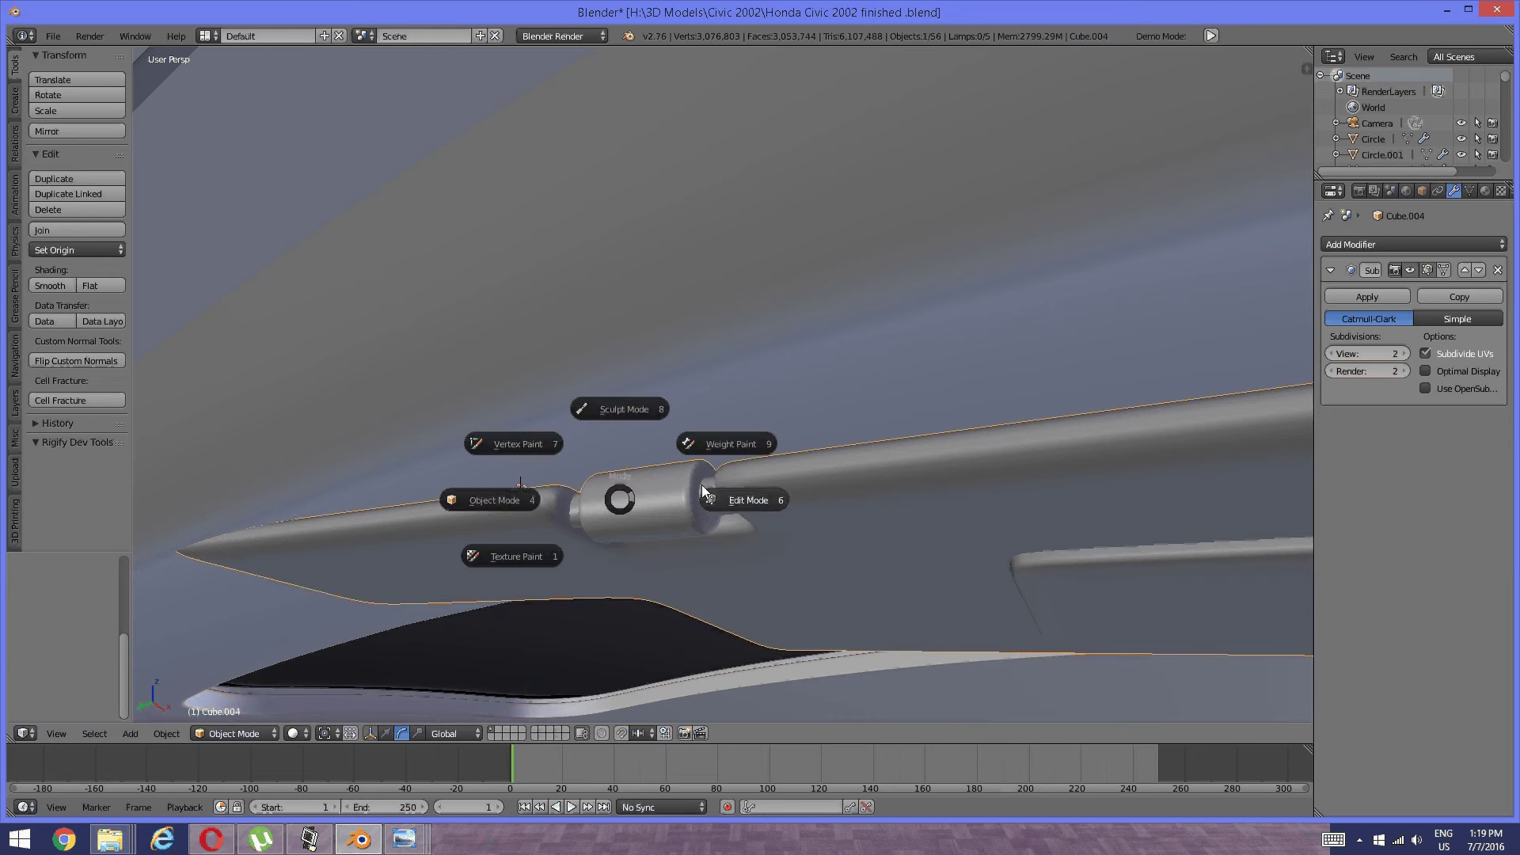
pyautogui.click(740, 499)
pyautogui.press('KP_Divide')
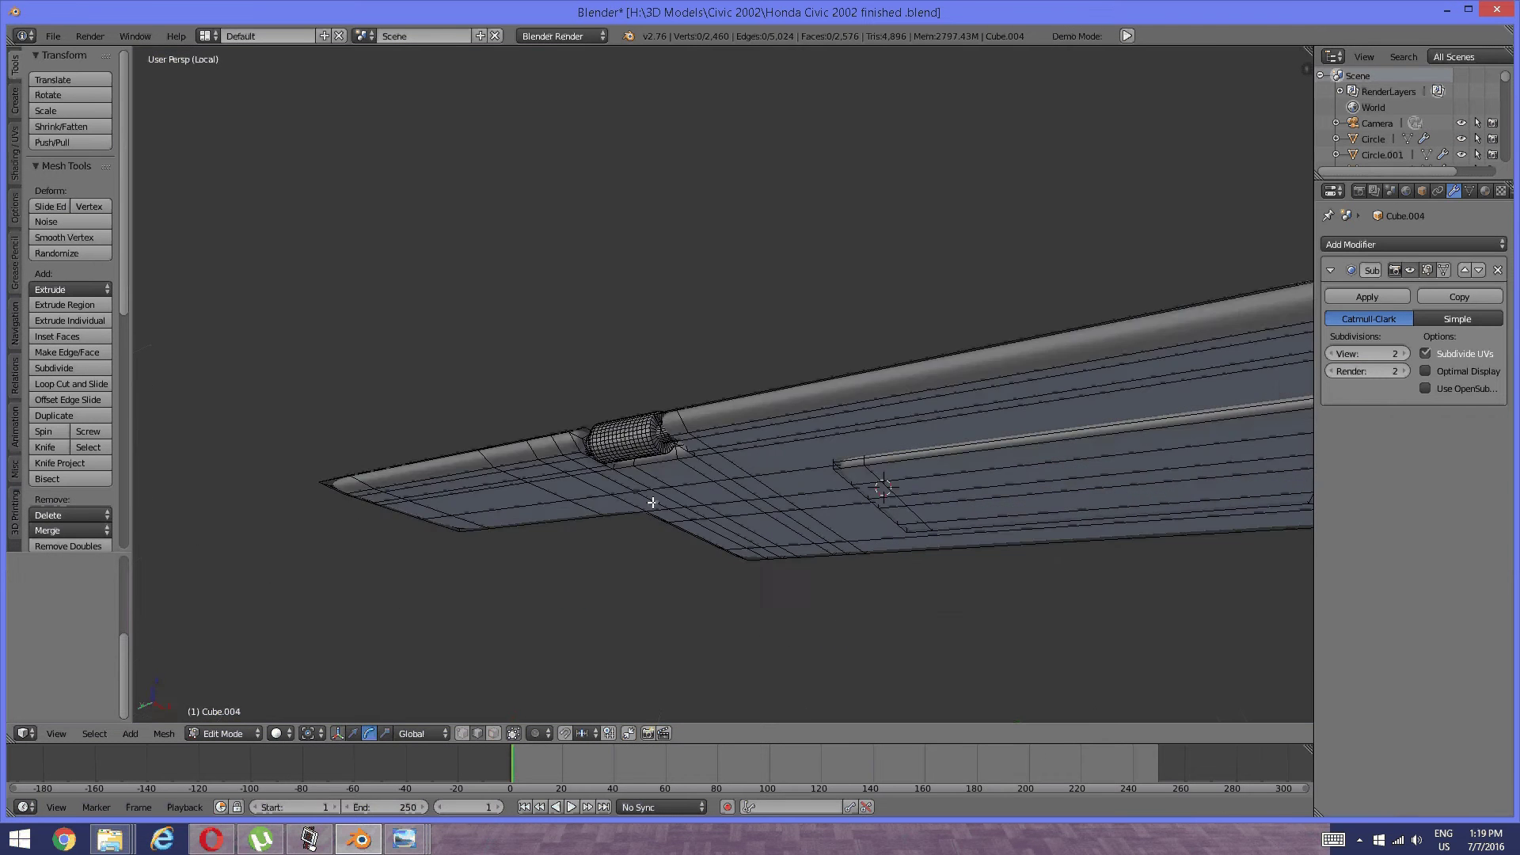
pyautogui.scroll(10, 706, 497)
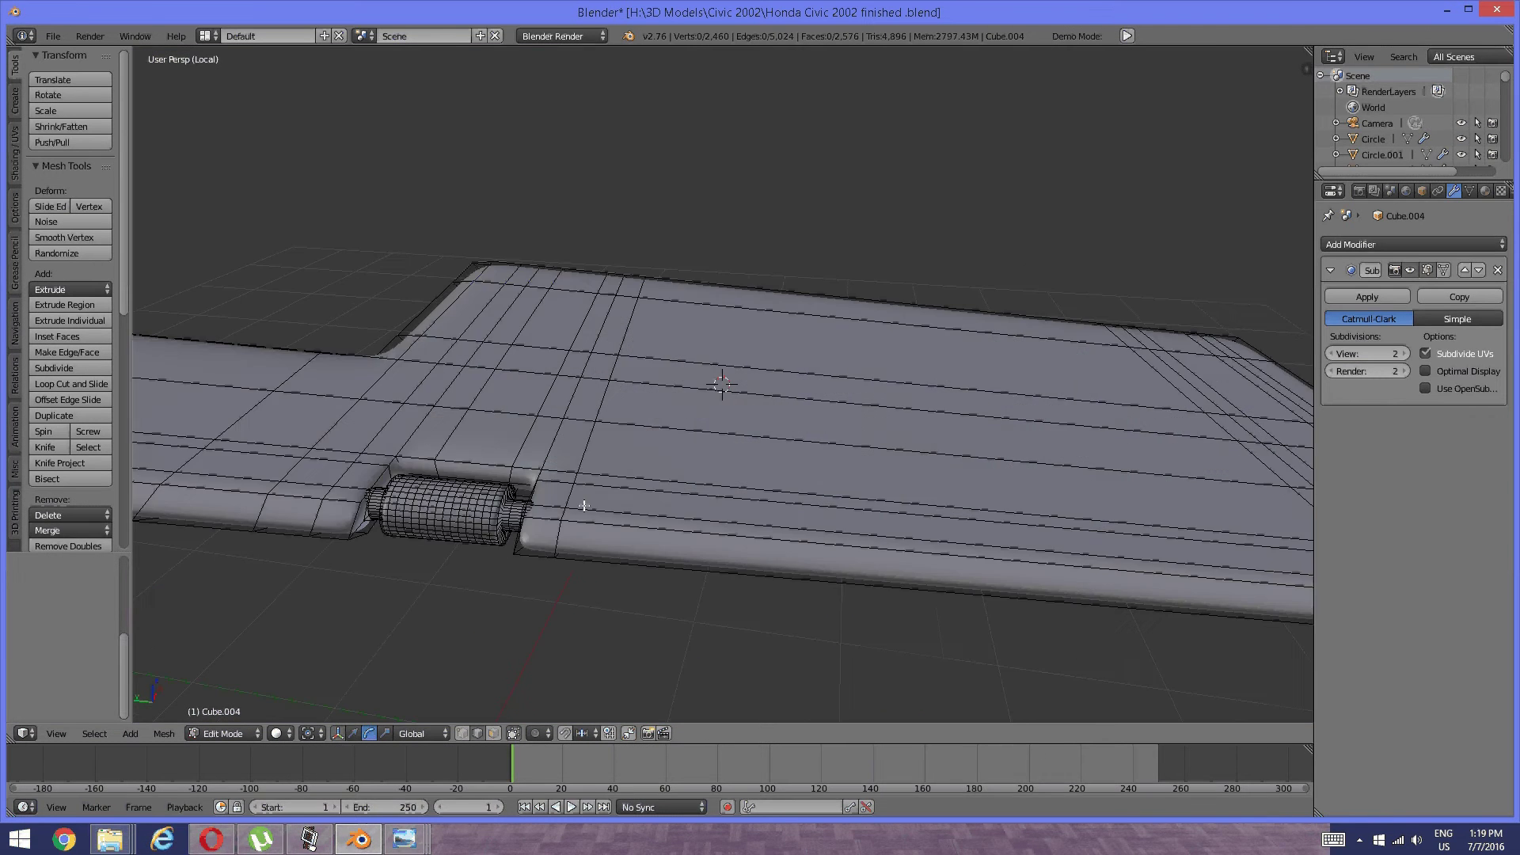
# In face select mode, select the faces along the front and top of the inner hinge pin's cylinder.
pyautogui.moveTo(671, 549); pyautogui.dragTo(667, 517, button='middle')
pyautogui.hotkey('ctrl', 'Tab')
pyautogui.click(682, 543)
pyautogui.rightClick(665, 538)
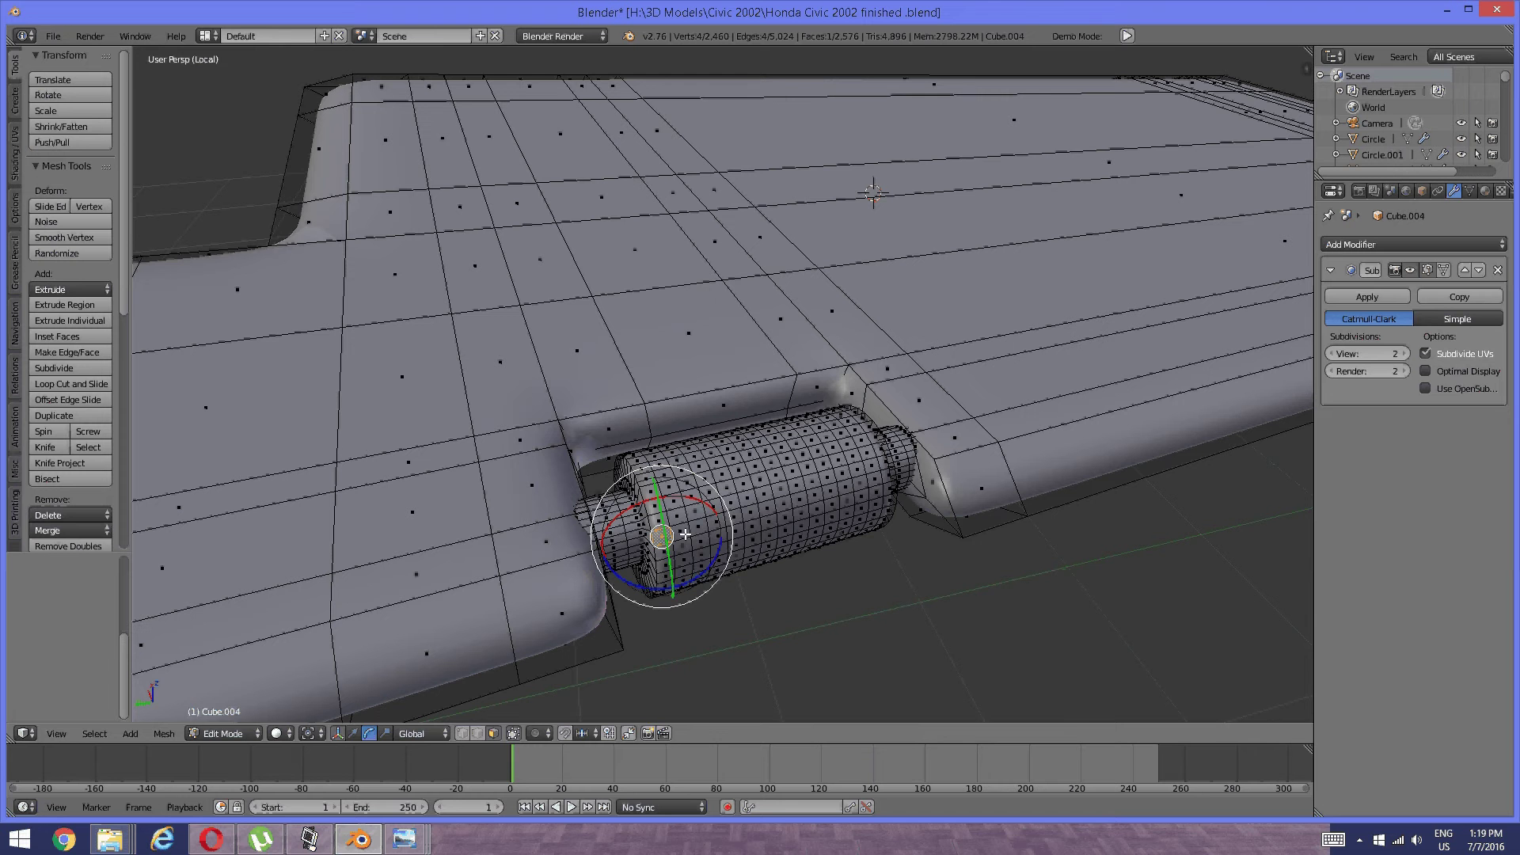
pyautogui.keyDown('shift'); pyautogui.rightClick(684, 533); pyautogui.keyUp('shift')
pyautogui.keyDown('shift'); pyautogui.rightClick(716, 523); pyautogui.keyUp('shift')
pyautogui.keyDown('shift'); pyautogui.rightClick(701, 527); pyautogui.keyUp('shift')
pyautogui.keyDown('shift'); pyautogui.rightClick(741, 517); pyautogui.keyUp('shift')
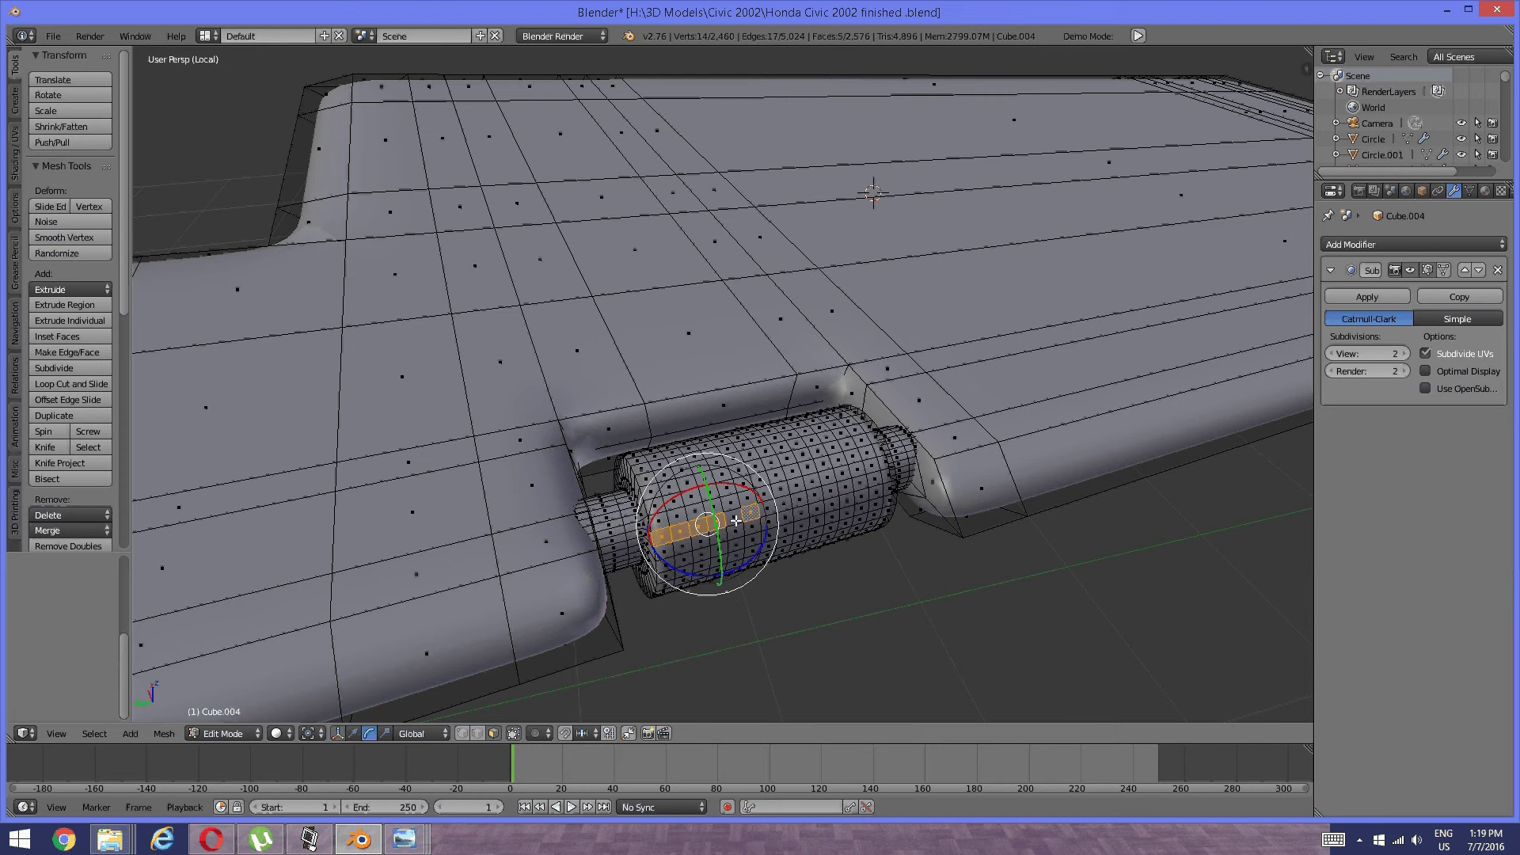
pyautogui.keyDown('shift'); pyautogui.rightClick(753, 515); pyautogui.keyUp('shift')
pyautogui.keyDown('shift'); pyautogui.rightClick(766, 511); pyautogui.keyUp('shift')
pyautogui.press('c')
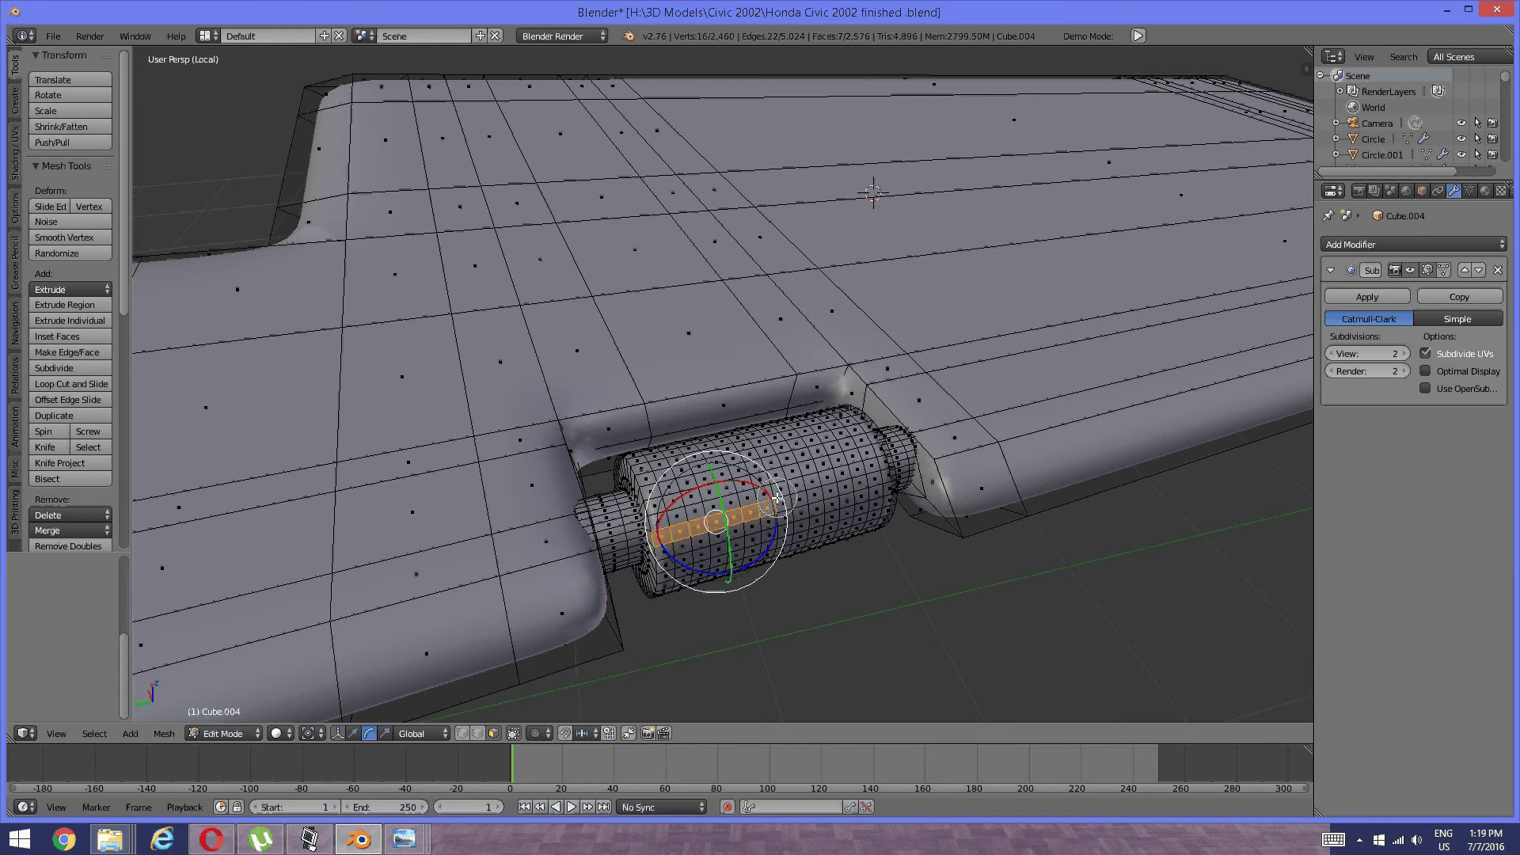
pyautogui.moveTo(773, 499)
pyautogui.mouseDown()
pyautogui.moveTo(842, 470)
pyautogui.moveTo(853, 448)
pyautogui.moveTo(665, 502)
pyautogui.moveTo(679, 489)
pyautogui.moveTo(657, 471)
pyautogui.moveTo(721, 444)
pyautogui.moveTo(807, 441)
pyautogui.mouseUp()
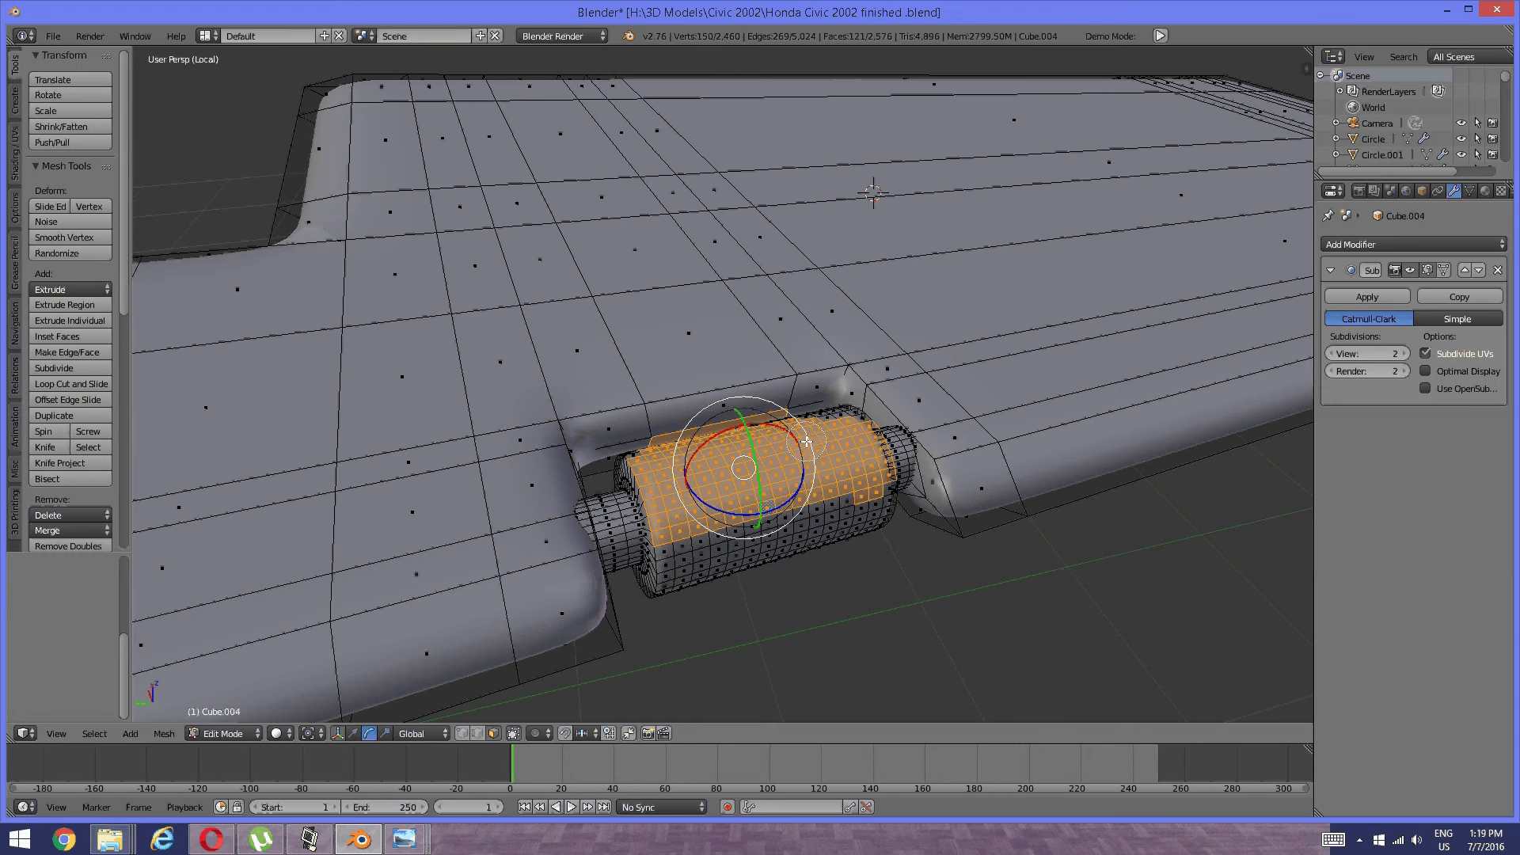
# Extend the face selection over the back of the inner hinge pin until its whole upper half is selected evenly.
pyautogui.moveTo(748, 502); pyautogui.dragTo(981, 525, button='middle')
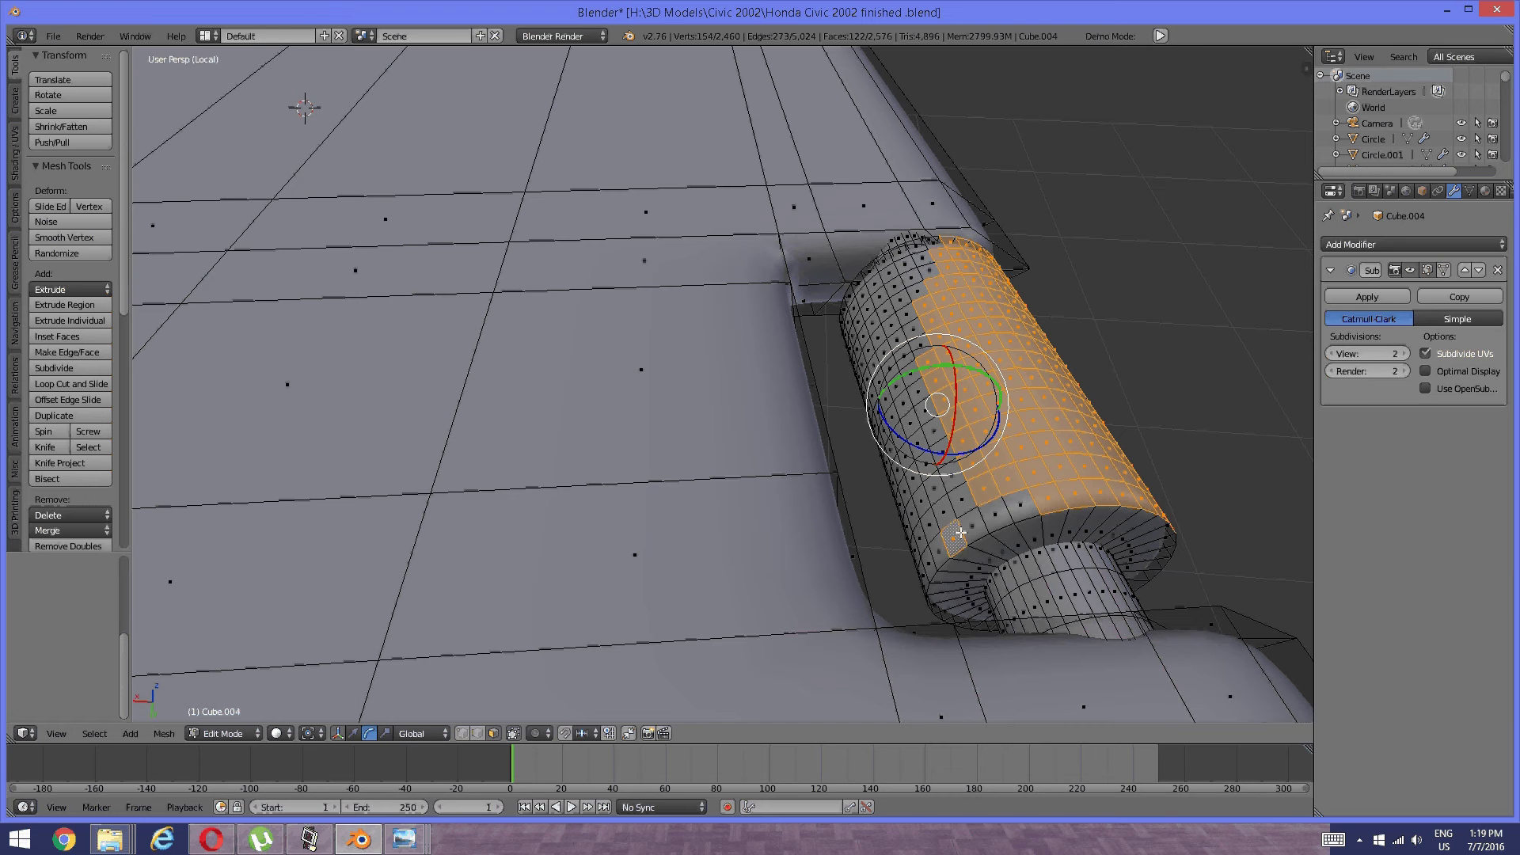
pyautogui.moveTo(962, 536)
pyautogui.mouseDown()
pyautogui.moveTo(1002, 512)
pyautogui.moveTo(947, 499)
pyautogui.moveTo(884, 317)
pyautogui.moveTo(892, 284)
pyautogui.moveTo(929, 269)
pyautogui.mouseUp()
pyautogui.rightClick(931, 271)
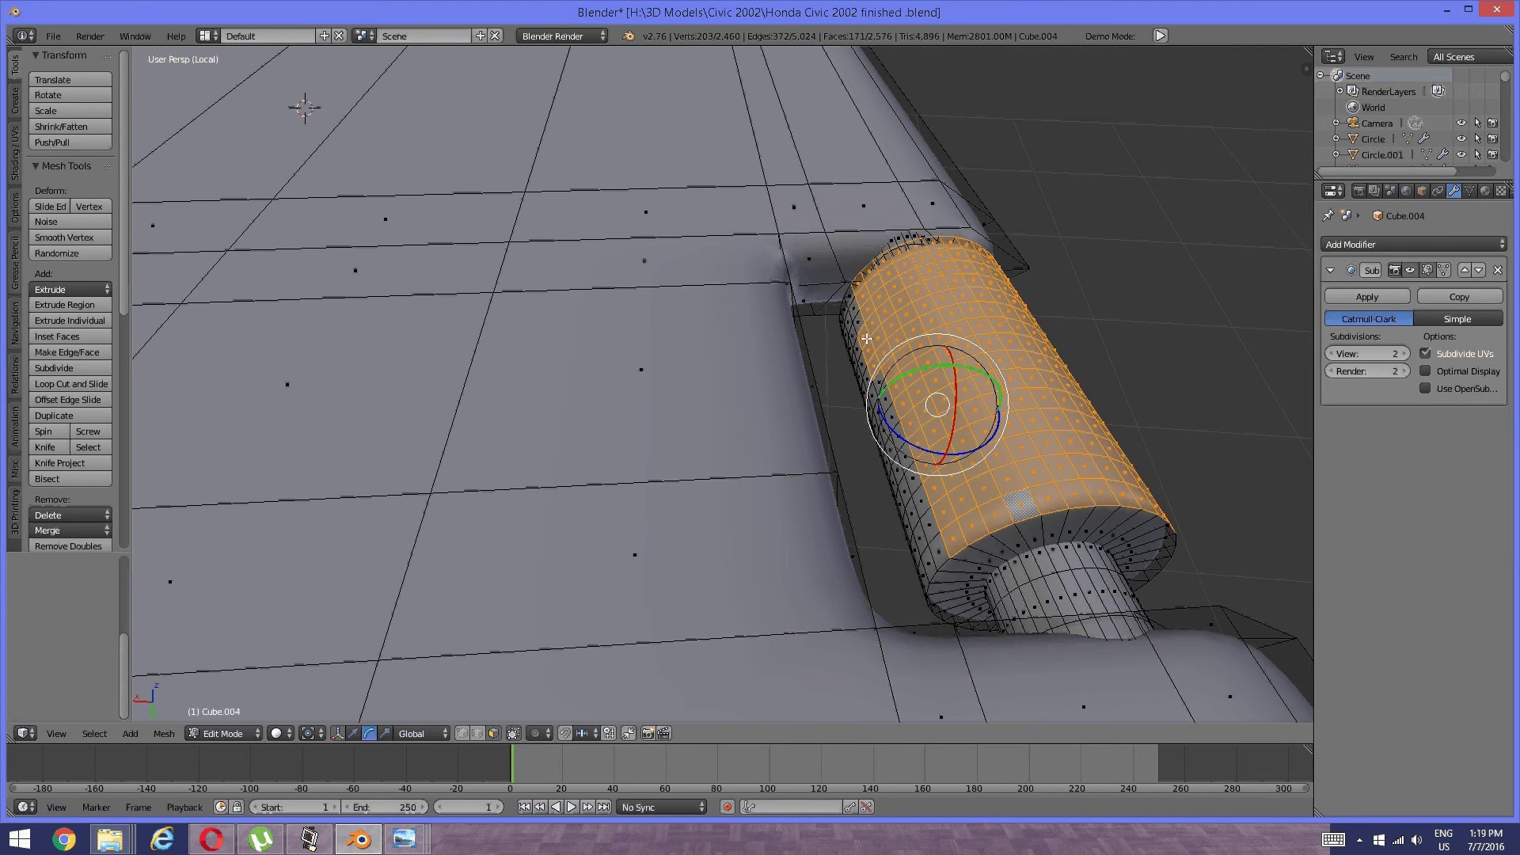
pyautogui.keyDown('shift'); pyautogui.rightClick(864, 341); pyautogui.keyUp('shift')
pyautogui.keyDown('shift'); pyautogui.rightClick(870, 353); pyautogui.keyUp('shift')
pyautogui.keyDown('shift'); pyautogui.rightClick(878, 365); pyautogui.keyUp('shift')
pyautogui.moveTo(901, 377); pyautogui.dragTo(711, 492, button='middle')
pyautogui.keyDown('shift'); pyautogui.rightClick(673, 422); pyautogui.keyUp('shift')
pyautogui.keyDown('shift'); pyautogui.rightClick(736, 412); pyautogui.keyUp('shift')
pyautogui.keyDown('shift'); pyautogui.rightClick(763, 399); pyautogui.keyUp('shift')
pyautogui.scroll(-4, 768, 395)
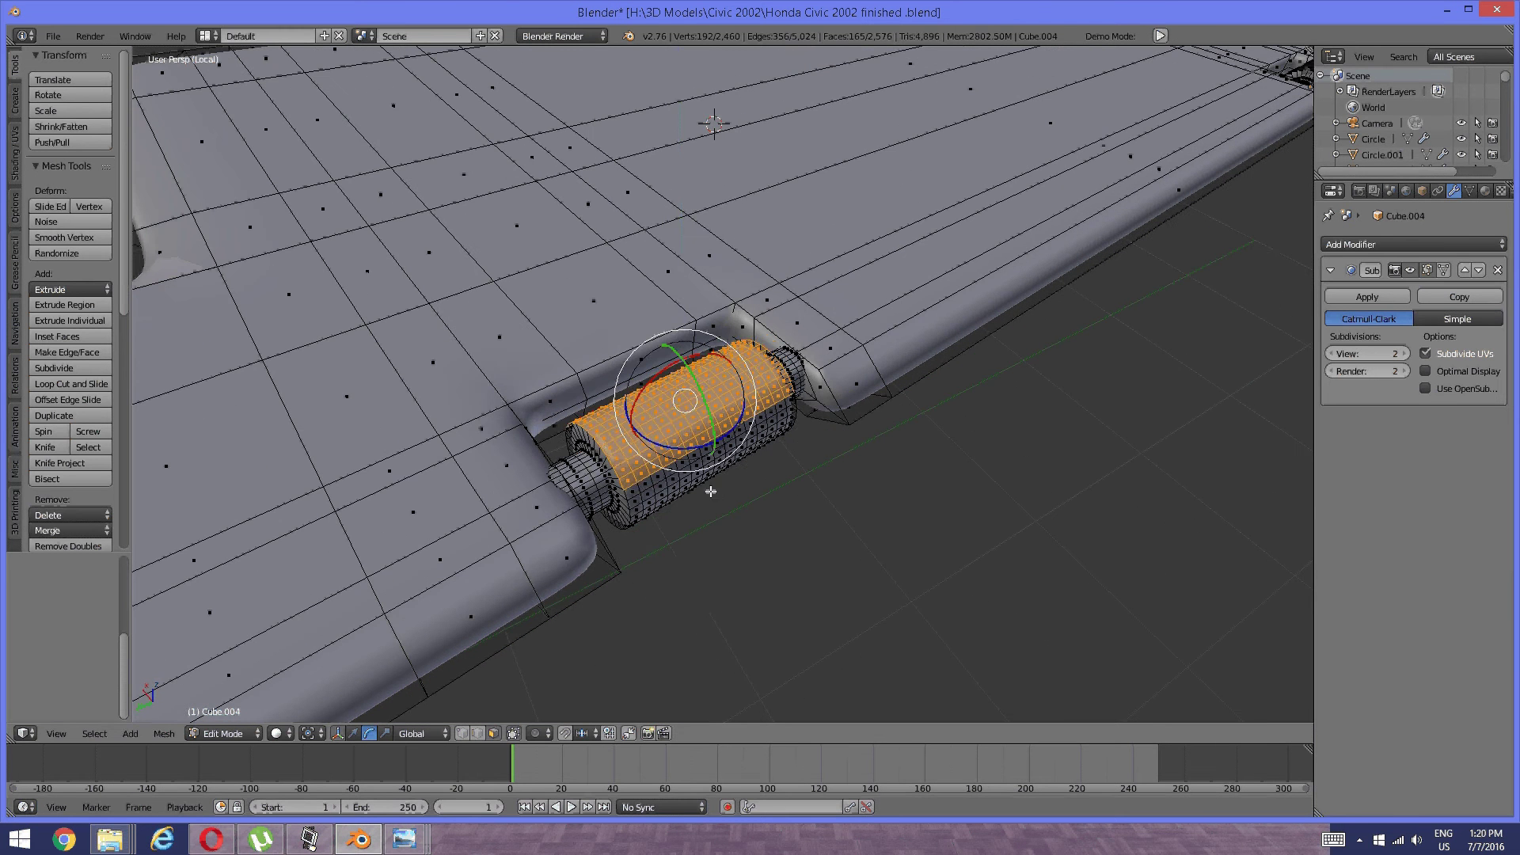
# Extrude the pin's selected upper faces slightly along Z, and extrude them again upward into a tall block.
pyautogui.press('e')
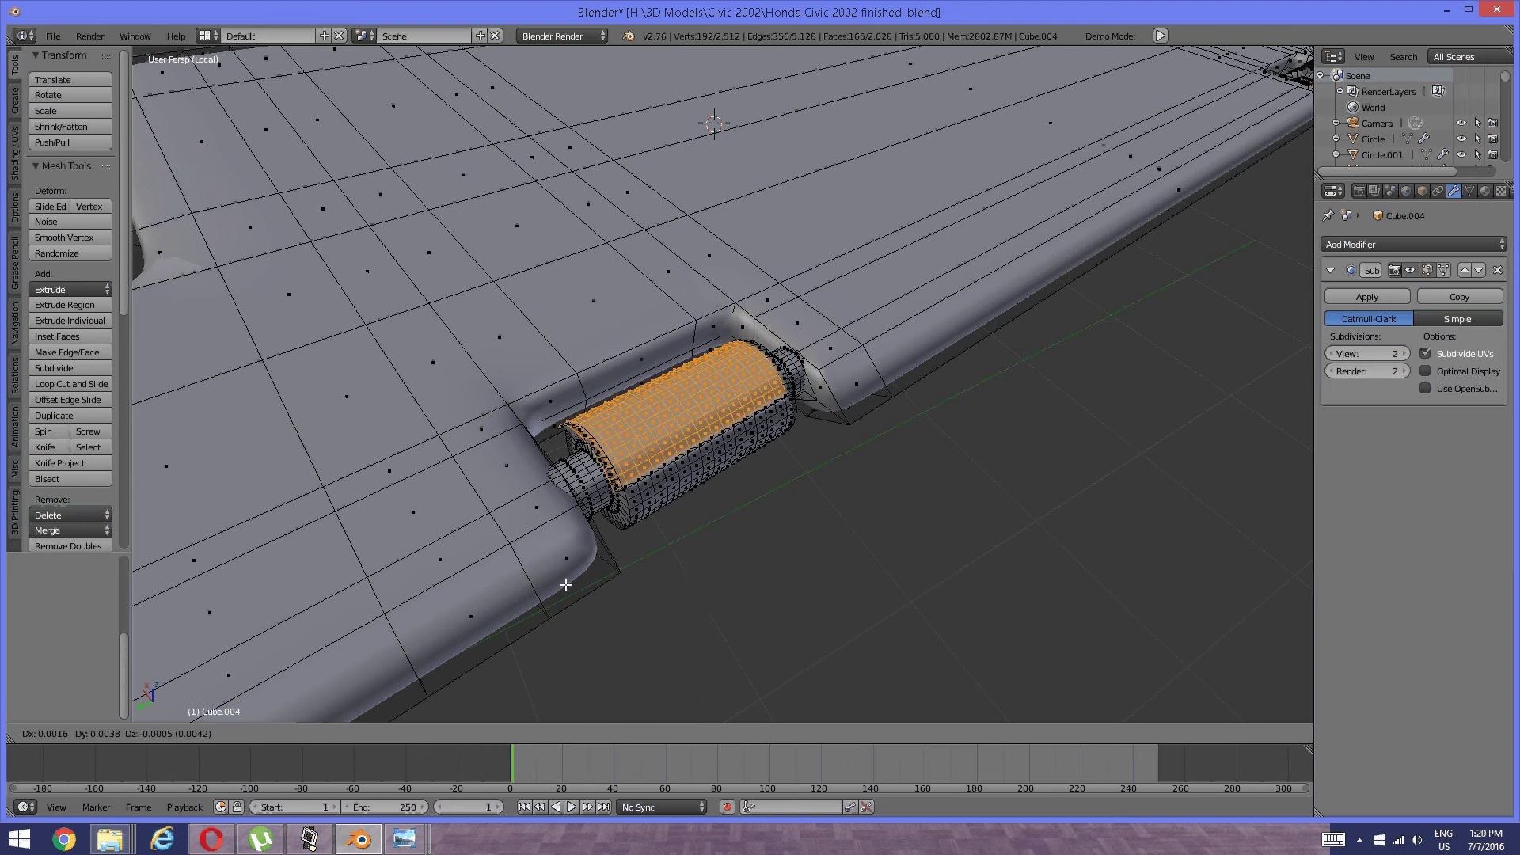
pyautogui.rightClick(568, 579)
pyautogui.click(568, 578)
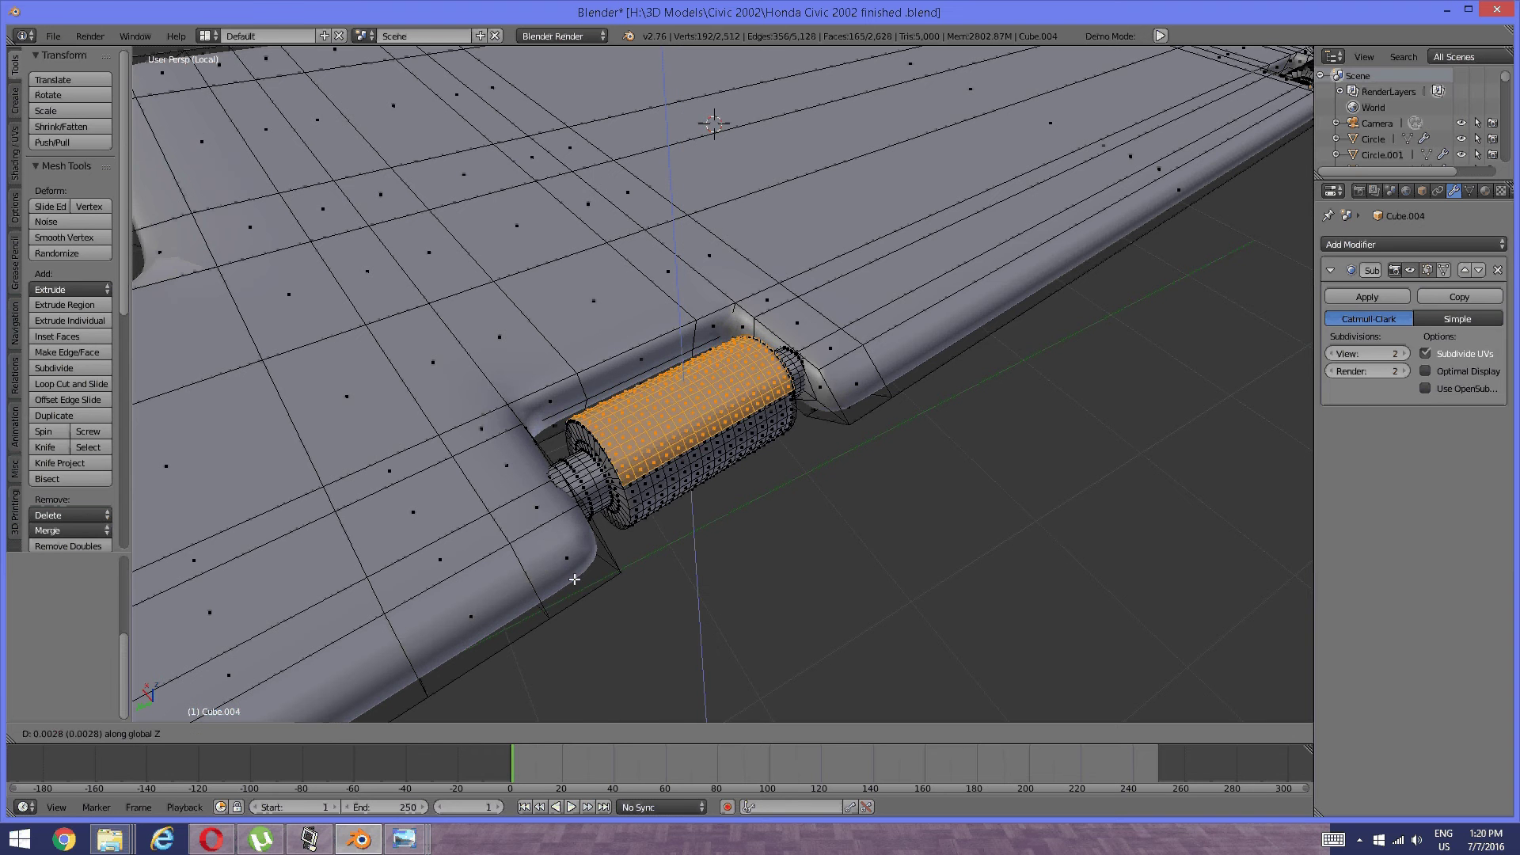
pyautogui.press('e')
pyautogui.press('z')
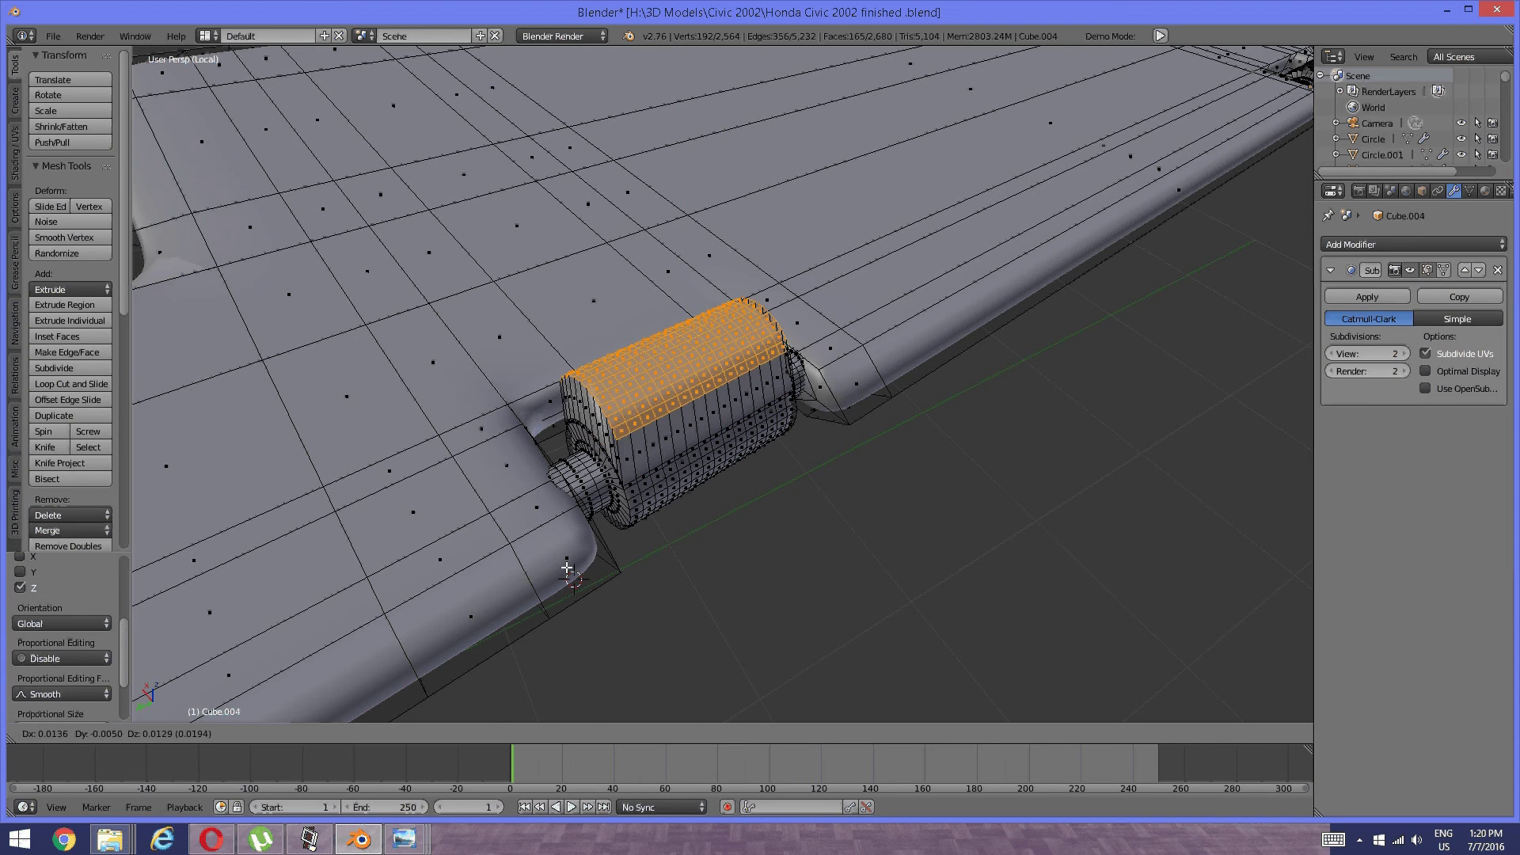
pyautogui.click(620, 476)
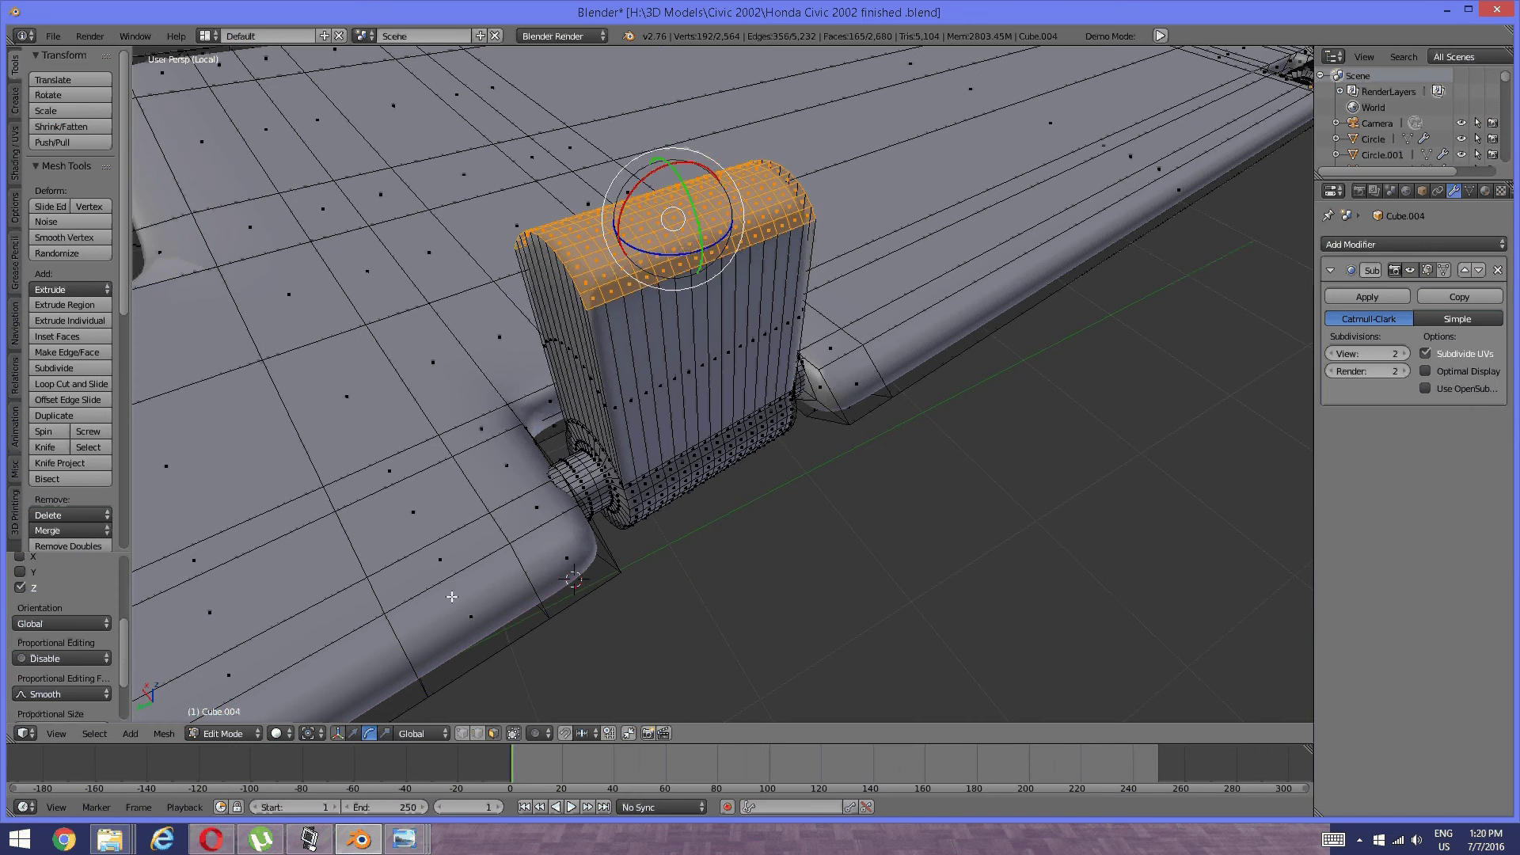
# Flatten the top of the inner hinge pin's extruded block along Z and lower it to shorten the block.
pyautogui.click(385, 733)
pyautogui.moveTo(630, 455); pyautogui.dragTo(683, 434, button='middle')
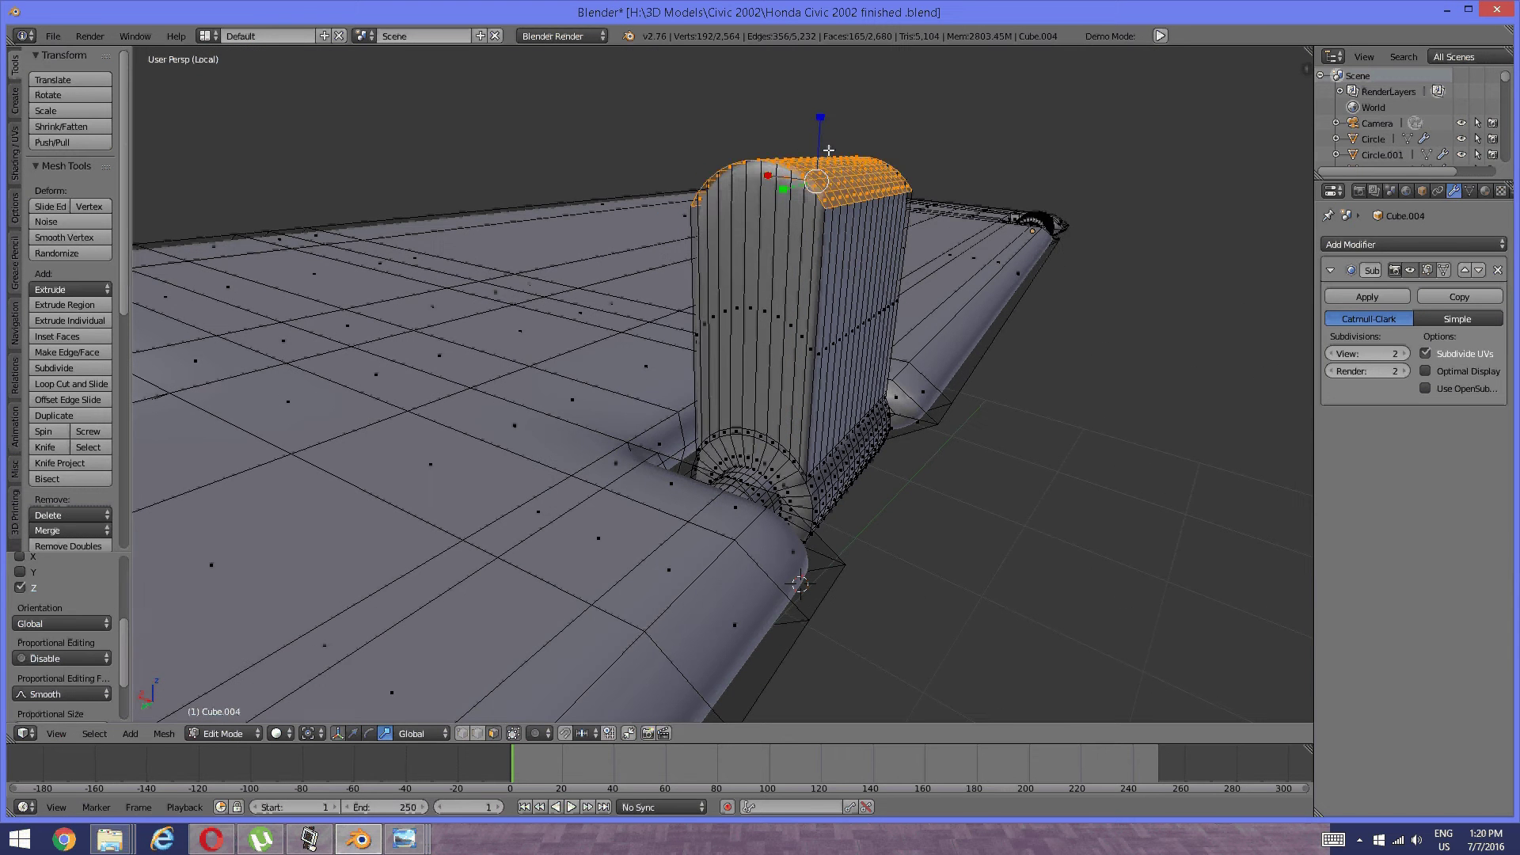
pyautogui.moveTo(824, 118); pyautogui.dragTo(823, 181)
pyautogui.moveTo(819, 121); pyautogui.dragTo(823, 172)
pyautogui.moveTo(820, 119); pyautogui.dragTo(796, 193)
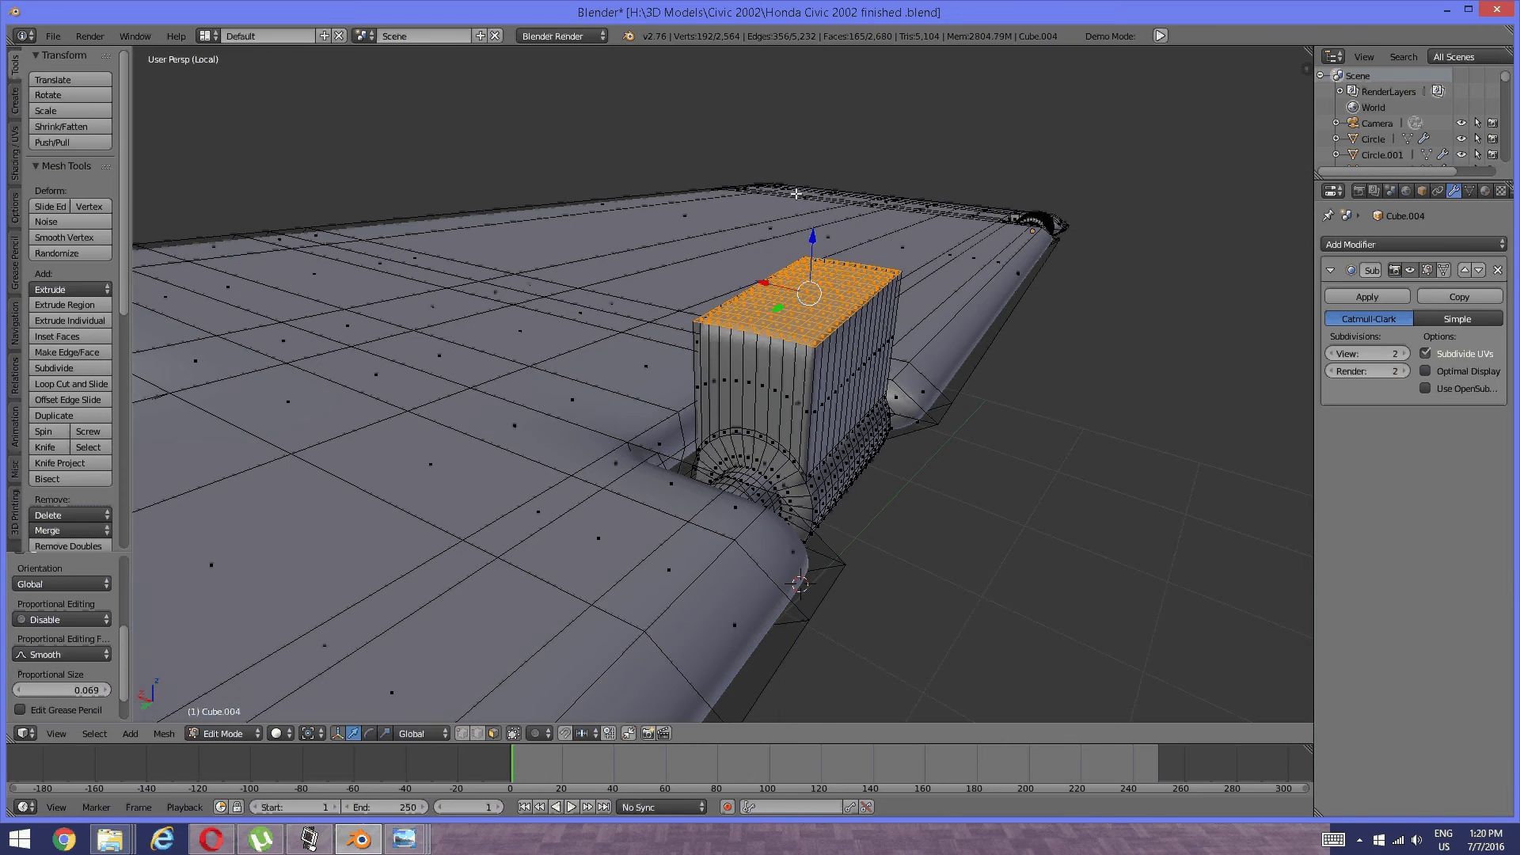
# Check the pin block against the roof in the full scene, and add an edge loop just below the block's top edge.
pyautogui.press('KP_Divide')
pyautogui.moveTo(796, 193); pyautogui.dragTo(633, 396, button='middle')
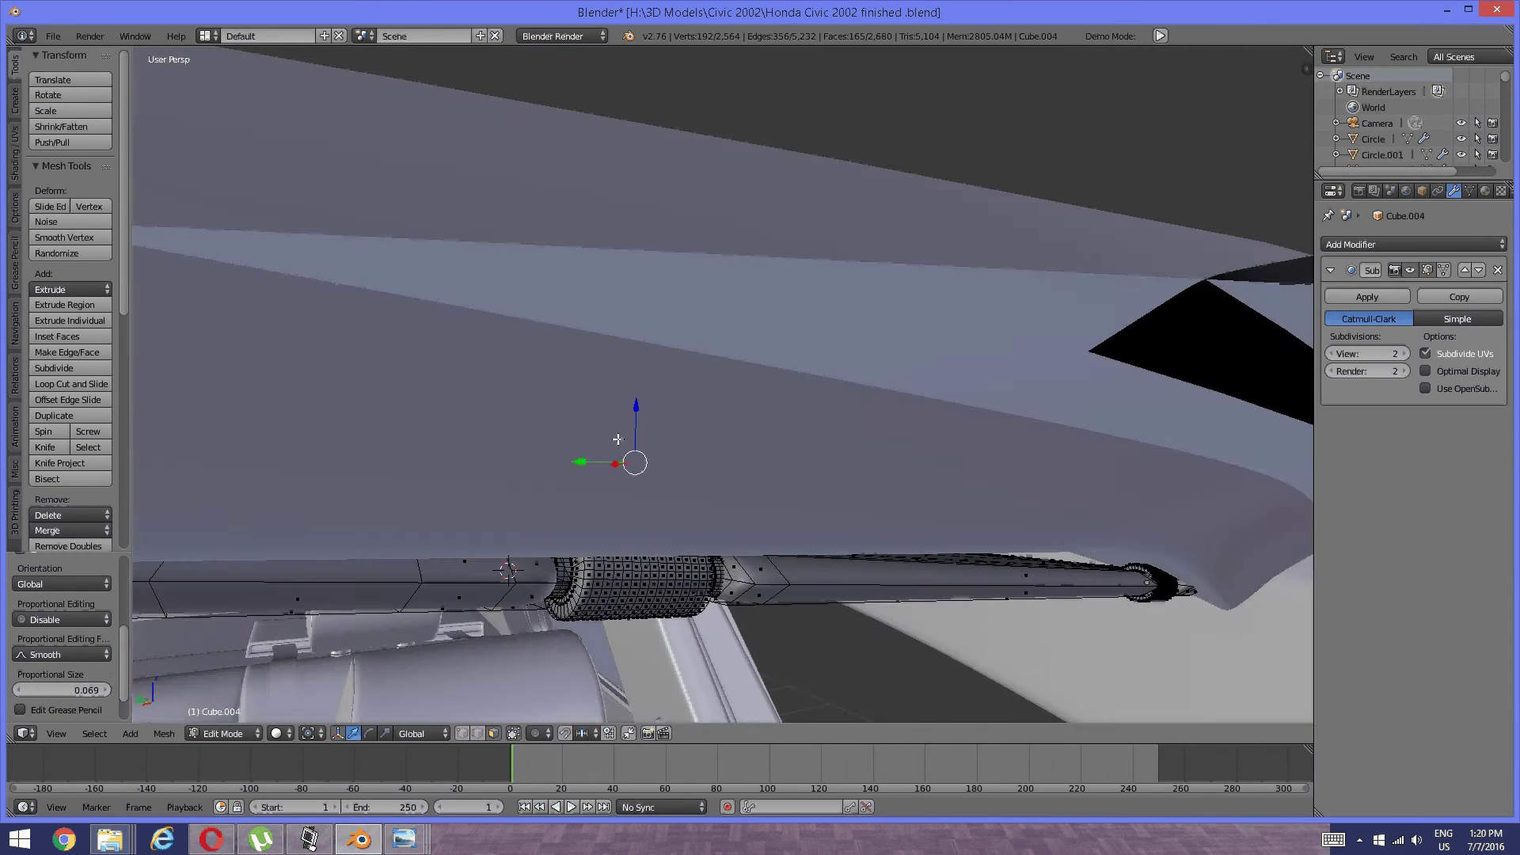
pyautogui.press('KP_Divide')
pyautogui.scroll(8, 663, 361)
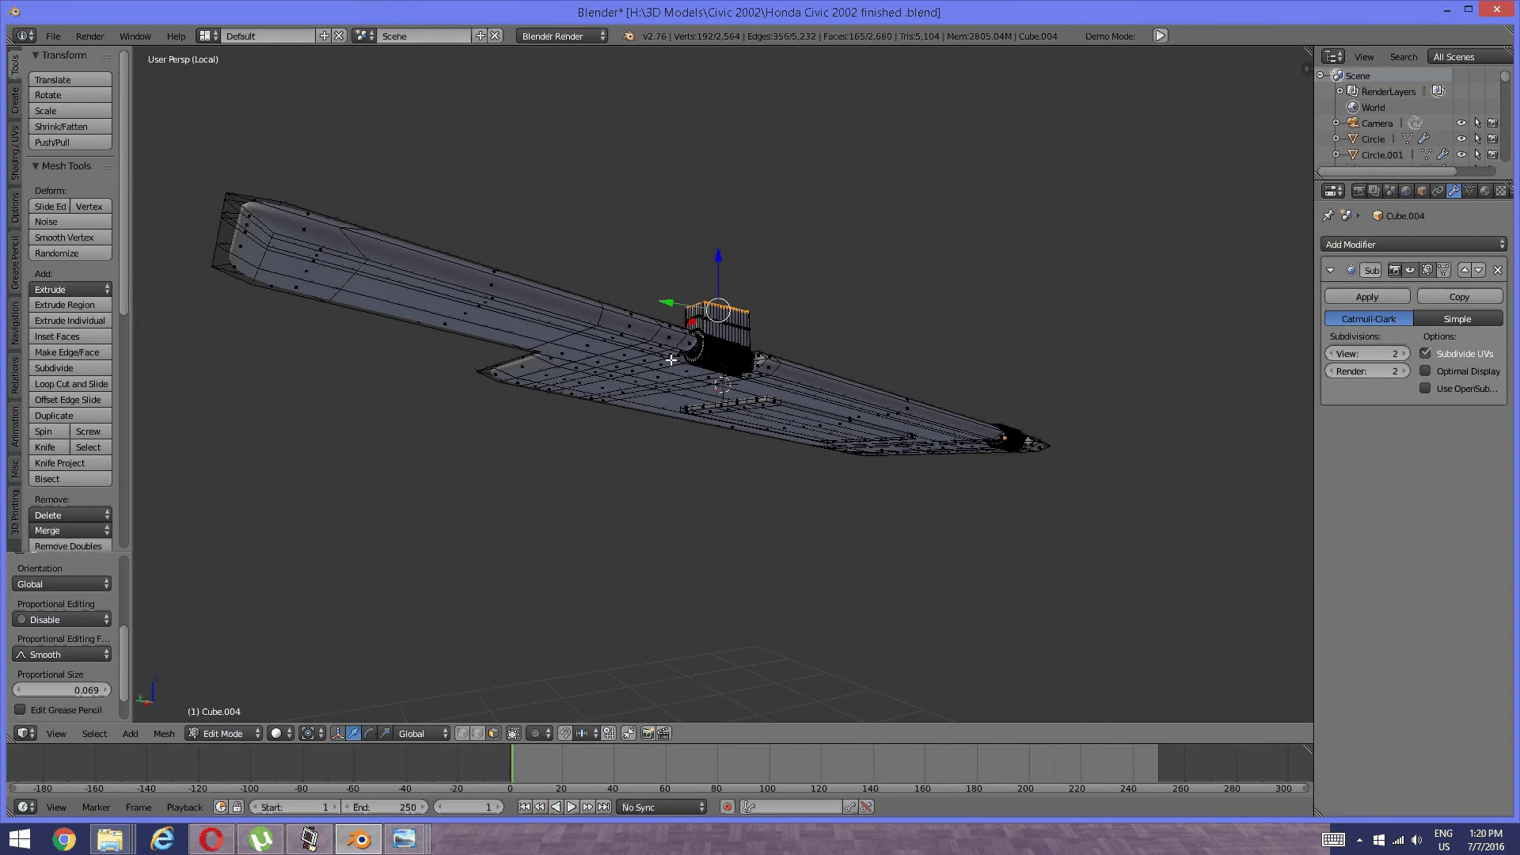
pyautogui.moveTo(716, 268); pyautogui.dragTo(682, 359, button='middle')
pyautogui.scroll(4, 682, 359)
pyautogui.scroll(-8, 673, 364)
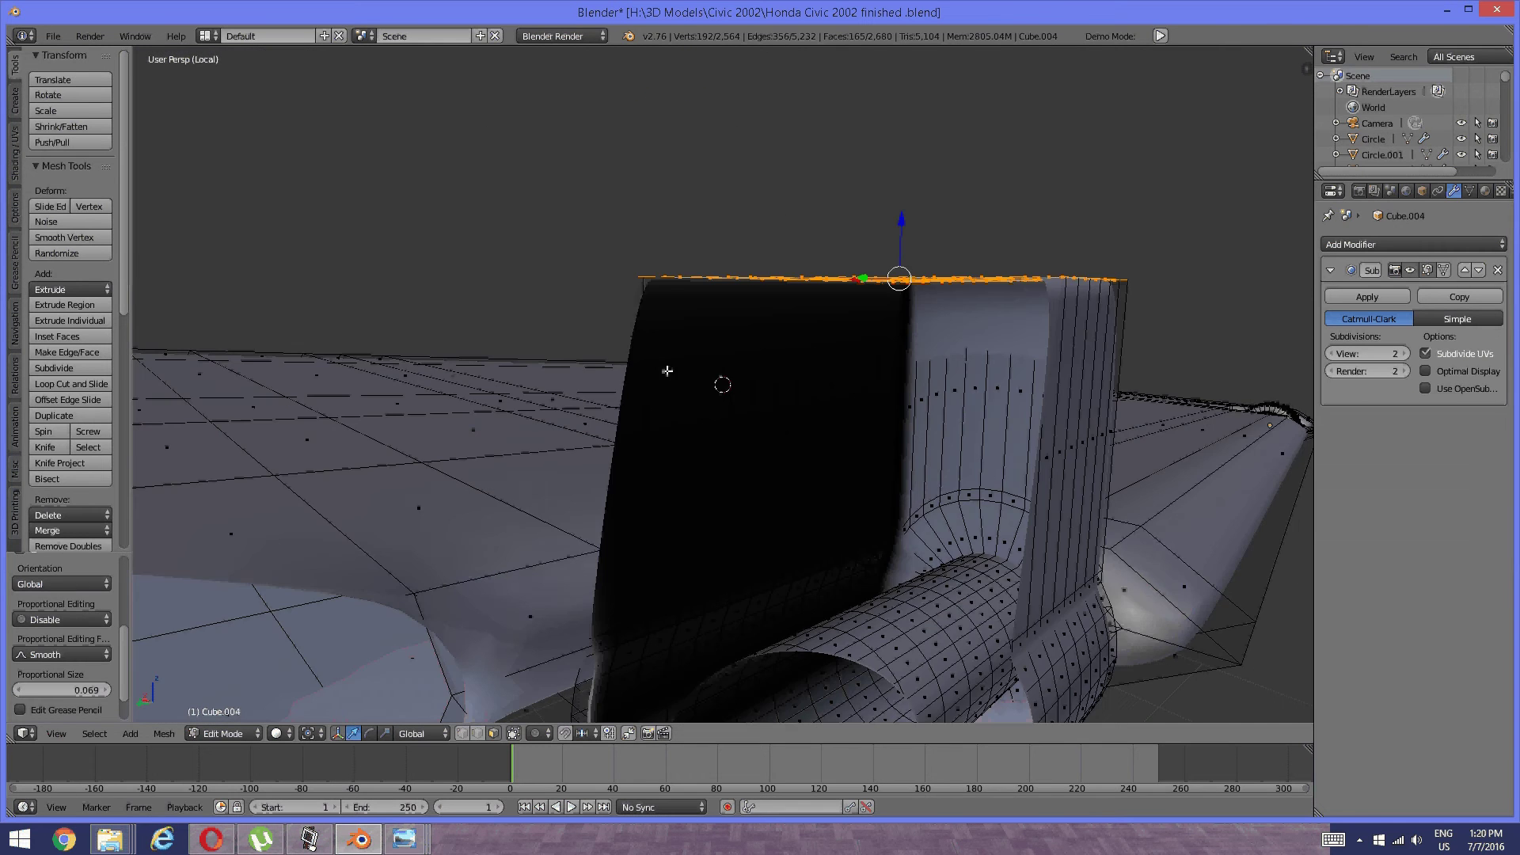
pyautogui.press('a')
pyautogui.hotkey('ctrl', 'r')
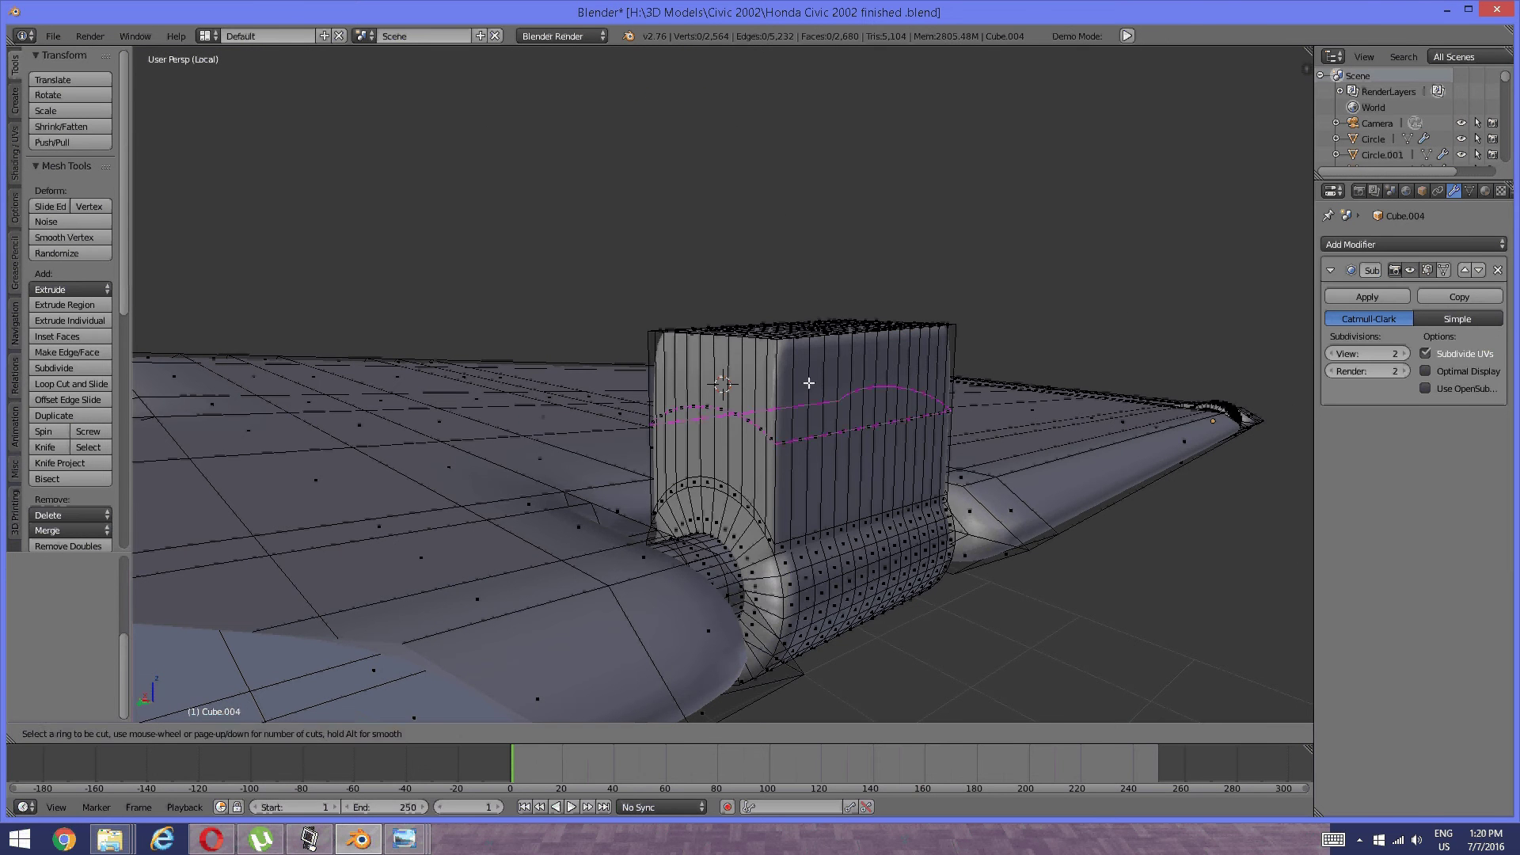
pyautogui.click(808, 386)
pyautogui.click(811, 296)
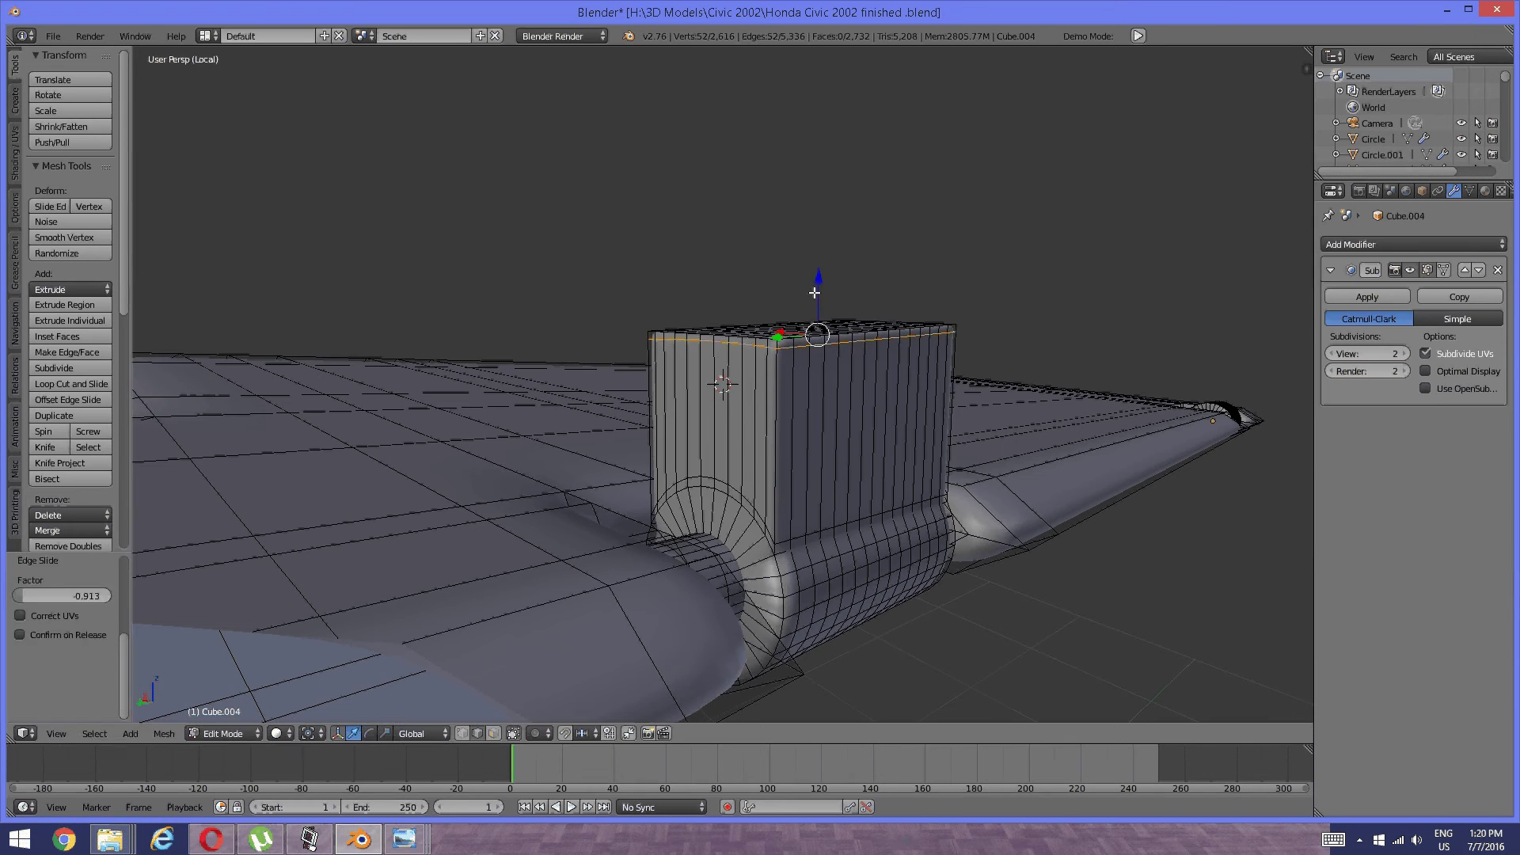
pyautogui.press('a')
# Leave local view and Edit Mode, and examine how the visor and its hinge pins sit against the roof.
pyautogui.moveTo(828, 333); pyautogui.dragTo(620, 391, button='middle')
pyautogui.press('KP_Divide')
pyautogui.press('Tab')
pyautogui.click(501, 398)
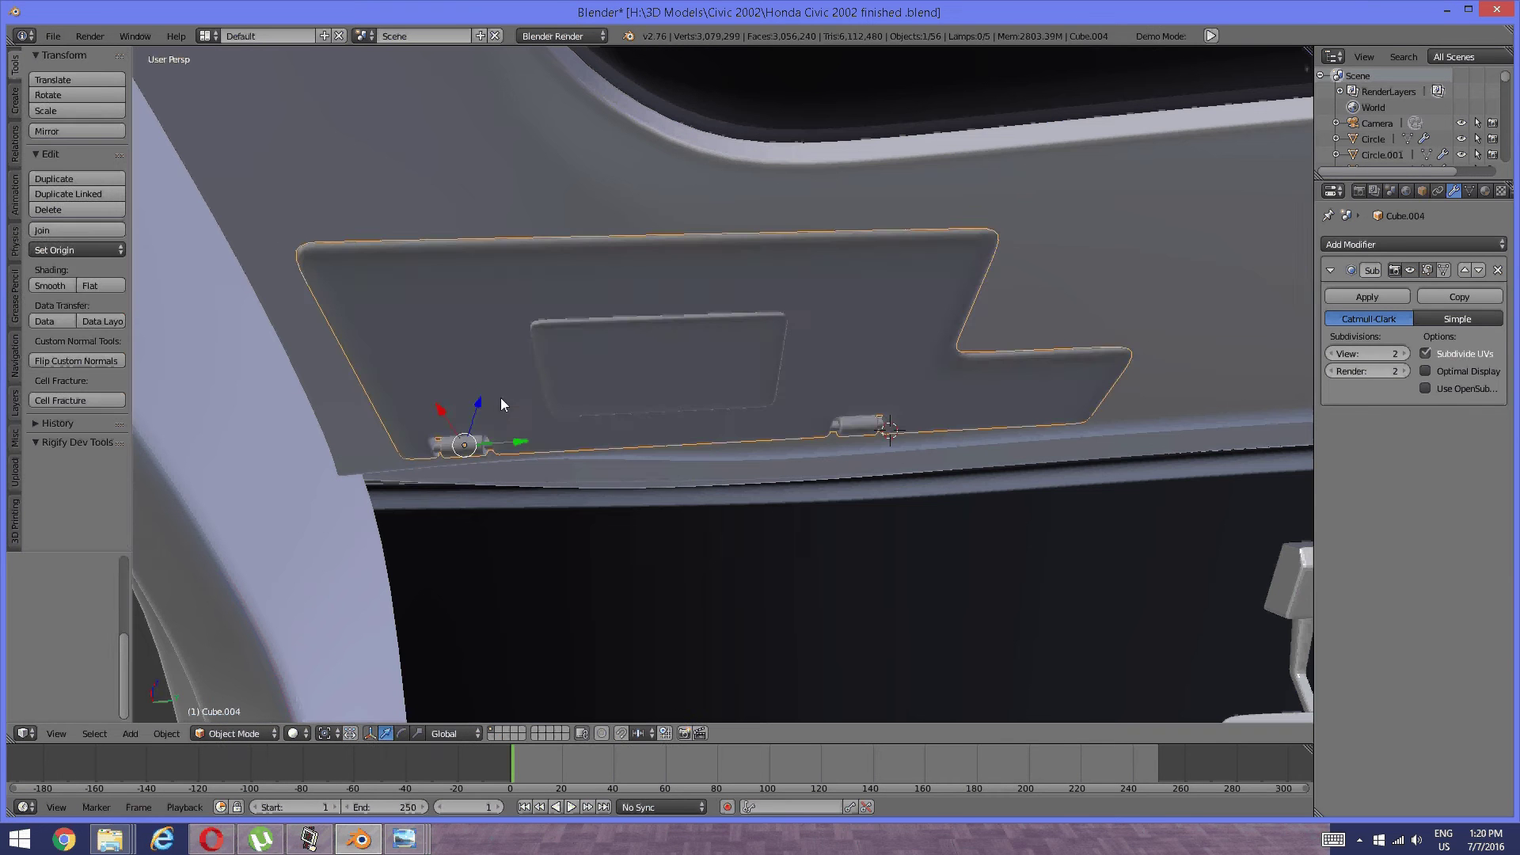
pyautogui.moveTo(524, 488); pyautogui.dragTo(711, 421, button='middle')
pyautogui.moveTo(654, 403); pyautogui.dragTo(678, 472, button='middle')
pyautogui.scroll(5, 547, 467)
pyautogui.scroll(-5, 562, 472)
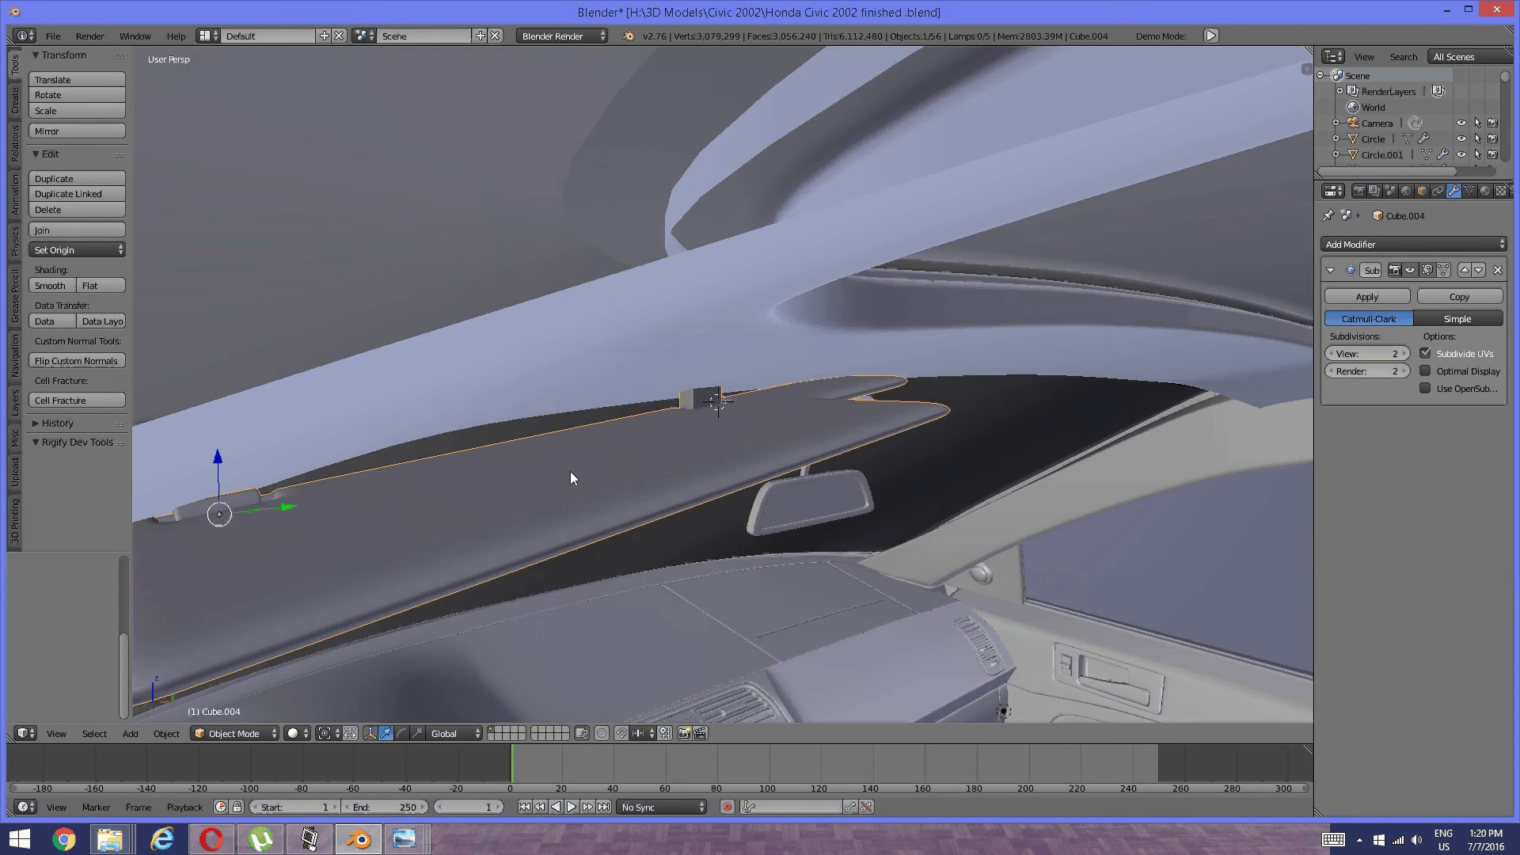
pyautogui.moveTo(573, 475); pyautogui.dragTo(654, 377, button='middle')
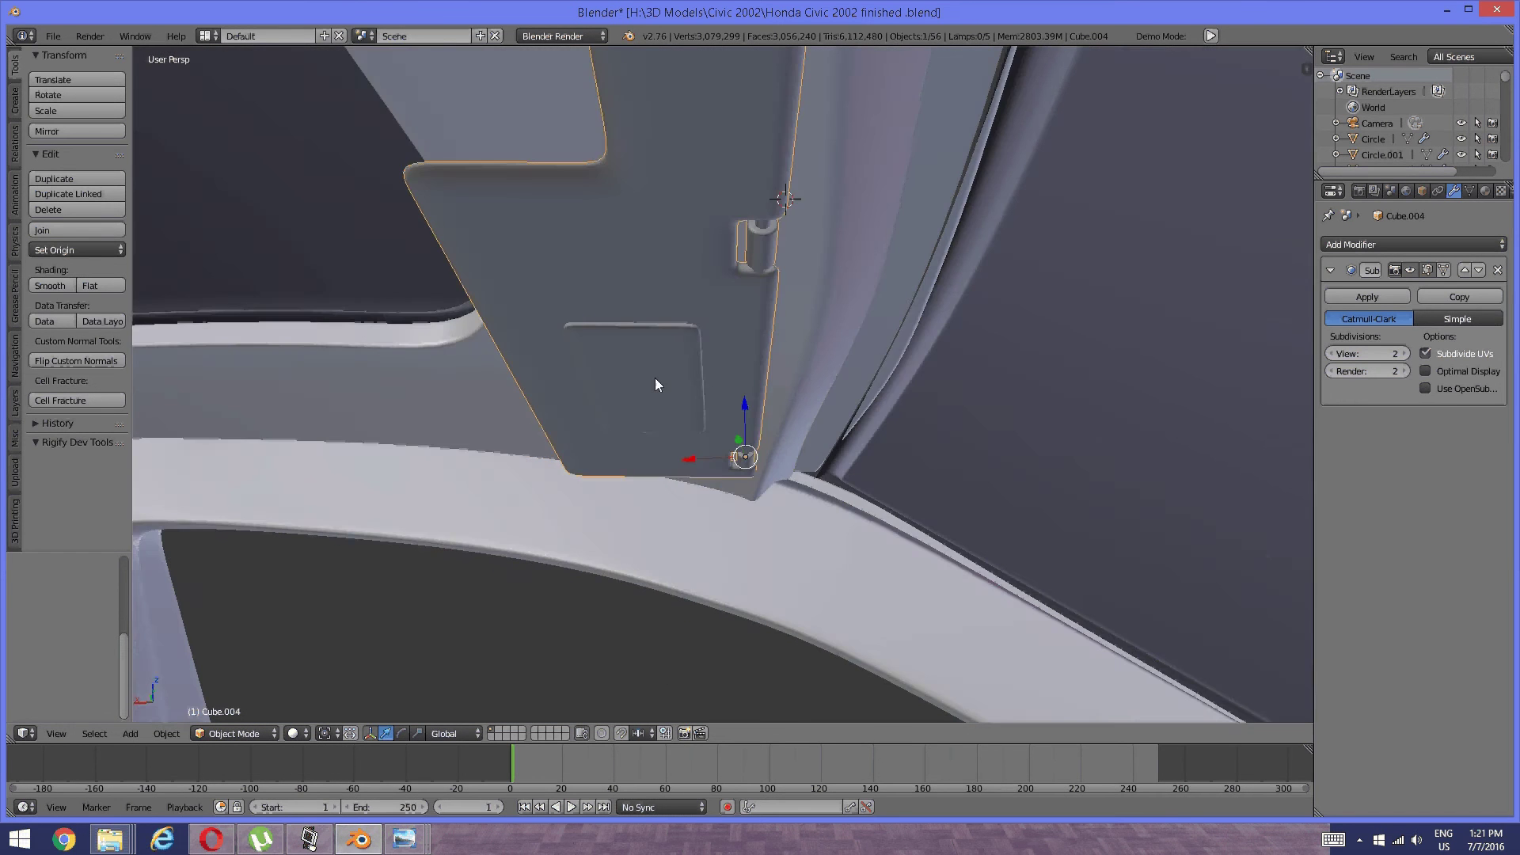
pyautogui.scroll(2, 654, 378)
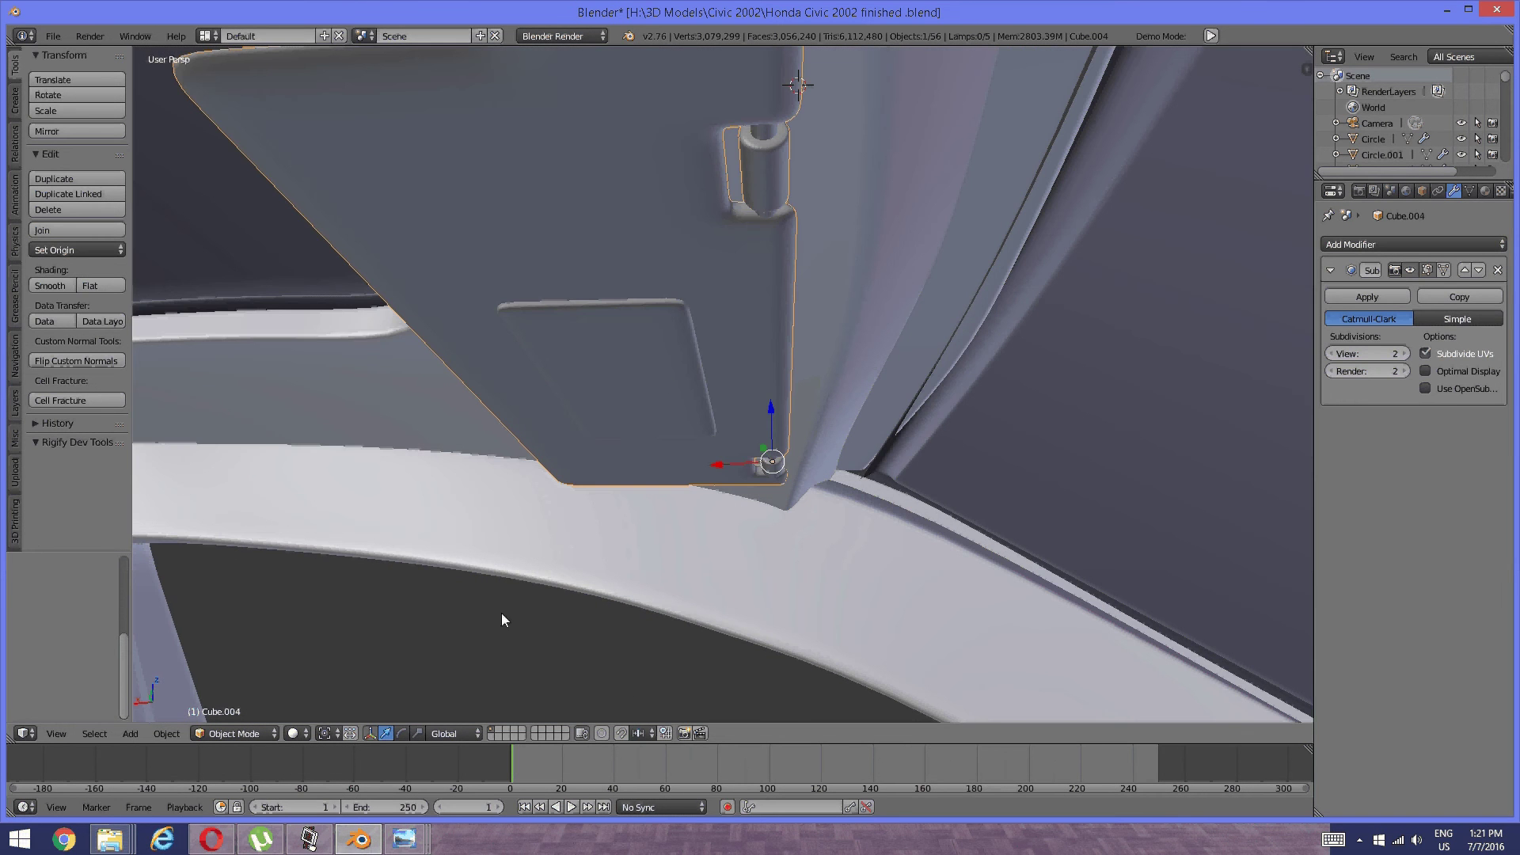
# Rotate the visor about the Y axis to tilt it towards the roof lining.
pyautogui.click(401, 733)
pyautogui.moveTo(644, 481); pyautogui.dragTo(964, 473, button='middle')
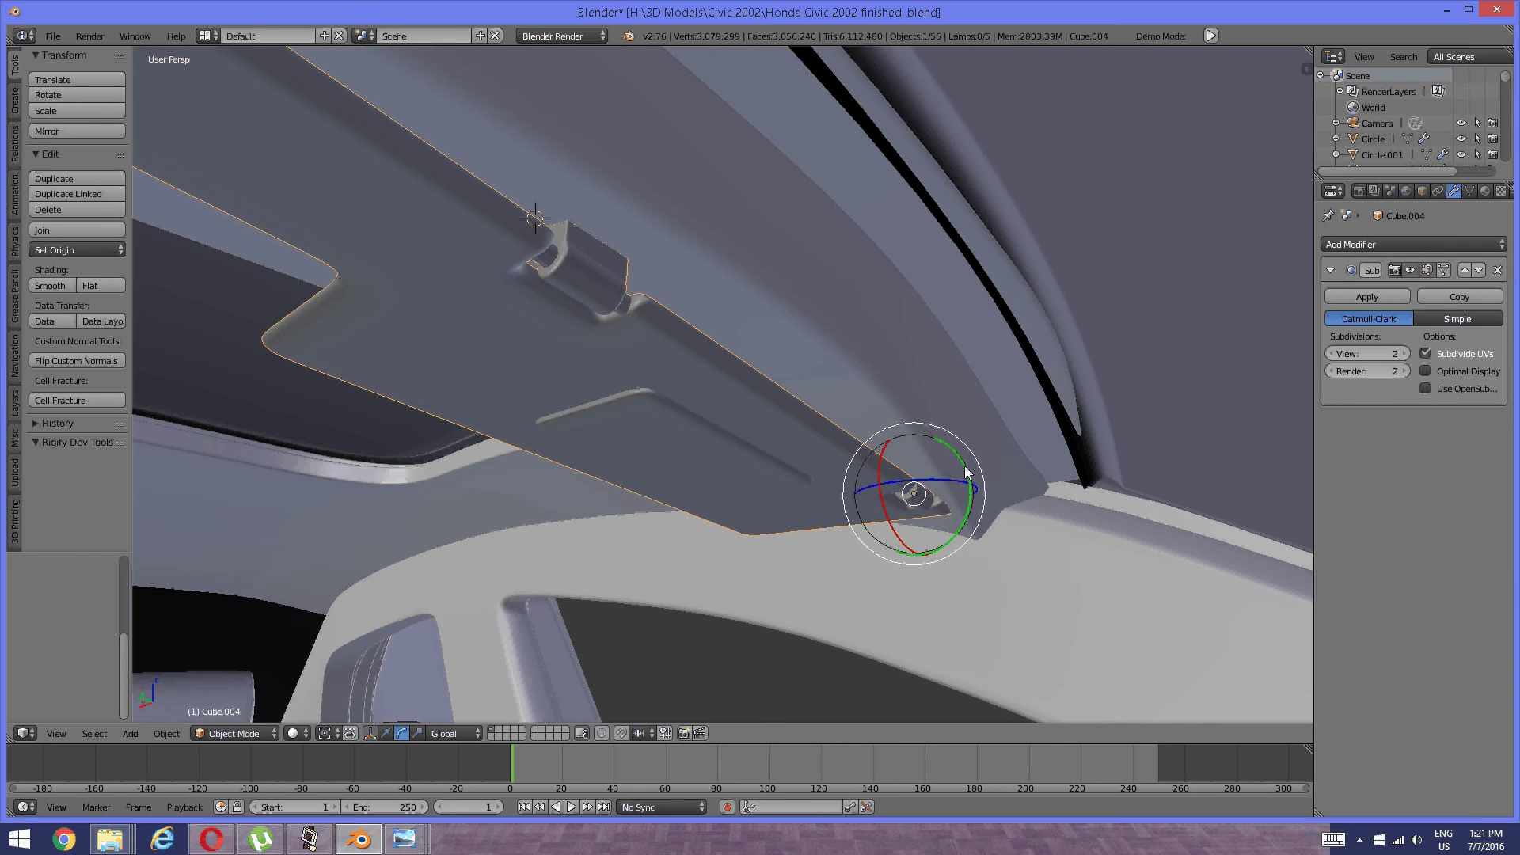
pyautogui.moveTo(964, 470); pyautogui.dragTo(957, 477)
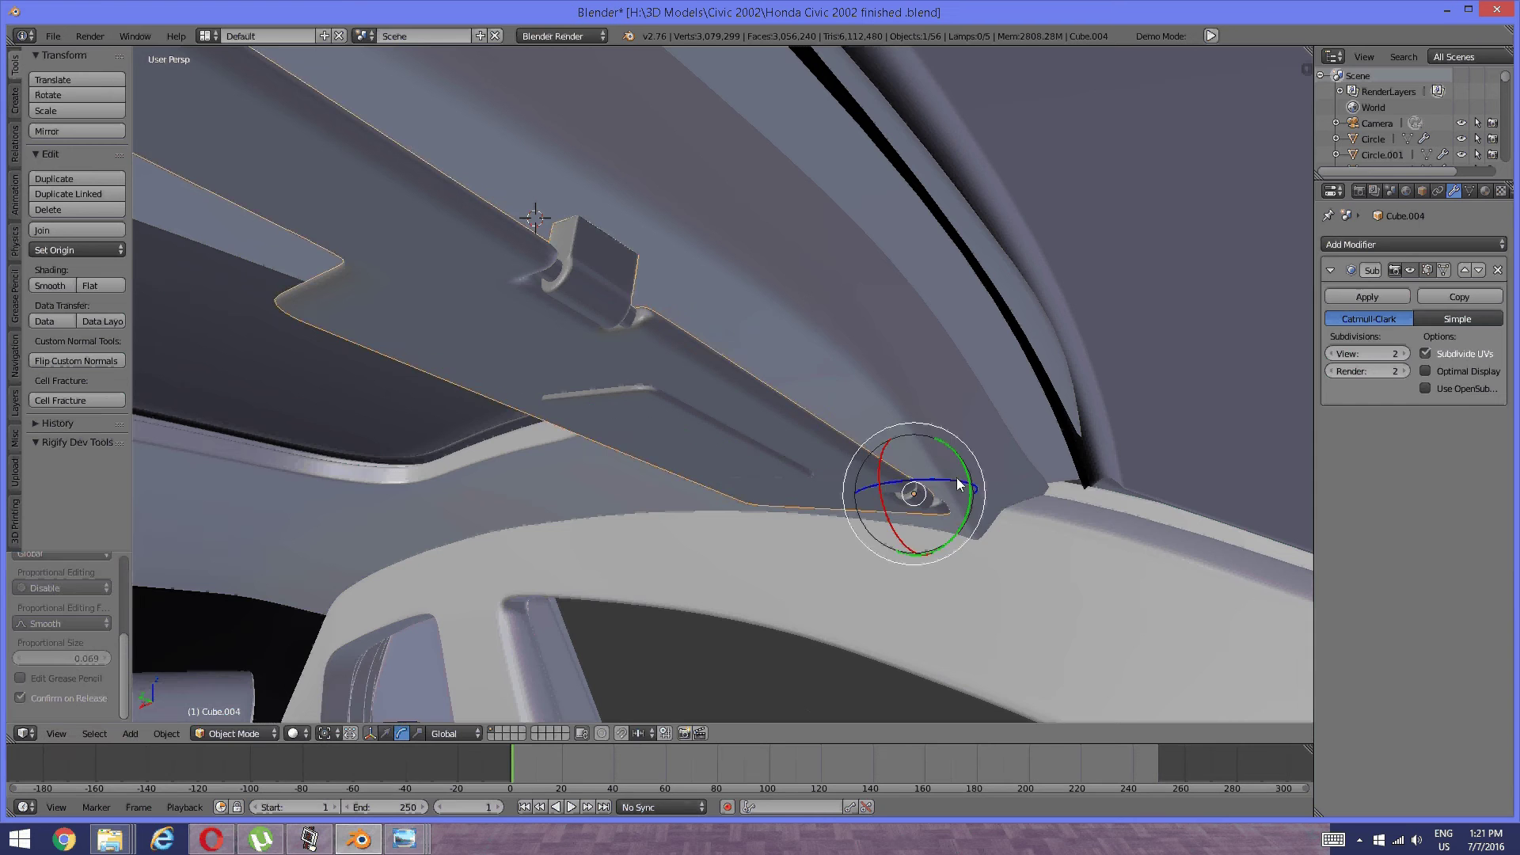
pyautogui.moveTo(766, 484)
pyautogui.mouseDown(button='middle')
pyautogui.moveTo(858, 520)
pyautogui.moveTo(743, 443)
pyautogui.moveTo(819, 478)
pyautogui.moveTo(784, 479)
pyautogui.mouseUp(button='middle')
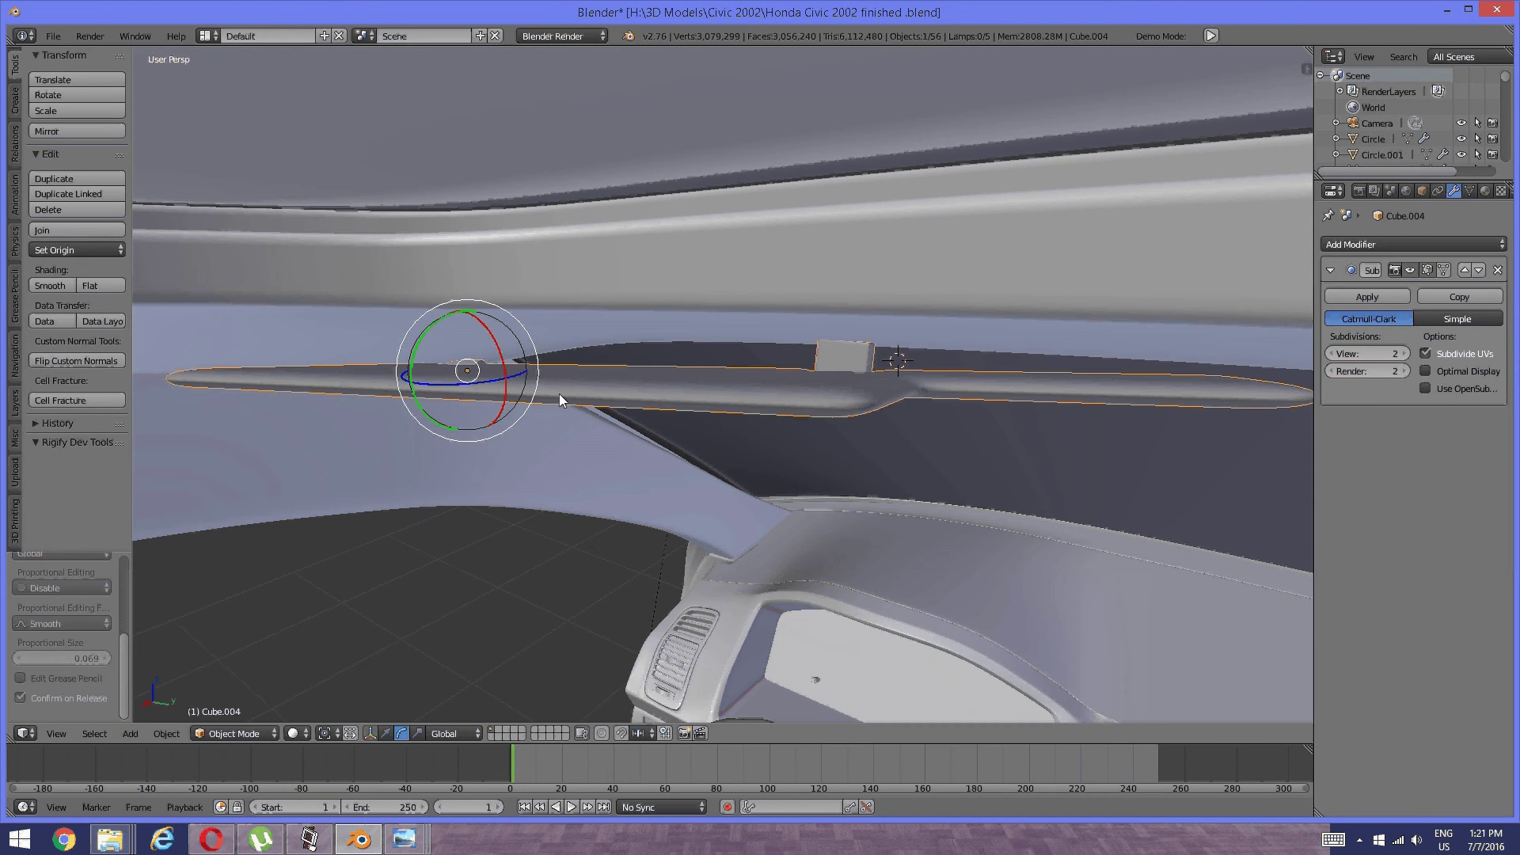
pyautogui.press('r')
pyautogui.press('y')
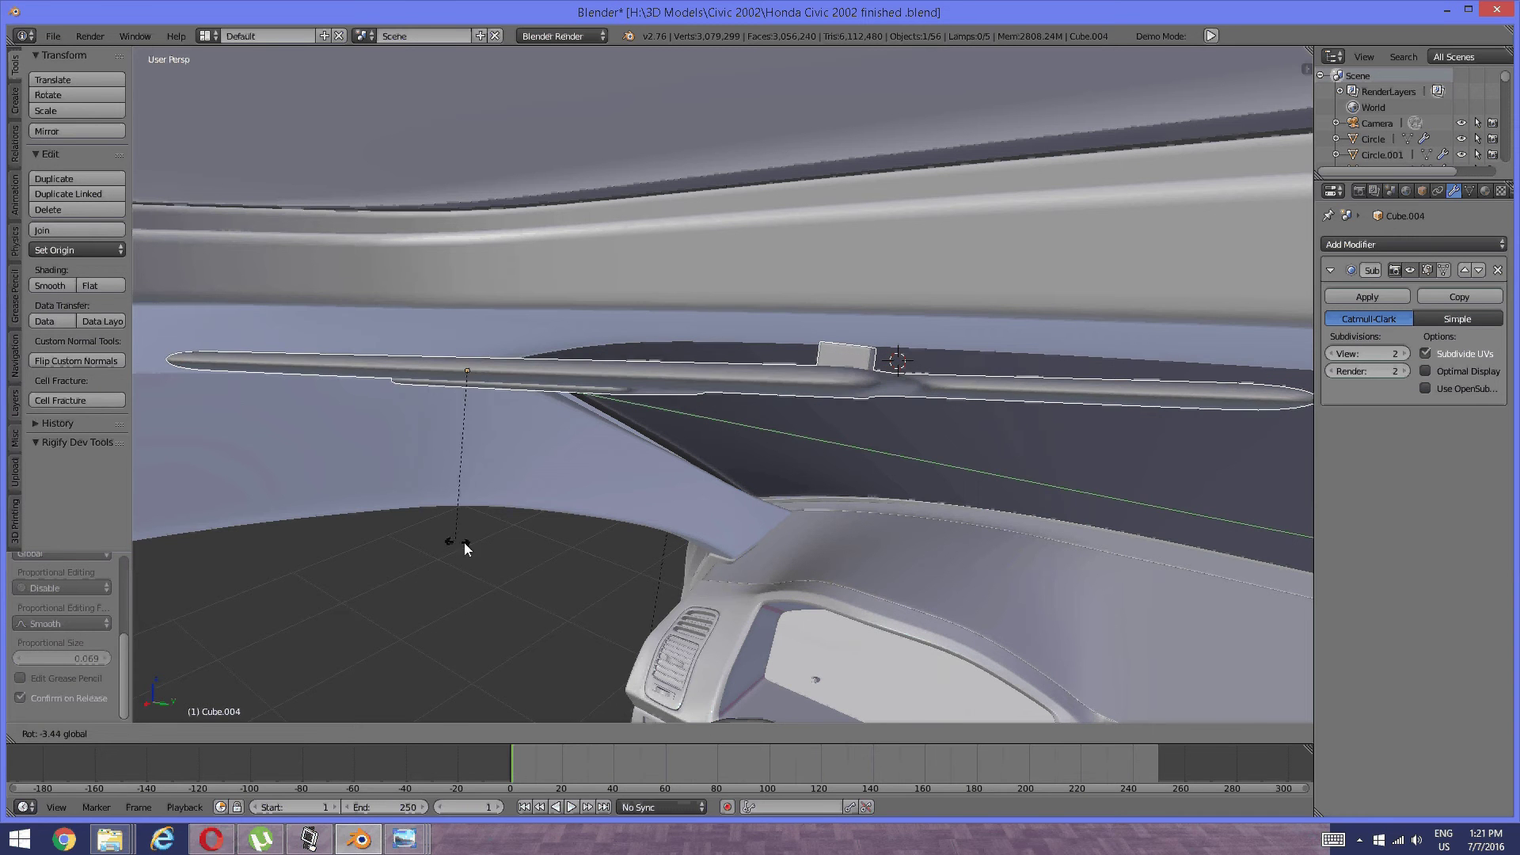
pyautogui.click(507, 537)
# Rotate the visor by about 0.8 degrees around the global X axis.
pyautogui.moveTo(674, 387); pyautogui.dragTo(951, 425, button='middle')
pyautogui.press('r')
pyautogui.press('x')
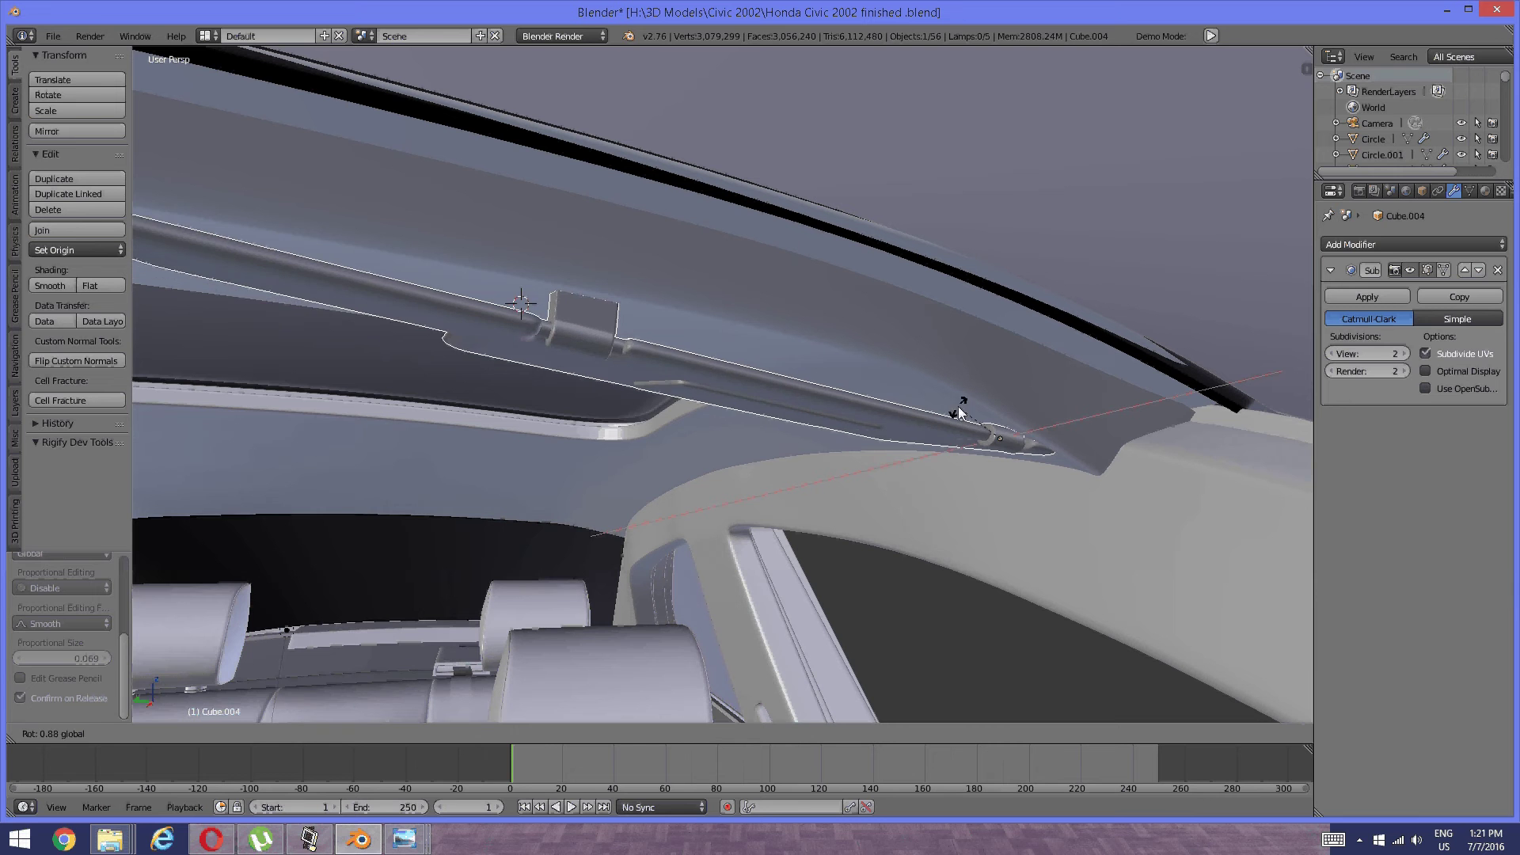
pyautogui.press('y')
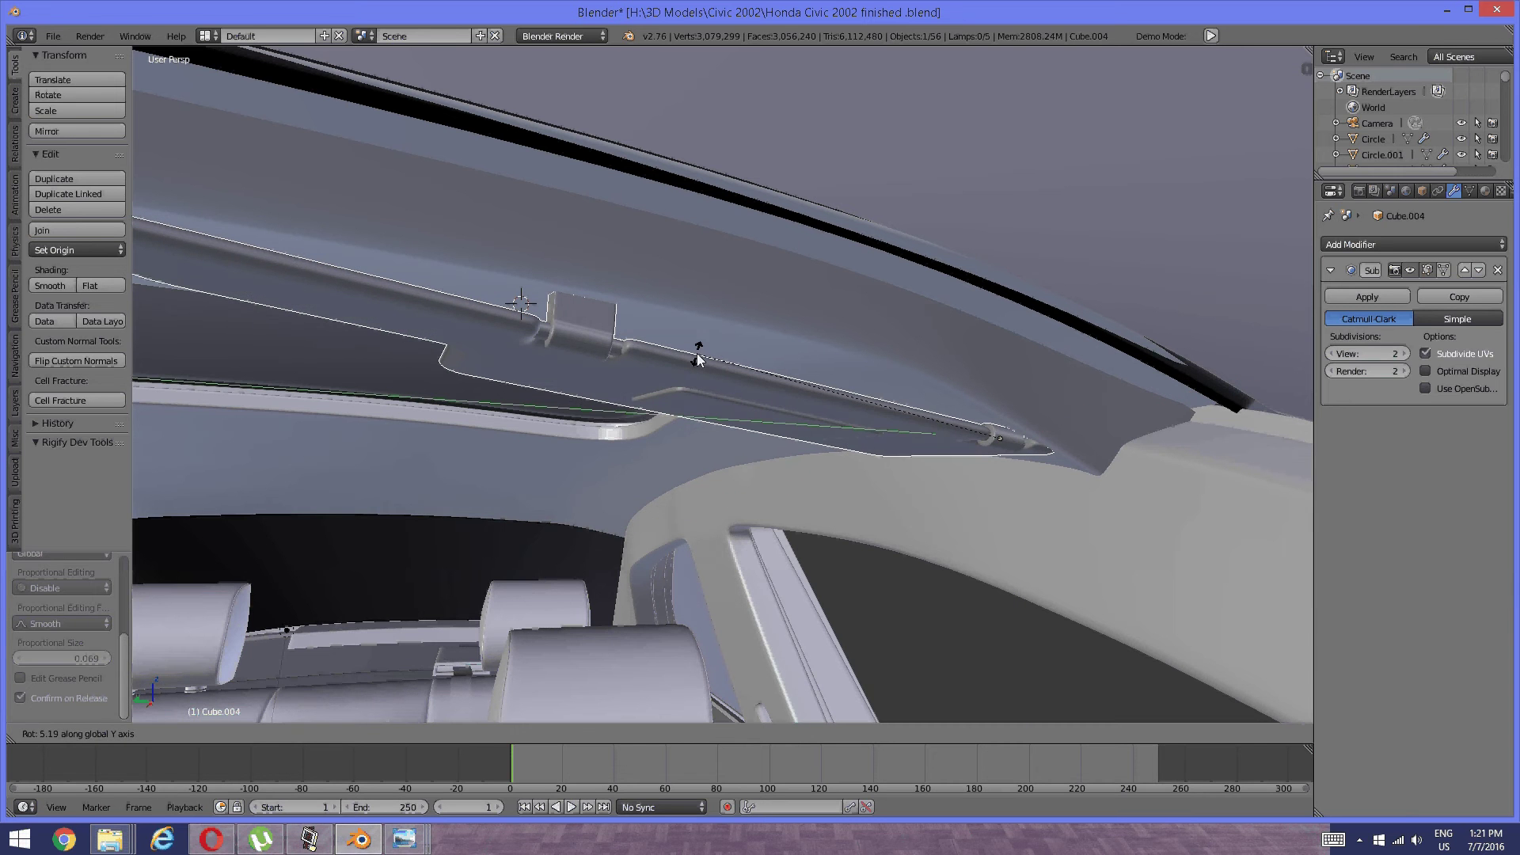
pyautogui.press('Escape')
pyautogui.press('r')
pyautogui.press('x')
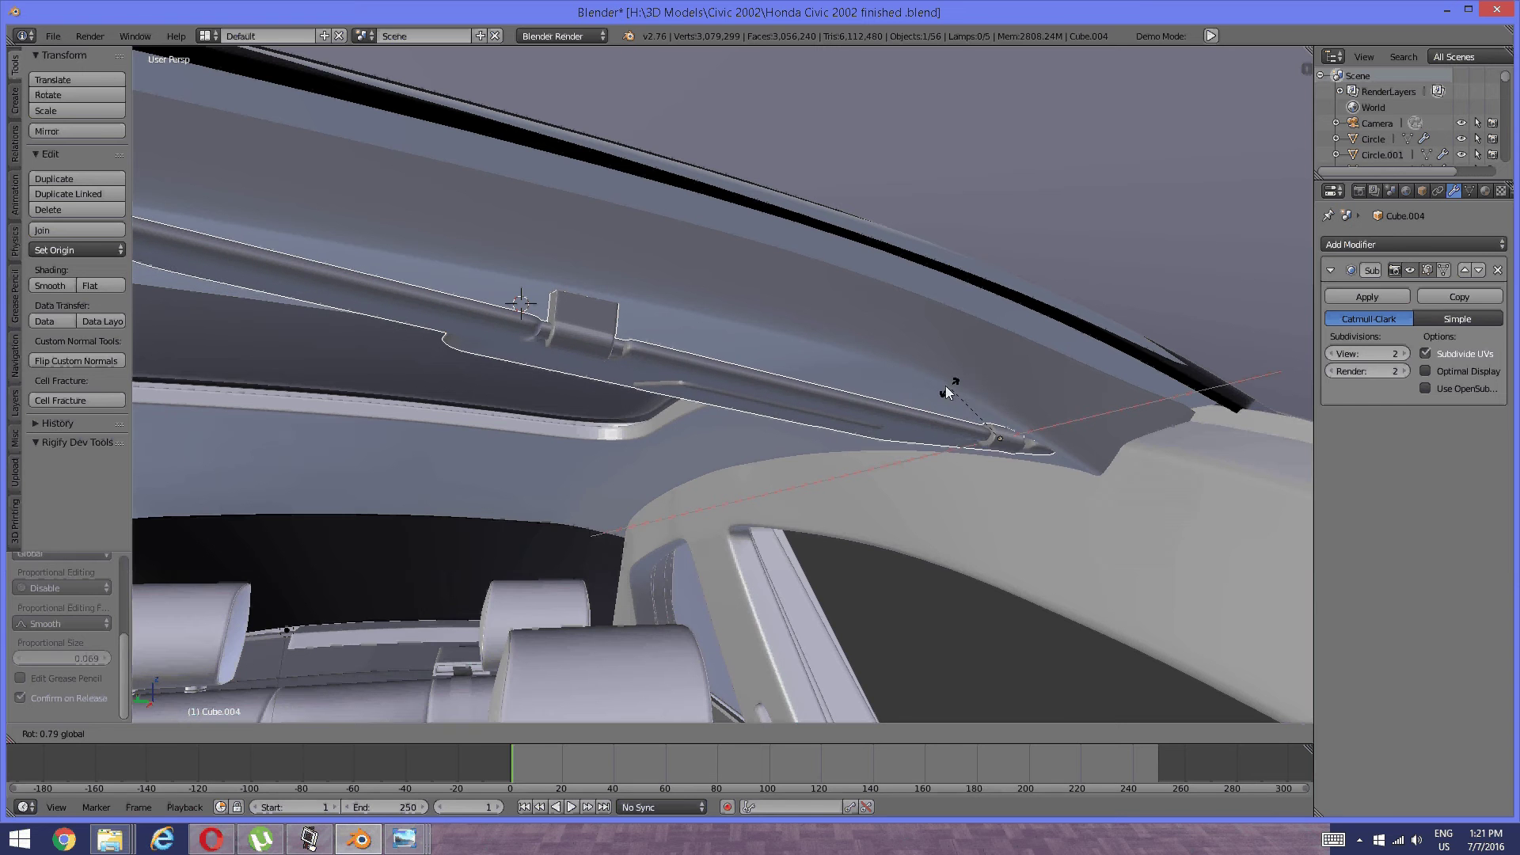
pyautogui.click(950, 393)
# Fine-tune the visor's rotation around the X axis so its inner end sits closer to the roof.
pyautogui.moveTo(621, 360); pyautogui.dragTo(1059, 490, button='middle')
pyautogui.moveTo(978, 445); pyautogui.dragTo(615, 415, button='middle')
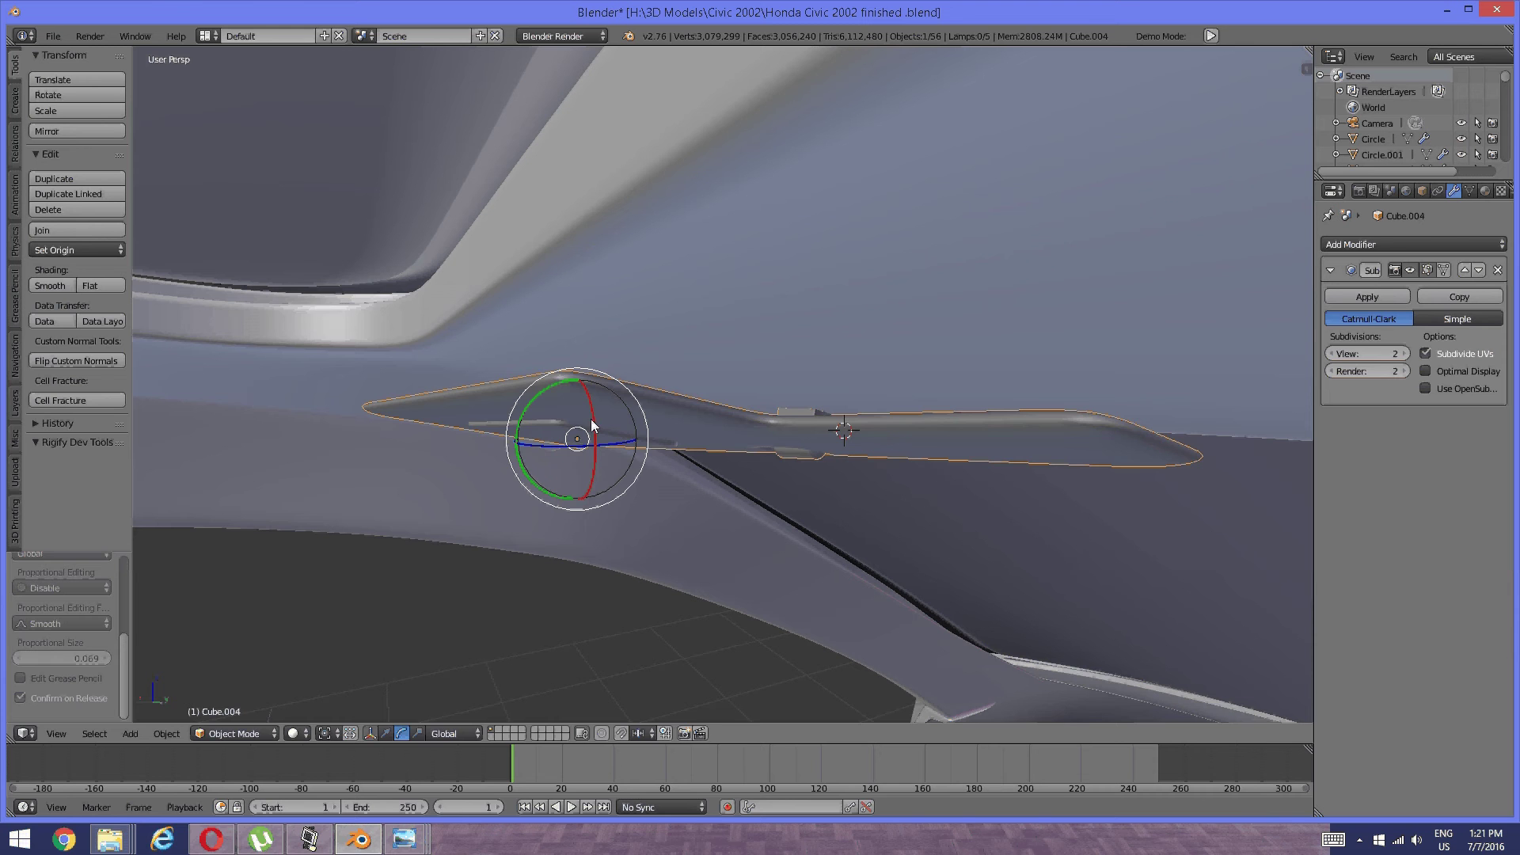
pyautogui.moveTo(590, 425); pyautogui.dragTo(586, 423)
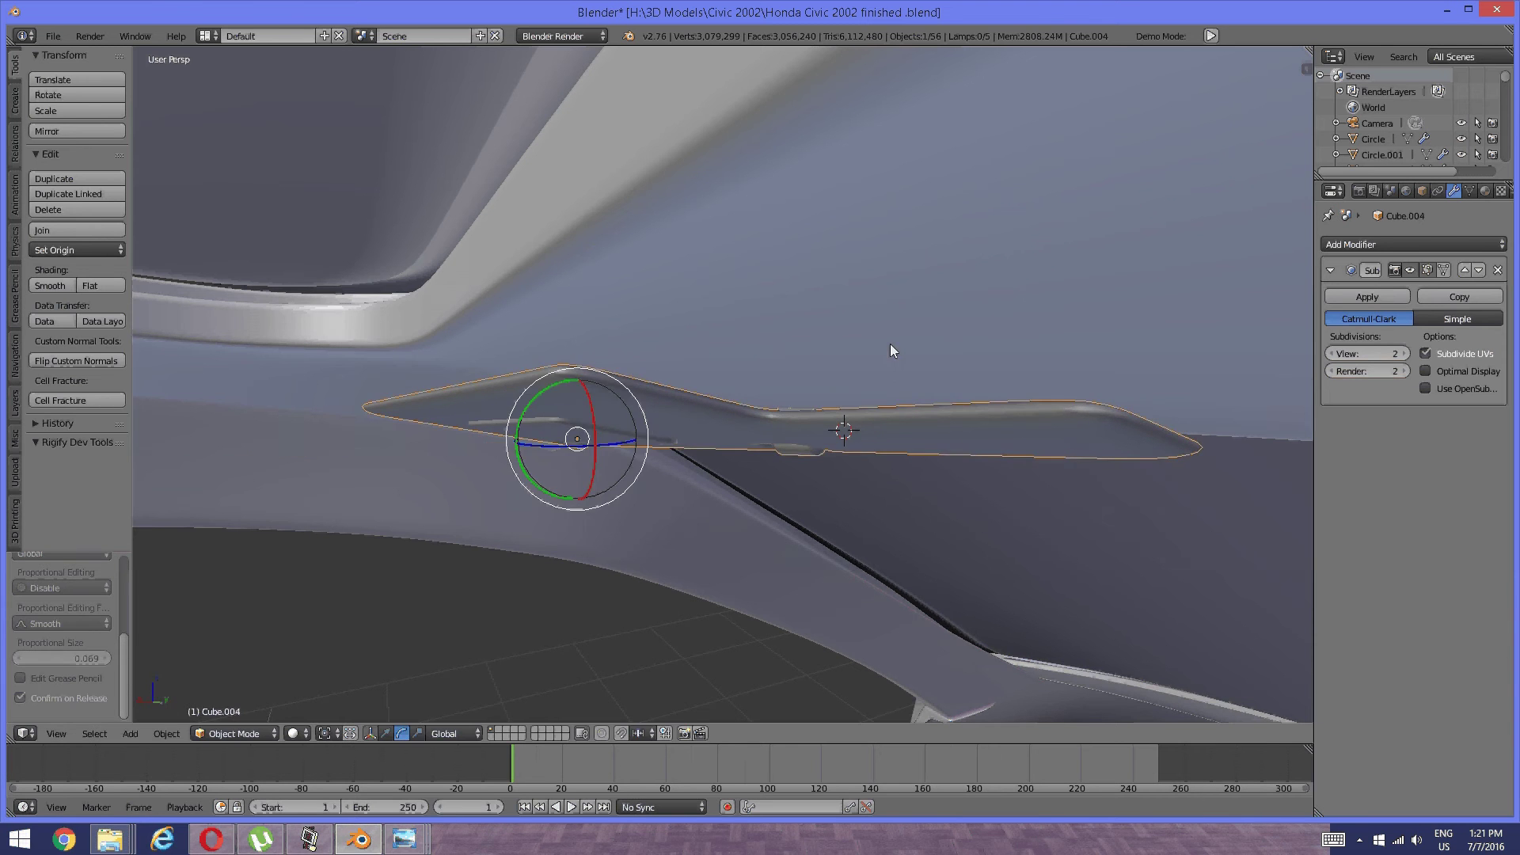
pyautogui.moveTo(892, 349); pyautogui.dragTo(787, 350, button='middle')
pyautogui.moveTo(1045, 466); pyautogui.dragTo(1045, 431)
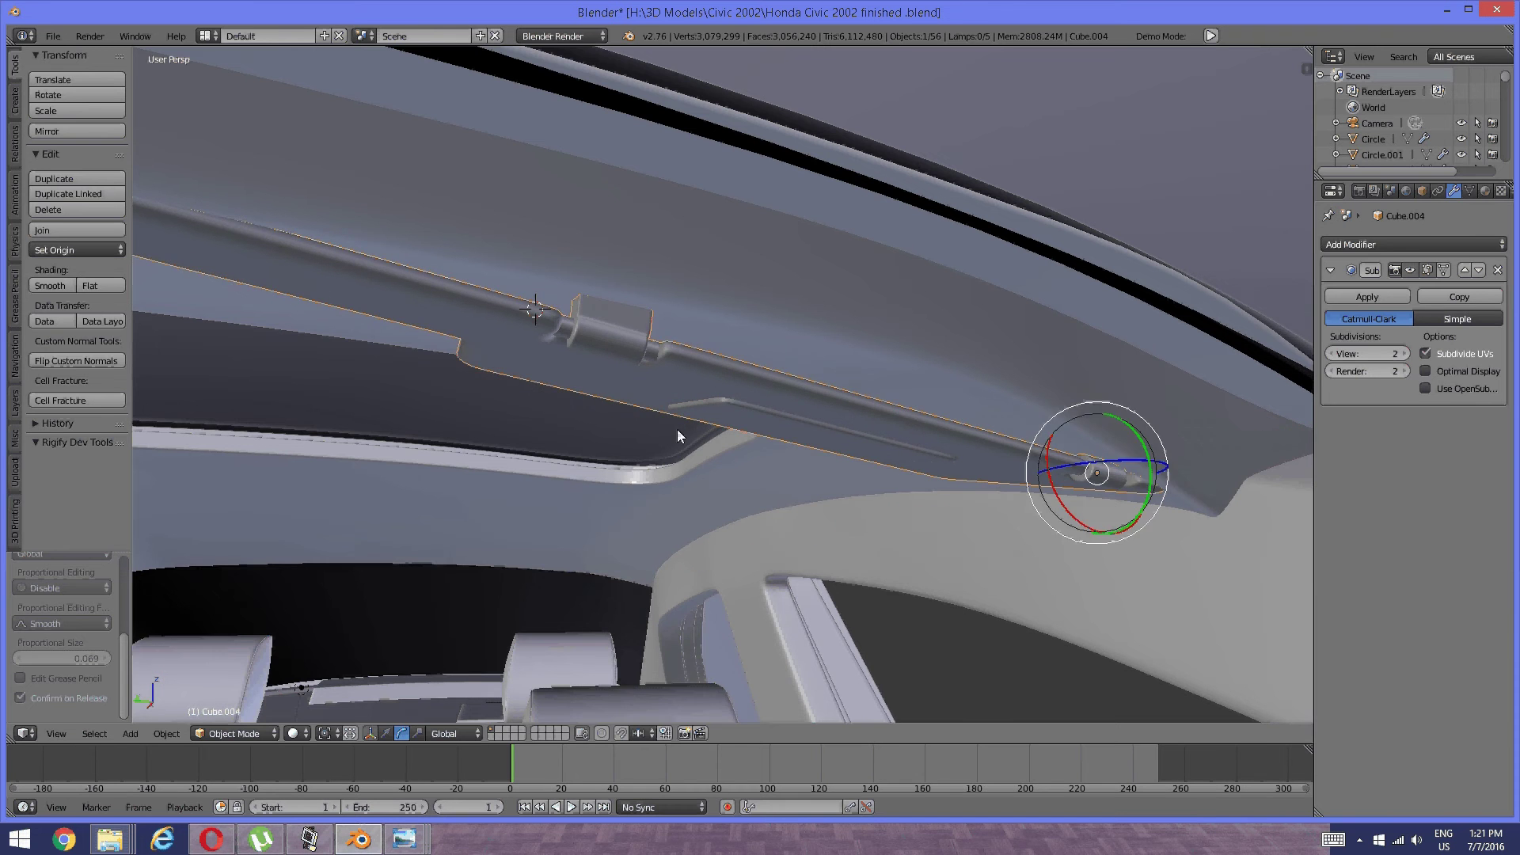
pyautogui.moveTo(677, 429); pyautogui.dragTo(767, 445, button='middle')
pyautogui.press('Tab')
pyautogui.click(663, 391)
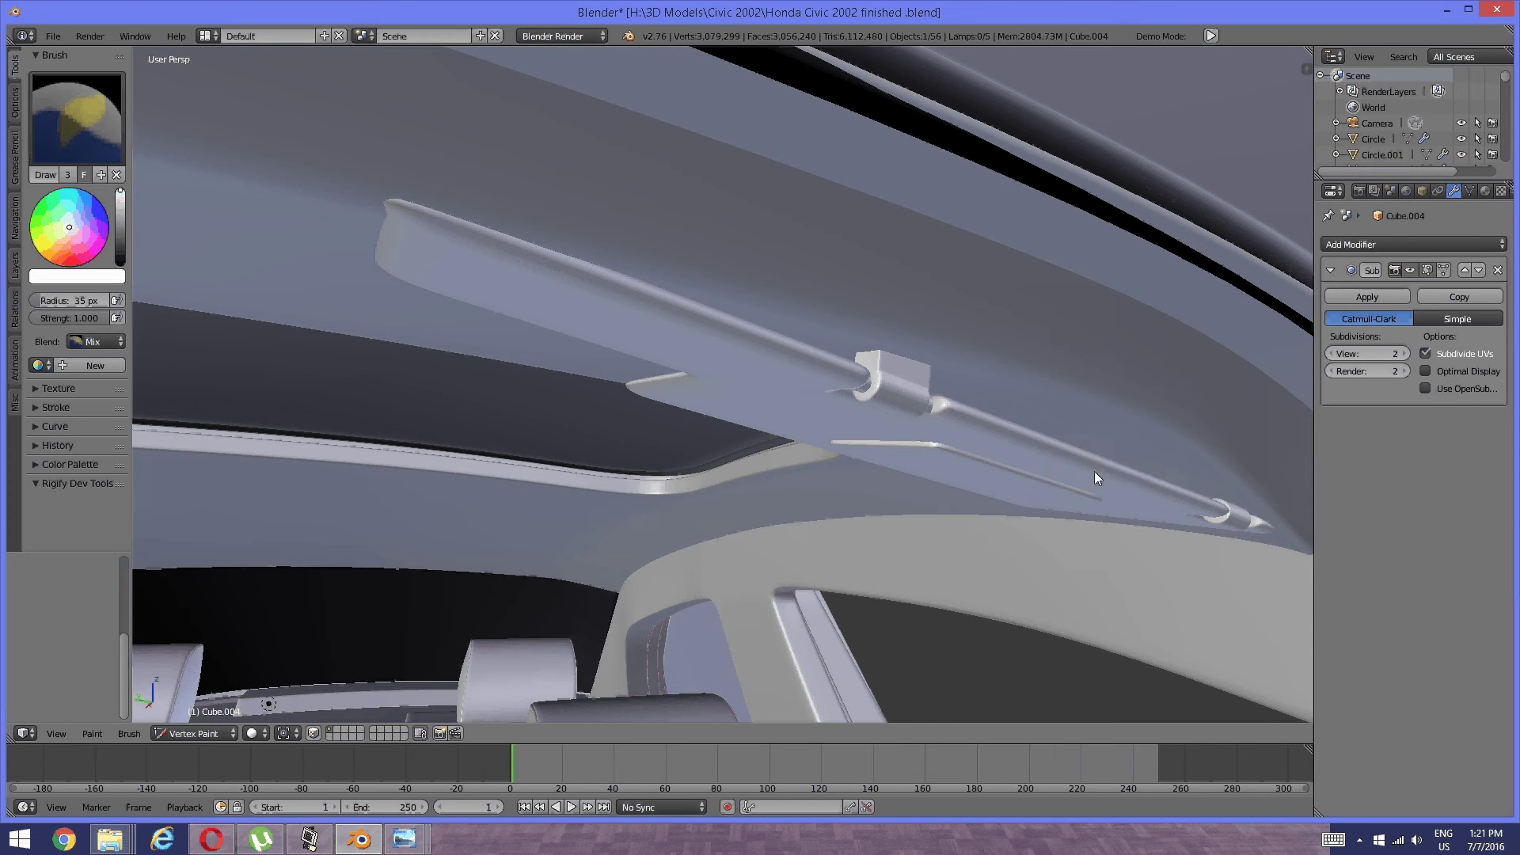
pyautogui.press('Tab')
pyautogui.click(959, 478)
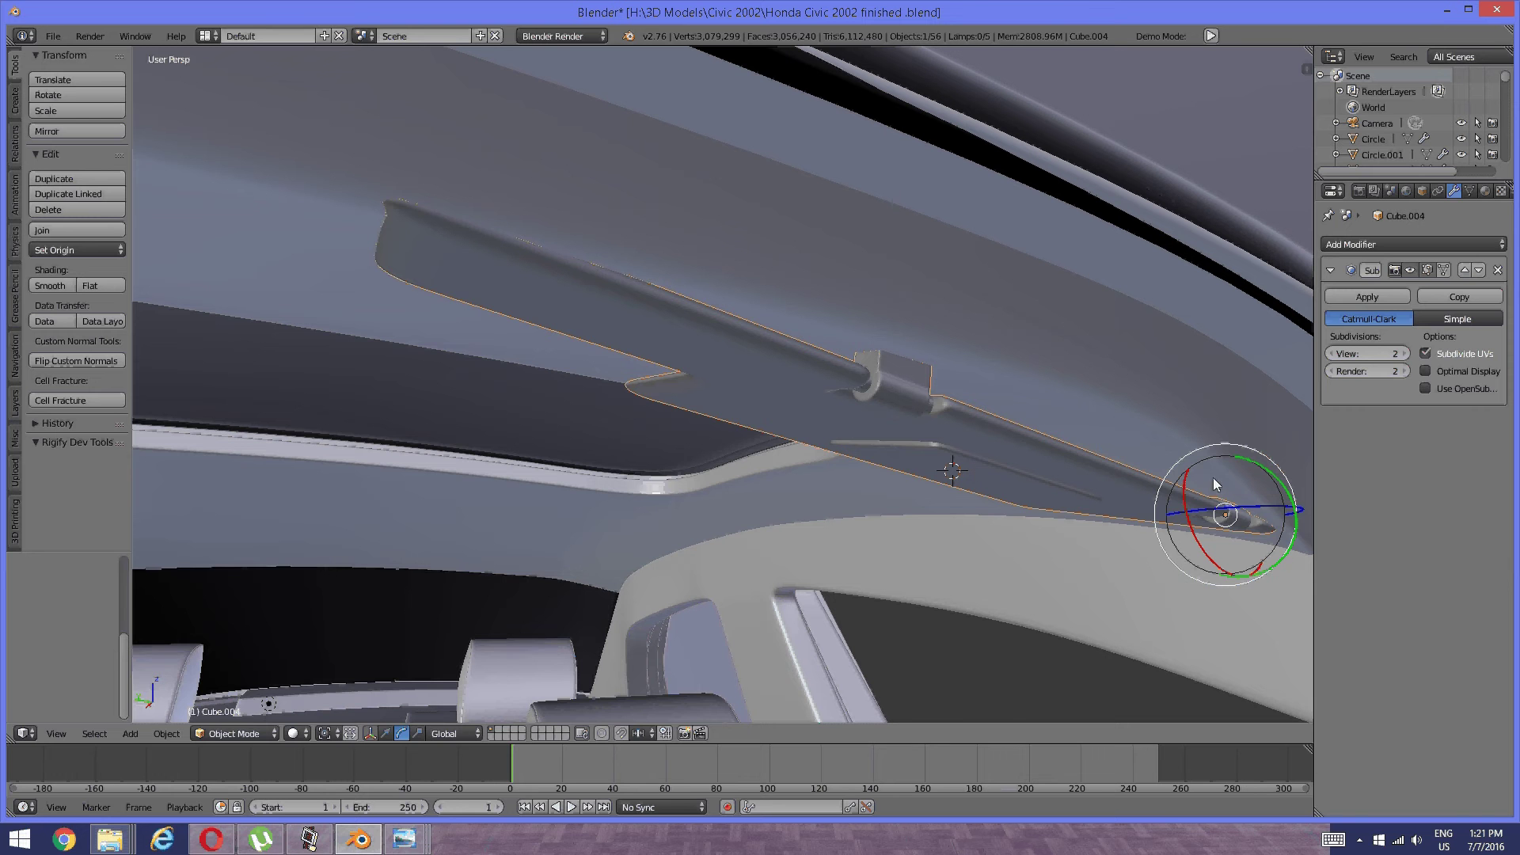
# Rotate the visor by about -0.3 degrees around the global X axis, and stay in Object Mode.
pyautogui.moveTo(1187, 497); pyautogui.dragTo(155, 292)
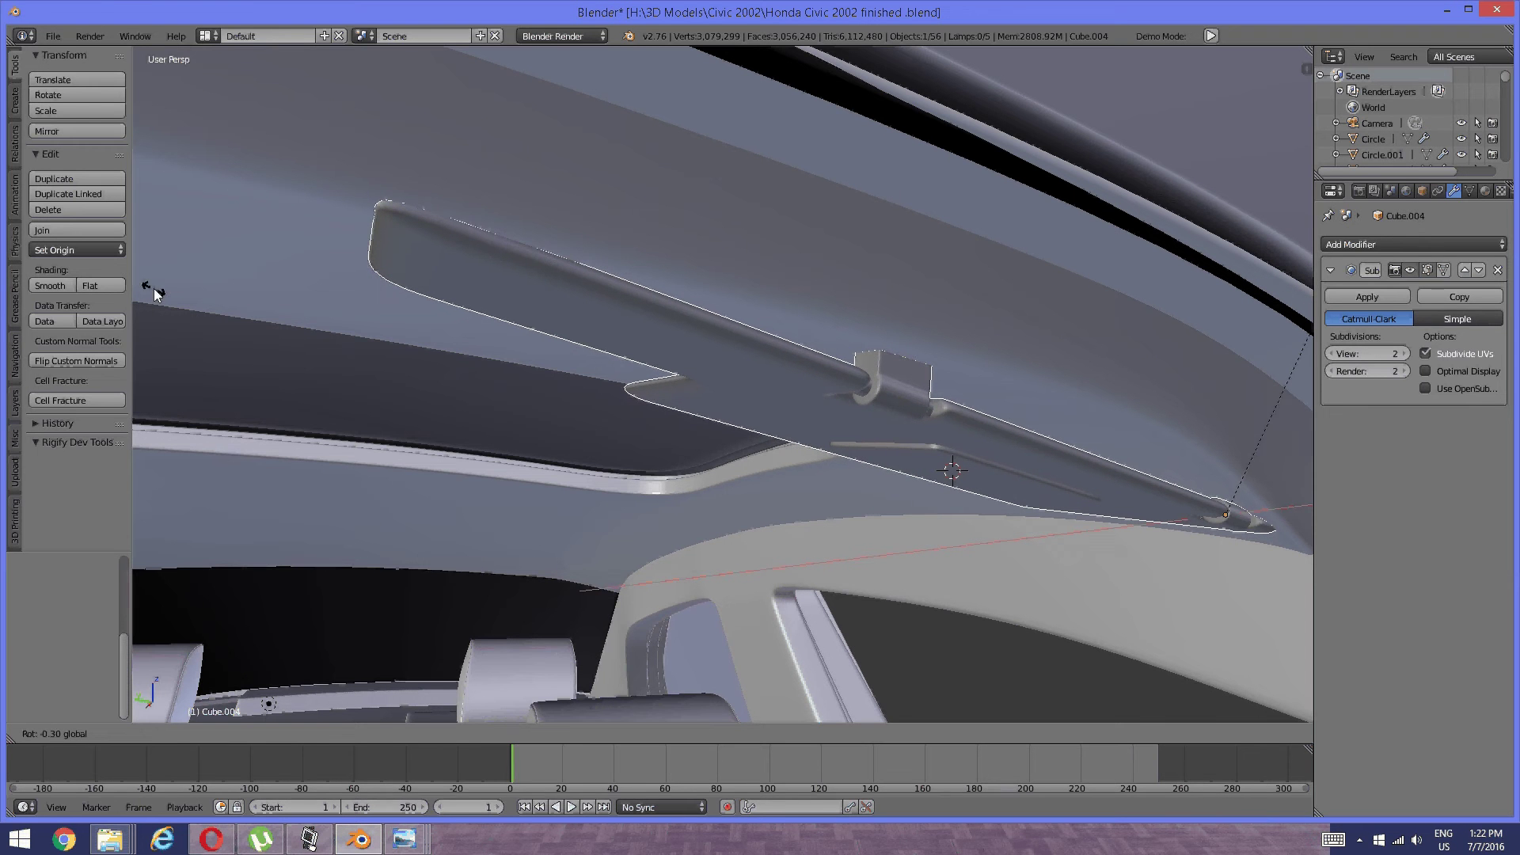
pyautogui.click(153, 288)
pyautogui.press('Tab')
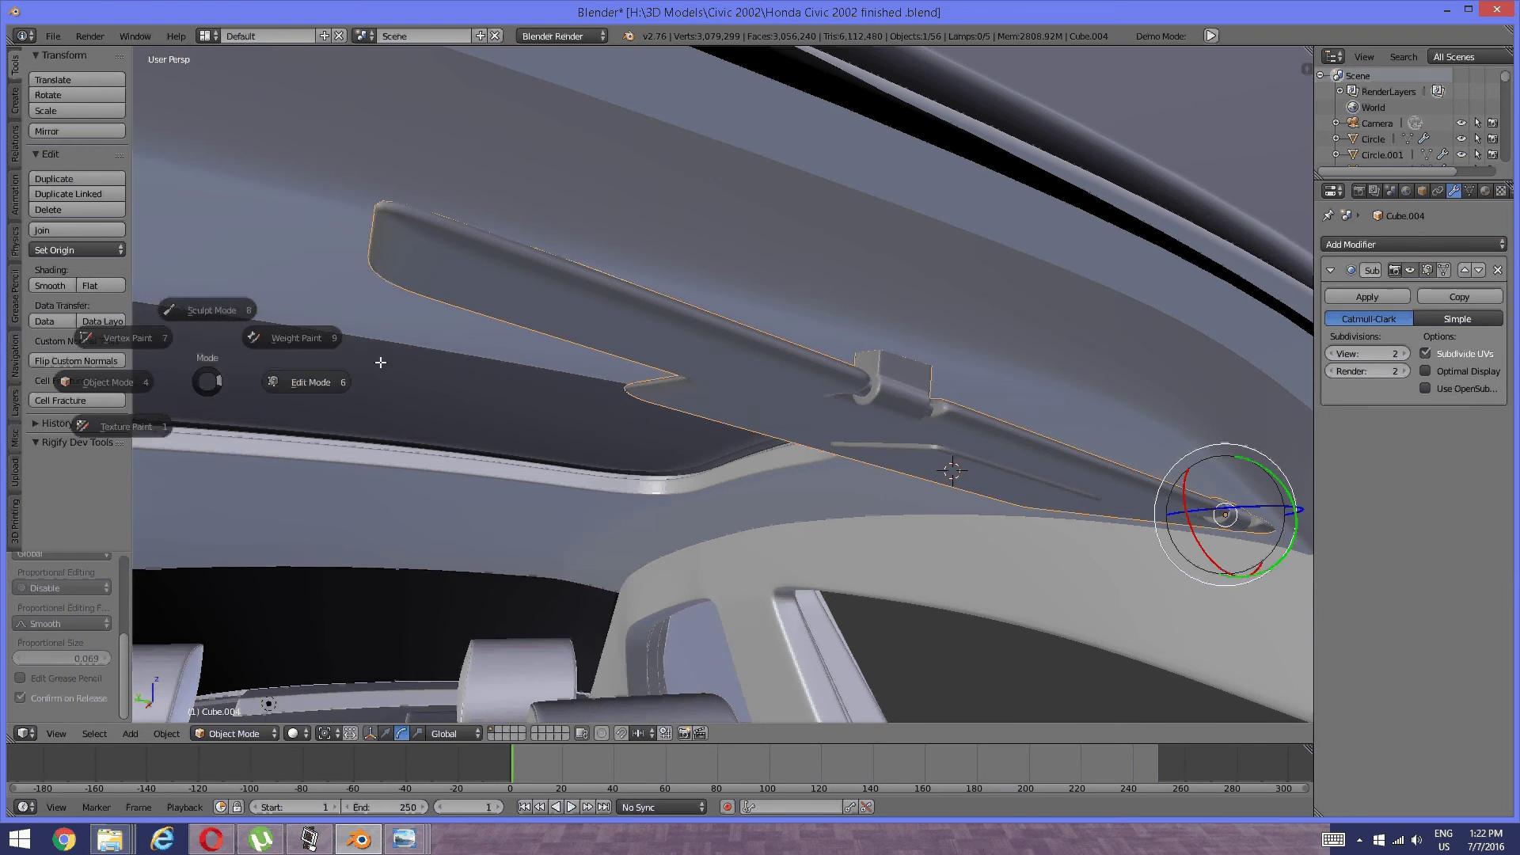
pyautogui.click(381, 363)
pyautogui.press('Tab')
pyautogui.click(263, 378)
# Select the car body around the windshield in Object Mode and snap the 3D cursor to it.
pyautogui.scroll(-1, 502, 376)
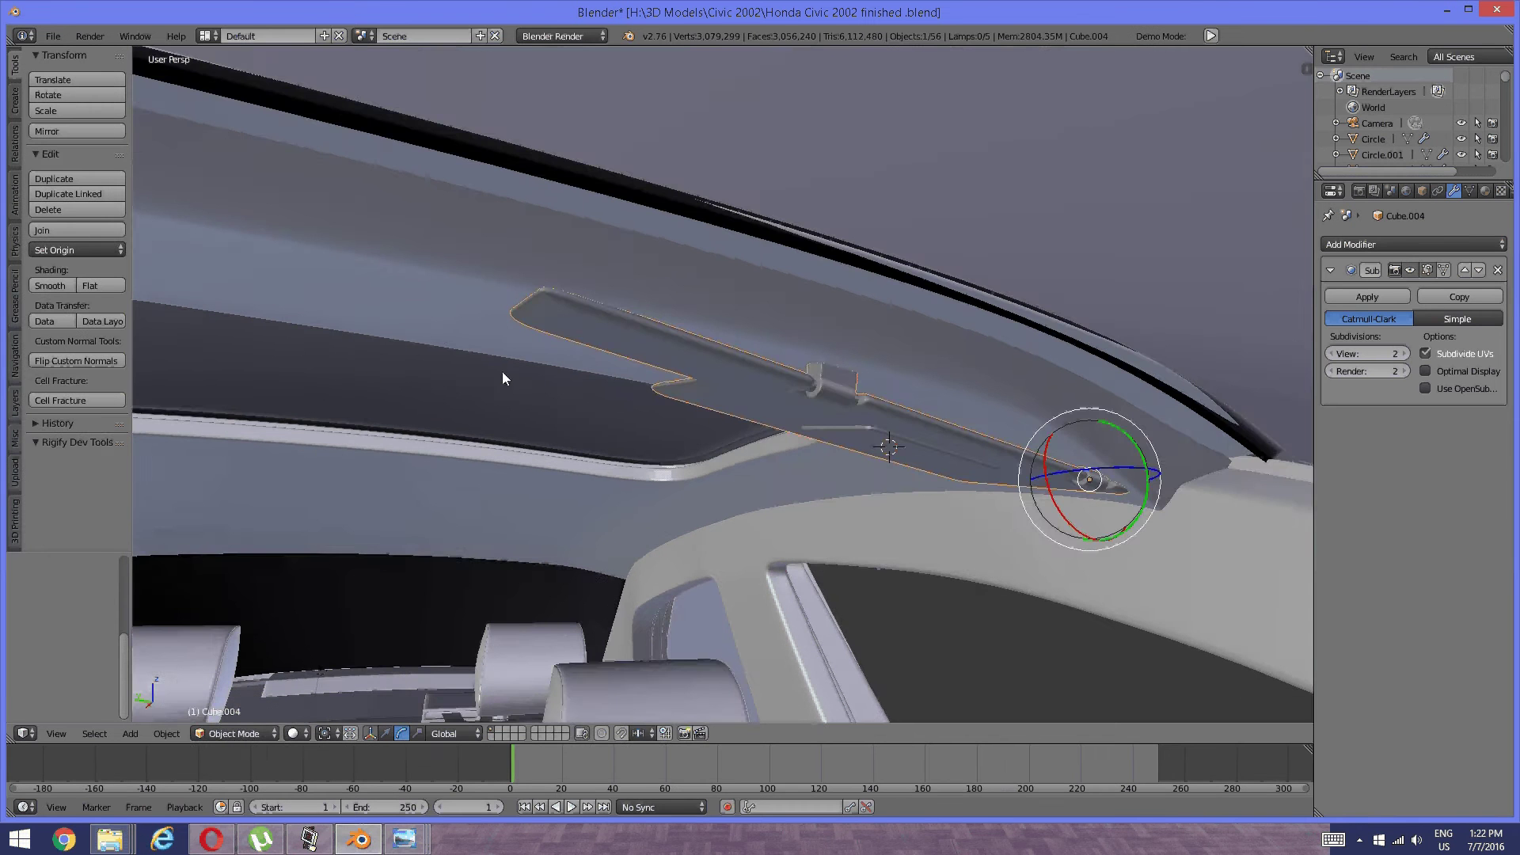
pyautogui.scroll(-1, 497, 373)
pyautogui.moveTo(497, 373); pyautogui.dragTo(605, 372, button='middle')
pyautogui.scroll(-3, 720, 364)
pyautogui.press('Tab')
pyautogui.click(458, 368)
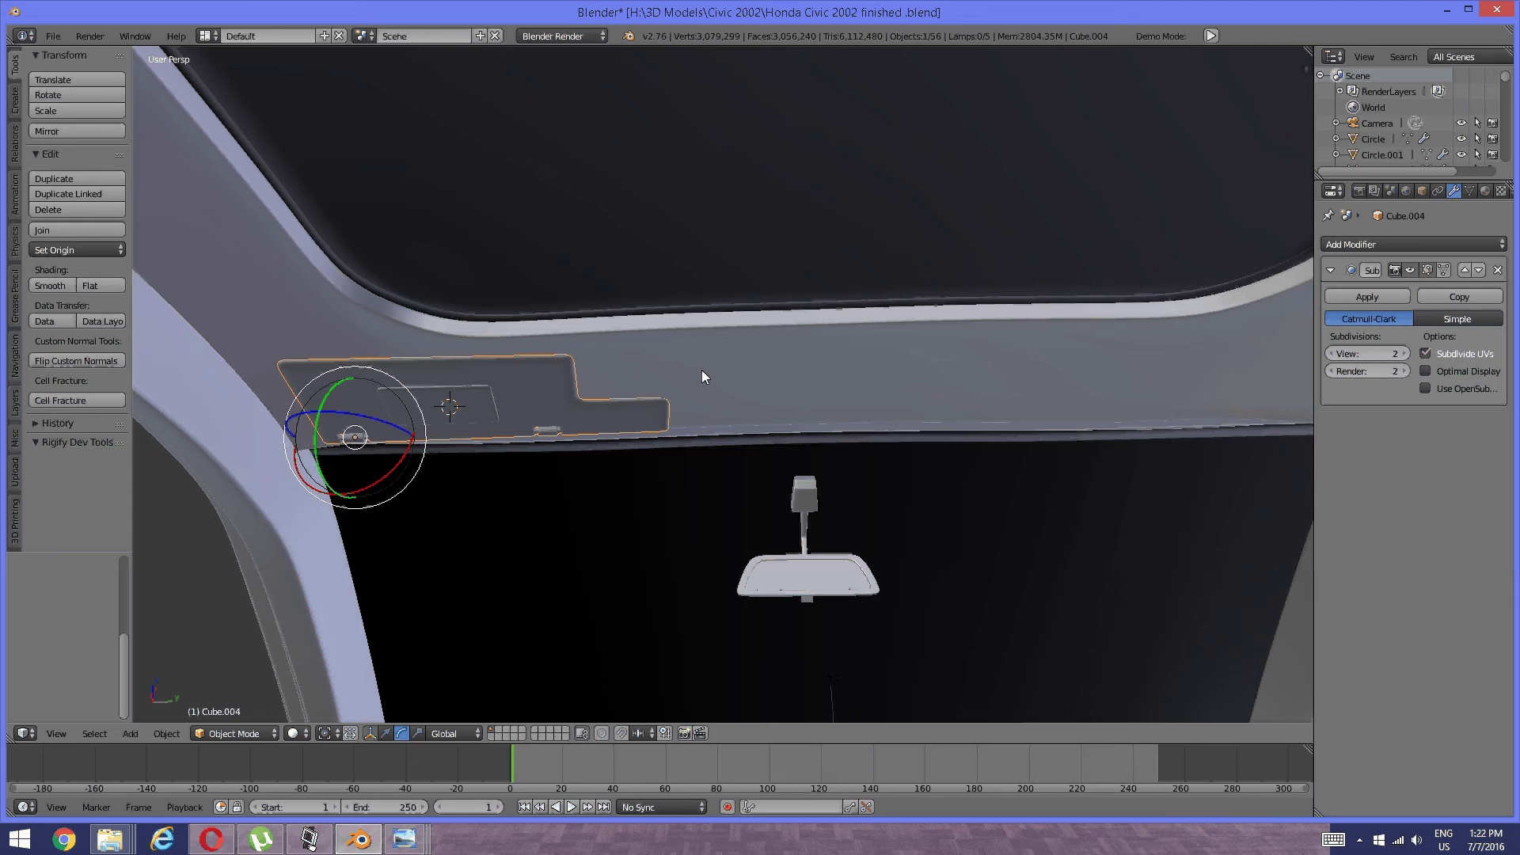
pyautogui.rightClick(762, 363)
pyautogui.hotkey('shift', 's')
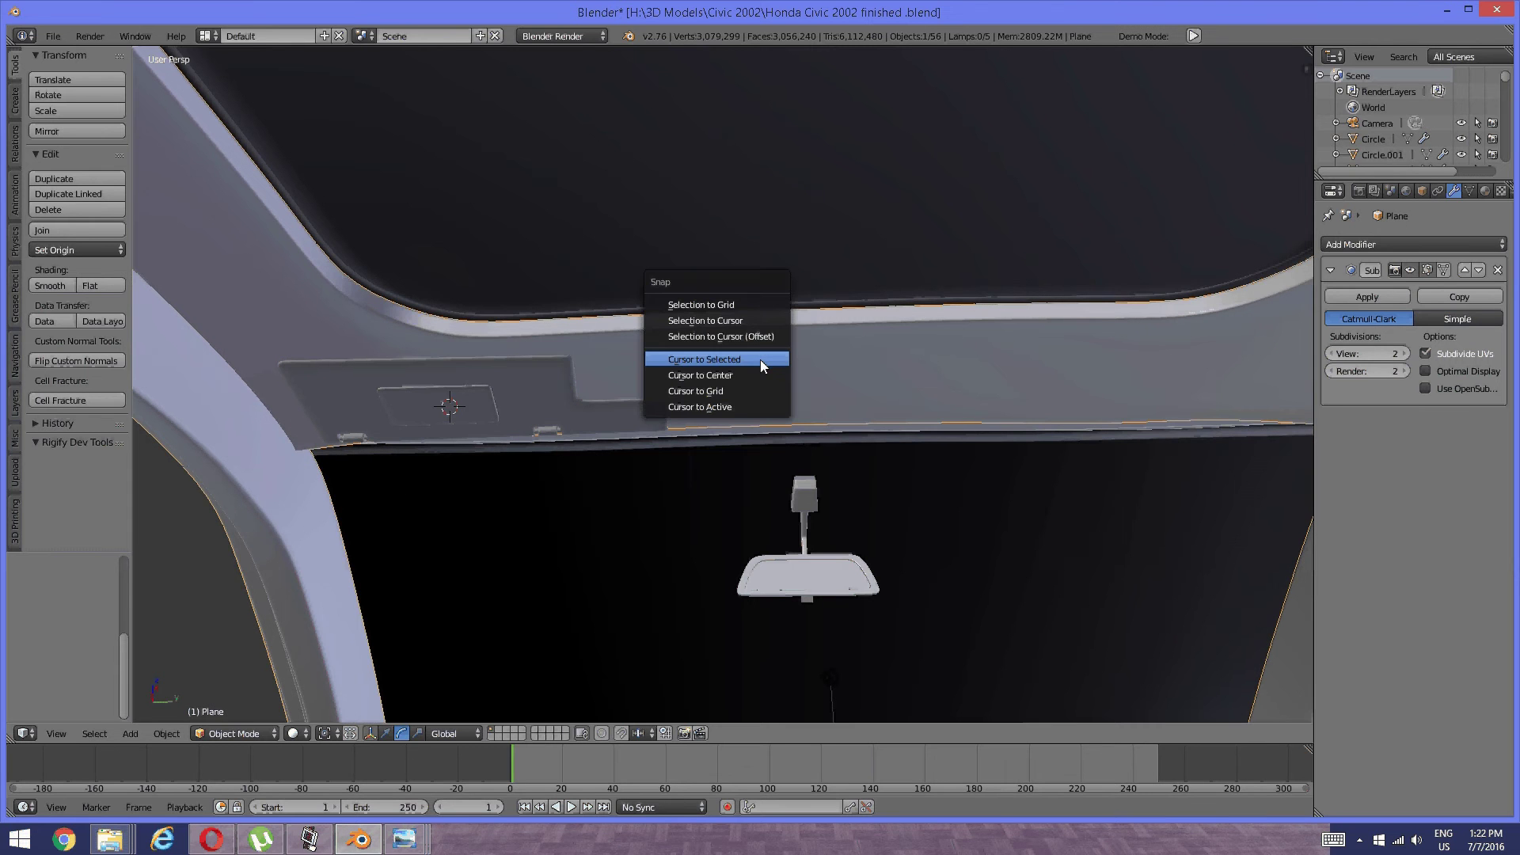
pyautogui.click(760, 359)
# Select the visor again and set the pivot point to 3D Cursor.
pyautogui.moveTo(760, 360); pyautogui.dragTo(769, 396, button='middle')
pyautogui.scroll(-5, 774, 375)
pyautogui.scroll(4, 770, 377)
pyautogui.scroll(2, 769, 396)
pyautogui.keyDown('shift'); pyautogui.moveTo(670, 420); pyautogui.dragTo(747, 366, button='middle'); pyautogui.keyUp('shift')
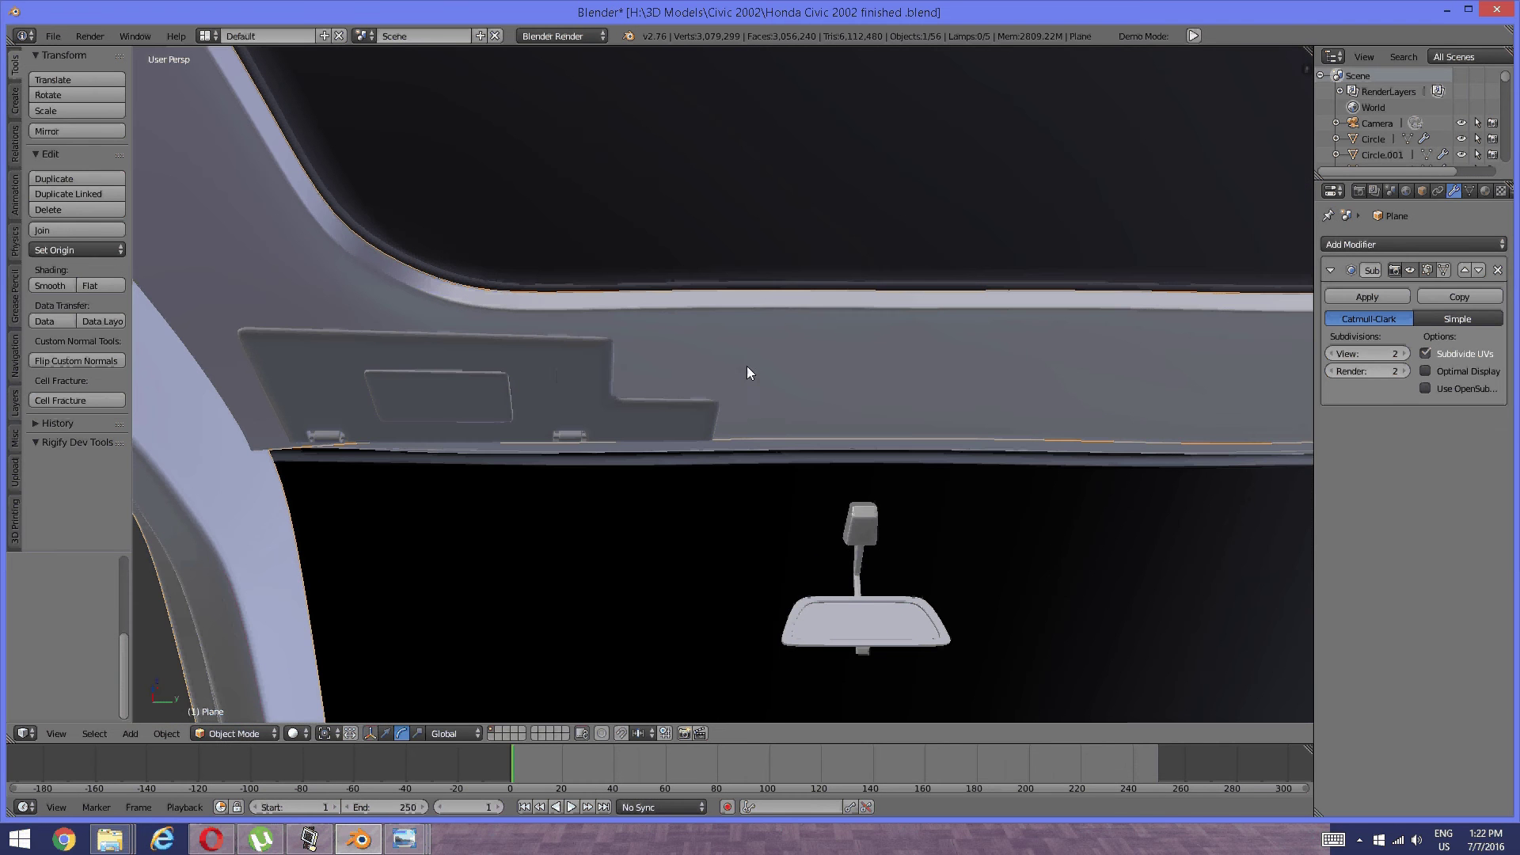
pyautogui.rightClick(558, 376)
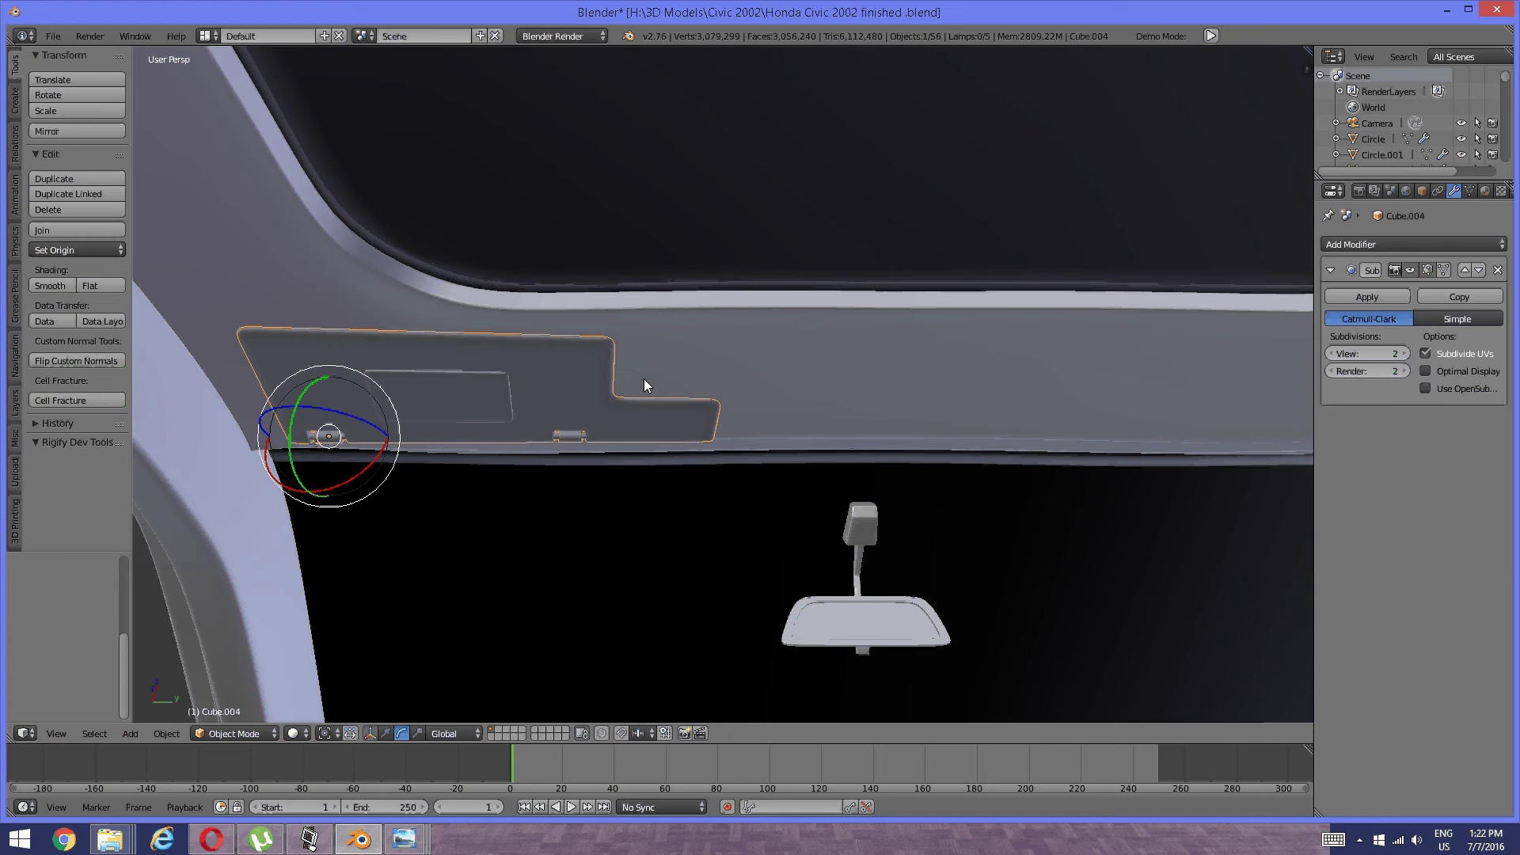
pyautogui.click(325, 732)
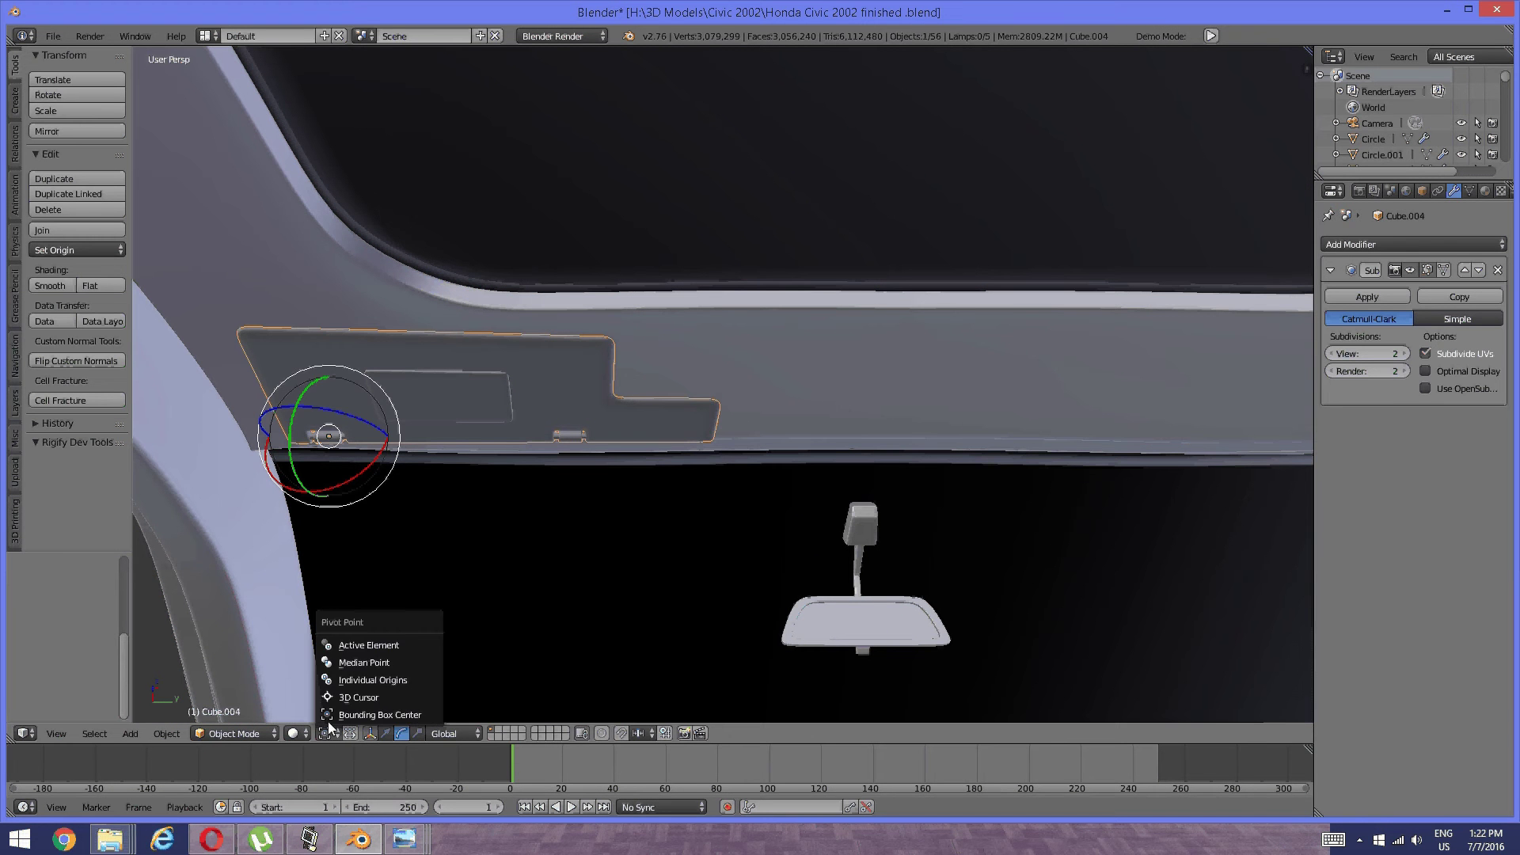
pyautogui.click(340, 699)
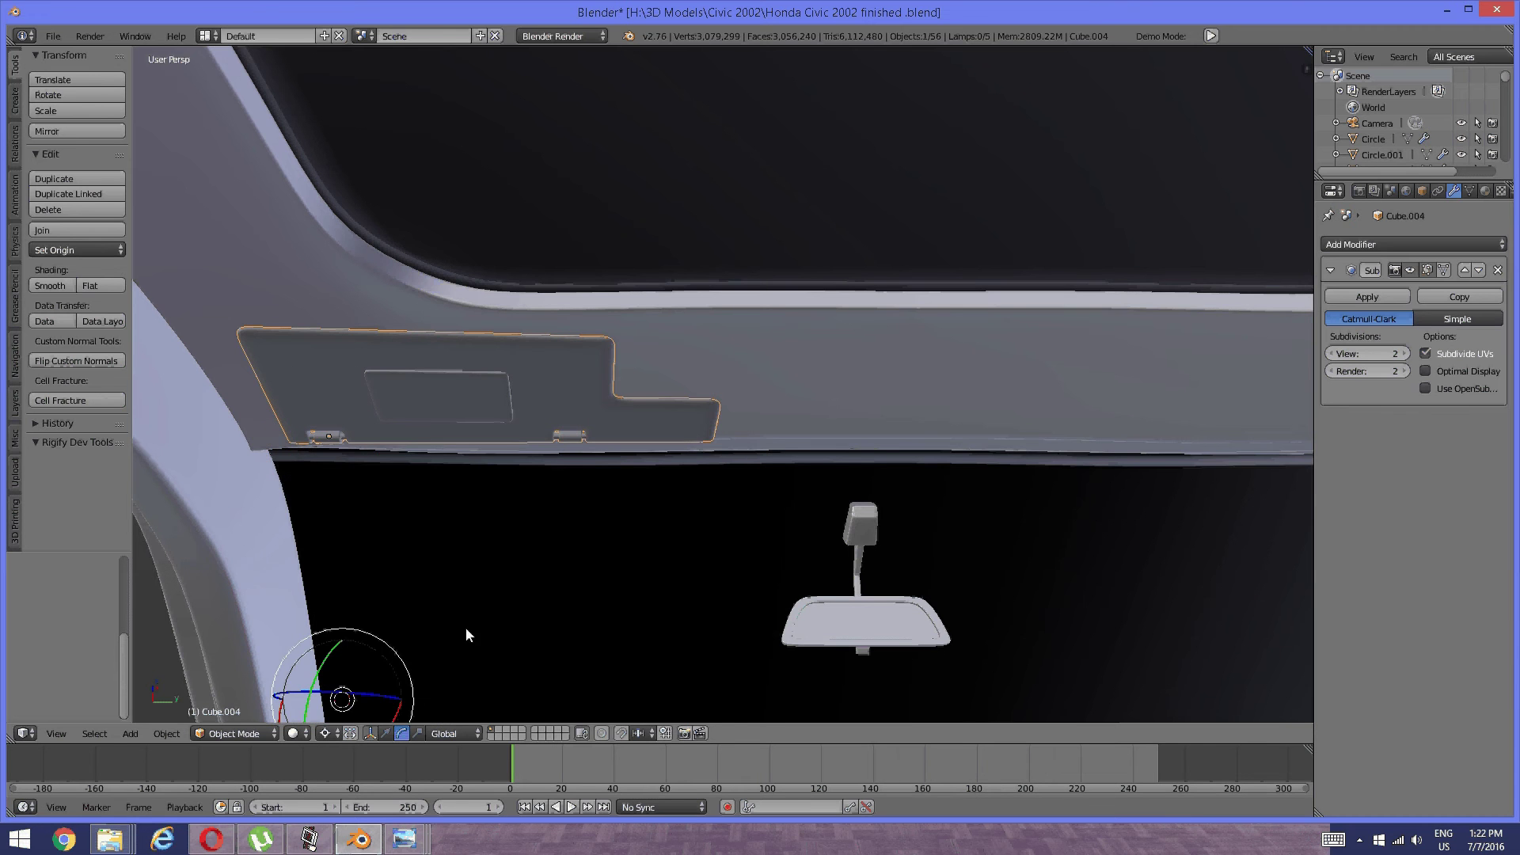
# Snap the 3D cursor to the car's roof panel.
pyautogui.moveTo(558, 556); pyautogui.dragTo(768, 390, button='middle')
pyautogui.rightClick(878, 355)
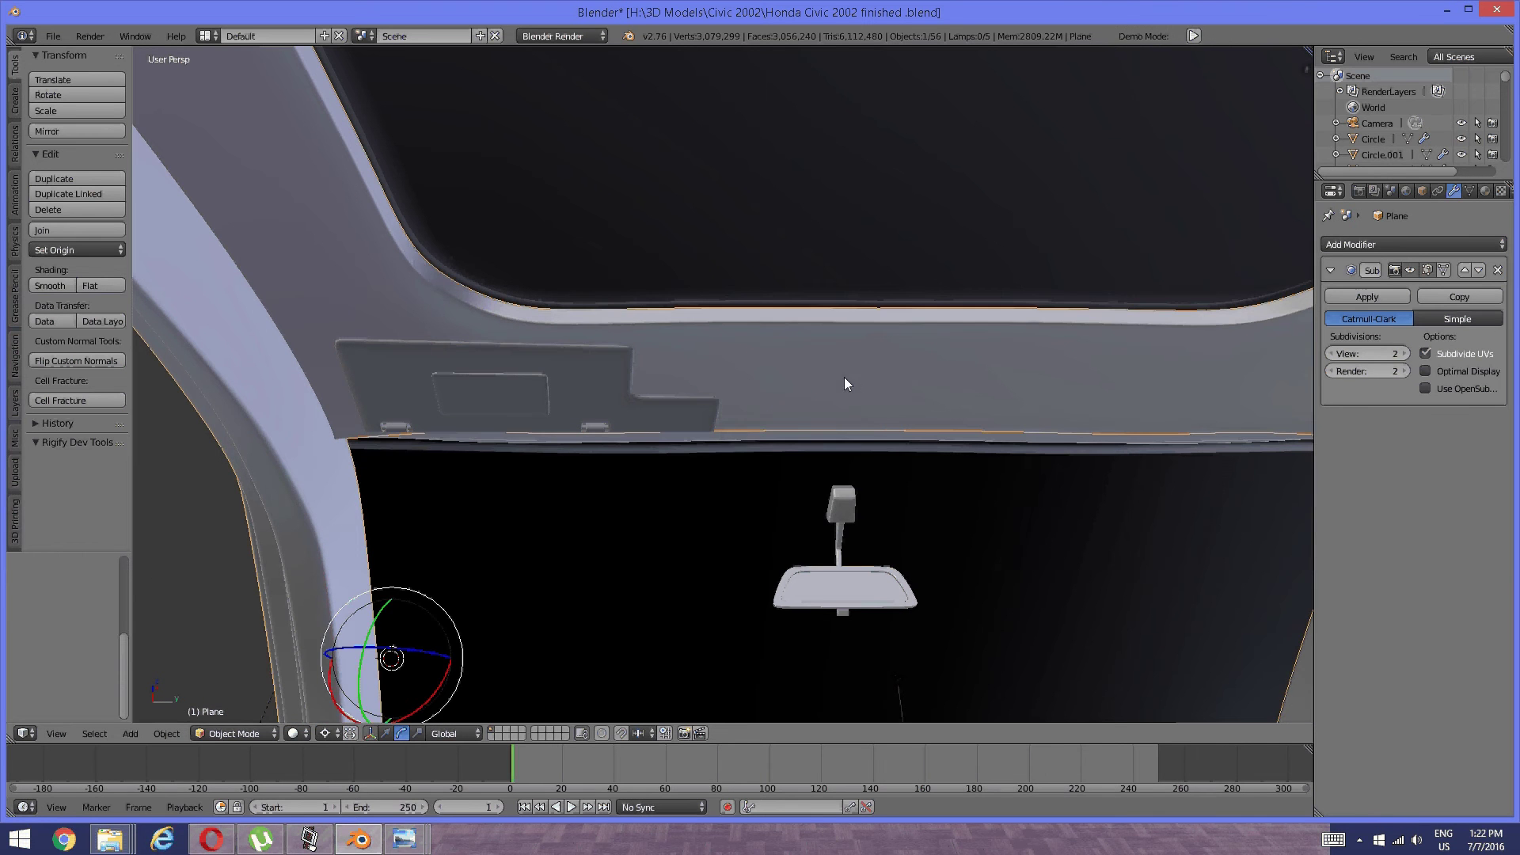
pyautogui.hotkey('shift', 's')
pyautogui.click(844, 377)
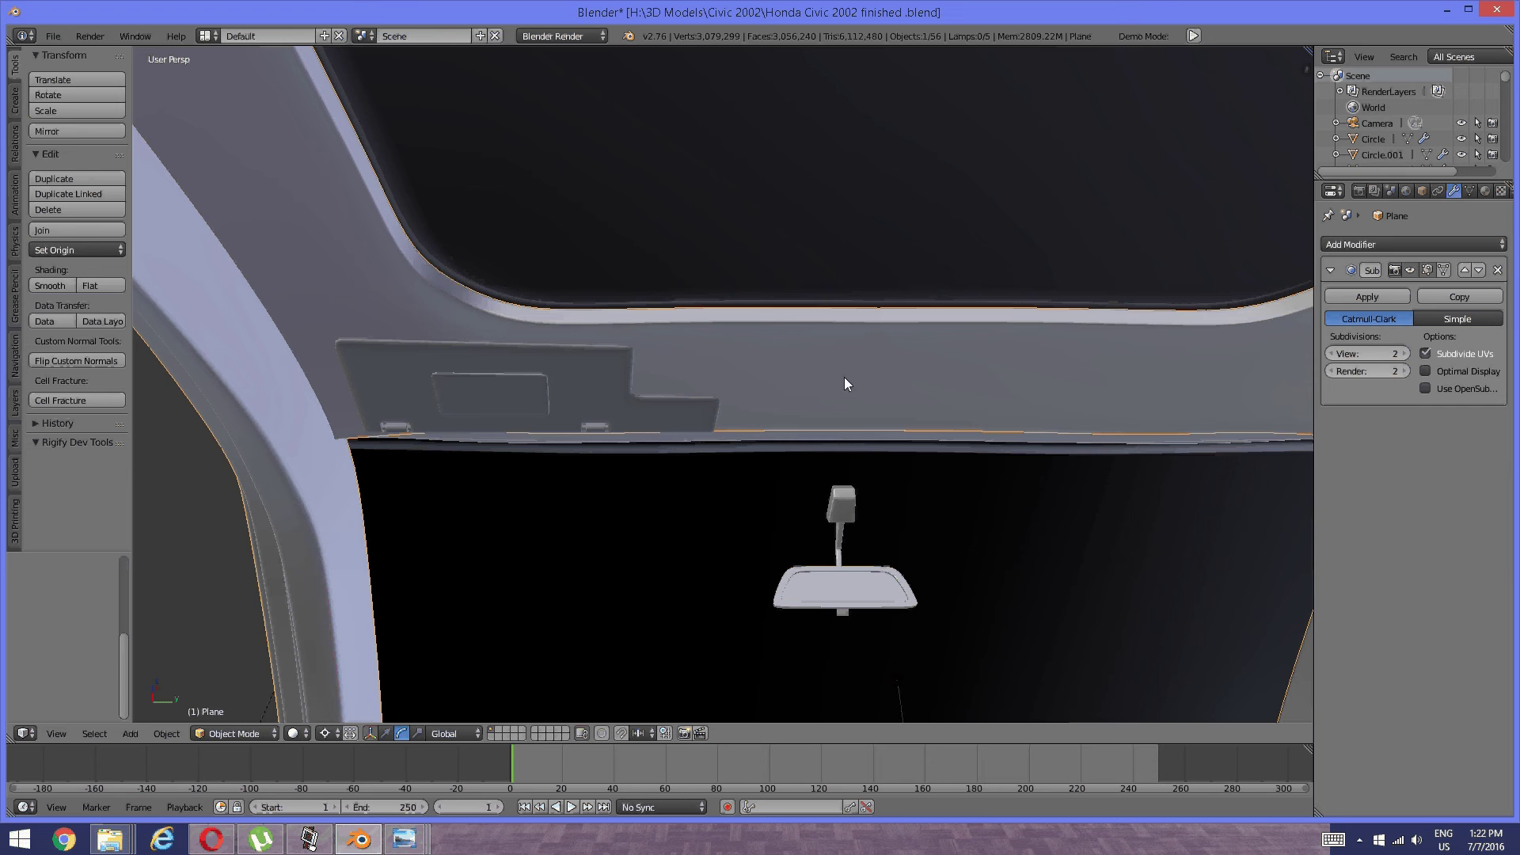
pyautogui.rightClick(587, 383)
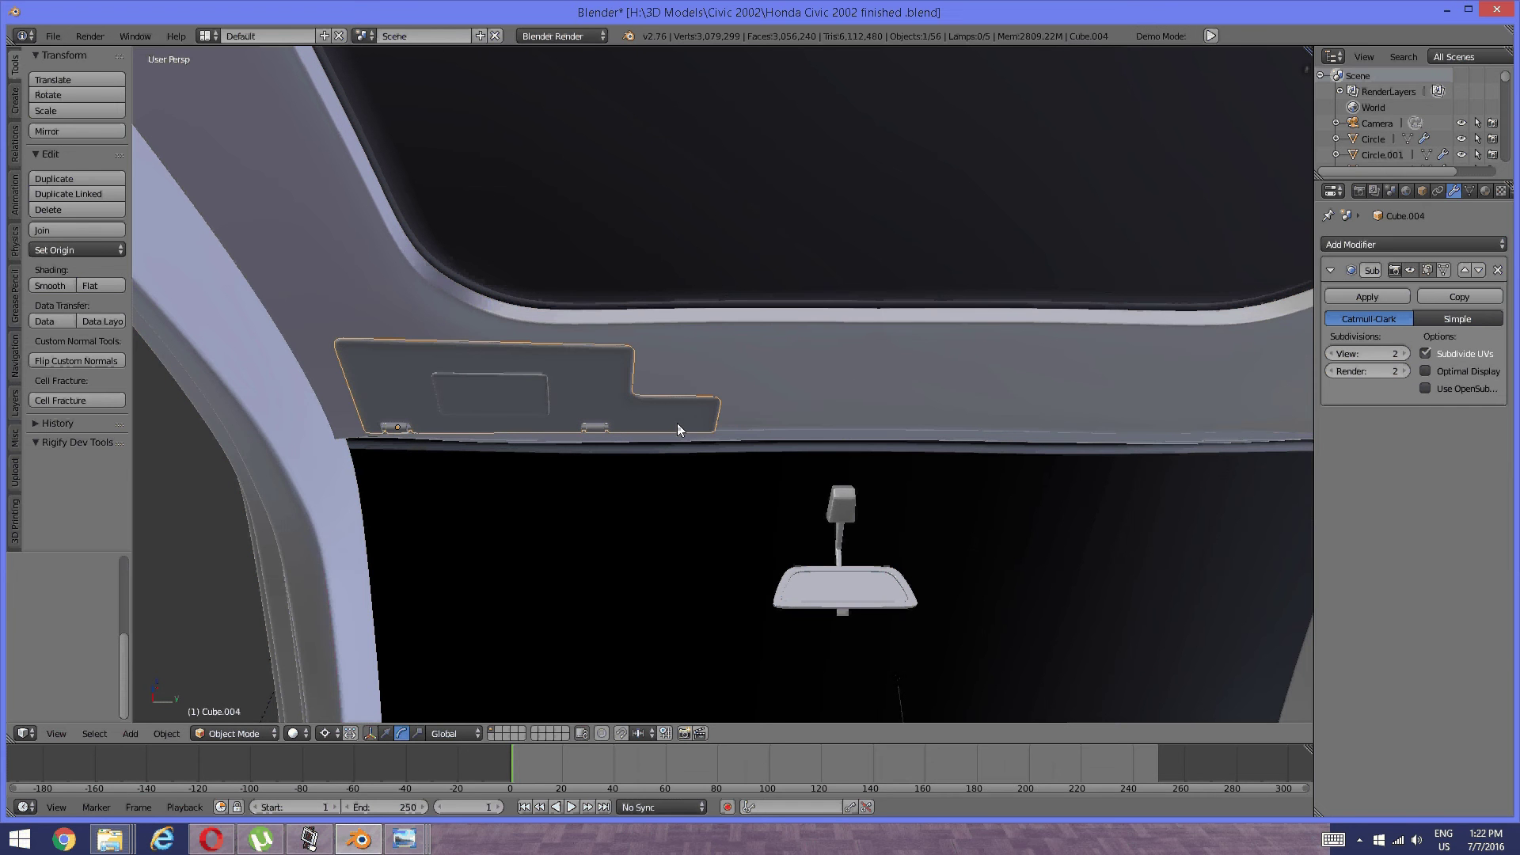
pyautogui.hotkey('ctrl', 'm')
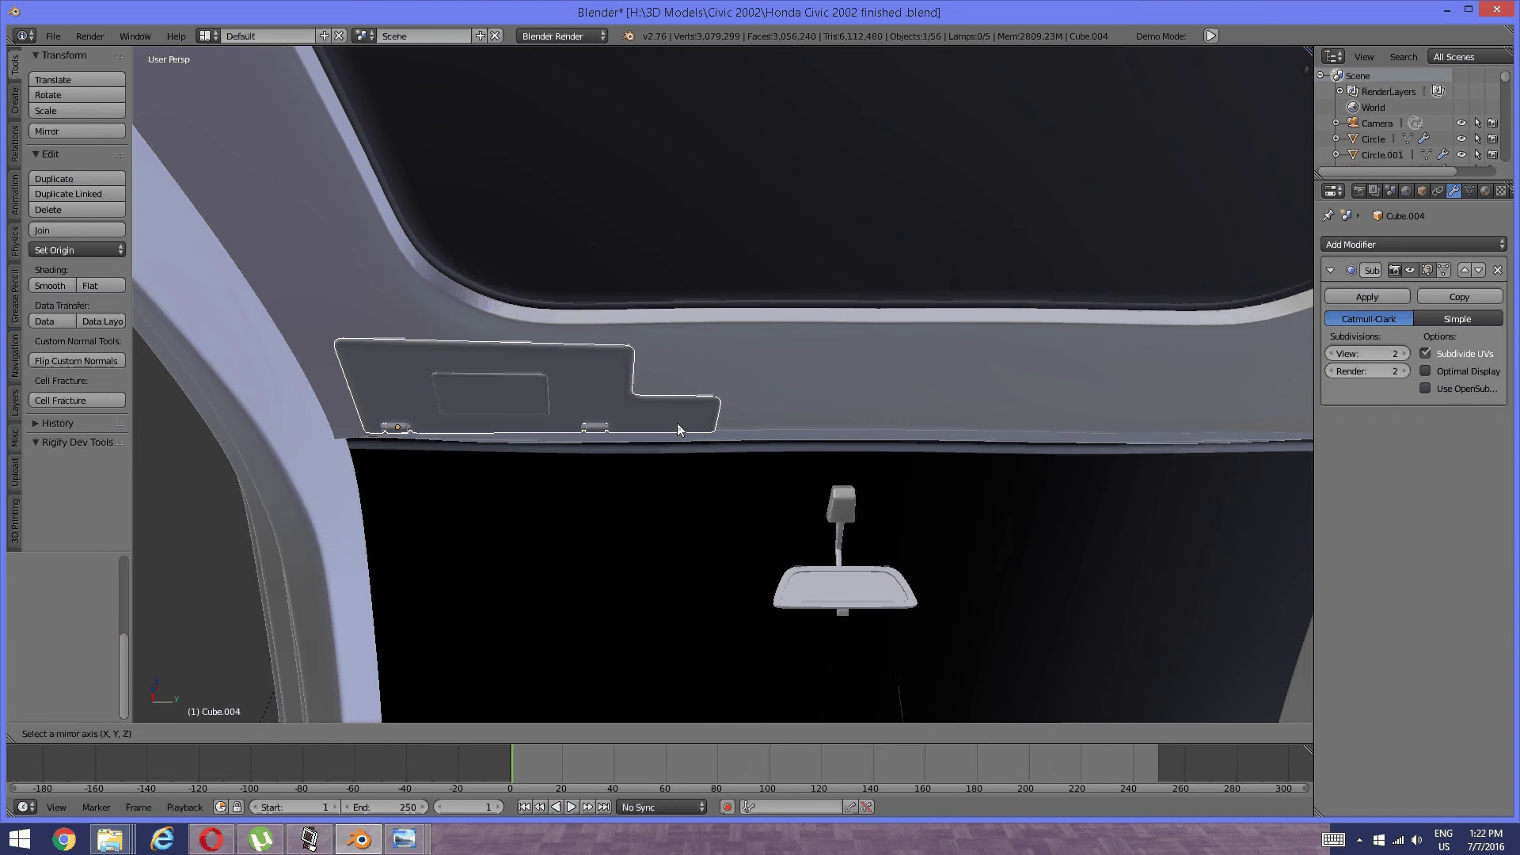
pyautogui.press('x')
pyautogui.press('z')
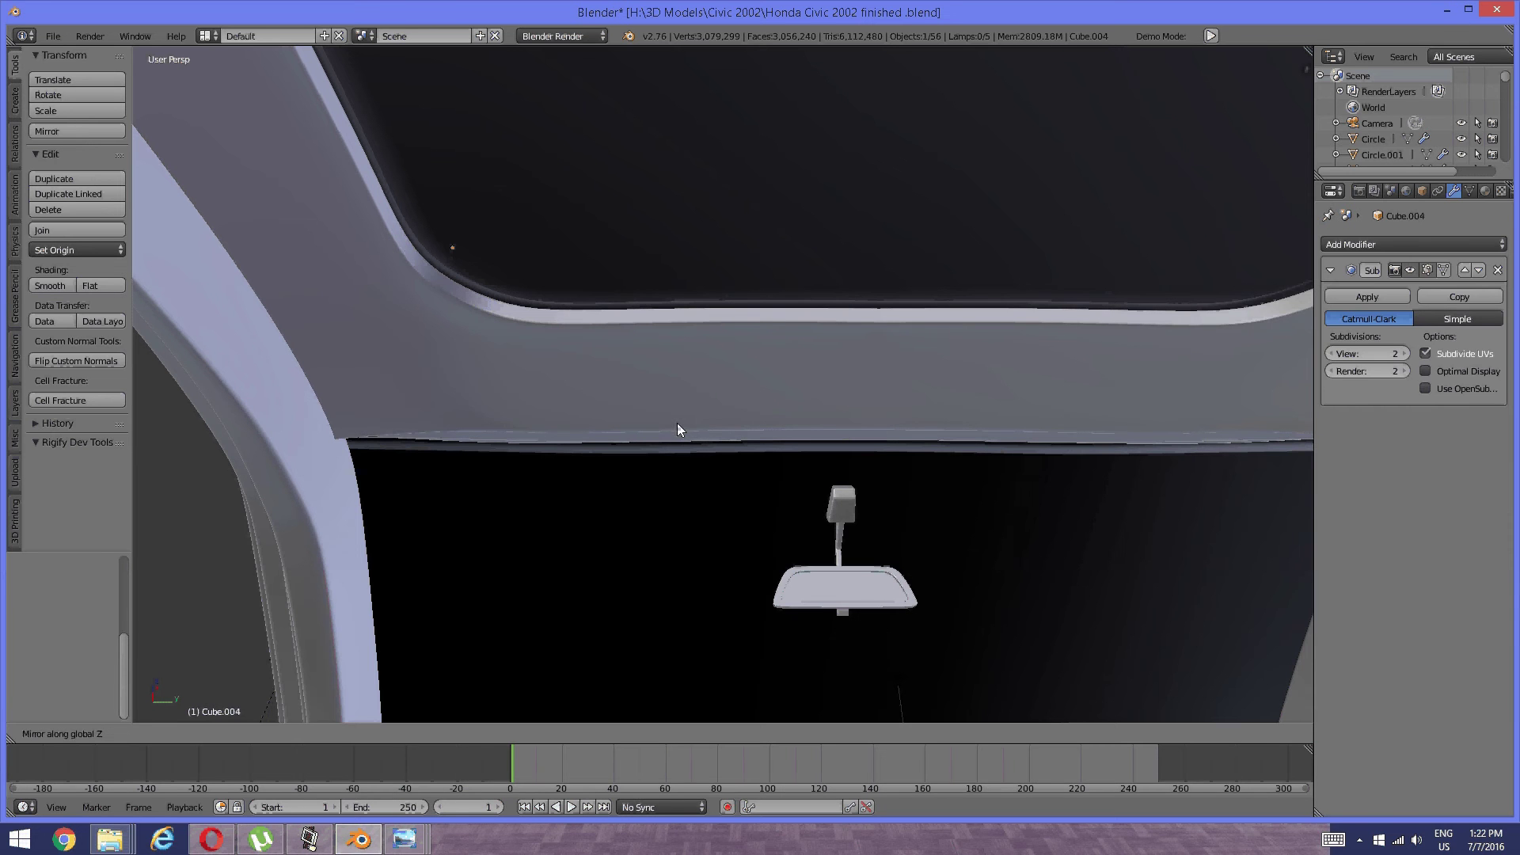
pyautogui.press('Escape')
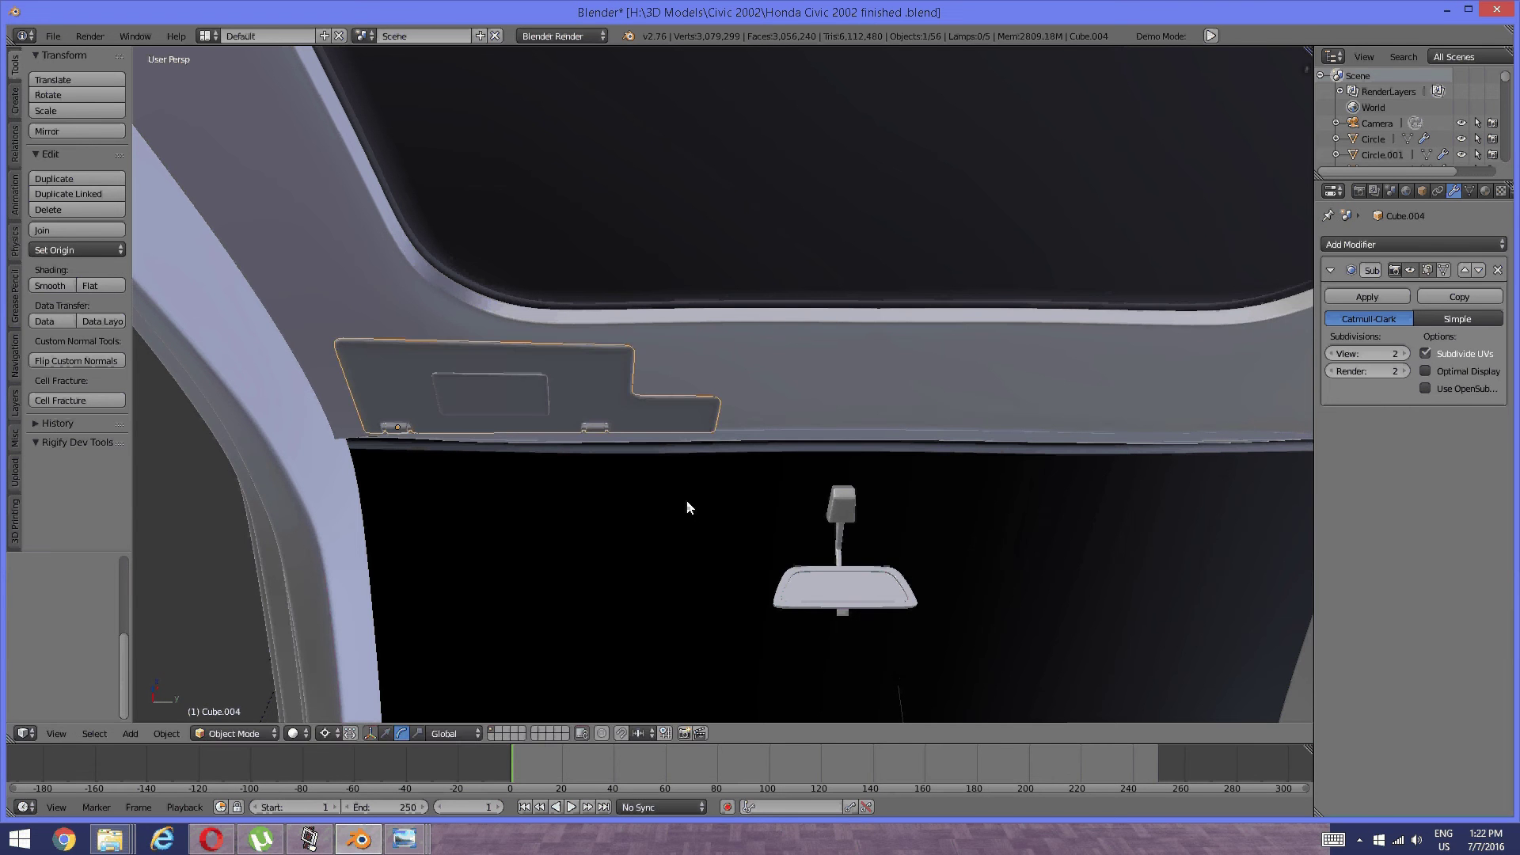
# Duplicate the sun visor in place and mirror the copy along the global Y axis.
pyautogui.hotkey('shift', 'd')
pyautogui.press('Escape')
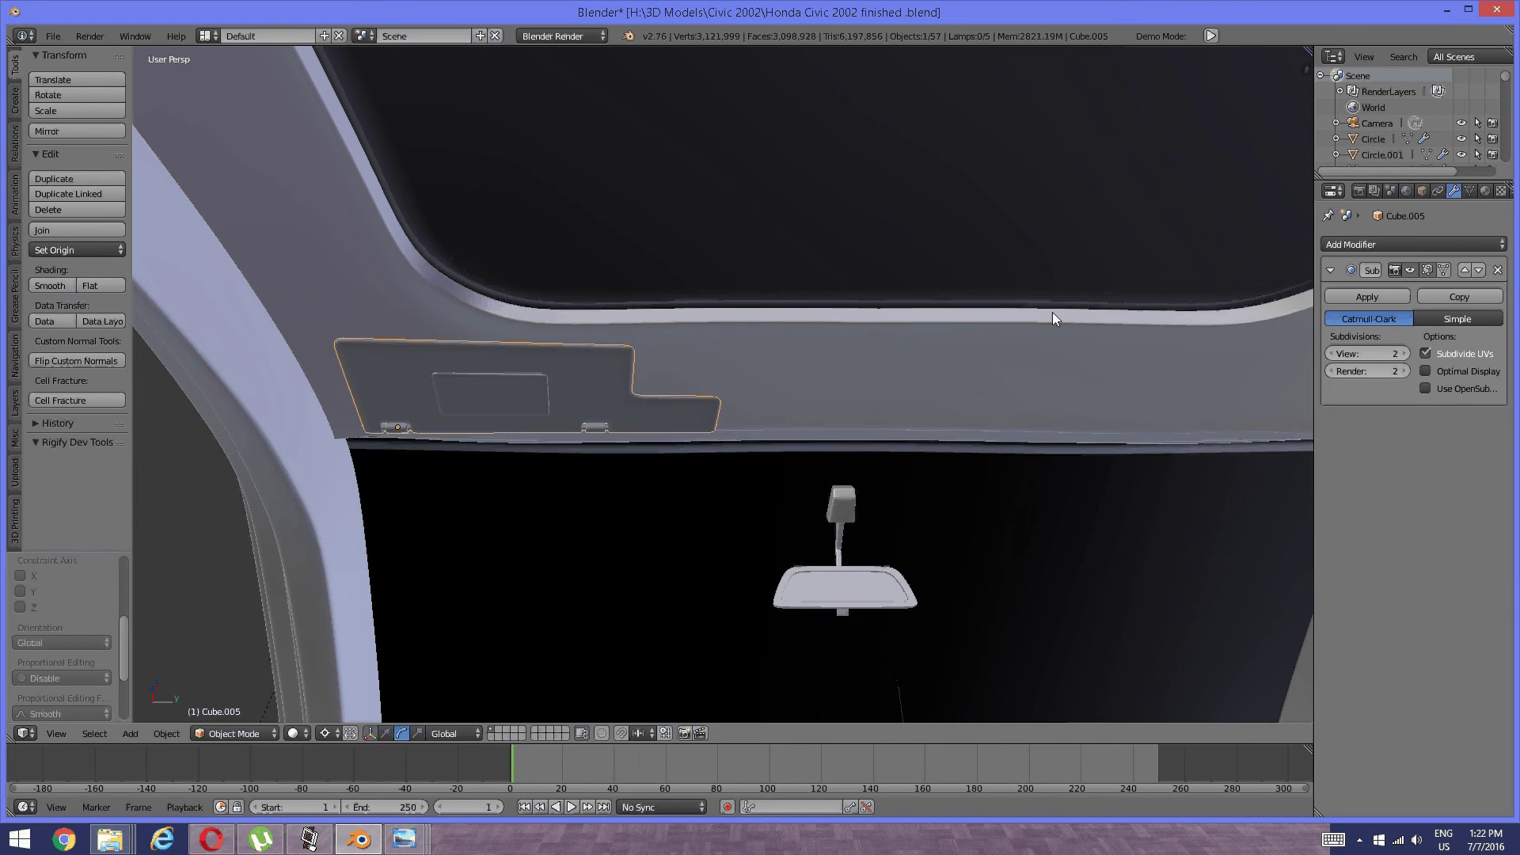
pyautogui.hotkey('ctrl', 'm')
pyautogui.press('y')
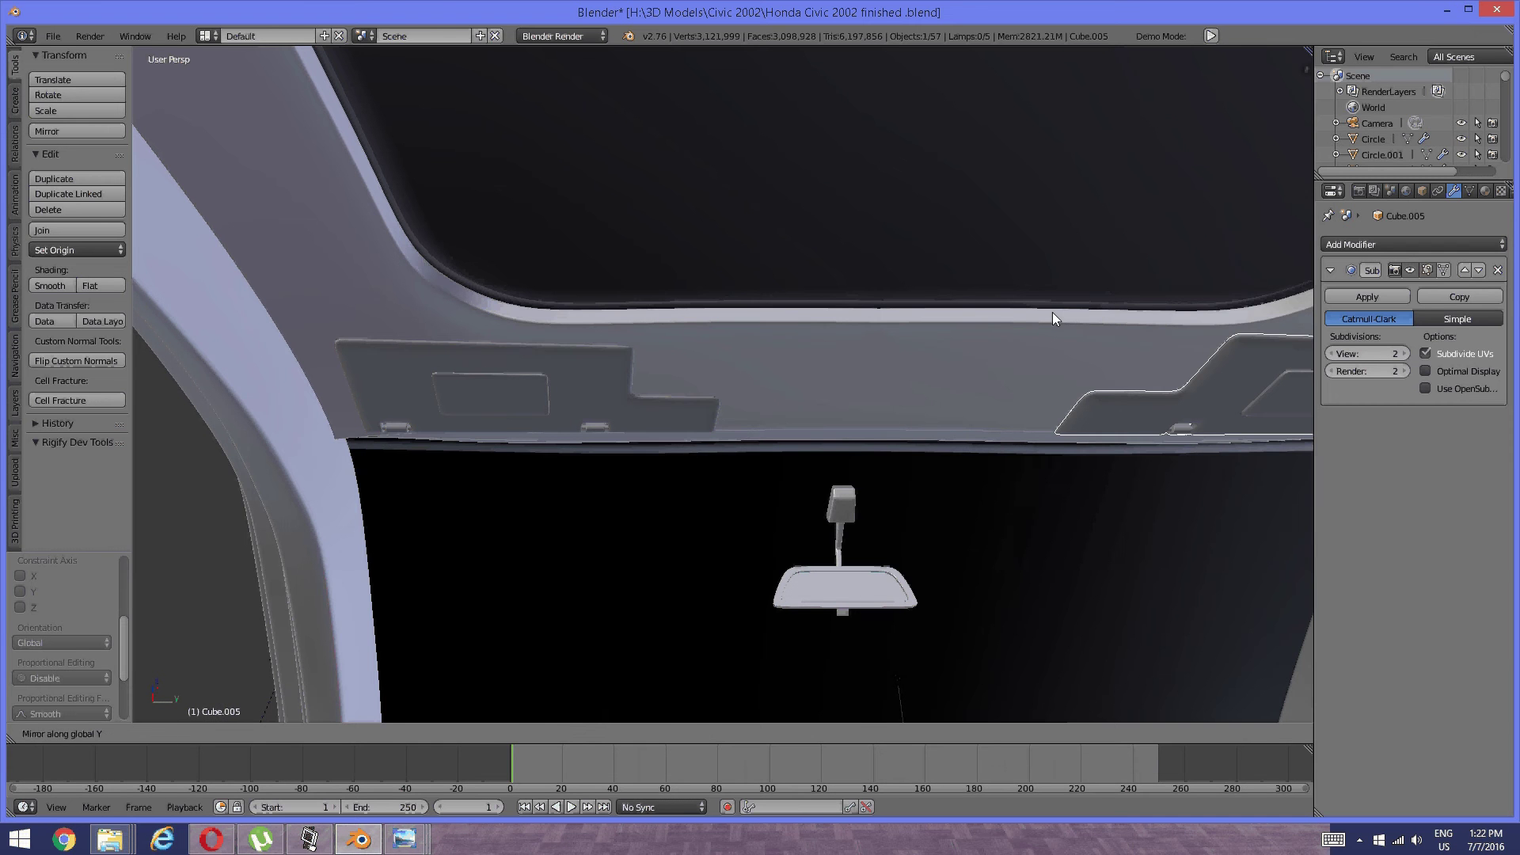
pyautogui.press('Return')
pyautogui.scroll(-3, 1102, 317)
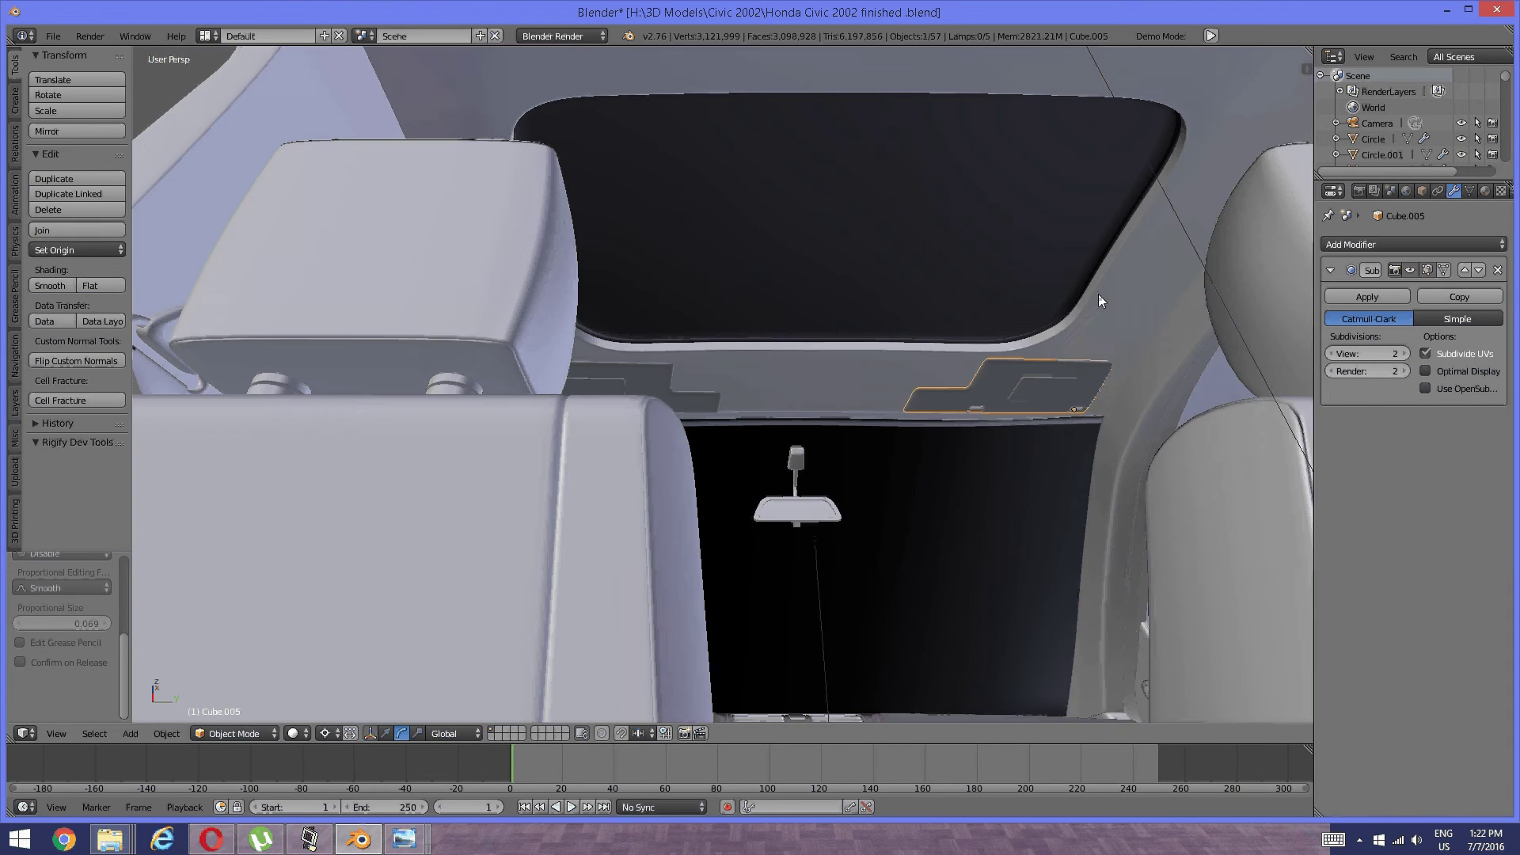
pyautogui.moveTo(1032, 397); pyautogui.dragTo(915, 395, button='middle')
pyautogui.scroll(3, 1010, 341)
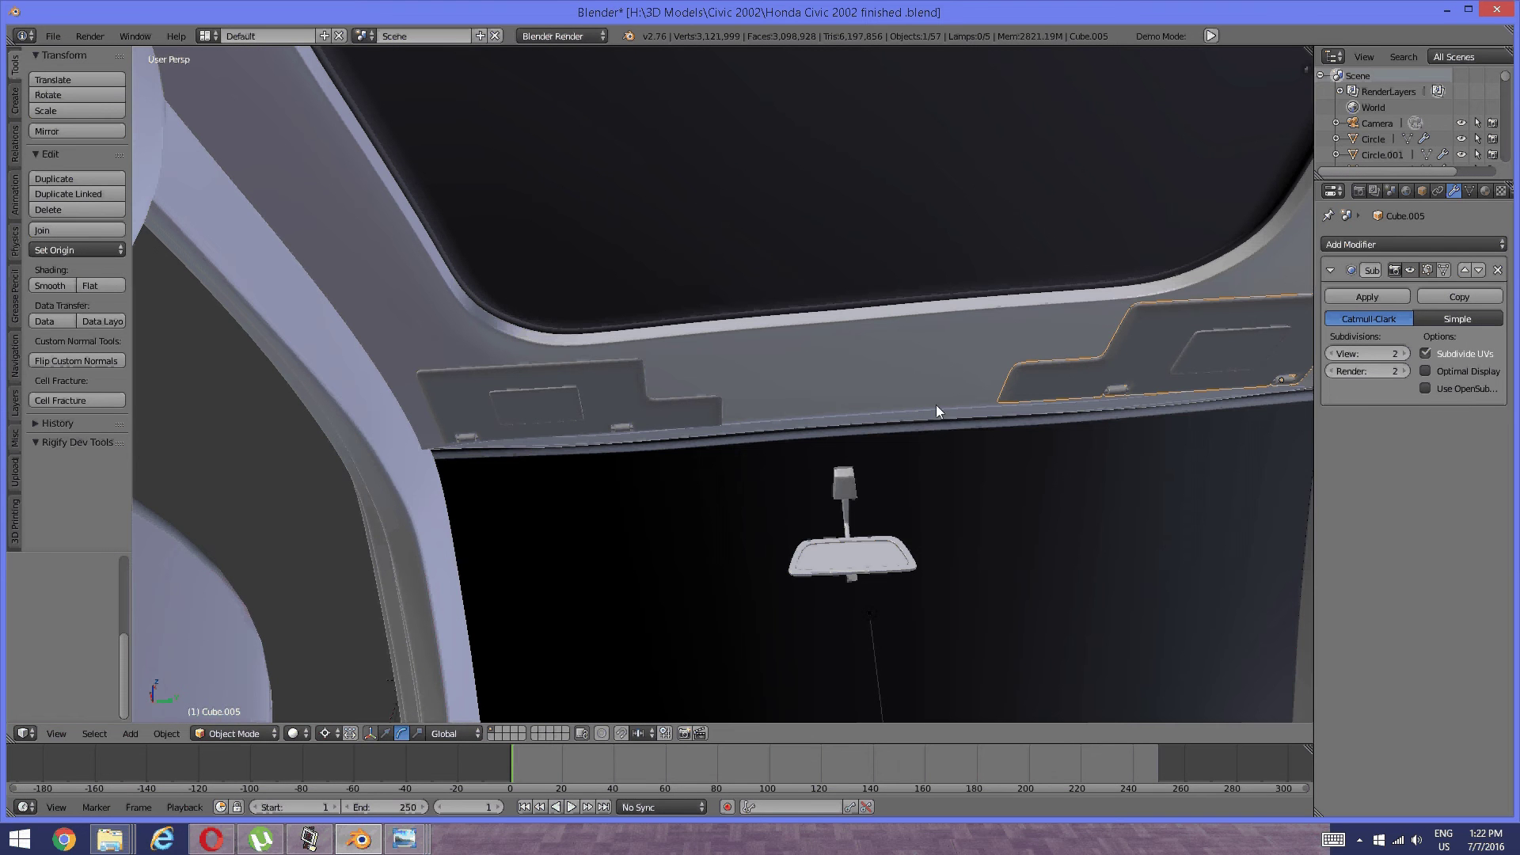
# Delete the mirrored copy of the sun visor.
pyautogui.press('x')
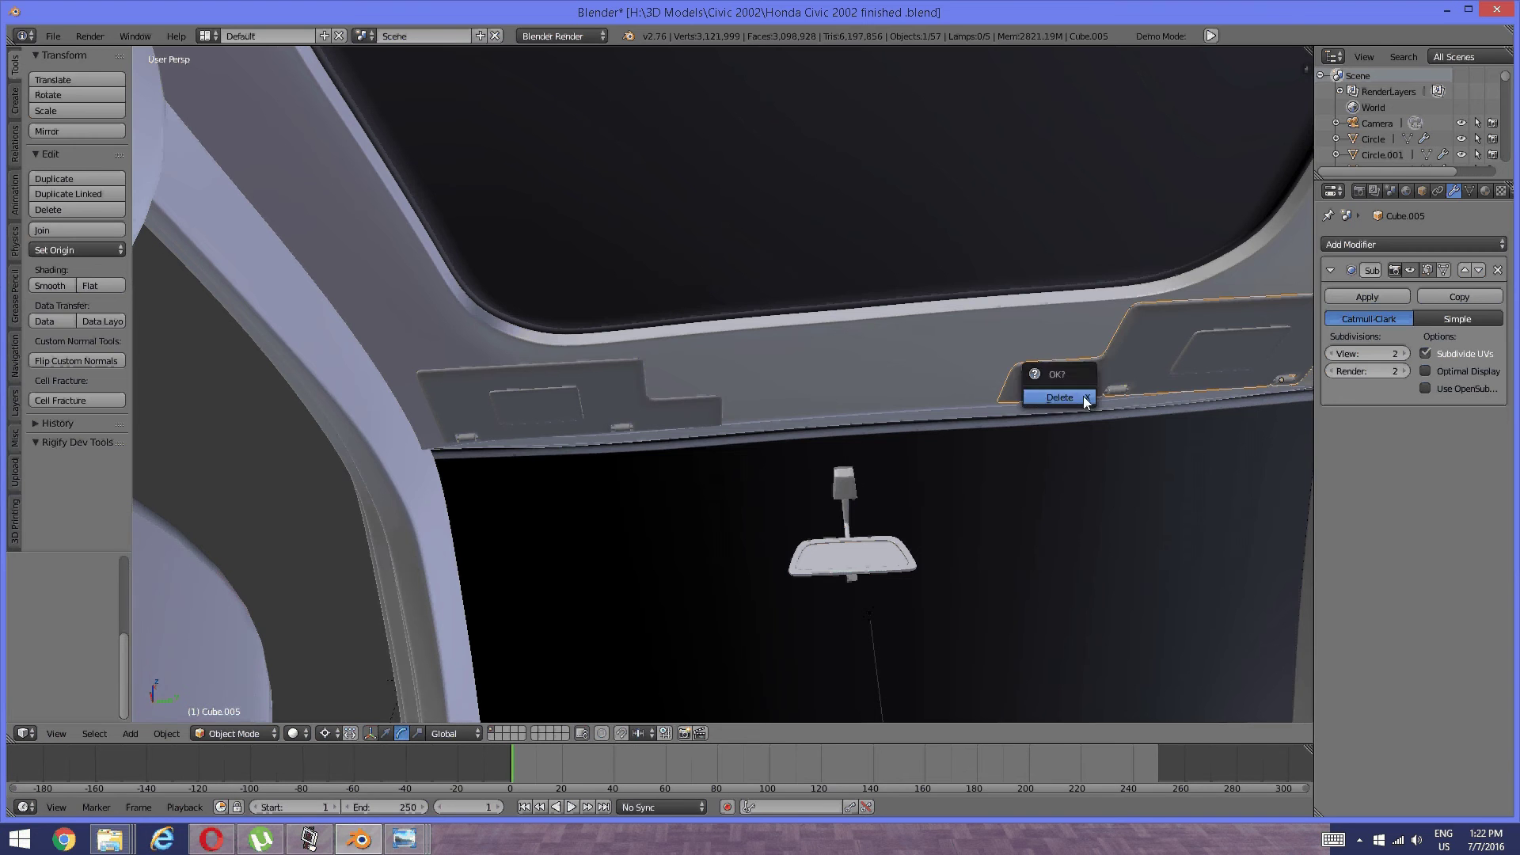
pyautogui.click(1083, 396)
pyautogui.scroll(-2, 1027, 402)
# Apply the remaining sun visor's rotation and location to its object data.
pyautogui.rightClick(935, 369)
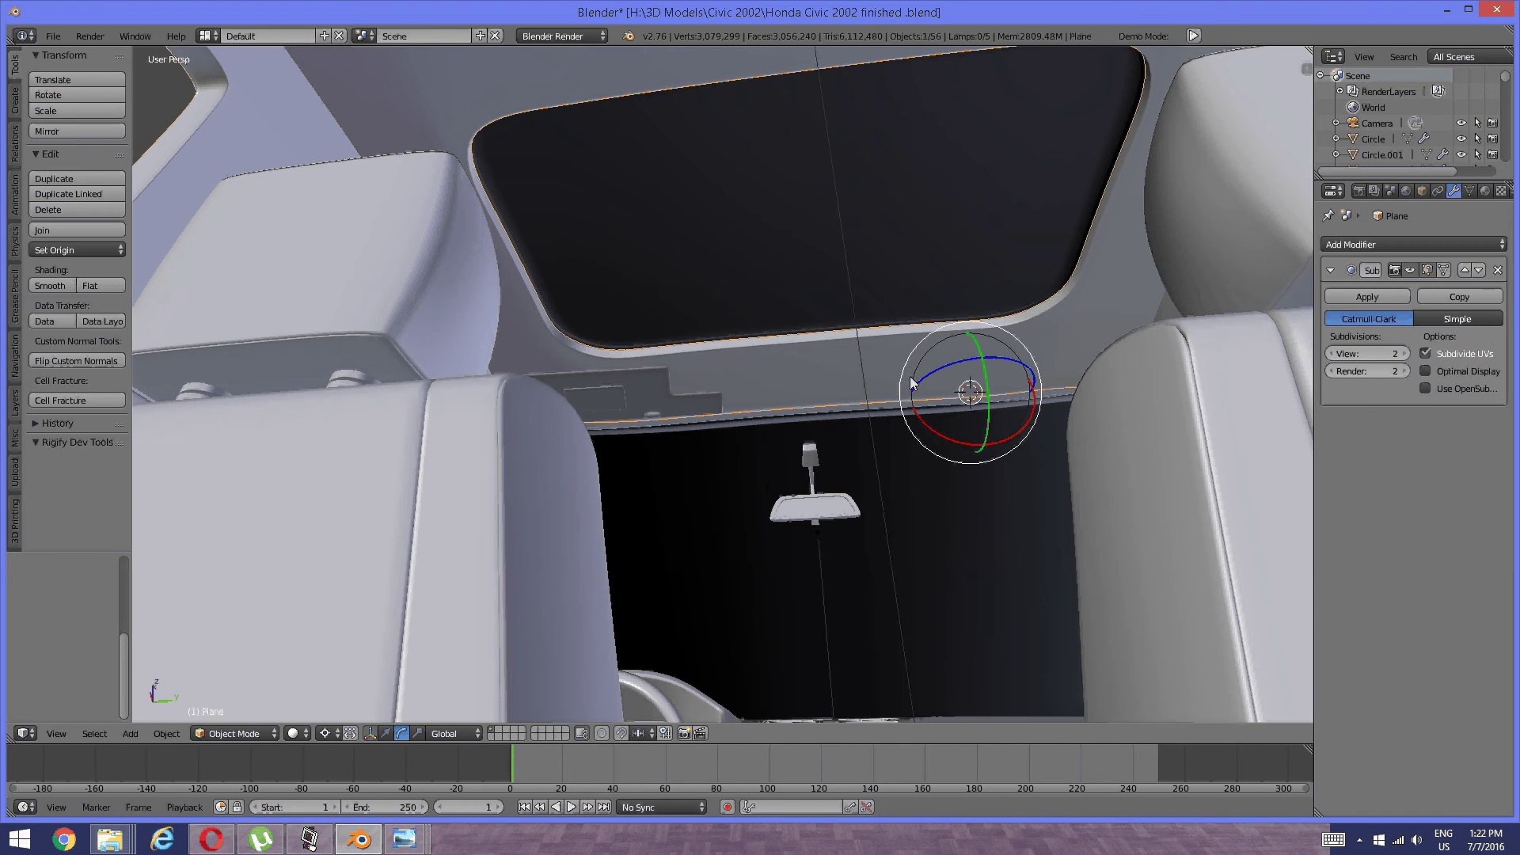
pyautogui.rightClick(667, 402)
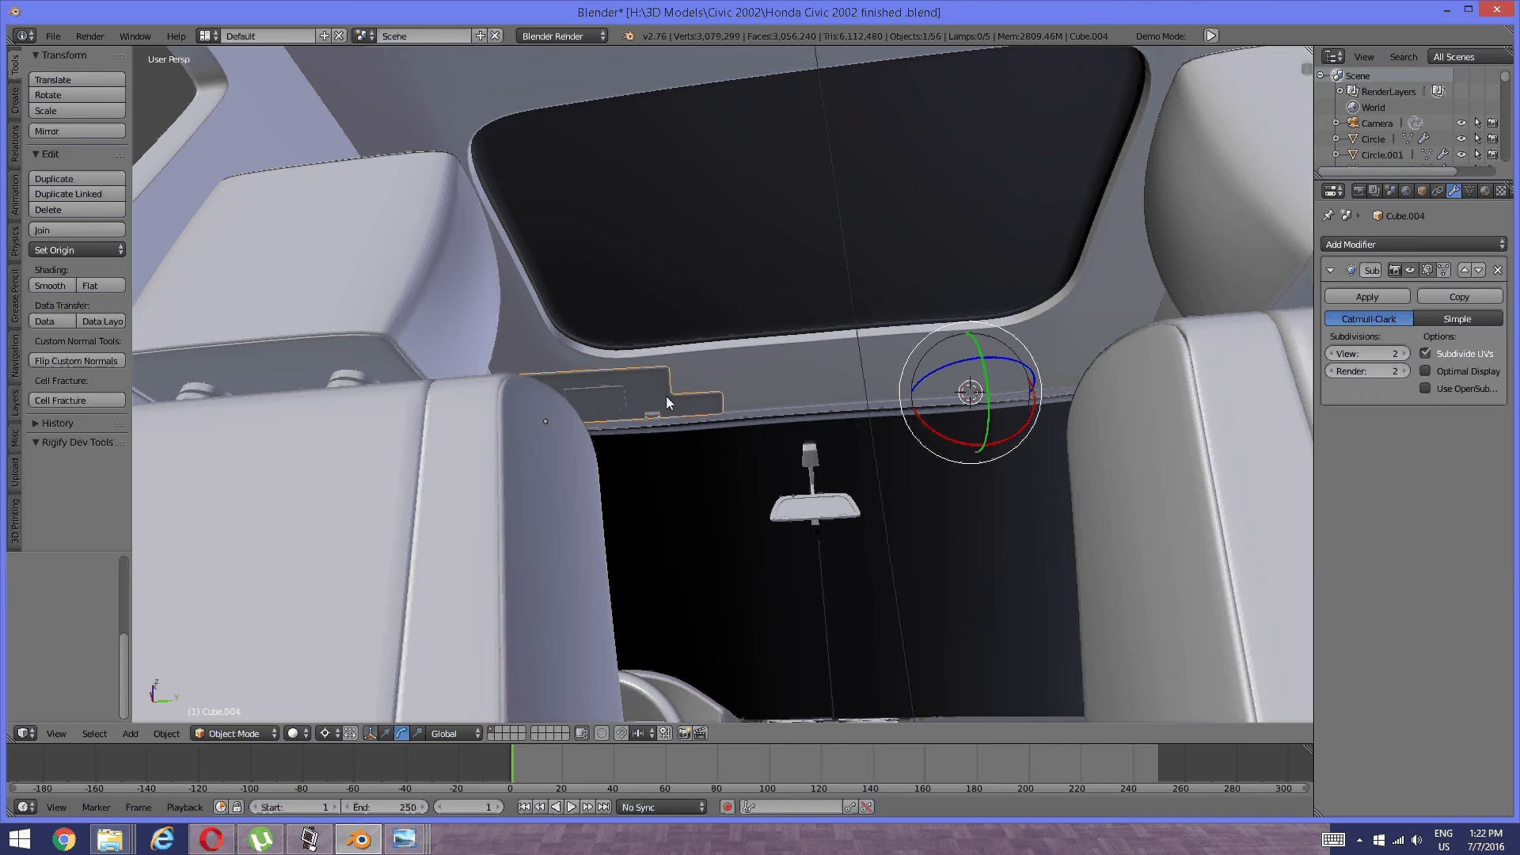
pyautogui.hotkey('ctrl', 'a')
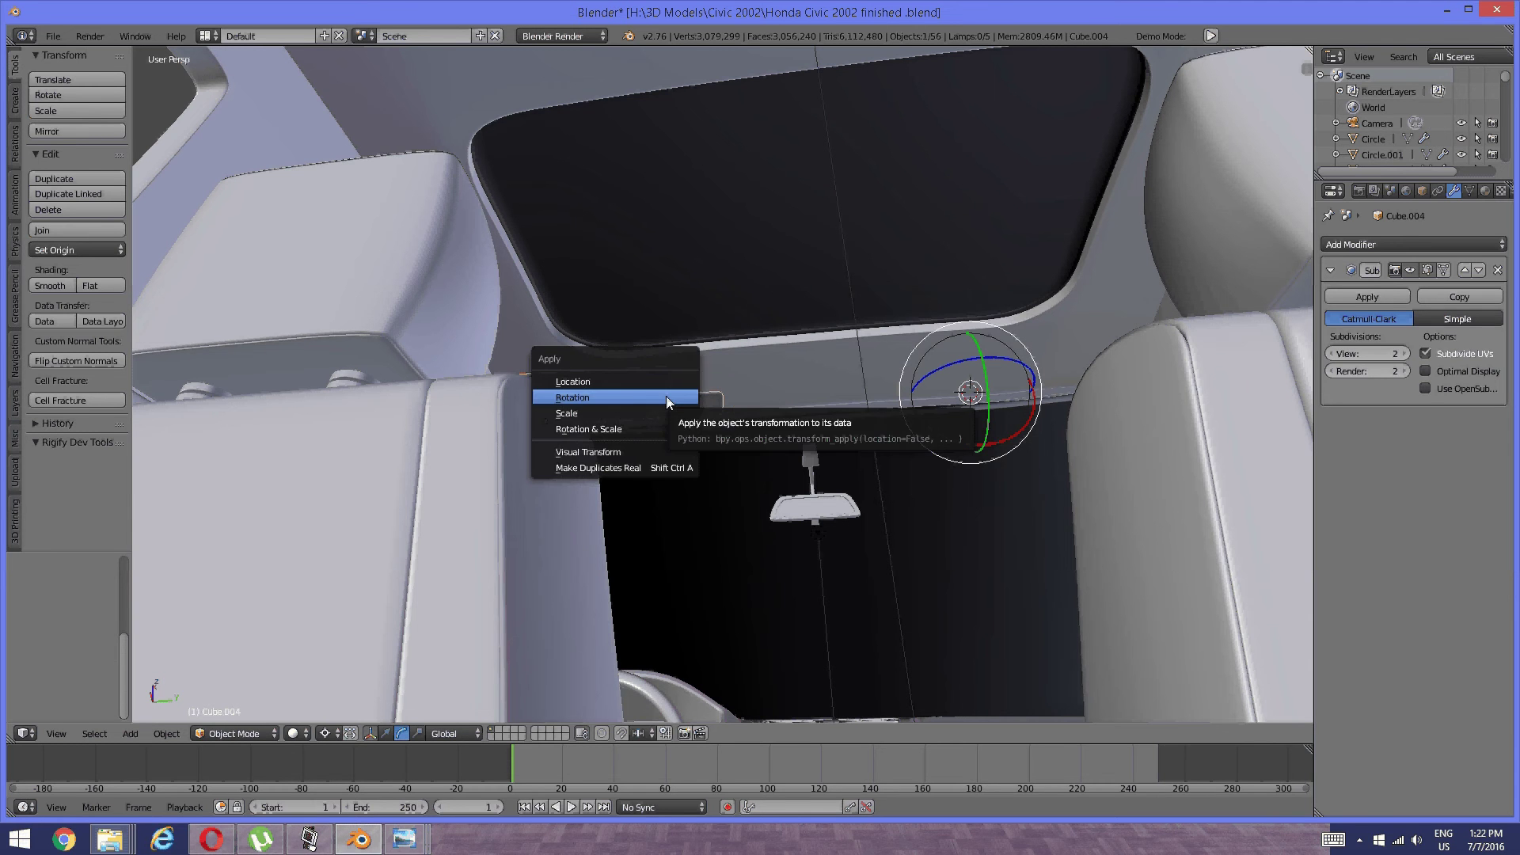
pyautogui.click(667, 398)
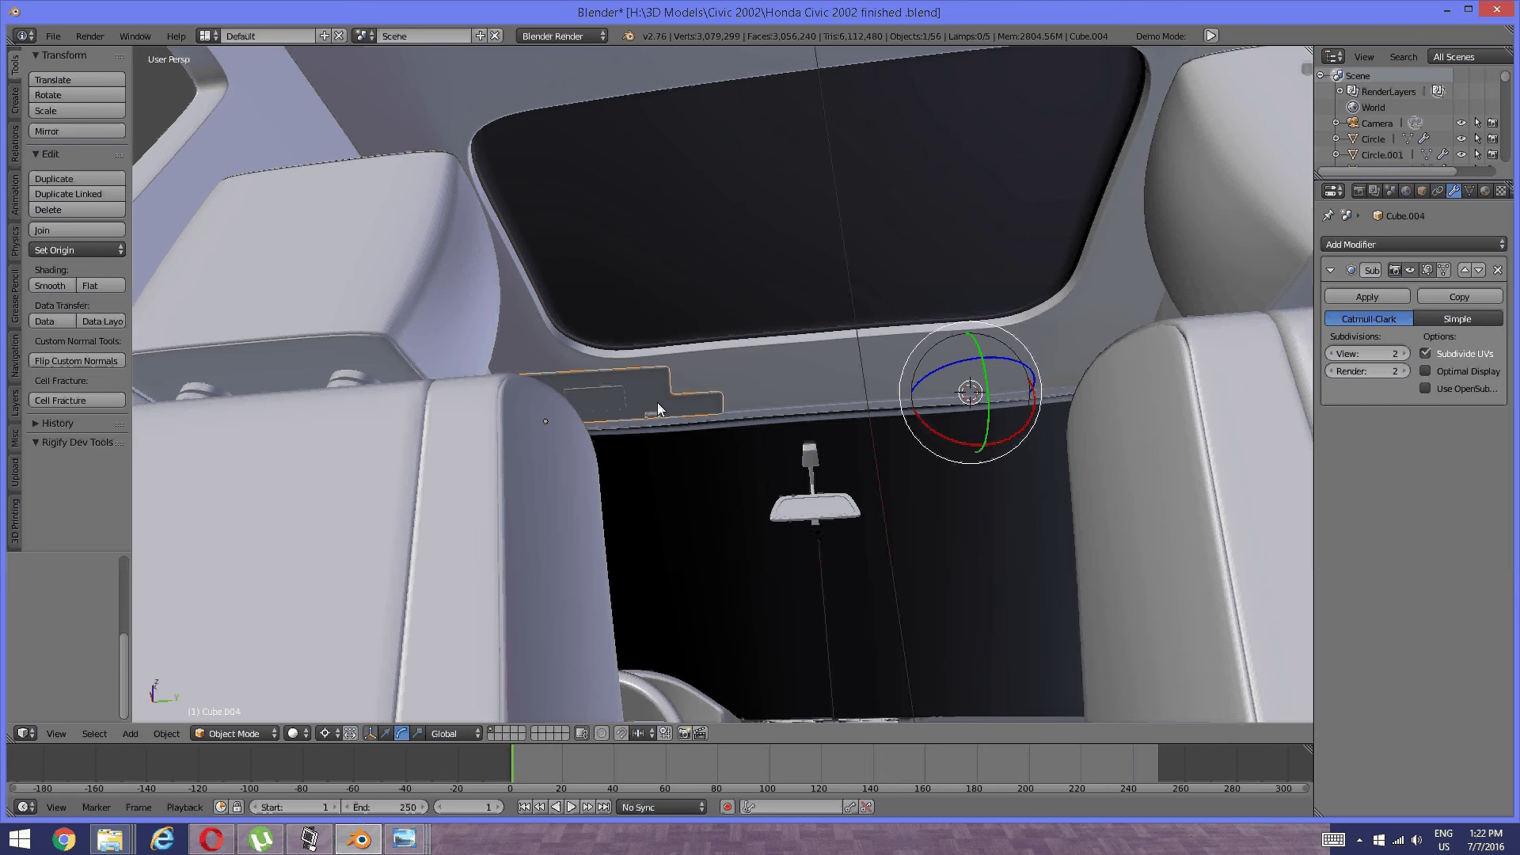
pyautogui.hotkey('ctrl', 'a')
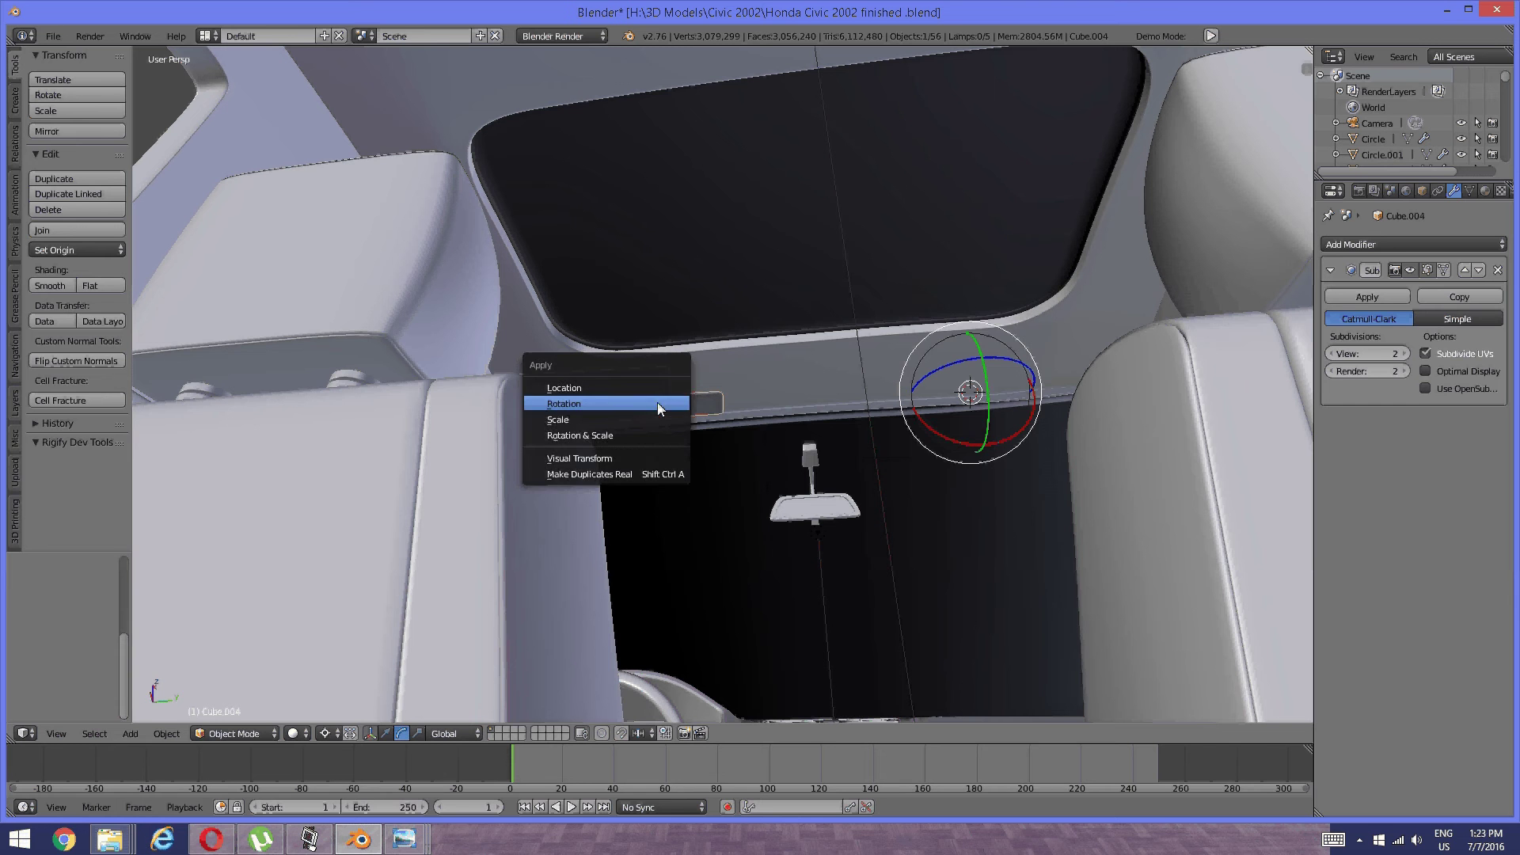
pyautogui.click(615, 388)
pyautogui.hotkey('ctrl', 'a')
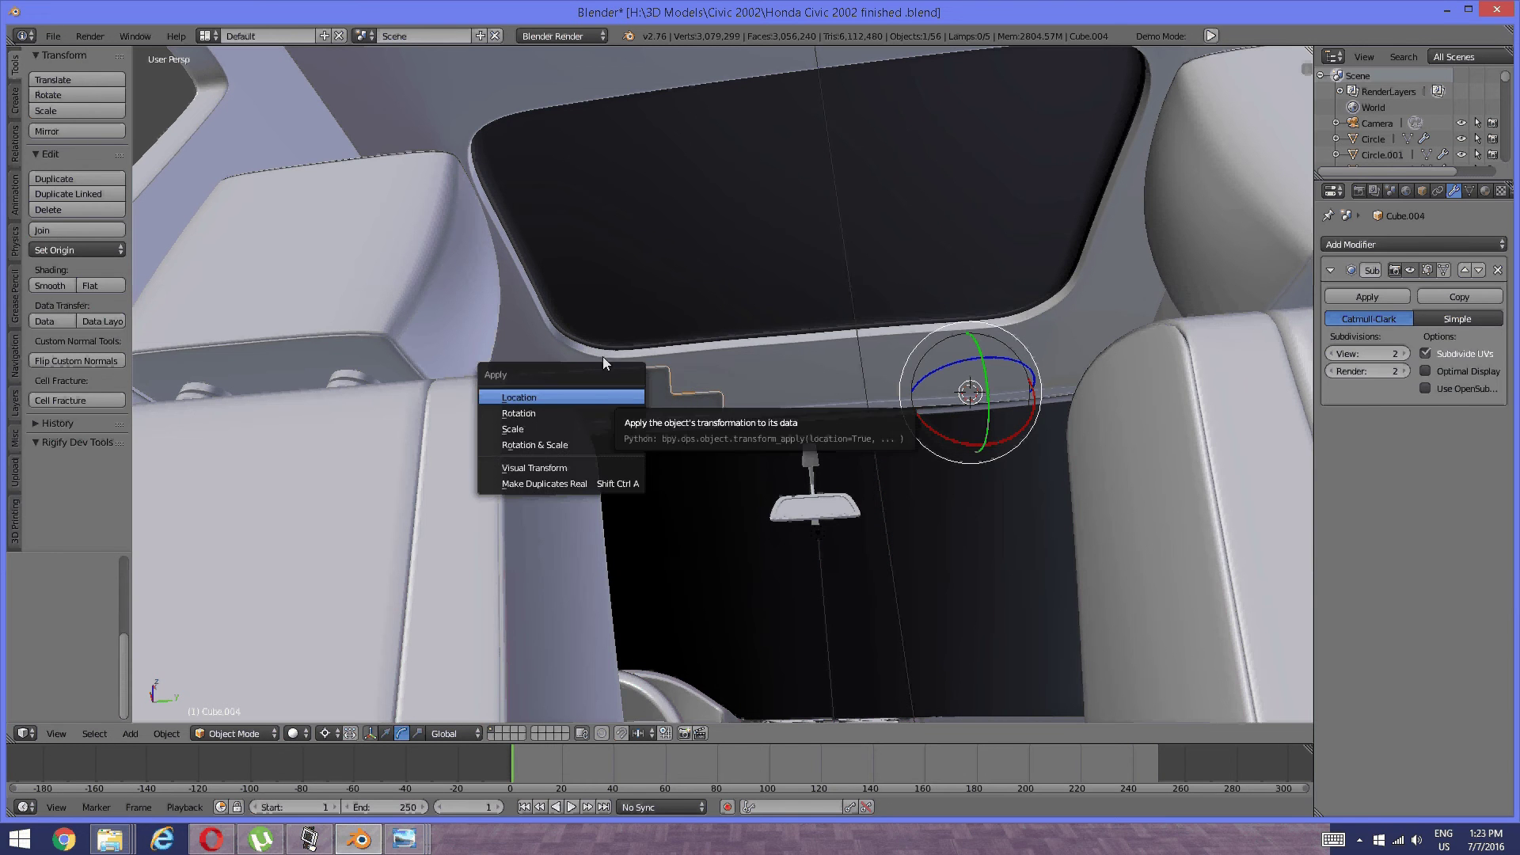
# Deselect the visor and snap the 3D cursor to the roof panel as the mirror centre.
pyautogui.moveTo(736, 364); pyautogui.dragTo(727, 392, button='middle')
pyautogui.press('a')
pyautogui.rightClick(789, 372)
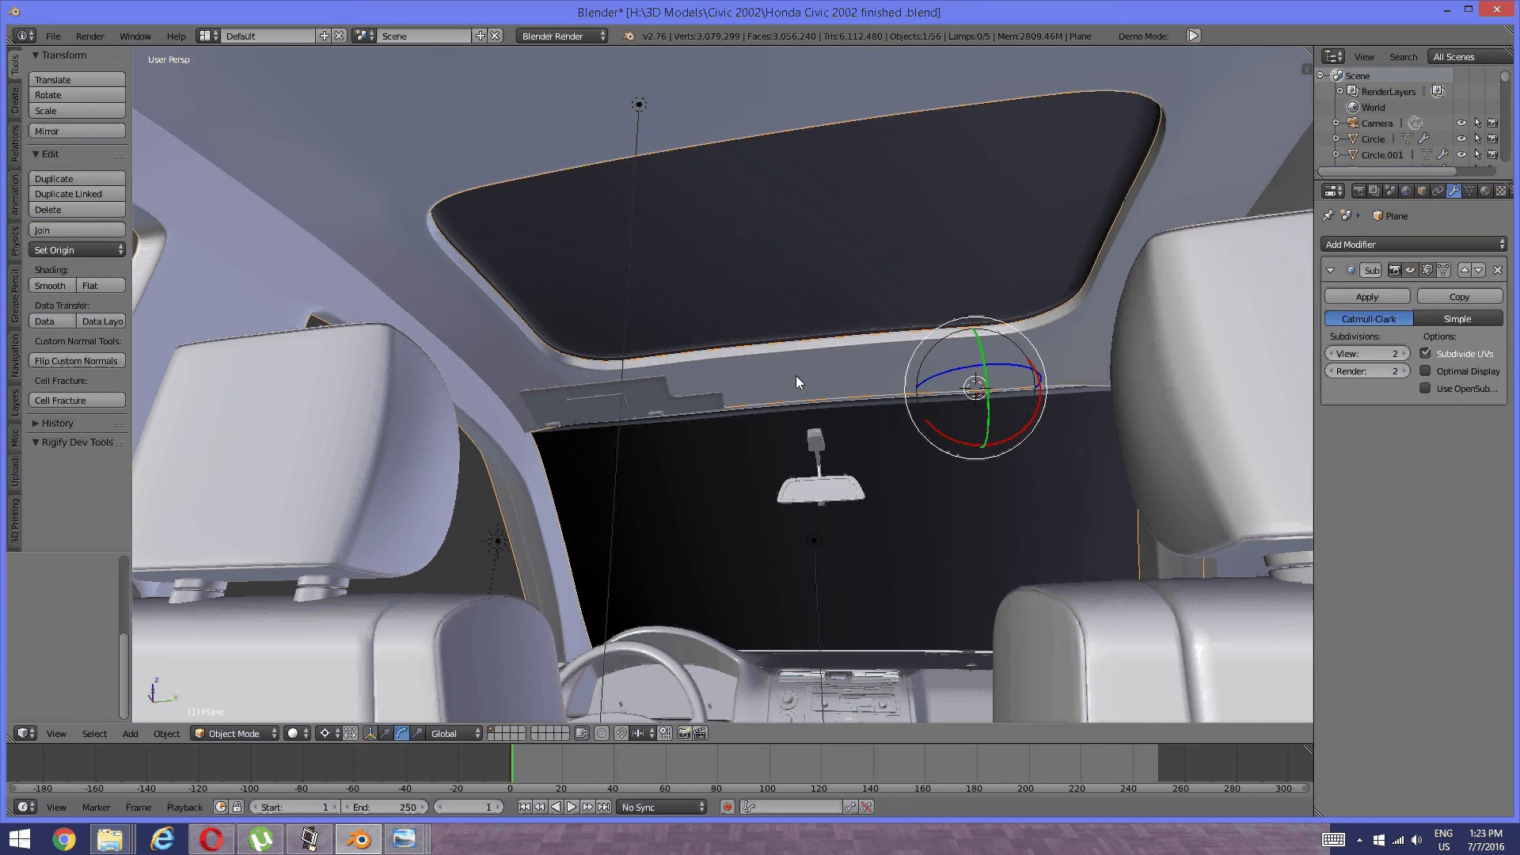
pyautogui.hotkey('shift', 's')
pyautogui.click(796, 376)
pyautogui.scroll(-5, 718, 329)
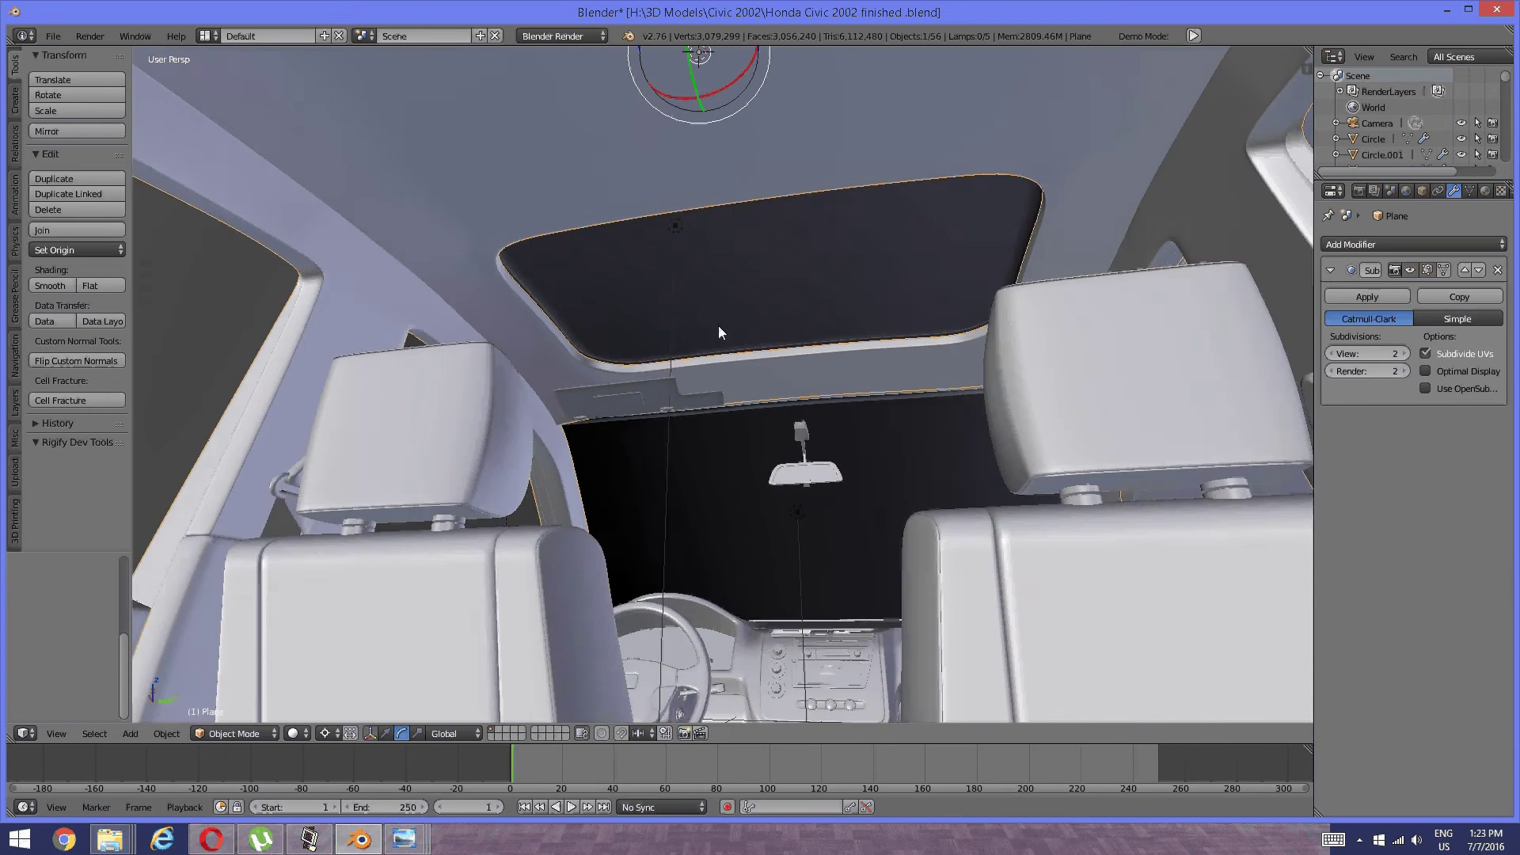
pyautogui.scroll(4, 719, 346)
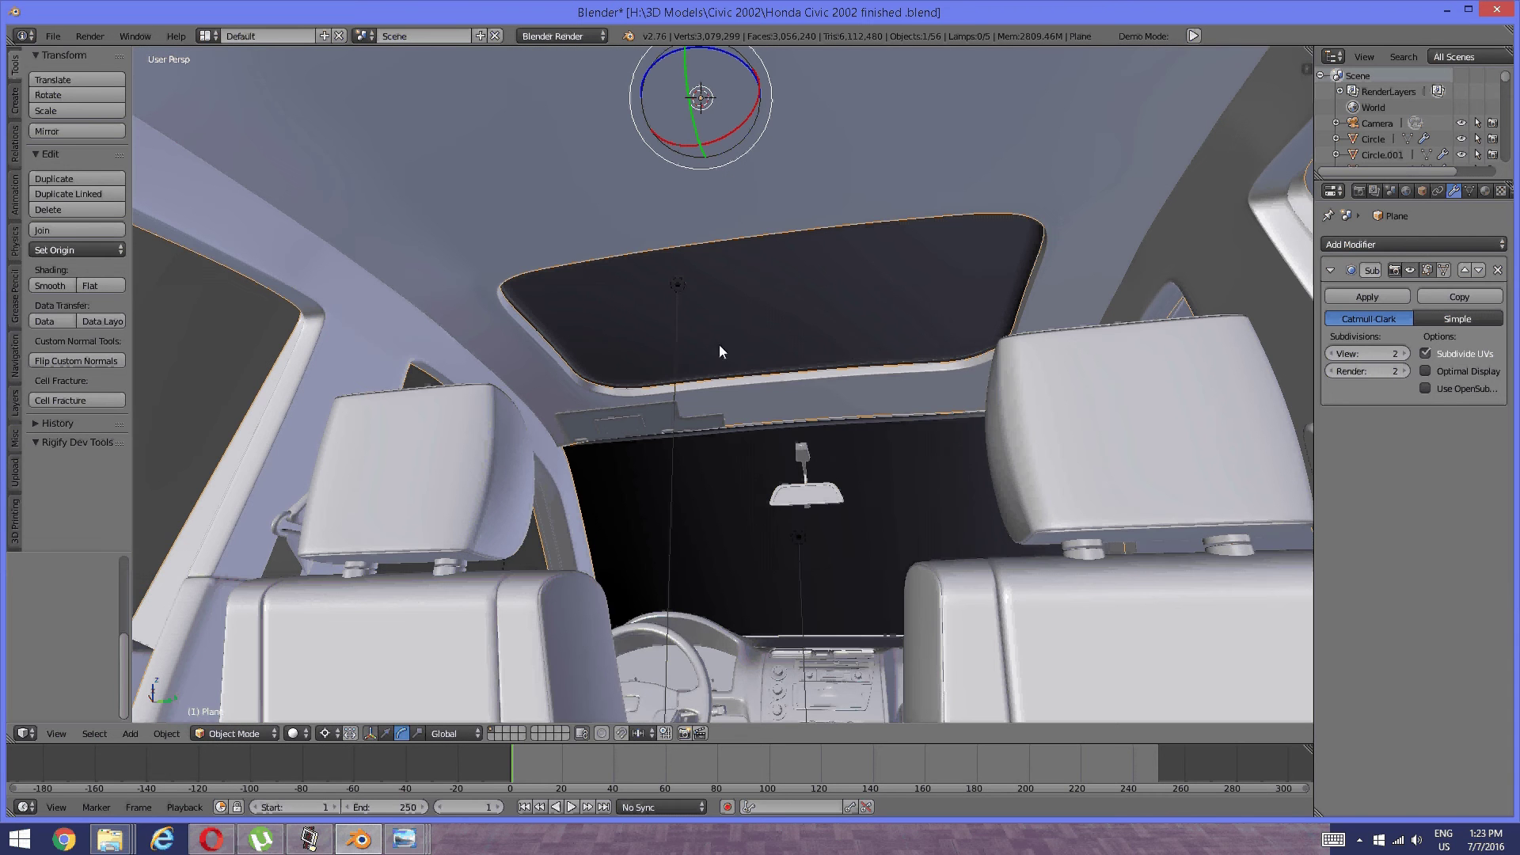
# Duplicate the driver-side sun visor in place and mirror the copy across the car along global Y.
pyautogui.rightClick(658, 411)
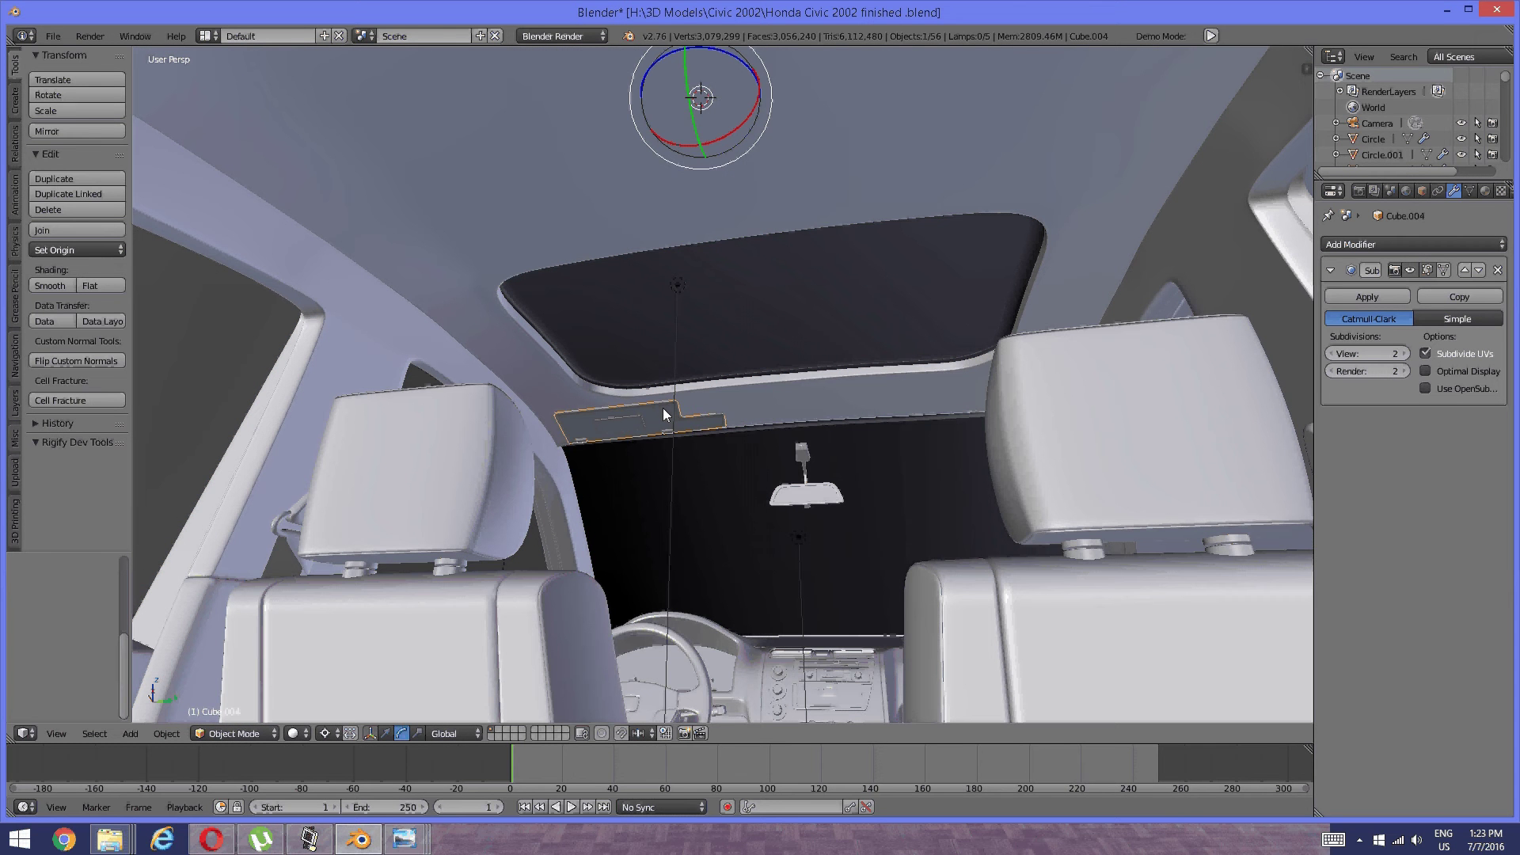
pyautogui.hotkey('shift', 'd')
pyautogui.click(948, 273)
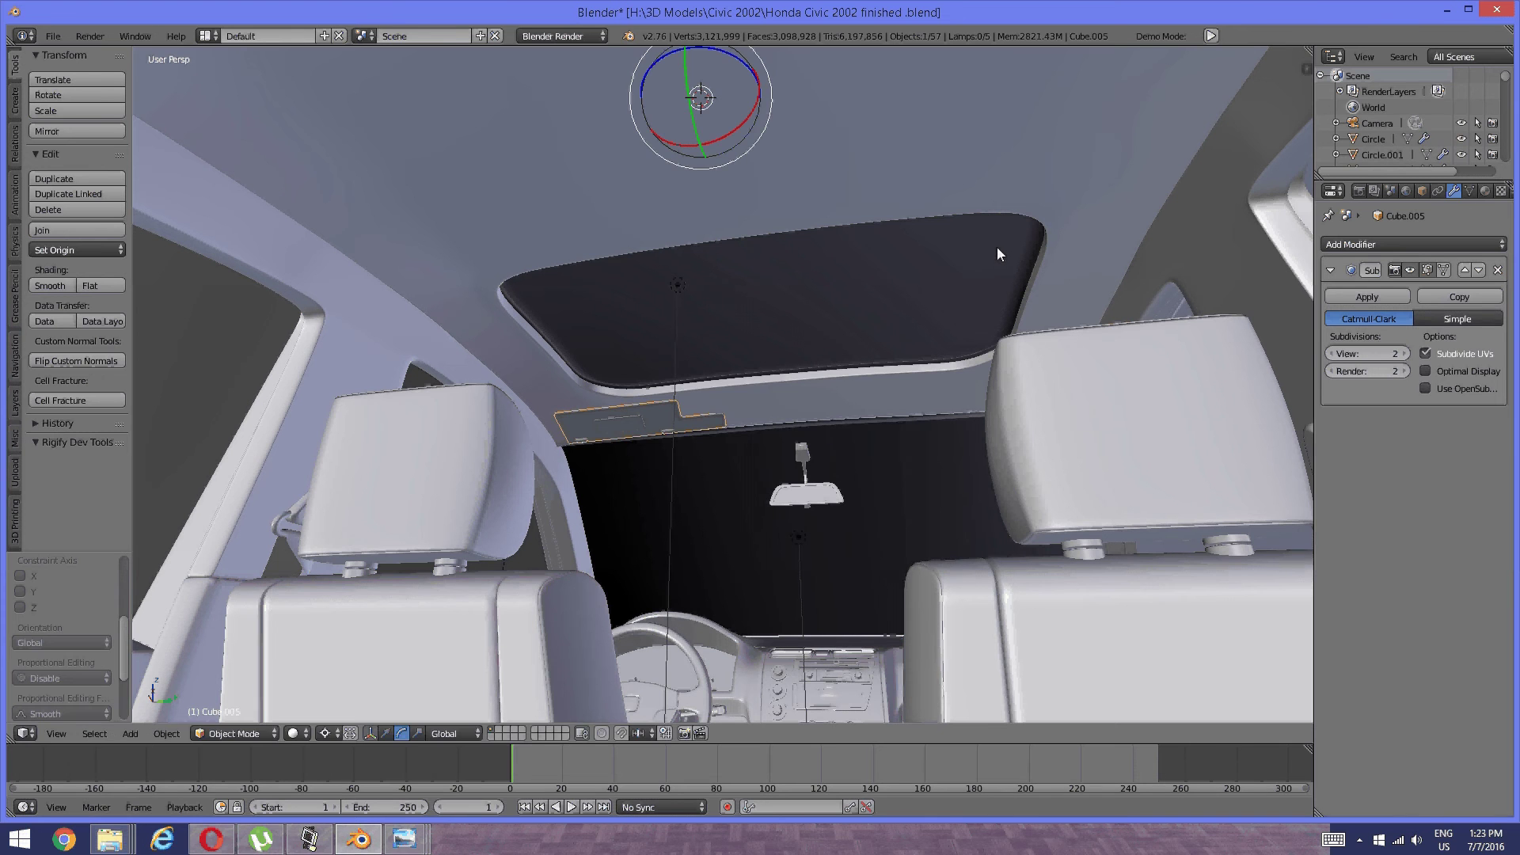
pyautogui.hotkey('ctrl', 'm')
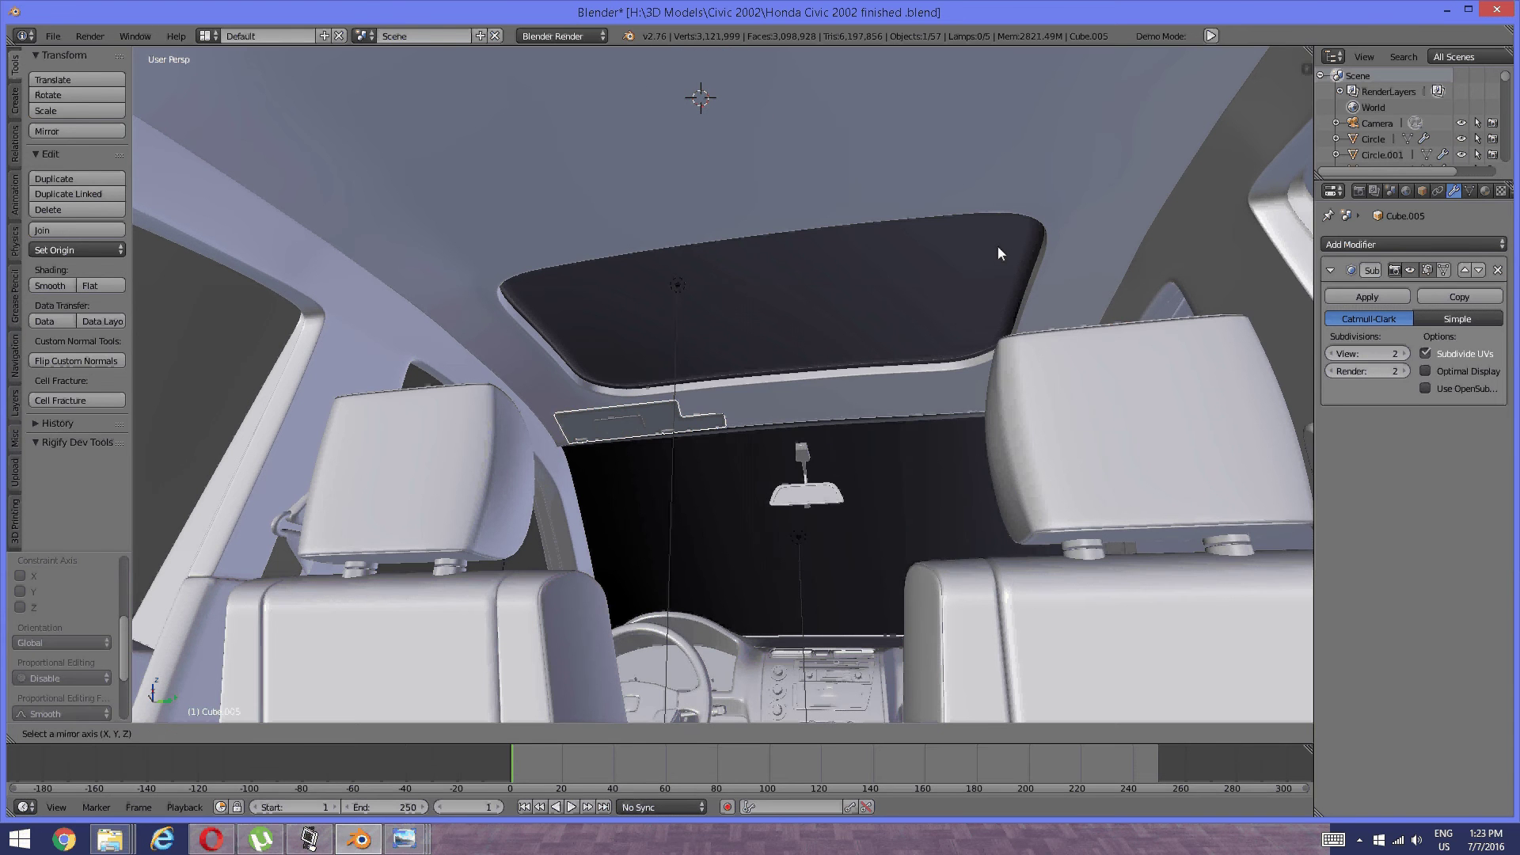
pyautogui.press('y')
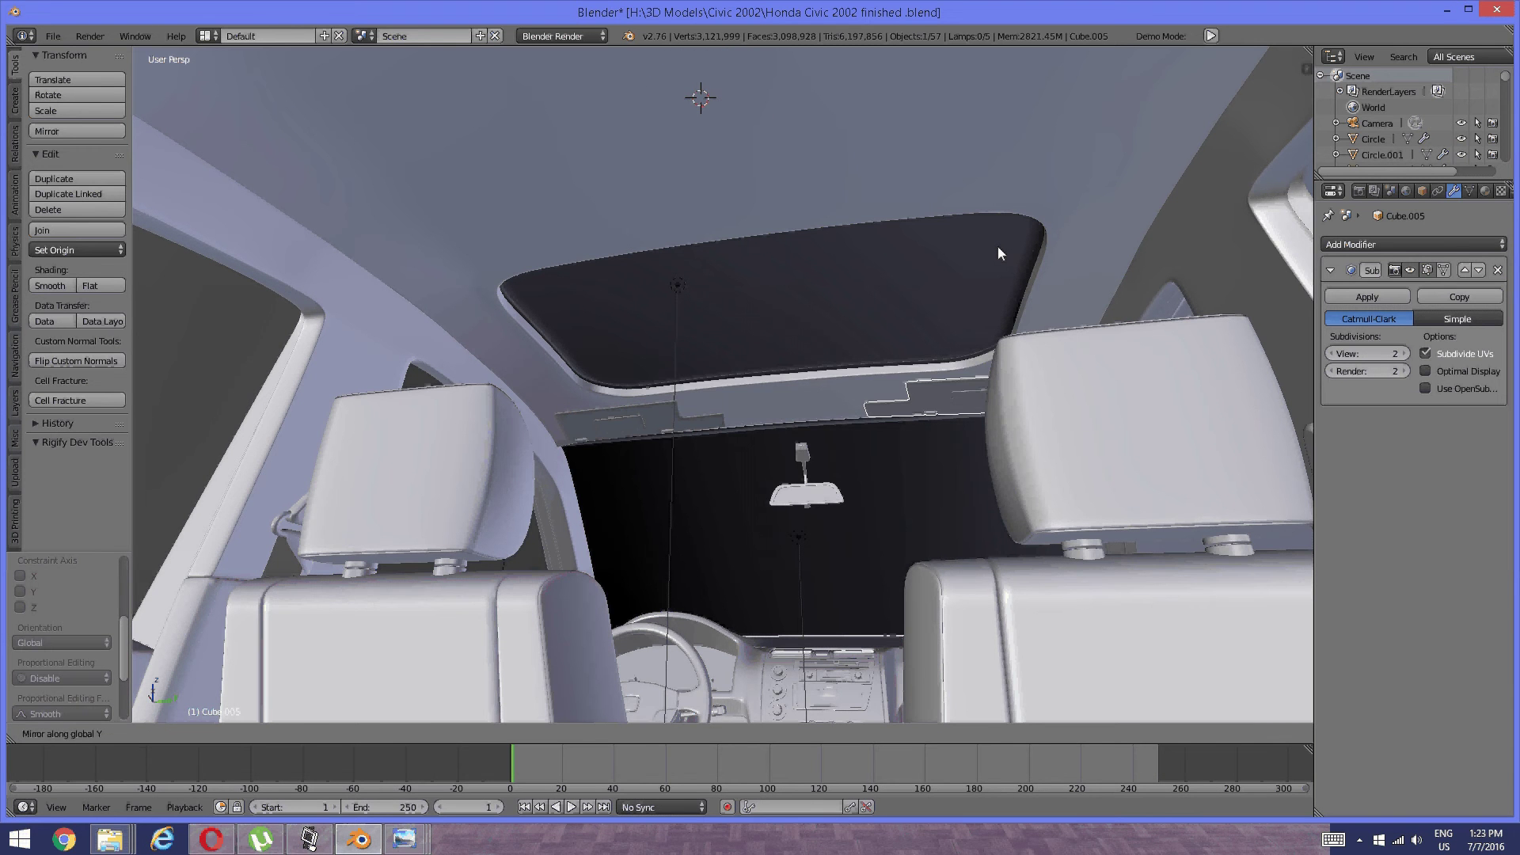
pyautogui.click(997, 254)
# Put both sun visors in a new group and join them into one object.
pyautogui.scroll(5, 868, 372)
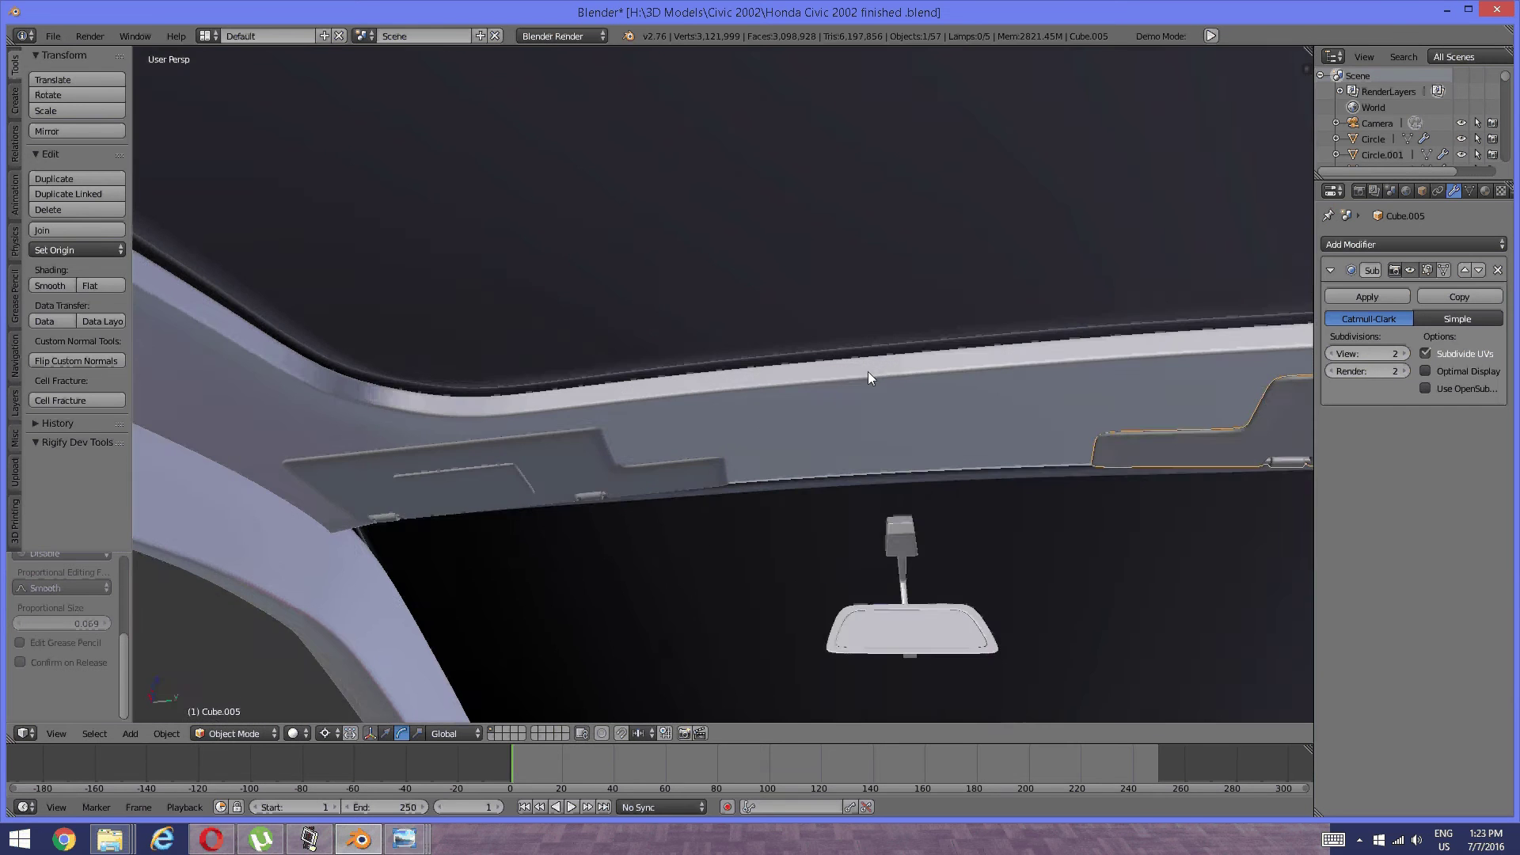
pyautogui.moveTo(822, 416); pyautogui.dragTo(834, 382, button='middle')
pyautogui.keyDown('shift'); pyautogui.moveTo(978, 437); pyautogui.dragTo(707, 422, button='middle'); pyautogui.keyUp('shift')
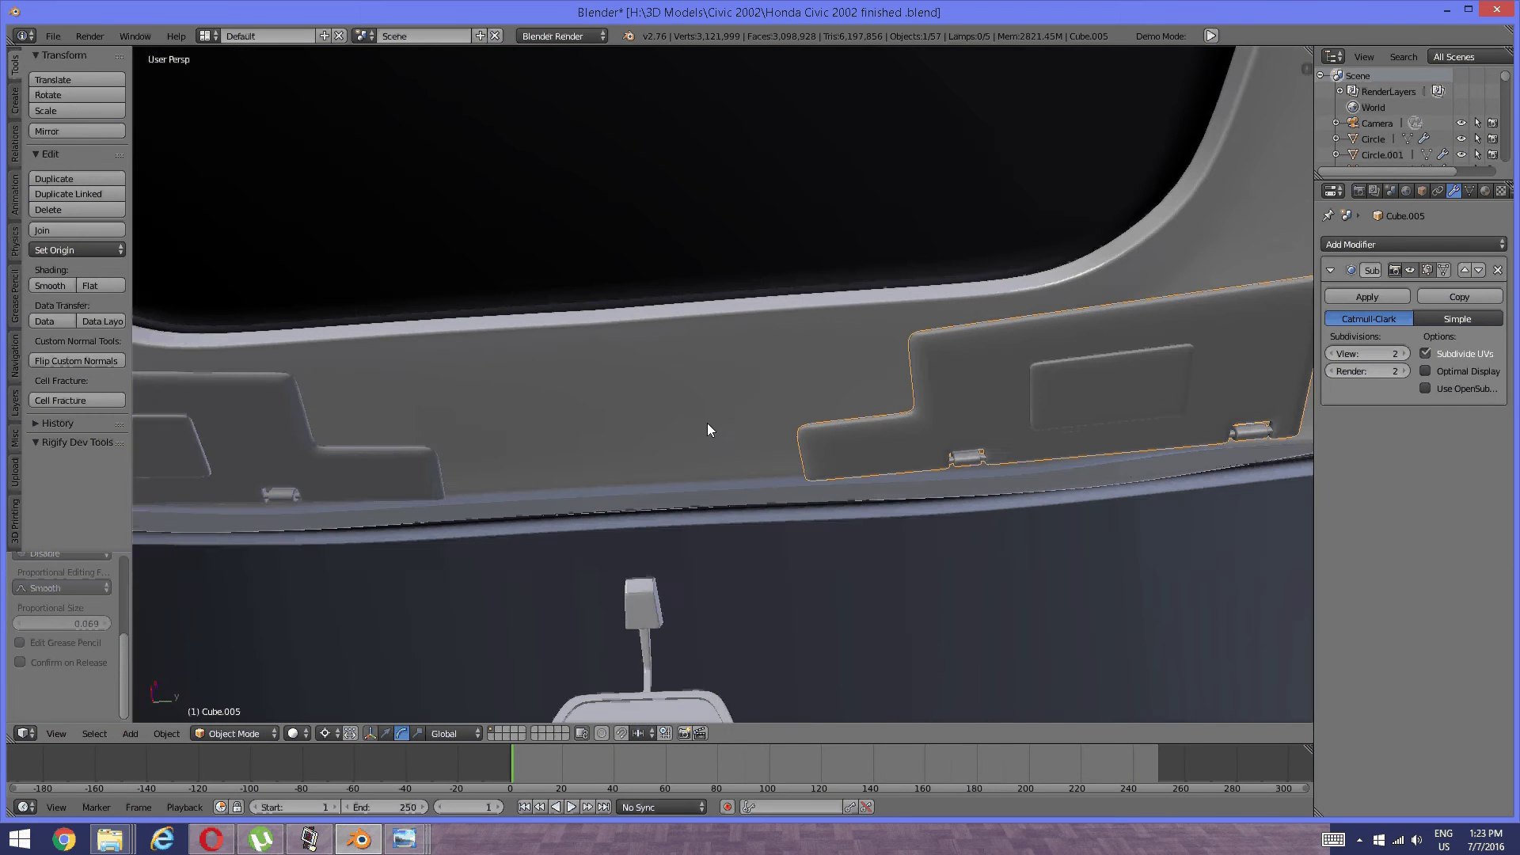
pyautogui.moveTo(593, 420); pyautogui.dragTo(576, 406, button='middle')
pyautogui.scroll(-1, 456, 412)
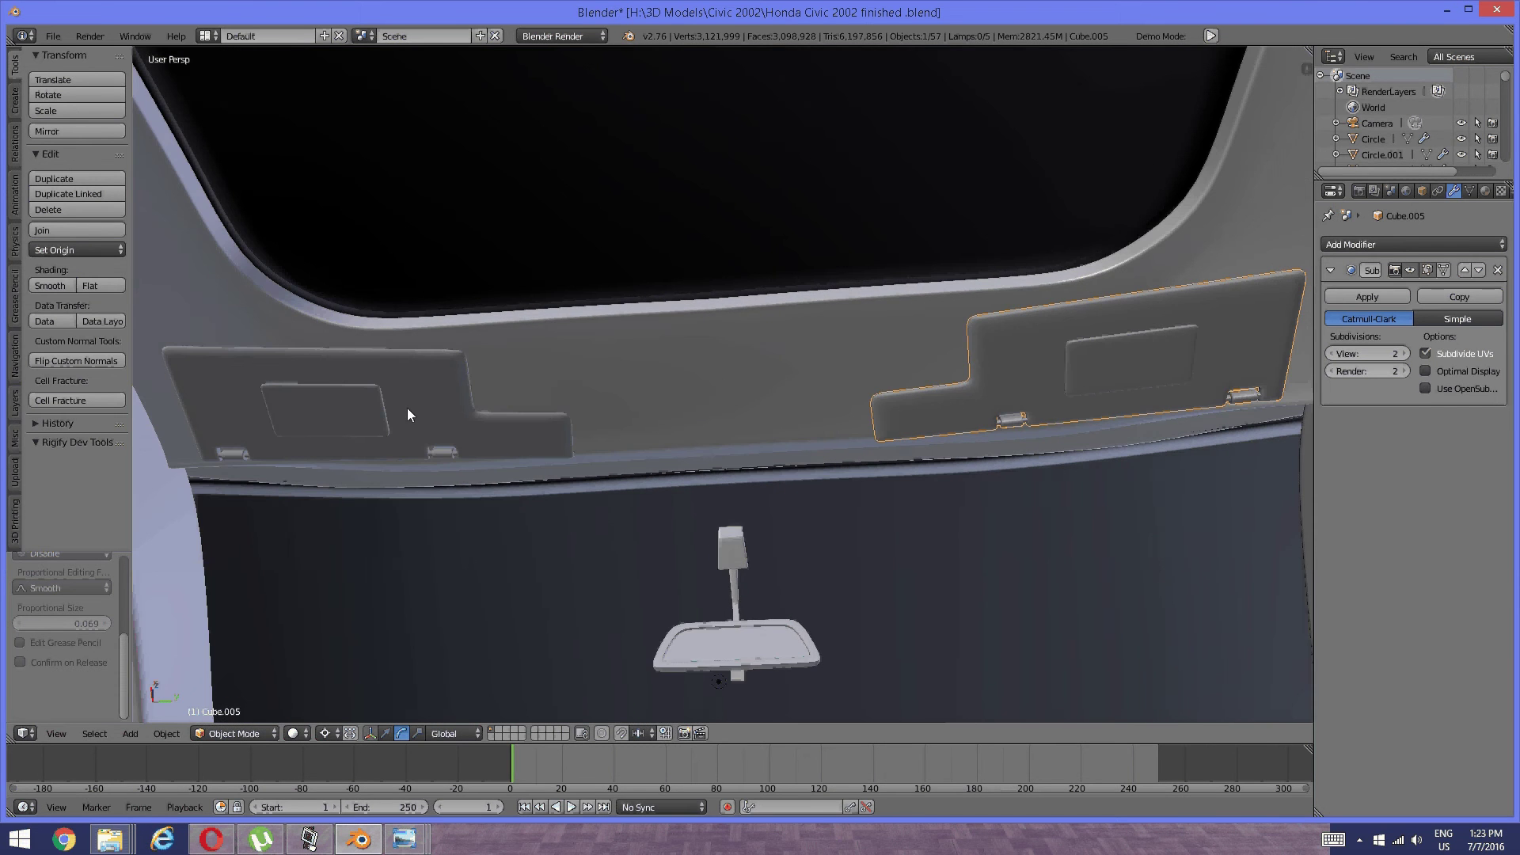
pyautogui.keyDown('shift'); pyautogui.rightClick(430, 415); pyautogui.keyUp('shift')
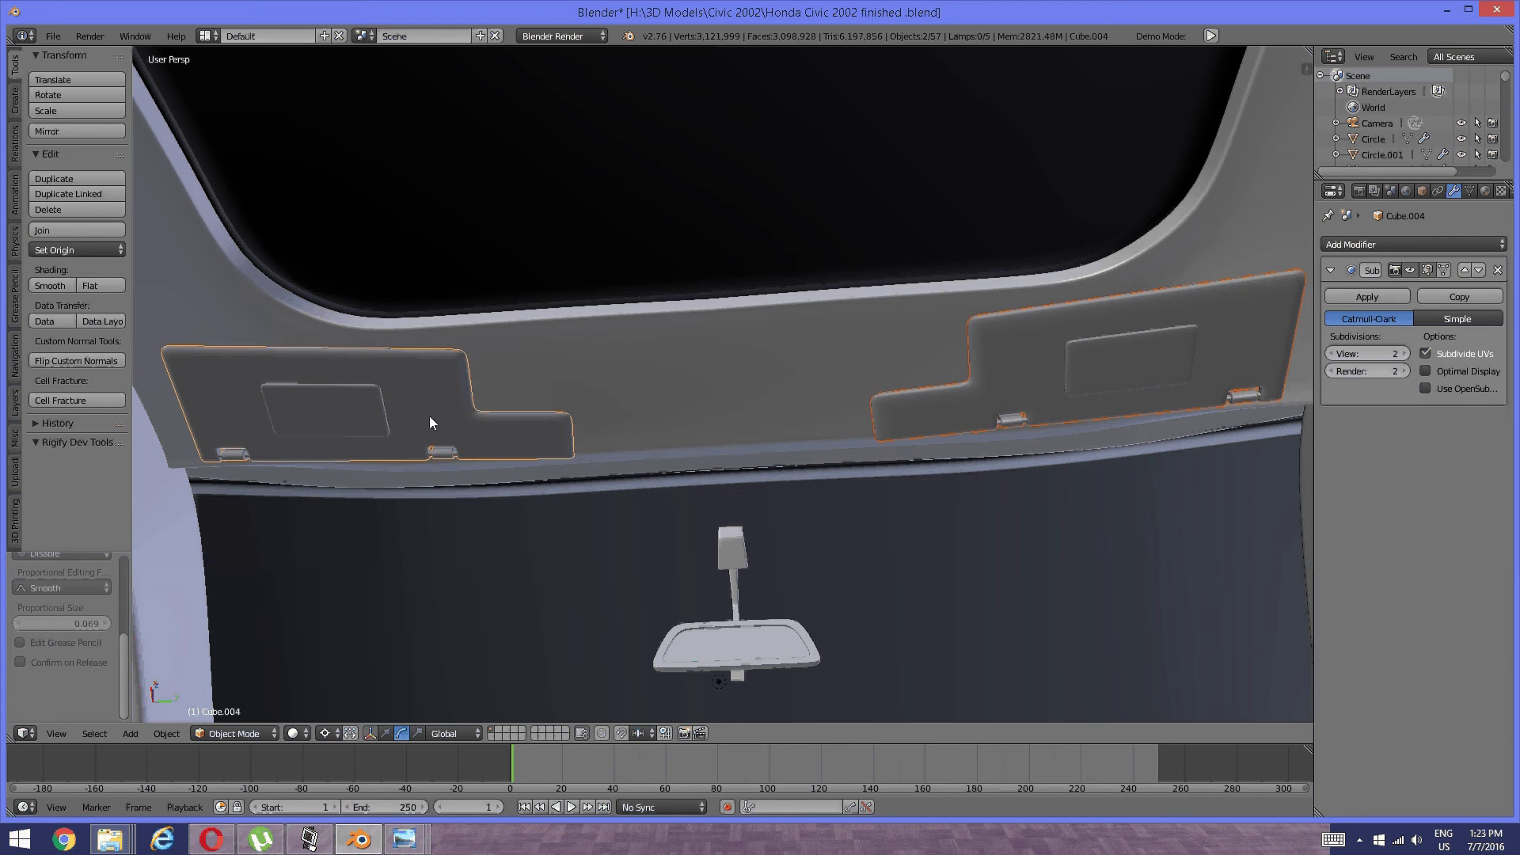
pyautogui.hotkey('ctrl', 'g')
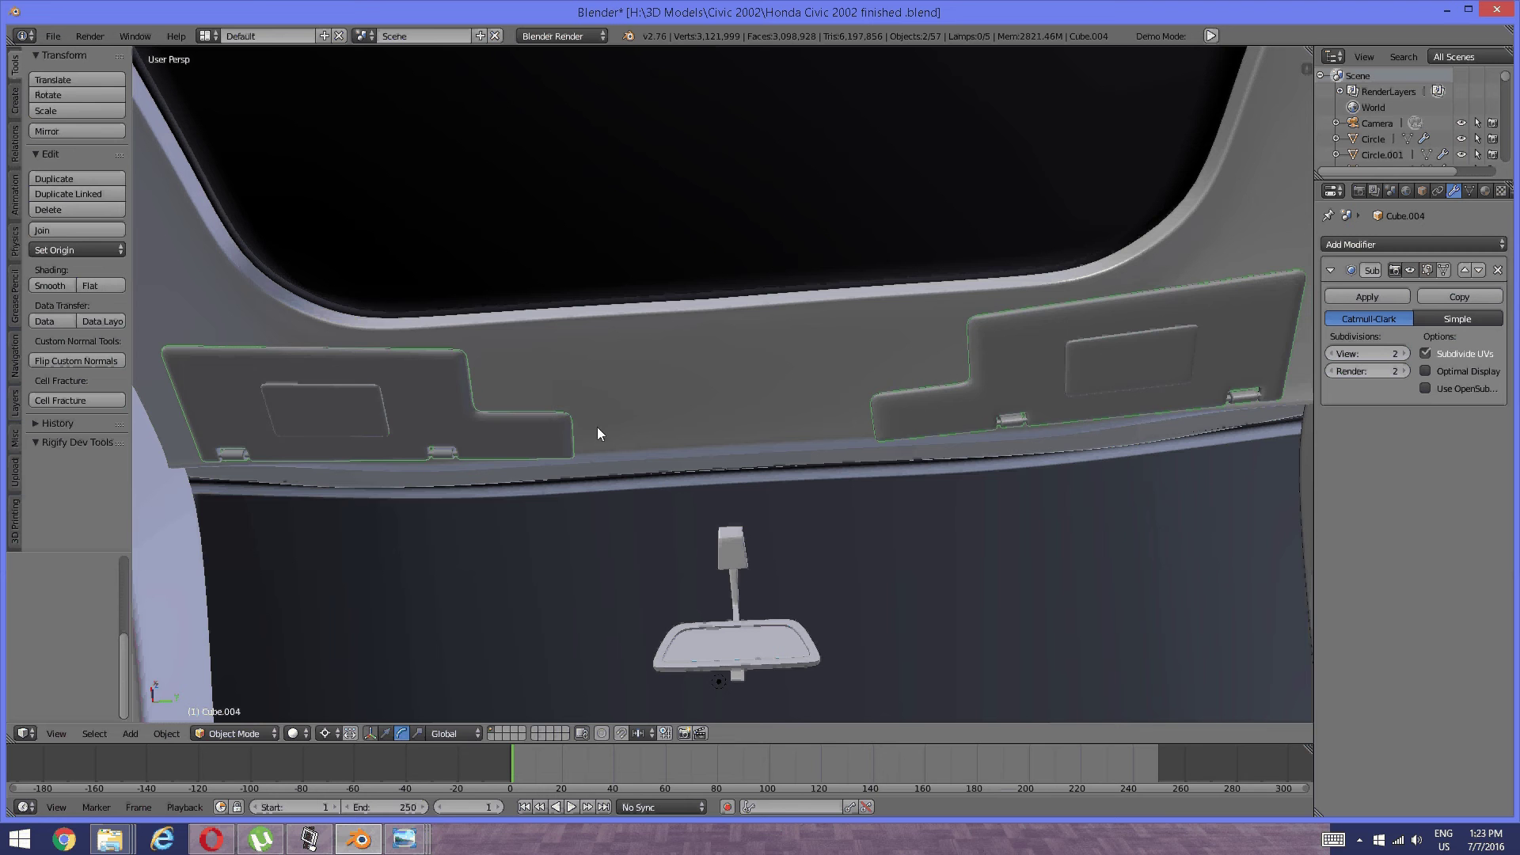
pyautogui.hotkey('ctrl', 'j')
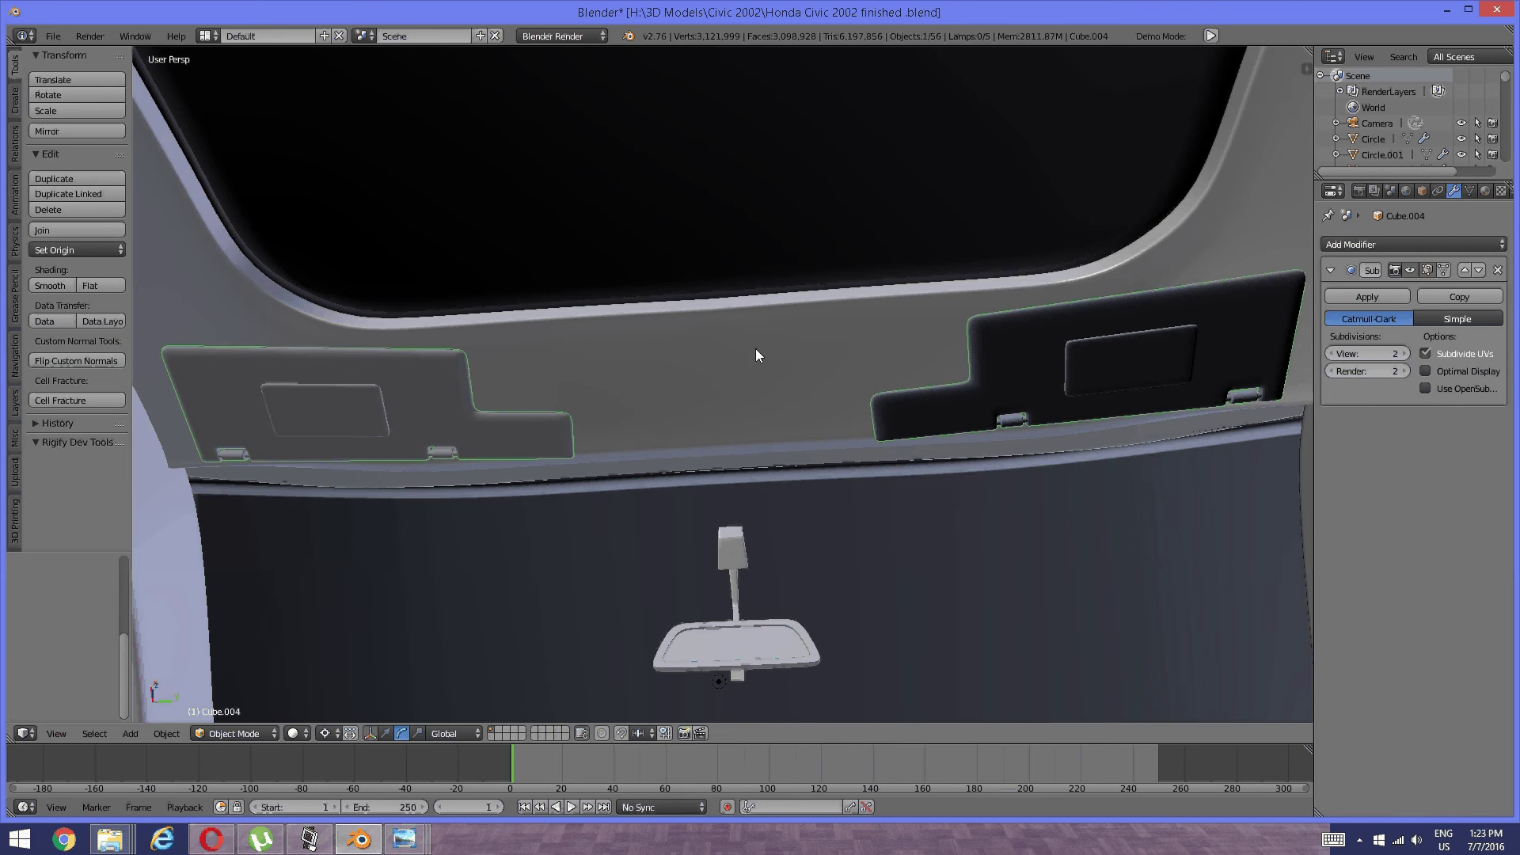
# In Edit Mode with wireframe shading, box-select the dark mirrored visor's mesh, recalculate its normals, and clear the selection.
pyautogui.moveTo(757, 353); pyautogui.dragTo(799, 368, button='middle')
pyautogui.press('Tab')
pyautogui.click(886, 369)
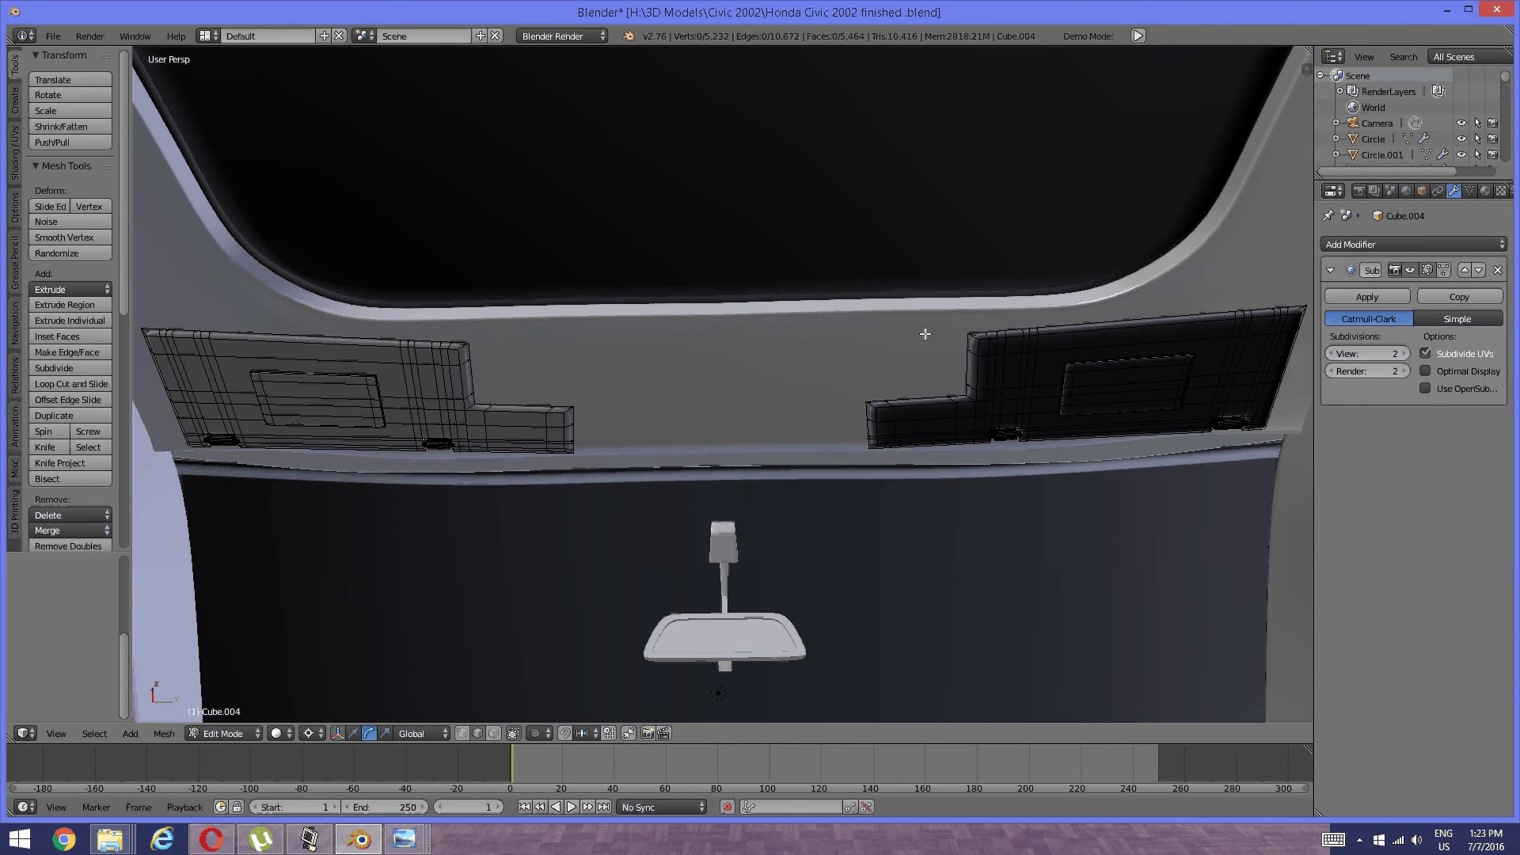
pyautogui.moveTo(923, 336); pyautogui.dragTo(913, 334, button='middle')
pyautogui.press('z')
pyautogui.click(1030, 335)
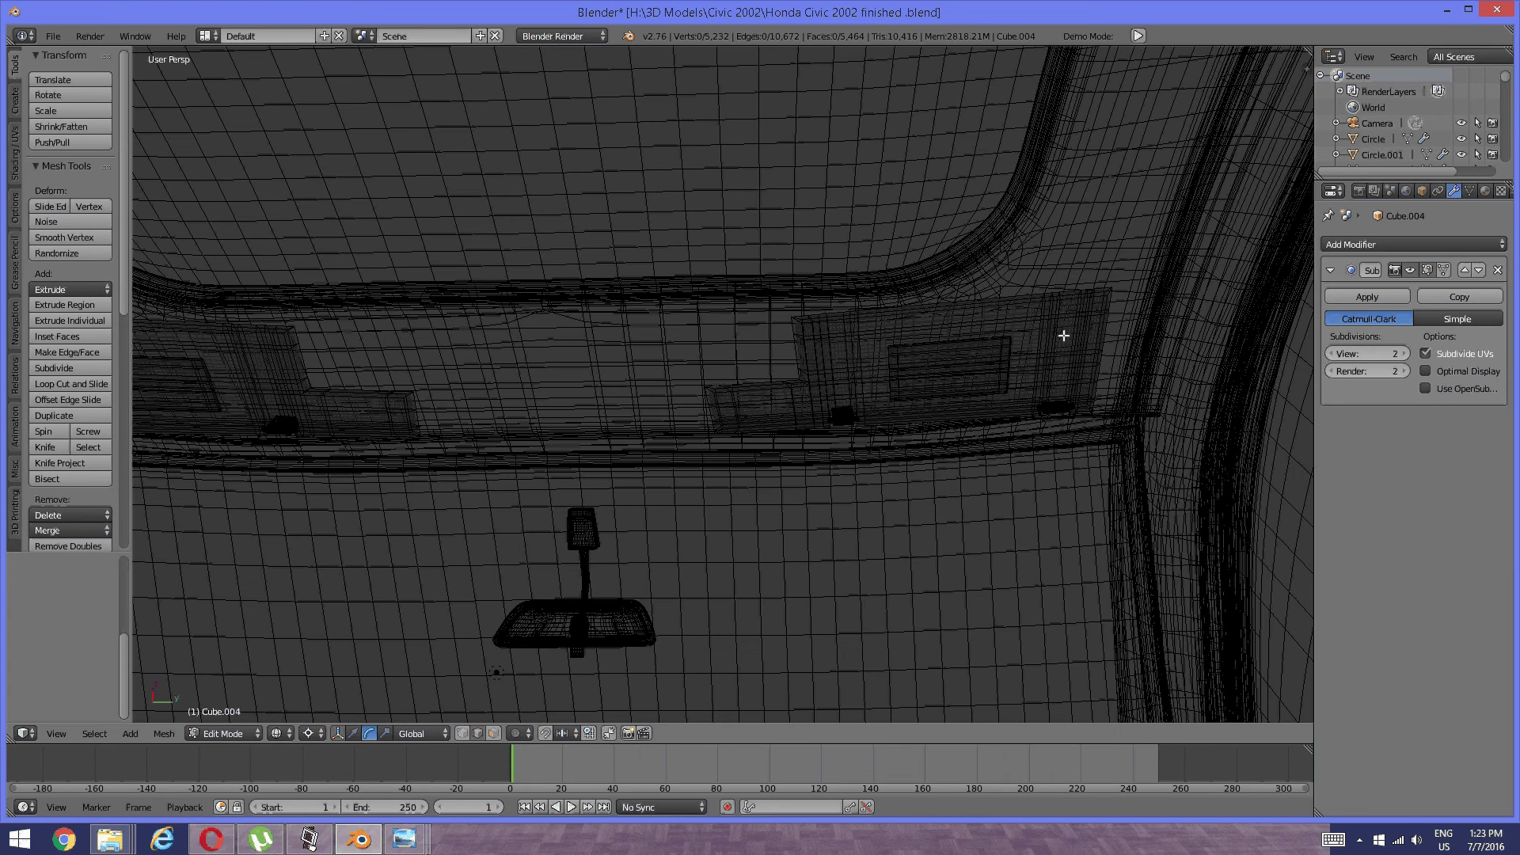
pyautogui.press('b')
pyautogui.moveTo(1177, 176); pyautogui.dragTo(685, 540)
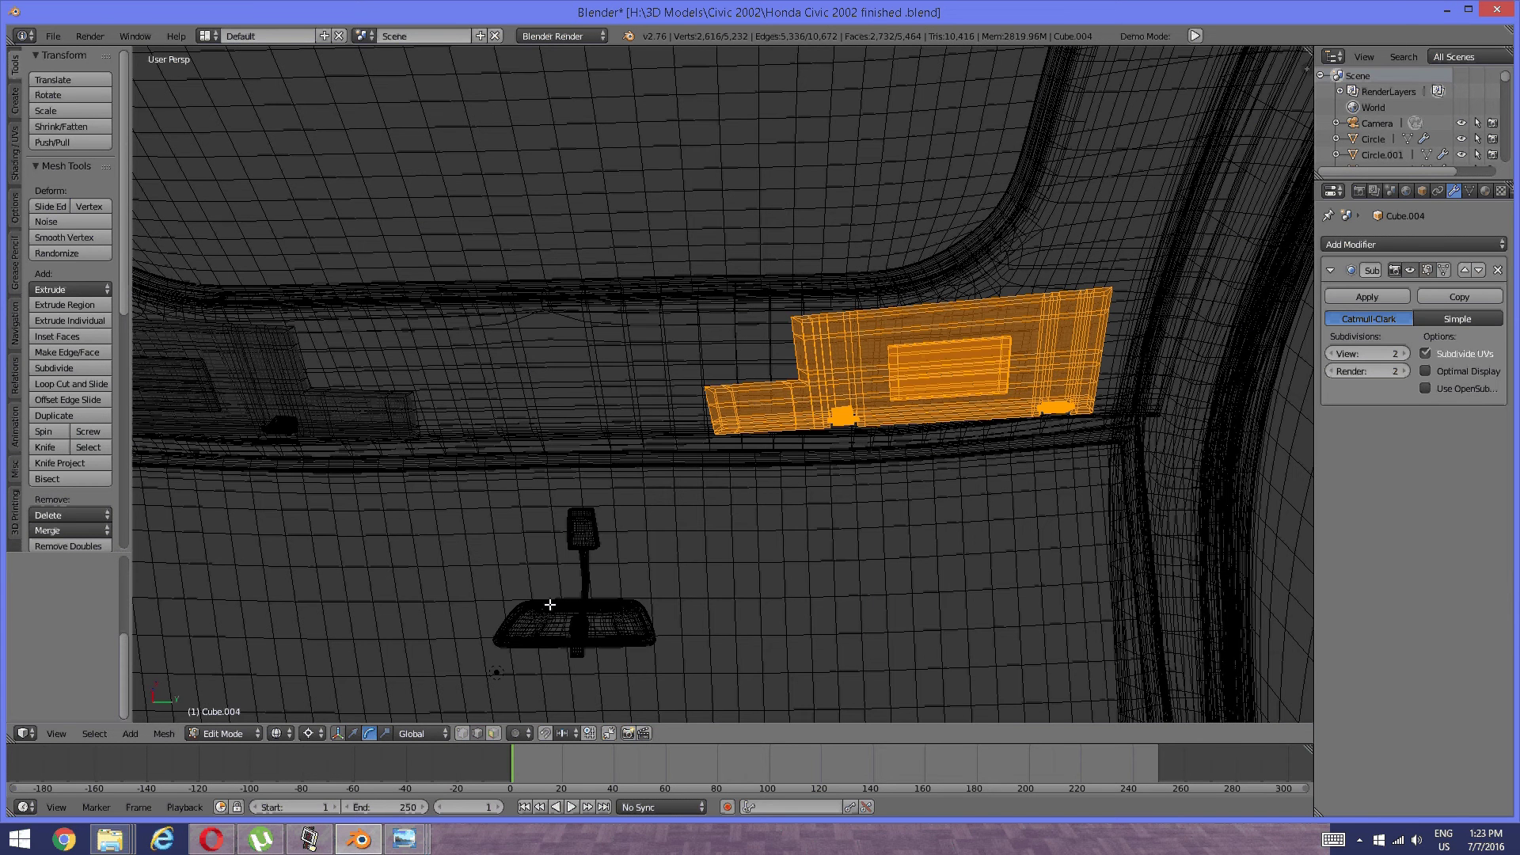
pyautogui.hotkey('ctrl', 'n')
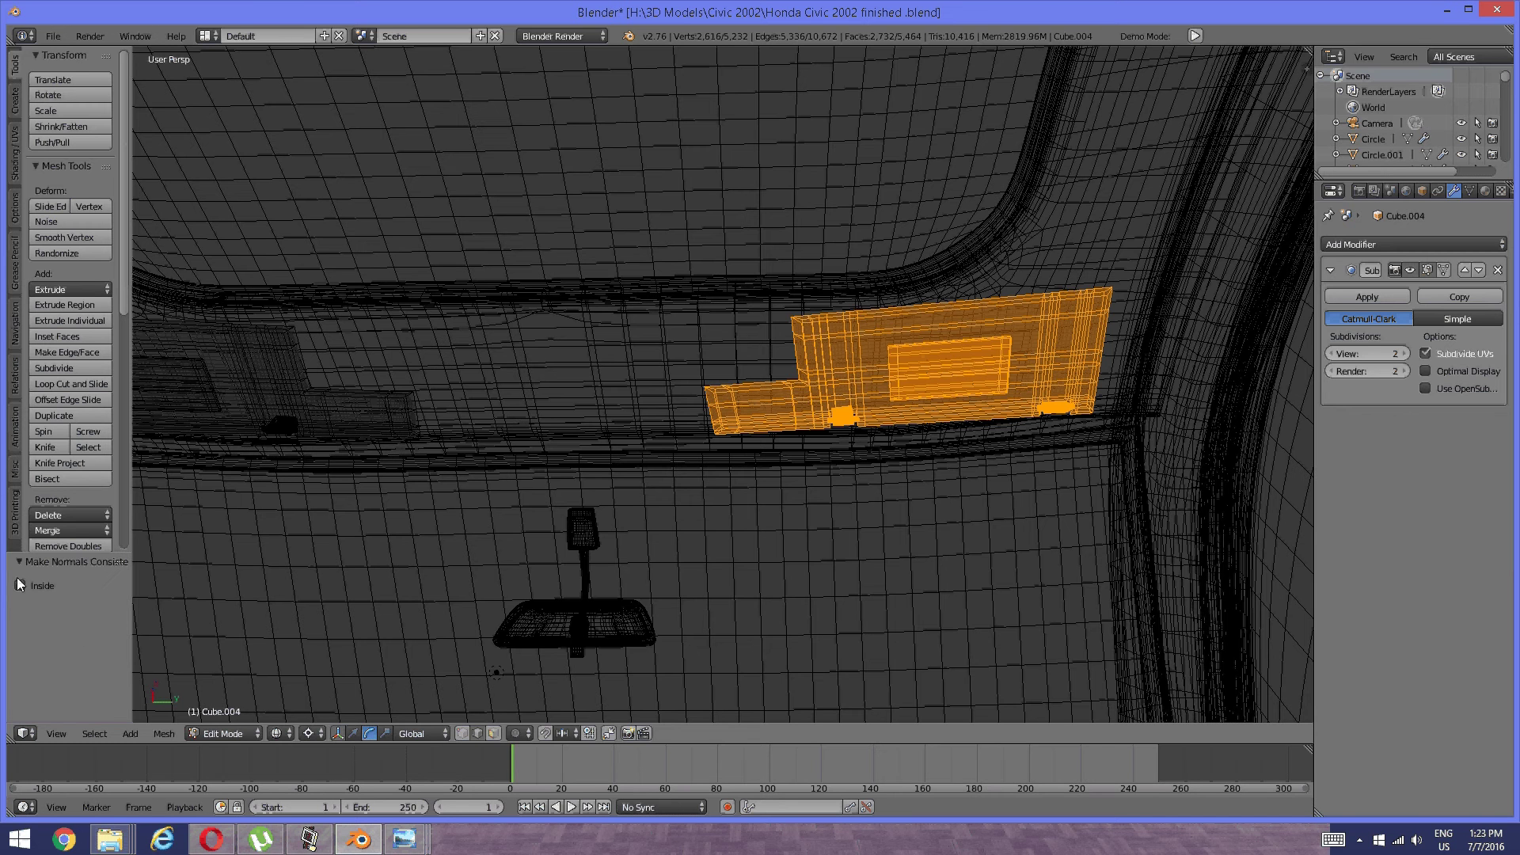
pyautogui.press('a')
pyautogui.press('z')
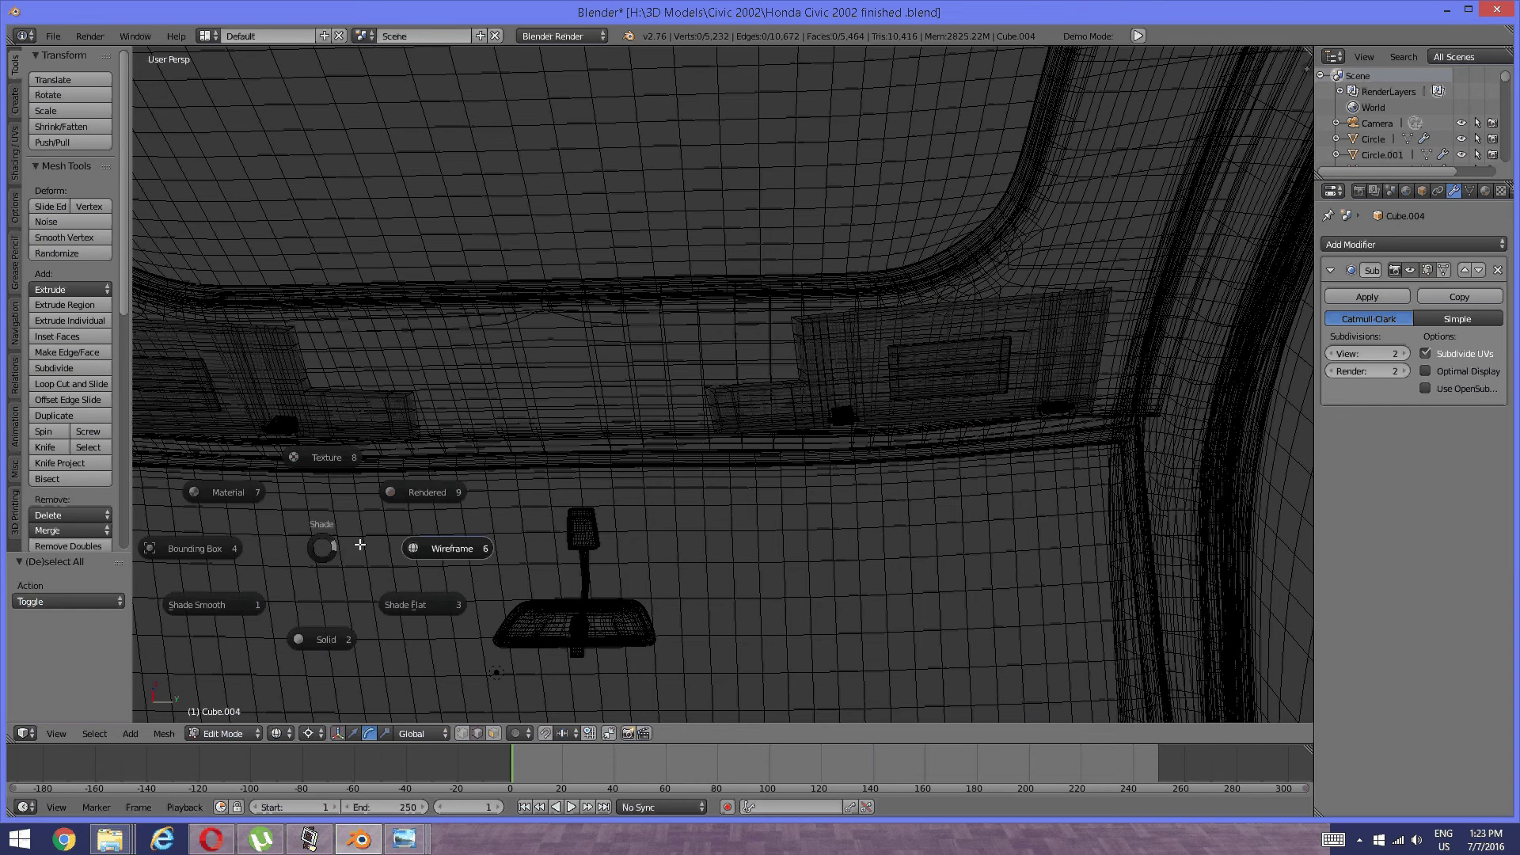
# Return the viewport to solid shading and leave all mesh elements deselected.
pyautogui.click(332, 647)
pyautogui.press('a')
pyautogui.press('a')
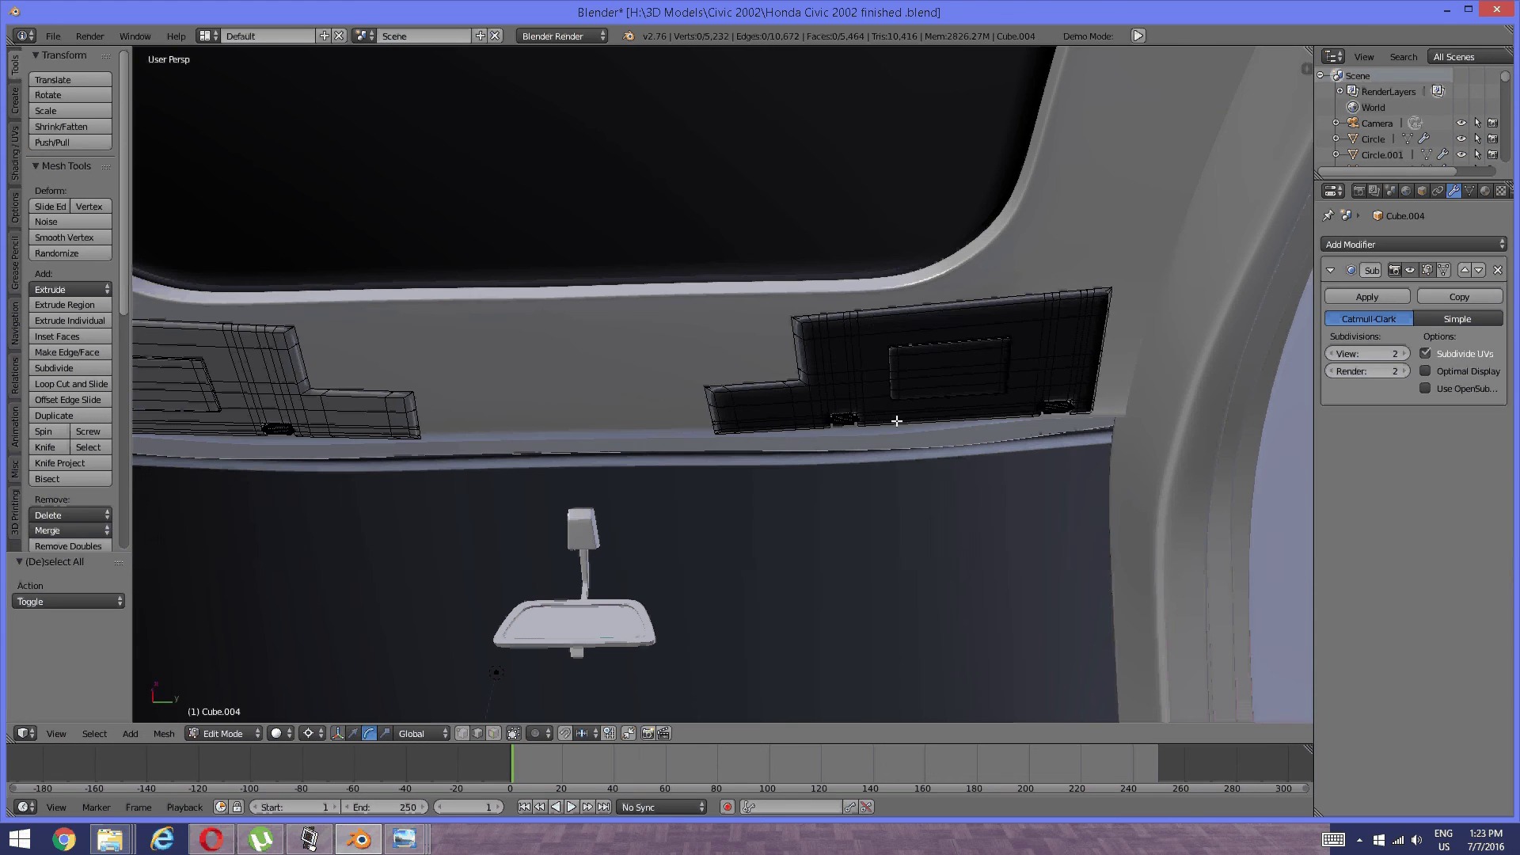
# Select all linked geometry of the dark mirrored visor in wireframe, recalculate its normals in solid shading, and clear the selection.
pyautogui.press('z')
pyautogui.click(1069, 368)
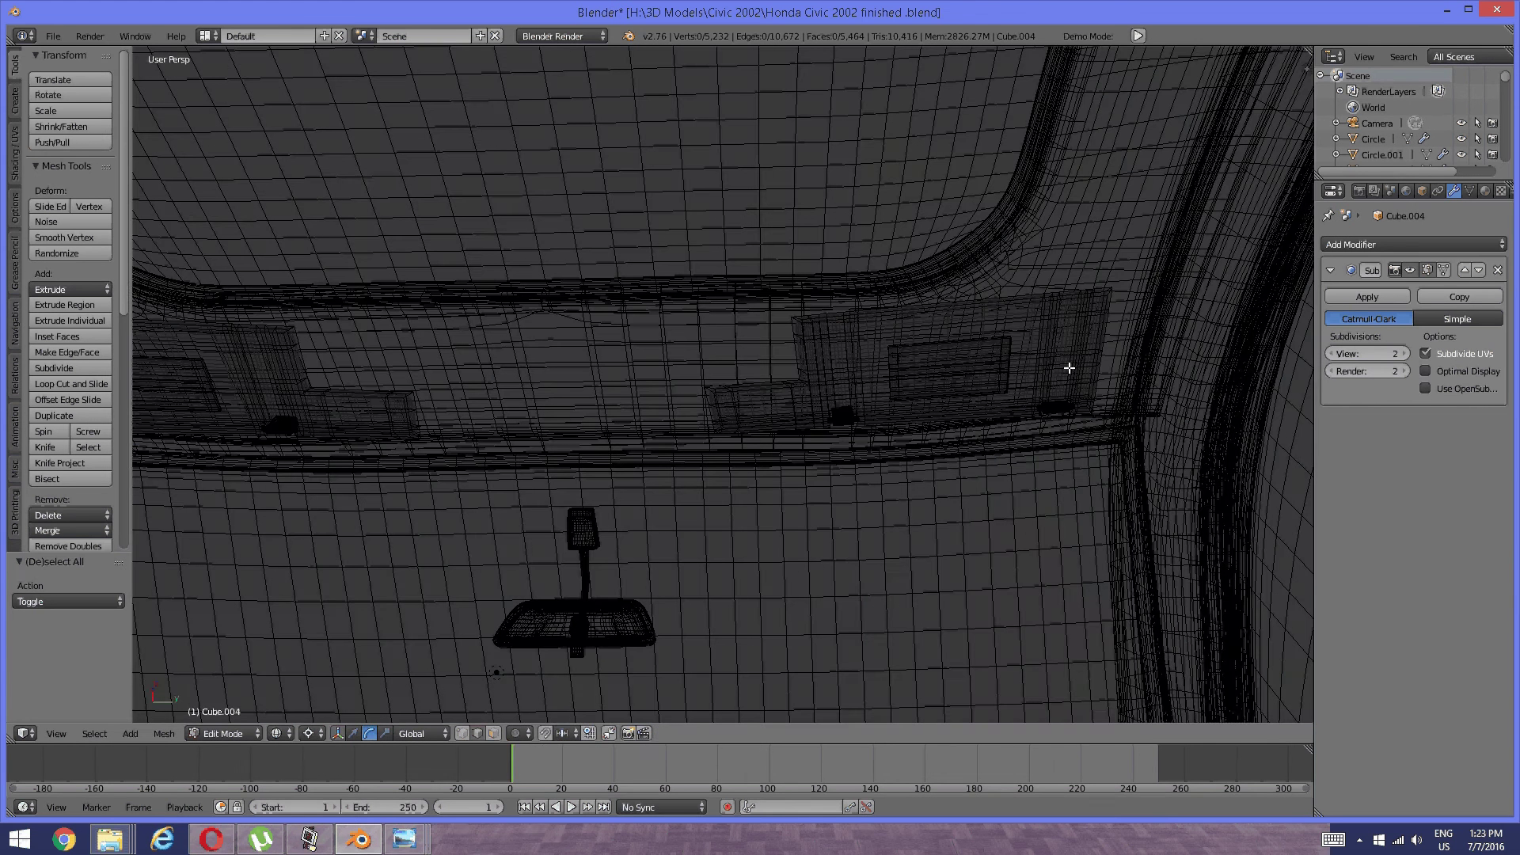
pyautogui.press('b')
pyautogui.moveTo(1210, 191); pyautogui.dragTo(935, 338)
pyautogui.press('l')
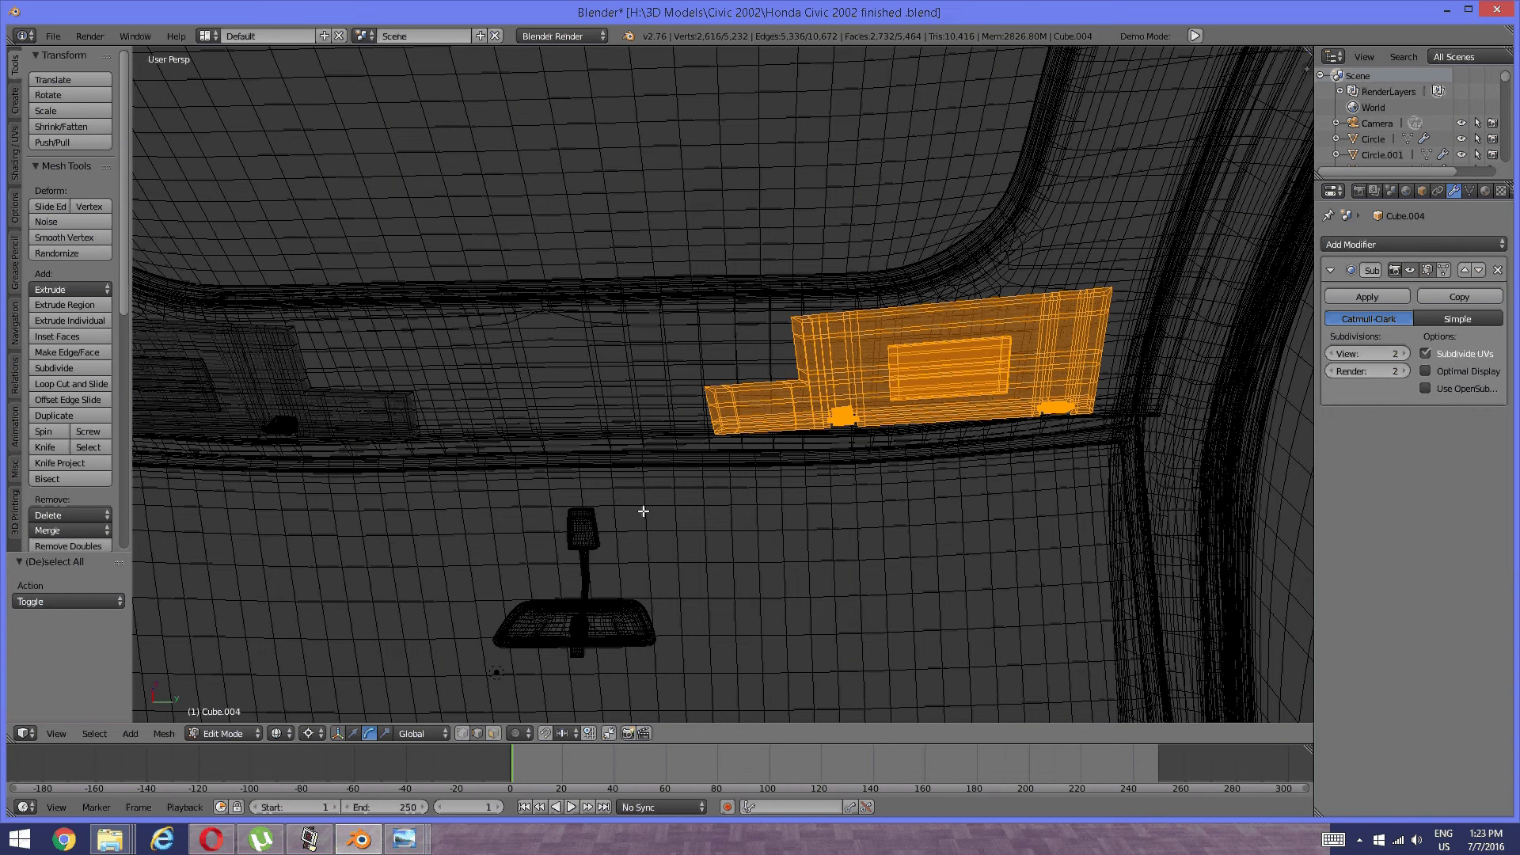
pyautogui.press('z')
pyautogui.click(641, 602)
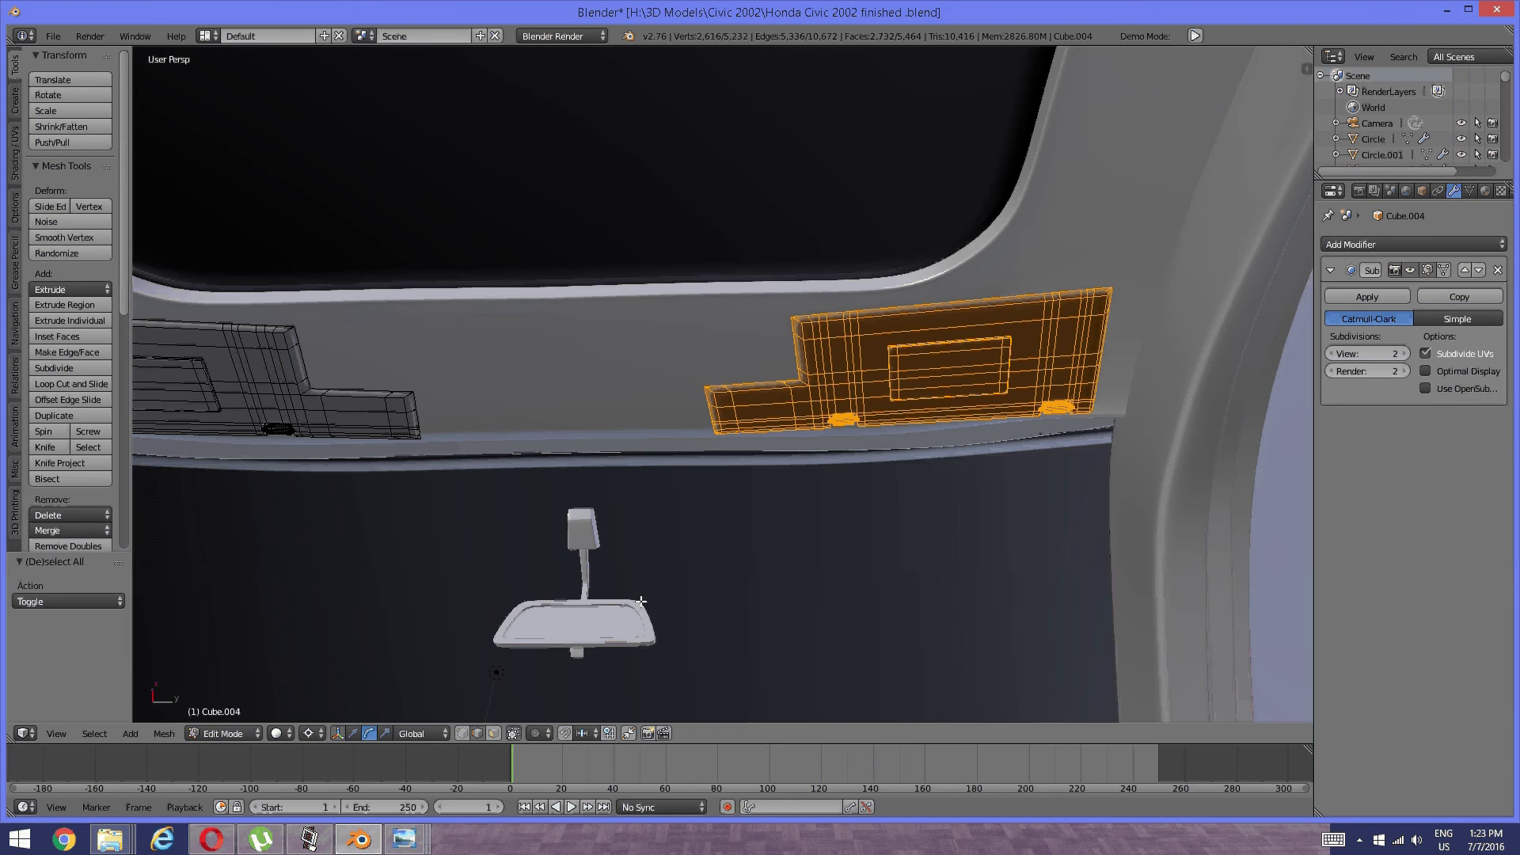
pyautogui.press('a')
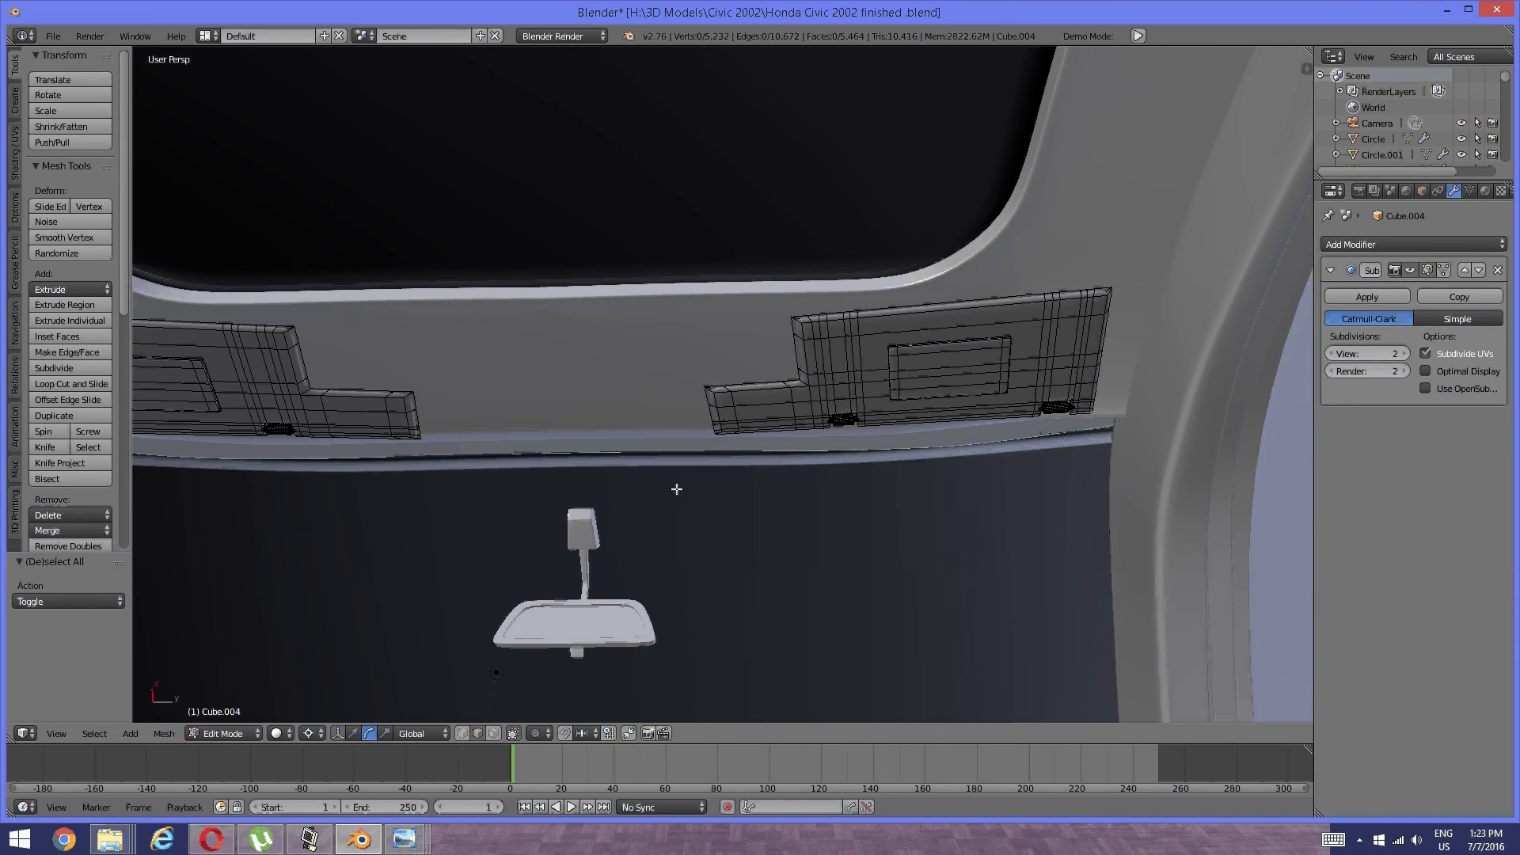
# Leave Edit Mode and check the shading of both sun visors from inside the cabin.
pyautogui.moveTo(678, 491); pyautogui.dragTo(678, 278, button='middle')
pyautogui.scroll(7, 735, 339)
pyautogui.scroll(-4, 680, 273)
pyautogui.scroll(-7, 694, 258)
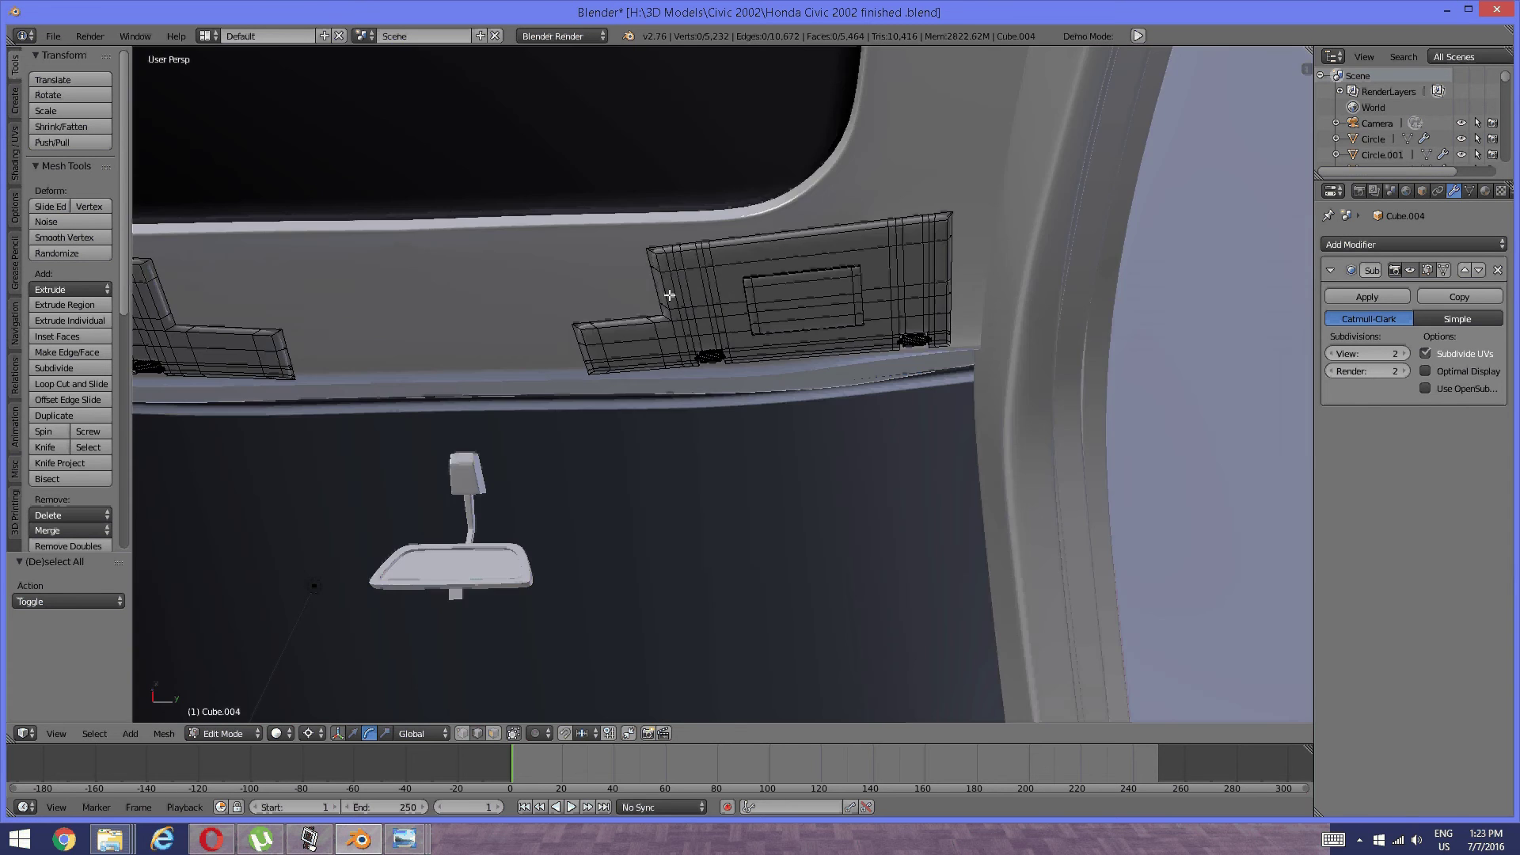
pyautogui.keyDown('shift'); pyautogui.moveTo(587, 325); pyautogui.dragTo(764, 294, button='middle'); pyautogui.keyUp('shift')
pyautogui.press('Tab')
pyautogui.click(595, 304)
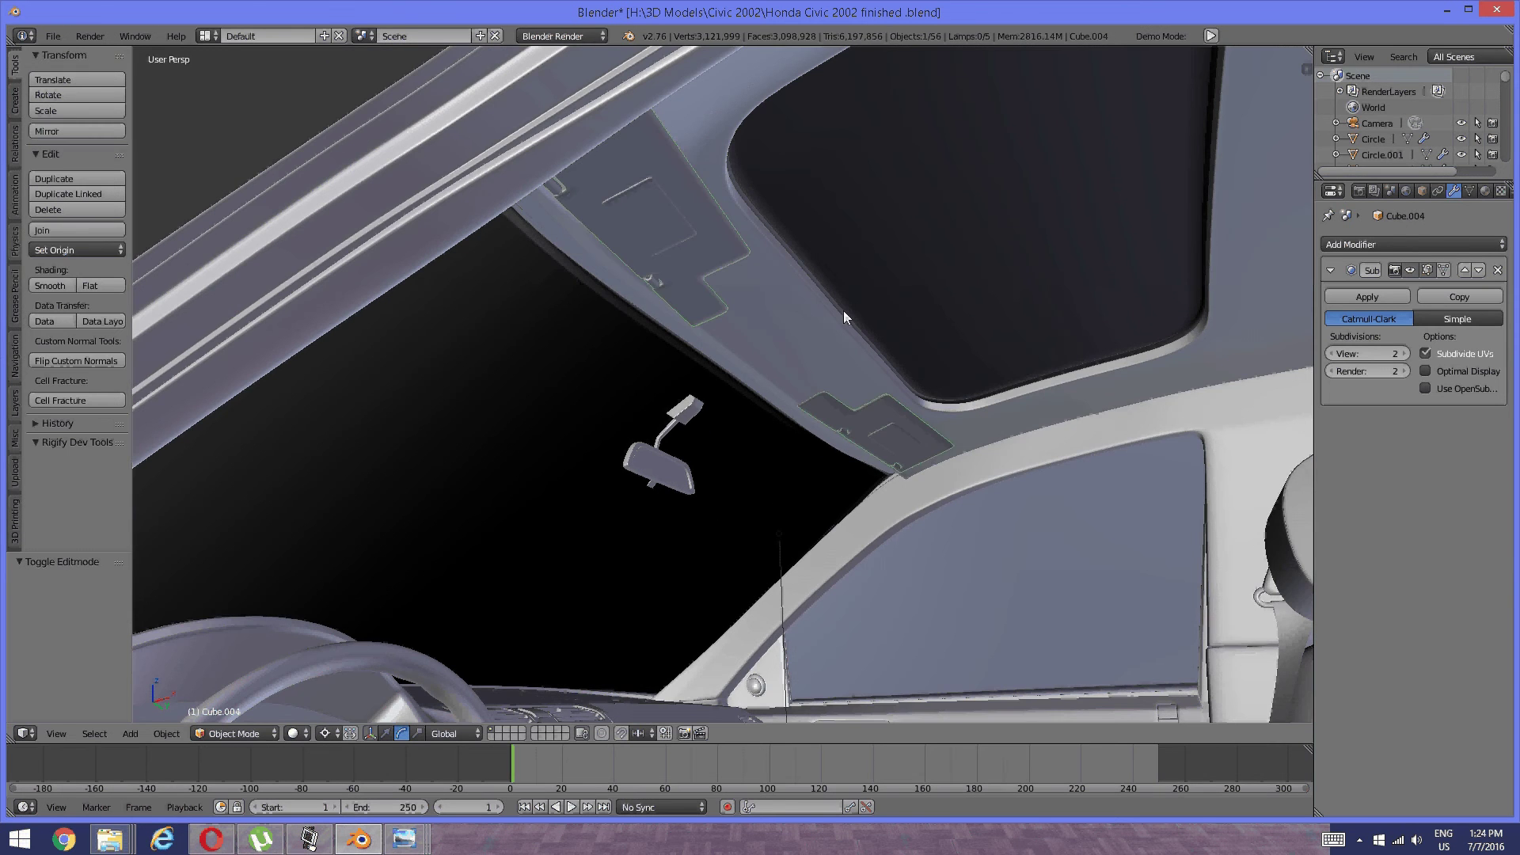
pyautogui.scroll(5, 839, 324)
pyautogui.scroll(-5, 839, 325)
pyautogui.moveTo(839, 325); pyautogui.dragTo(701, 347, button='middle')
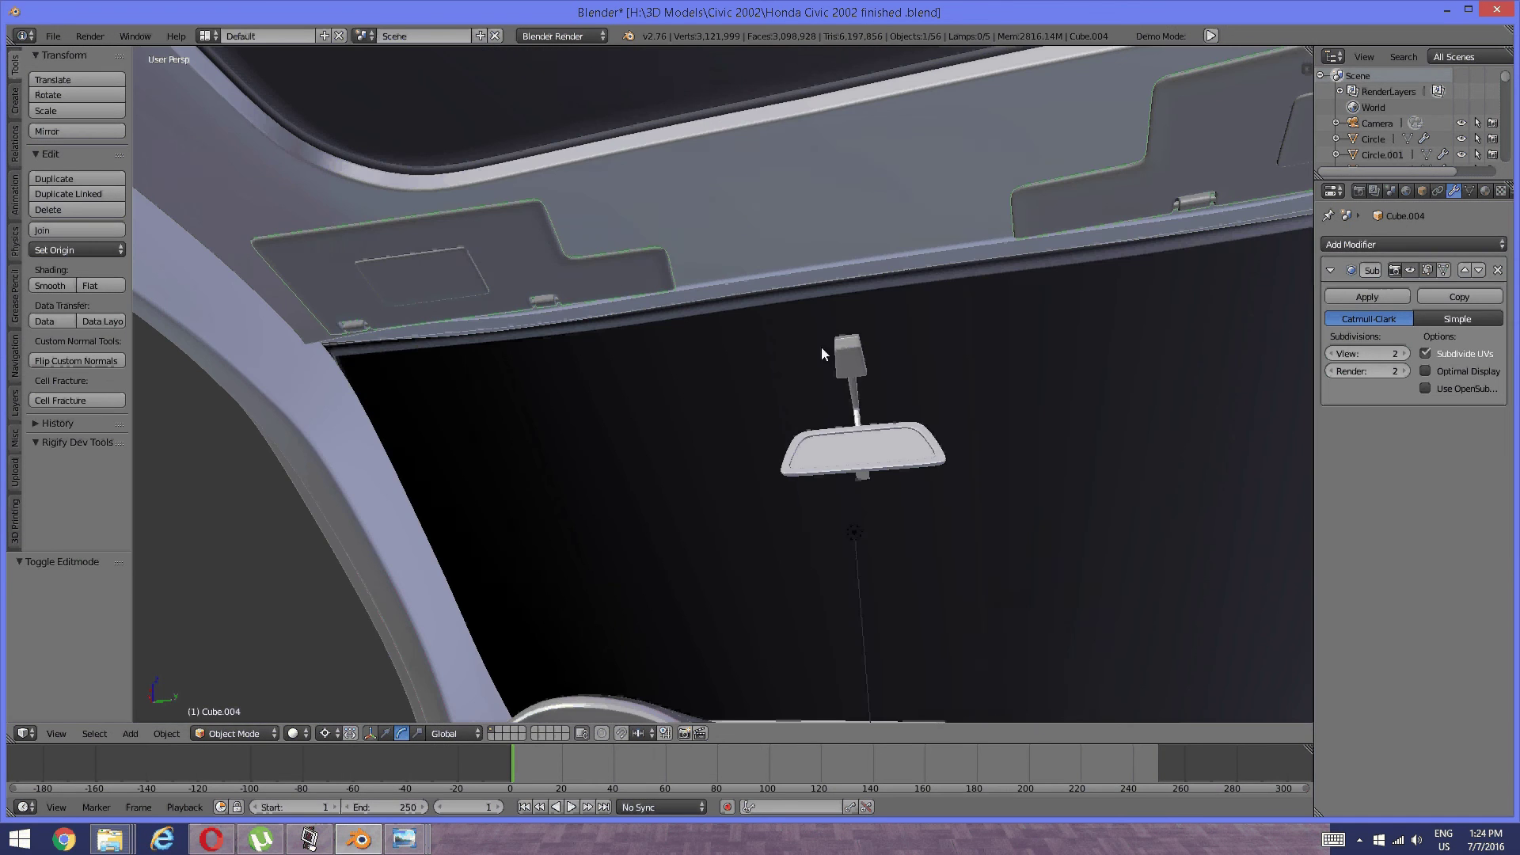
# Select the joined sun visors and remove them from all their object groups.
pyautogui.rightClick(852, 362)
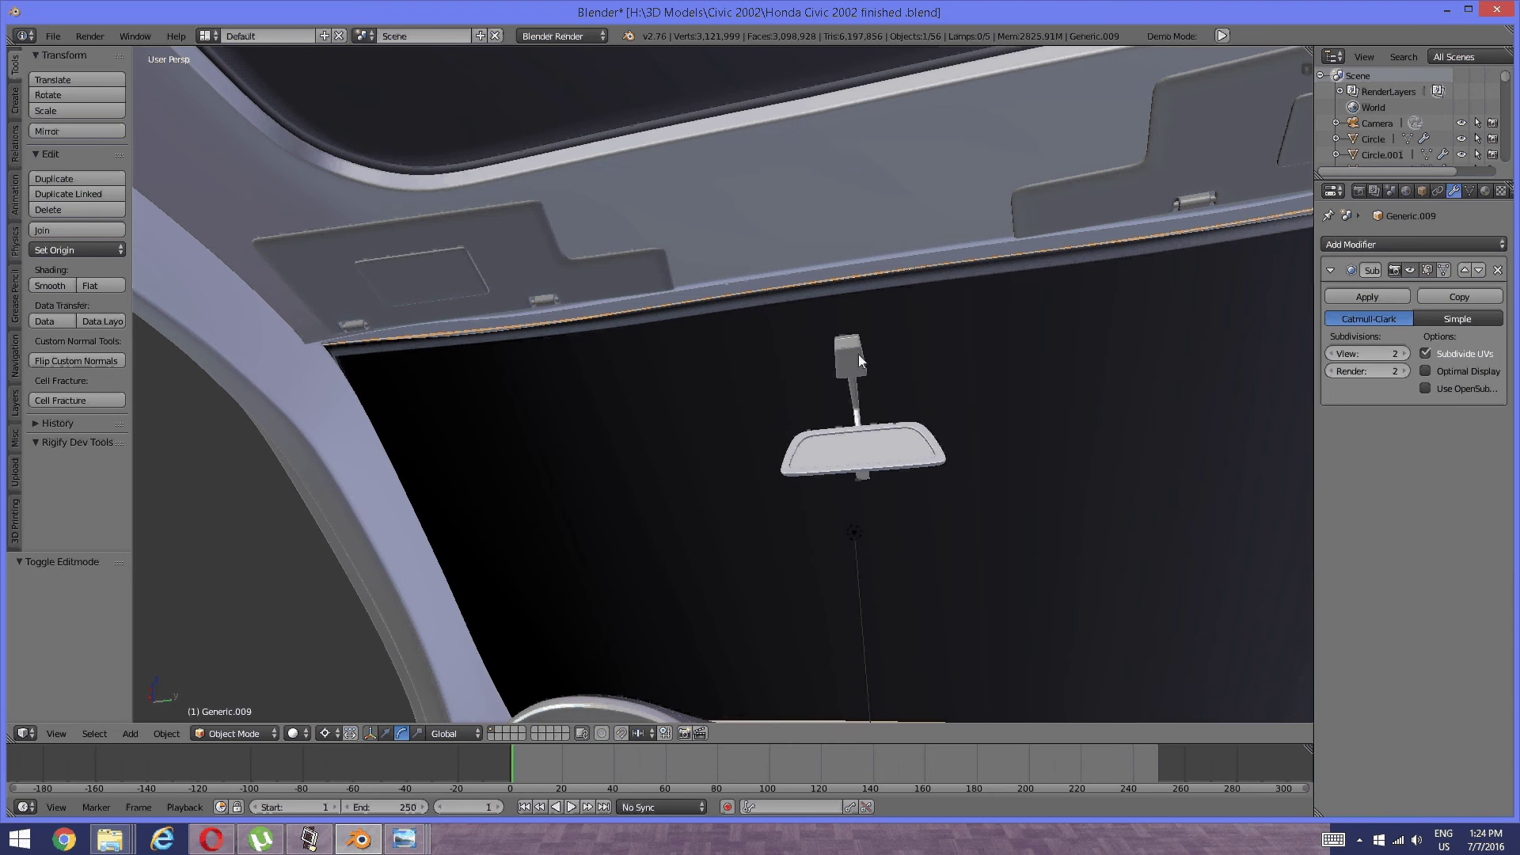
pyautogui.rightClick(501, 290)
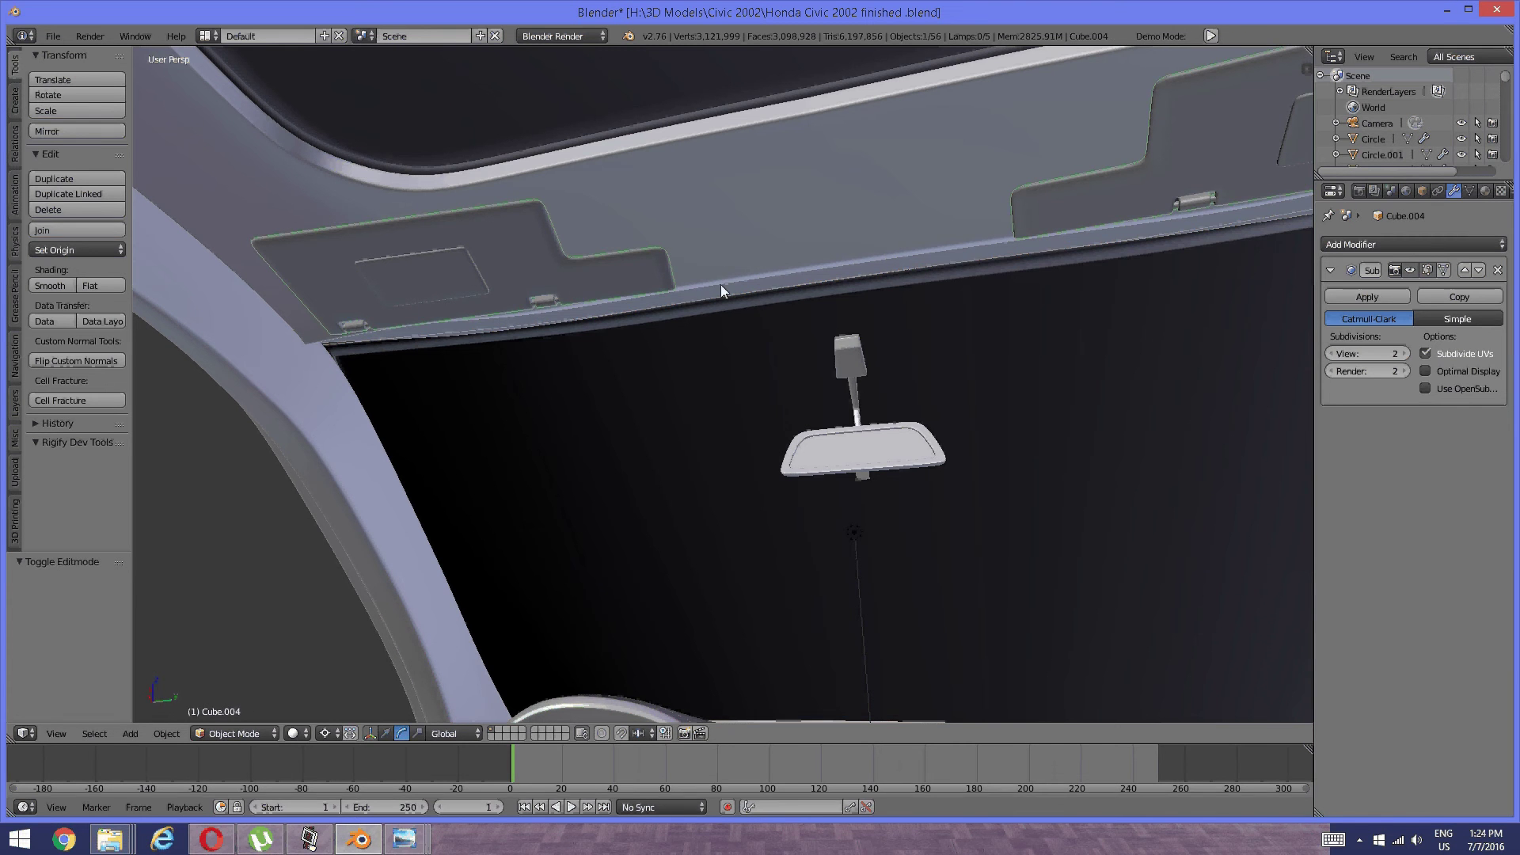
pyautogui.click(1438, 191)
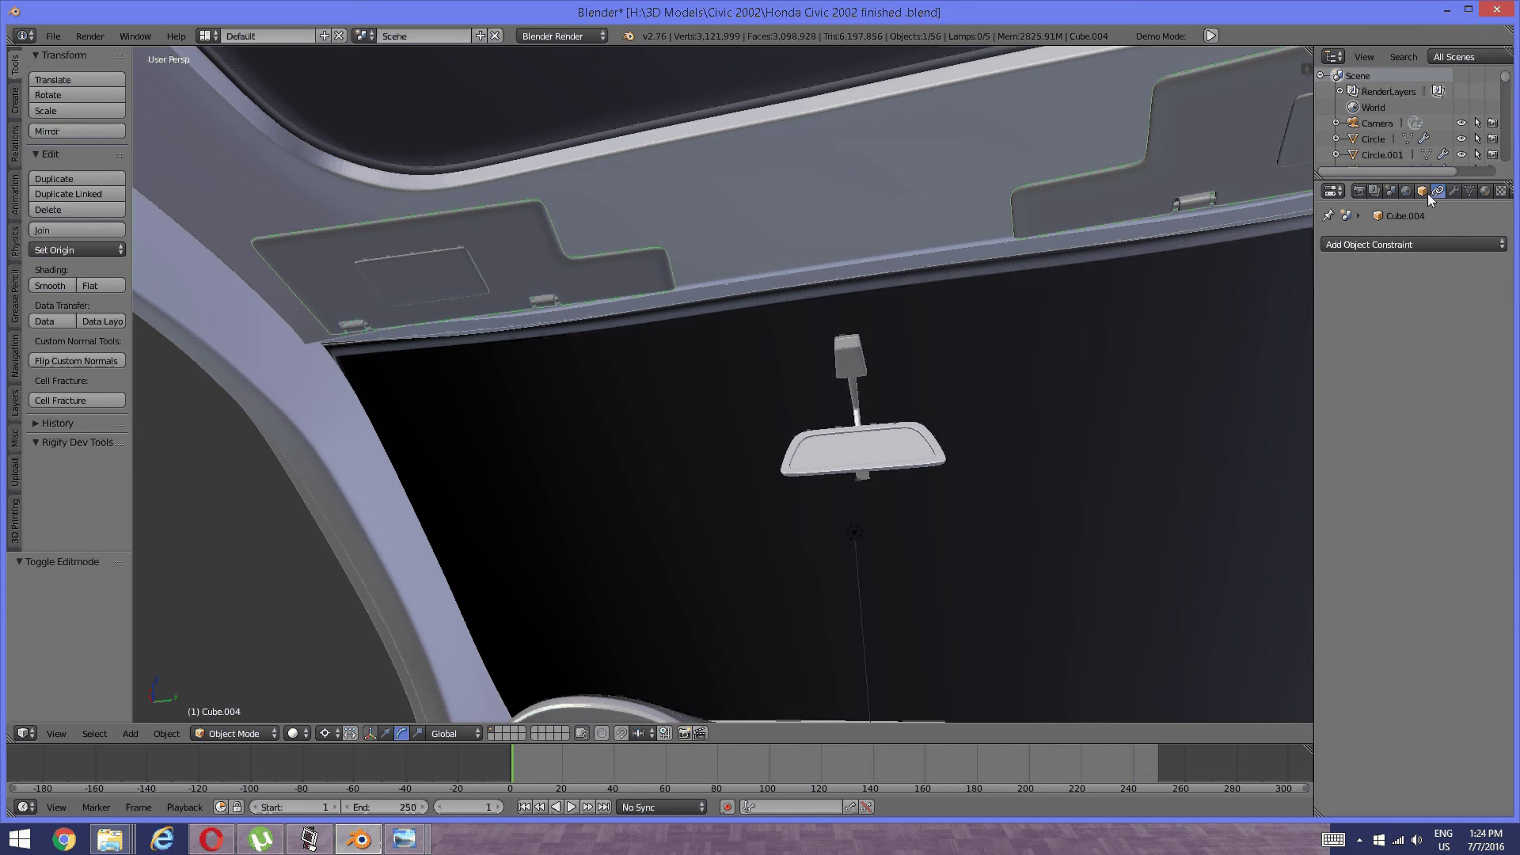
pyautogui.click(1423, 191)
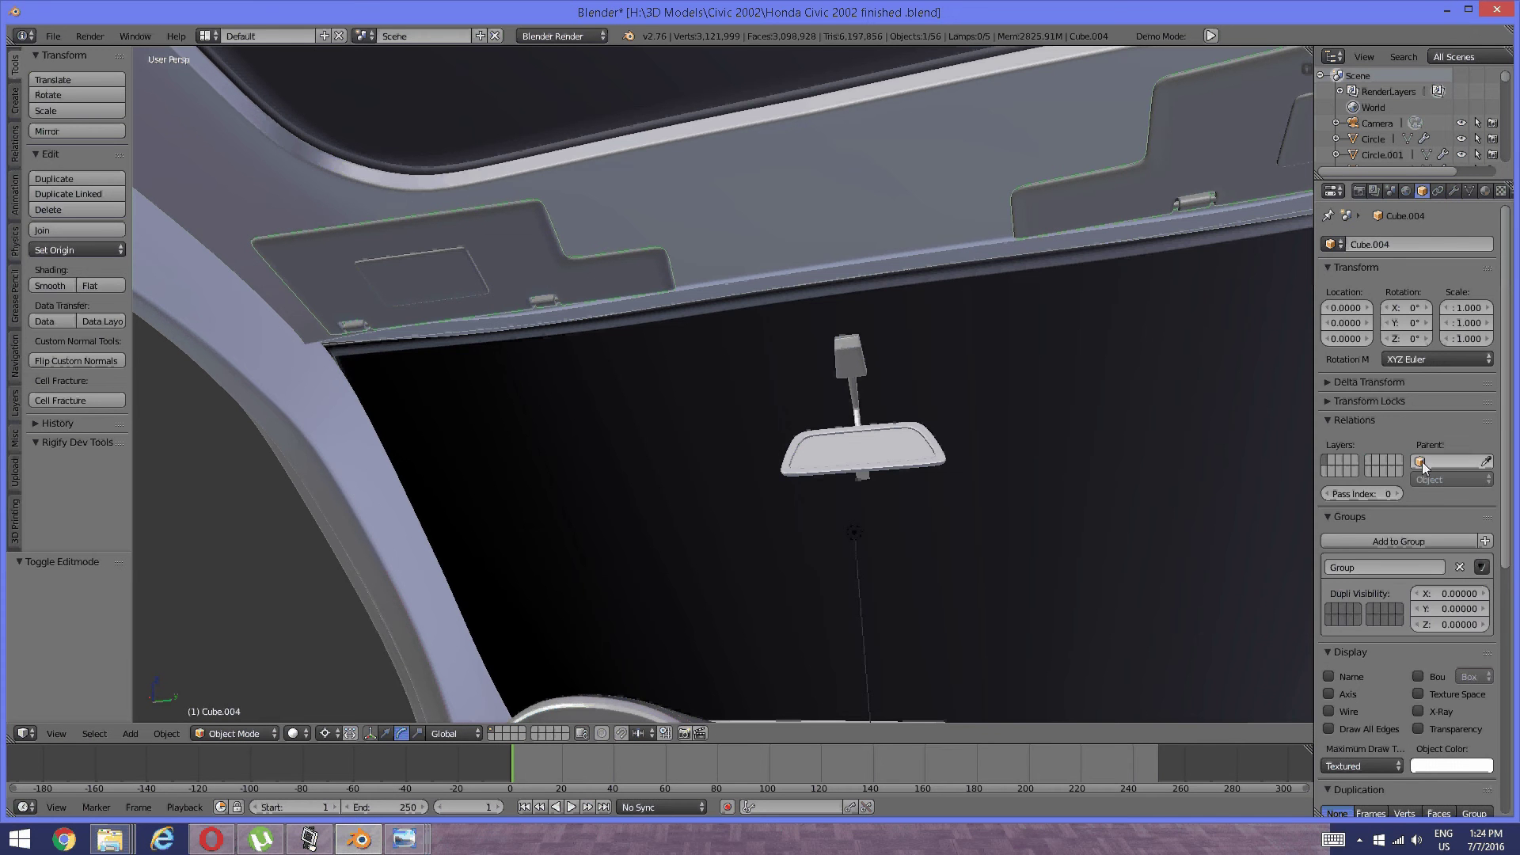
pyautogui.click(1486, 542)
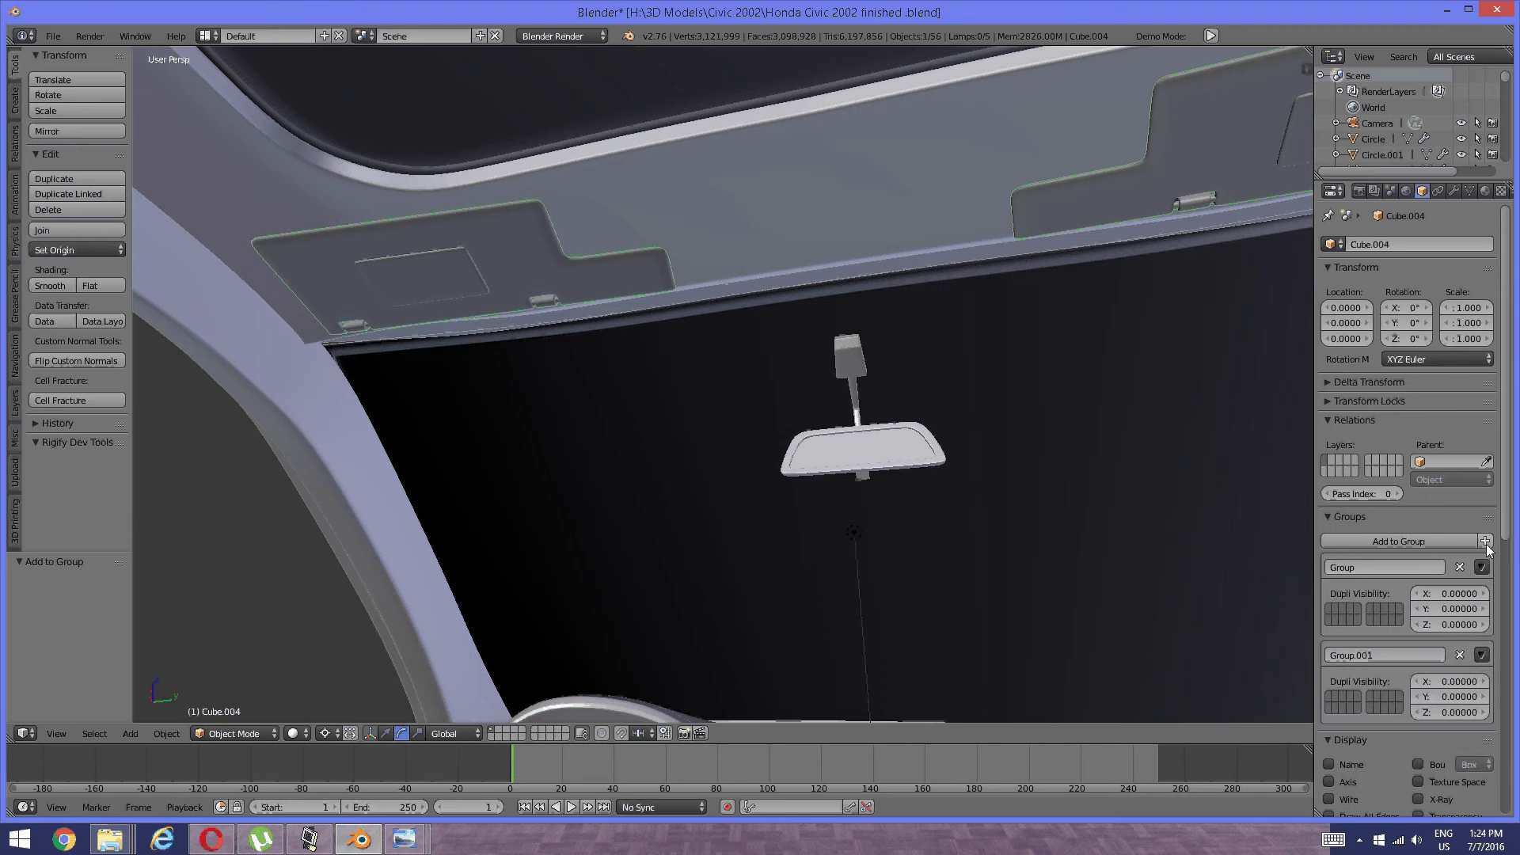
pyautogui.click(1461, 567)
pyautogui.click(1461, 566)
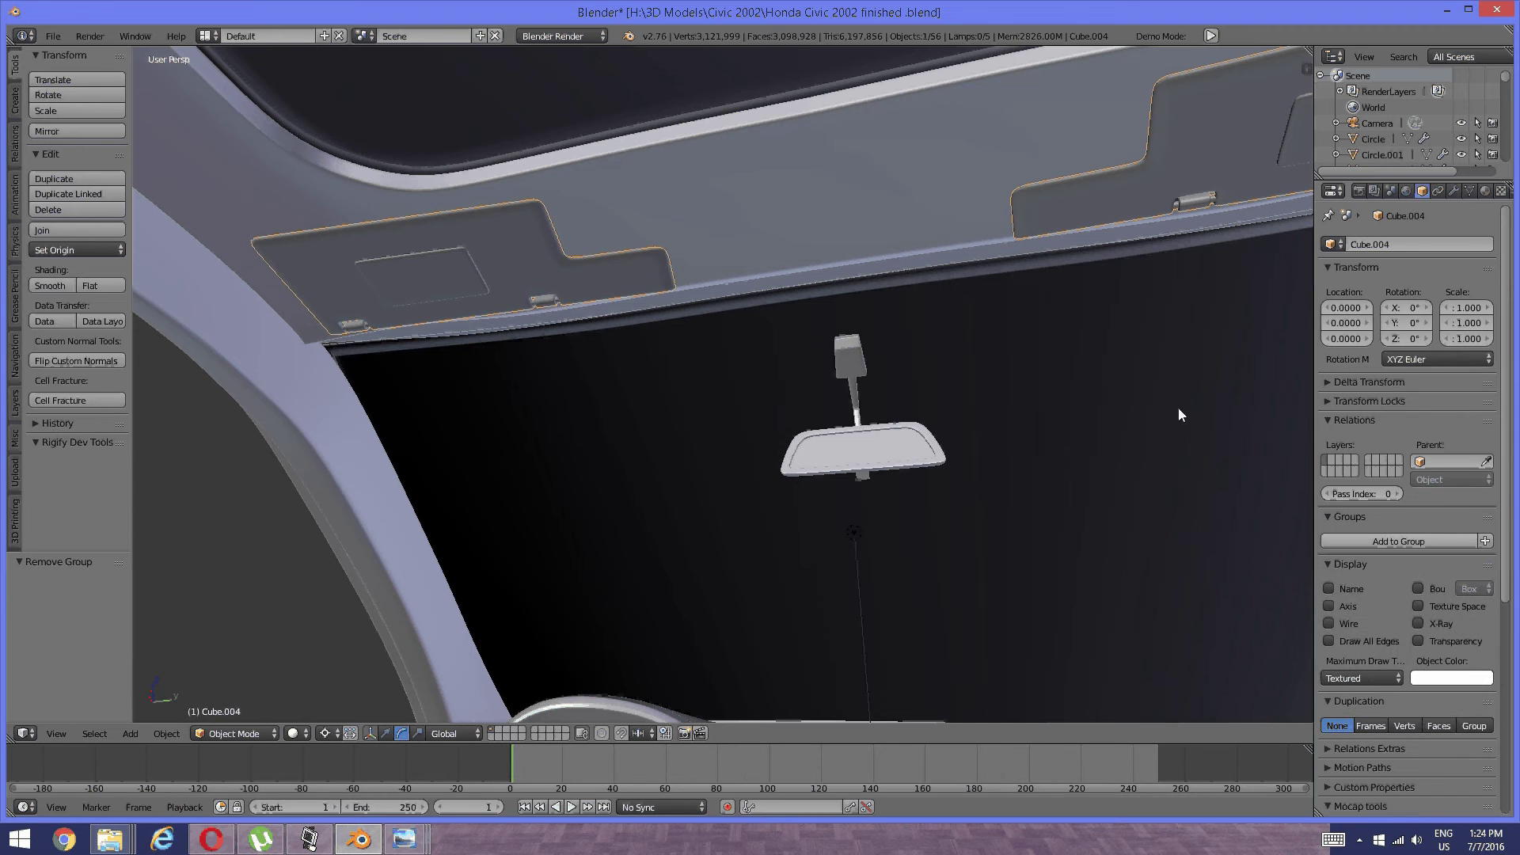
# Select the windshield object that contains the rear-view mirror and enter Edit Mode.
pyautogui.scroll(-3, 910, 327)
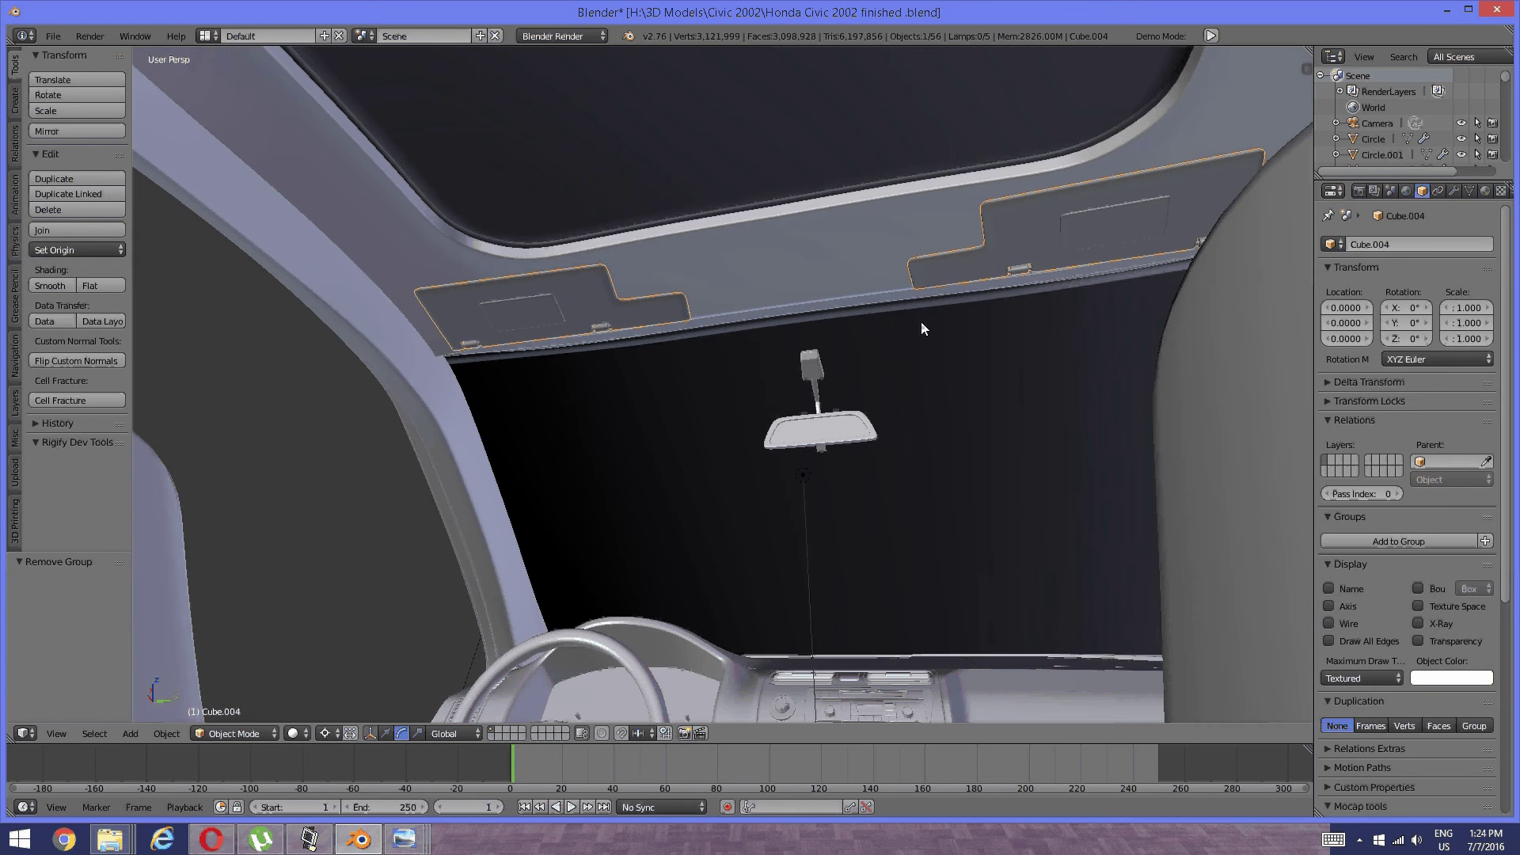
pyautogui.scroll(4, 855, 337)
pyautogui.scroll(-2, 891, 381)
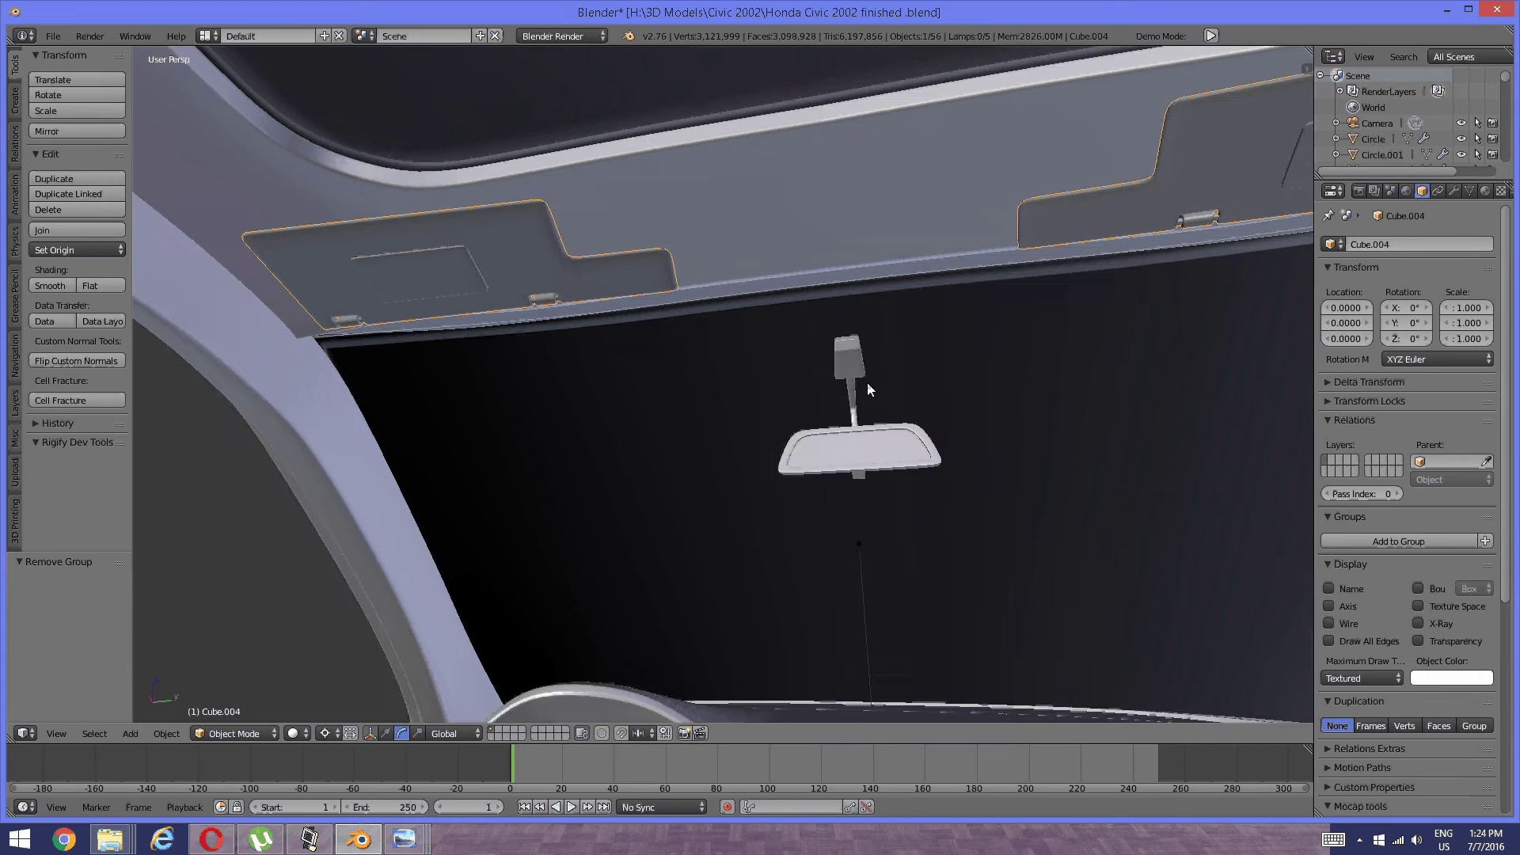
pyautogui.keyDown('shift'); pyautogui.moveTo(867, 384); pyautogui.dragTo(853, 363, button='middle'); pyautogui.keyUp('shift')
pyautogui.rightClick(835, 349)
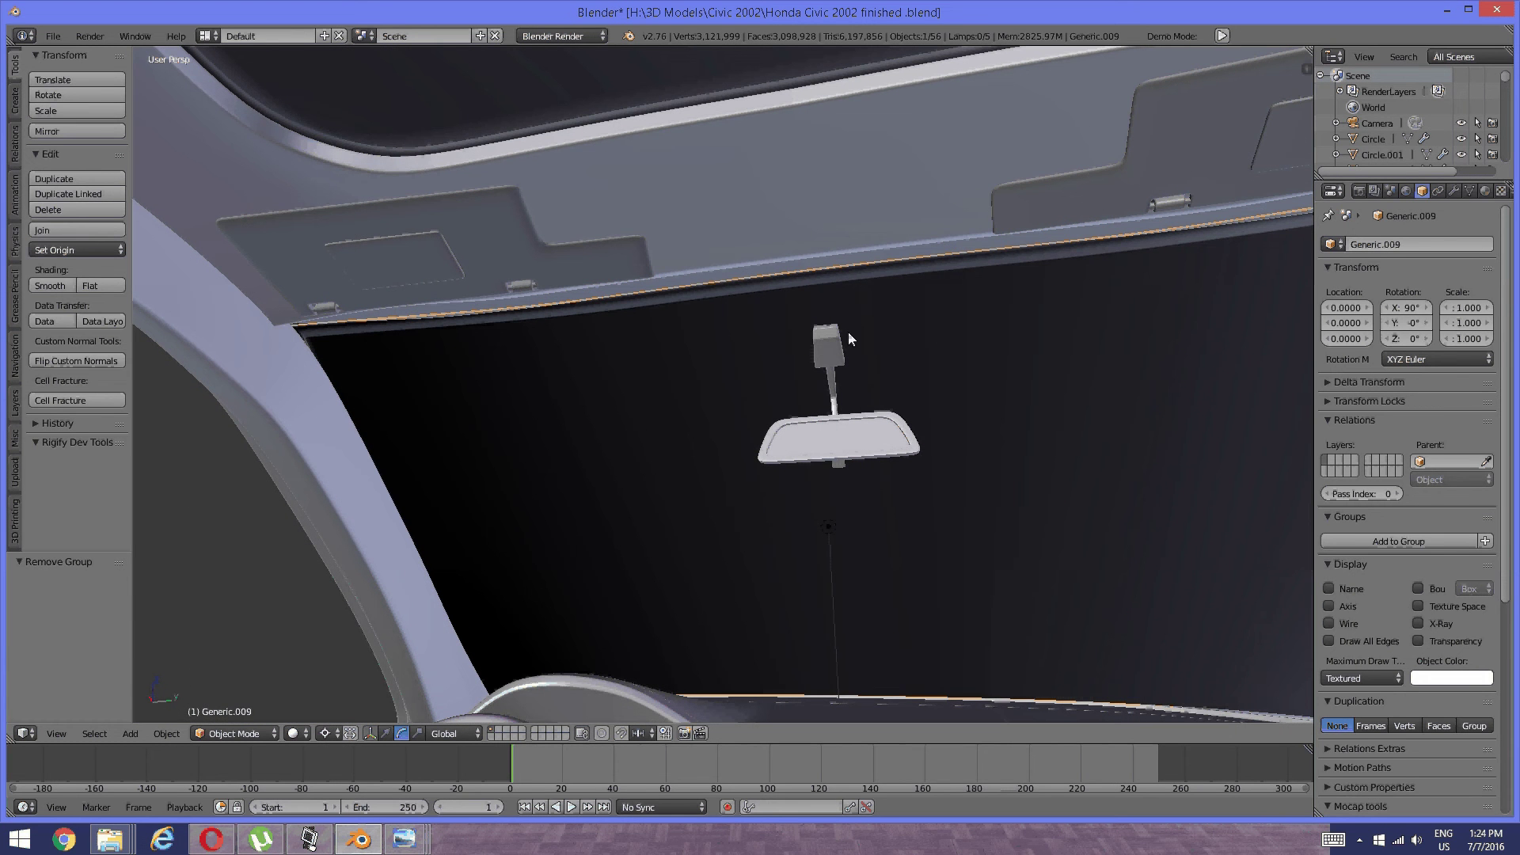
pyautogui.press('Tab')
pyautogui.click(951, 335)
# Pick edges on the rear-view mirror's mount, mirror face and lower tab, and extend the selection to their linked geometry.
pyautogui.moveTo(796, 355); pyautogui.dragTo(845, 354, button='middle')
pyautogui.press('a')
pyautogui.rightClick(855, 412)
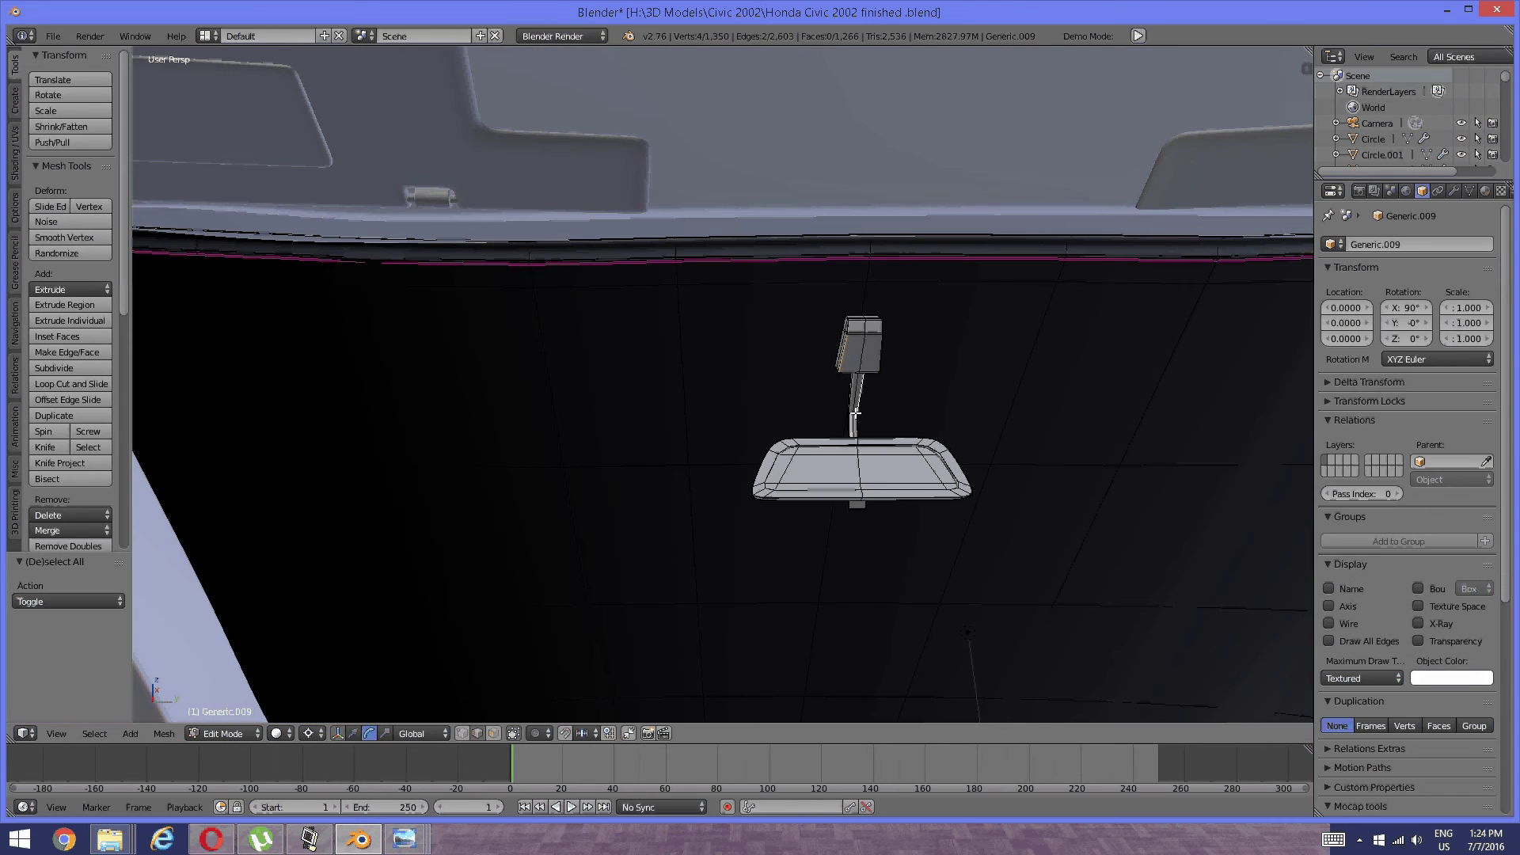
pyautogui.keyDown('shift'); pyautogui.rightClick(872, 462); pyautogui.keyUp('shift')
pyautogui.keyDown('shift'); pyautogui.rightClick(880, 445); pyautogui.keyUp('shift')
pyautogui.scroll(3, 863, 454)
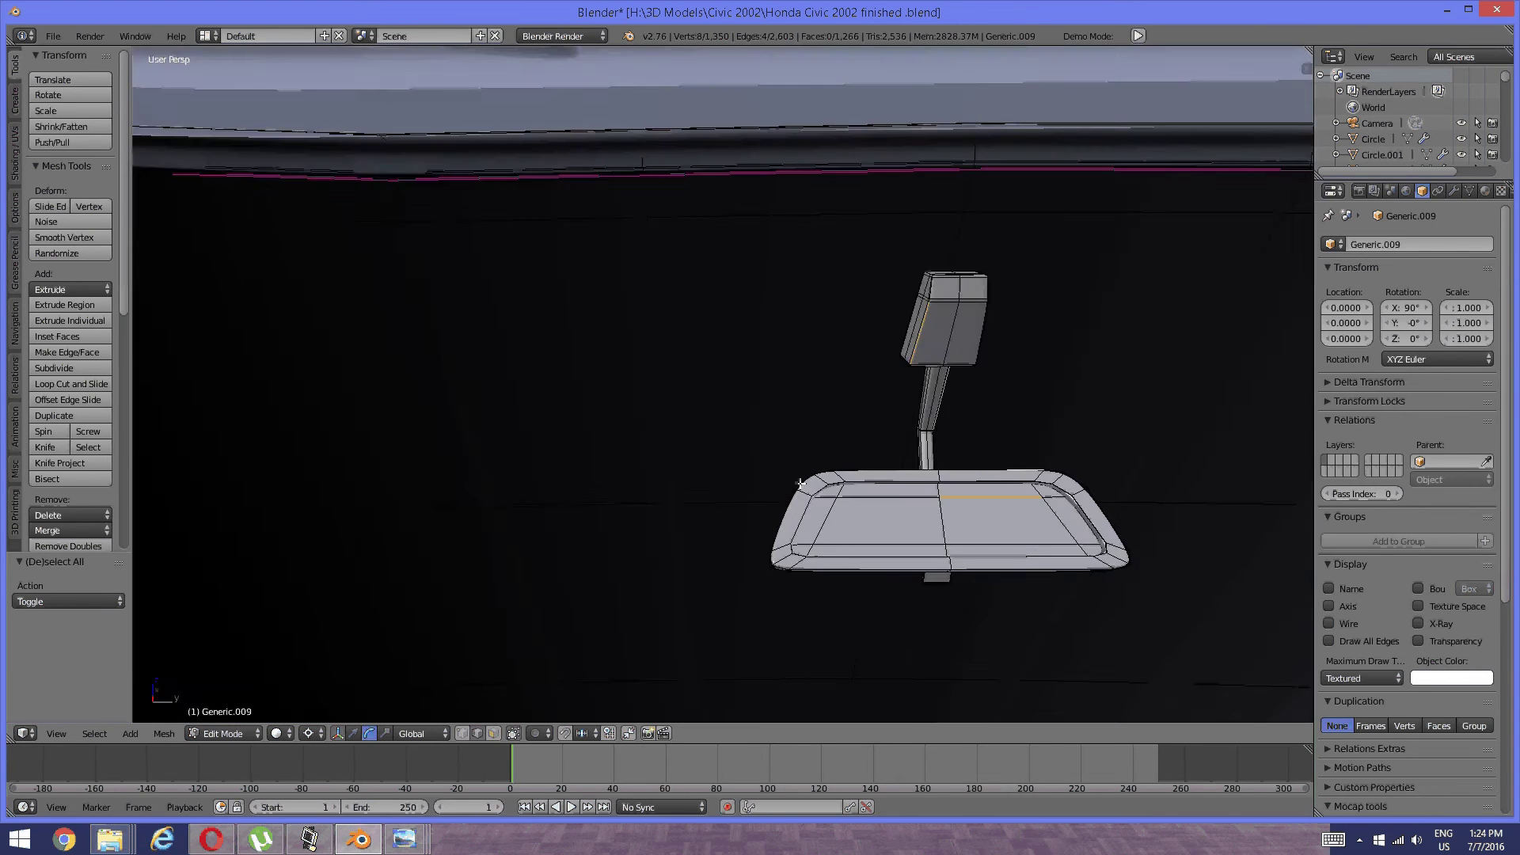
pyautogui.moveTo(800, 483); pyautogui.dragTo(851, 468, button='middle')
pyautogui.keyDown('shift'); pyautogui.rightClick(820, 645); pyautogui.keyUp('shift')
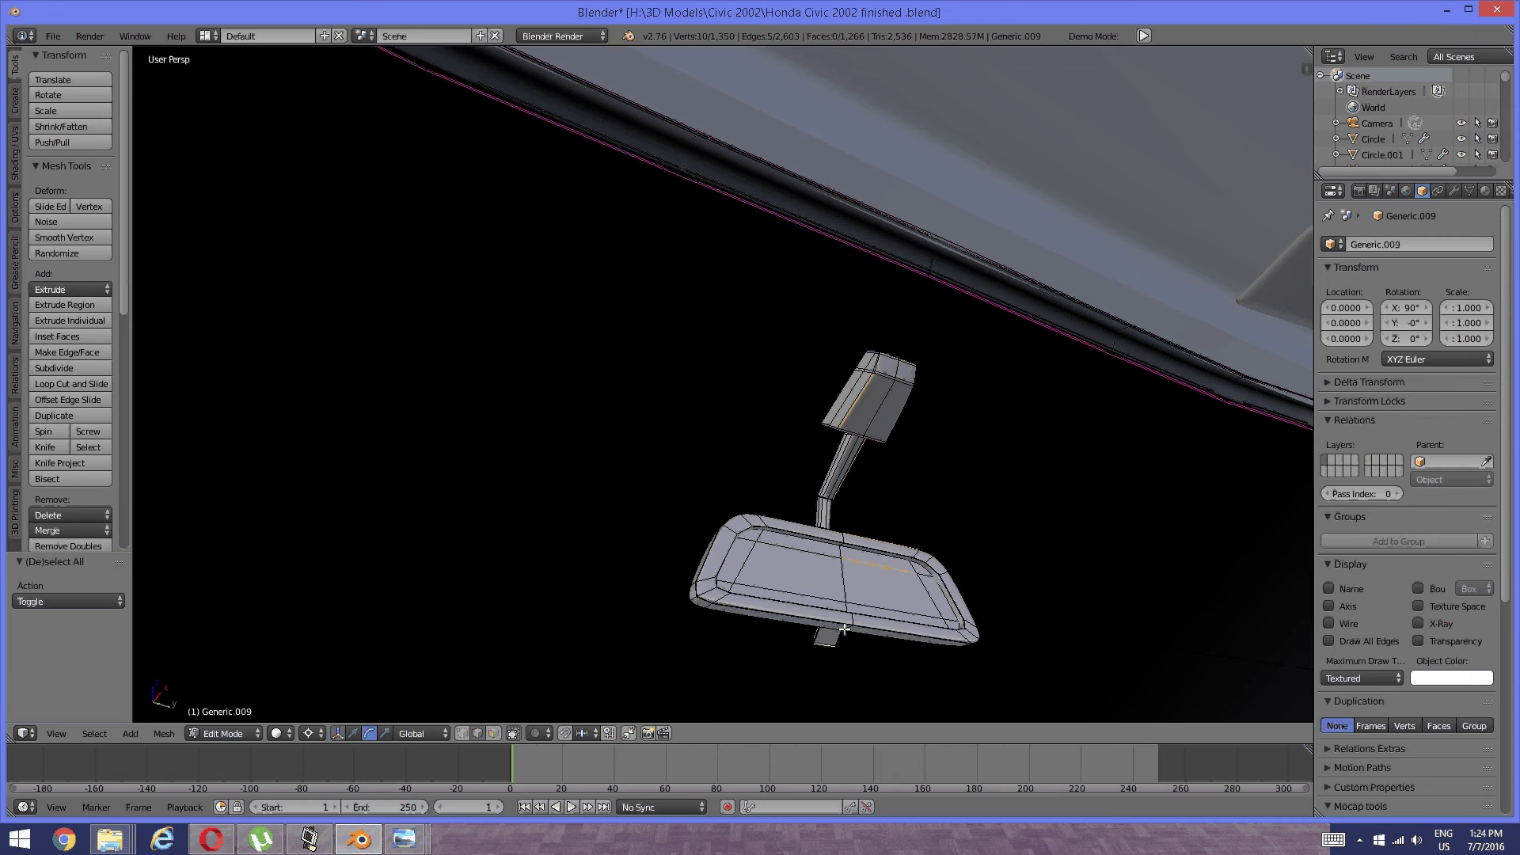
pyautogui.hotkey('ctrl', 'l')
# Add the unselected linked part behind the mirror to the selection, separate the mirror into its own object, and return to Object Mode.
pyautogui.scroll(-3, 844, 628)
pyautogui.moveTo(1076, 563); pyautogui.dragTo(792, 434, button='middle')
pyautogui.keyDown('shift'); pyautogui.rightClick(787, 309); pyautogui.keyUp('shift')
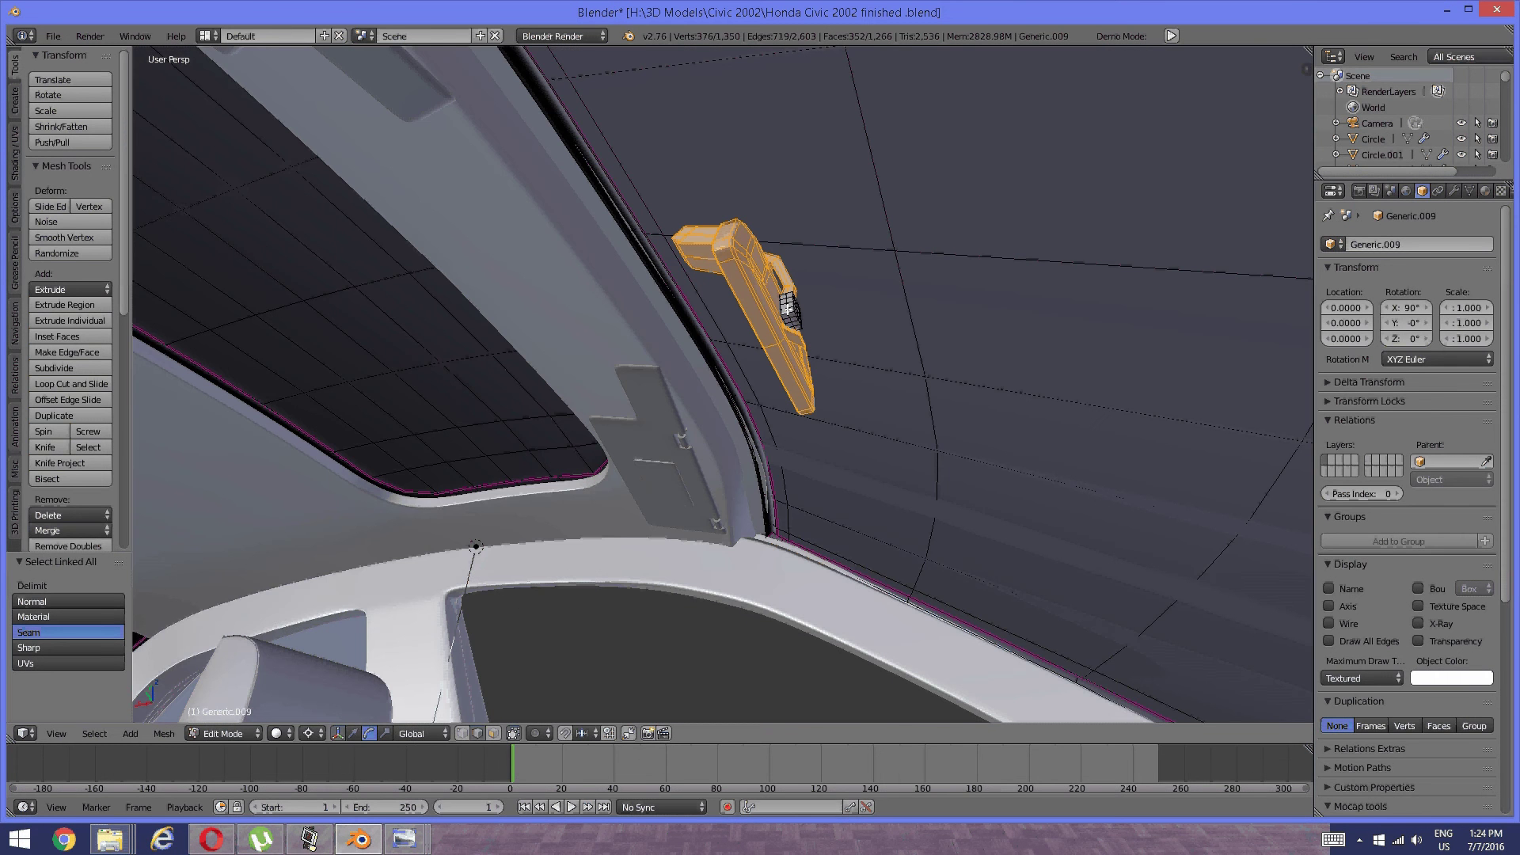
pyautogui.hotkey('ctrl', 'l')
pyautogui.moveTo(744, 176); pyautogui.dragTo(945, 217, button='middle')
pyautogui.press('p')
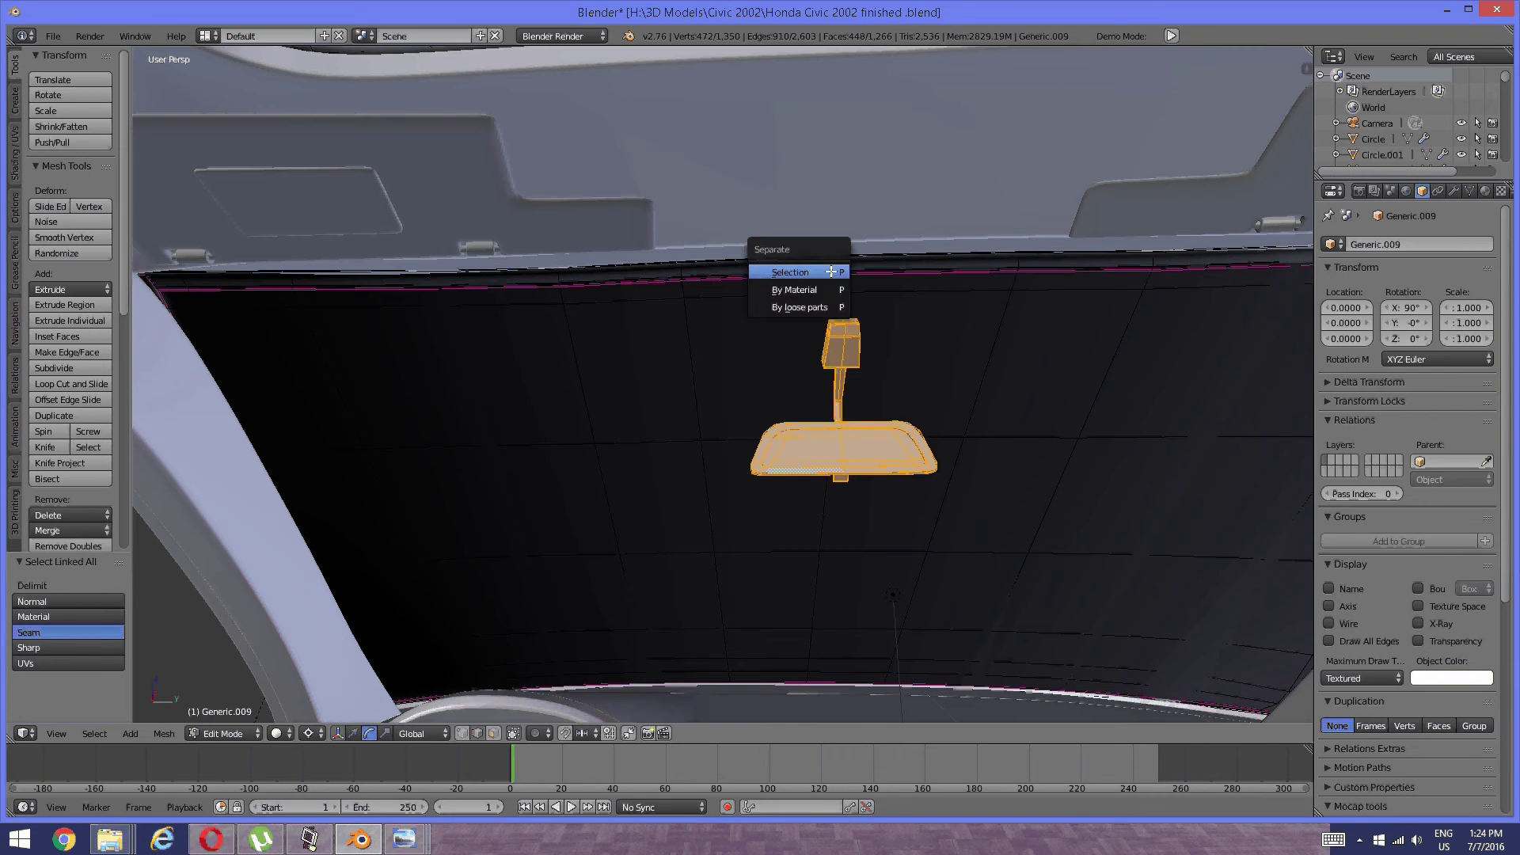
pyautogui.click(823, 267)
pyautogui.press('Tab')
pyautogui.click(646, 319)
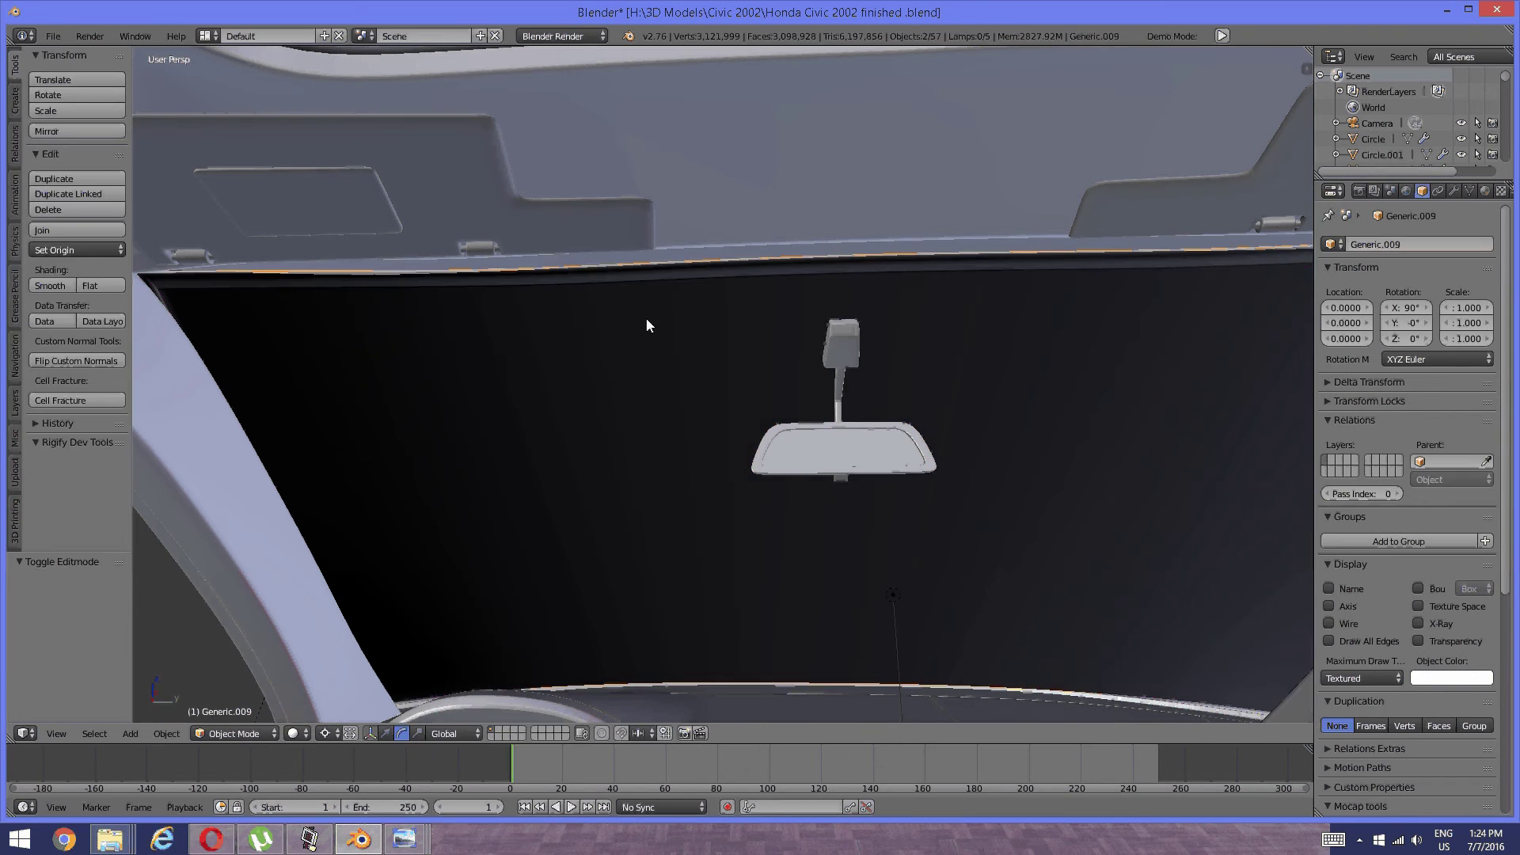
# Join the separated rear-view mirror into the sun visors object and deselect everything.
pyautogui.scroll(-2, 700, 302)
pyautogui.moveTo(700, 302); pyautogui.dragTo(766, 359, button='middle')
pyautogui.rightClick(787, 467)
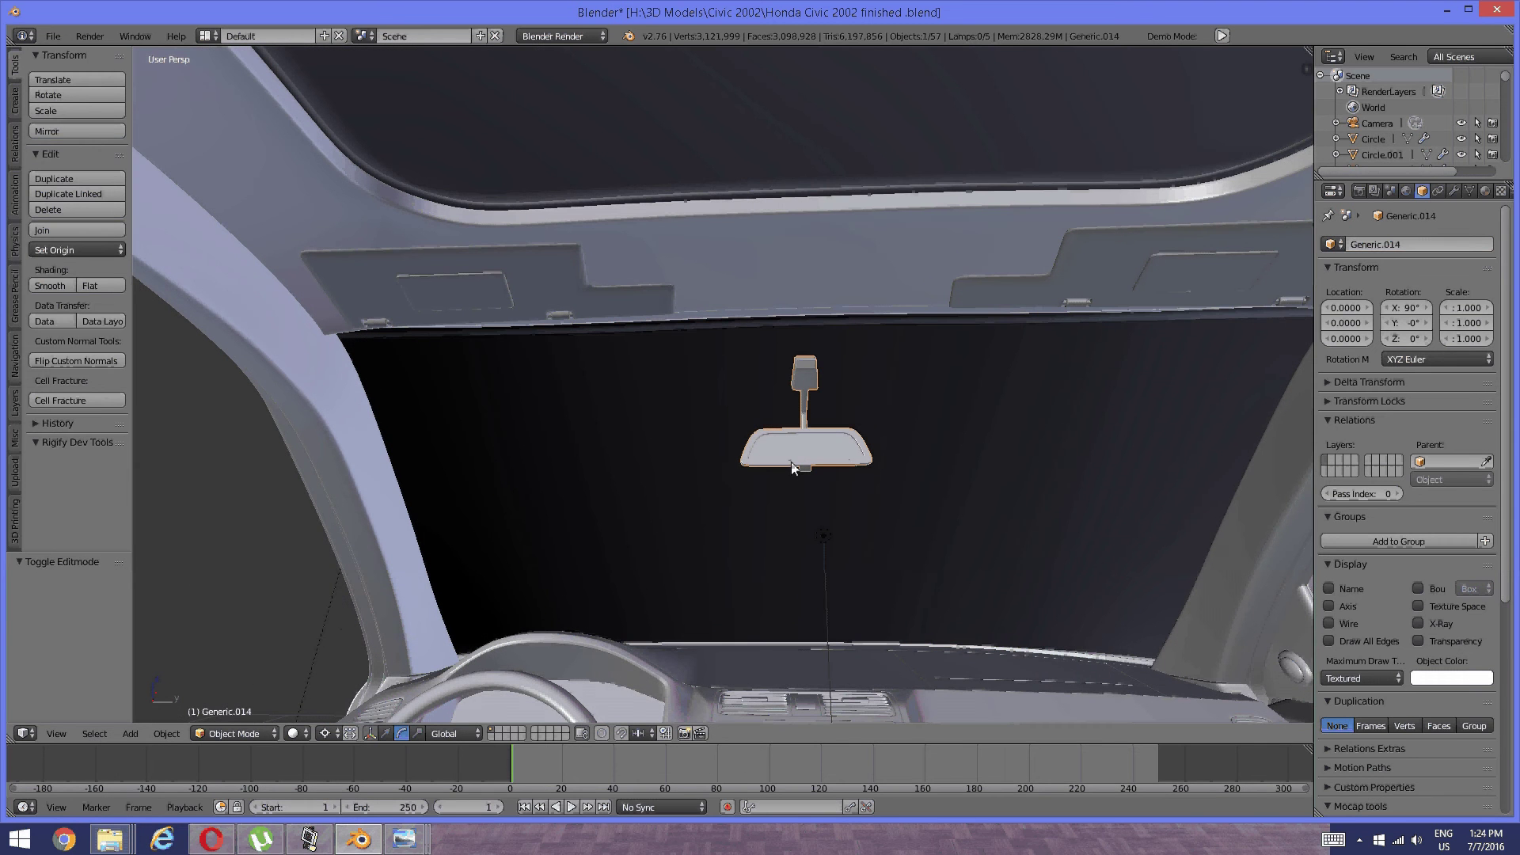
pyautogui.keyDown('shift'); pyautogui.rightClick(563, 267); pyautogui.keyUp('shift')
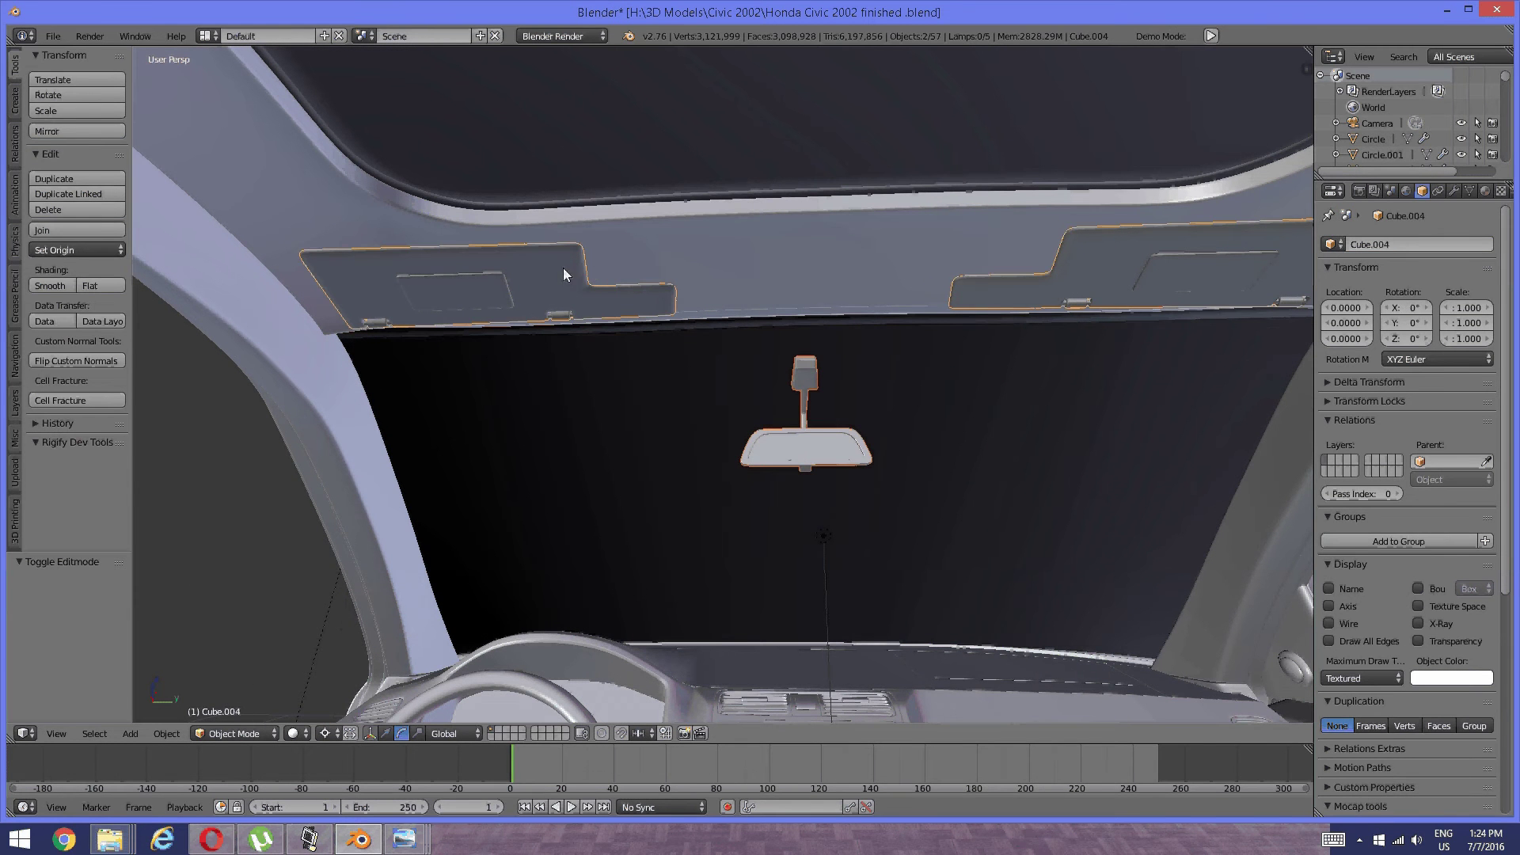
pyautogui.hotkey('ctrl', 'j')
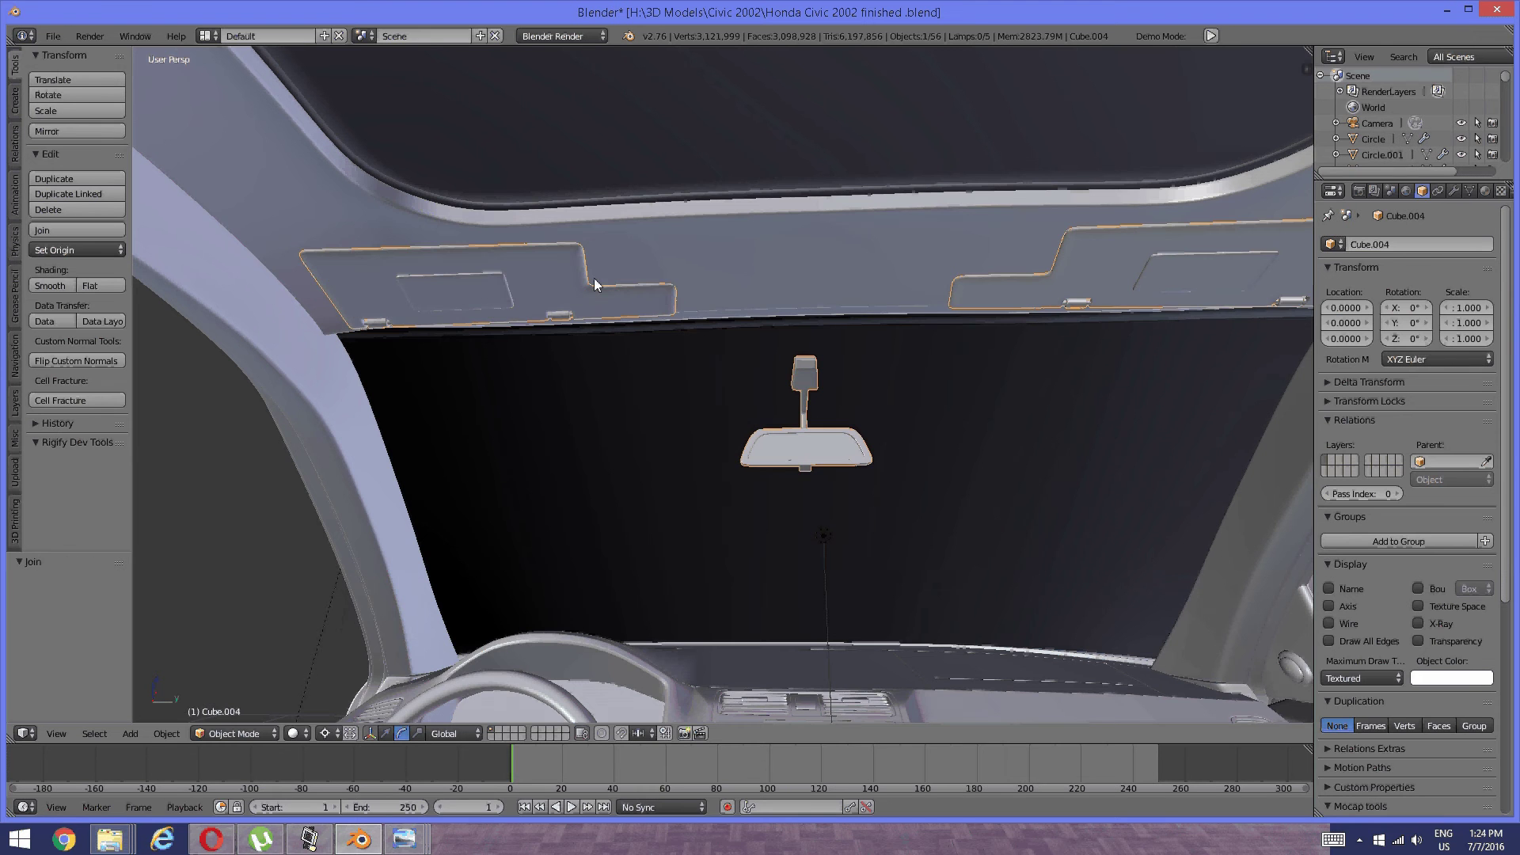
pyautogui.press('a')
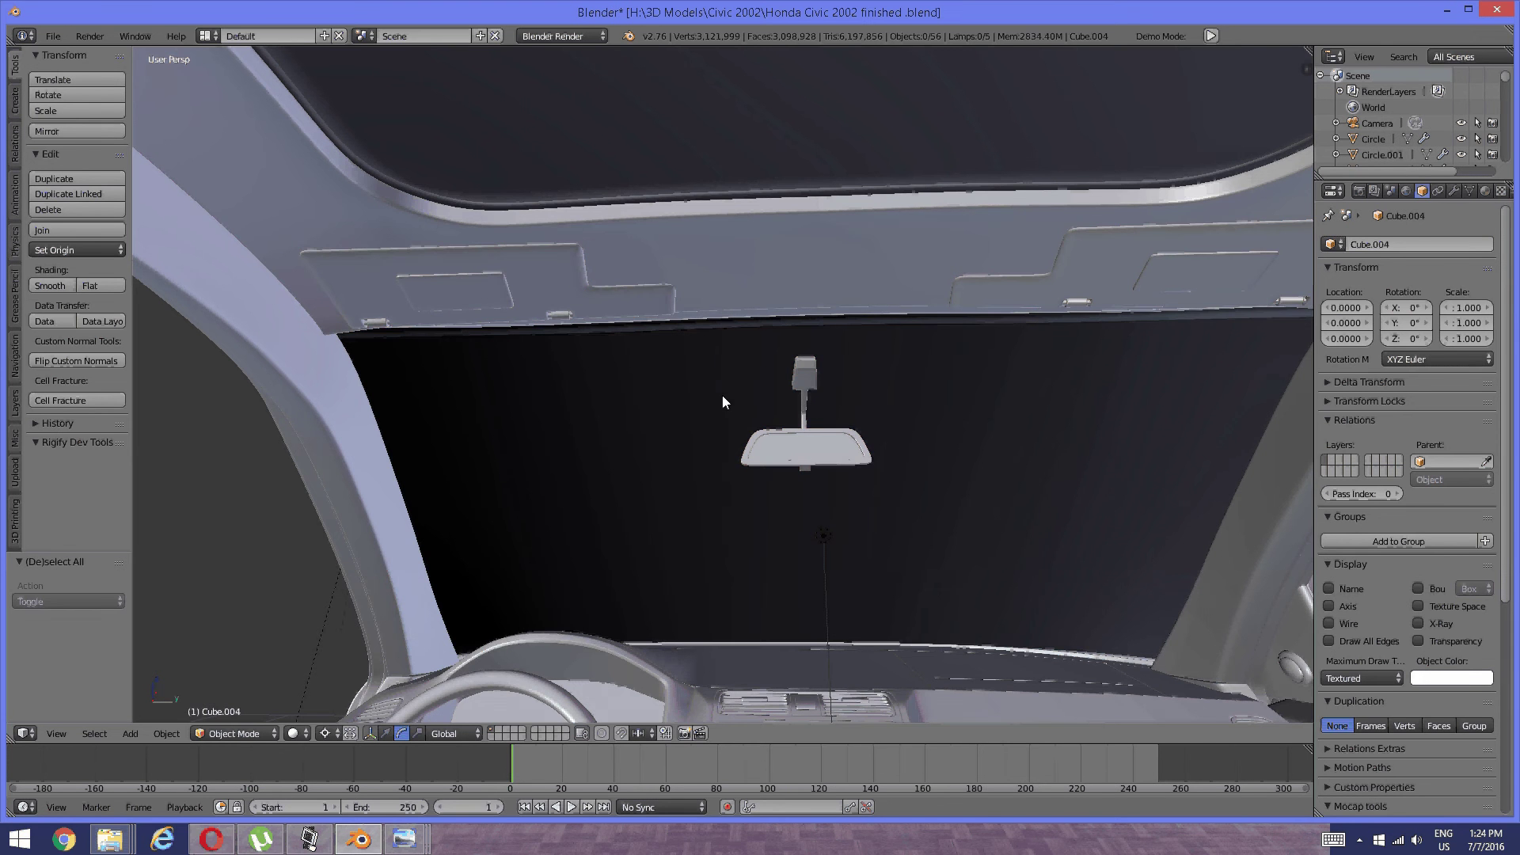
# Examine the joined visors and rear-view mirror from outside the car and from inside the cabin.
pyautogui.moveTo(723, 395); pyautogui.dragTo(968, 399, button='middle')
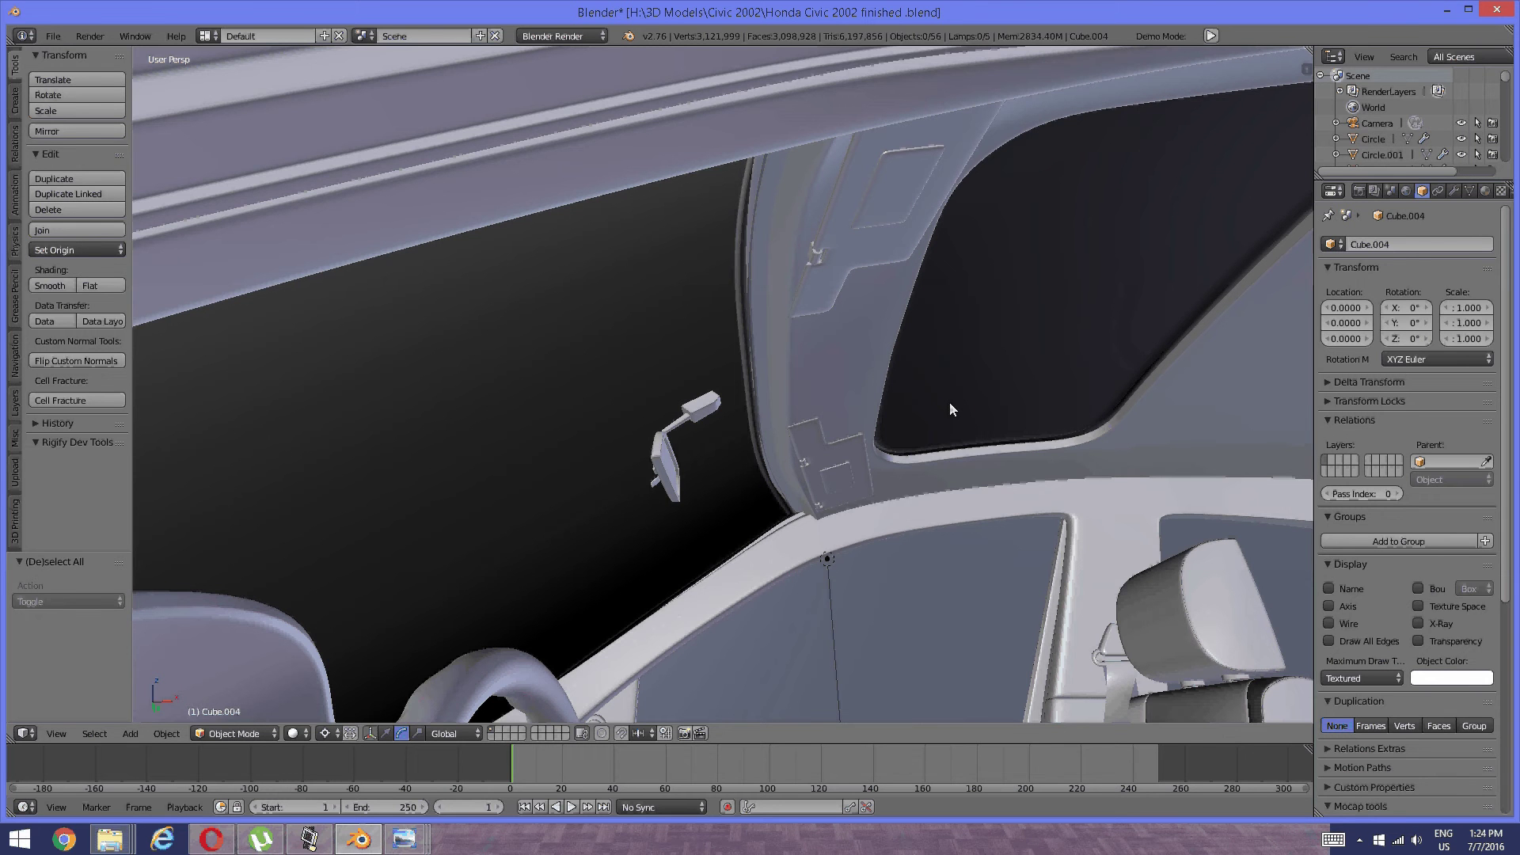
pyautogui.scroll(-6, 950, 404)
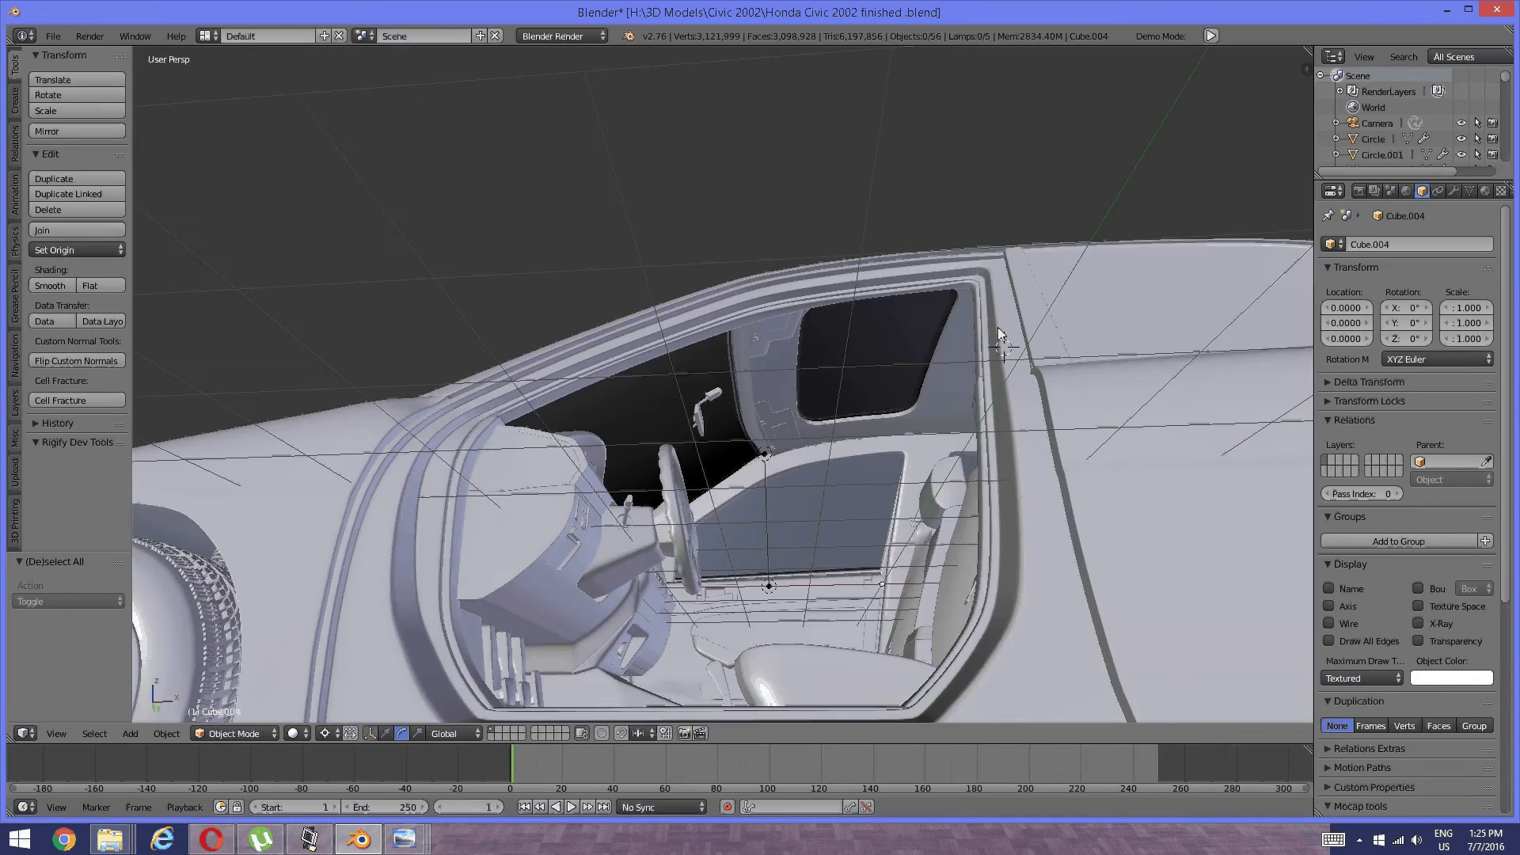
pyautogui.scroll(-2, 919, 346)
pyautogui.moveTo(919, 347); pyautogui.dragTo(749, 302, button='middle')
pyautogui.scroll(5, 896, 415)
pyautogui.scroll(4, 771, 354)
pyautogui.scroll(-5, 644, 340)
pyautogui.scroll(4, 727, 416)
pyautogui.scroll(-4, 757, 407)
pyautogui.scroll(3, 738, 383)
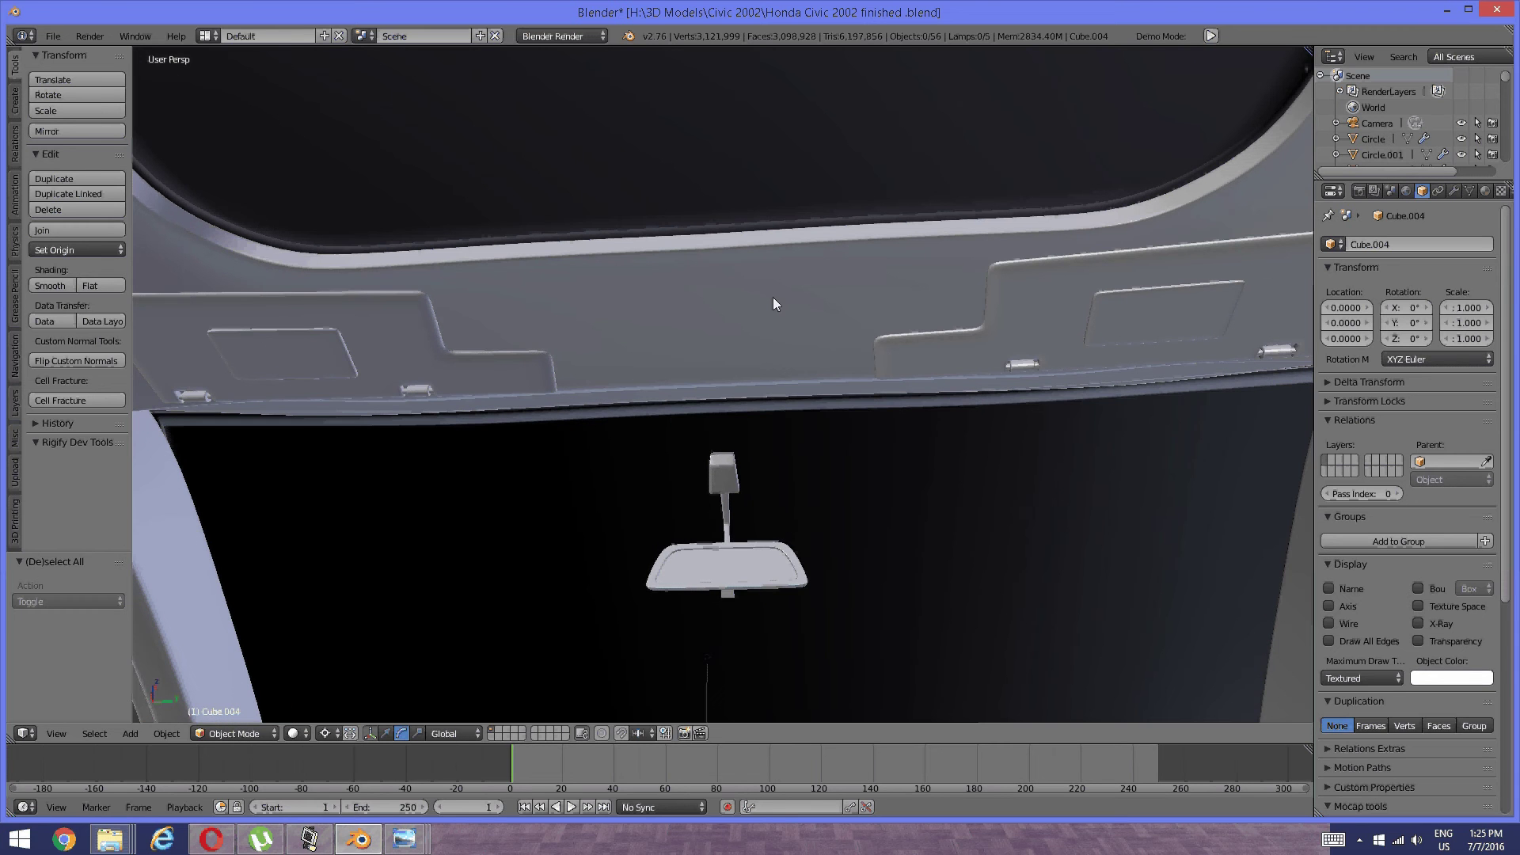
# Open the overhead console reference photo s-l1000 (2).jpg from New folder inside the Civic 2002 folder.
pyautogui.moveTo(404, 840)
pyautogui.moveTo(565, 763)
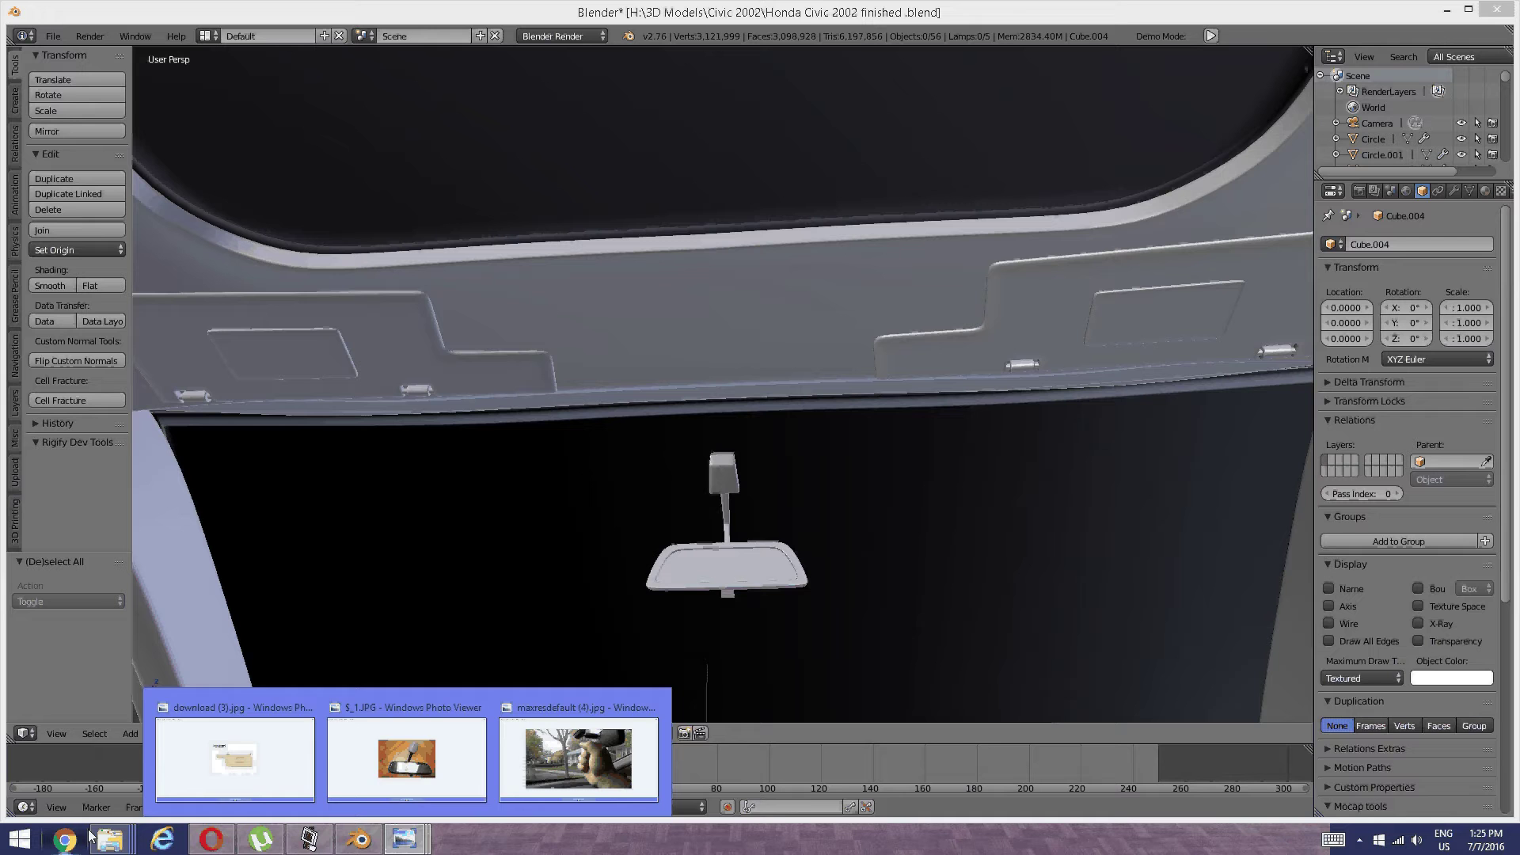
pyautogui.moveTo(110, 839)
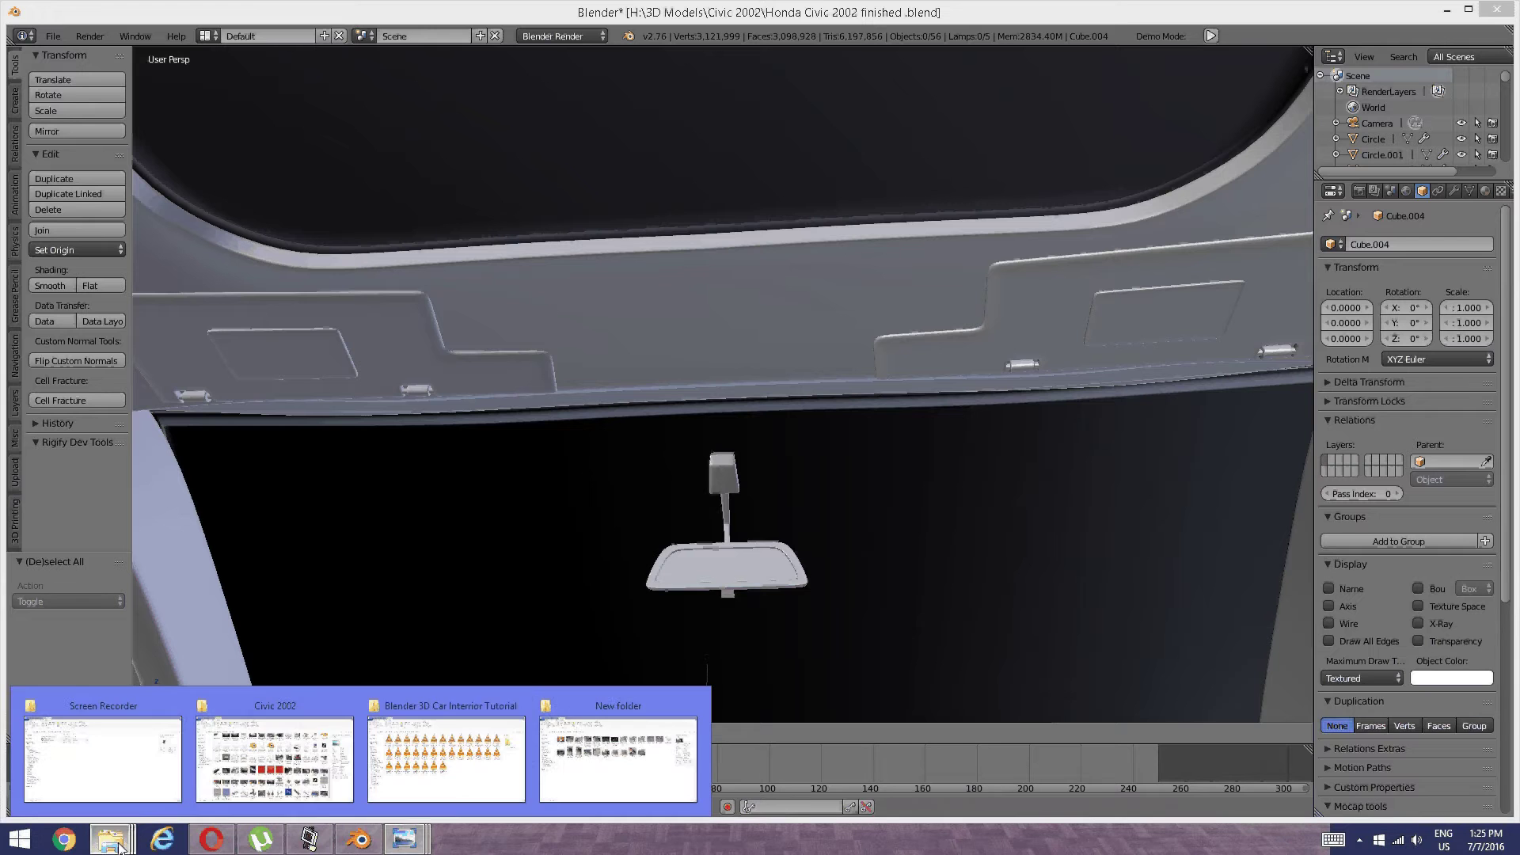
pyautogui.click(601, 792)
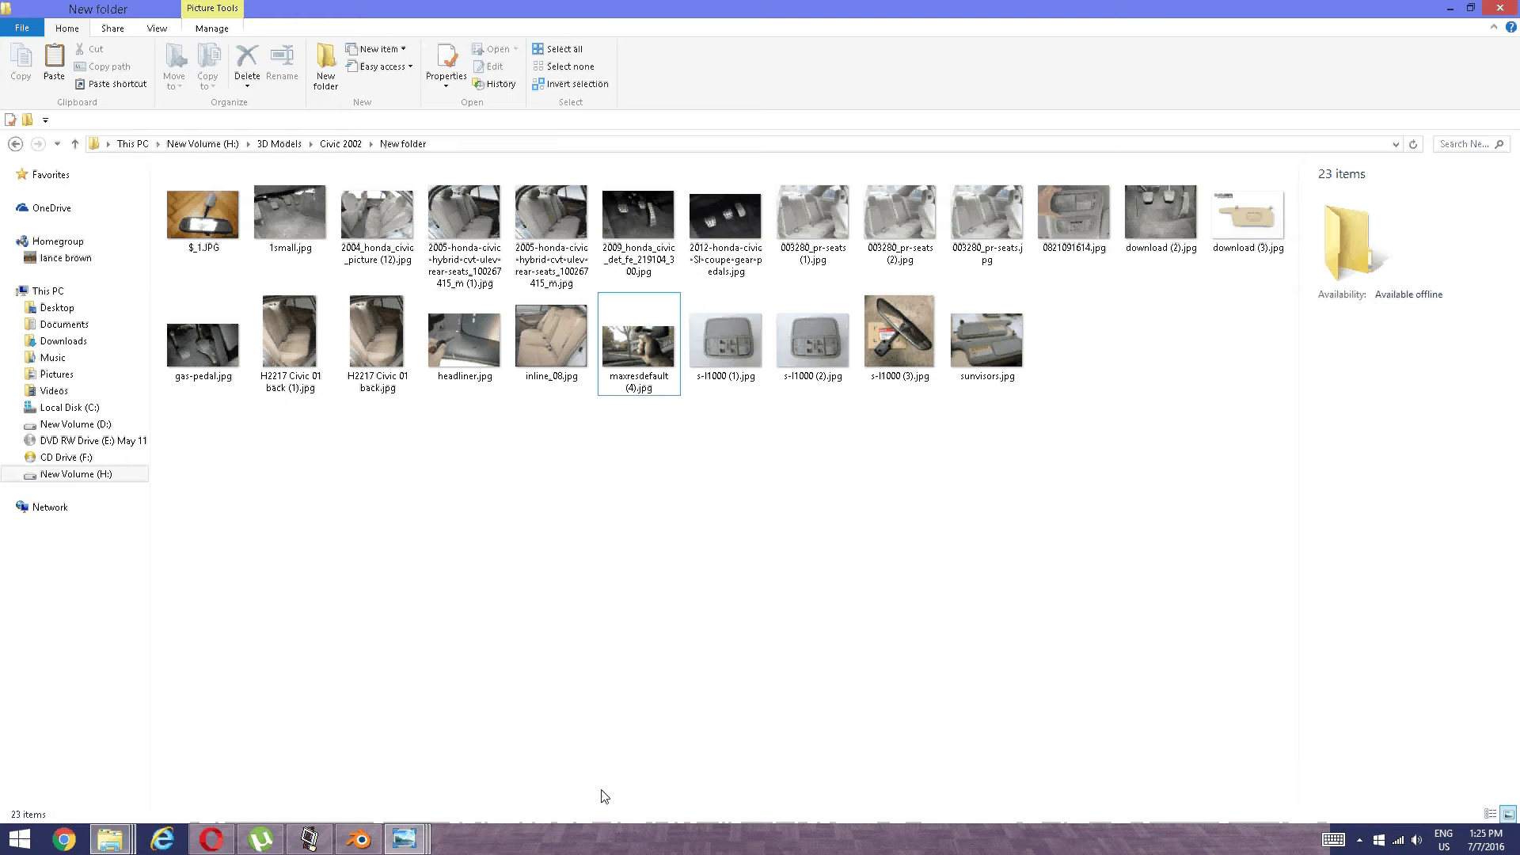
pyautogui.doubleClick(830, 343)
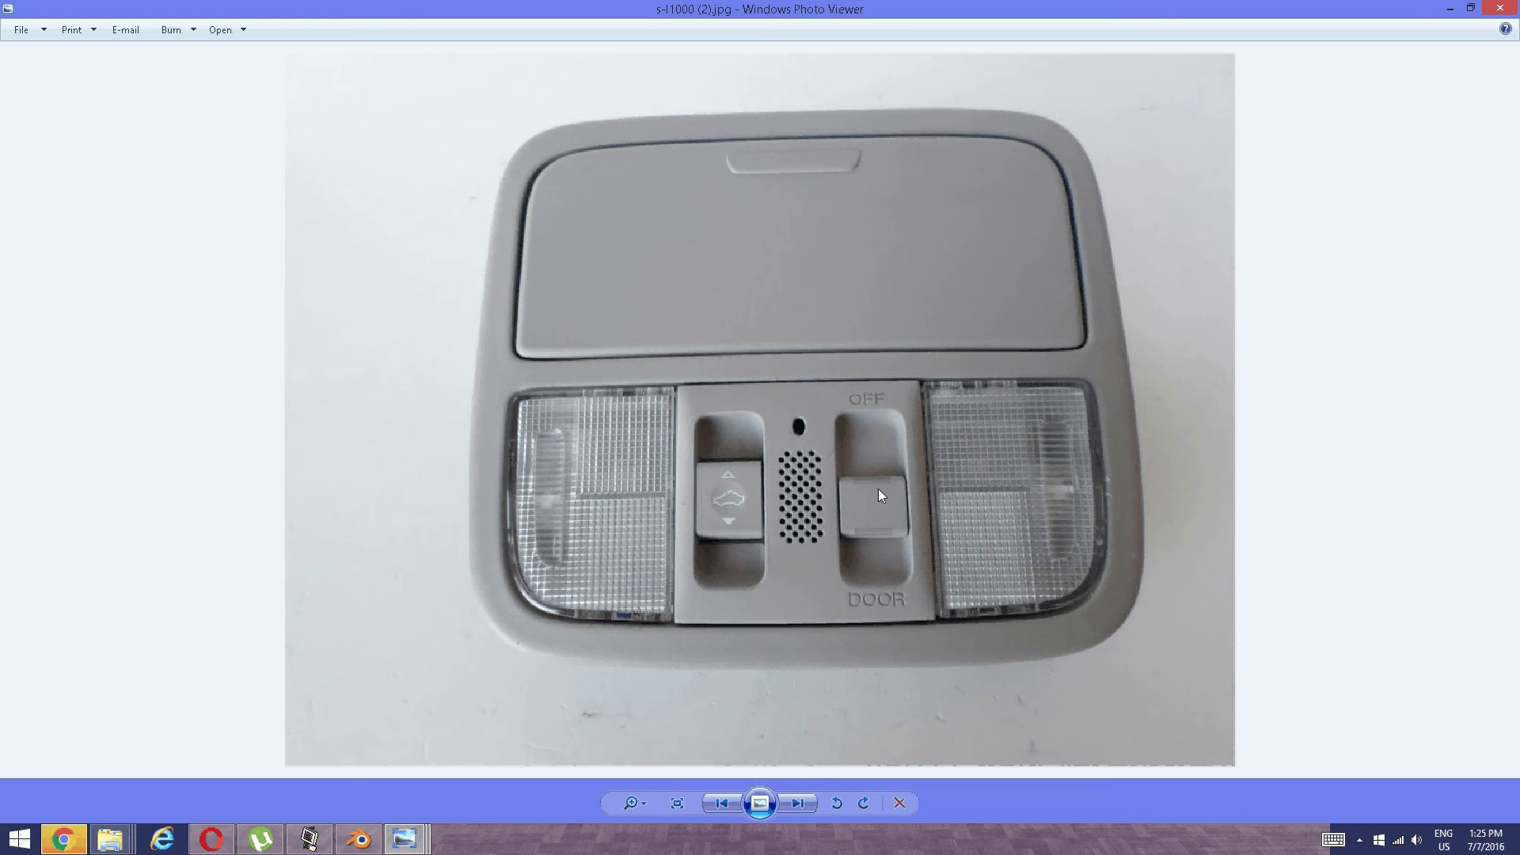
# Switch back to Blender and frame the roof panel between the two sun visors.
pyautogui.click(349, 845)
pyautogui.scroll(2, 720, 401)
pyautogui.keyDown('shift'); pyautogui.moveTo(706, 271); pyautogui.dragTo(706, 313, button='middle'); pyautogui.keyUp('shift')
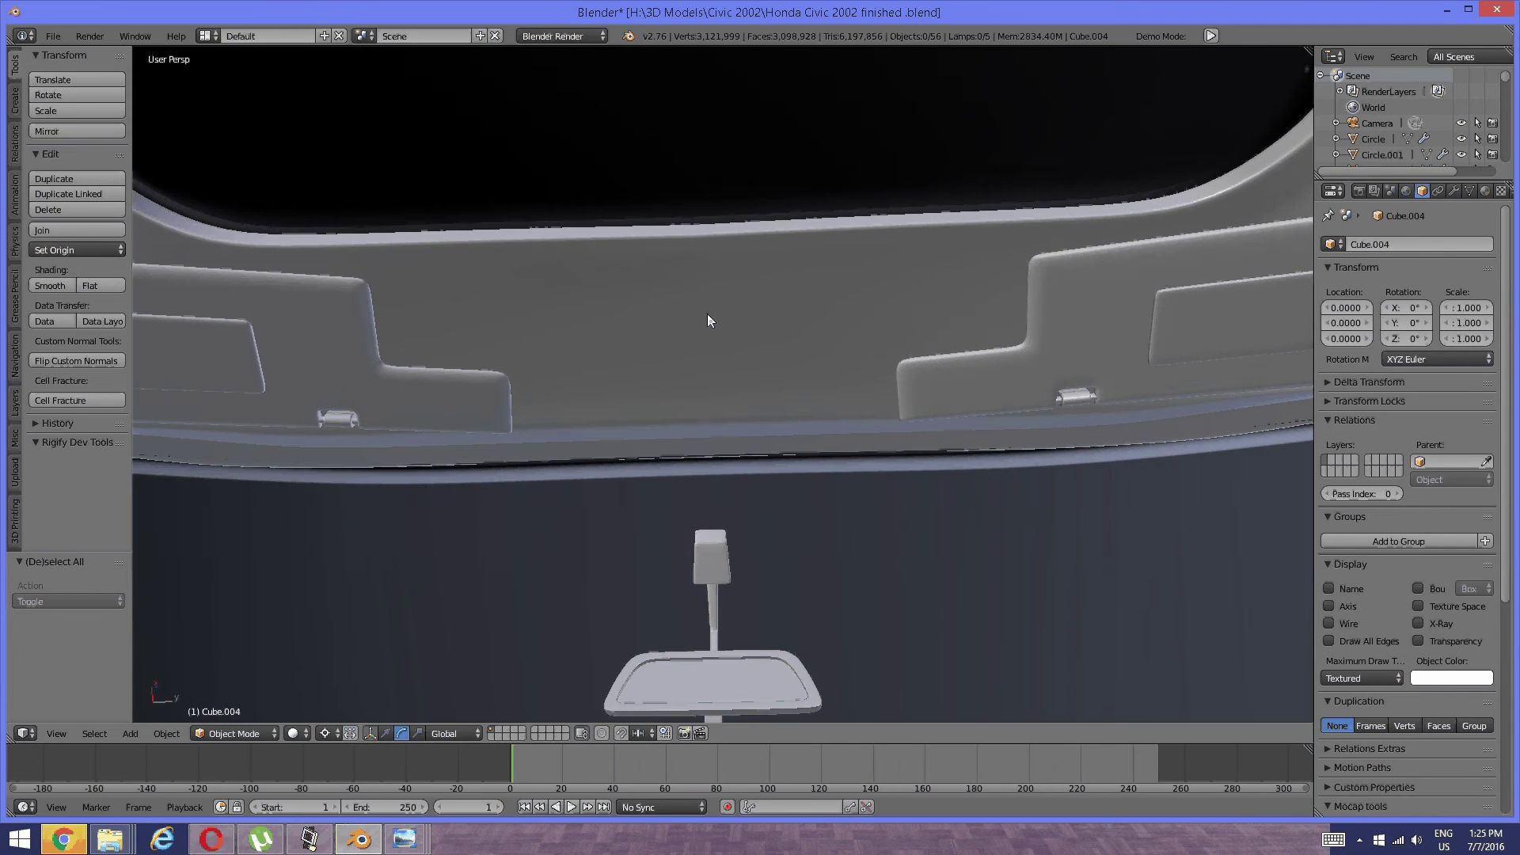
# Snap the 3D cursor to the roof panel's center edge between the two sun visors and return to Object Mode.
pyautogui.rightClick(706, 314)
pyautogui.press('Tab')
pyautogui.click(895, 317)
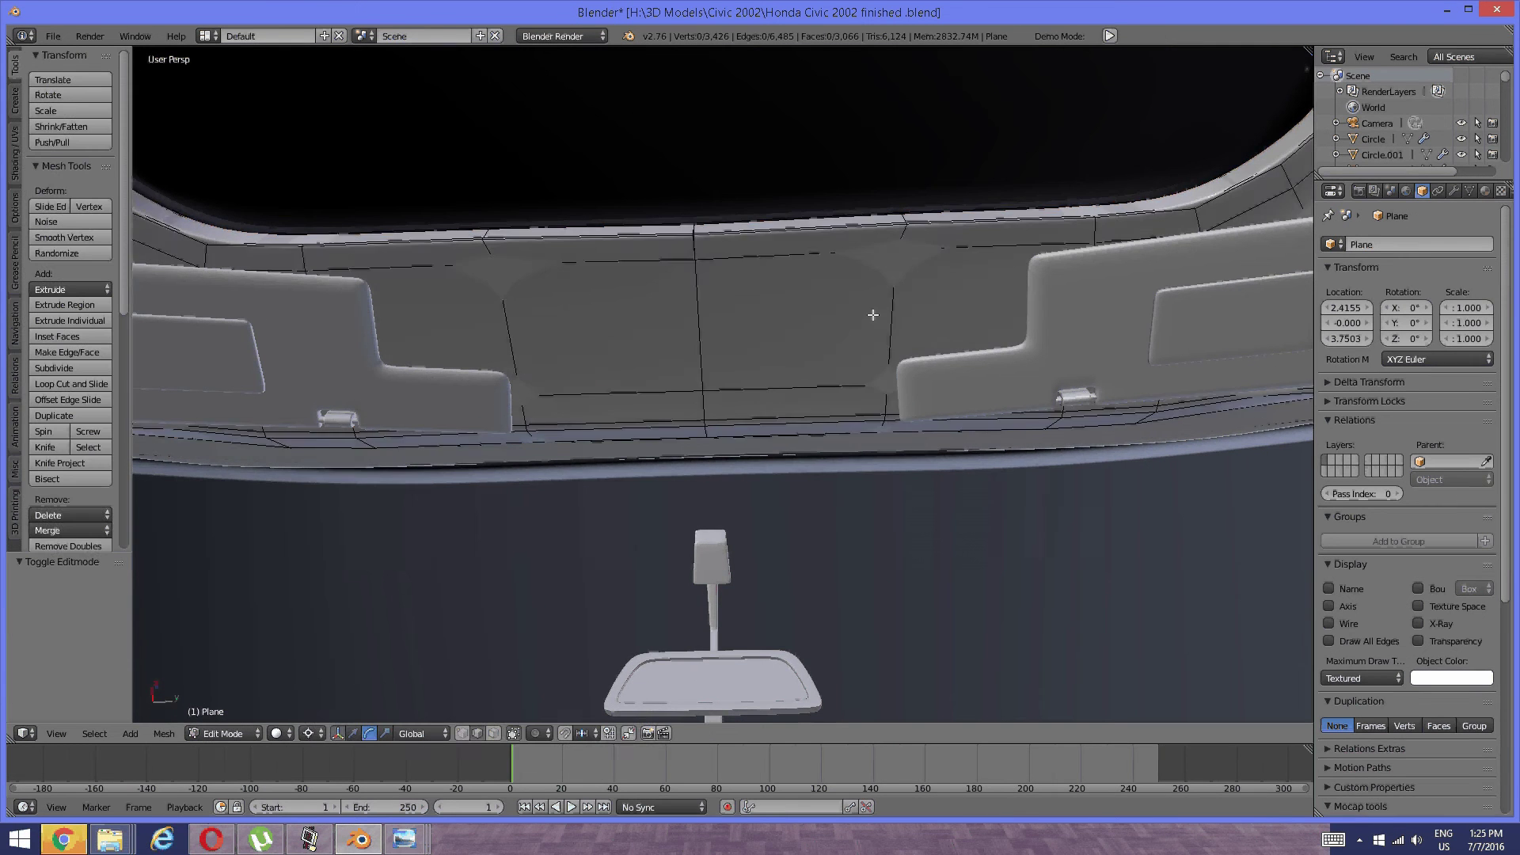
pyautogui.scroll(2, 832, 322)
pyautogui.hotkey('ctrl', 'Tab')
pyautogui.click(780, 350)
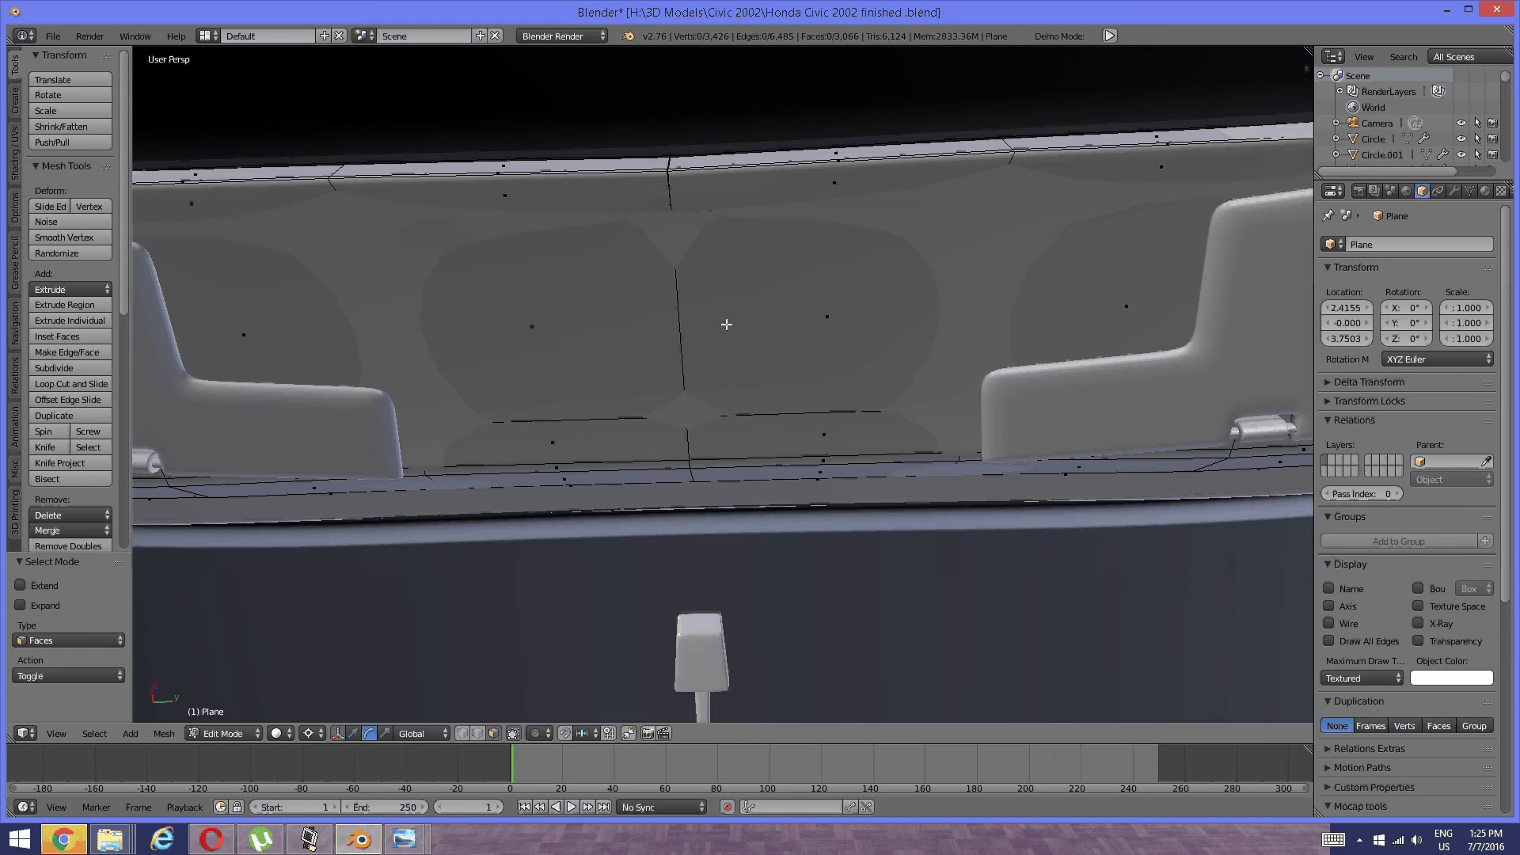
pyautogui.hotkey('ctrl', 'Tab')
pyautogui.click(696, 310)
pyautogui.rightClick(682, 319)
pyautogui.hotkey('shift', 's')
pyautogui.click(668, 359)
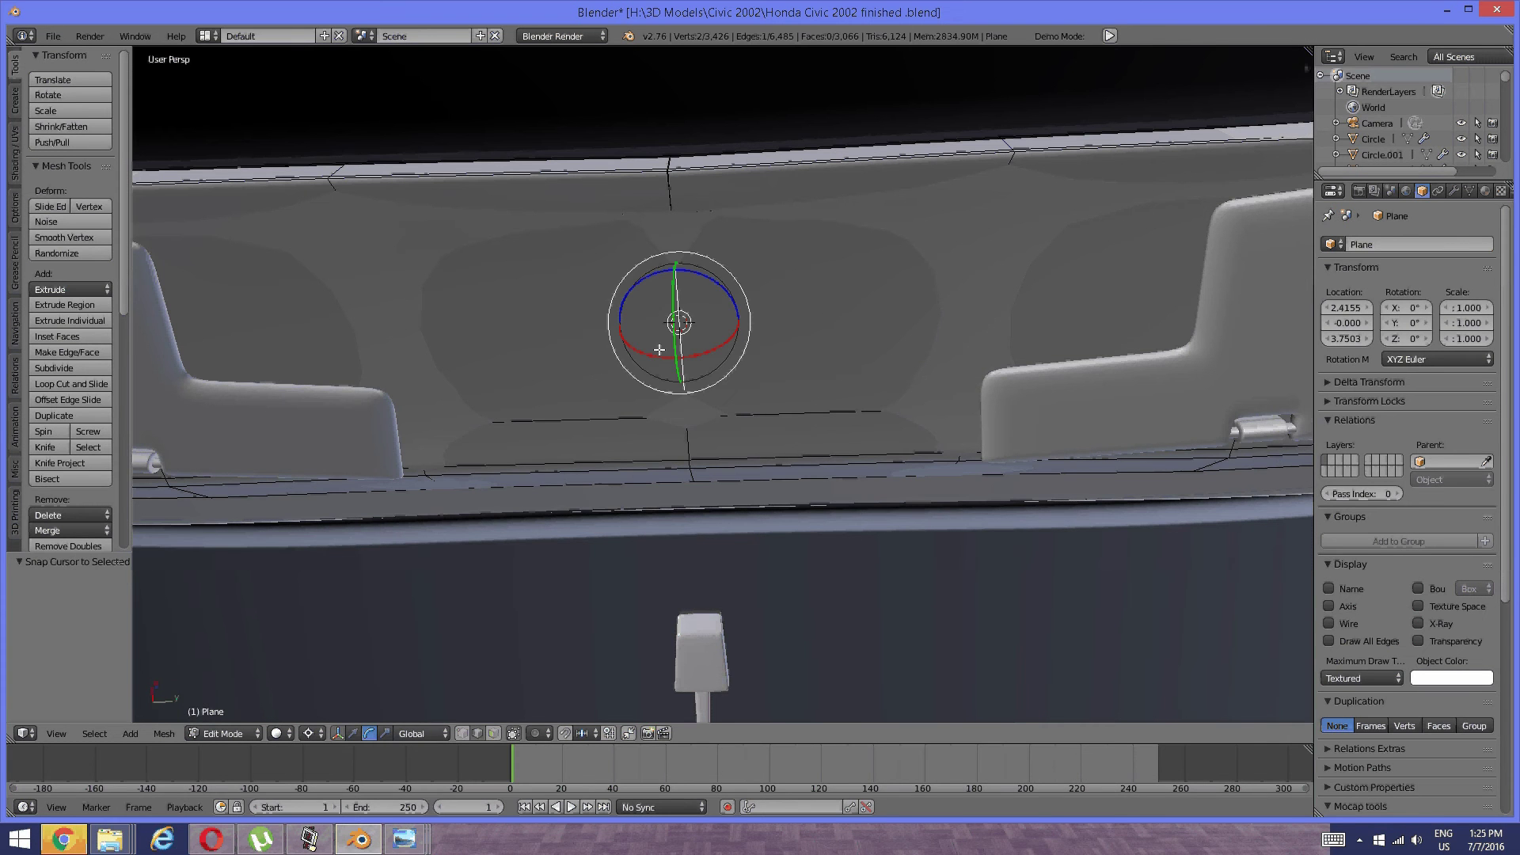
pyautogui.press('Tab')
pyautogui.click(565, 353)
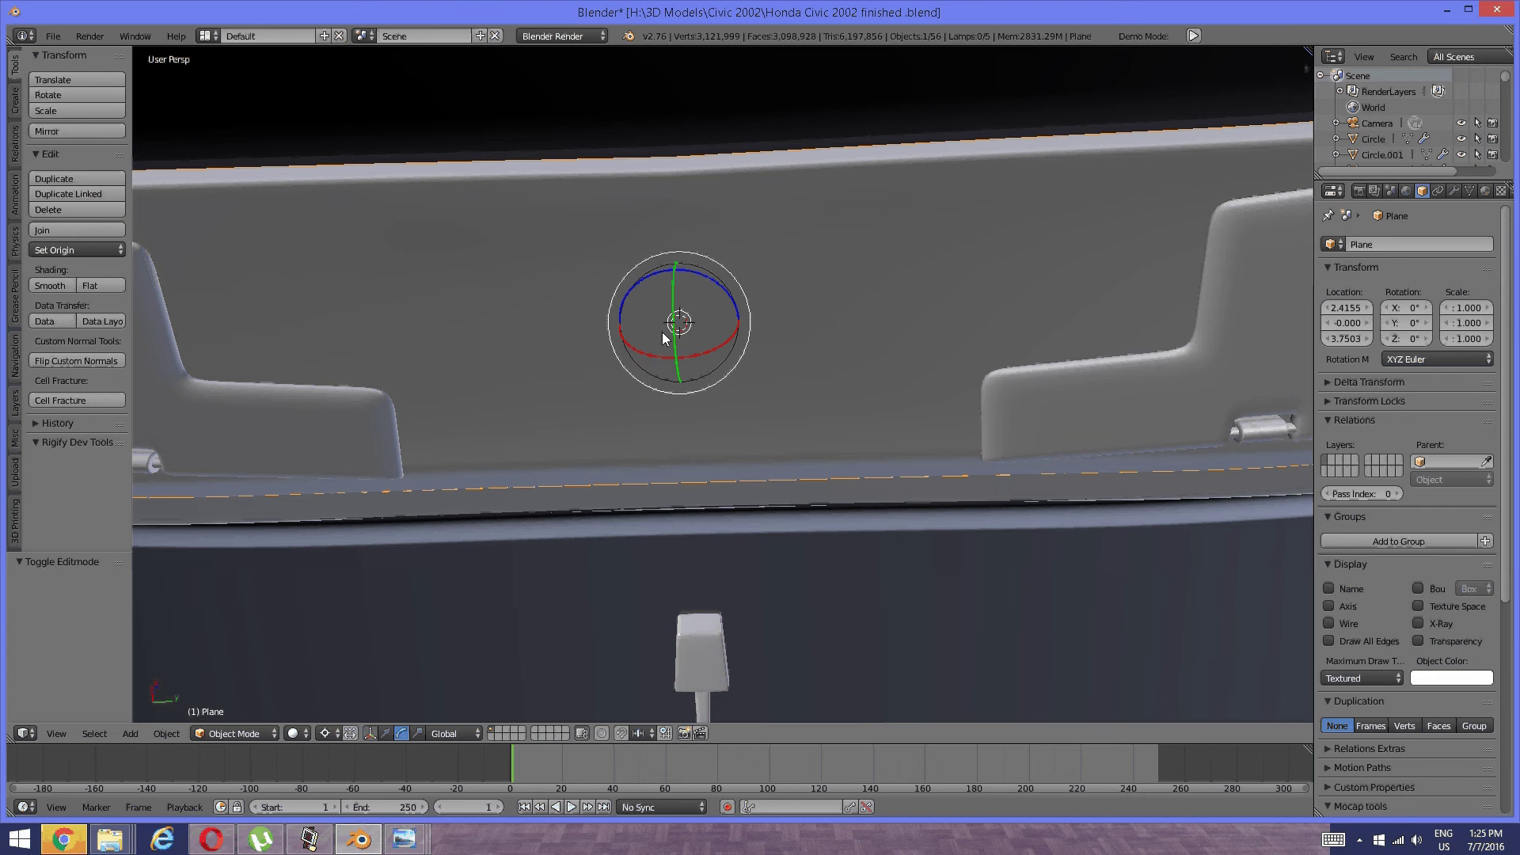
# Add a cube at the 3D cursor and scale it uniformly to about 0.219.
pyautogui.press('space')
pyautogui.moveTo(659, 355)
pyautogui.moveTo(816, 359)
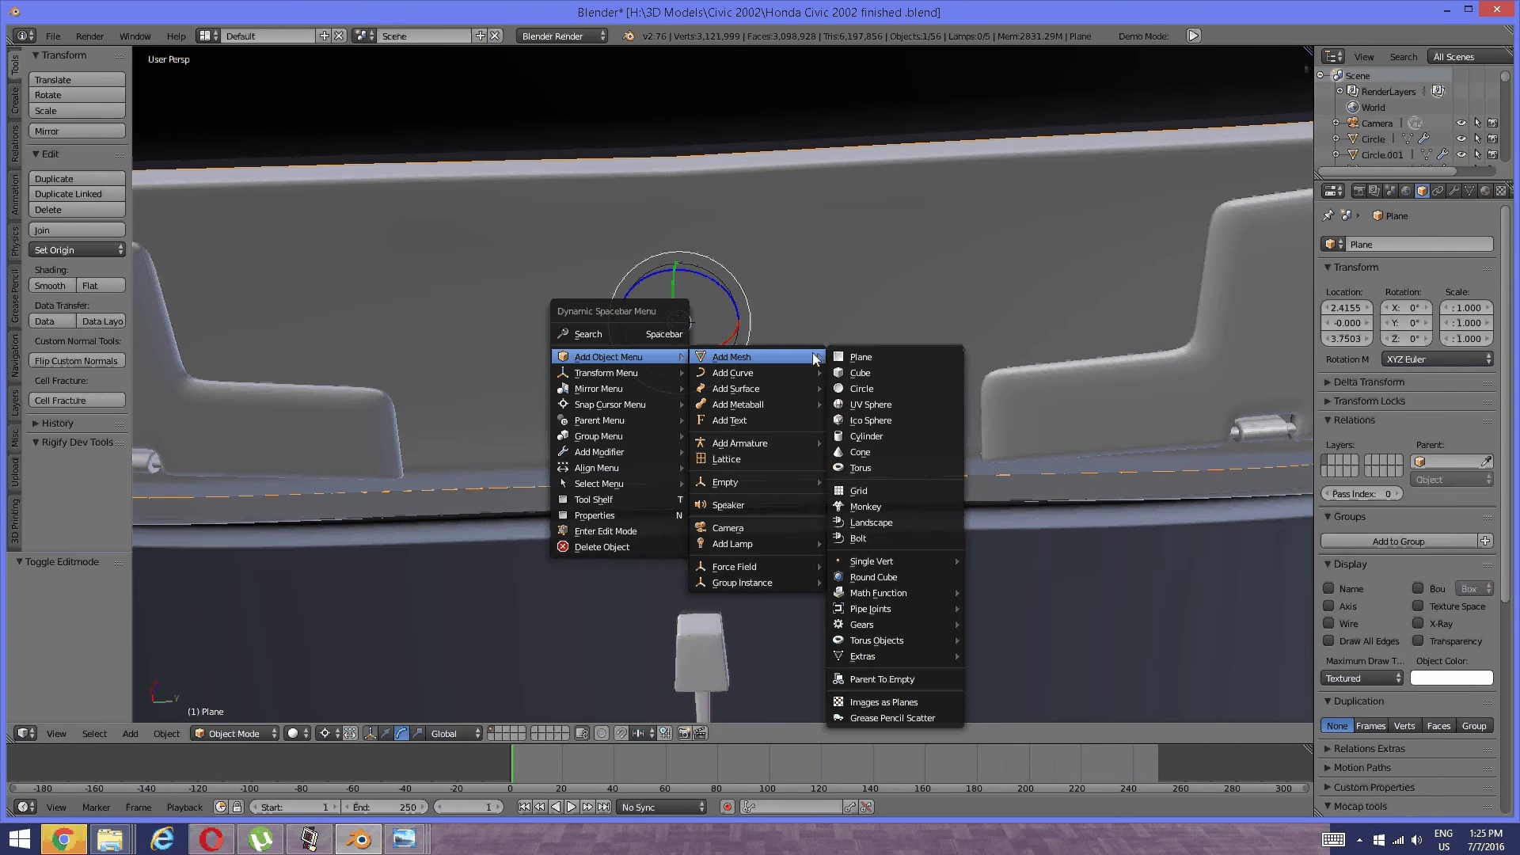
pyautogui.click(860, 372)
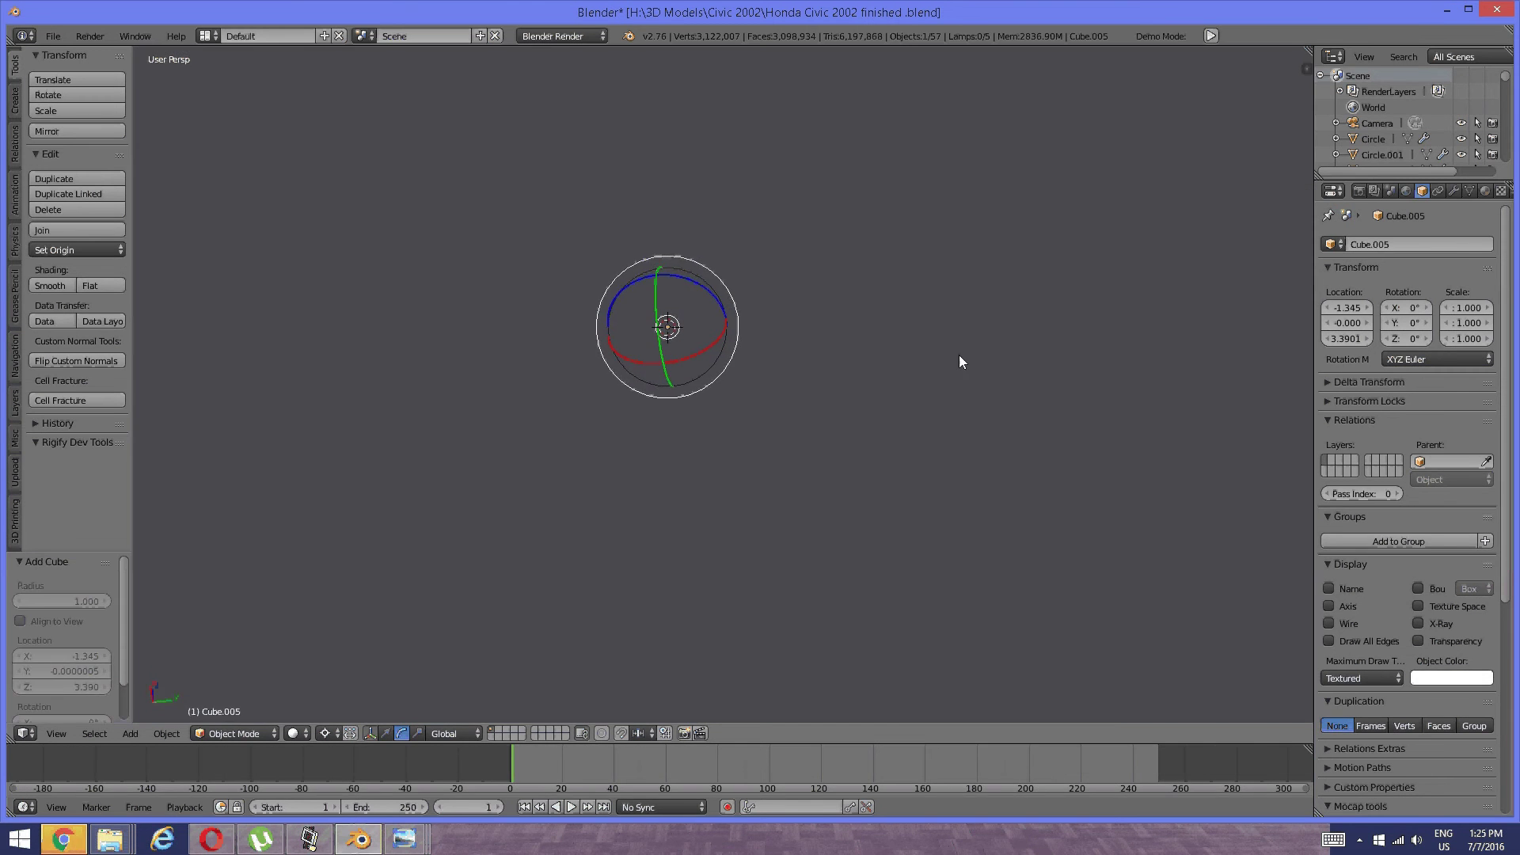
pyautogui.press('s')
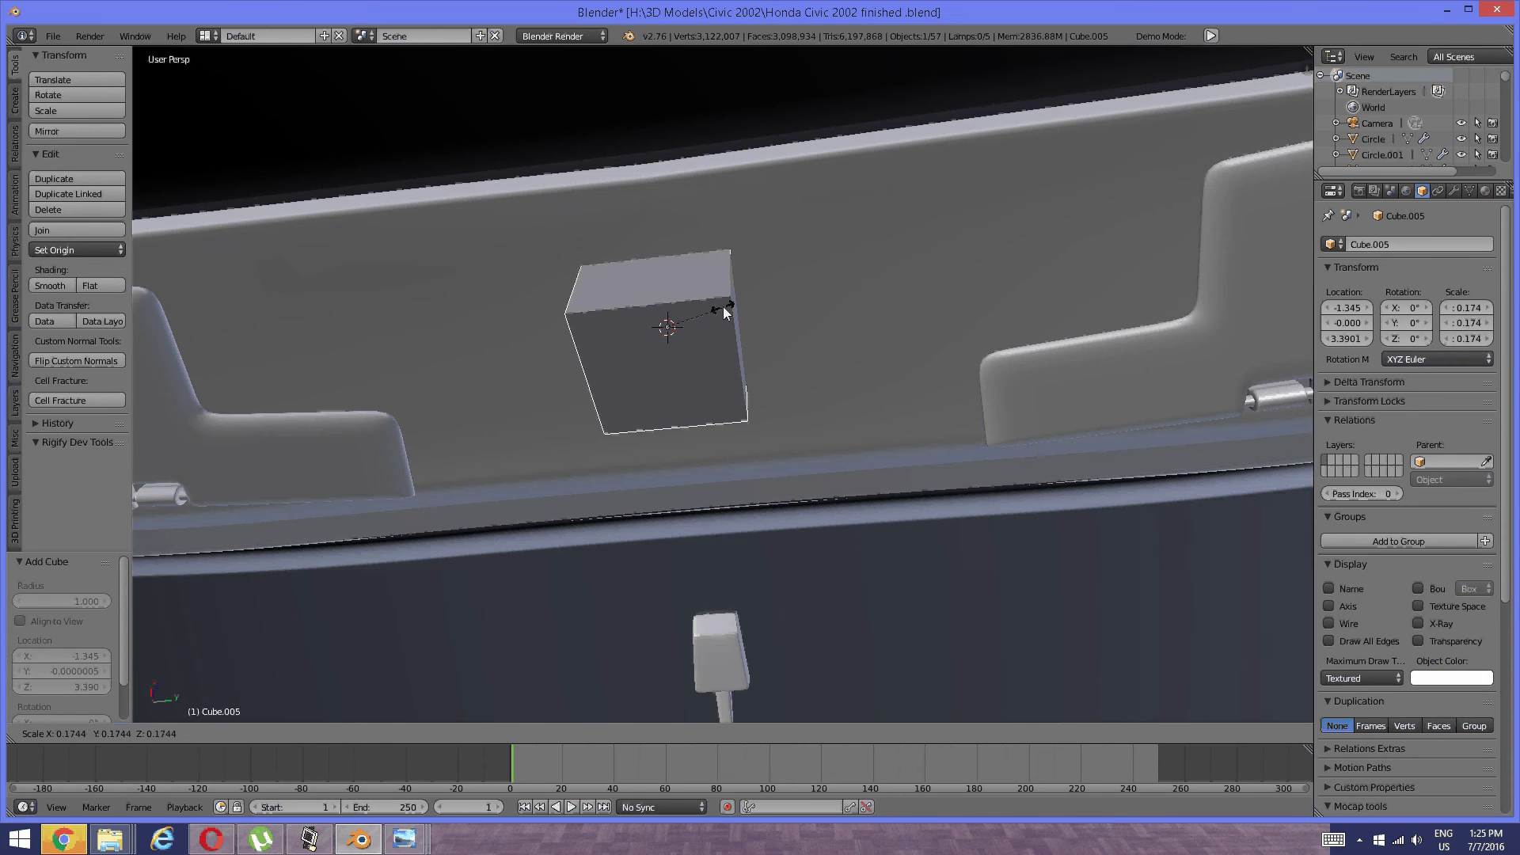
pyautogui.click(723, 306)
pyautogui.moveTo(760, 305); pyautogui.dragTo(744, 386, button='middle')
pyautogui.press('s')
pyautogui.click(782, 368)
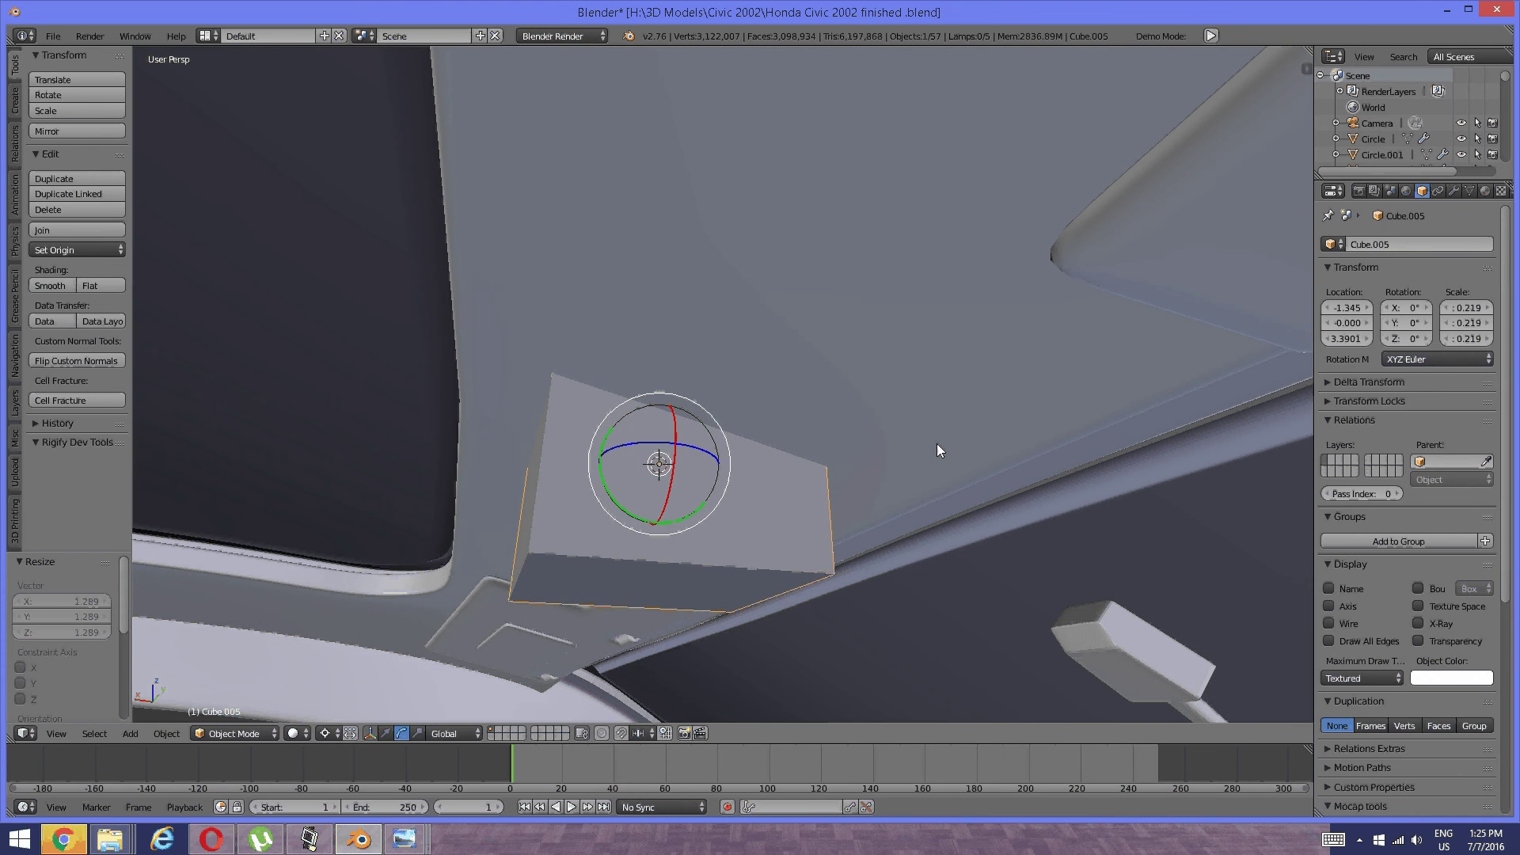
# Flatten the cube to a Z scale of about 0.061 and lower it about 0.112 along Z.
pyautogui.press('s')
pyautogui.press('z')
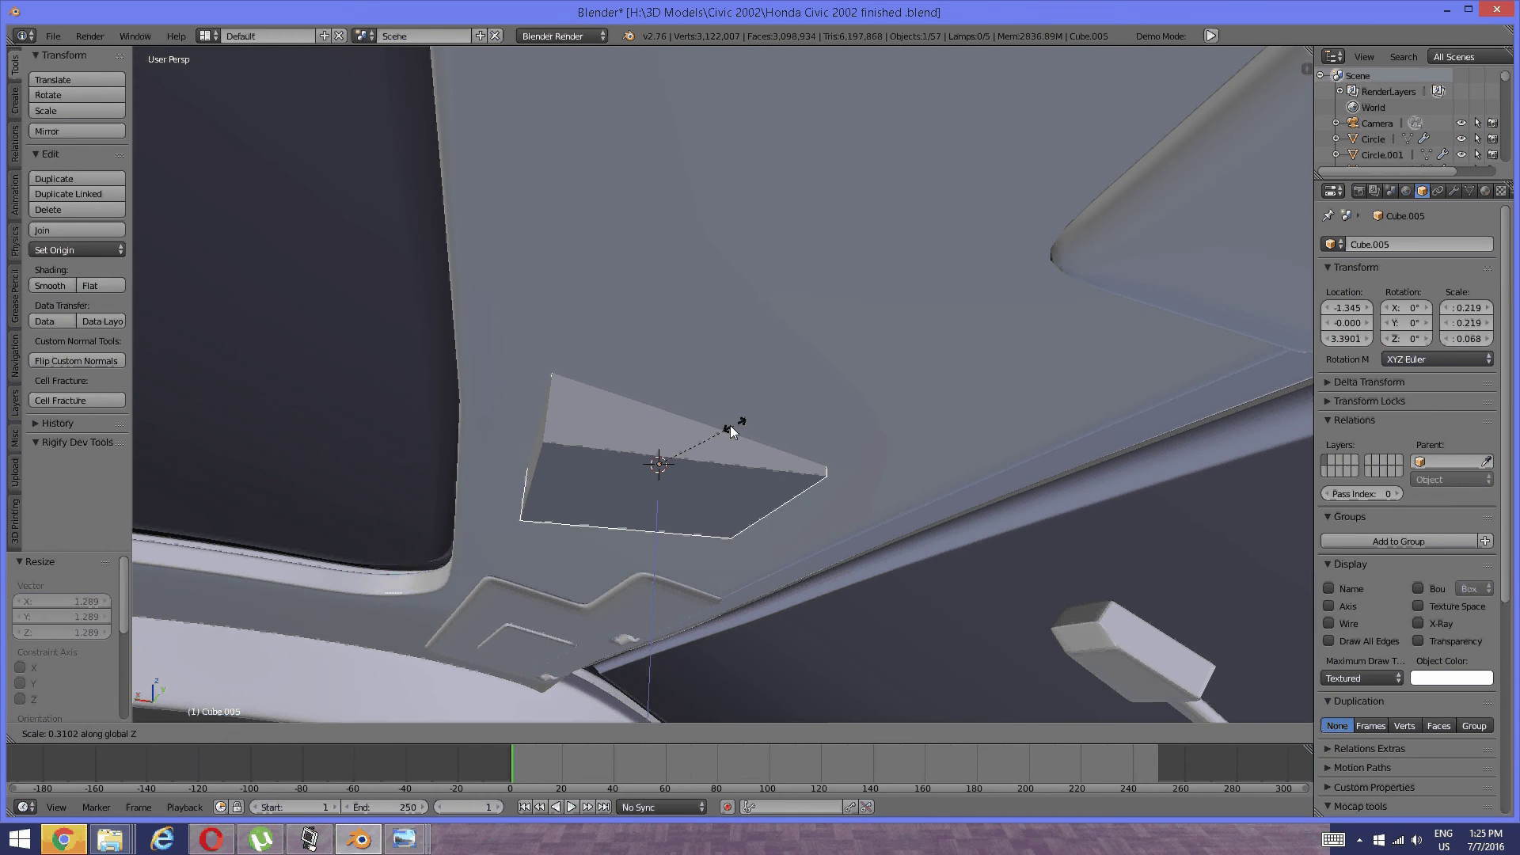
pyautogui.click(713, 419)
pyautogui.click(370, 733)
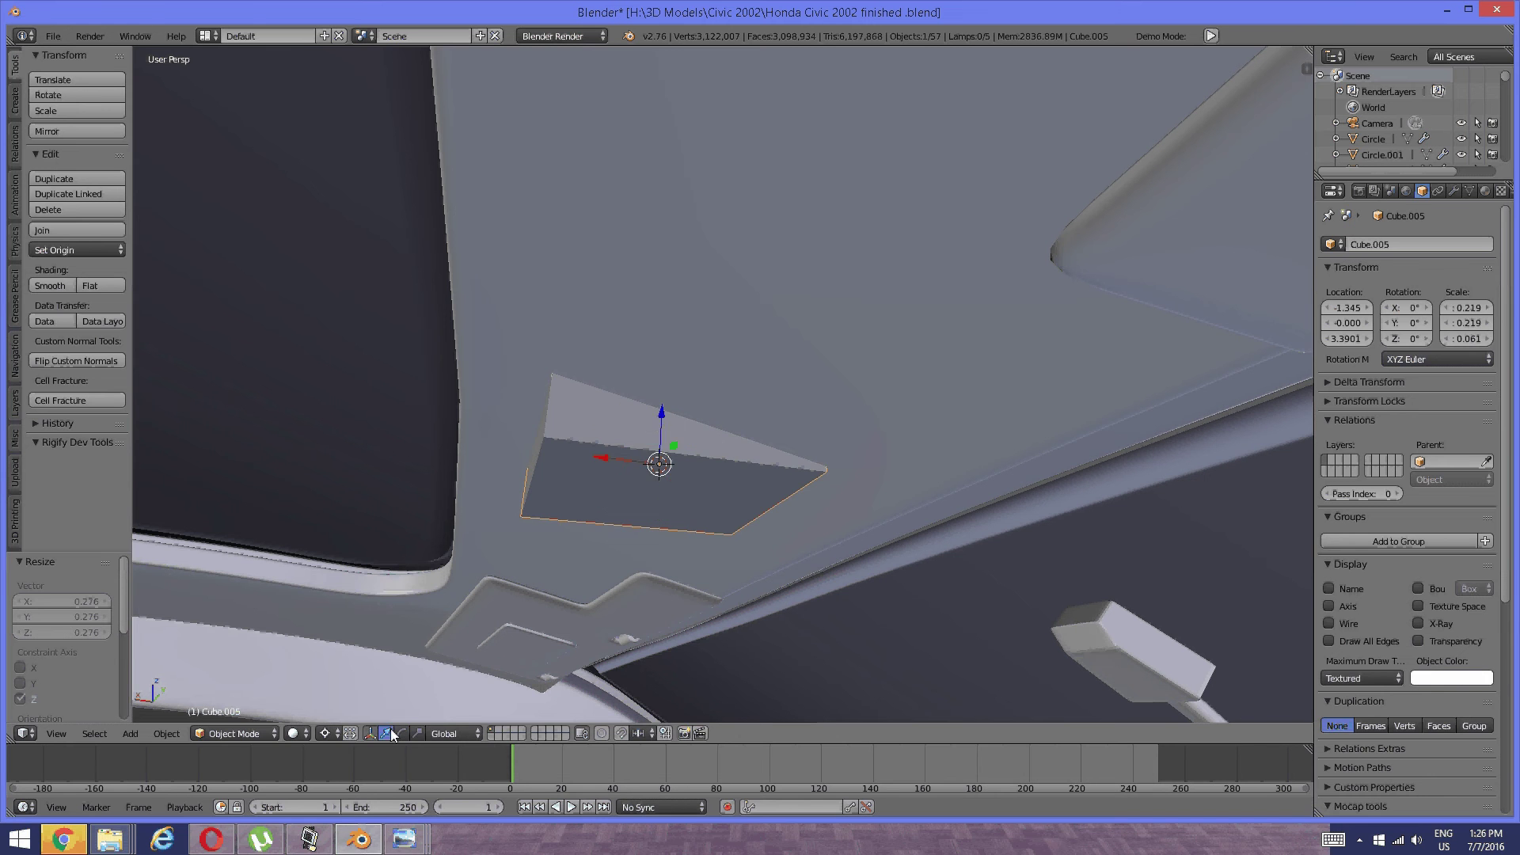
pyautogui.moveTo(662, 406); pyautogui.dragTo(668, 480)
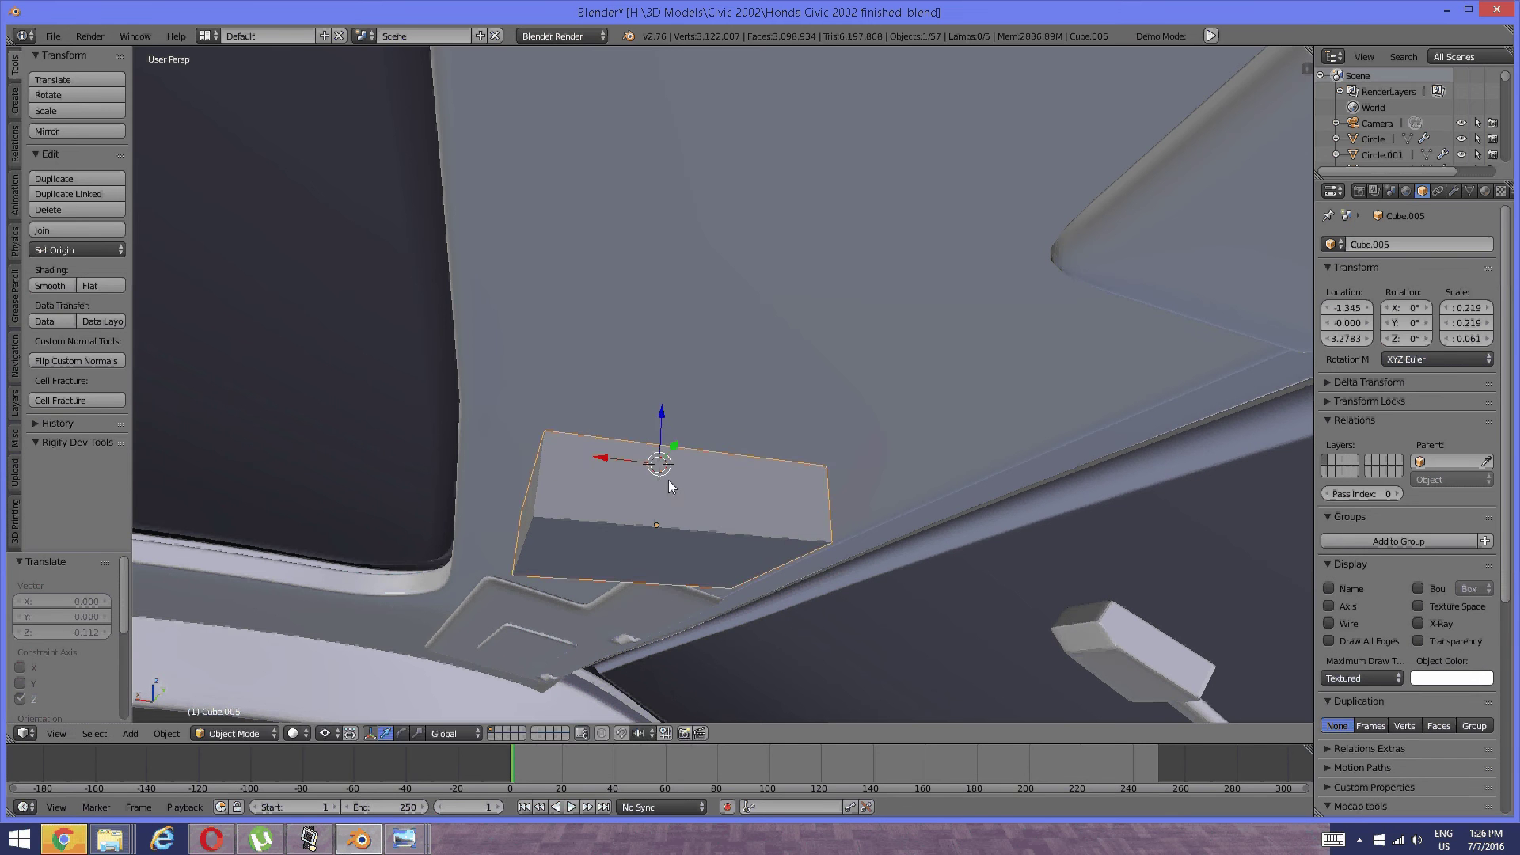
# Thin the block to a Z scale of about 0.041 and lower it to about 3.2645 on Z.
pyautogui.press('s')
pyautogui.press('z')
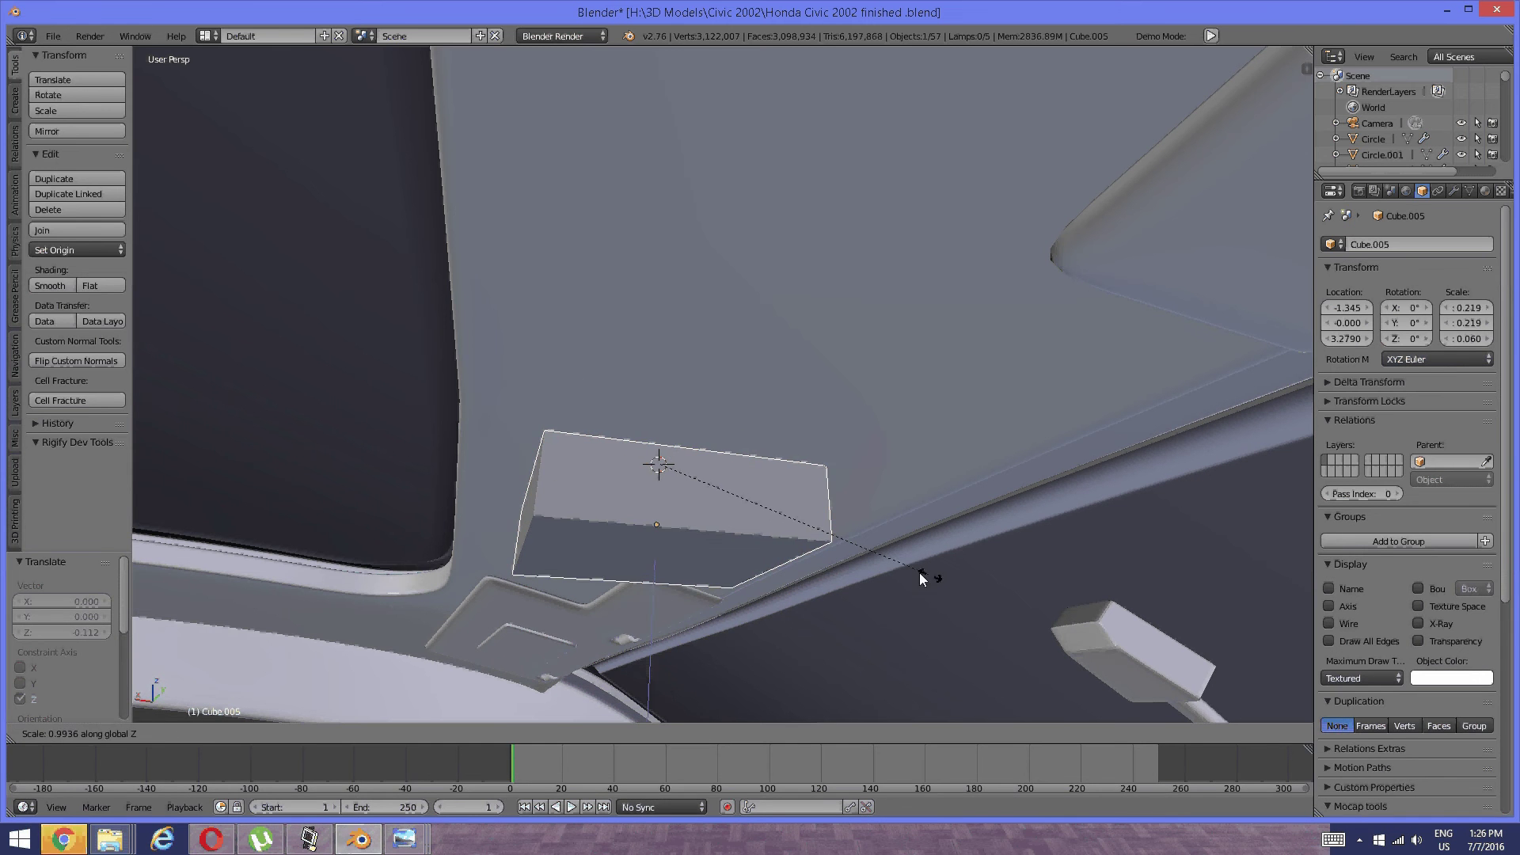
pyautogui.click(840, 561)
pyautogui.scroll(6, 700, 548)
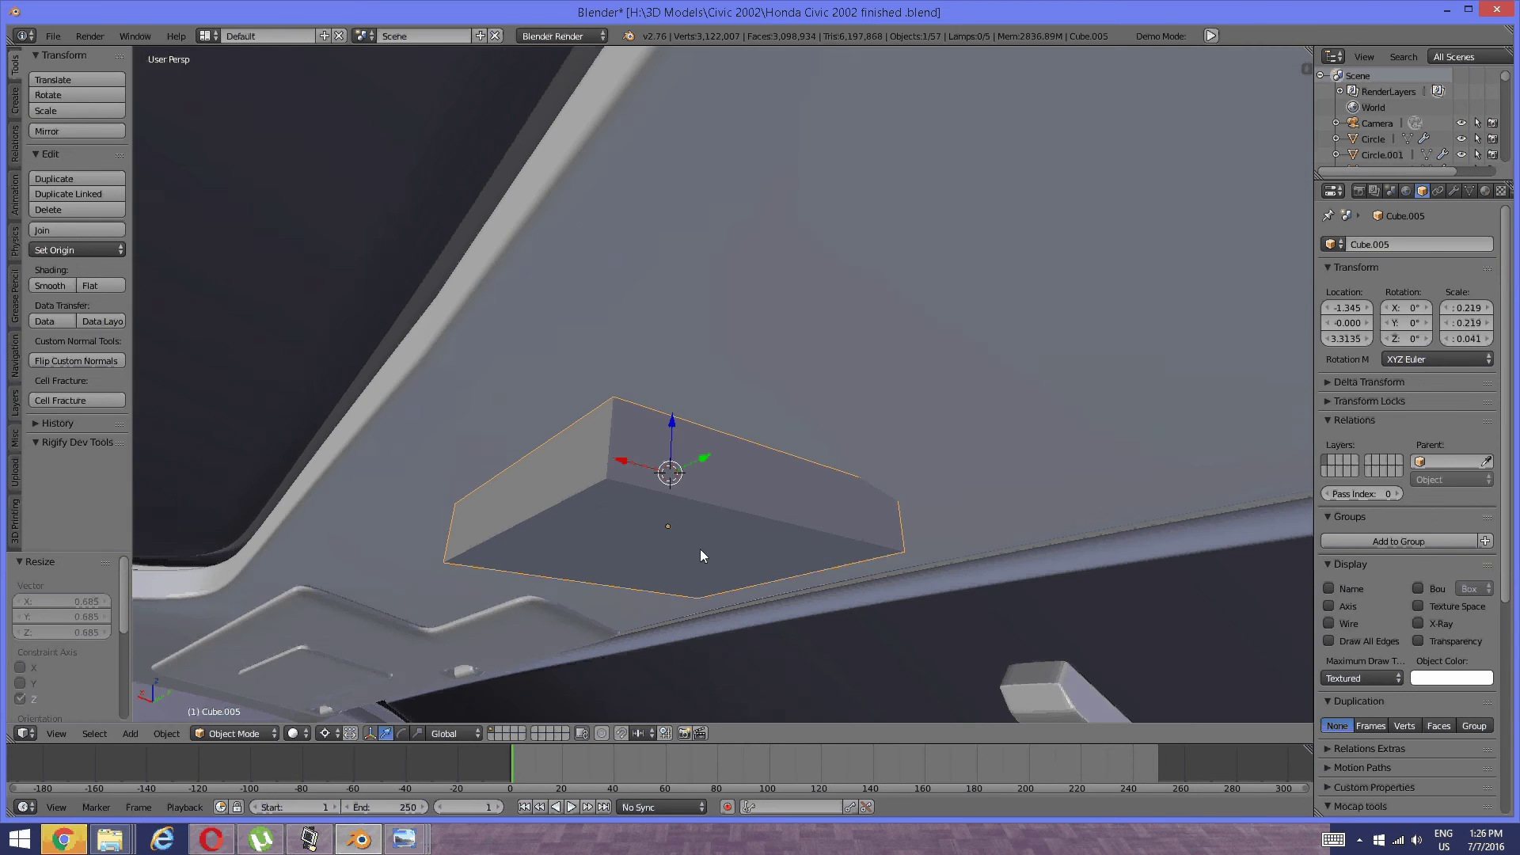
pyautogui.scroll(2, 656, 442)
pyautogui.moveTo(628, 431); pyautogui.dragTo(652, 462)
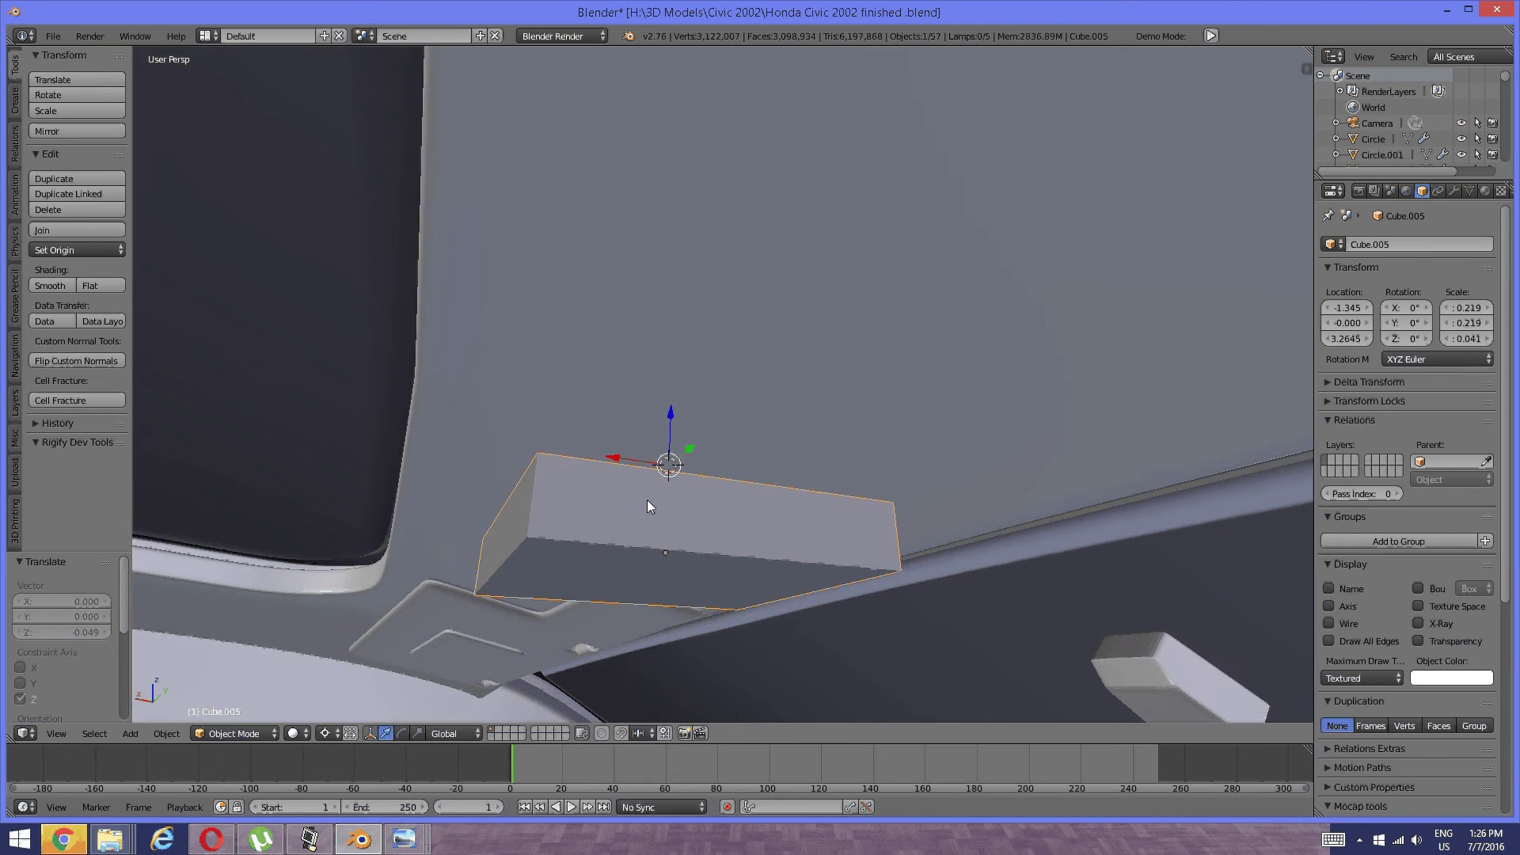
# Isolate the flat block in local view and delete its upper face.
pyautogui.press('KP_Divide')
pyautogui.moveTo(653, 477); pyautogui.dragTo(711, 373, button='middle')
pyautogui.moveTo(525, 390); pyautogui.dragTo(512, 543, button='middle')
pyautogui.press('Tab')
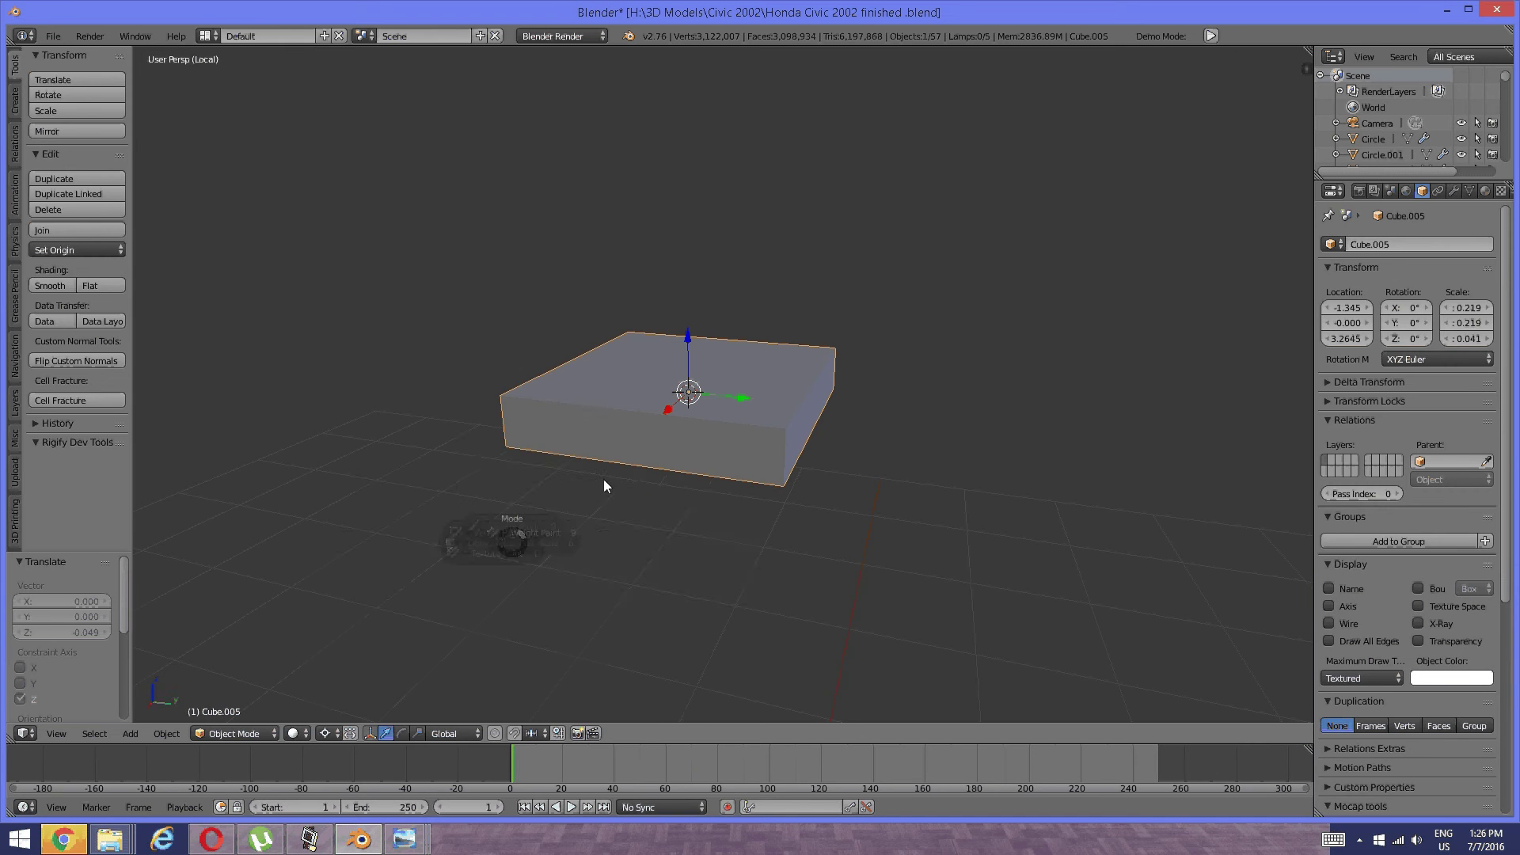
pyautogui.click(639, 543)
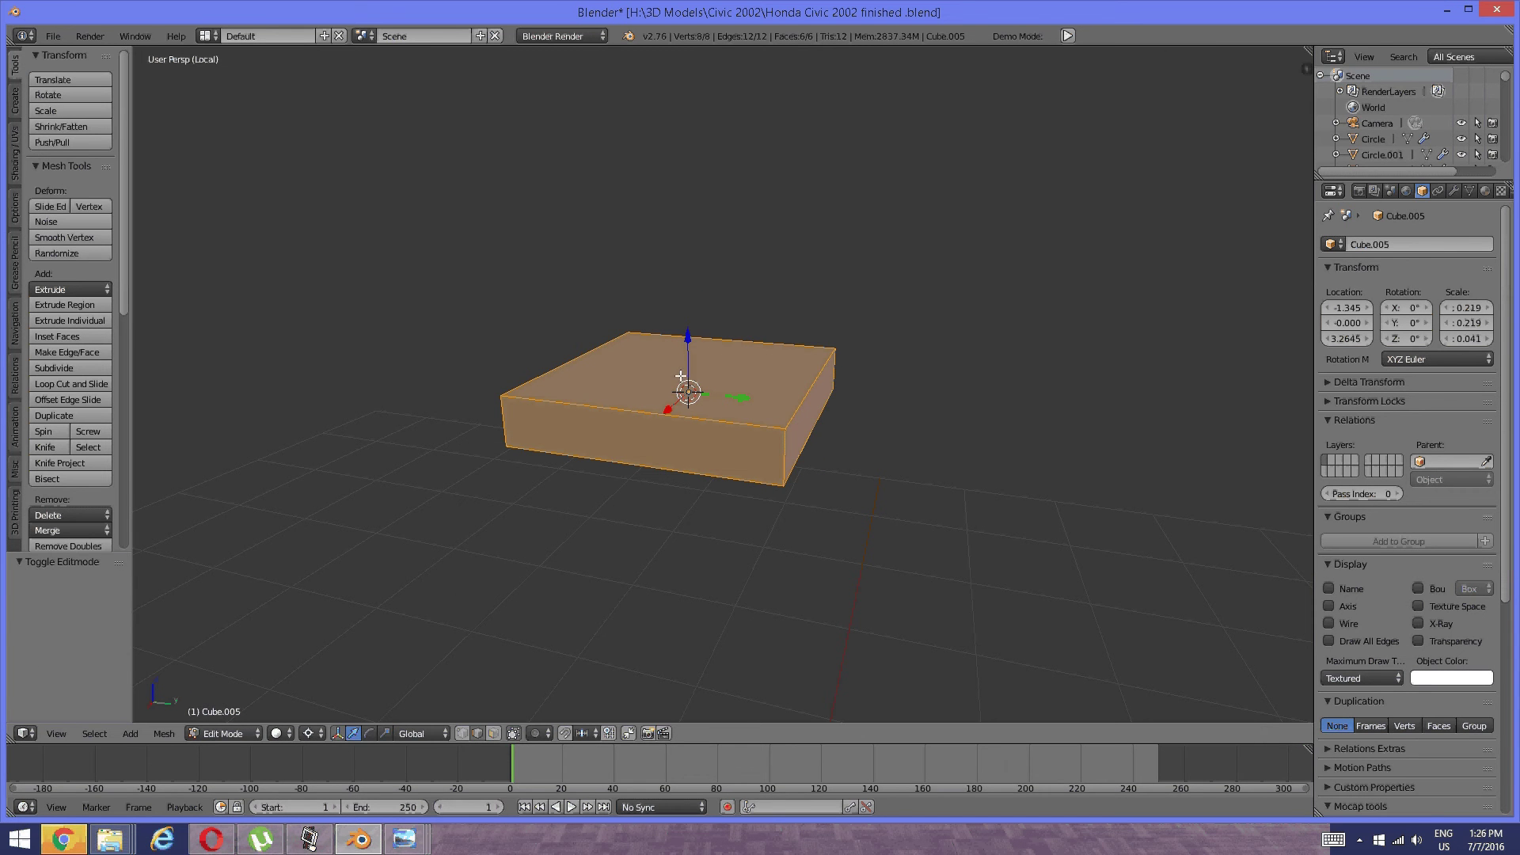
pyautogui.press('3')
pyautogui.rightClick(691, 378)
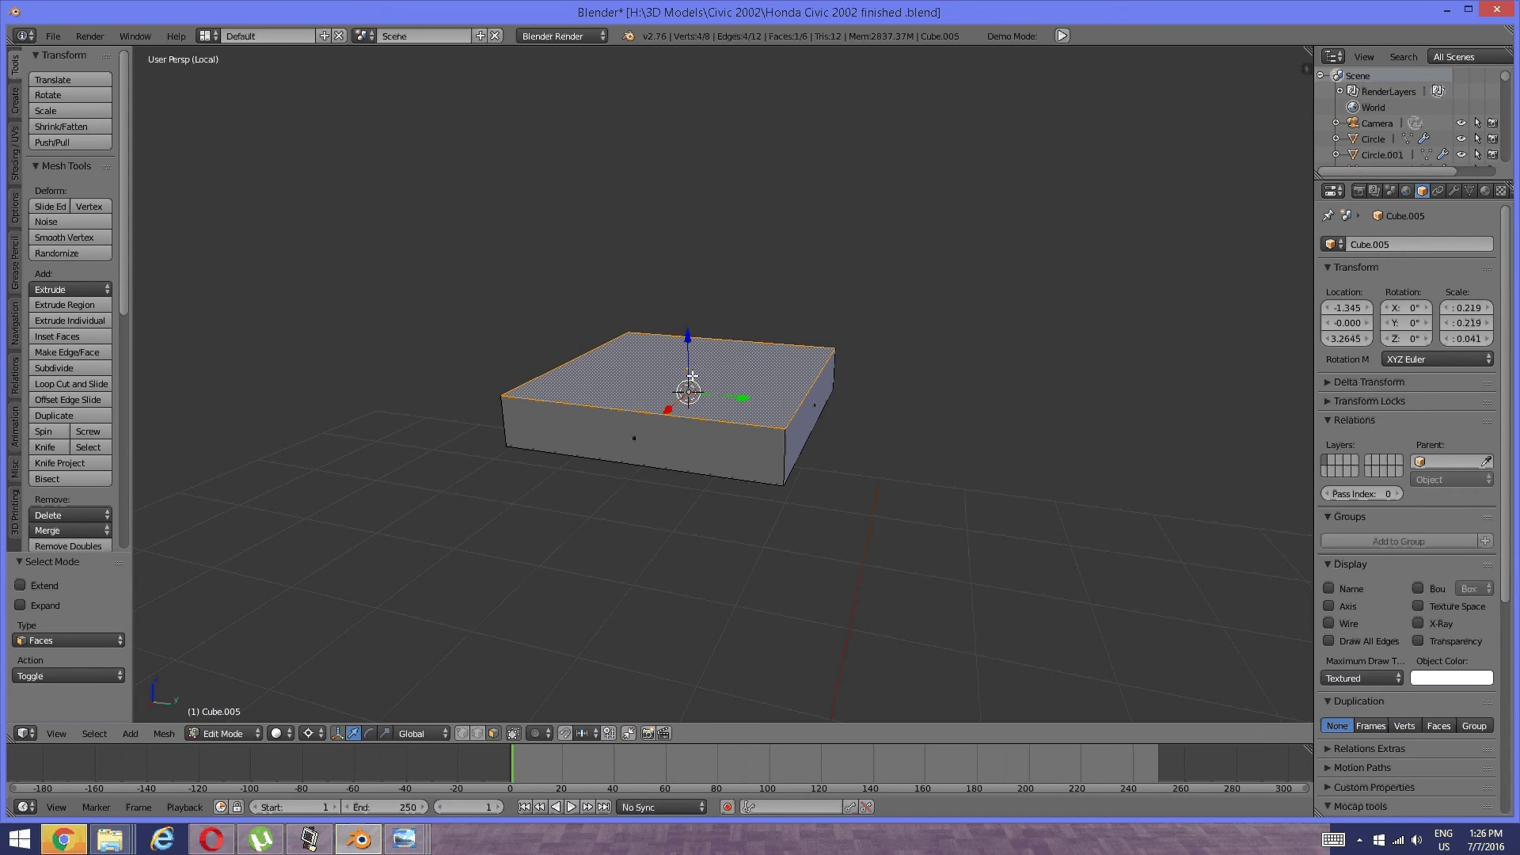
pyautogui.press('x')
pyautogui.click(691, 375)
# Scale the block's open upper rim by about 1.09, lower it about 0.019 along Z, and deselect everything.
pyautogui.moveTo(611, 441); pyautogui.dragTo(594, 375, button='middle')
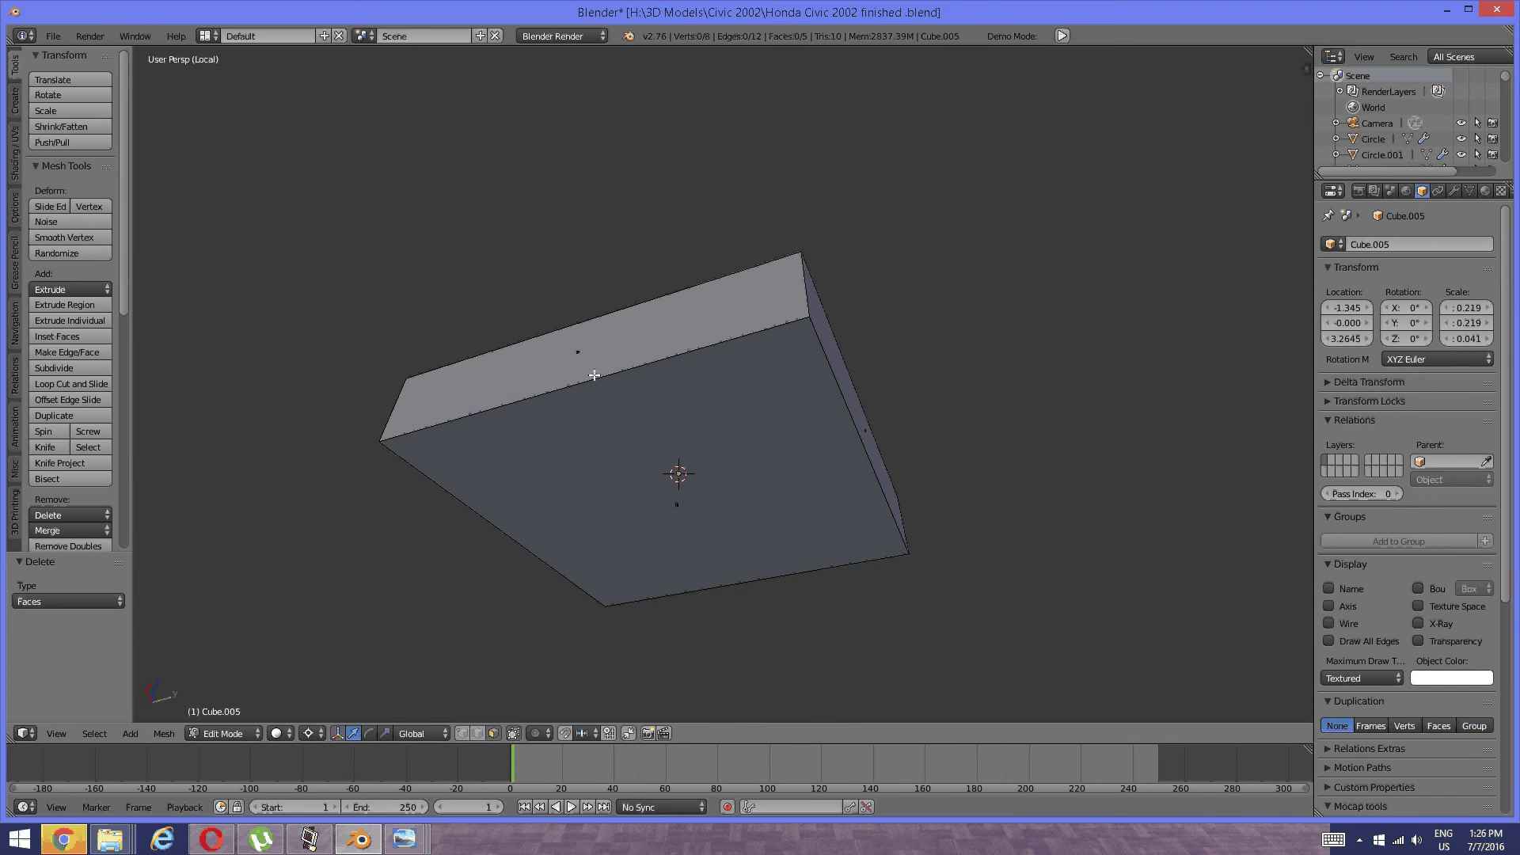
pyautogui.hotkey('ctrl', 'Tab')
pyautogui.click(589, 357)
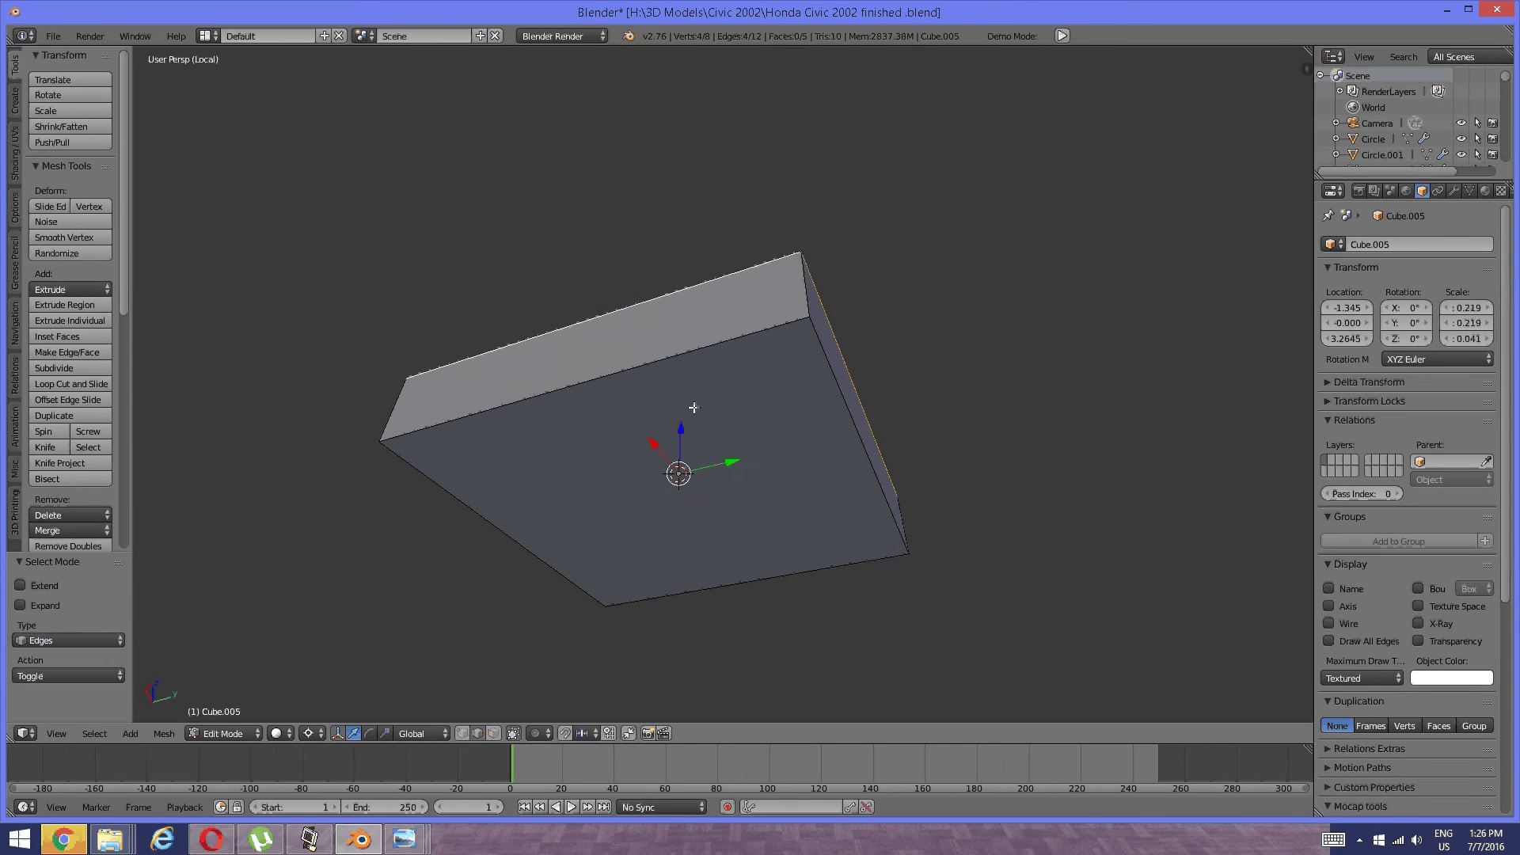
pyautogui.press('s')
pyautogui.click(732, 383)
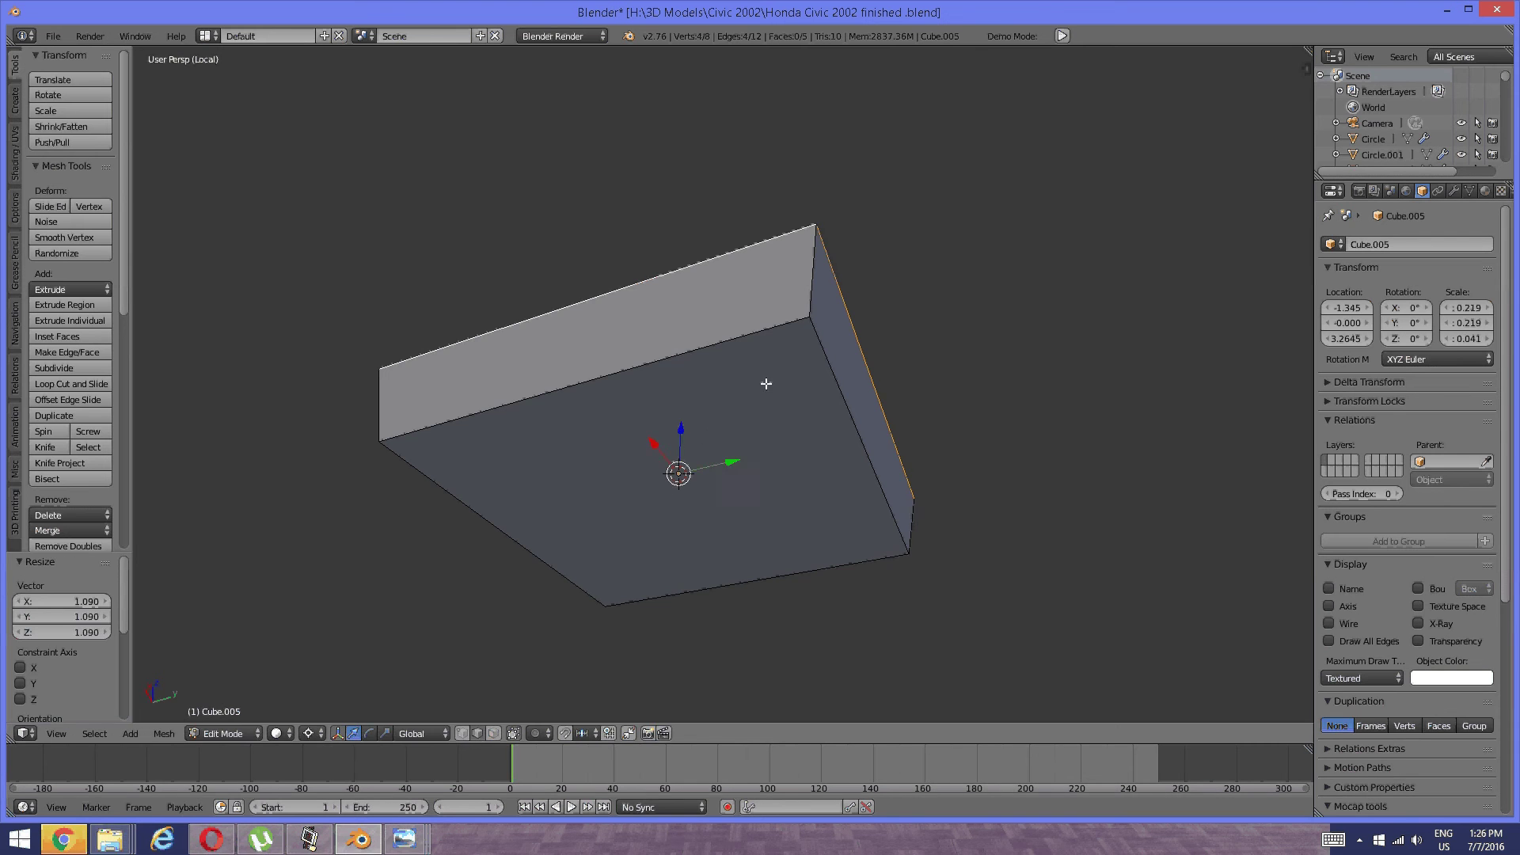
pyautogui.moveTo(723, 410); pyautogui.dragTo(598, 441, button='middle')
pyautogui.moveTo(796, 379); pyautogui.dragTo(790, 395)
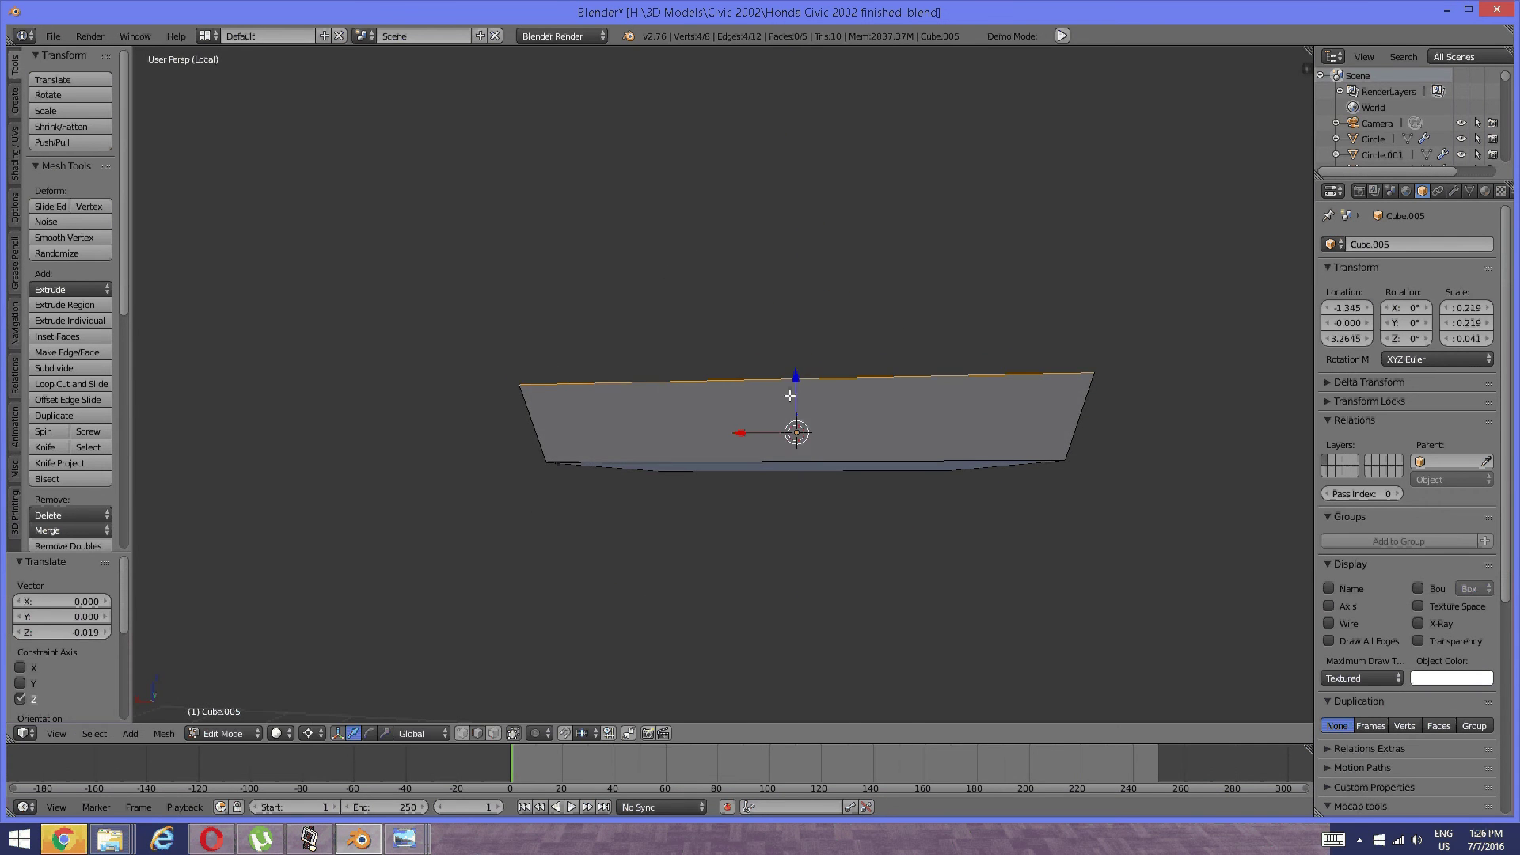
pyautogui.moveTo(790, 395); pyautogui.dragTo(780, 363, button='middle')
pyautogui.press('a')
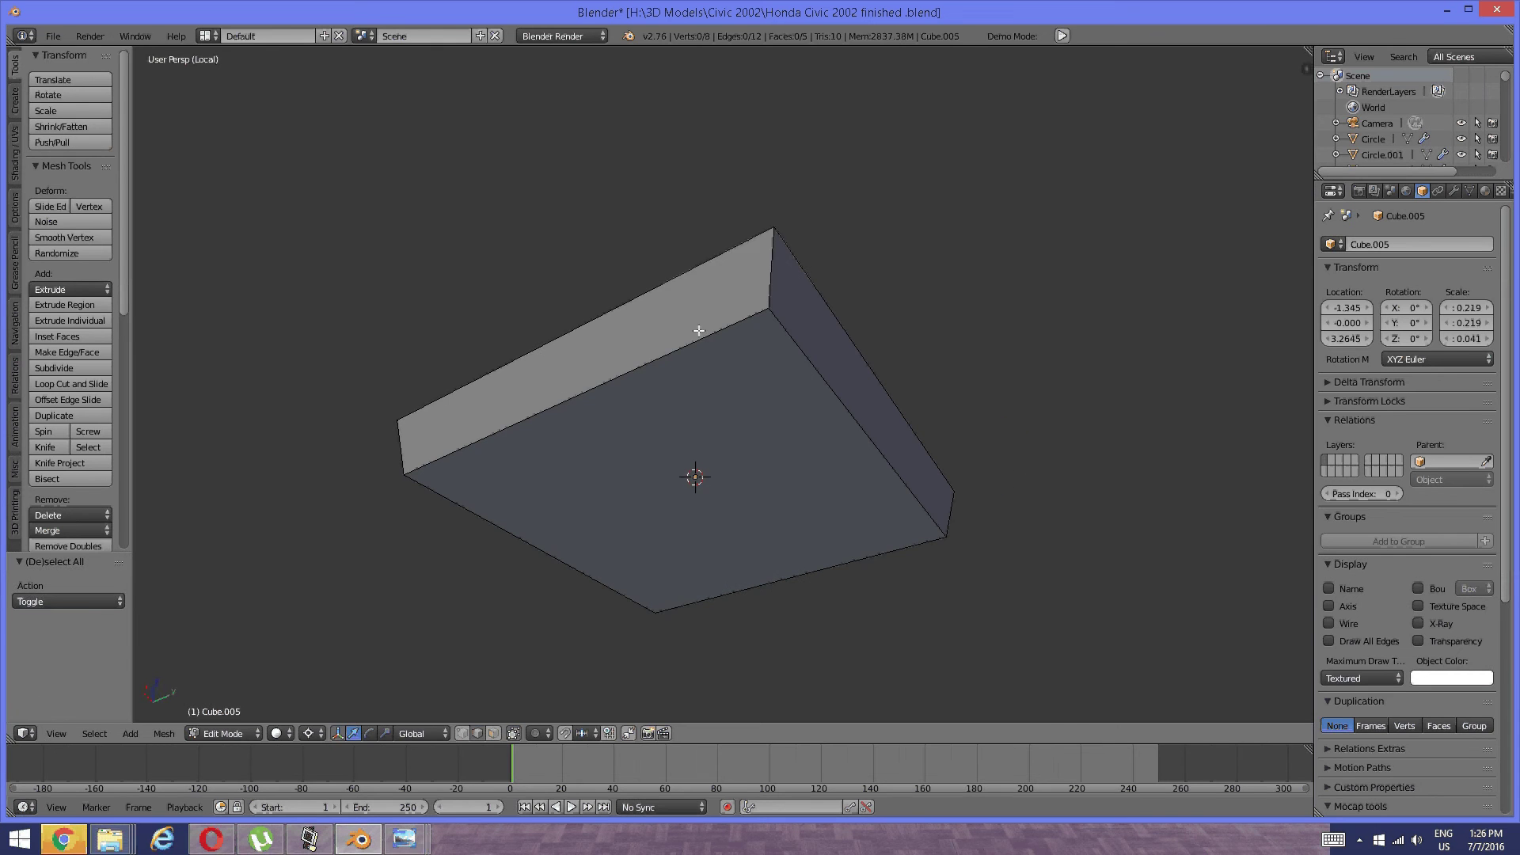
# Return to the full scene and raise the tapered block into the roof to about 3.337 on Z.
pyautogui.press('KP_Divide')
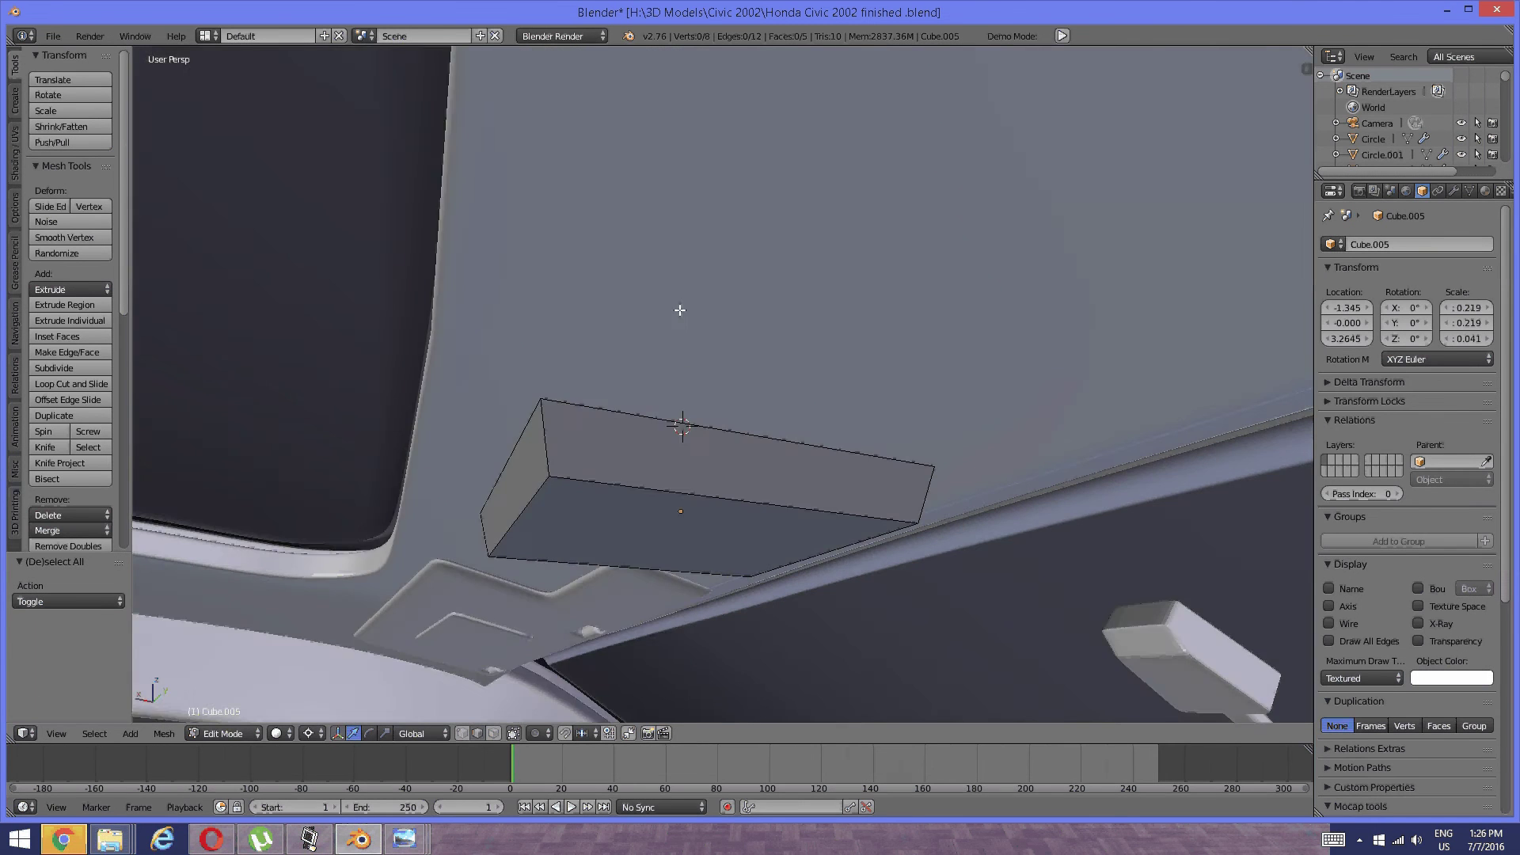
pyautogui.moveTo(680, 309); pyautogui.dragTo(641, 478, button='middle')
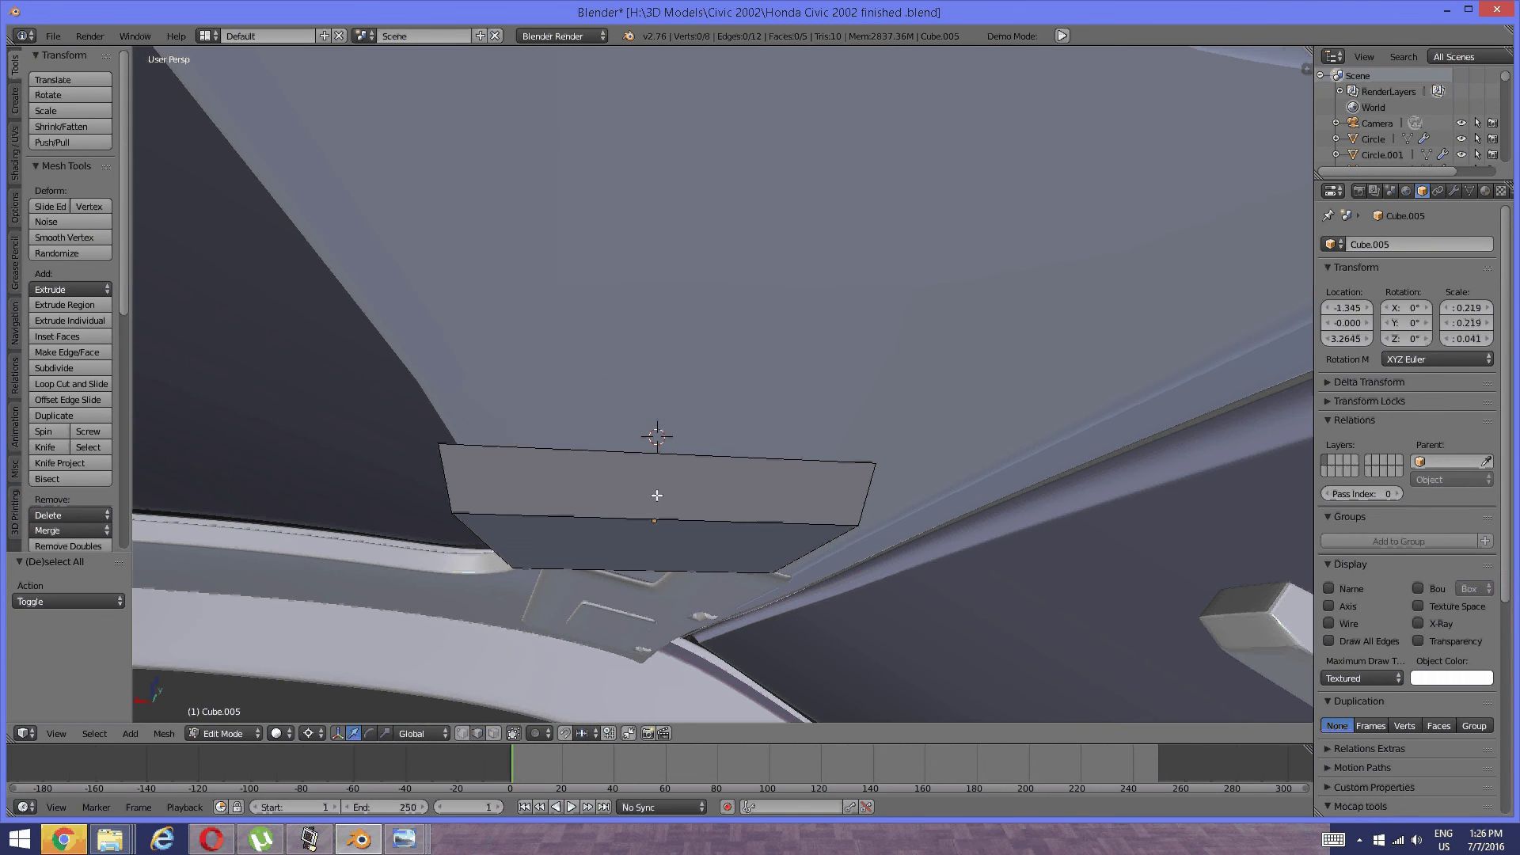
pyautogui.press('Tab')
pyautogui.click(551, 491)
pyautogui.rightClick(593, 505)
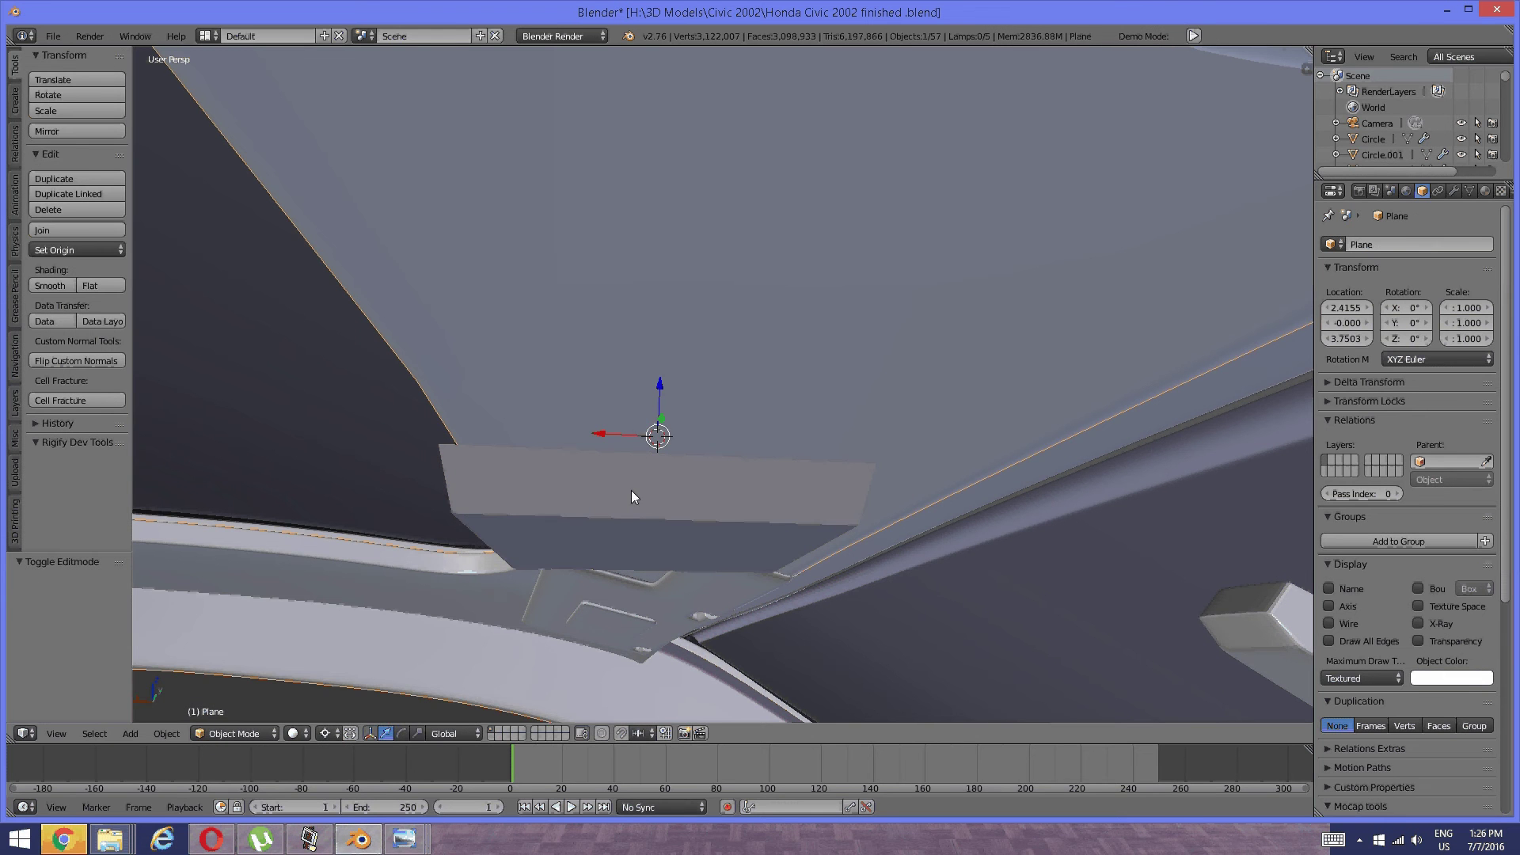
pyautogui.moveTo(630, 491); pyautogui.dragTo(644, 412, button='right')
pyautogui.rightClick(646, 418)
pyautogui.moveTo(659, 385); pyautogui.dragTo(654, 343)
pyautogui.moveTo(563, 395); pyautogui.dragTo(661, 373, button='middle')
pyautogui.press('Tab')
pyautogui.click(787, 384)
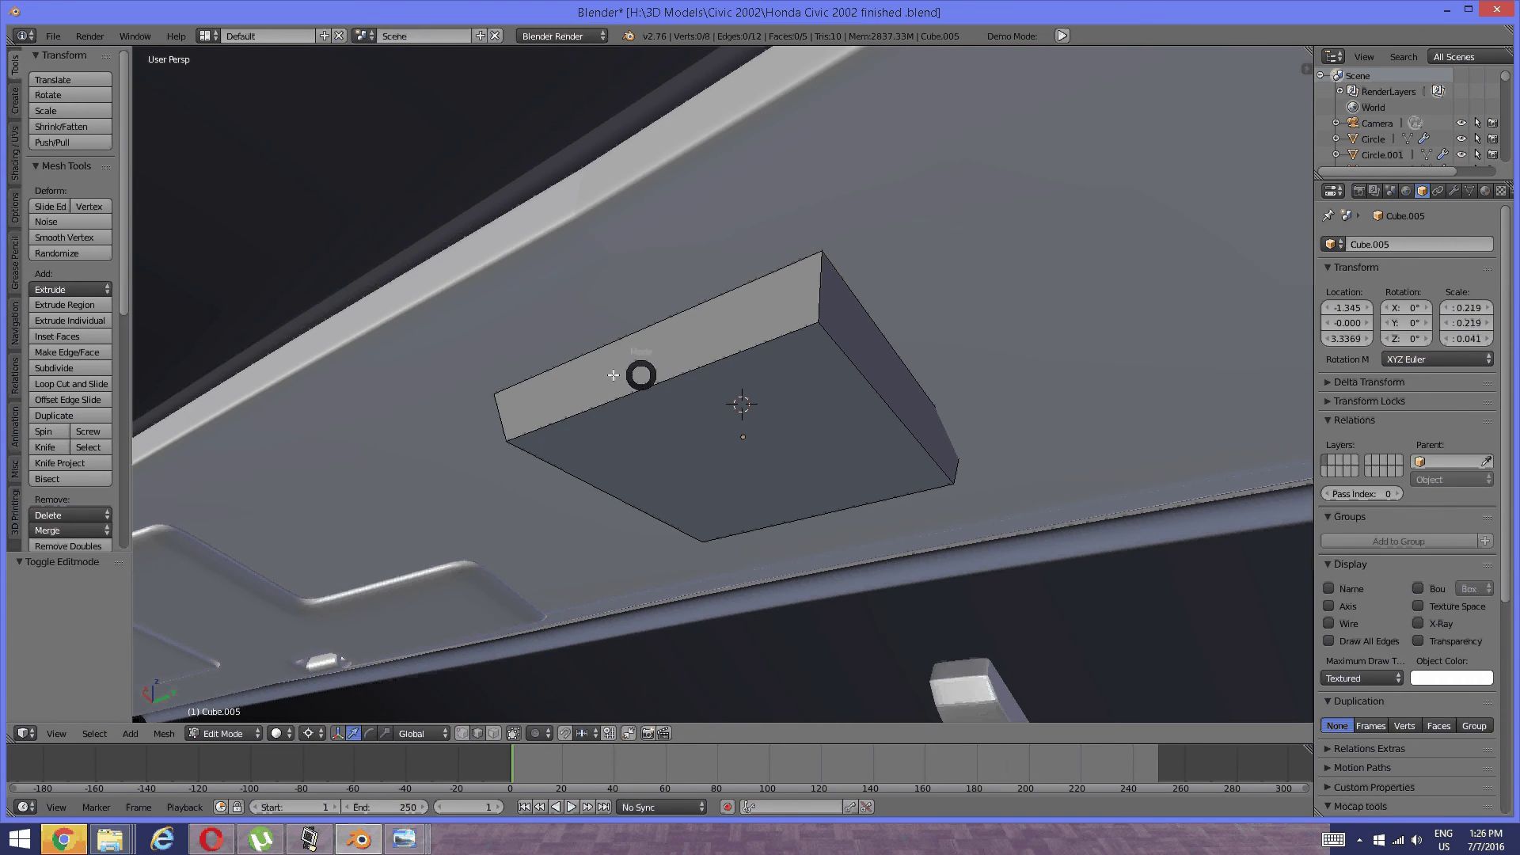
pyautogui.press('Tab')
pyautogui.click(581, 373)
pyautogui.rightClick(603, 375)
pyautogui.press('Tab')
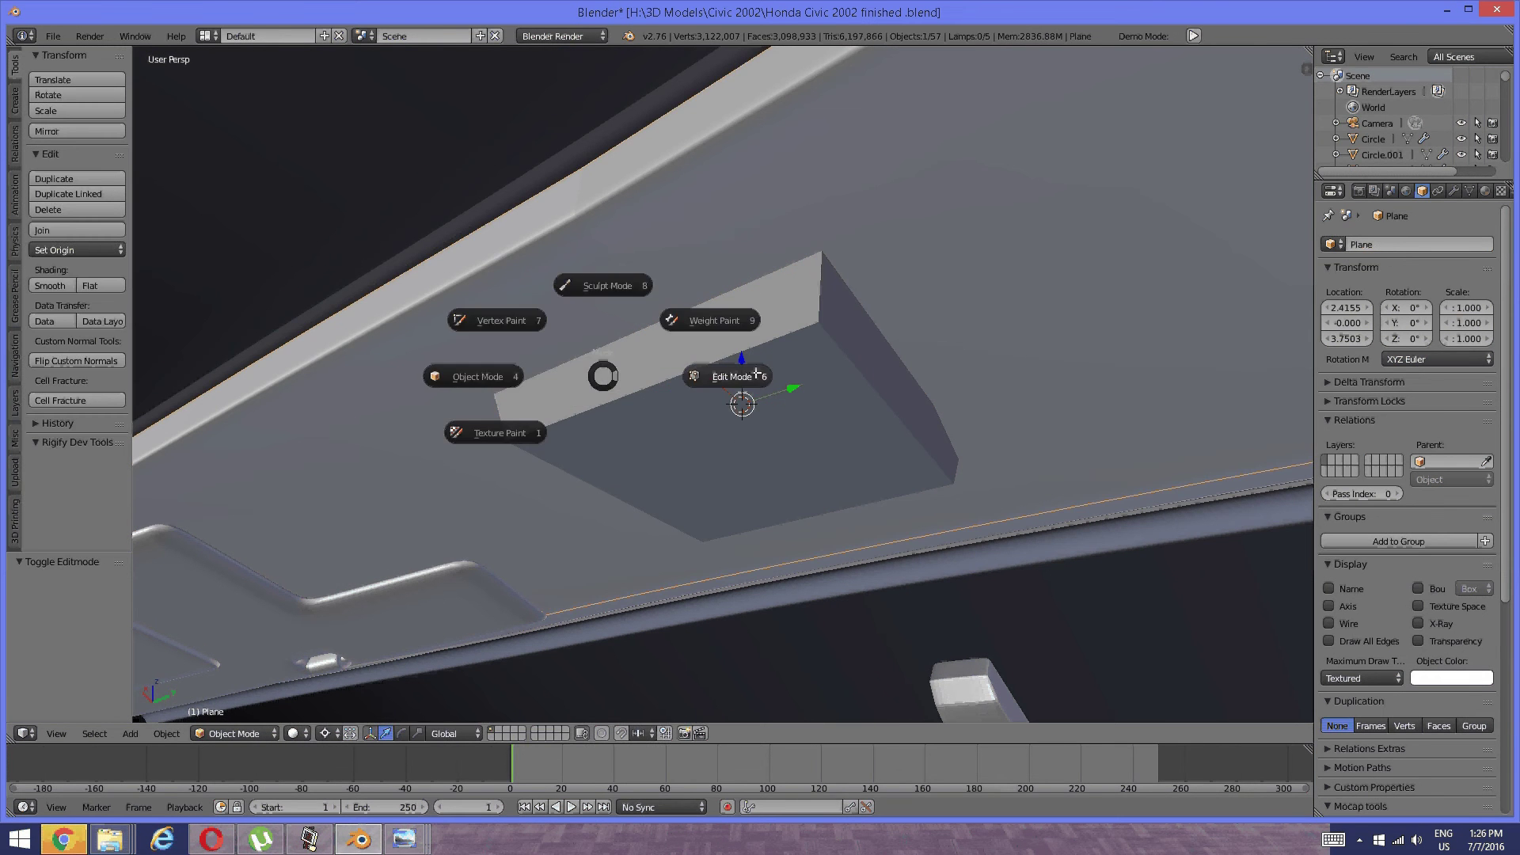
pyautogui.click(756, 375)
pyautogui.press('Tab')
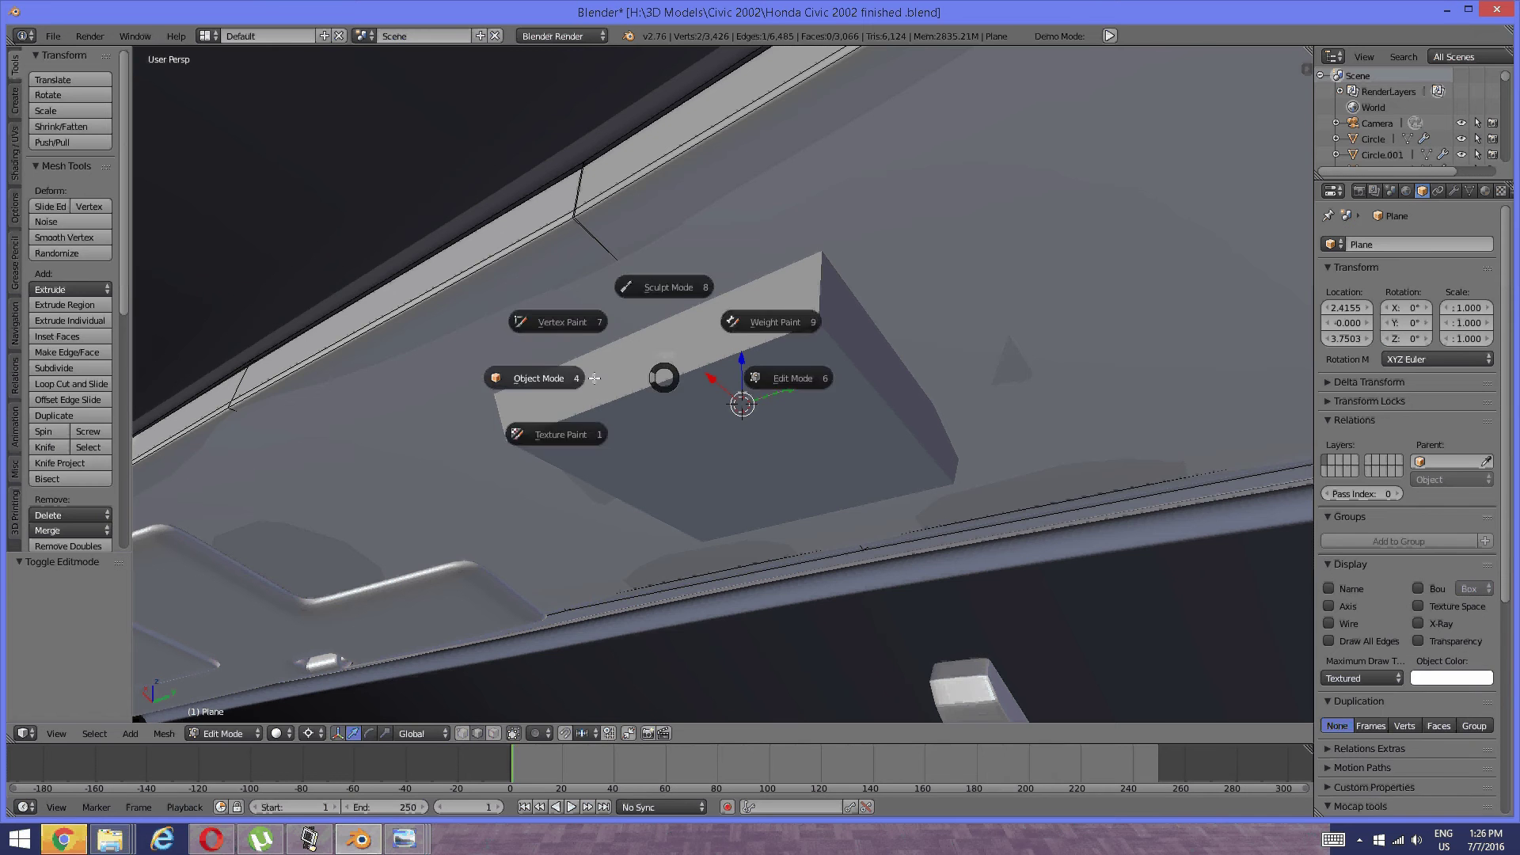
pyautogui.click(594, 379)
# Raise the block's end face farthest from the windshield about 0.007 along Z and deselect it.
pyautogui.rightClick(657, 360)
pyautogui.press('Tab')
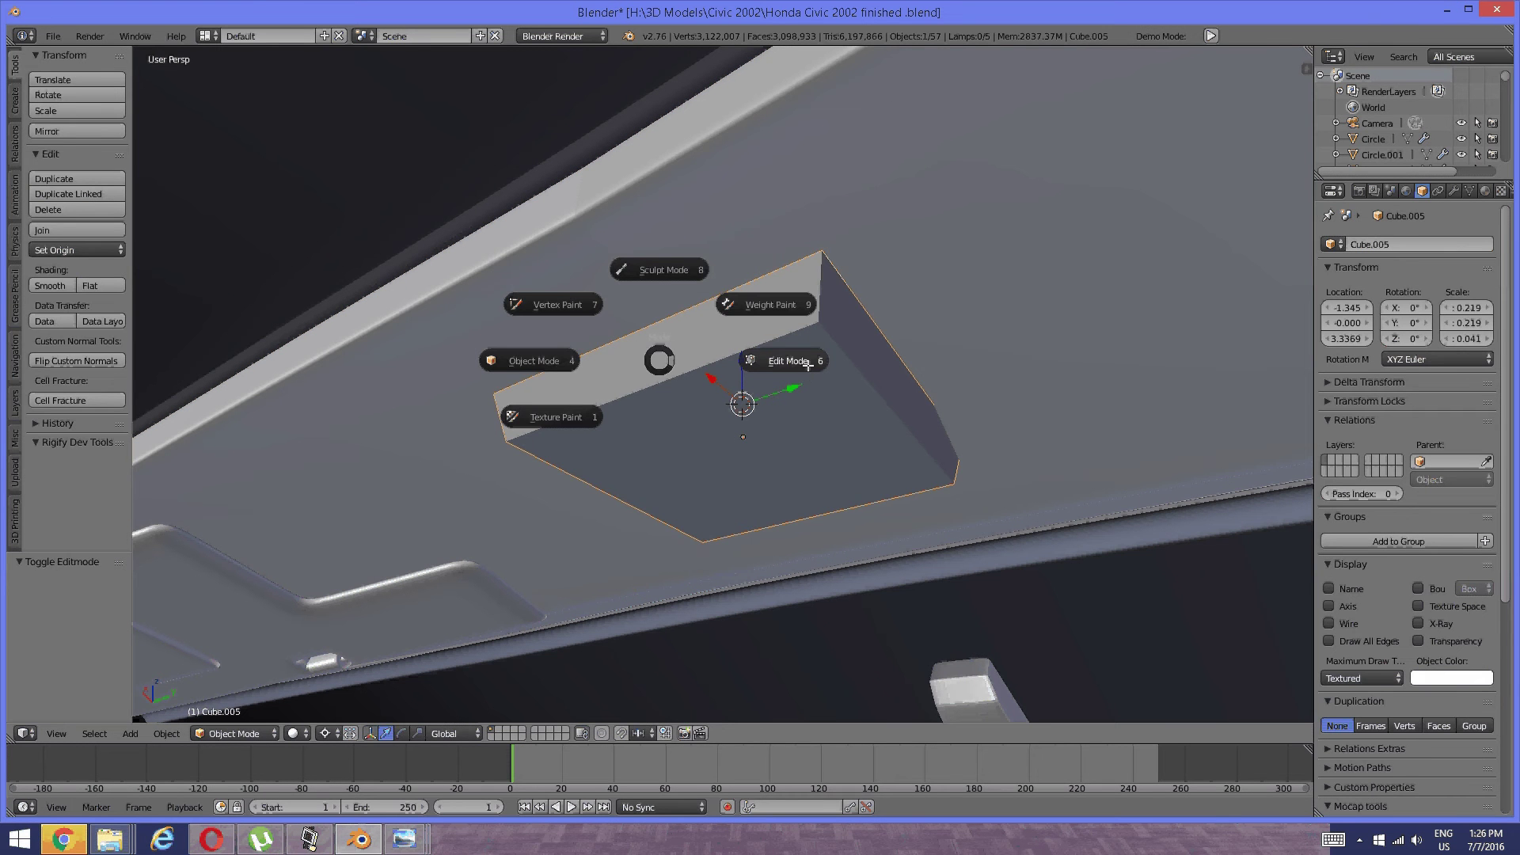
pyautogui.click(804, 366)
pyautogui.hotkey('ctrl', 'Tab')
pyautogui.click(669, 357)
pyautogui.rightClick(669, 351)
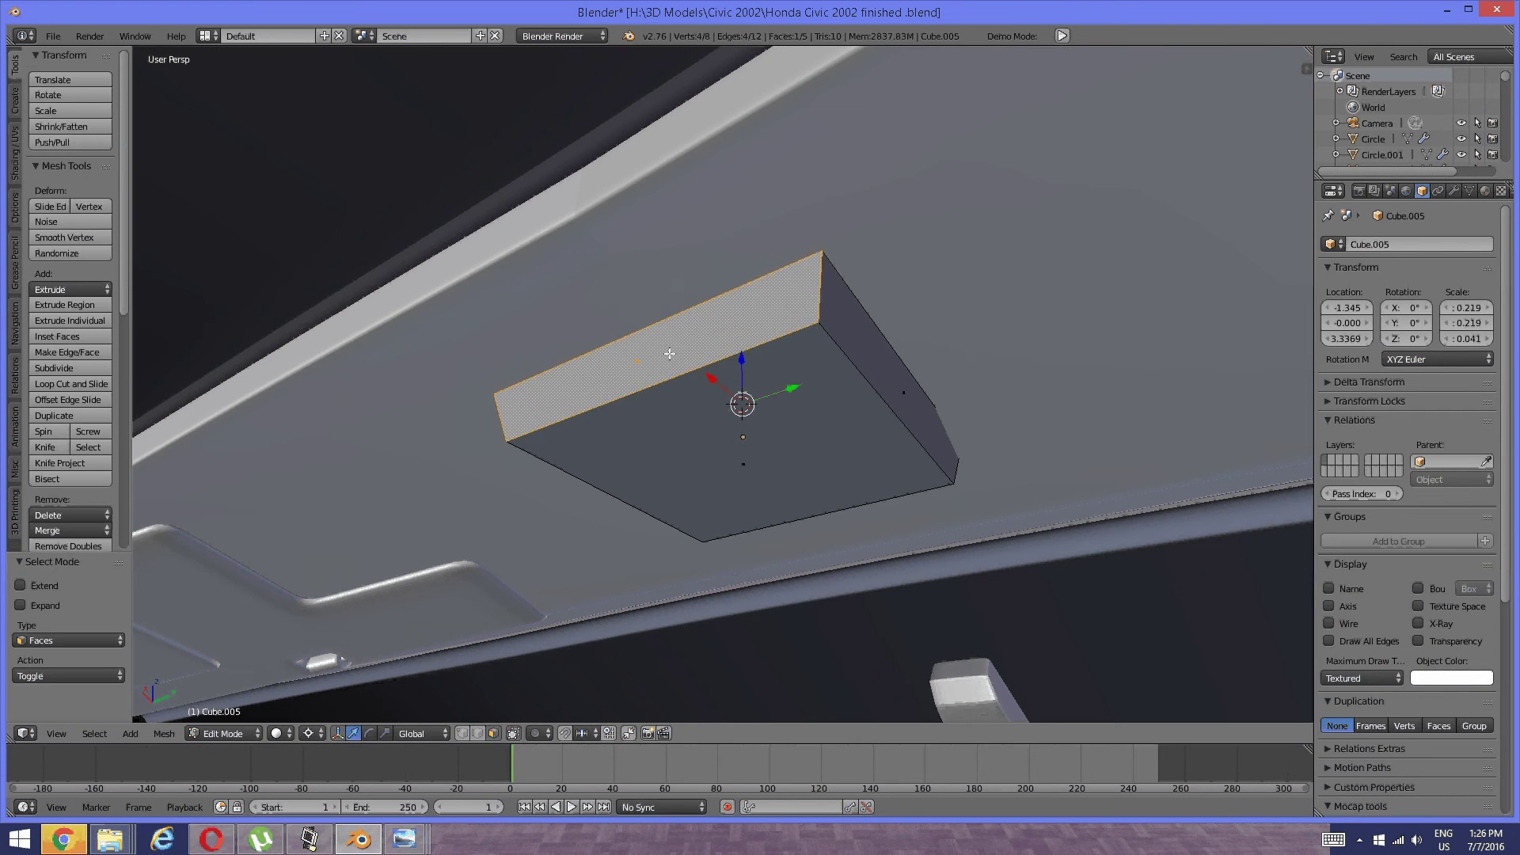
pyautogui.moveTo(669, 352); pyautogui.dragTo(620, 360, button='middle')
pyautogui.moveTo(698, 368); pyautogui.dragTo(736, 329)
pyautogui.moveTo(736, 328); pyautogui.dragTo(594, 430, button='middle')
pyautogui.press('g')
pyautogui.press('z')
pyautogui.click(671, 366)
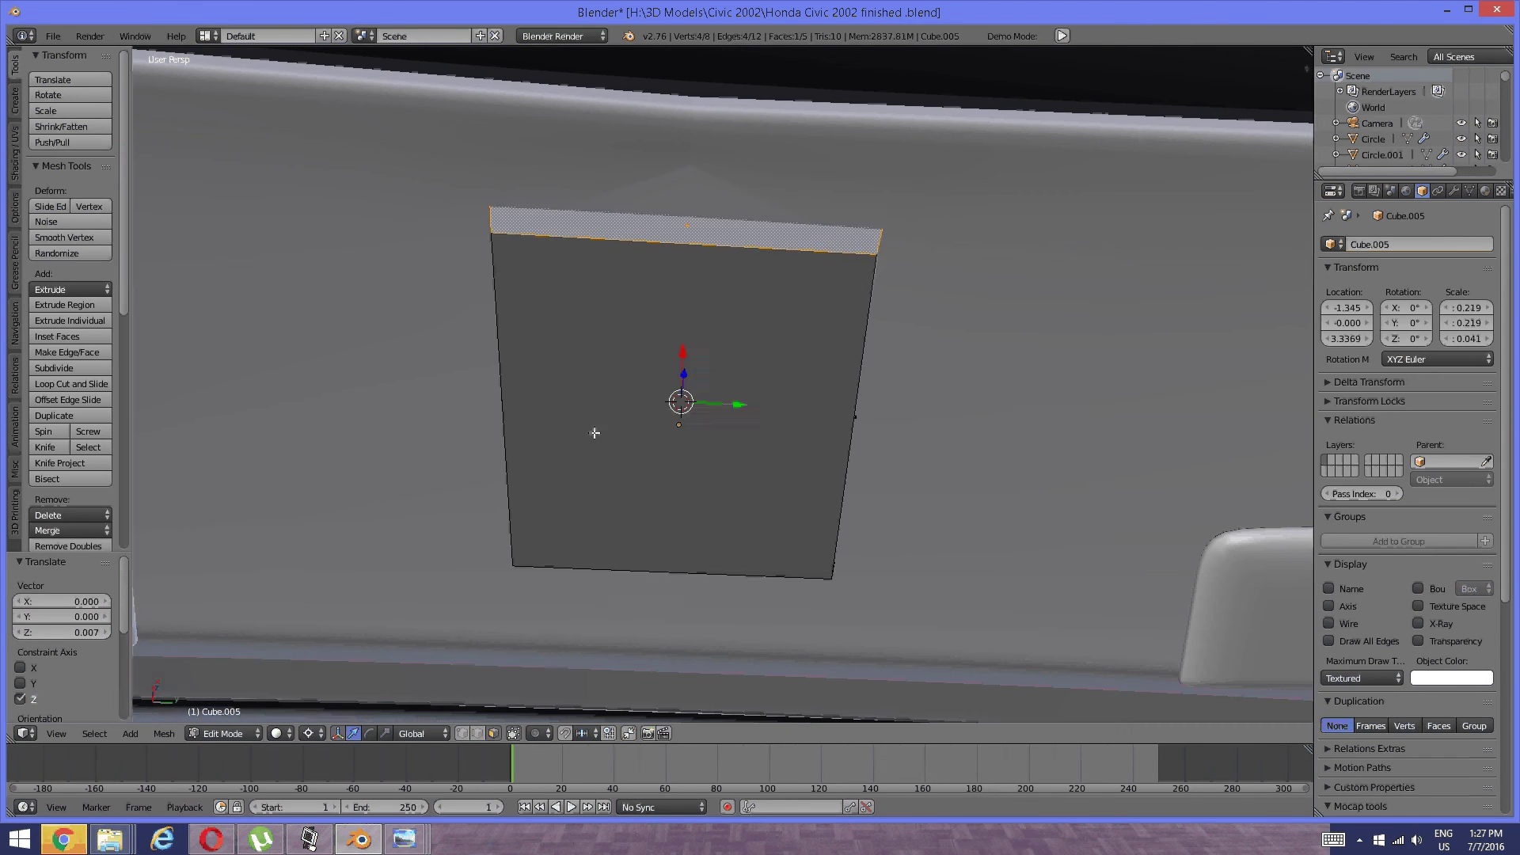
pyautogui.press('a')
# Add a crosswise loop cut to the block close to its end farthest from the windshield.
pyautogui.hotkey('ctrl', 'r')
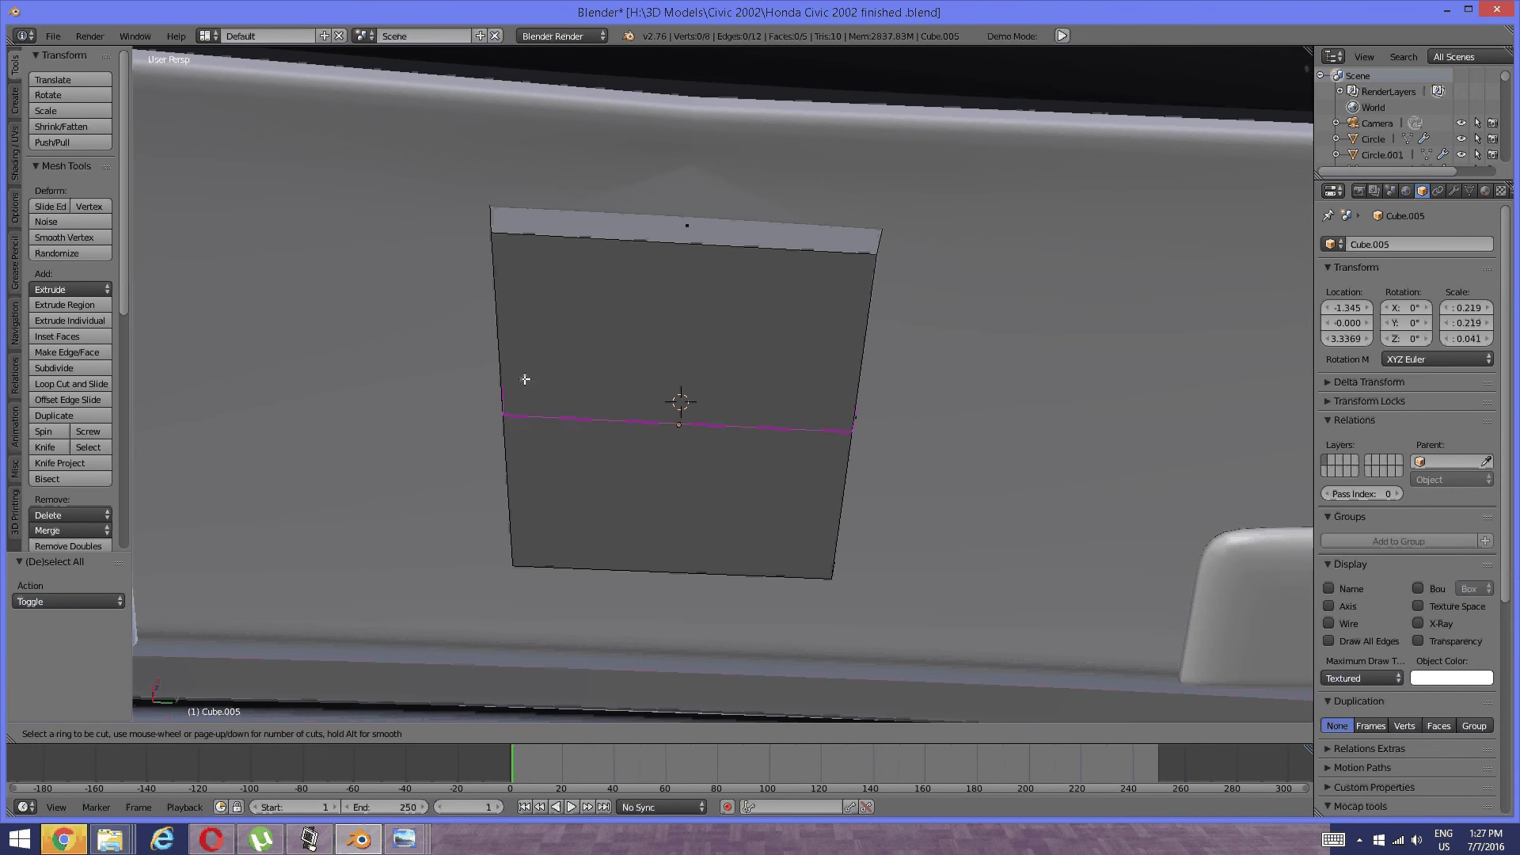
pyautogui.click(519, 378)
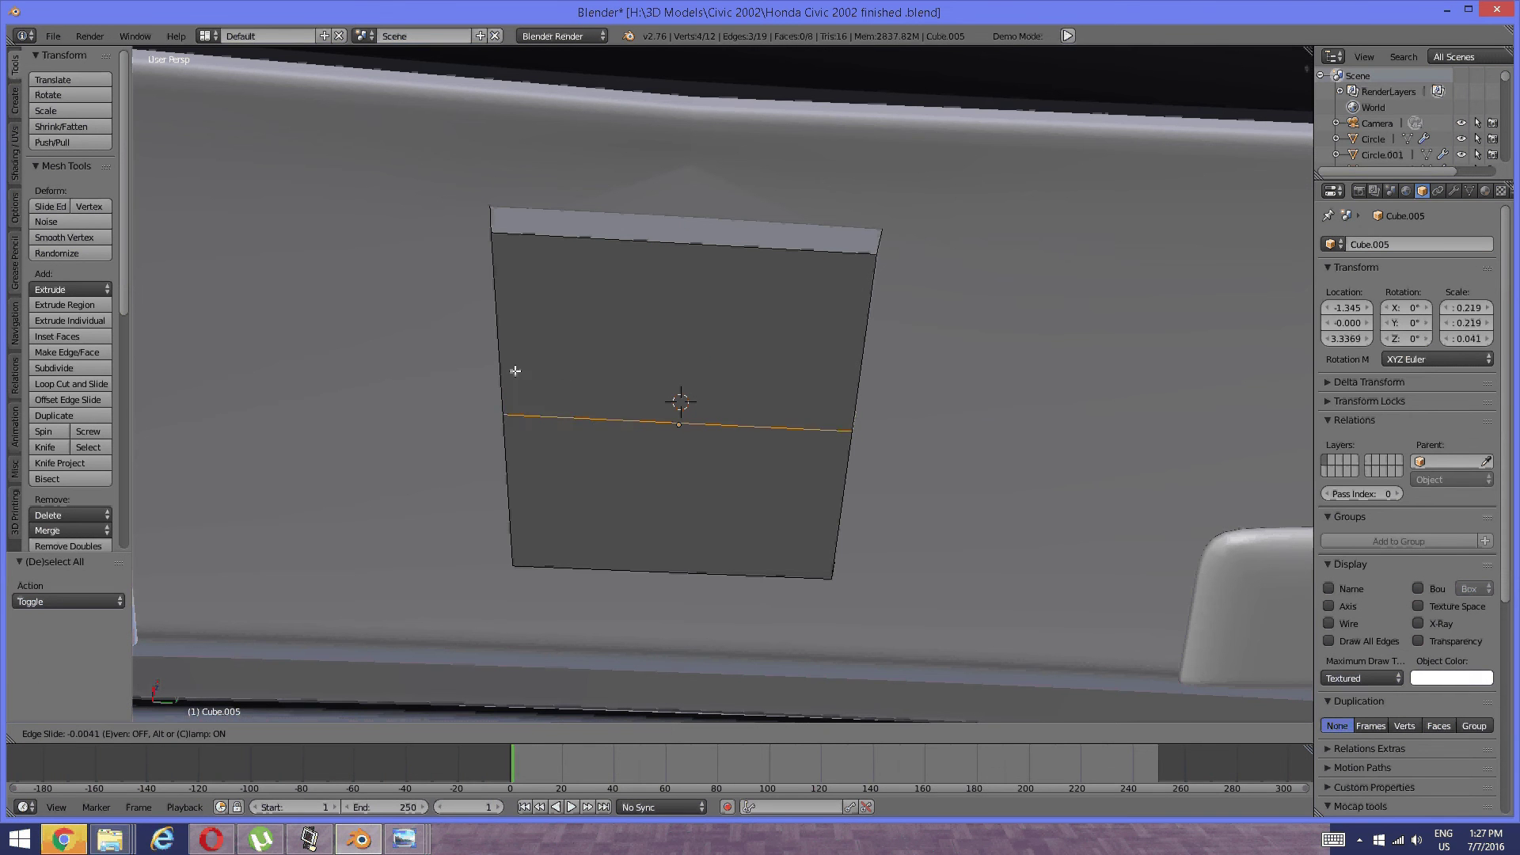
pyautogui.click(516, 240)
pyautogui.press('a')
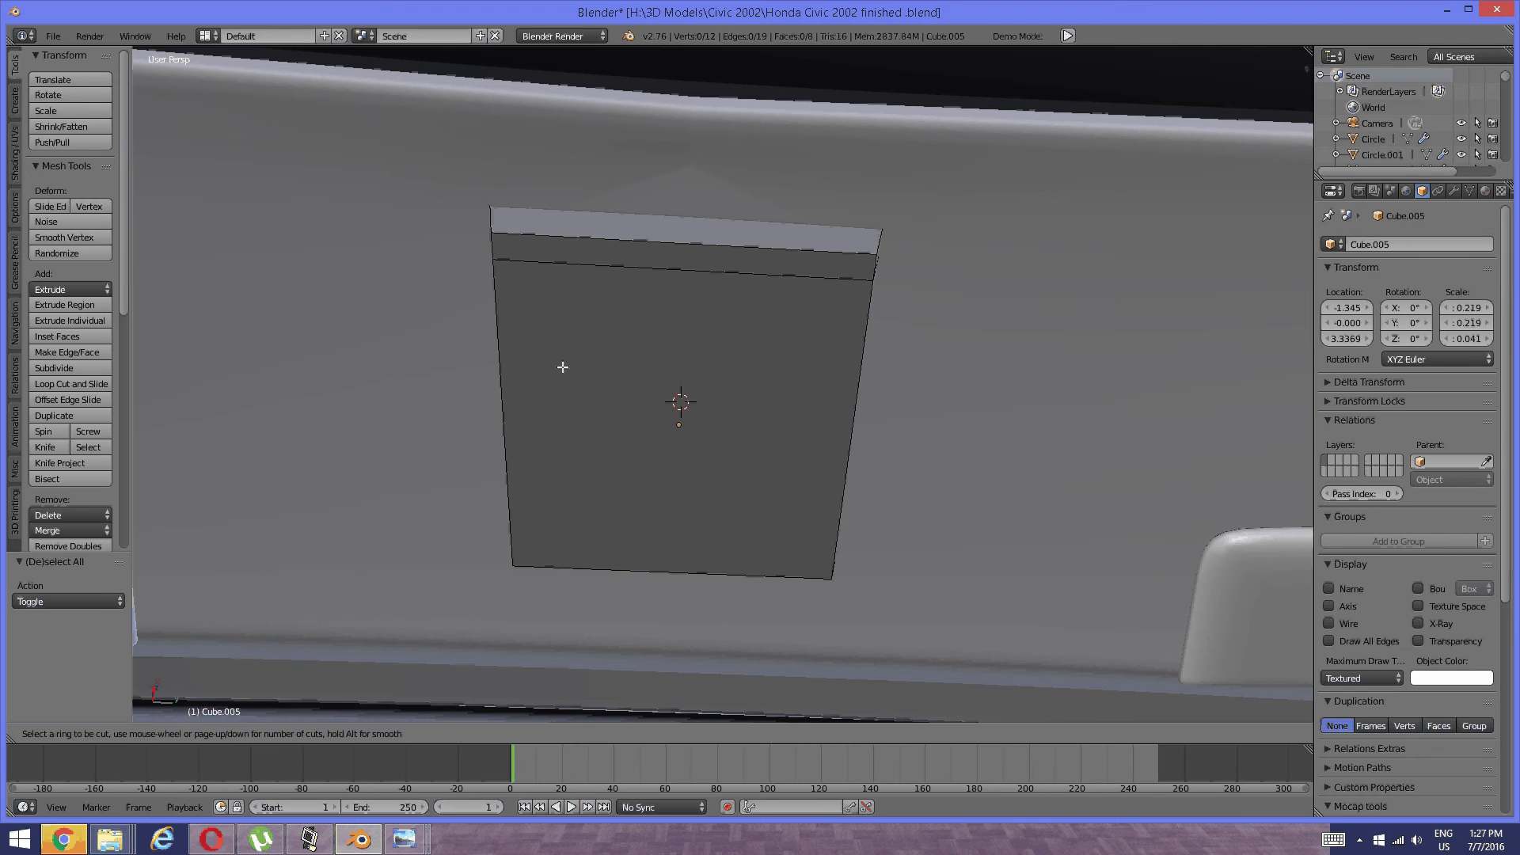
# Add a crosswise loop cut to the block close to its windshield end and deselect it.
pyautogui.hotkey('ctrl', 'r')
pyautogui.click(519, 400)
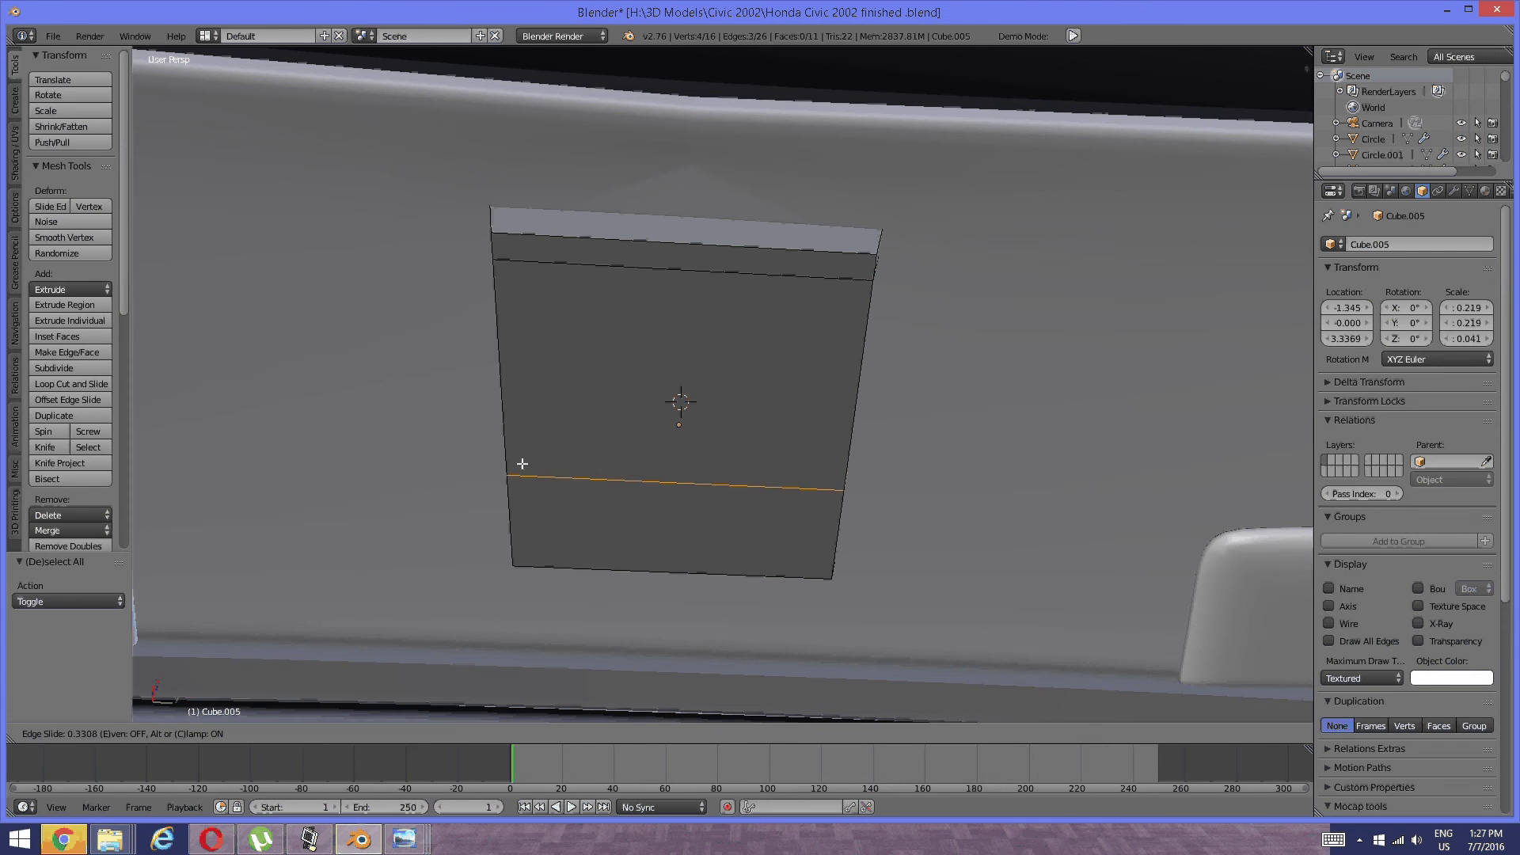
pyautogui.click(512, 519)
pyautogui.moveTo(509, 533); pyautogui.dragTo(507, 471, button='middle')
pyautogui.moveTo(630, 328); pyautogui.dragTo(746, 335, button='middle')
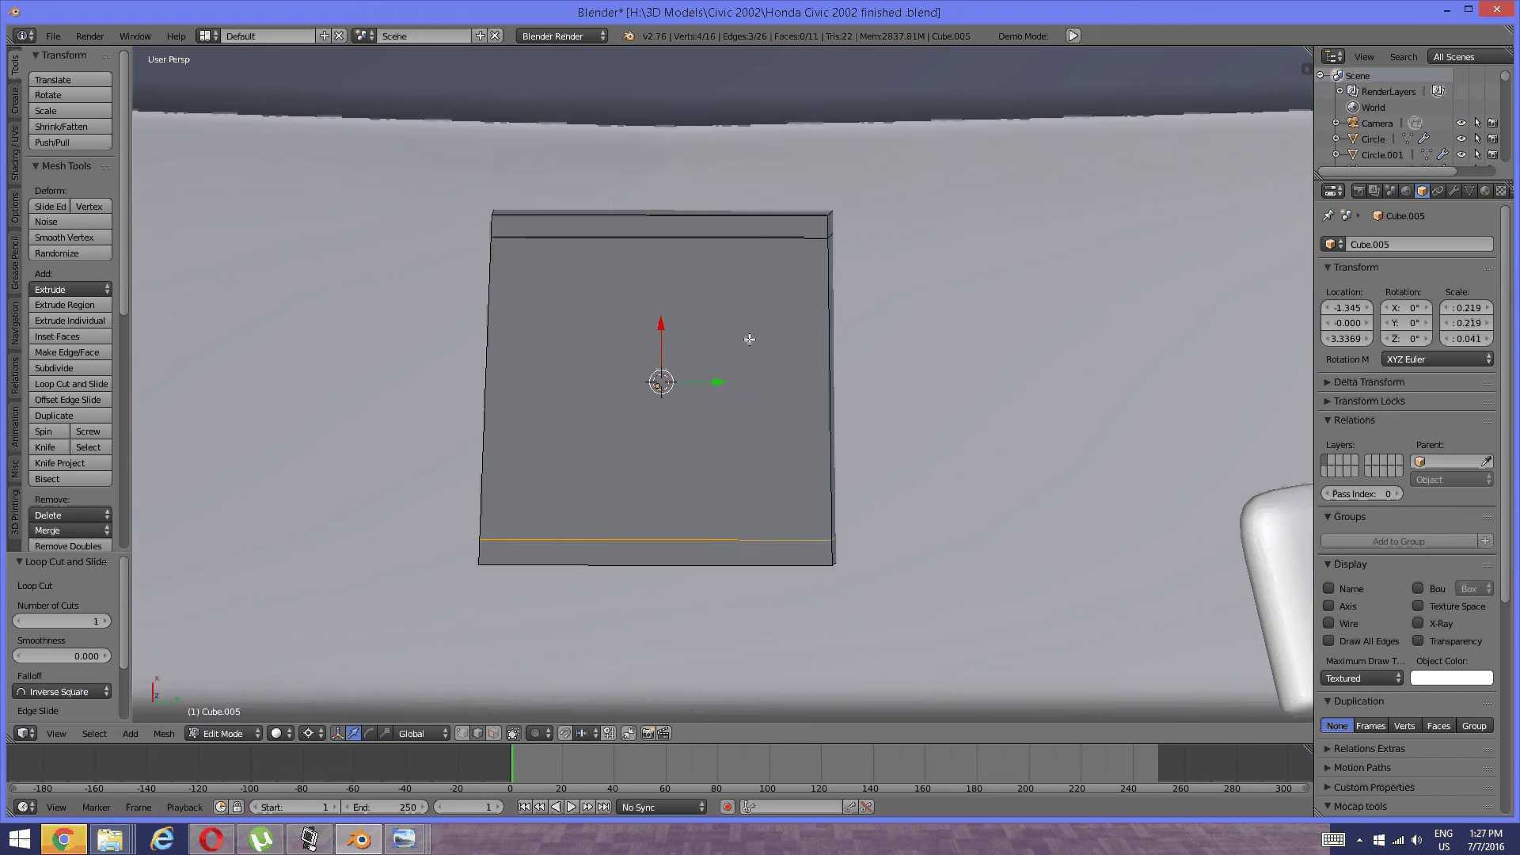
pyautogui.press('a')
# Add two lengthwise loop cuts to the block, one close to each side edge, and clear the selection.
pyautogui.hotkey('ctrl', 'r')
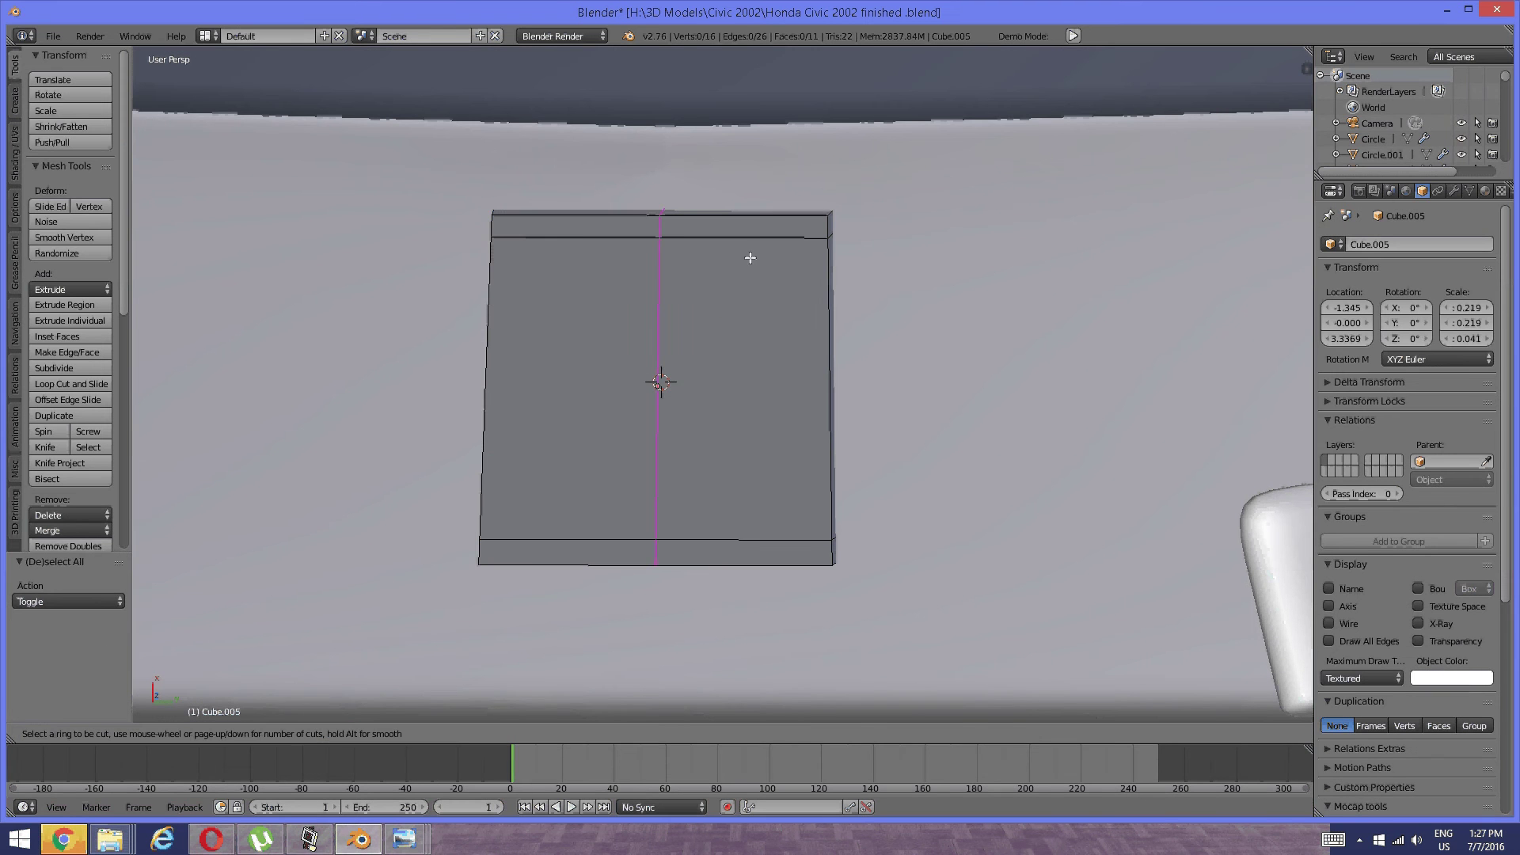
pyautogui.click(747, 255)
pyautogui.click(897, 248)
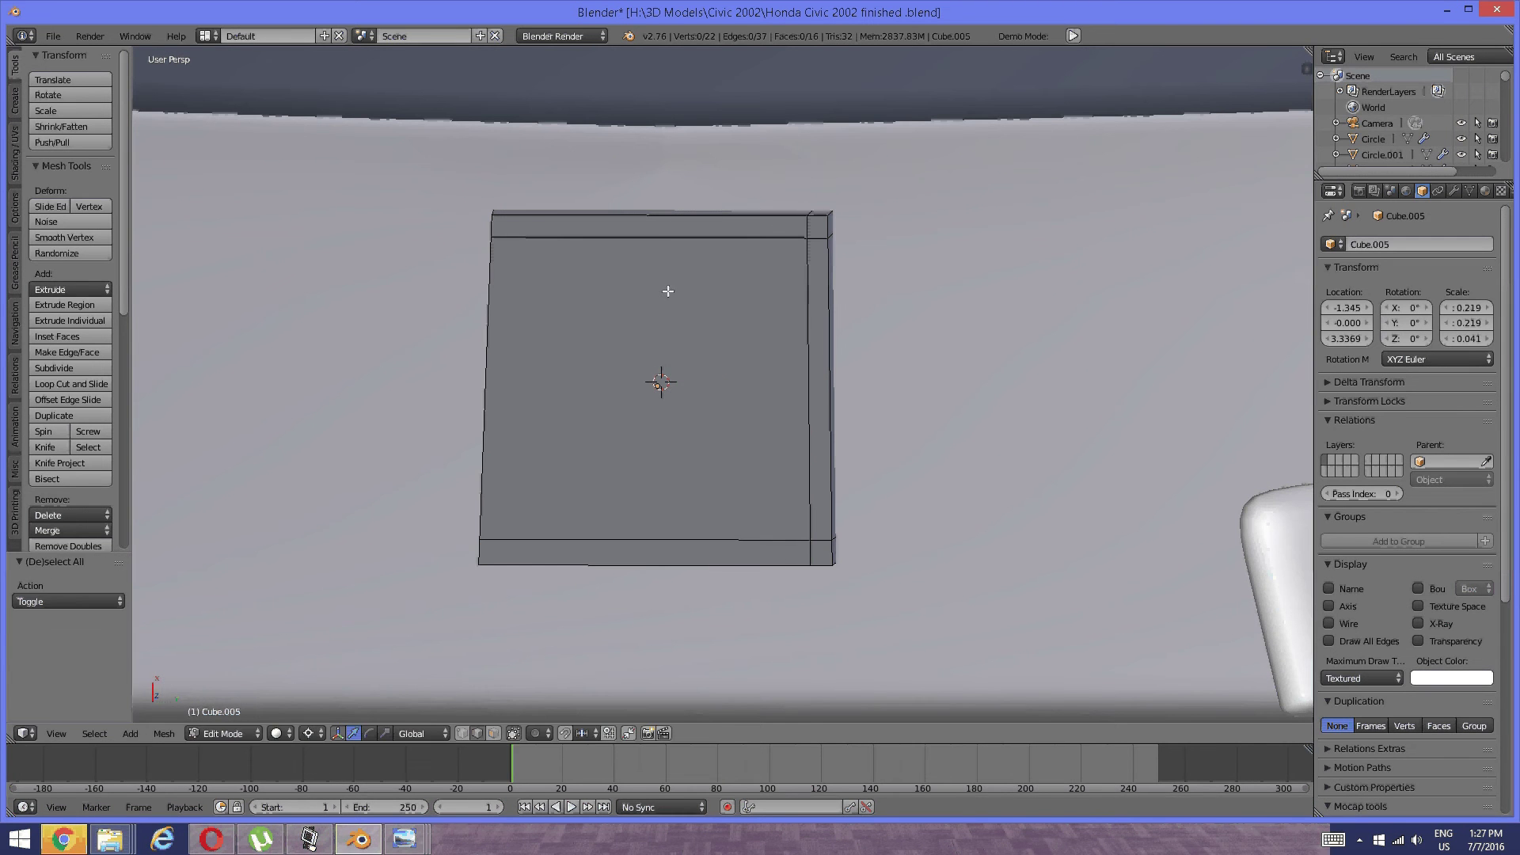
pyautogui.hotkey('ctrl', 'r')
pyautogui.click(590, 237)
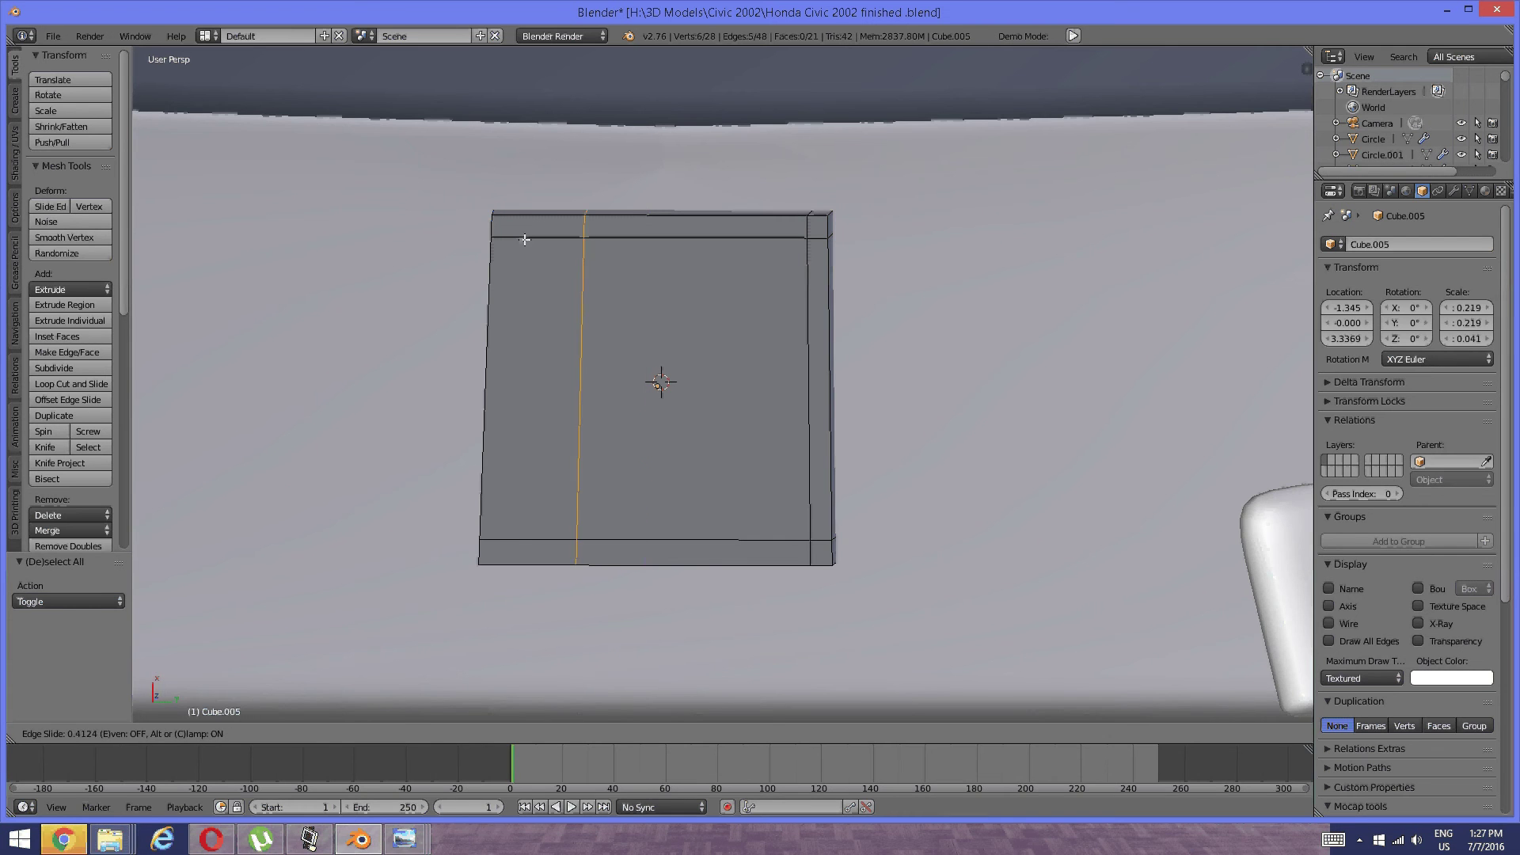
pyautogui.click(463, 234)
pyautogui.press('a')
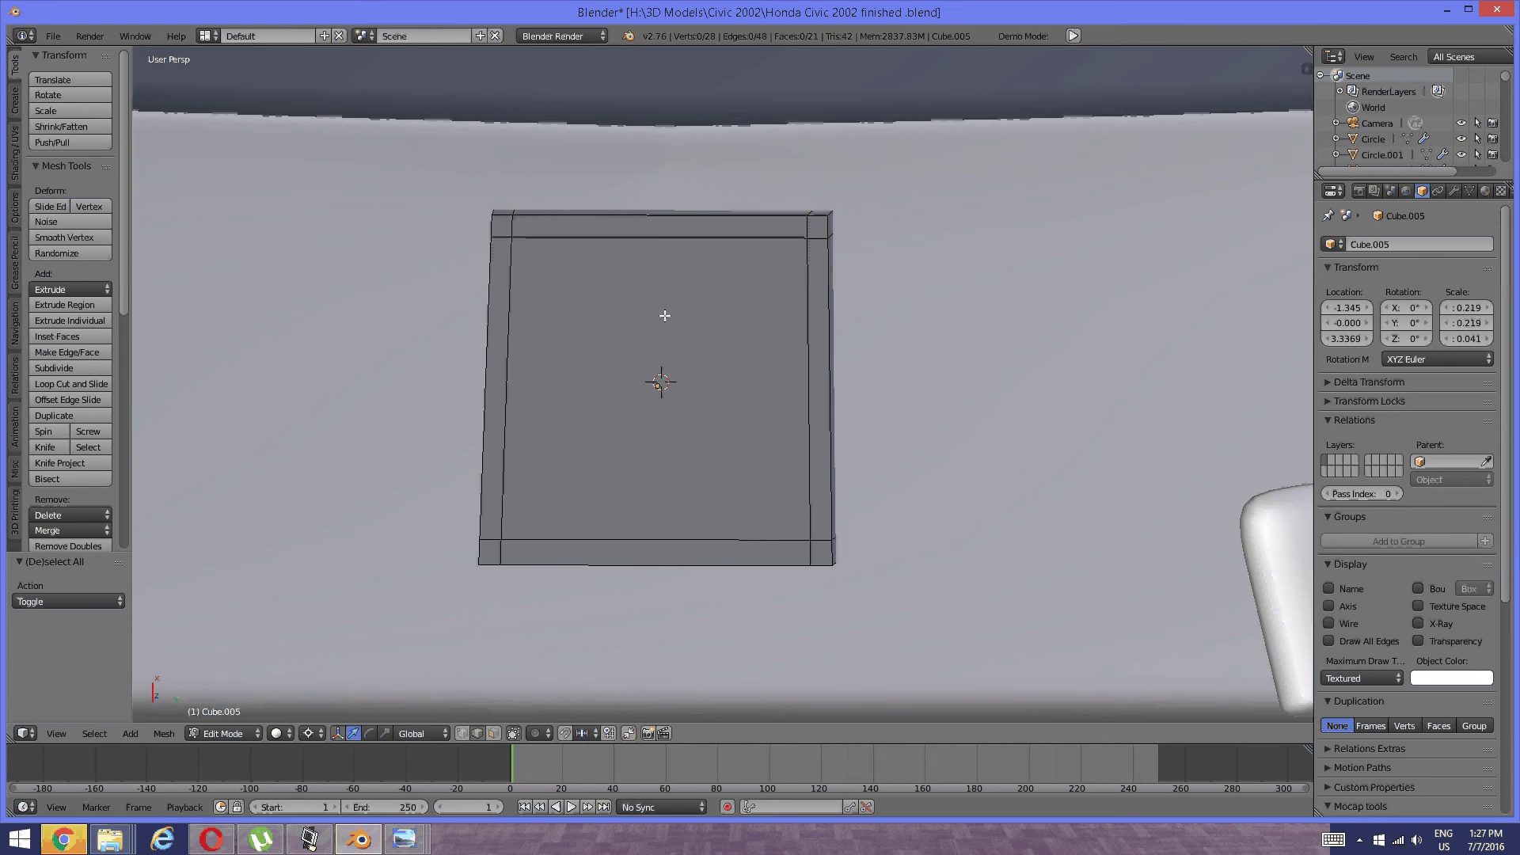
# Add a centred crosswise loop cut across the middle of the block and deselect it.
pyautogui.hotkey('ctrl', 'r')
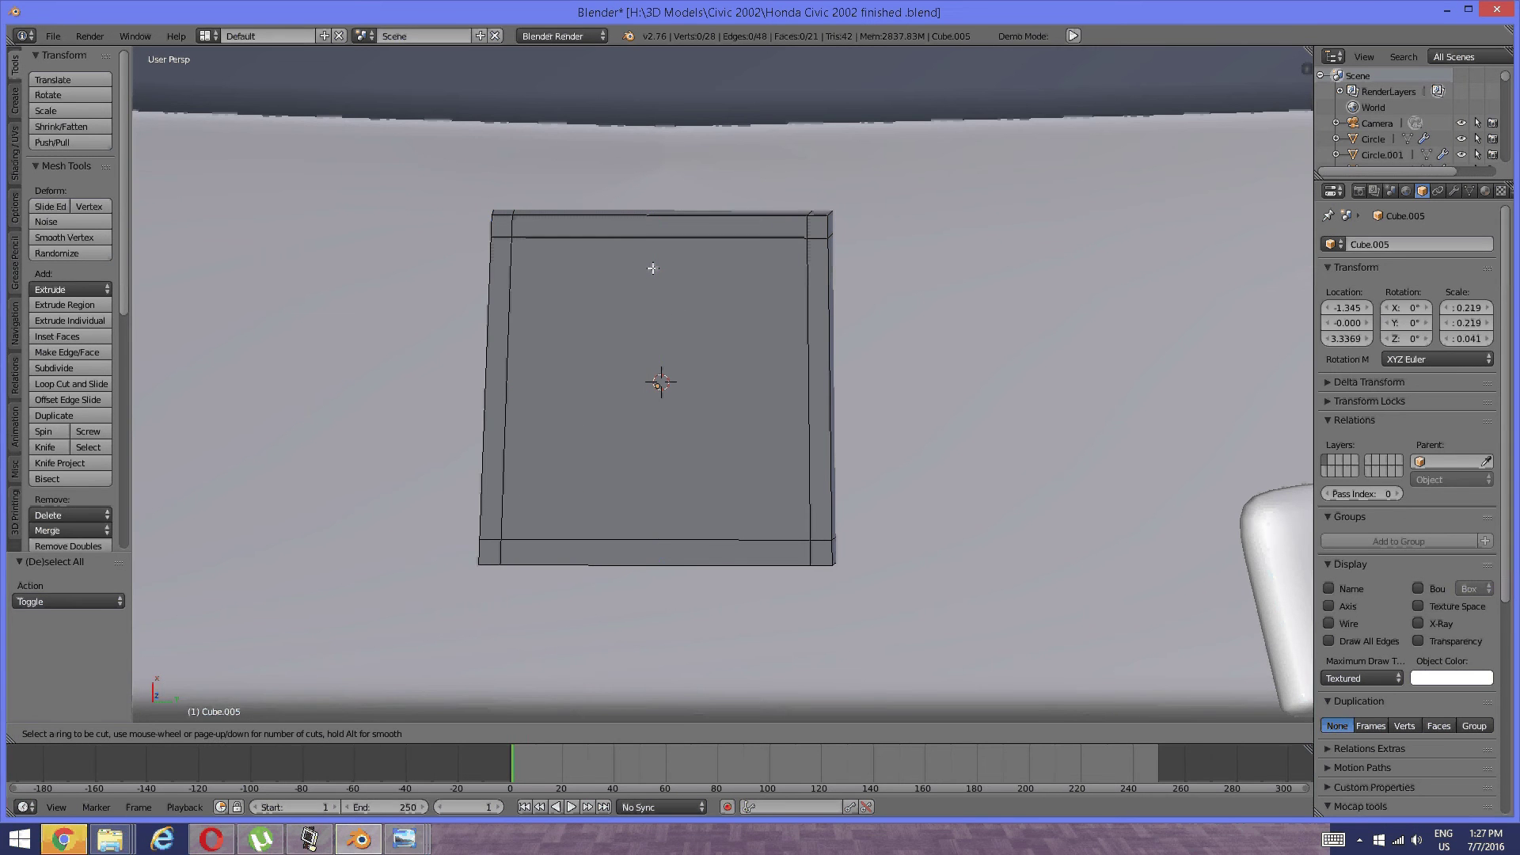
pyautogui.click(508, 346)
pyautogui.doubleClick(509, 350)
pyautogui.press('a')
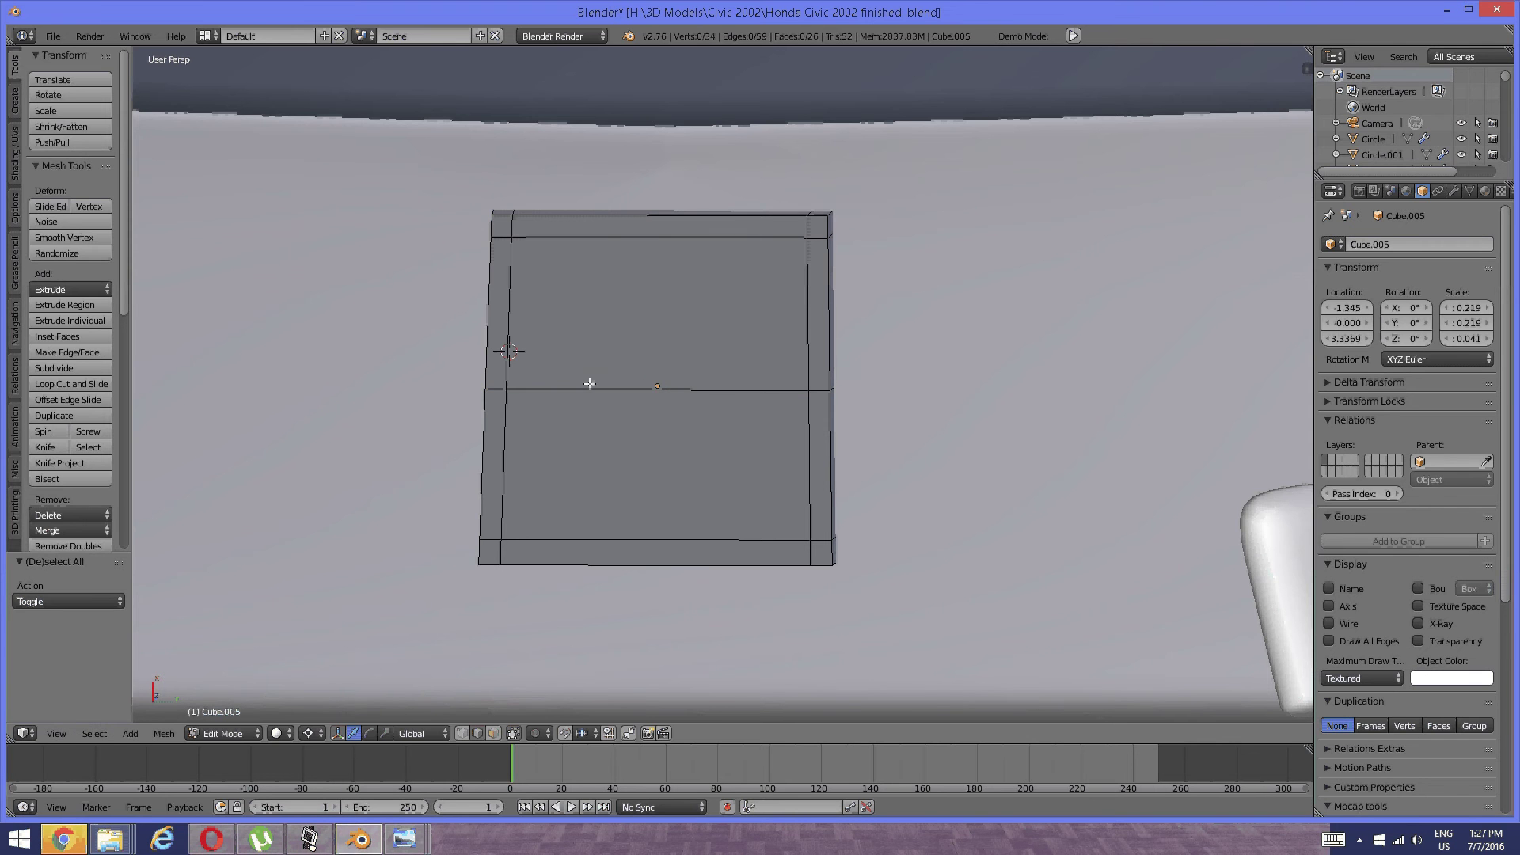
pyautogui.keyDown('alt'); pyautogui.rightClick(593, 390); pyautogui.keyUp('alt')
pyautogui.hotkey('ctrl', 'e')
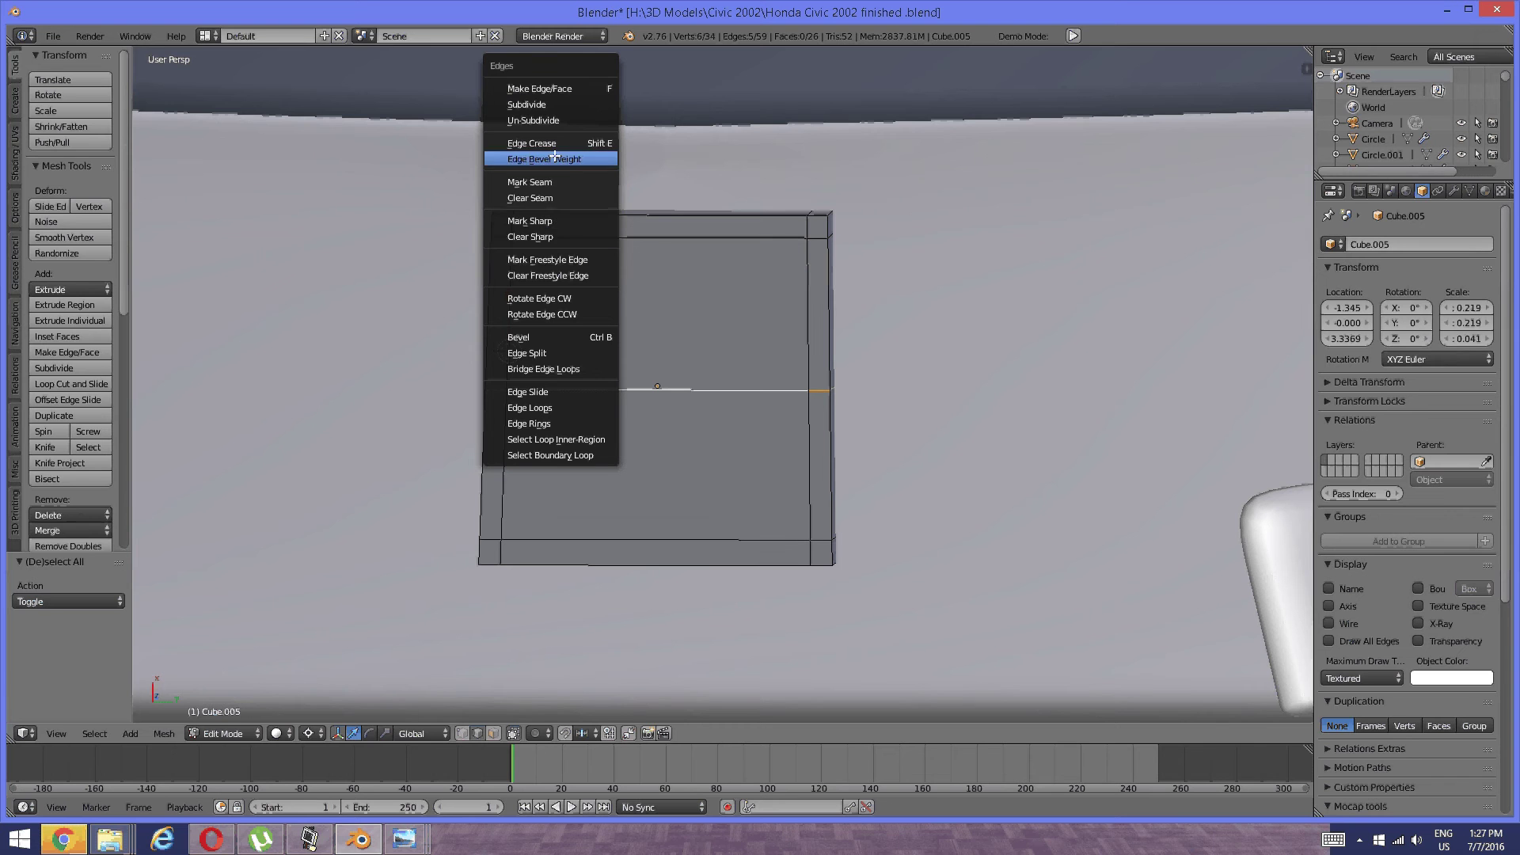
pyautogui.click(553, 336)
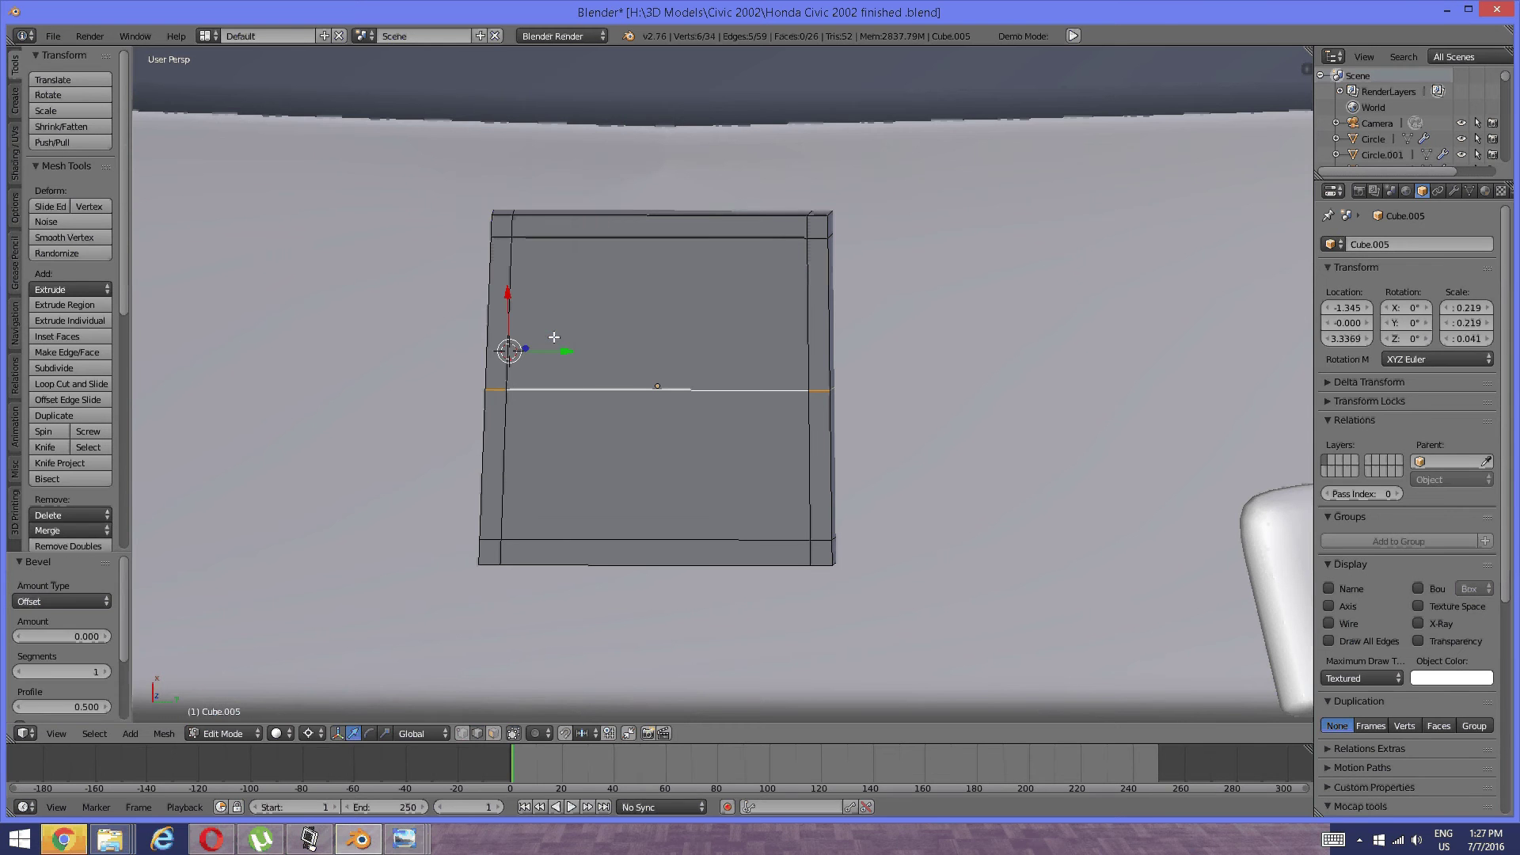
pyautogui.press('a')
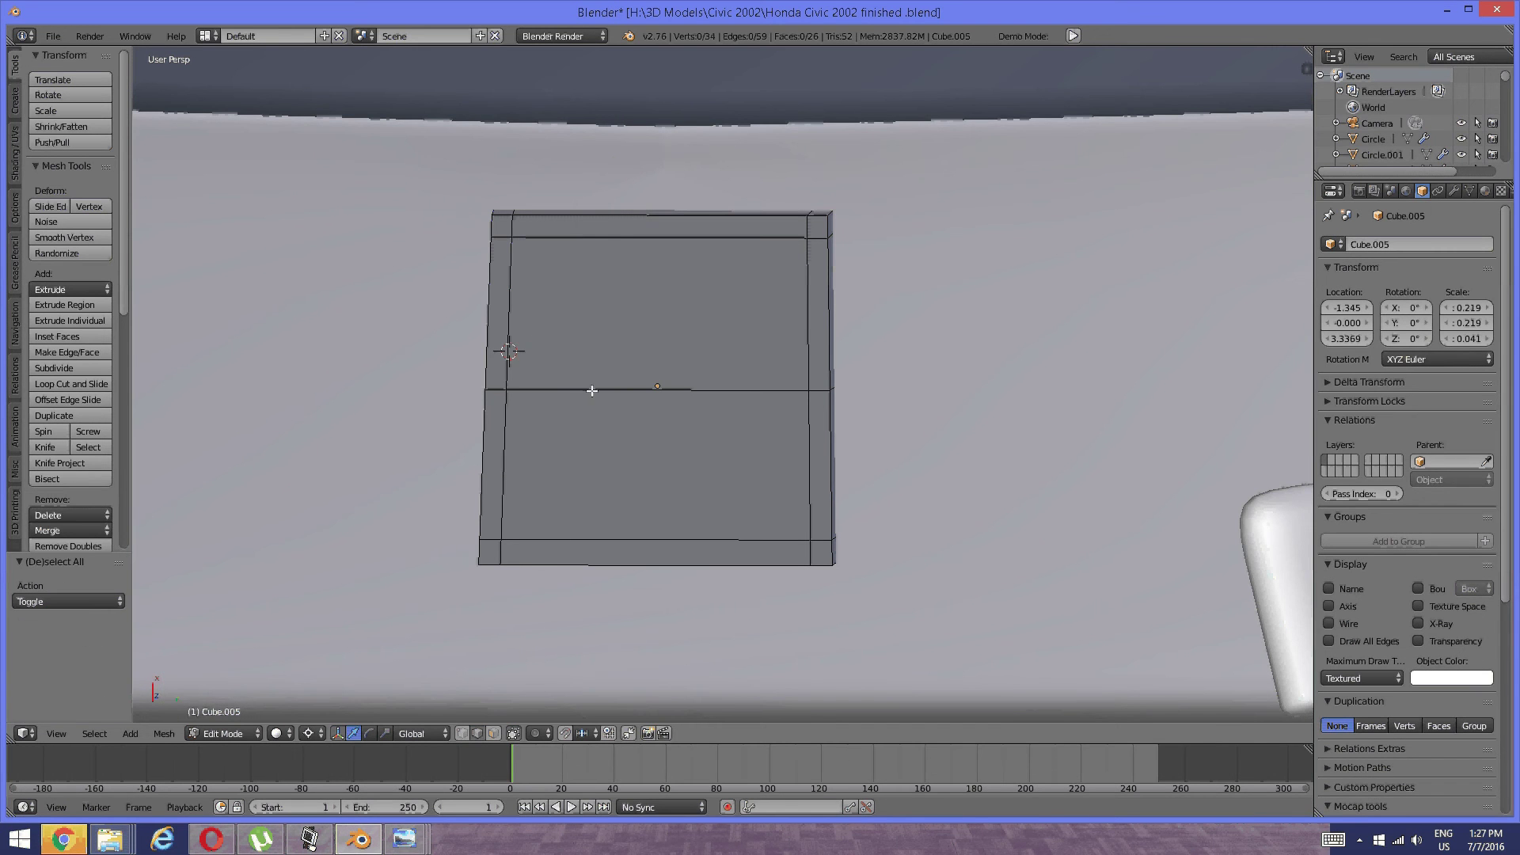
pyautogui.hotkey('ctrl', 'e')
pyautogui.press('Escape')
# Bevel the middle crosswise edge loop into a narrow band and deselect everything.
pyautogui.keyDown('alt'); pyautogui.rightClick(592, 390); pyautogui.keyUp('alt')
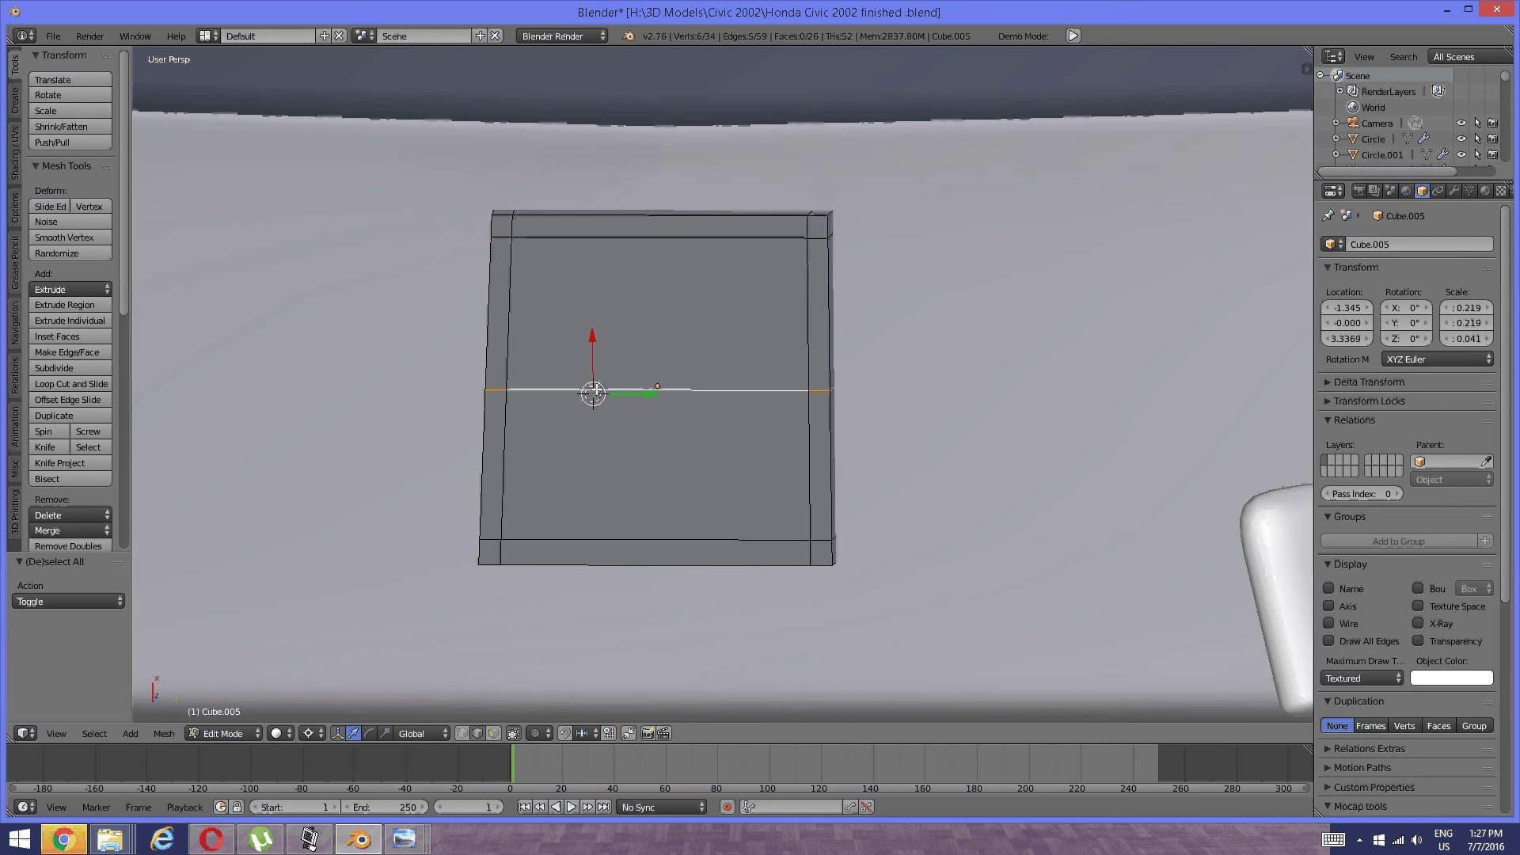
pyautogui.hotkey('ctrl', 'e')
pyautogui.click(596, 390)
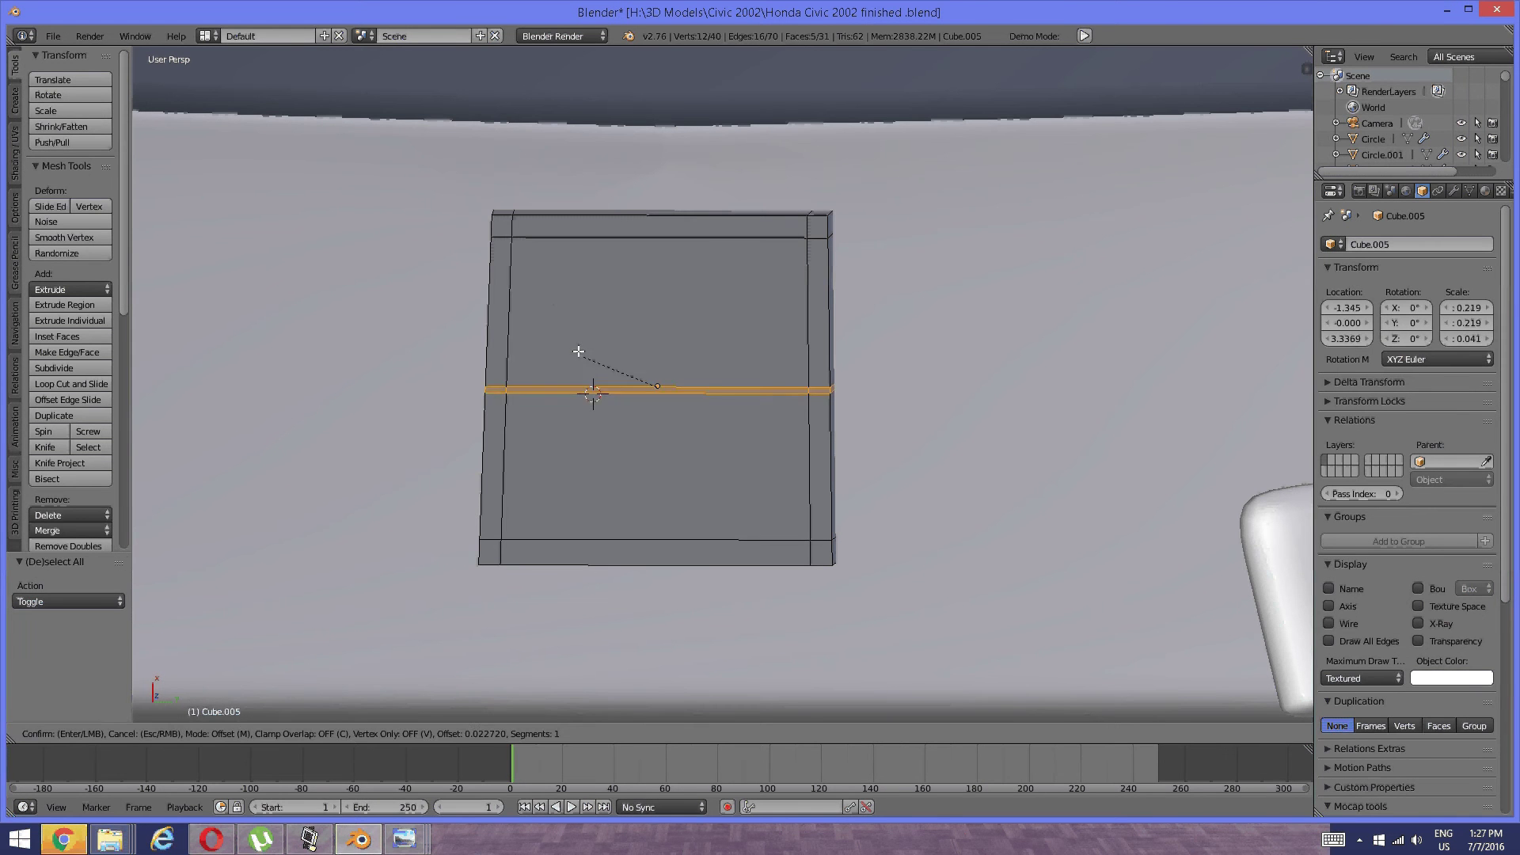
pyautogui.click(553, 297)
pyautogui.press('a')
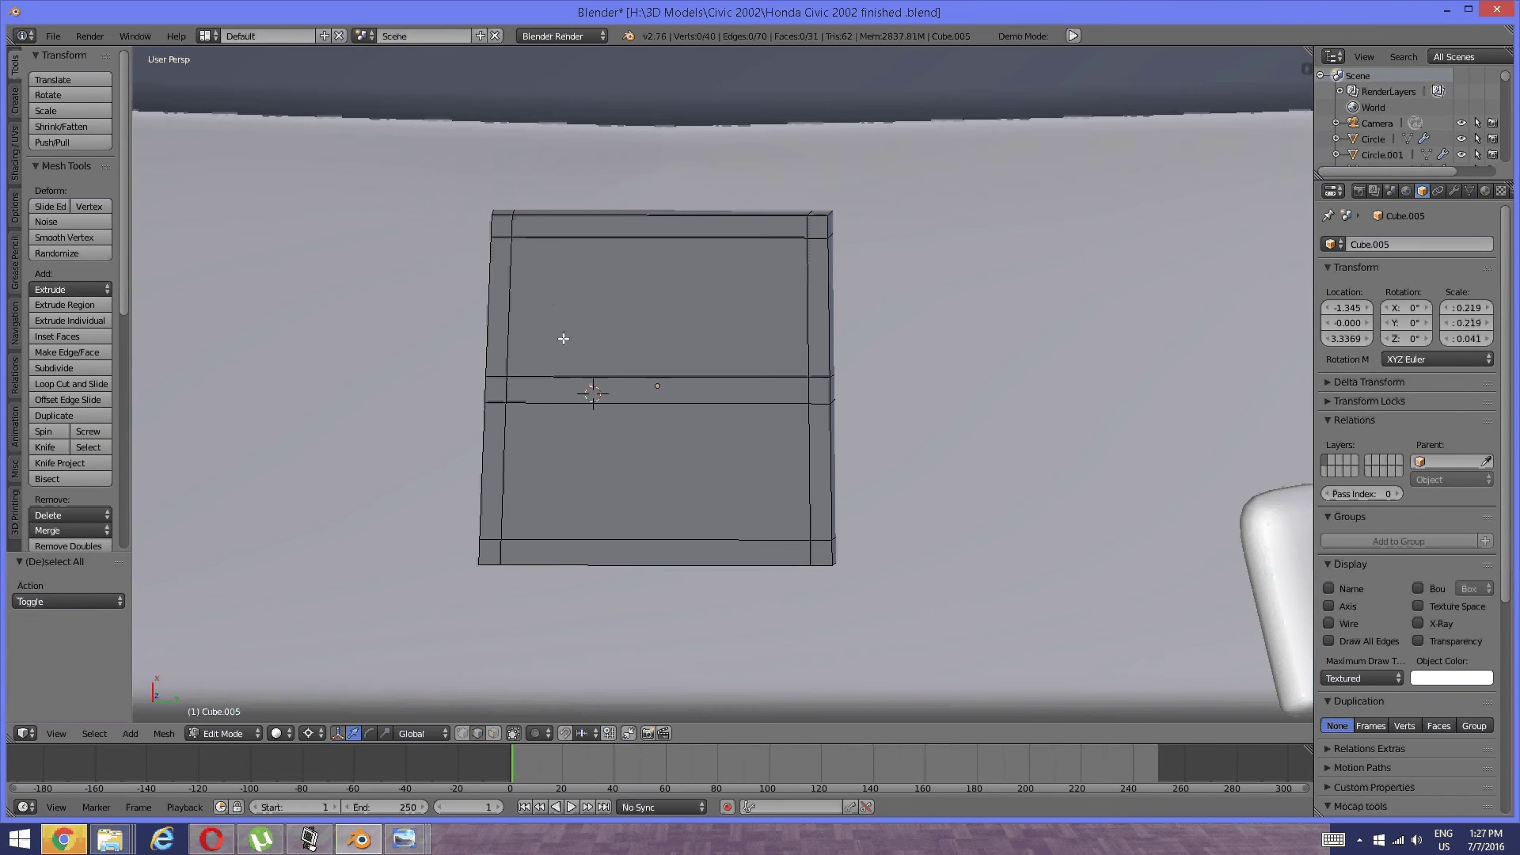
# Add two more lengthwise loop cuts, each a short distance inside an existing side loop.
pyautogui.hotkey('ctrl', 'r')
pyautogui.click(594, 373)
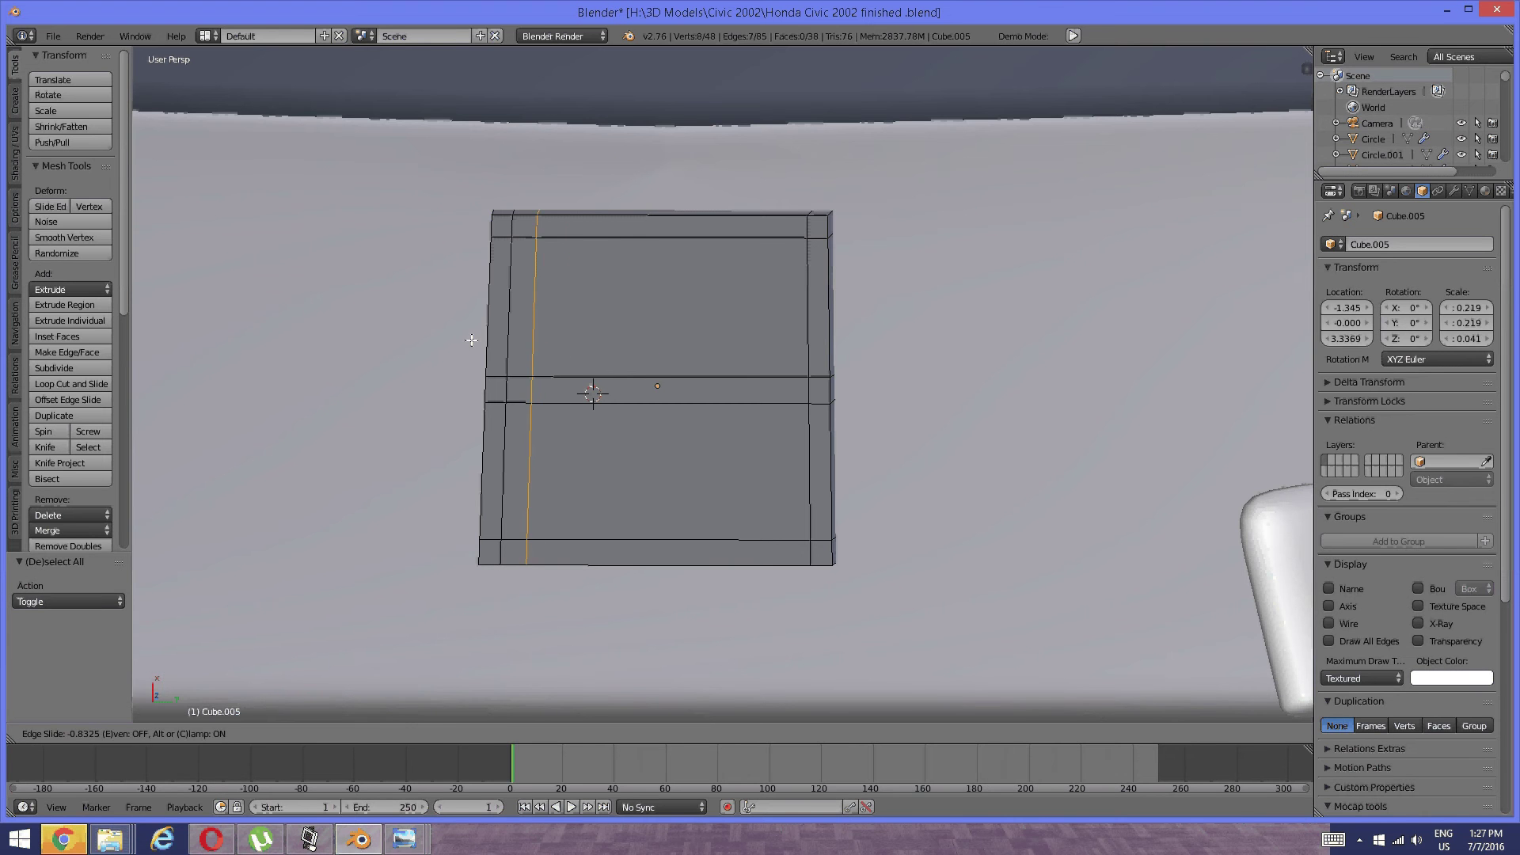
pyautogui.click(487, 340)
pyautogui.press('a')
pyautogui.hotkey('ctrl', 'r')
pyautogui.click(677, 360)
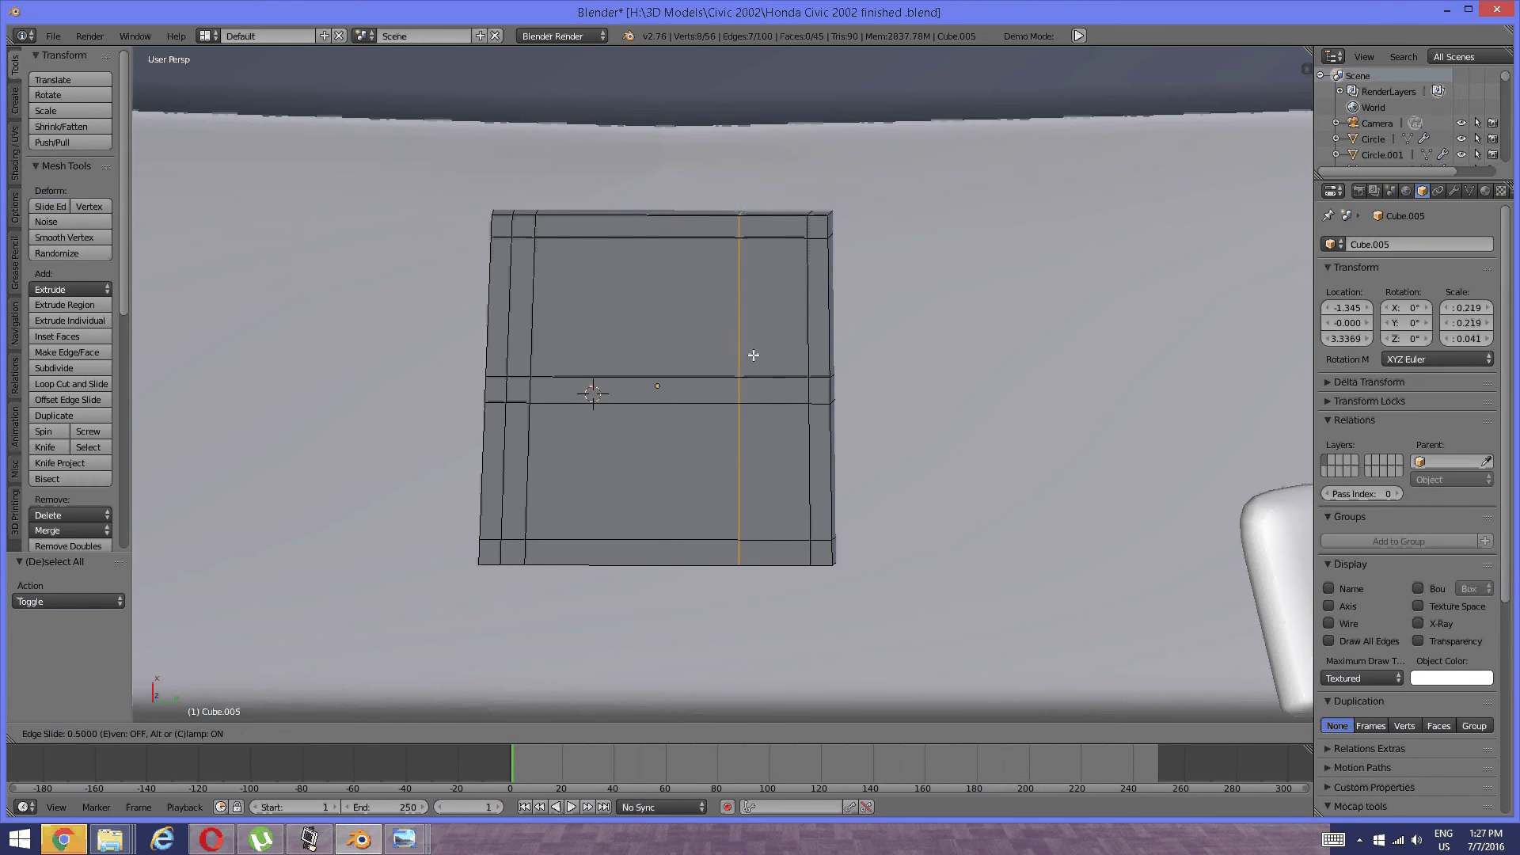
pyautogui.click(781, 367)
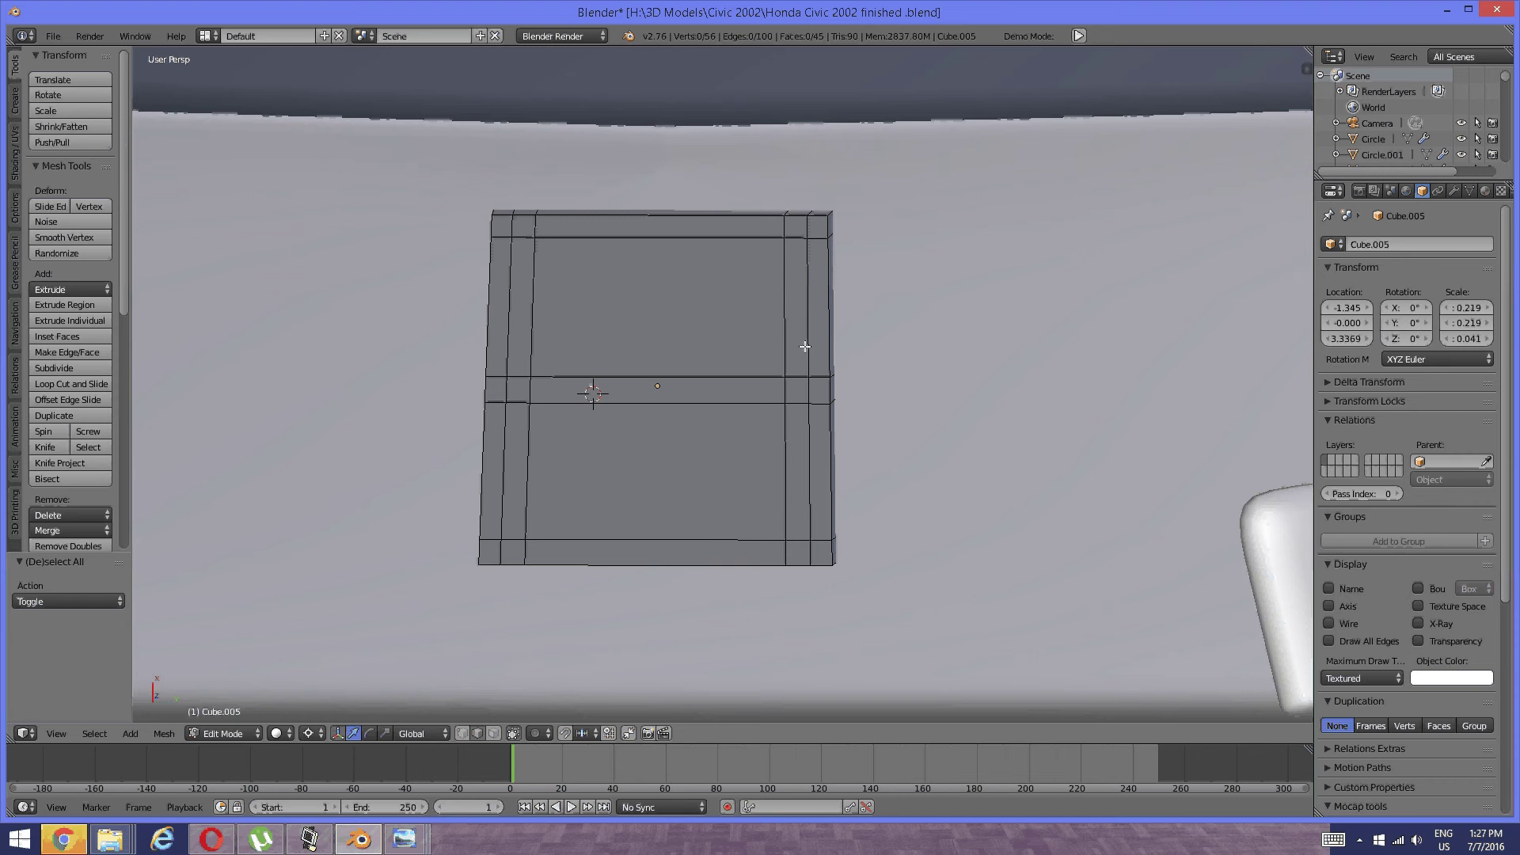
# Add crosswise loop cuts just outside both edges of the middle band and just inside the loop near the windshield end.
pyautogui.hotkey('ctrl', 'r')
pyautogui.click(802, 345)
pyautogui.click(792, 392)
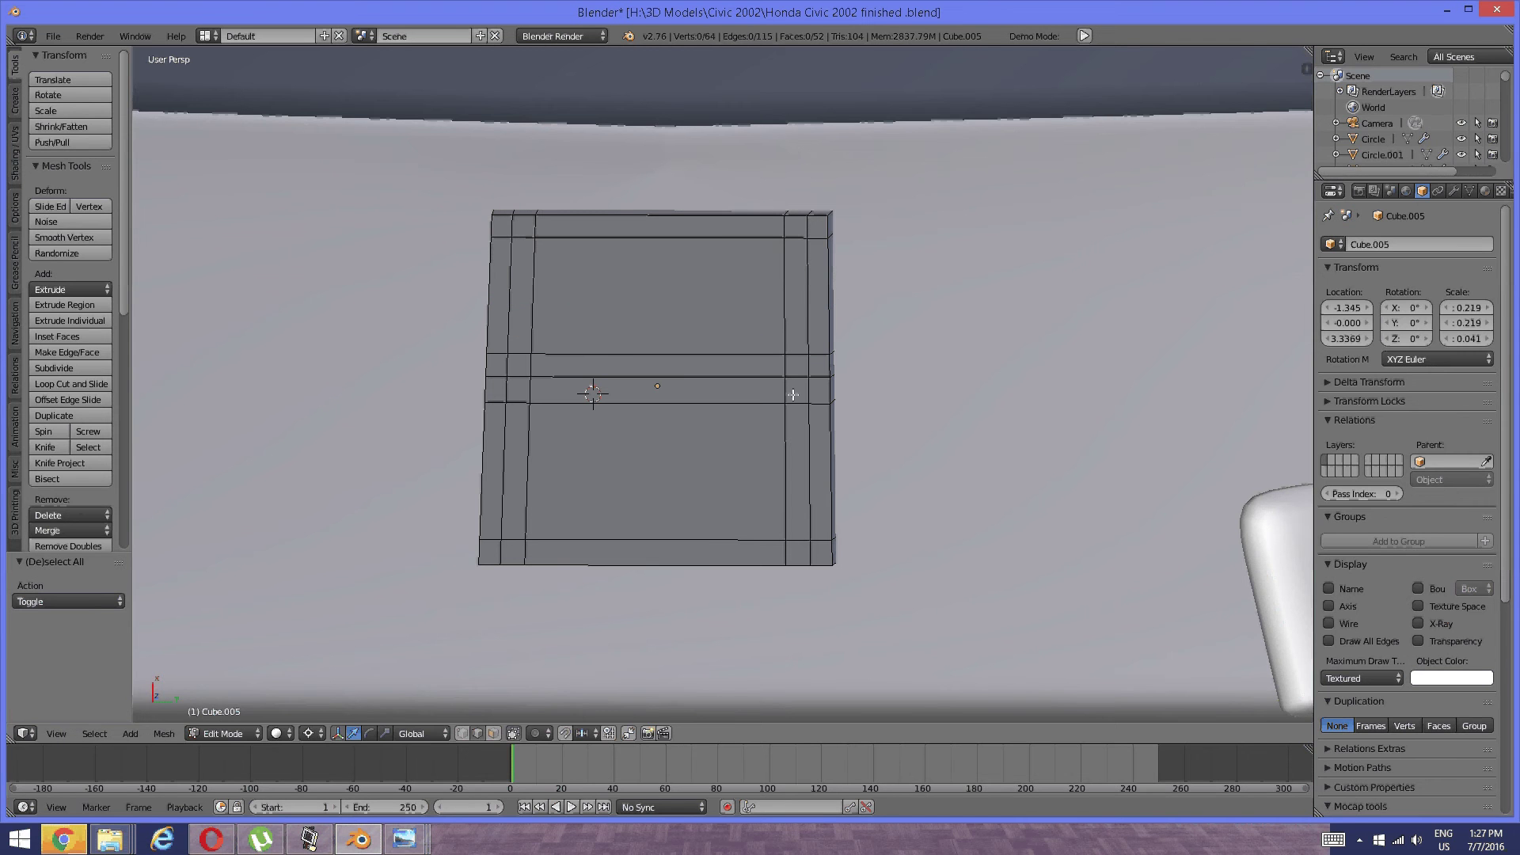
pyautogui.hotkey('ctrl', 'r')
pyautogui.click(783, 452)
pyautogui.click(794, 437)
pyautogui.hotkey('ctrl', 'r')
pyautogui.click(786, 489)
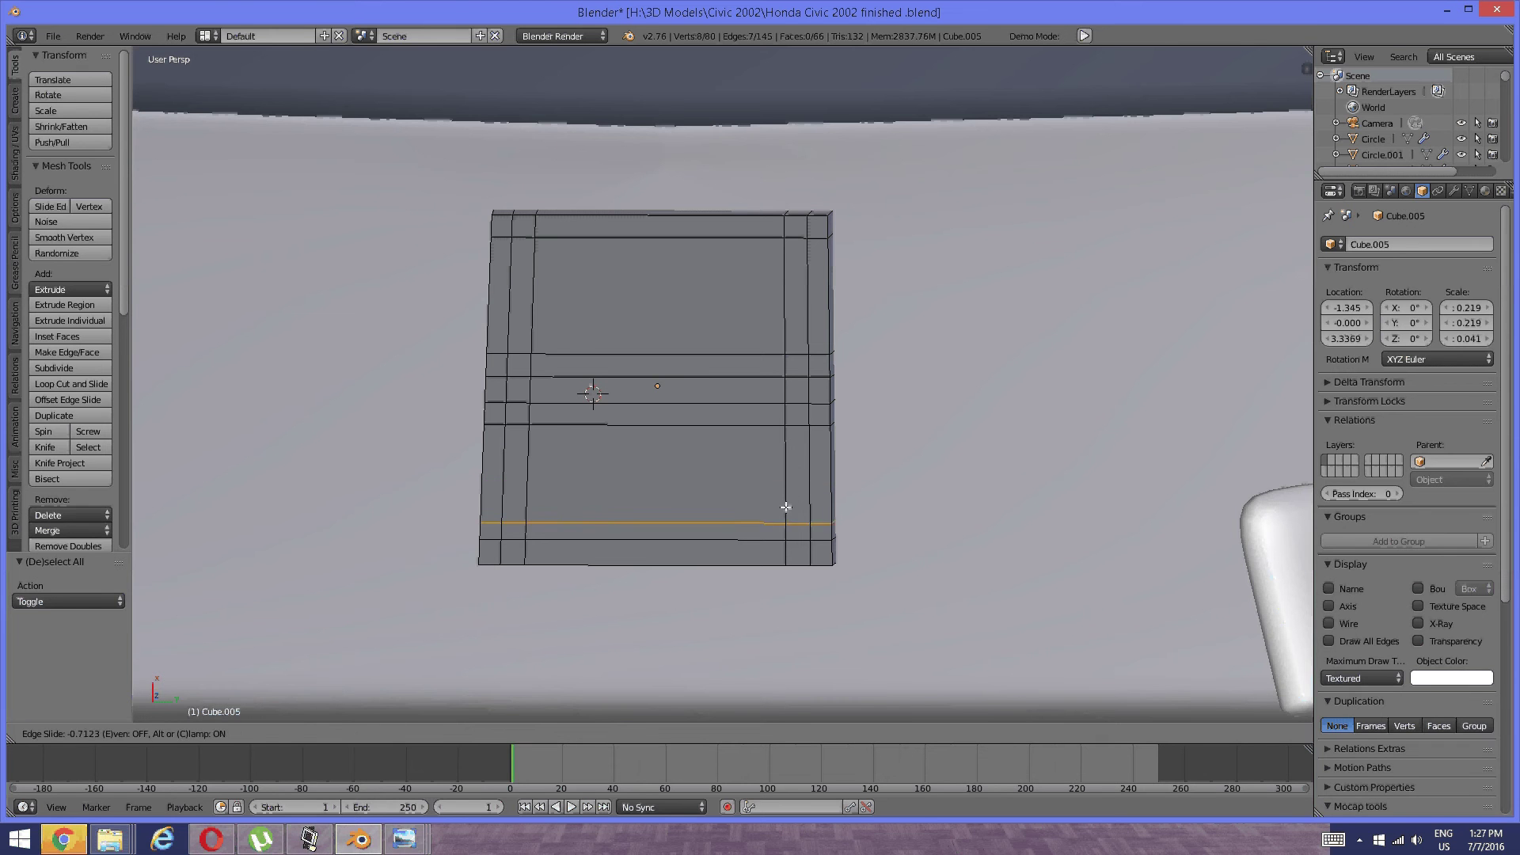
pyautogui.click(784, 506)
pyautogui.hotkey('ctrl', 'Tab')
pyautogui.click(753, 498)
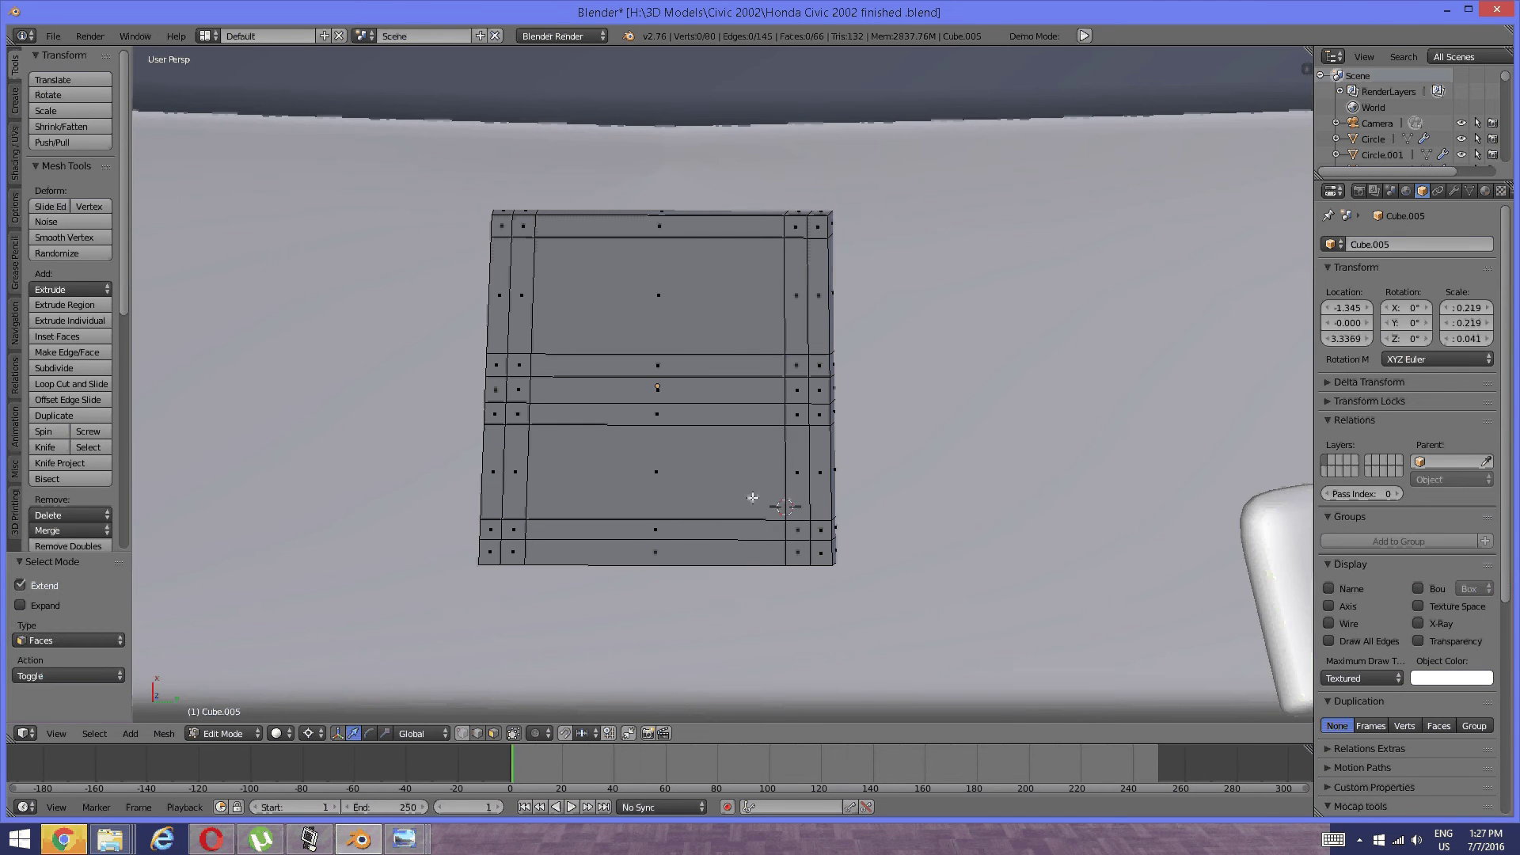
pyautogui.rightClick(762, 497)
pyautogui.press('a')
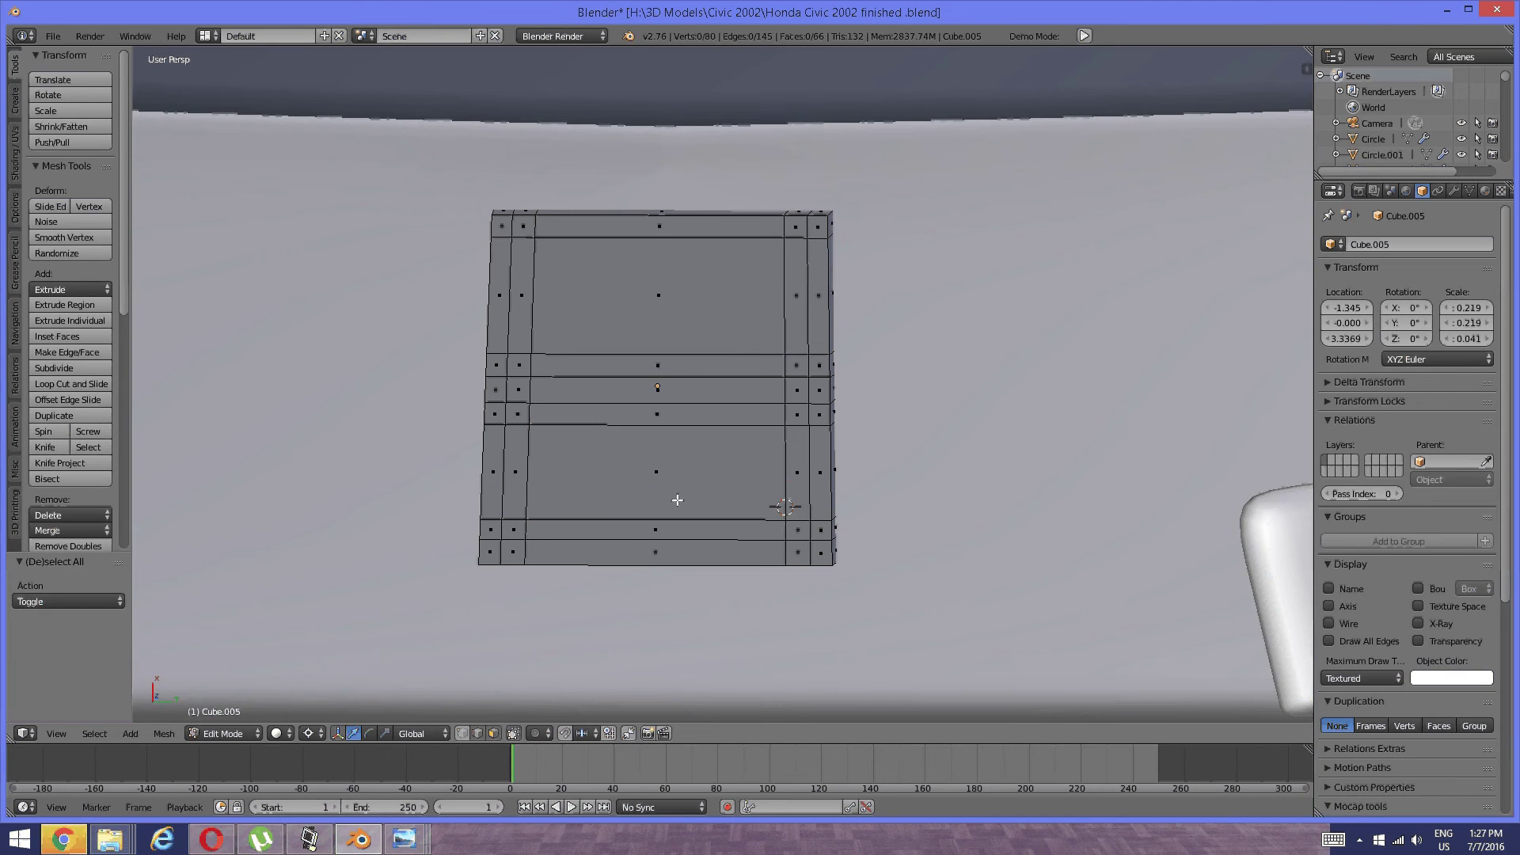
# Check the panel layout in the overhead console reference photo s-l1000 (2).jpg in Windows Photo Viewer, and return to Blender.
pyautogui.moveTo(405, 838)
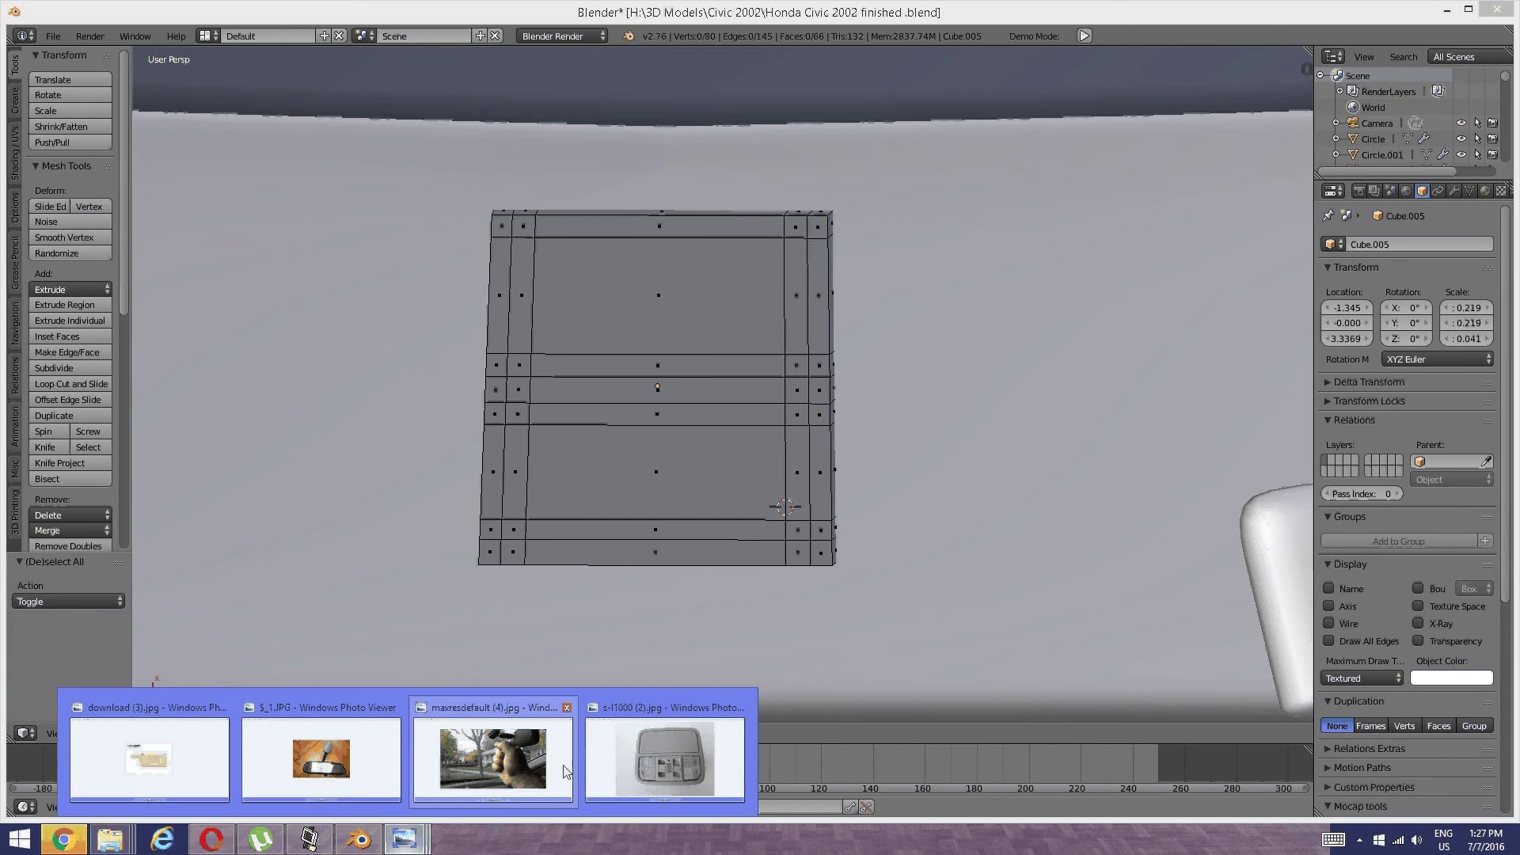
pyautogui.click(654, 756)
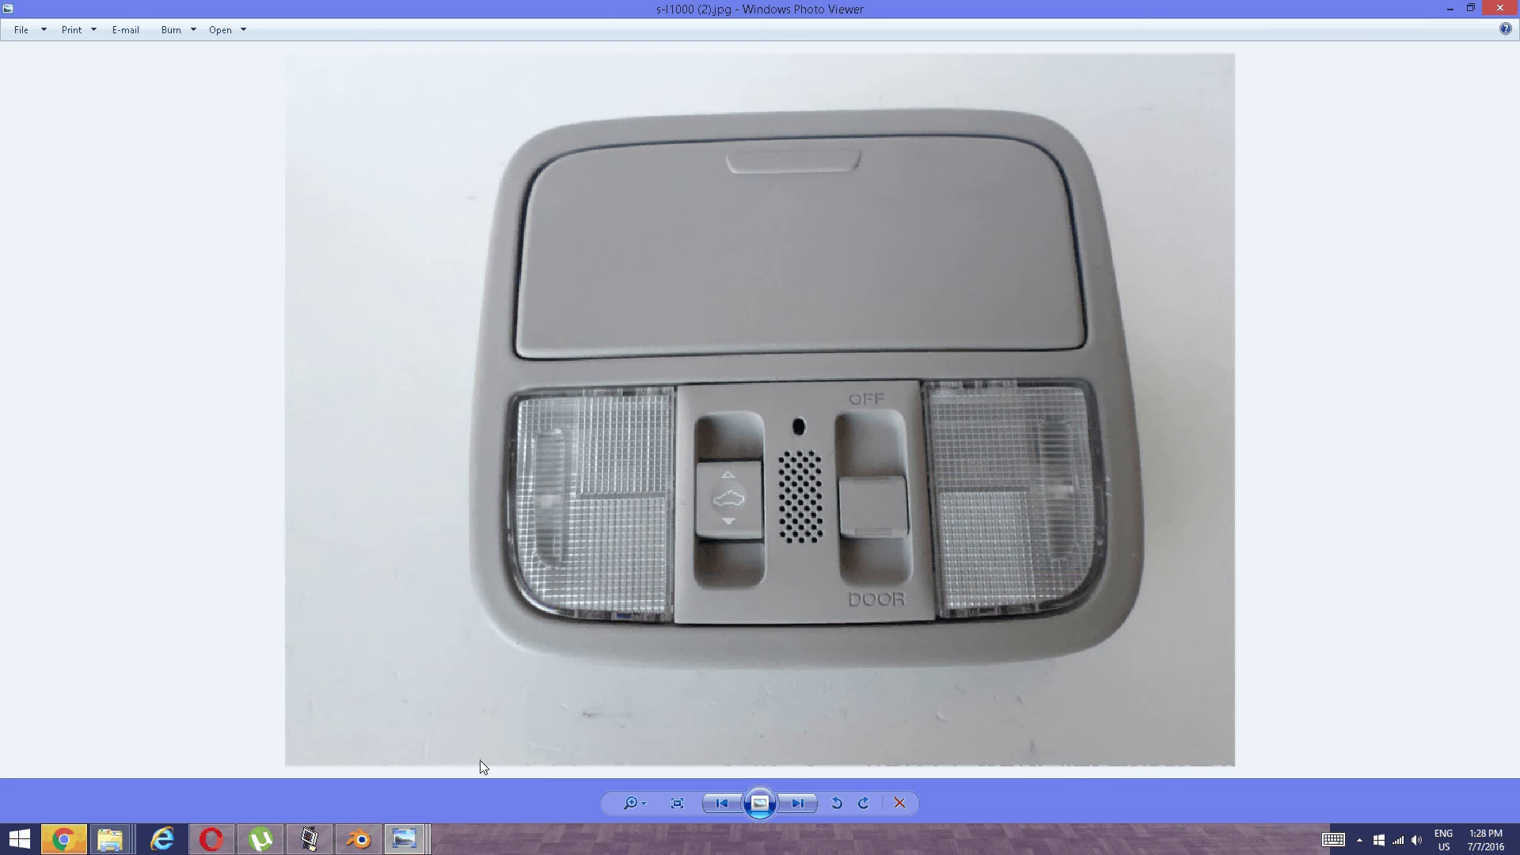
pyautogui.click(361, 840)
# Try to select the faces of the two panel areas on the block's underside one by one, either side of the middle band.
pyautogui.hotkey('ctrl', 'Tab')
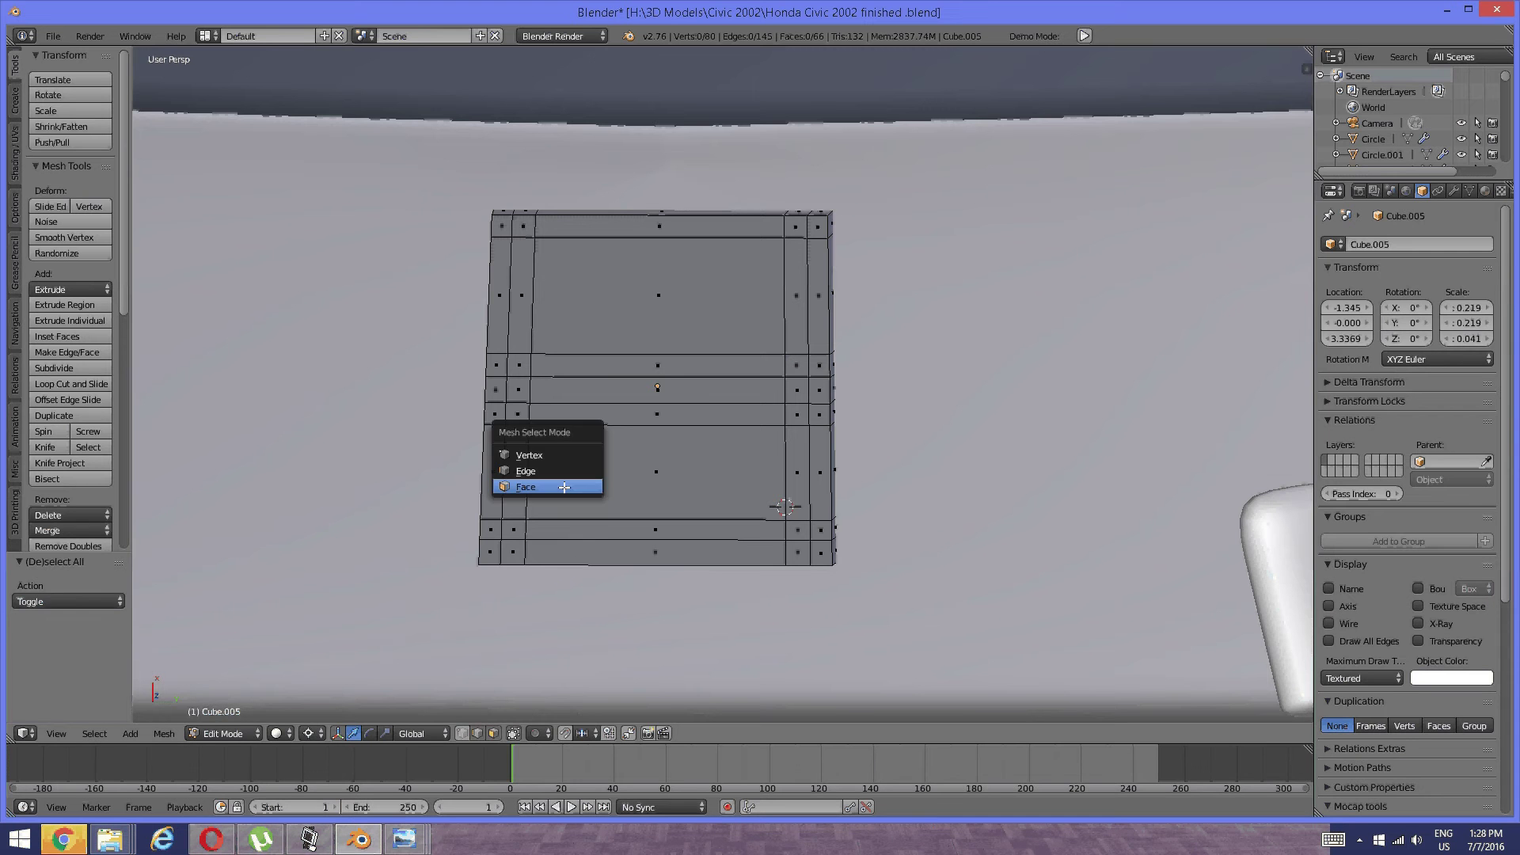
pyautogui.click(585, 485)
pyautogui.rightClick(560, 485)
pyautogui.keyDown('shift'); pyautogui.rightClick(511, 511); pyautogui.keyUp('shift')
pyautogui.keyDown('shift'); pyautogui.rightClick(518, 529); pyautogui.keyUp('shift')
pyautogui.keyDown('shift'); pyautogui.rightClick(693, 528); pyautogui.keyUp('shift')
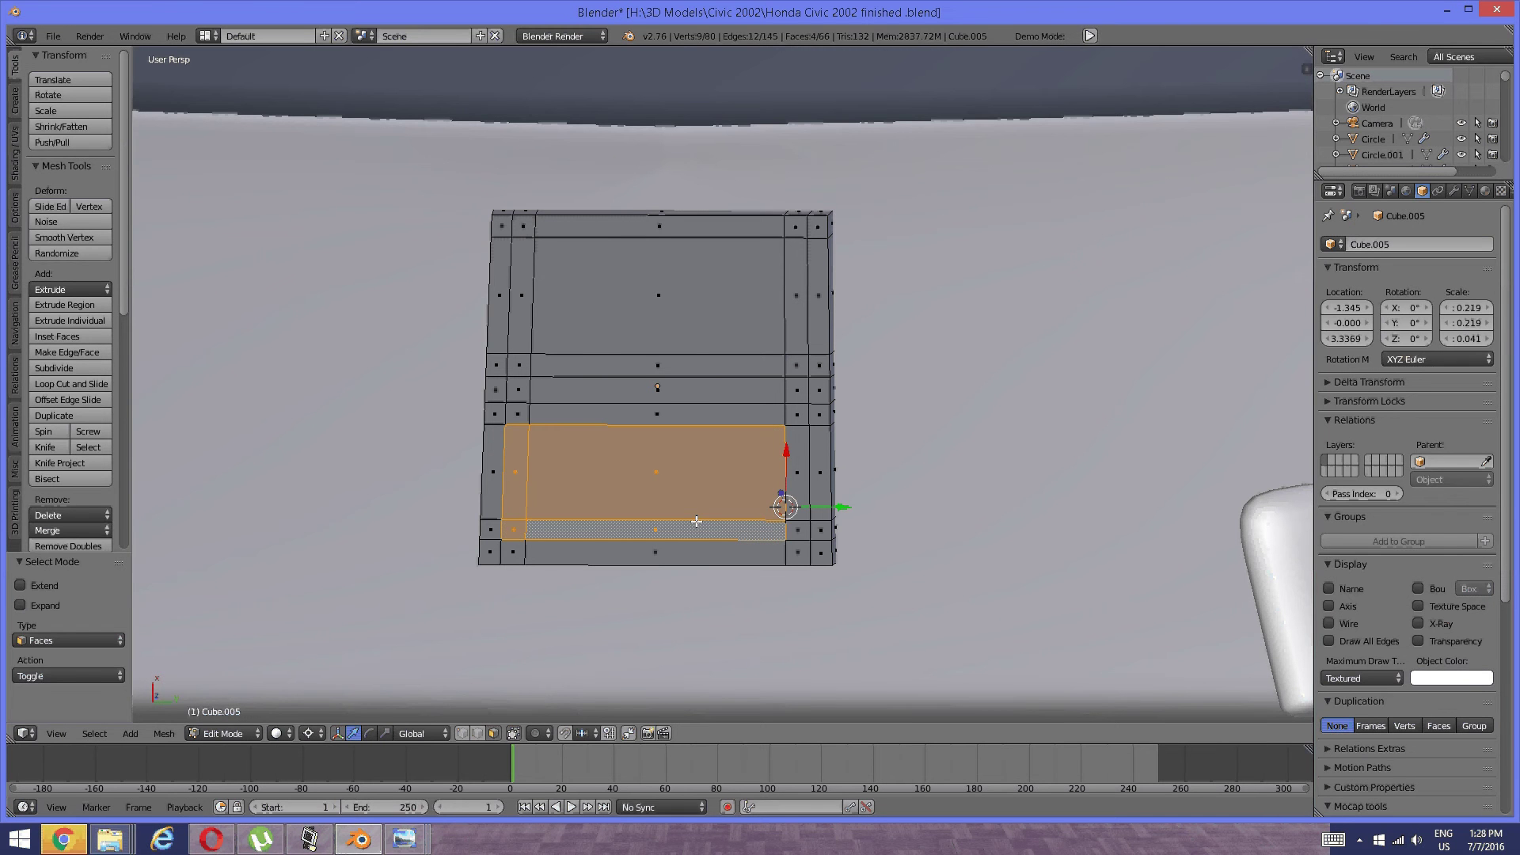
pyautogui.keyDown('shift'); pyautogui.rightClick(798, 529); pyautogui.keyUp('shift')
pyautogui.keyDown('shift'); pyautogui.rightClick(797, 472); pyautogui.keyUp('shift')
pyautogui.keyDown('shift'); pyautogui.rightClick(787, 418); pyautogui.keyUp('shift')
pyautogui.keyDown('shift'); pyautogui.rightClick(657, 414); pyautogui.keyUp('shift')
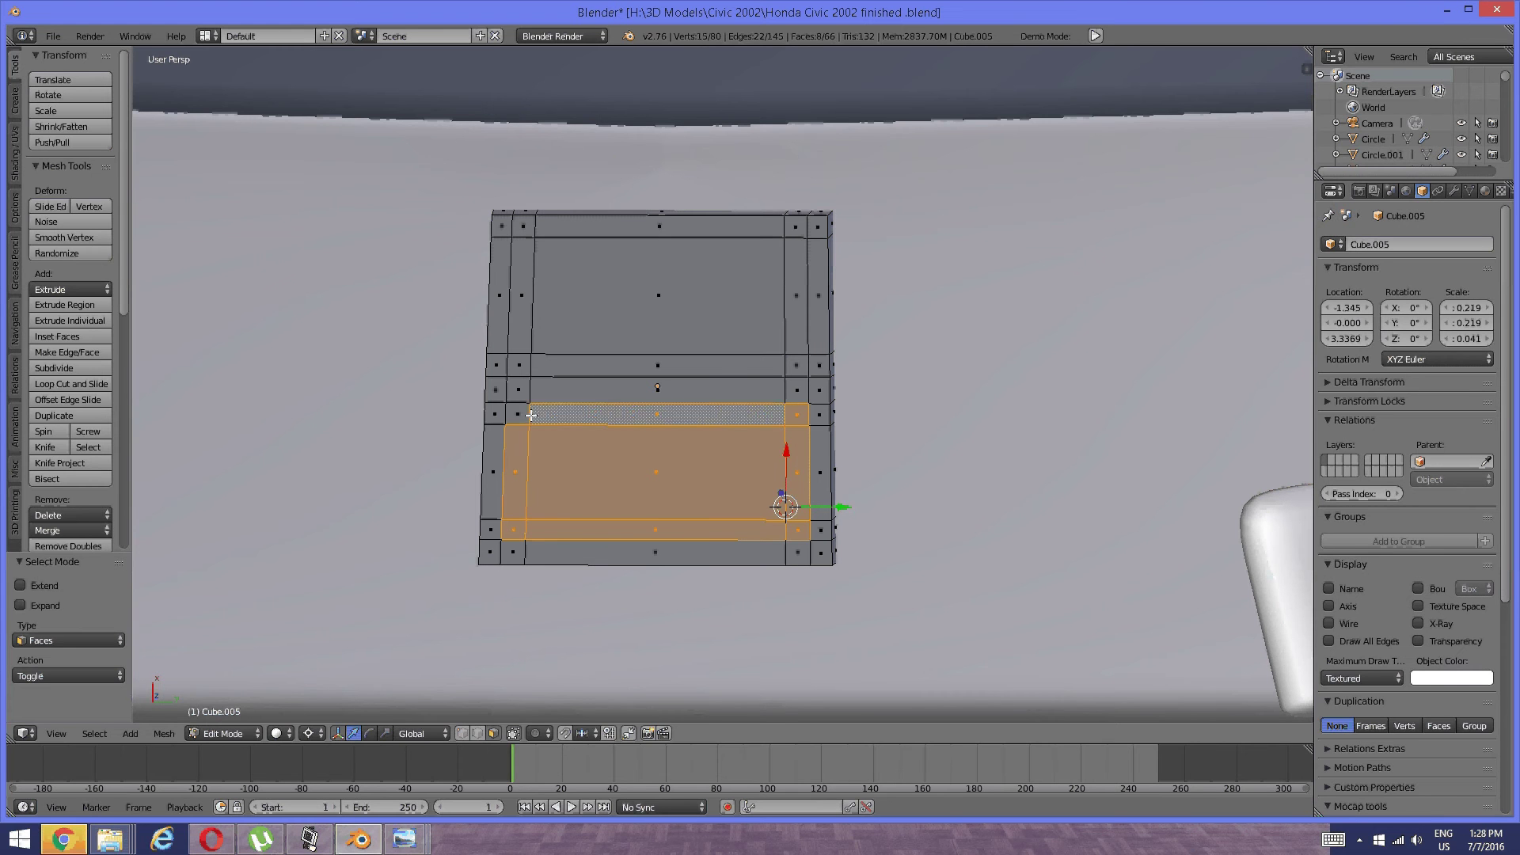
pyautogui.keyDown('shift'); pyautogui.rightClick(528, 414); pyautogui.keyUp('shift')
pyautogui.keyDown('shift'); pyautogui.rightClick(520, 365); pyautogui.keyUp('shift')
pyautogui.keyDown('shift'); pyautogui.rightClick(520, 317); pyautogui.keyUp('shift')
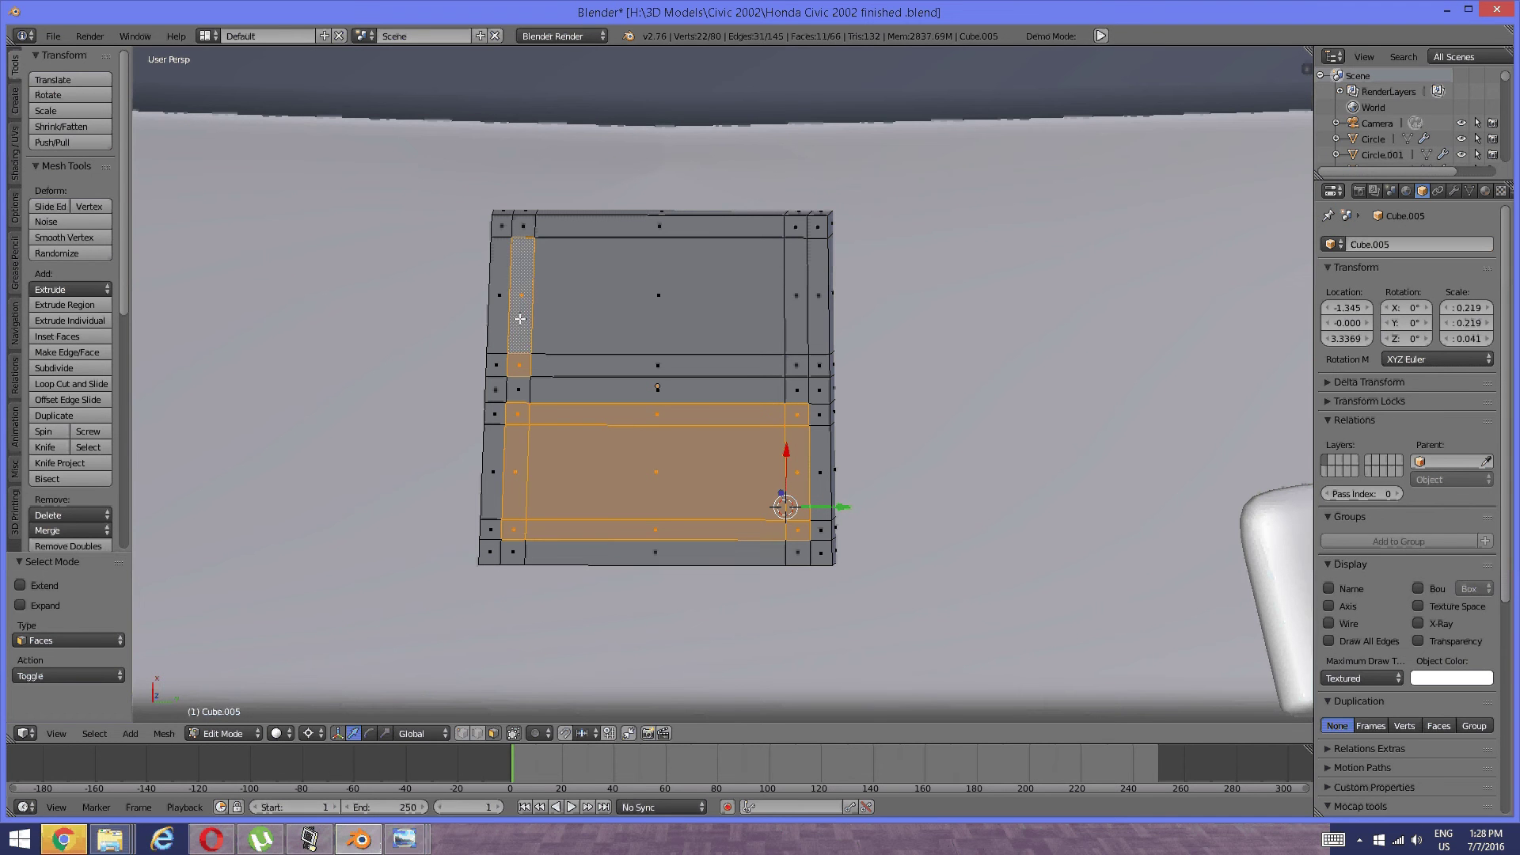
pyautogui.keyDown('shift'); pyautogui.rightClick(520, 227); pyautogui.keyUp('shift')
pyautogui.keyDown('shift'); pyautogui.rightClick(531, 242); pyautogui.keyUp('shift')
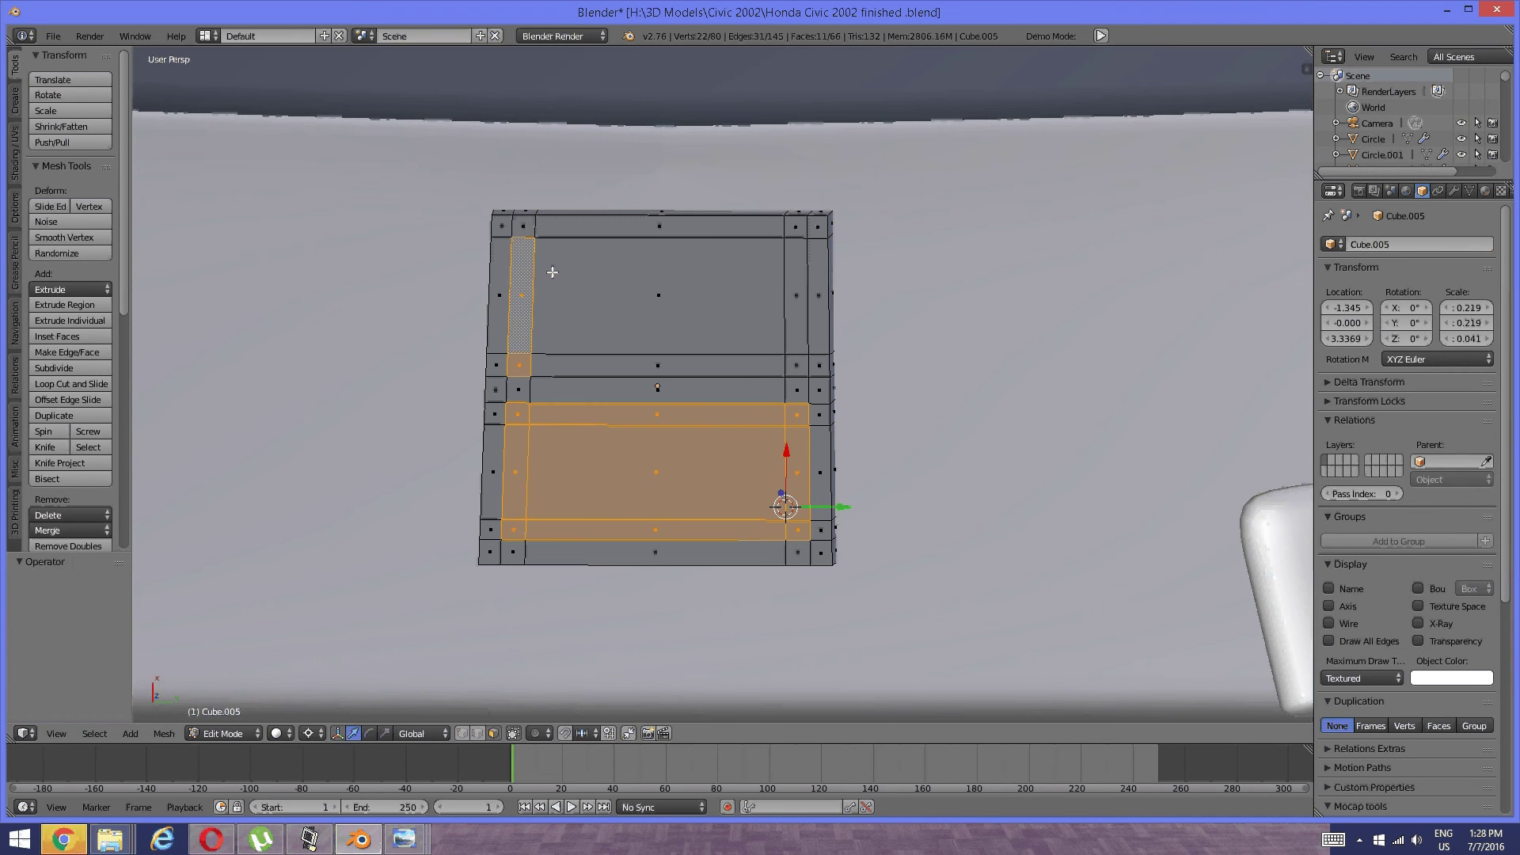
pyautogui.keyDown('shift'); pyautogui.rightClick(594, 325); pyautogui.keyUp('shift')
pyautogui.keyDown('shift'); pyautogui.rightClick(749, 363); pyautogui.keyUp('shift')
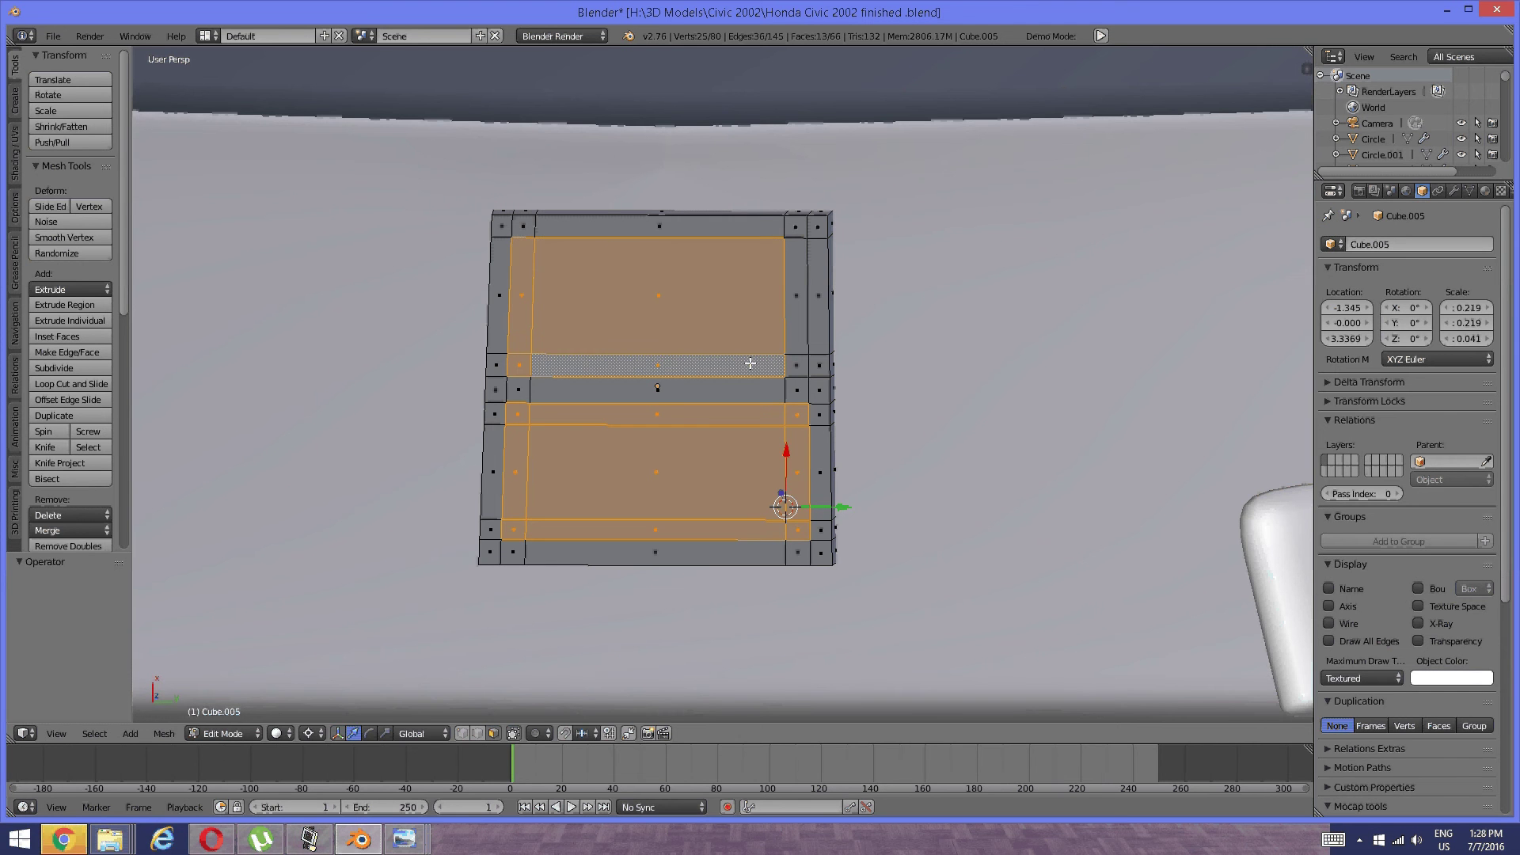
pyautogui.press('a')
# Add a crosswise loop cut just inside the loop at the end farthest from the windshield and deselect it.
pyautogui.hotkey('ctrl', 'r')
pyautogui.click(805, 272)
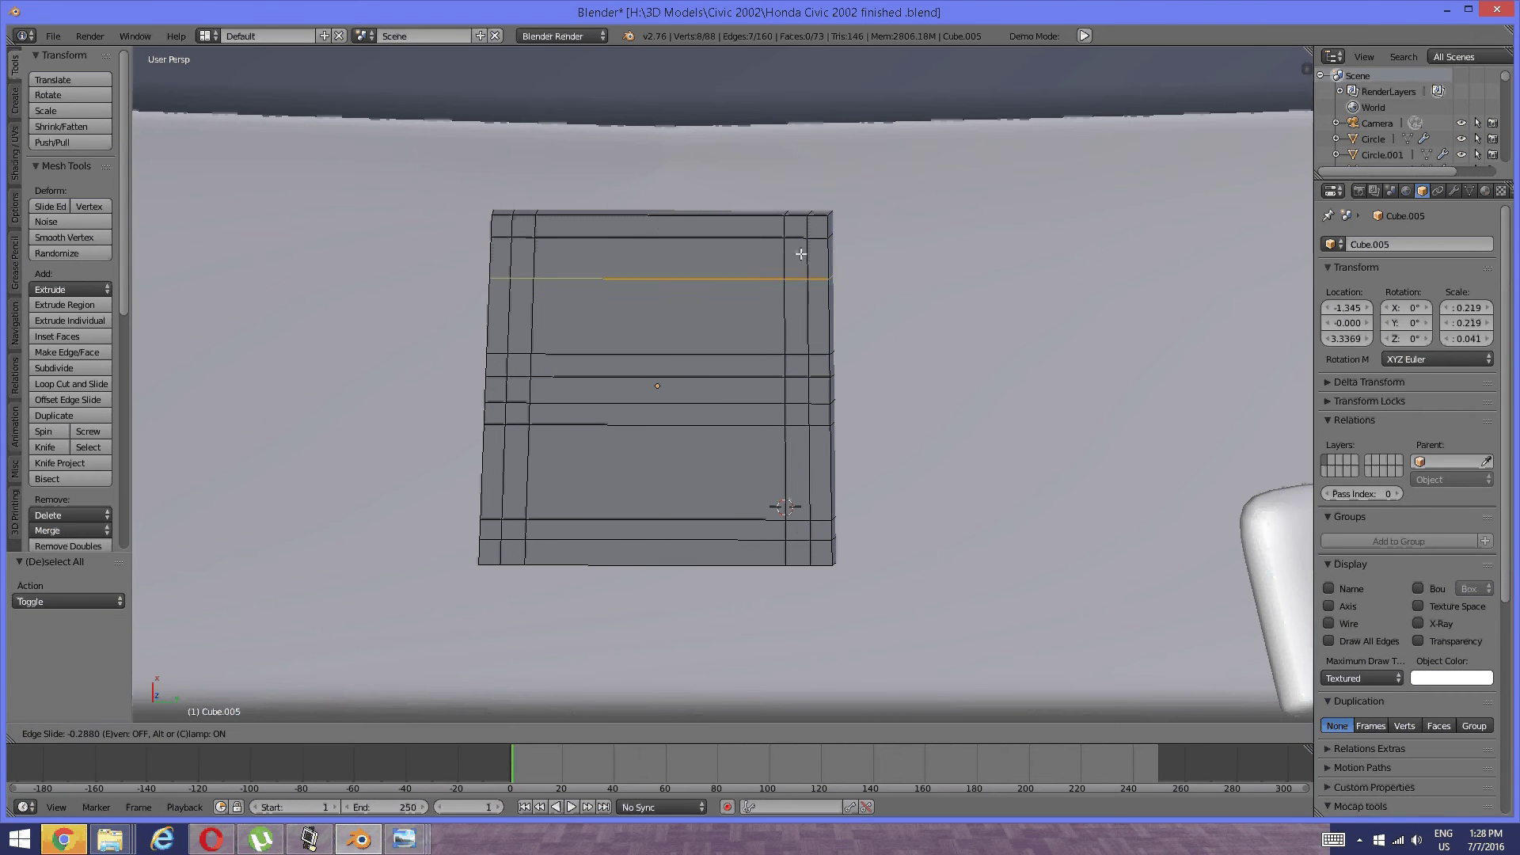
pyautogui.click(798, 239)
pyautogui.press('a')
# Select both large central faces with their surrounding ring of faces, duplicate them in place and hide the copies.
pyautogui.hotkey('ctrl', 'Tab')
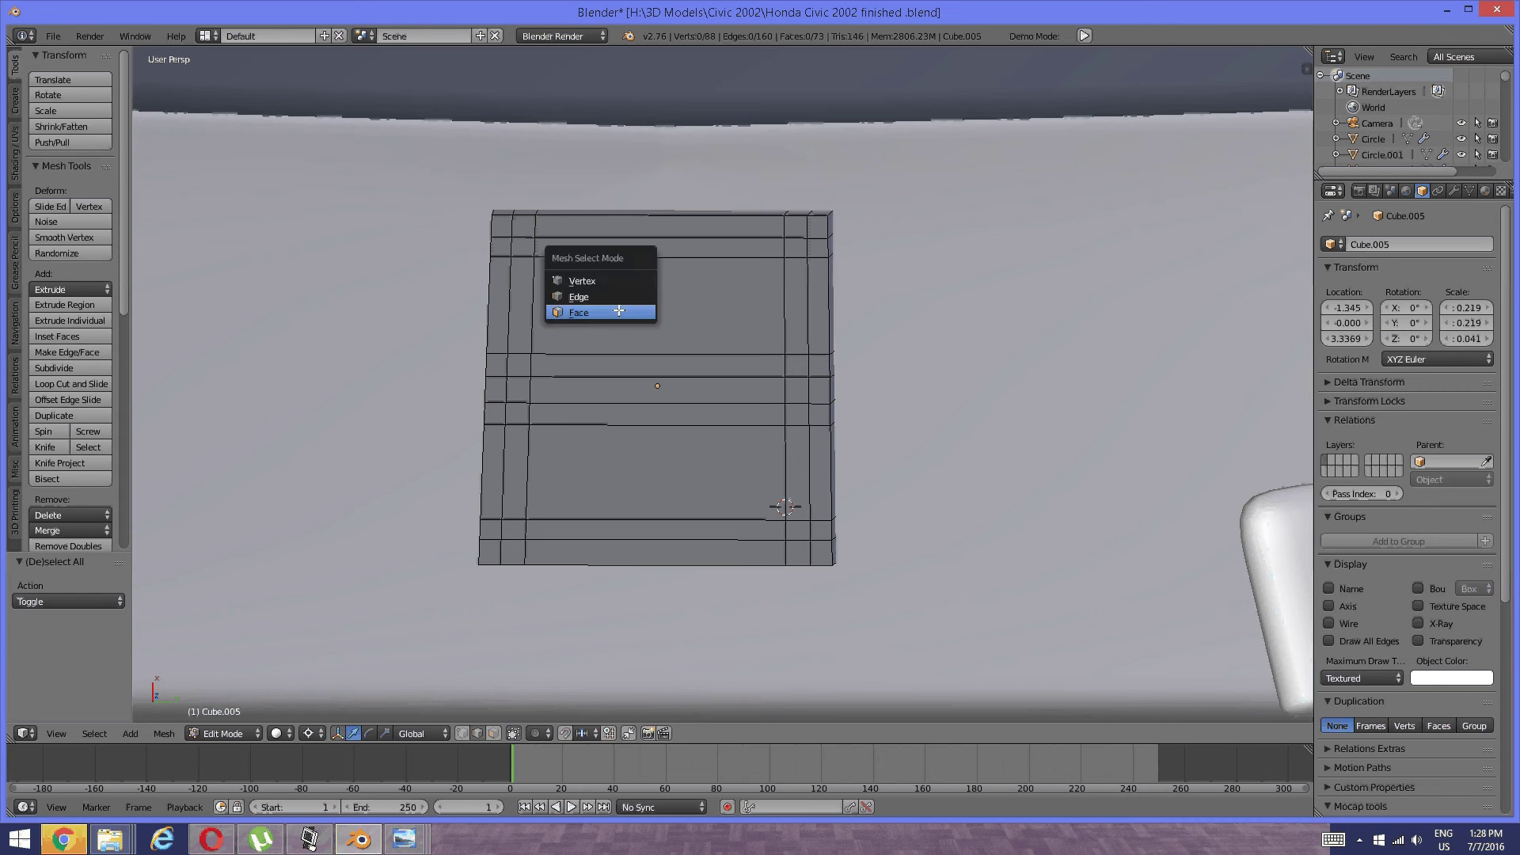
pyautogui.click(633, 315)
pyautogui.rightClick(559, 459)
pyautogui.keyDown('shift'); pyautogui.rightClick(648, 306); pyautogui.keyUp('shift')
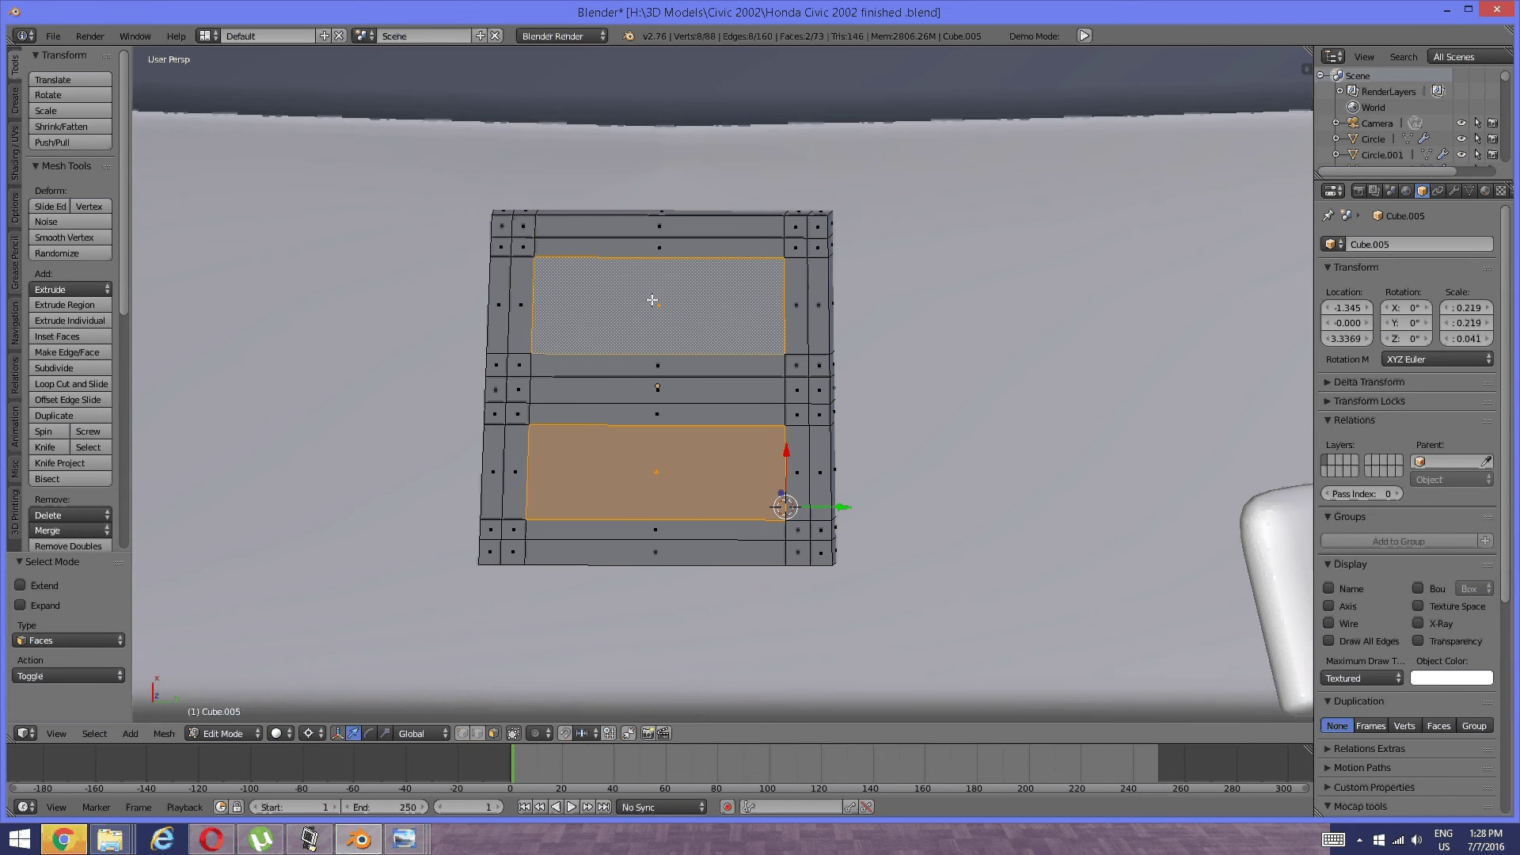
pyautogui.press('ctrl+KP_Add')
pyautogui.hotkey('shift', 'd')
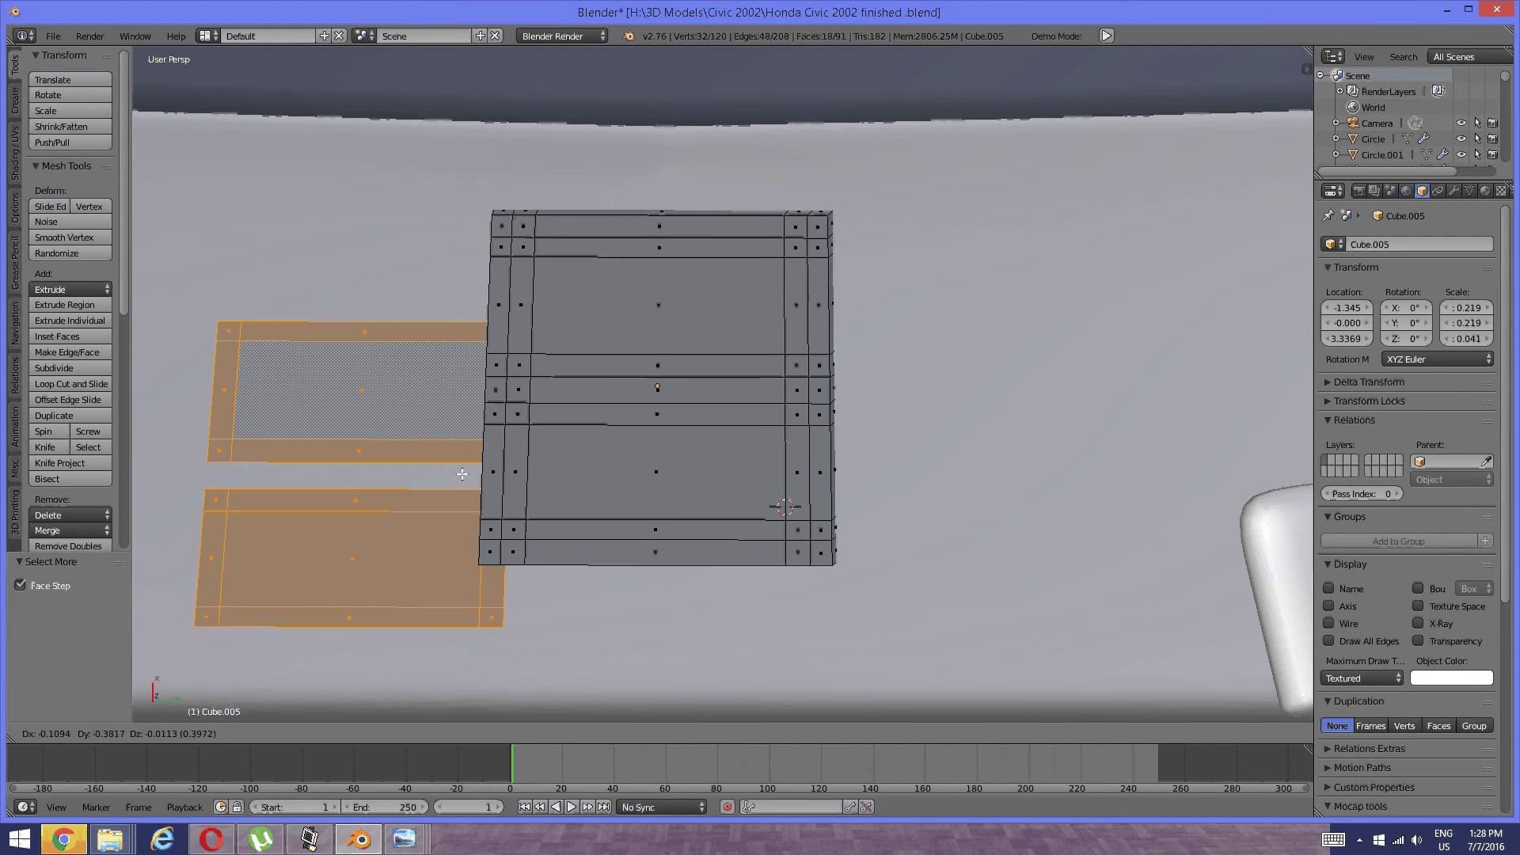
pyautogui.rightClick(462, 474)
pyautogui.press('h')
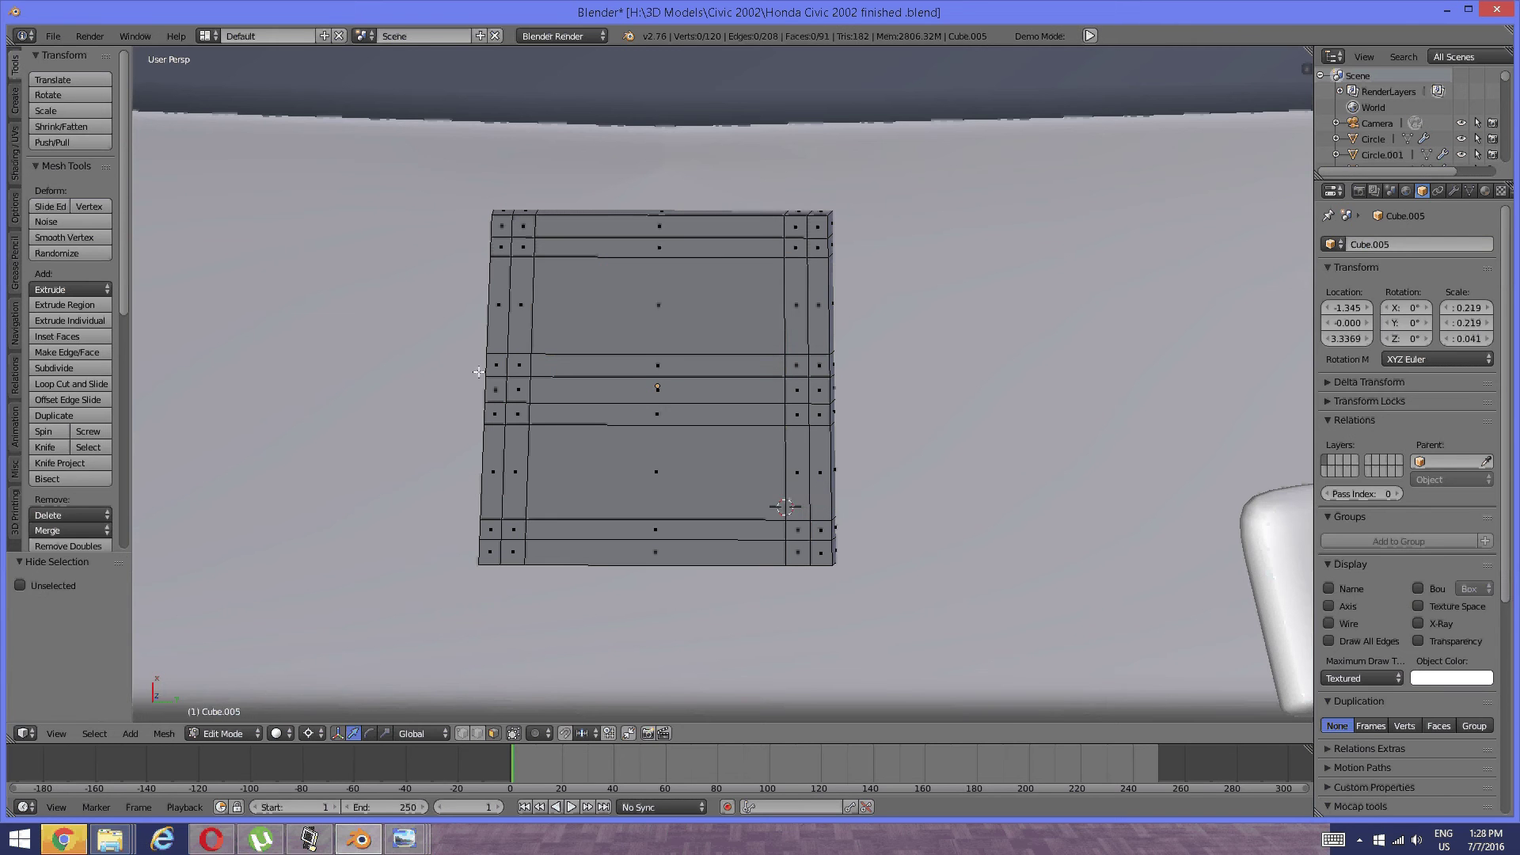
# Delete the original faces of both panel areas with their surrounding rings, reveal the hidden copies and deselect everything.
pyautogui.rightClick(633, 308)
pyautogui.keyDown('shift'); pyautogui.rightClick(610, 464); pyautogui.keyUp('shift')
pyautogui.press('ctrl+KP_Add')
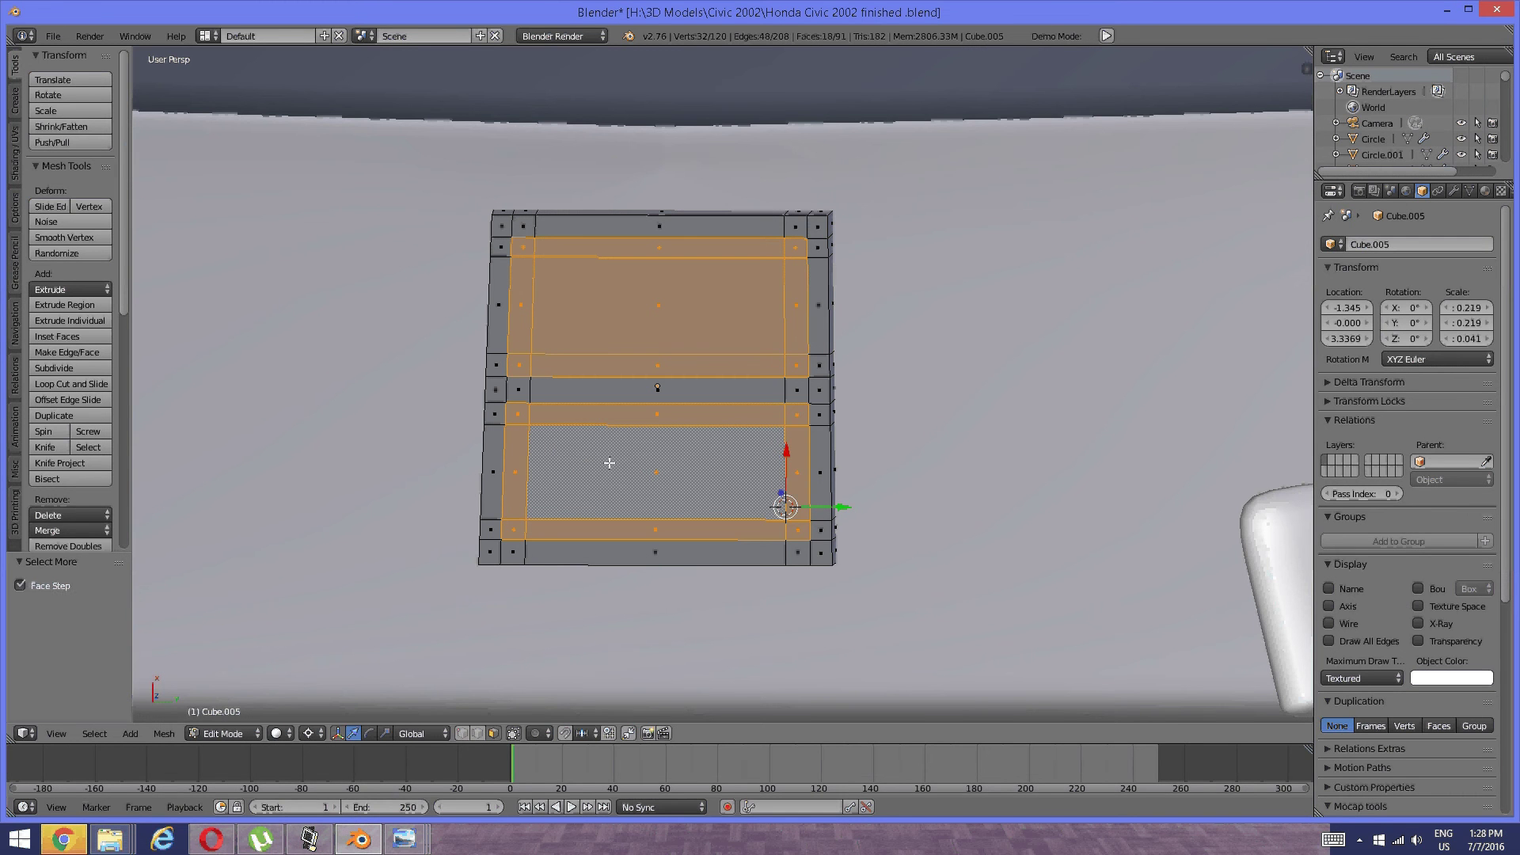
pyautogui.press('x')
pyautogui.click(657, 548)
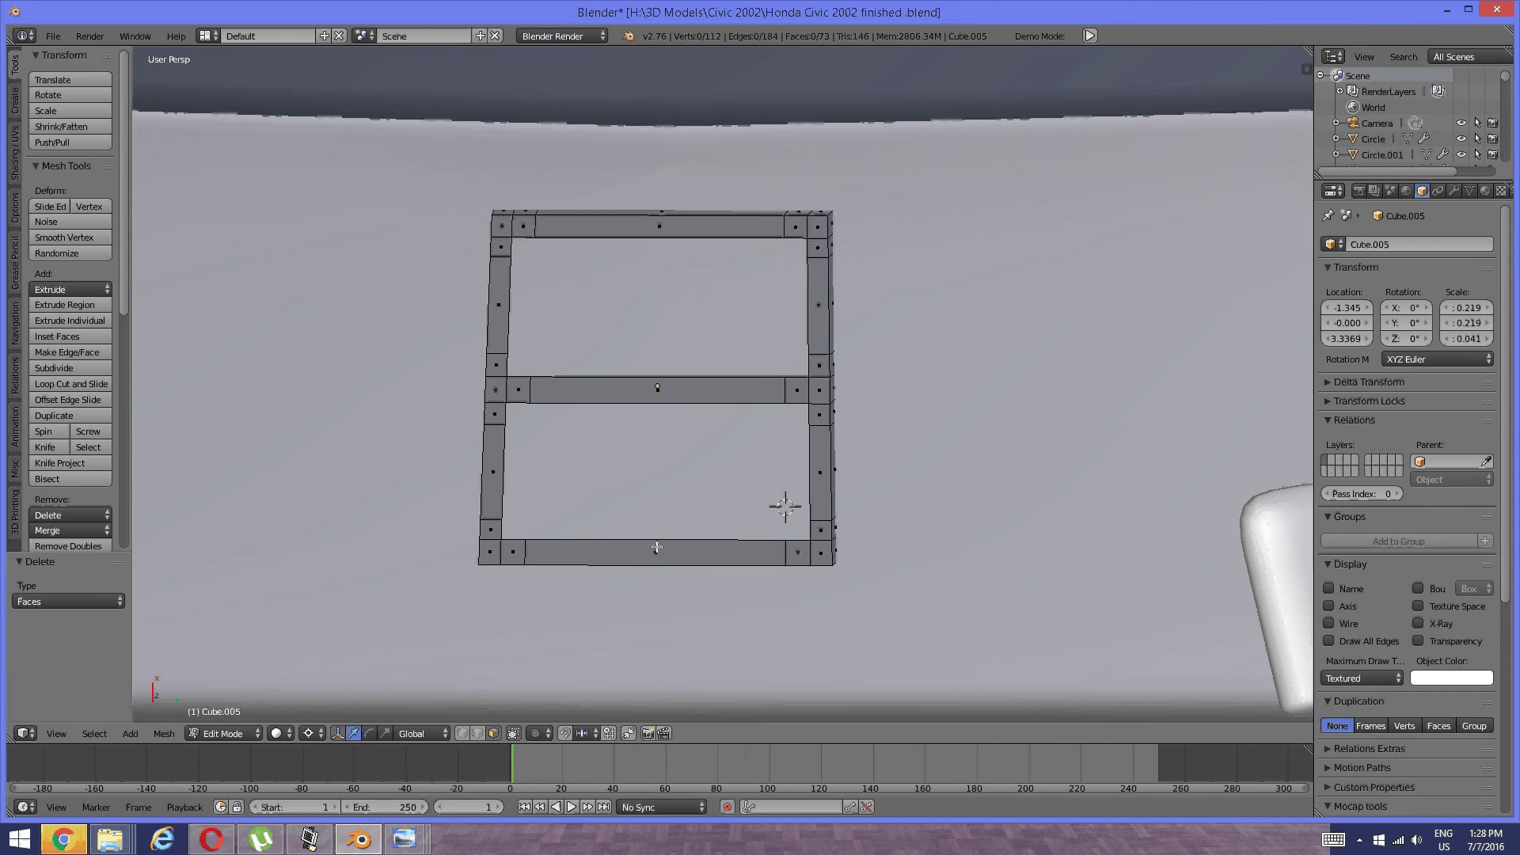
pyautogui.hotkey('ctrl', 'z')
pyautogui.press('a')
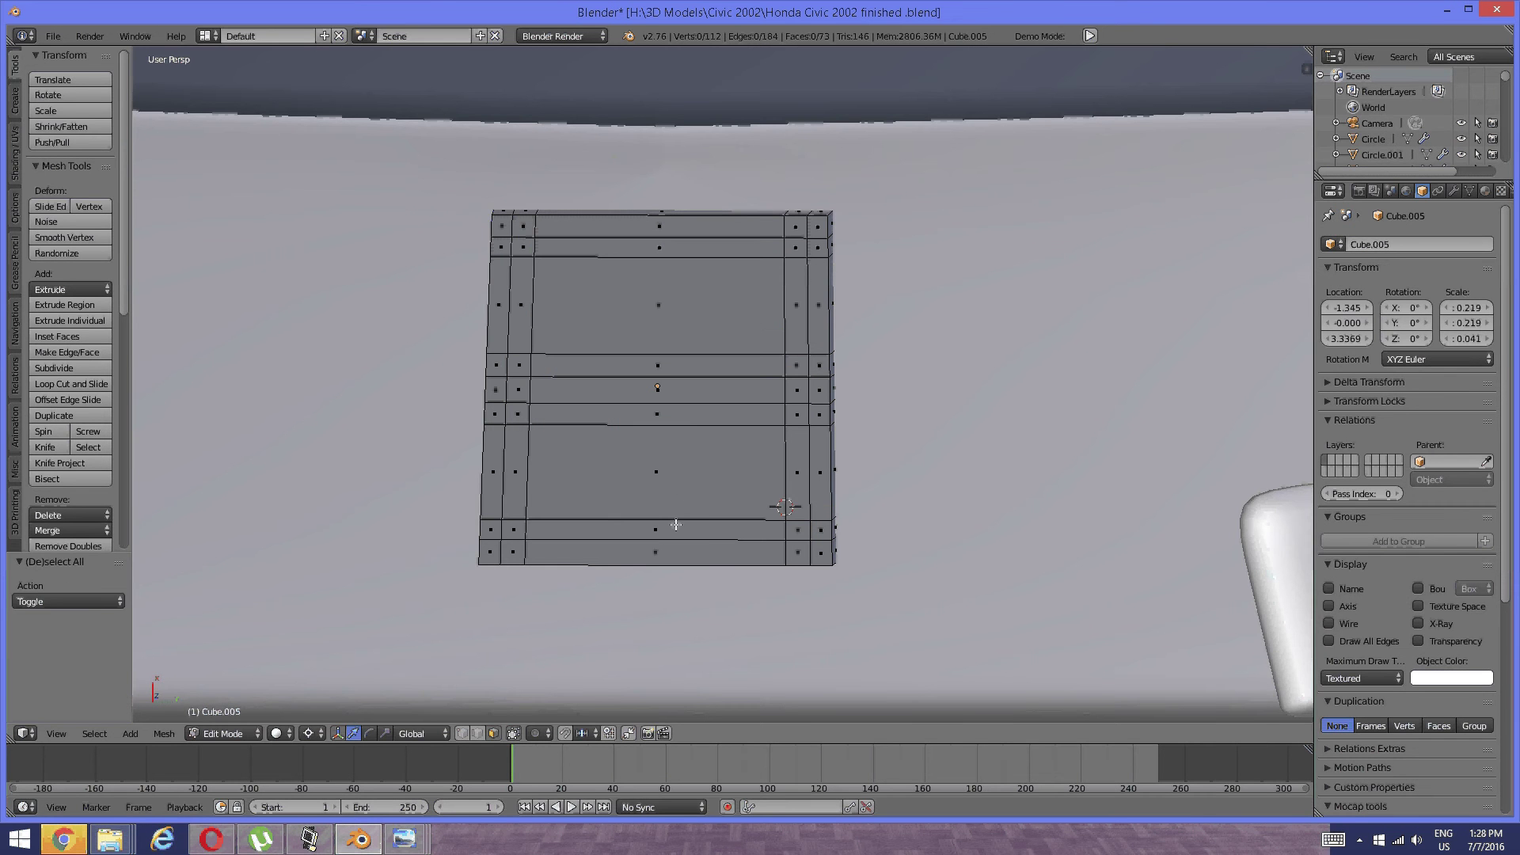
# Add a centred lengthwise loop cut in the detached lower panel area, bevel it into a wide middle section and deselect it.
pyautogui.hotkey('ctrl', 'r')
pyautogui.click(673, 501)
pyautogui.rightClick(671, 499)
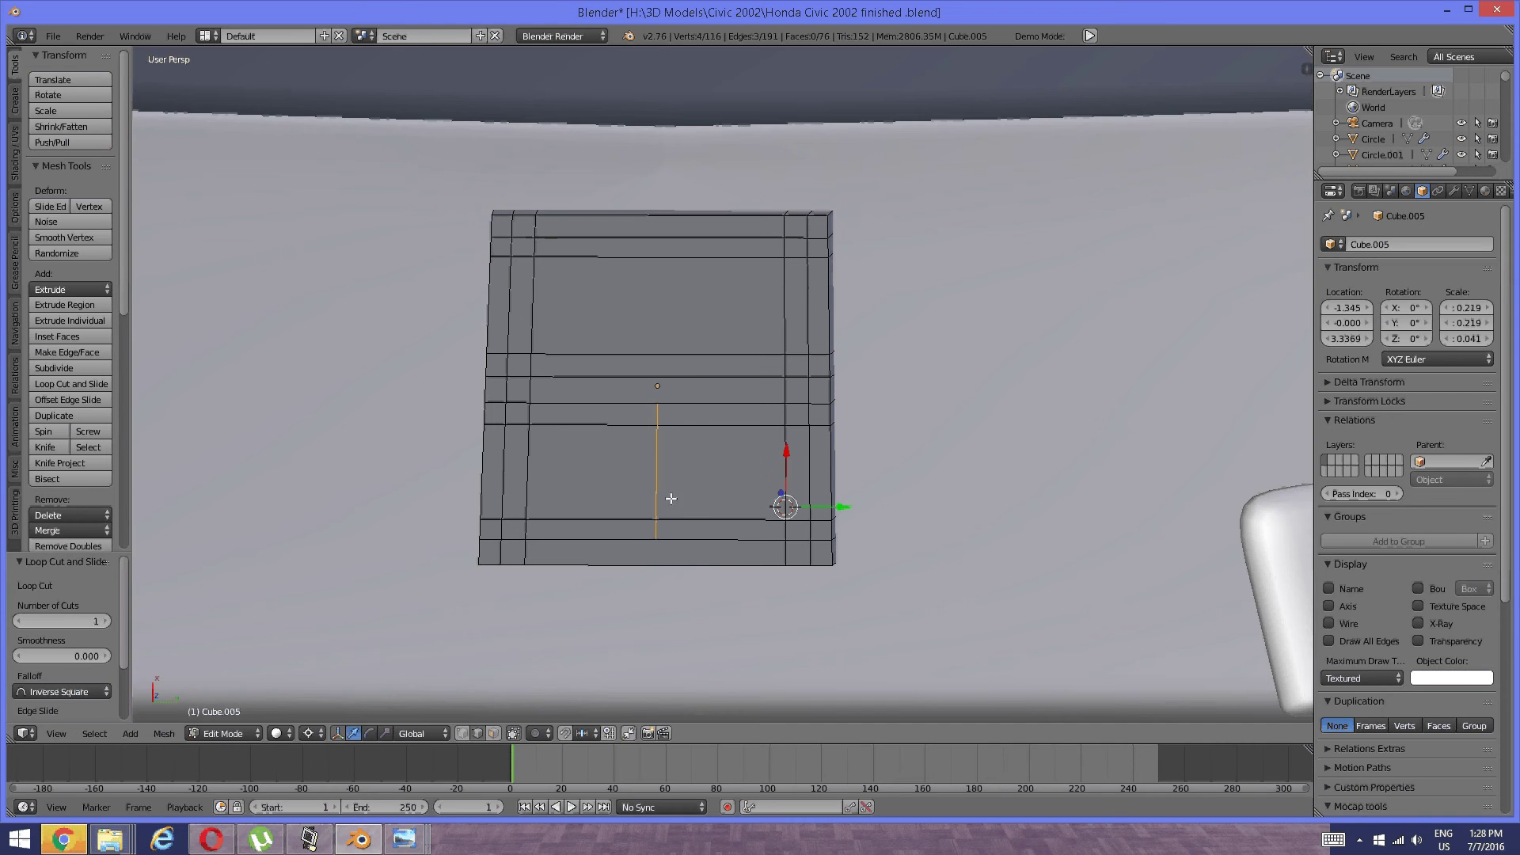
pyautogui.press('w')
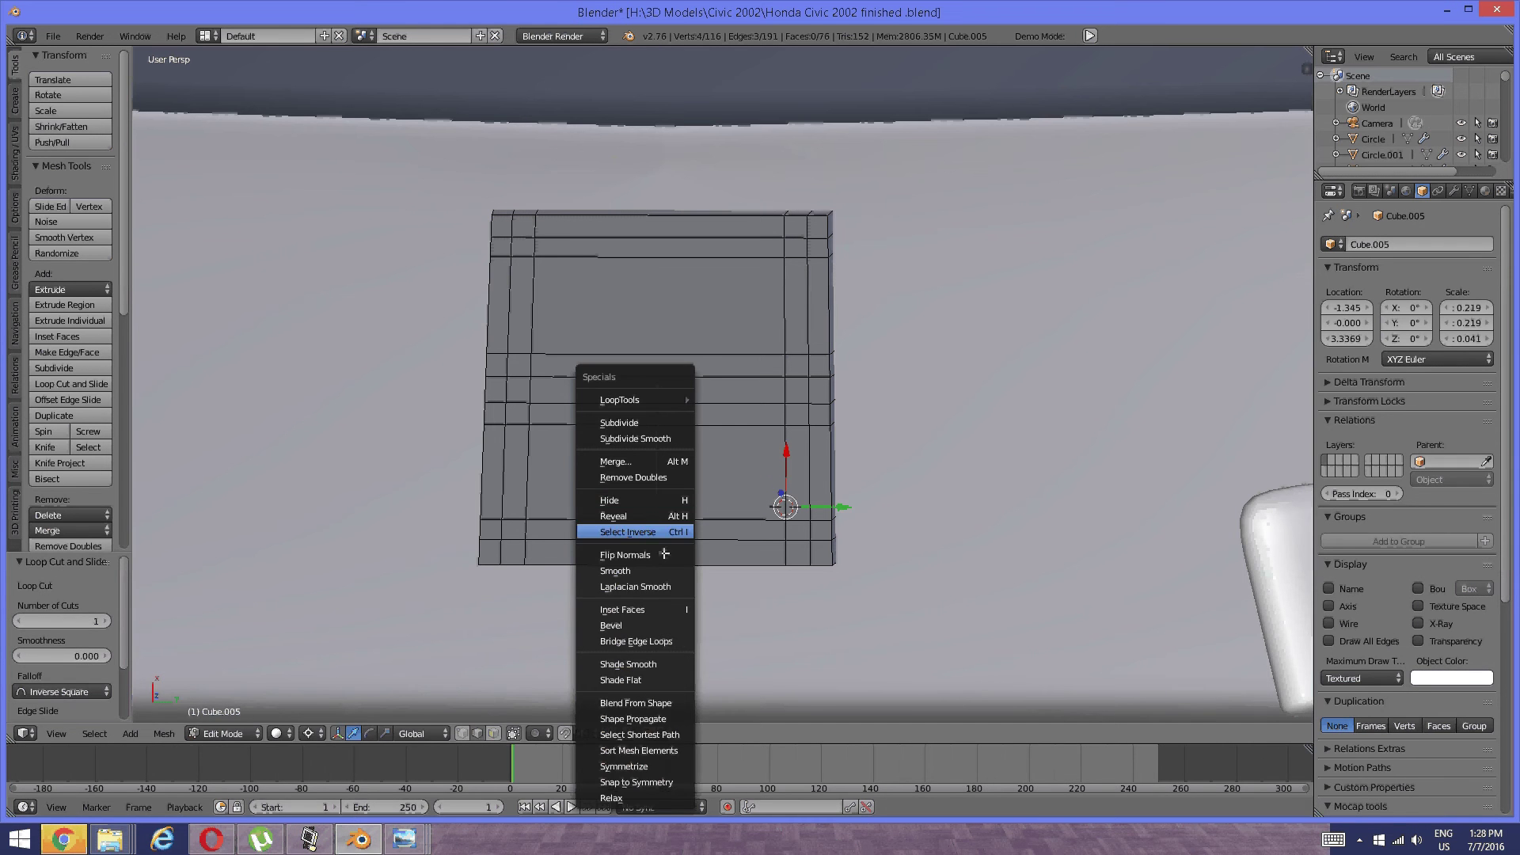
pyautogui.click(645, 626)
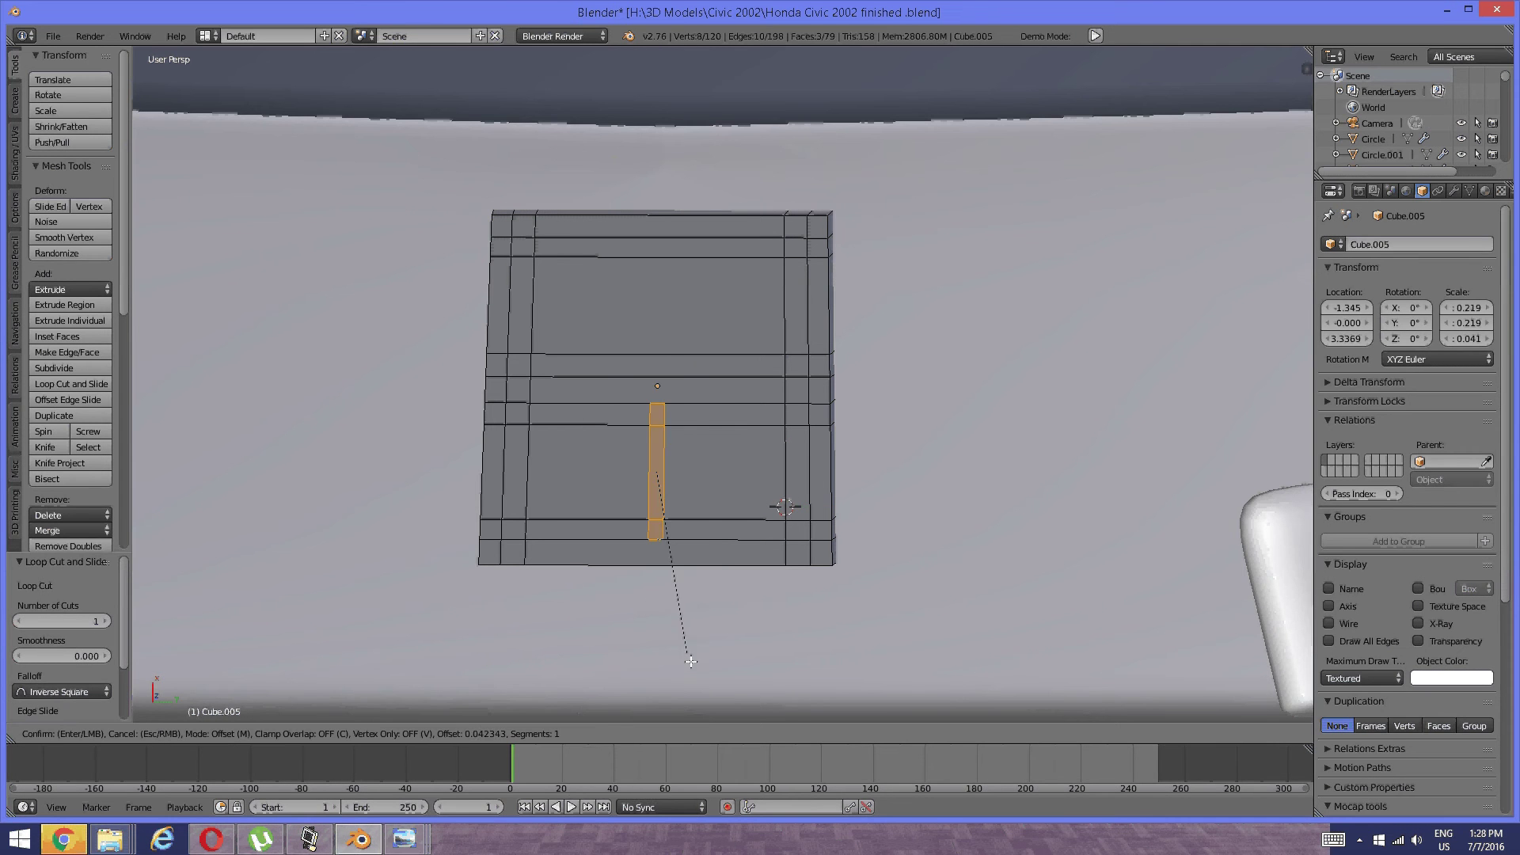
pyautogui.click(796, 186)
pyautogui.press('a')
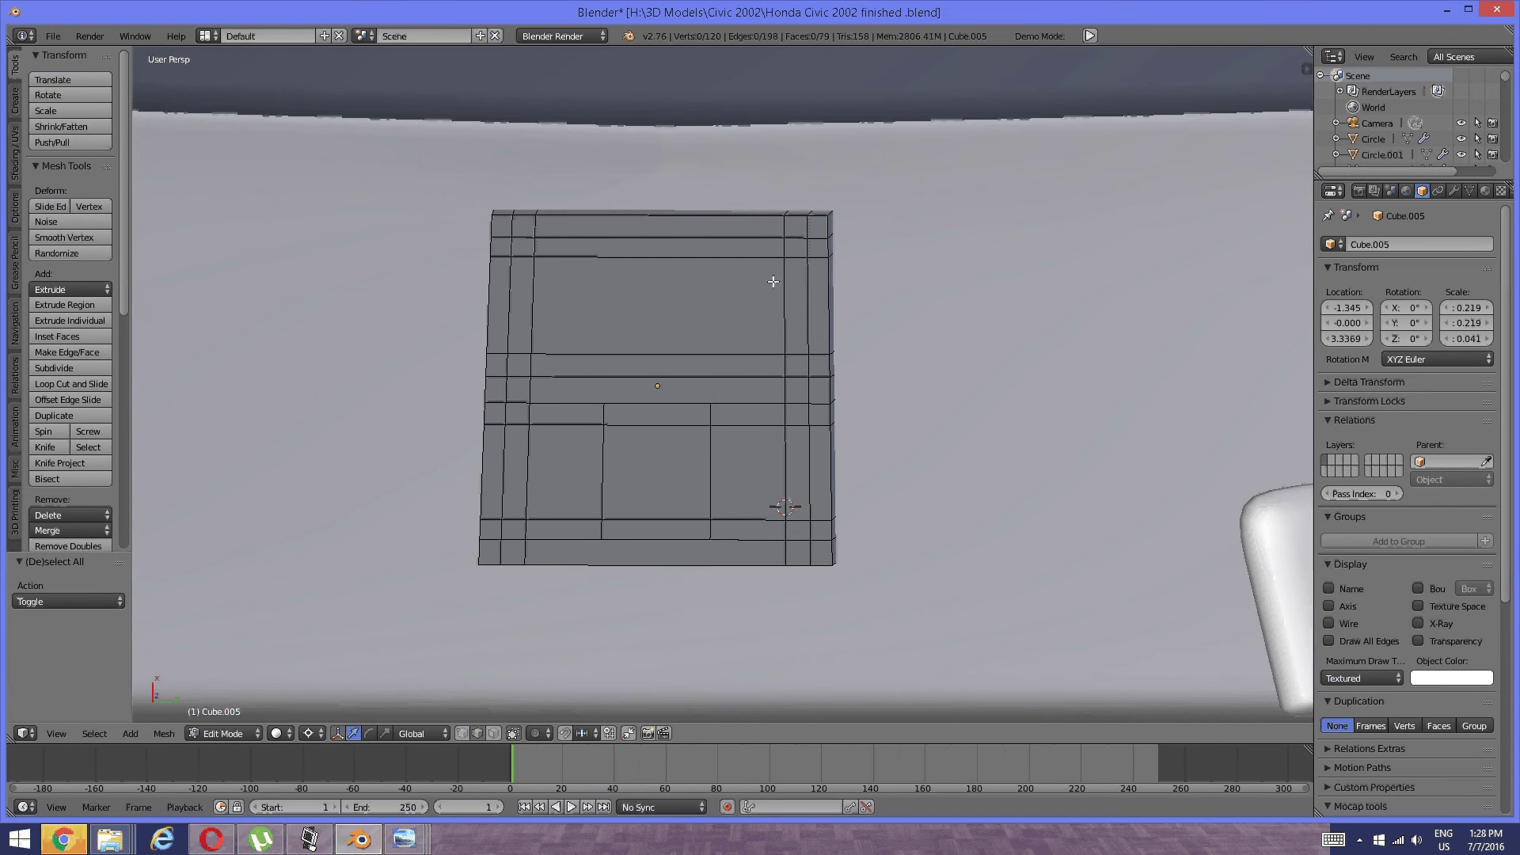
# Add a centred loop cut within the lower panel's middle section and bevel it into two lengthwise lines, then deselect them.
pyautogui.scroll(2, 742, 346)
pyautogui.keyDown('shift'); pyautogui.moveTo(669, 357); pyautogui.dragTo(705, 335, button='middle'); pyautogui.keyUp('shift')
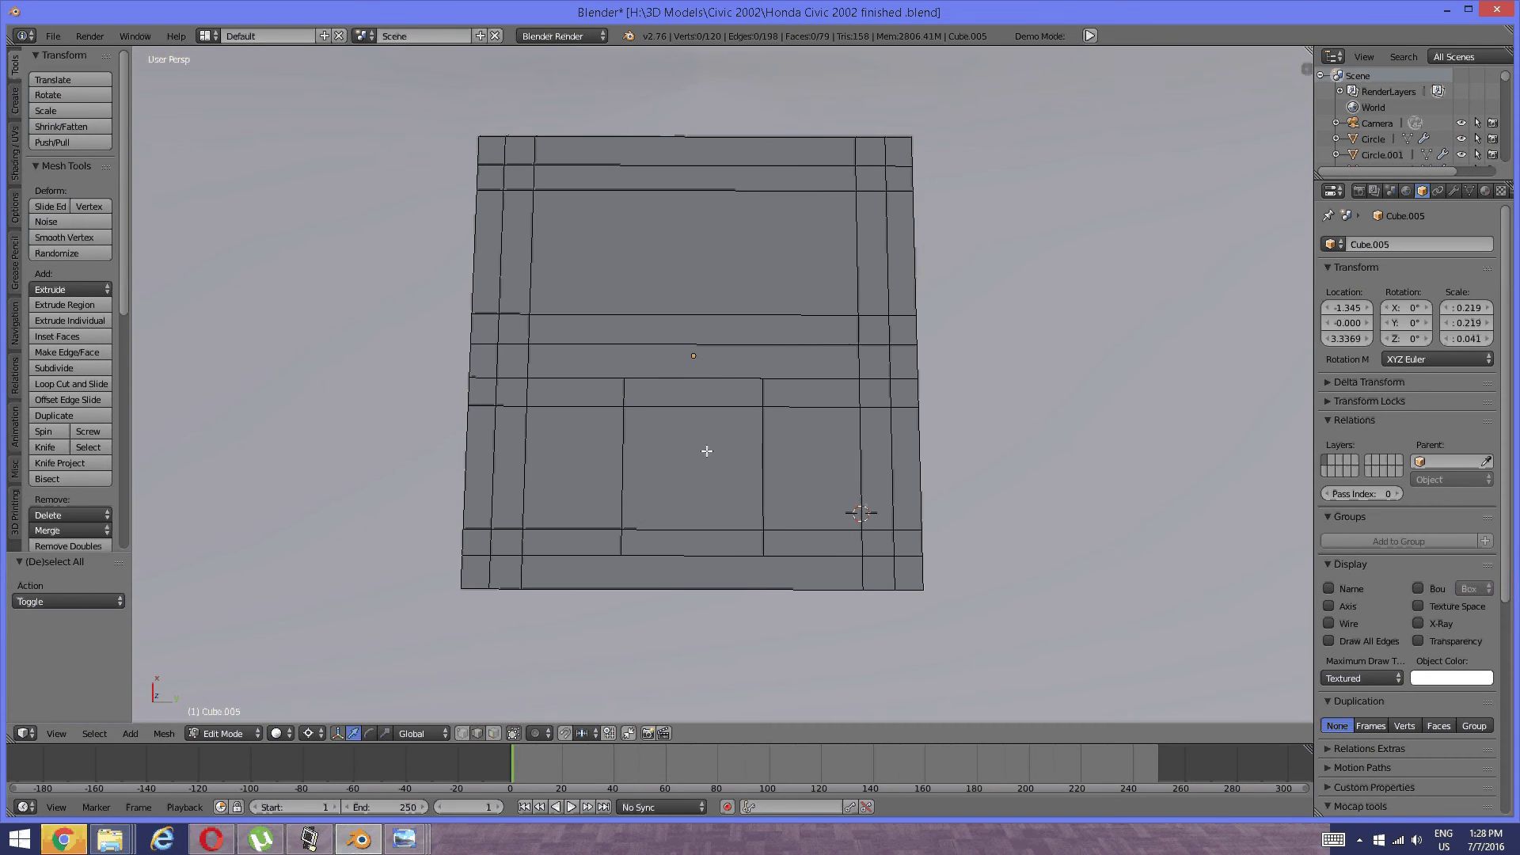
pyautogui.hotkey('ctrl', 'r')
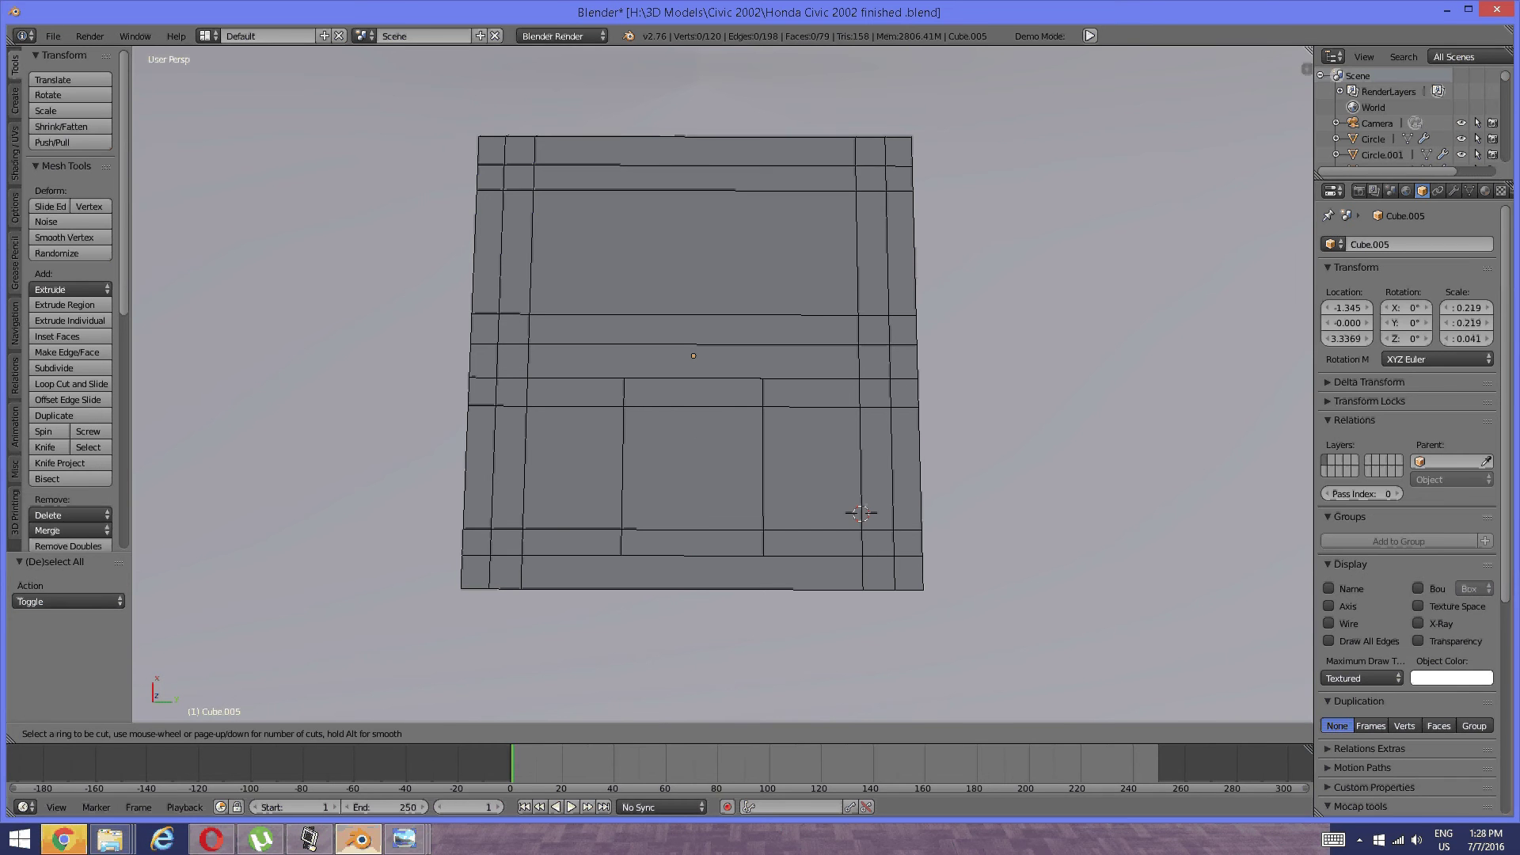
pyautogui.moveTo(404, 843)
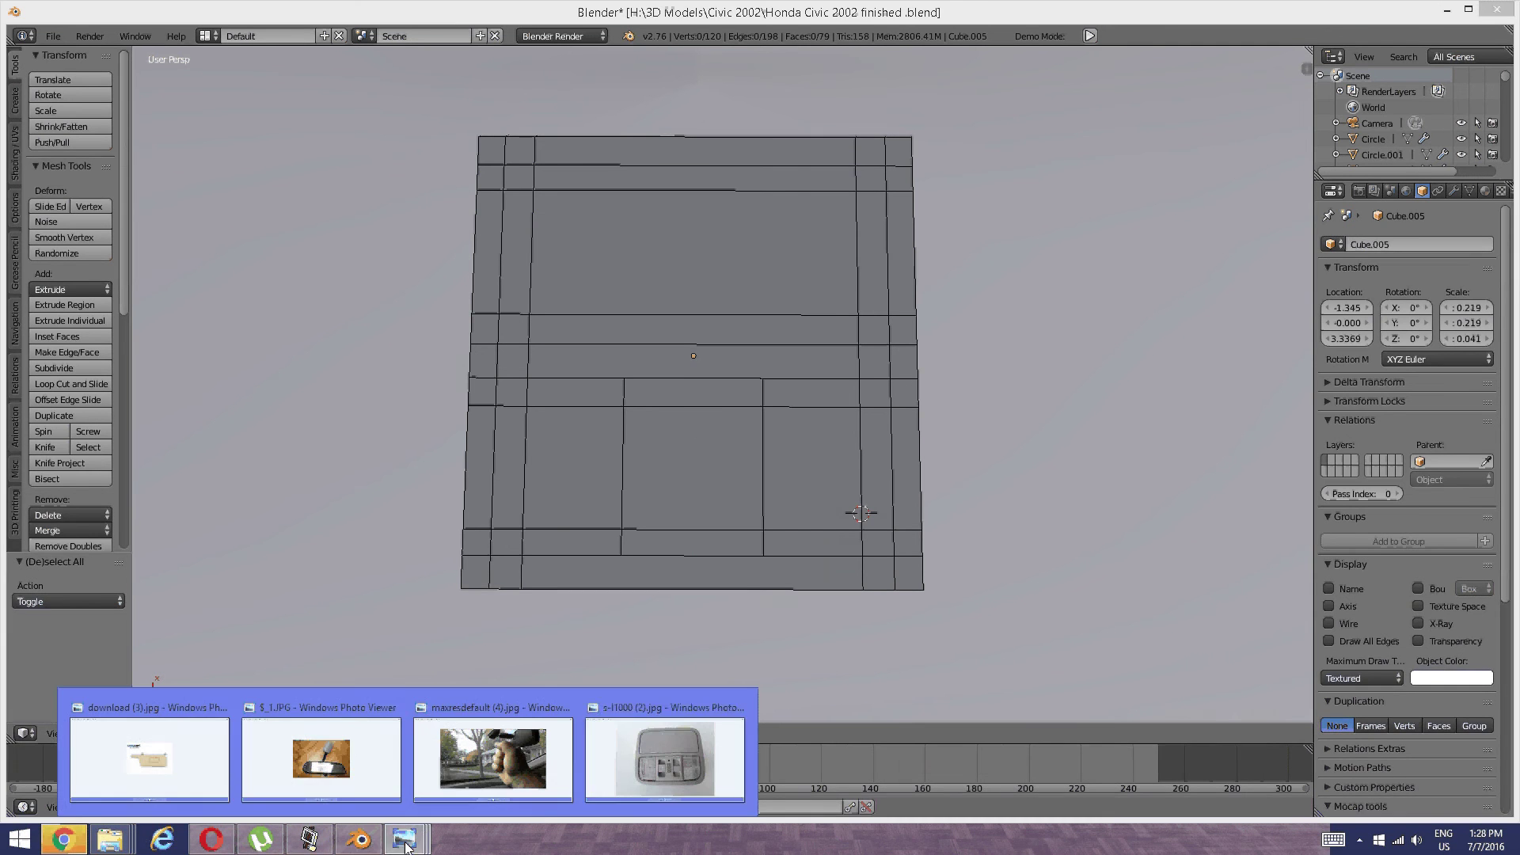
pyautogui.moveTo(586, 787)
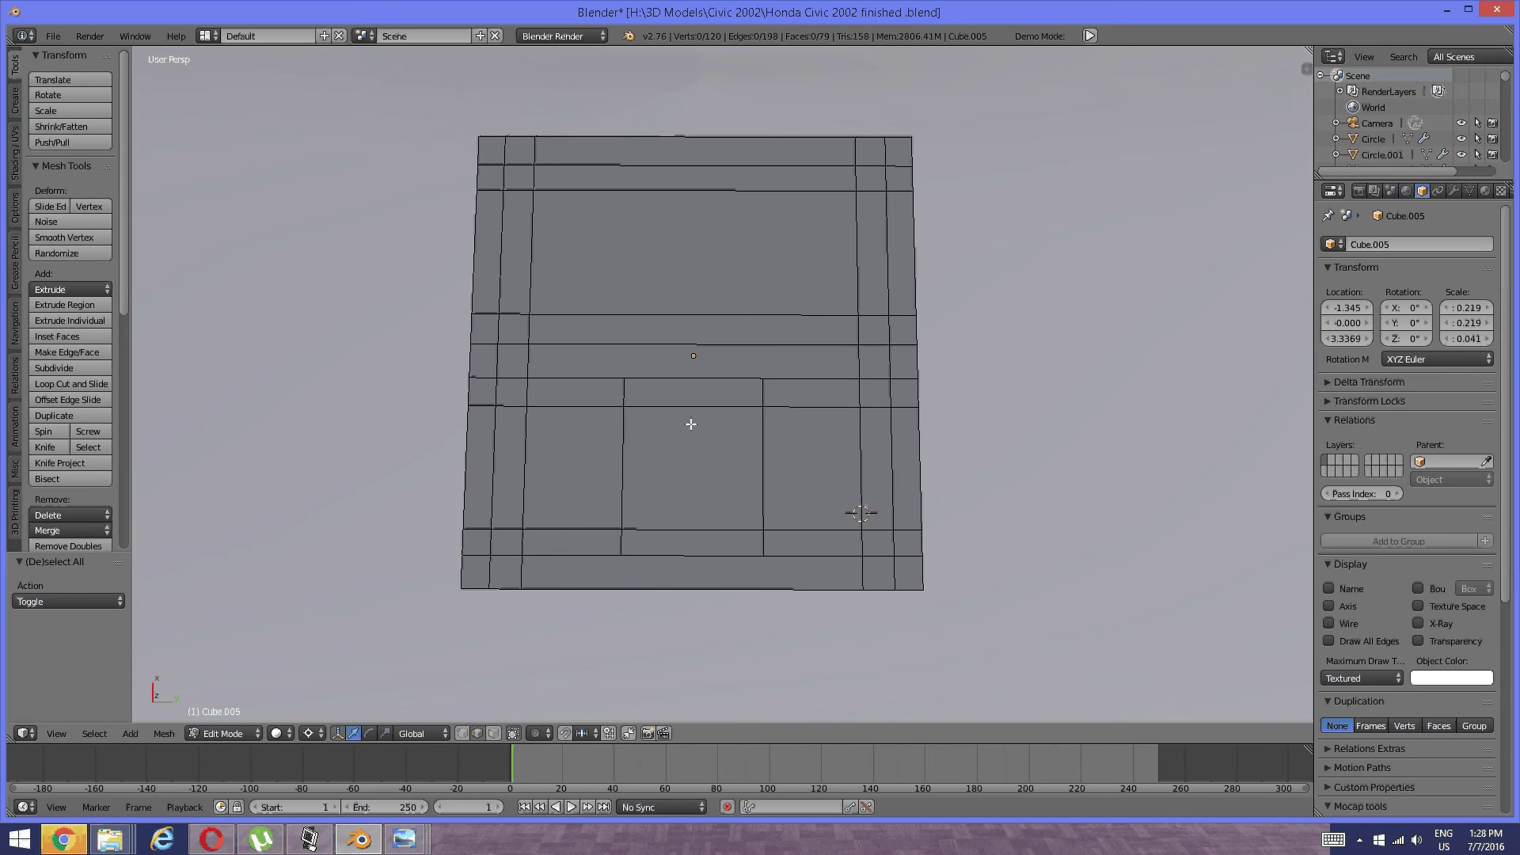
pyautogui.hotkey('ctrl', 'r')
pyautogui.click(695, 401)
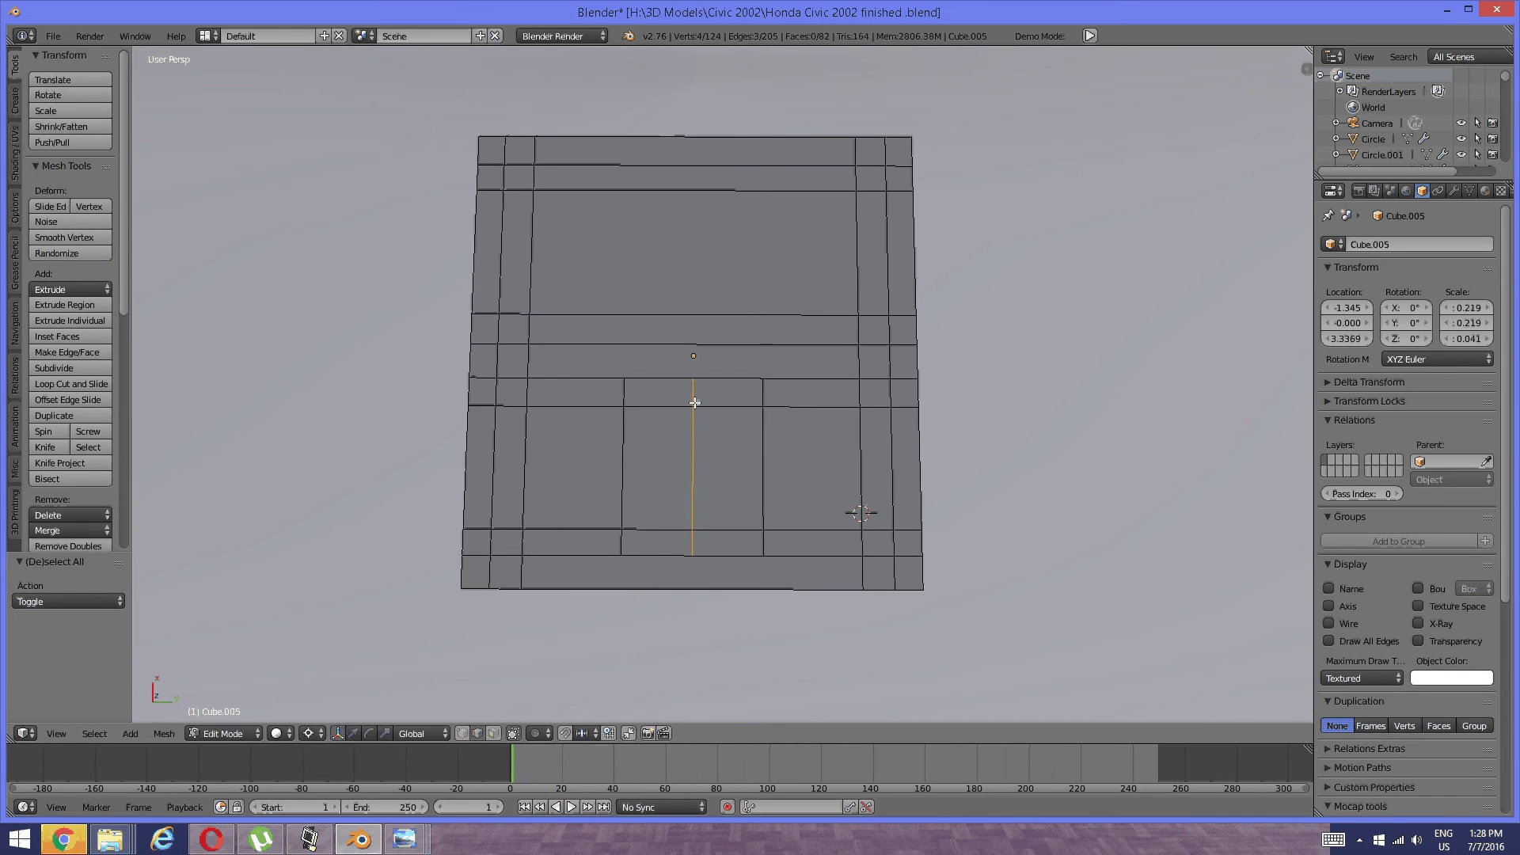
pyautogui.rightClick(668, 597)
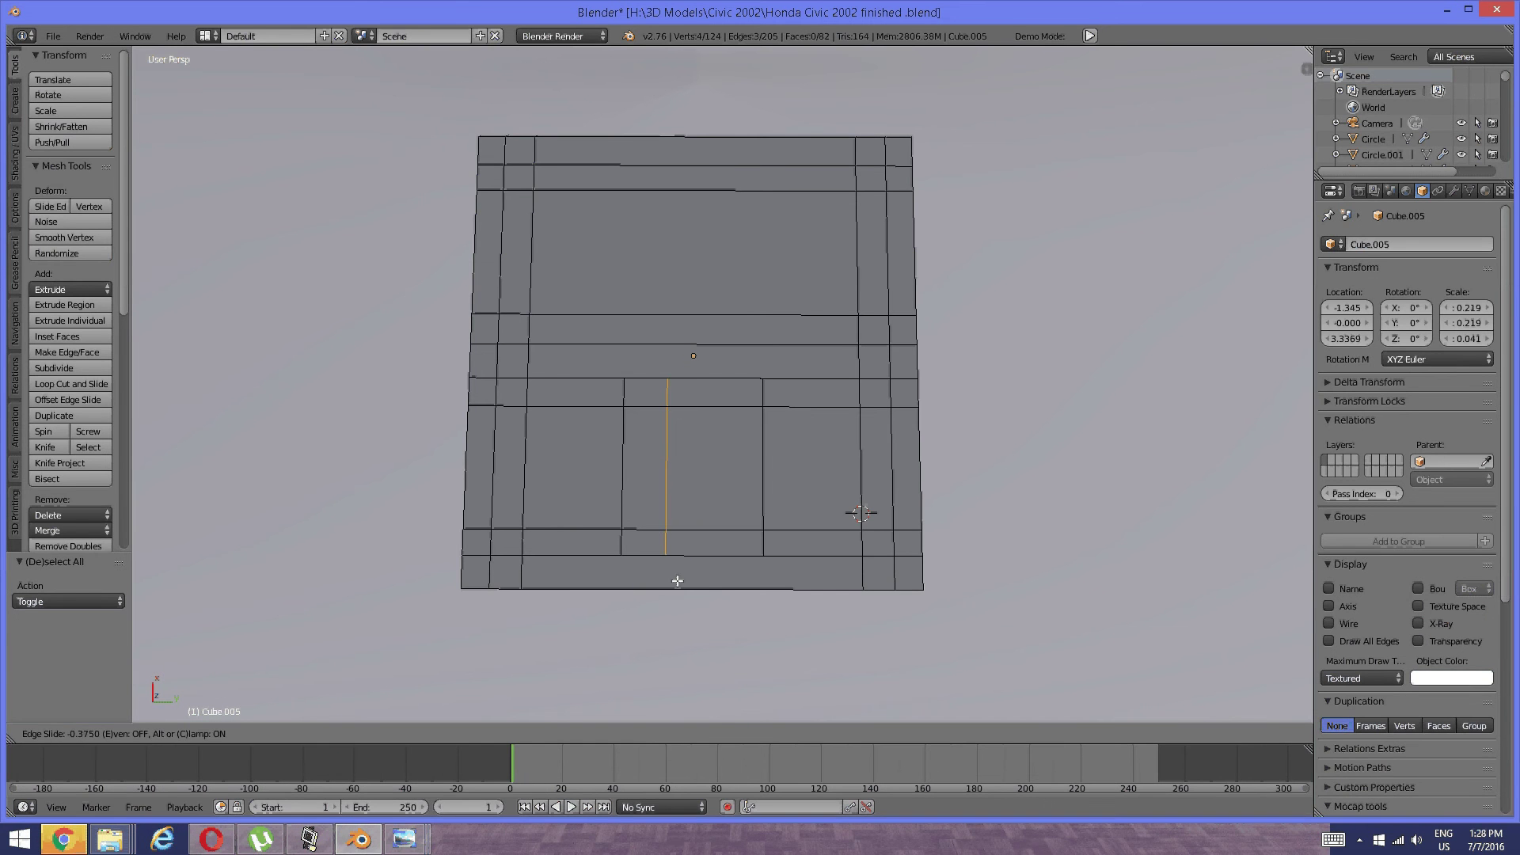
pyautogui.hotkey('ctrl', 'e')
pyautogui.click(745, 499)
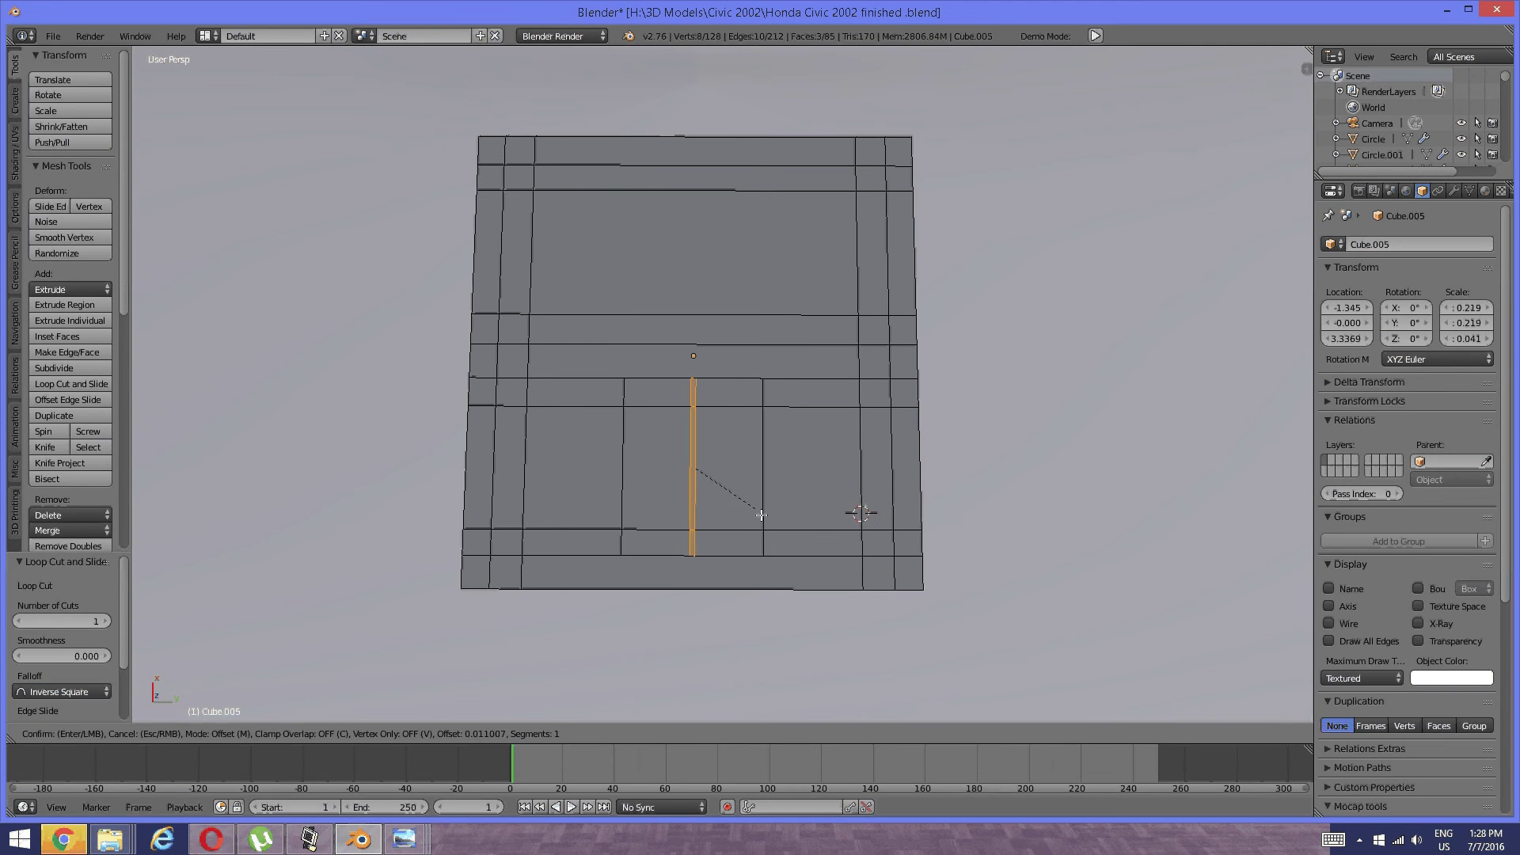
pyautogui.click(865, 610)
pyautogui.press('a')
# Bevel the two inner lengthwise edge loops of the middle section together by 0.088 and deselect them.
pyautogui.keyDown('alt'); pyautogui.rightClick(723, 454); pyautogui.keyUp('alt')
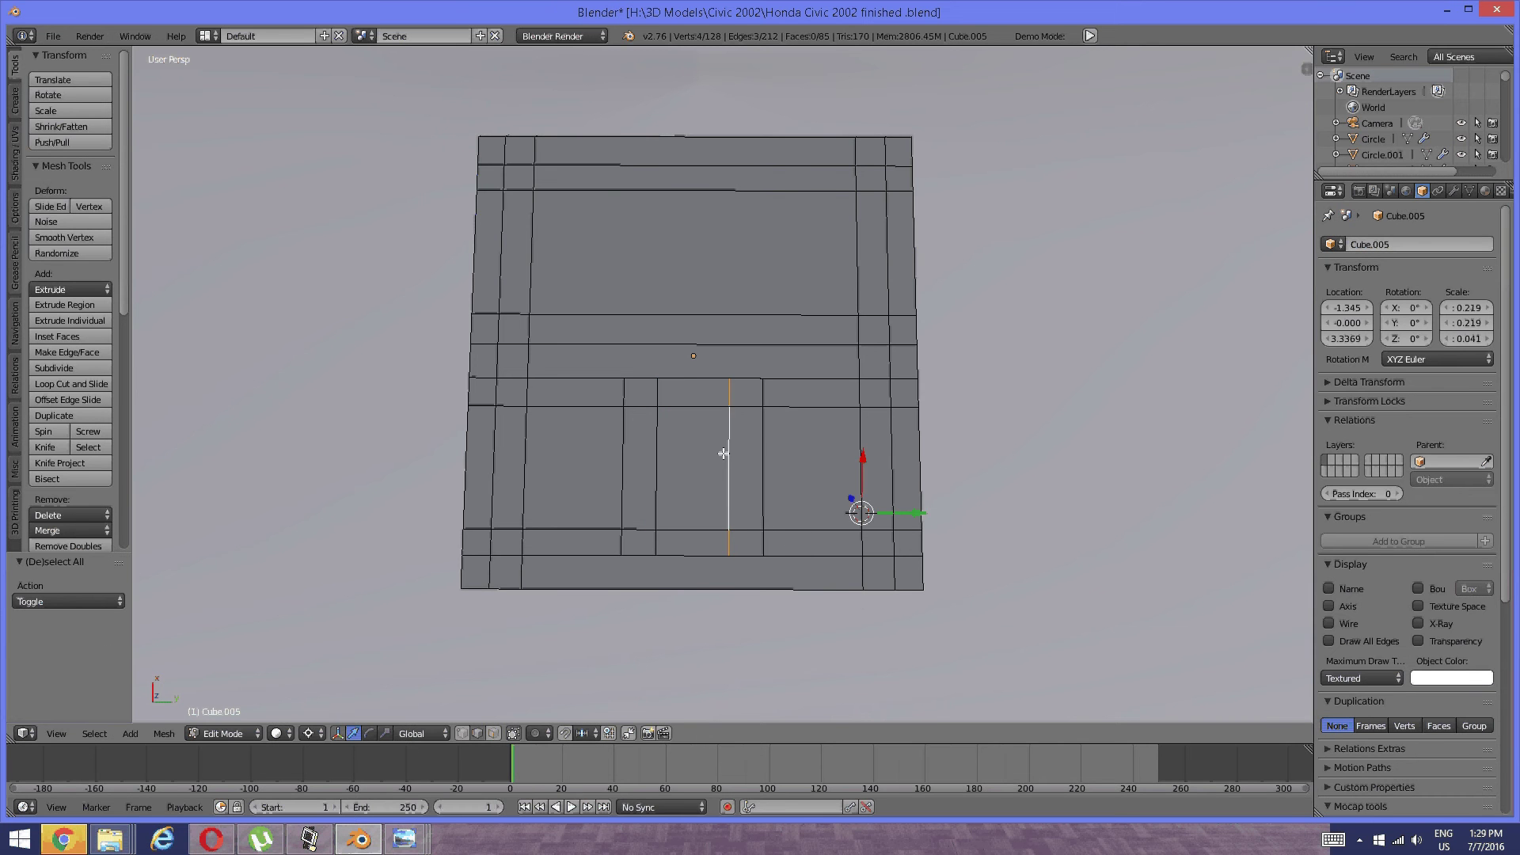
pyautogui.keyDown('alt'); pyautogui.keyDown('shift'); pyautogui.rightClick(668, 461); pyautogui.keyUp('shift'); pyautogui.keyUp('alt')
pyautogui.hotkey('ctrl', 'e')
pyautogui.click(672, 463)
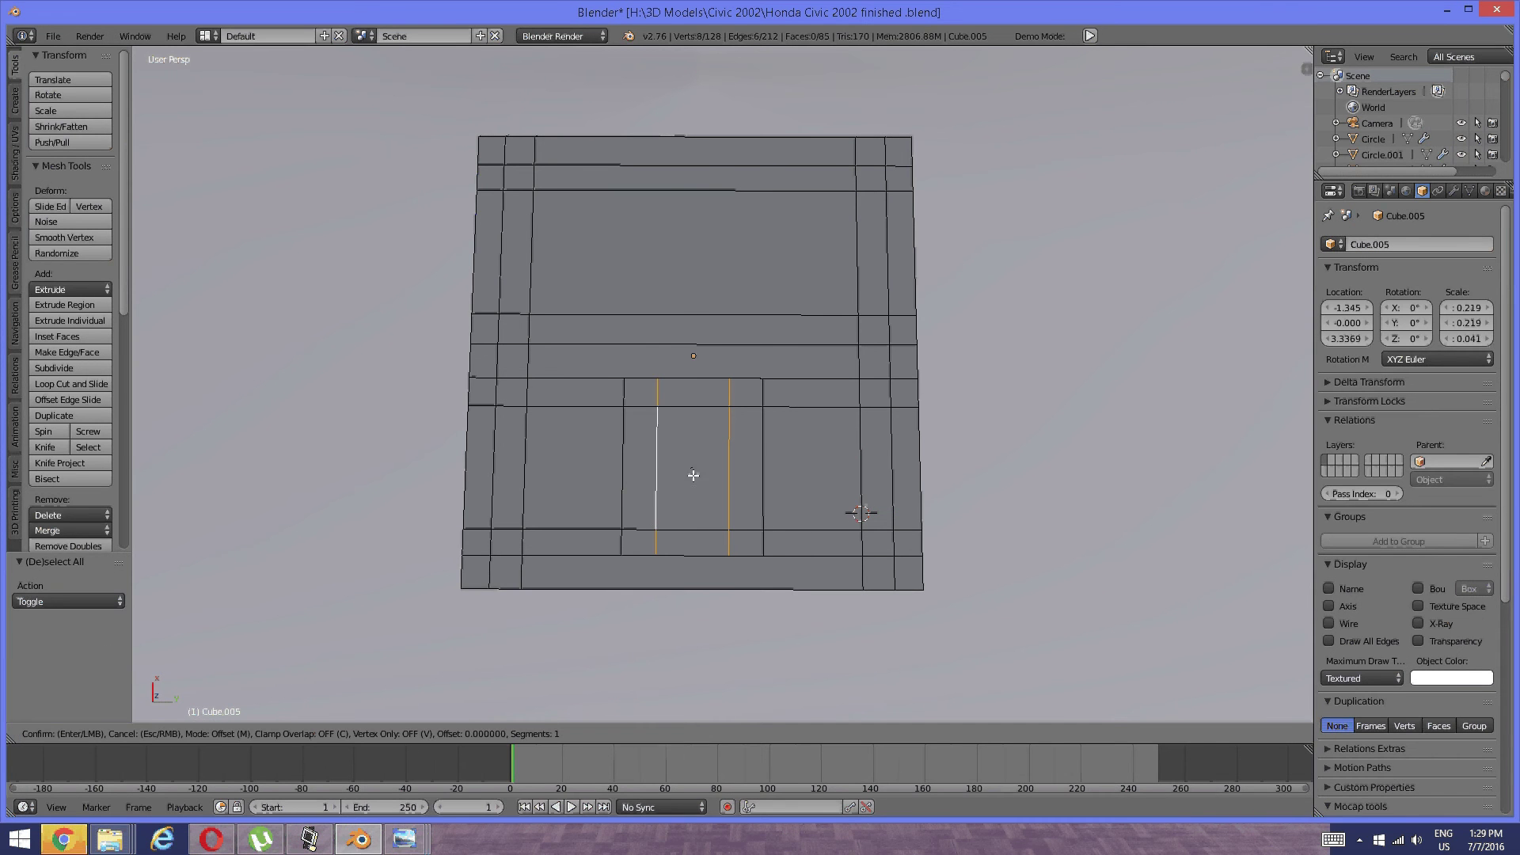
pyautogui.click(768, 554)
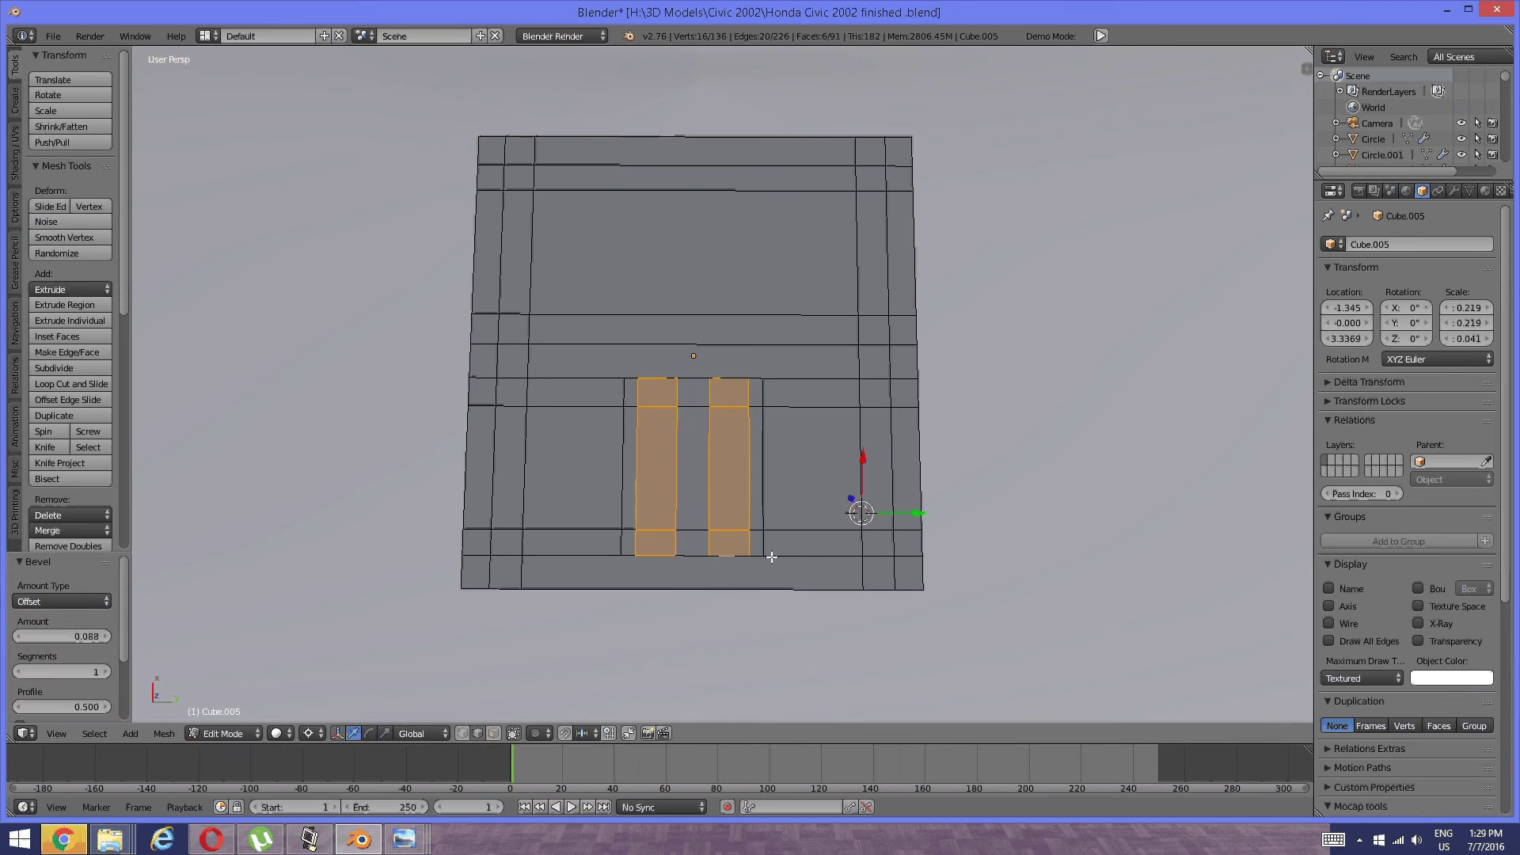
pyautogui.press('a')
# Add a crosswise loop cut through the middle of the lower panel area and deselect it.
pyautogui.moveTo(713, 481)
pyautogui.mouseDown(button='middle')
pyautogui.moveTo(695, 492)
pyautogui.moveTo(712, 488)
pyautogui.mouseUp(button='middle')
pyautogui.scroll(2, 697, 490)
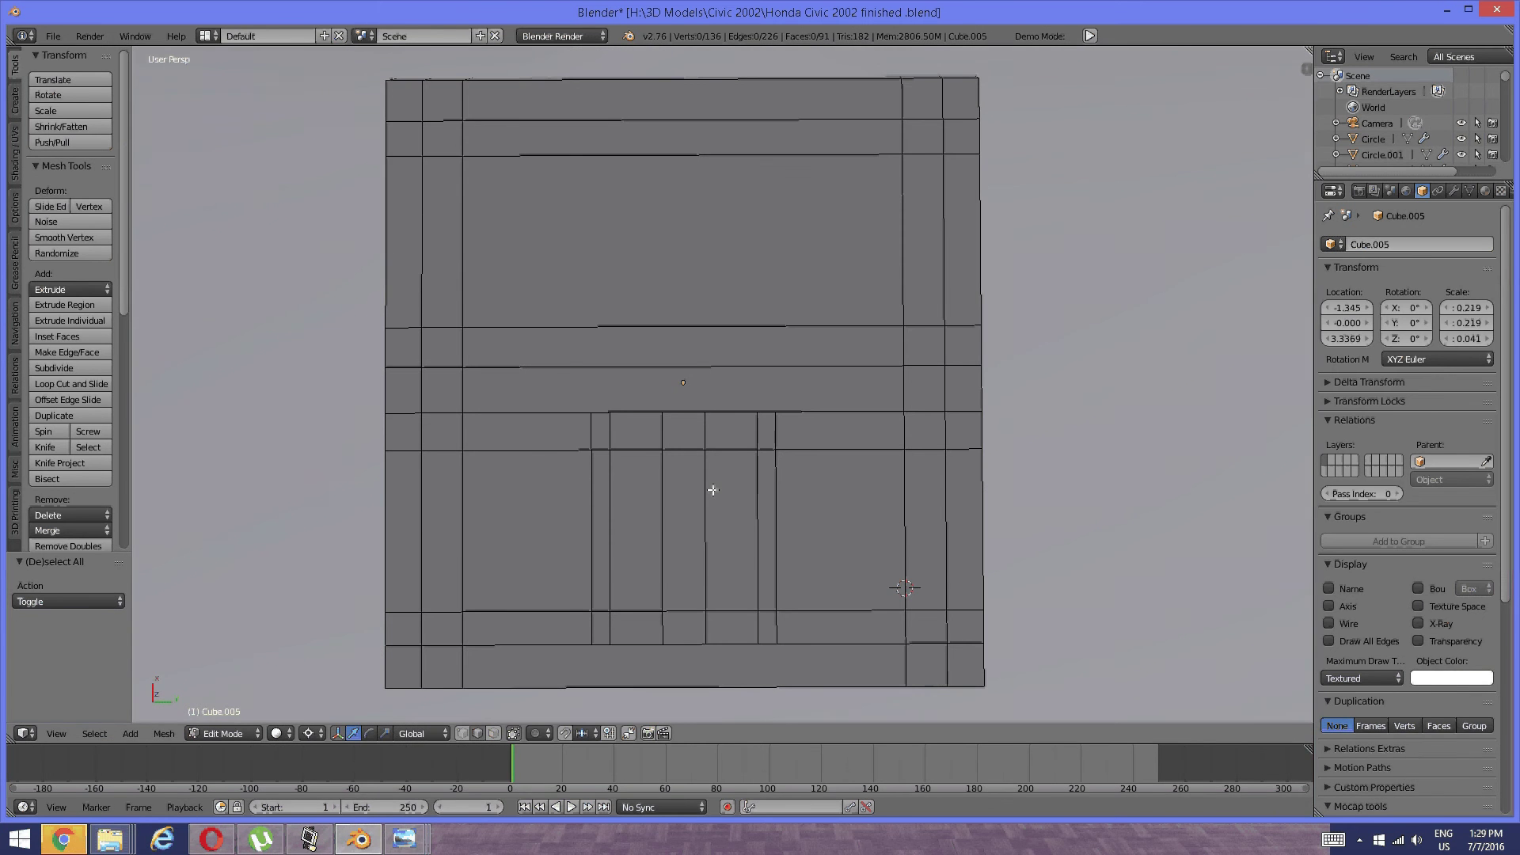
pyautogui.hotkey('ctrl', 'r')
pyautogui.doubleClick(702, 500)
pyautogui.press('a')
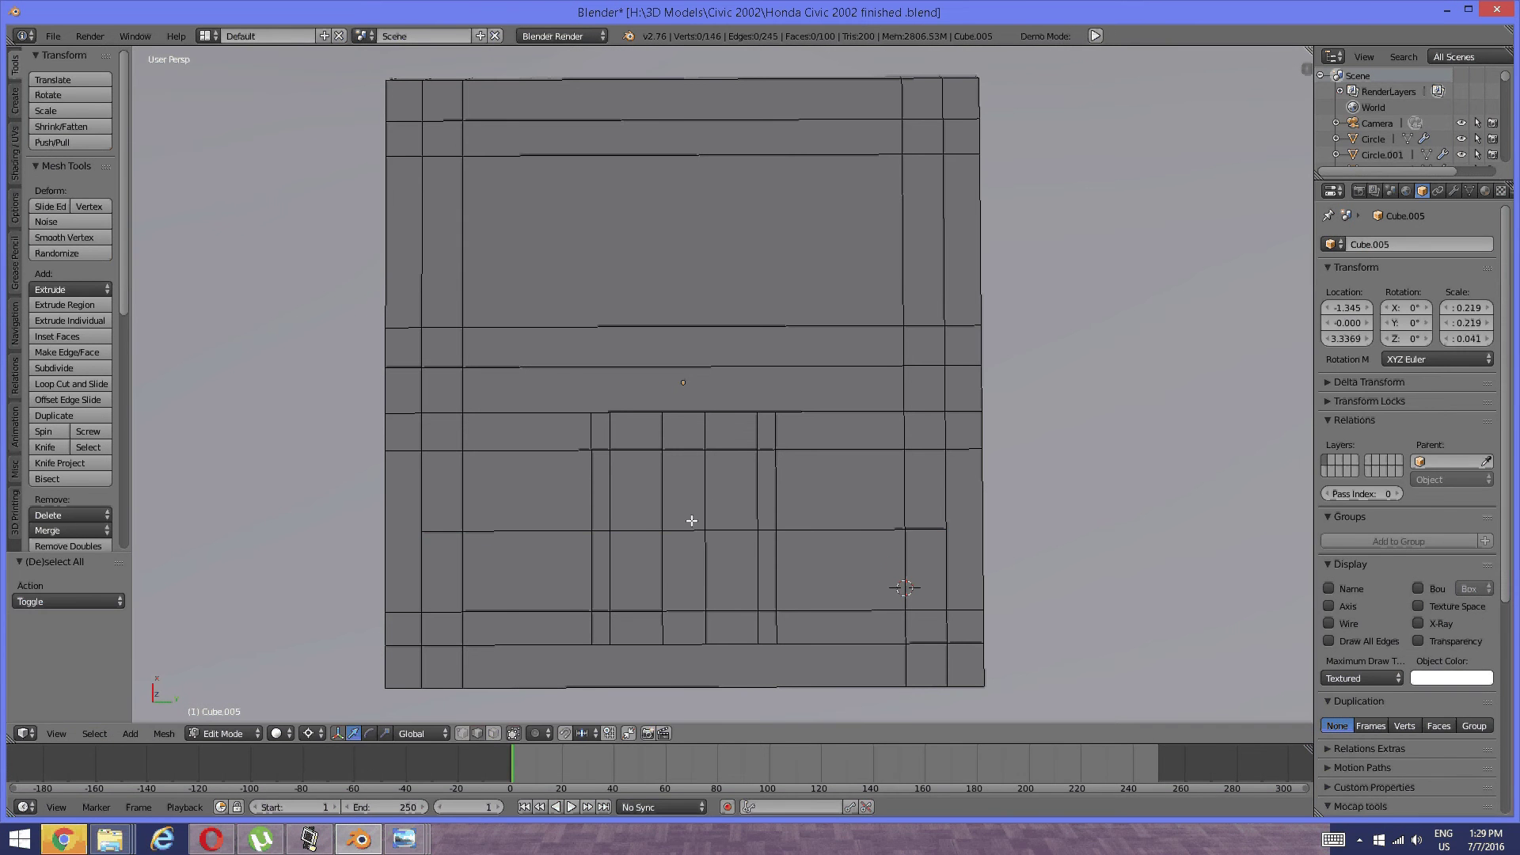
# Try to bevel the crosswise edge loop running across the whole lower panel area.
pyautogui.keyDown('alt'); pyautogui.rightClick(644, 525); pyautogui.keyUp('alt')
pyautogui.press('a')
pyautogui.keyDown('alt'); pyautogui.rightClick(636, 528); pyautogui.keyUp('alt')
pyautogui.hotkey('ctrl', 'e')
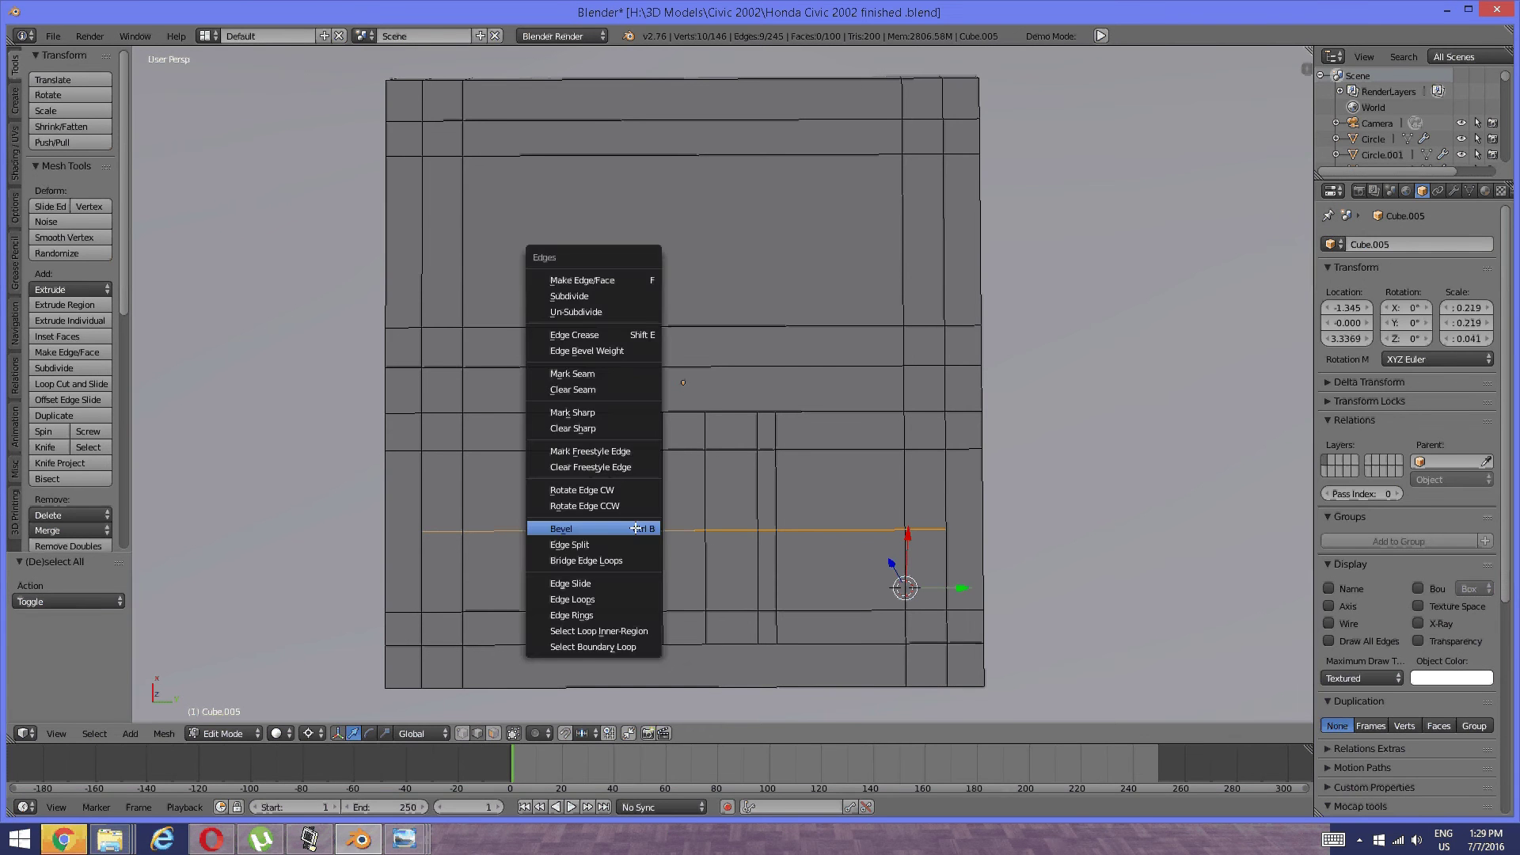
pyautogui.click(640, 529)
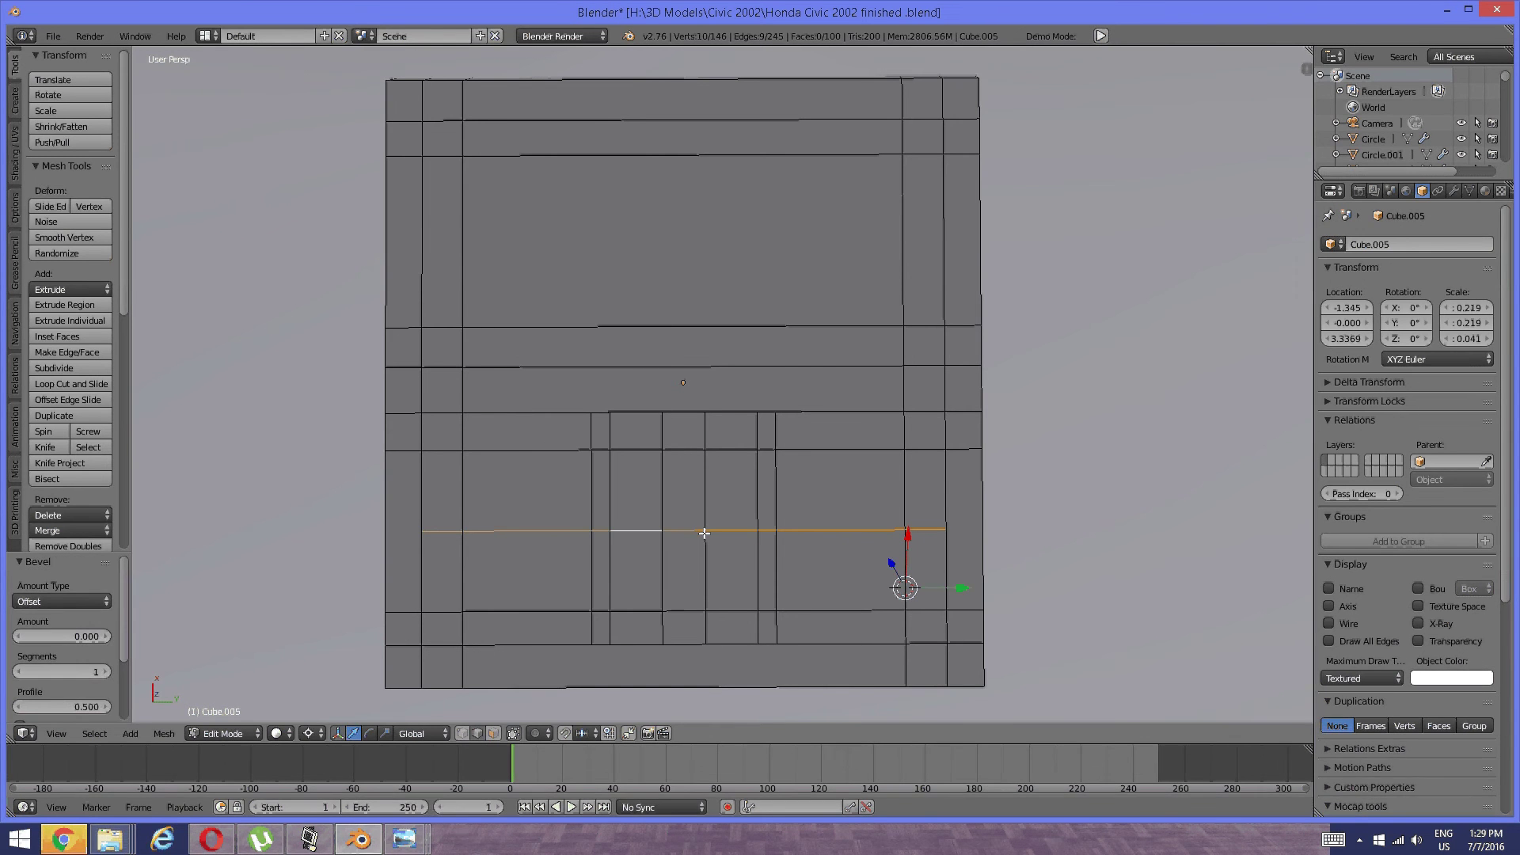
pyautogui.hotkey('ctrl', 'e')
pyautogui.click(705, 534)
pyautogui.press('a')
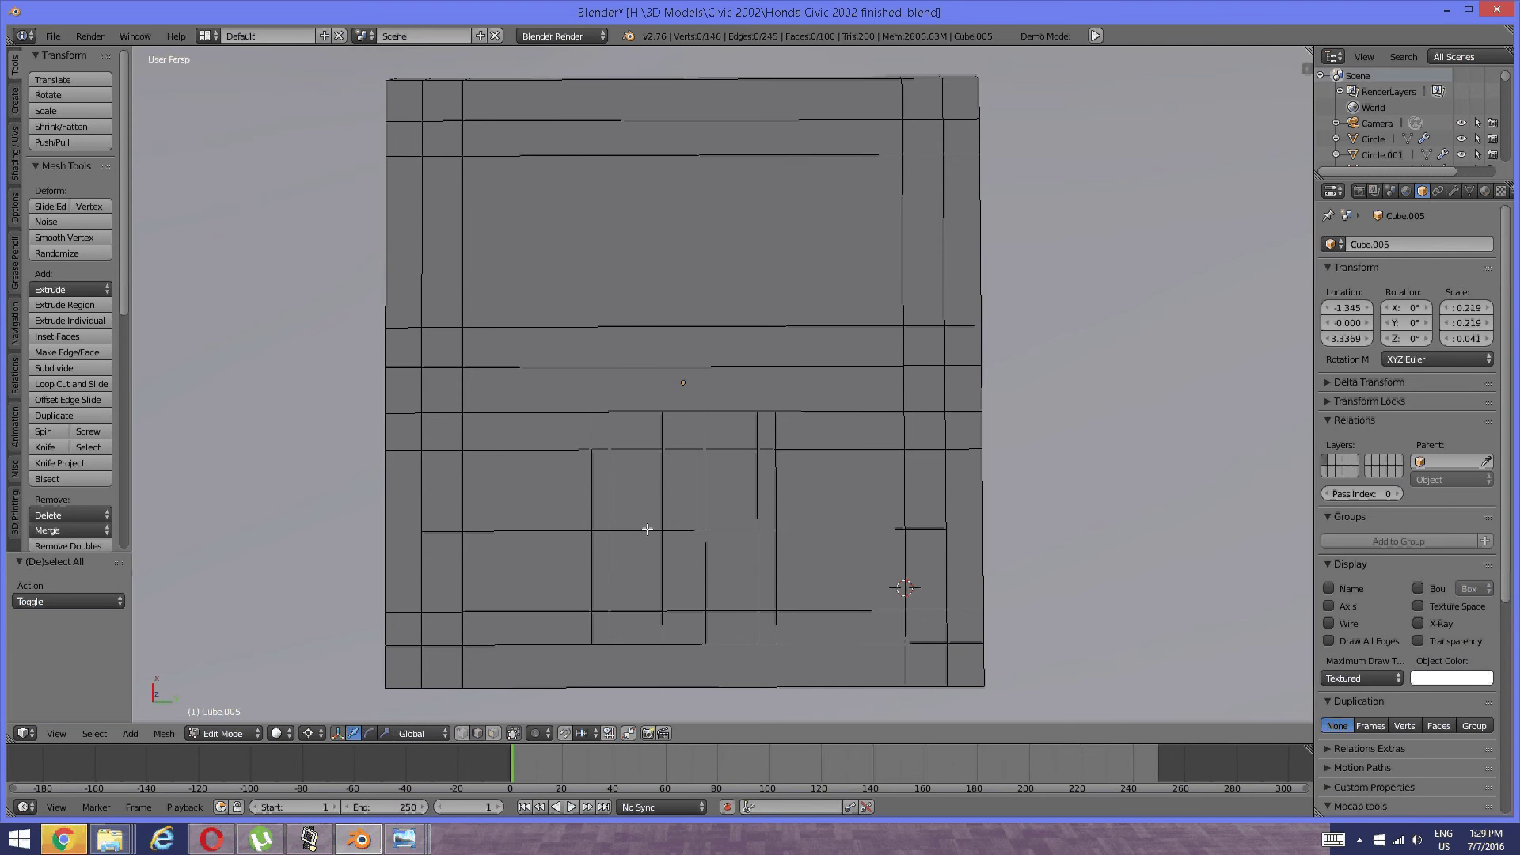
# Select the six central faces of the lower panel with their surrounding ring of faces, duplicate them in place and hide the copies.
pyautogui.hotkey('ctrl', 'Tab')
pyautogui.click(646, 529)
pyautogui.rightClick(634, 522)
pyautogui.keyDown('shift'); pyautogui.rightClick(642, 550); pyautogui.keyUp('shift')
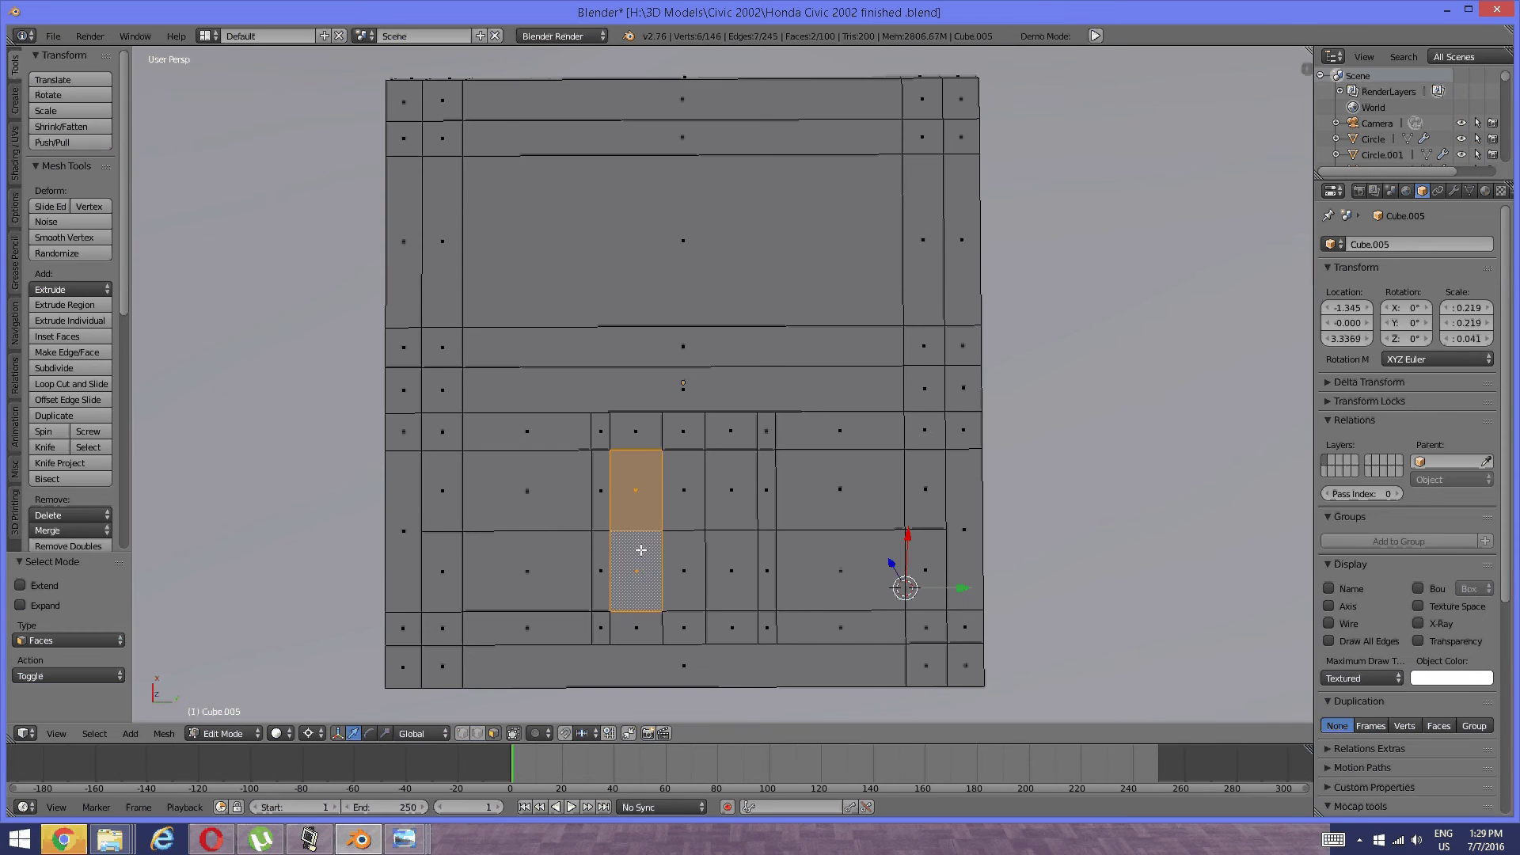
pyautogui.keyDown('shift'); pyautogui.rightClick(684, 570); pyautogui.keyUp('shift')
pyautogui.keyDown('shift'); pyautogui.rightClick(731, 570); pyautogui.keyUp('shift')
pyautogui.keyDown('shift'); pyautogui.rightClick(732, 490); pyautogui.keyUp('shift')
pyautogui.keyDown('shift'); pyautogui.rightClick(687, 490); pyautogui.keyUp('shift')
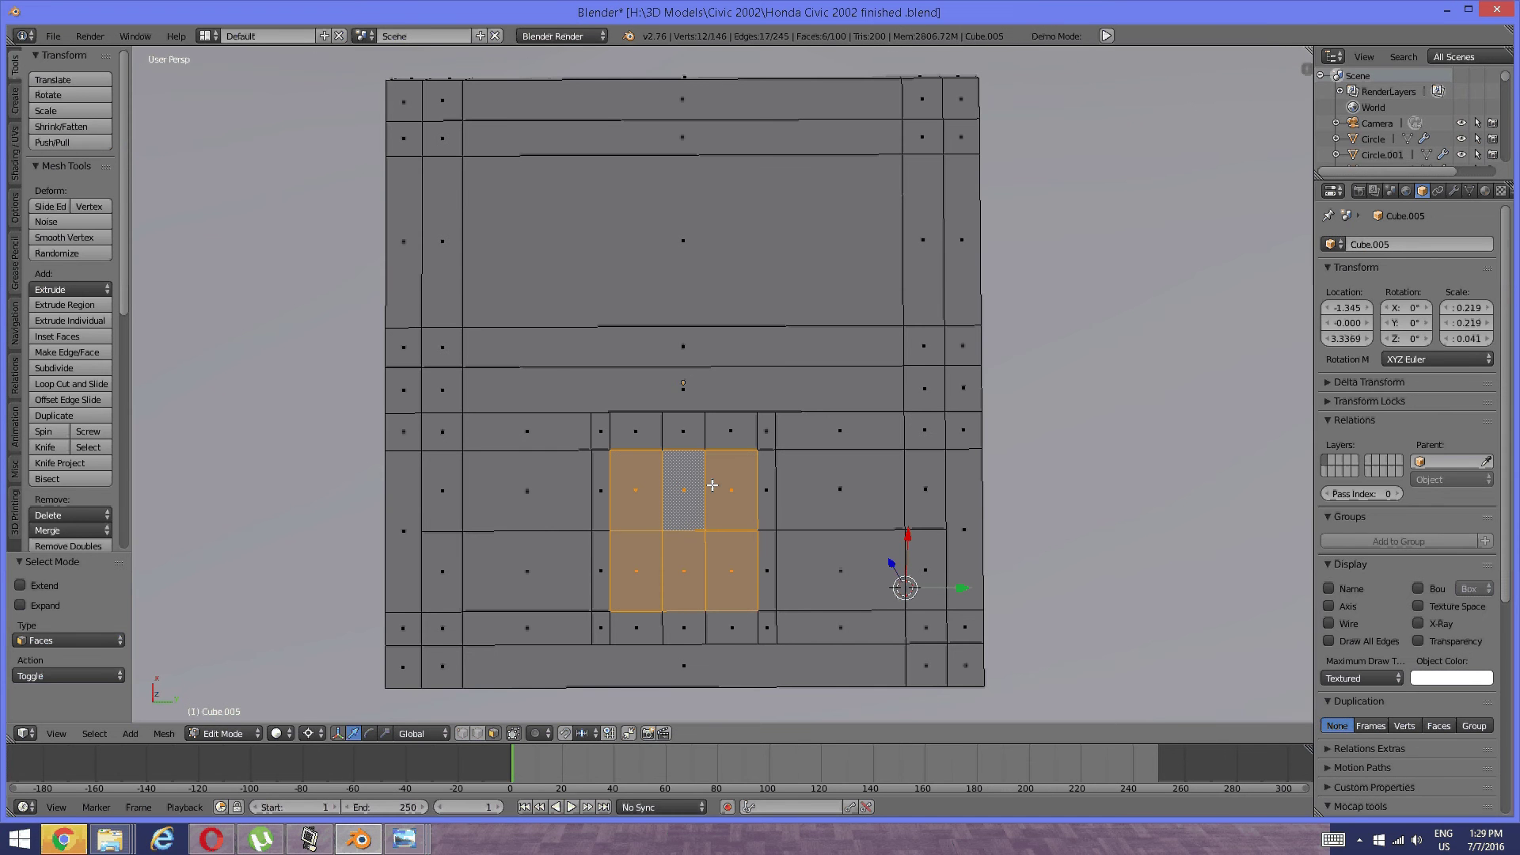
pyautogui.press('ctrl+KP_Add')
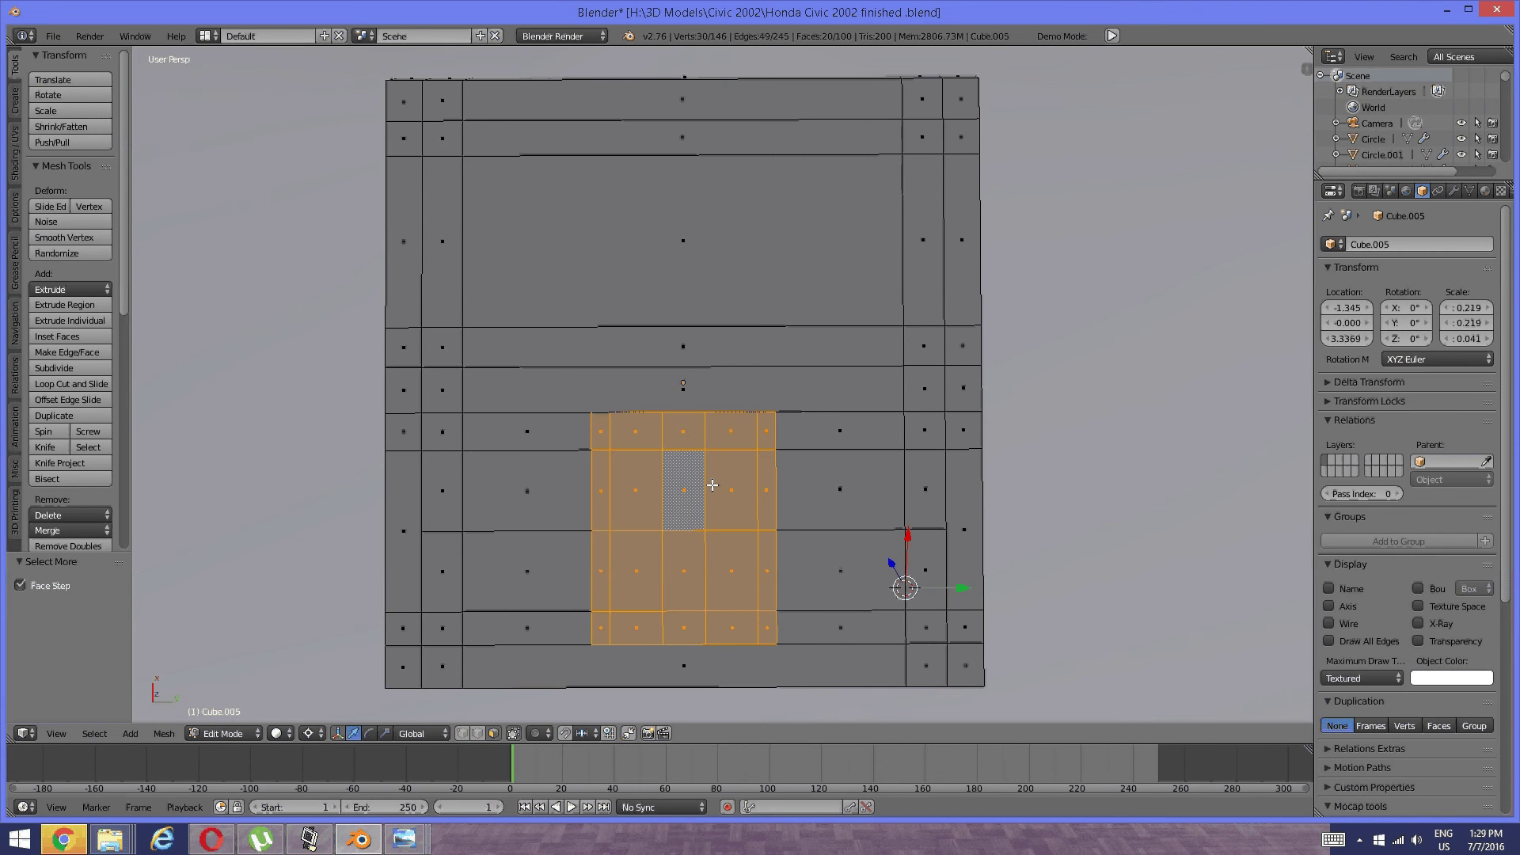
pyautogui.hotkey('shift', 'd')
pyautogui.press('Escape')
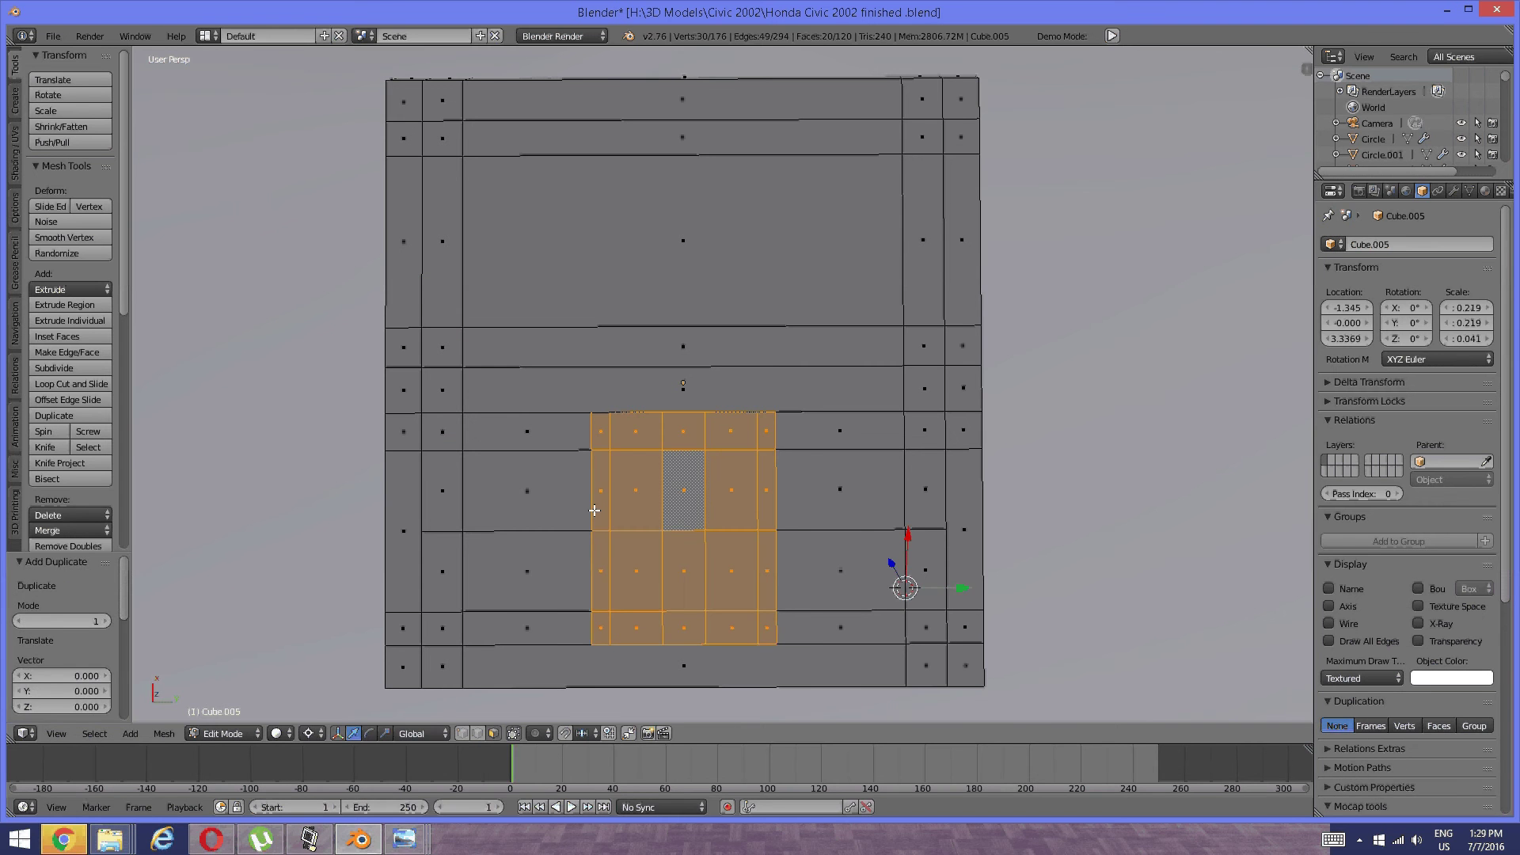
pyautogui.press('h')
# Delete the original six central faces with their surrounding ring, reveal the hidden copies and deselect everything.
pyautogui.rightClick(655, 502)
pyautogui.keyDown('shift'); pyautogui.rightClick(699, 509); pyautogui.keyUp('shift')
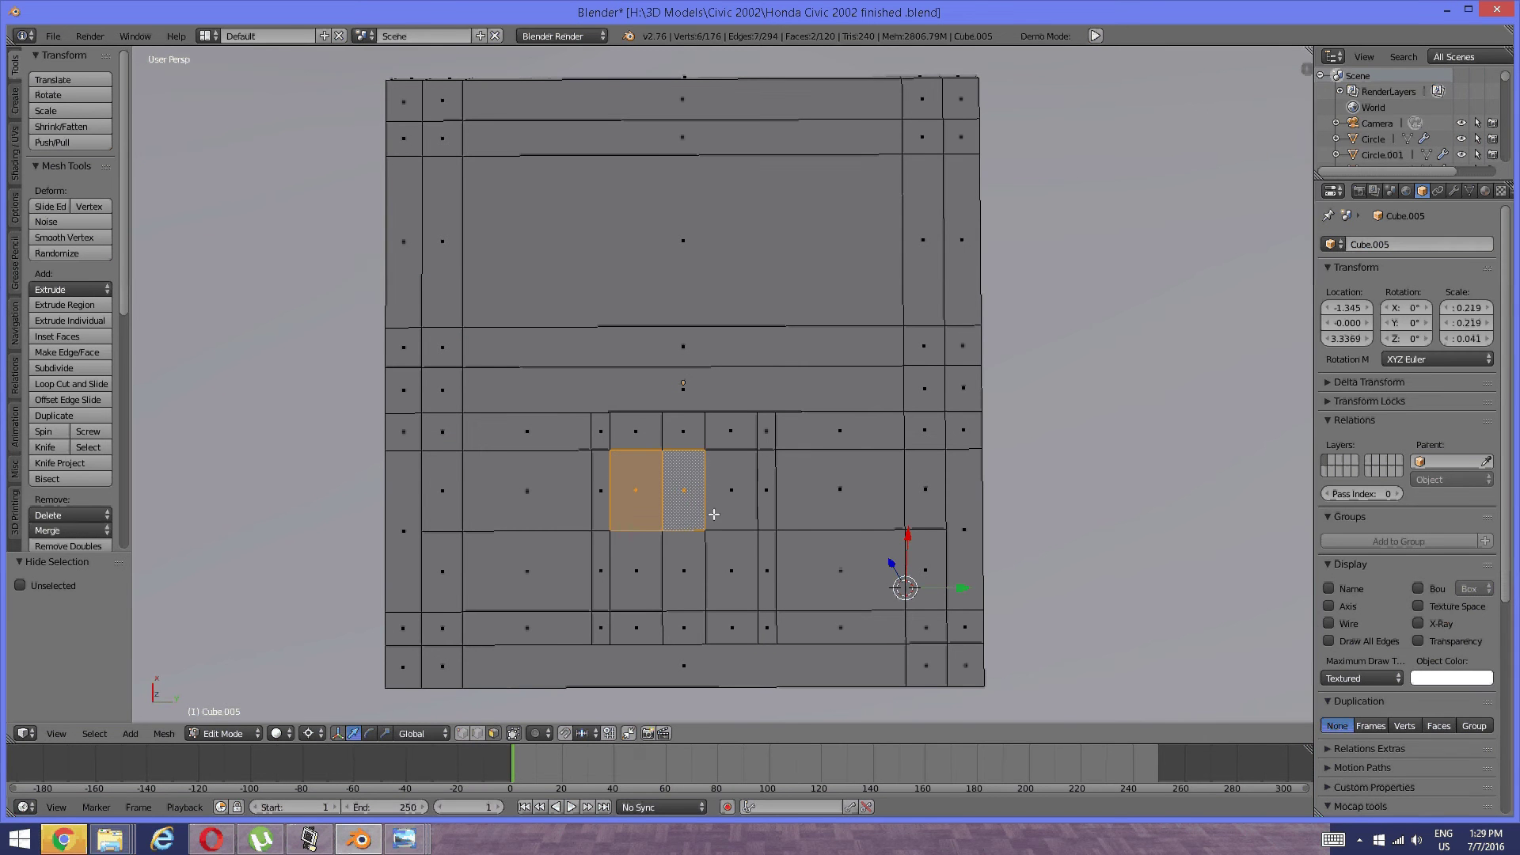
pyautogui.keyDown('shift'); pyautogui.rightClick(727, 517); pyautogui.keyUp('shift')
pyautogui.keyDown('shift'); pyautogui.rightClick(704, 567); pyautogui.keyUp('shift')
pyautogui.keyDown('shift'); pyautogui.rightClick(693, 569); pyautogui.keyUp('shift')
pyautogui.keyDown('shift'); pyautogui.rightClick(659, 567); pyautogui.keyUp('shift')
pyautogui.keyDown('shift'); pyautogui.rightClick(684, 570); pyautogui.keyUp('shift')
pyautogui.keyDown('shift'); pyautogui.rightClick(731, 571); pyautogui.keyUp('shift')
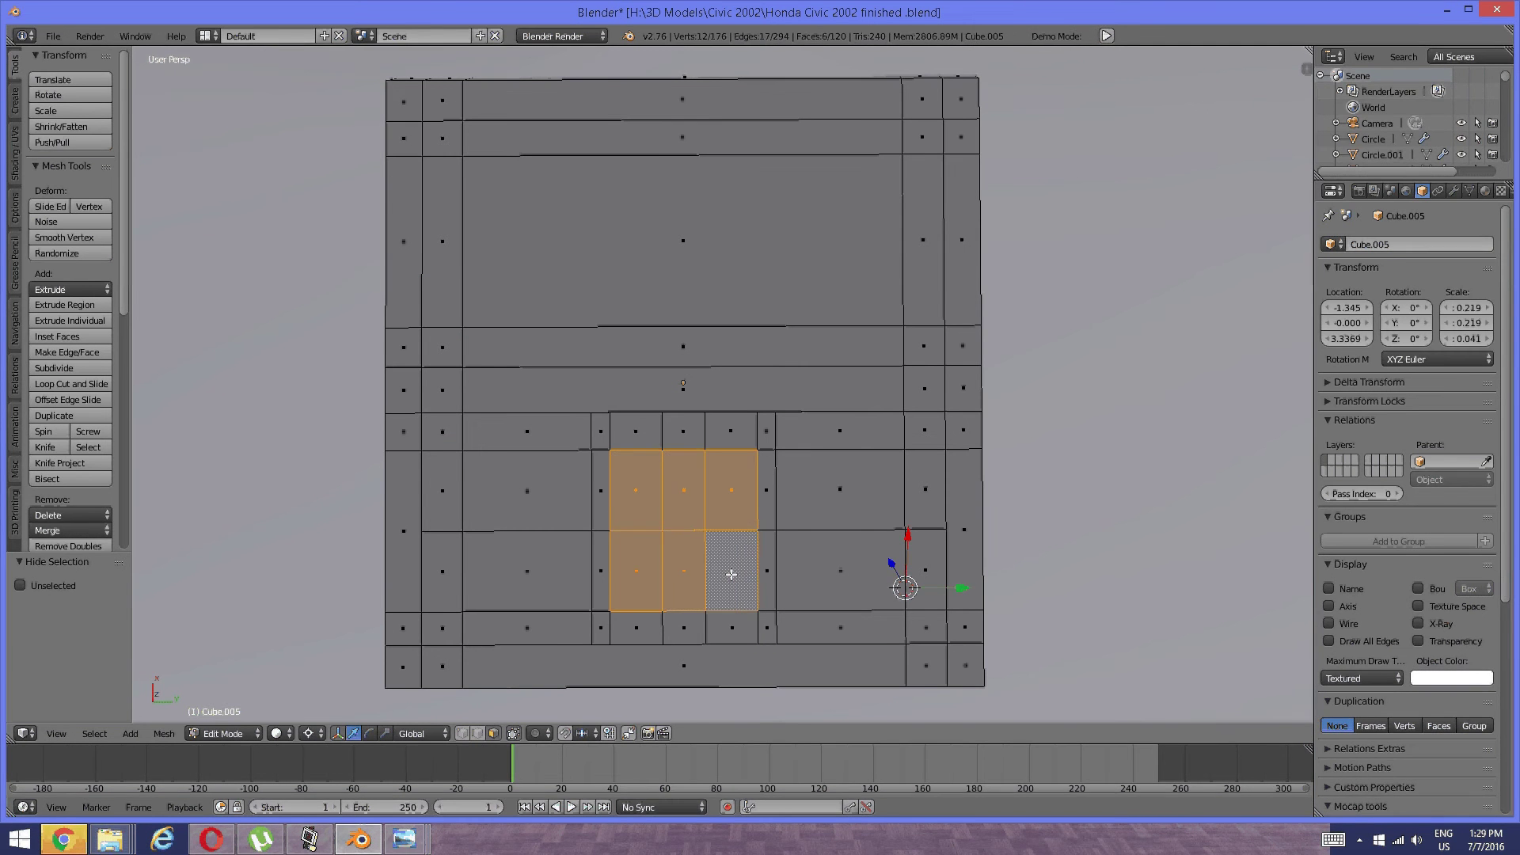
pyautogui.press('ctrl+KP_Add')
pyautogui.press('x')
pyautogui.click(733, 572)
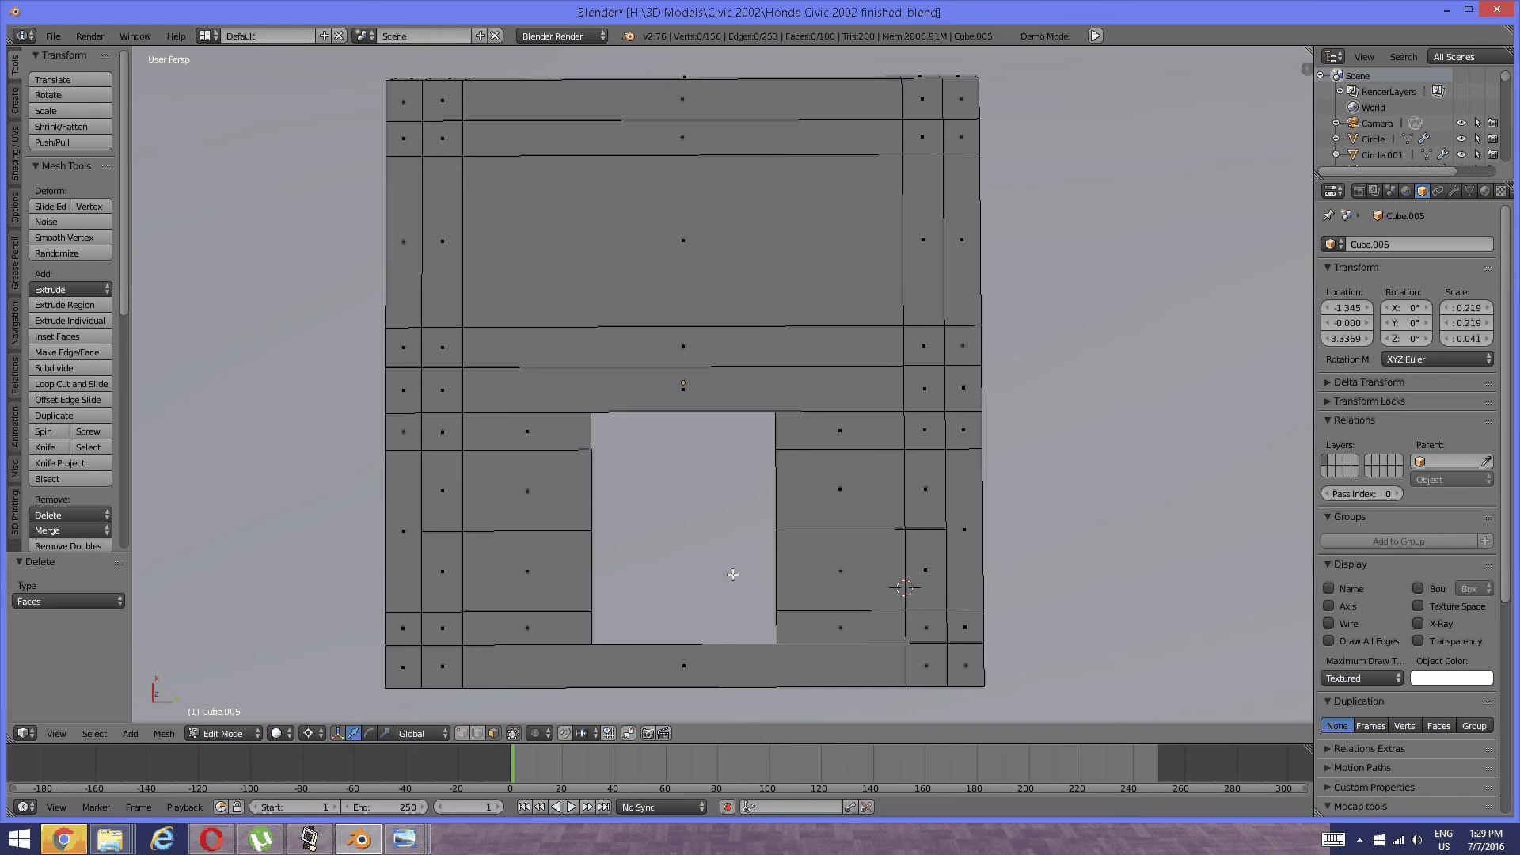
pyautogui.hotkey('alt', 'h')
pyautogui.press('a')
# Bevel the crosswise edge loop of the detached middle section by 0.253 to form a wide band.
pyautogui.hotkey('ctrl', 'Tab')
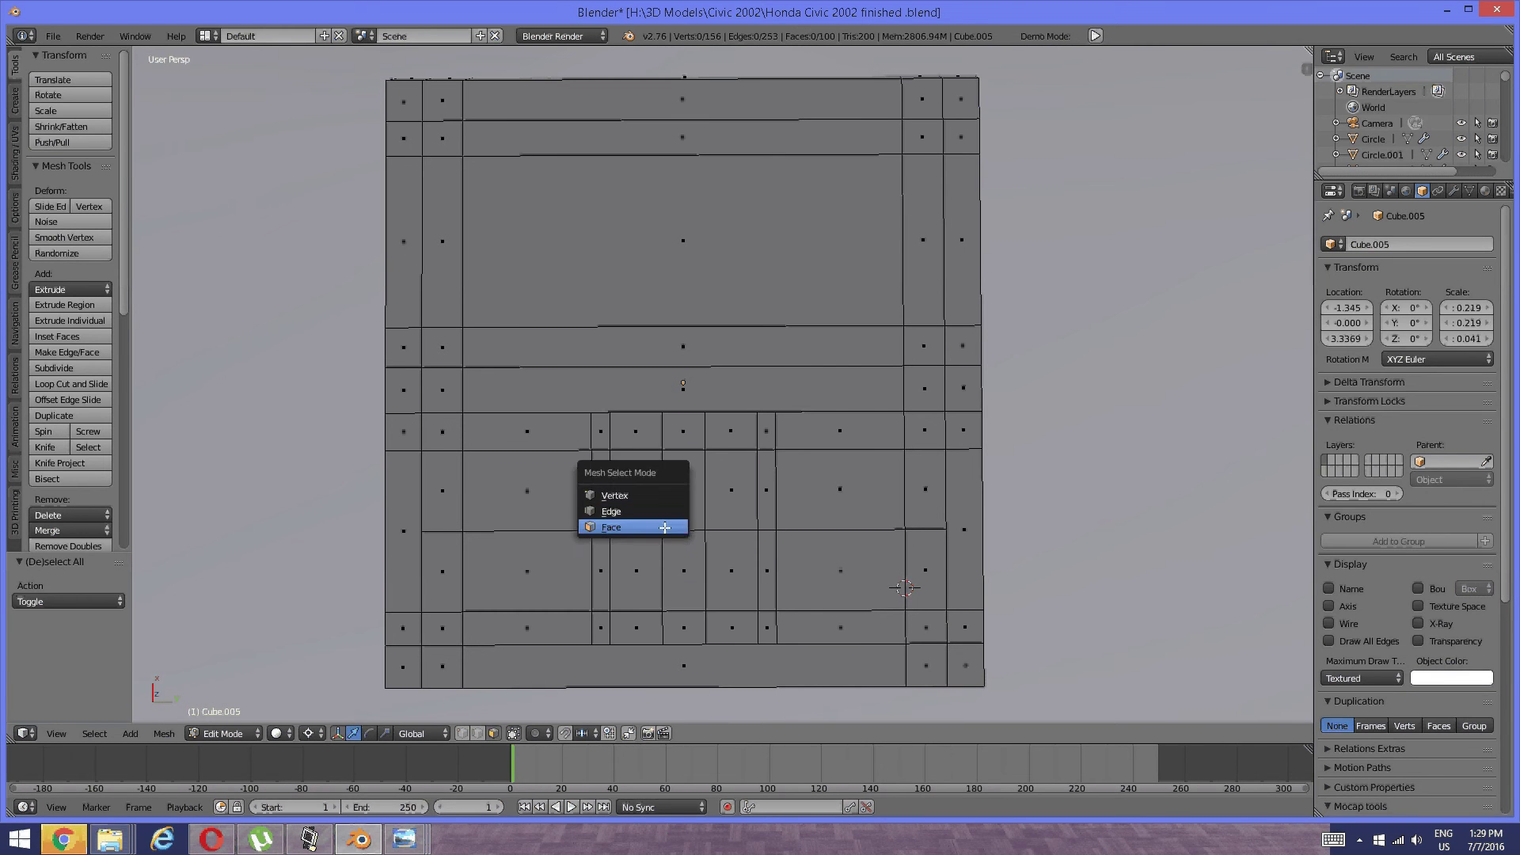
pyautogui.click(665, 511)
pyautogui.keyDown('alt'); pyautogui.rightClick(648, 527); pyautogui.keyUp('alt')
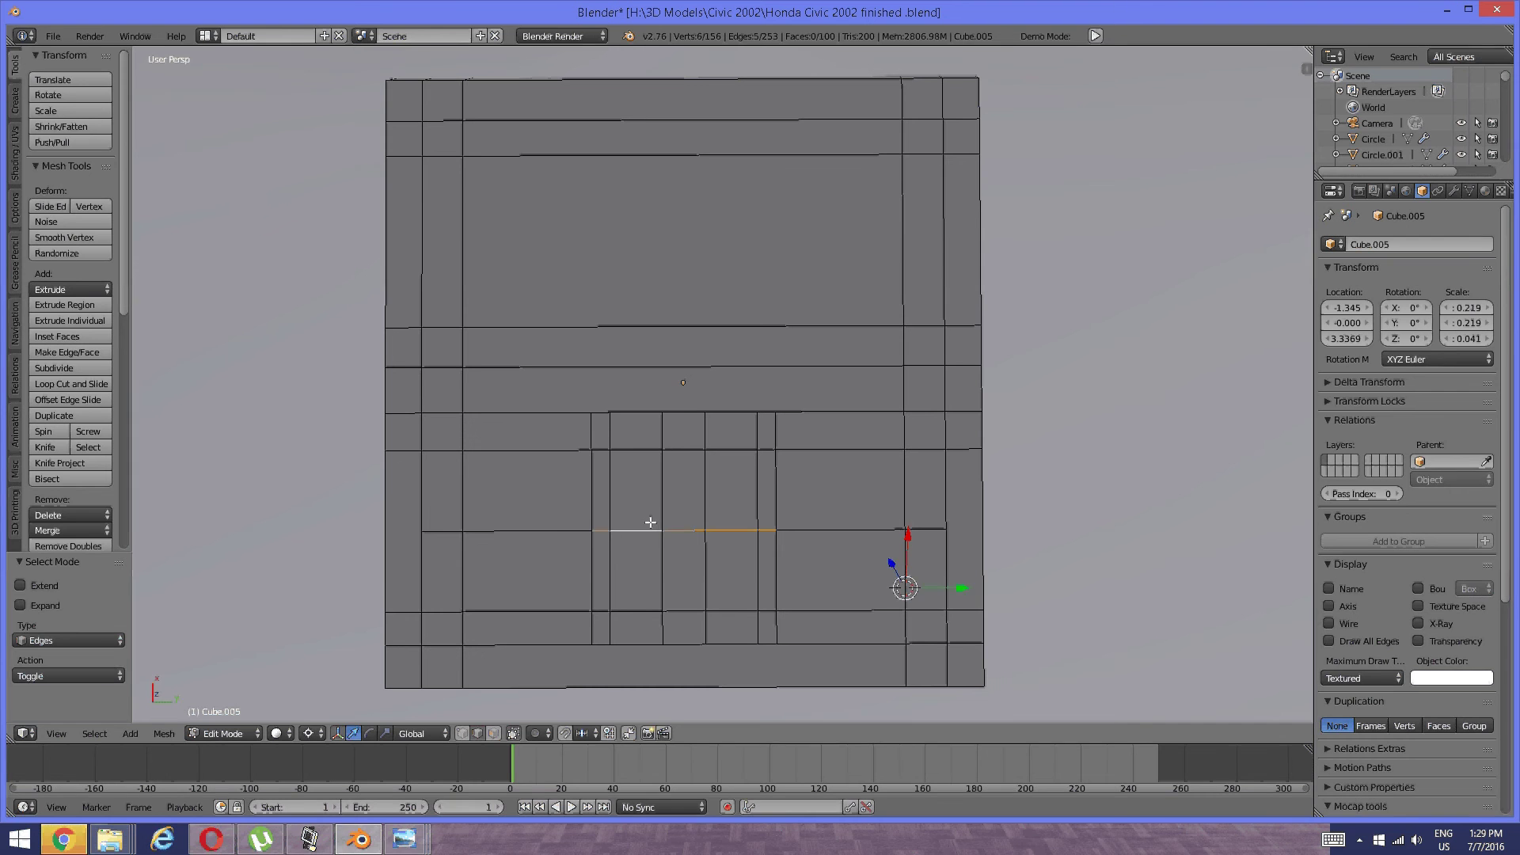
pyautogui.hotkey('ctrl', 'e')
pyautogui.click(651, 522)
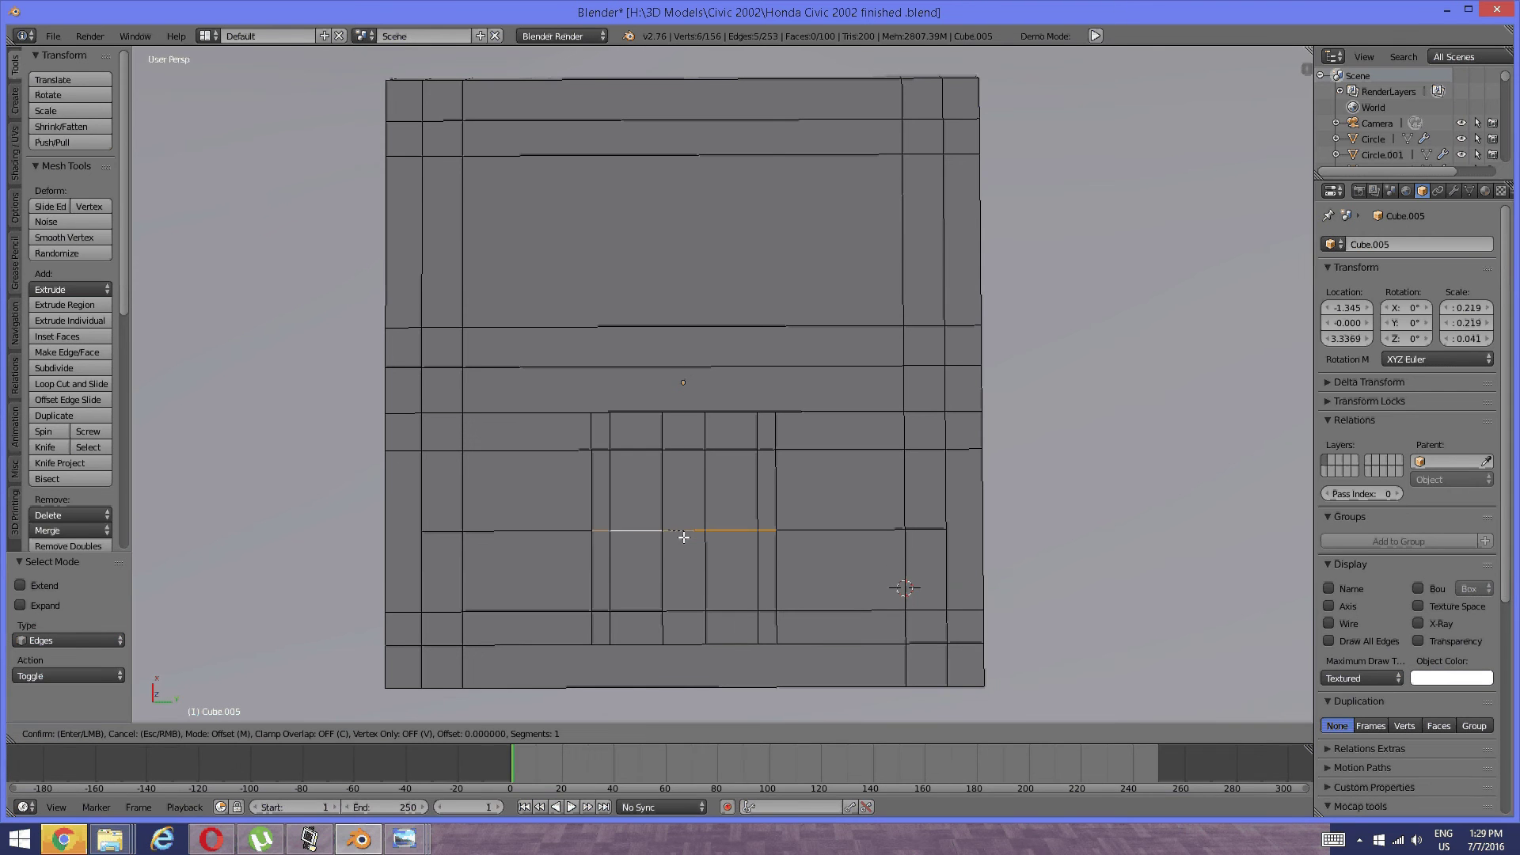
pyautogui.click(696, 239)
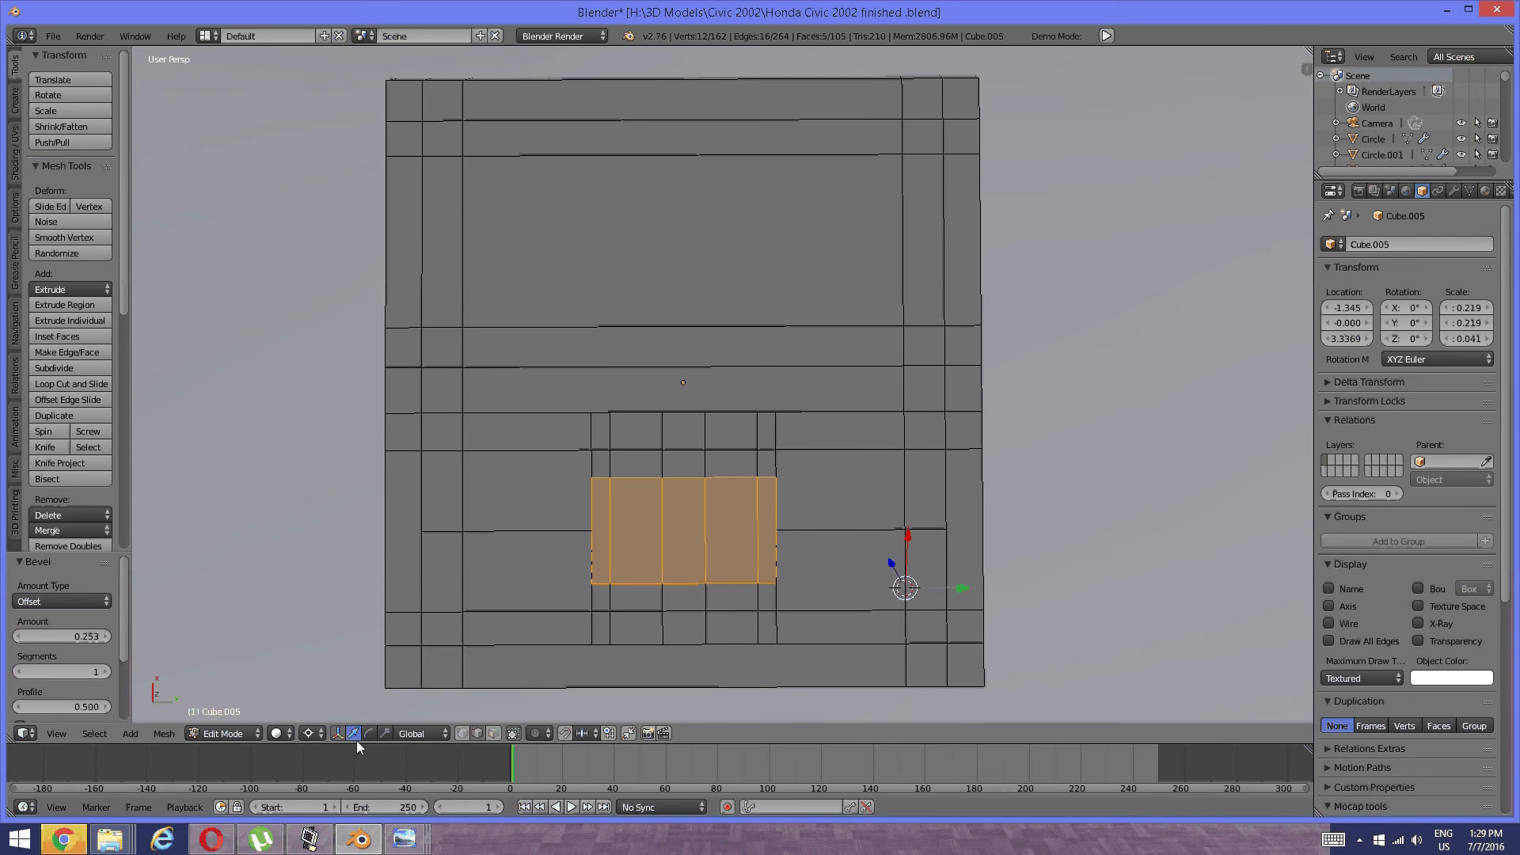
# Check the switch layout in the overhead console reference photo s-l1000 (2).jpg in Windows Photo Viewer, and return to Blender.
pyautogui.moveTo(405, 847)
pyautogui.moveTo(655, 762)
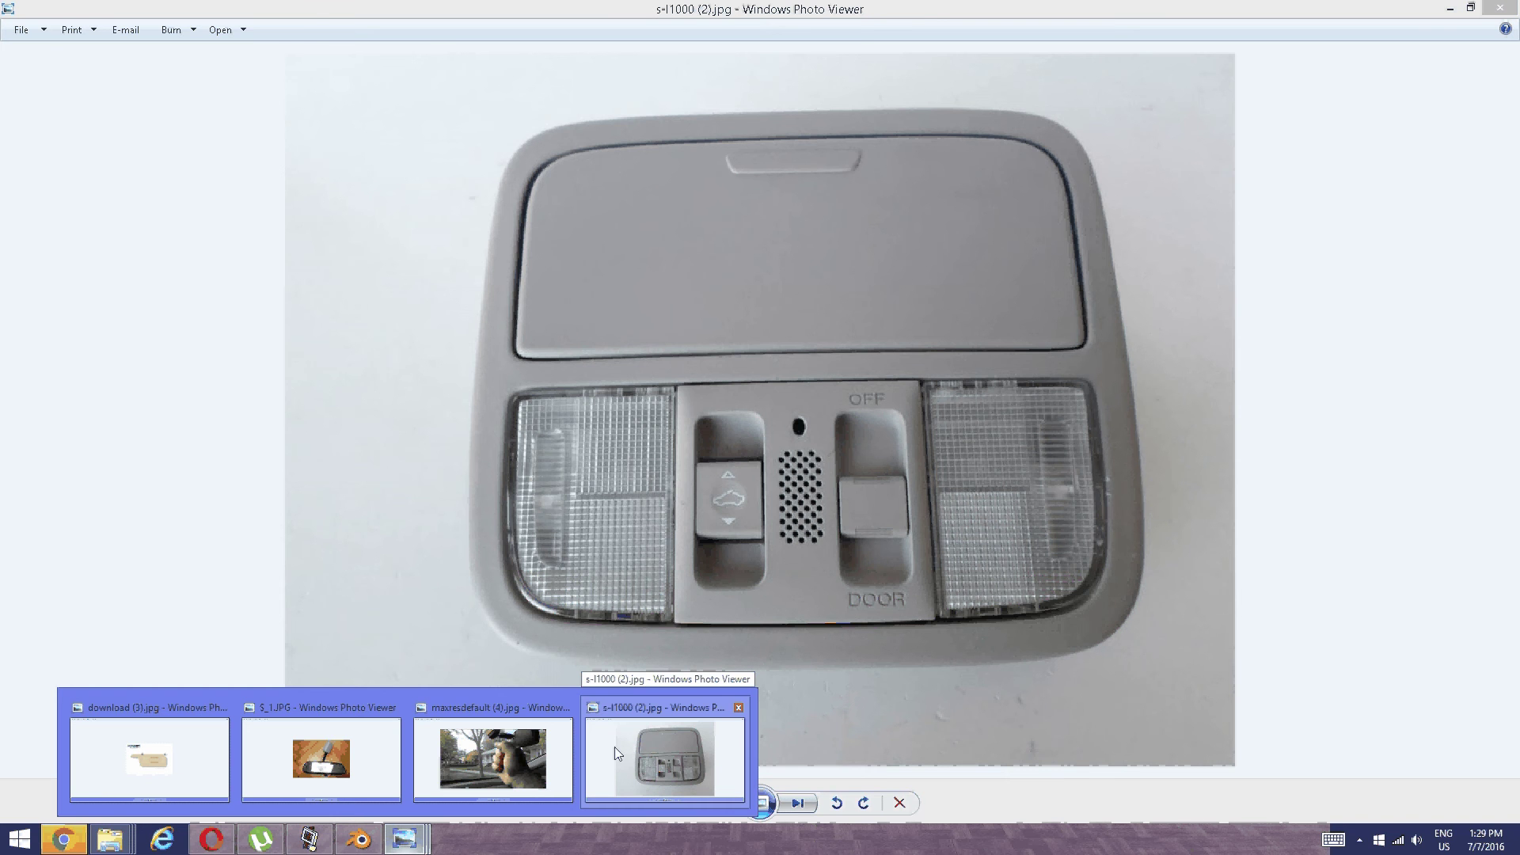
pyautogui.moveTo(528, 732)
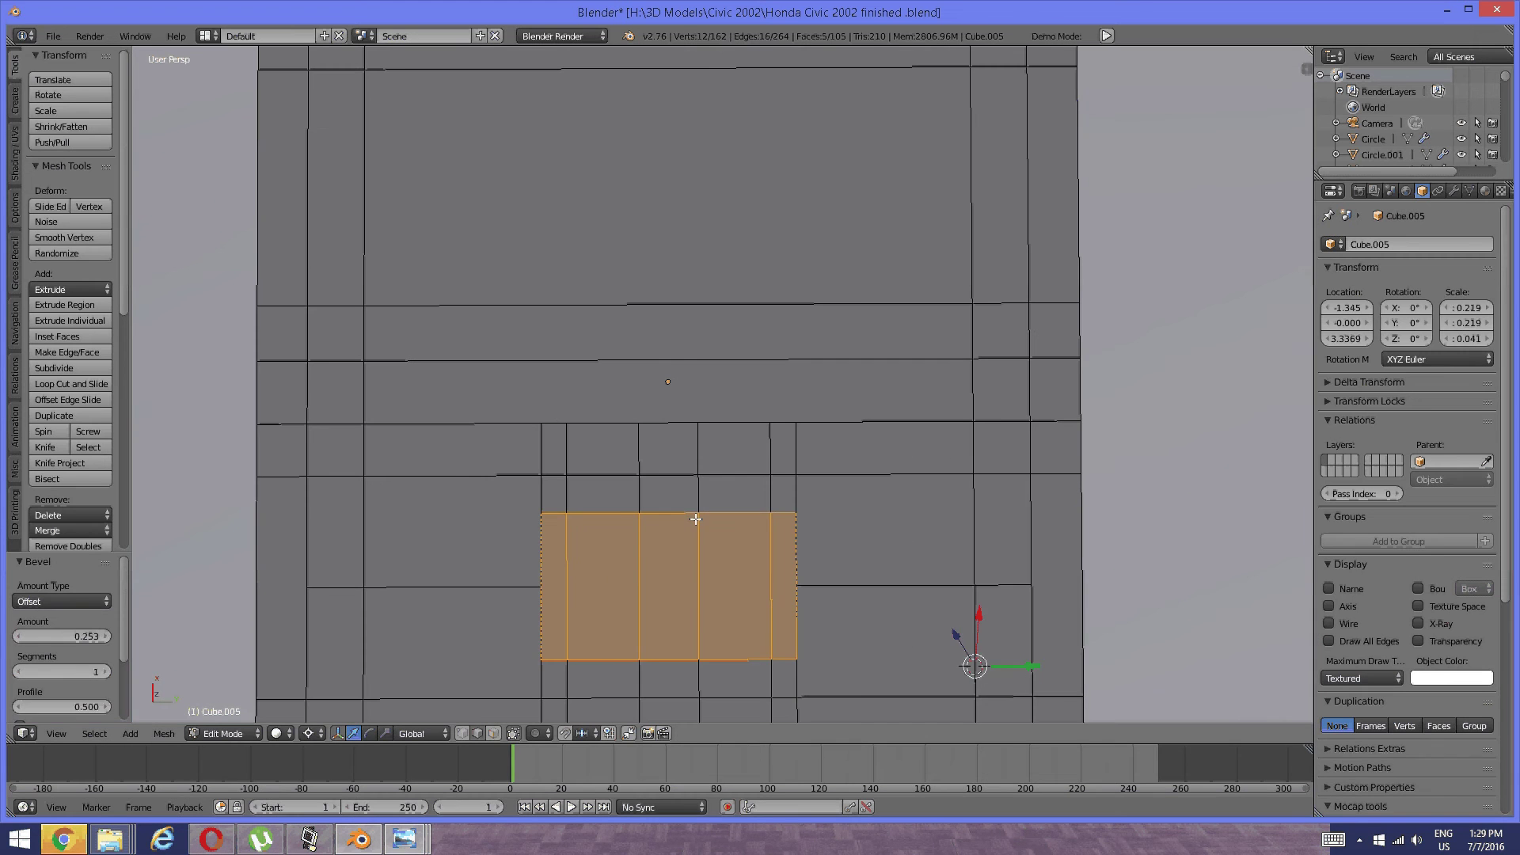
# Clear the current selection and switch the mesh selection mode to faces.
pyautogui.press('a')
pyautogui.hotkey('ctrl', 'Tab')
pyautogui.click(612, 552)
pyautogui.rightClick(621, 572)
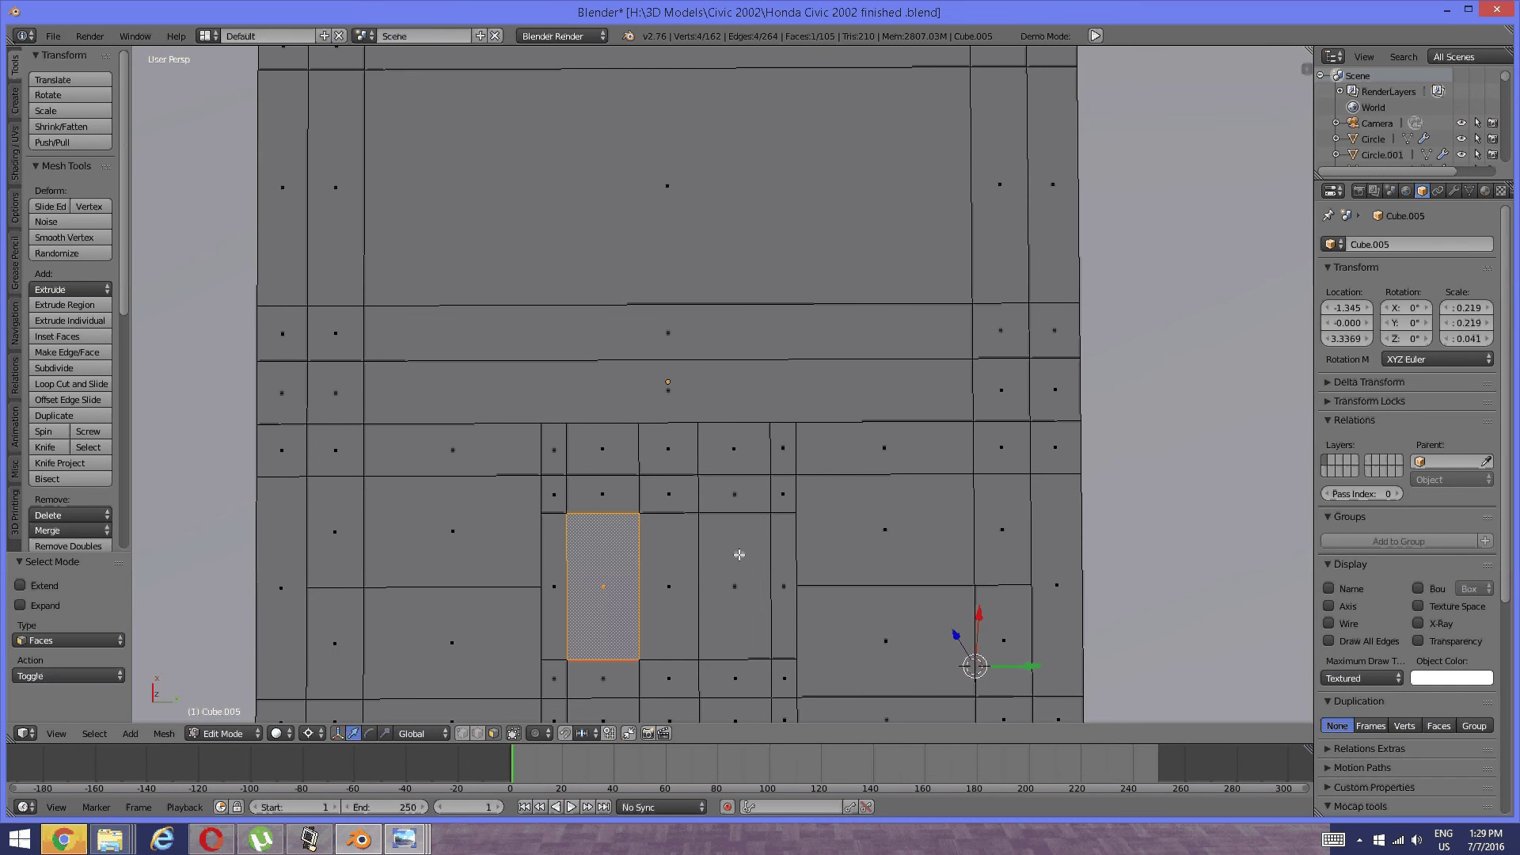
pyautogui.keyDown('shift'); pyautogui.rightClick(735, 494); pyautogui.keyUp('shift')
pyautogui.keyDown('shift'); pyautogui.rightClick(735, 586); pyautogui.keyUp('shift')
pyautogui.keyDown('shift'); pyautogui.scroll(-3, 723, 601); pyautogui.keyUp('shift')
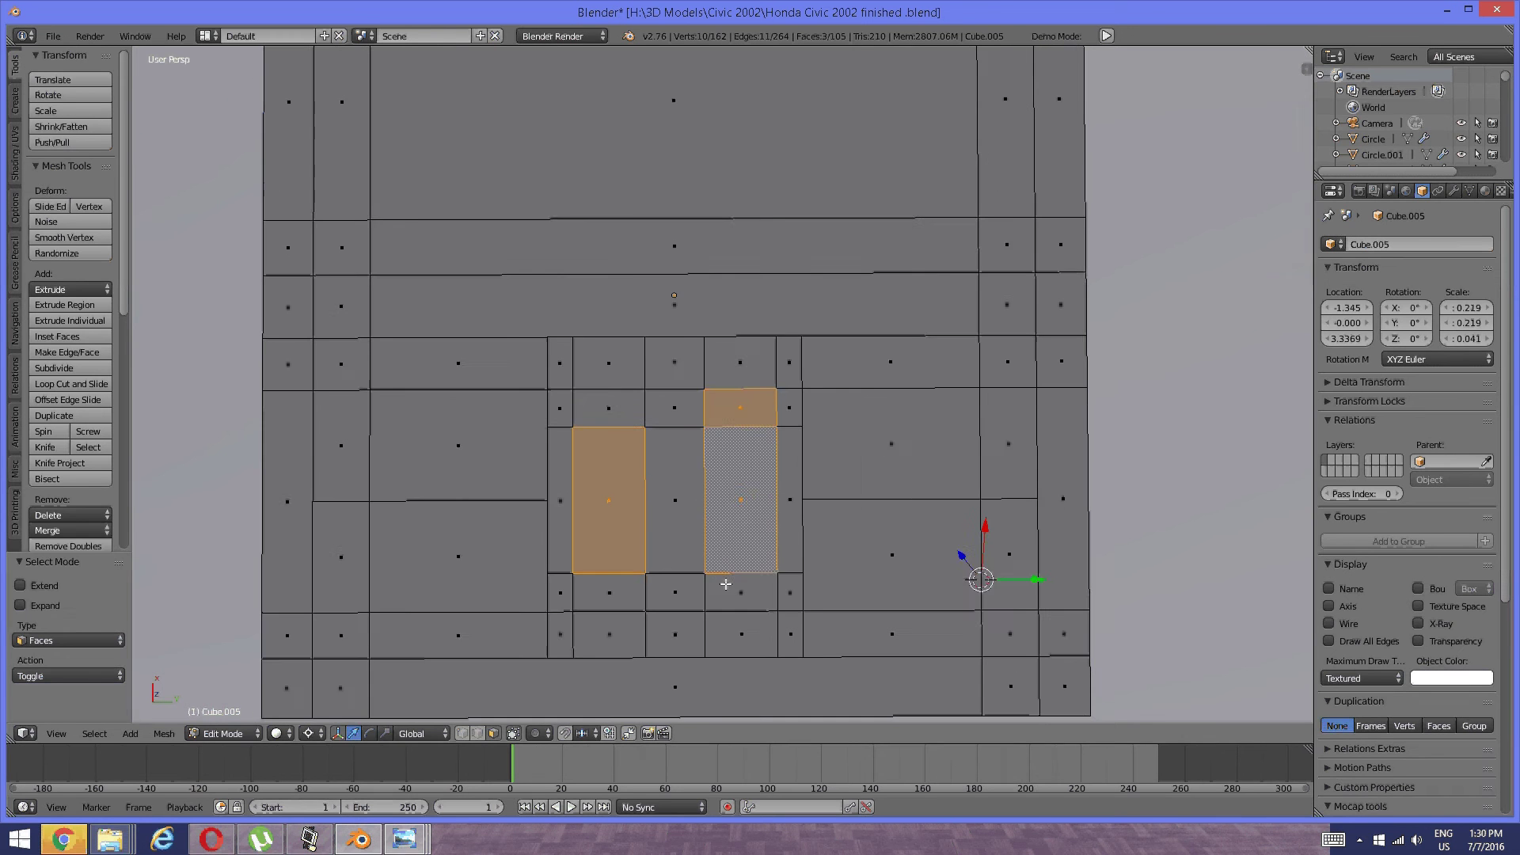
pyautogui.keyDown('shift'); pyautogui.rightClick(734, 627); pyautogui.keyUp('shift')
pyautogui.hotkey('ctrl', 'z')
pyautogui.keyDown('shift'); pyautogui.rightClick(722, 585); pyautogui.keyUp('shift')
pyautogui.keyDown('shift'); pyautogui.rightClick(611, 584); pyautogui.keyUp('shift')
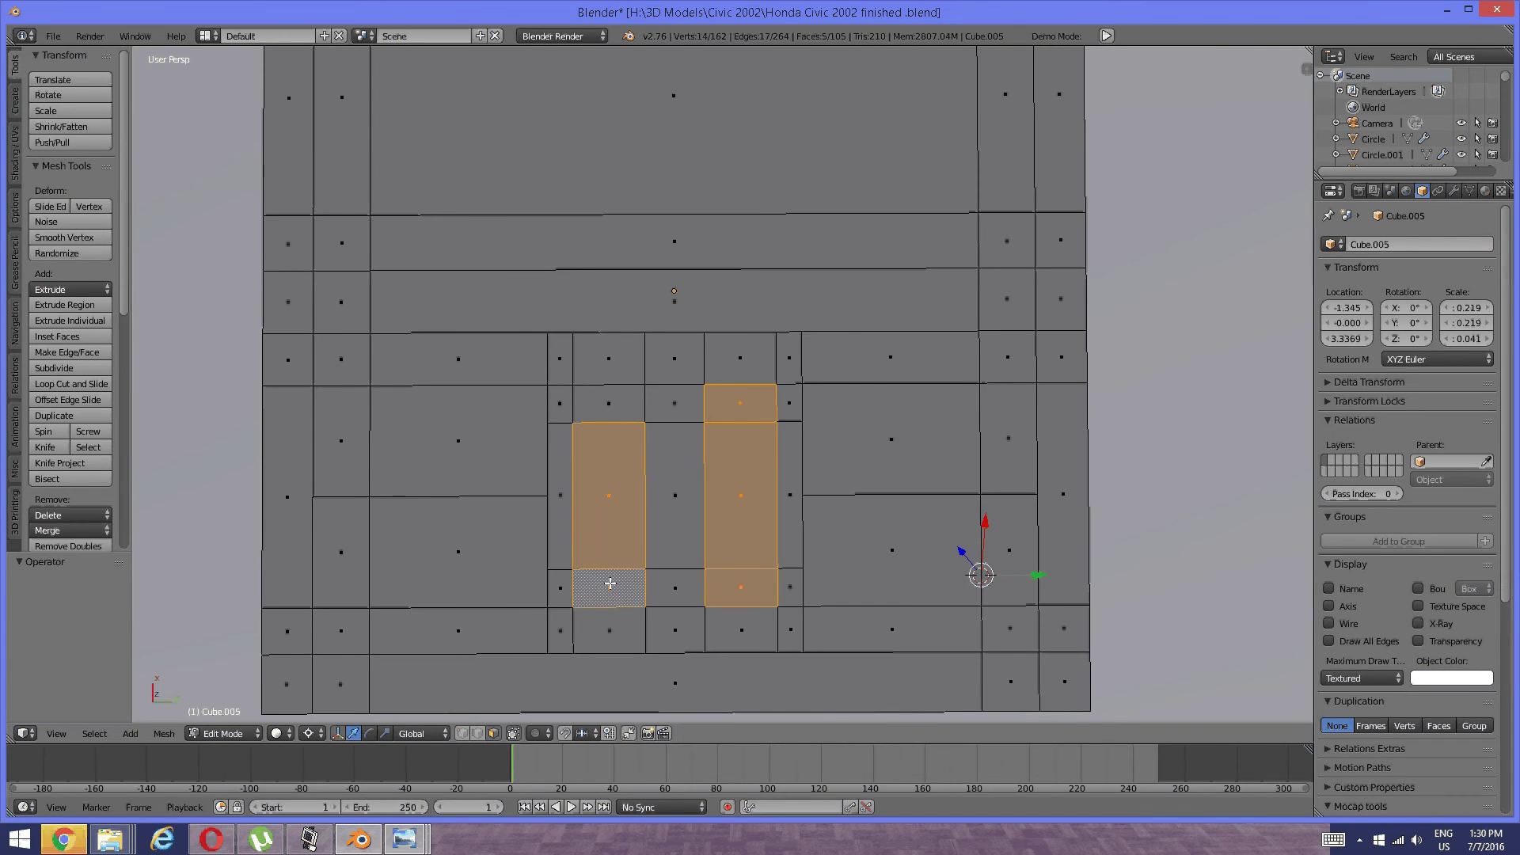
pyautogui.keyDown('shift'); pyautogui.rightClick(599, 422); pyautogui.keyUp('shift')
pyautogui.moveTo(600, 423); pyautogui.dragTo(745, 419, button='middle')
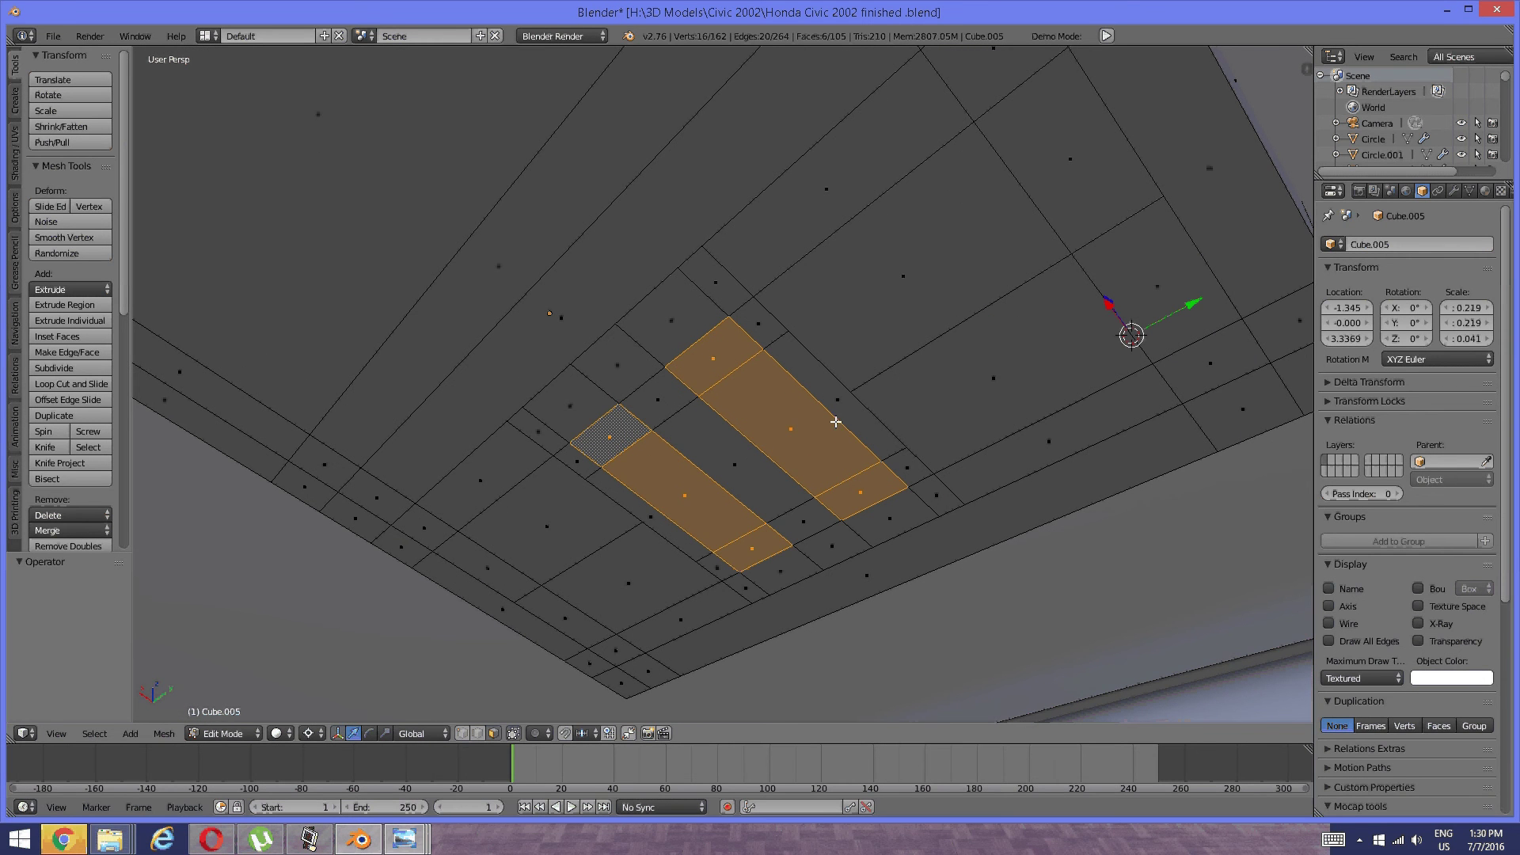
pyautogui.press('a')
# Select a face on the large panel, both side panels and the central switch section, and extend the selection to all linked faces.
pyautogui.rightClick(597, 524)
pyautogui.keyDown('shift'); pyautogui.rightClick(685, 487); pyautogui.keyUp('shift')
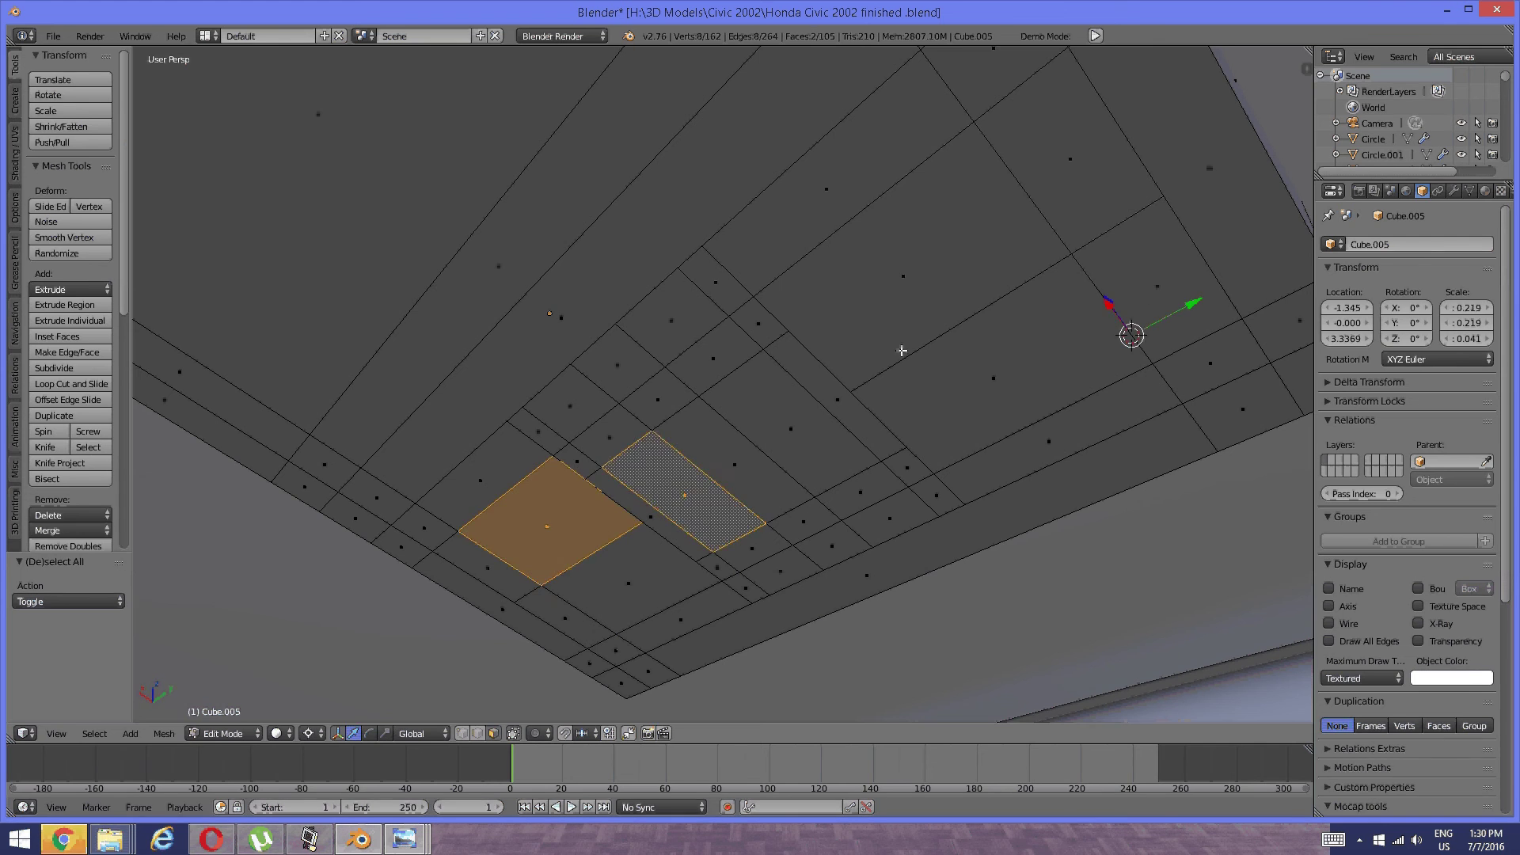
pyautogui.keyDown('shift'); pyautogui.rightClick(899, 349); pyautogui.keyUp('shift')
pyautogui.moveTo(655, 410); pyautogui.dragTo(727, 420, button='middle')
pyautogui.keyDown('shift'); pyautogui.rightClick(628, 273); pyautogui.keyUp('shift')
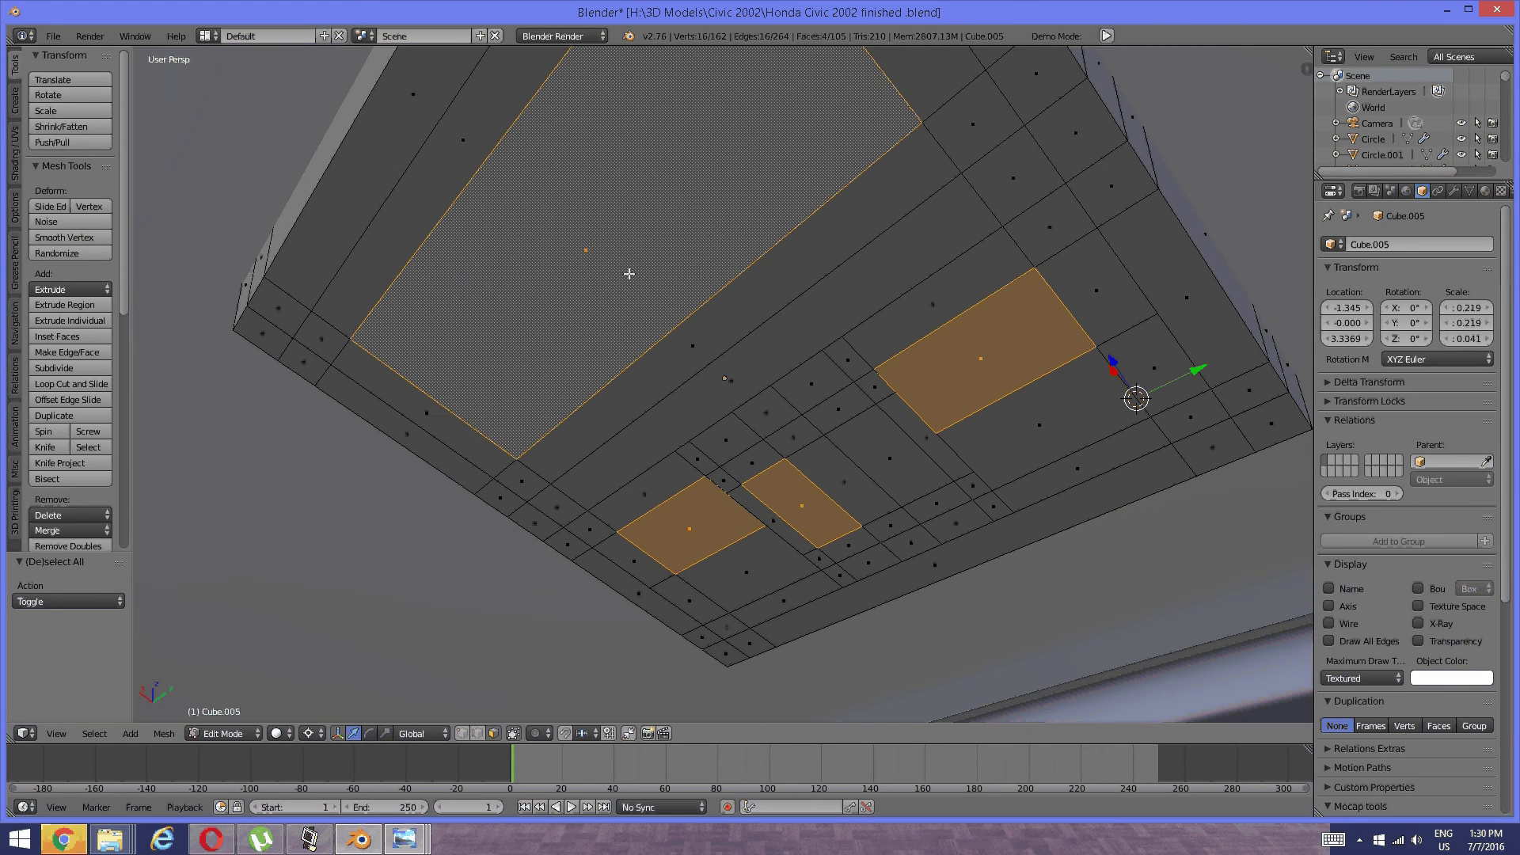
pyautogui.hotkey('ctrl', 'l')
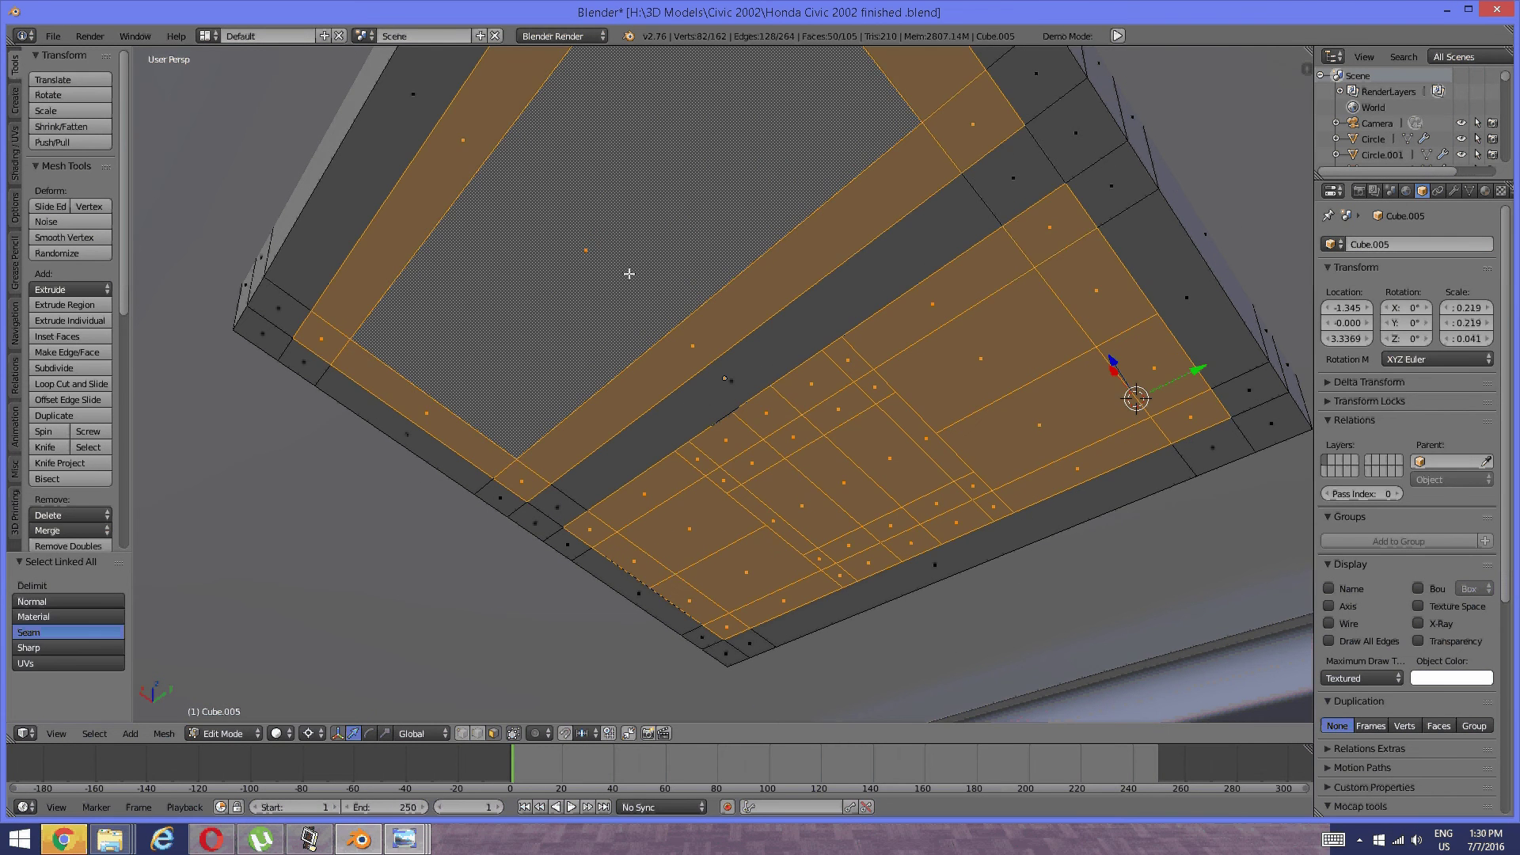
# Try to extrude the selected panel faces into the console by about 0.015.
pyautogui.moveTo(628, 273); pyautogui.dragTo(598, 287, button='middle')
pyautogui.press('e')
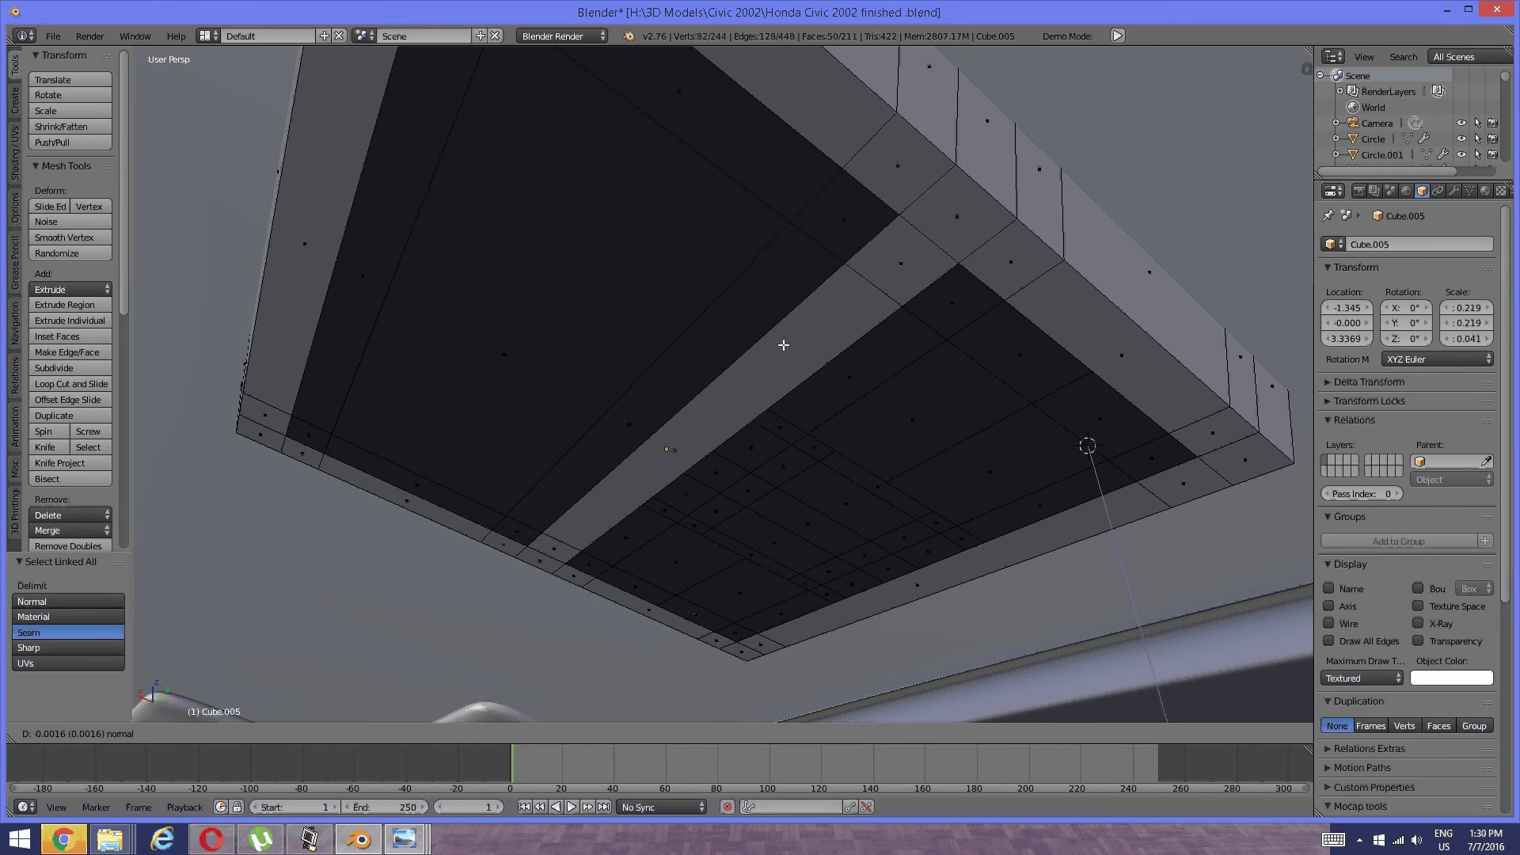
pyautogui.click(794, 327)
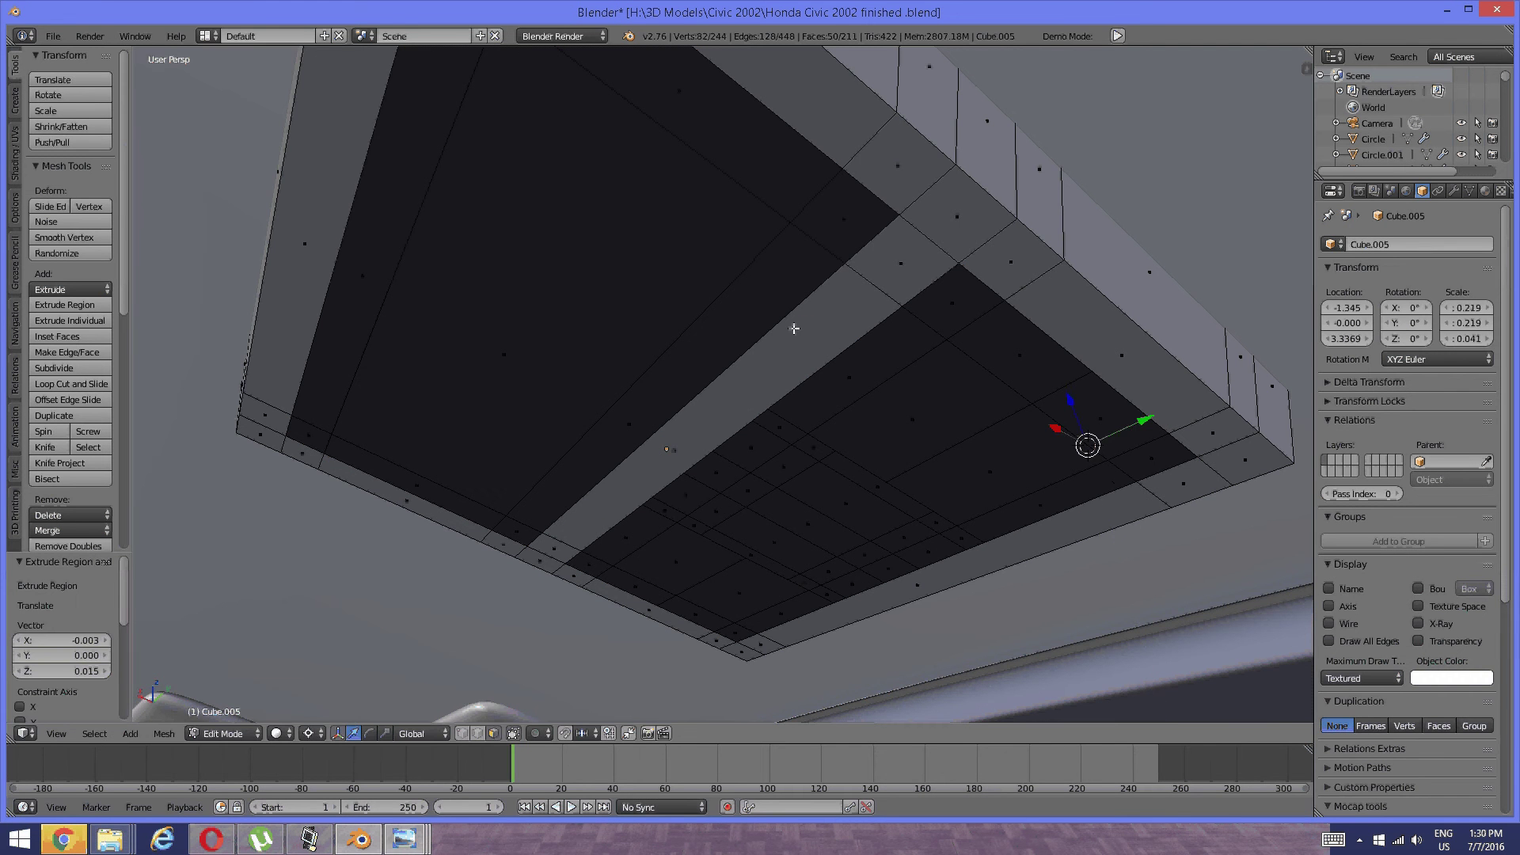
# Isolate the console in local view to inspect the panels from its open inner side.
pyautogui.moveTo(794, 327); pyautogui.dragTo(855, 394, button='middle')
pyautogui.press('KP_Divide')
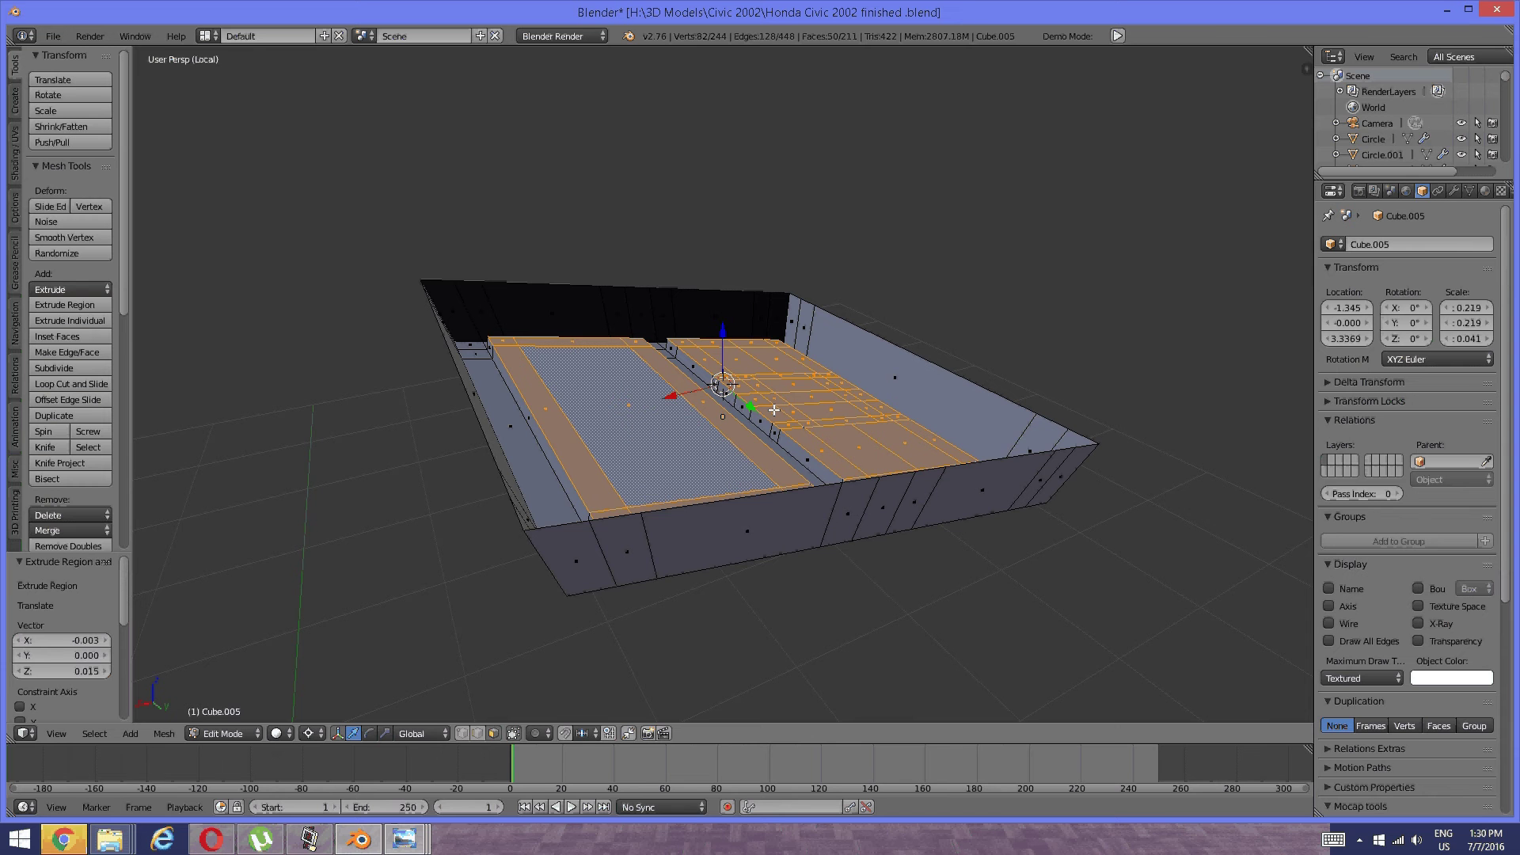
pyautogui.scroll(2, 752, 420)
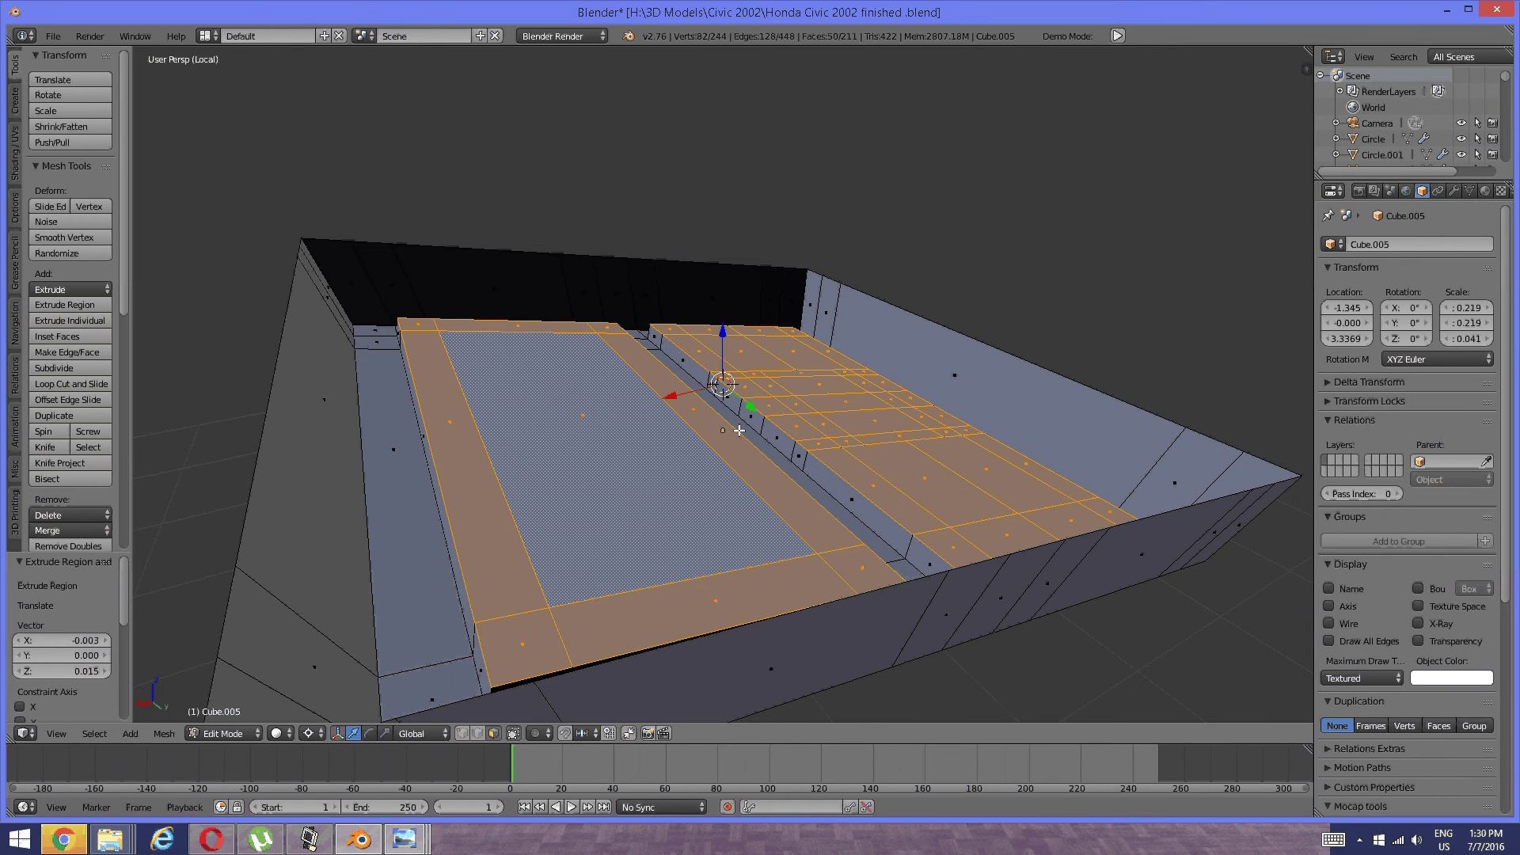
# Try deleting the extruded panel faces, and undo both the deletion and the extrusion.
pyautogui.press('x')
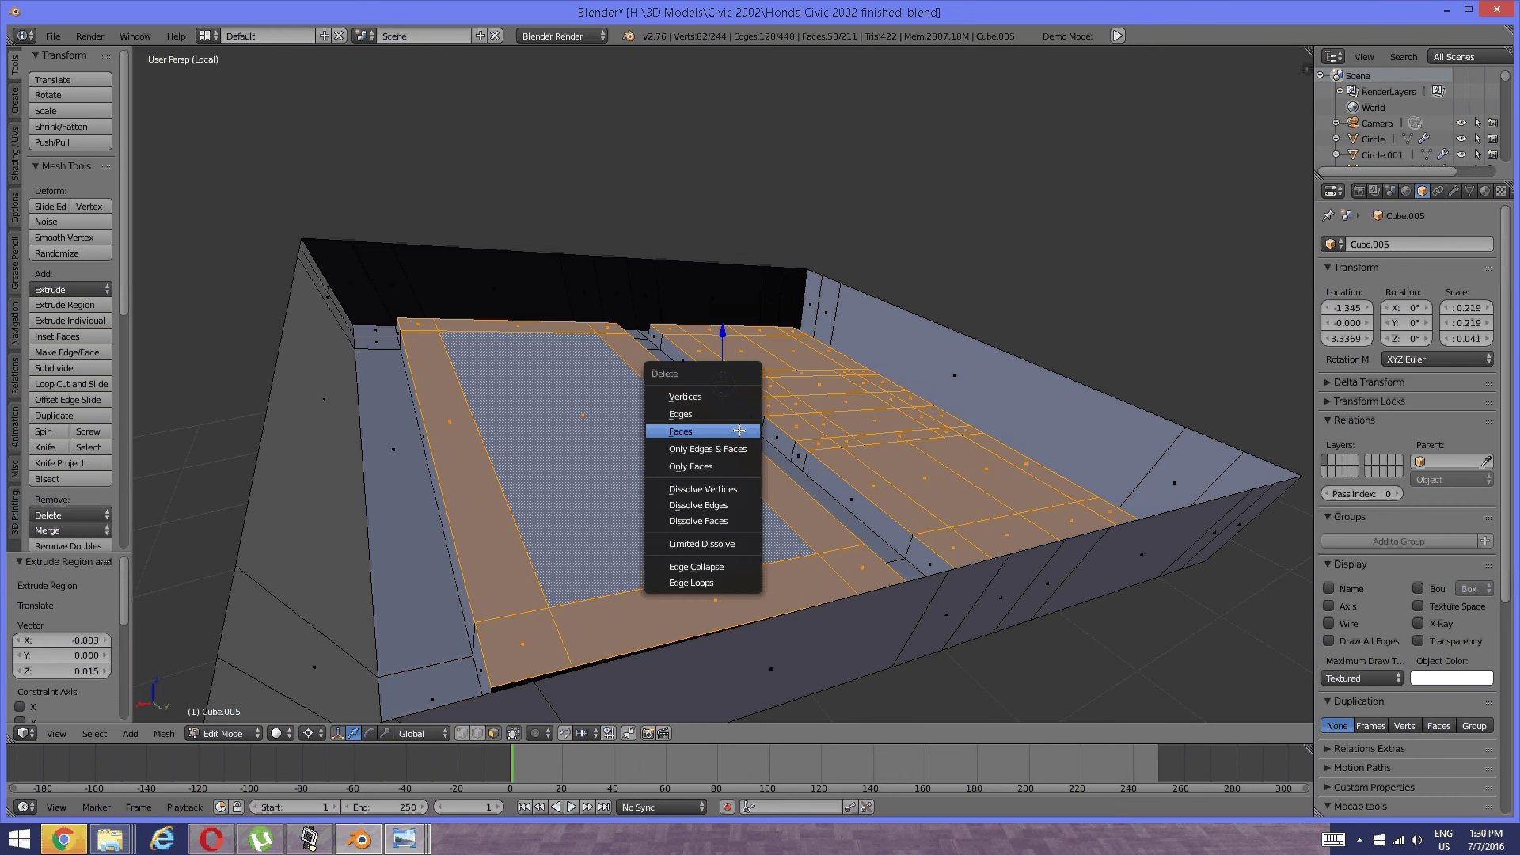
pyautogui.click(739, 430)
pyautogui.moveTo(669, 434); pyautogui.dragTo(667, 450, button='middle')
pyautogui.hotkey('ctrl', 'z')
pyautogui.hotkey('ctrl', 'z')
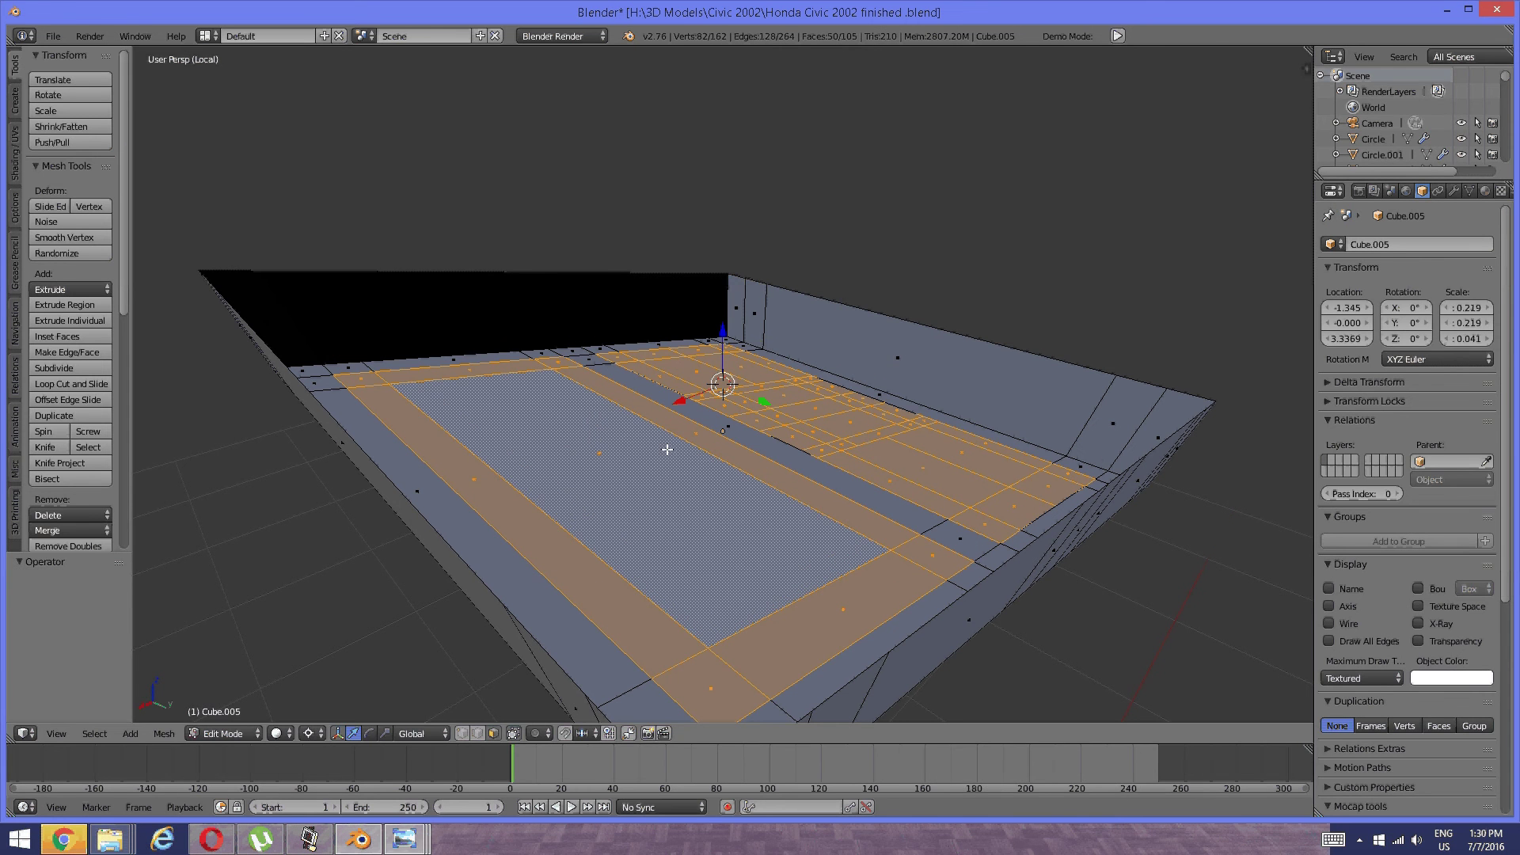
# Extrude the selected panel faces inward by about 0.003 and again by about 0.032, and delete the inner end faces.
pyautogui.press('e')
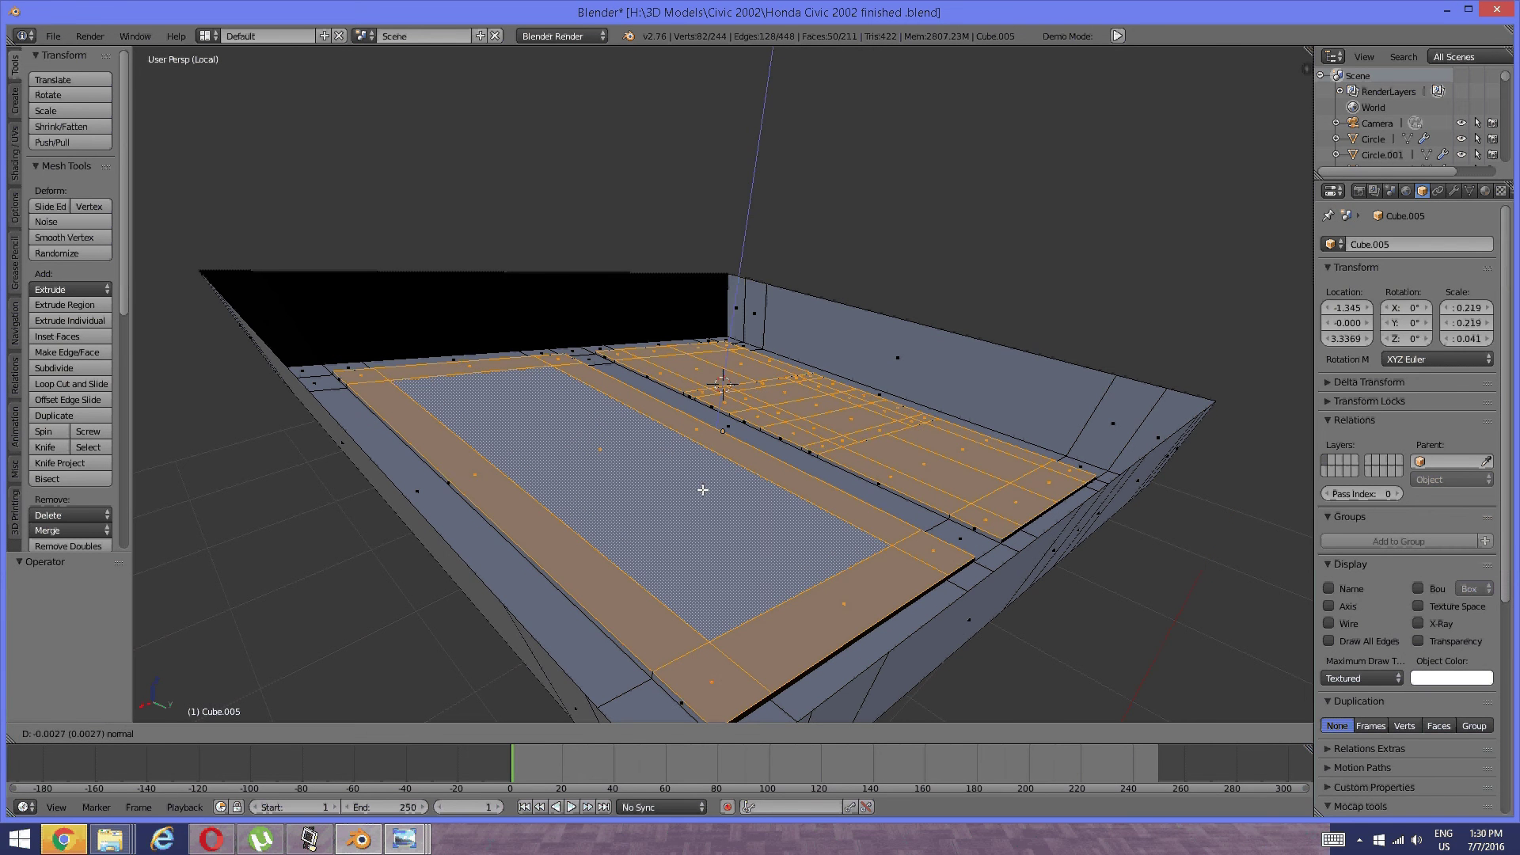
pyautogui.click(703, 490)
pyautogui.press('e')
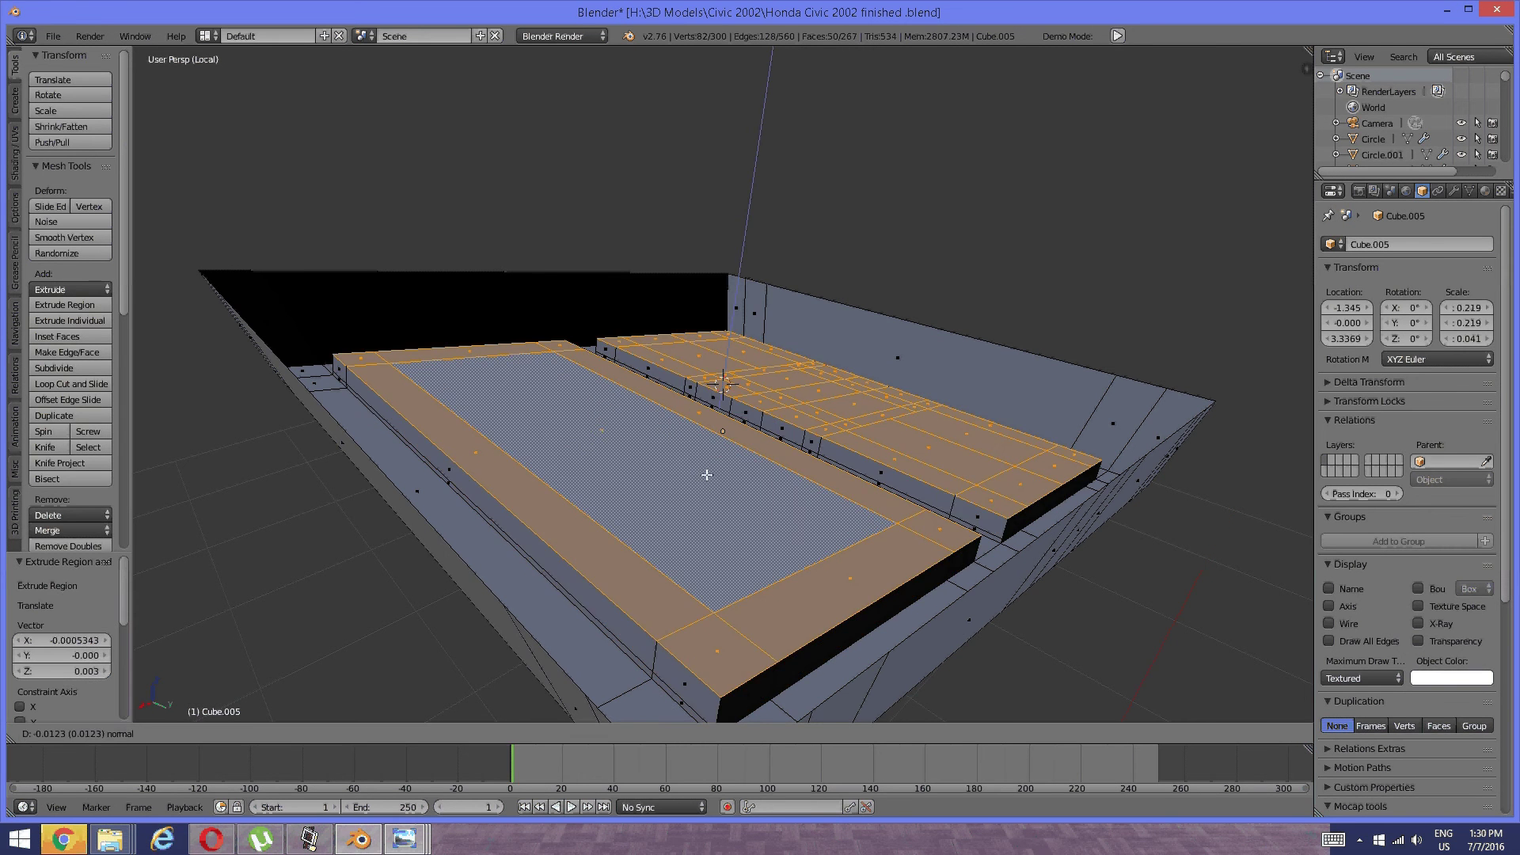
pyautogui.click(710, 458)
pyautogui.press('x')
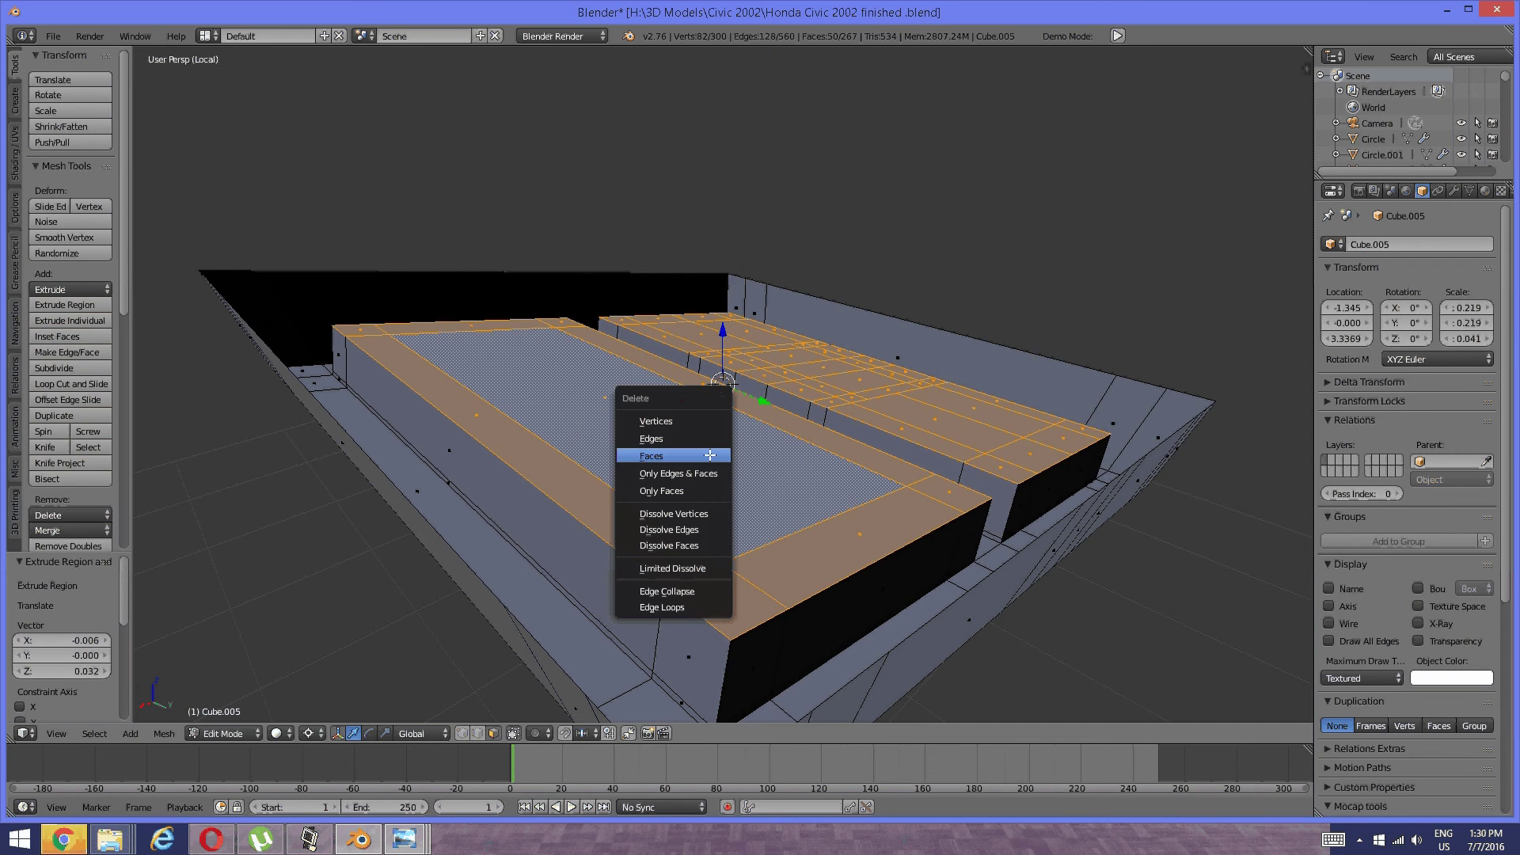
pyautogui.click(710, 456)
# Select all linked geometry of the four panel pieces, correct its face orientation to match the surrounding frame, and clear the selection.
pyautogui.moveTo(710, 457); pyautogui.dragTo(726, 393, button='middle')
pyautogui.rightClick(753, 346)
pyautogui.scroll(-2, 756, 353)
pyautogui.keyDown('shift'); pyautogui.rightClick(833, 559); pyautogui.keyUp('shift')
pyautogui.keyDown('shift'); pyautogui.rightClick(707, 568); pyautogui.keyUp('shift')
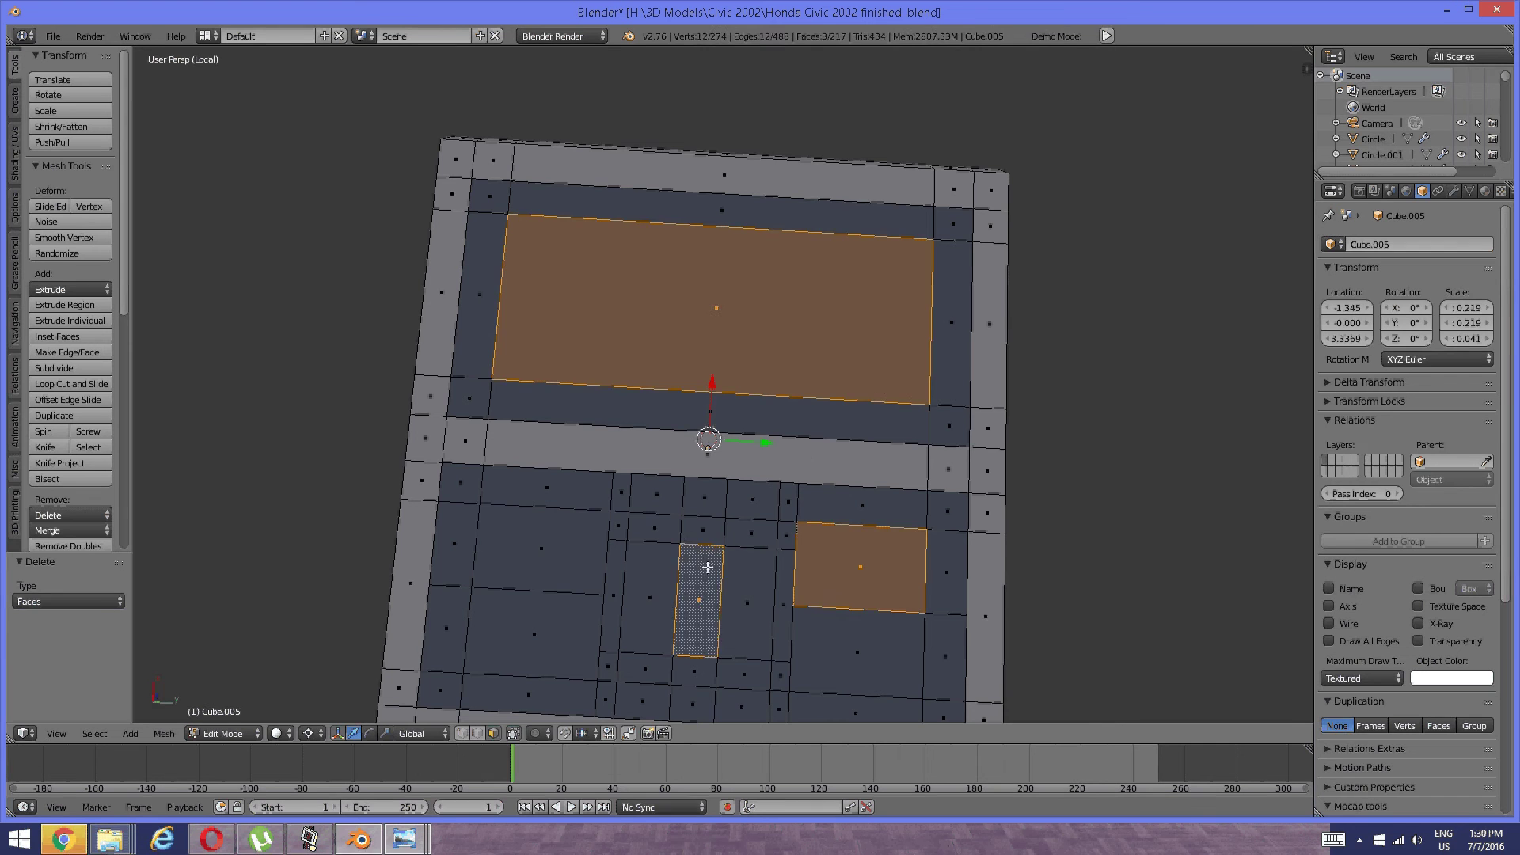
pyautogui.keyDown('shift'); pyautogui.rightClick(589, 570); pyautogui.keyUp('shift')
pyautogui.hotkey('ctrl', 'l')
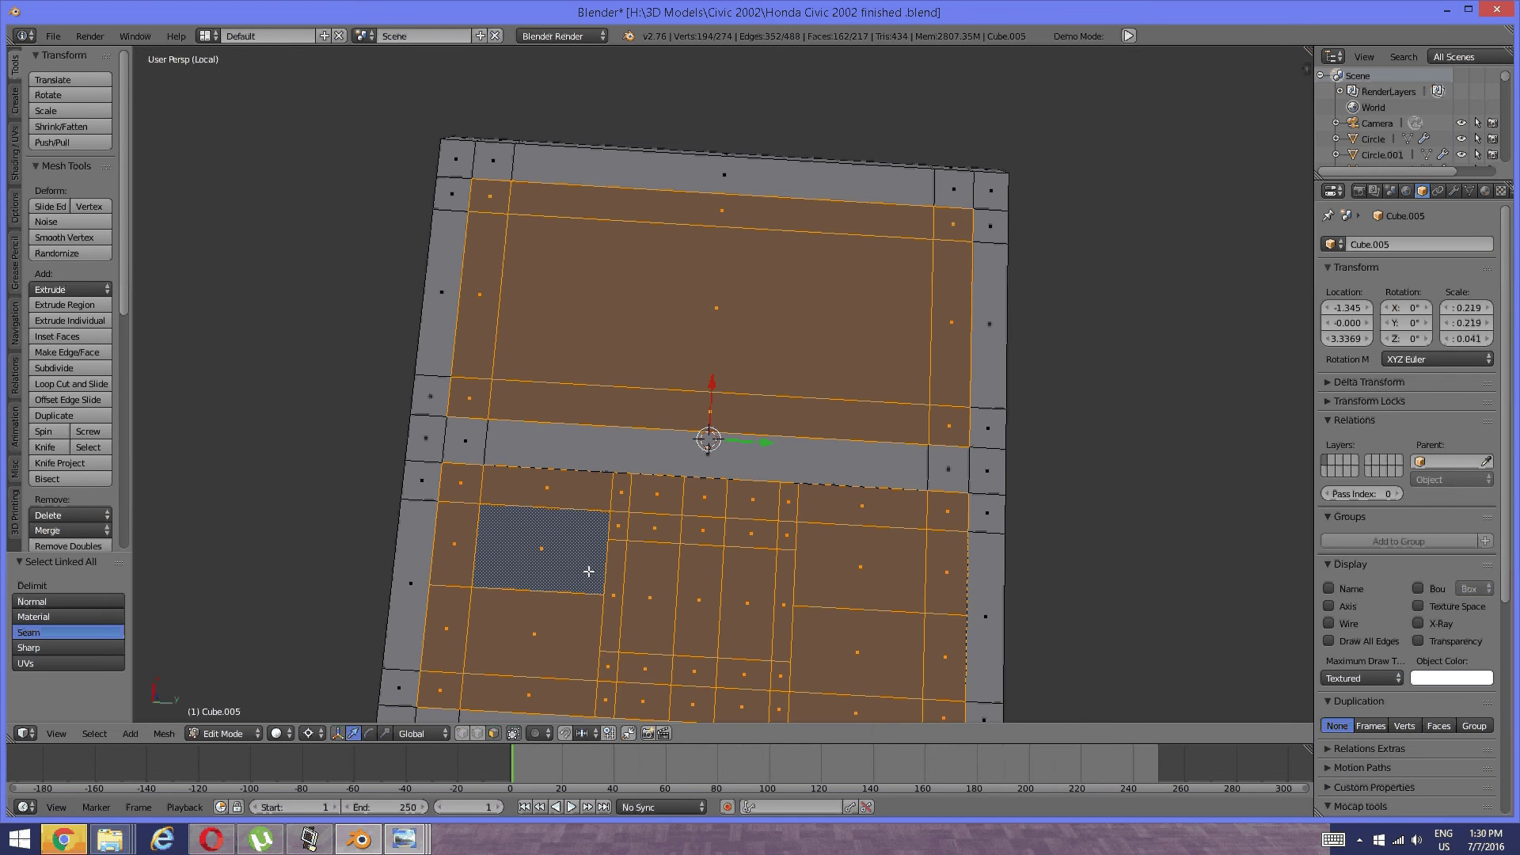
pyautogui.press('a')
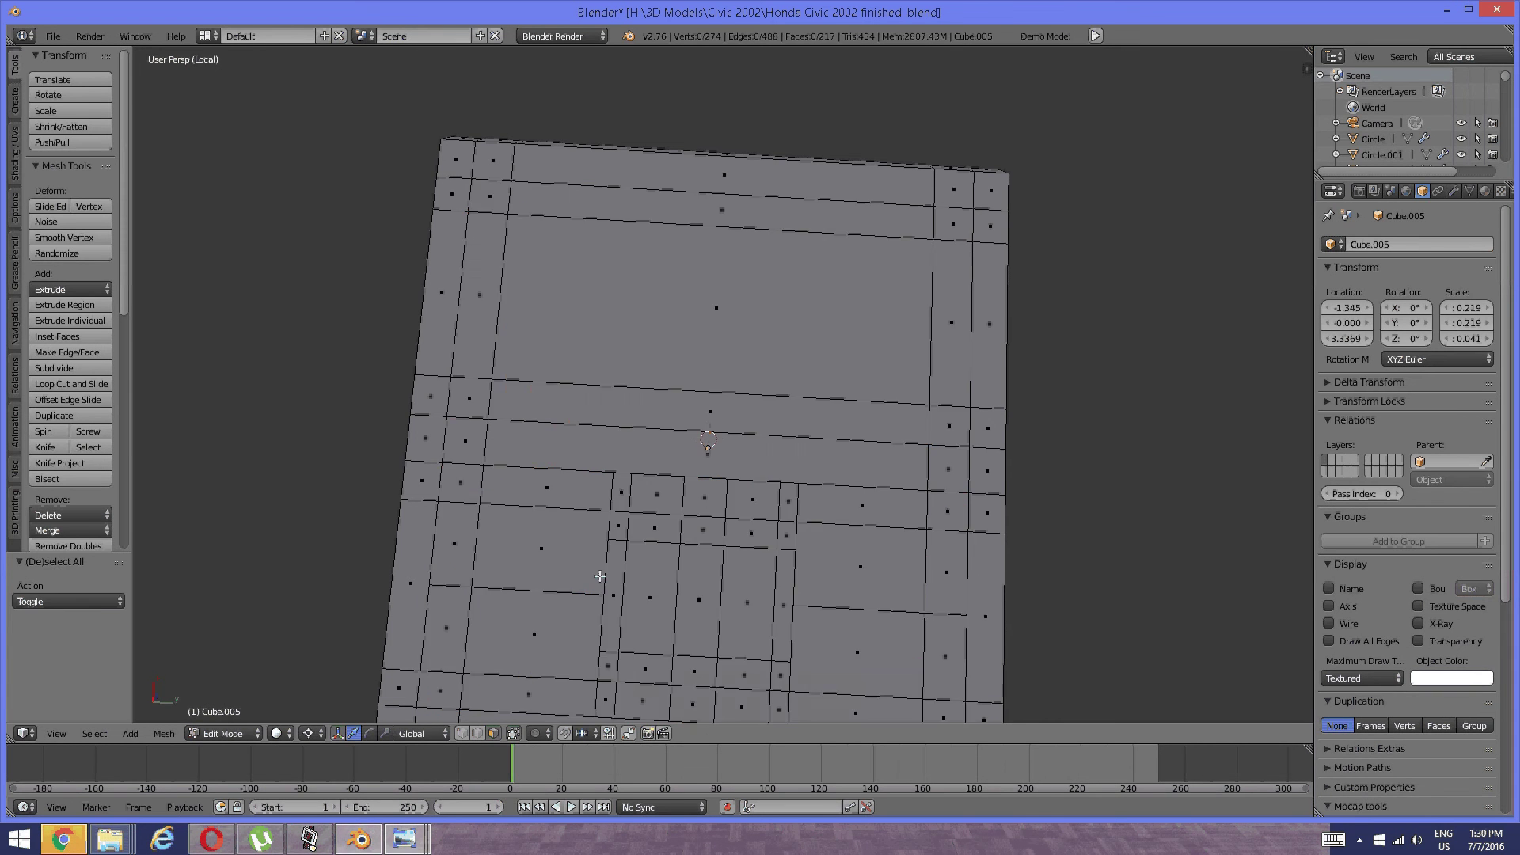
# Add a lengthwise loop cut to each side panel, close to the edge beside the central switch section.
pyautogui.moveTo(594, 570); pyautogui.dragTo(644, 467, button='middle')
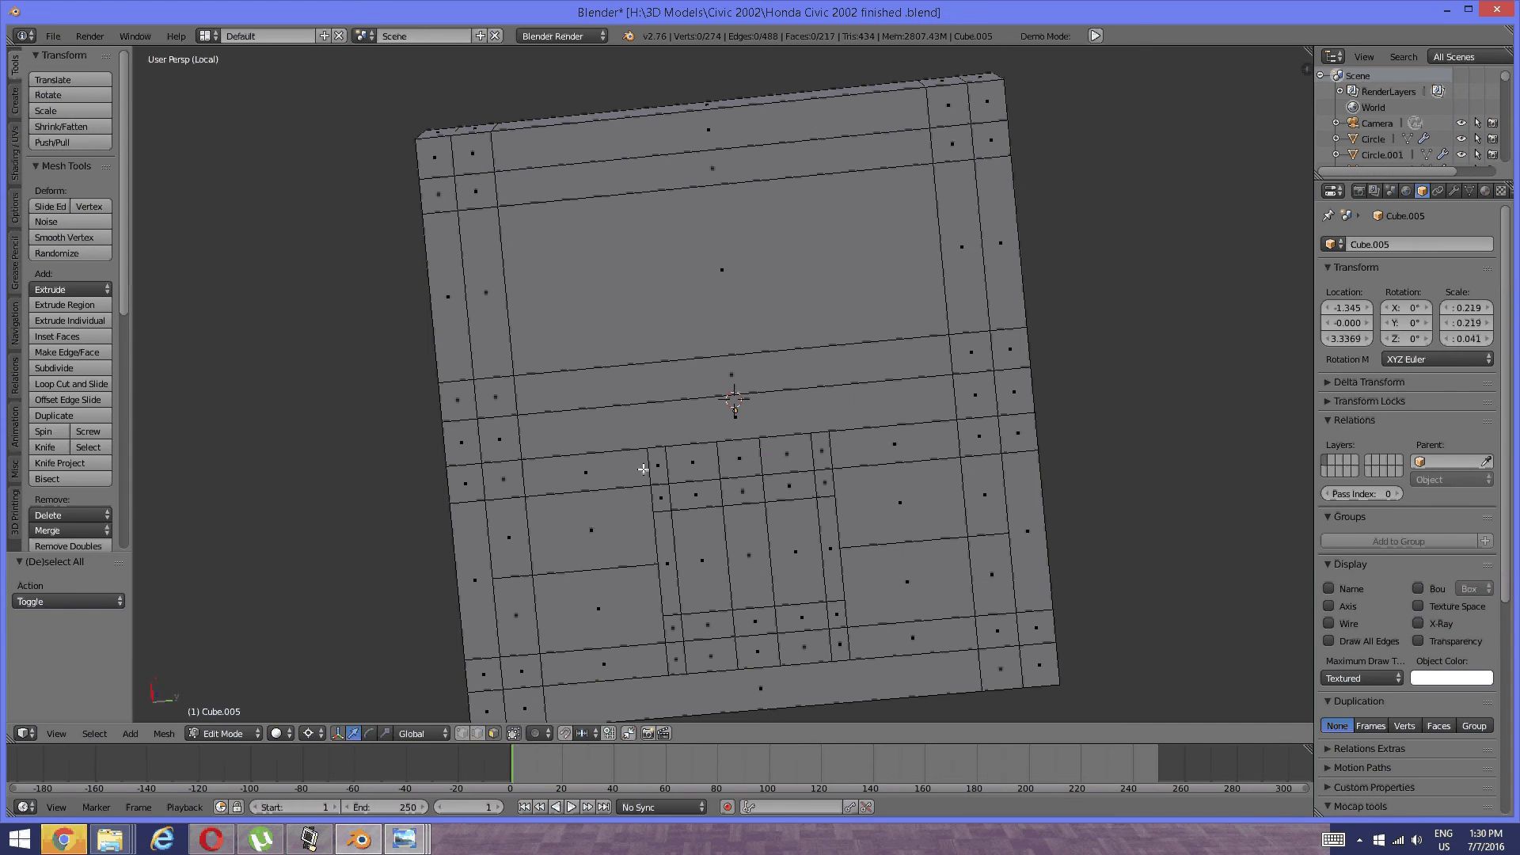
pyautogui.hotkey('ctrl', 'r')
pyautogui.click(640, 473)
pyautogui.click(688, 469)
pyautogui.press('a')
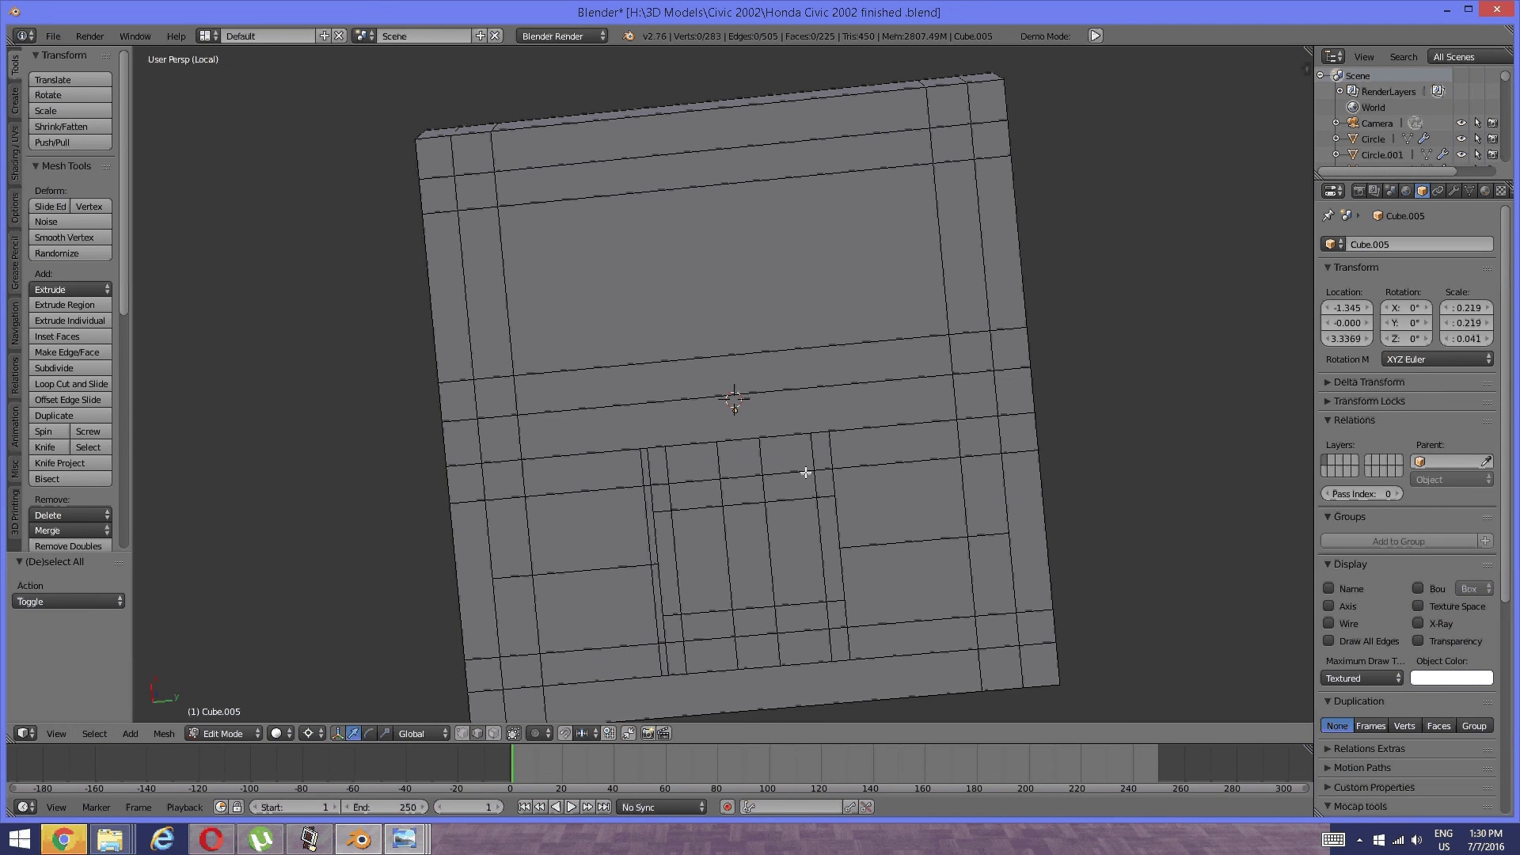
pyautogui.hotkey('ctrl', 'r')
pyautogui.click(879, 452)
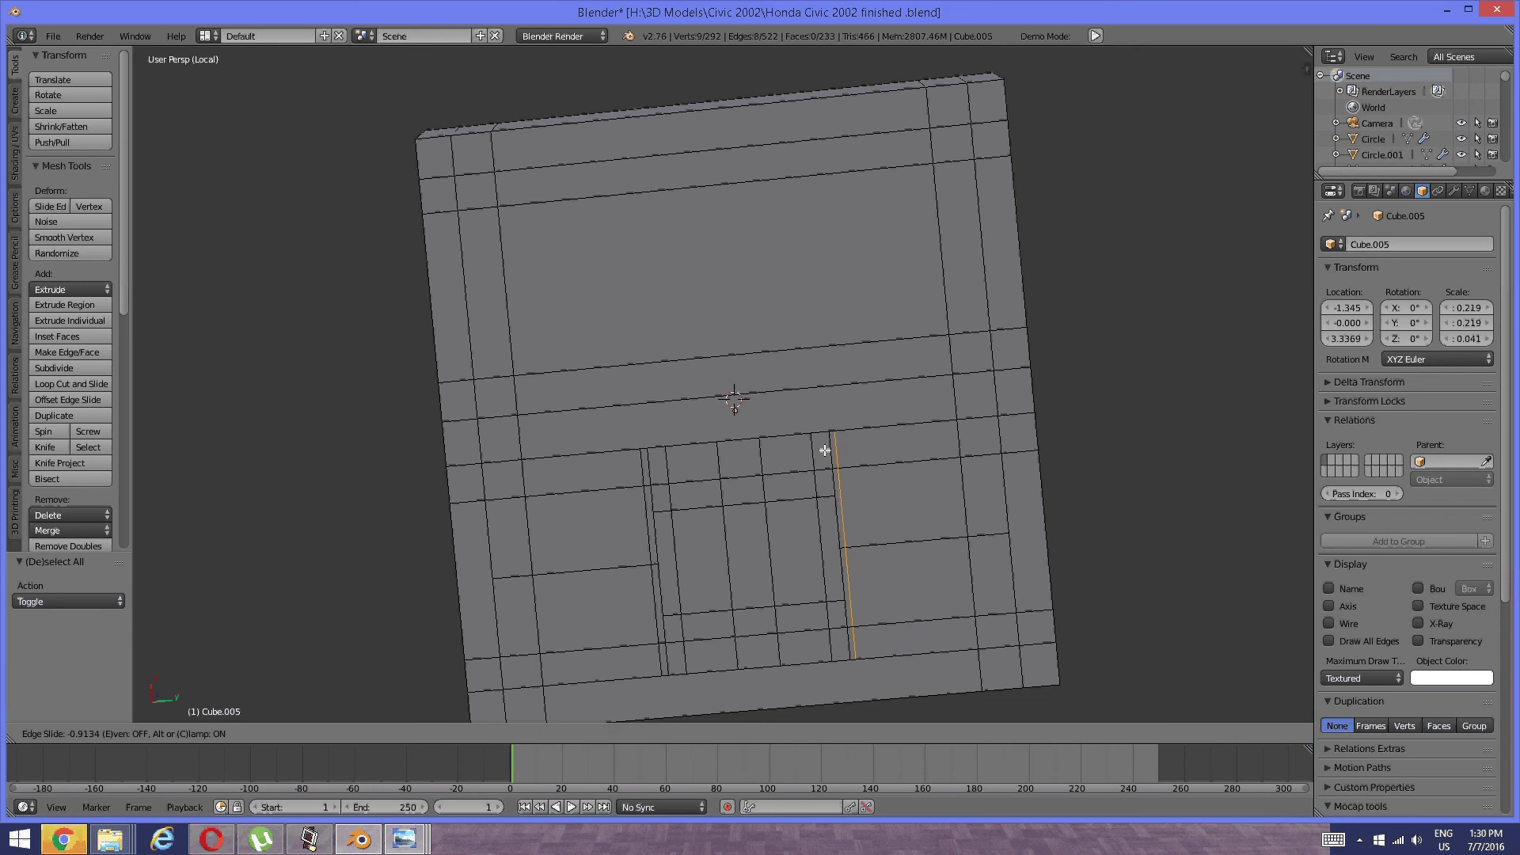
pyautogui.click(825, 451)
pyautogui.press('a')
# Add lengthwise loop cuts inside the central switch section, one near each of its two side edges.
pyautogui.moveTo(815, 458); pyautogui.dragTo(733, 418, button='middle')
pyautogui.scroll(4, 736, 483)
pyautogui.hotkey('ctrl', 'r')
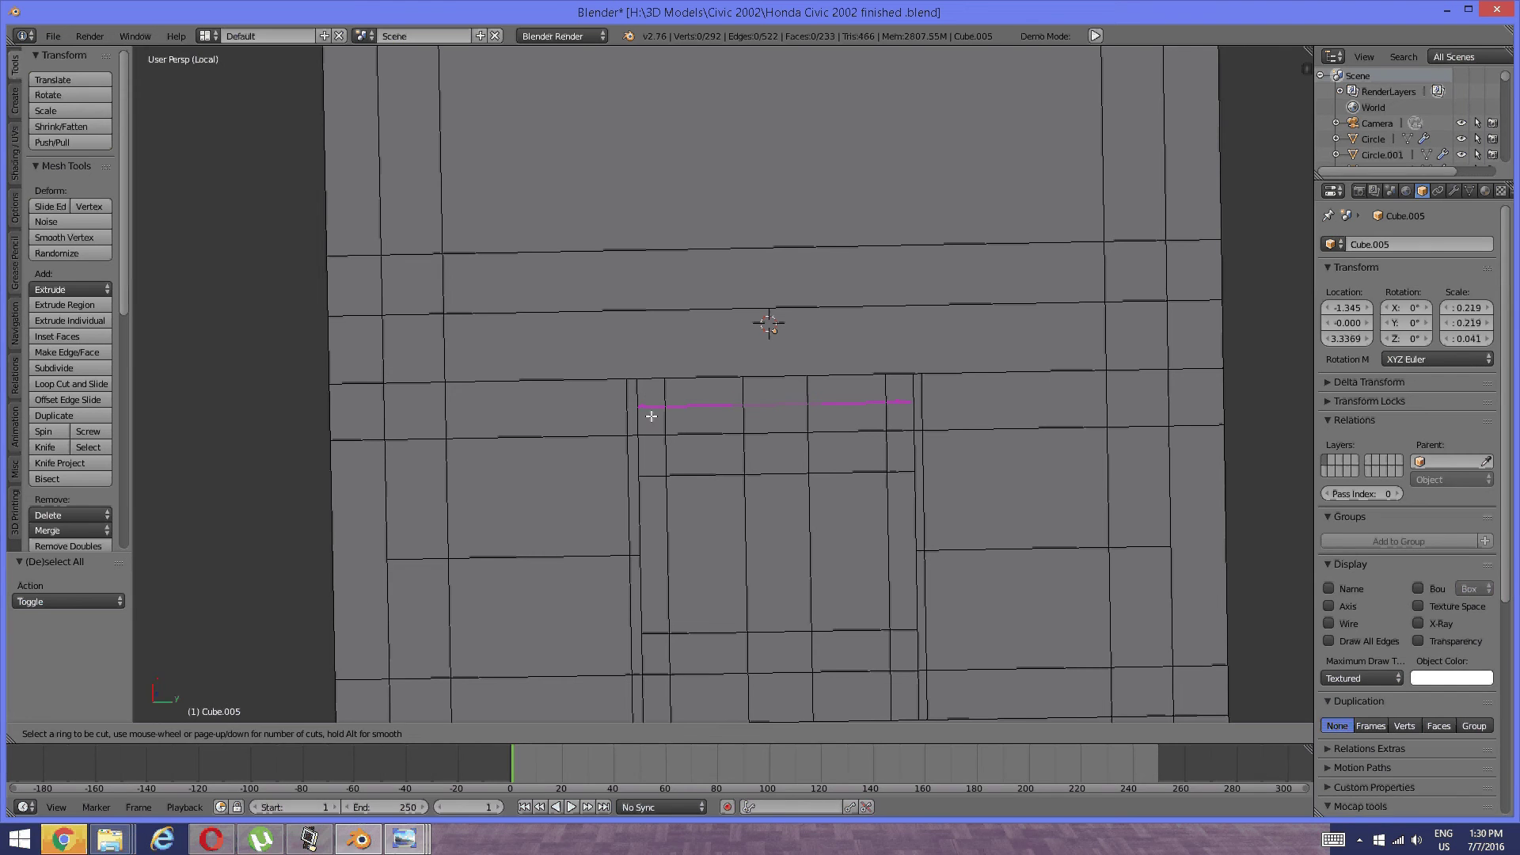
pyautogui.click(645, 427)
pyautogui.click(645, 427)
pyautogui.press('a')
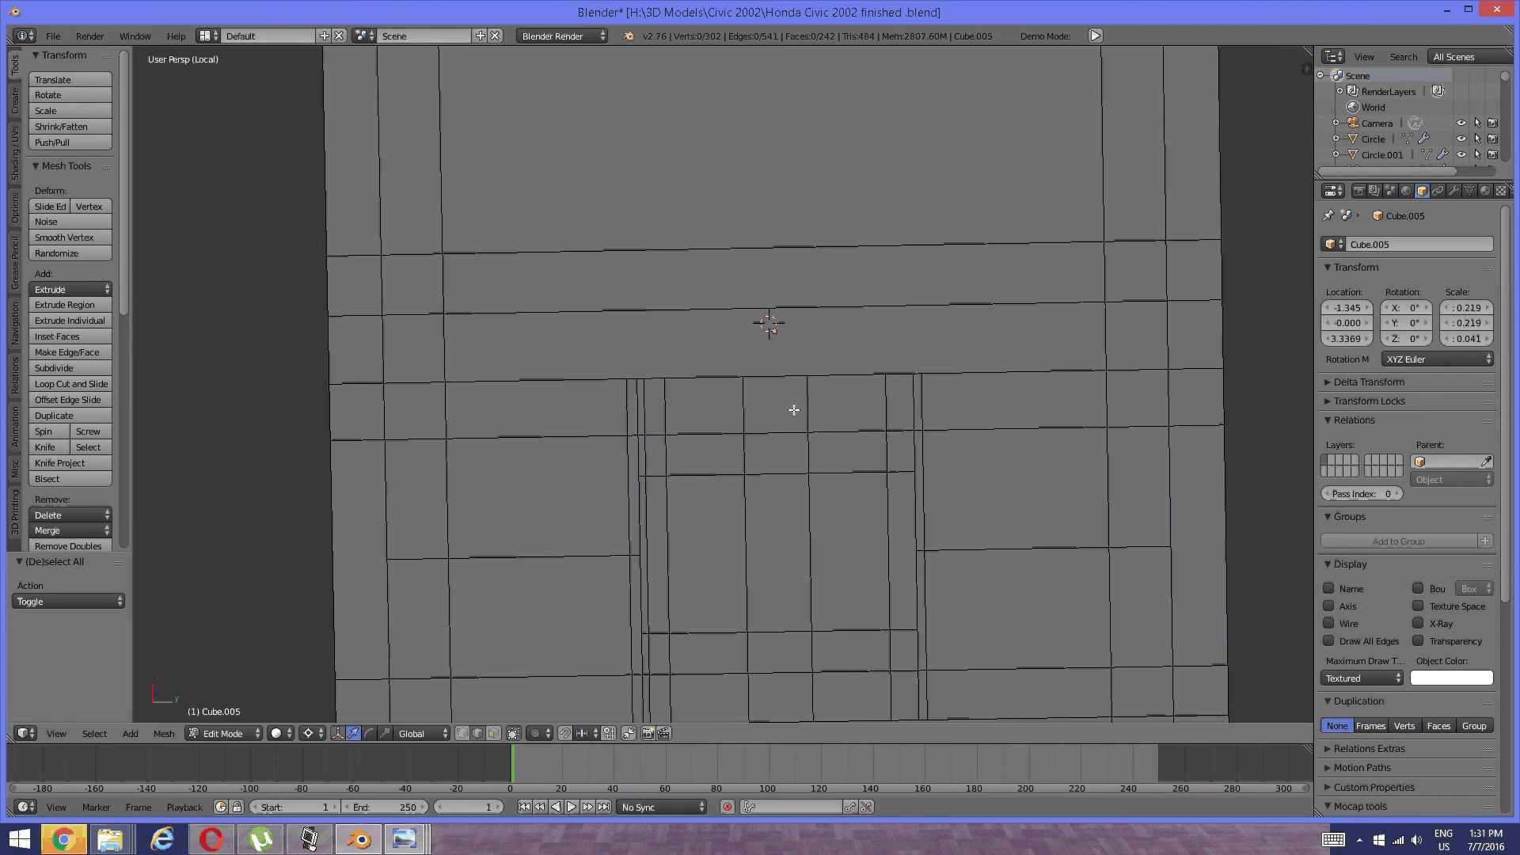
pyautogui.hotkey('ctrl', 'r')
pyautogui.click(903, 431)
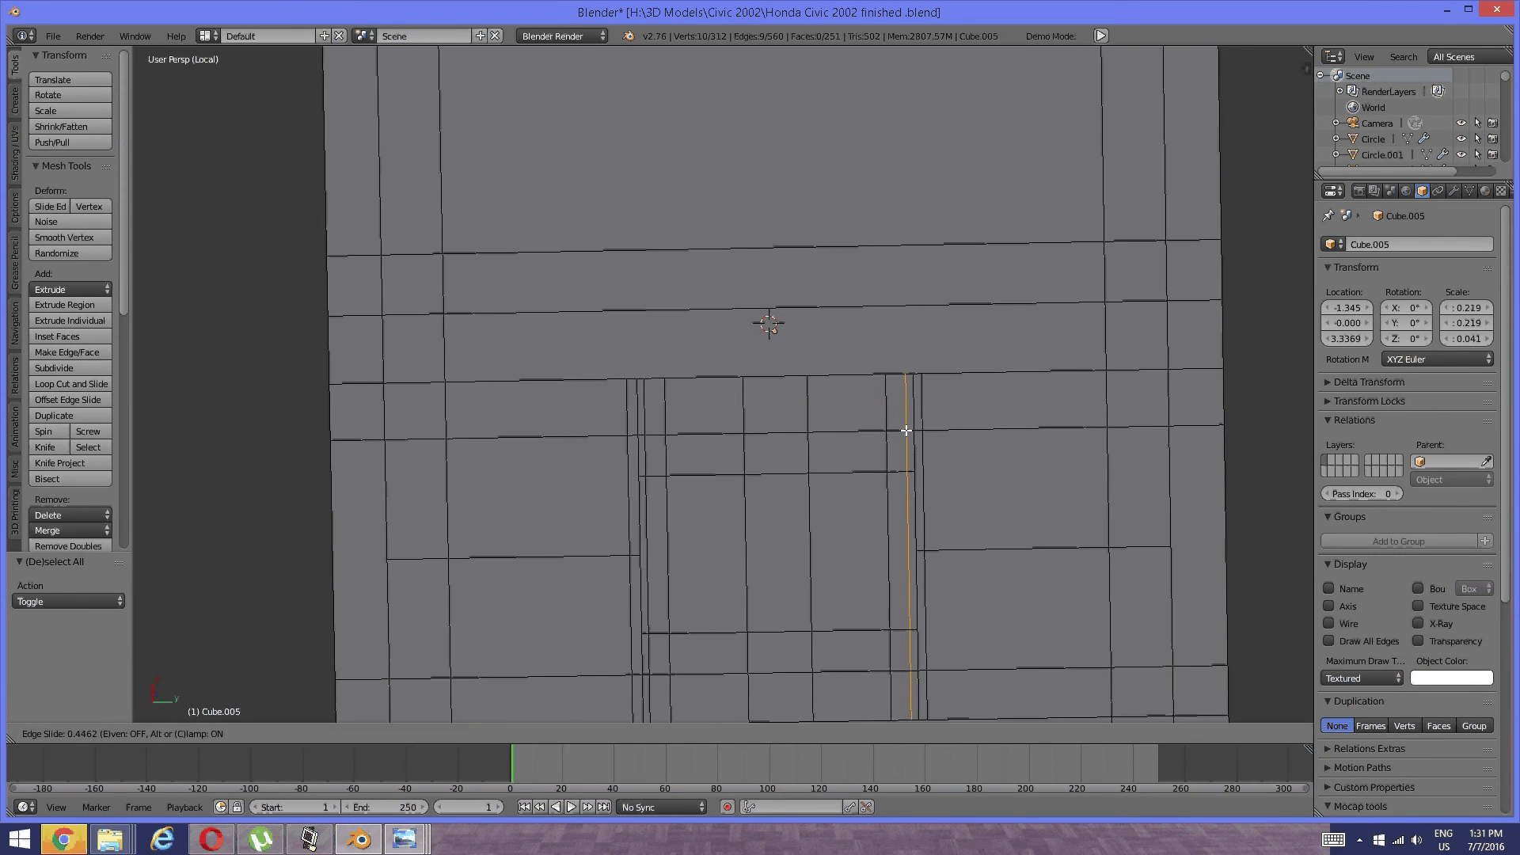
pyautogui.click(905, 430)
pyautogui.press('a')
pyautogui.hotkey('ctrl', 'r')
pyautogui.click(850, 400)
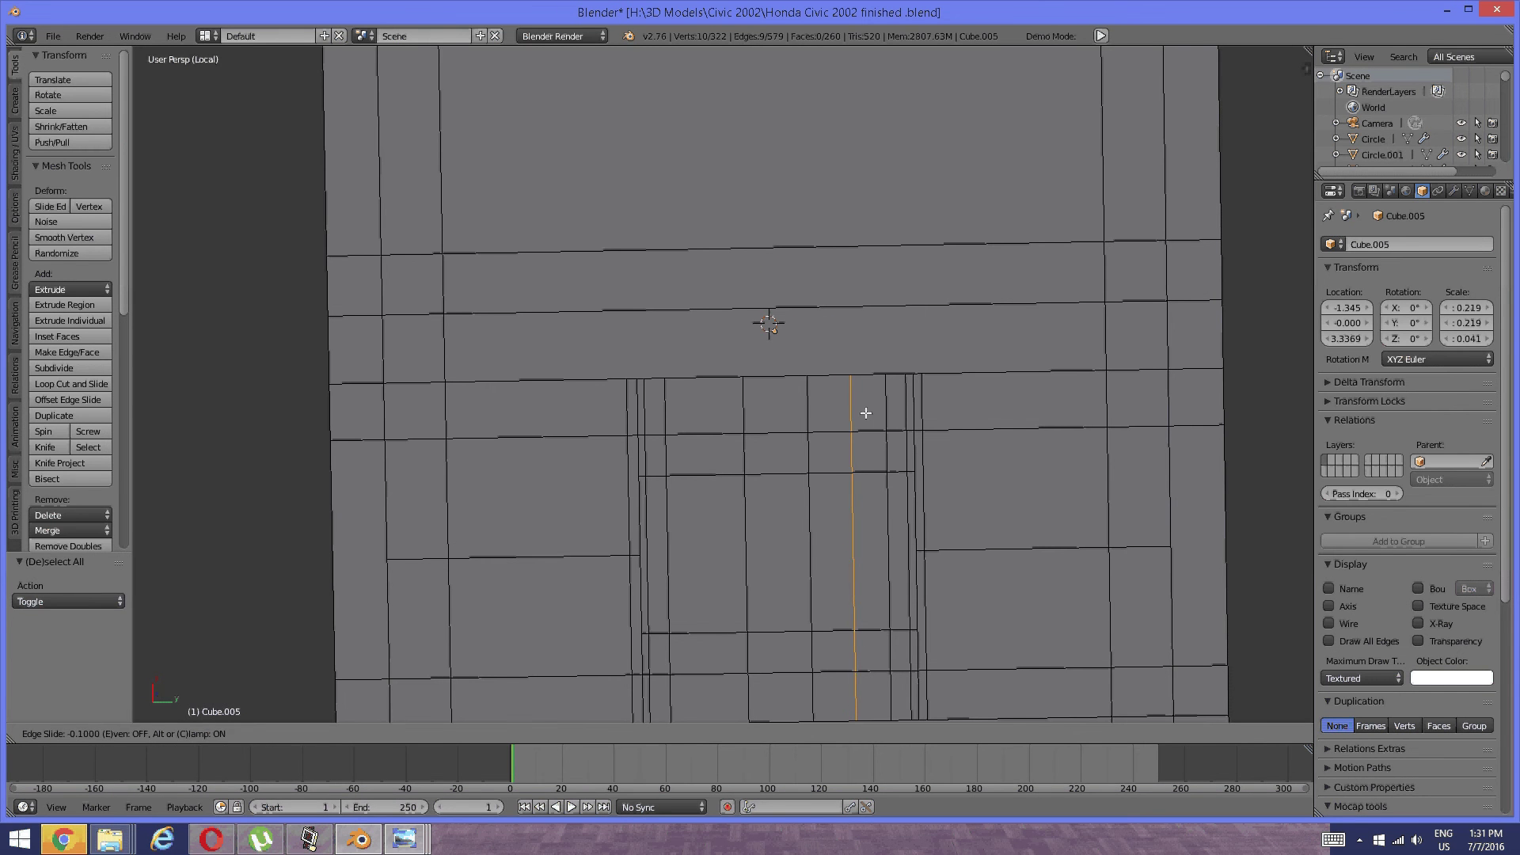
pyautogui.rightClick(867, 411)
pyautogui.hotkey('ctrl', 'z')
# Add crosswise loop cuts inside the central switch section, one near its upper edge and one near its lower edge.
pyautogui.hotkey('ctrl', 'r')
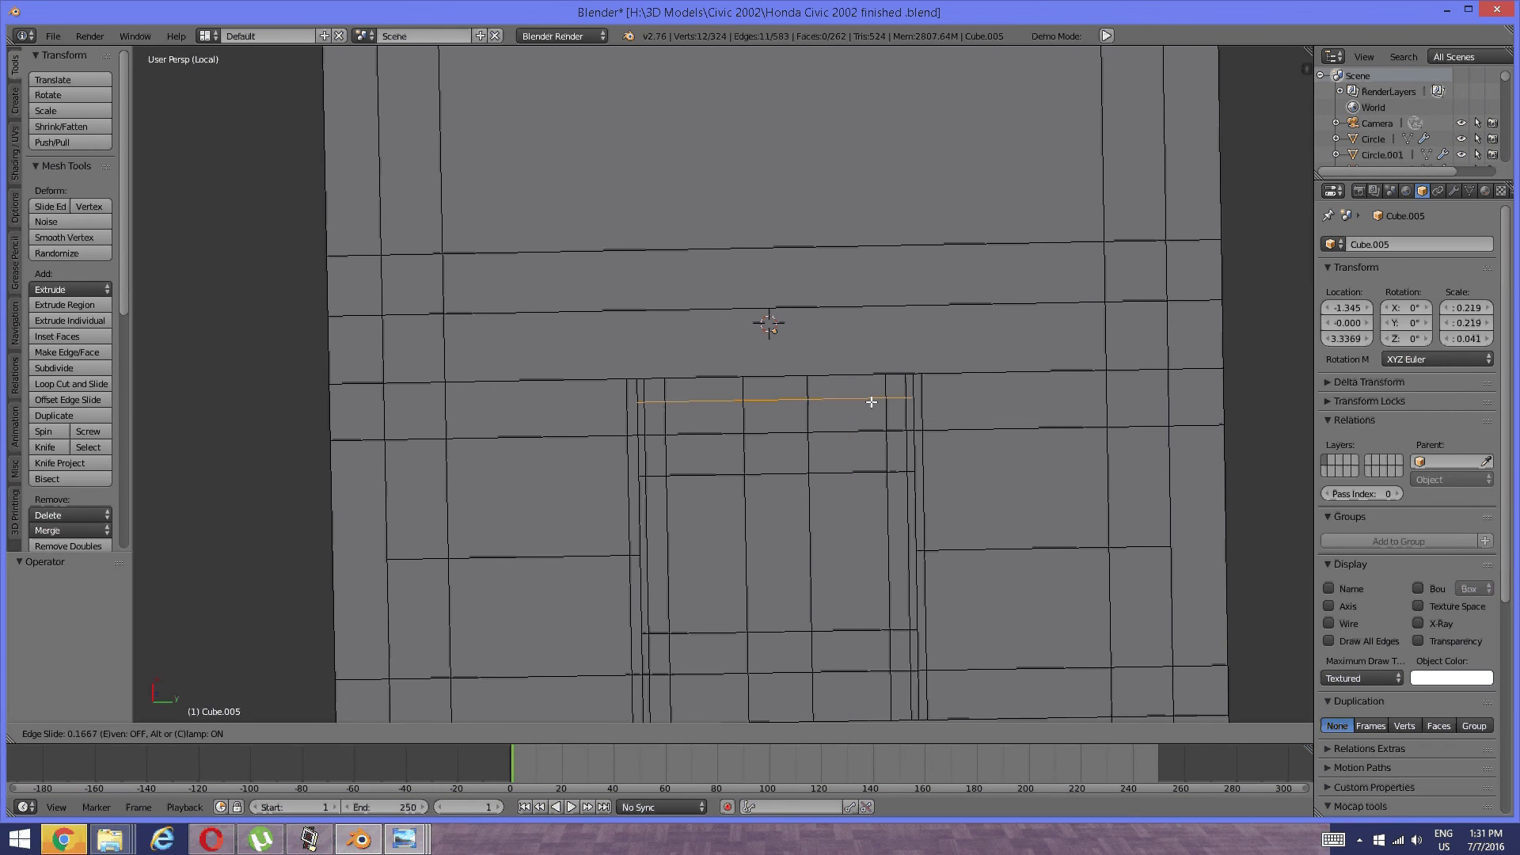
pyautogui.click(871, 397)
pyautogui.click(871, 392)
pyautogui.press('a')
pyautogui.keyDown('shift'); pyautogui.moveTo(818, 513); pyautogui.dragTo(815, 417, button='middle'); pyautogui.keyUp('shift')
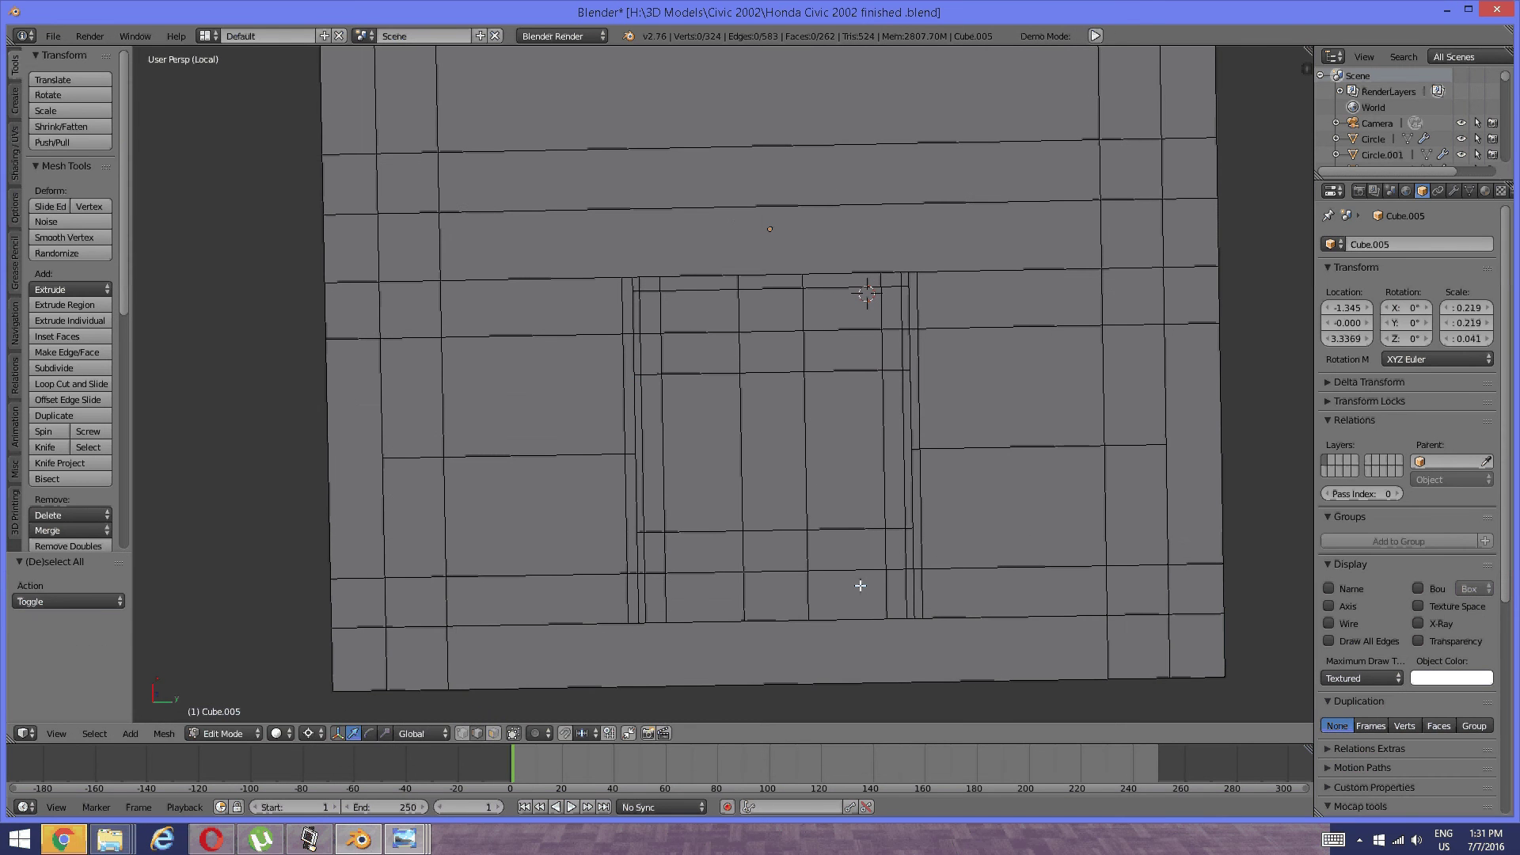
pyautogui.hotkey('ctrl', 'r')
pyautogui.click(875, 597)
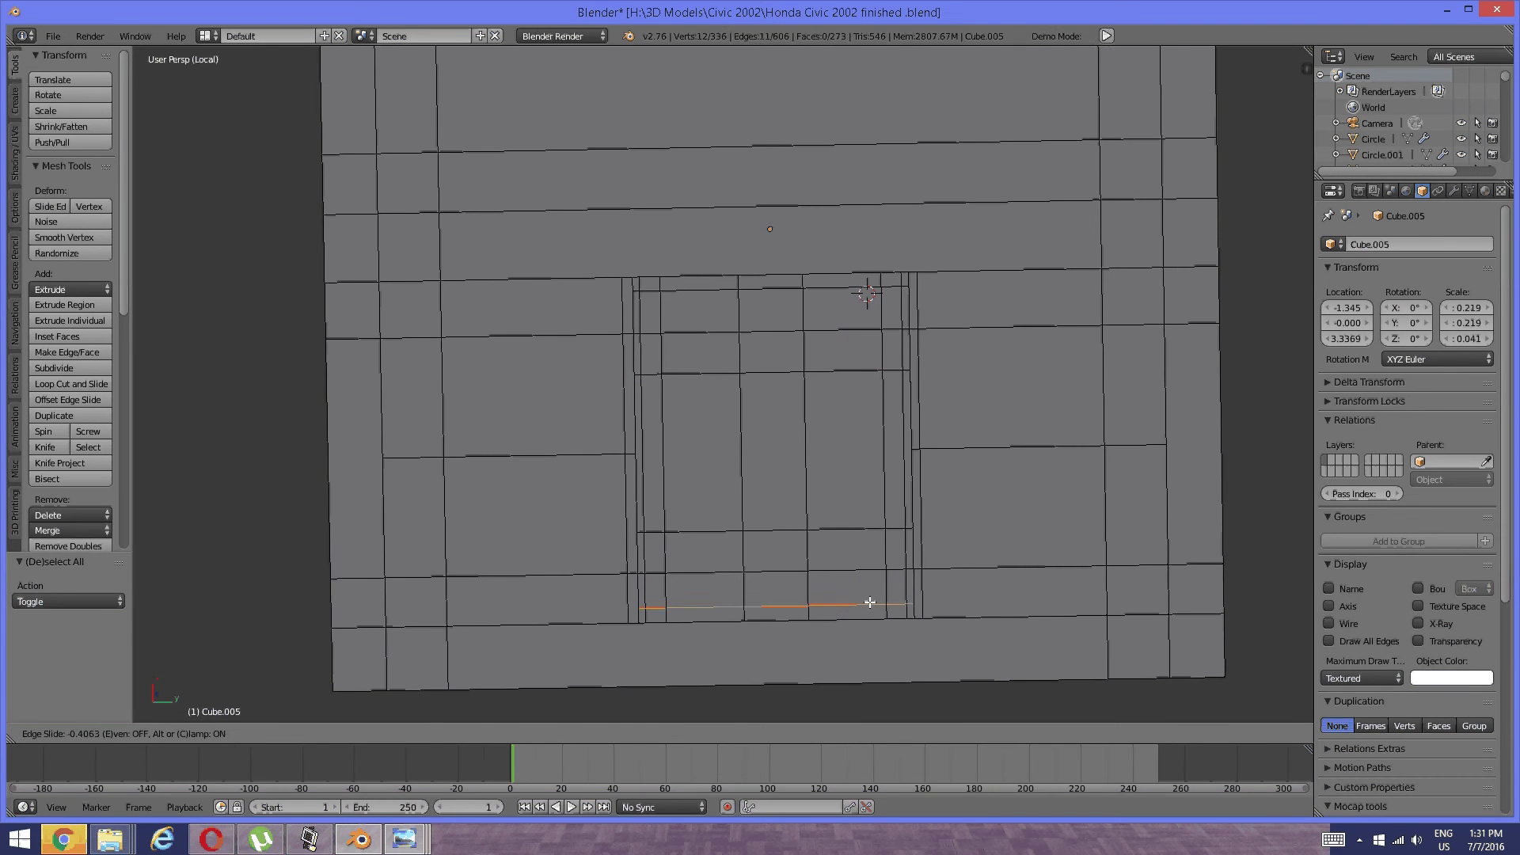
pyautogui.click(868, 604)
pyautogui.press('a')
# Select the three middle faces in each of the two switch columns of the central section and extrude them inward by about 0.0147.
pyautogui.keyDown('shift'); pyautogui.moveTo(848, 507); pyautogui.dragTo(848, 520, button='middle'); pyautogui.keyUp('shift')
pyautogui.hotkey('ctrl', 'Tab')
pyautogui.click(824, 520)
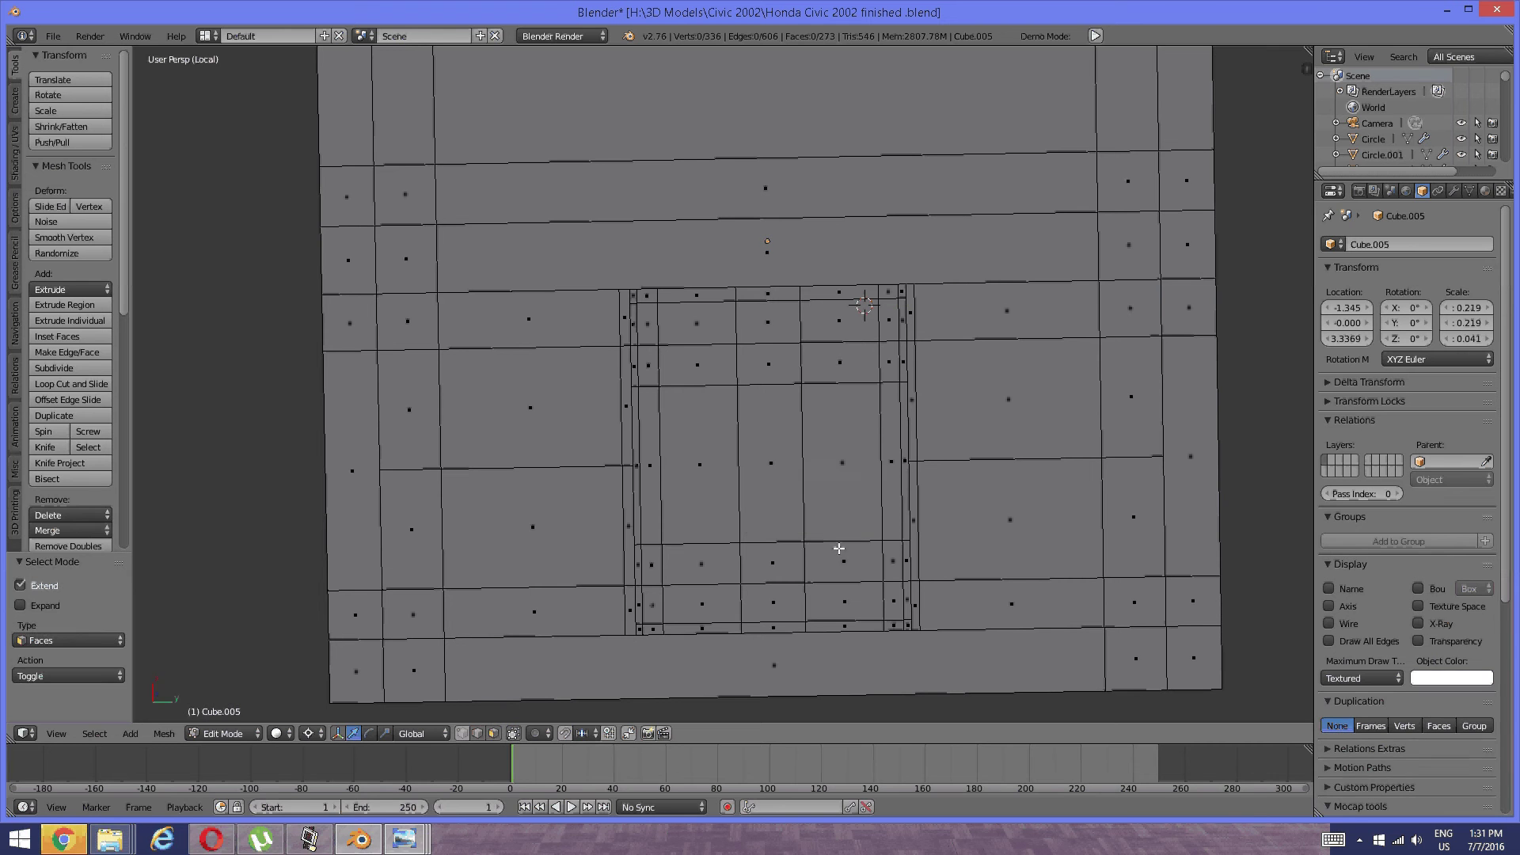
pyautogui.click(838, 558)
pyautogui.keyDown('shift'); pyautogui.click(824, 475); pyautogui.keyUp('shift')
pyautogui.keyDown('shift'); pyautogui.click(821, 362); pyautogui.keyUp('shift')
pyautogui.keyDown('shift'); pyautogui.click(695, 366); pyautogui.keyUp('shift')
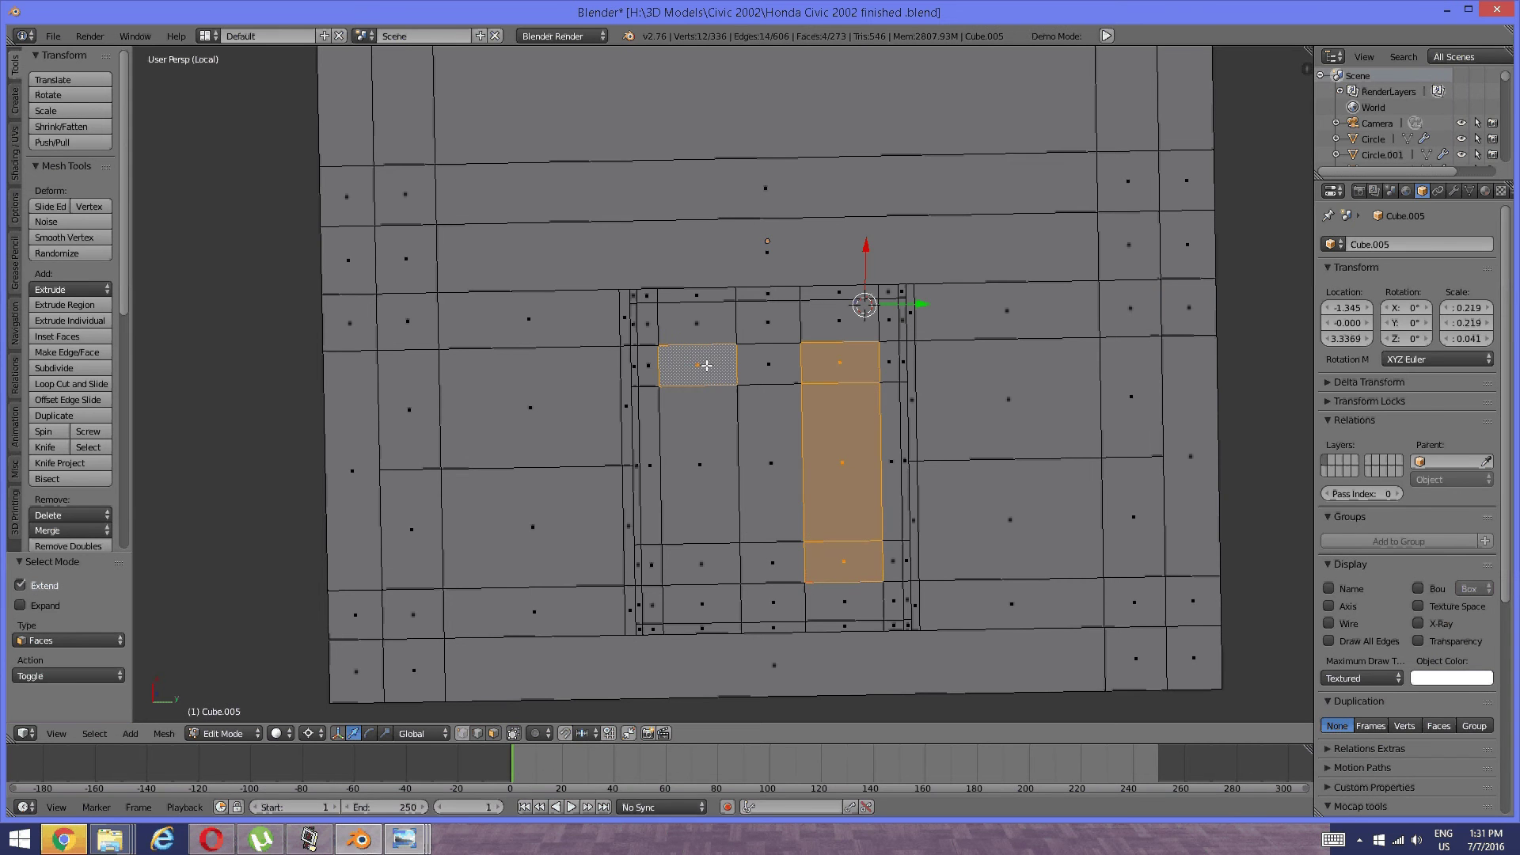
pyautogui.keyDown('shift'); pyautogui.click(704, 487); pyautogui.keyUp('shift')
pyautogui.keyDown('shift'); pyautogui.click(713, 559); pyautogui.keyUp('shift')
pyautogui.moveTo(773, 451); pyautogui.dragTo(780, 411, button='middle')
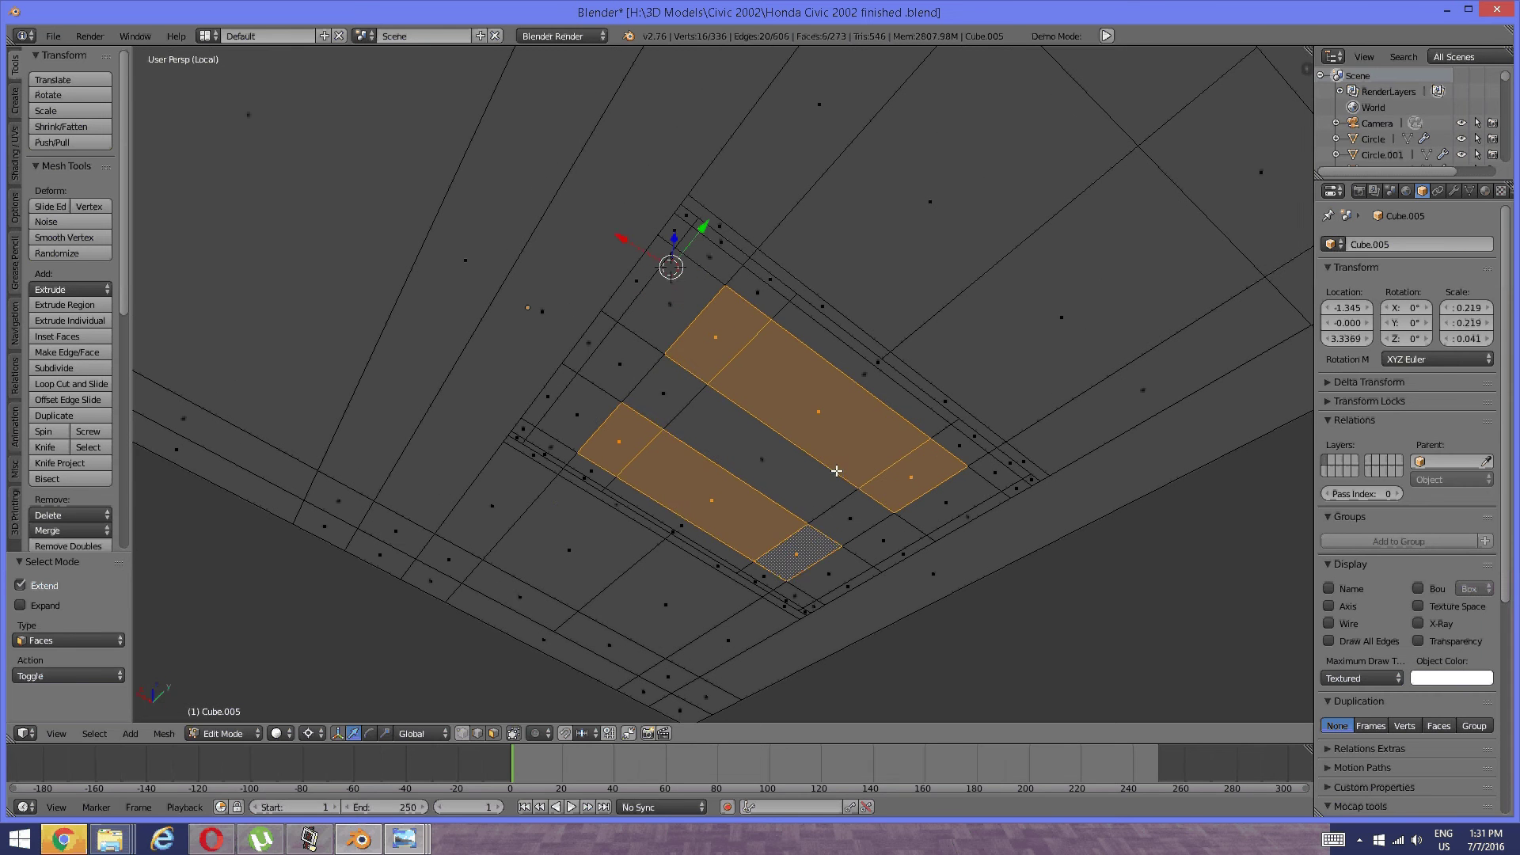
pyautogui.press('e')
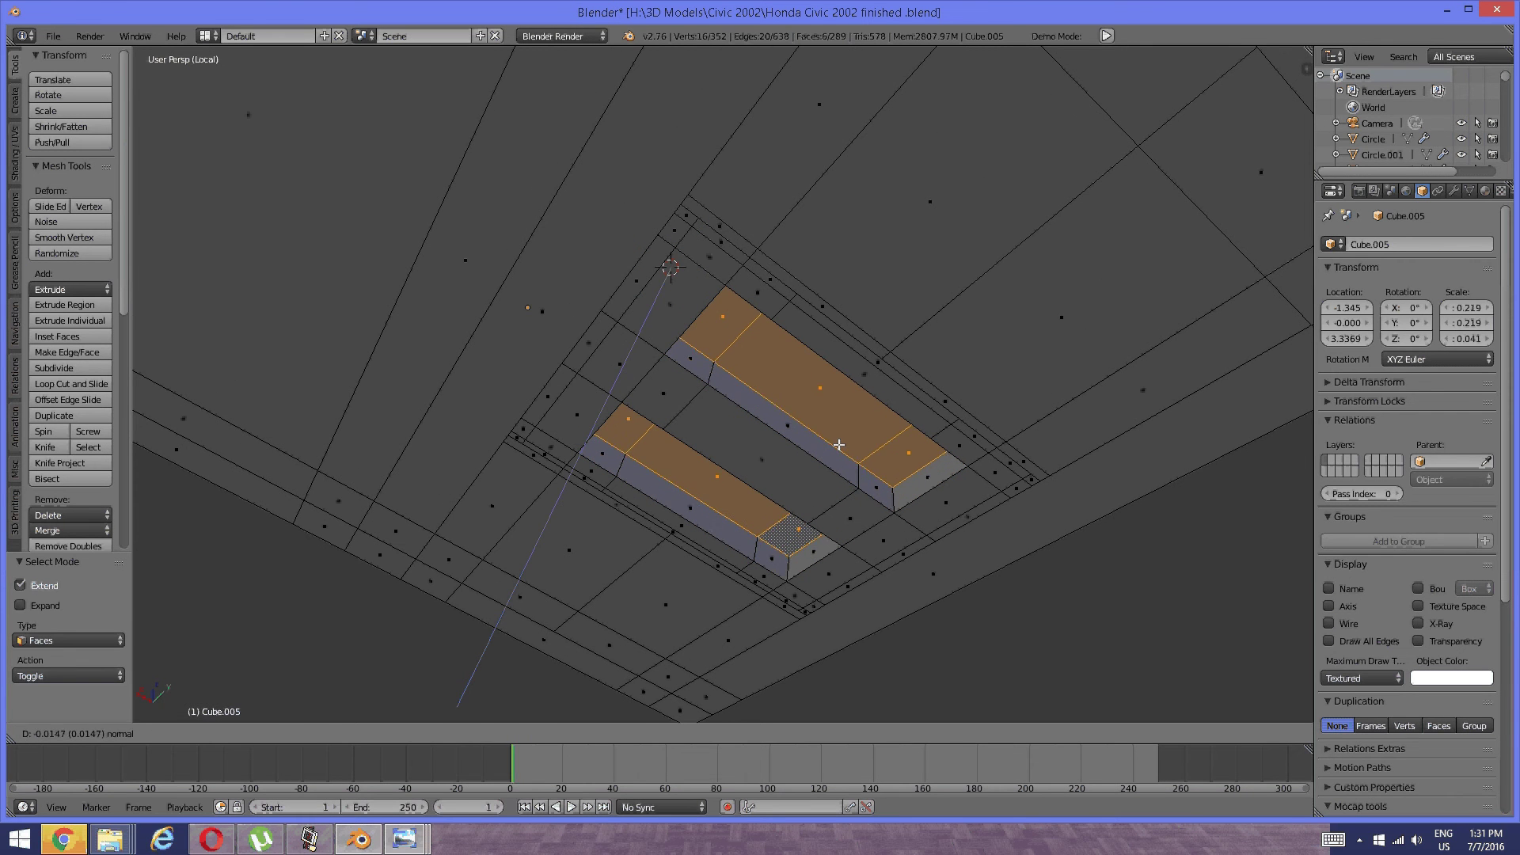
pyautogui.click(839, 445)
pyautogui.press('a')
# Duplicate the middle floor face of each switch recess in place and extrude both copies toward the opening by about 0.002.
pyautogui.moveTo(787, 502); pyautogui.dragTo(845, 394, button='middle')
pyautogui.click(845, 394)
pyautogui.keyDown('shift'); pyautogui.click(694, 458); pyautogui.keyUp('shift')
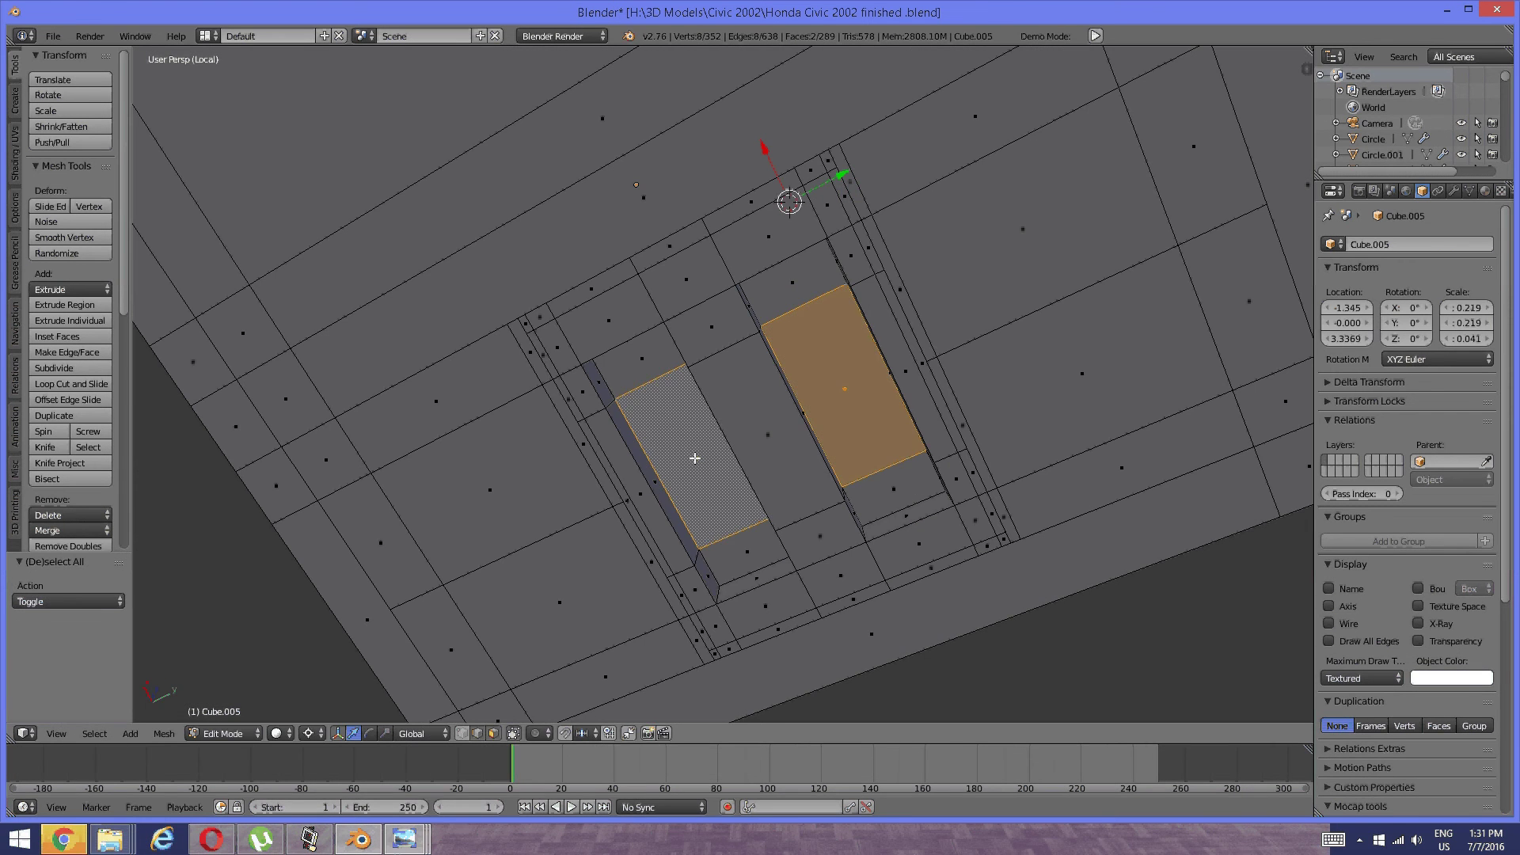
pyautogui.moveTo(705, 445); pyautogui.dragTo(772, 483, button='middle')
pyautogui.hotkey('shift', 'd')
pyautogui.rightClick(723, 472)
pyautogui.press('e')
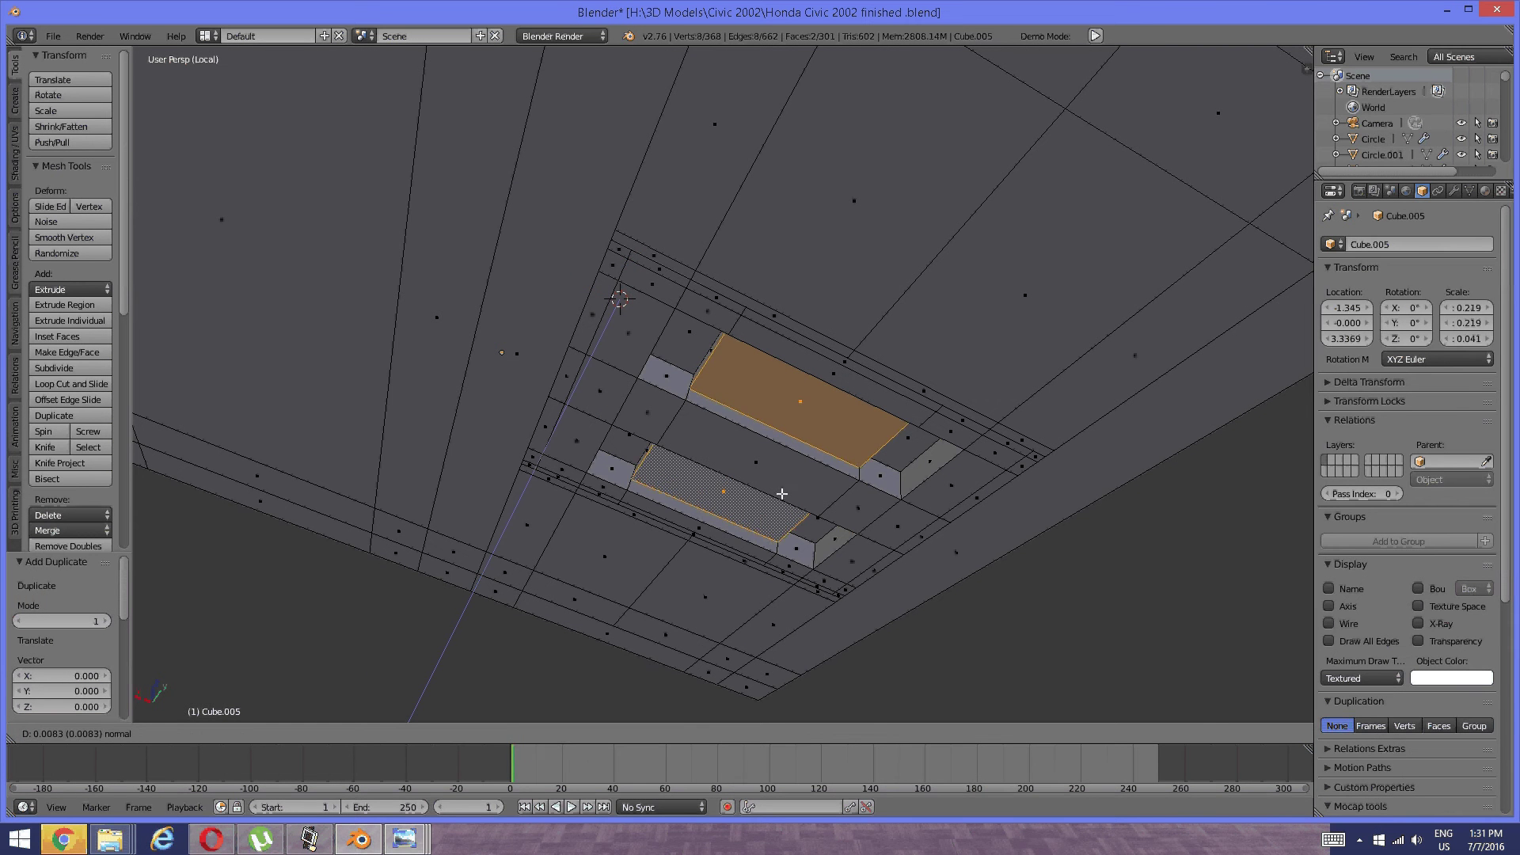
pyautogui.click(785, 481)
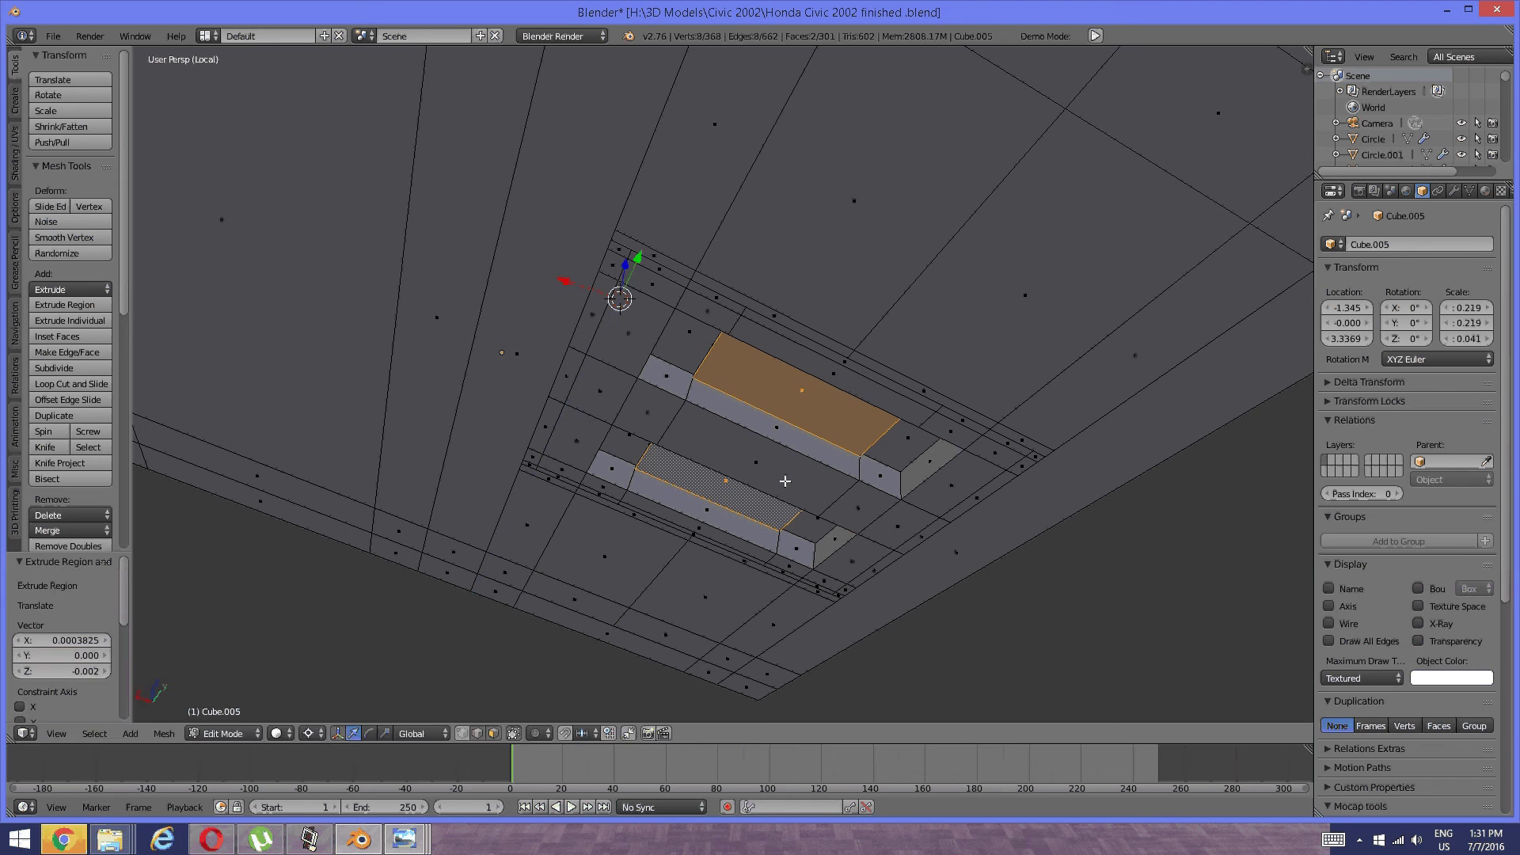
# Extrude the two switch faces outward twice more, the first time by about 0.005, to build stepped switch blocks.
pyautogui.press('e')
pyautogui.click(781, 485)
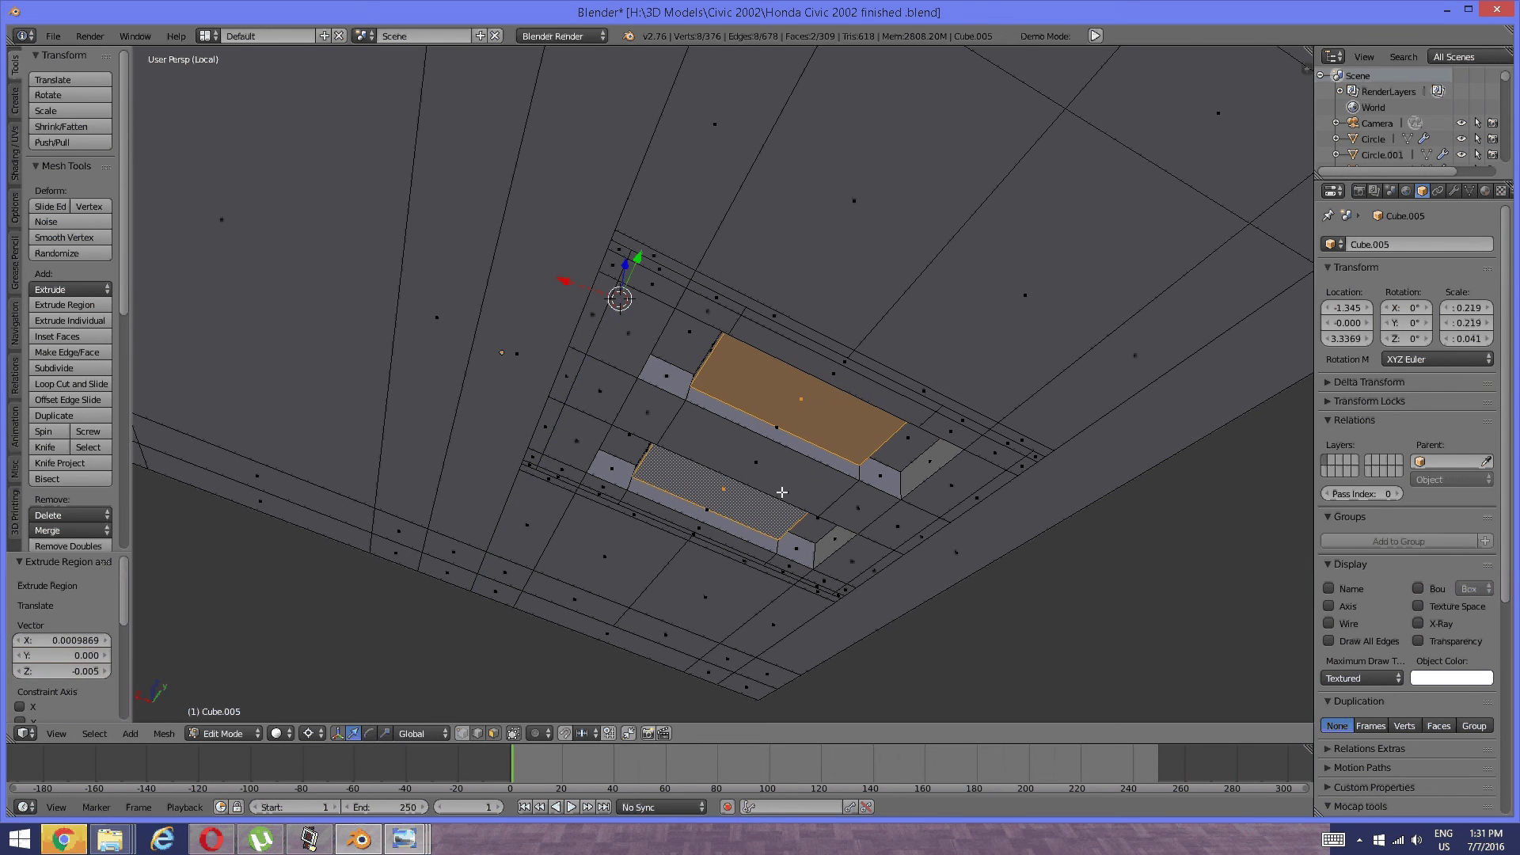
pyautogui.press('e')
pyautogui.click(781, 499)
pyautogui.press('a')
pyautogui.moveTo(781, 501); pyautogui.dragTo(737, 433, button='middle')
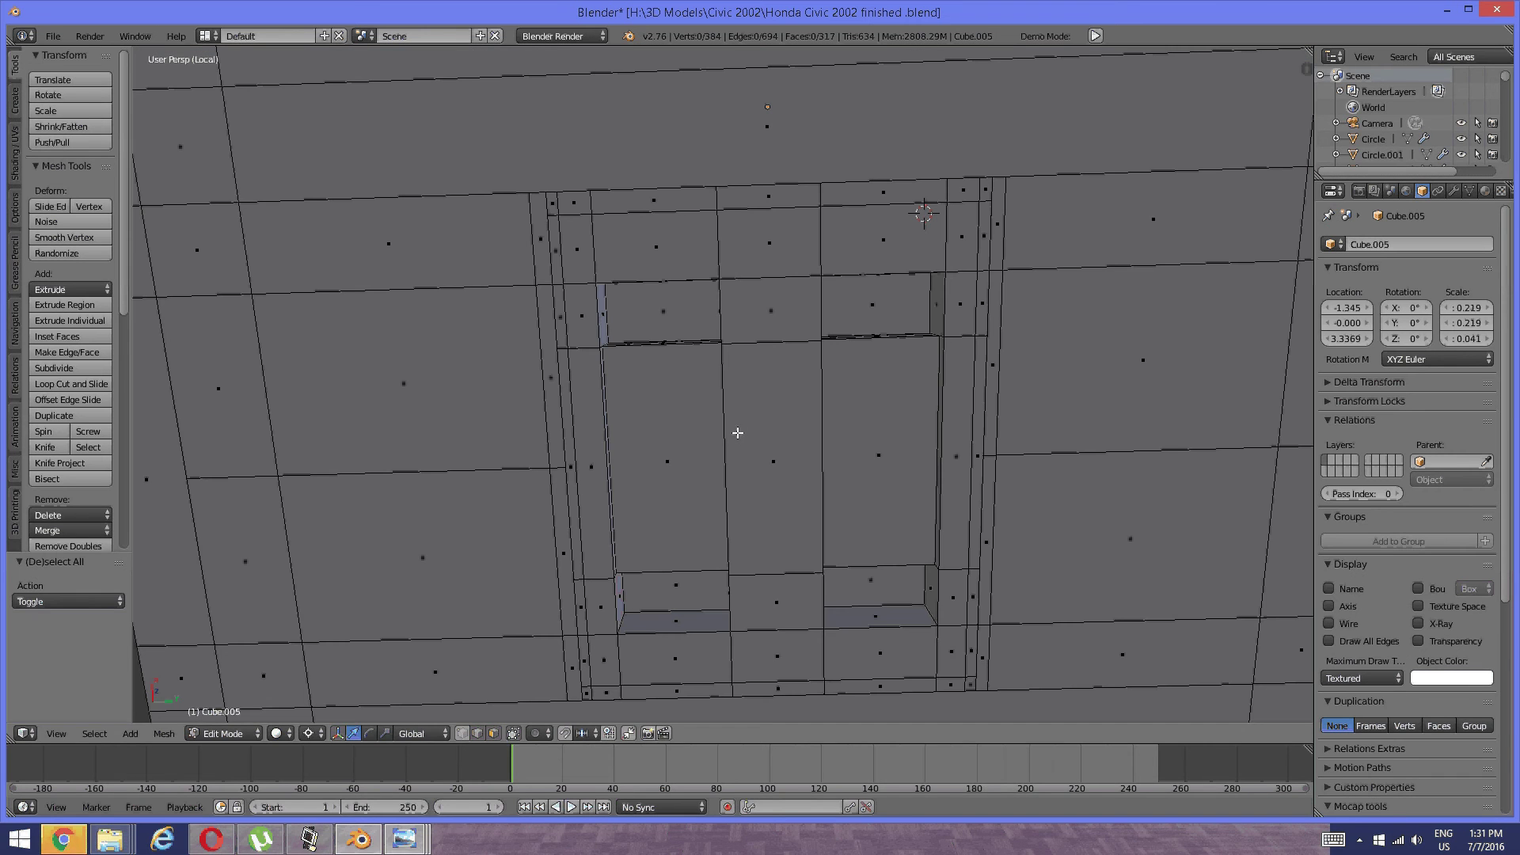
# Add seven evenly spaced crosswise loop cuts to the left switch block.
pyautogui.hotkey('ctrl', 'r')
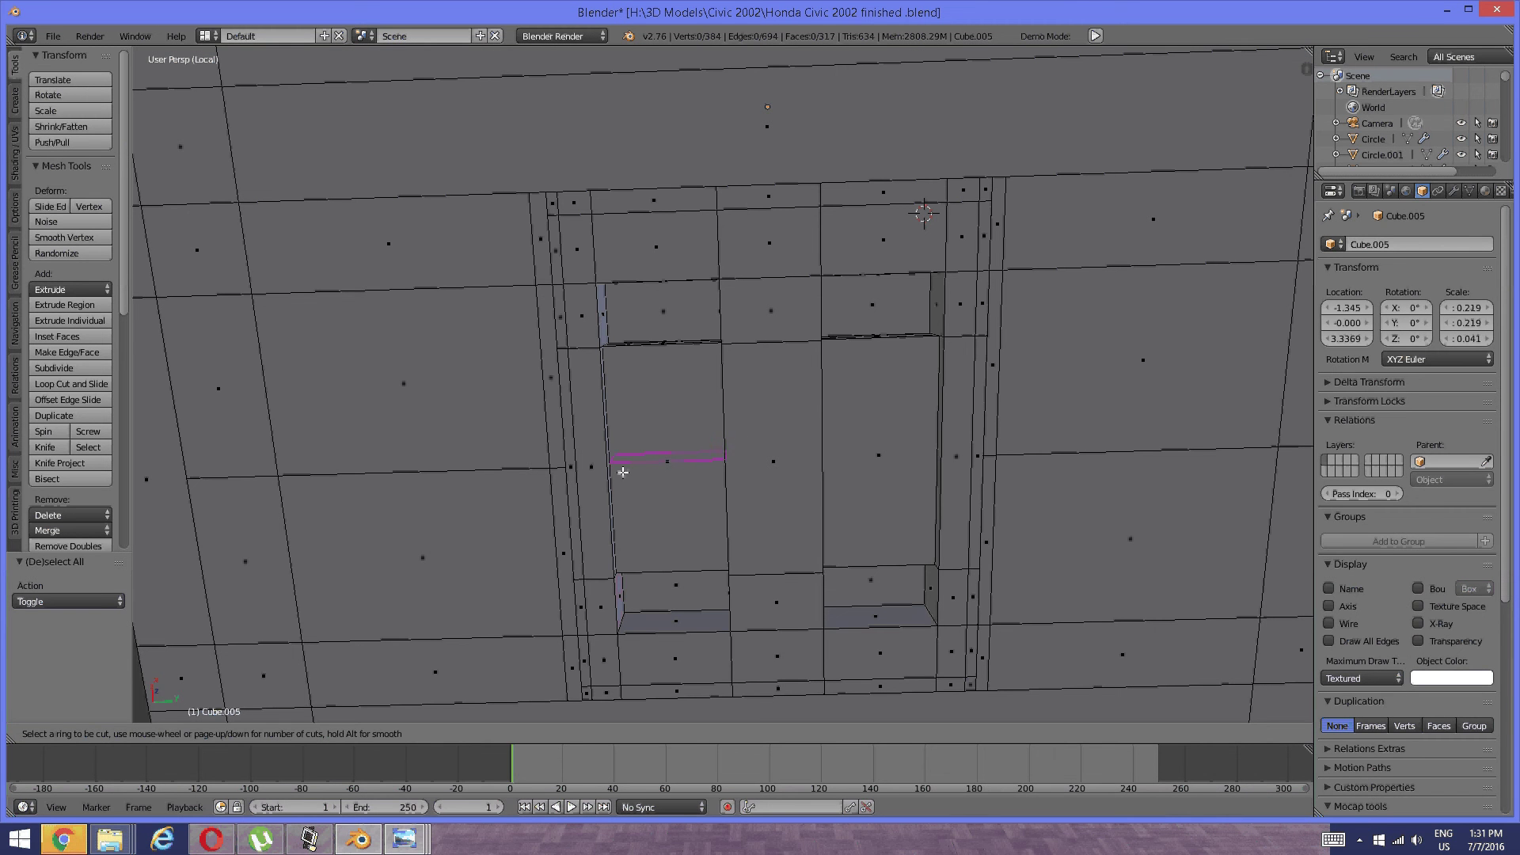
pyautogui.scroll(2, 620, 471)
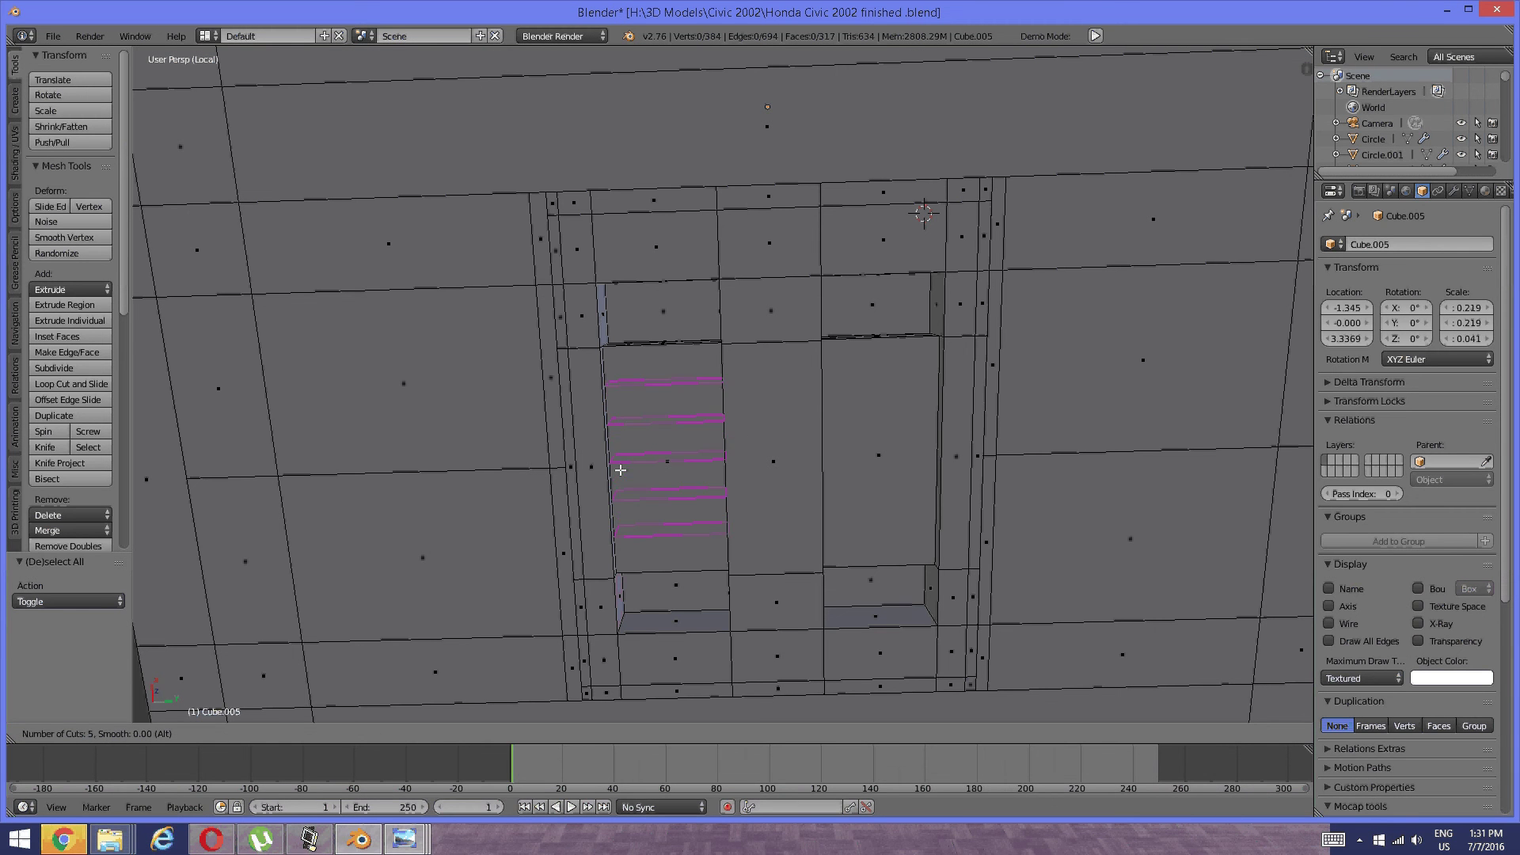
pyautogui.click(620, 470)
pyautogui.rightClick(621, 467)
pyautogui.moveTo(621, 467); pyautogui.dragTo(762, 440, button='middle')
# Add seven crosswise loop cuts to the right switch block to match the other one.
pyautogui.hotkey('ctrl', 'r')
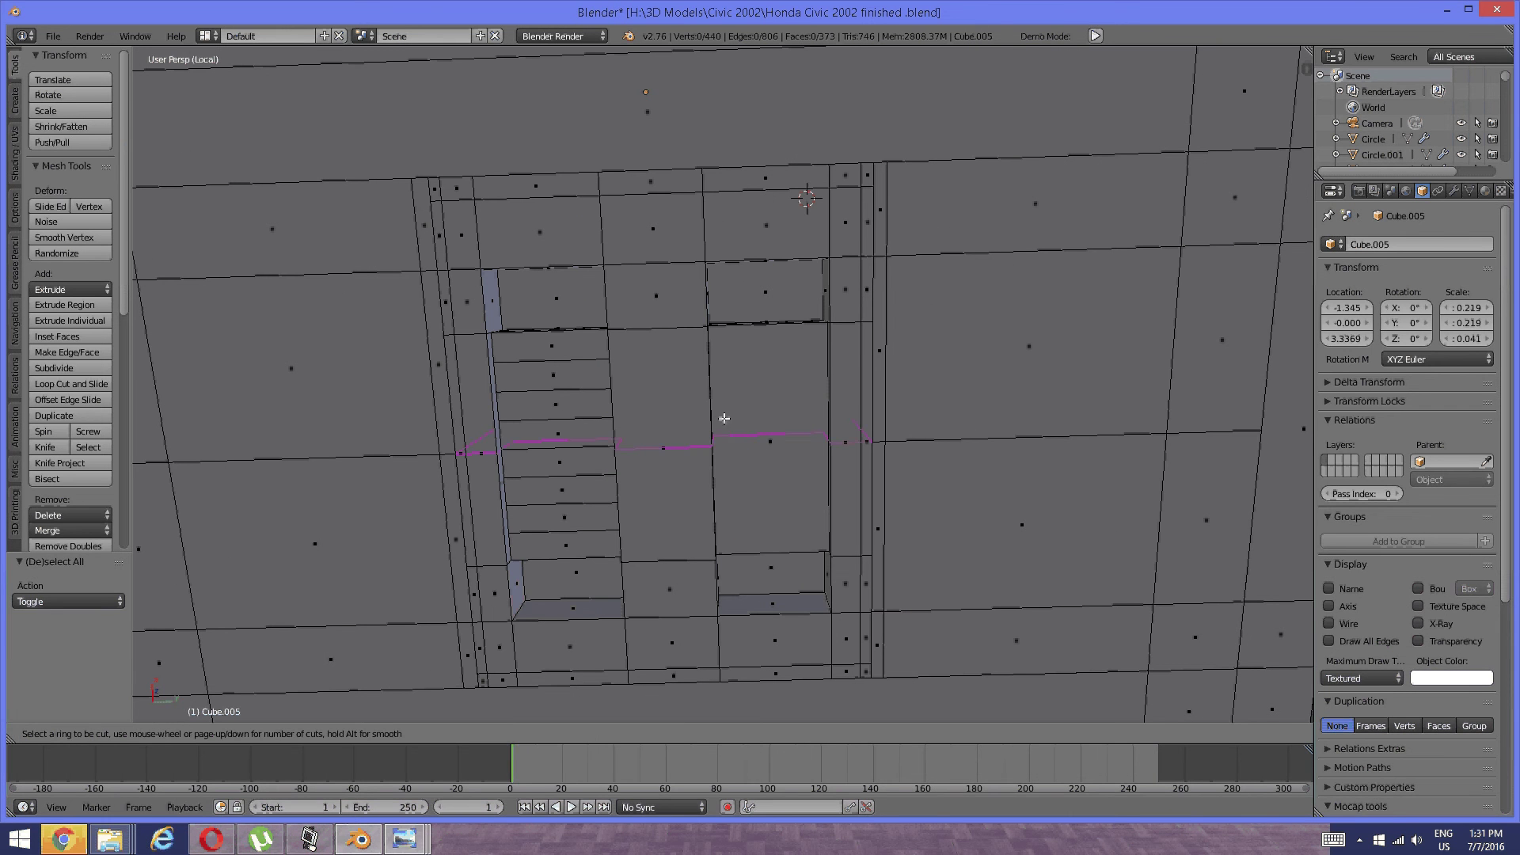
pyautogui.scroll(4, 735, 439)
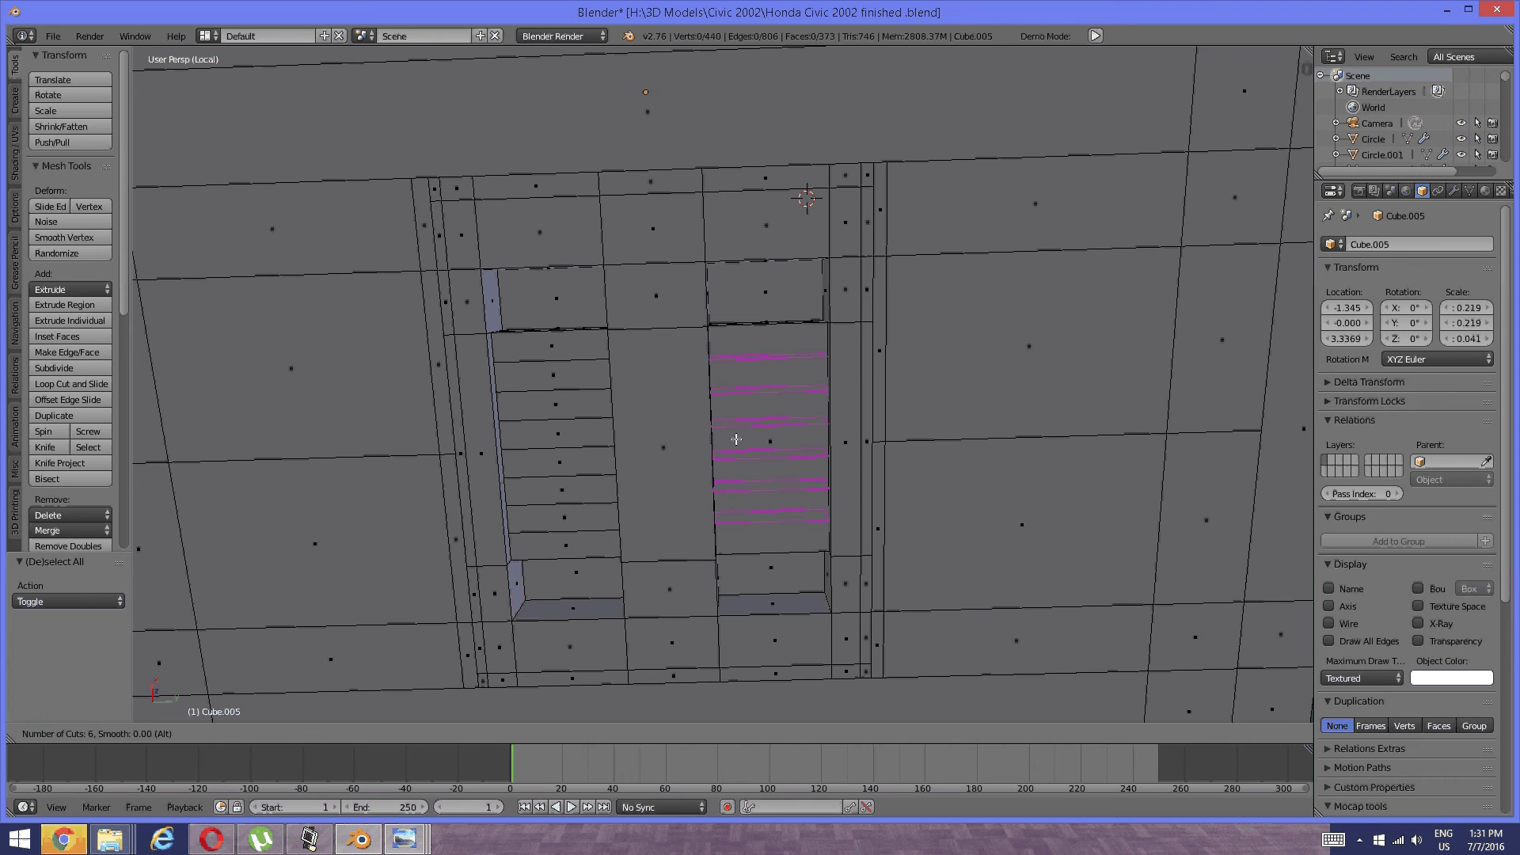
pyautogui.click(736, 439)
pyautogui.click(734, 438)
pyautogui.scroll(-1, 735, 438)
pyautogui.moveTo(734, 439); pyautogui.dragTo(655, 414, button='middle')
pyautogui.press('a')
# Add a loop cut around the walls of the switch recess nearer the 3D cursor, close to its outer rim.
pyautogui.scroll(1, 695, 458)
pyautogui.scroll(-1, 695, 458)
pyautogui.scroll(3, 704, 422)
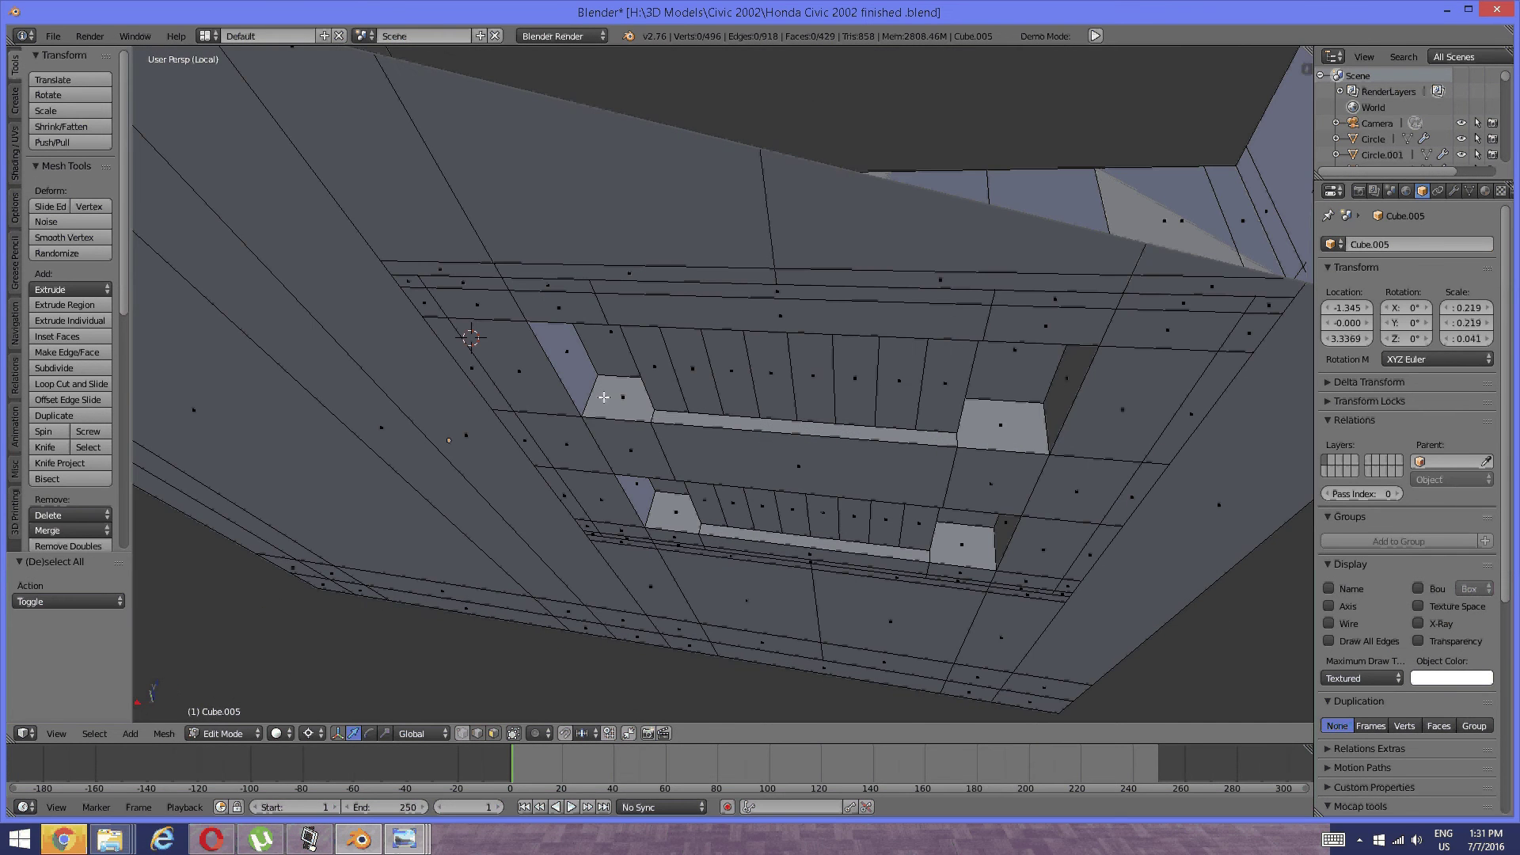
pyautogui.hotkey('ctrl', 'r')
pyautogui.click(626, 410)
pyautogui.click(595, 399)
pyautogui.press('a')
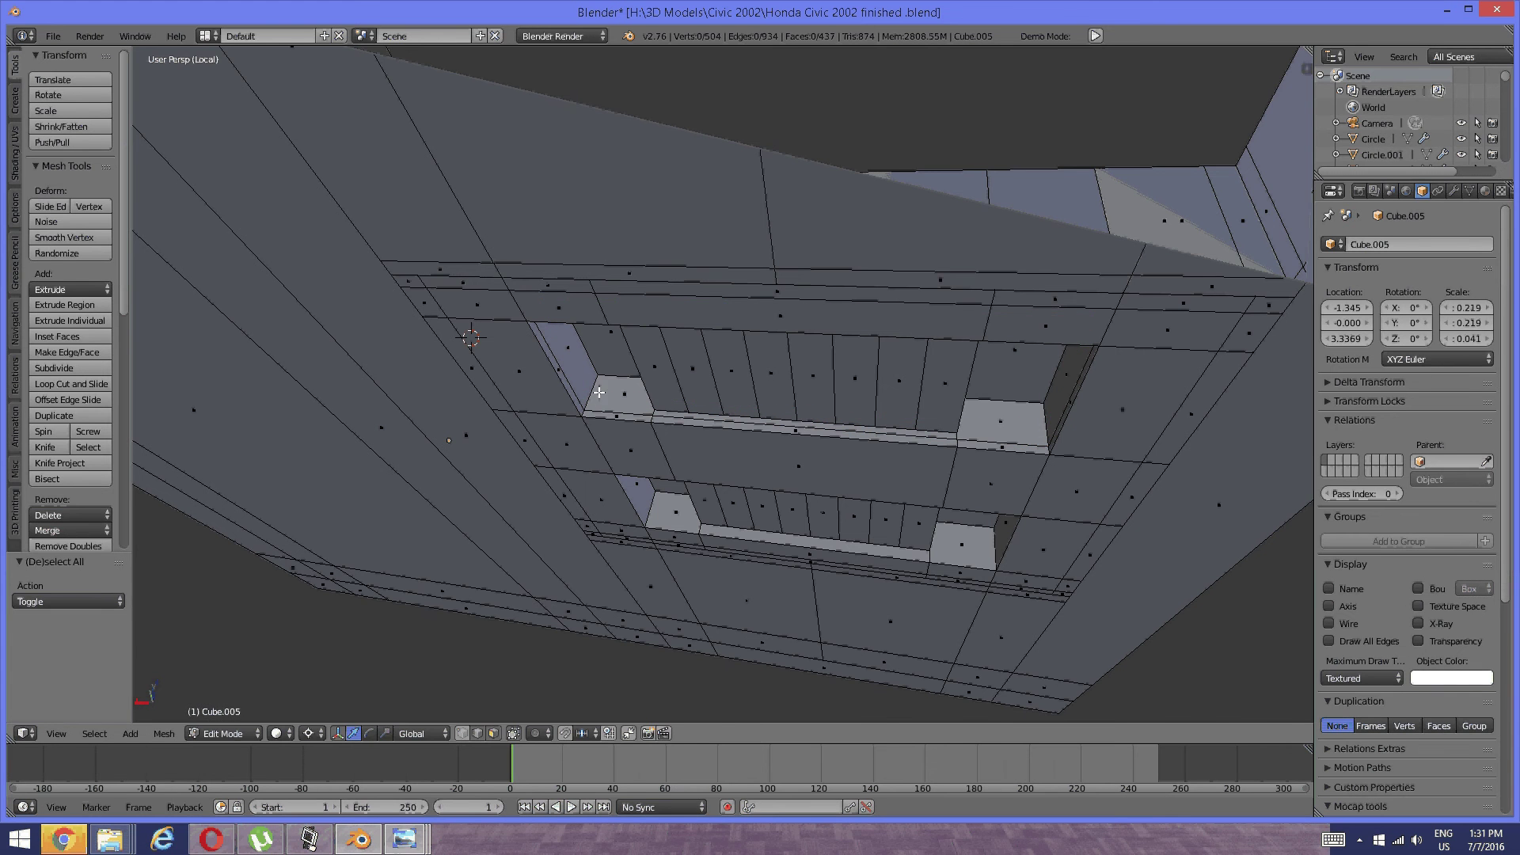
# Add a loop cut around the walls of the other switch recess, close to its outer rim.
pyautogui.moveTo(607, 399); pyautogui.dragTo(643, 480, button='middle')
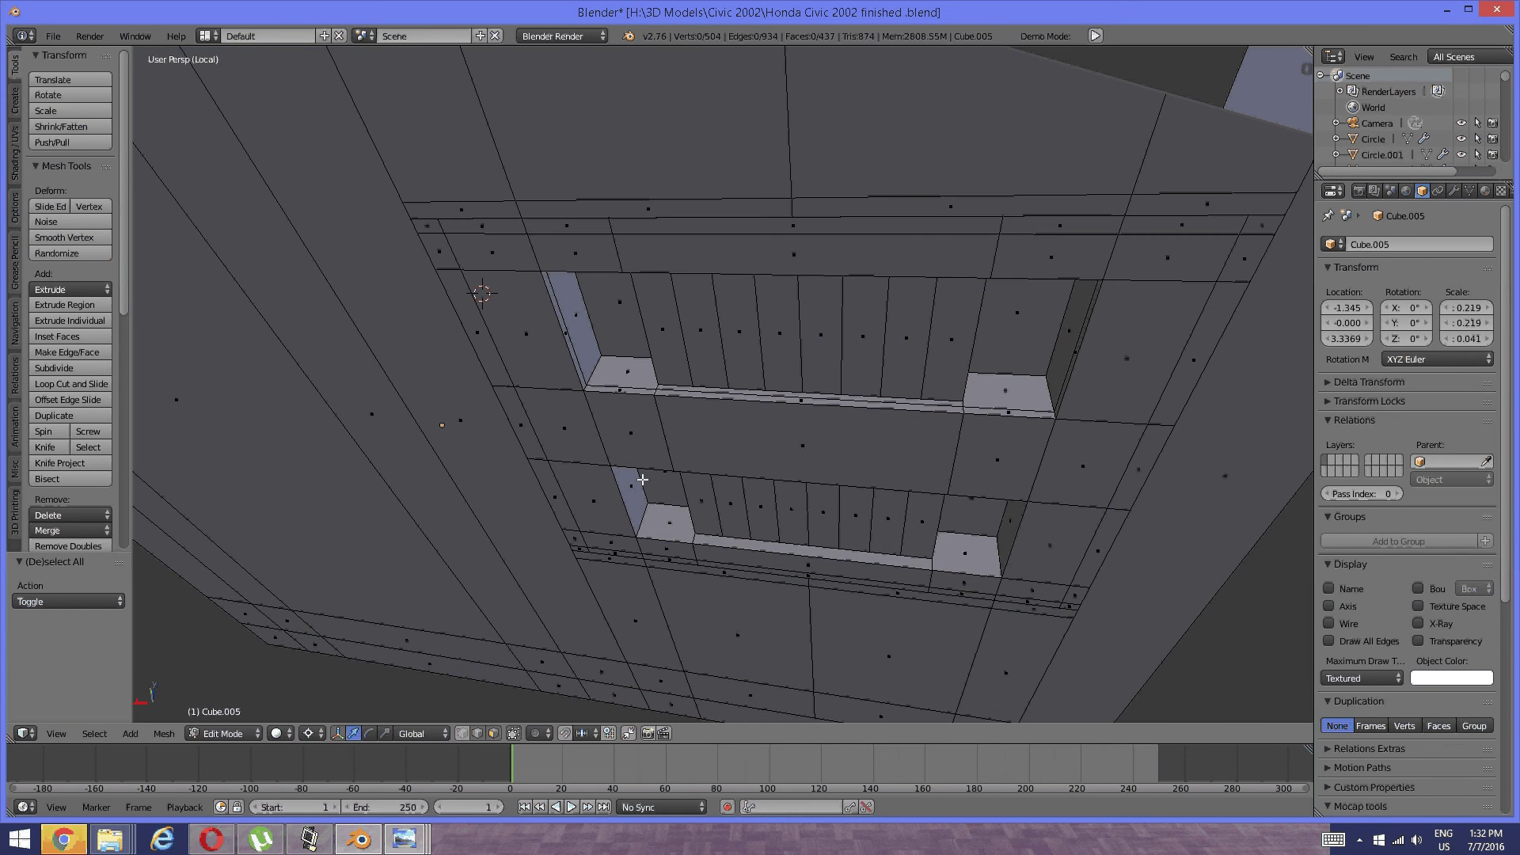
pyautogui.hotkey('ctrl', 'r')
pyautogui.click(656, 522)
pyautogui.click(655, 523)
pyautogui.press('a')
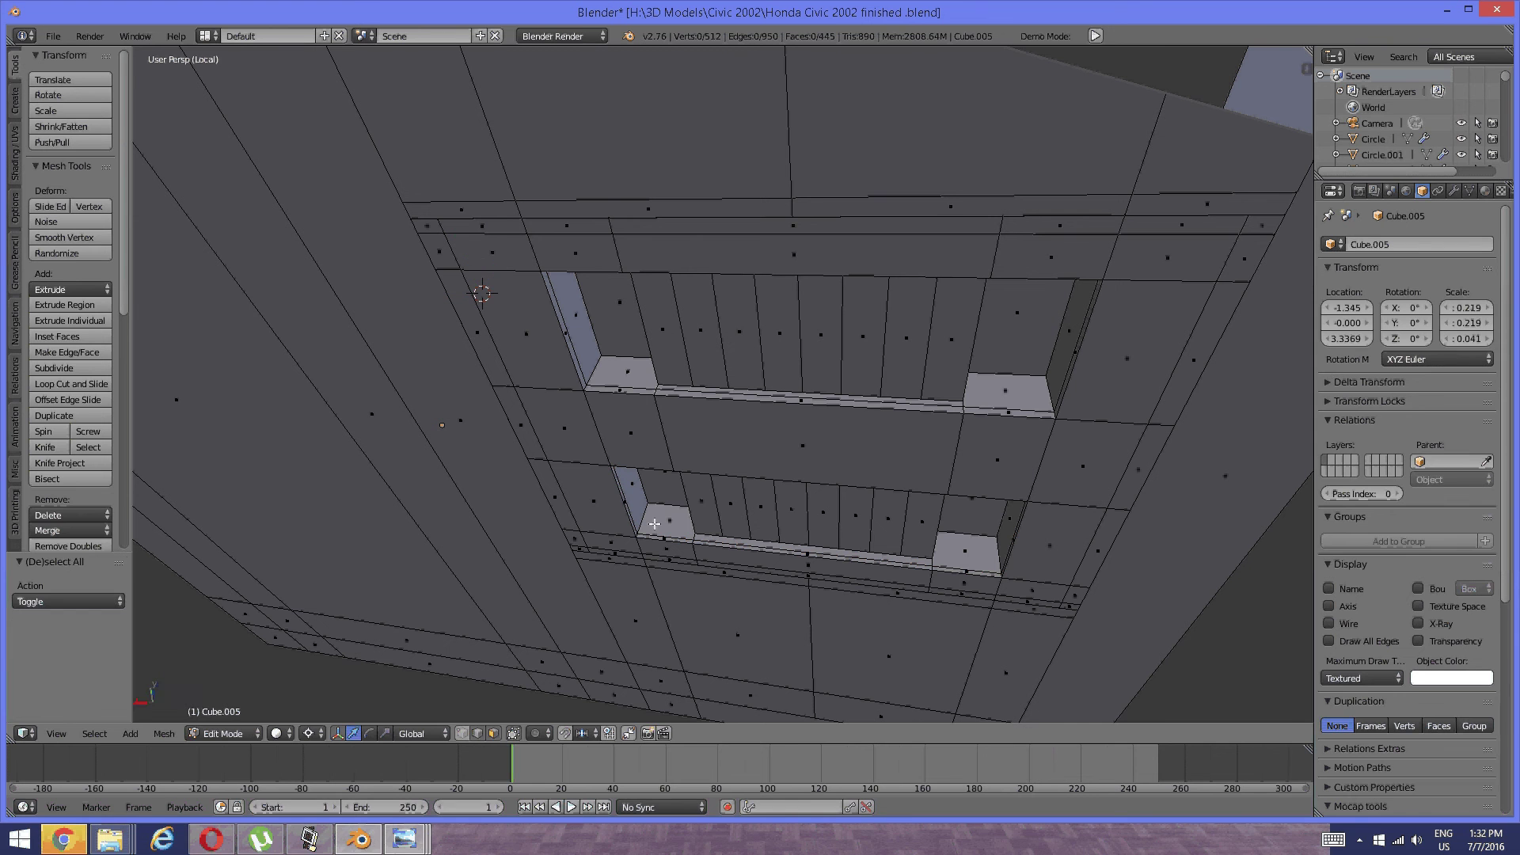
pyautogui.hotkey('ctrl', 'r')
pyautogui.click(657, 513)
pyautogui.click(659, 505)
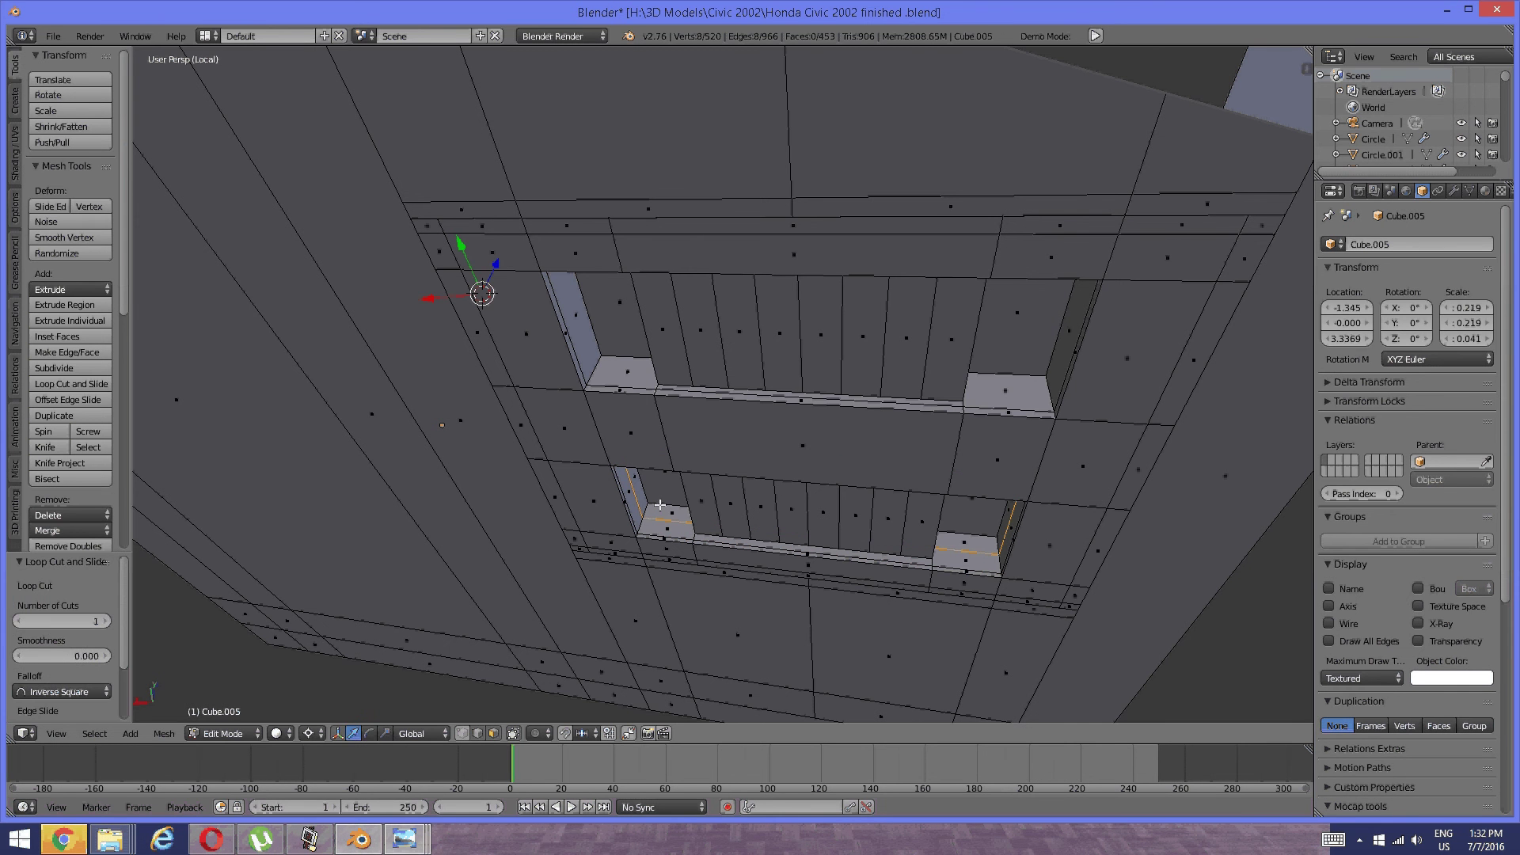
pyautogui.hotkey('ctrl', 'z')
# Add a second loop cut around the walls of that same recess, close to its floor.
pyautogui.hotkey('ctrl', 'r')
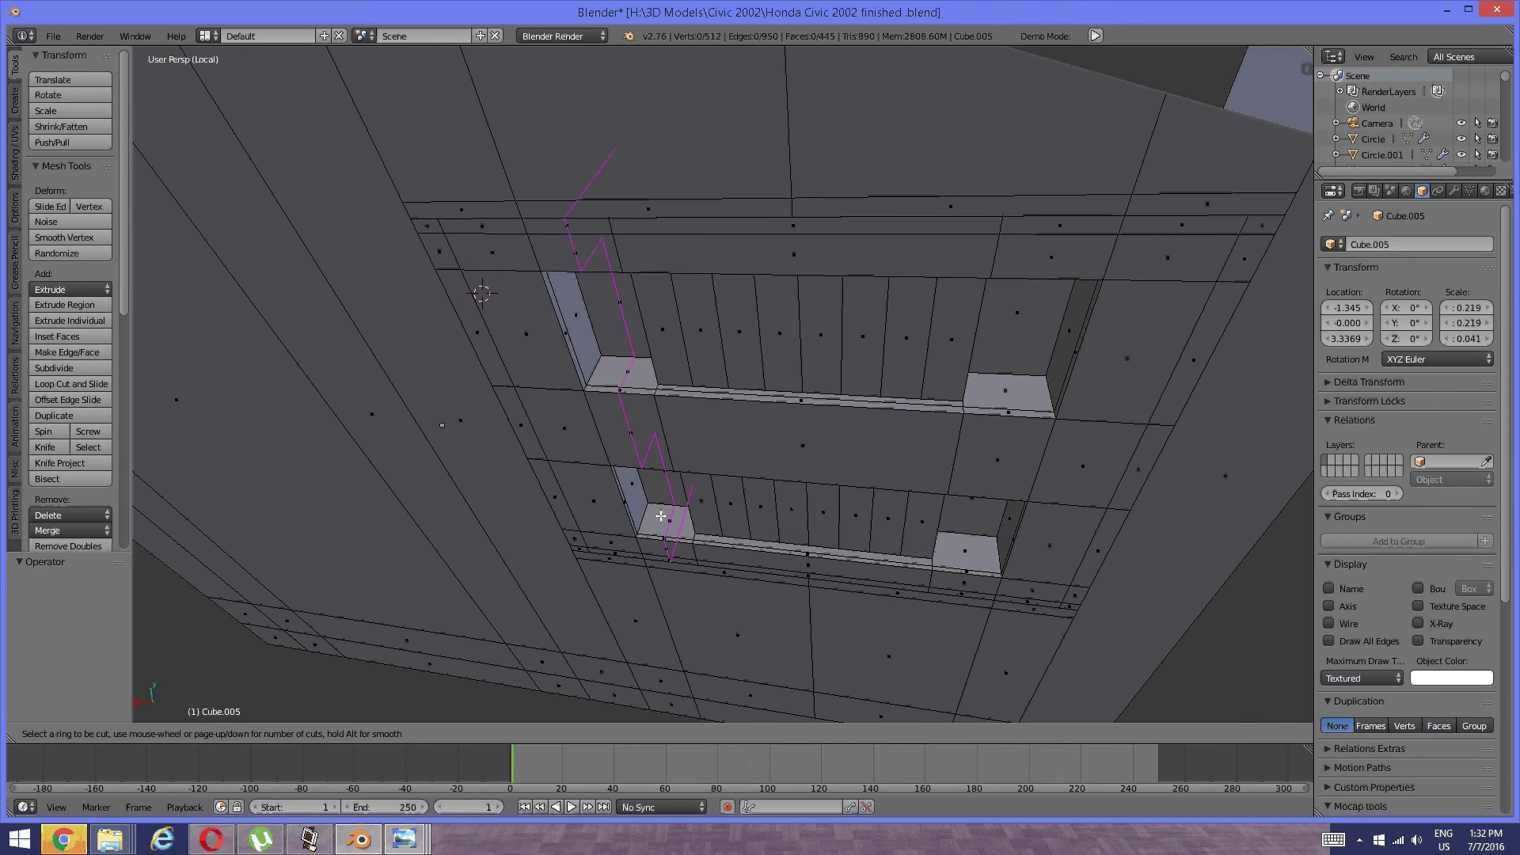
pyautogui.click(661, 515)
pyautogui.click(661, 515)
pyautogui.press('a')
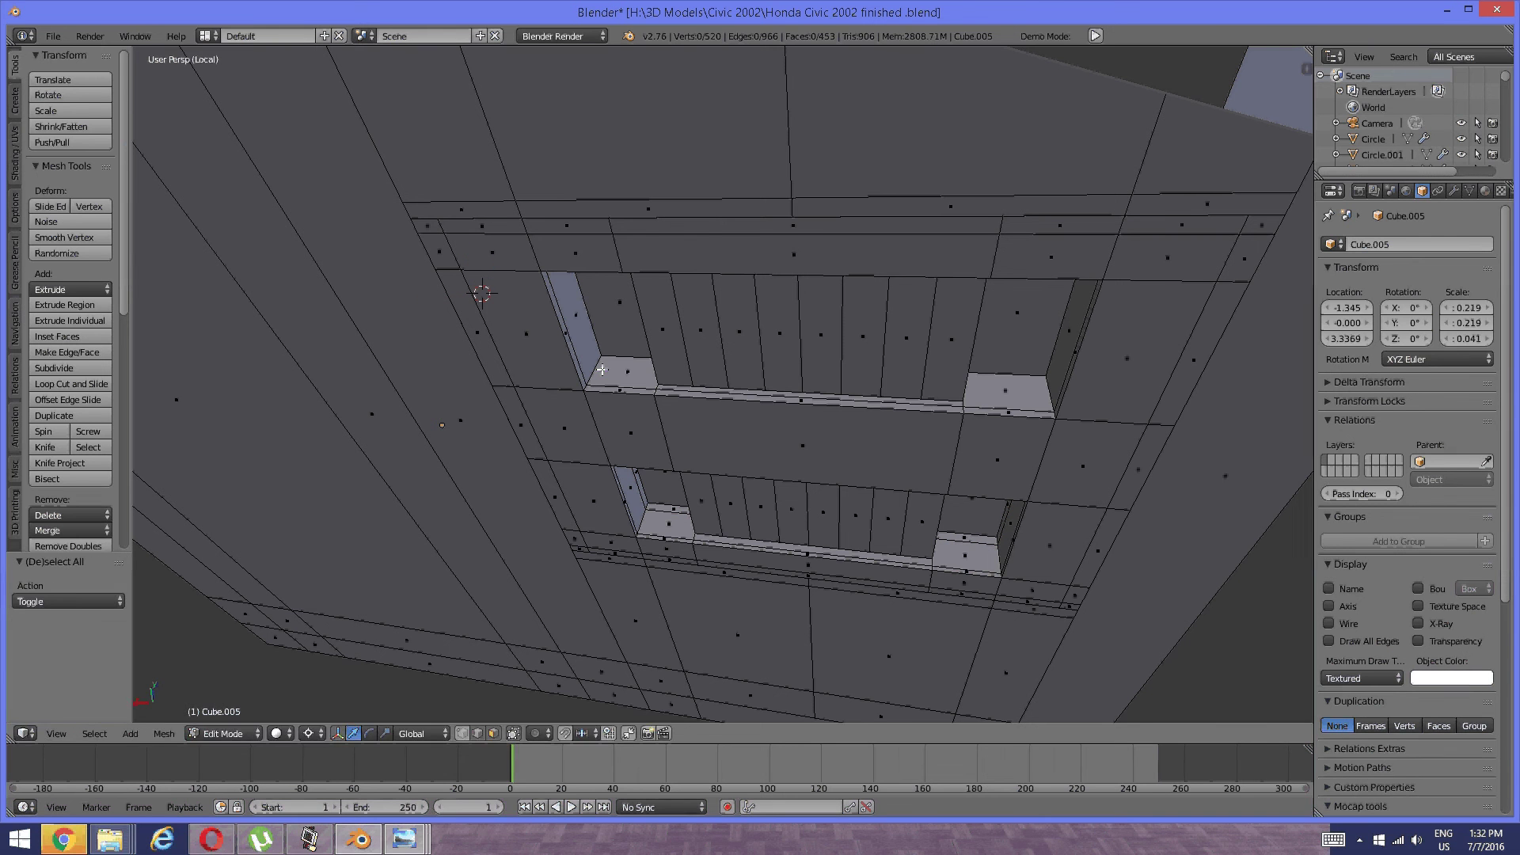
# Add a second loop cut around the walls of the recess nearer the 3D cursor and slide it close to the floor.
pyautogui.hotkey('ctrl', 'r')
pyautogui.click(607, 363)
pyautogui.click(607, 362)
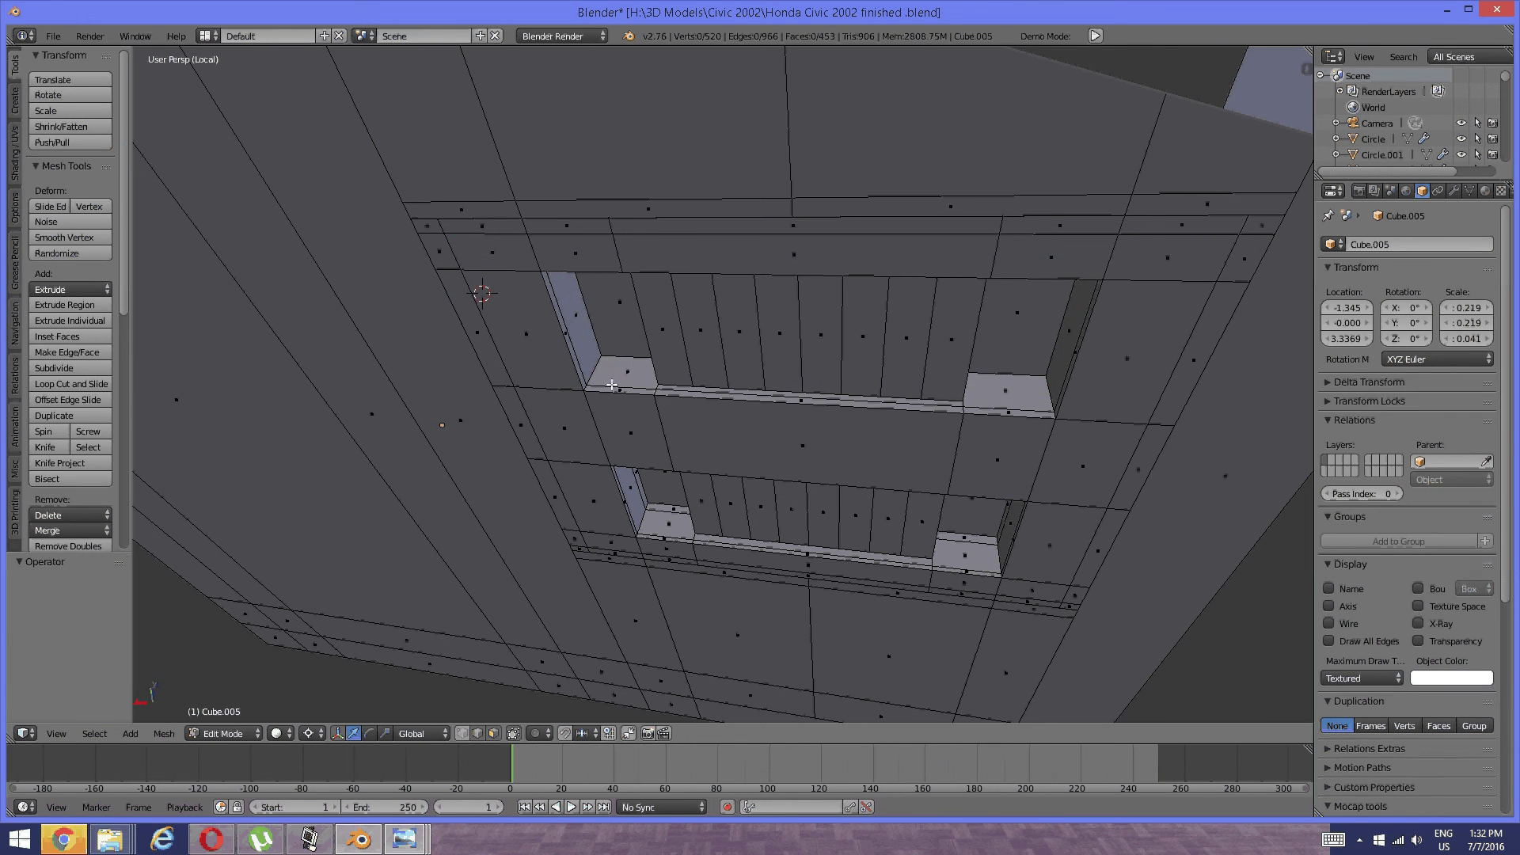
pyautogui.press('g')
pyautogui.press('g')
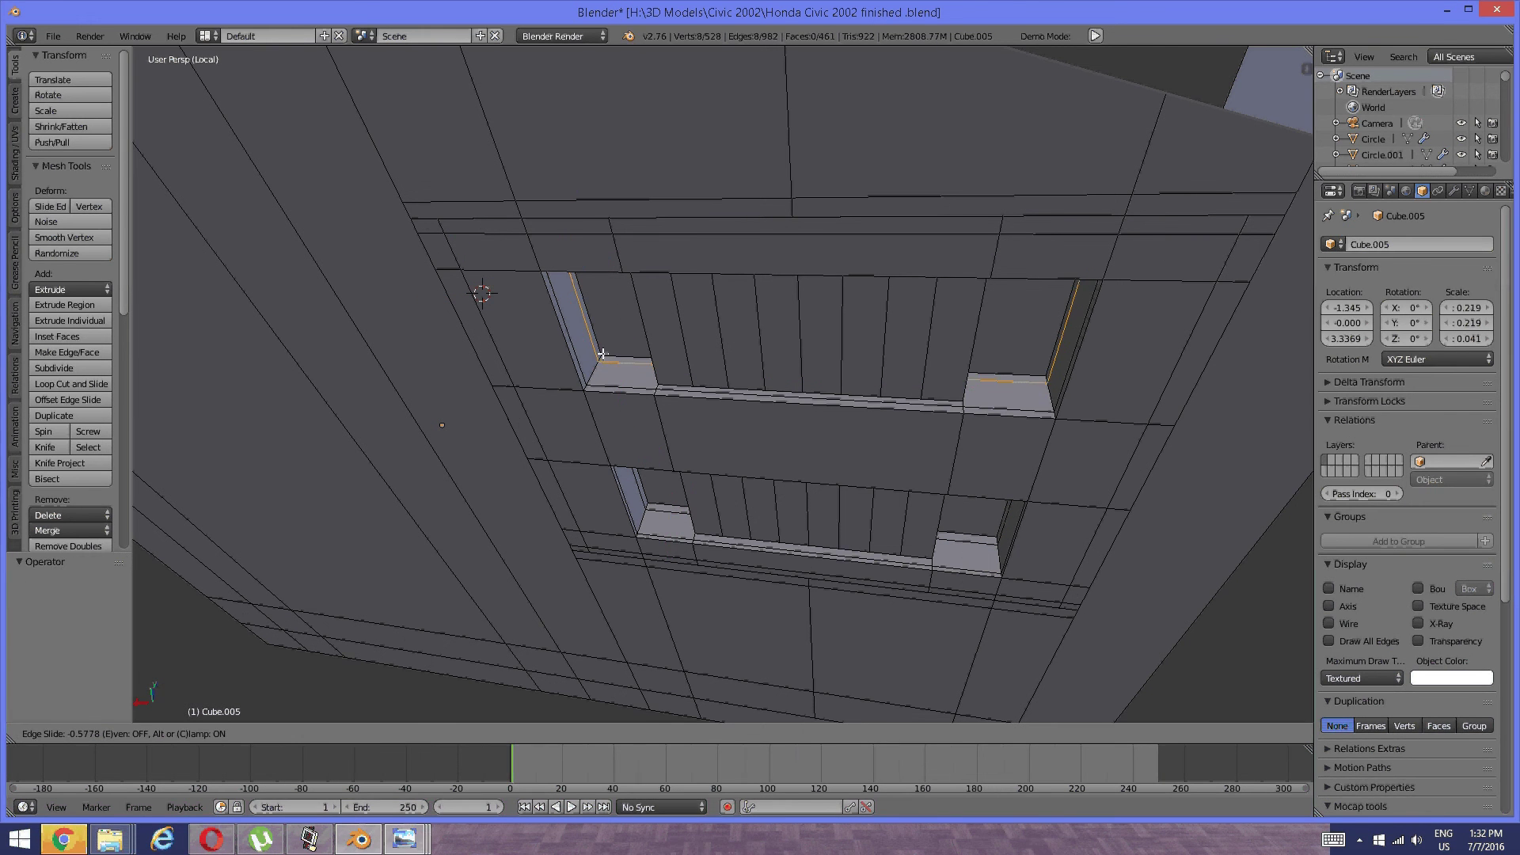
pyautogui.click(602, 358)
pyautogui.press('a')
# After checking the console reference photo in Windows Photo Viewer, add two evenly spaced lengthwise loop cuts to the large upper panel in Blender.
pyautogui.moveTo(602, 358); pyautogui.dragTo(739, 390, button='middle')
pyautogui.scroll(-3, 773, 299)
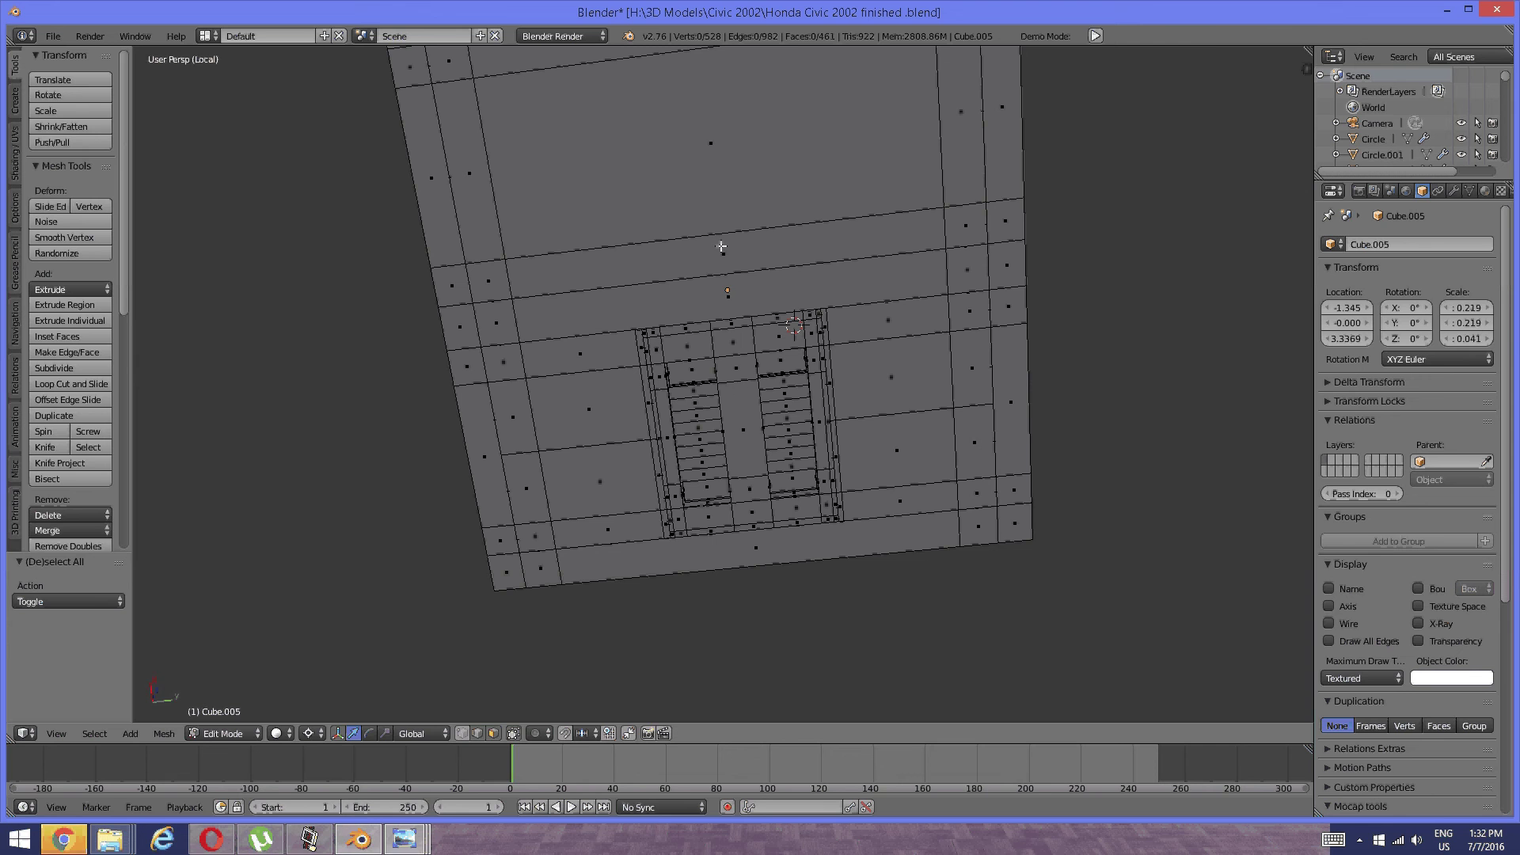
pyautogui.moveTo(721, 246); pyautogui.dragTo(697, 301, button='middle')
pyautogui.moveTo(404, 839)
pyautogui.click(677, 759)
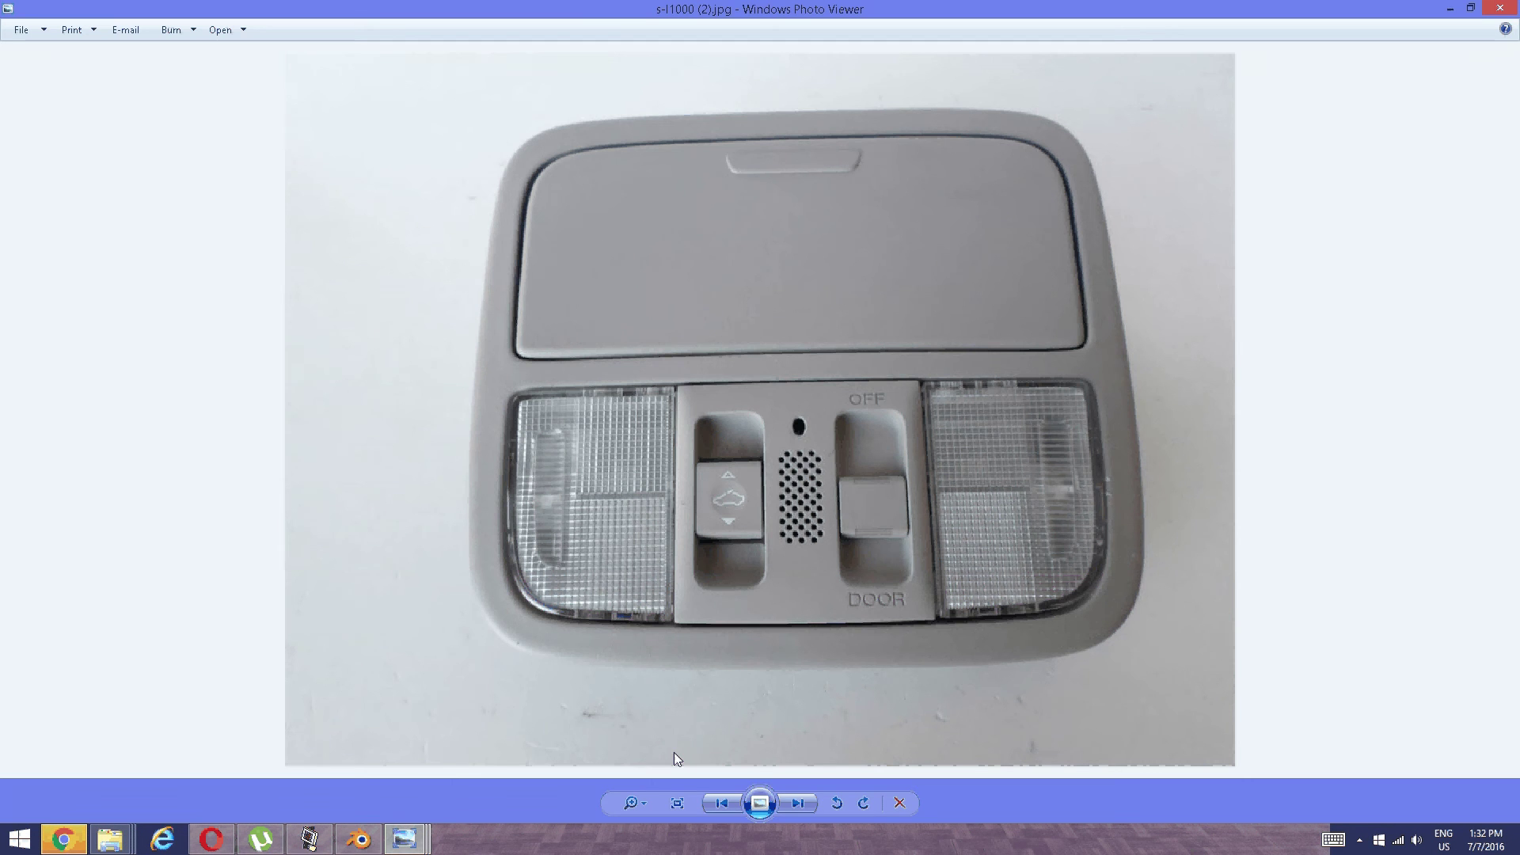
pyautogui.click(358, 838)
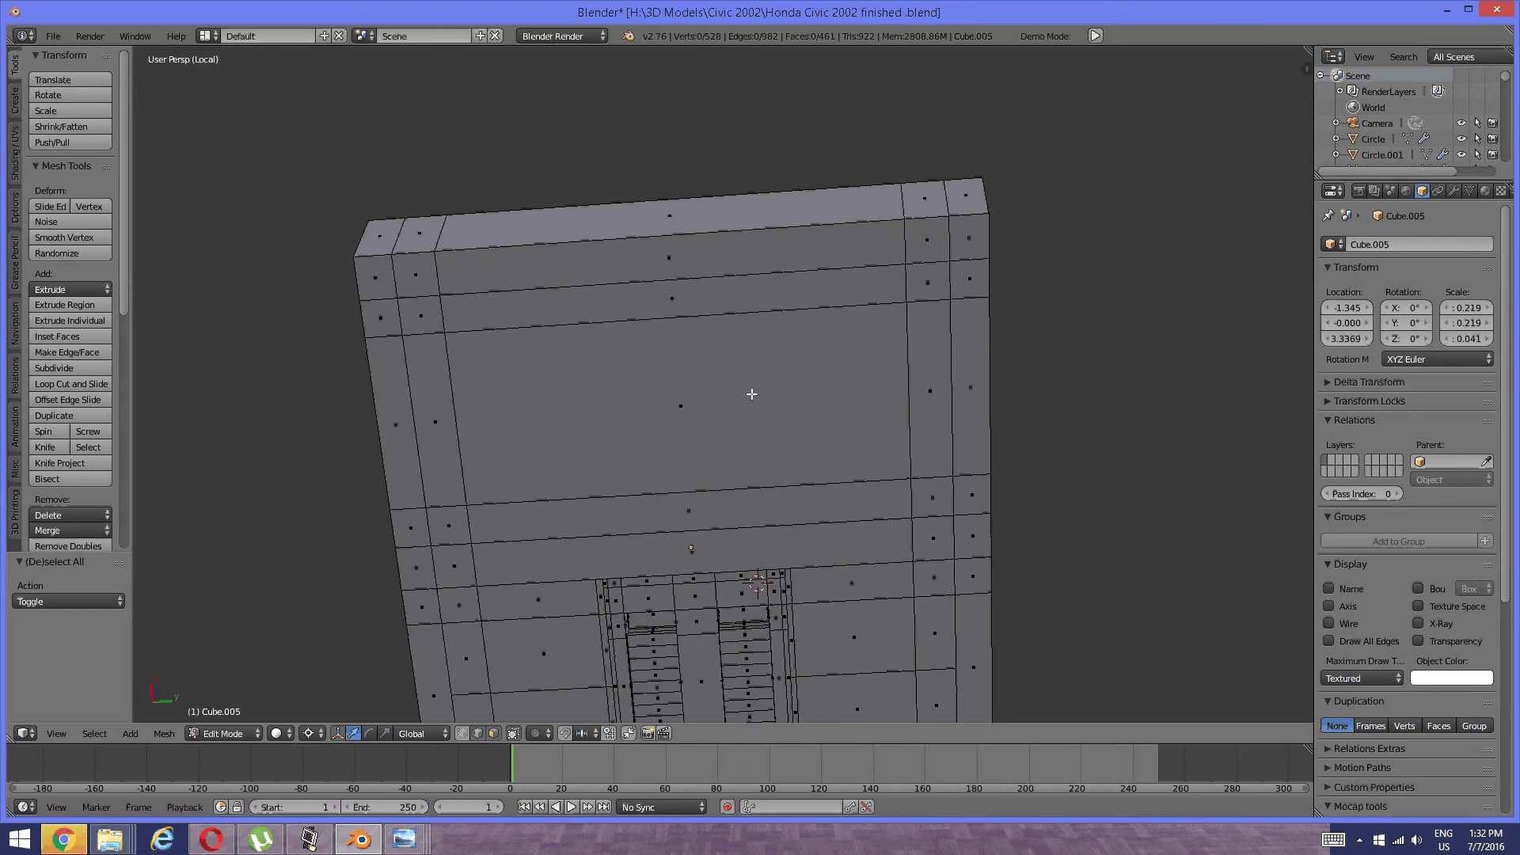
pyautogui.hotkey('ctrl', 'r')
pyautogui.scroll(1, 653, 477)
pyautogui.click(651, 475)
pyautogui.rightClick(651, 475)
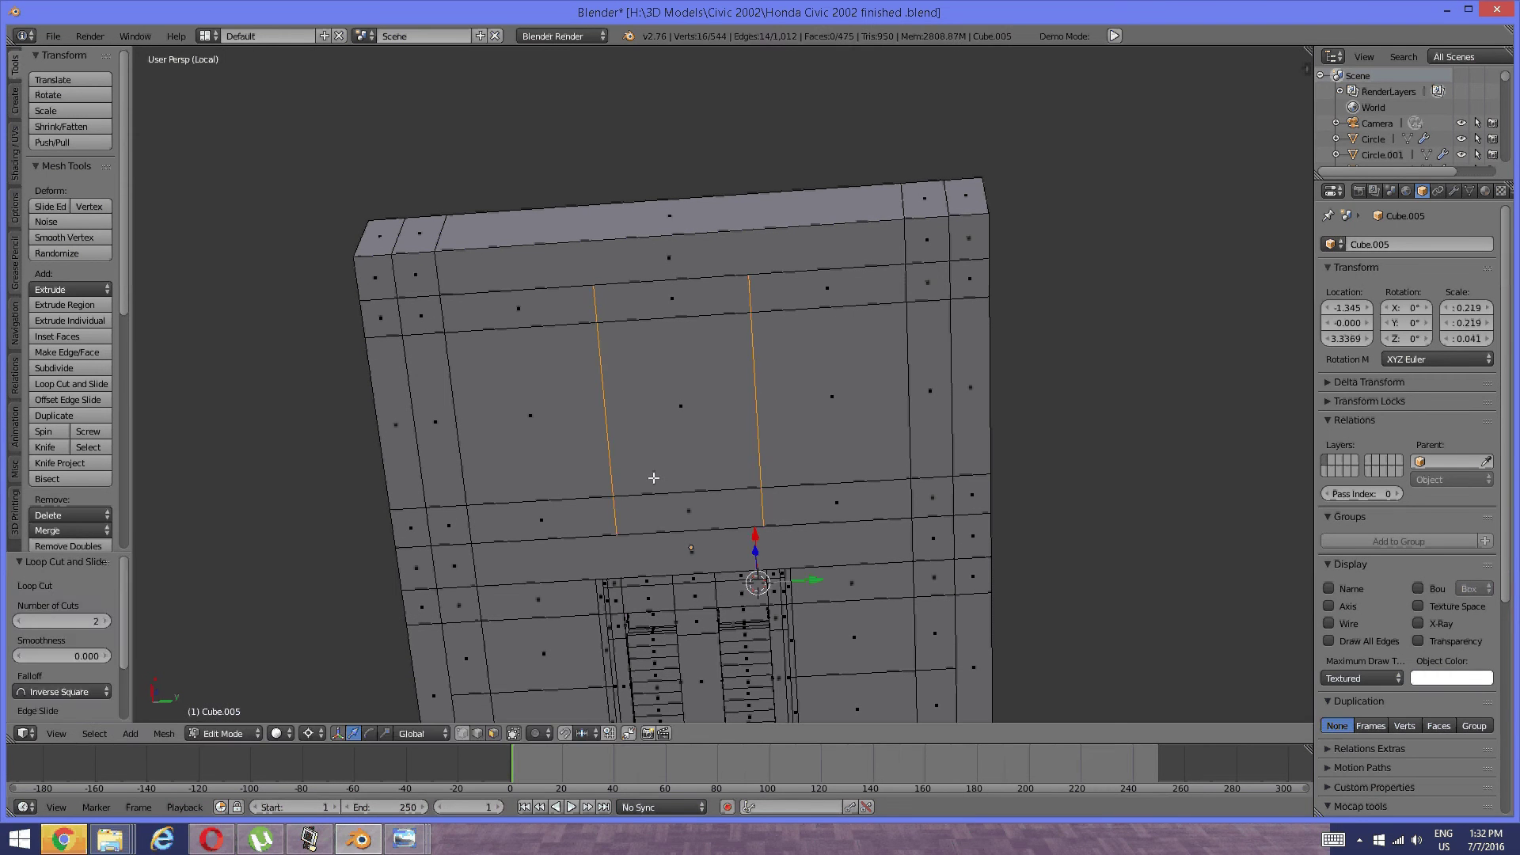
pyautogui.press('a')
# Add a crosswise loop cut across the large upper panel, near its upper edge.
pyautogui.hotkey('ctrl', 'r')
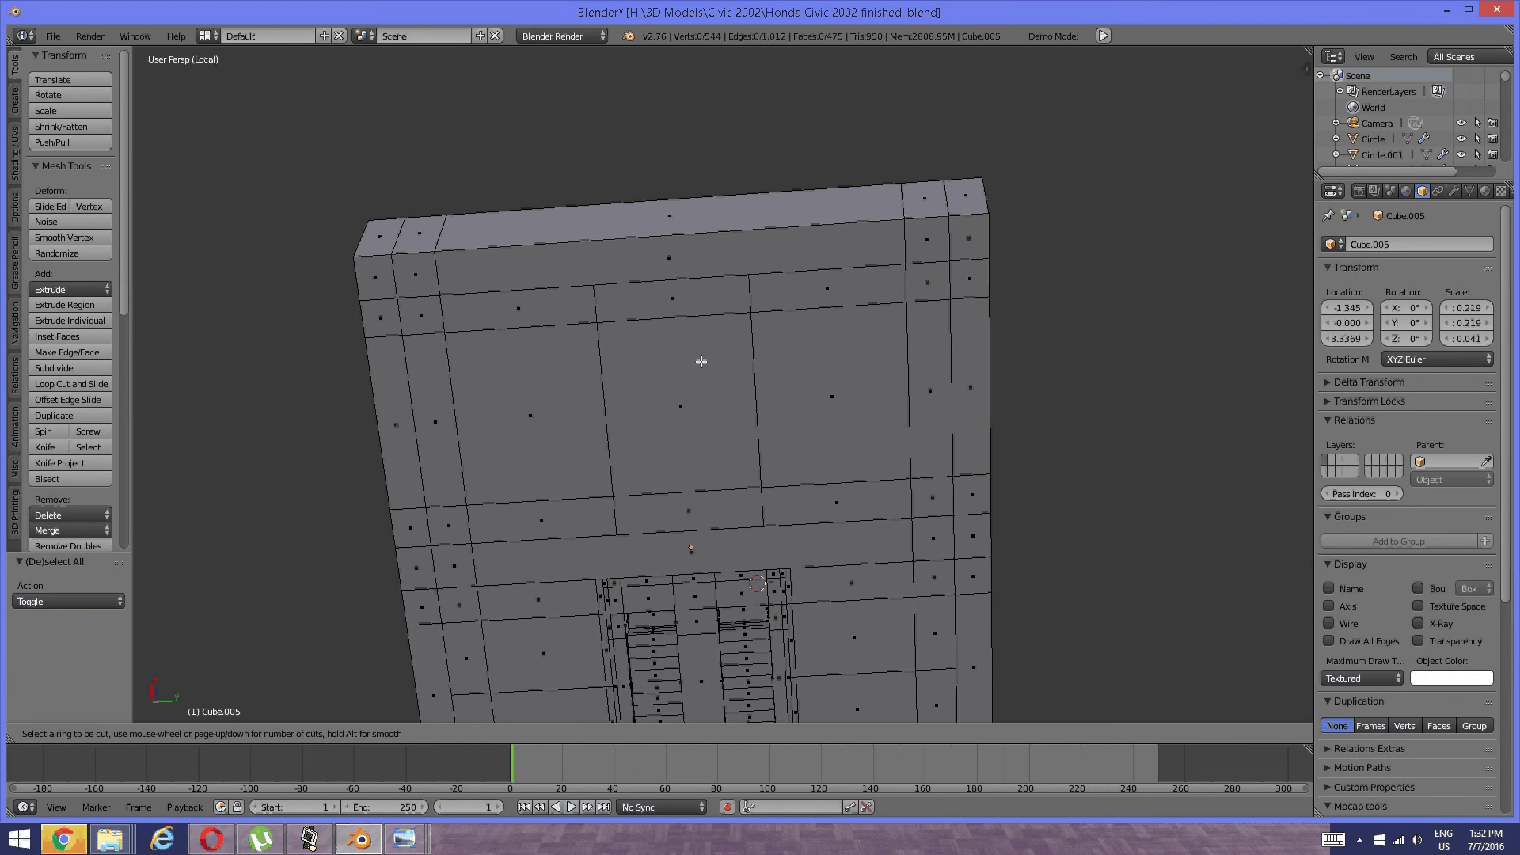
pyautogui.click(622, 368)
pyautogui.click(645, 341)
# Select the narrow central face near the upper panel's upper edge and extrude it inward to form the handle recess.
pyautogui.scroll(1, 644, 341)
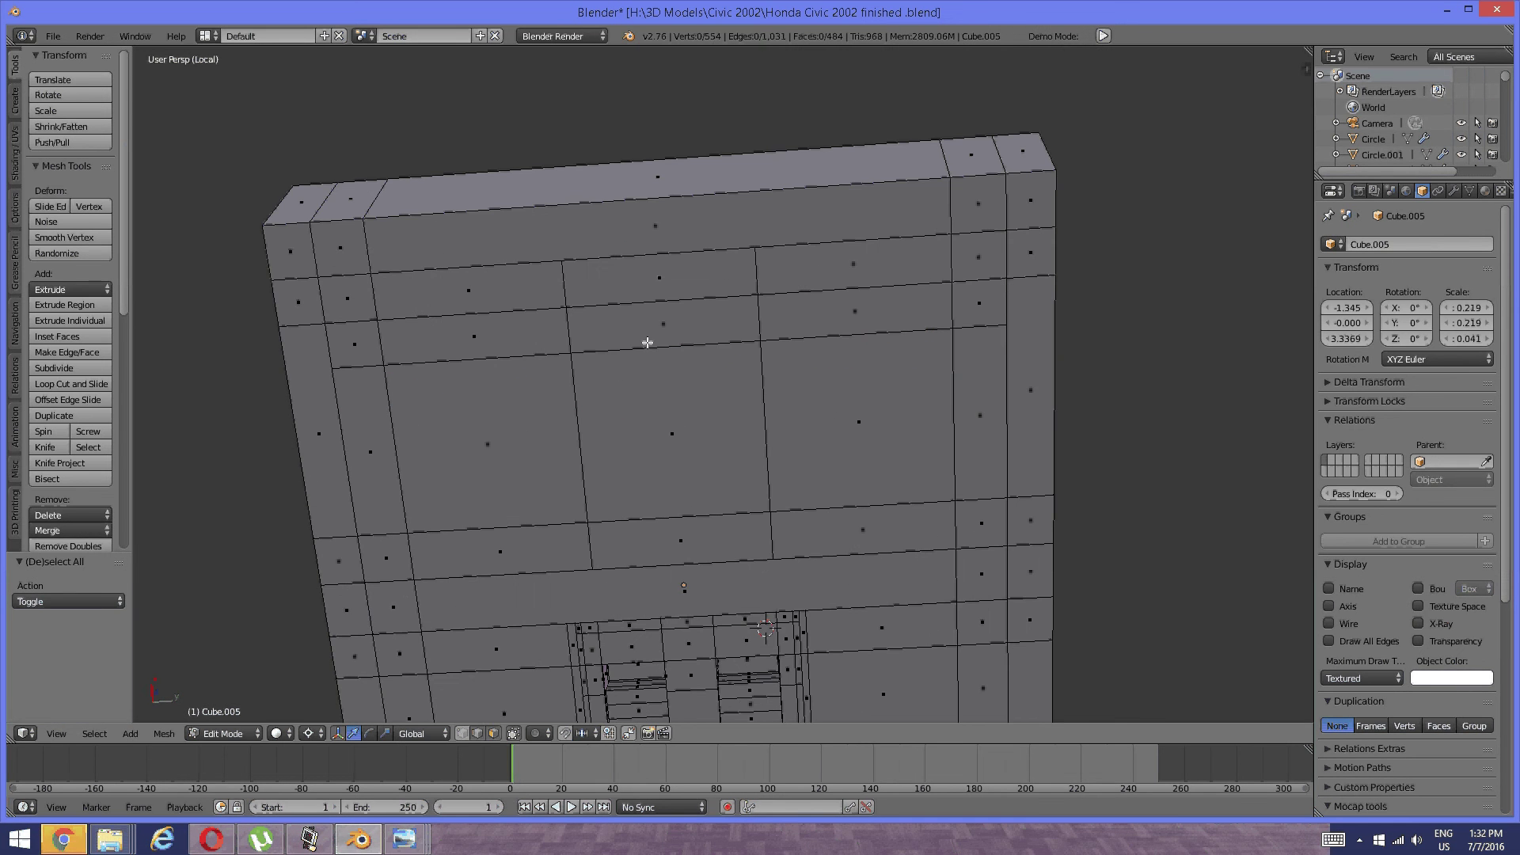
pyautogui.press('3')
pyautogui.rightClick(655, 325)
pyautogui.moveTo(654, 325); pyautogui.dragTo(611, 440, button='middle')
pyautogui.press('e')
pyautogui.click(653, 399)
pyautogui.press('a')
# Add a loop cut around the handle recess's walls and extrude its floor face by a small amount.
pyautogui.hotkey('ctrl', 'r')
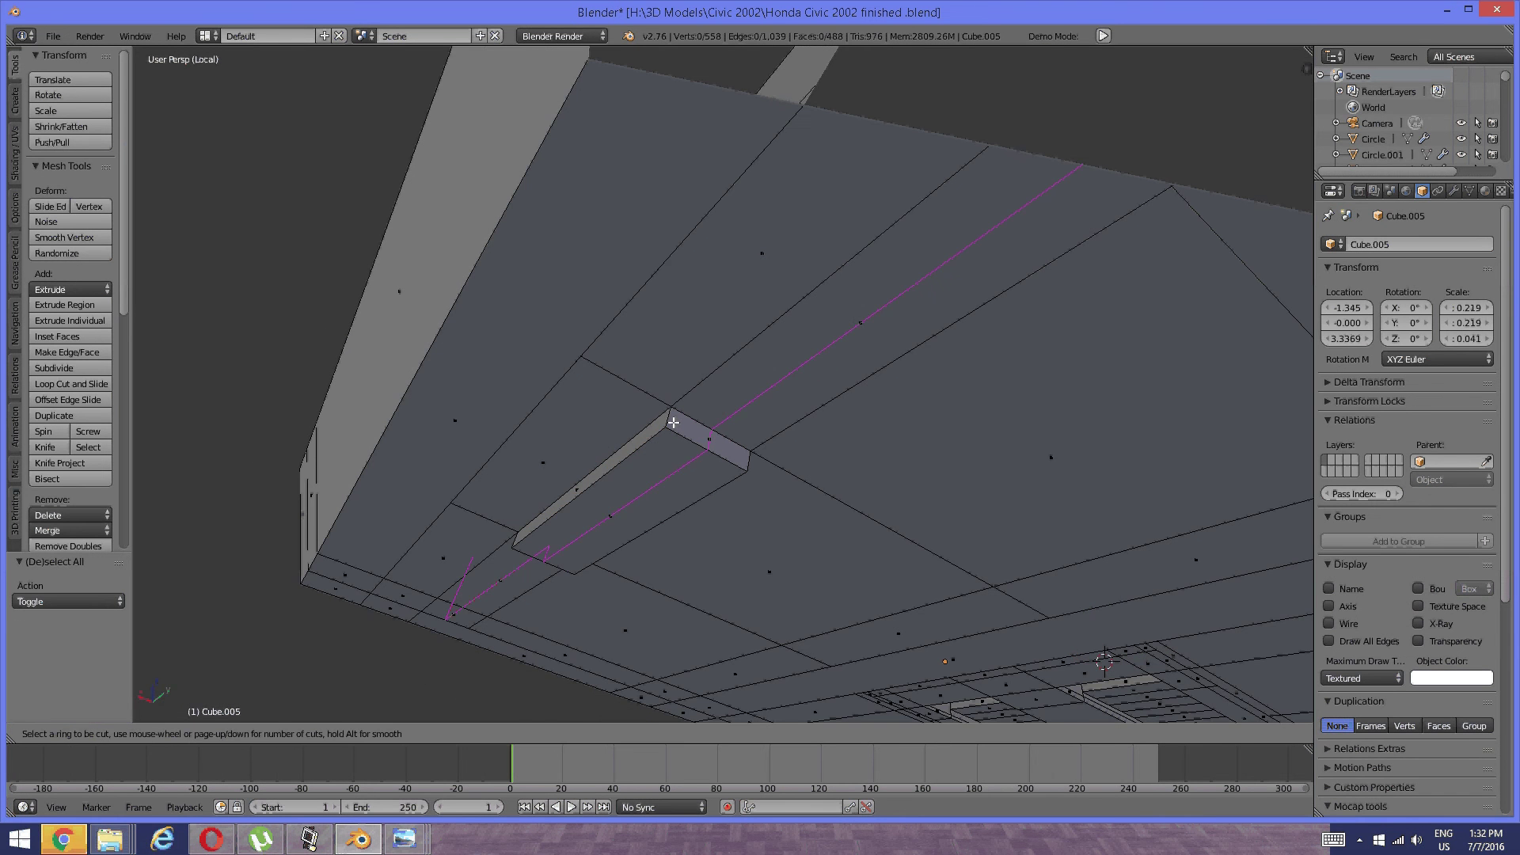
pyautogui.click(670, 422)
pyautogui.click(668, 427)
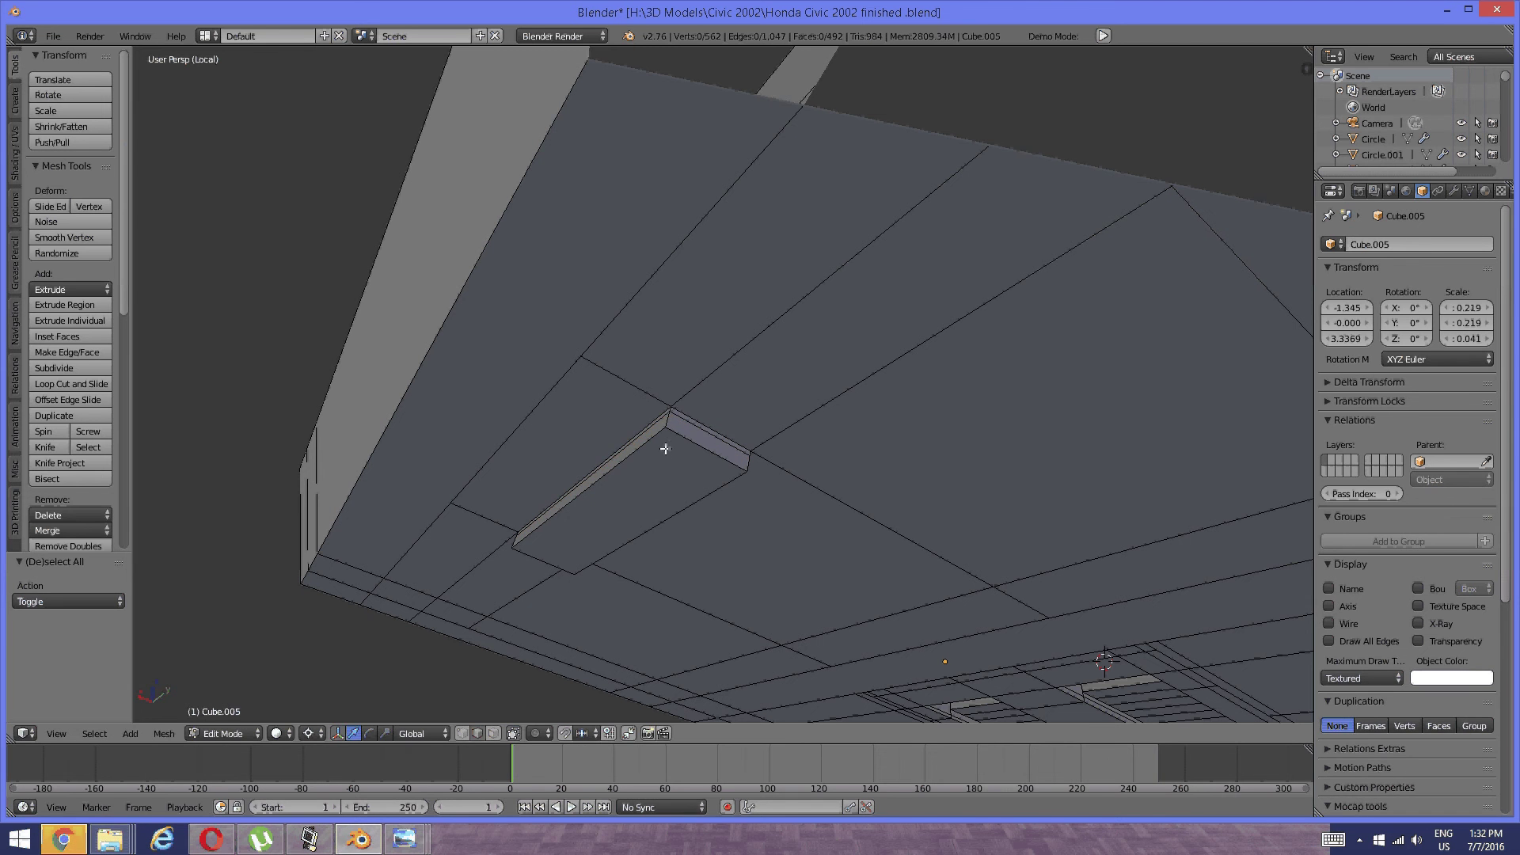
pyautogui.hotkey('ctrl', 'Tab')
pyautogui.click(657, 455)
pyautogui.rightClick(661, 463)
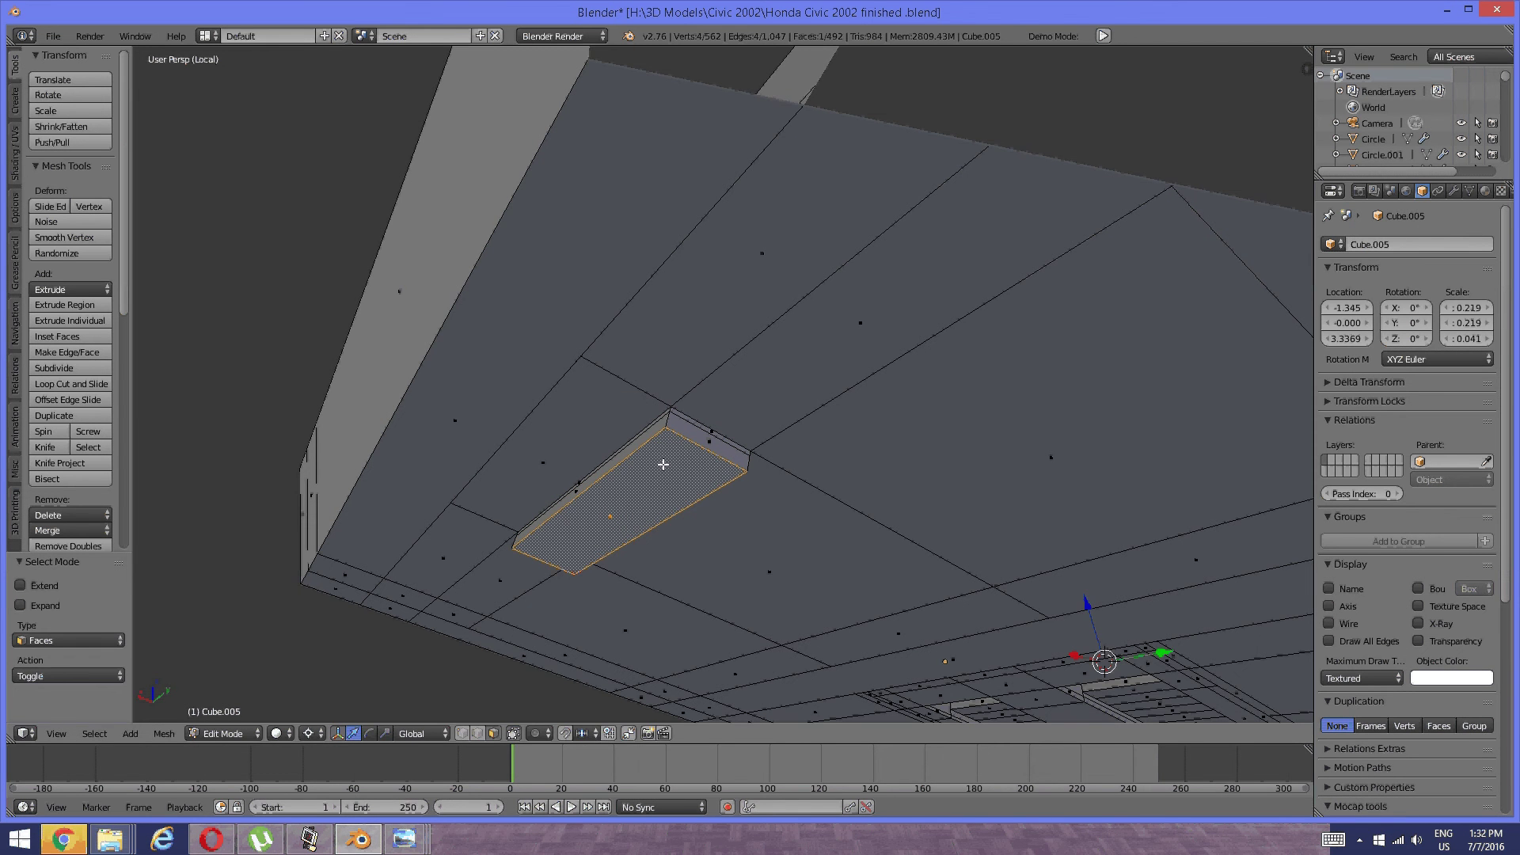
pyautogui.press('e')
pyautogui.click(657, 469)
pyautogui.press('a')
# Add two lengthwise loop cuts through the upper panel's middle strip, one just inside each short end of the handle recess.
pyautogui.moveTo(655, 469); pyautogui.dragTo(763, 430, button='middle')
pyautogui.scroll(-4, 710, 456)
pyautogui.scroll(4, 747, 420)
pyautogui.hotkey('ctrl', 'r')
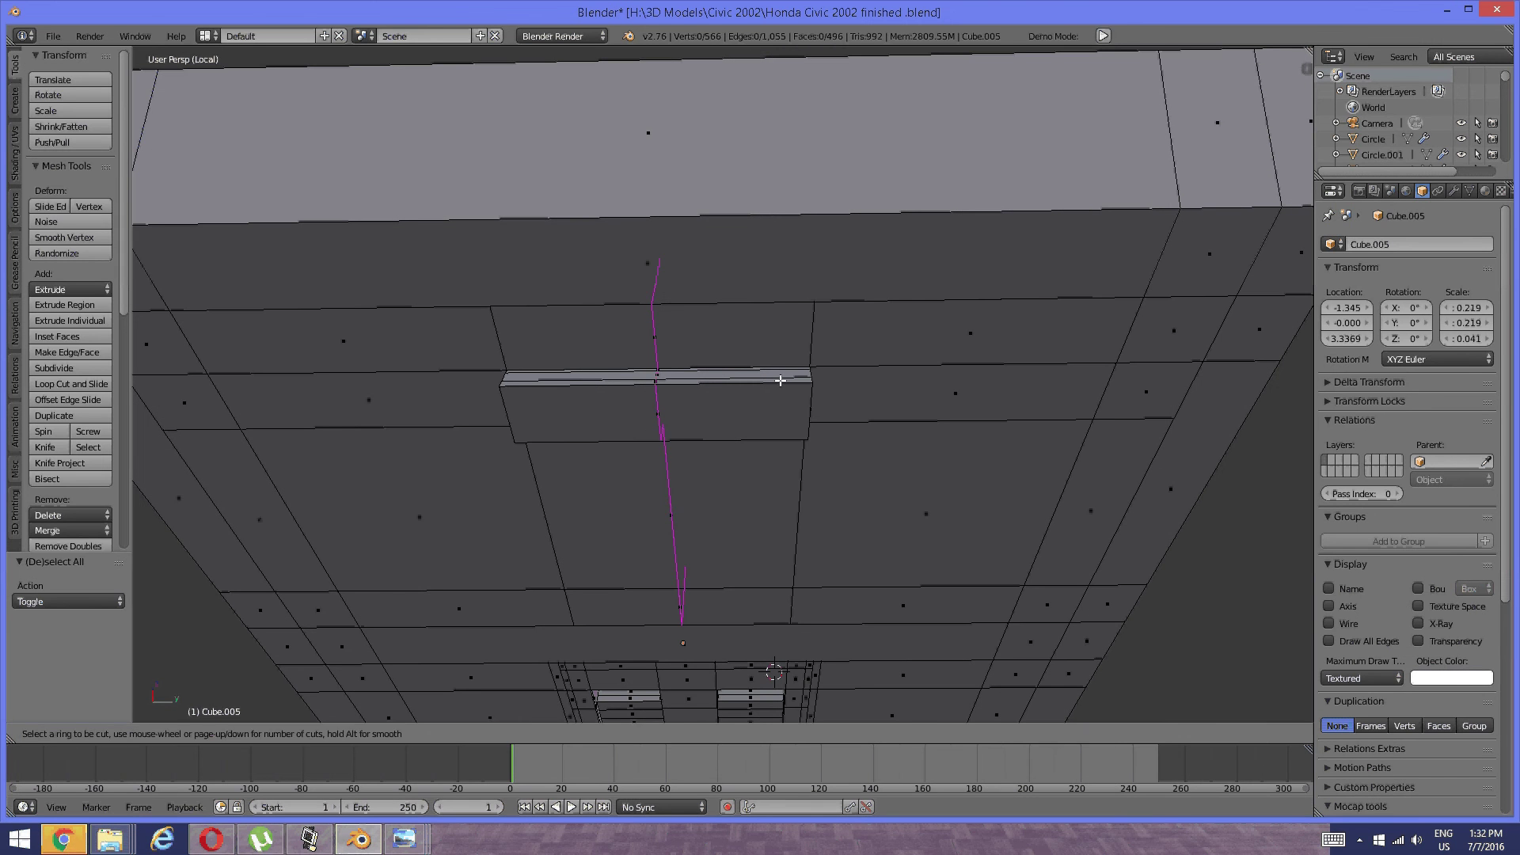
pyautogui.click(780, 380)
pyautogui.click(886, 380)
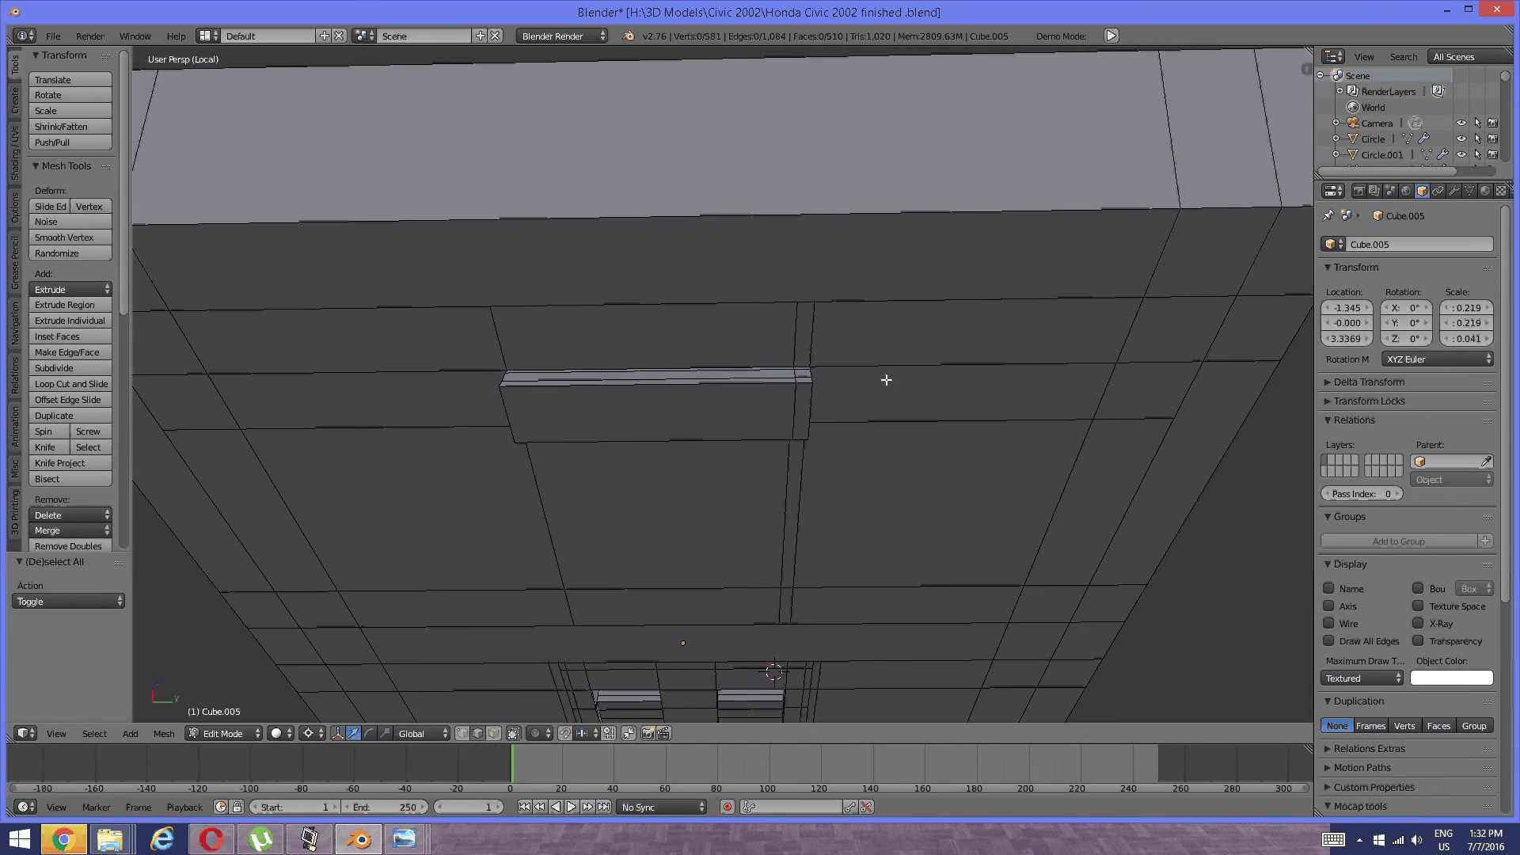
pyautogui.hotkey('ctrl', 'r')
pyautogui.click(635, 364)
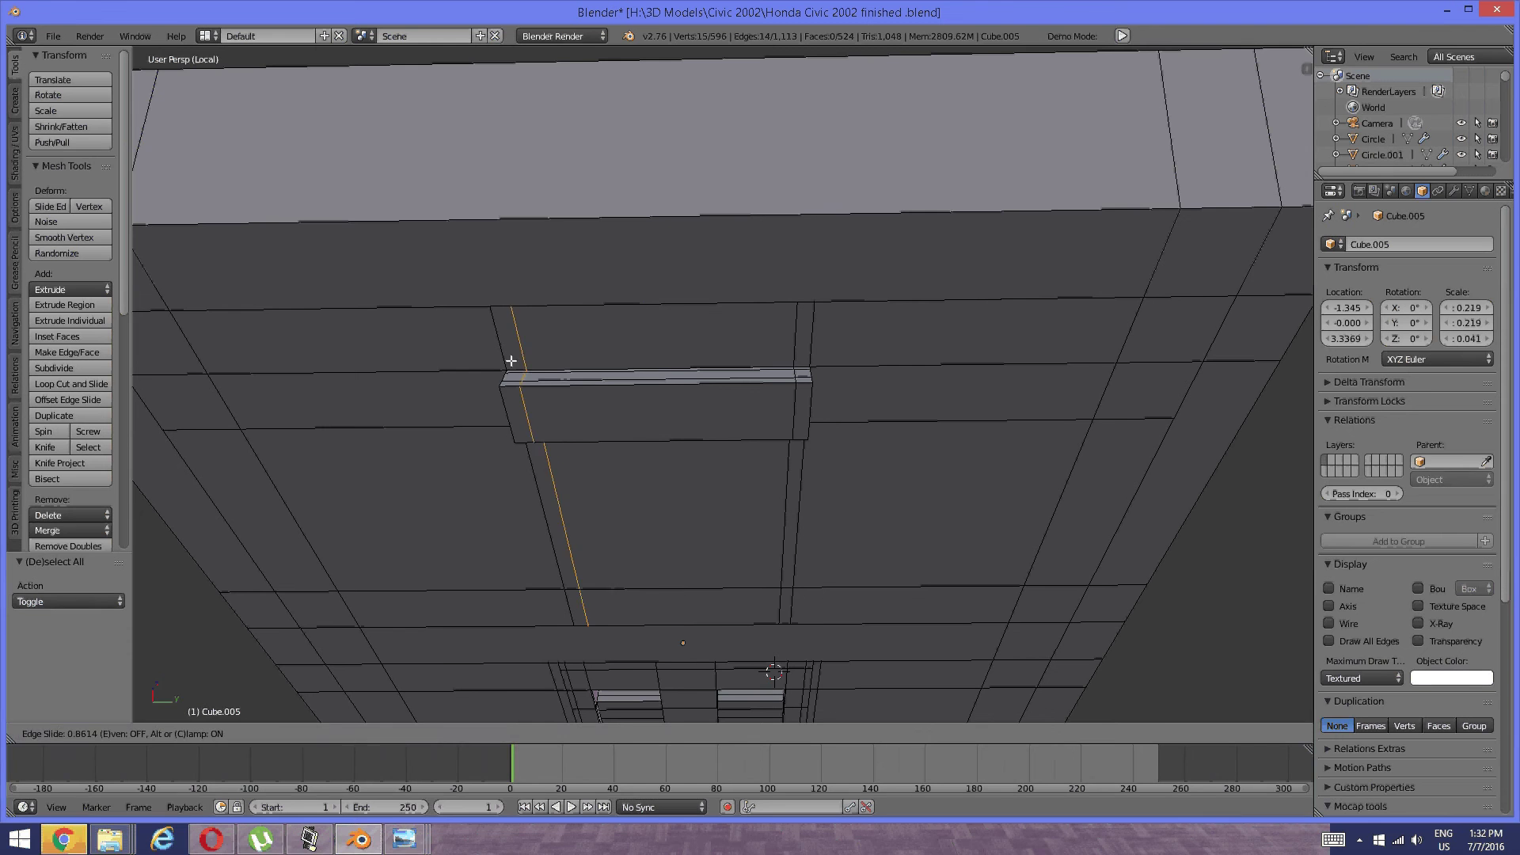
pyautogui.click(510, 359)
# Select all linked geometry of the upper panel, both side panels and the central switch section, and hide it.
pyautogui.scroll(-5, 579, 414)
pyautogui.moveTo(579, 414); pyautogui.dragTo(600, 298, button='middle')
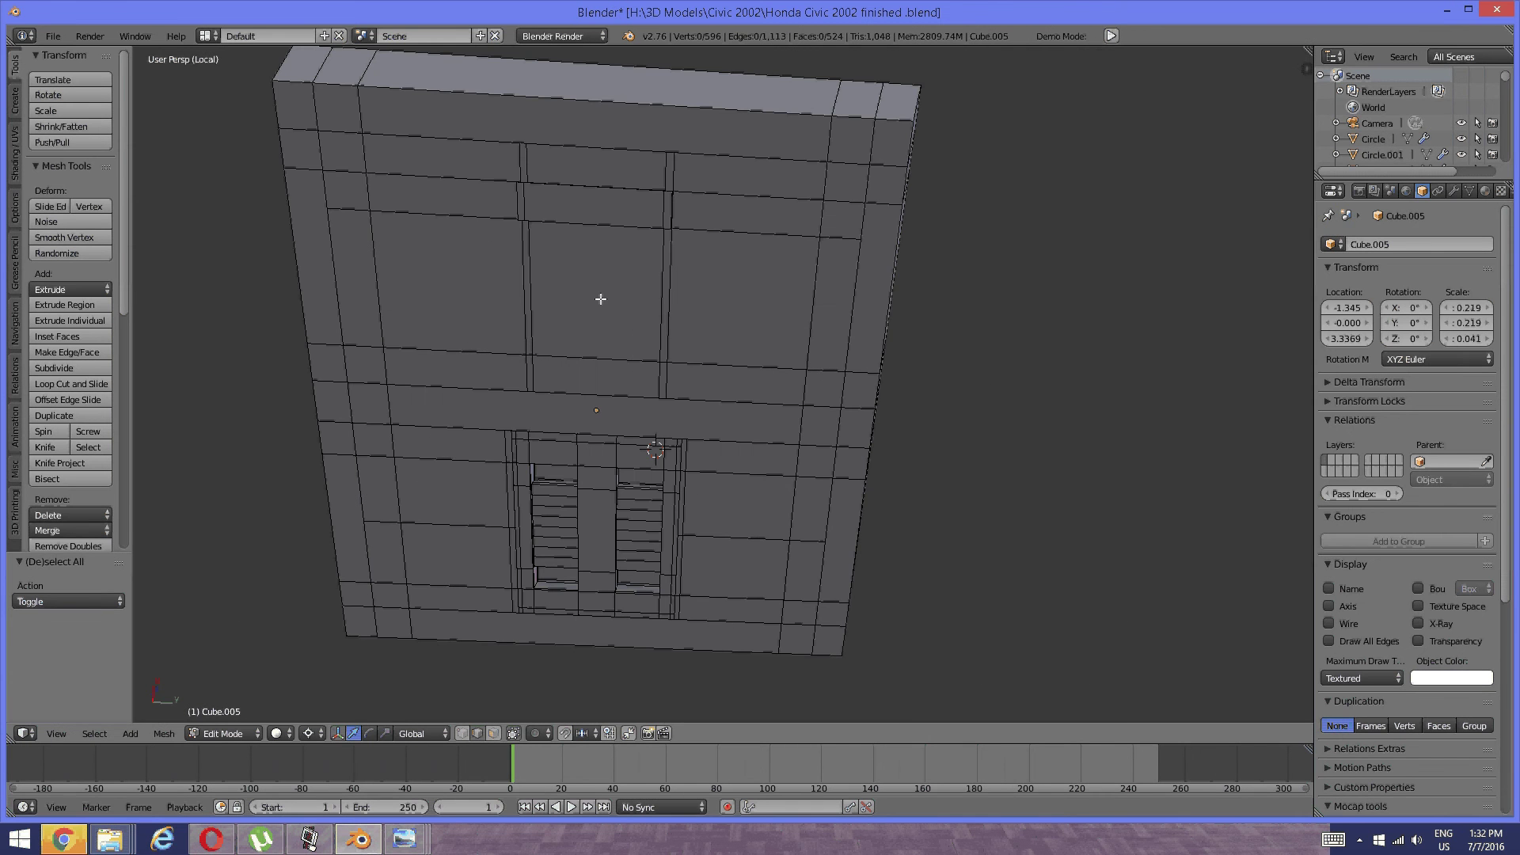
pyautogui.moveTo(631, 644); pyautogui.dragTo(610, 614, button='middle')
pyautogui.keyDown('shift'); pyautogui.moveTo(655, 465); pyautogui.dragTo(747, 399, button='middle'); pyautogui.keyUp('shift')
pyautogui.rightClick(747, 399)
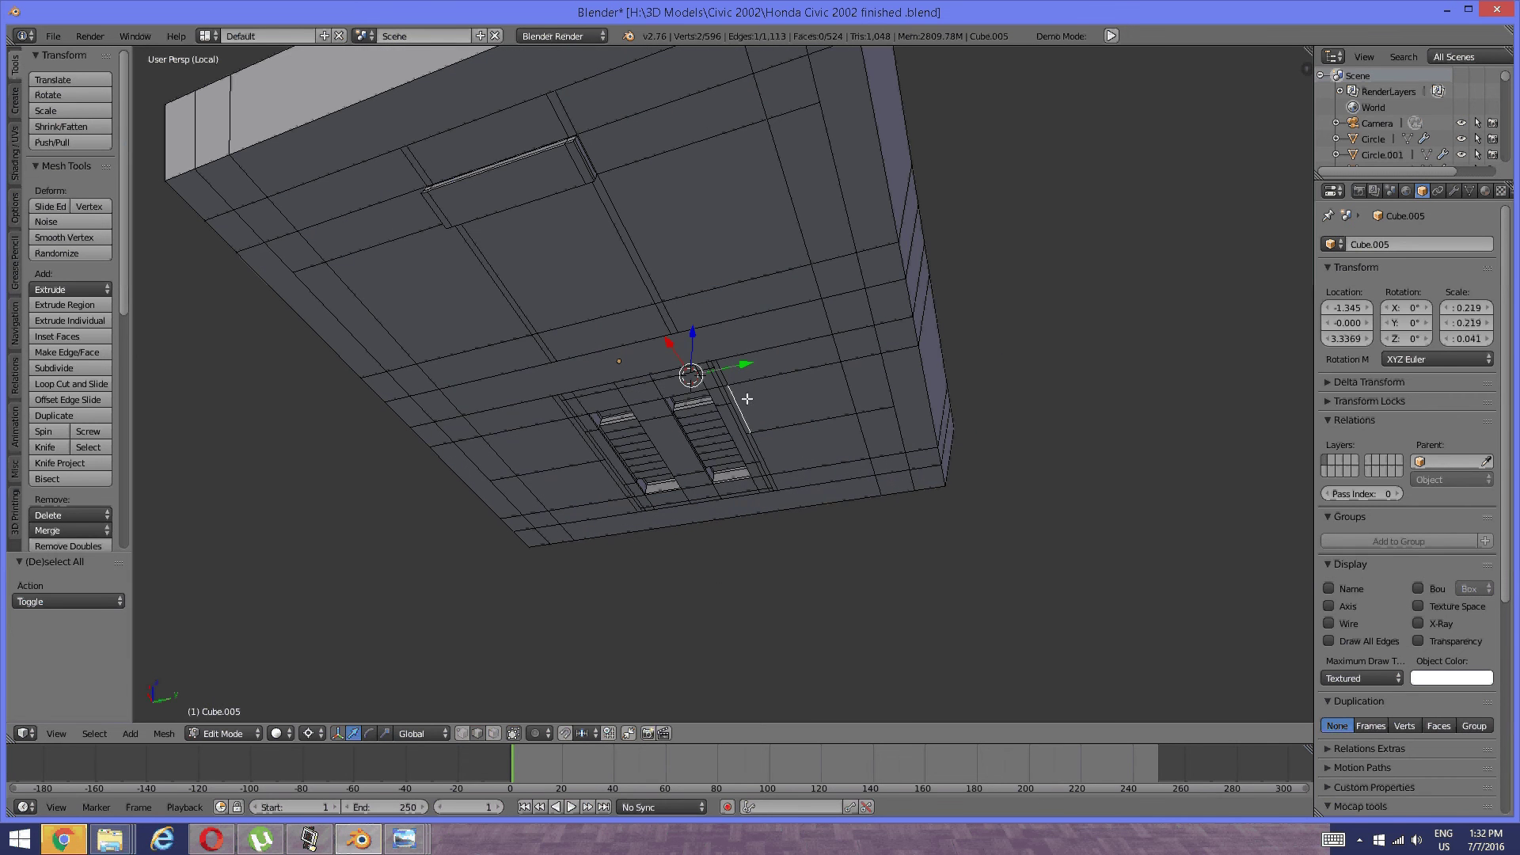
pyautogui.keyDown('shift'); pyautogui.rightClick(709, 427); pyautogui.keyUp('shift')
pyautogui.keyDown('shift'); pyautogui.rightClick(633, 447); pyautogui.keyUp('shift')
pyautogui.keyDown('shift'); pyautogui.rightClick(552, 467); pyautogui.keyUp('shift')
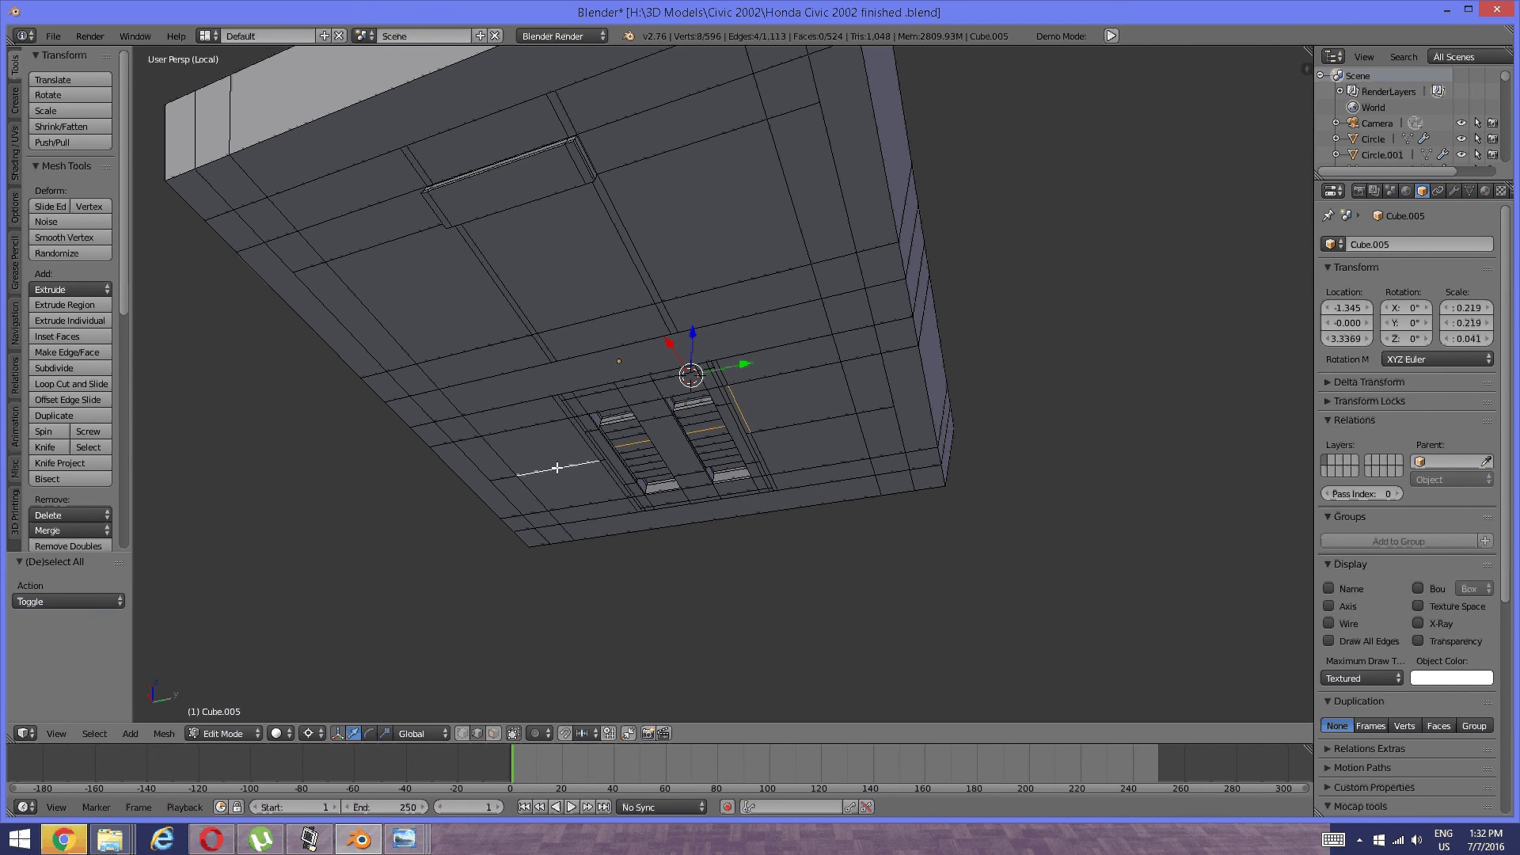
pyautogui.keyDown('shift'); pyautogui.rightClick(645, 402); pyautogui.keyUp('shift')
pyautogui.keyDown('shift'); pyautogui.rightClick(616, 315); pyautogui.keyUp('shift')
pyautogui.hotkey('ctrl', 'l')
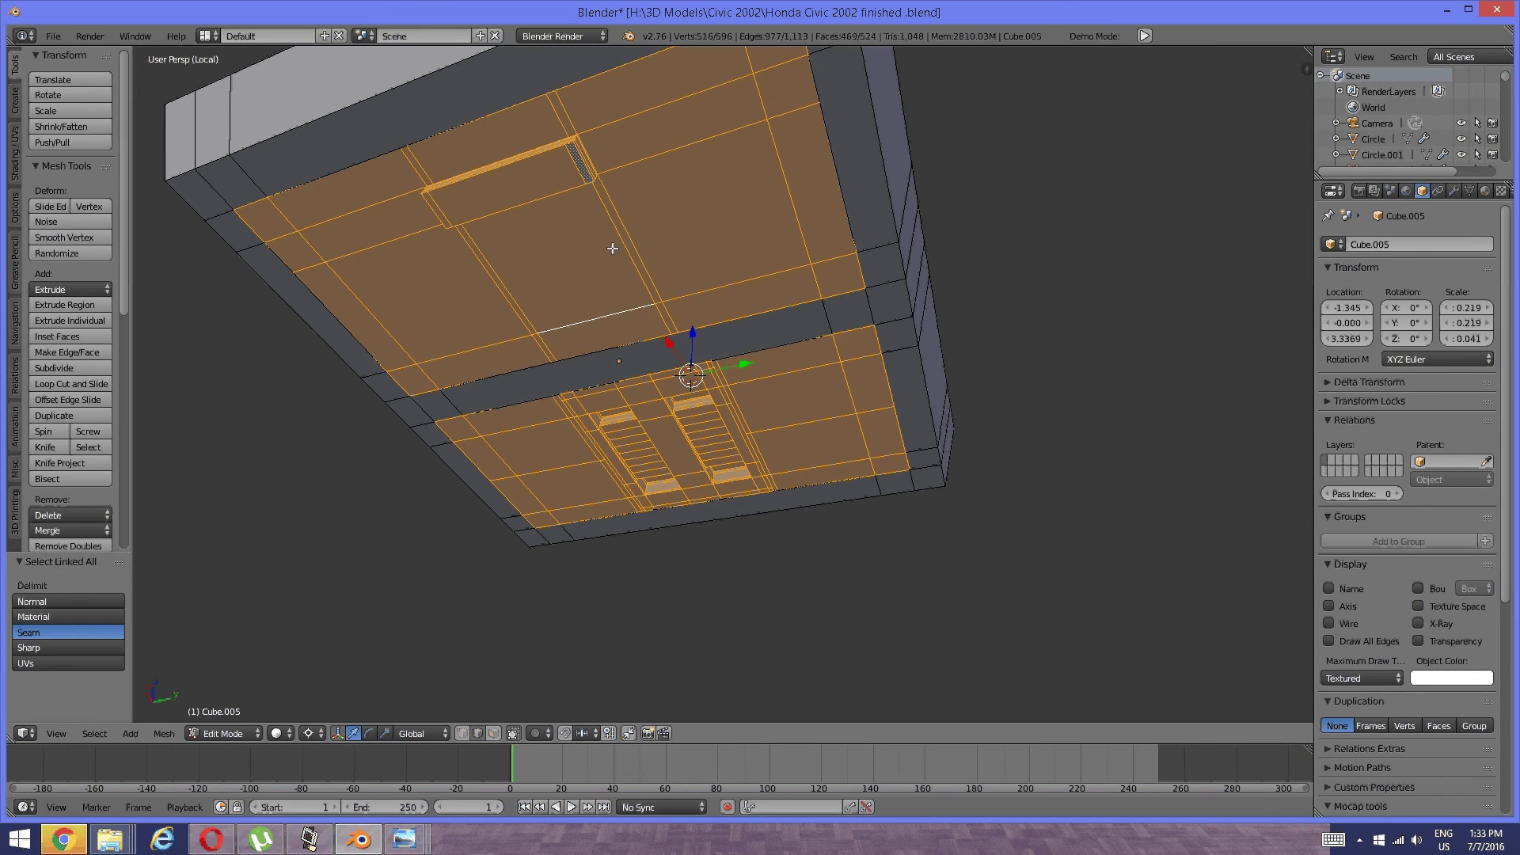
pyautogui.press('h')
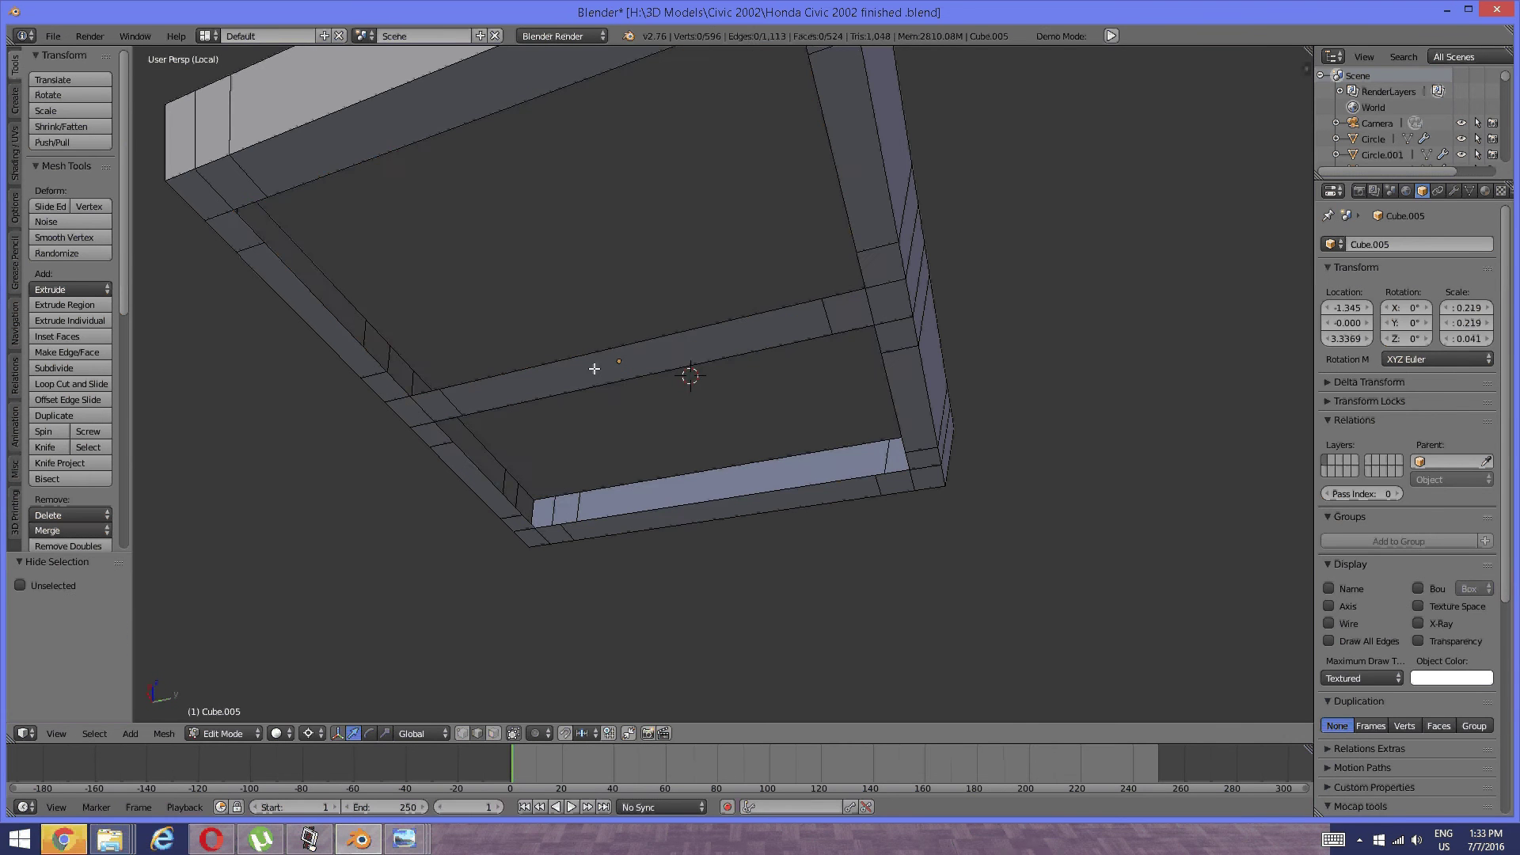
# Select the inner border edge loops of both frame openings and extrude them 0.005 along the Z axis.
pyautogui.moveTo(594, 367); pyautogui.dragTo(584, 373, button='middle')
pyautogui.hotkey('ctrl', 'Tab')
pyautogui.click(533, 352)
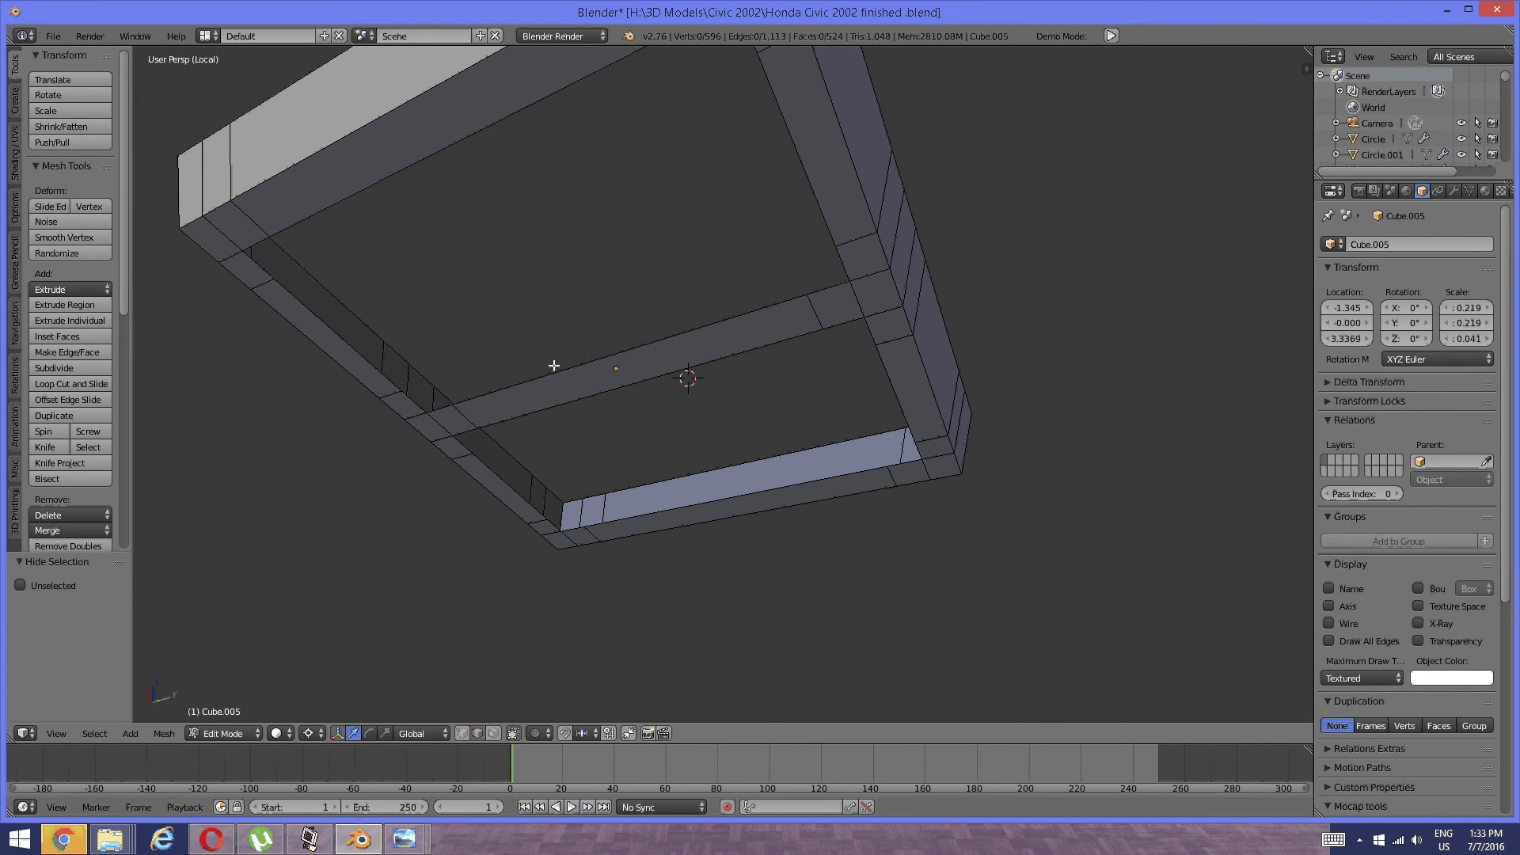
pyautogui.keyDown('alt'); pyautogui.rightClick(567, 369); pyautogui.keyUp('alt')
pyautogui.keyDown('alt'); pyautogui.keyDown('shift'); pyautogui.rightClick(689, 491); pyautogui.keyUp('shift'); pyautogui.keyUp('alt')
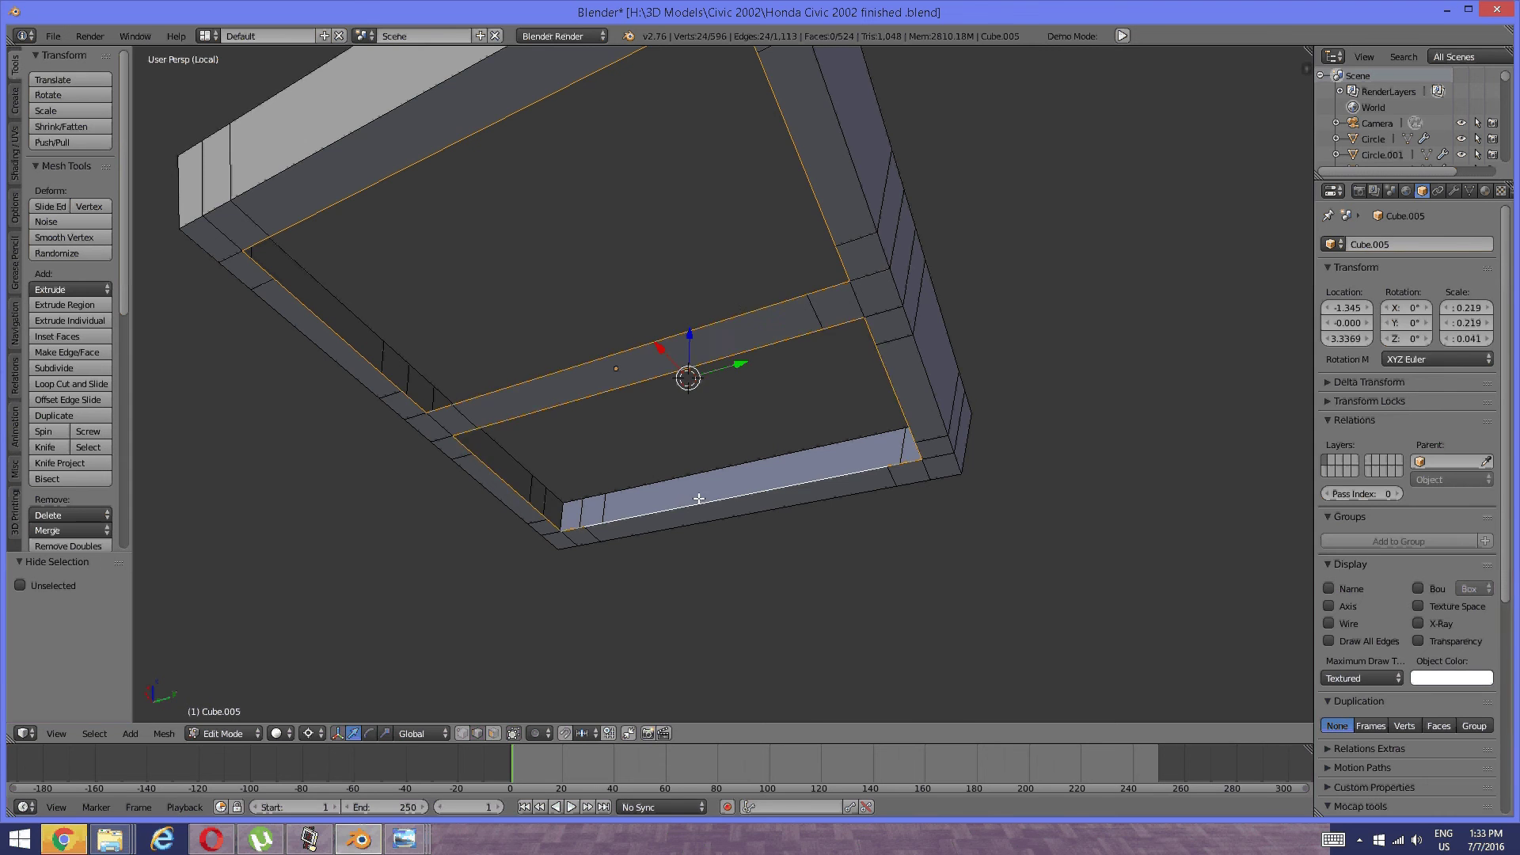
pyautogui.moveTo(696, 497); pyautogui.dragTo(654, 479, button='middle')
pyautogui.press('e')
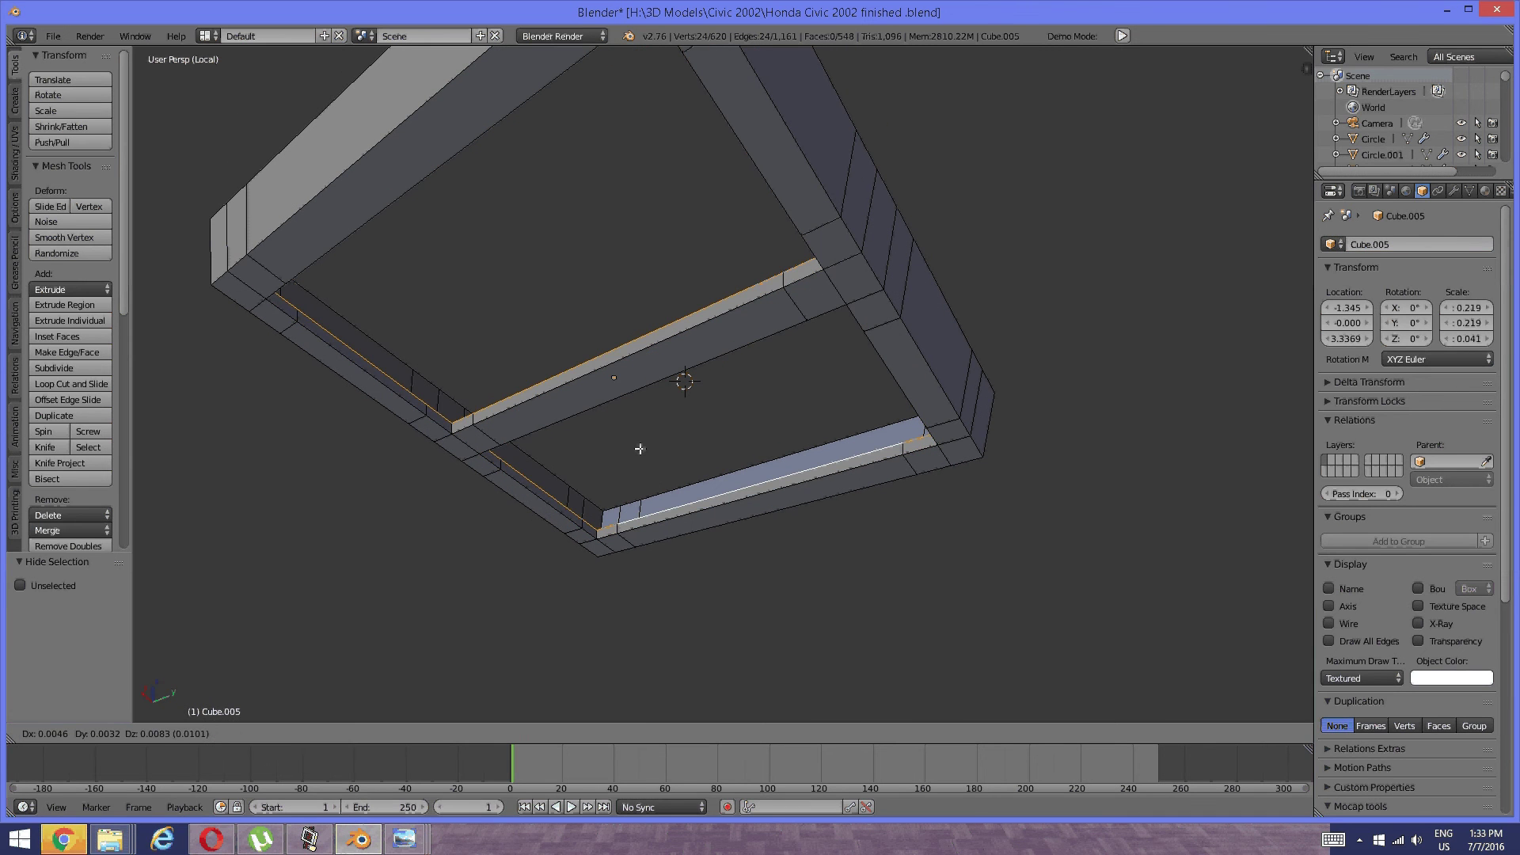
pyautogui.press('z')
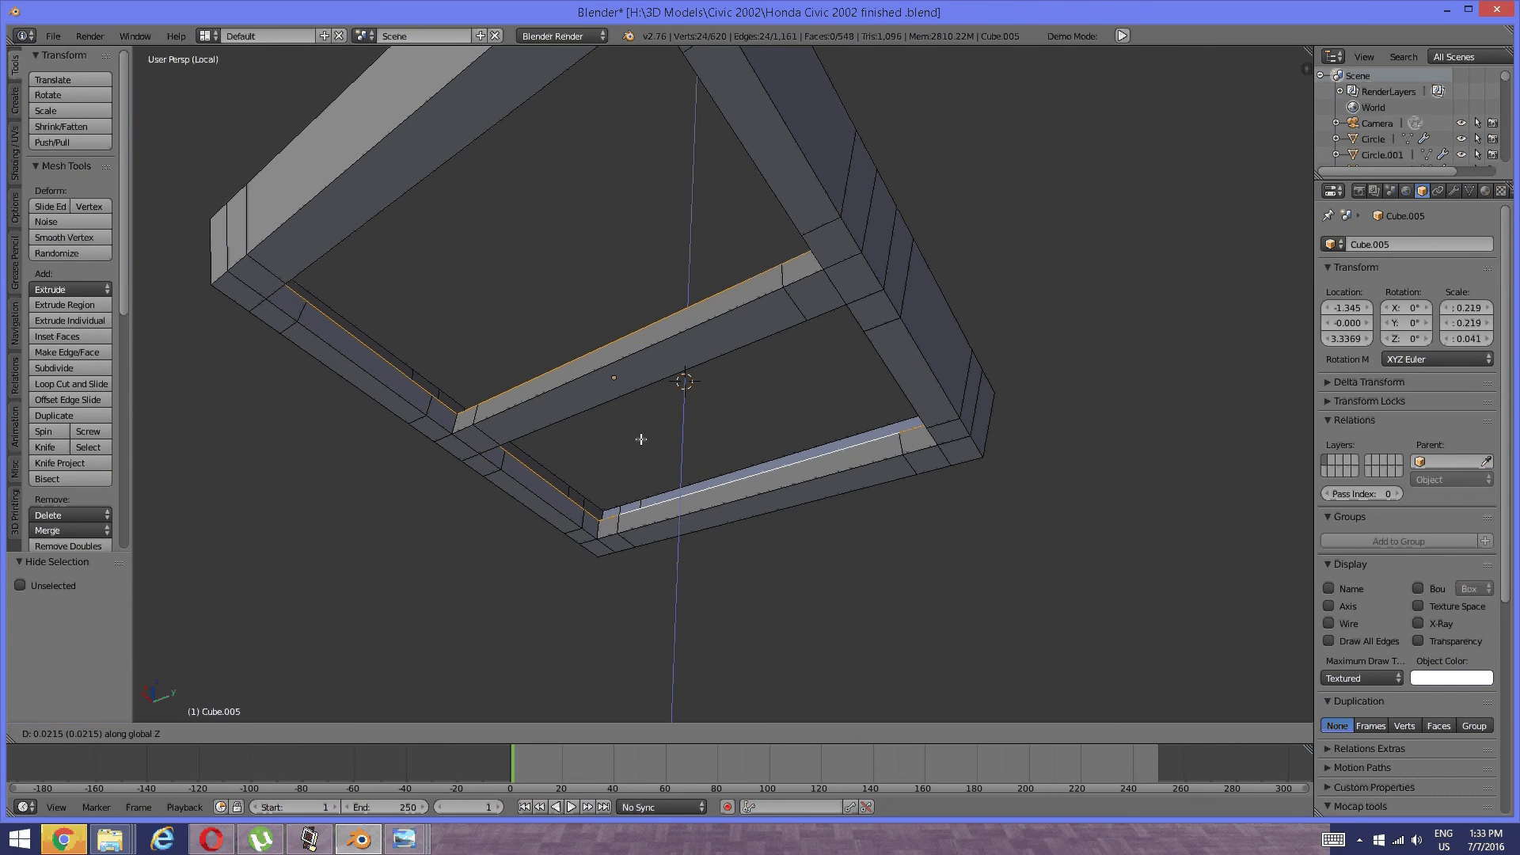
pyautogui.click(633, 456)
pyautogui.click(633, 456)
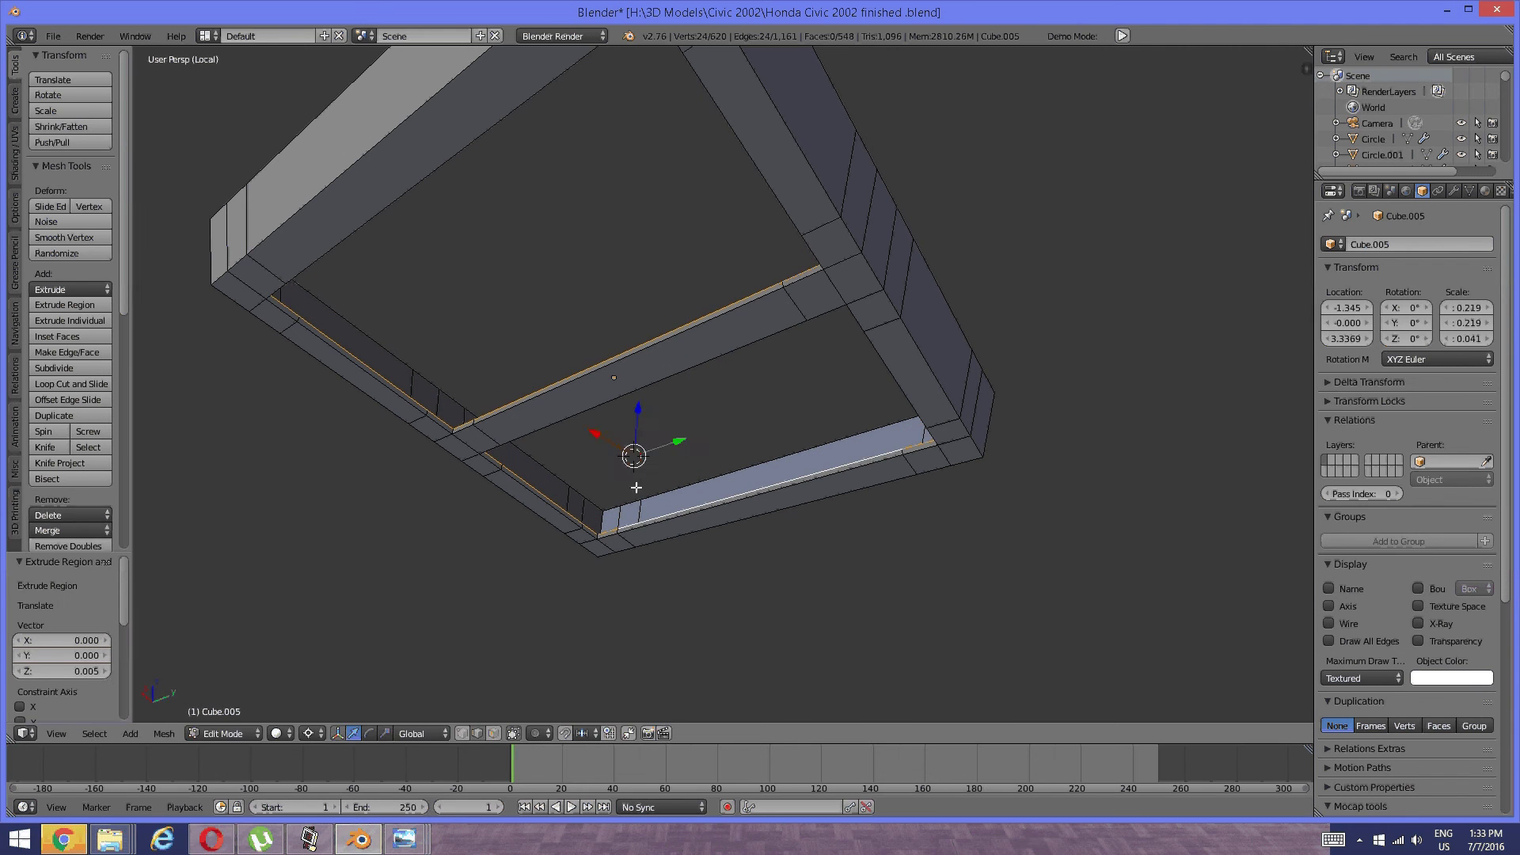
# Extrude the opening edges again along Z to deepen the frame's inner walls, and reveal all hidden panels.
pyautogui.press('e')
pyautogui.press('z')
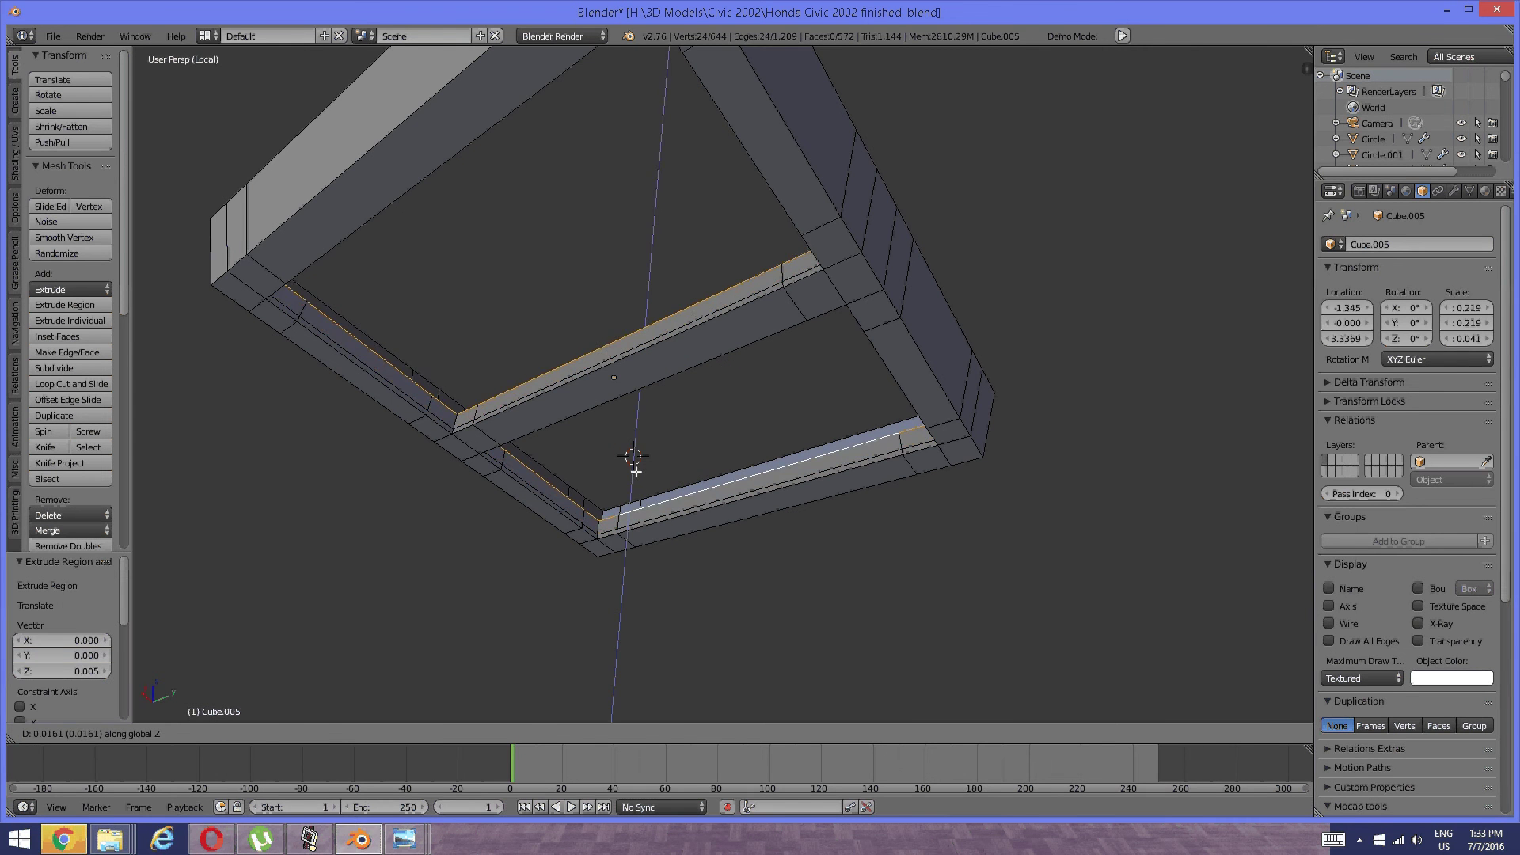
pyautogui.click(636, 463)
pyautogui.press('a')
pyautogui.moveTo(636, 463)
pyautogui.mouseDown(button='middle')
pyautogui.moveTo(610, 441)
pyautogui.moveTo(645, 444)
pyautogui.mouseUp(button='middle')
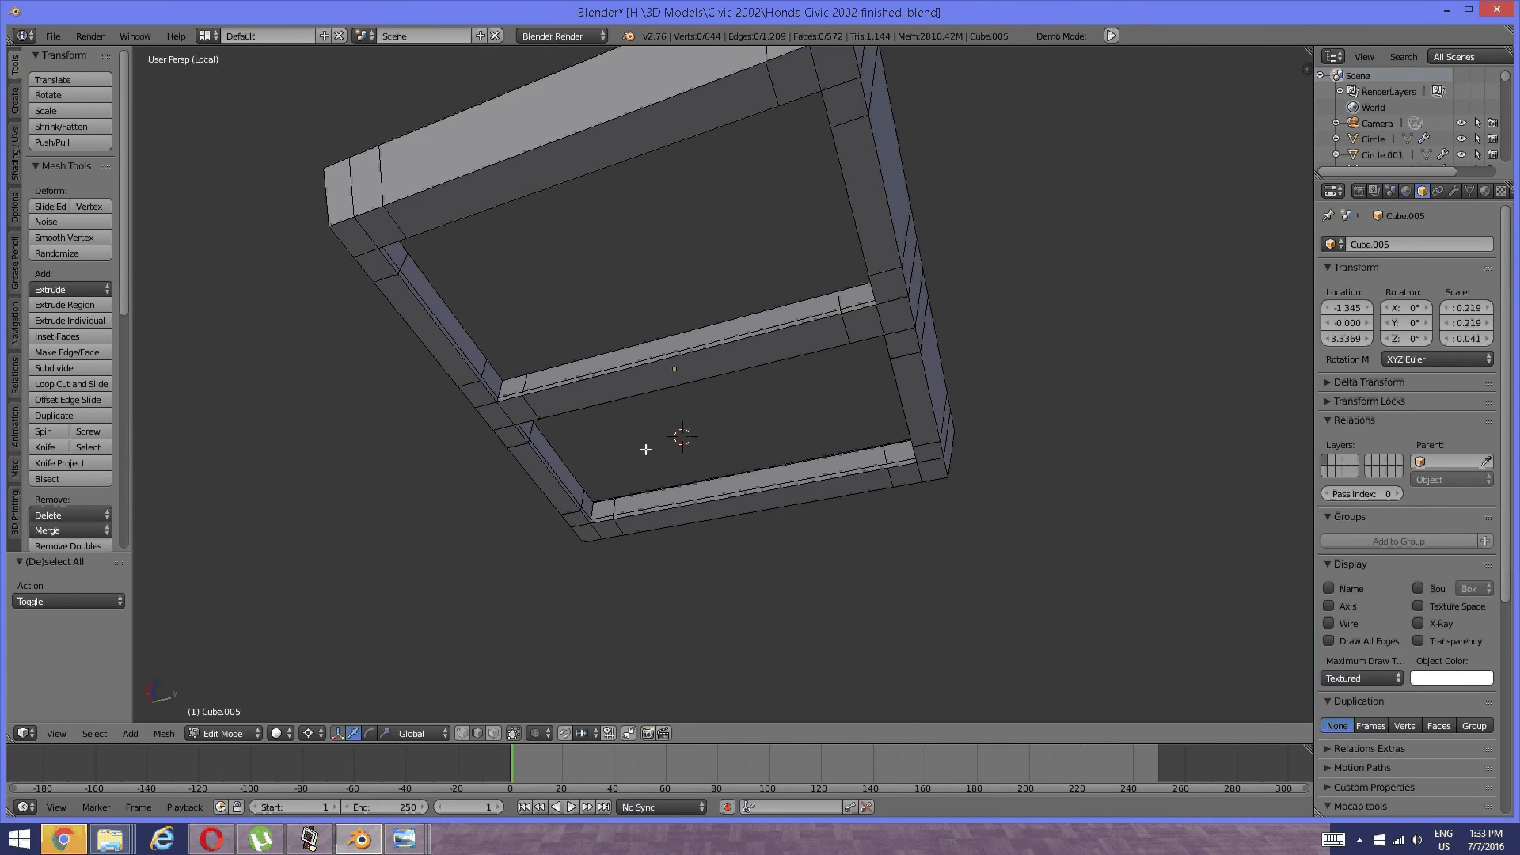
pyautogui.hotkey('alt', 'h')
pyautogui.press('a')
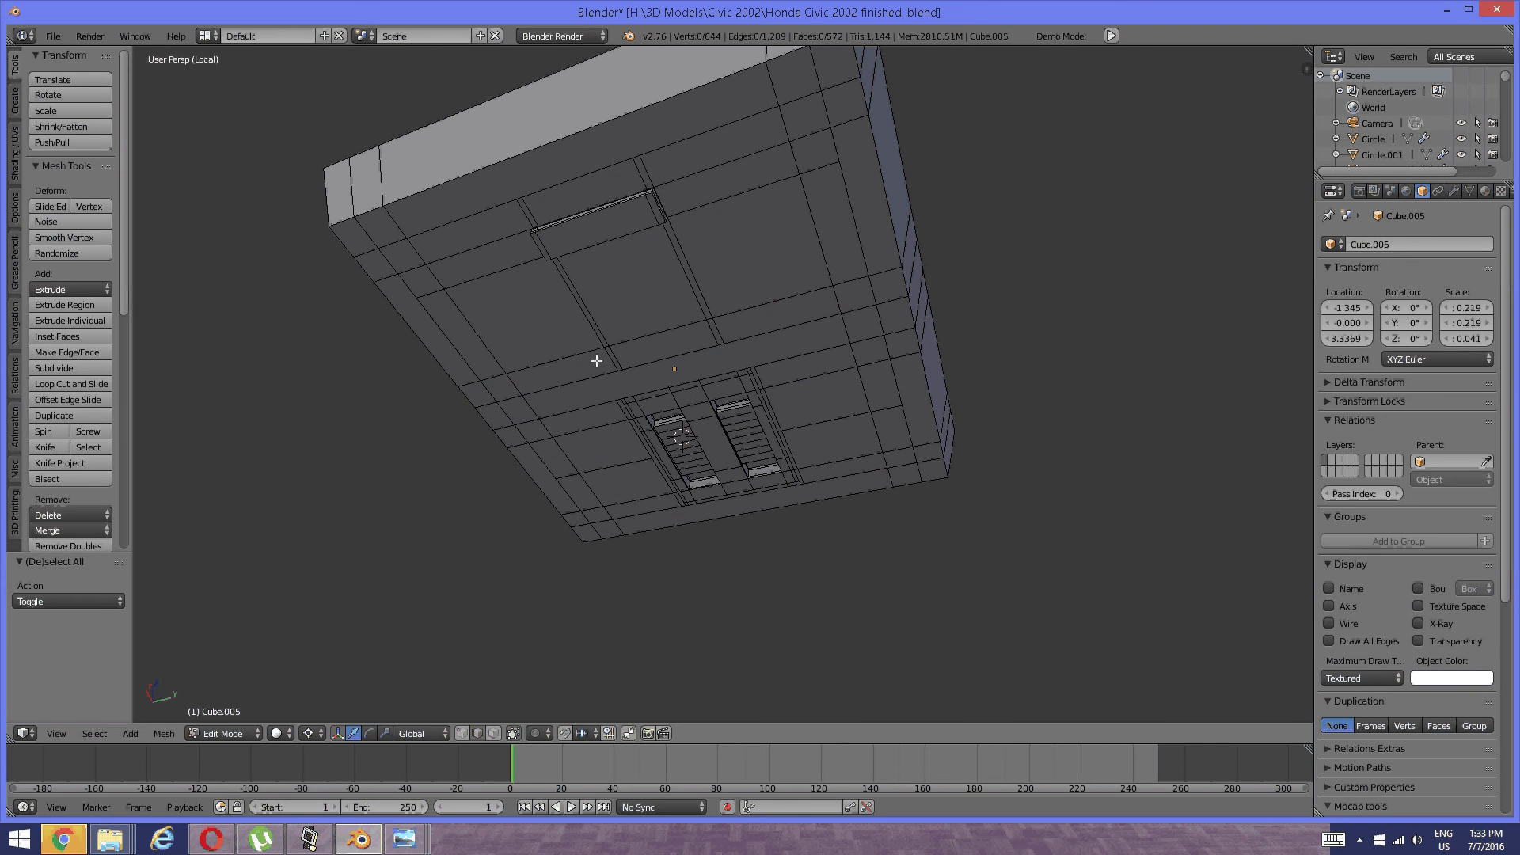
# Add a horizontal loop cut around the console's outer side walls, close to their lower edge.
pyautogui.moveTo(596, 360); pyautogui.dragTo(658, 387, button='middle')
pyautogui.moveTo(689, 309); pyautogui.dragTo(506, 353, button='middle')
pyautogui.hotkey('ctrl', 'r')
pyautogui.click(506, 351)
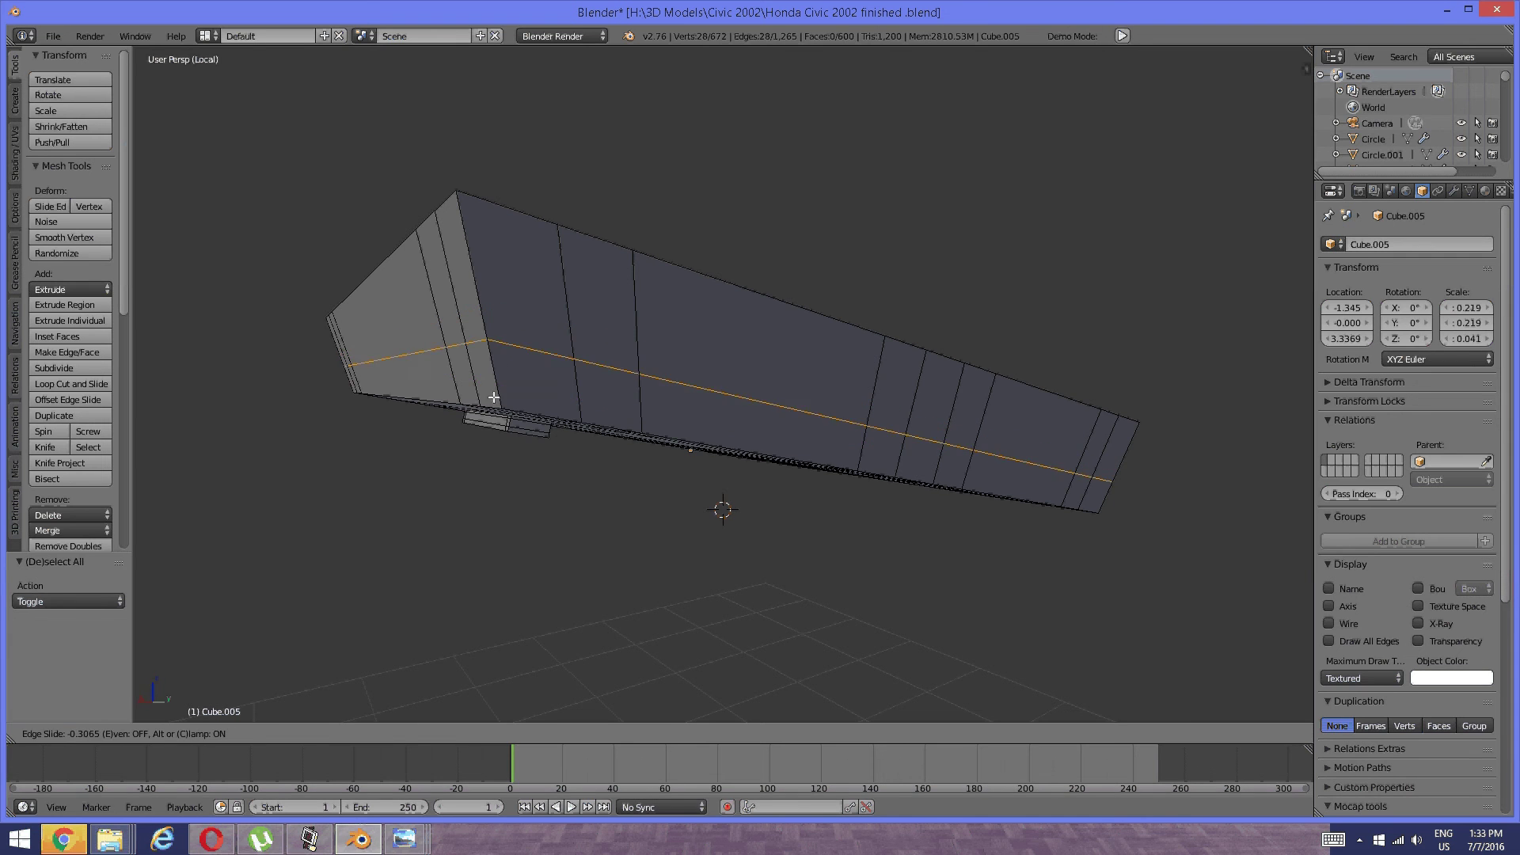
pyautogui.click(502, 439)
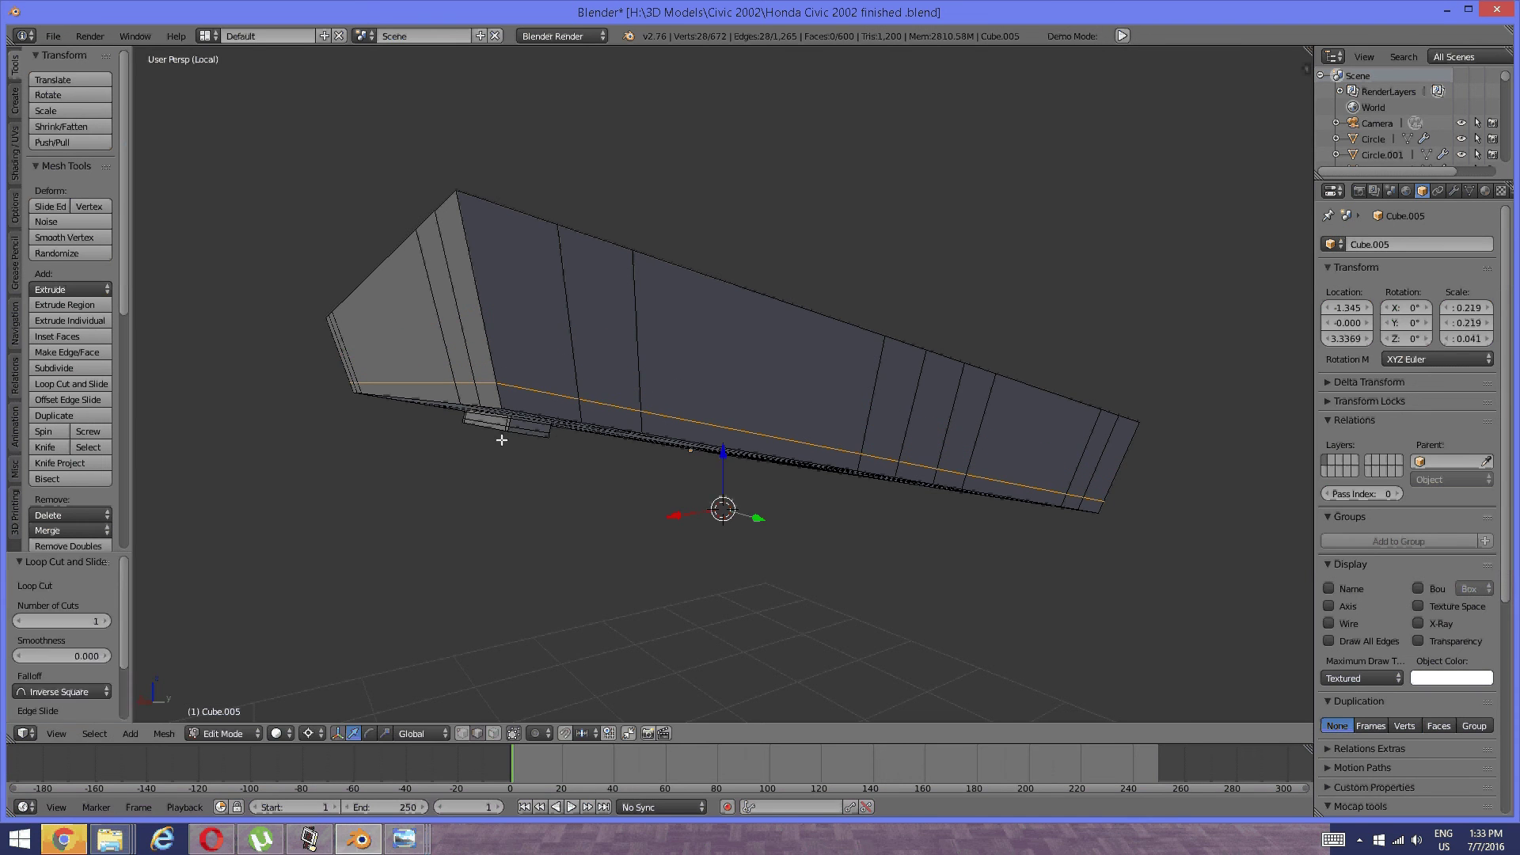
pyautogui.press('a')
# Add a second horizontal loop cut around the outer side walls, closer to their upper edge.
pyautogui.moveTo(502, 440); pyautogui.dragTo(601, 367, button='middle')
pyautogui.hotkey('ctrl', 'r')
pyautogui.click(618, 372)
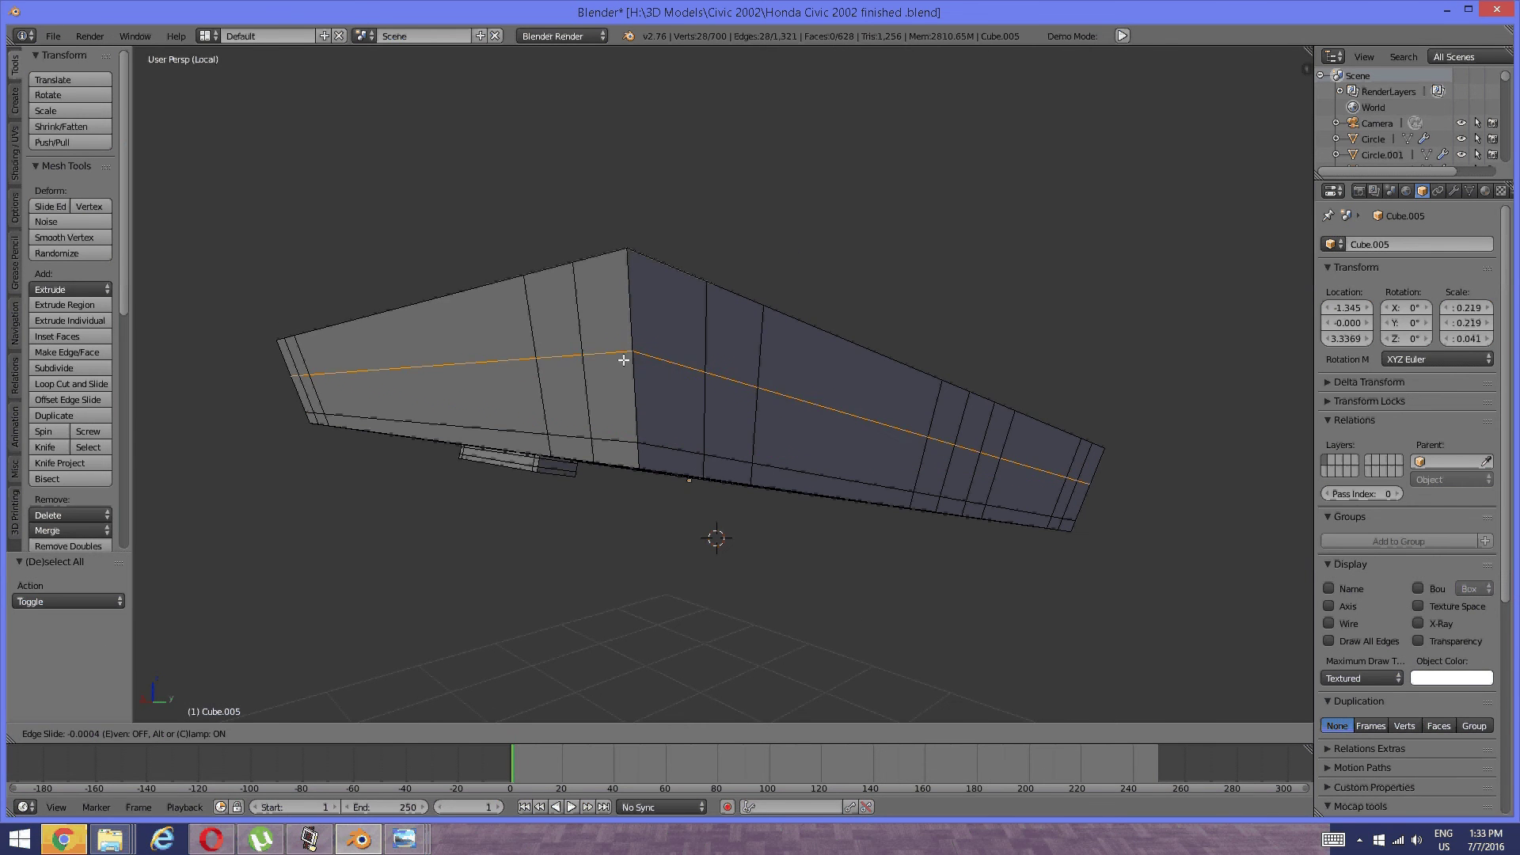
pyautogui.click(626, 309)
pyautogui.press('a')
pyautogui.moveTo(626, 308); pyautogui.dragTo(828, 441, button='middle')
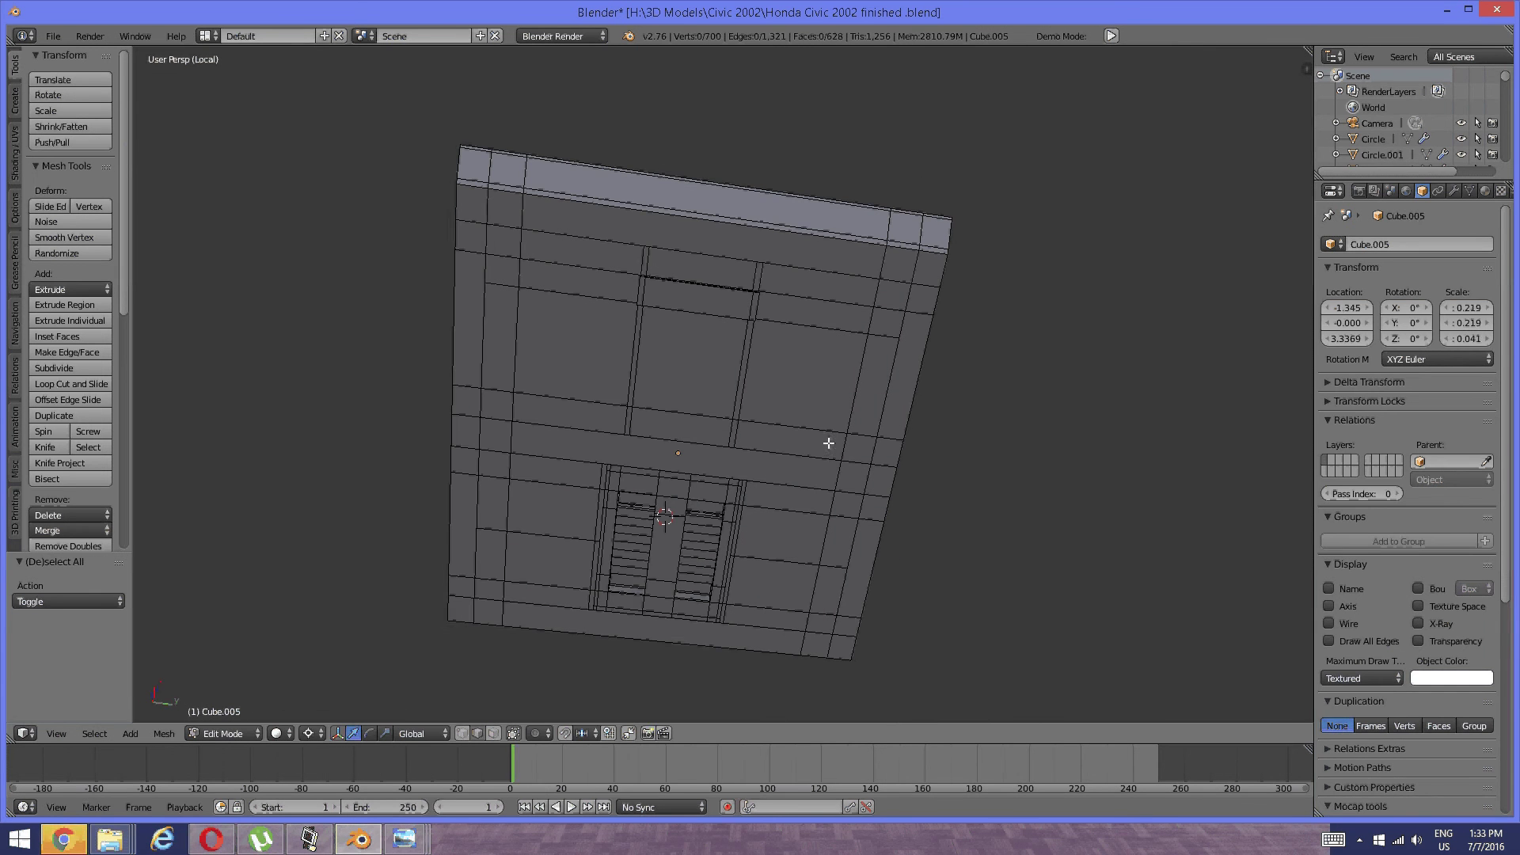
# Add a Subdivision Surface modifier to the console and set its view subdivisions to 2.
pyautogui.click(1454, 191)
pyautogui.click(1438, 242)
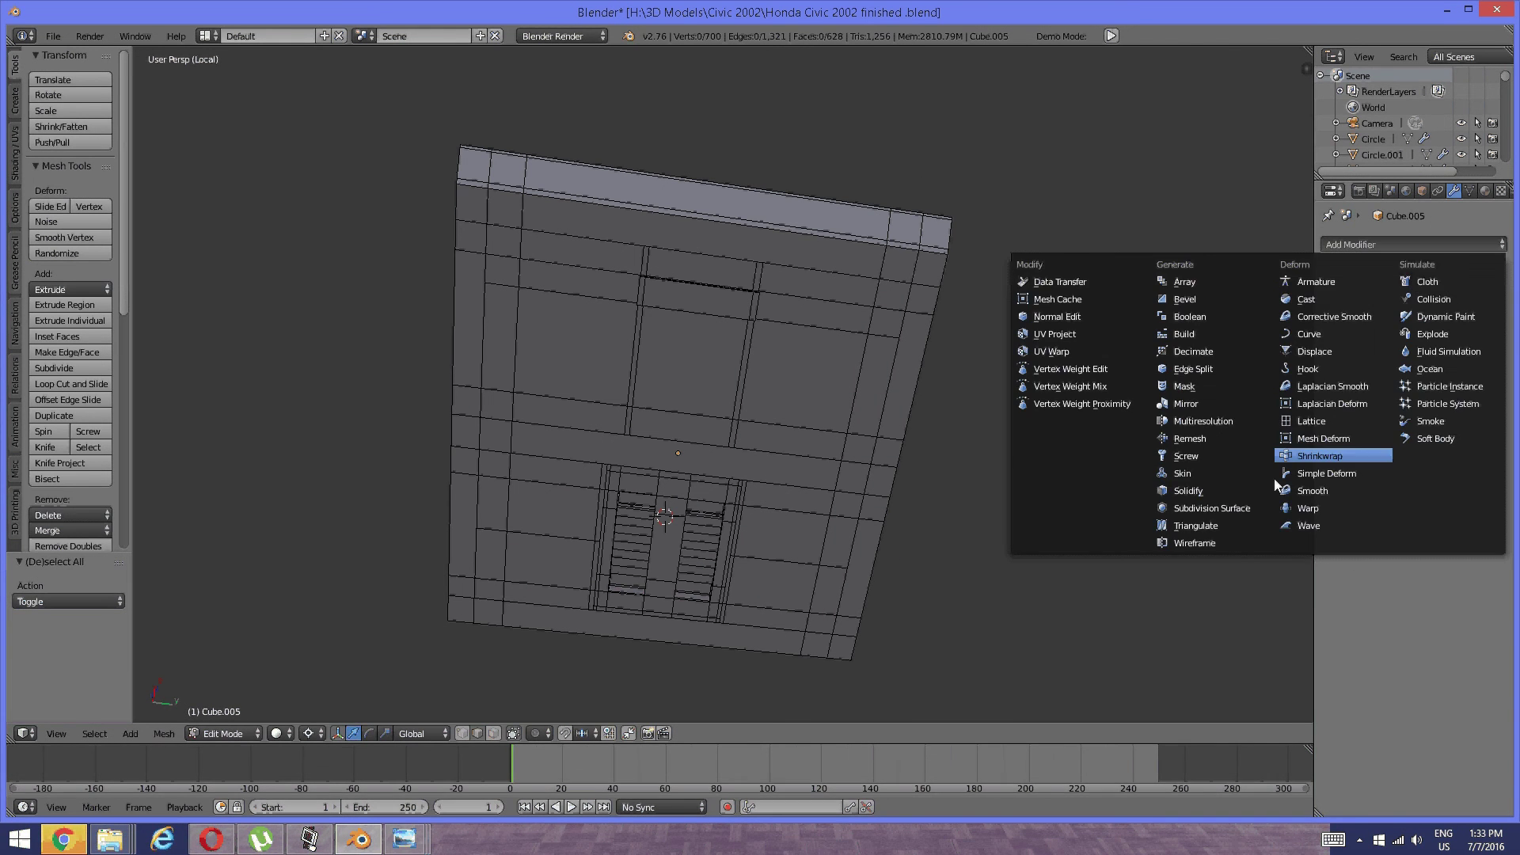
pyautogui.click(1226, 503)
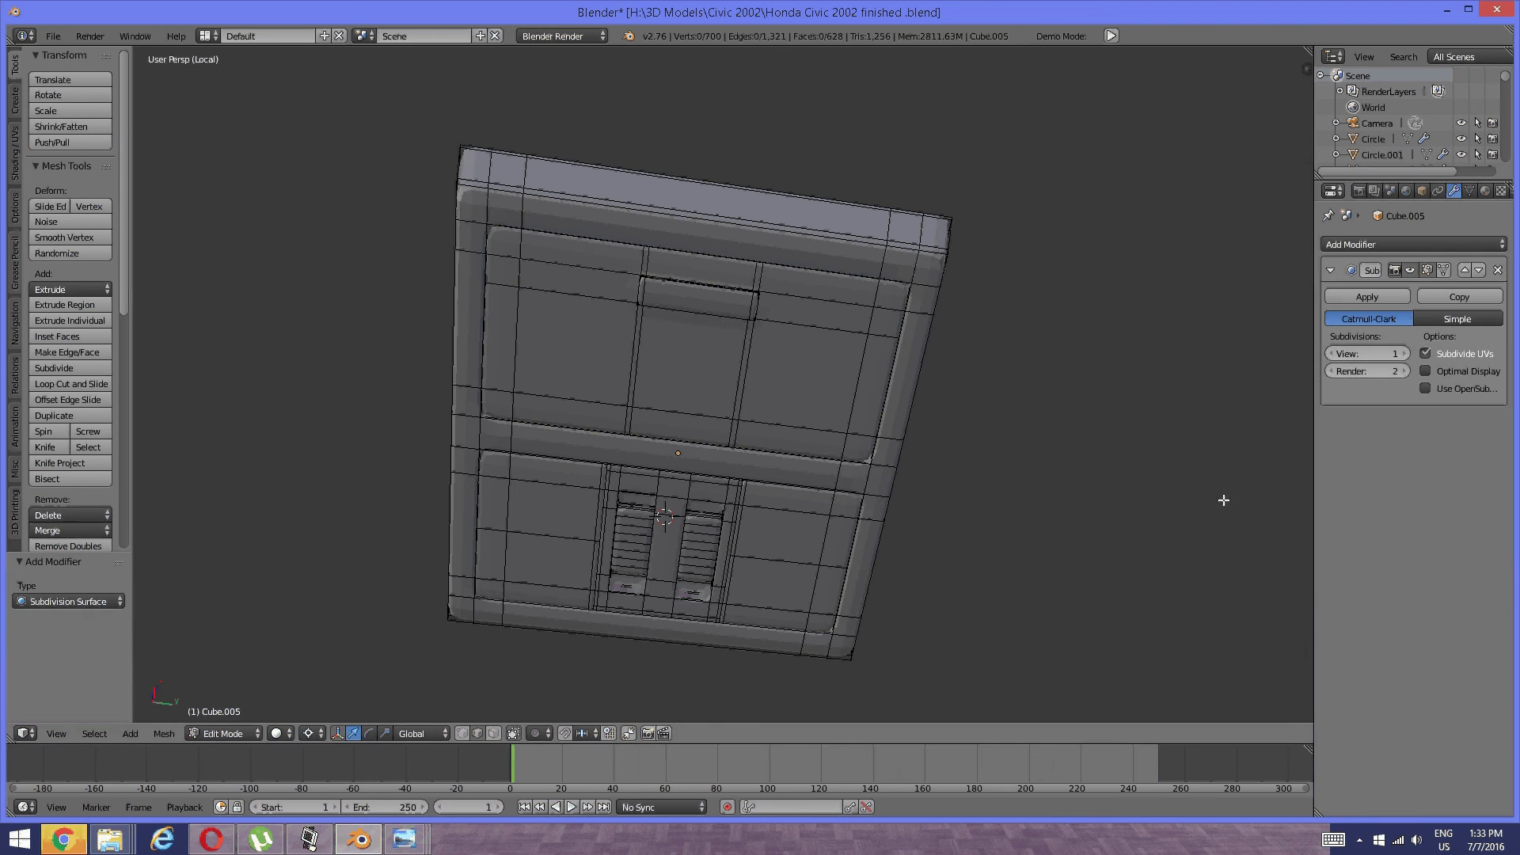
pyautogui.click(1404, 353)
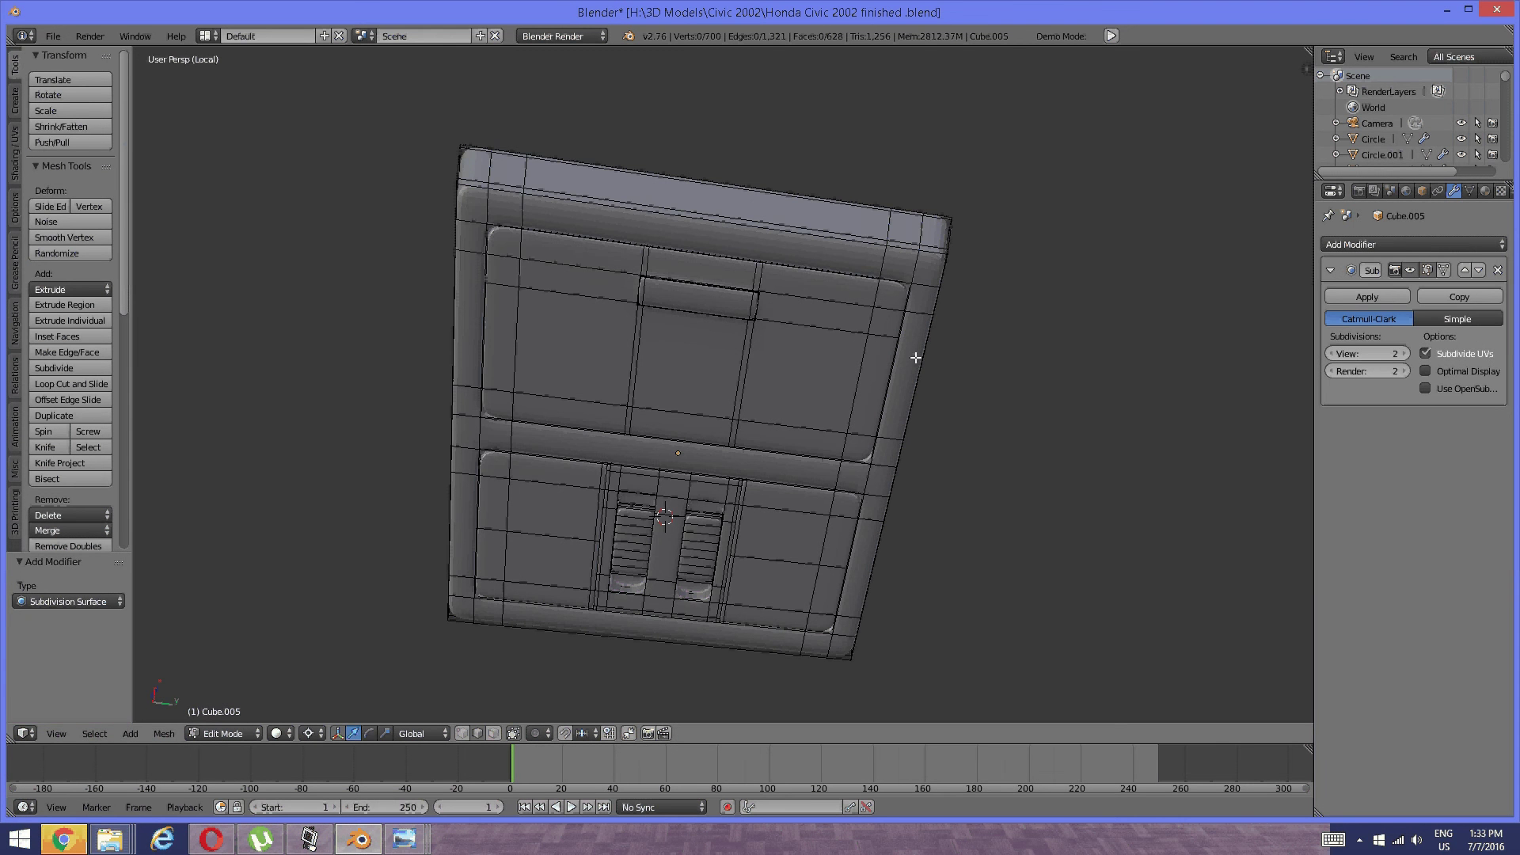
# Switch the console to Object Mode and apply smooth shading to it.
pyautogui.moveTo(720, 382)
pyautogui.mouseDown(button='middle')
pyautogui.moveTo(644, 435)
pyautogui.moveTo(631, 411)
pyautogui.moveTo(669, 428)
pyautogui.moveTo(640, 426)
pyautogui.mouseUp(button='middle')
pyautogui.press('Tab')
pyautogui.click(526, 437)
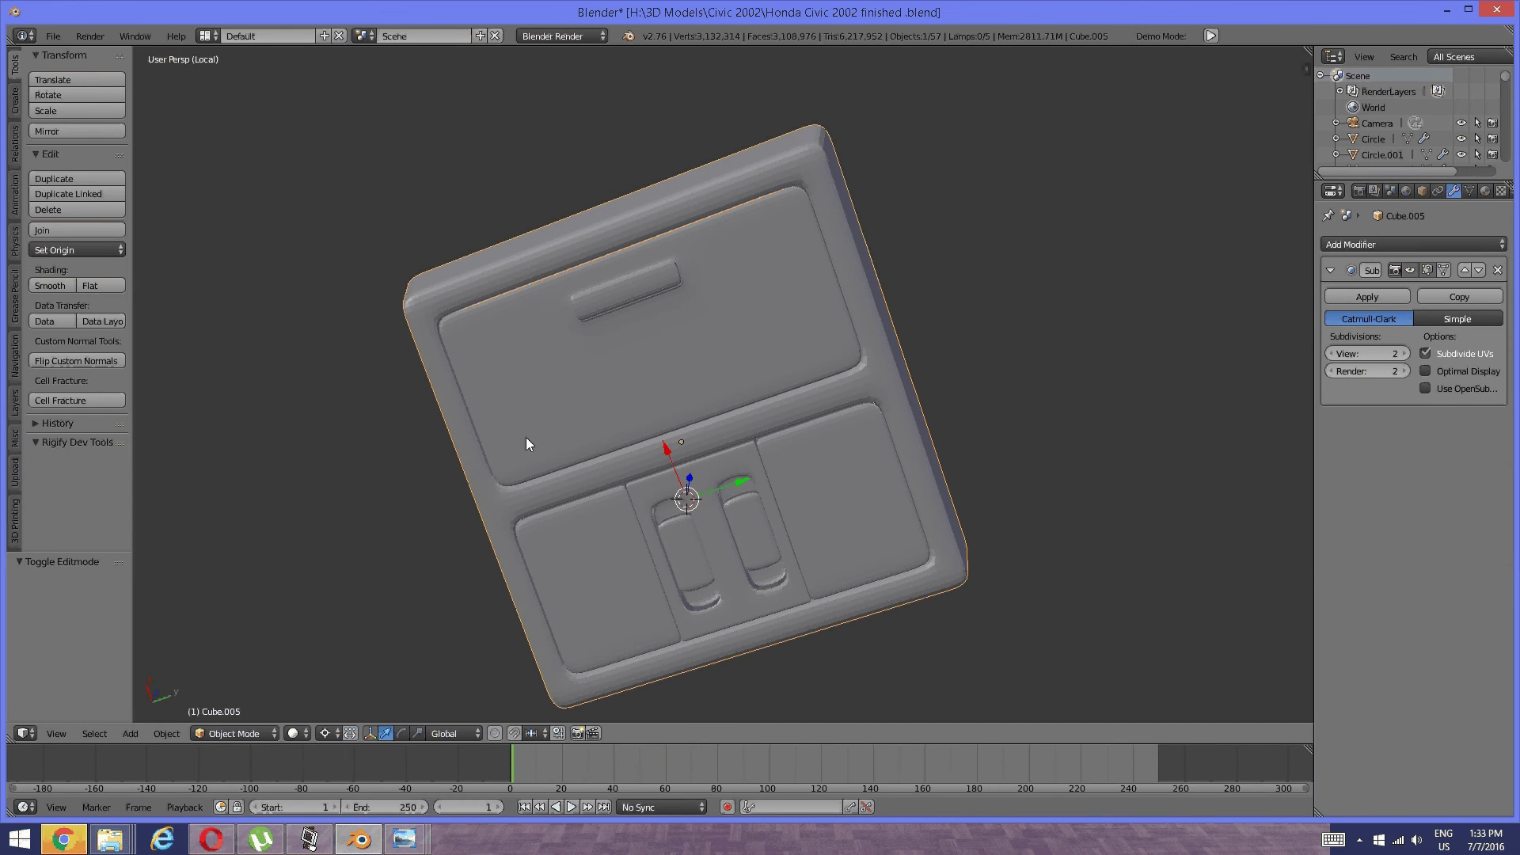
pyautogui.moveTo(568, 463); pyautogui.dragTo(697, 515, button='middle')
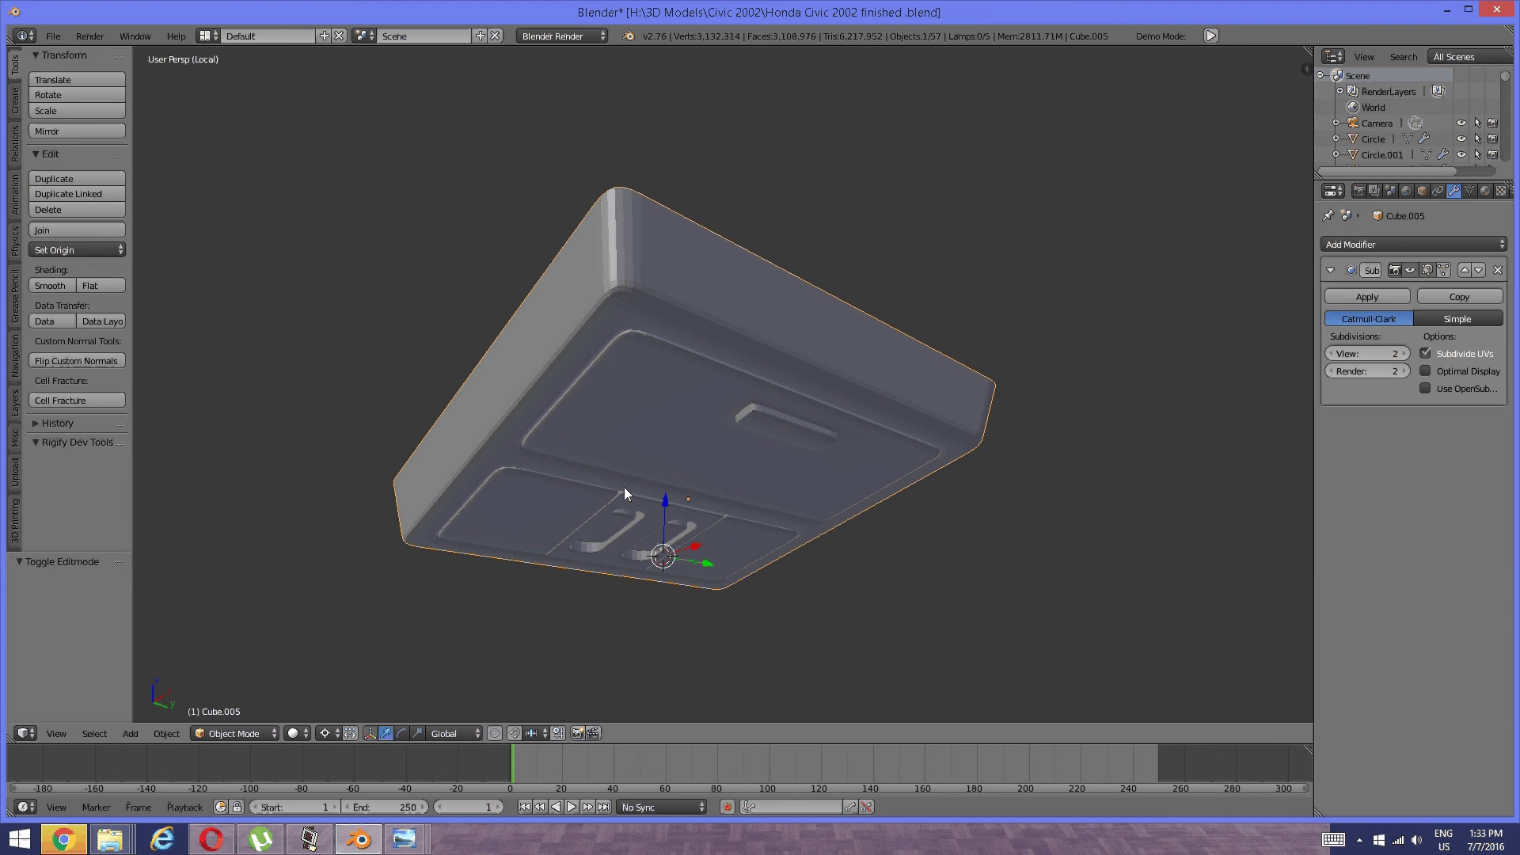
pyautogui.click(50, 285)
pyautogui.moveTo(464, 406); pyautogui.dragTo(681, 455, button='middle')
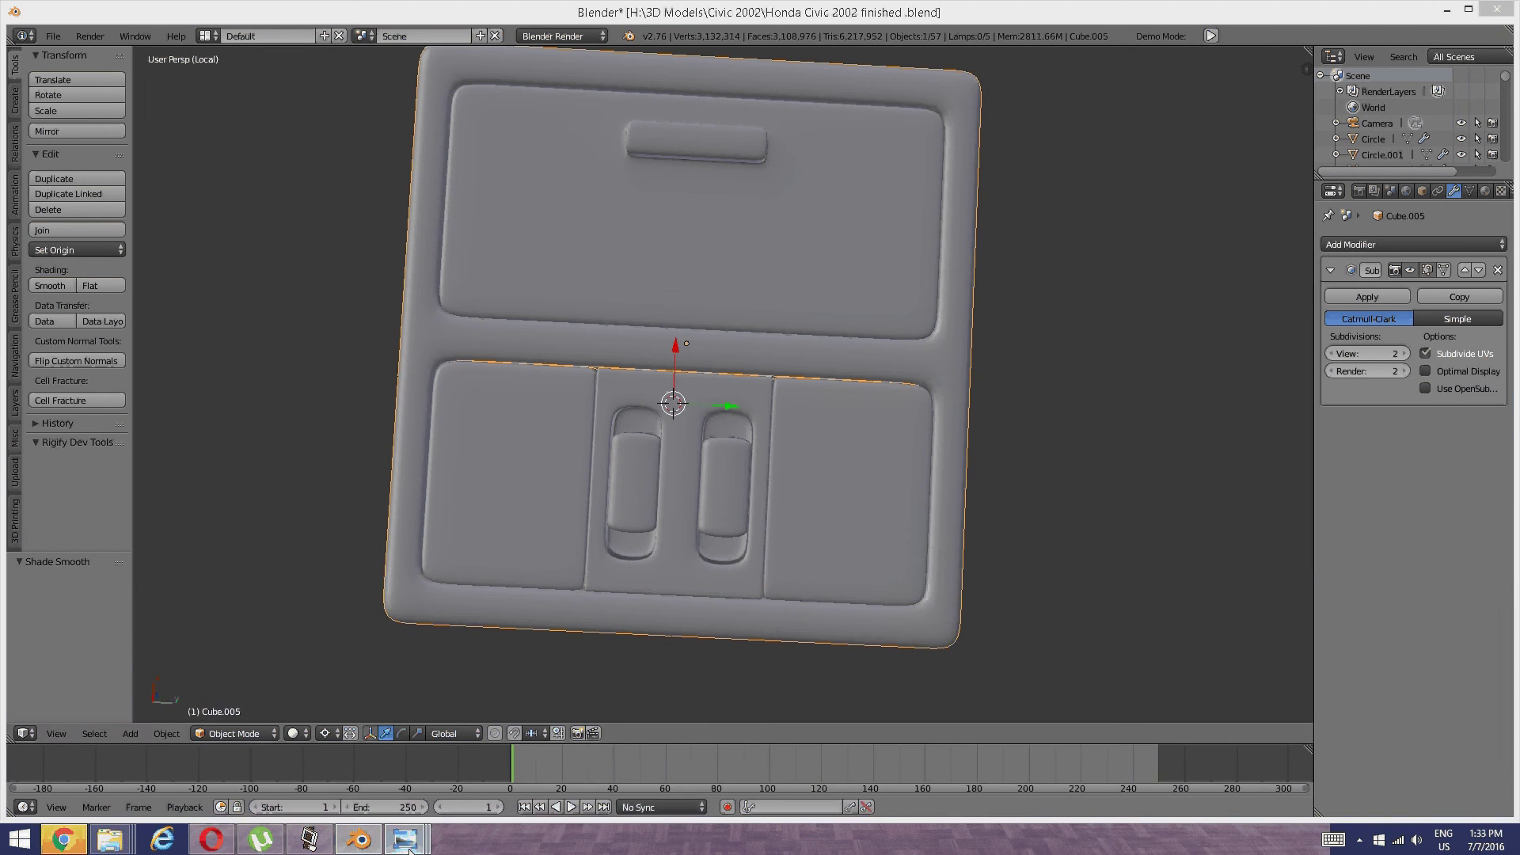
# Check the reference photo in Windows Photo Viewer, and inset the face between the switch recesses' upper ends by 0.0381 in Blender.
pyautogui.moveTo(404, 840)
pyautogui.click(650, 771)
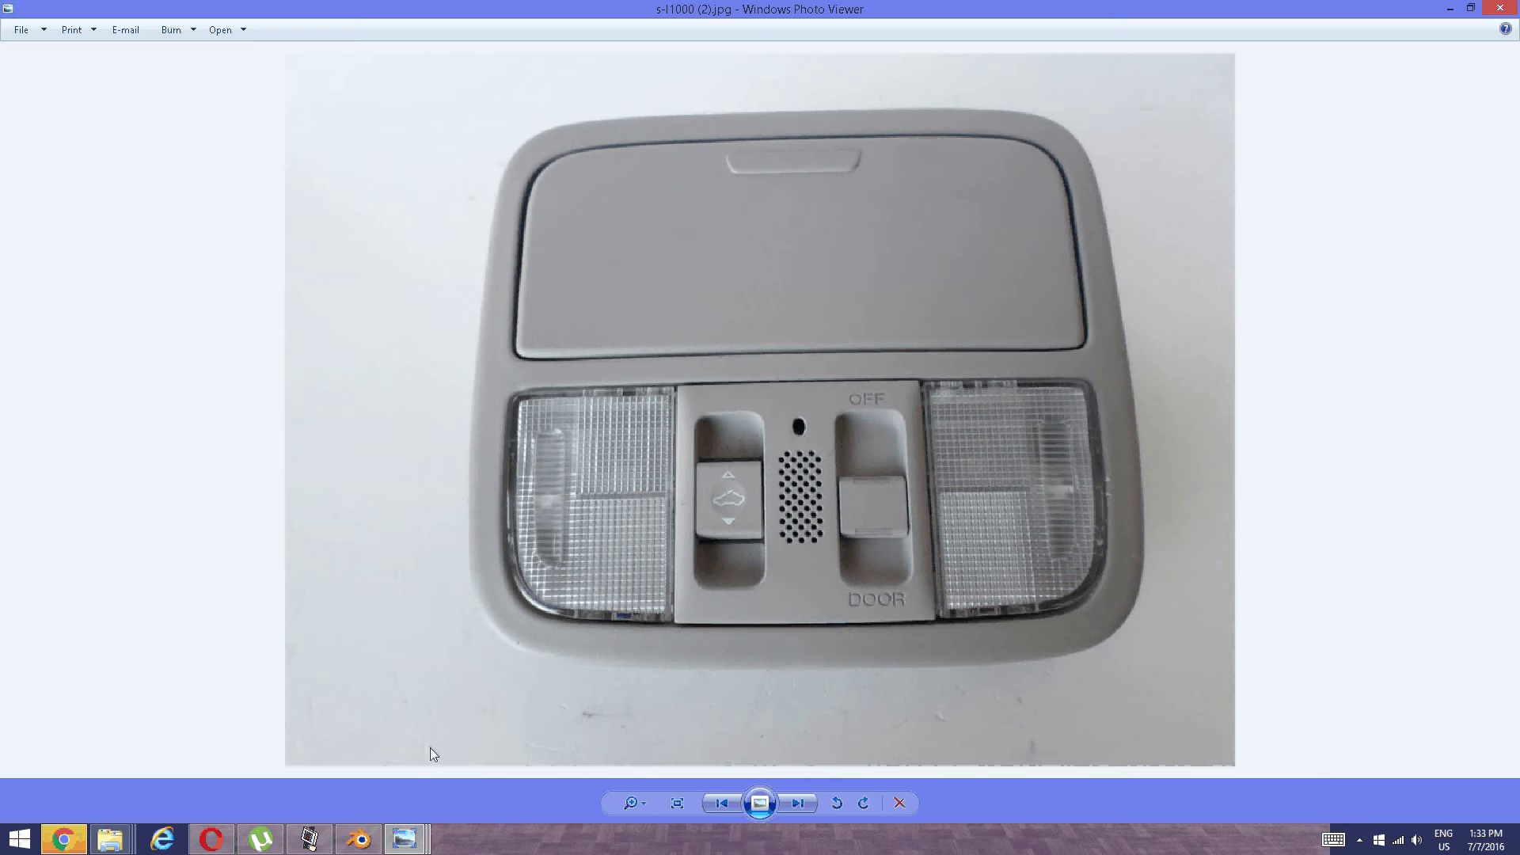
pyautogui.click(359, 839)
pyautogui.scroll(4, 675, 392)
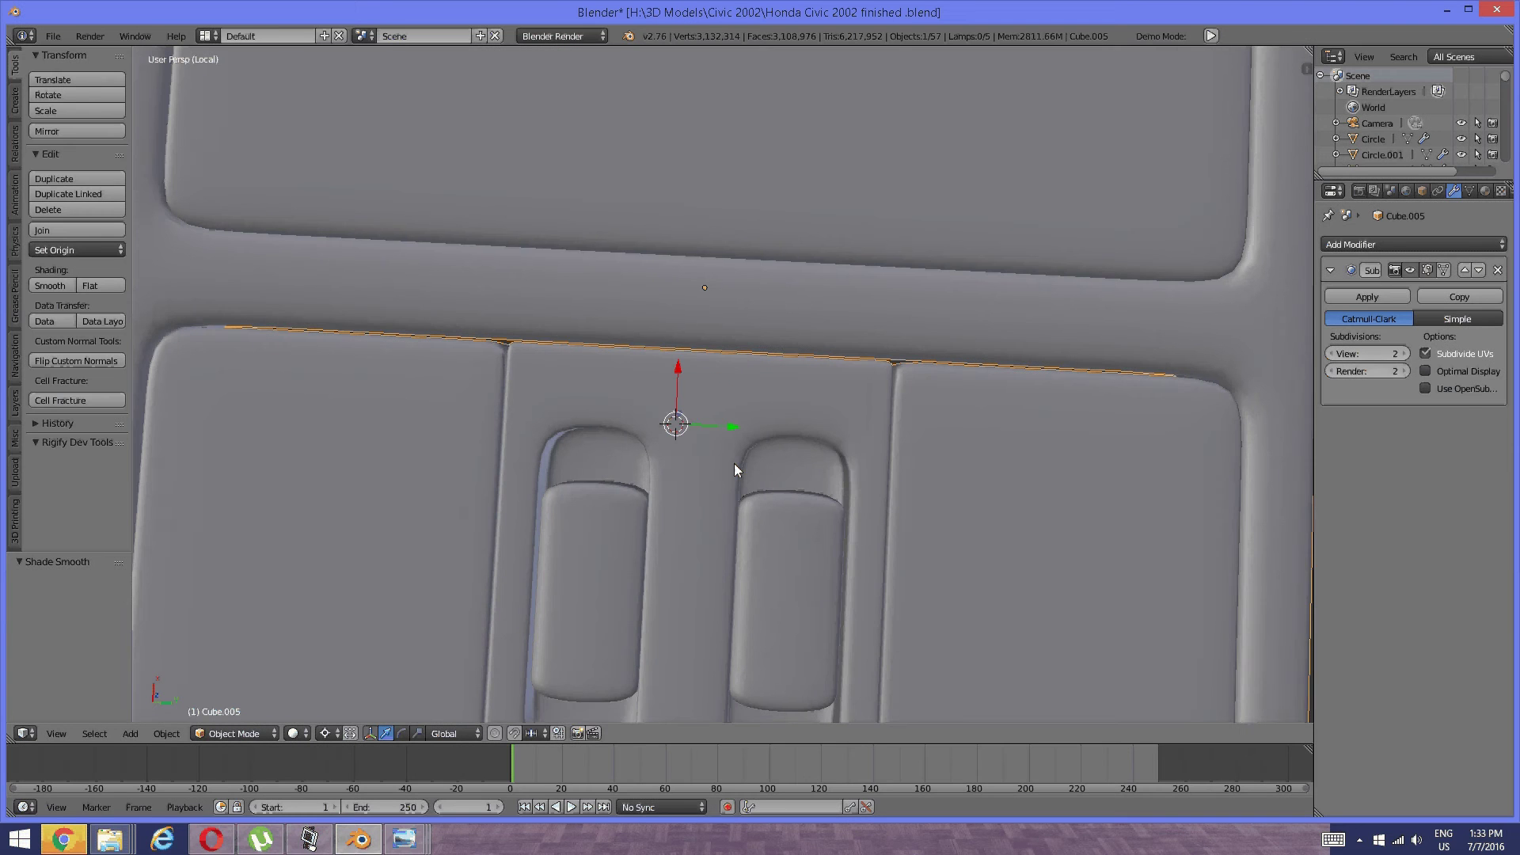
pyautogui.press('Tab')
pyautogui.click(837, 466)
pyautogui.scroll(2, 716, 459)
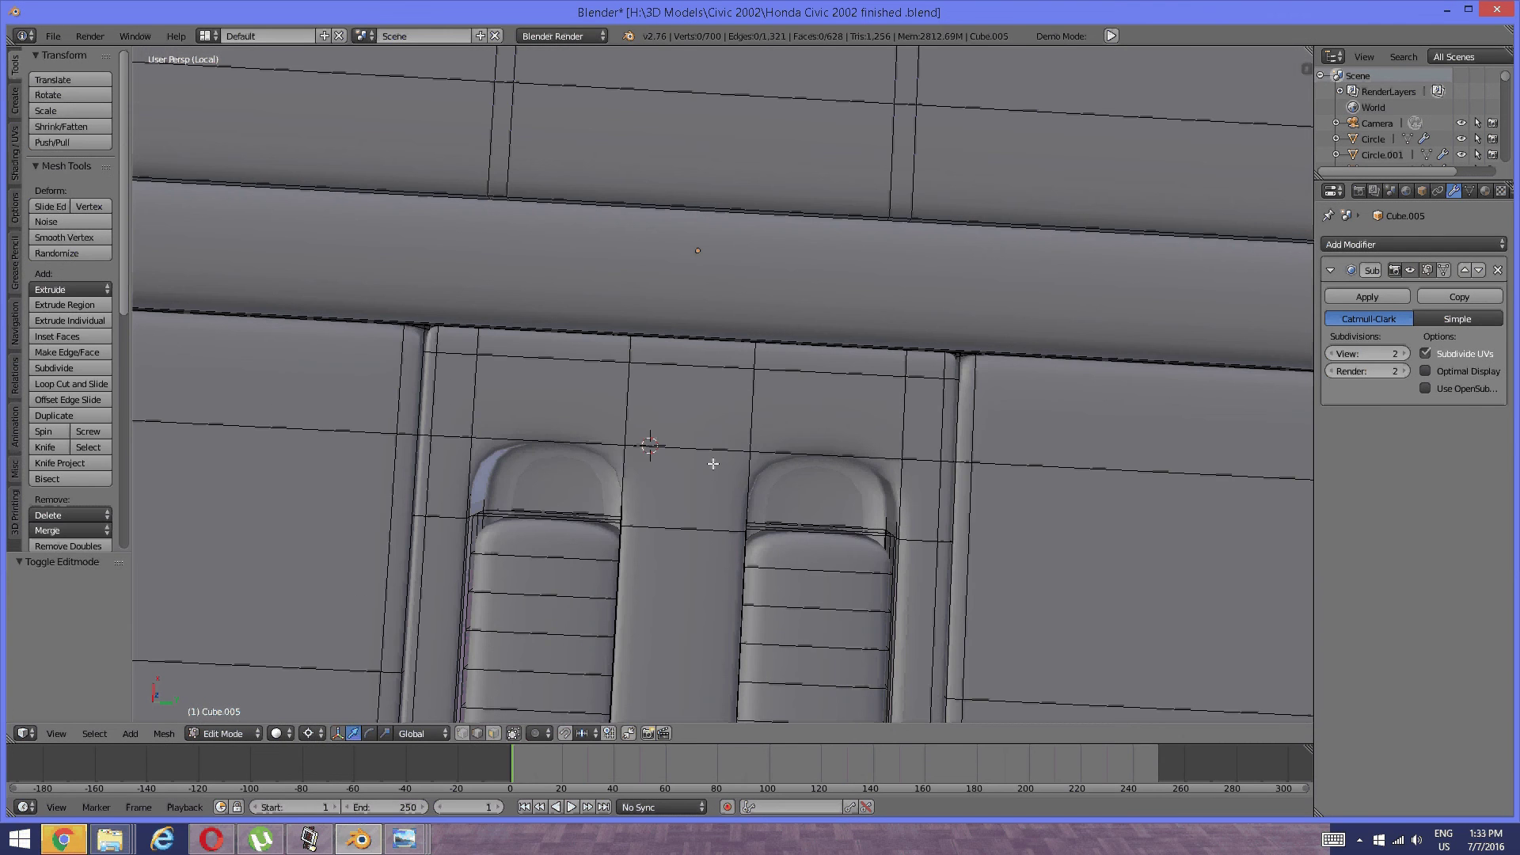
pyautogui.hotkey('ctrl', 'Tab')
pyautogui.click(673, 472)
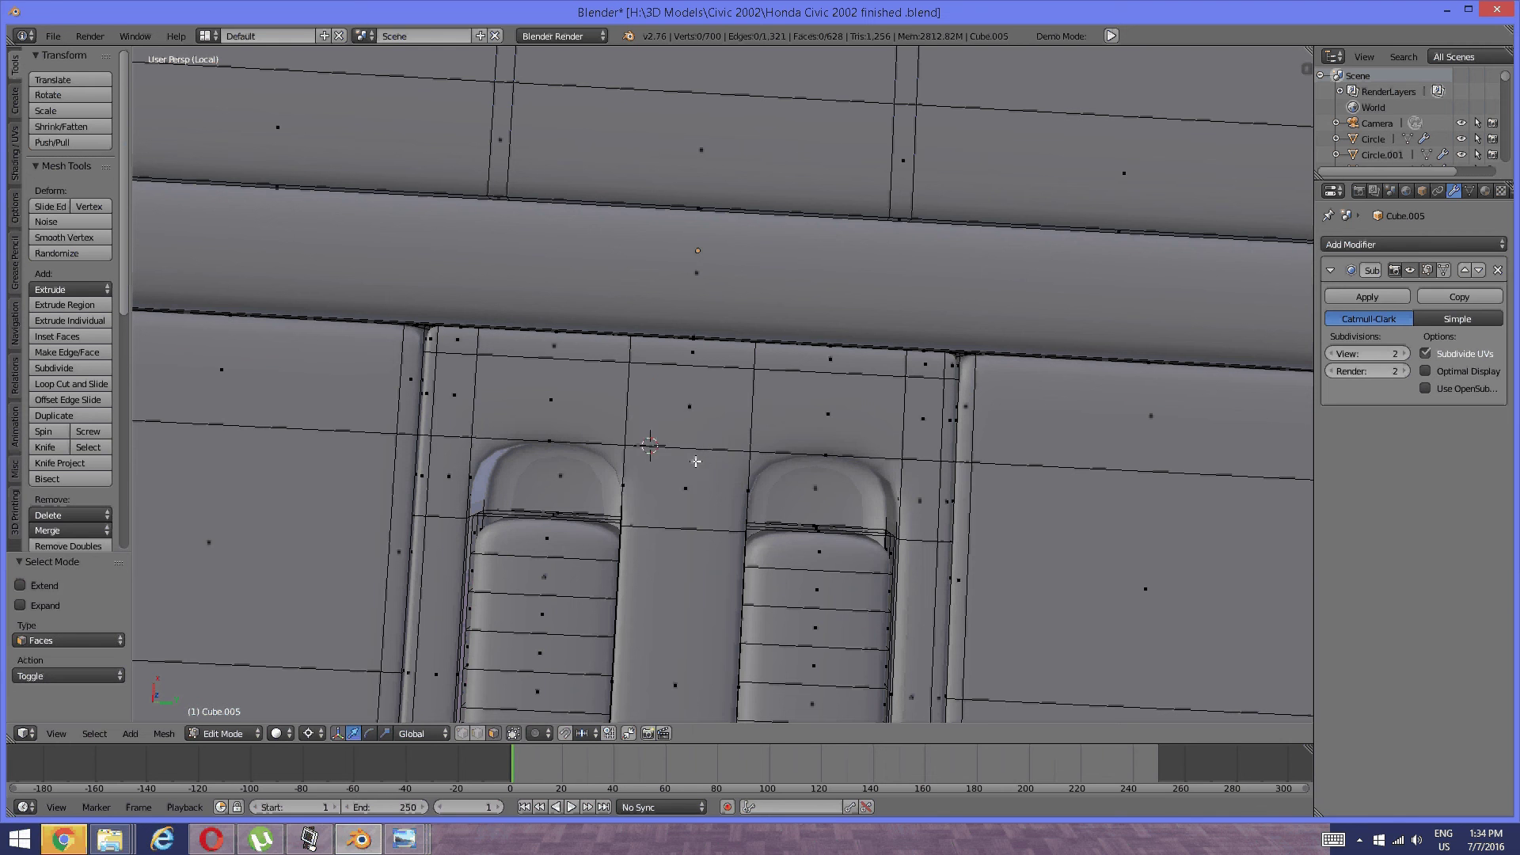
pyautogui.rightClick(713, 457)
pyautogui.press('i')
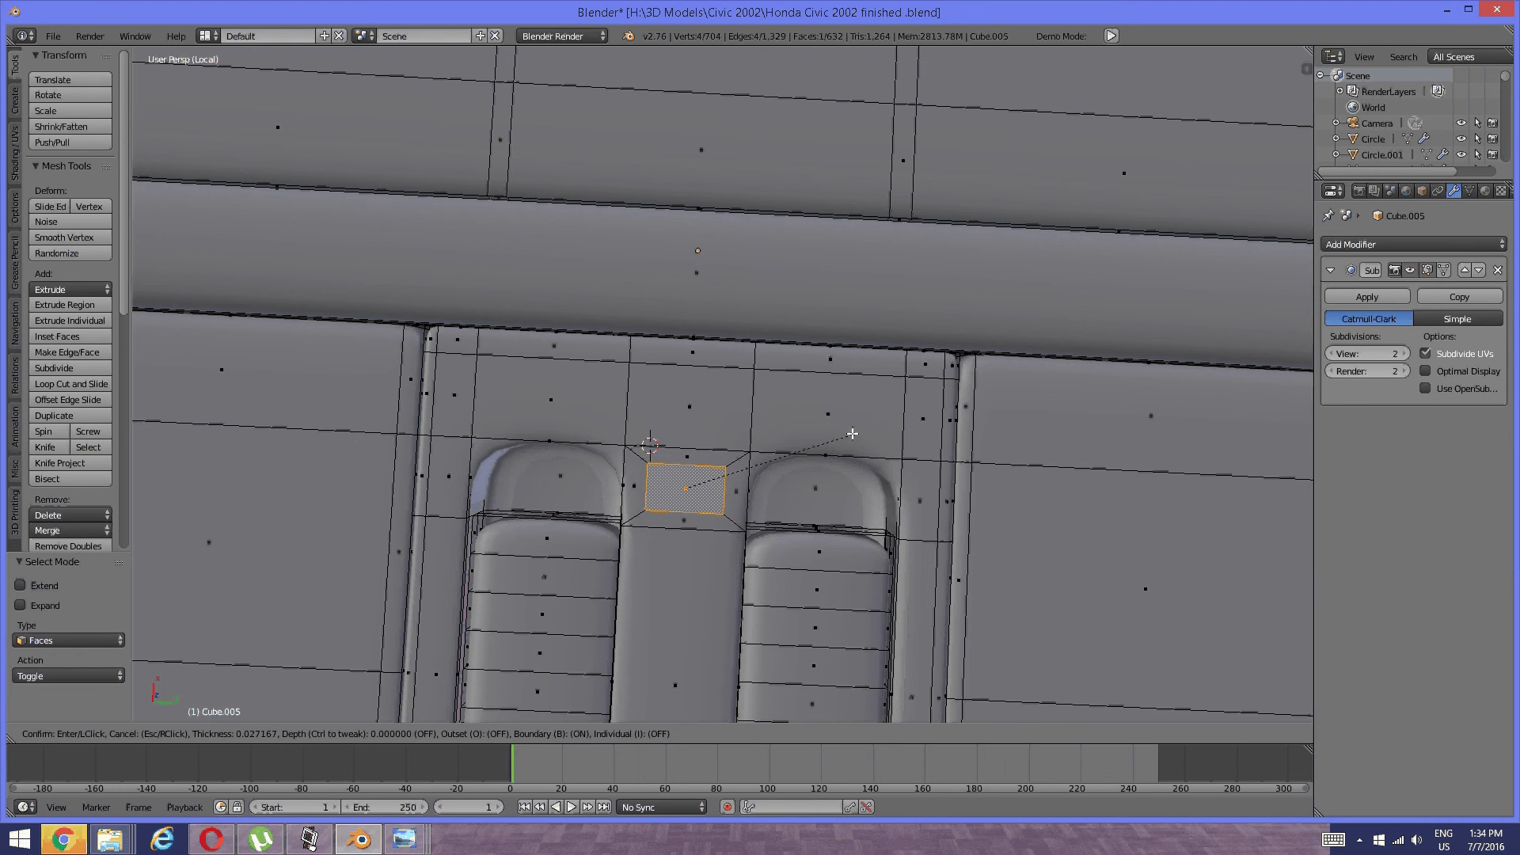
pyautogui.click(843, 473)
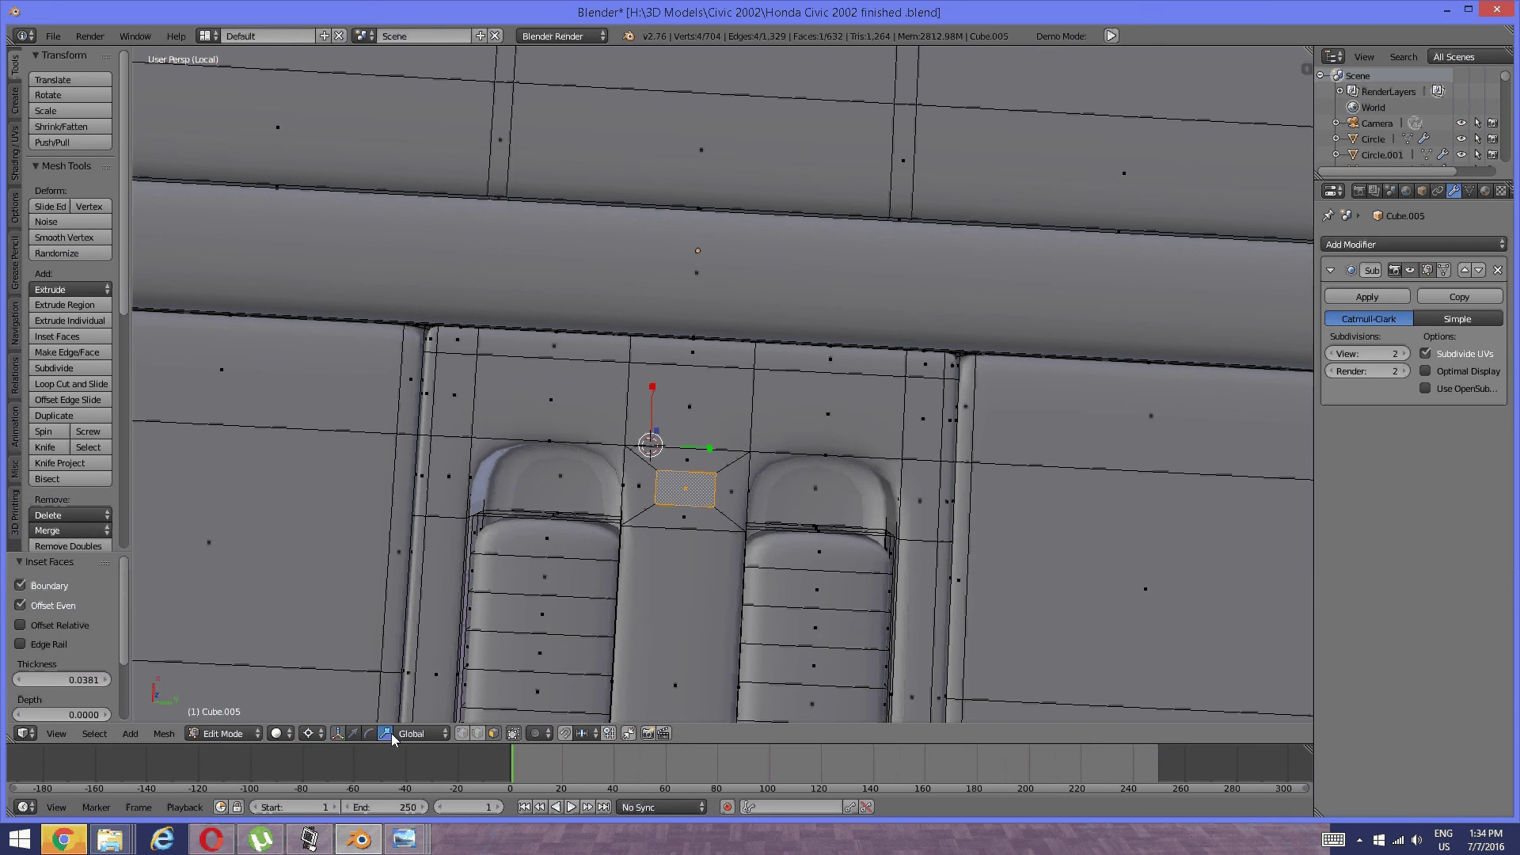
# Change the pivot point and scale the inset face between the switch recesses to 0.657 along the Y axis.
pyautogui.click(385, 734)
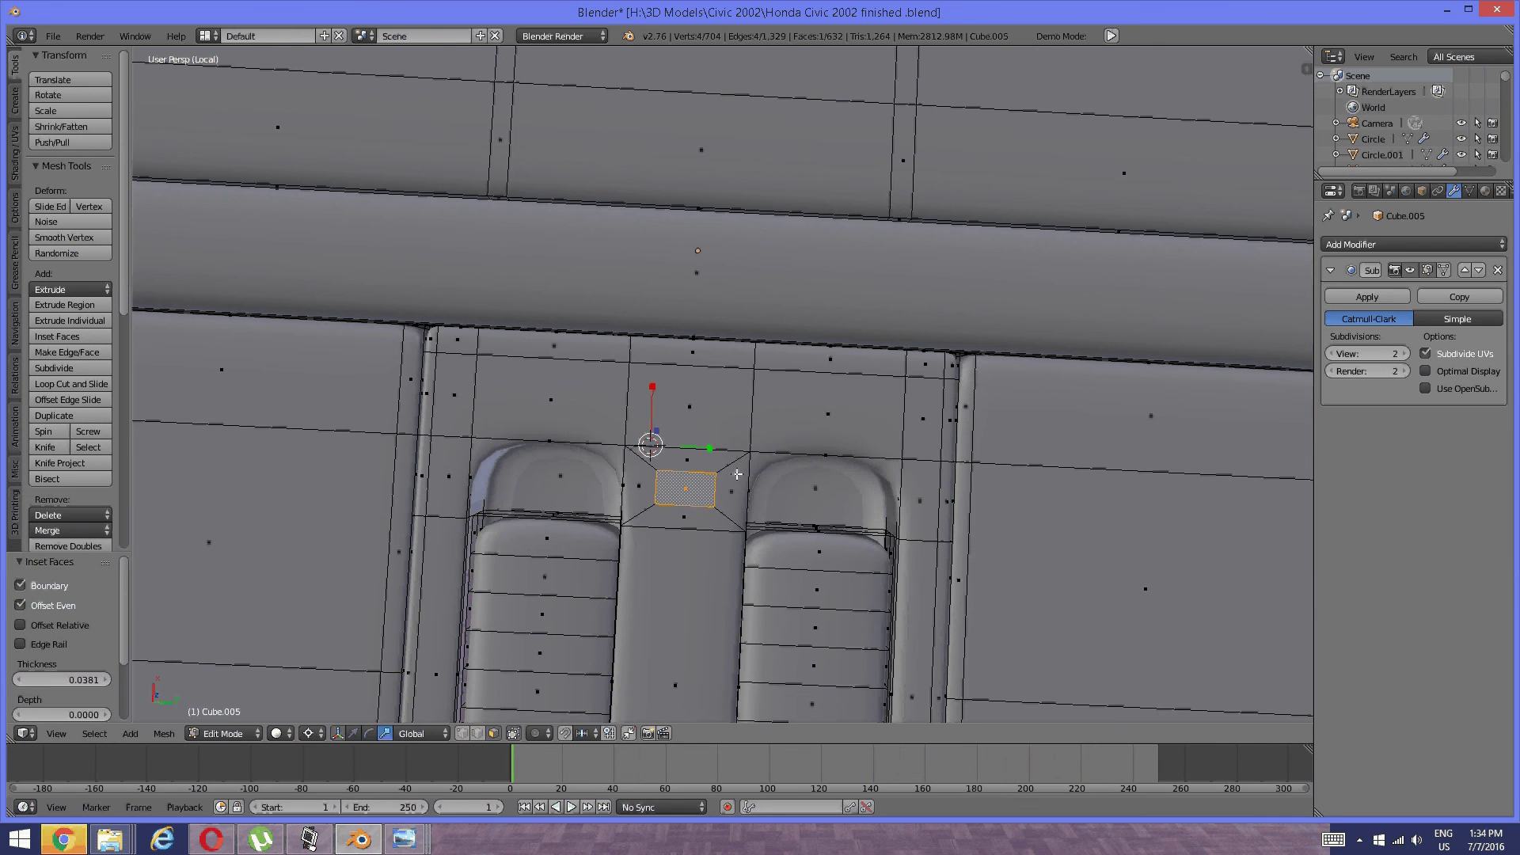
pyautogui.click(309, 734)
pyautogui.click(337, 712)
pyautogui.press('s')
pyautogui.press('y')
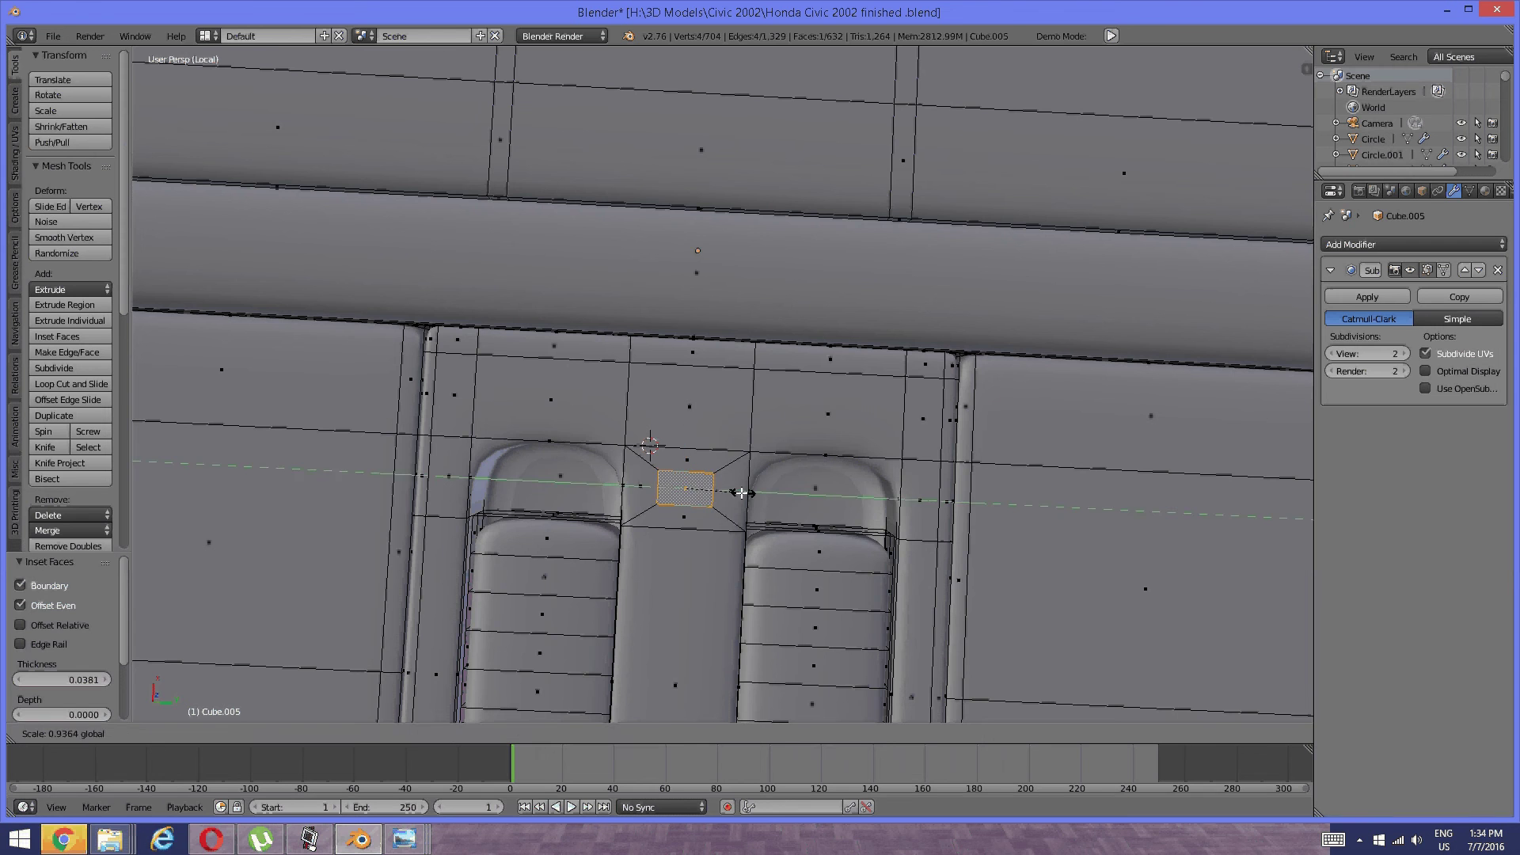
pyautogui.click(723, 492)
pyautogui.moveTo(723, 491)
pyautogui.mouseDown(button='middle')
pyautogui.moveTo(693, 543)
pyautogui.moveTo(787, 363)
pyautogui.moveTo(716, 469)
pyautogui.mouseUp(button='middle')
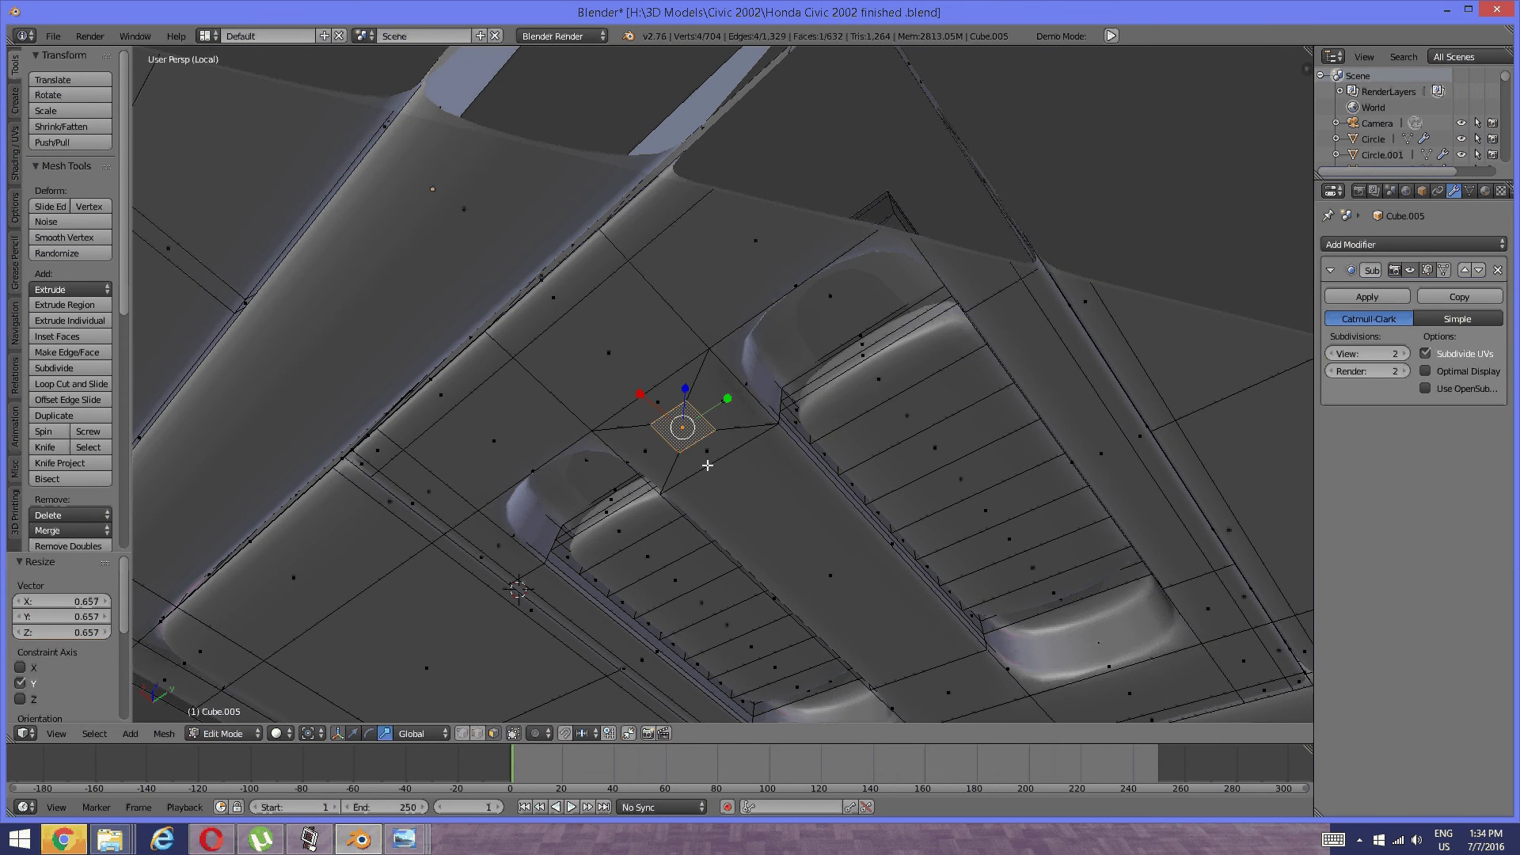
# Extrude the small face inward in short successive extrusions, starting with 0.002 along Z, to form the small hole between the switches.
pyautogui.press('e')
pyautogui.click(706, 456)
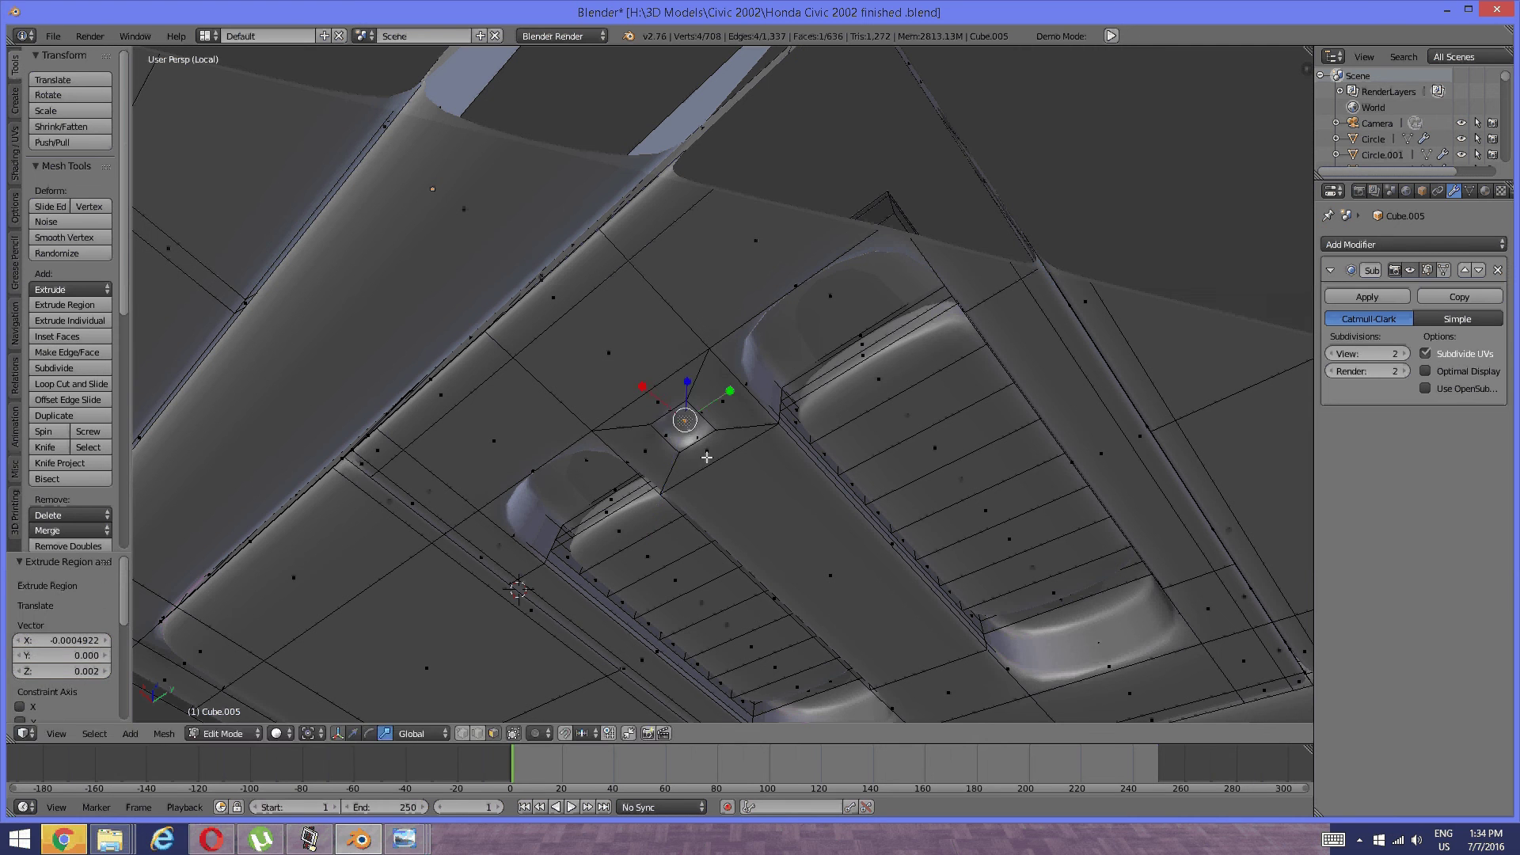
pyautogui.click(717, 457)
pyautogui.press('e')
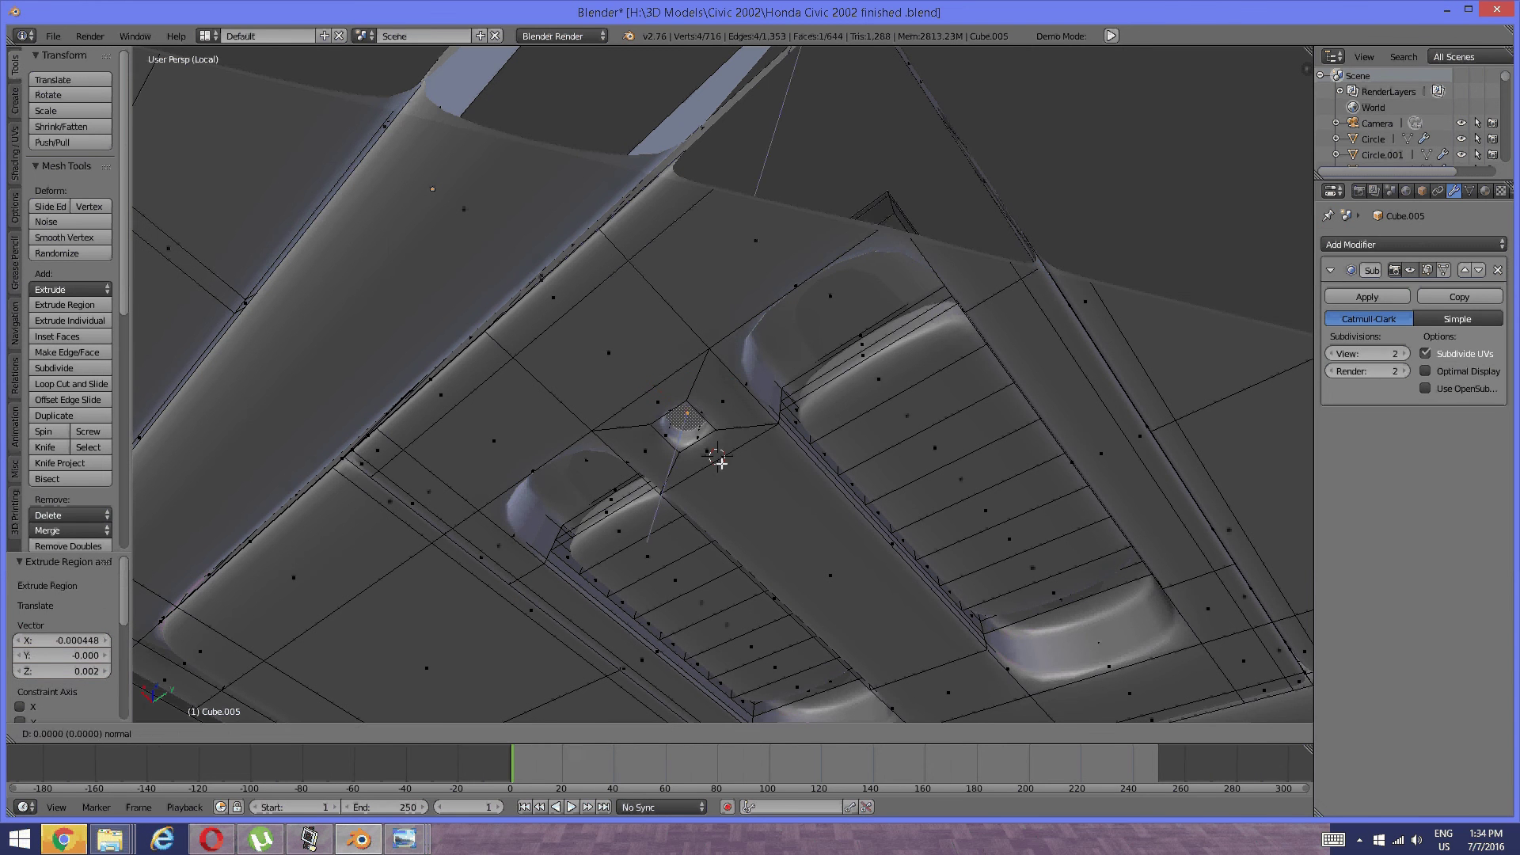
pyautogui.click(719, 455)
pyautogui.press('a')
# Examine the smoothed console and its new small hole from several angles in Object Mode and Edit Mode.
pyautogui.scroll(-5, 717, 453)
pyautogui.moveTo(700, 434); pyautogui.dragTo(728, 459, button='middle')
pyautogui.press('Tab')
pyautogui.click(634, 454)
pyautogui.scroll(-3, 857, 335)
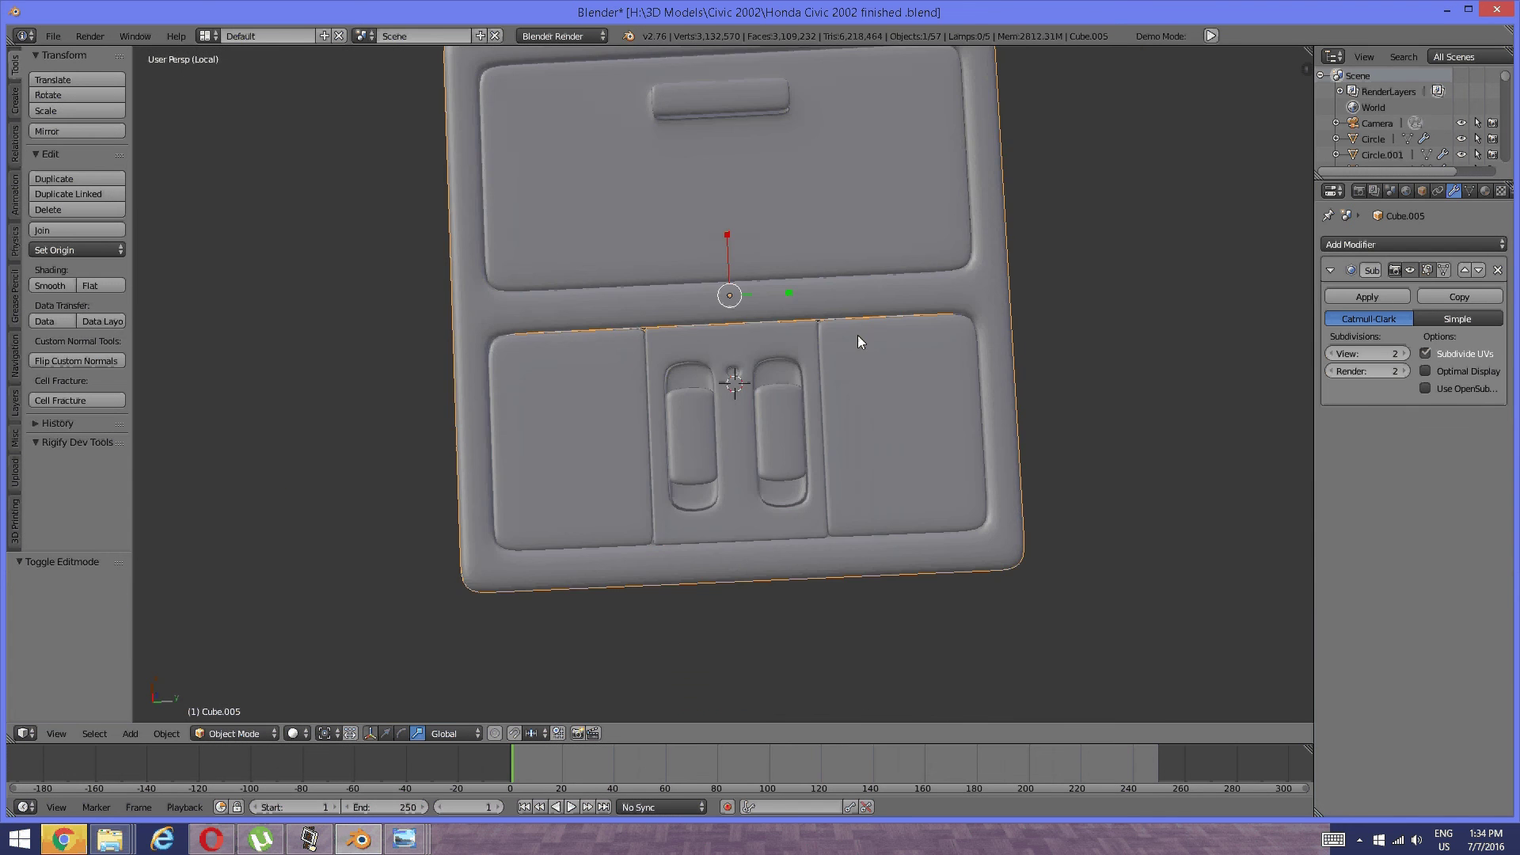
pyautogui.moveTo(857, 334); pyautogui.dragTo(748, 373, button='middle')
pyautogui.scroll(5, 754, 369)
pyautogui.scroll(-4, 727, 375)
pyautogui.press('Tab')
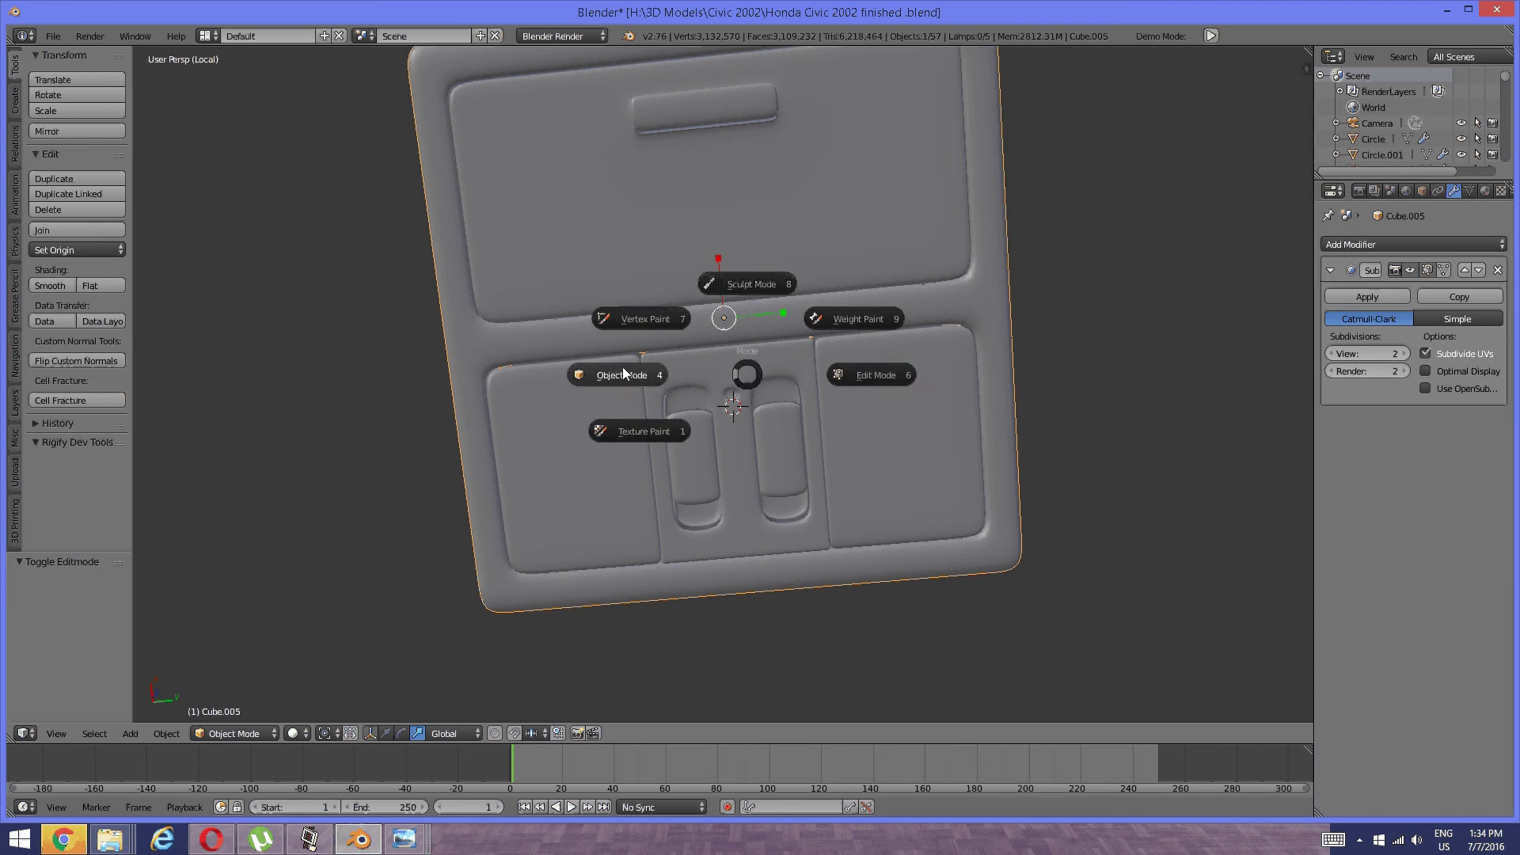
pyautogui.click(622, 368)
pyautogui.scroll(-1, 689, 350)
pyautogui.press('Tab')
pyautogui.click(813, 354)
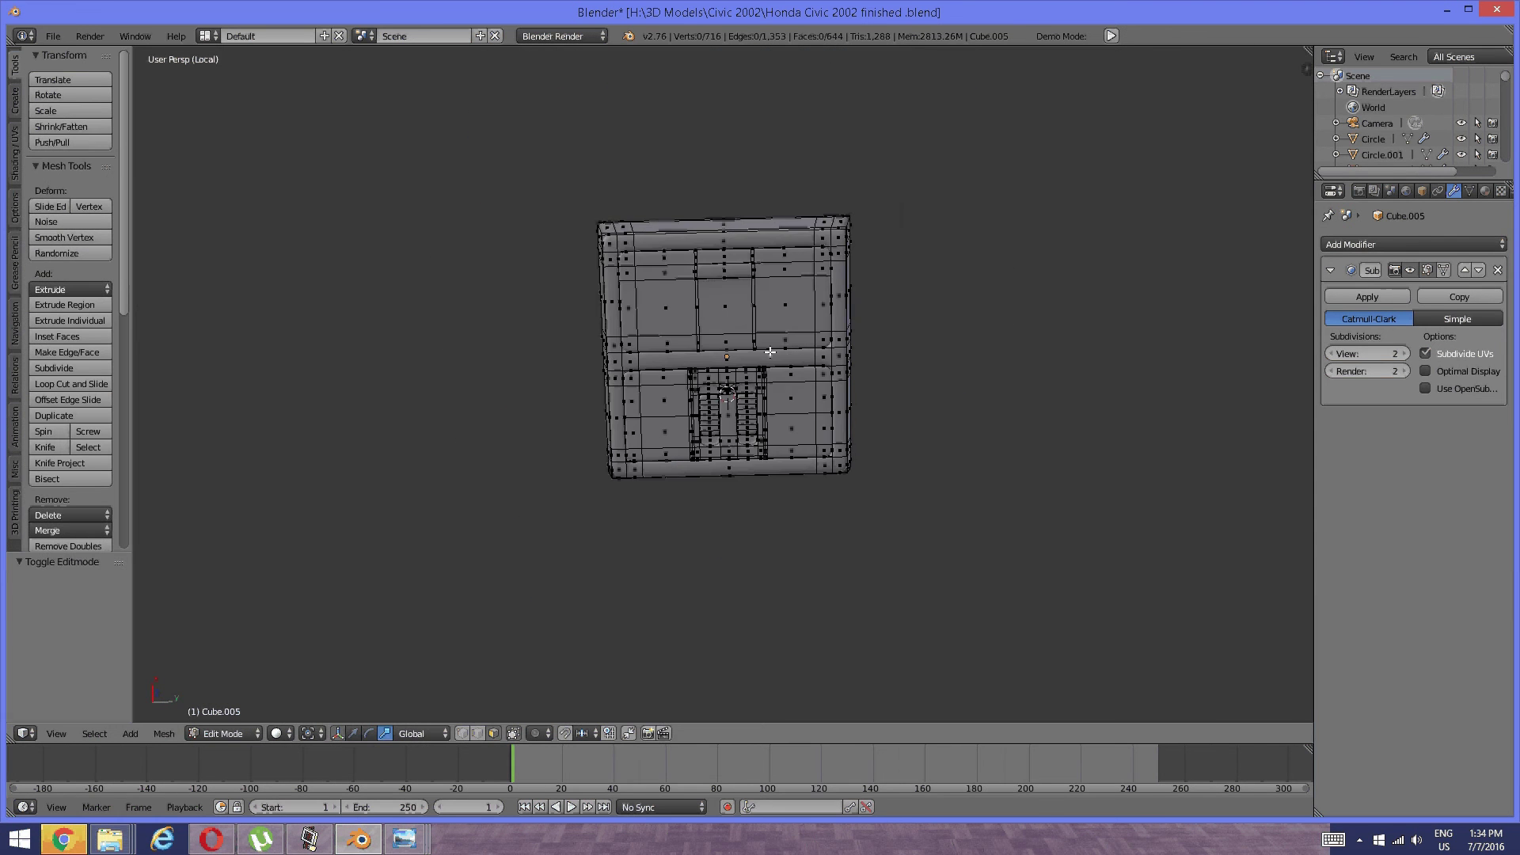
pyautogui.moveTo(813, 354); pyautogui.dragTo(699, 411, button='middle')
pyautogui.scroll(-2, 737, 383)
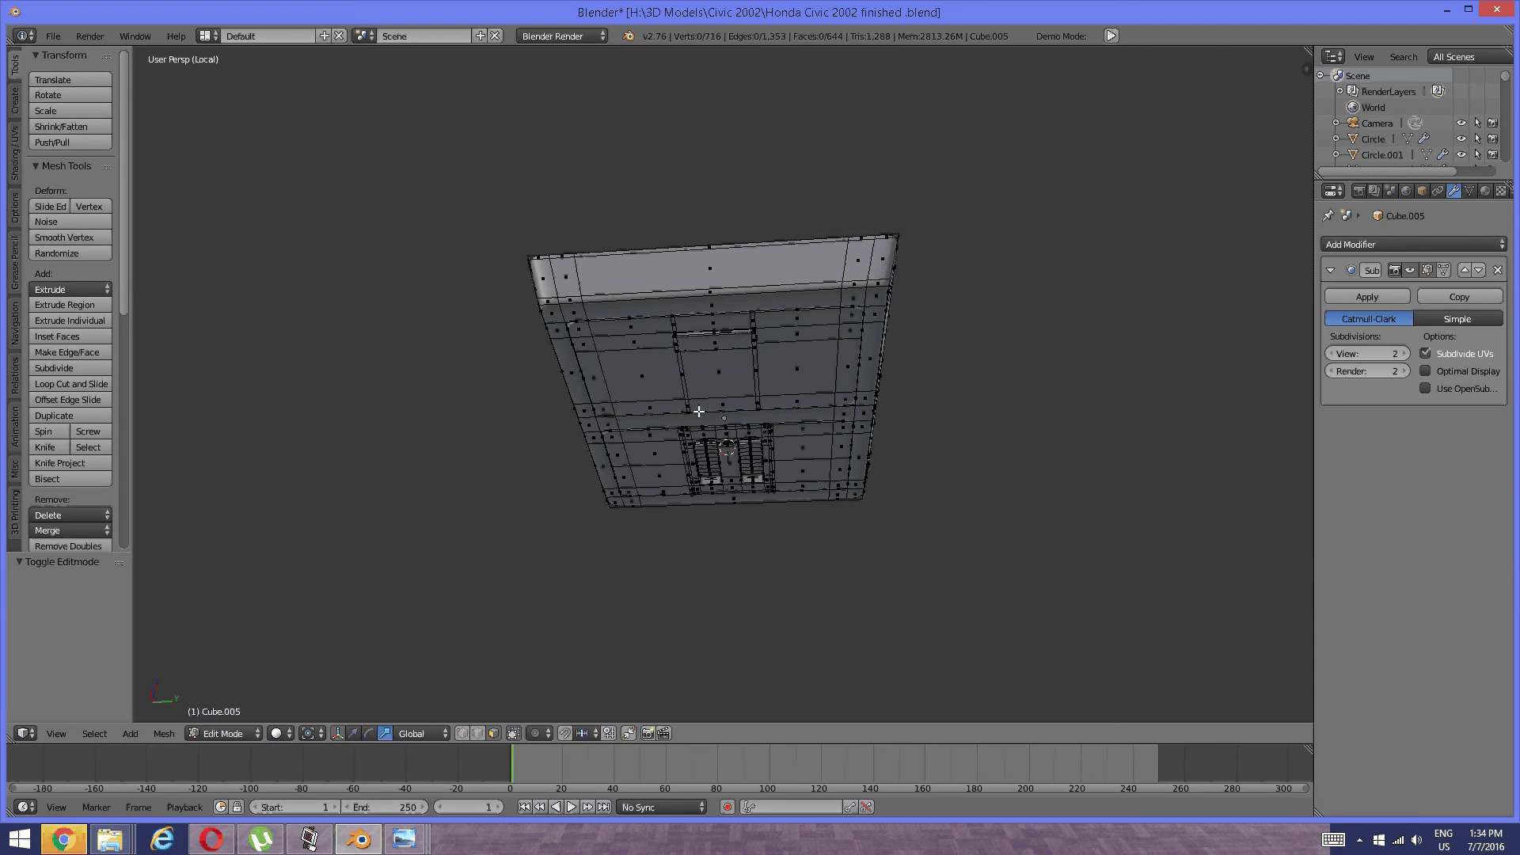
# Return the console to Object Mode and leave local view to show it inside the whole car.
pyautogui.press('Tab')
pyautogui.click(613, 420)
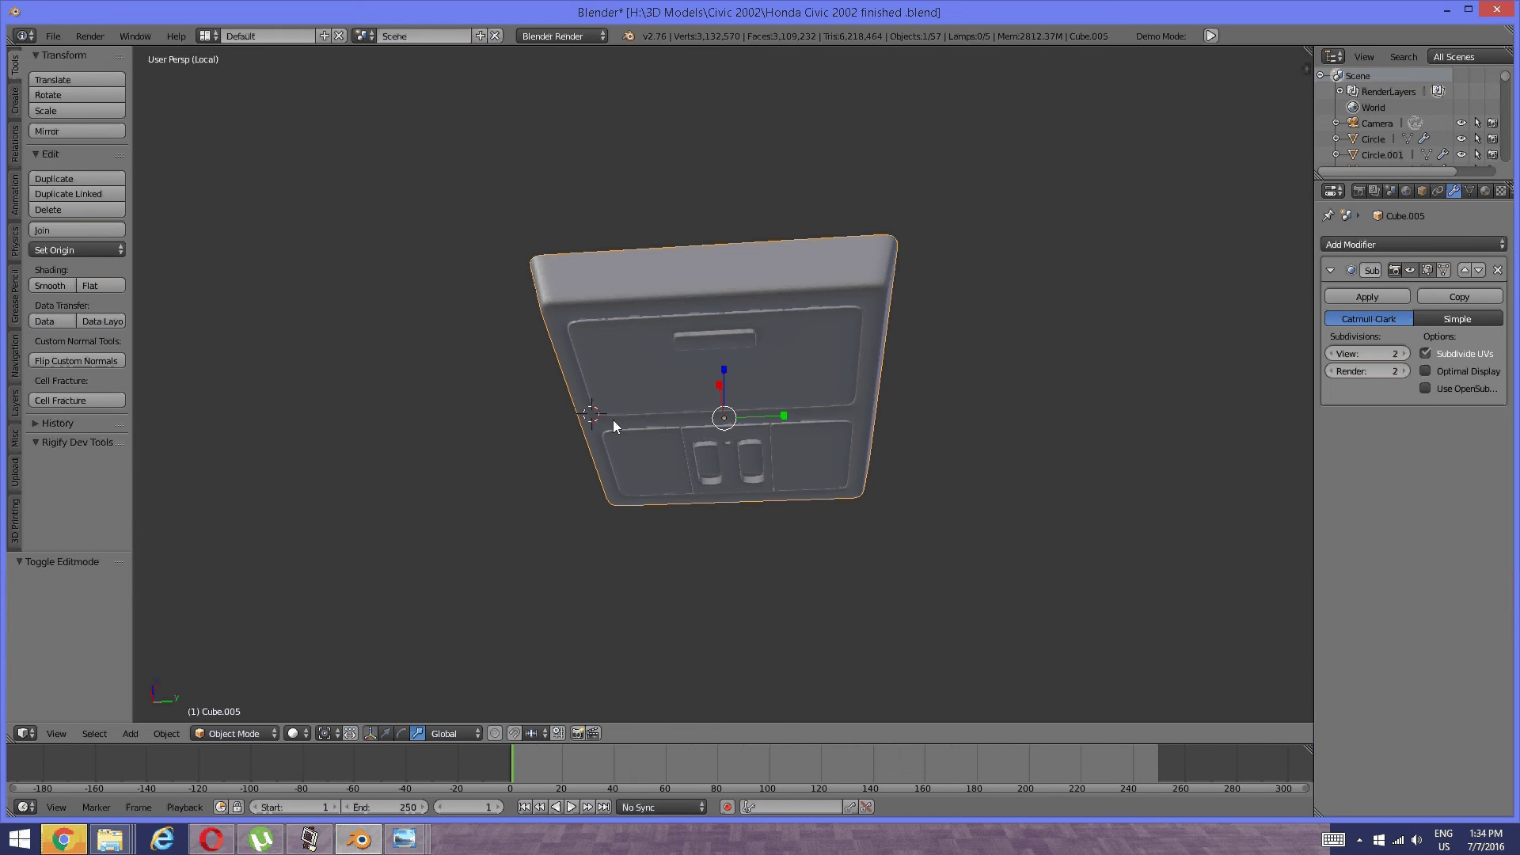
pyautogui.press('KP_Divide')
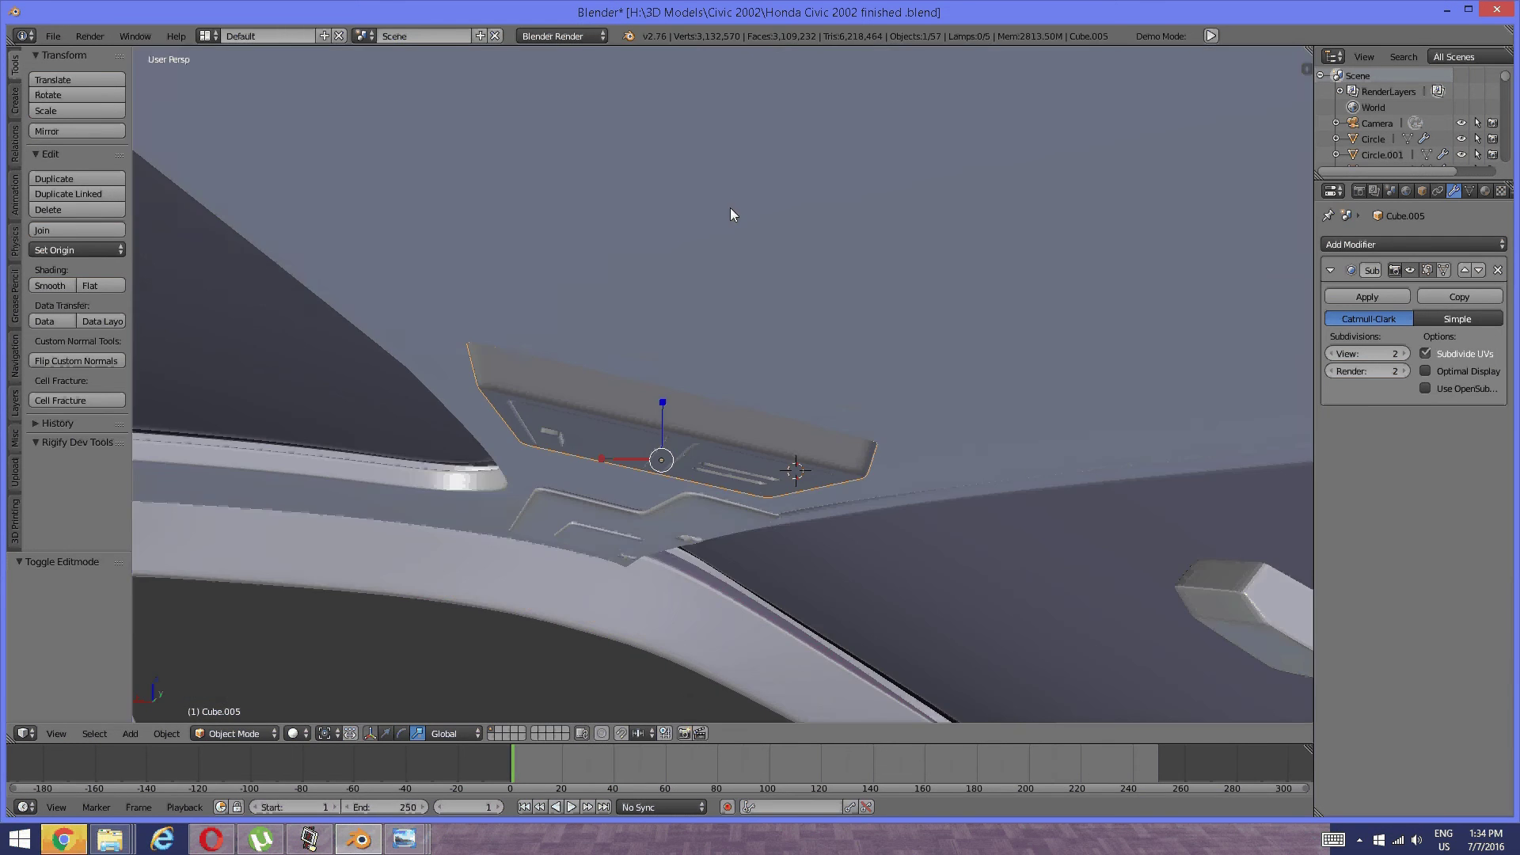
# Enlarge the overhead console by scaling it to about 1.285 along the Y axis and 1.095 along the X axis.
pyautogui.moveTo(709, 265); pyautogui.dragTo(717, 340, button='middle')
pyautogui.moveTo(780, 339); pyautogui.dragTo(785, 334)
pyautogui.scroll(-3, 786, 334)
pyautogui.moveTo(771, 320); pyautogui.dragTo(749, 405, button='middle')
pyautogui.scroll(2, 749, 384)
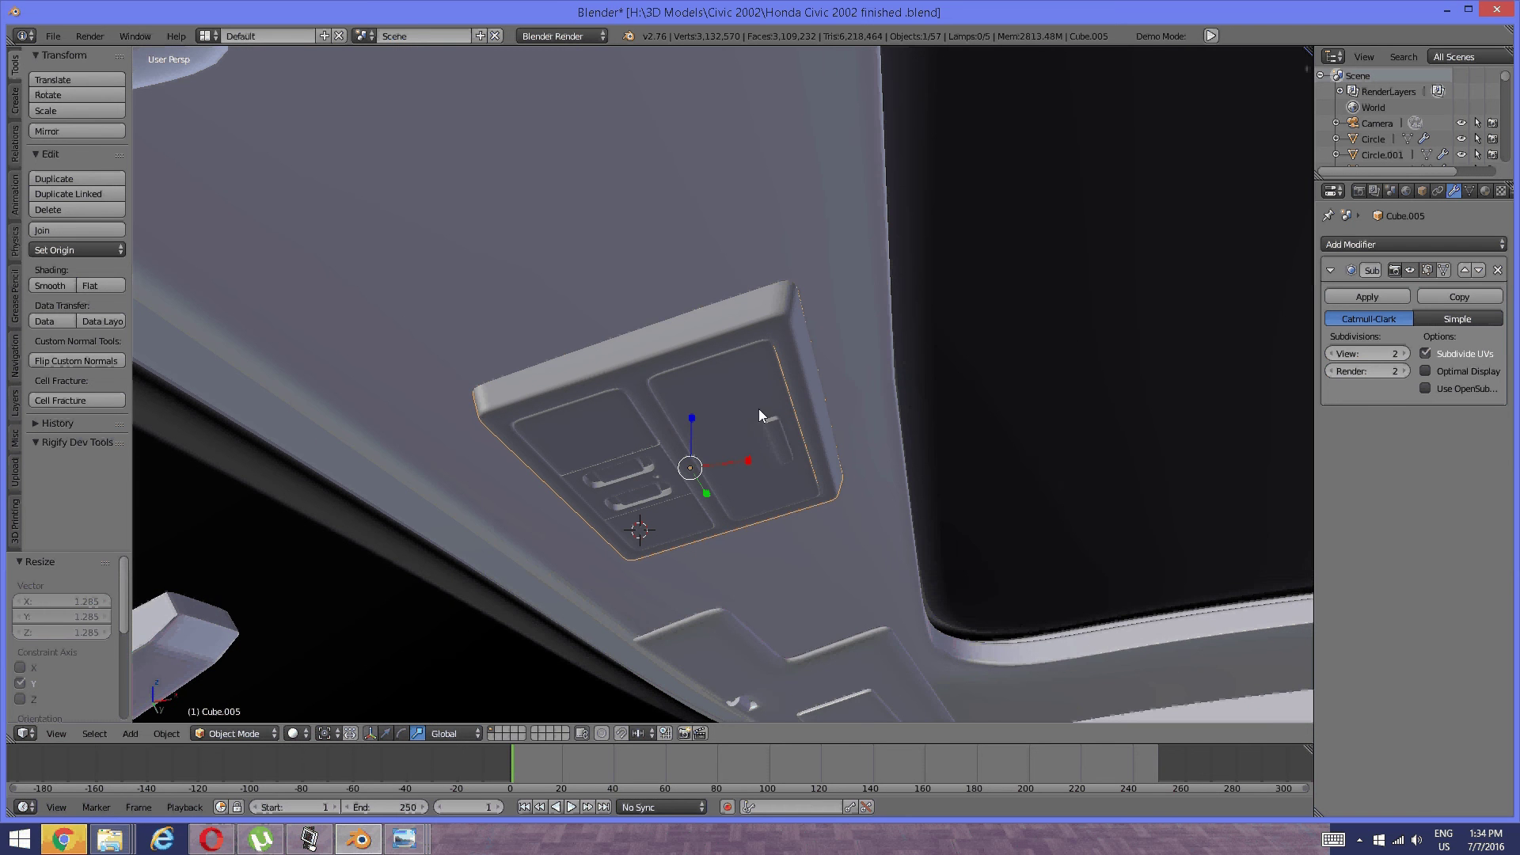
pyautogui.press('s')
pyautogui.press('x')
pyautogui.click(752, 451)
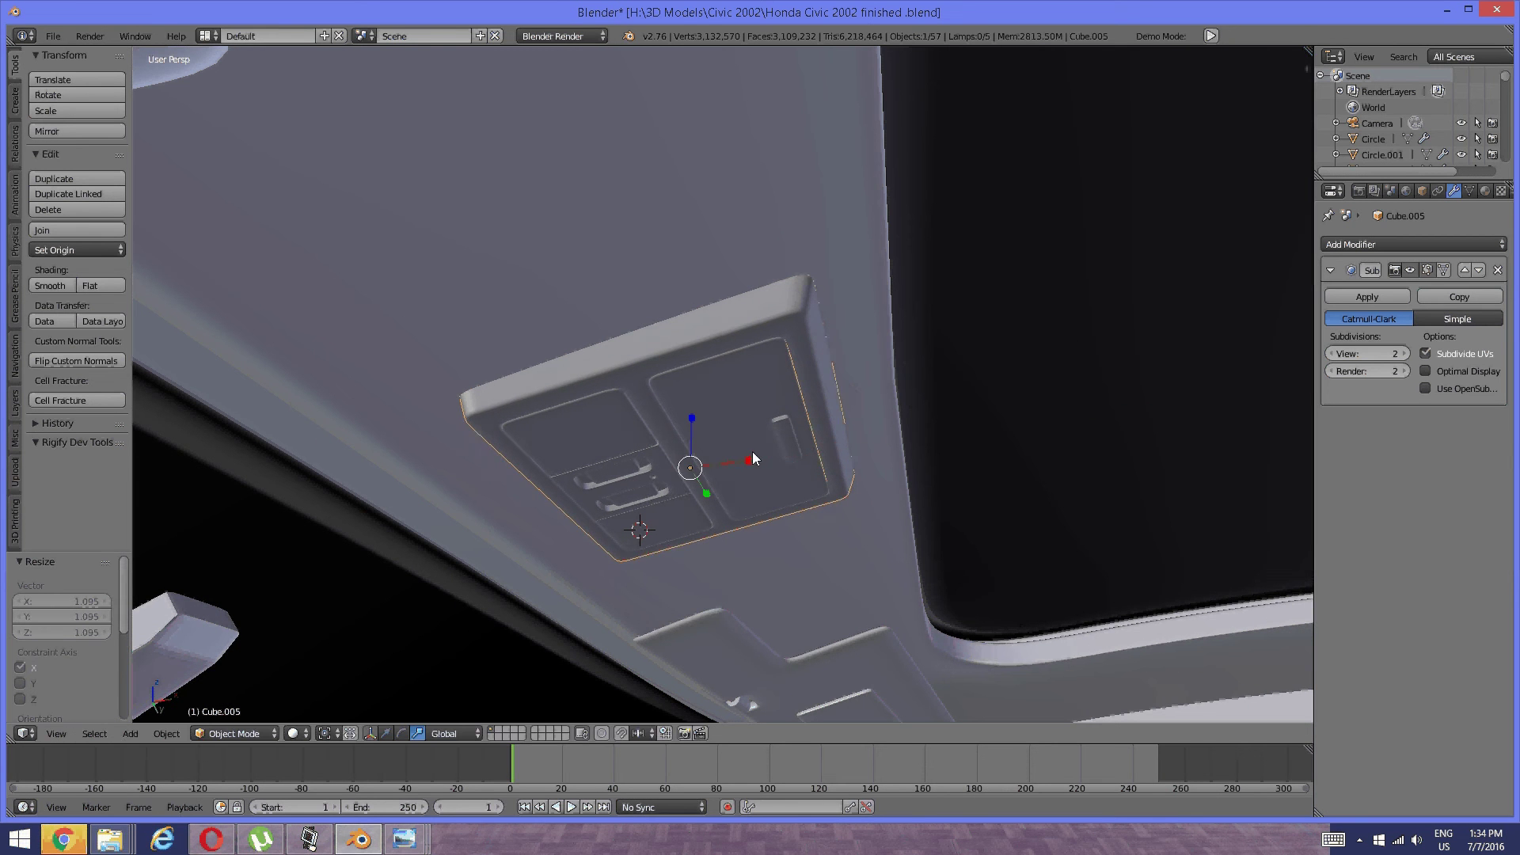
# Rotate the console slightly about the global Y axis to align it with the car roof.
pyautogui.moveTo(752, 453); pyautogui.dragTo(657, 483, button='middle')
pyautogui.click(401, 733)
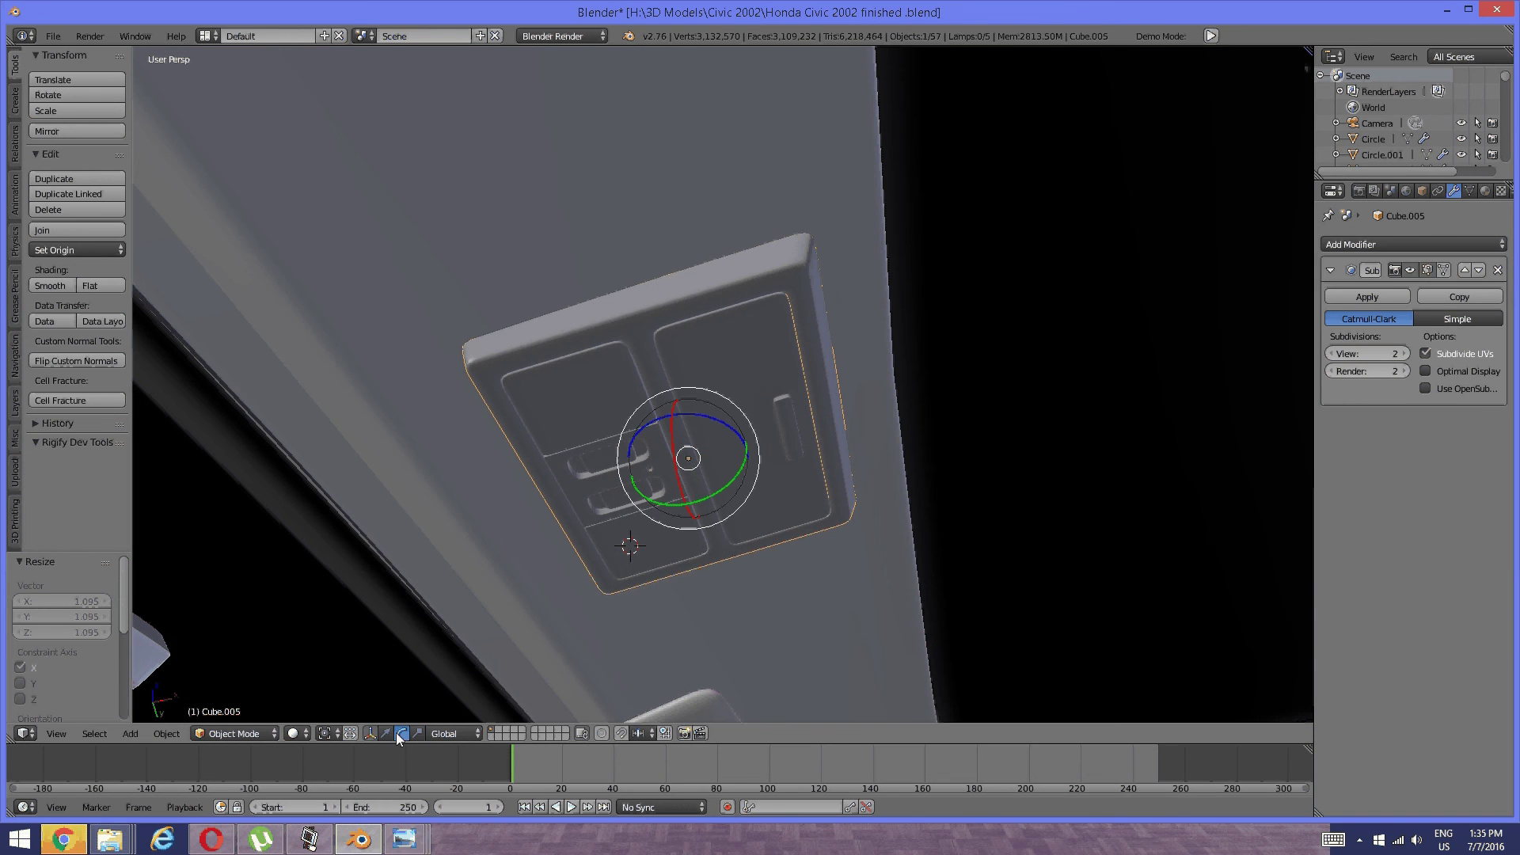
pyautogui.click(712, 492)
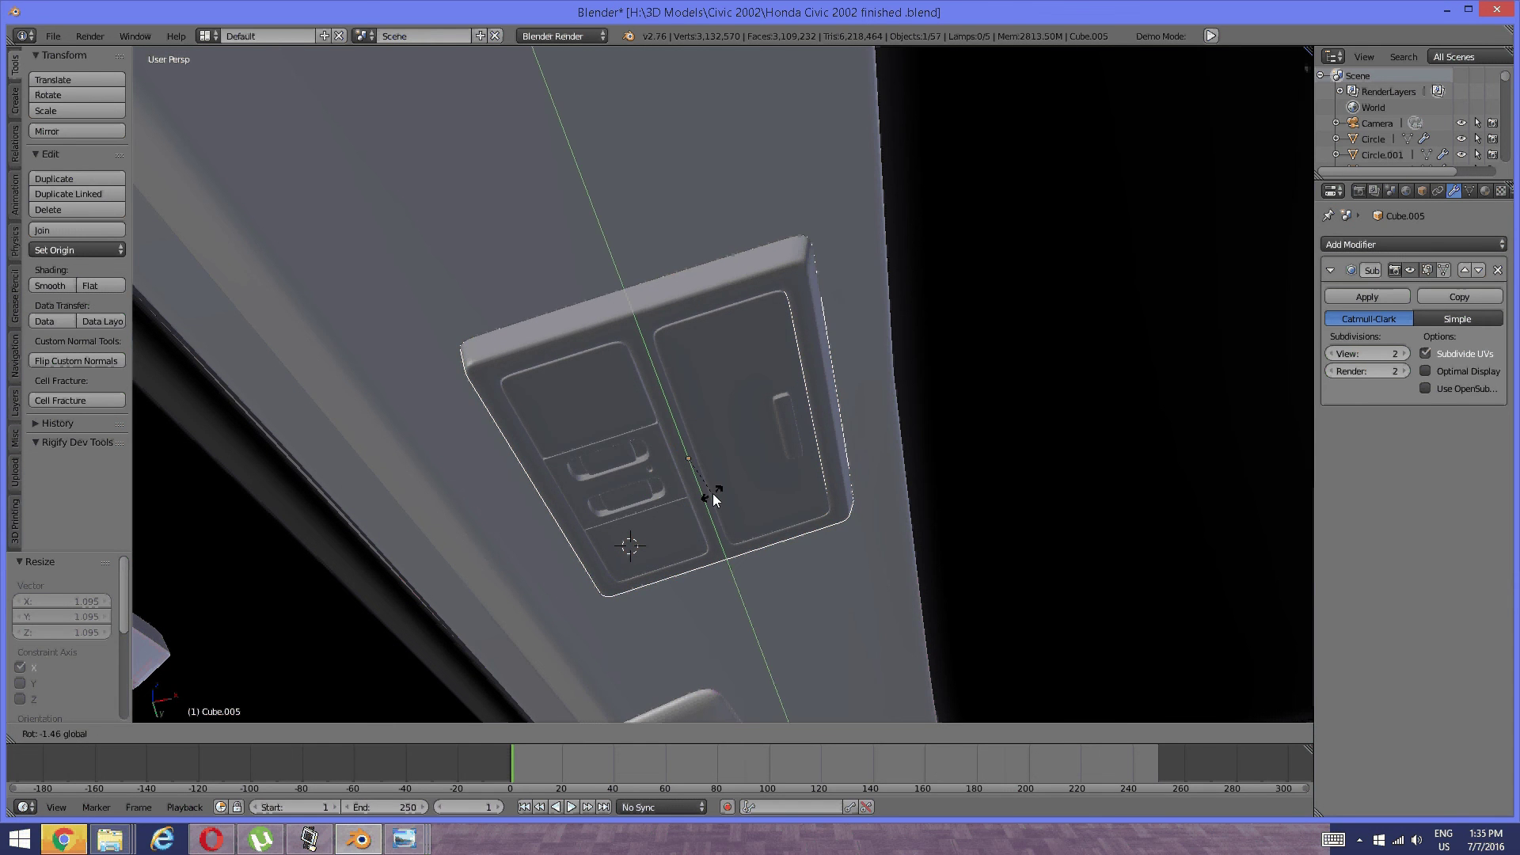
# Join the sun visors and rear-view mirror object with the overhead console into a single object.
pyautogui.scroll(-5, 715, 493)
pyautogui.scroll(-8, 715, 492)
pyautogui.moveTo(715, 493); pyautogui.dragTo(587, 447, button='middle')
pyautogui.scroll(7, 717, 497)
pyautogui.press('Tab')
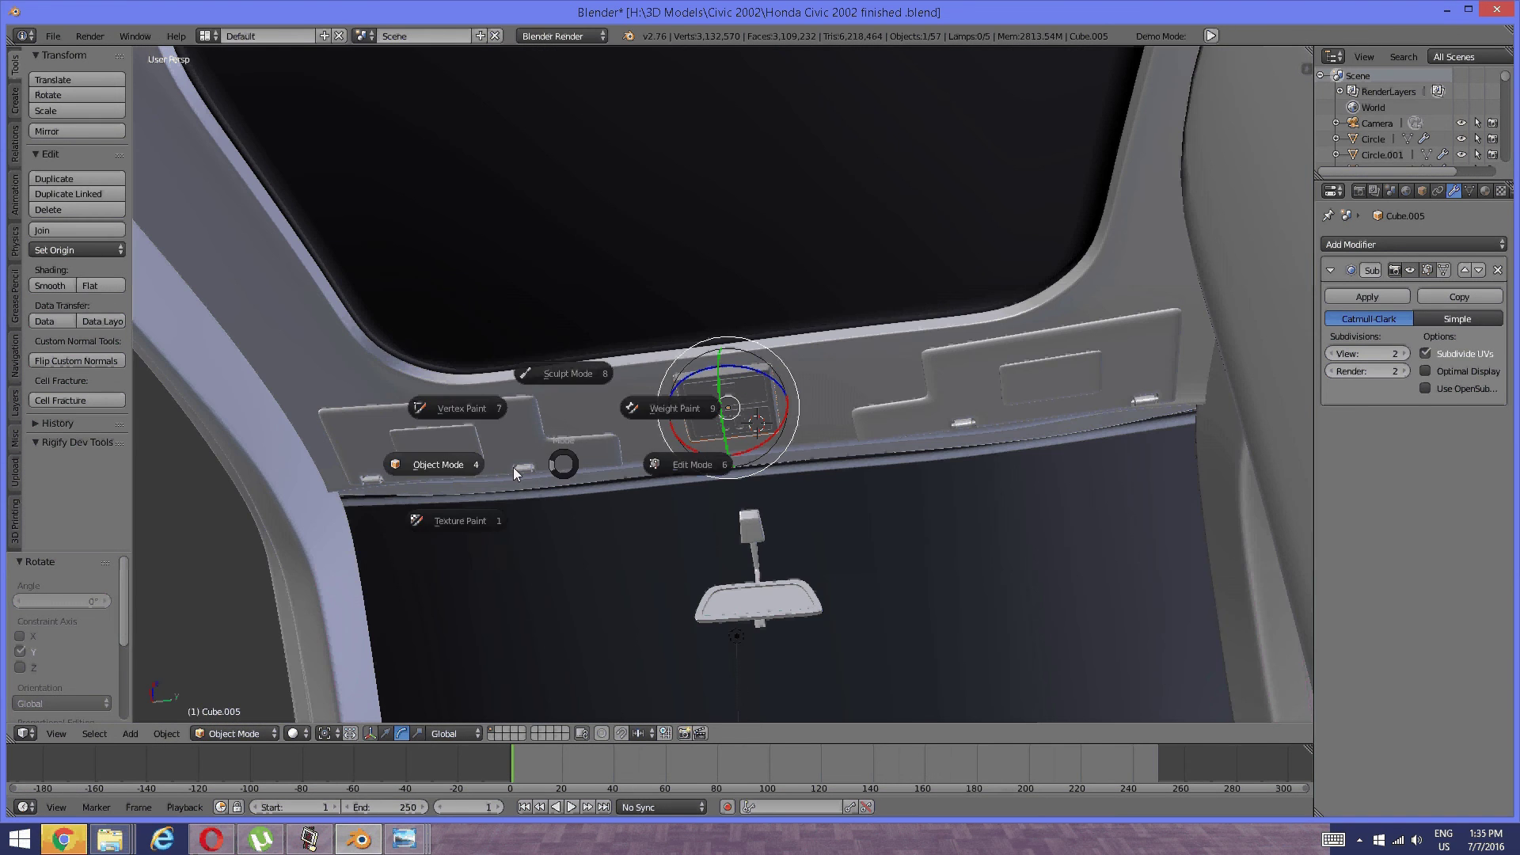
pyautogui.press('a')
pyautogui.moveTo(465, 466); pyautogui.dragTo(546, 457, button='middle')
pyautogui.rightClick(459, 410)
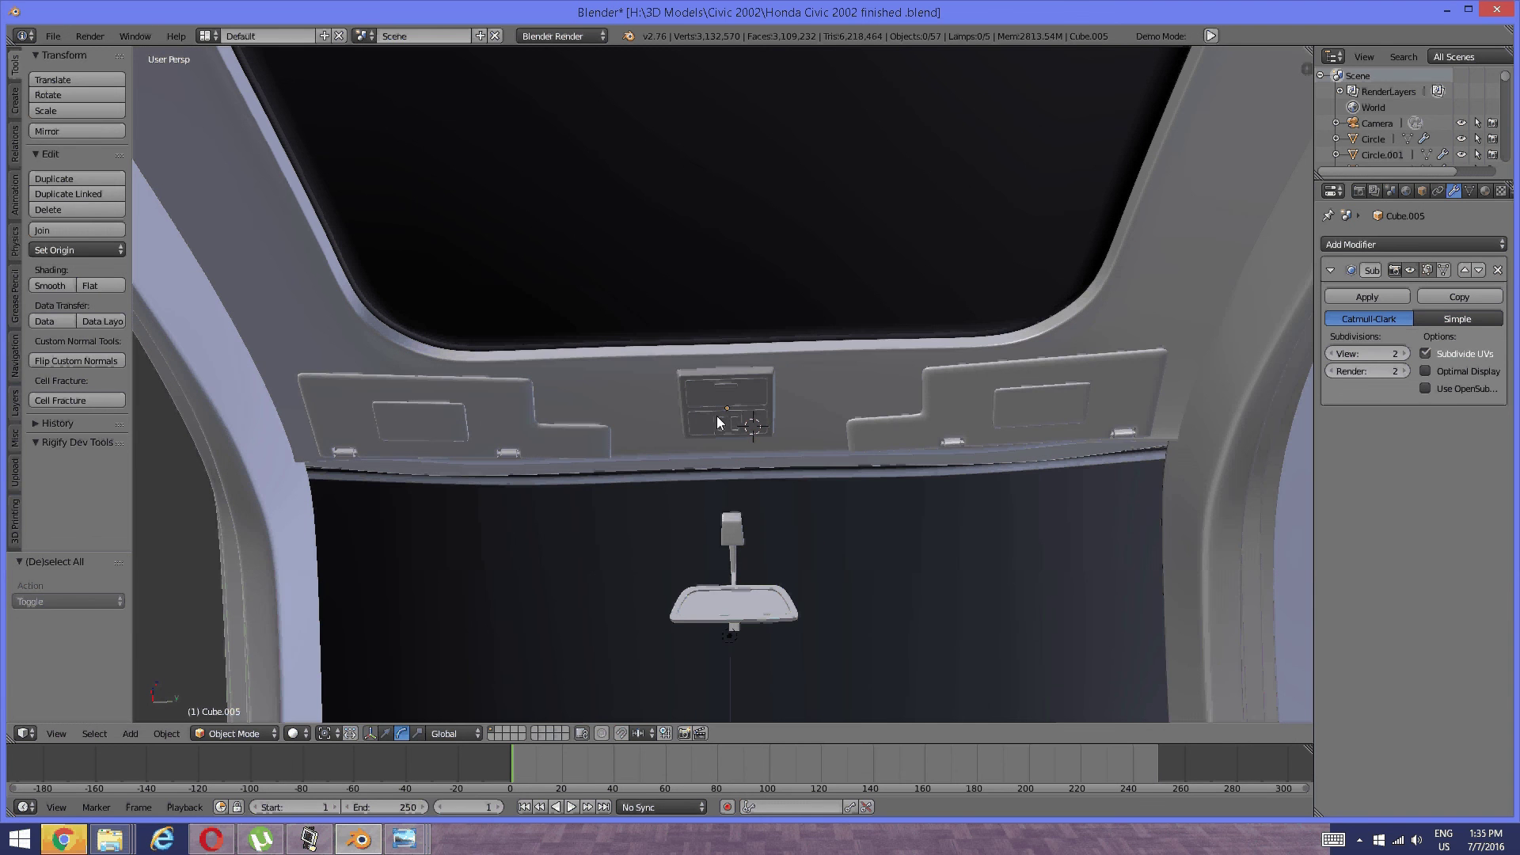
pyautogui.keyDown('shift'); pyautogui.rightClick(743, 420); pyautogui.keyUp('shift')
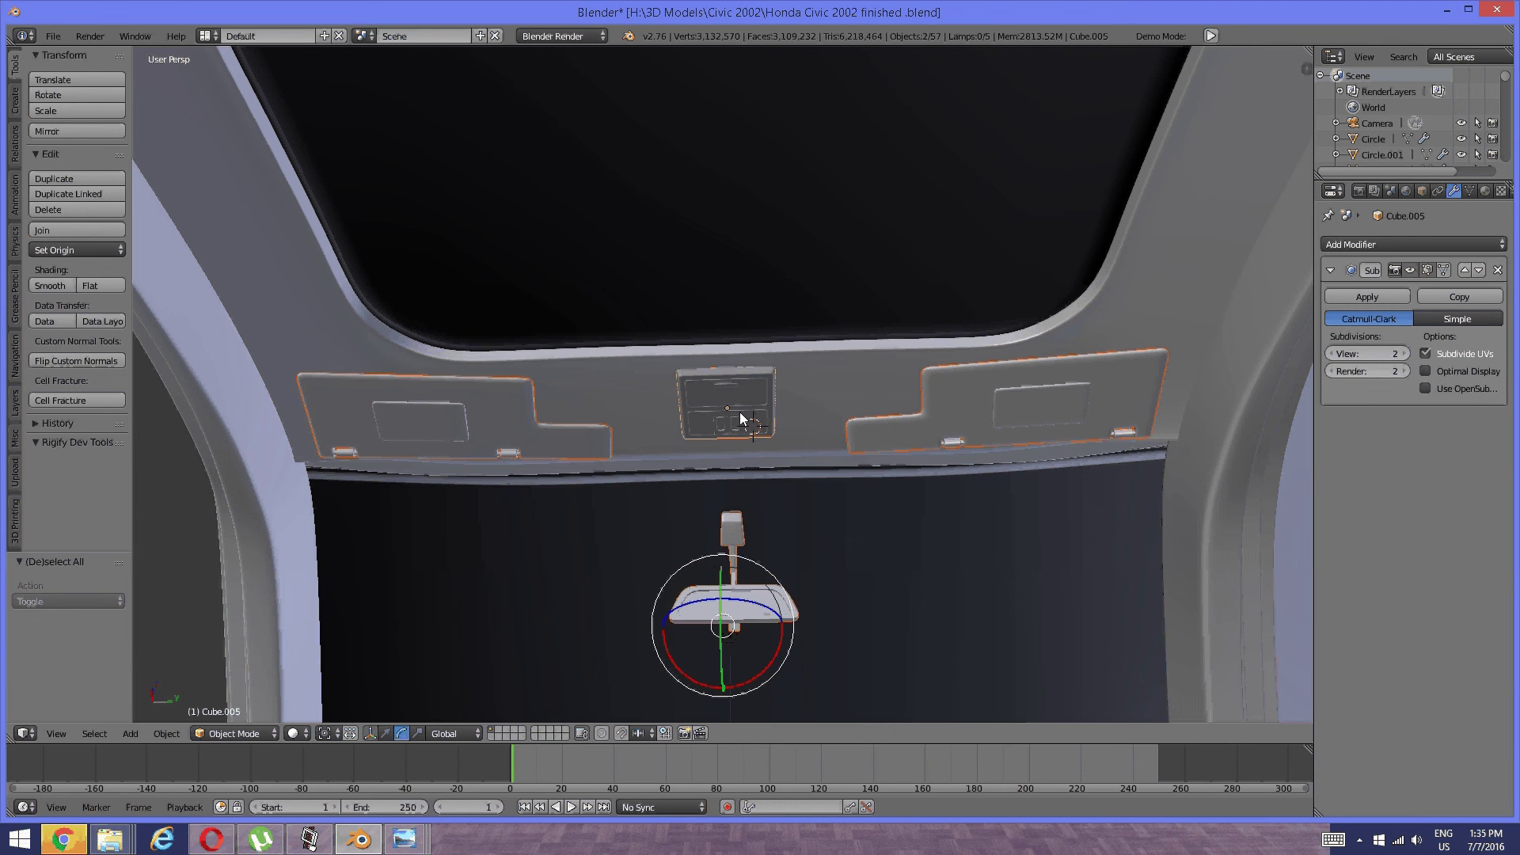
pyautogui.hotkey('ctrl', 'j')
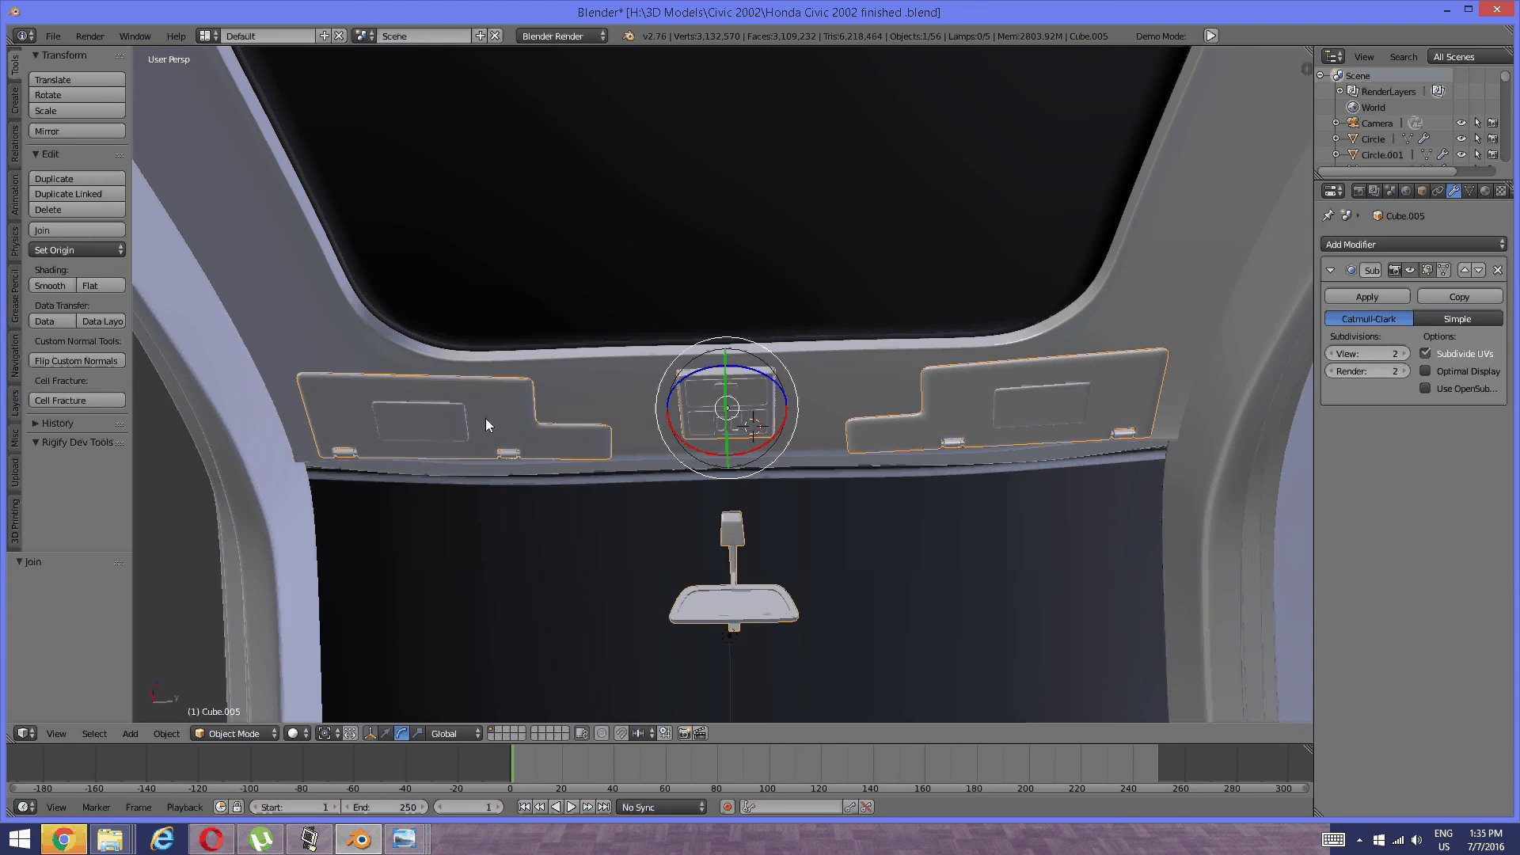
# Deselect everything and examine the joined roof parts inside the car and the whole body from outside.
pyautogui.scroll(-5, 529, 539)
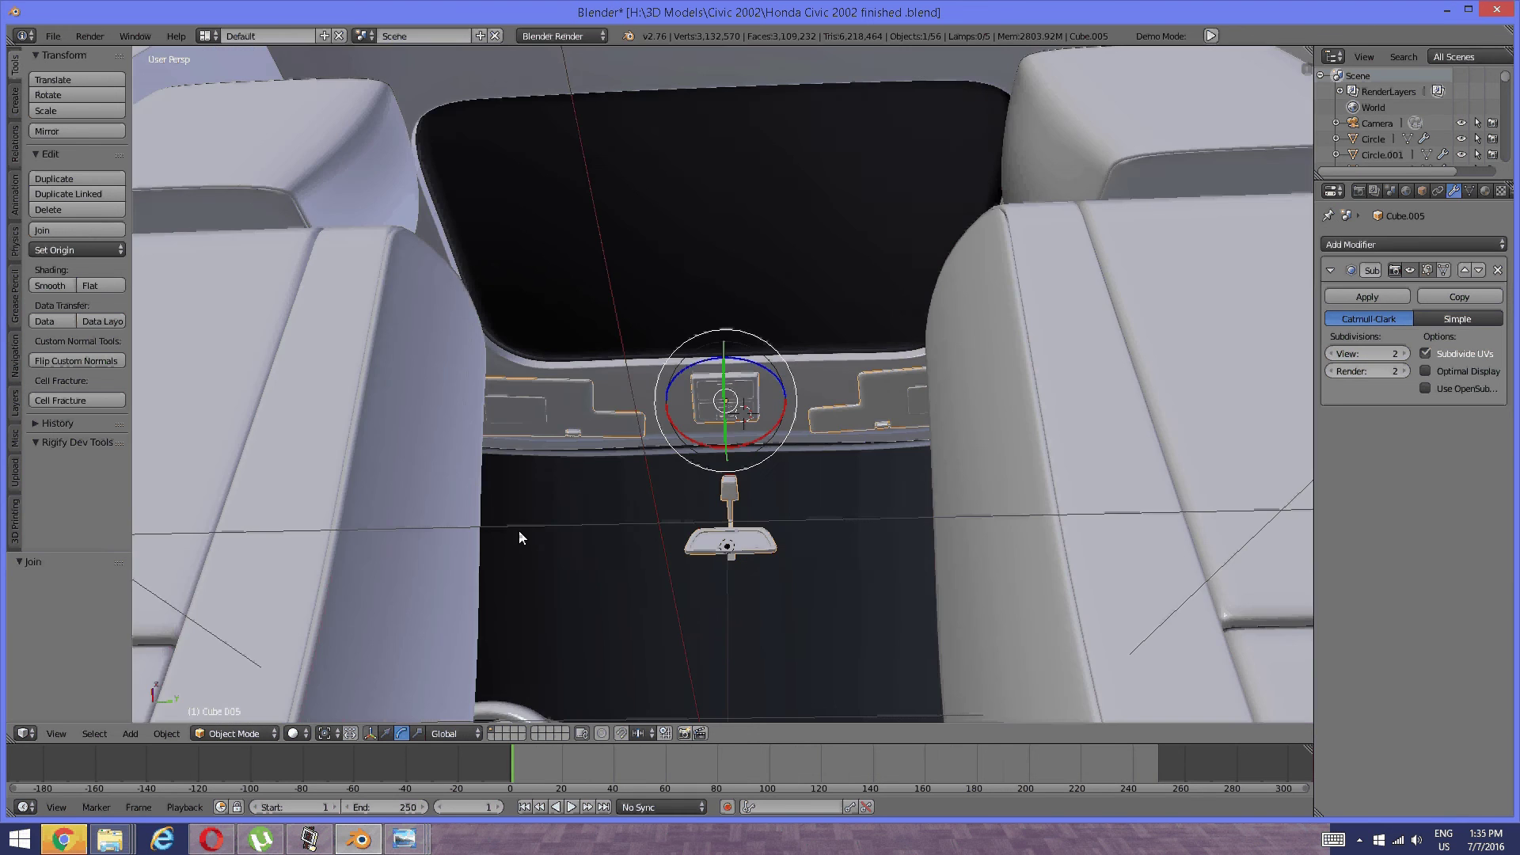
pyautogui.moveTo(524, 526); pyautogui.dragTo(615, 543, button='middle')
pyautogui.scroll(-8, 614, 543)
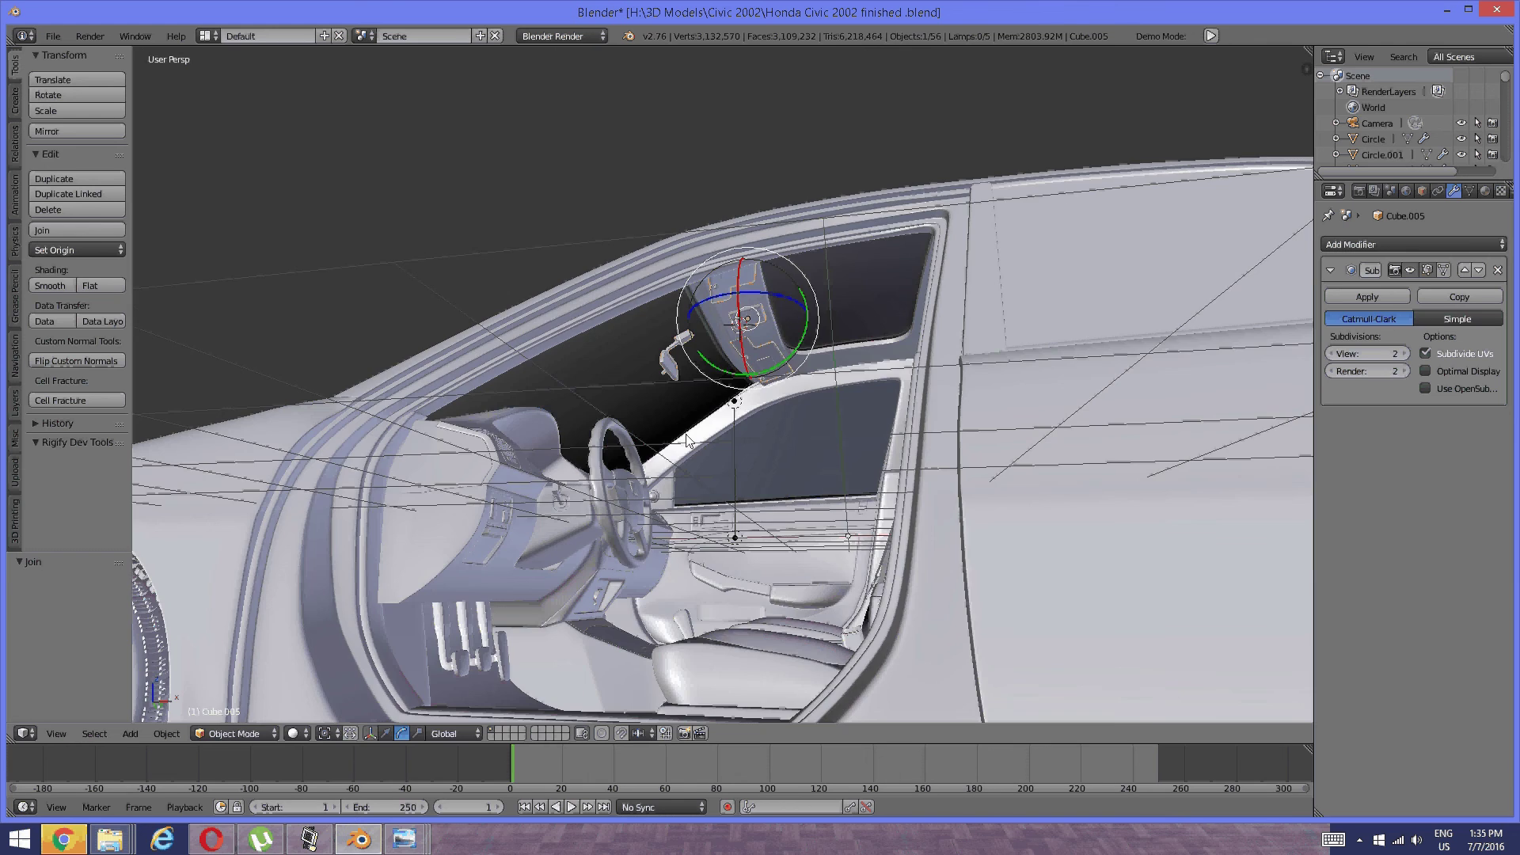
pyautogui.moveTo(685, 436); pyautogui.dragTo(736, 605, button='middle')
pyautogui.scroll(-8, 693, 424)
pyautogui.press('a')
pyautogui.scroll(4, 744, 431)
pyautogui.scroll(-2, 709, 434)
pyautogui.scroll(3, 638, 491)
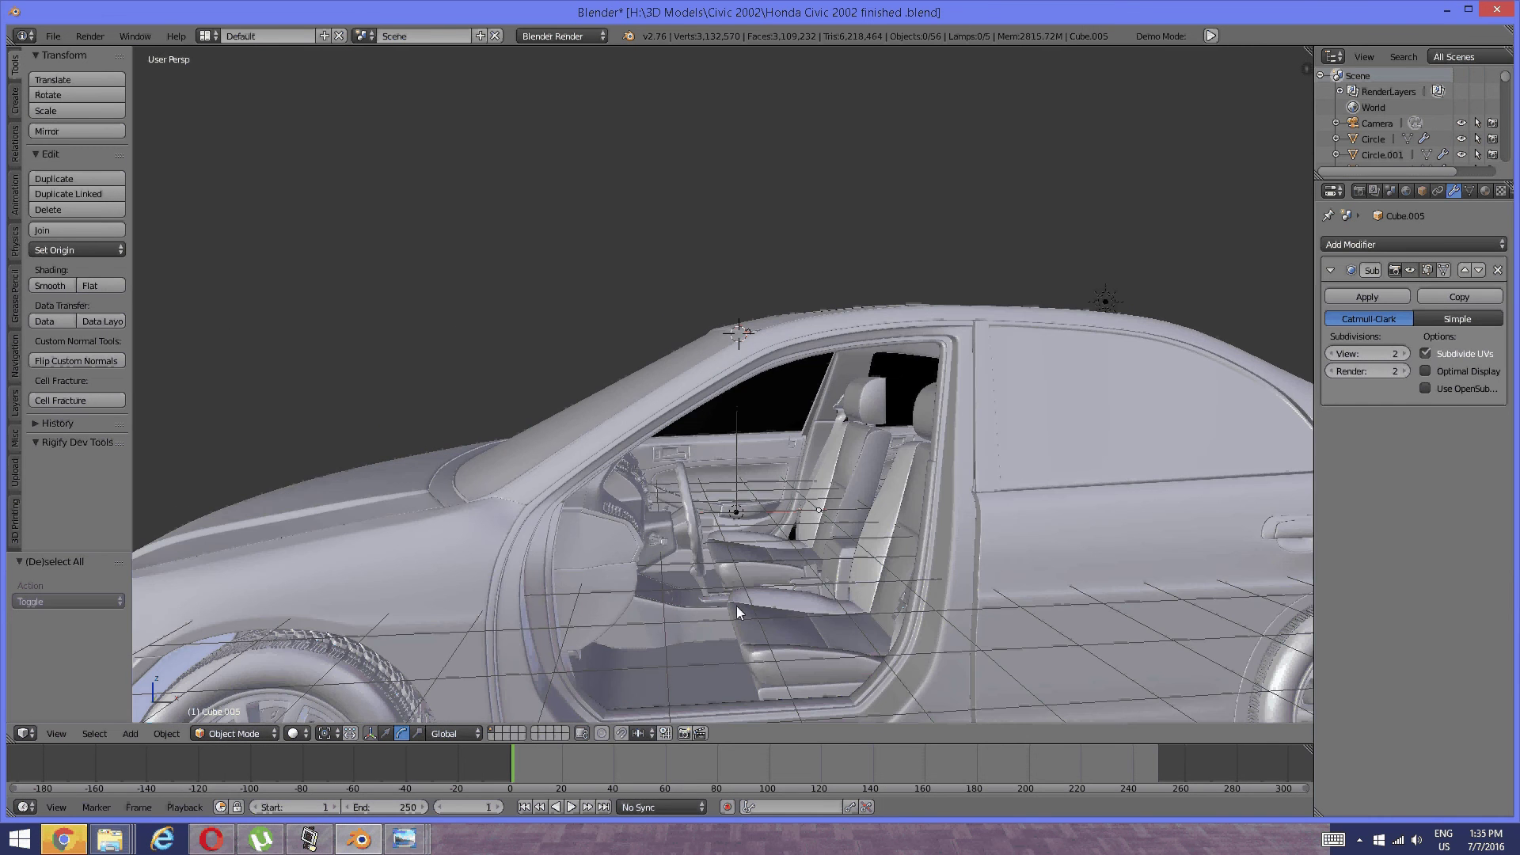
pyautogui.moveTo(828, 591); pyautogui.dragTo(610, 482, button='middle')
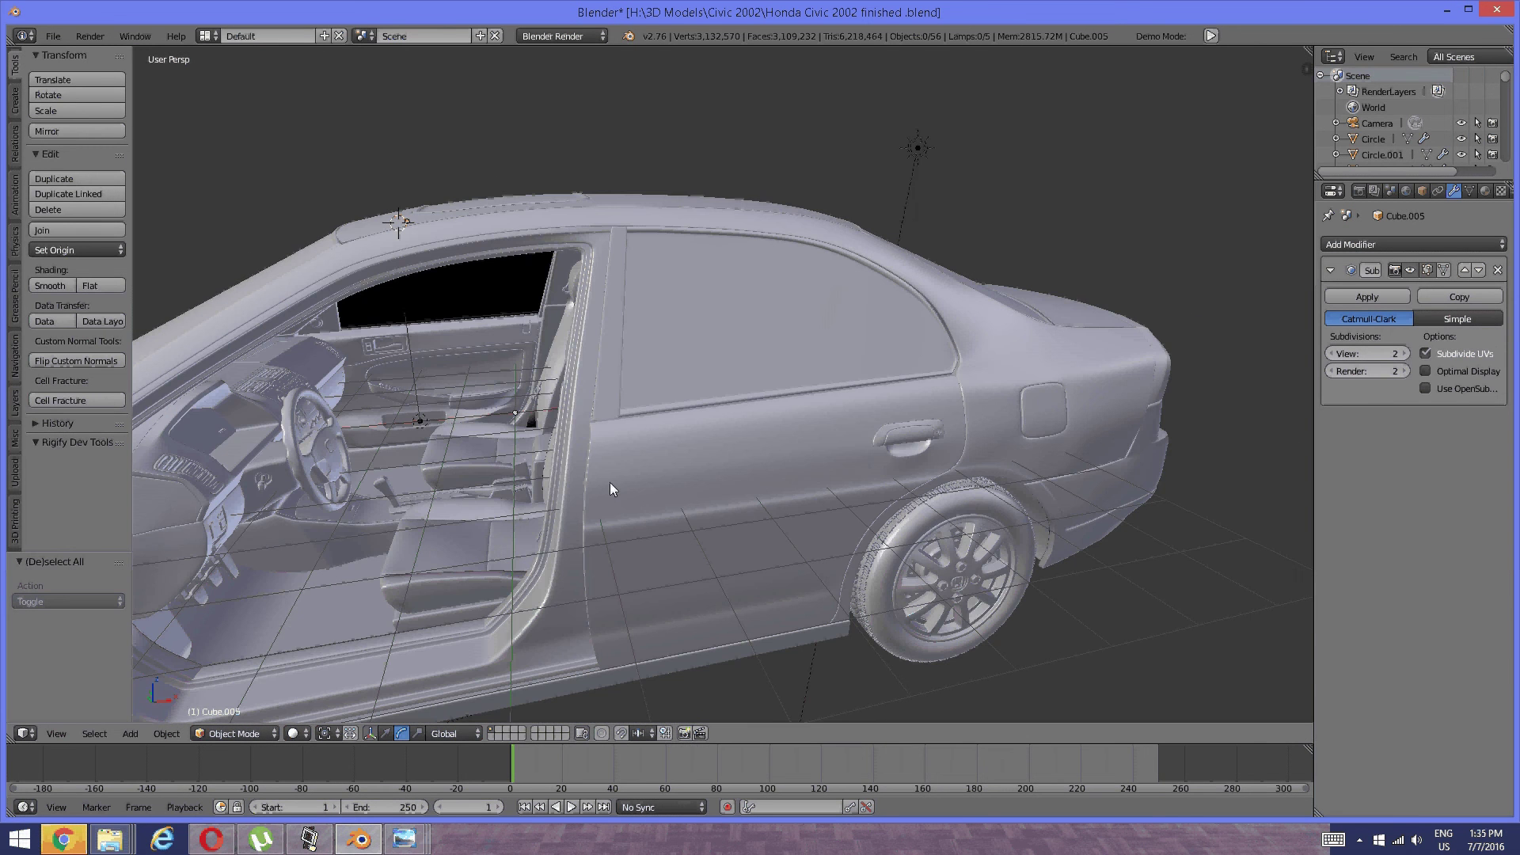
# Hide the rear door to expose the full interior and unhide both side doors.
pyautogui.rightClick(682, 467)
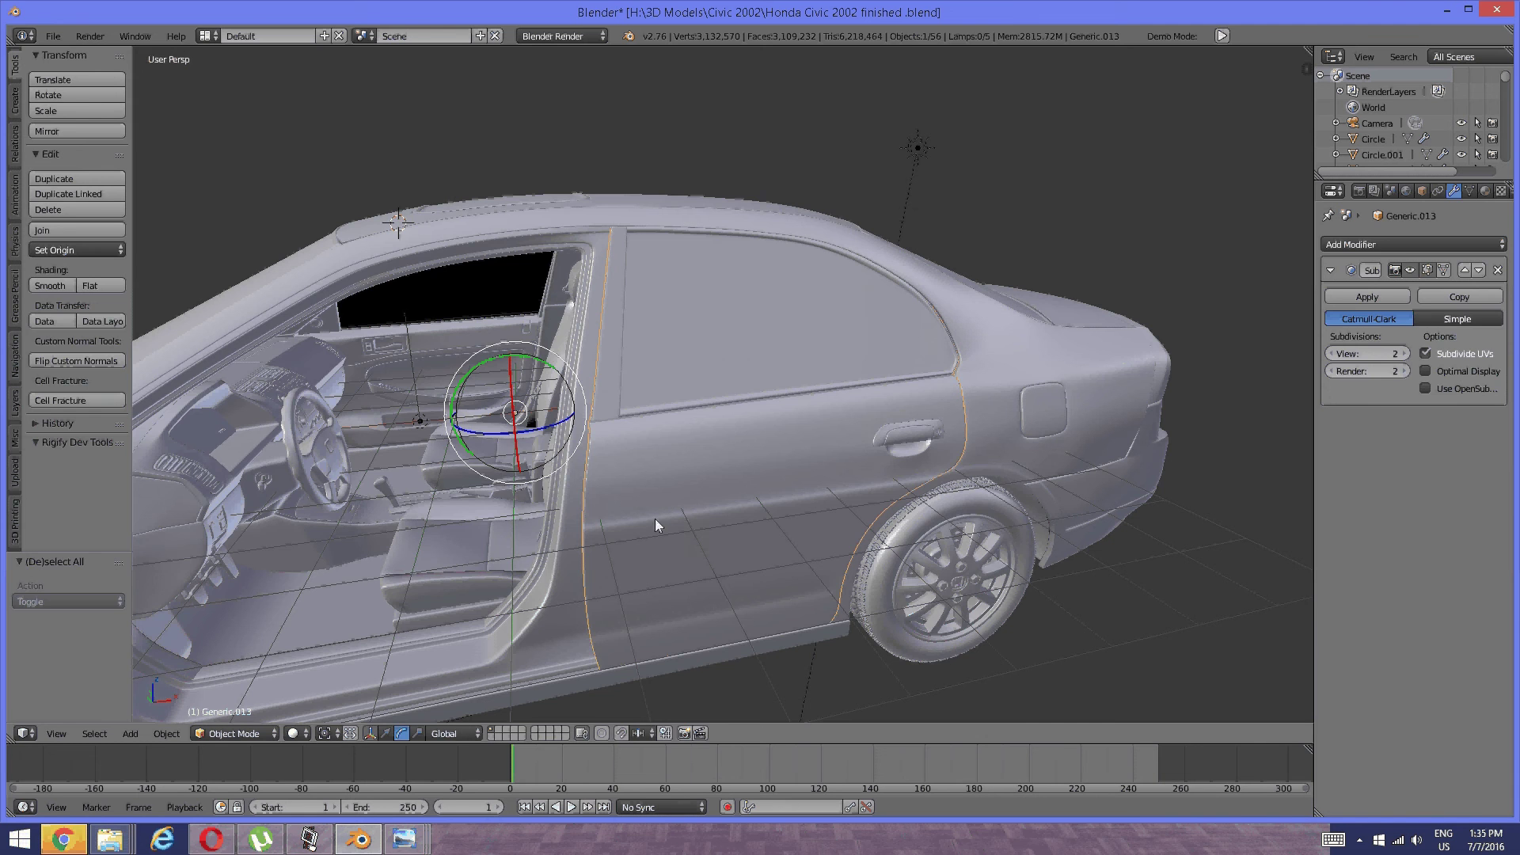
pyautogui.press('h')
pyautogui.moveTo(635, 521); pyautogui.dragTo(683, 487, button='middle')
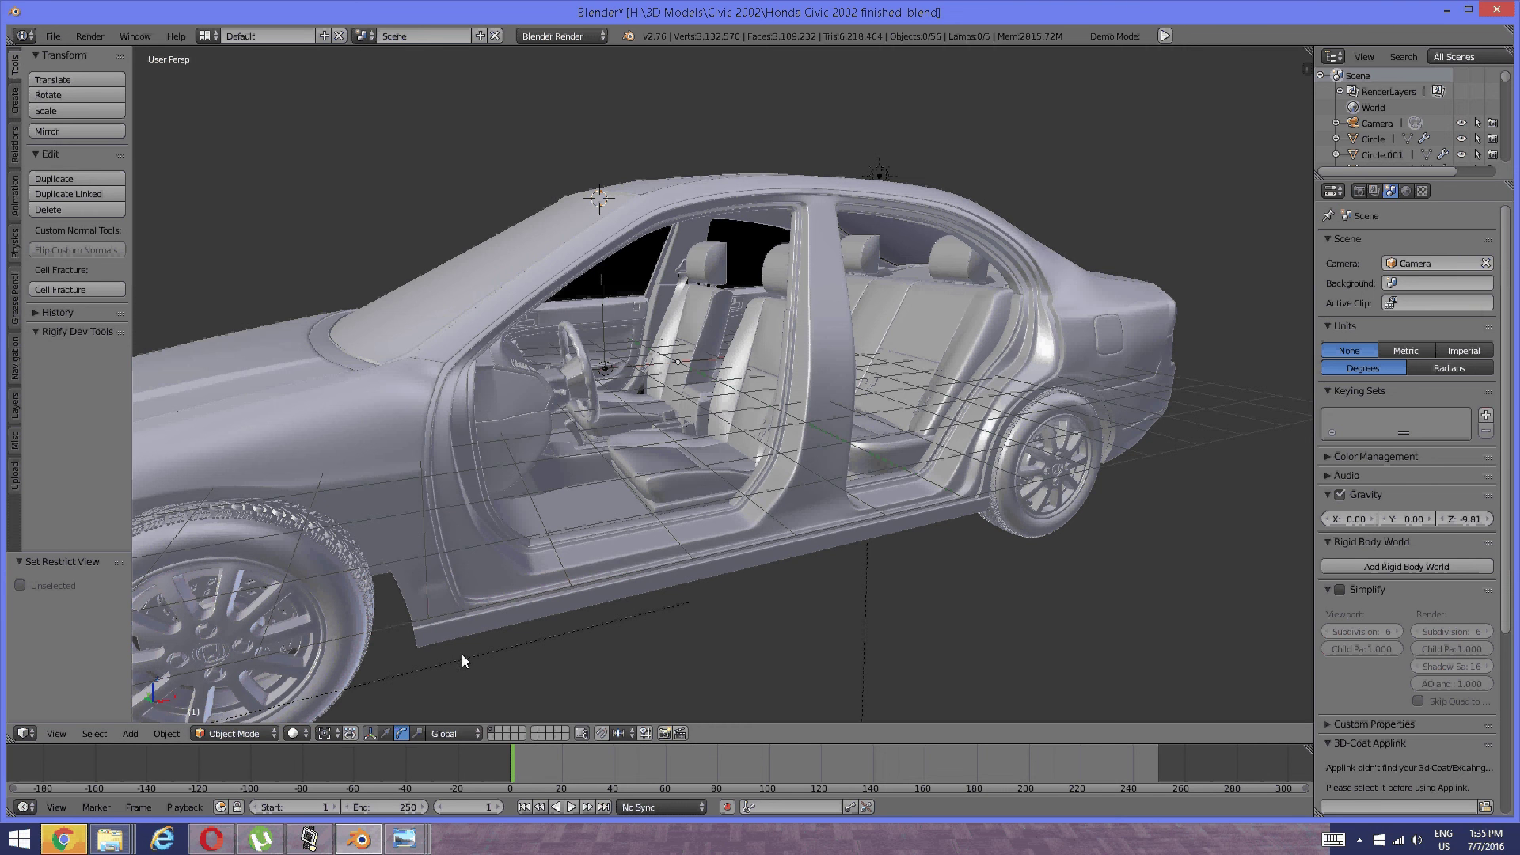
pyautogui.hotkey('alt', 'h')
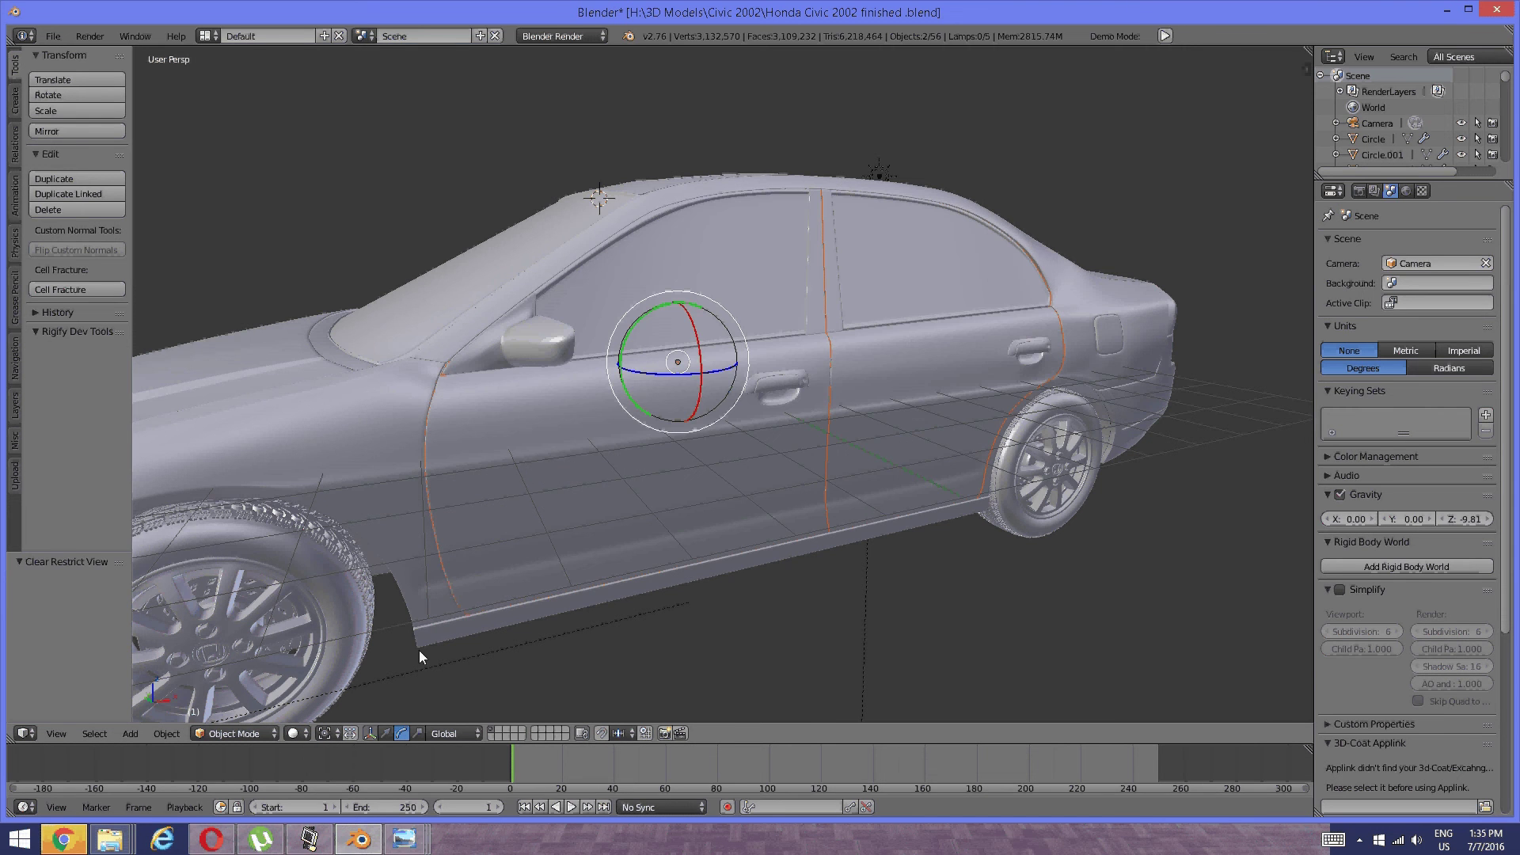
pyautogui.click(309, 839)
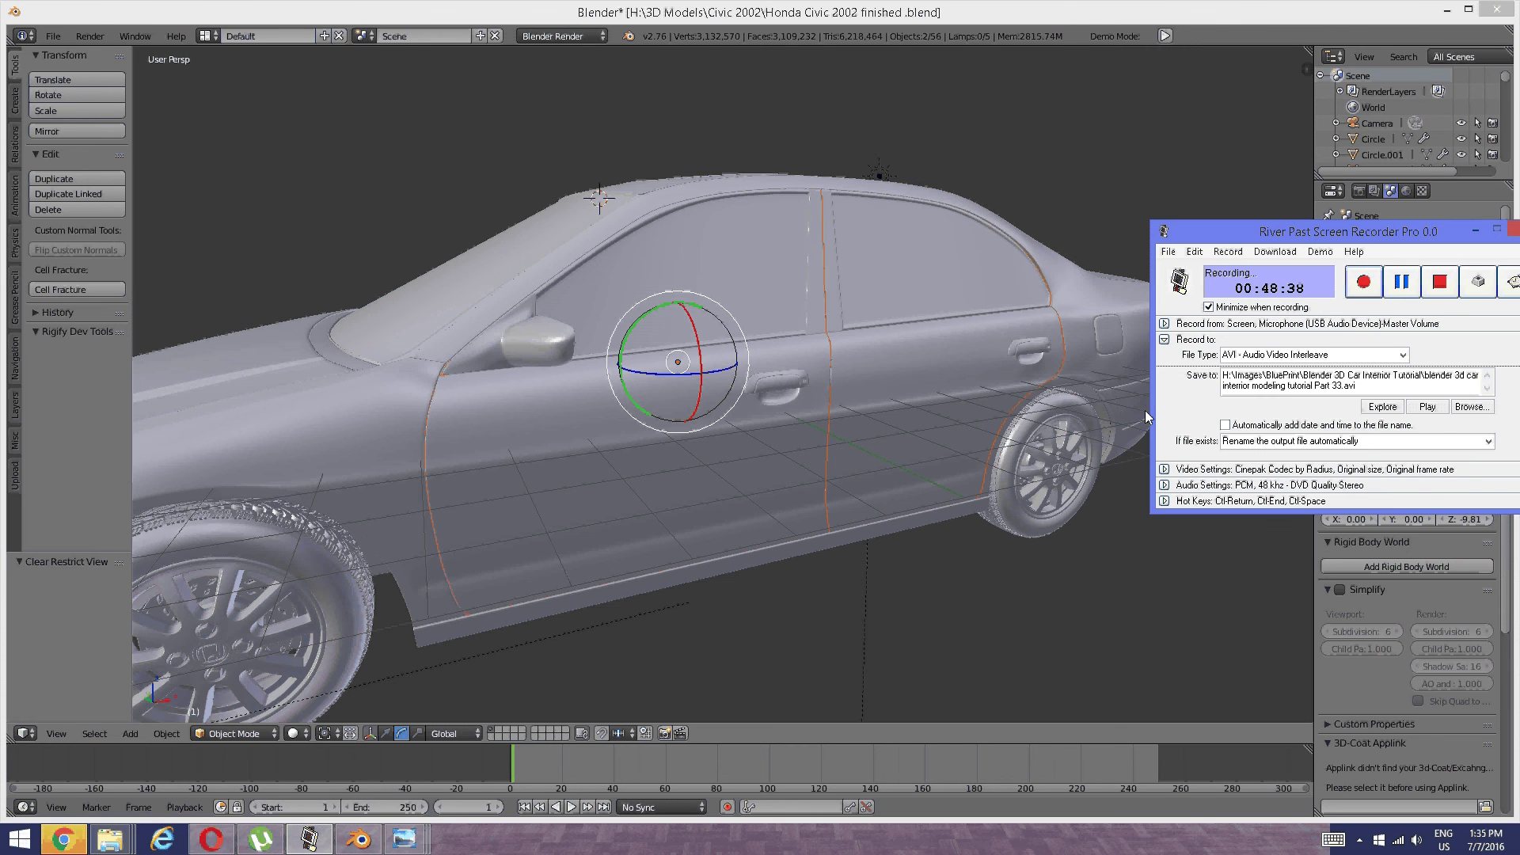
pyautogui.click(1403, 281)
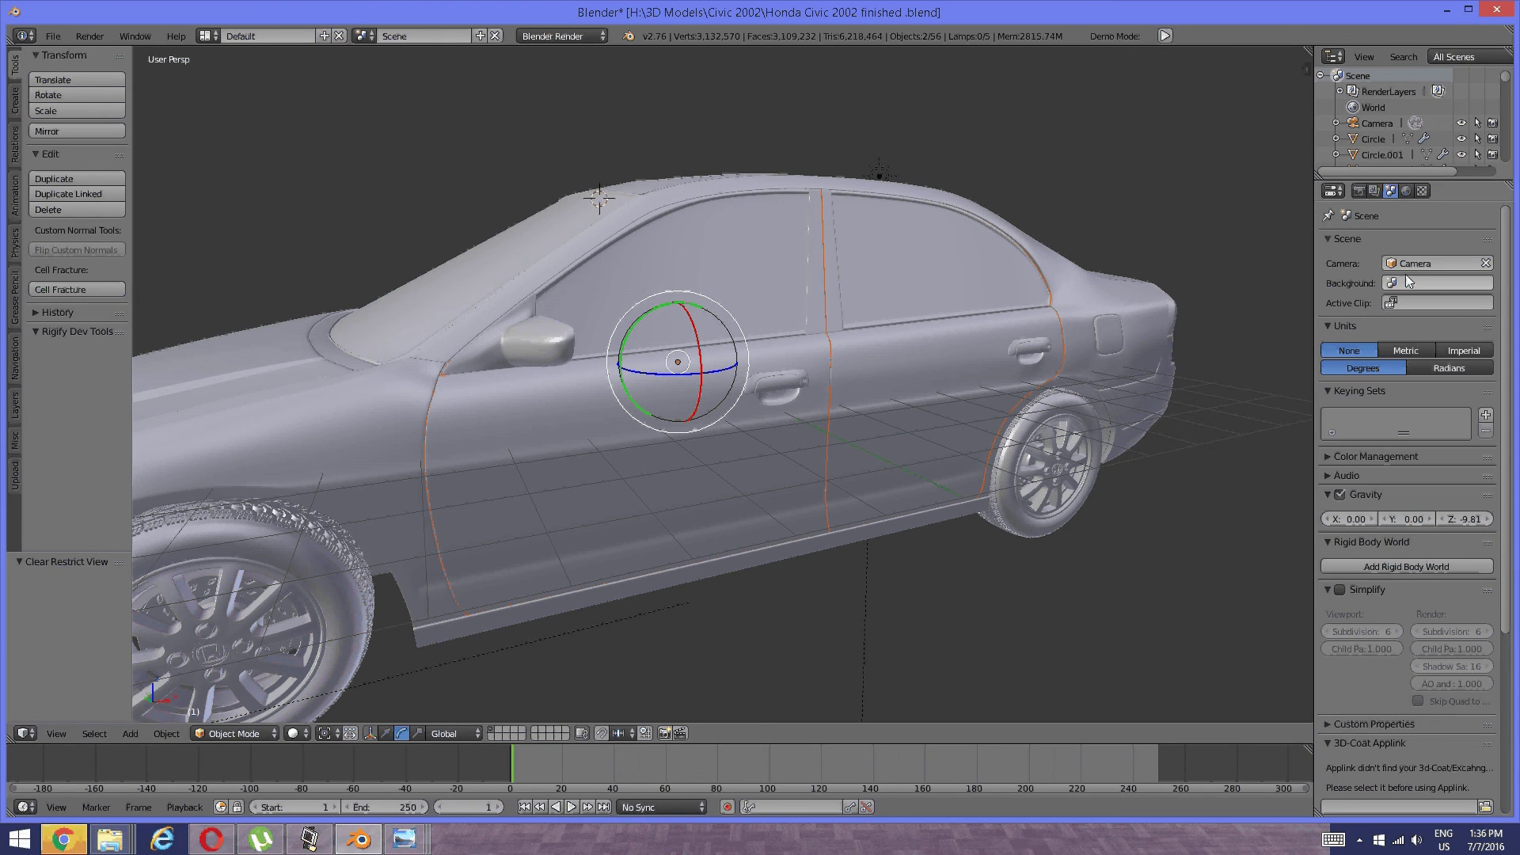
pyautogui.click(312, 839)
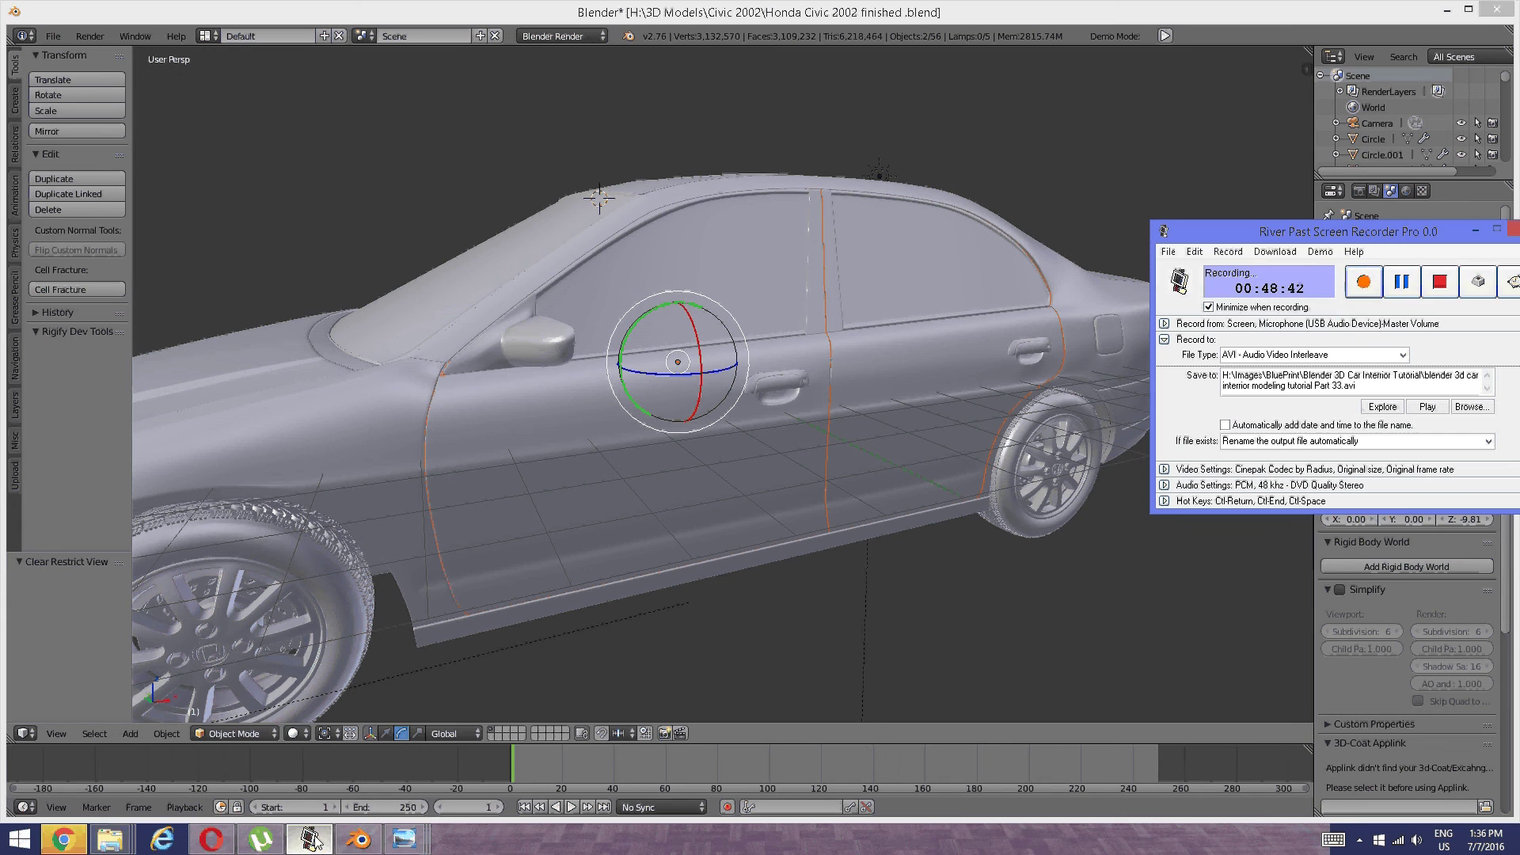
pyautogui.click(1404, 287)
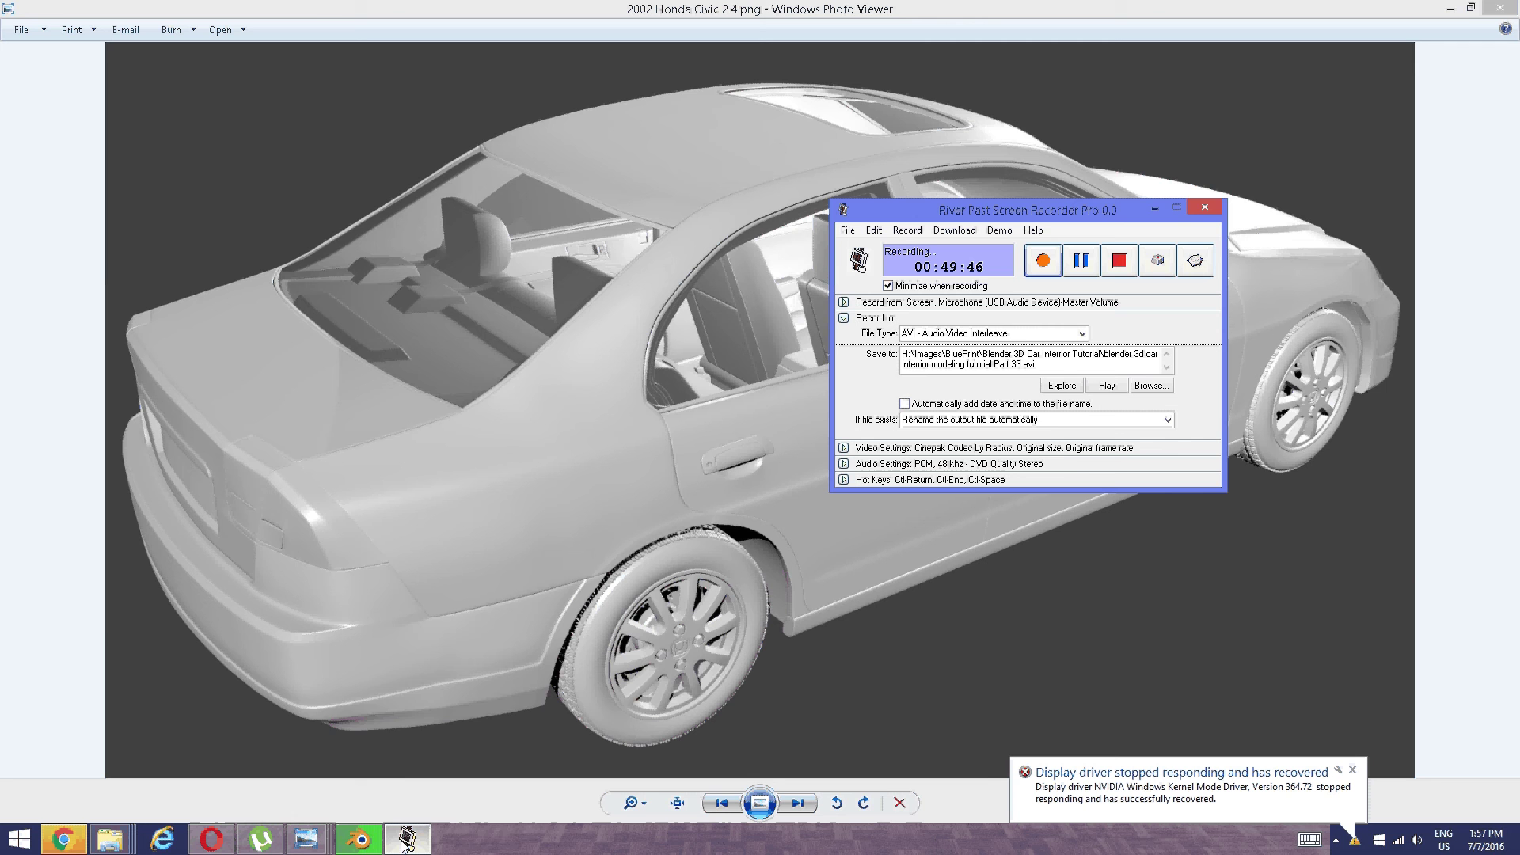
# Show the front render result in Blender and inspect the saved render 2002 Honda Civic 2.jpg in Windows Photo Viewer.
pyautogui.moveTo(383, 845)
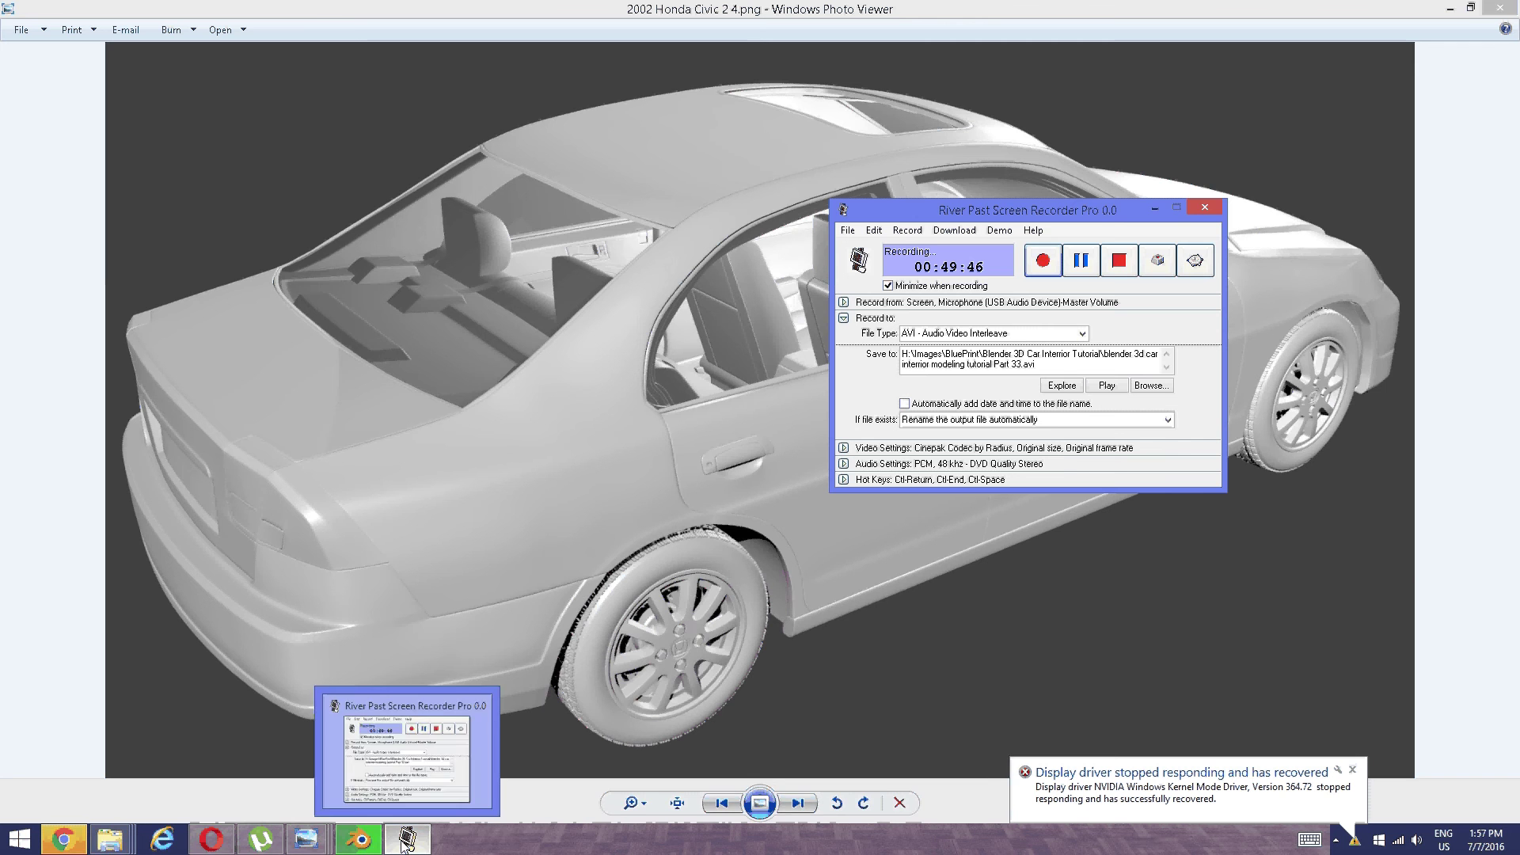
pyautogui.click(356, 842)
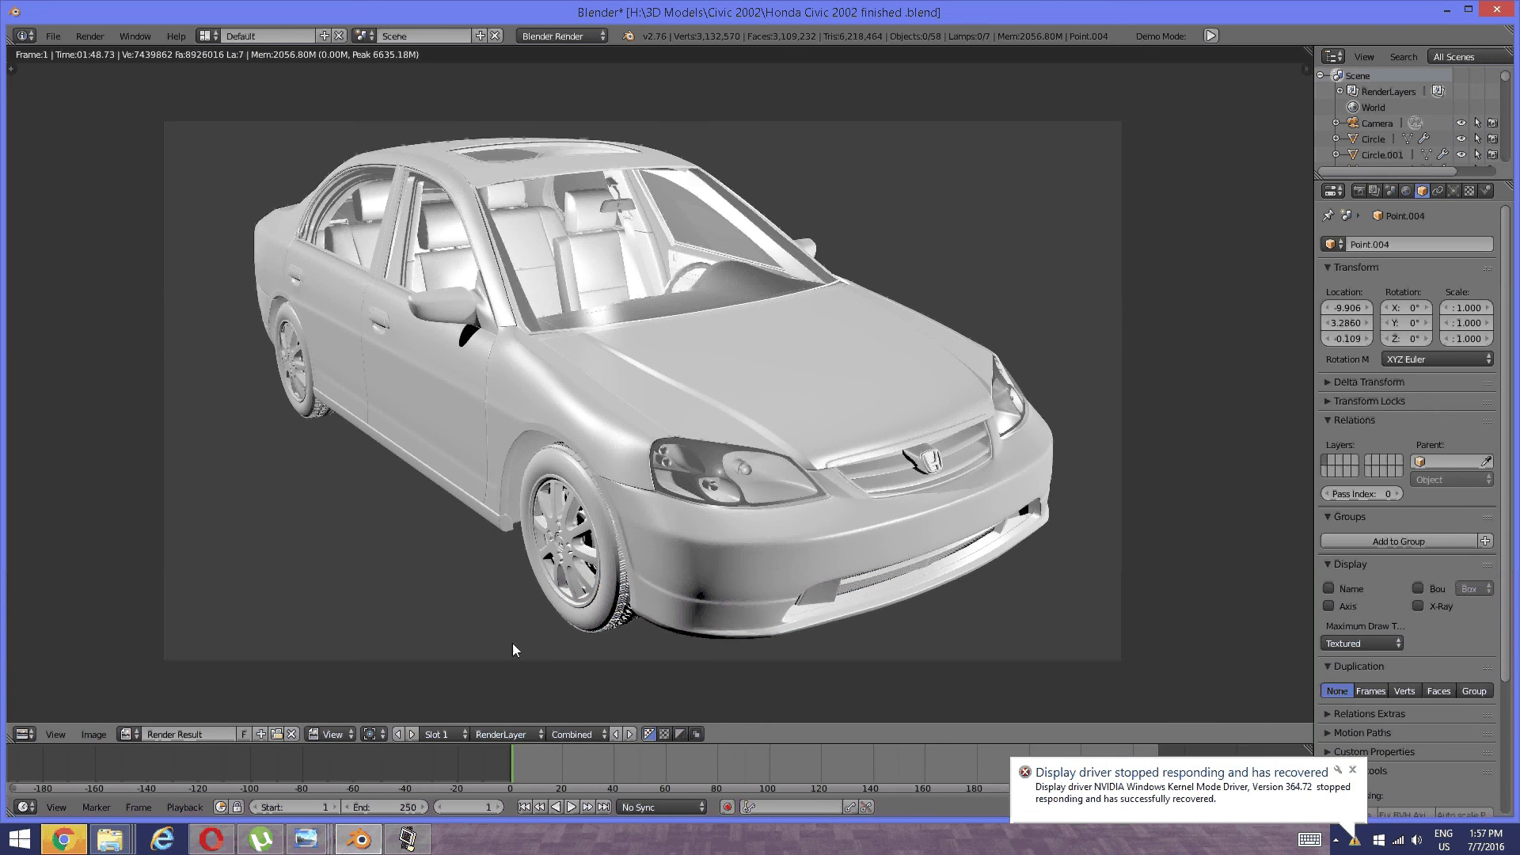
pyautogui.moveTo(306, 840)
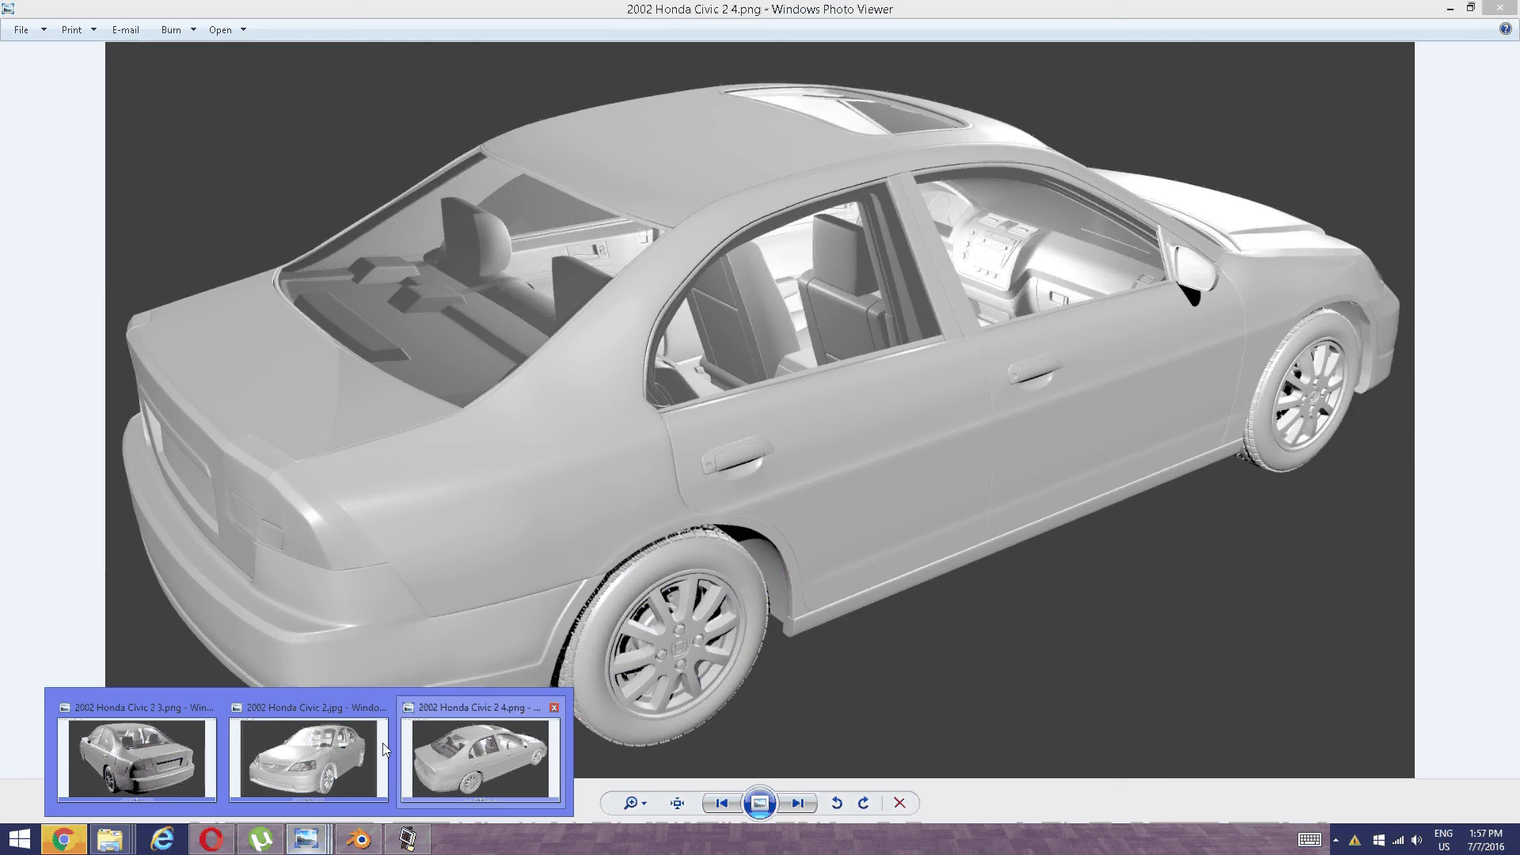
pyautogui.click(348, 749)
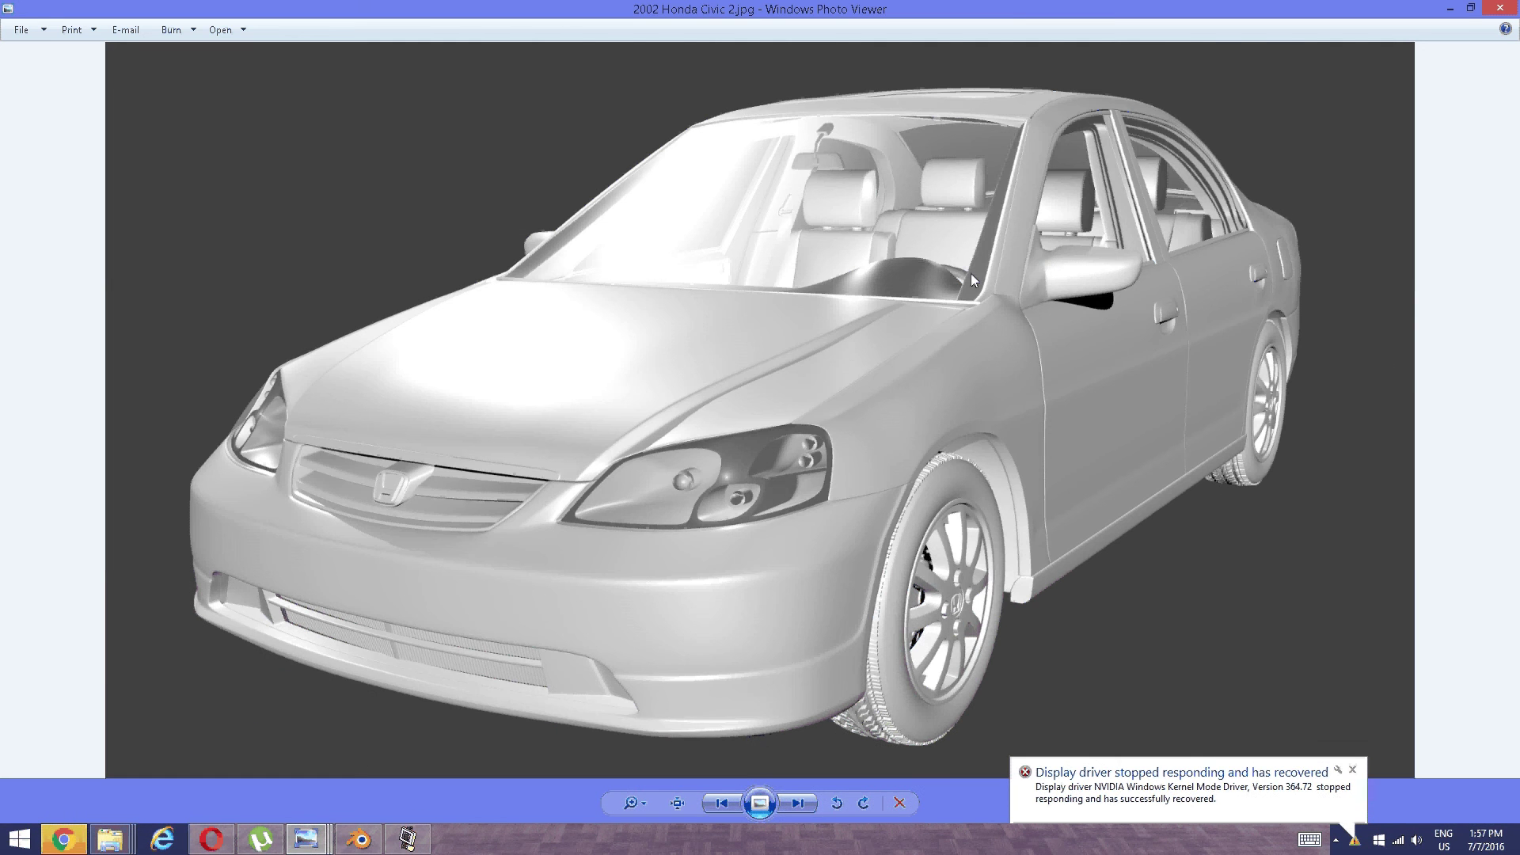
pyautogui.scroll(2, 971, 274)
pyautogui.scroll(-2, 972, 273)
# Inspect the rear render 2002 Honda Civic 2 3.png up close around the tail light and trunk.
pyautogui.moveTo(308, 838)
pyautogui.click(279, 709)
pyautogui.scroll(3, 768, 444)
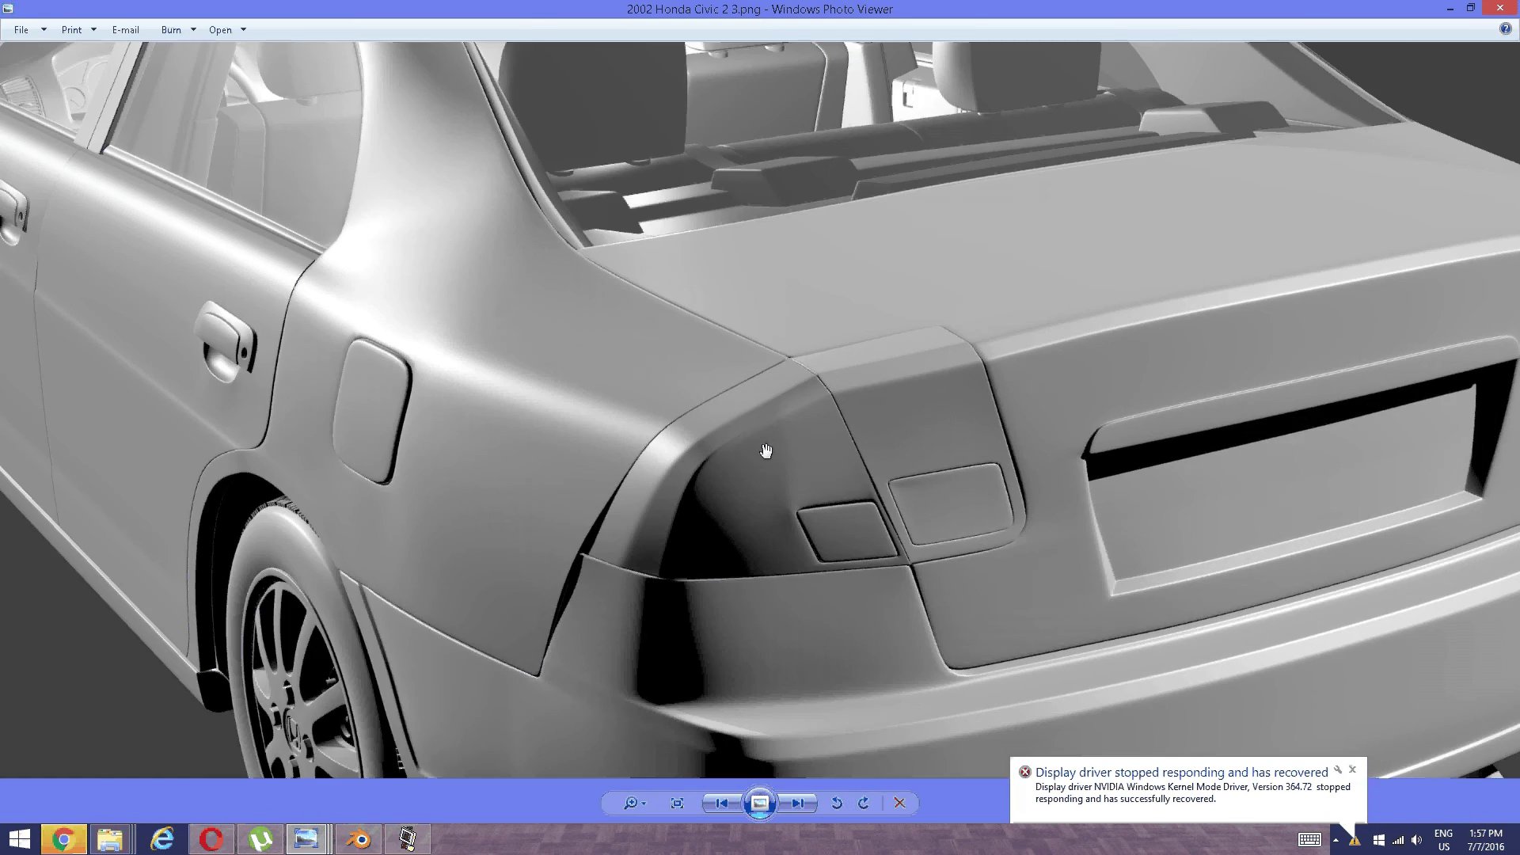
pyautogui.scroll(-3, 766, 449)
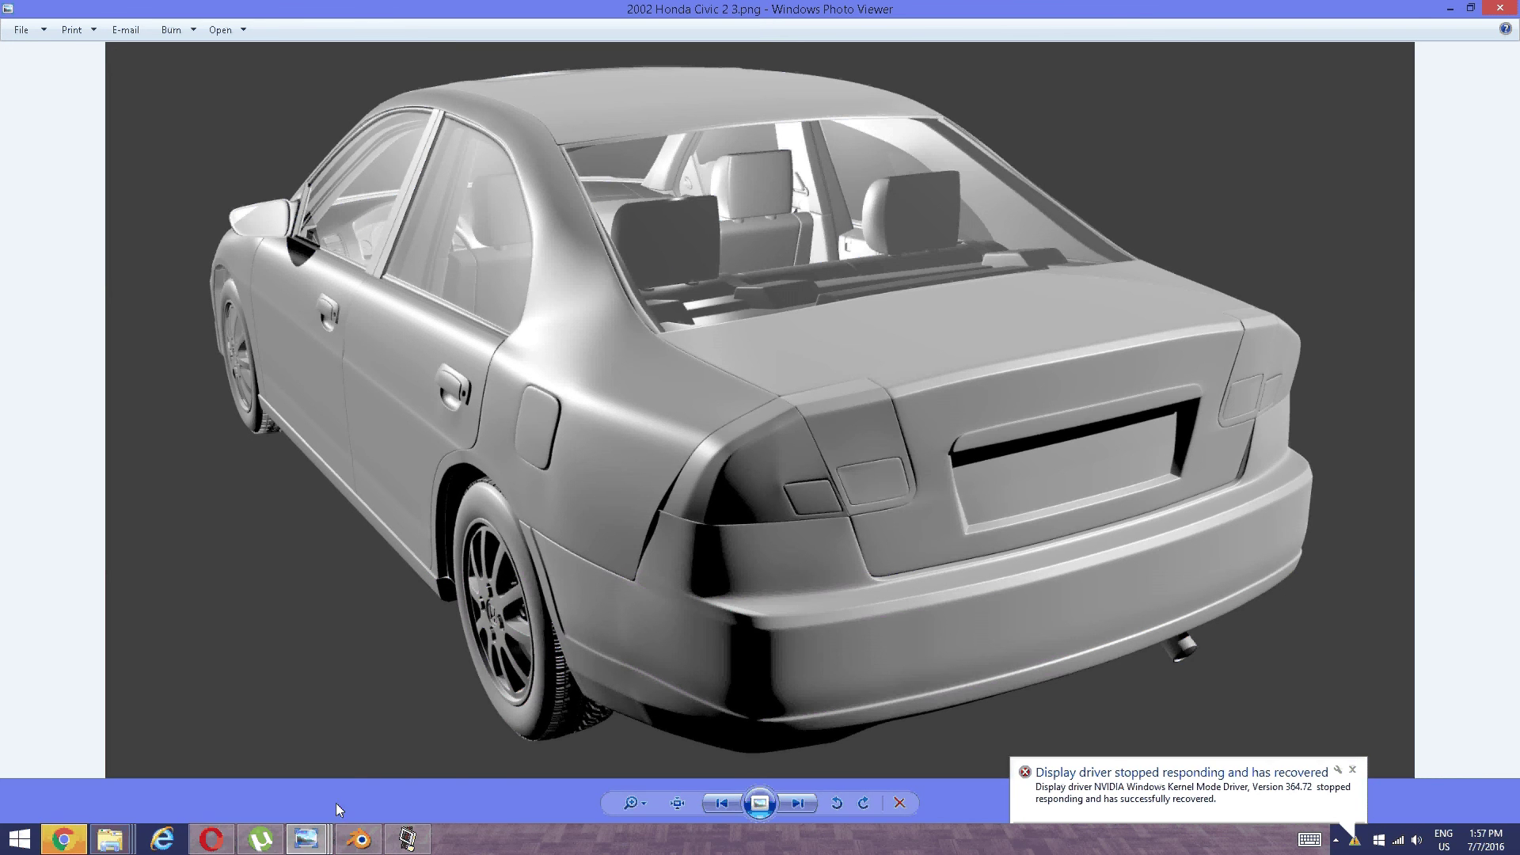
# Inspect the render 2002 Honda Civic 2 4.png up close, examining the dashboard, seats and doors through the side windows.
pyautogui.moveTo(306, 838)
pyautogui.click(317, 752)
pyautogui.scroll(5, 1063, 246)
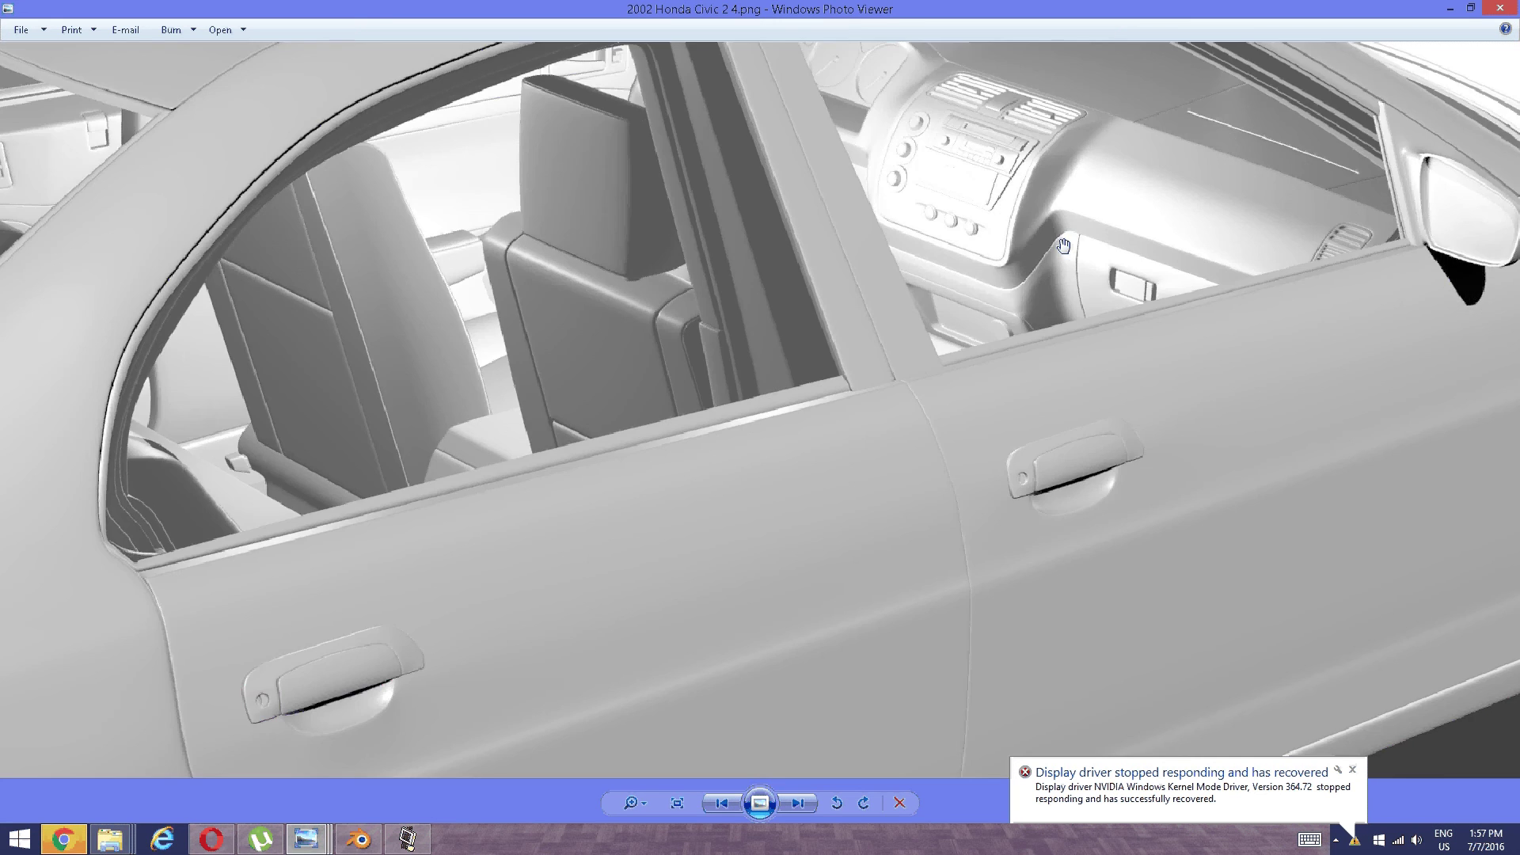
pyautogui.moveTo(1064, 246); pyautogui.dragTo(832, 439)
pyautogui.scroll(3, 816, 416)
pyautogui.scroll(-2, 682, 404)
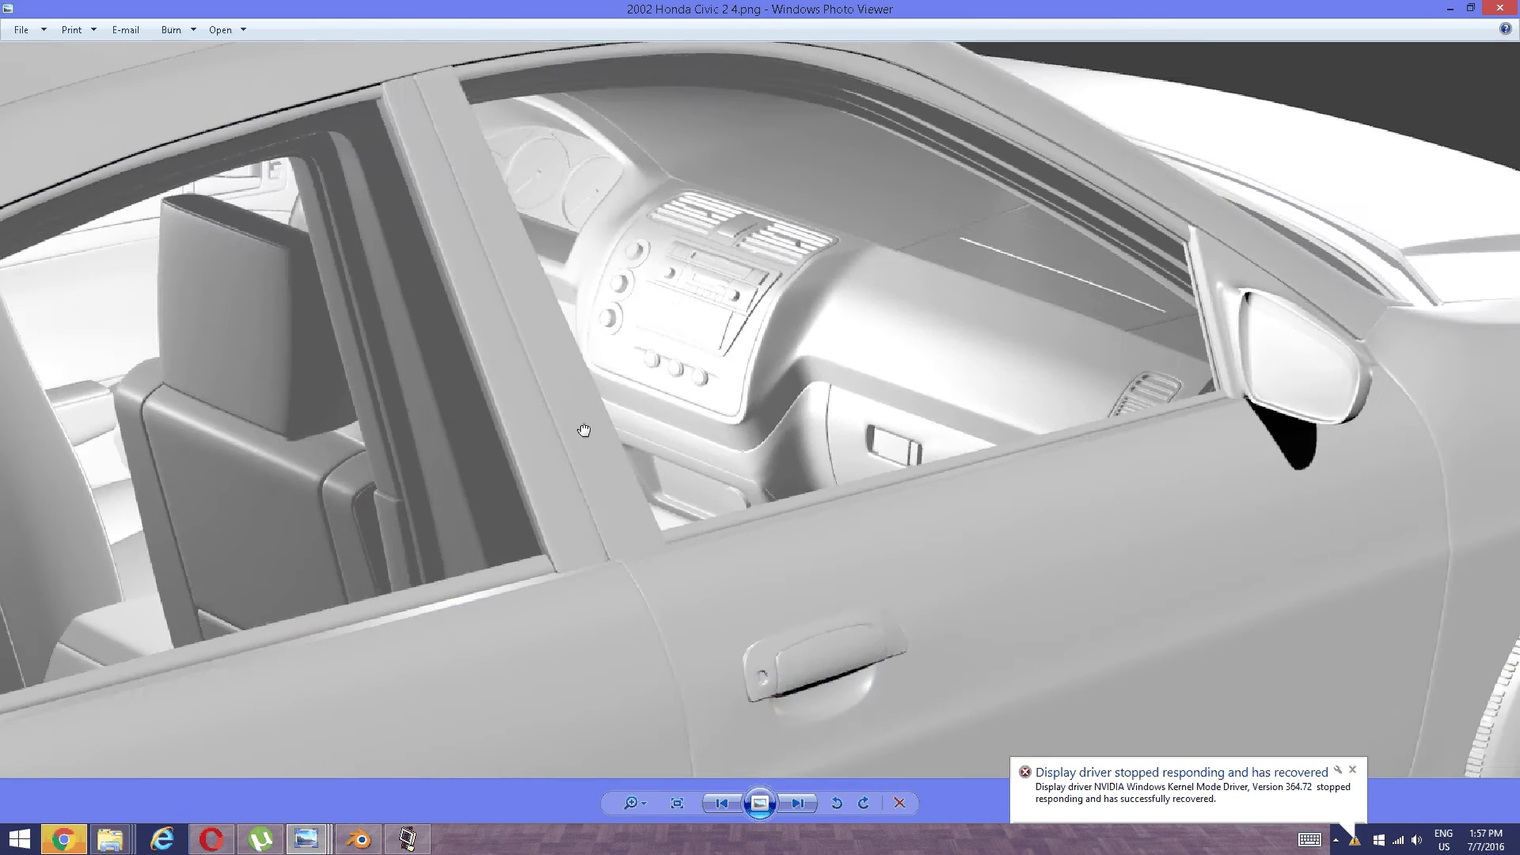
pyautogui.moveTo(584, 430); pyautogui.dragTo(1393, 218)
pyautogui.moveTo(702, 411); pyautogui.dragTo(801, 434)
pyautogui.moveTo(1124, 325); pyautogui.dragTo(694, 454)
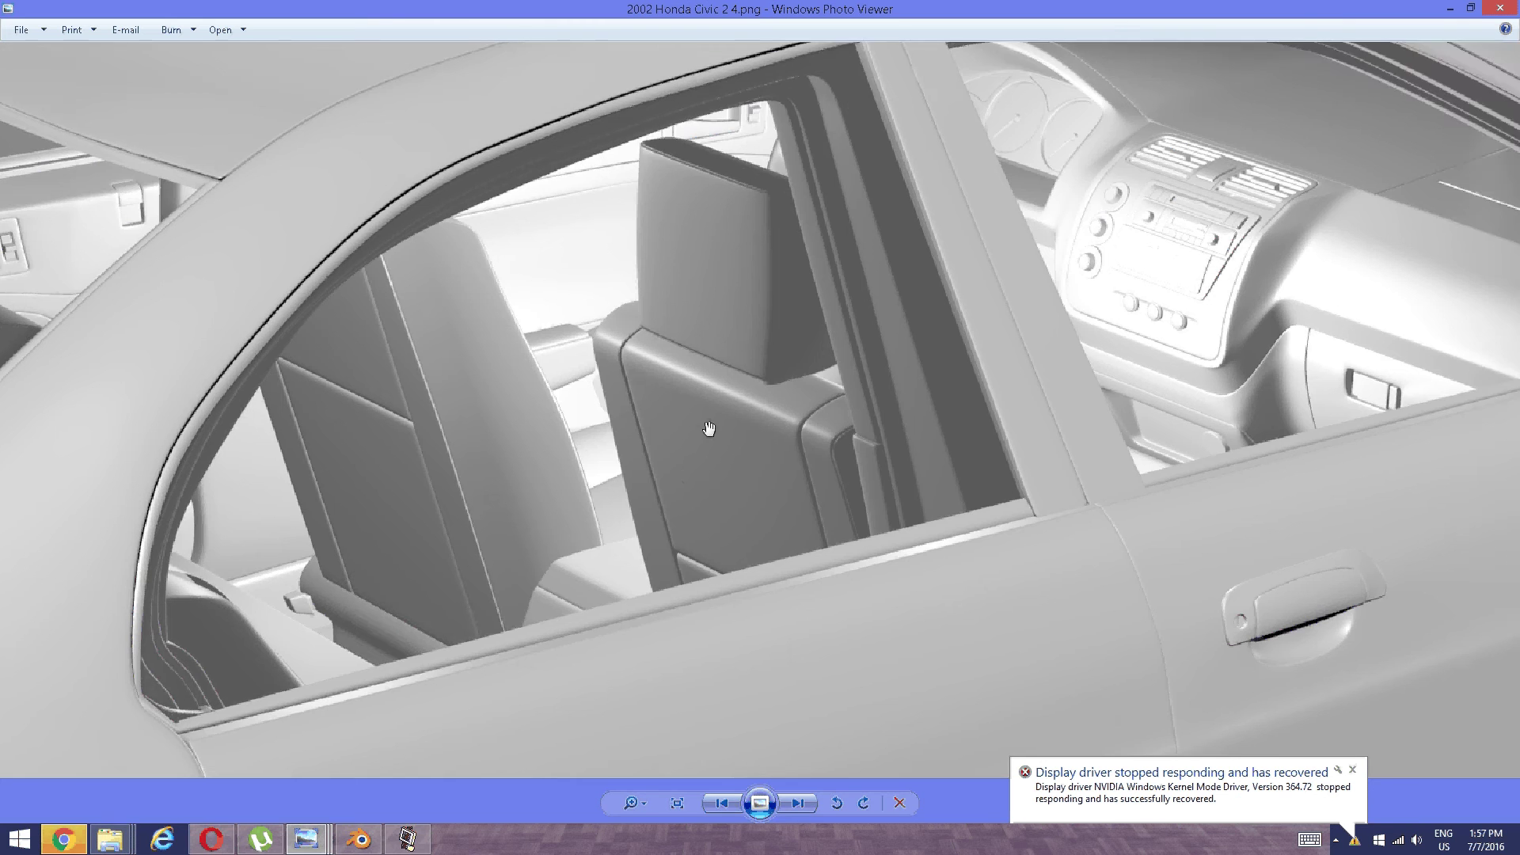
pyautogui.scroll(-2, 709, 429)
pyautogui.moveTo(848, 388); pyautogui.dragTo(639, 435)
pyautogui.scroll(2, 838, 337)
pyautogui.scroll(-4, 749, 340)
pyautogui.moveTo(507, 510); pyautogui.dragTo(784, 436)
pyautogui.scroll(-1, 783, 436)
pyautogui.scroll(3, 815, 443)
pyautogui.scroll(-4, 686, 458)
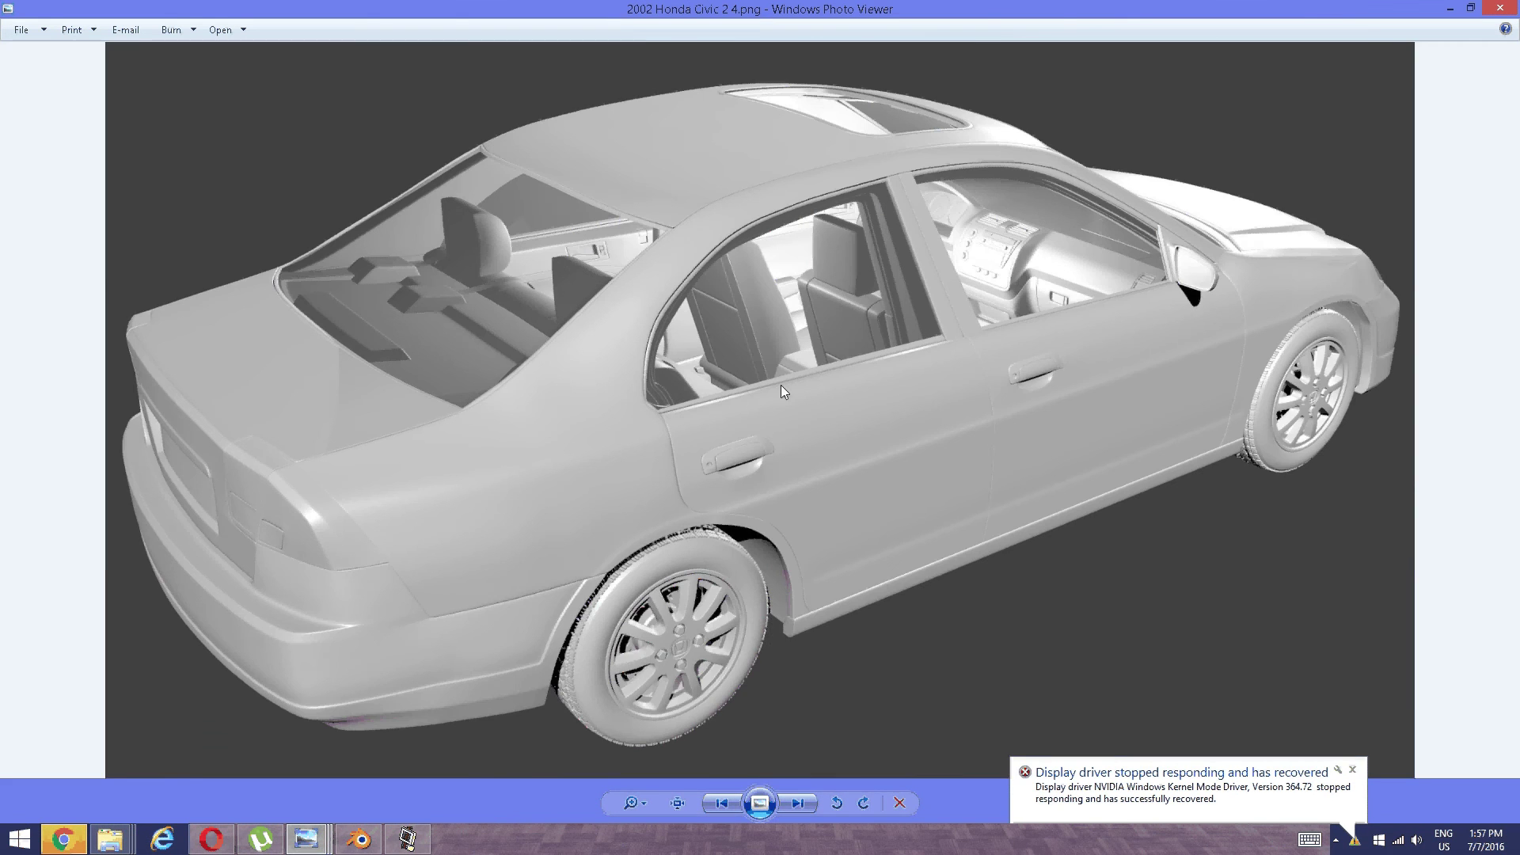
pyautogui.scroll(2, 781, 389)
pyautogui.scroll(-2, 643, 491)
# Return to 2002 Honda Civic 2 3.png and examine the headrests and rear shelf through the rear window.
pyautogui.moveTo(305, 838)
pyautogui.click(181, 738)
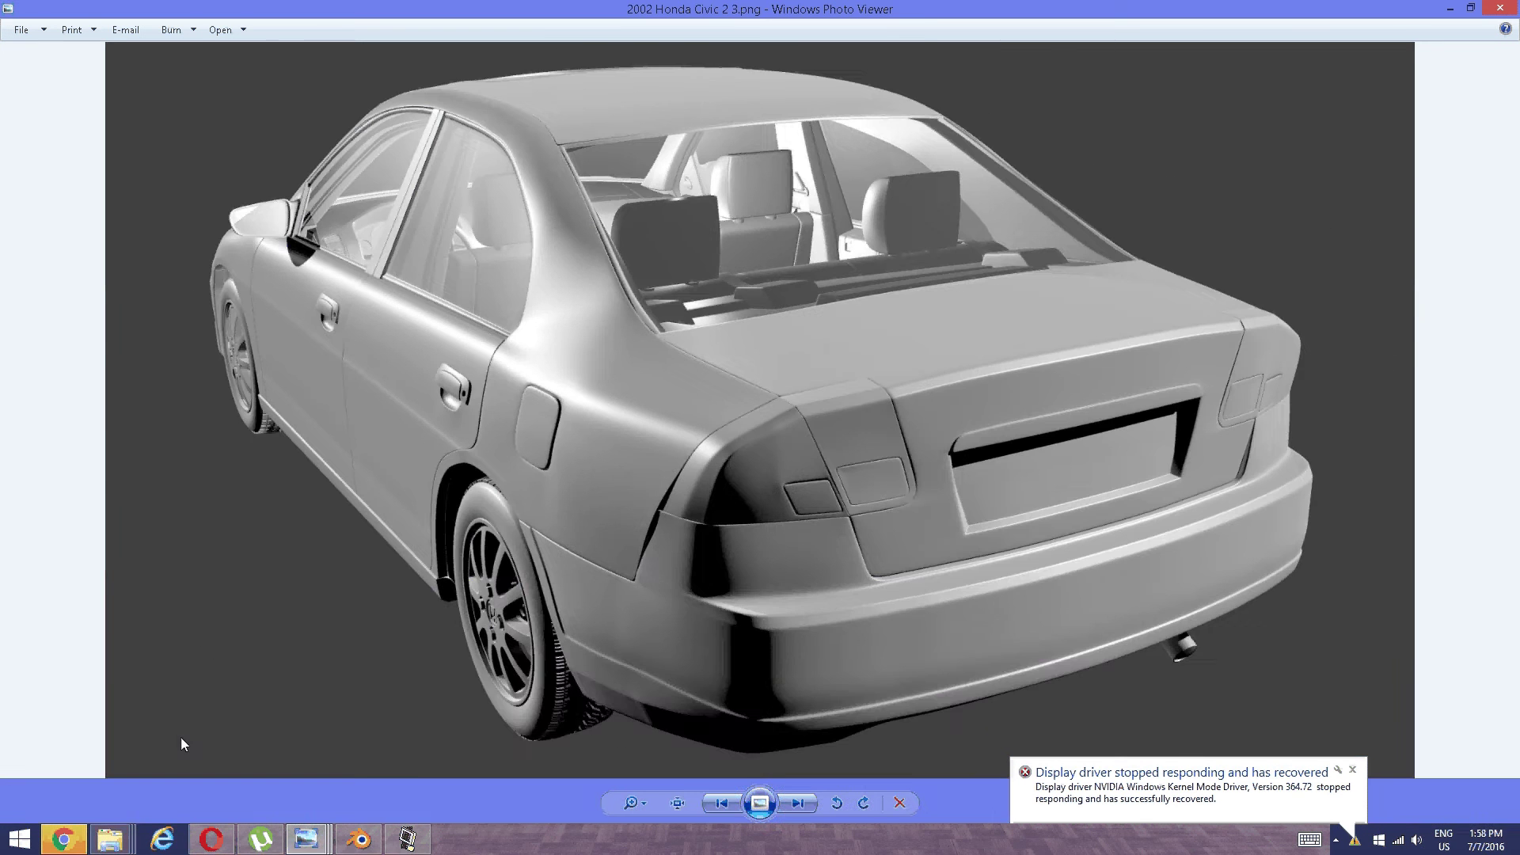
pyautogui.scroll(1, 750, 319)
pyautogui.moveTo(750, 319); pyautogui.dragTo(811, 454)
pyautogui.scroll(1, 617, 308)
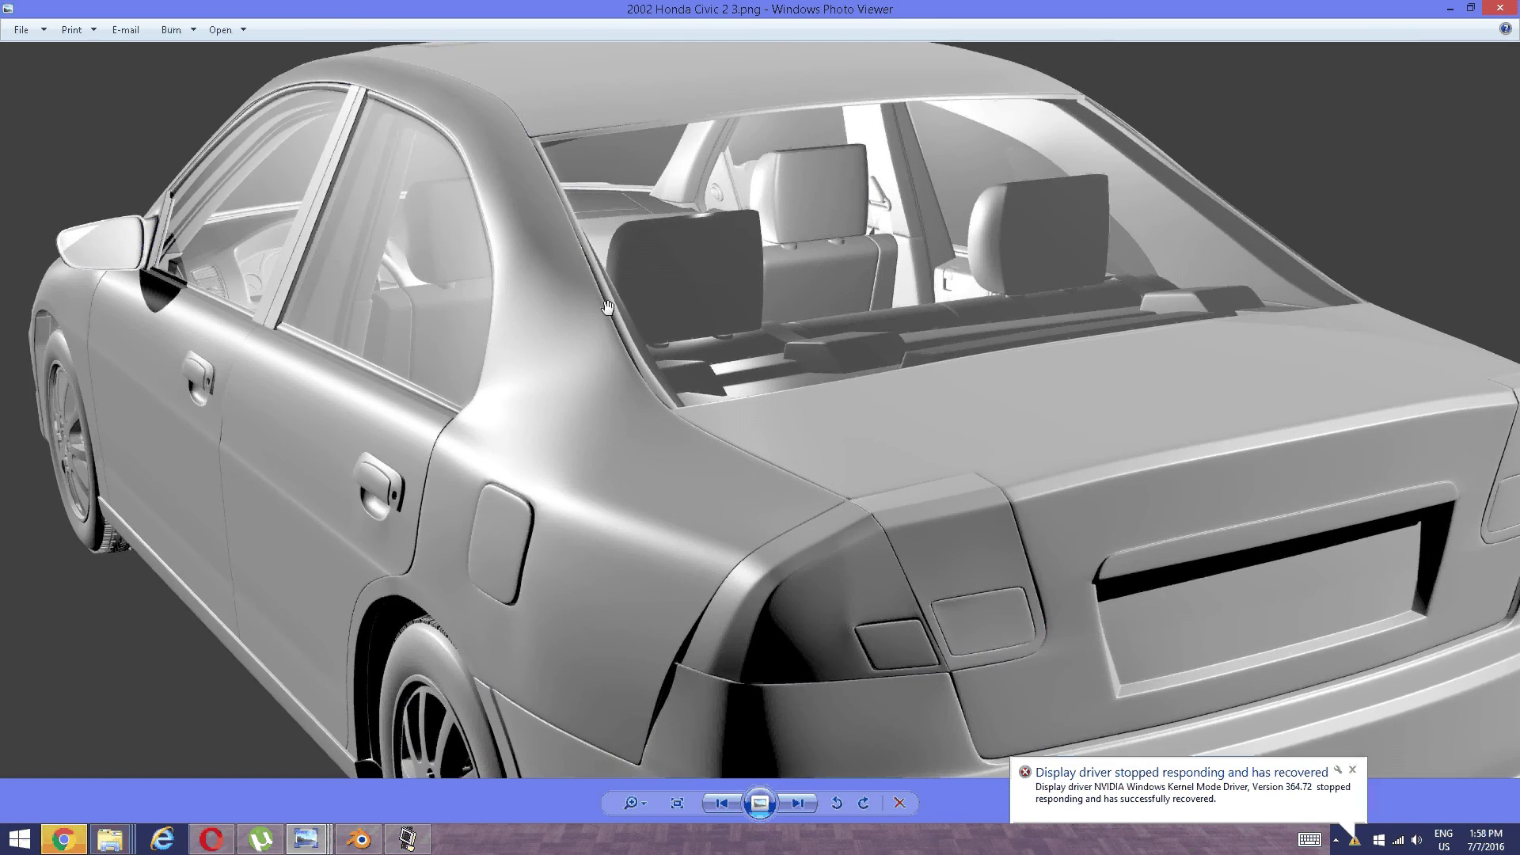
pyautogui.scroll(-1, 607, 307)
pyautogui.scroll(-1, 607, 307)
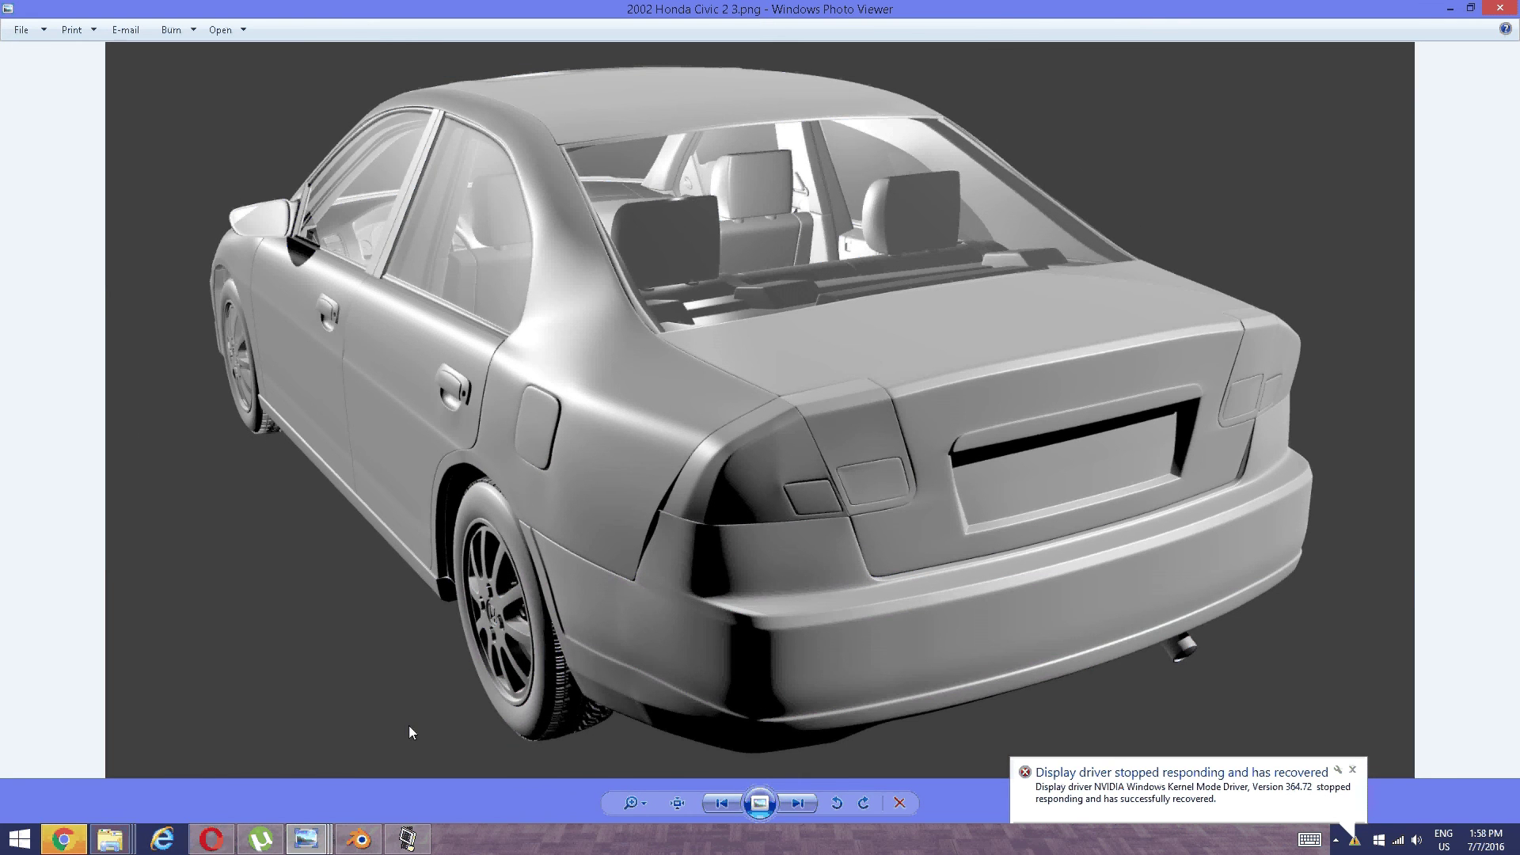
# Reopen the front render 2002 Honda Civic 2.jpg and examine its details up close.
pyautogui.moveTo(309, 841)
pyautogui.click(353, 756)
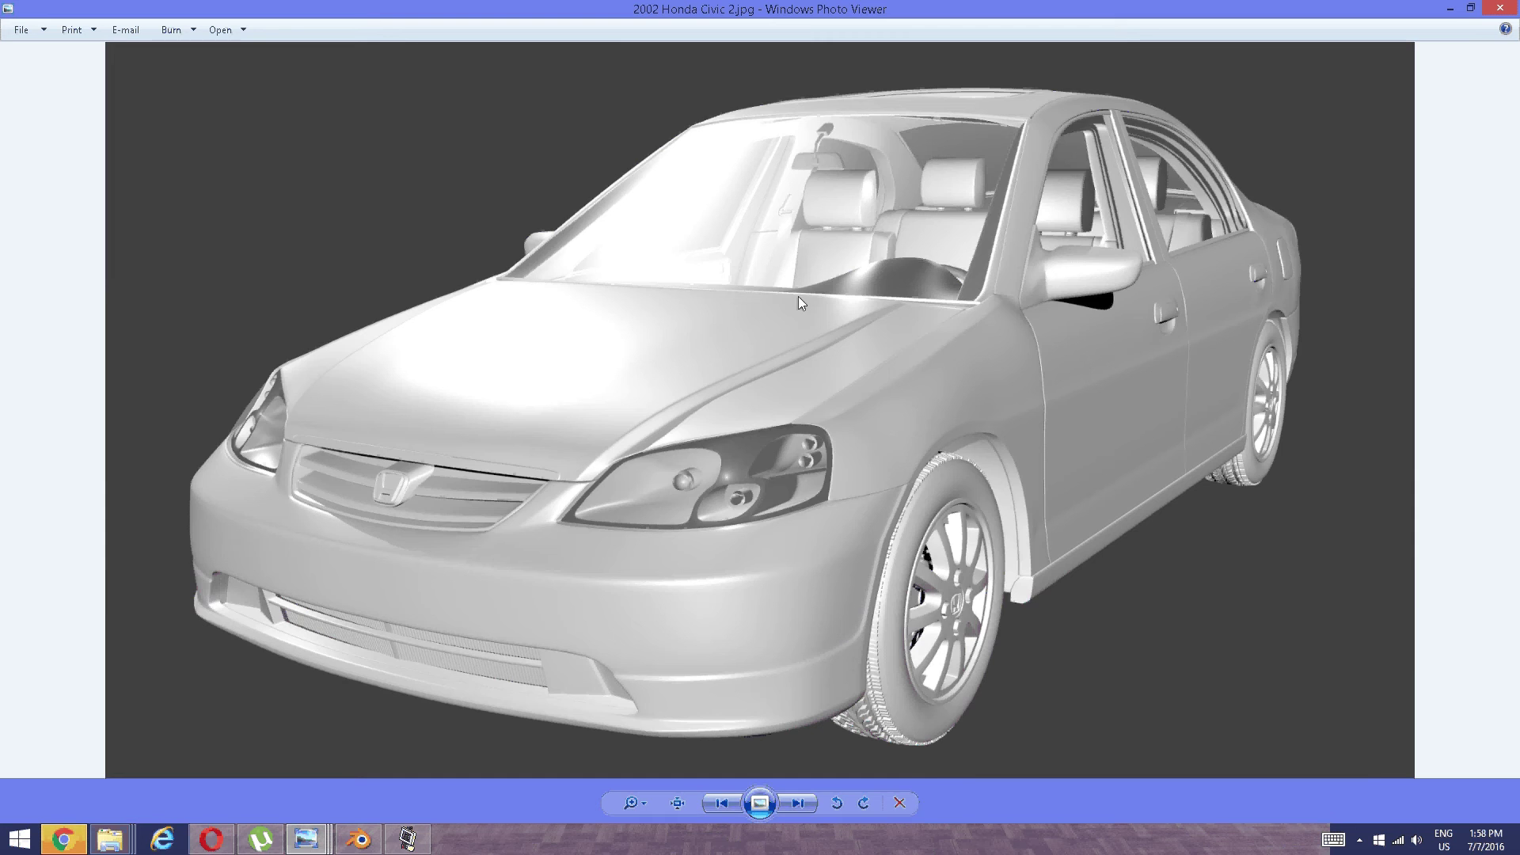
pyautogui.scroll(3, 796, 298)
pyautogui.scroll(-3, 794, 298)
# Switch to Blender and save the front render as an RGB JPEG at 100% quality in the Civic 2002 folder, incrementing the file name's number.
pyautogui.click(359, 840)
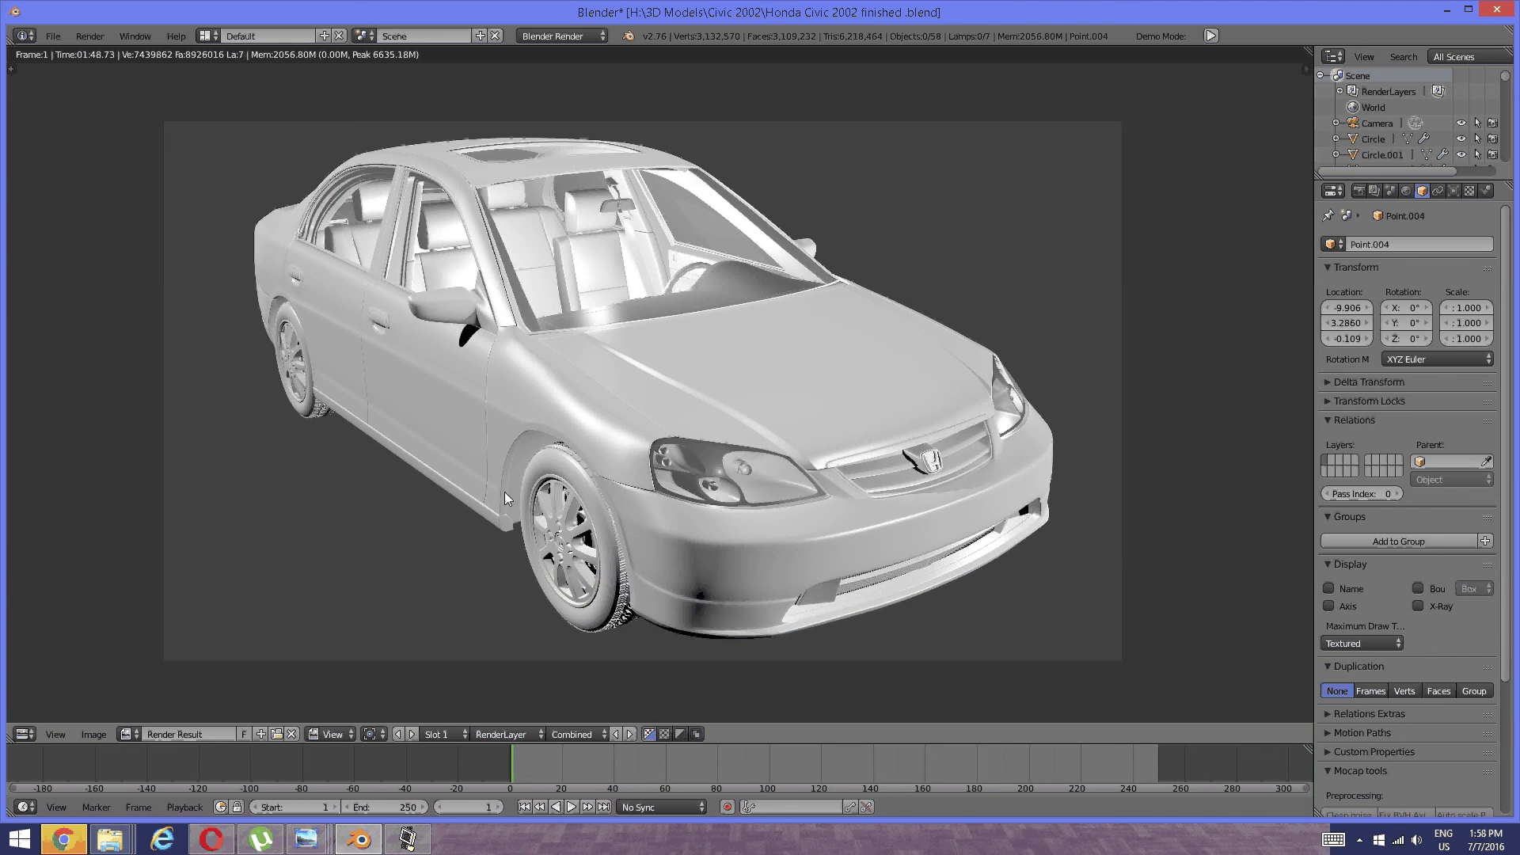
pyautogui.click(102, 734)
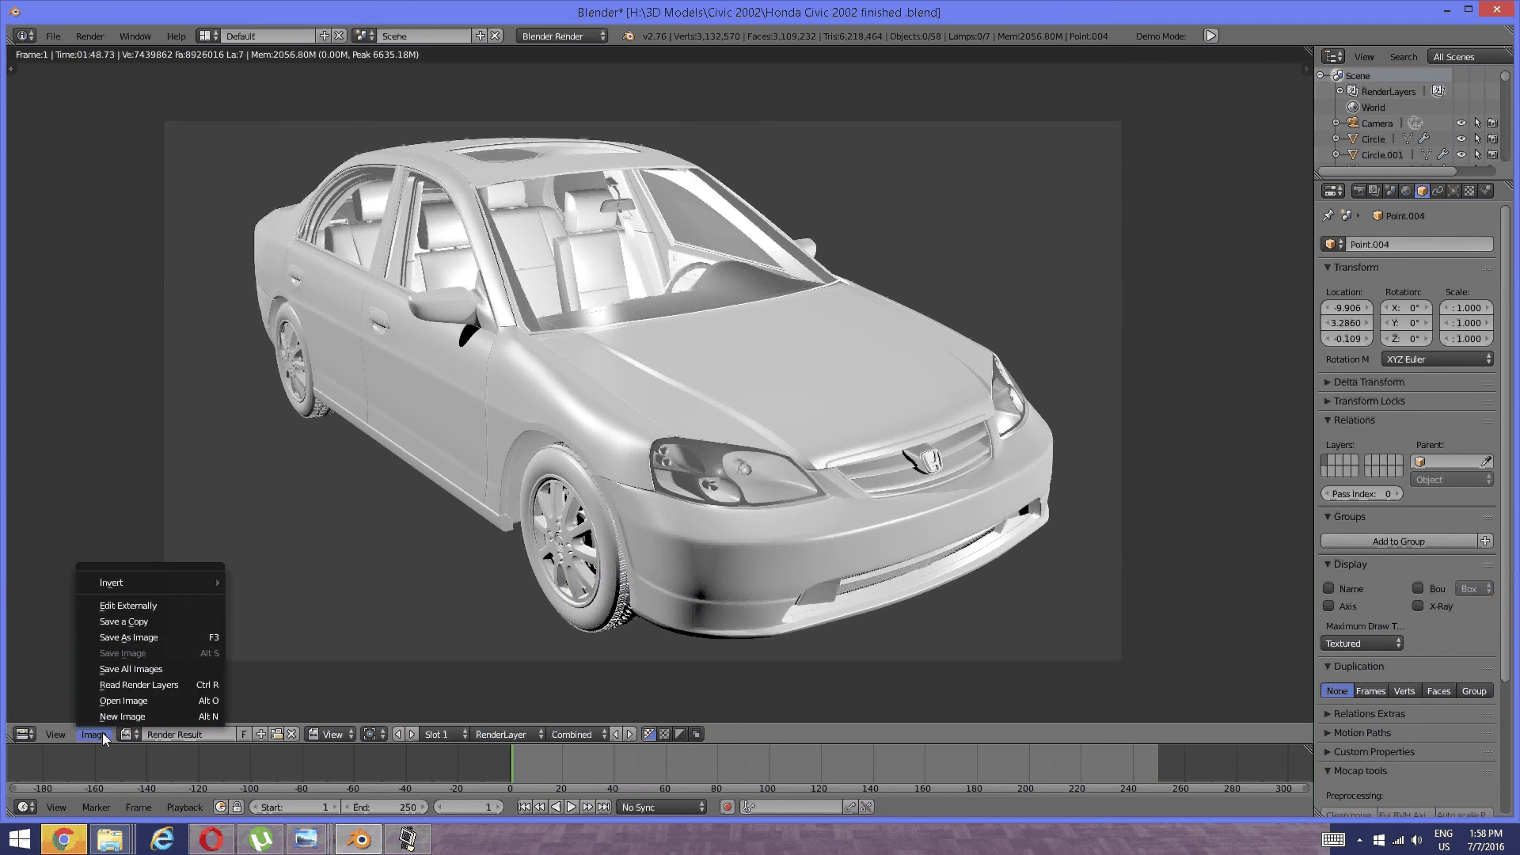
pyautogui.click(144, 643)
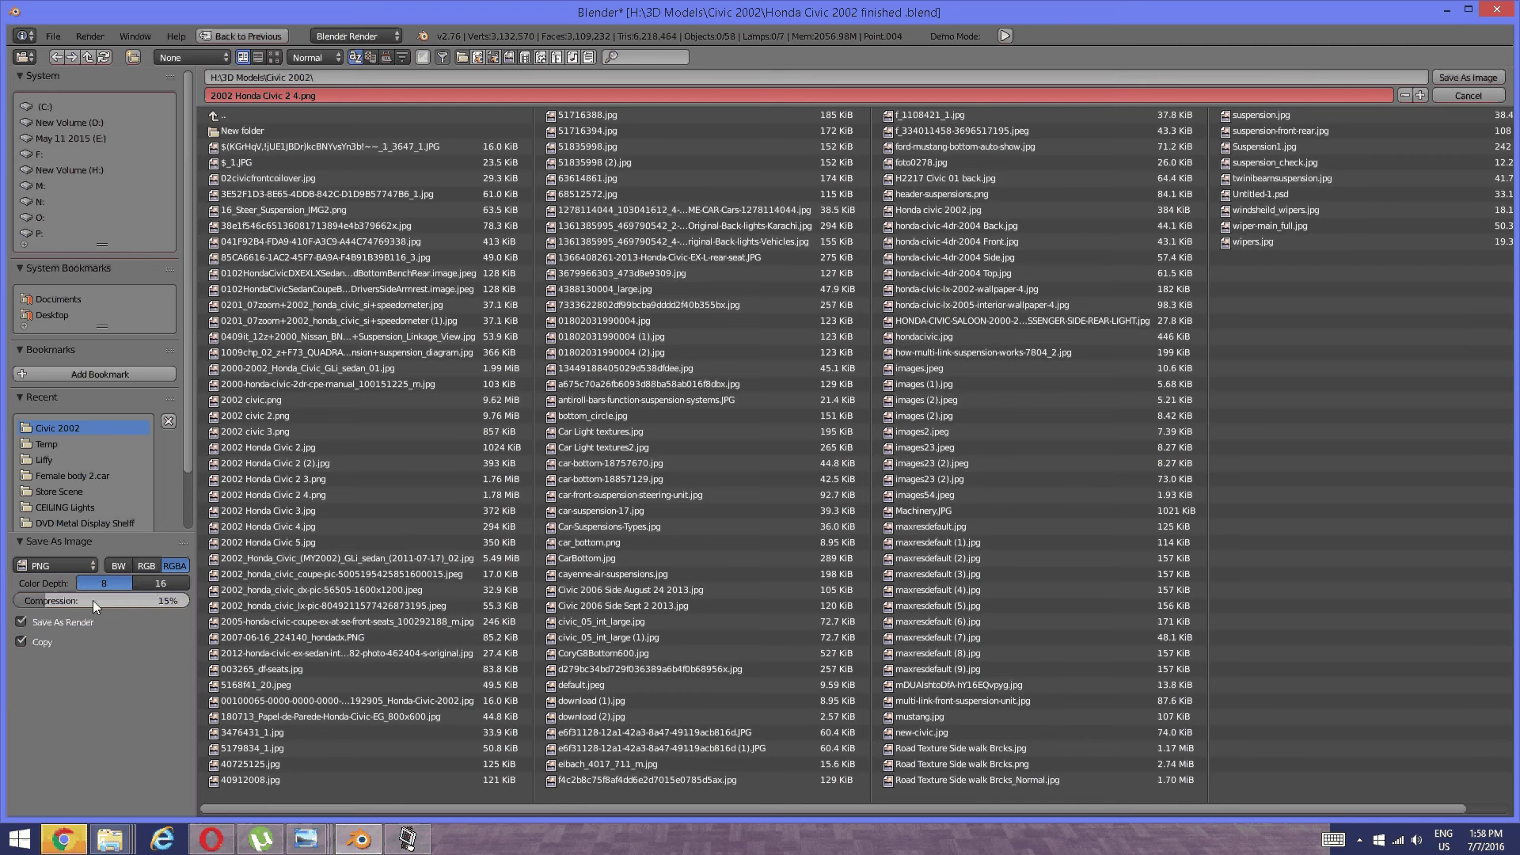
pyautogui.moveTo(48, 597); pyautogui.dragTo(190, 600)
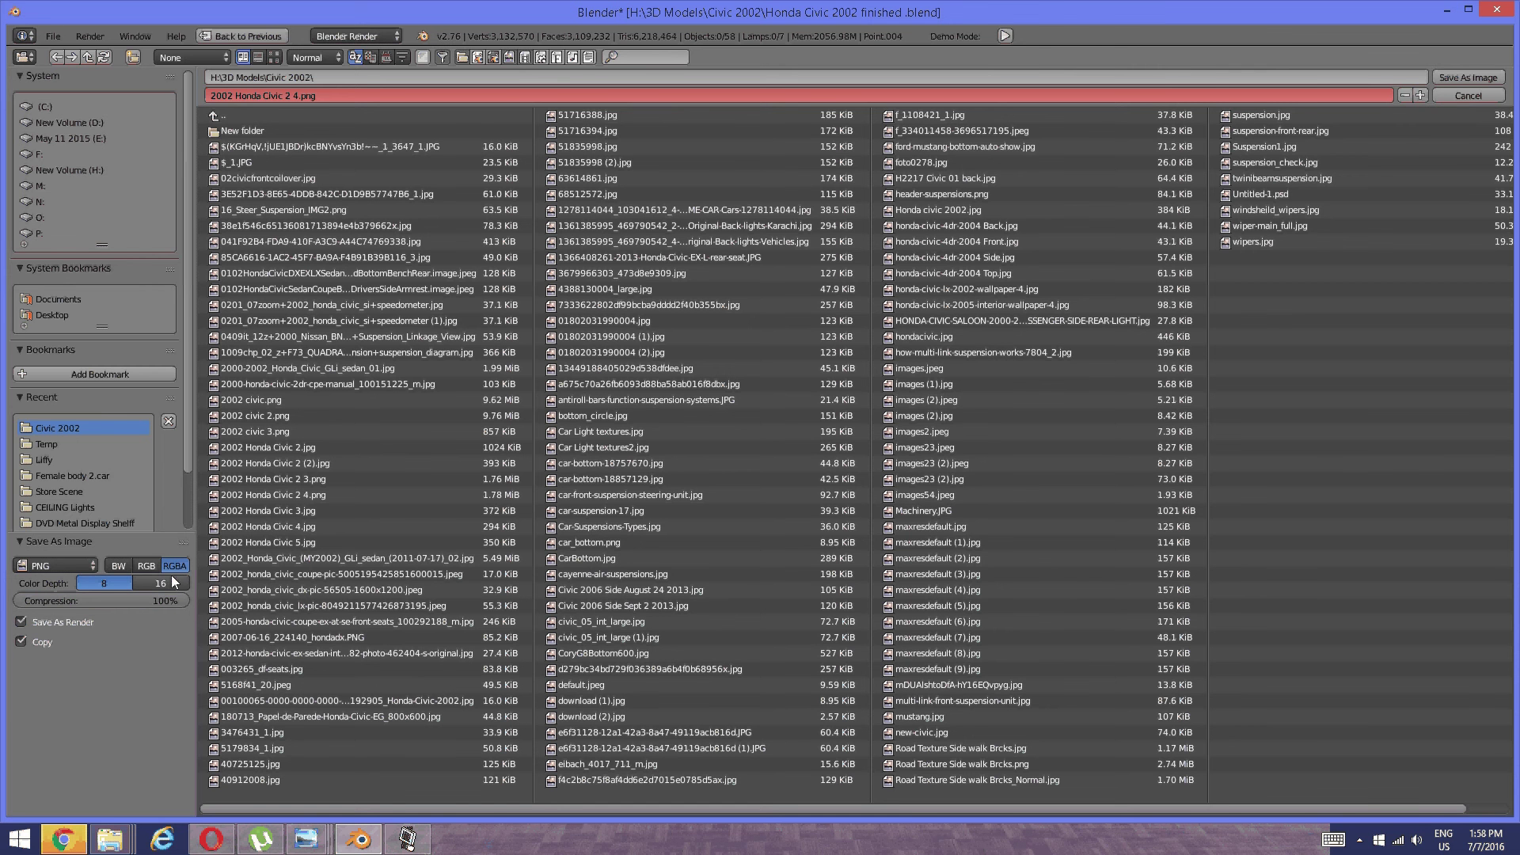
pyautogui.click(78, 563)
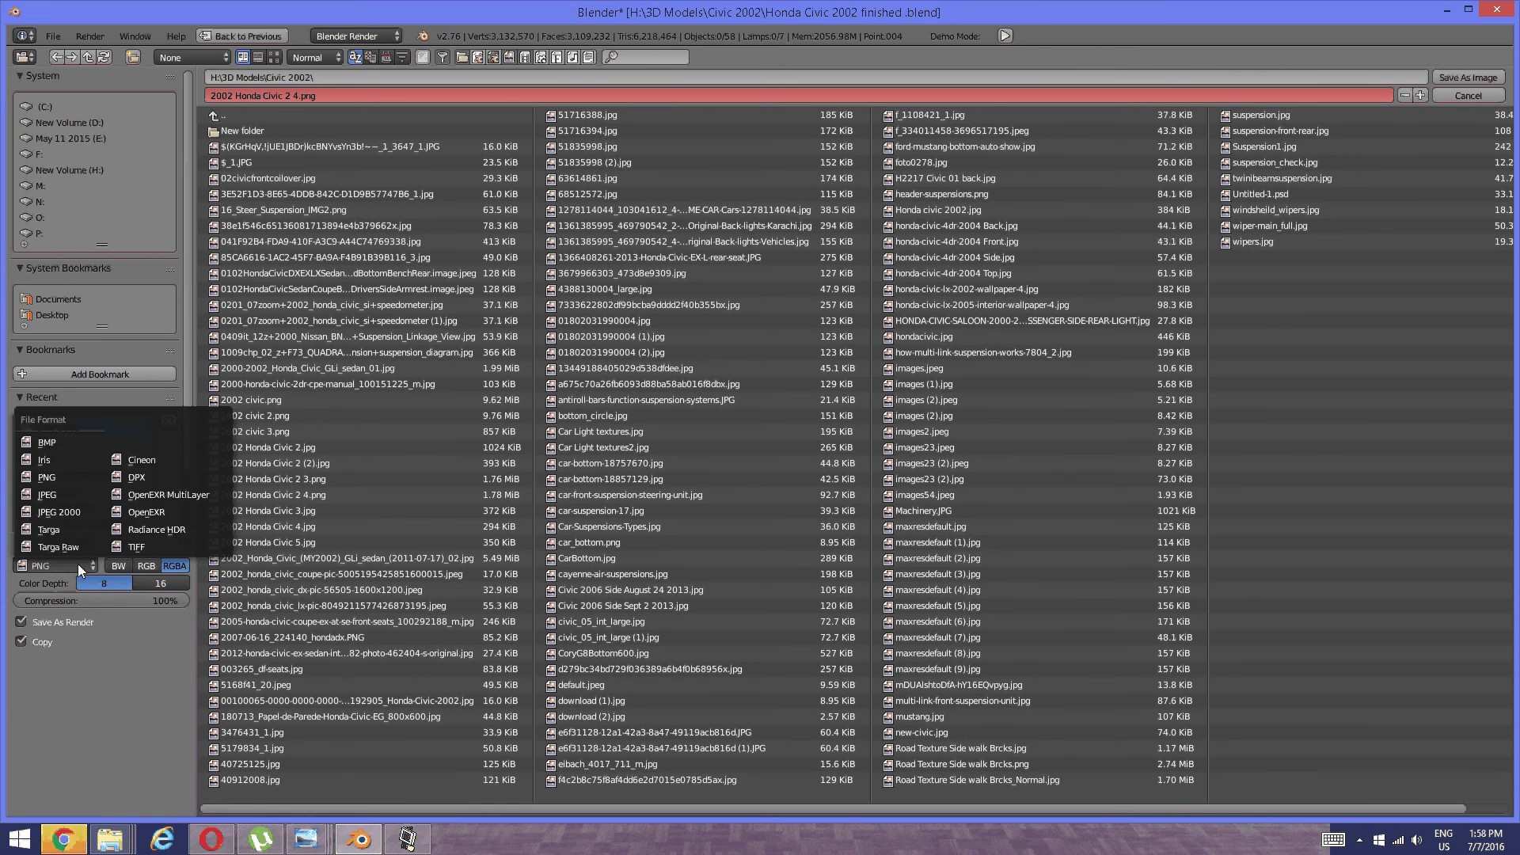
pyautogui.click(59, 498)
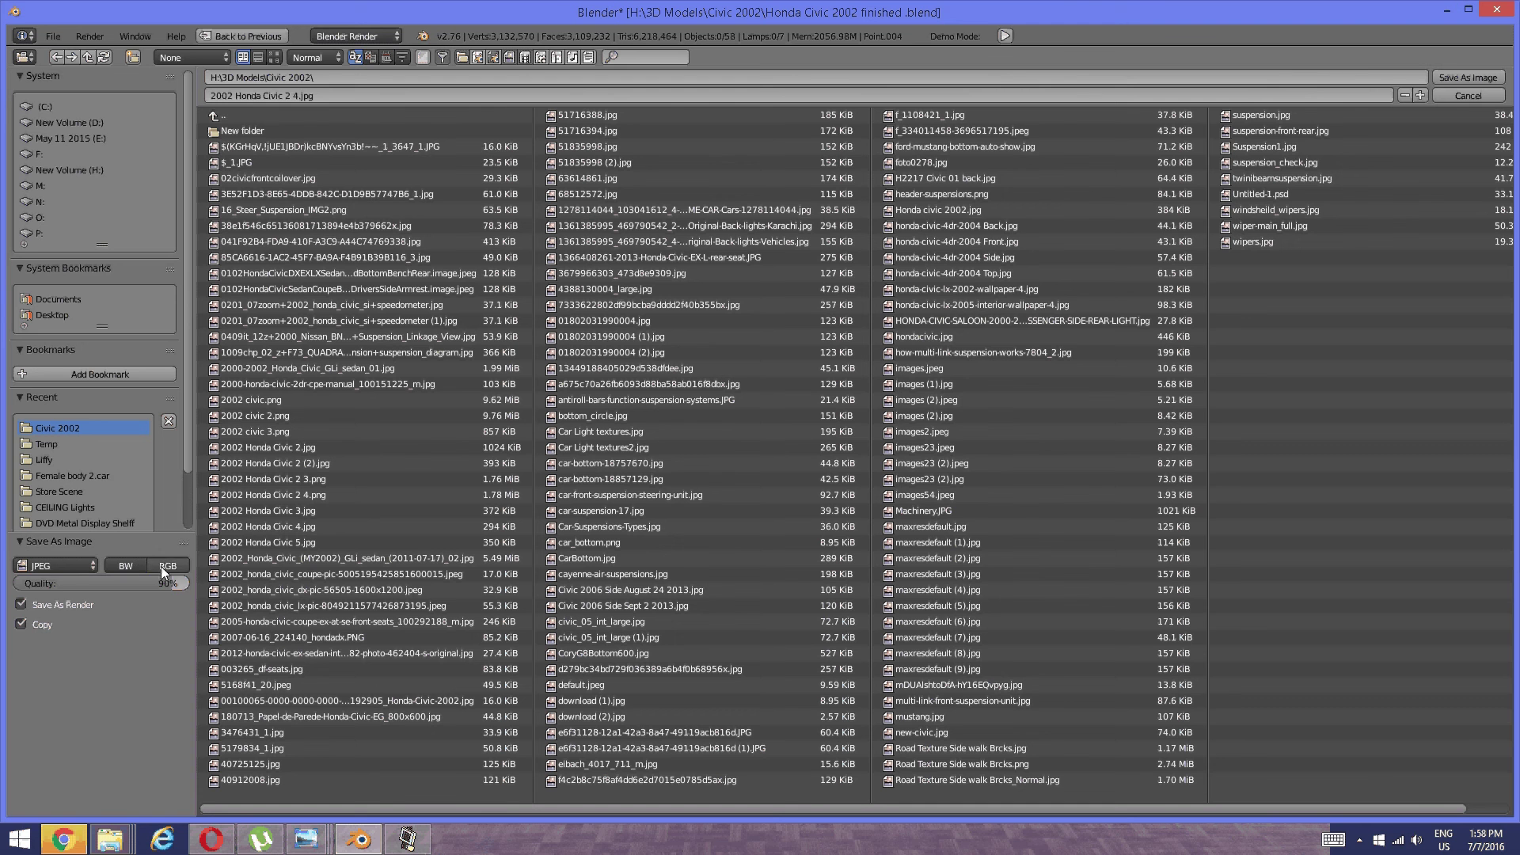
pyautogui.click(163, 565)
pyautogui.moveTo(162, 583); pyautogui.dragTo(192, 582)
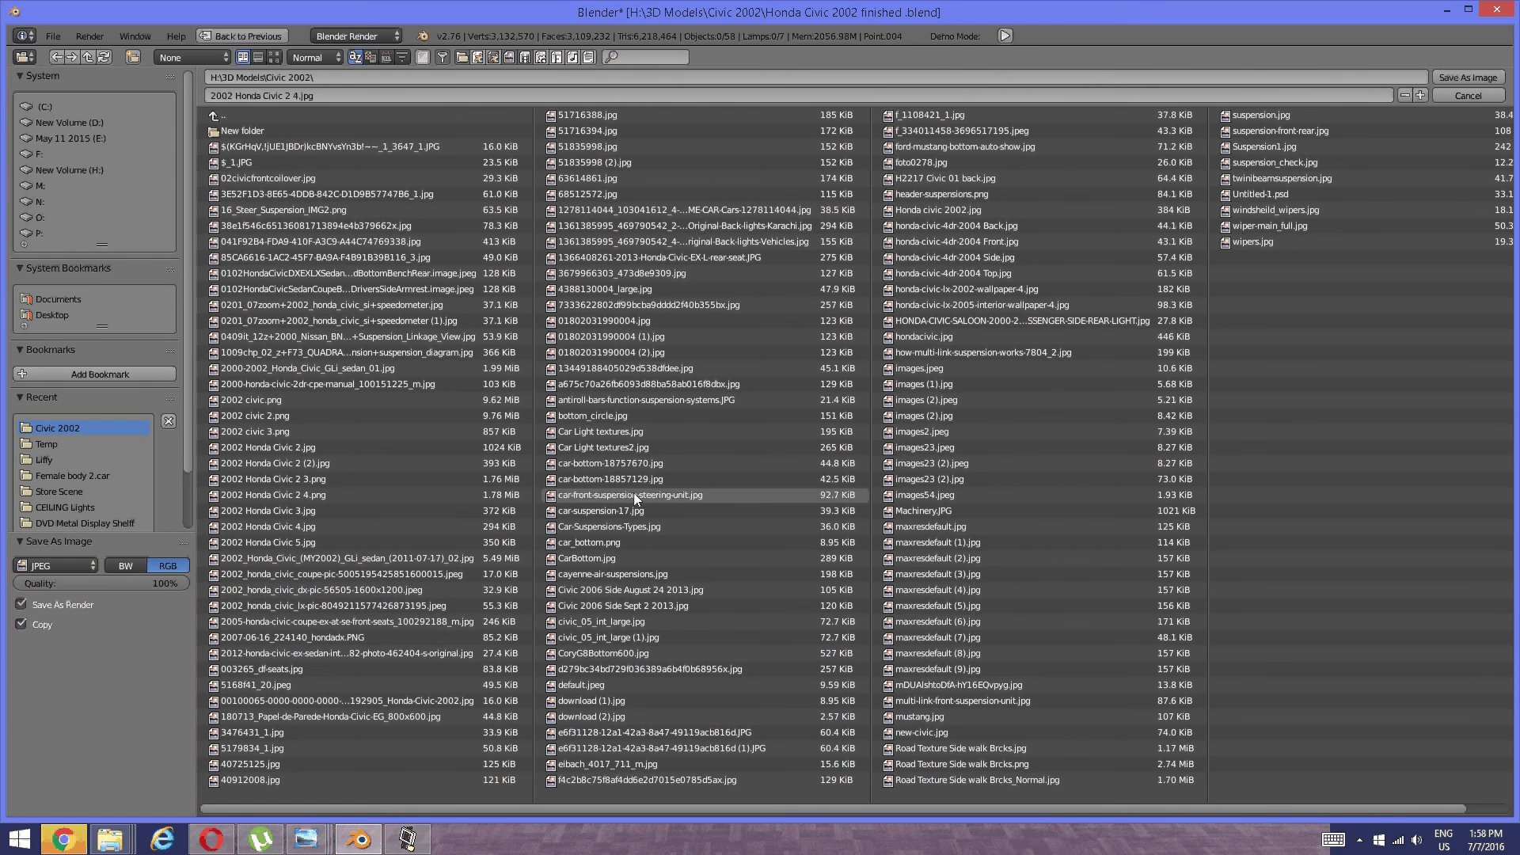
pyautogui.press('KP_Add')
pyautogui.click(1475, 74)
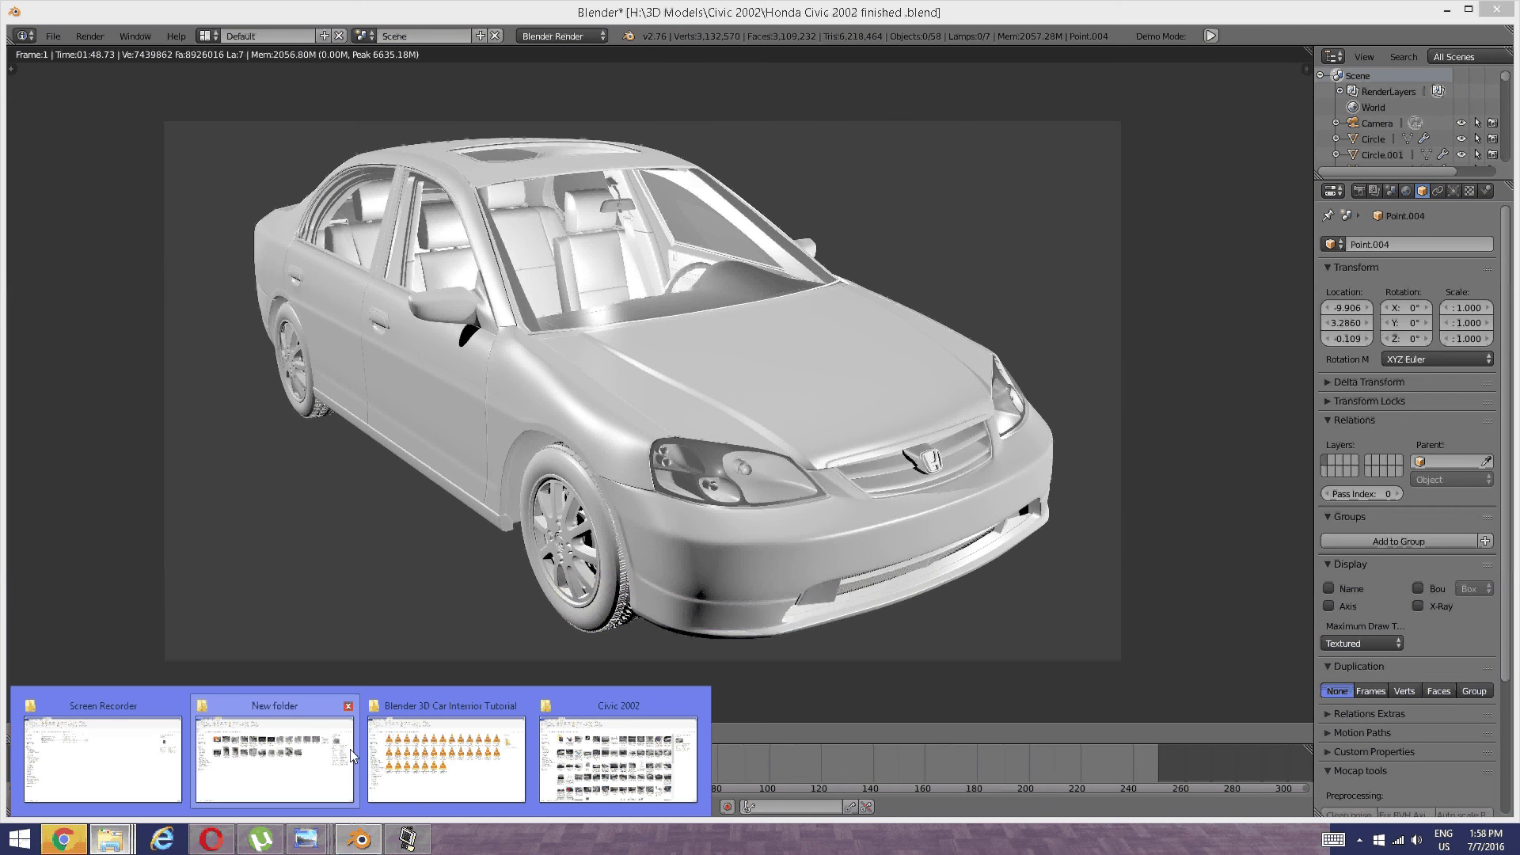
# Switch to Windows Photo Viewer and view the whole front render 2002 Honda Civic 2.jpg.
pyautogui.moveTo(319, 847)
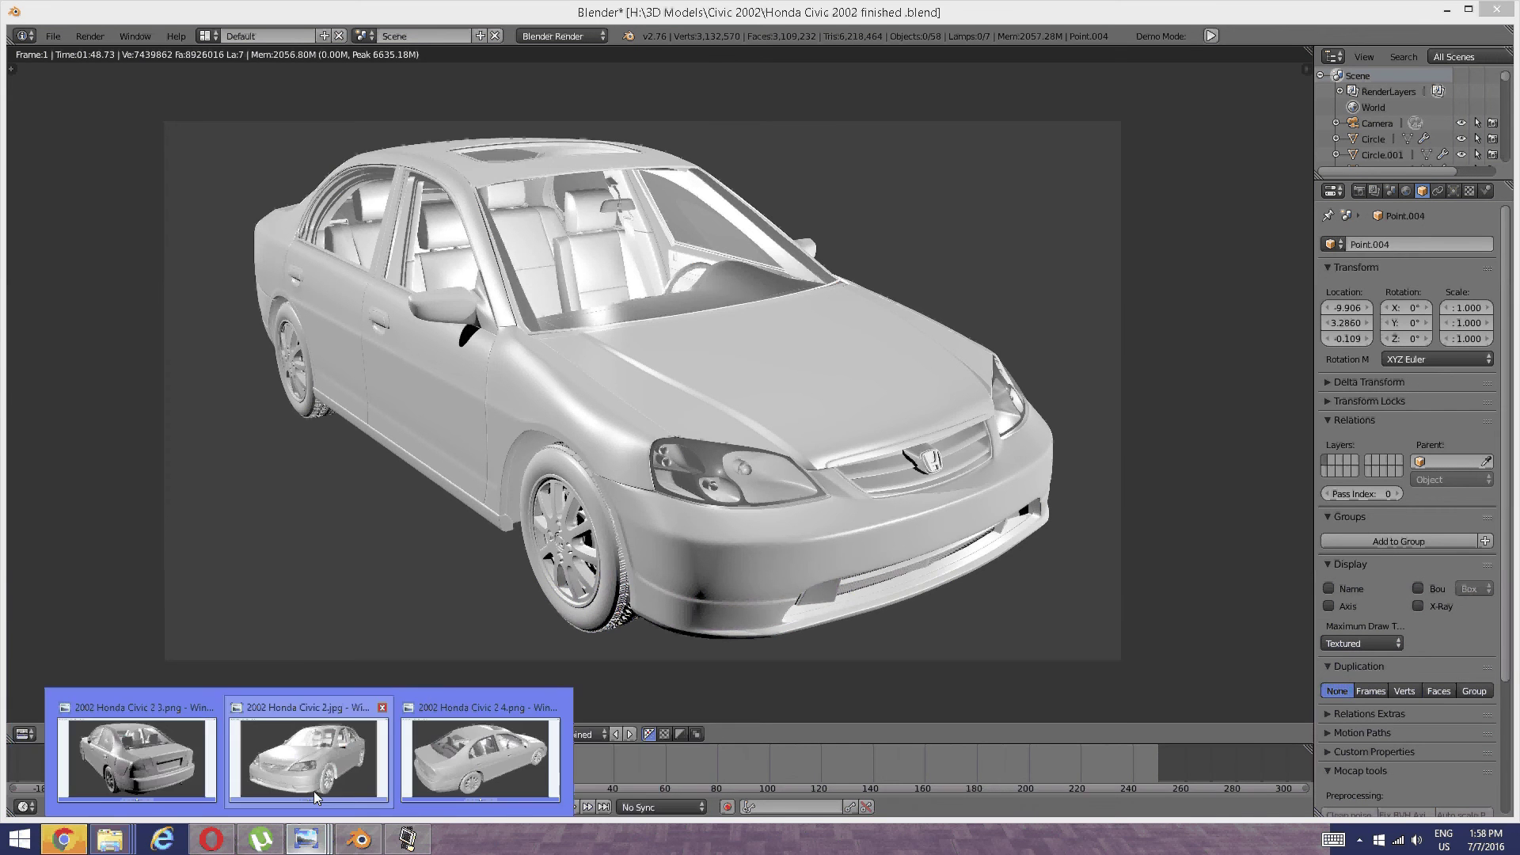
pyautogui.click(333, 756)
pyautogui.scroll(3, 738, 530)
pyautogui.scroll(-3, 736, 536)
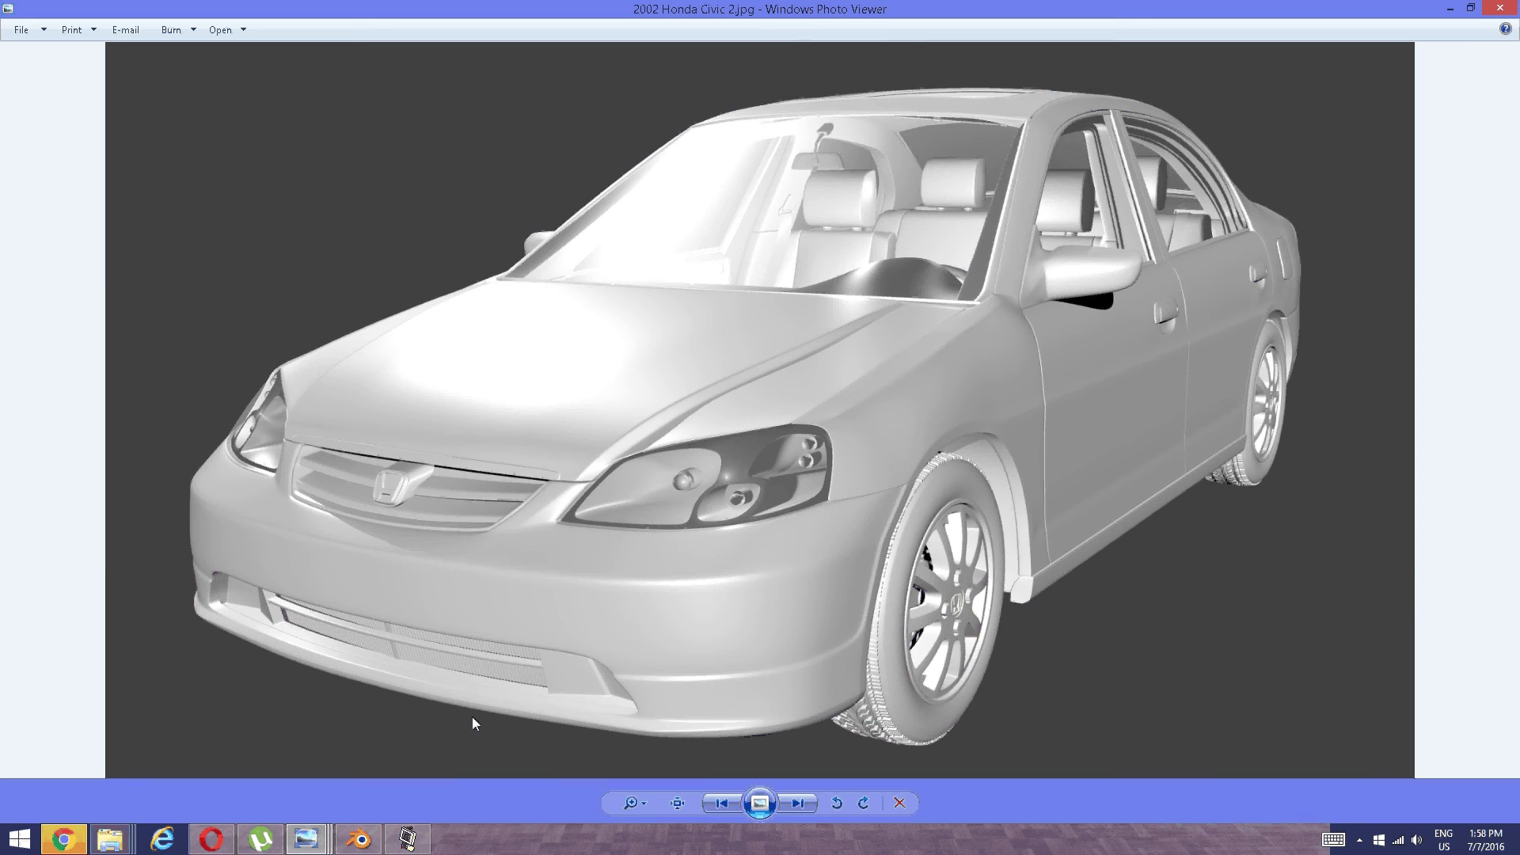
# View 2002 Honda Civic 2 4.png and examine the rear wheel's tire tread and the interior through the side windows.
pyautogui.moveTo(309, 839)
pyautogui.click(507, 748)
pyautogui.scroll(4, 791, 438)
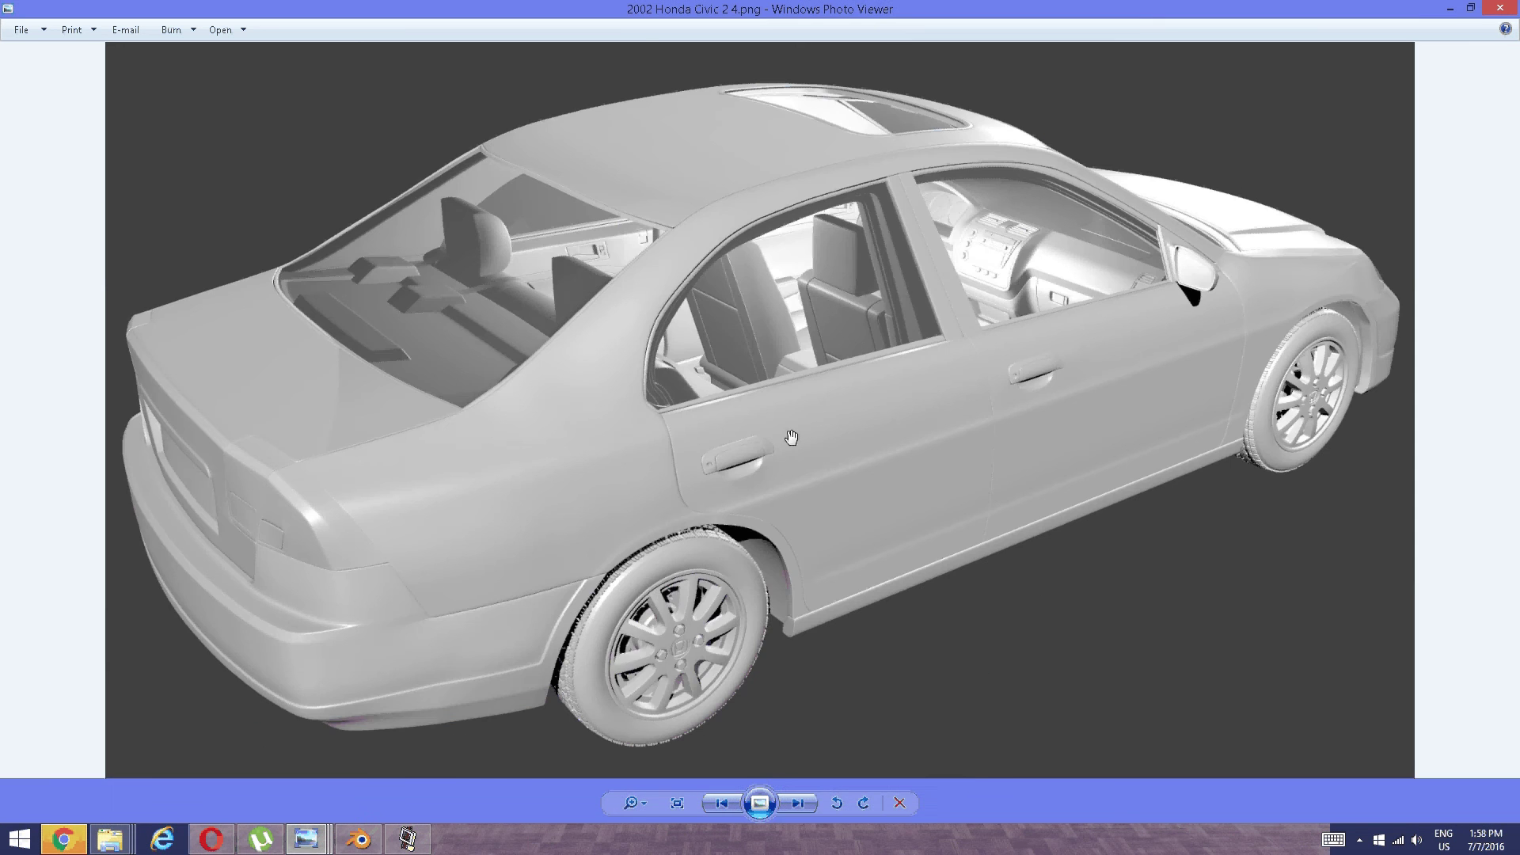
pyautogui.moveTo(669, 645); pyautogui.dragTo(736, 475)
pyautogui.scroll(4, 609, 540)
pyautogui.scroll(2, 609, 540)
pyautogui.scroll(-5, 610, 536)
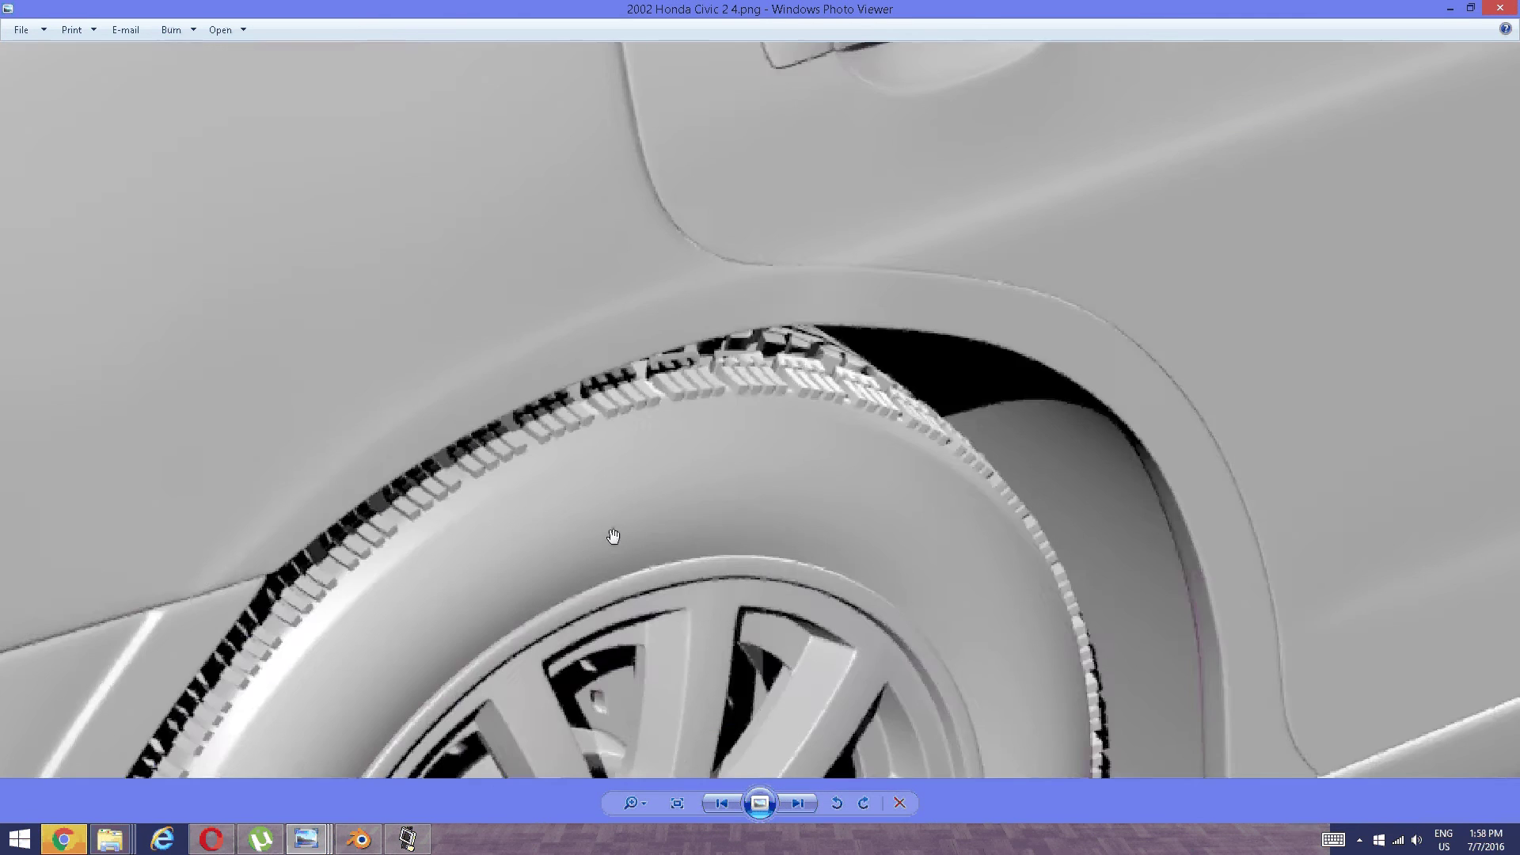
pyautogui.moveTo(1204, 207); pyautogui.dragTo(821, 450)
pyautogui.moveTo(1149, 219); pyautogui.dragTo(775, 620)
pyautogui.scroll(-5, 775, 620)
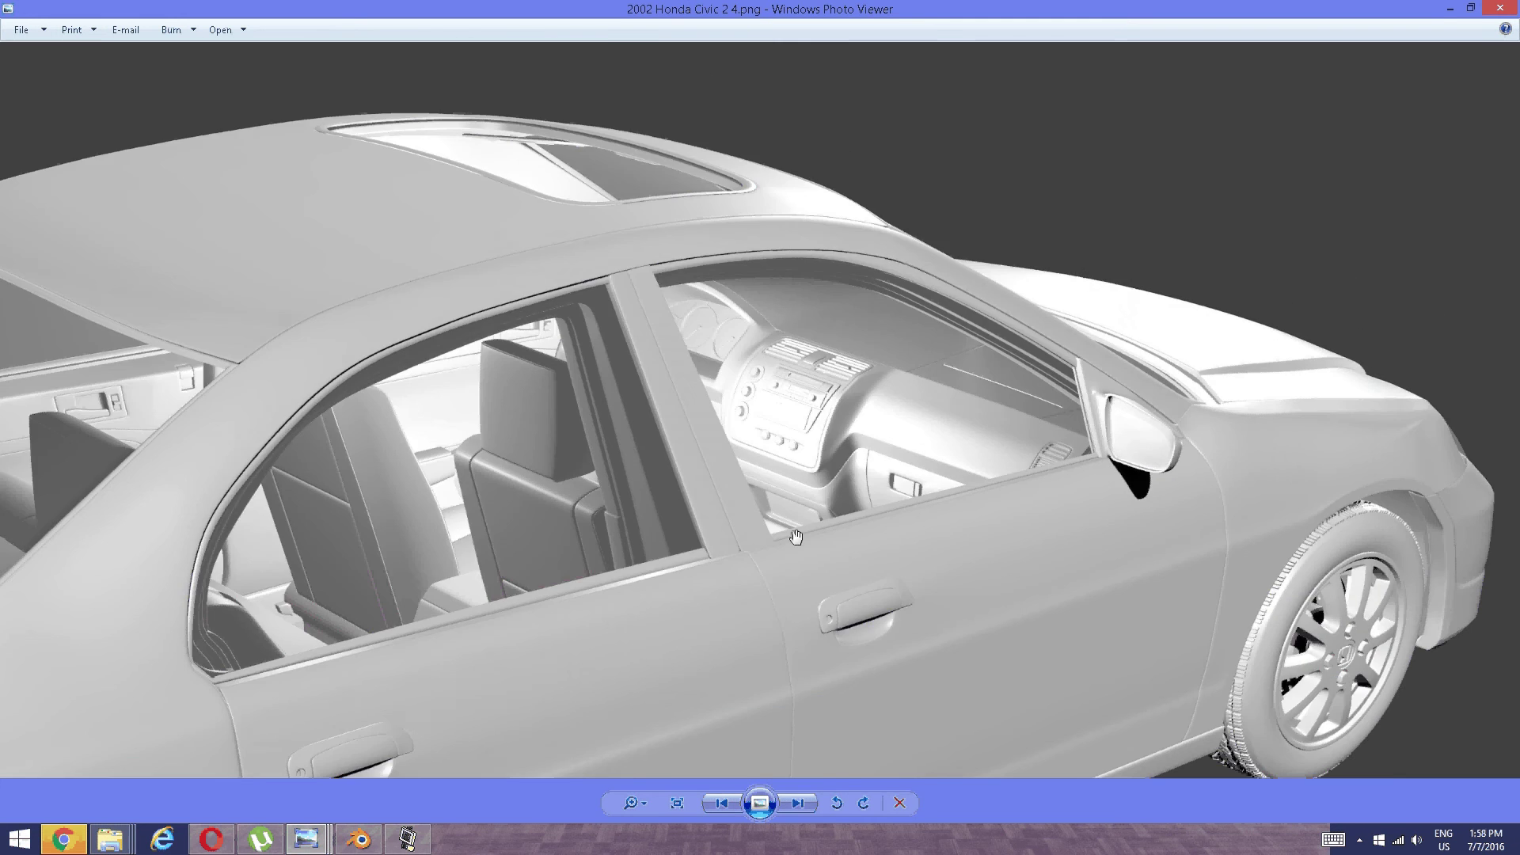
# View 2002 Honda Civic 2 3.png and examine the headrests through the rear window and the cabin through the side windows.
pyautogui.moveTo(301, 841)
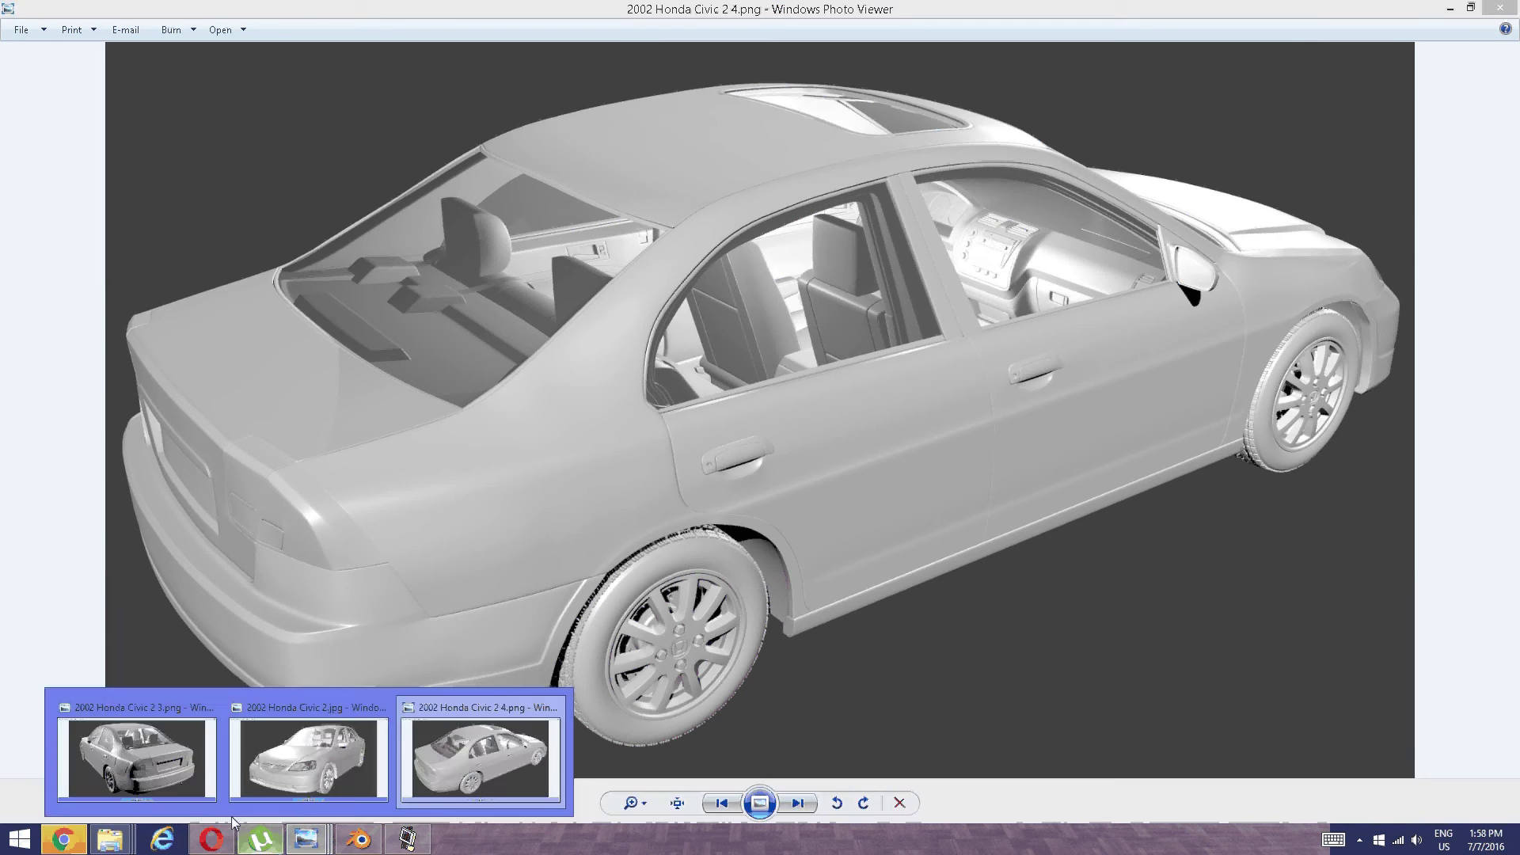
pyautogui.click(160, 762)
pyautogui.scroll(5, 850, 382)
pyautogui.scroll(-5, 843, 399)
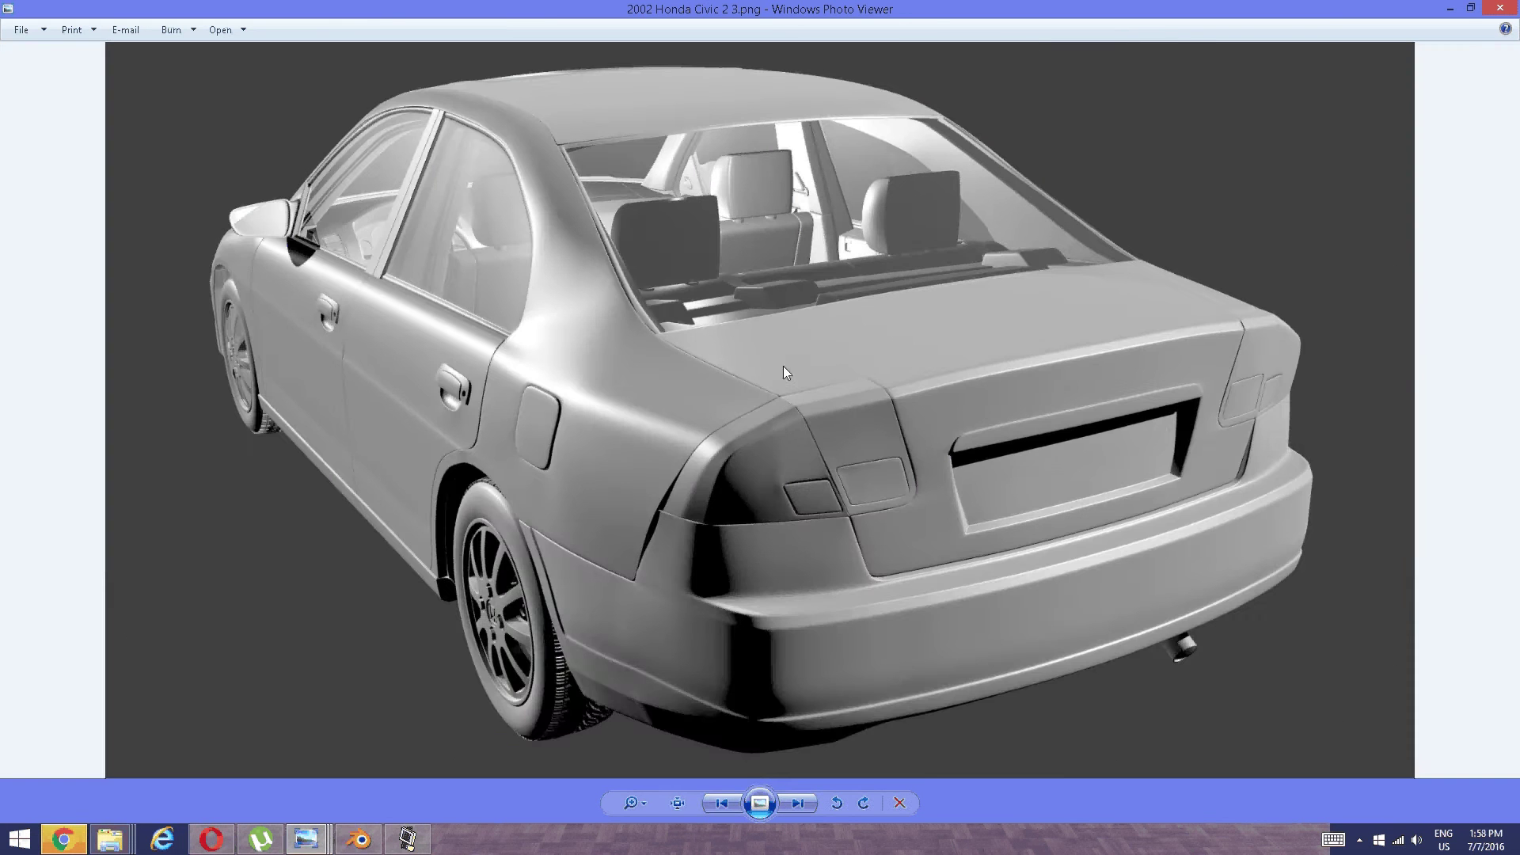
pyautogui.scroll(4, 782, 366)
pyautogui.scroll(-4, 778, 404)
pyautogui.scroll(4, 805, 361)
pyautogui.moveTo(794, 350); pyautogui.dragTo(827, 718)
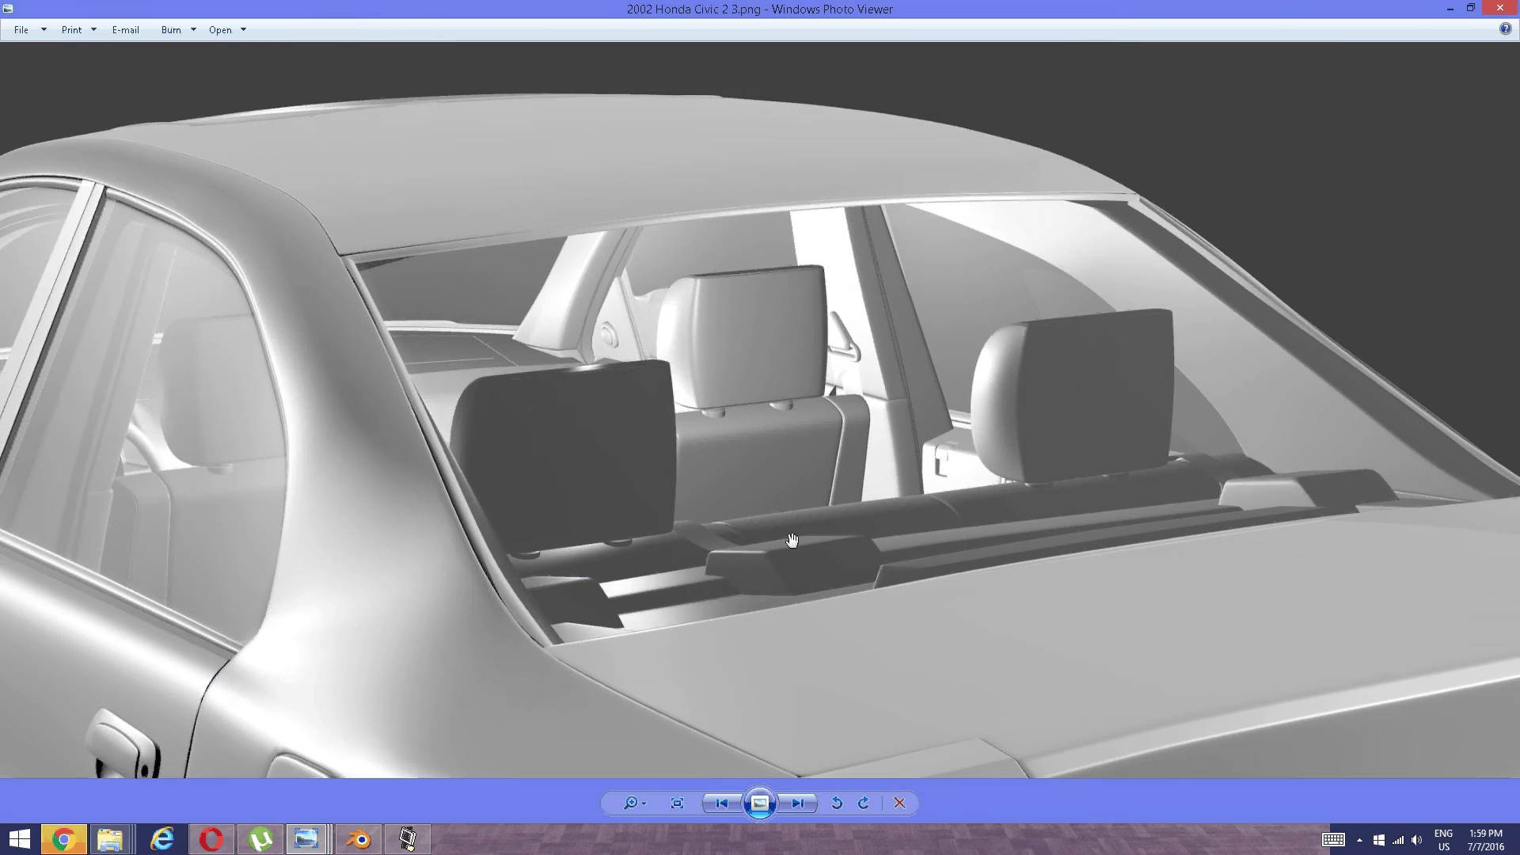
pyautogui.scroll(-2, 794, 541)
pyautogui.scroll(2, 665, 560)
pyautogui.scroll(-2, 598, 532)
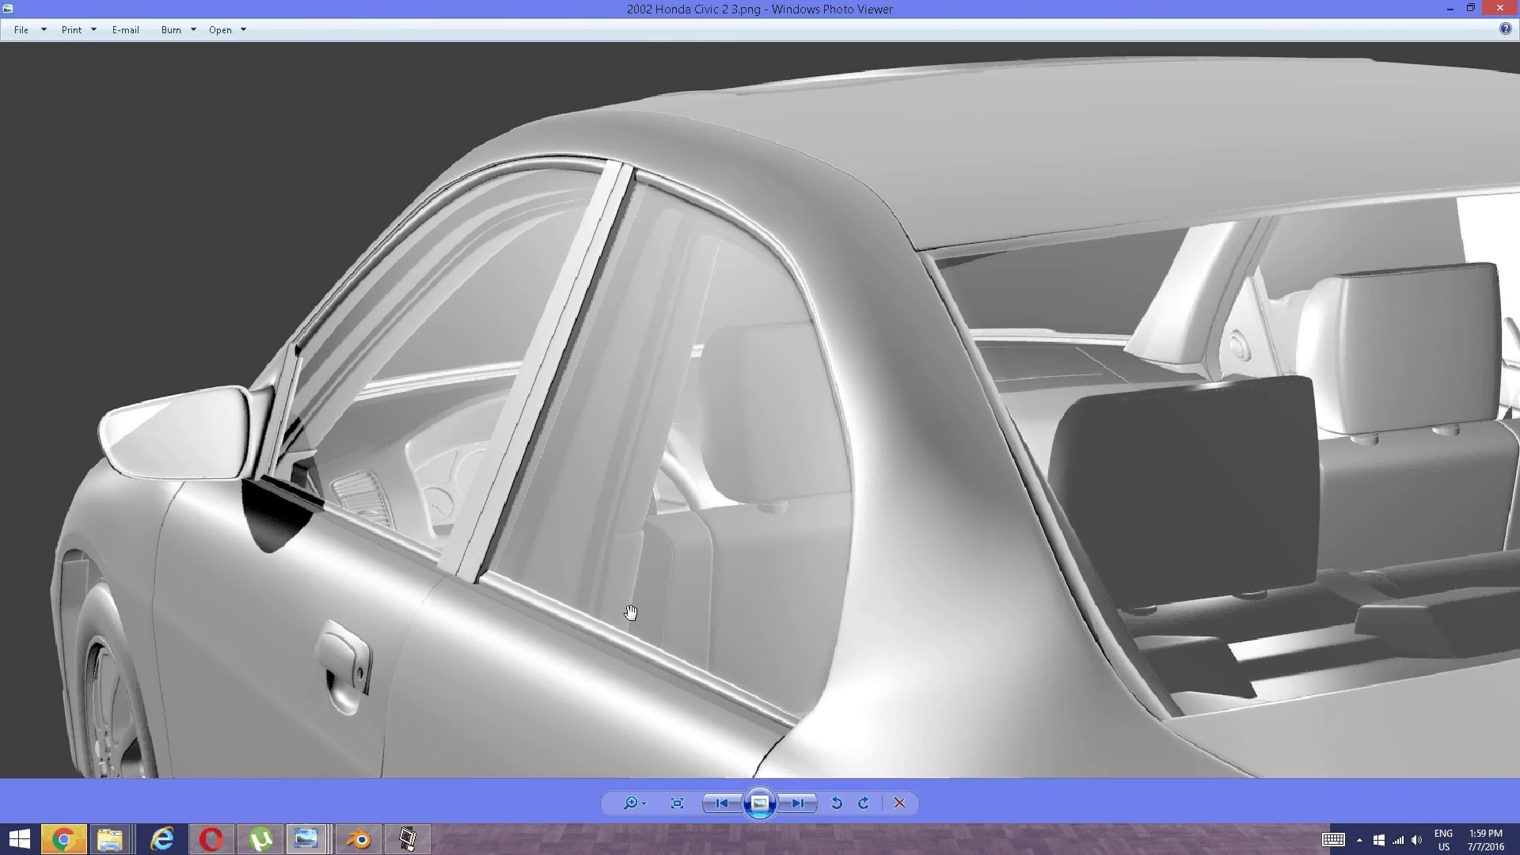
pyautogui.scroll(-4, 630, 612)
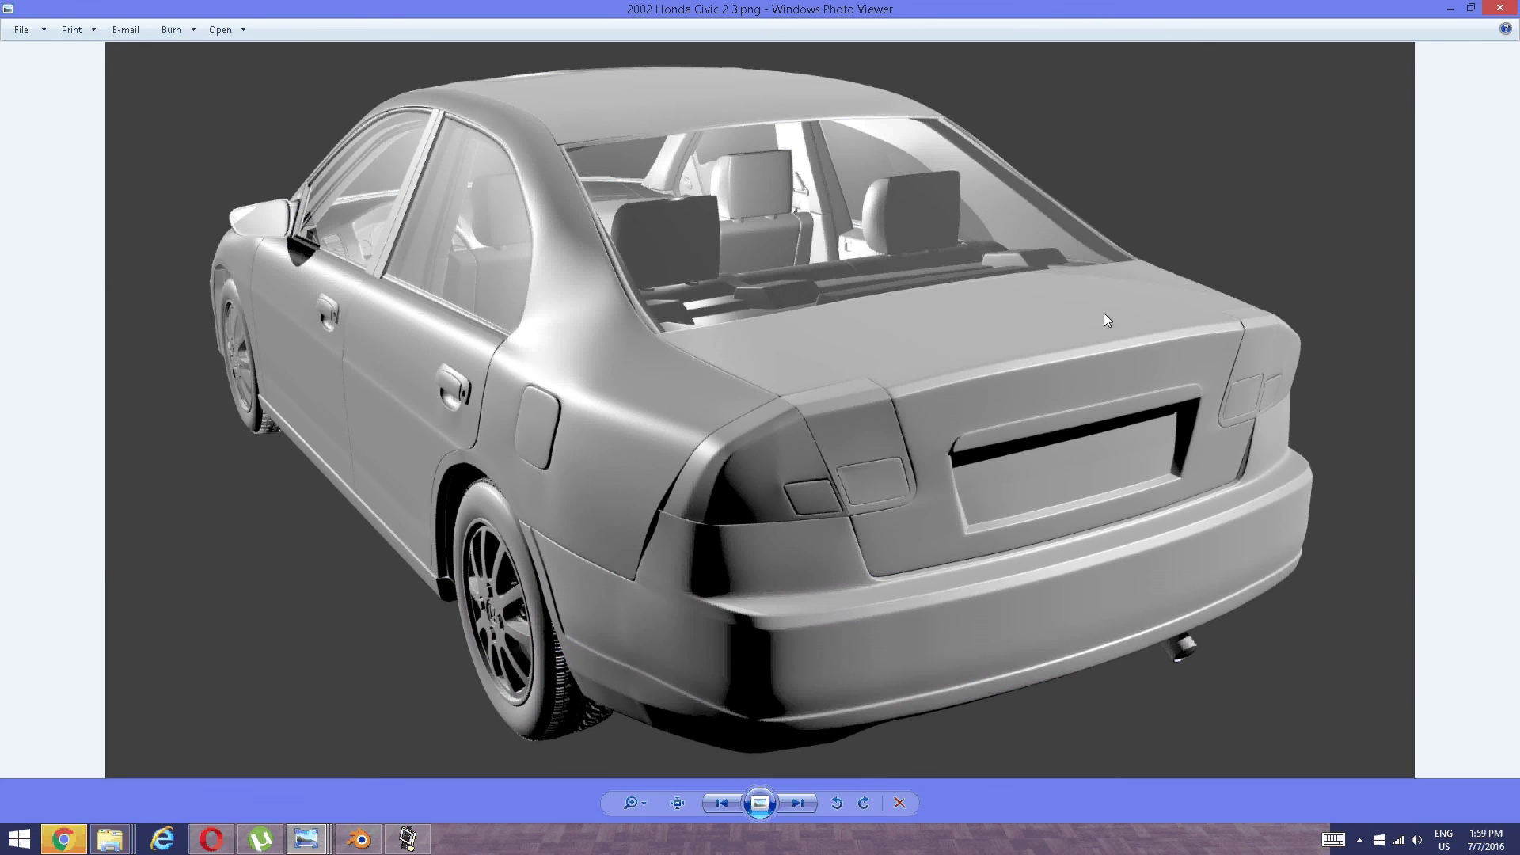
# Switch to Blender to view the finished front render and reopen 2002 Honda Civic 2 4.png in Windows Photo Viewer.
pyautogui.moveTo(1516, 5)
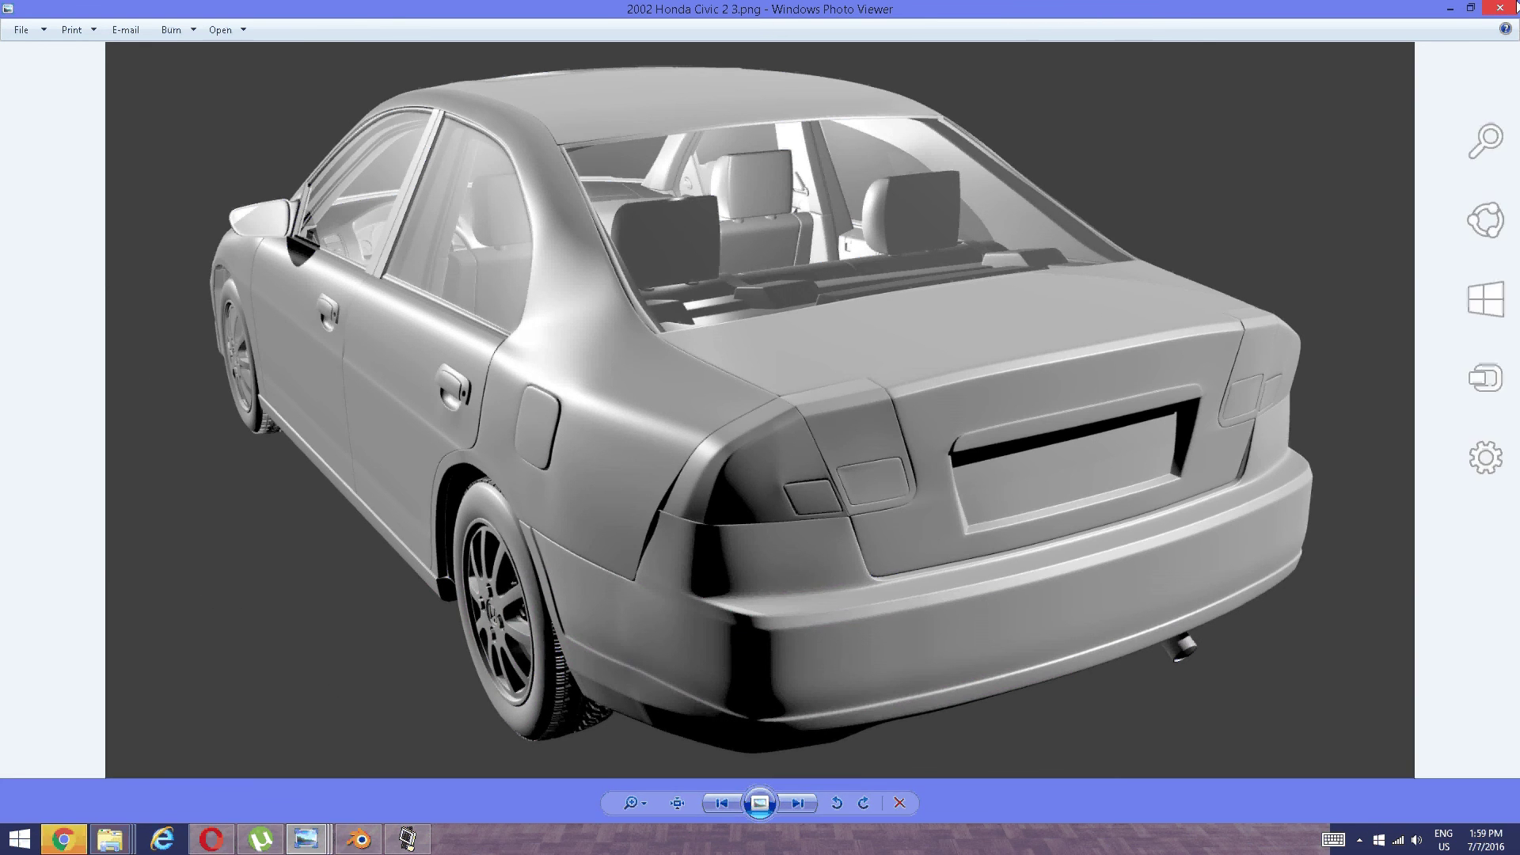
pyautogui.click(373, 840)
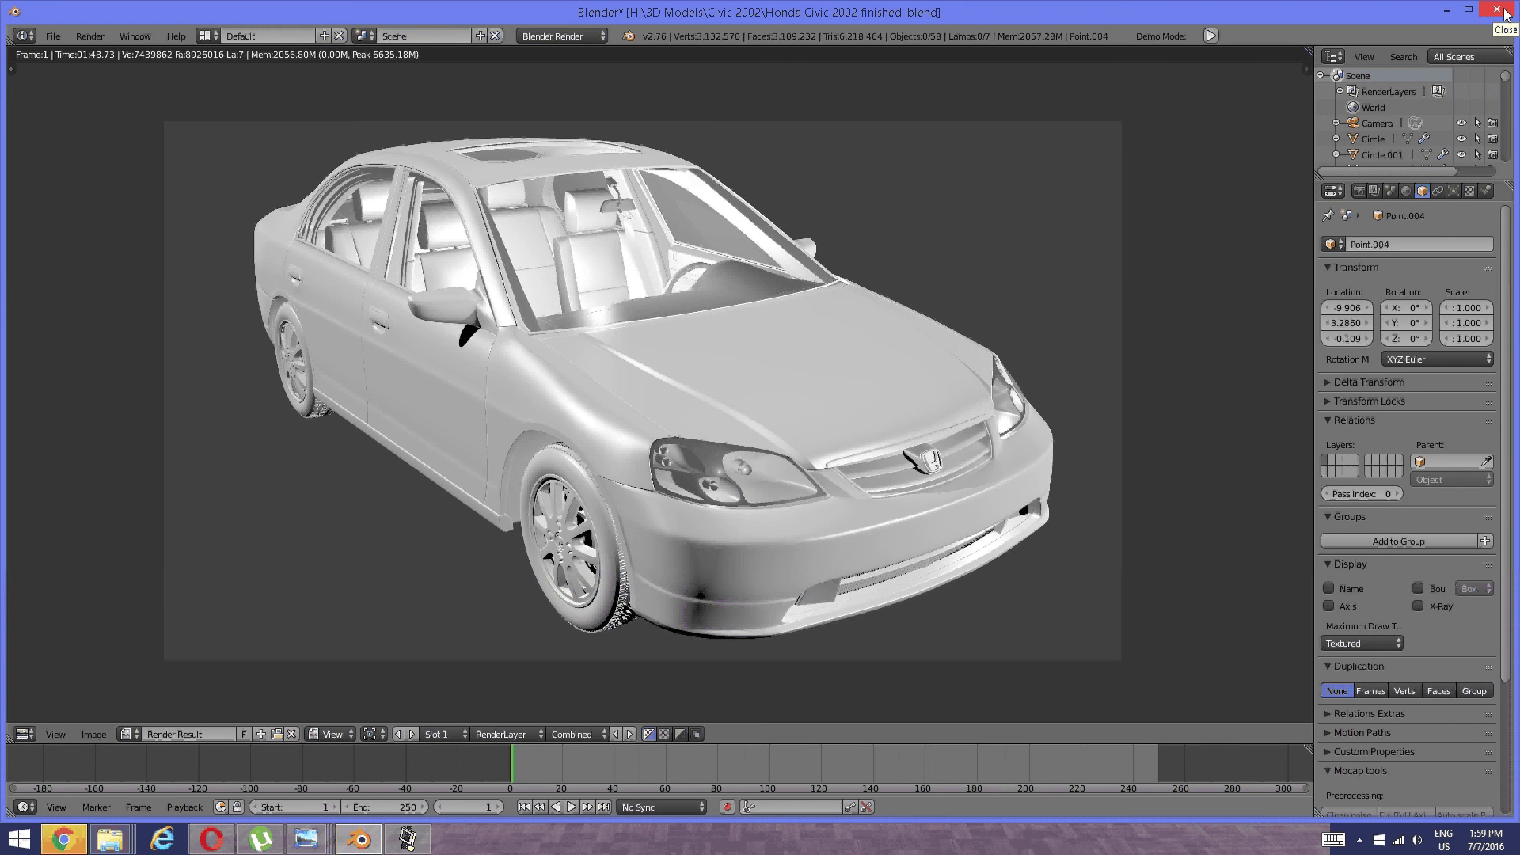
pyautogui.click(408, 839)
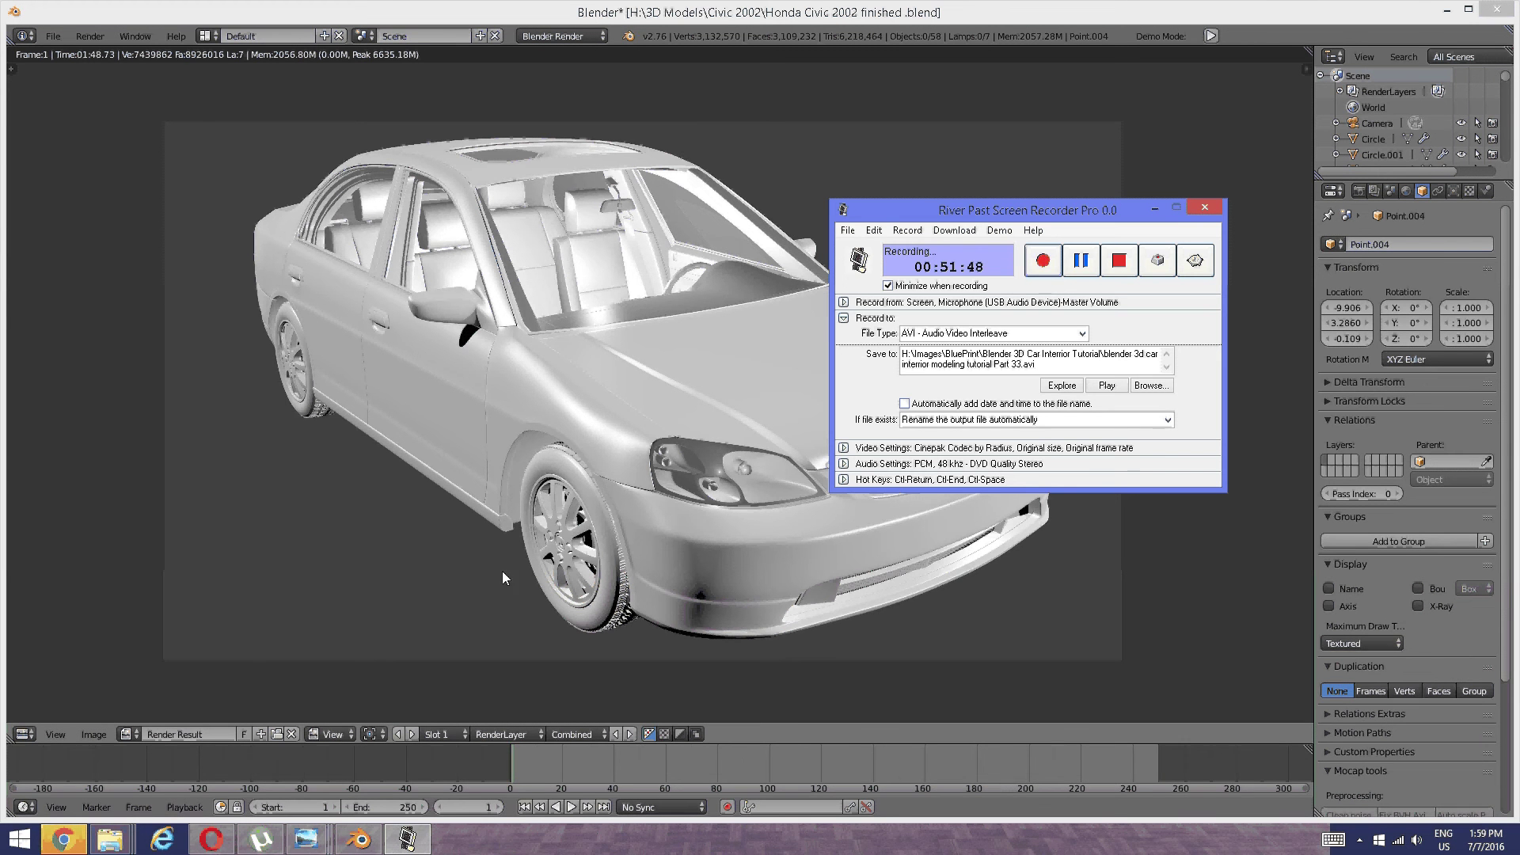
pyautogui.click(307, 839)
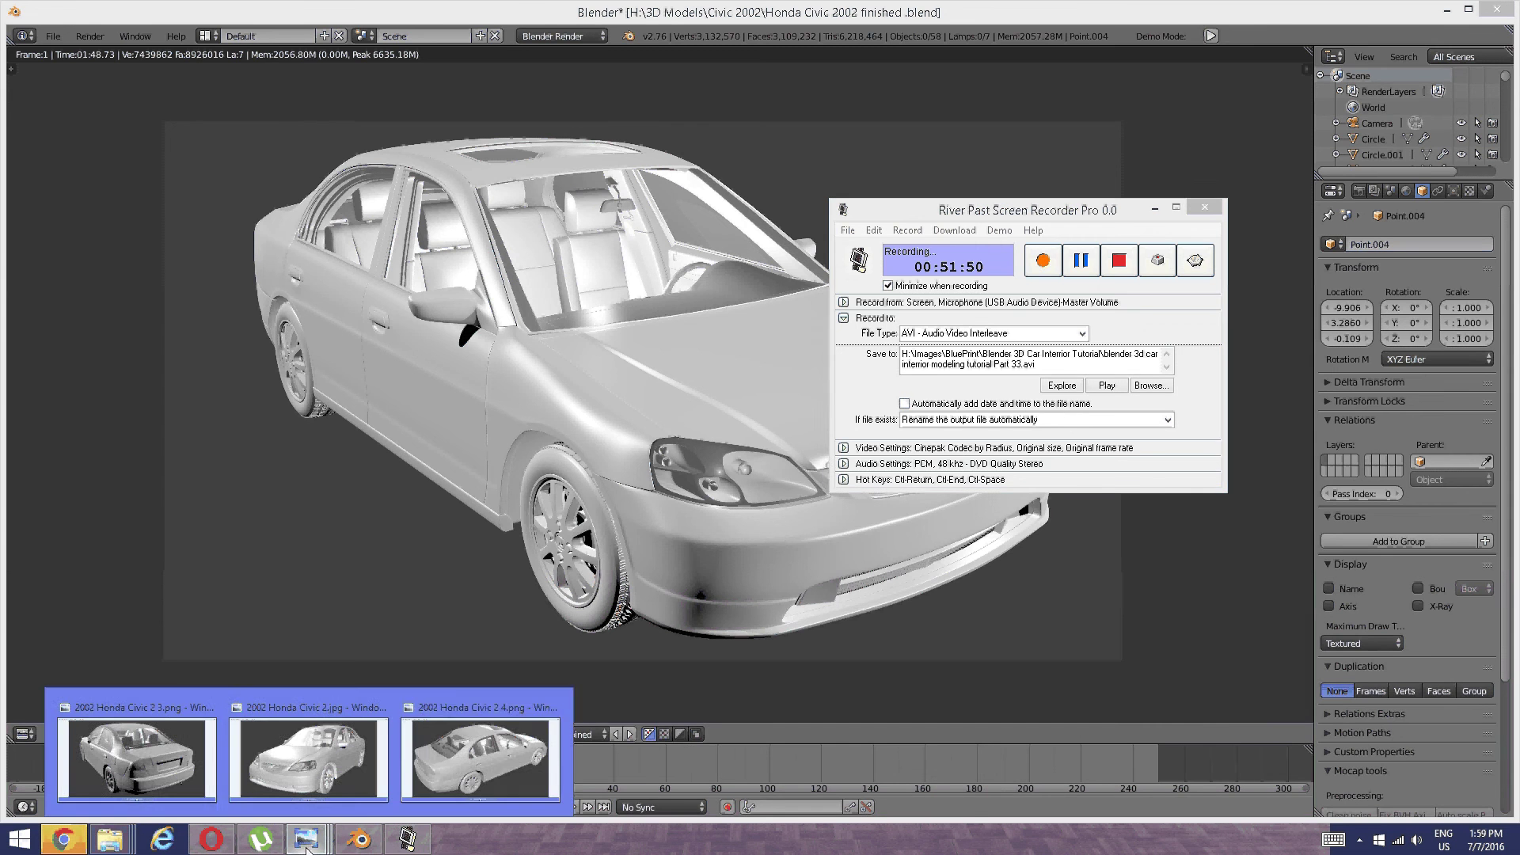
pyautogui.click(494, 760)
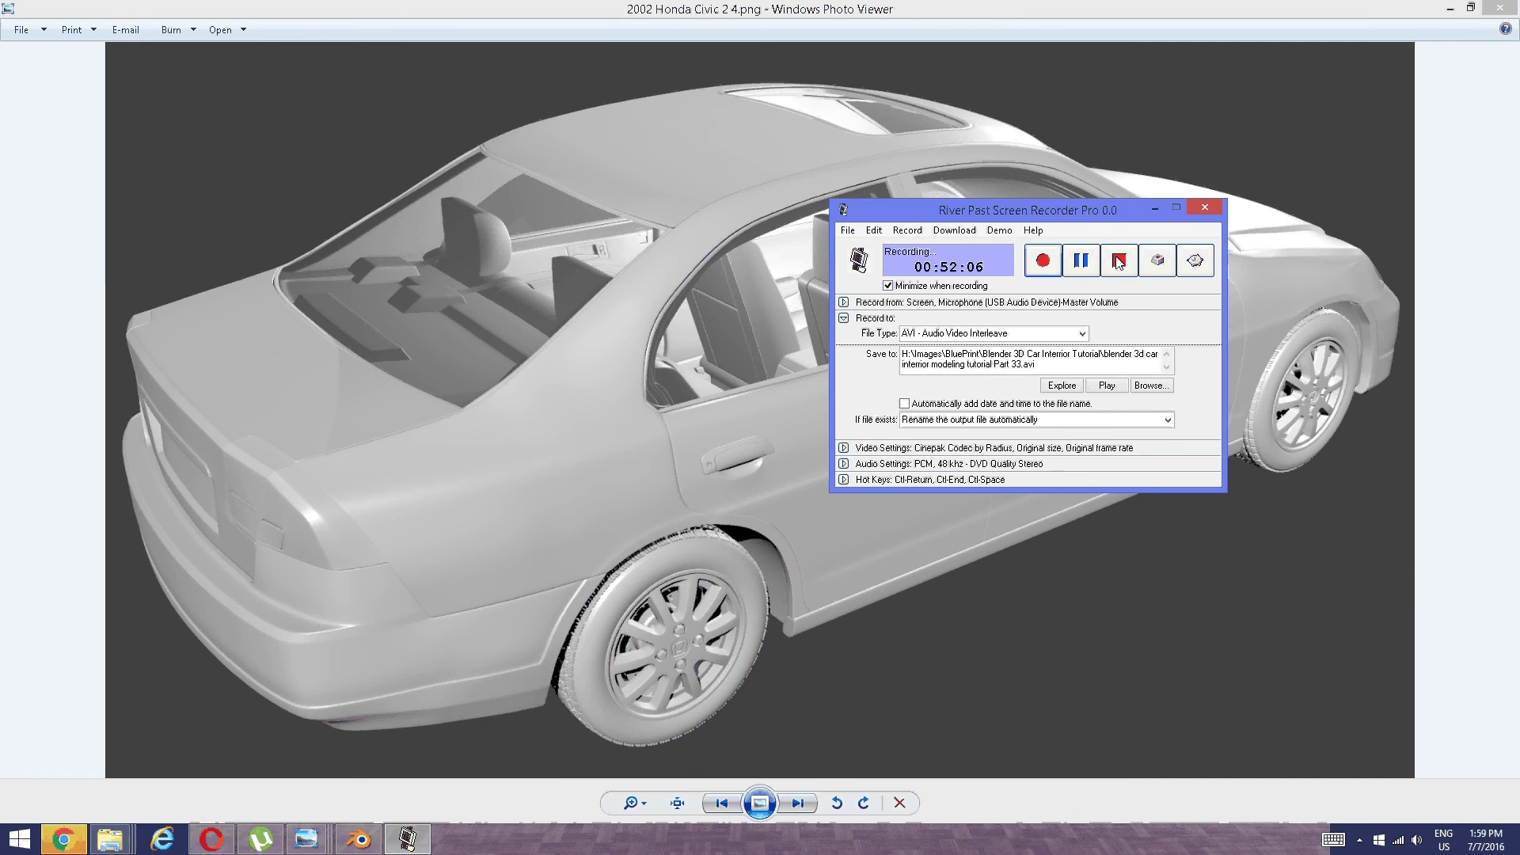
pyautogui.click(728, 353)
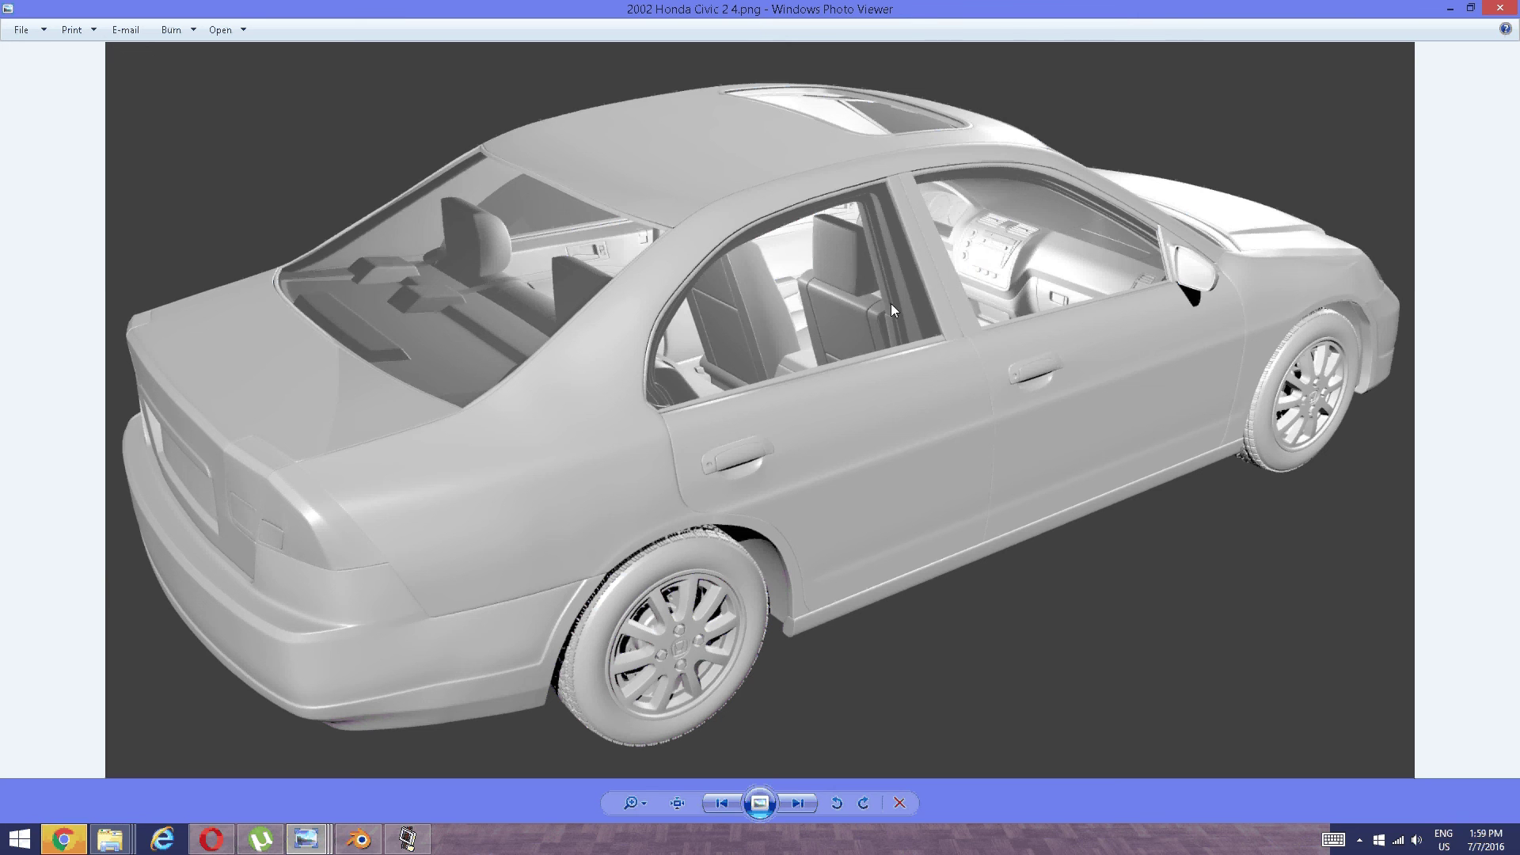
pyautogui.click(407, 839)
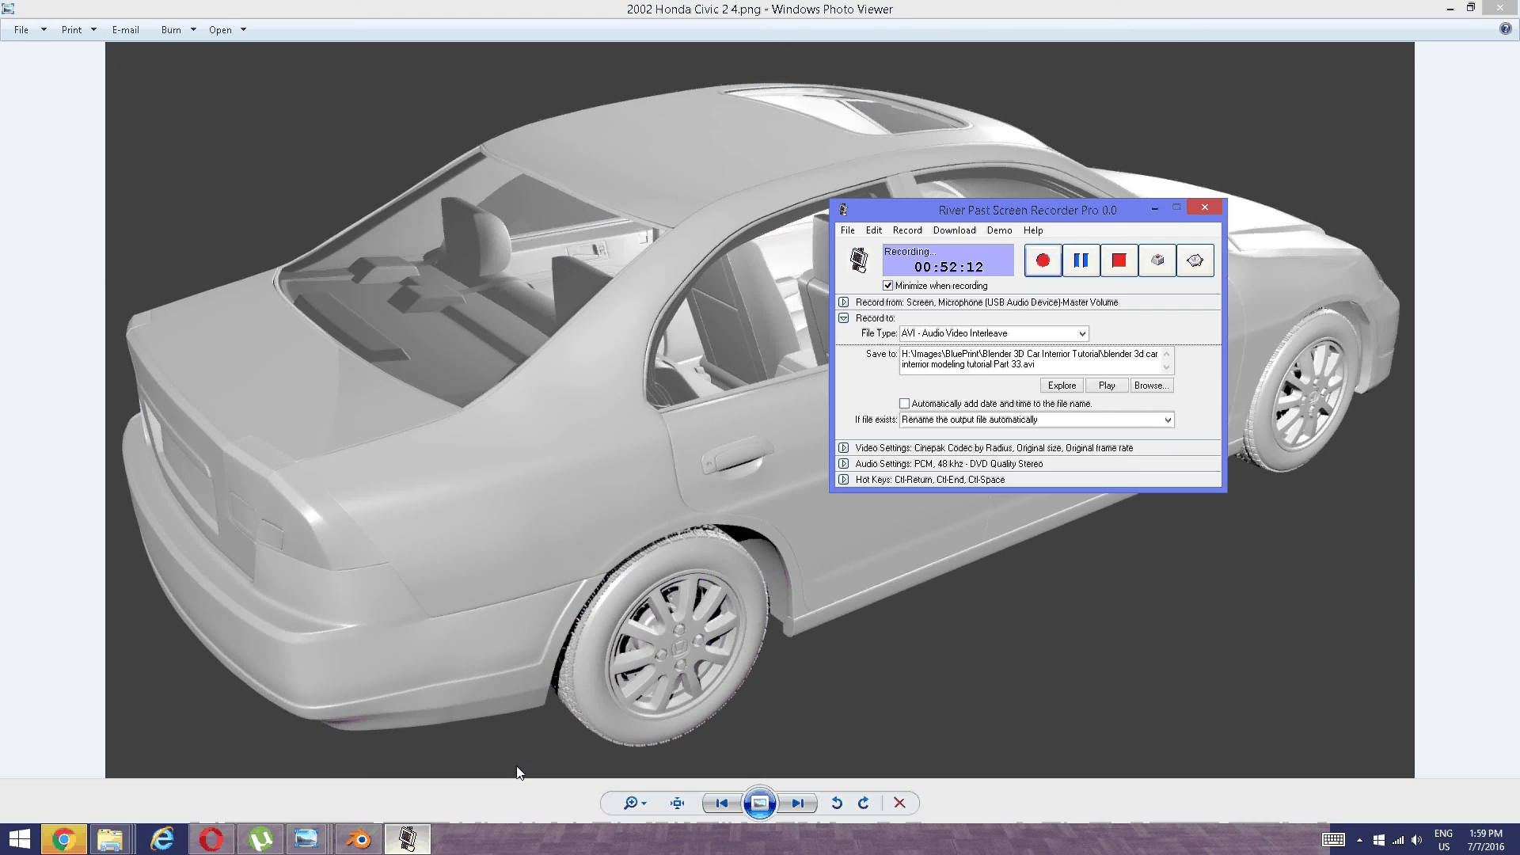